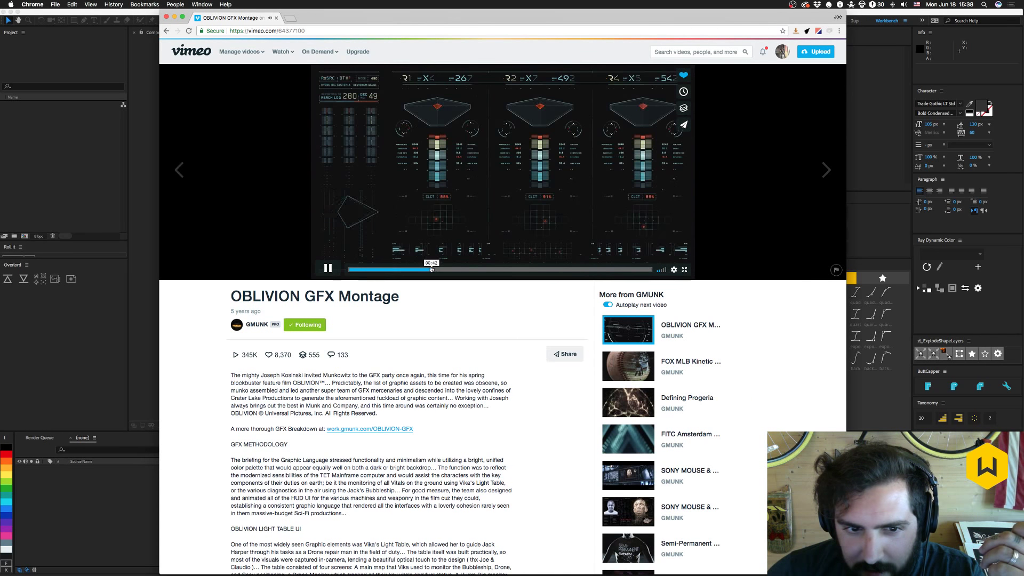
Scrub through the OBLIVION GFX Montage video and pause it on the close-up of the horizontal bar graphics.
left_click_drag(434, 270, 478, 269)
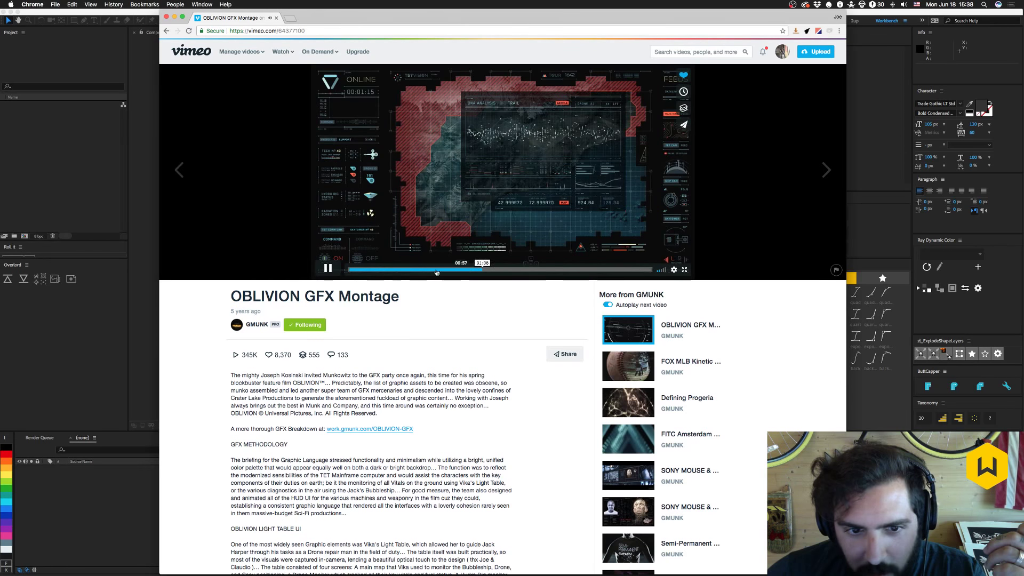
mouse_move(404, 273)
left_mouse_down()
mouse_move(421, 271)
mouse_move(408, 271)
left_mouse_up()
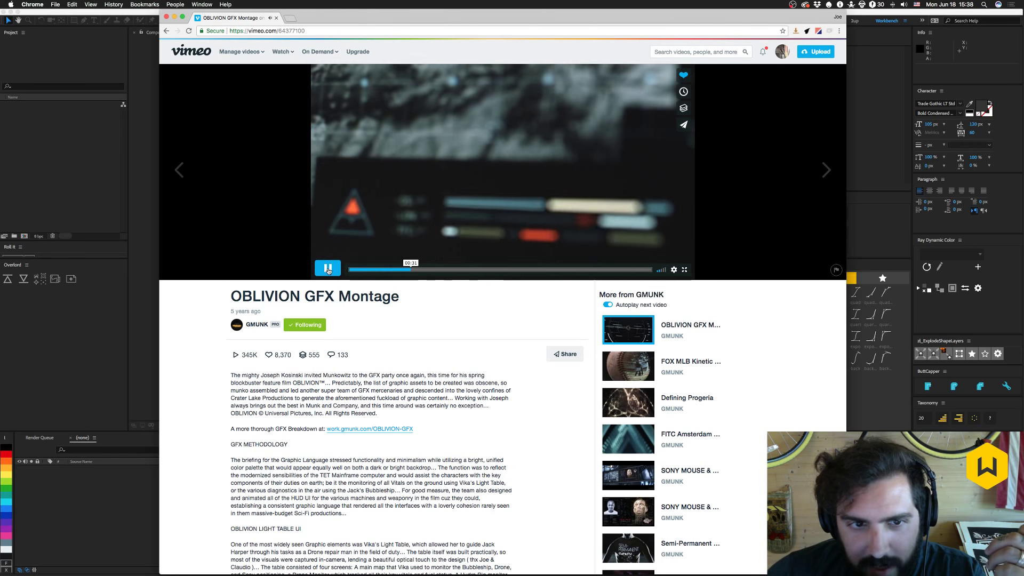
key("space")
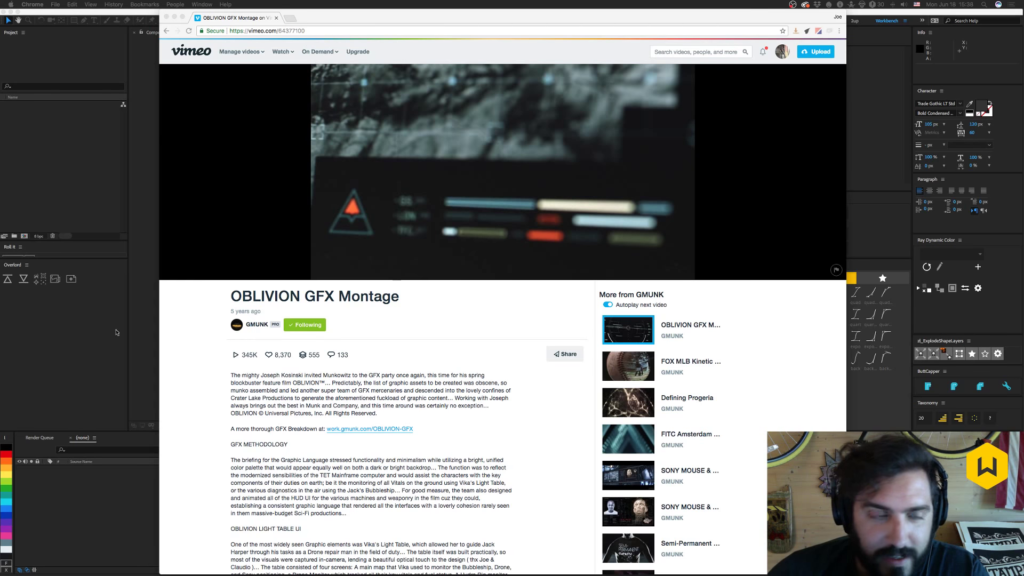
Switch to After Effects and reset the Workbench workspace to its saved layout.
left_click(64, 327)
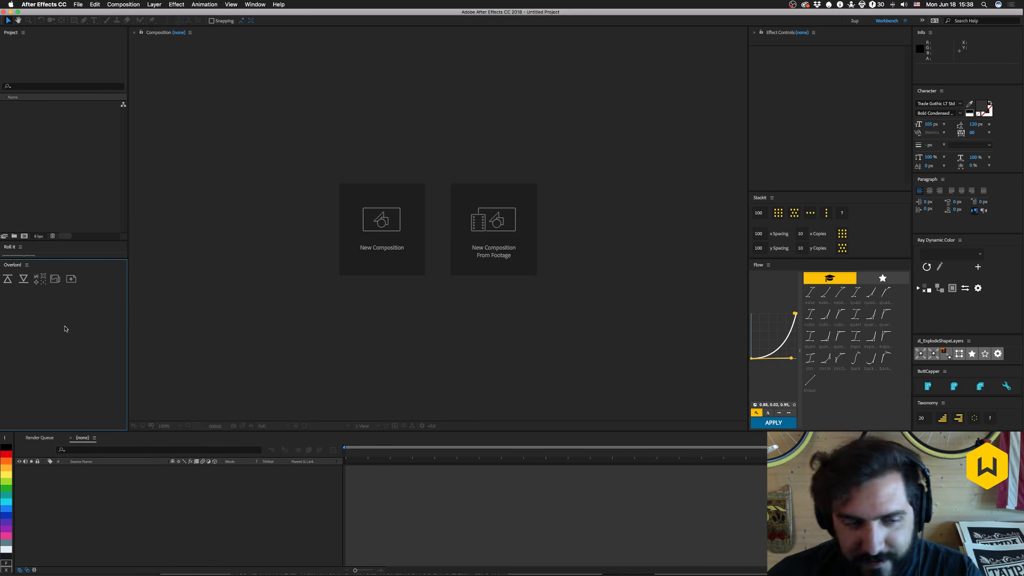
left_click(254, 5)
mouse_move(267, 14)
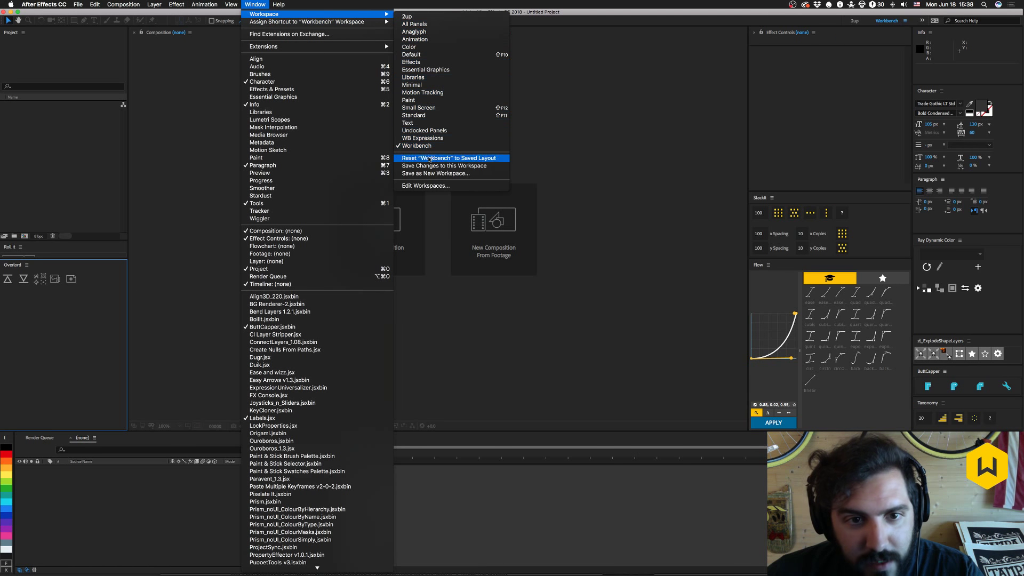
left_click(447, 159)
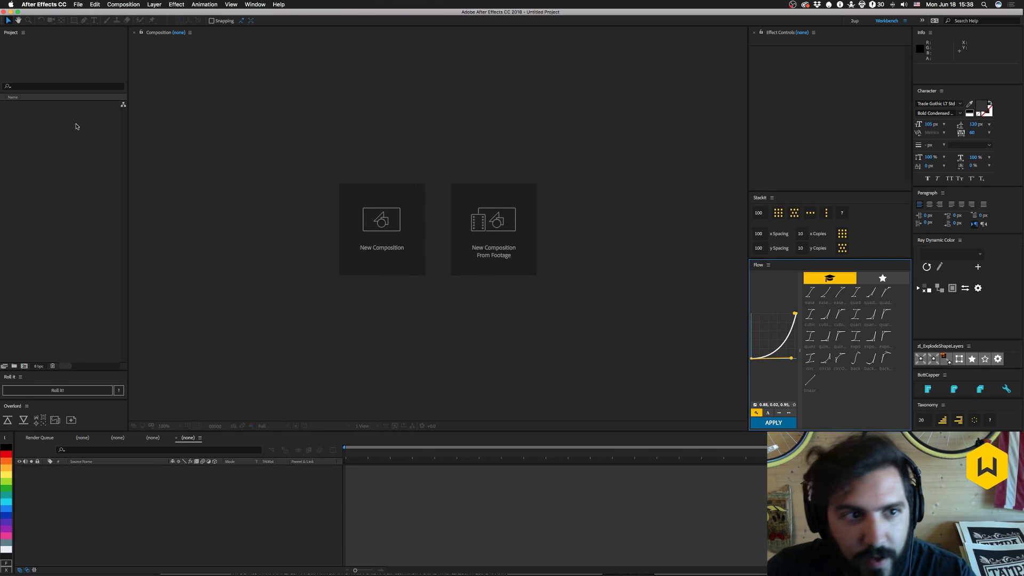
Create a new composition with the HDTV 1080 24 preset and a duration of 1000 frames.
left_click(382, 225)
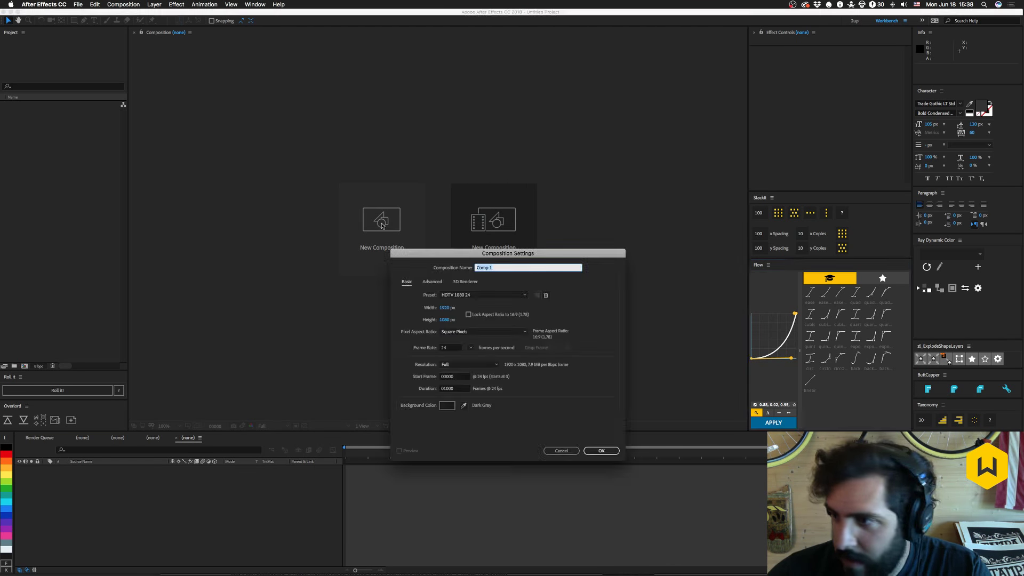
key("Return")
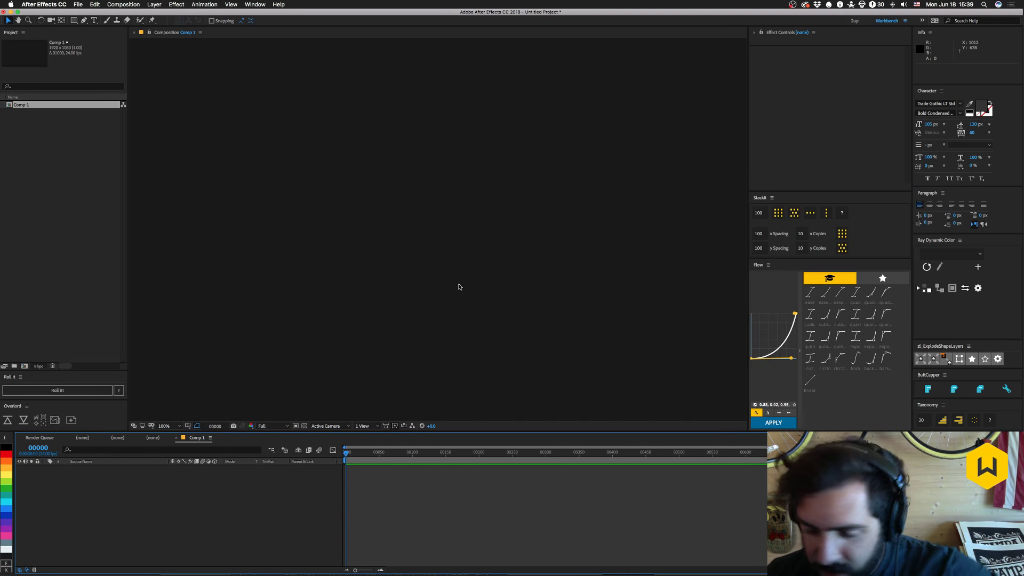
key("super+Tab")
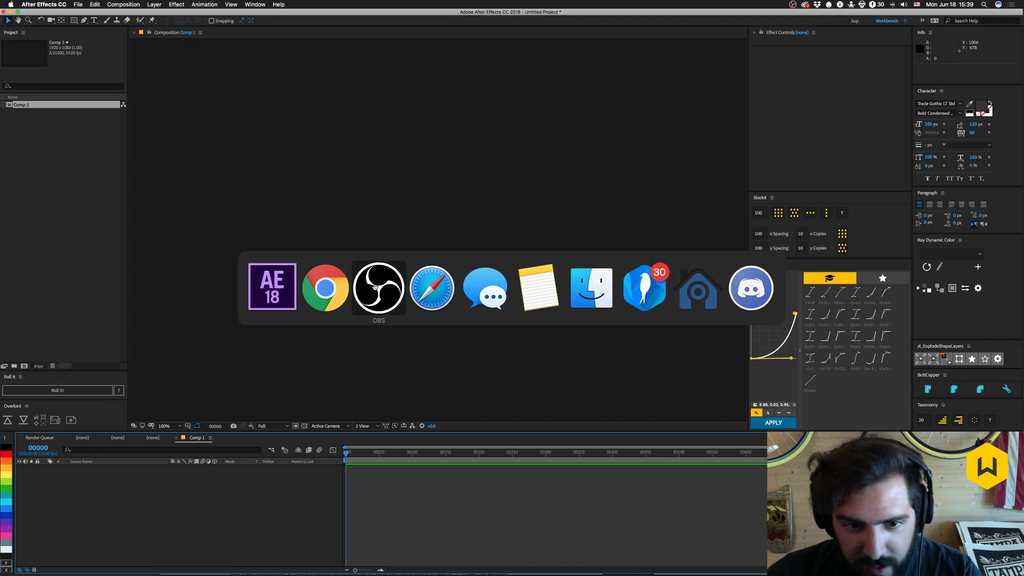
left_click(299, 284)
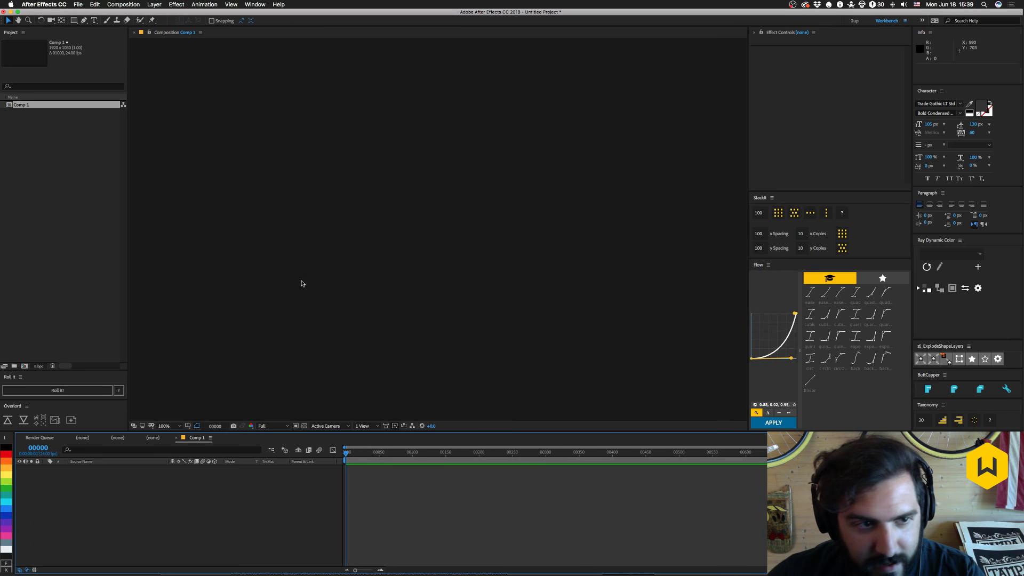
left_click(78, 4)
mouse_move(154, 14)
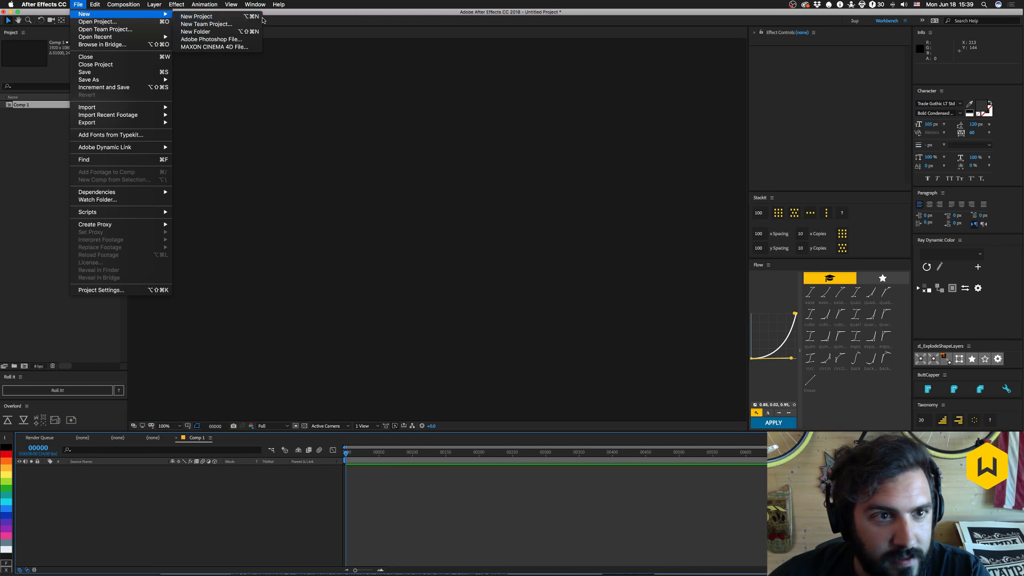
key("Escape")
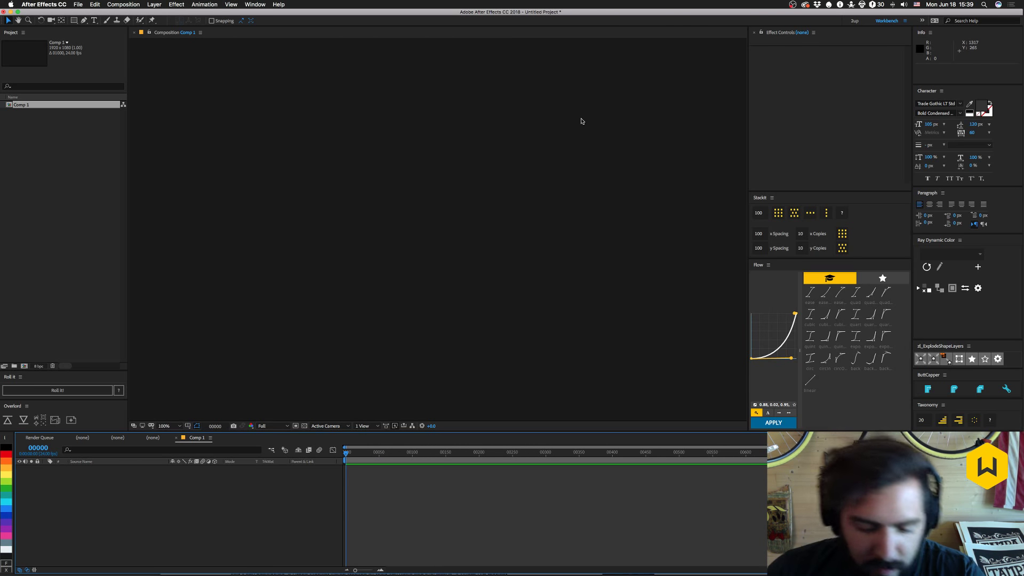
key("super+n")
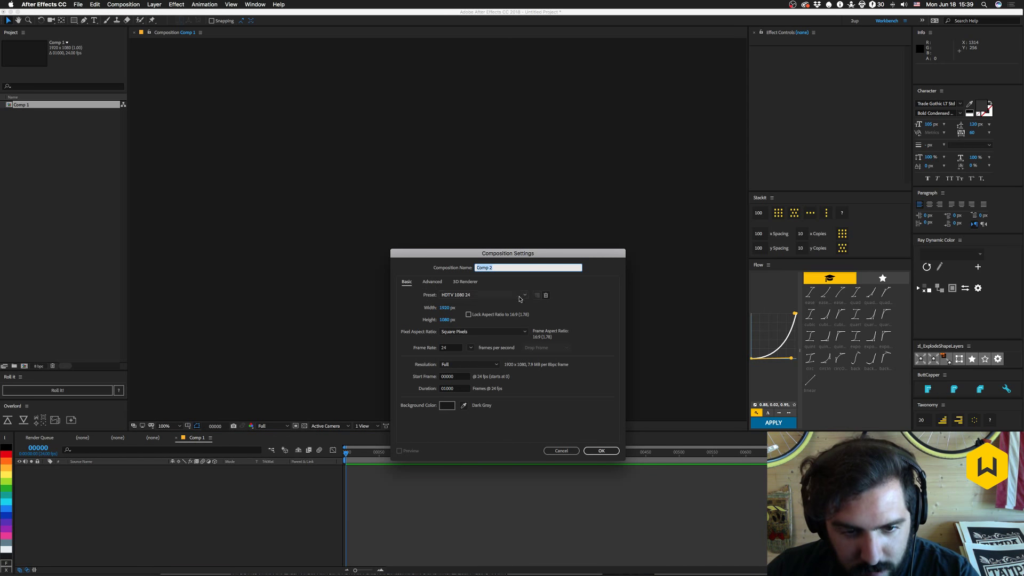
Open the Dropbox folder in Finder and browse to the Tutorials folder inside Work and Workbench.
left_click(817, 6)
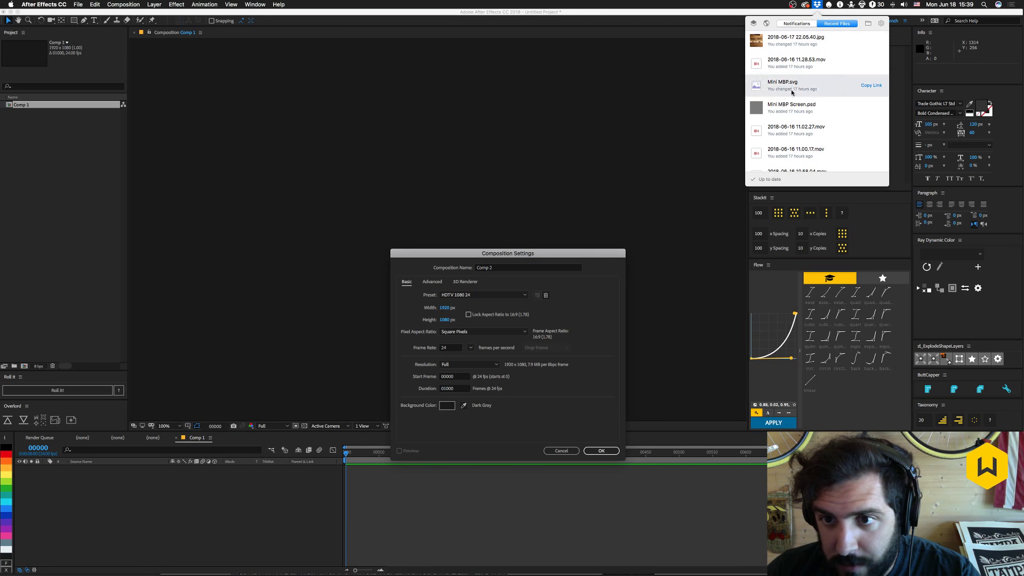
left_click(868, 24)
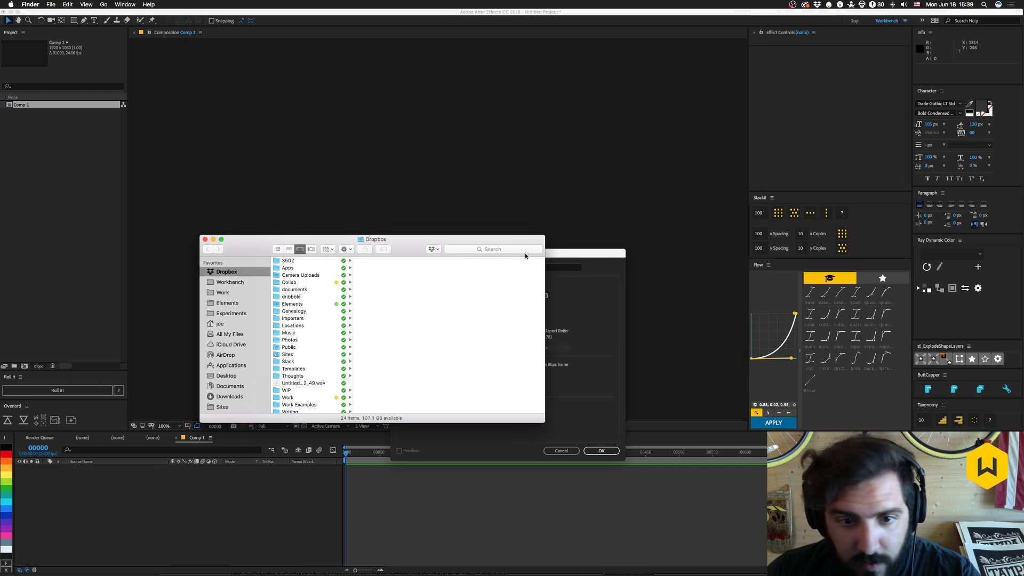
left_click(231, 292)
left_click(291, 282)
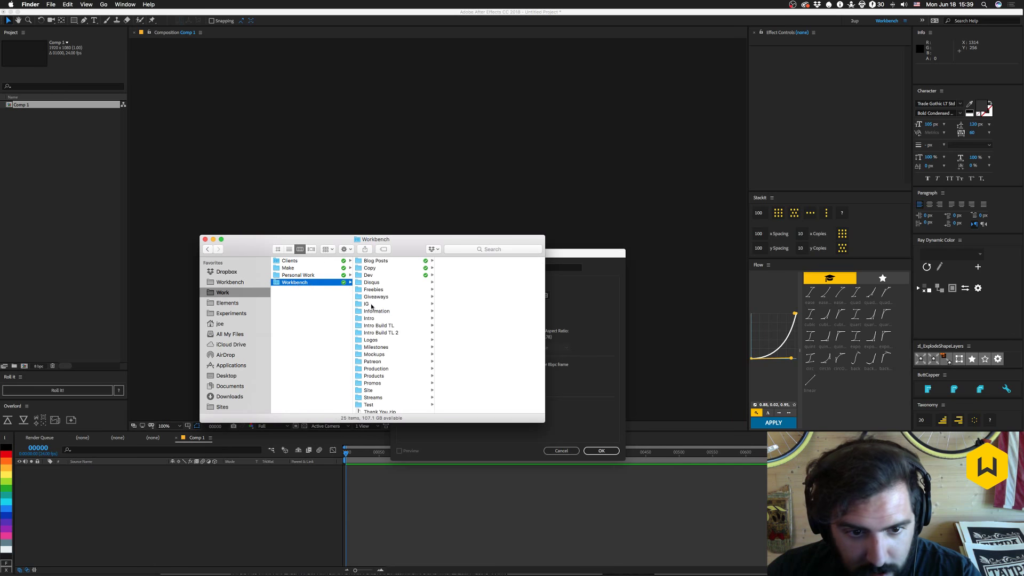
scroll(388, 346, "down", 3)
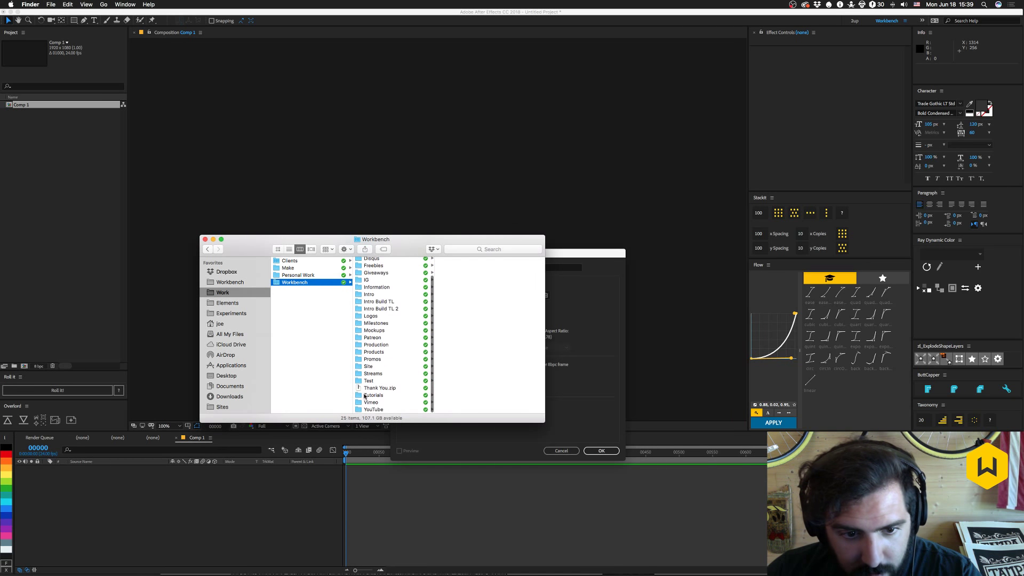
left_click(376, 396)
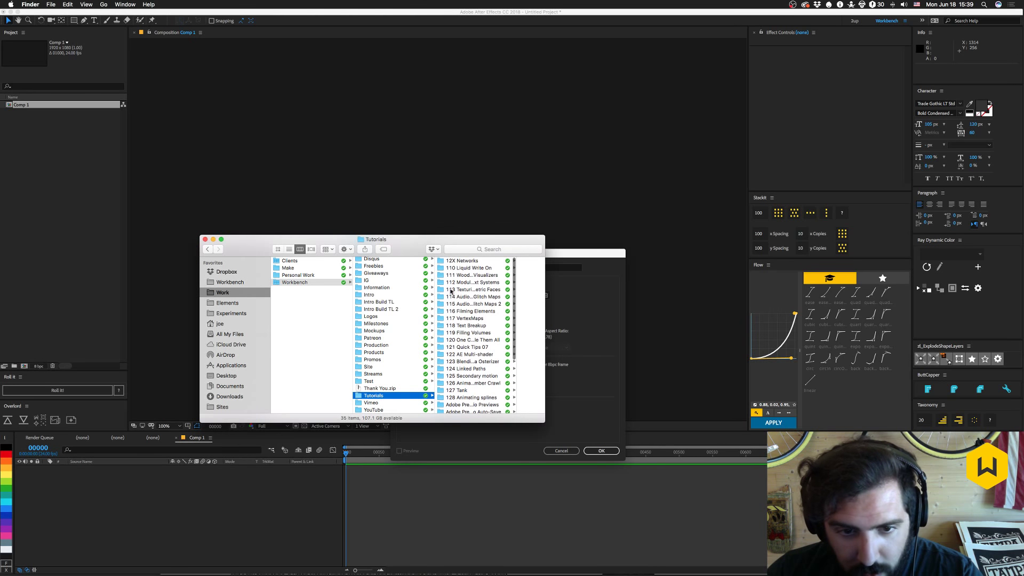
Look through the contents of tutorial folders 114 to 118 for a music track to use.
left_click(481, 298)
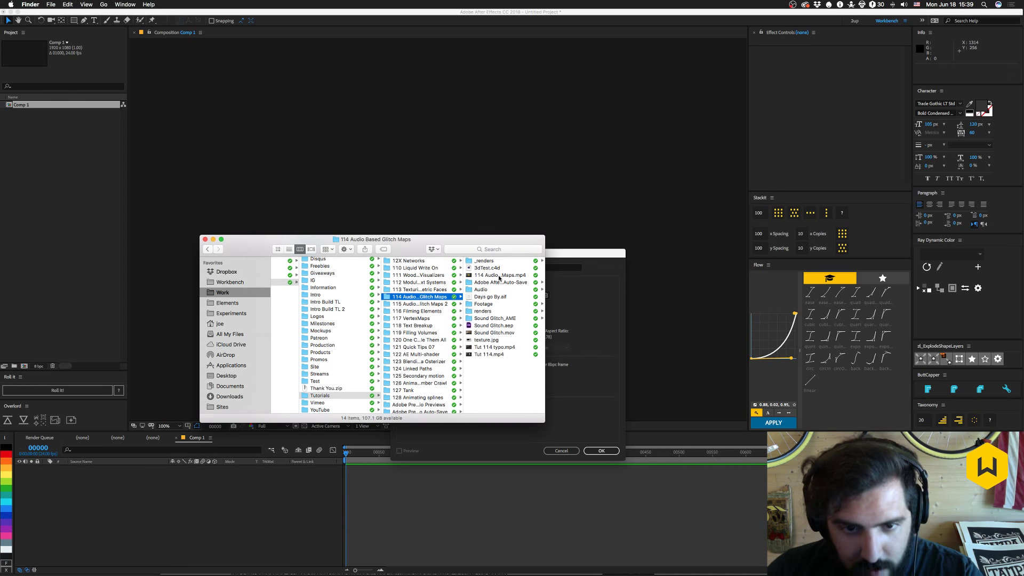
left_click(425, 304)
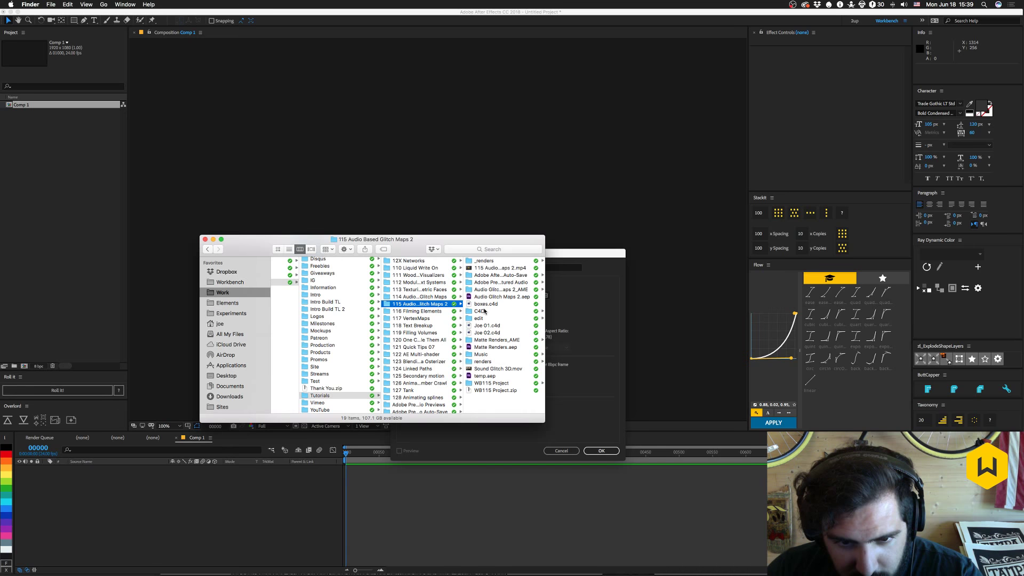
left_click(433, 312)
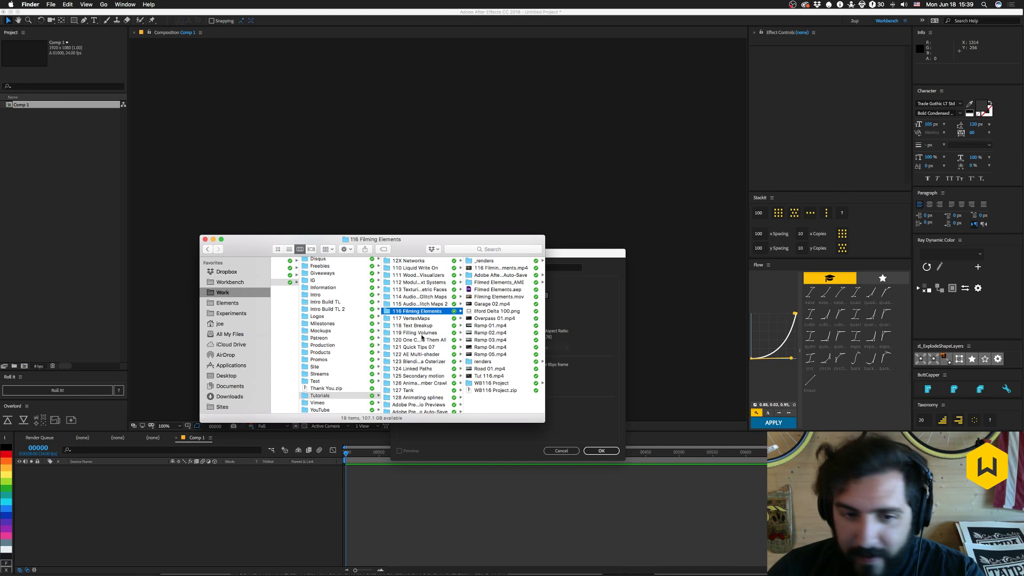
key("Down")
key("Down")
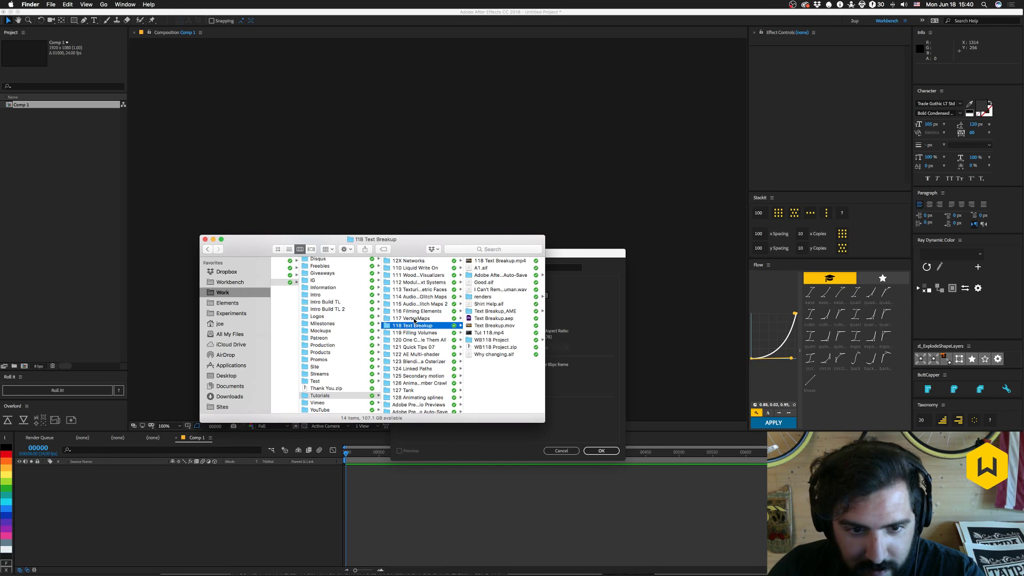
key("Up")
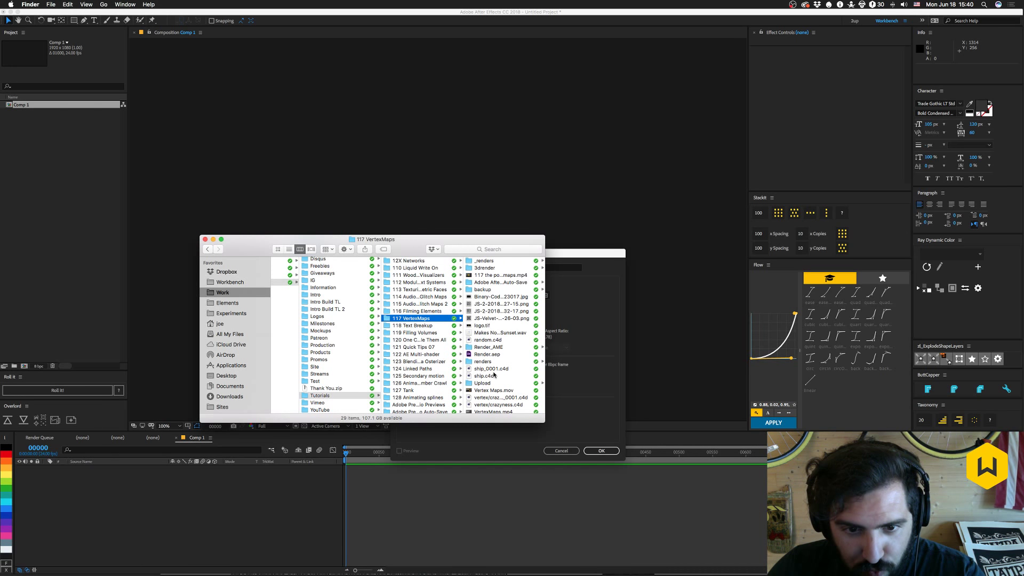
scroll(490, 370, "down", 4)
scroll(494, 375, "up", 4)
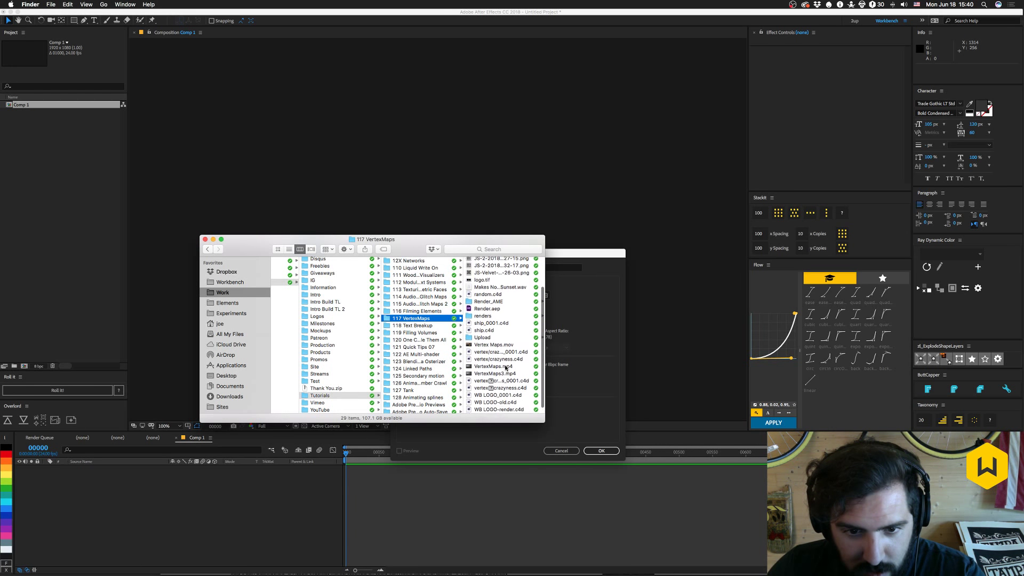
Preview the Makes No Difference WAV file in the 117 VertexMaps folder, skipping ahead to a section further in.
left_click(489, 330)
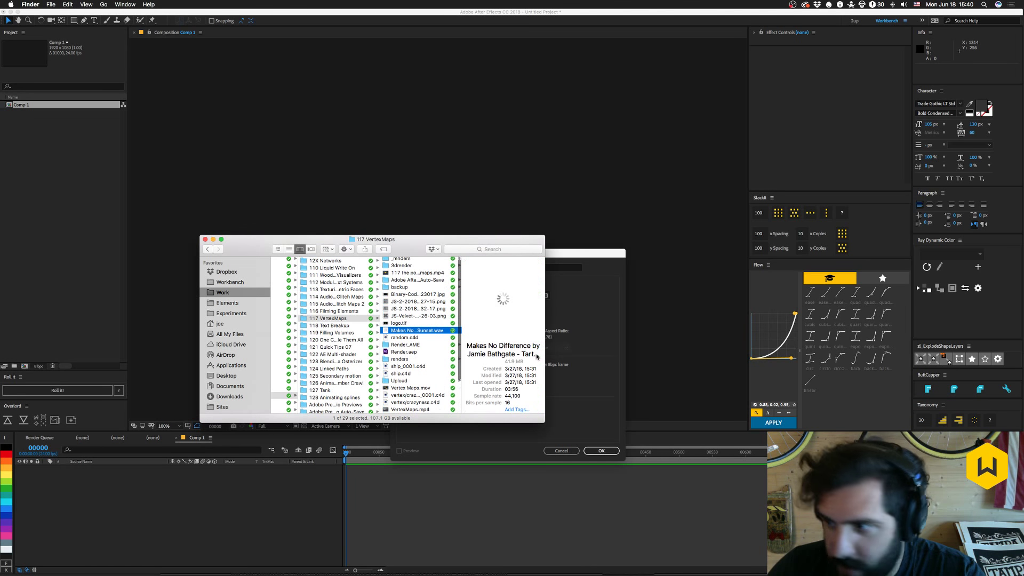
key("space")
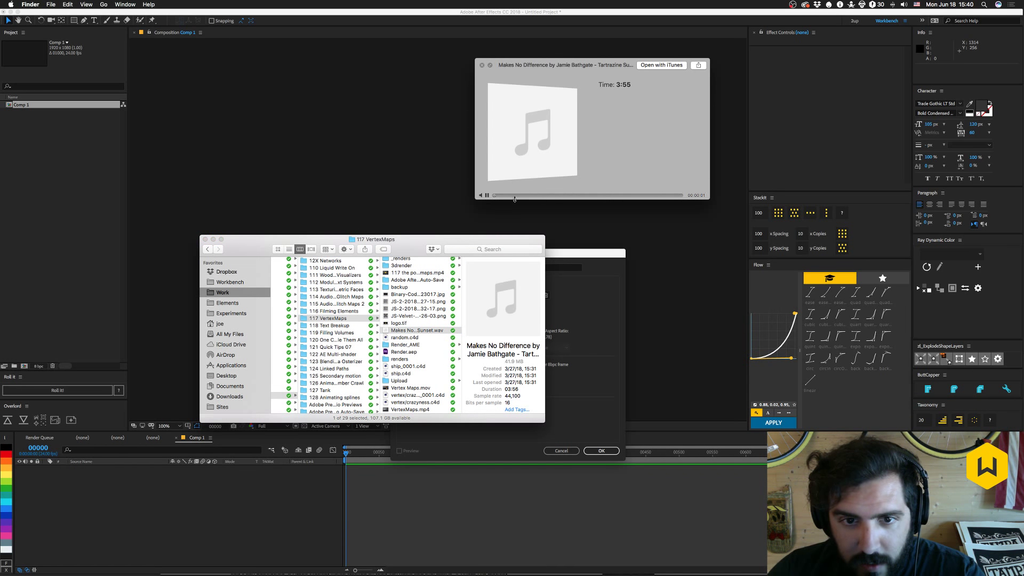
left_click(568, 195)
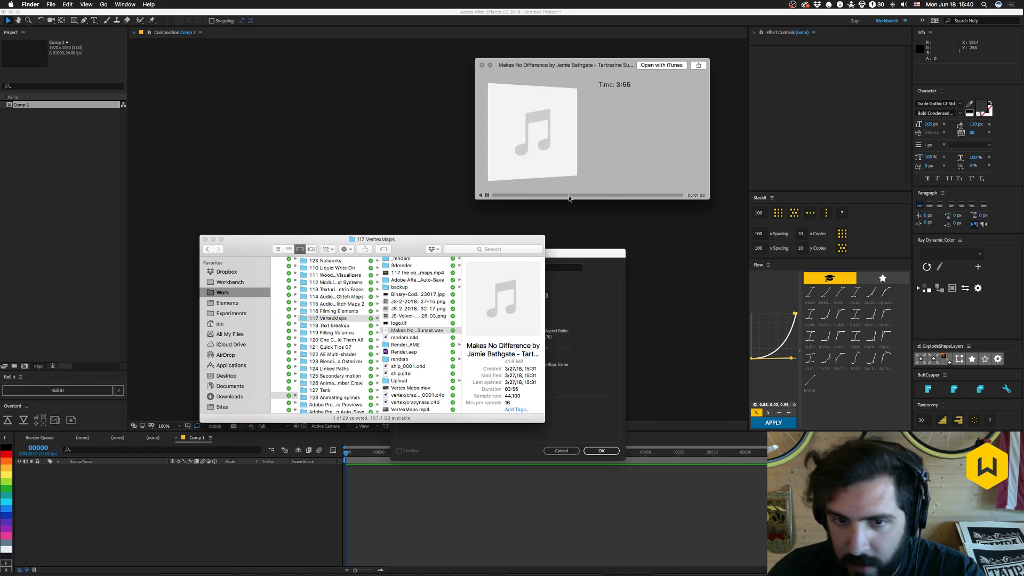
key("space")
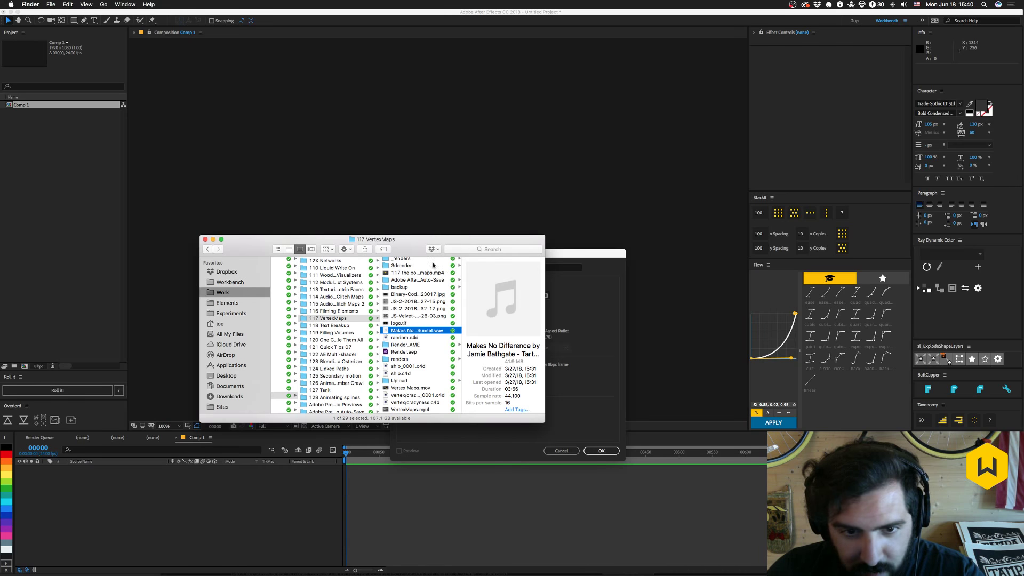
Dismiss the pending composition settings, import the Makes No Difference WAV file into the project and add it to Comp 1.
left_click_drag(418, 249, 466, 145)
left_click(555, 384)
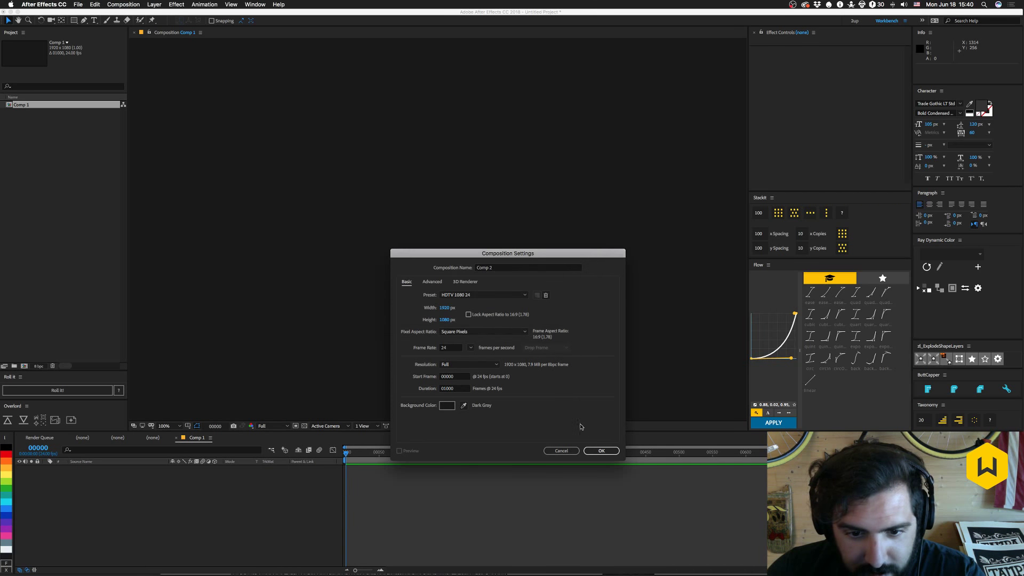
left_click(561, 451)
left_click(422, 222)
left_click_drag(454, 227, 36, 185)
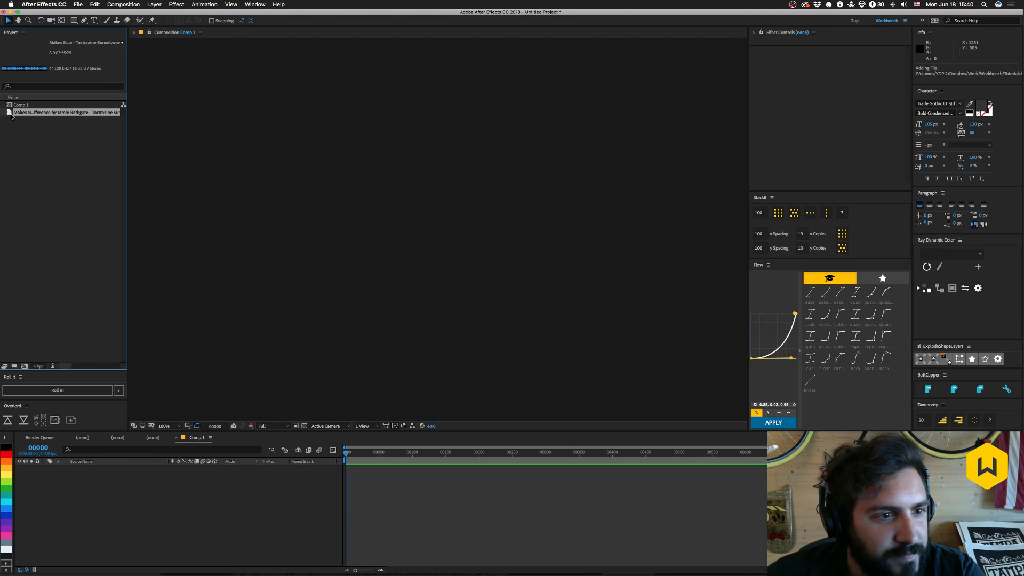
left_click_drag(9, 113, 82, 496)
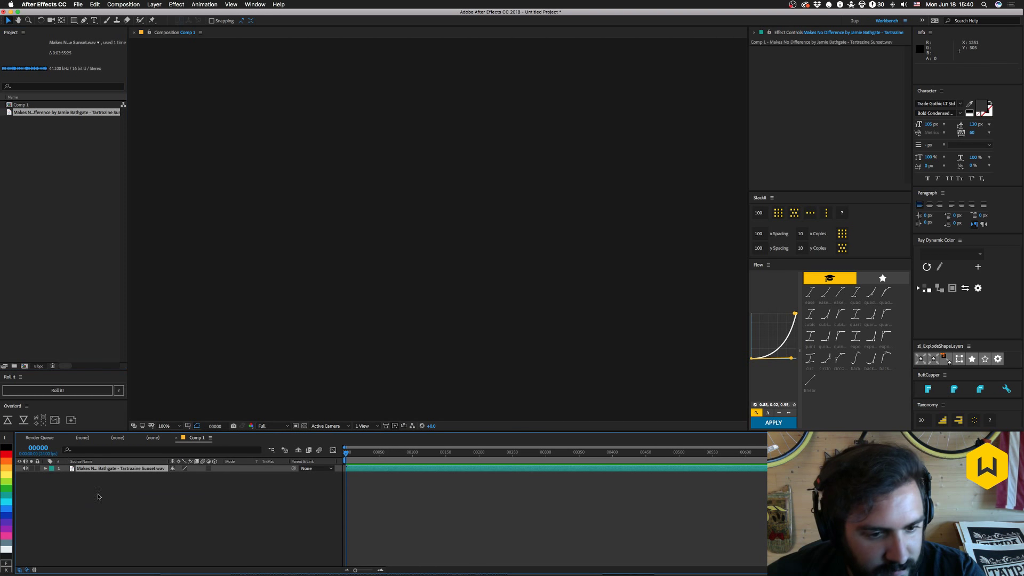
Close the empty timeline panels so only the Render Queue and Comp 1 remain.
left_click(71, 437)
left_click(71, 438)
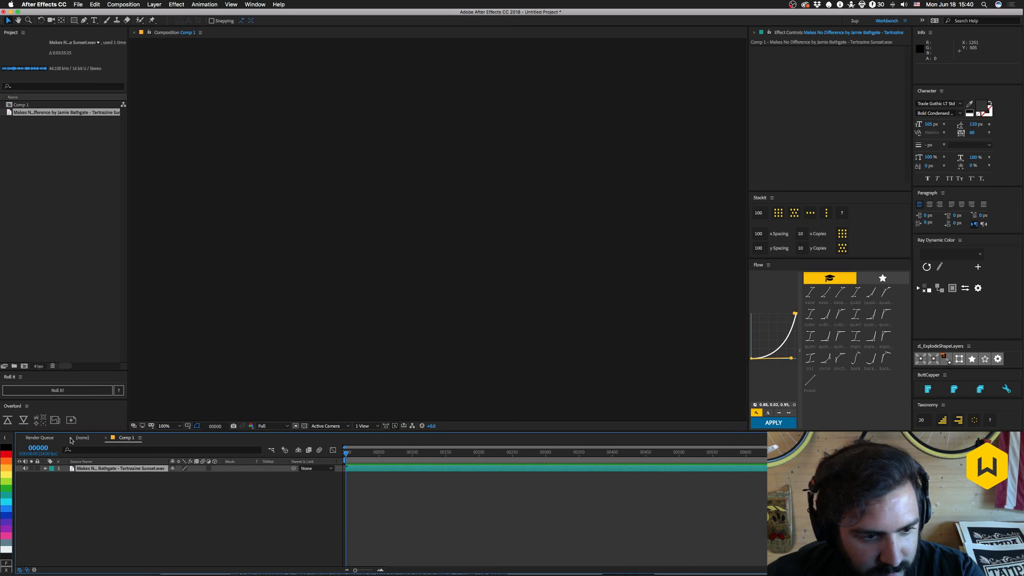
left_click(70, 437)
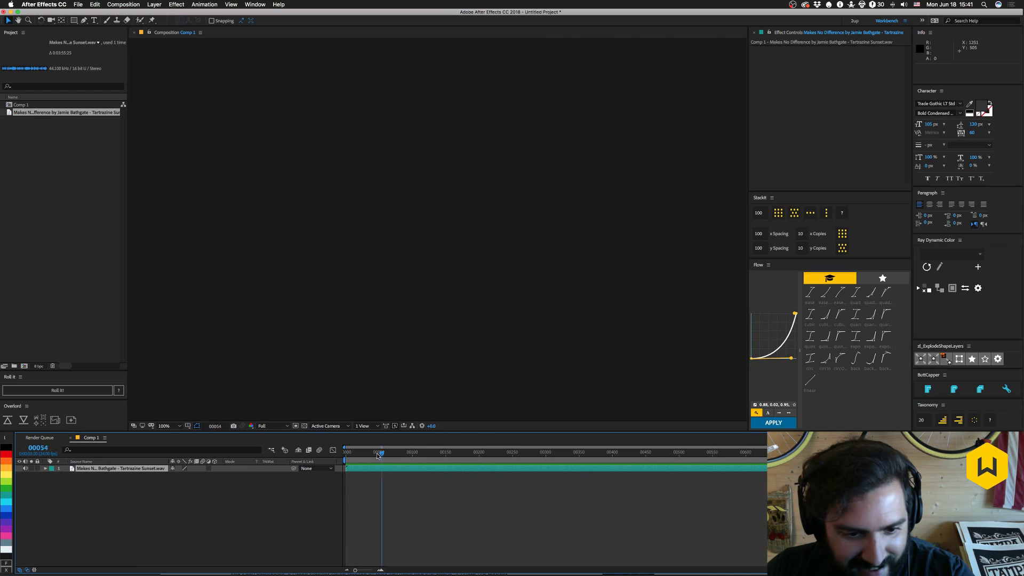
left_click(107, 469)
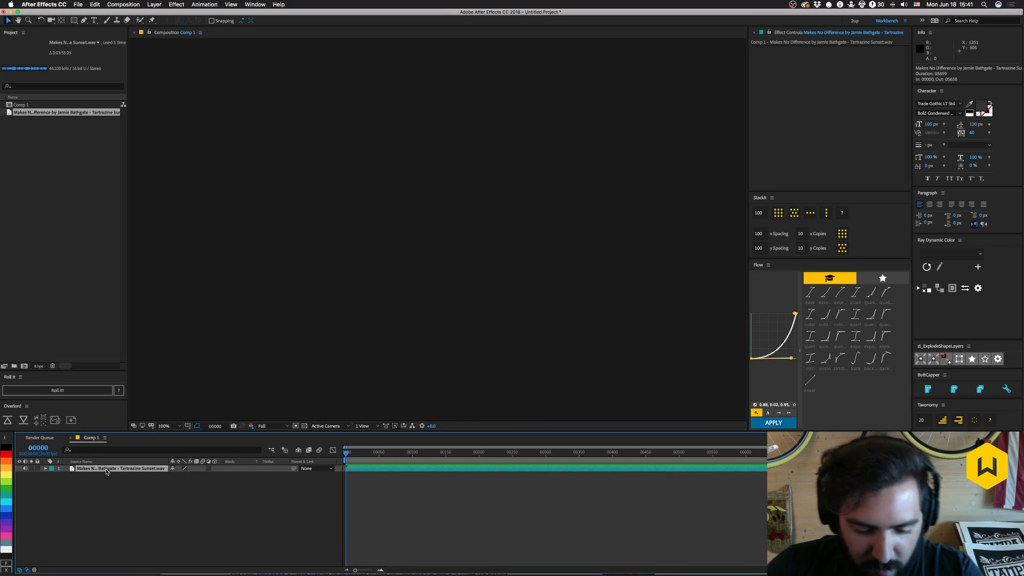
key("ctrl+space")
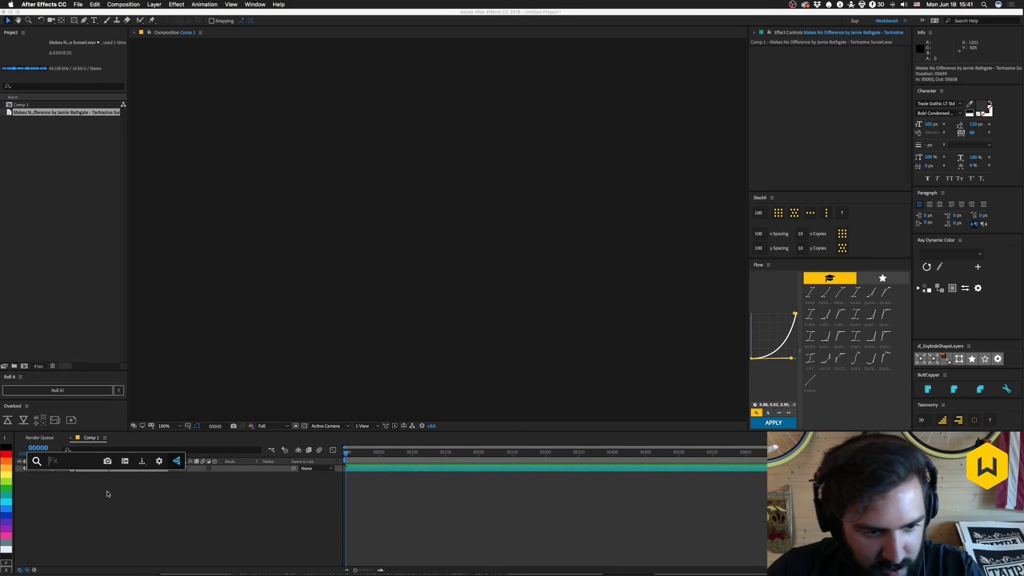
left_click(107, 490)
Create a new shape layer containing a composition-sized rectangle above the audio layer in Comp 1.
left_click(154, 5)
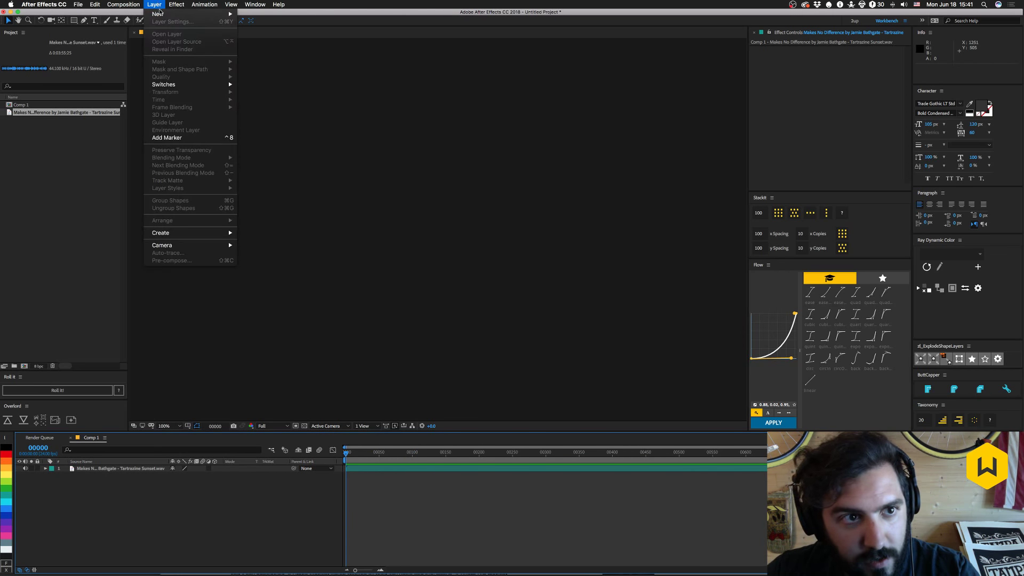
mouse_move(160, 14)
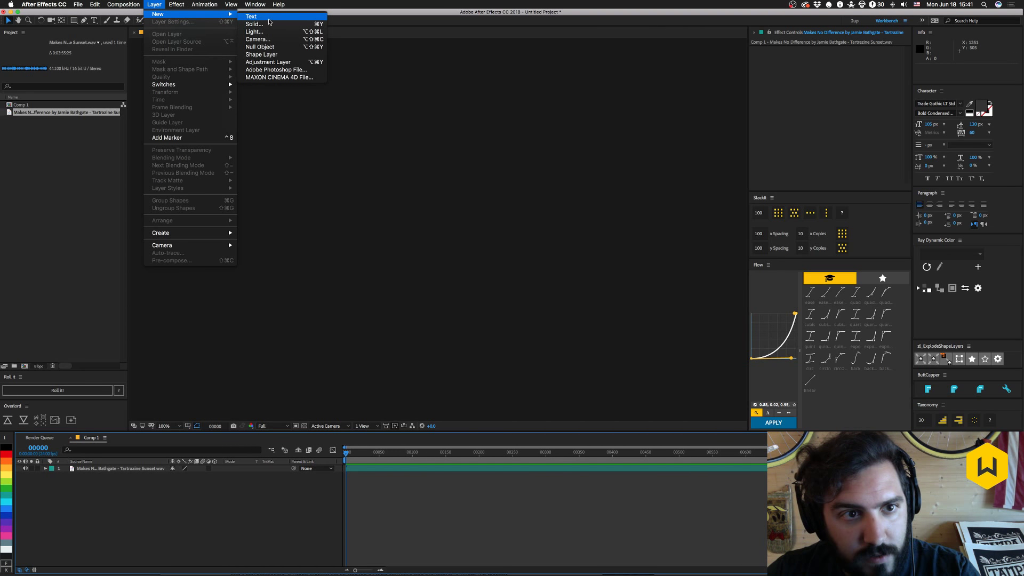
left_click(269, 24)
double_click(74, 20)
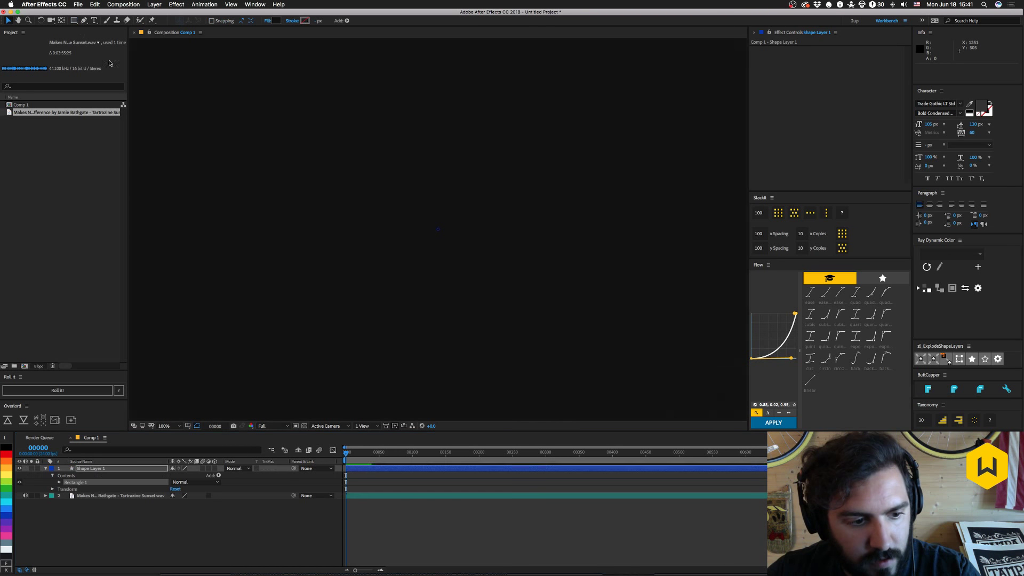
left_click(151, 512)
Rename the new shape layer VisualyzeIt.
left_click(101, 469)
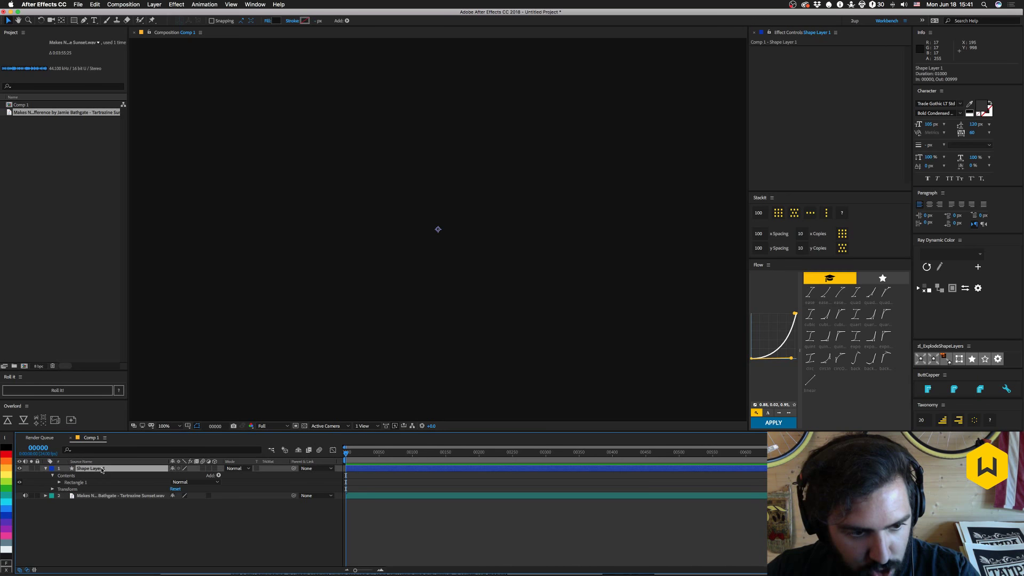
key("Return")
type("Vi")
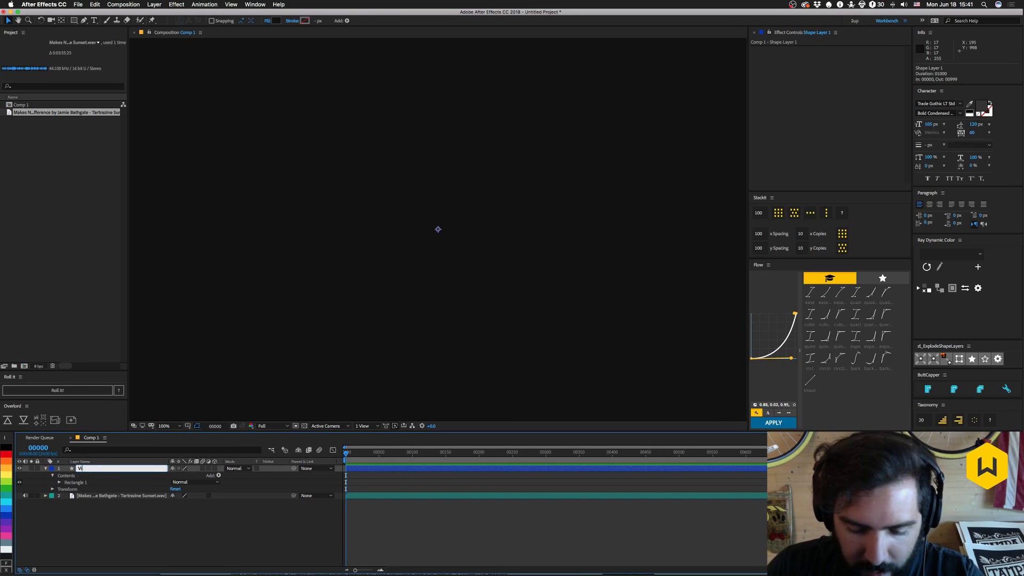
type("sualizeIt")
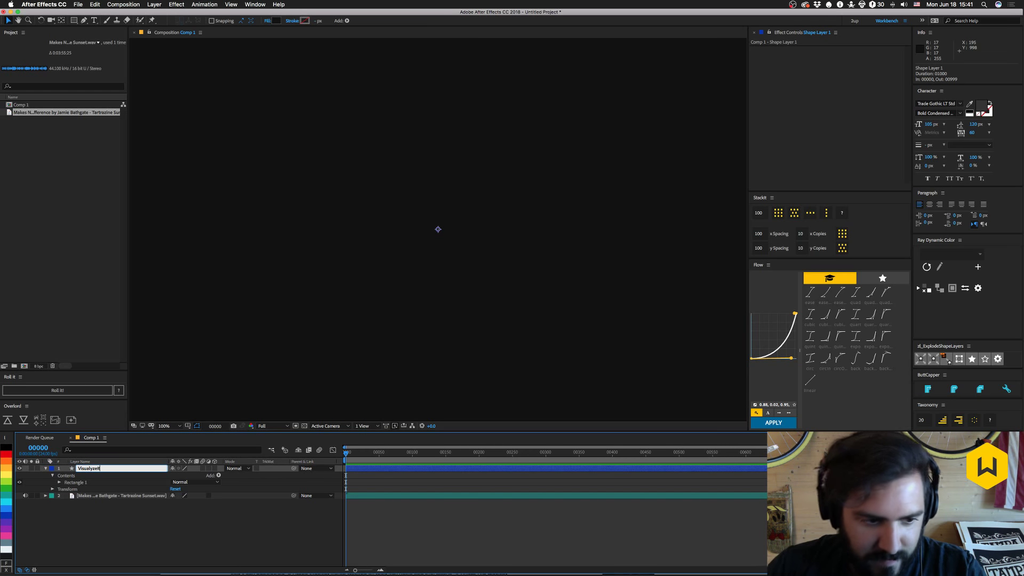
key("Return")
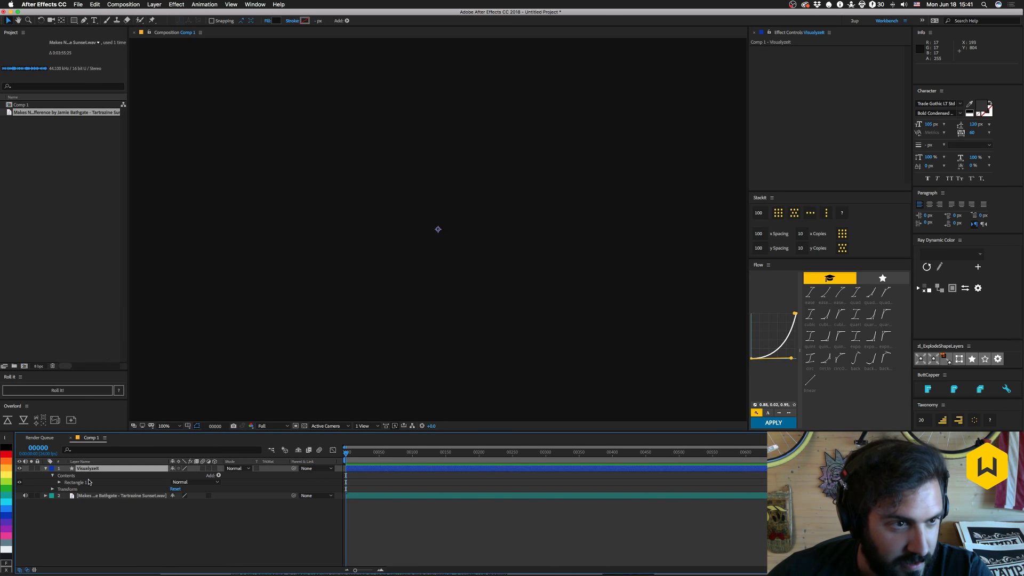
Find the Audio Spectrum effect with the quick effect search and apply it to the VisualyzeIt layer.
key("ctrl+space")
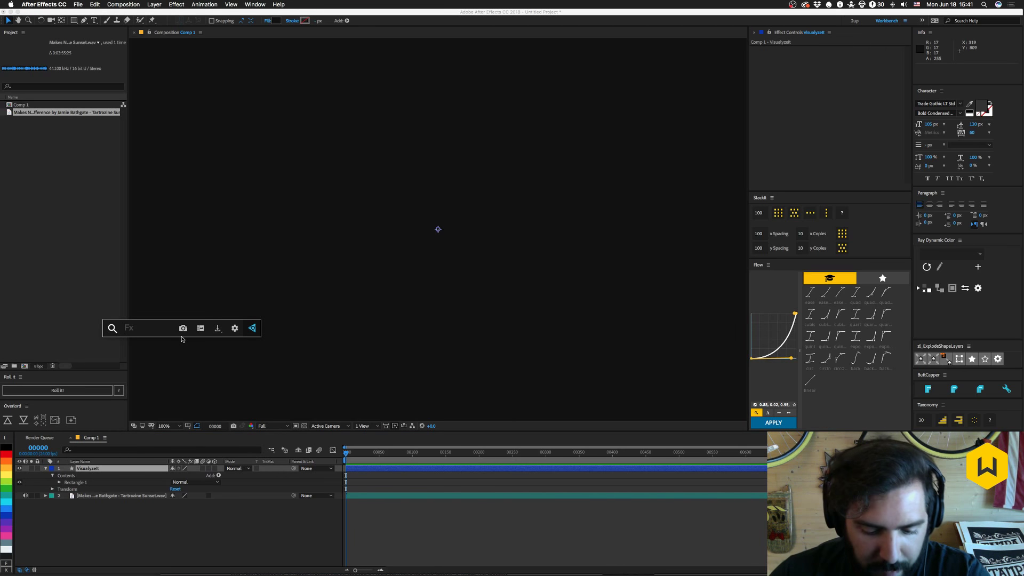
type("aus")
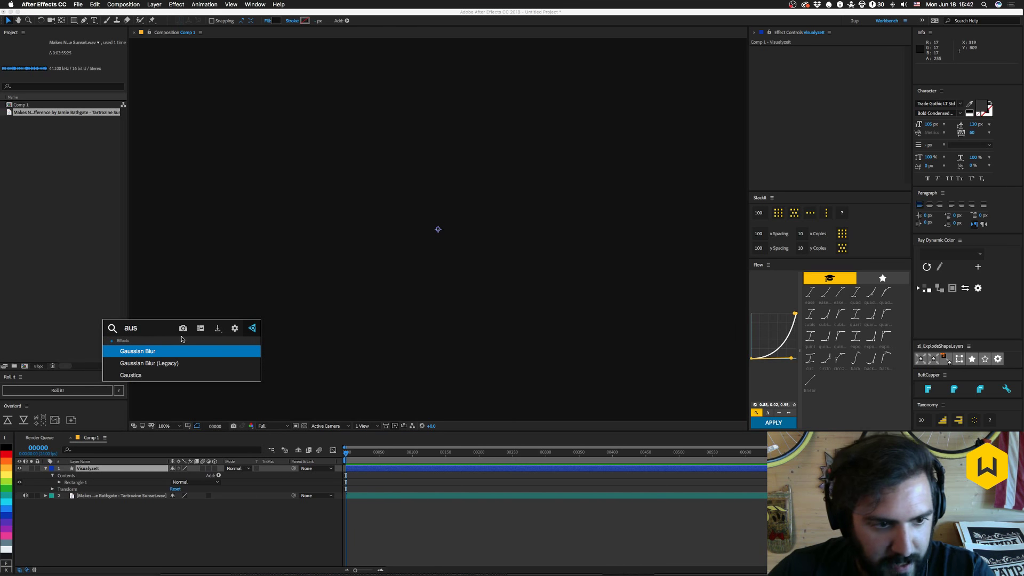
key("BackSpace")
type("d")
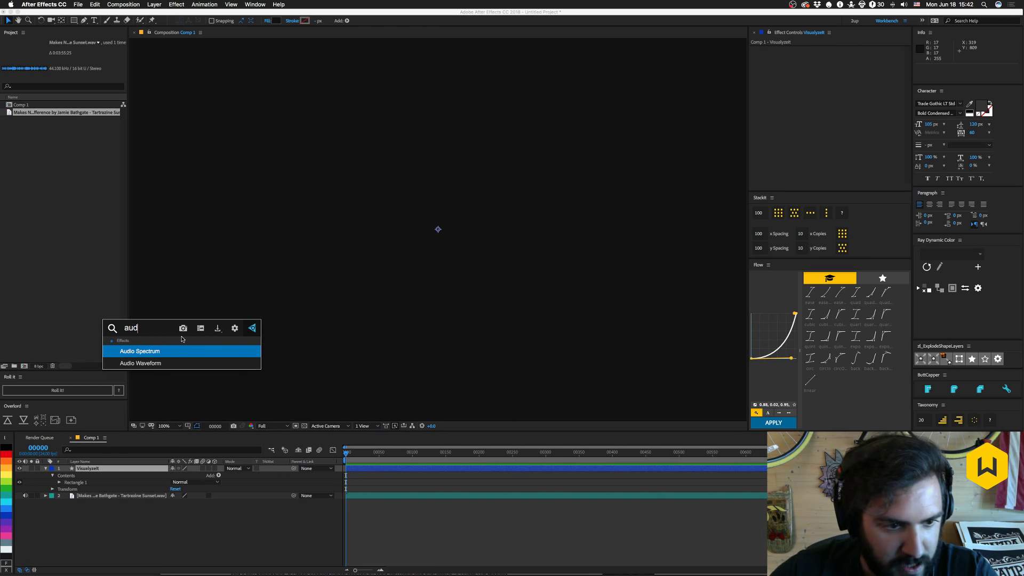
key("Return")
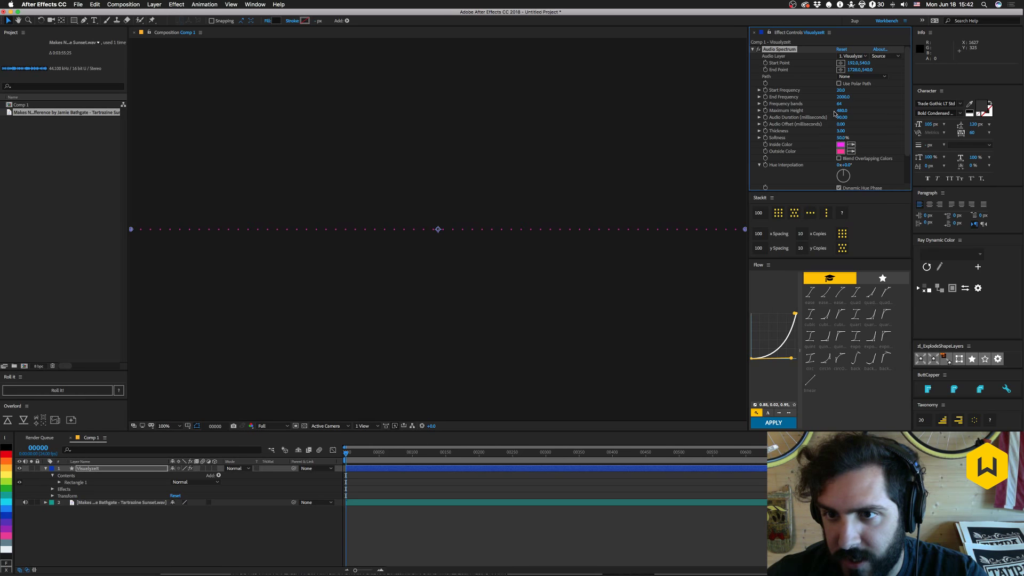
Reveal the audio layer's waveform and slide the layer about 684 frames earlier so the comp starts in a louder section.
left_click_drag(345, 493, 393, 493)
left_click(368, 502)
key("l")
key("l")
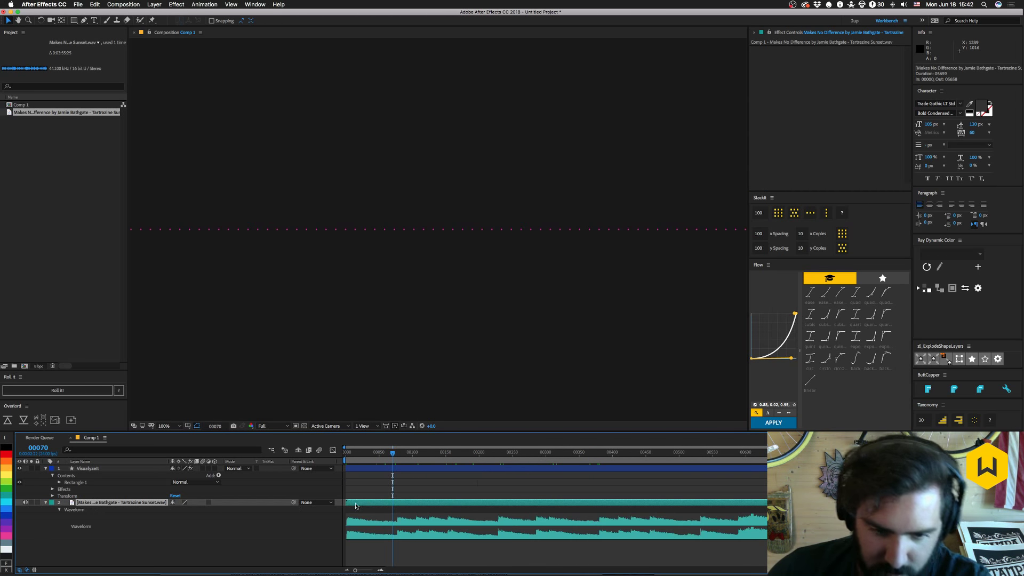
left_click_drag(828, 502, 371, 504)
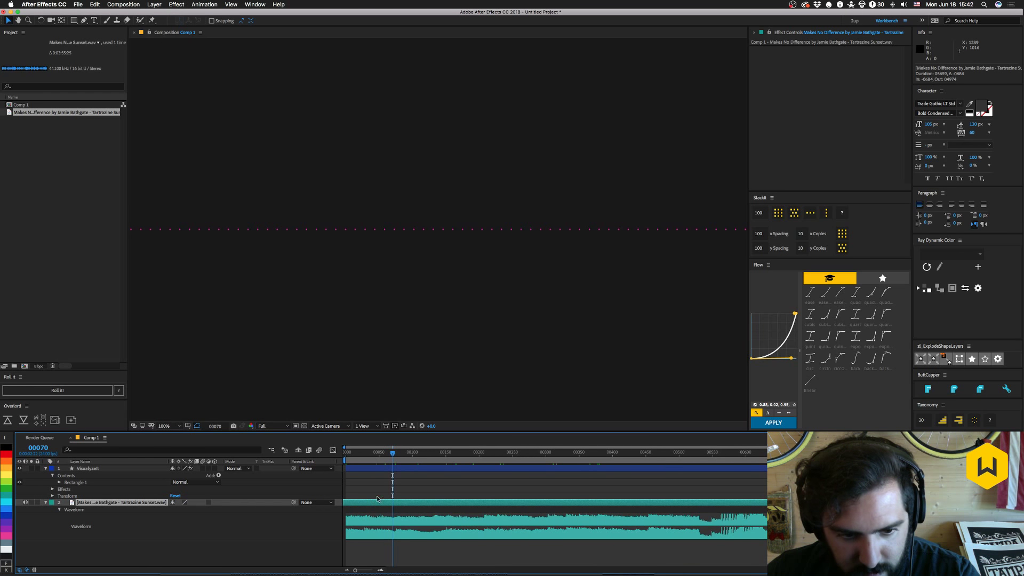
Play the composition from the first frame to listen to the shifted music section.
key("Home")
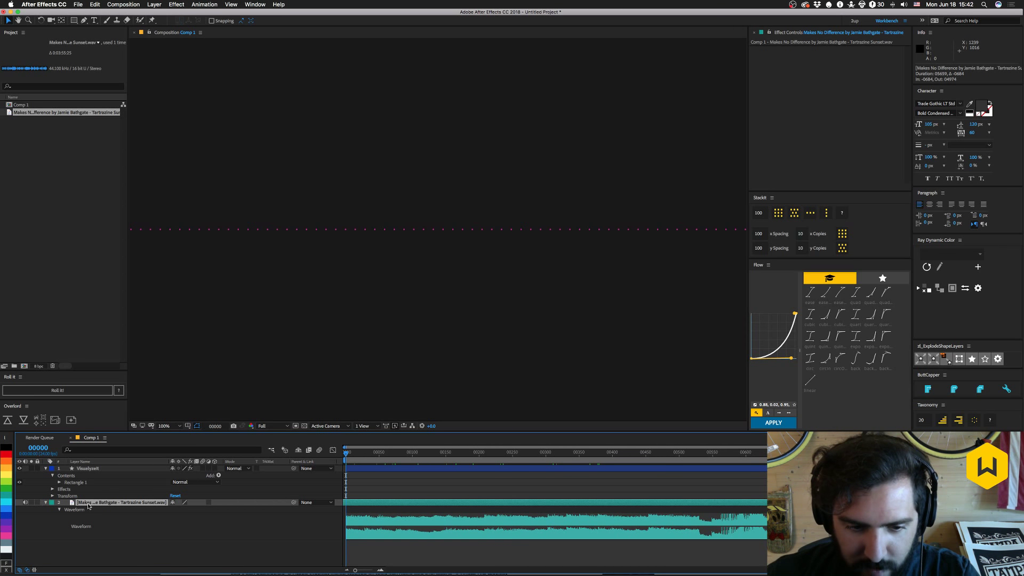
key("space")
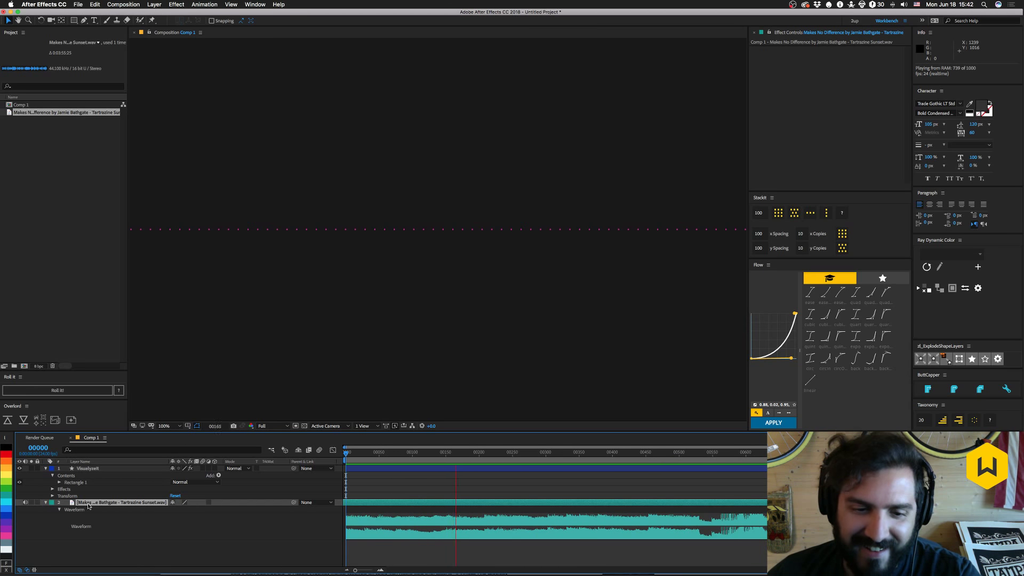
key("space")
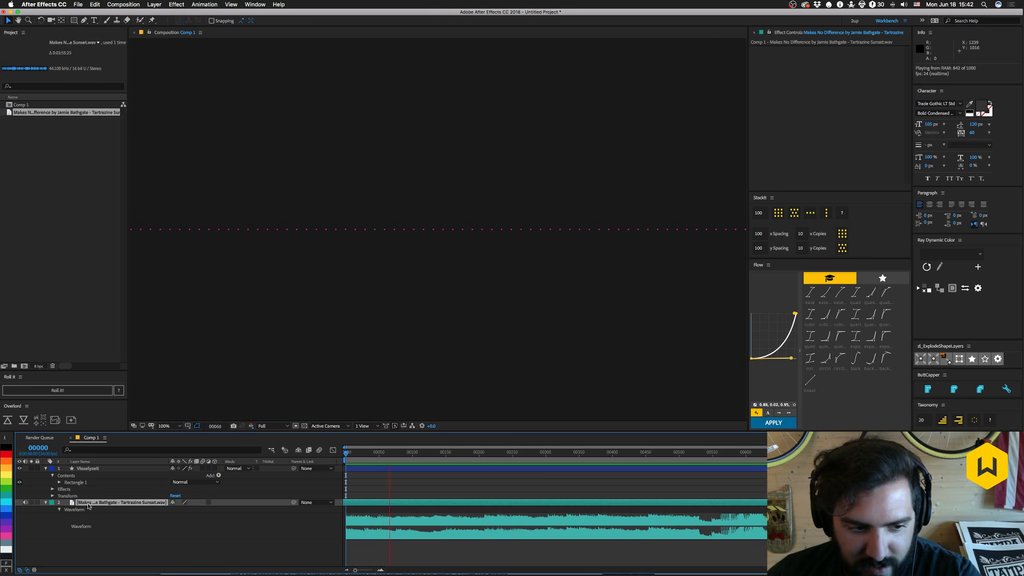
Set the Audio Spectrum's audio layer to the Makes No Difference WAV layer and scrub the timeline to check the reaction.
left_click(114, 469)
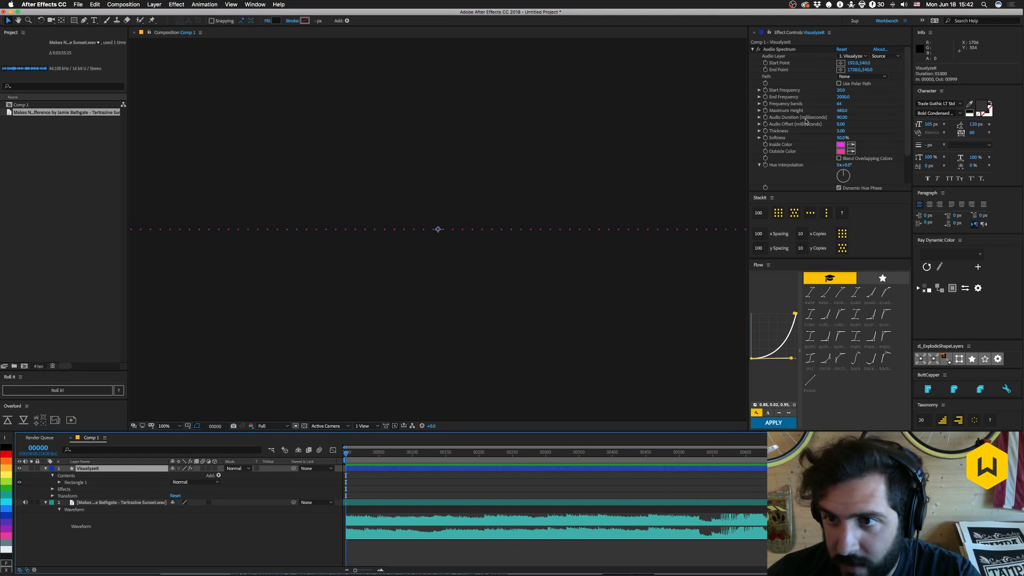
left_click(852, 56)
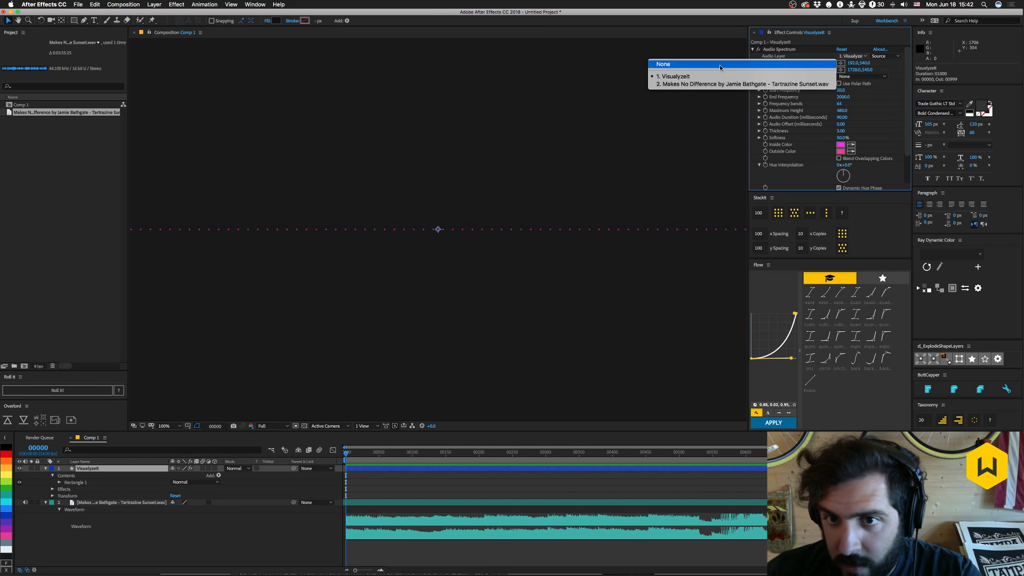
left_click(719, 83)
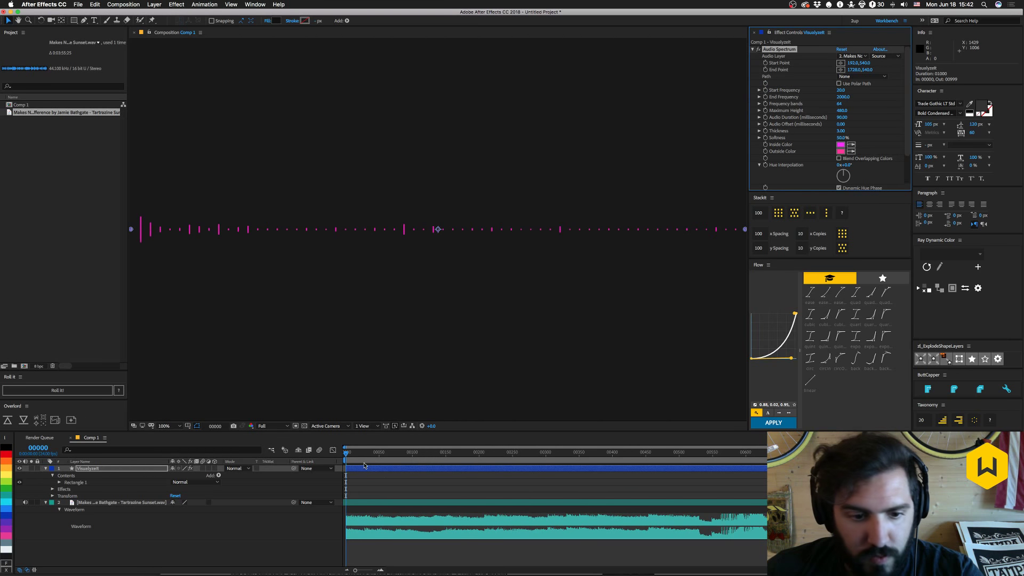
left_click_drag(364, 465, 574, 476)
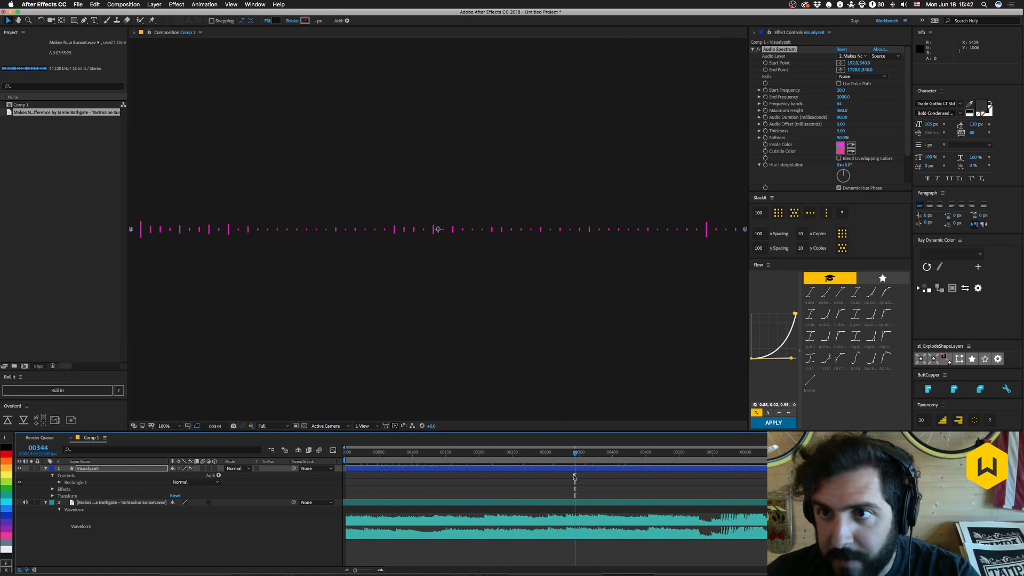
Check the system's sound devices and Sound Control's per-app volume, equalizer and routing settings, keeping USB Sound Device as the output.
left_click(904, 4)
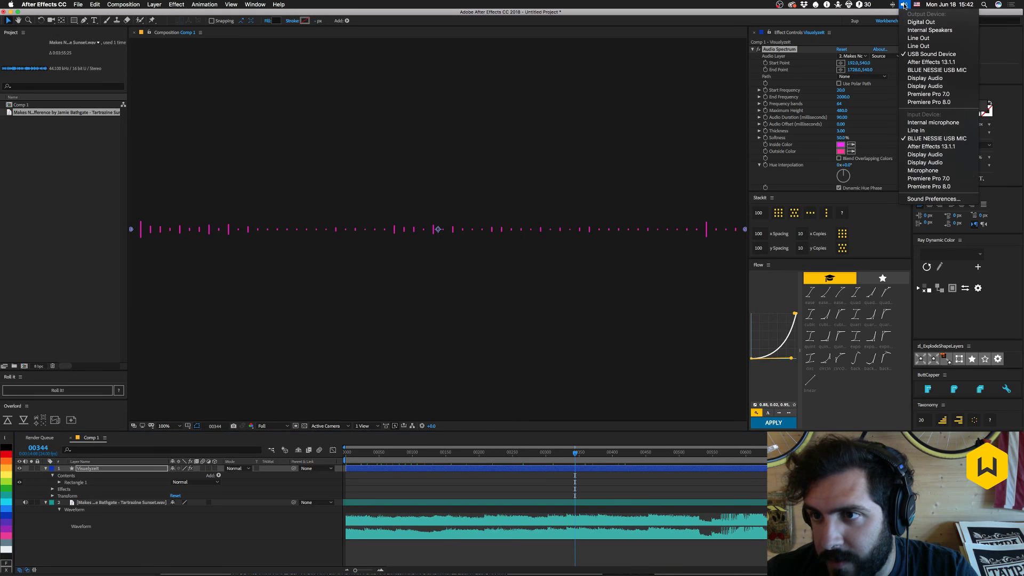
left_click(931, 54)
left_click(851, 5)
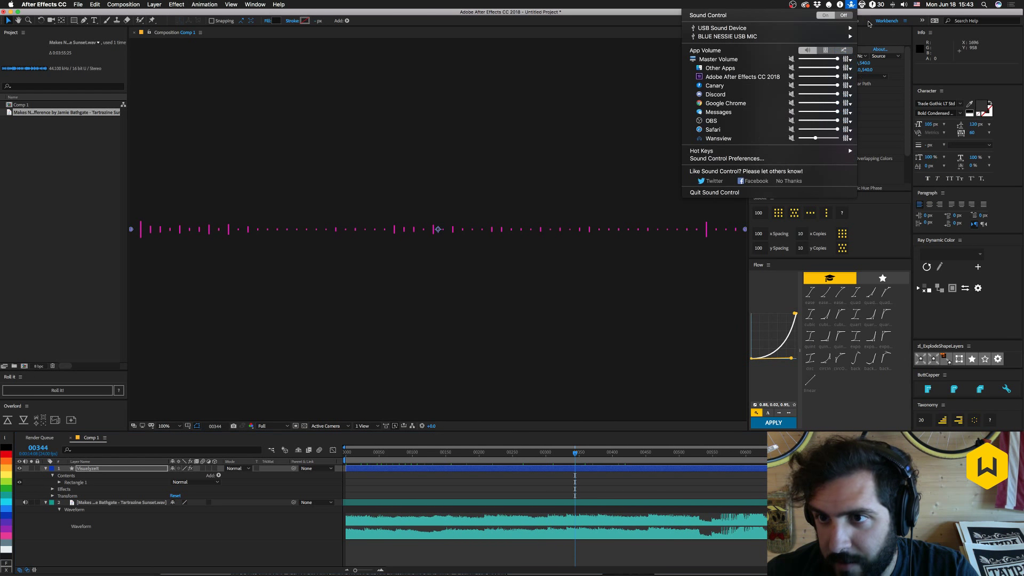
left_click(826, 50)
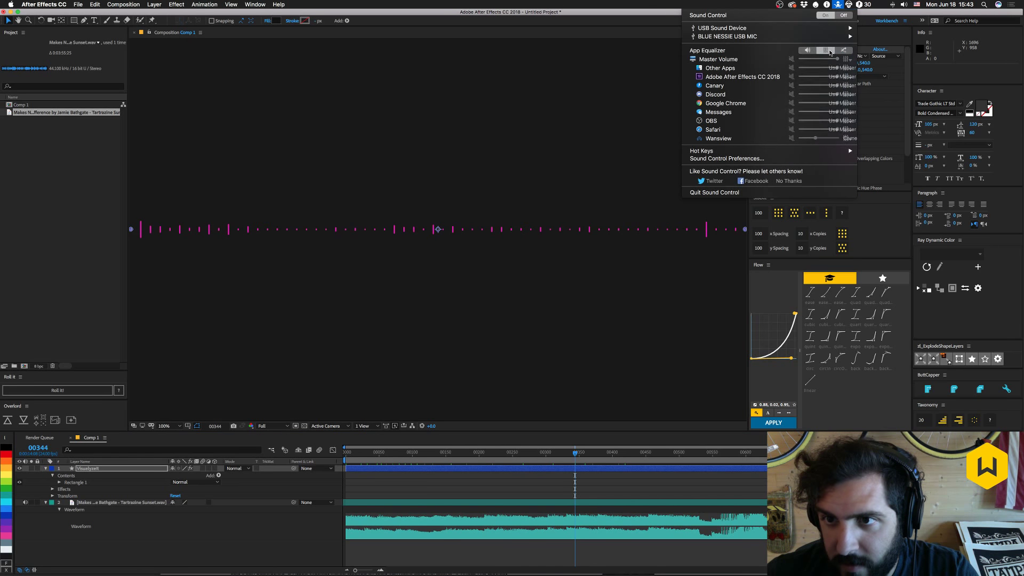
left_click(846, 51)
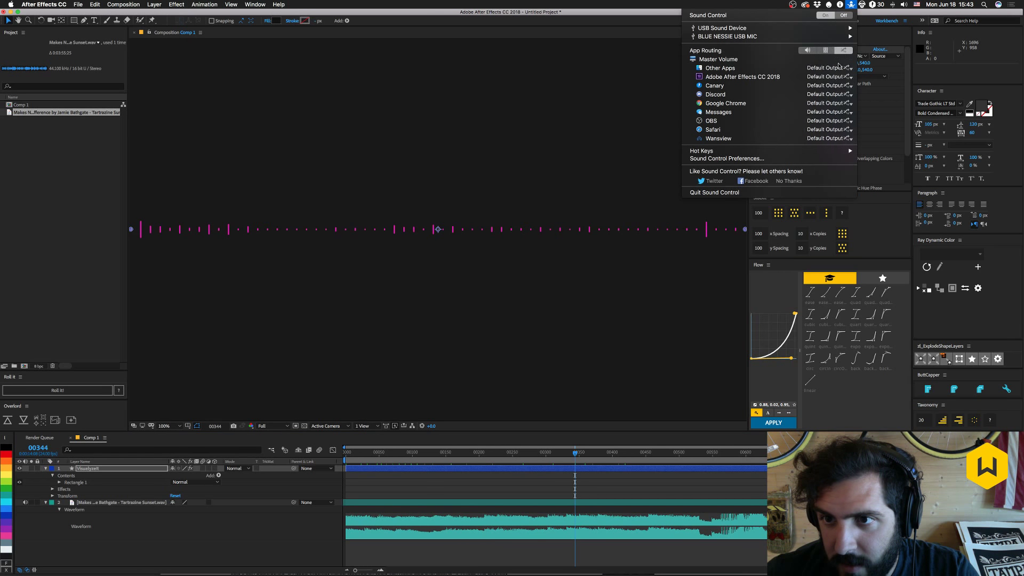
left_click(338, 405)
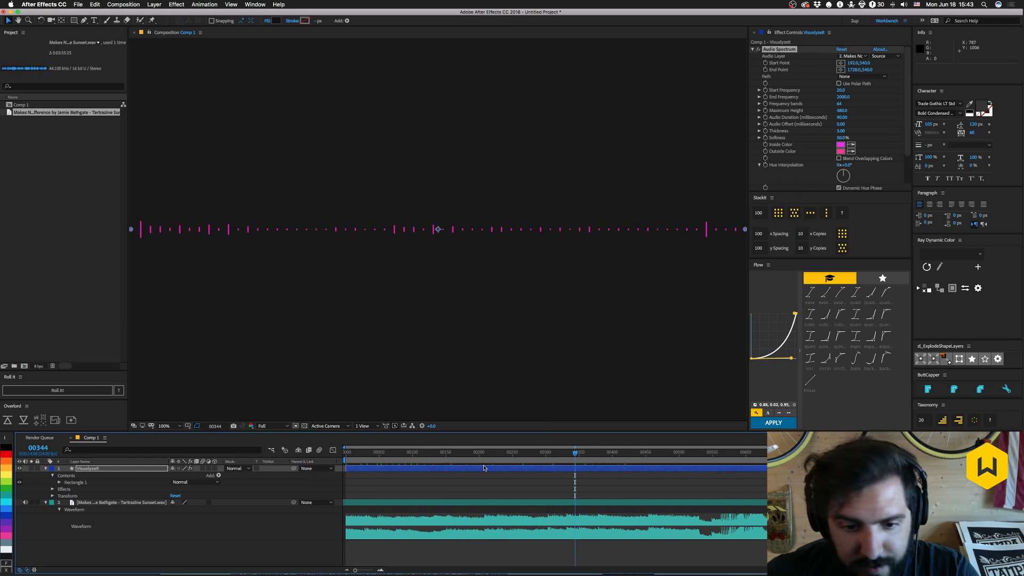
Raise the Audio Spectrum's Maximum Height to about 12000 and fit the whole composition in the viewer.
left_click_drag(562, 456, 580, 483)
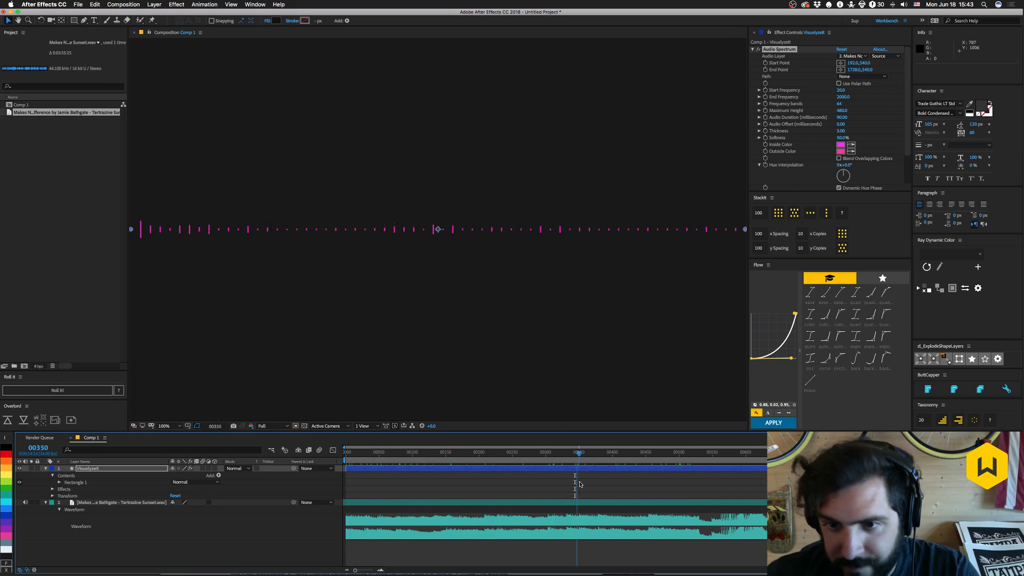
left_click(842, 110)
left_click_drag(841, 110, 886, 112)
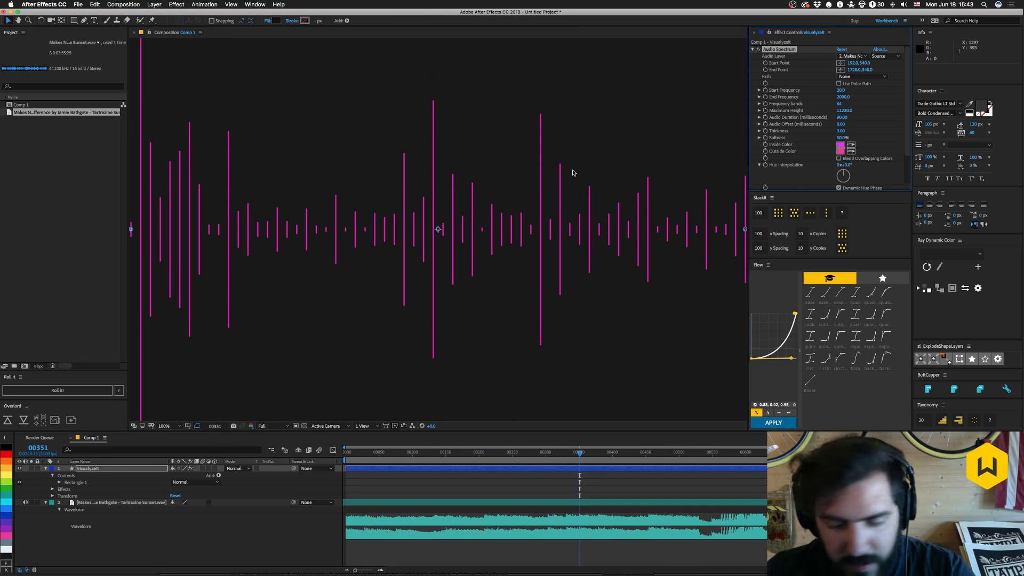
key("shift+slash")
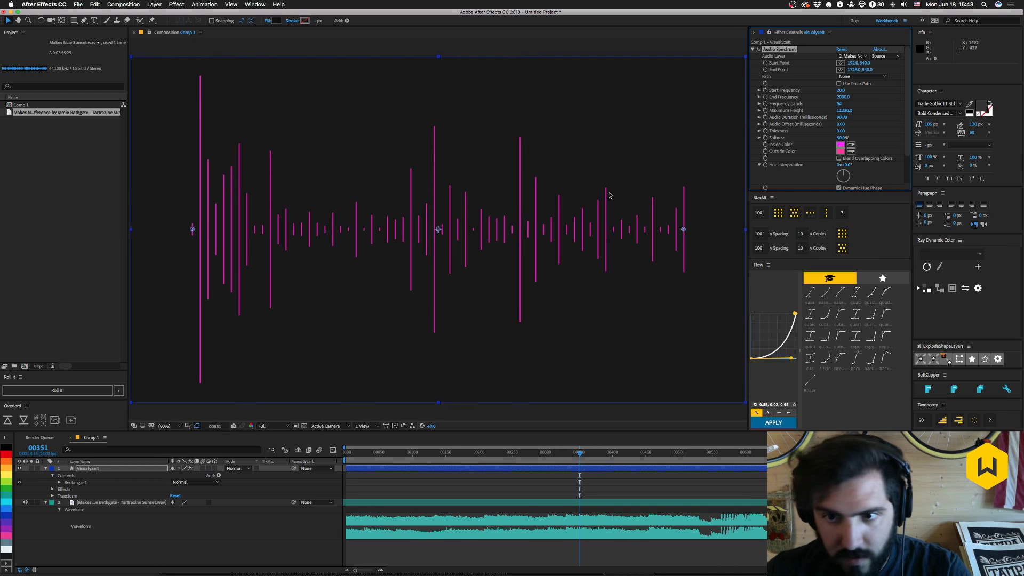
key("Return")
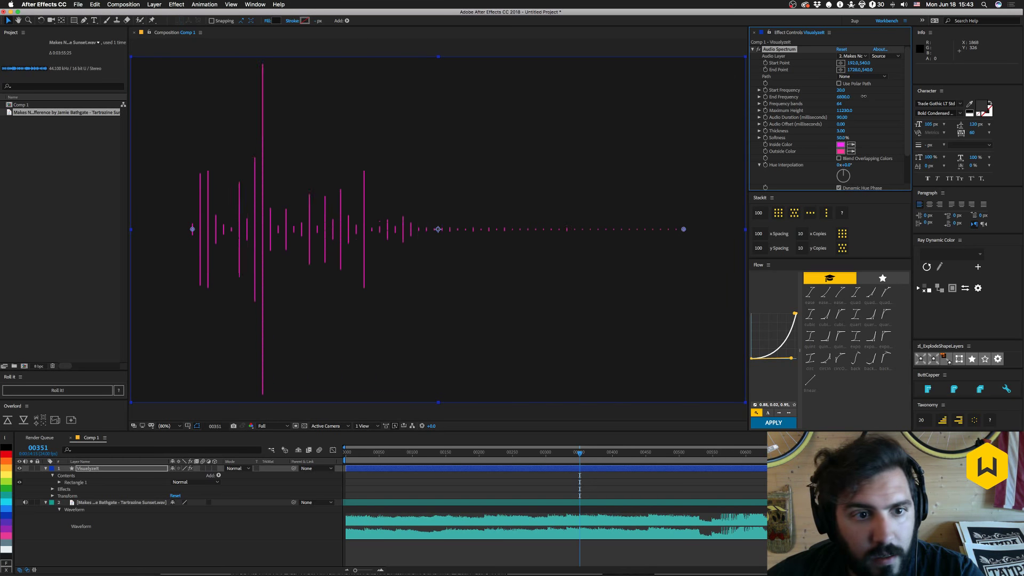
left_click_drag(849, 111, 848, 110)
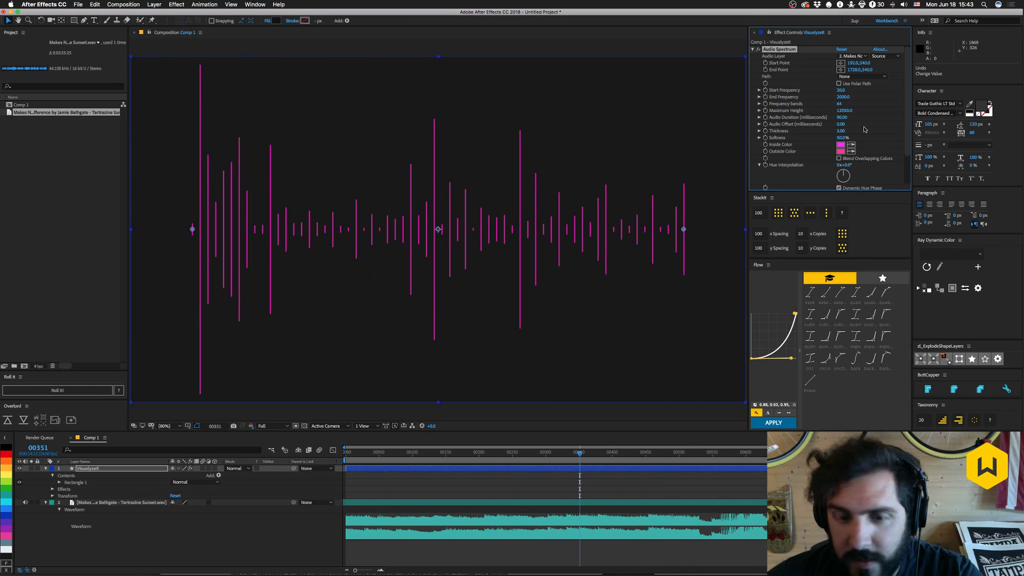
Scrub the timeline and play the composition from the start to review the taller spectrum against the music.
mouse_move(589, 458)
left_mouse_down()
mouse_move(676, 457)
mouse_move(596, 463)
left_mouse_up()
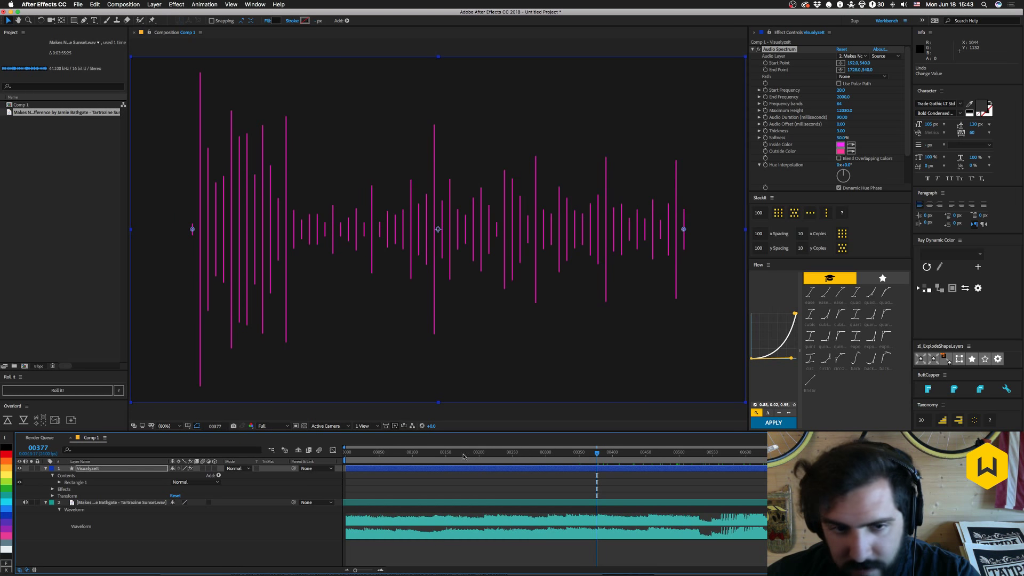
key("Home")
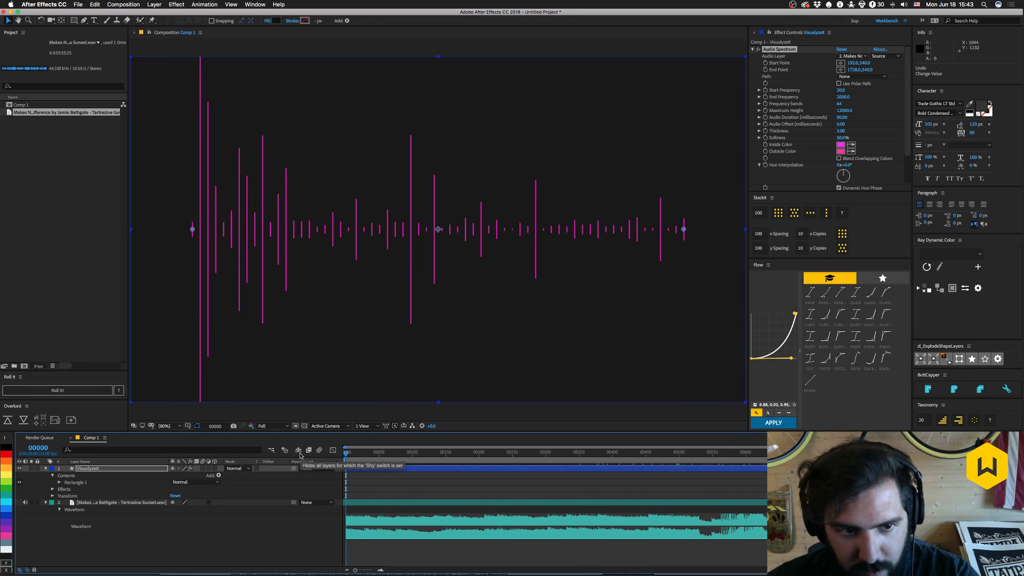
key("space")
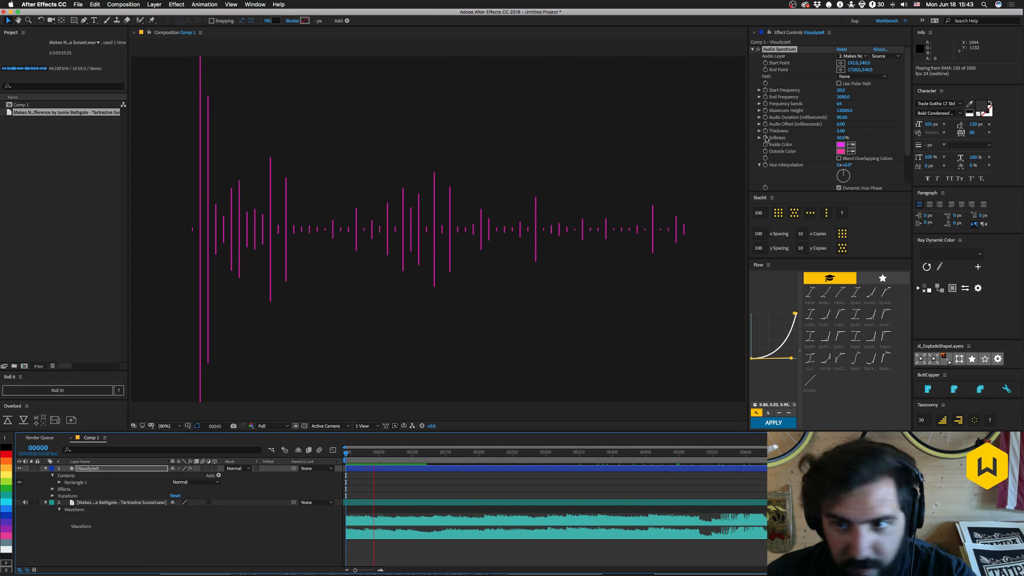
Lower the Audio Spectrum's Maximum Height to about 9620 and raise its Frequency bands to 147.
key("space")
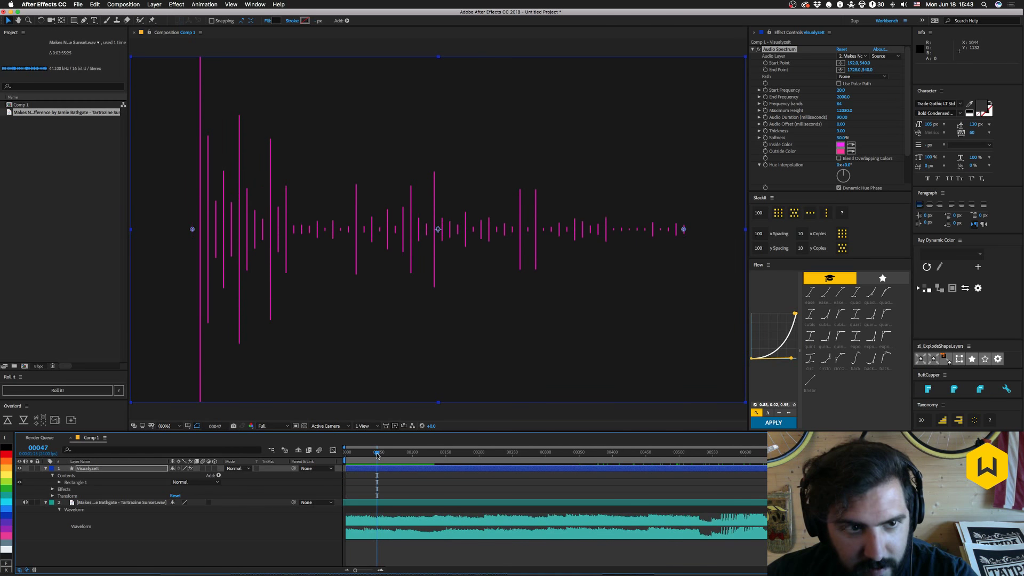
left_click_drag(845, 111, 836, 111)
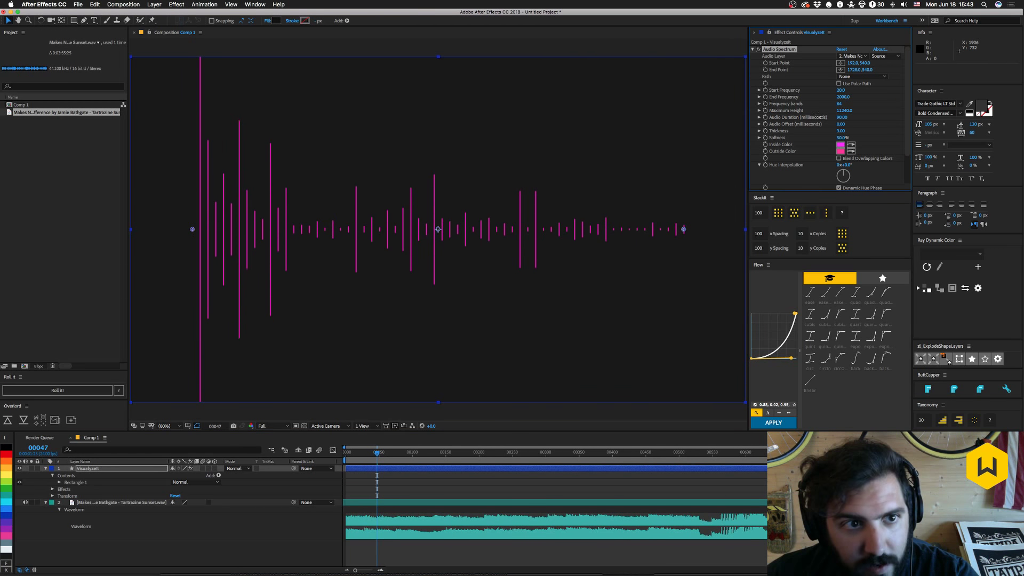
left_click_drag(765, 123, 773, 132)
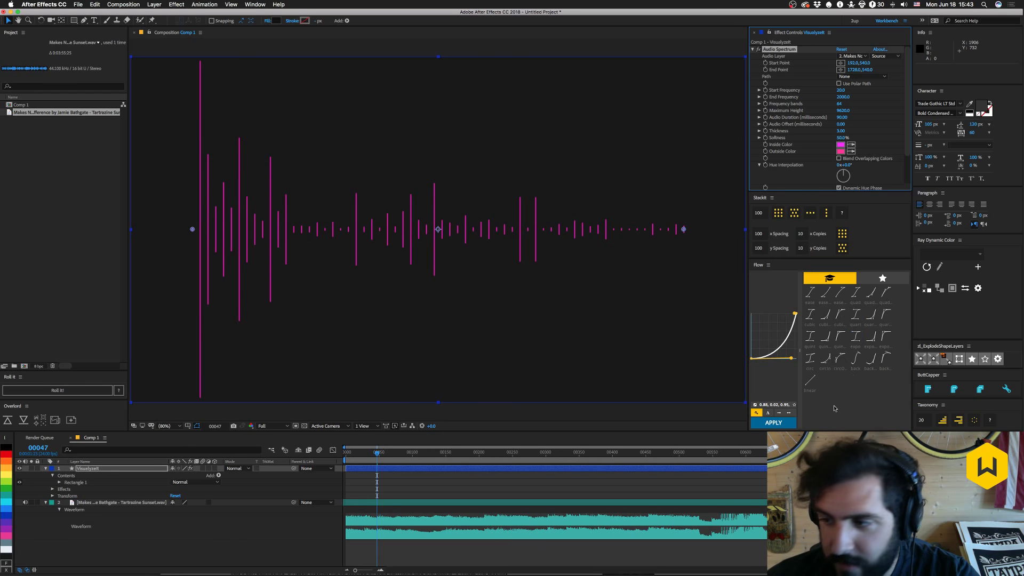
key("space")
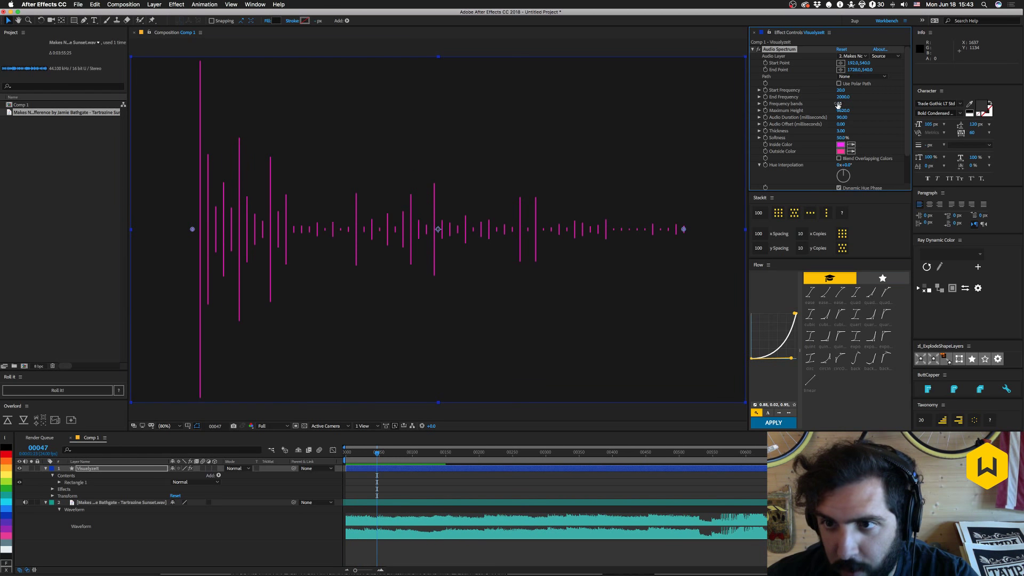
left_click_drag(839, 104, 868, 104)
left_click_drag(684, 232, 739, 230)
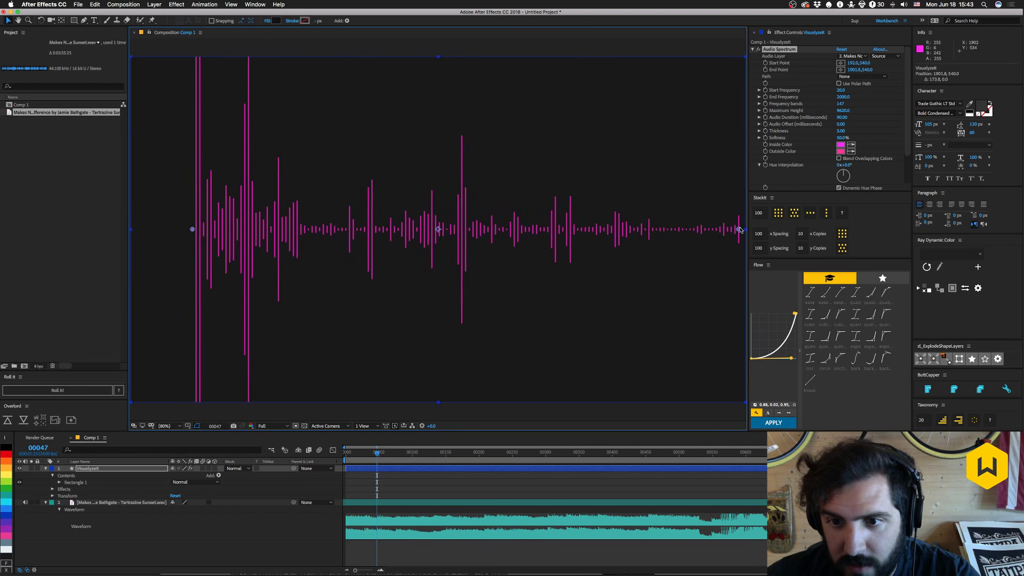
left_click_drag(193, 231, 233, 230)
key("super+z")
key("super+z")
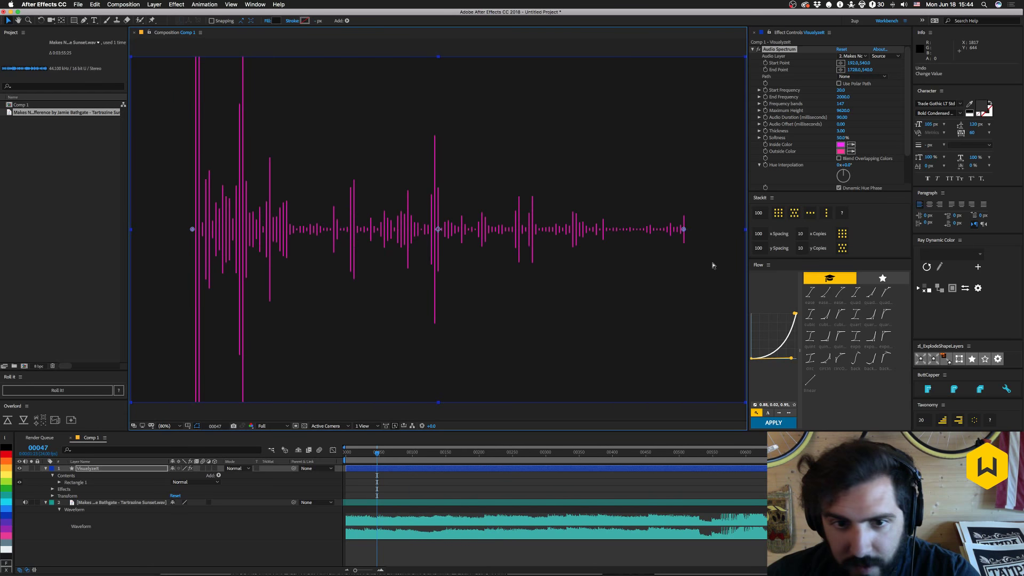
Set the Audio Spectrum's Softness to 0%, Thickness to 10 and Frequency bands to 173.
left_click(841, 104)
left_click_drag(841, 104, 800, 138)
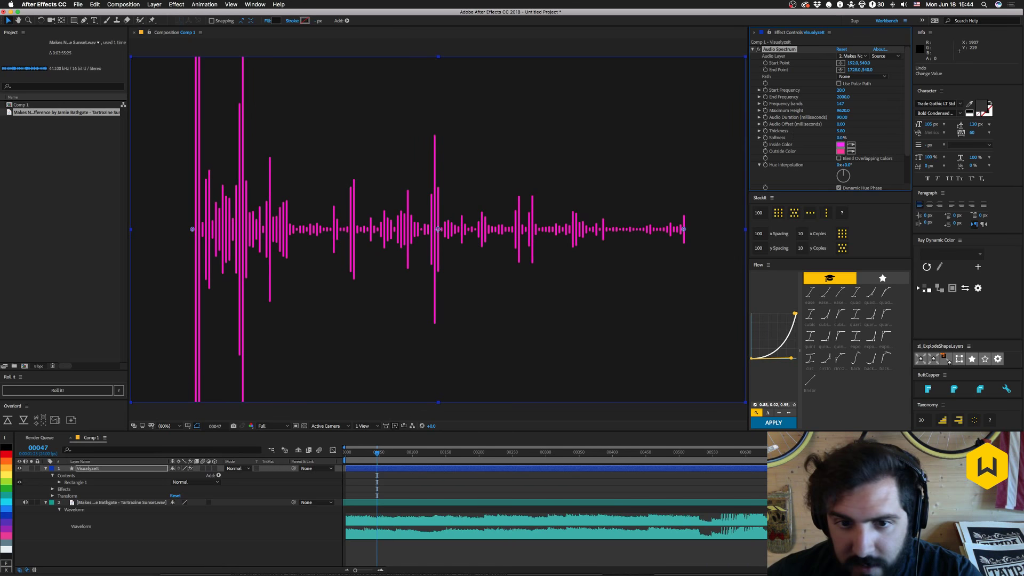
left_click(841, 118)
type("280")
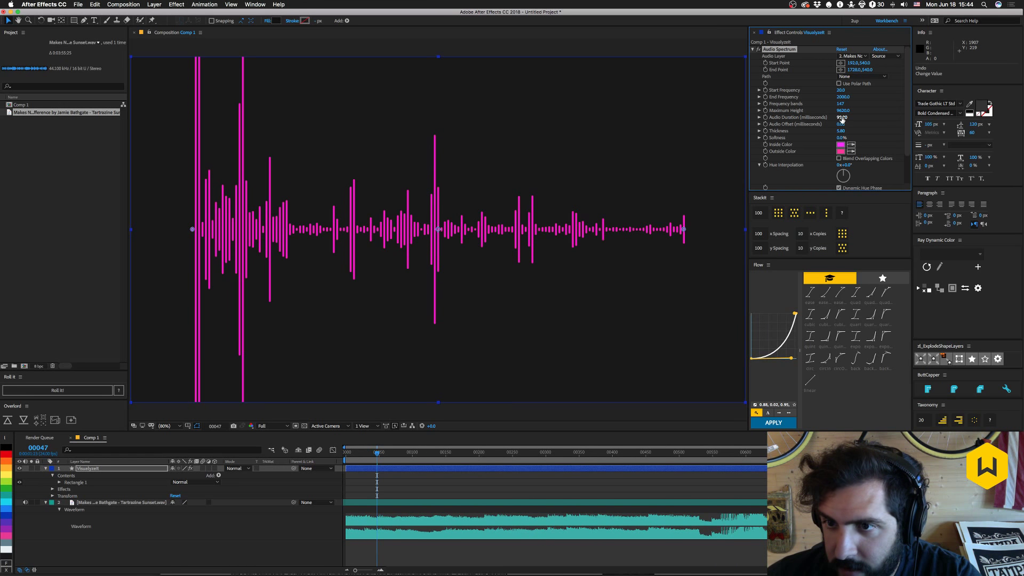
key("Return")
mouse_move(848, 117)
left_mouse_down()
mouse_move(816, 117)
mouse_move(849, 118)
mouse_move(853, 103)
mouse_move(855, 131)
left_mouse_up()
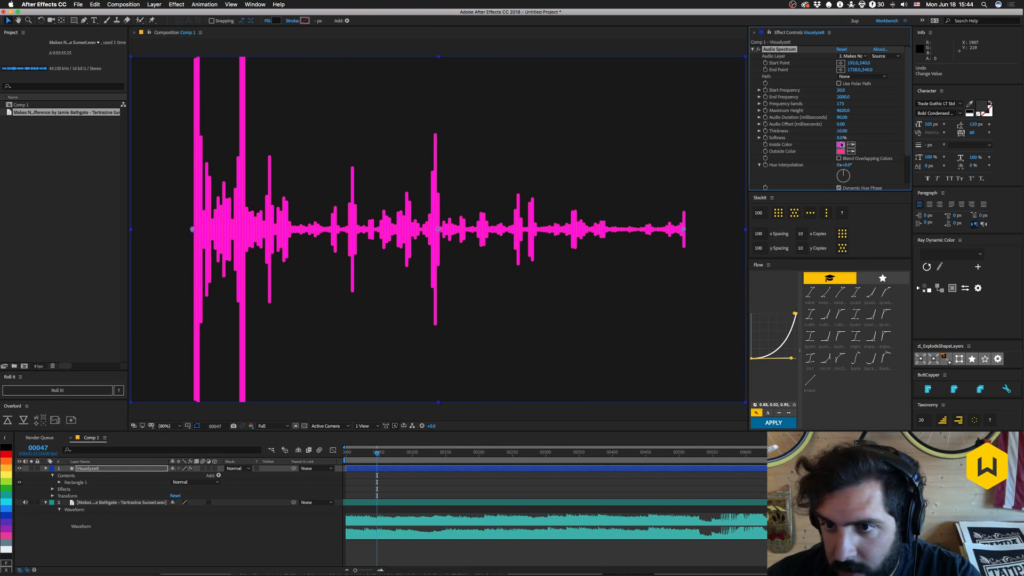
Change the Audio Spectrum's Inside Color and Outside Color to white.
left_click(840, 144)
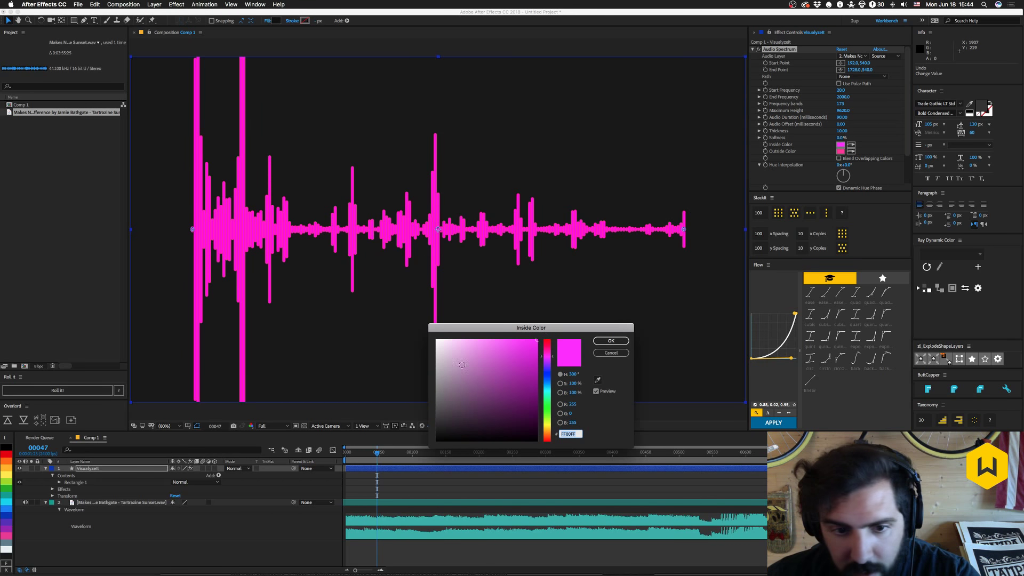
left_click_drag(462, 365, 402, 313)
left_click(611, 341)
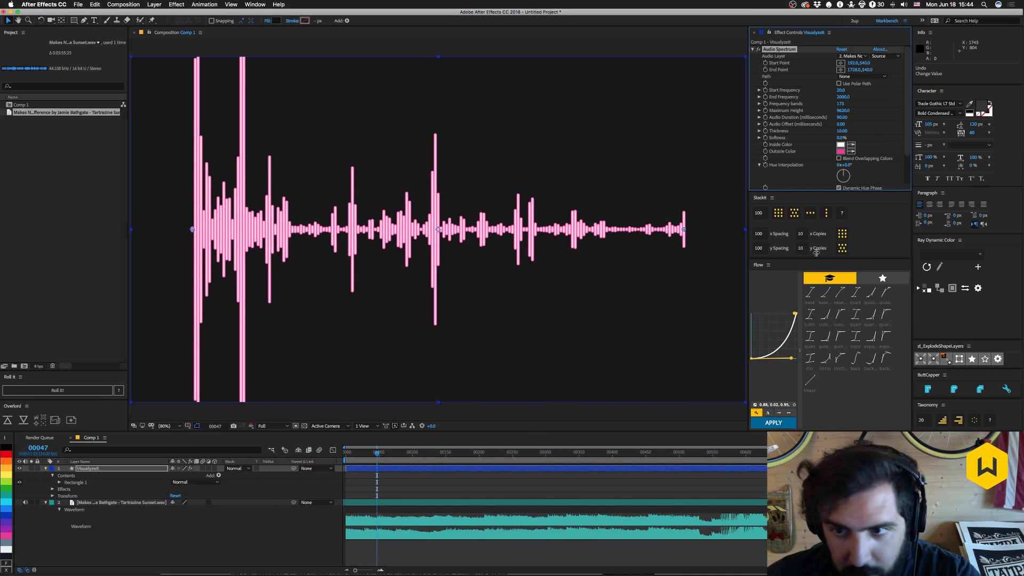
left_click(842, 153)
left_click_drag(519, 367, 424, 331)
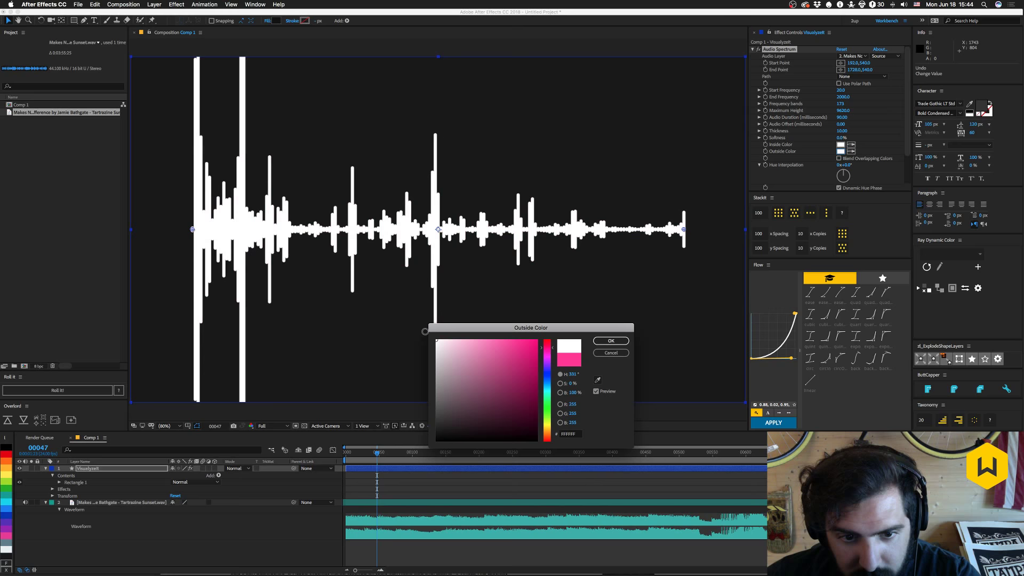
left_click(611, 340)
Set the spectrum's Start Frequency to about 2120 and End Frequency to about 1501, scrubbing and playing the composition to check the reaction.
key("space")
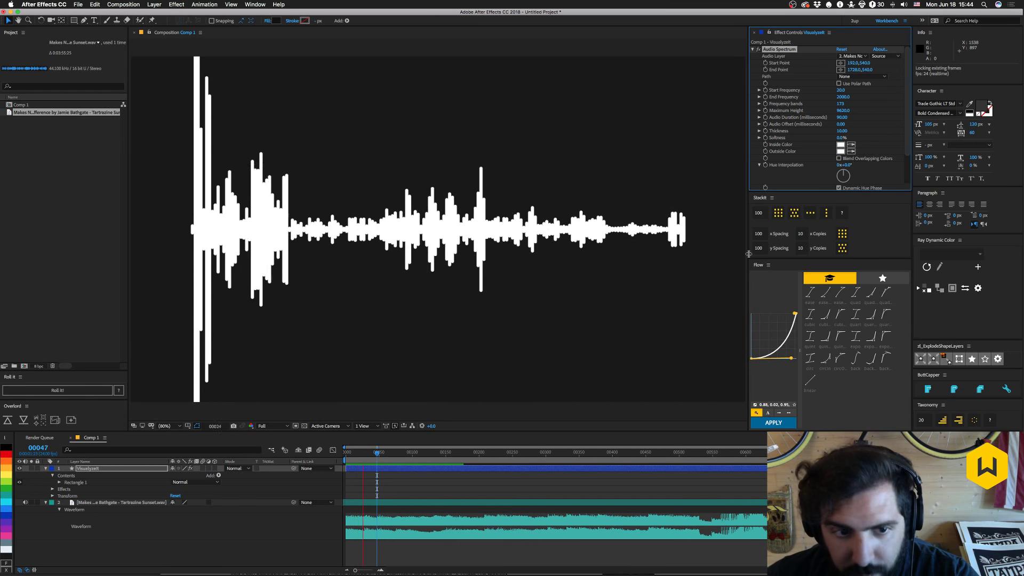
key("space")
left_click_drag(536, 455, 664, 453)
left_click_drag(841, 97, 843, 97)
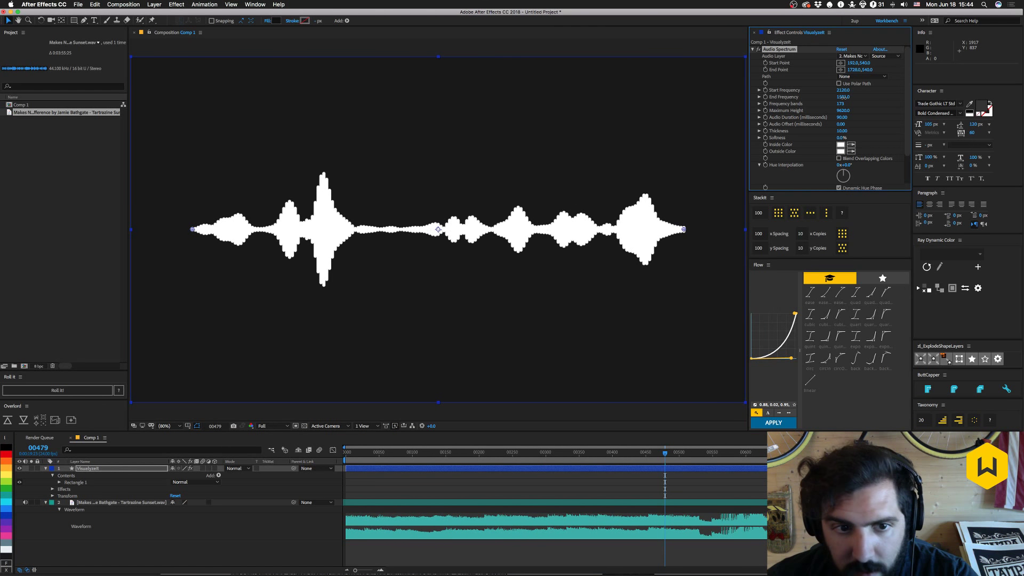
left_click_drag(632, 456, 489, 446)
key("space")
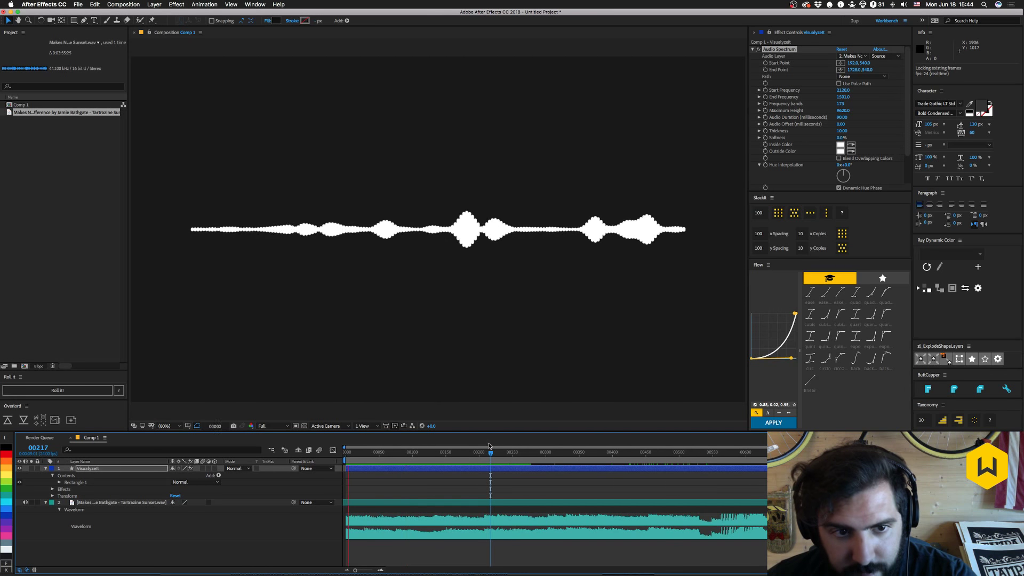
key("space")
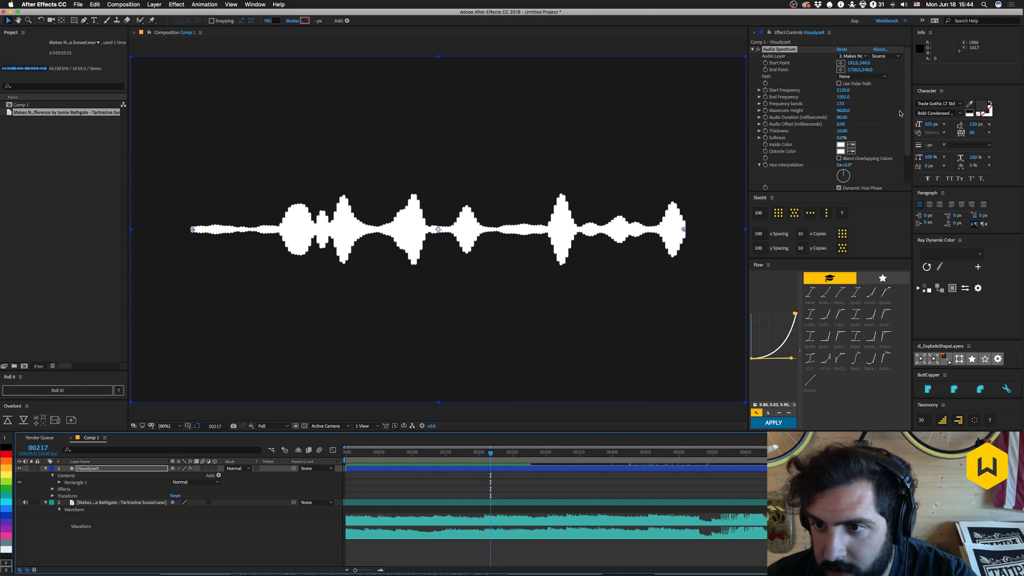
Try the Analog lines and Analog dots display options on the spectrum and return it to Digital.
scroll(900, 113, "down", 3)
left_click(851, 167)
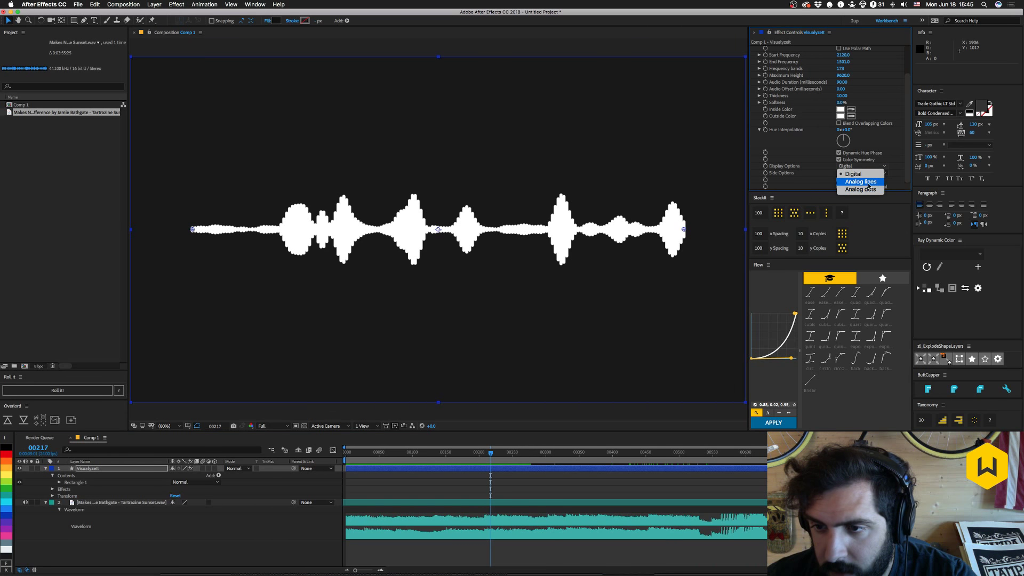
left_click(868, 182)
left_click(853, 166)
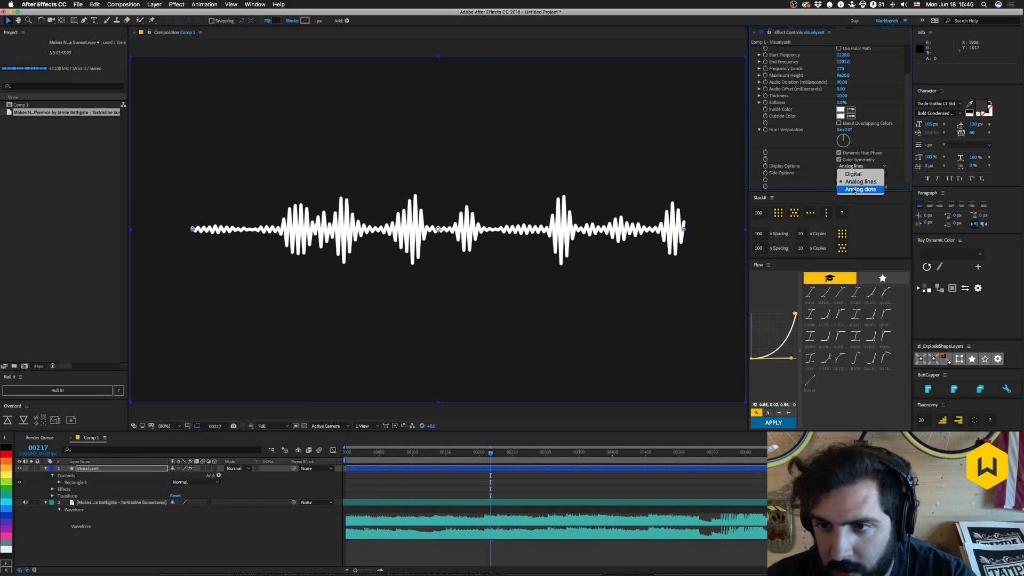
left_click(858, 190)
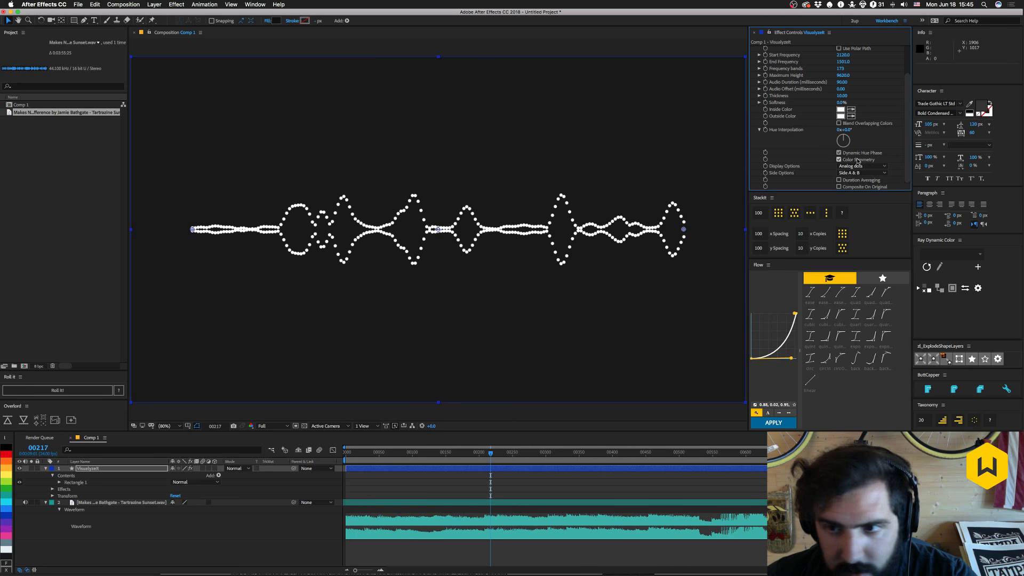
left_click(858, 166)
left_click(853, 171)
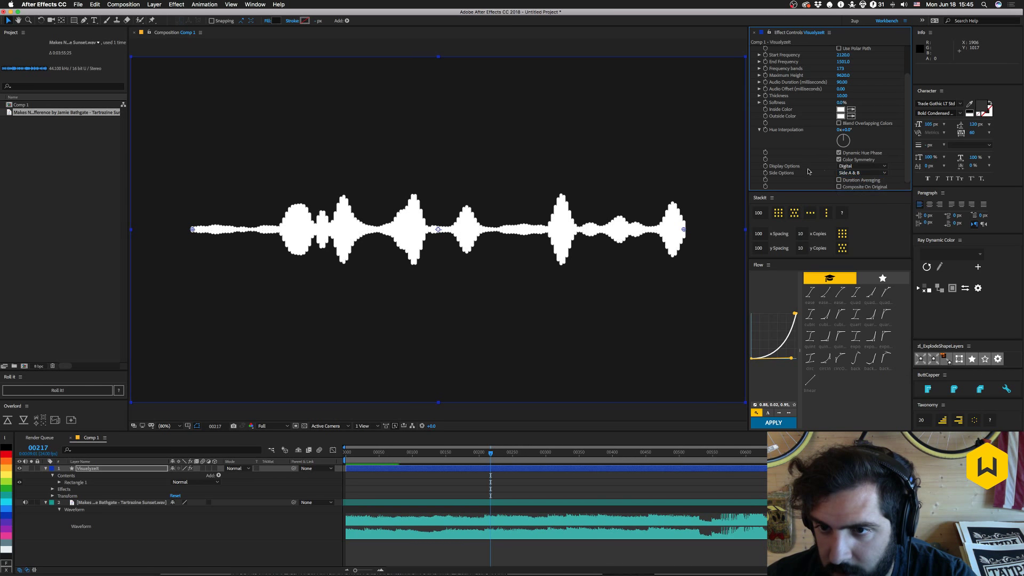
Enable Duration Averaging, set Start Frequency to 500 and Maximum Height to about 17670, and preview the smoothed spectrum.
left_click(839, 181)
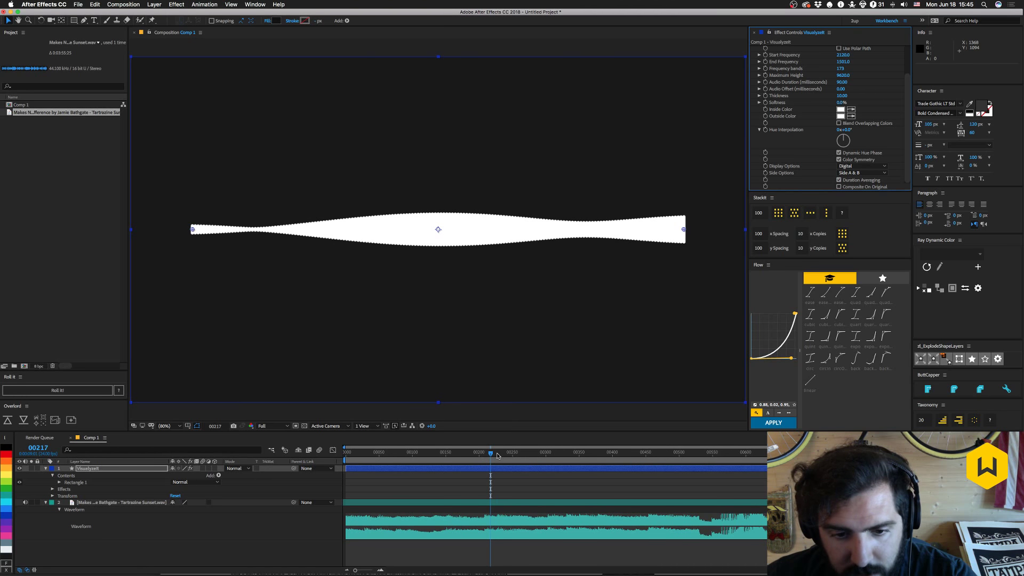
left_click_drag(497, 454, 496, 456)
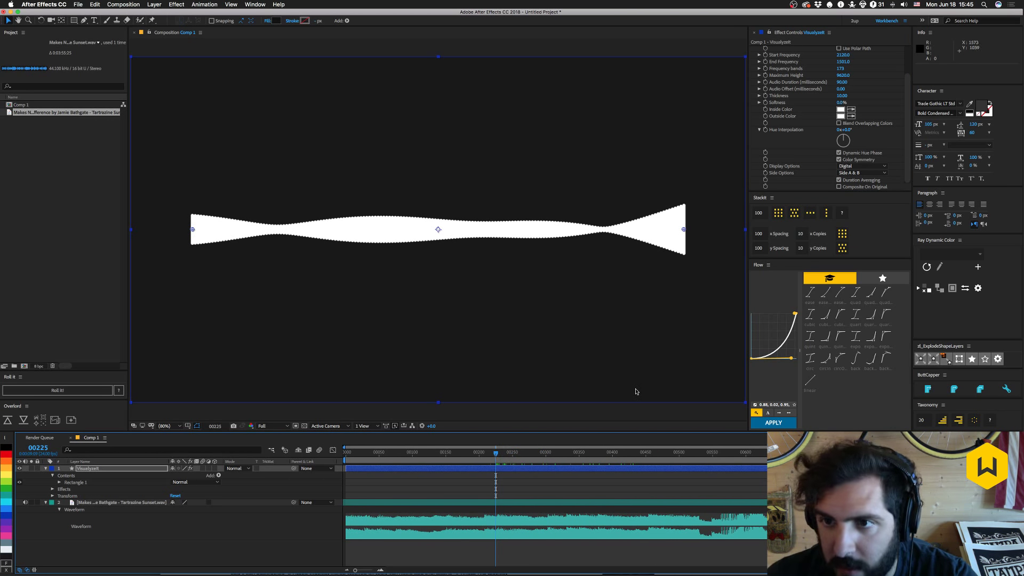
mouse_move(848, 72)
left_mouse_down()
mouse_move(874, 73)
mouse_move(834, 57)
left_mouse_up()
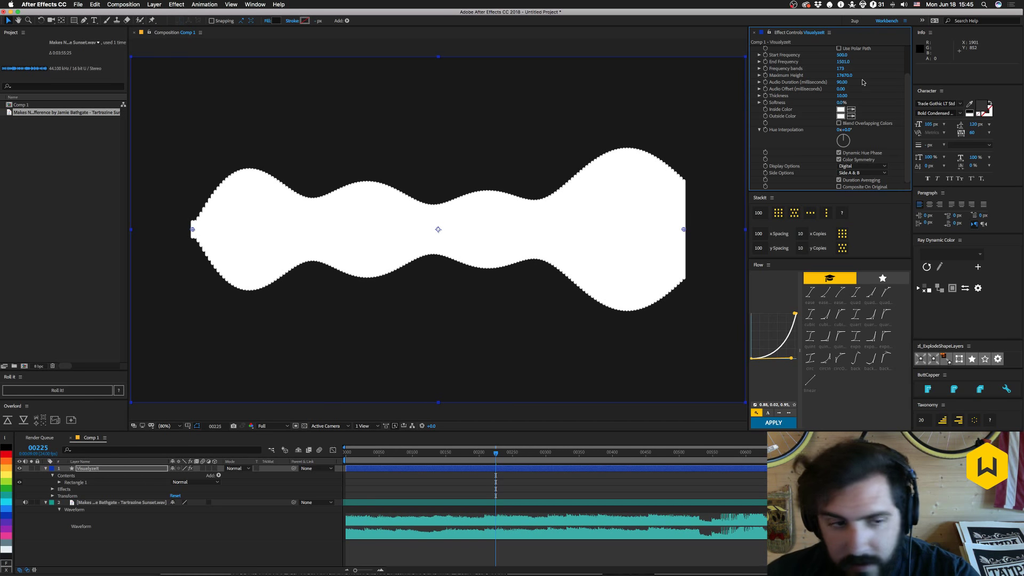
key("space")
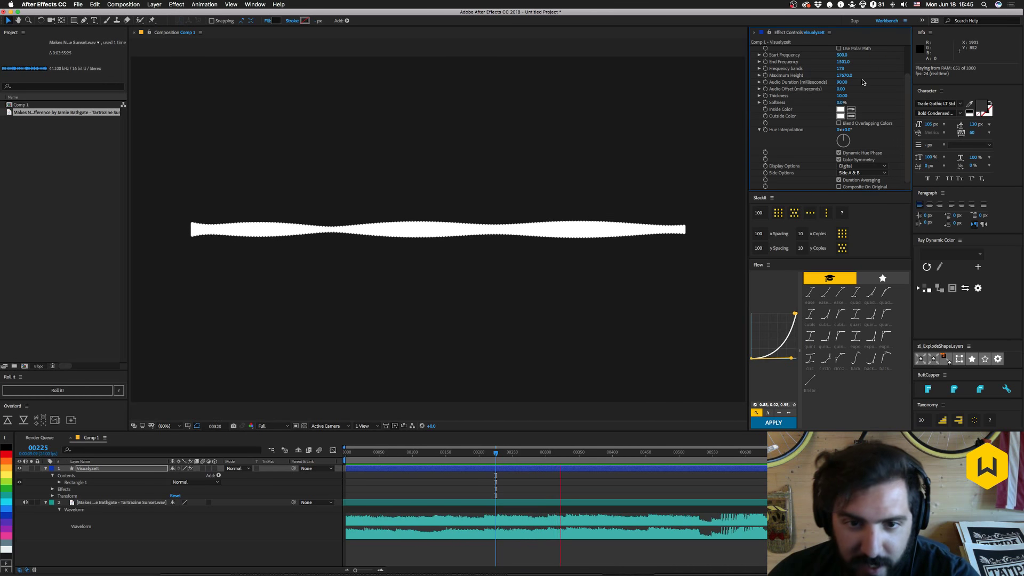
key("space")
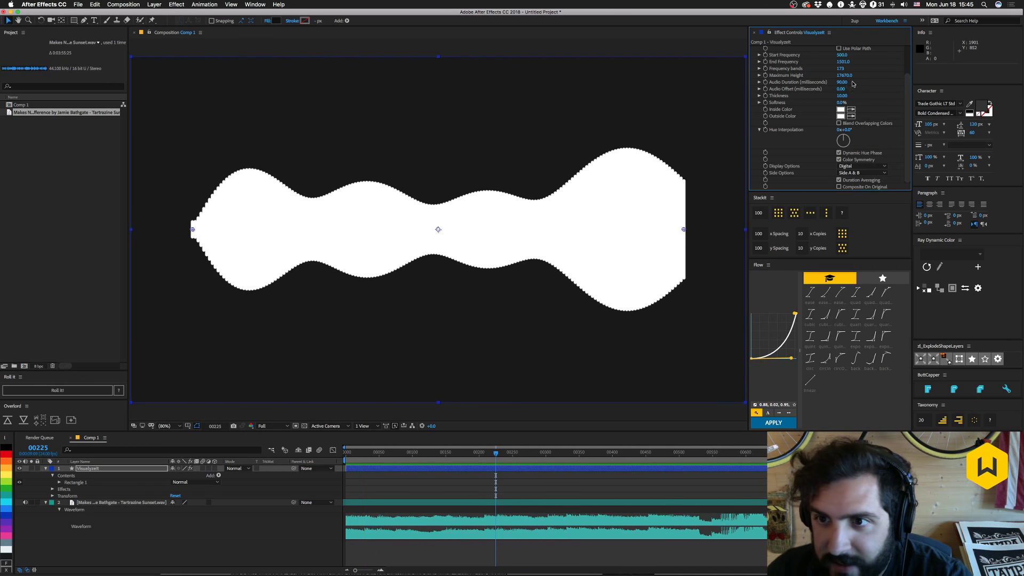
Raise the spectrum's Maximum Height to about 22760, slightly reduce its Frequency bands, and preview the composition.
left_click_drag(841, 82, 837, 83)
key("space")
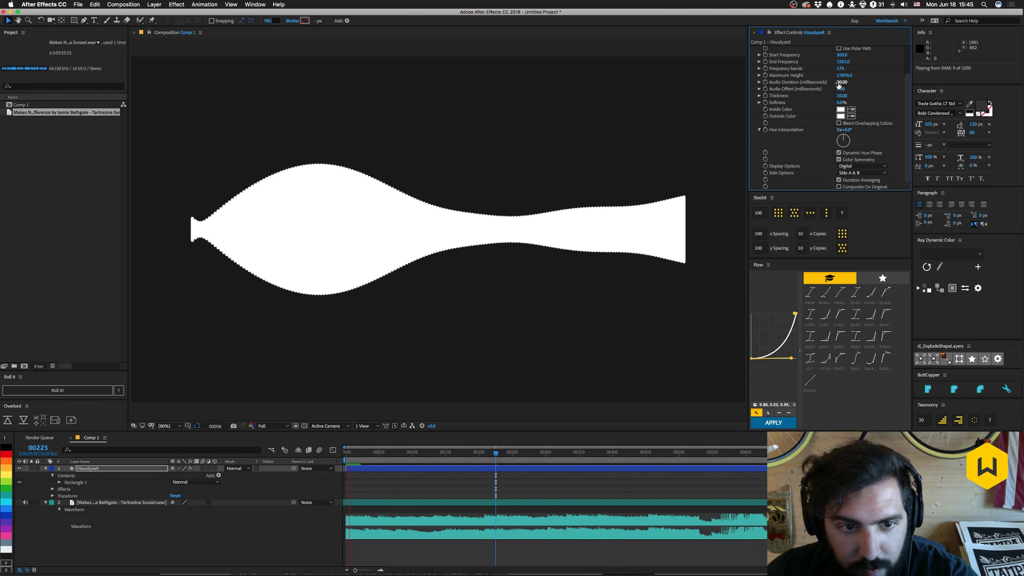
left_click_drag(838, 83, 846, 68)
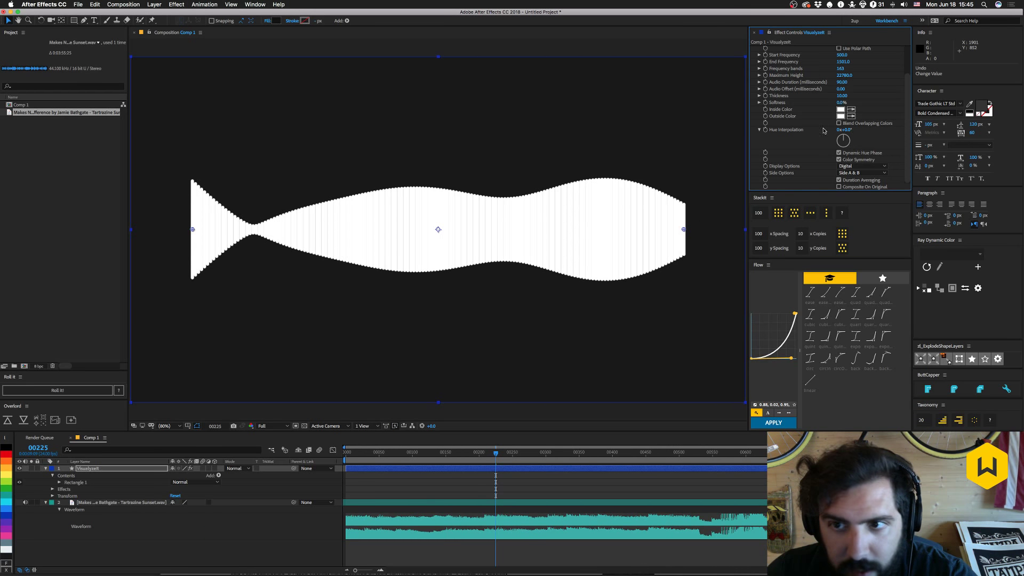
key("space")
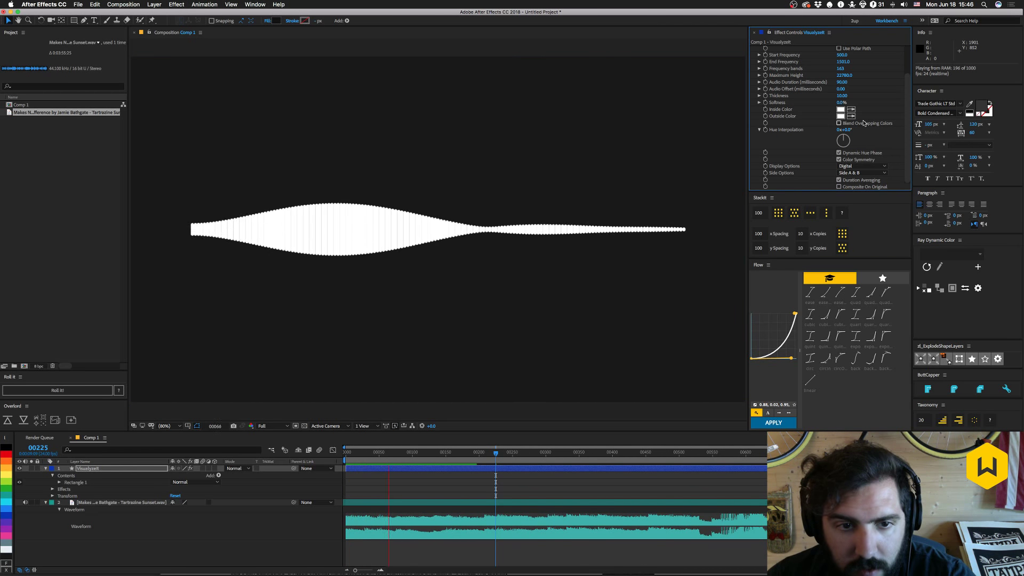
key("space")
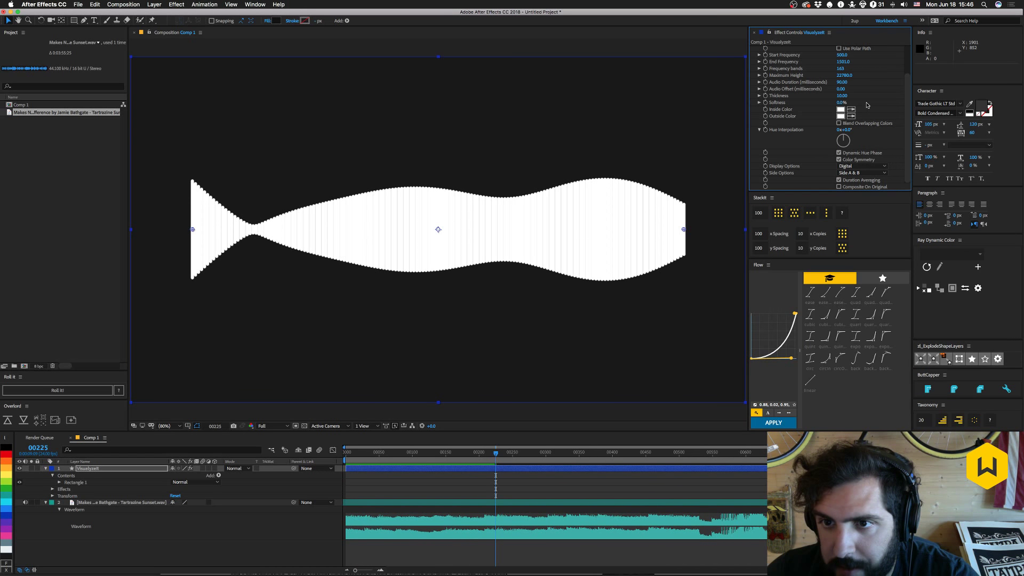
Create a new composition-sized rectangle shape layer above the visualizer layer and shift it to start at frame 0.
left_click(120, 549)
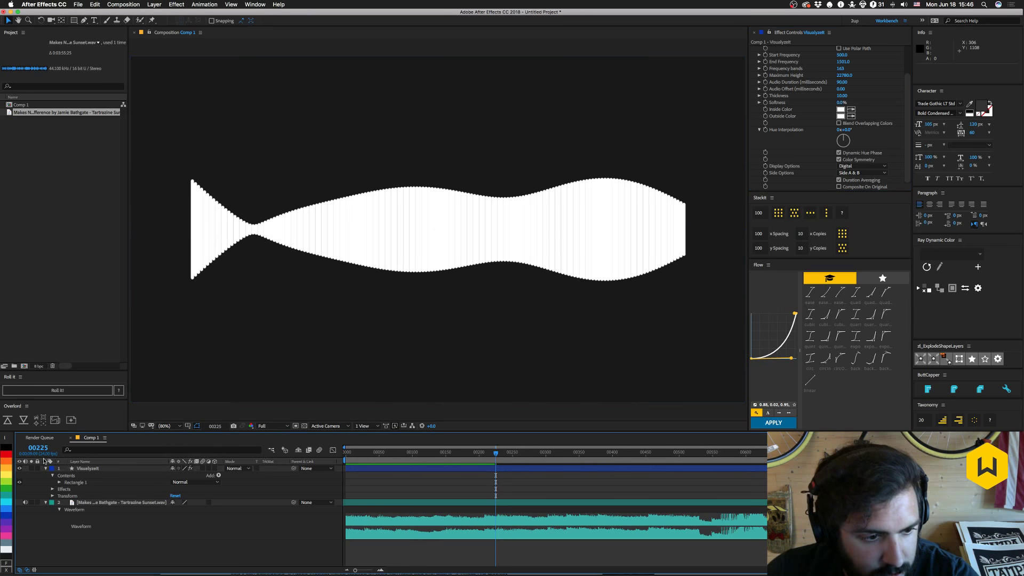
left_click(46, 468)
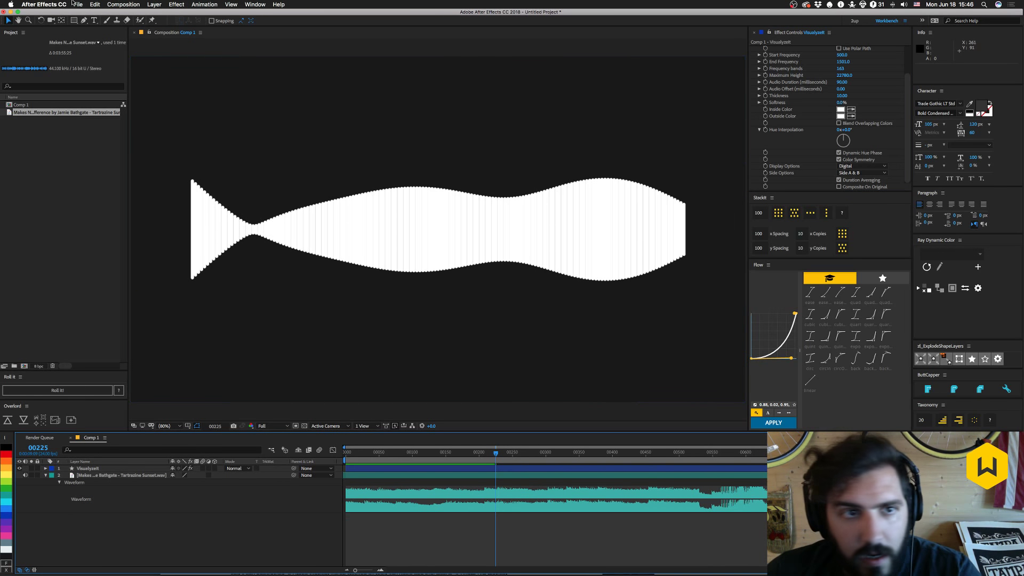
double_click(74, 20)
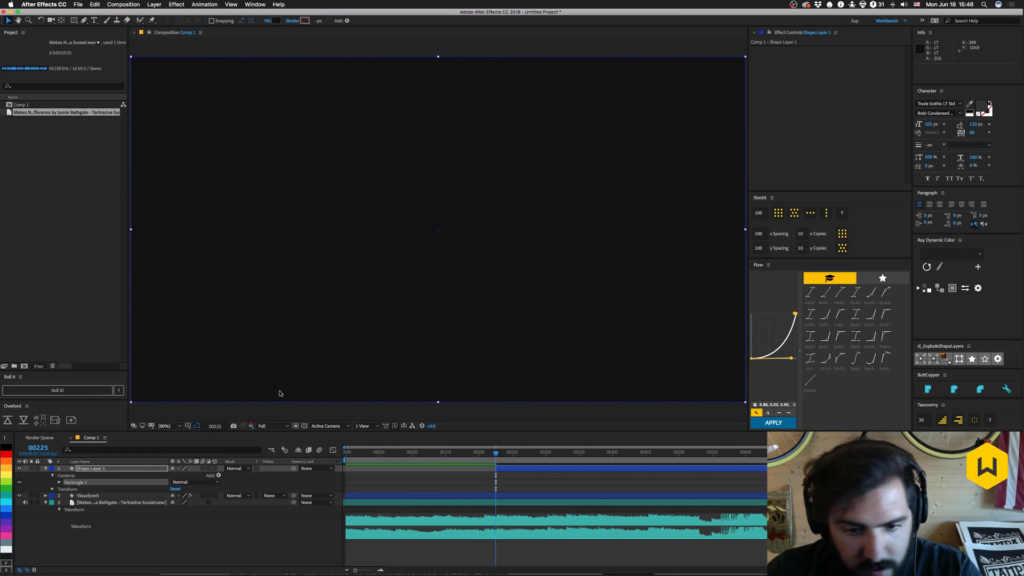
left_click_drag(500, 468, 350, 469)
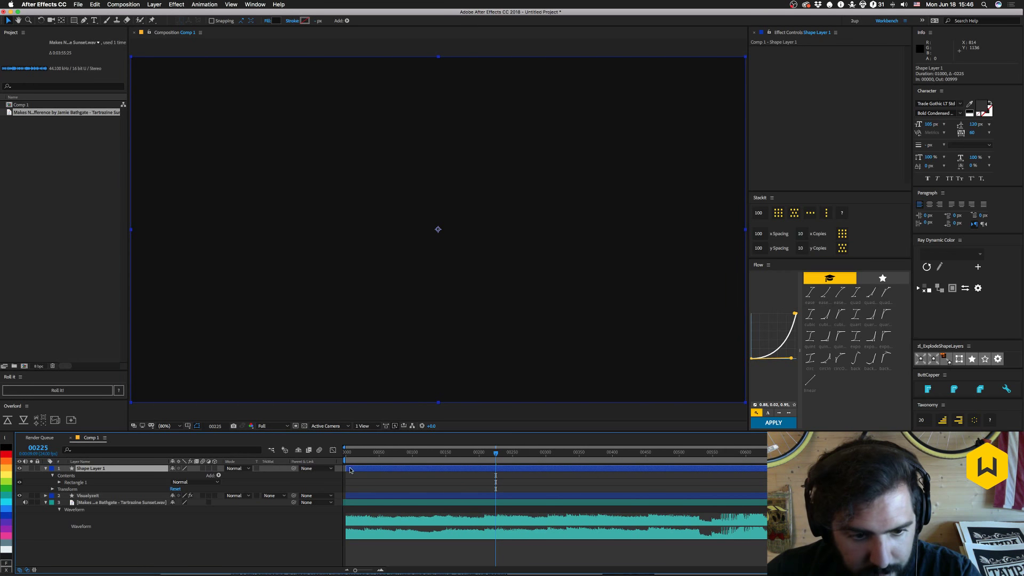
Rename the new shape layer to Grid.
key("Return")
type("Grid")
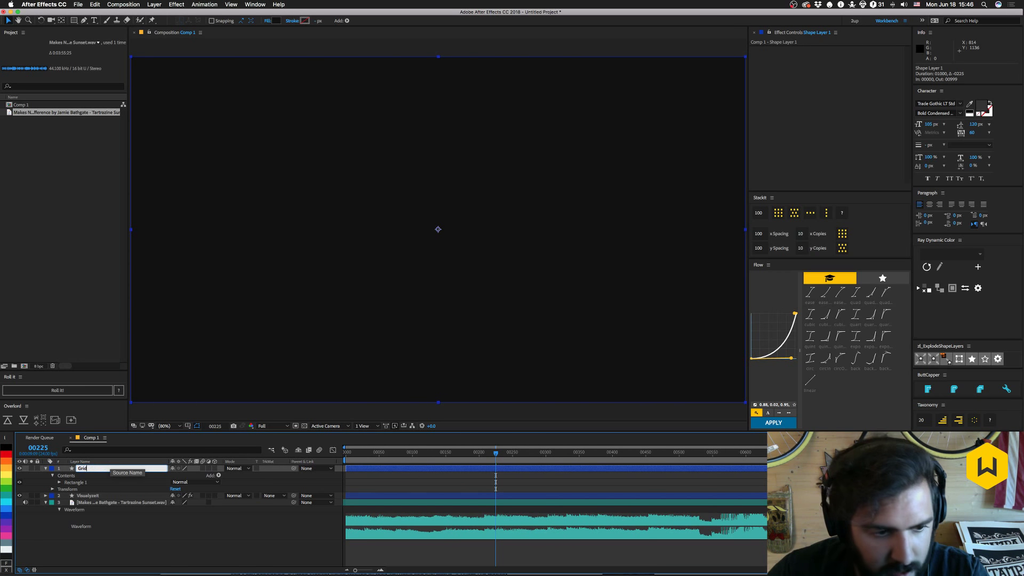
key("Return")
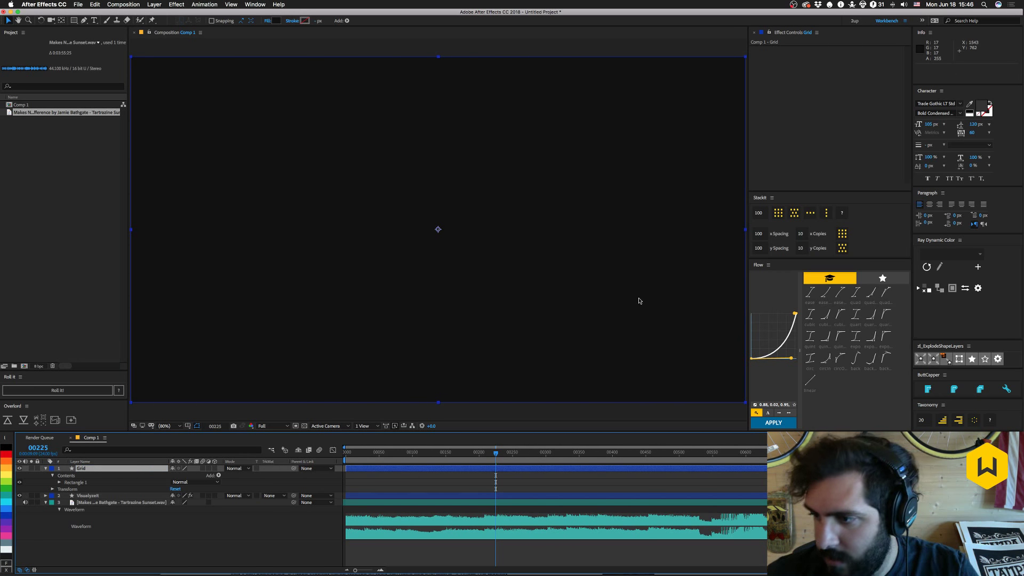
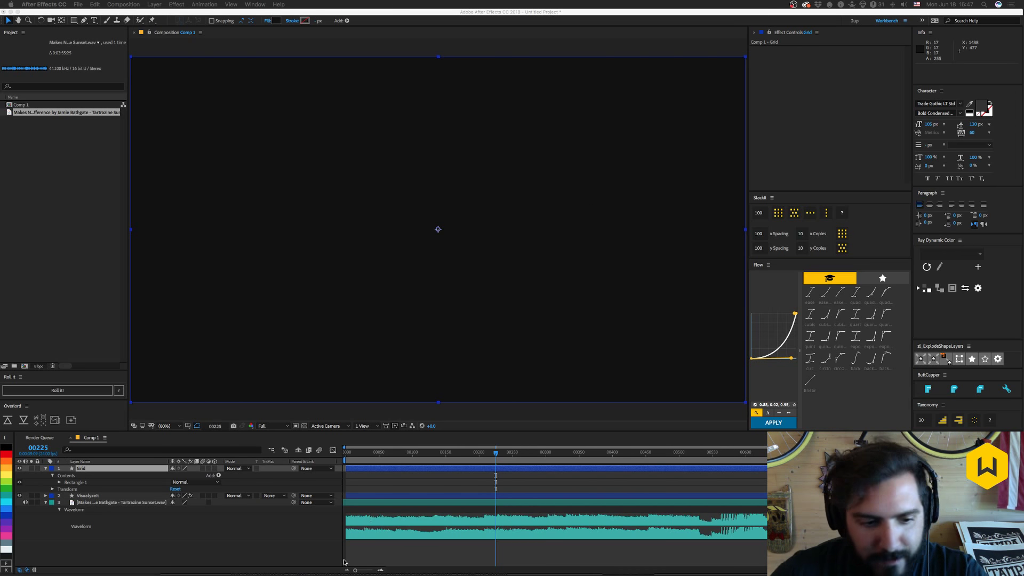
Move the current time to frame 255 and apply the Grid effect to the Grid layer.
left_click(294, 534)
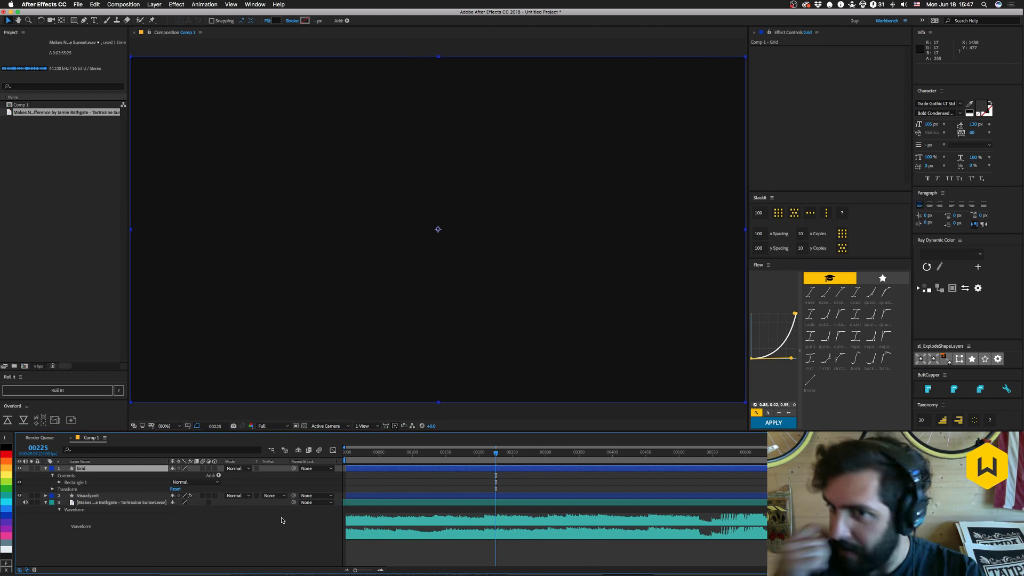
left_click(282, 520)
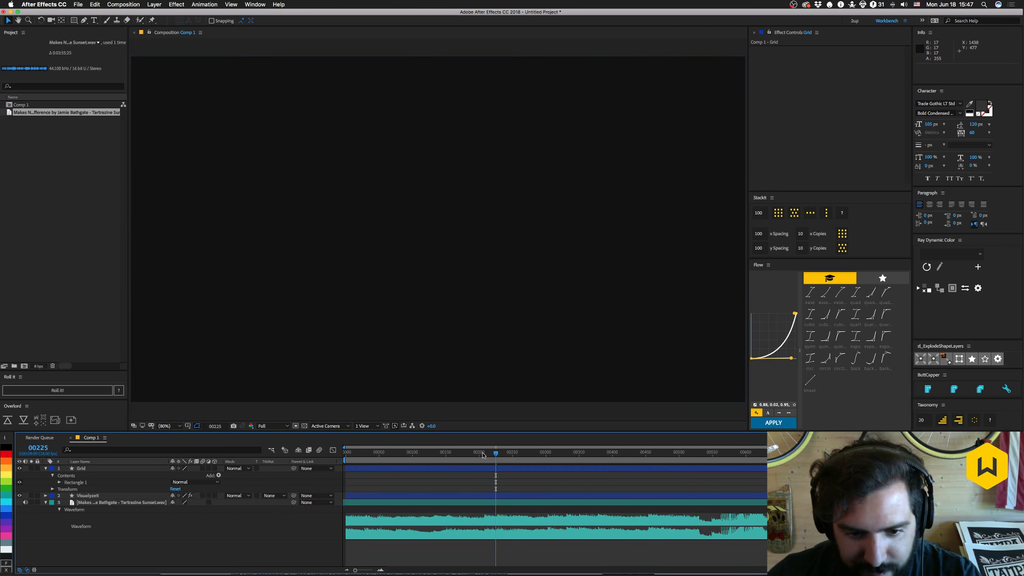
mouse_move(483, 453)
left_mouse_down()
mouse_move(420, 453)
mouse_move(524, 454)
mouse_move(516, 454)
left_mouse_up()
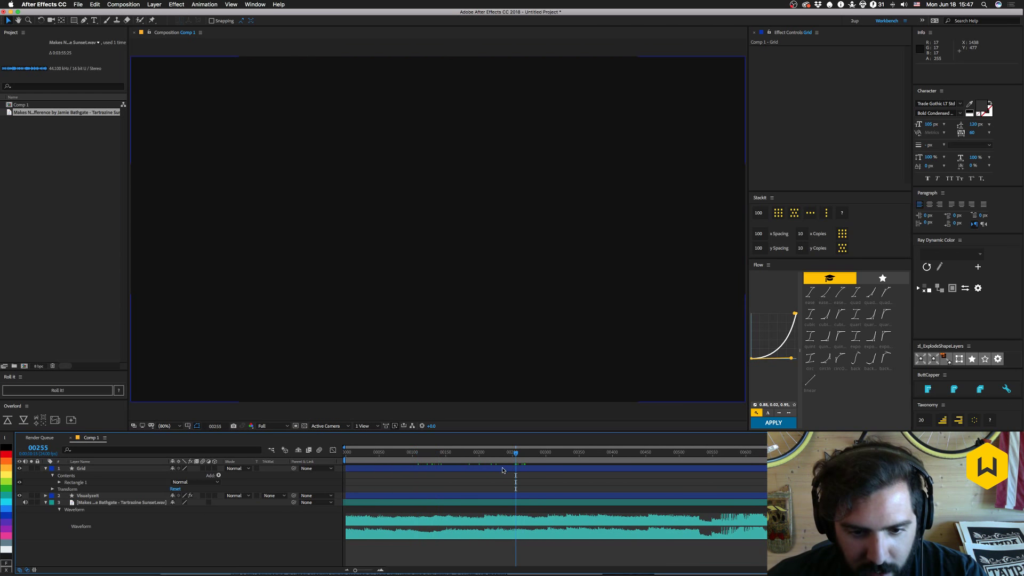
left_click(500, 472)
key("ctrl+space")
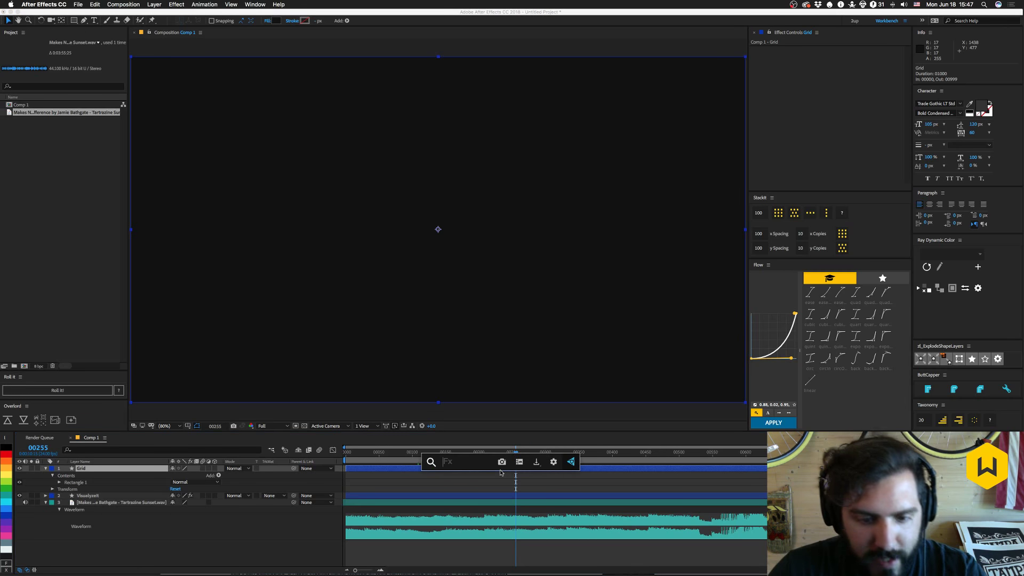
type("grid")
key("Return")
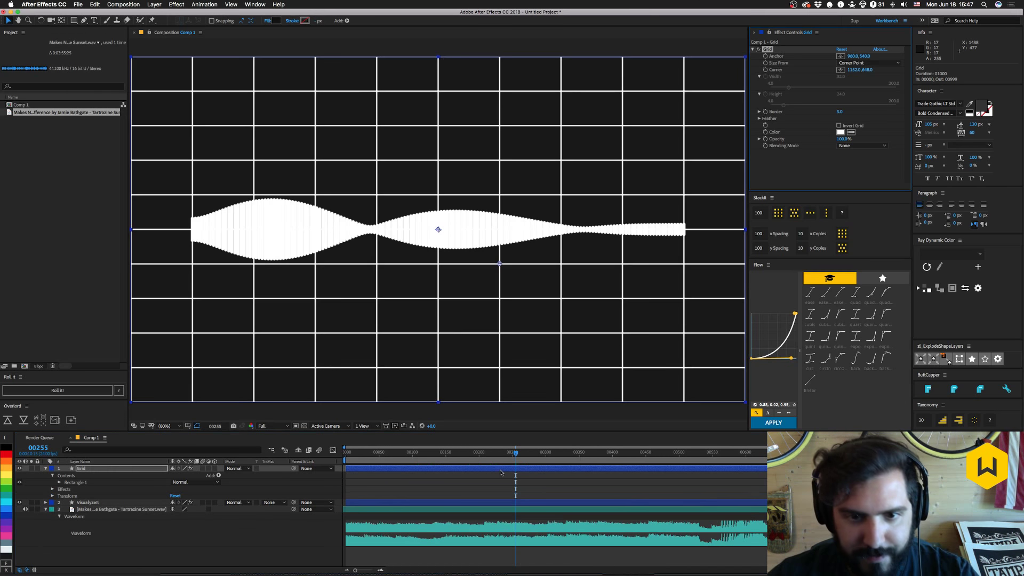
Keep the Grid effect sized from Corner Point and set its Anchor to 0, 0.
left_click(858, 63)
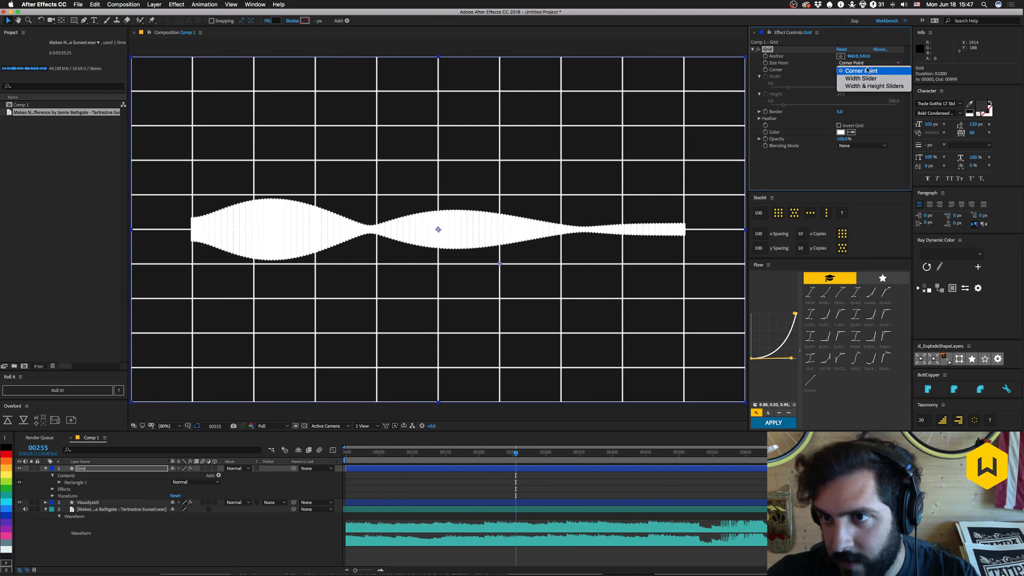
left_click(861, 70)
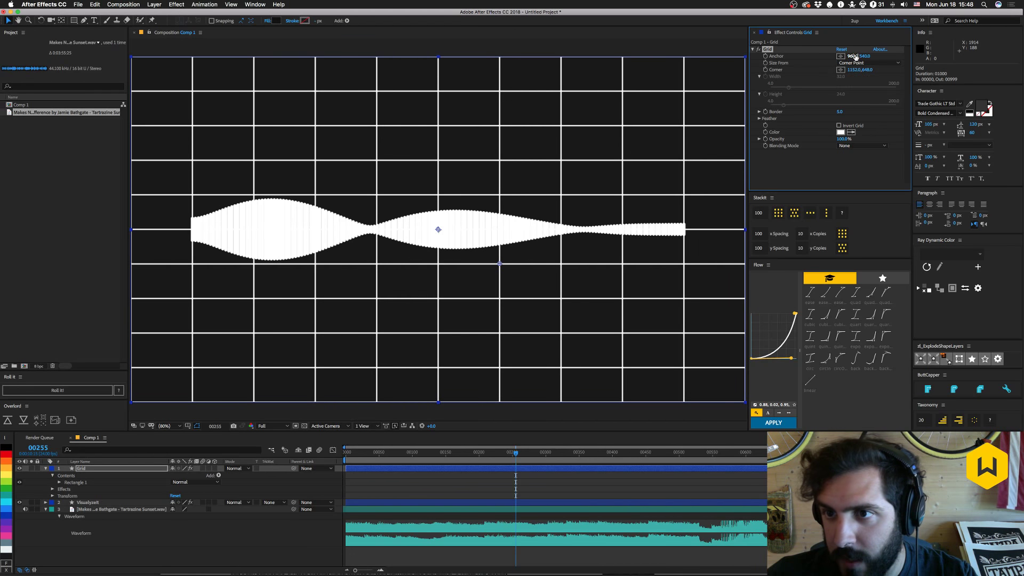
left_click(854, 56)
type("0")
key("Tab")
type("0")
key("Return")
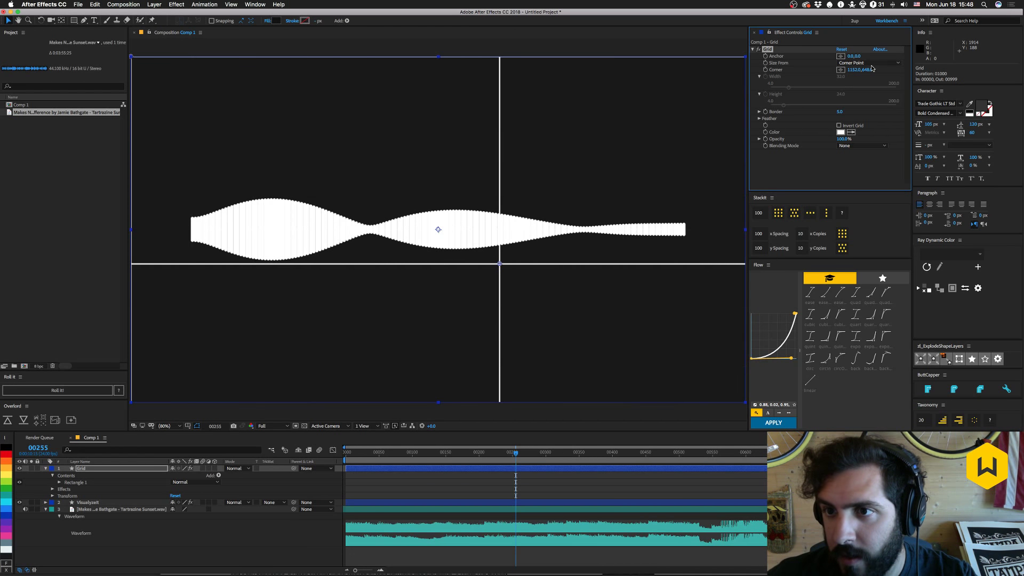
Size the grid from Width & Height Sliders, with Width 192 and Height 108.
left_click(859, 63)
left_click(874, 86)
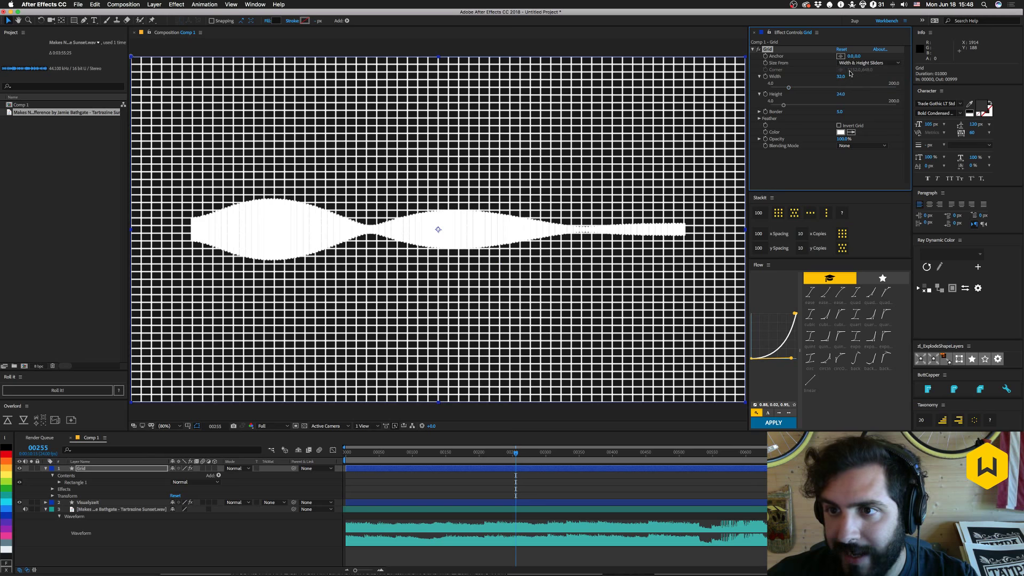
left_click(839, 76)
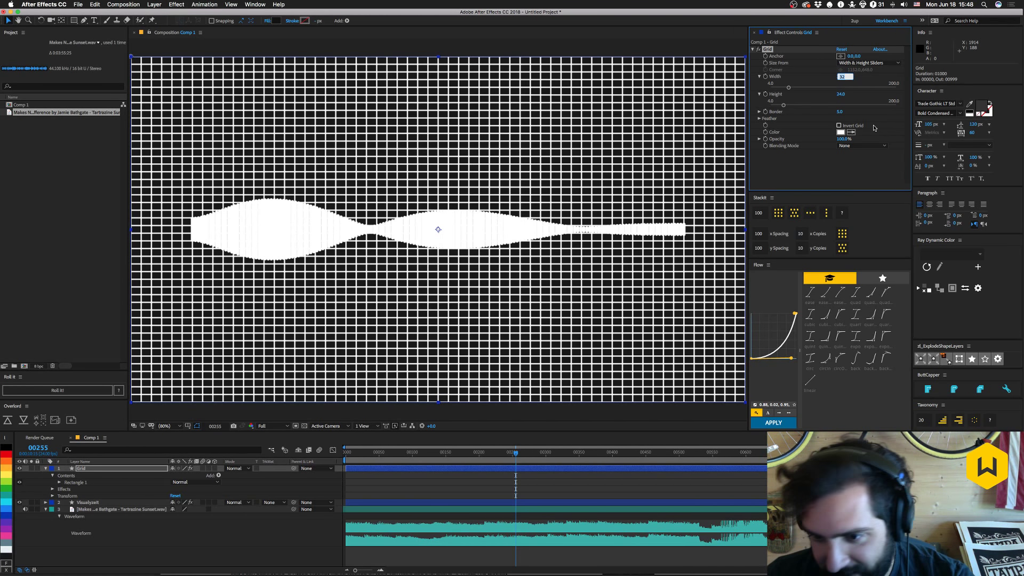
type("192")
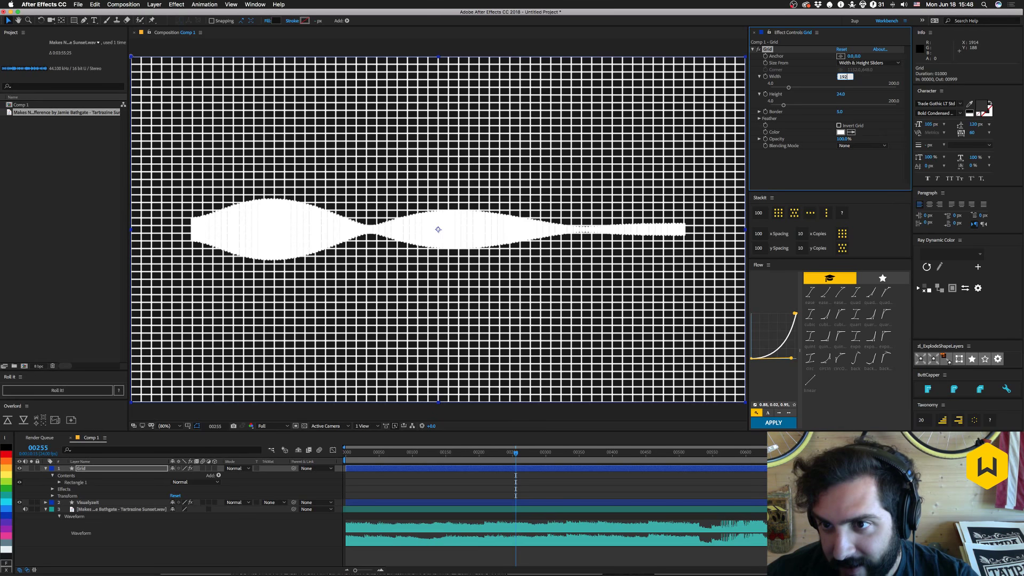
key("Tab")
type("108")
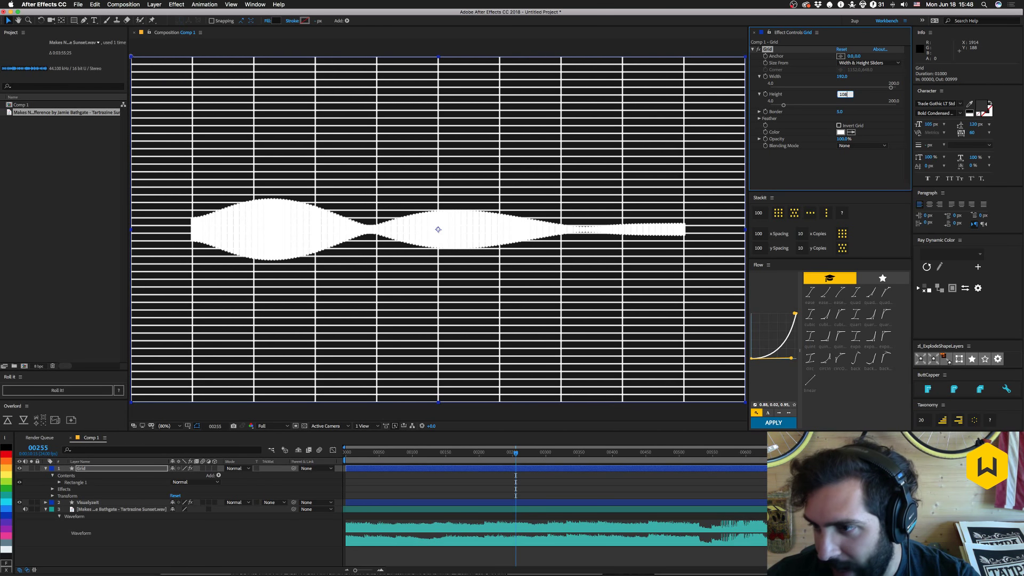
key("Tab")
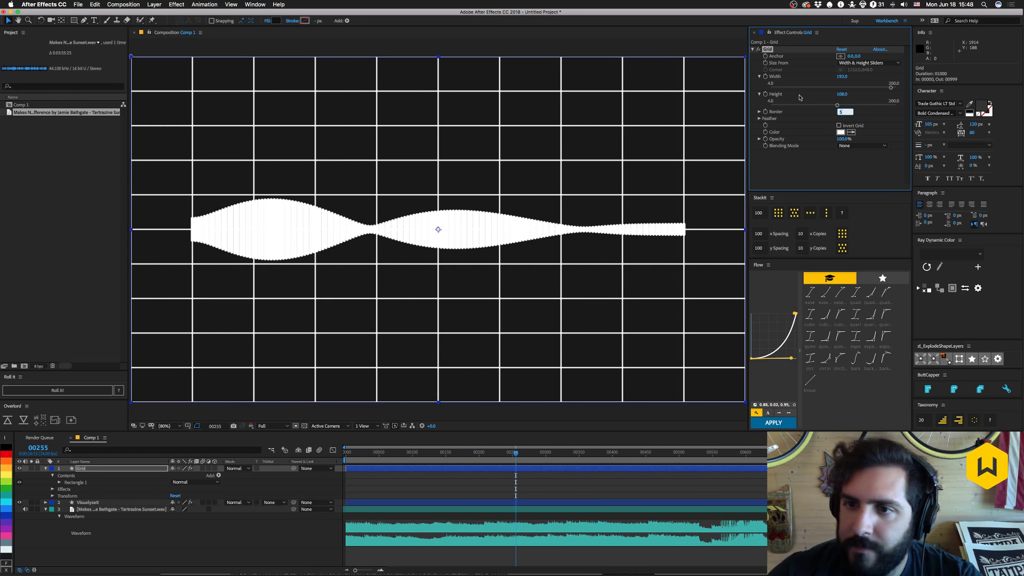
Set both the Width and Height of the Grid effect to 10.
left_click(842, 77)
type("10")
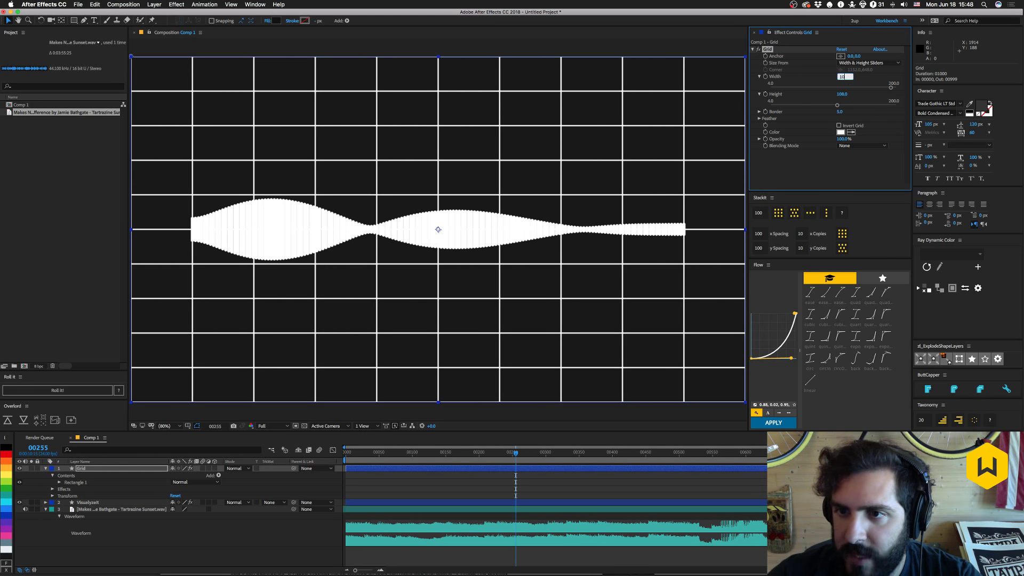
key("Tab")
type("10")
key("Tab")
Change the Grid effect's Width and Height to 40 and its Border to 2.
left_click(841, 76)
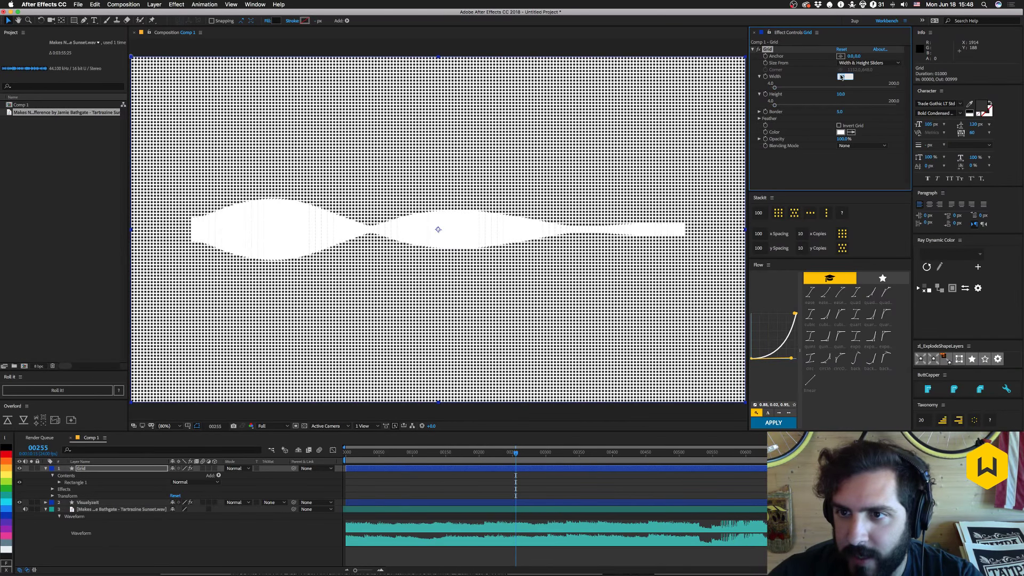
type("40")
key("Tab")
type("40")
key("Tab")
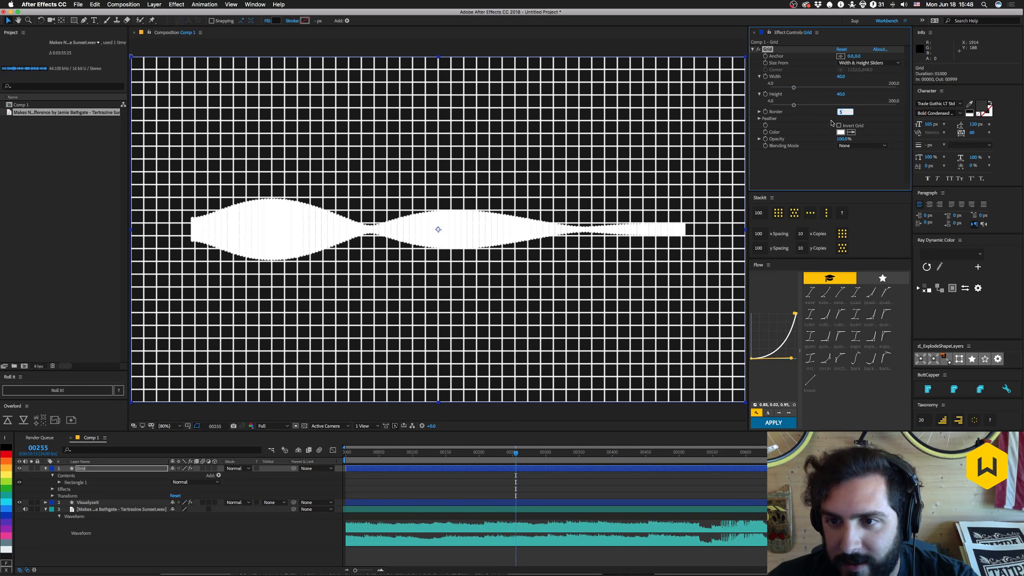
type("2")
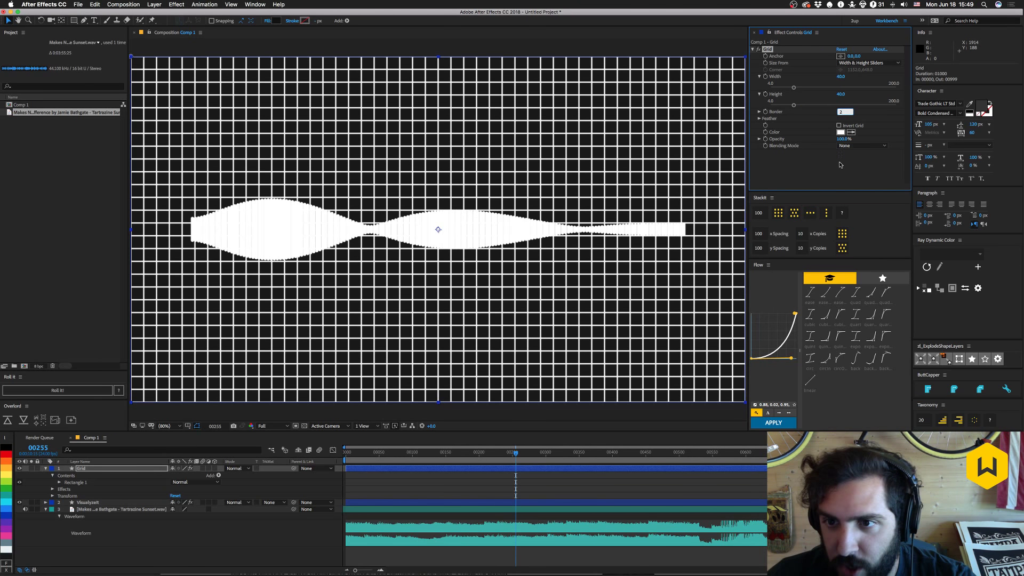
key("Tab")
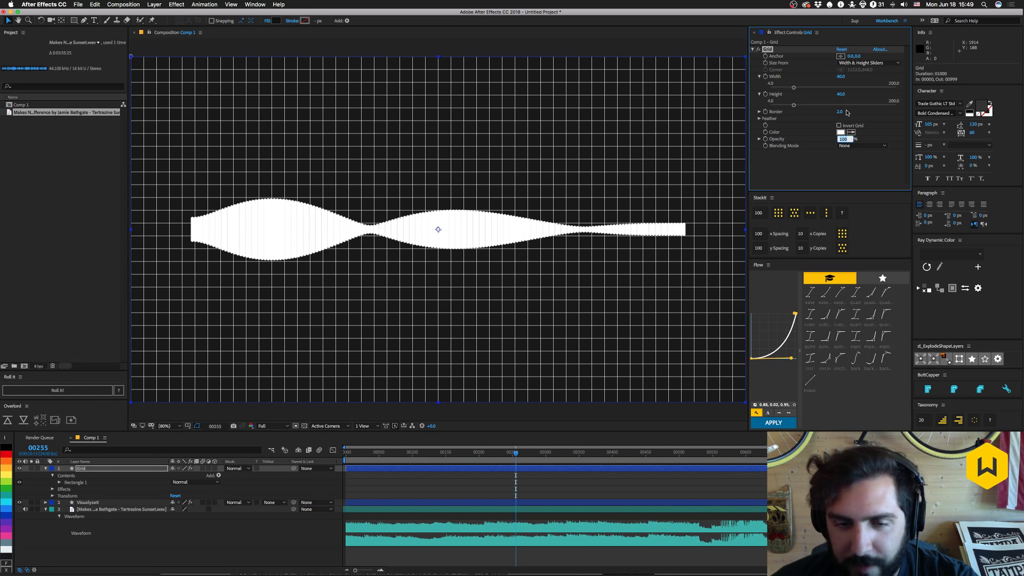
Switch to Chrome, examine the grid graphics in the OBLIVION GFX Montage video around 0:30, and return to After Effects.
key("super+Tab")
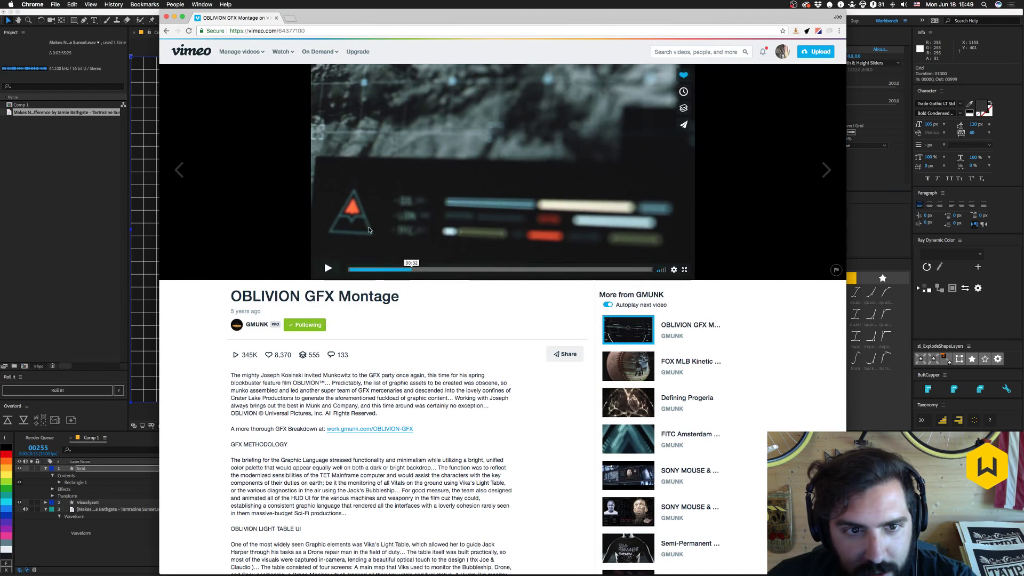
left_click(416, 269)
left_click_drag(416, 269, 410, 269)
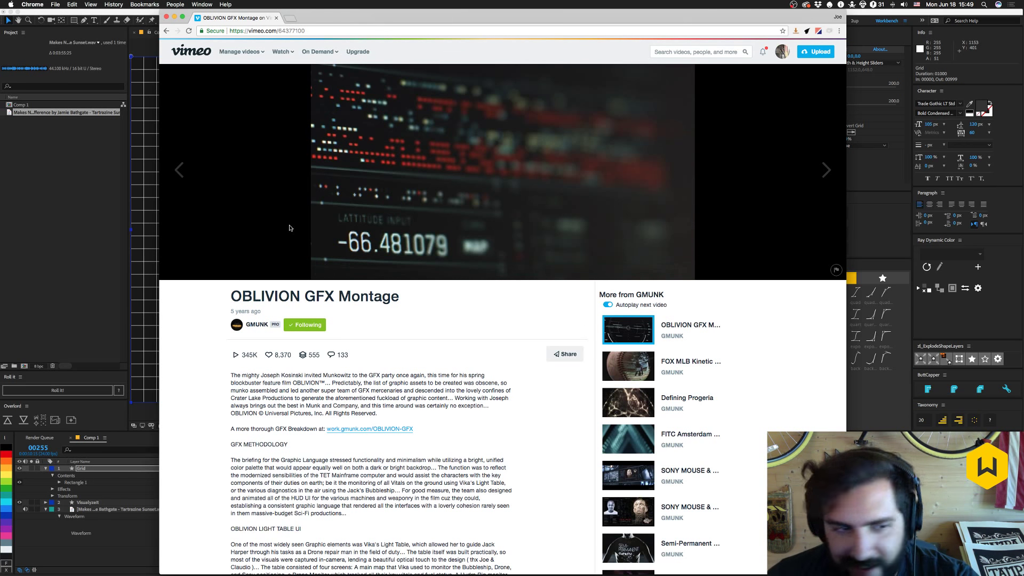
left_click(27, 219)
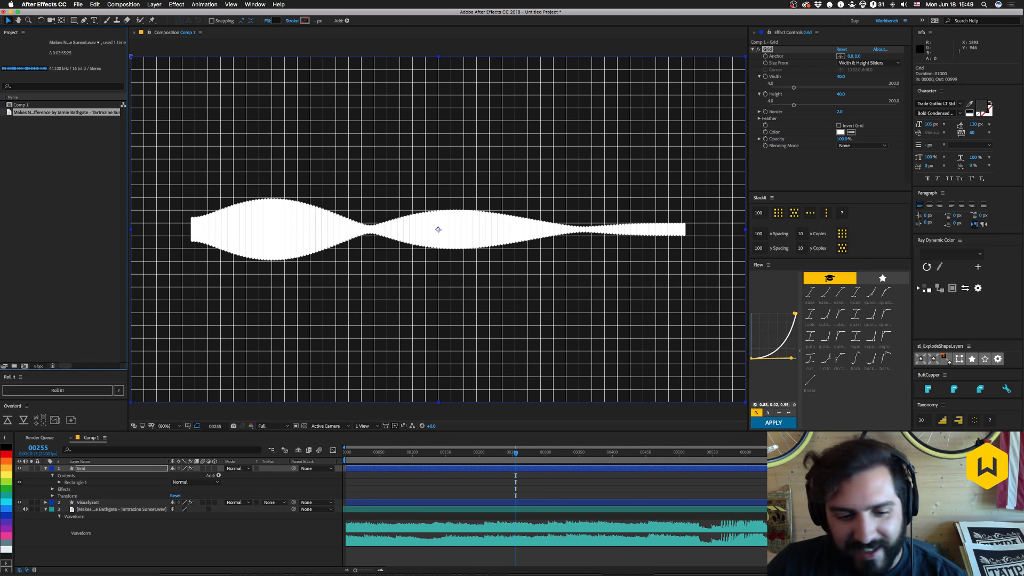
mouse_move(510, 565)
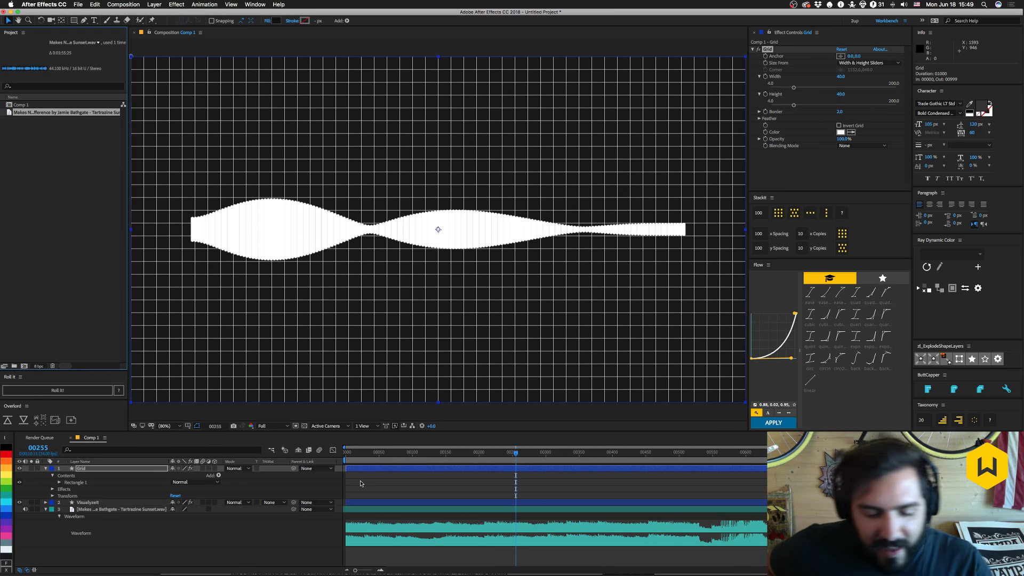
key("super+Tab")
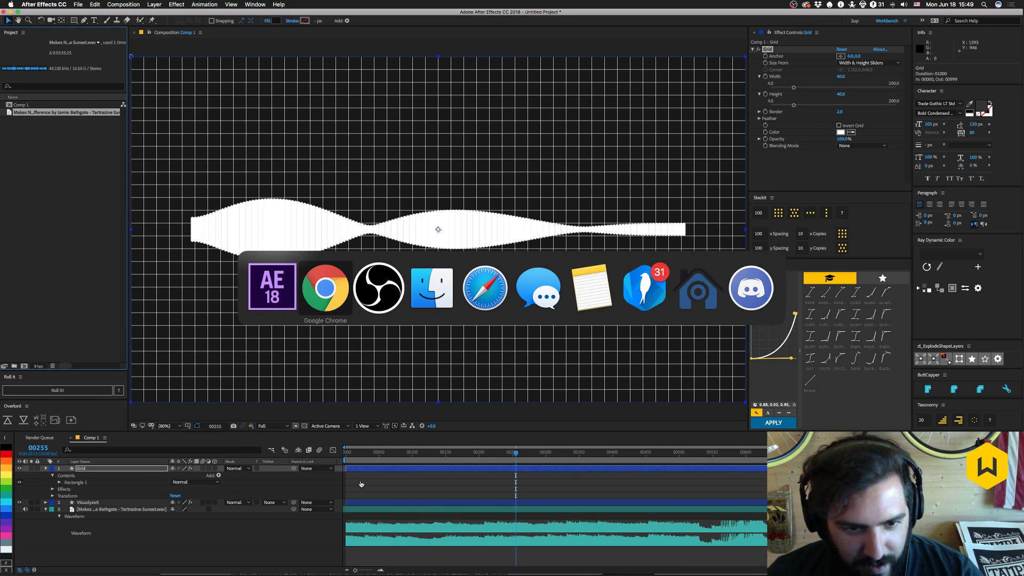
key("Escape")
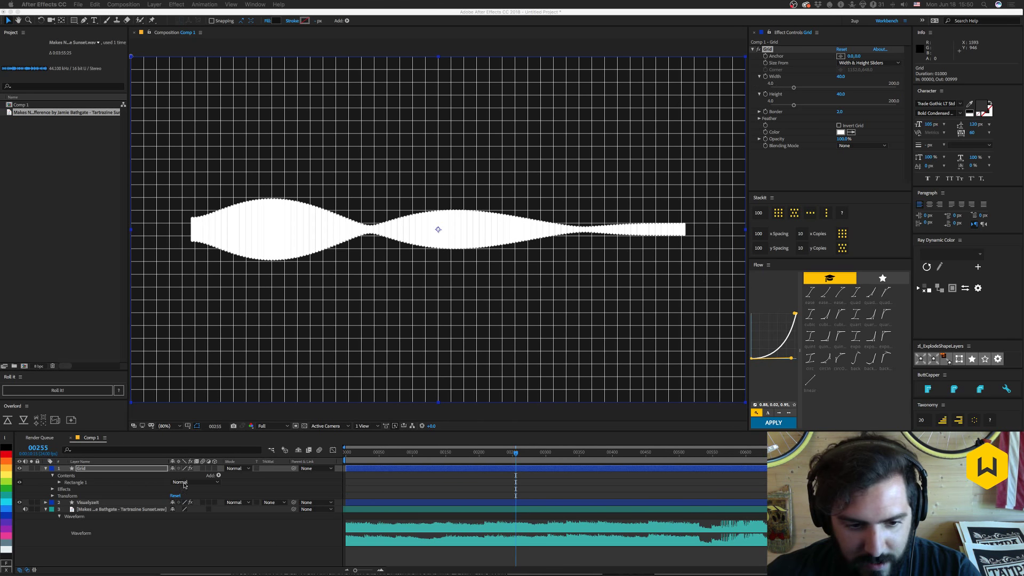
Give the Grid effect on the Grid layer a Width and Height of 10 and a Border of 5.
left_click(116, 471)
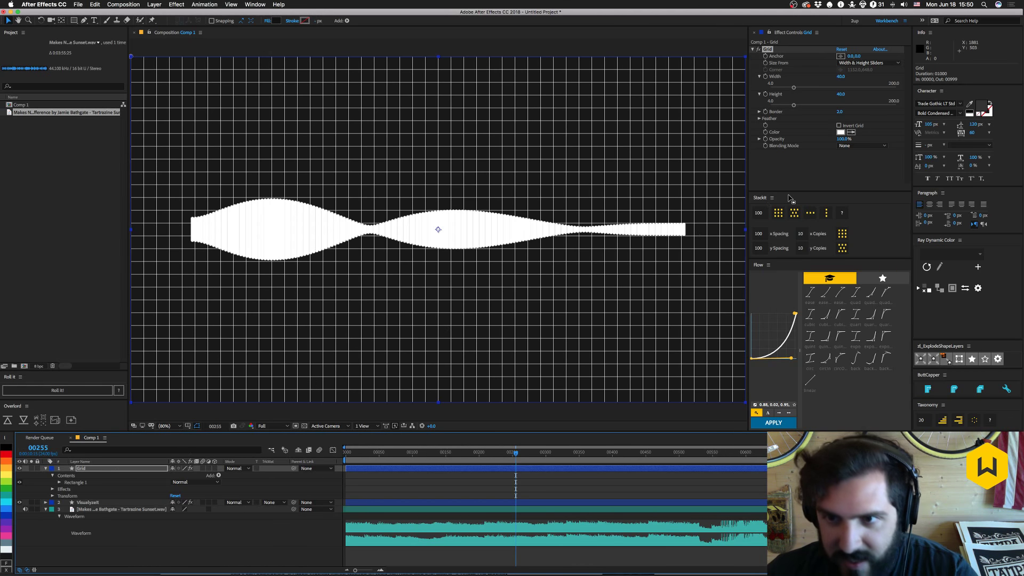
left_click(841, 76)
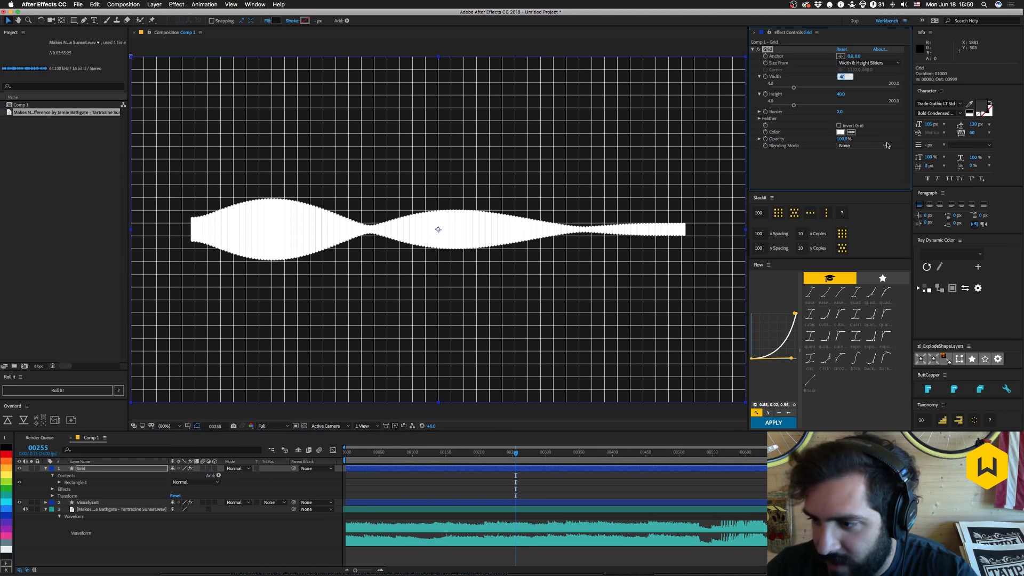
type("10")
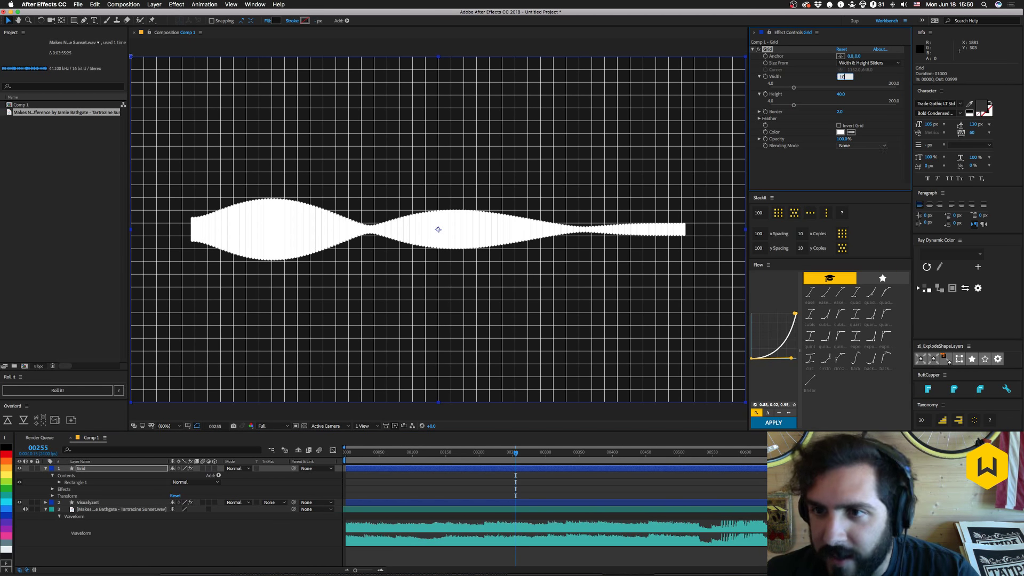
key("Tab")
type("10")
key("Tab")
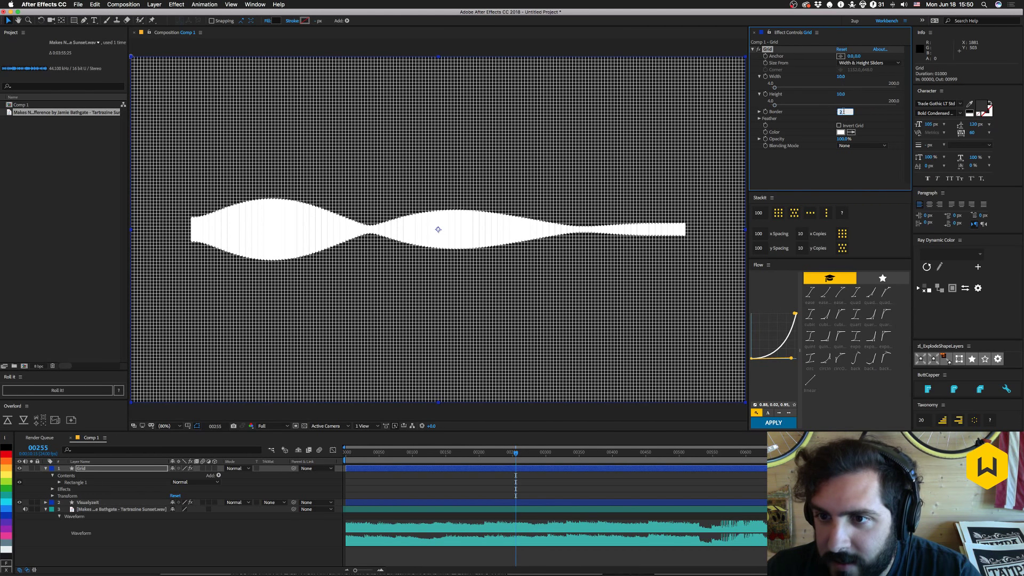
type("5")
key("Return")
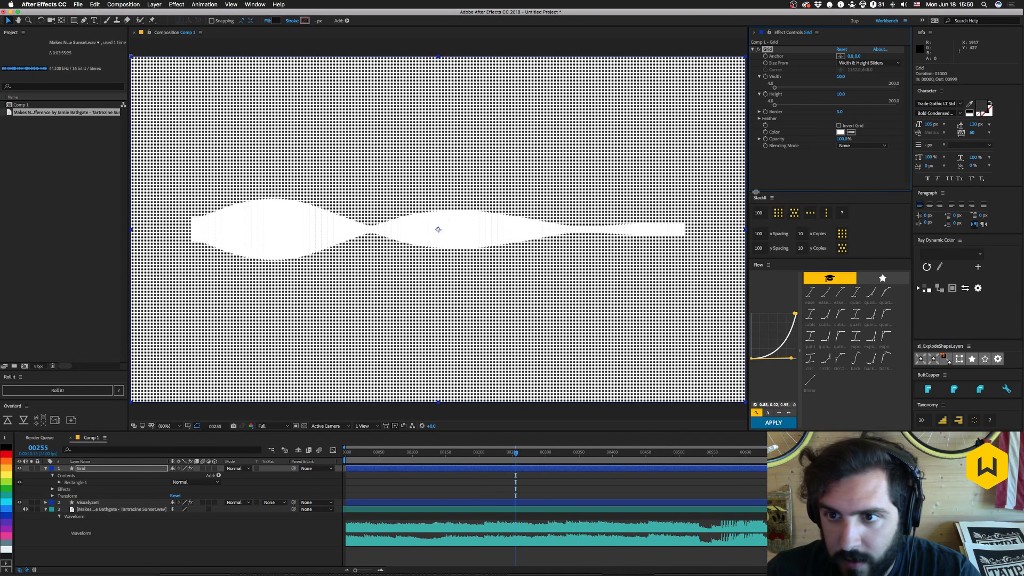
Set the visualizer layer's track matte to Alpha Inverted Matte "Grid".
left_click(275, 502)
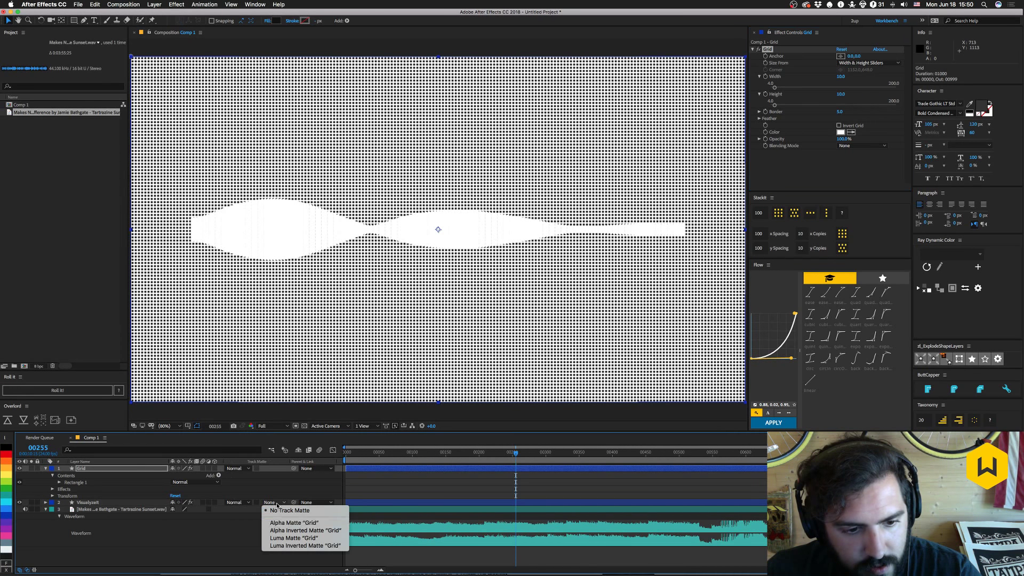
left_click(306, 530)
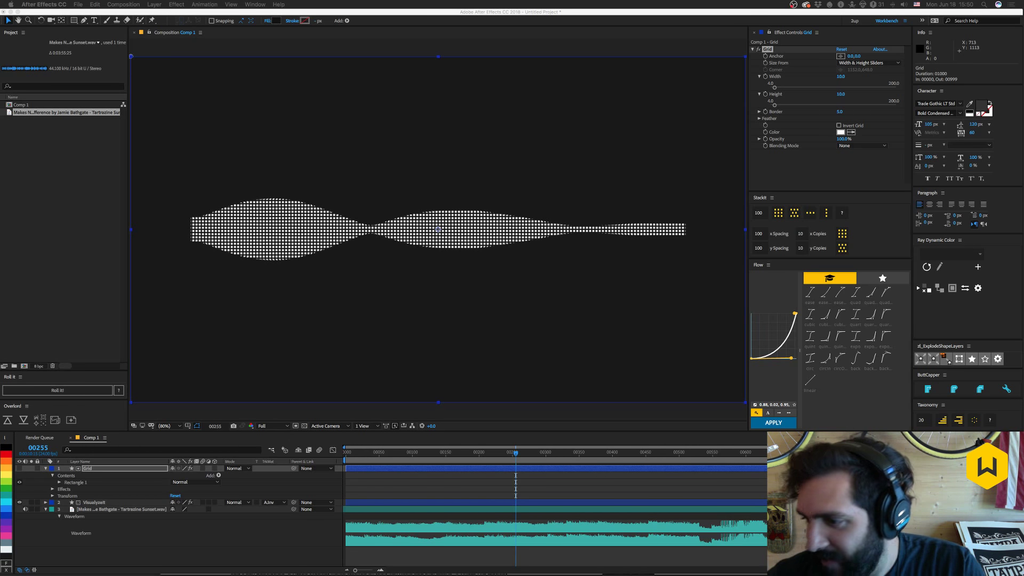
left_click(245, 540)
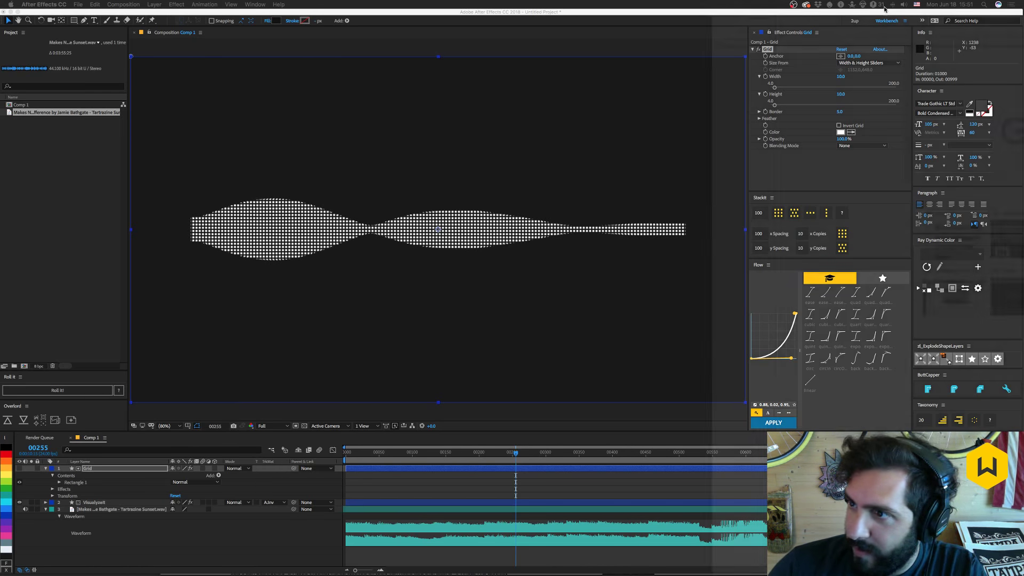
key("super+Tab")
type("t")
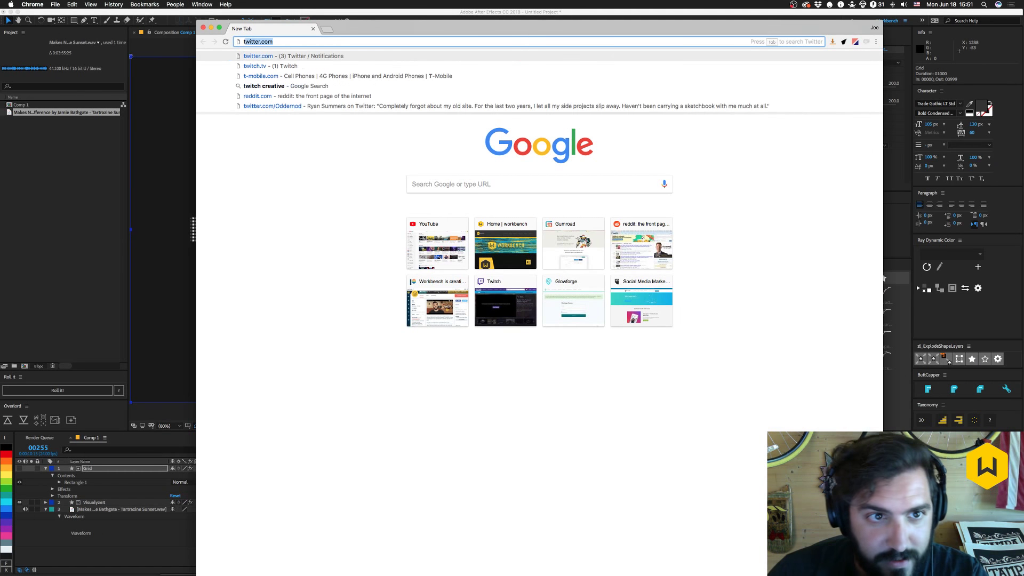
type("witter.")
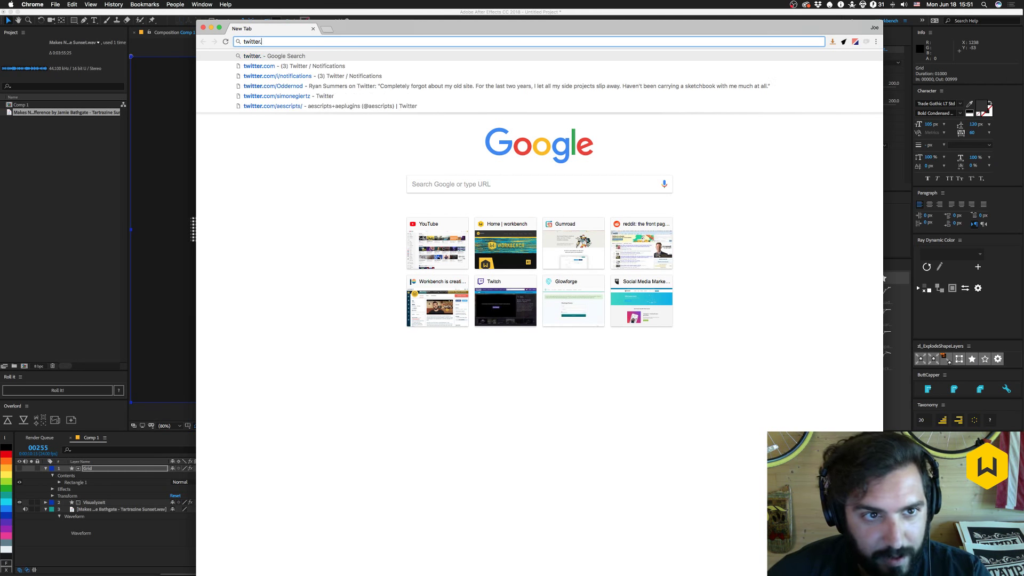
type("tv")
key("Return")
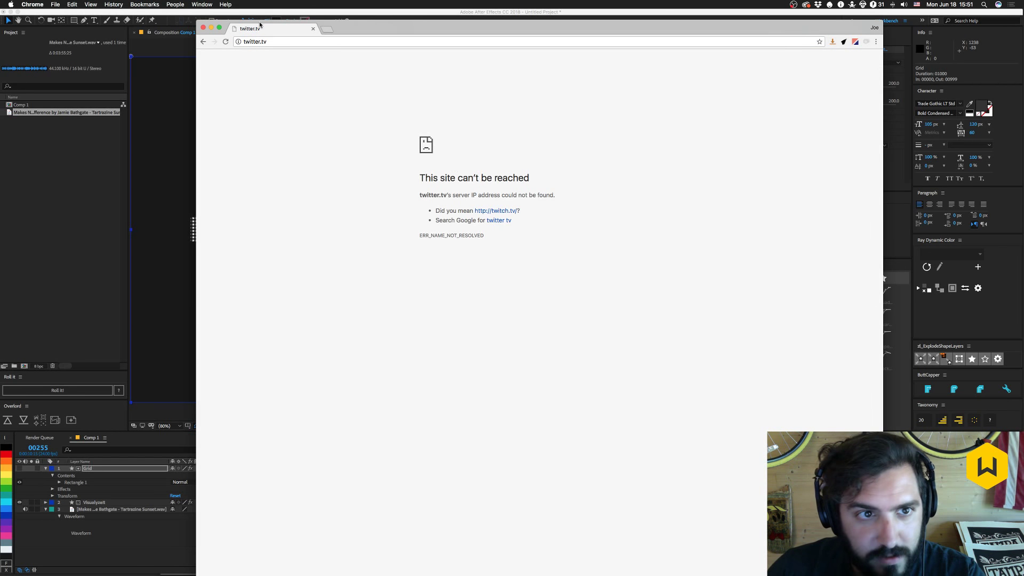
key("super+l")
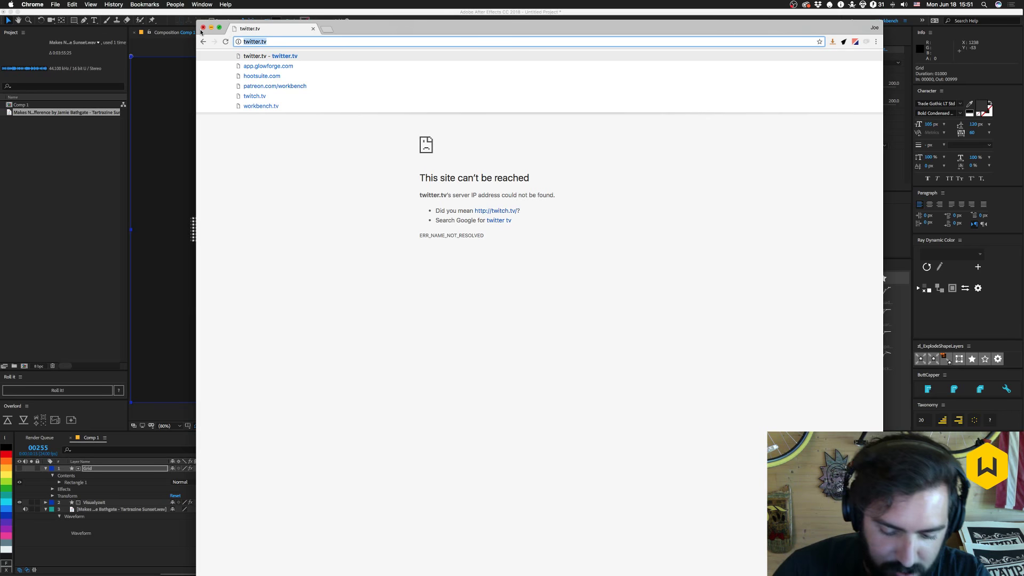
type("instagram.com/speedlag/?hl=en")
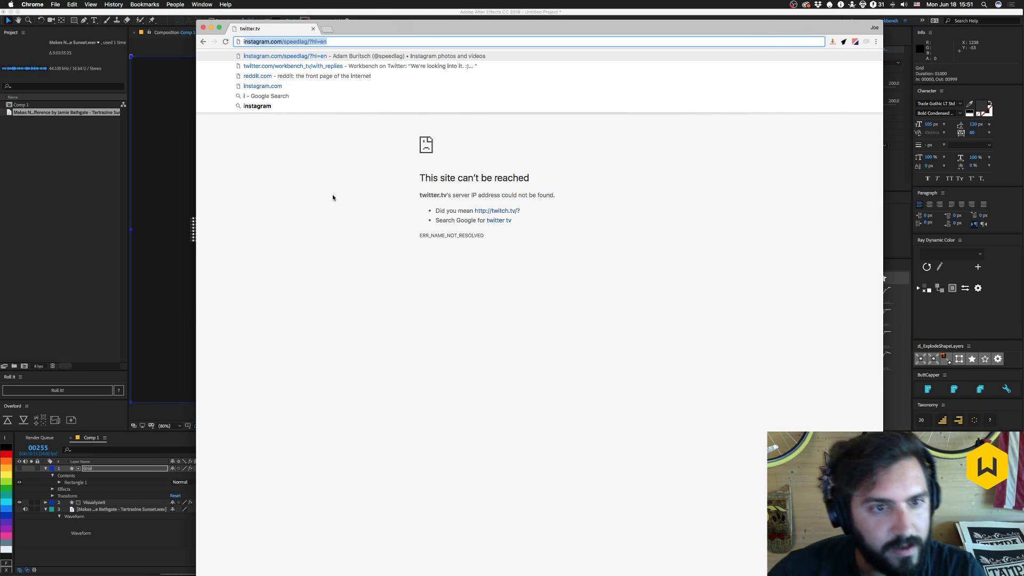
key("Return")
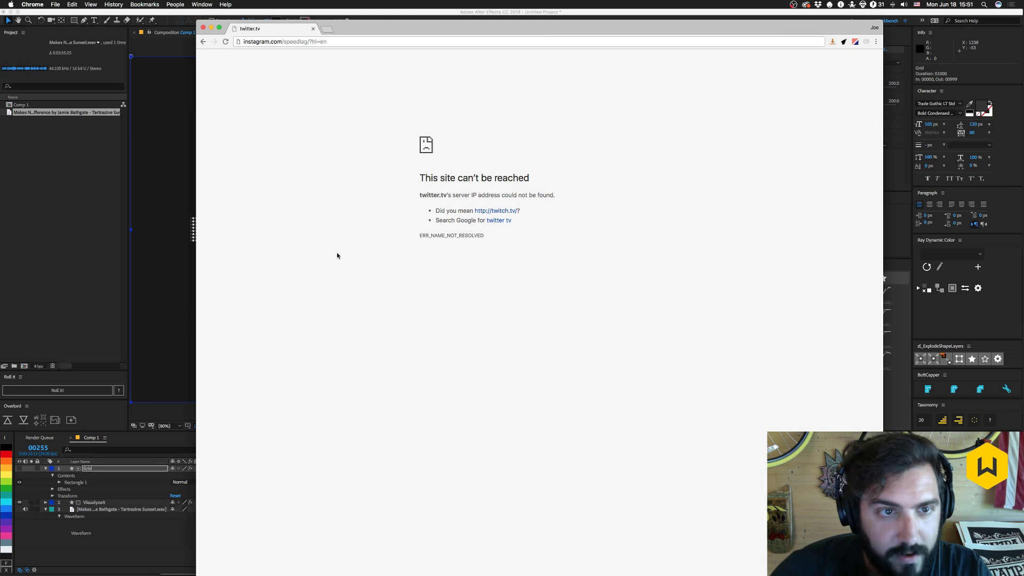
key("super+w")
mouse_move(327, 54)
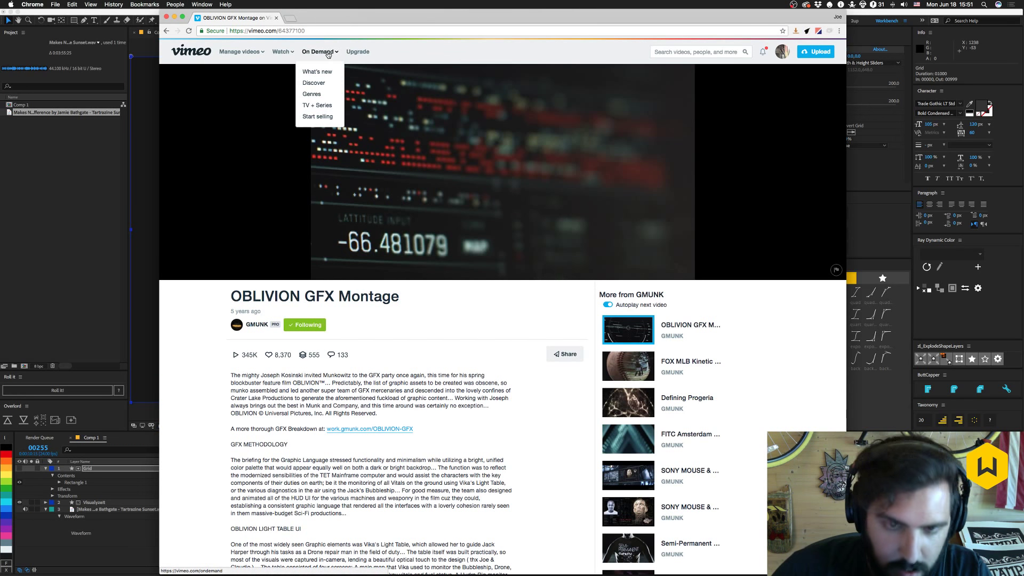
Open a new Chrome window, search IMDb for "tron" and open the TRON (1982) page.
key("super+n")
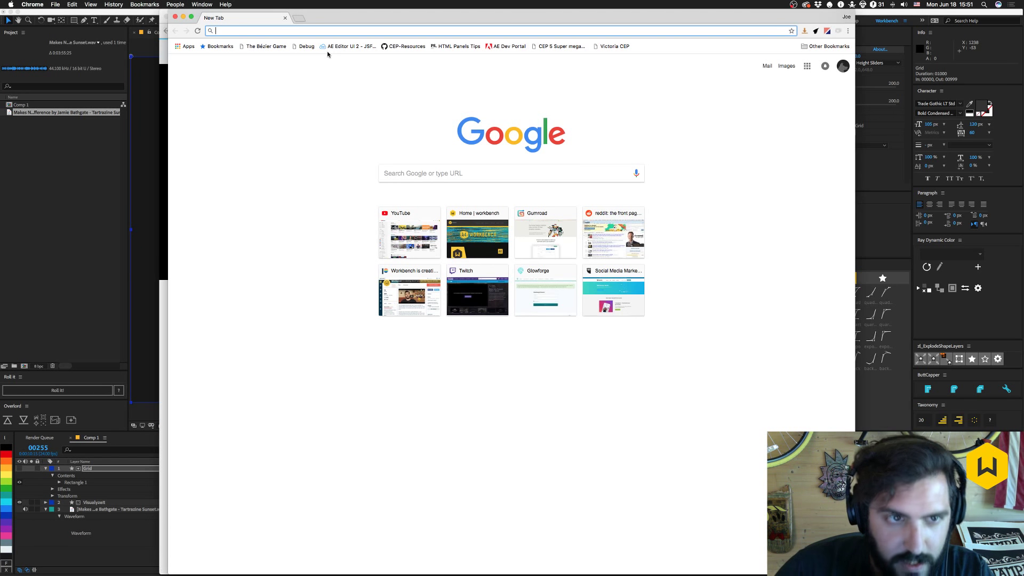
left_click(285, 140)
key("alt+space")
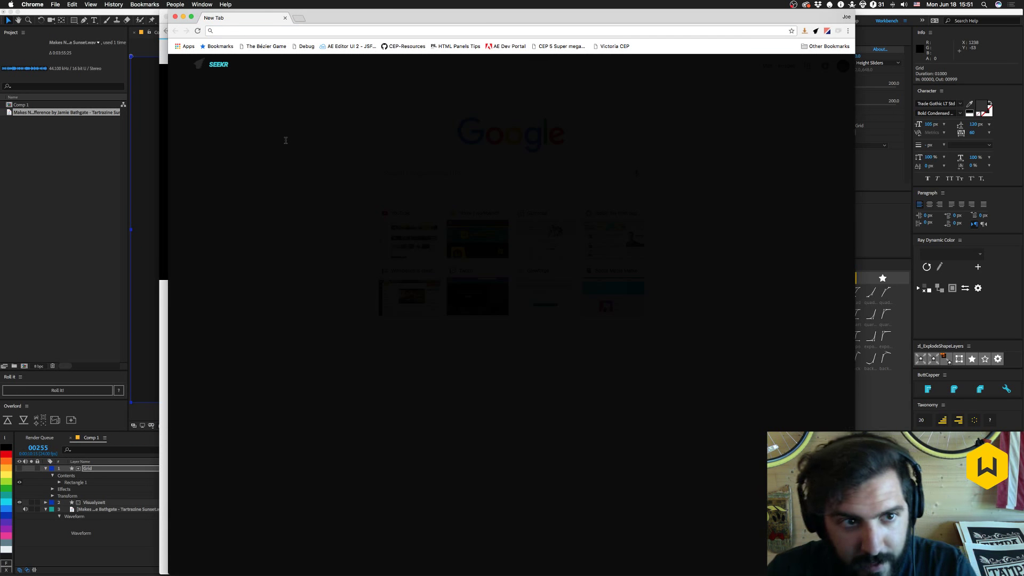
type("i")
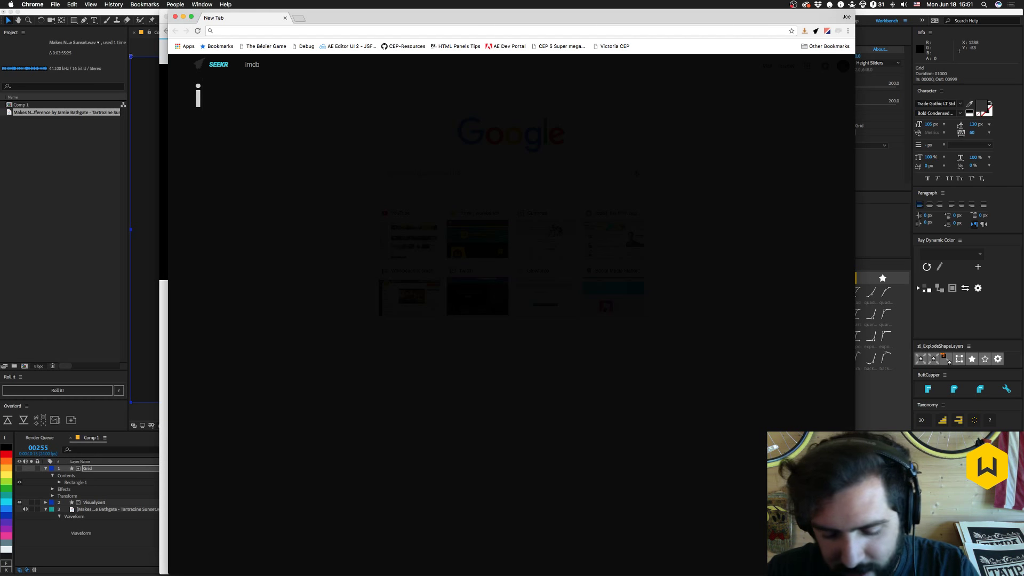
type(" tron")
key("Return")
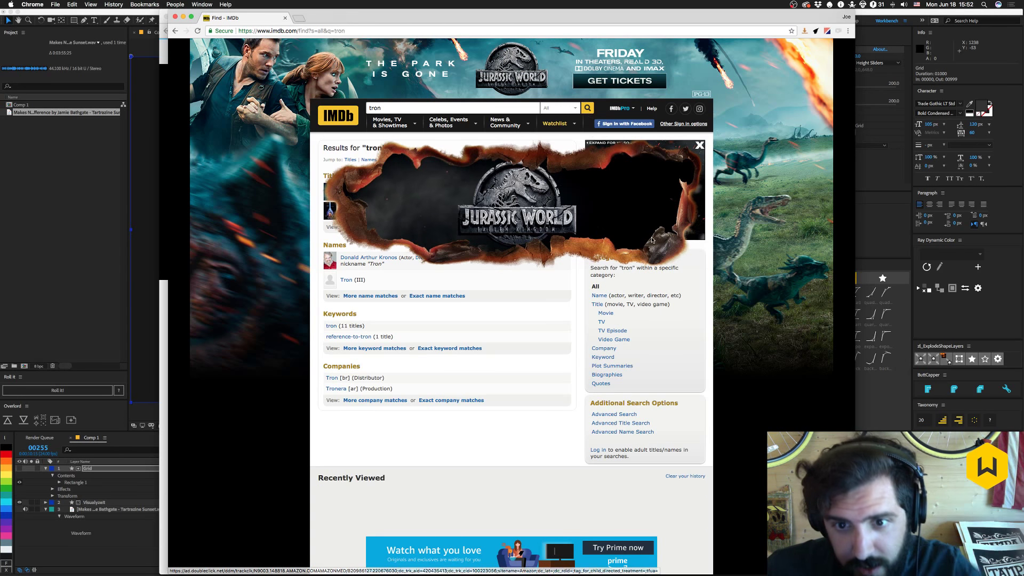
left_click(697, 147)
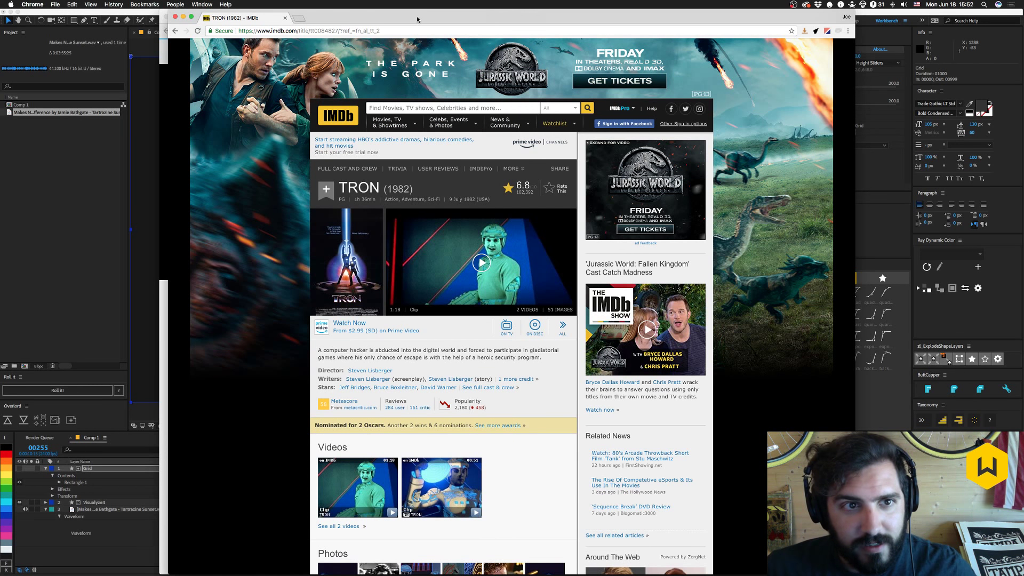
Close the IMDb window and return to After Effects.
mouse_move(417, 20)
left_mouse_down()
mouse_move(437, 213)
mouse_move(433, 9)
left_mouse_up()
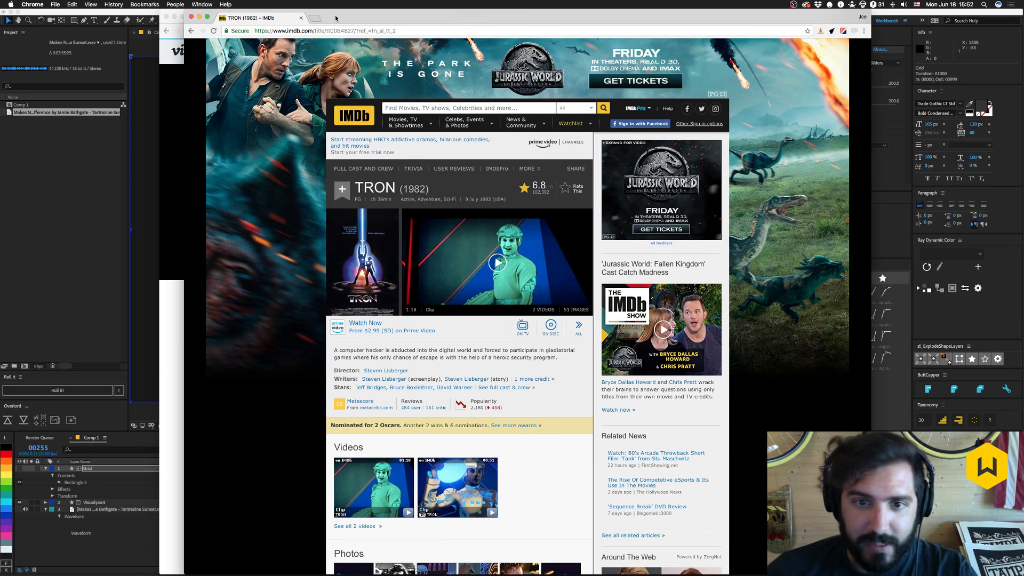
left_click_drag(337, 20, 360, 21)
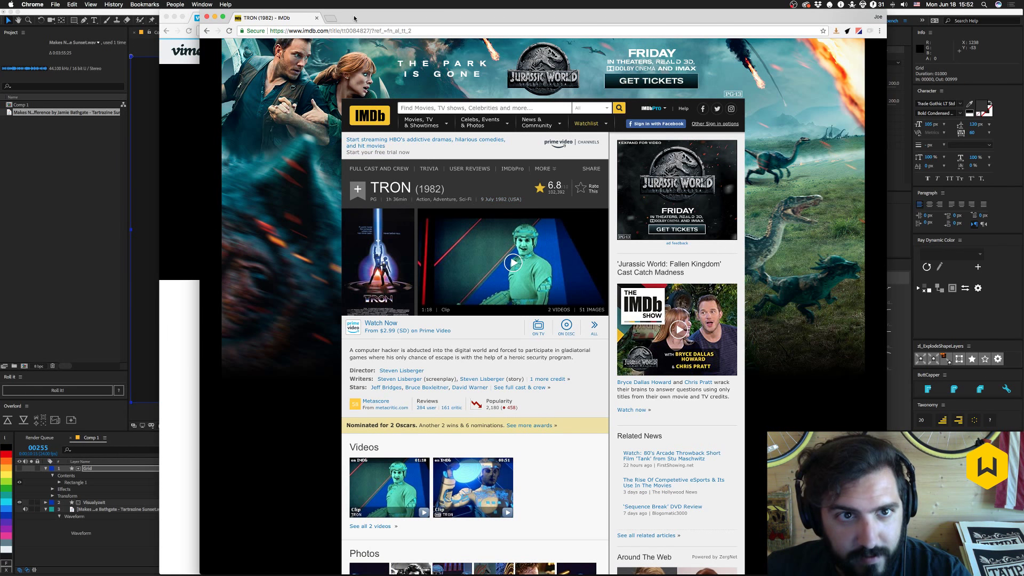
key("super+w")
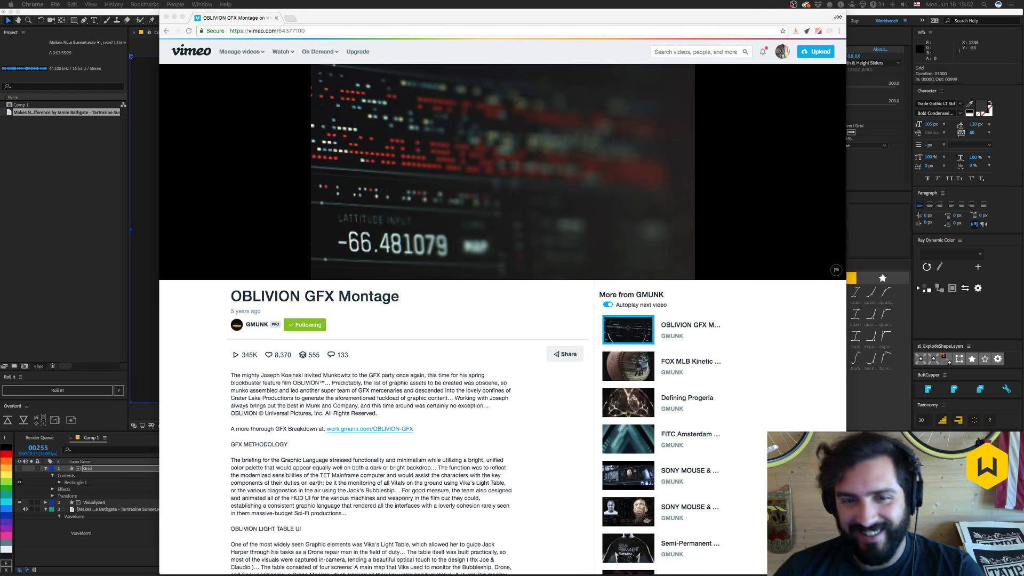
left_click(207, 305)
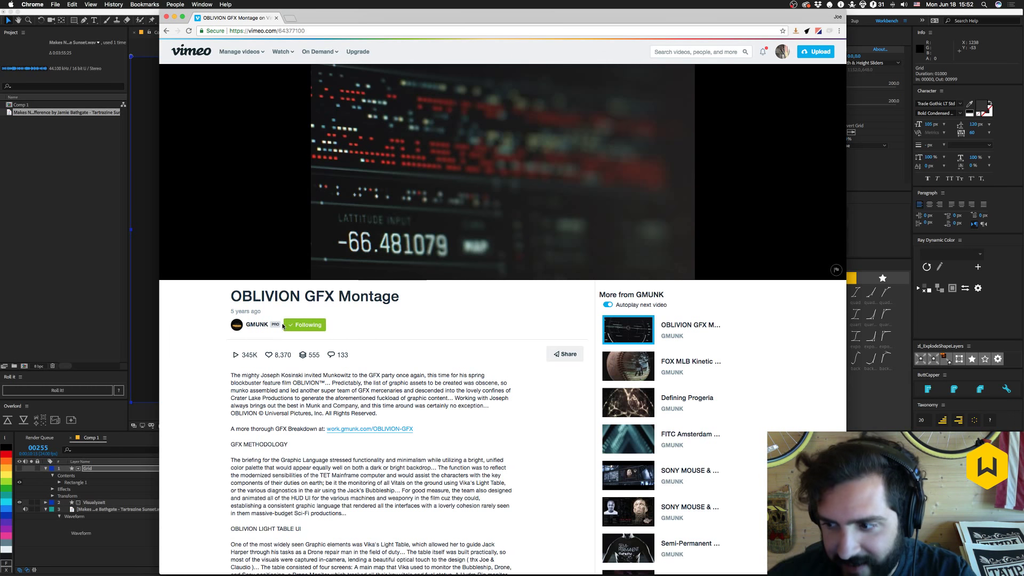
left_click(69, 244)
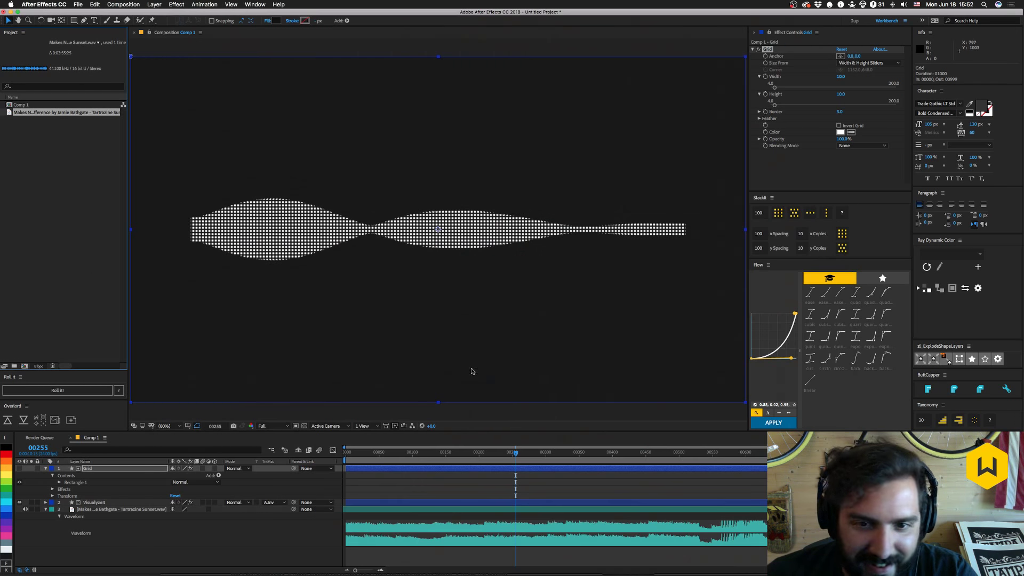
Apply the Mosaic effect to the visualizer layer.
left_click(91, 504)
key("ctrl+space")
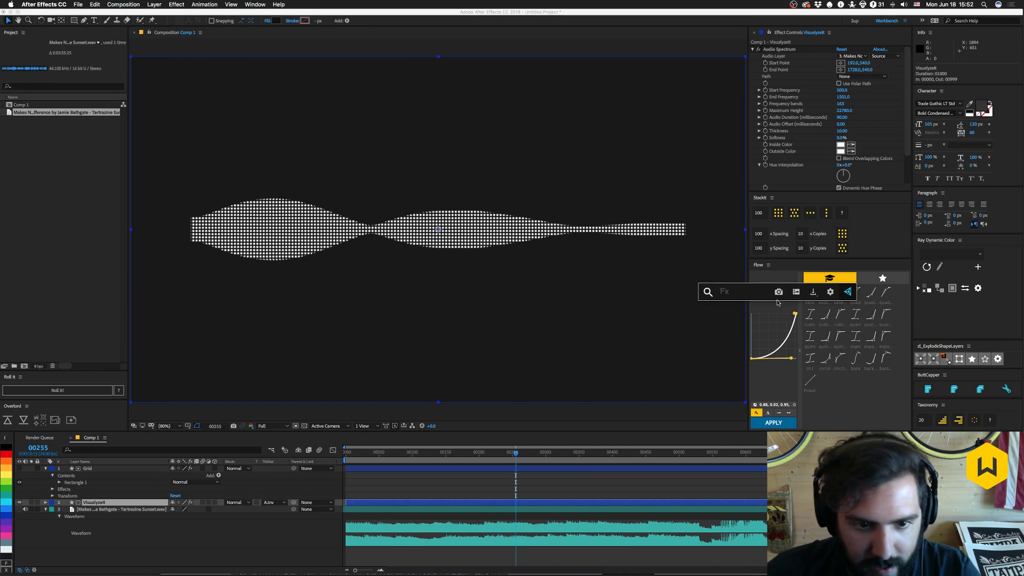
type("mosaic")
key("Return")
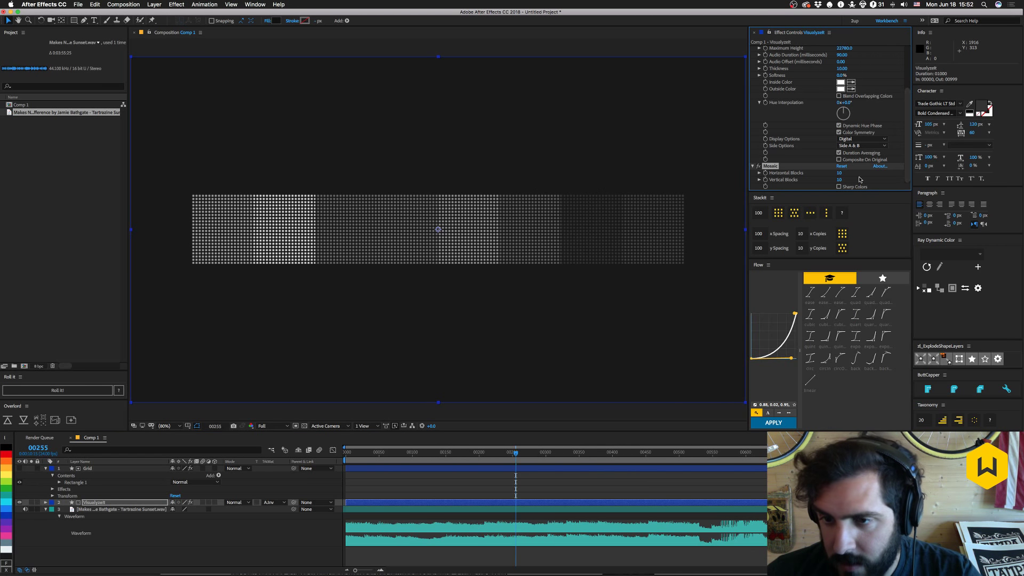
Set the Mosaic effect on the visualizer layer to 192 Horizontal Blocks and 108 Vertical Blocks.
left_click(105, 469)
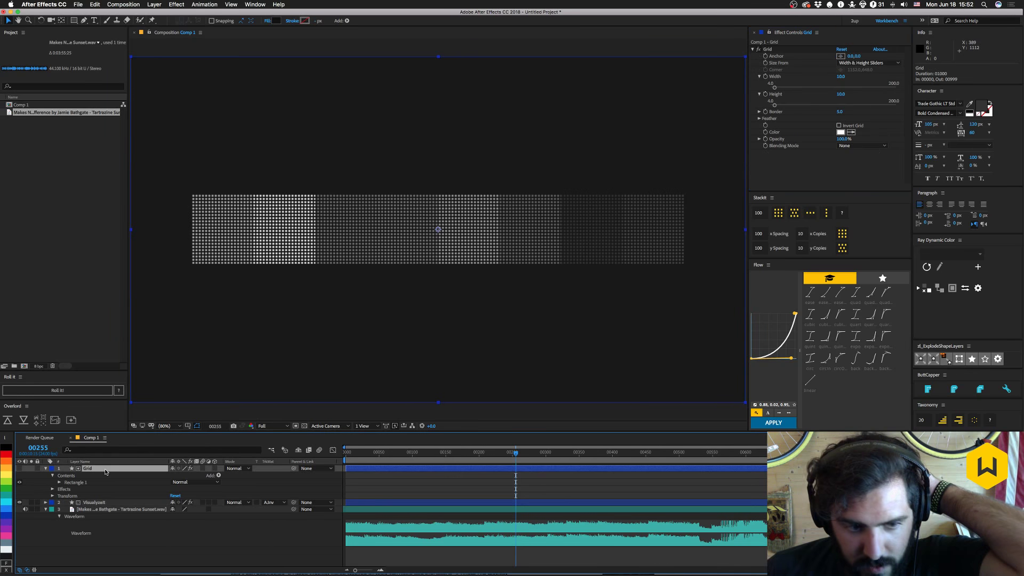
left_click(96, 502)
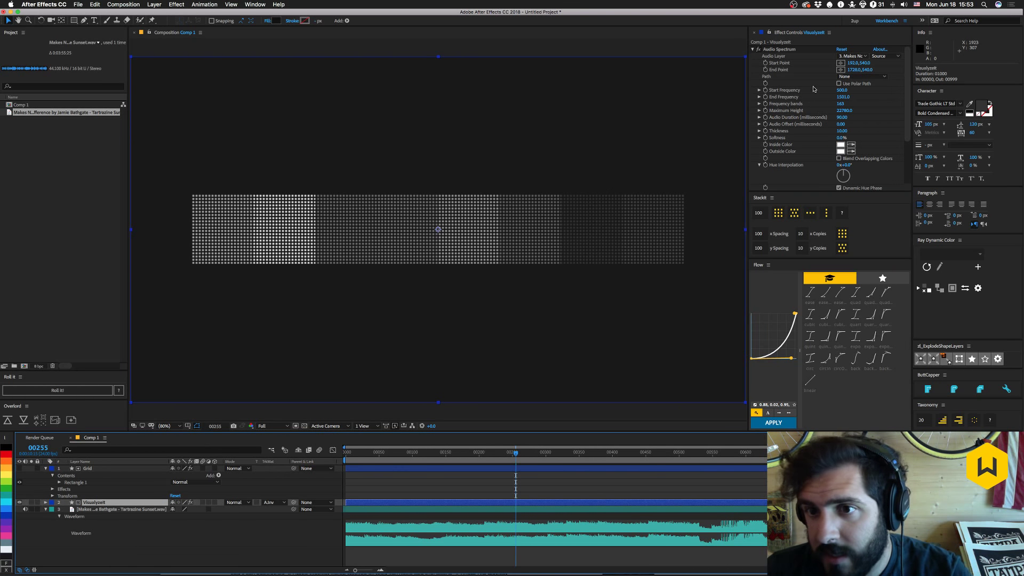
scroll(789, 106, "down", 2)
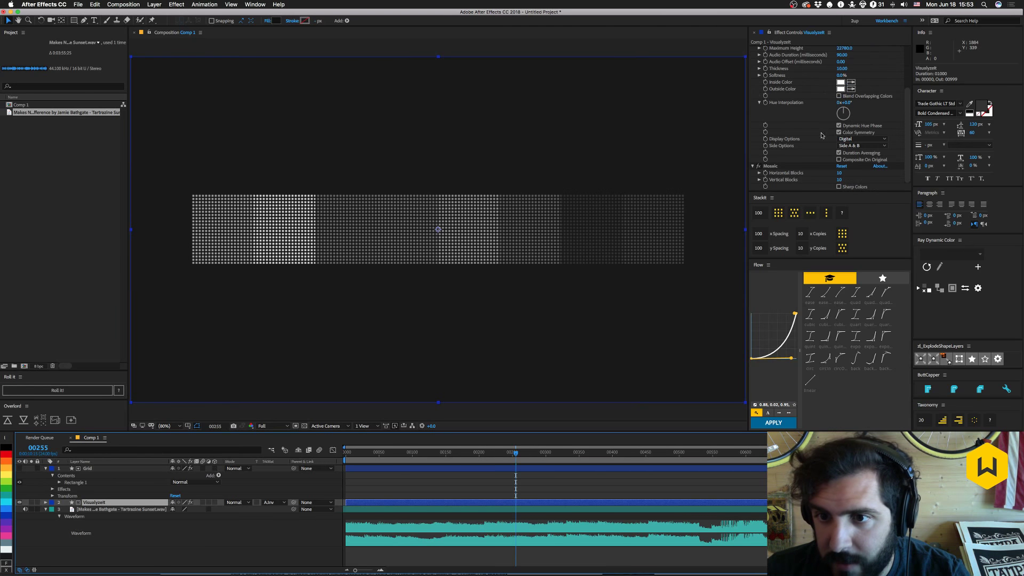
scroll(773, 75, "up", 2)
left_click(752, 49)
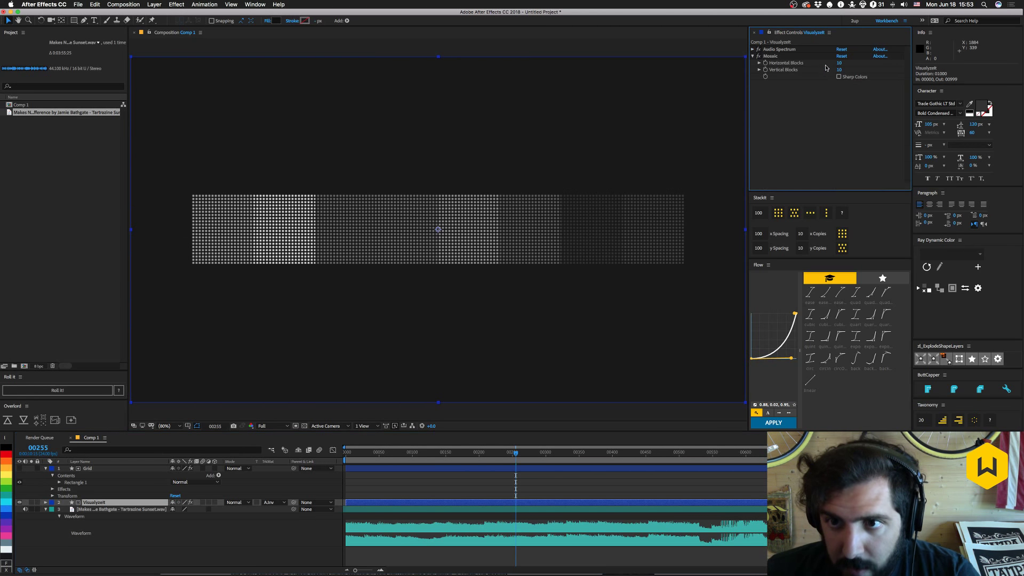
left_click(839, 63)
type("192")
key("Tab")
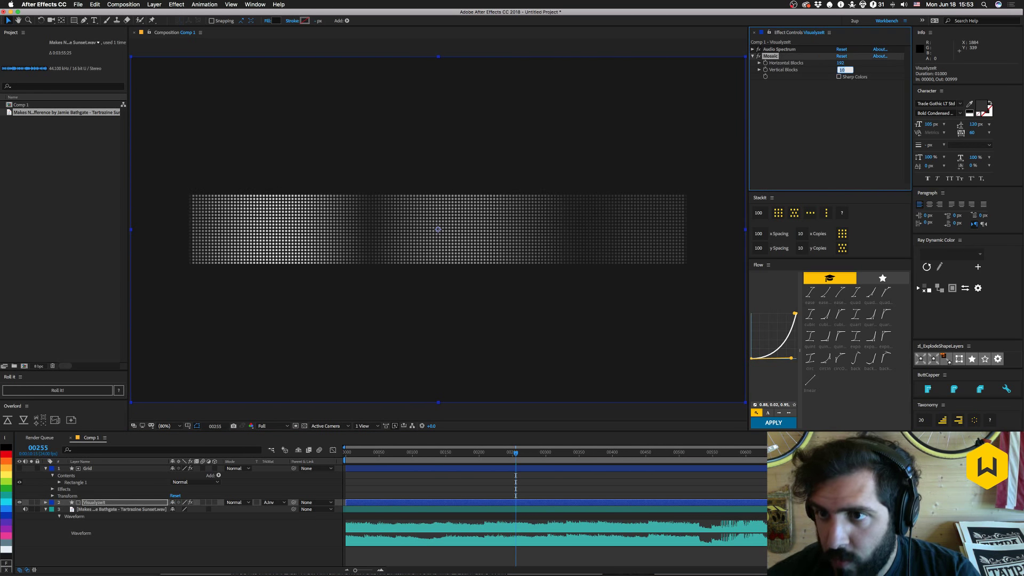
type("108")
key("Tab")
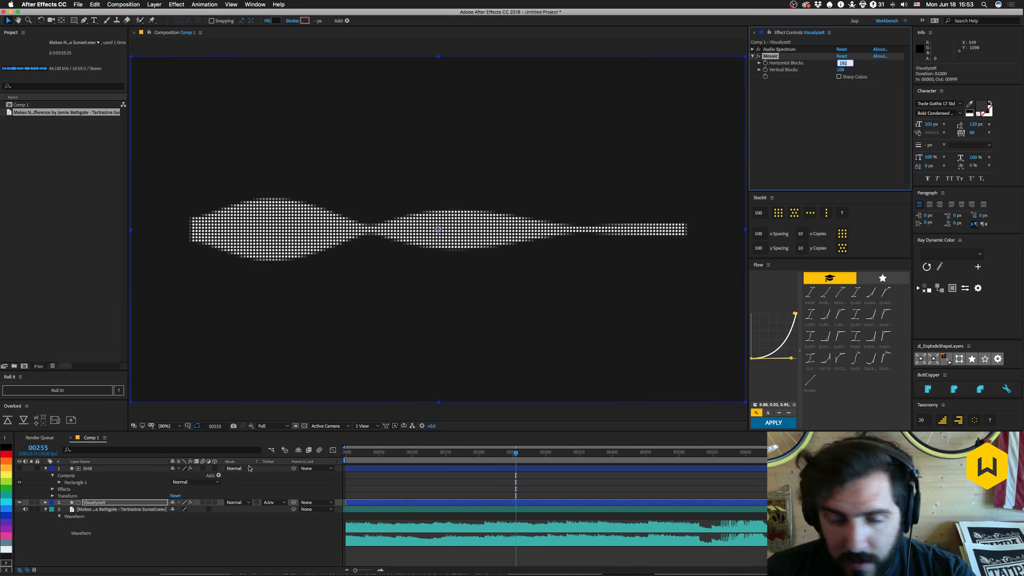
Compare the spectrum's edges with the Mosaic effect's Sharp Colors option on and off, and leave it off.
left_click(839, 77)
left_click(838, 77)
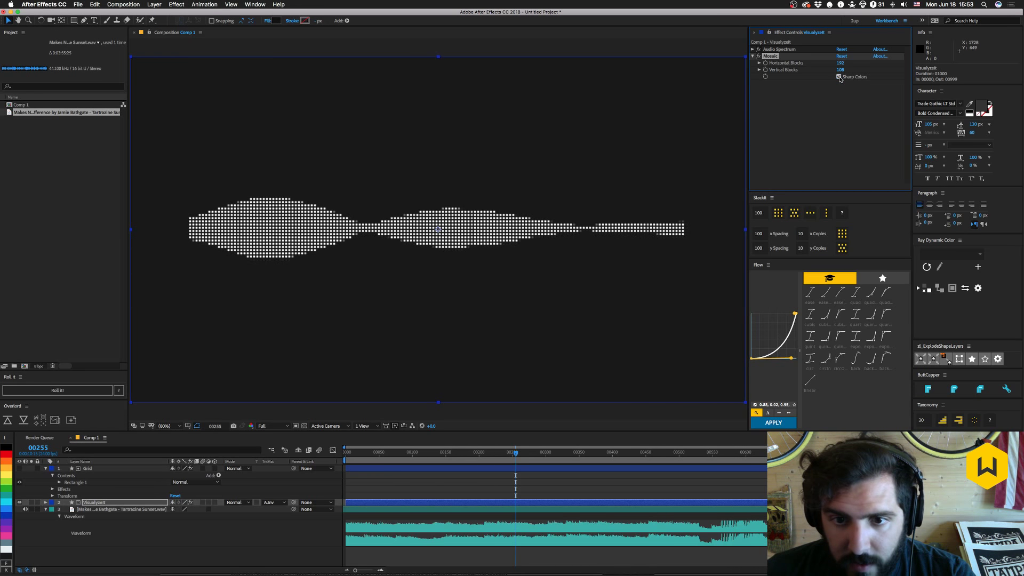
left_click(839, 77)
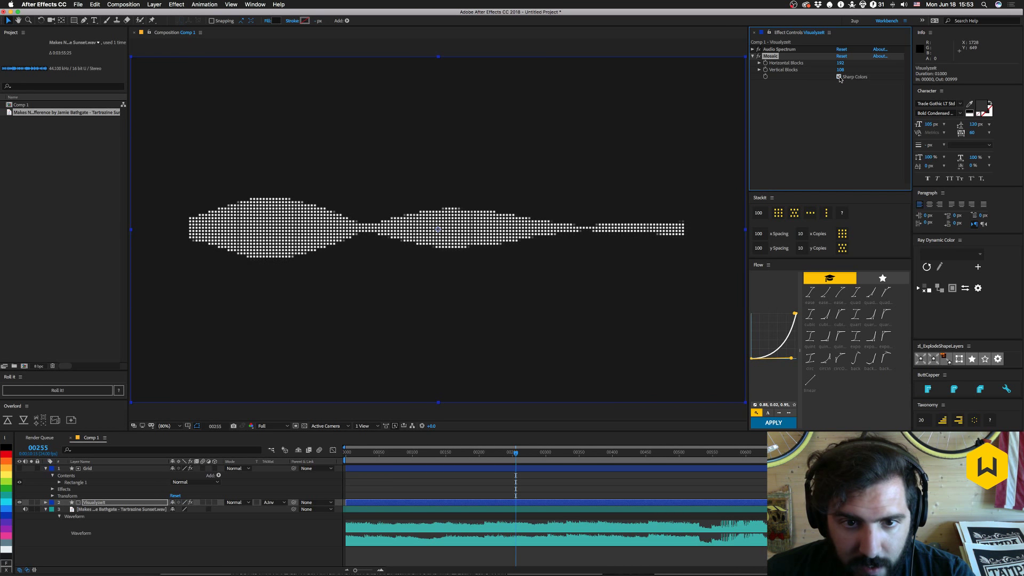
left_click(839, 77)
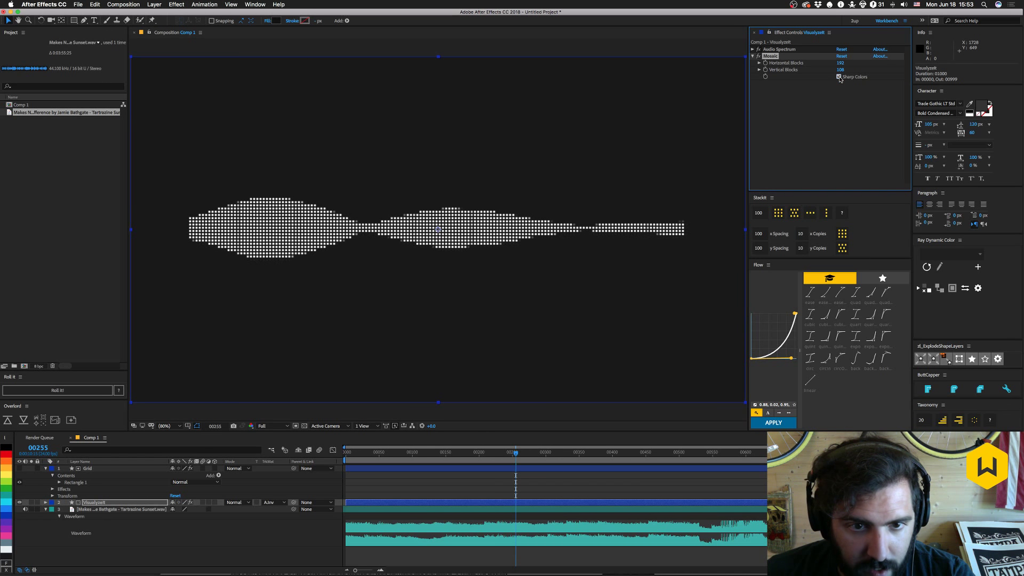
left_click(839, 77)
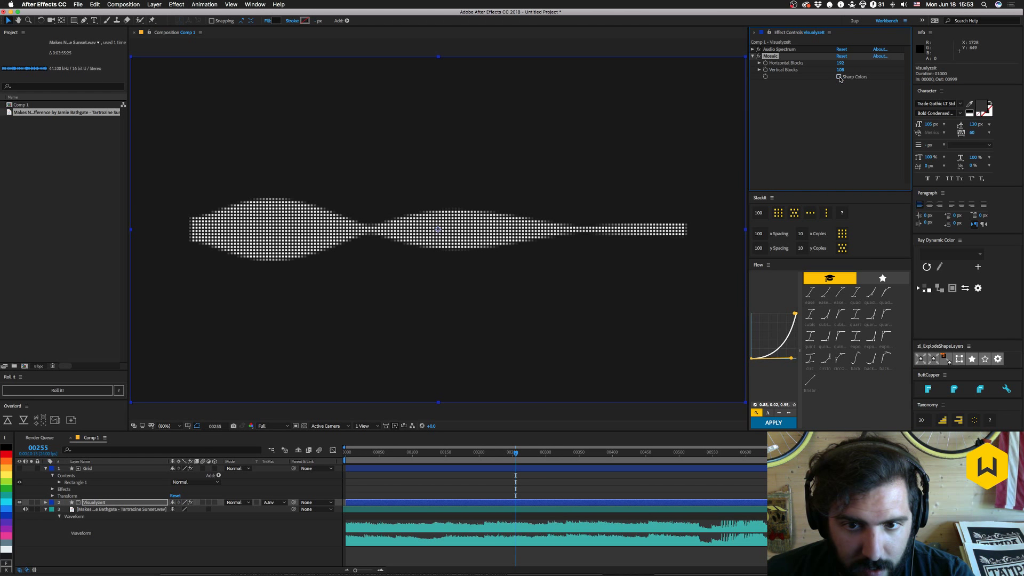
left_click(839, 76)
left_click(839, 77)
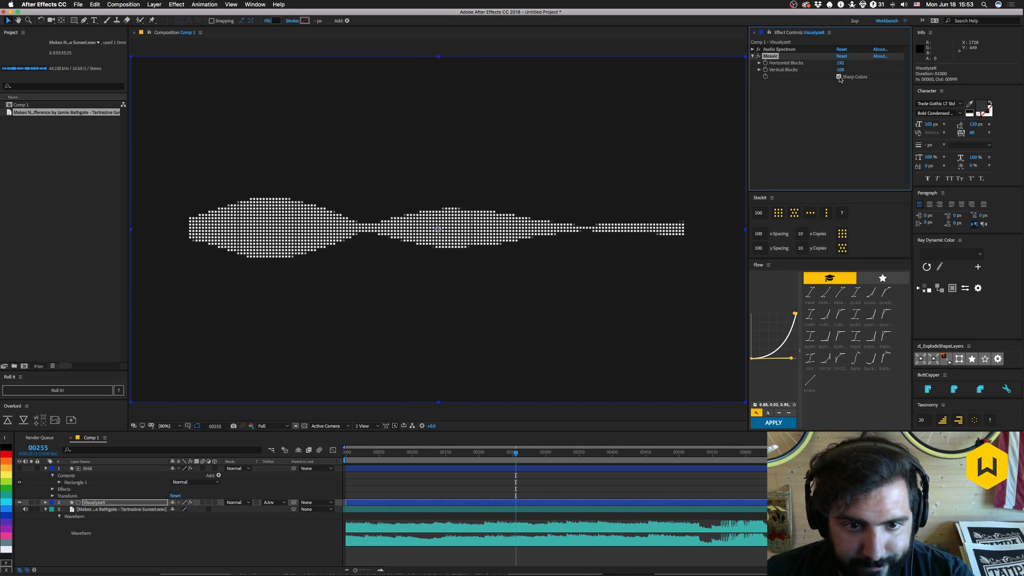
left_click(839, 77)
left_click(839, 77)
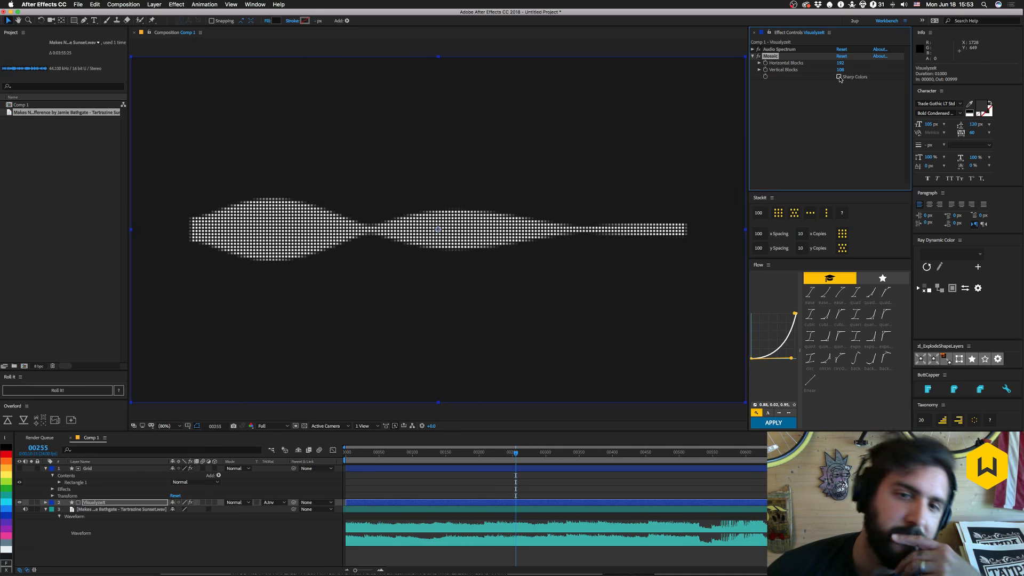
left_click(839, 77)
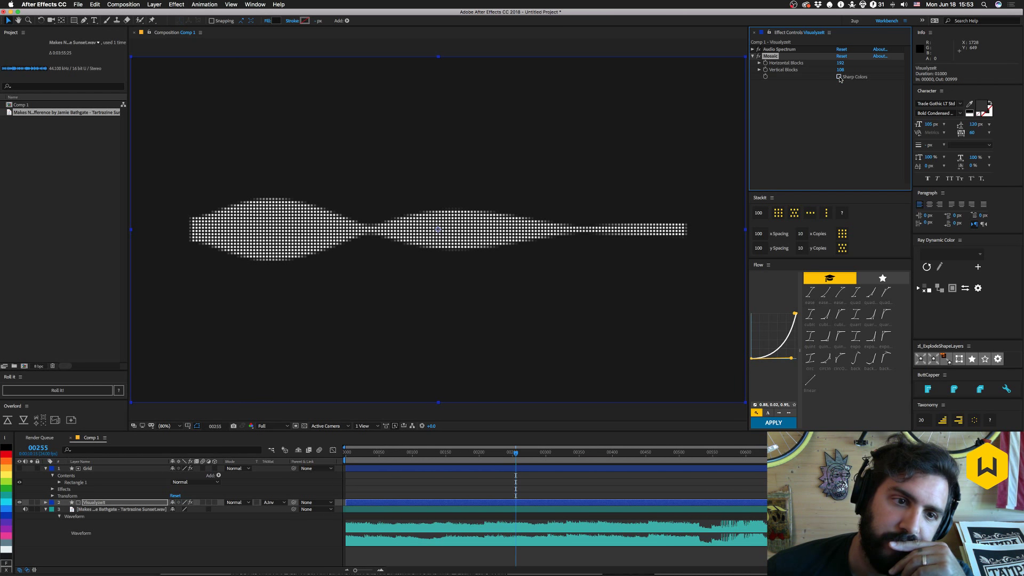
left_click(839, 77)
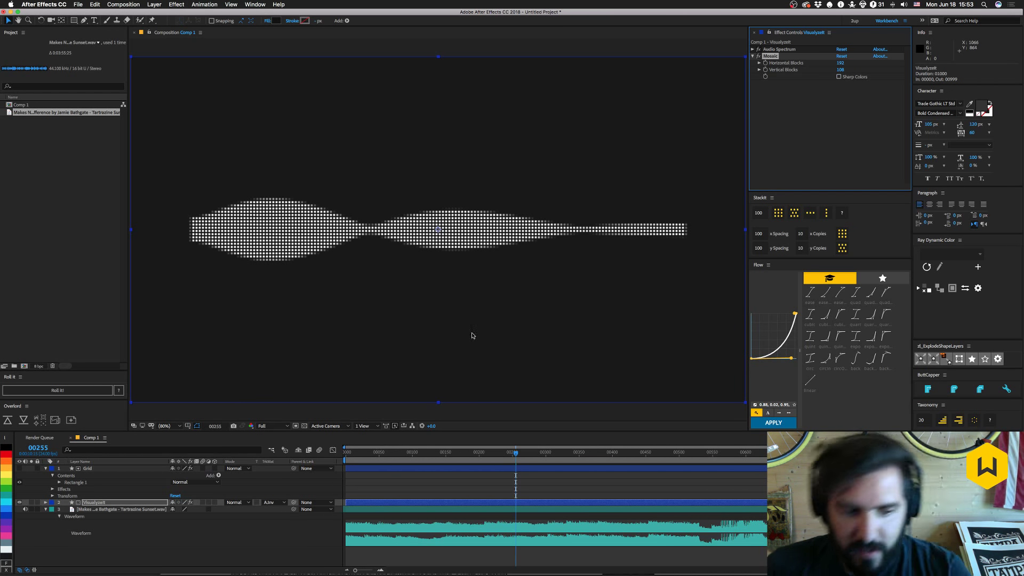
Duplicate the Grid effect on the Grid layer and set the copy's Width and Height to 5.
left_click(89, 467)
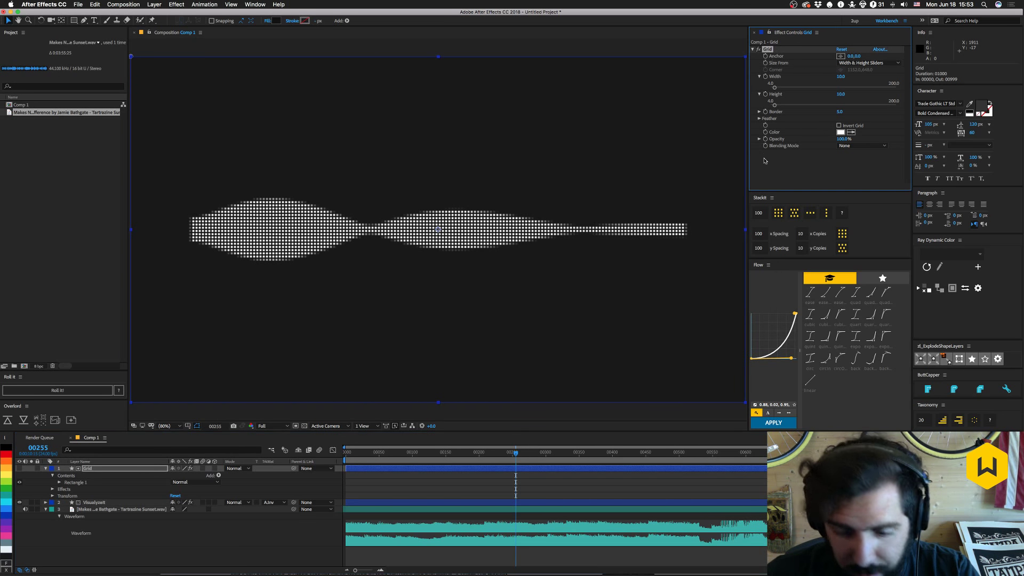
key("super+d")
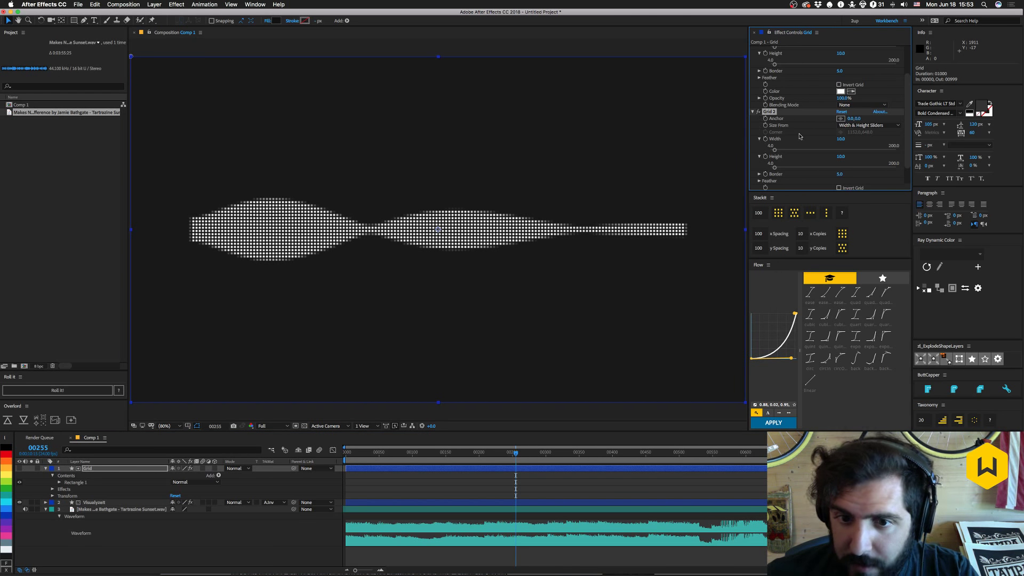
left_click(840, 139)
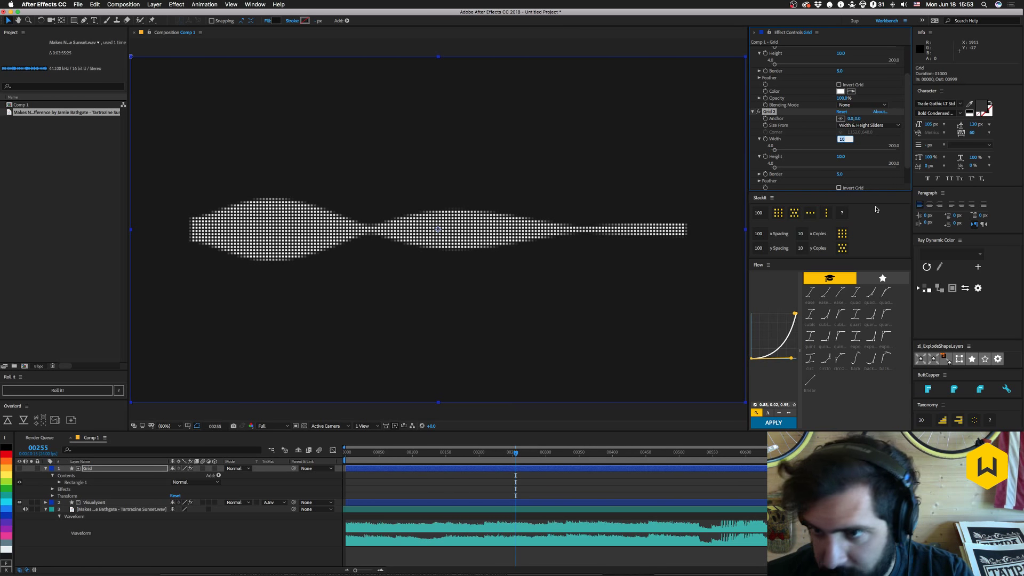
type("5")
key("Tab")
type("5")
key("Tab")
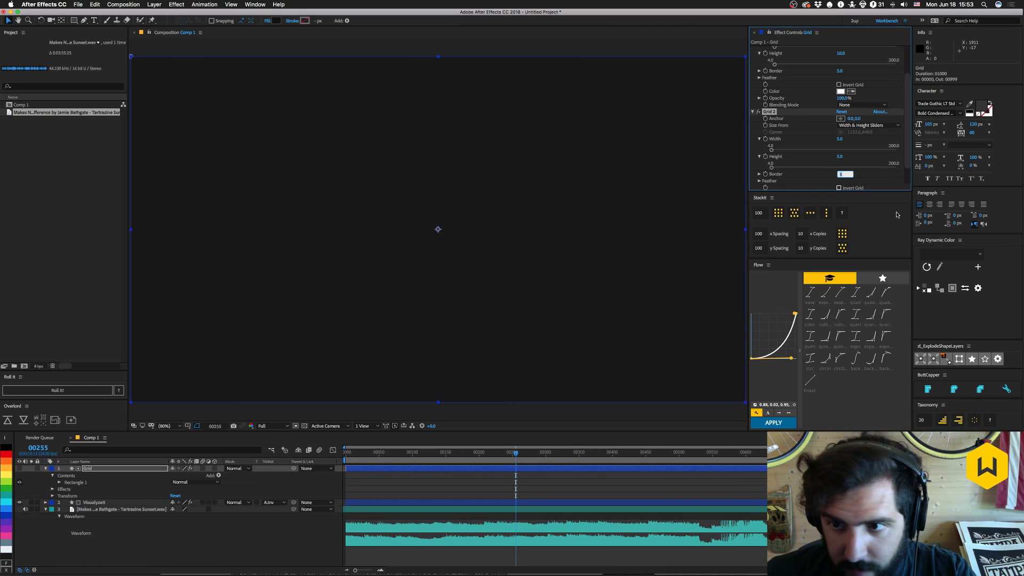
key("Return")
Set the Border of the duplicated Grid effect to 1.
scroll(848, 160, "down", 2)
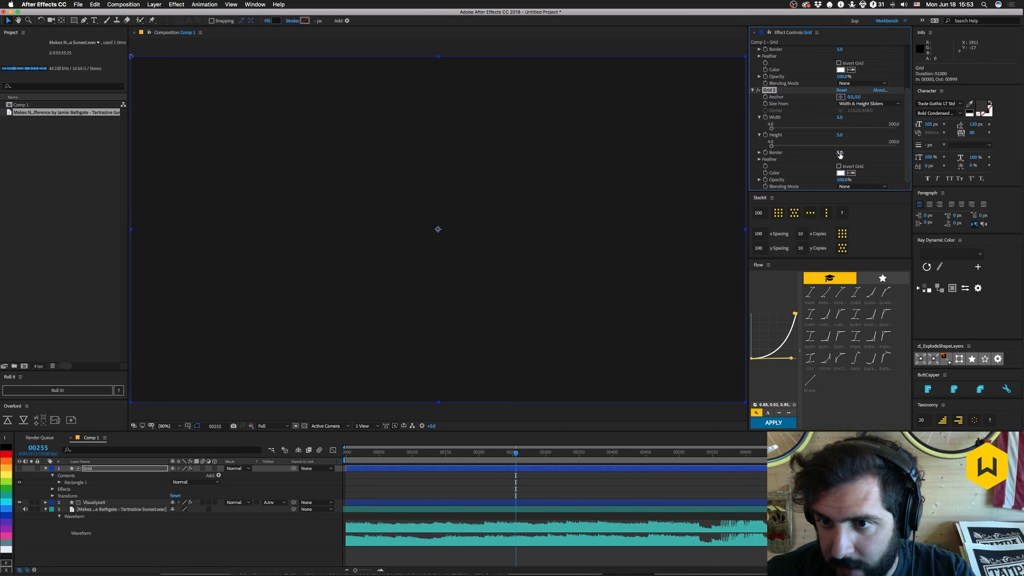
left_click(840, 153)
type("1")
key("Tab")
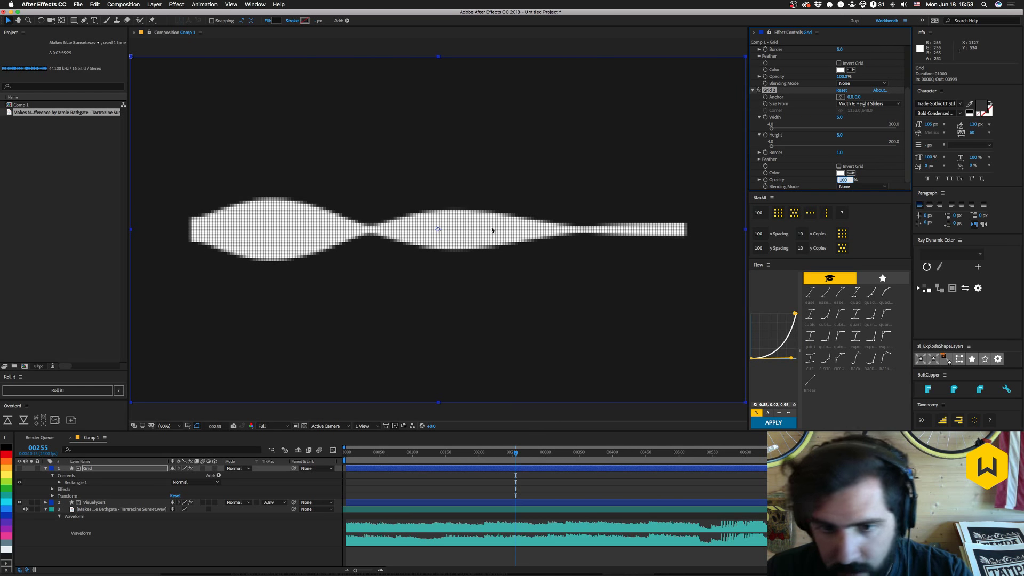
key("Return")
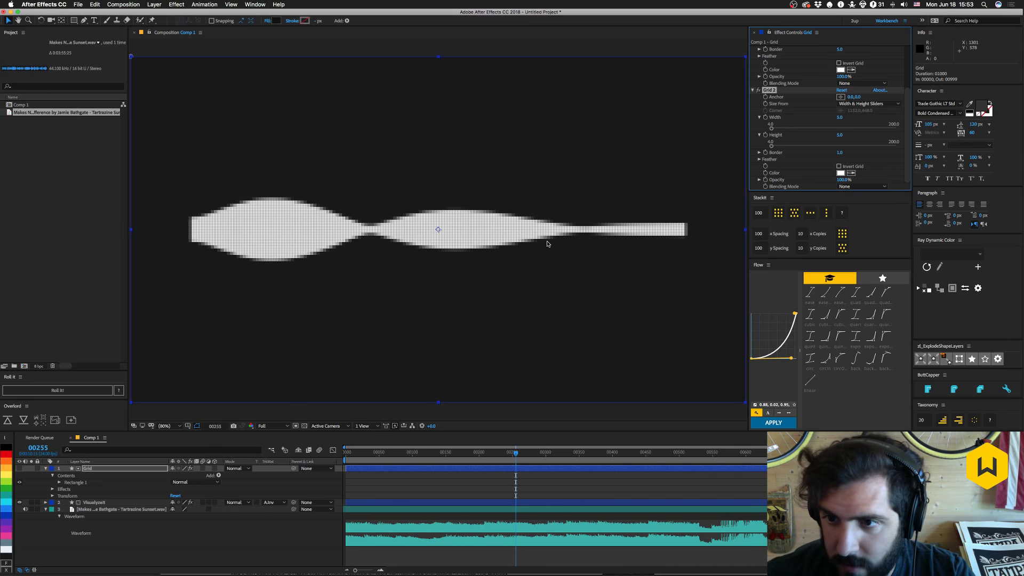
Compare the spectrum up close with the duplicated Grid effect on and off.
key("period")
key("period")
key("period")
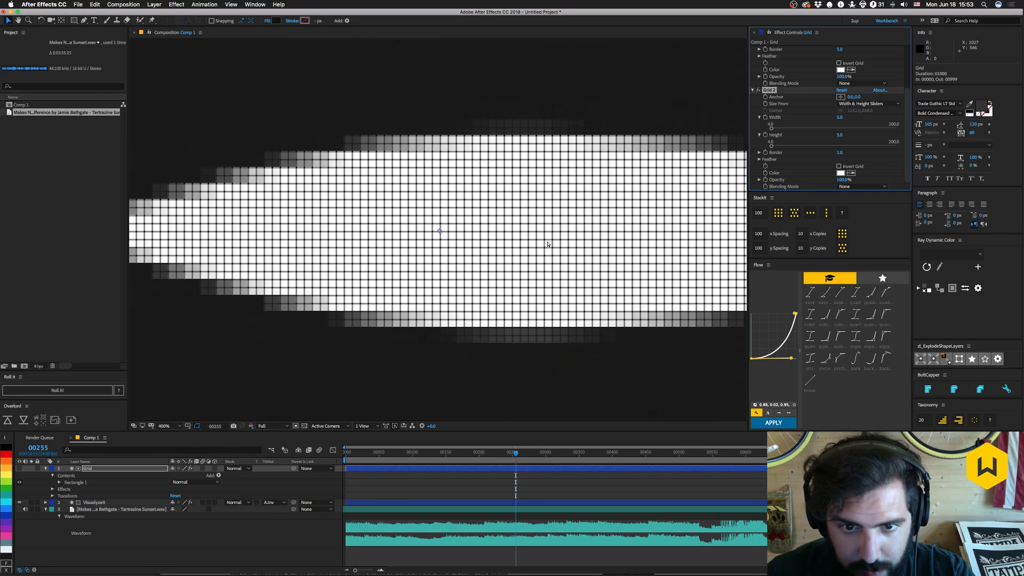
key("comma")
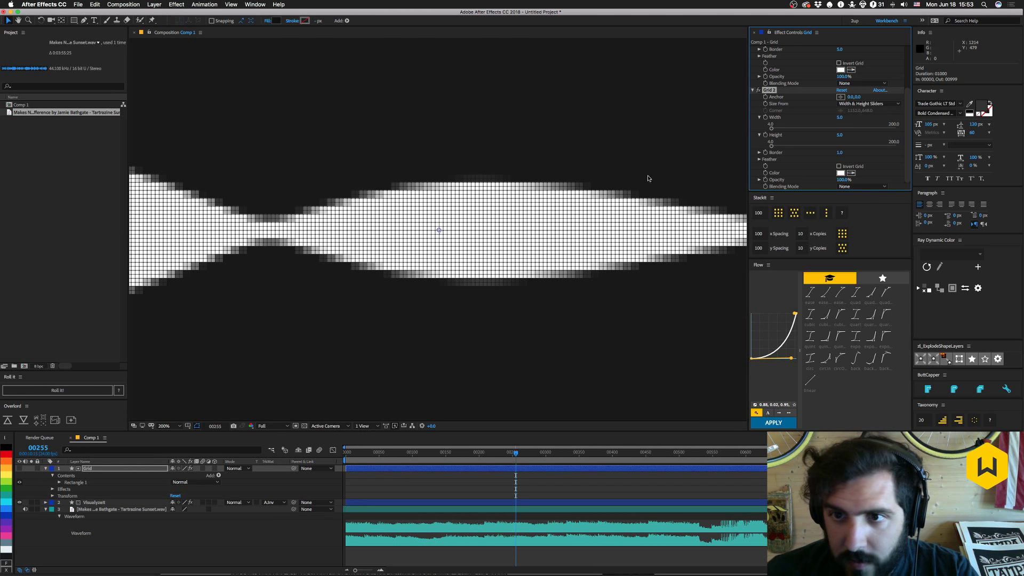
left_click(759, 91)
left_click(760, 90)
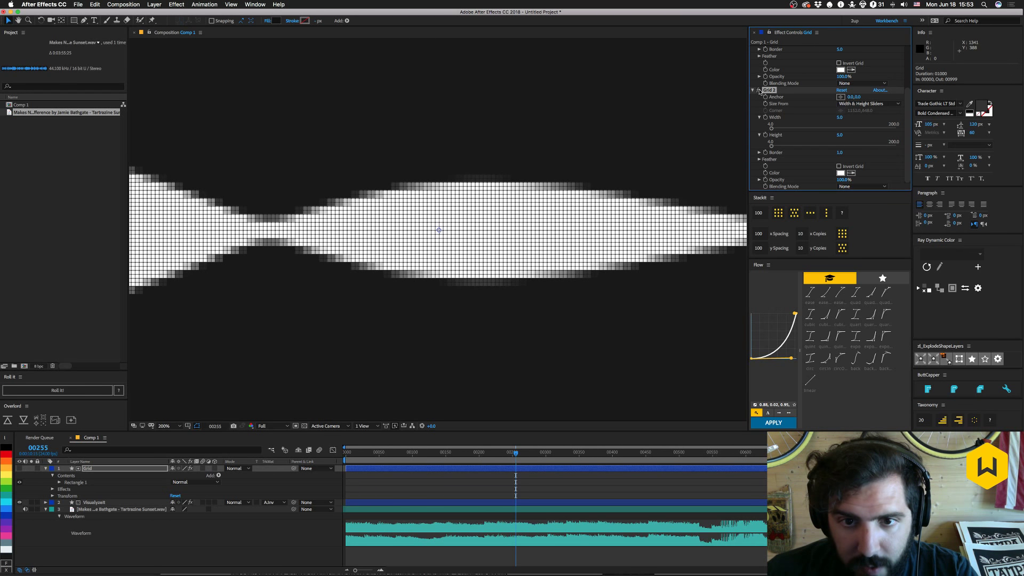
left_click(759, 91)
left_click(760, 91)
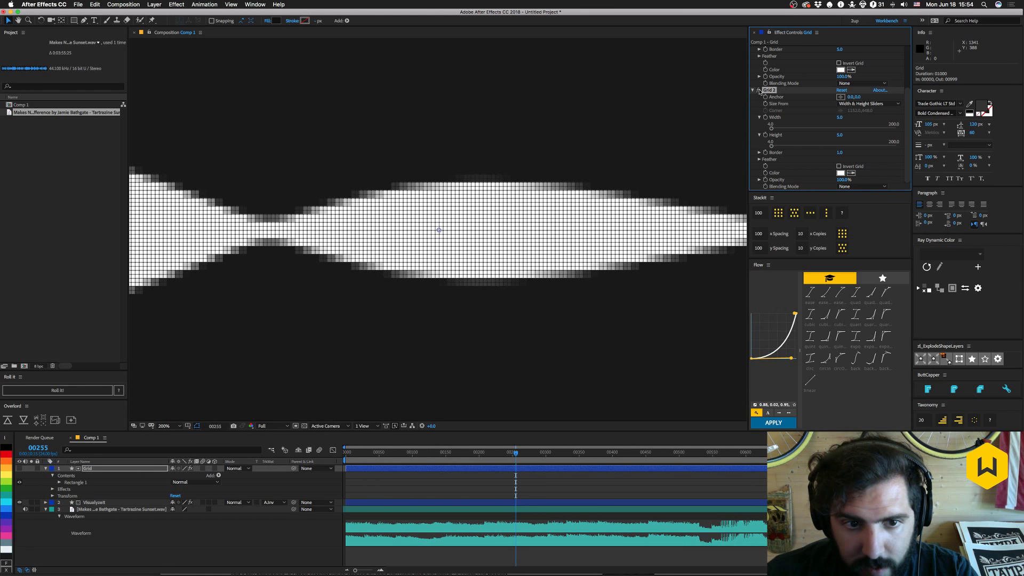
left_click(759, 90)
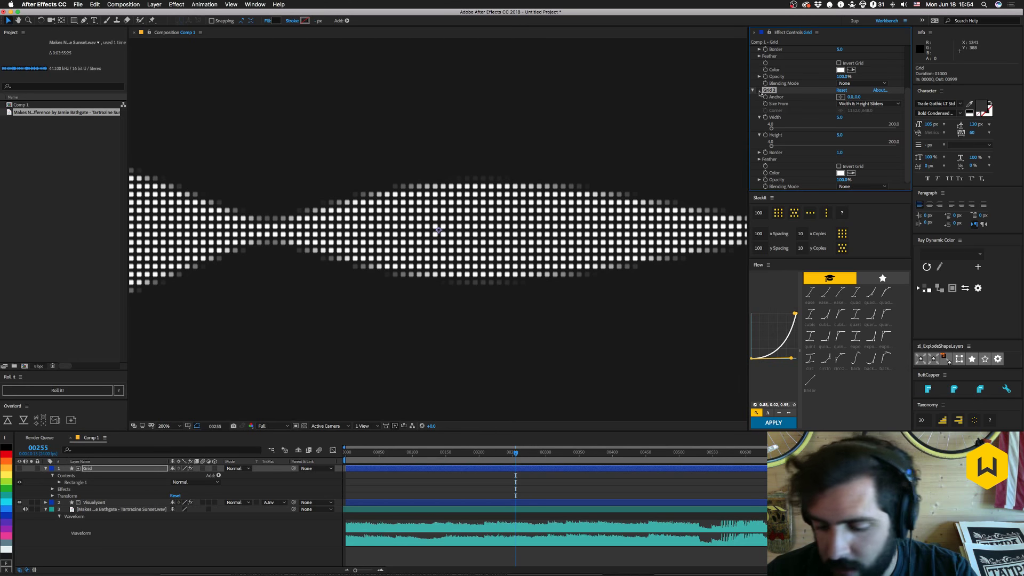
key("comma")
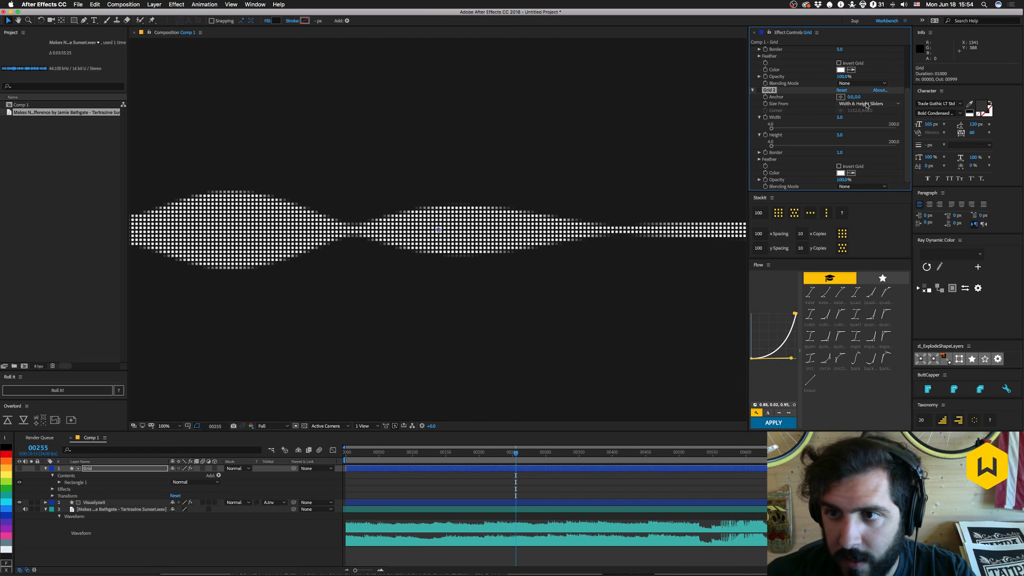
Delete the duplicated Grid effect from the Grid layer, keeping only the original one.
scroll(784, 80, "up", 3)
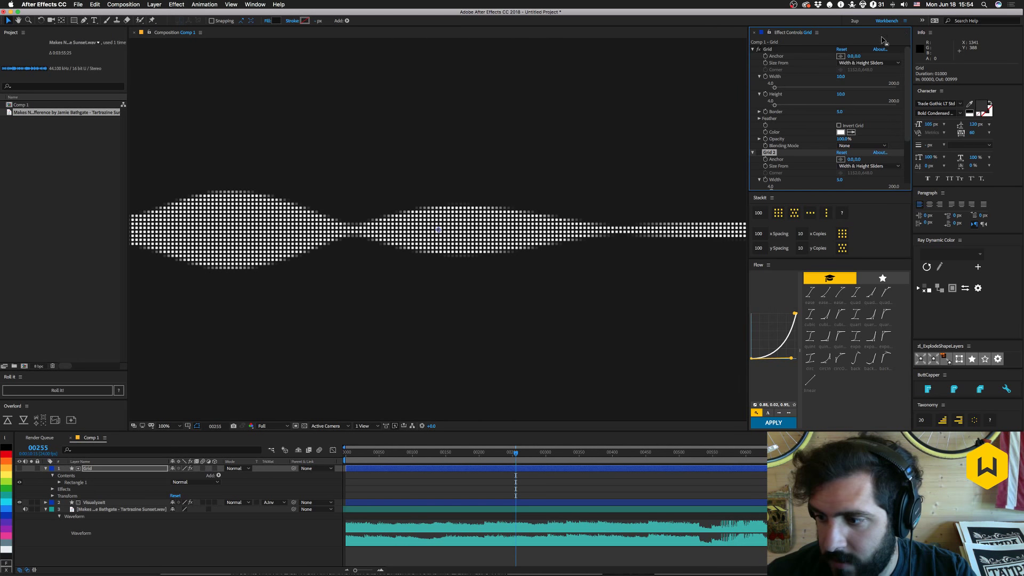
left_click(752, 49)
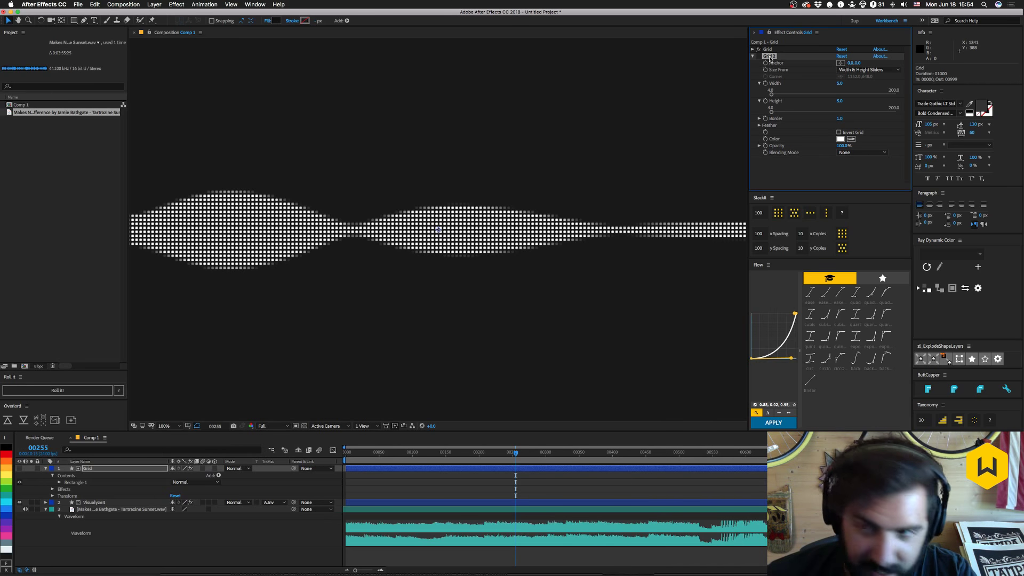
key("Delete")
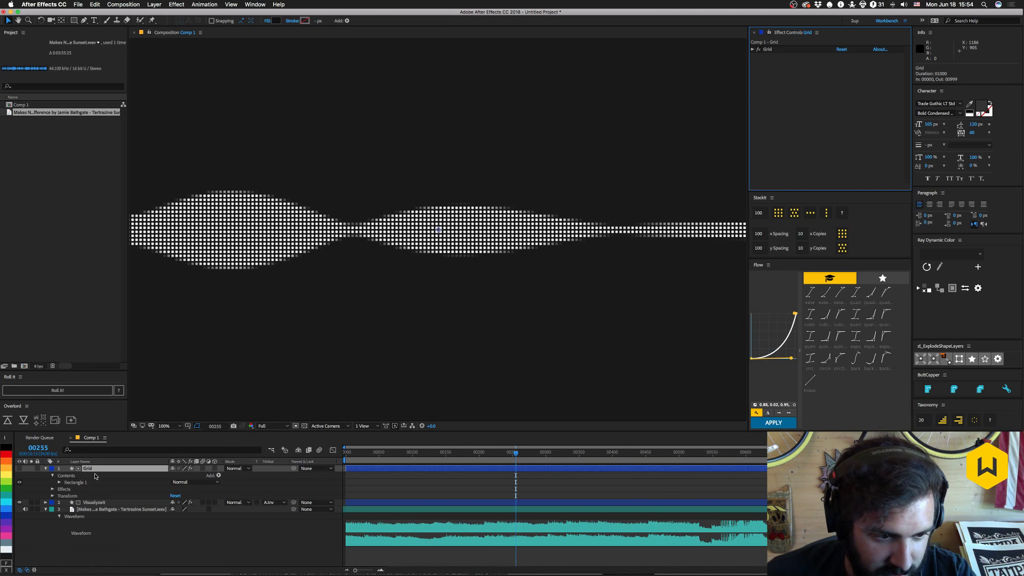
Duplicate the Grid layer.
left_click(59, 476)
left_click(95, 471)
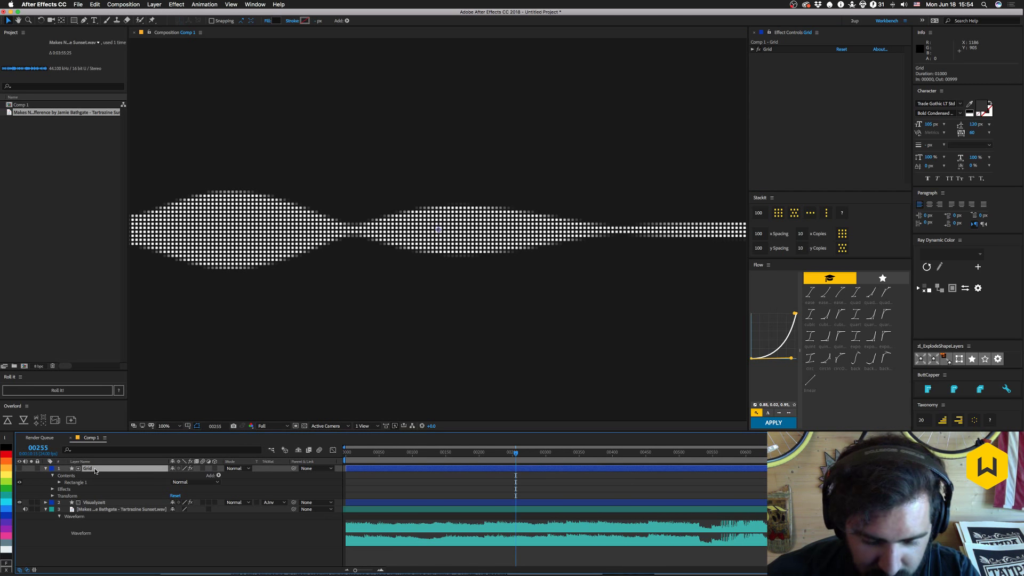
key("super+d")
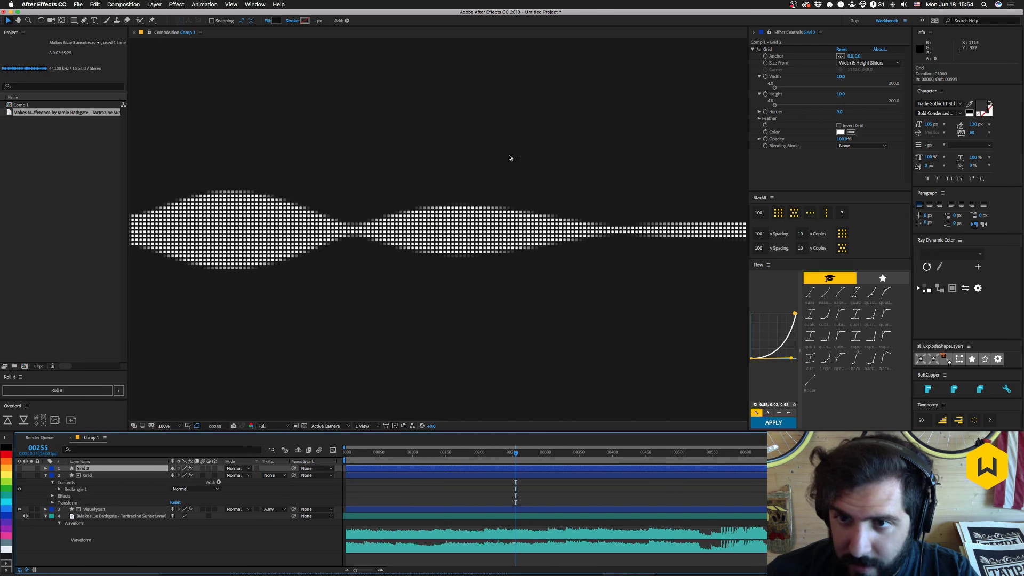
Set the Grid effect on the Grid 2 layer to Width 5, Height 5 and Border 1.
left_click(768, 50)
left_click(842, 78)
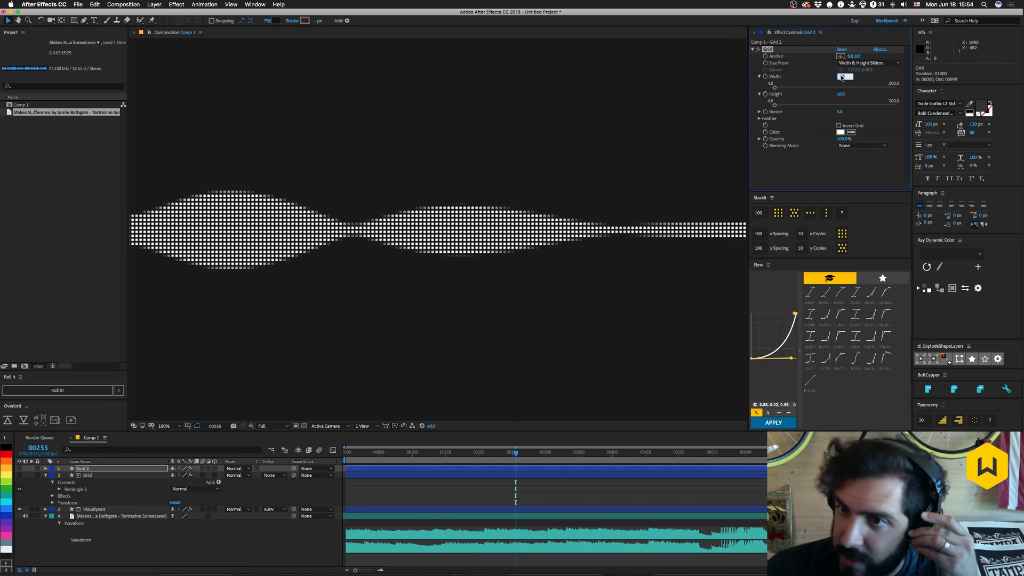
type("5")
key("Tab")
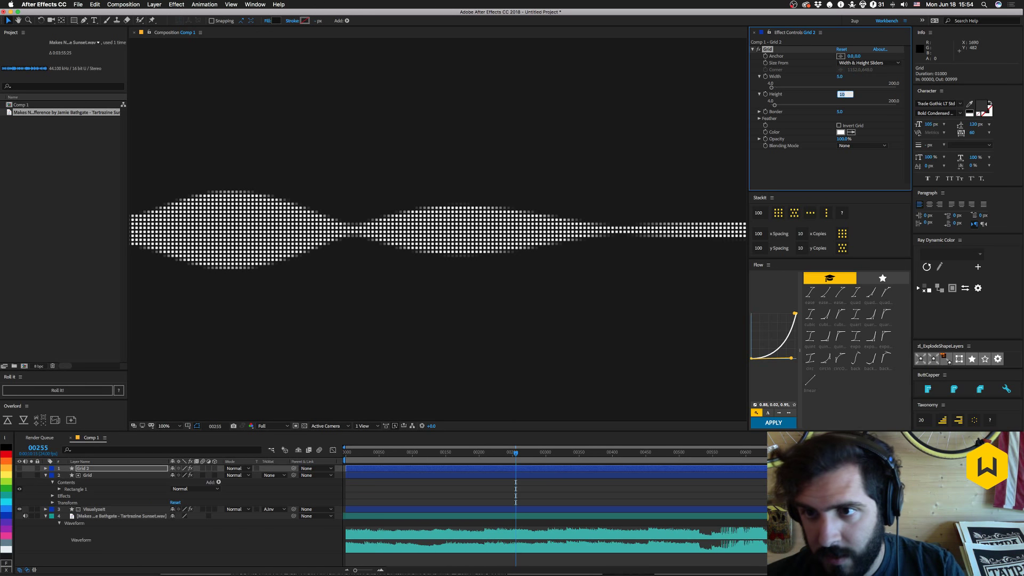
type("5")
key("Tab")
type("1")
key("Return")
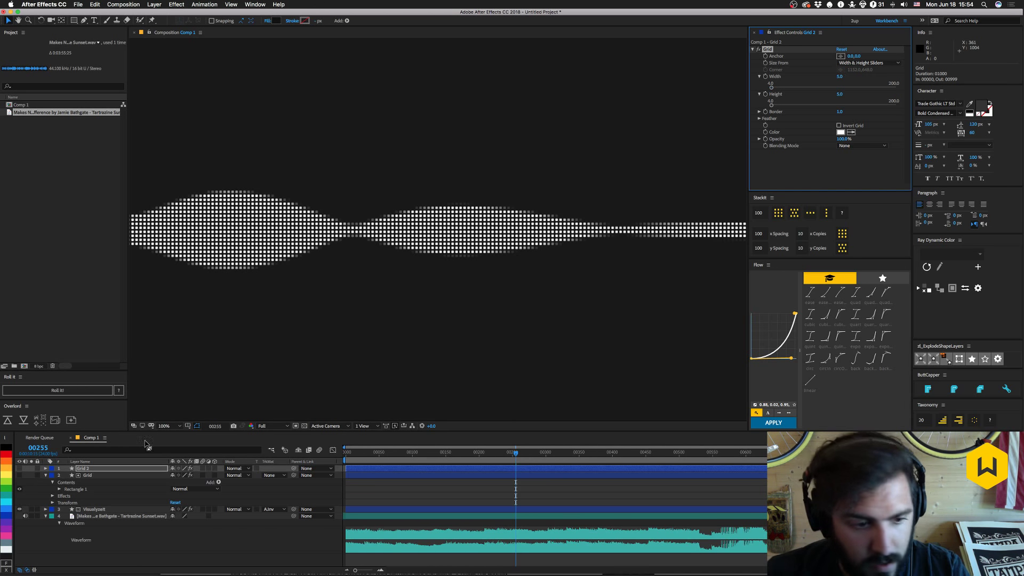
Make the Grid 2 layer visible and set its blending mode to Silhouette Alpha.
left_click(19, 468)
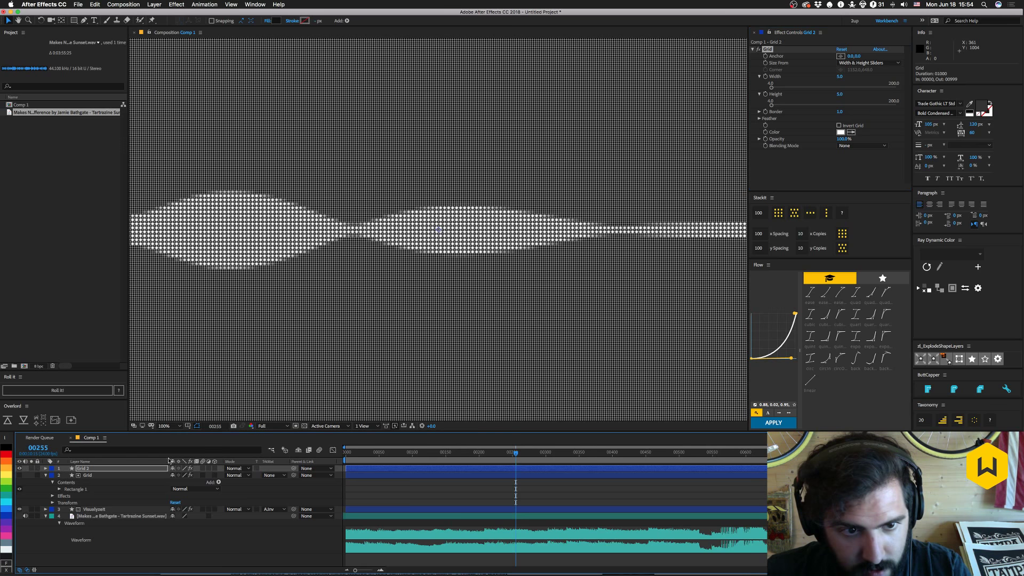
left_click(239, 468)
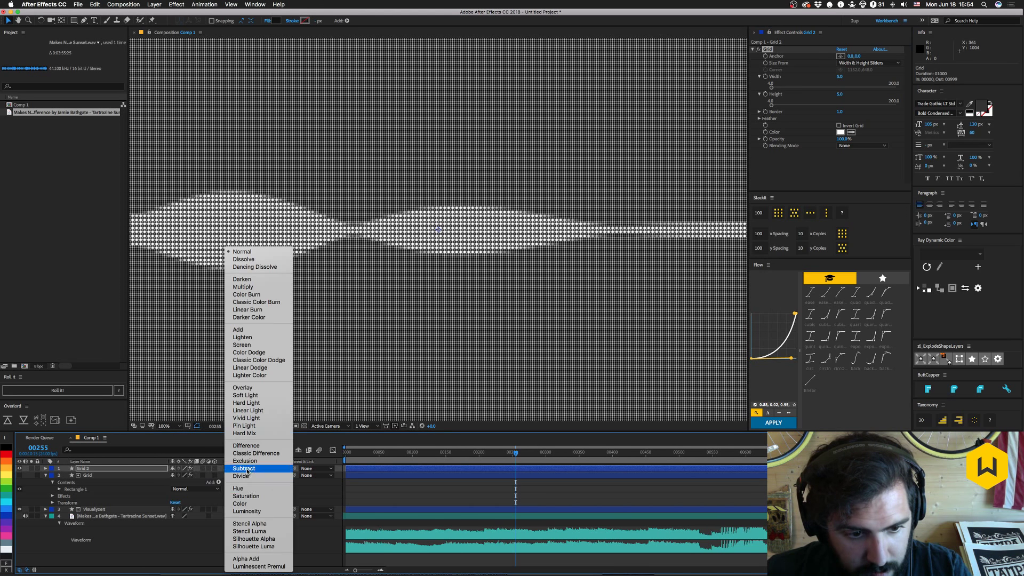
left_click(271, 539)
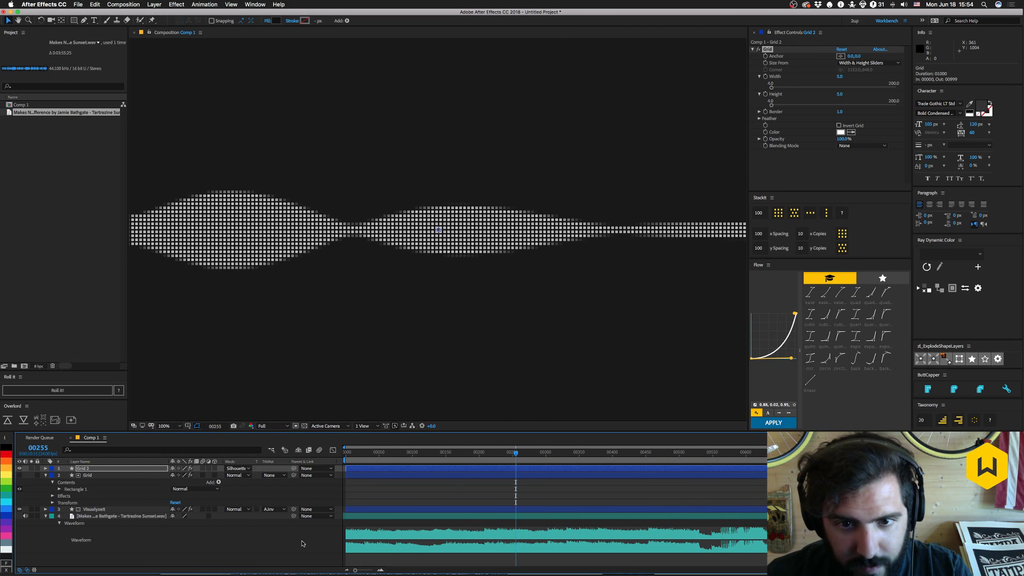
left_click(268, 545)
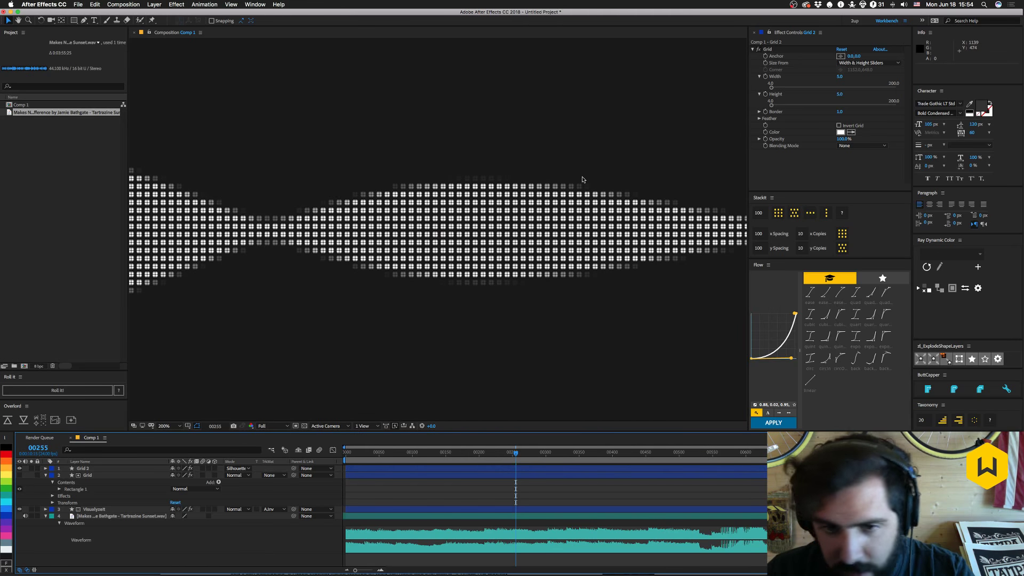
key("period")
key("comma")
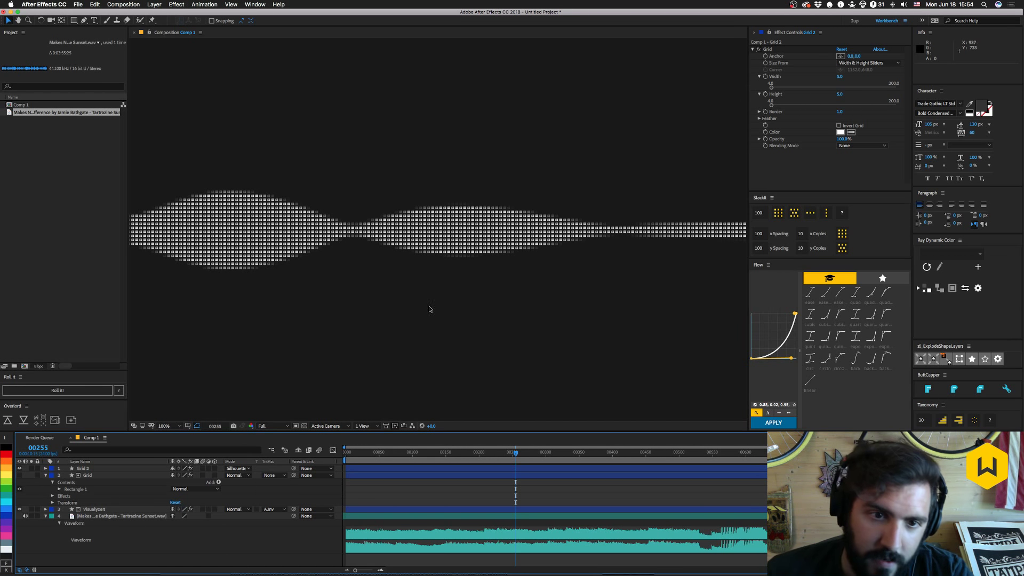
Remove the track matte from the visualizer layer.
left_click(78, 476)
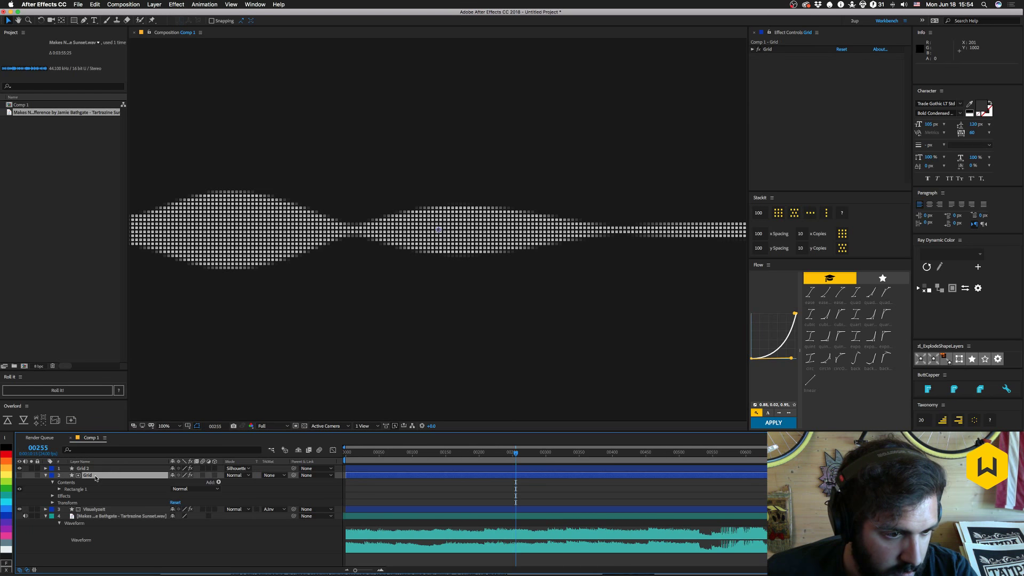
left_click(273, 510)
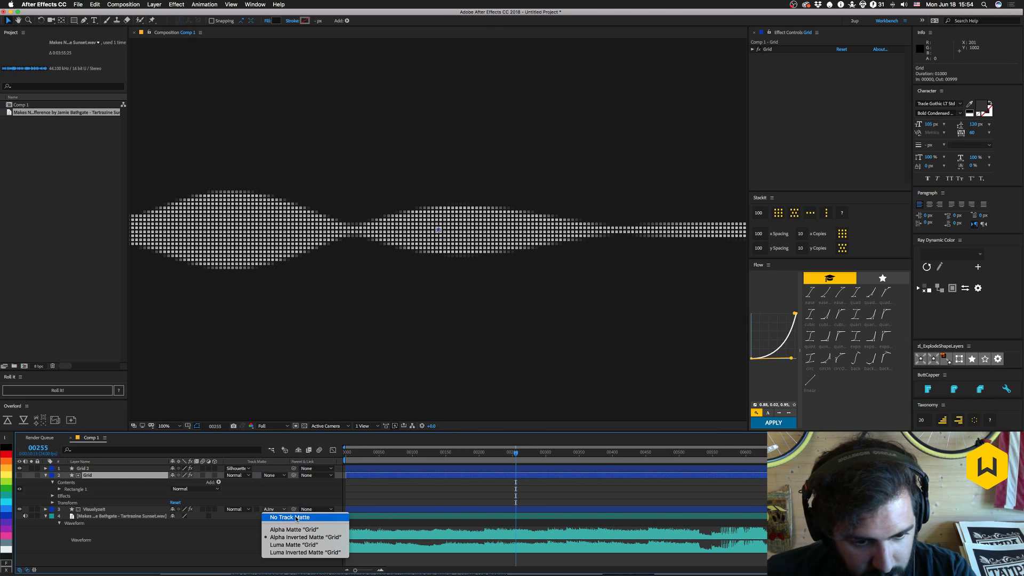
left_click(297, 518)
Set the original Grid layer's blending mode to Silhouette Alpha and make the layer visible.
left_click(239, 475)
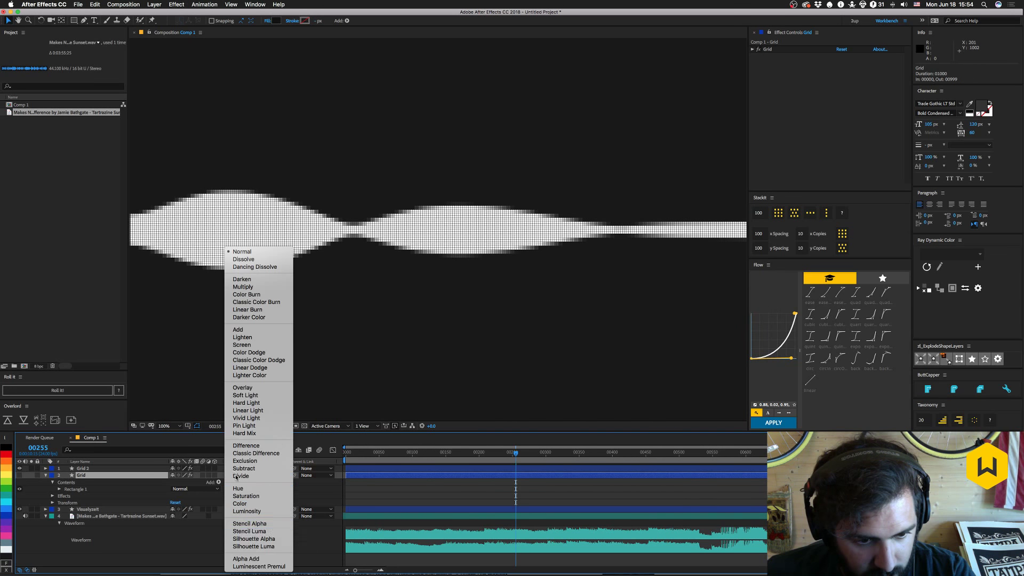
left_click(254, 538)
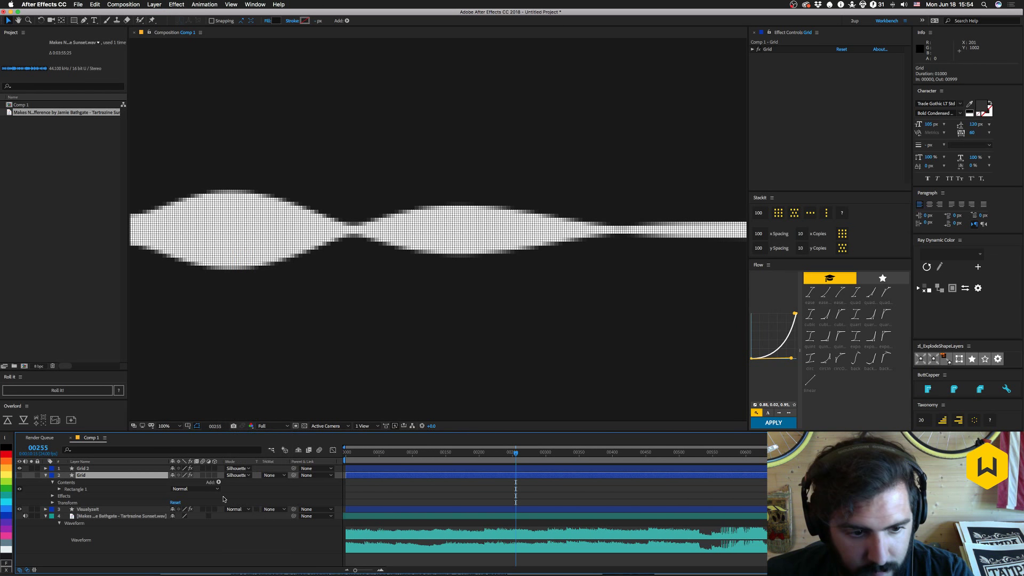
left_click(232, 476)
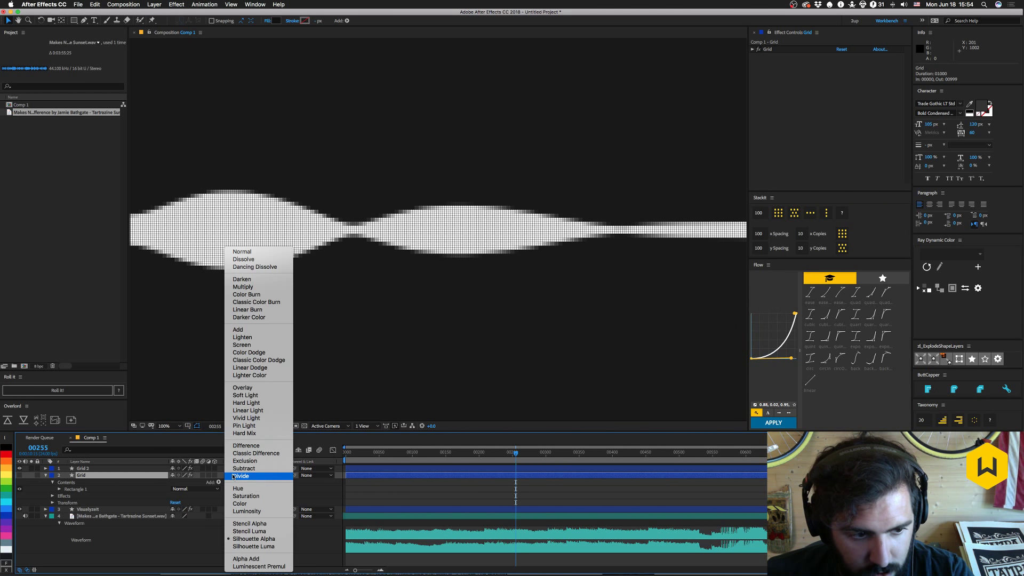
left_click(19, 476)
left_click(20, 477)
left_click(192, 545)
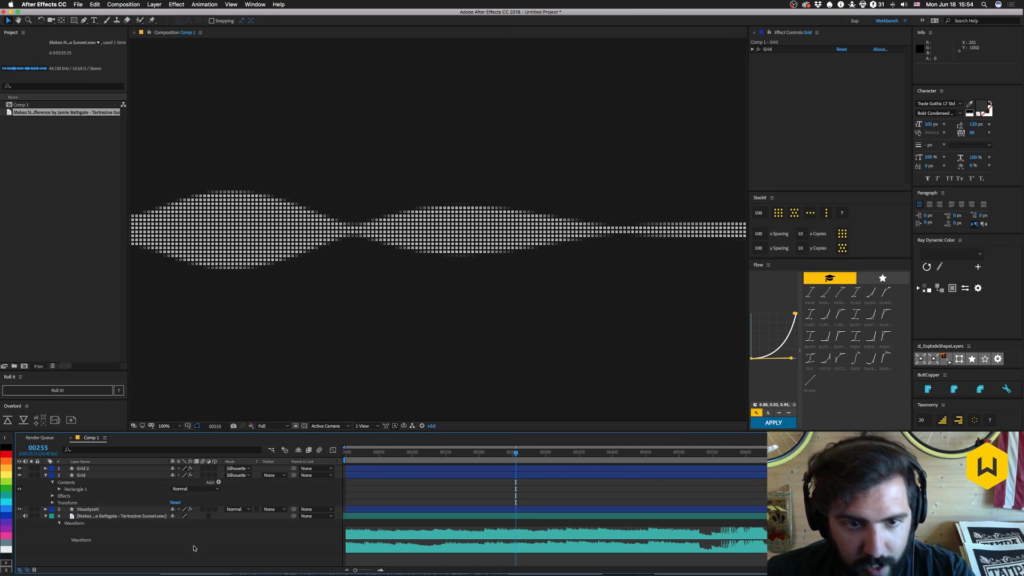
key("h")
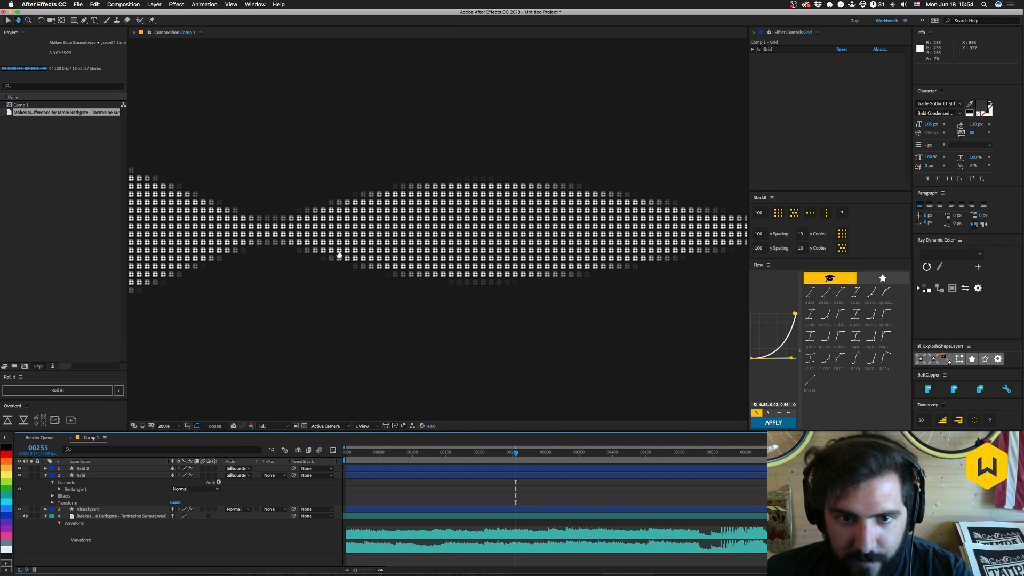
scroll(445, 318, "up", 1)
scroll(490, 258, "right", 15)
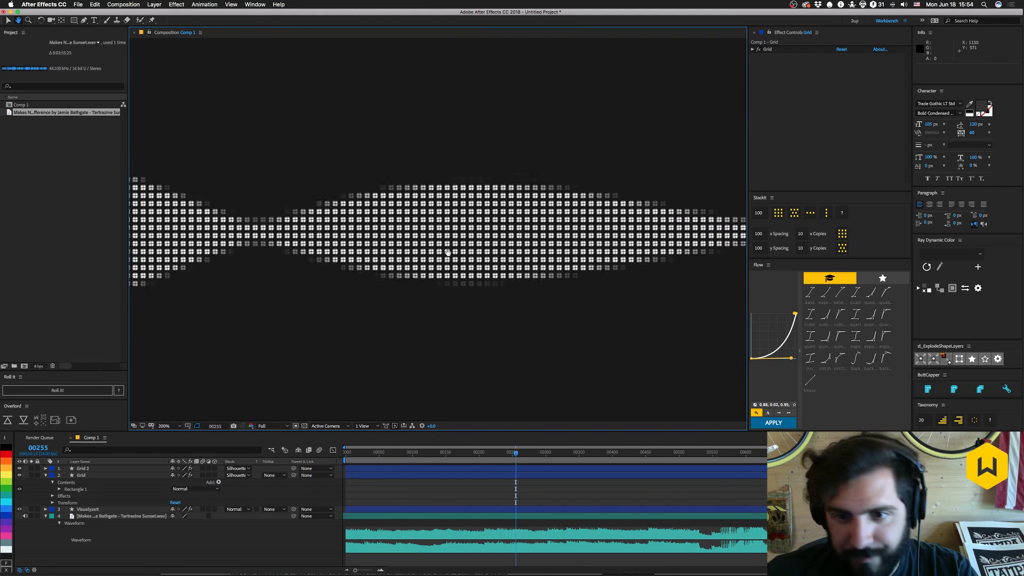
scroll(513, 253, "down", 1)
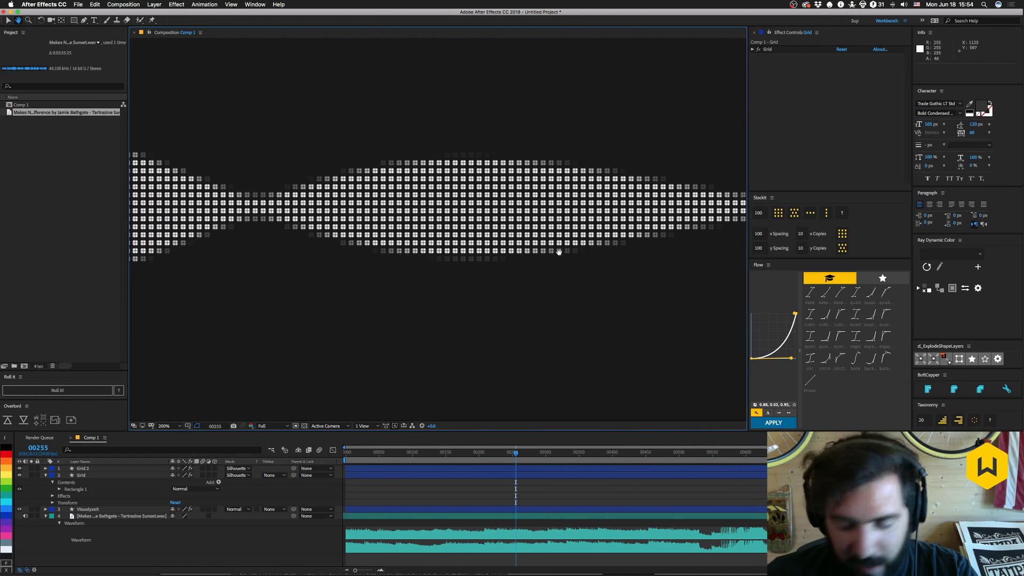
Fit the composition in the viewer, scrub the timeline and play back the gridded visualizer with its audio.
key("v")
scroll(559, 255, "down", 1)
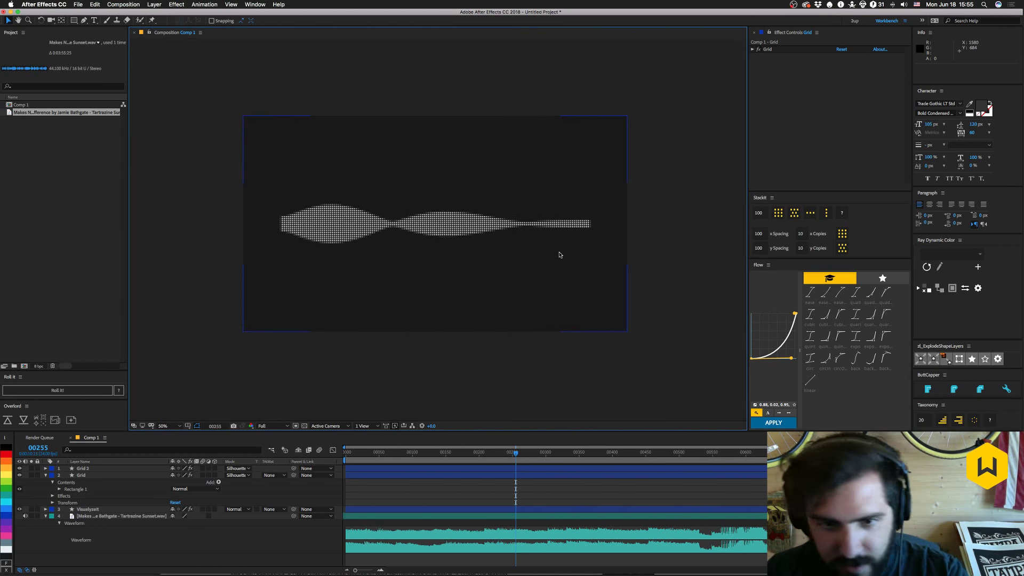
key("shift+/")
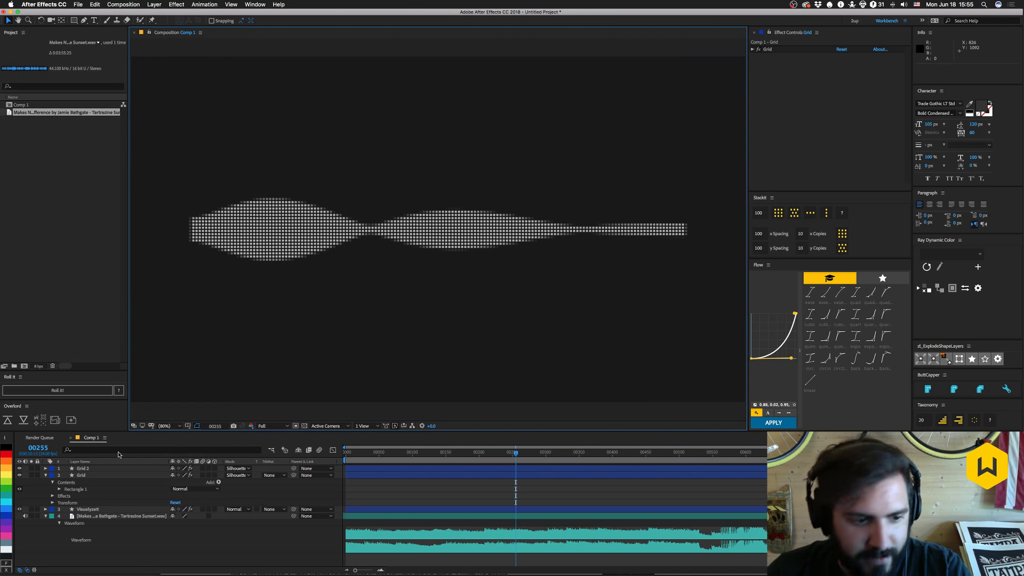
left_click(117, 475)
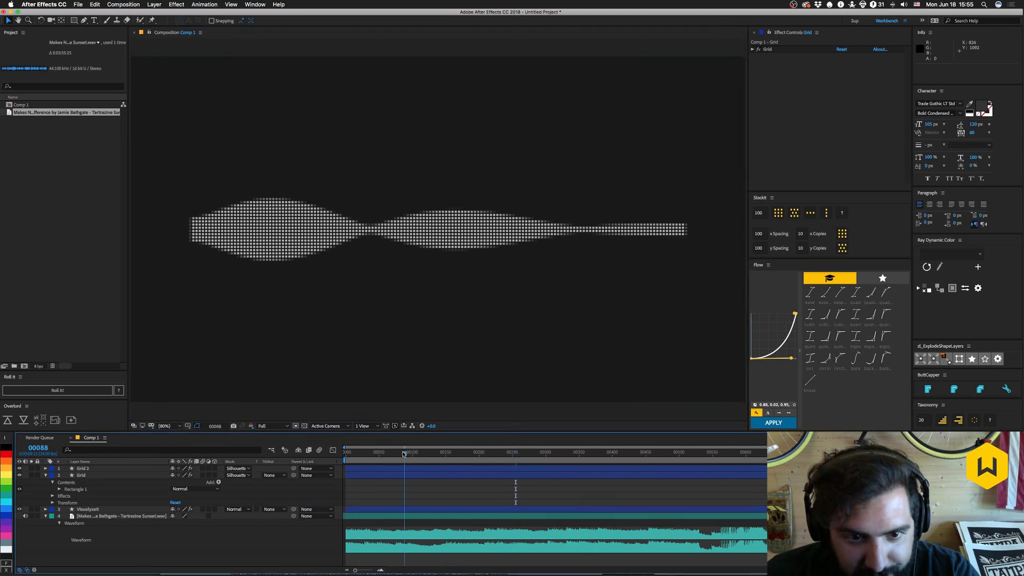
left_click(377, 453)
left_click_drag(378, 453, 442, 454)
key("space")
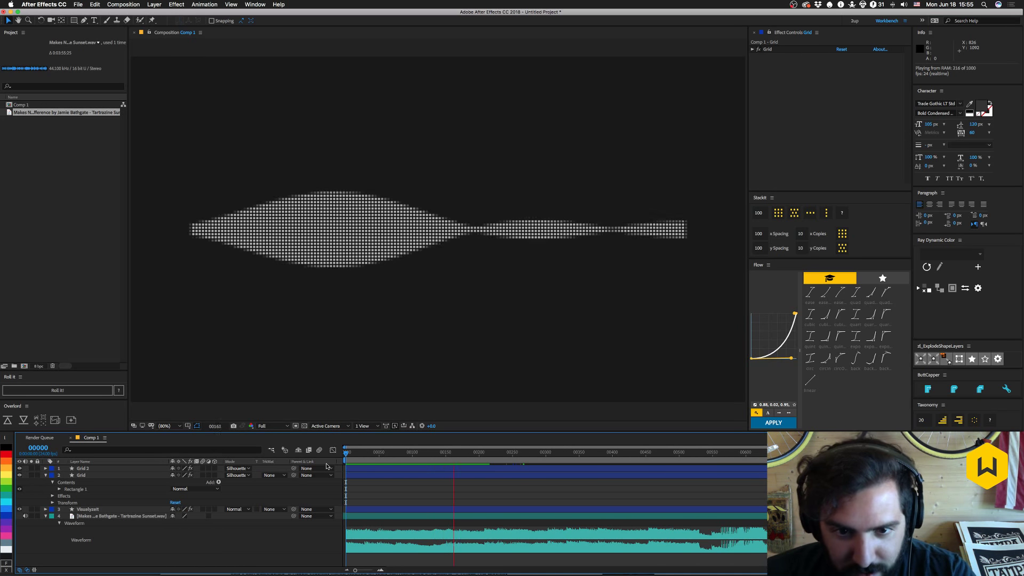
key("space")
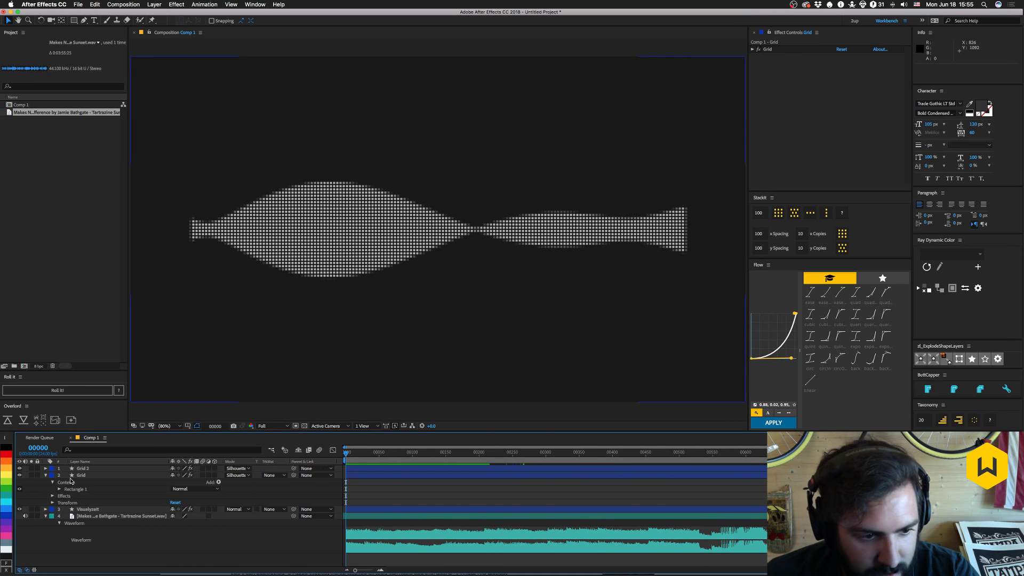
Select the Grid 2 layer and examine the grid squares on the visualizer closely at several magnifications.
left_click(88, 469)
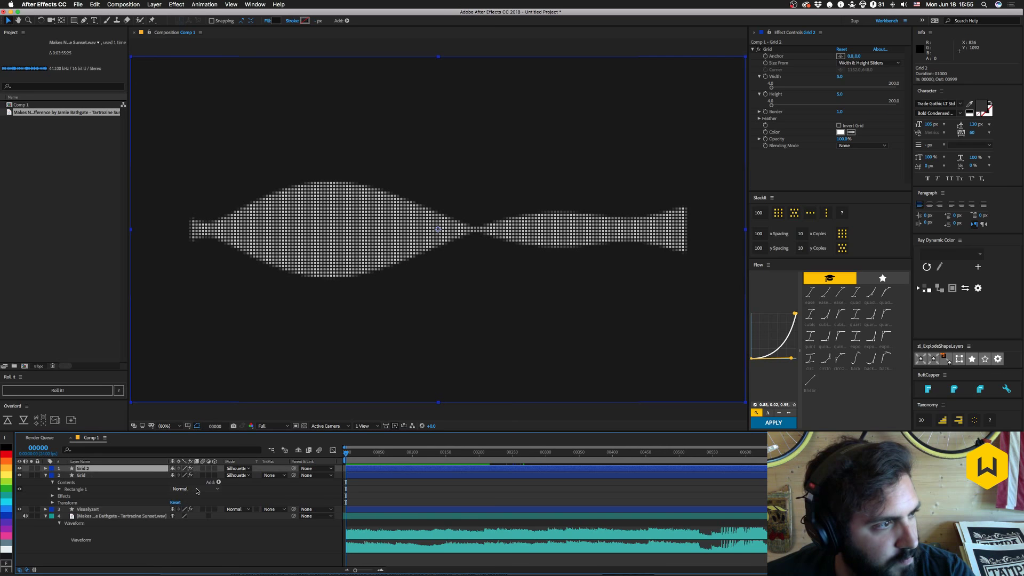
key("comma")
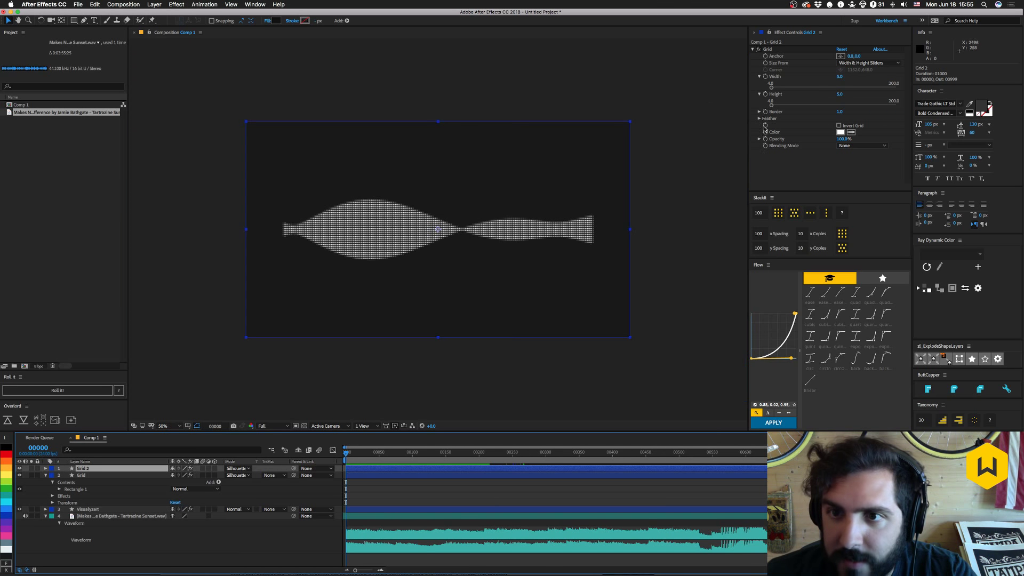
key("shift+slash")
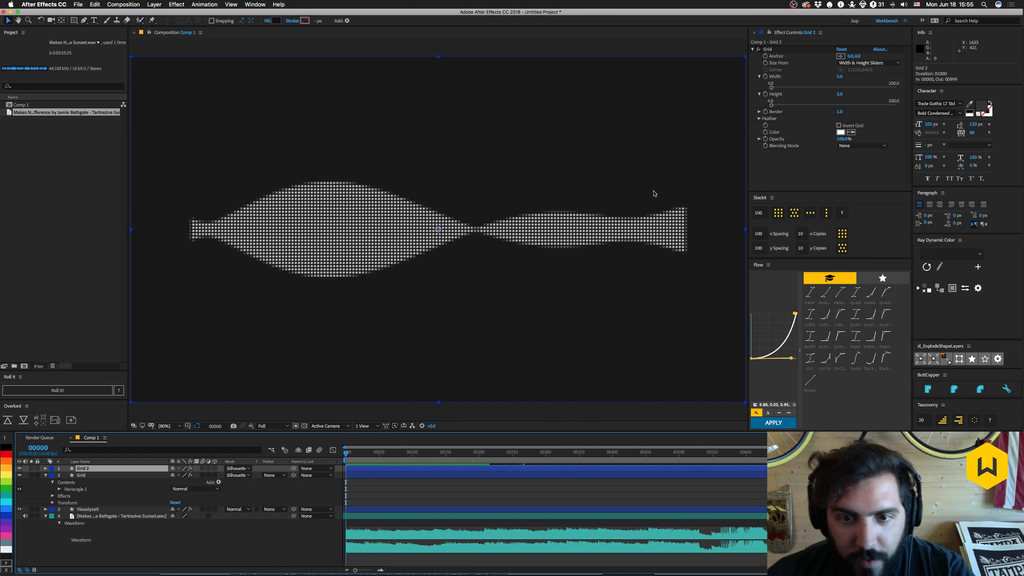
key("period")
key("period")
key("comma")
key("comma")
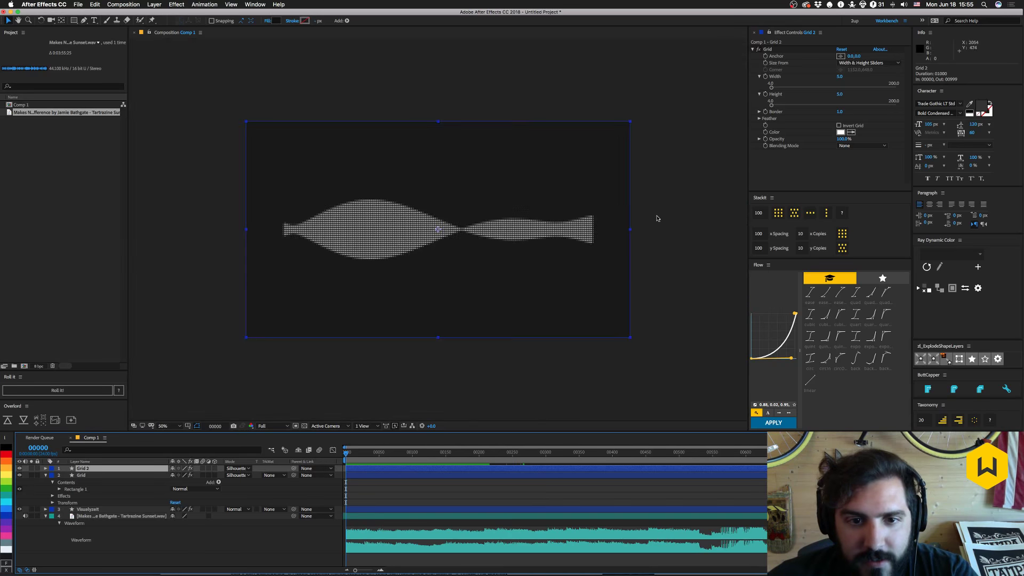
key("period")
key("period")
key("period")
key("period")
key("period")
key("period")
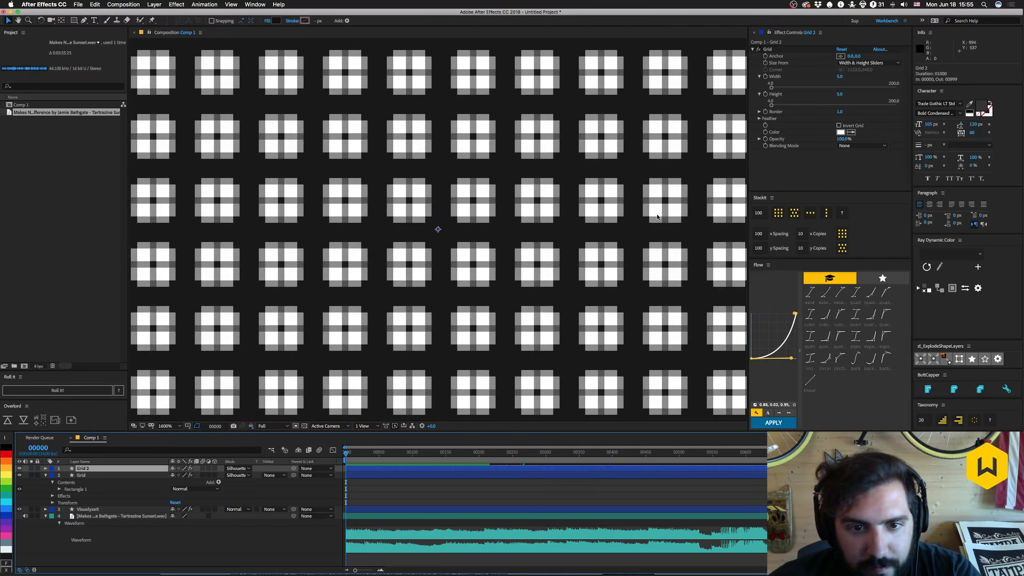
key("comma")
key("comma")
key("comma")
key("comma")
key("comma")
key("comma")
key("period")
key("period")
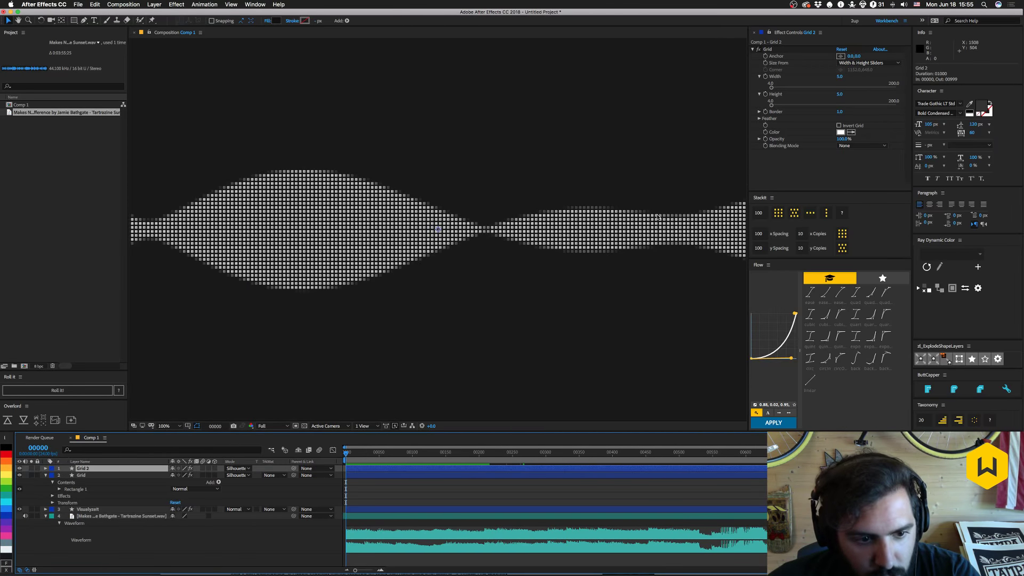
key("shift+slash")
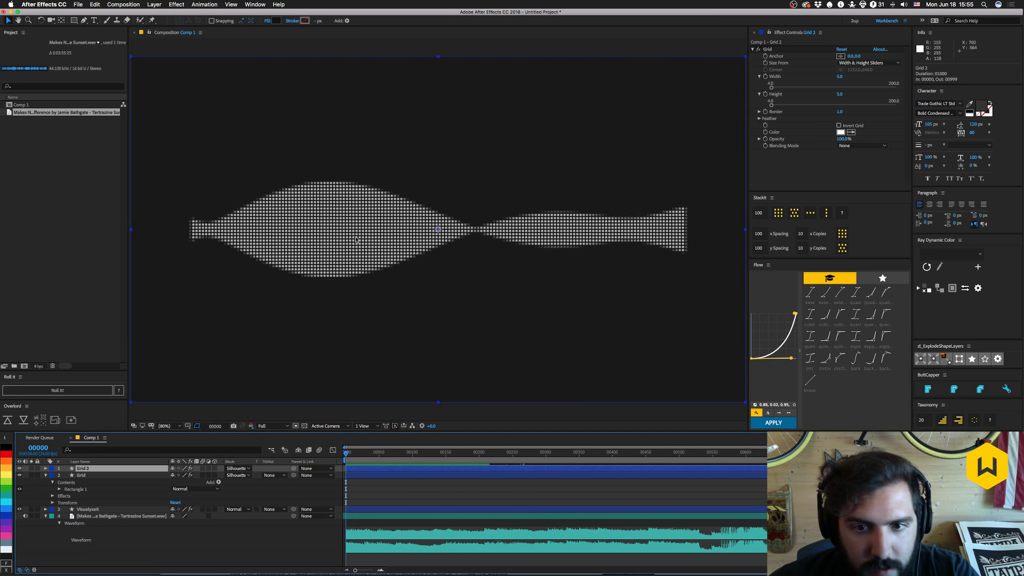
left_click(261, 540)
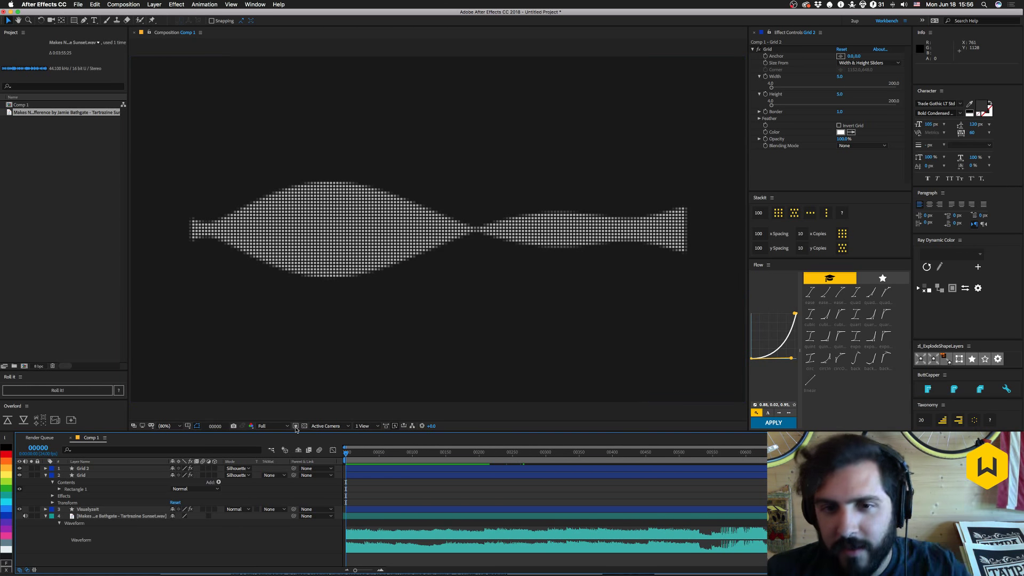
left_click(306, 370)
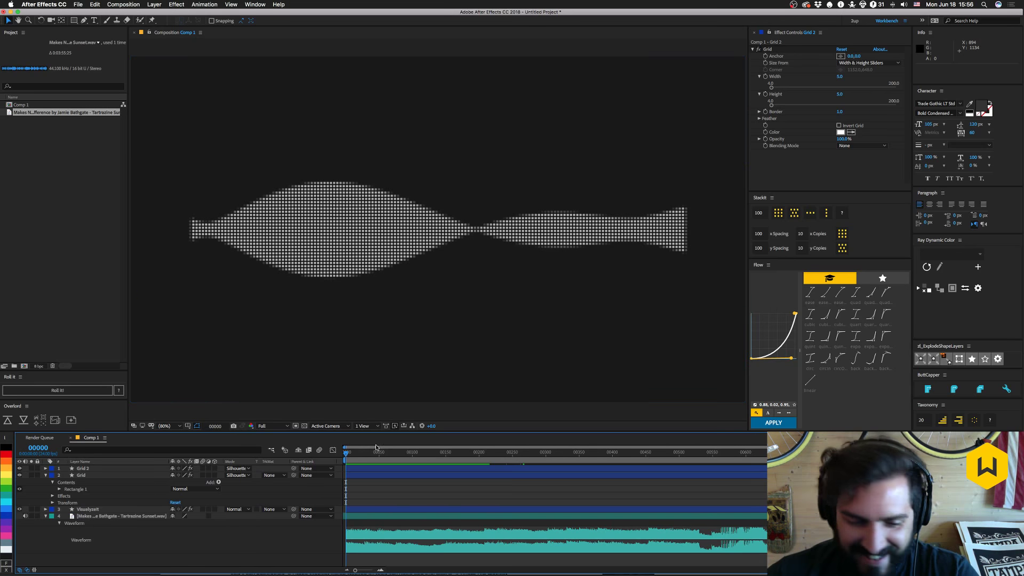
Play the visualizer from near the start of the timeline and move the current time to frame 364.
left_click(452, 454)
left_click_drag(457, 455, 355, 455)
key("space")
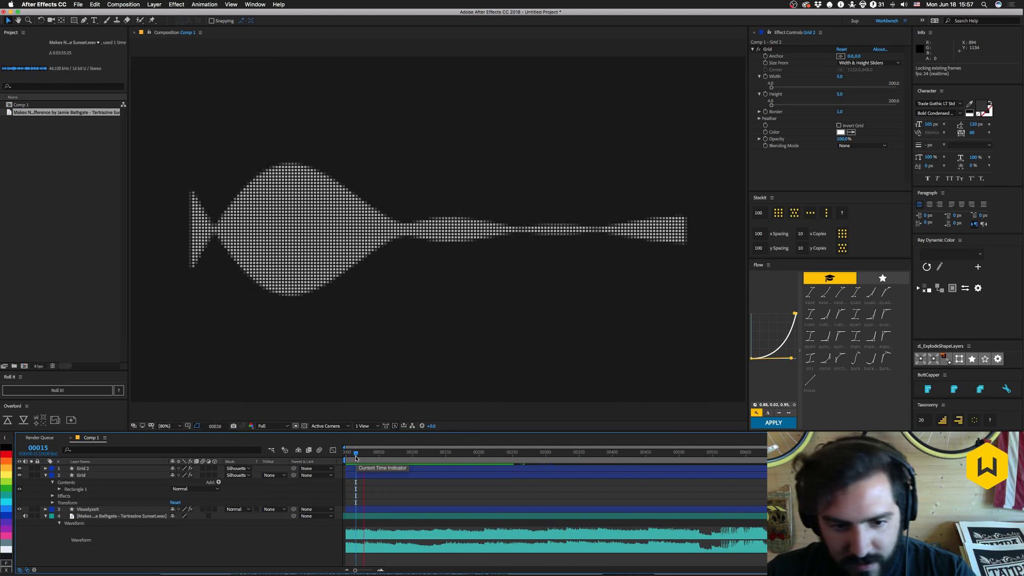
key("space")
left_click(583, 453)
left_click_drag(618, 464, 588, 465)
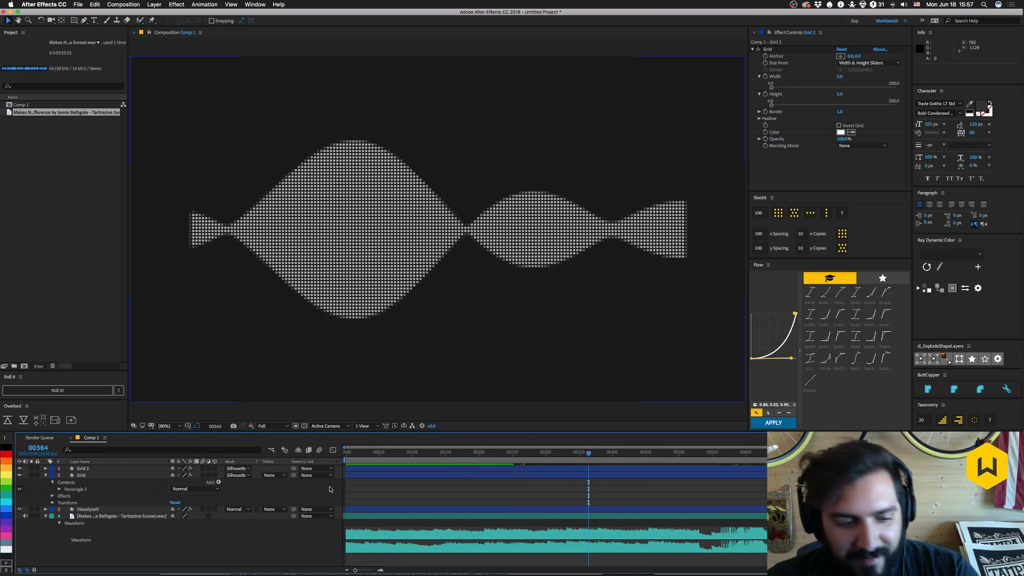
Raise the End Frequency of the visualizer layer's Audio Spectrum effect to about 3200.
left_click(83, 467)
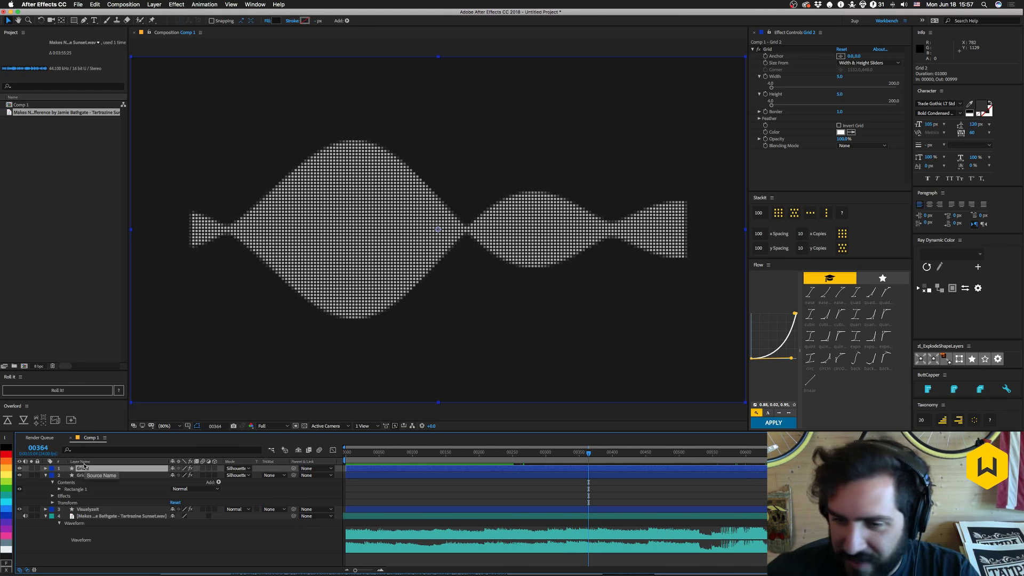
left_click(83, 475)
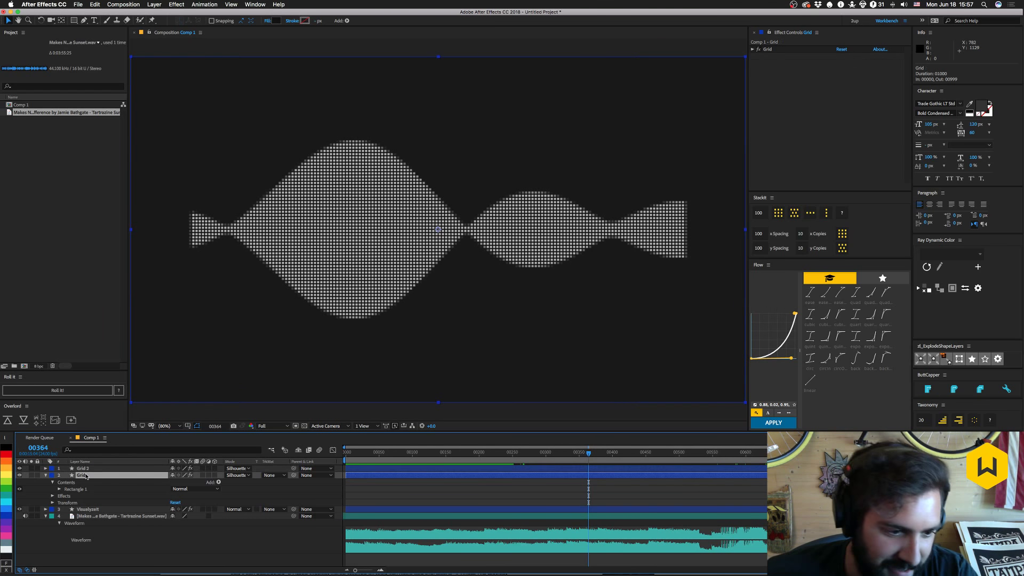
left_click(91, 510)
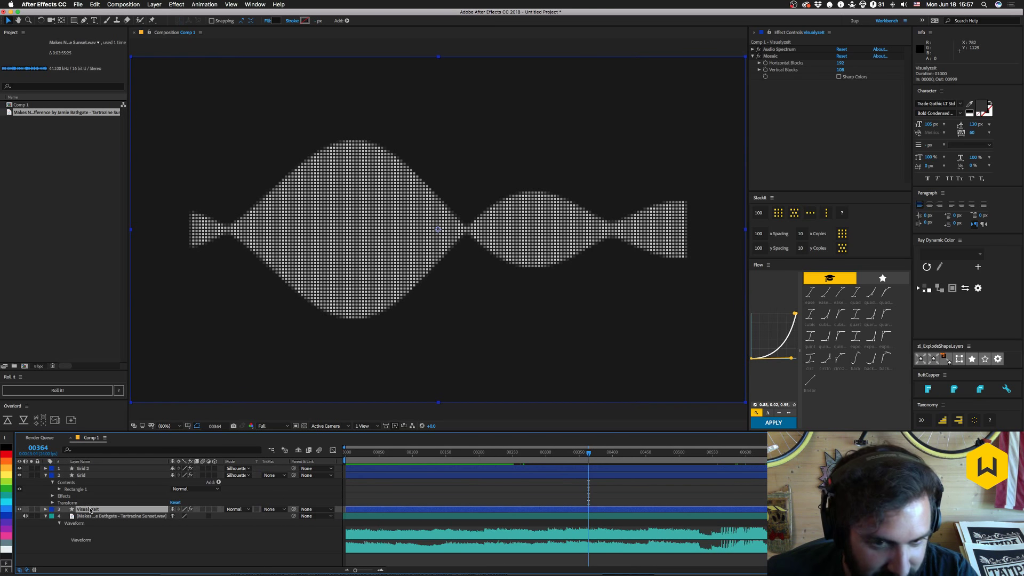
left_click(752, 49)
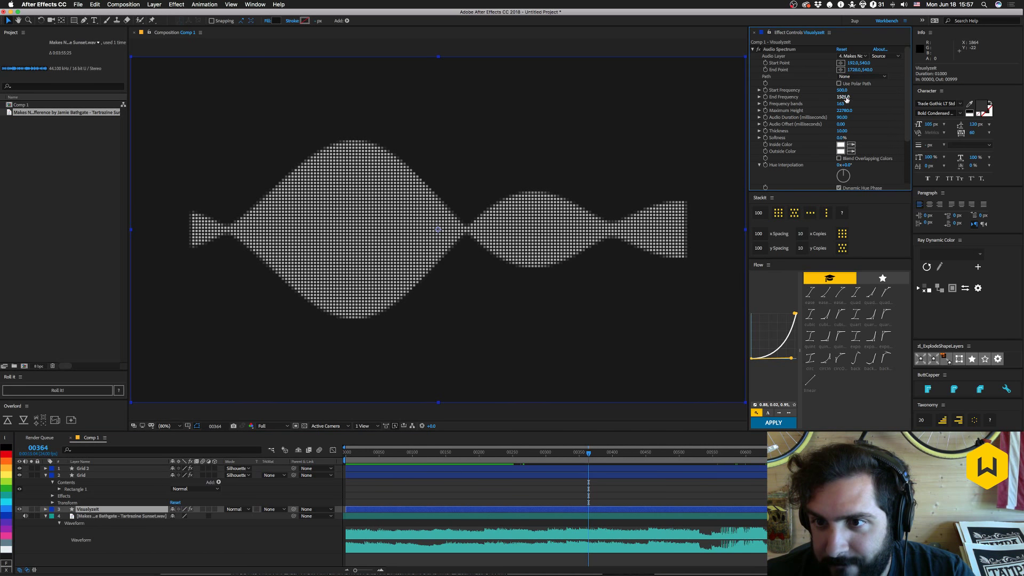
left_click_drag(845, 99, 835, 141)
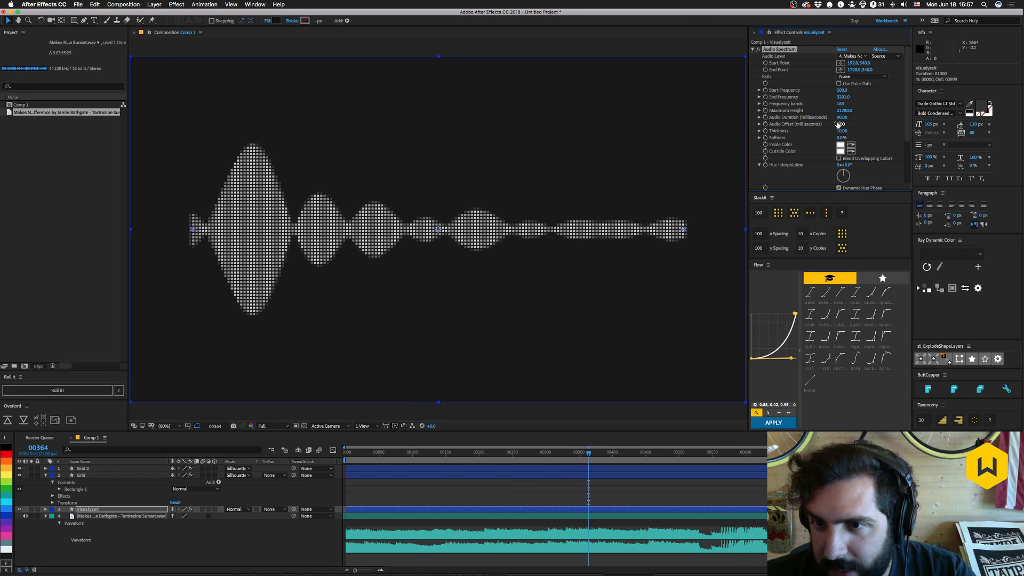
Try a different Audio Offset and the Use Polar Path option on the Audio Spectrum effect.
left_click_drag(848, 124, 829, 124)
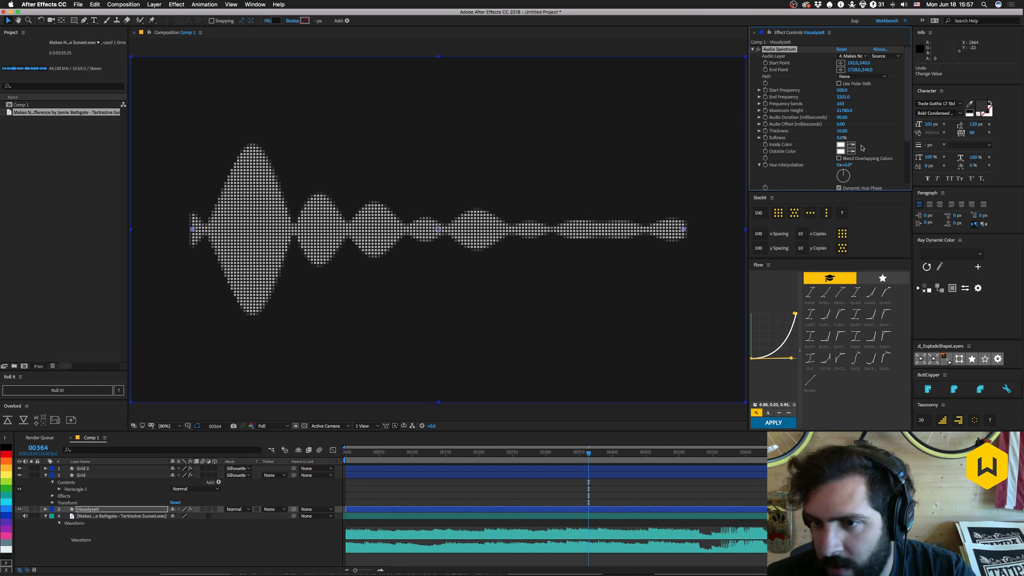
left_click(838, 83)
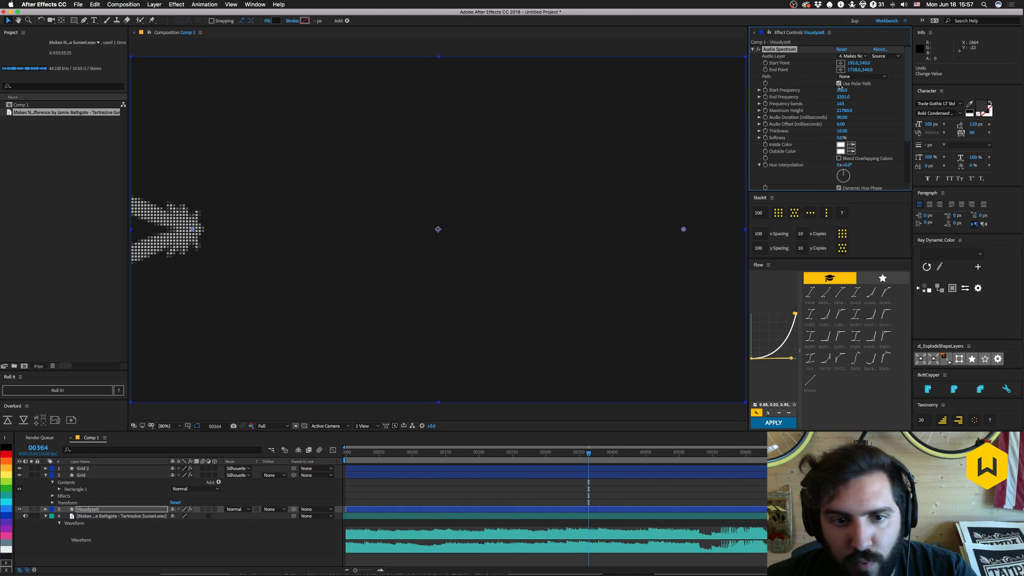
left_click(839, 83)
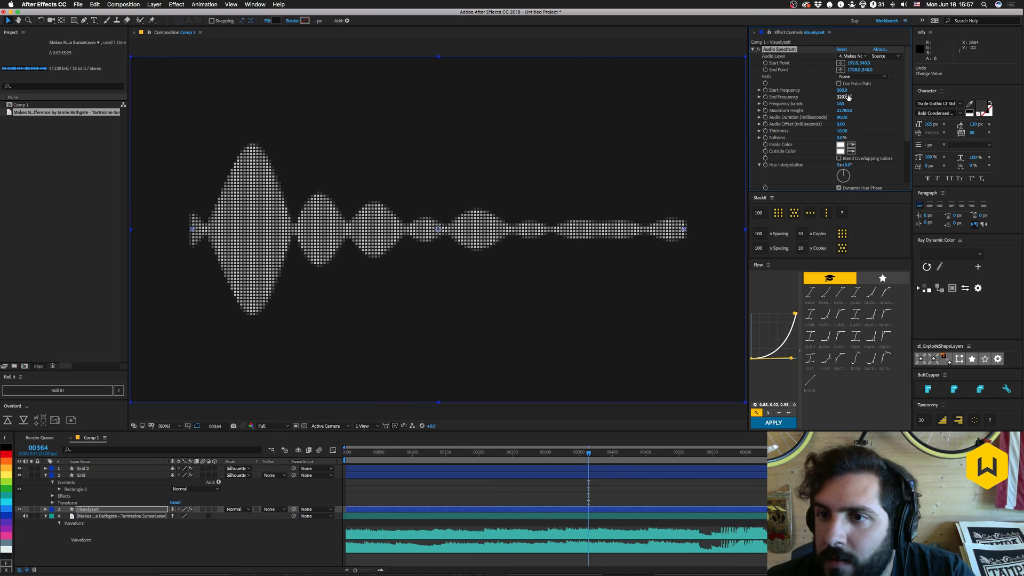
Set the Audio Spectrum effect's Start Frequency to 200 after trying 1, and preview the animation.
type("1")
key("Return")
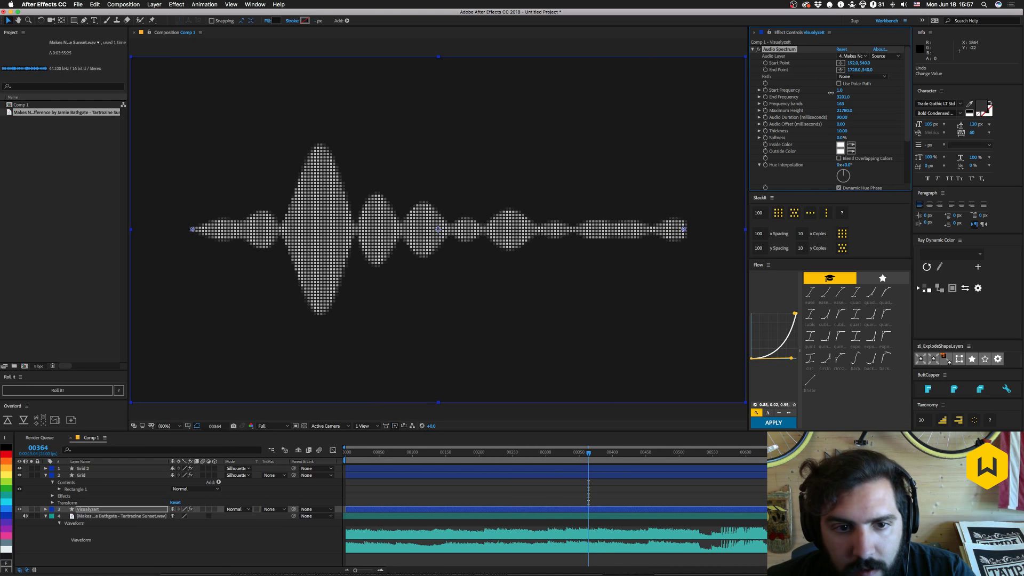
left_click(840, 90)
type("200")
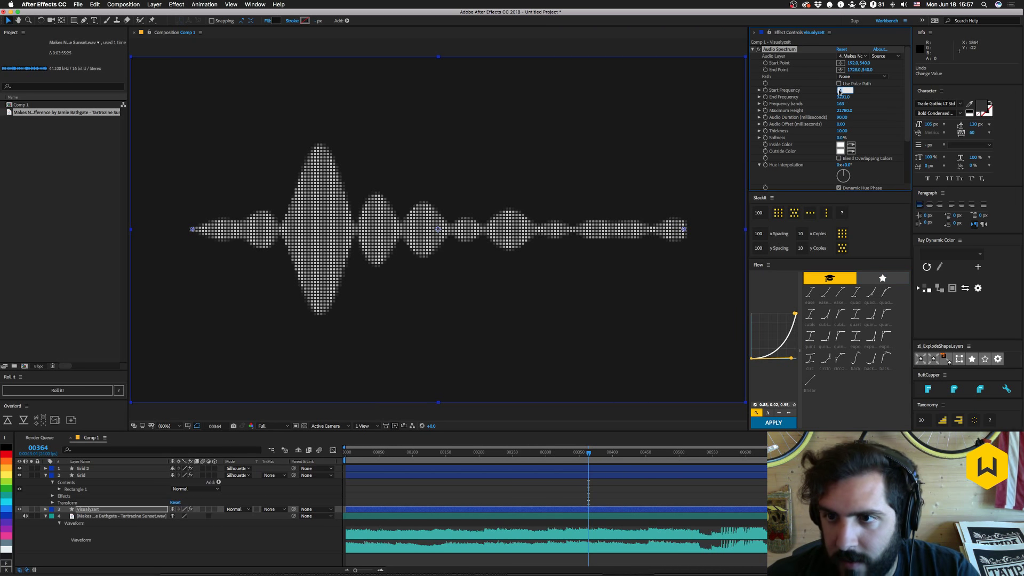
key("Return")
key("space")
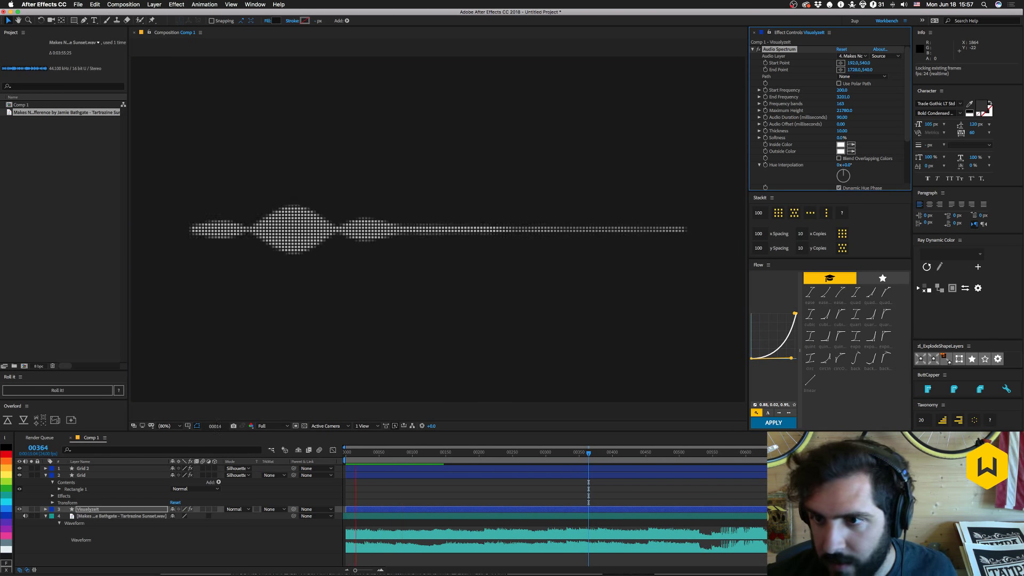
key("space")
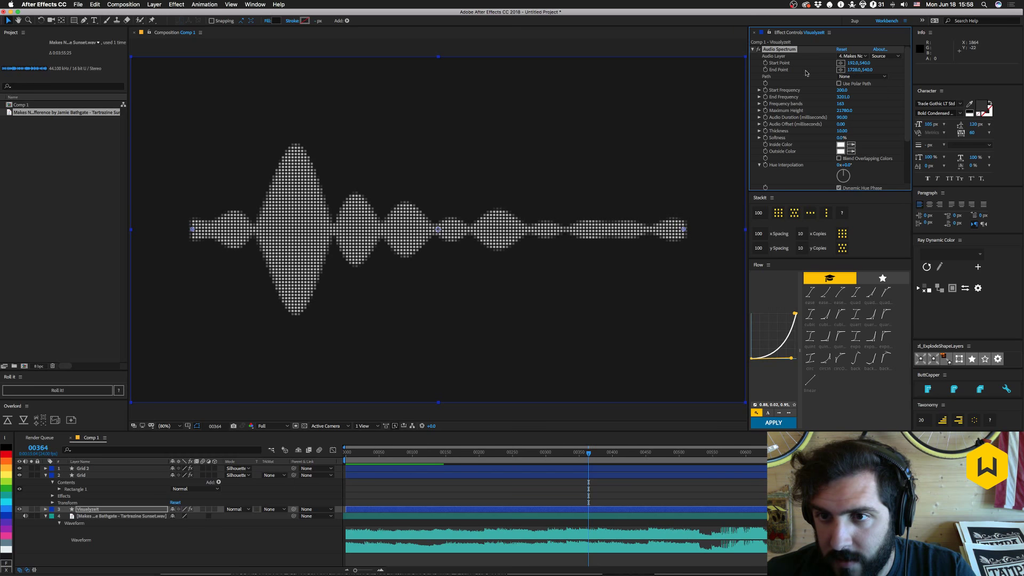
Make the spectrum run from a Start Point X of 200 to an End Point X of 960, with Frequency bands set to 82.
left_click(854, 70)
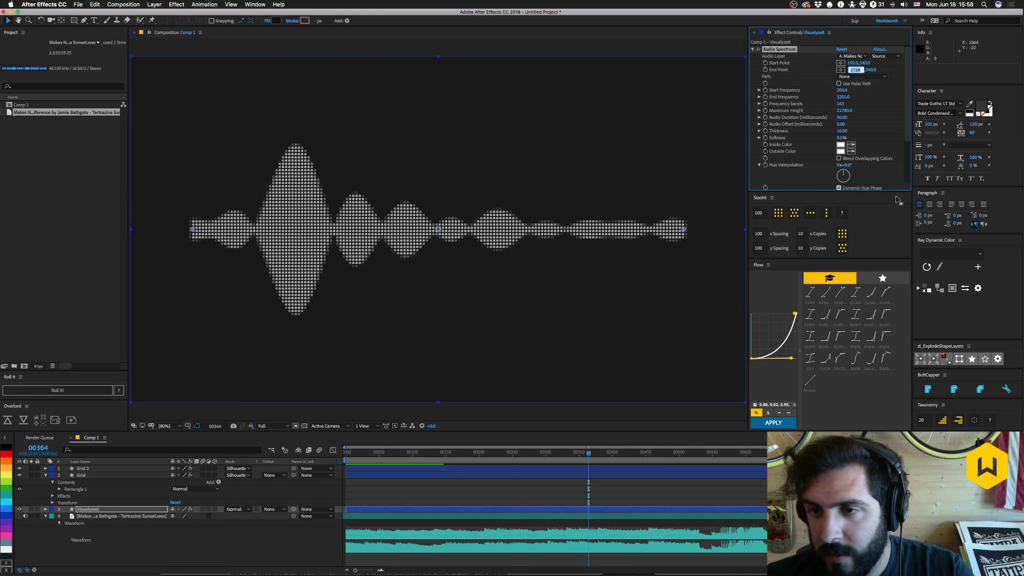
key("shift+Tab")
key("shift+Tab")
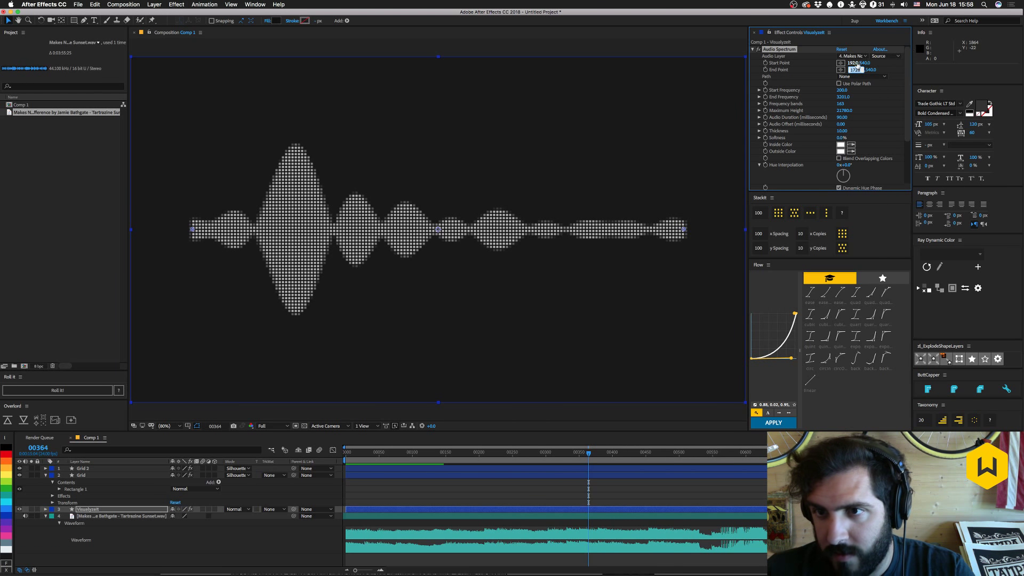
type("2")
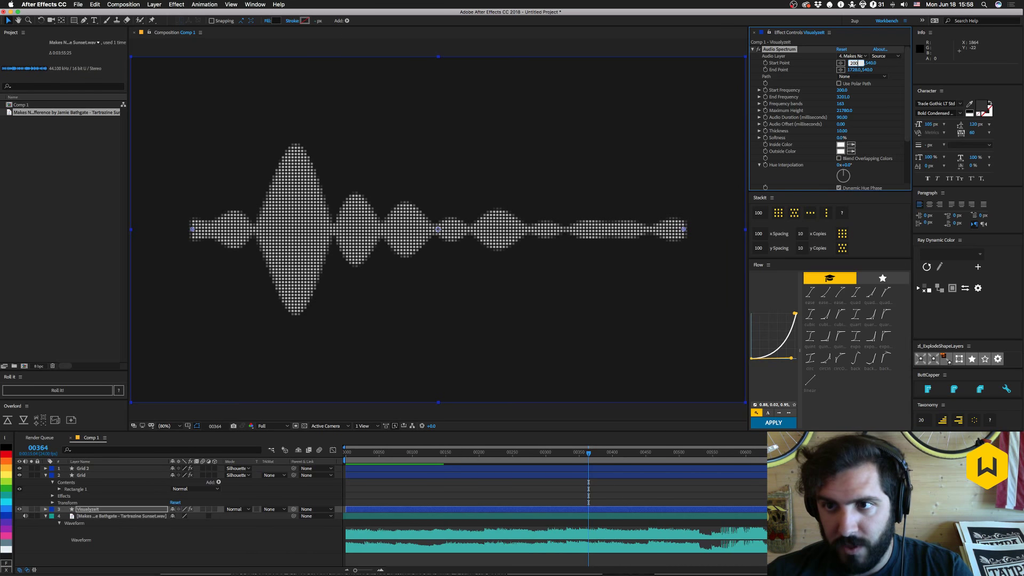
key("Tab")
key("Tab")
type("960")
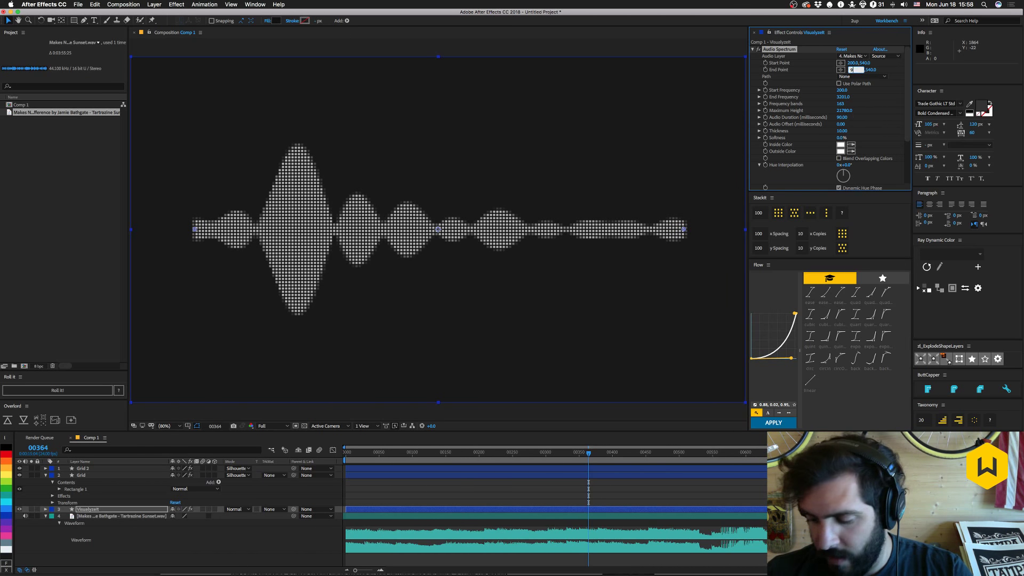
key("Return")
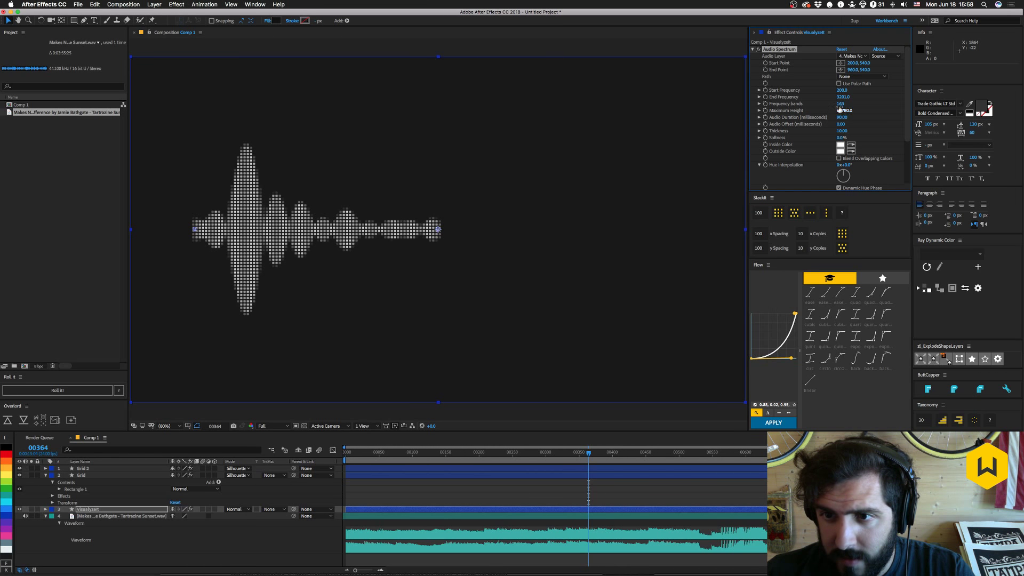
left_click(840, 104)
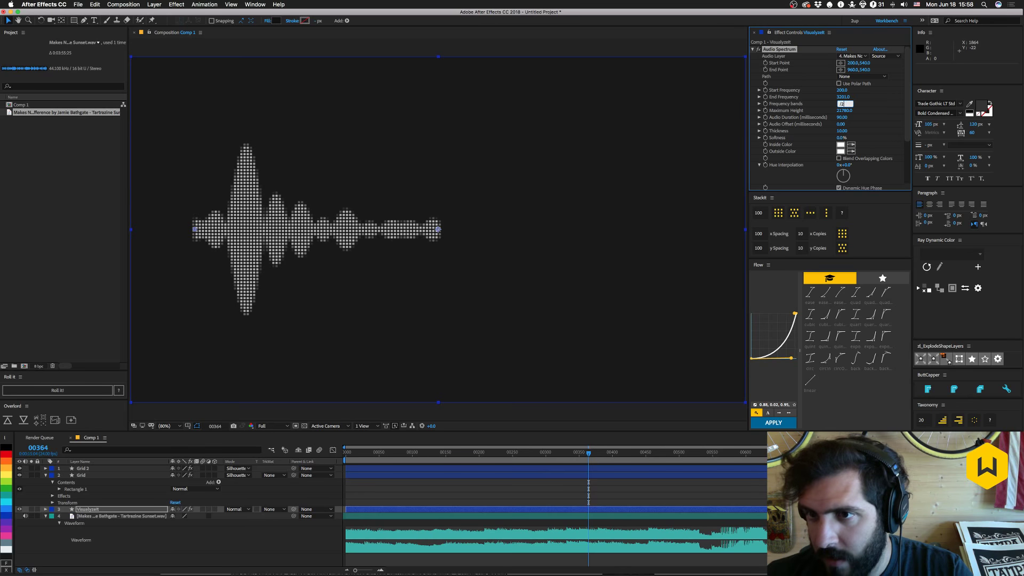
key("Return")
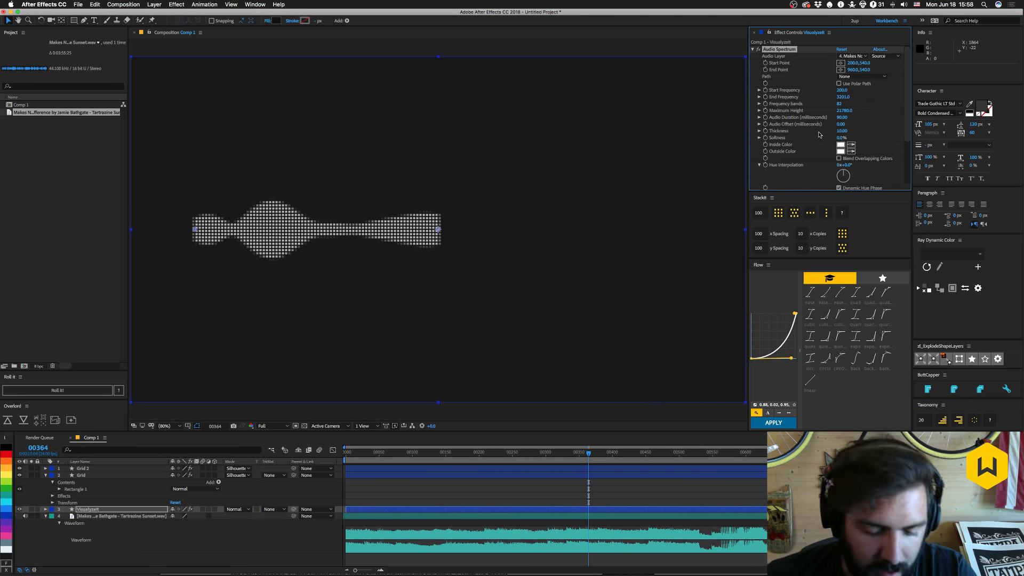
Duplicate the visualizer layer's Audio Spectrum effect and run the copy from a Start Point X of 960 to an End Point X of 1720.
key("super+d")
scroll(817, 133, "up", 3)
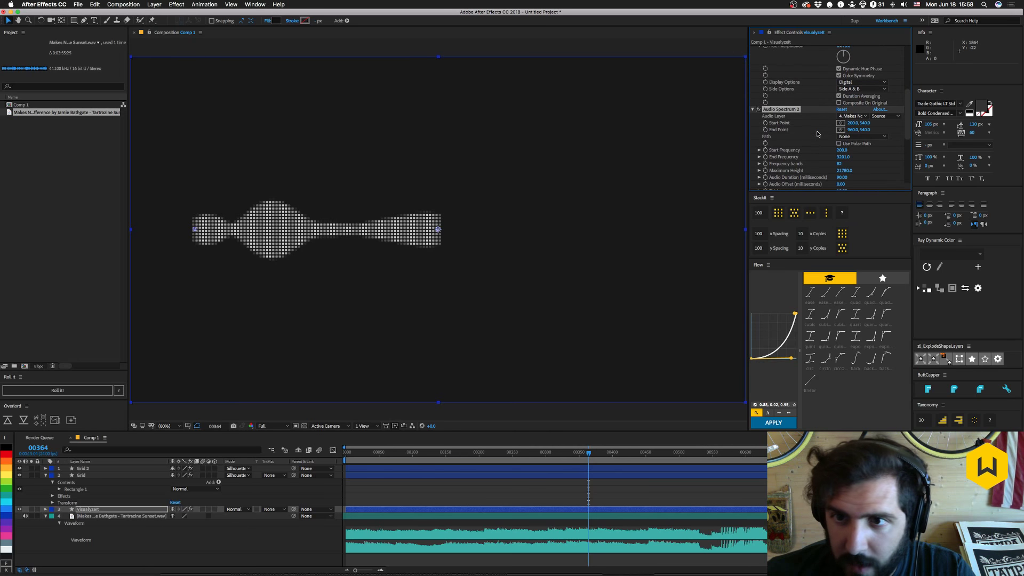
left_click(852, 123)
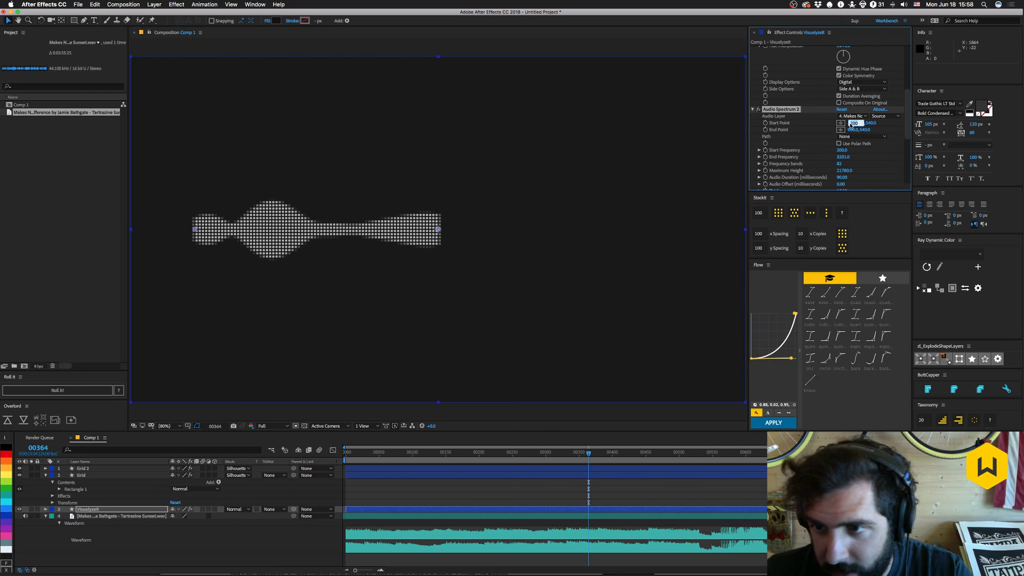
type("560")
key("Tab")
key("Tab")
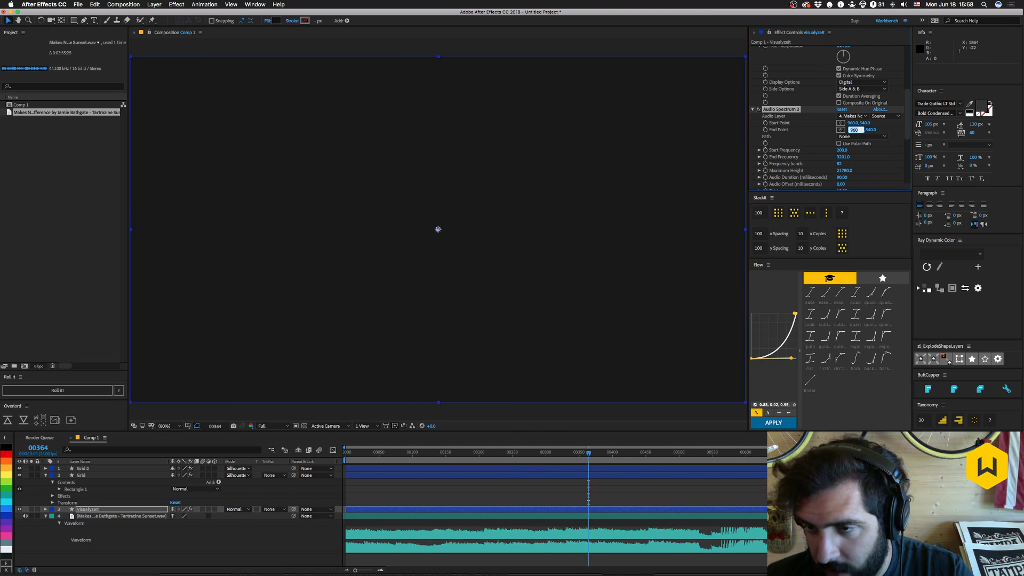
type("1720")
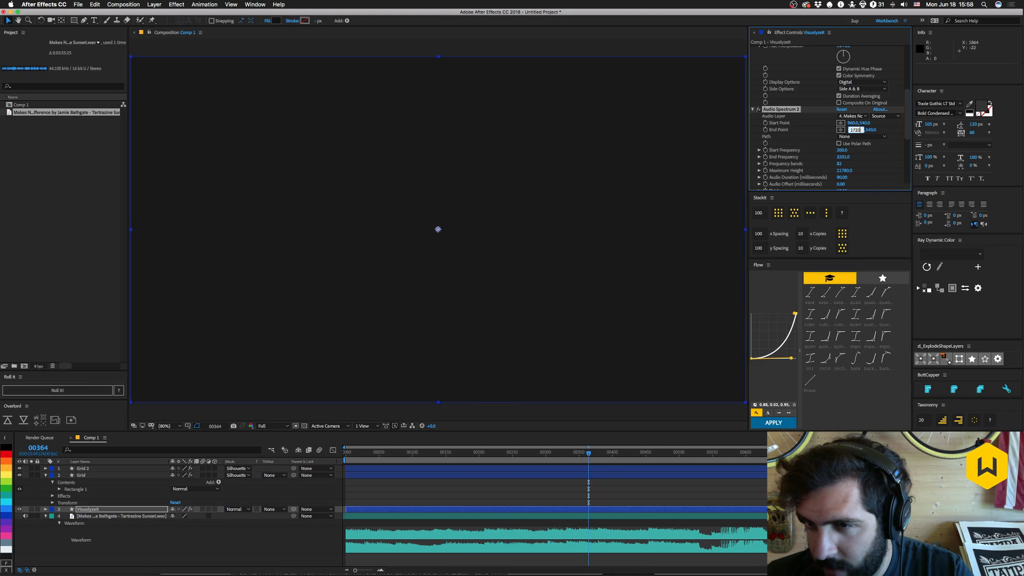
key("Return")
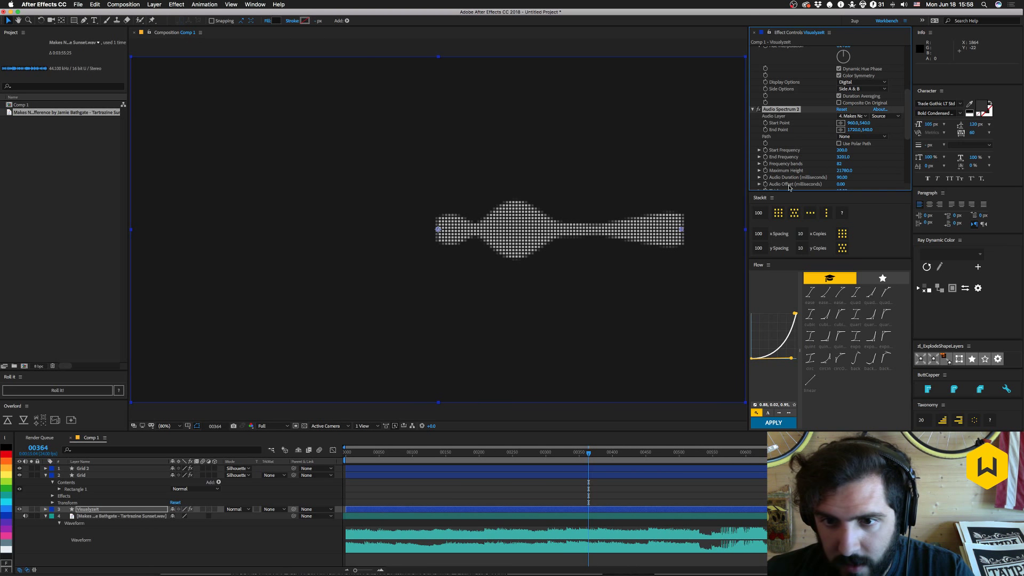
Reverse the duplicated Audio Spectrum's direction, with End Point X at 960 and Start Point X at 1720.
left_click(853, 129)
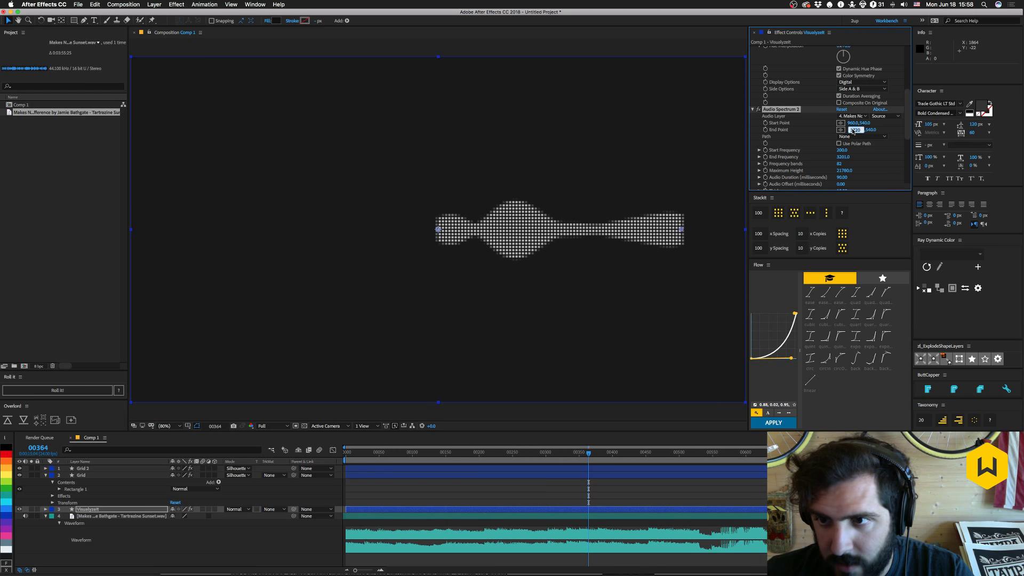
type("960")
key("Return")
left_click(853, 123)
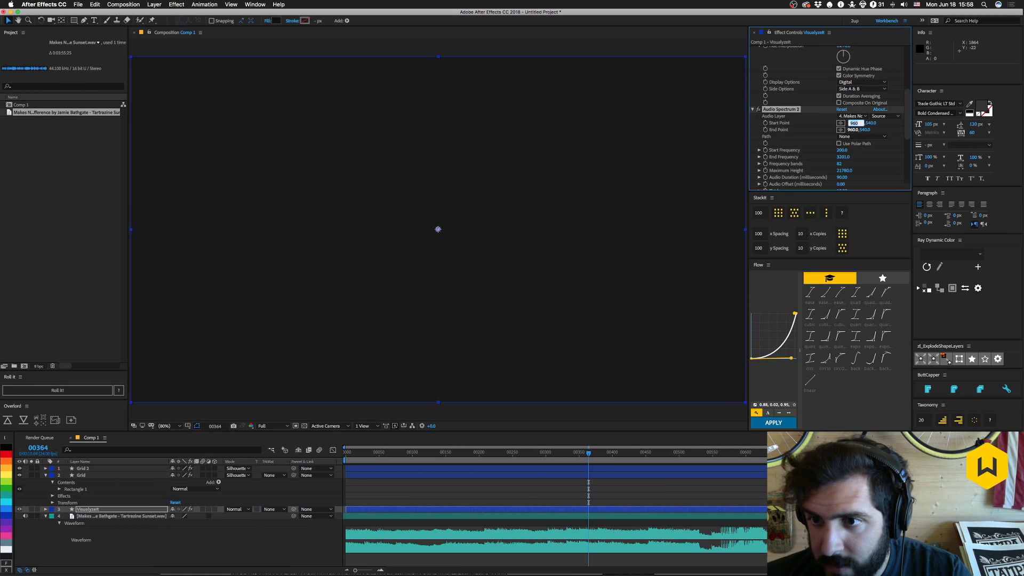
type("1720")
key("Return")
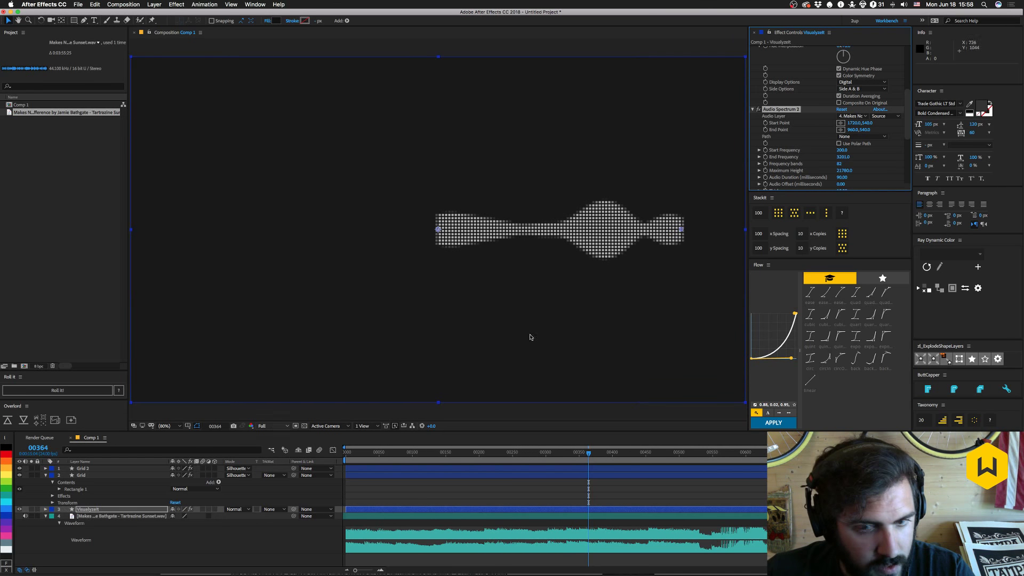
Duplicate the visualizer layer, then keep only the reversed Audio Spectrum on the copy and only the first Audio Spectrum on the original.
scroll(780, 134, "up", 10)
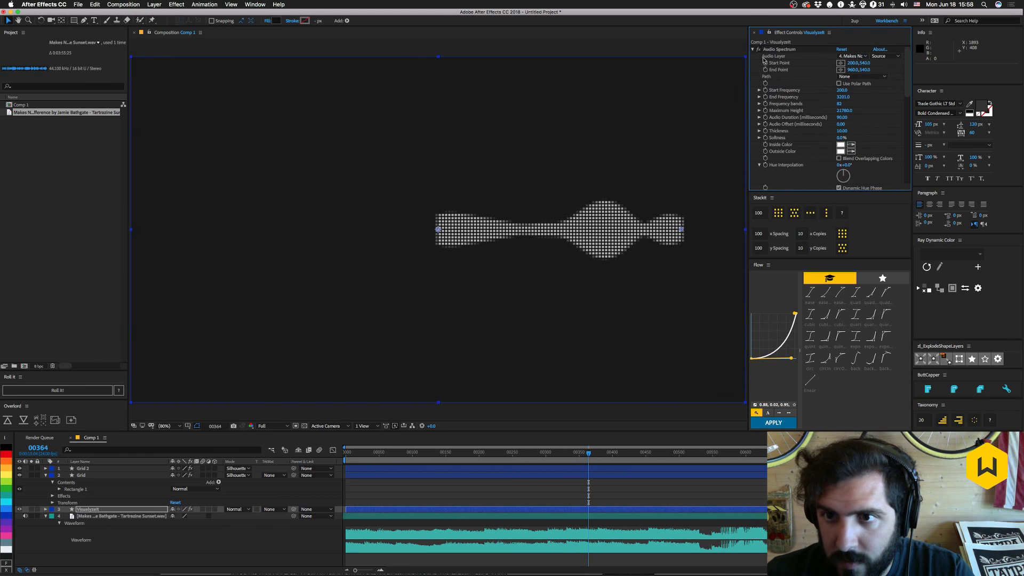
left_click(752, 49)
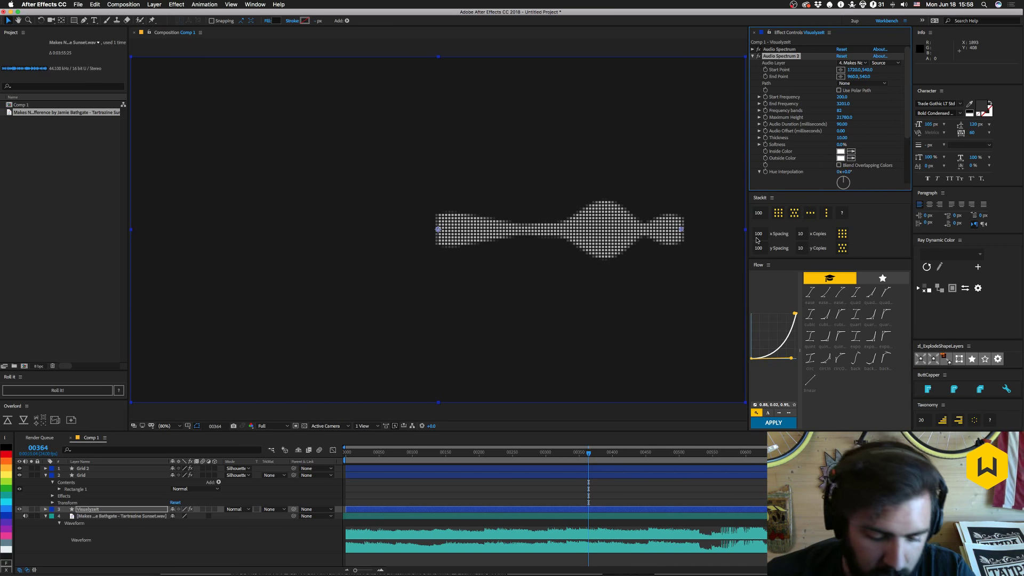
left_click(88, 510)
key("super+d")
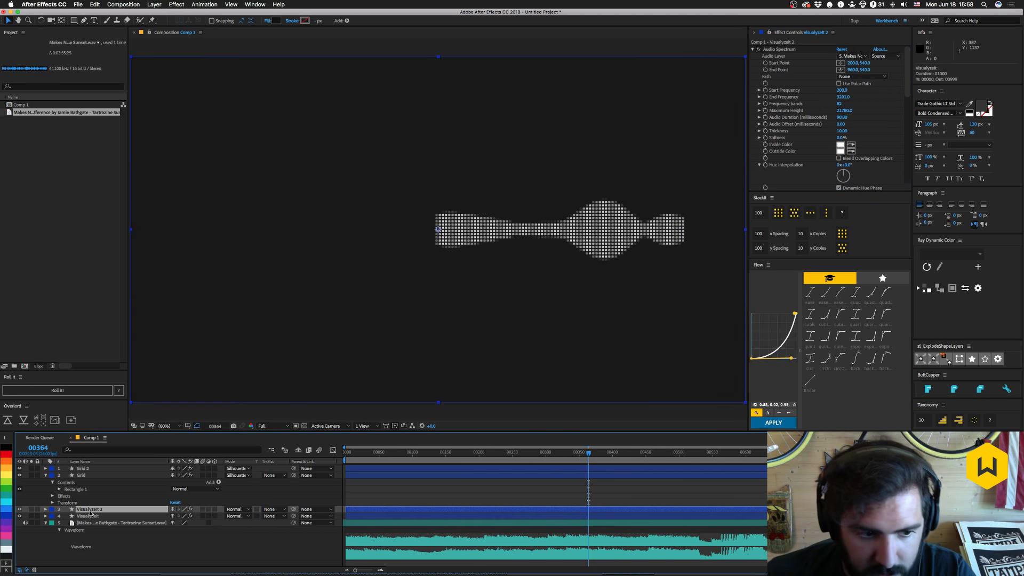
left_click(771, 50)
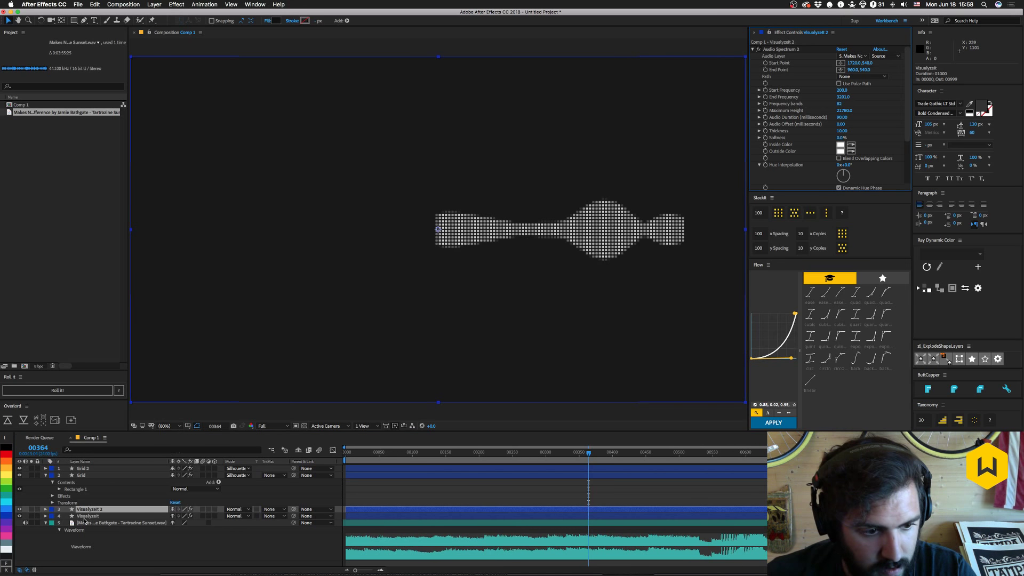
key("super+Down")
left_click(778, 57)
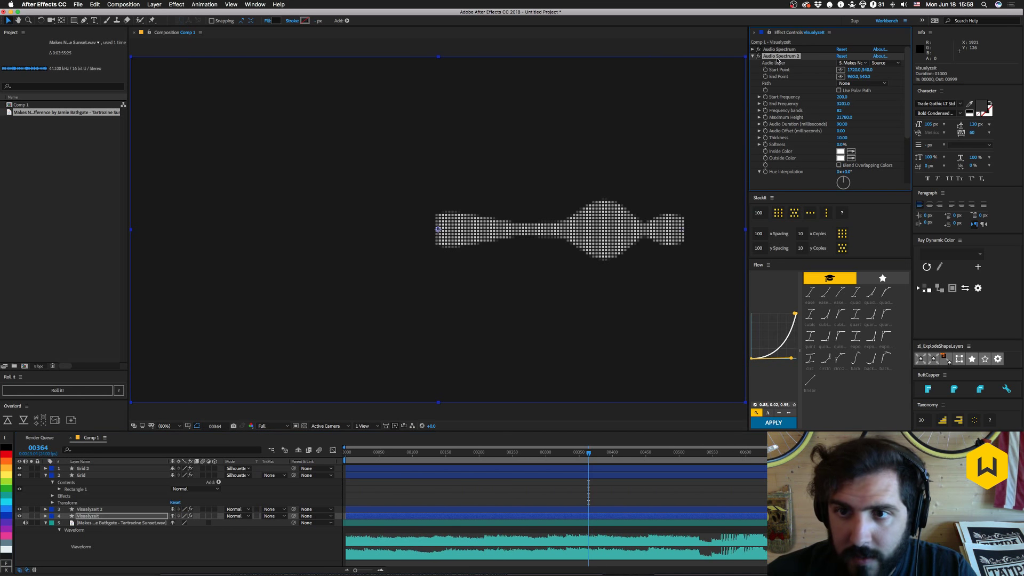
key("Delete")
Preview the mirrored animation and raise the original visualizer layer's Audio Spectrum Maximum Height to 32000.
key("space")
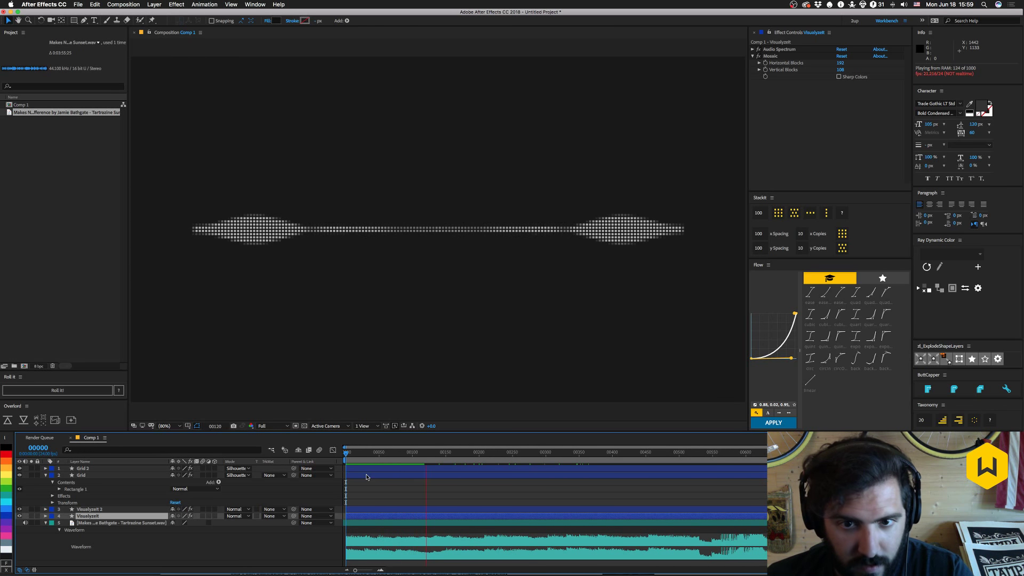
key("space")
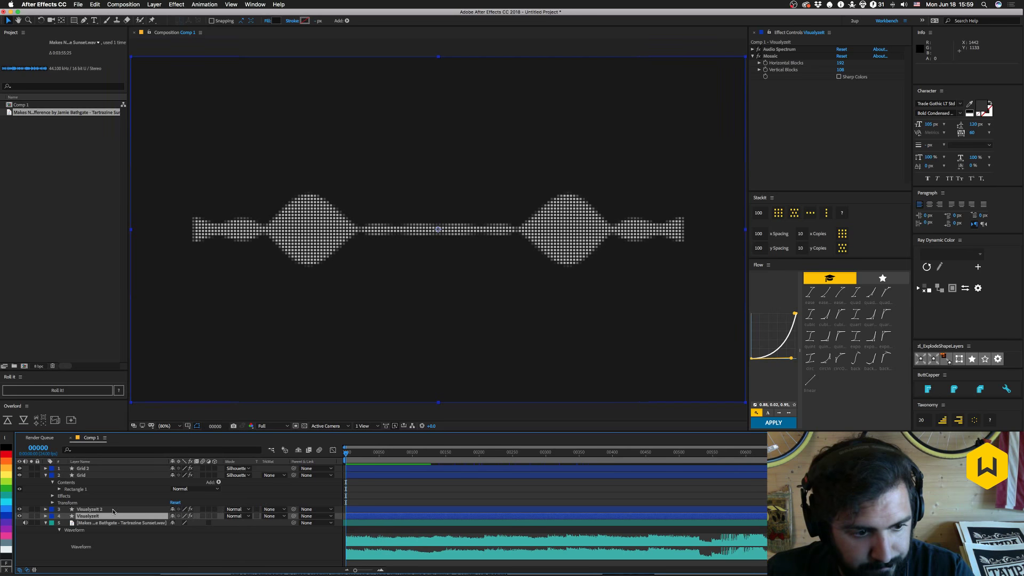
left_click(754, 50)
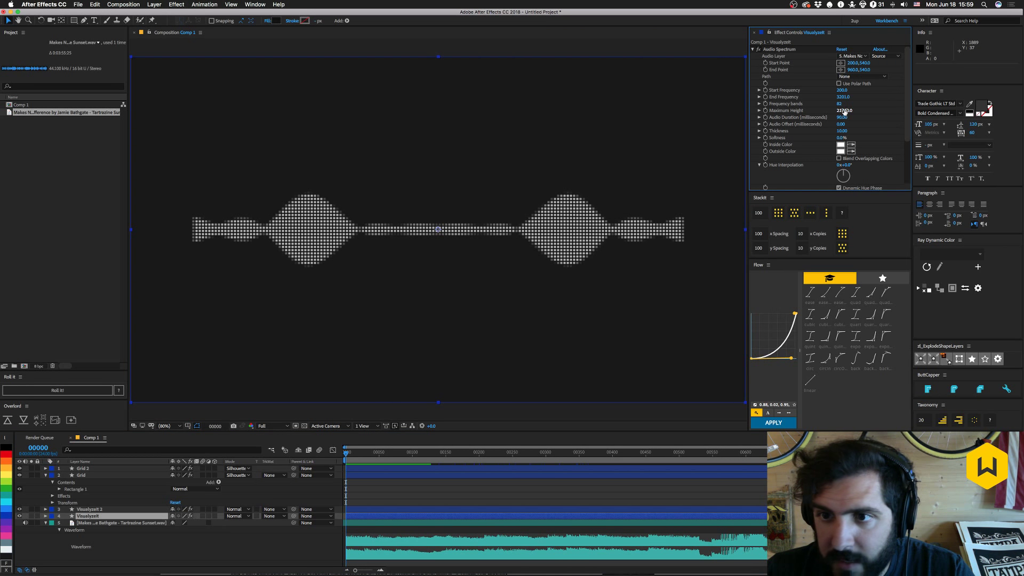
left_click_drag(844, 112, 932, 111)
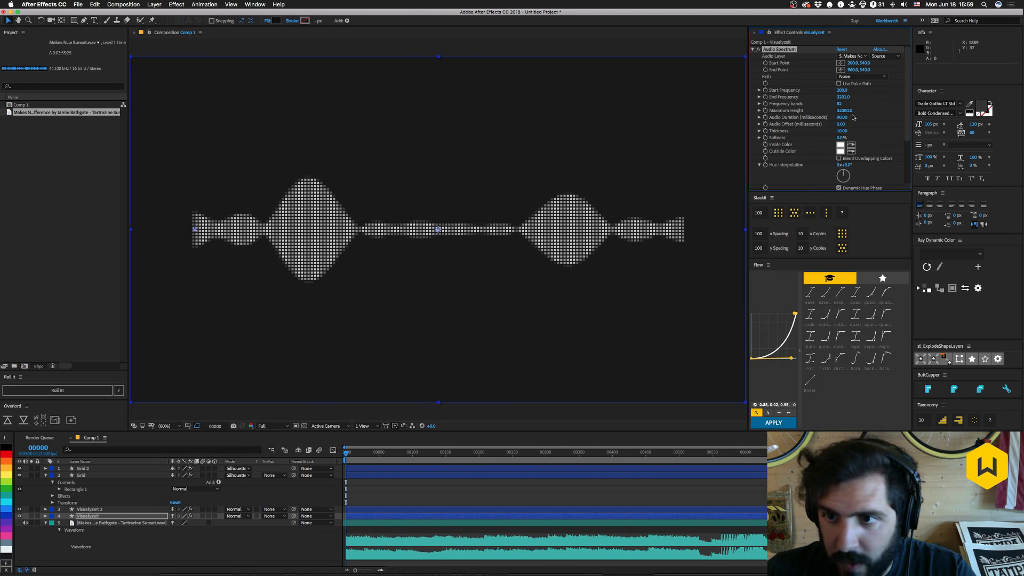
left_click_drag(357, 454, 606, 454)
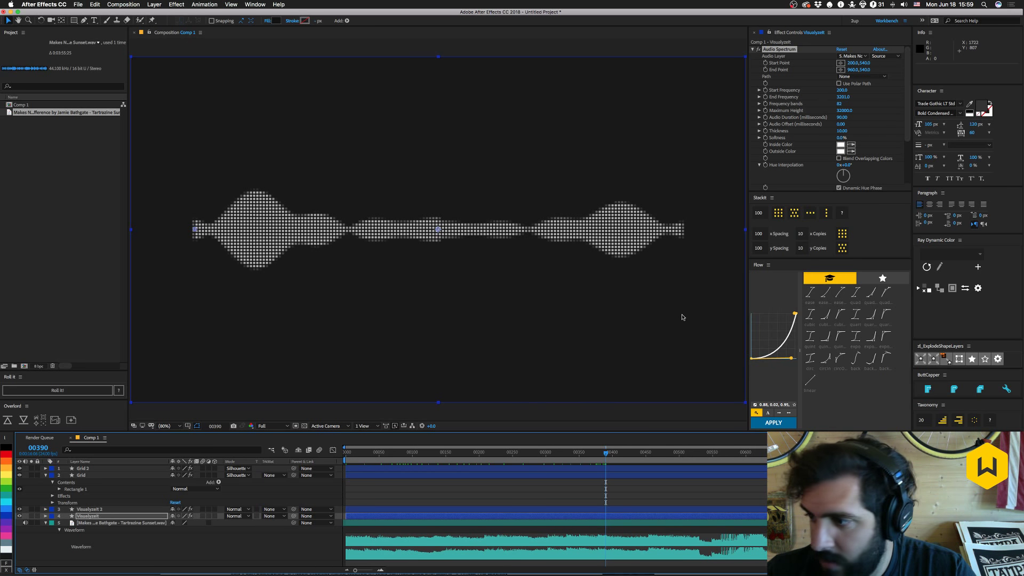
Set the Maximum Height of the duplicated visualizer layer's Audio Spectrum to 32000 to match the original.
left_click(86, 510)
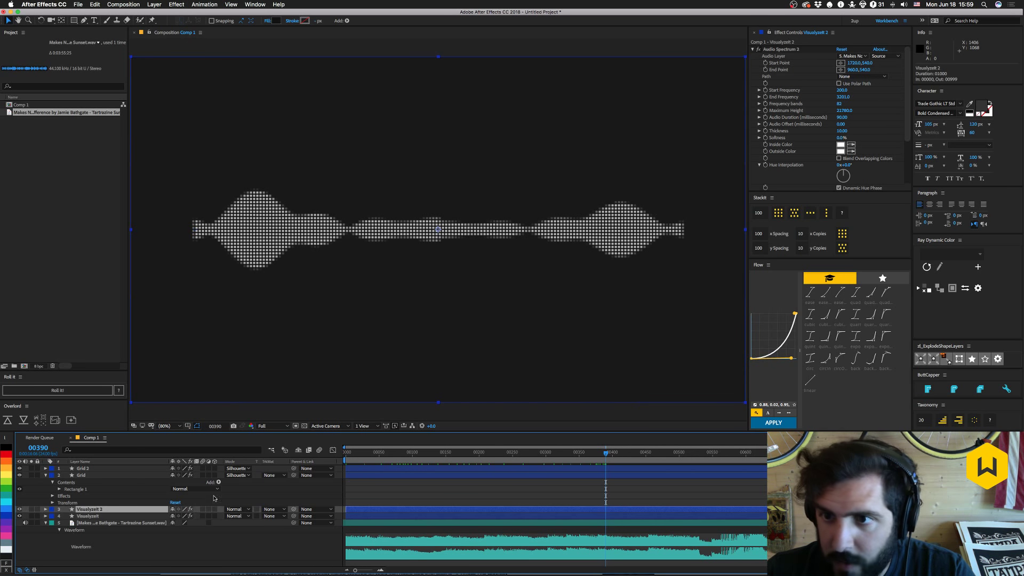
left_click(845, 111)
type("320")
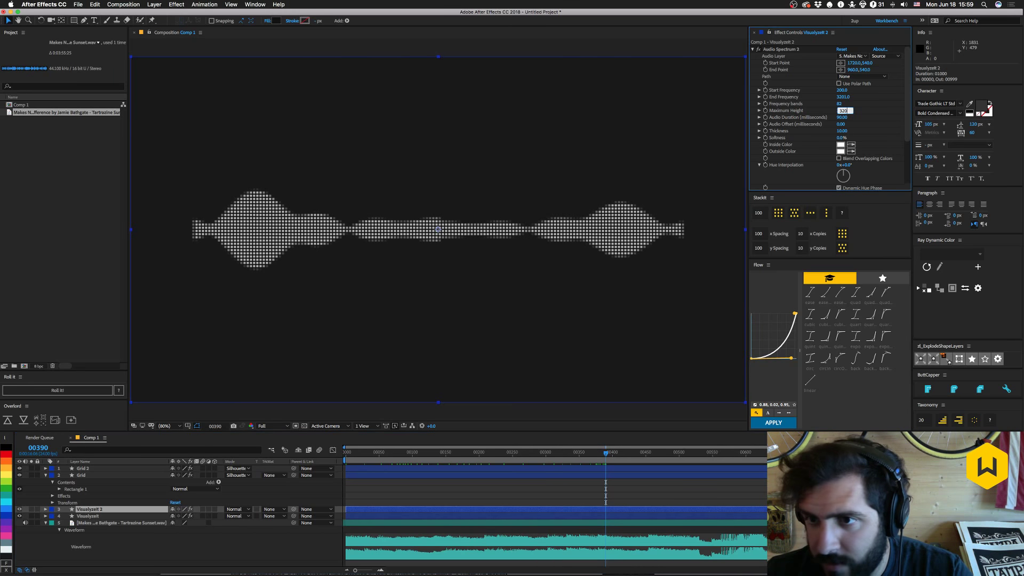
type("0")
key("Return")
left_click(845, 111)
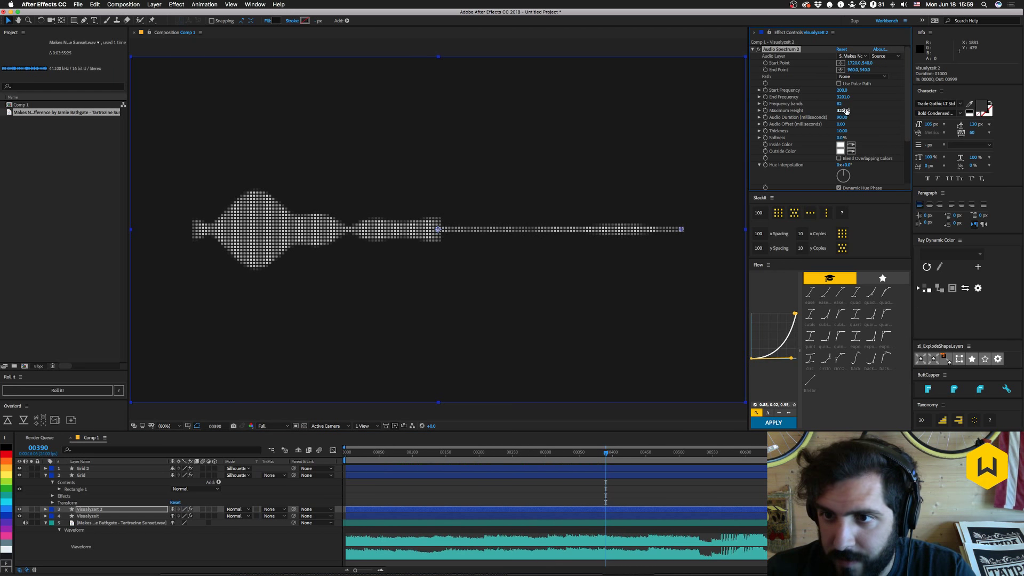
type("0")
key("Return")
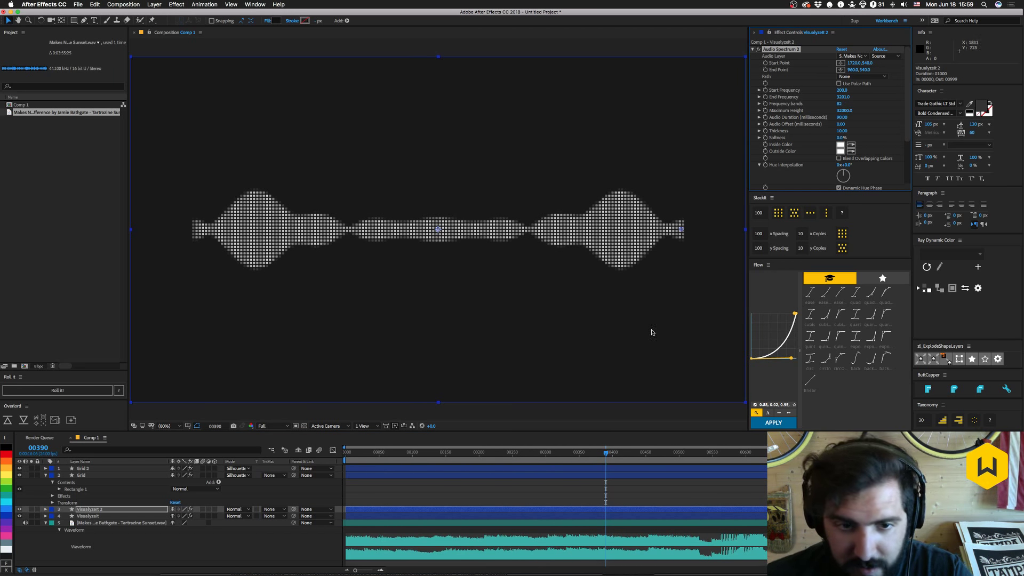
Preview the mirrored spectrum from an early frame and check its shape around frame 662.
left_click_drag(605, 458, 392, 461)
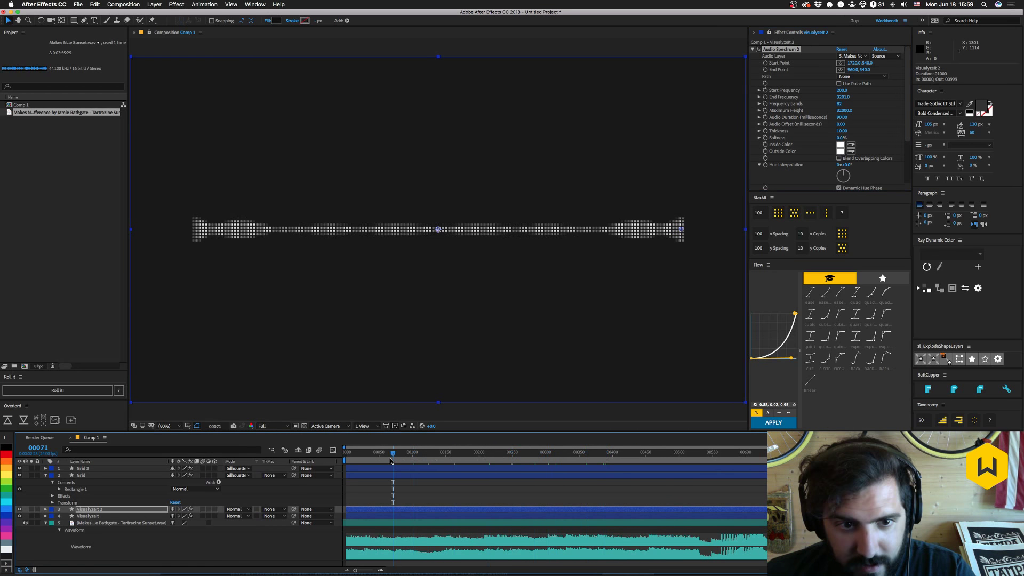
key("space")
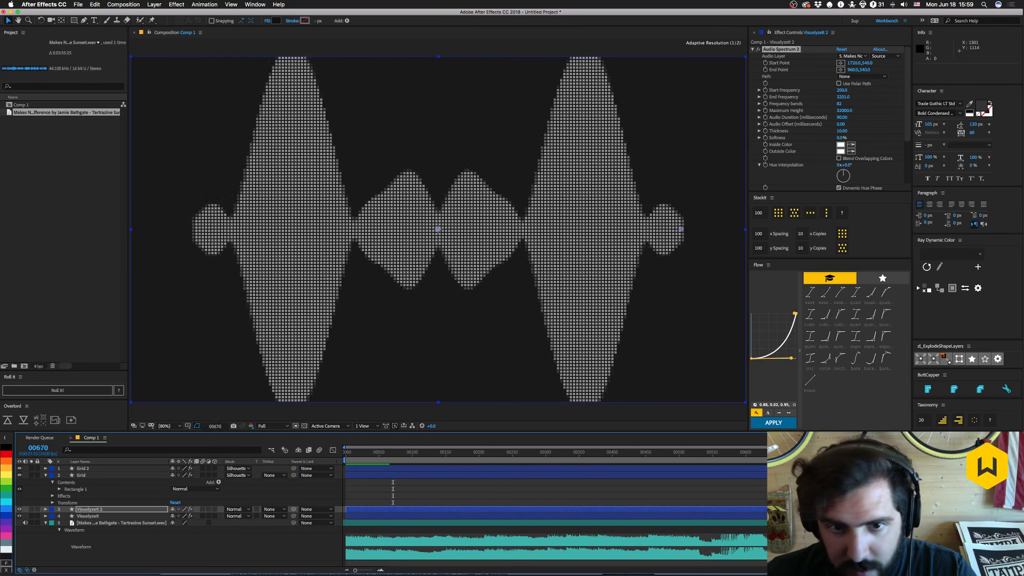
key("space")
key("Page_Down")
key("Page_Down")
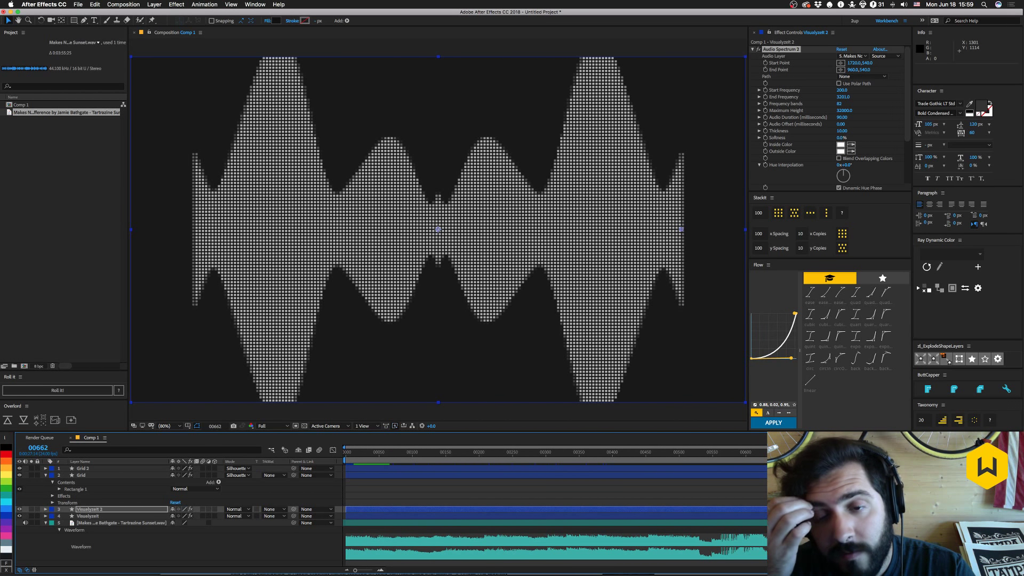
Switch to Chrome, replay the OBLIVION GFX Montage reference on Vimeo around 0:29 to 0:31, and return to After Effects.
key("super+Tab")
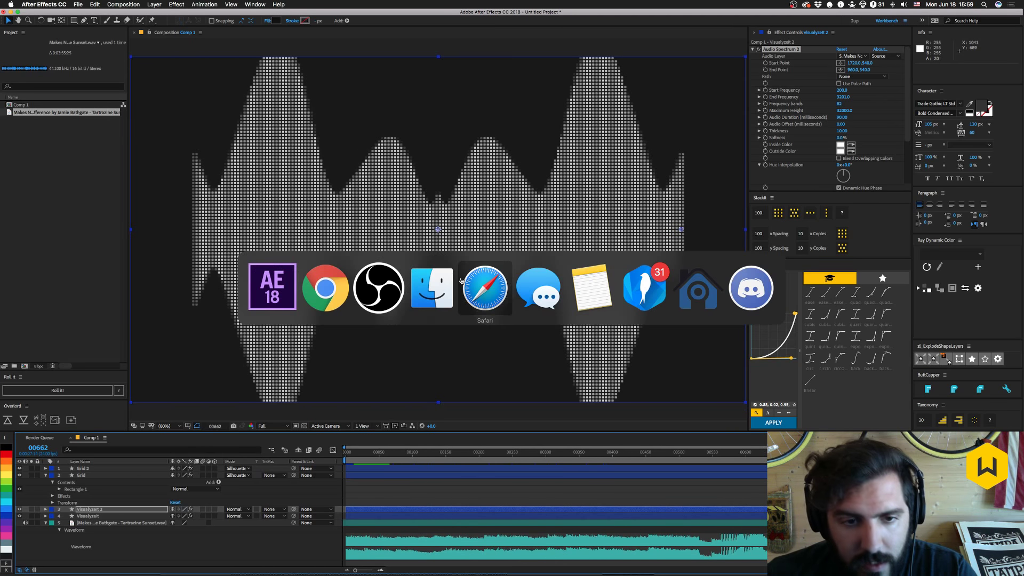
left_click(325, 288)
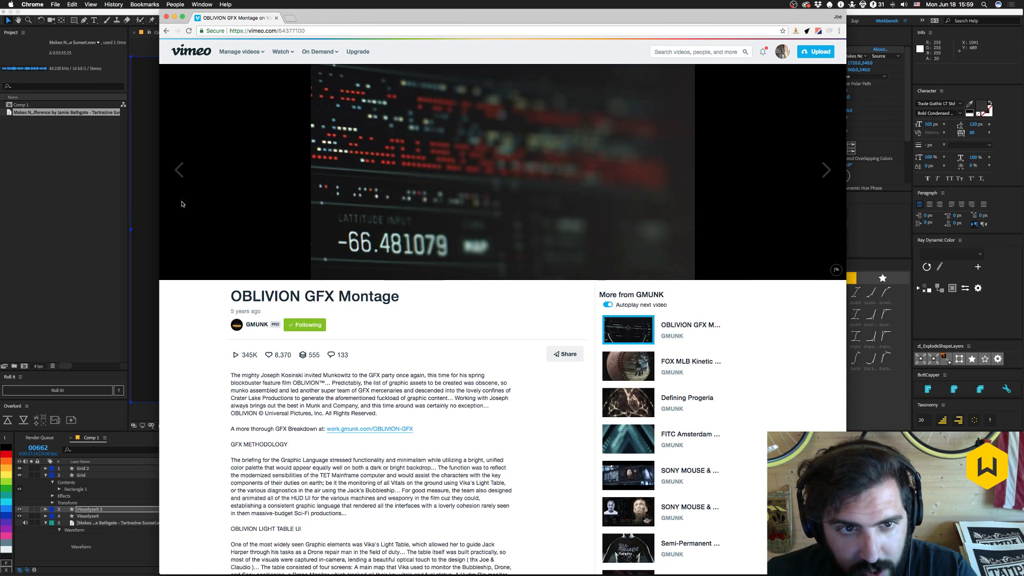
left_click(325, 272)
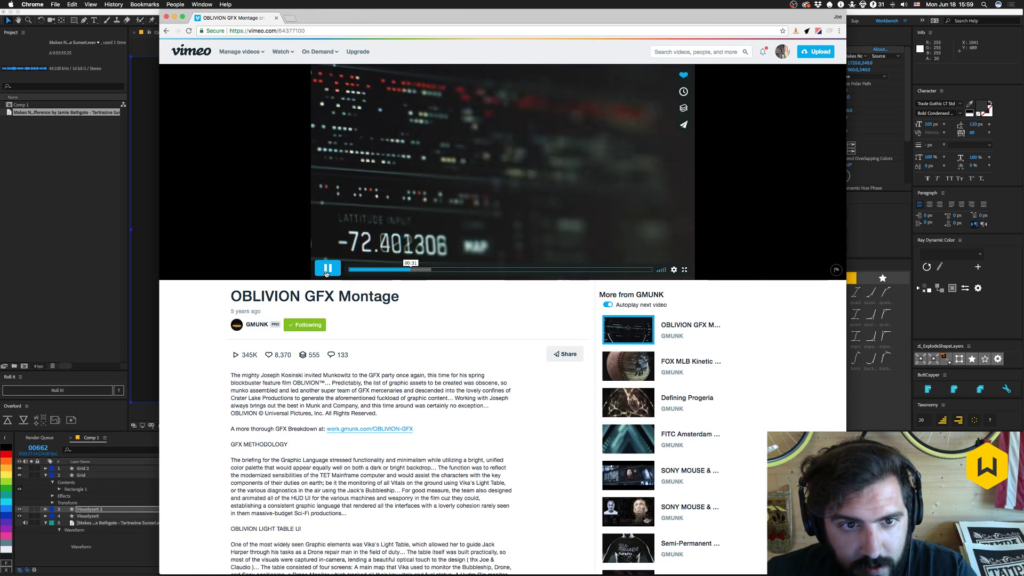
left_click(327, 269)
left_click(408, 271)
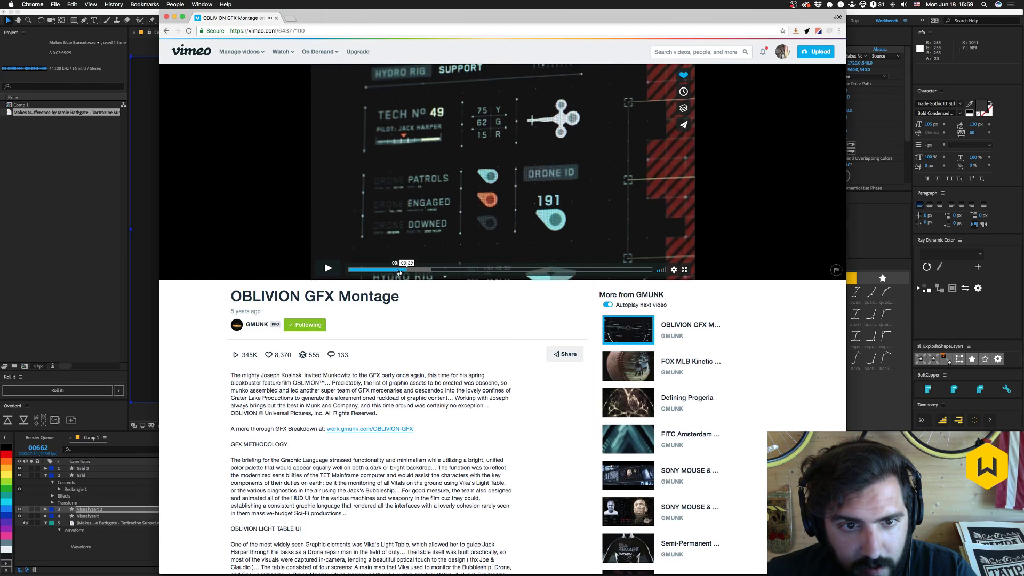
left_click(327, 268)
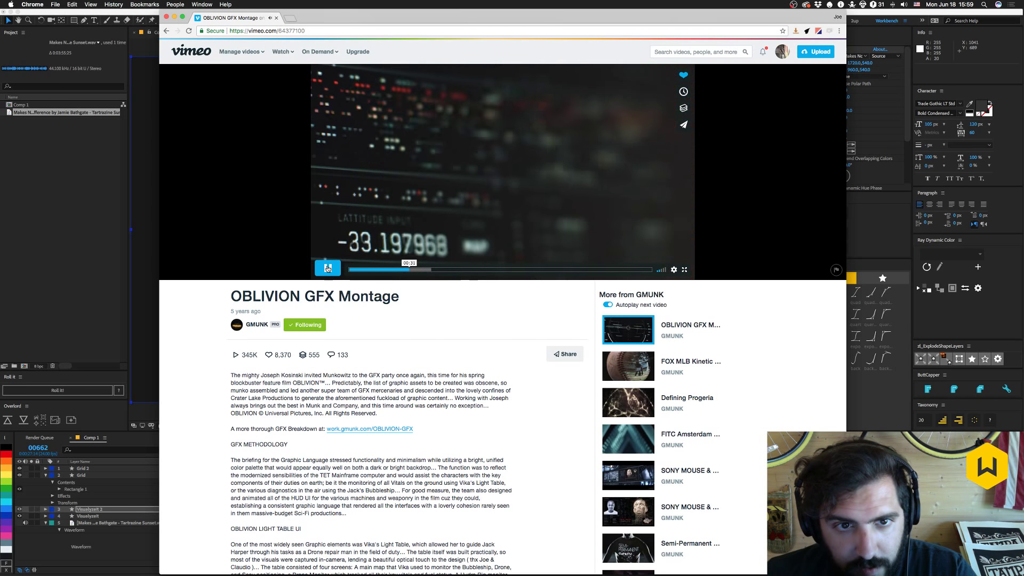
left_click(93, 187)
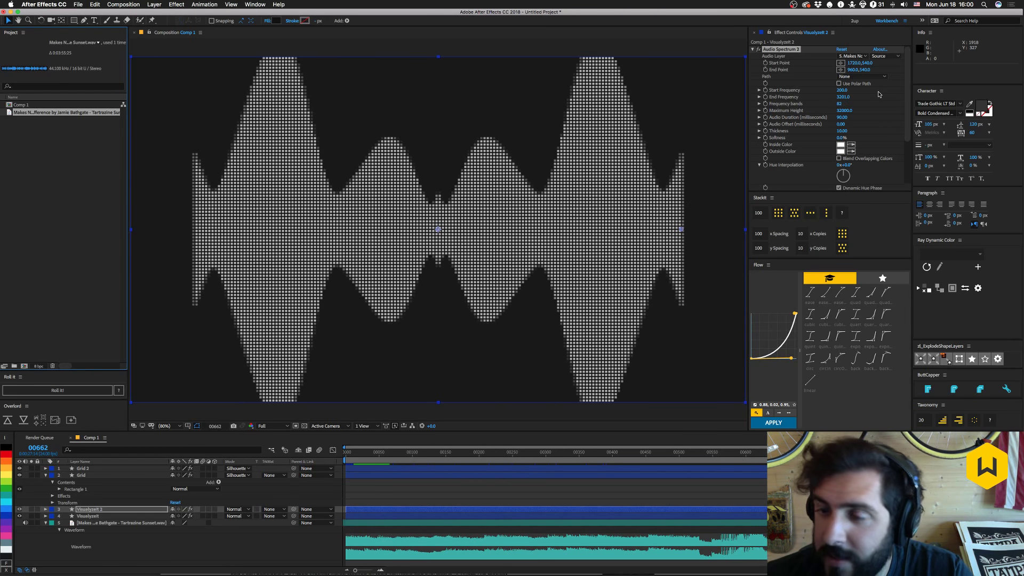
Try an End Frequency of 1500 on the duplicated layer's Audio Spectrum, then undo the change.
left_click(843, 100)
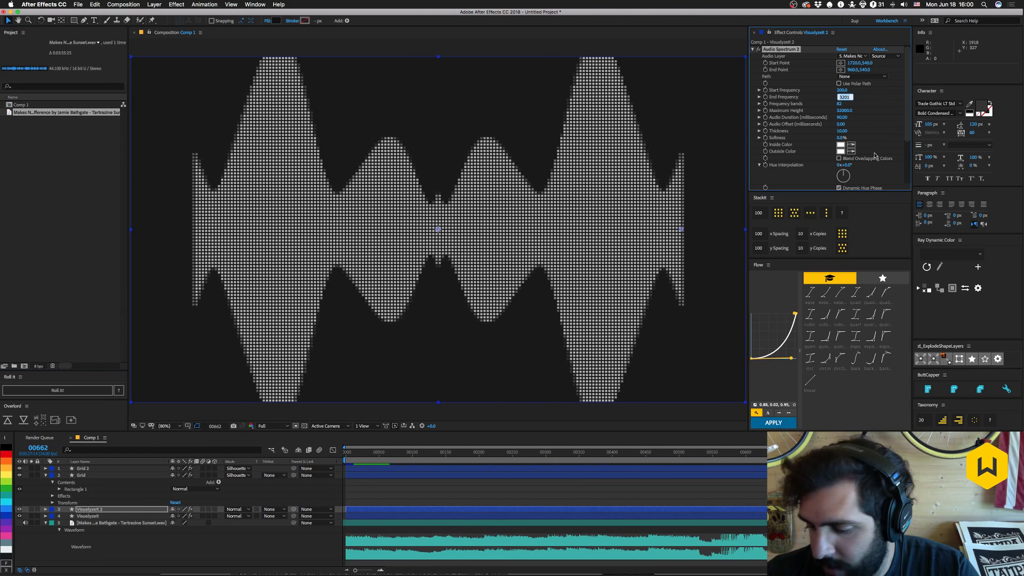
type("1500")
key("Return")
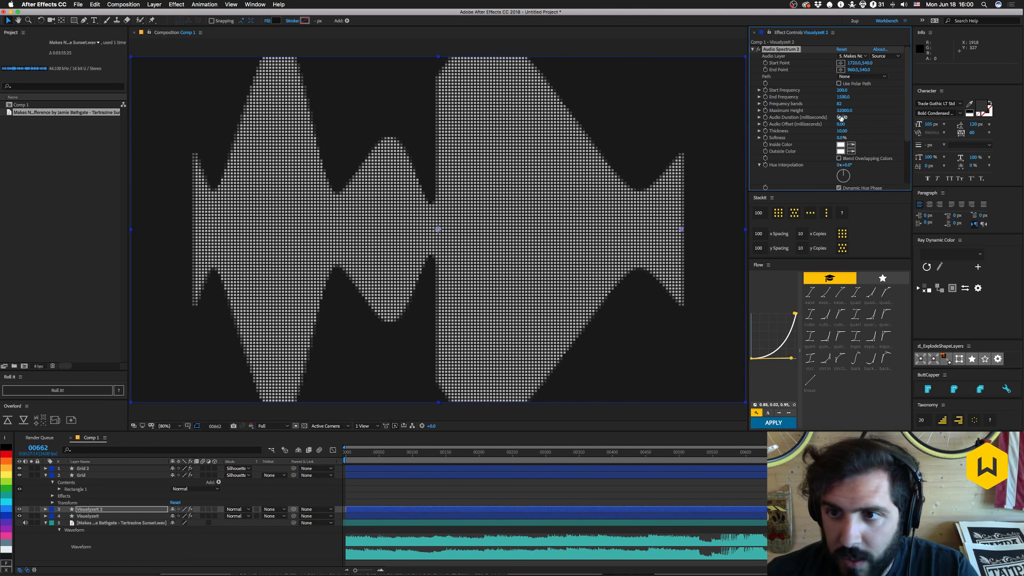
left_click(842, 98)
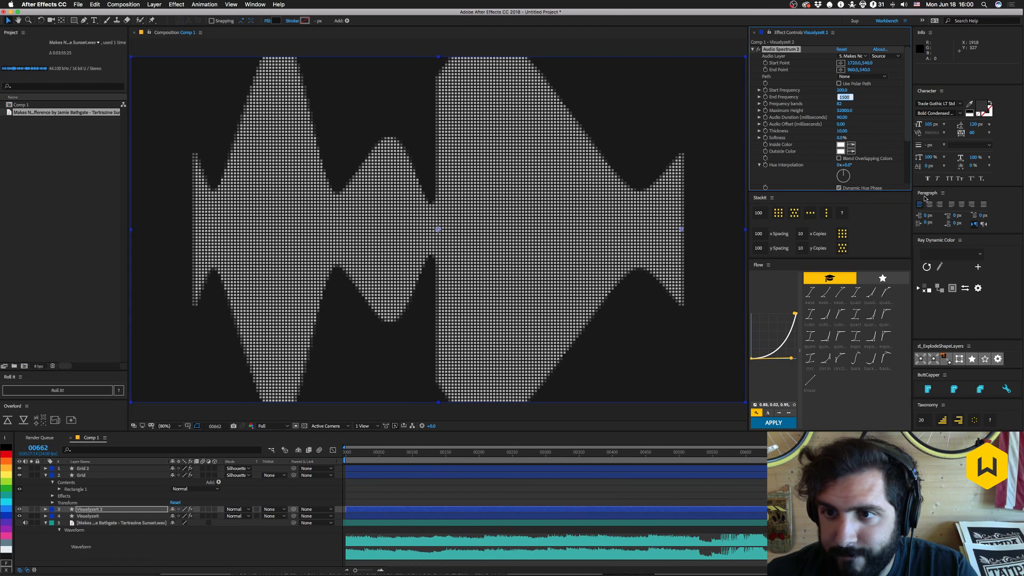
key("super+z")
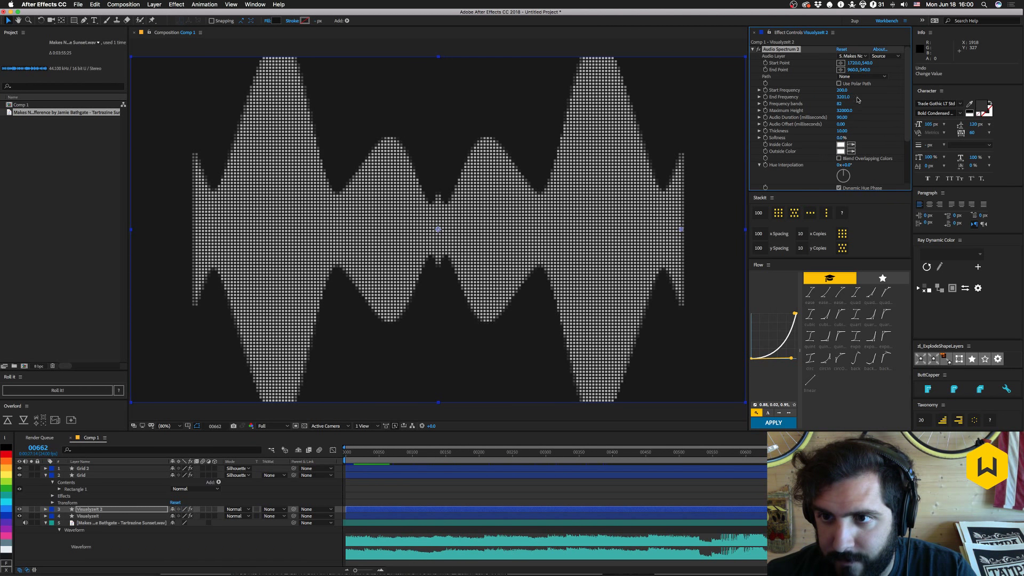
Set the Audio Spectrum End Frequency to 2000 on both mirrored visualizer layers and check the result around frame 582.
left_click(845, 97)
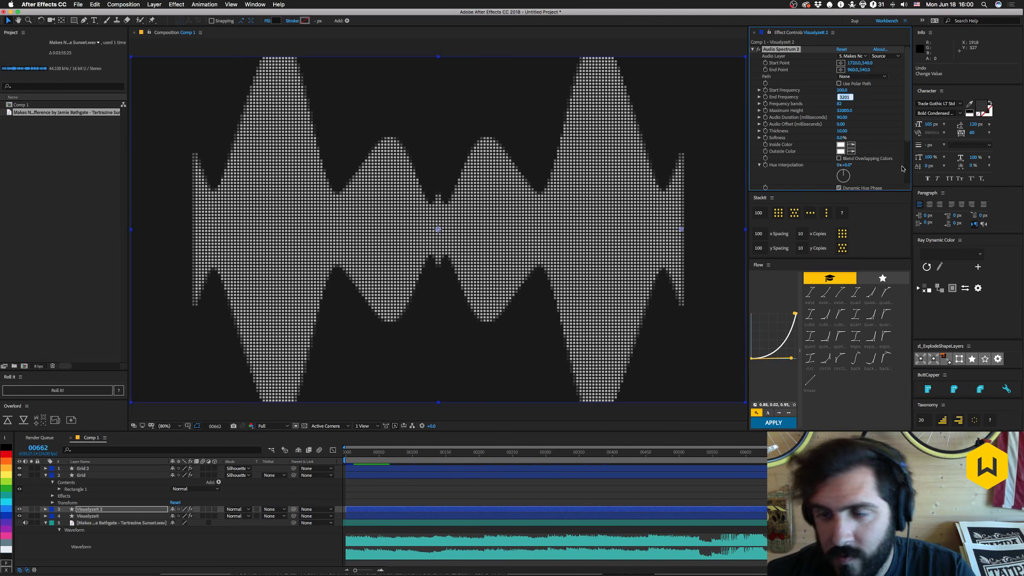
type("2000")
key("Return")
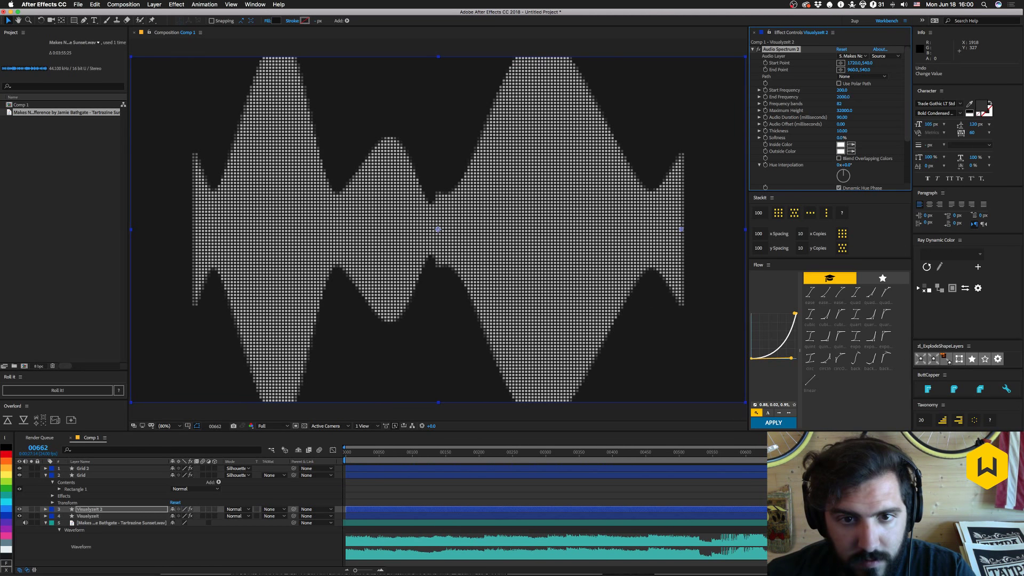
left_click(88, 516)
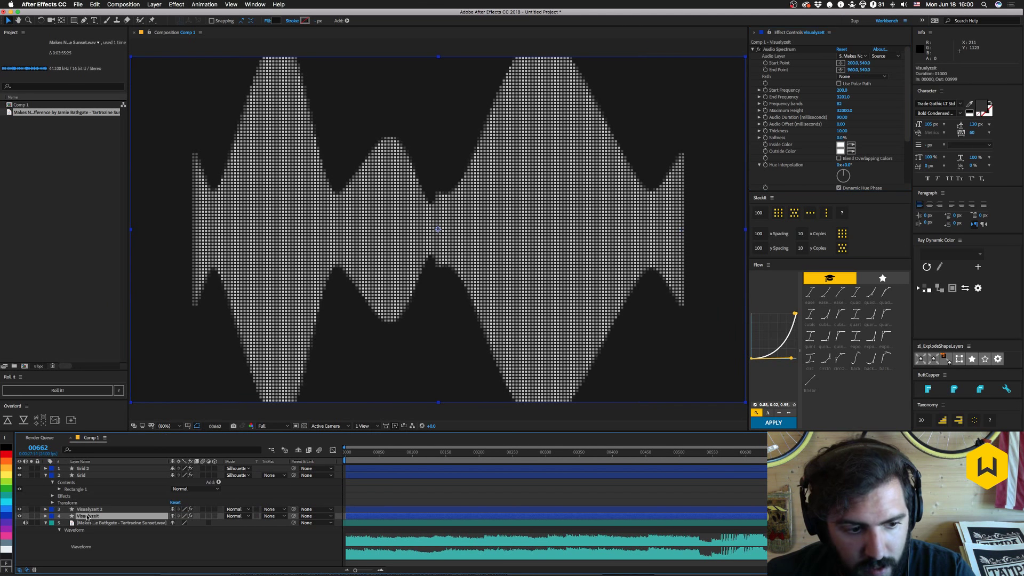
left_click(841, 97)
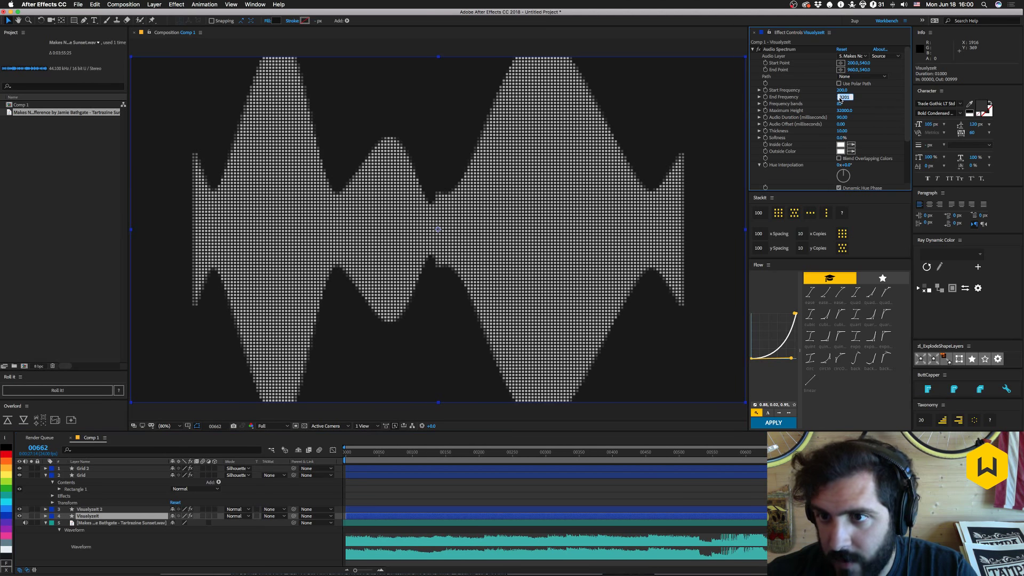
type("2000")
key("Return")
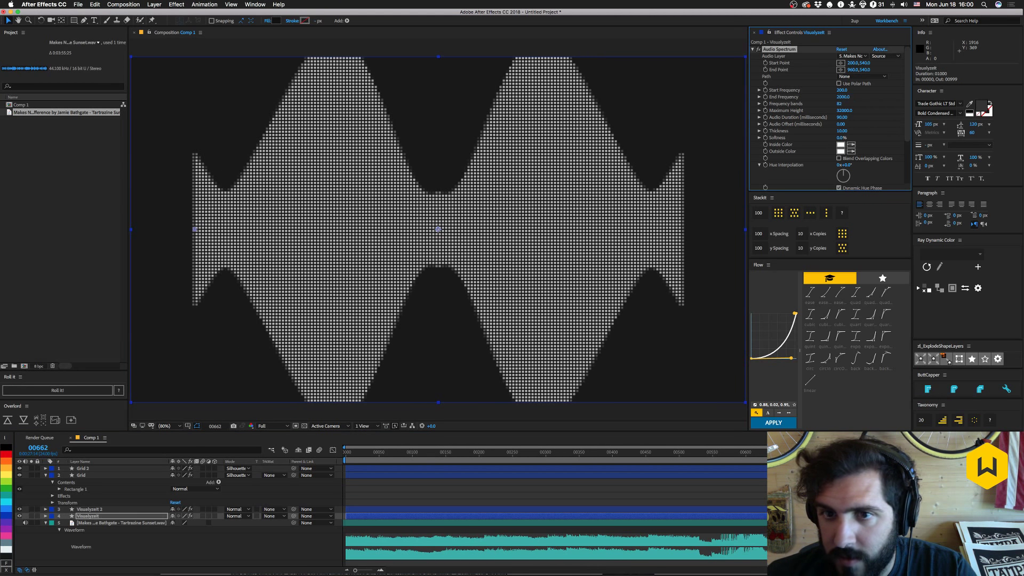
left_click_drag(348, 453, 736, 457)
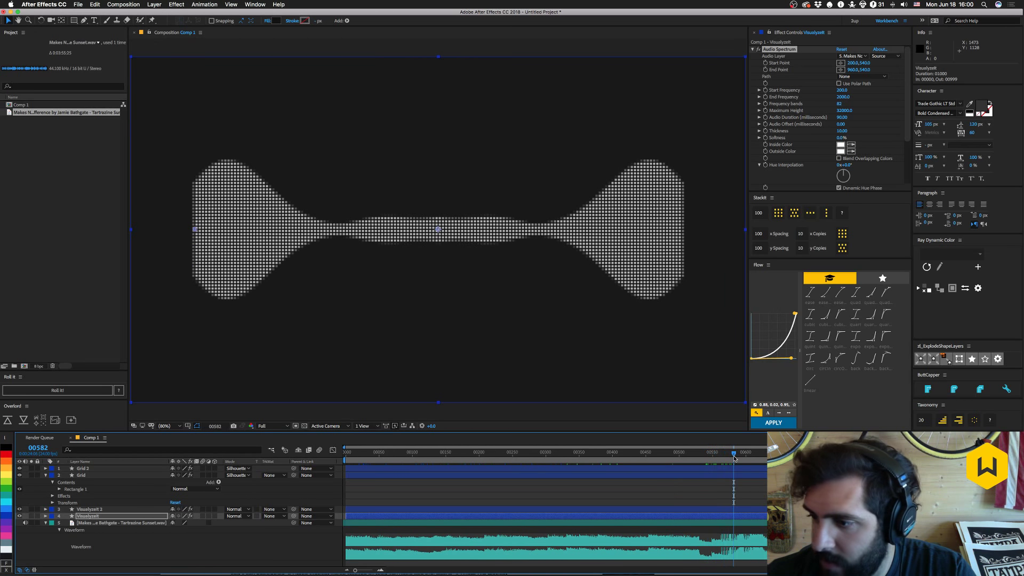
Duplicate the original Visualyzeit layer and place the copy directly beneath it in the layer stack.
left_click(88, 523)
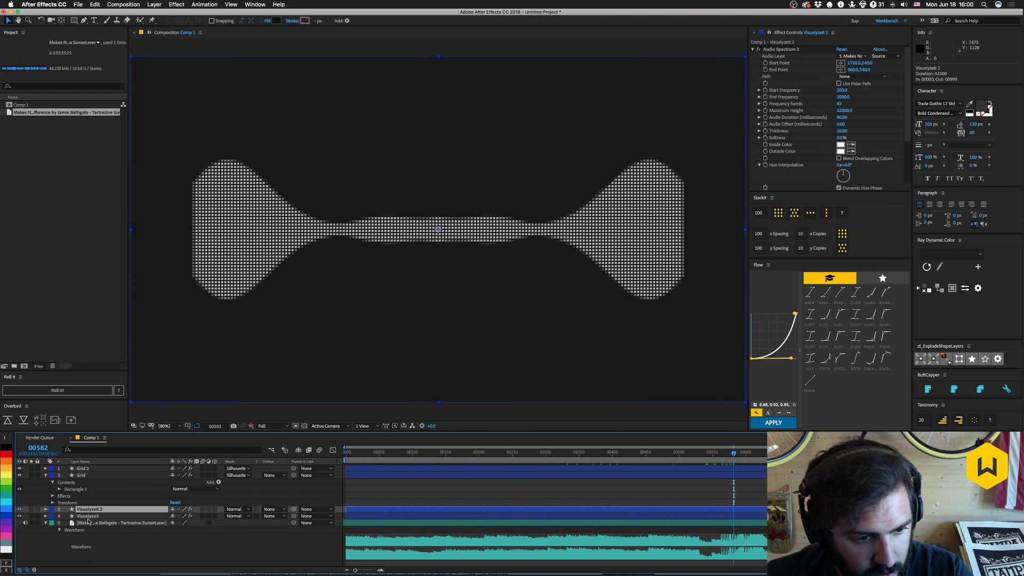
left_click(88, 516)
key("ctrl+d")
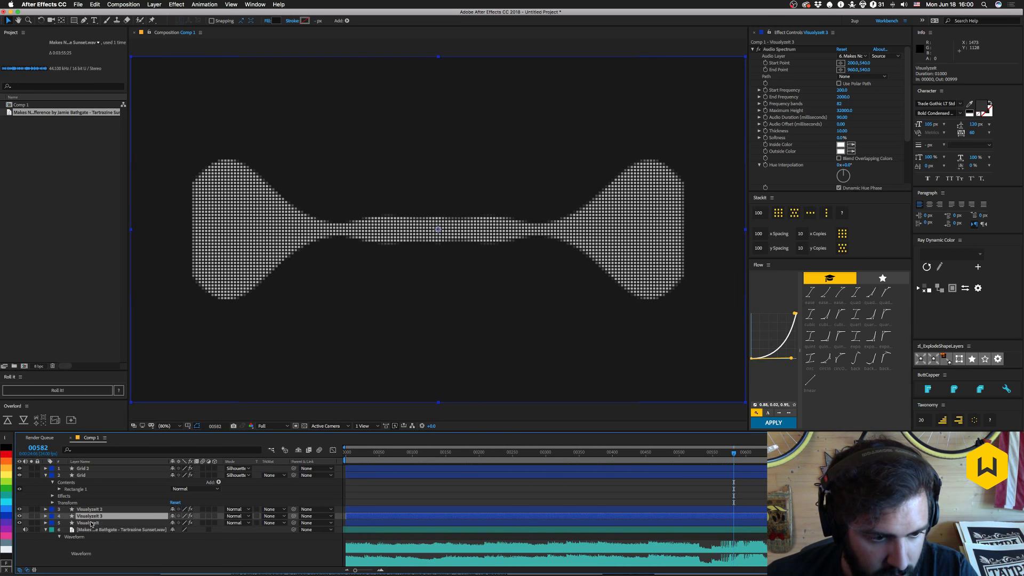
left_click_drag(96, 518, 97, 528)
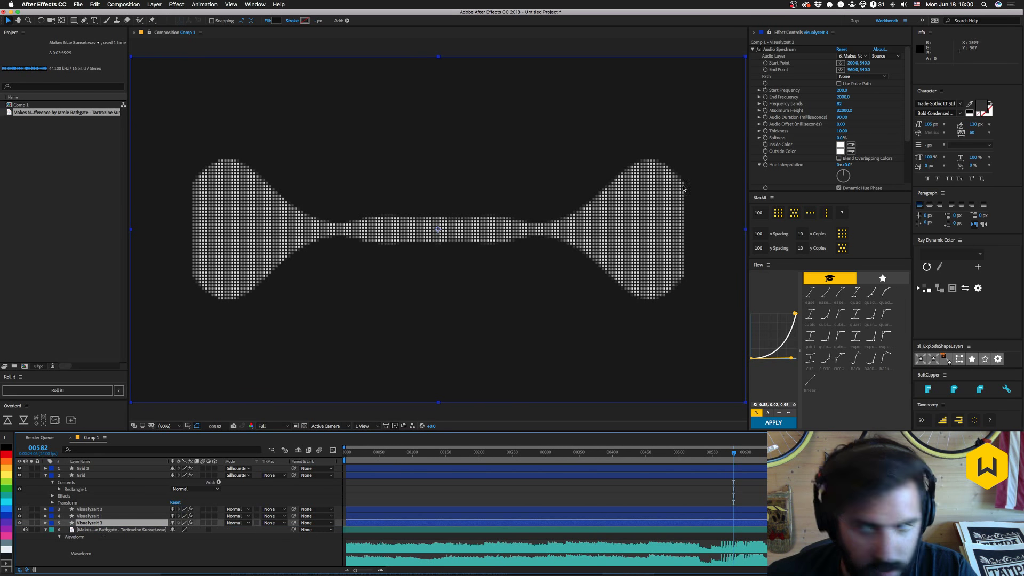
Set the X value of the new copy's Audio Spectrum End Point to 1720 so it spans the full width.
left_click(852, 73)
left_click(852, 70)
type("17")
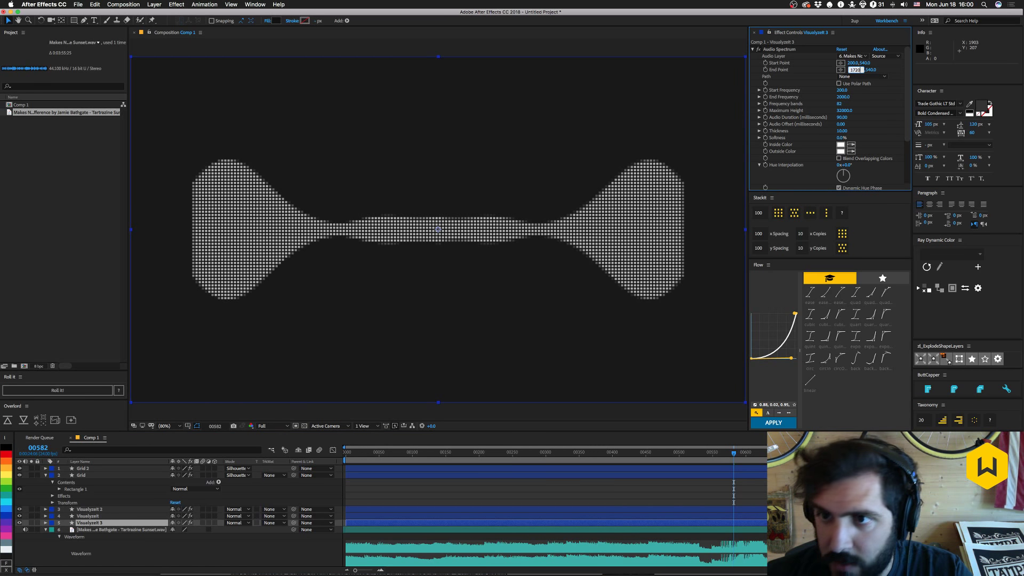
type("20")
key("Return")
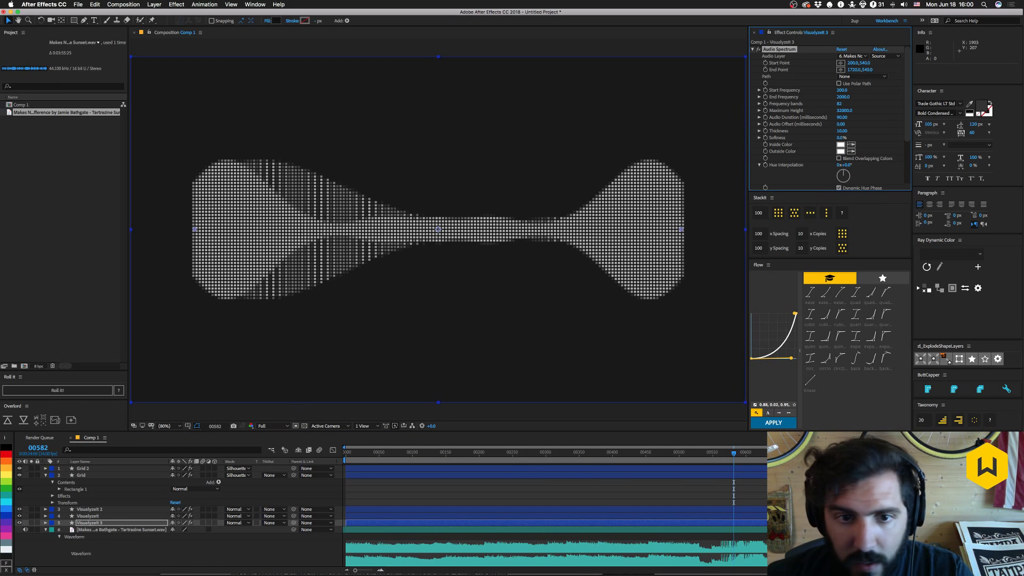
Set the End Frequency of the full-width spectrum copy to 20000 and check it at frame 581.
left_click(842, 97)
type("32000")
key("Return")
left_click_drag(847, 97, 871, 98)
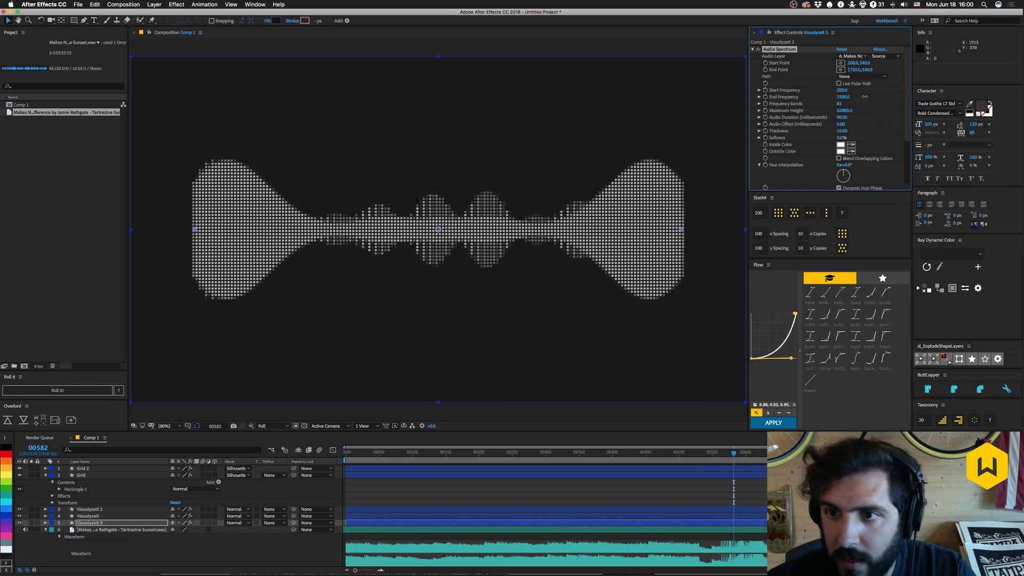
left_click(843, 97)
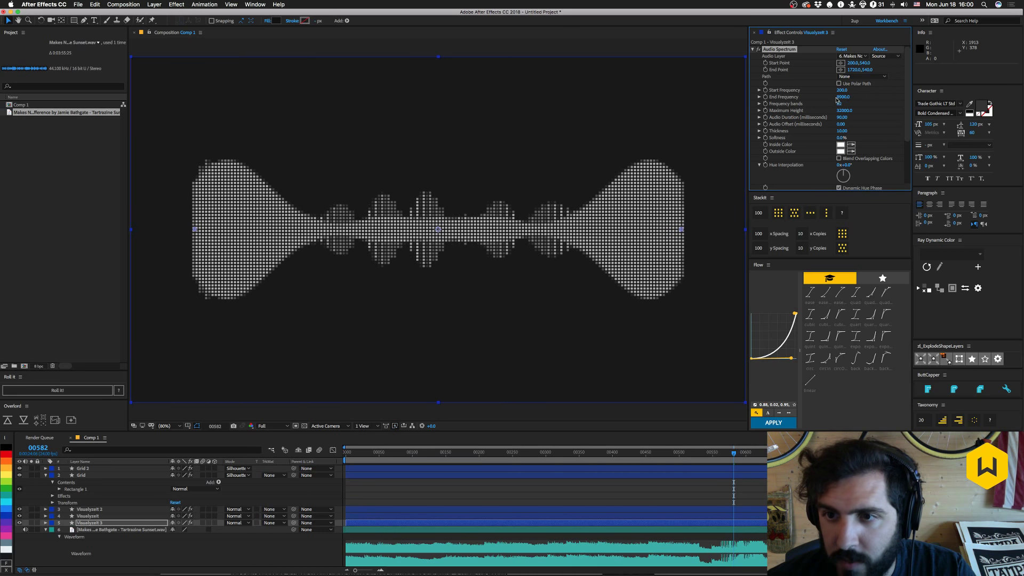
type("2000")
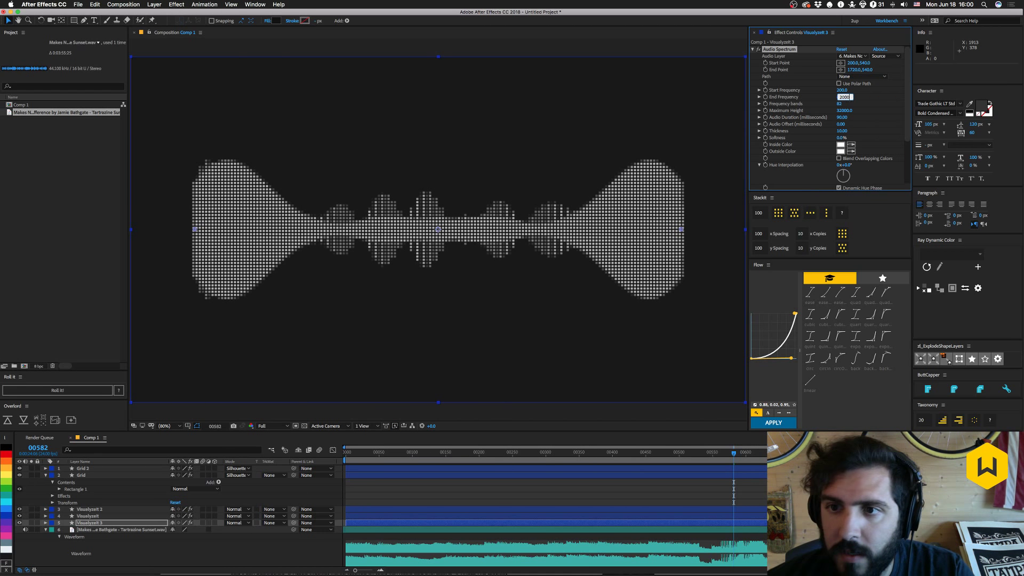
type("0")
key("Return")
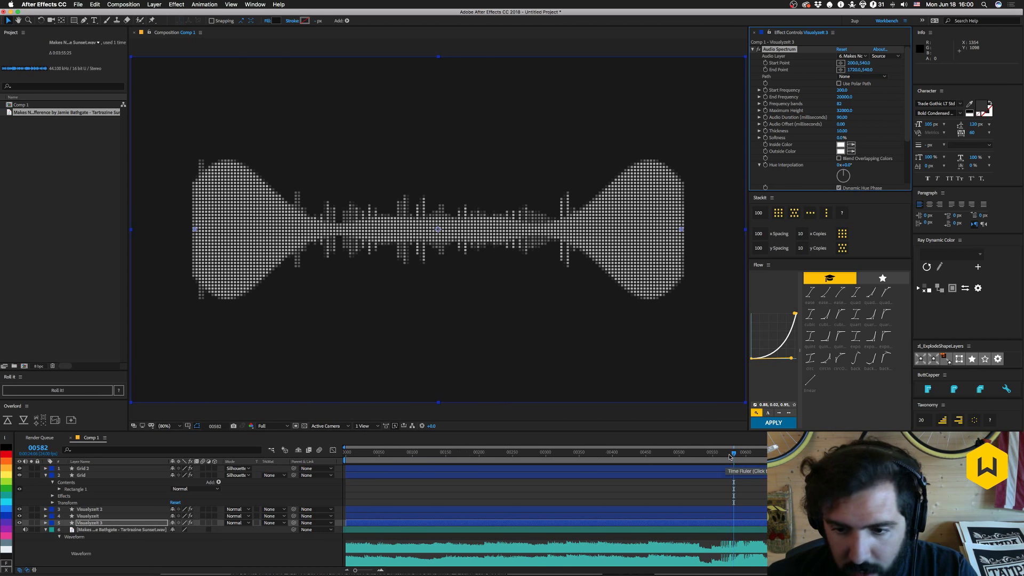
mouse_move(733, 454)
left_mouse_down()
mouse_move(763, 457)
mouse_move(733, 458)
left_mouse_up()
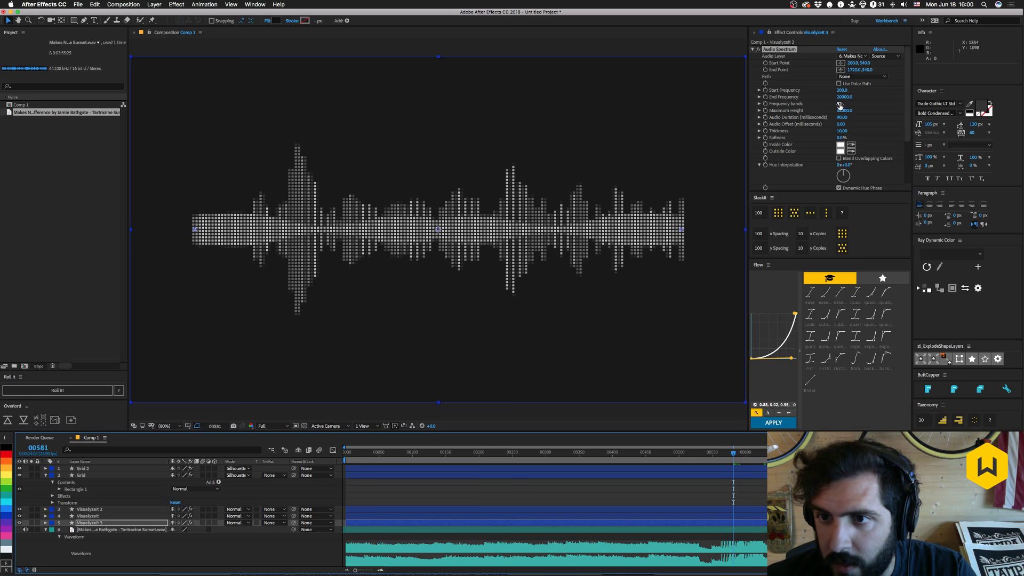
Undo a trial Frequency bands change on the full-width copy and set Visualyzeit 2's Frequency bands to 40.
left_click_drag(840, 105, 849, 144)
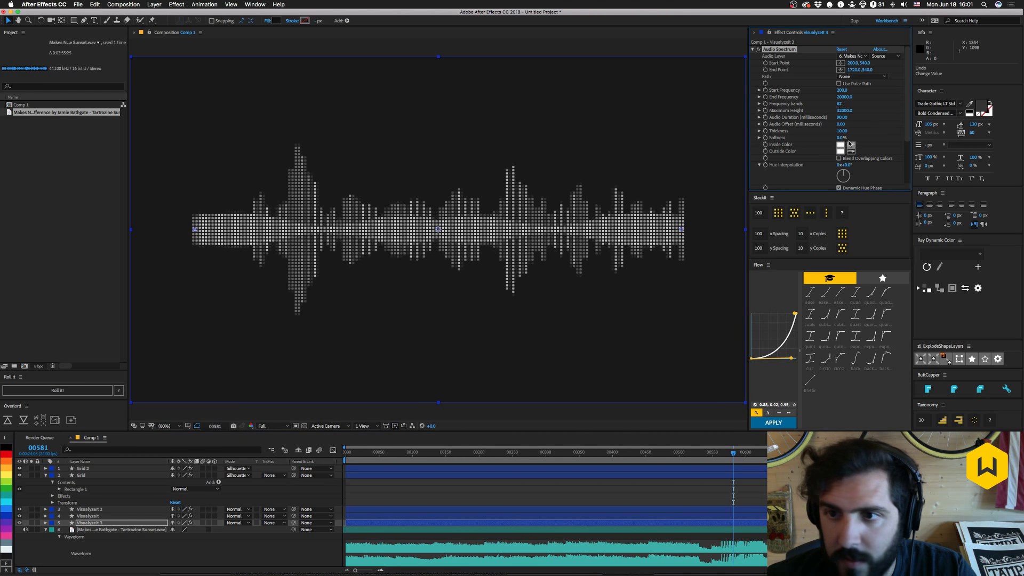
left_click(94, 516)
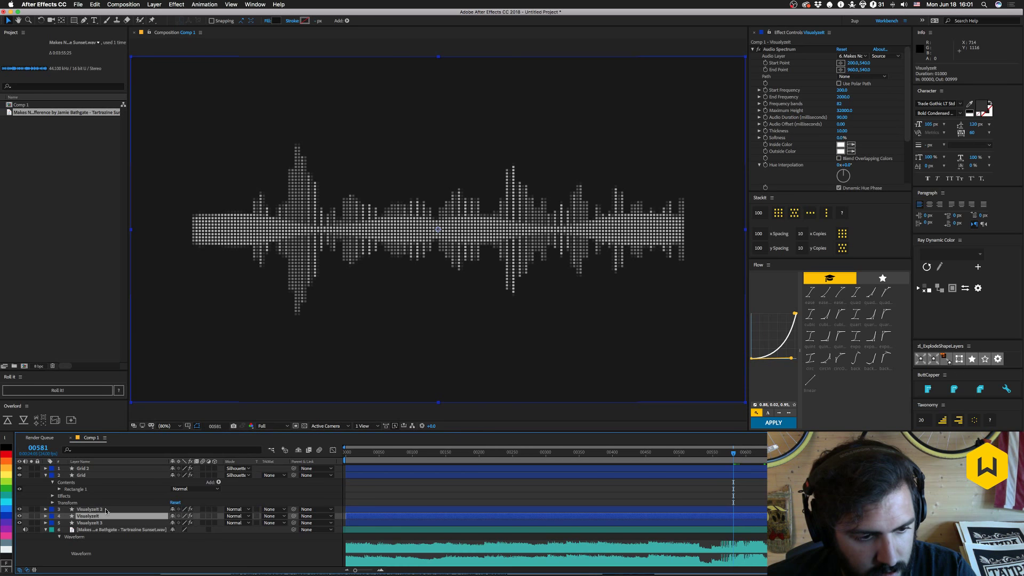
left_click(105, 510)
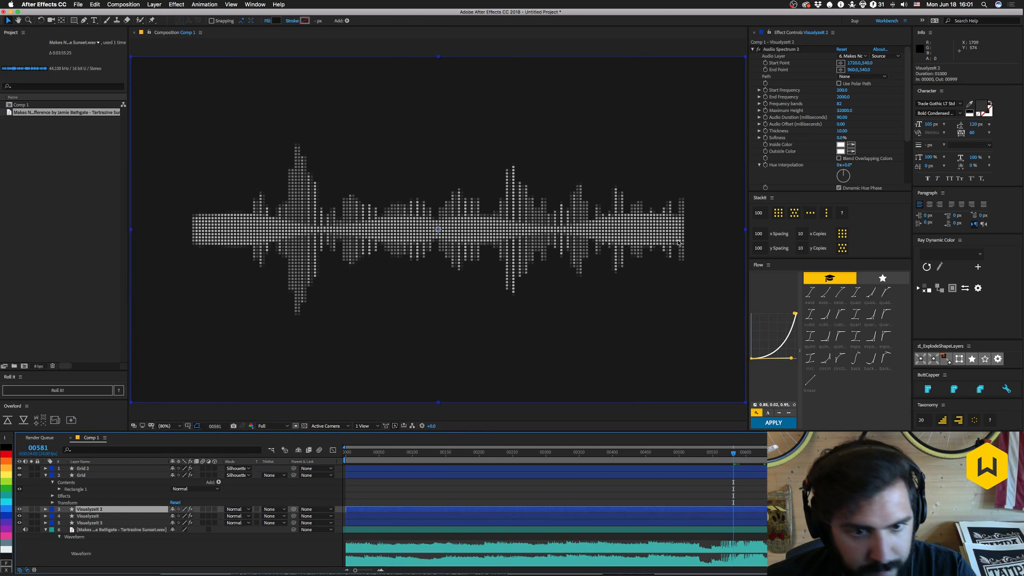
left_click(840, 104)
type("40")
key("Return")
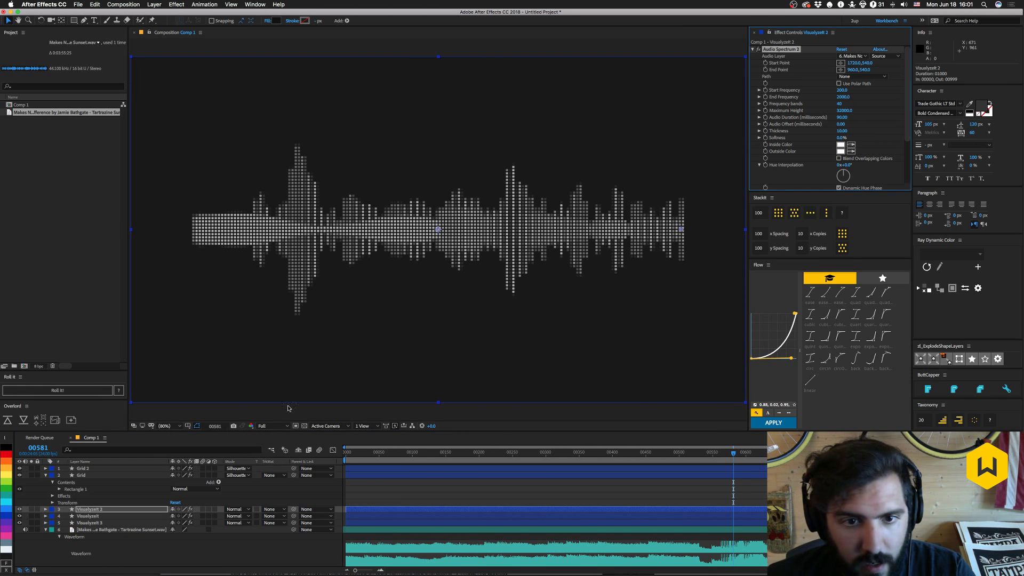
Compare the Audio Spectrum settings of the three visualizer layers.
left_click(90, 523)
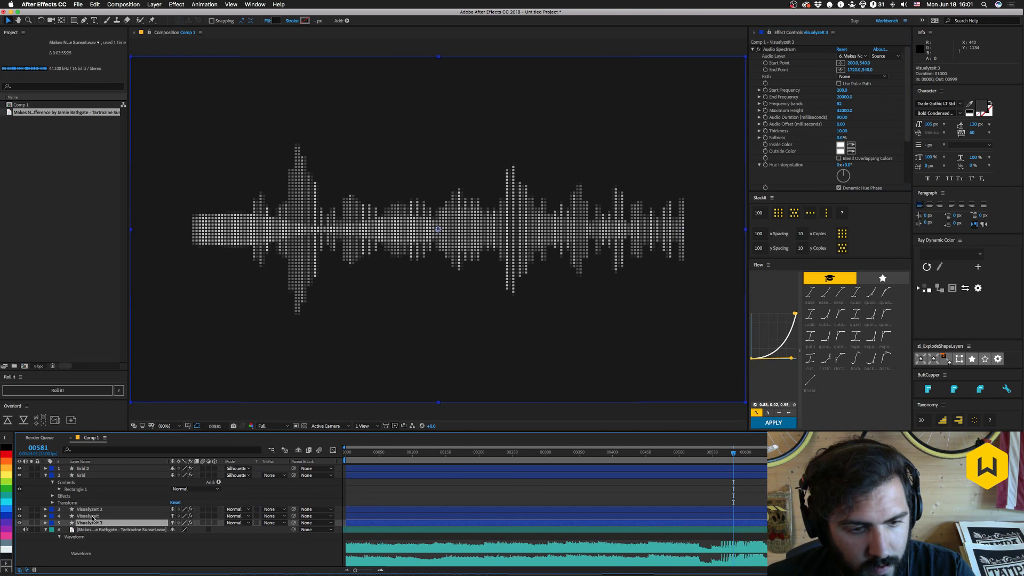
left_click(88, 517)
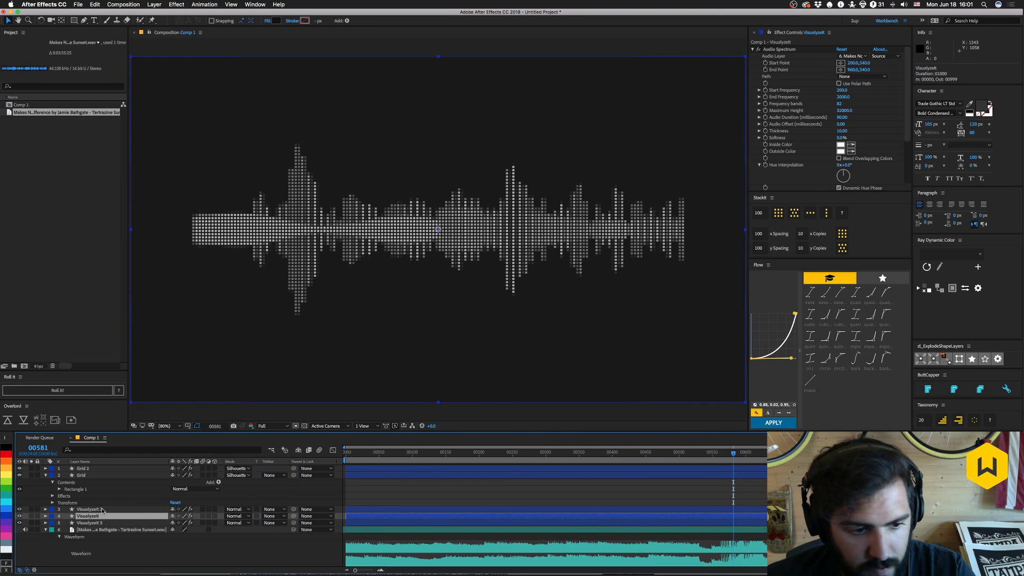
left_click(102, 510)
left_click(108, 516)
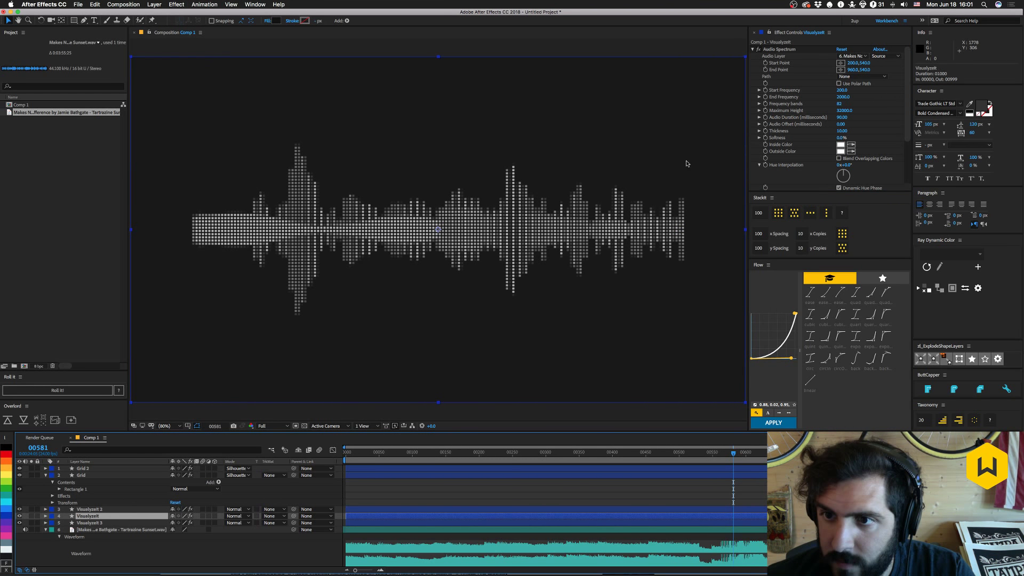
Move the full-width visualizer layer above the original, check it by toggling its visibility, and rename it Total.
left_click(103, 524)
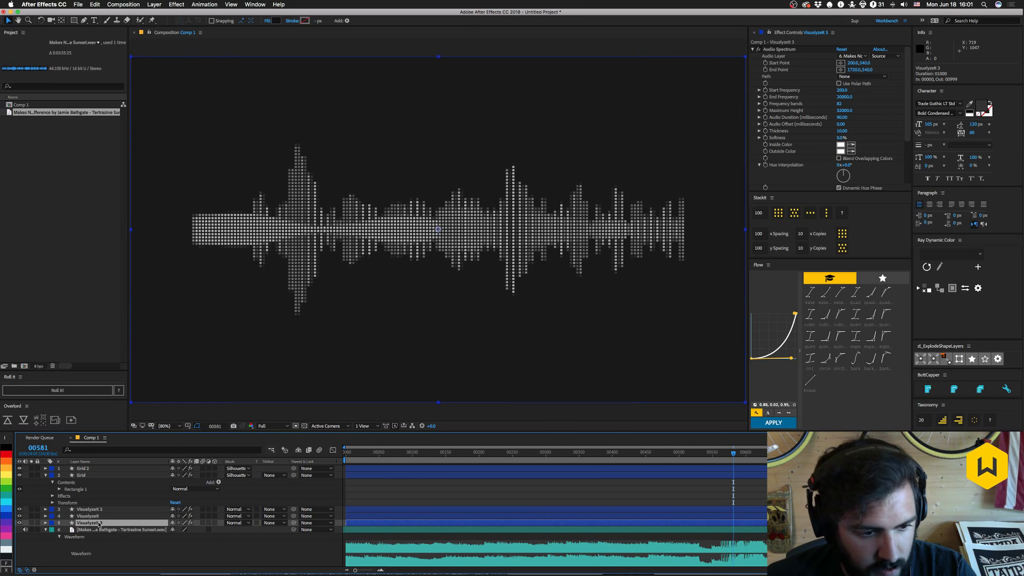
left_click_drag(99, 524, 52, 518)
left_click(20, 516)
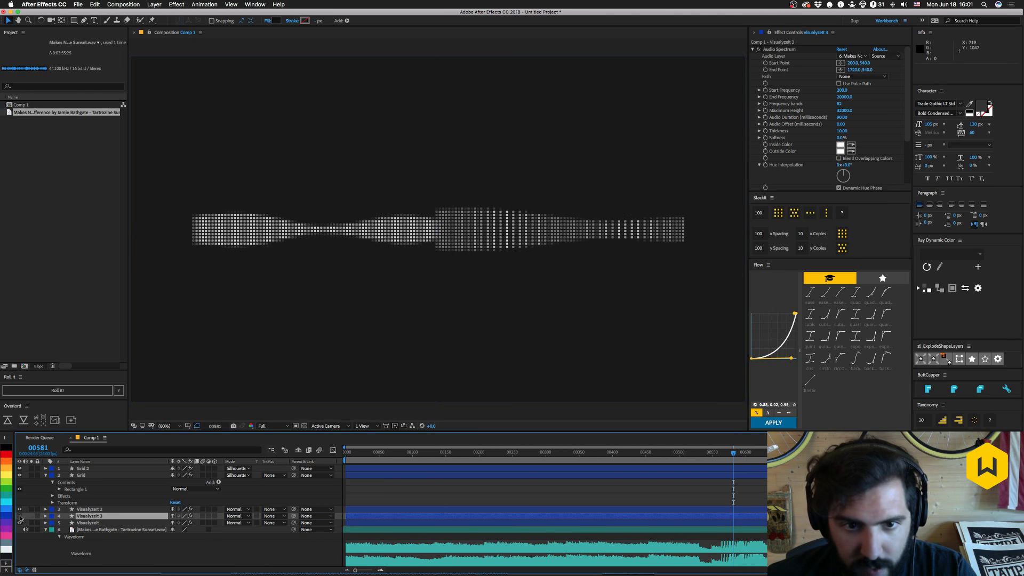
left_click(20, 517)
key("Return")
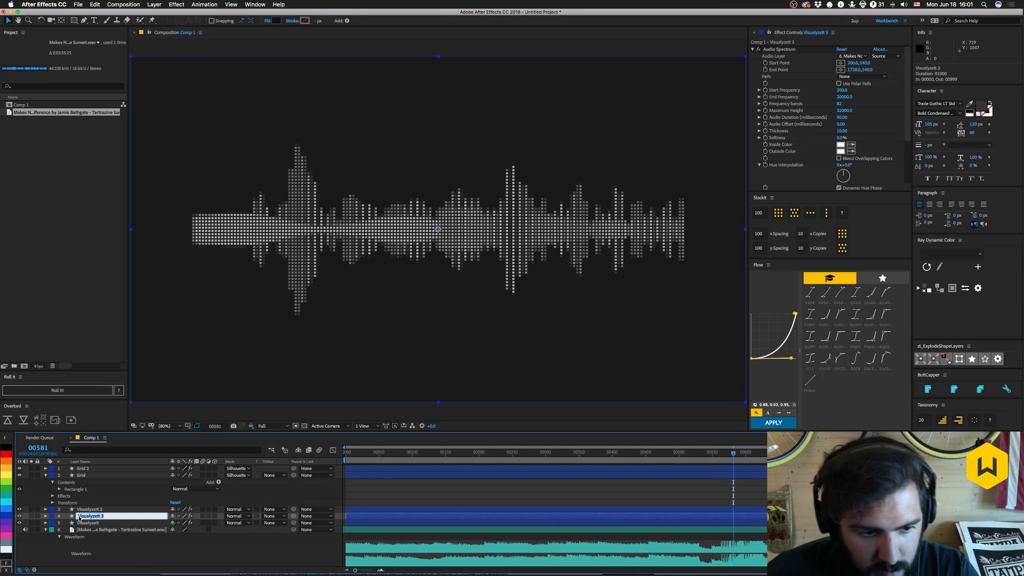
type("Total")
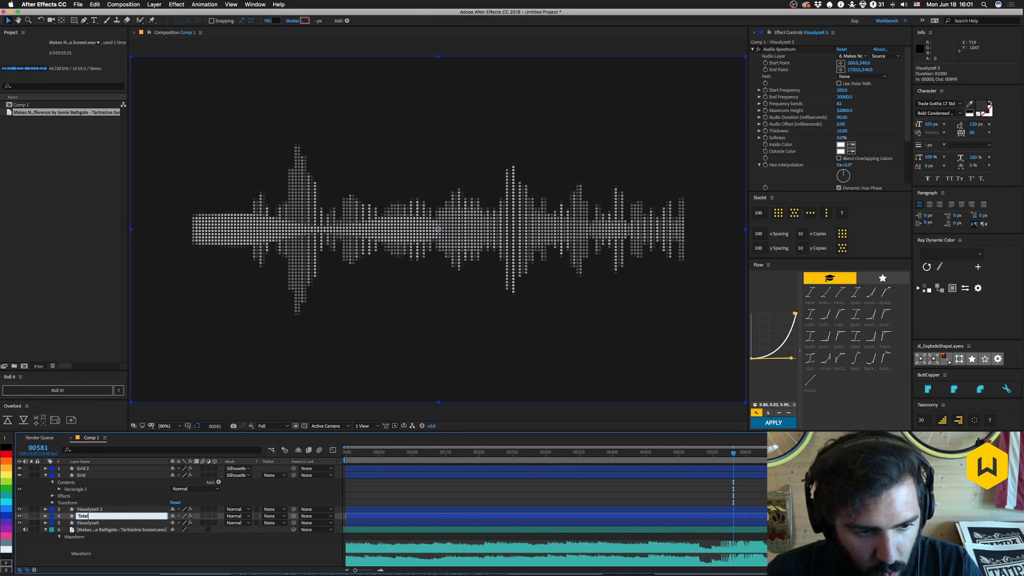
key("Return")
Rename the Visualyzeit 2 layer to Right.
left_click(82, 509)
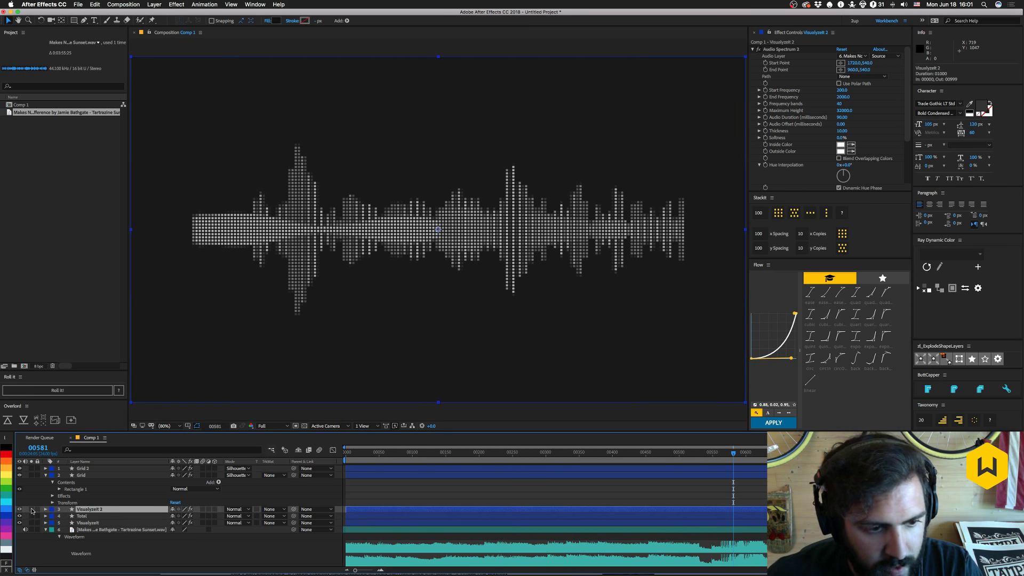
left_click(32, 511)
left_click(32, 510)
key("Return")
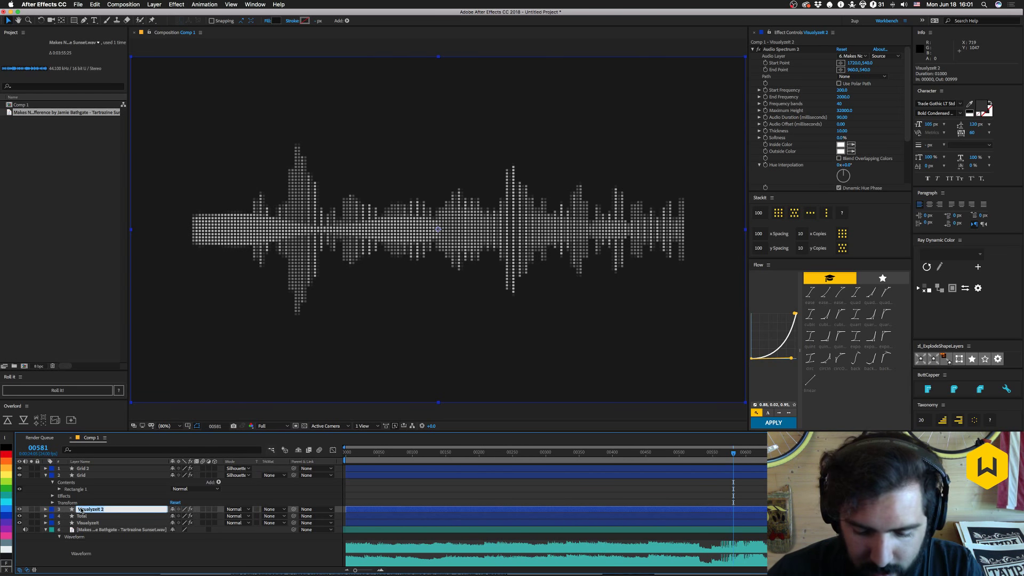
type("Right")
key("Return")
Rename the original Visualyzeit layer to Left.
left_click(84, 523)
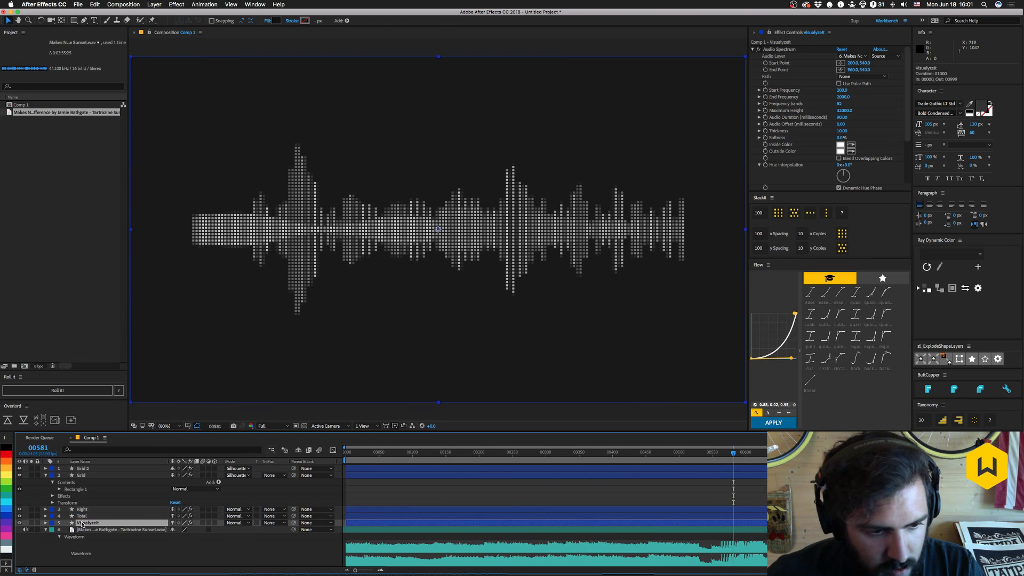
key("Return")
type("Left")
key("Return")
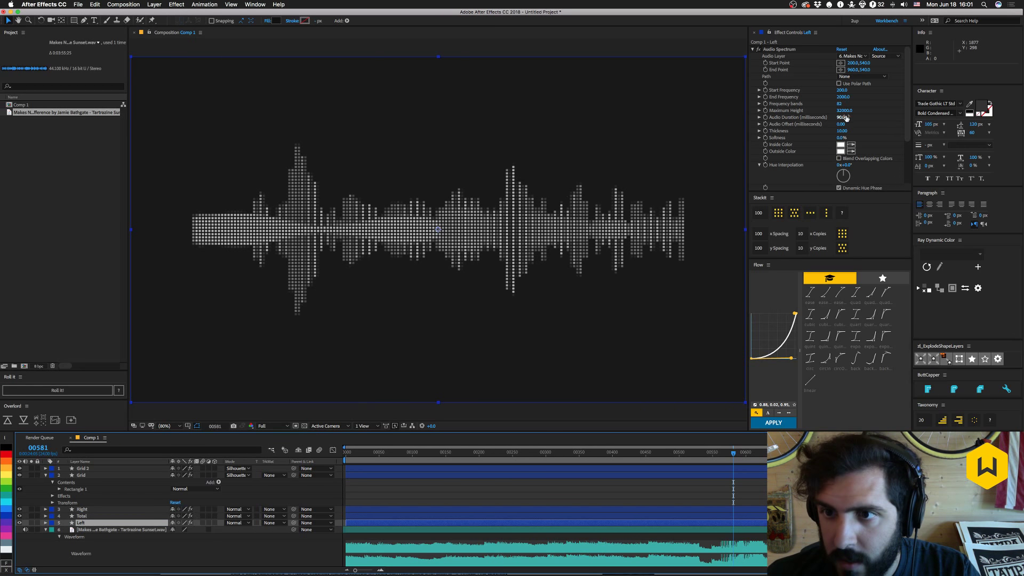
Reorder the three spectrum layers so that Total is on top, followed by Left and Right.
left_click(86, 509)
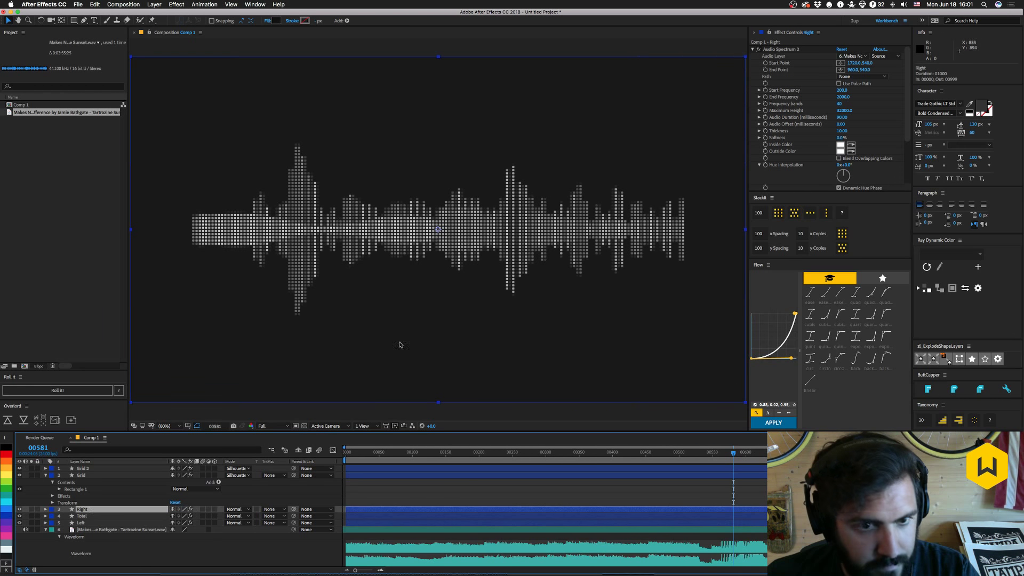
left_click(86, 516)
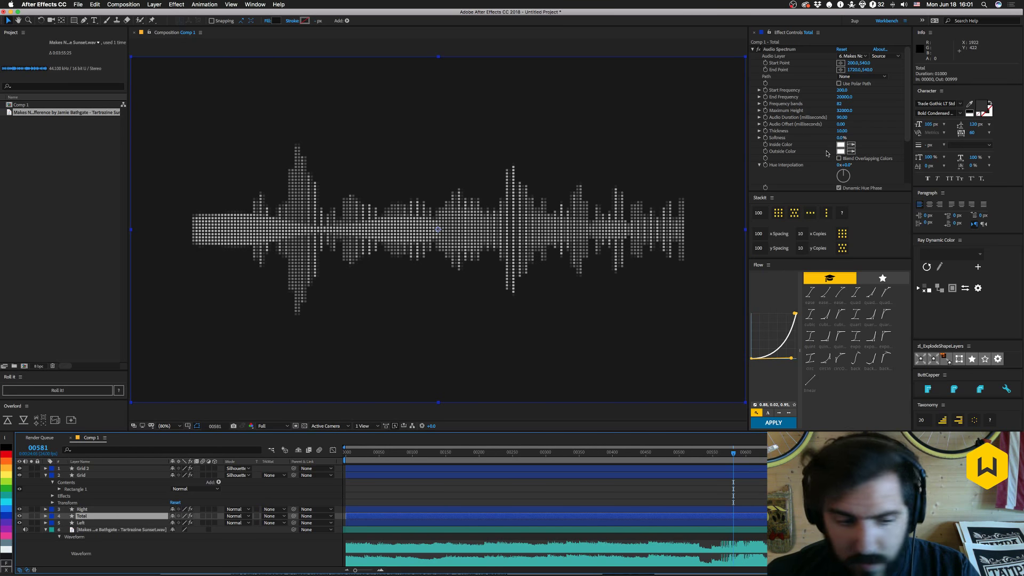
key("super+Up")
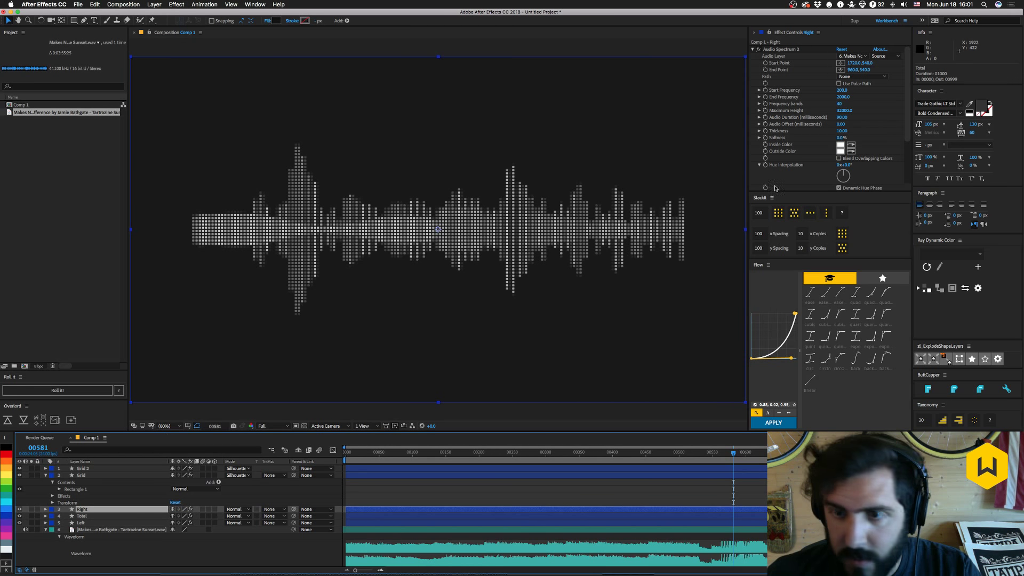
key("super+bracketleft")
left_click(81, 523)
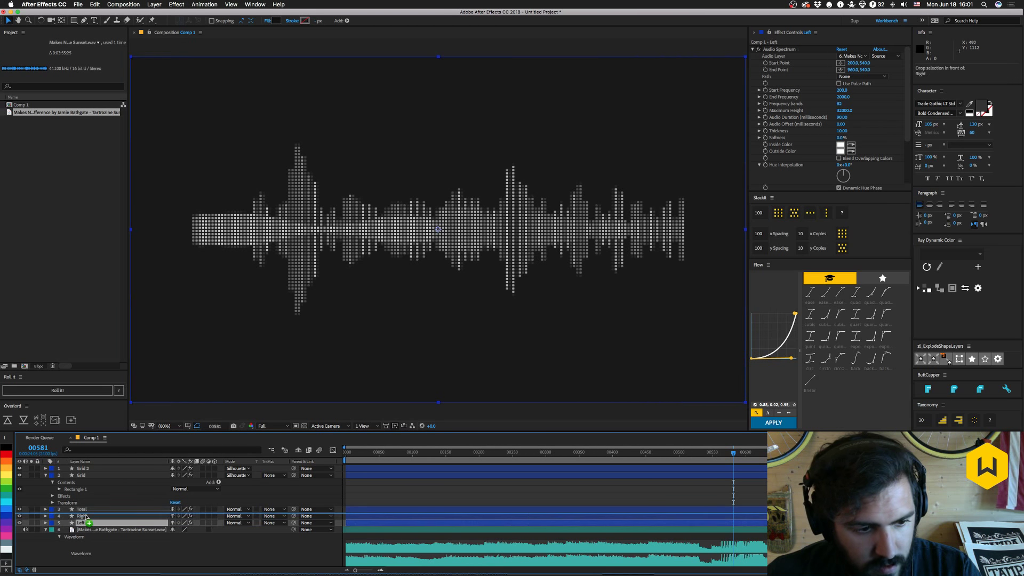
key("super+bracketright")
Set the Left layer's frequency bands to 40 and scrub through the timeline to check the spectrum.
left_click(841, 104)
type("4")
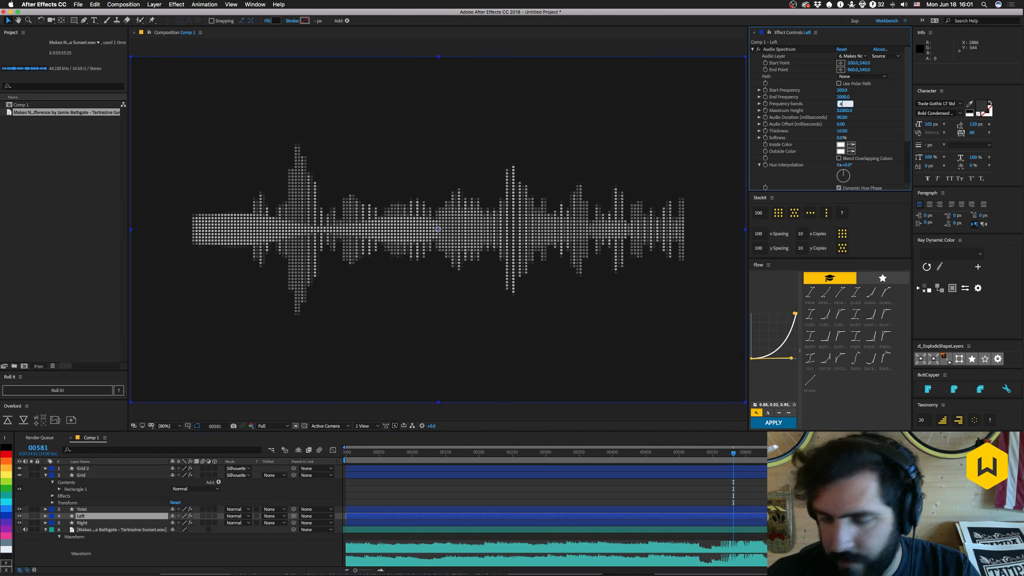
type("0")
key("Return")
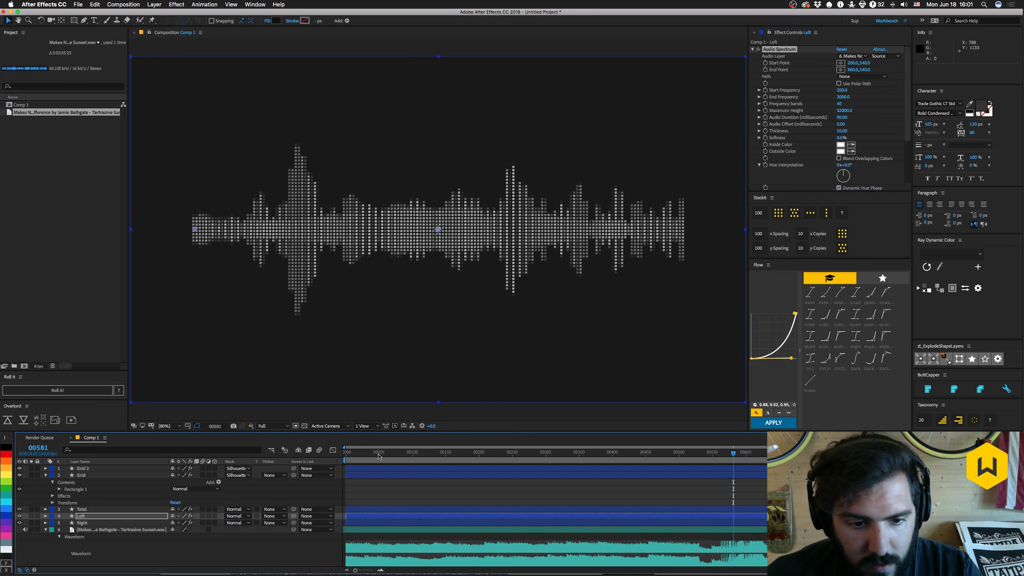
left_click_drag(379, 456, 550, 462)
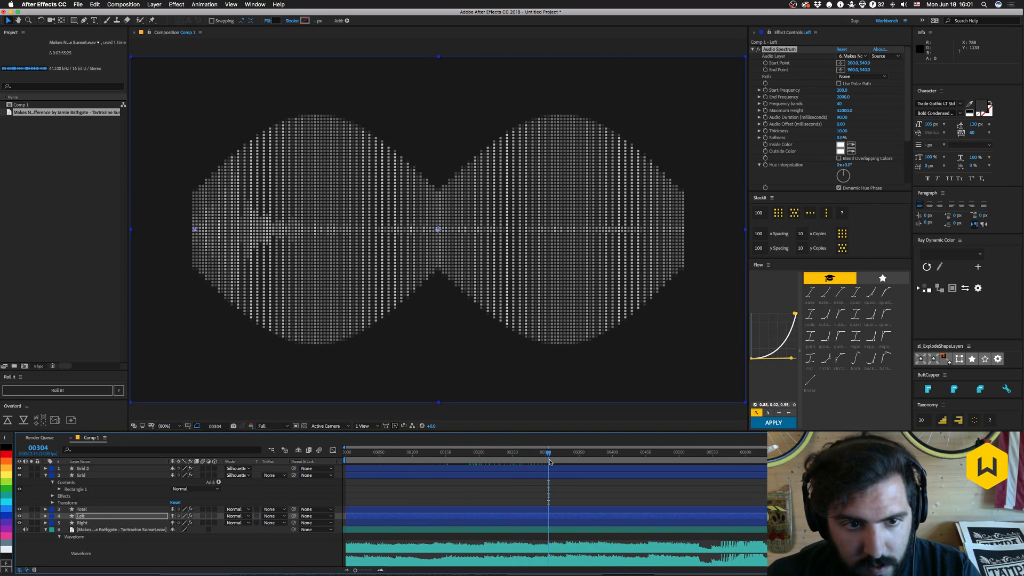
Set the Audio Spectrum maximum height of the Left layer to 15000.
left_click(80, 510)
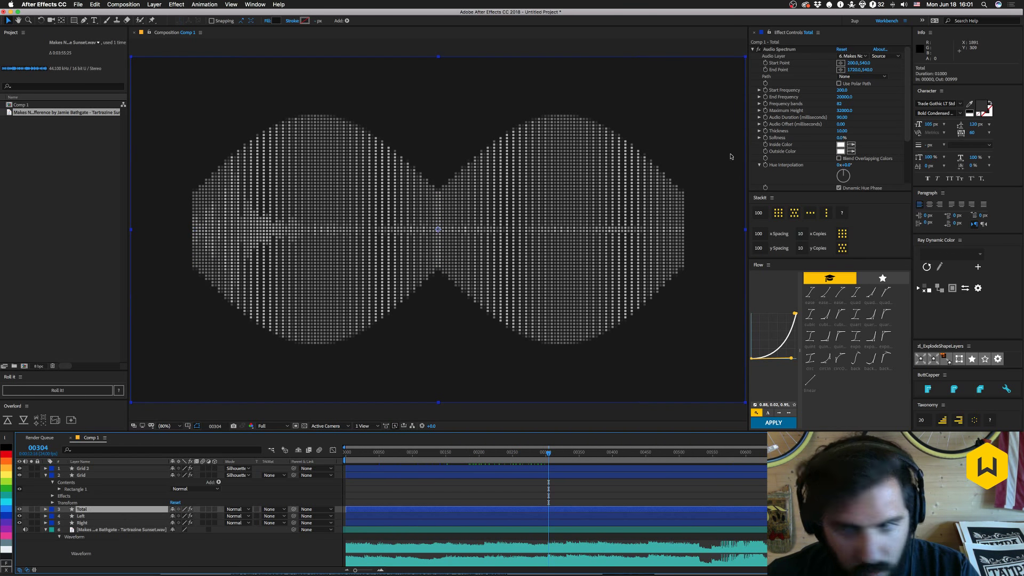
left_click(81, 516)
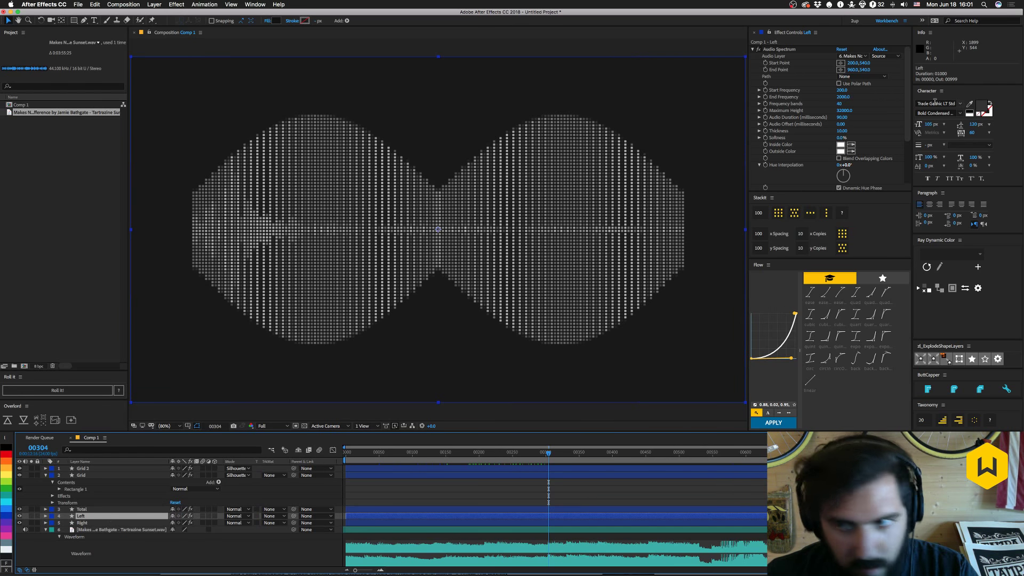
left_click(842, 111)
type("15")
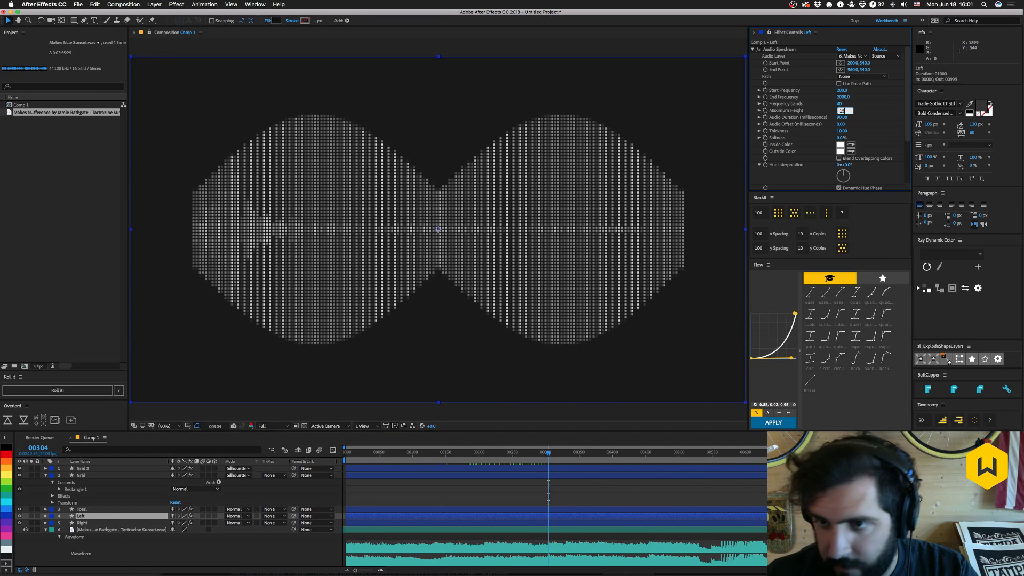
type("000")
key("Return")
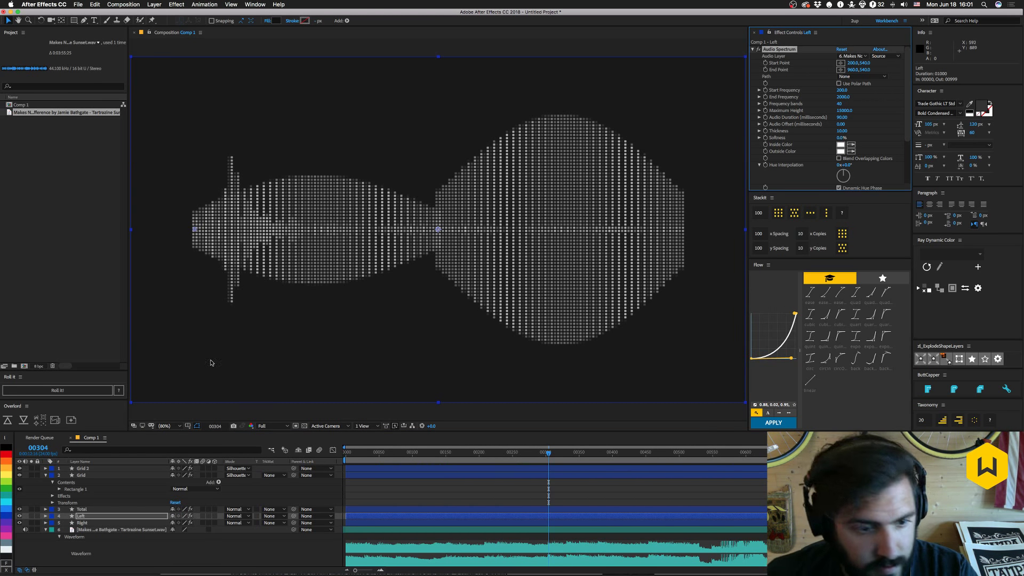
Set the Right layer's Audio Spectrum maximum height to 15000 and scrub the timeline to compare both halves.
left_click(84, 522)
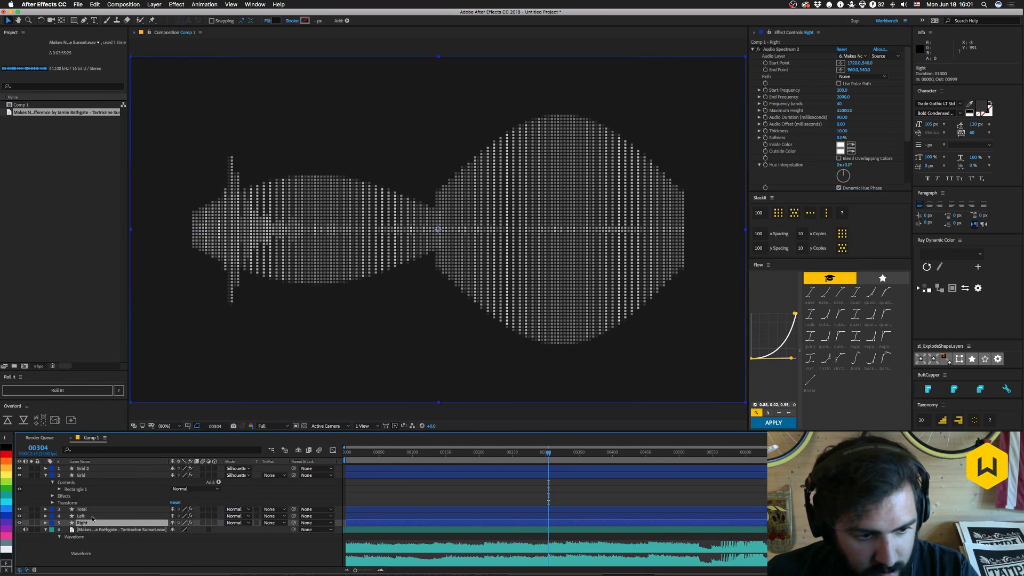
left_click(844, 110)
type("1500")
key("Return")
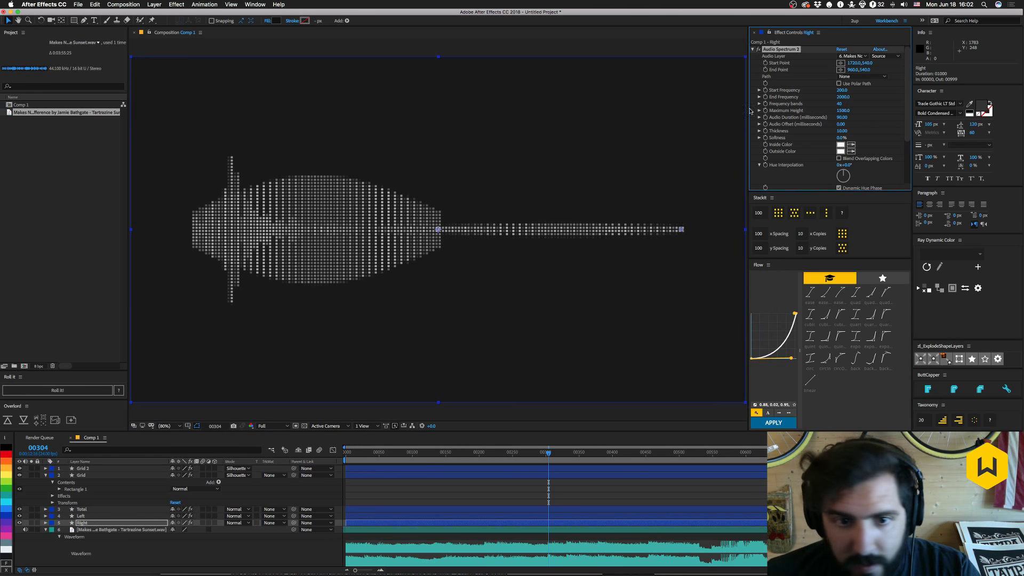
left_click(844, 110)
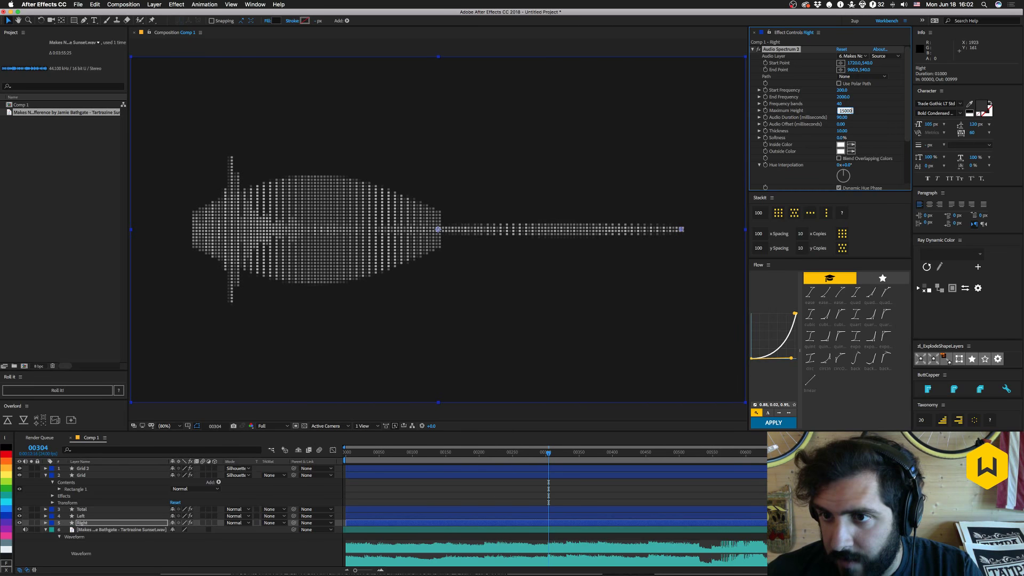
type("15000")
key("Return")
left_click(564, 454)
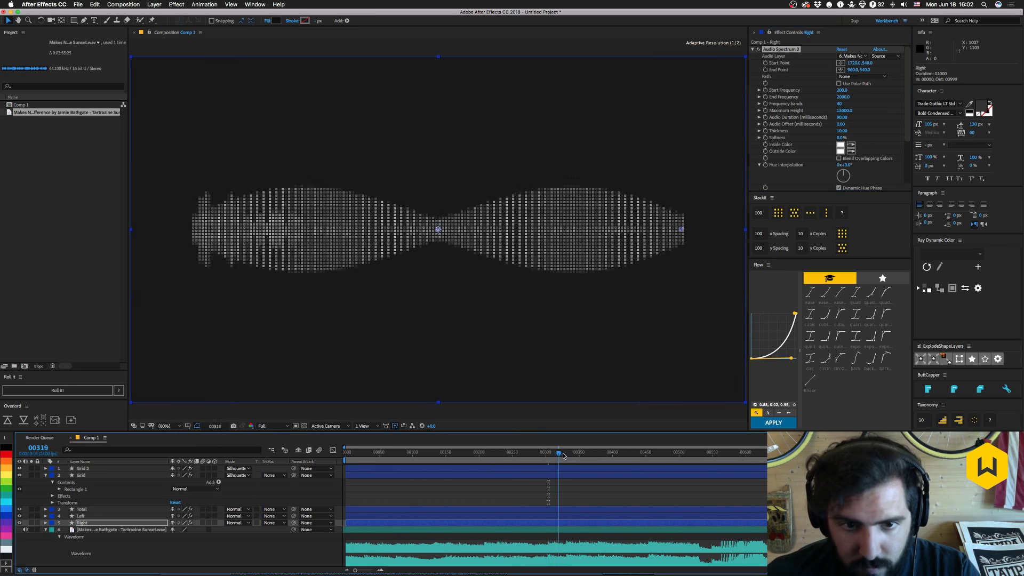
left_click_drag(564, 455, 361, 456)
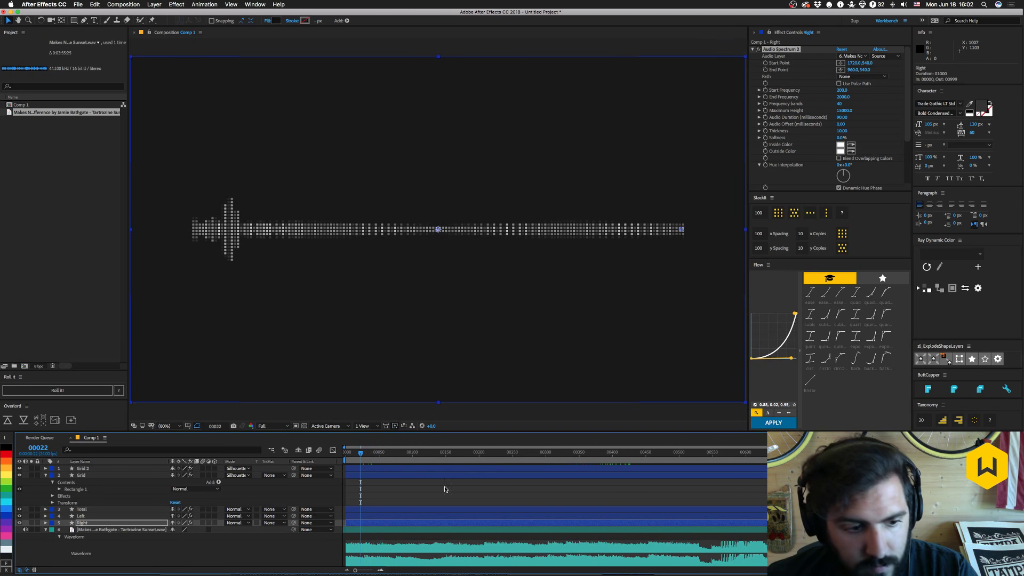
Duplicate the Total layer and mirror the copy's spectrum with start point X at 1720 and end point X at 200.
left_click(96, 509)
key("Return")
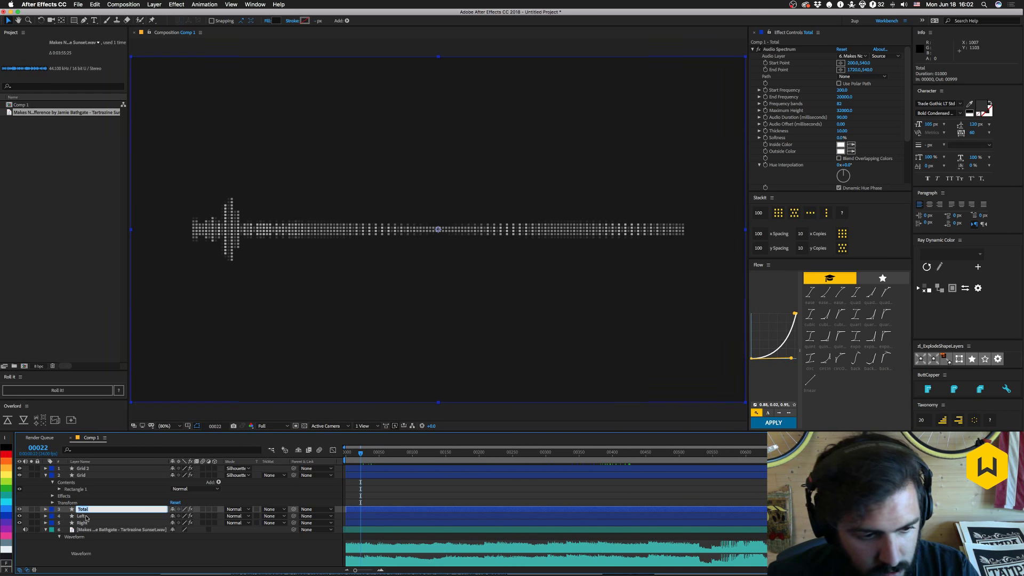
key("Return")
key("super+d")
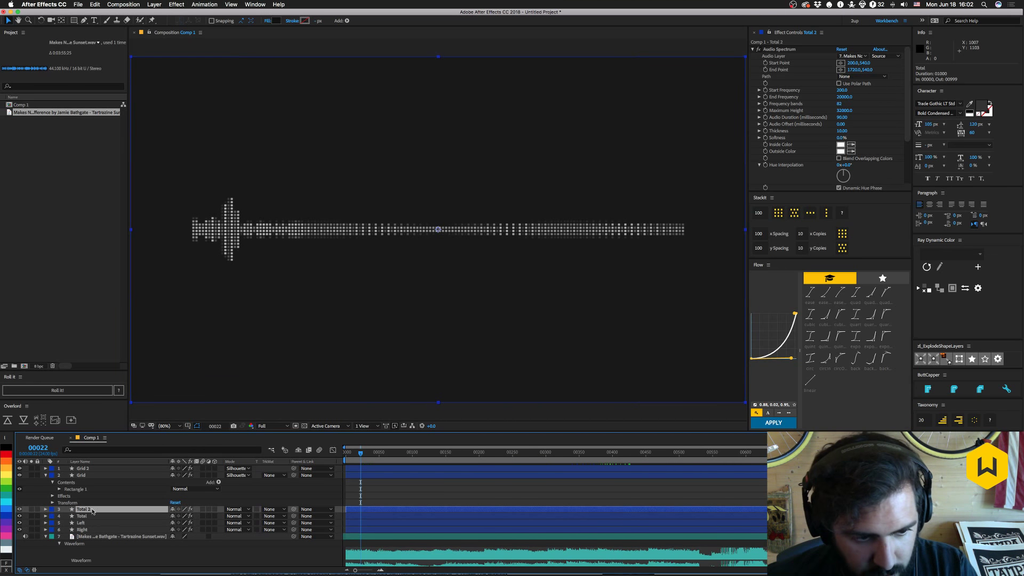
left_click(853, 63)
type("1720")
key("Tab")
key("Tab")
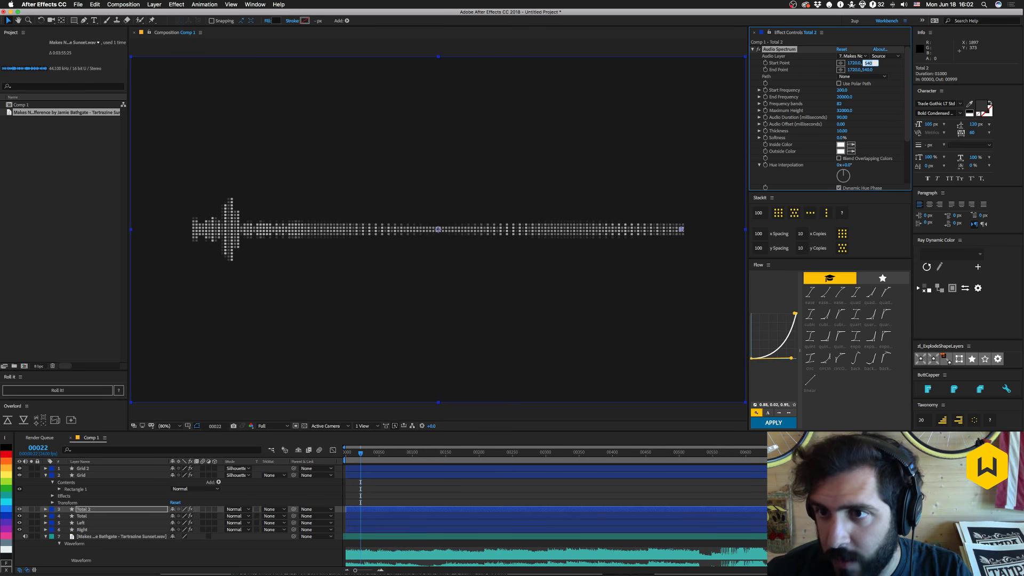
type("200")
key("Return")
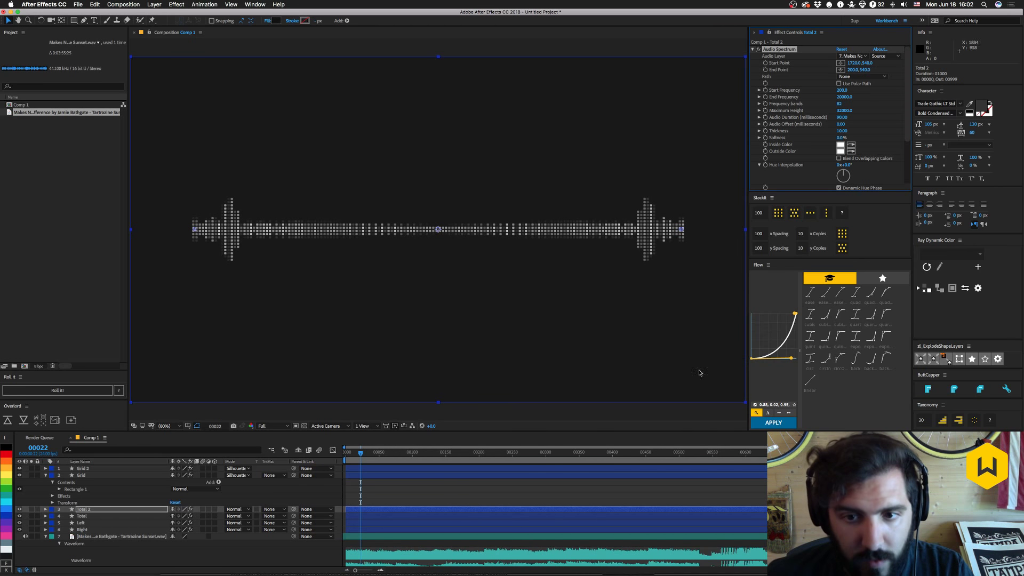
Scrub and play back the composition to review the mirrored full-width spectrum.
left_click_drag(387, 456, 487, 461)
key("space")
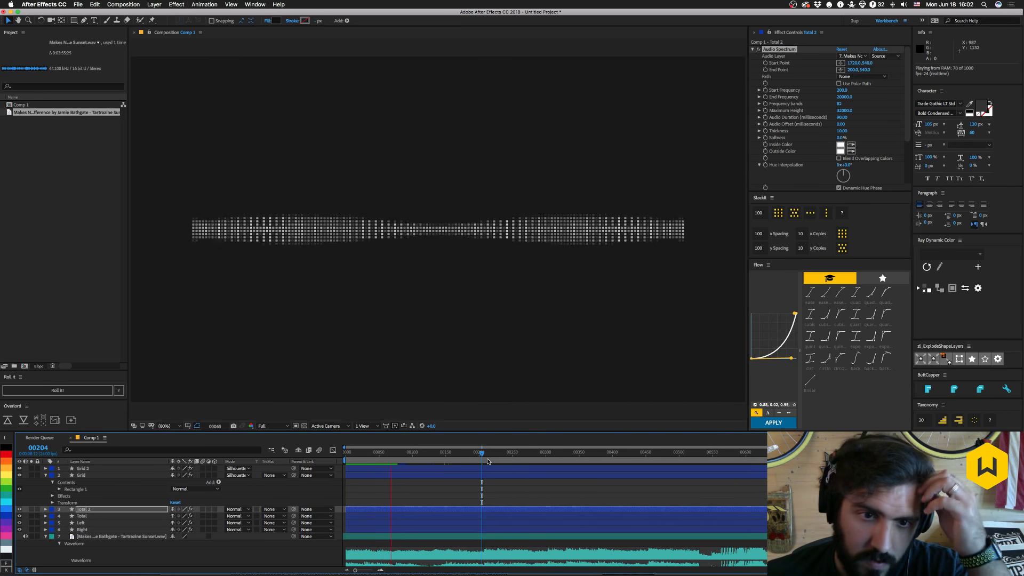
key("space")
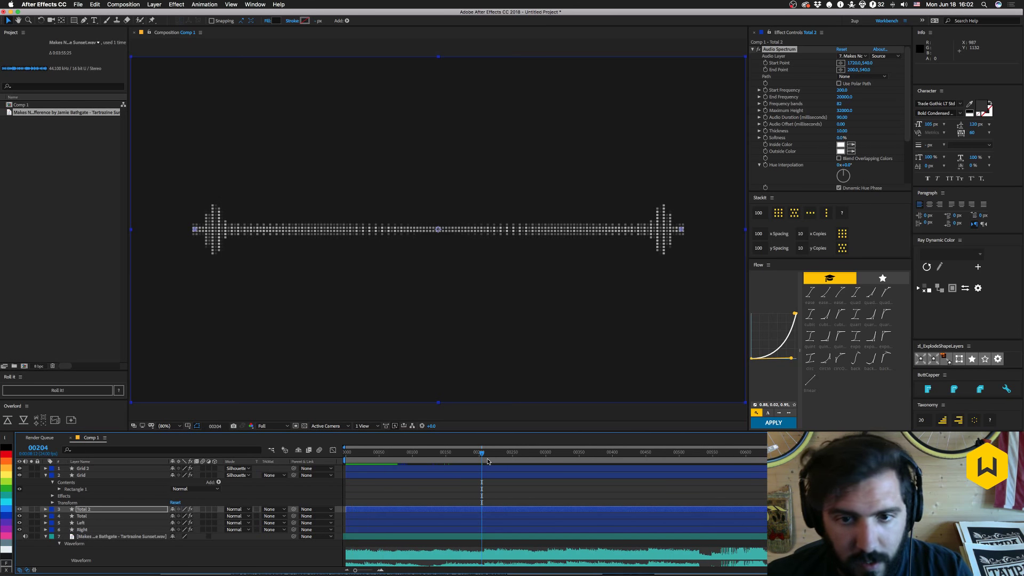
Collapse the expanded properties of the Grid layer and the audio layer in the timeline.
left_click(46, 475)
left_click(49, 513)
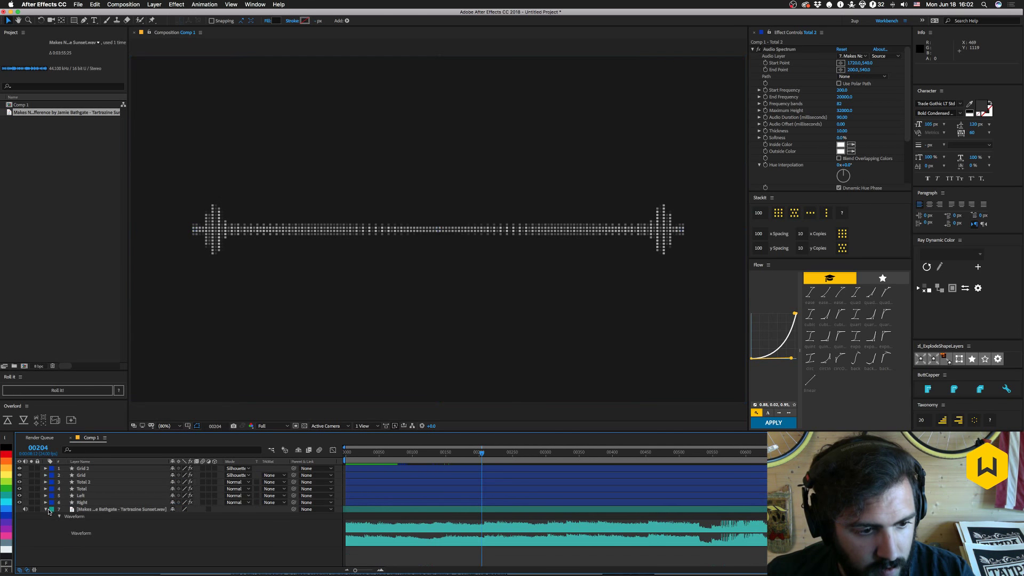
left_click(45, 509)
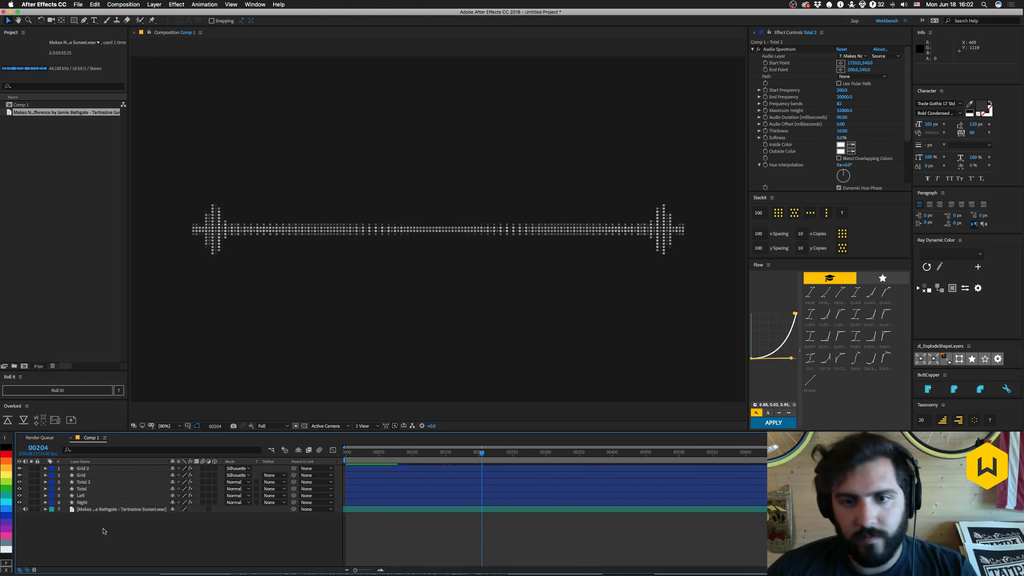
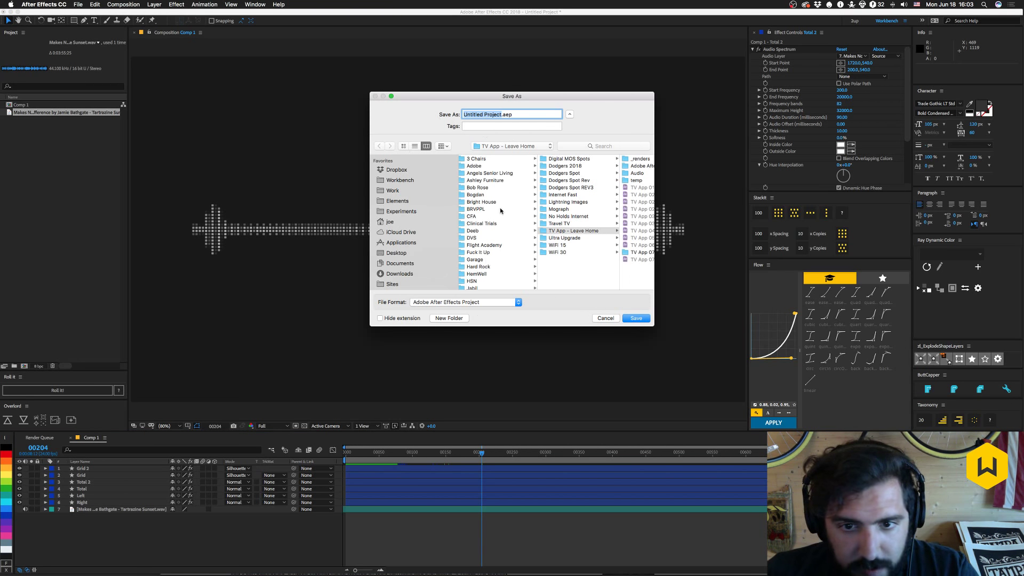
Save the project as Visualizer.aep in the Experiments folder.
left_click(397, 169)
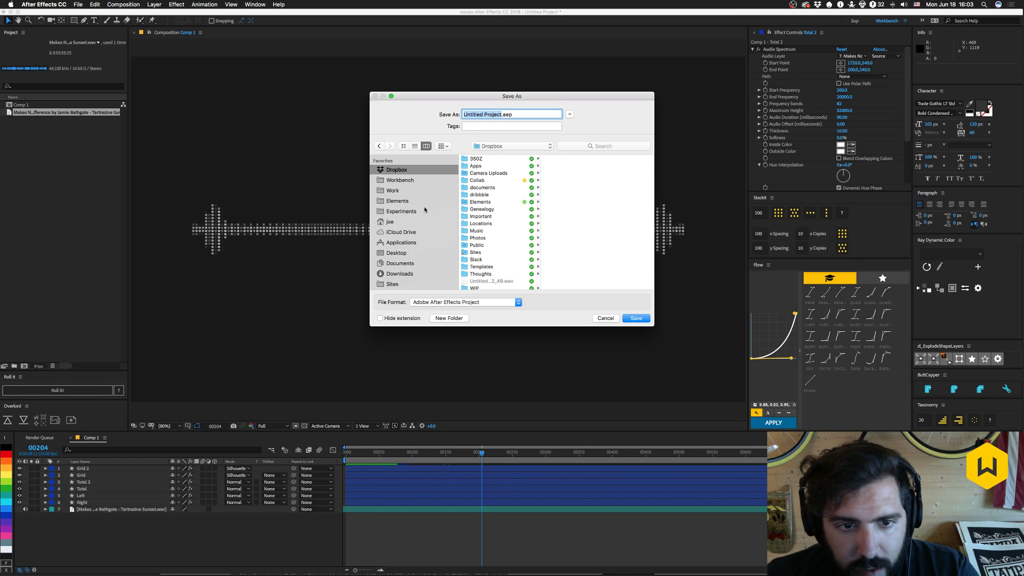
left_click(405, 211)
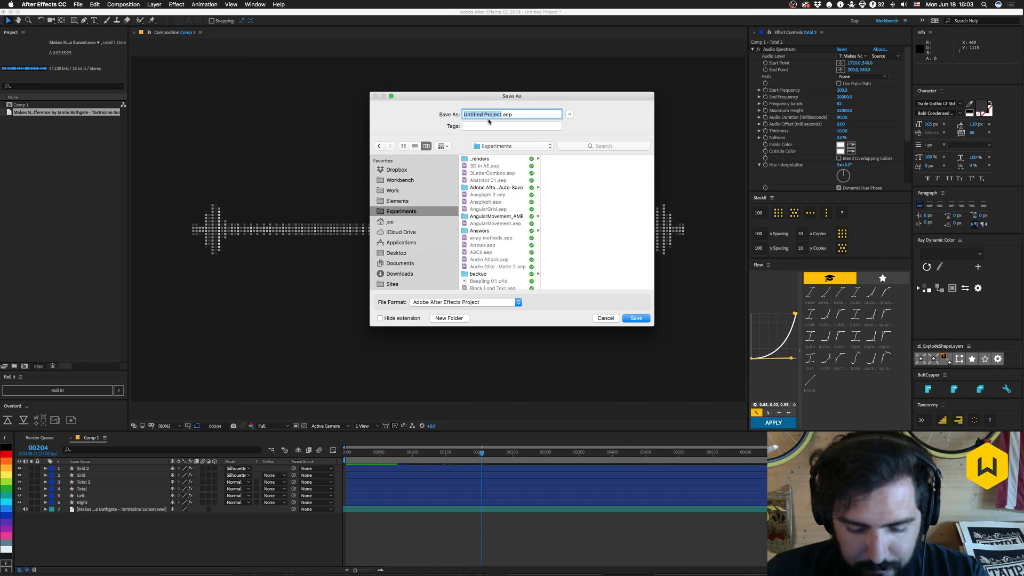
type("Vi")
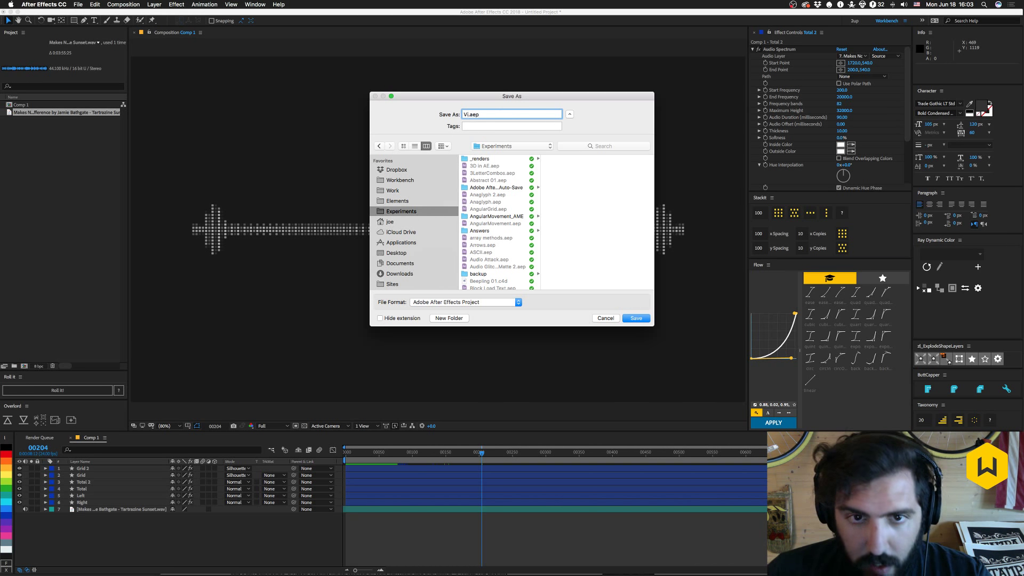
type("sualizer")
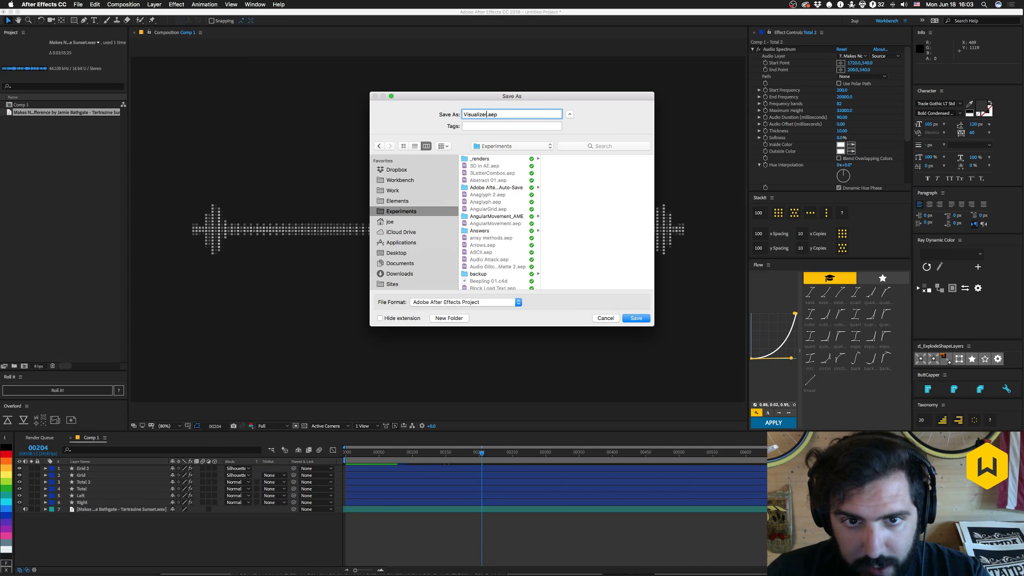
key("Return")
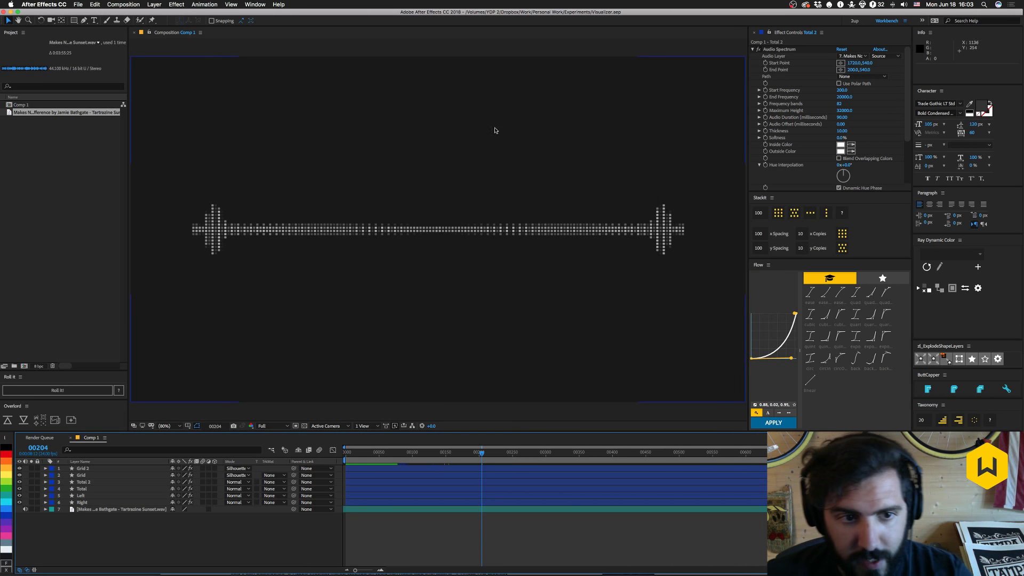
Preview the visualizer with its audio and scrub to around frame 169.
key("space")
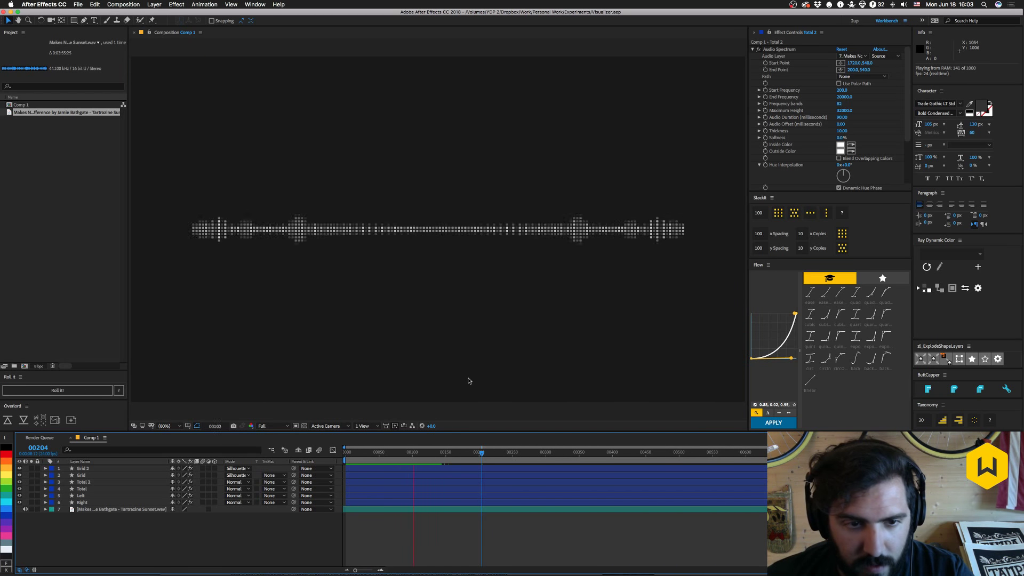
key("space")
left_click_drag(422, 451, 459, 456)
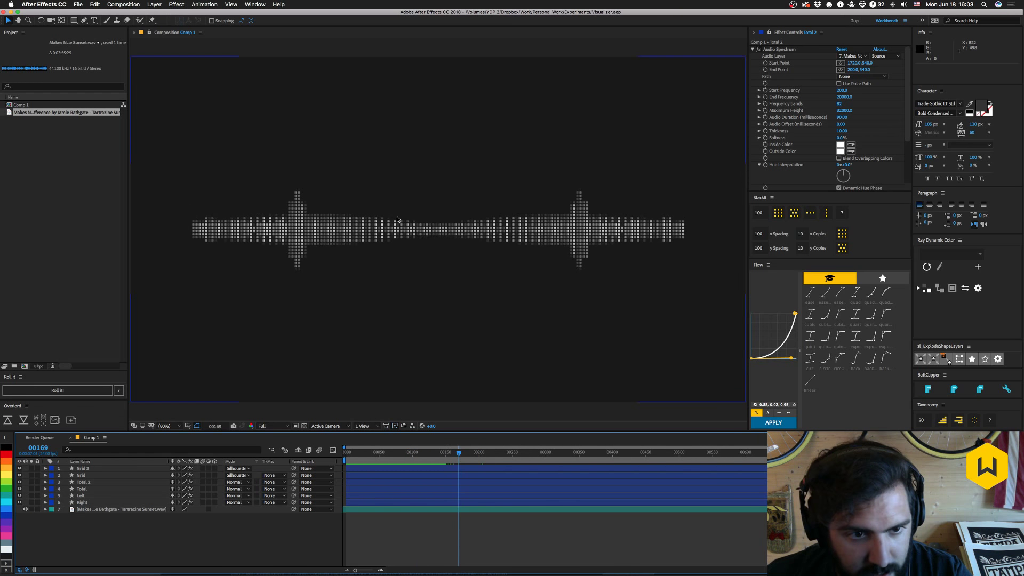
Toggle Duration Averaging off and back on in the Right layer's Audio Spectrum, and set its Display Options to Analog dots.
left_click(91, 503)
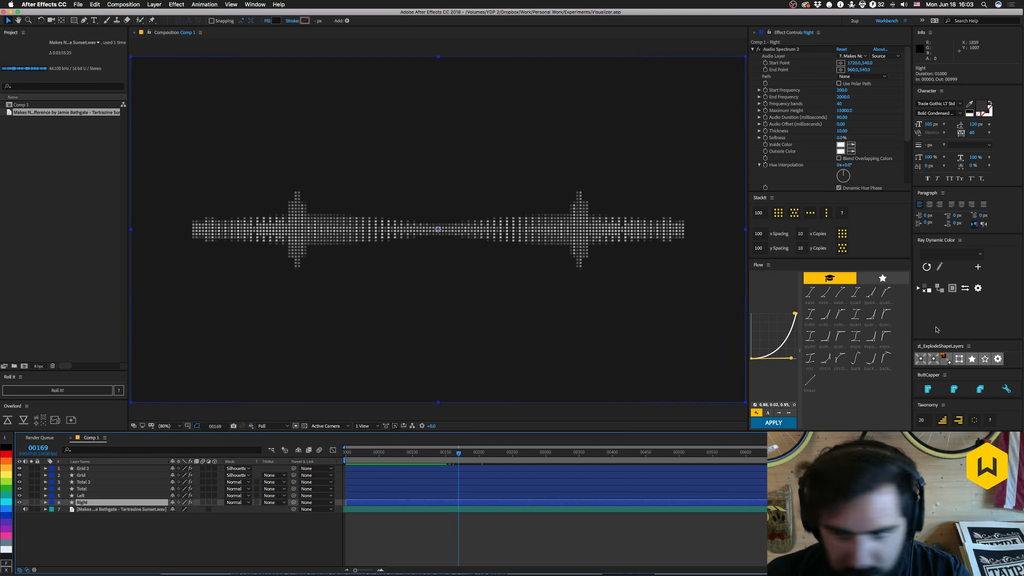
scroll(888, 181, "down", 5)
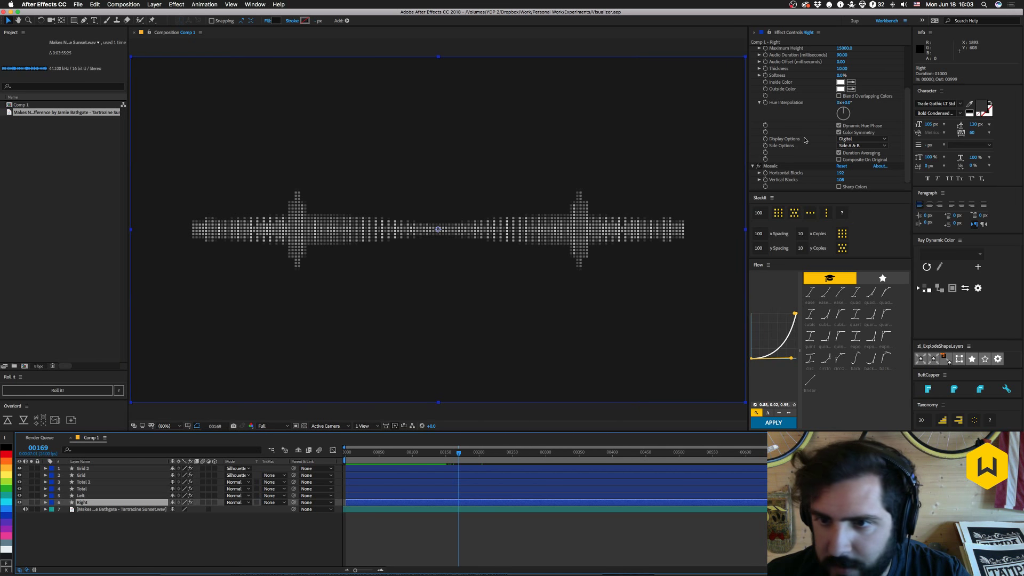
left_click(861, 146)
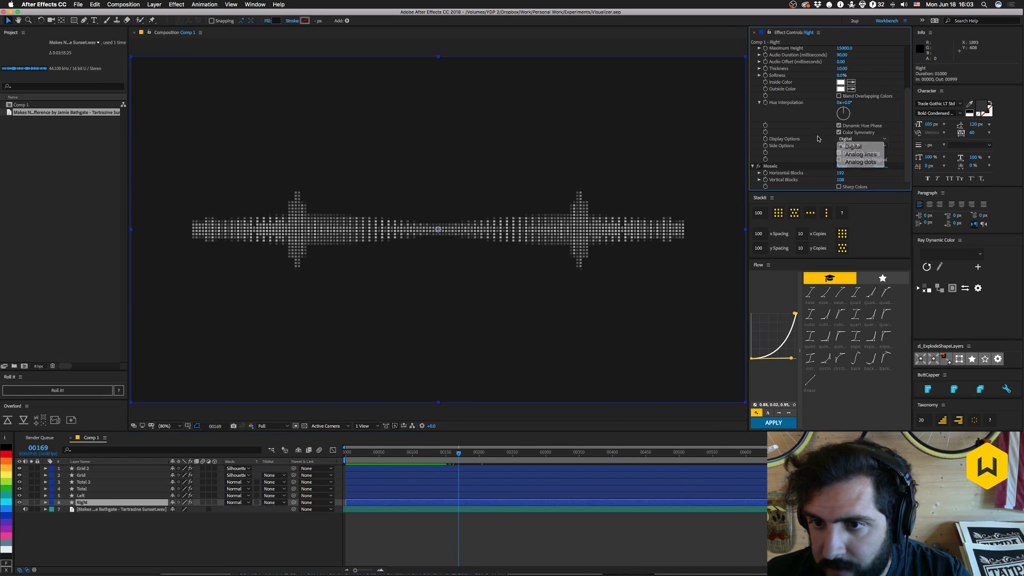
left_click(865, 149)
left_click(839, 153)
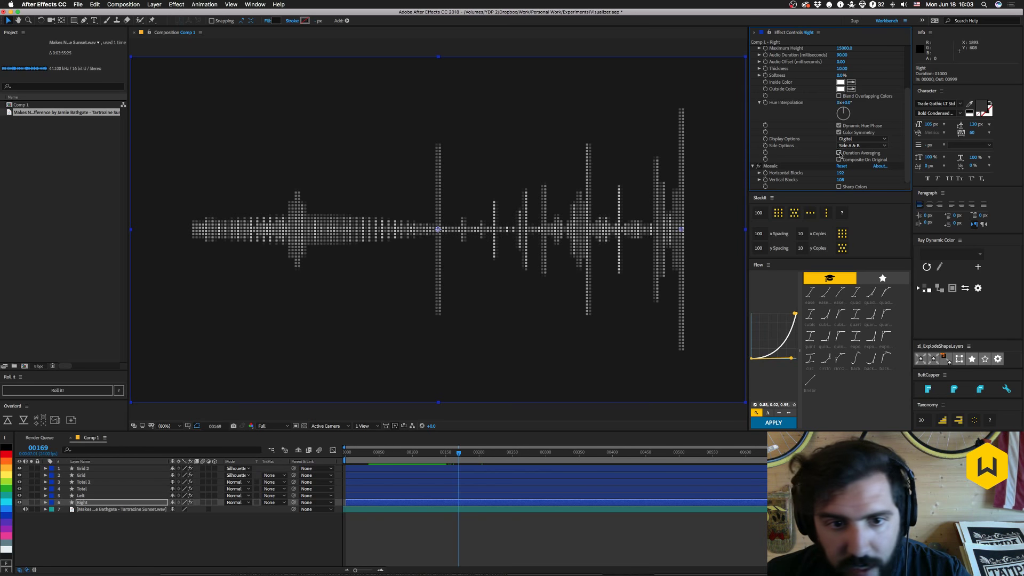
left_click(839, 154)
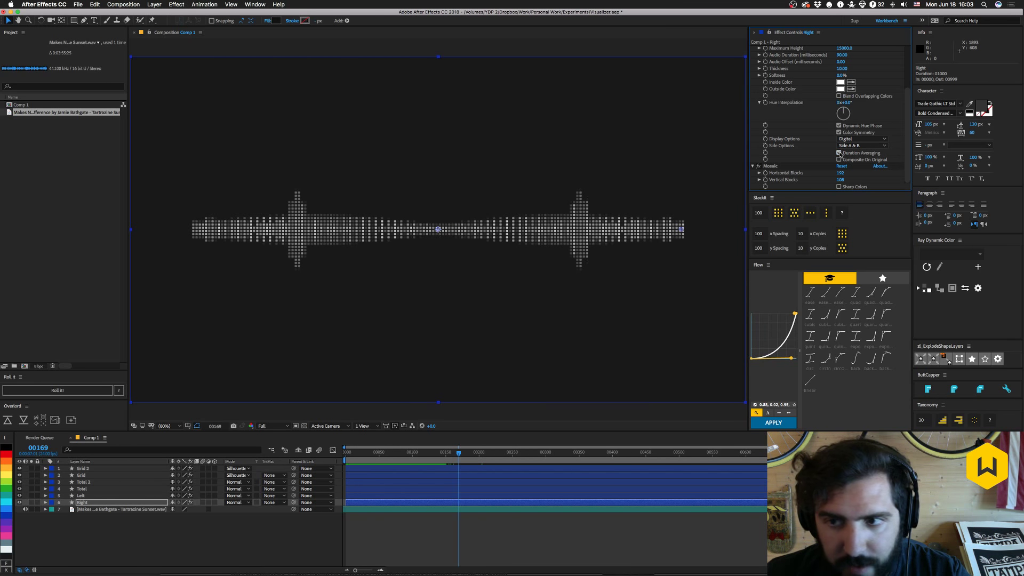
left_click(852, 139)
left_click(853, 161)
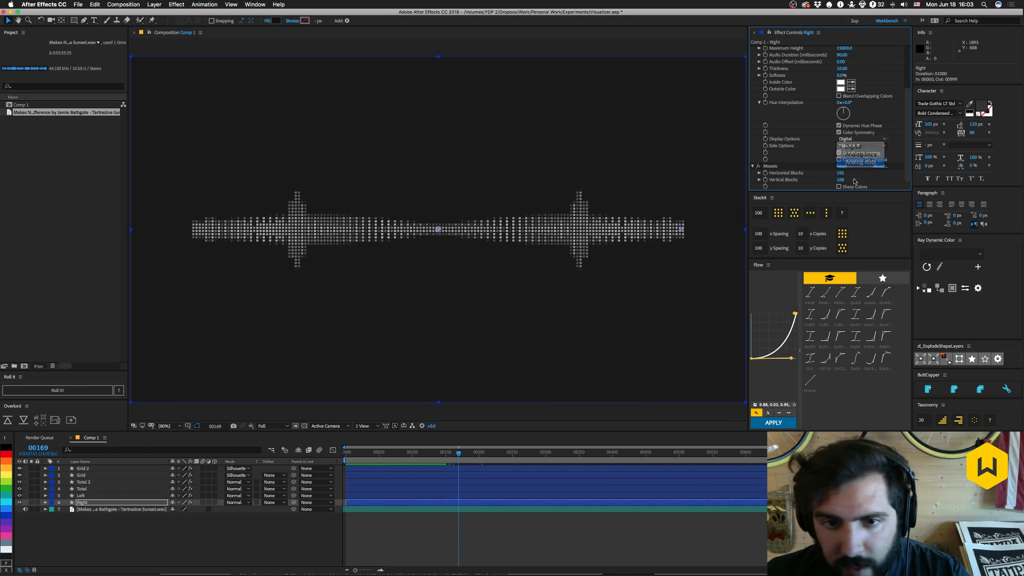
Set the Left layer's Audio Spectrum Display Options to Analog dots and scrub to frame 155 to check the look.
left_click(80, 496)
scroll(841, 153, "down", 3)
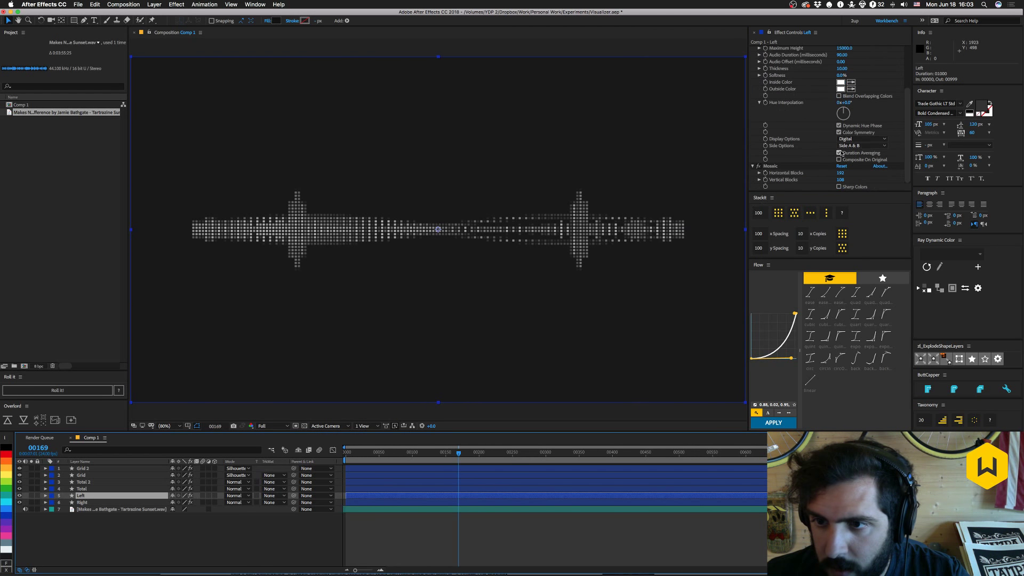
left_click(873, 139)
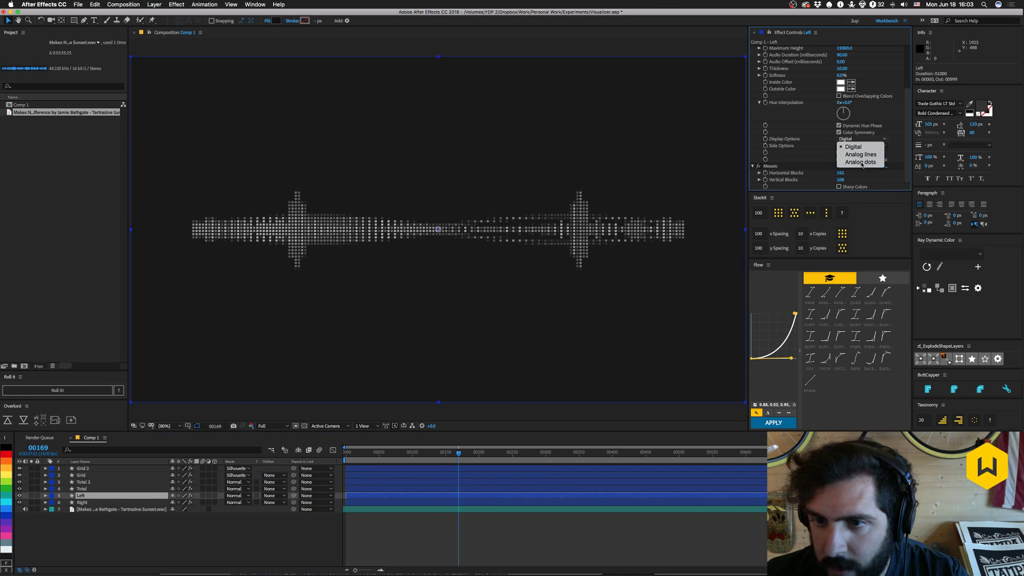
left_click(860, 162)
left_click(381, 453)
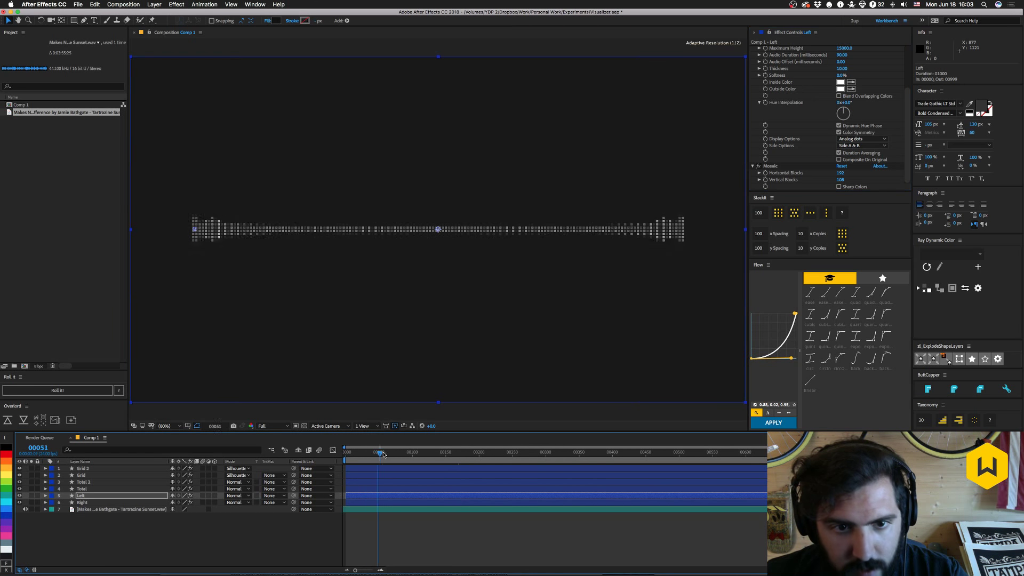
left_click_drag(383, 454, 449, 454)
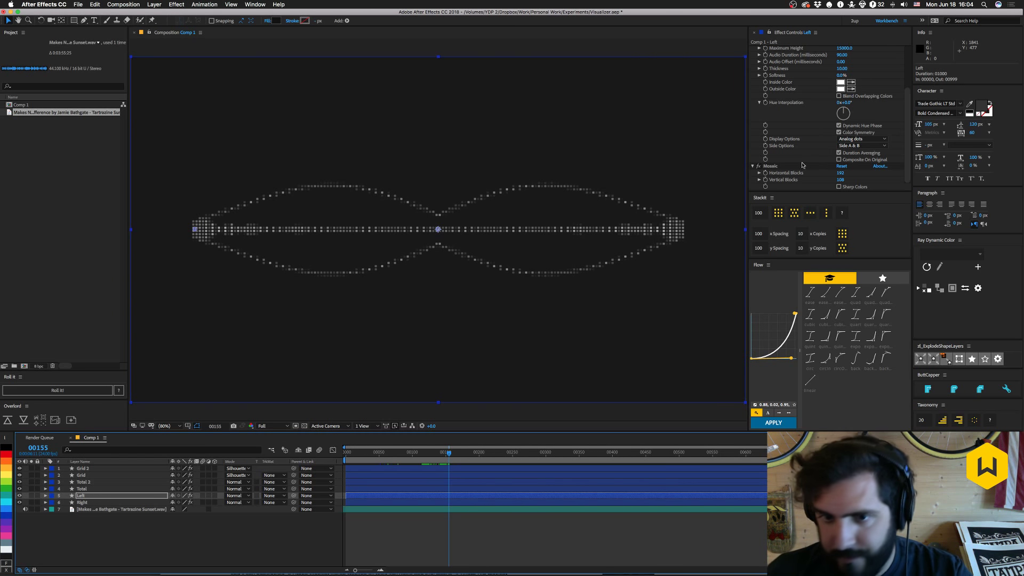
Set the End Frequency of the Left layer's Audio Spectrum to 6500.
left_click(89, 497)
scroll(848, 96, "up", 3)
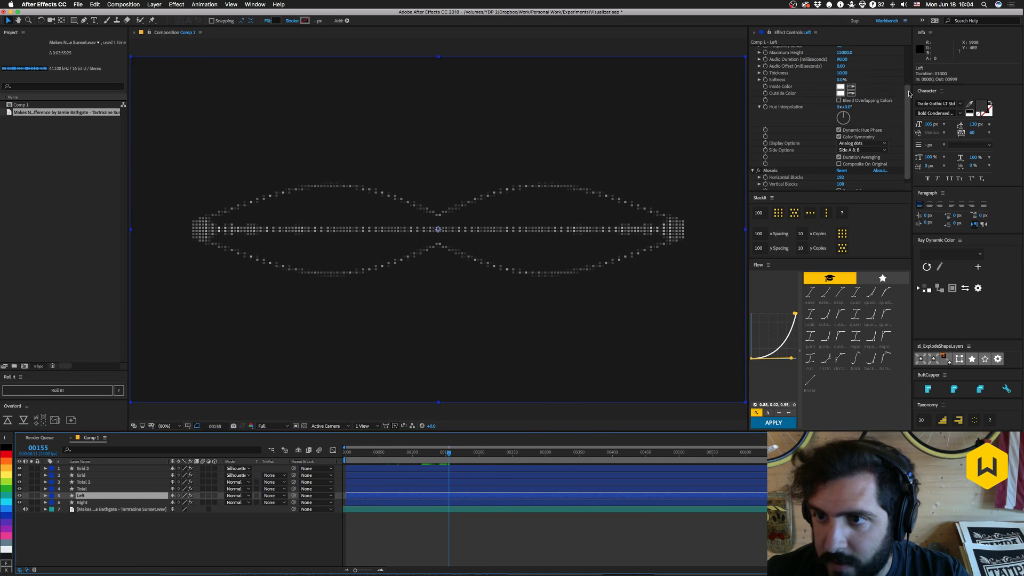
left_click_drag(844, 97, 860, 97)
left_click_drag(868, 96, 865, 100)
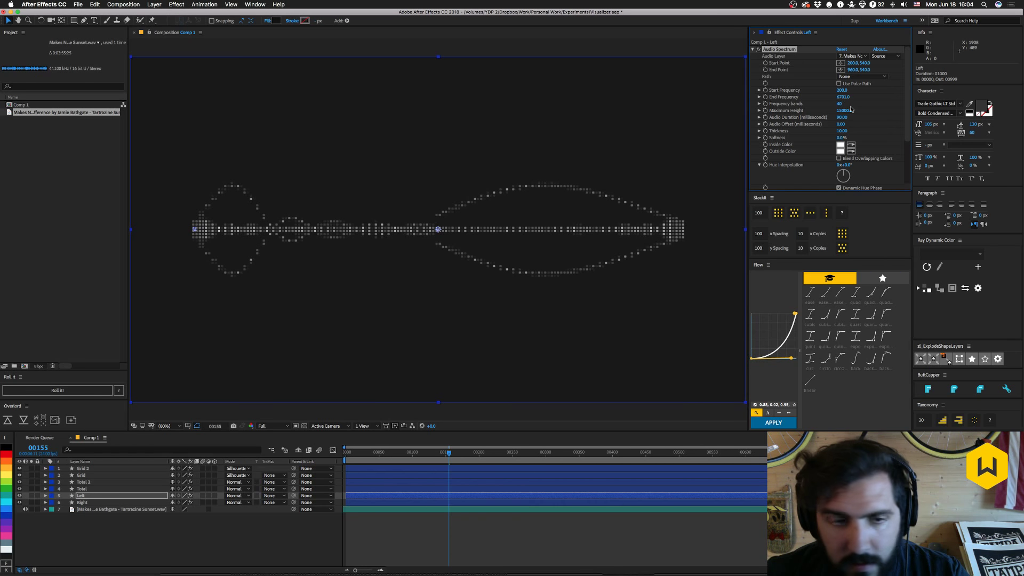
left_click(845, 98)
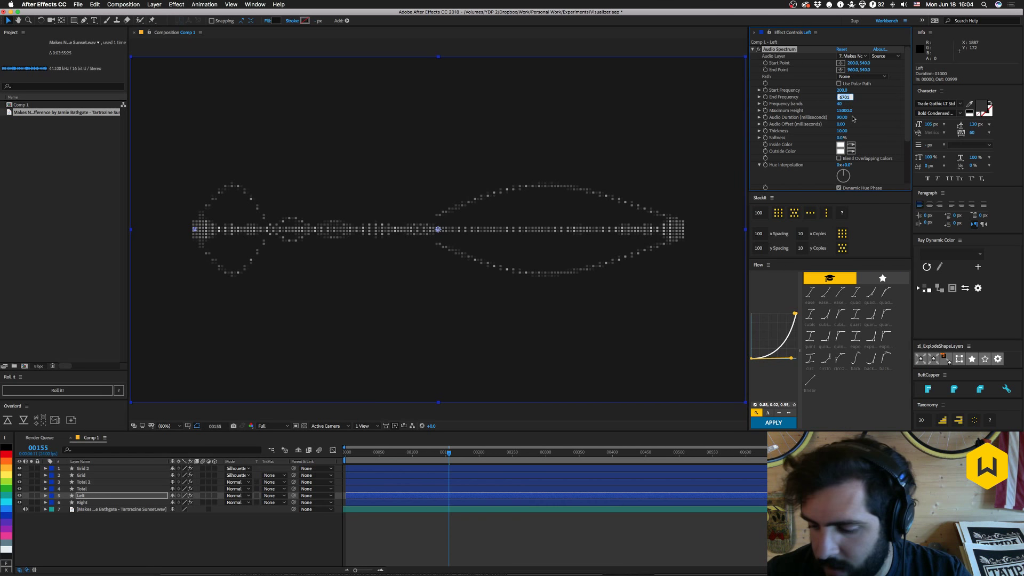
type("6500")
key("Return")
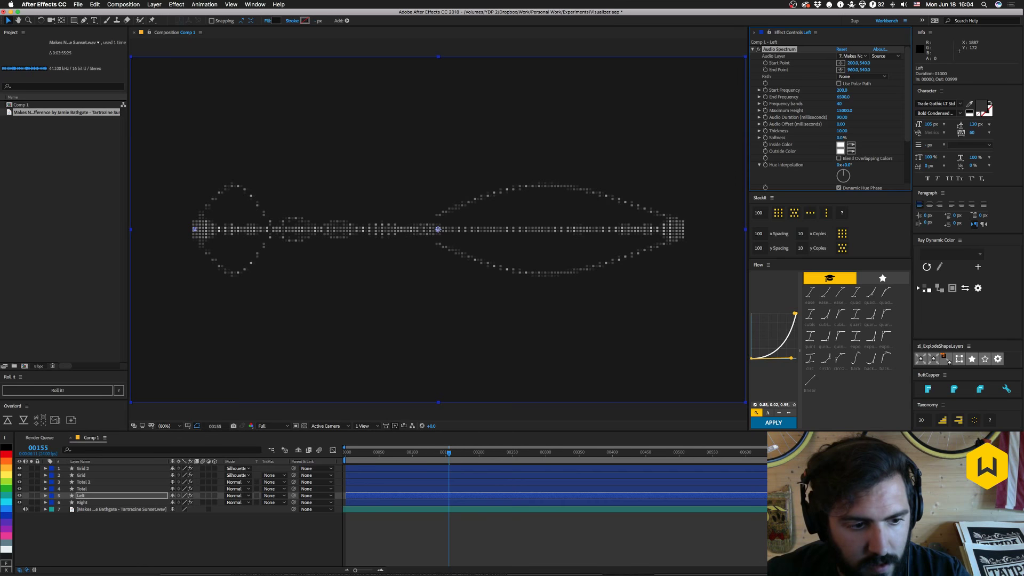
Set the End Frequency of the Right layer's Audio Spectrum to 6500.
left_click(81, 502)
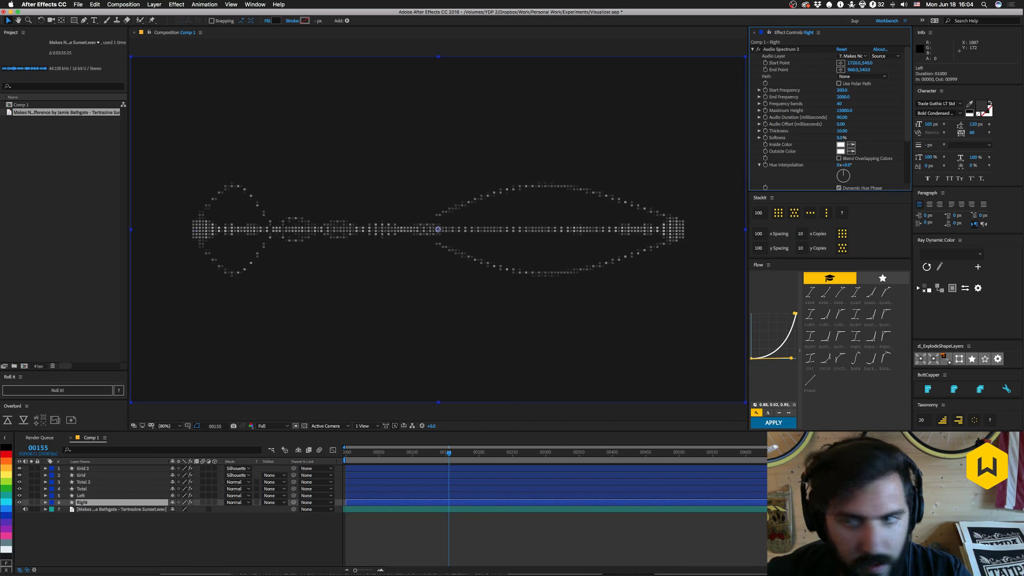
left_click(842, 97)
type("6500")
key("Return")
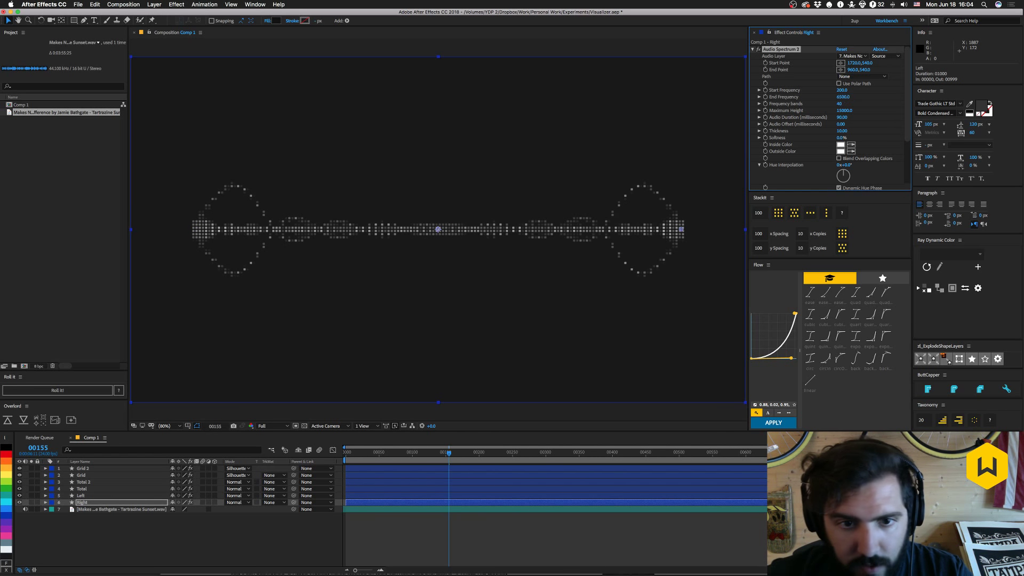
Preview the composition with its audio from around frame 3.
left_click(347, 457)
key("space")
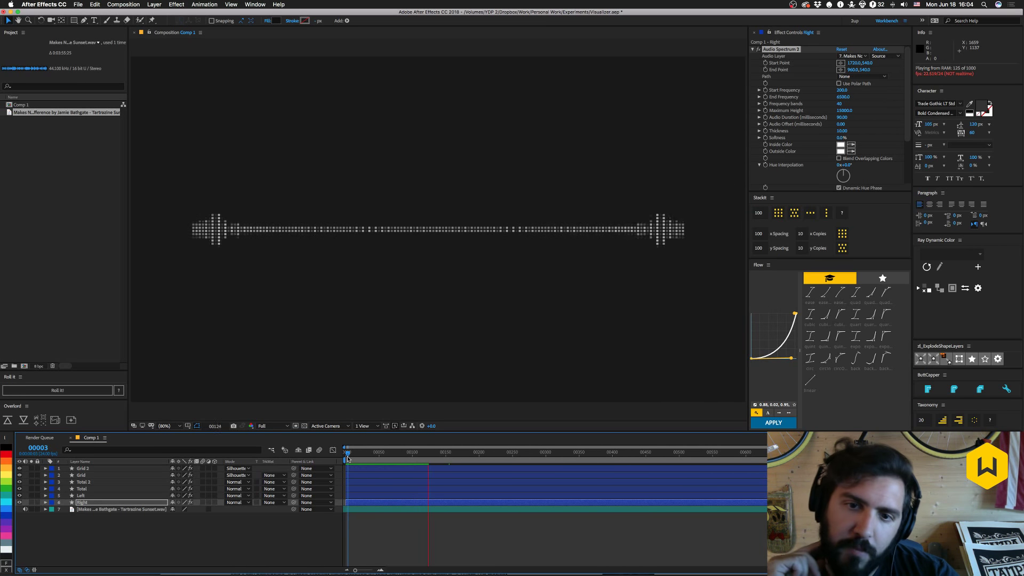
key("space")
key("space")
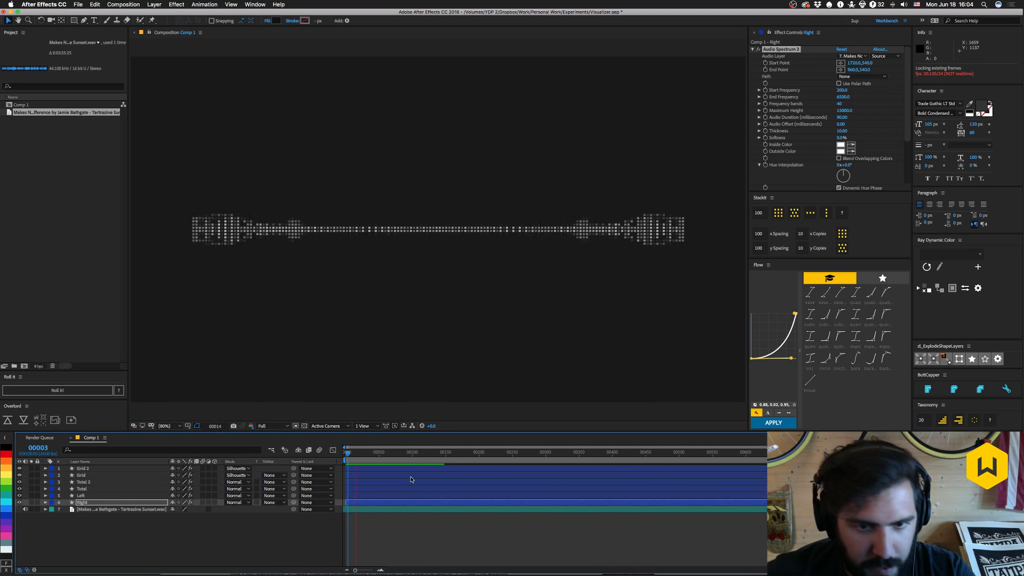
Try a lower End Frequency on the Total layer's Audio Spectrum, and undo the change.
left_click(85, 489)
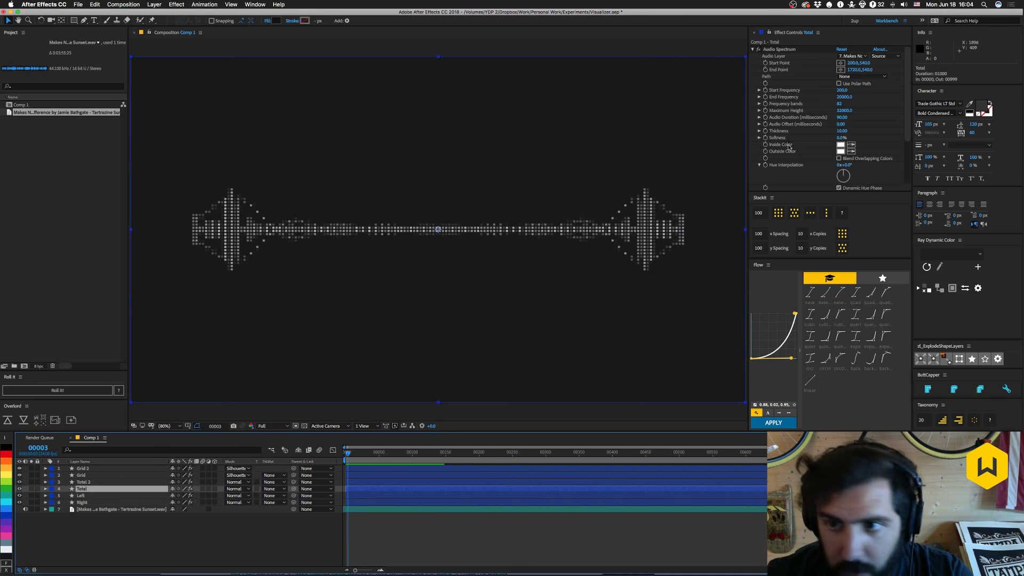
left_click(887, 170)
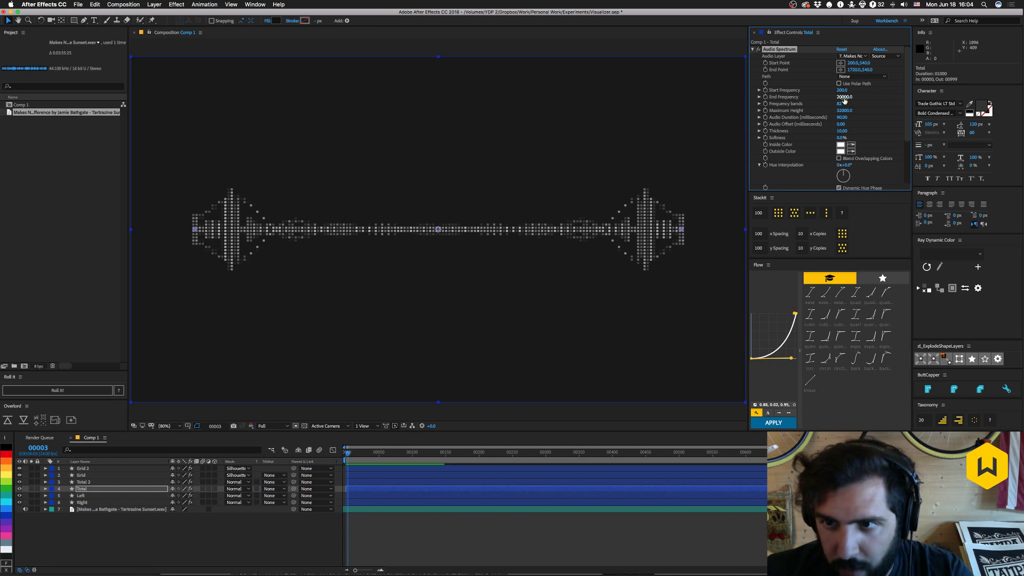
left_click_drag(844, 97, 757, 105)
key("super+z")
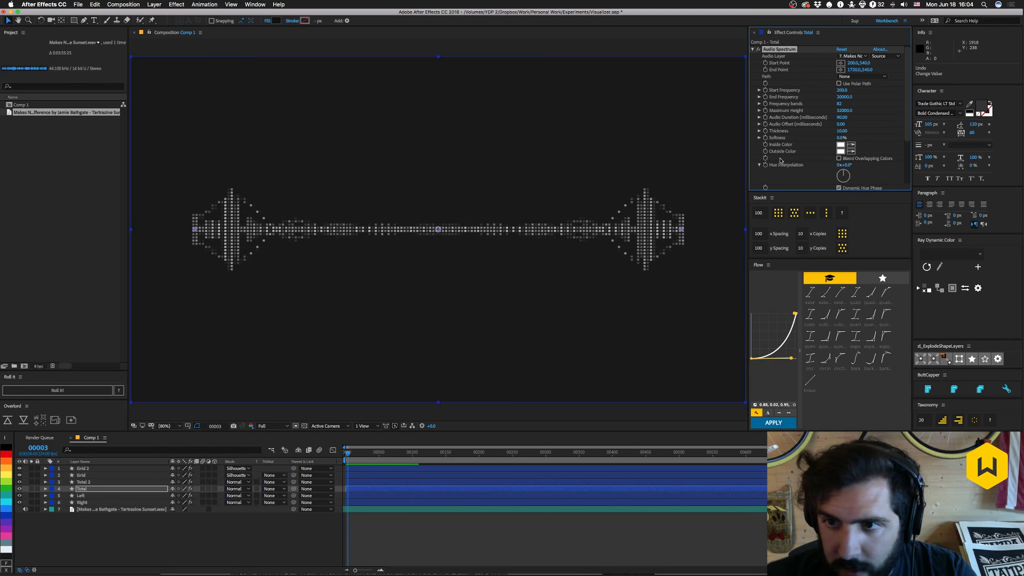
Duplicate the audio layer and select the lower copy, layer 8.
left_click(99, 511)
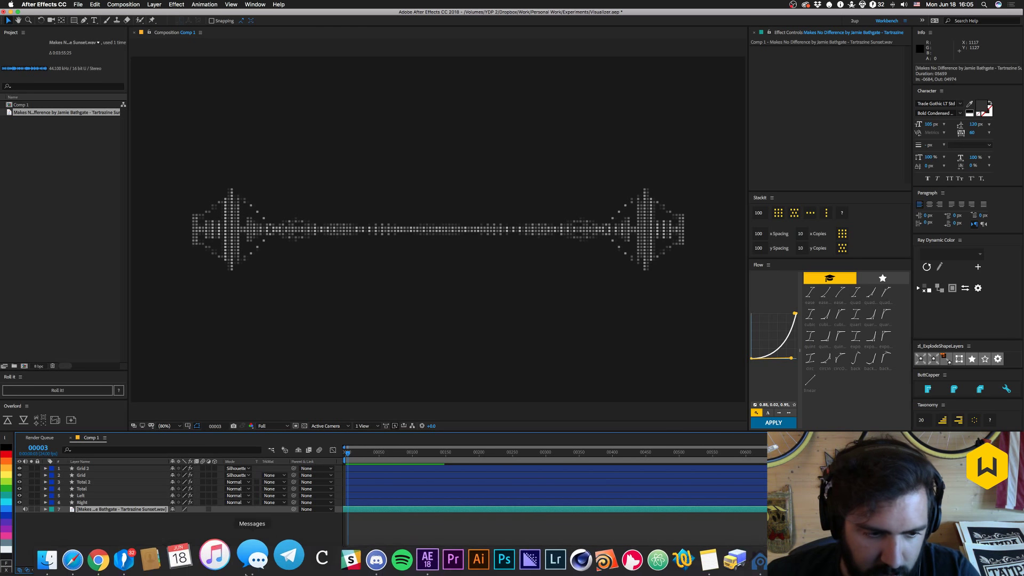
key("super+d")
left_click(106, 516)
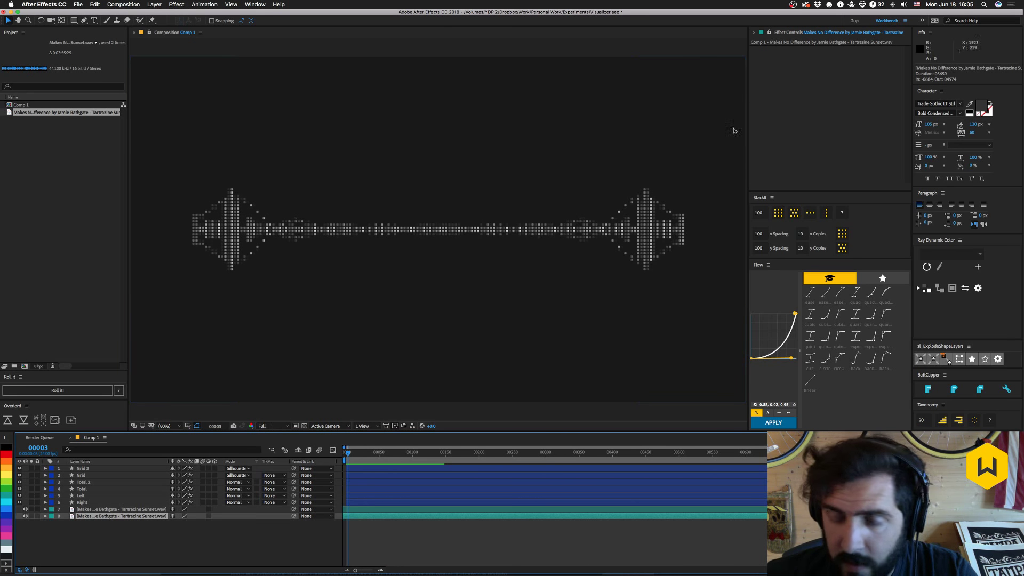
Apply the Parametric EQ audio effect to layer 8 and set Band 1 Boost/Cut to 100%.
key("ctrl+space")
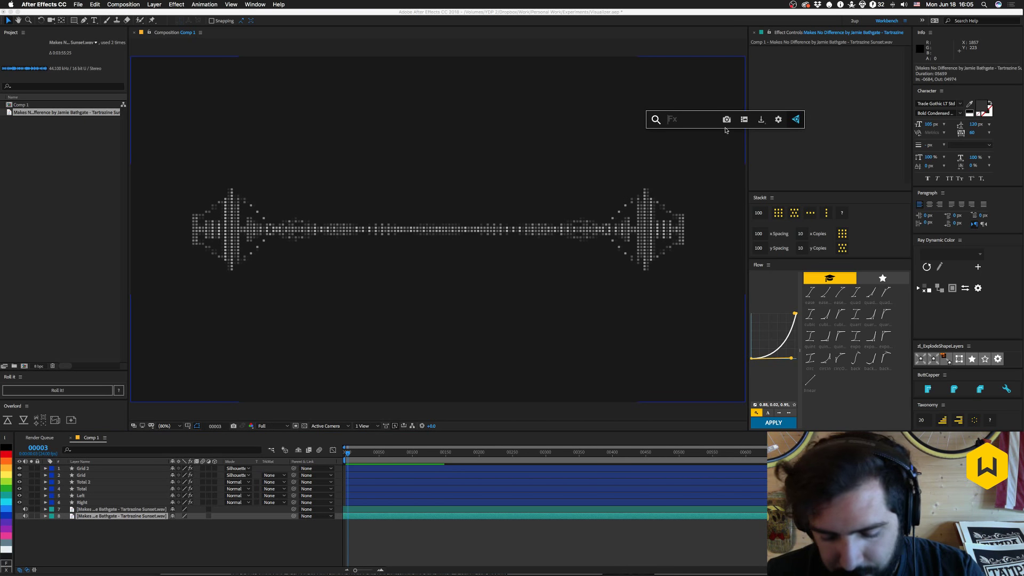
left_click(829, 93)
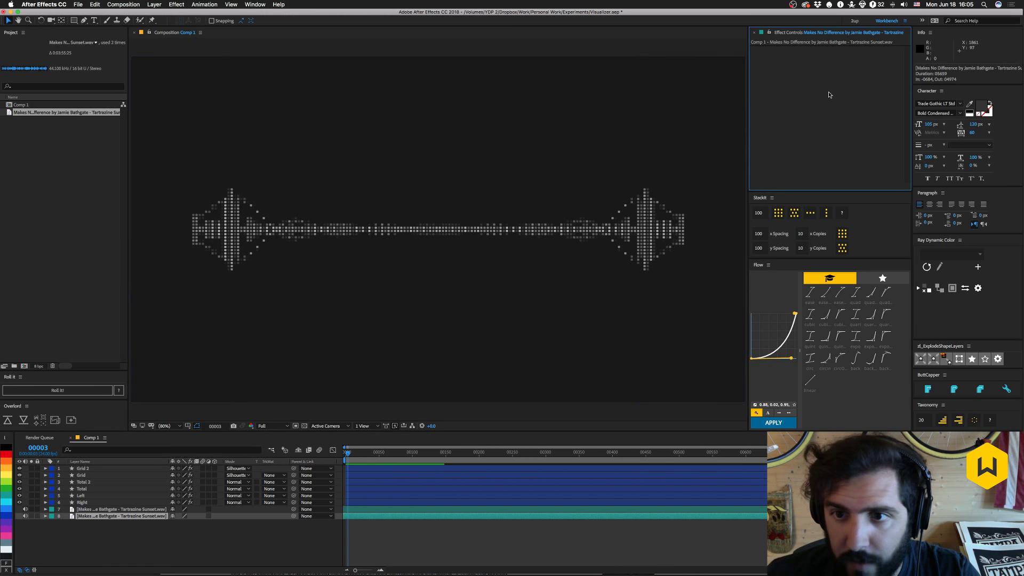
left_click(177, 4)
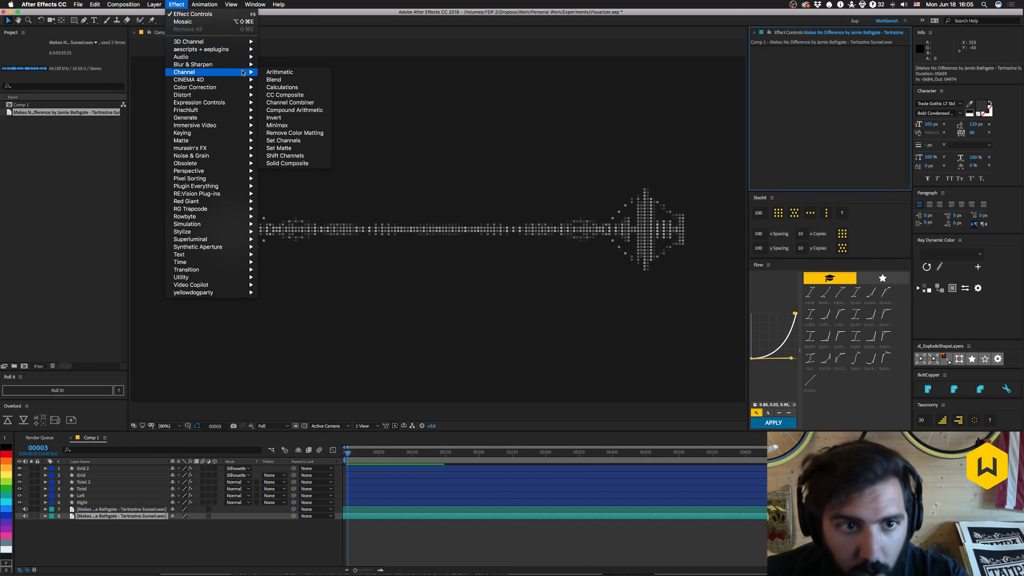
mouse_move(225, 56)
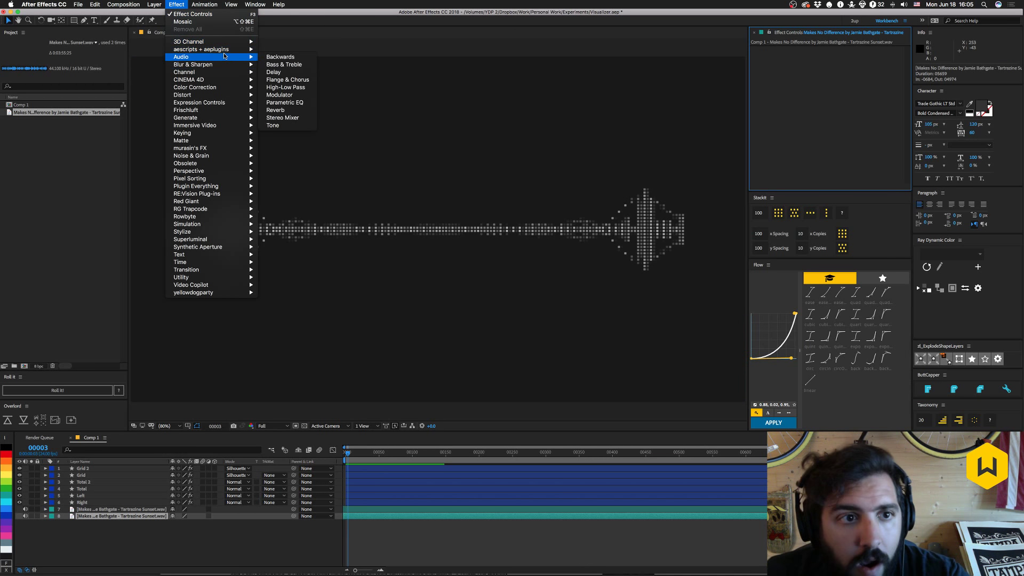
left_click(293, 104)
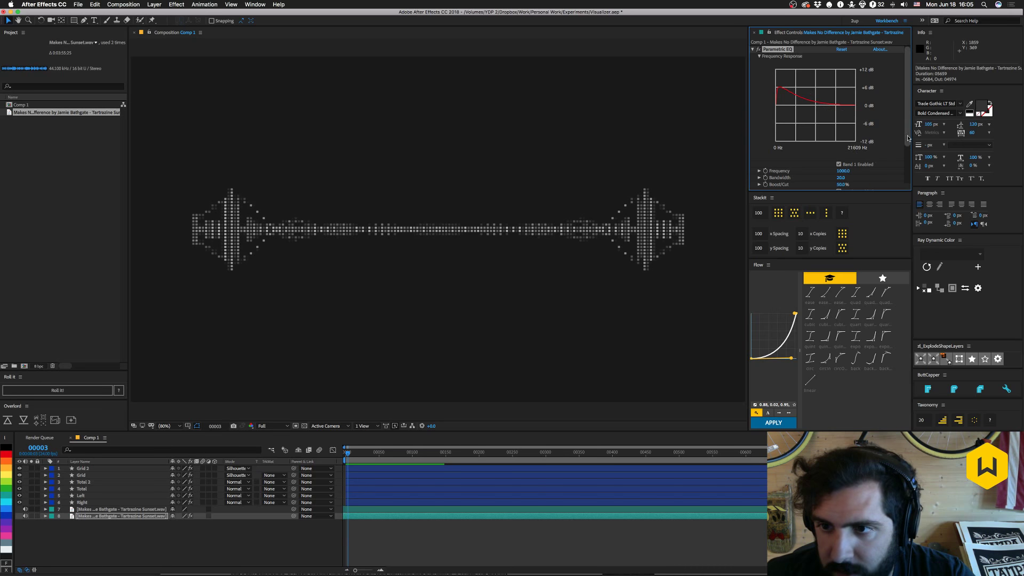
scroll(906, 131, "down", 2)
scroll(907, 132, "up", 1)
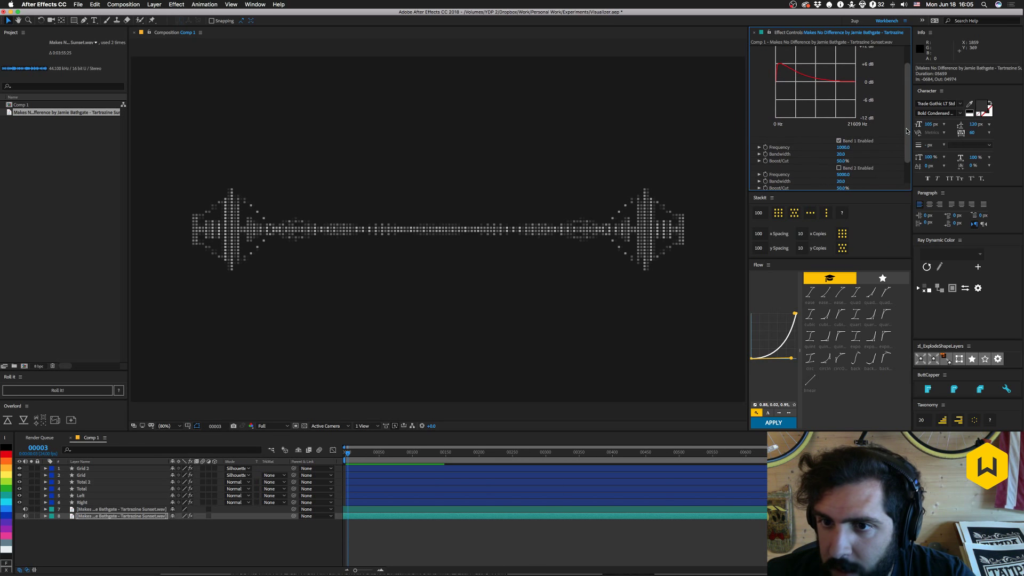
scroll(907, 131, "up", 2)
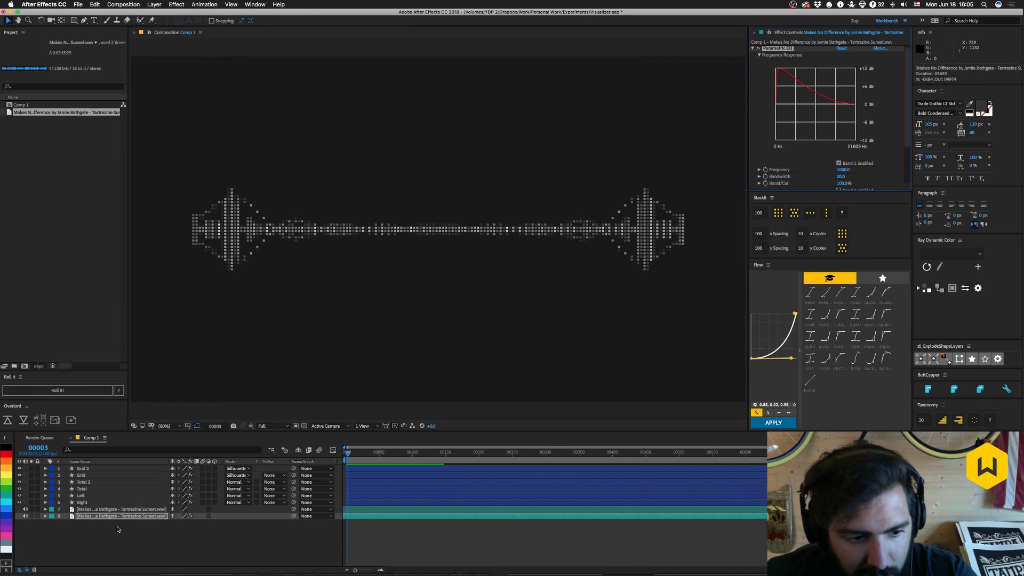
Make the Right layer's Audio Spectrum read its audio layer with Effects & Masks instead of Source.
left_click(82, 502)
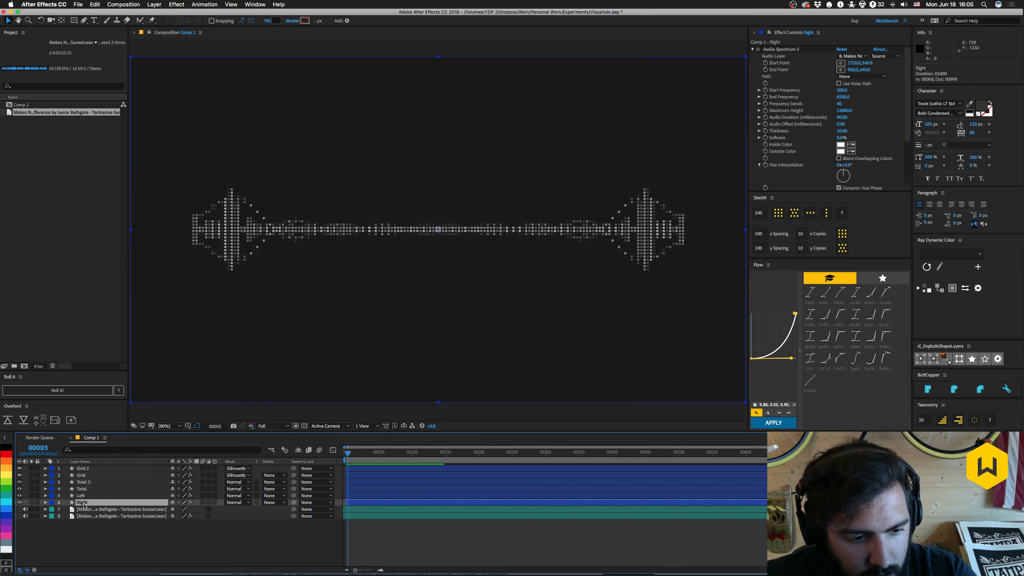
left_click(851, 56)
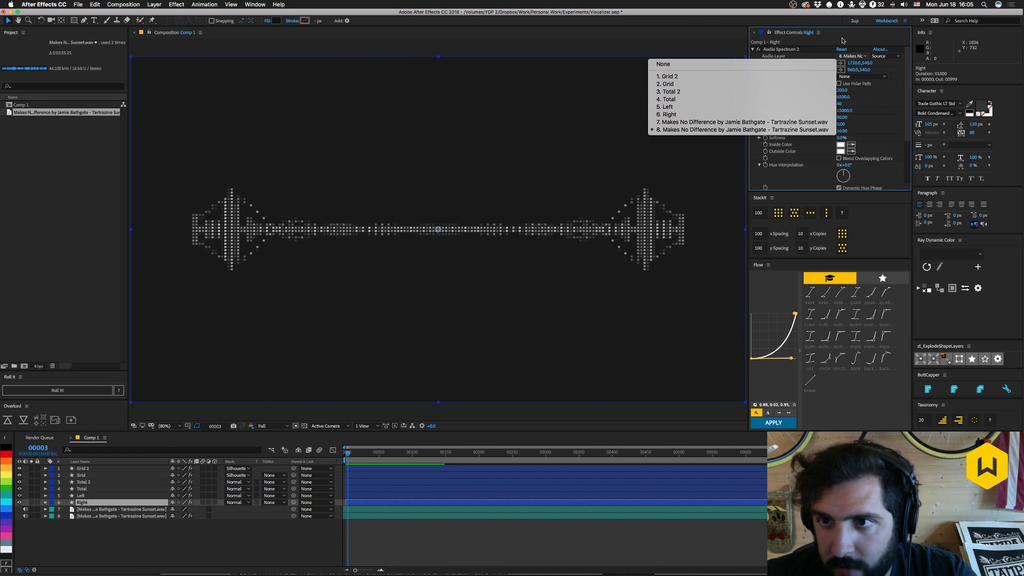
left_click(885, 56)
left_click(886, 56)
left_click(895, 80)
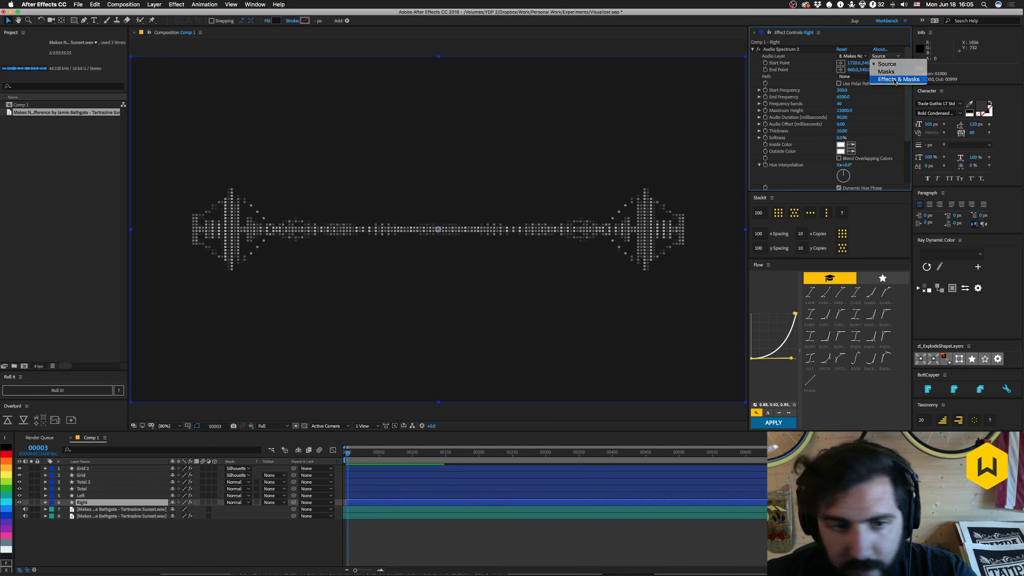
Move to frame 58 and solo the Right and Left layers to compare their spectrums.
left_click_drag(349, 452, 385, 457)
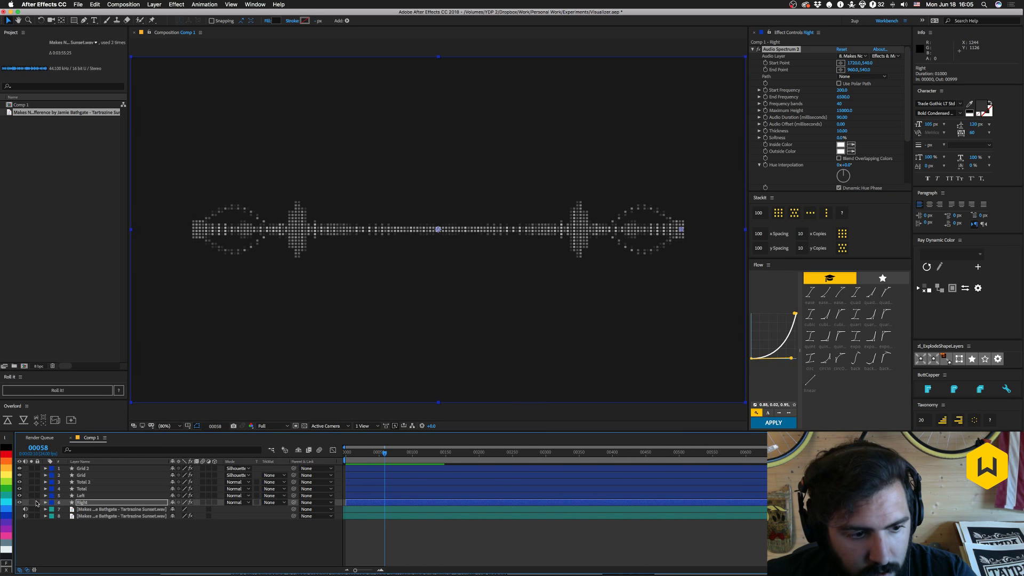
left_click_drag(32, 503, 32, 497)
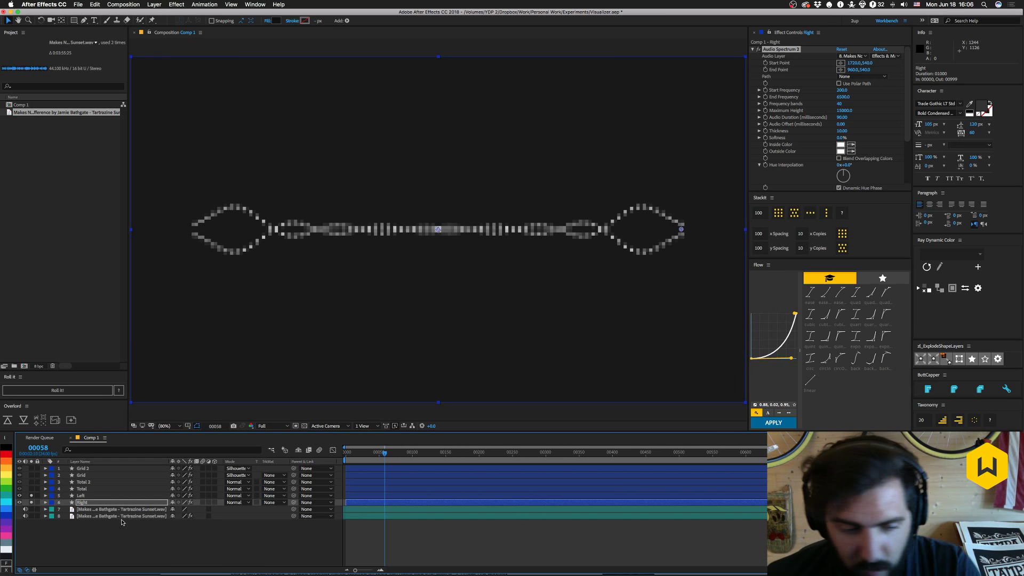
Set the Inside Color of the Right layer's Audio Spectrum to red to distinguish it from the Left layer.
left_click(87, 498)
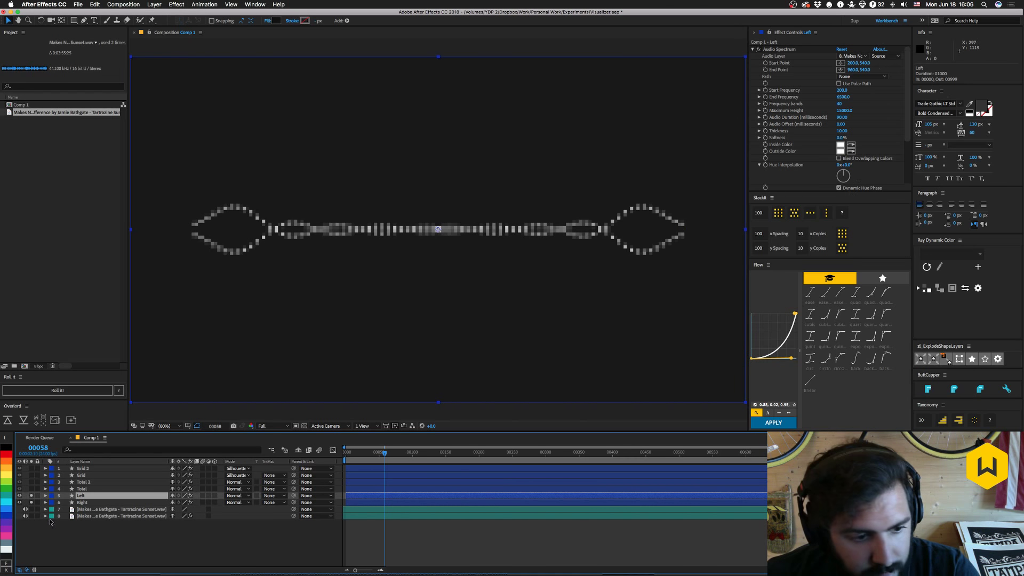
left_click(86, 503)
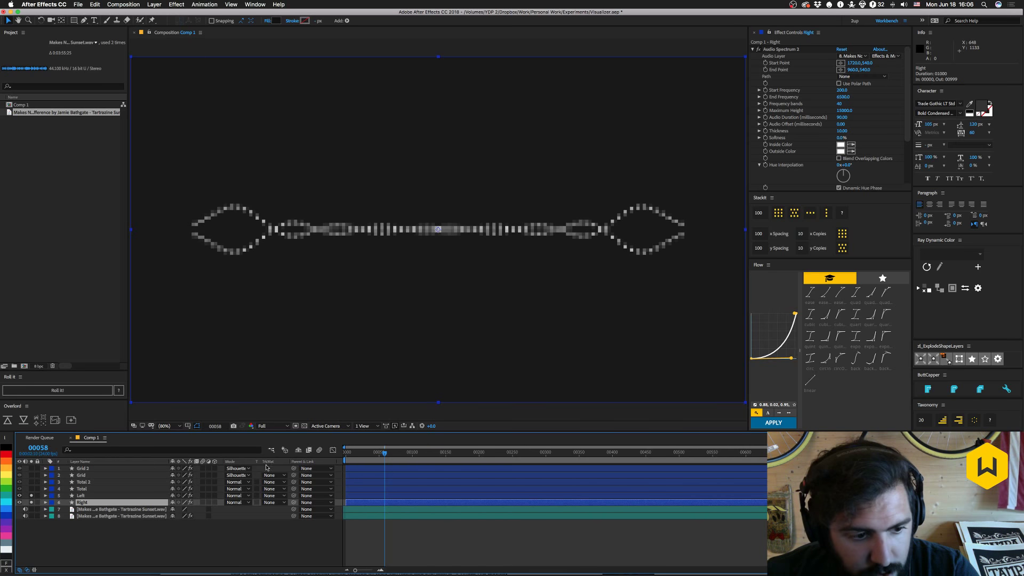
left_click(840, 144)
left_click(533, 345)
left_click(611, 340)
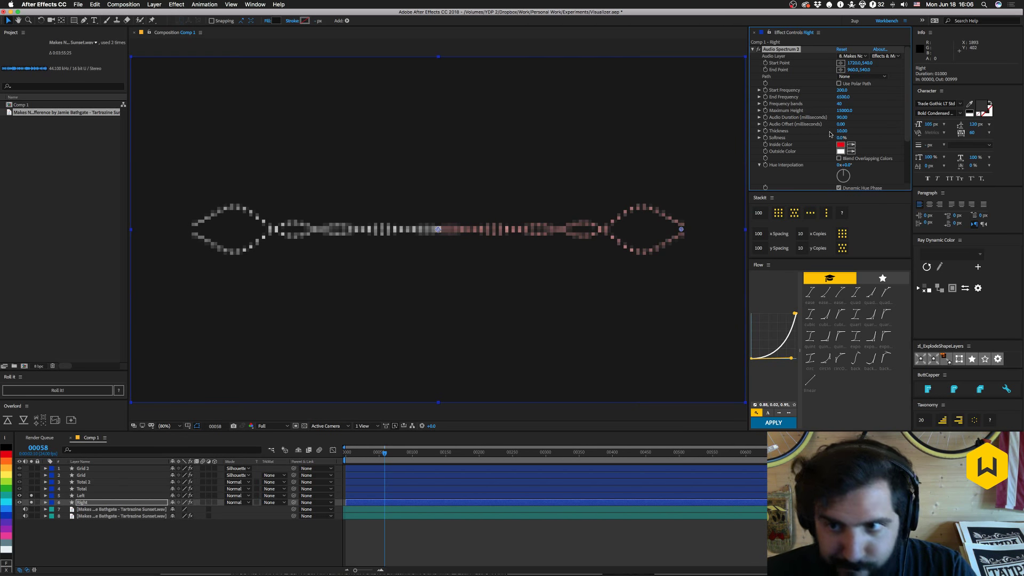
Reveal the waveforms of both audio layers, 7 and 8, and compare them.
left_click(97, 516)
key("l")
key("l")
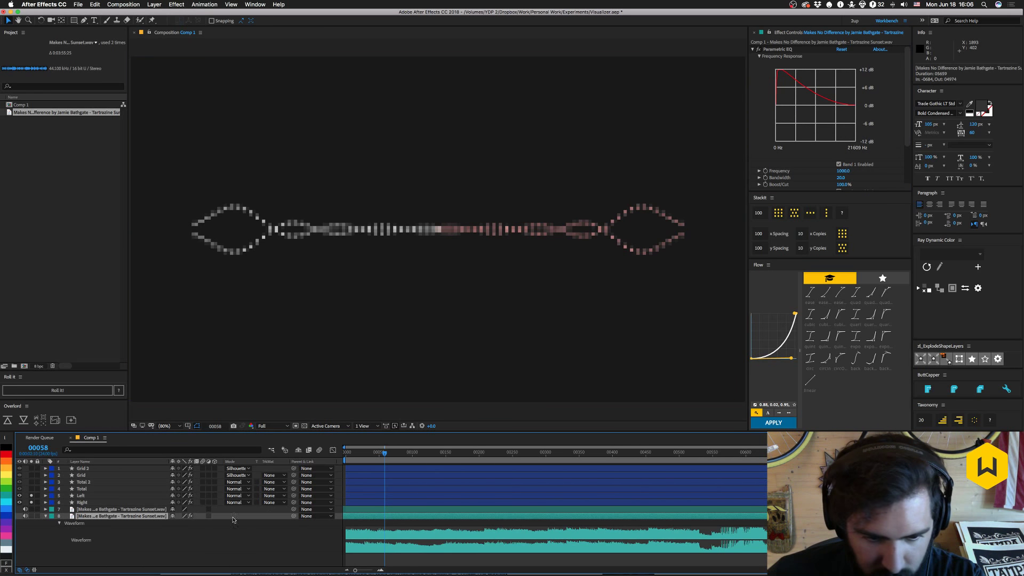
left_click(178, 510)
key("l")
key("l")
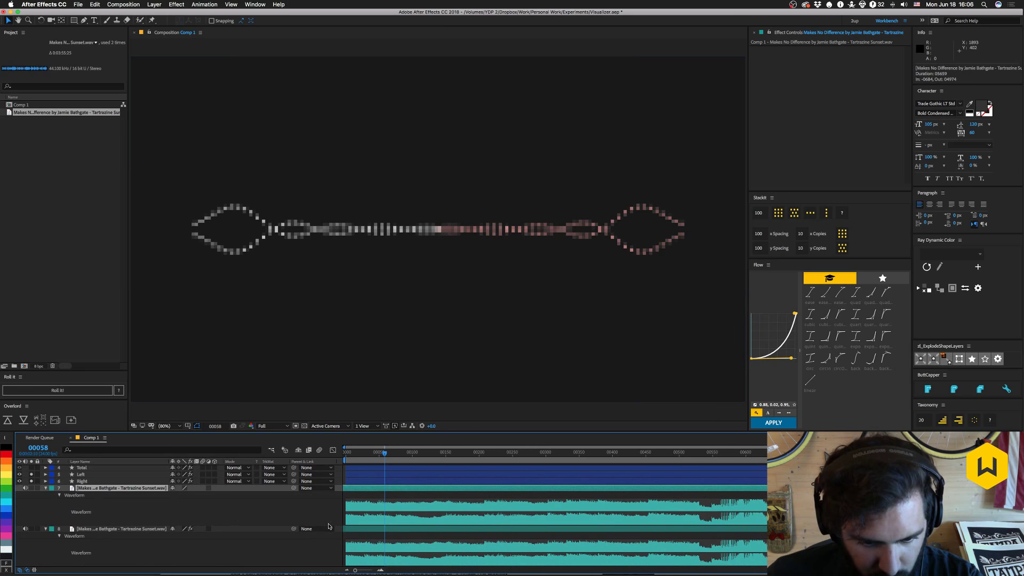
Remove the Parametric EQ effect from the lower audio layer, layer 8.
left_click(134, 529)
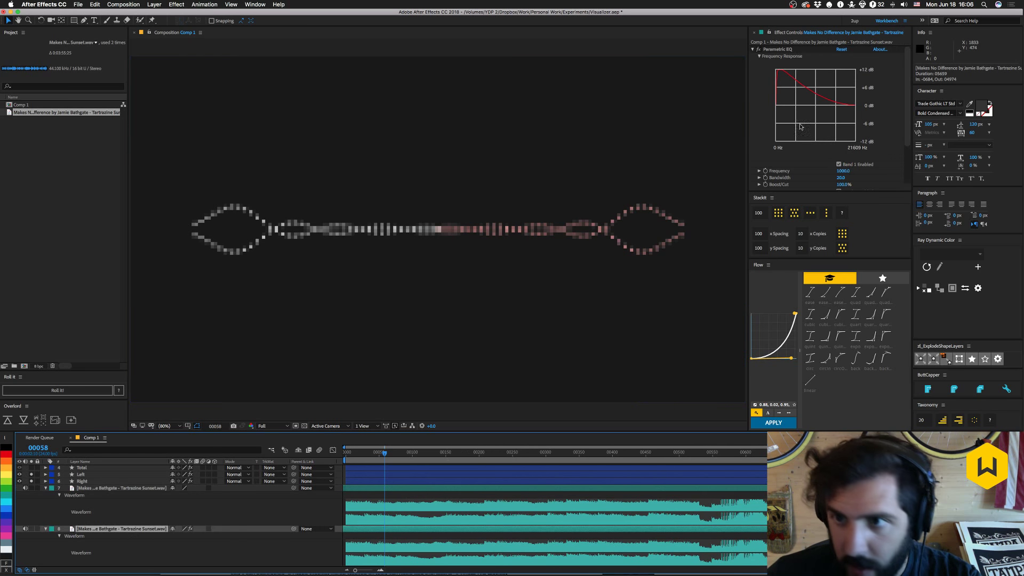
left_click(771, 54)
key("F2")
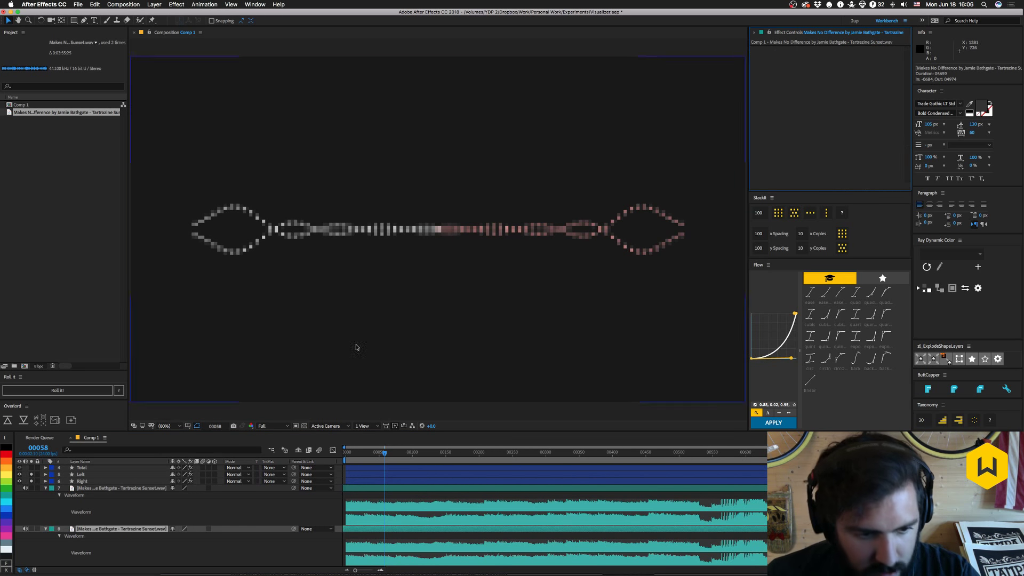
Raise the Audio Levels of the lower audio layer, layer 8, to +12 dB.
left_click(106, 532)
key("l")
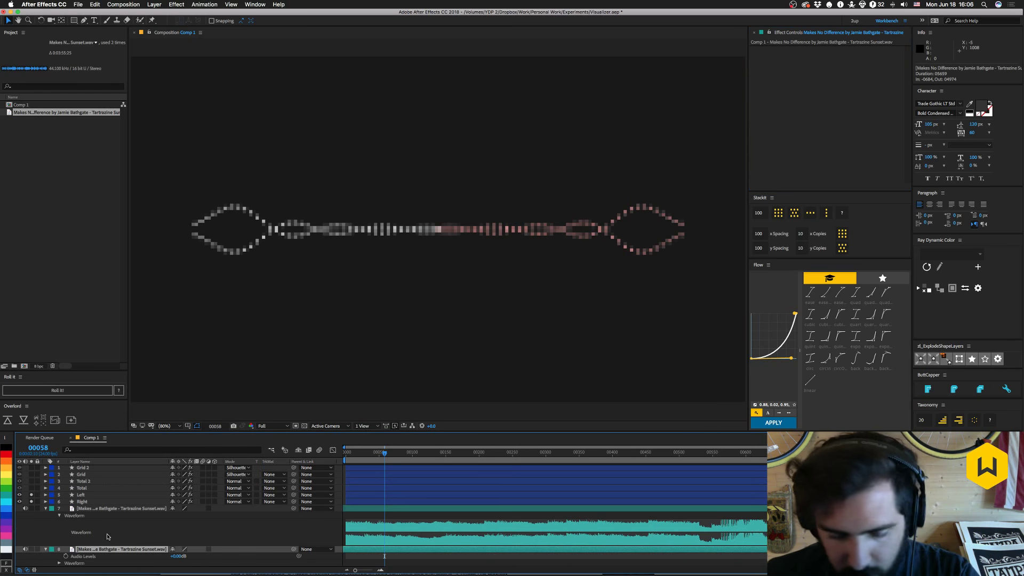
left_click_drag(178, 557, 191, 556)
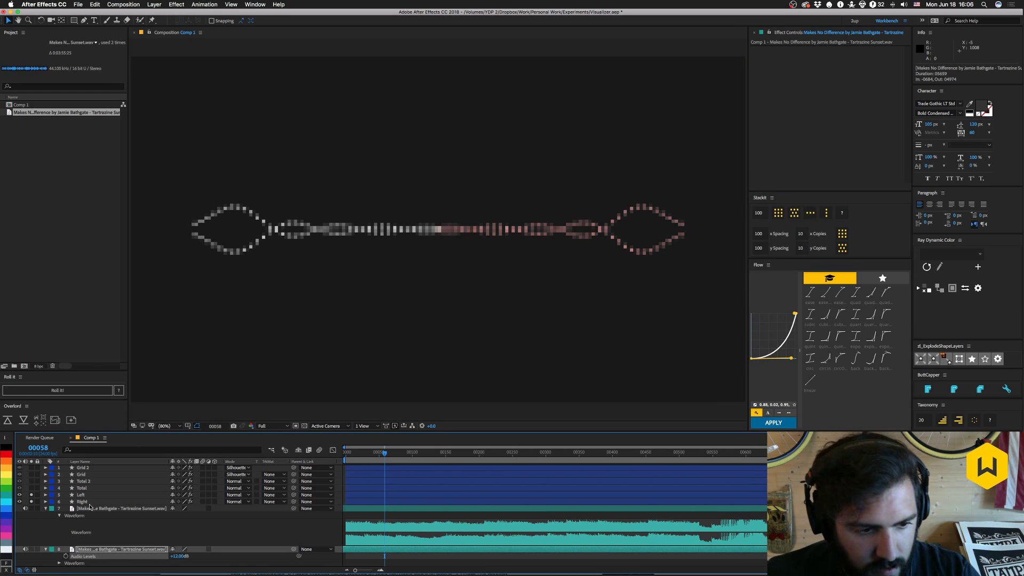
Try Total 2 as the audio layer of the Right layer's Audio Spectrum, and undo the change.
left_click(611, 302)
left_click(887, 55)
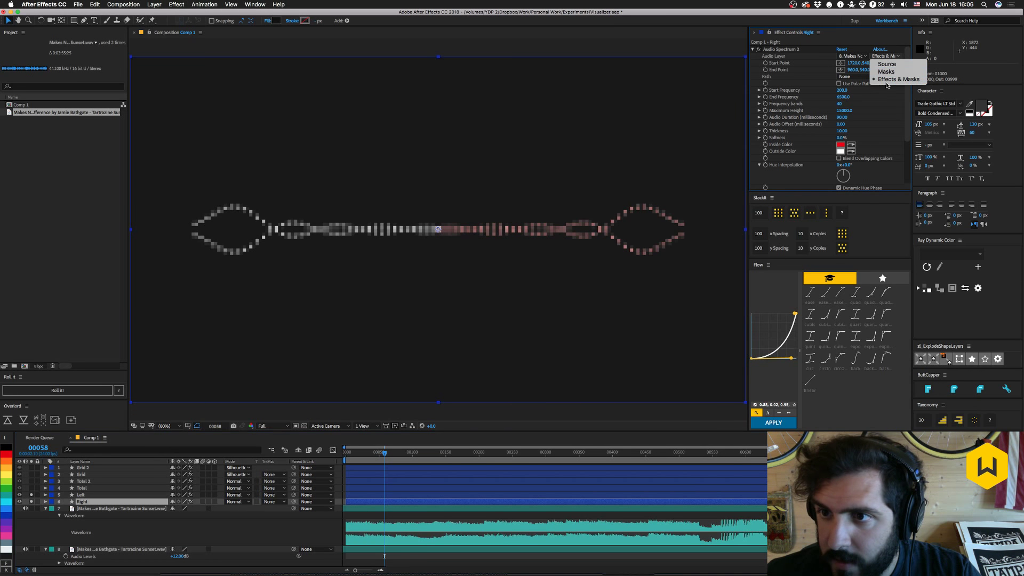
left_click(868, 42)
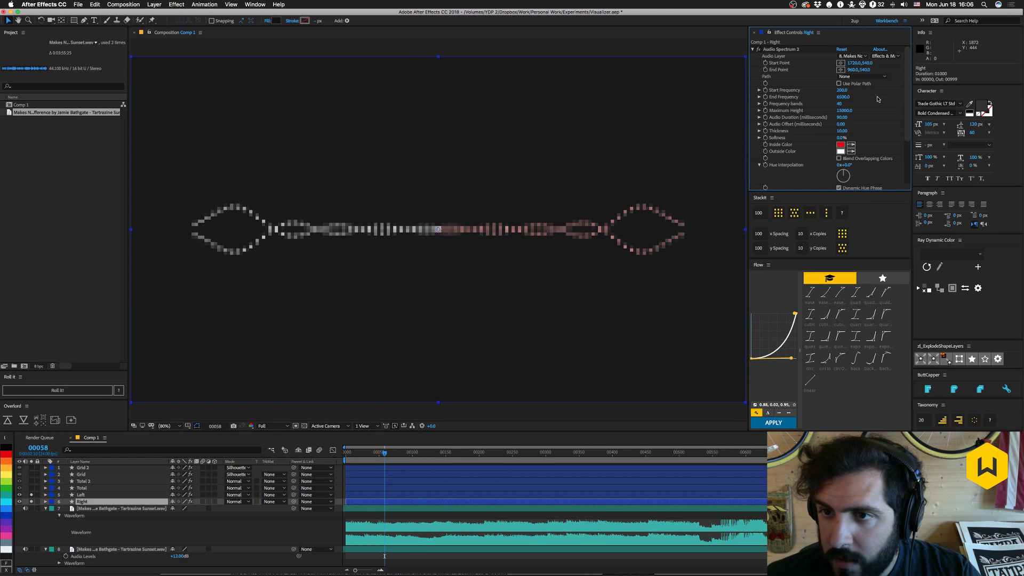
left_click(856, 58)
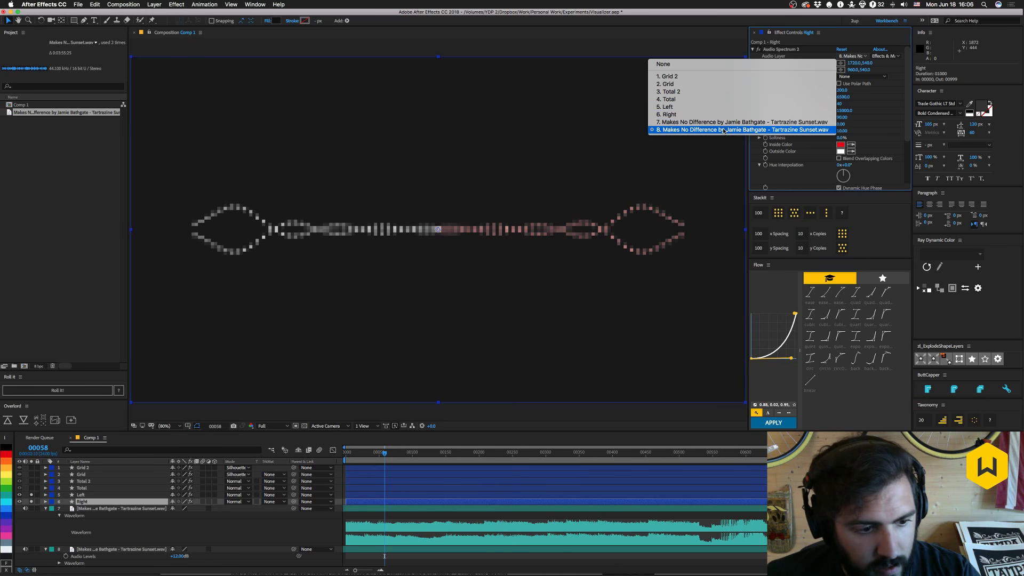
left_click(828, 91)
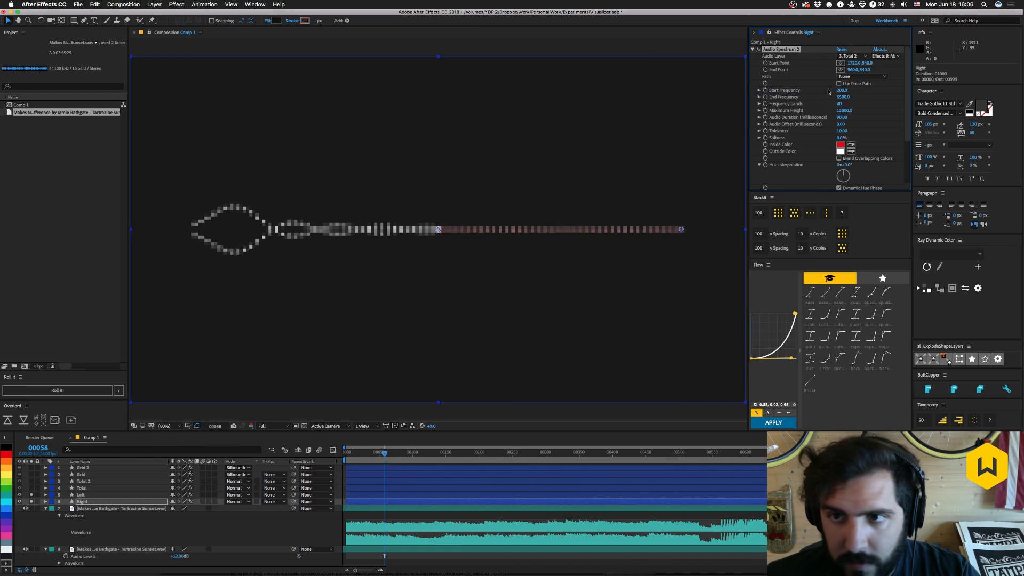
key("super+z")
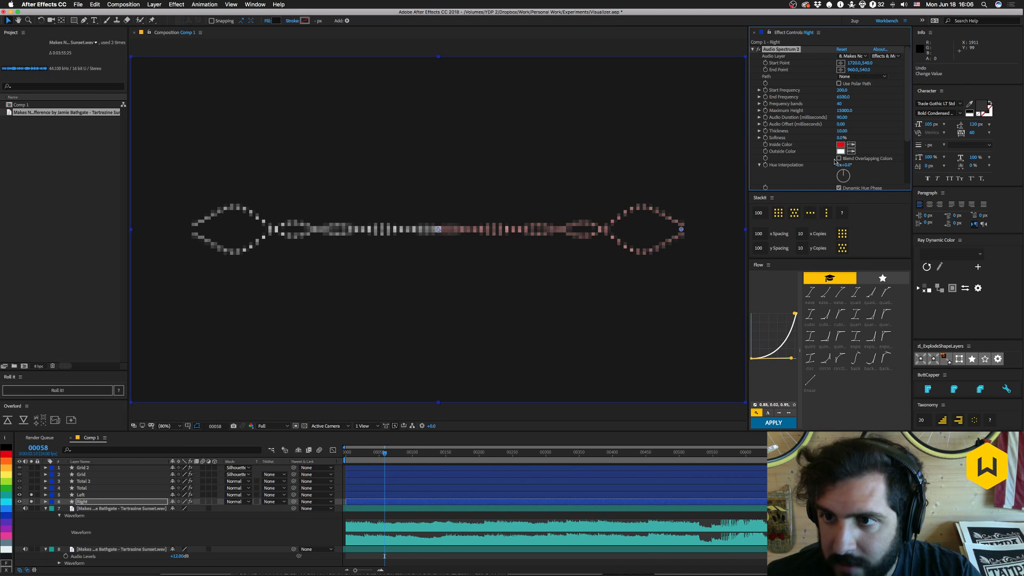
Apply the Backwards audio effect to layer 8 and check the Right layer's audio source options.
key("super+Down")
key("super+Down")
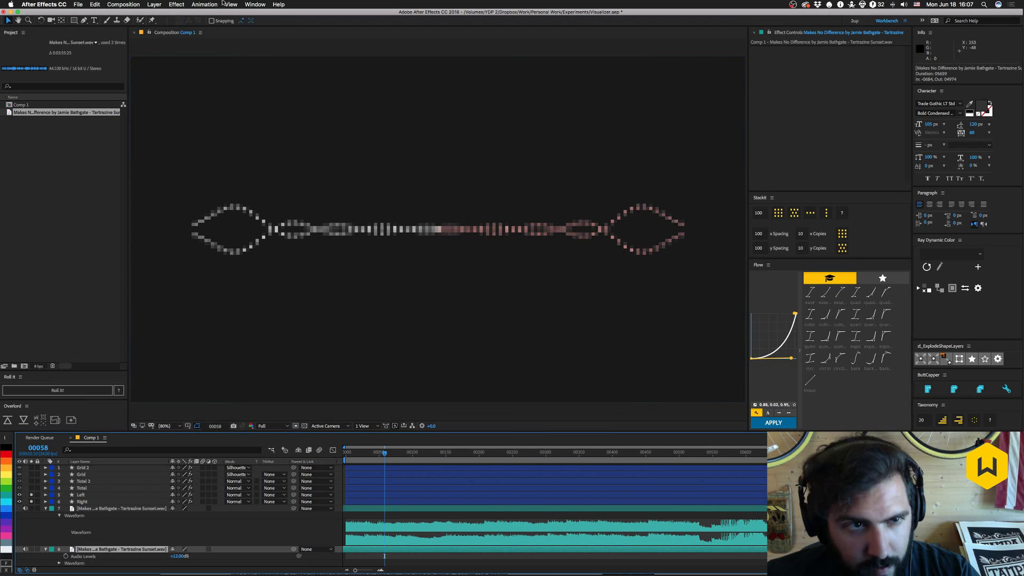
left_click(181, 4)
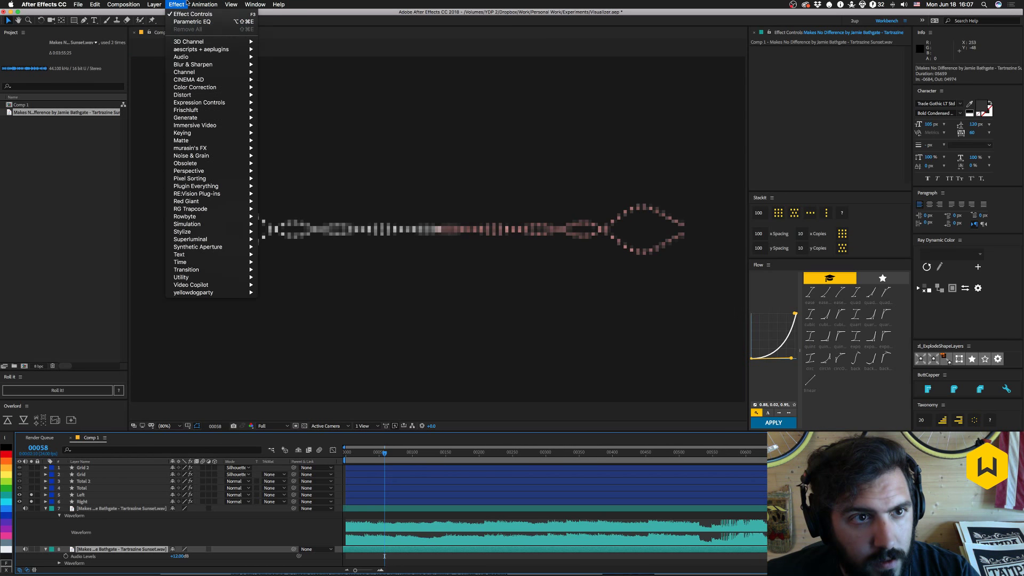
mouse_move(187, 59)
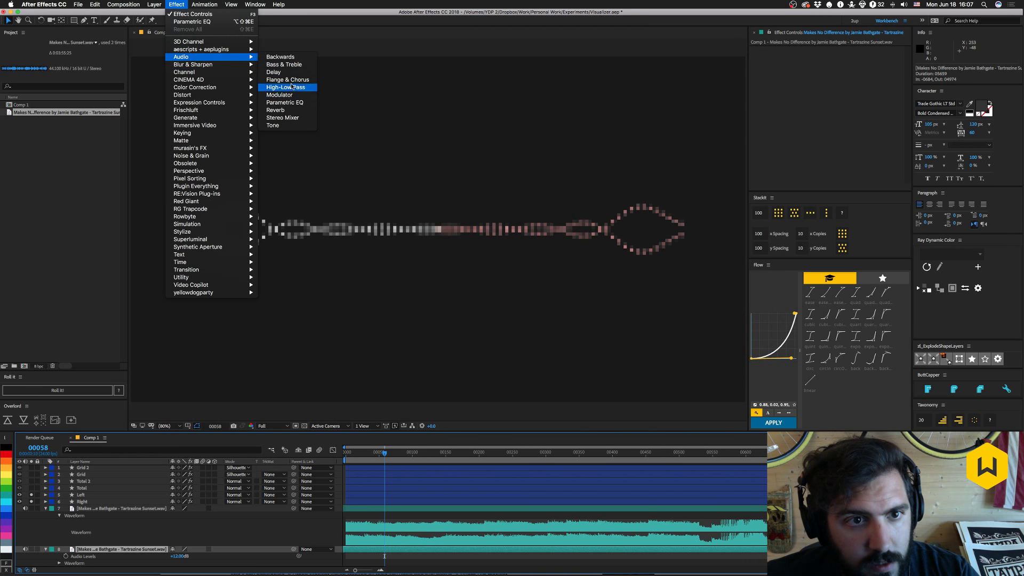
left_click(280, 56)
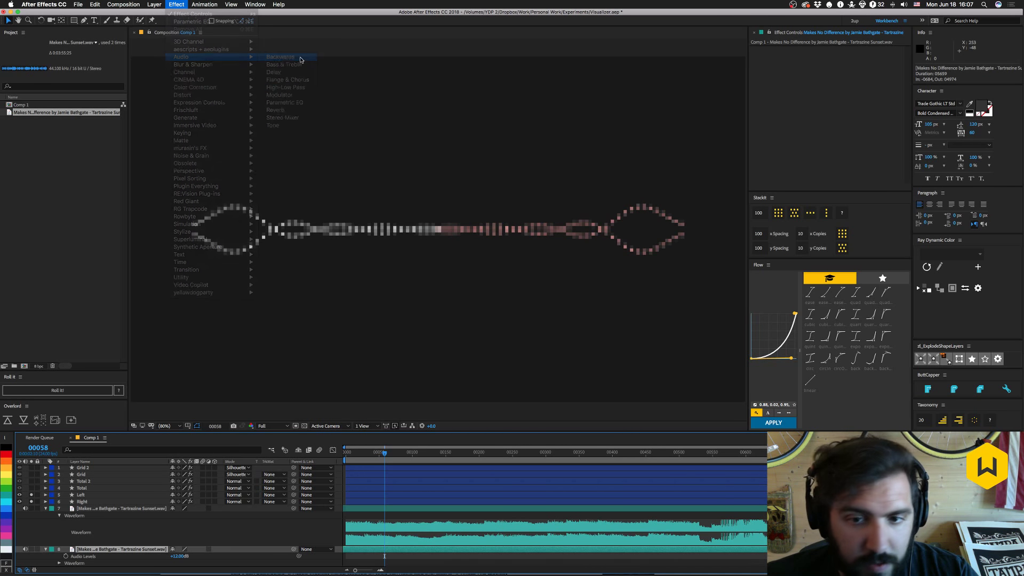
left_click(83, 501)
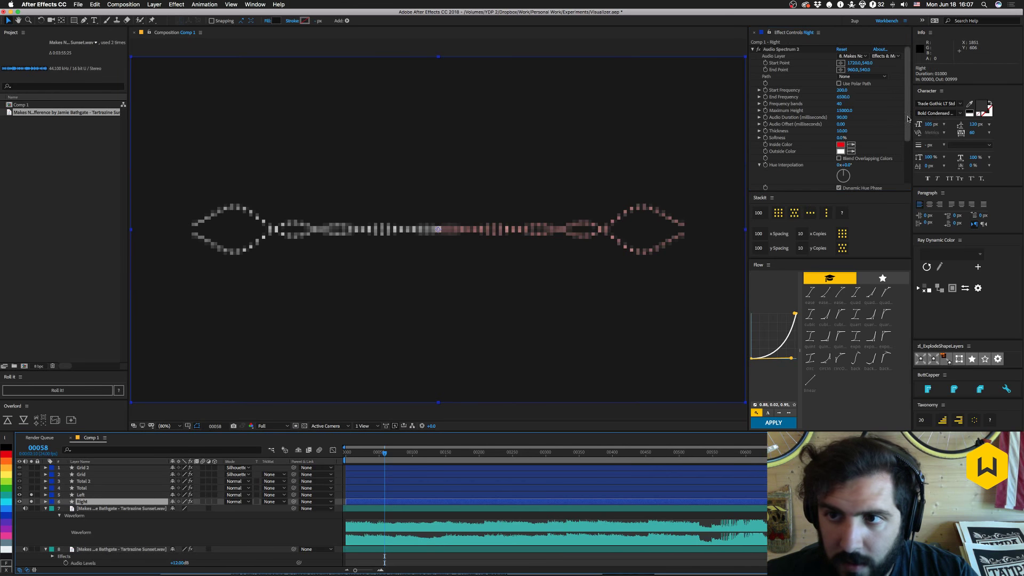
left_click(885, 56)
left_click(844, 39)
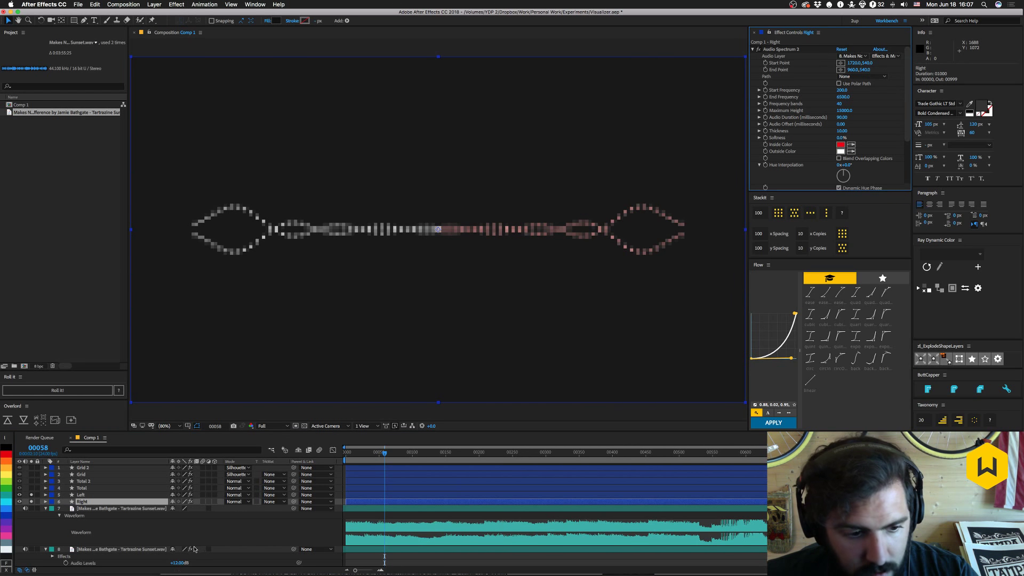
Remove the Backwards effect from the lower audio layer, layer 8.
left_click(194, 549)
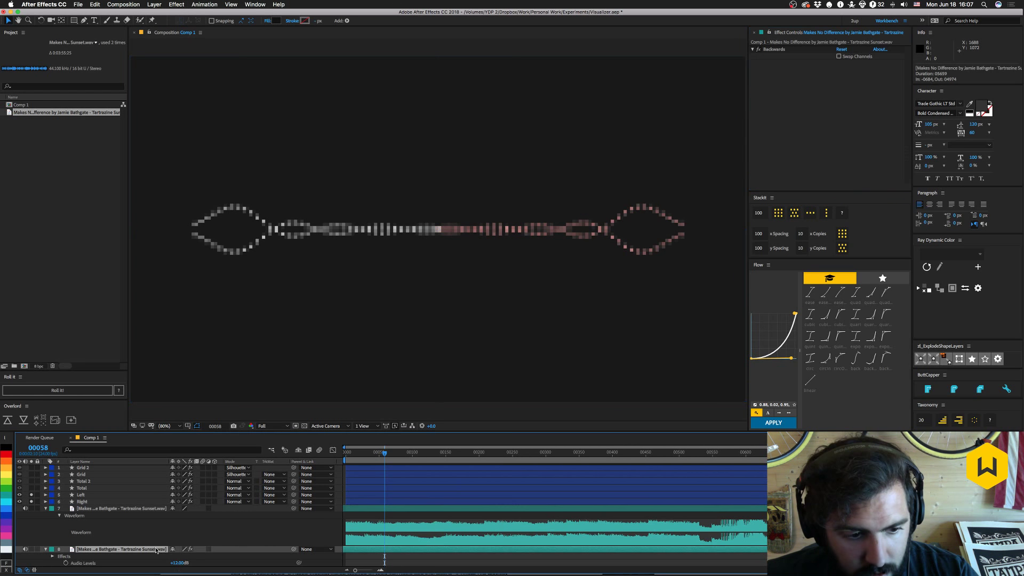
left_click(779, 52)
key("Delete")
Apply the Tone audio effect to layer 8 and raise Frequency 1 to 880, Frequency 2 to about 774 and Frequency 3 to about 914.
left_click(177, 4)
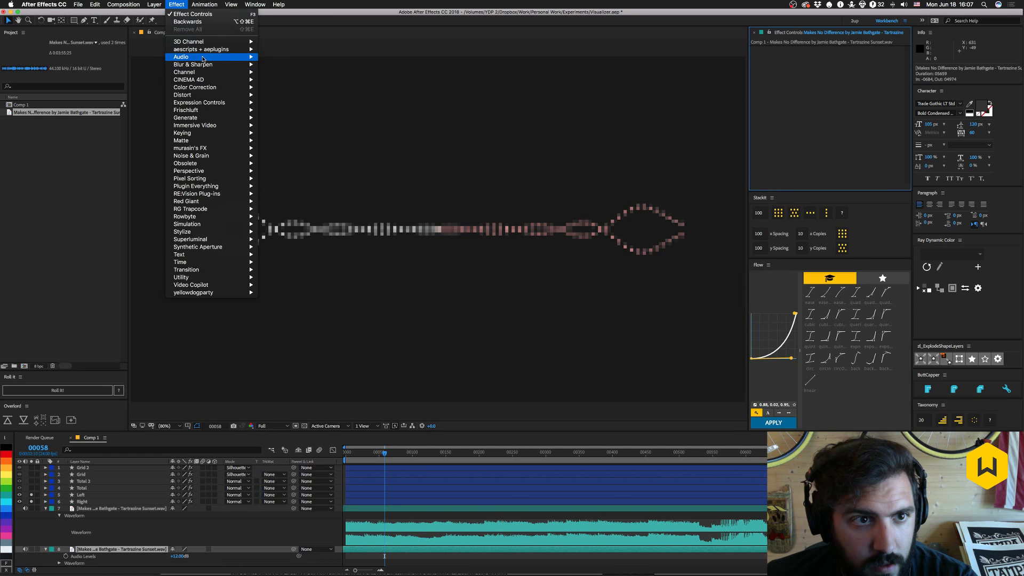
mouse_move(204, 59)
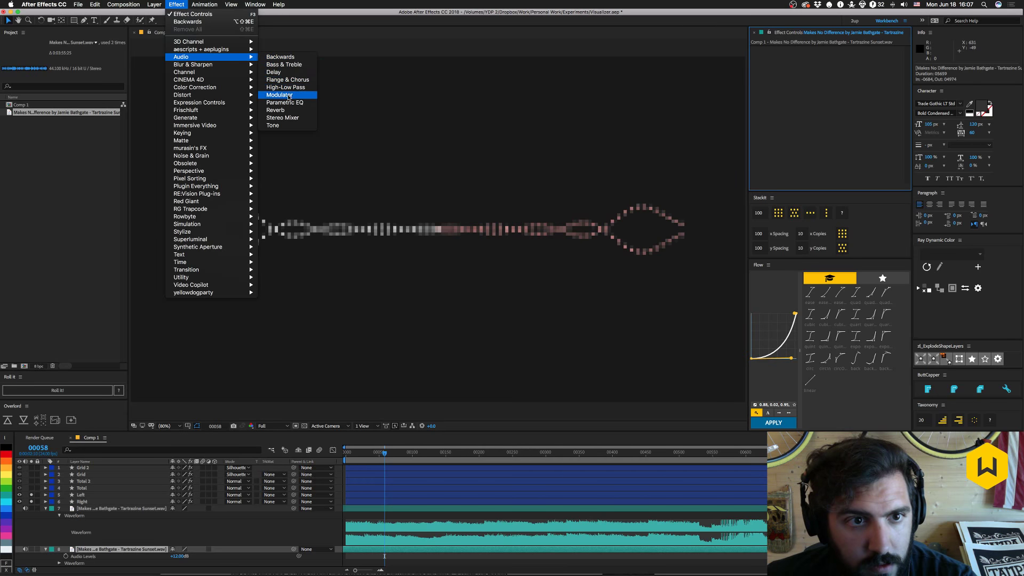
left_click(282, 126)
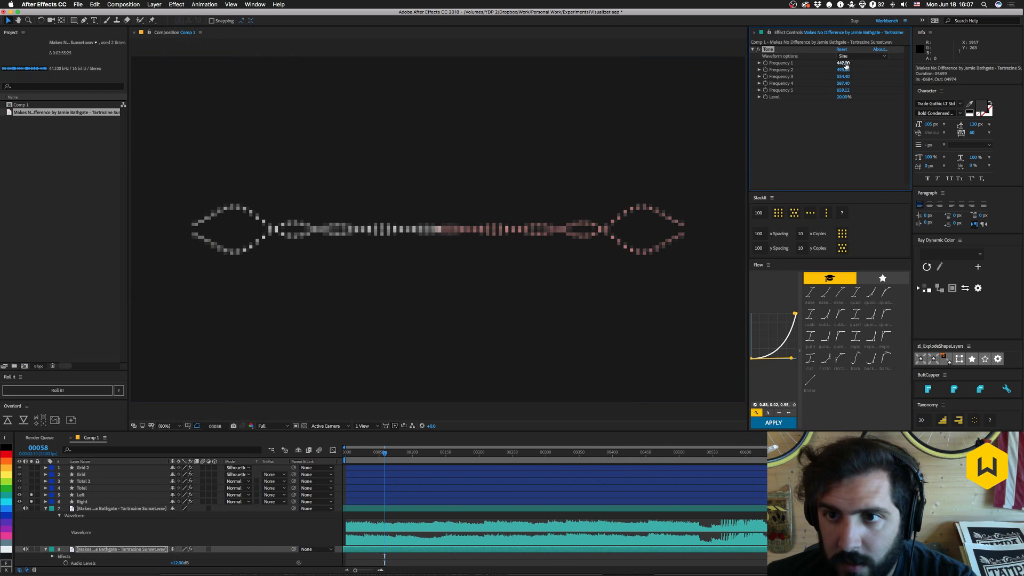
mouse_move(843, 63)
left_mouse_down()
mouse_move(853, 63)
mouse_move(847, 78)
left_mouse_up()
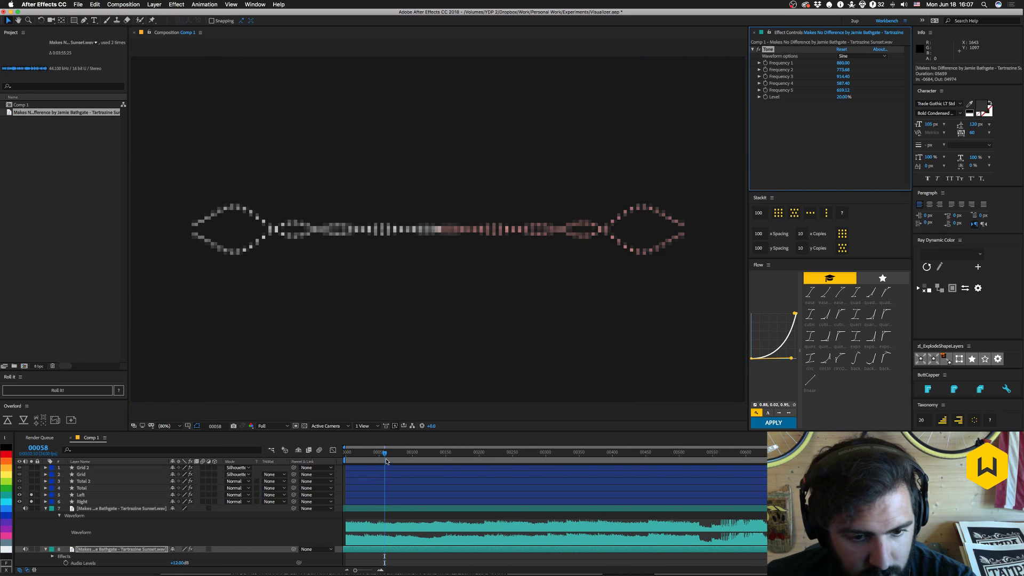
Set the Right layer's Audio Spectrum source to the layer 7 Makes No Difference track and delete the duplicate audio layer 8.
left_click_drag(386, 454, 488, 454)
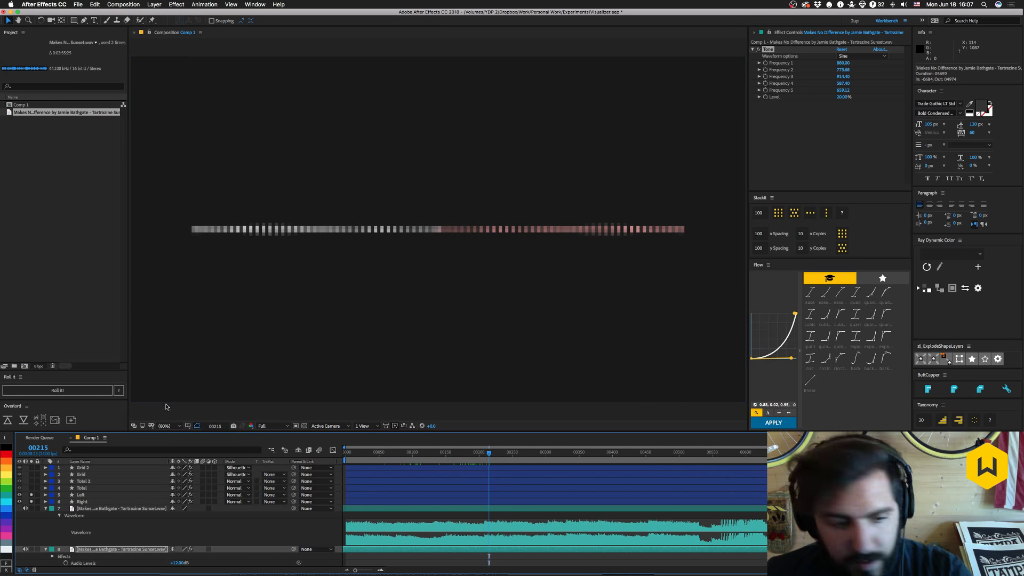
scroll(96, 501, "down", 1)
left_click(96, 495)
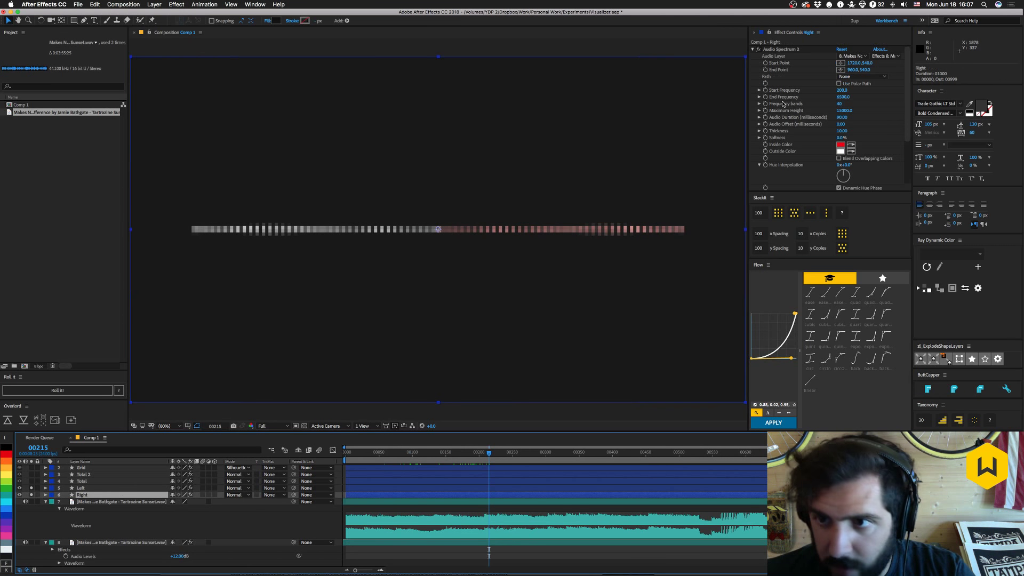
left_click(886, 56)
left_click(878, 47)
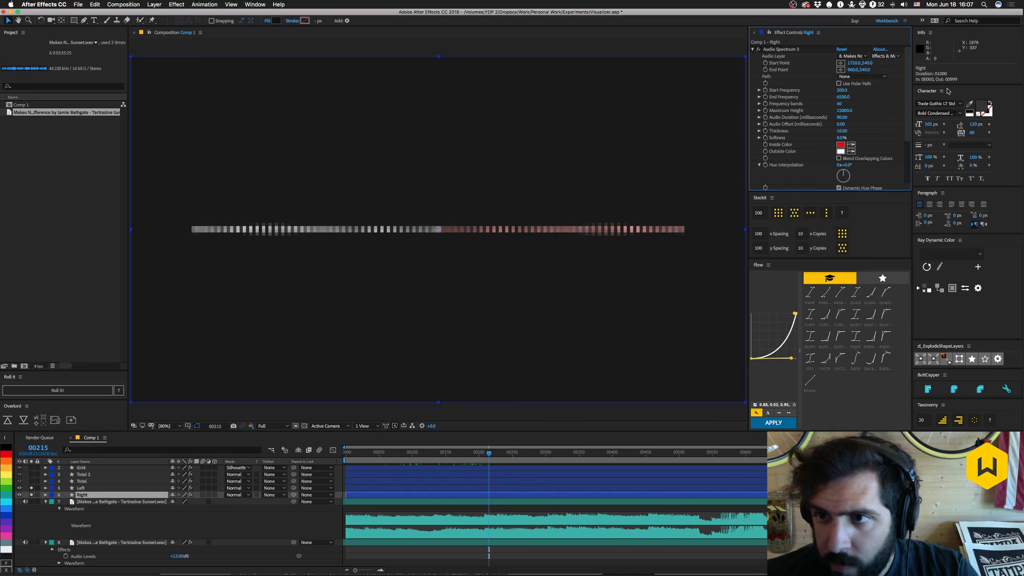
left_click(851, 56)
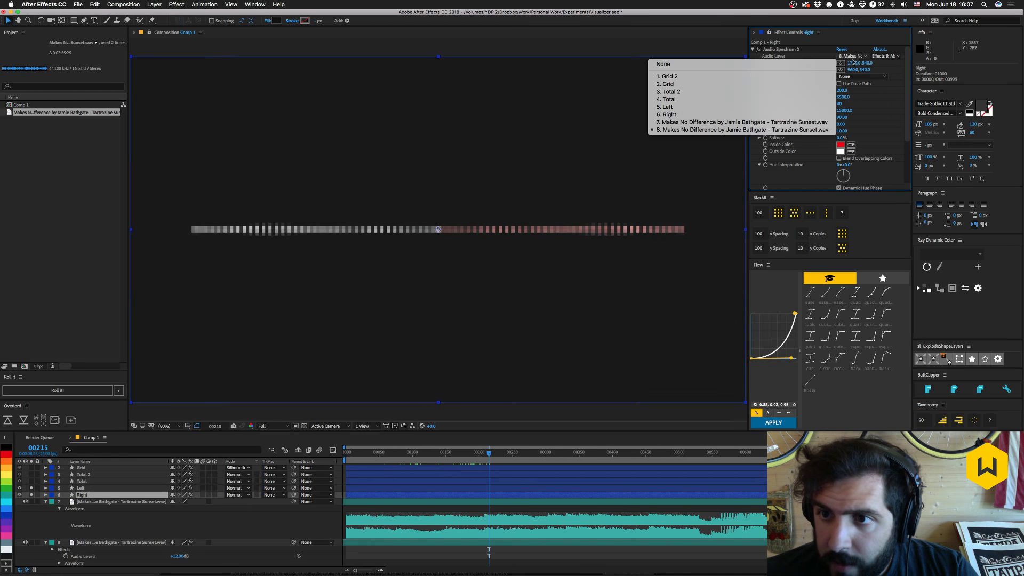
left_click(800, 128)
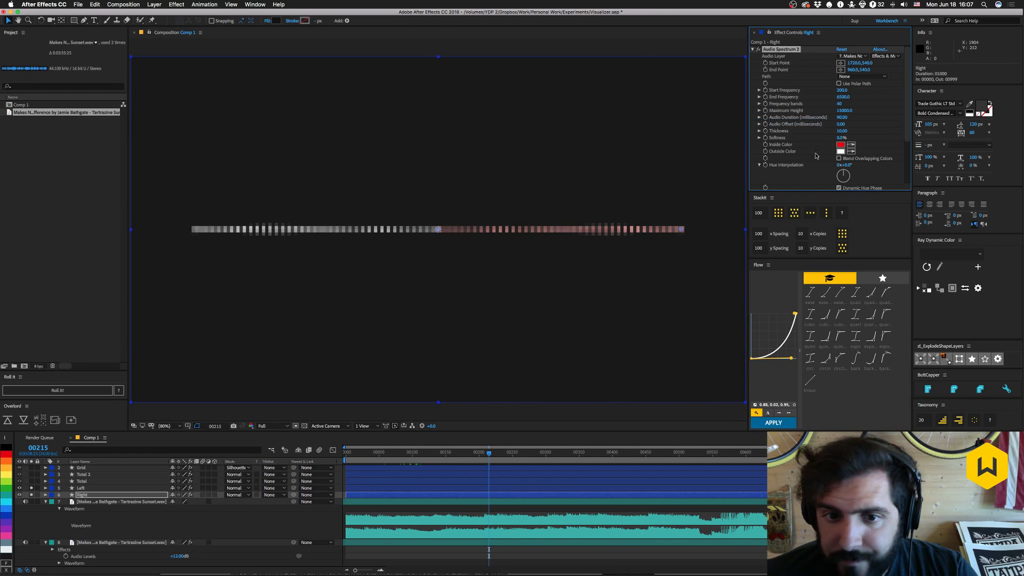
left_click(103, 542)
key("Delete")
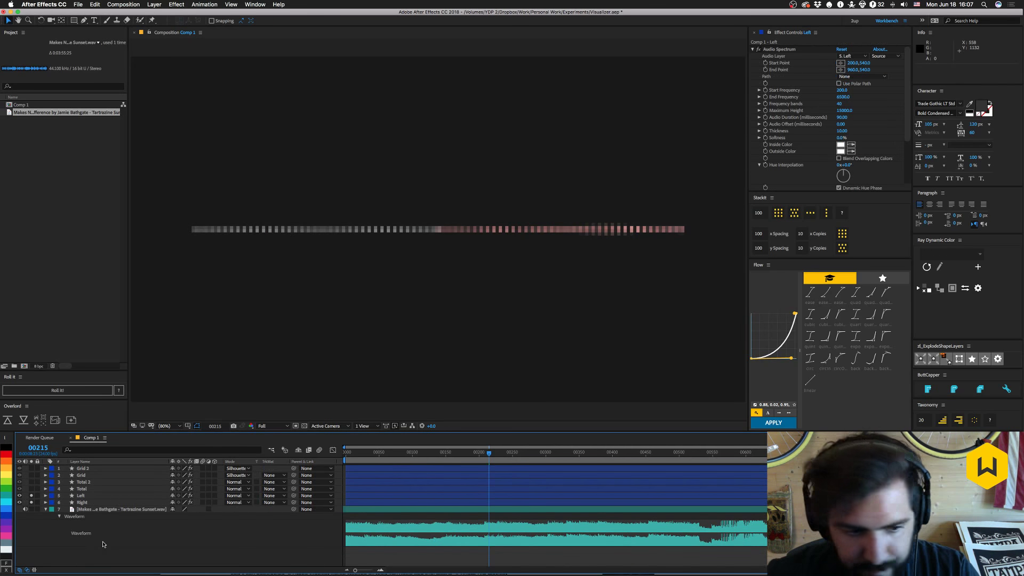
Change the Inside Color of the Right layer's Audio Spectrum from red to white.
left_click(90, 510)
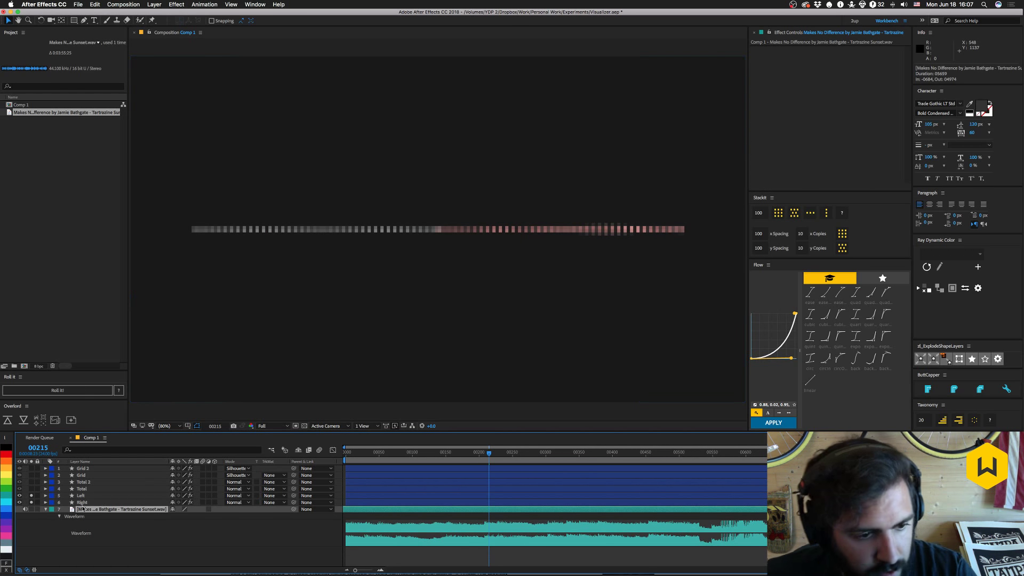
key("super+Up")
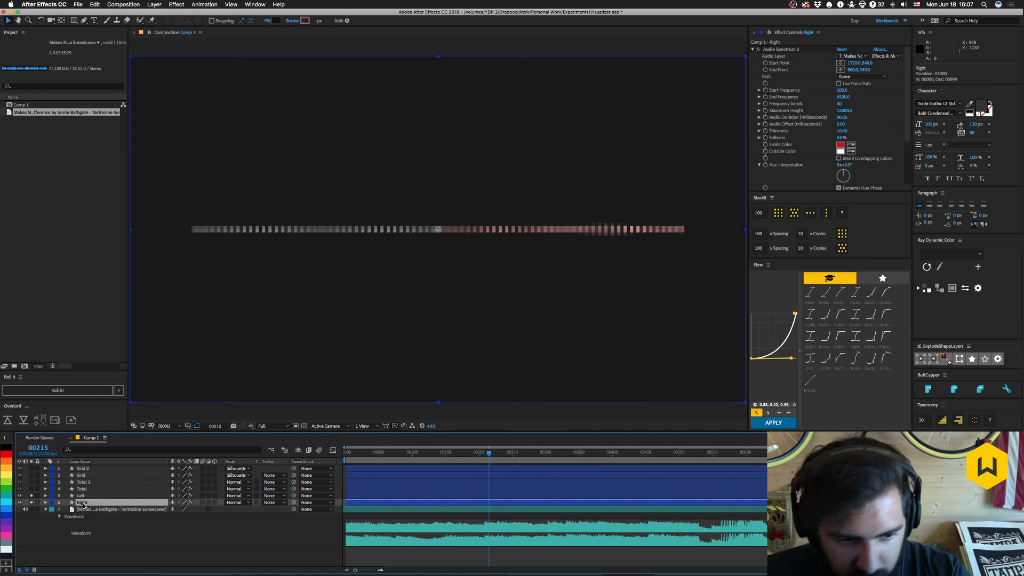
left_click(840, 144)
left_click_drag(445, 358, 426, 329)
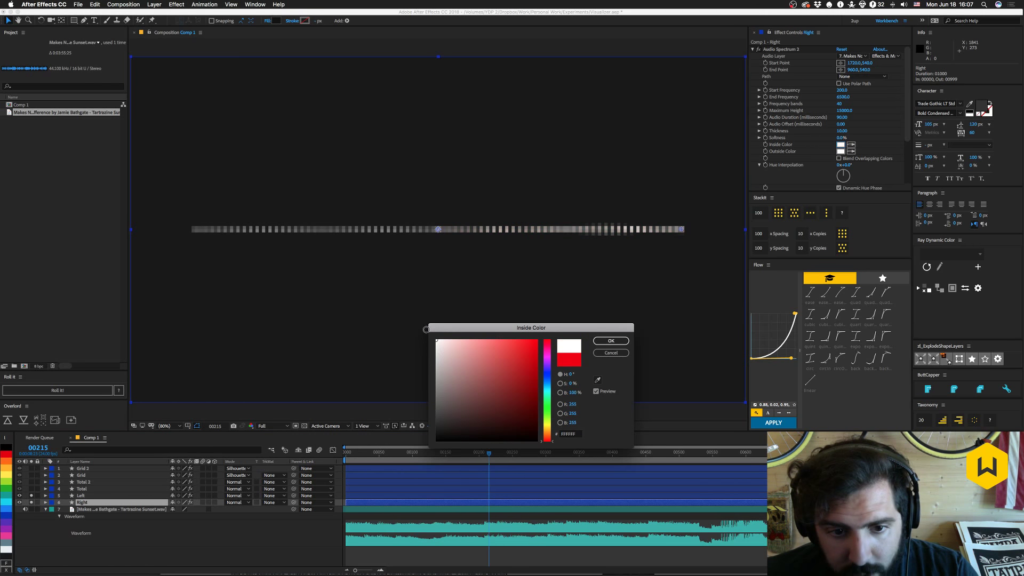
left_click(626, 343)
Set the Left layer's Audio Spectrum source to the layer 7 Makes No Difference track, checking the animation at different frames.
left_click(347, 453)
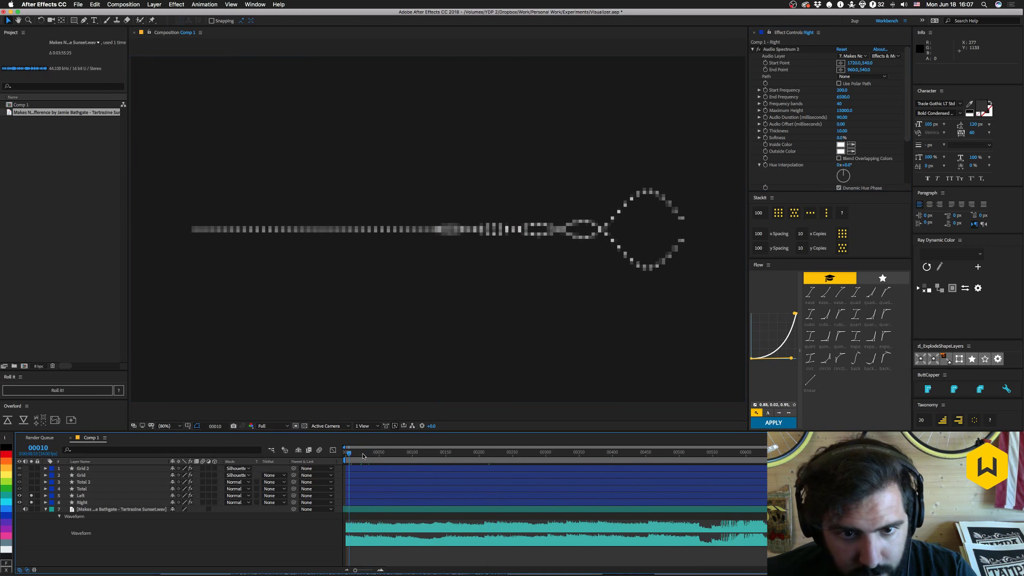
left_click_drag(363, 456, 538, 475)
left_click(87, 496)
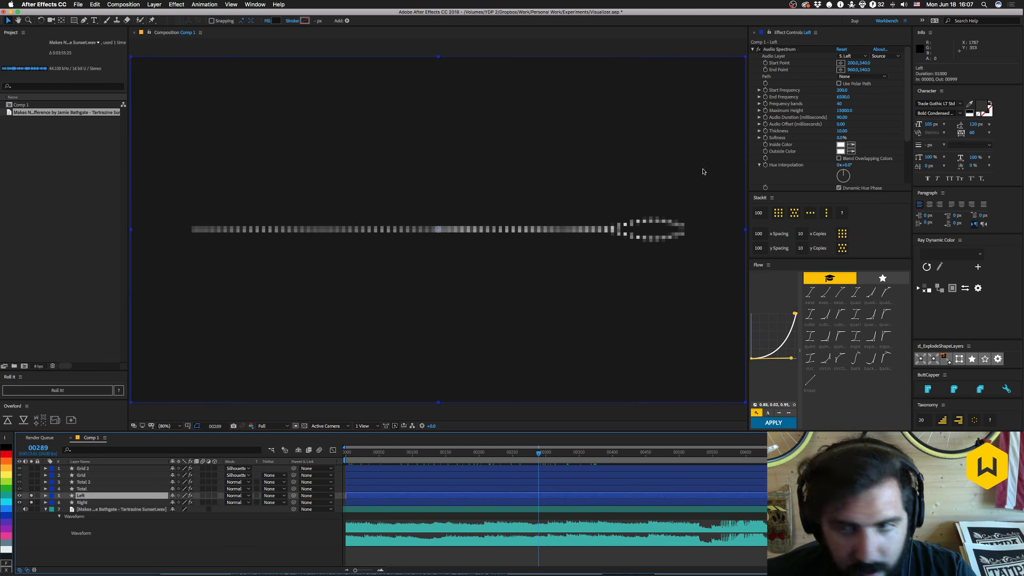
left_click(853, 56)
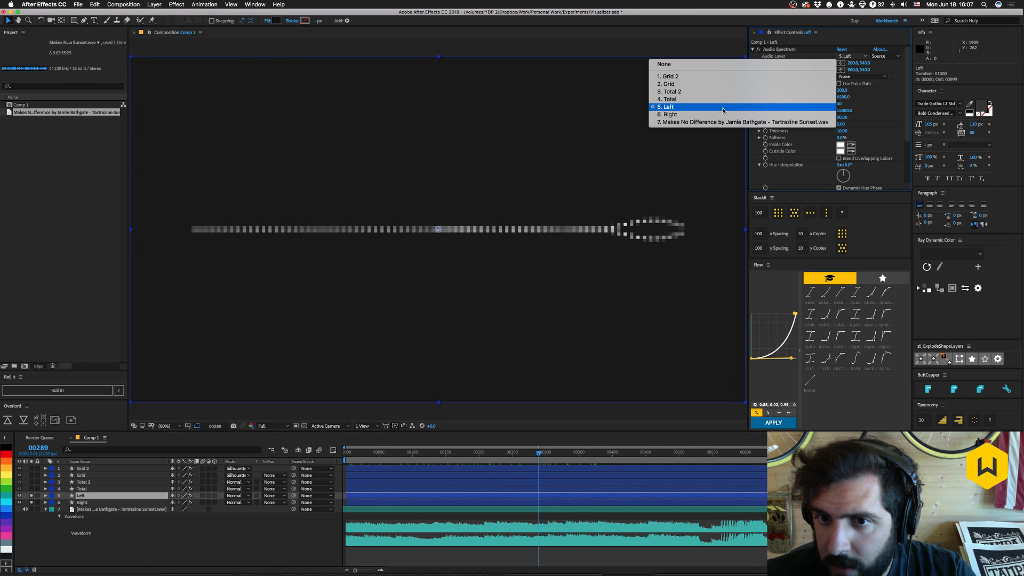
left_click(736, 123)
left_click_drag(540, 460, 389, 457)
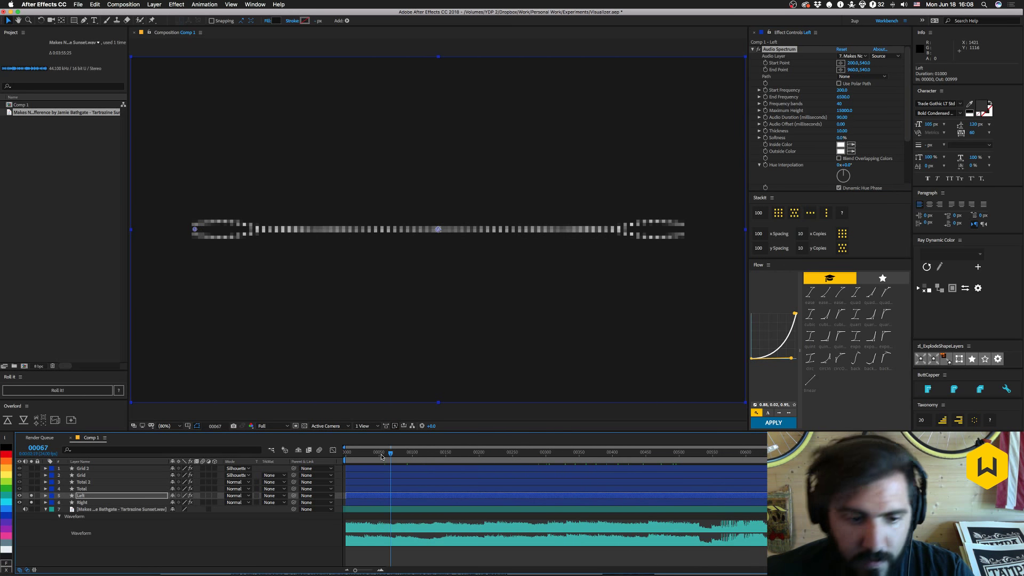
Turn off solo on the Left and Right layers and preview the whole composition.
left_click(31, 495)
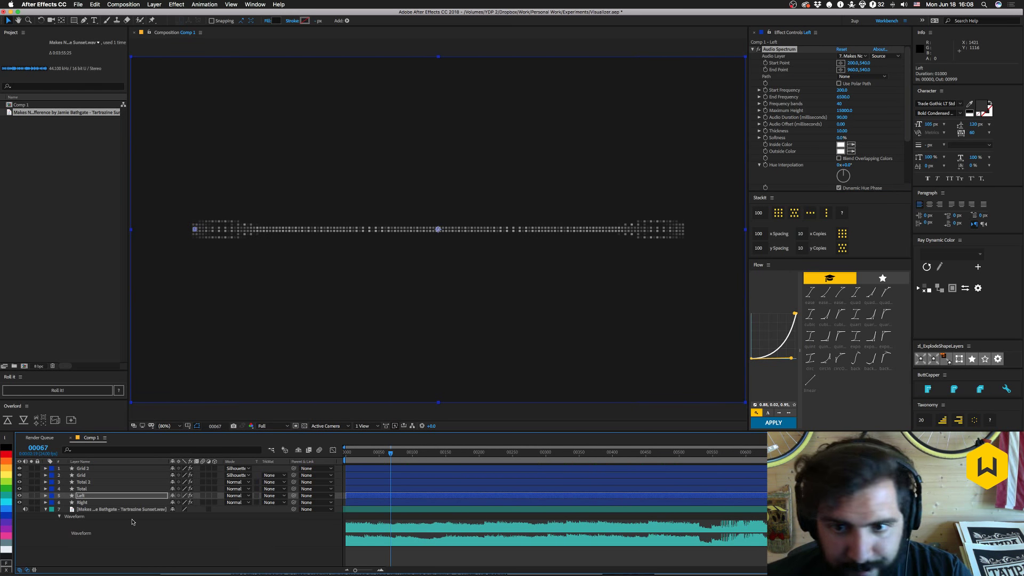
key("space")
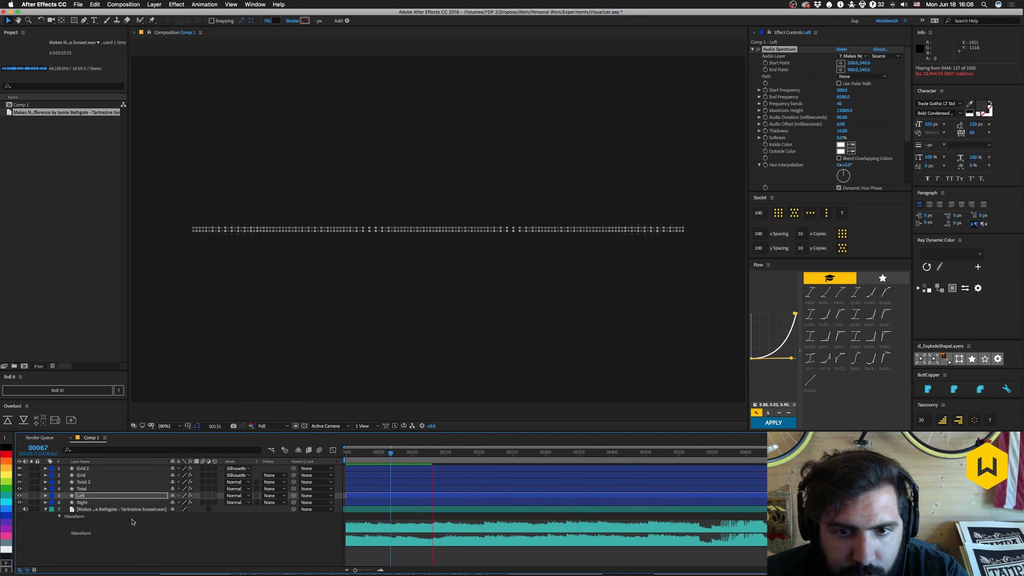
key("space")
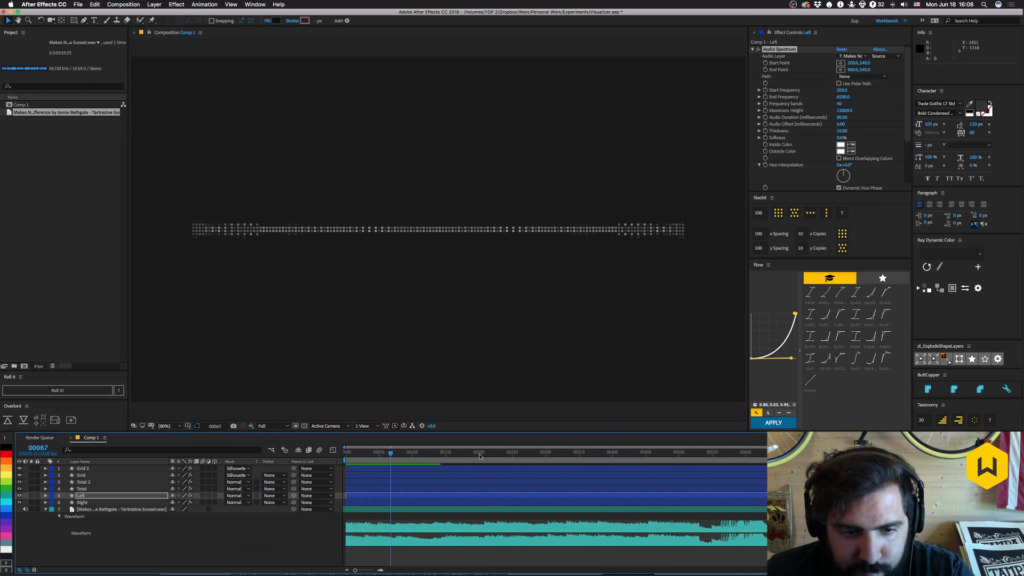
left_click_drag(479, 456, 760, 472)
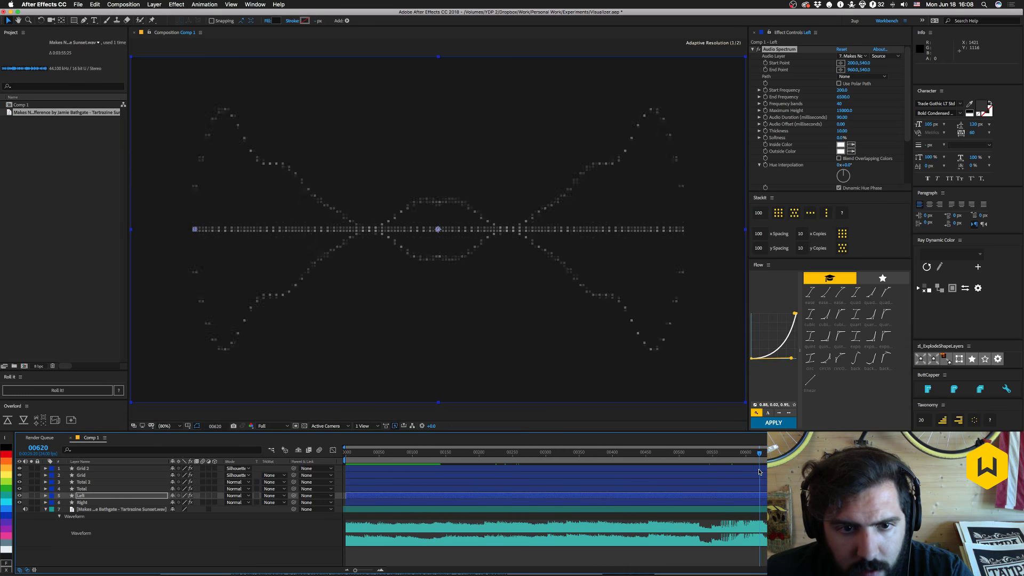
Set the Audio Spectrum source of the Total 2 and Total layers to the layer 7 Makes No Difference track.
left_click(94, 482)
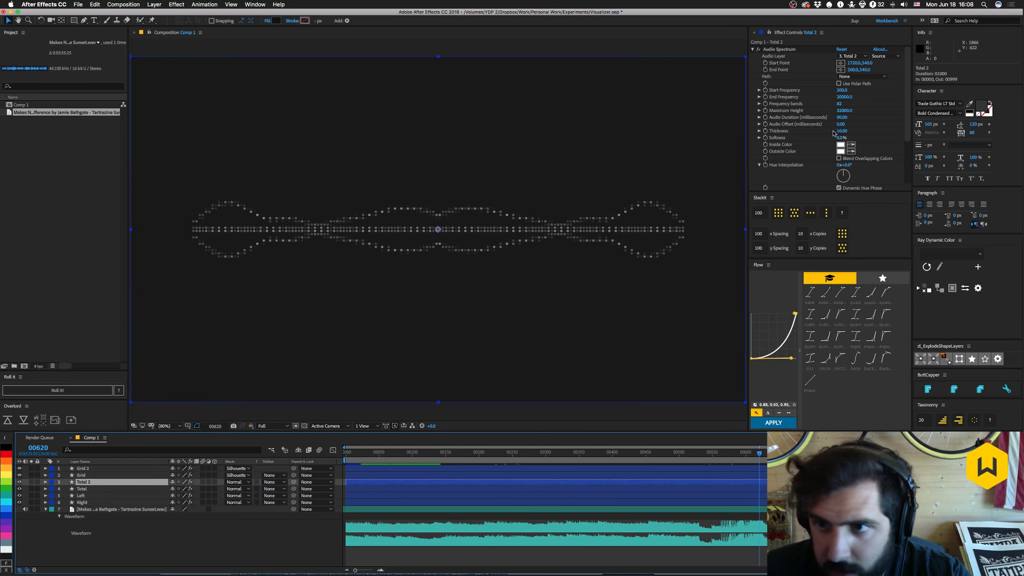
left_click(850, 55)
left_click(727, 122)
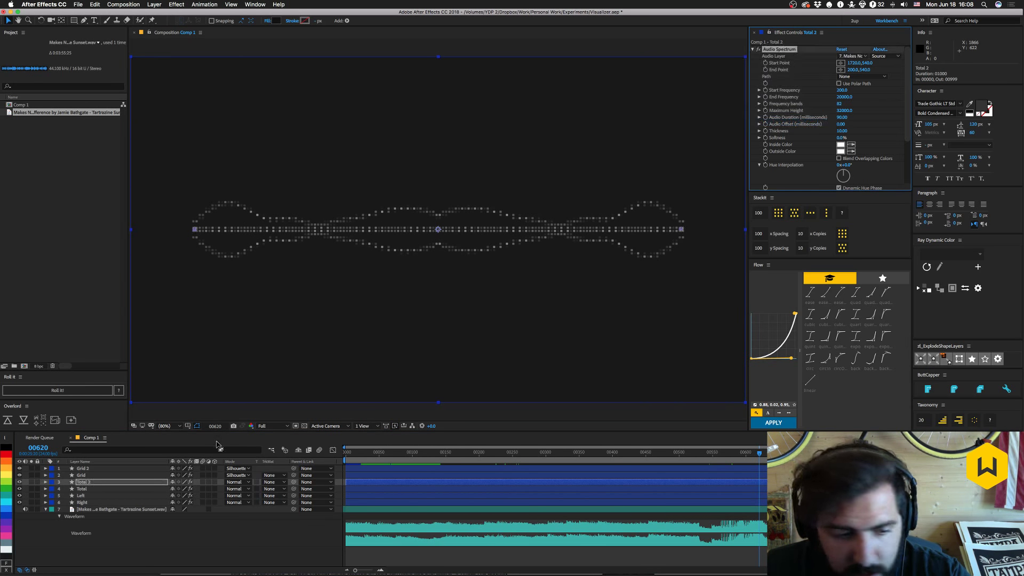
left_click(82, 489)
left_click(860, 55)
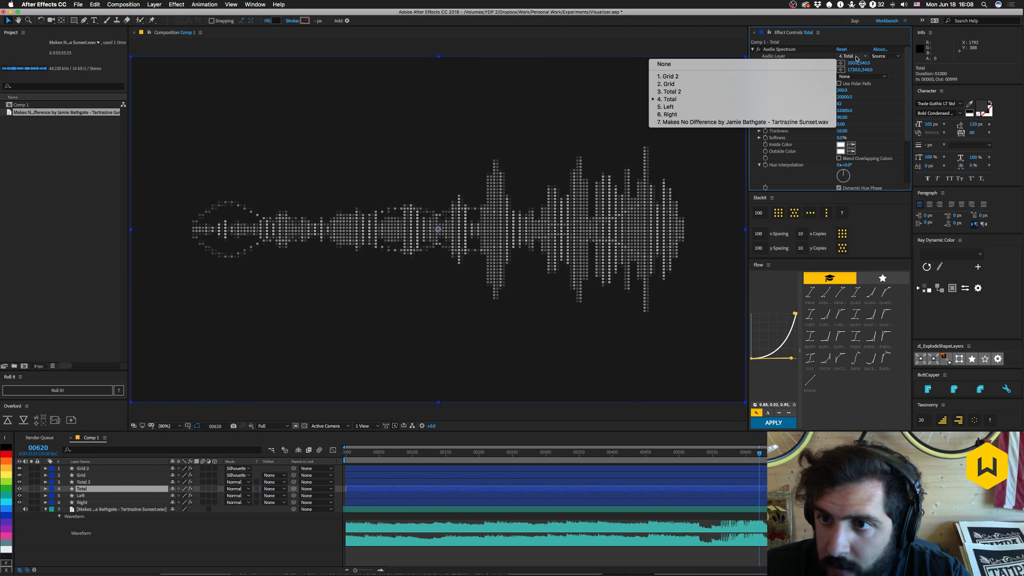
left_click(727, 122)
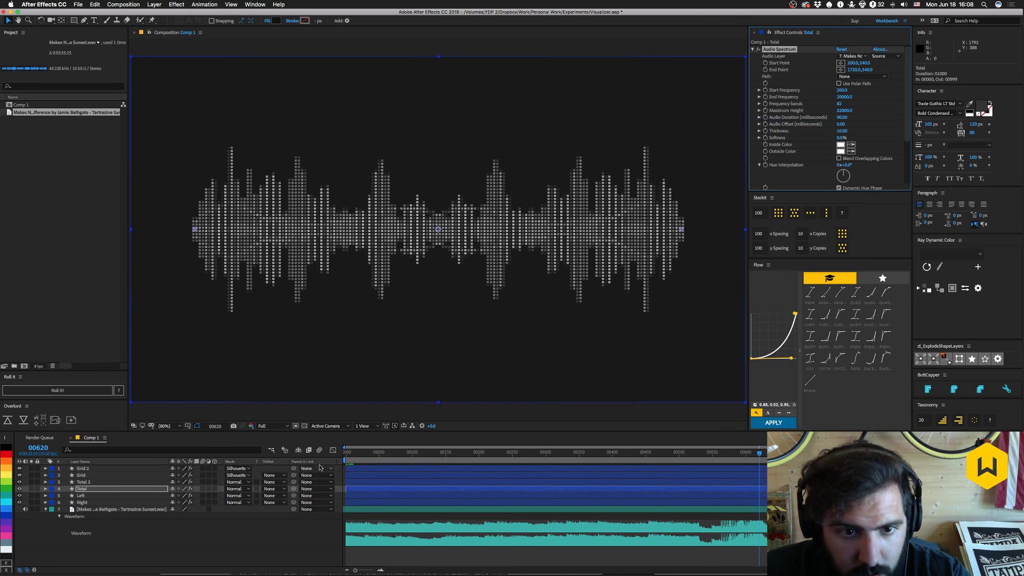
left_click_drag(747, 453, 629, 462)
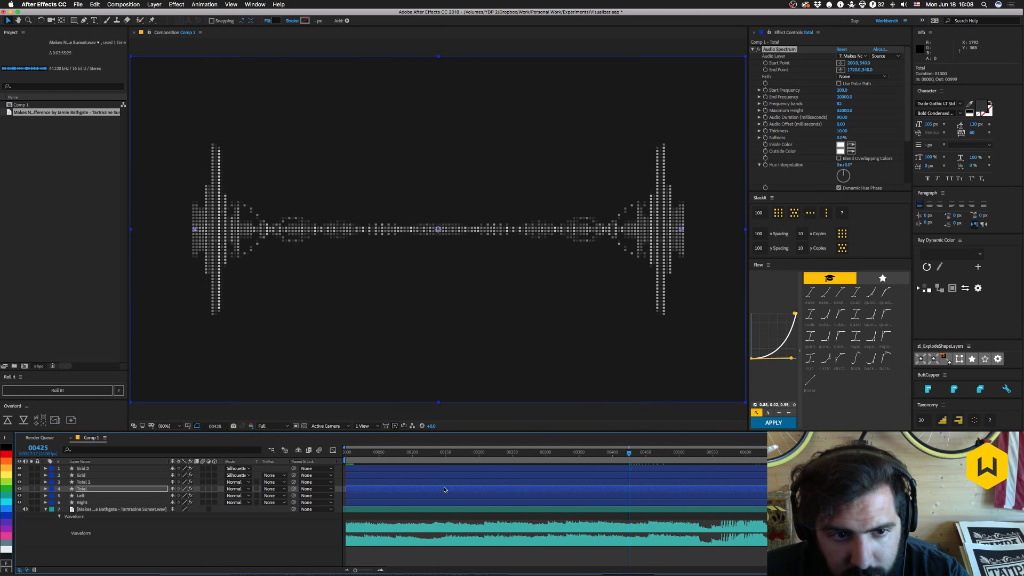
Change the Audio Spectrum Display Options of the Right and Left layers to Digital.
left_click(80, 503)
scroll(844, 184, "down", 4)
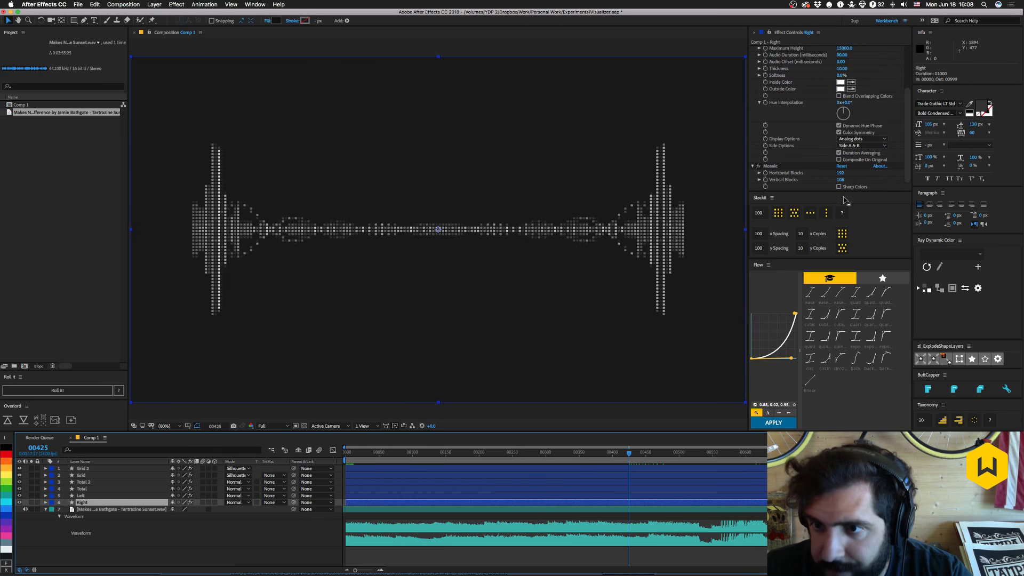
left_click(862, 139)
left_click(868, 145)
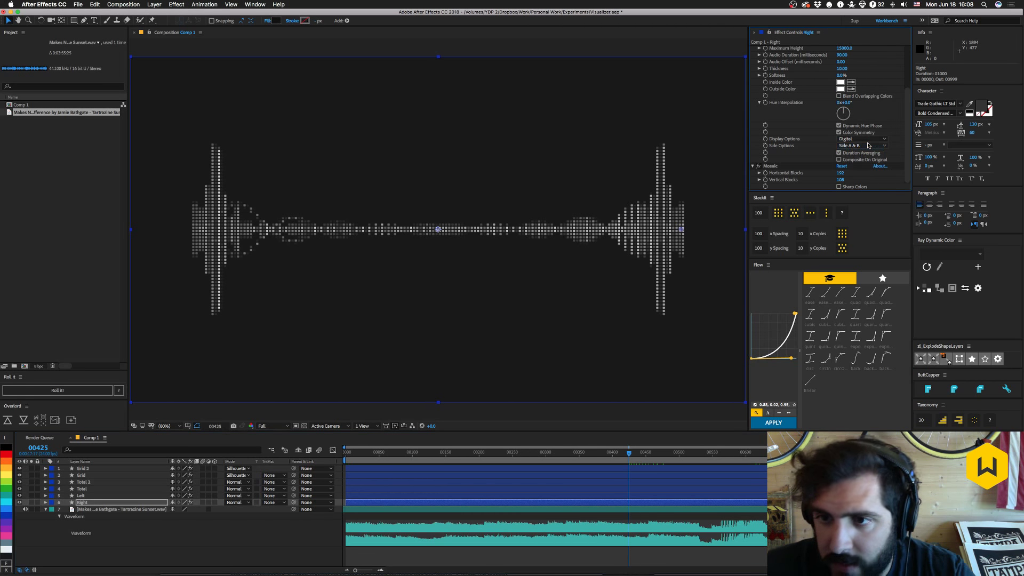
key("super+Up")
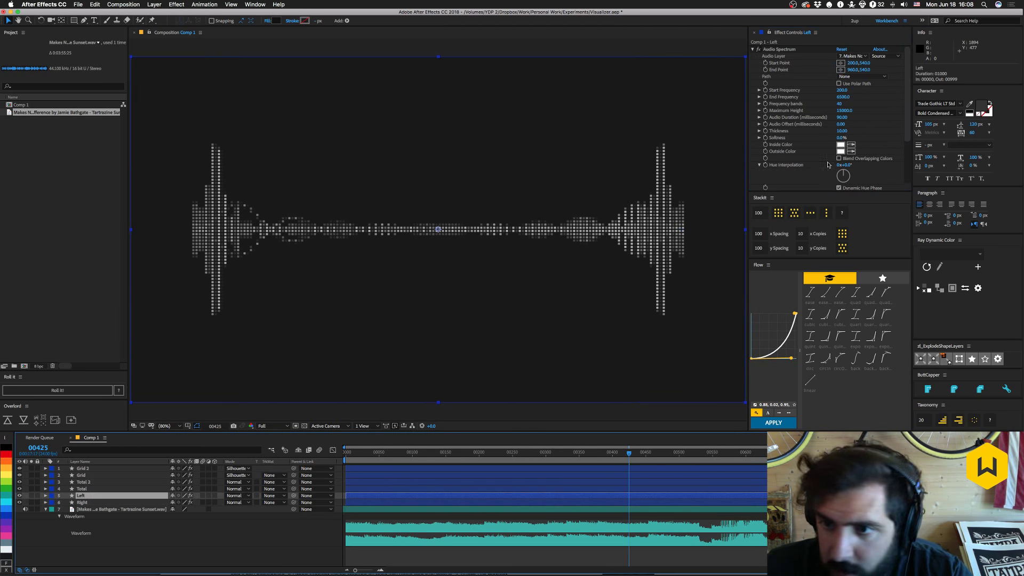
scroll(880, 112, "down", 3)
left_click(866, 141)
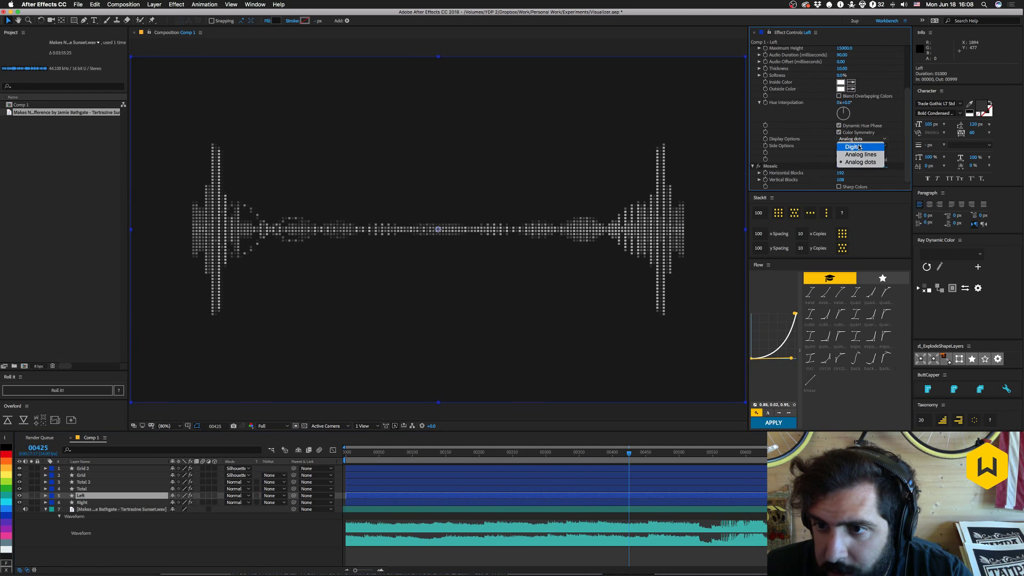
left_click(868, 145)
left_click_drag(638, 458, 661, 455)
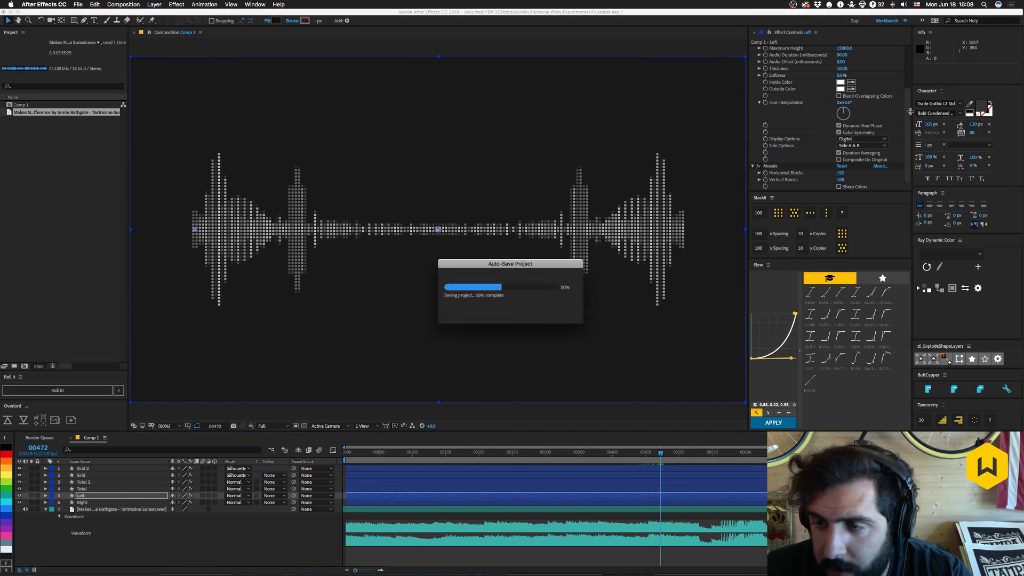
Lower the Left layer's Audio Spectrum End Frequency to about 2500, set the Right layer's to 2500, and preview the animation.
scroll(839, 116, "up", 5)
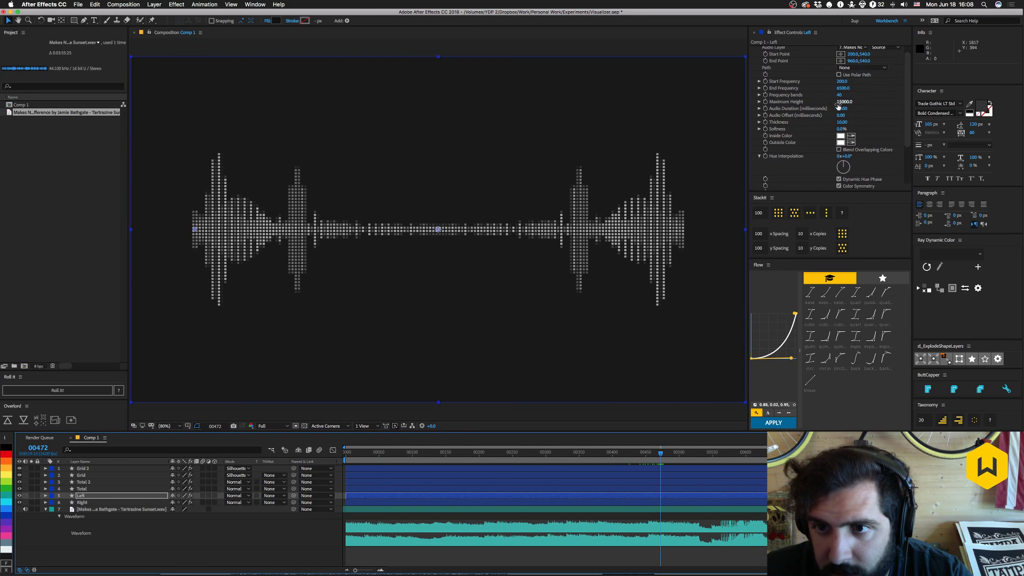
left_click_drag(844, 88, 831, 91)
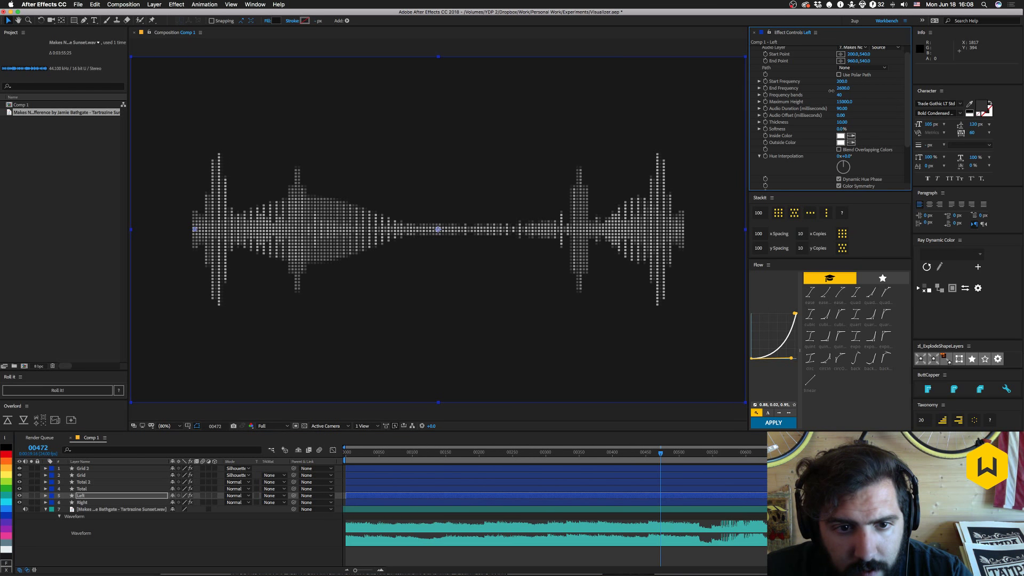
left_click(100, 502)
left_click(842, 96)
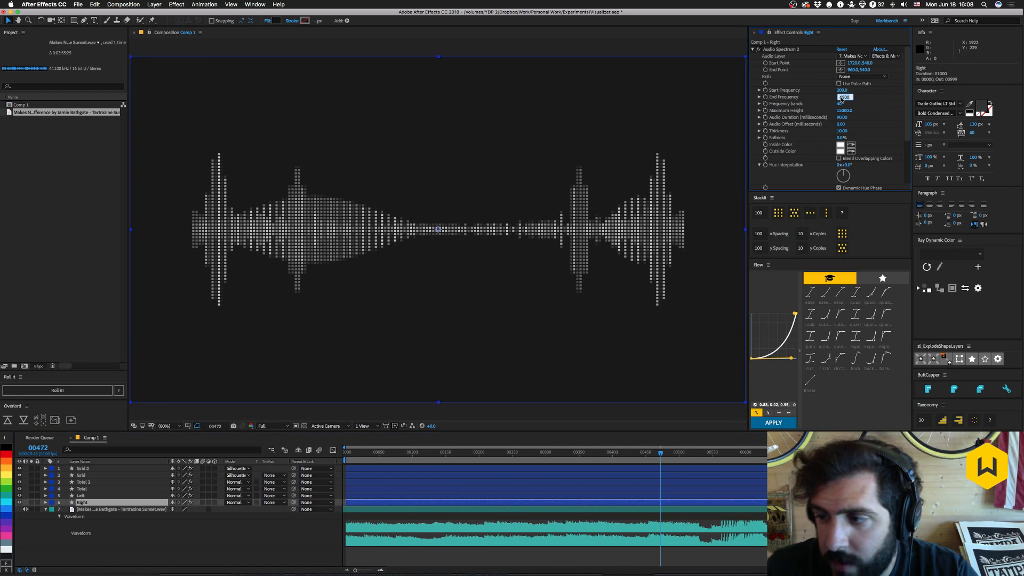
key("Return")
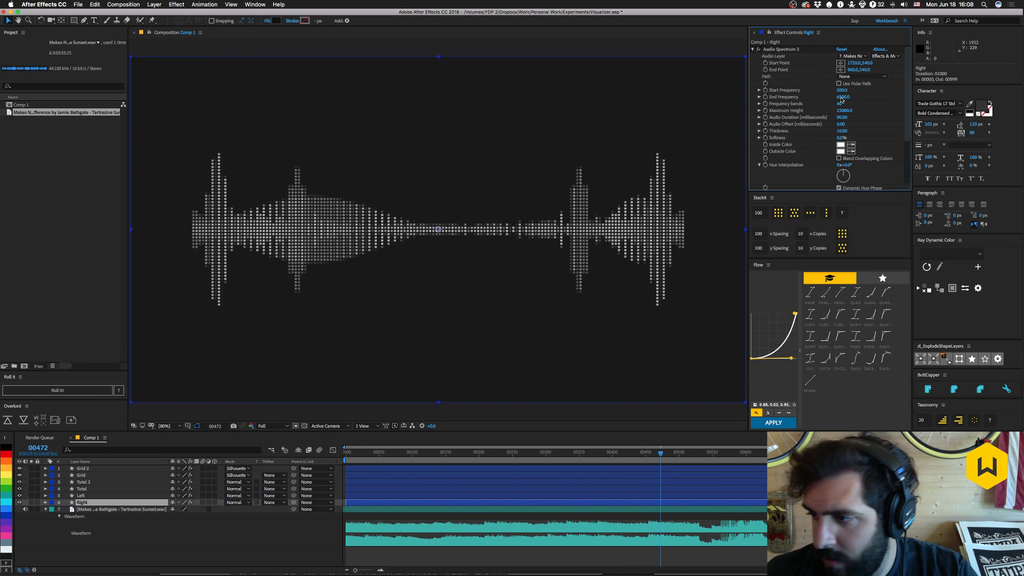
left_click(842, 97)
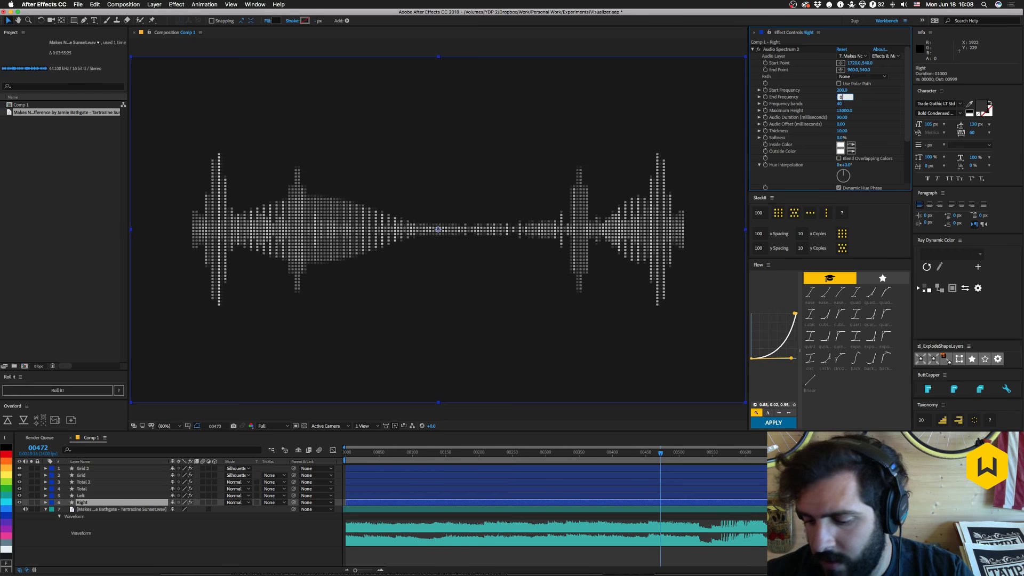
type("2500")
key("Return")
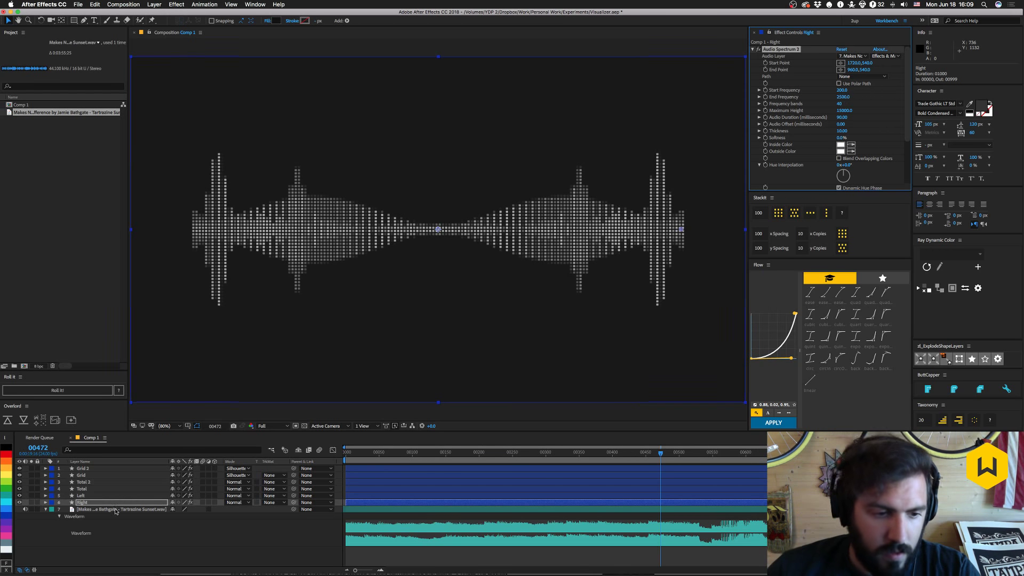
key("space")
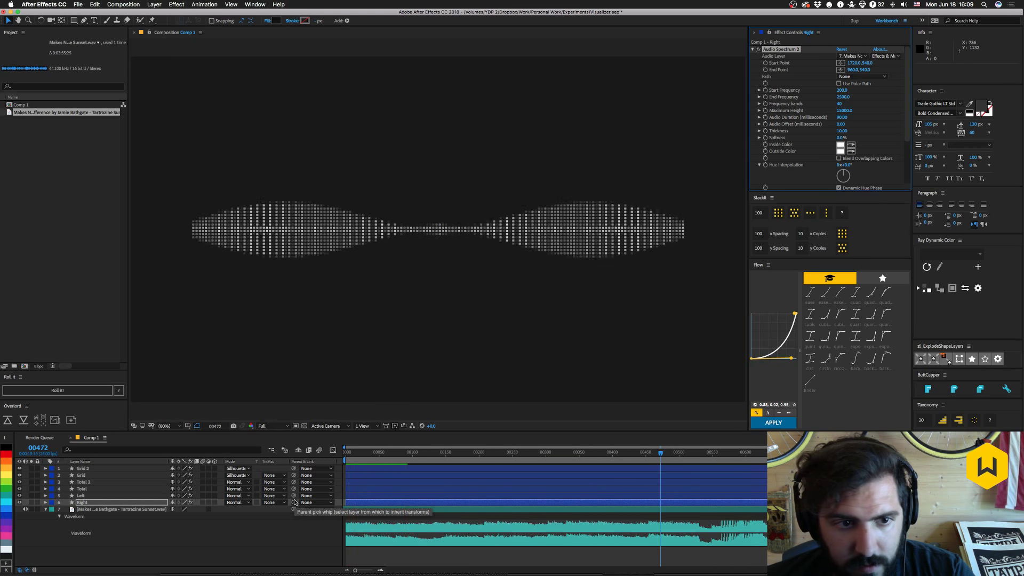
key("space")
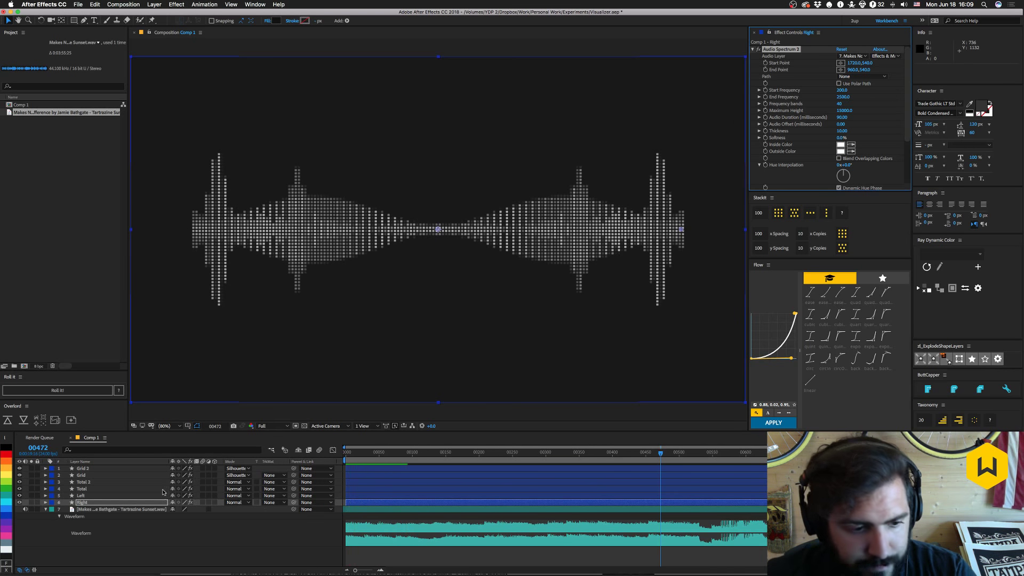
Add a rectangle shape layer covering the whole composition, above all layers, and make it start at frame 0.
left_click(38, 537)
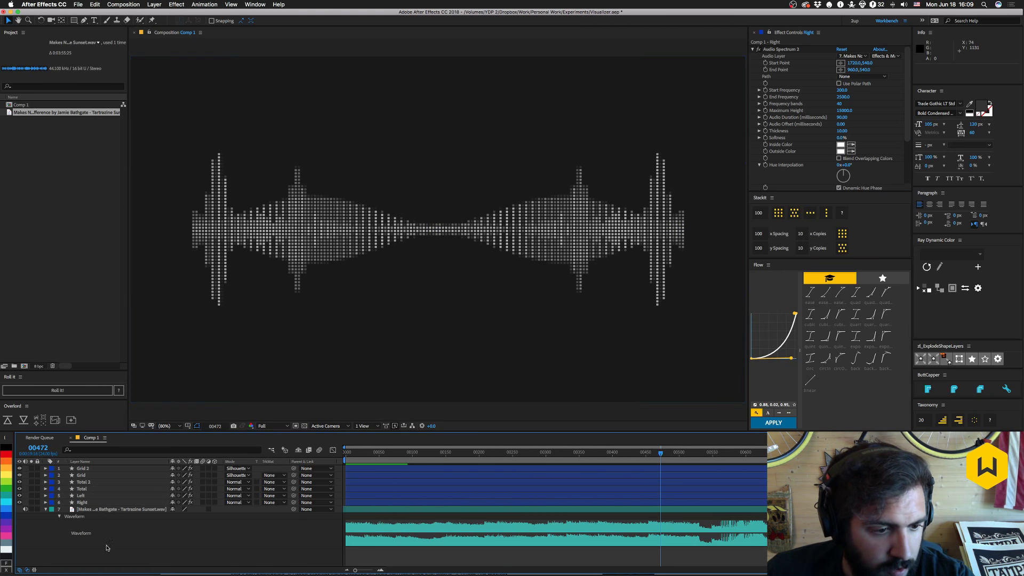
left_click(154, 5)
mouse_move(165, 15)
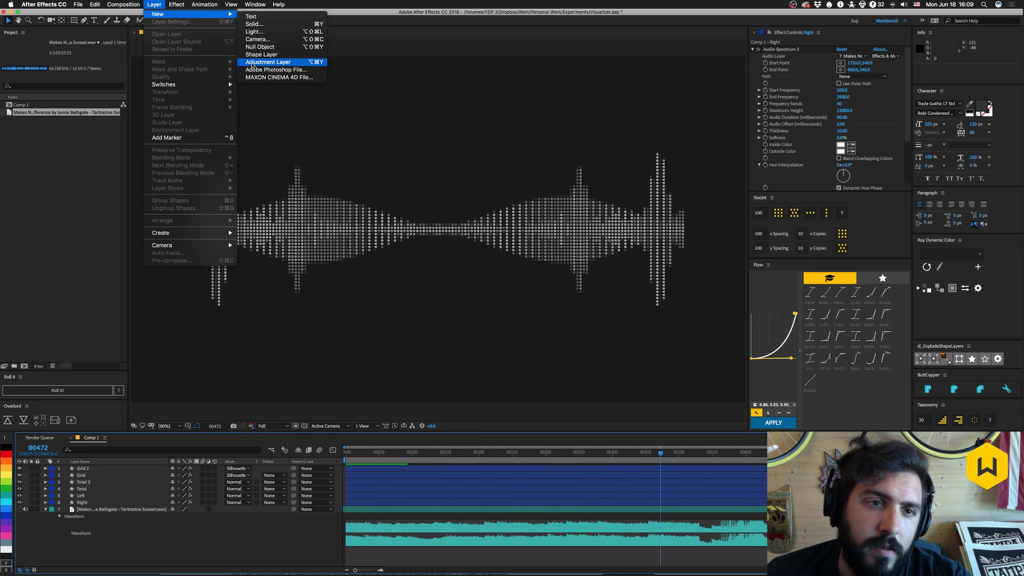
key("Escape")
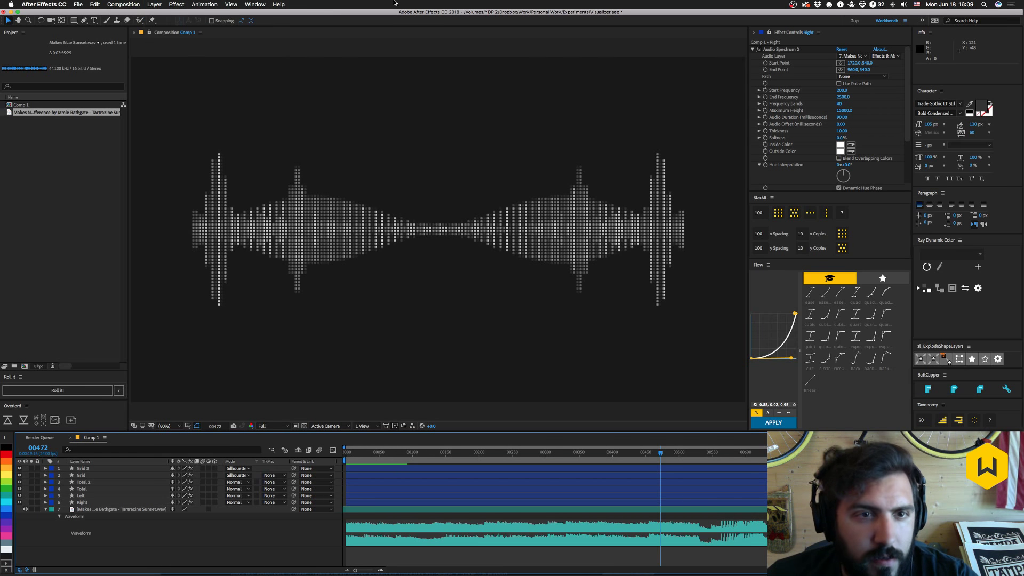
double_click(75, 21)
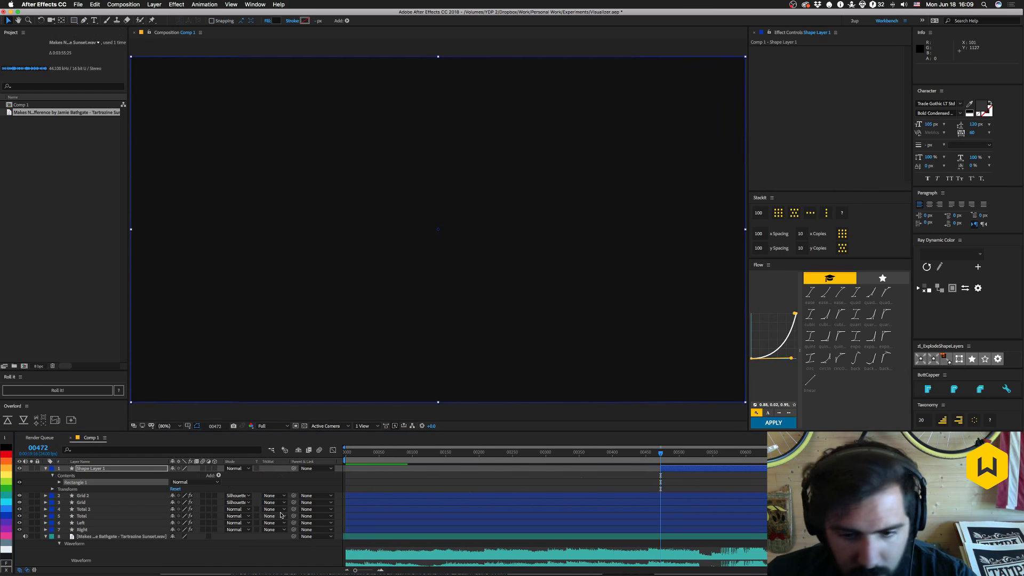
left_click(673, 466)
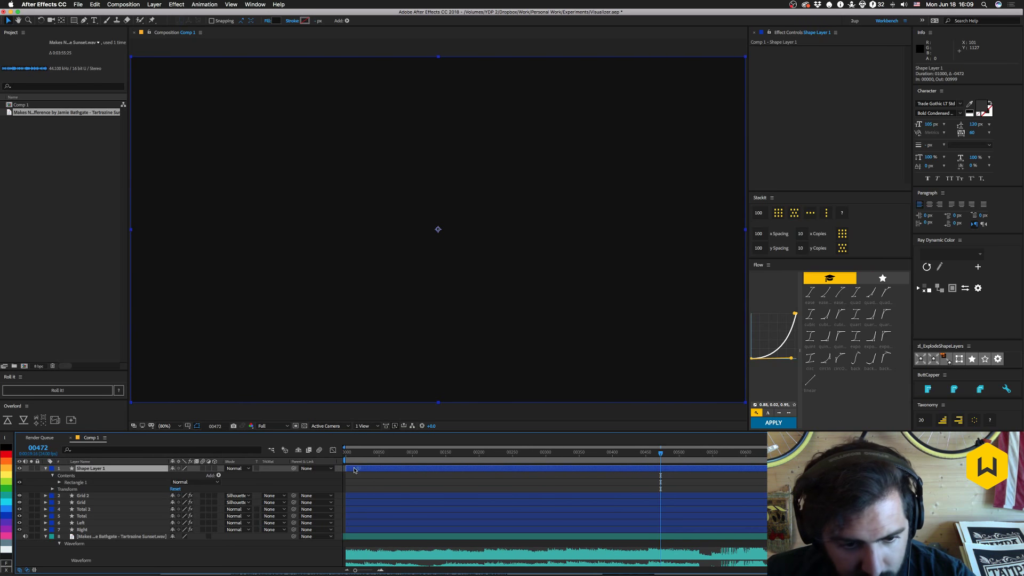
Rename the new shape layer Color, collapse its properties and save the project.
key("Return")
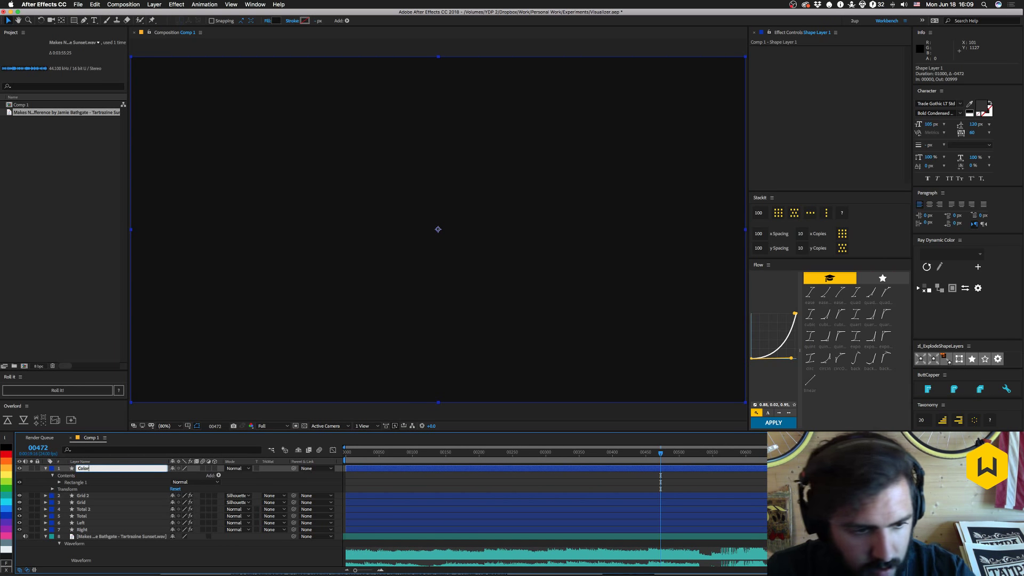
type("Color")
key("Return")
left_click(46, 468)
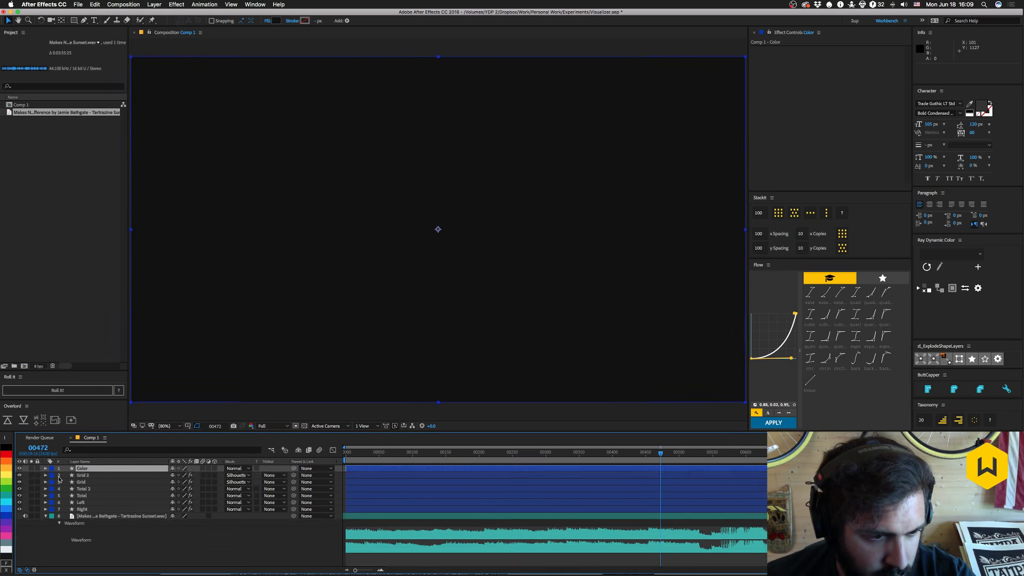
left_click(132, 552)
key("super+s")
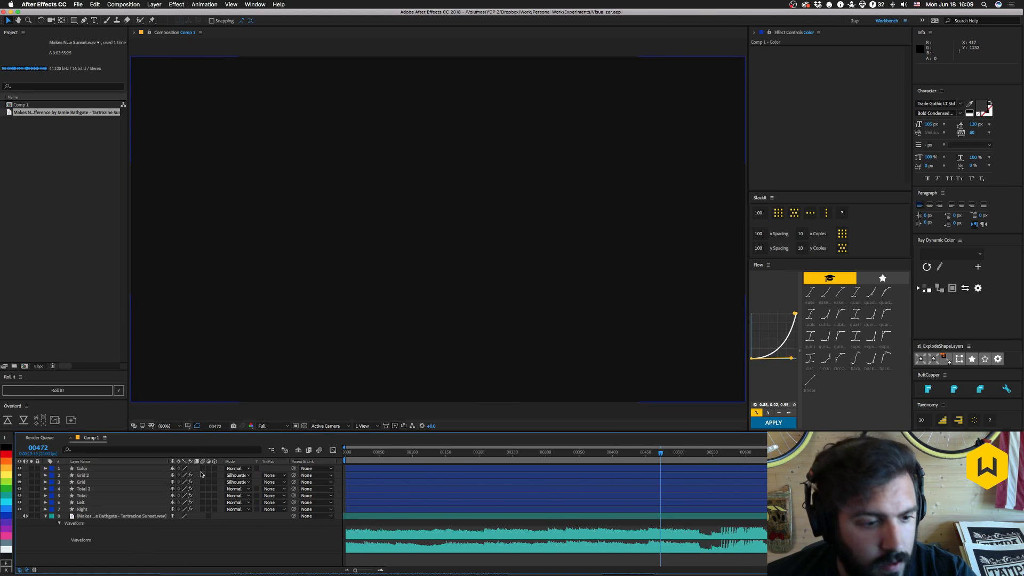
left_click(94, 469)
key("ctrl+space")
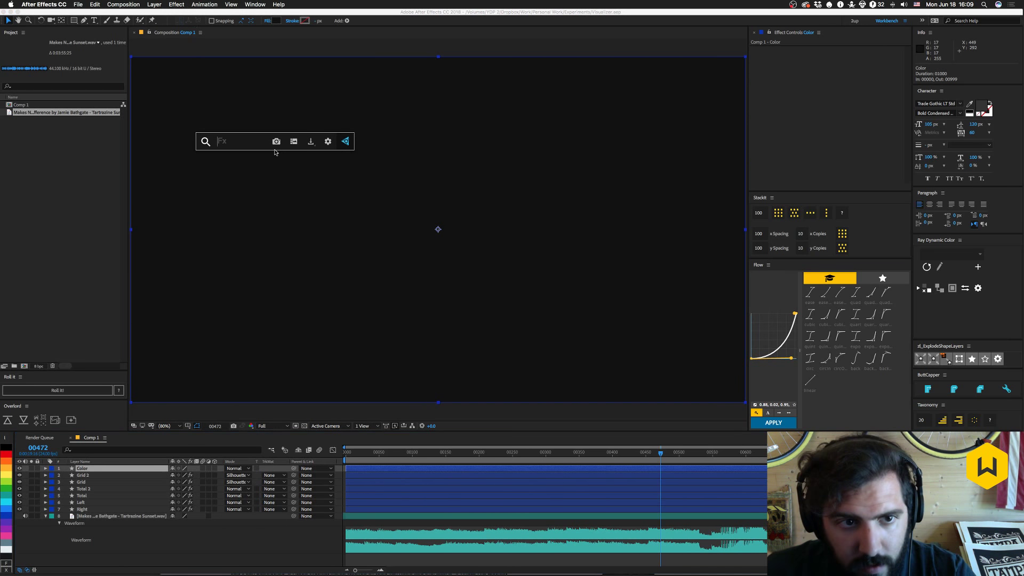
left_click(246, 45)
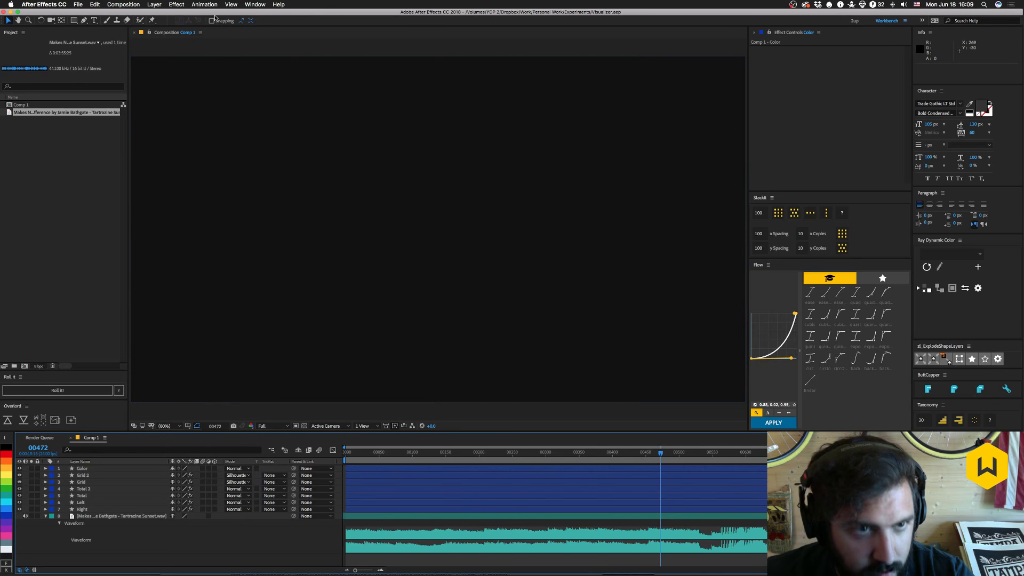
Give the Color layer's rectangle a linear gradient fill running vertically from the frame's top edge to its bottom edge.
left_click(81, 468)
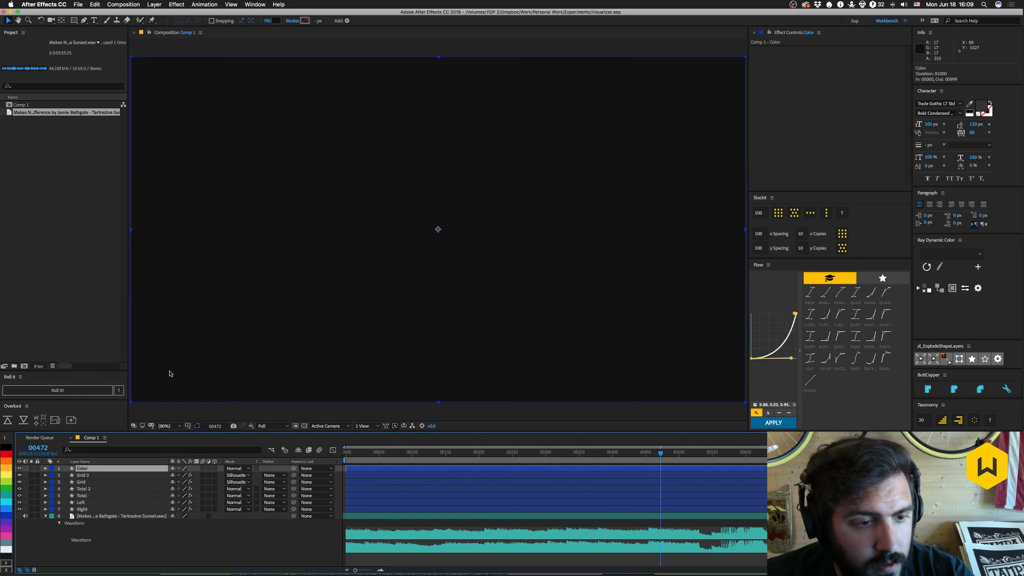
left_click(280, 21)
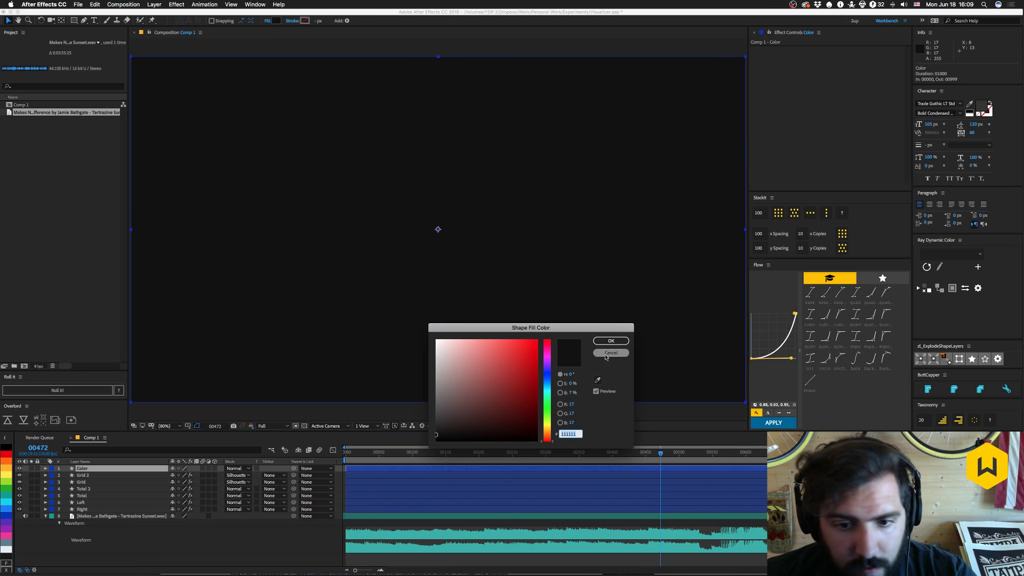
key("Return")
left_click(268, 21)
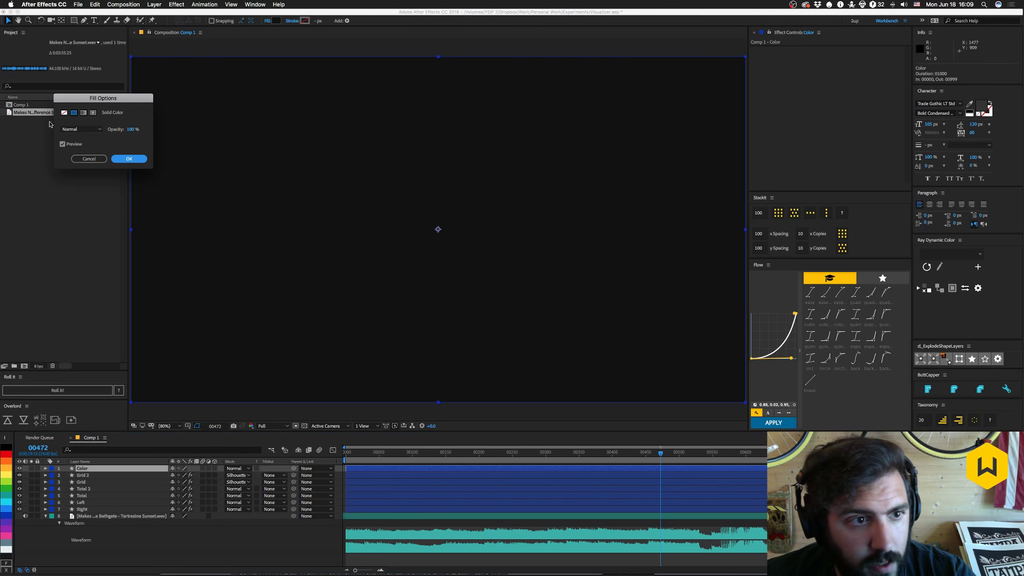
left_click(86, 113)
left_click(128, 158)
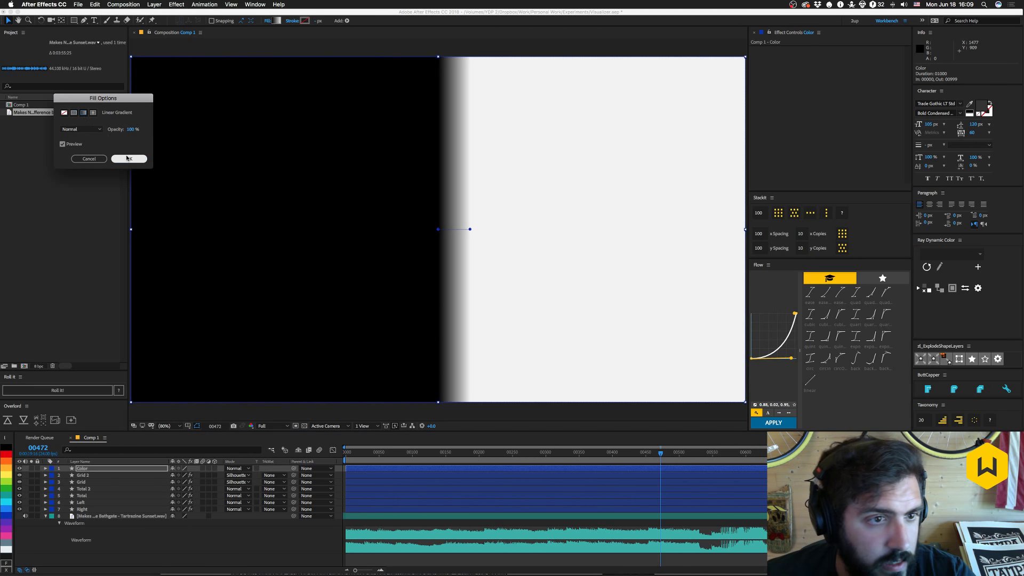
left_click_drag(470, 230, 438, 403)
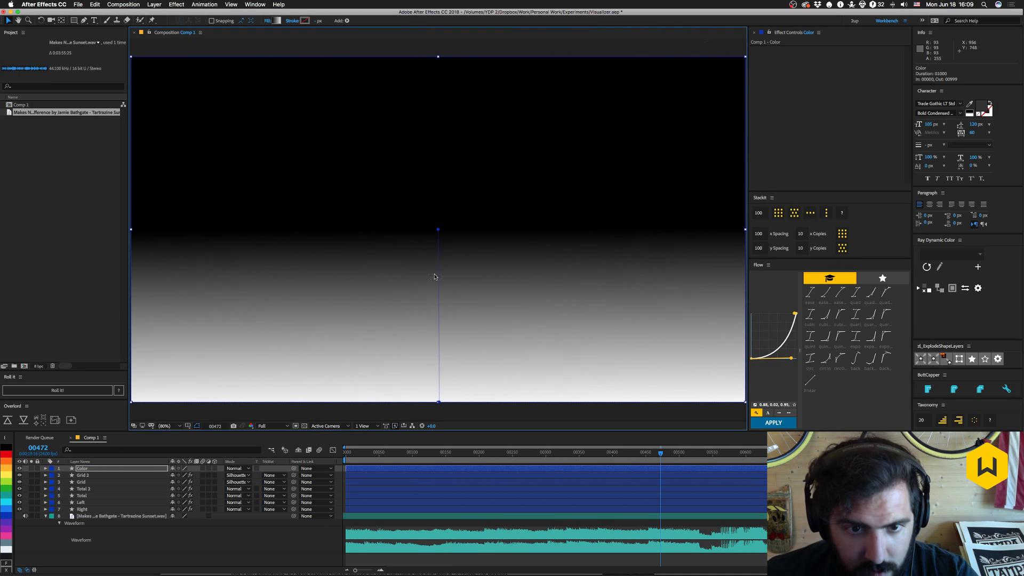
left_click_drag(438, 230, 442, 59)
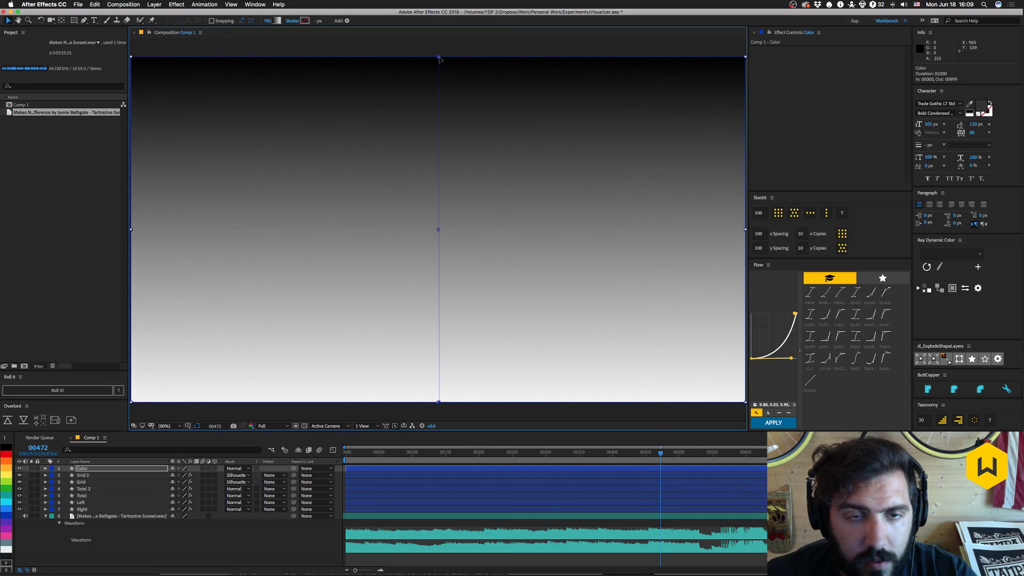
Set the start color stop of the Color layer's gradient to pink DD2170.
left_click(277, 21)
left_click_drag(721, 331, 806, 190)
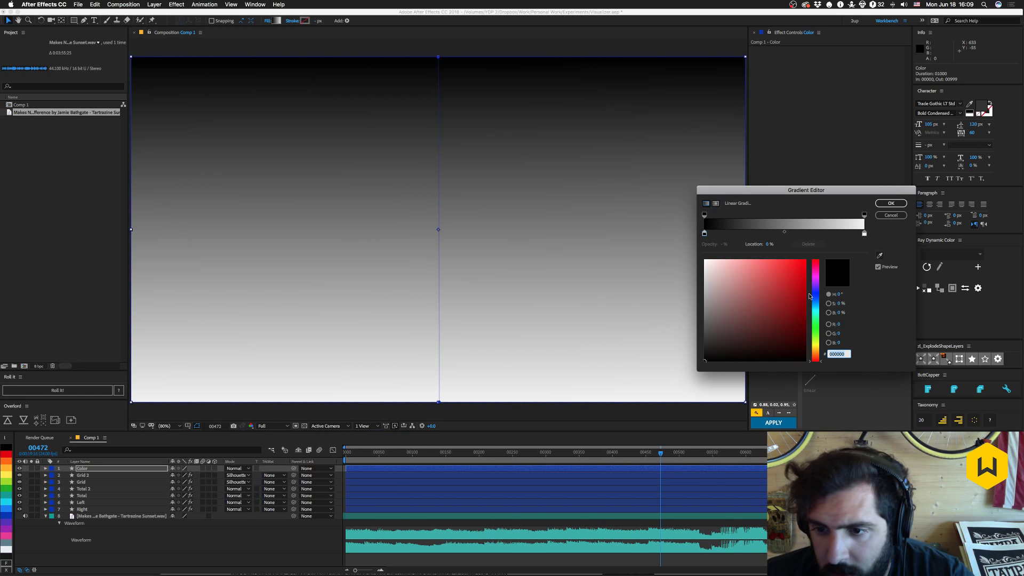
left_click(816, 266)
left_click_drag(785, 276, 788, 268)
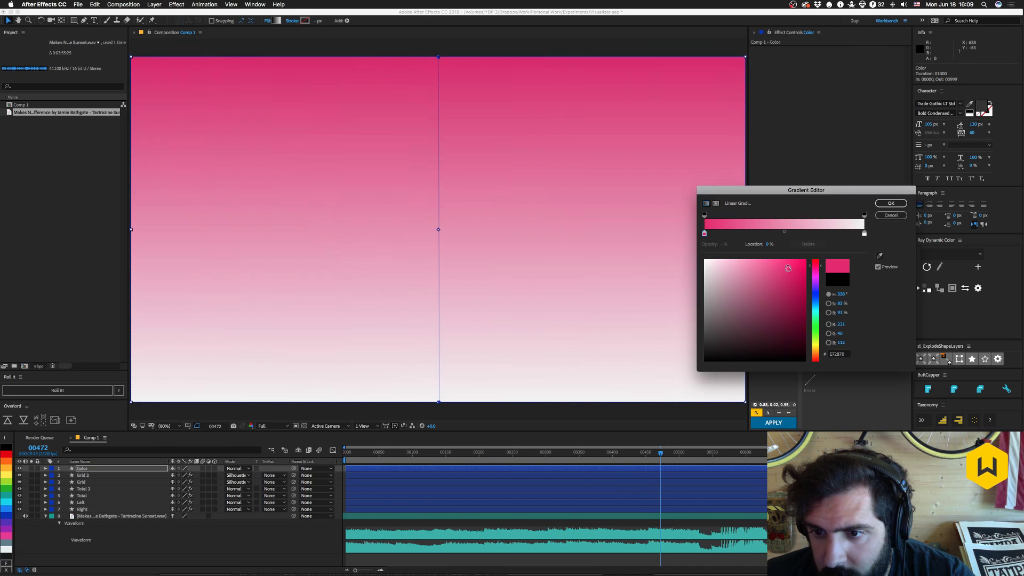
mouse_move(705, 233)
left_mouse_down()
mouse_move(784, 237)
mouse_move(705, 233)
left_mouse_up()
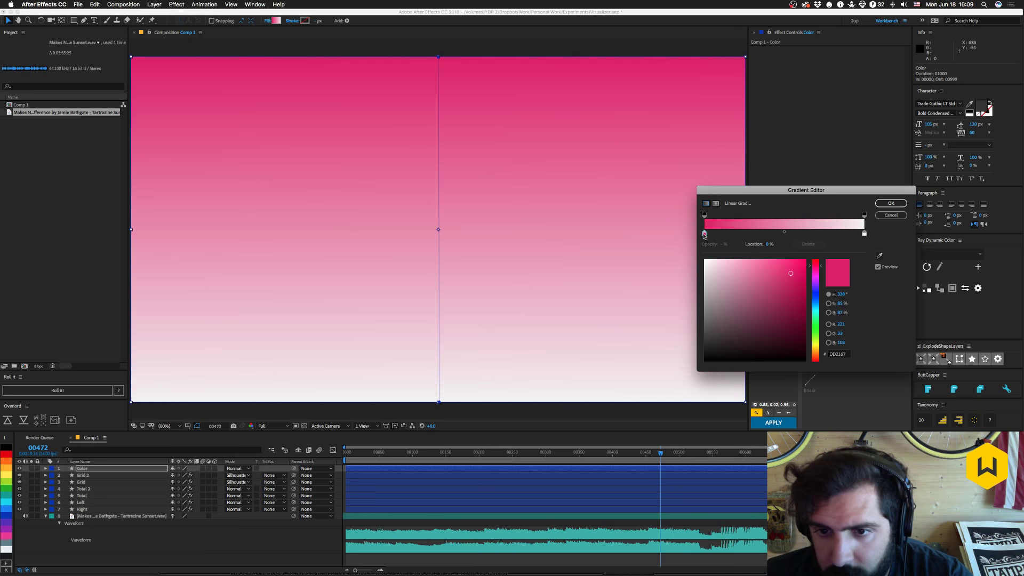
left_click(818, 322)
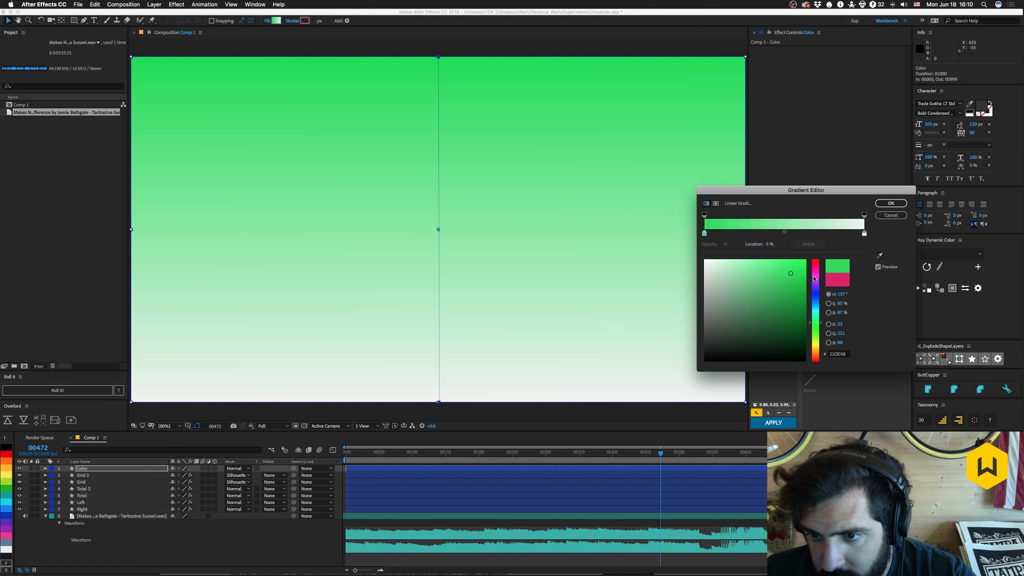
left_click(816, 271)
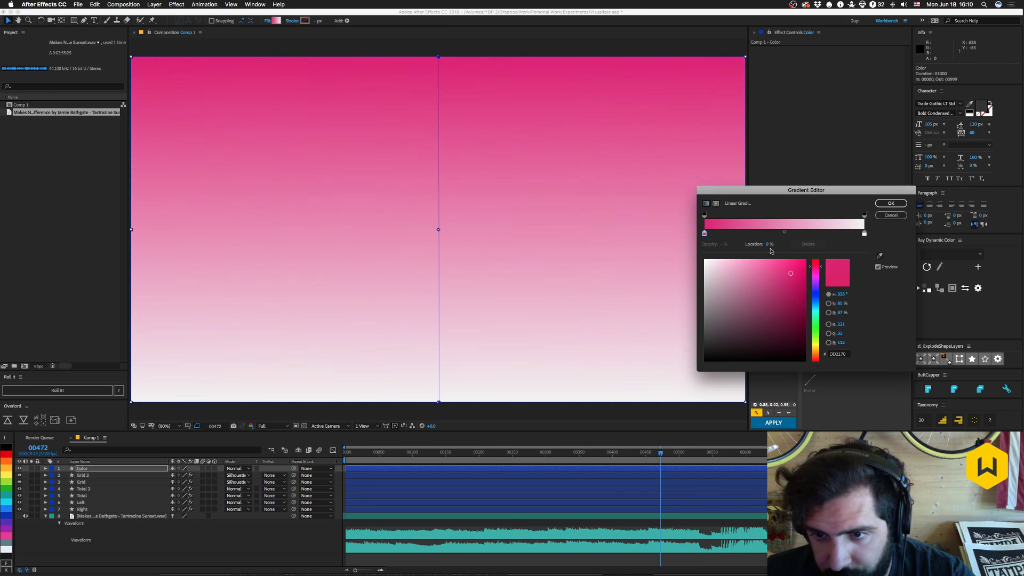
Set the gradient's end color stop to teal green 25DCA5 and apply the gradient.
left_click(864, 234)
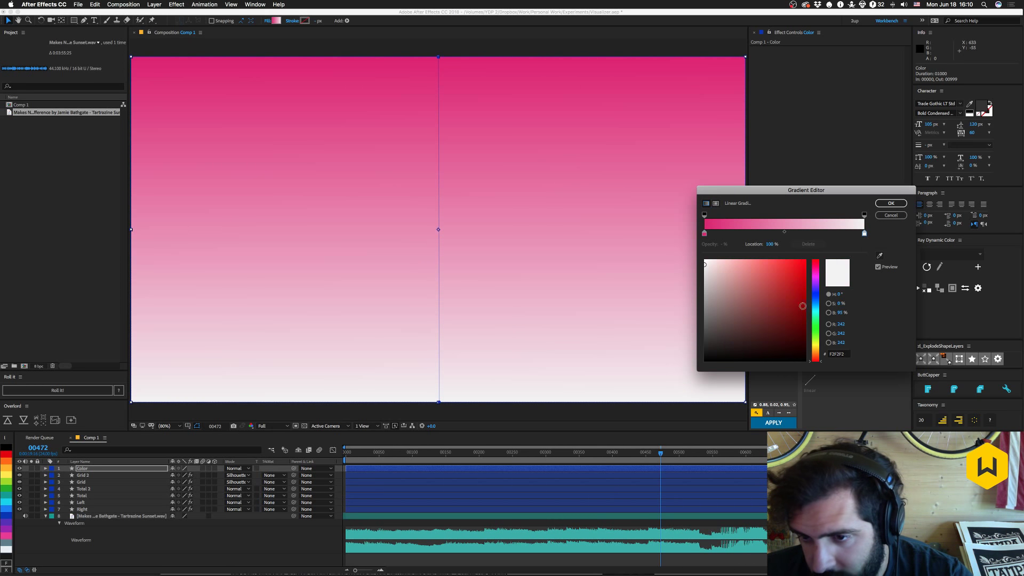
left_click(818, 323)
left_click(789, 271)
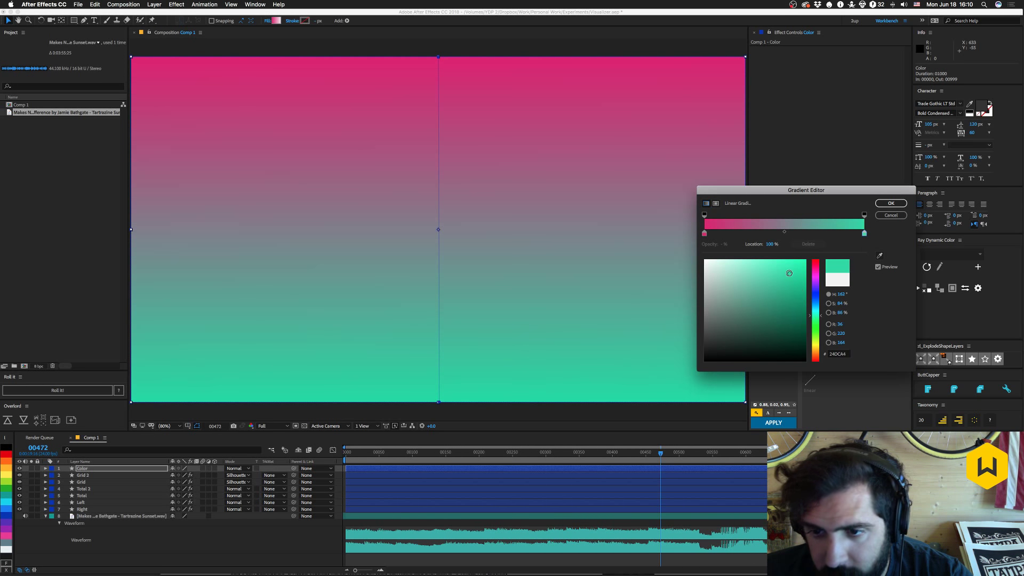
left_click(890, 203)
Rearrange the gradient so the teal green stop sits at 50% with a second pink DD2170 stop at 100%.
left_click(272, 20)
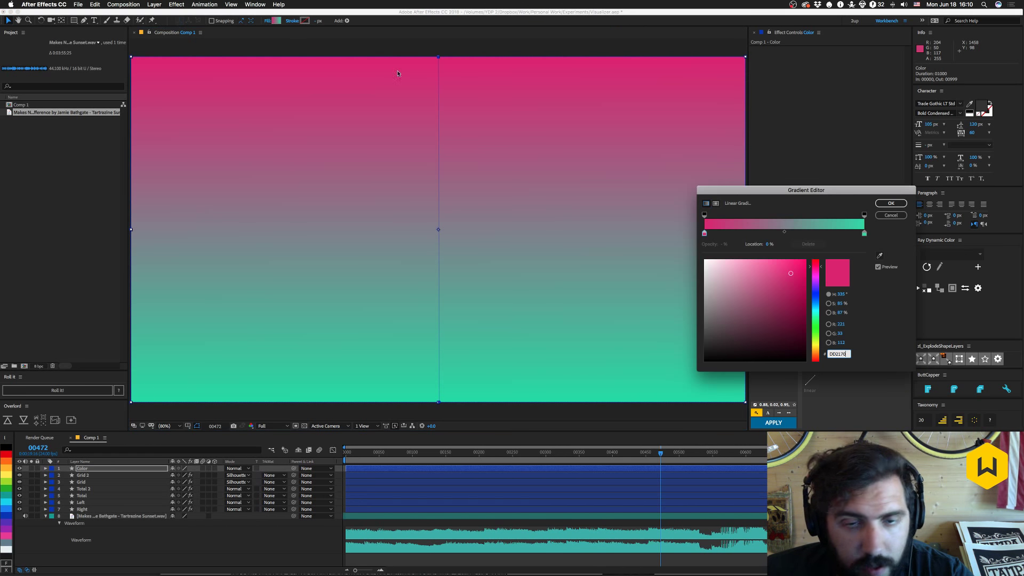
left_click_drag(716, 236, 864, 234)
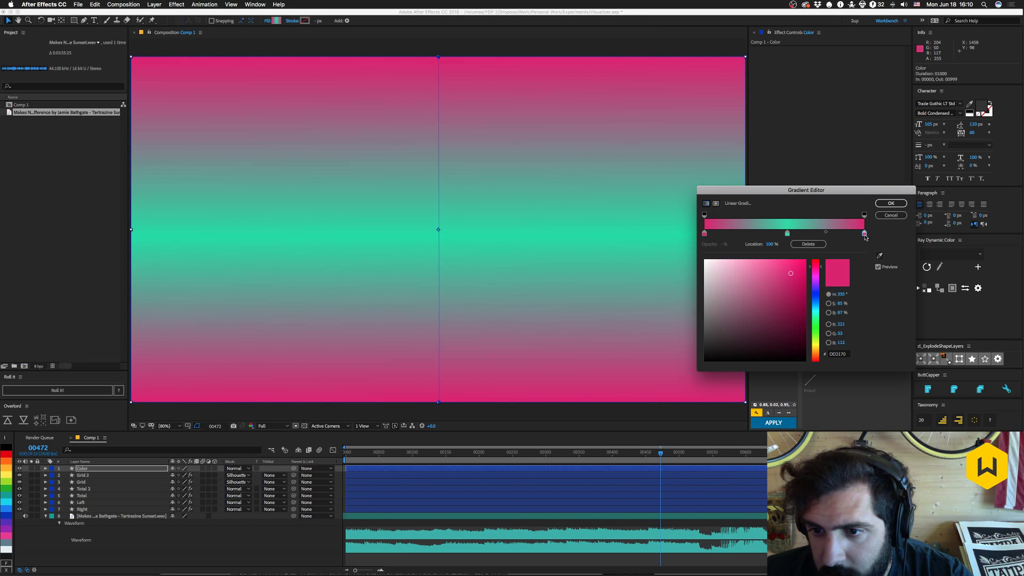
left_click(787, 233)
double_click(772, 244)
type("50")
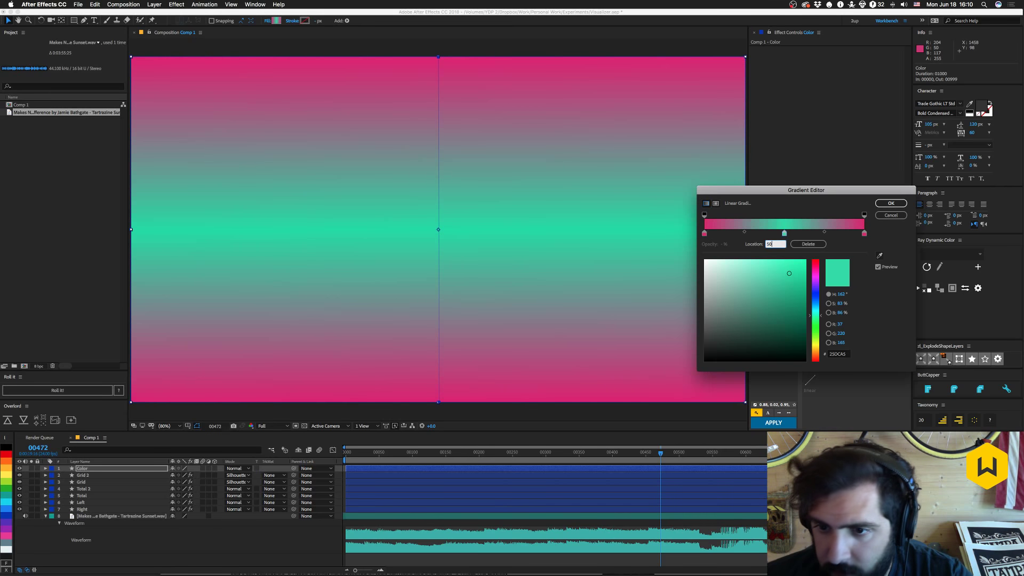
key("Return")
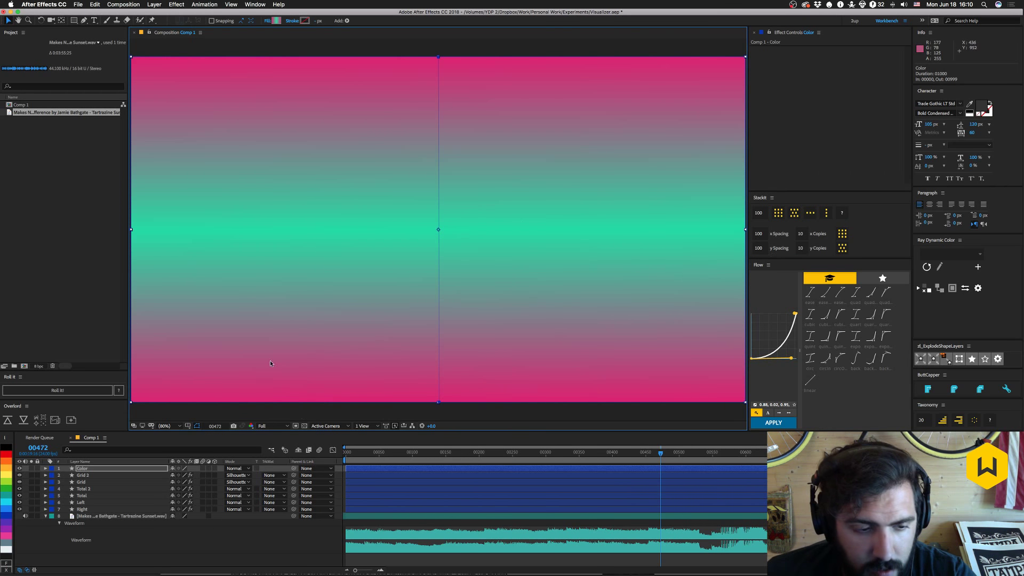
left_click(279, 22)
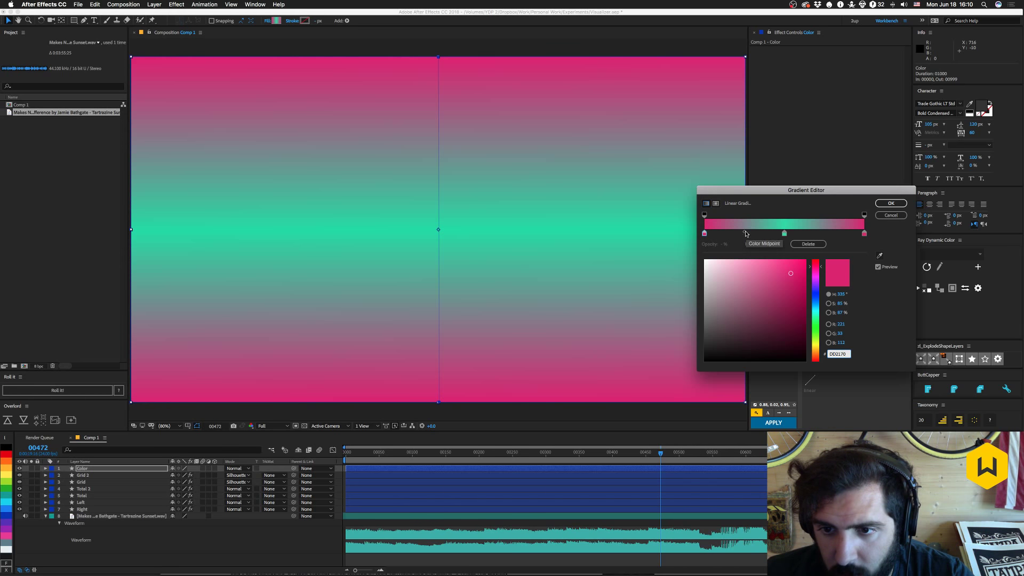
left_click_drag(745, 234, 768, 234)
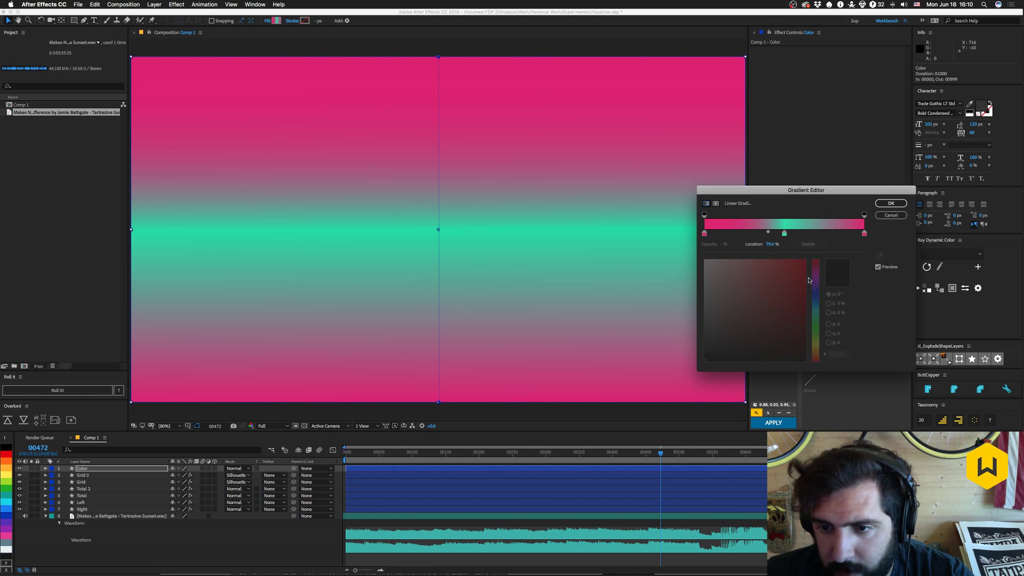
left_click(770, 244)
key("Escape")
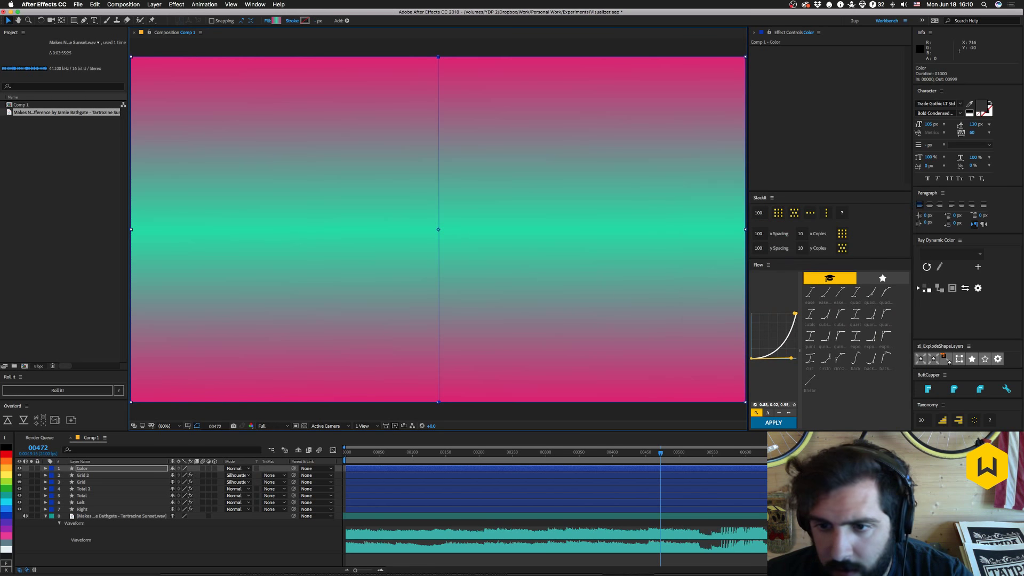
Move the gradient's pink color stops inward to about 19% and about 75% and apply the change.
left_click(276, 20)
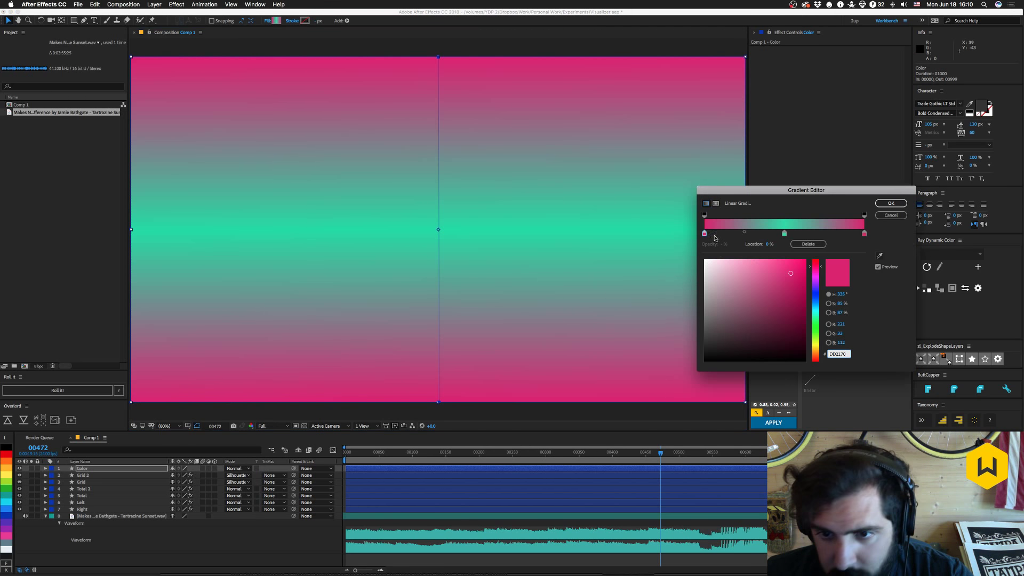
left_click_drag(704, 234, 735, 234)
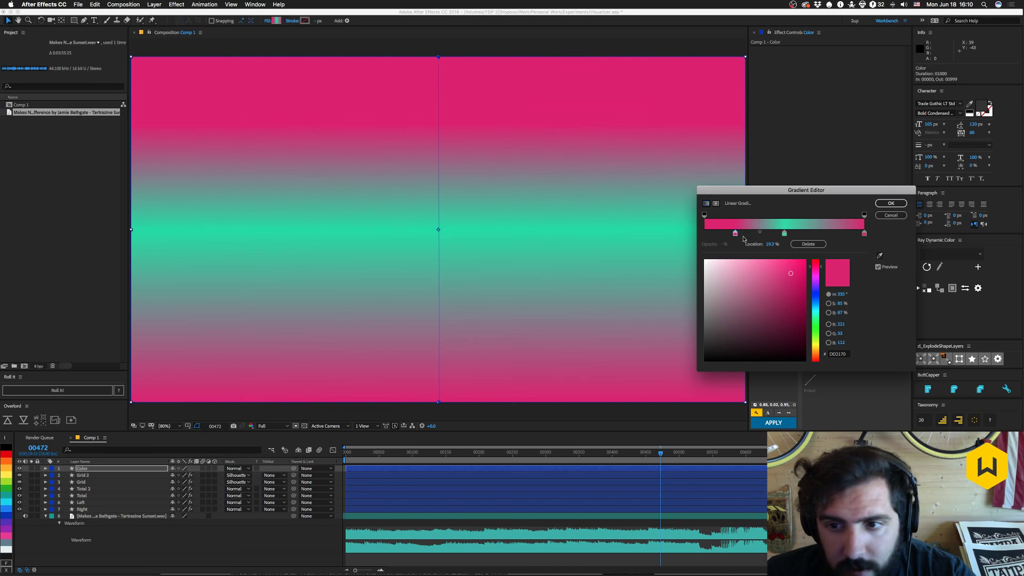
left_click_drag(864, 236, 823, 237)
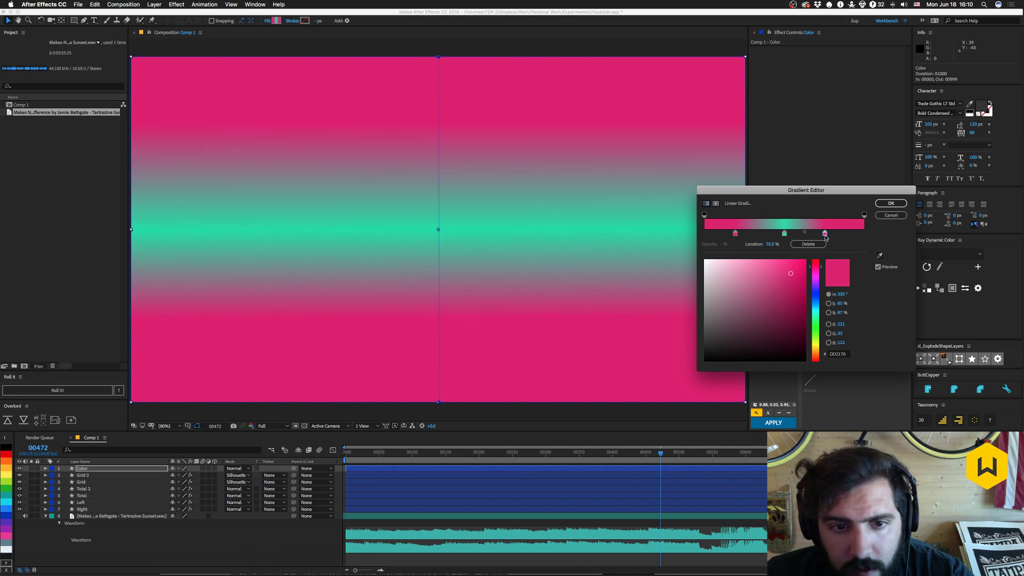
left_click(890, 203)
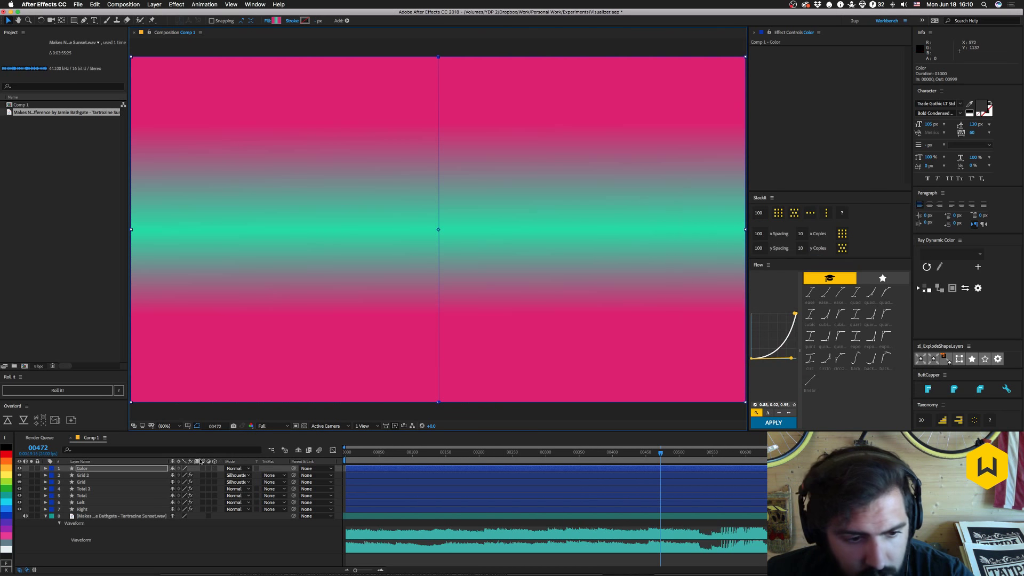
Try the Color blending mode and the Multiply blending mode on the Color layer.
left_click(251, 469)
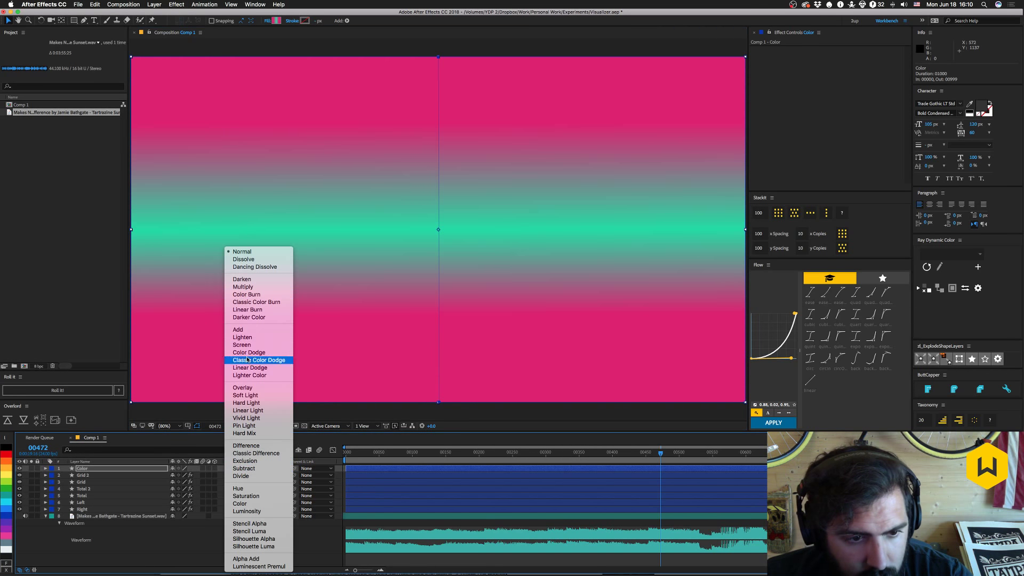
left_click(240, 504)
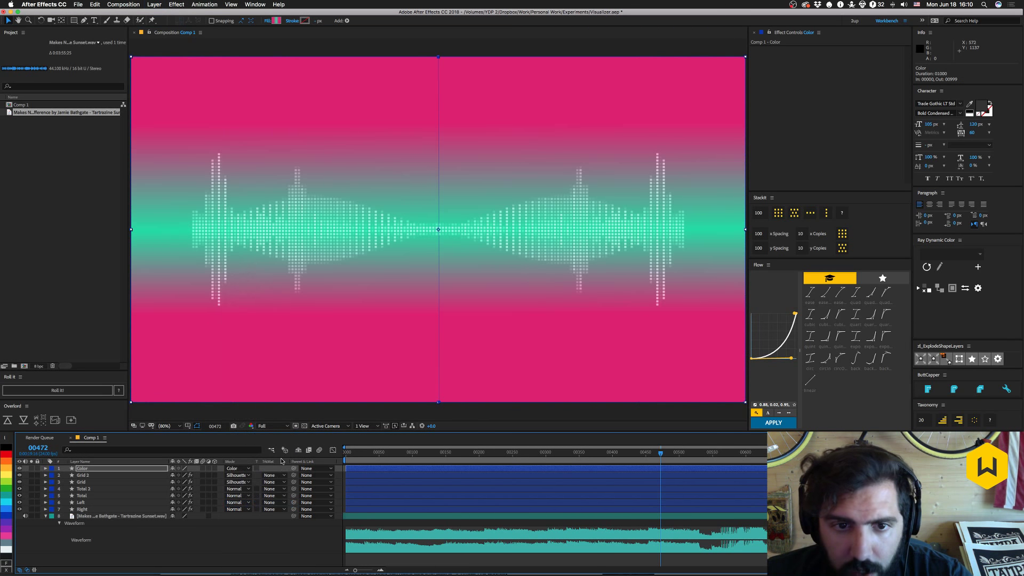
left_click(244, 469)
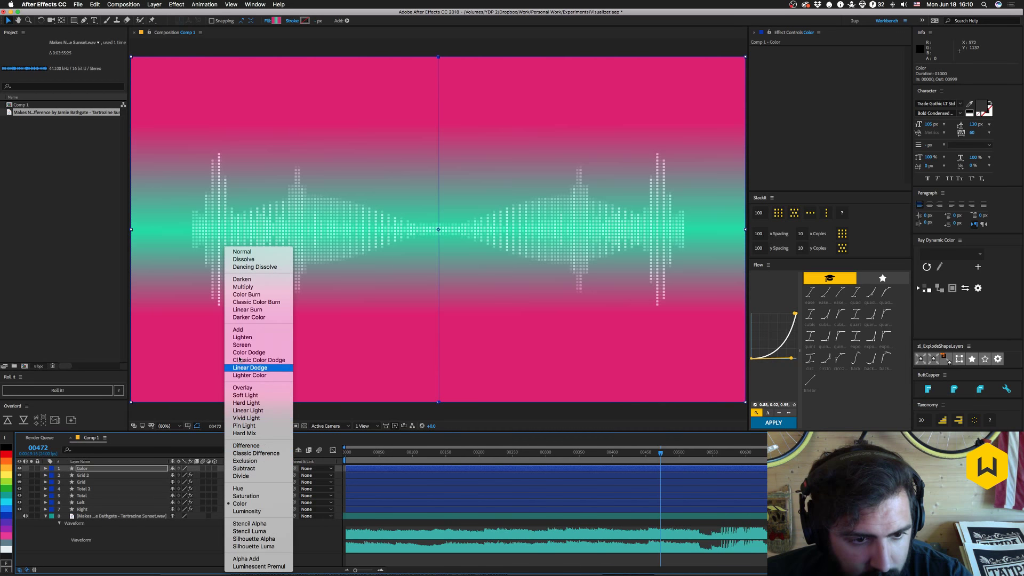
left_click(243, 287)
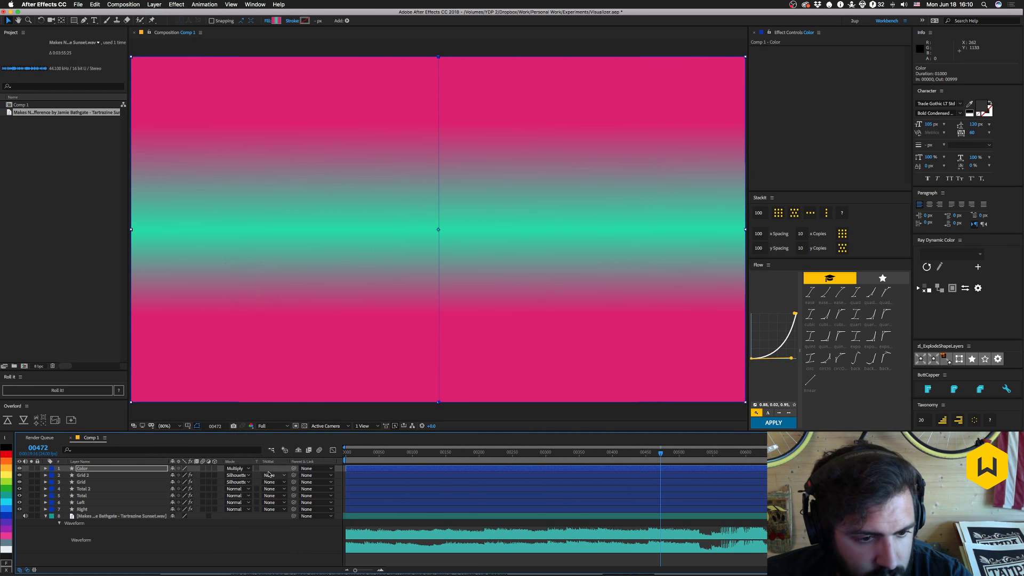
Cycle the Color layer through the following blending modes up to Classic Color Dodge.
left_click(132, 469)
key("shift+equal")
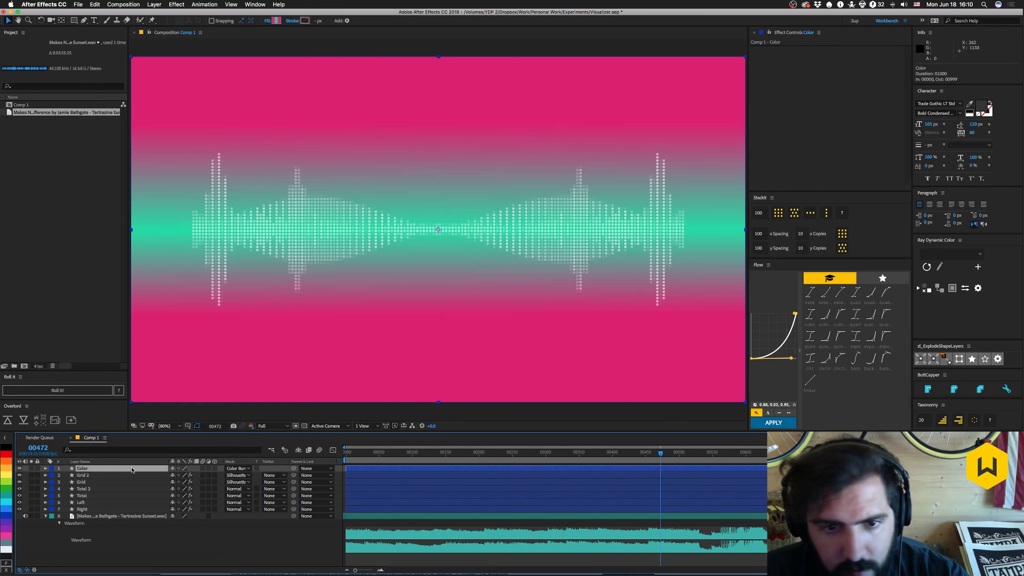
key("shift+equal")
key("shift+equal")
key("shift+equal")
key("shift+equal")
key("shift+equal")
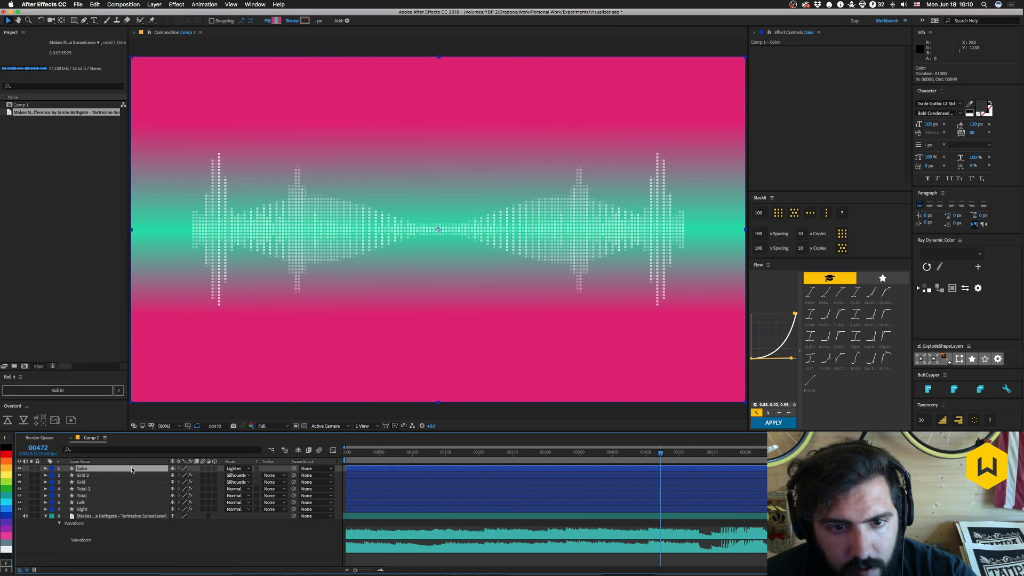
key("shift+equal")
key("shift+minus")
key("shift+equal")
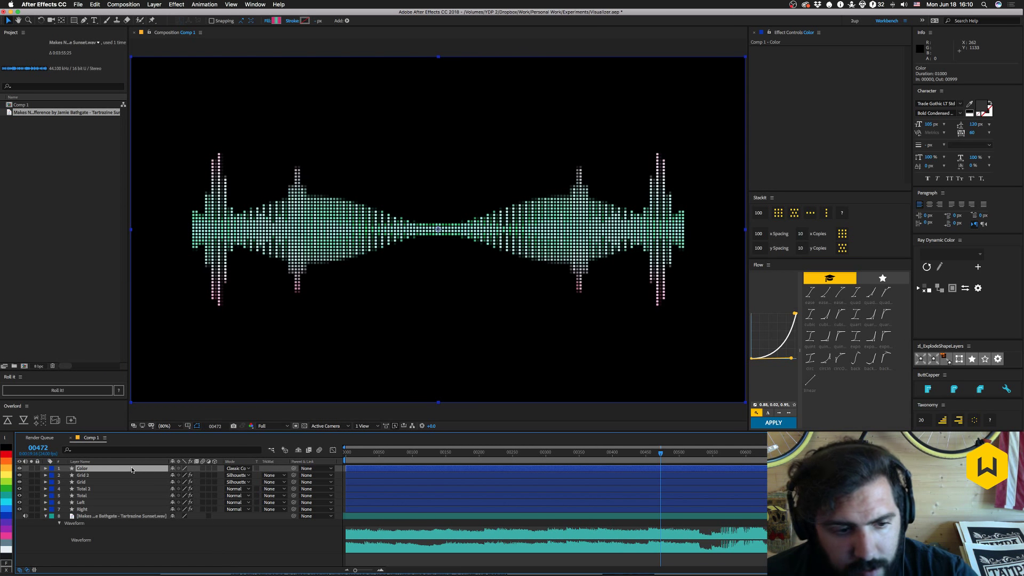
Move the Color layer beneath both Grid layers in the stack and set its blending mode to Dissolve.
left_click_drag(111, 468, 108, 493)
left_click_drag(109, 488, 109, 485)
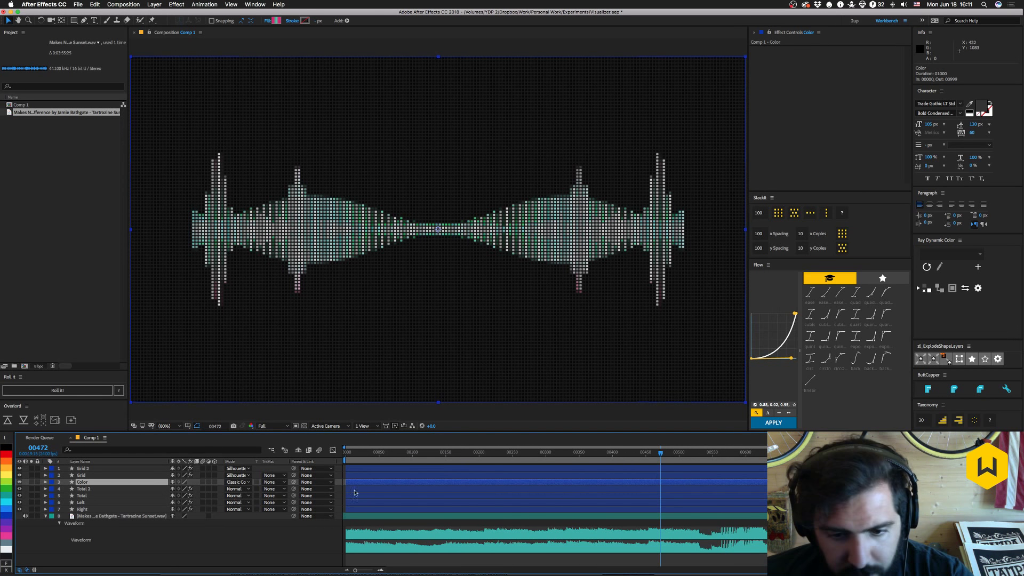
left_click(247, 482)
left_click(256, 253)
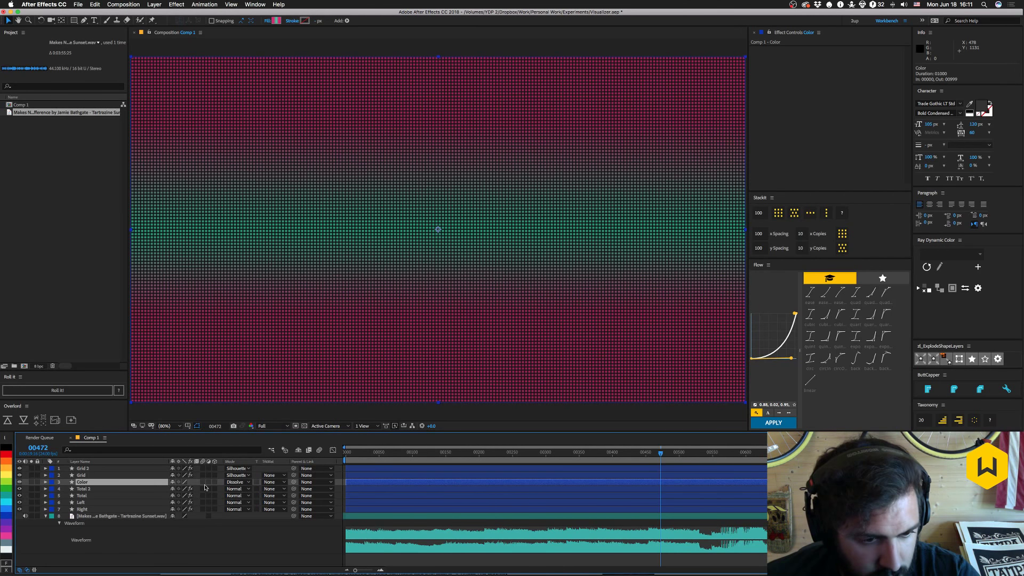
Turn on Preserve Underlying Transparency for the Color layer and check the result at frame 387.
left_click(257, 482)
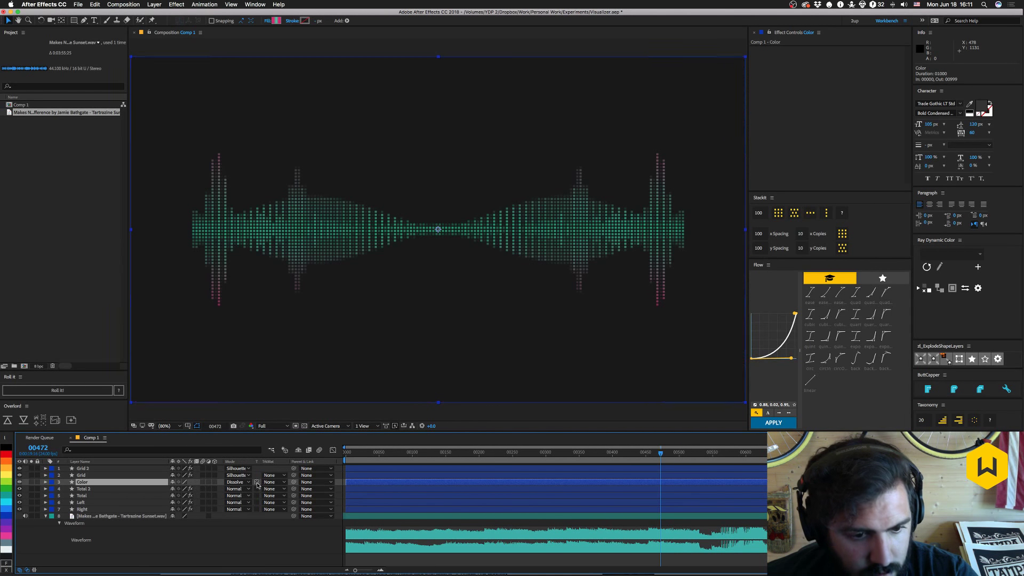
left_click(263, 550)
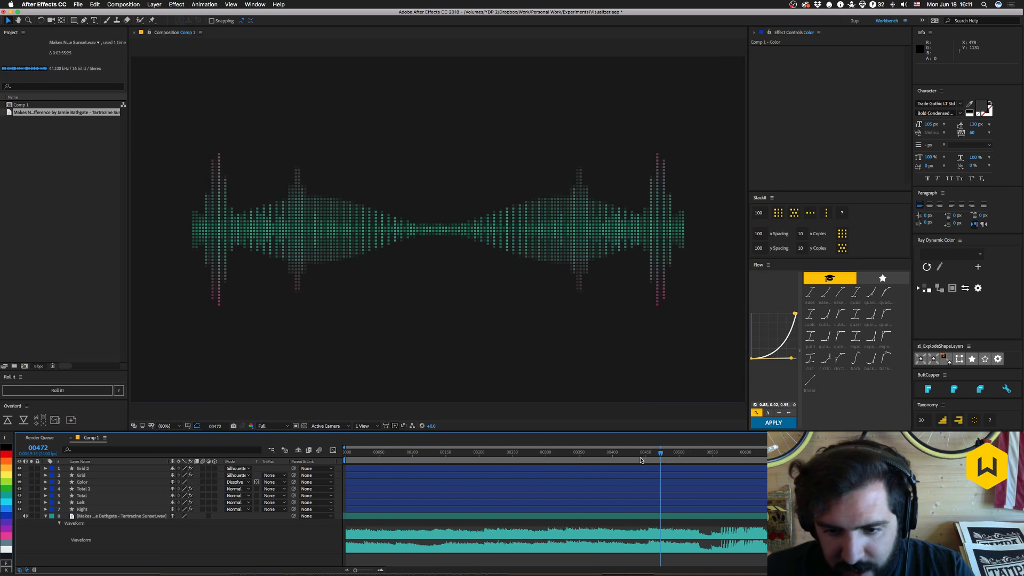
left_click_drag(674, 457, 603, 467)
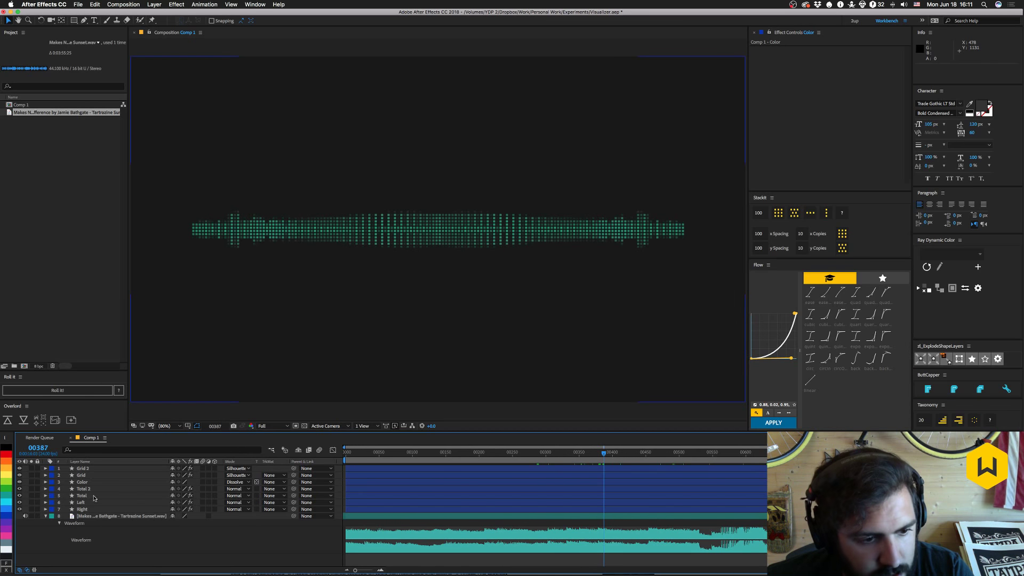
Tighten the Color layer's gradient by moving both pink stops close to the central teal stop, the first at about 44%, and check frame 451.
left_click(85, 482)
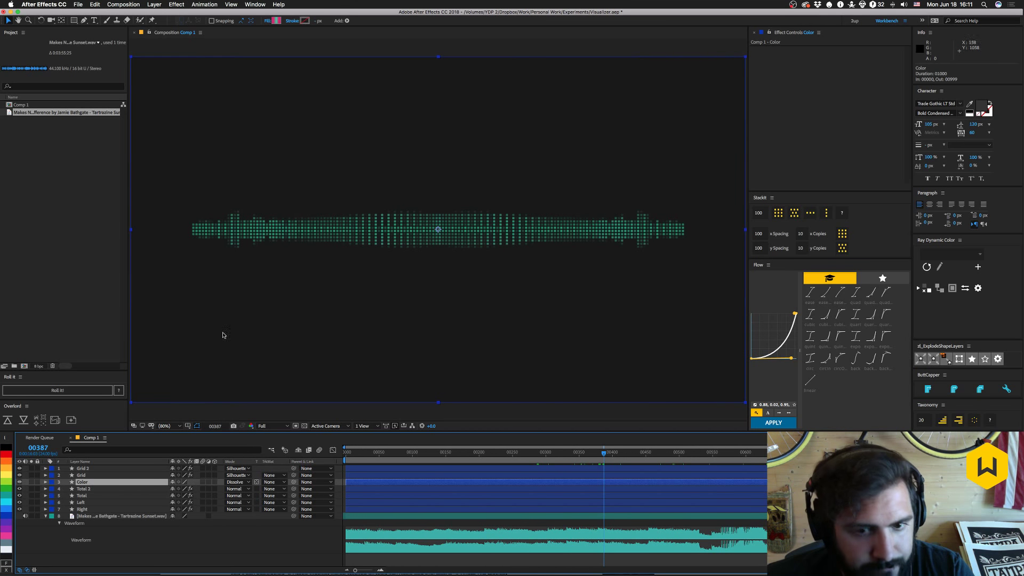
left_click(275, 20)
left_click(823, 234)
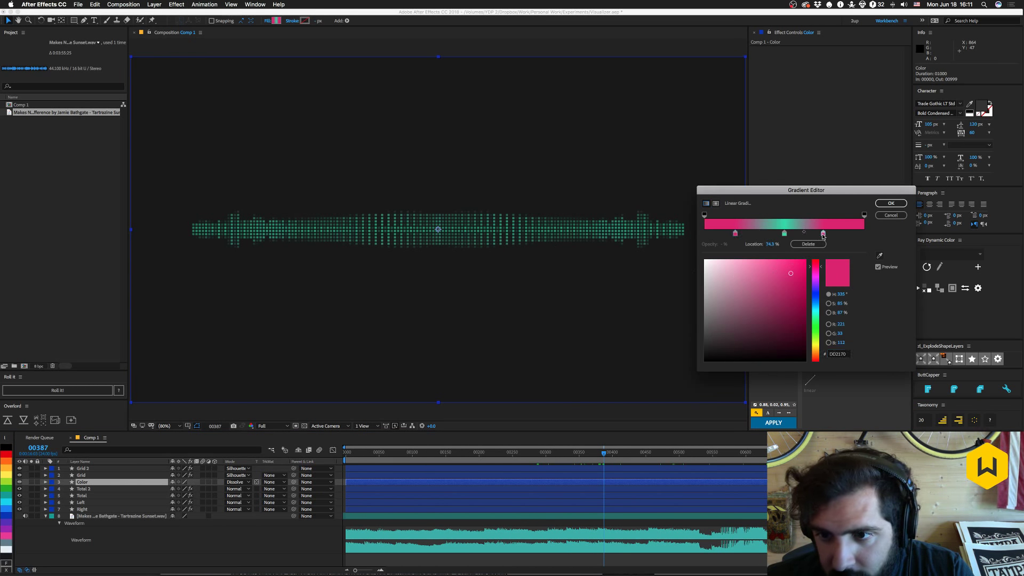
mouse_move(823, 236)
left_mouse_down()
mouse_move(795, 238)
mouse_move(807, 238)
left_mouse_up()
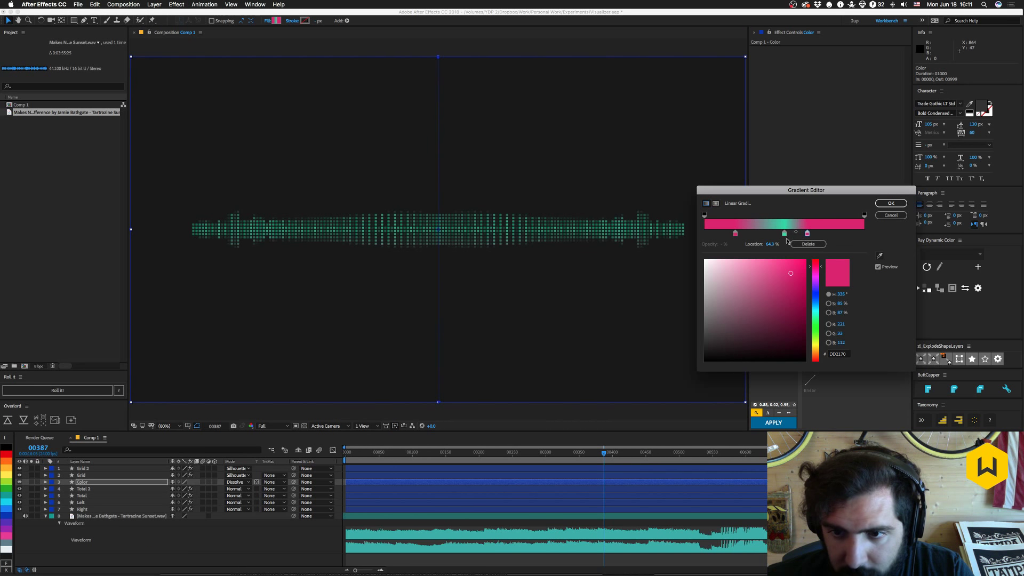
left_click_drag(734, 234, 794, 235)
left_click_drag(767, 235, 777, 236)
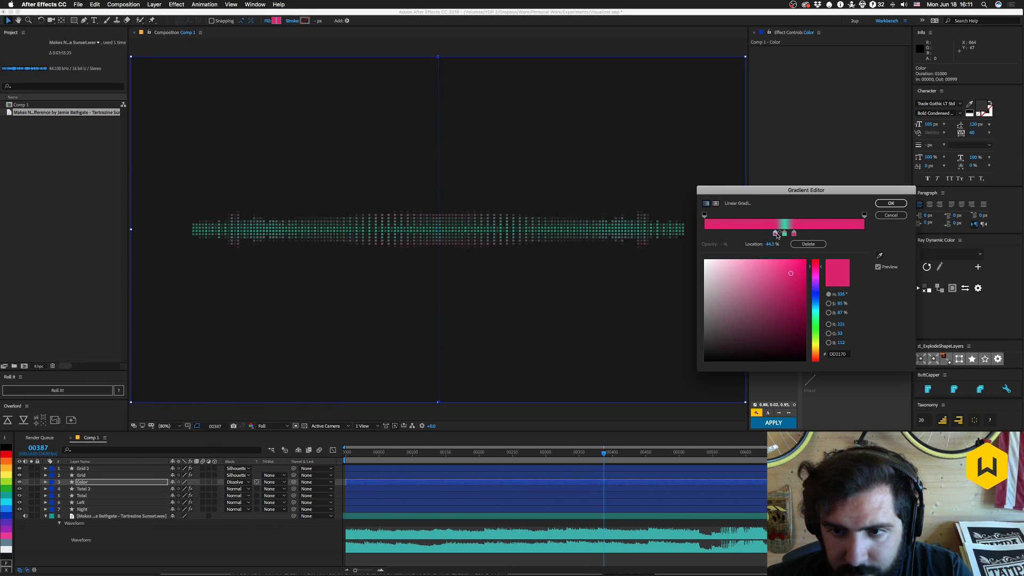
left_click(891, 203)
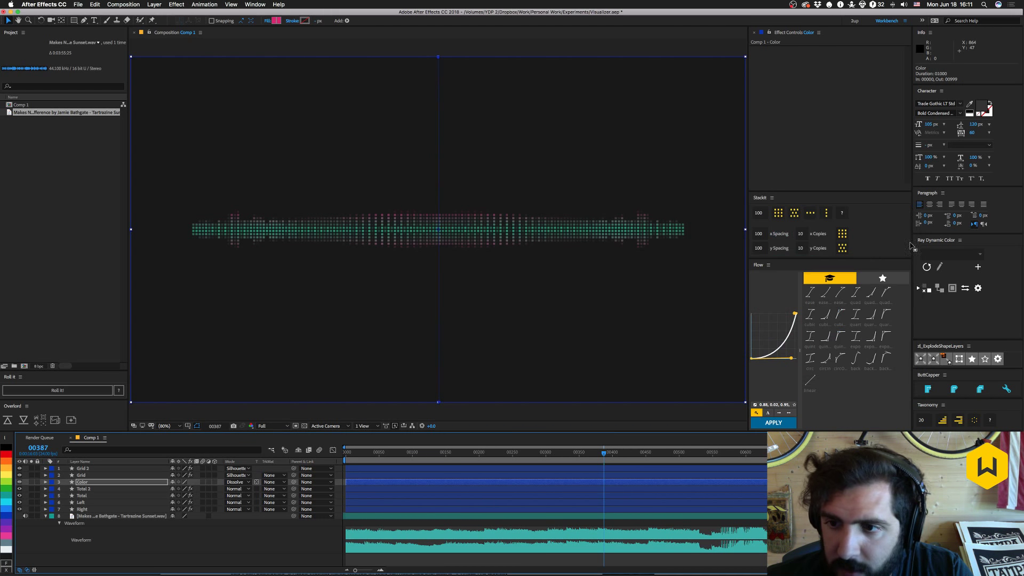
left_click_drag(607, 453, 647, 453)
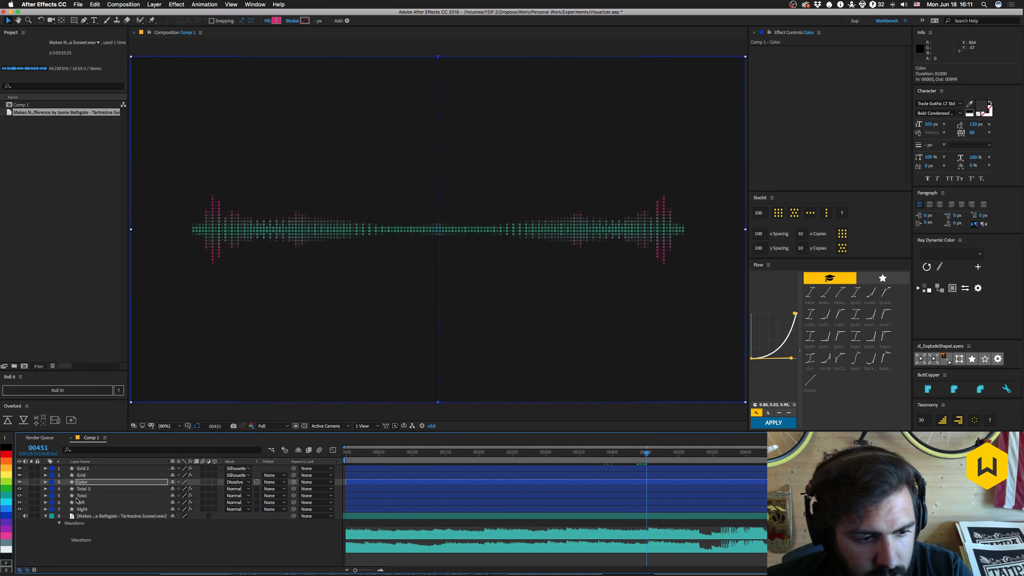
With no layer selected, add a rectangle shape layer that fills the composition and rename it Glow.
left_click(87, 470)
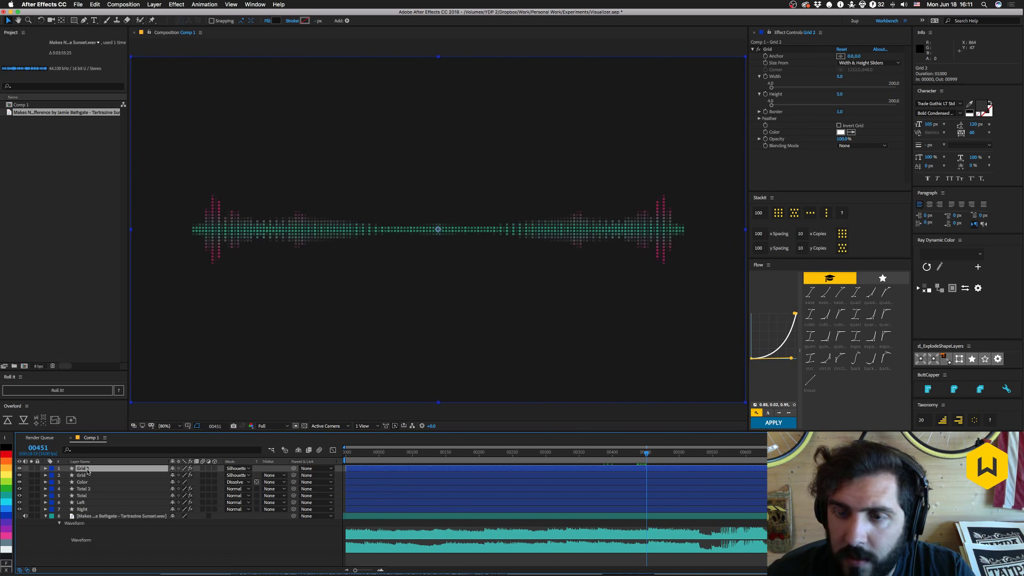
left_click(83, 482)
left_click(114, 541)
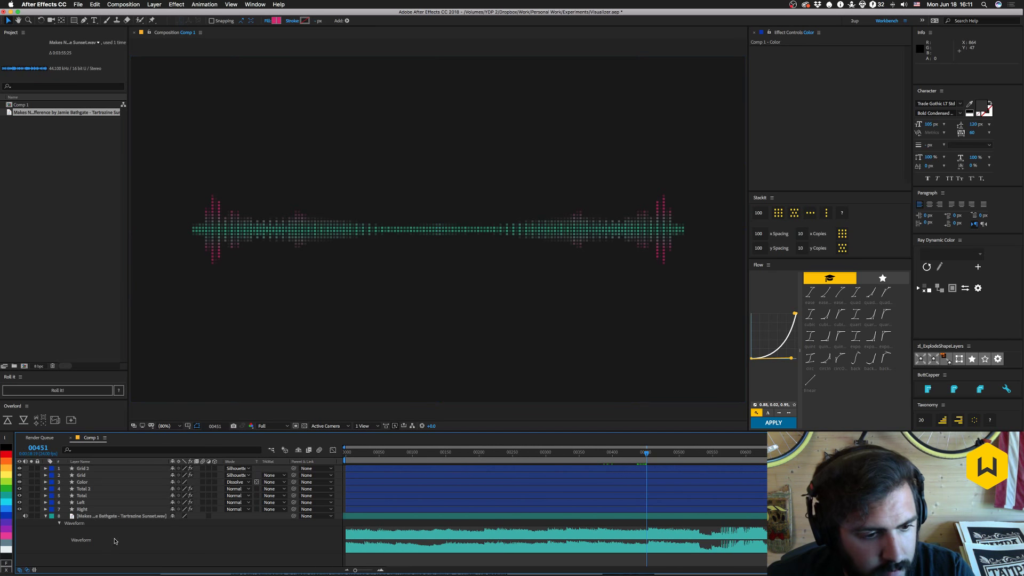
left_click(154, 4)
key("Escape")
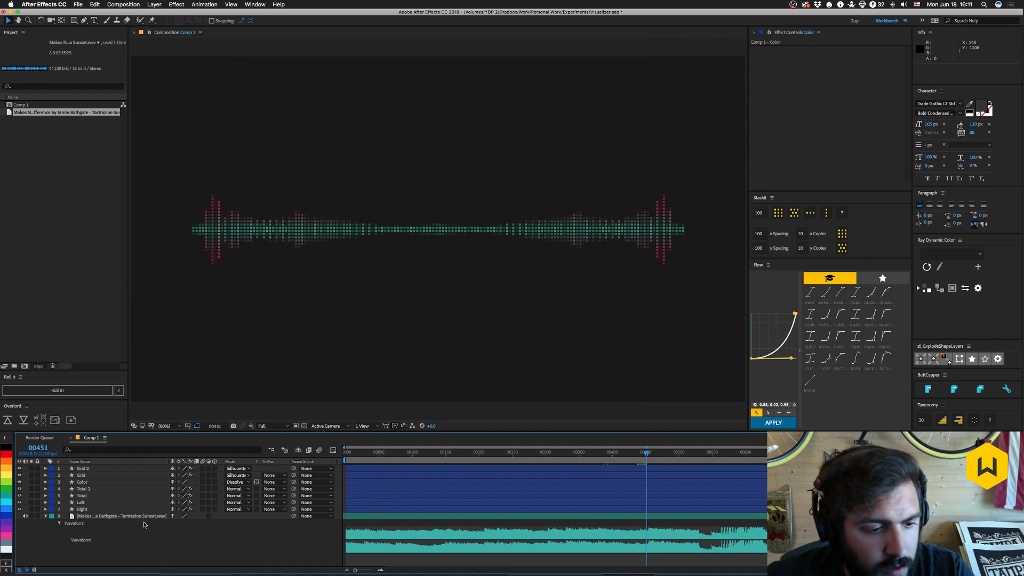
double_click(73, 20)
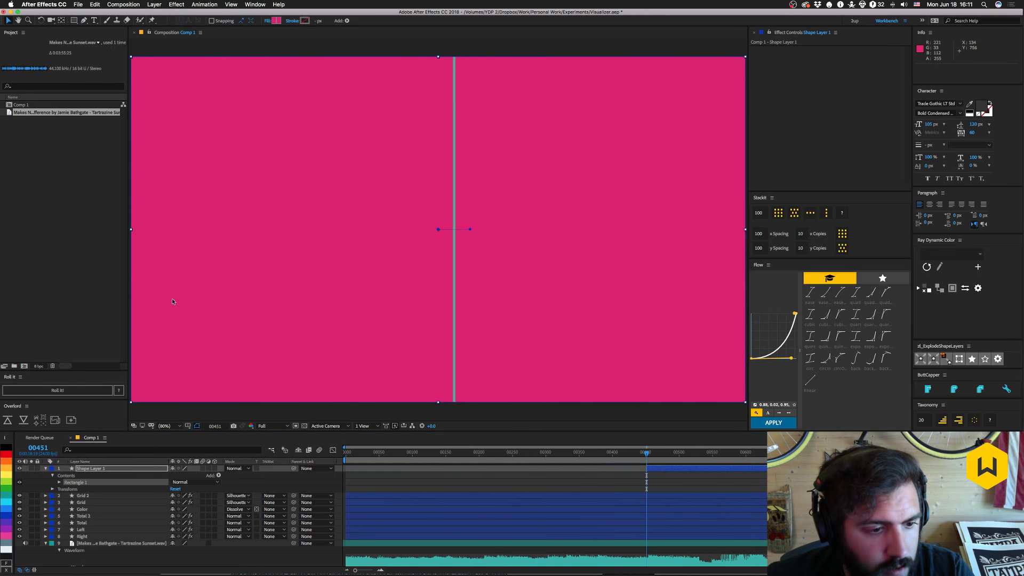
left_click(88, 469)
key("Return")
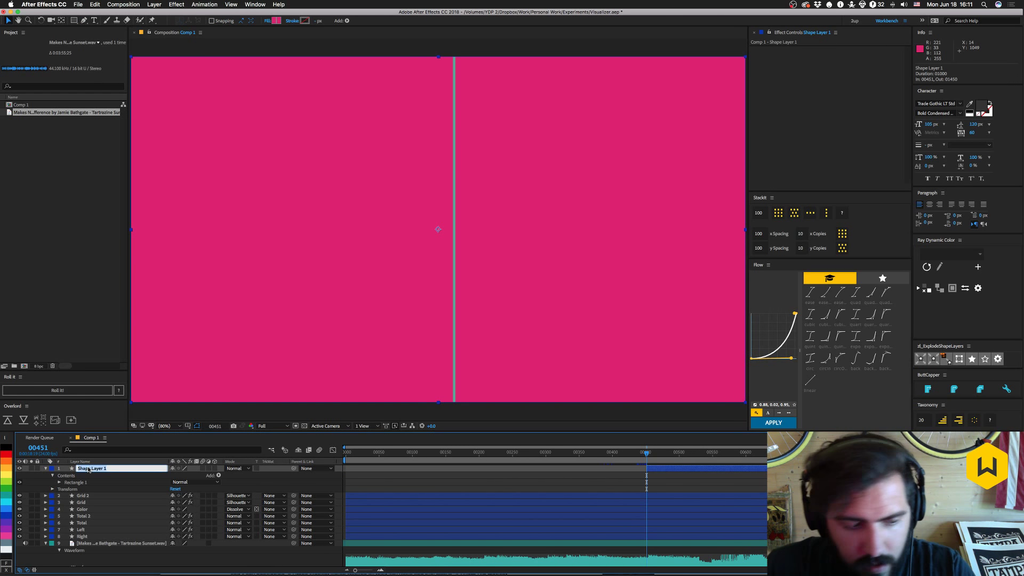
type("Glow")
key("Return")
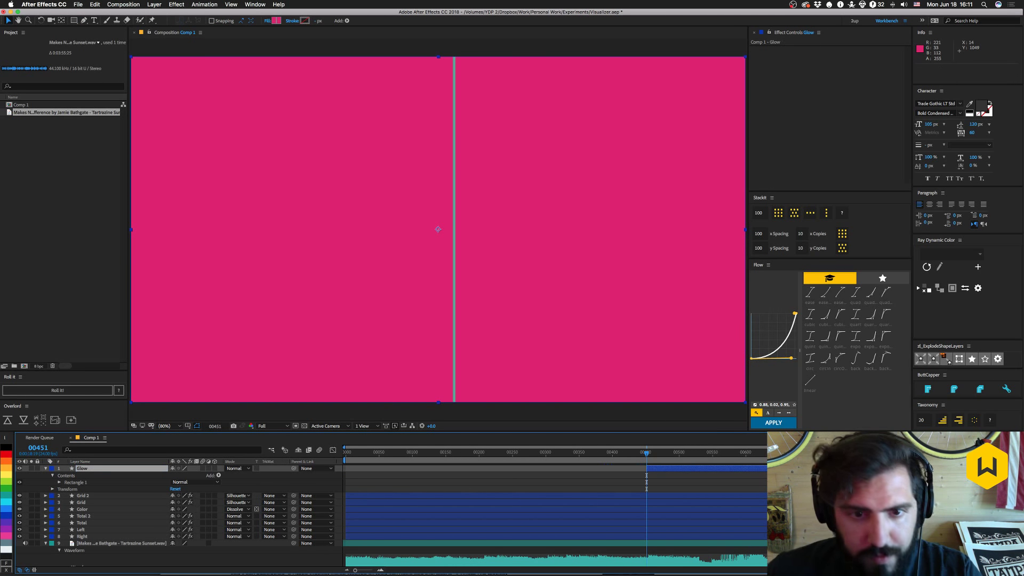
Set the fill type of the Glow layer to a solid color.
left_click(267, 22)
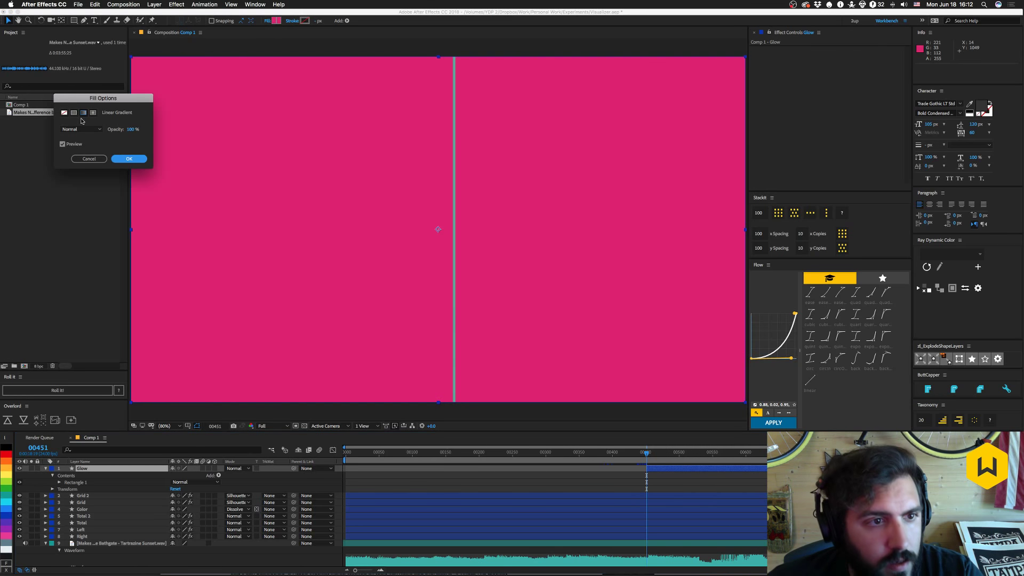
left_click(64, 113)
left_click(75, 113)
left_click(128, 158)
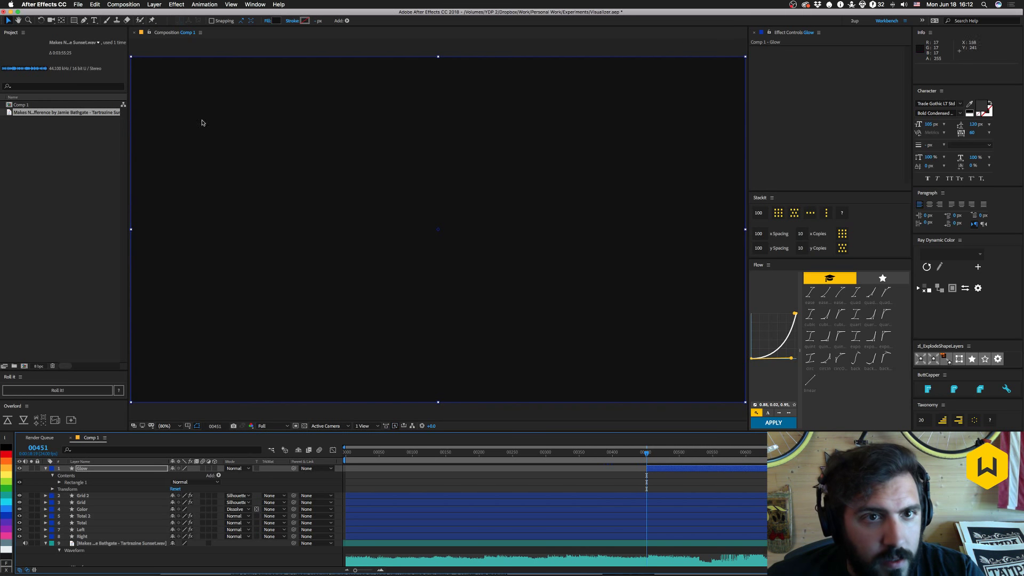
Apply the Set Matte effect to the Glow layer and use Luminance for the matte.
left_click(99, 469)
key("ctrl+space")
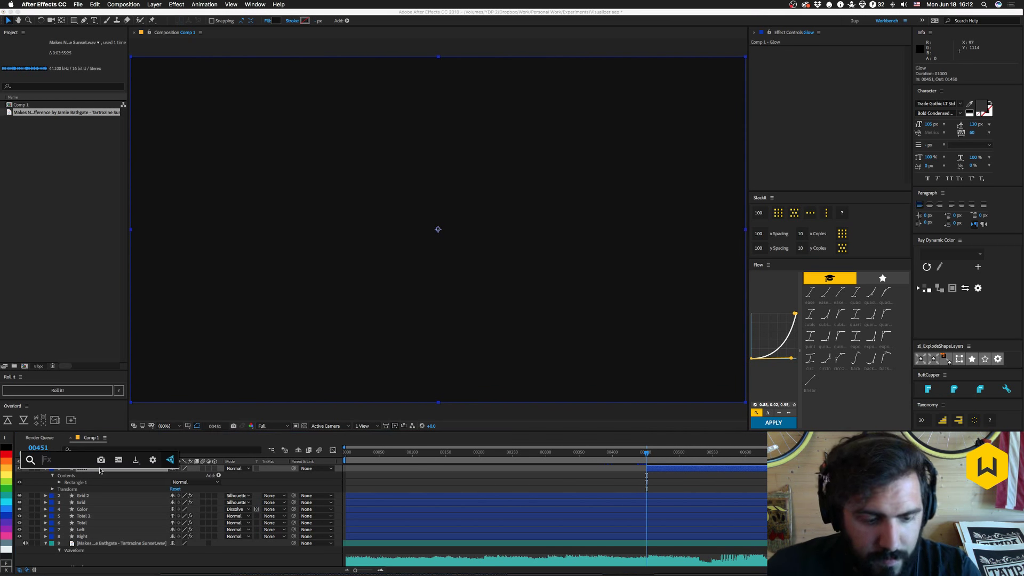
type("set m")
key("Return")
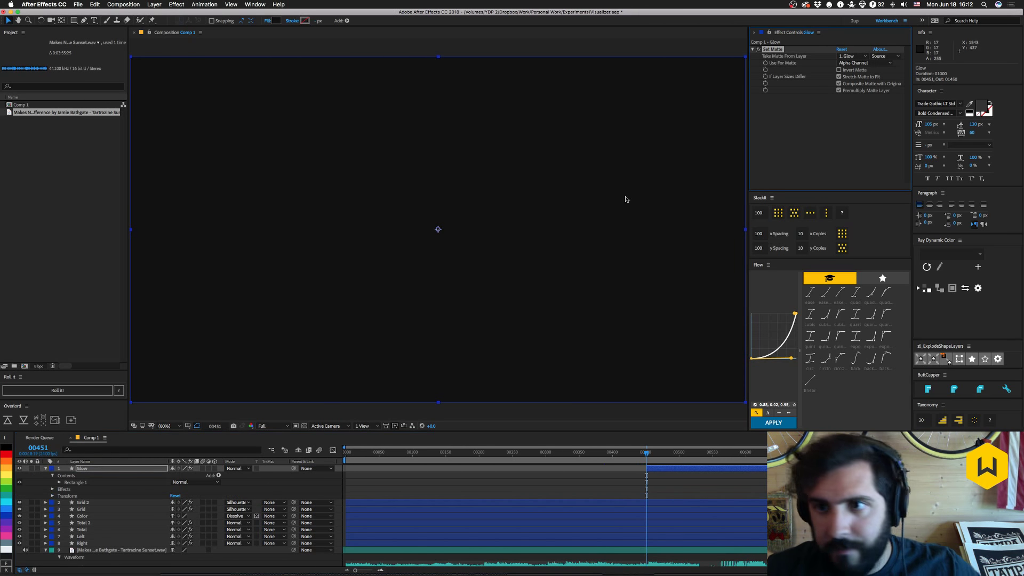
left_click(865, 64)
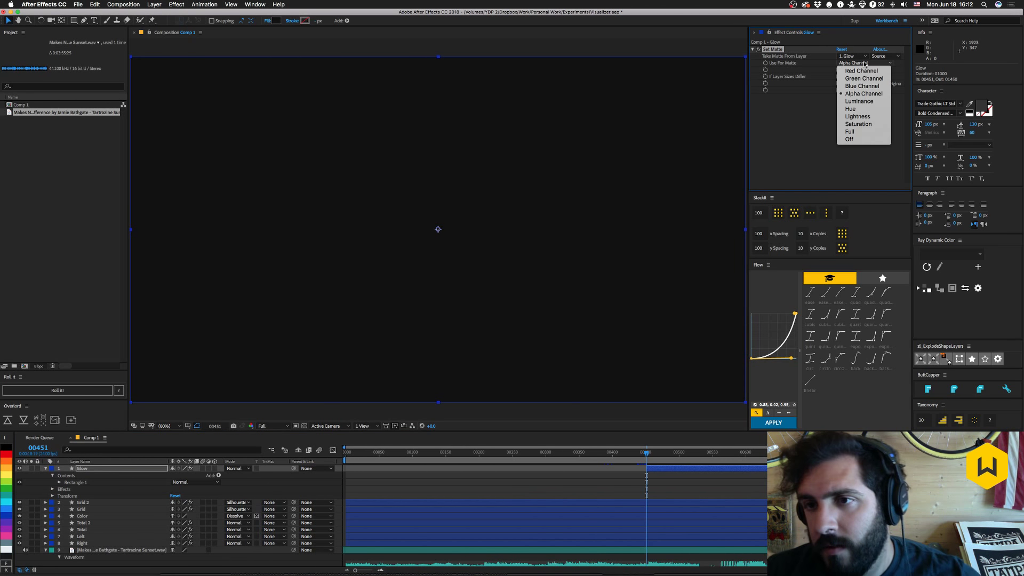
left_click(860, 101)
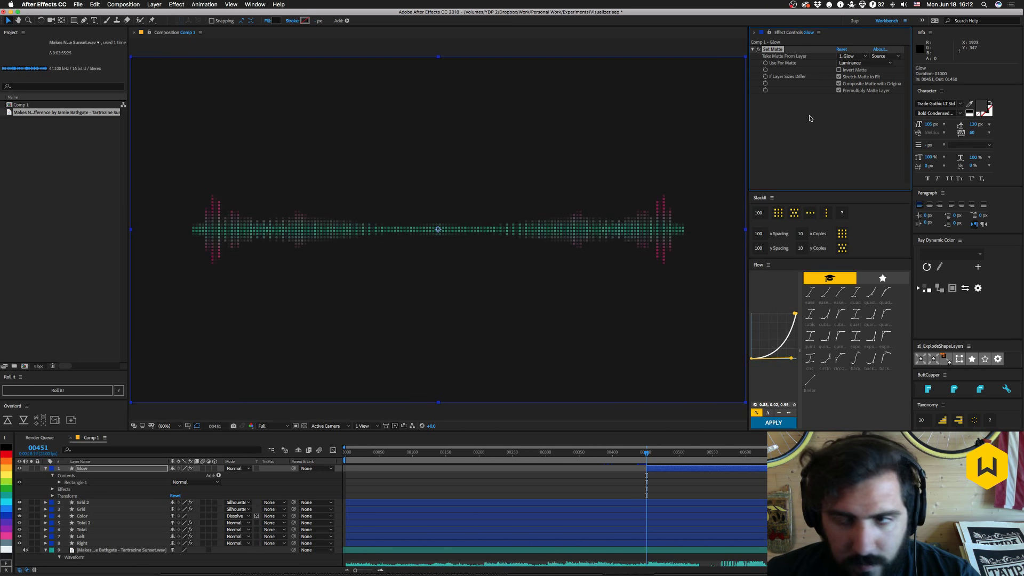
Add a Solid Composite effect with color 000000 to the Glow layer, and switch that effect off.
key("ctrl+space")
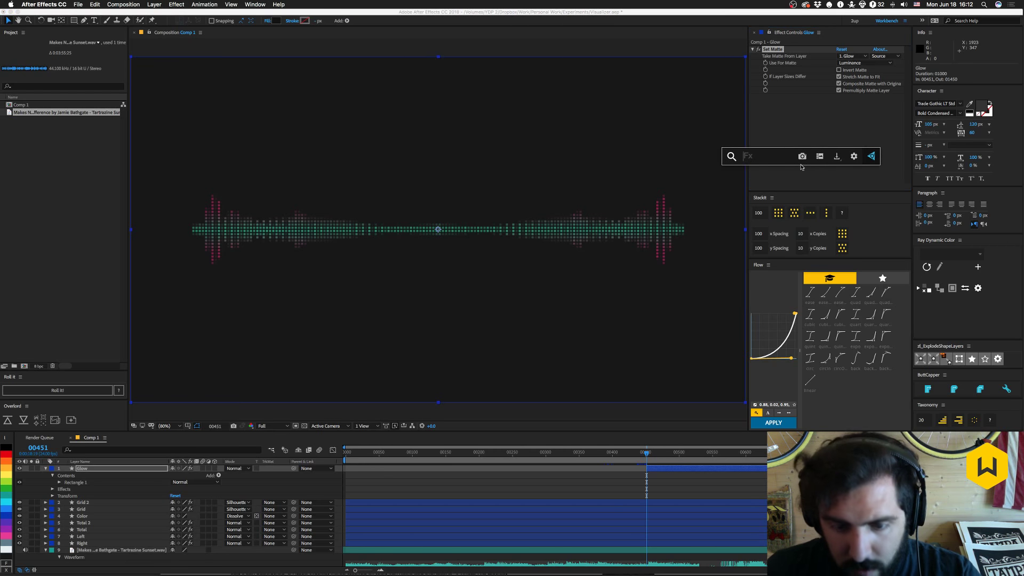
type("solid")
key("Return")
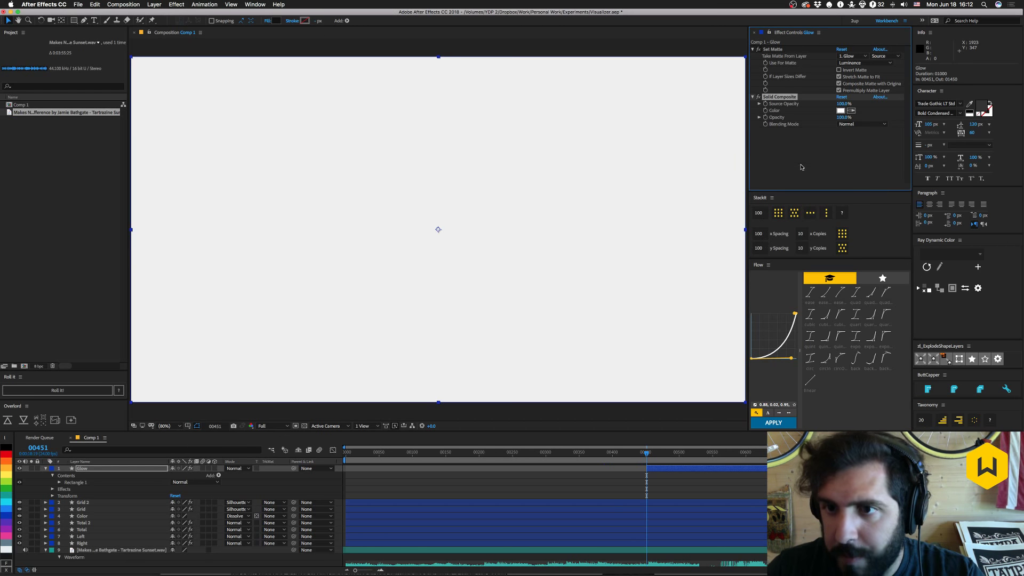
left_click(841, 111)
left_click_drag(483, 393, 417, 451)
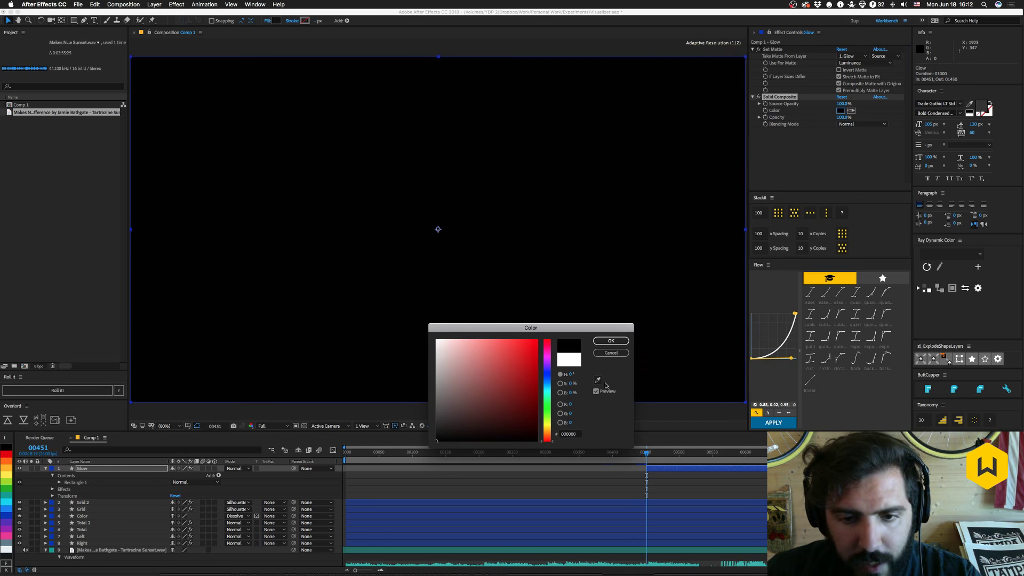
left_click(610, 341)
left_click(778, 146)
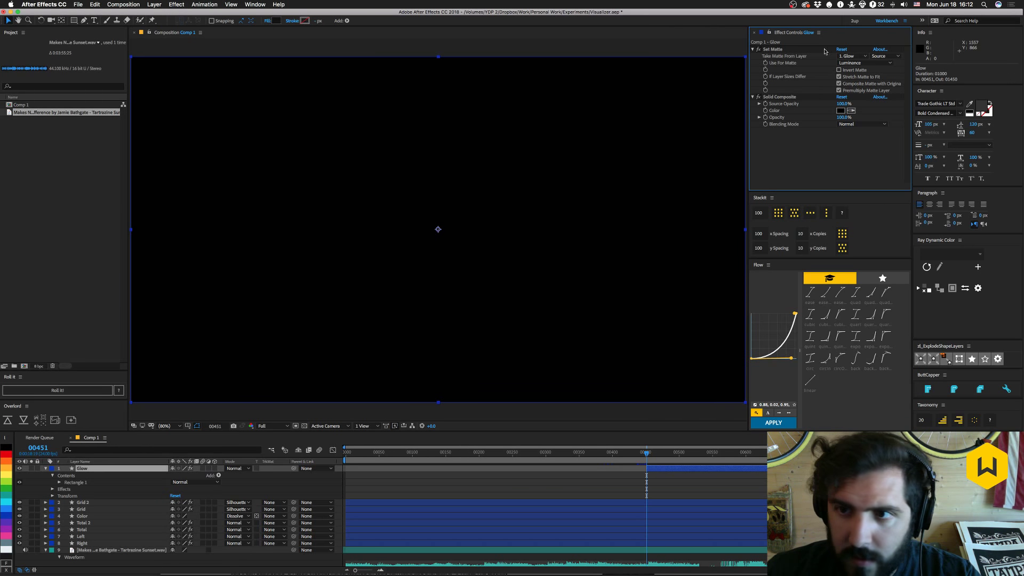
left_click(759, 97)
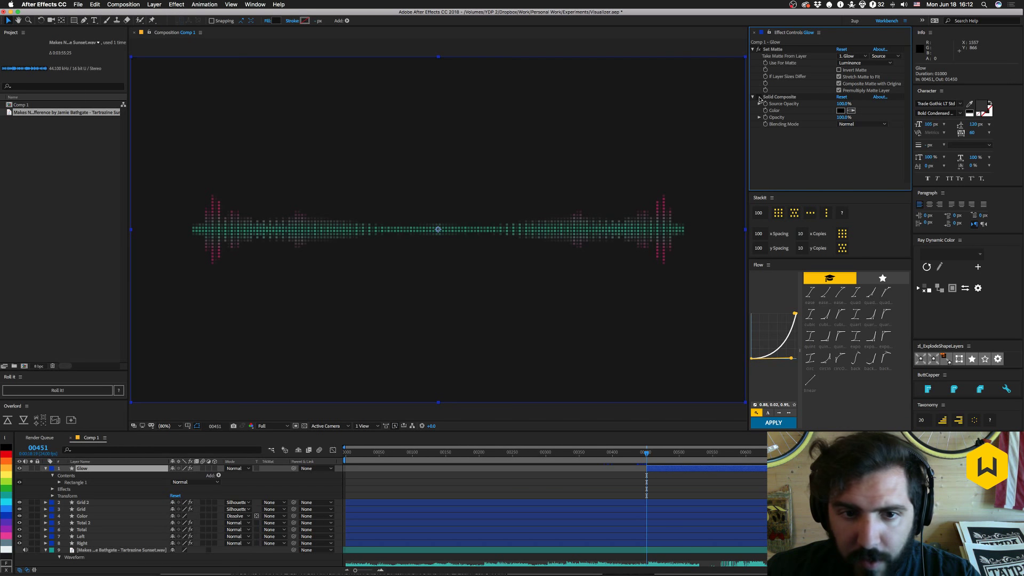
Switch the Glow layer's Solid Composite effect on to compare the picture, and switch it off again.
left_click(759, 97)
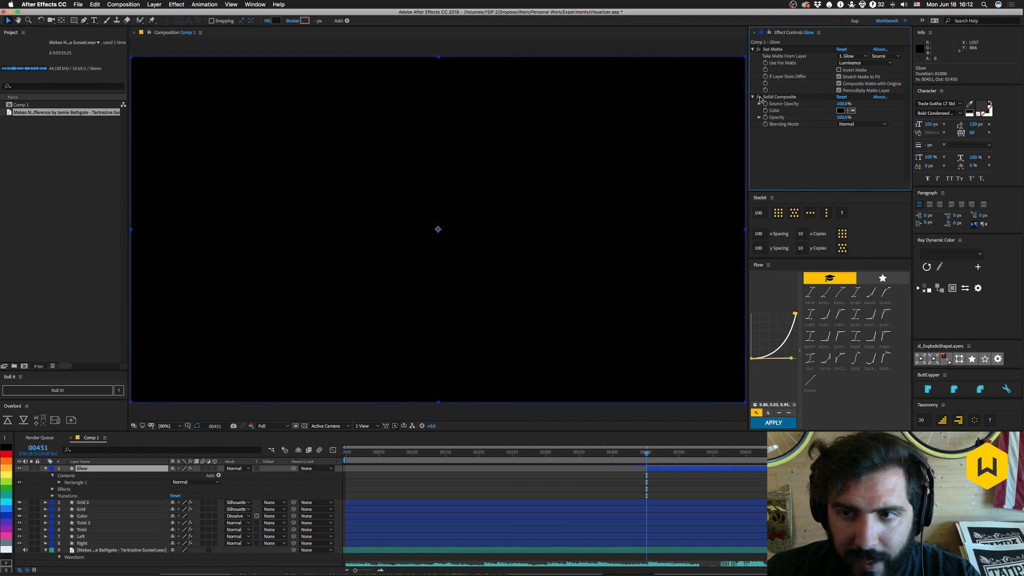
left_click(856, 57)
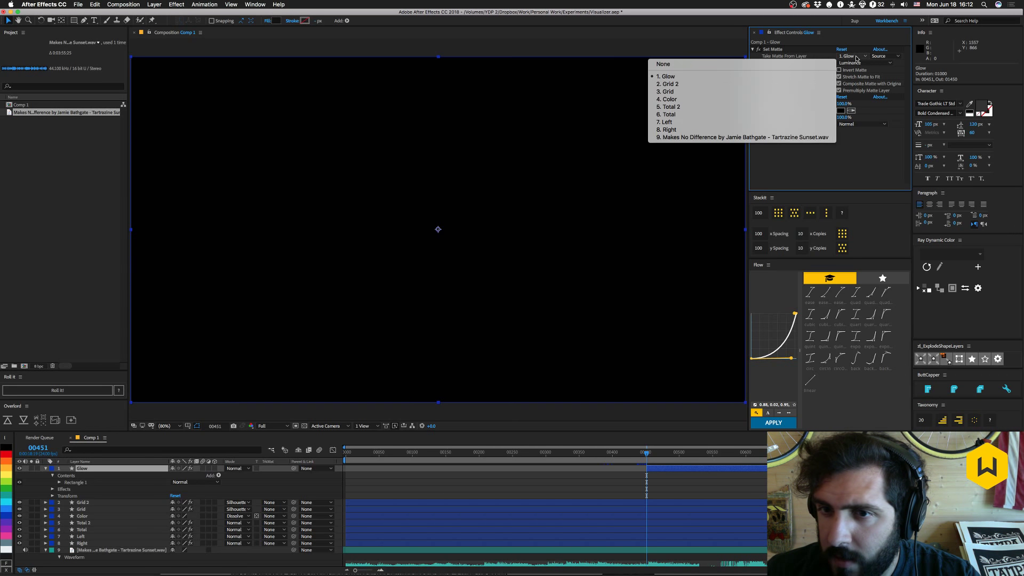
left_click(851, 48)
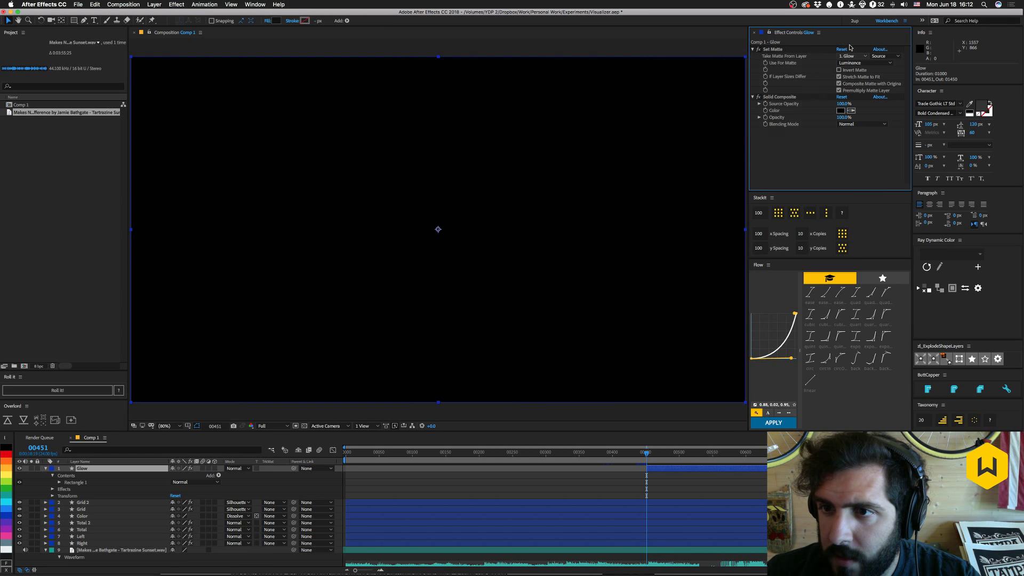
left_click(759, 97)
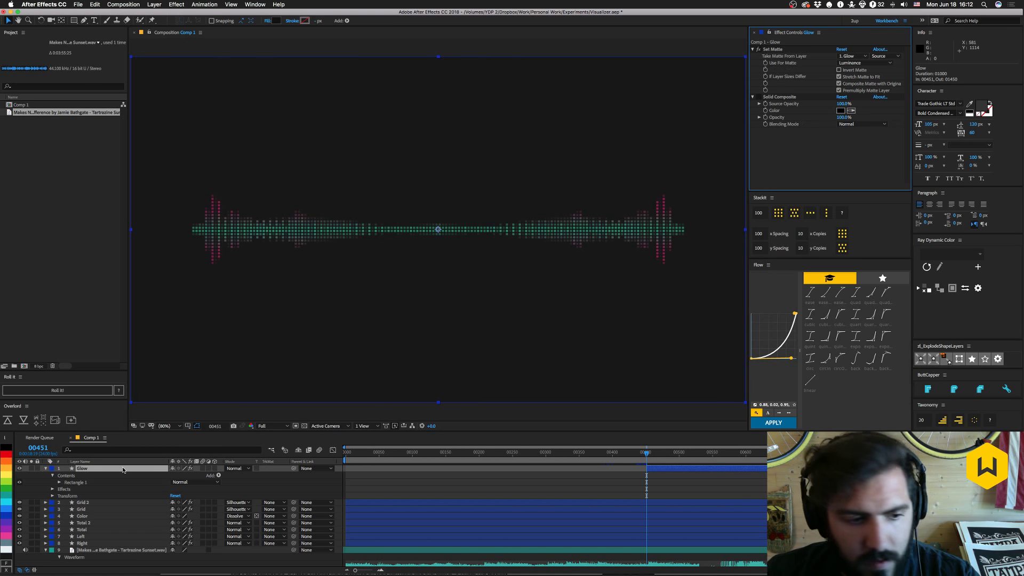
left_click(31, 468)
left_click(31, 468)
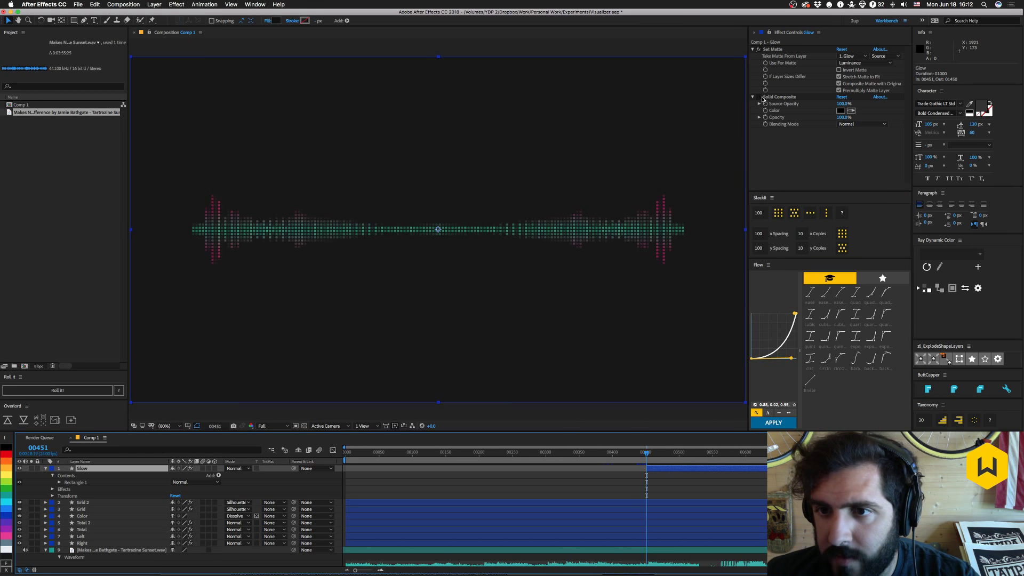
Try Saturation, Red Channel, Green Channel and Blue Channel for the Set Matte effect, and return it to Luminance.
left_click(864, 63)
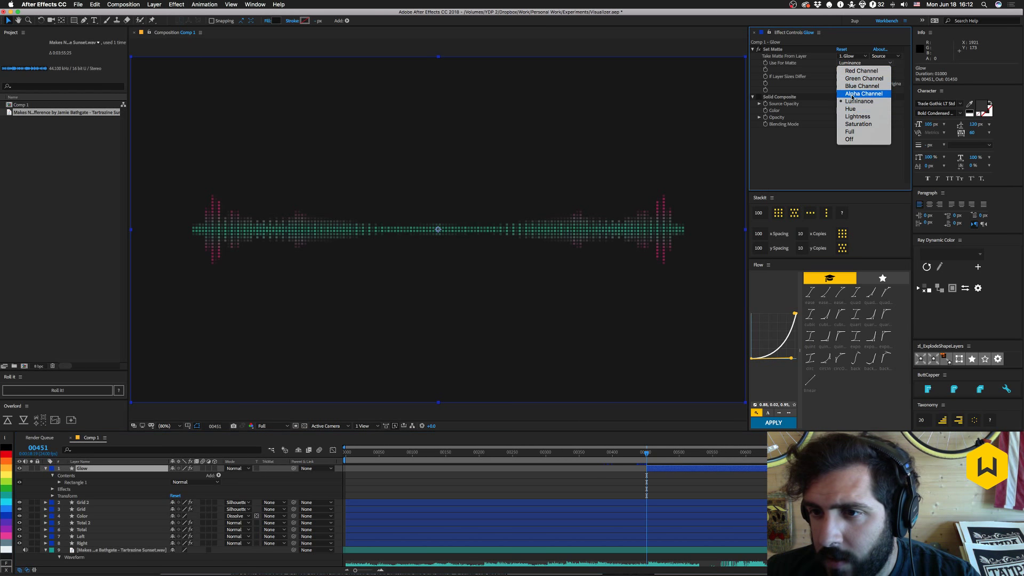
left_click(855, 125)
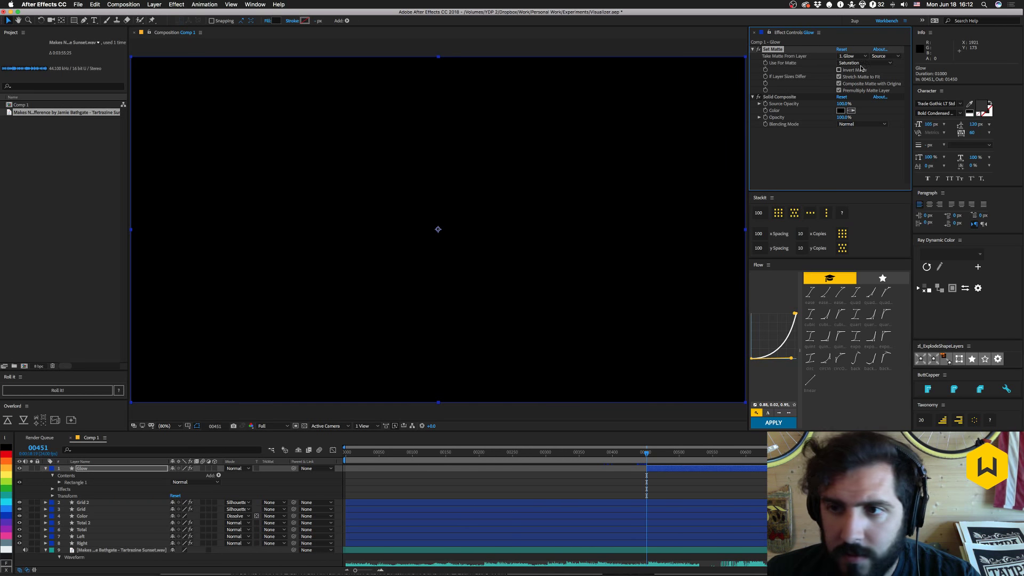
left_click(864, 63)
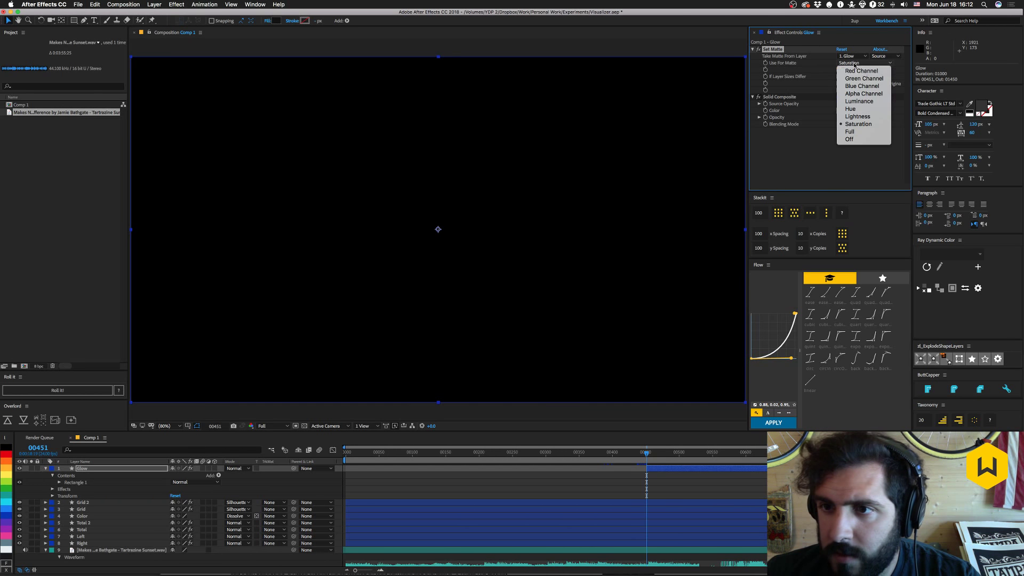
left_click(861, 71)
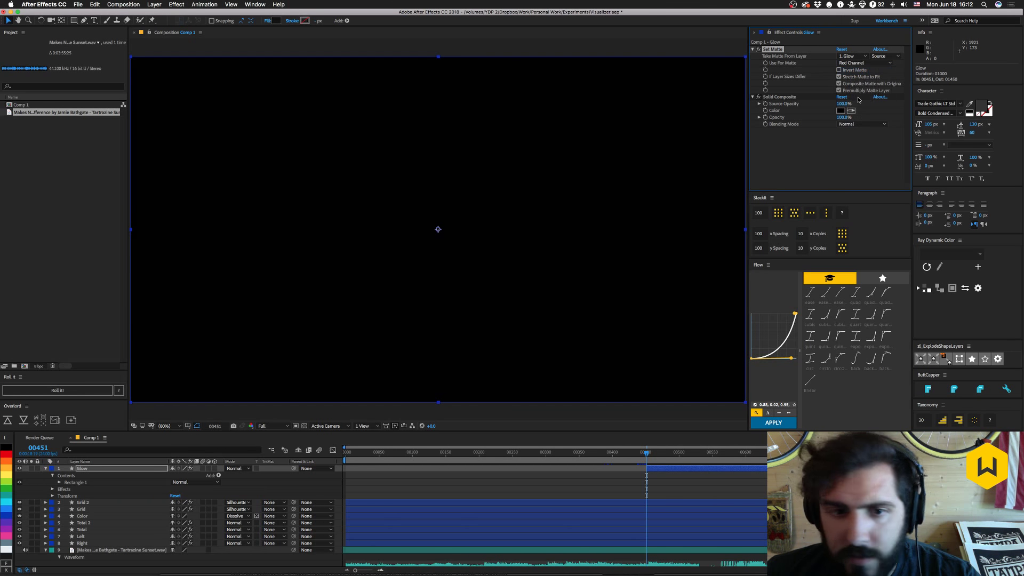
left_click(850, 64)
left_click(851, 79)
left_click(853, 63)
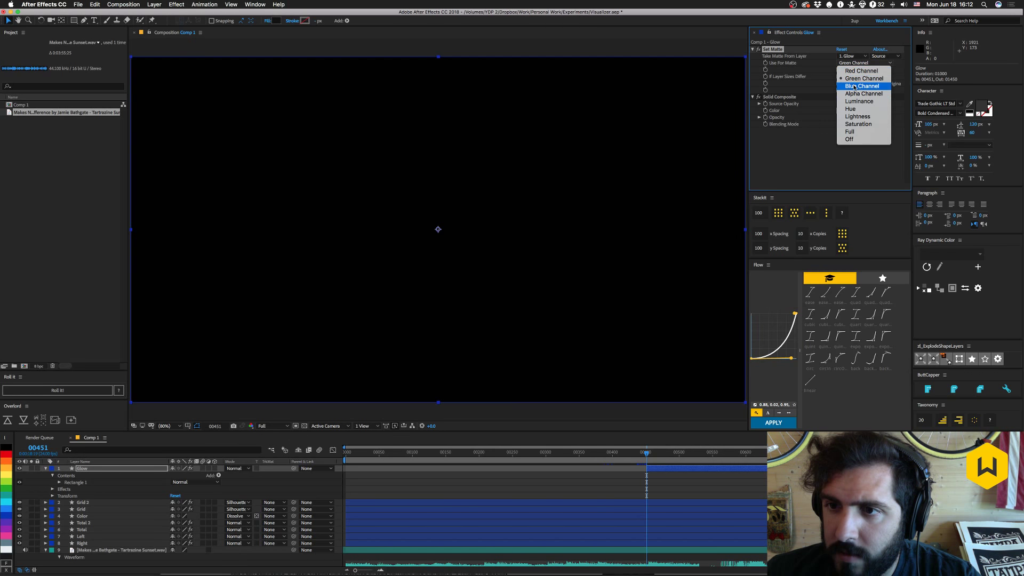
left_click(858, 86)
left_click(850, 63)
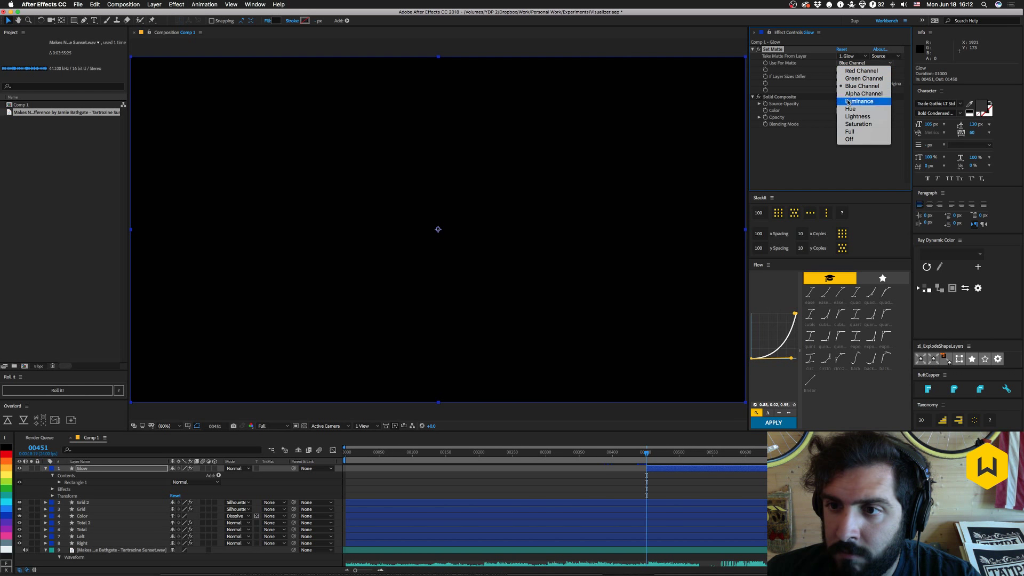
left_click(851, 102)
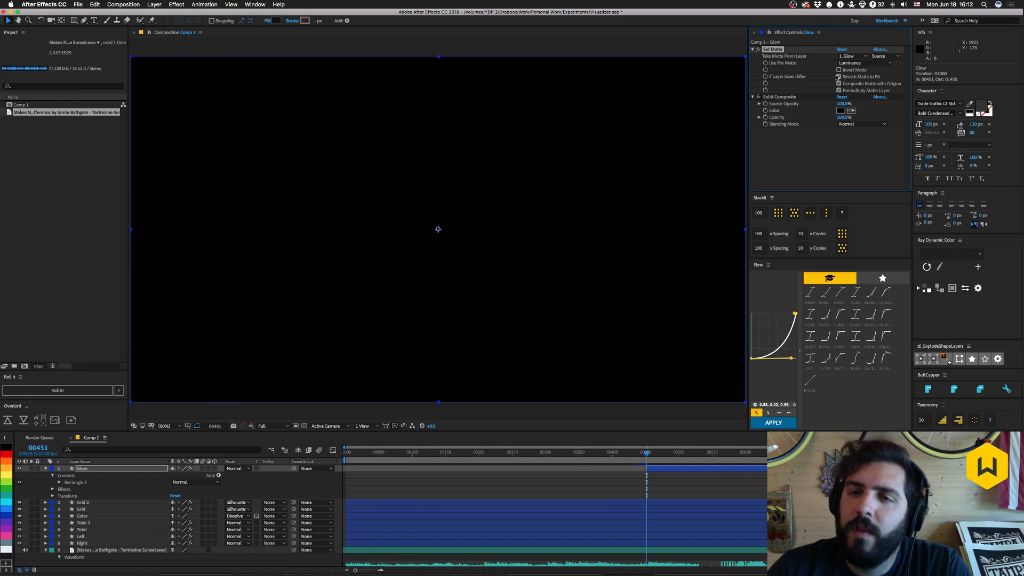
Compare the picture with and without Solid Composite, and delete that effect from the Glow layer.
left_click(759, 98)
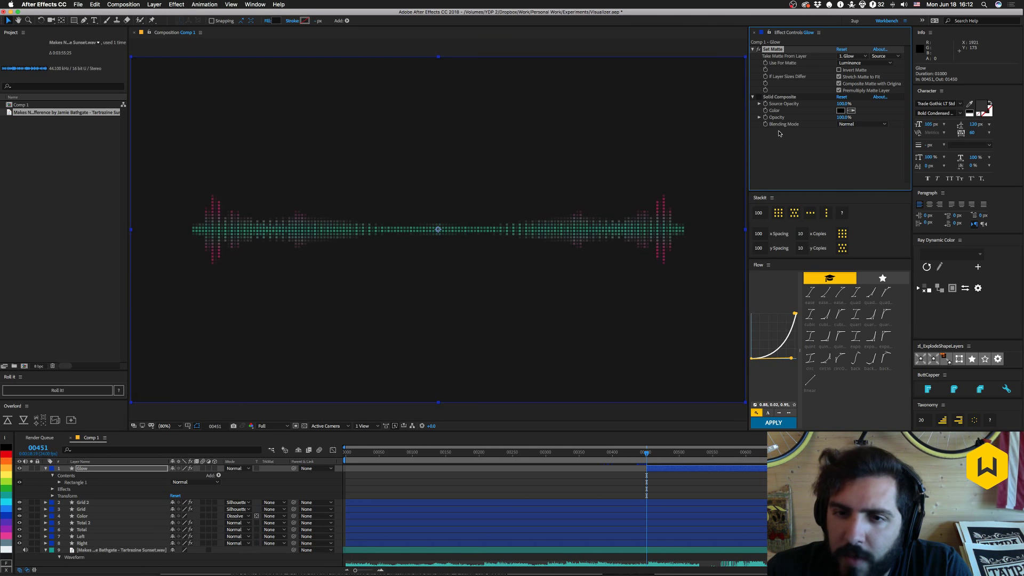
left_click(759, 98)
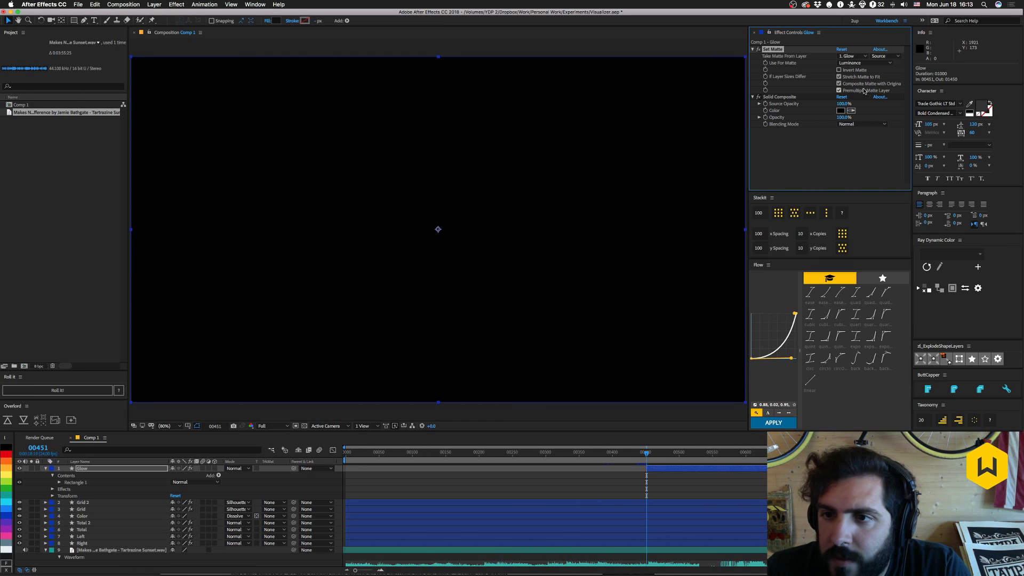
left_click(802, 98)
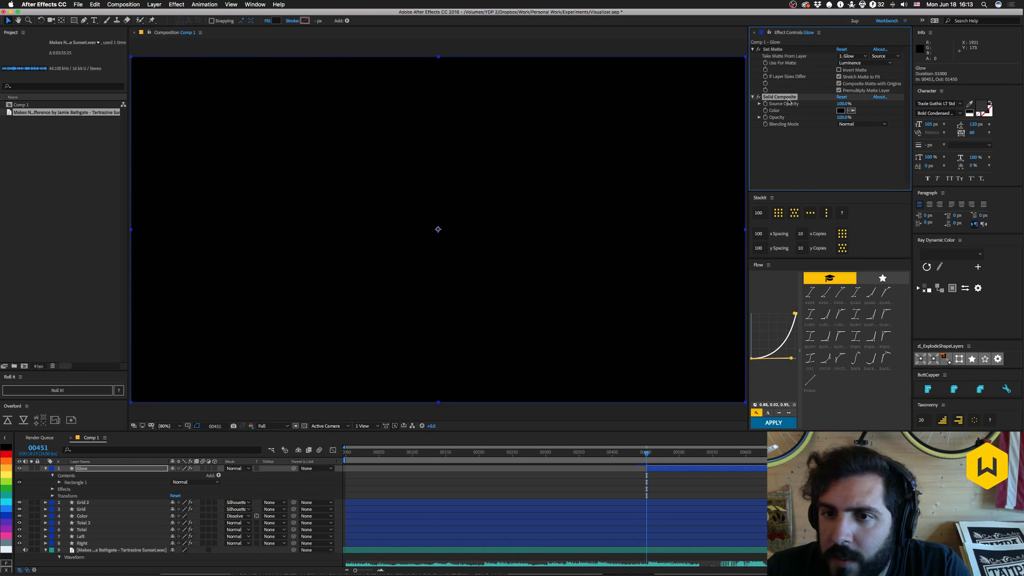
key("Delete")
Search for a blur effect and apply Fast Box Blur to the Glow layer.
key("ctrl+space")
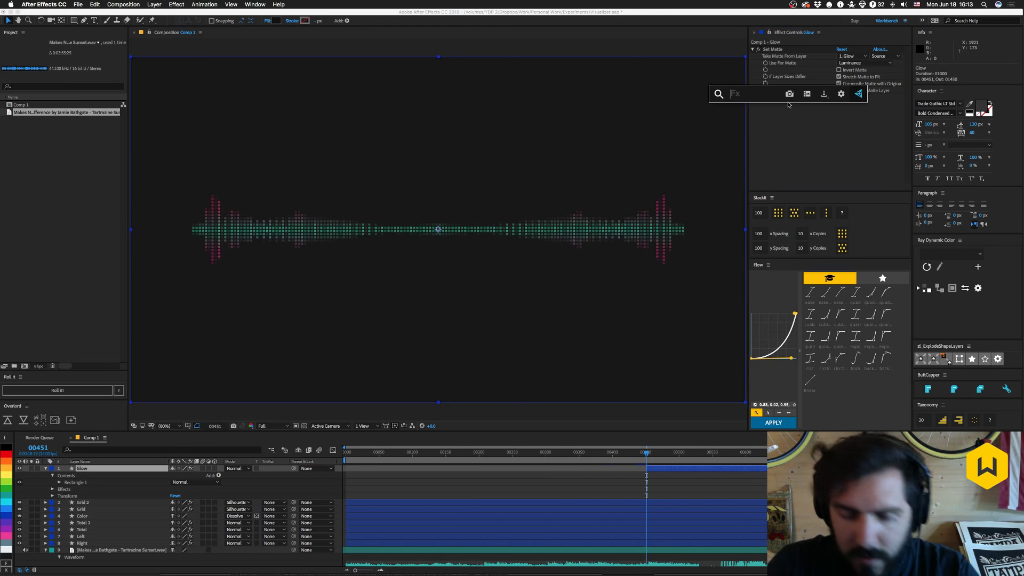
type("gl")
key("Return")
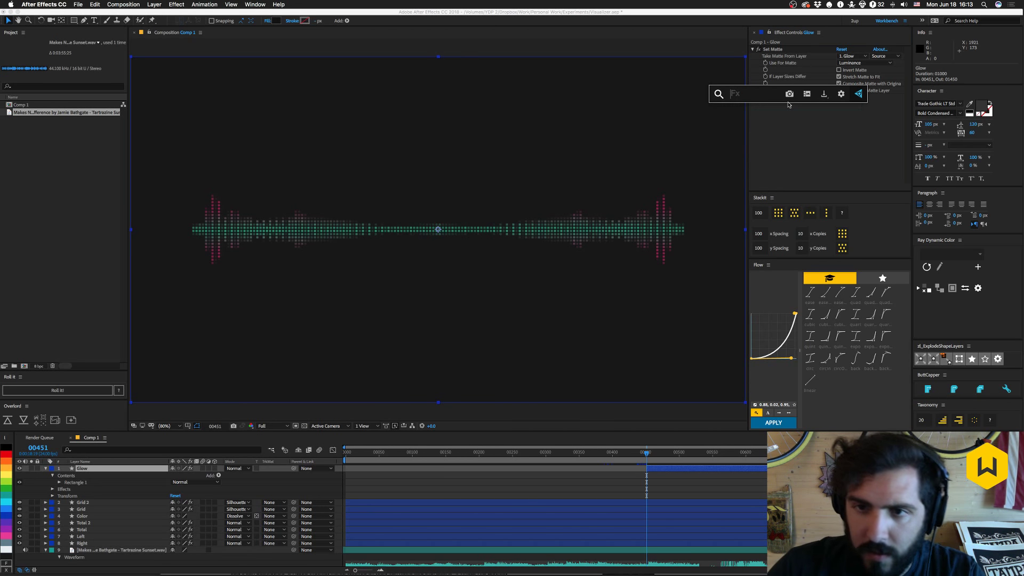
type("fast")
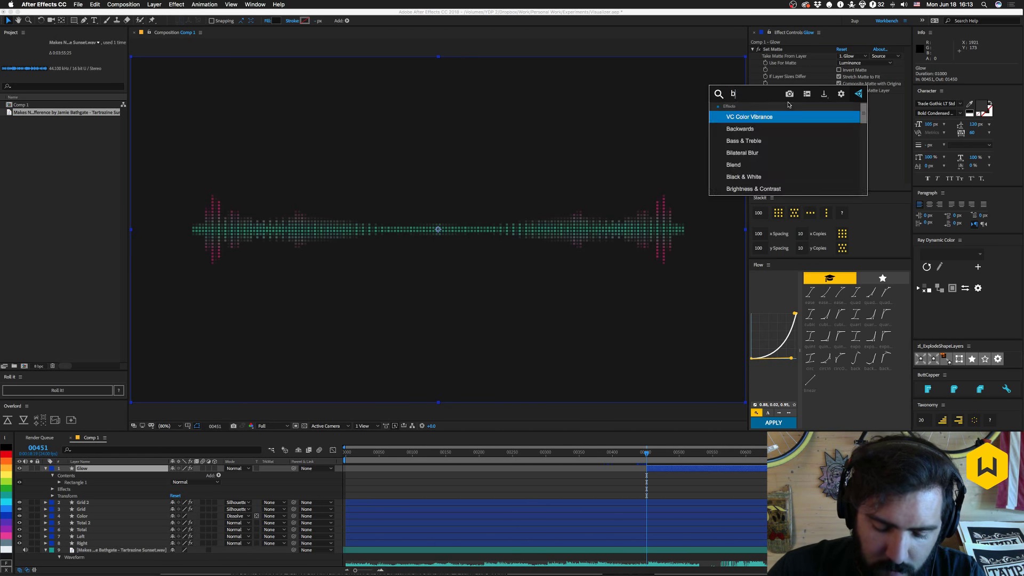
key("Return")
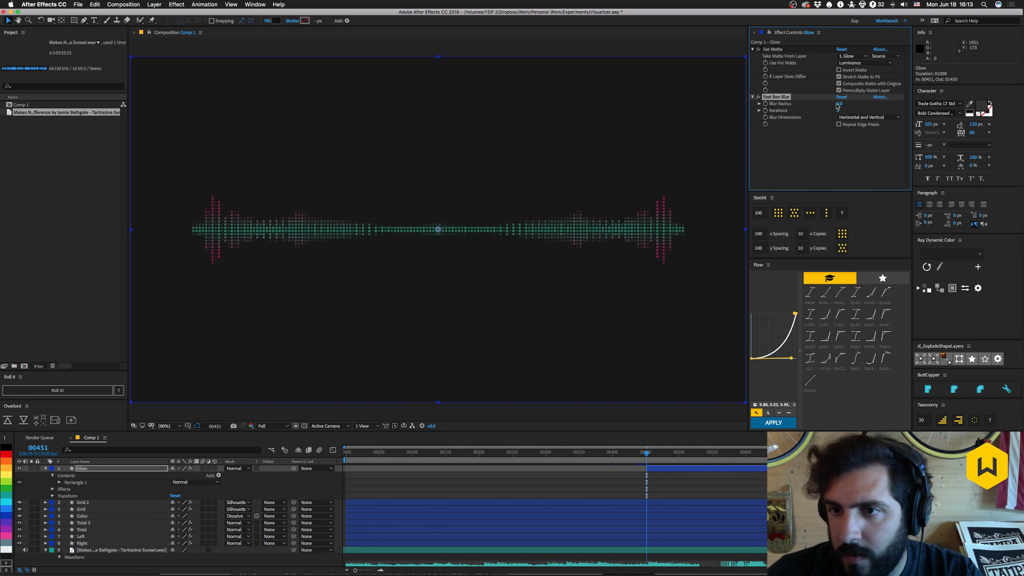
Set Fast Box Blur to horizontal only with radius 10, 1 iteration and Repeat Edge Pixels on.
left_click(869, 117)
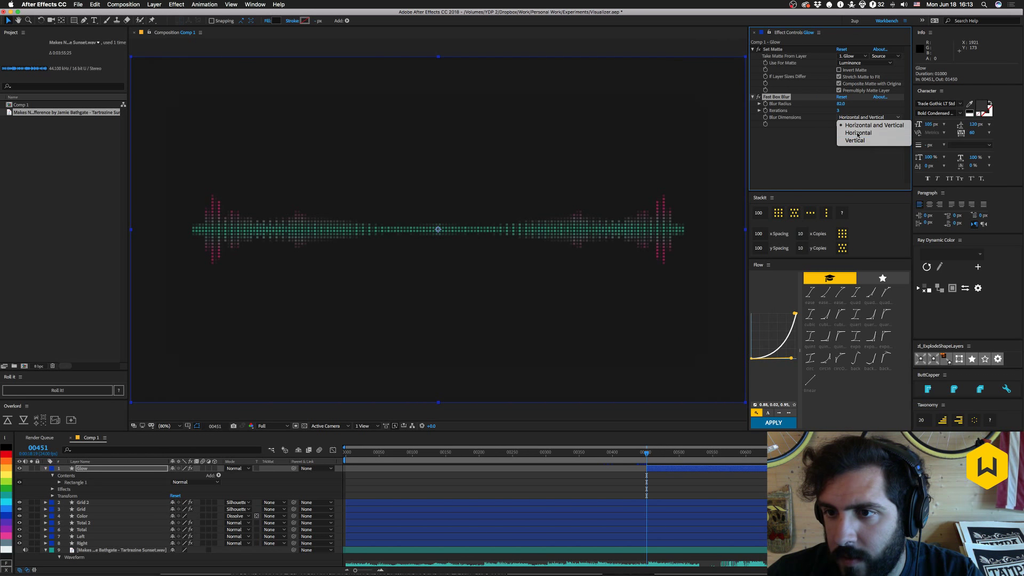
left_click(853, 127)
mouse_move(840, 104)
left_mouse_down()
mouse_move(883, 104)
mouse_move(834, 106)
left_mouse_up()
left_click(840, 103)
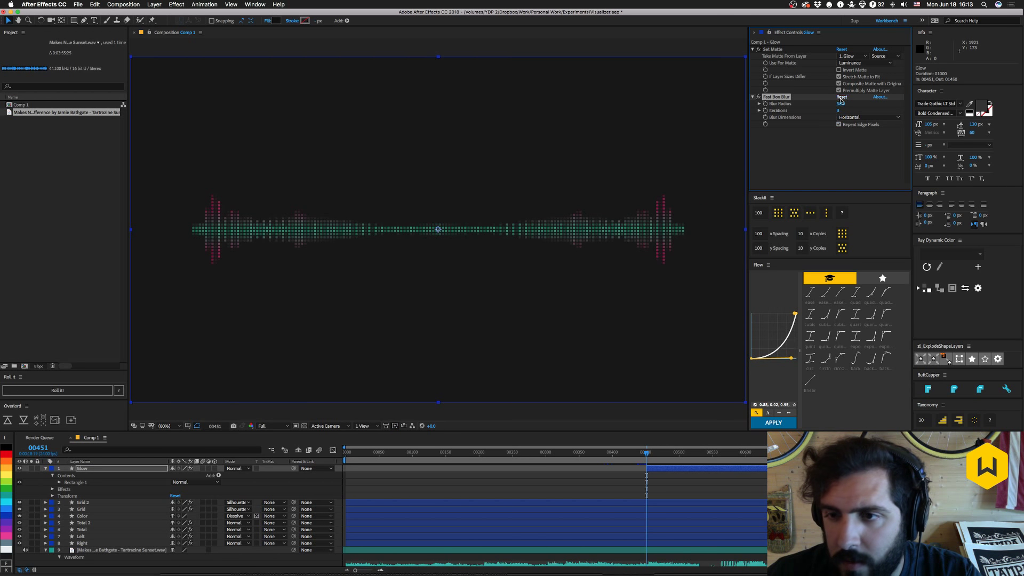
type("3")
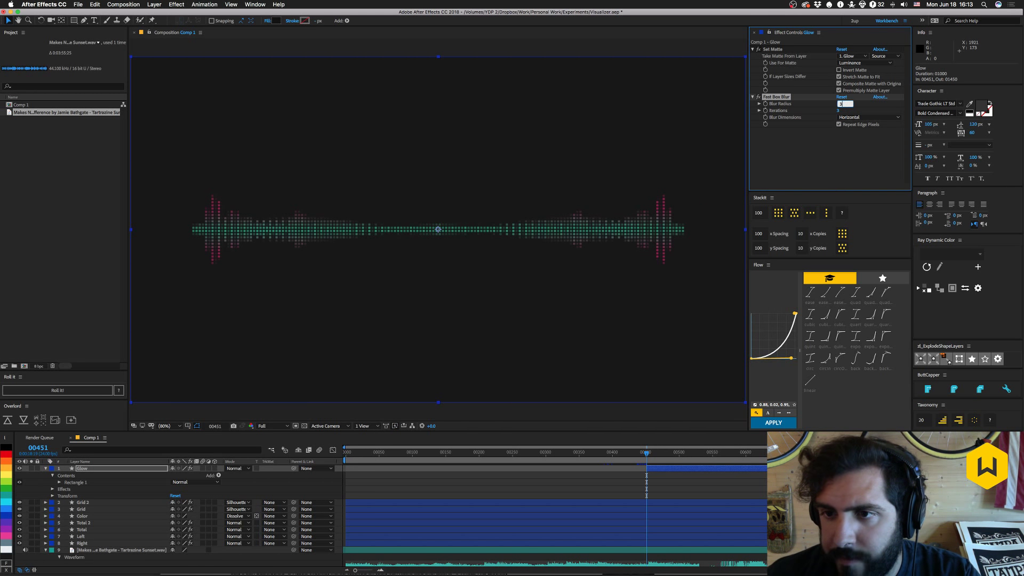
key("Tab")
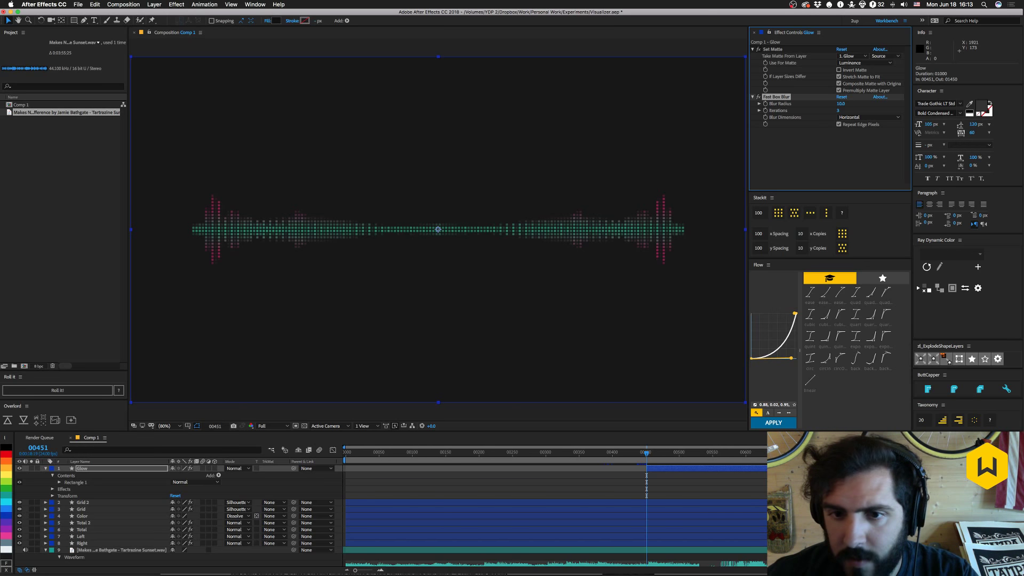
type("1")
key("Return")
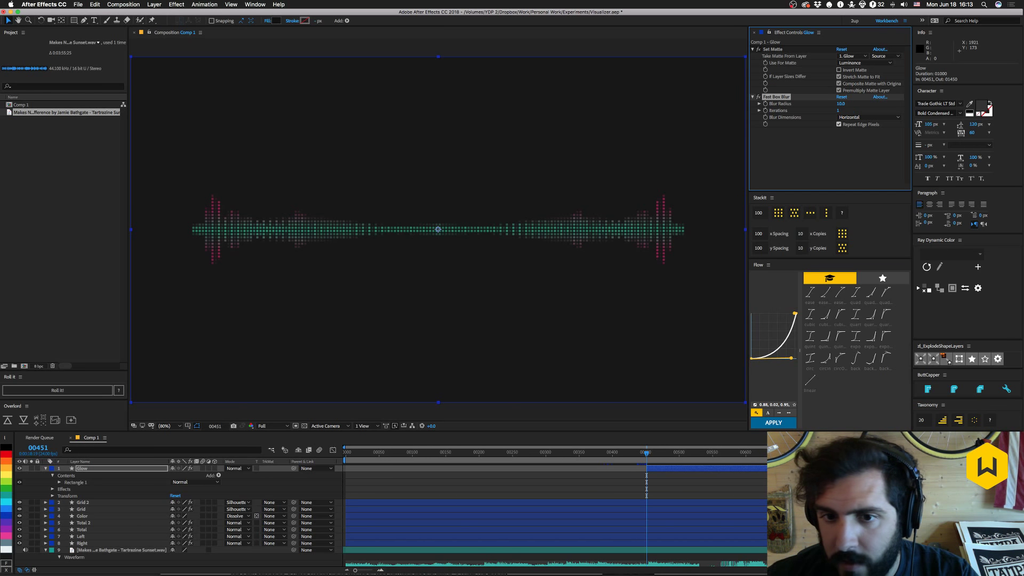
left_click(839, 125)
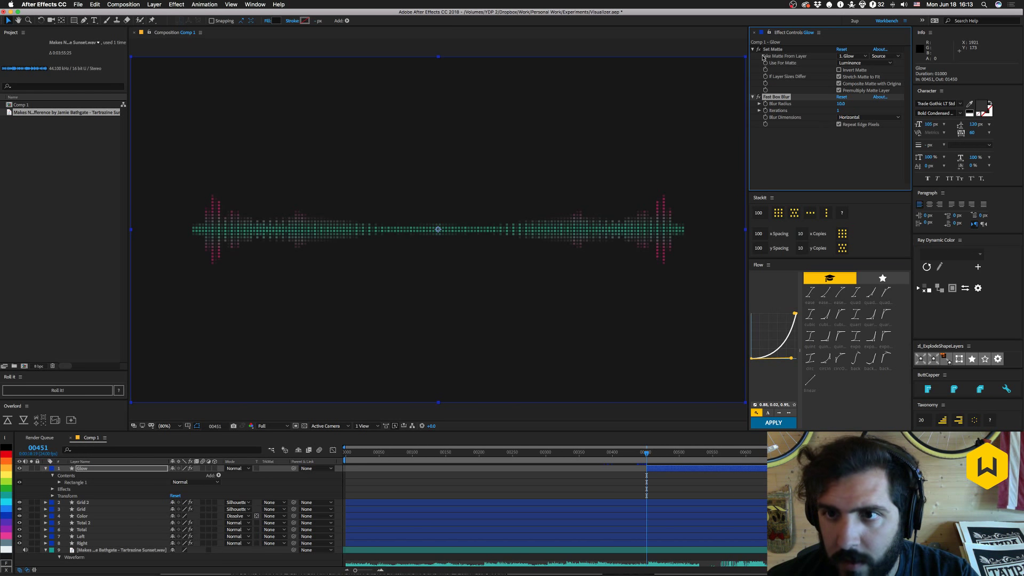
Make the Glow layer an adjustment layer, checking the picture with Set Matte off before switching it on again.
left_click(759, 49)
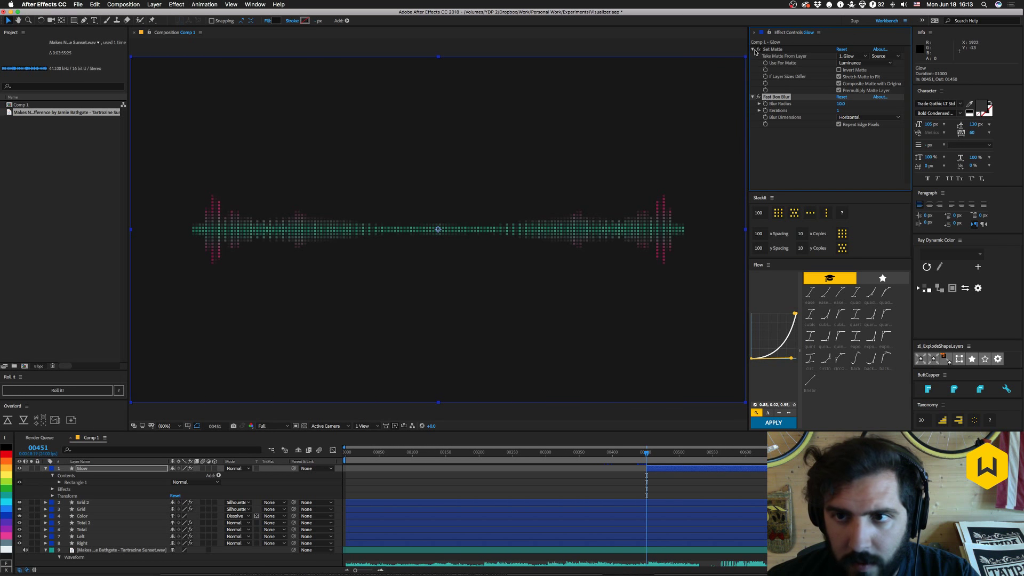
left_click(758, 49)
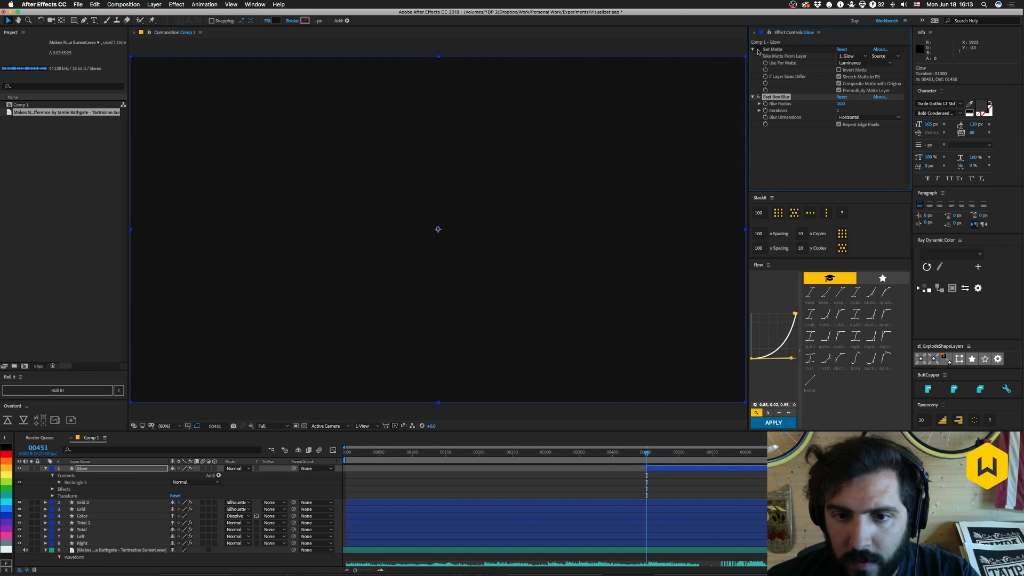
left_click(208, 468)
left_click(758, 49)
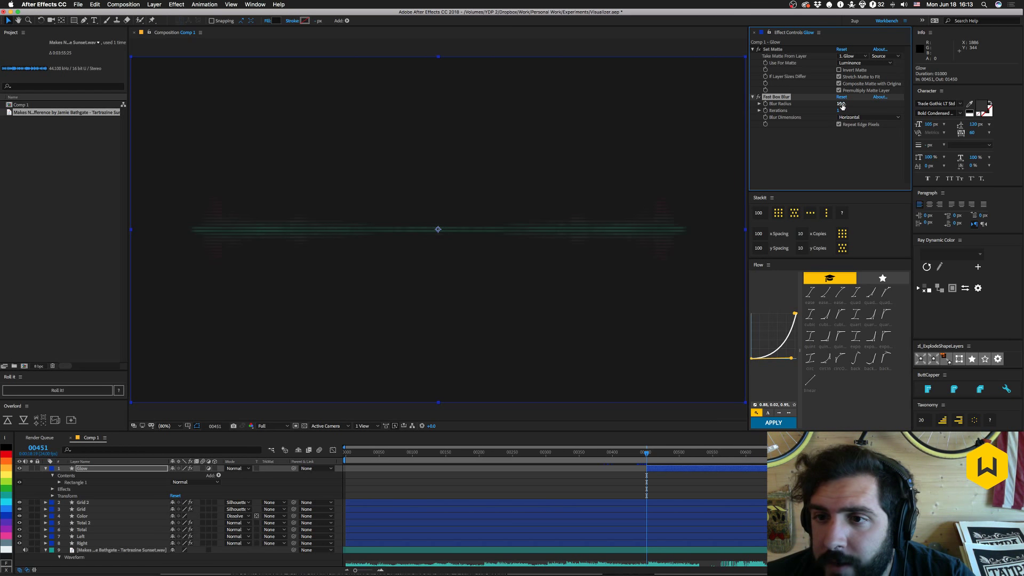
Reduce the Fast Box Blur radius to 1, duplicate the effect, and set the copy's blur radius to 2.
left_click_drag(835, 105, 835, 105)
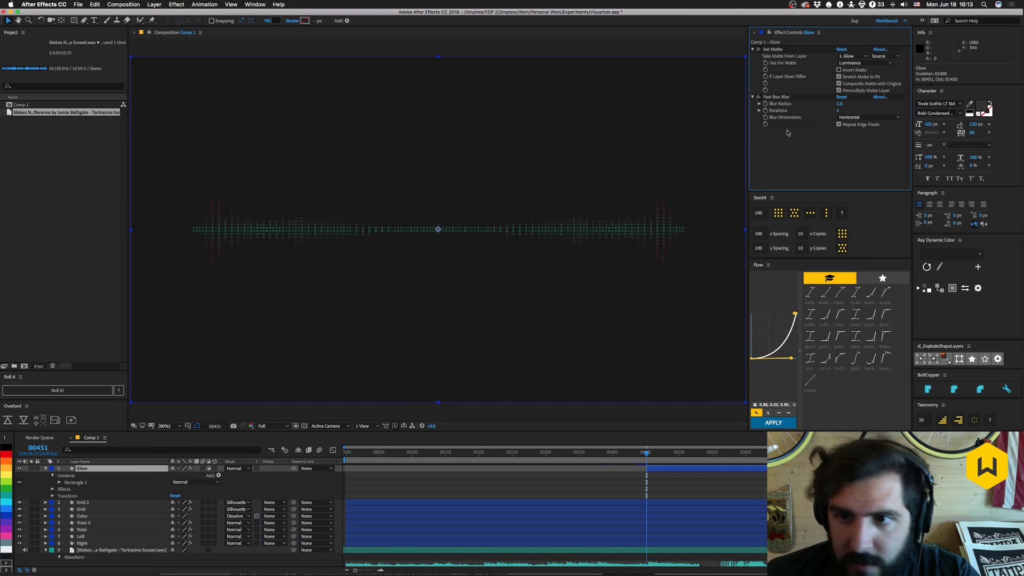
left_click(770, 99)
key("super+d")
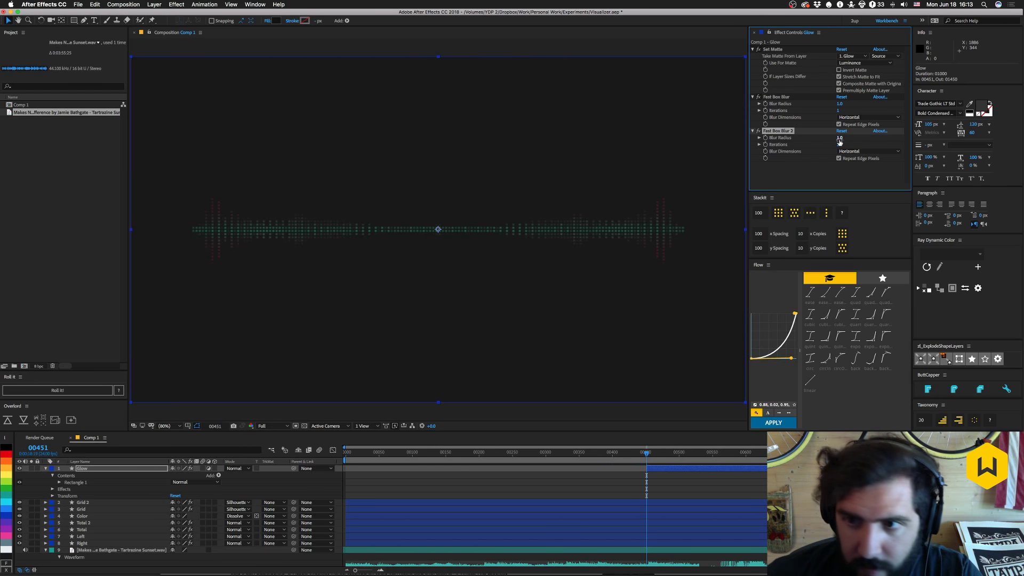
left_click_drag(836, 138, 837, 137)
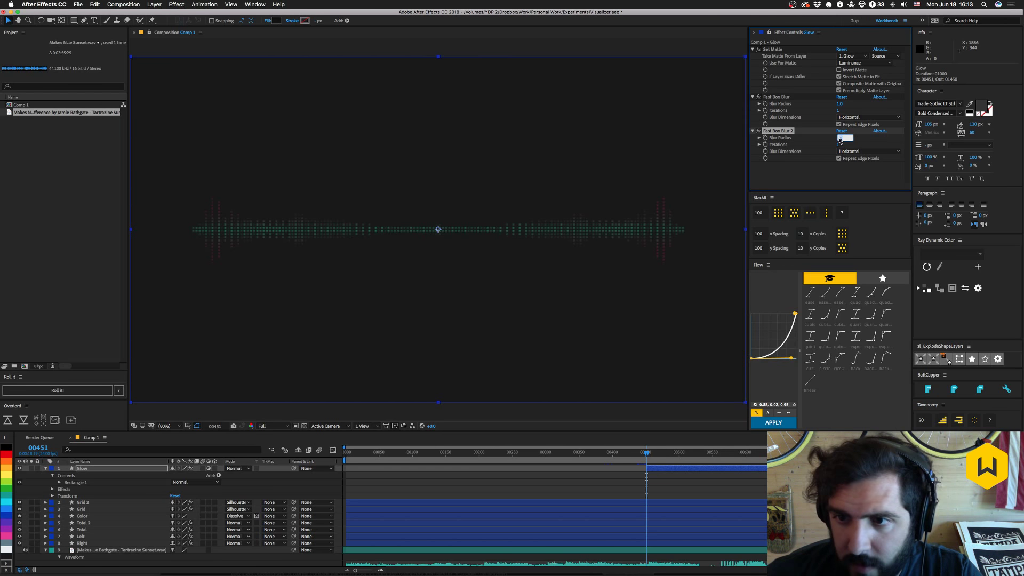
left_click(799, 174)
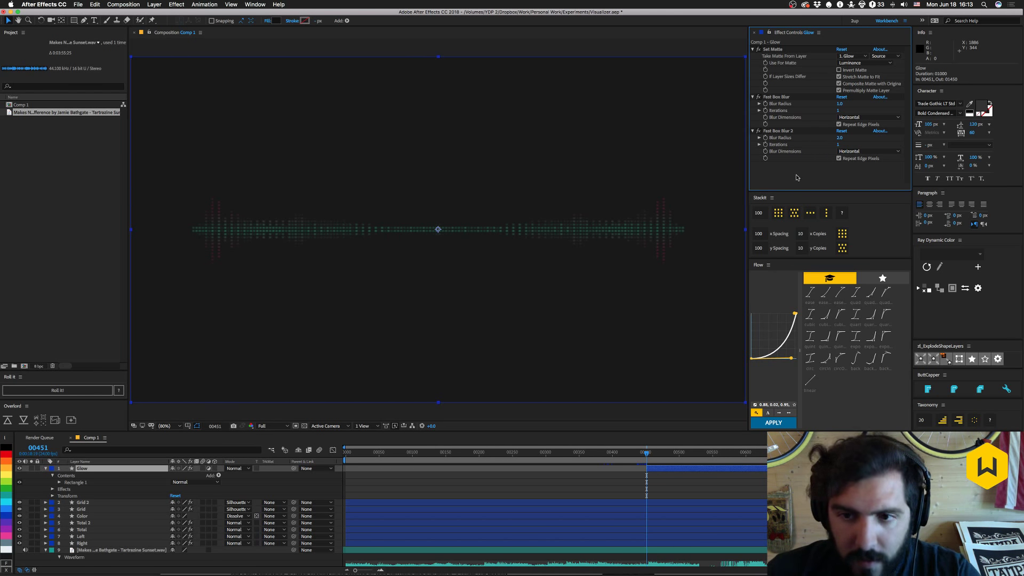
Add the Glow effect to the Glow layer with a threshold of 22% and an intensity of 0.5.
key("ctrl+space")
key("Escape")
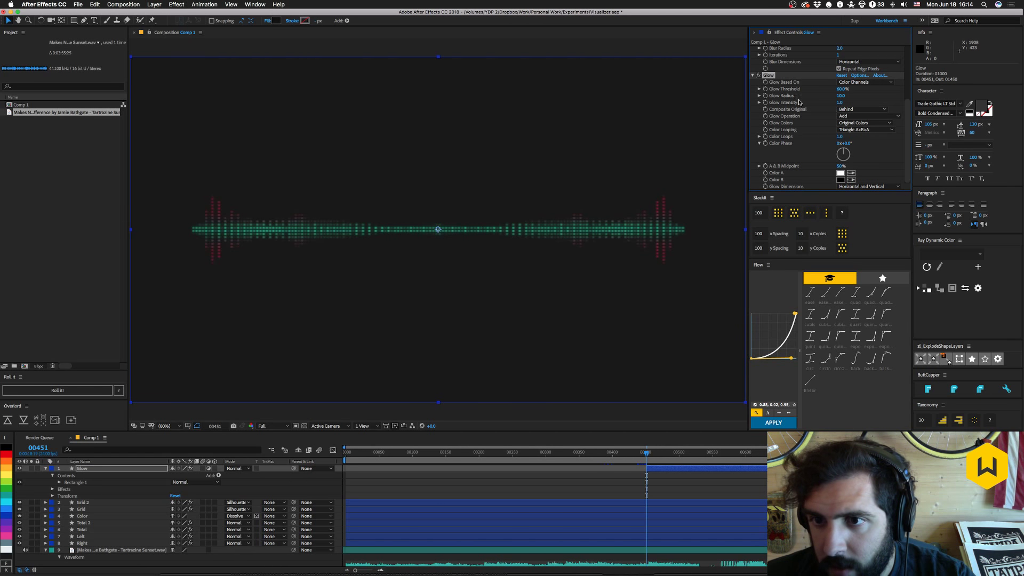
left_click_drag(837, 90, 805, 96)
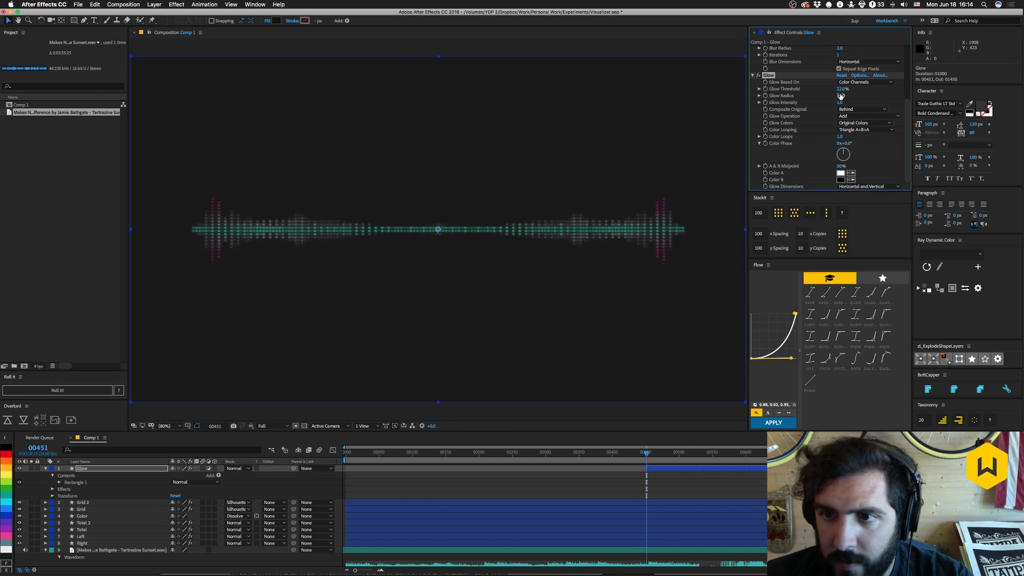
left_click(839, 102)
type("0.5")
key("Return")
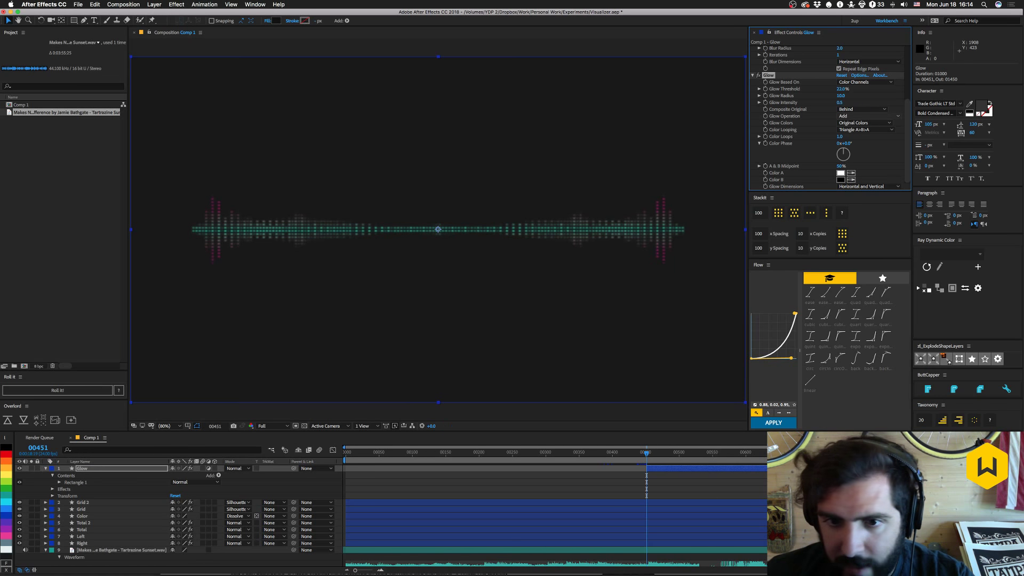
Set the Glow radius to 40 and intensity to 0.2, and duplicate it, giving the copy a 32.5% threshold and radius 53.
left_click_drag(841, 95, 853, 96)
left_click(840, 103)
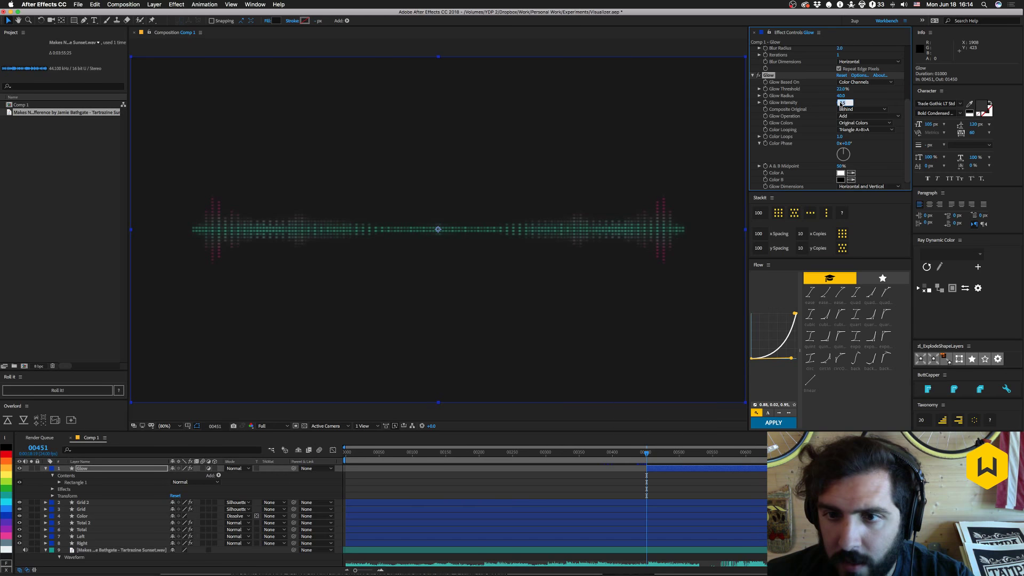
type("0.2")
key("Return")
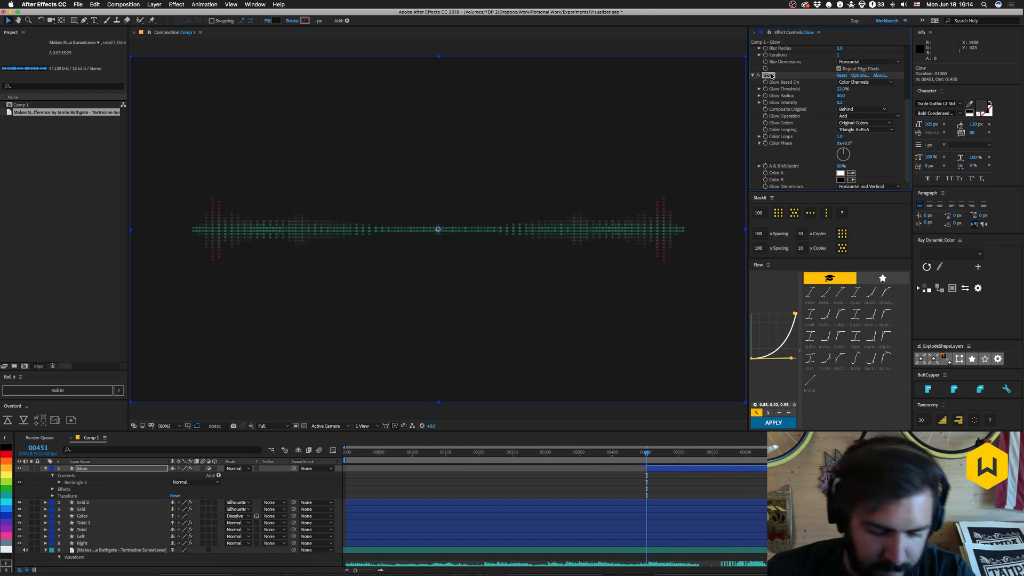
key("ctrl+d")
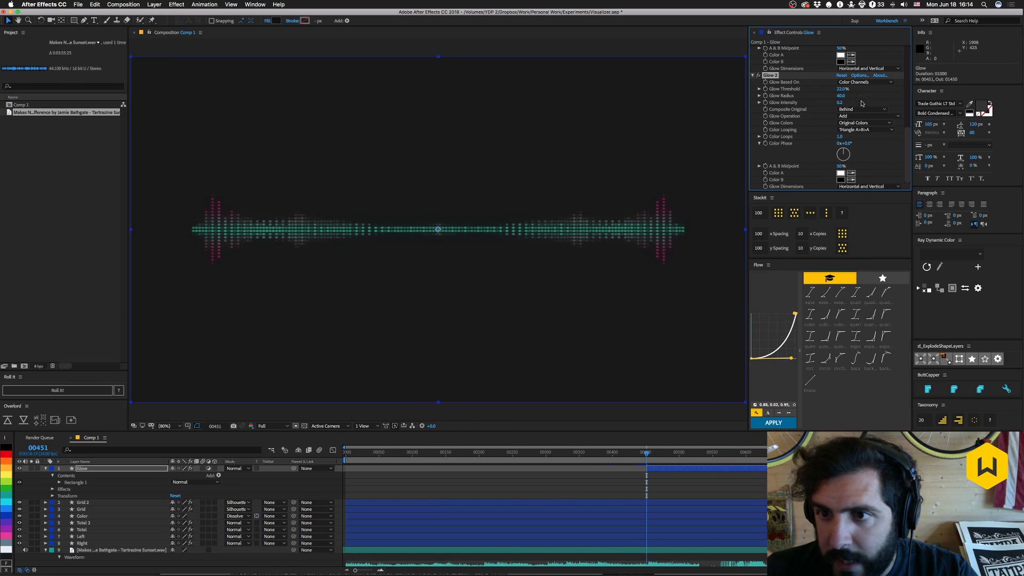
left_click_drag(841, 89, 855, 96)
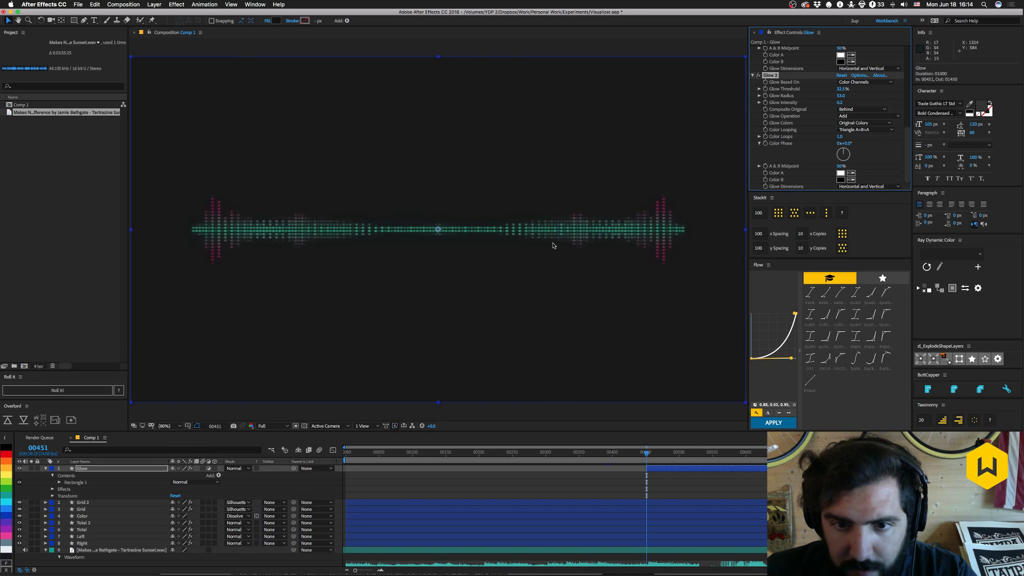
Collapse both Fast Box Blur and both Glow effects, and add a Solid Composite effect directly after Set Matte.
left_click_drag(907, 157, 902, 58)
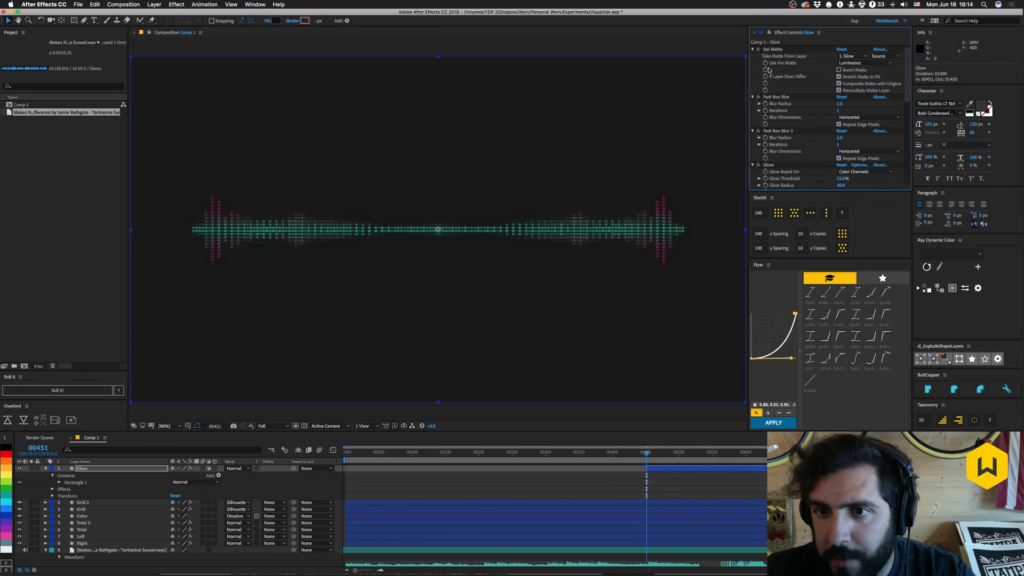
left_click(752, 97)
left_click(752, 104)
left_click(752, 111)
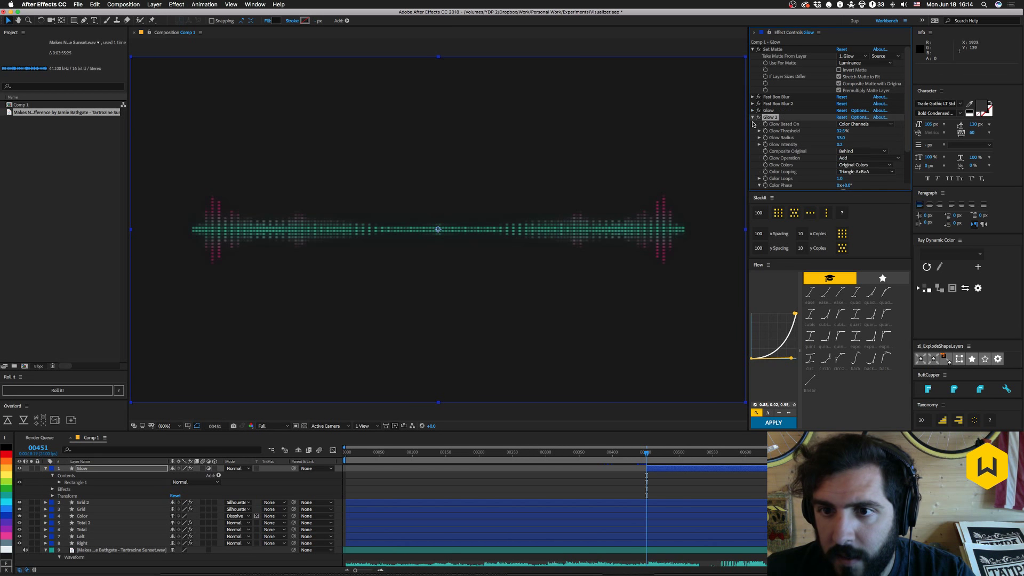
left_click(752, 117)
key("ctrl+space")
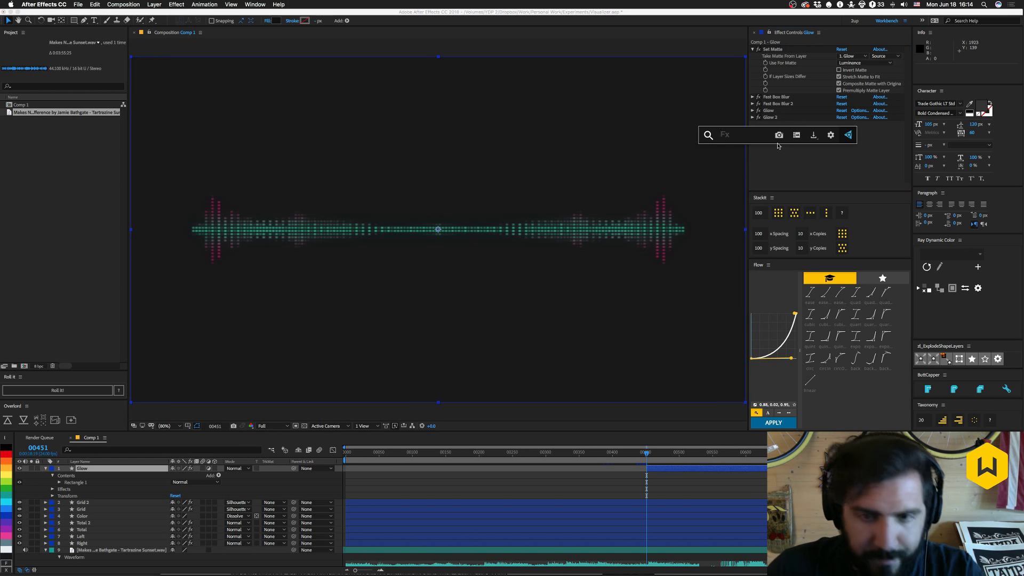
type("solid")
key("Return")
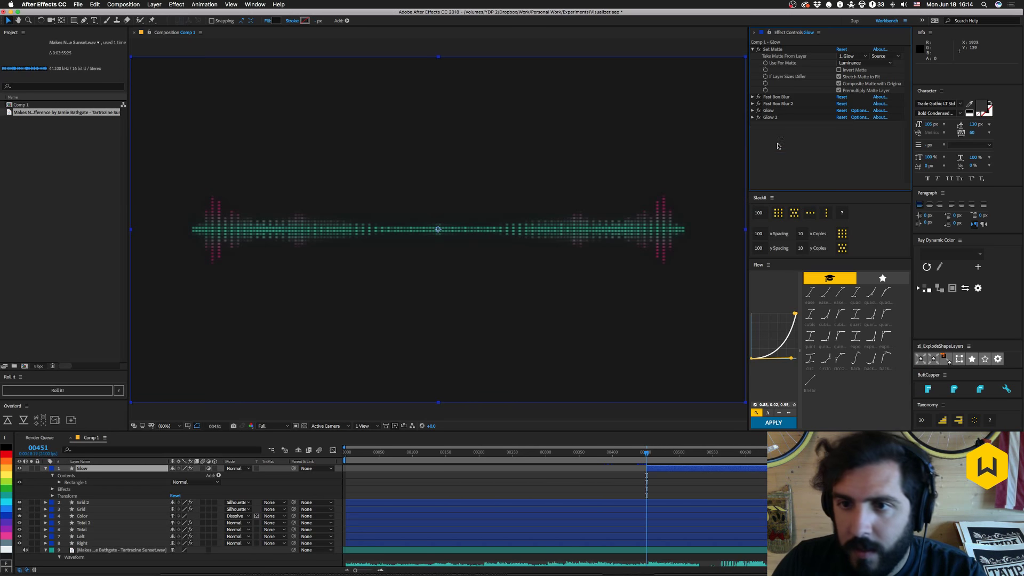
left_click_drag(780, 124, 787, 95)
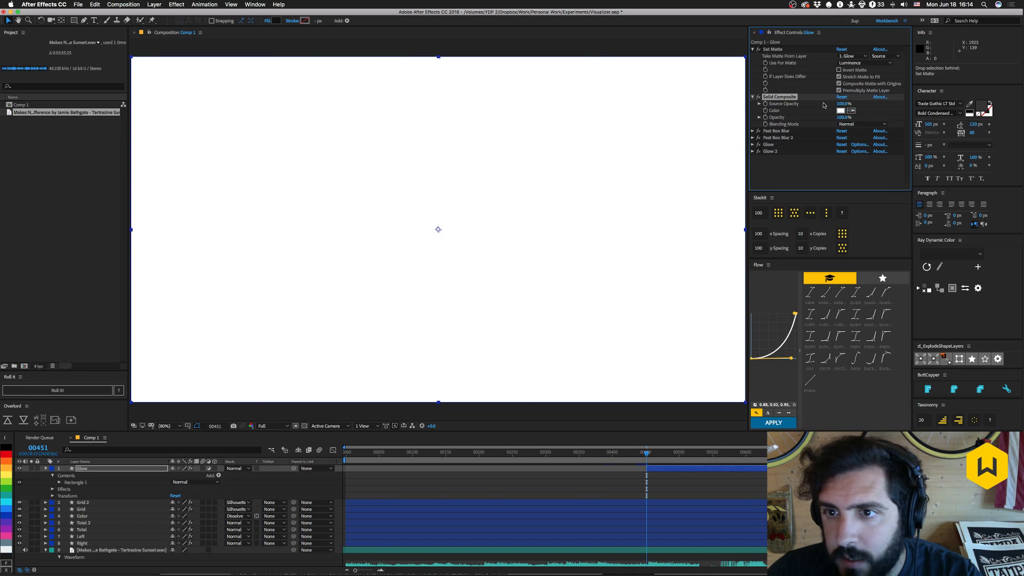
Set the Solid Composite color to black (000000) and compare the picture with the effect off and on.
left_click(840, 110)
left_click(436, 440)
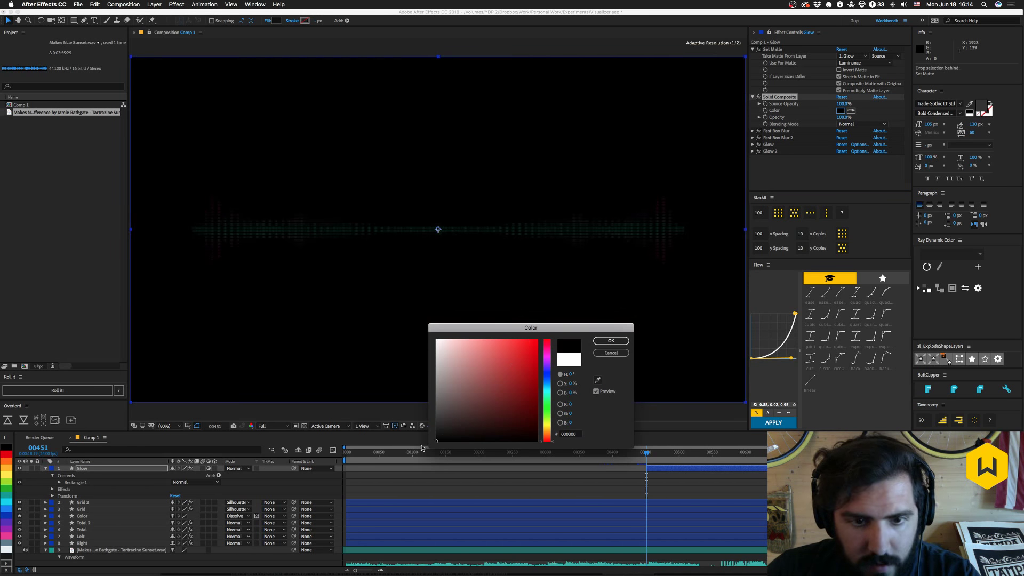
left_click(611, 340)
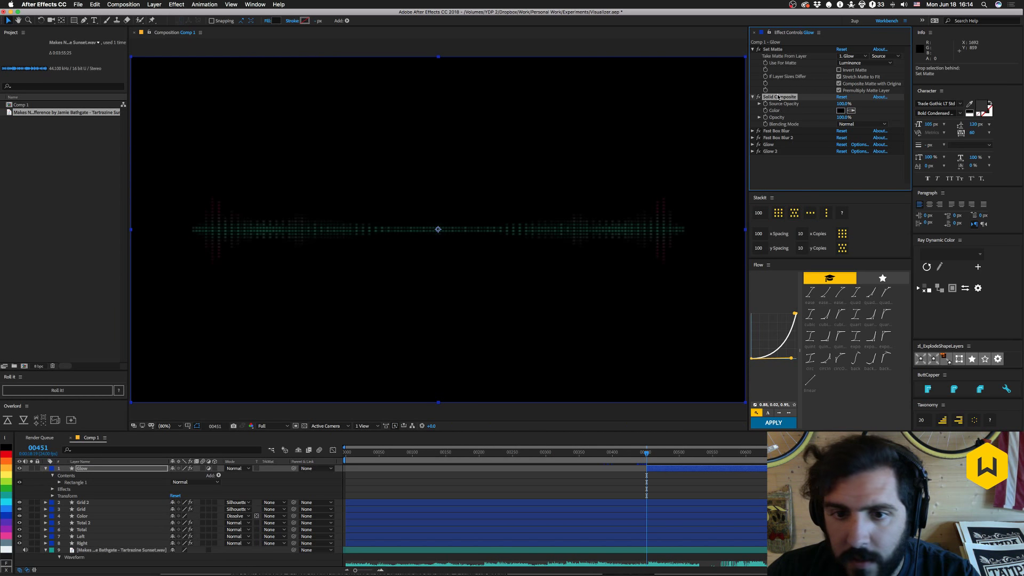
left_click(758, 97)
left_click(758, 97)
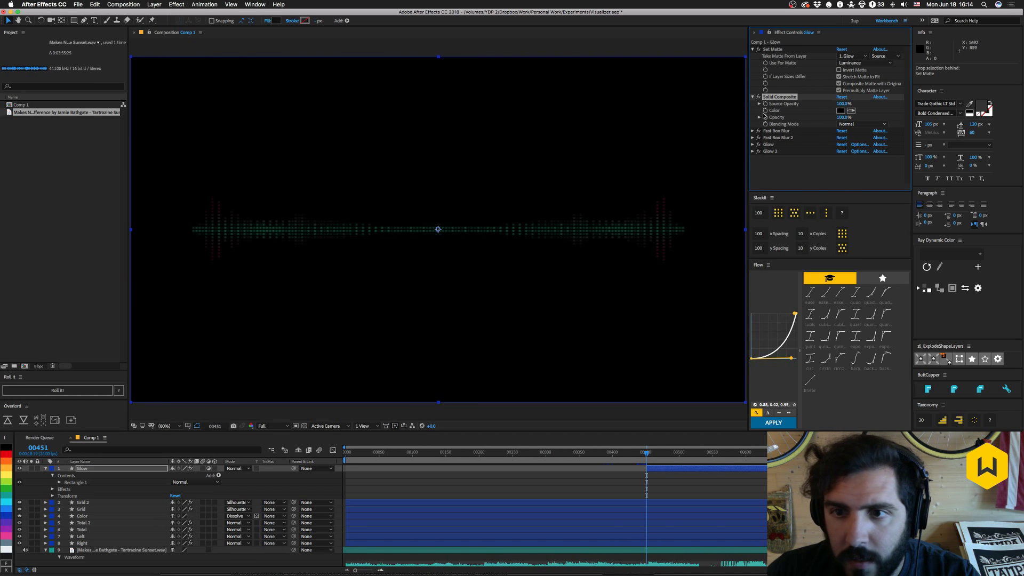
Try Fast Box Blur ahead of Solid Composite, return it to its place, and switch off both Glow effects.
left_click_drag(773, 134, 772, 97)
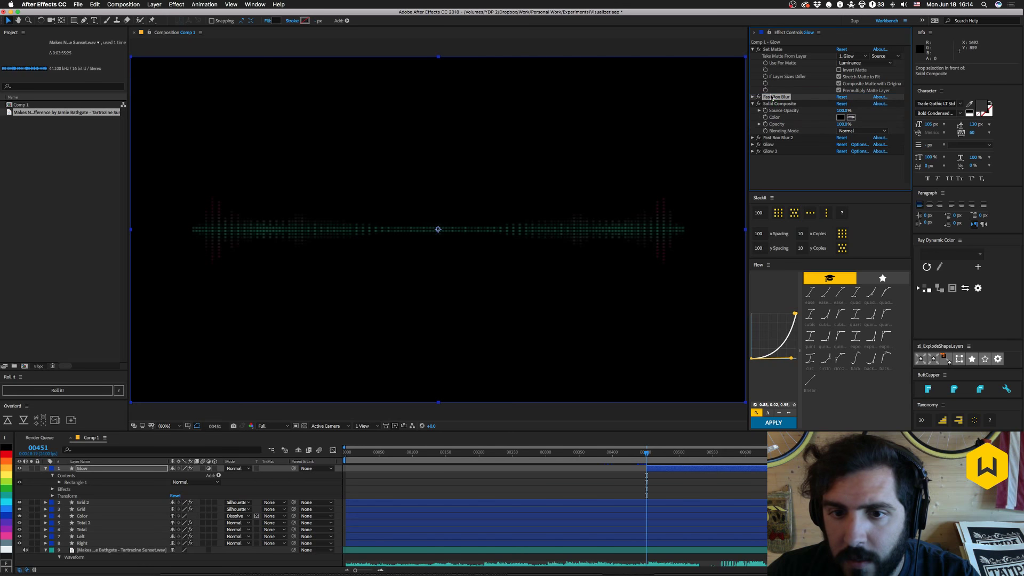
mouse_move(771, 137)
left_mouse_down()
mouse_move(765, 102)
mouse_move(776, 140)
mouse_move(755, 146)
left_mouse_up()
left_click(773, 97, "shift")
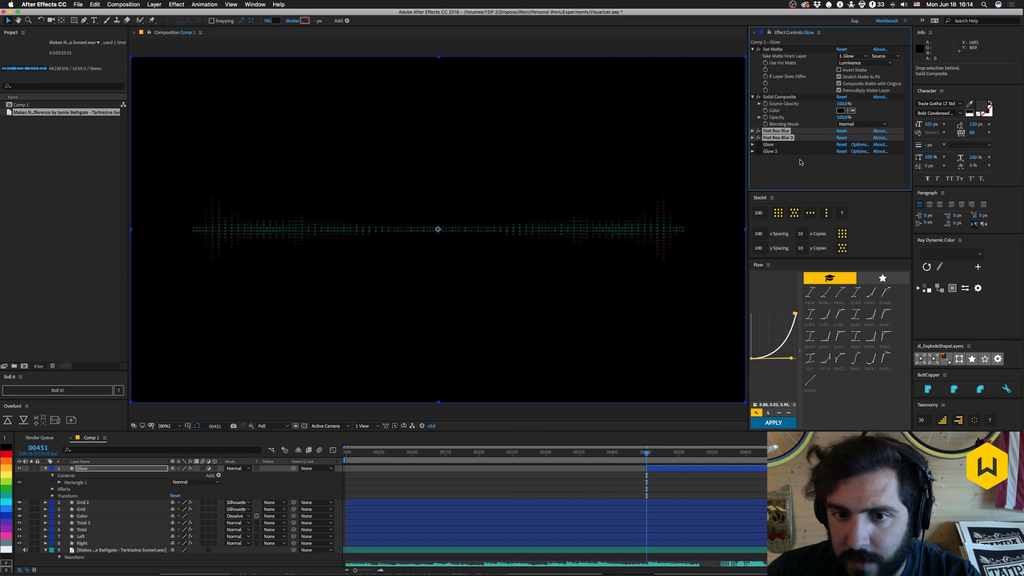
left_click(761, 137)
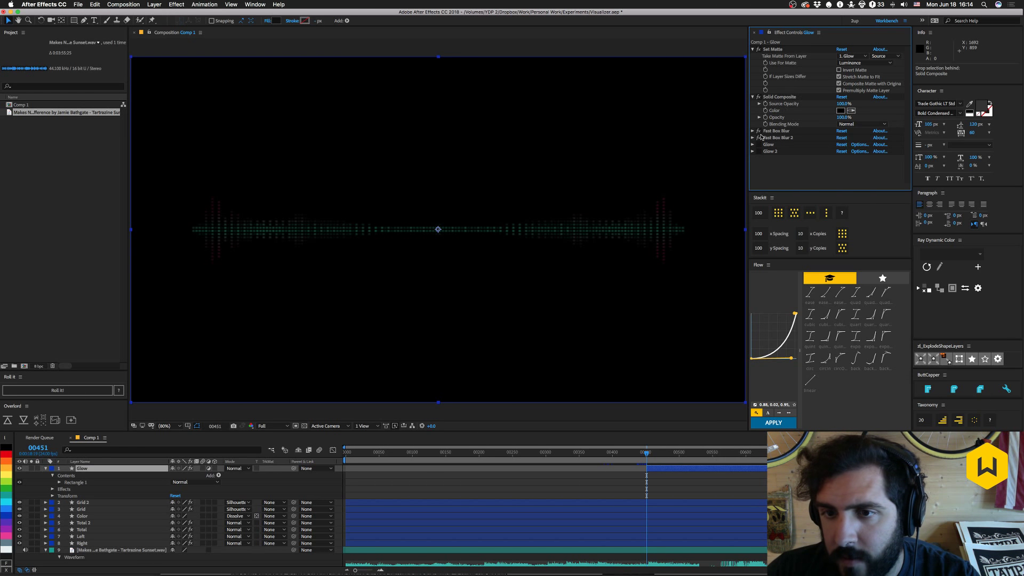
With Fast Box Blur 2 switched off, set the first Fast Box Blur's radius to 6.
left_click(753, 132)
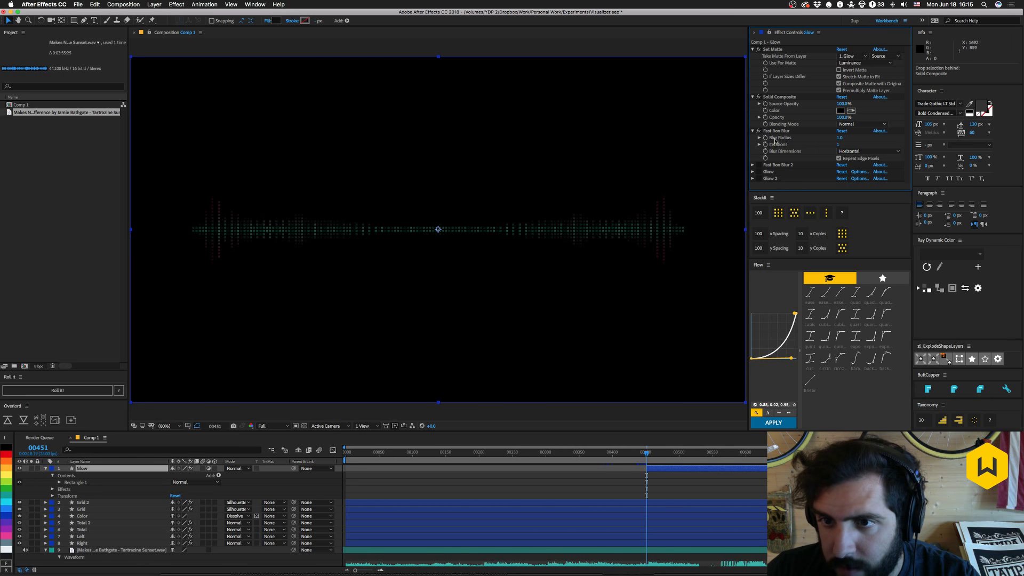
mouse_move(836, 141)
left_mouse_down()
mouse_move(855, 139)
mouse_move(840, 141)
left_mouse_up()
type("6")
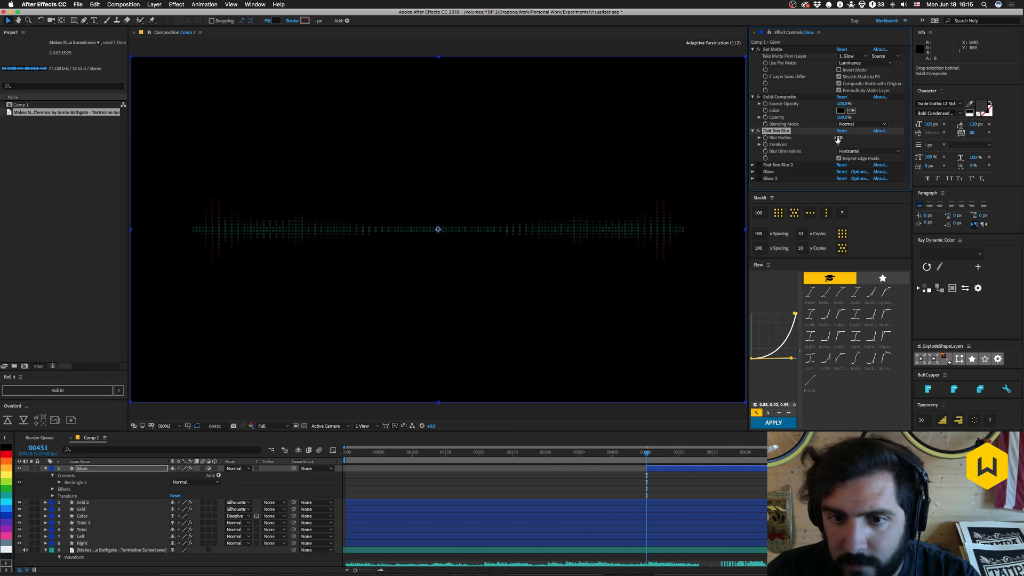
key("Return")
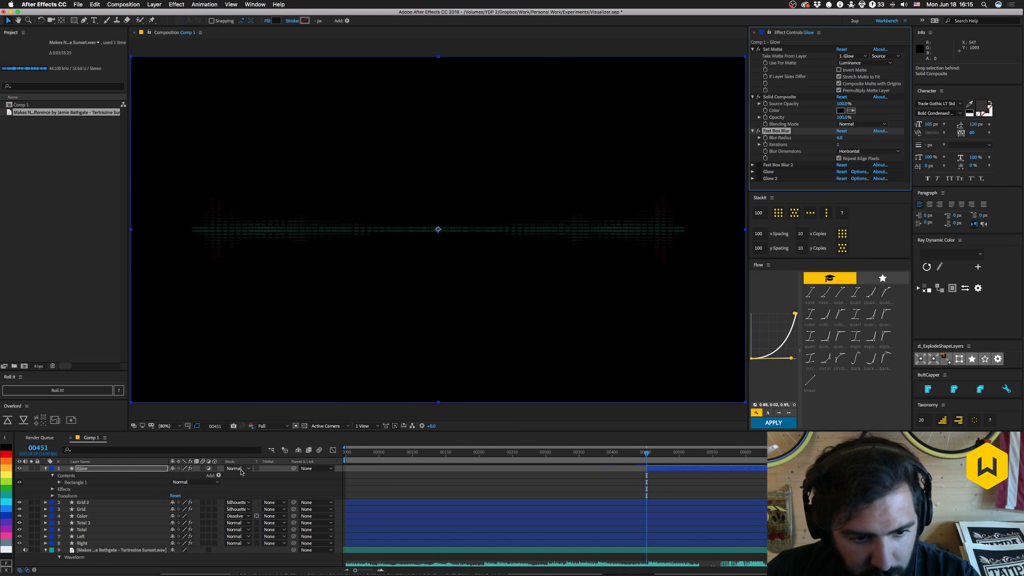
Set the Glow layer's blending mode to Add and reduce the first Fast Box Blur's radius to 2.
left_click(240, 470)
left_click(245, 329)
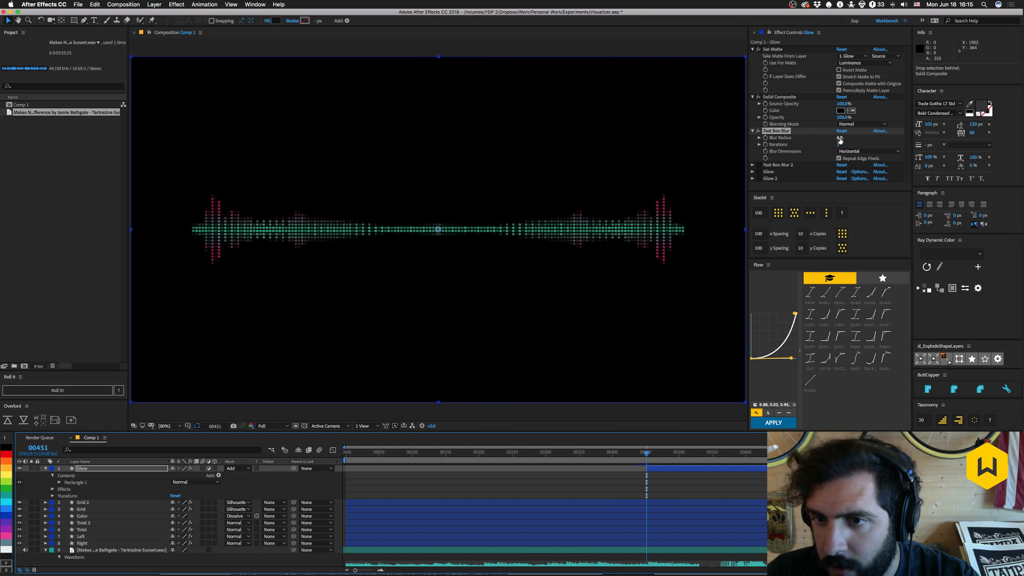
left_click(839, 140)
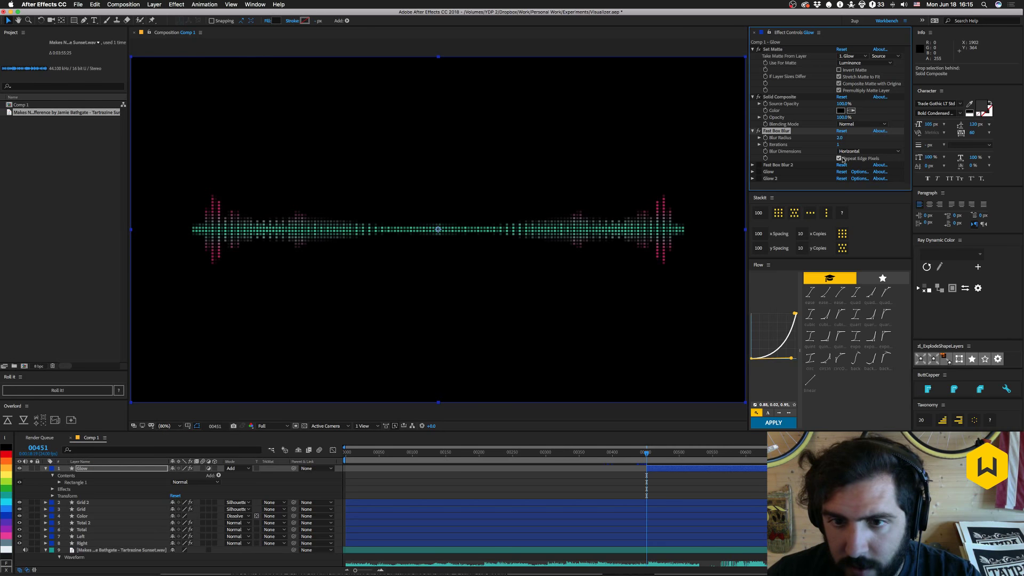
Switch Fast Box Blur 2 back on with a much larger blur radius, and duplicate the effect.
left_click(756, 165)
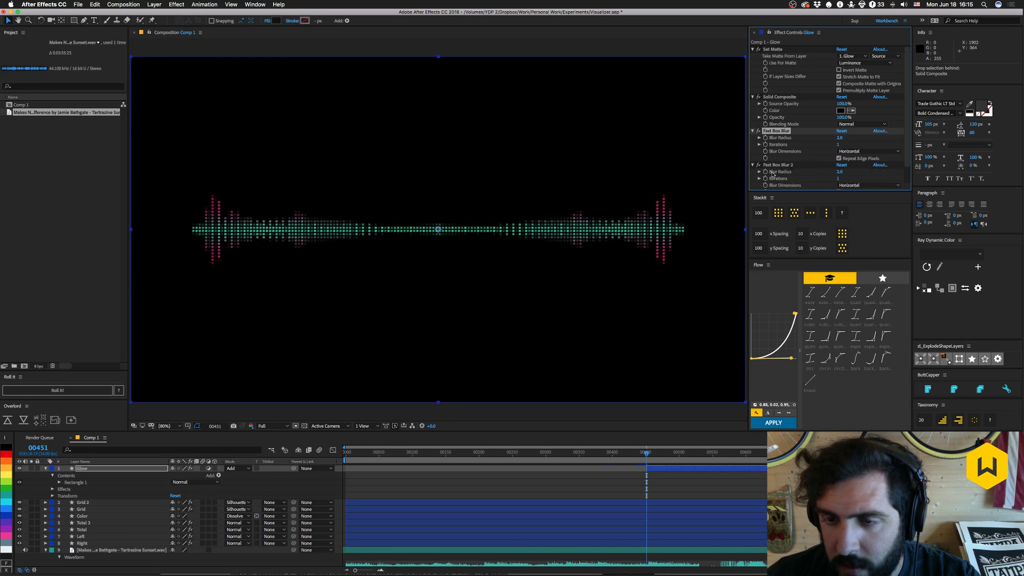
mouse_move(842, 167)
left_mouse_down()
mouse_move(860, 166)
mouse_move(834, 168)
left_mouse_up()
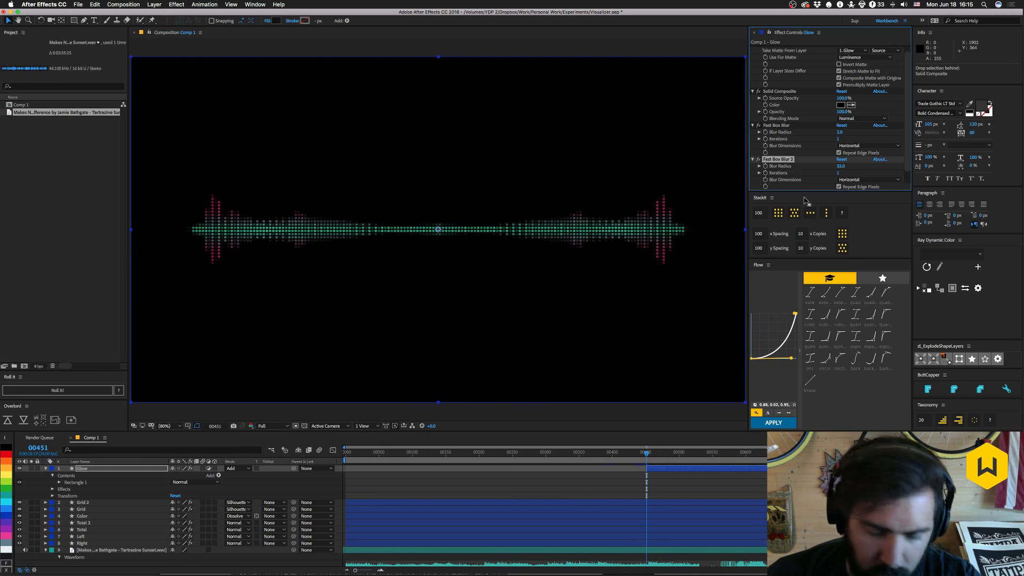
key("super+d")
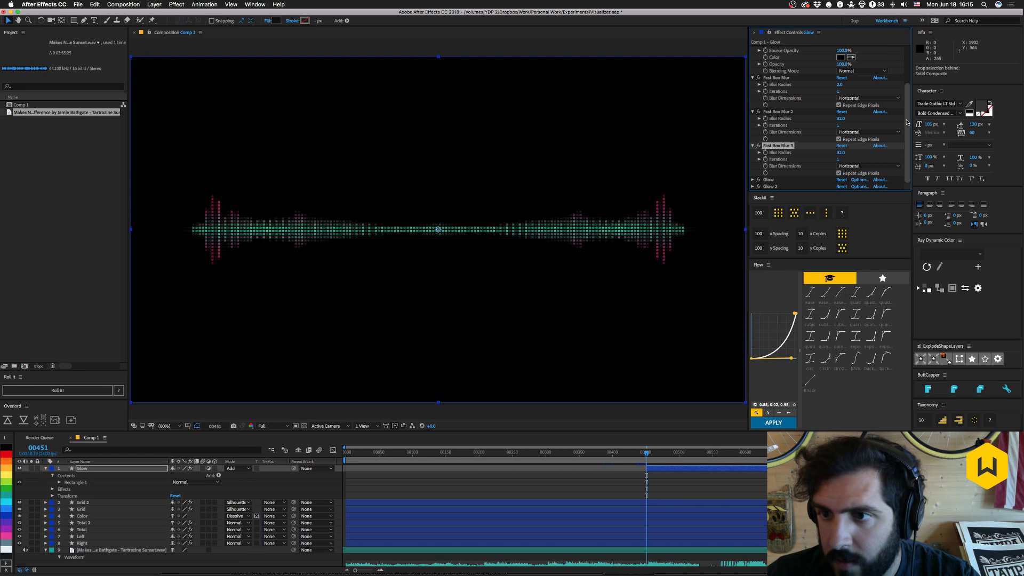
Switch the first Glow effect back on and set its threshold to 0% and intensity to 0.5.
left_click(753, 180)
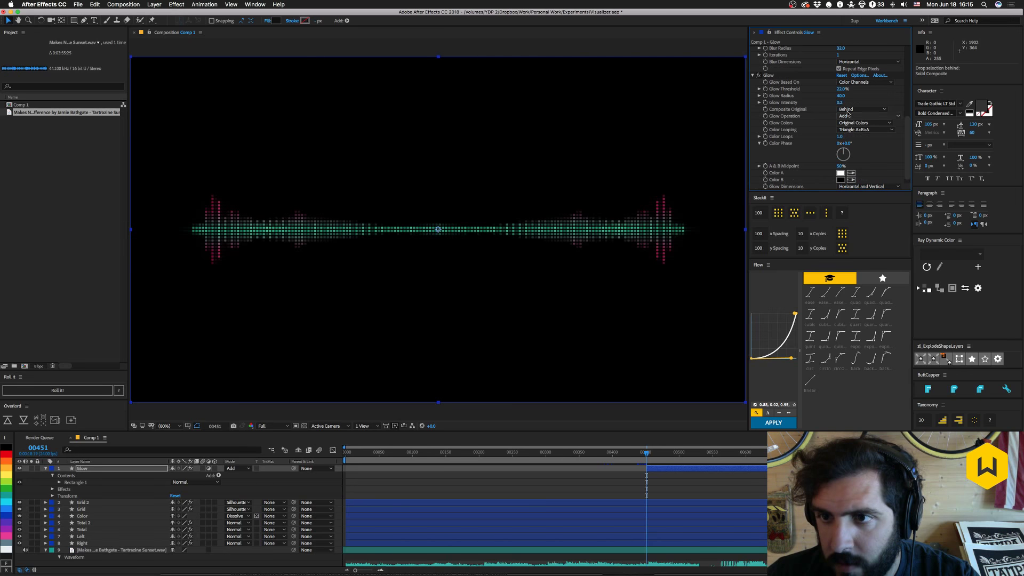
left_click_drag(830, 90, 812, 92)
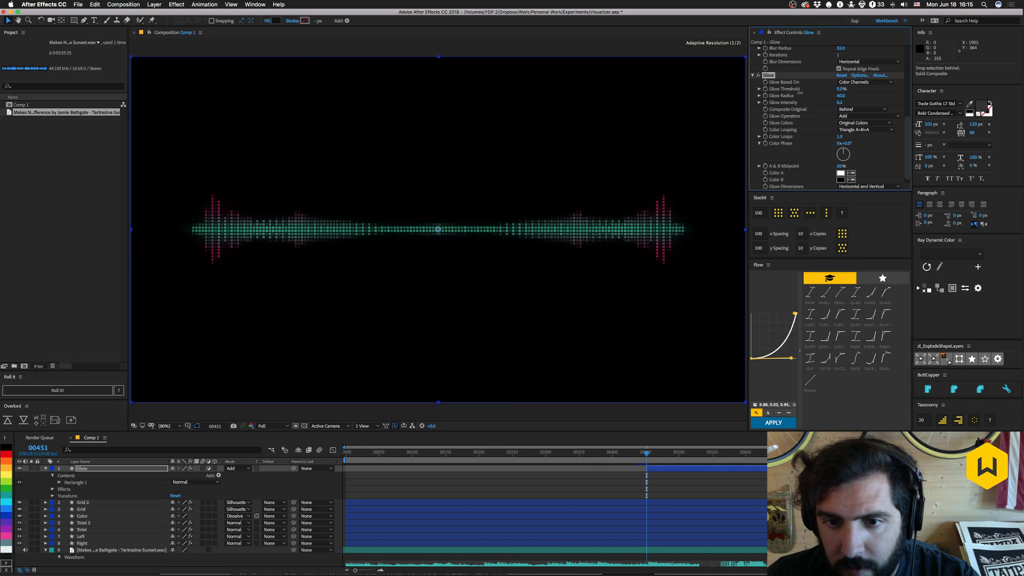
left_click(841, 103)
type("5")
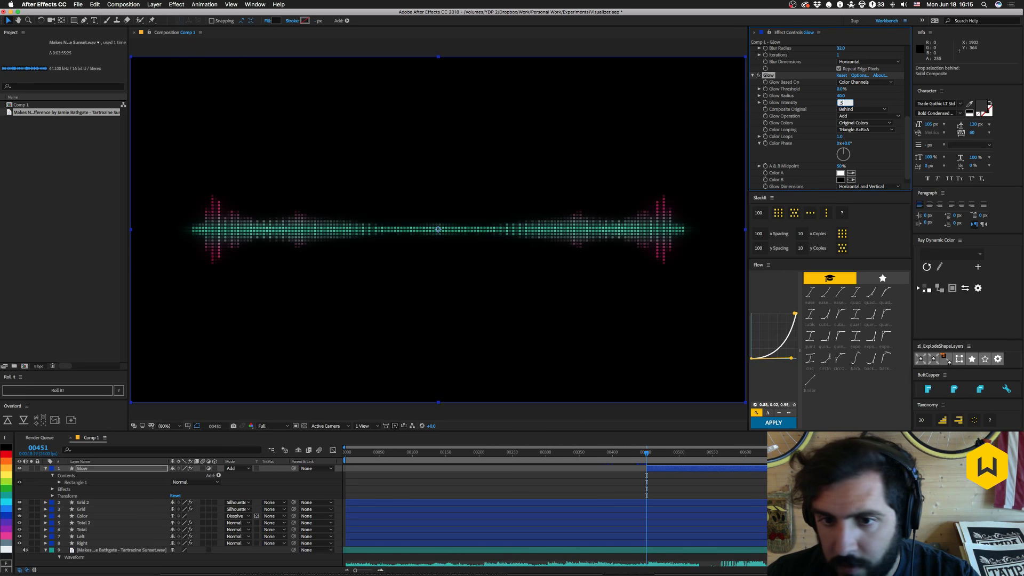
key("Return")
Lower the first Glow effect's intensity to 0.3 and raise its radius to 75.
left_click(840, 103)
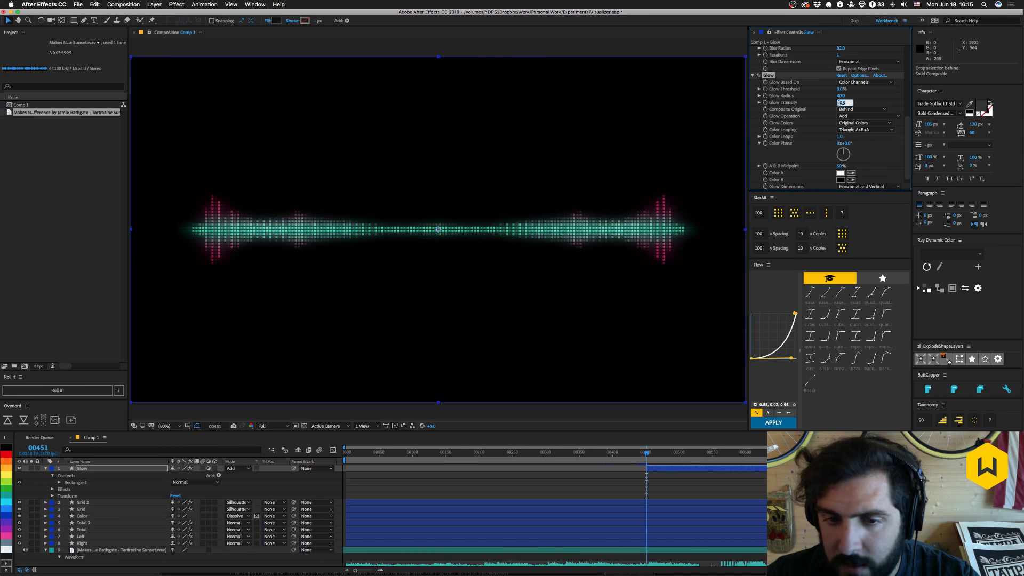
type("0.3")
key("Return")
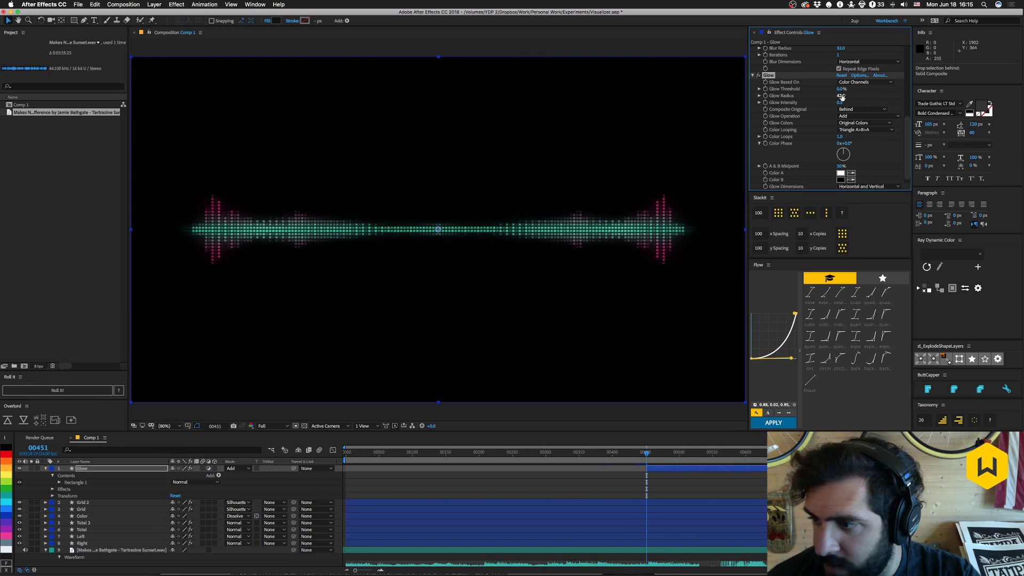
left_click_drag(841, 97, 855, 97)
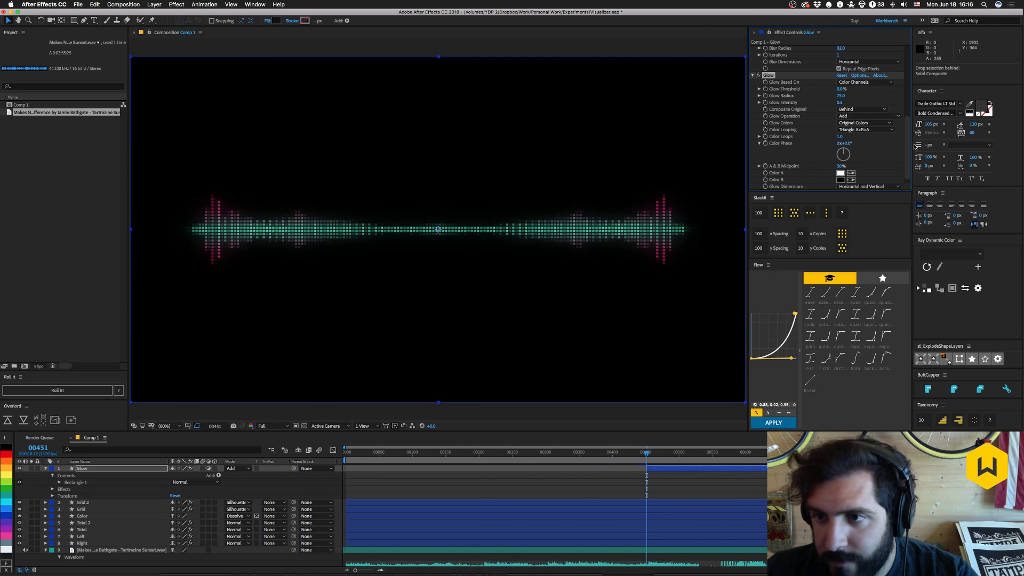
Switch Glow 2 back on and set its threshold to 16.5%, radius to 77 and intensity to 0.2.
scroll(864, 160, "down", 1)
left_click(752, 187)
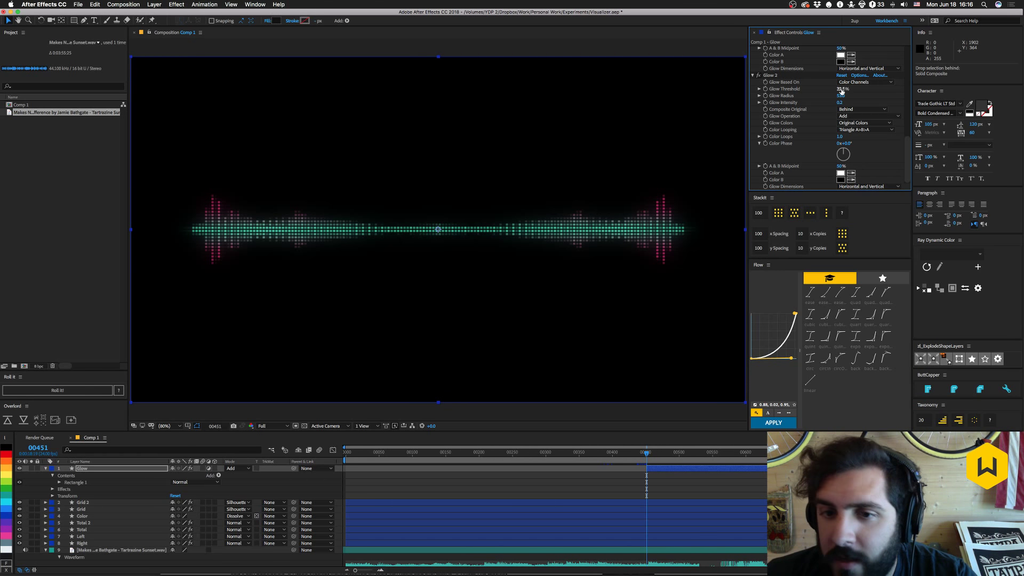
mouse_move(841, 92)
left_mouse_down()
mouse_move(815, 94)
mouse_move(852, 96)
left_mouse_up()
left_click_drag(840, 103, 843, 103)
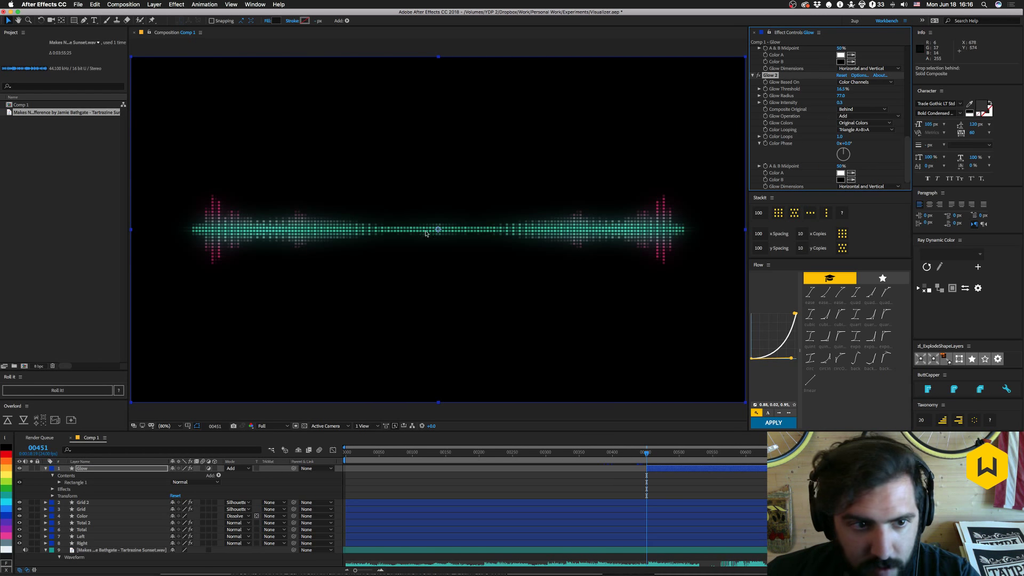
left_click_drag(839, 104, 836, 103)
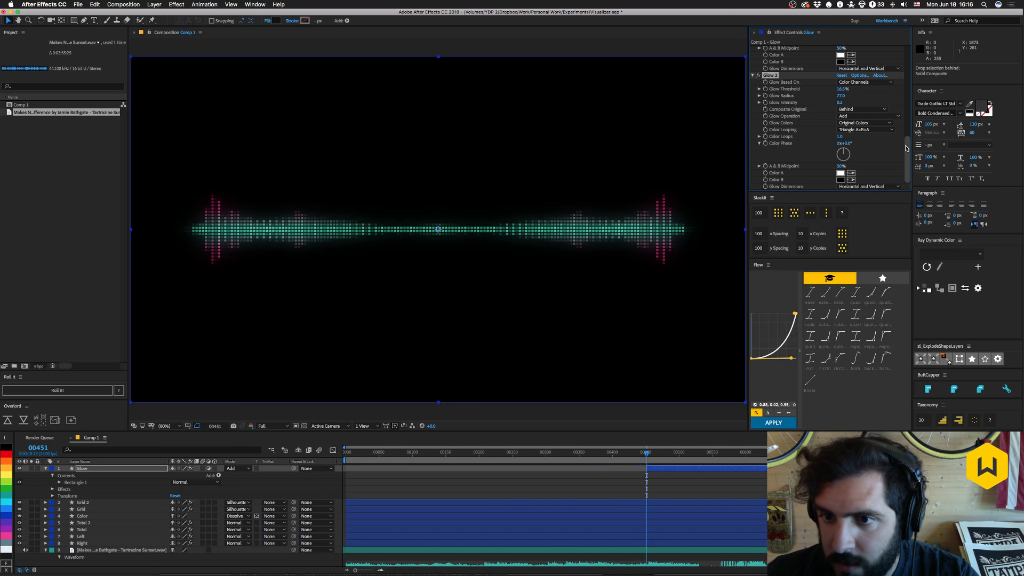
Set the first Glow effect's intensity to 0.2 and raise its radius to about 108.
scroll(875, 134, "up", 5)
left_click(839, 79)
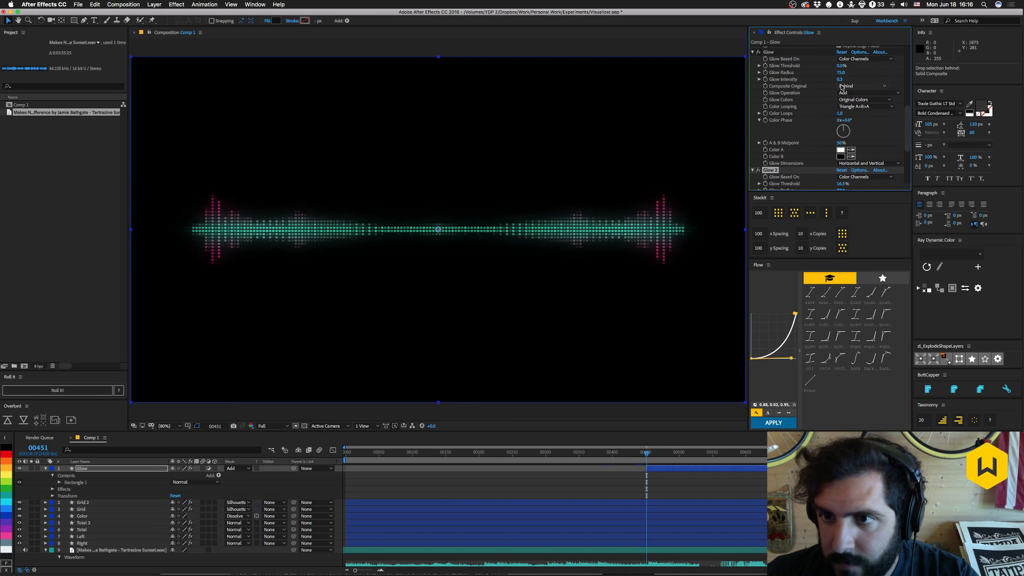
key("Return")
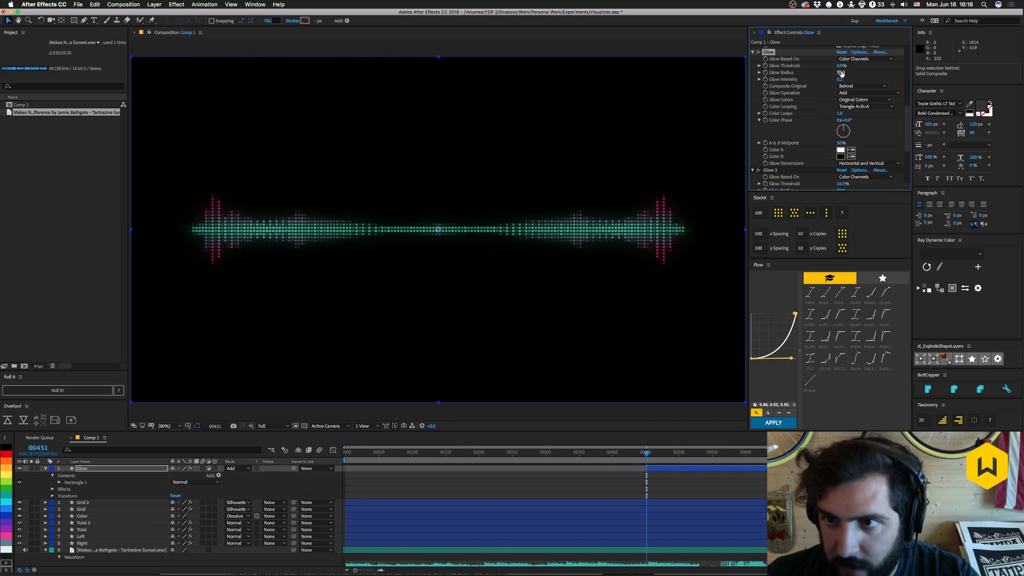
left_click_drag(843, 72, 852, 71)
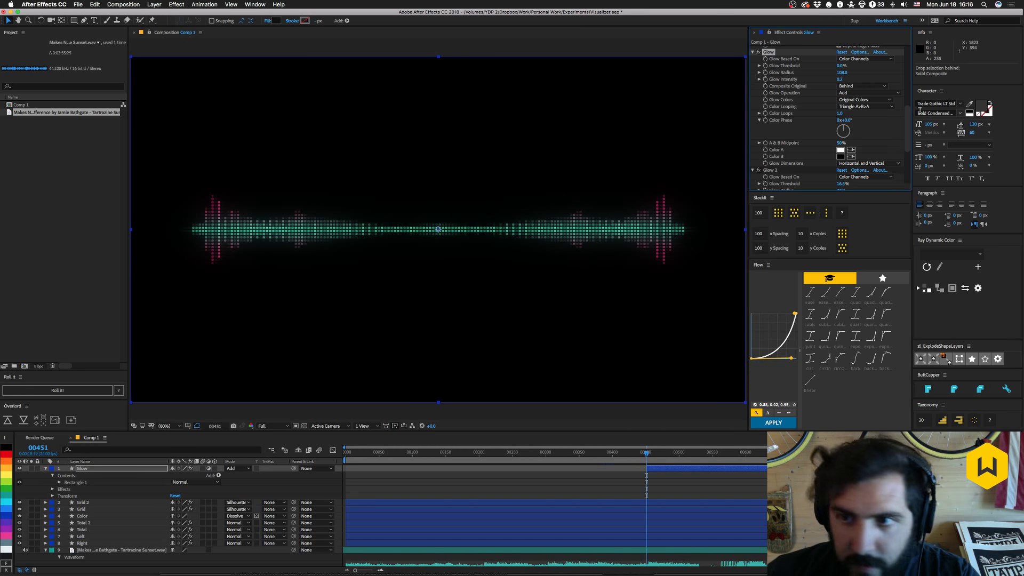
Toggle the Solid Composite effect off and on to compare the composition with and without it.
scroll(758, 96, "down", 15)
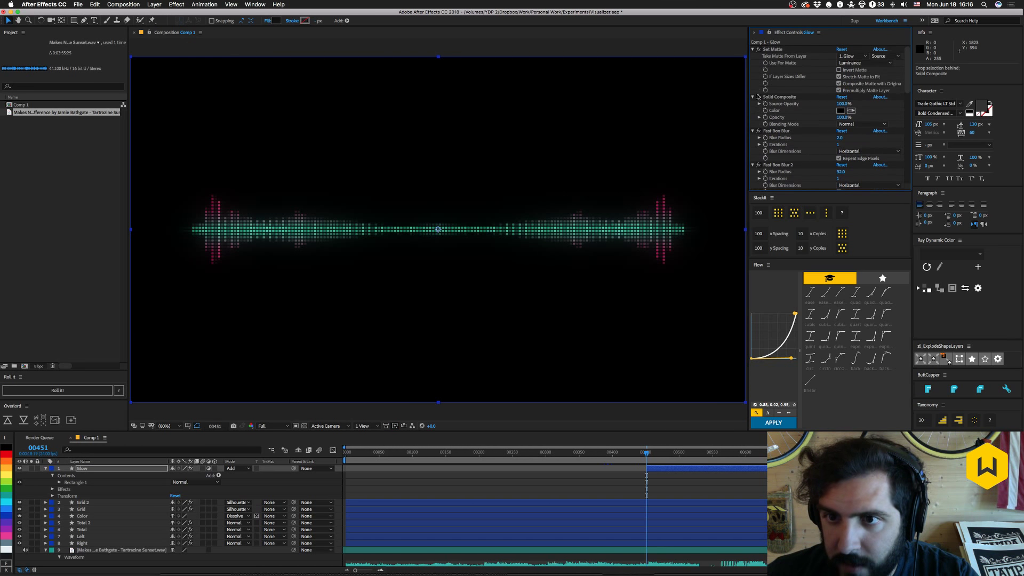
left_click(759, 98)
left_click(759, 98)
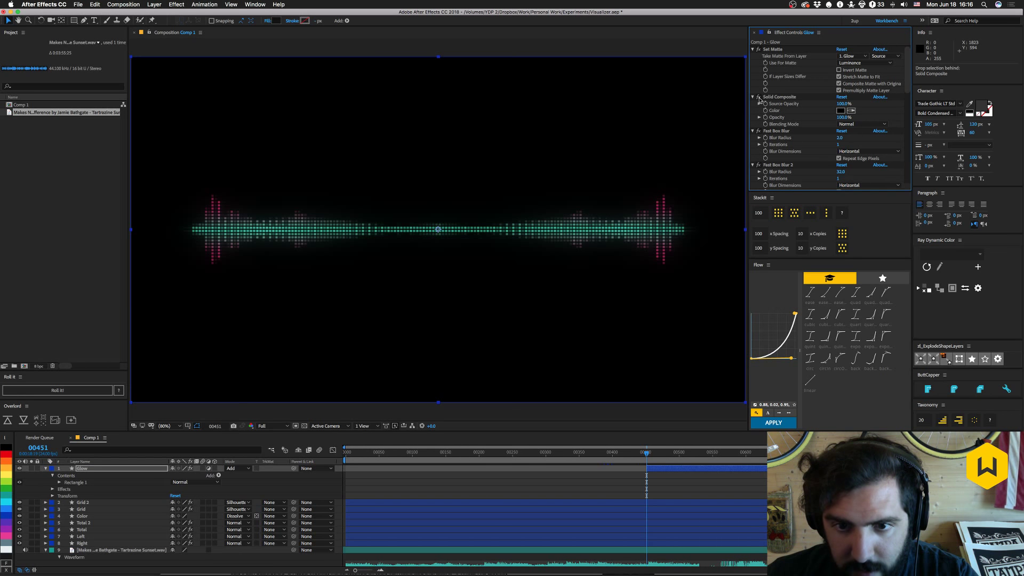
left_click(759, 97)
left_click(759, 97)
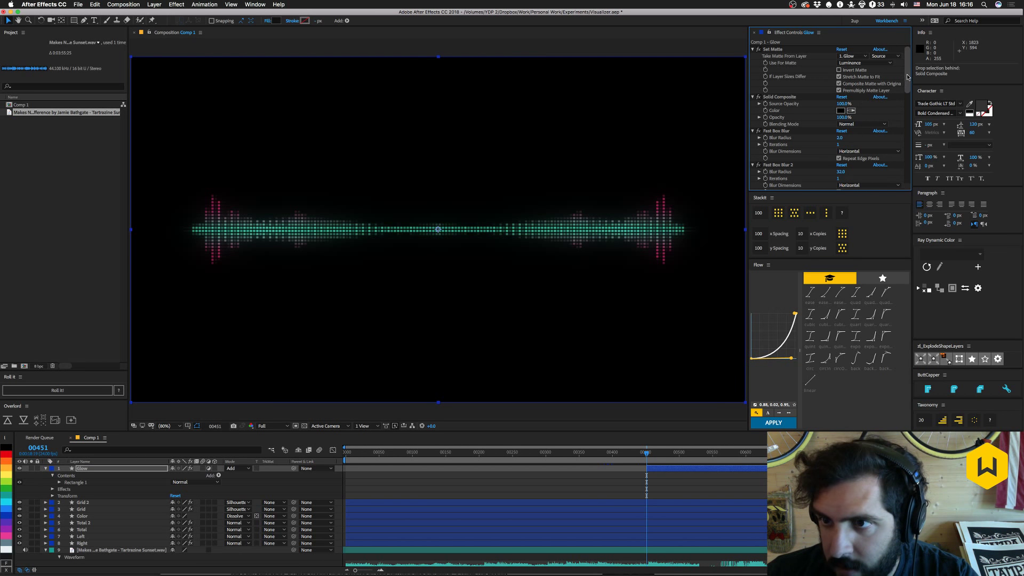
Try Fast Box Blur 3 below Glow 2 with a larger blur radius, and delete that blur.
left_click_drag(906, 83, 907, 99)
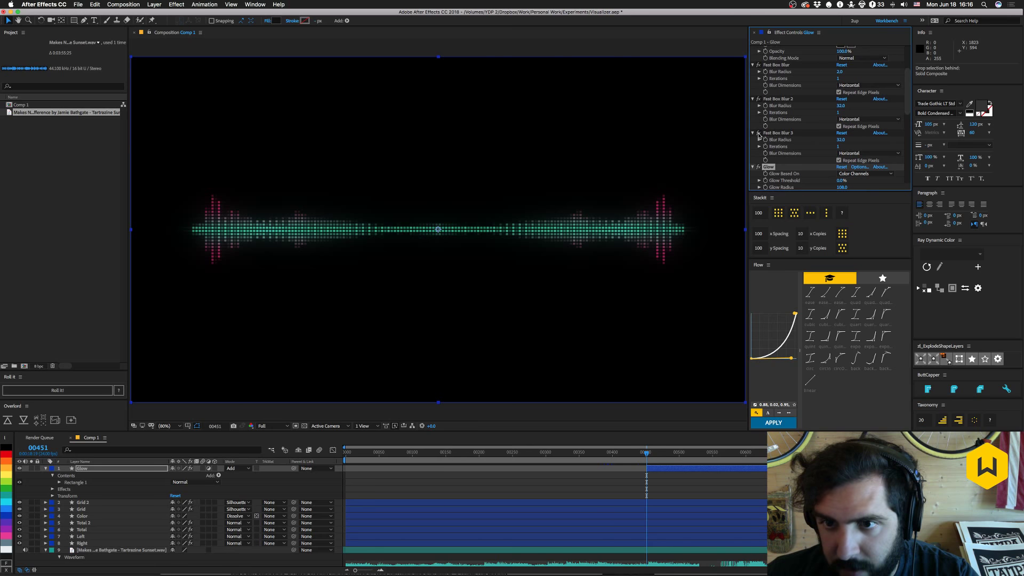
left_click(775, 133)
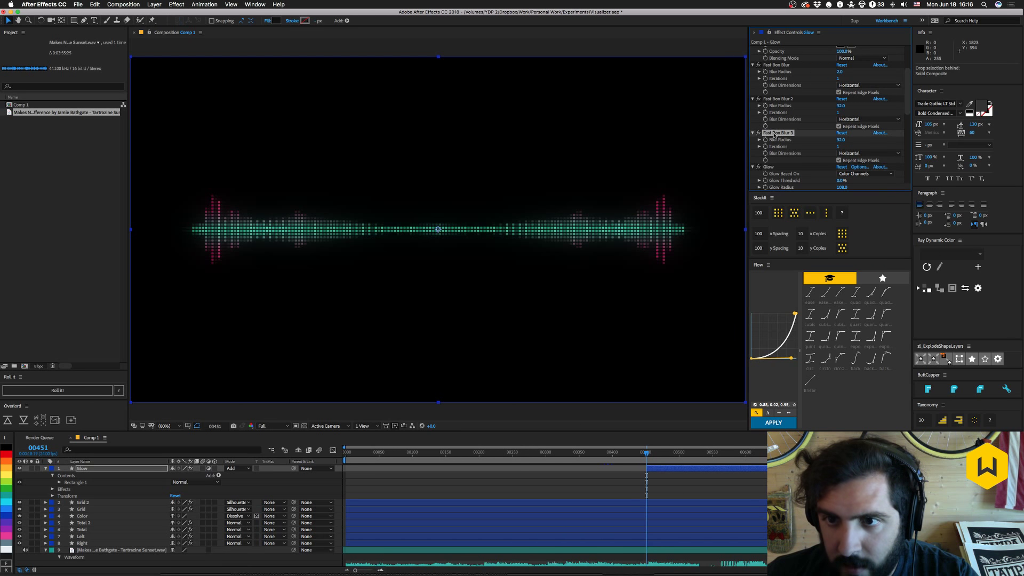
left_click_drag(772, 134, 770, 190)
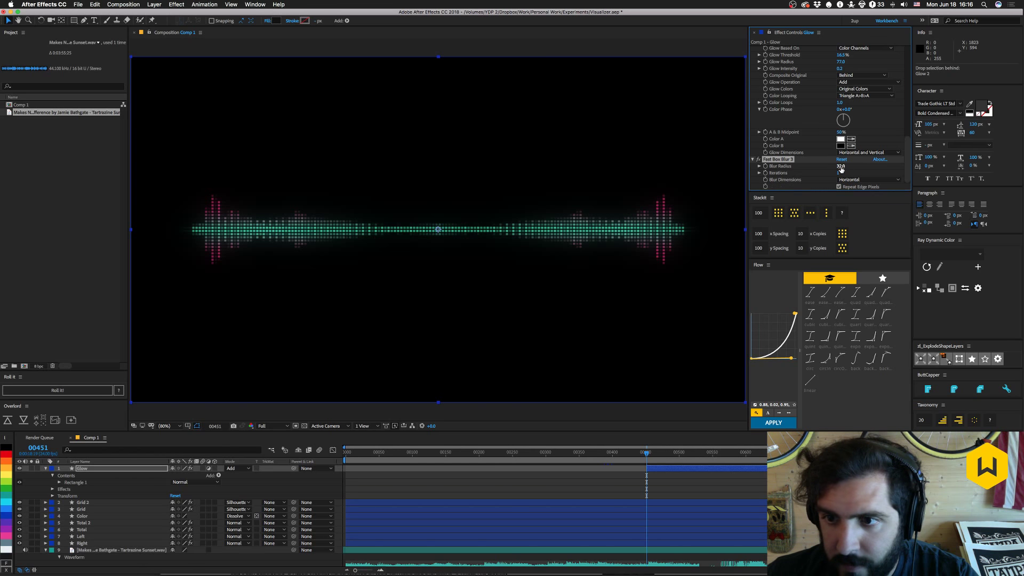
mouse_move(832, 166)
left_mouse_down()
mouse_move(823, 168)
mouse_move(845, 166)
left_mouse_up()
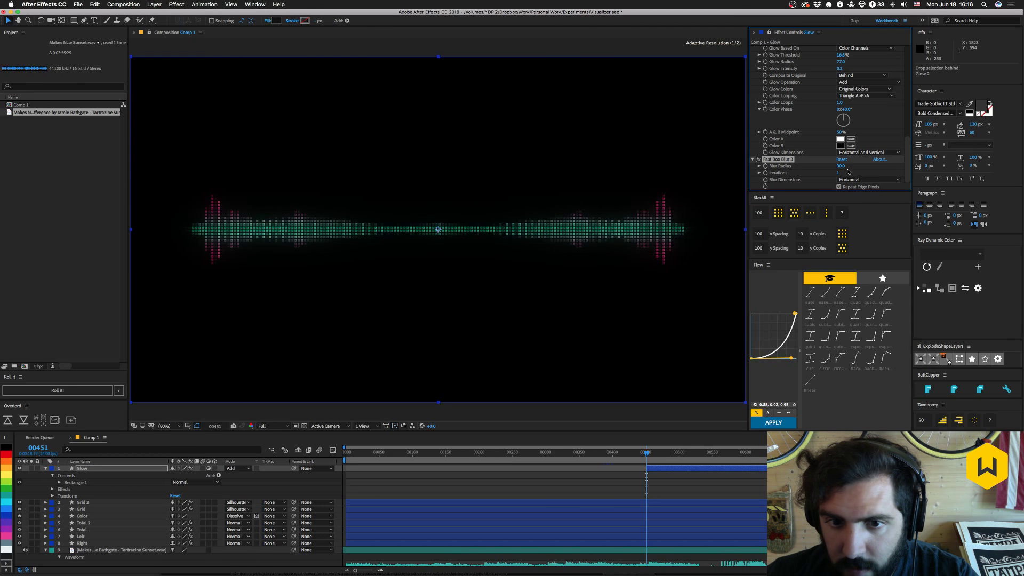
scroll(810, 160, "up", 2)
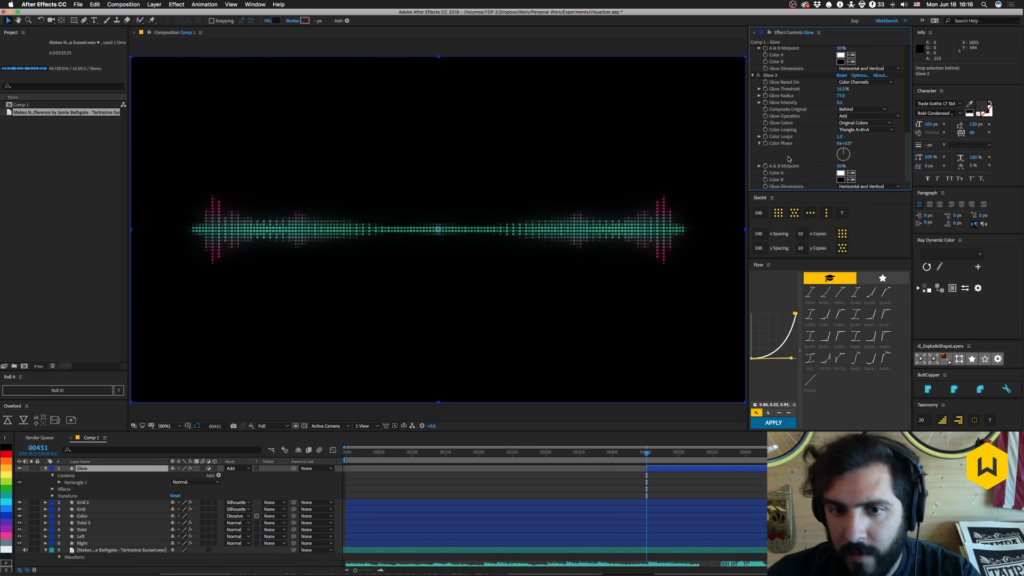
Collapse Fast Box Blur and Fast Box Blur 2 and switch both effects off.
scroll(908, 141, "up", 5)
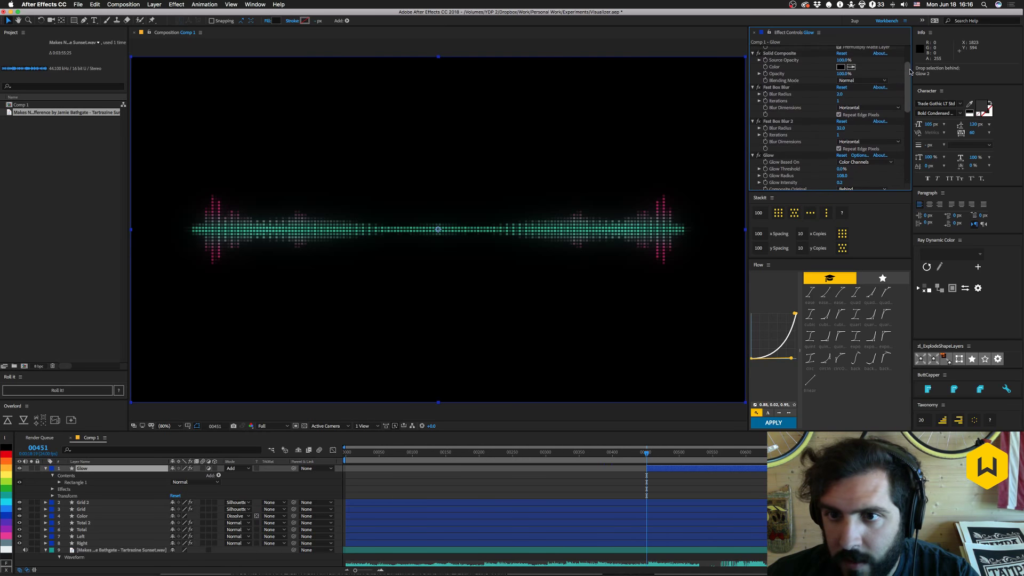
left_click(752, 115)
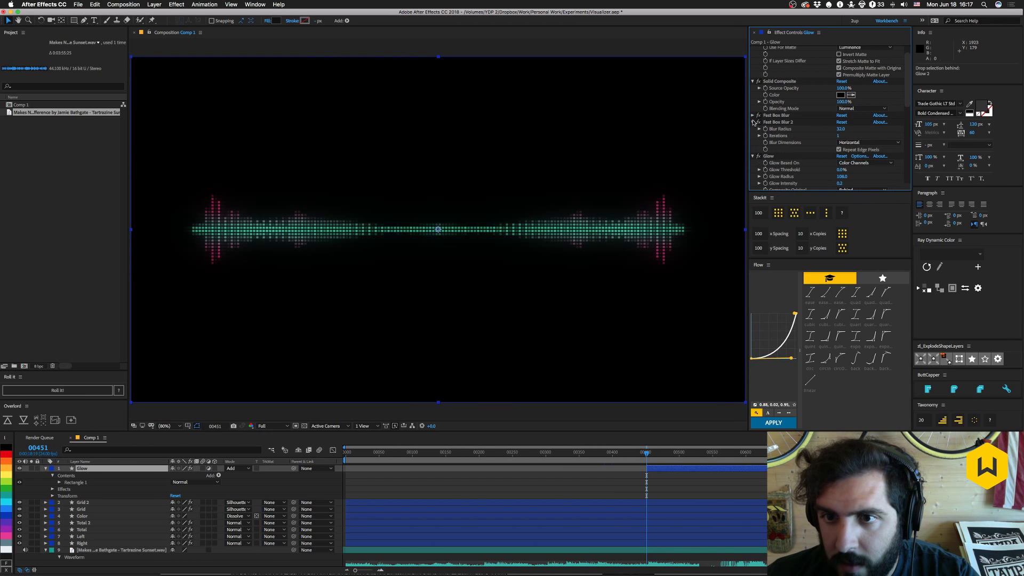
left_click(752, 122)
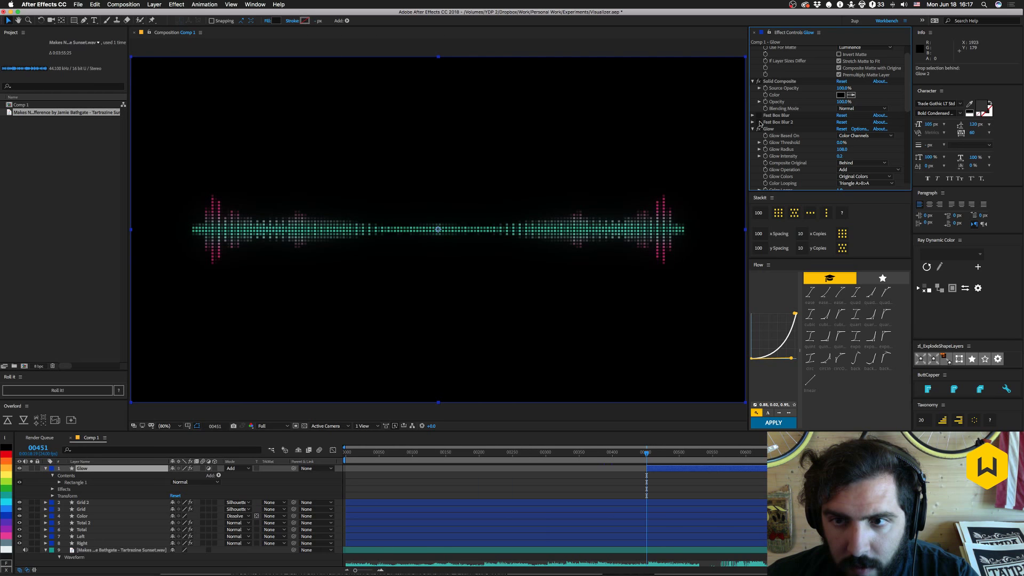
Add a Gaussian Blur directly after Solid Composite in the effect stack and set its blurriness to 5.
key("ctrl+space")
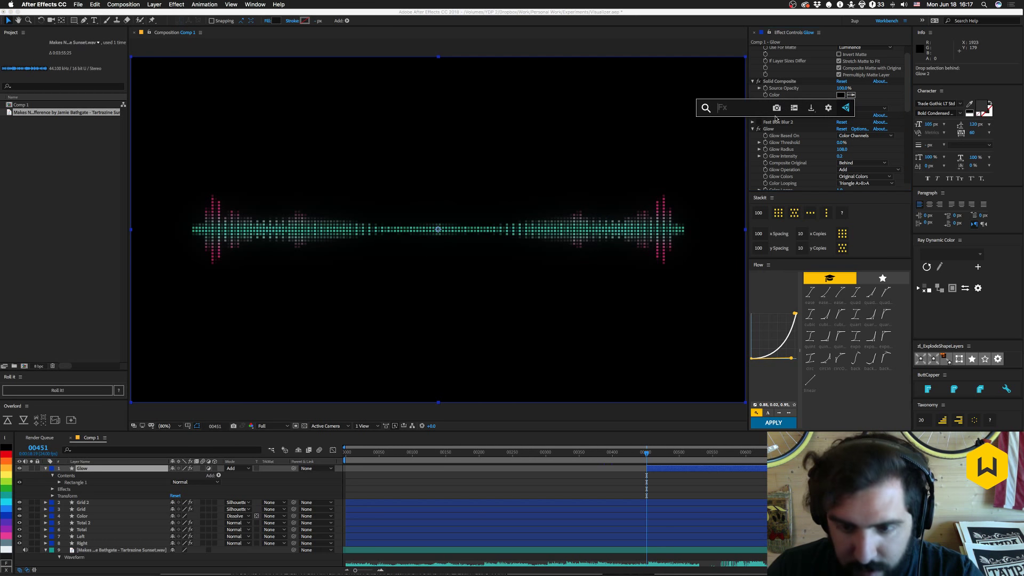
type("gaus")
key("Return")
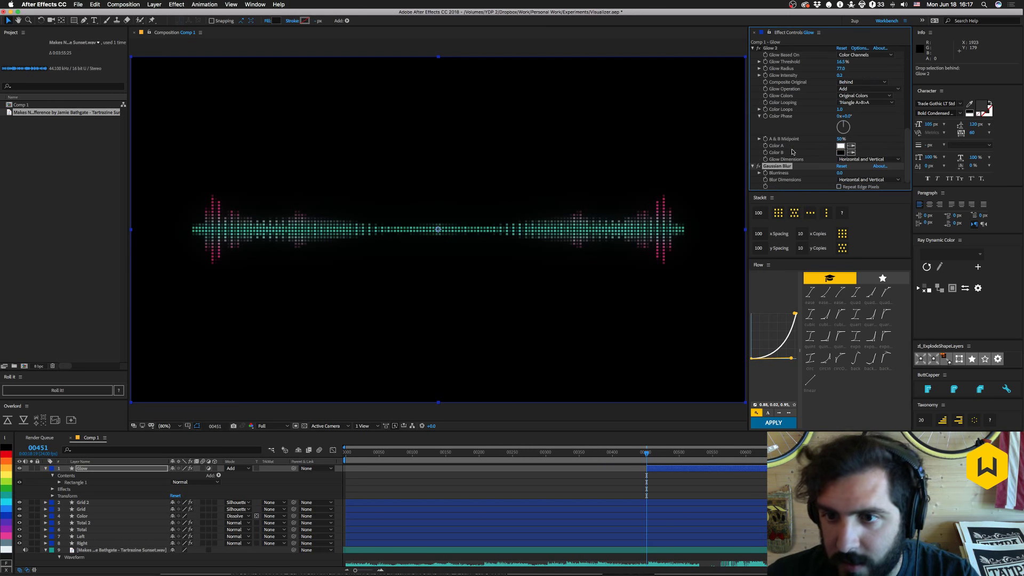
left_click_drag(778, 171, 774, 128)
left_click(841, 138)
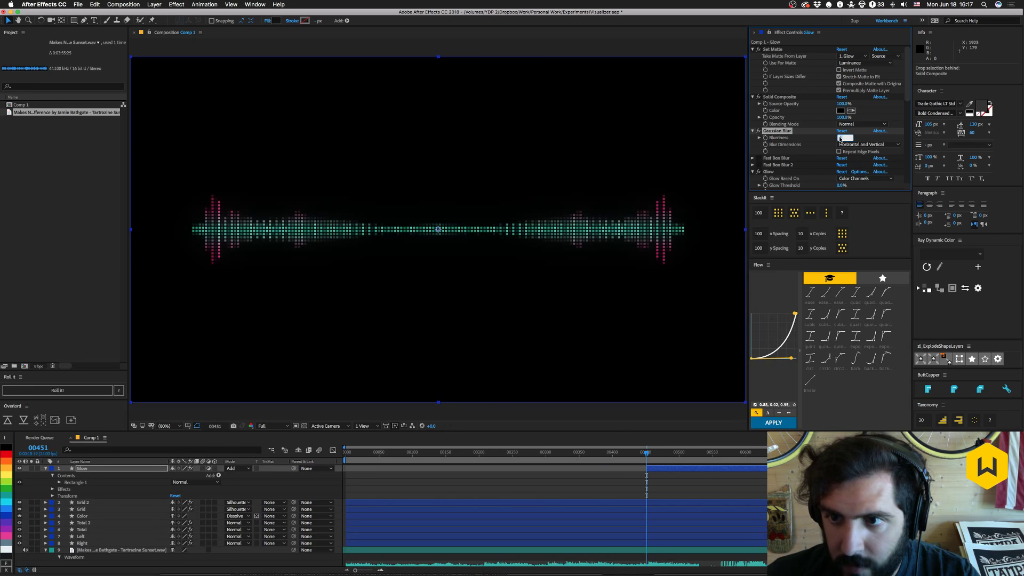
type("5")
key("Return")
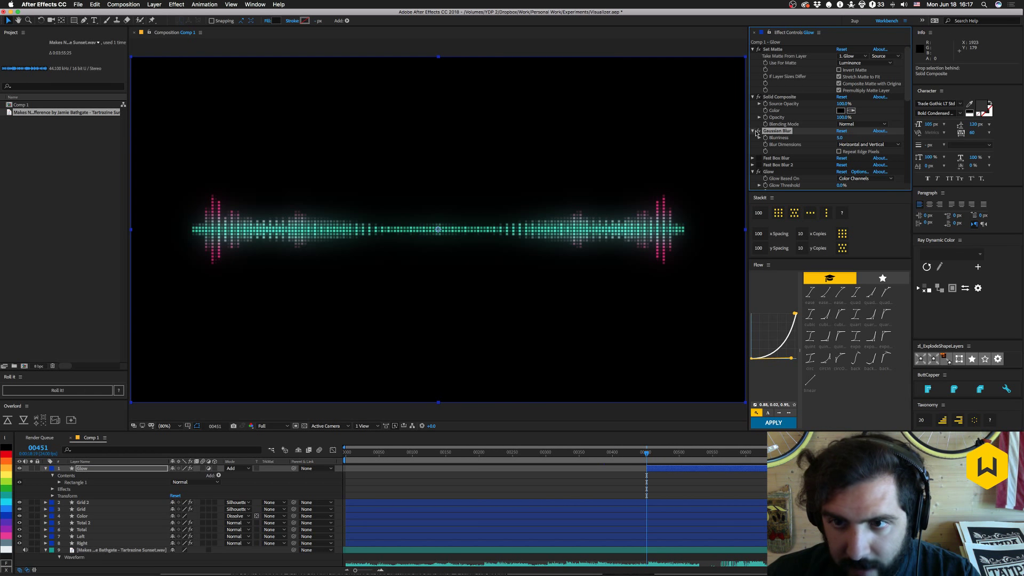
Delete Fast Box Blur 2, and use the remaining Fast Box Blur switched on with a blur radius of 194.
left_click(763, 164)
key("Delete")
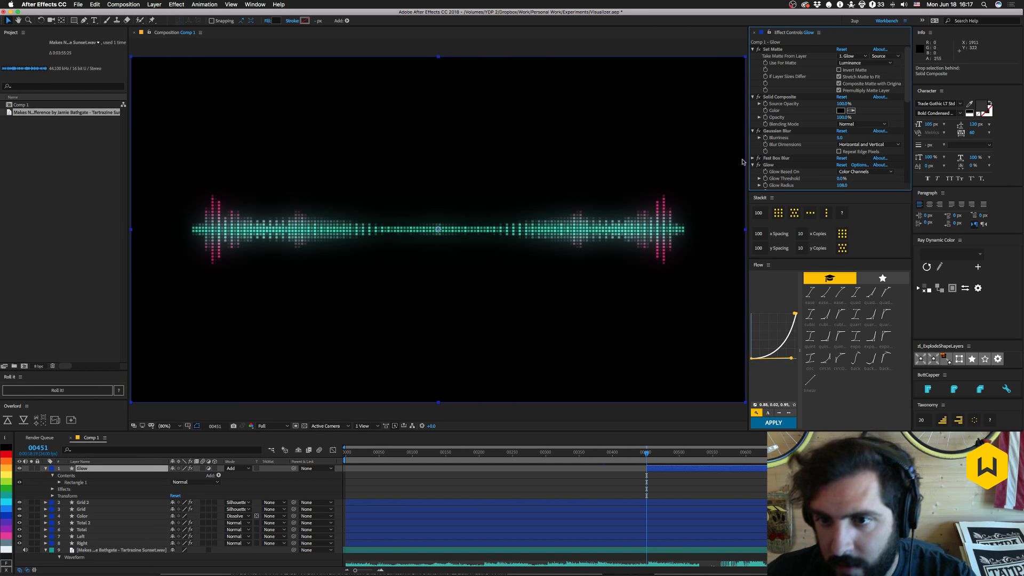
left_click(753, 158)
left_click_drag(840, 165, 868, 166)
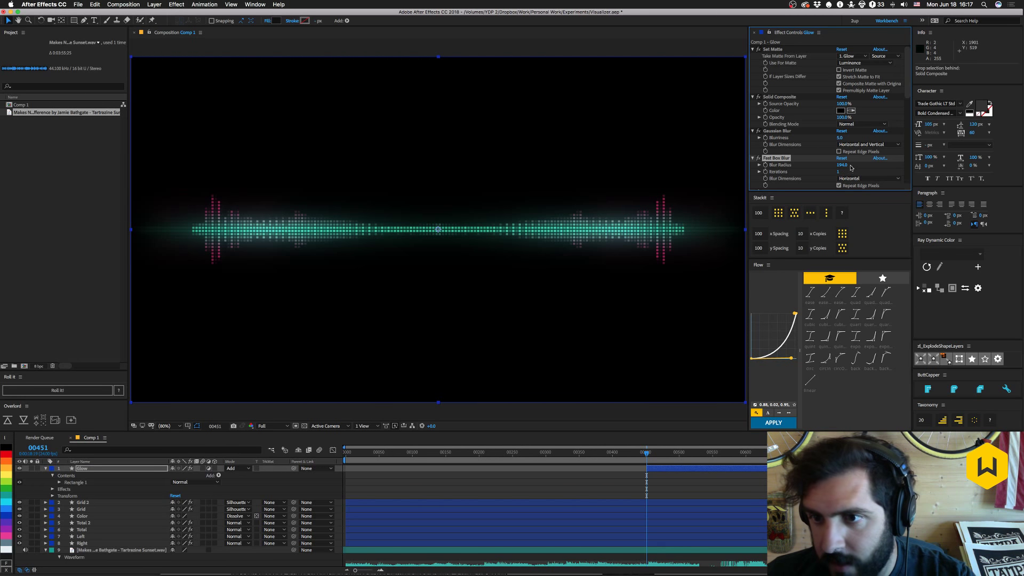
Duplicate the Fast Box Blur effect and compare the glow with and without the copy, keeping the copy.
key("super+d")
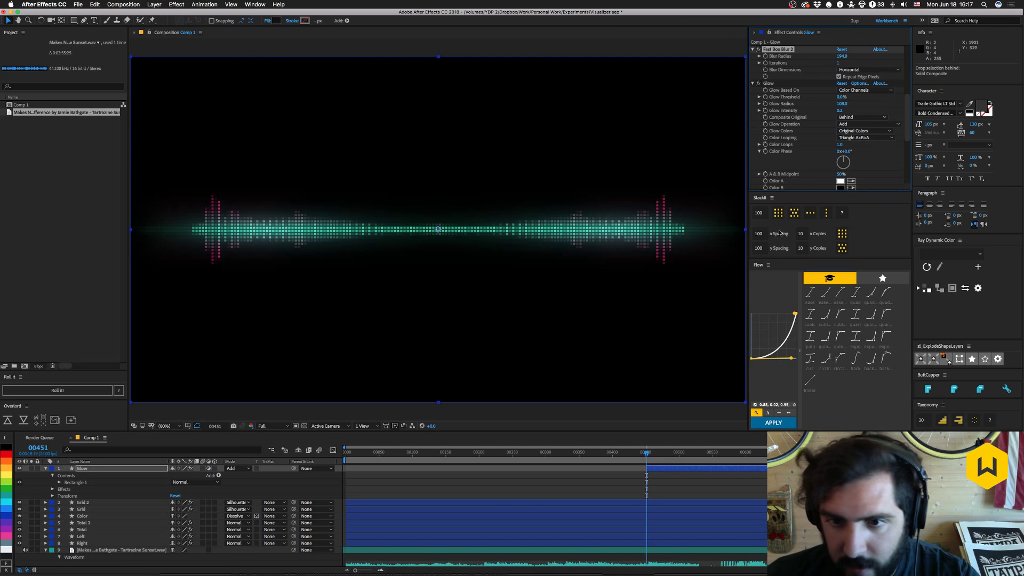
key("super+z")
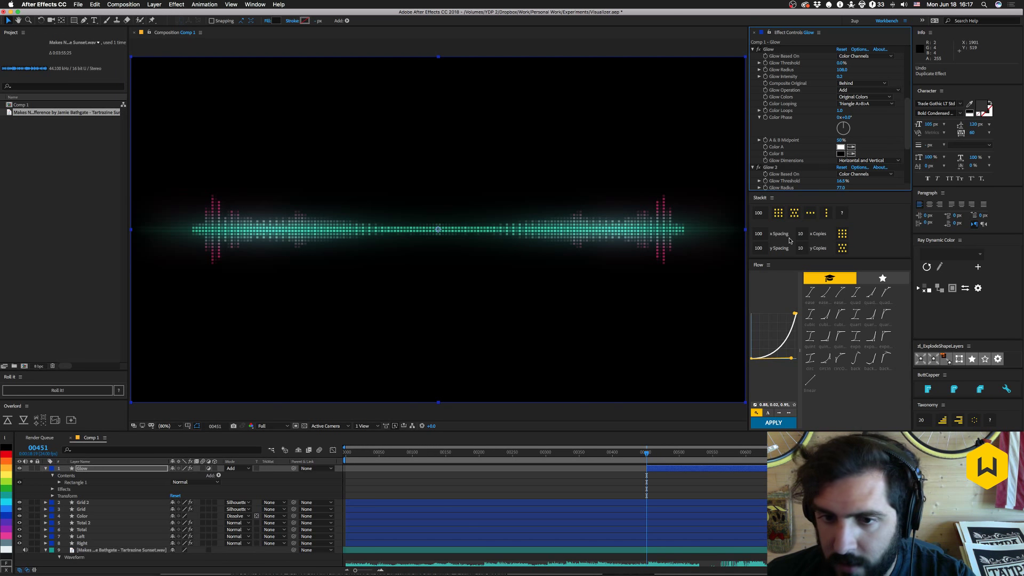
key("super+z")
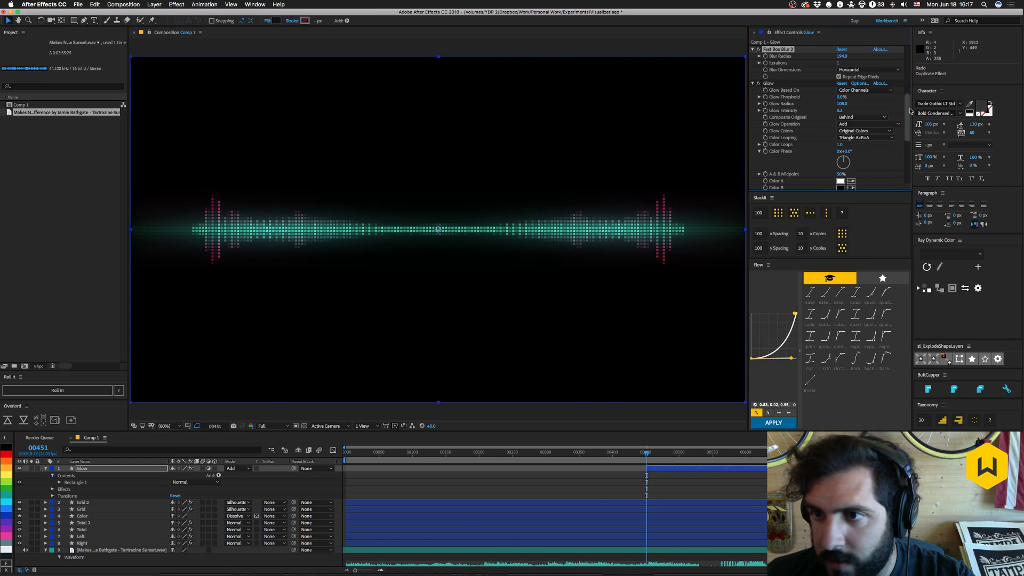
Lower the Gaussian Blur's blurriness to 4.
scroll(833, 108, "up", 4)
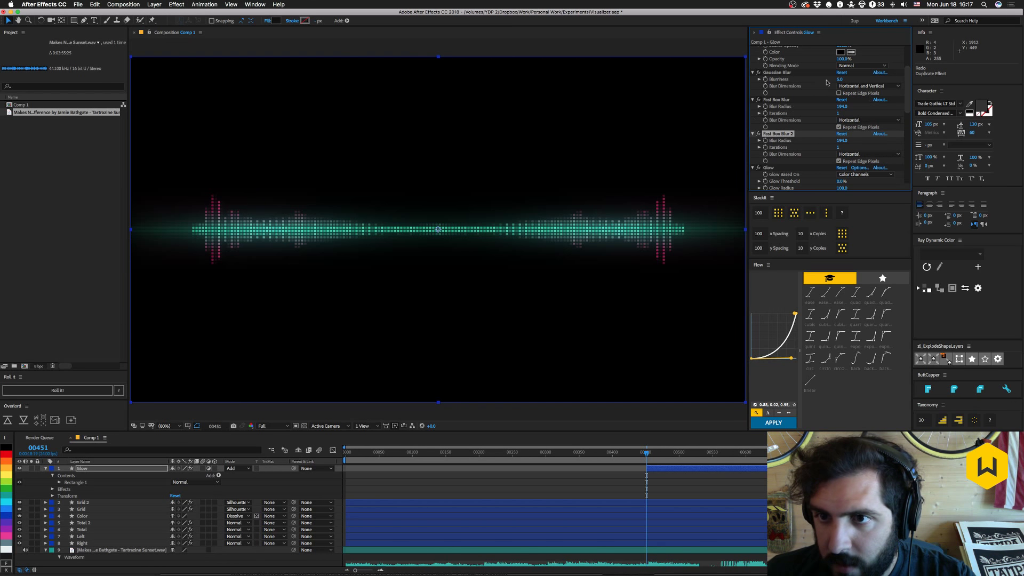
type("4")
key("Return")
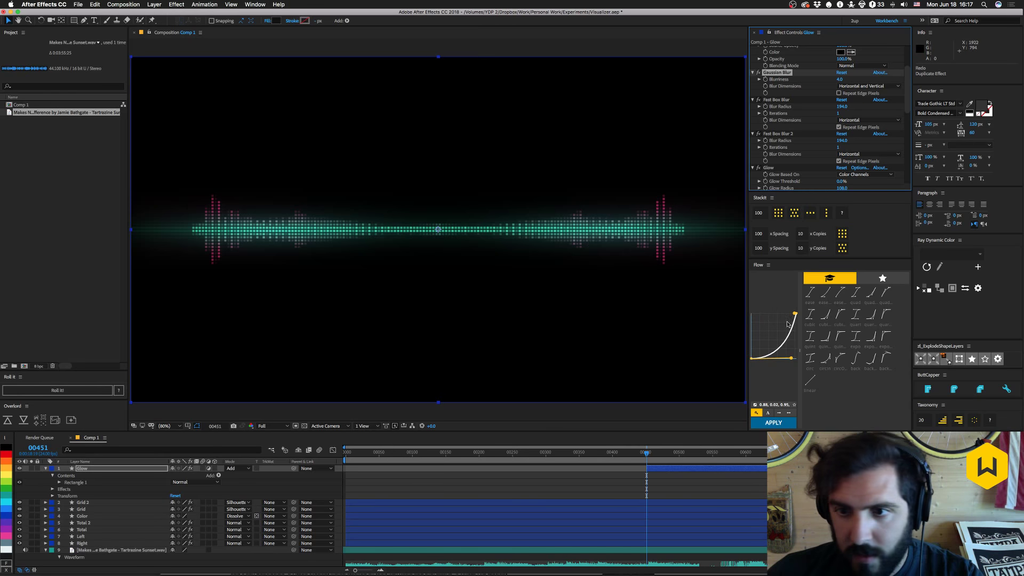
Align the Glow layer's in point to the start of the composition and preview the animation.
left_click(665, 471)
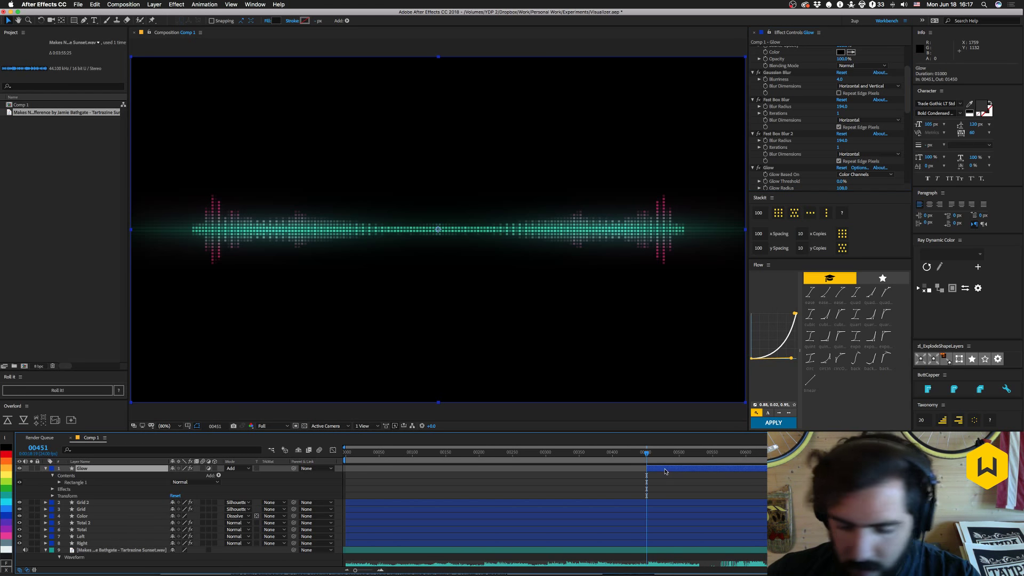
key("alt+Home")
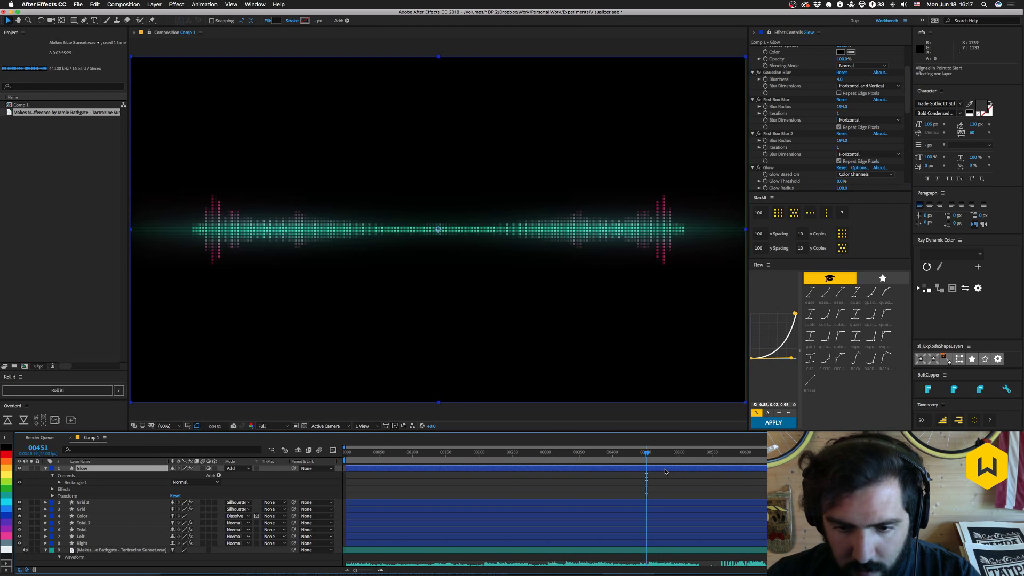
key("space")
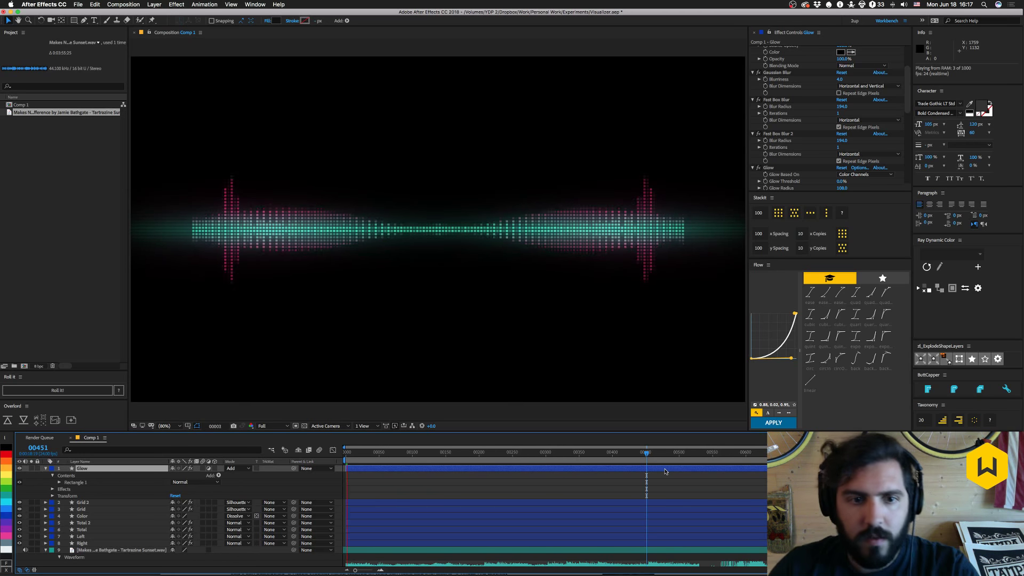
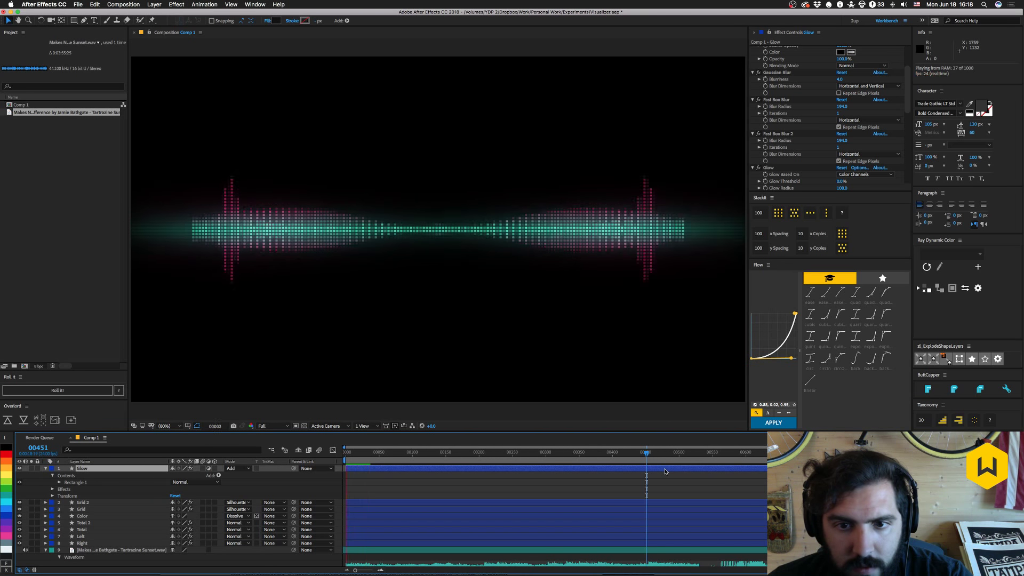
key("space")
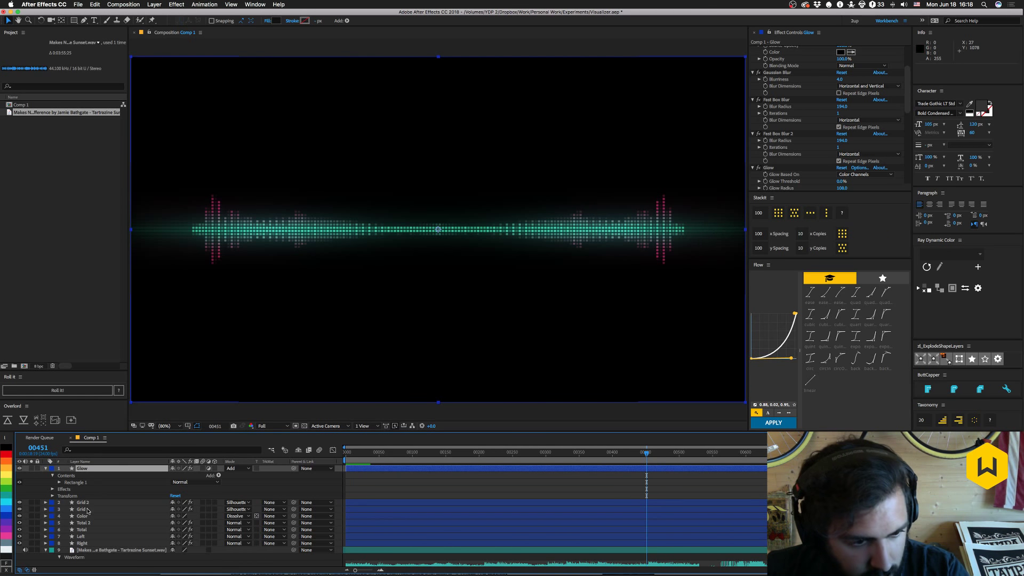
Widen the teal band of the Color layer's gradient fill by spreading the inner pink stops, placing the right one at about 61%.
left_click(123, 510)
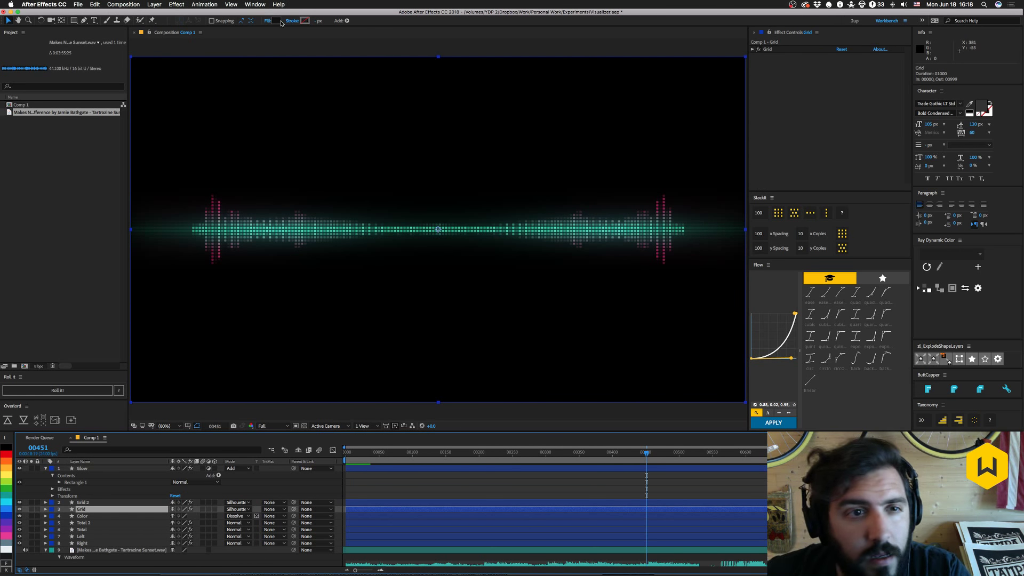
left_click(80, 516)
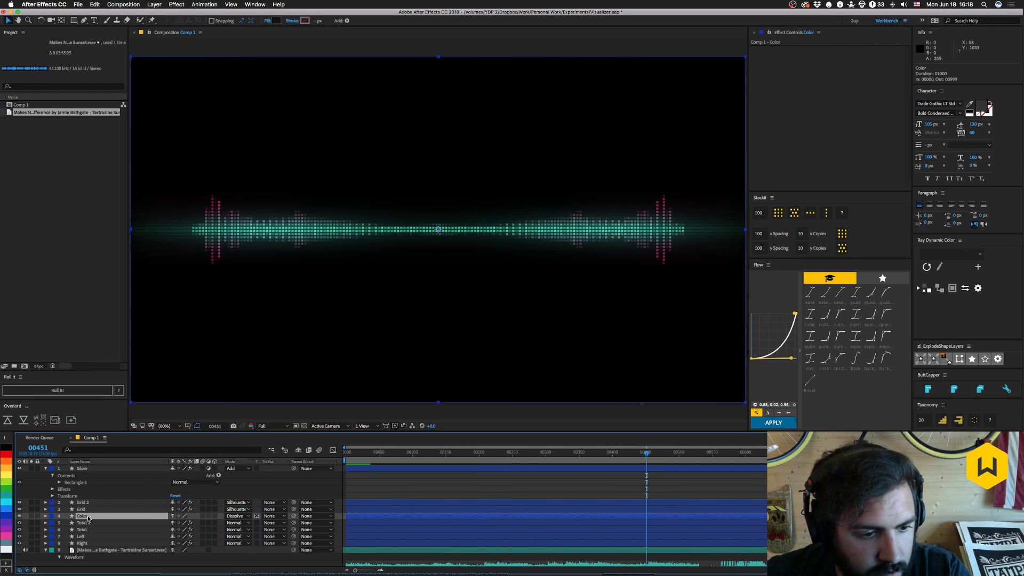
left_click(277, 21)
left_click(795, 234)
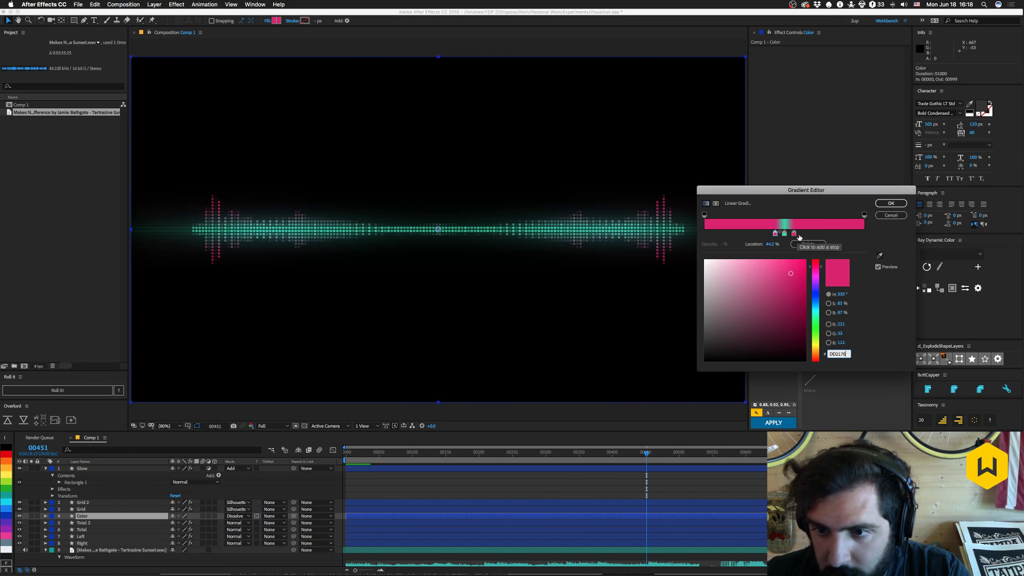
mouse_move(795, 234)
left_mouse_down()
mouse_move(815, 233)
mouse_move(773, 235)
mouse_move(804, 234)
left_mouse_up()
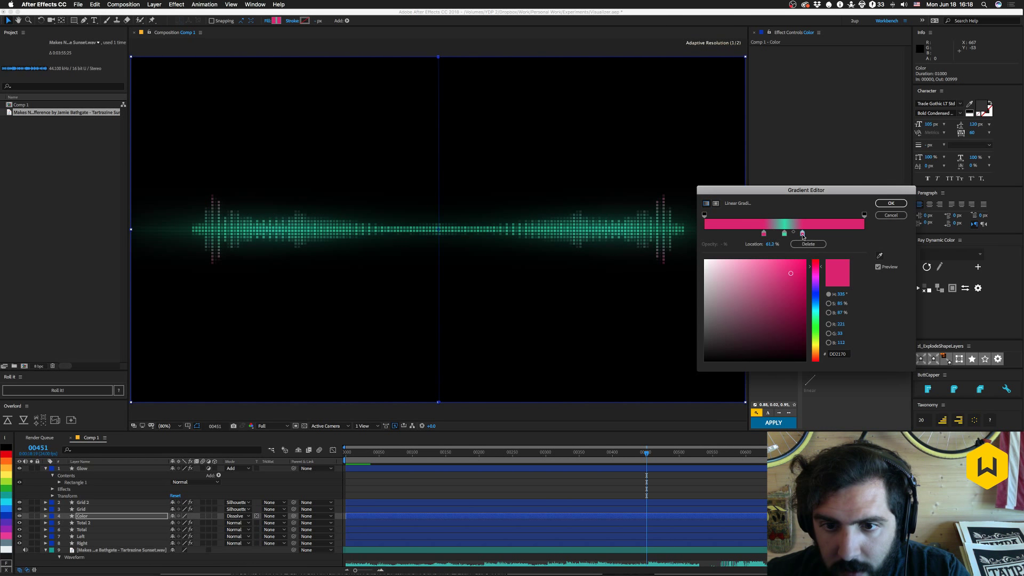
left_click(890, 203)
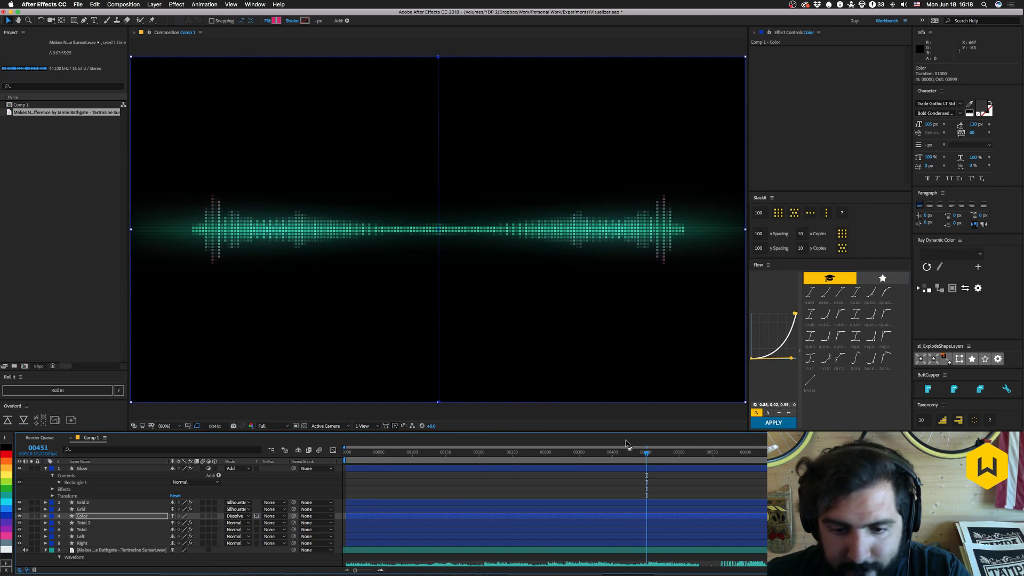
Go to frame 473 and set the Glow layer's Set Matte effect to use Saturation for the matte.
left_click_drag(647, 454, 661, 454)
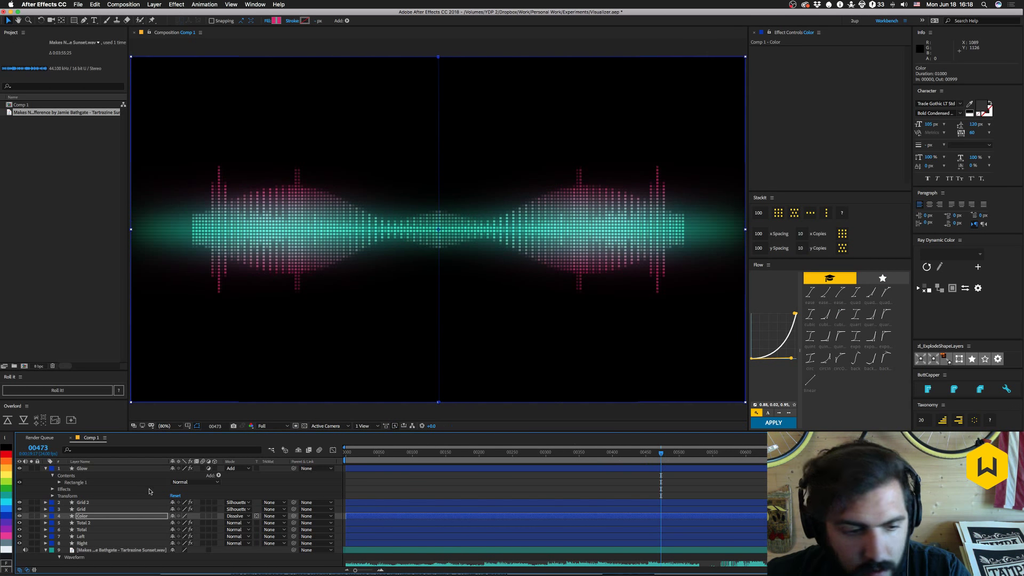
left_click(80, 468)
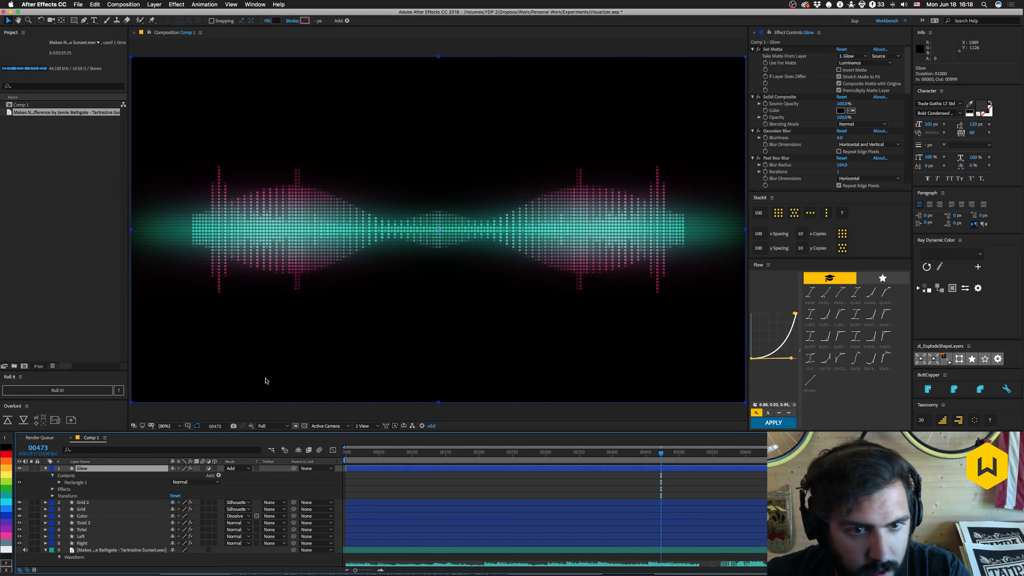
left_click(856, 62)
left_click(858, 124)
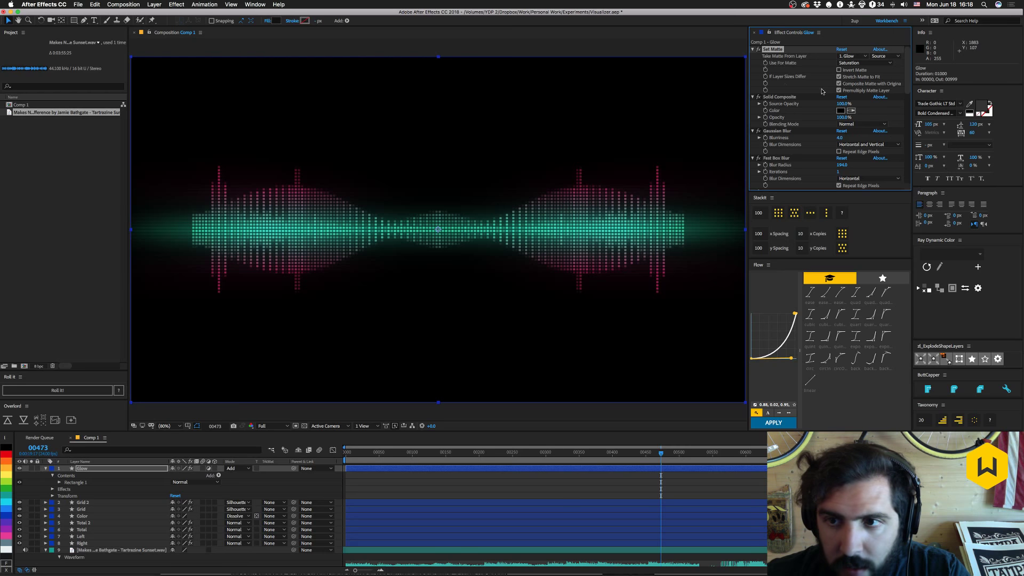
Recolor the two inner pink stops of the Color layer's gradient fill to a fully saturated pink, about DC005D.
left_click(84, 509)
left_click(82, 516)
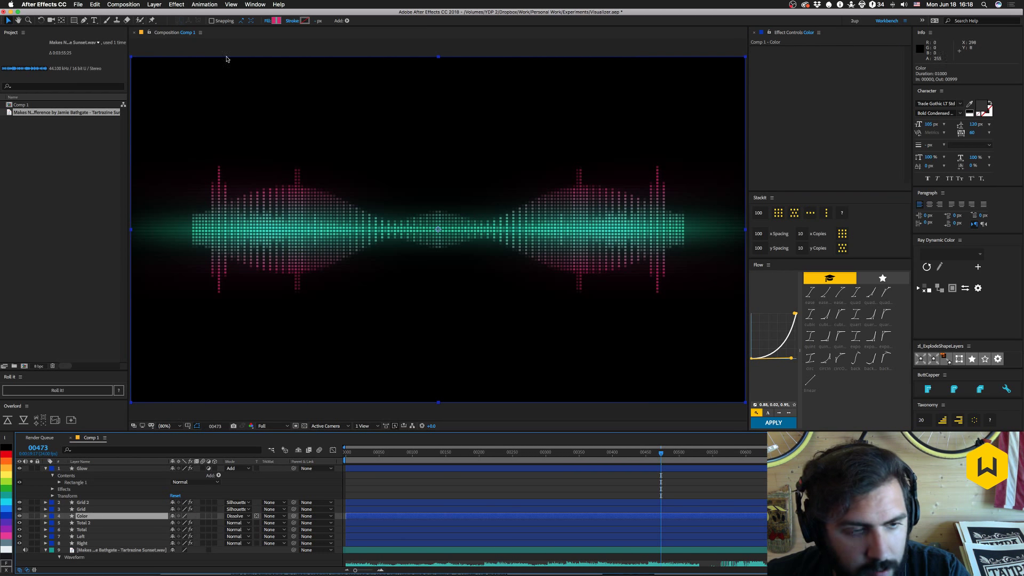
left_click(276, 20)
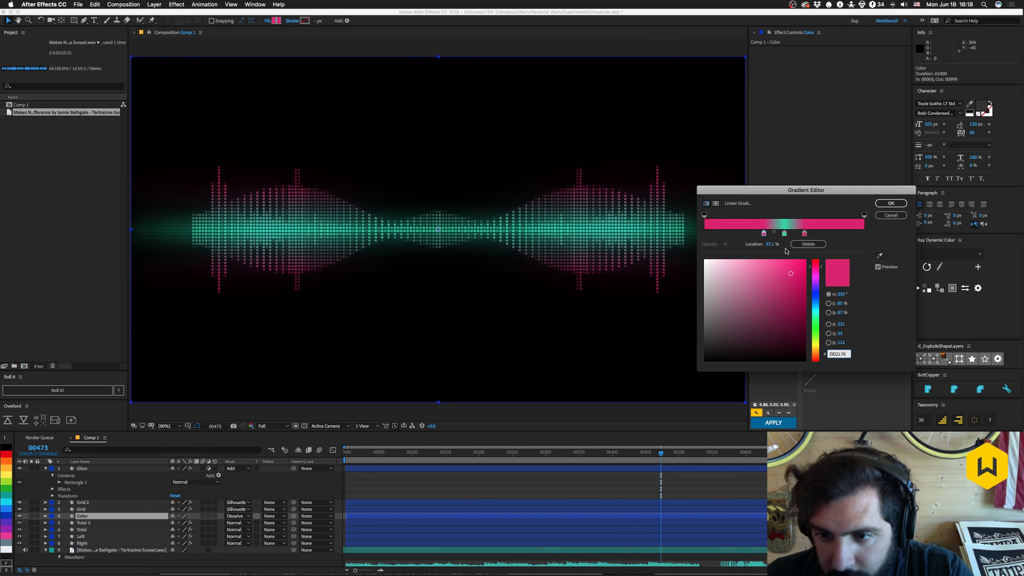
left_click_drag(793, 275, 800, 272)
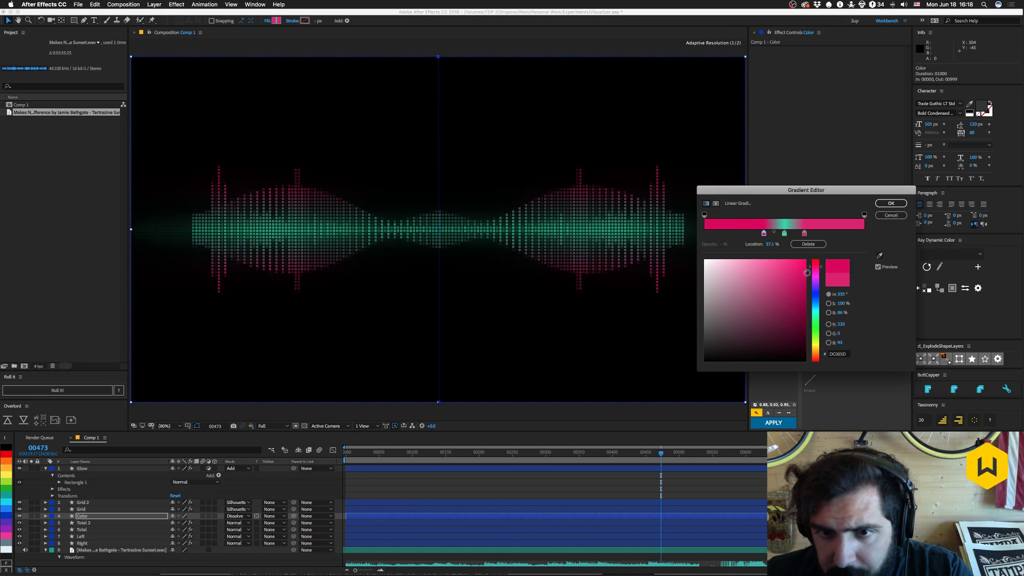
left_click(804, 233)
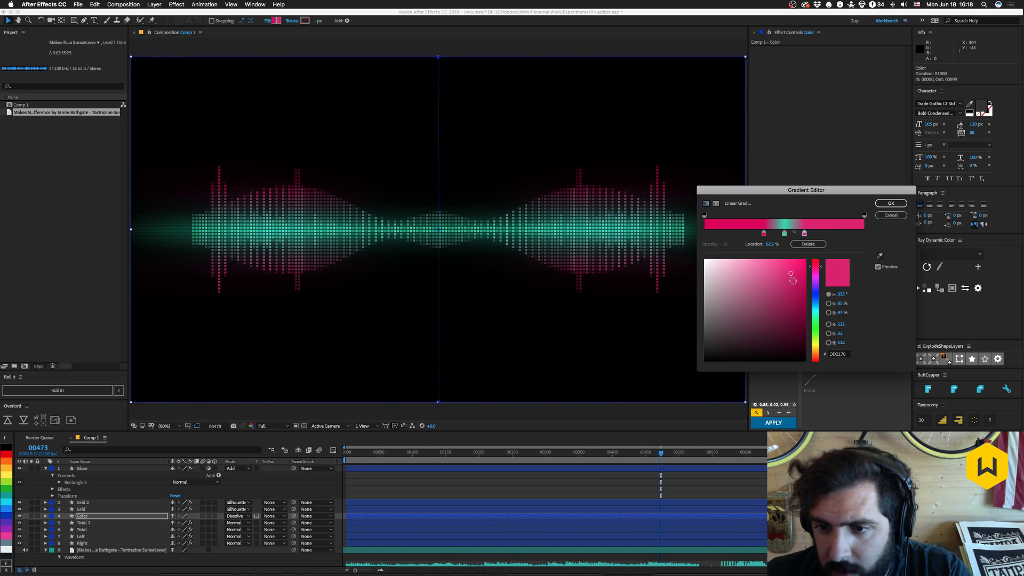
left_click_drag(804, 275, 809, 273)
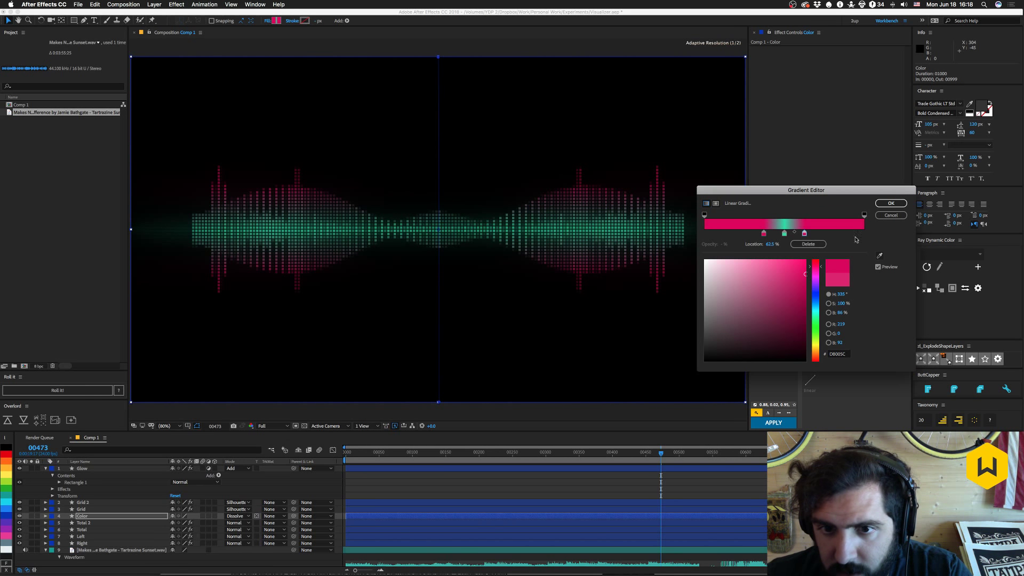
left_click(891, 203)
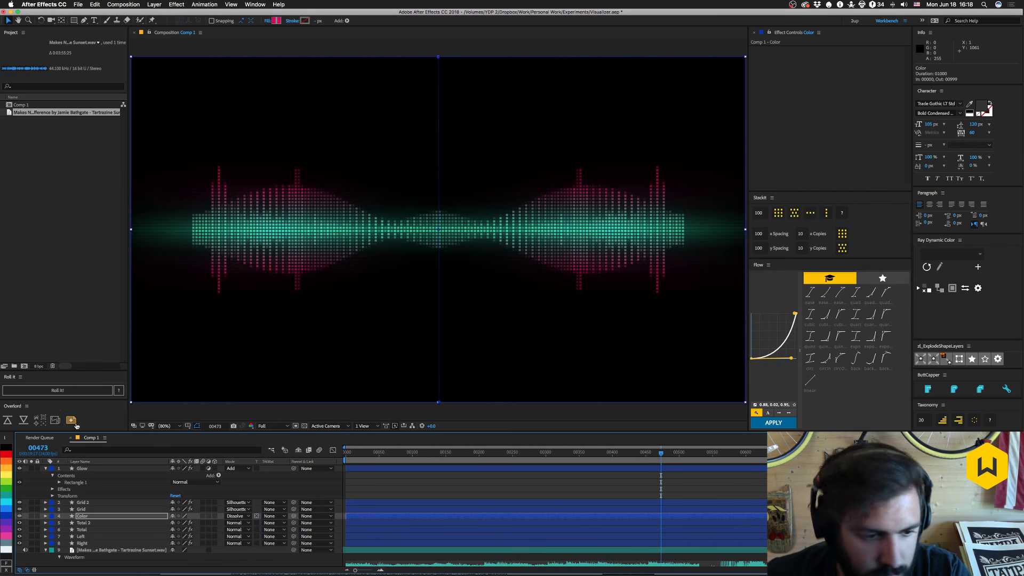
Label the Color layer red and the Grid and Grid 2 layers gray.
left_click(5, 454)
left_click(83, 510)
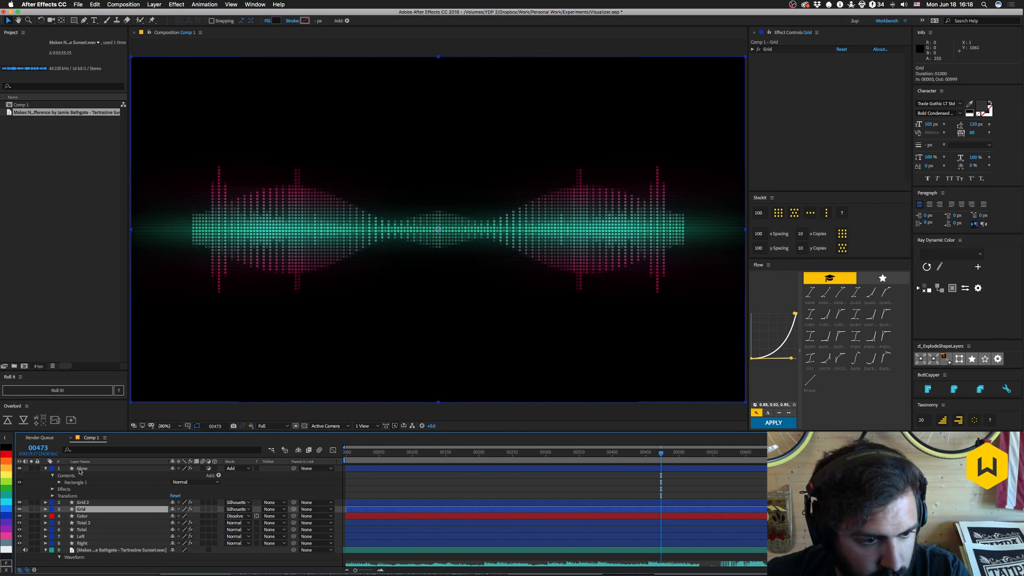
left_click(83, 502, "shift")
left_click(7, 447)
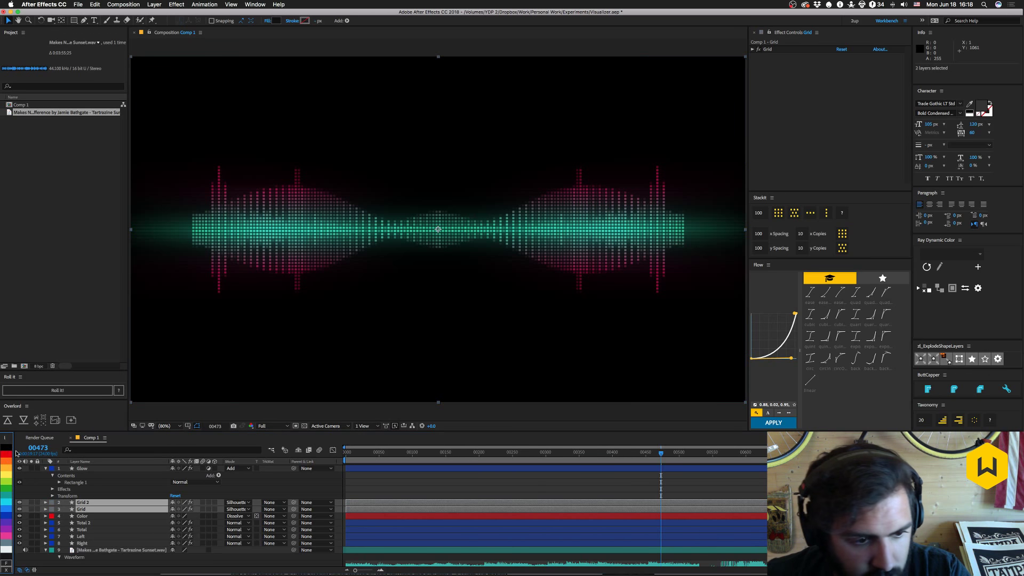
Label the Glow layer lime green and the four layers from Total 2 to Right gray.
left_click(30, 468)
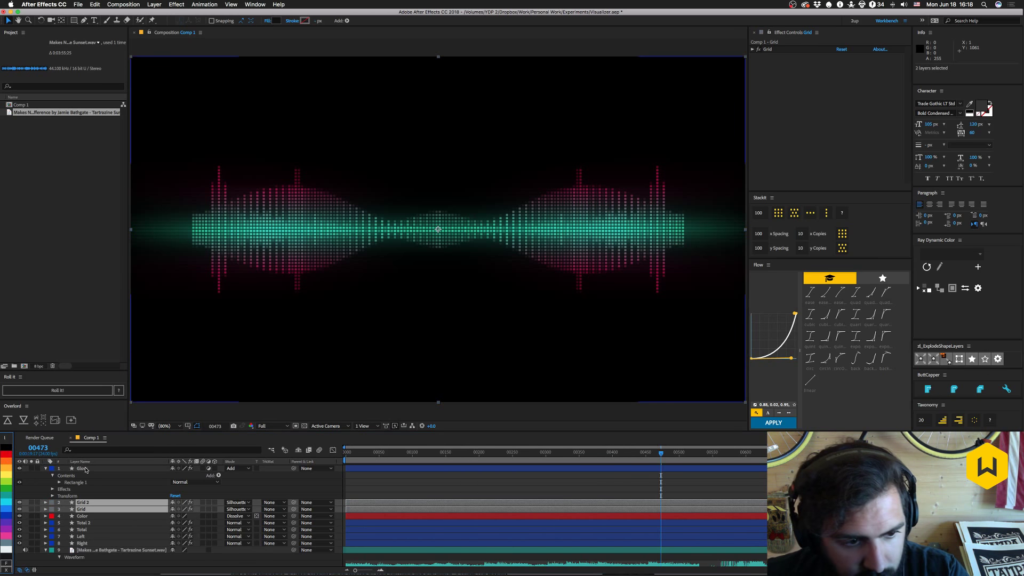
left_click(8, 482)
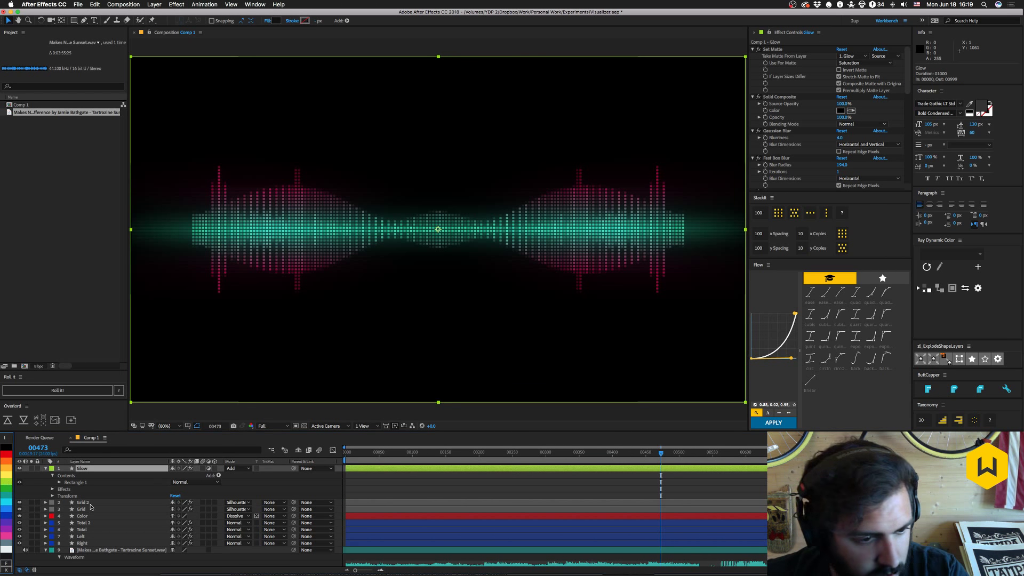
left_click(89, 525)
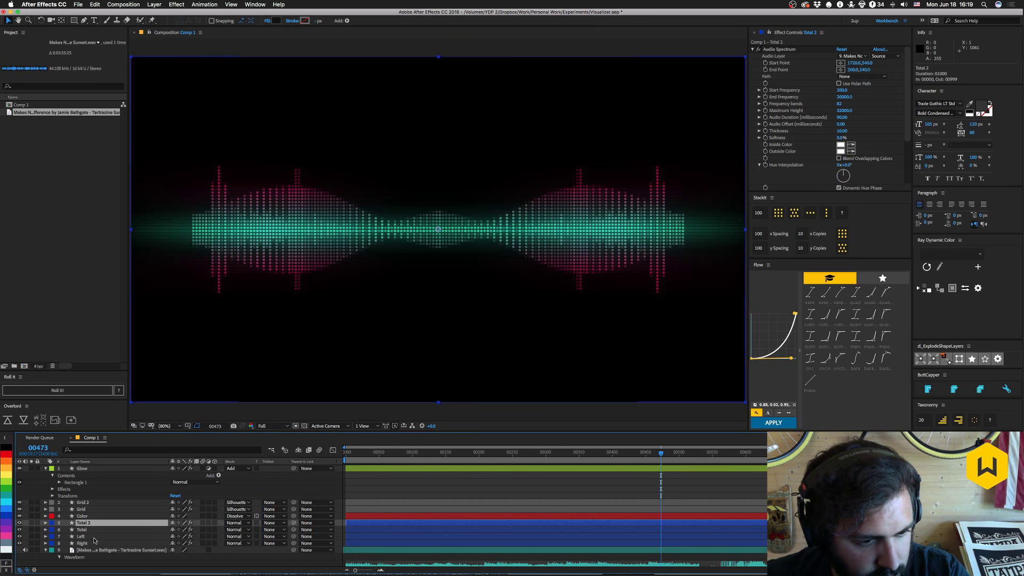
left_click(95, 543, "shift")
left_click(7, 447)
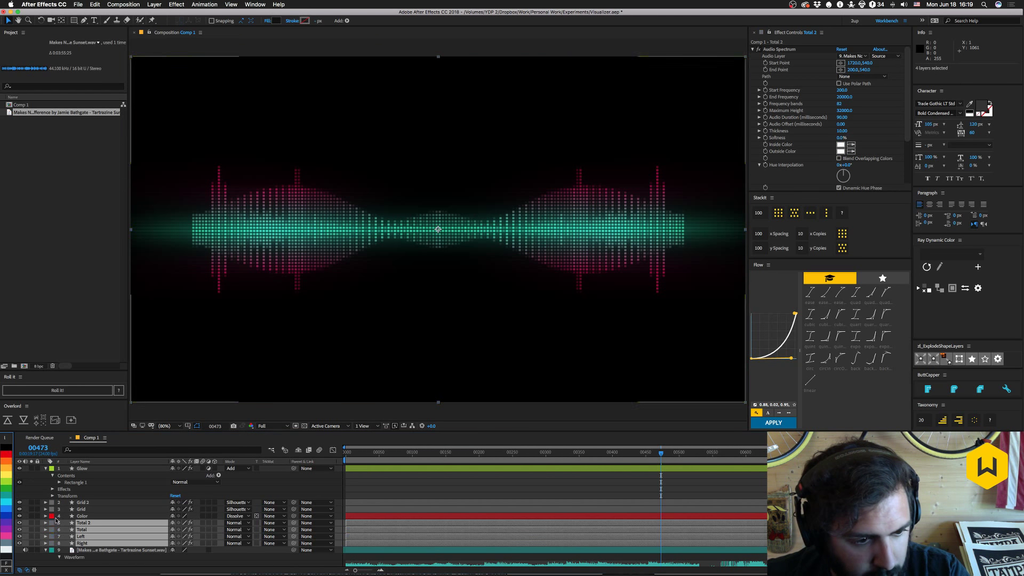
Select the Color layer and preview the animation from the start of the composition.
left_click(90, 517)
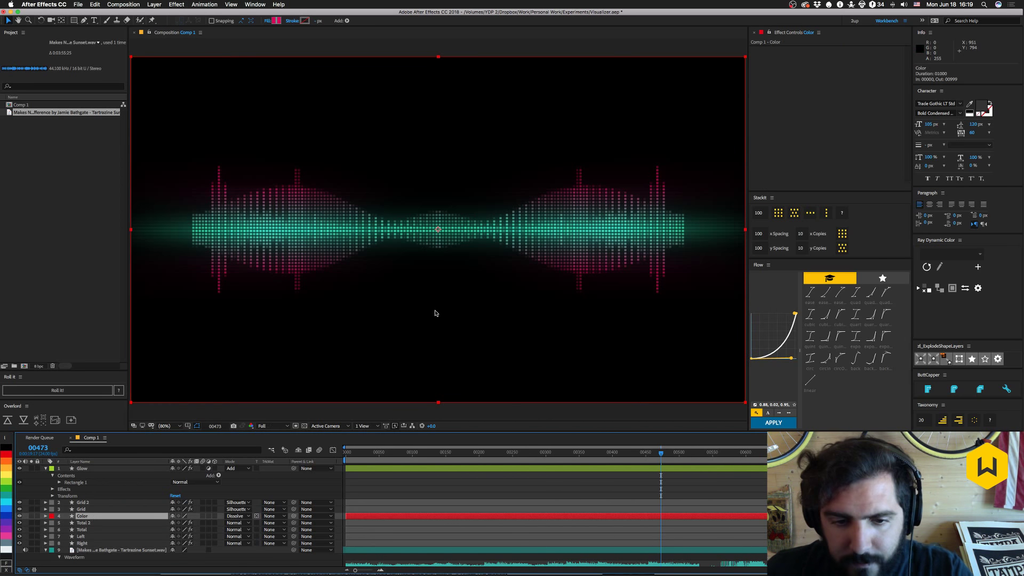
key("space")
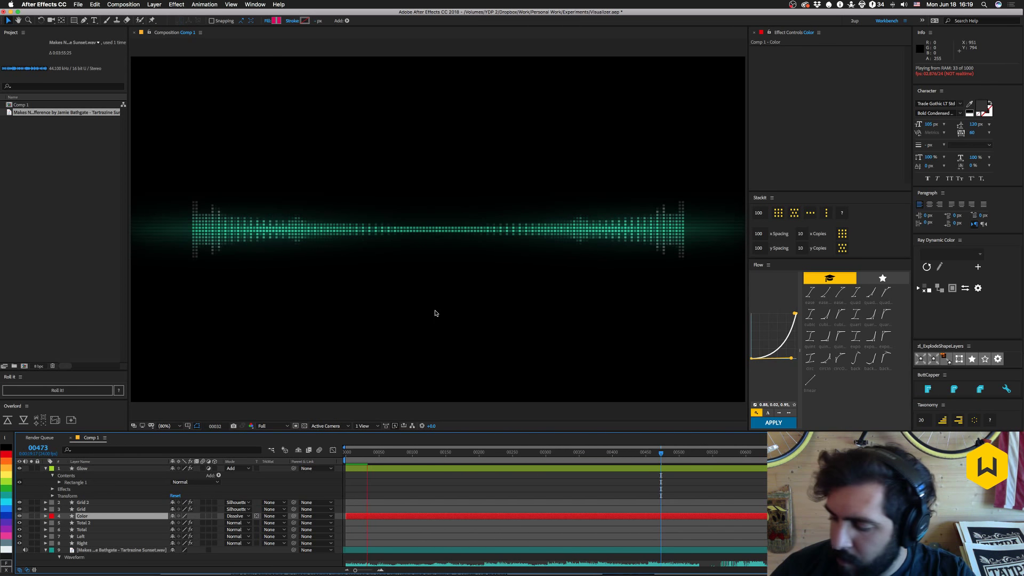
key("space")
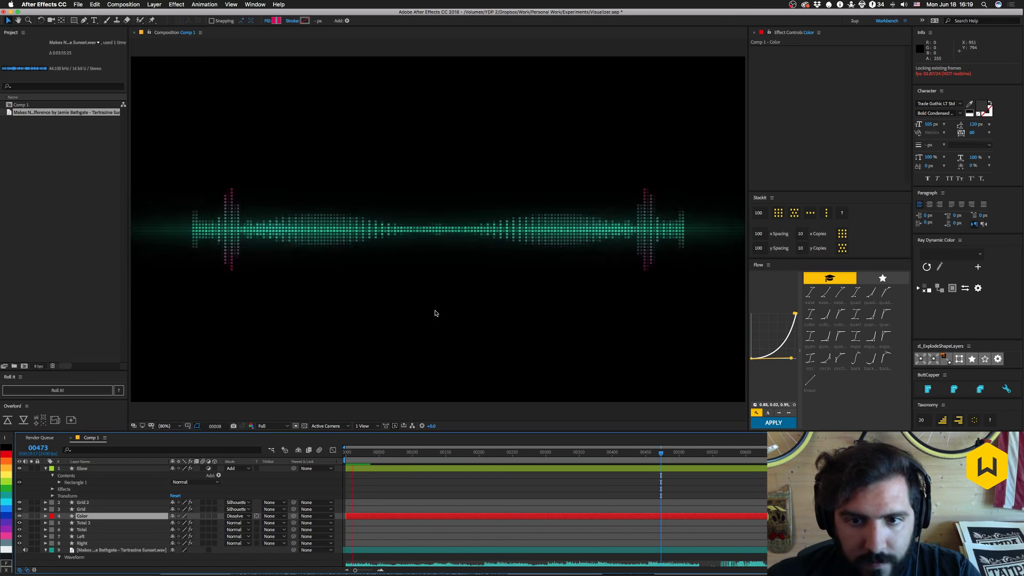
key("space")
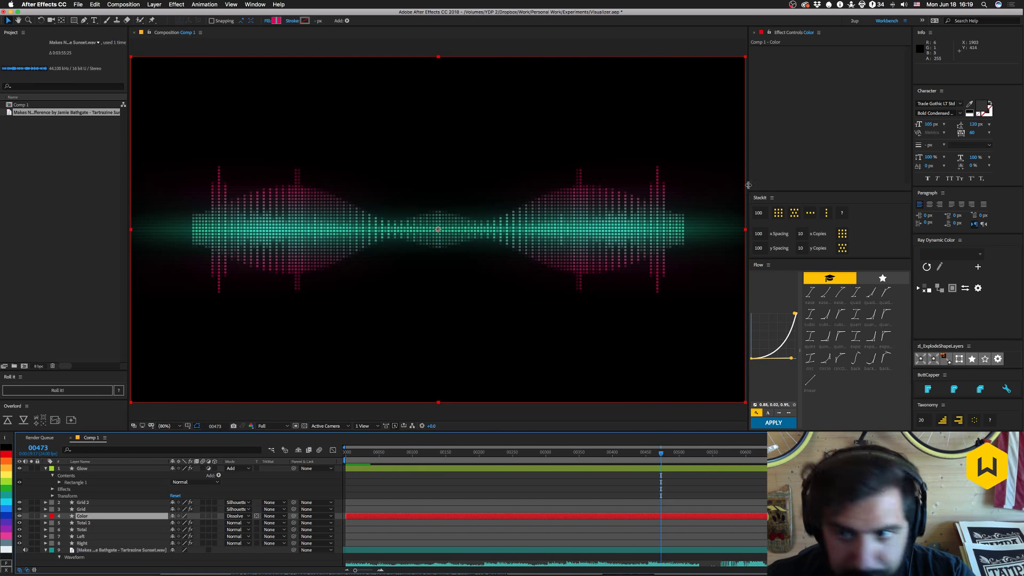
Recolor both inner pink stops of the Color layer's gradient fill to orange FF5D00 and accept the gradient.
left_click(276, 20)
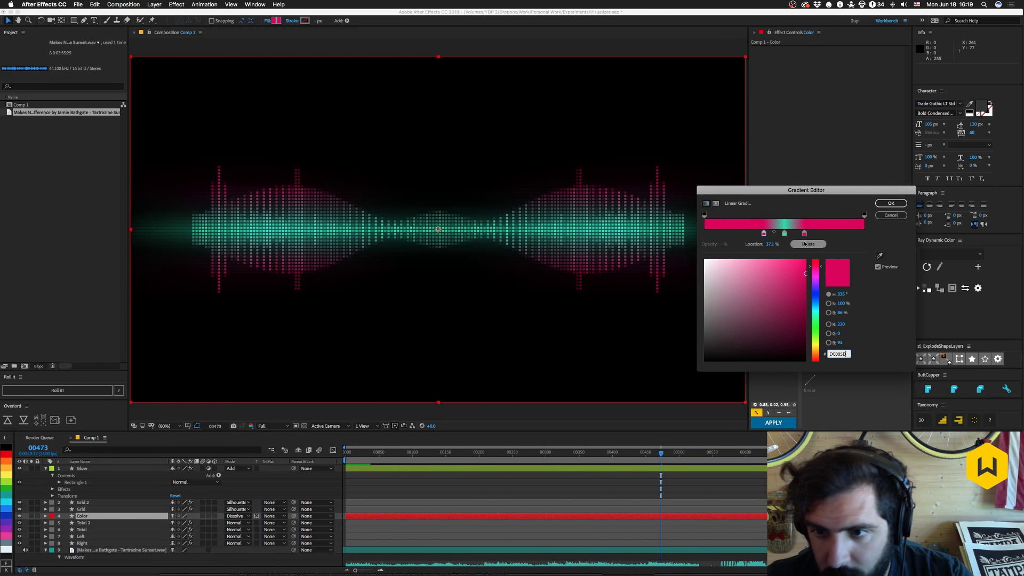
left_click(763, 234)
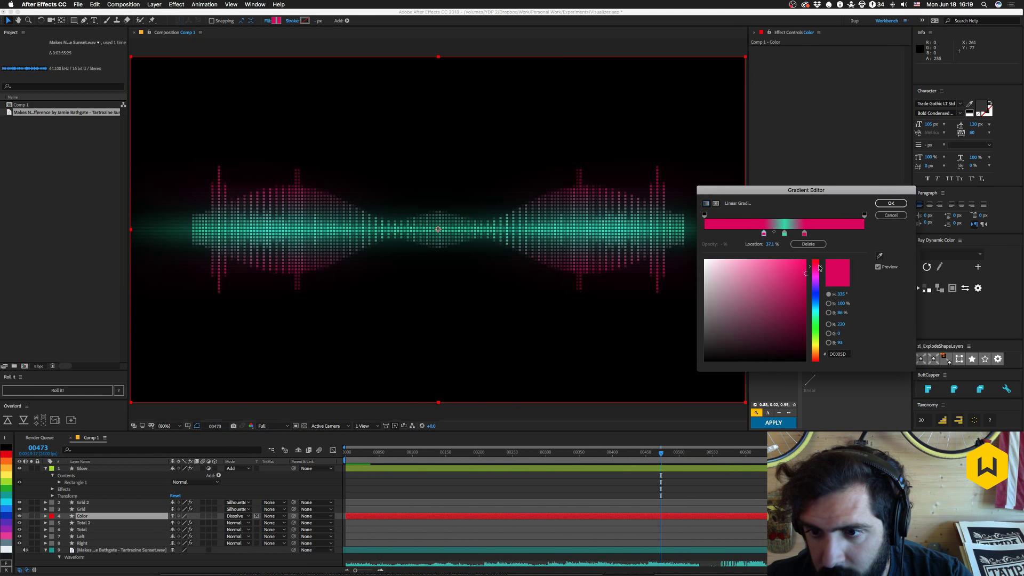
left_click_drag(820, 267, 824, 356)
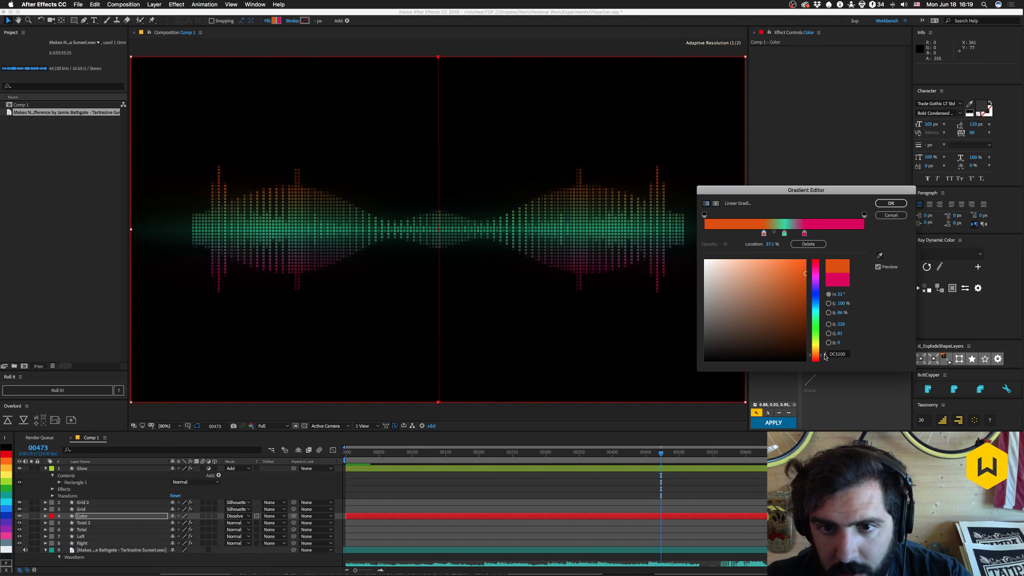
left_click_drag(804, 275, 811, 245)
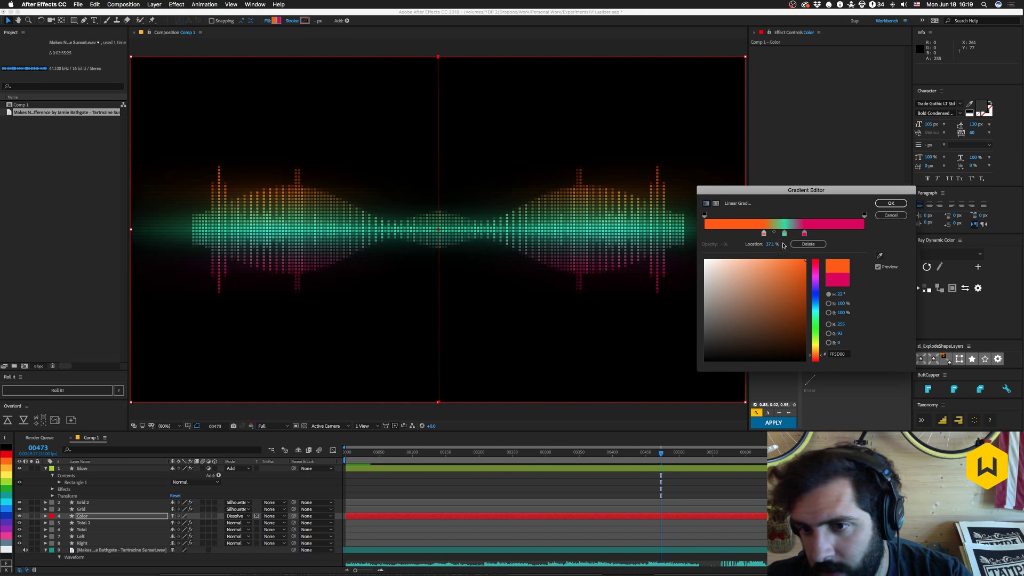
left_click(764, 233)
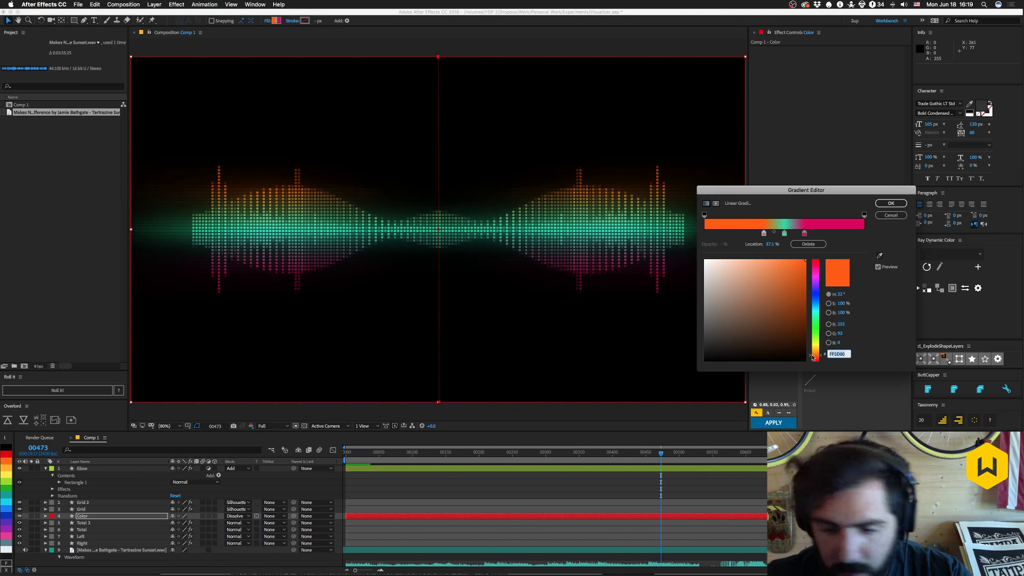
left_click(805, 233)
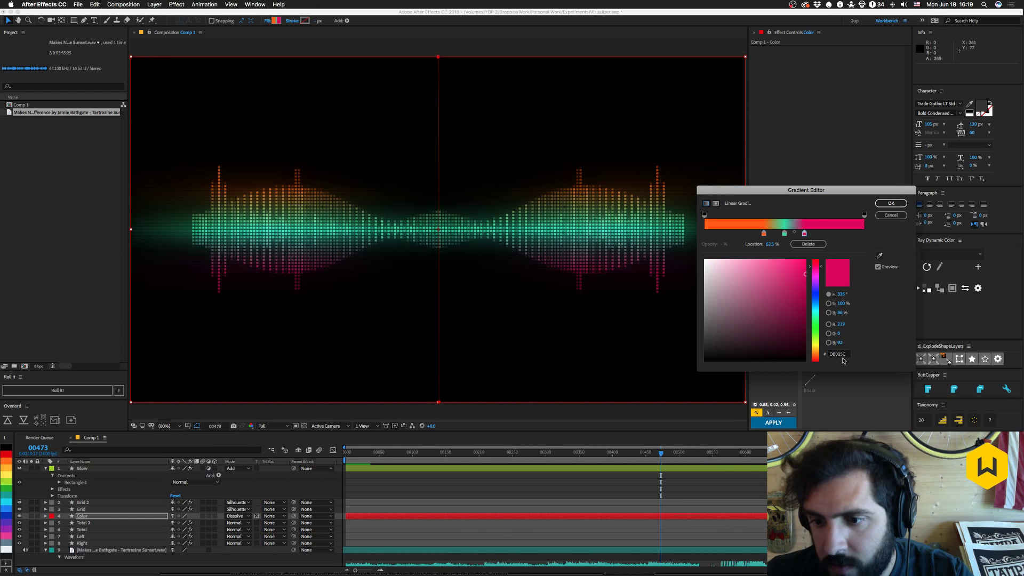
left_click(776, 355)
key("Return")
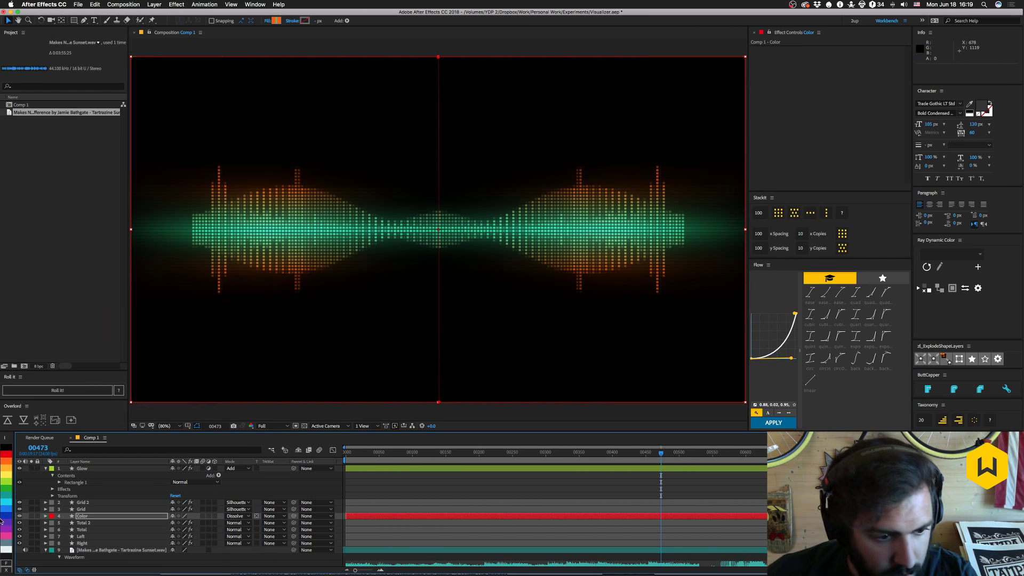
Select the Glow layer and move the playhead back to frame 377.
left_click(82, 468)
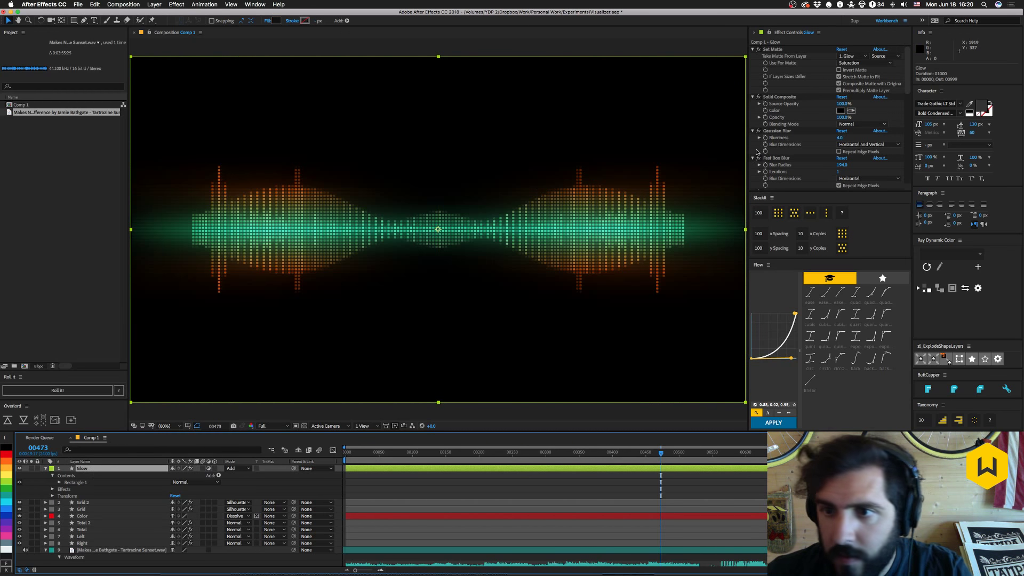
left_click_drag(649, 451, 598, 452)
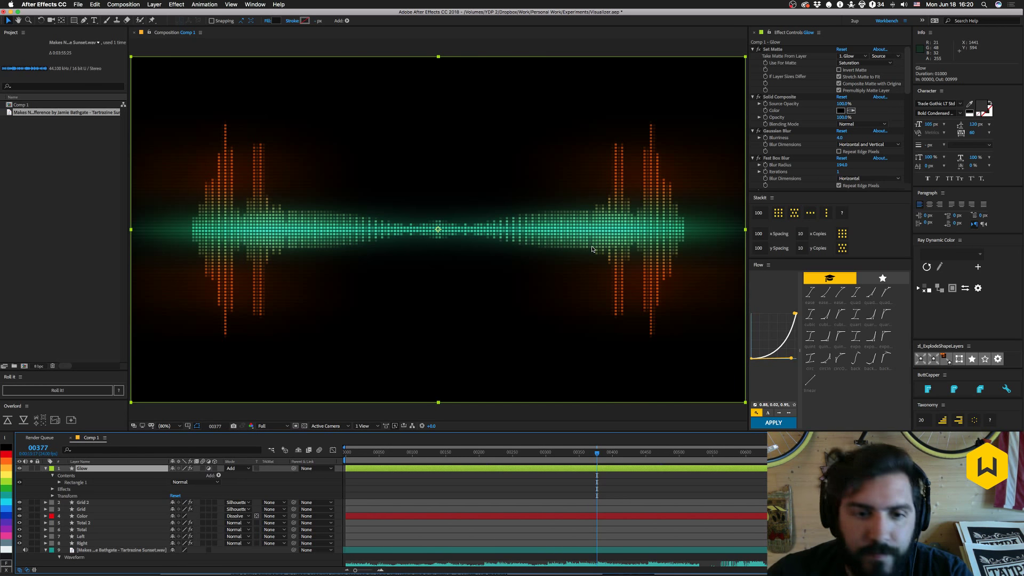
Try lowering the End Frequency of the Total 2 layer's Audio Spectrum to about 9500 and undo the change.
left_click(88, 523)
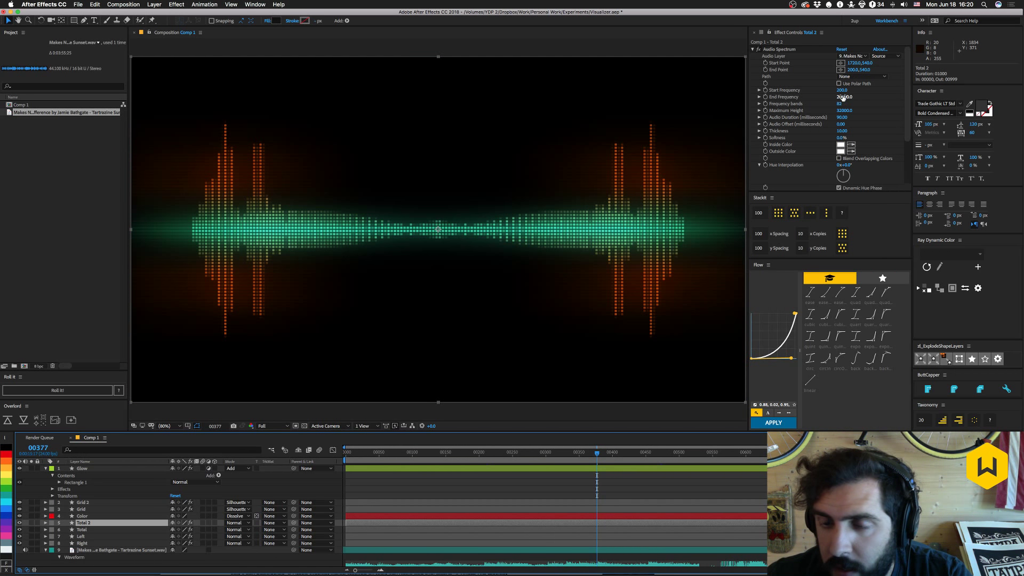
left_click_drag(841, 96, 803, 99)
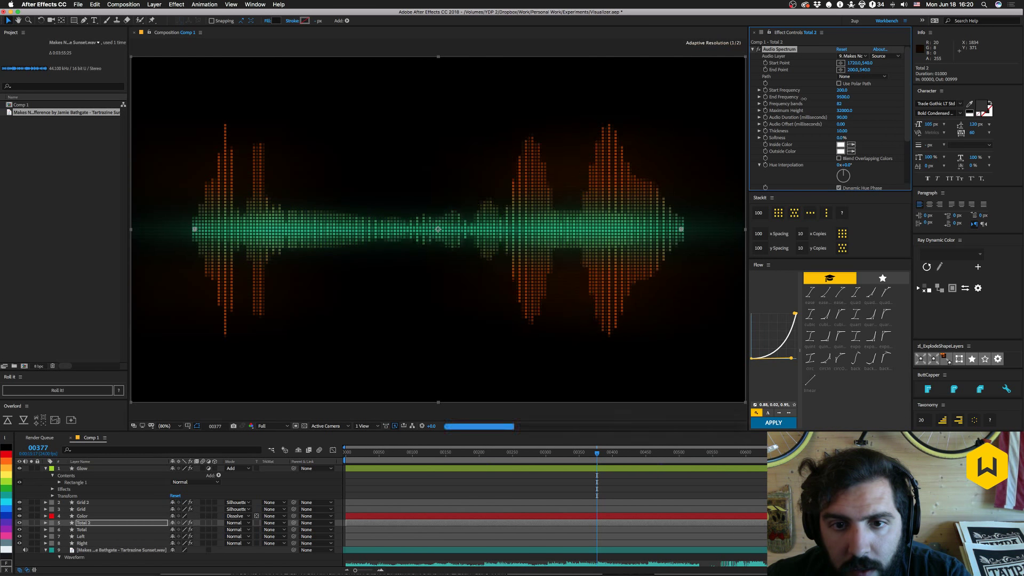
key("super+z")
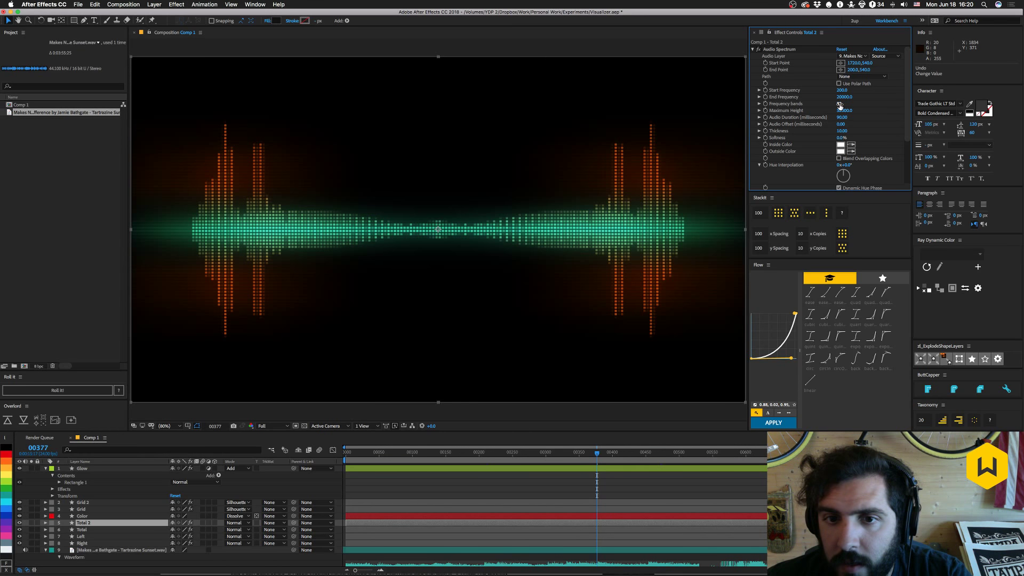
Set the Maximum Height of the Left layer's Audio Spectrum to 3800.
left_click(84, 529)
left_click(87, 536)
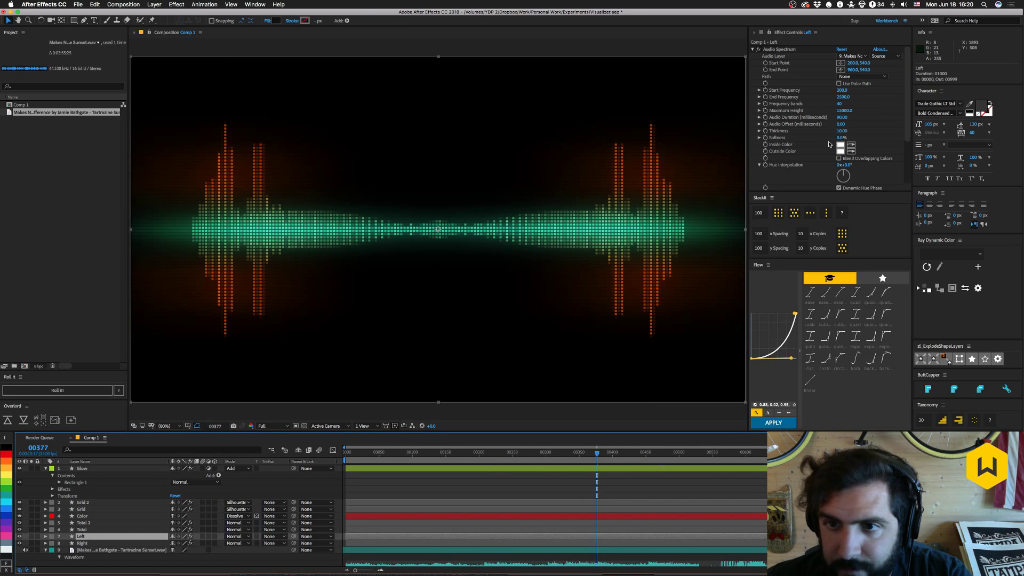
scroll(874, 133, "down", 2)
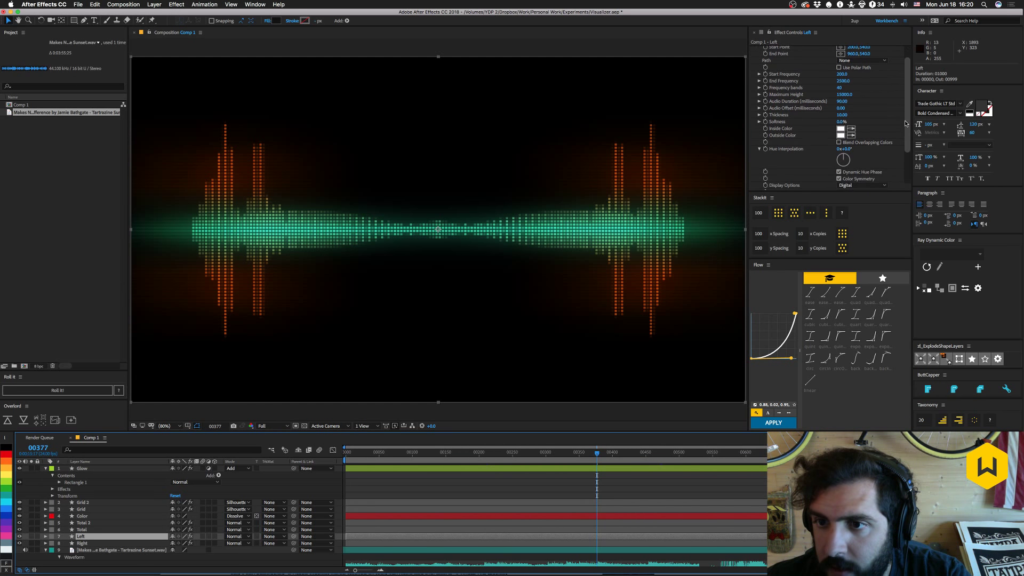
scroll(864, 123, "up", 2)
left_click_drag(841, 112, 800, 111)
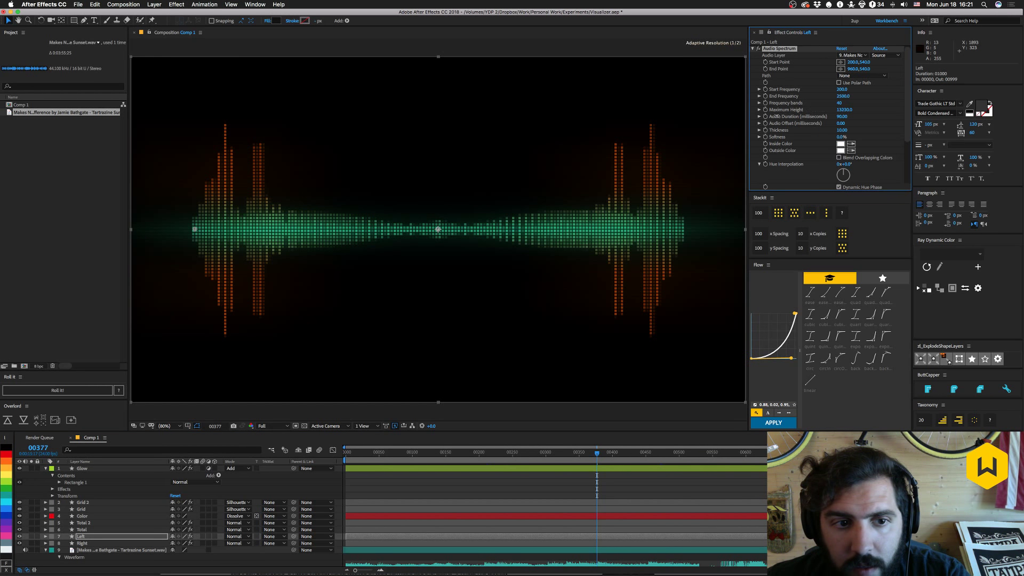
left_click_drag(633, 129, 437, 151)
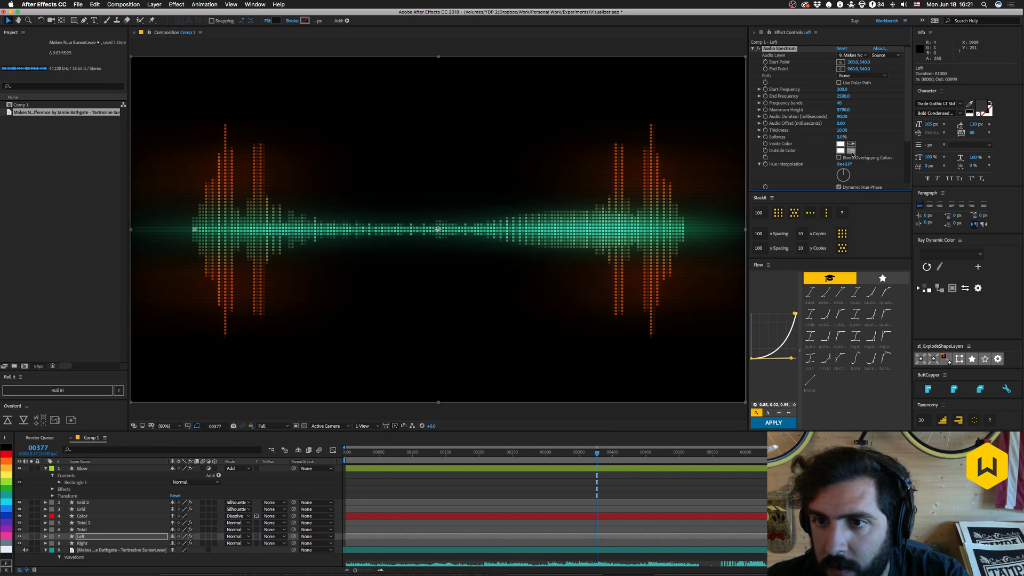
key("super+z")
key("super+shift+z")
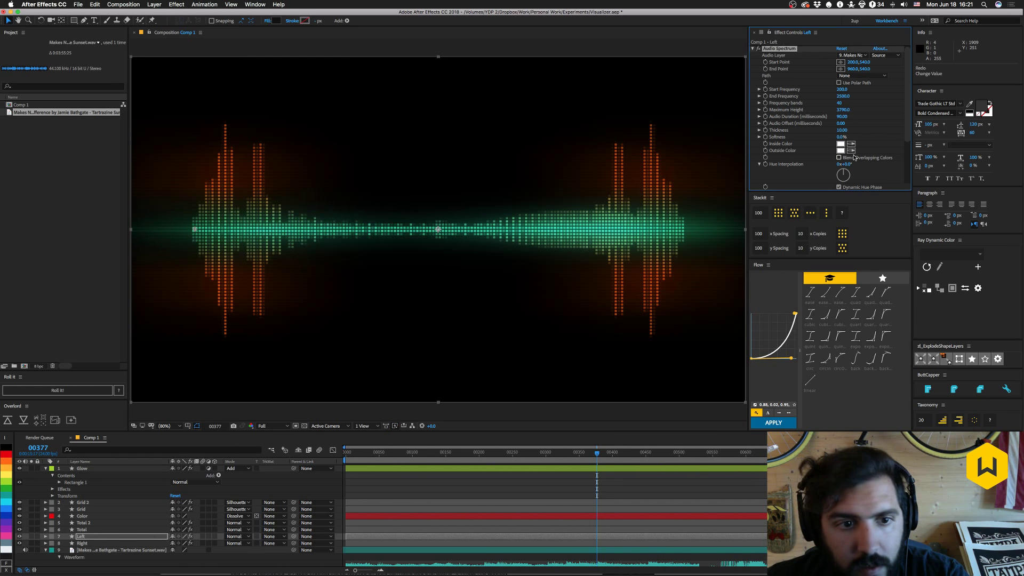
left_click(842, 109)
type("380")
key("Return")
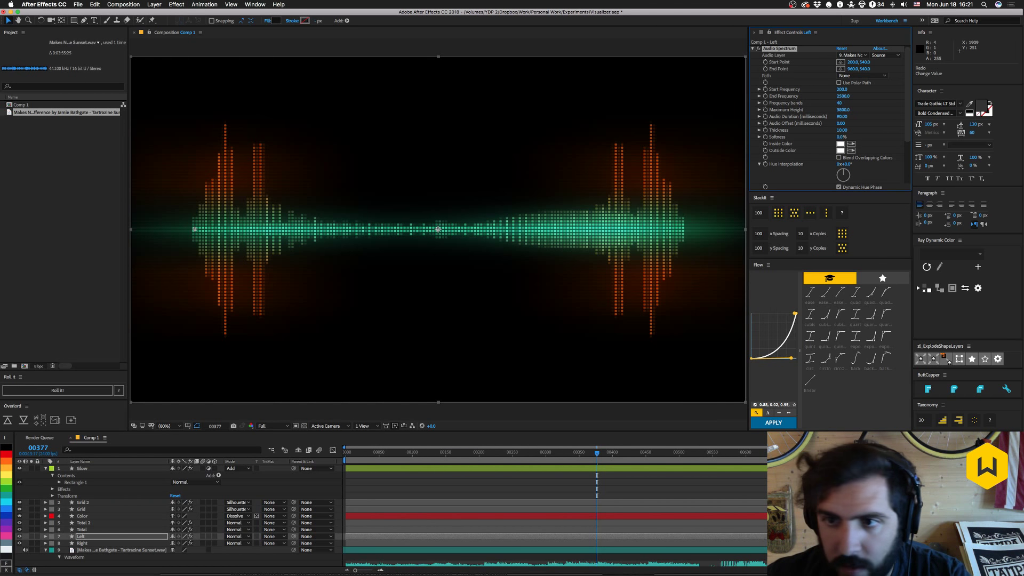
Set the Maximum Height of the Right layer's Audio Spectrum to 3800.
key("super+Down")
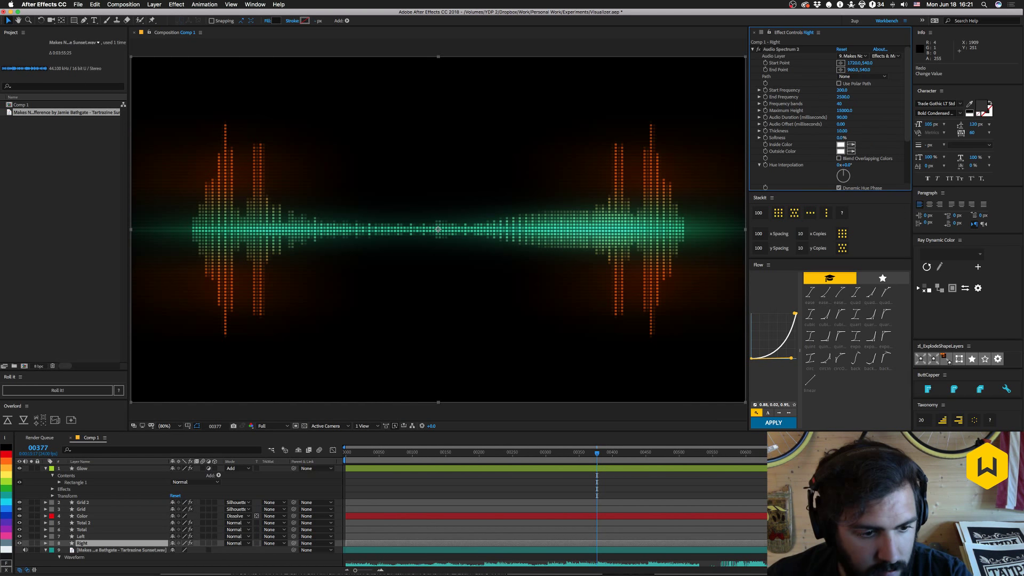
left_click(843, 110)
type("1")
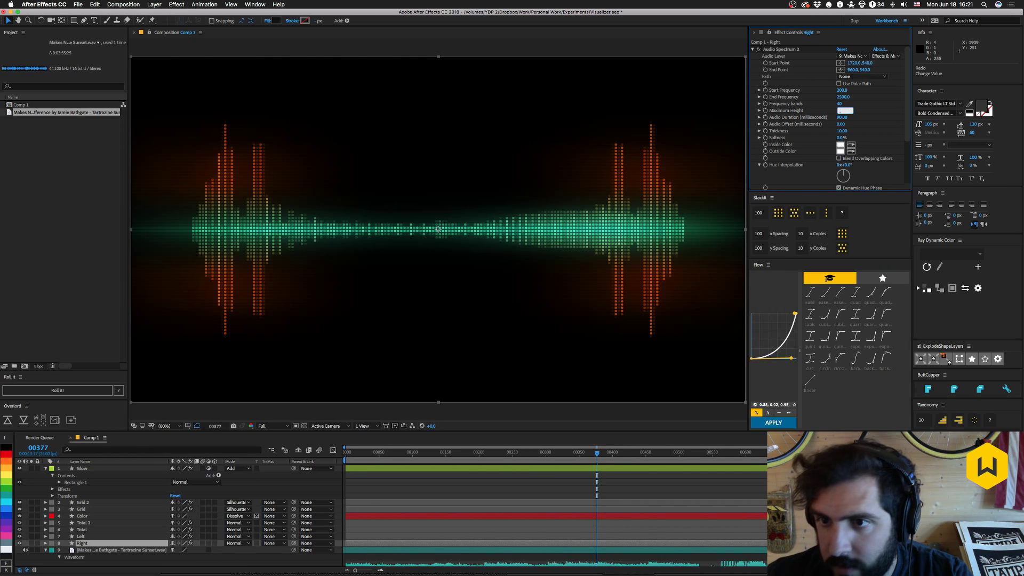
type("00")
key("Return")
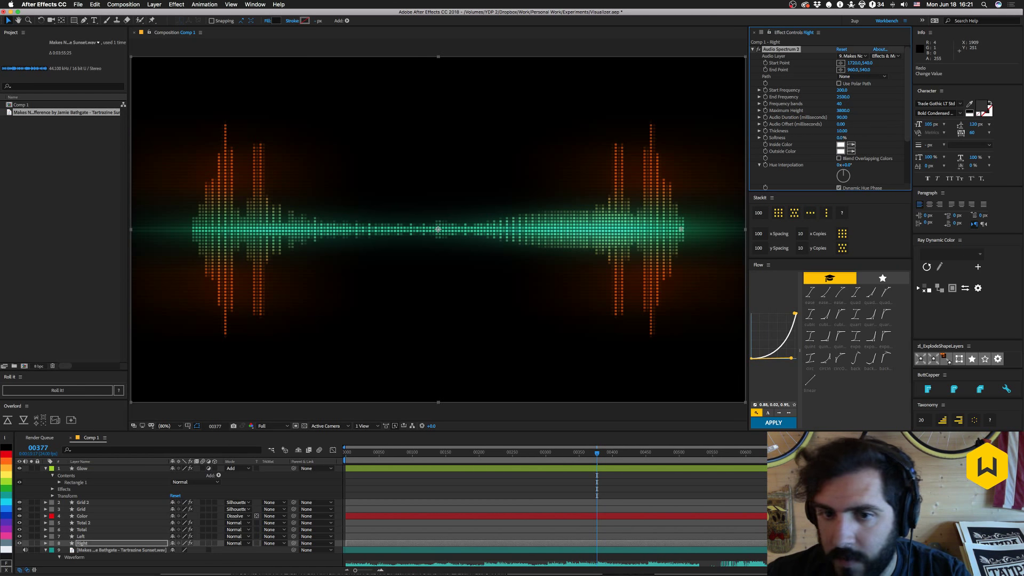
Move the playhead to frame 169 and preview the animation from the start.
left_click_drag(597, 452, 459, 462)
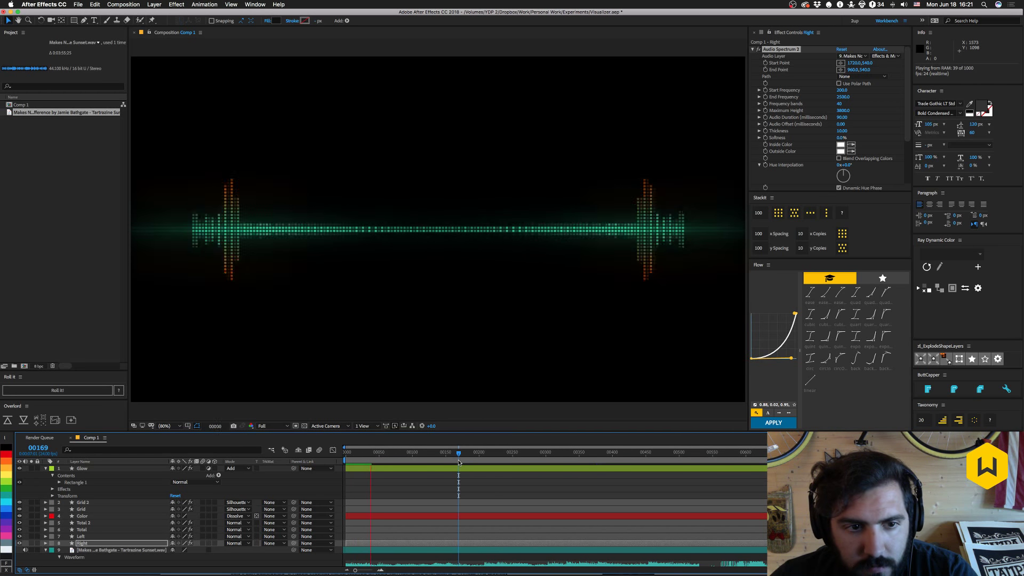
key("space")
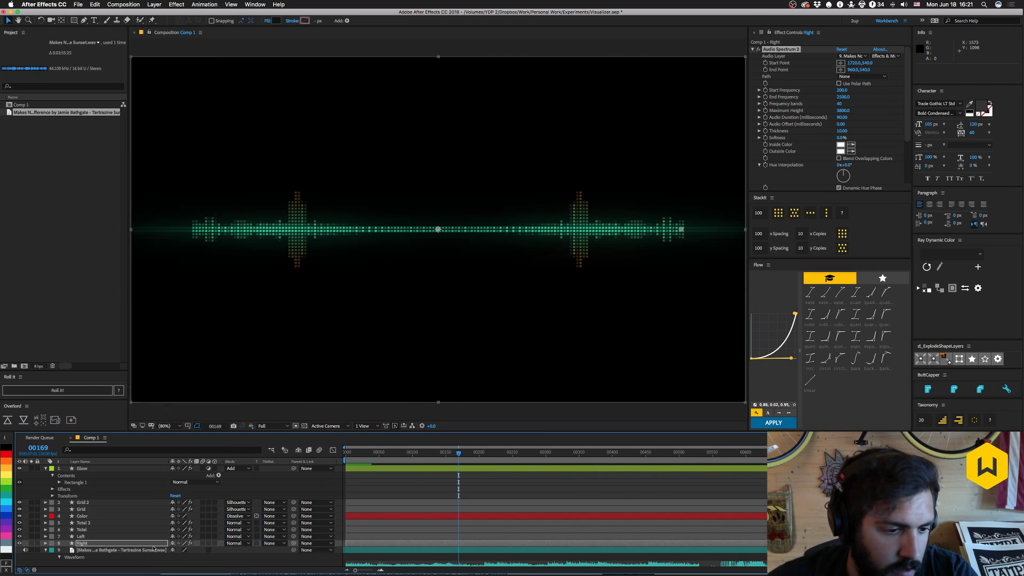
Collapse the Glow layer's properties and hide the Glow, Grid 2, Grid and Color layers.
left_click(81, 536)
left_click(83, 544, "shift")
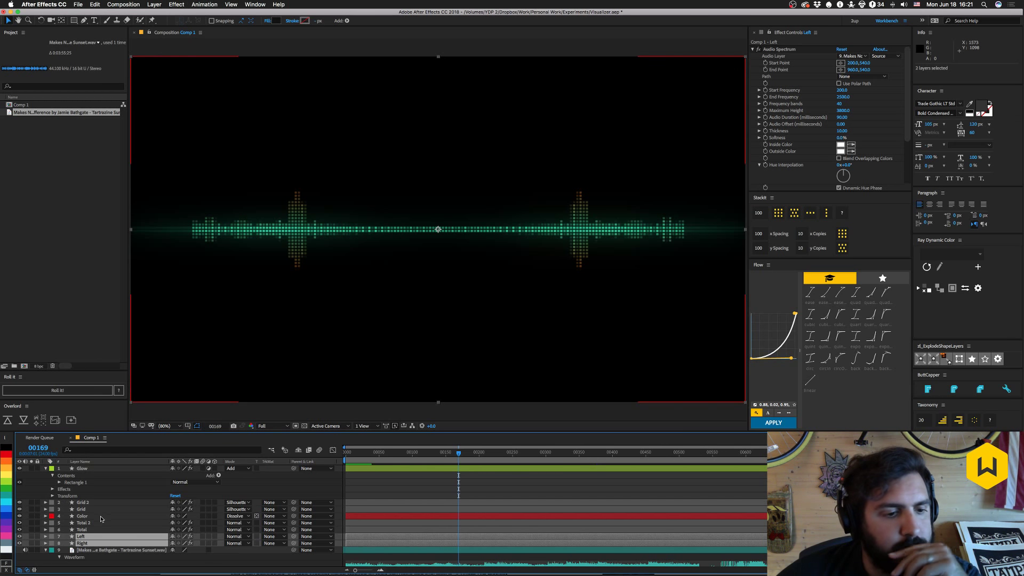
left_click(45, 468)
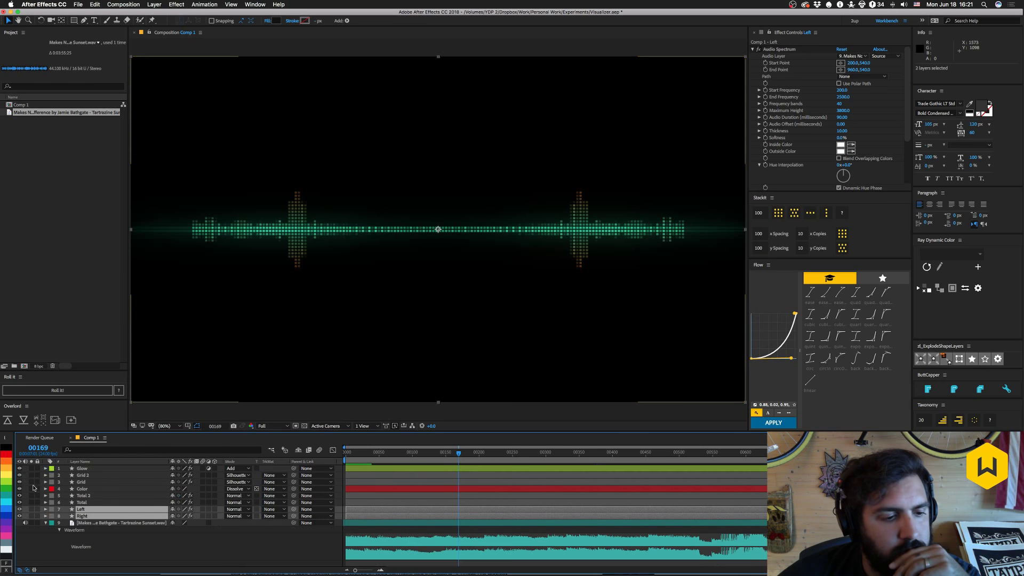
left_click_drag(19, 468, 21, 494)
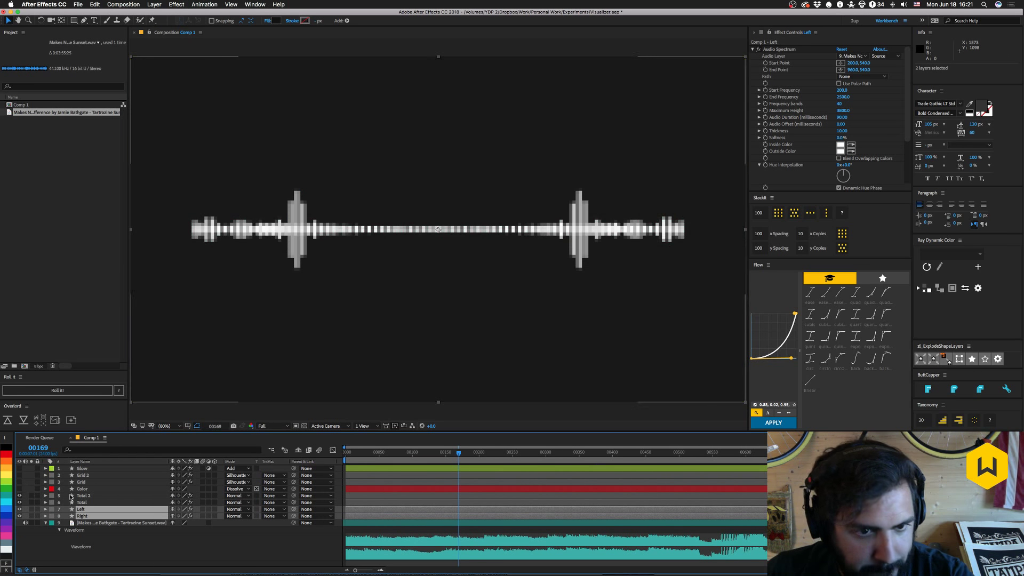
left_click(81, 522)
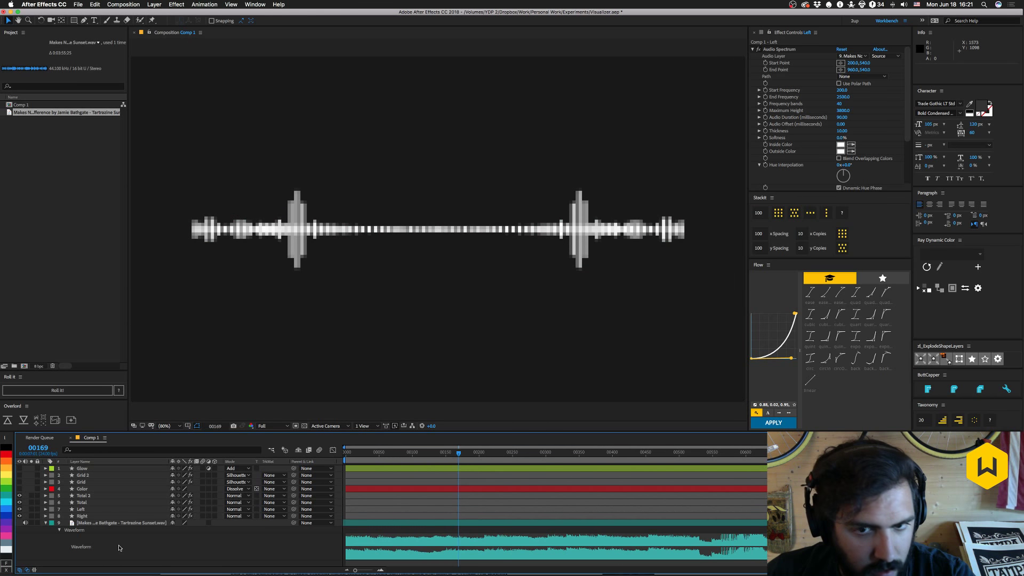
Duplicate the Total 2 layer.
left_click(83, 502)
left_click(83, 495)
key("ctrl+d")
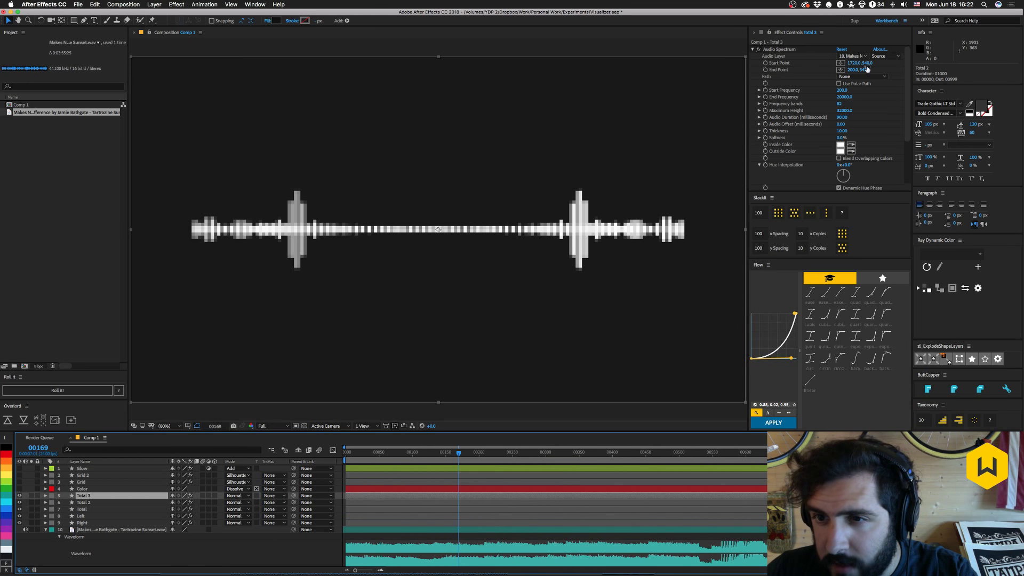
Try 3 Vertical Blocks in the duplicated spectrum layer's Mosaic effect and settle on 1.
left_click(753, 49)
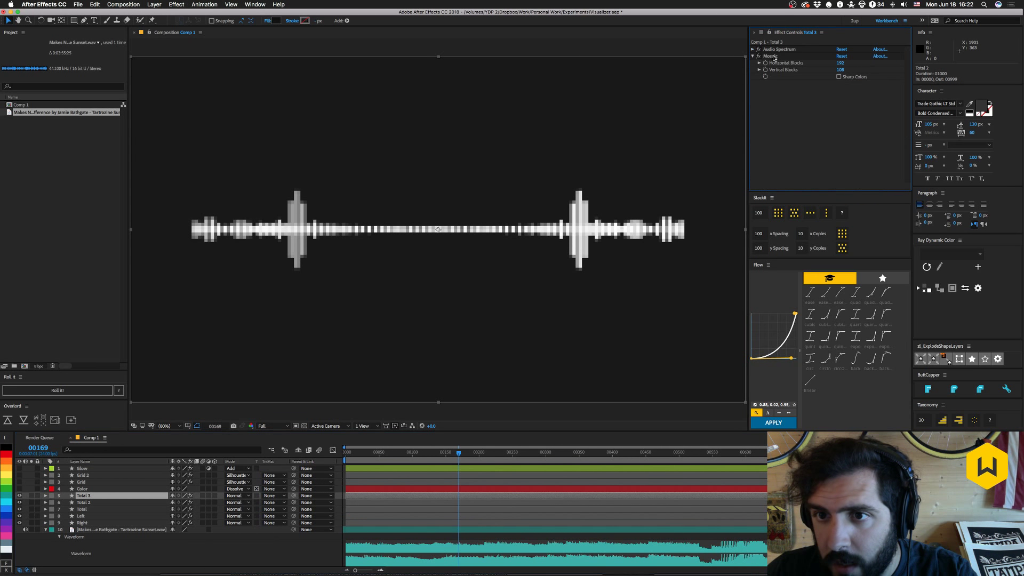
left_click(841, 71)
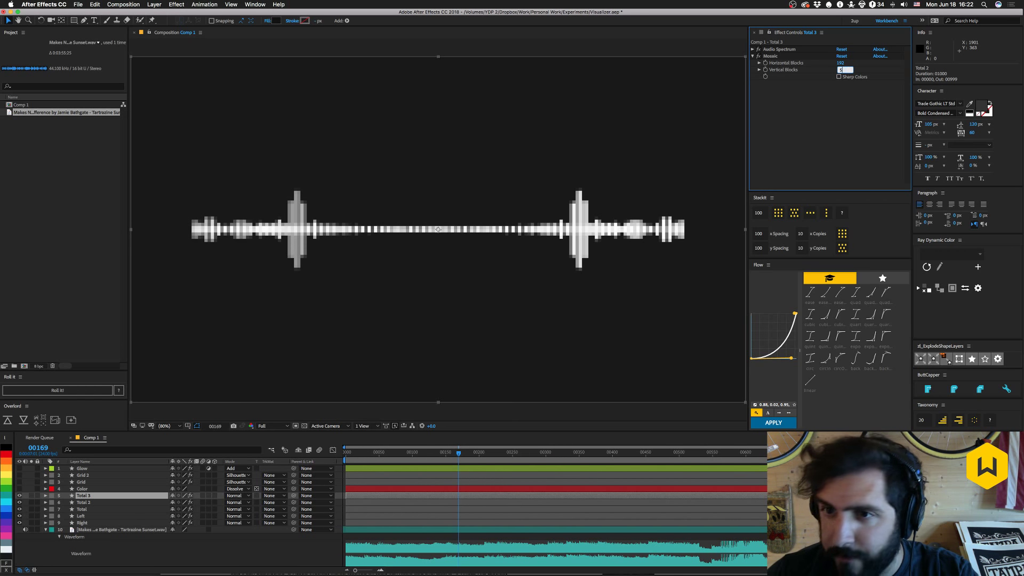
key("Return")
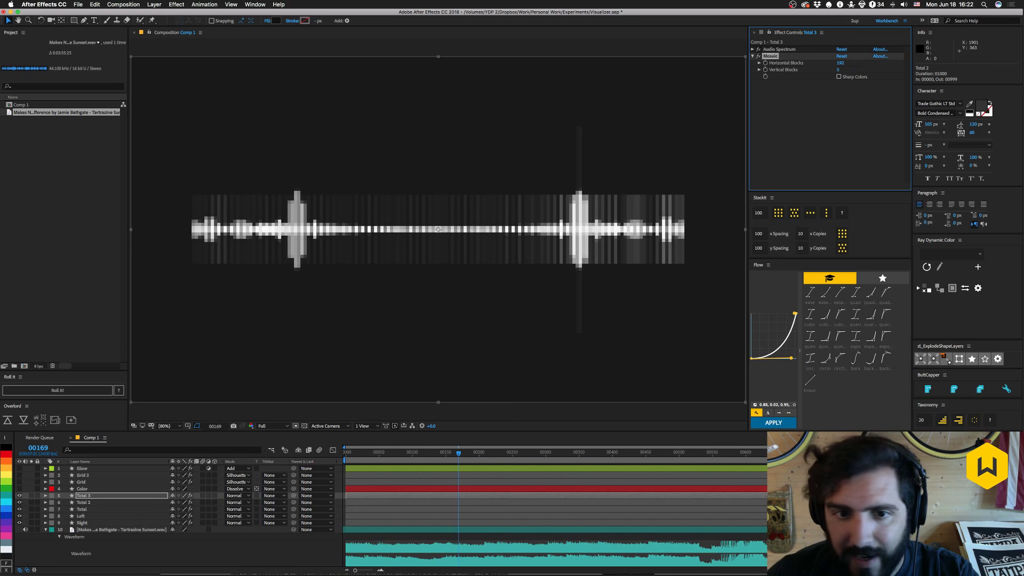
left_click(838, 71)
type("1")
key("Return")
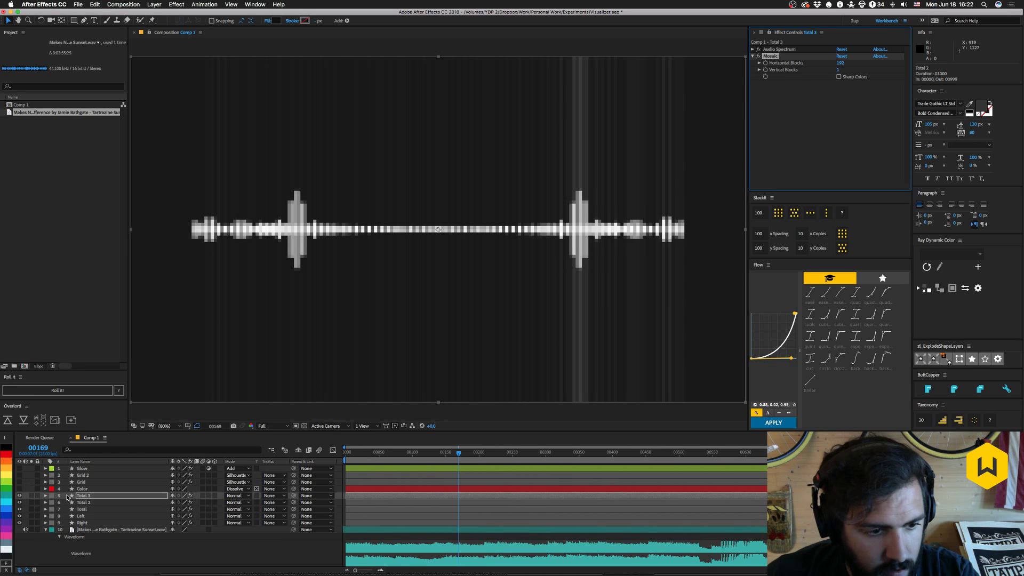
Show the Color, Grid, Grid 2 and Glow layers again and preview the animation from the start.
left_click_drag(19, 488, 19, 468)
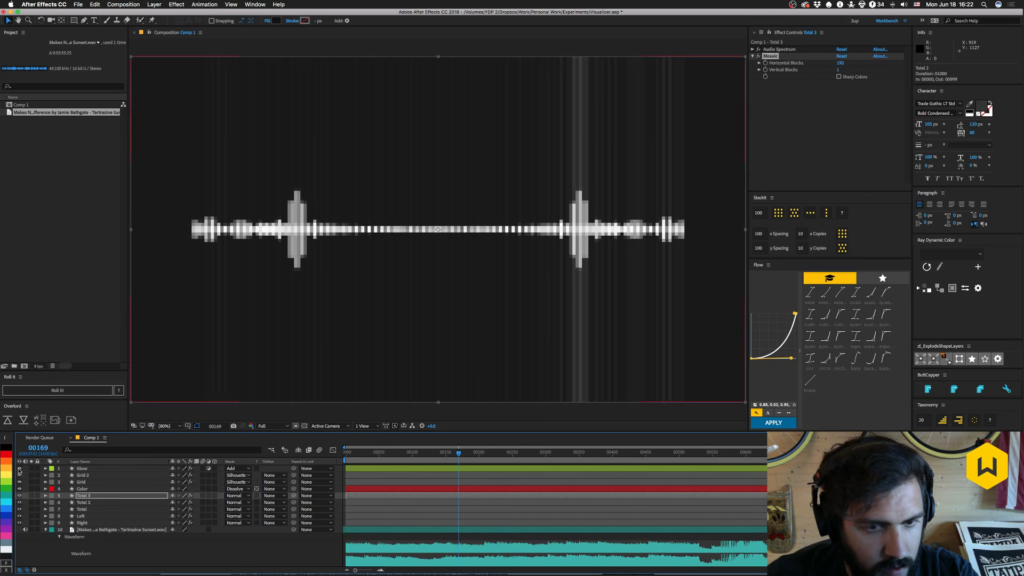
key("space")
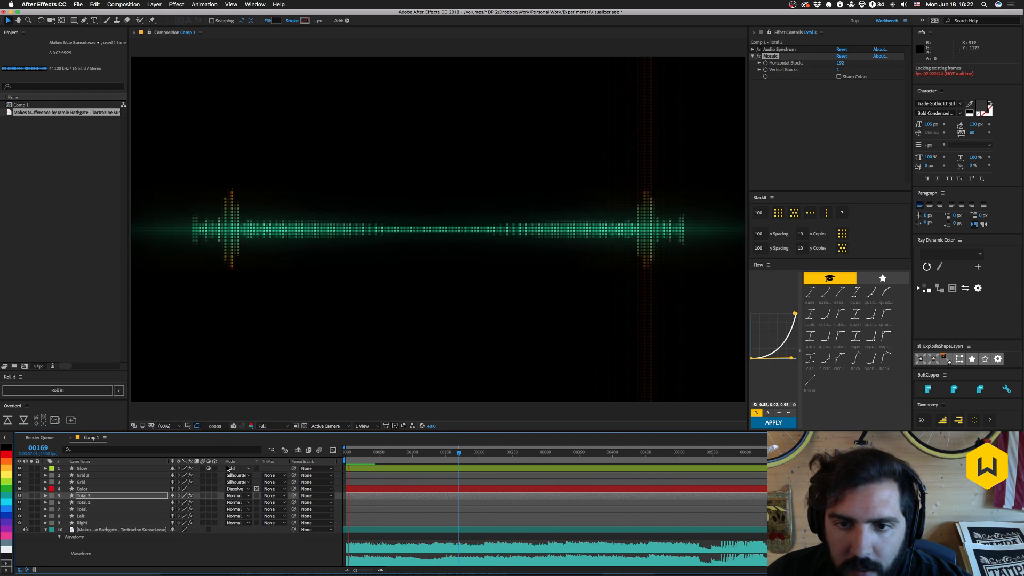
key("space")
Preview the section starting around frame 465, stop at frame 510 and reset the work area to the full composition.
left_click(657, 454)
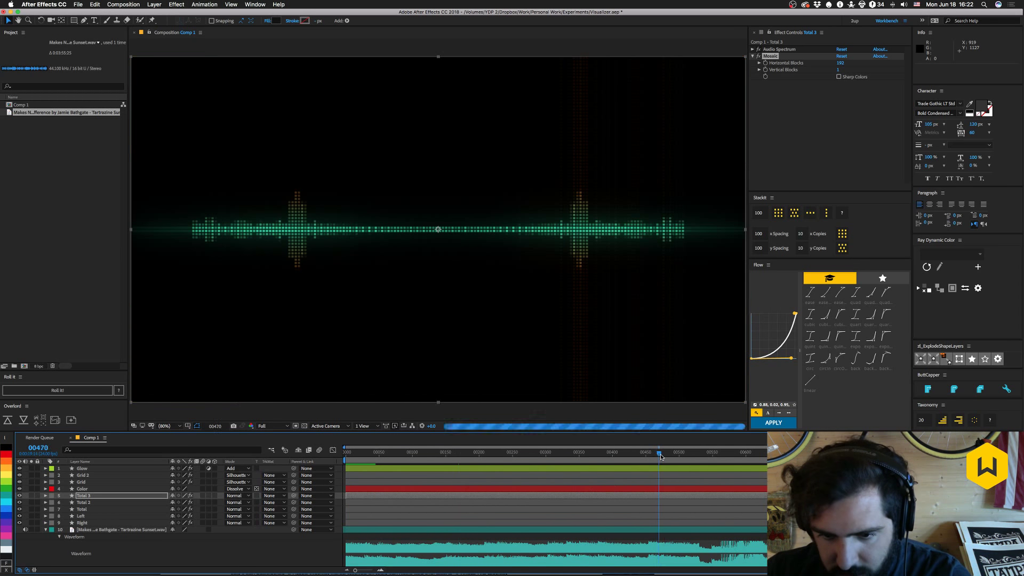
key("space")
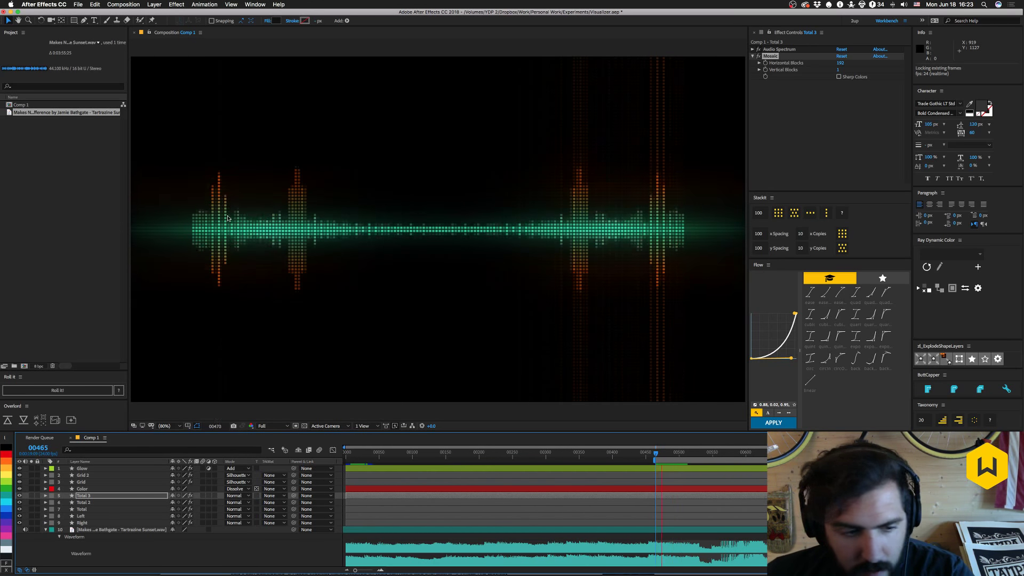
key("space")
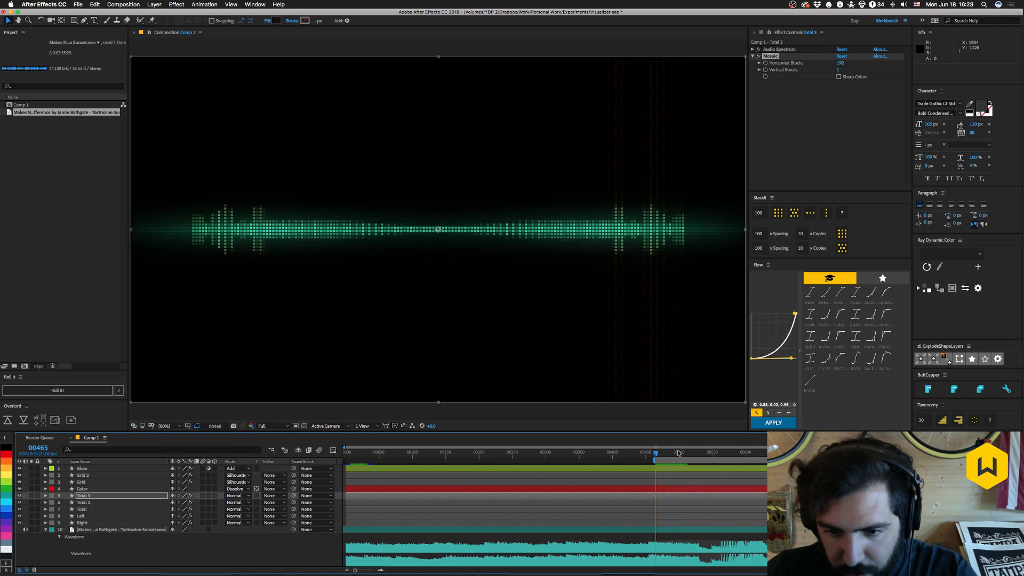
key("space")
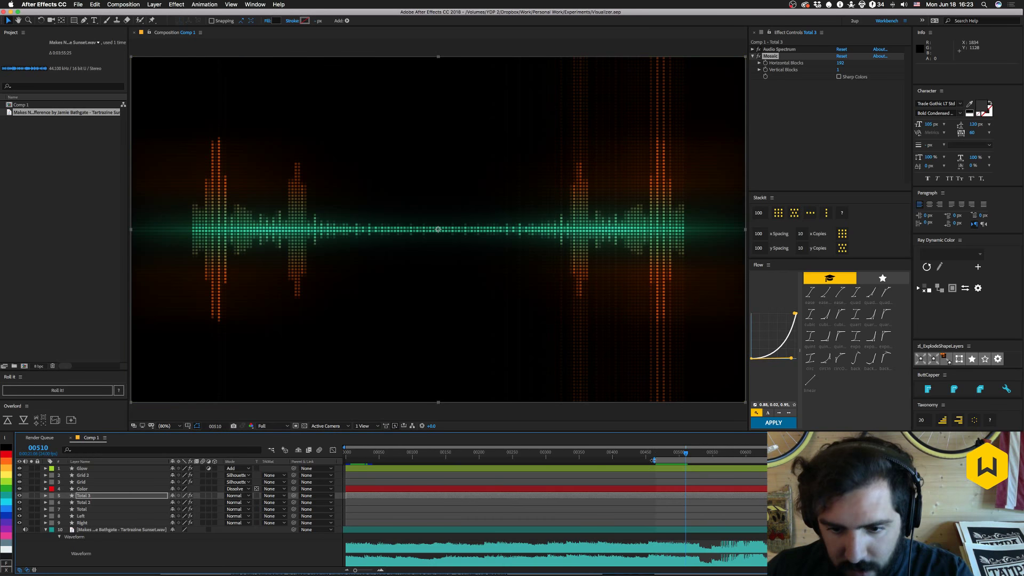
double_click(664, 459)
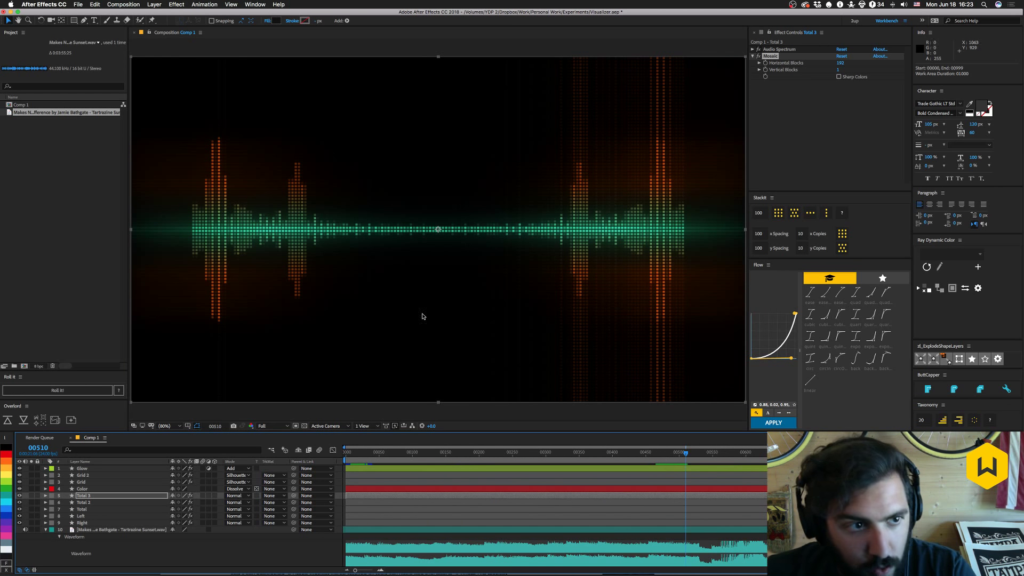
Duplicate the Comp 1 composition and rename the original as Visualizer 01.
left_click(21, 107)
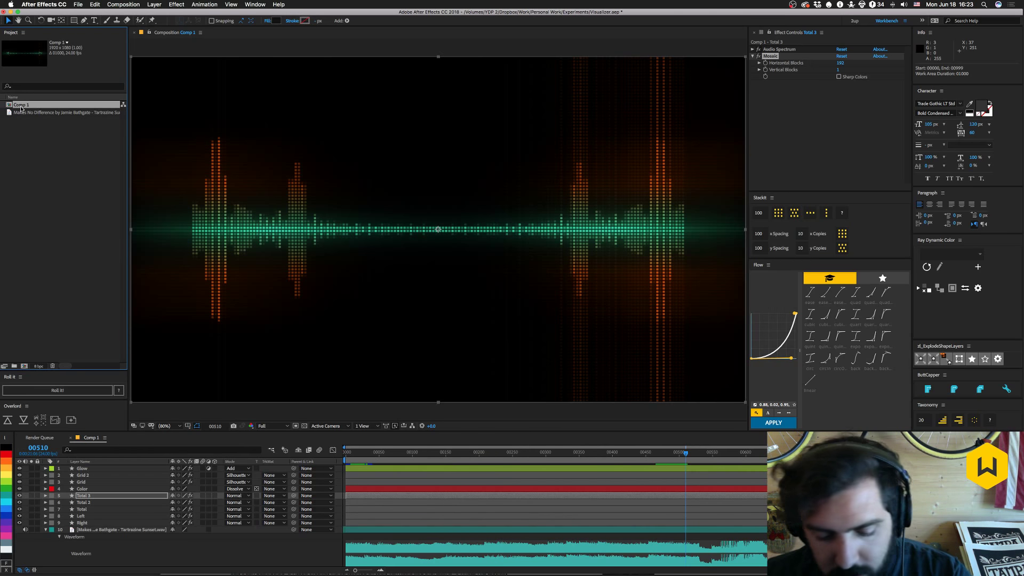
key("super+d")
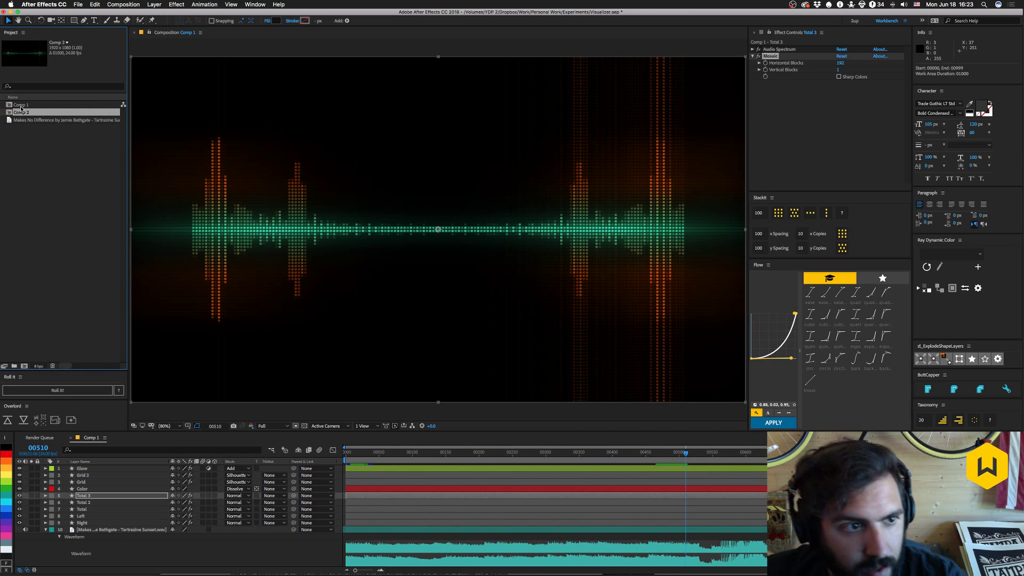
key("Up")
key("Return")
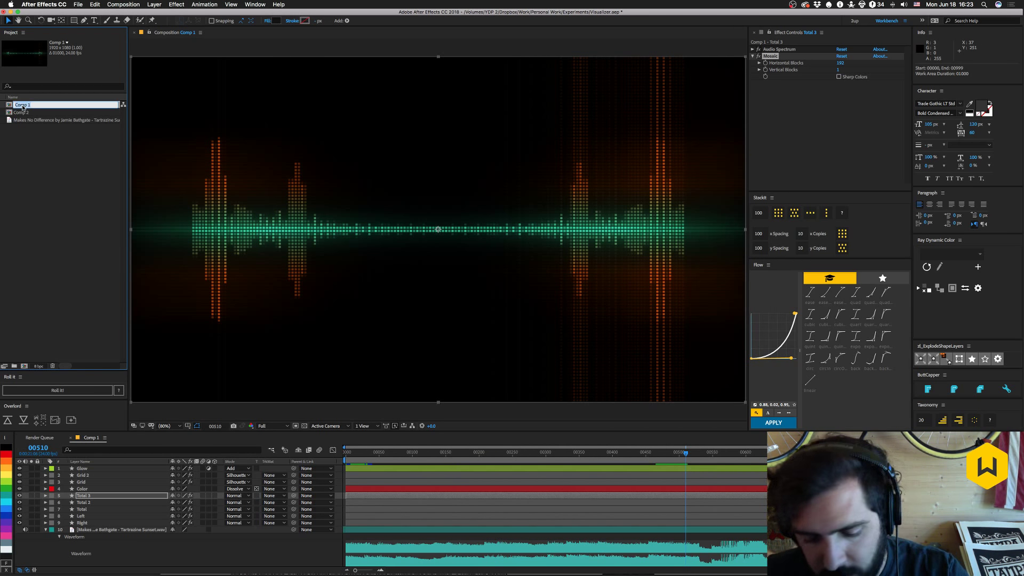
type("Test")
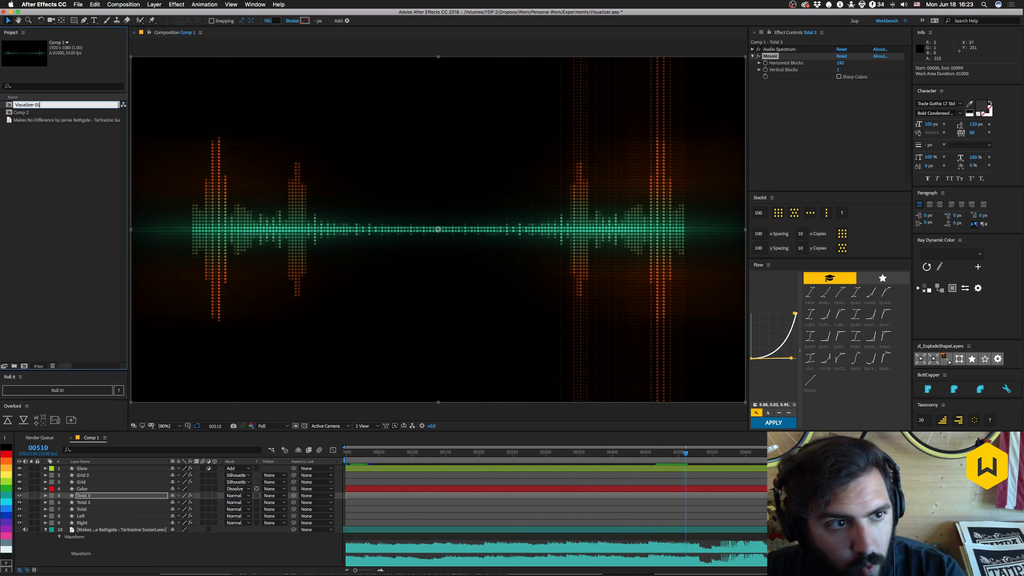
key("Return")
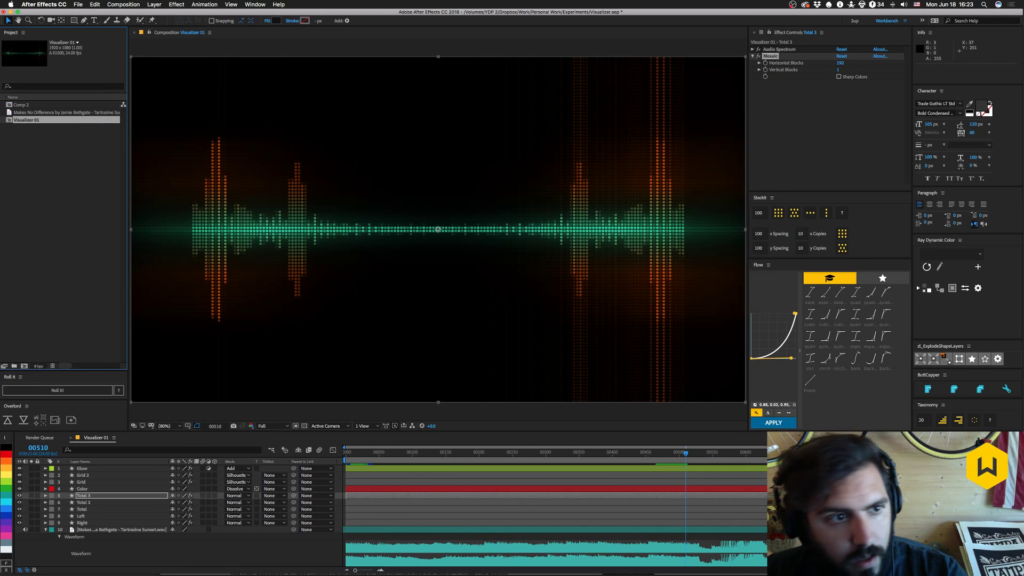
Rename the duplicated composition as Visualizer 02 and open it.
left_click(10, 105)
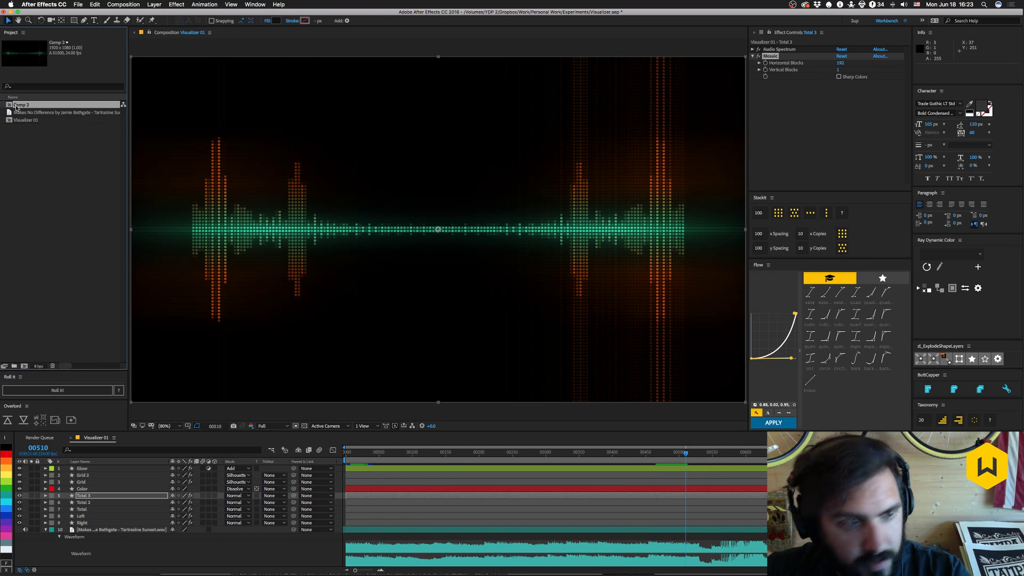
key("Return")
type("Visualizer 01")
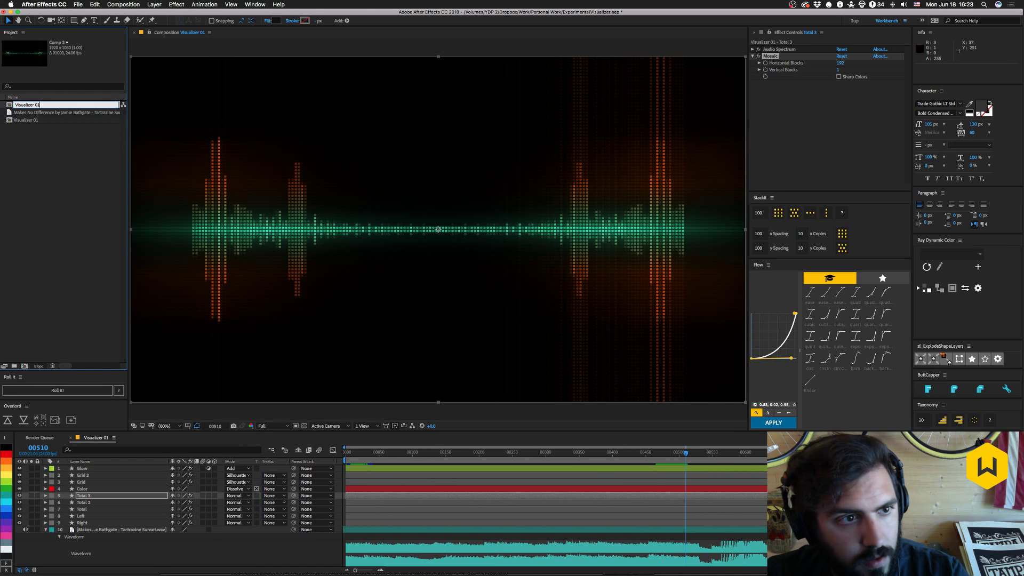
type("2")
key("Return")
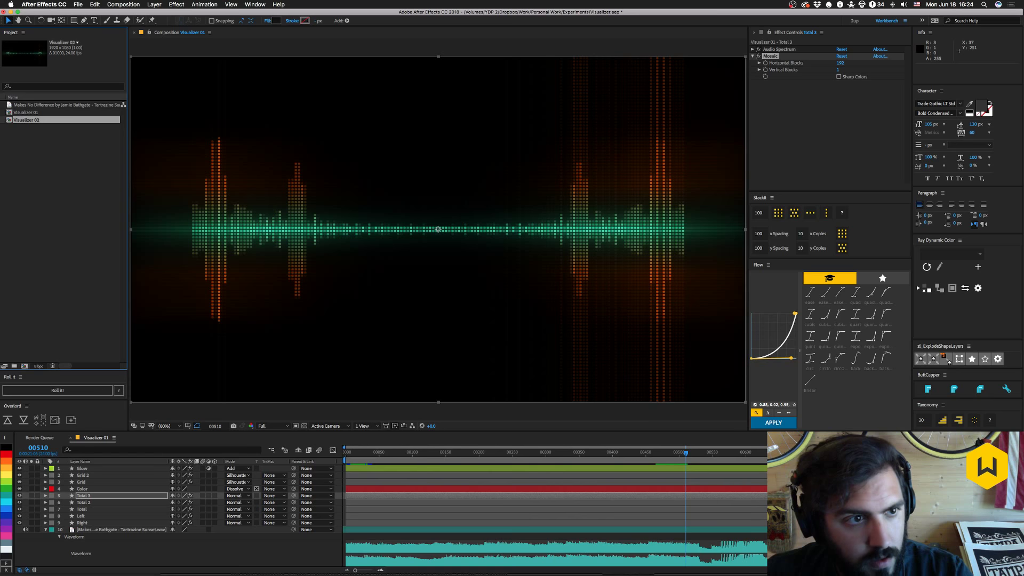
double_click(10, 120)
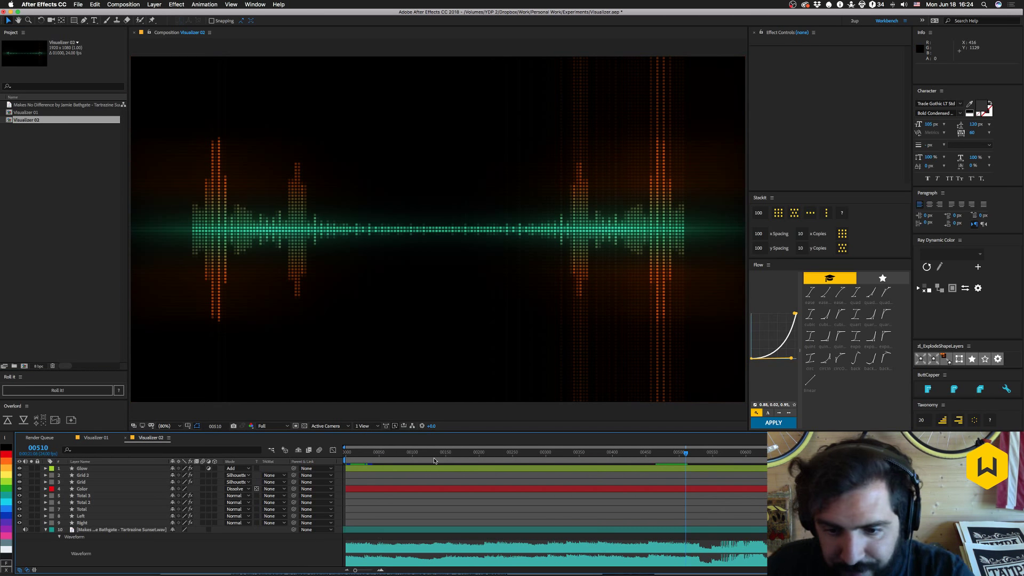
Collapse the audio layer's waveform and hide the Glow, Grid 2, Grid and Color layers.
left_click(46, 530)
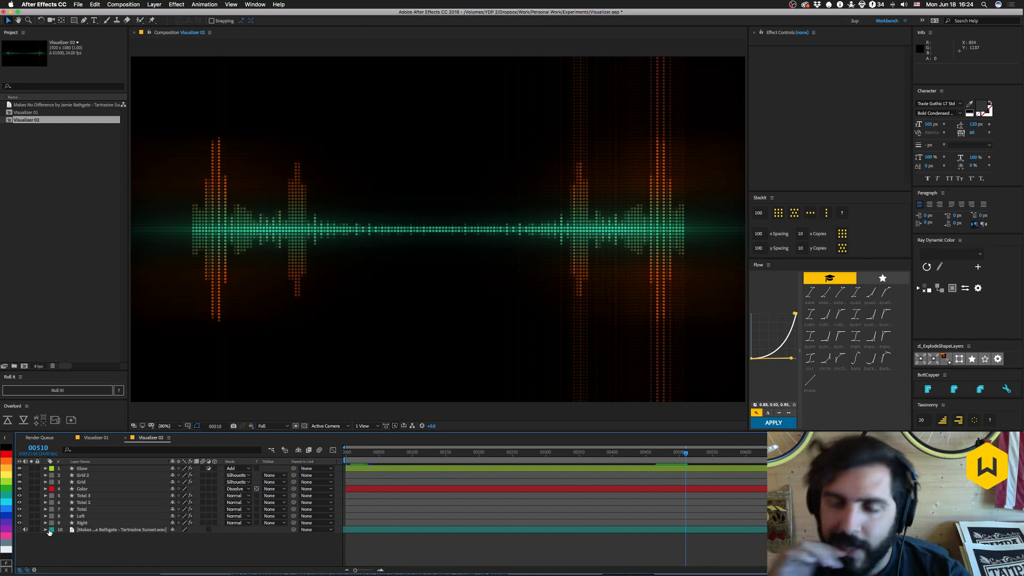
left_click(98, 490)
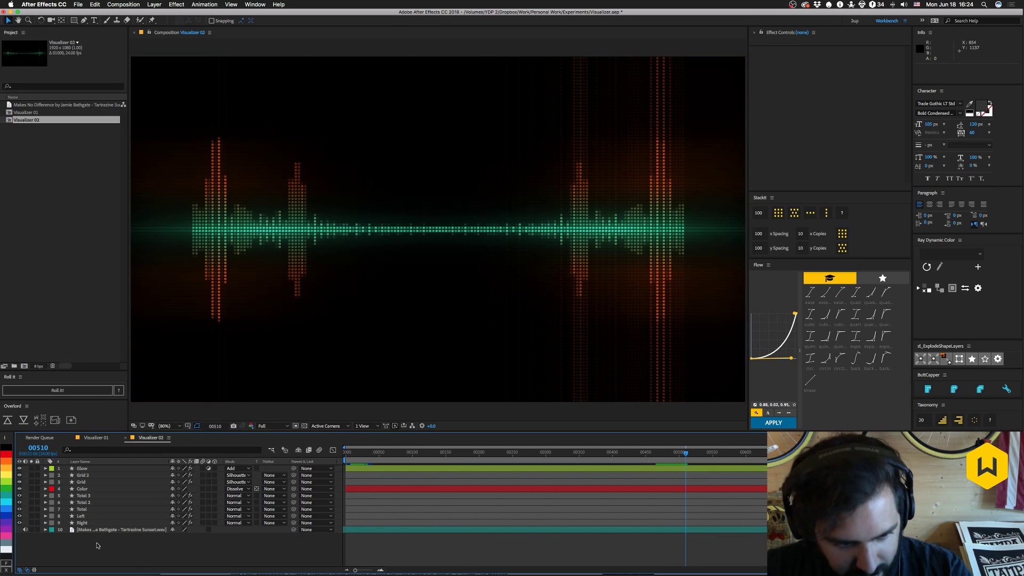
left_click(86, 489)
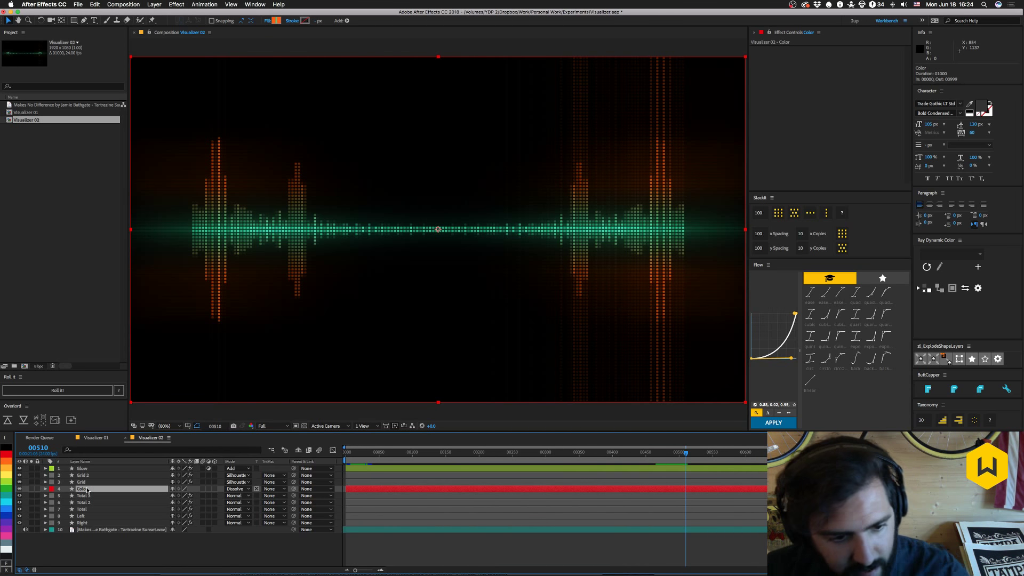
key("F2")
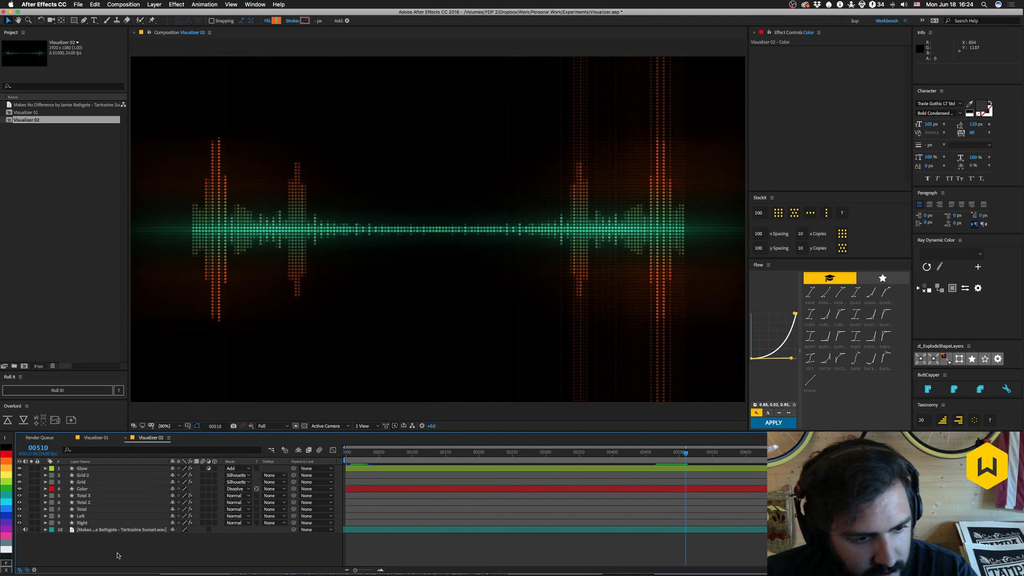
left_click(83, 470)
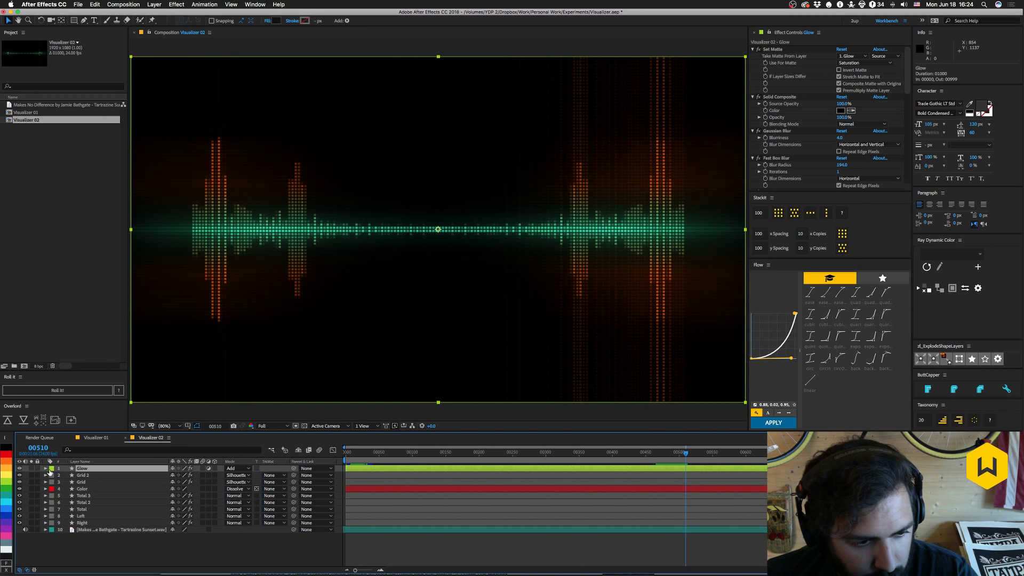
left_click(18, 468)
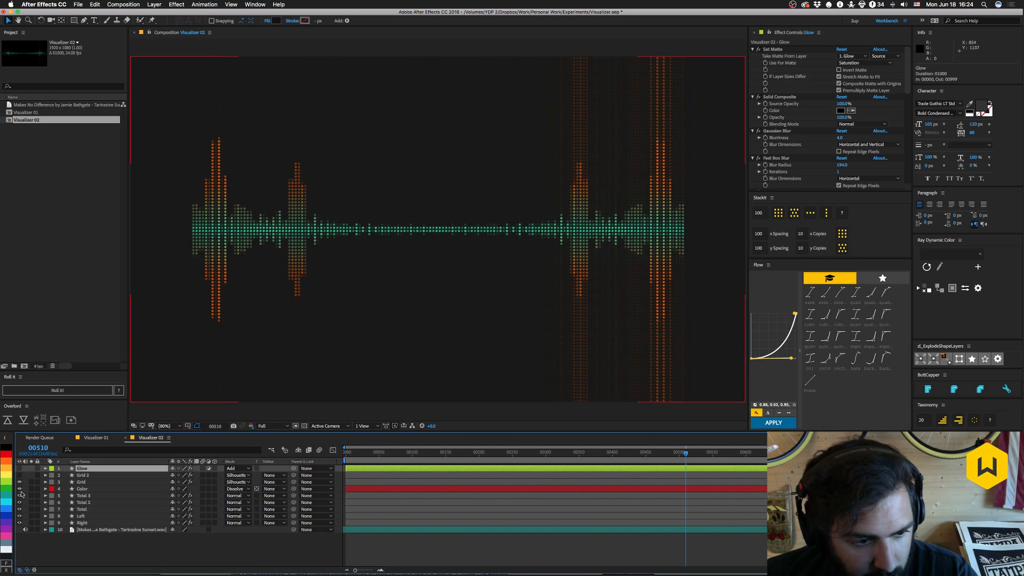
left_click(20, 482)
left_click(20, 489)
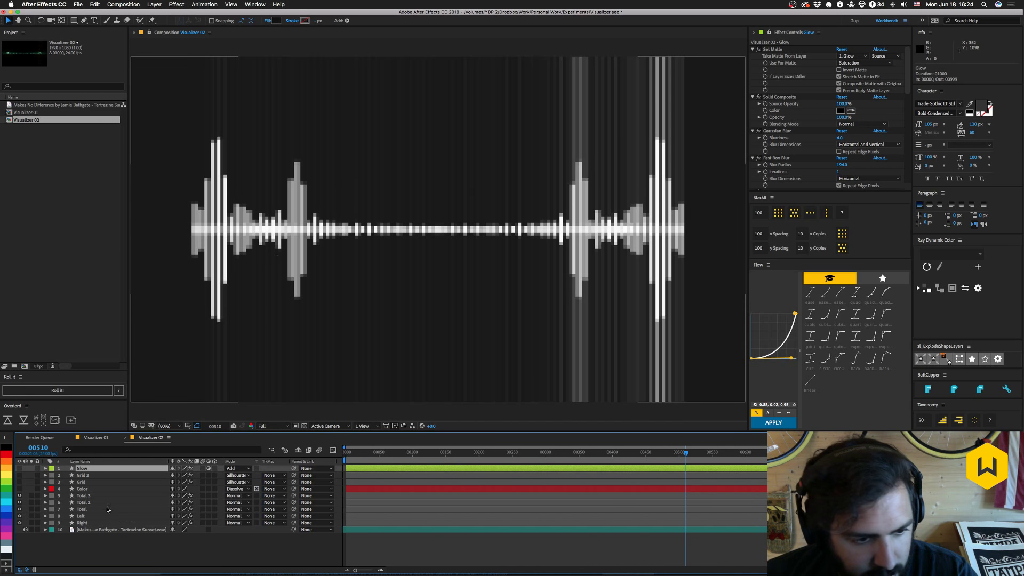
Create a new adjustment layer and place it between the Color and Total 3 layers.
left_click(90, 497)
key("F2")
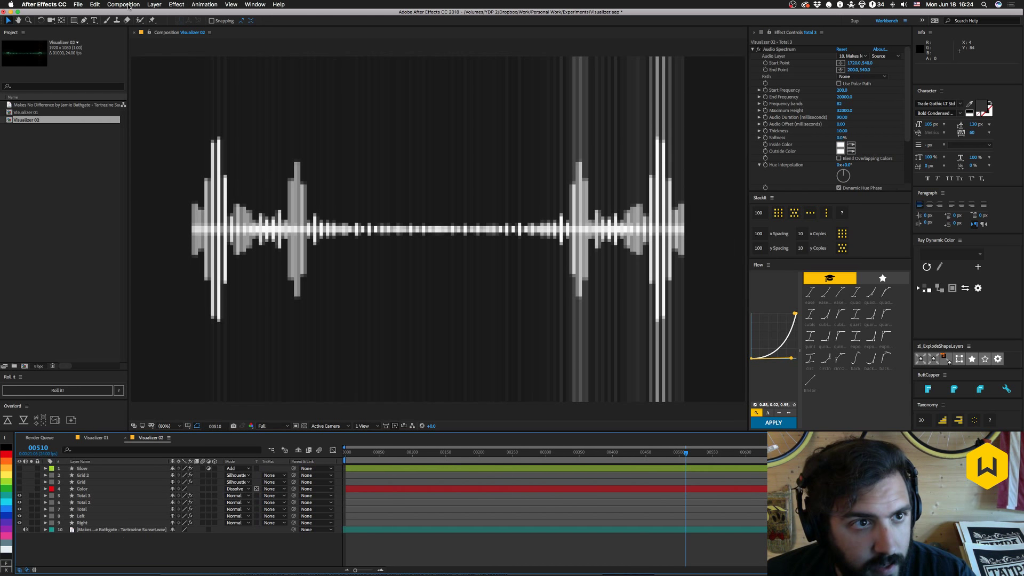
left_click(154, 4)
mouse_move(169, 14)
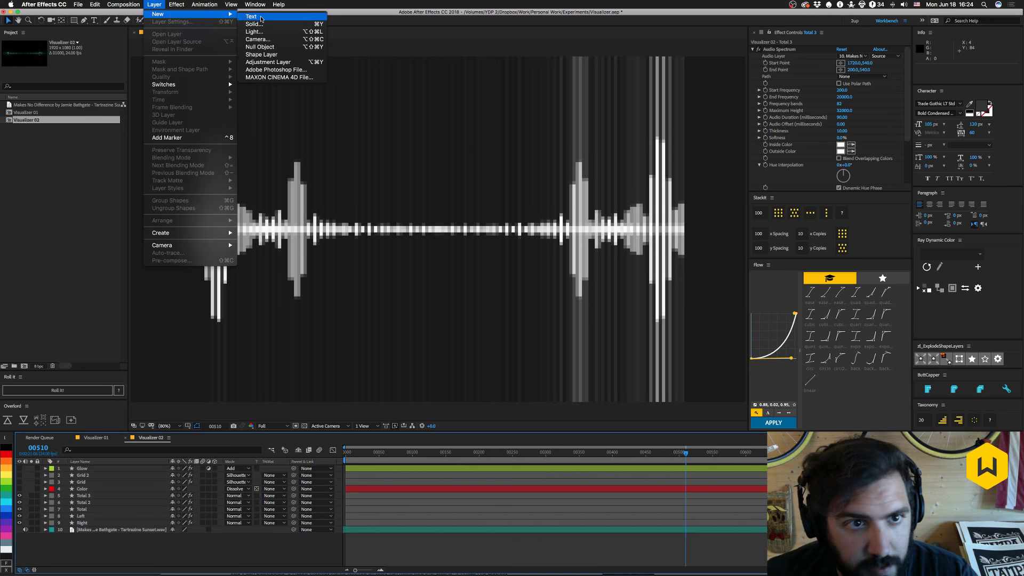
left_click(268, 63)
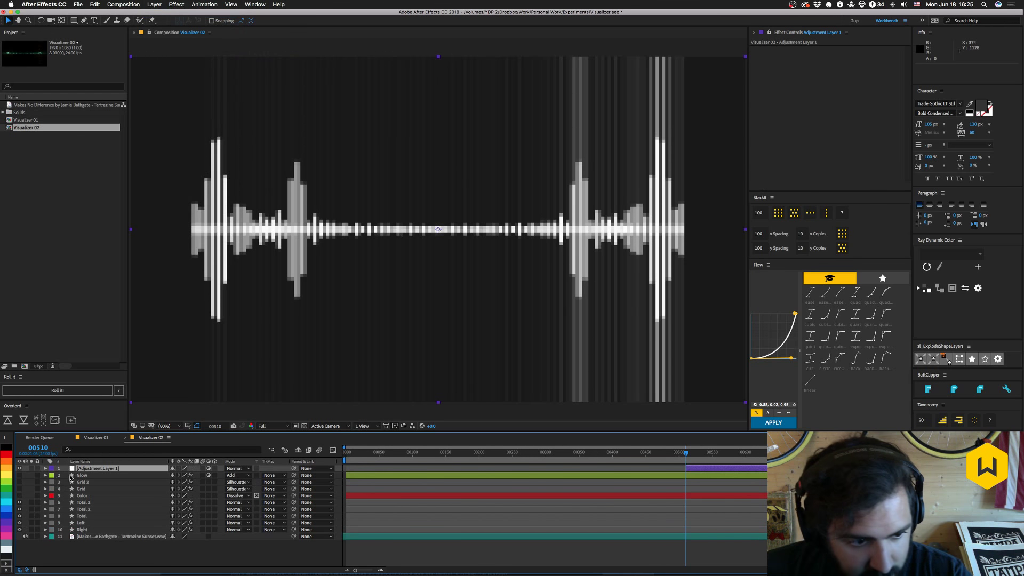
left_click_drag(80, 468, 80, 499)
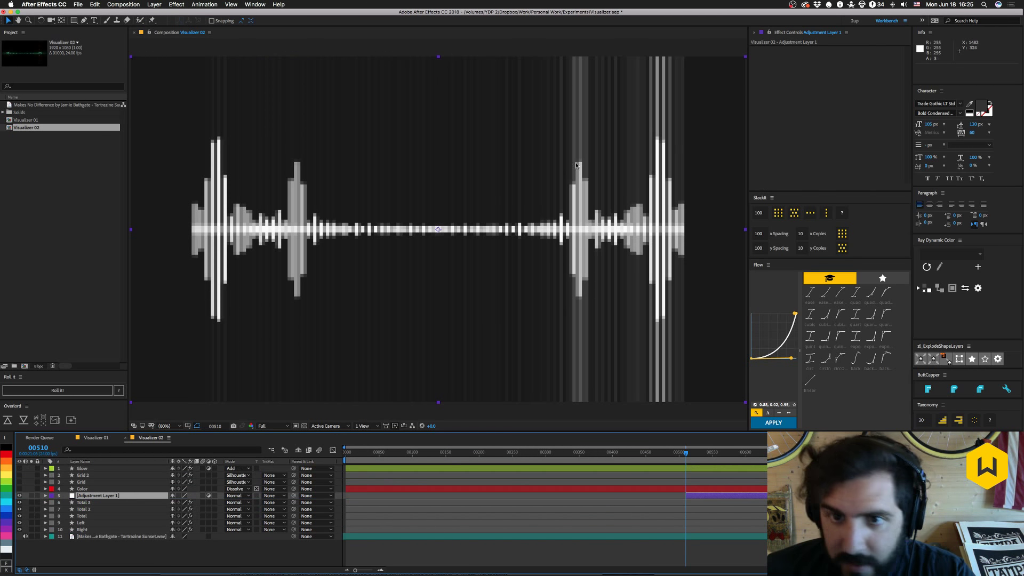
Apply Fast Box Blur to the adjustment layer and set its blur dimensions to Vertical.
key("ctrl+space")
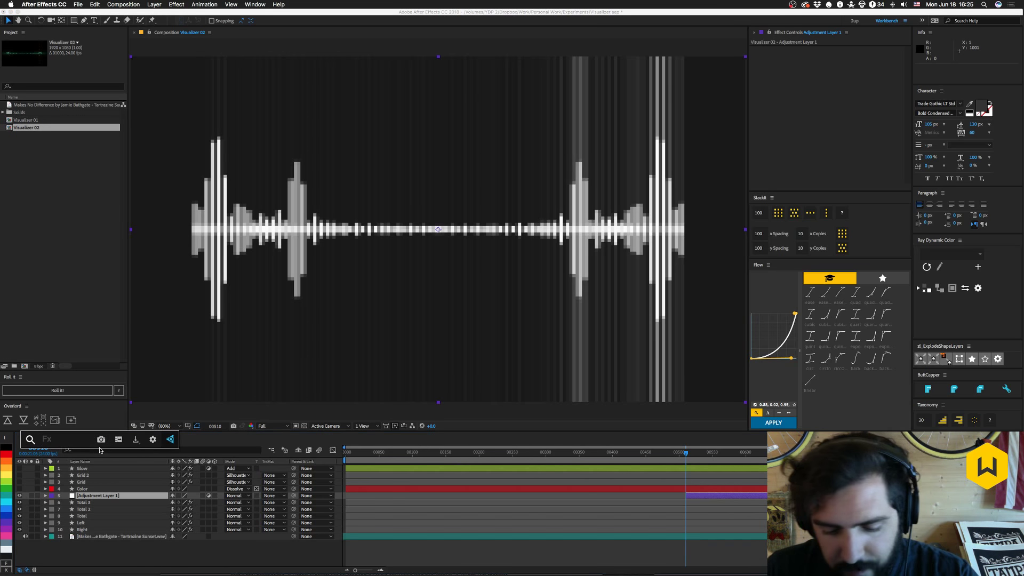
type("fas")
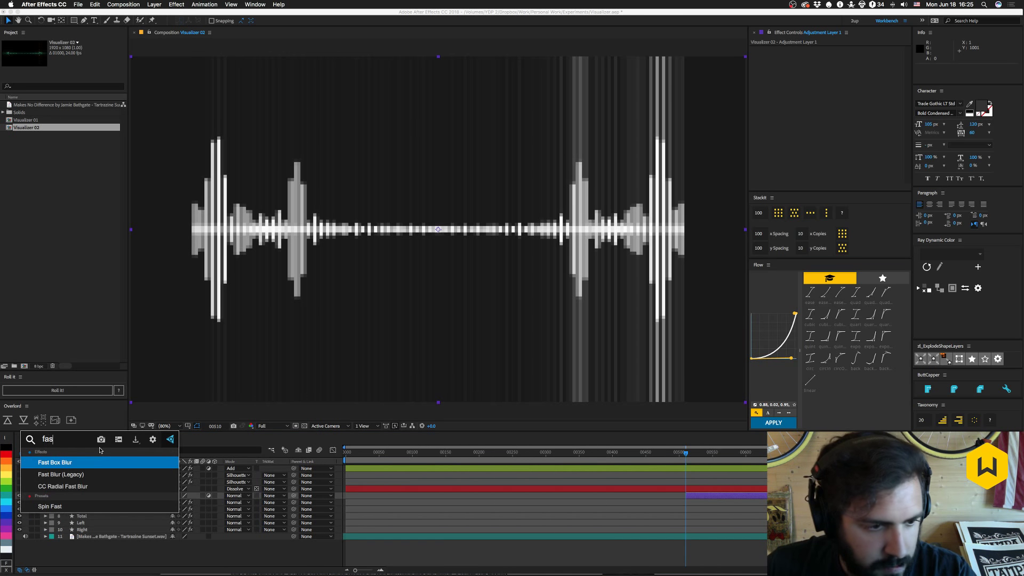
key("Return")
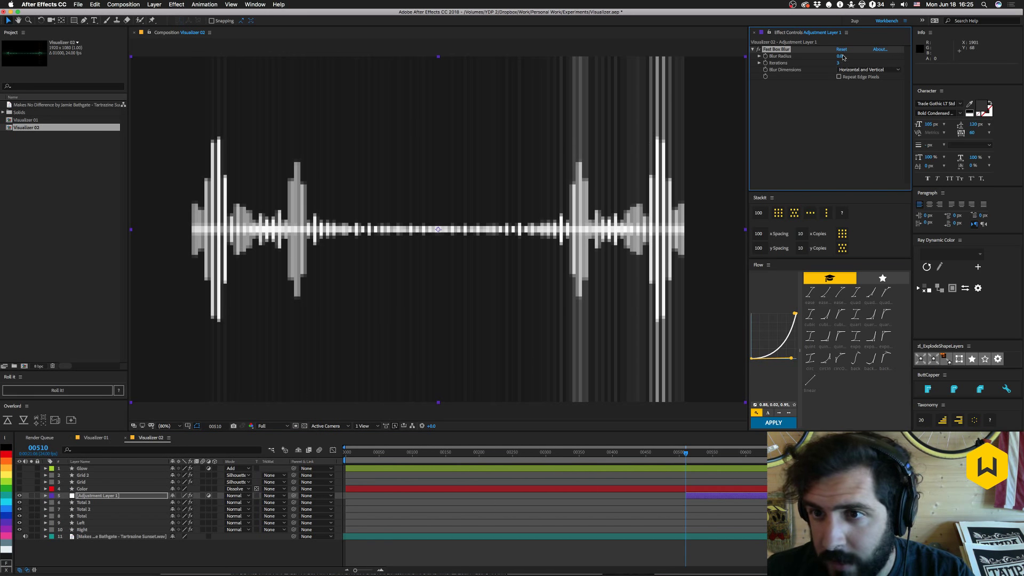
left_click(879, 70)
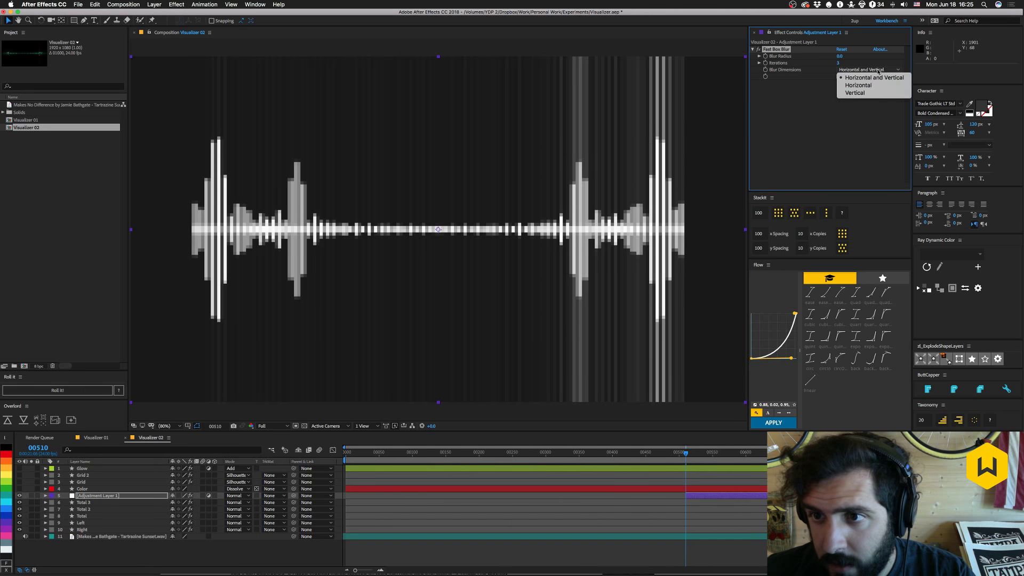
left_click(857, 93)
left_click(869, 70)
left_click(855, 92)
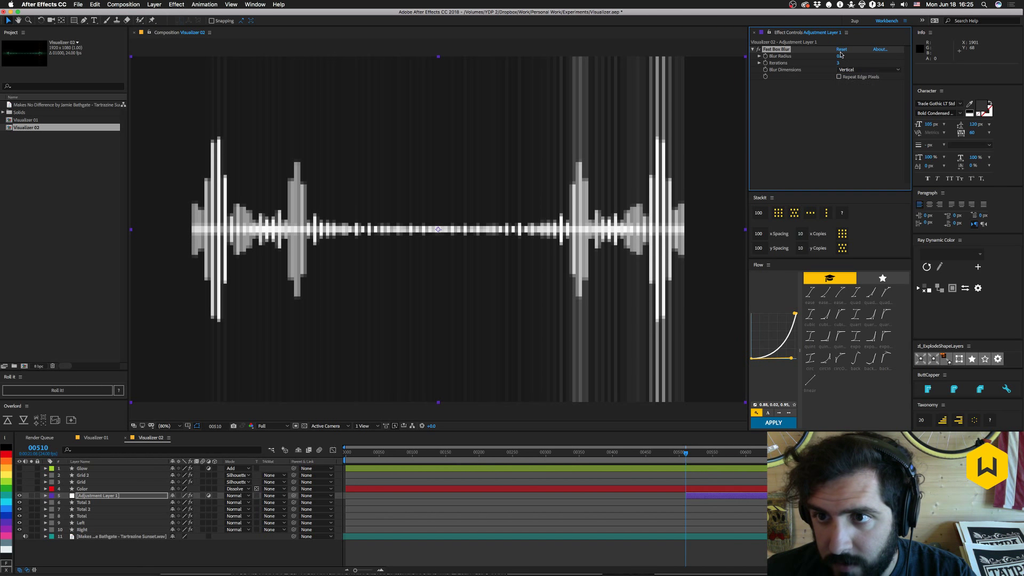
Set the Fast Box Blur radius to about 68 and turn on Repeat Edge Pixels.
left_click_drag(841, 55, 870, 53)
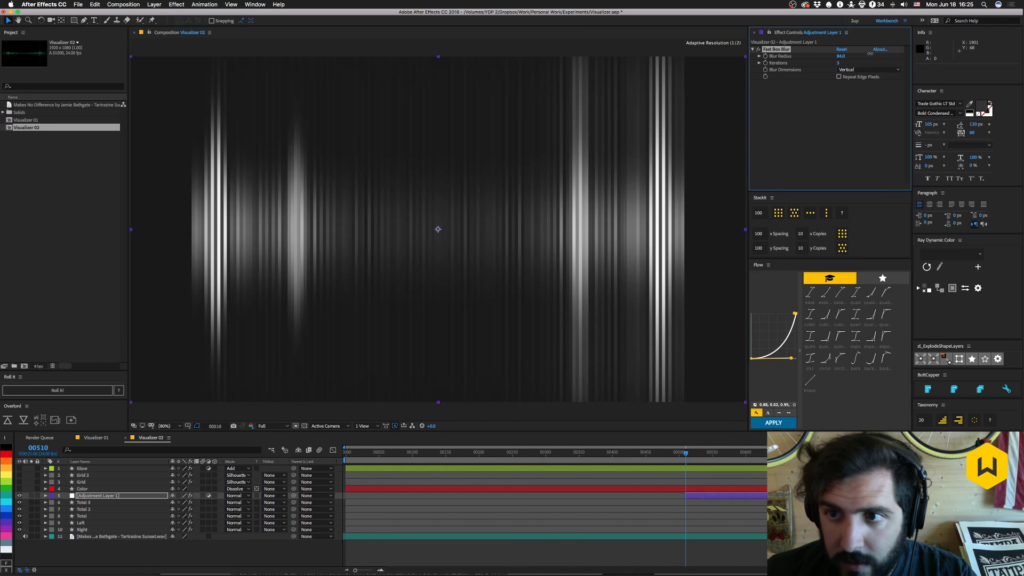
left_click(839, 76)
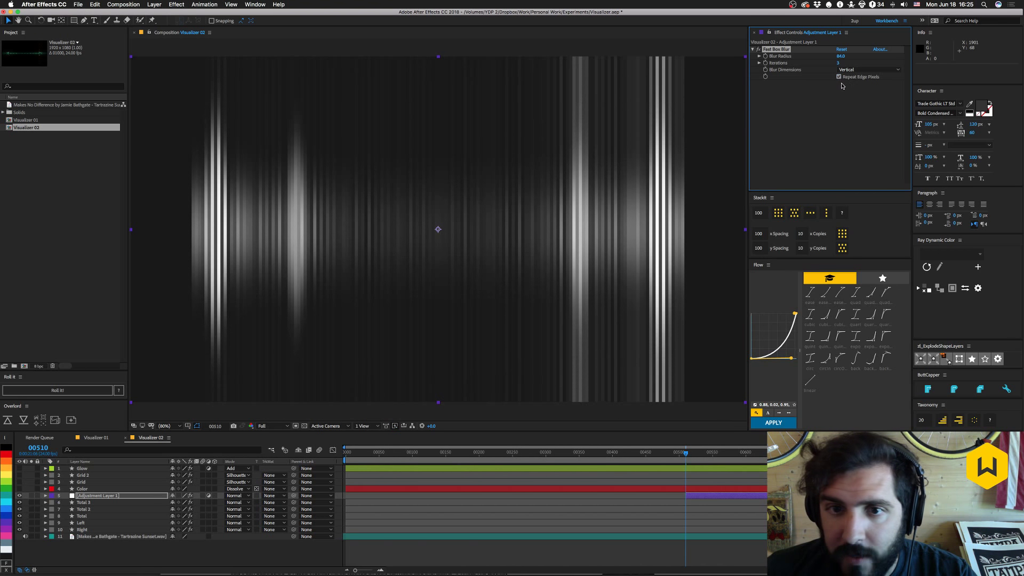
left_click_drag(842, 59, 833, 59)
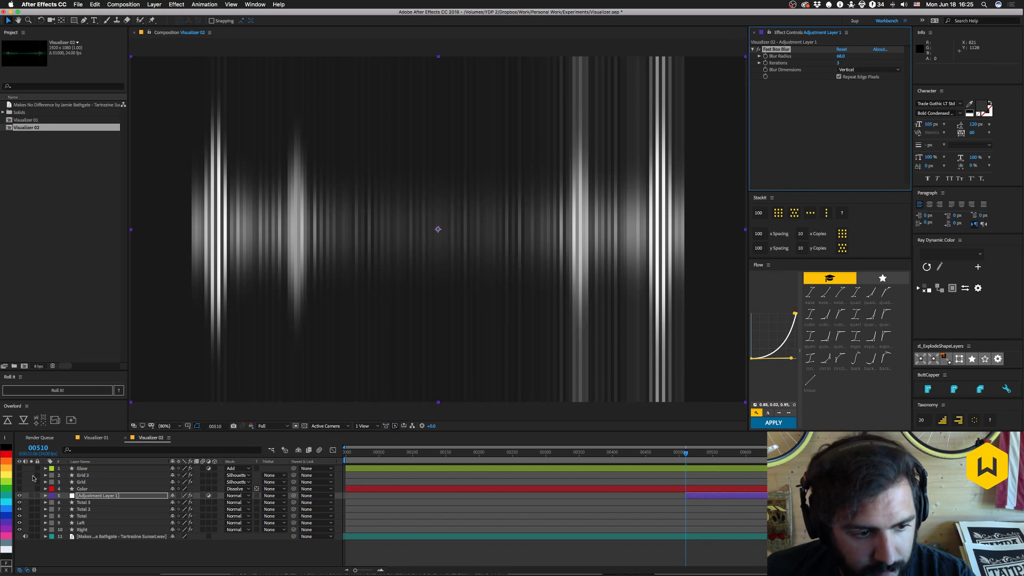
With the Color, Grid, Grid 2 and Glow layers visible again, extend the adjustment layer to the composition's start and preview from frame 510.
left_click_drag(20, 489, 20, 468)
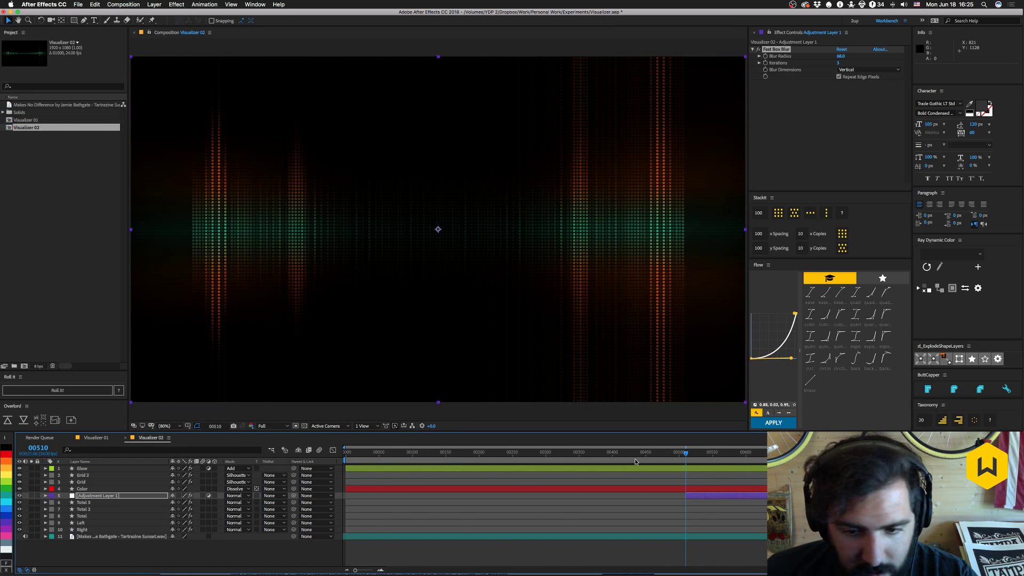
left_click_drag(691, 495, 353, 493)
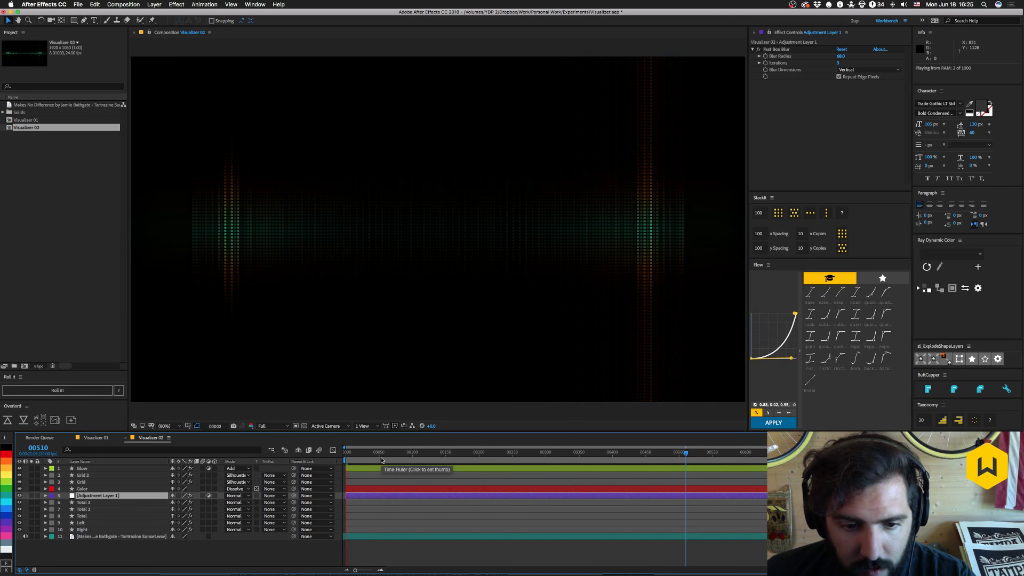
key("space")
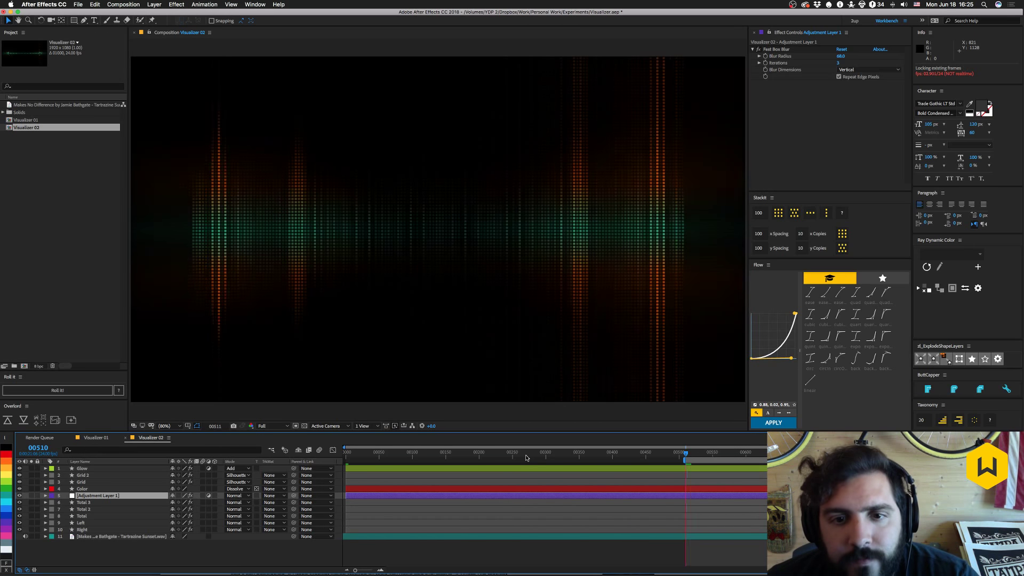
key("space")
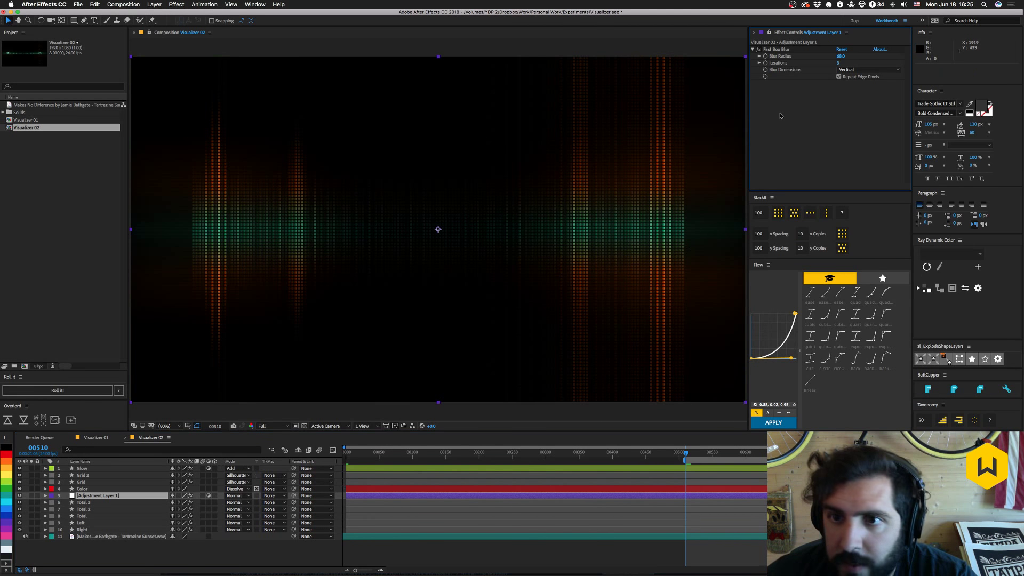
Add a Levels effect to the blur adjustment layer and set its channel to Alpha.
key("ctrl+space")
type("lev")
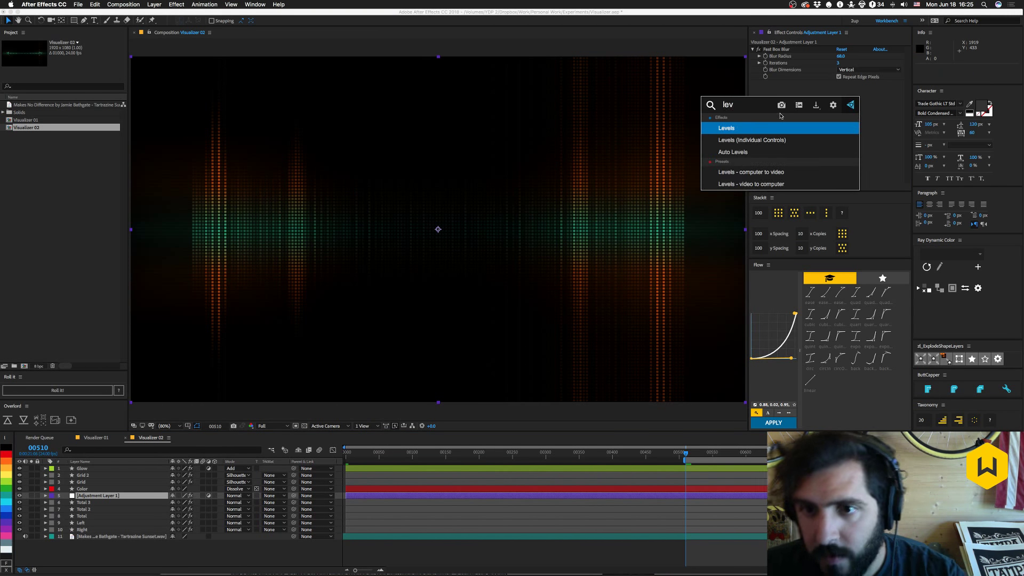
key("Return")
left_click(859, 90)
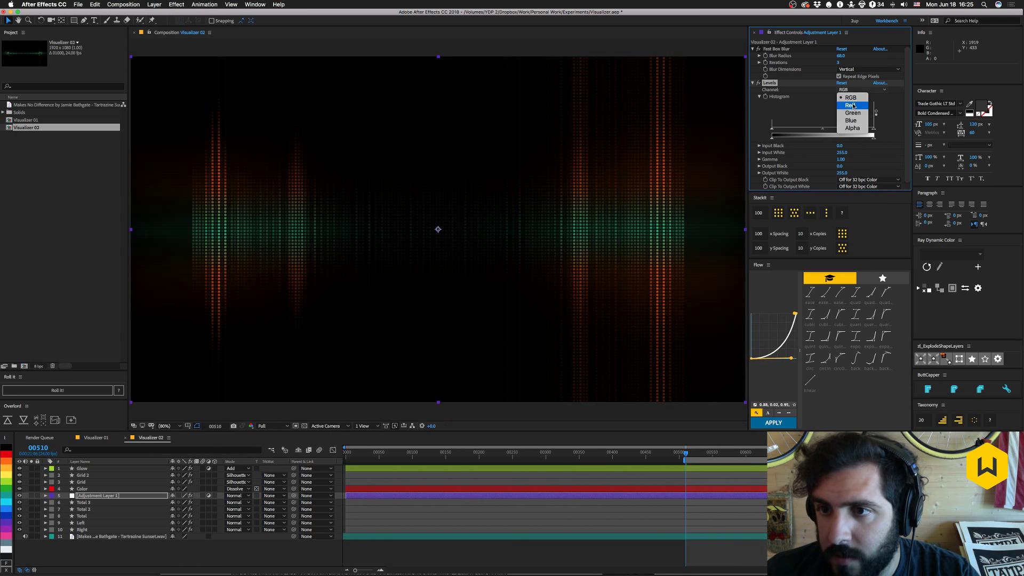
left_click(869, 135)
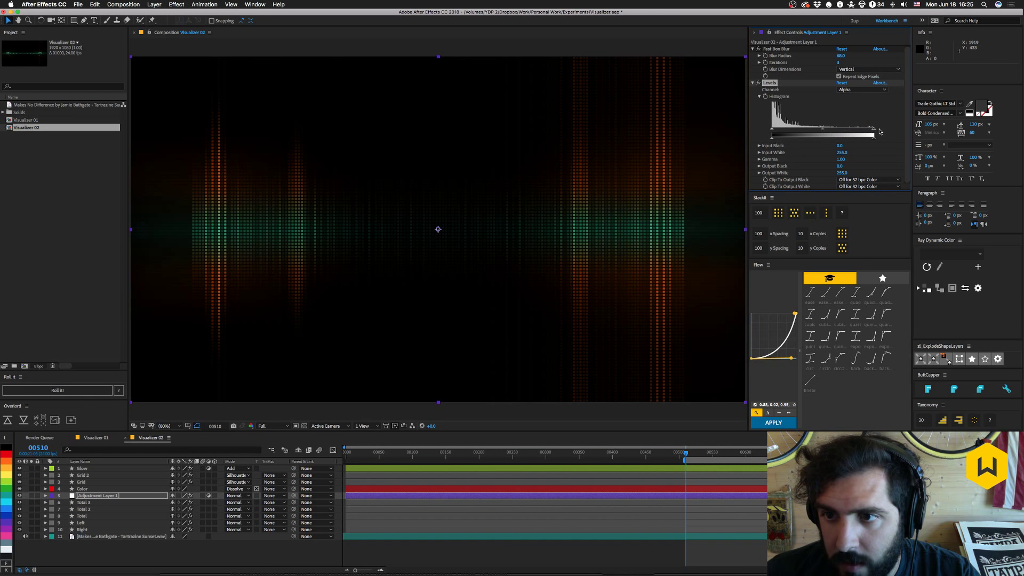
Set the alpha Levels to Input White 52, Output Black 42 and Output White 191, and preview the result.
left_click_drag(871, 133, 792, 132)
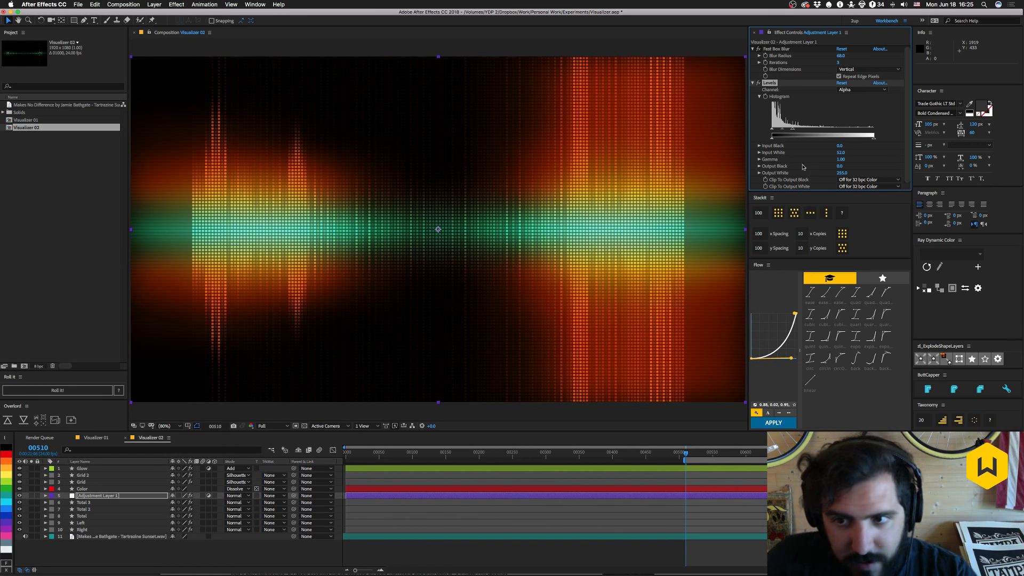
mouse_move(771, 137)
left_mouse_down()
mouse_move(798, 140)
mouse_move(788, 142)
left_mouse_up()
left_click_drag(873, 137, 848, 142)
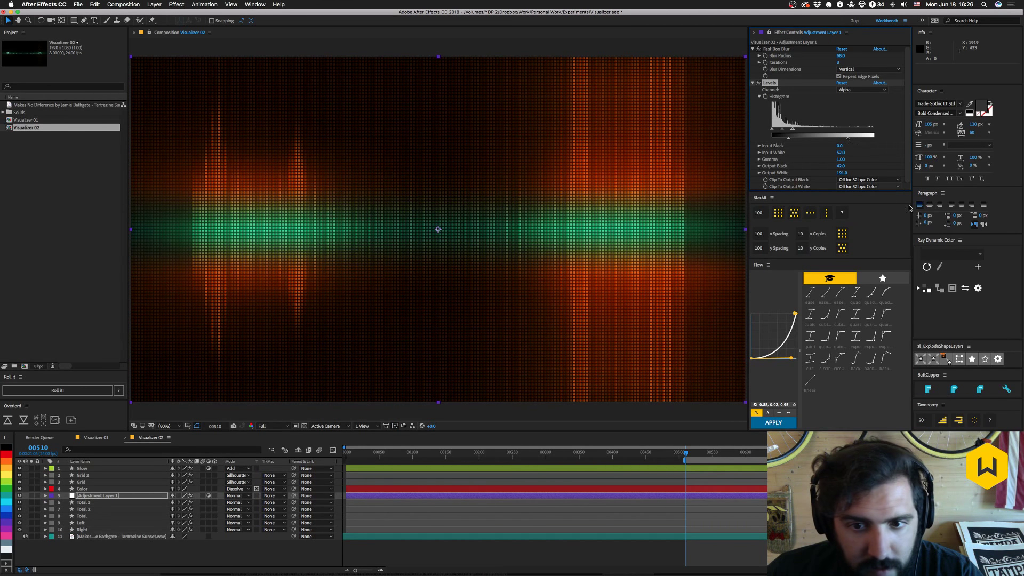
key("space")
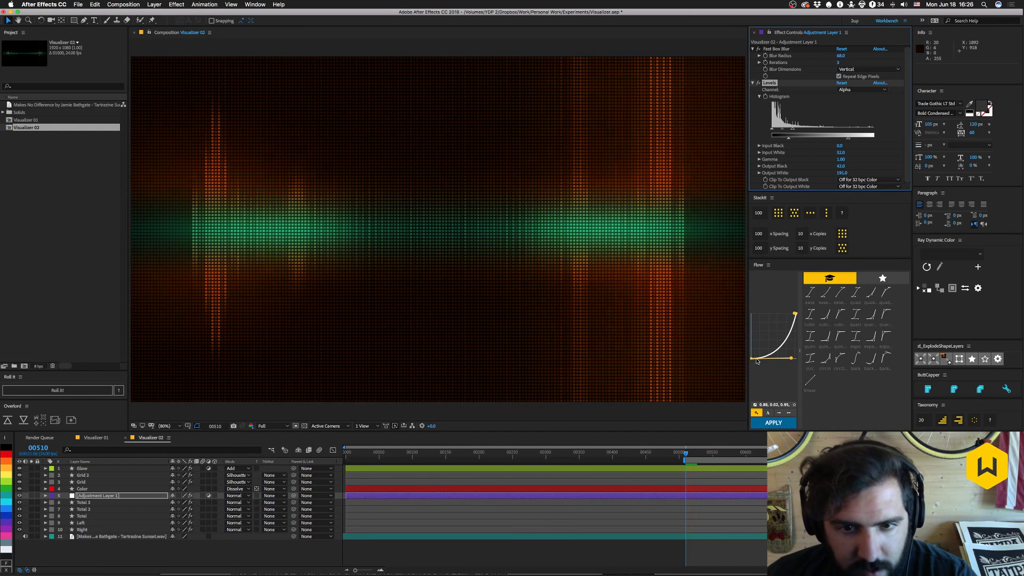
key("space")
Try a Tint effect on the Glow layer.
left_click(62, 551)
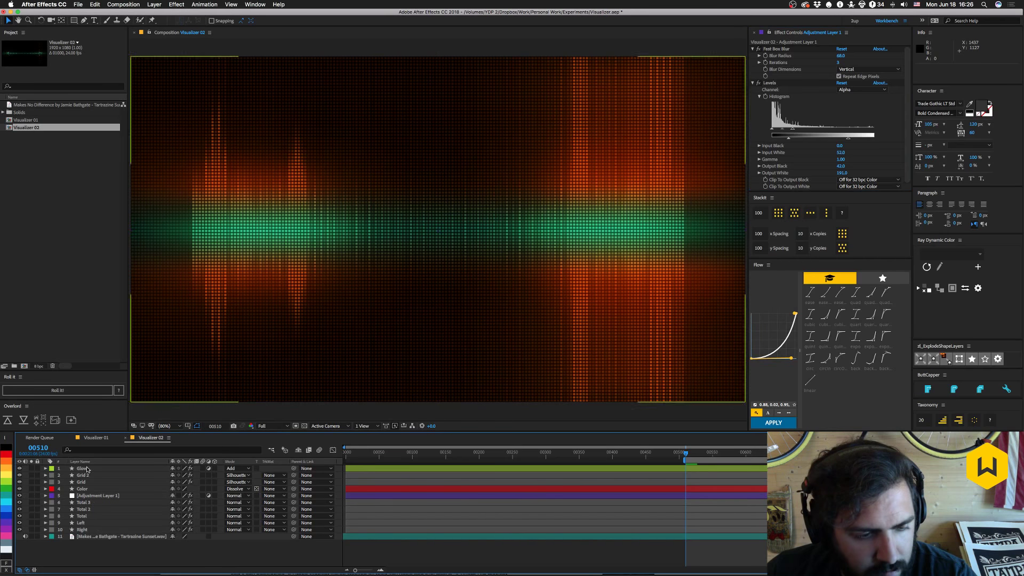
left_click(343, 350)
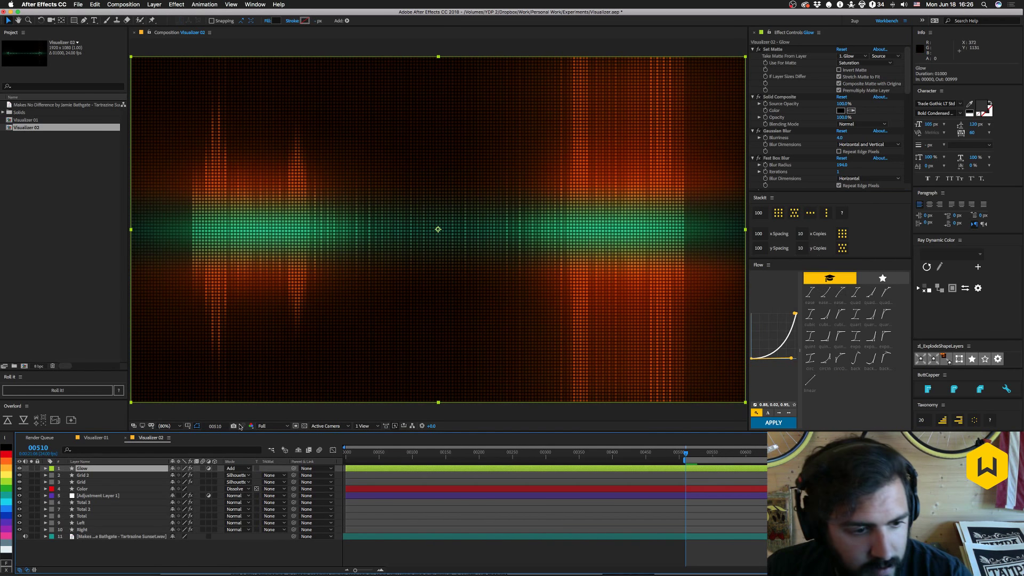
key("ctrl+space")
type("tint")
key("Return")
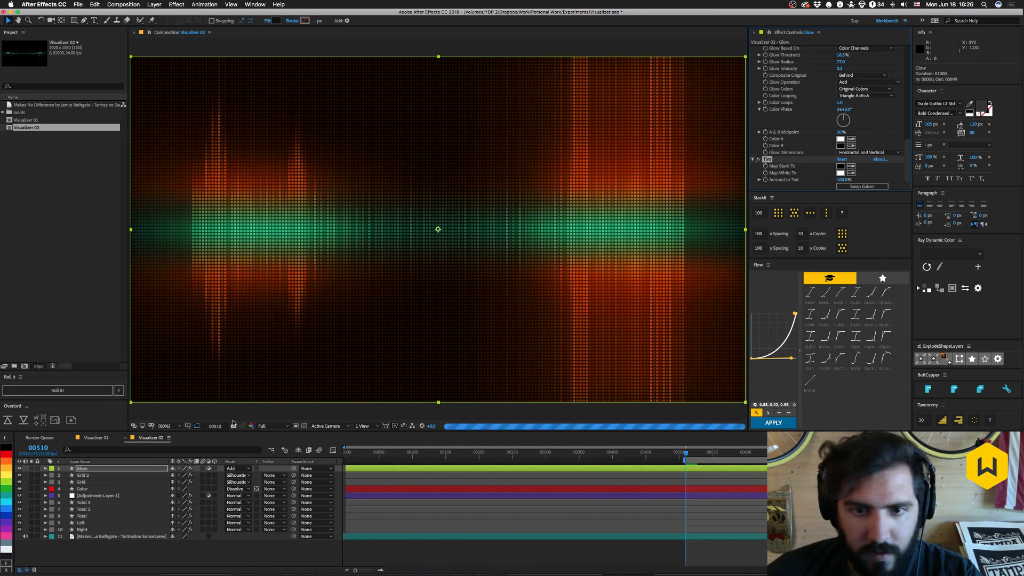
left_click(331, 414)
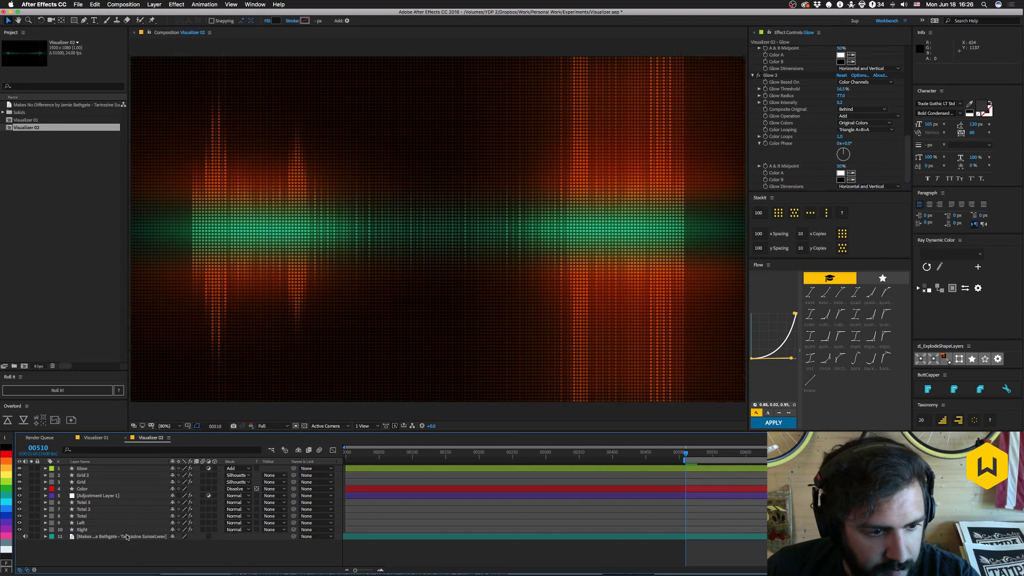
Create a second adjustment layer above the Glow layer.
left_click(162, 4)
mouse_move(187, 22)
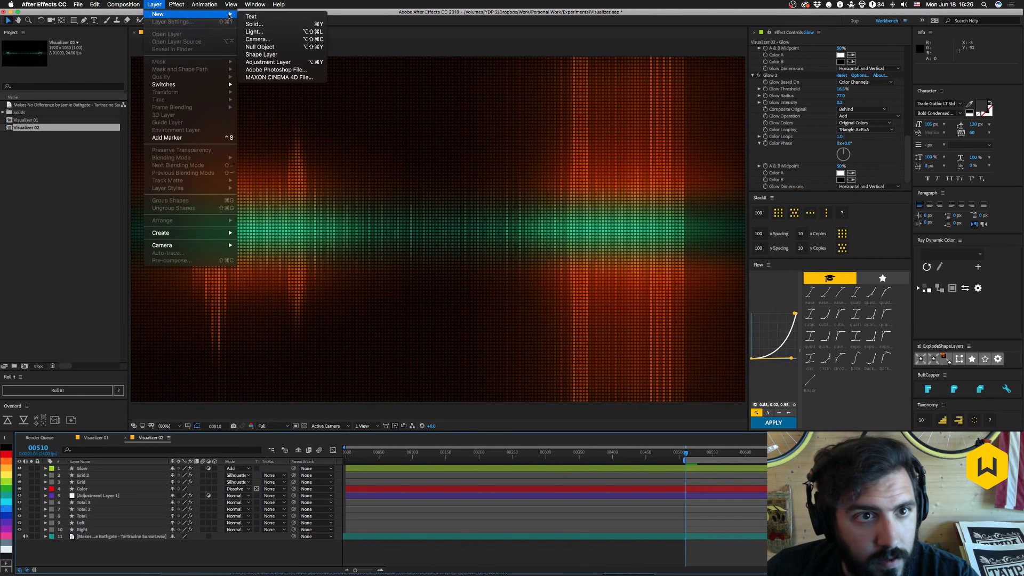
left_click(282, 63)
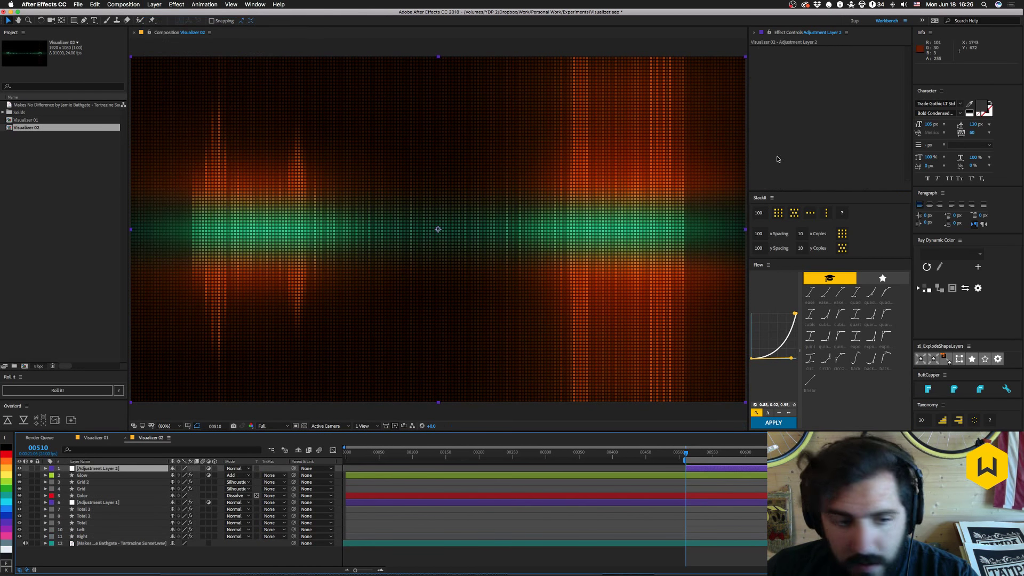
Apply a Tint effect to the second adjustment layer and preview the black-and-white result.
key("ctrl+space")
type("tint")
key("Return")
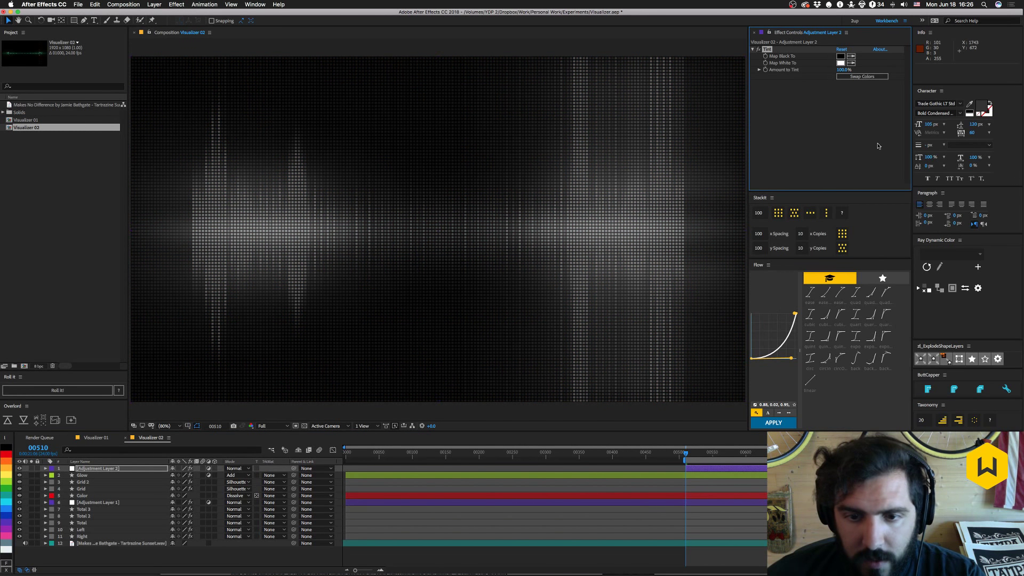
key("space")
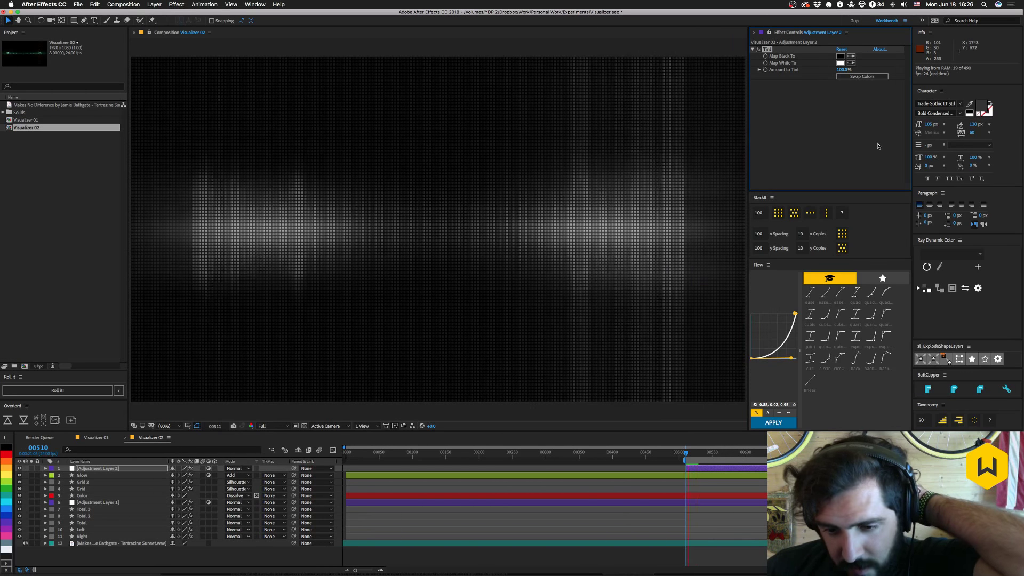
key("space")
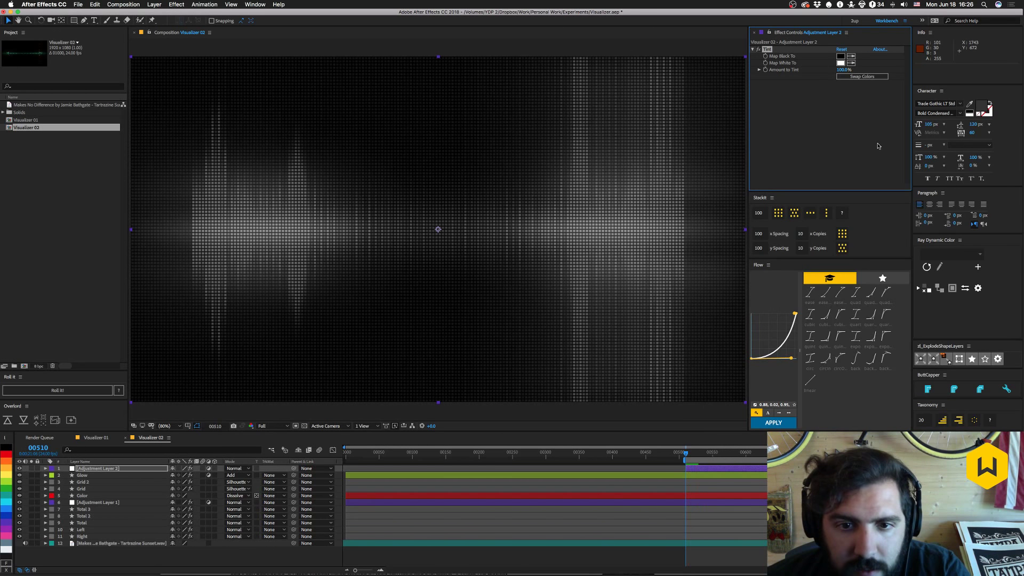
Duplicate the Visualizer 02 composition and open the copy, Visualizer 03.
left_click(82, 168)
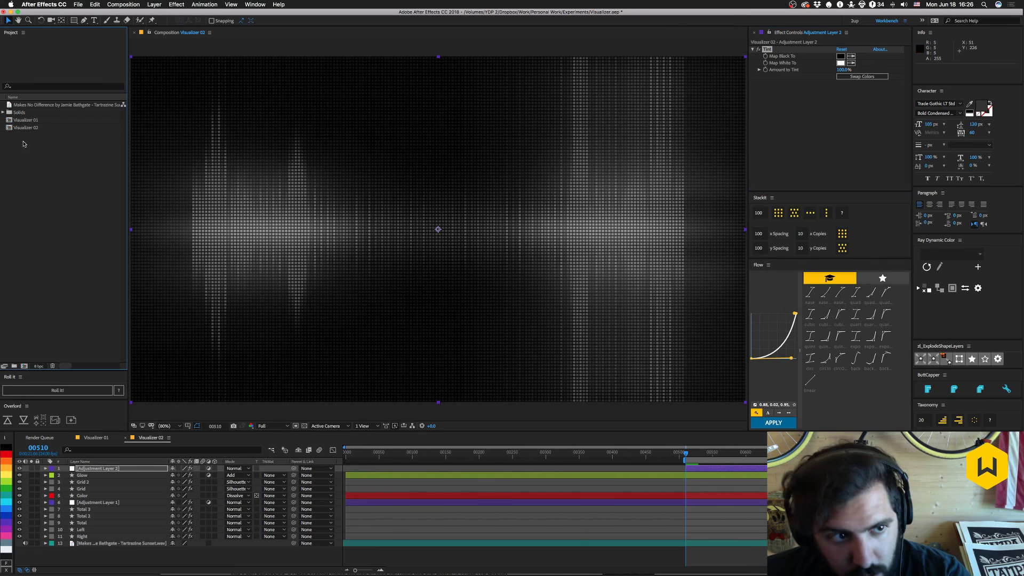
left_click(27, 130)
key("super+d")
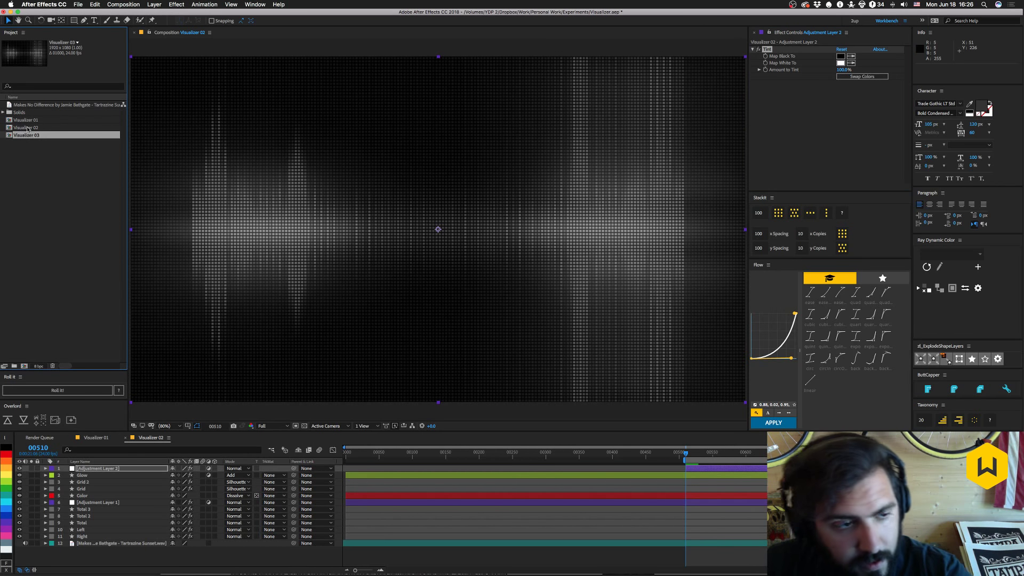
double_click(12, 136)
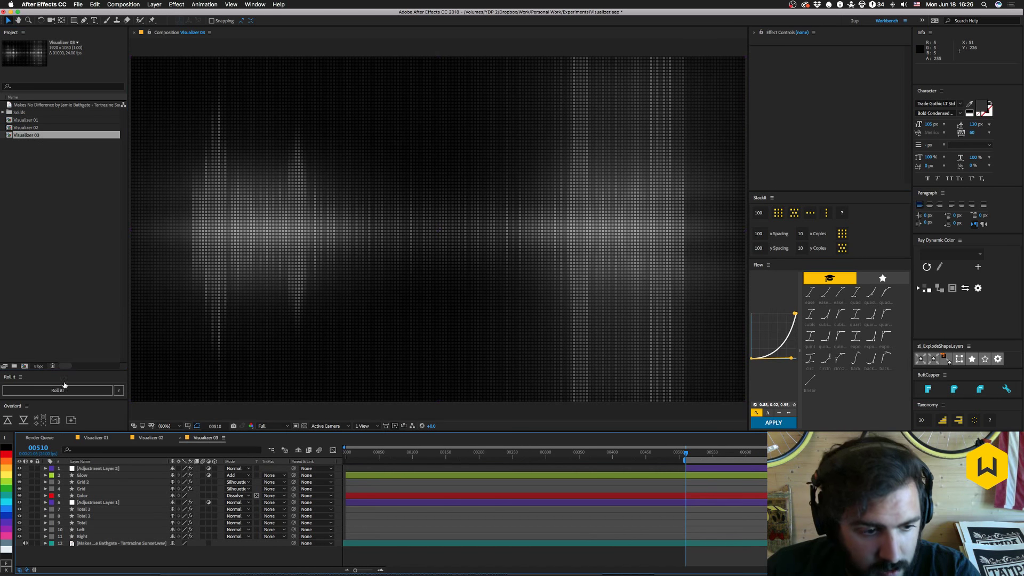
Remove the Tint effect from Adjustment Layer 2 in Visualizer 03, keeping the layer itself.
left_click(84, 469)
key("Delete")
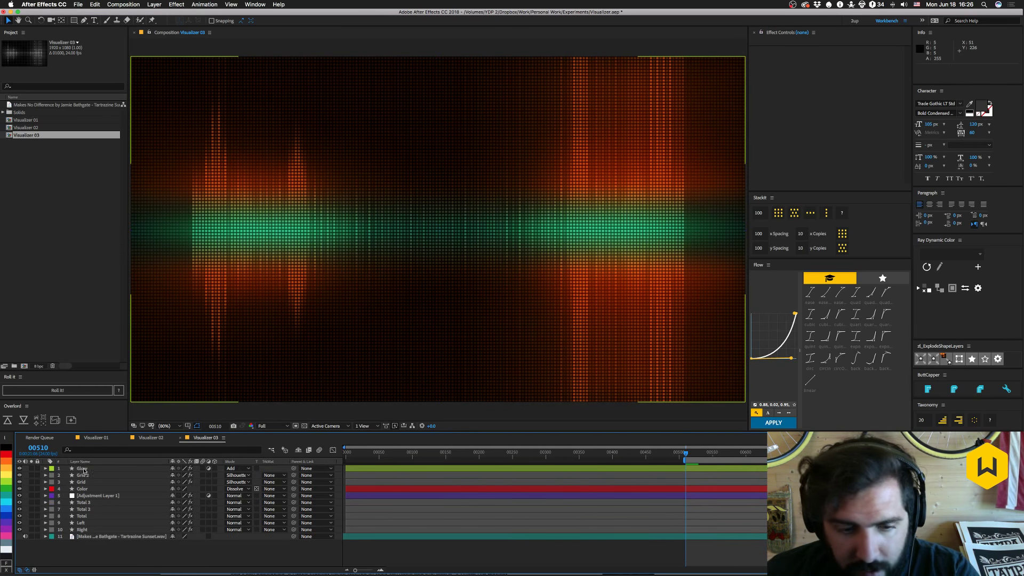
key("super+z")
left_click(771, 50)
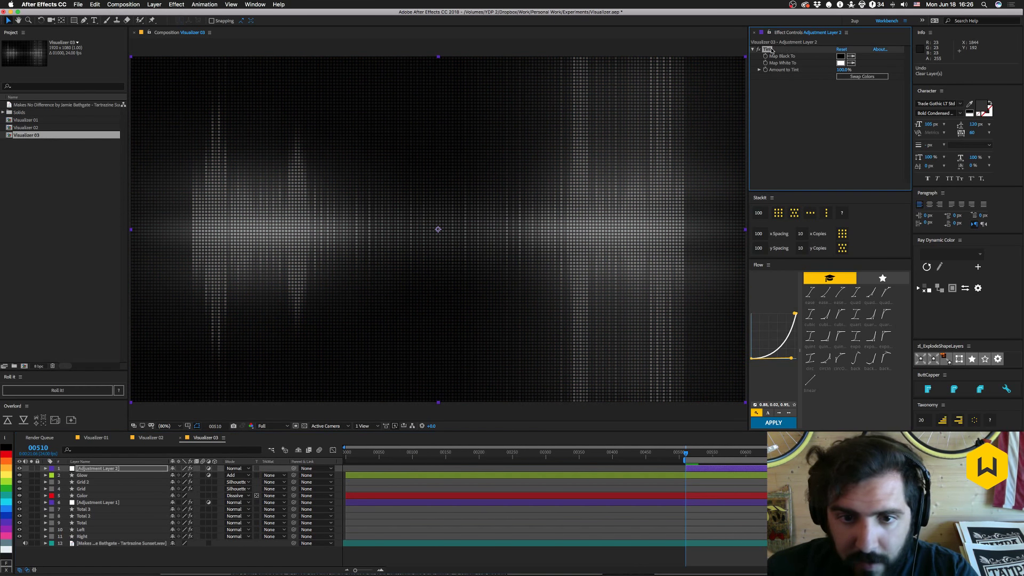
key("Delete")
Remove the Fast Box Blur and Levels effects from Adjustment Layer 1.
left_click(109, 505)
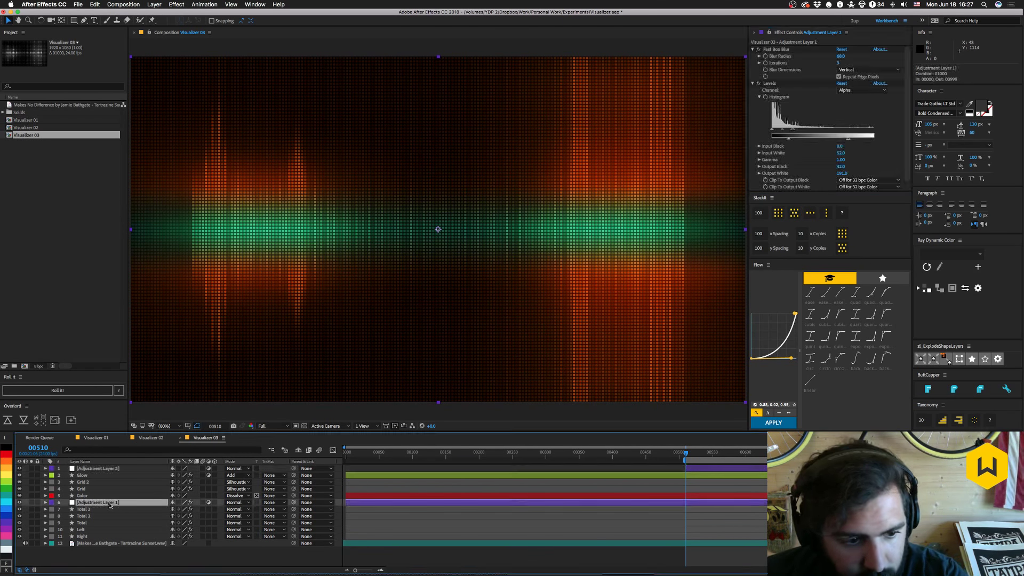
left_click_drag(840, 56, 836, 57)
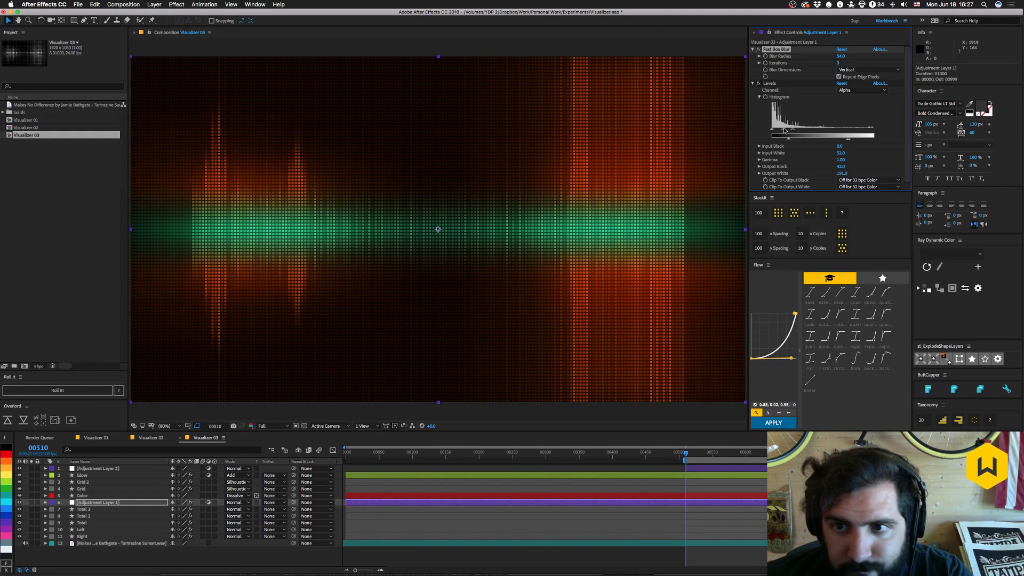
left_click(767, 84)
left_click(775, 50, "shift")
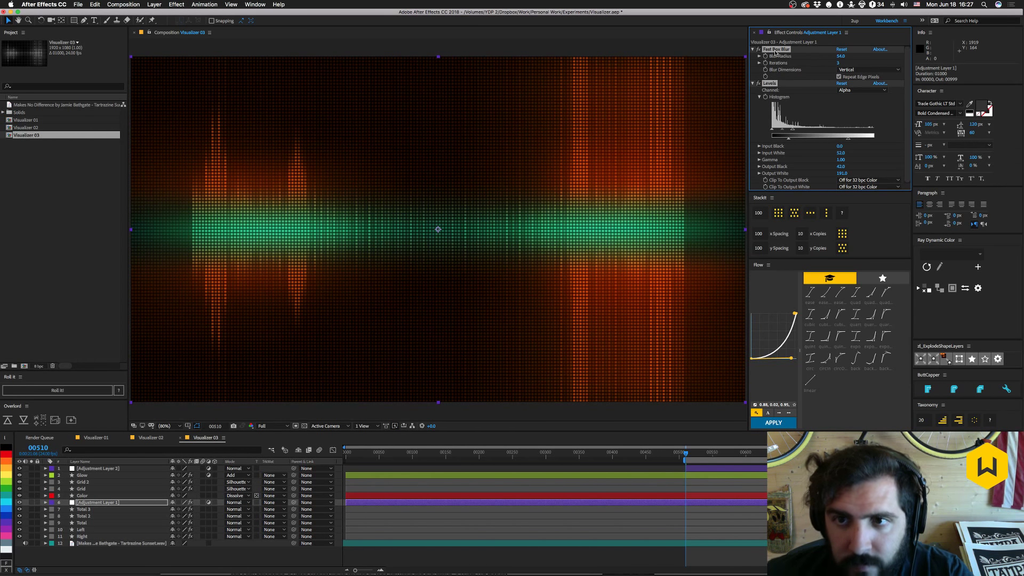
key("Delete")
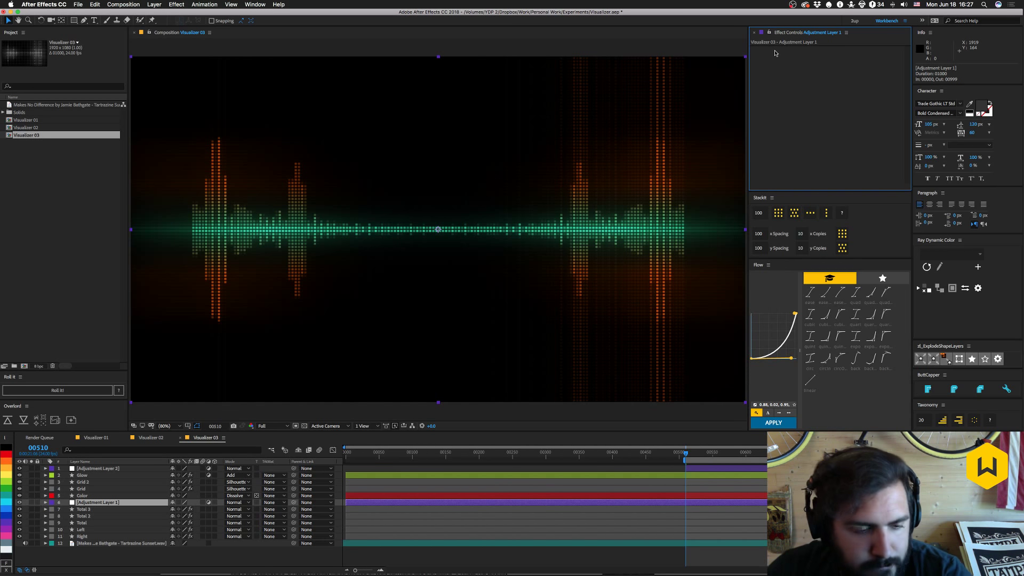
Browse the CC effects and apply CC Light Wipe to Adjustment Layer 1.
key("ctrl+space")
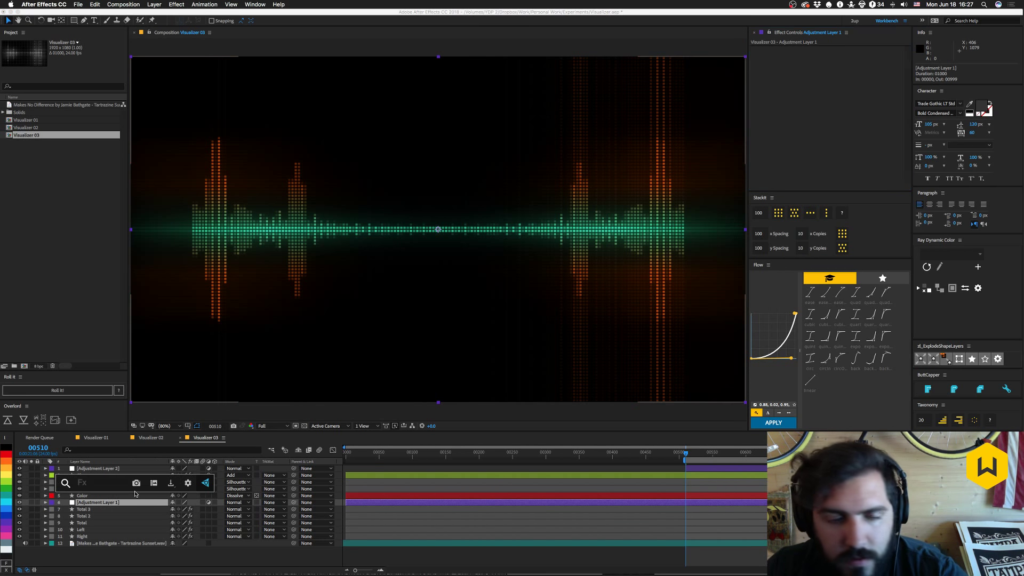
type("cc")
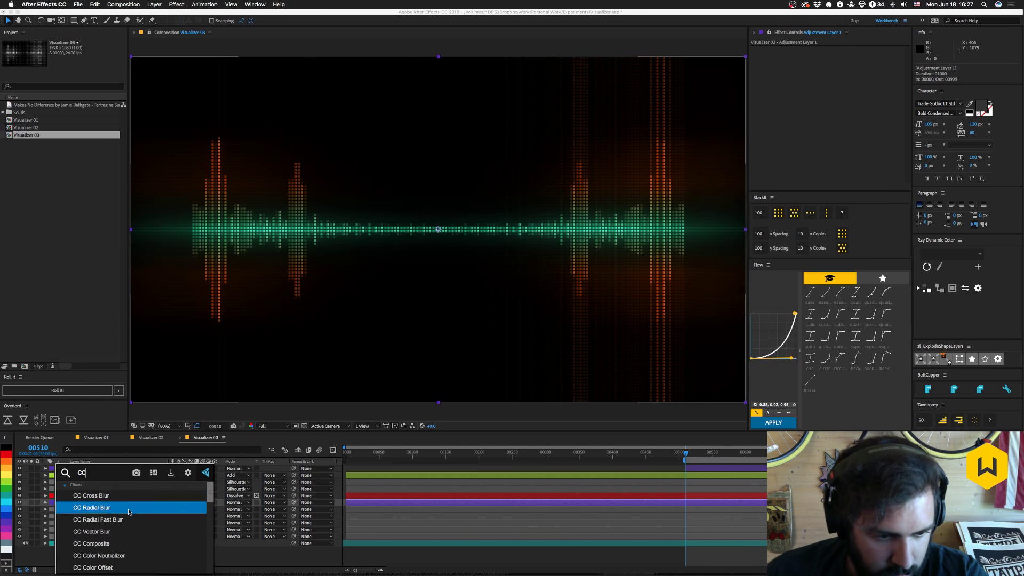
scroll(129, 515, "down", 10)
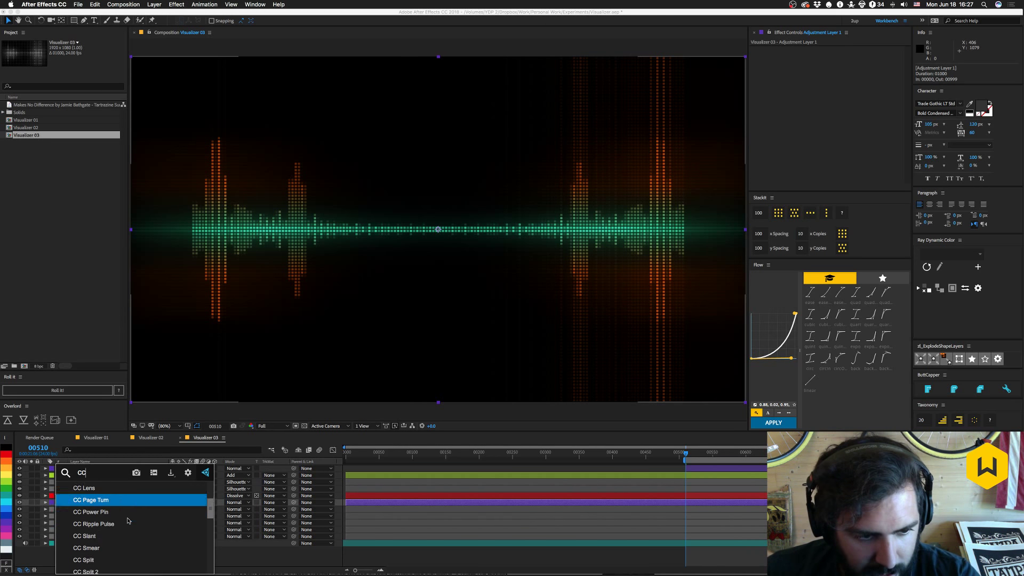
scroll(128, 520, "down", 1)
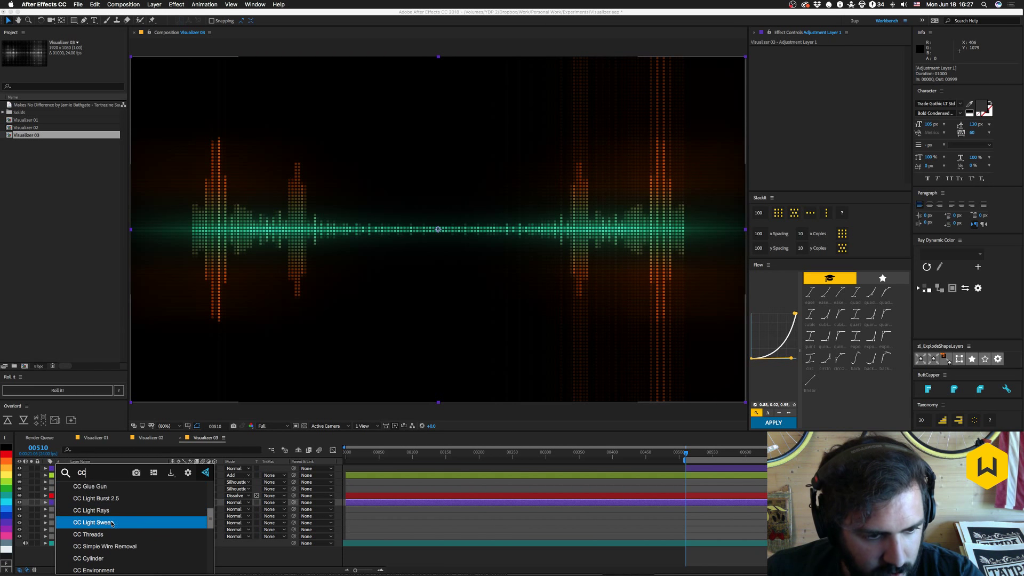
scroll(128, 523, "up", 8)
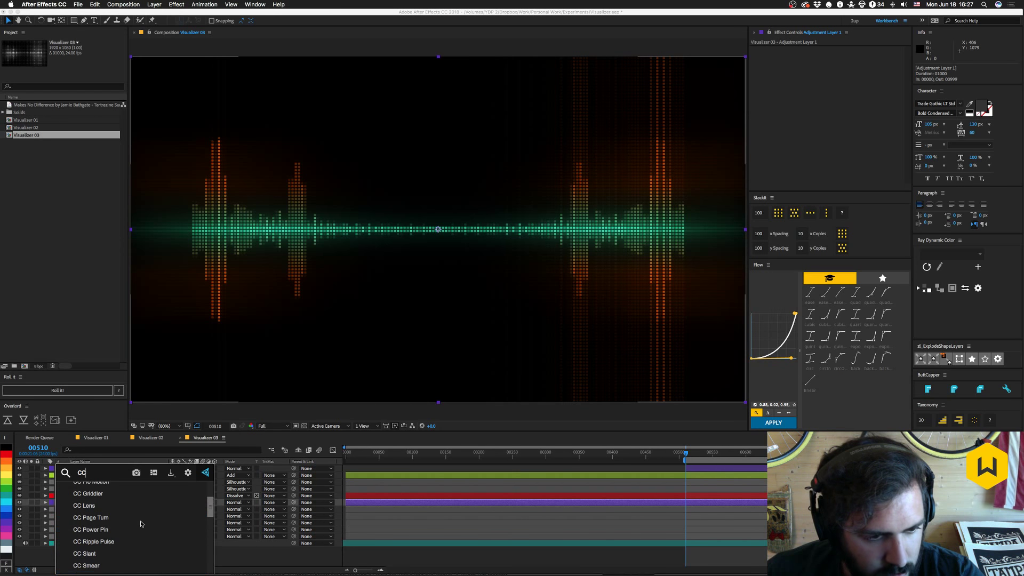
scroll(141, 523, "up", 6)
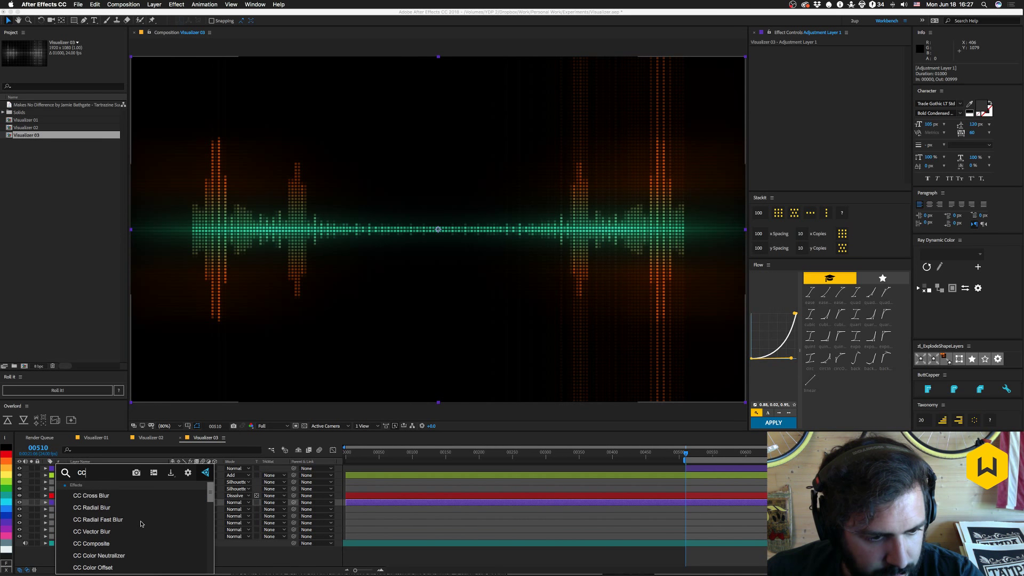
scroll(142, 523, "down", 2)
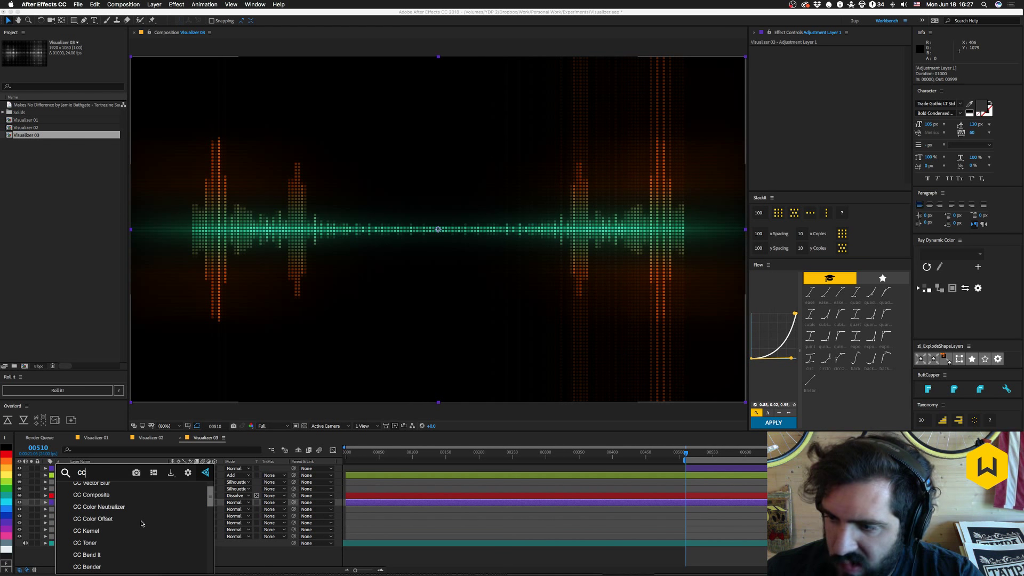
scroll(141, 524, "down", 6)
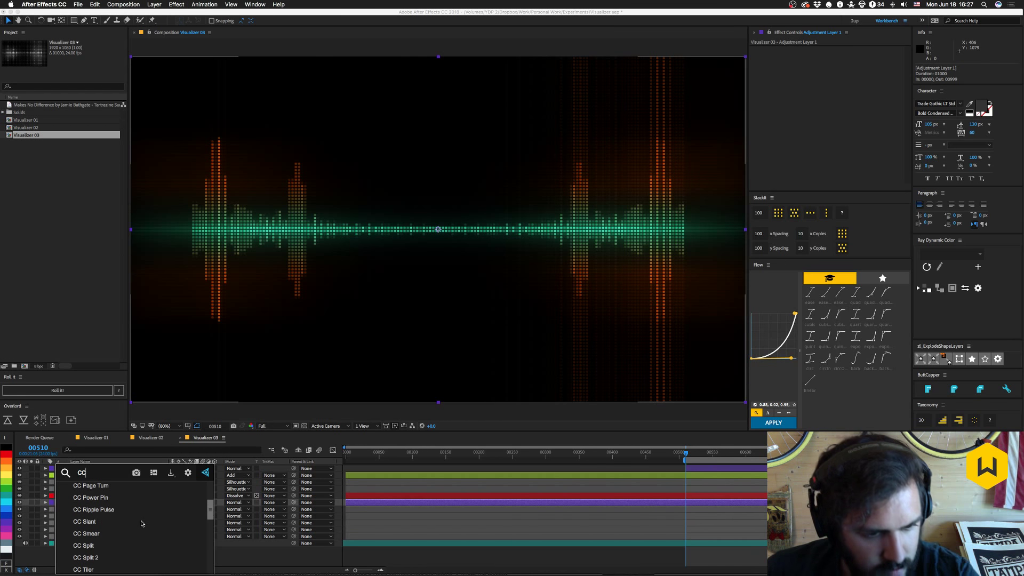
scroll(142, 523, "down", 8)
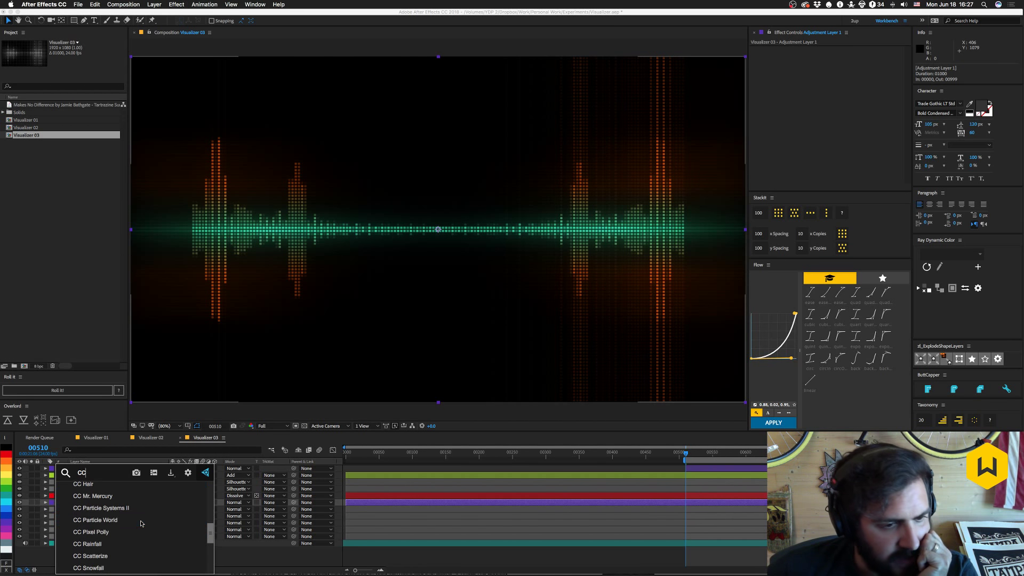
scroll(141, 524, "down", 4)
scroll(142, 523, "down", 5)
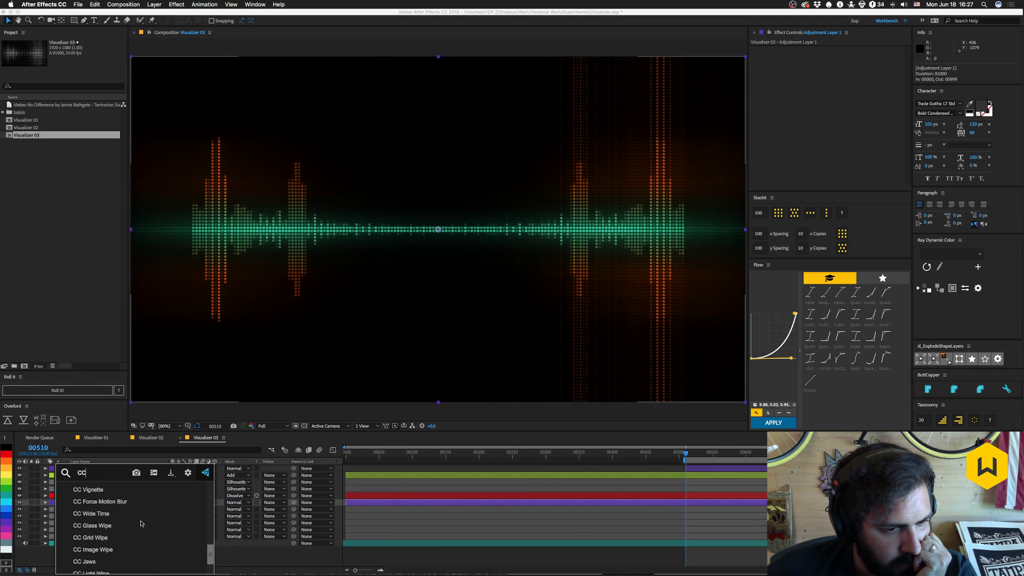
scroll(142, 523, "down", 3)
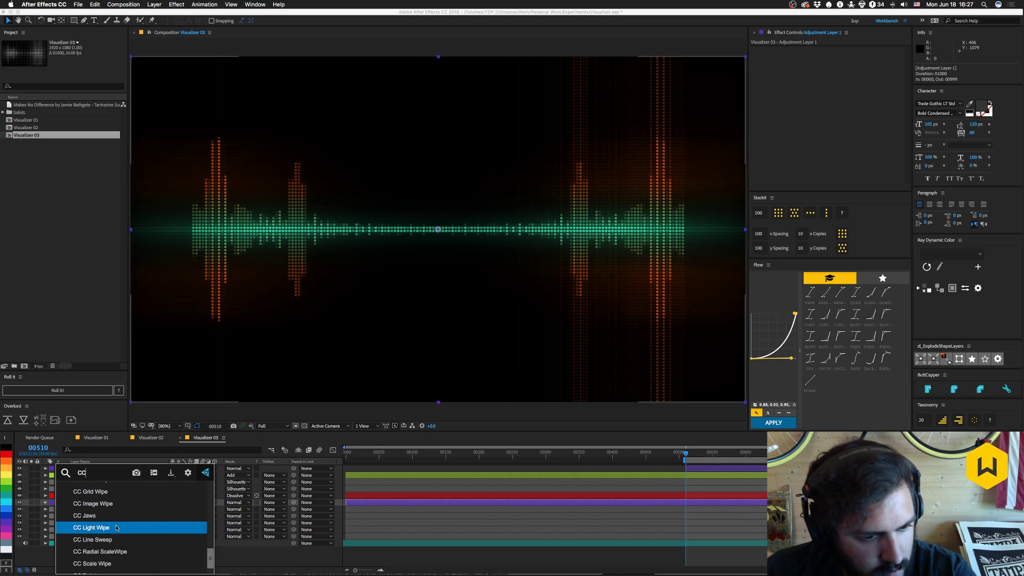
left_click(142, 524)
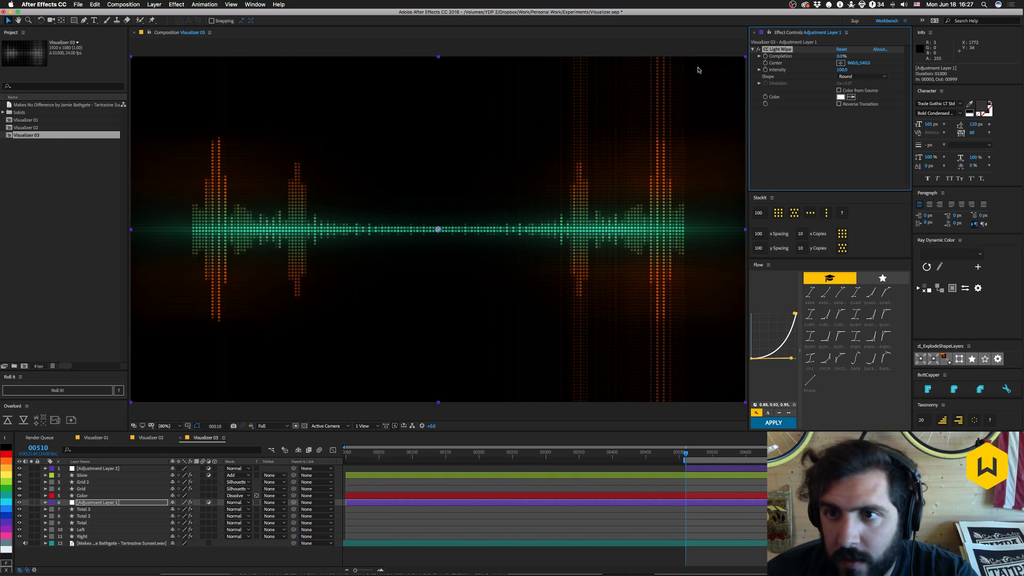
Try CC Light Wipe with Completion 43%, Square shape, center 960, 1190 and Reverse Transition, and delete the effect.
left_click_drag(841, 56, 856, 55)
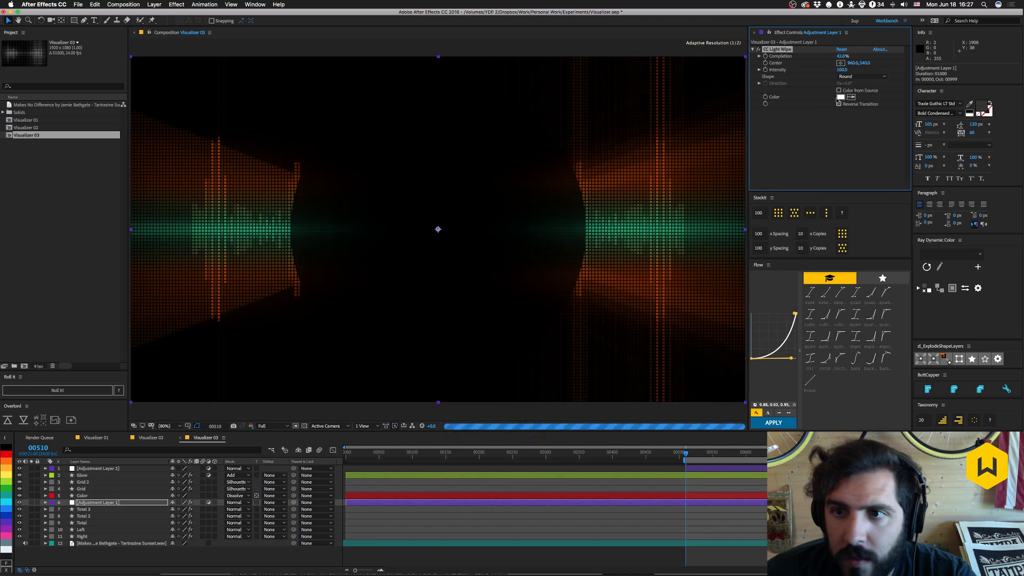
left_click(851, 76)
left_click(853, 100)
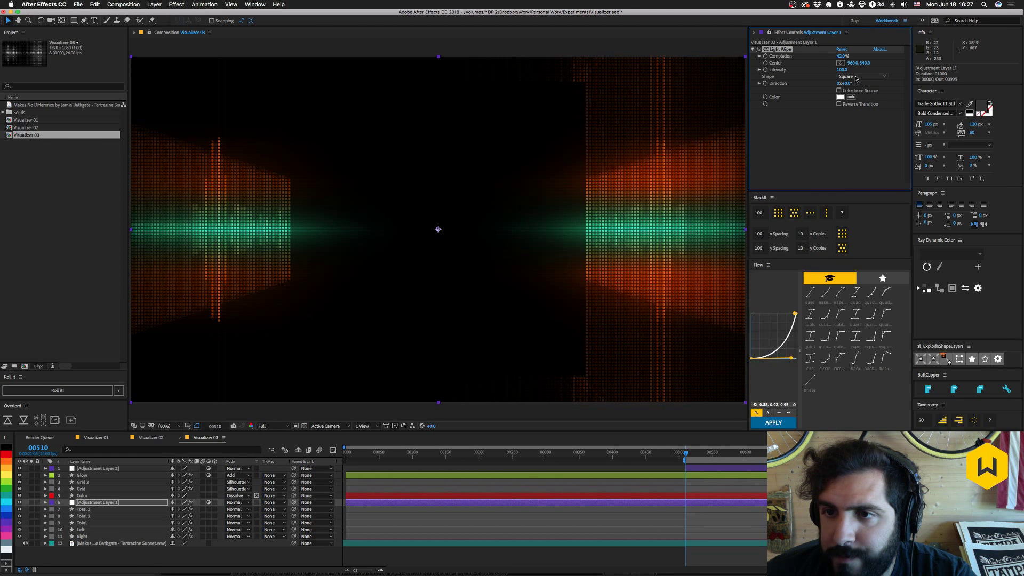
left_click_drag(864, 65, 1020, 76)
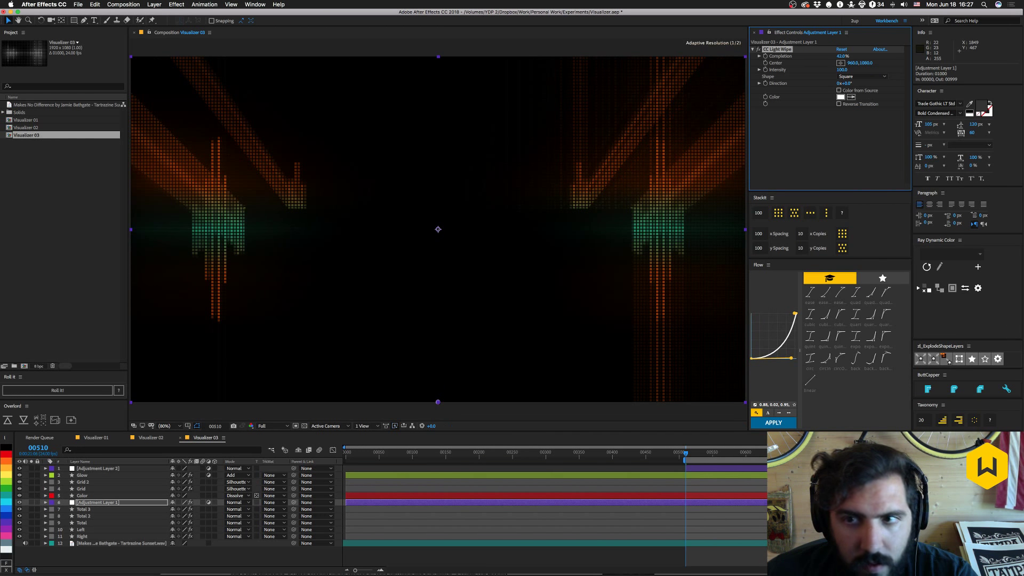
mouse_move(880, 61)
left_mouse_down()
mouse_move(905, 60)
mouse_move(866, 64)
left_mouse_up()
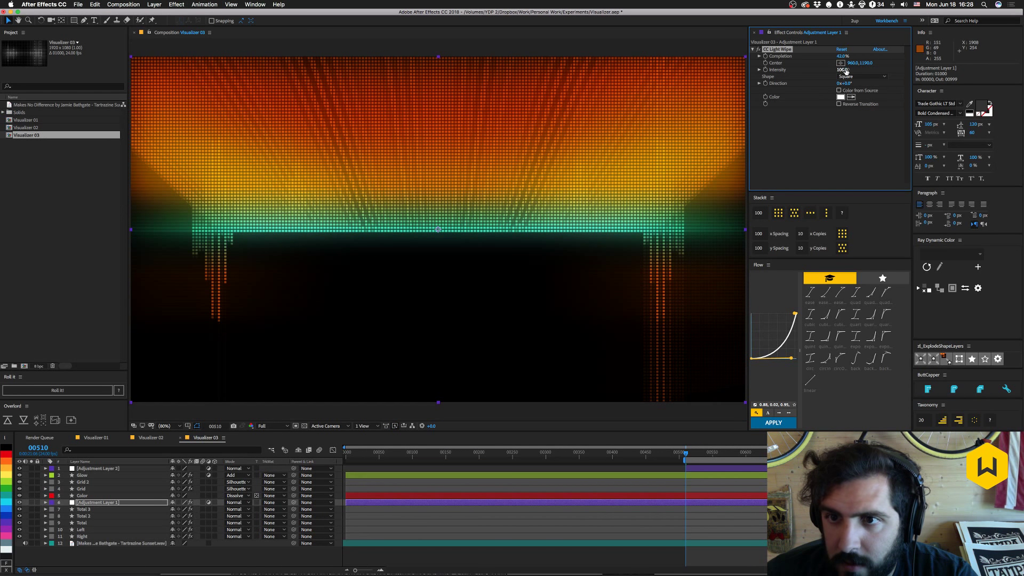
left_click(839, 104)
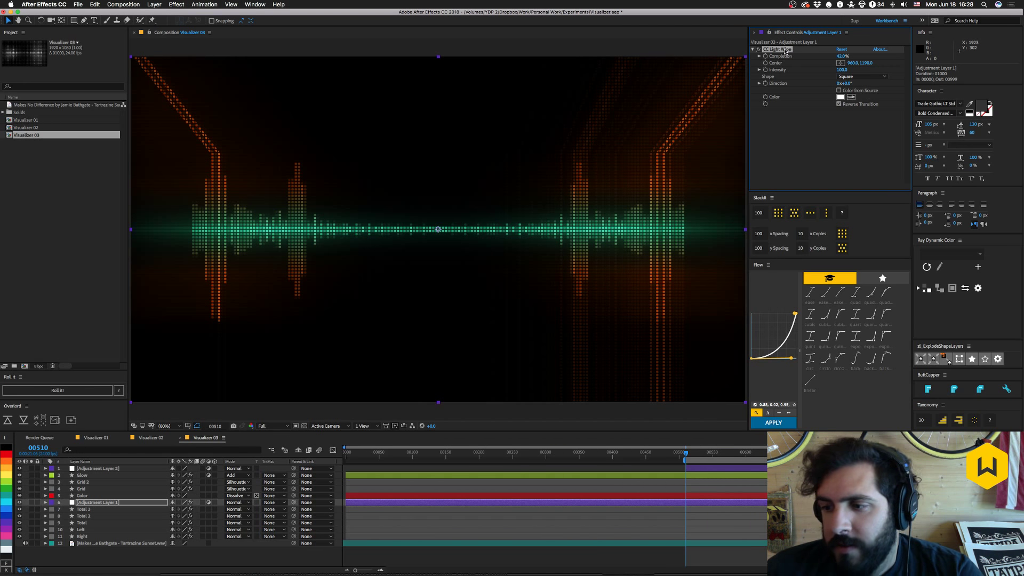
key("Delete")
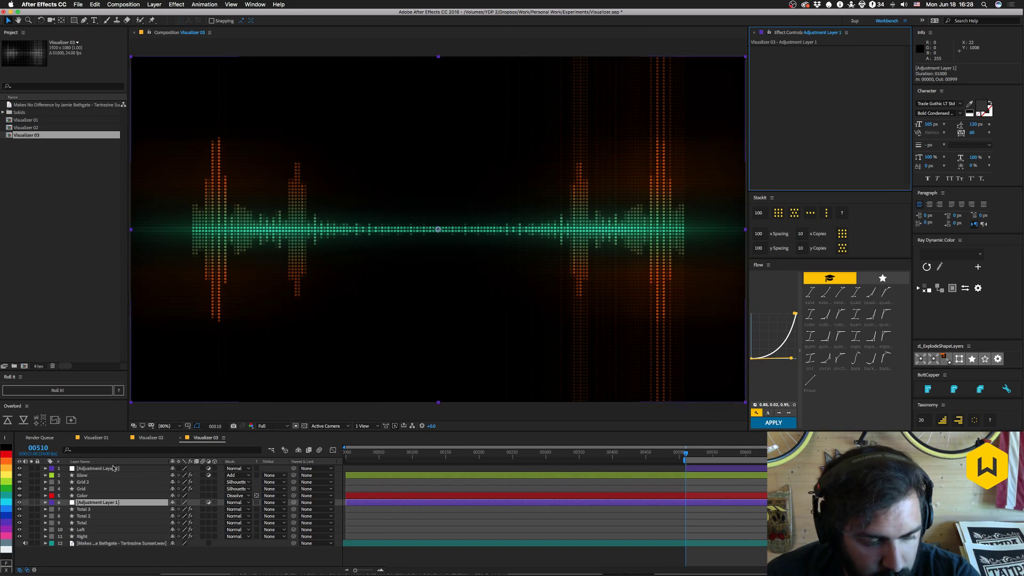
Pre-compose the Total 3, Total 2, Total, Left, Right and audio layers into a new composition named Audio Spectrum.
left_click(96, 543)
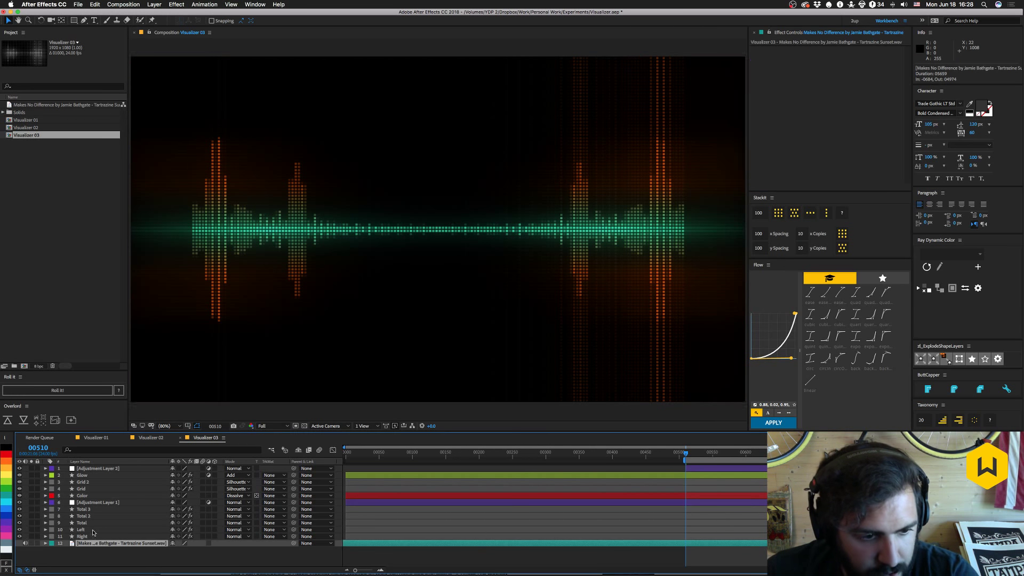
left_click(87, 503)
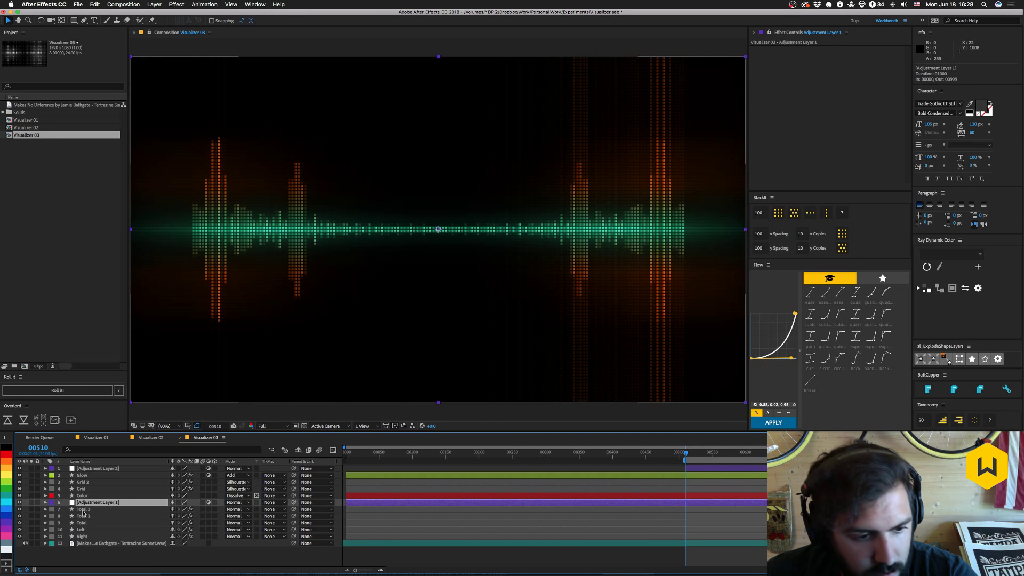
left_click(83, 509)
left_click(80, 543, "shift")
key("super+shift+c")
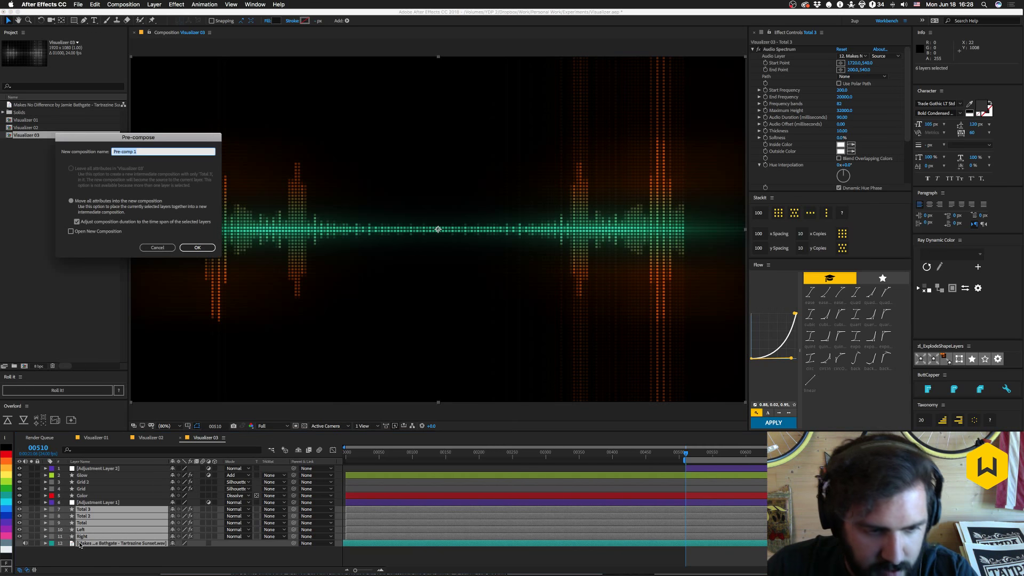
type("Audio Spectrum")
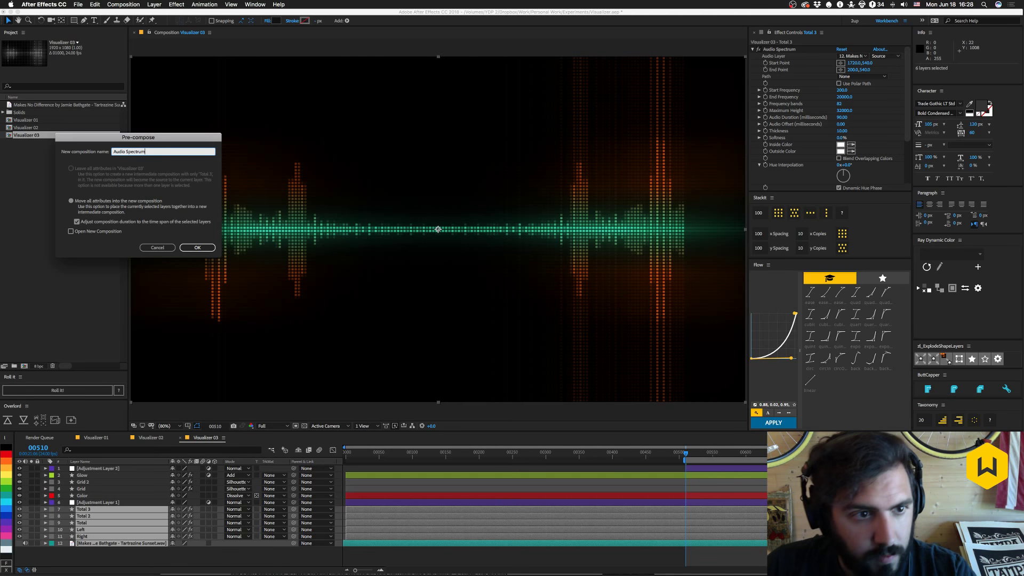
key("Return")
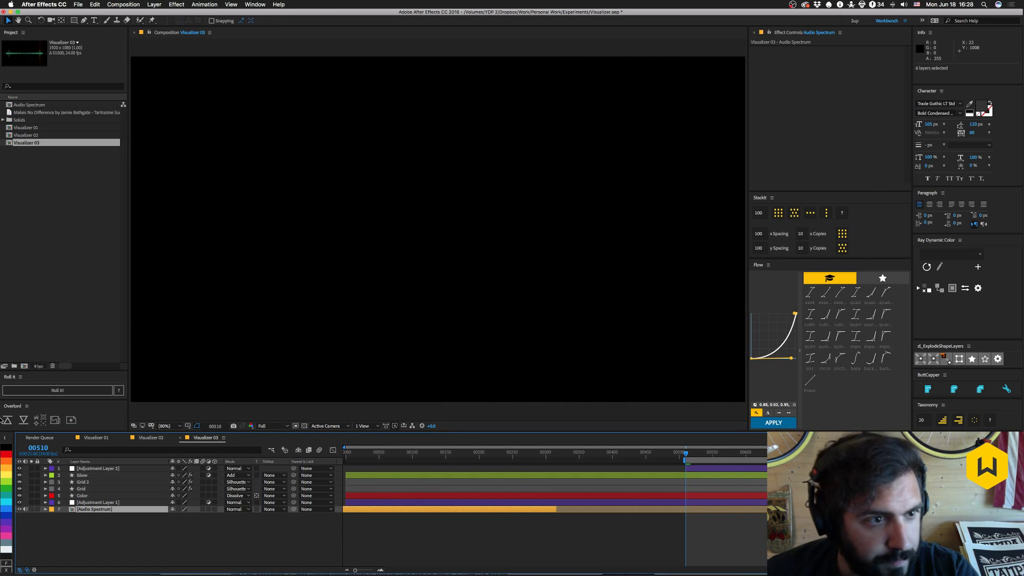
Extend the end of the Audio Spectrum layer so it covers the Visualizer 03 work area from frame 510.
left_click(24, 105)
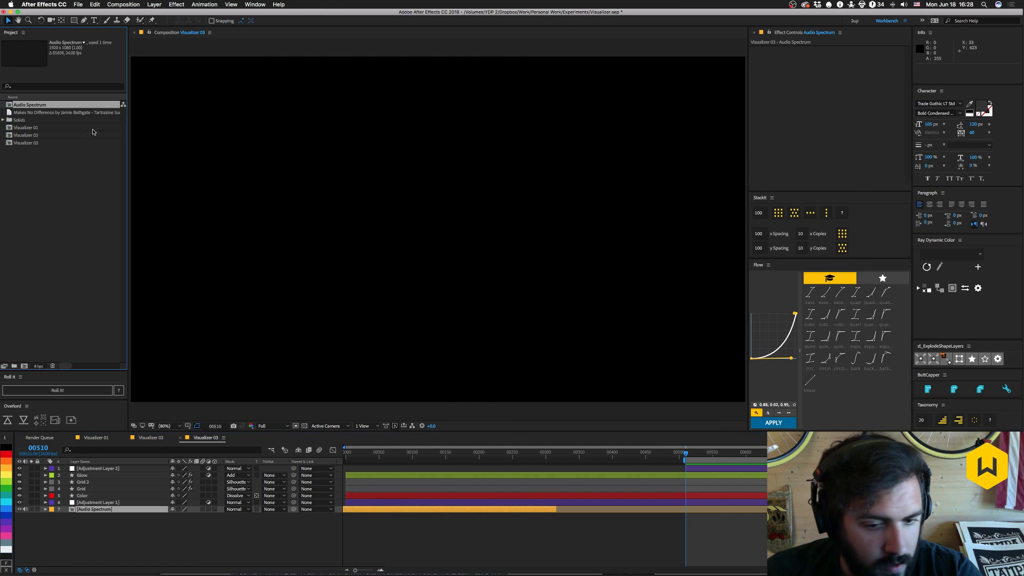
left_click(558, 509)
left_click_drag(558, 509, 982, 509)
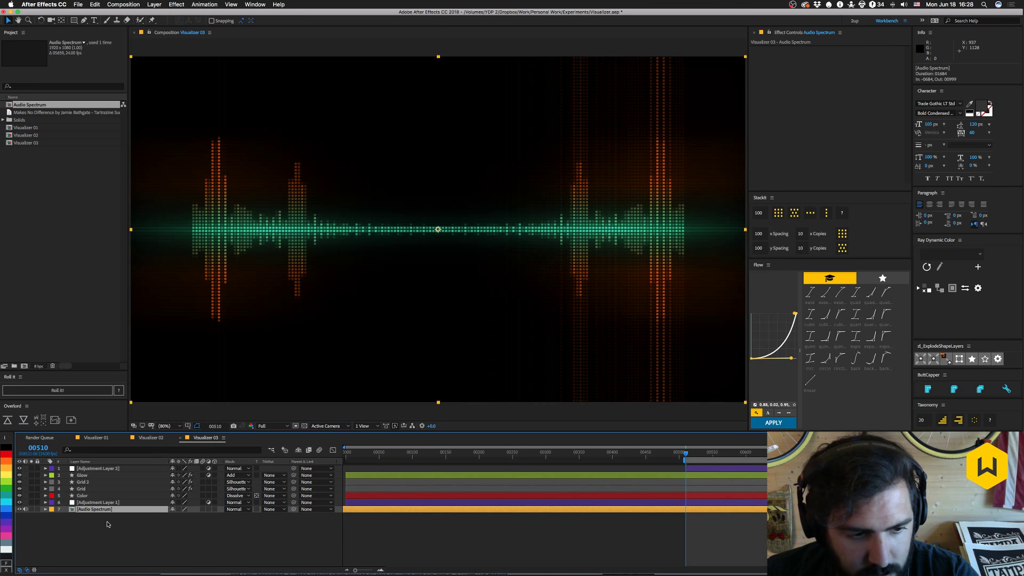
Duplicate the Audio Spectrum layer twice and offset the copies about 21 px and 41 px above the original.
key("super+d")
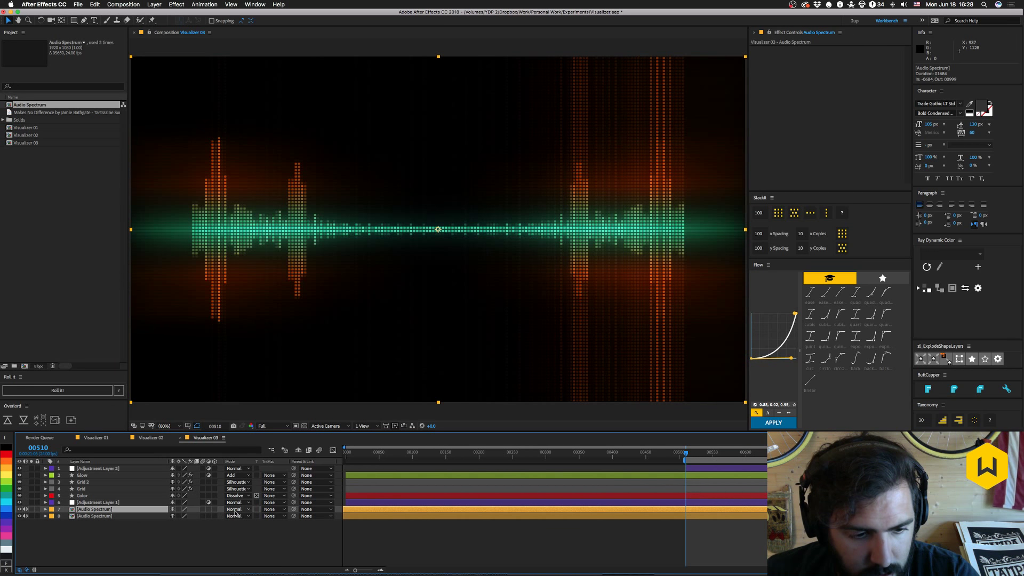
left_click_drag(451, 220, 451, 212)
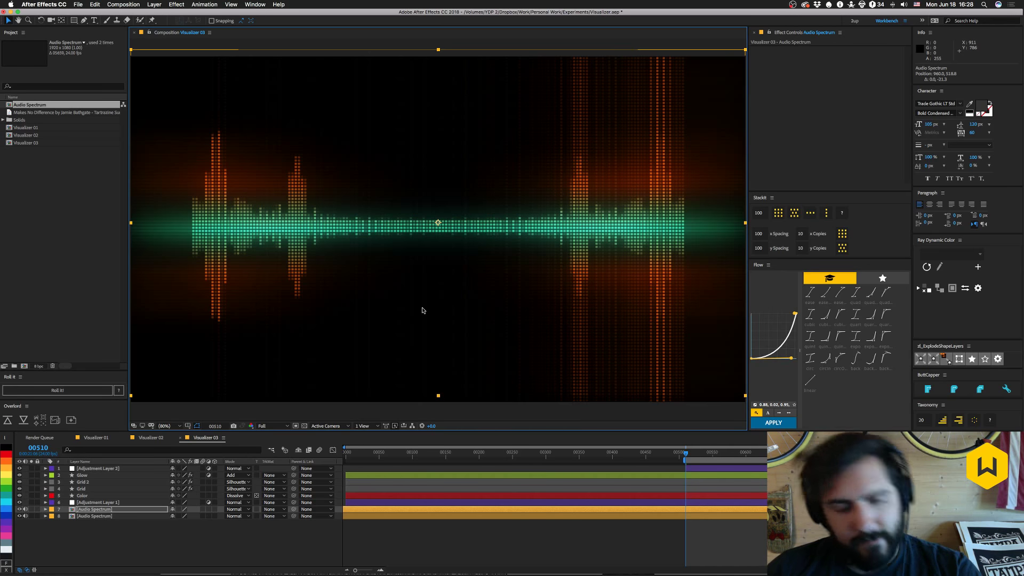
left_click(82, 509)
key("super+d")
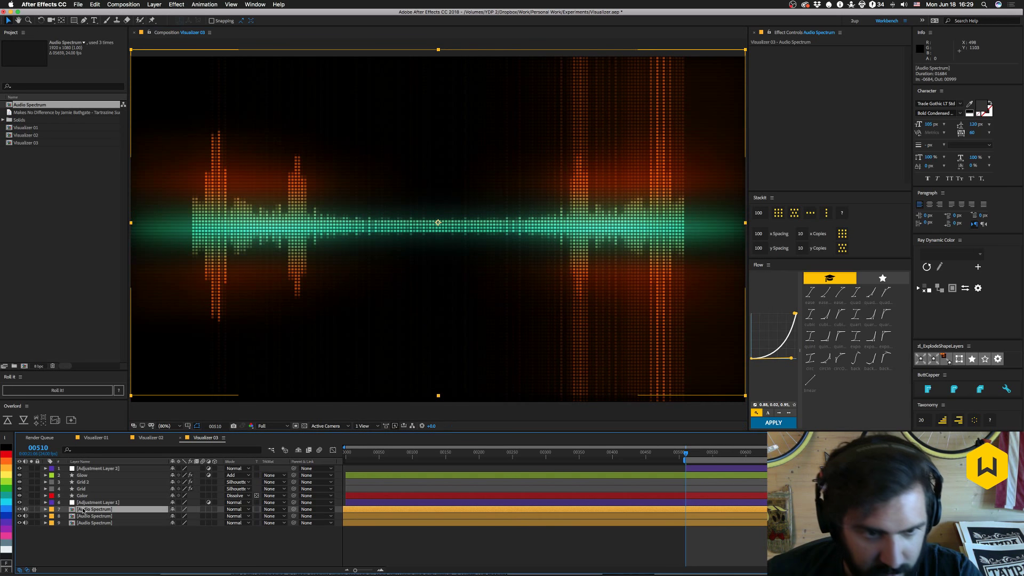
key("shift+Up")
key("shift+Up")
key("shift+Up")
key("shift+Down")
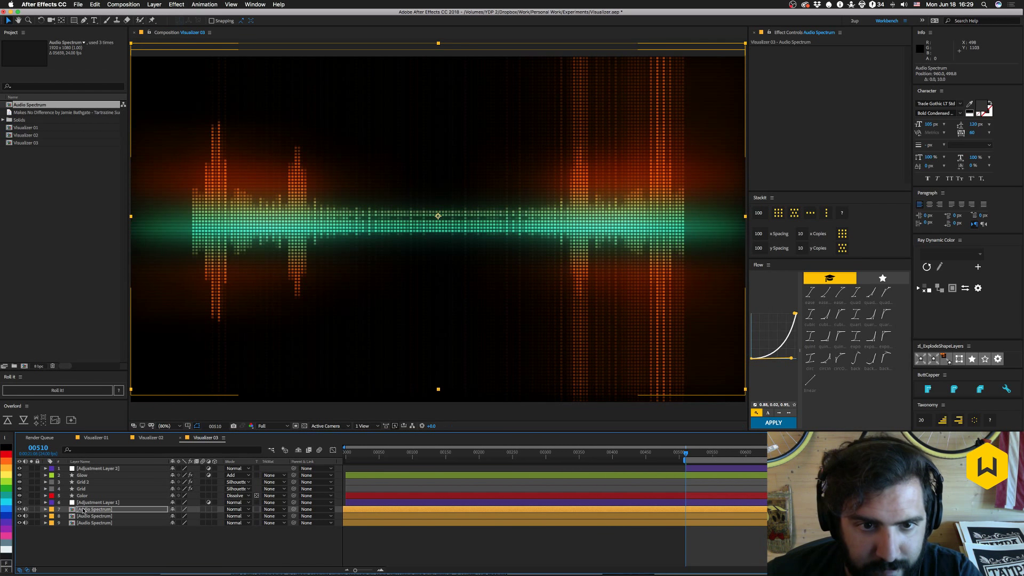
key("Up")
key("Down")
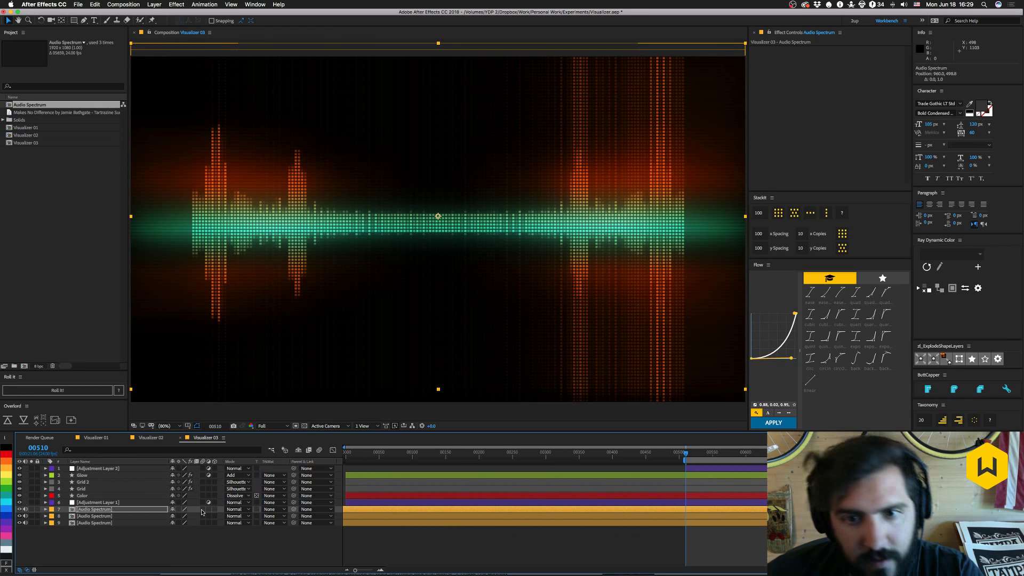
Duplicate the bottom Audio Spectrum layer twice and offset the copies downward, the second one about 42 px below centre.
left_click(98, 522)
key("ctrl+d")
left_click_drag(465, 227, 465, 238)
key("shift+Up")
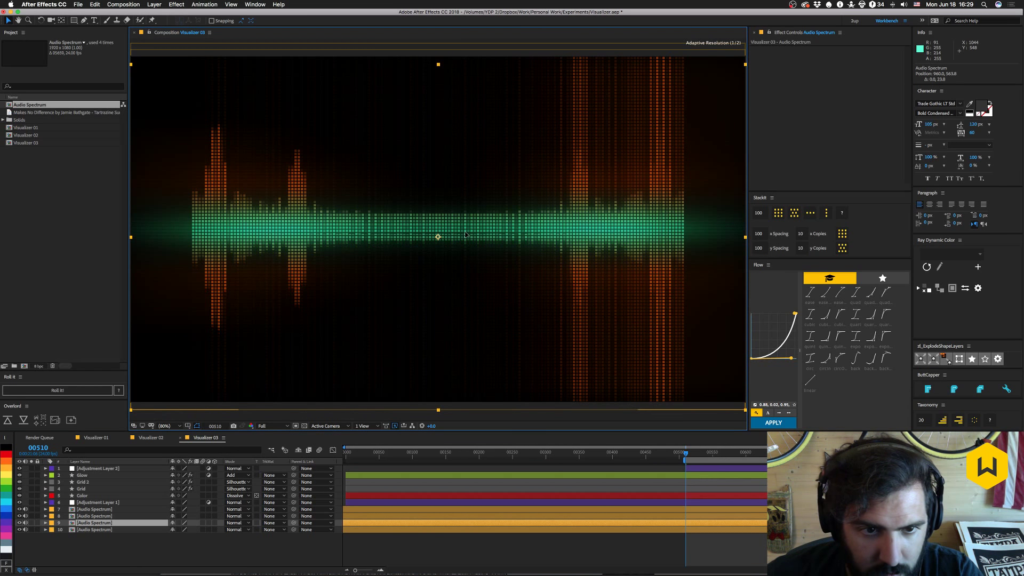
left_click(89, 530)
key("ctrl+d")
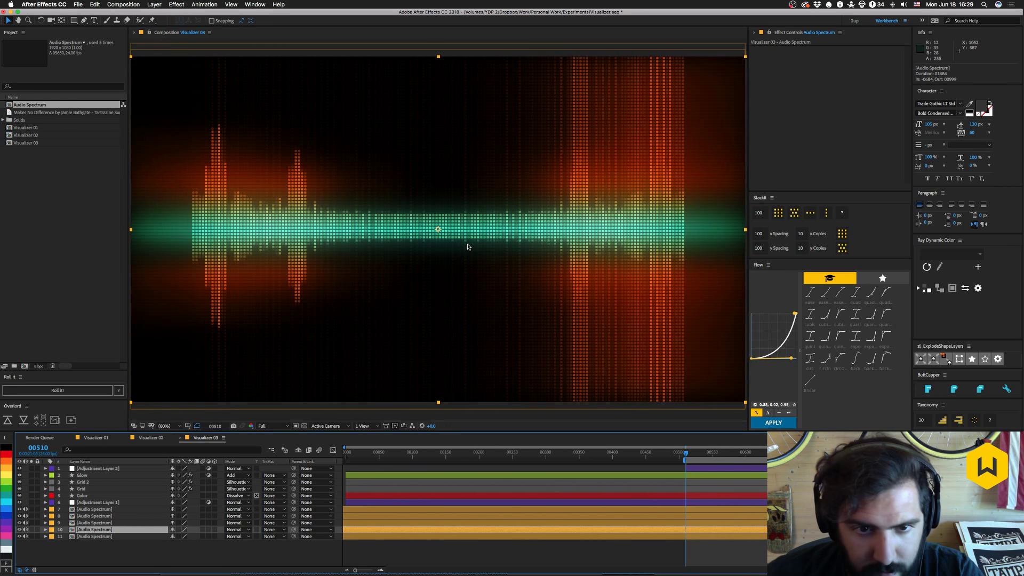
left_click_drag(467, 246, 467, 259)
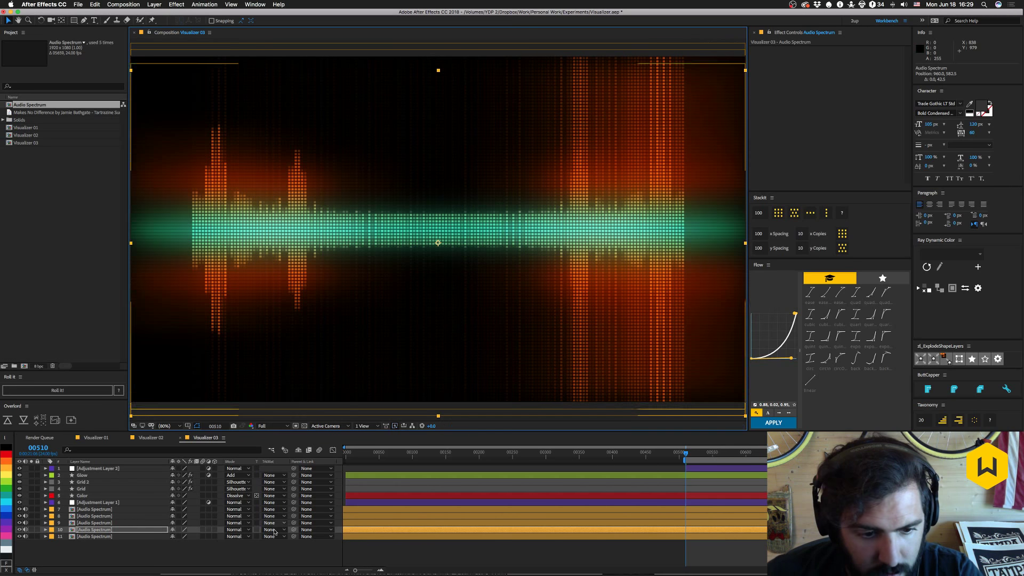
Play back Visualizer 03 to review the stacked Audio Spectrum copies.
left_click(275, 559)
key("space")
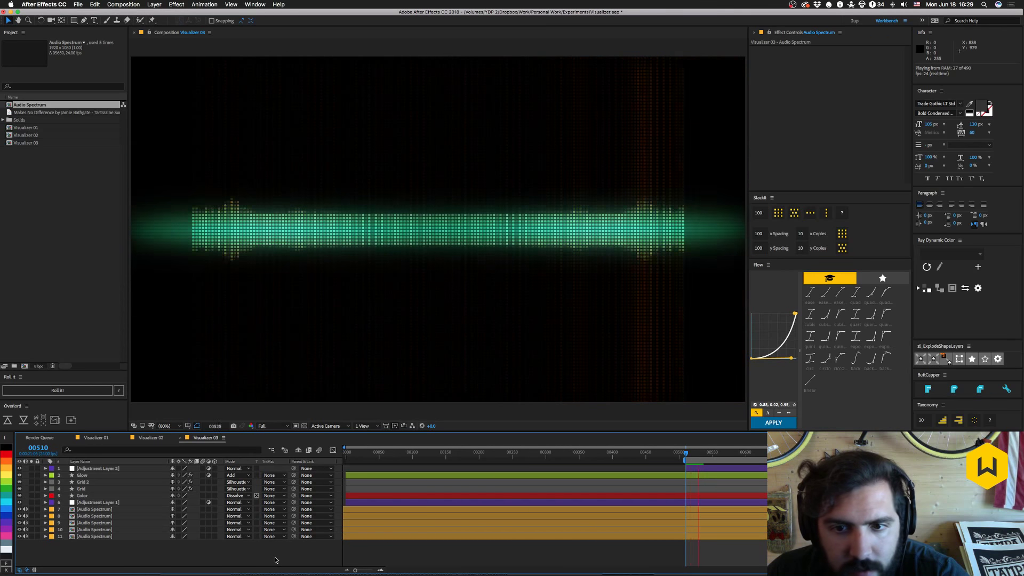
key("space")
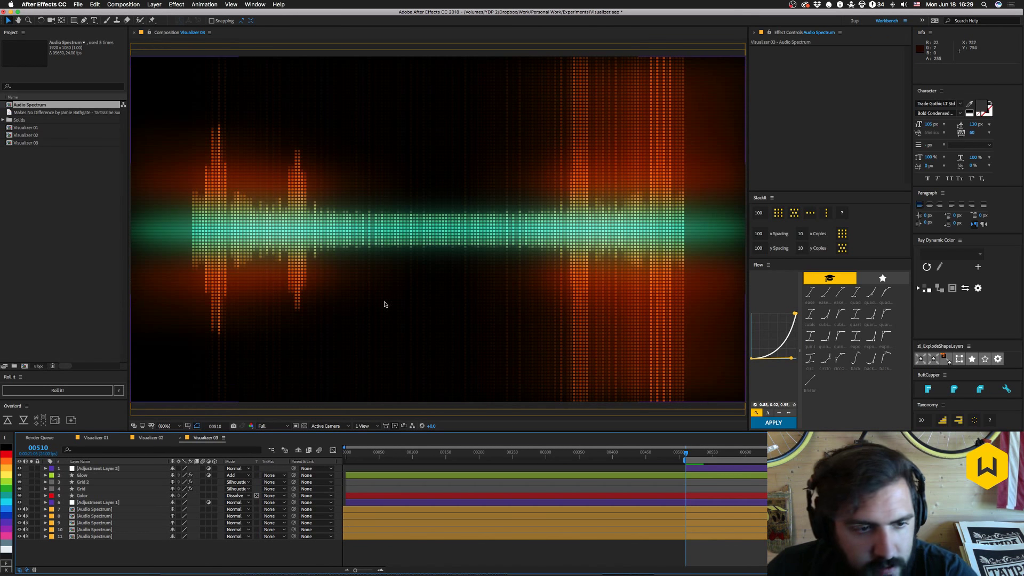
Lower the Glow layer's opacity to about 50% and preview the playback.
left_click(83, 475)
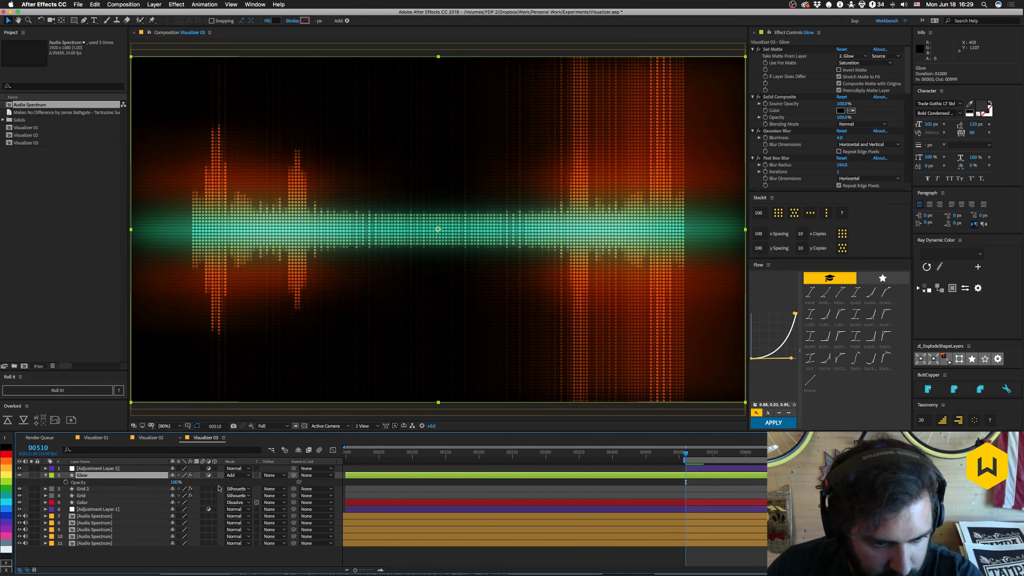
key("t")
left_click_drag(175, 482, 163, 482)
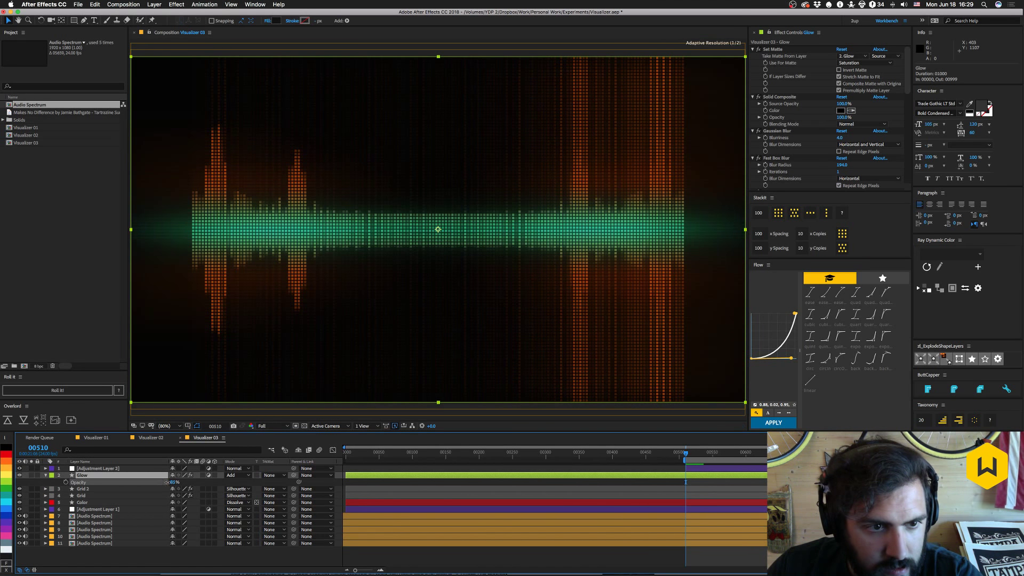
mouse_move(175, 482)
left_mouse_down()
mouse_move(184, 482)
mouse_move(157, 486)
left_mouse_up()
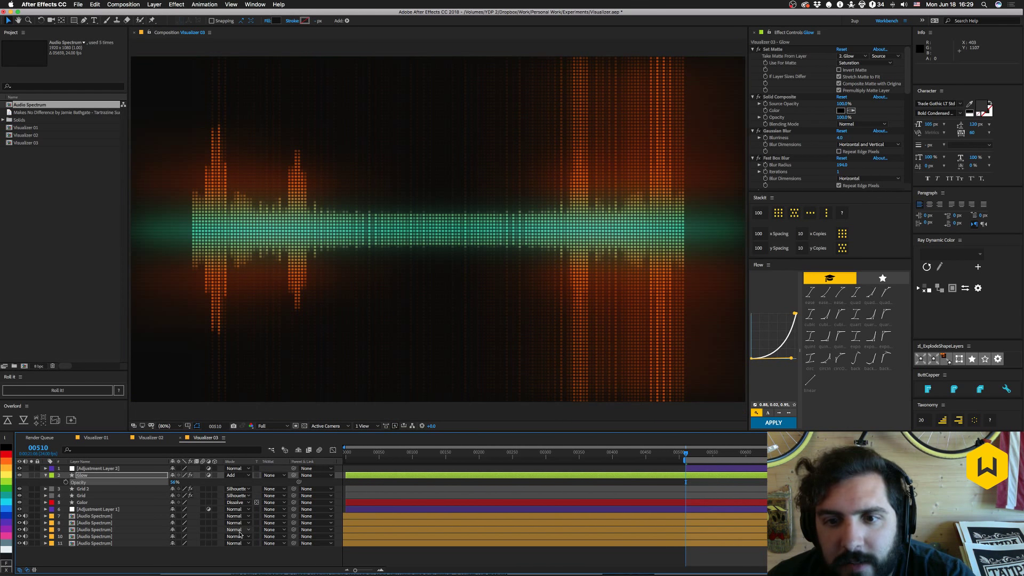
key("space")
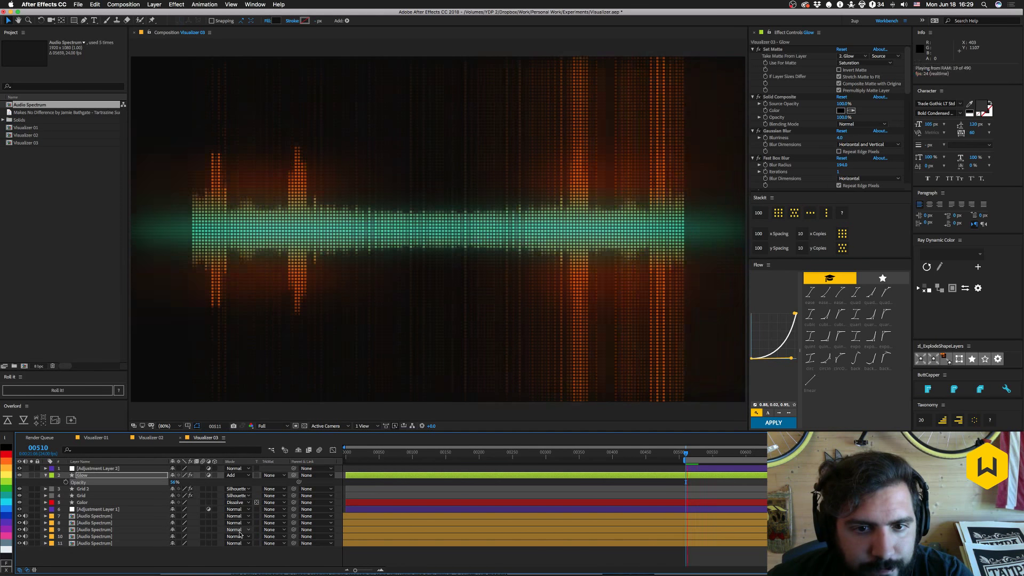
key("space")
Undo the Glow opacity change, the Audio Spectrum duplicates with their offsets, and the layer extension.
key("super+z")
key("super+z")
key("super+z")
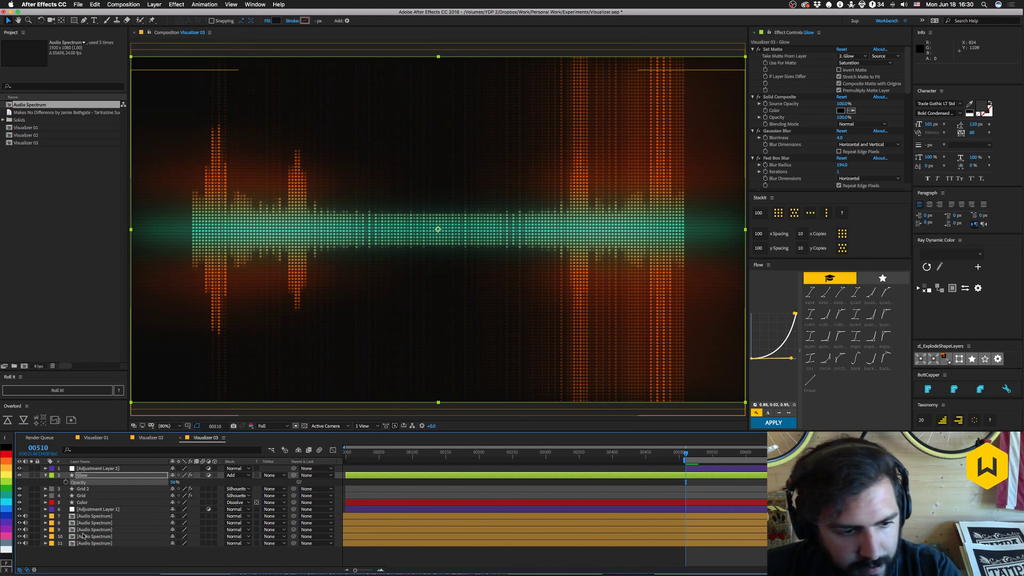
key("super+z")
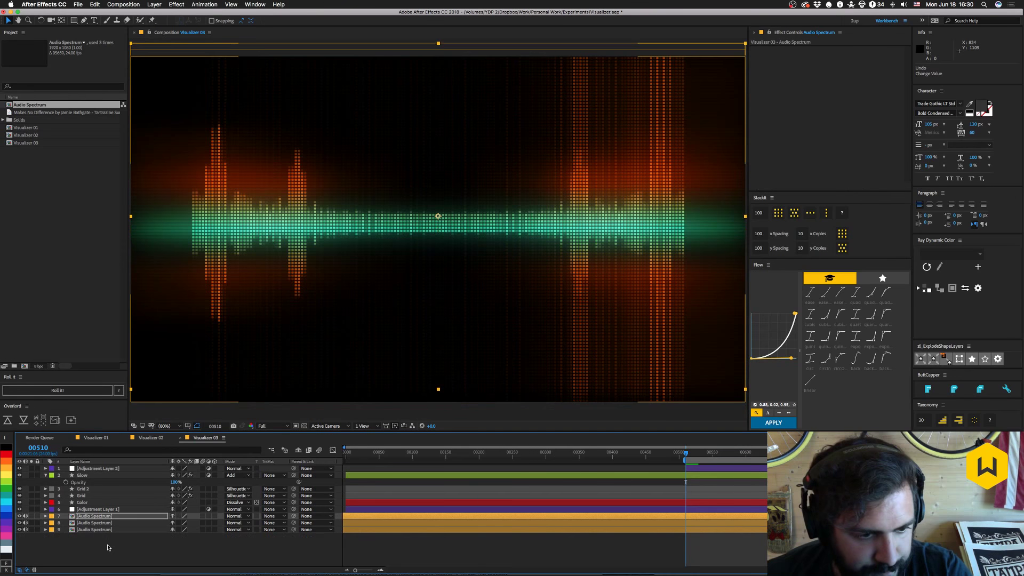
key("super+z")
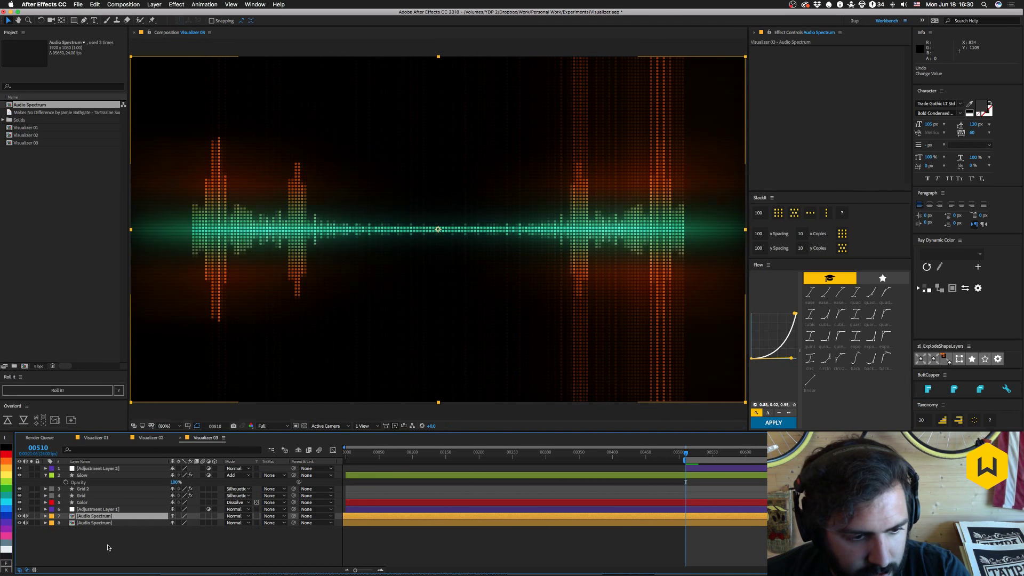
key("super+z")
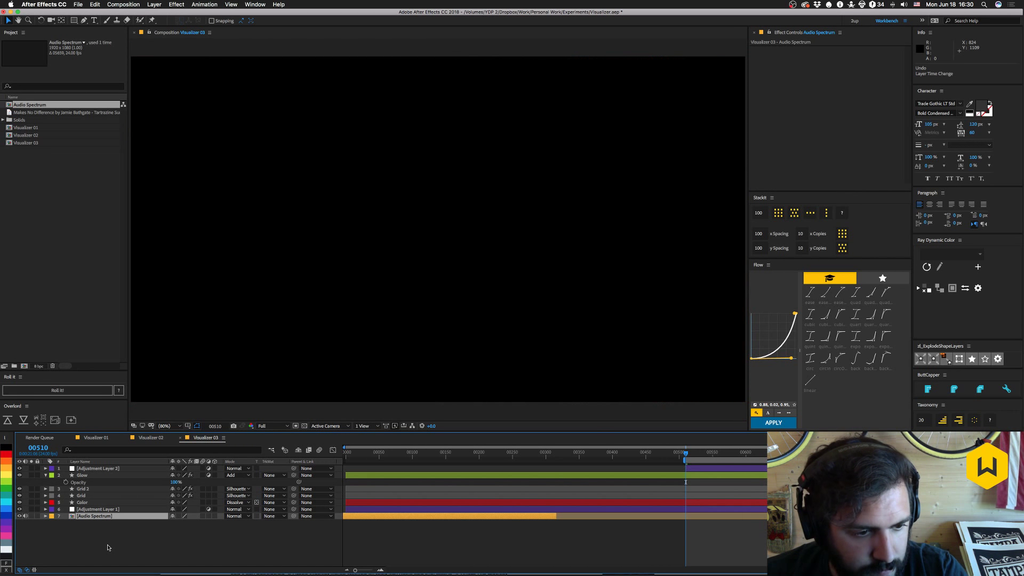
key("super+z")
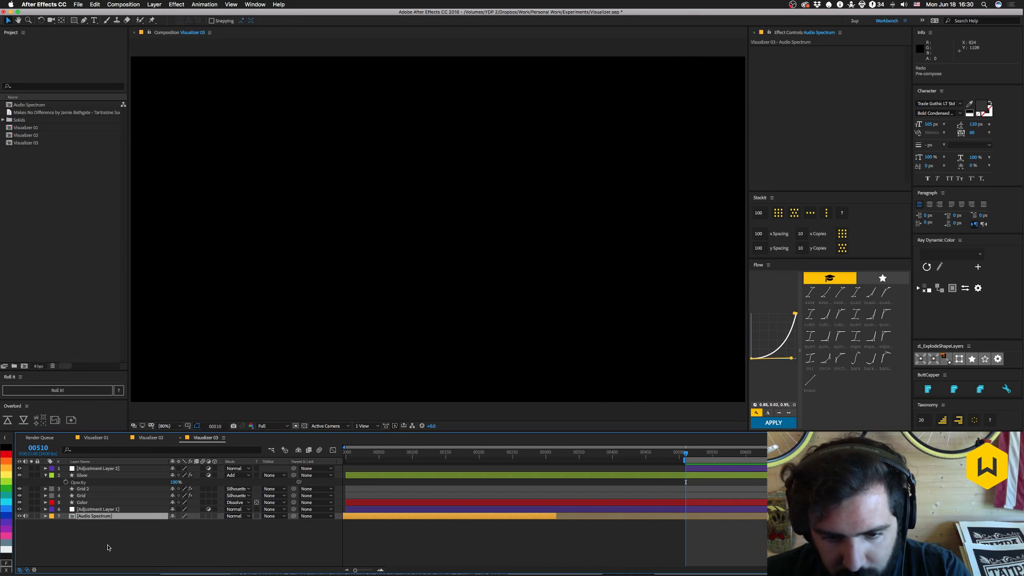
key("super+z")
Slide the Audio Spectrum layer earlier in Visualizer 03 and open its nested composition at frame 0.
left_click_drag(401, 517, 235, 542)
double_click(152, 516)
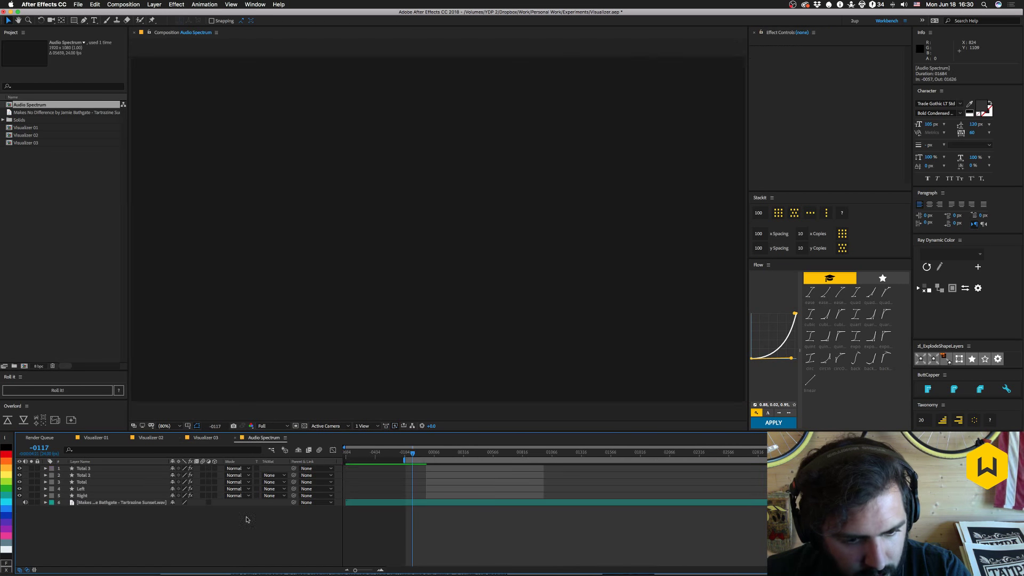
mouse_move(427, 454)
left_mouse_down()
mouse_move(333, 456)
mouse_move(425, 452)
left_mouse_up()
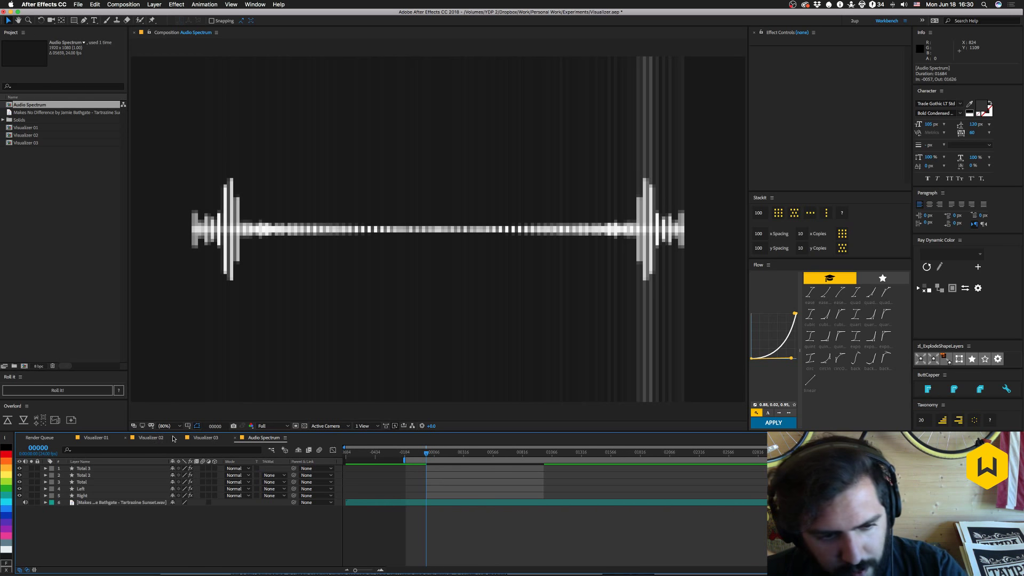
Return to Visualizer 03, close the Audio Spectrum composition and scrub the shifted layer around the start of the work area.
left_click(205, 437)
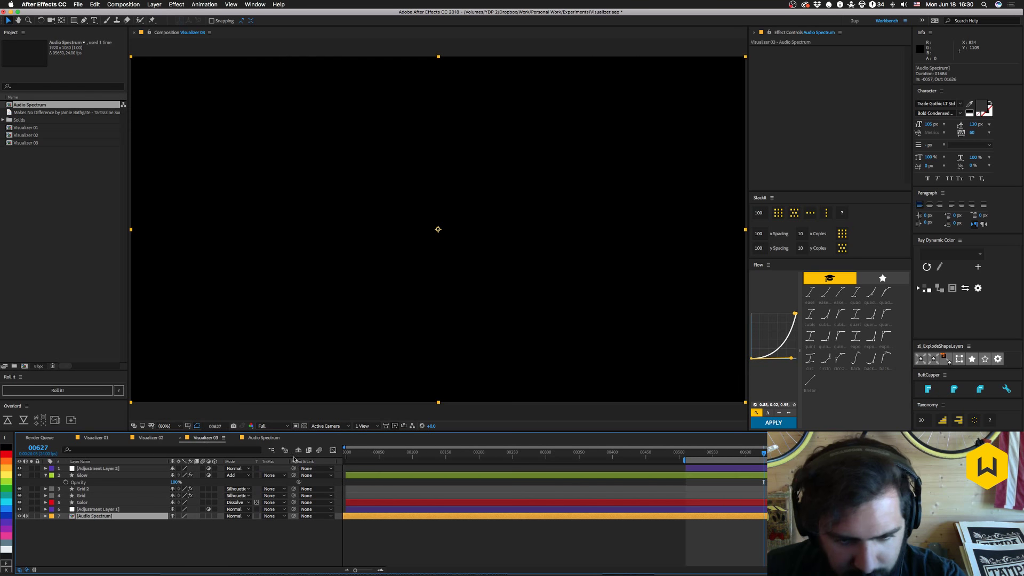
left_click(235, 438)
left_click(112, 551)
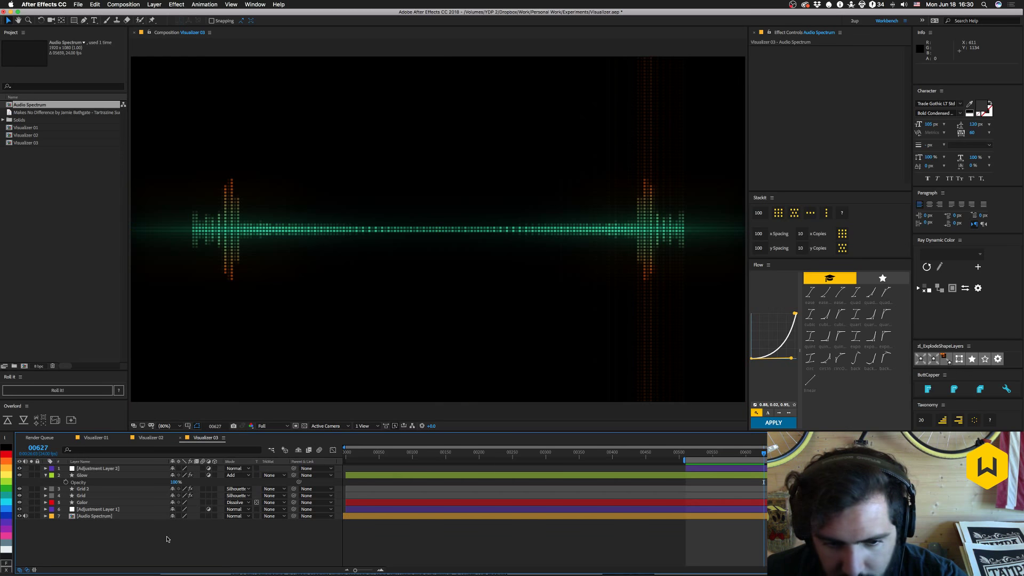
left_click(104, 517)
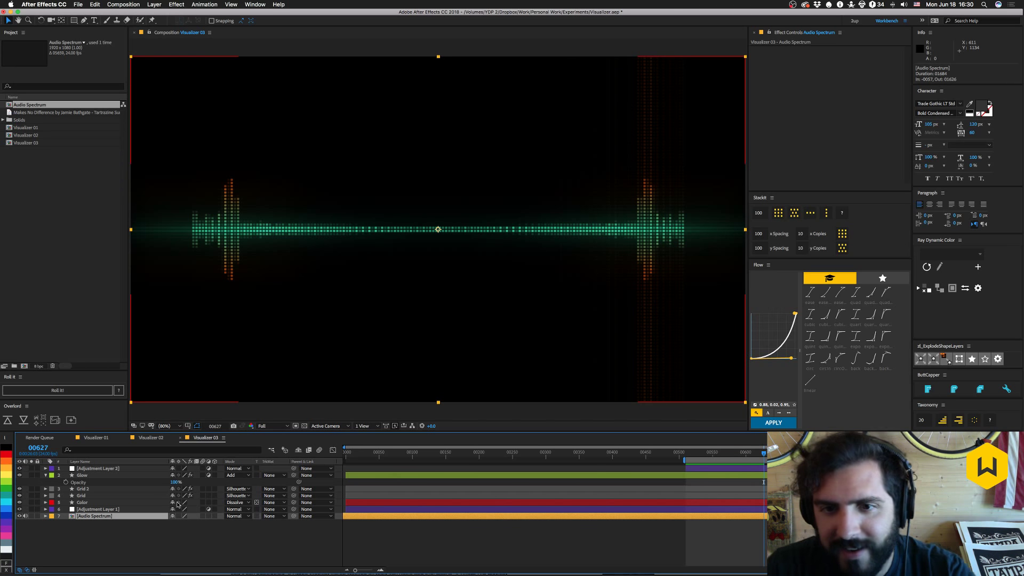
key("space")
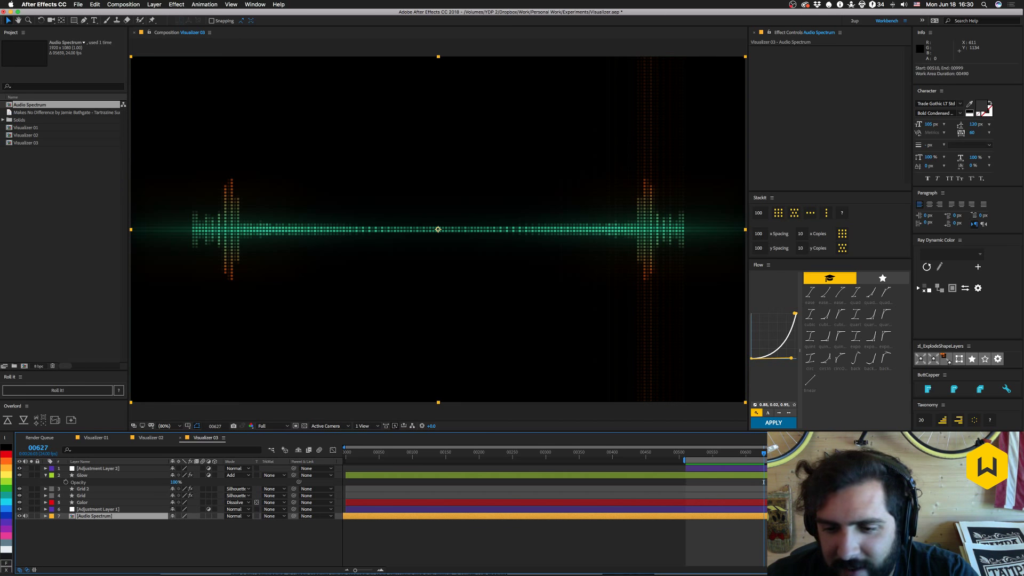
left_click_drag(725, 453, 699, 470)
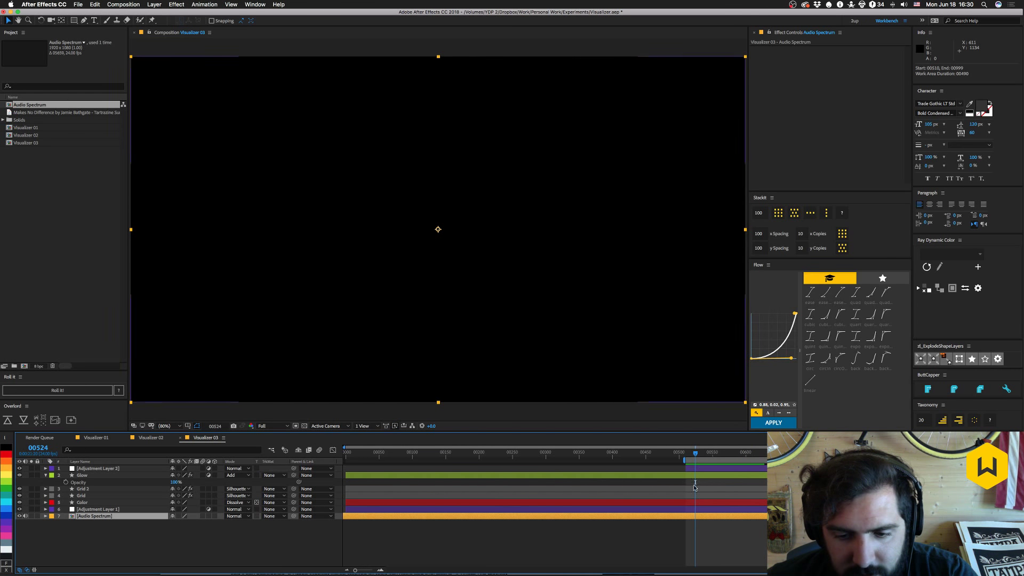
Undo the Audio Spectrum layer's timing change and its pre-composition to restore the separate Total, Left, Right and audio layers.
key("super+z")
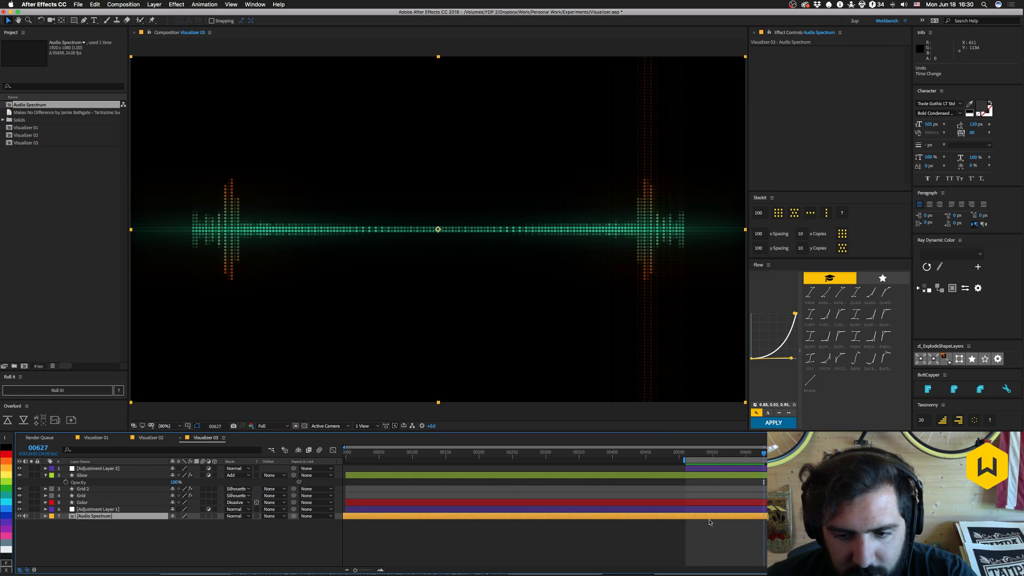
key("super+z")
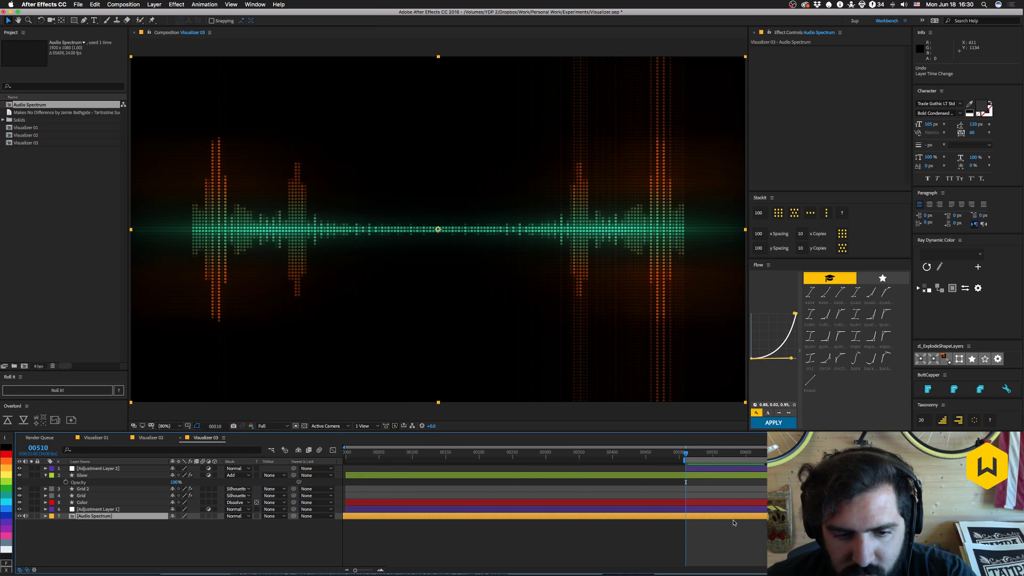
key("super+z")
key("super+z")
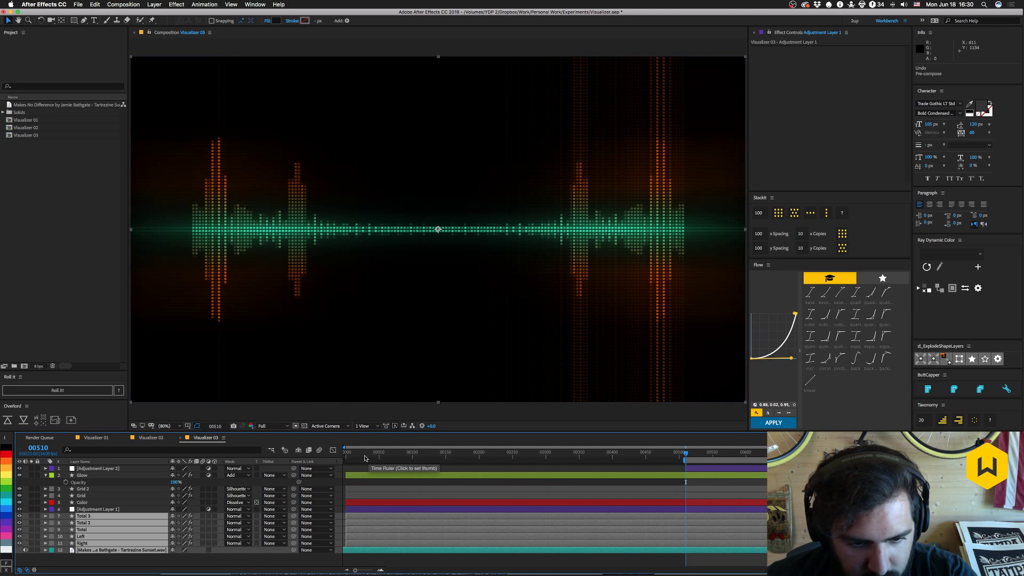
Review the restored spectrum in Visualizer 03 at frame 0 and at frames within the work area.
key("Home")
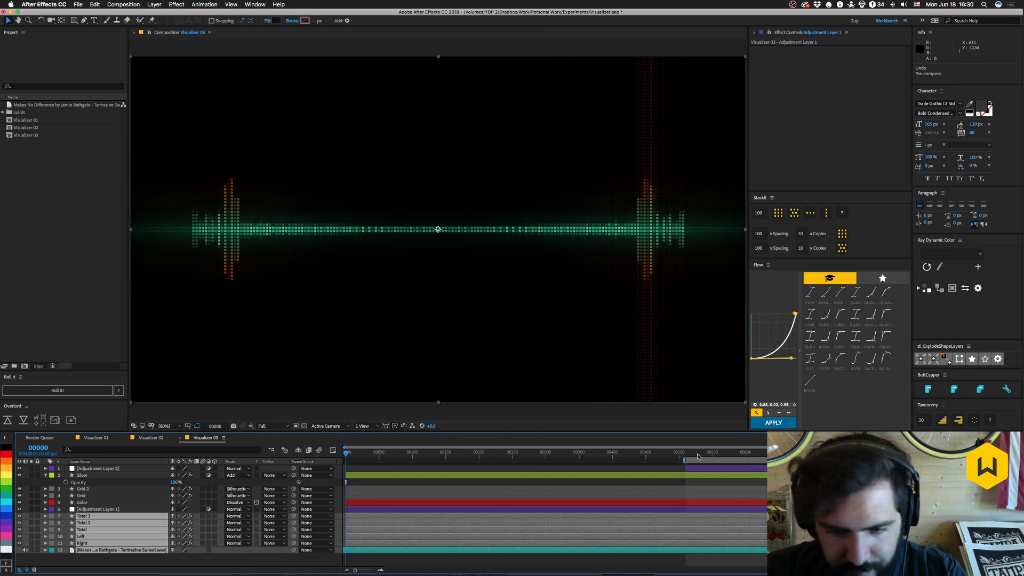
left_click(714, 455)
left_click_drag(714, 454, 697, 456)
key("space")
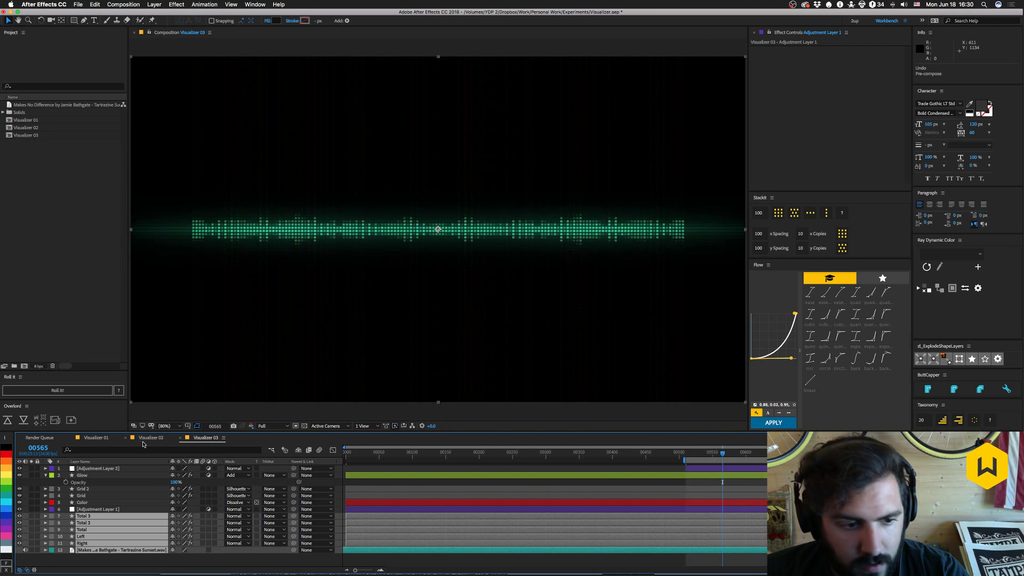
Apply the Transform effect to Adjustment Layer 1, directly above the Total, Left and Right layers in Visualizer 03.
left_click(107, 508)
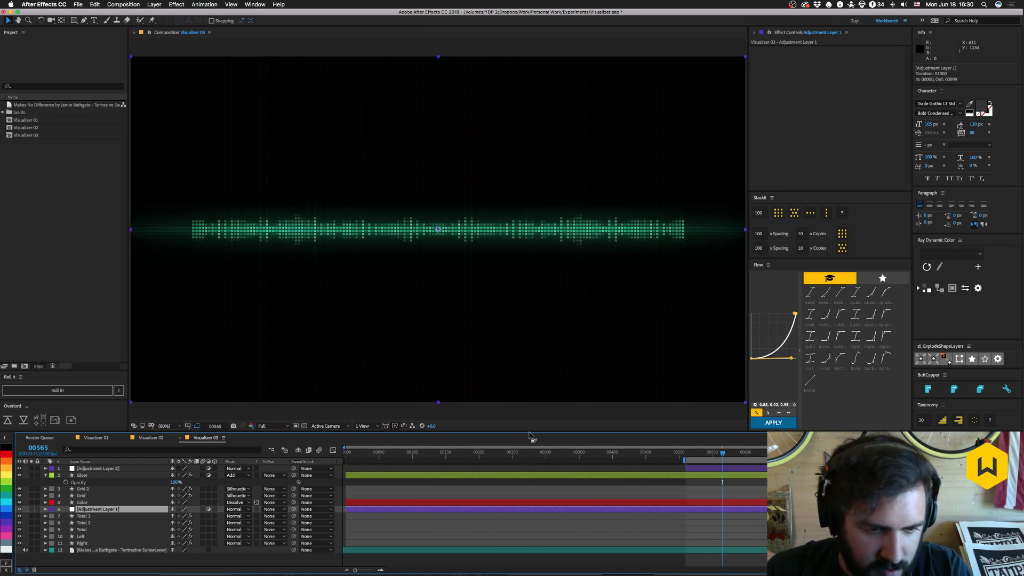
key("ctrl+space")
type("trn")
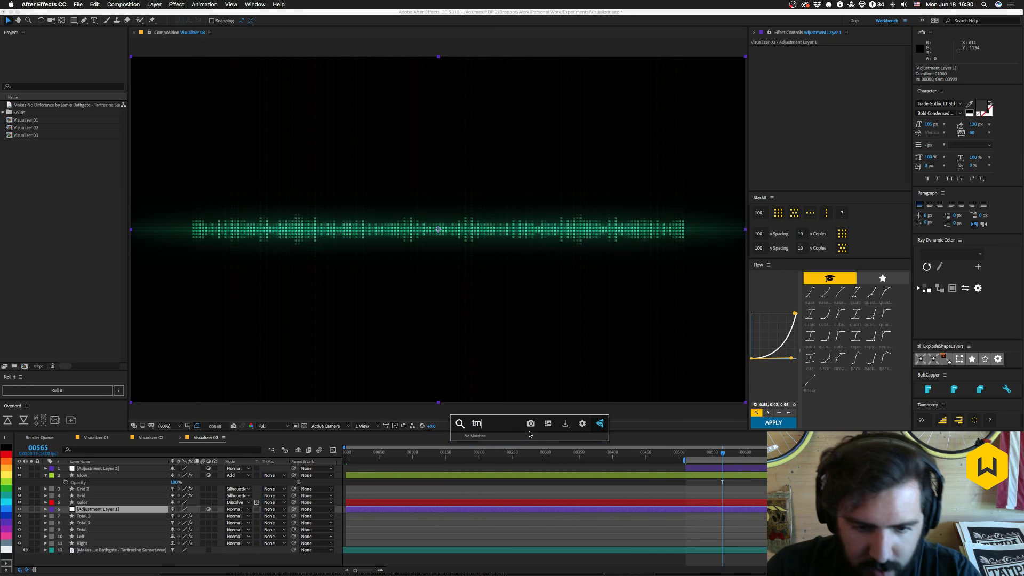
key("BackSpace")
type("nsform")
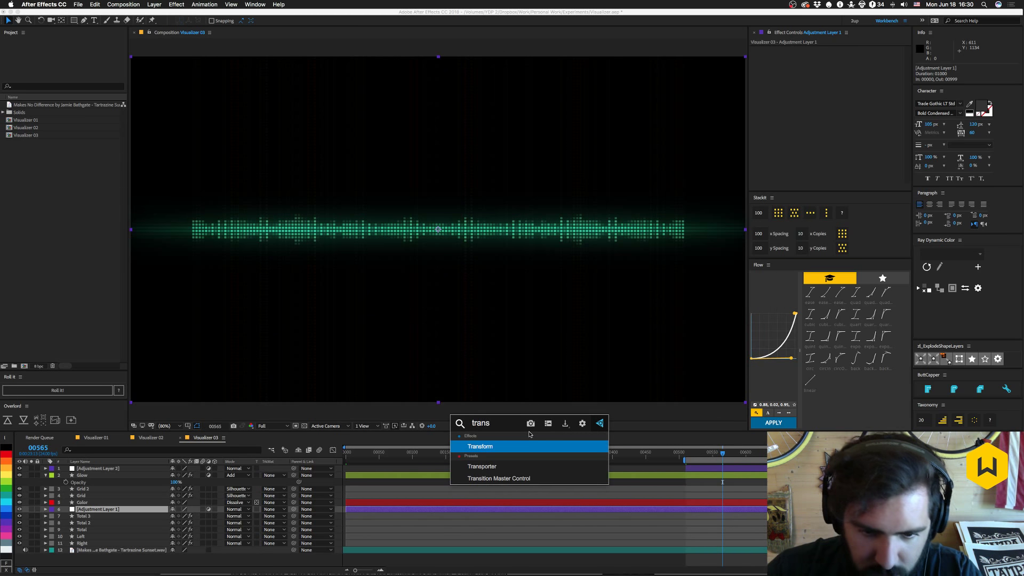
key("Return")
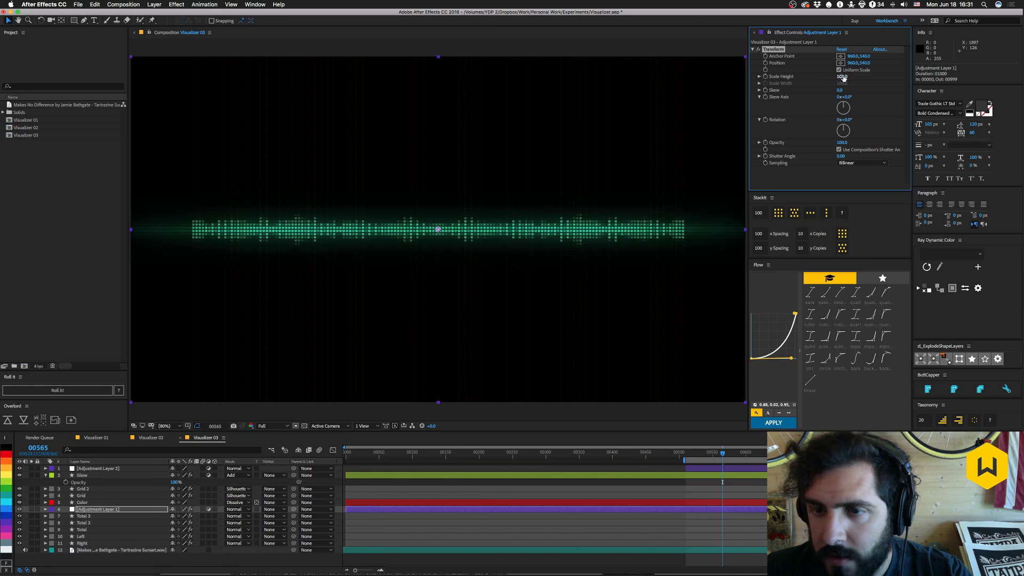
Turn off Uniform Scale in the Transform effect, raise Scale Height to about 538 and preview the stretched spectrum.
key("super+z")
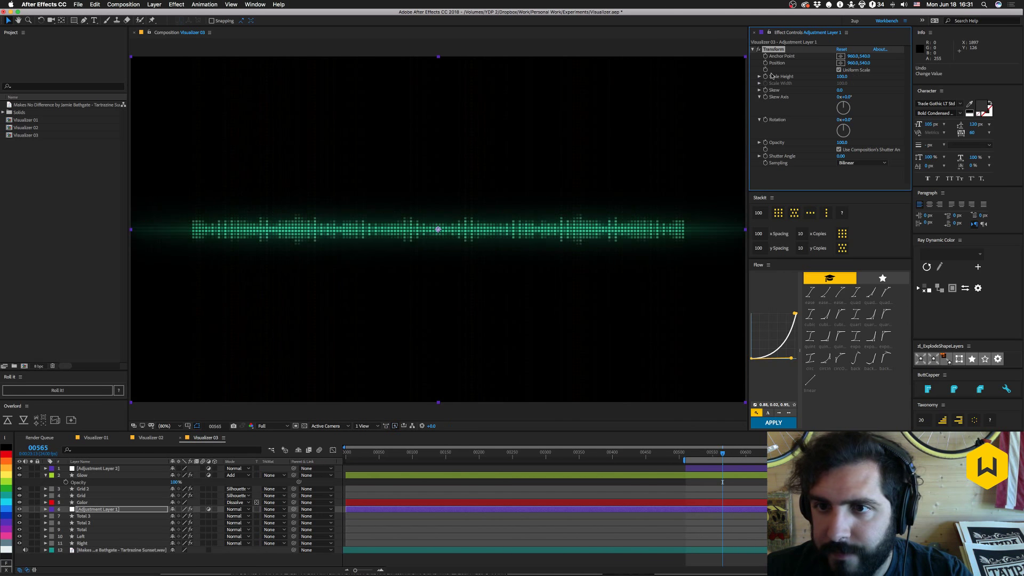
left_click_drag(841, 77, 993, 79)
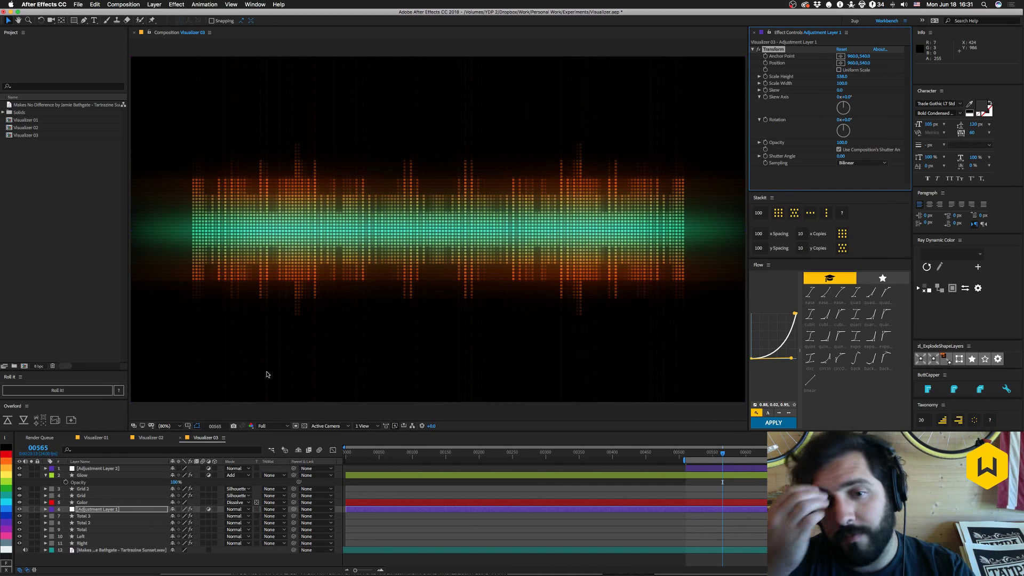
key("space")
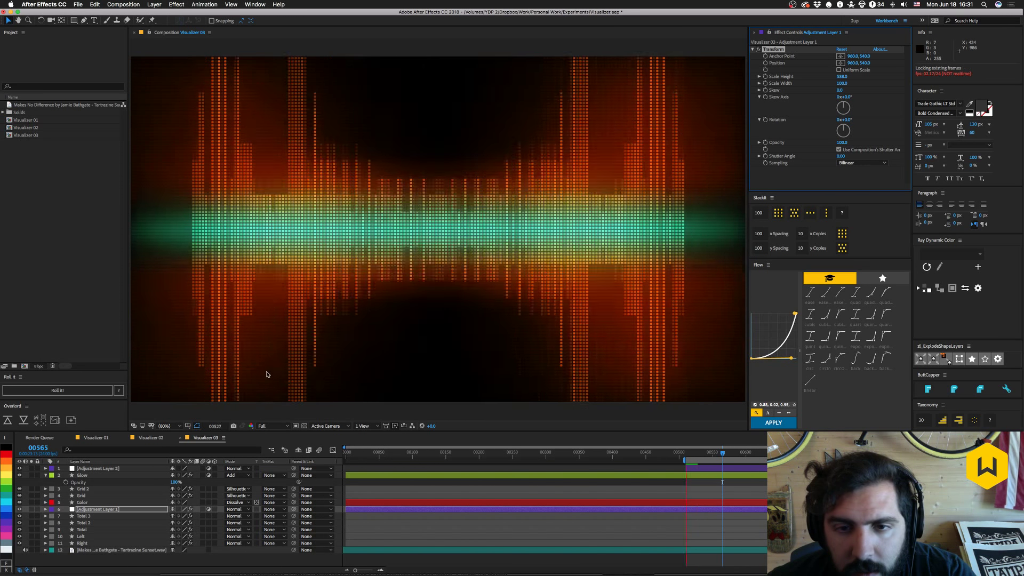
key("space")
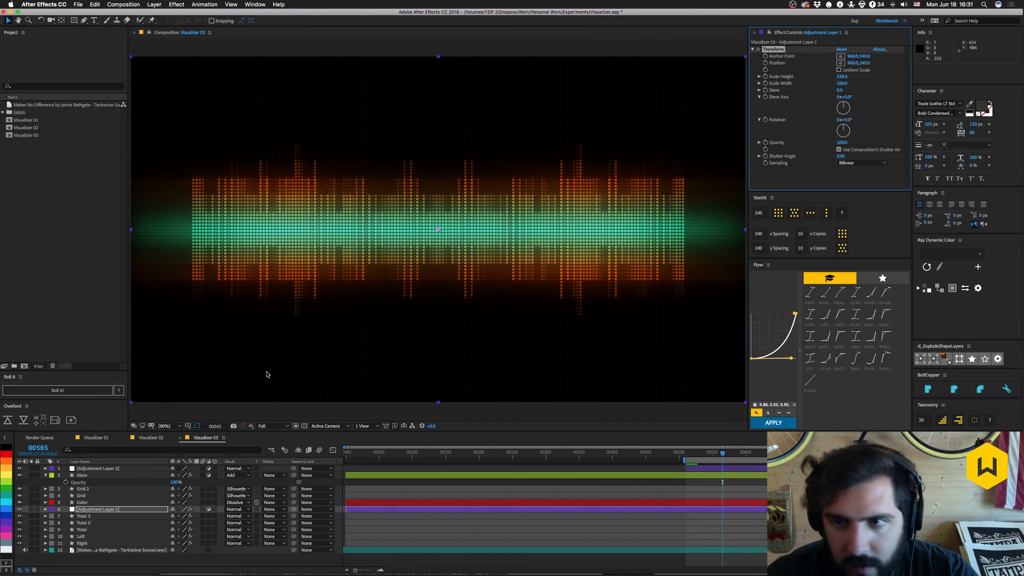
Set the Transform effect's Scale Height to 200 and preview the spectrum animation.
left_click(840, 76)
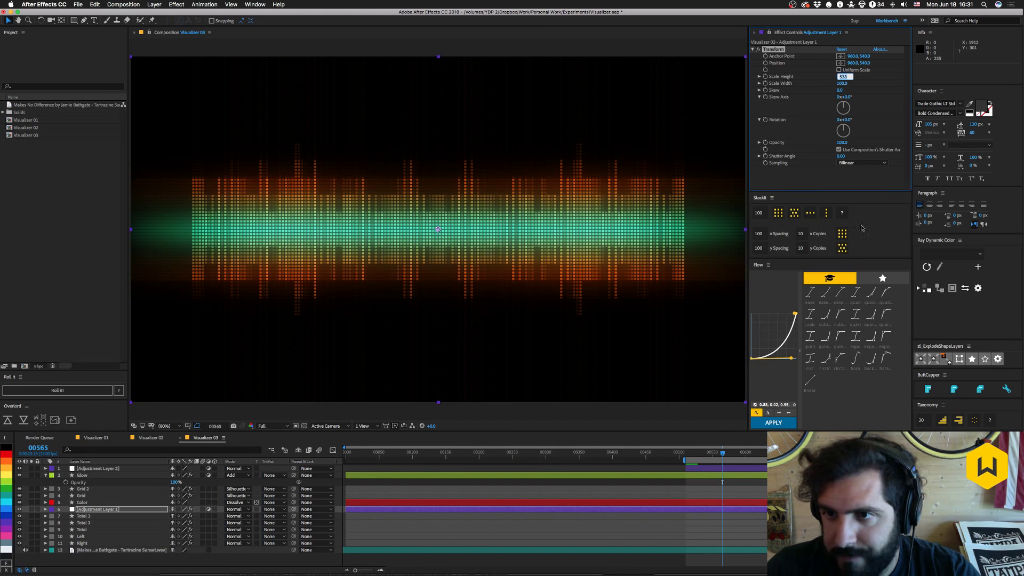
type("200.0")
key("space")
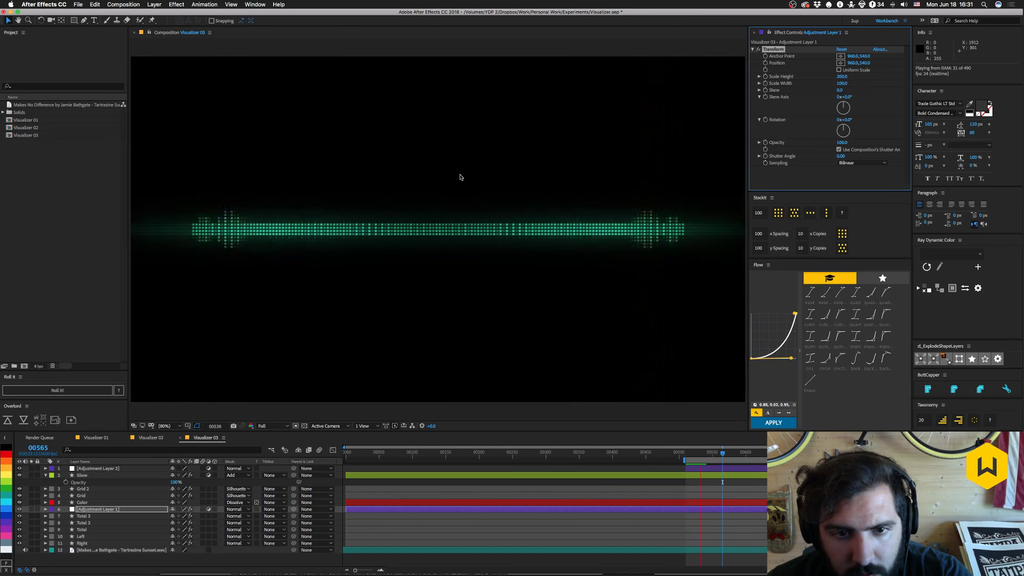
key("space")
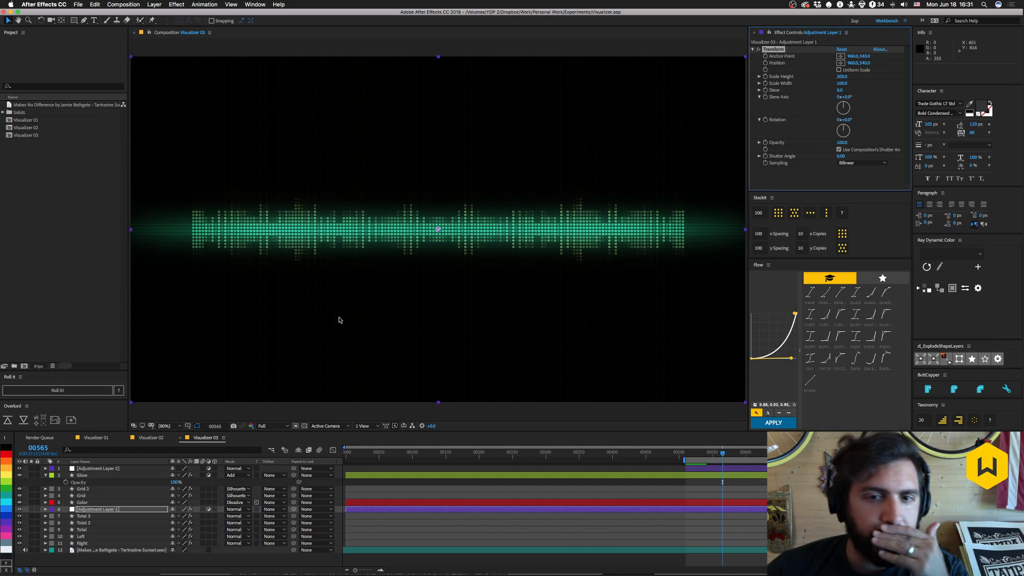
Duplicate the Visualizer 03 composition in the project and rename the copy Dot Field 01.
left_click(26, 135)
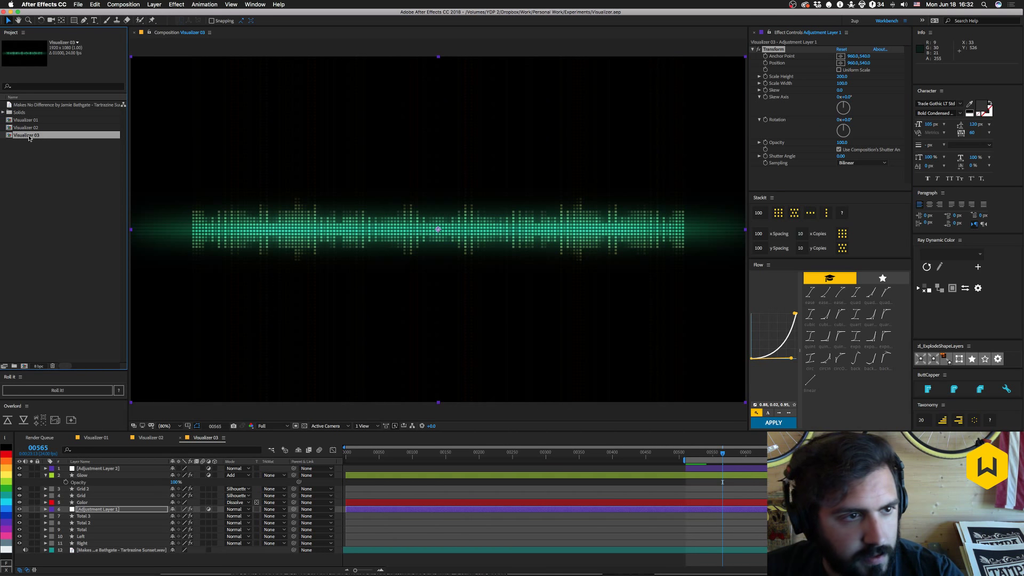
key("super+d")
key("Return")
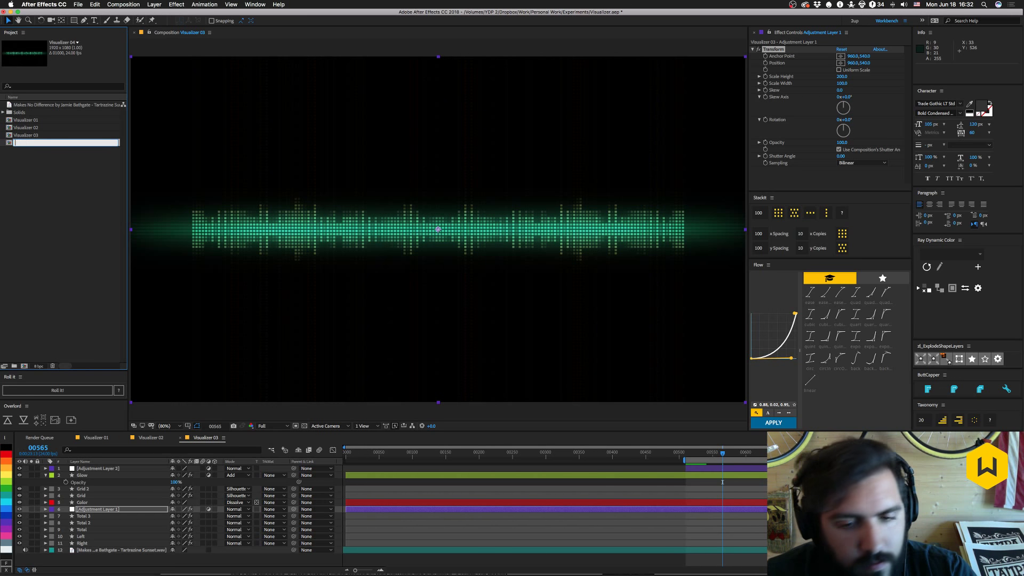
type("Dot Field")
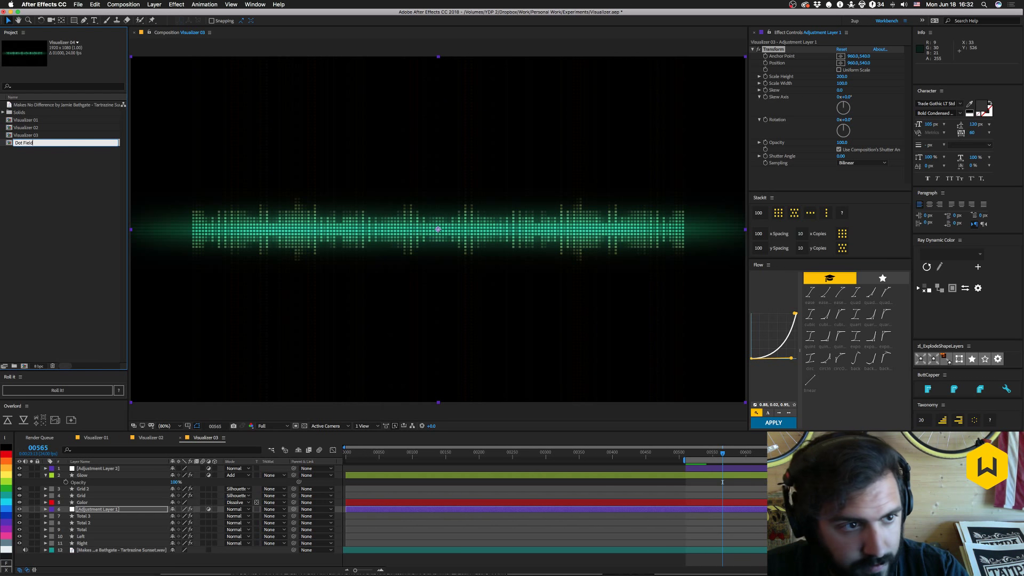
type(" 01")
key("Return")
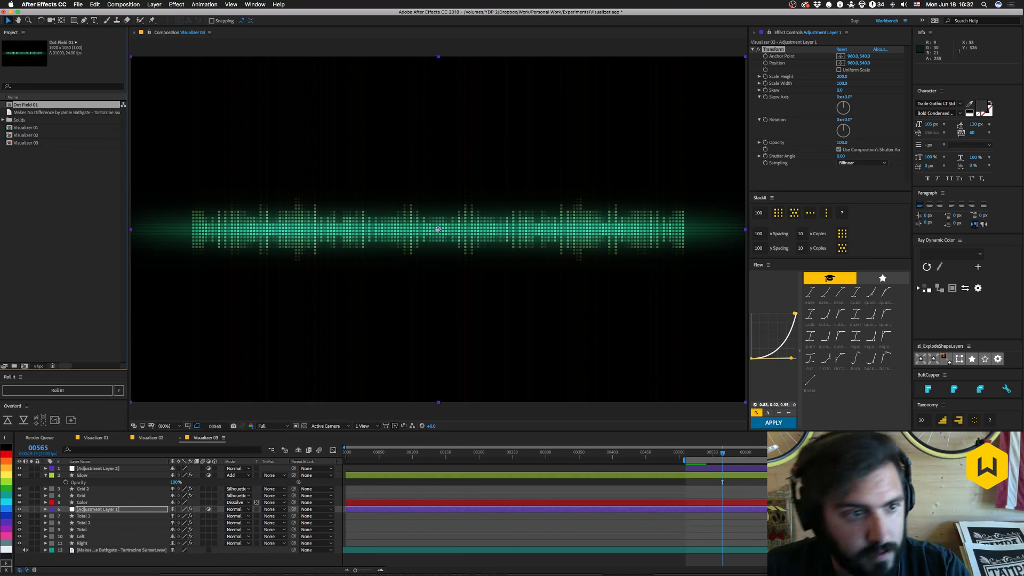
Open the Dot Field 01 composition, check the Right layer's Audio Spectrum settings, and preview the animation around frame 567.
double_click(11, 105)
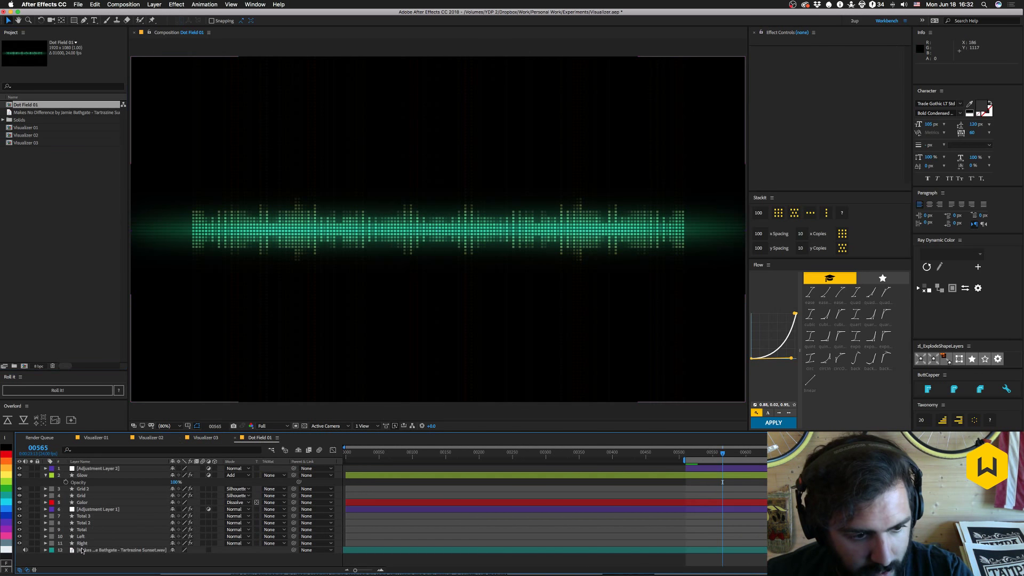
left_click(86, 543)
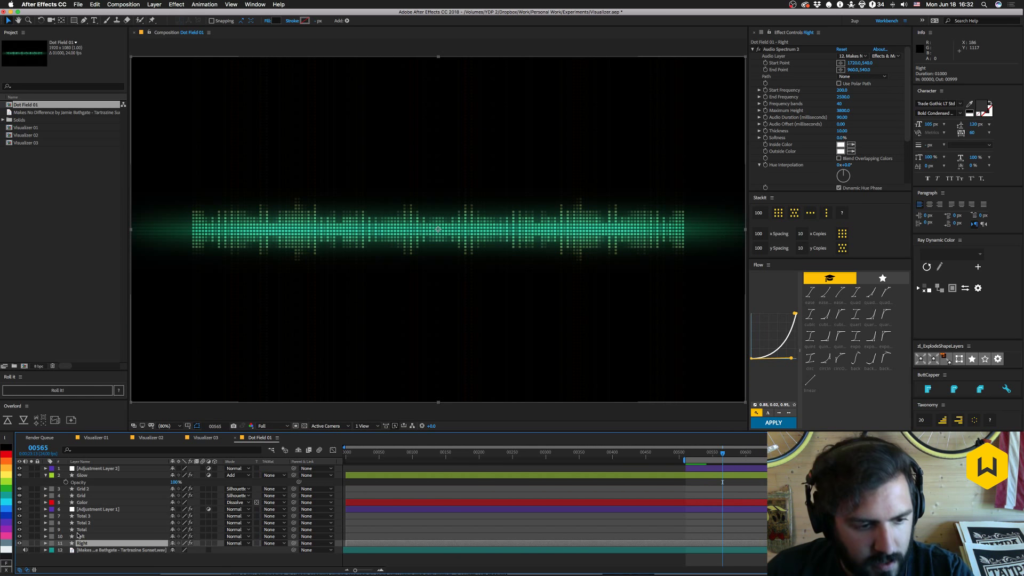
left_click_drag(704, 453, 724, 457)
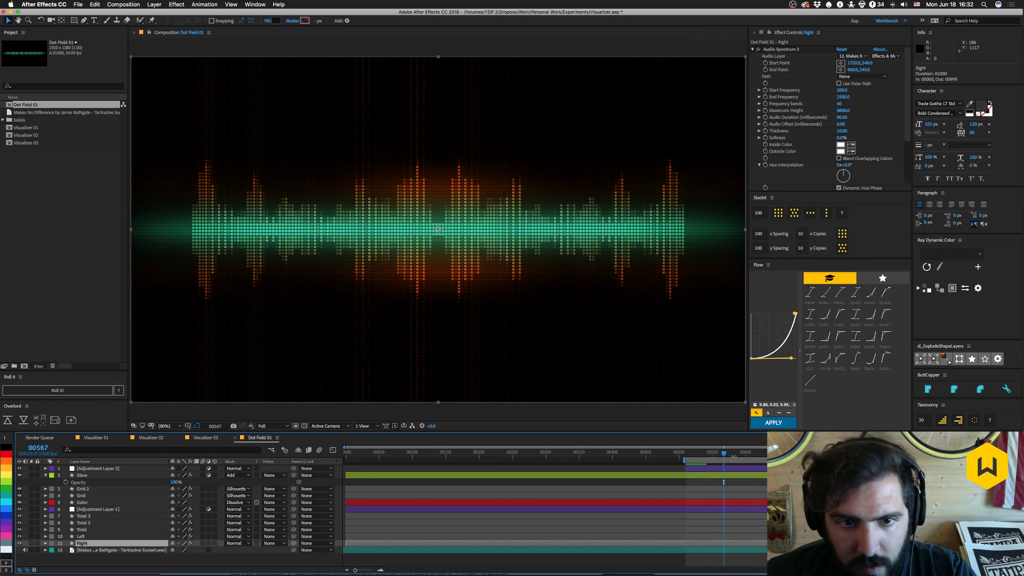
key("space")
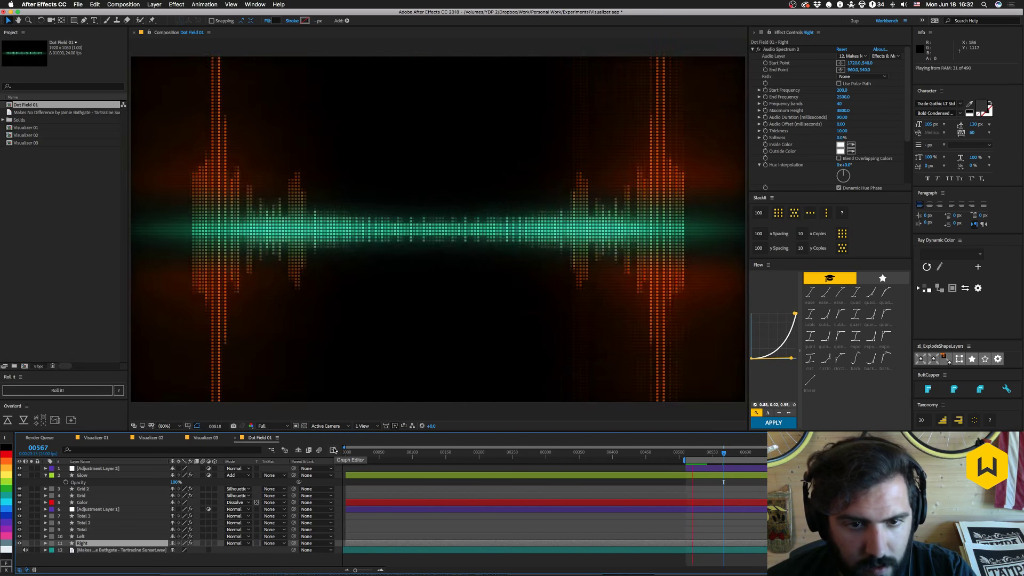
key("space")
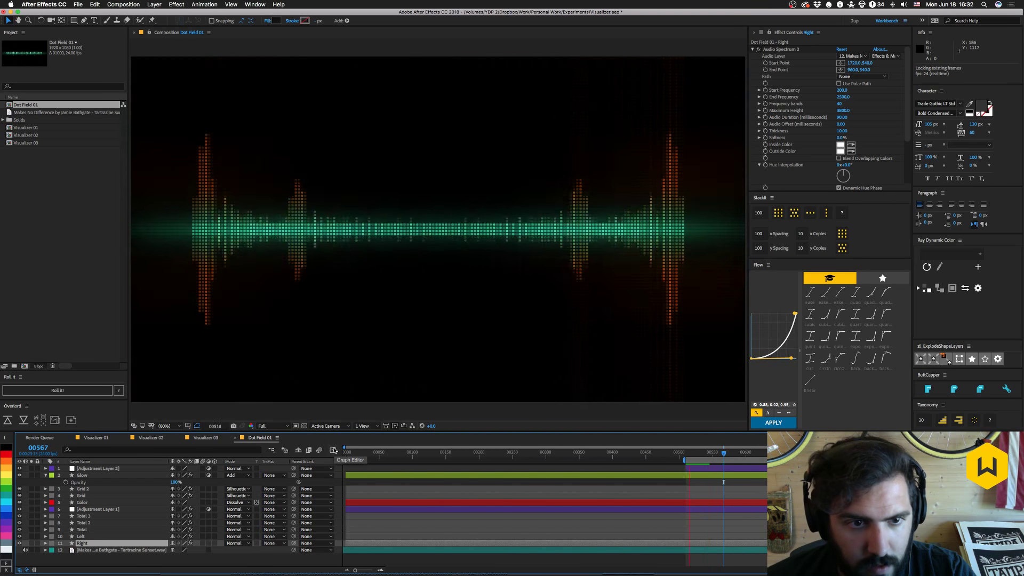
left_click(98, 557)
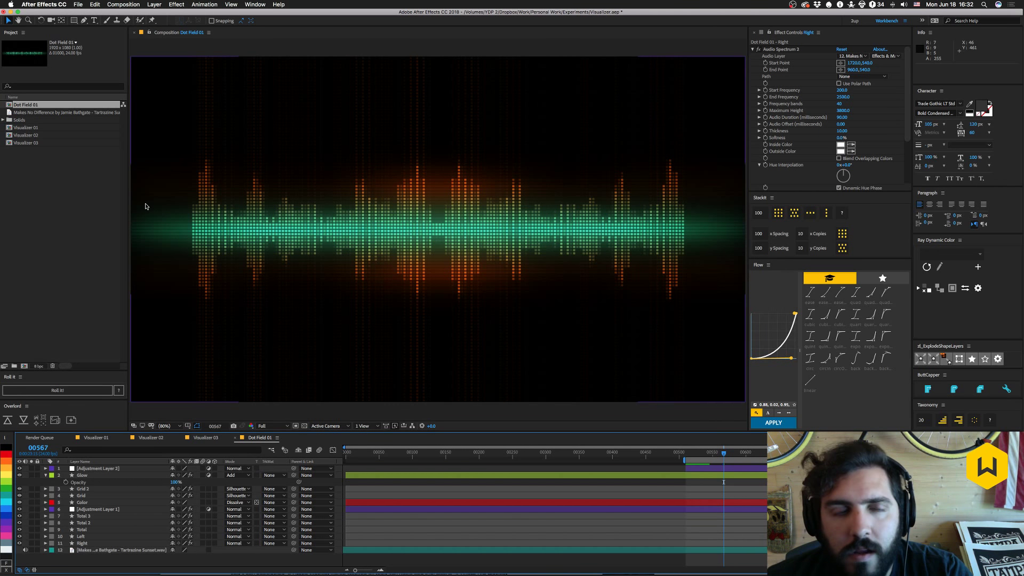
Align the start of the topmost adjustment layer with the beginning of the composition.
left_click(74, 21)
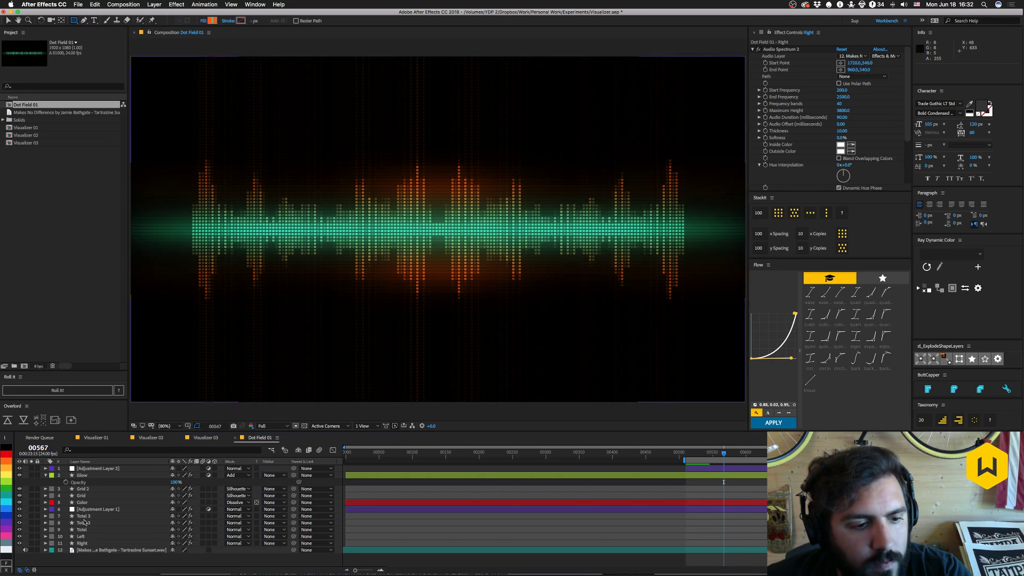
left_click(691, 469)
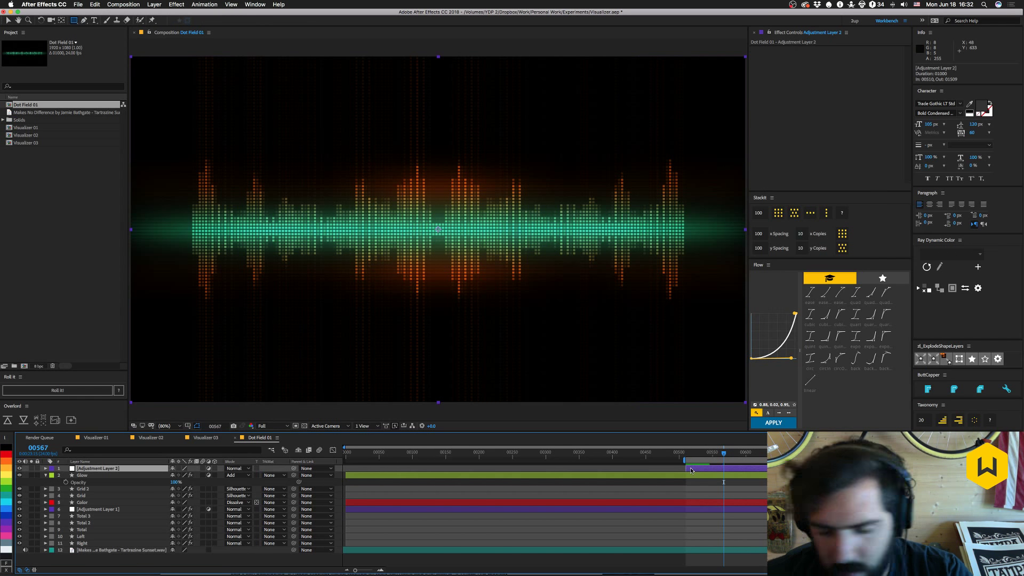
key("alt+Home")
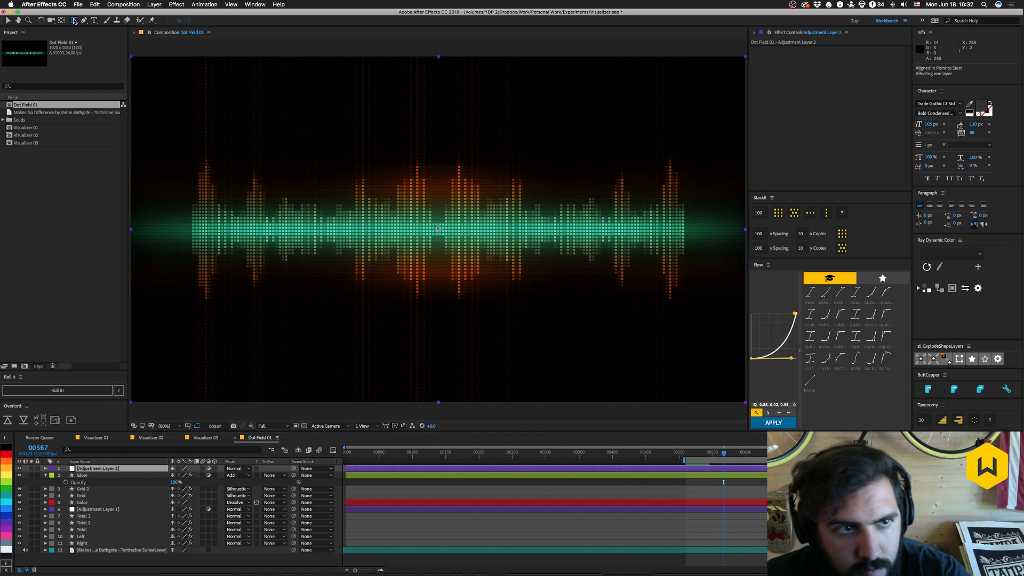
Draw a small rectangle on a new shape layer, above the waveform and slightly left of the composition's center.
left_click_drag(74, 21, 103, 31)
key("F2")
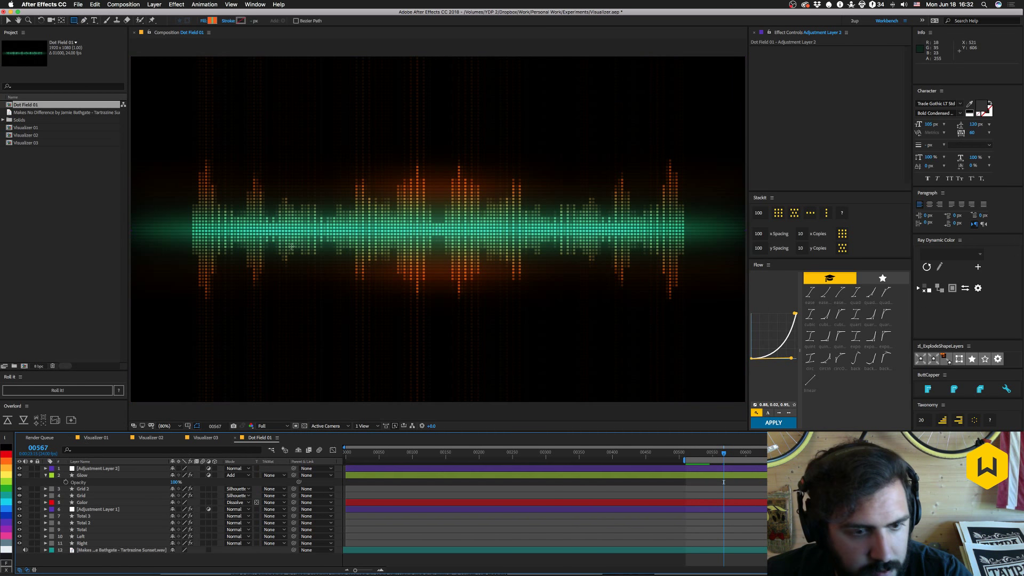
left_click_drag(355, 145, 385, 160)
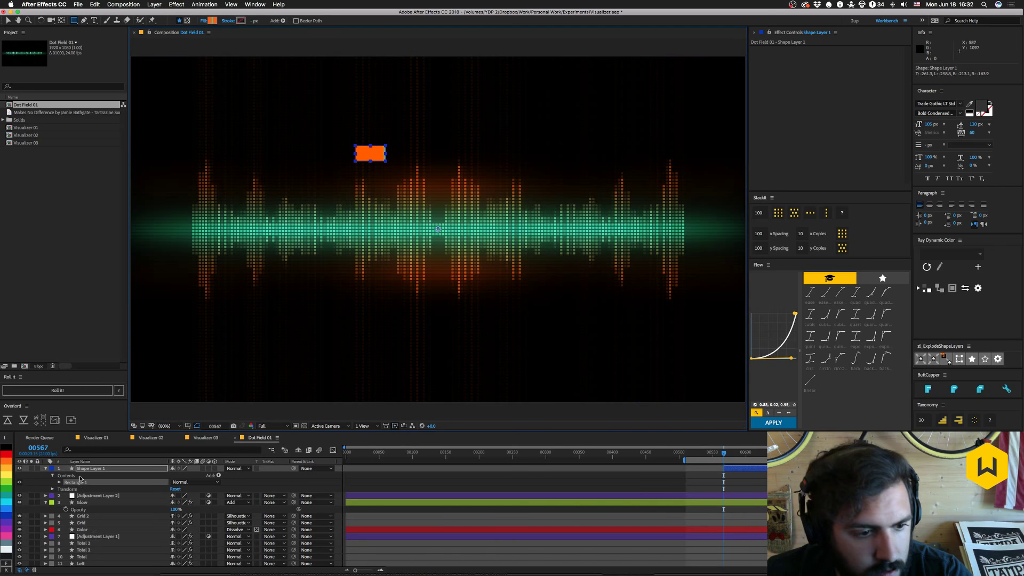
Give the new rectangle a solid white fill and move its layer directly below the Color layer.
left_click(200, 21)
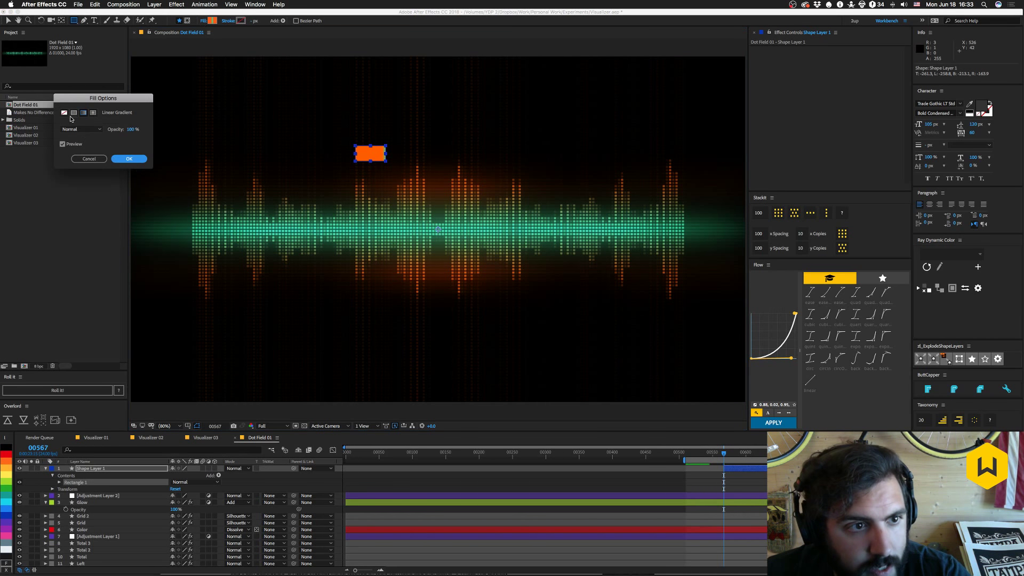
left_click(64, 112)
left_click(73, 113)
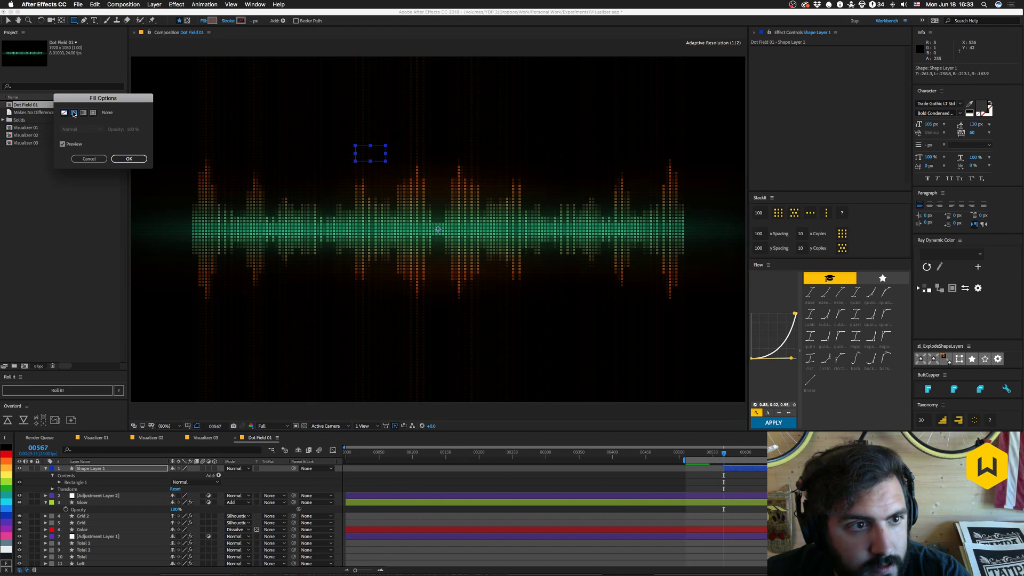
left_click(127, 159)
left_click(213, 21)
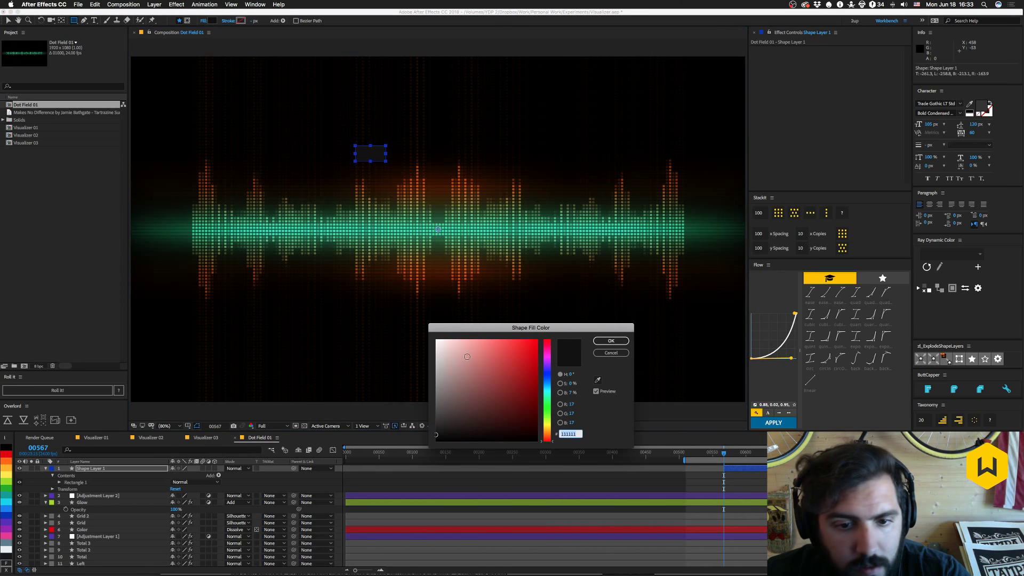
left_click(435, 342)
left_click(611, 341)
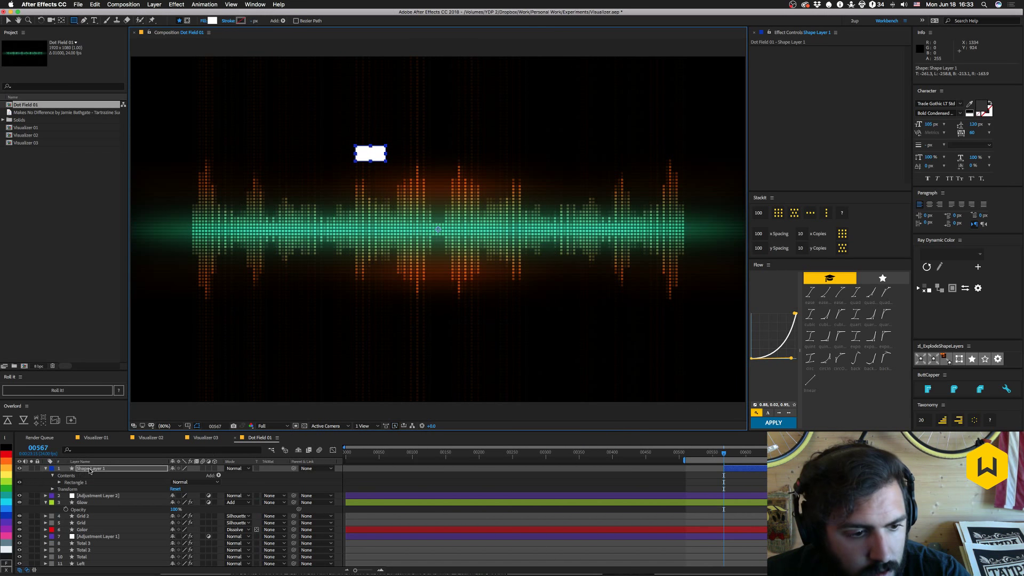
left_click_drag(89, 470, 88, 535)
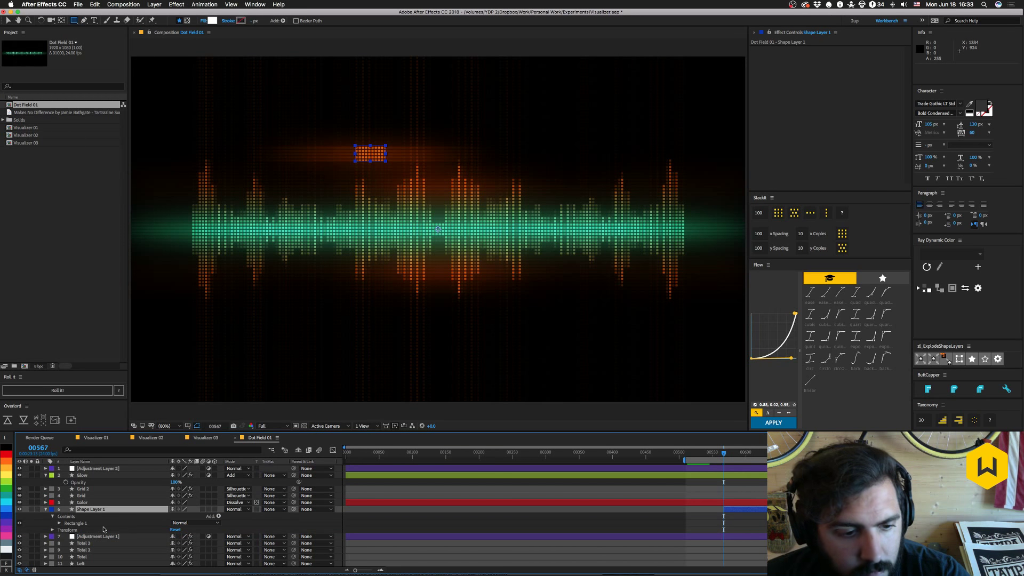
left_click(347, 323)
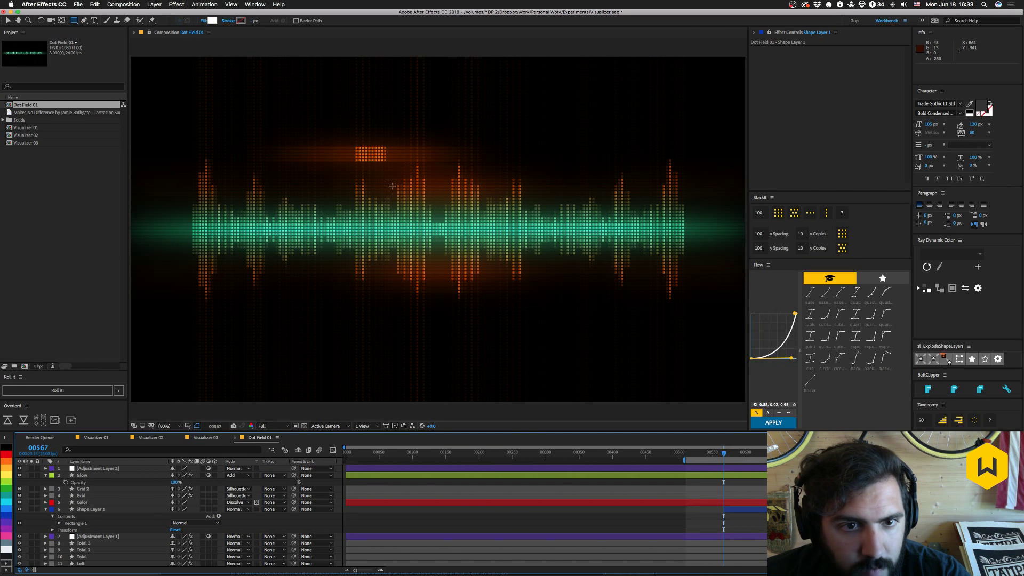
Examine the Grid layer's rectangle path properties, including its size.
left_click(82, 495)
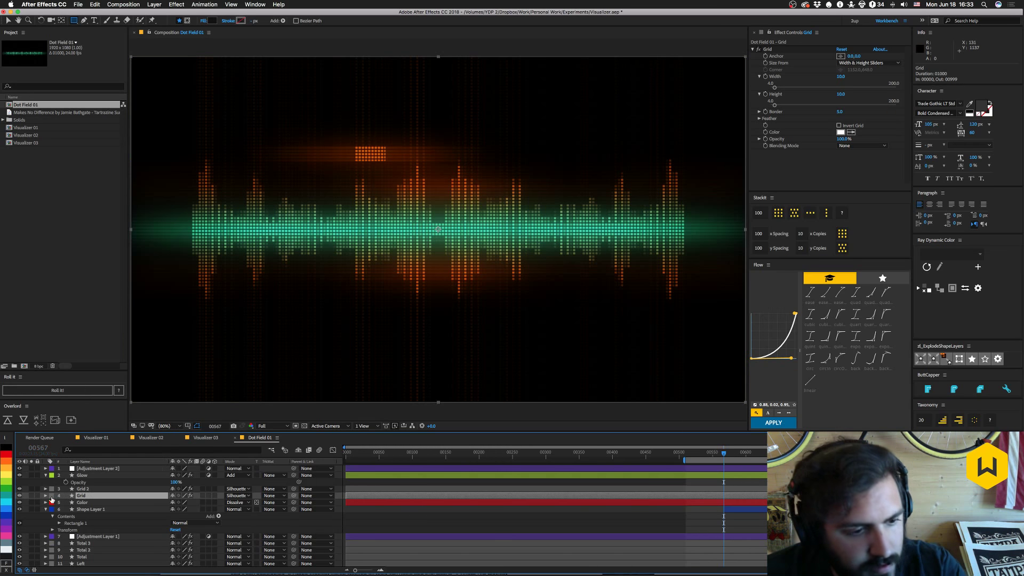
left_click(50, 497)
left_click(59, 509)
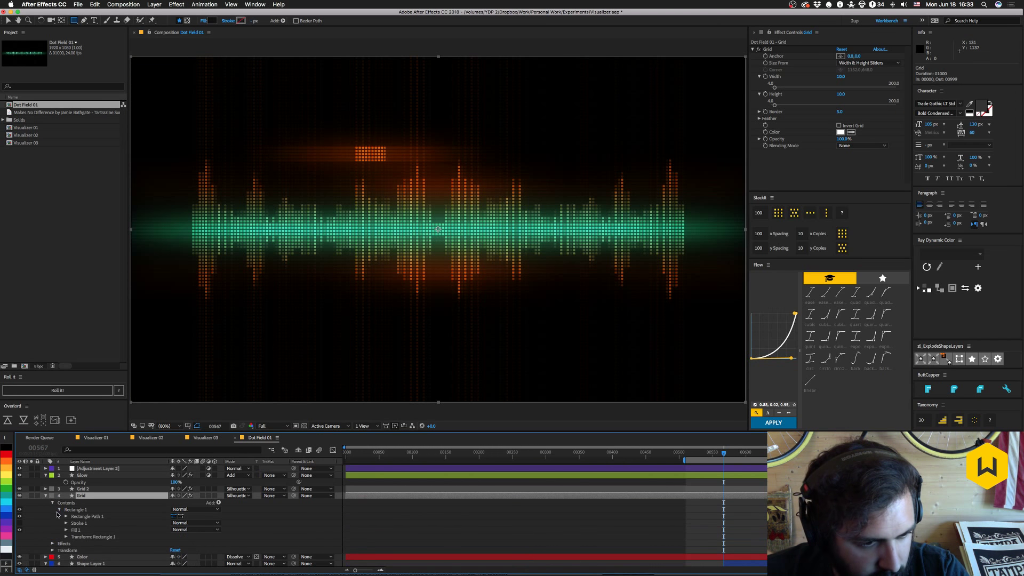
left_click(66, 517)
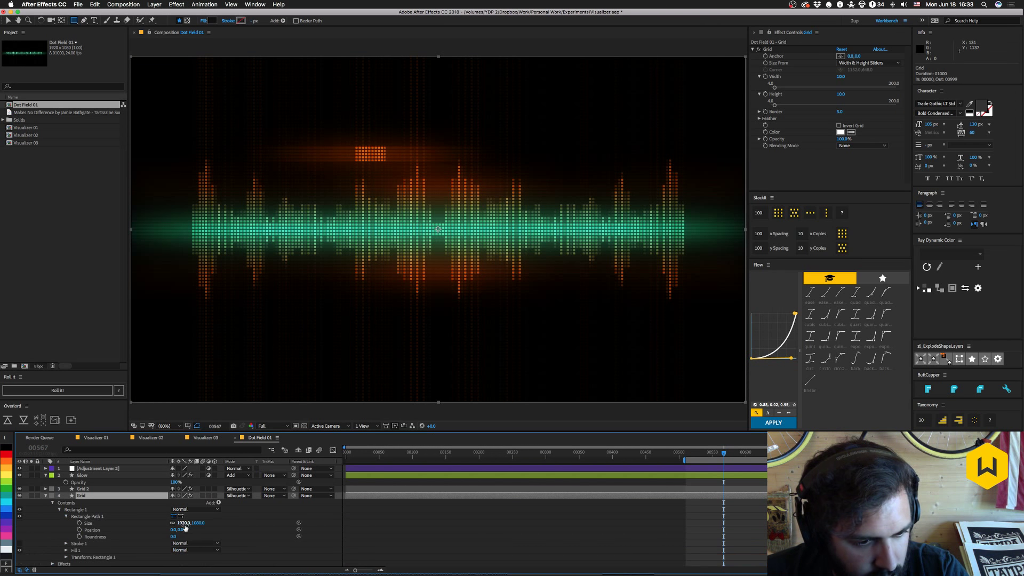
left_click(46, 496)
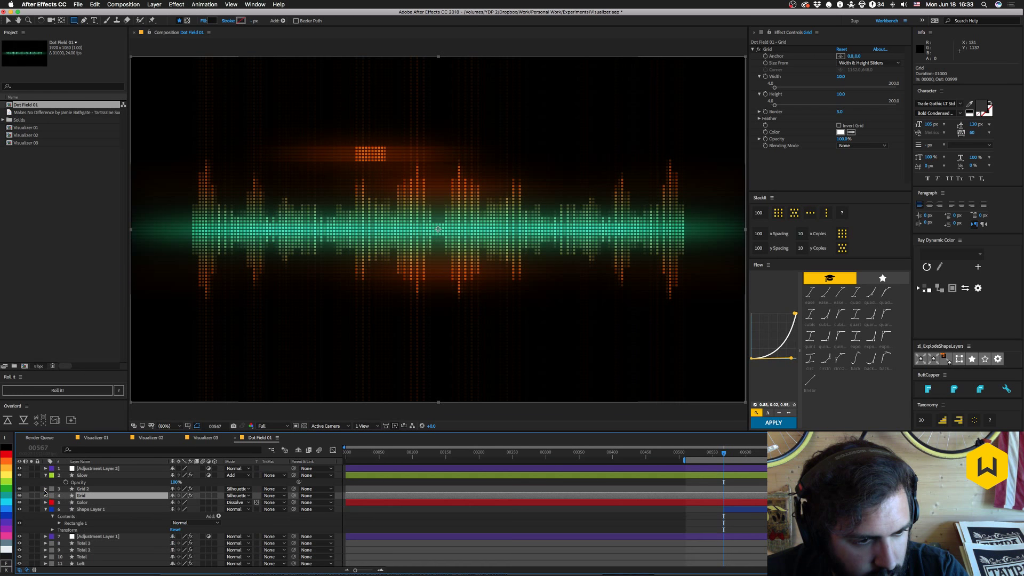
left_click(46, 489)
left_click(46, 489)
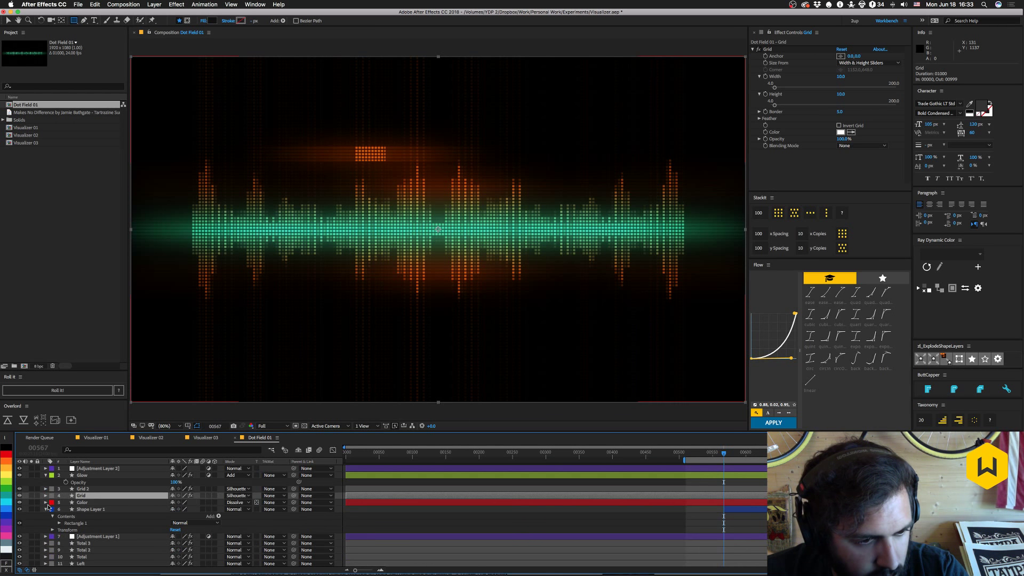
Rename the new rectangle's shape layer to Box and expand its properties.
left_click(46, 510)
left_click(95, 509)
key("Return")
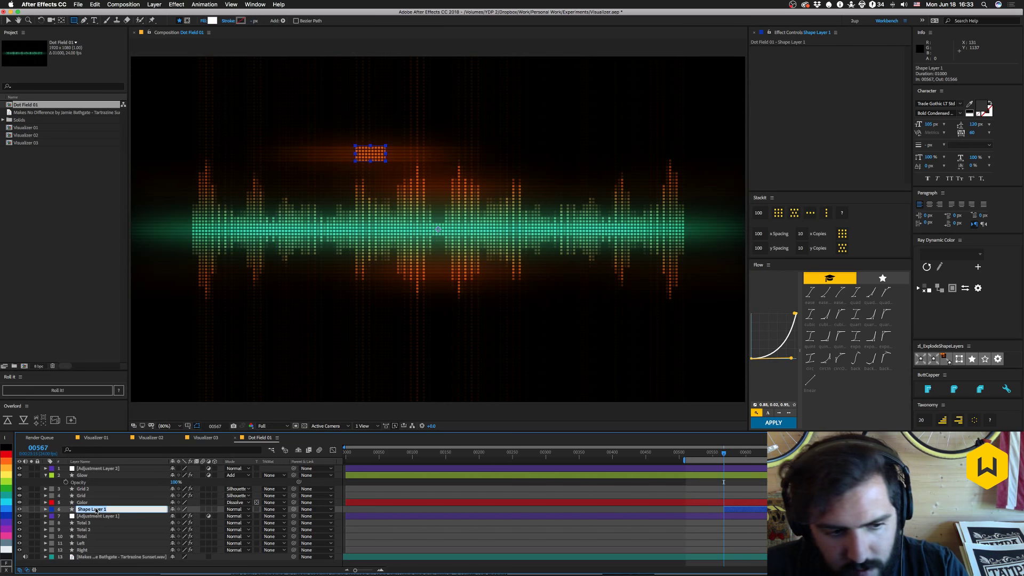
type("Box")
key("Return")
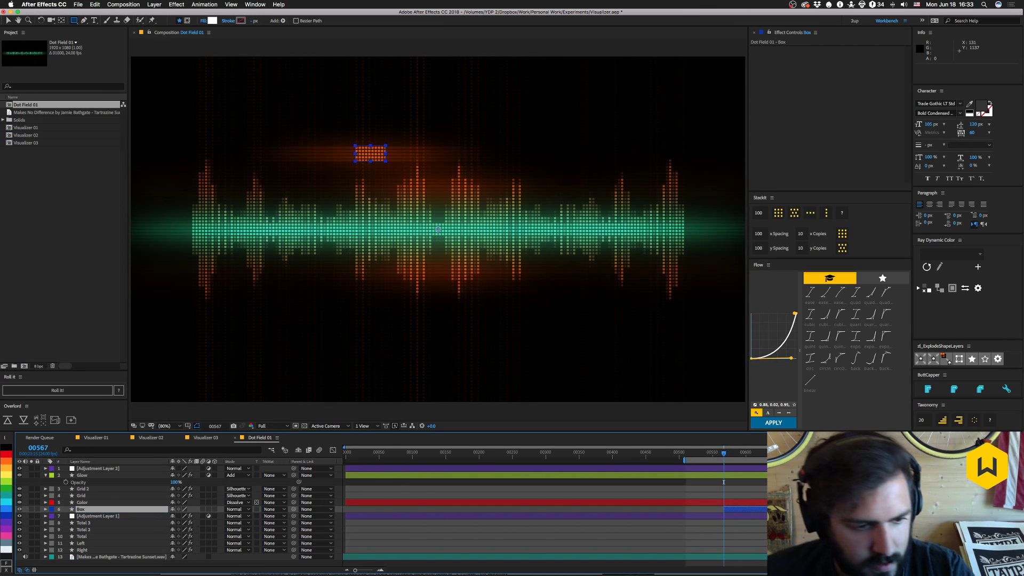
left_click(46, 510)
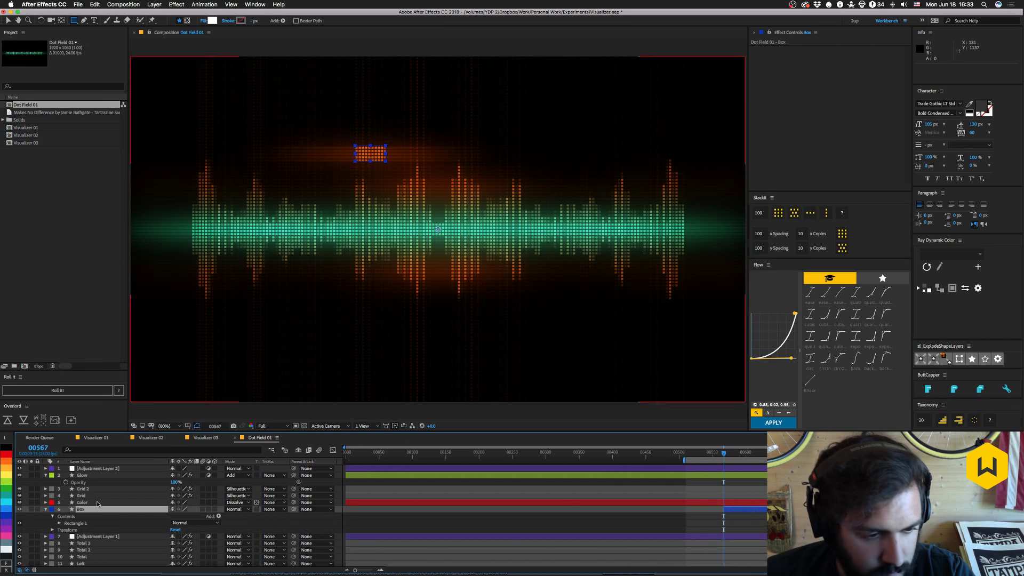
Switch to Chrome and open Tutorial 120: One Comp to Rule Them All from the workbench.tv tutorials in a new tab.
key("super+Tab")
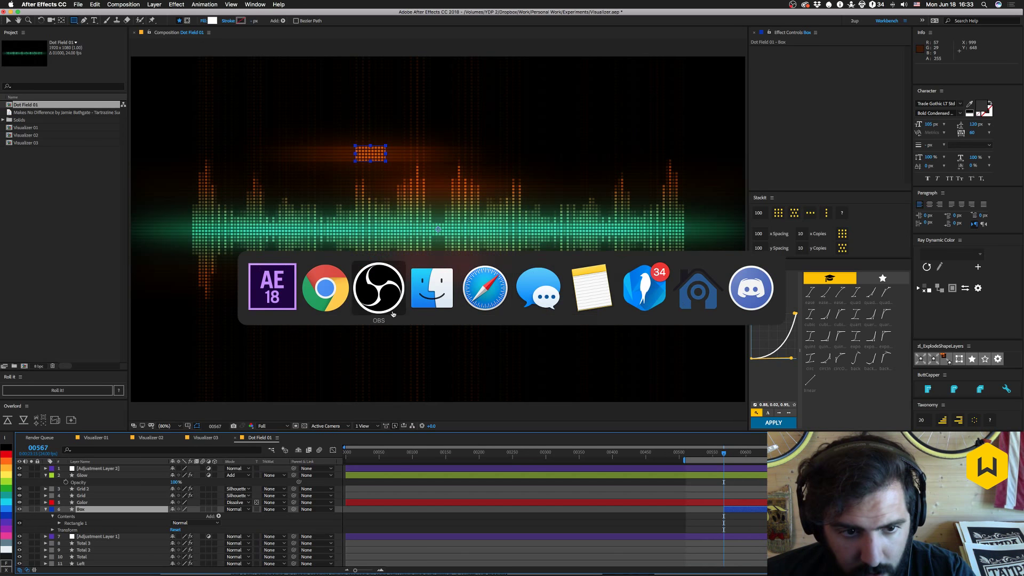
key("super+t")
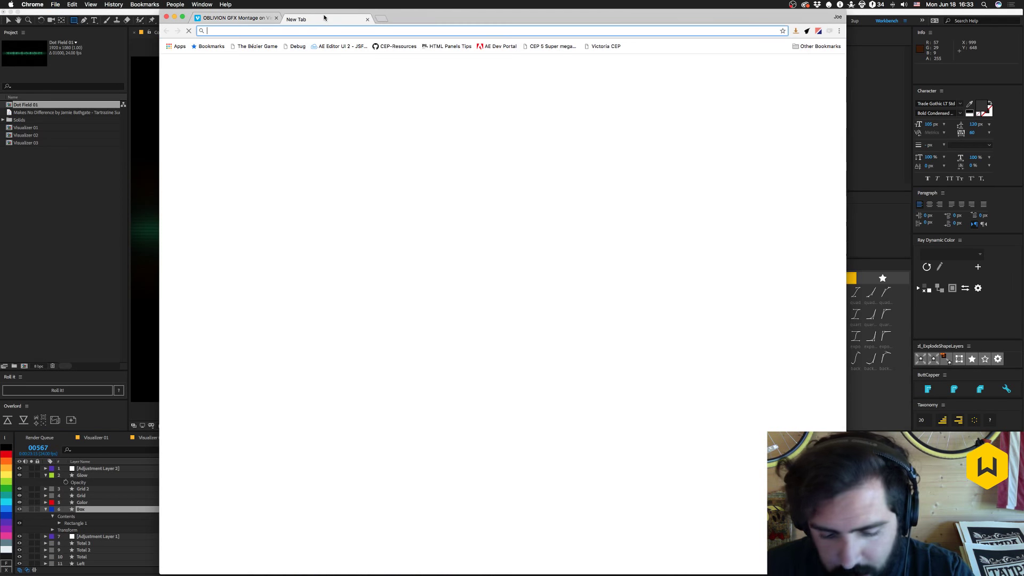
type("workbench.tv")
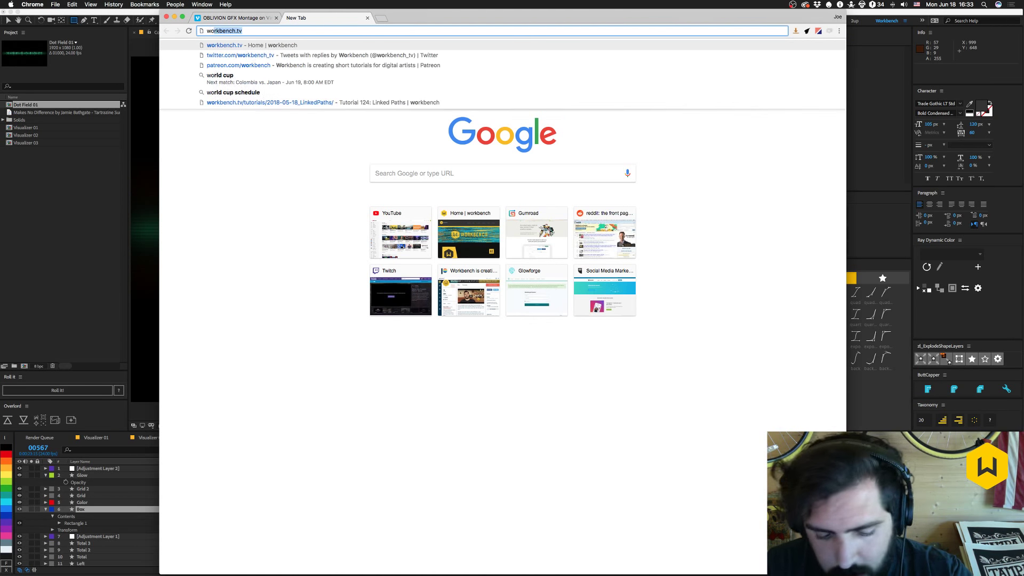
key("Return")
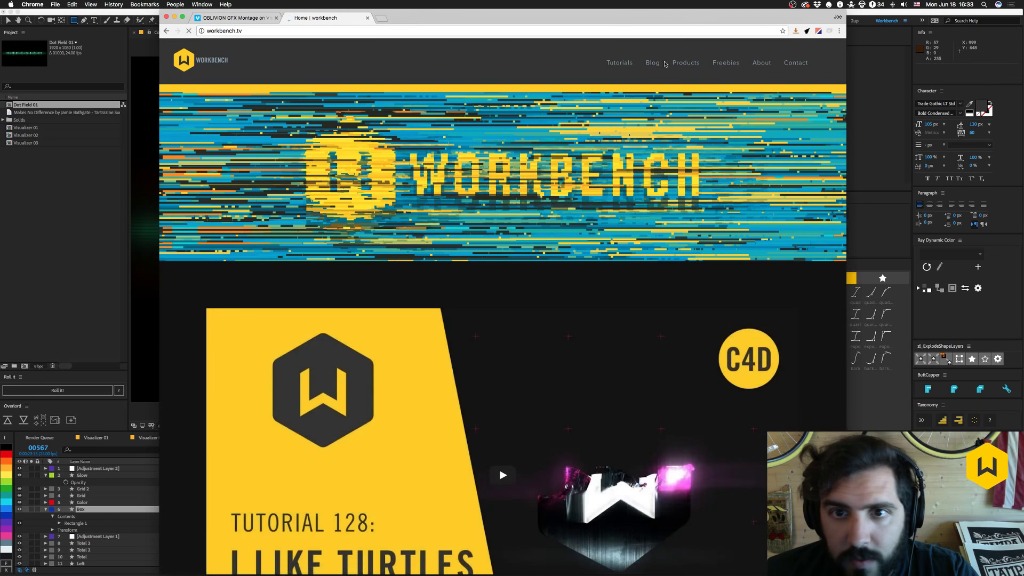
left_click(619, 62)
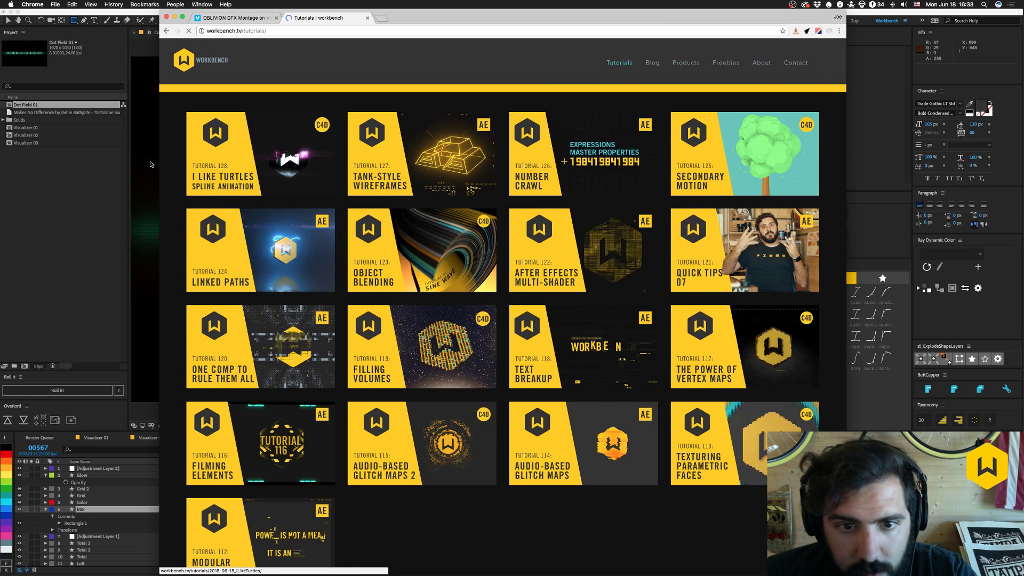
left_click(262, 356)
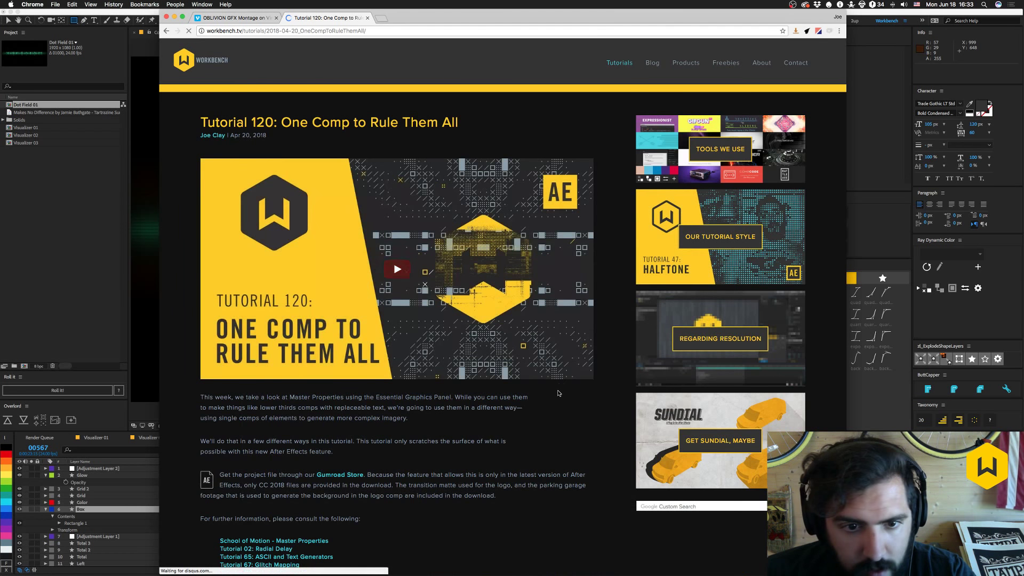
Select the entire Digital Grain Position expression on the tutorial page.
scroll(472, 361, "down", 5)
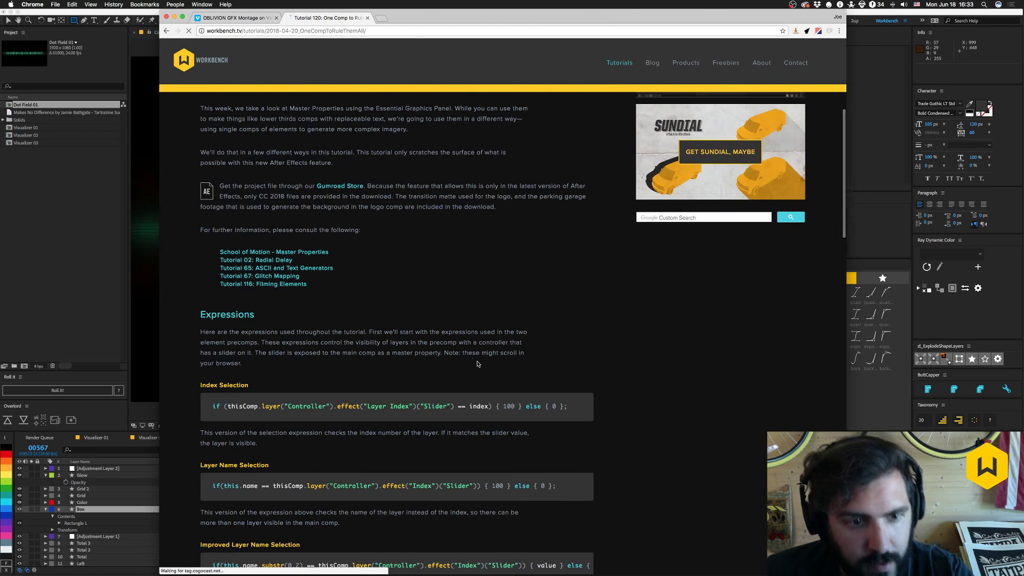
scroll(475, 362, "down", 2)
scroll(485, 369, "down", 6)
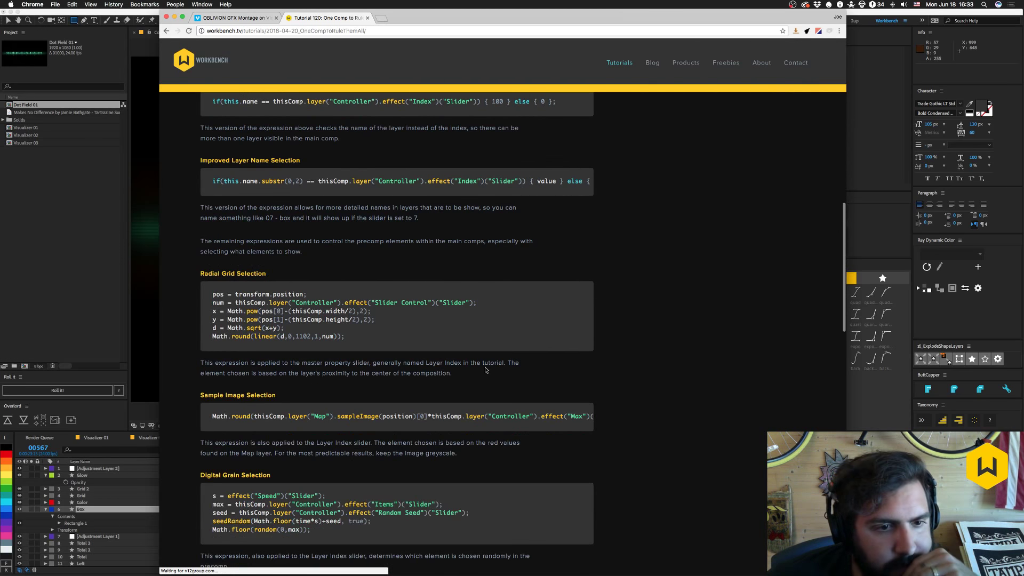
scroll(314, 438, "down", 2)
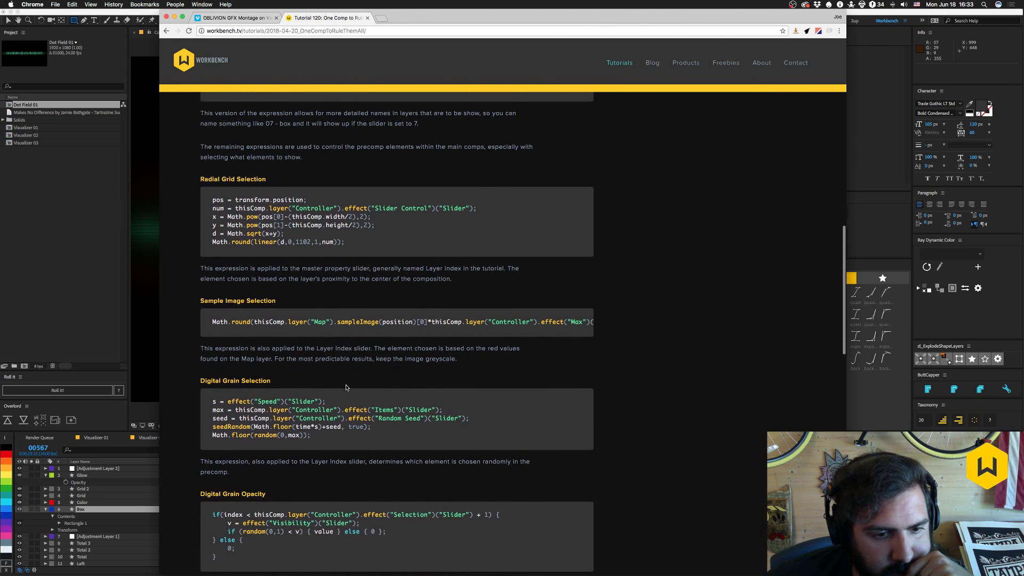
left_click_drag(314, 438, 212, 401)
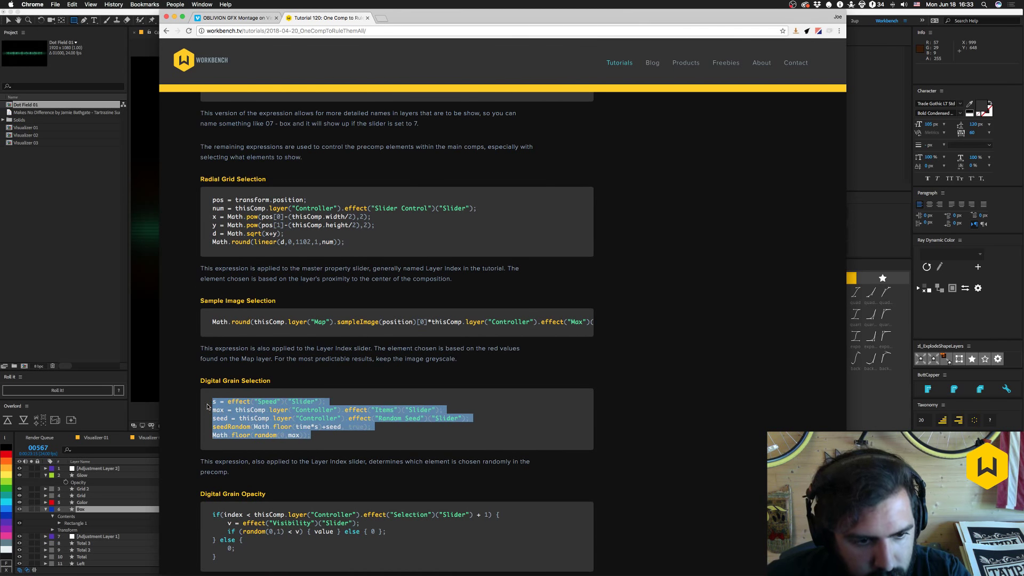
scroll(294, 447, "down", 5)
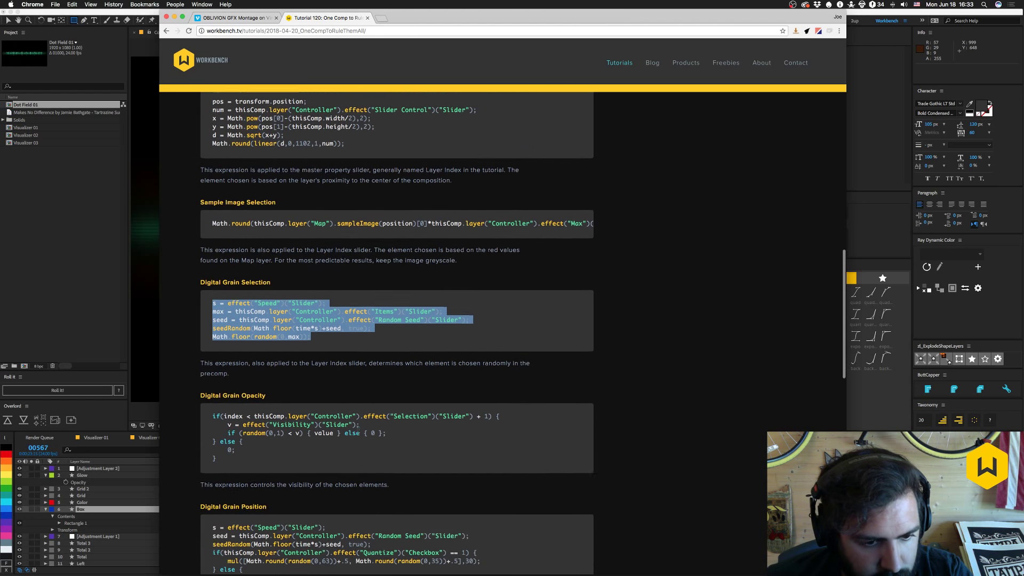
left_click_drag(294, 426, 208, 367)
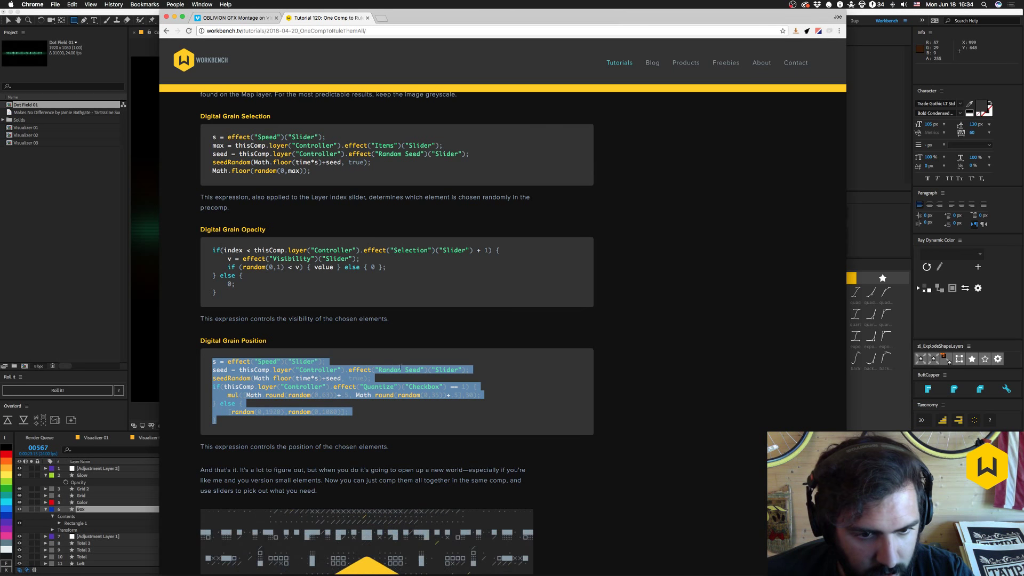
Switch back to After Effects, add a null object to the Dot Field 01 composition and rename it Controller.
left_click(53, 302)
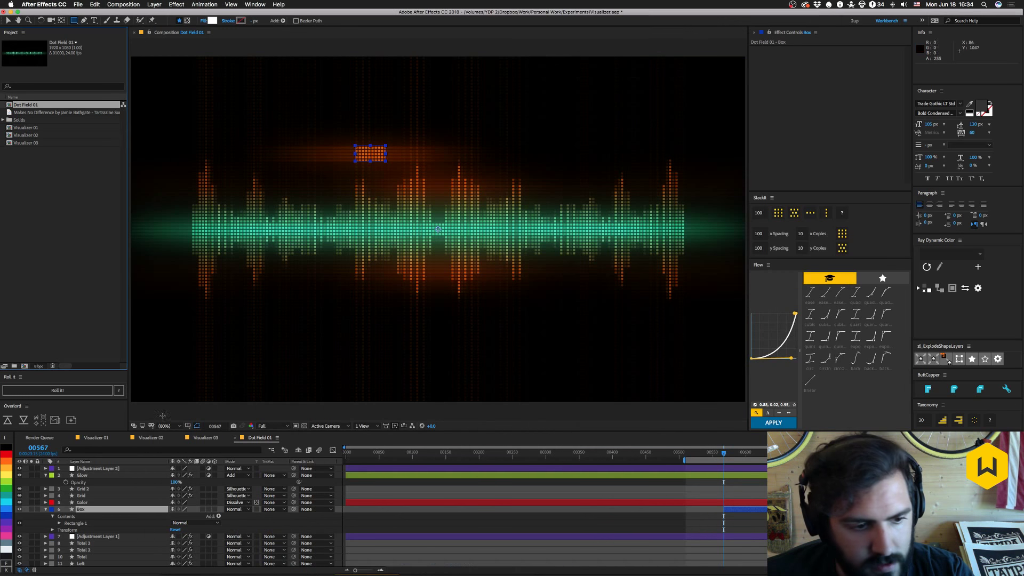
left_click(32, 528)
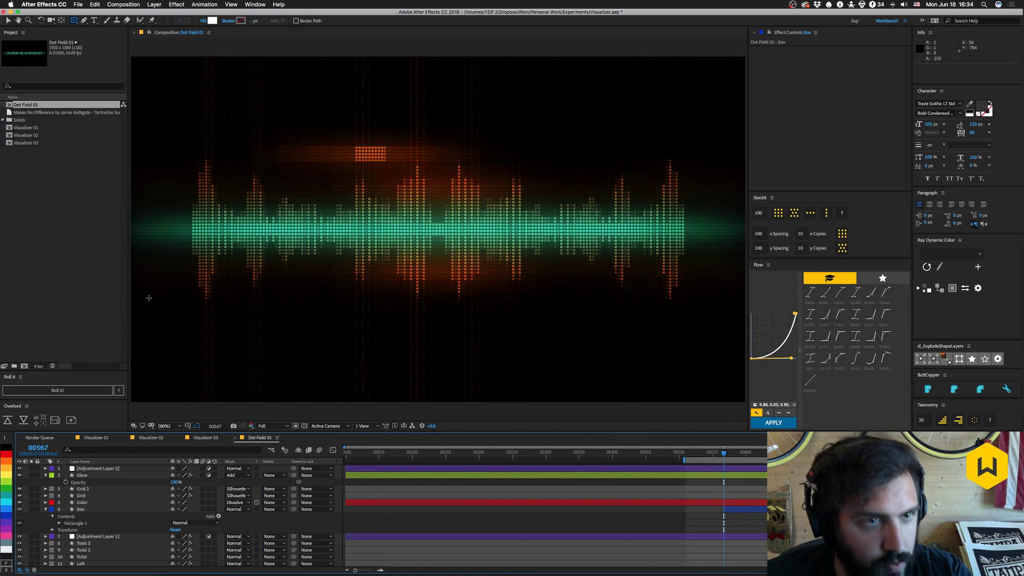
left_click(154, 5)
mouse_move(165, 15)
left_click(258, 48)
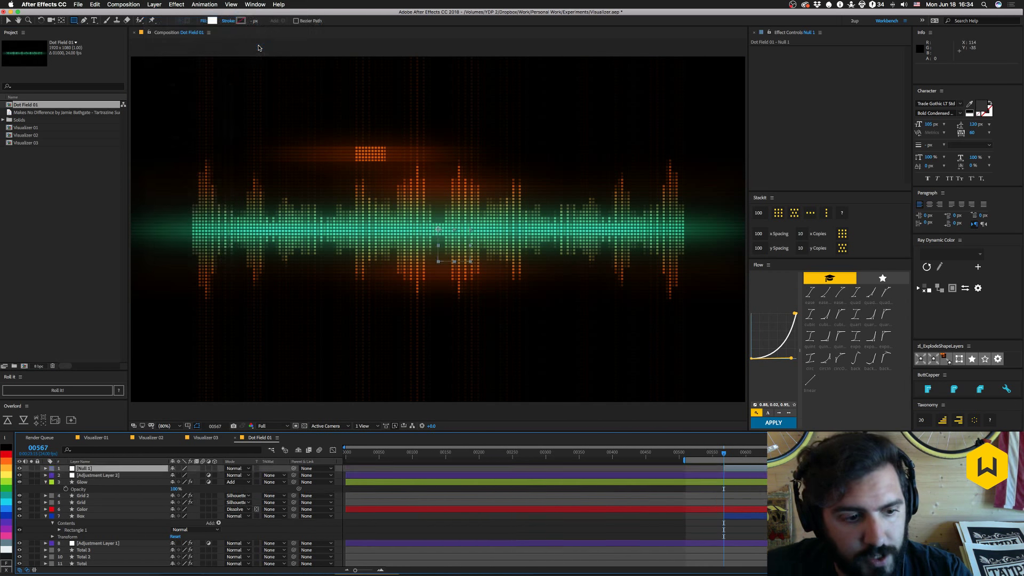
key("Return")
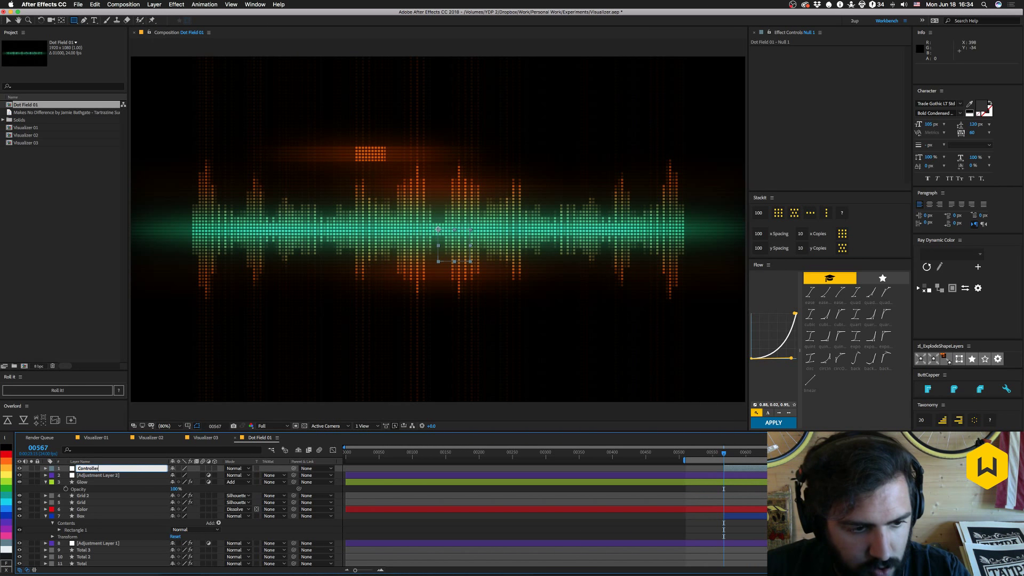
type("Controller")
key("Return")
Add a Slider Control effect to the Controller null, rename it Random Seed and set its slider to 14.
key("ctrl+space")
type("ider")
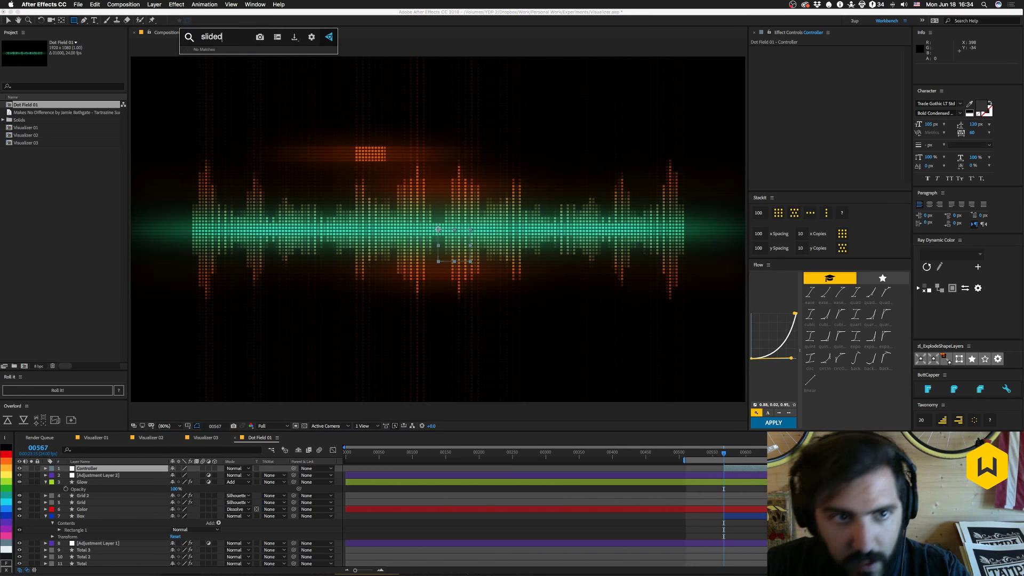
key("Return")
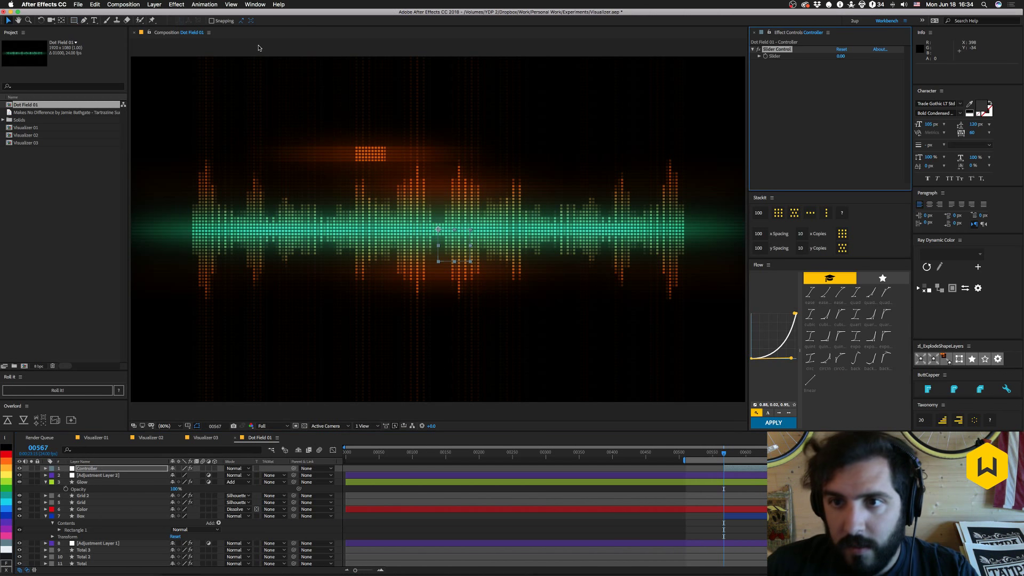
key("Return")
type("Random Seed")
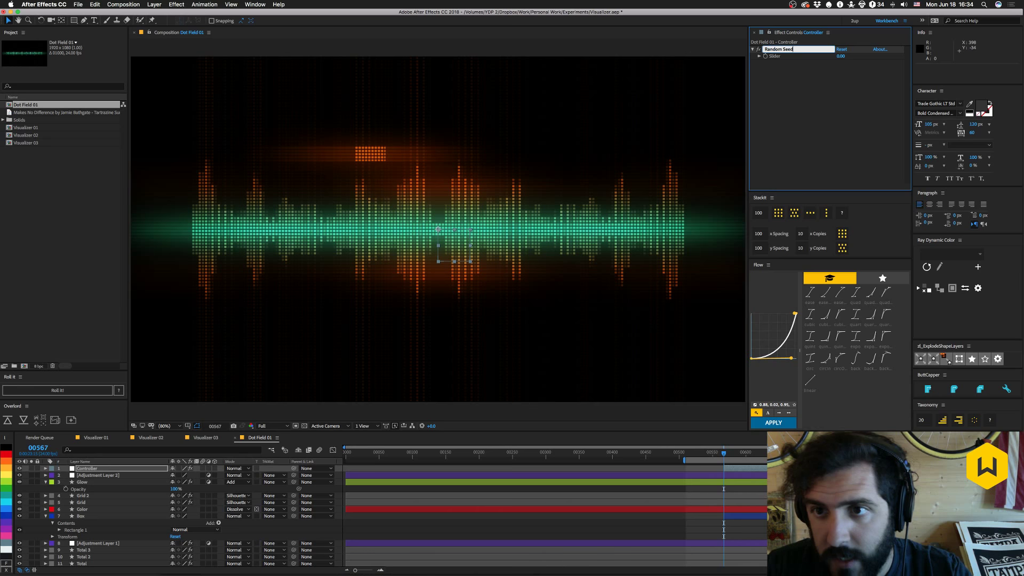
key("Return")
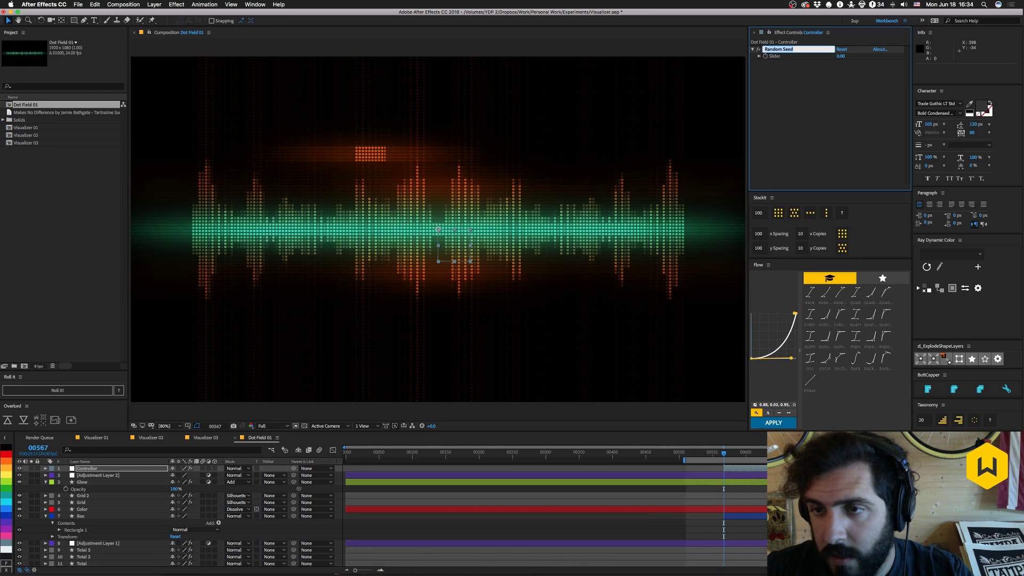
left_click(836, 56)
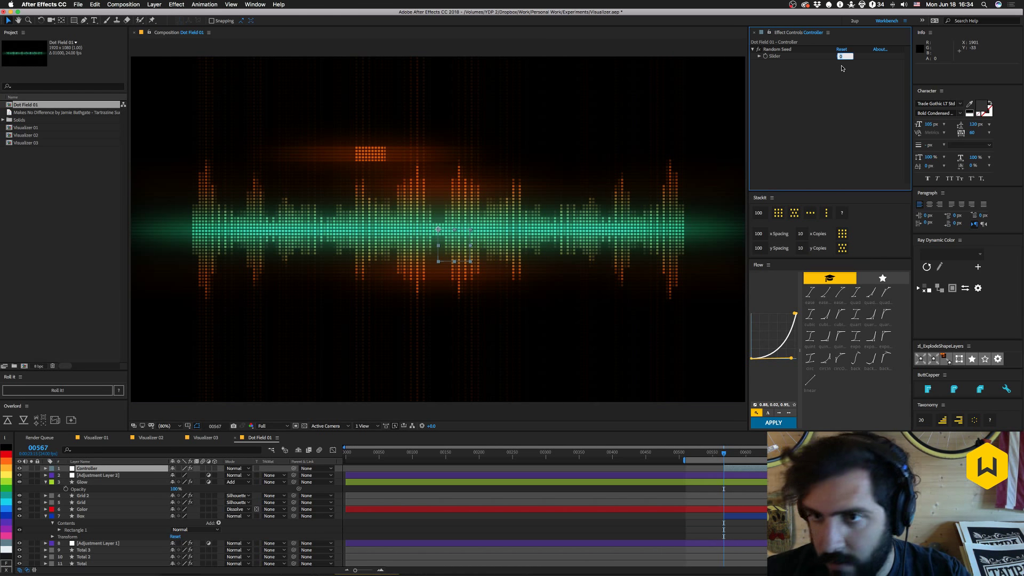
type("14")
key("Return")
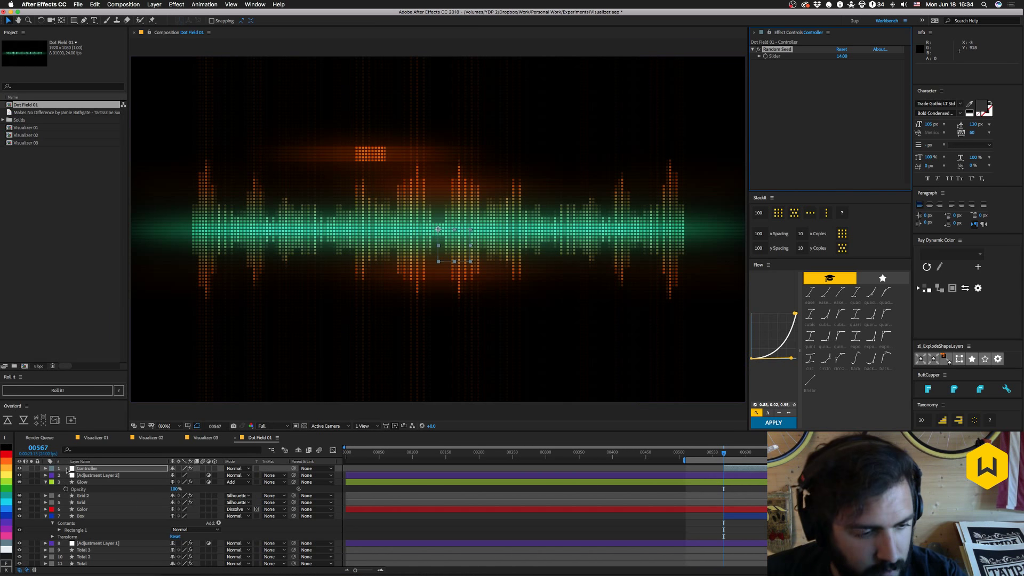
Add an expression to the Box layer's Position using the copied Digital Grain Position code.
left_click(92, 517)
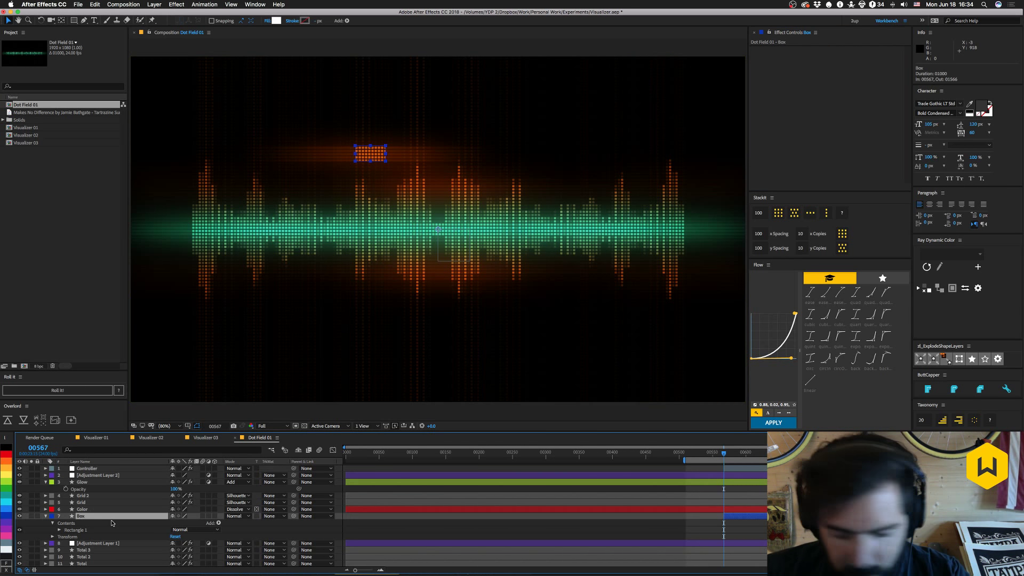
key("p")
left_click(65, 523, "alt")
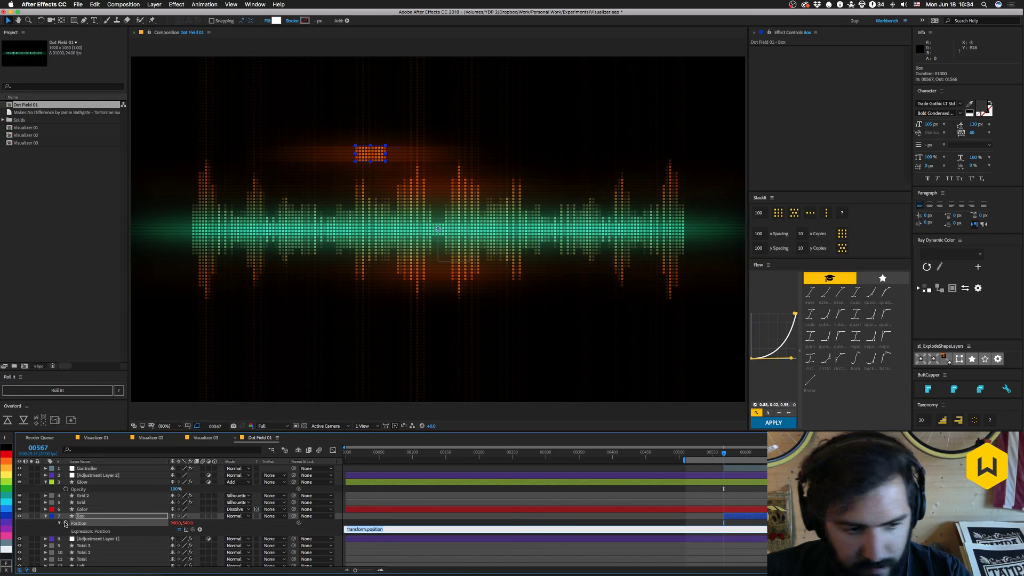
key("KP_Enter")
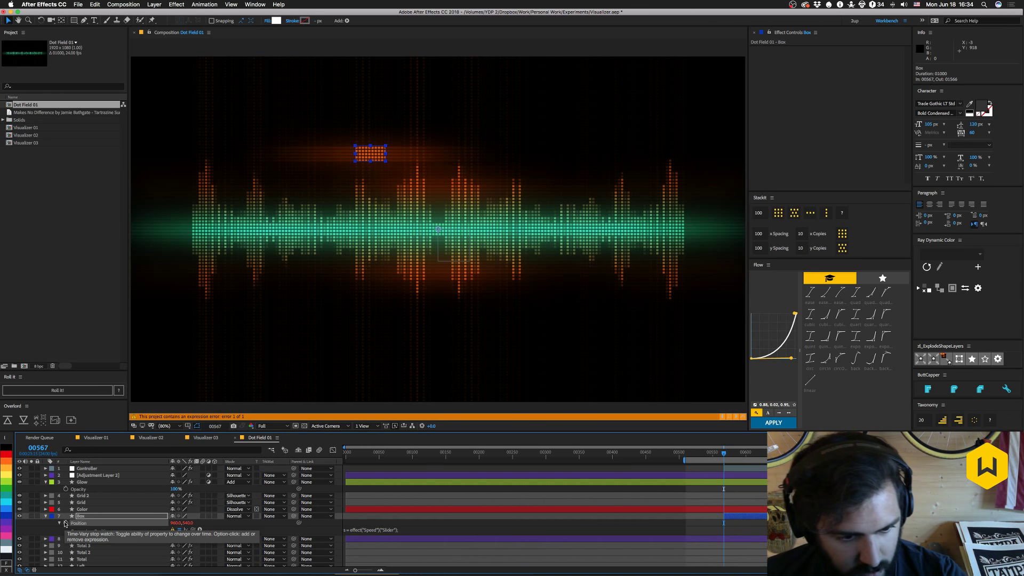
Align the in points of the Box and Controller layers to the start of the composition.
left_click(80, 516)
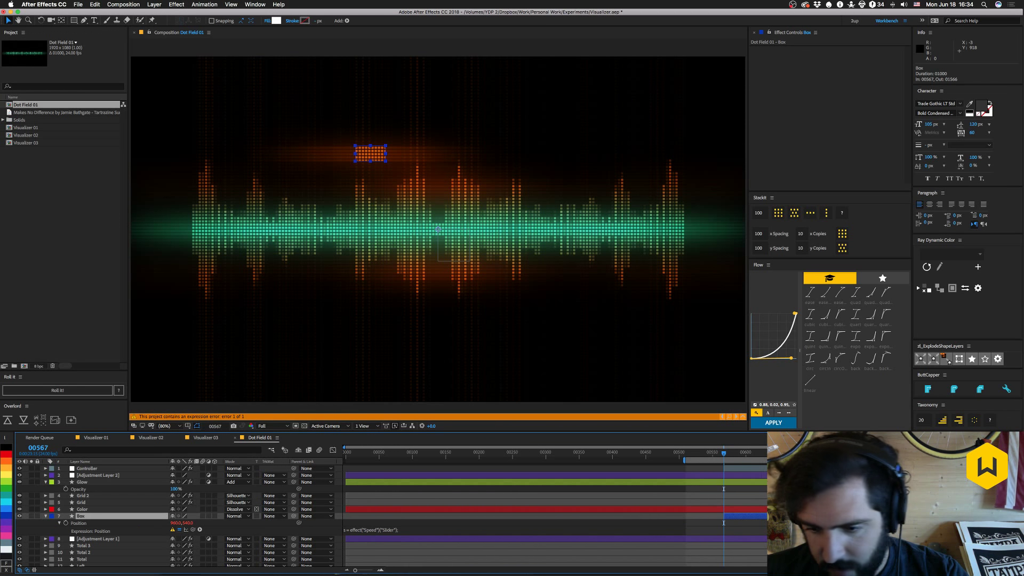
key("alt+Home")
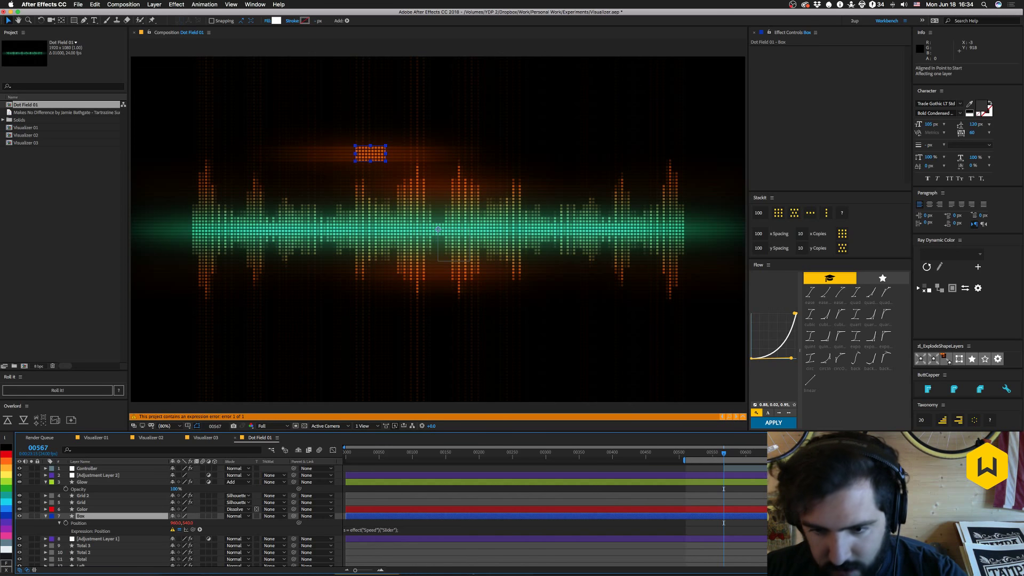
left_click(749, 469)
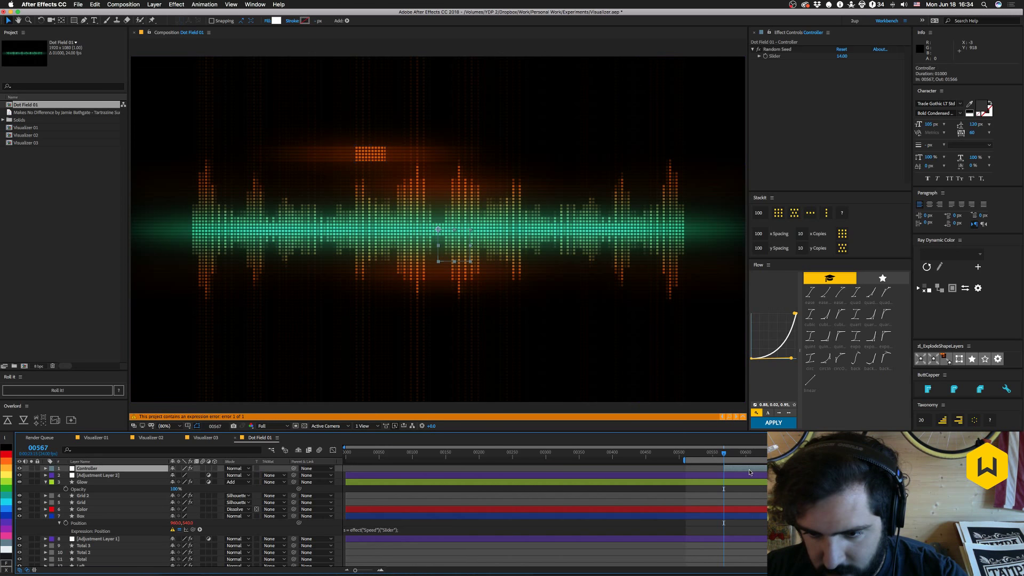
Add a Slider Control effect to the Box layer and set its slider to 10.
left_click(679, 516)
key("ctrl+space")
type("speed")
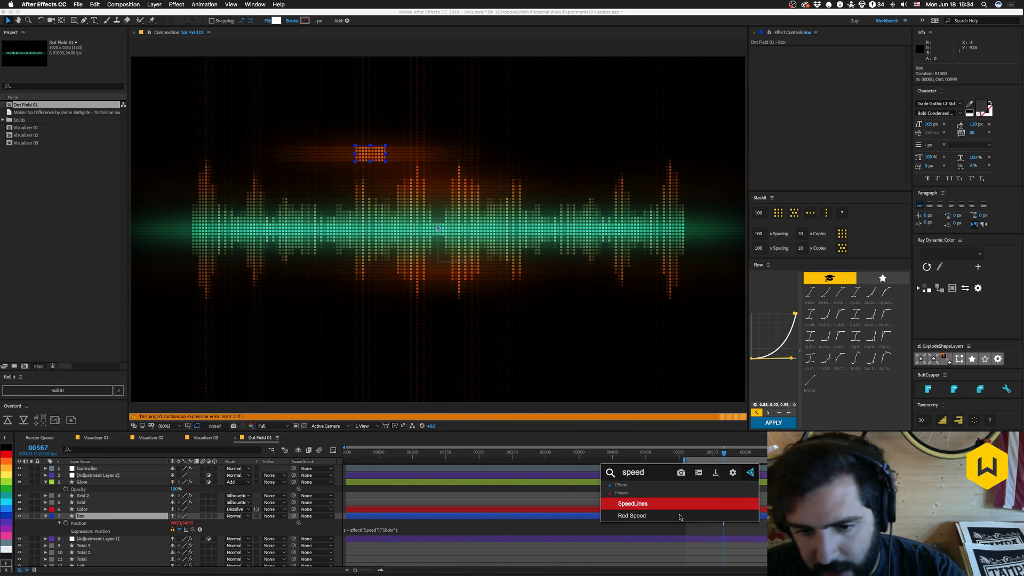
key("BackSpace")
key("BackSpace")
key("BackSpace")
key("BackSpace")
type("lide")
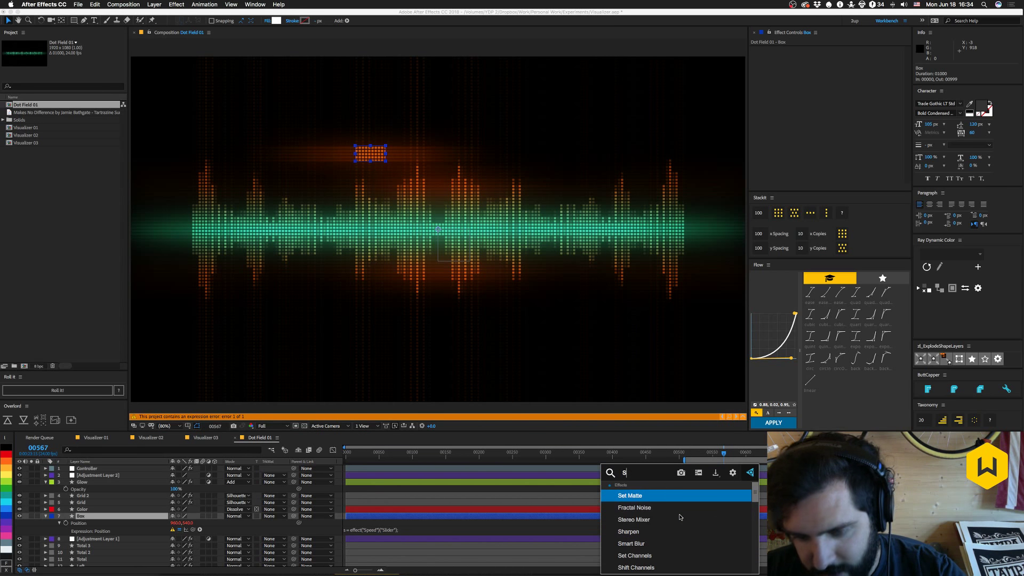
key("Return")
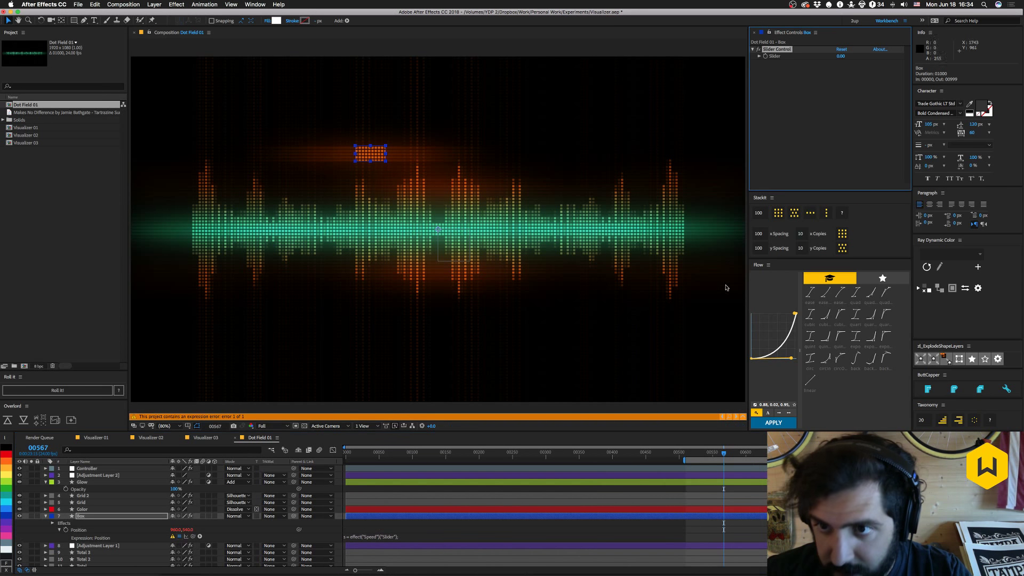
left_click(840, 57)
type("10")
key("Return")
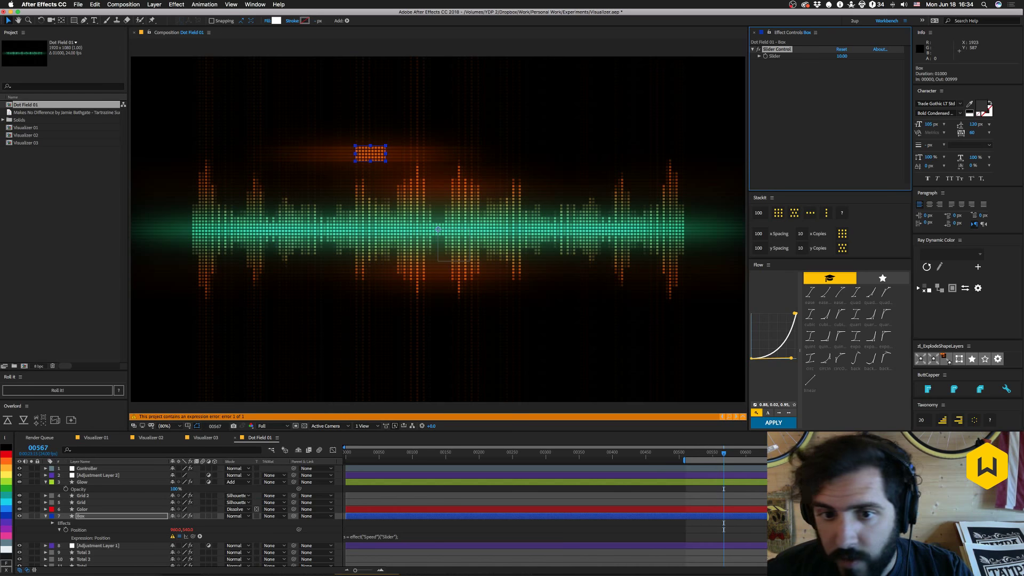
Enlarge the expression field of the Box layer's Position to show several lines of the code.
left_click(179, 530)
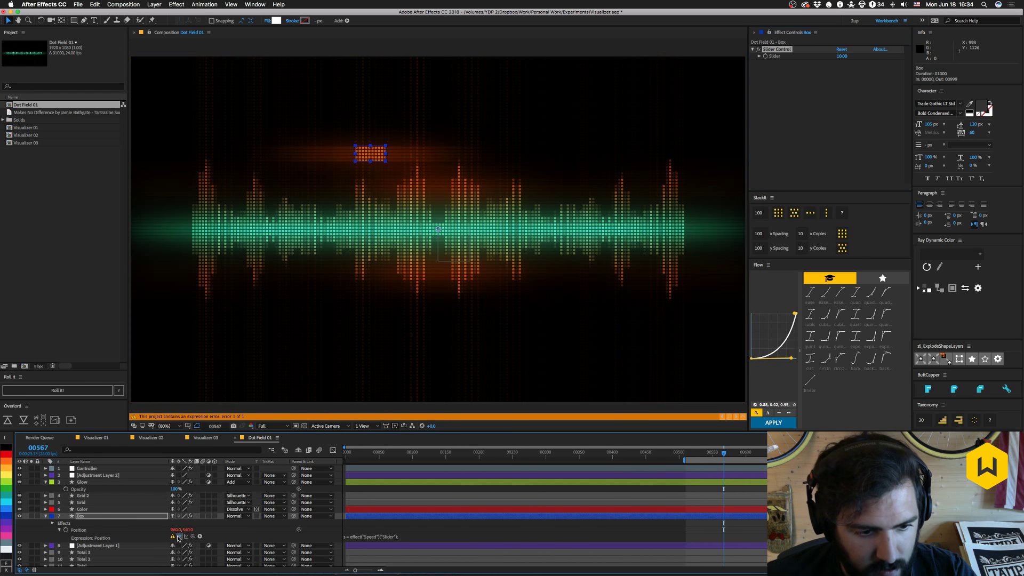
left_click(368, 537)
left_click(301, 544)
scroll(388, 495, "down", 3)
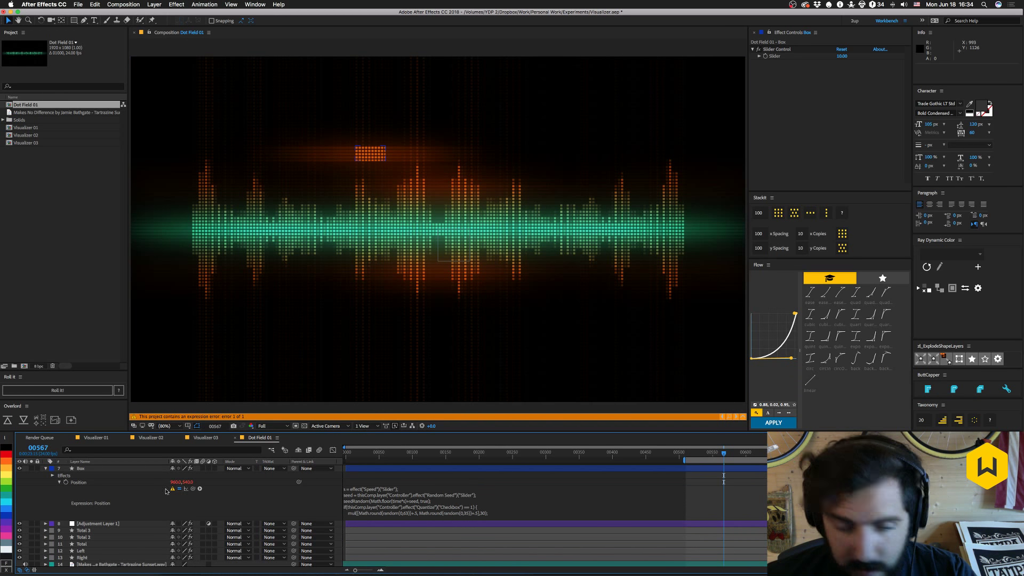
Rename the Box layer's Slider Control effect to Speed.
left_click(84, 469)
left_click(778, 49)
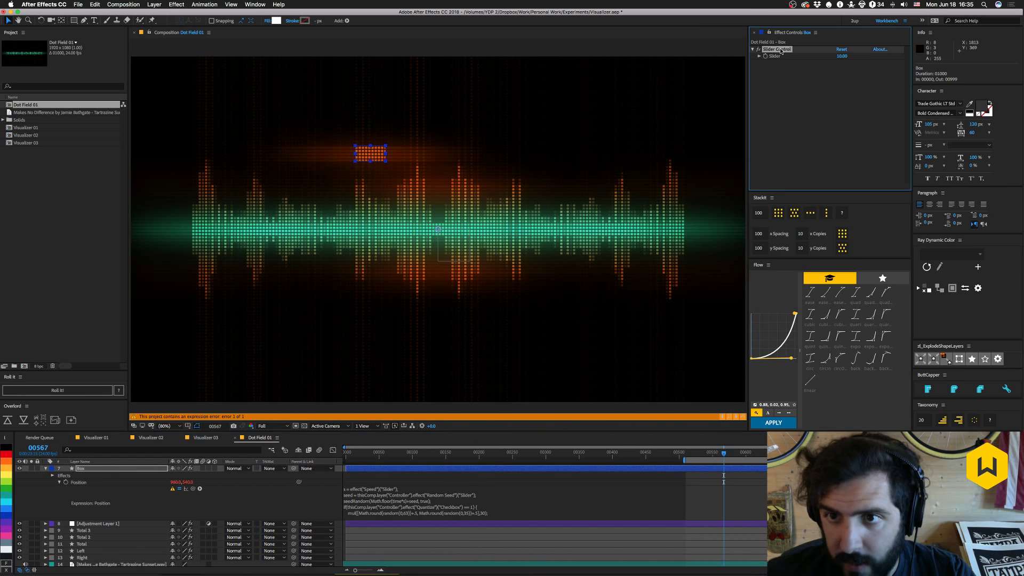
key("Return")
type("Speed")
key("Return")
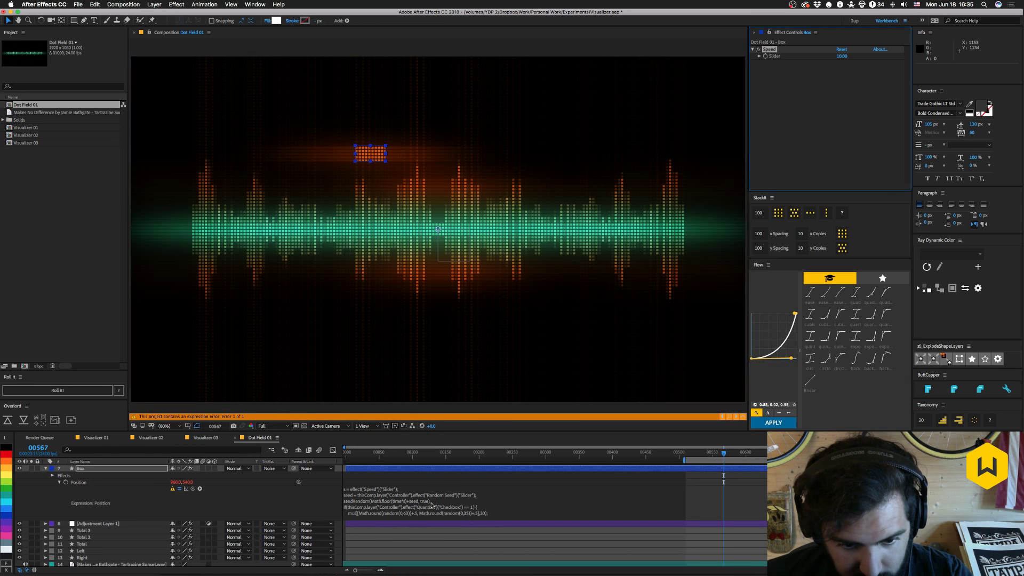
Read the error warning for the Box layer's Position expression and dismiss it.
scroll(431, 505, "down", 1)
left_click(271, 494)
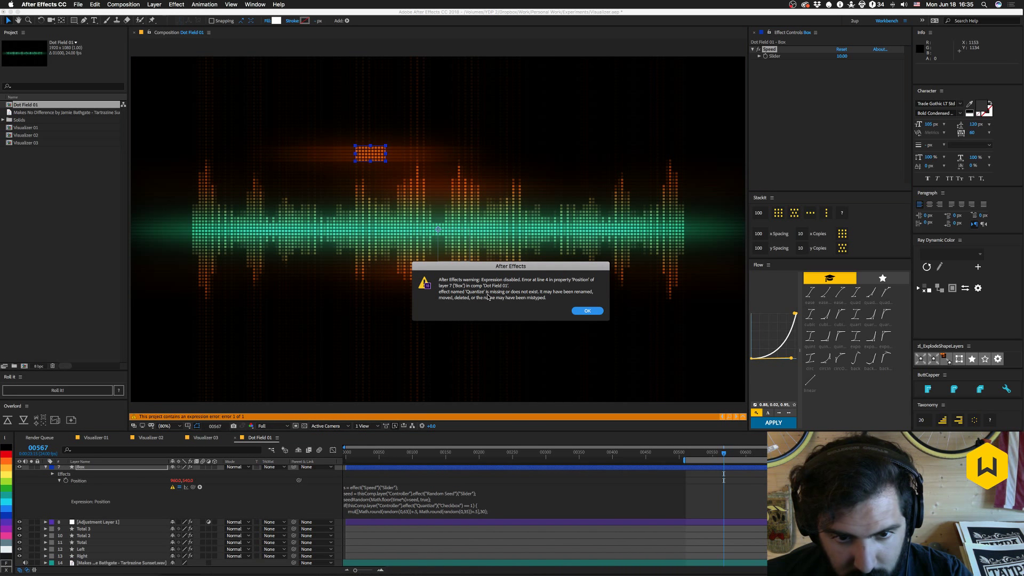
left_click(576, 309)
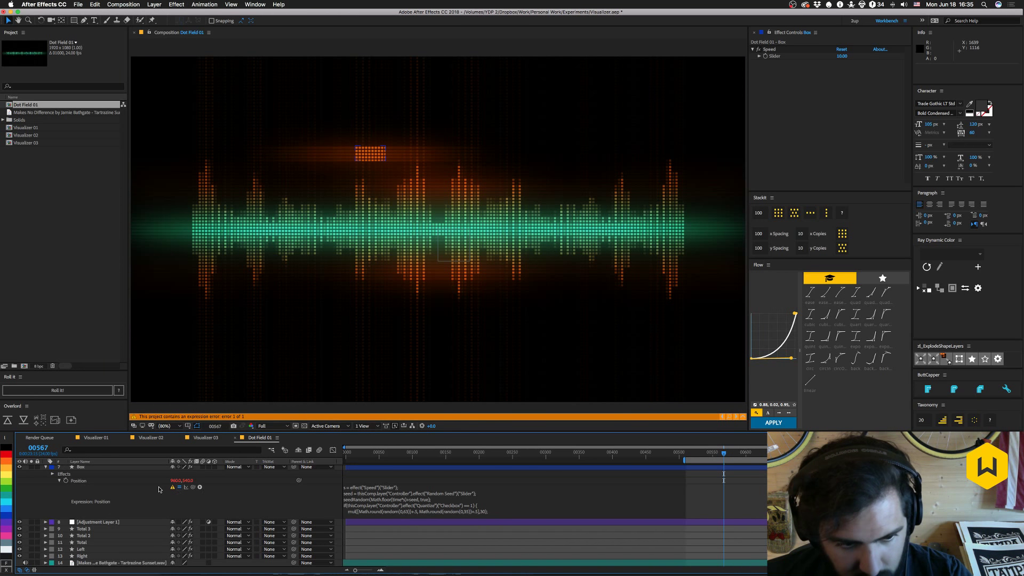
Add a Checkbox Control effect to the Box layer and rename it Quantize.
left_click(98, 469)
key("ctrl+space")
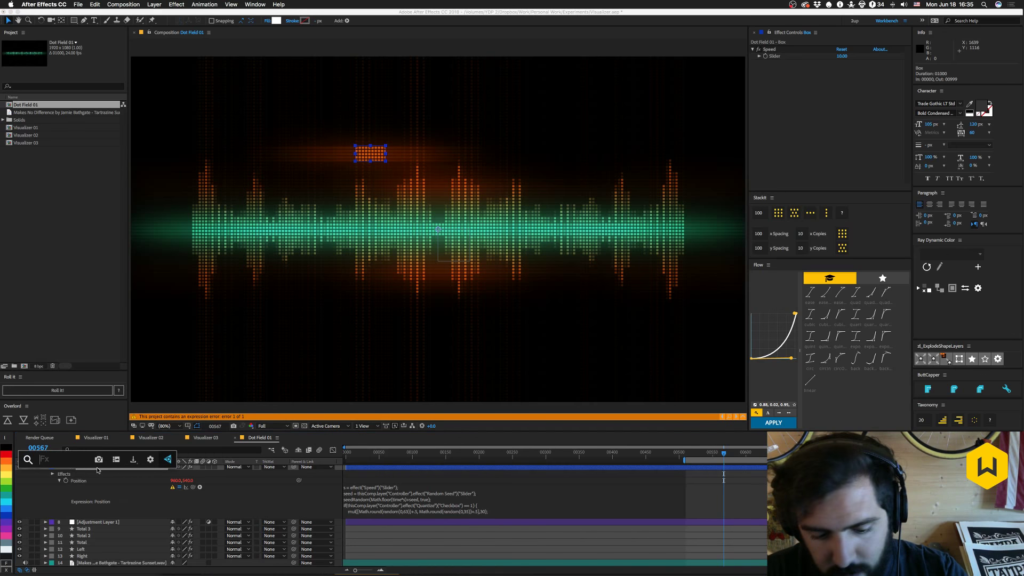
type("che")
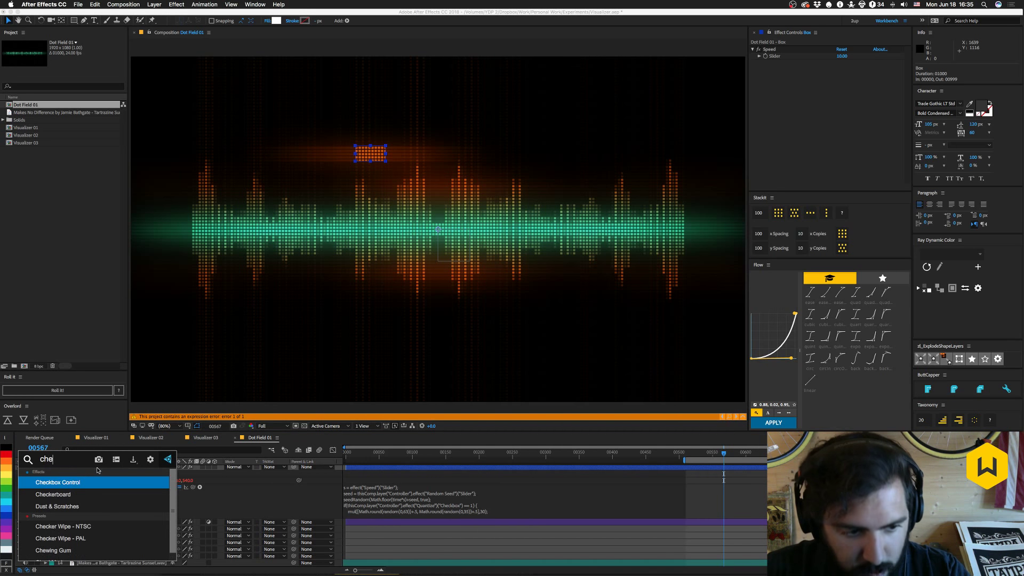
key("Return")
key("Return")
type("Q")
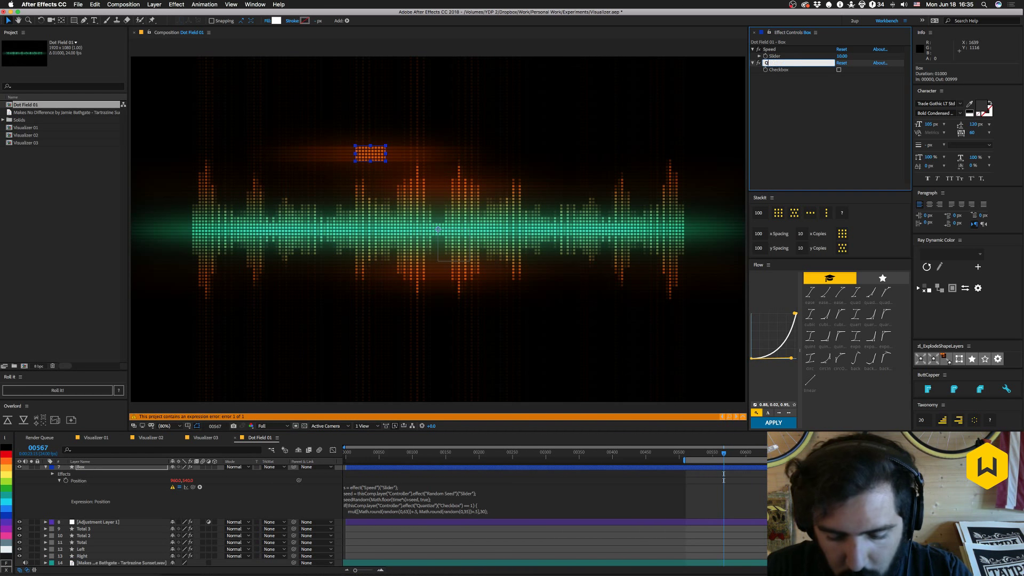
type("uantize")
key("Return")
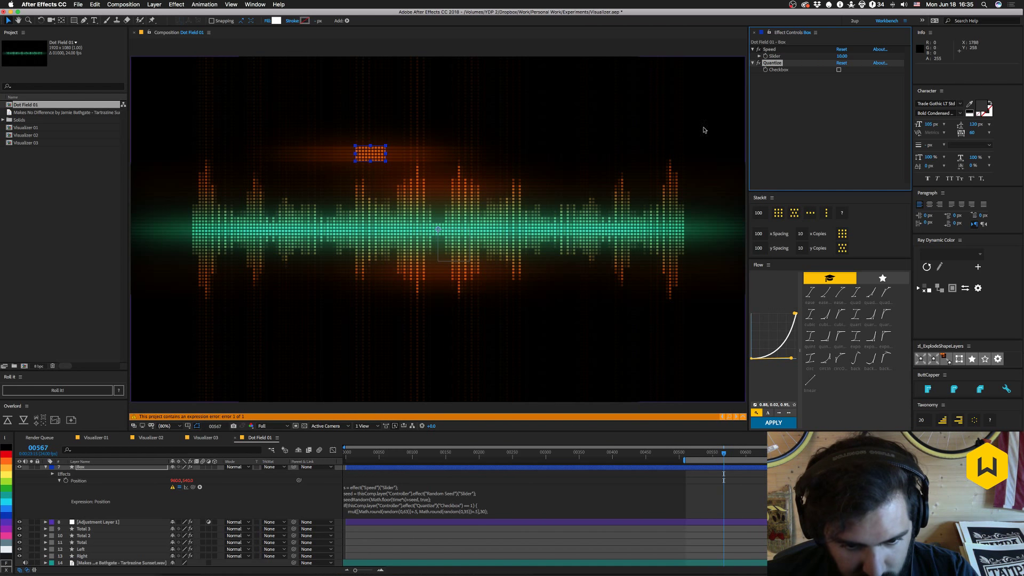
Paste the Quantize checkbox effect from the Box layer onto the Controller null.
scroll(91, 491, "up", 4)
left_click(88, 468)
key("super+v")
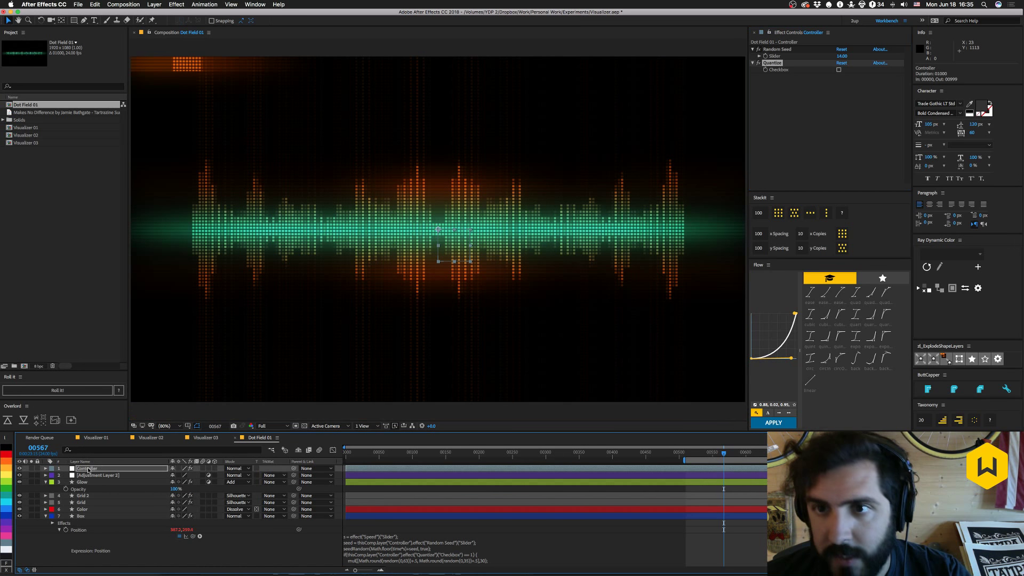
Preview the composition to check how the Position expression moves the box around.
scroll(254, 510, "down", 3)
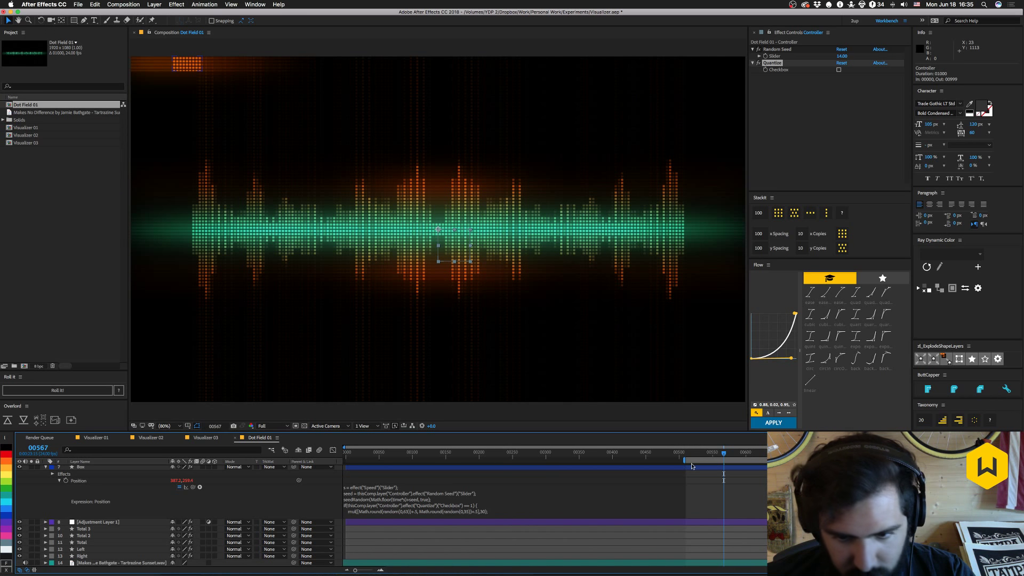
key("space")
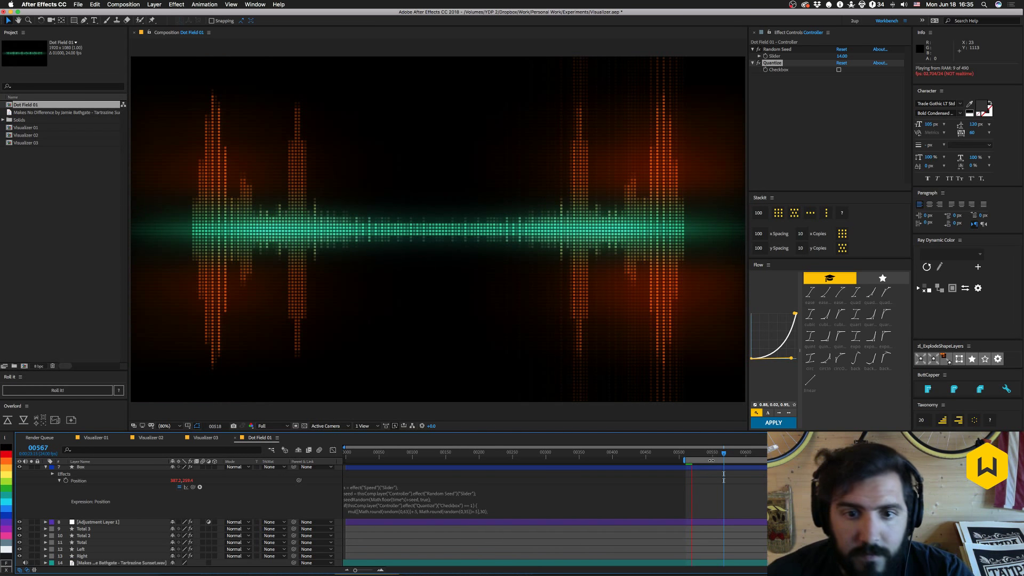
key("space")
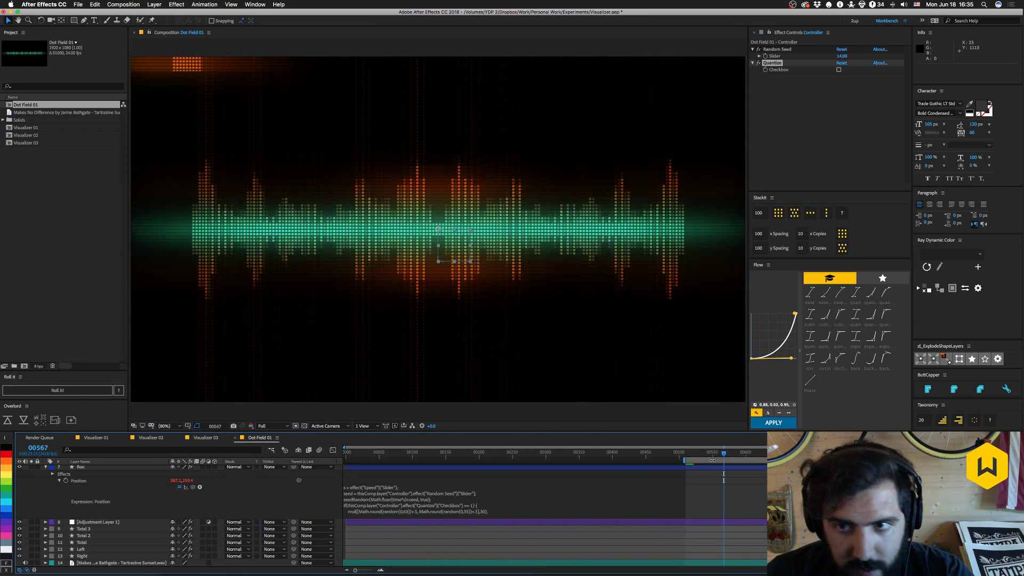
scroll(102, 488, "up", 5)
left_click(796, 60)
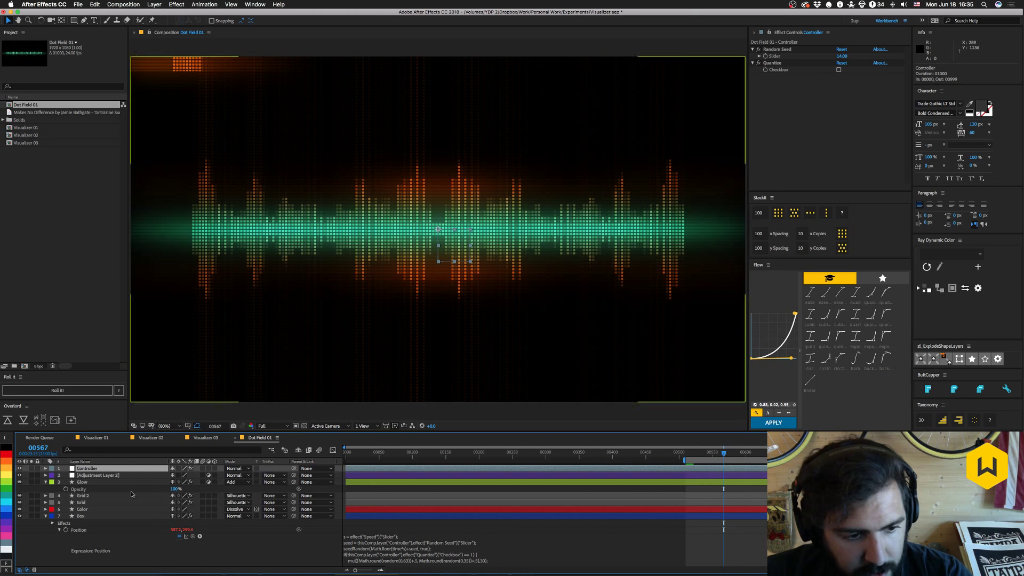
Collapse the Box layer's properties and inspect the Grid effect settings on the Grid layer.
scroll(91, 496, "down", 2)
left_click(91, 489)
left_click(91, 495)
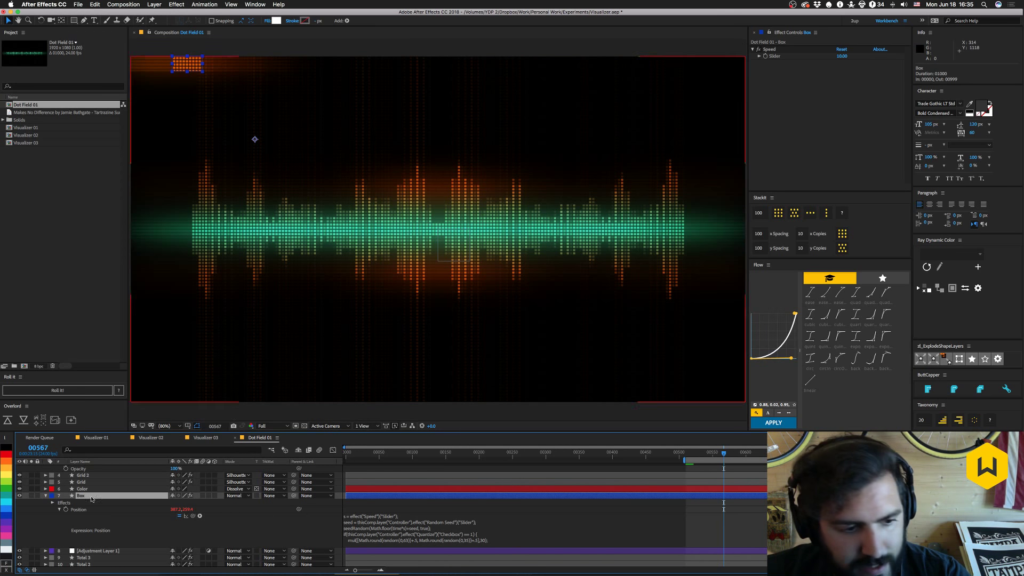
left_click(45, 496)
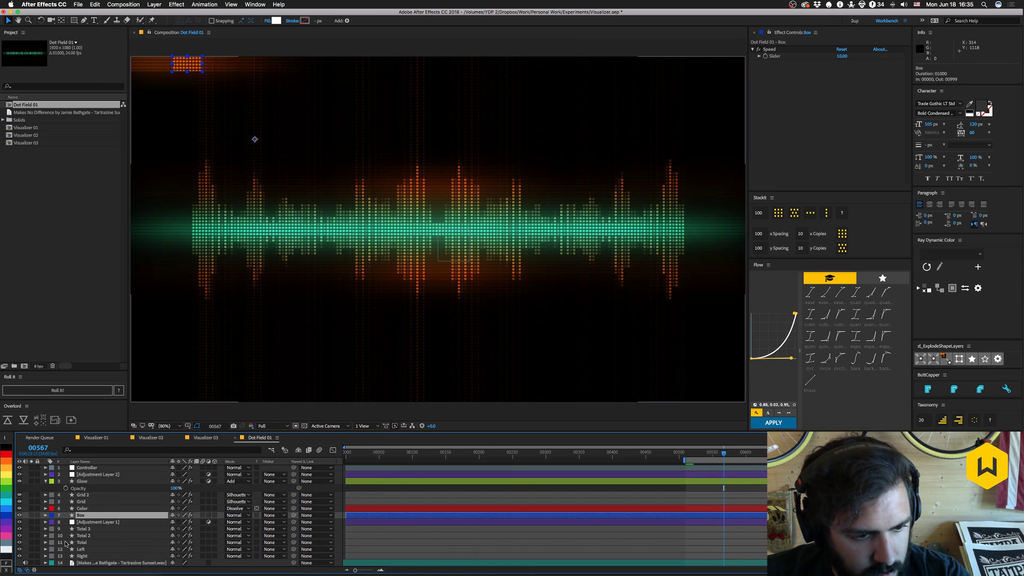
left_click(83, 501)
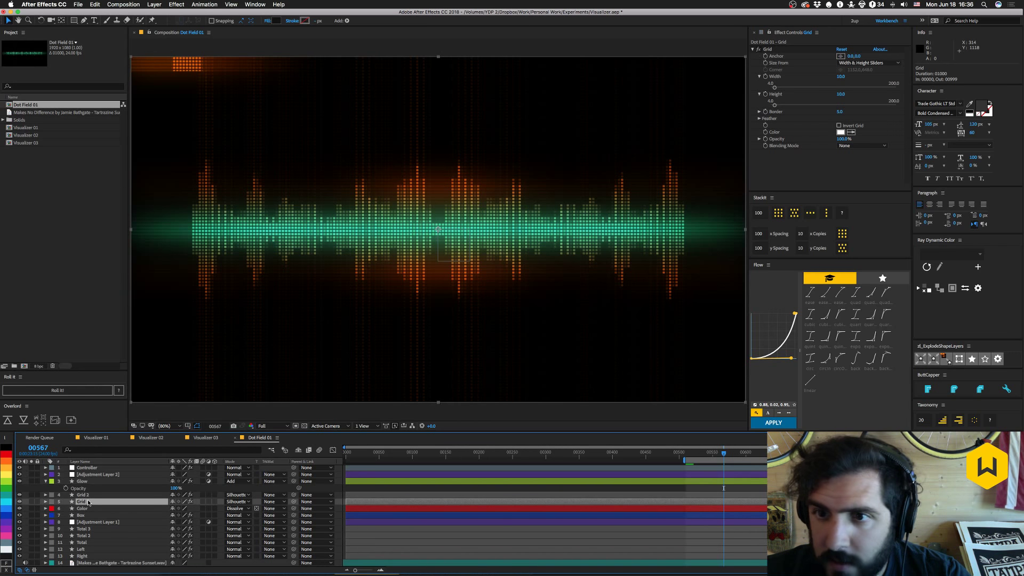
Find the Size property of the Box layer's rectangle path and set it to 10 by 10.
left_click(80, 515)
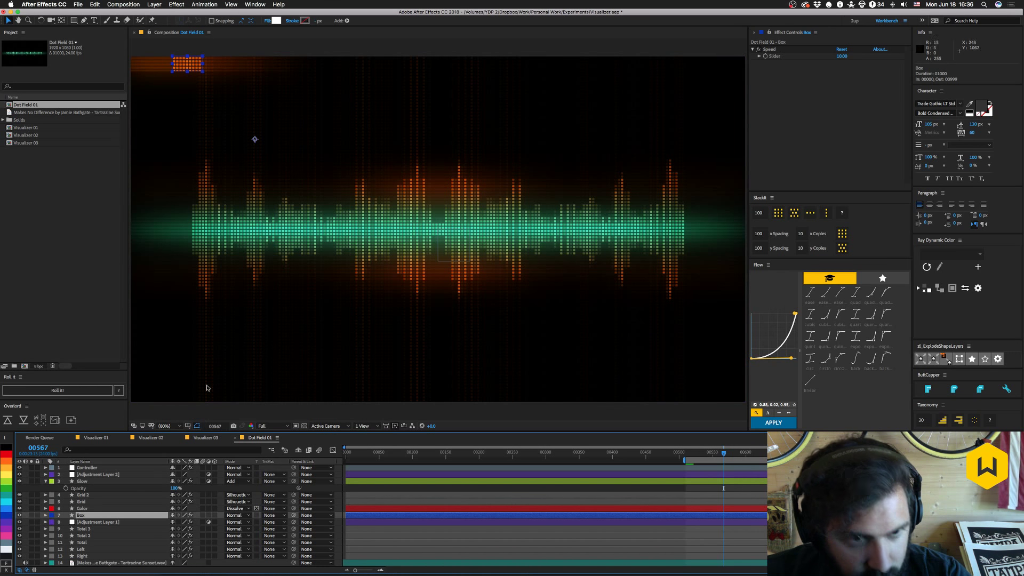
left_click(81, 452)
type("size")
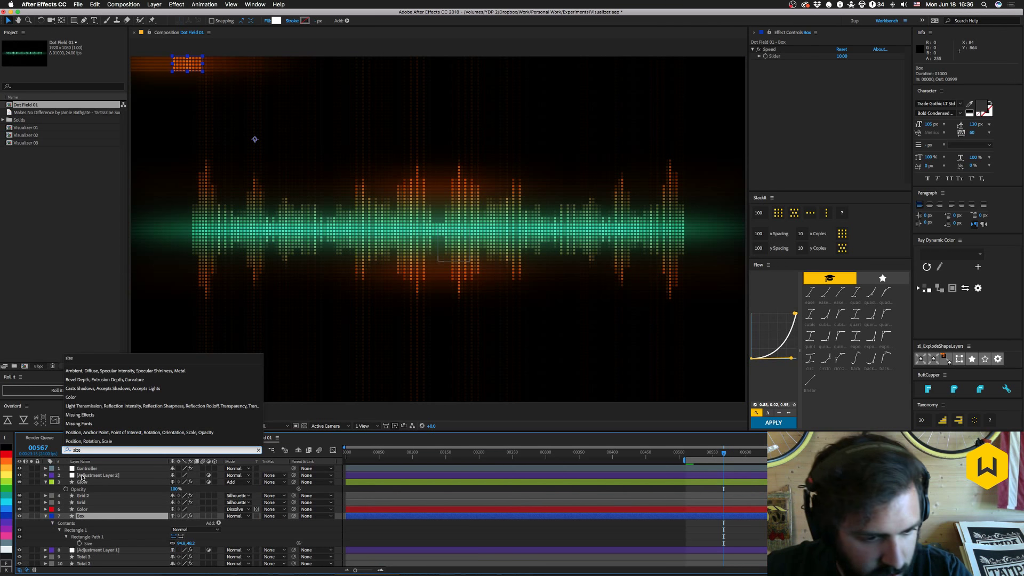
left_click(181, 543)
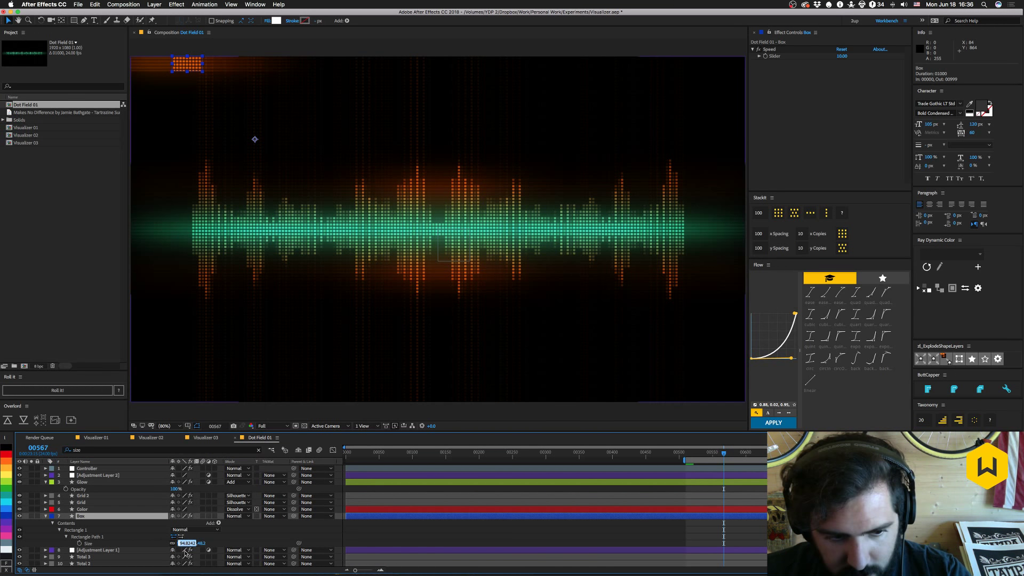
type("1")
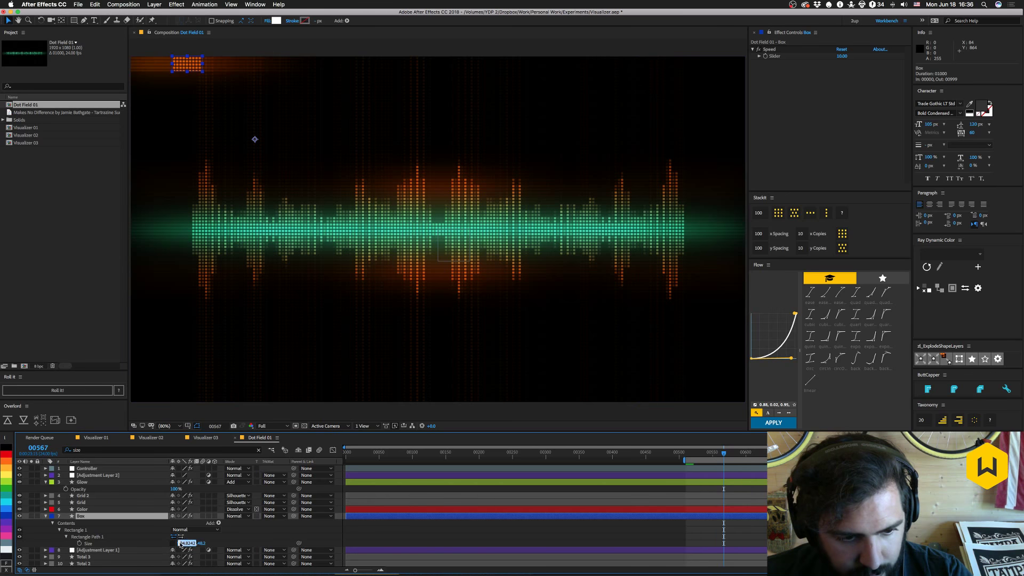
type("00")
key("Tab")
type("10")
key("Return")
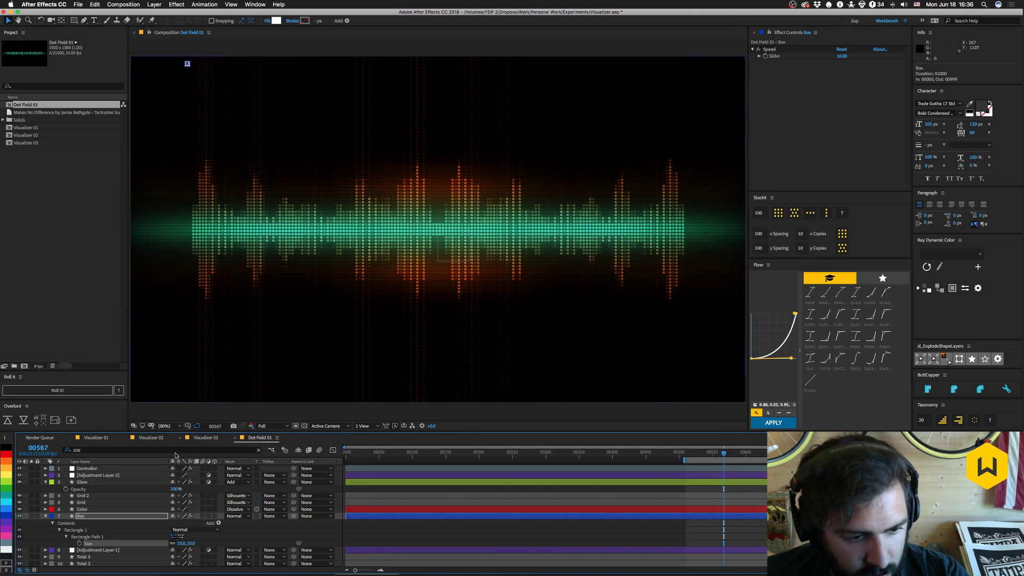
Switch to Chrome with the Box layer selected and read the Digital Grain Position expression on the tutorial page.
left_click(122, 515)
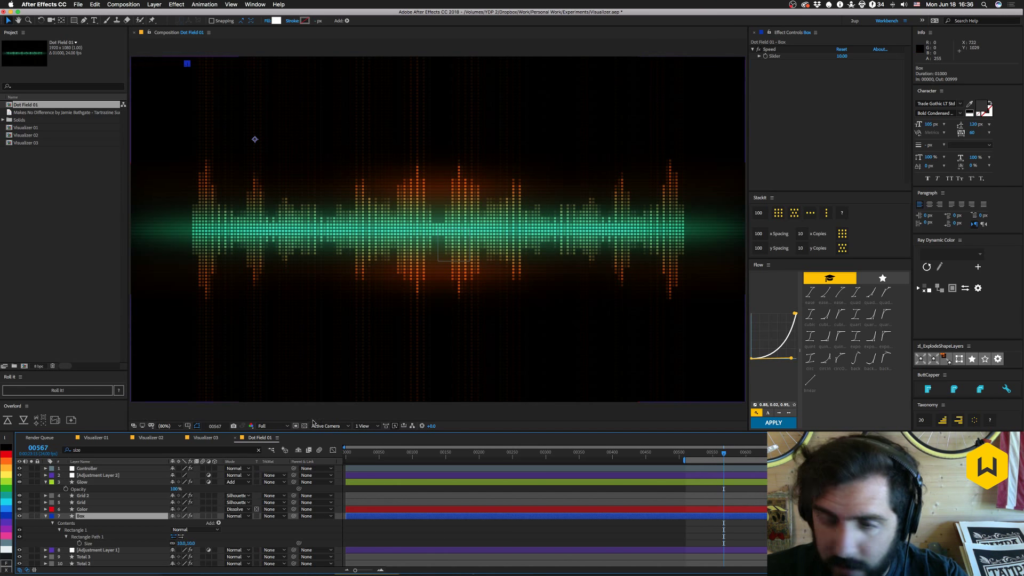
left_click(512, 468)
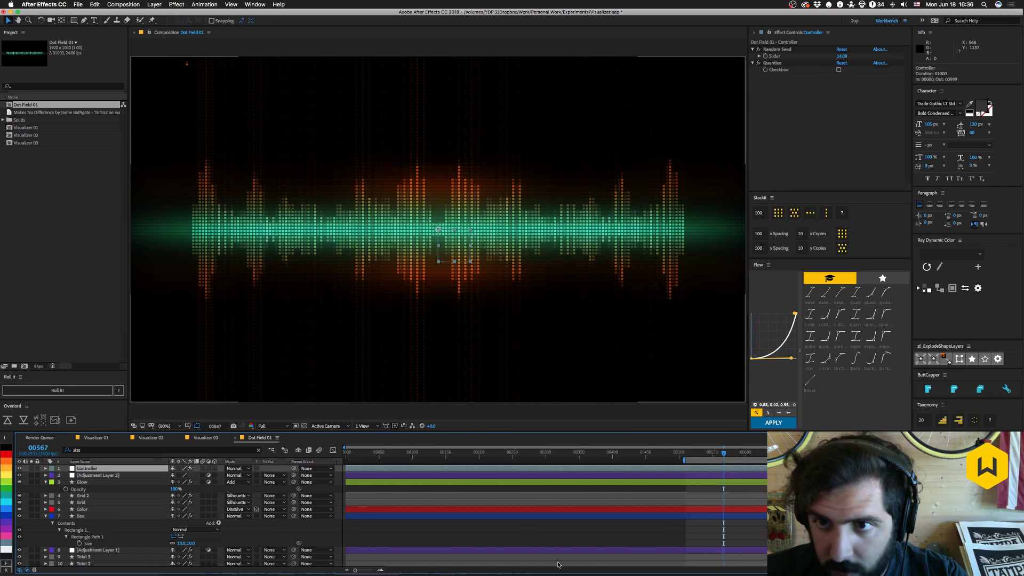
left_click(76, 516)
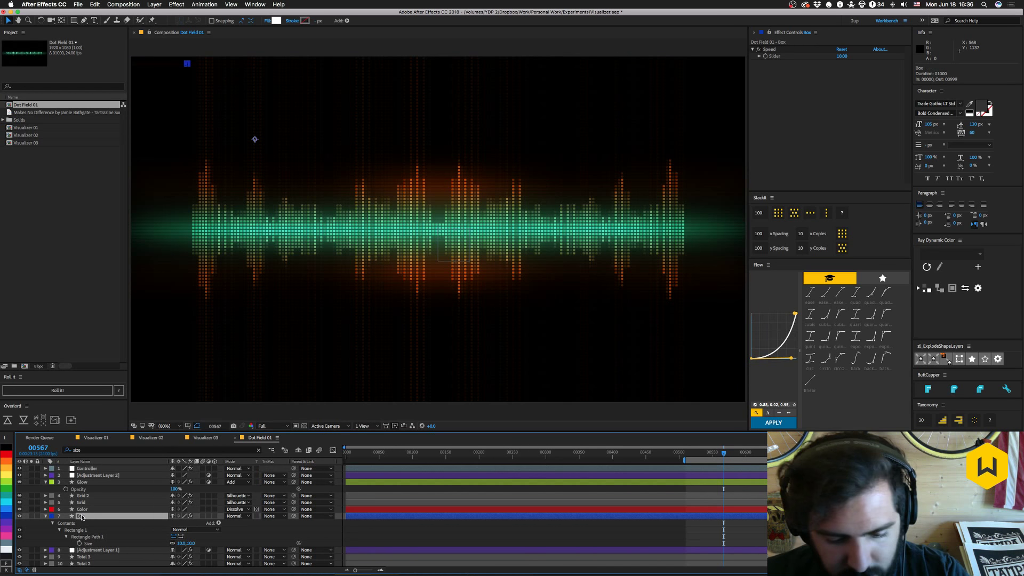
key("super+Tab")
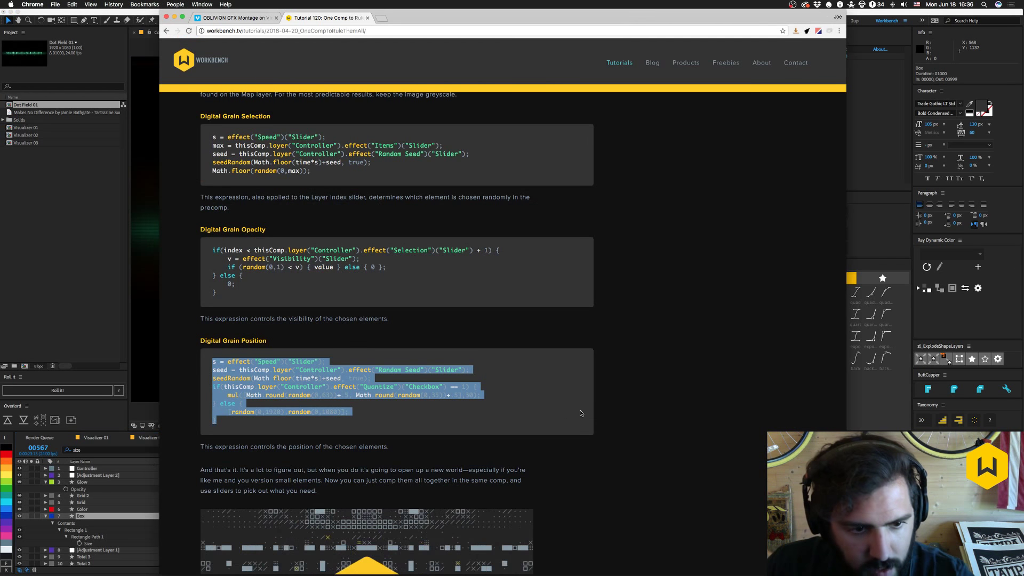
left_click(353, 370)
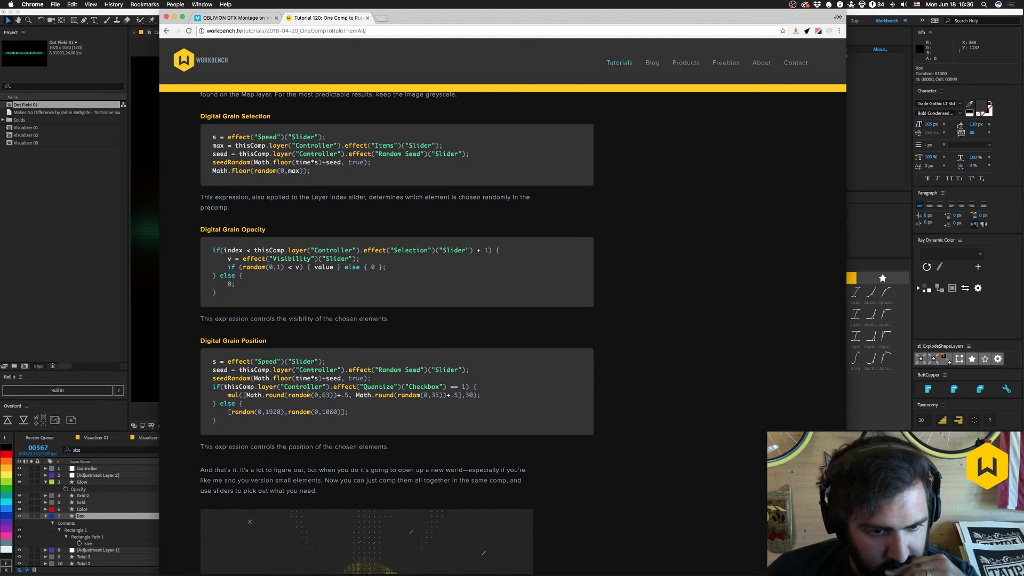
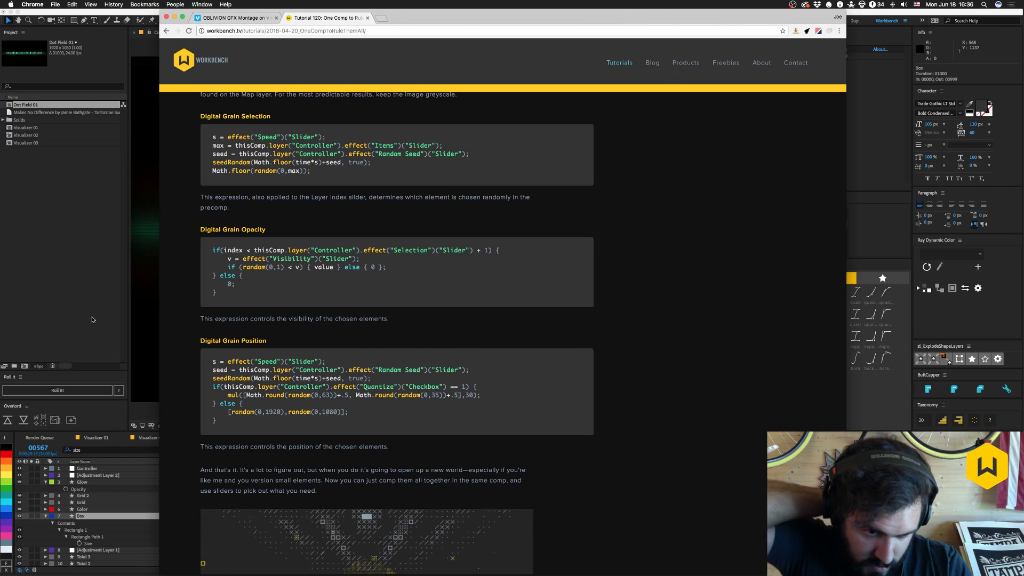
Return to After Effects, inspect the Box layer's Position value, and recheck the Digital Grain Position expression in Chrome.
left_click(92, 319)
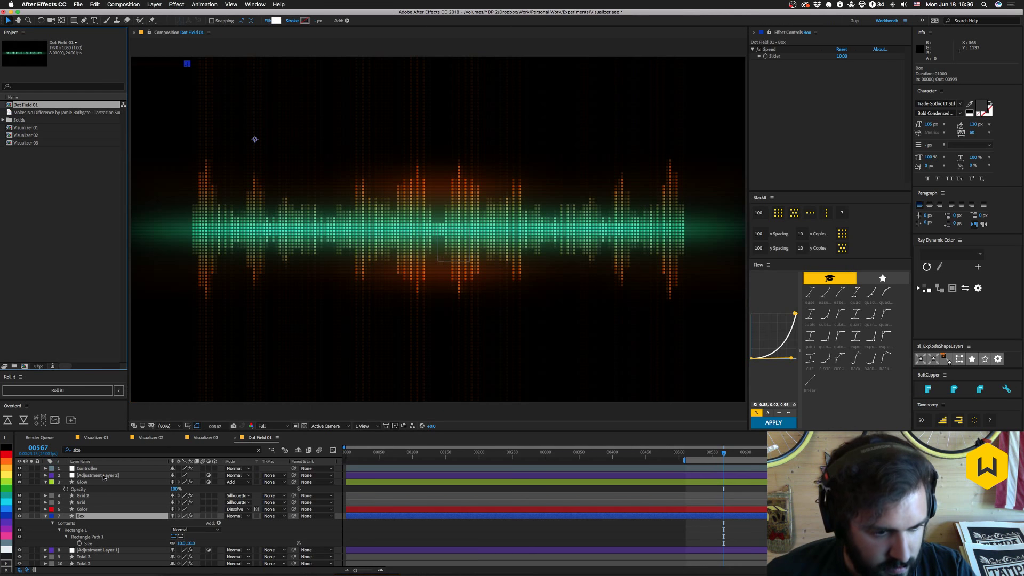
key("p")
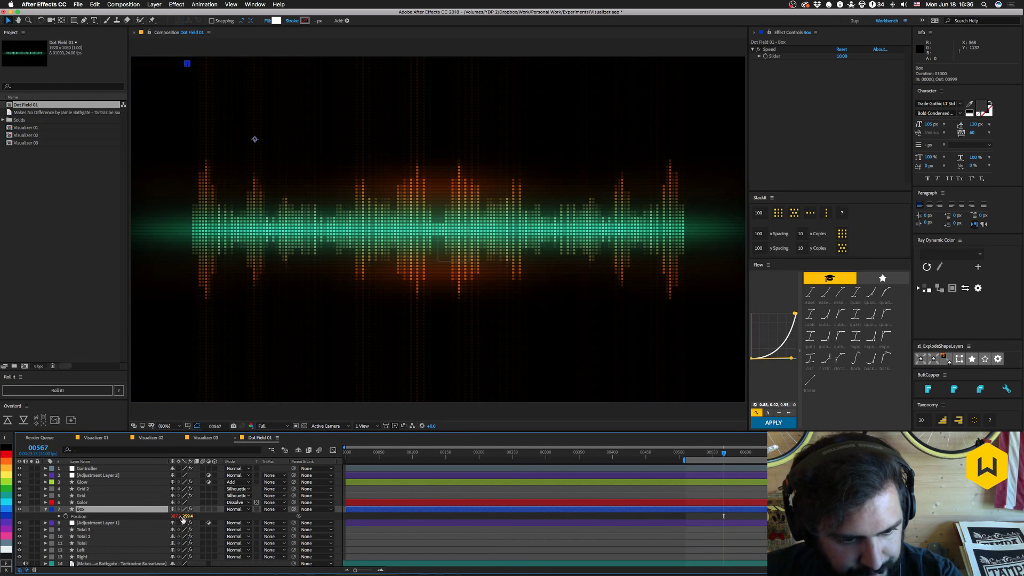
left_click(177, 516)
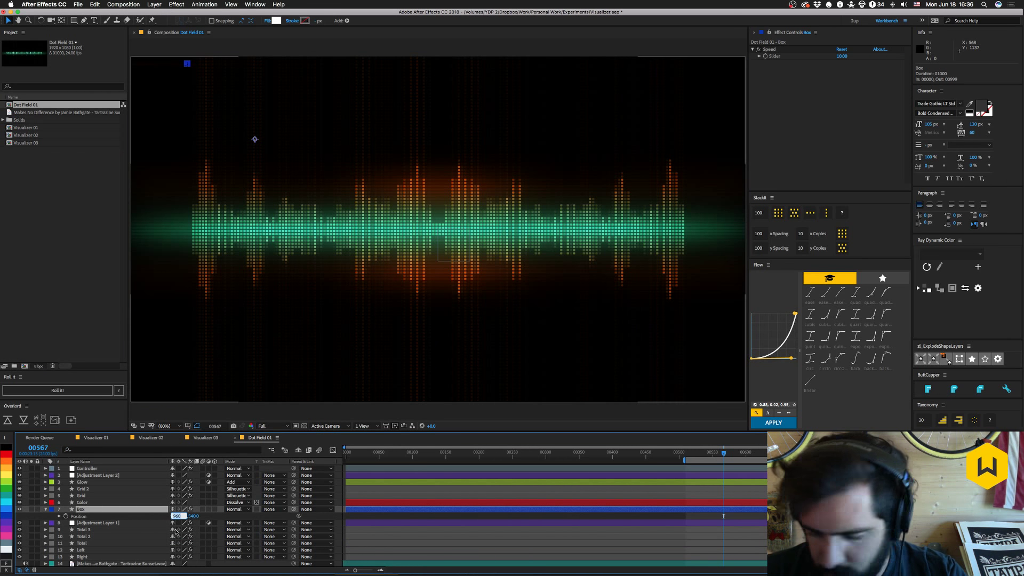
key("Escape")
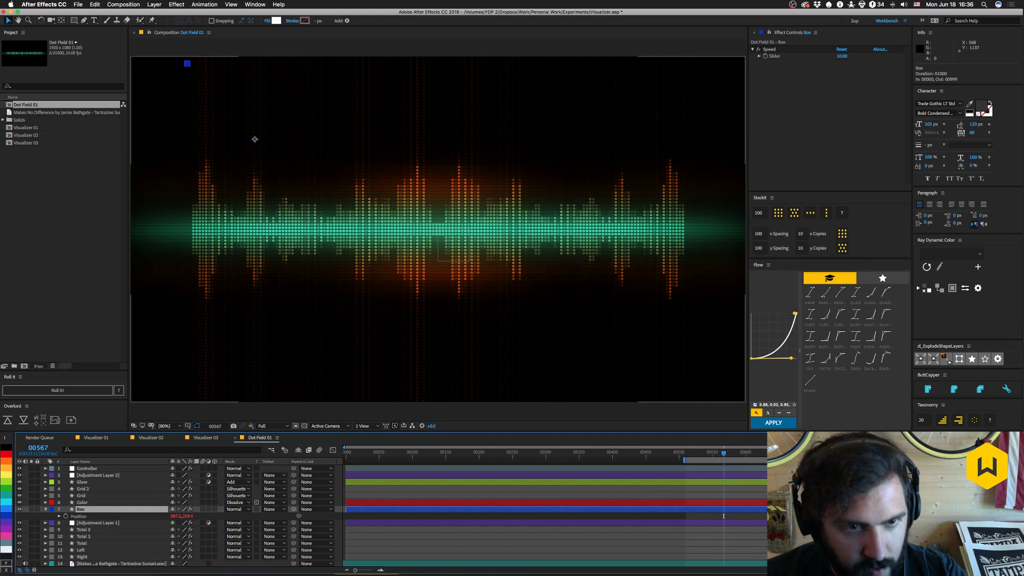
key("super+Tab")
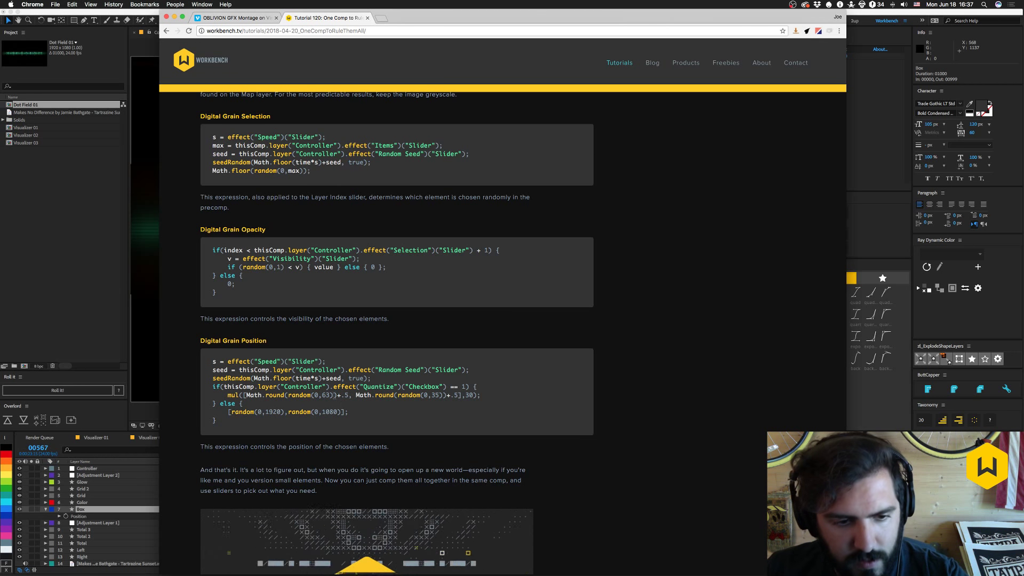
Back in After Effects, change the Quantize branch of the Box's Position expression to random(0,191) for x and random(0,107) for y.
left_click(58, 516)
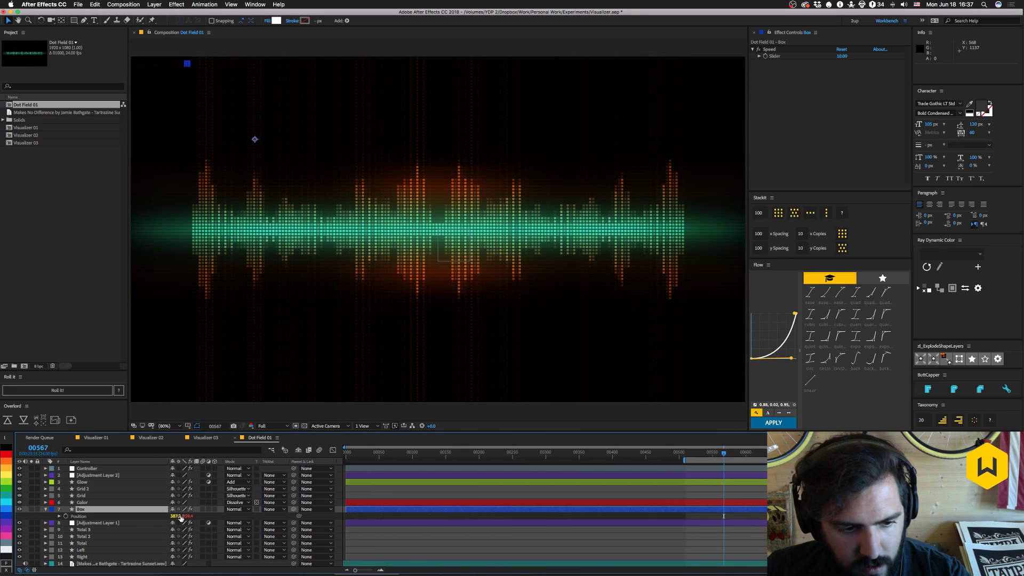
key("super+v")
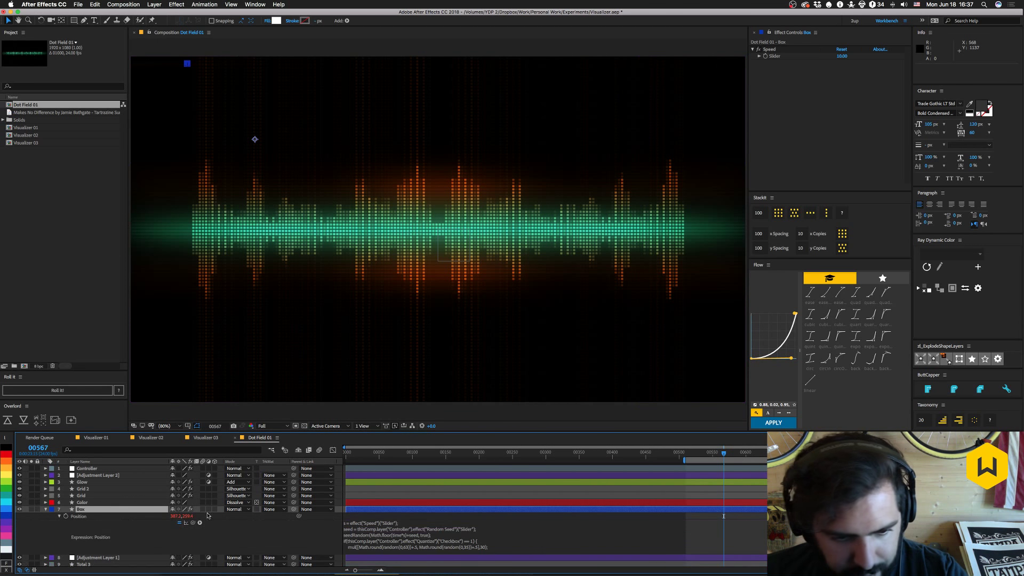
scroll(413, 545, "down", 1)
left_click(416, 526)
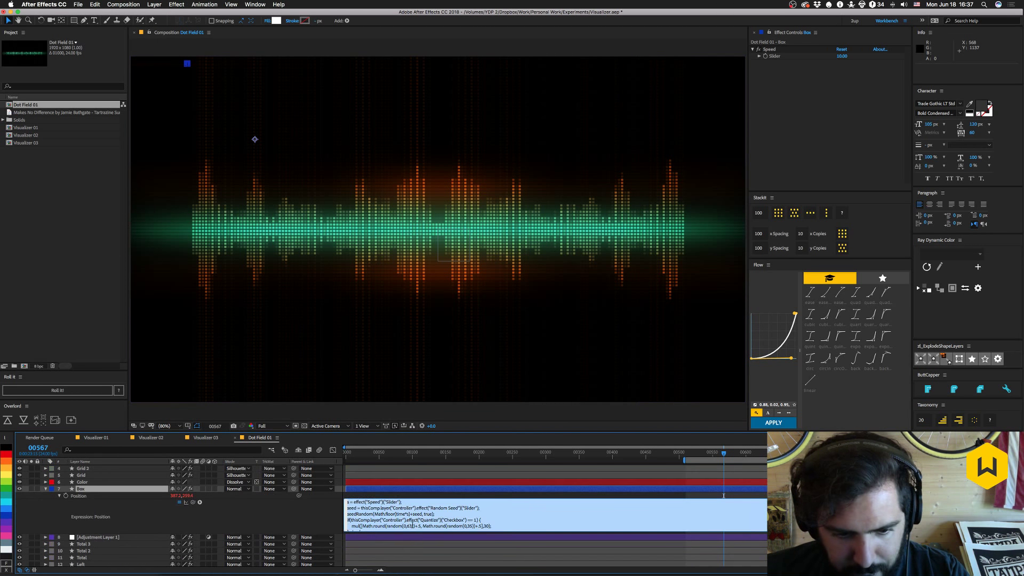
double_click(409, 525)
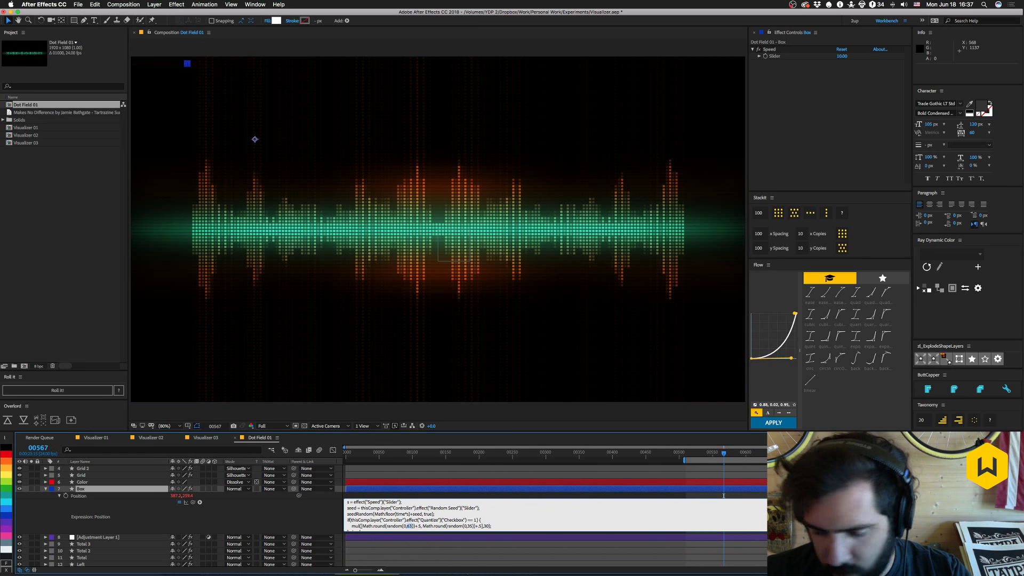
type("19")
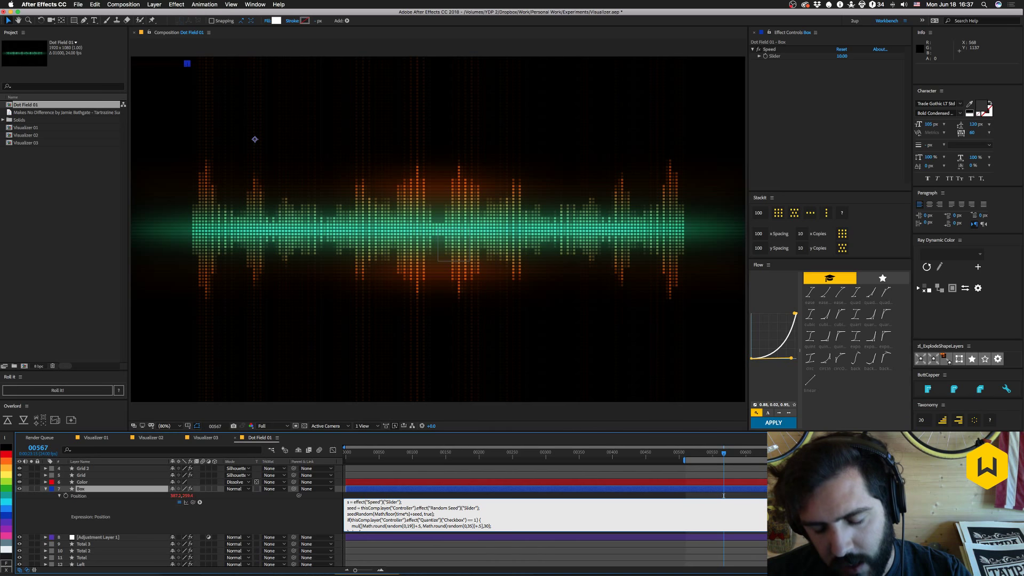
type("1")
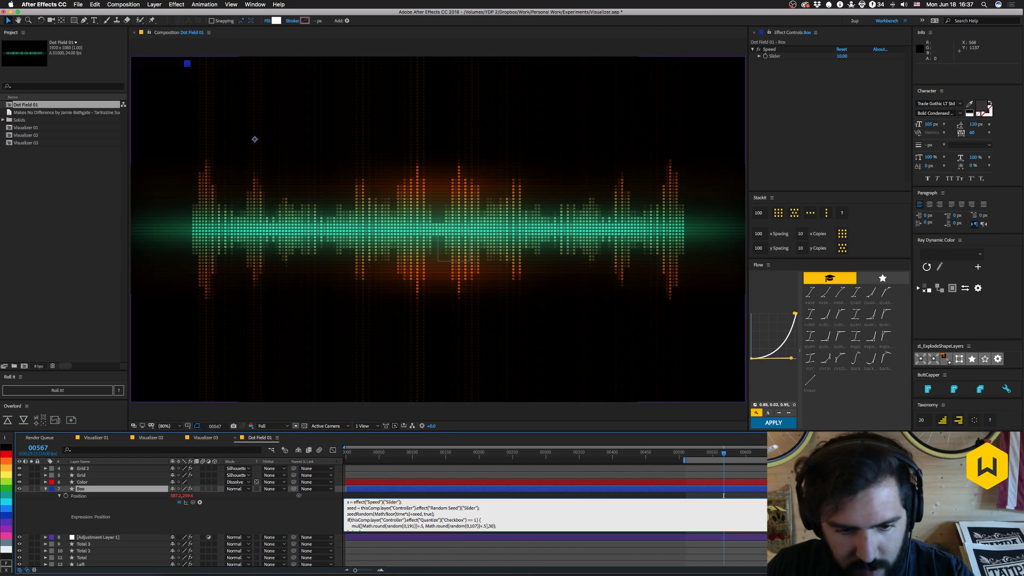
left_click(40, 517)
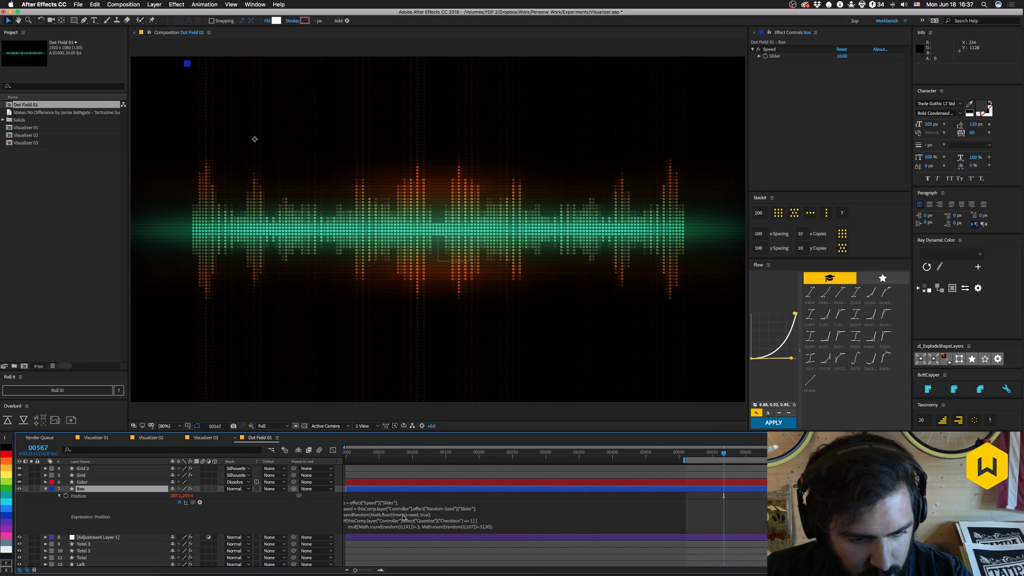
Turn on the Quantize checkbox in the Controller layer's effects.
scroll(245, 510, "up", 2)
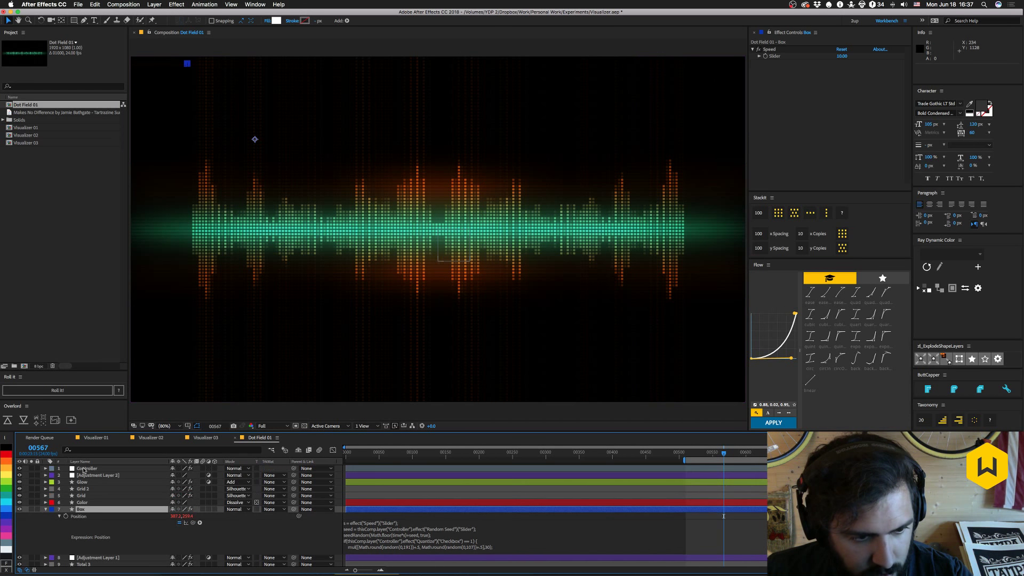
left_click(101, 469)
left_click(838, 70)
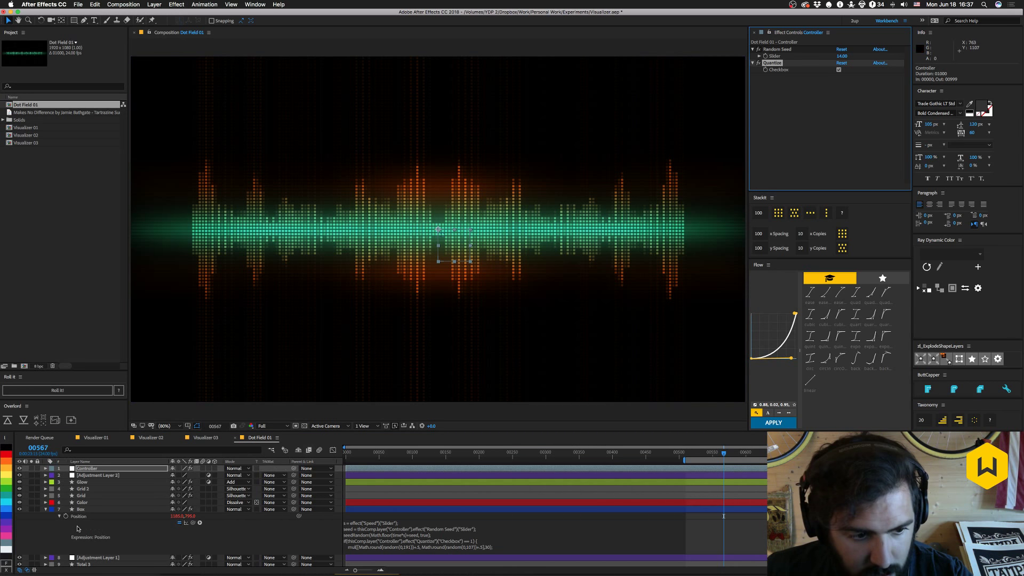
left_click(383, 395)
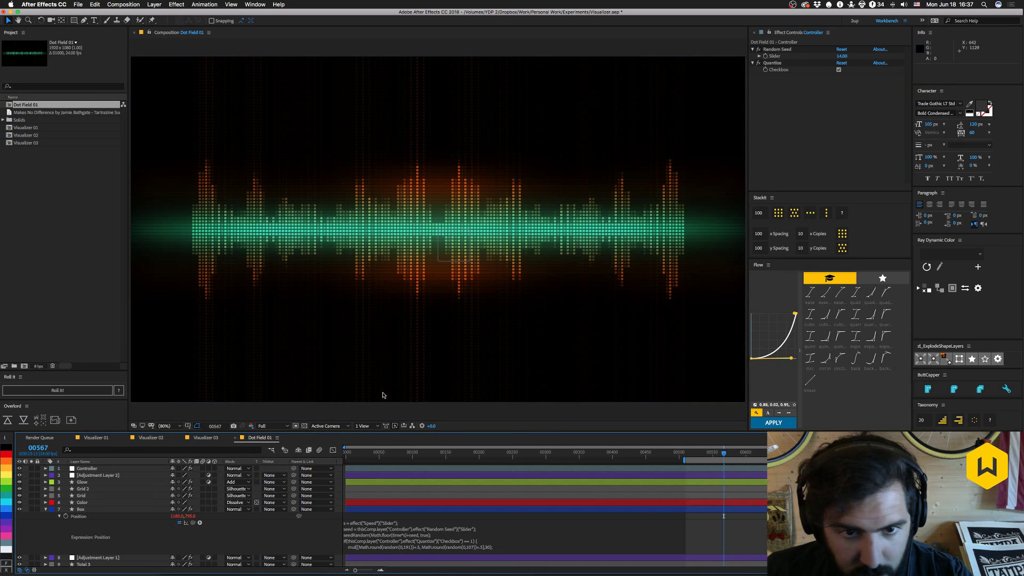
Examine the Box layer up close against the dot grid and check its Position value.
left_click(87, 510)
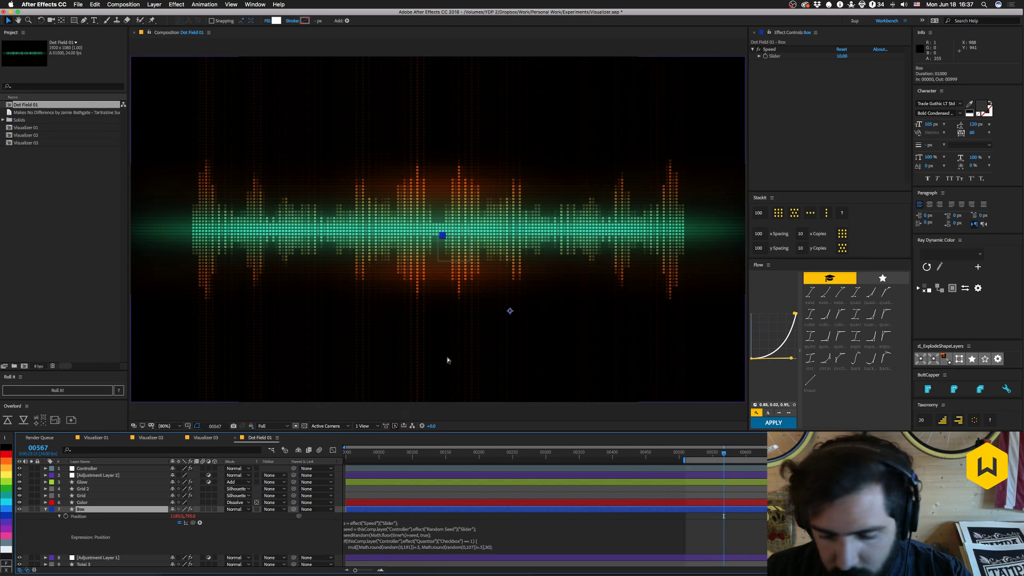
key("period")
key("period")
key("period")
key("period")
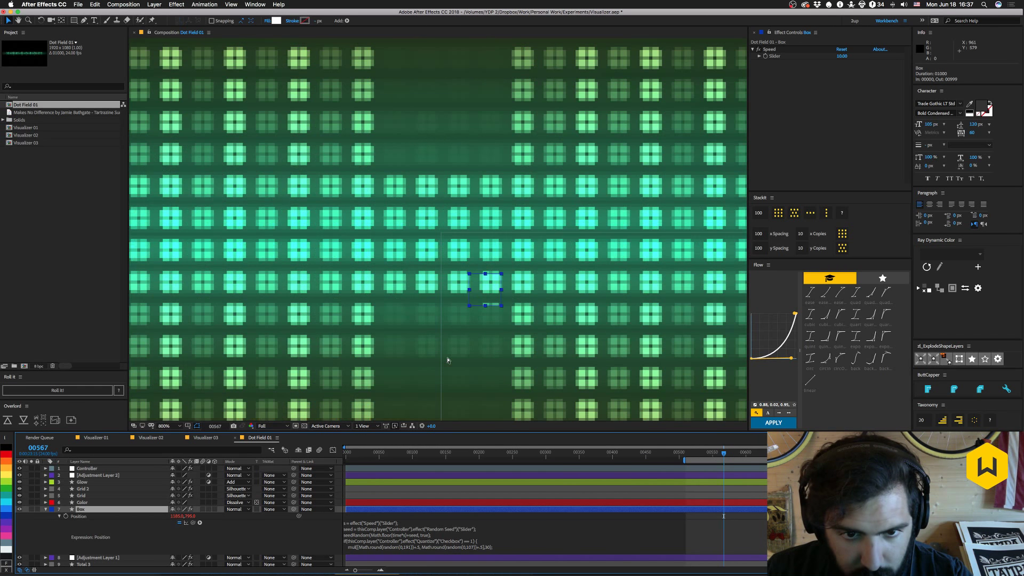
key("comma")
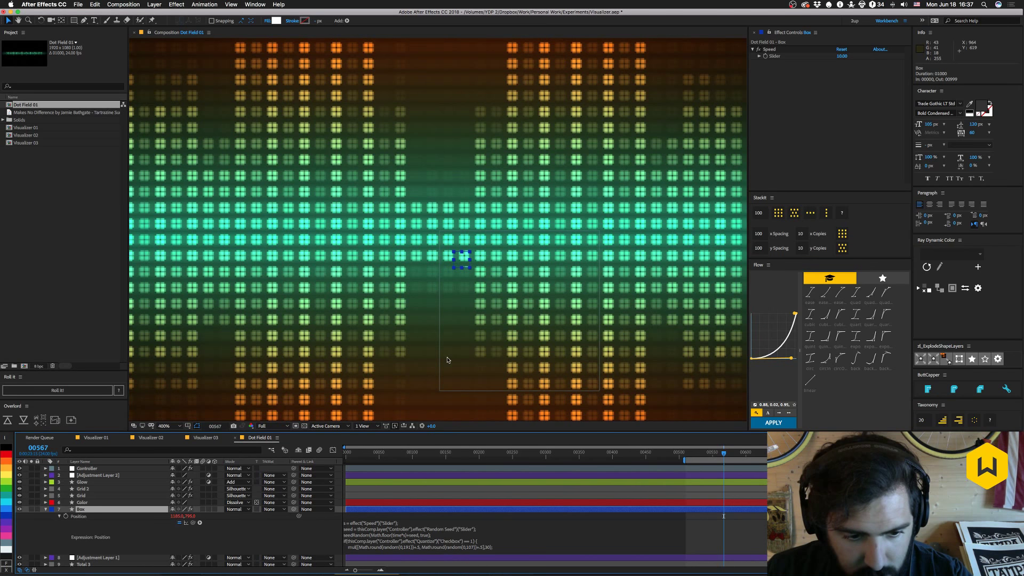
left_click(176, 516)
key("Return")
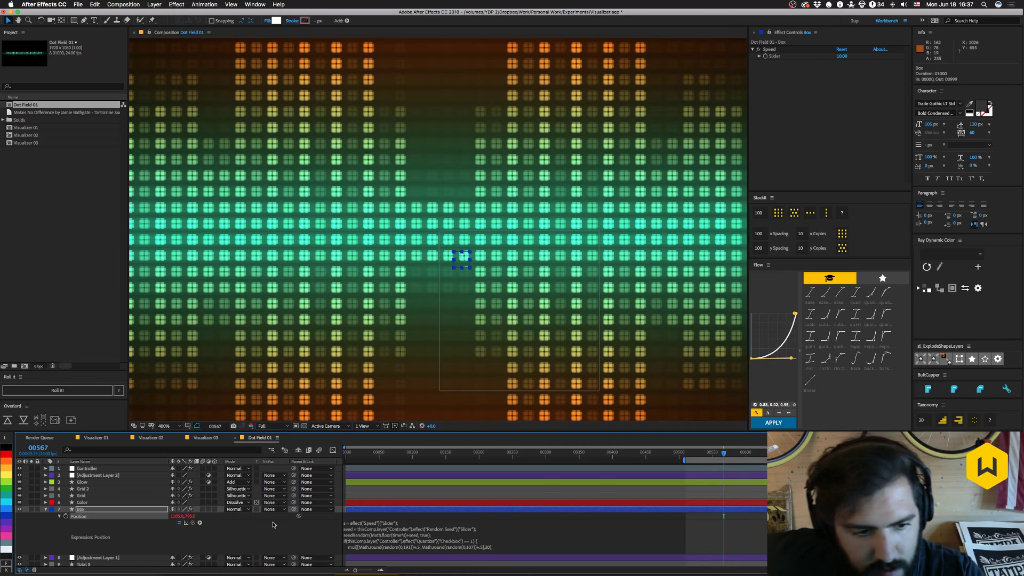
left_click(423, 547)
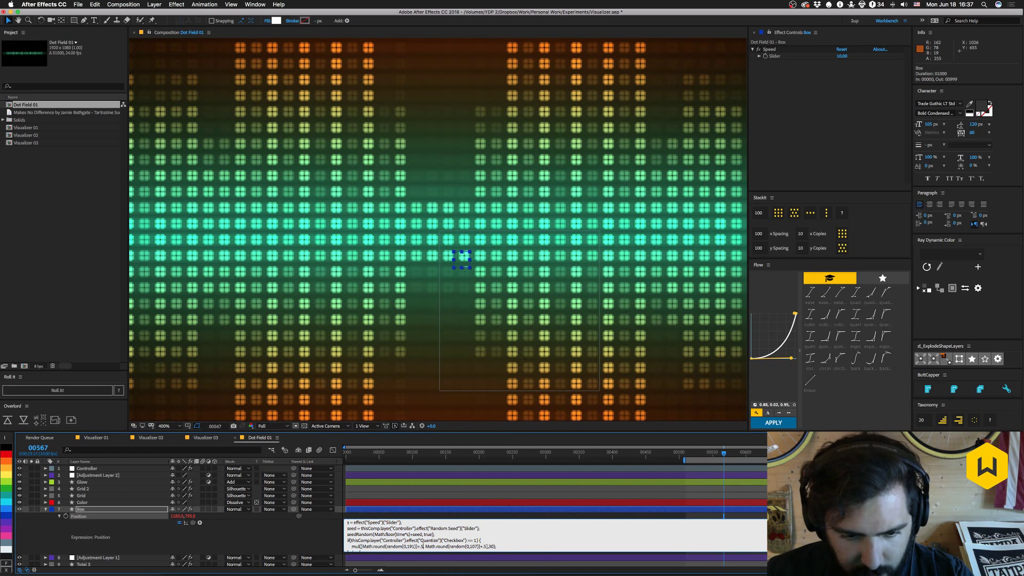
key("BackSpace")
key("BackSpace")
key("BackSpace")
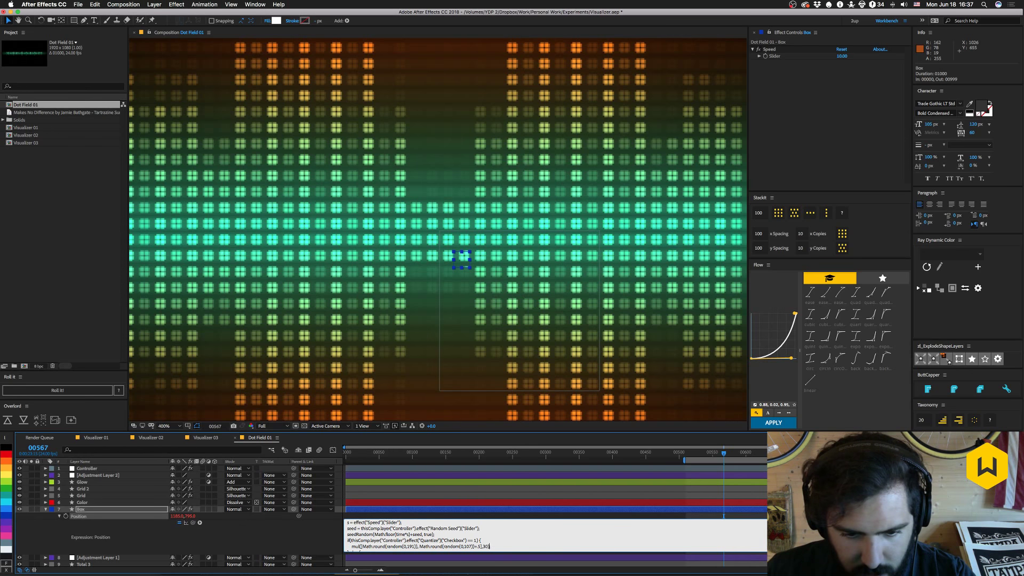
key("super+z")
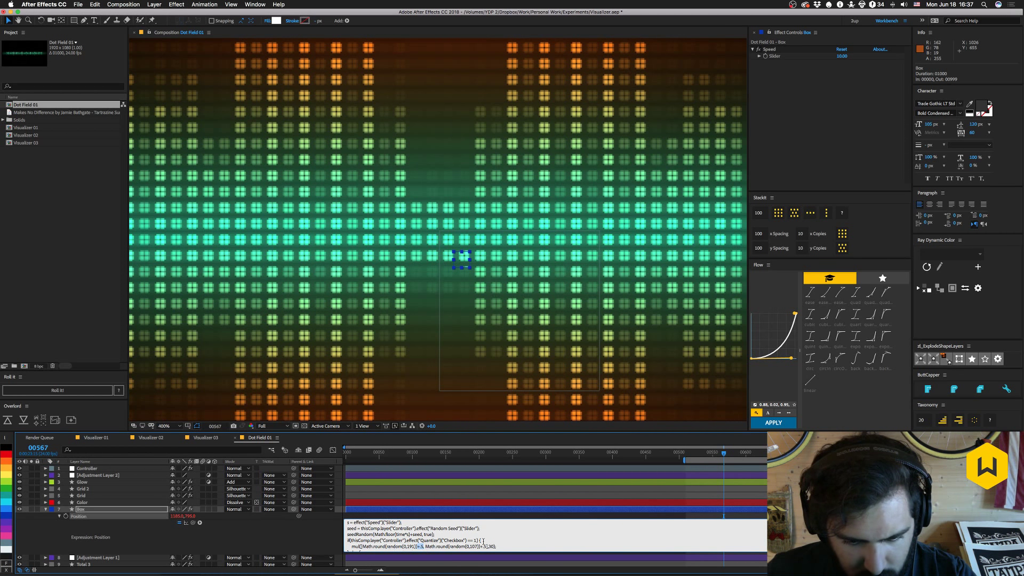
Set the multiplier in the Quantize branch of the Box's Position expression to 10 and inspect the Box against the dots.
scroll(483, 541, "down", 3)
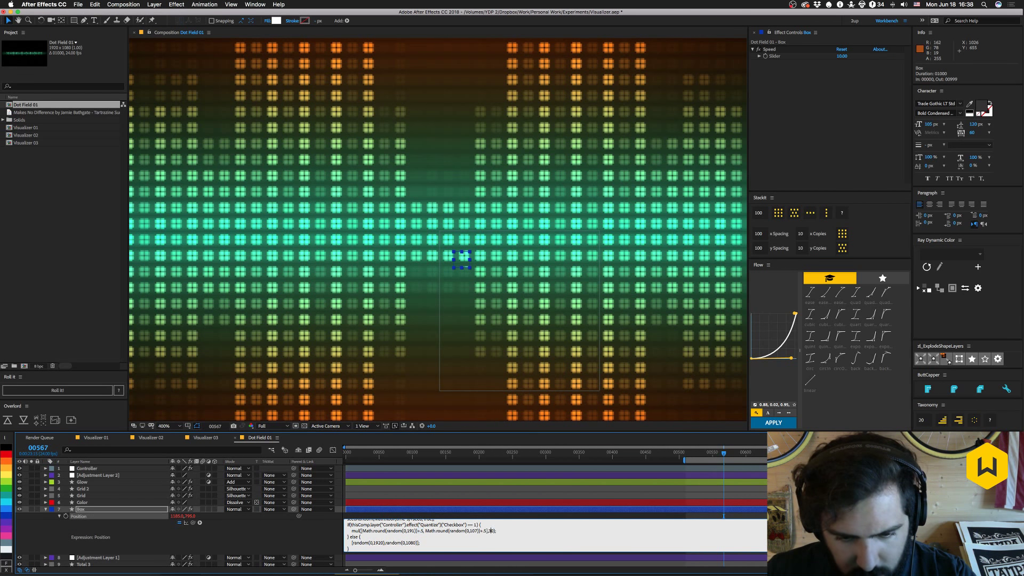
key("KP_Enter")
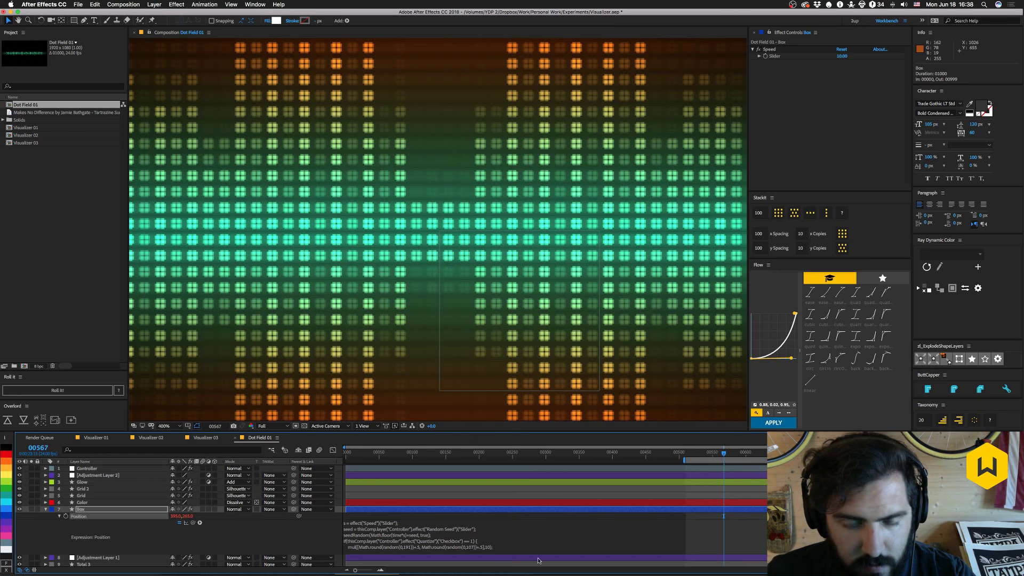
key("comma")
left_click_drag(477, 362, 632, 307)
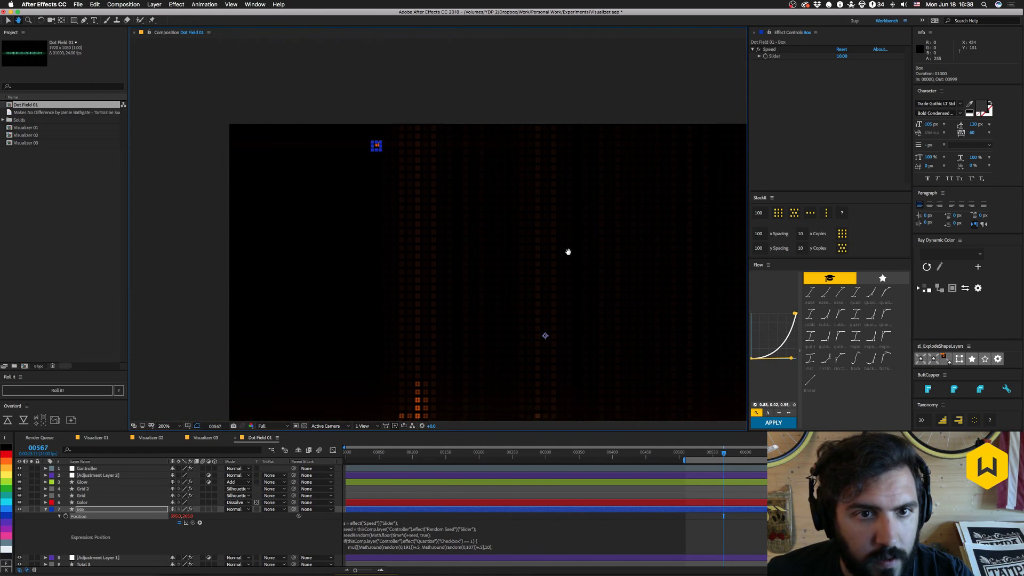
key("period")
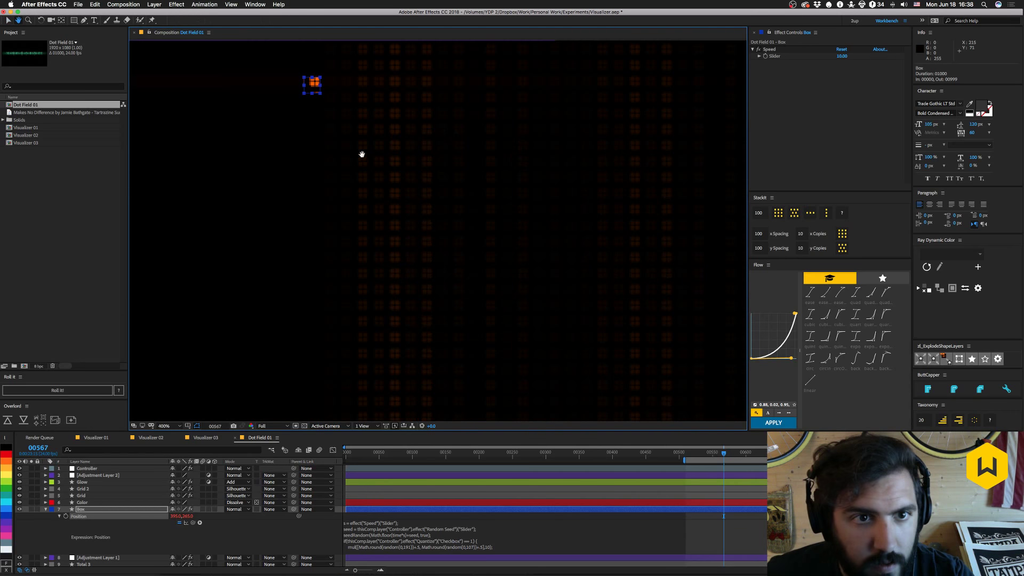
scroll(361, 153, "up", 3)
Try removing the +.5 offsets from the y and x terms in the Quantize branch of the Box's Position expression.
left_click(488, 547)
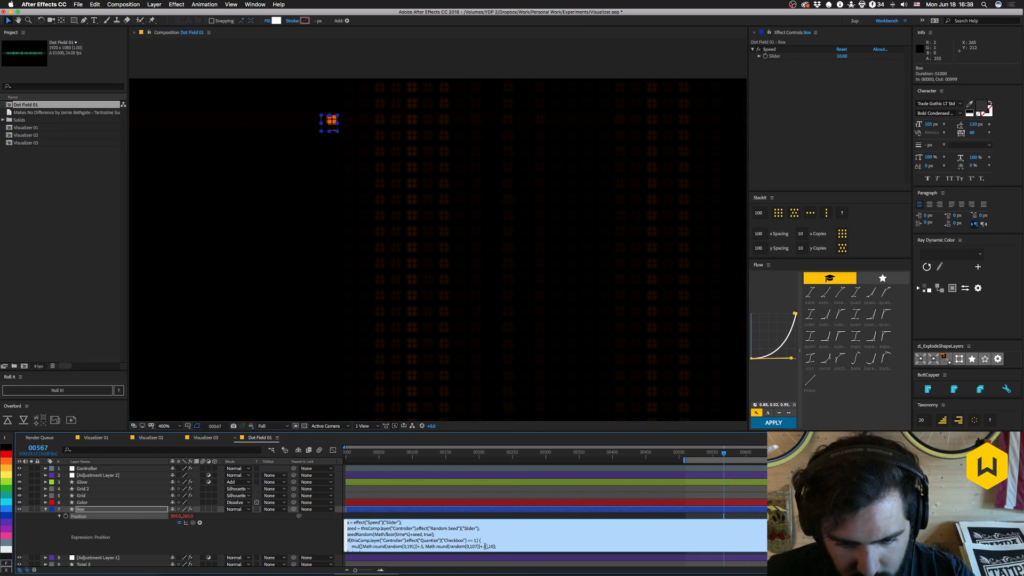
type("]")
key("KP_Enter")
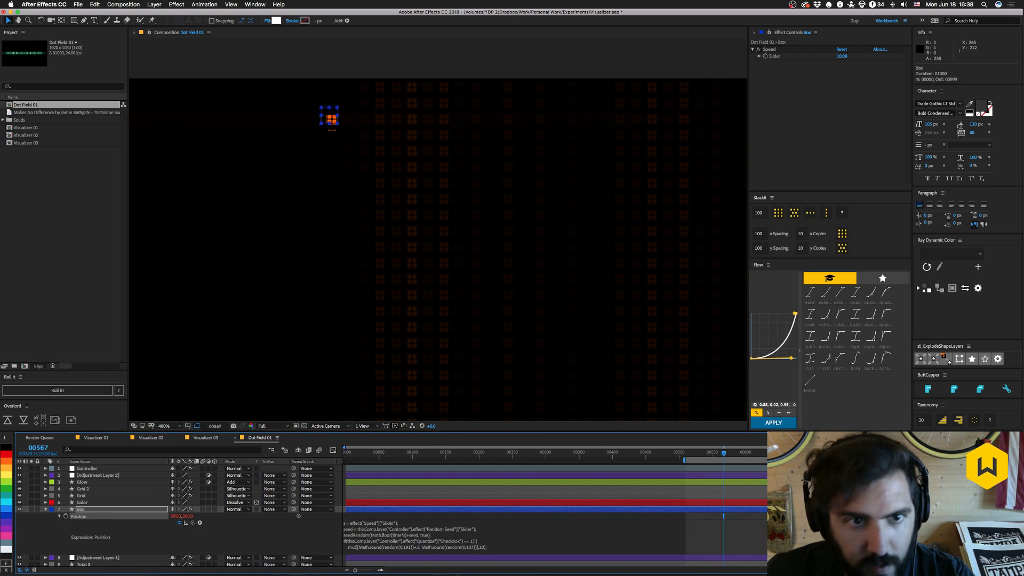
left_click(419, 548)
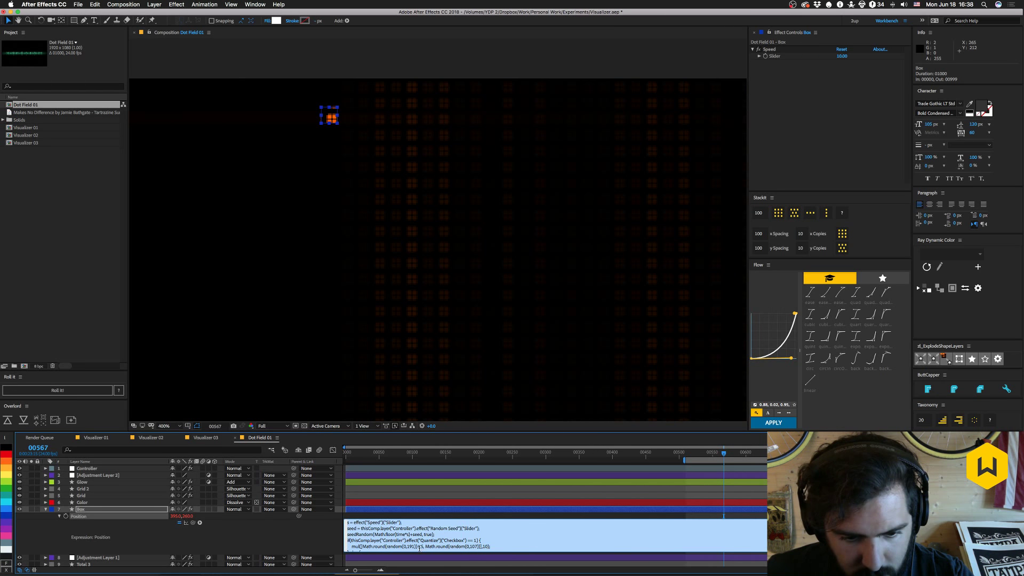
left_click(423, 547)
key("BackSpace")
key("BackSpace")
key("KP_Enter")
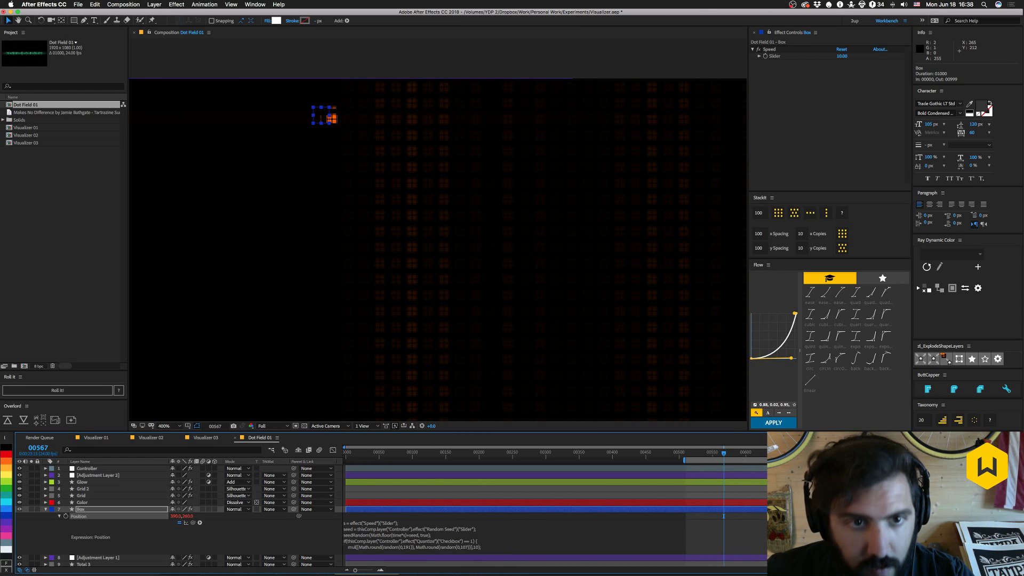
key("super+z")
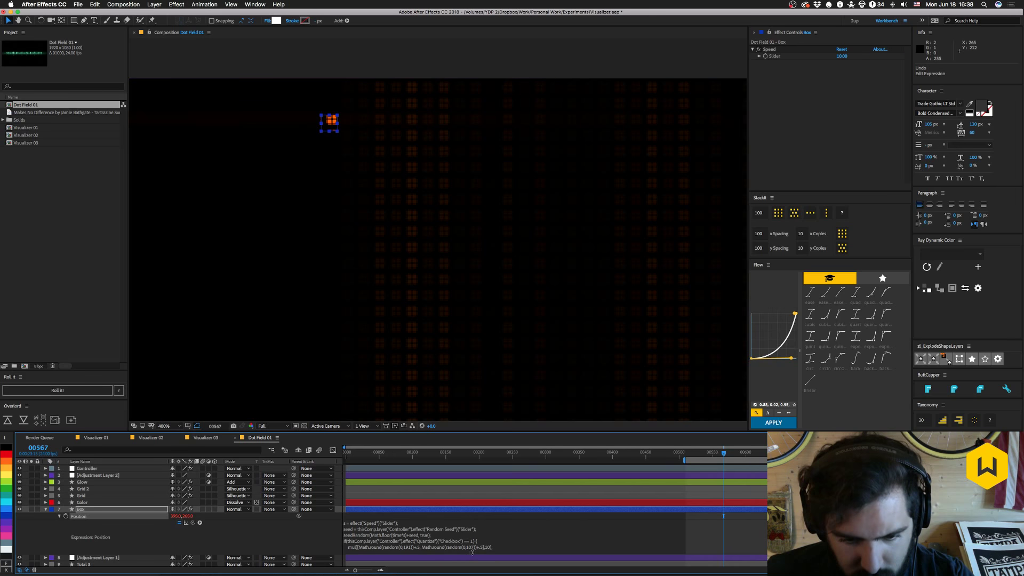
Try a multiplier of 5 in the Quantize branch of the Box's Position expression and locate the Box in the composition.
left_click(490, 546)
left_click(491, 546)
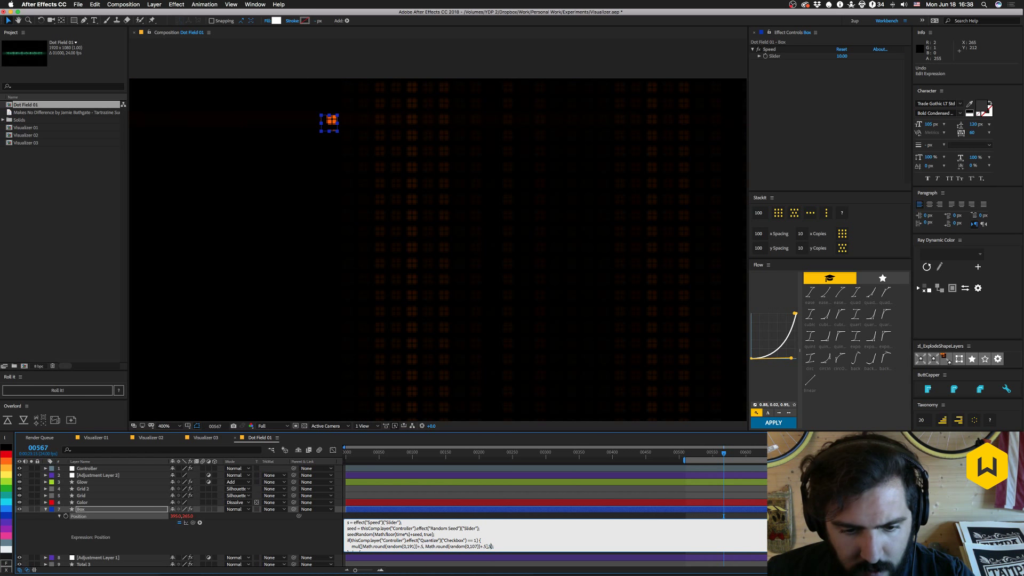
type("5")
key("KP_Enter")
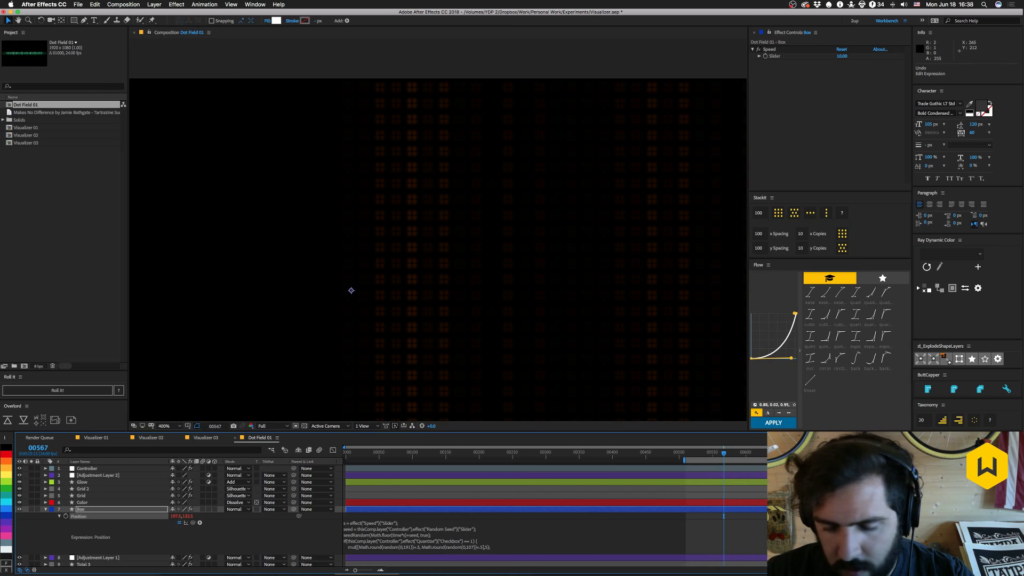
scroll(351, 290, "down", 5)
scroll(394, 258, "up", 4)
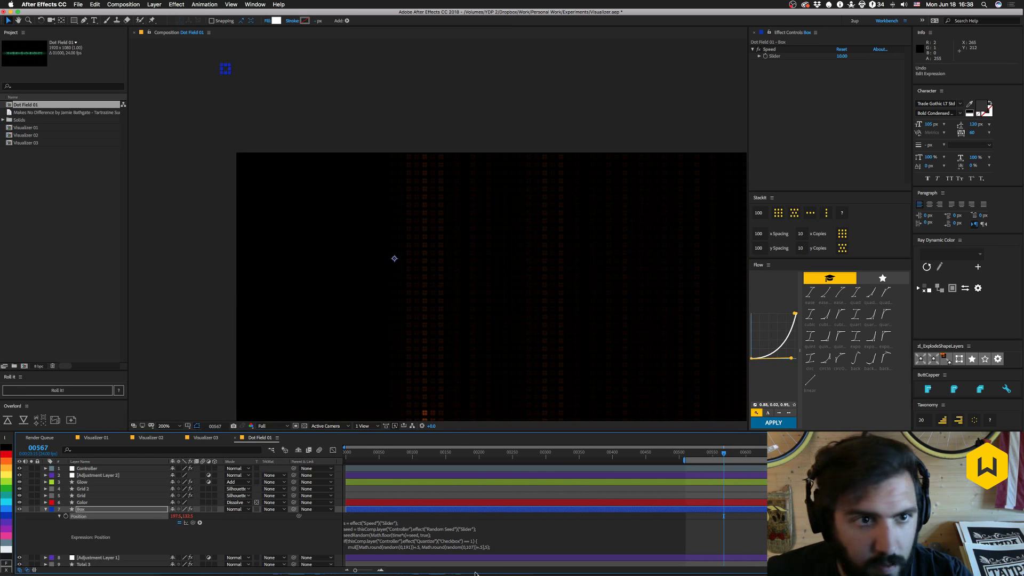
Set the Quantize branch multiplier back to 30 and examine the Box's alignment with the dot grid.
left_click(485, 548)
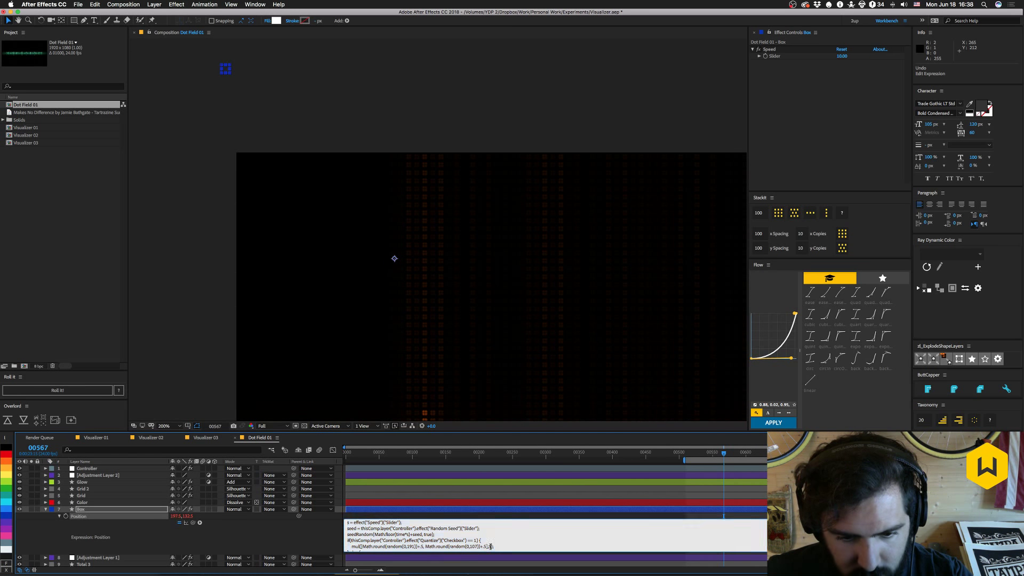
type("30")
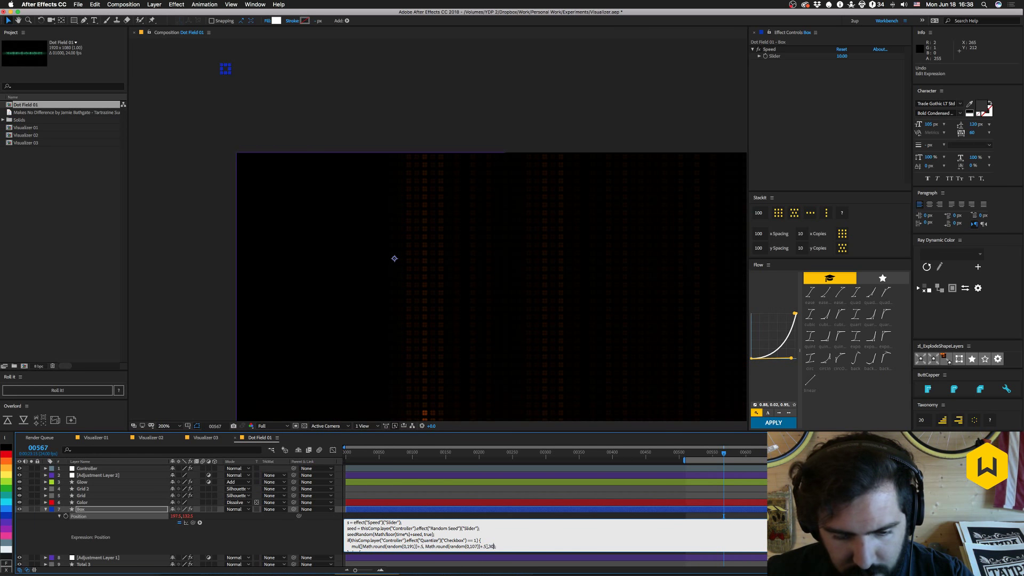
key("KP_Enter")
key("space")
left_click_drag(446, 387, 393, 192)
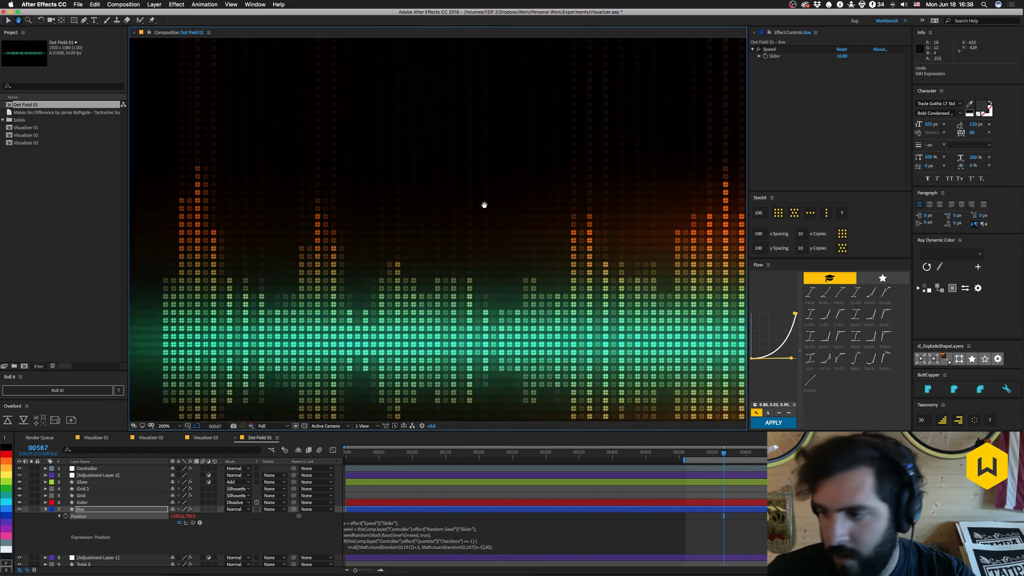
left_click_drag(600, 229, 411, 209)
key(".")
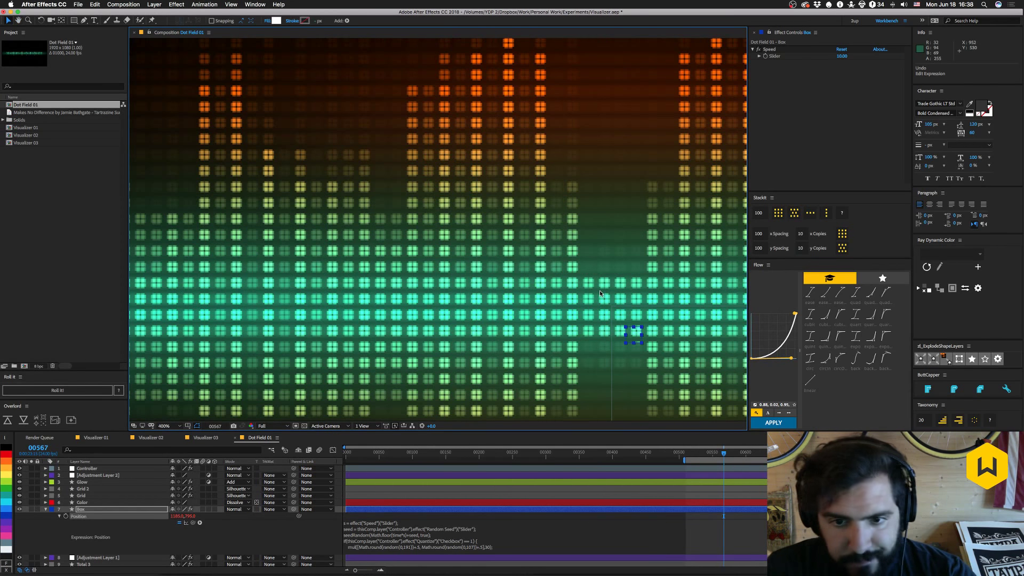
left_click_drag(615, 269, 571, 244)
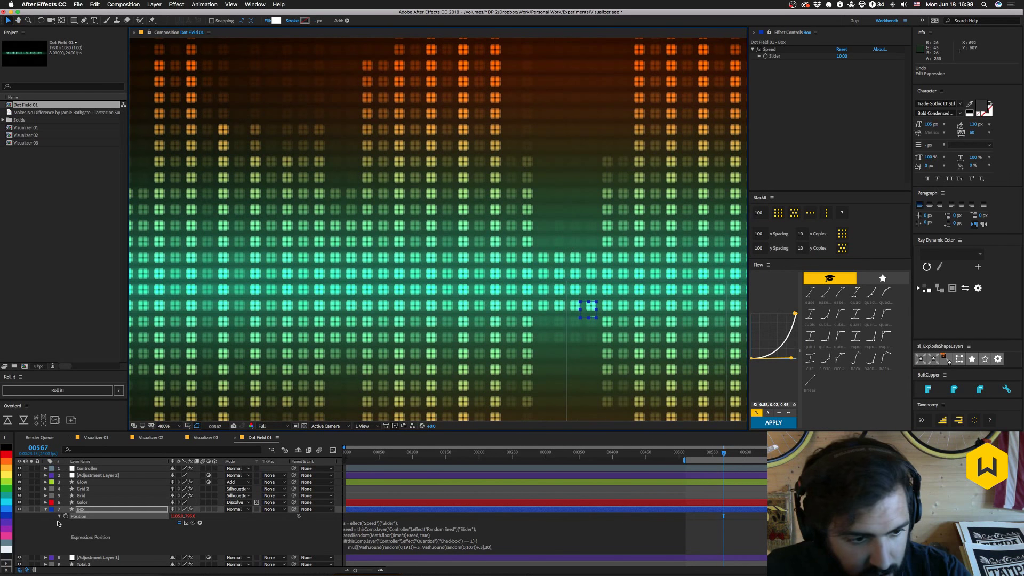
Switch to Chrome, reread the Digital Grain Position expression in the tutorial, and return to After Effects.
key("super+Tab")
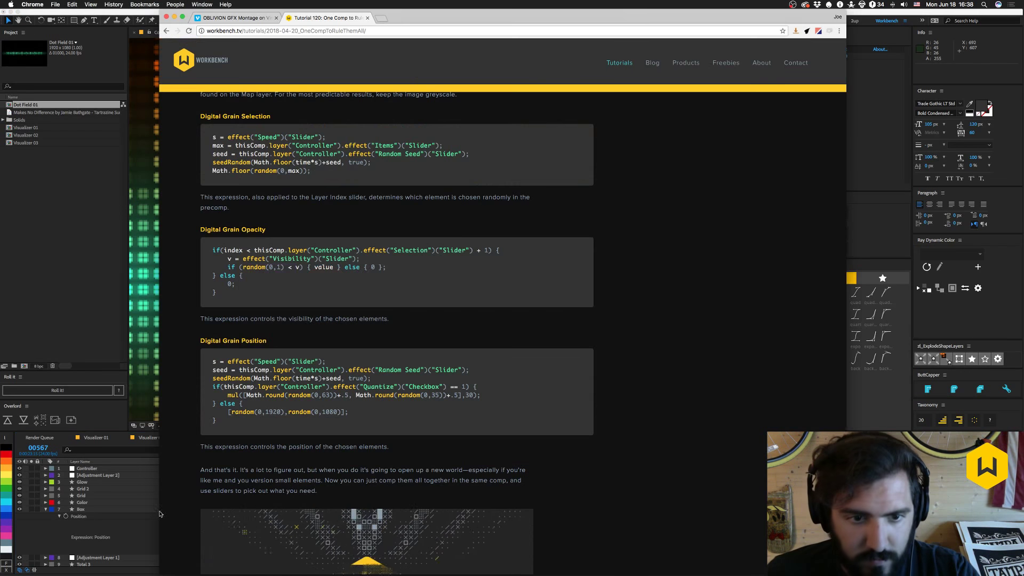
scroll(583, 439, "down", 5)
scroll(571, 407, "up", 2)
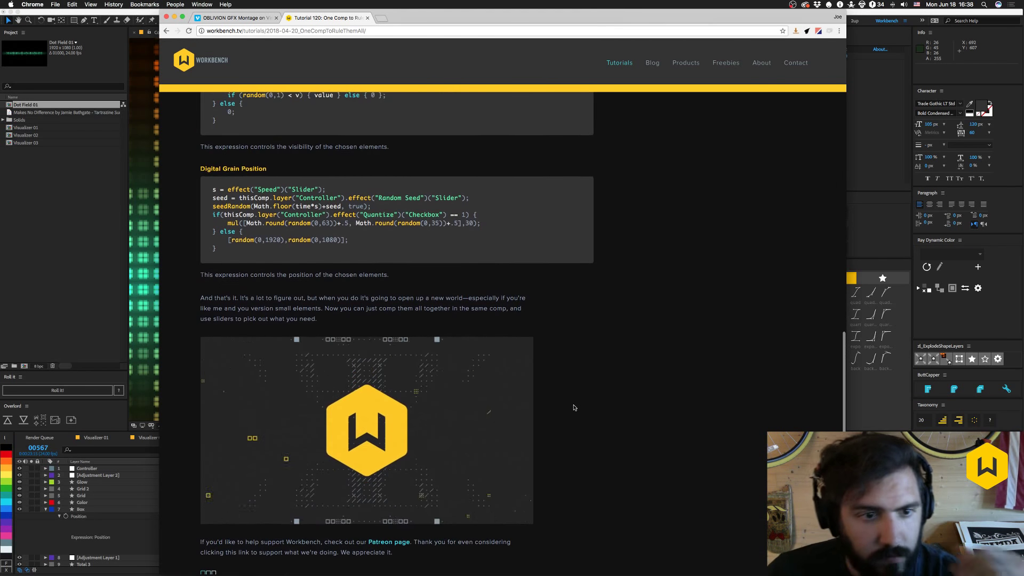
scroll(569, 407, "up", 1)
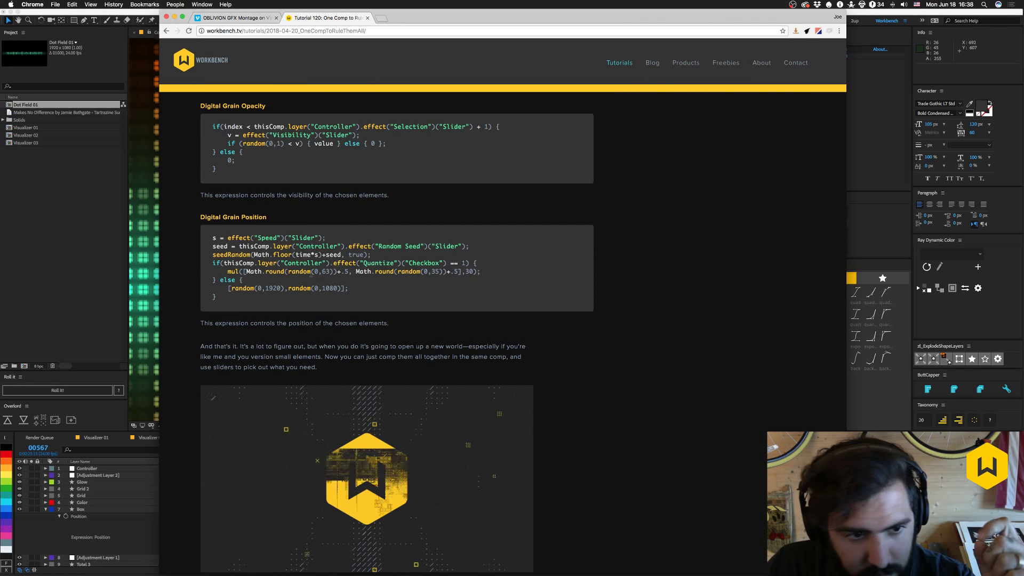
scroll(310, 275, "down", 1)
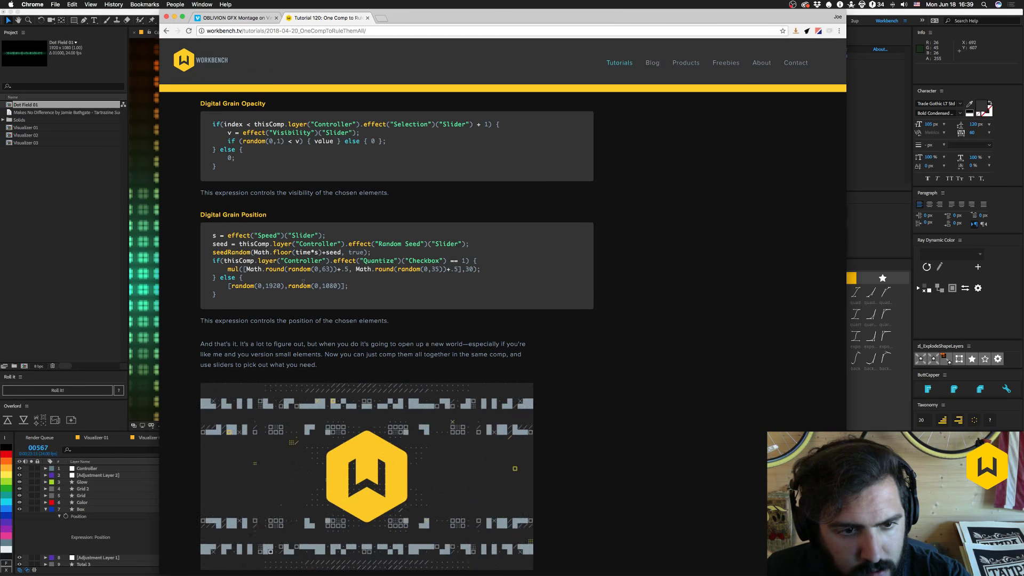
left_click(34, 279)
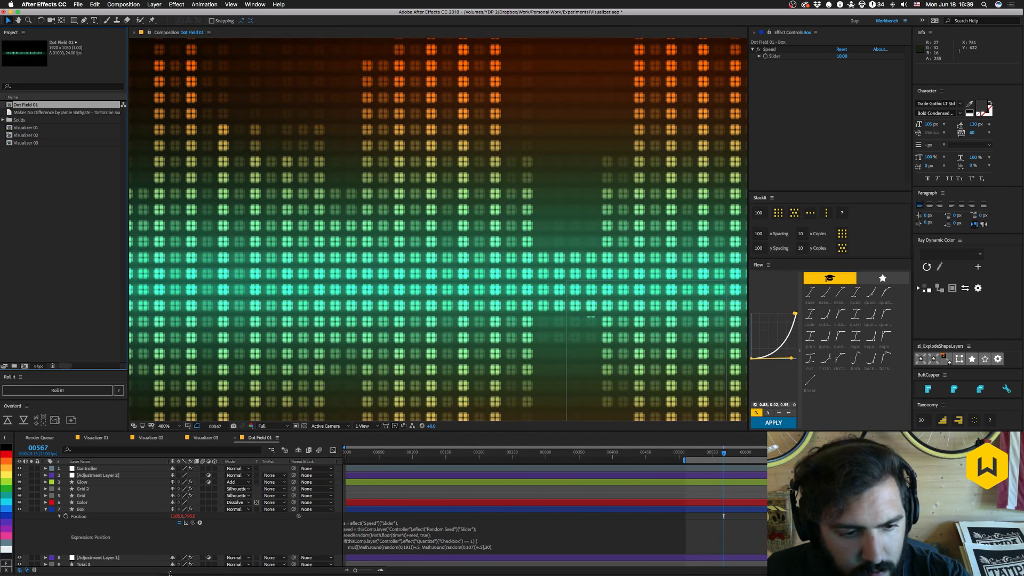
Reveal all of the Box layer's properties and set the multiplier in its quantized Position expression to 10.
left_click(46, 509)
left_click(46, 509)
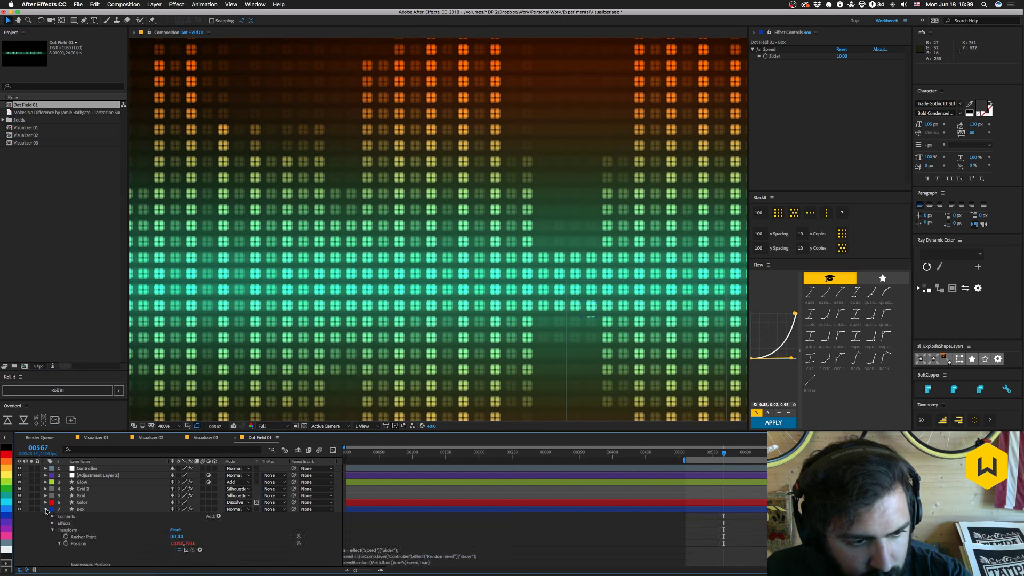
scroll(78, 511, "down", 3)
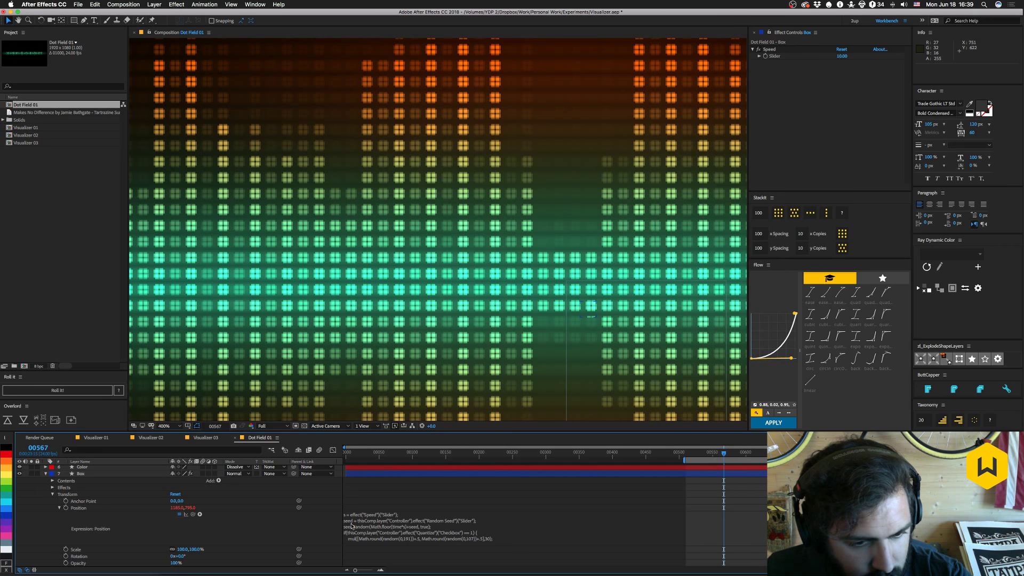
left_click(490, 540)
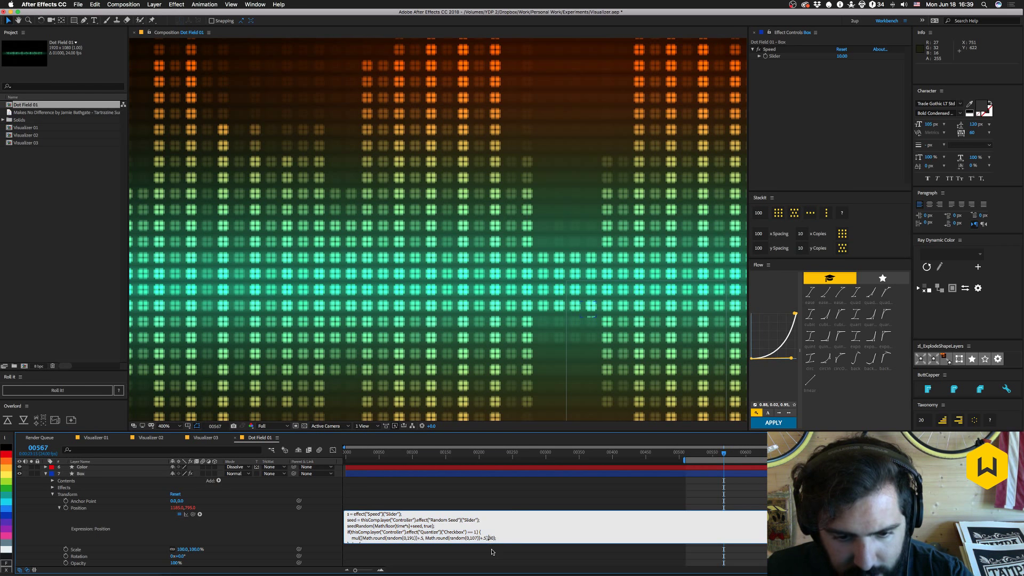
key("BackSpace")
type("1")
key("KP_Enter")
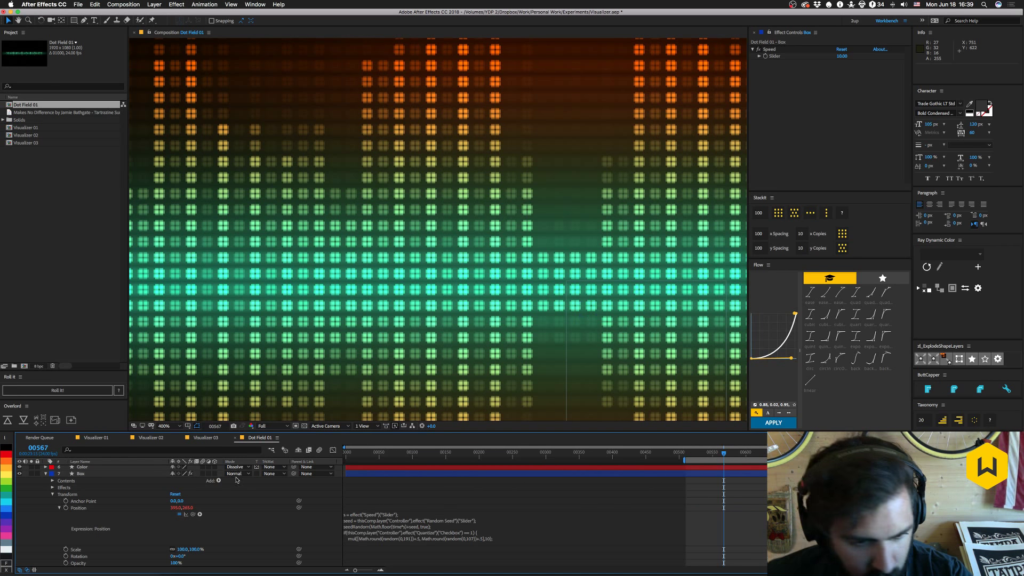
In the Box layer's contents, set the Position of Rectangle 1's transform to 0, 0.
left_click(53, 481)
left_click(59, 488)
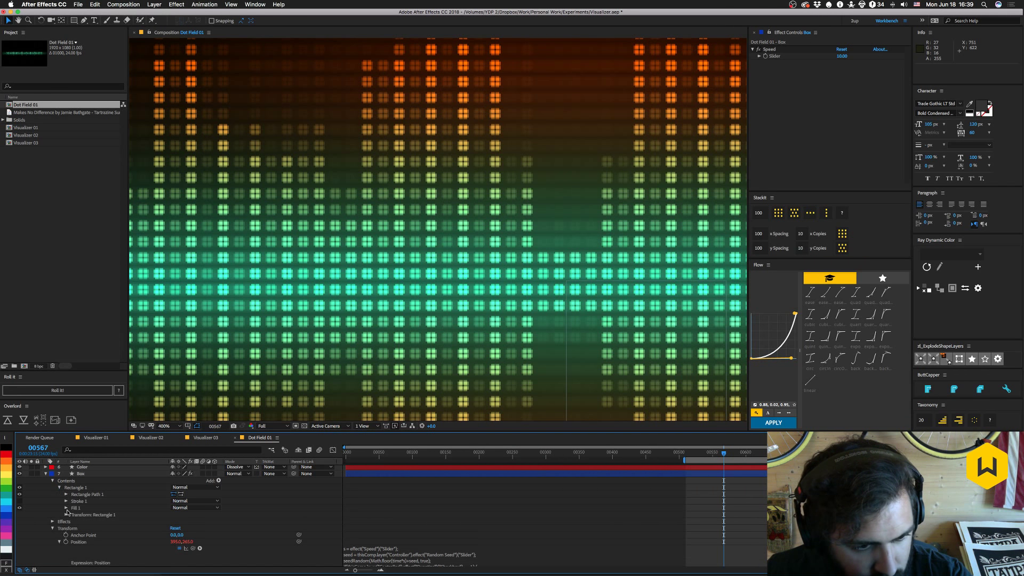
left_click(67, 515)
left_click(178, 529)
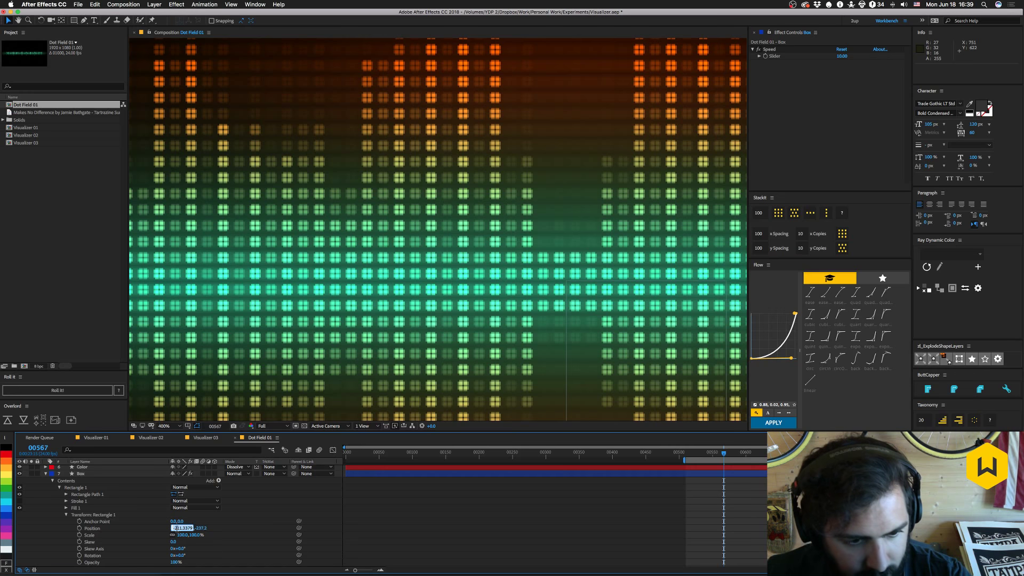
type("0")
key("Tab")
type("0")
key("Return")
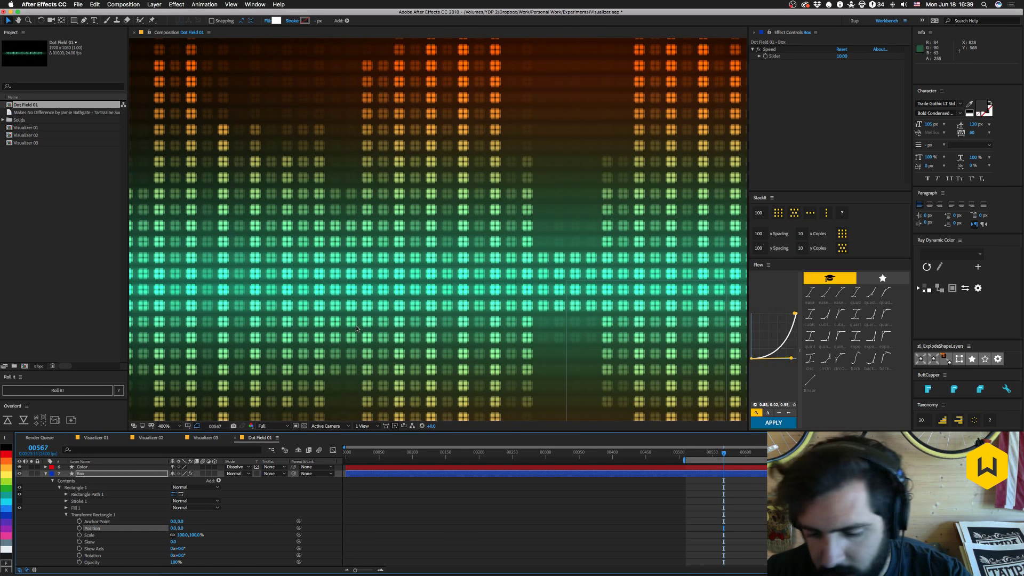
Examine the Box up close to check that it is centred on a single dot of the grid.
scroll(356, 325, "down", 5)
scroll(413, 231, "up", 3)
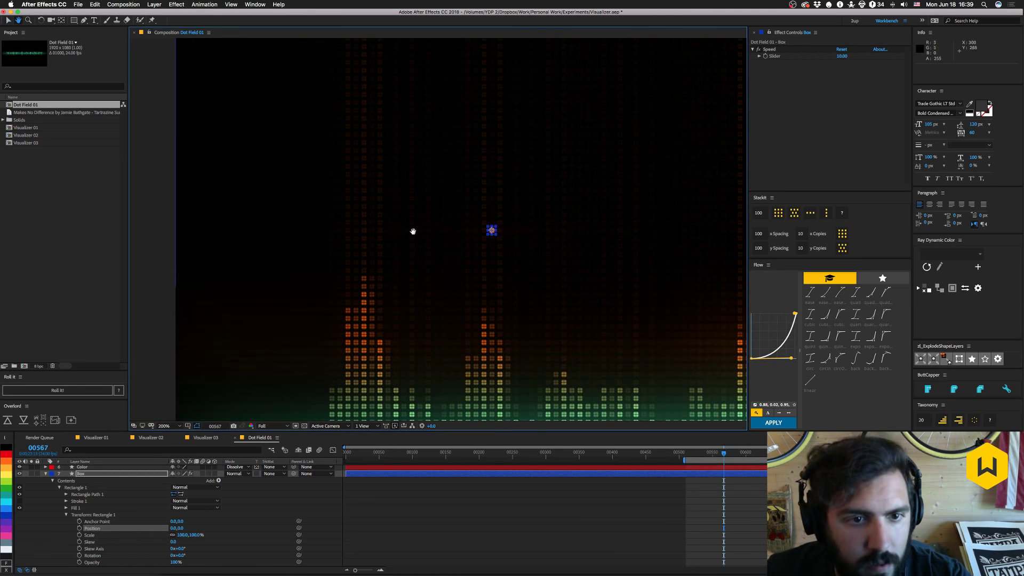
key("v")
key("period")
key("period")
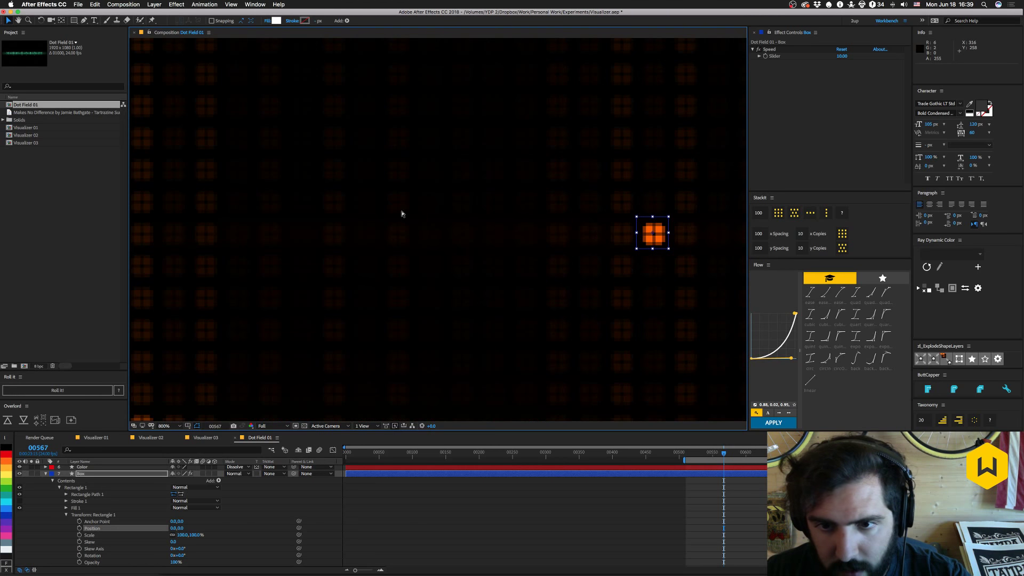
scroll(560, 225, "right", 3)
scroll(559, 225, "down", 1)
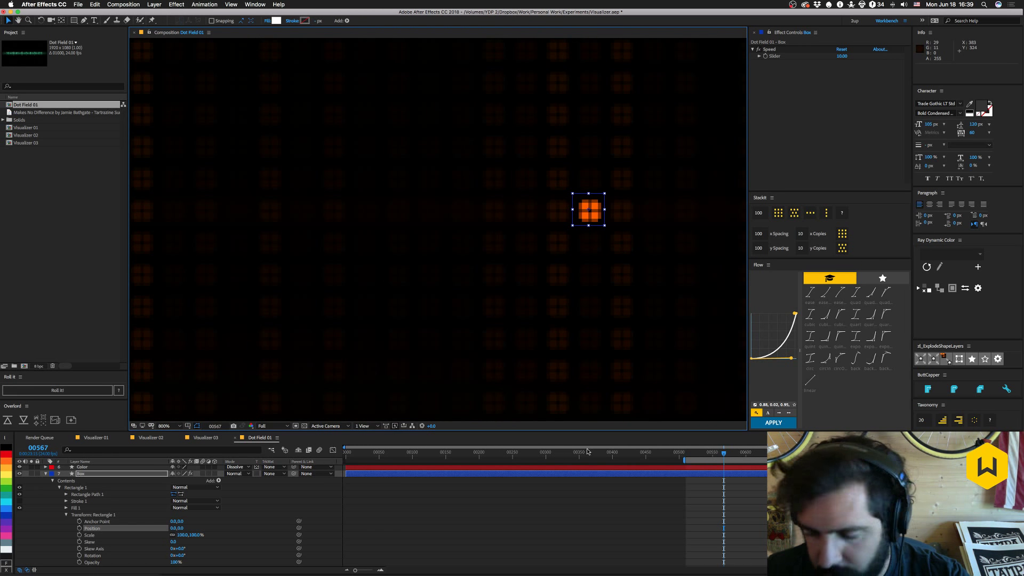
Examine the Box up close on other frames to check that it stays aligned with the dot grid.
key("Page_Down")
key("Page_Down")
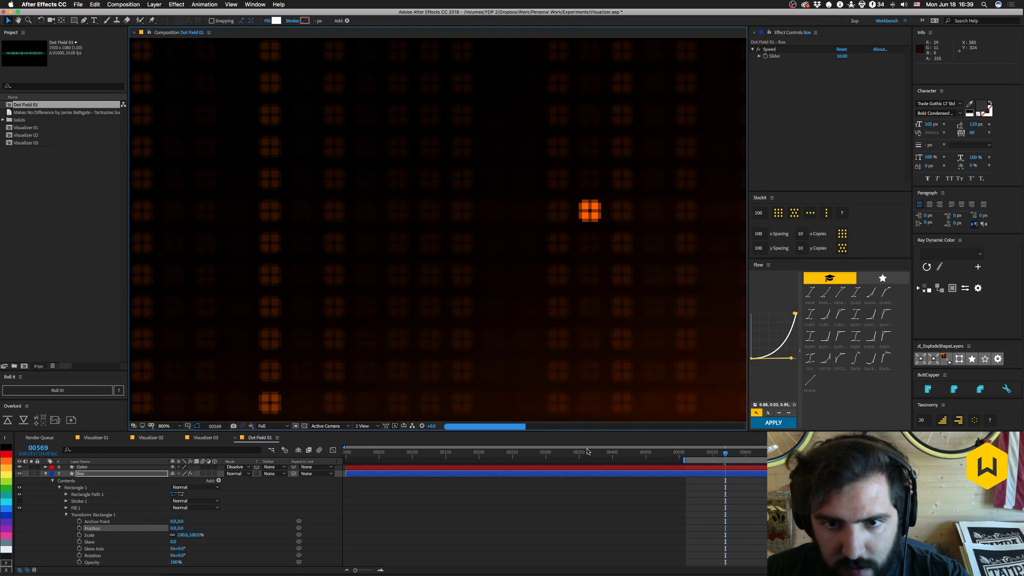
key("comma")
key("comma")
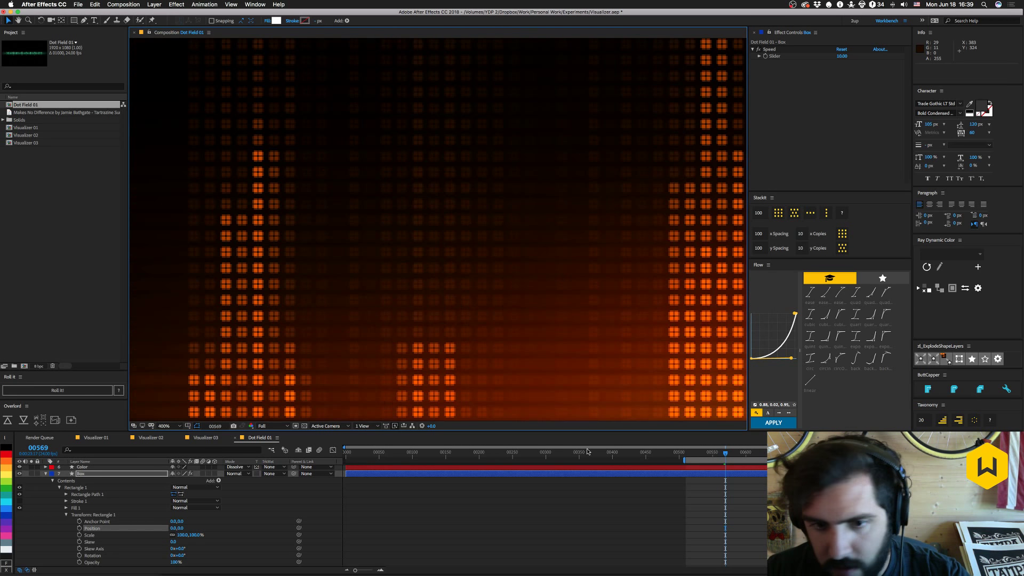
left_click_drag(382, 257, 566, 226)
key("period")
key("period")
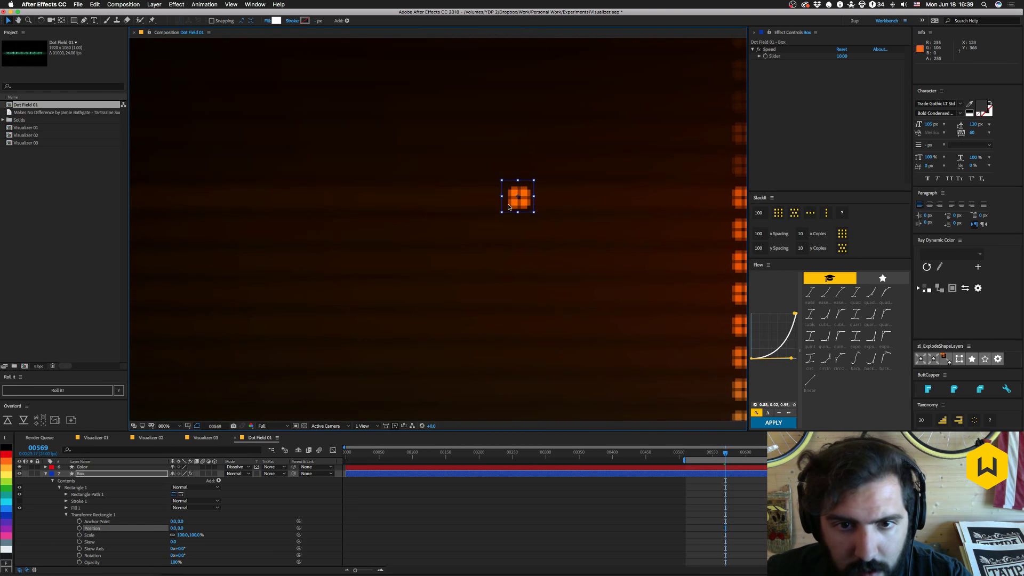
scroll(591, 252, "right", 5)
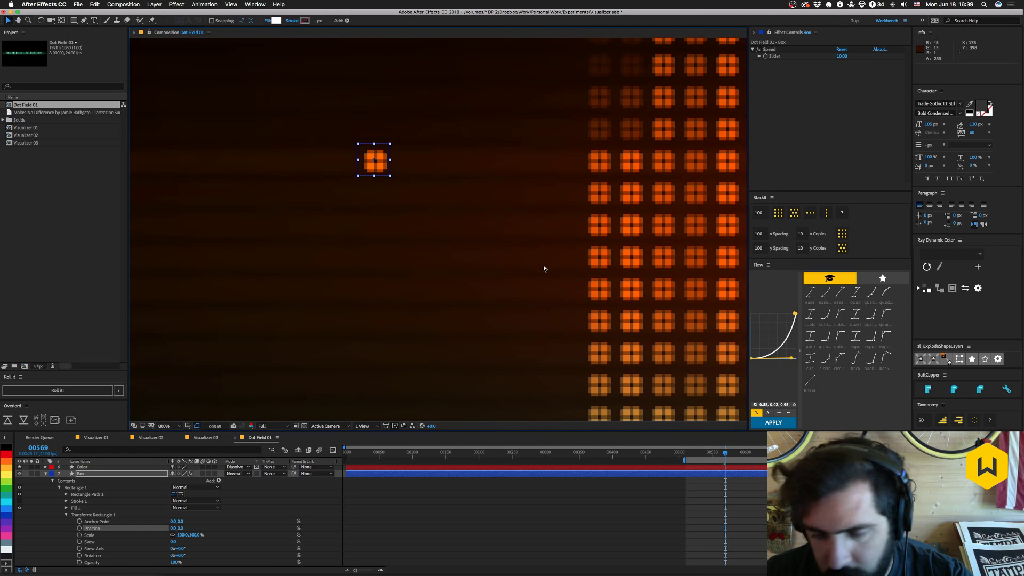
key("slash")
scroll(576, 270, "right", 5)
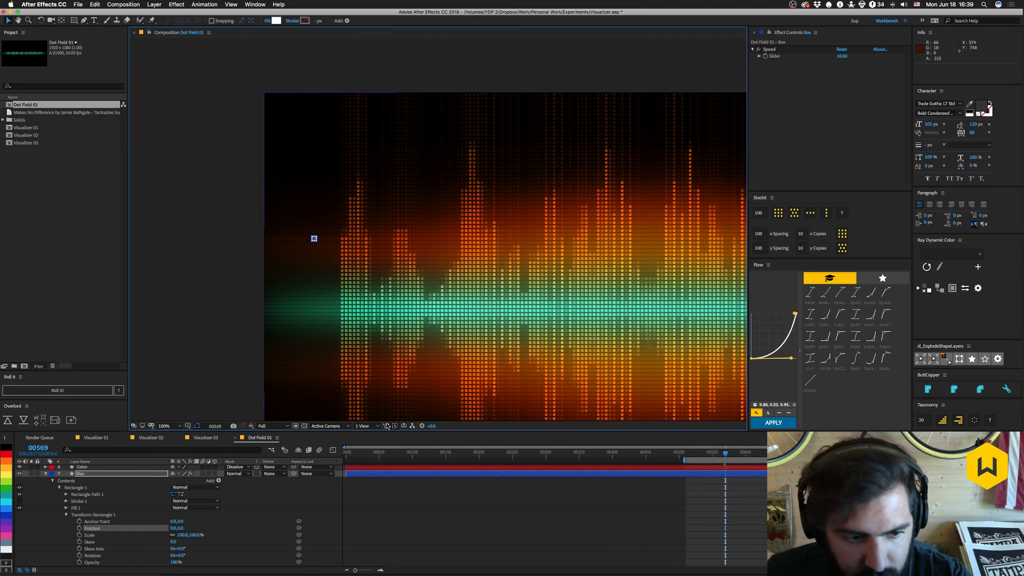
Collapse the Box layer's properties and preview the box jumping around with the whole composition in view.
left_click(49, 494)
left_click(46, 473)
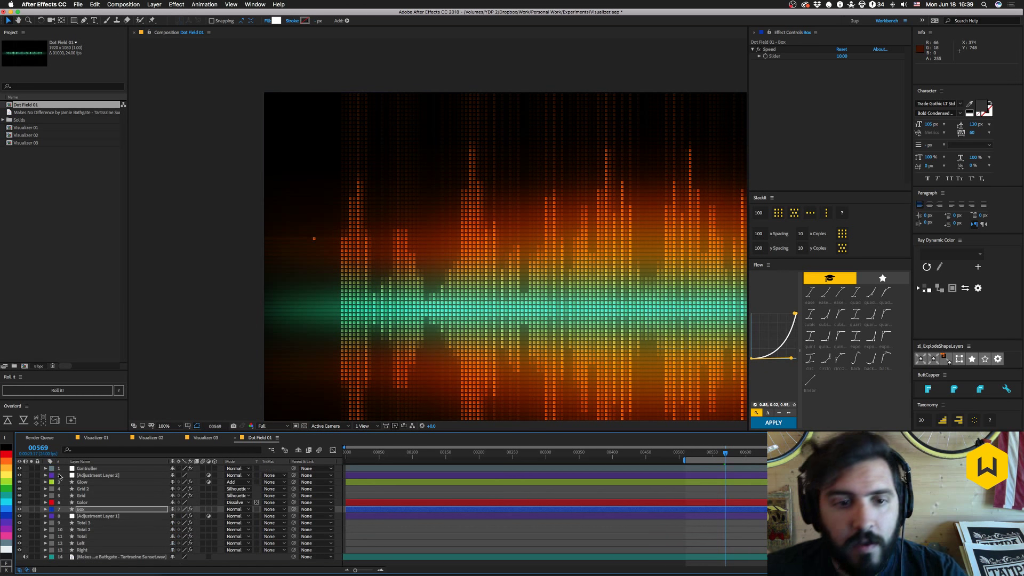
key("space")
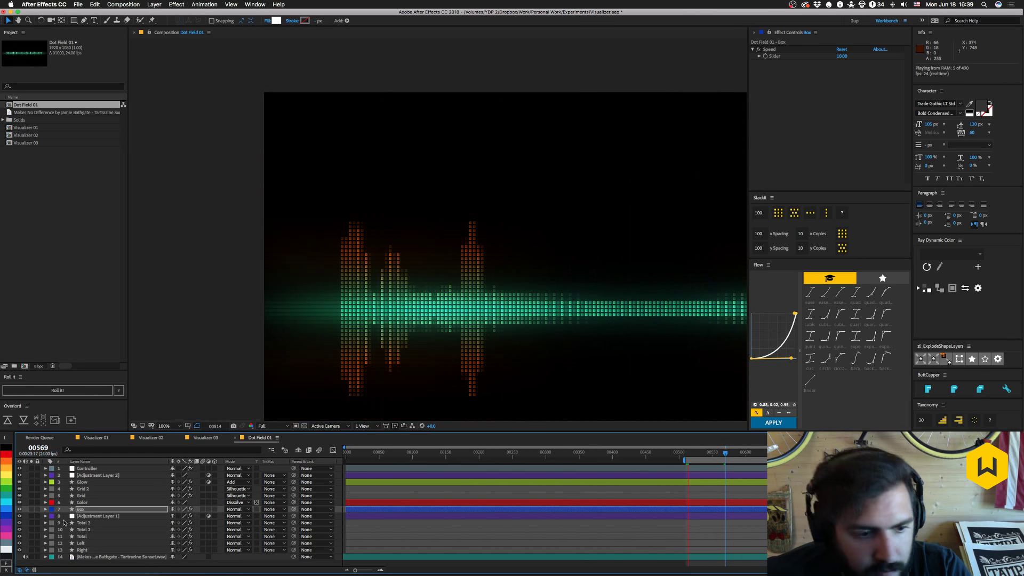
left_click_drag(577, 277, 361, 231)
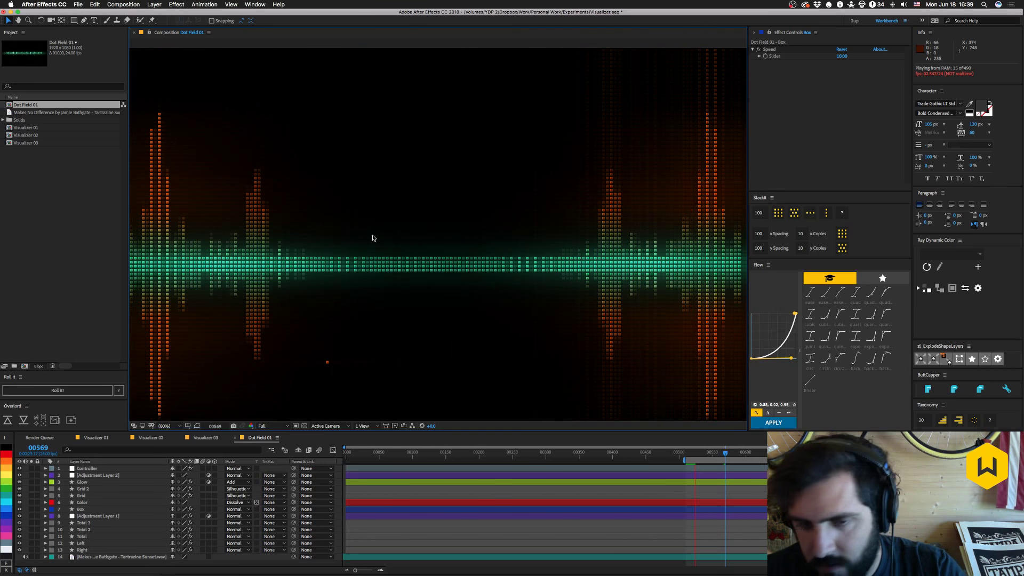
key("alt+/")
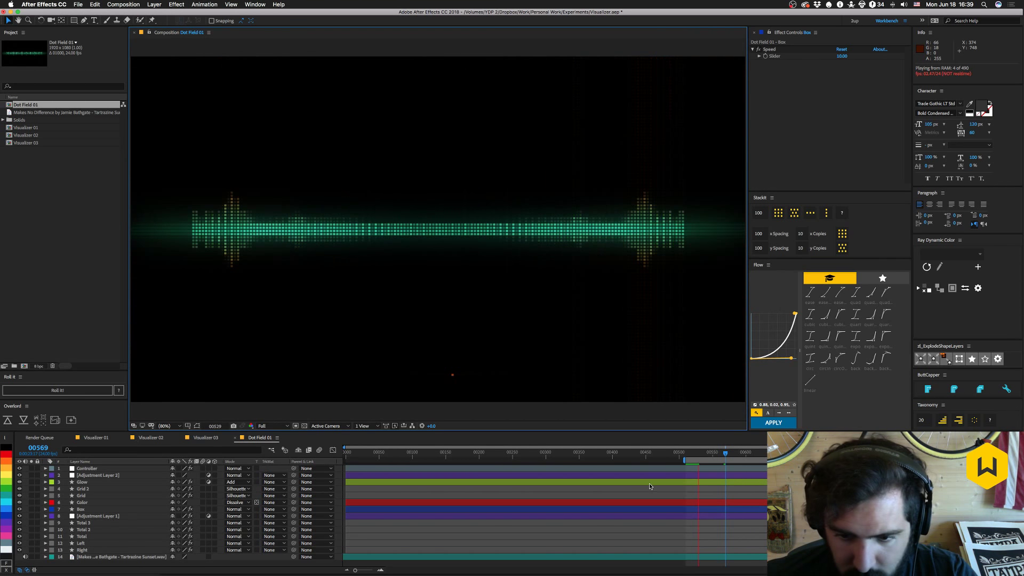
key("space")
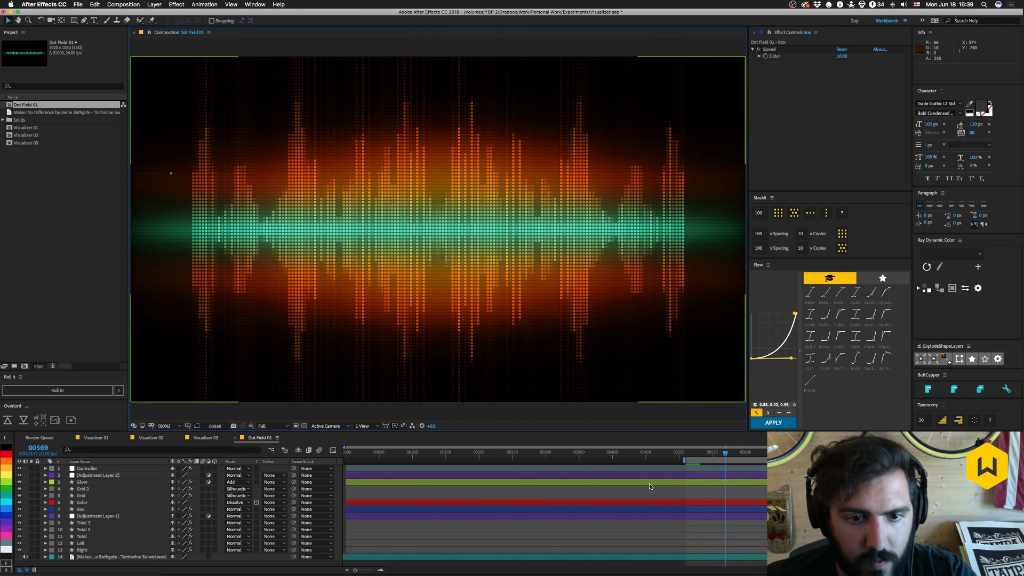
Set the Box layer's Speed slider to 5.
left_click(106, 515)
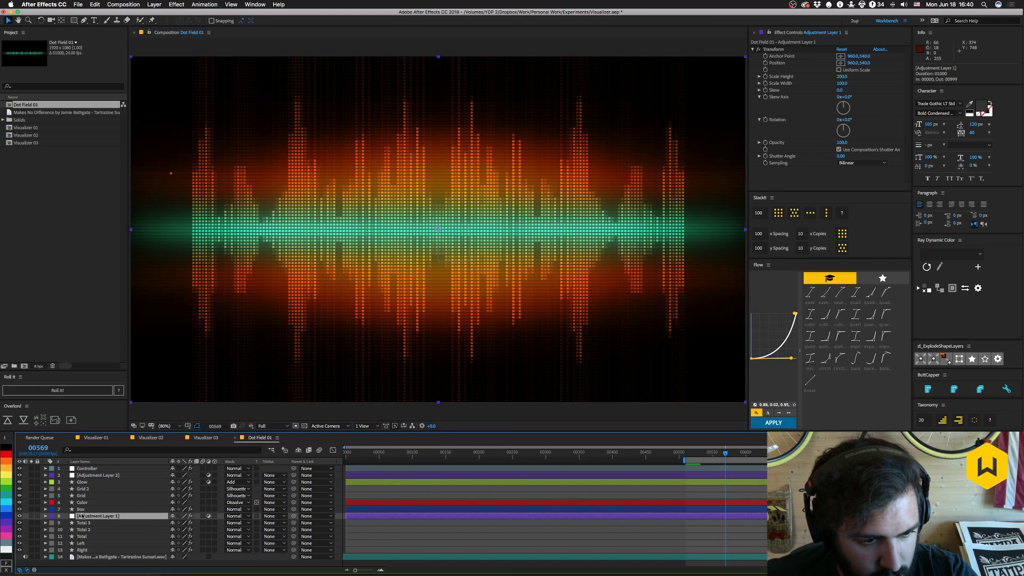
left_click(81, 509)
left_click(842, 56)
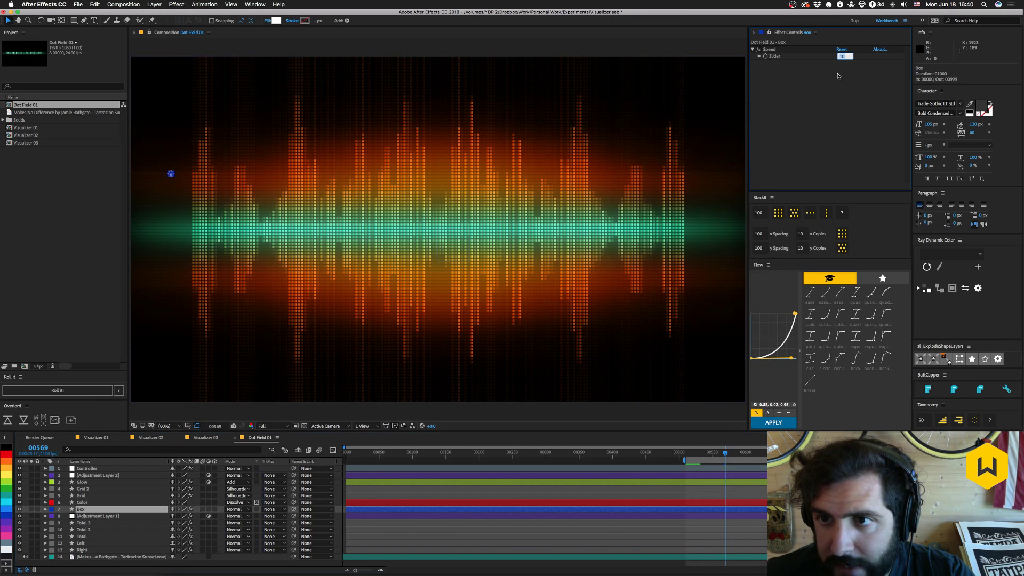
type("5")
key("Return")
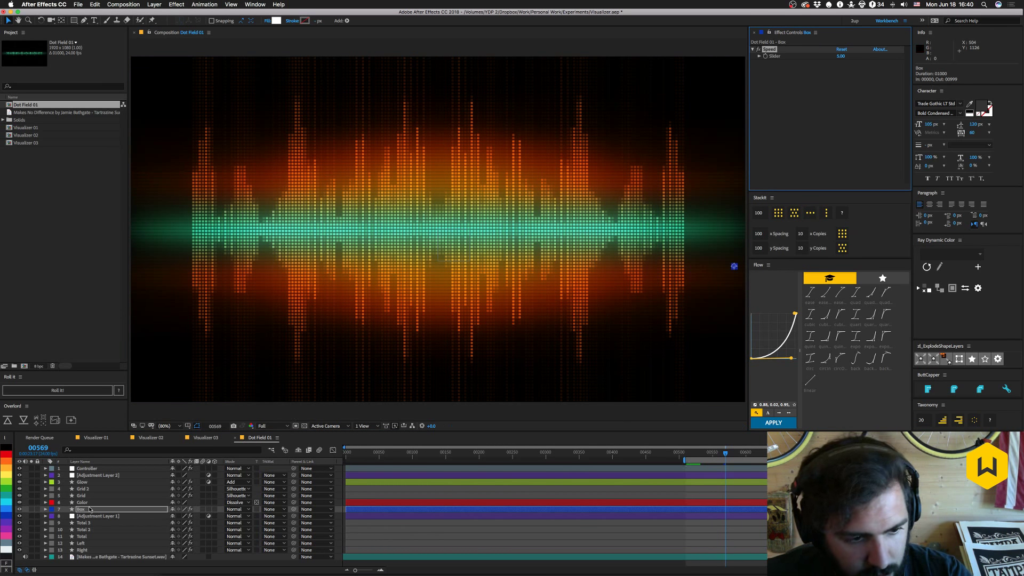
Duplicate the Box layer repeatedly until Box 25 exists, and preview the randomly jumping boxes.
key("super+d")
key("super+d")
key("super+d")
key("super+d")
key("super+d")
key("super+d")
key("super+d")
key("super+d")
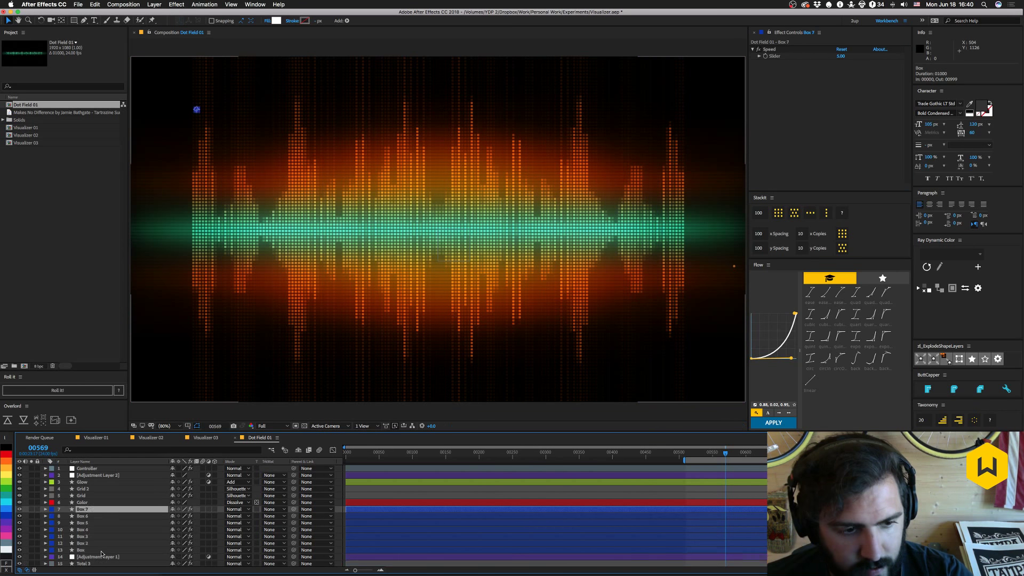
key("super+d")
key("super+d")
key("super+d")
key("super+d")
key("super+d")
key("super+d")
key("super+d")
key("super+d")
key("super+d")
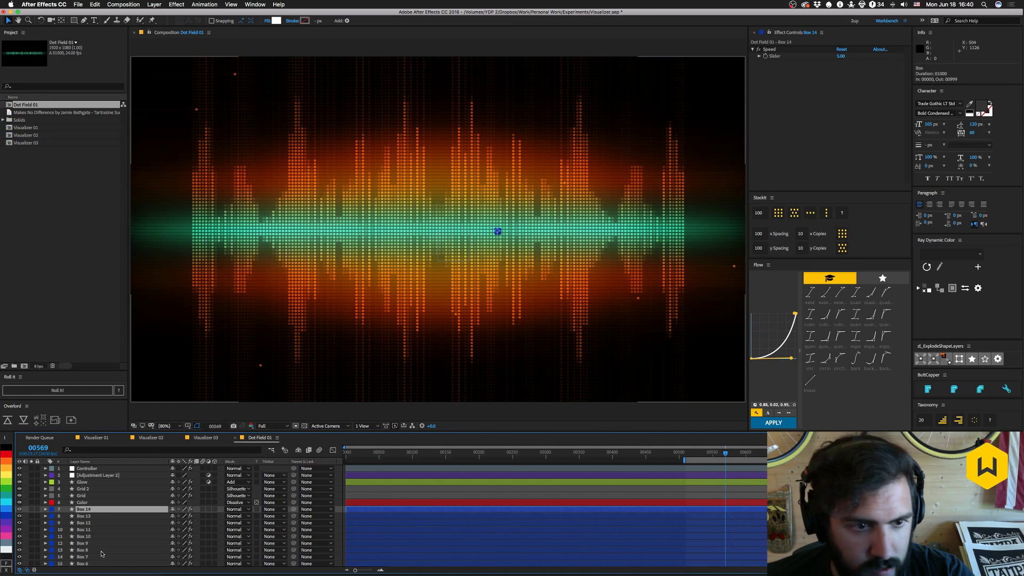
key("super+d")
key("super+d")
key("super+d")
key("super+d")
key("super+d")
key("super+d")
key("super+d")
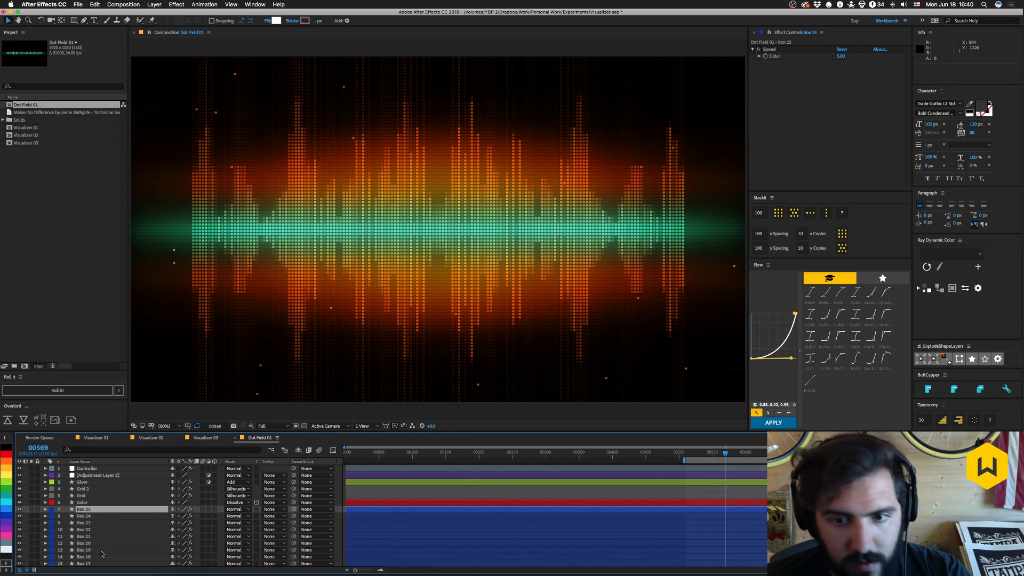
key("space")
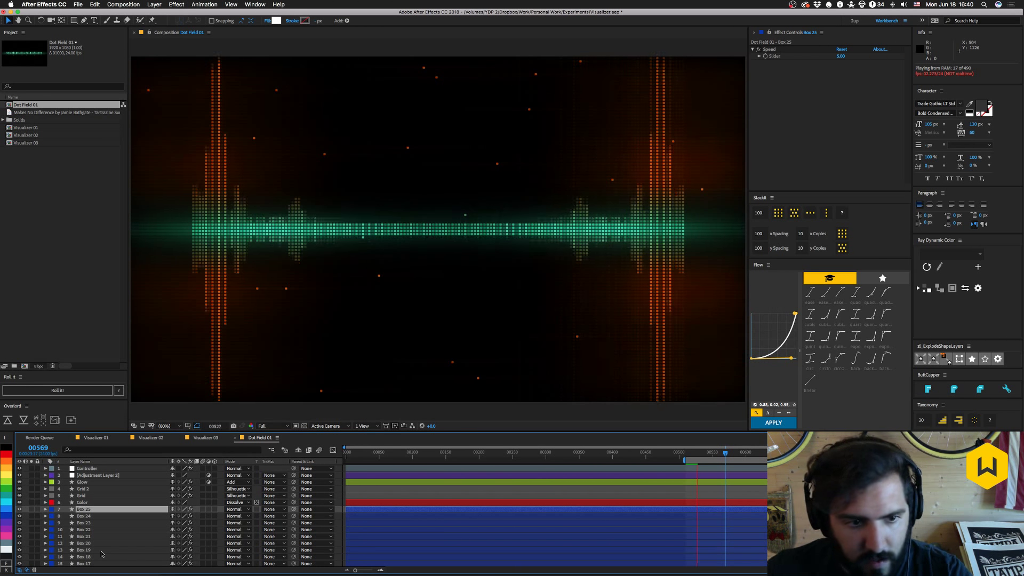
key("space")
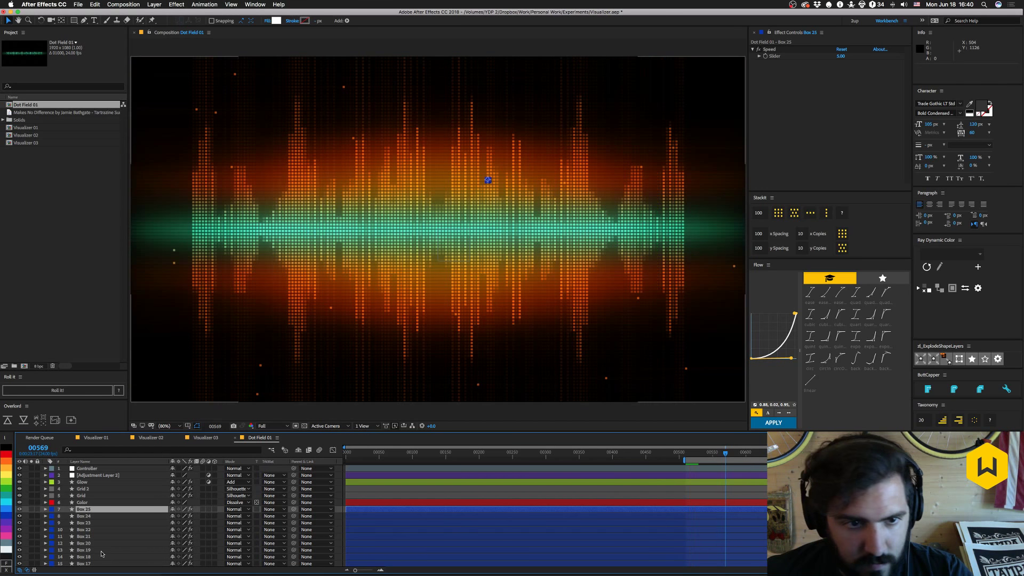
In the Color layer's fill gradient, move the orange stop after the teal one outward to about 75%.
left_click(88, 502)
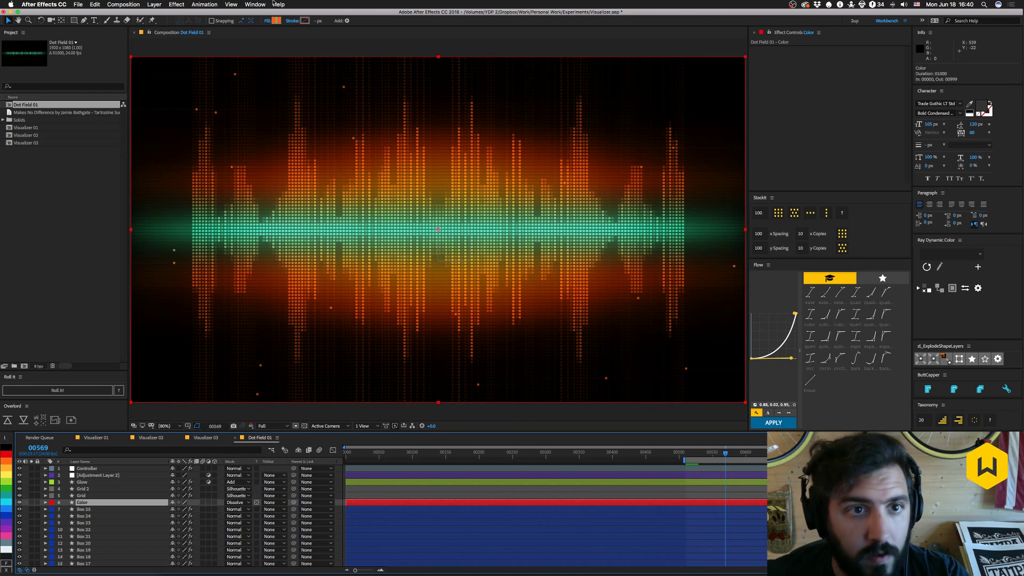
left_click(276, 20)
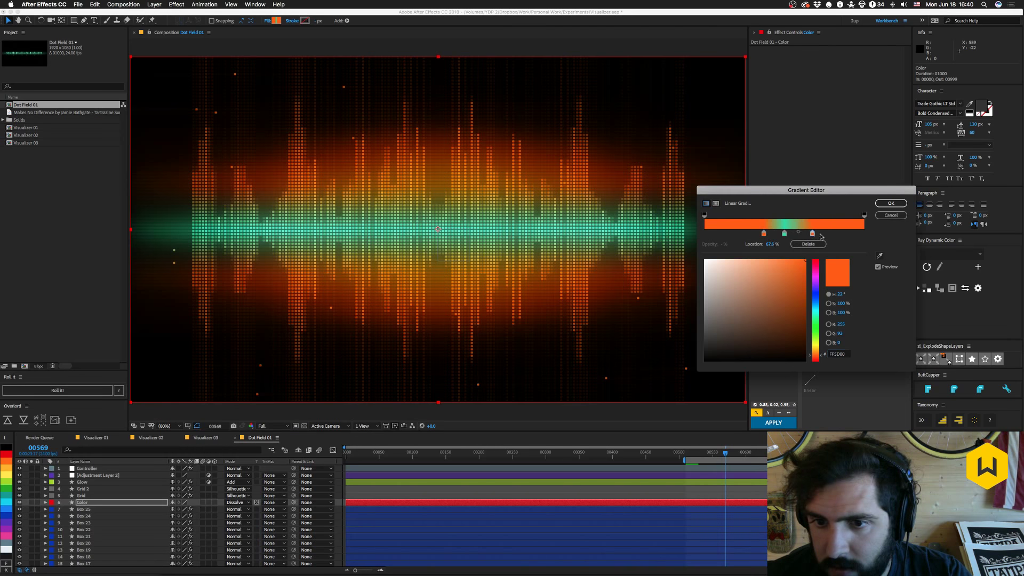
left_click_drag(804, 233, 837, 234)
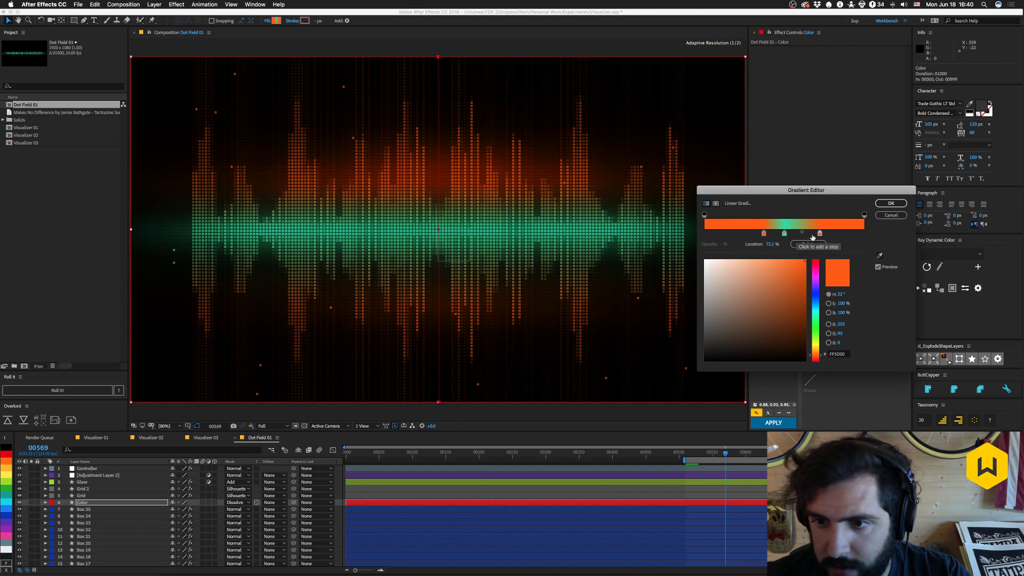
left_click(770, 244)
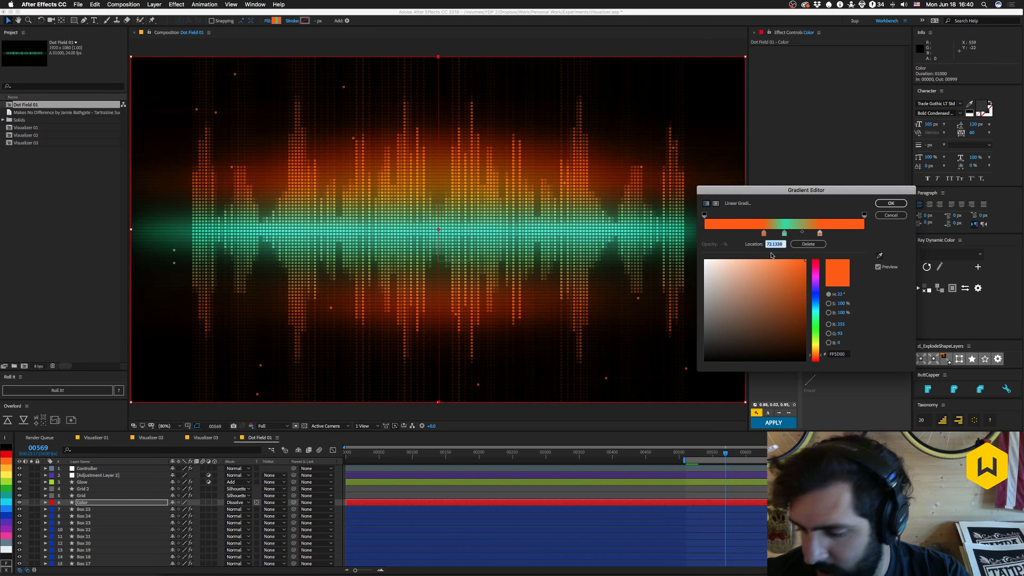
key("Return")
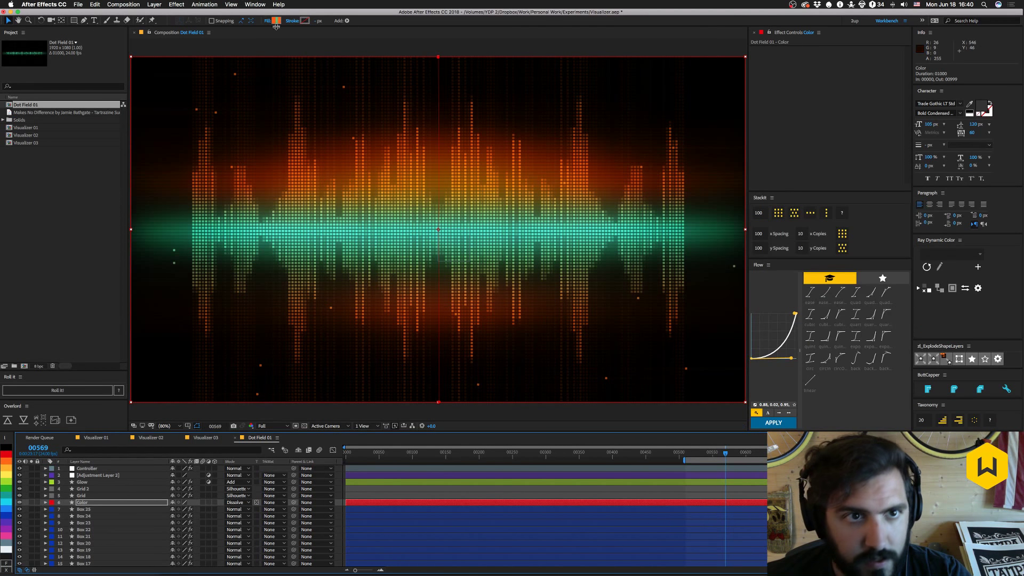
Set the location of the Color gradient's first orange stop to 25% and preview the recoloured visualizer.
left_click(276, 21)
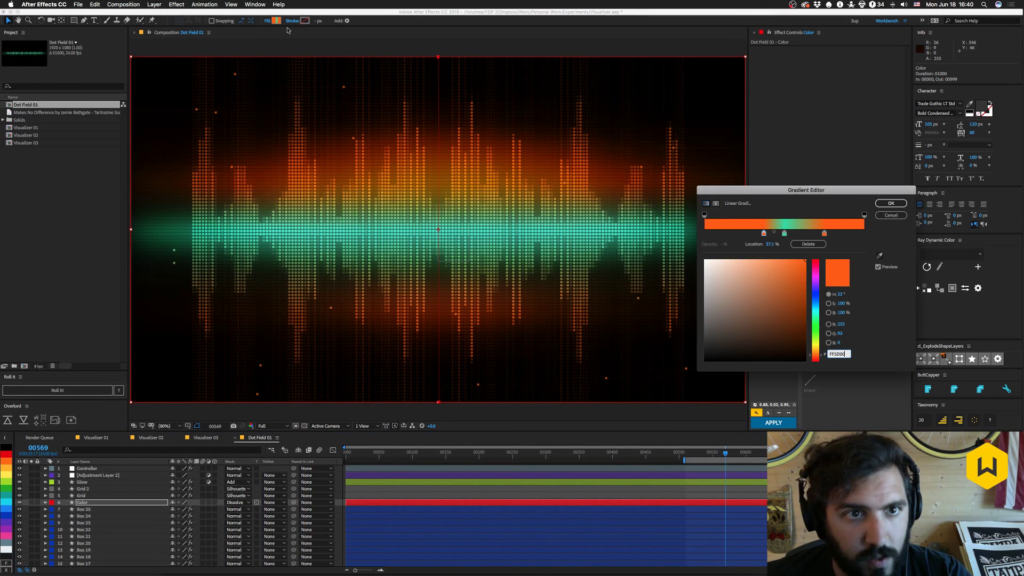
left_click(769, 243)
type("25")
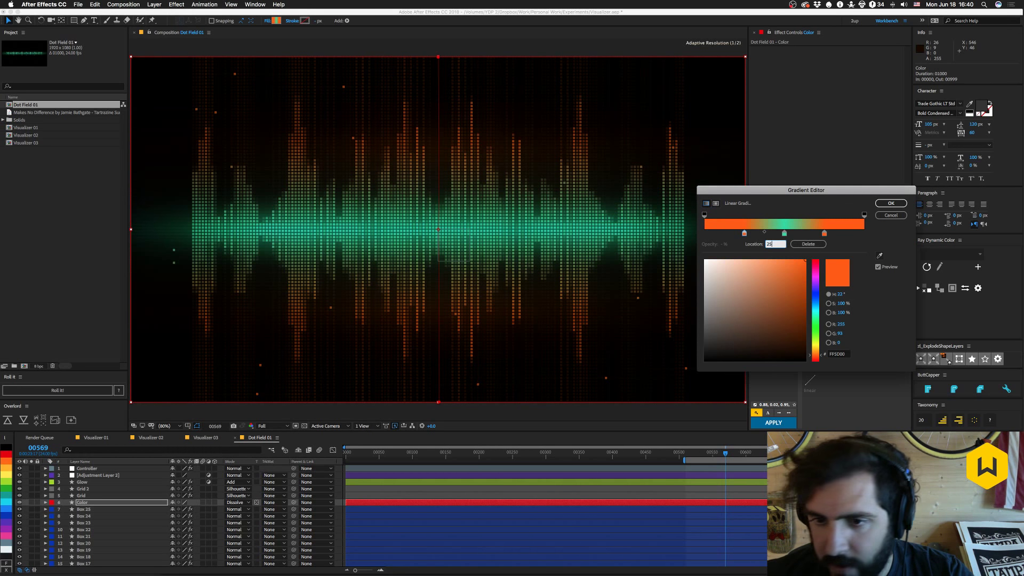
left_click(890, 203)
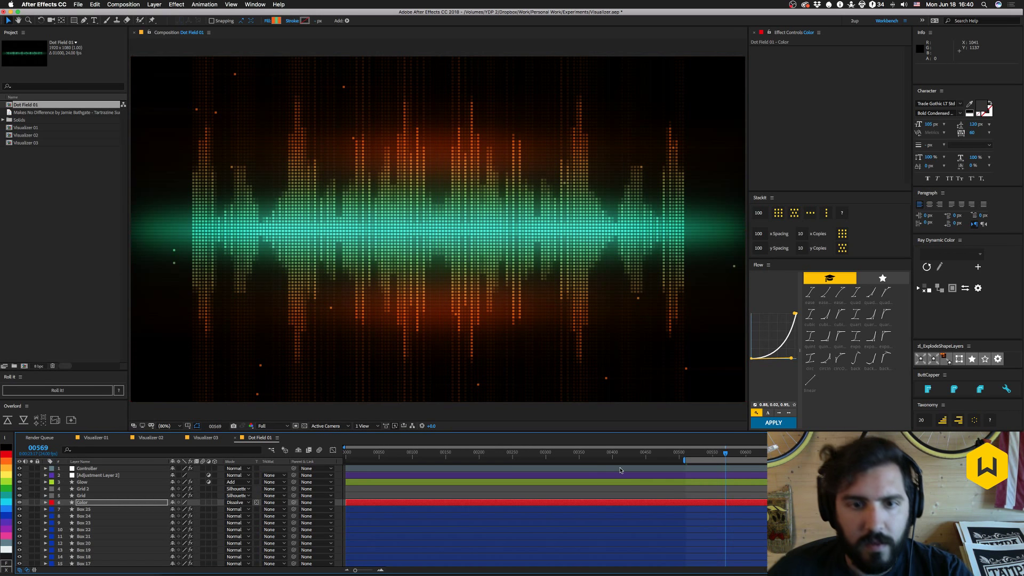
key("space")
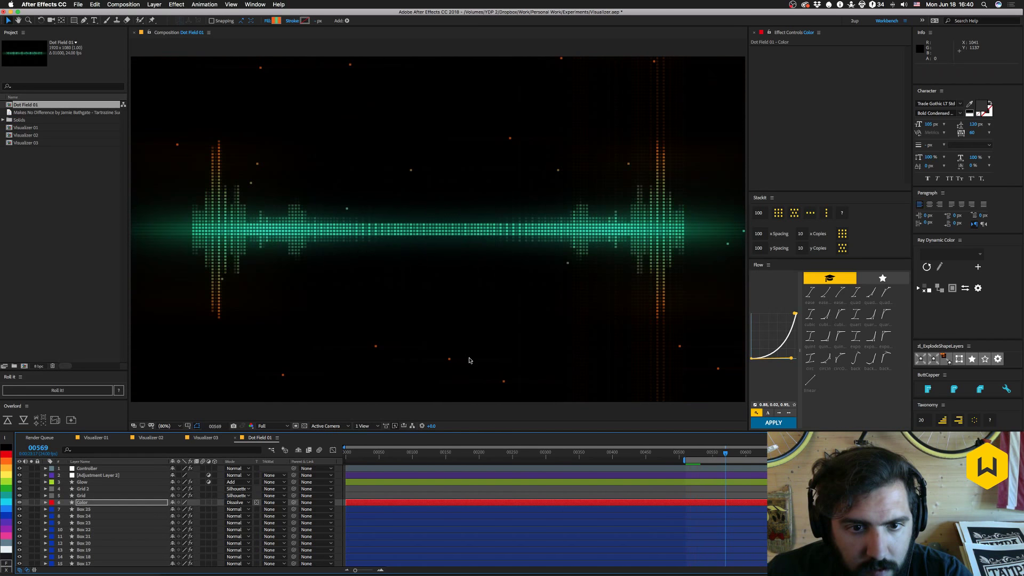
key("space")
Add a Slider Control named Speed to the Controller layer and set its slider to 7.
left_click(96, 510)
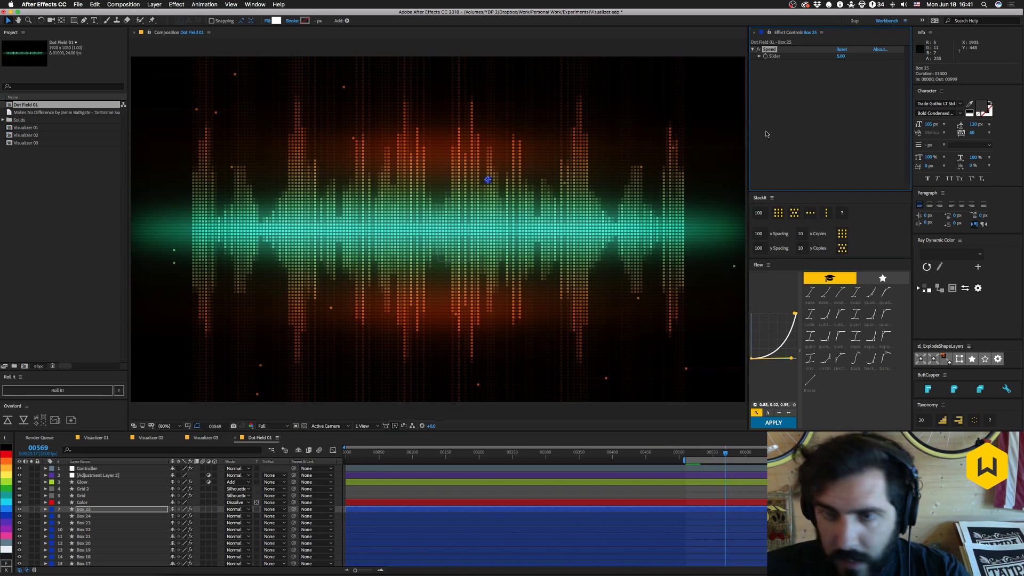
left_click(87, 468)
key("ctrl+space")
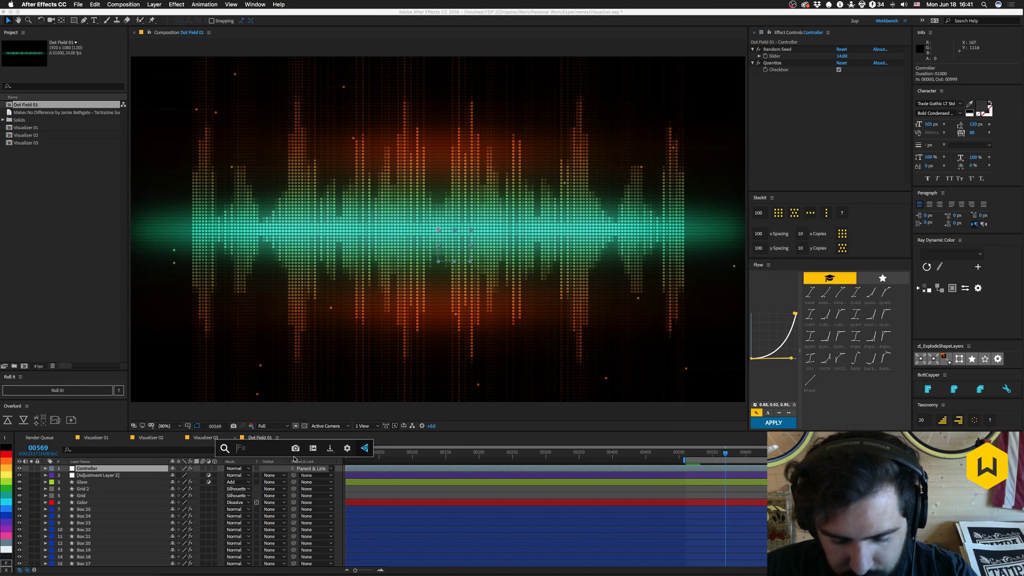
type("slider")
key("Return")
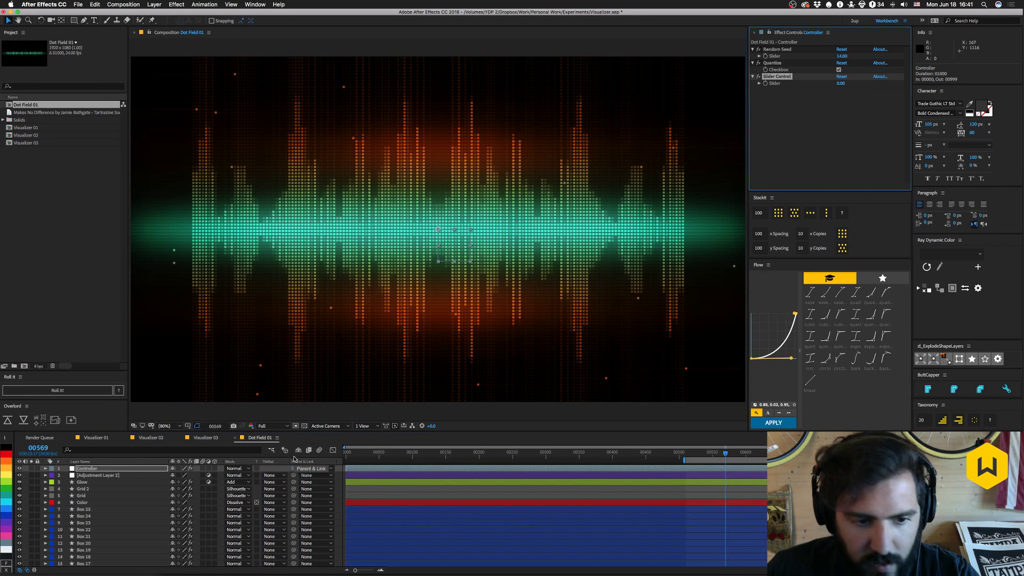
key("Return")
type("Spe")
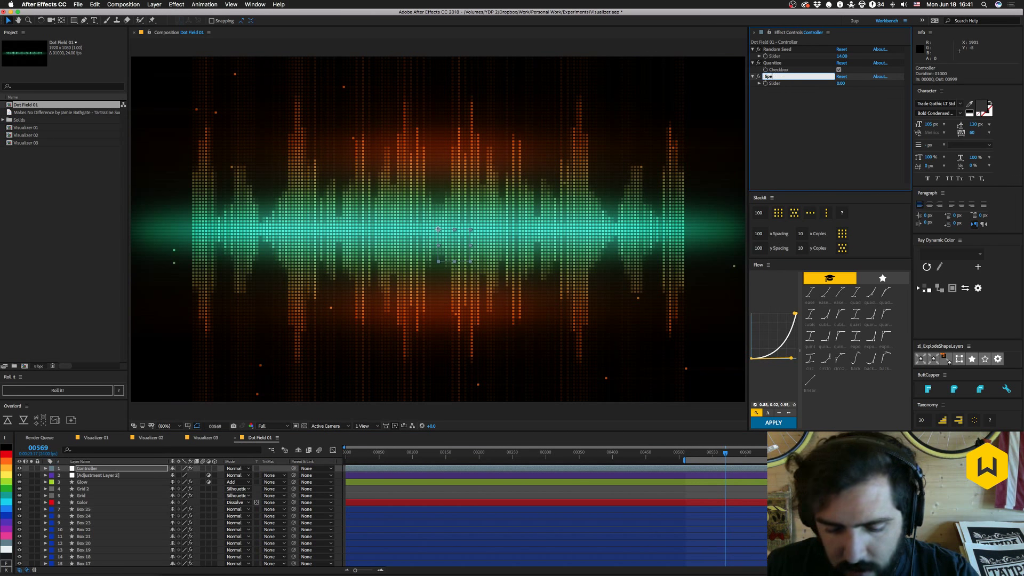
type("ed")
key("Return")
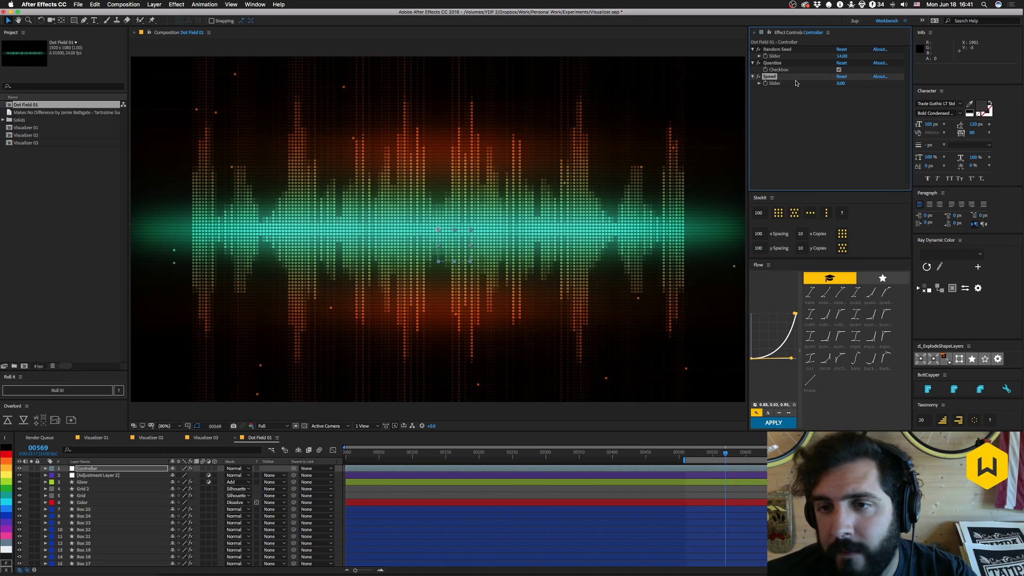
left_click(840, 84)
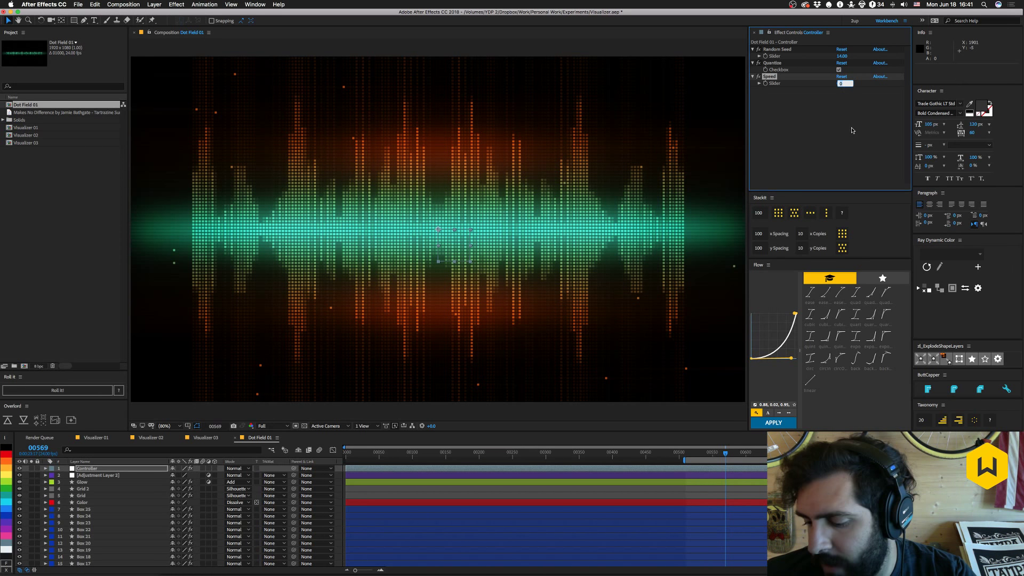
key("Return")
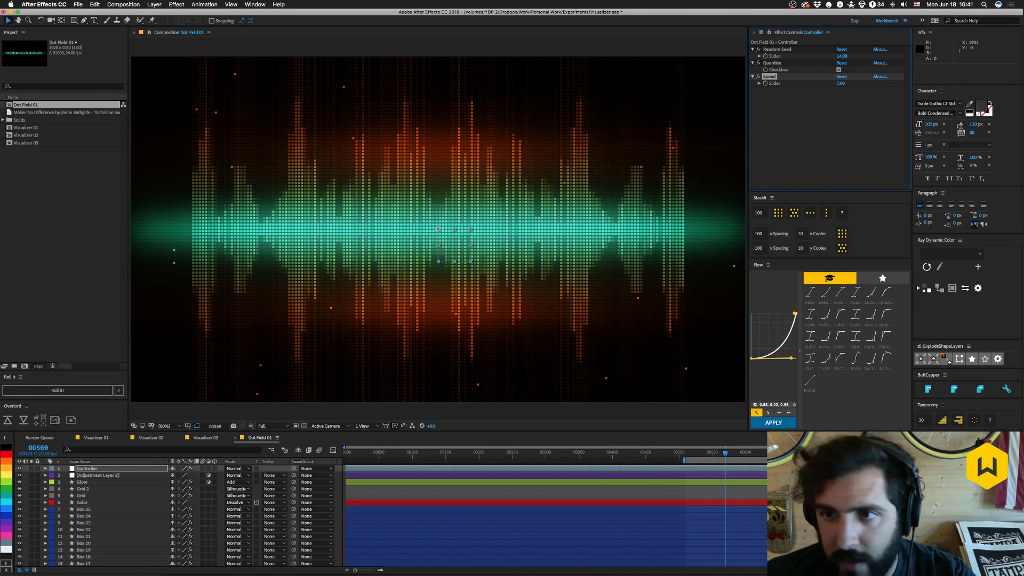
Edit Box 25's Position expression so its speed variable reads the Speed slider from thisComp.layer("Controller").
left_click(108, 510)
key("e")
key("e")
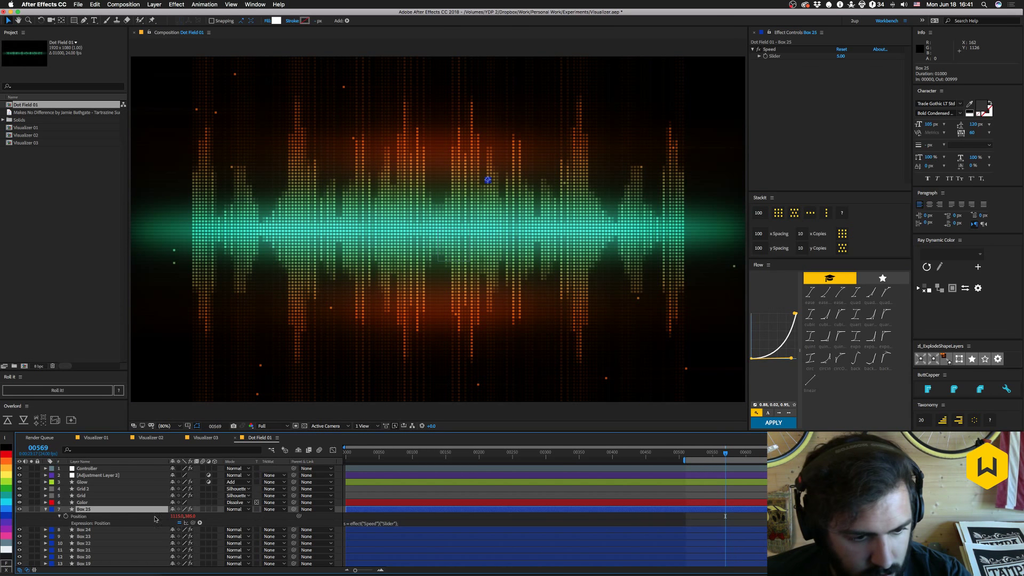
left_click(365, 523)
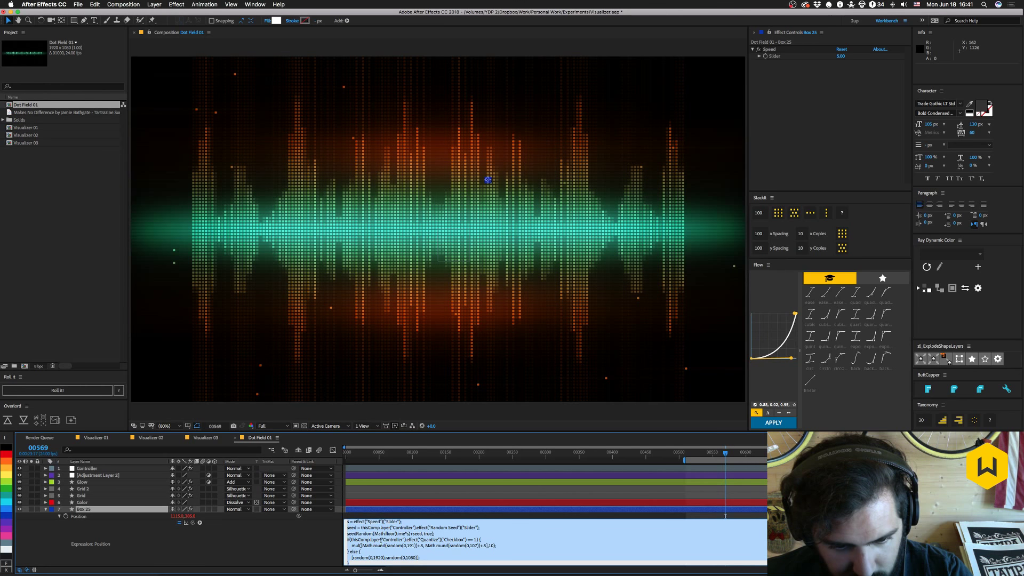
left_click(355, 522)
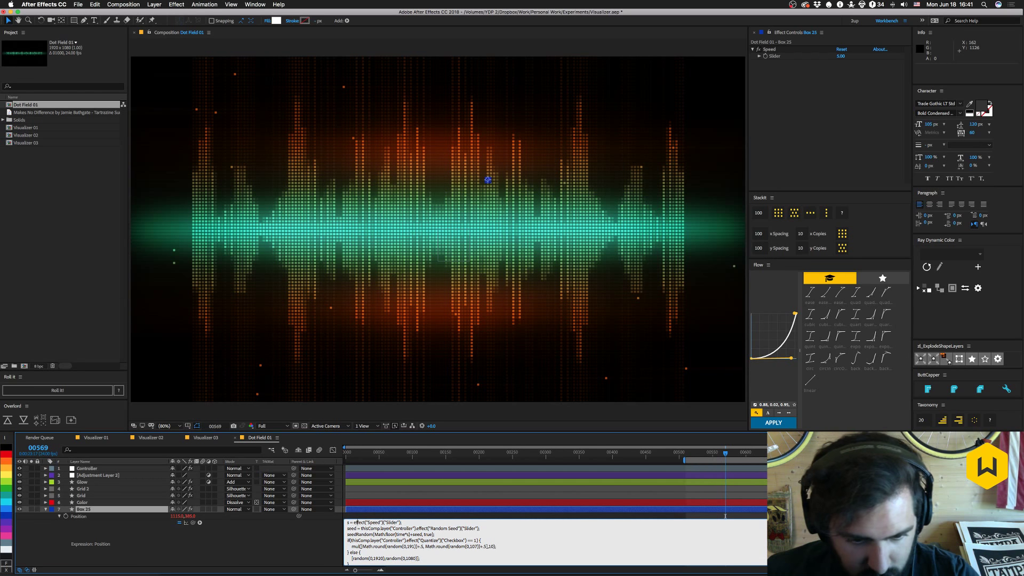
type("thisCo")
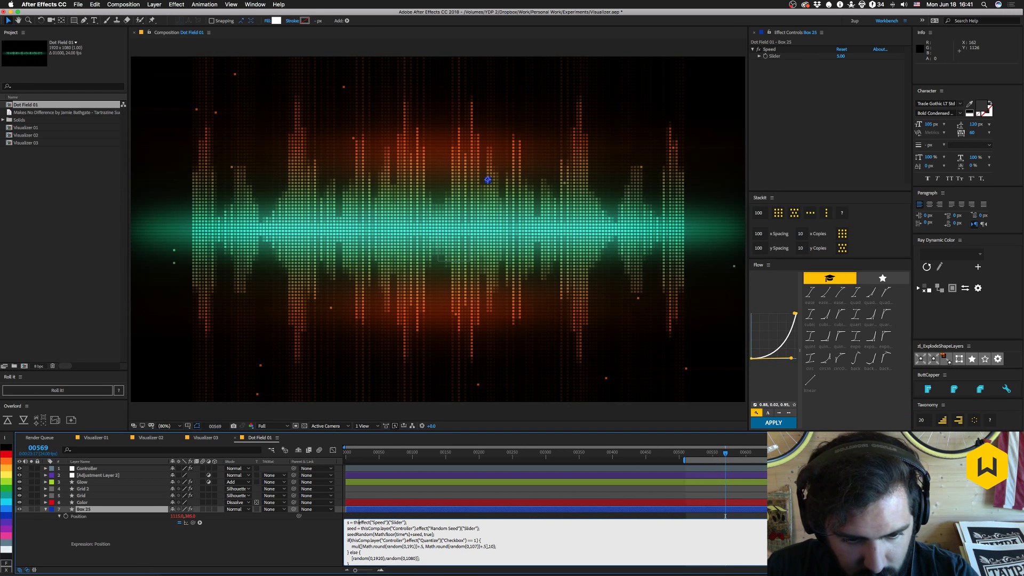
type("mp.layer")
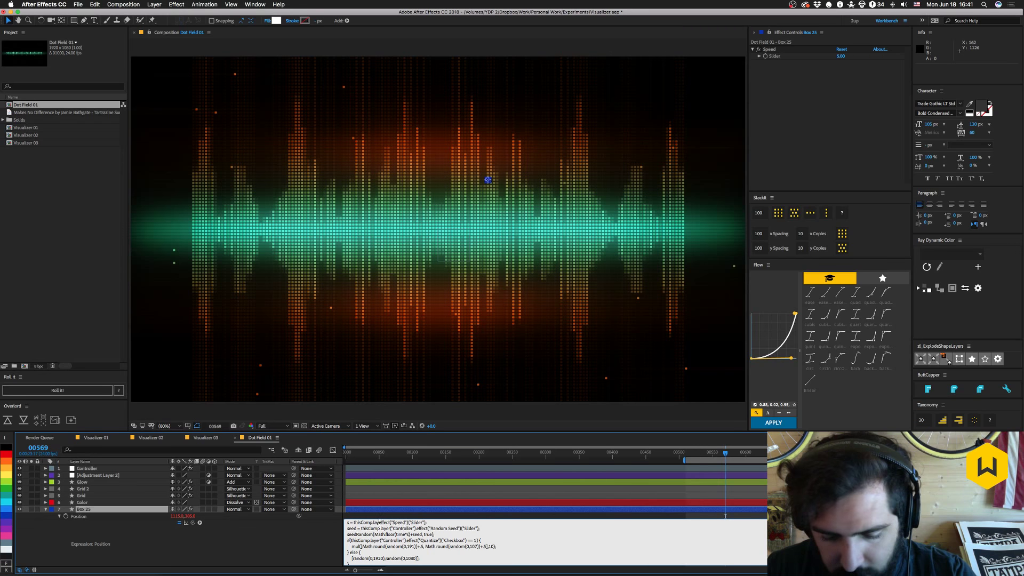
type("(\"Controller")
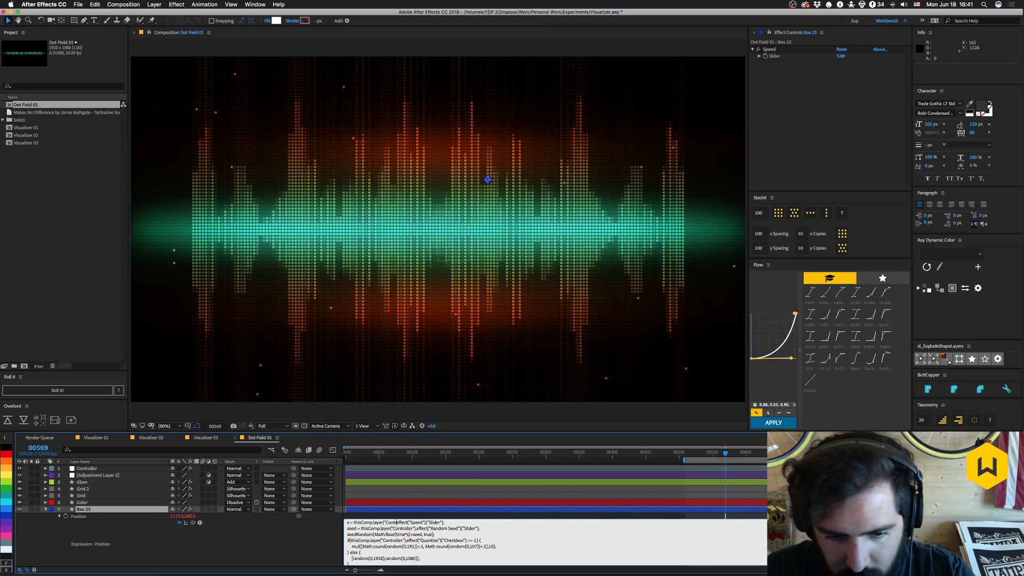
type("\")")
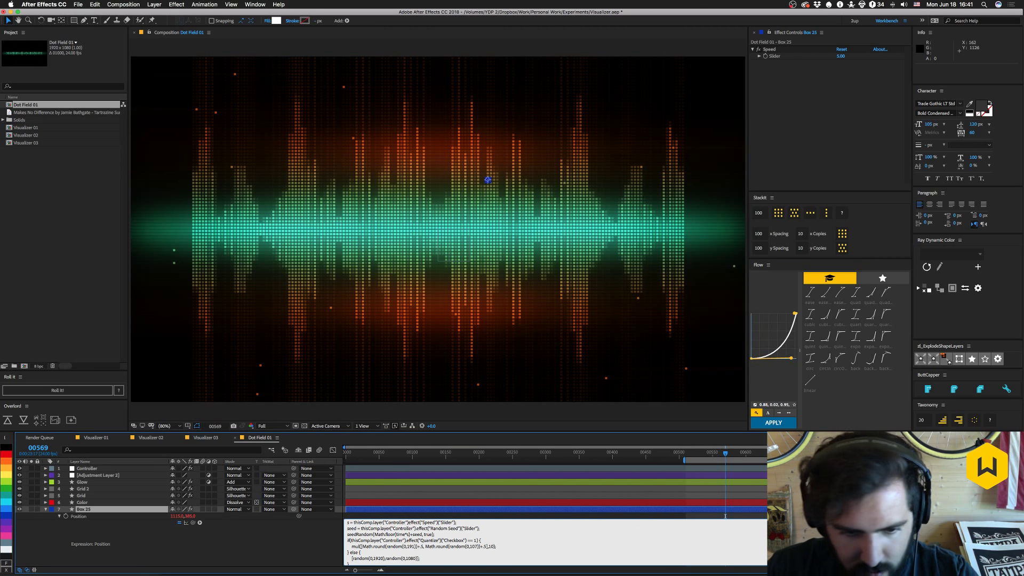
type(".")
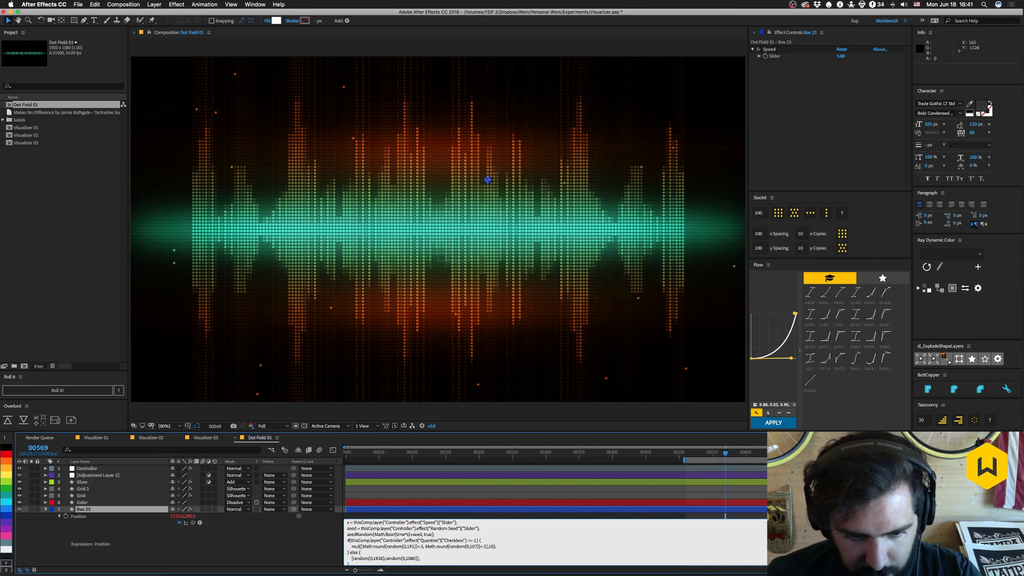
left_click(725, 516)
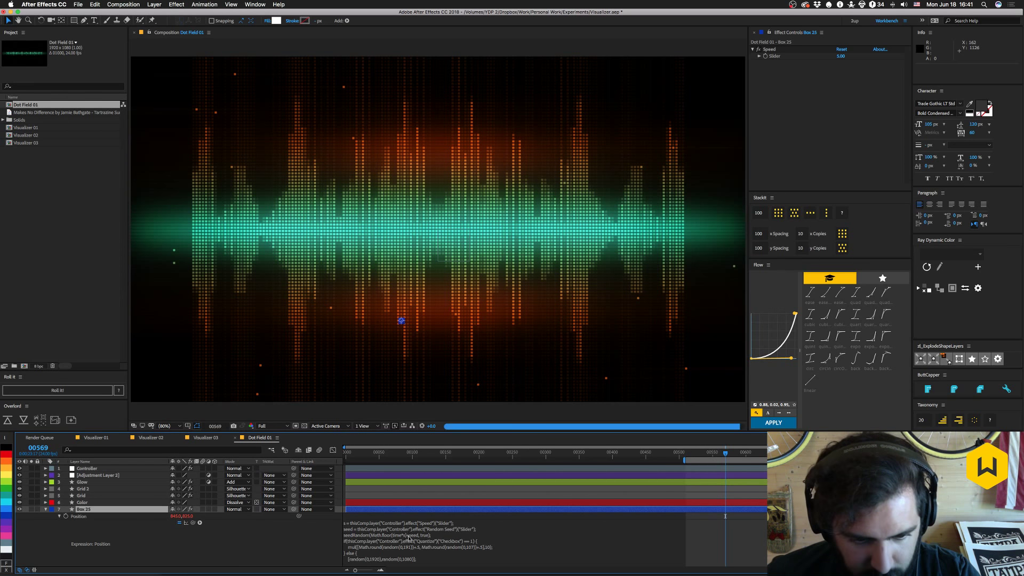
Copy only the Position expression from Box 25 and paste it onto all the Box layers.
left_click(85, 511)
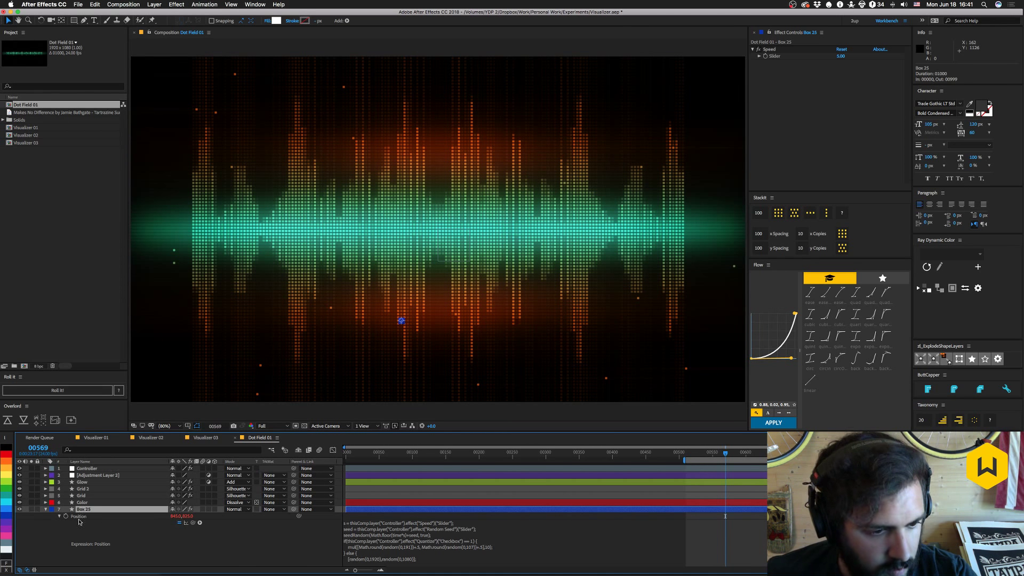
left_click(99, 5)
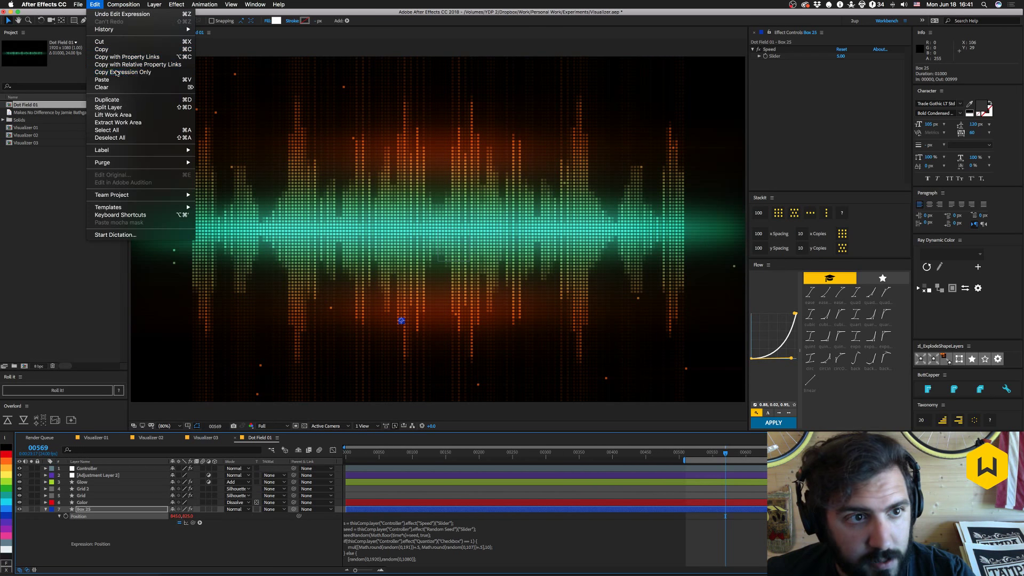
left_click(122, 72)
scroll(111, 515, "down", 3)
scroll(111, 515, "down", 5)
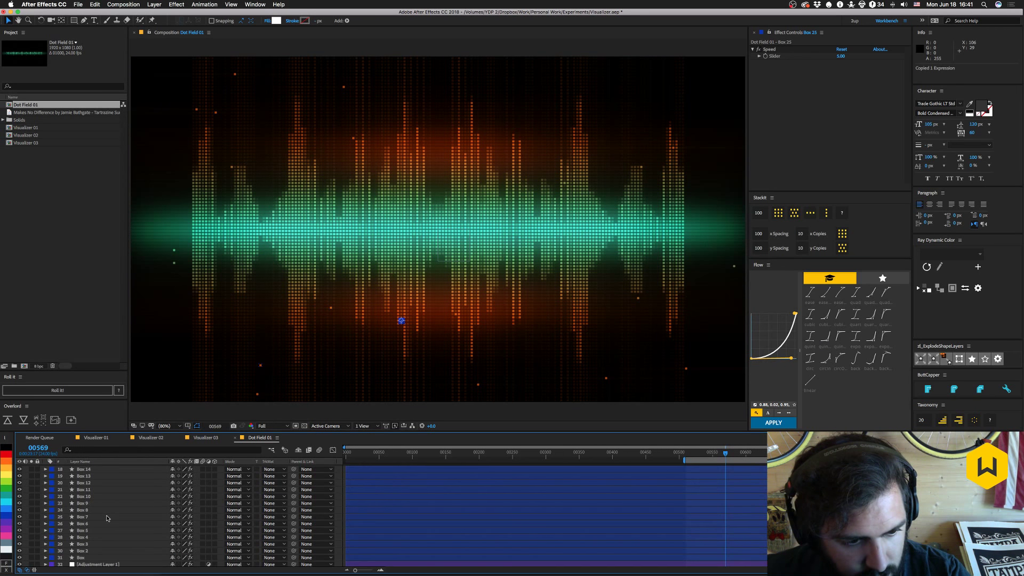
left_click(84, 558, "shift")
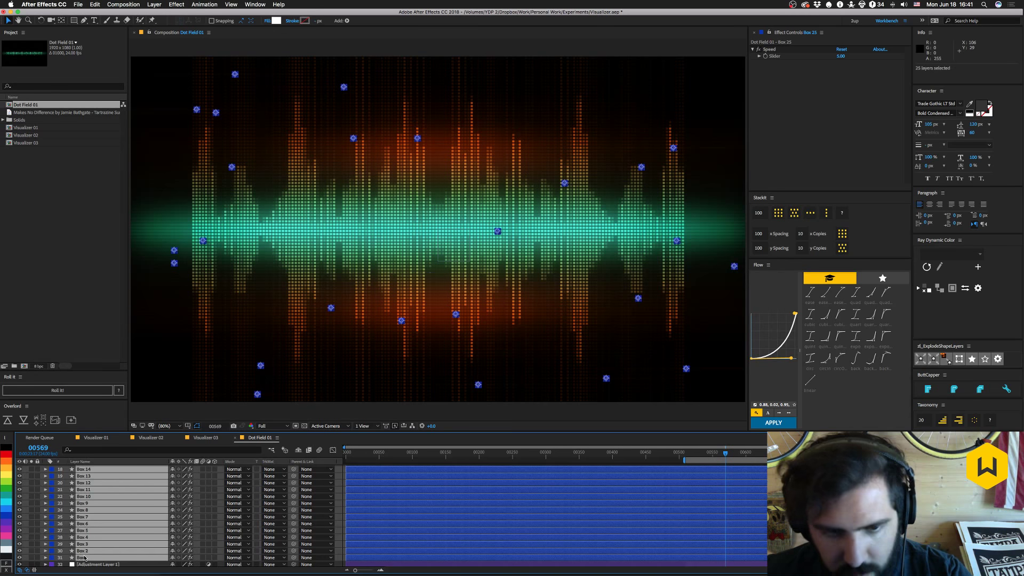
key("super+v")
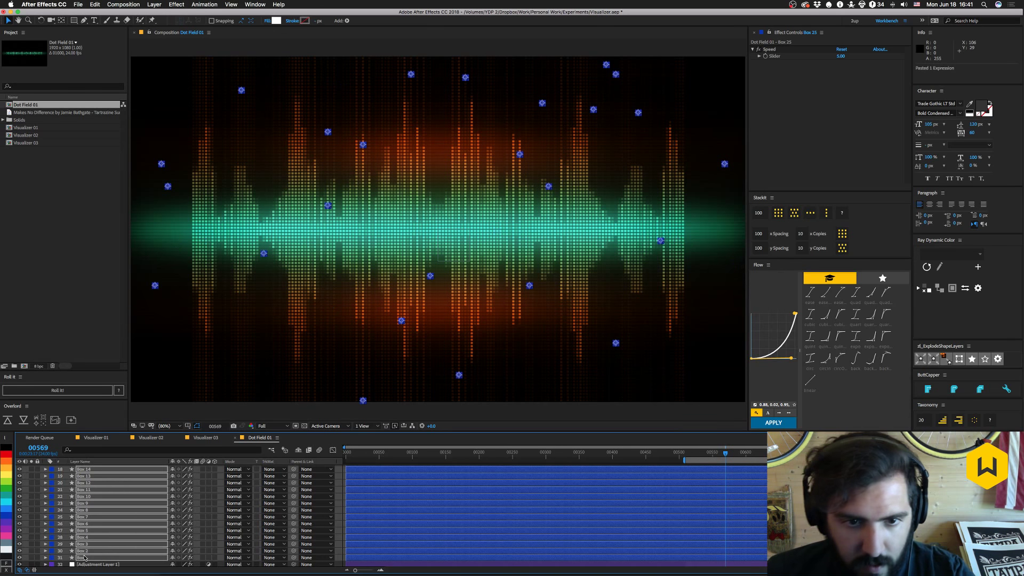
Preview the boxes running at the Controller's speed and collapse Box 25's properties.
scroll(66, 499, "up", 6)
left_click(82, 509)
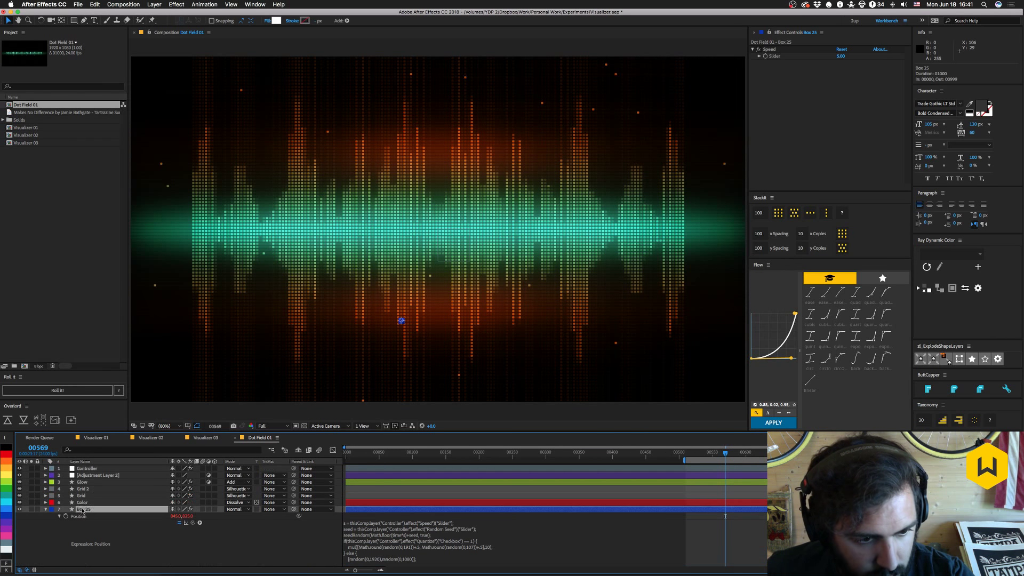
left_click(86, 469)
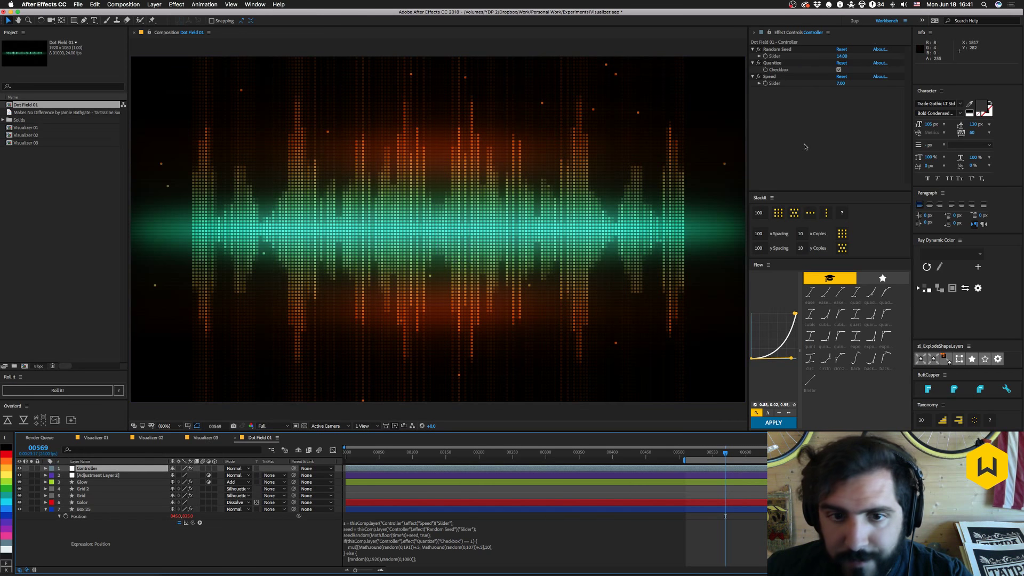
key("space")
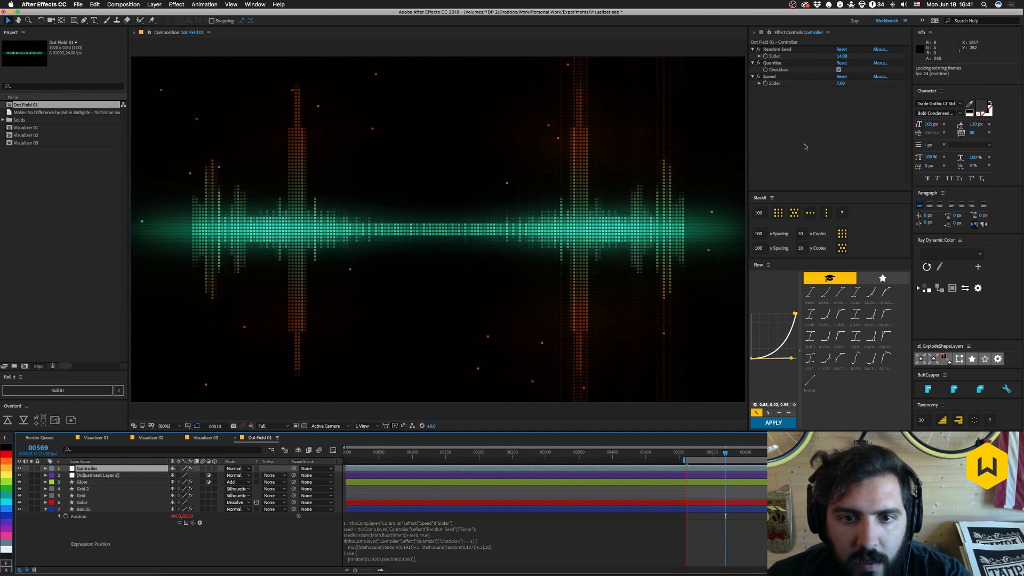
key("space")
left_click(45, 509)
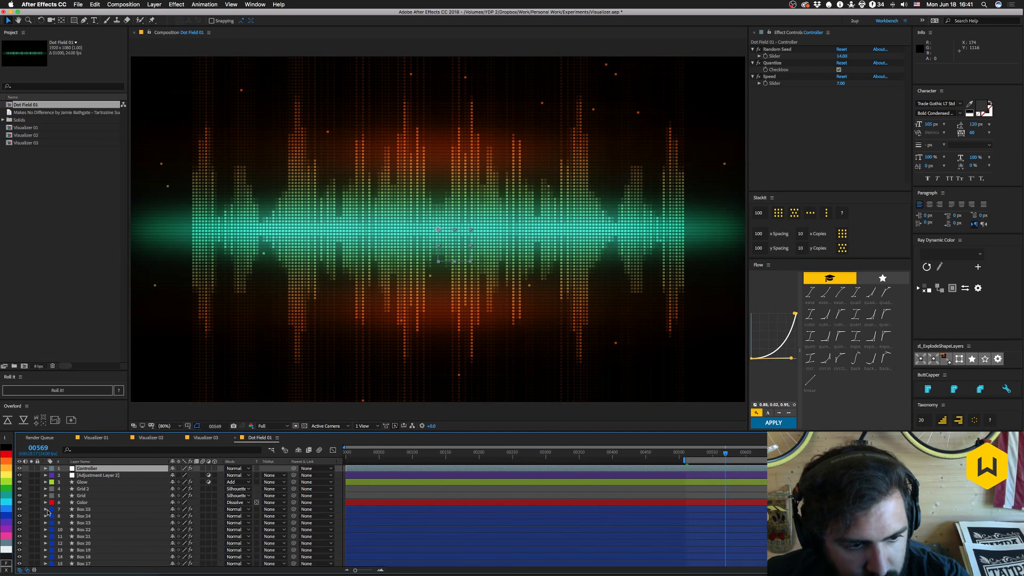
Hide the Total 3, Total 2, Total, Left and Right waveform layers and preview the boxes alone.
scroll(89, 530, "down", 8)
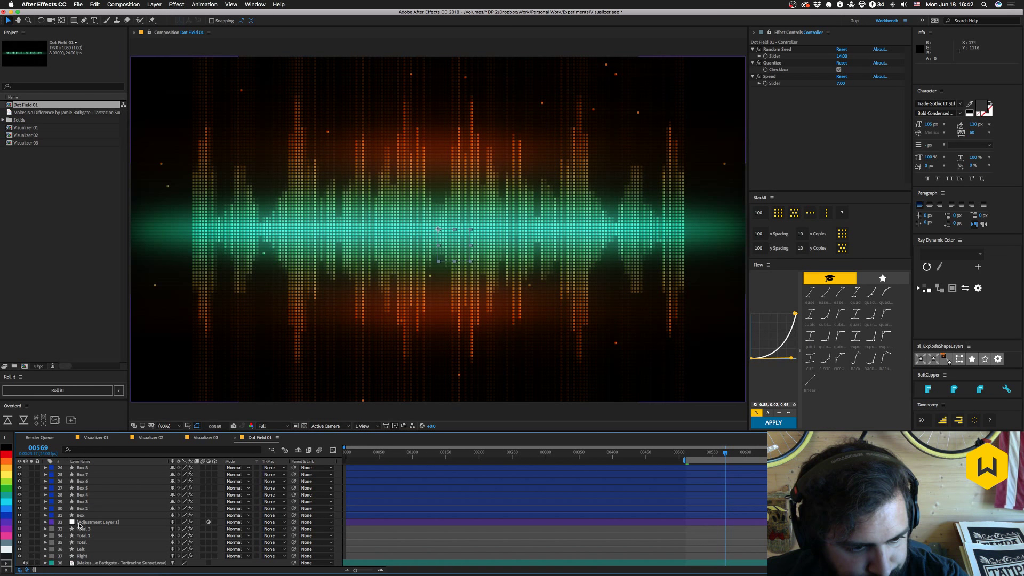
left_click_drag(19, 528, 21, 543)
key("space")
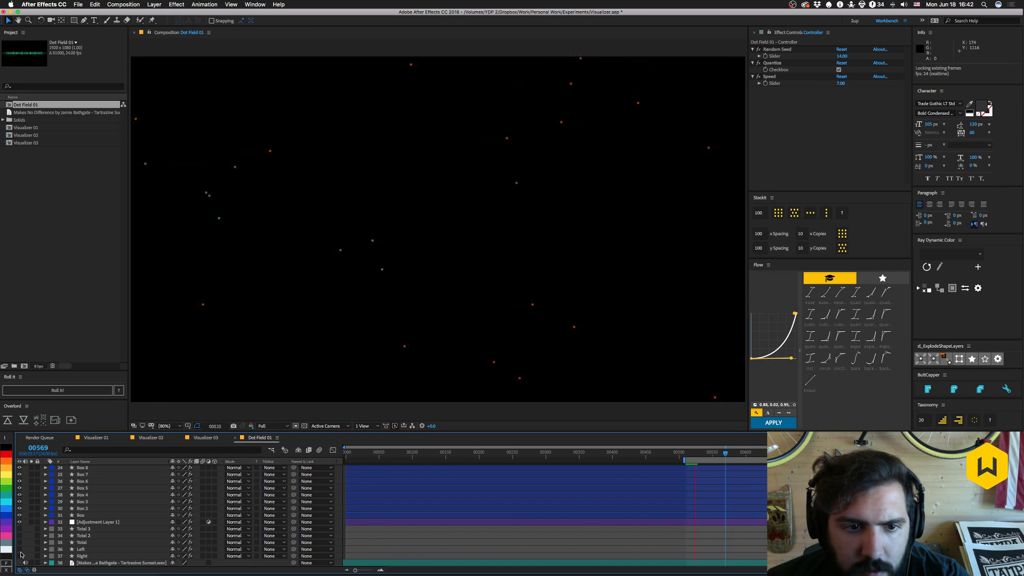
key("space")
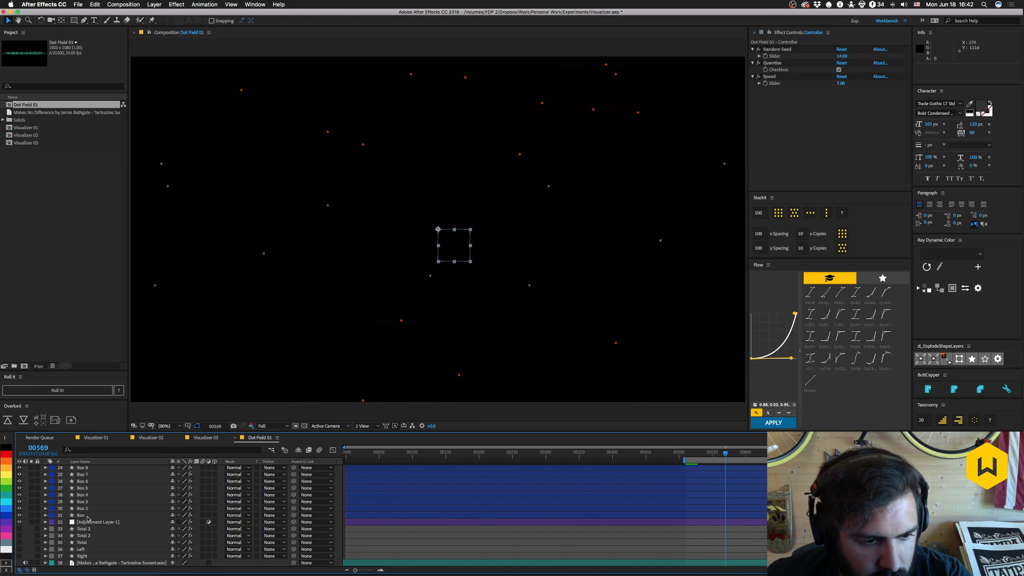
Duplicate the whole set of 25 Box layers five times and preview the denser field of dots.
left_click(128, 515)
scroll(139, 505, "up", 3)
scroll(139, 506, "up", 2)
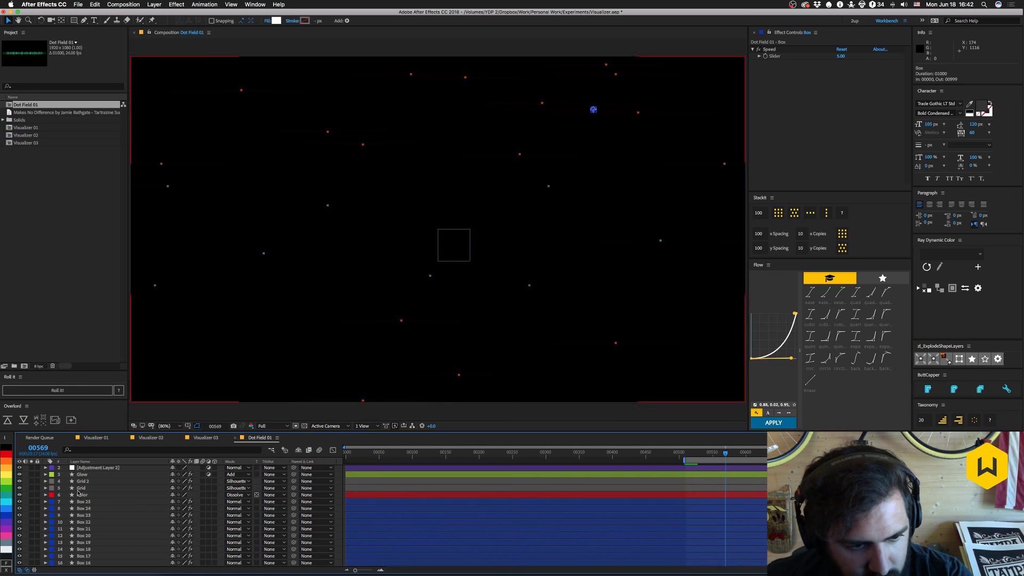
left_click(88, 503, "shift")
key("super+d")
key("super+d")
key("super+d")
key("super+d")
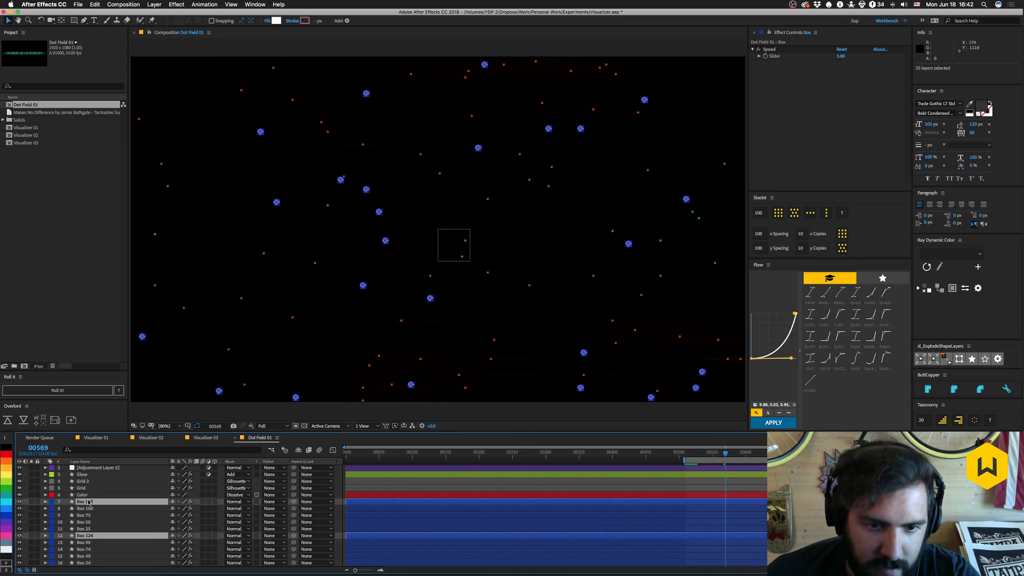
key("super+d")
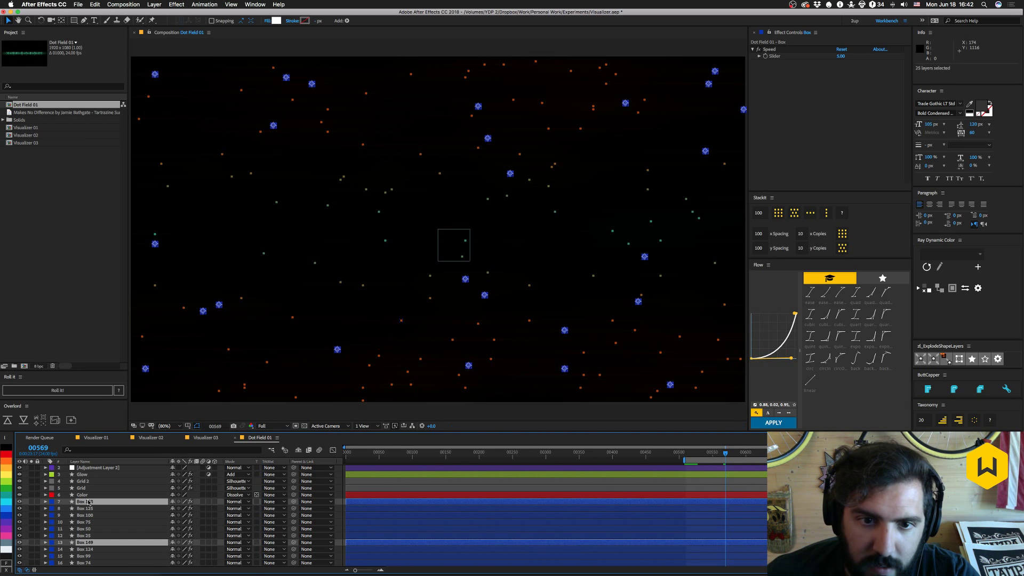
key("super+shift+a")
key("space")
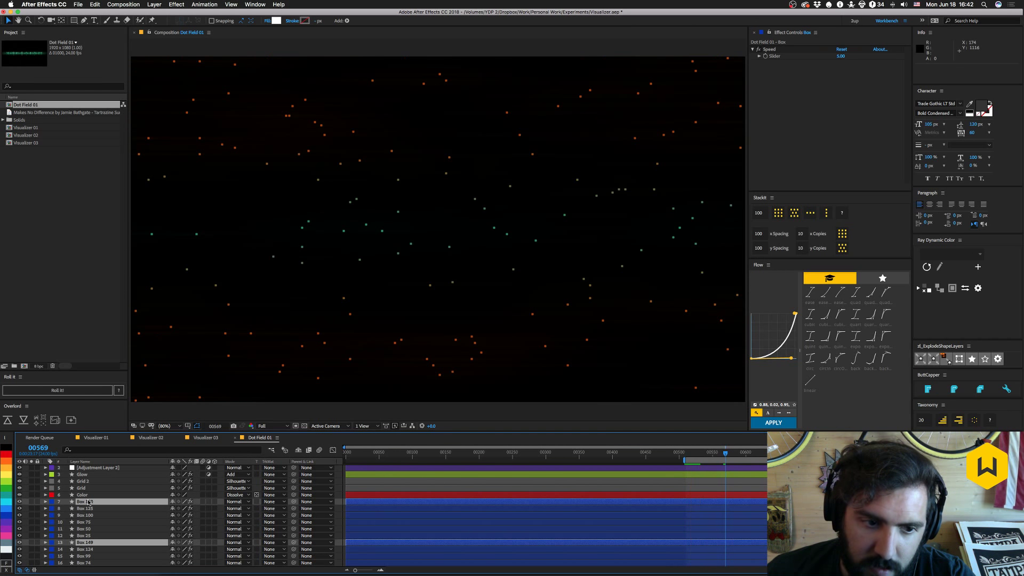
key("space")
Undo all the duplications of the Box layer set, back to the original 25 boxes.
key("ctrl+d")
key("ctrl+d")
key("ctrl+d")
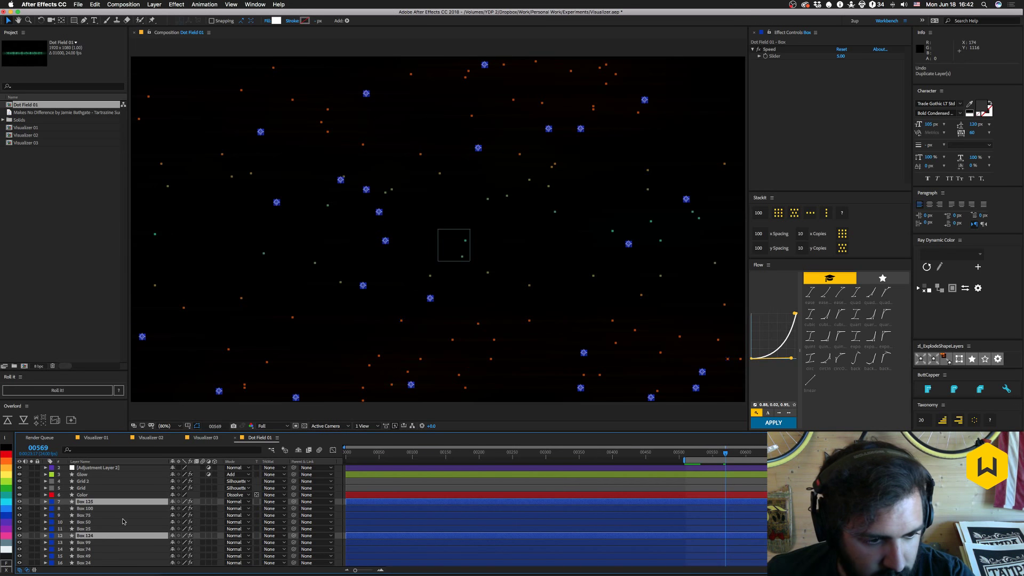
key("ctrl+z")
key("ctrl+z")
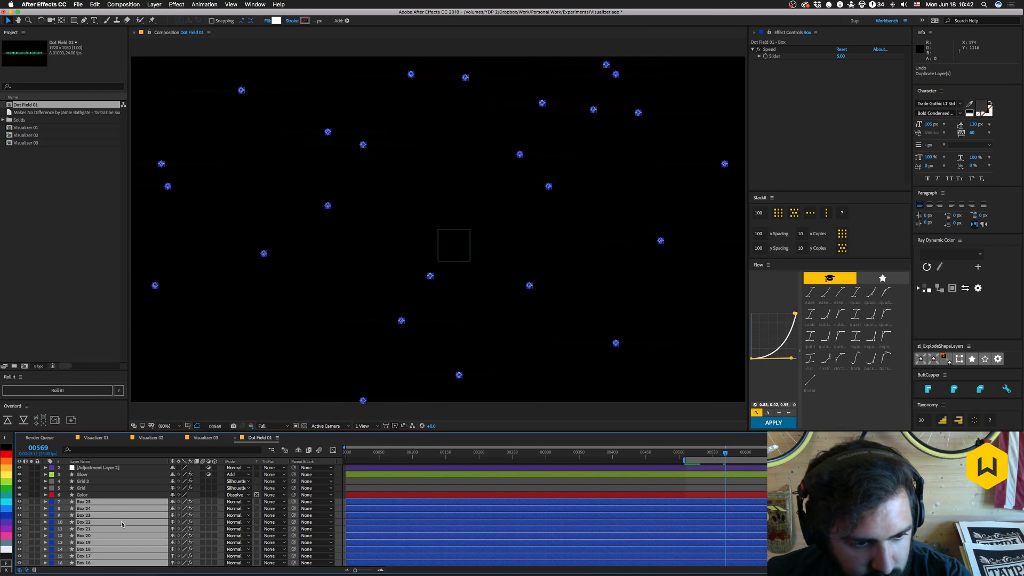
Select all the Box layers, filter the timeline for size, and maximize the timeline to expose their rectangle sizes.
left_click(69, 502)
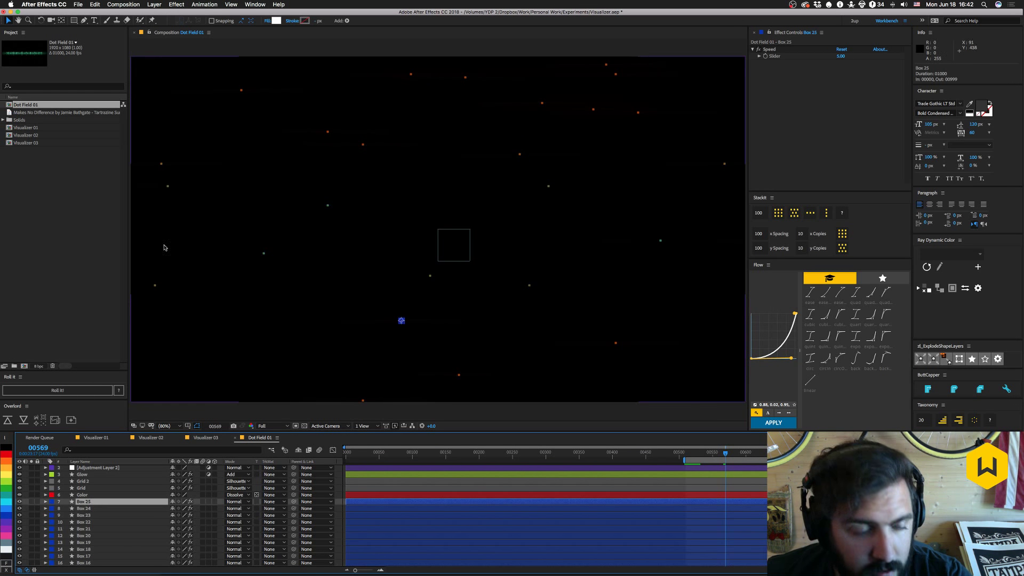
scroll(98, 518, "down", 6)
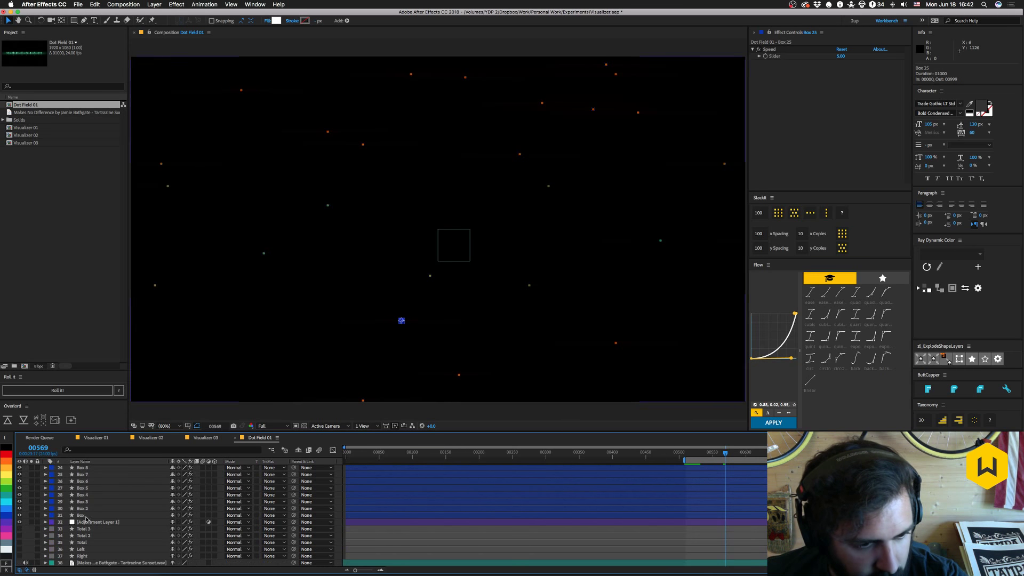
left_click(98, 515, "shift")
left_click(103, 451)
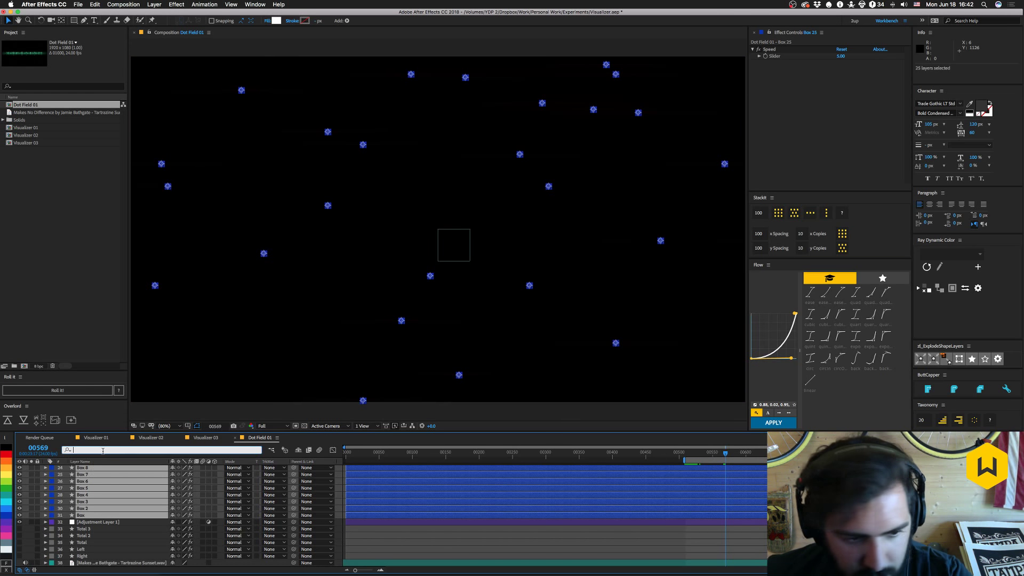
type("size")
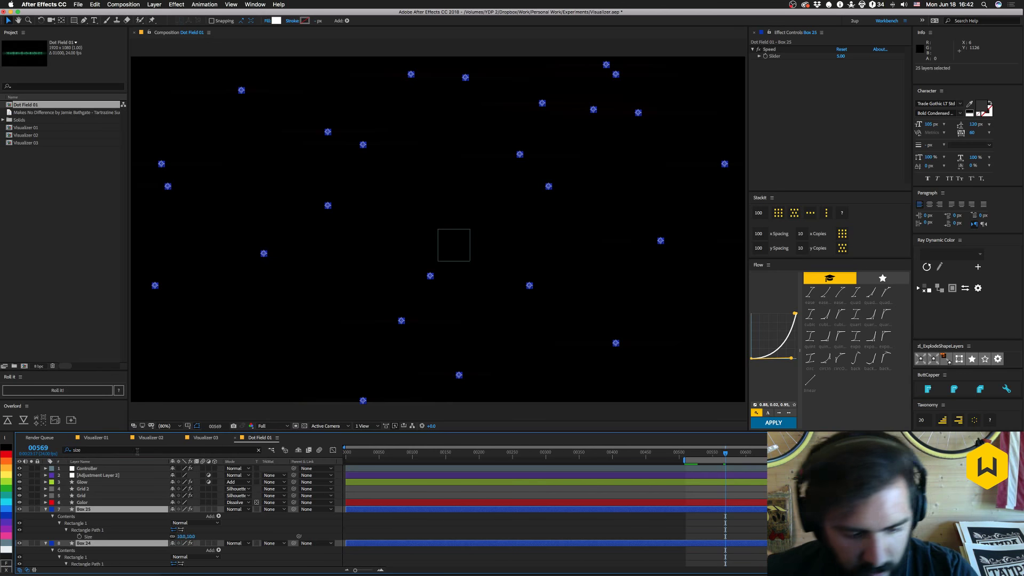
key("grave")
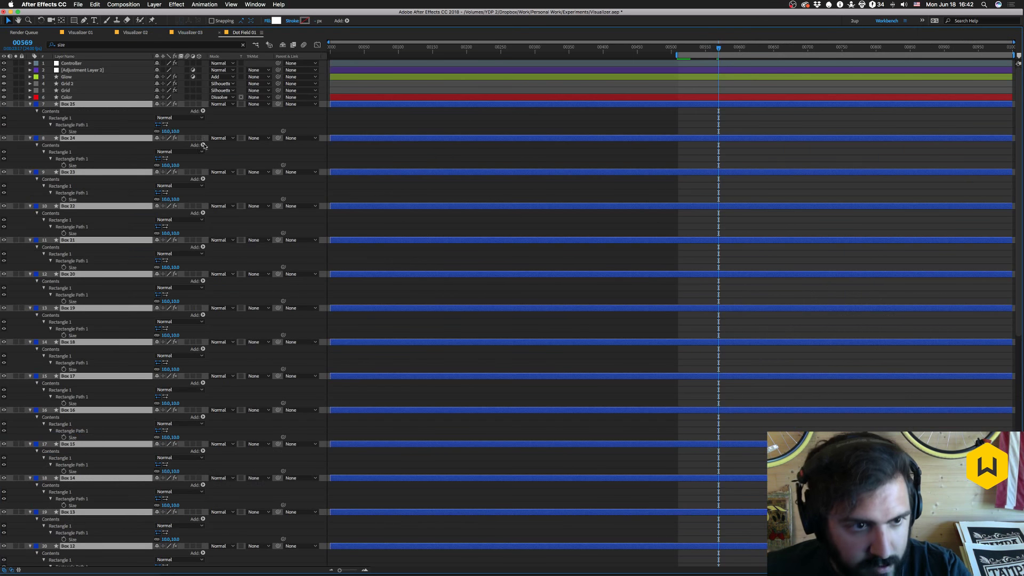
Set Box 25's rectangle size to 20 × 20 and Box 24's rectangle size to 40 × 40.
left_click(167, 132)
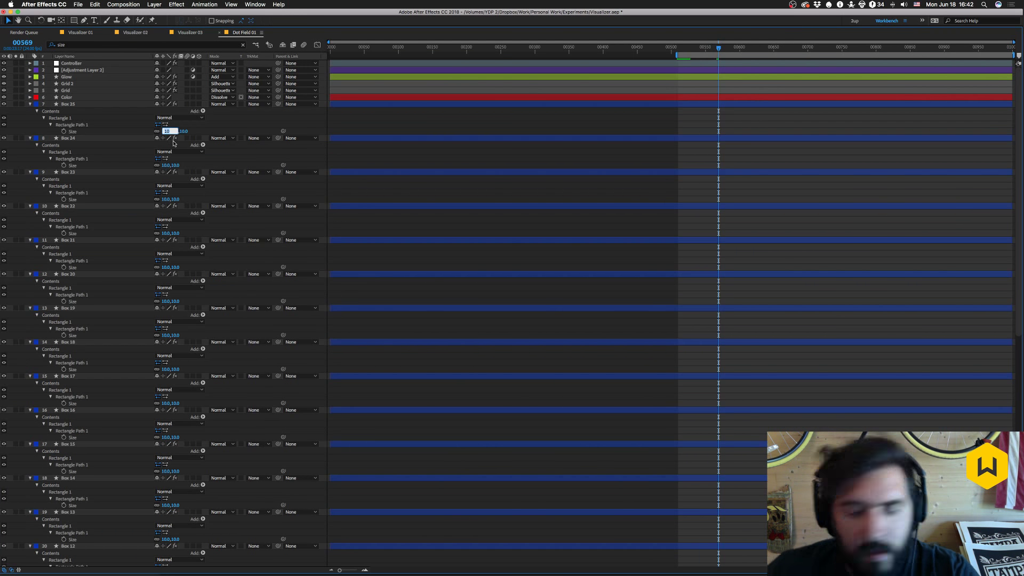
type("200")
key("Return")
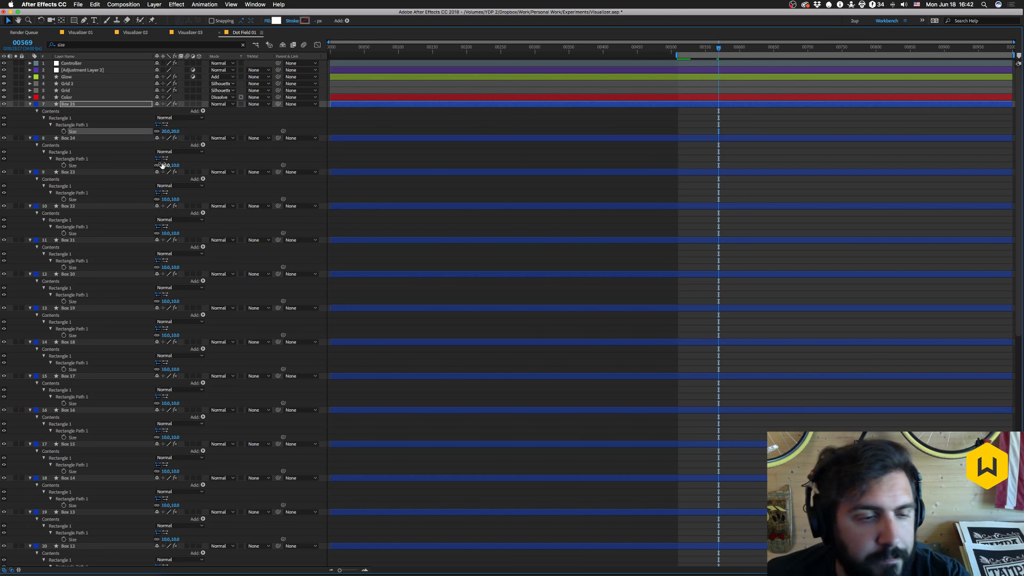
left_click(166, 165)
type("4")
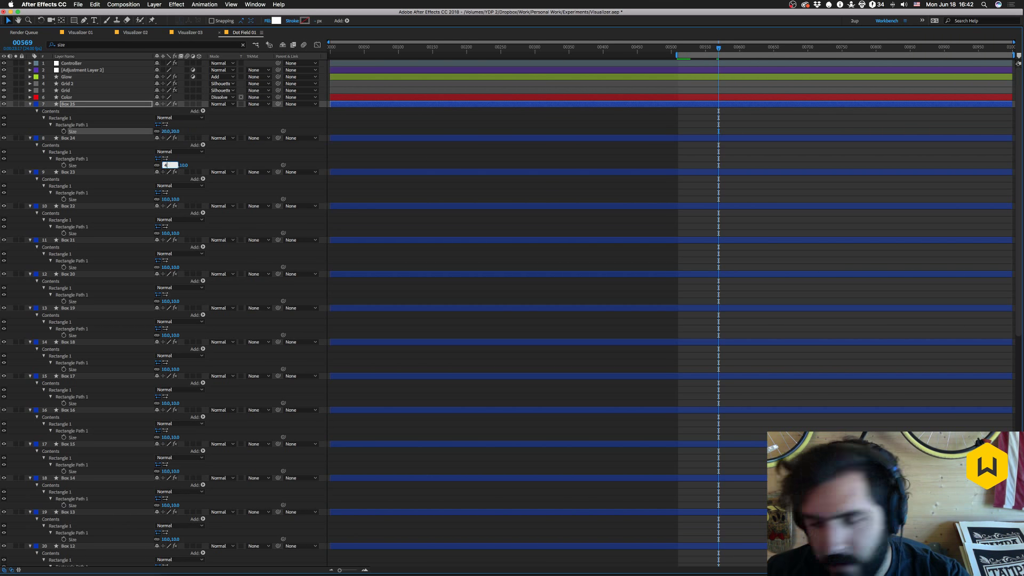
type("00")
key("Tab")
type("40.0")
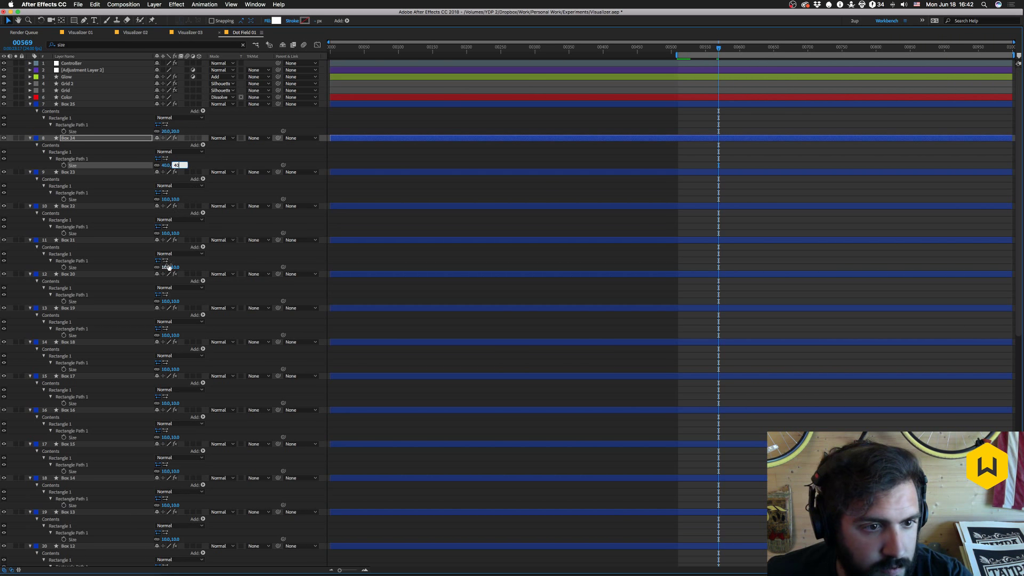
Set Box 21's rectangle size to 30 × 30 and Box 20's rectangle size to 20 × 20.
left_click(164, 267)
type("300")
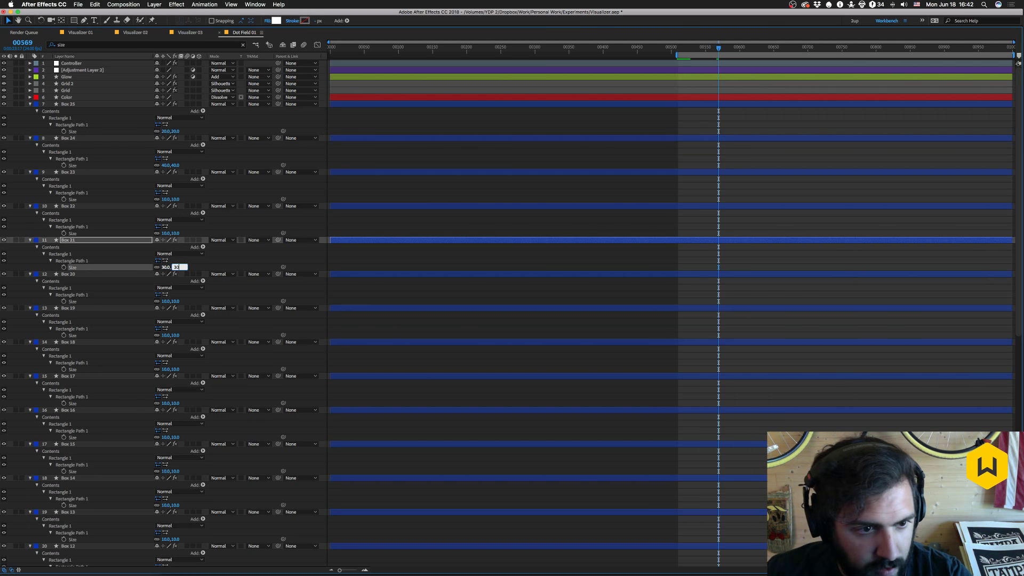
left_click(164, 301)
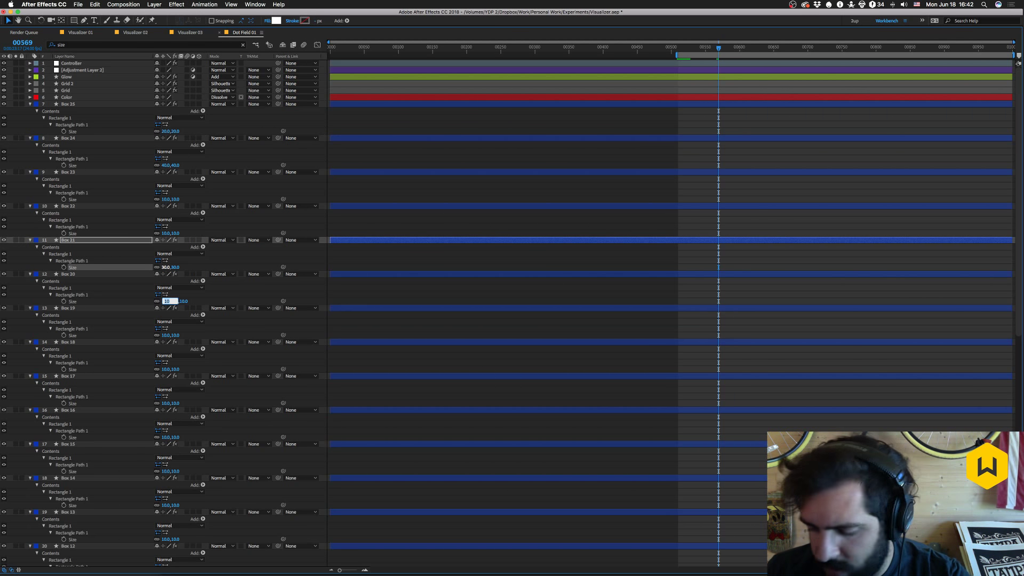
type("200")
key("Tab")
type("200")
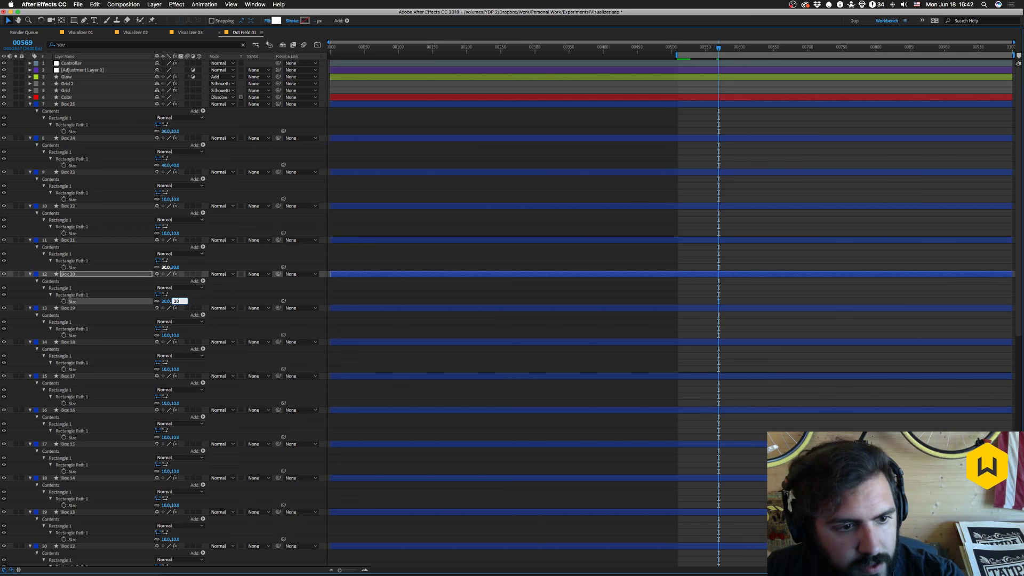
key("Return")
Set Box 13's rectangle size to 40 × 40 and restore the timeline to its normal size to see the composition.
scroll(193, 437, "down", 3)
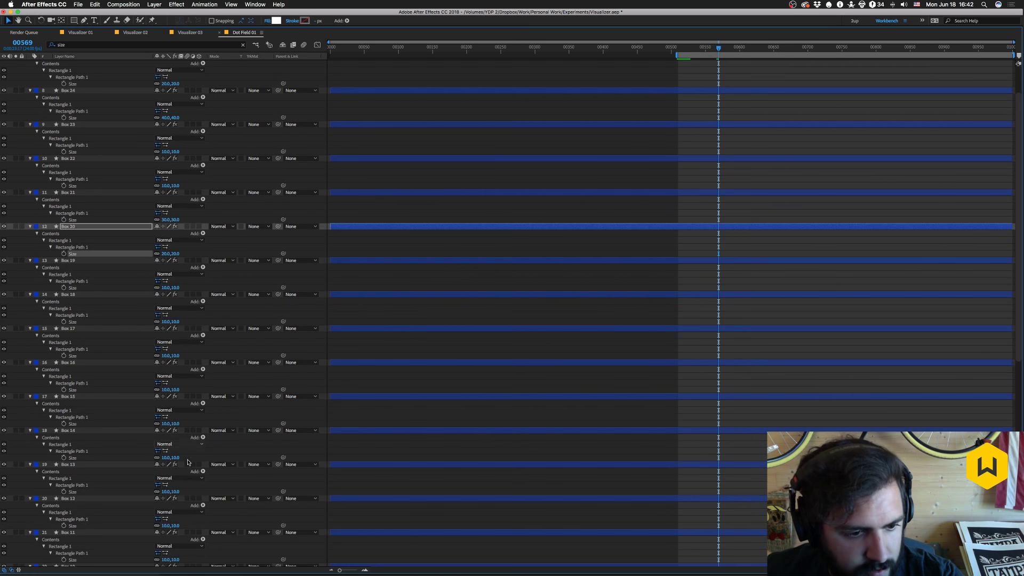
left_click(165, 492)
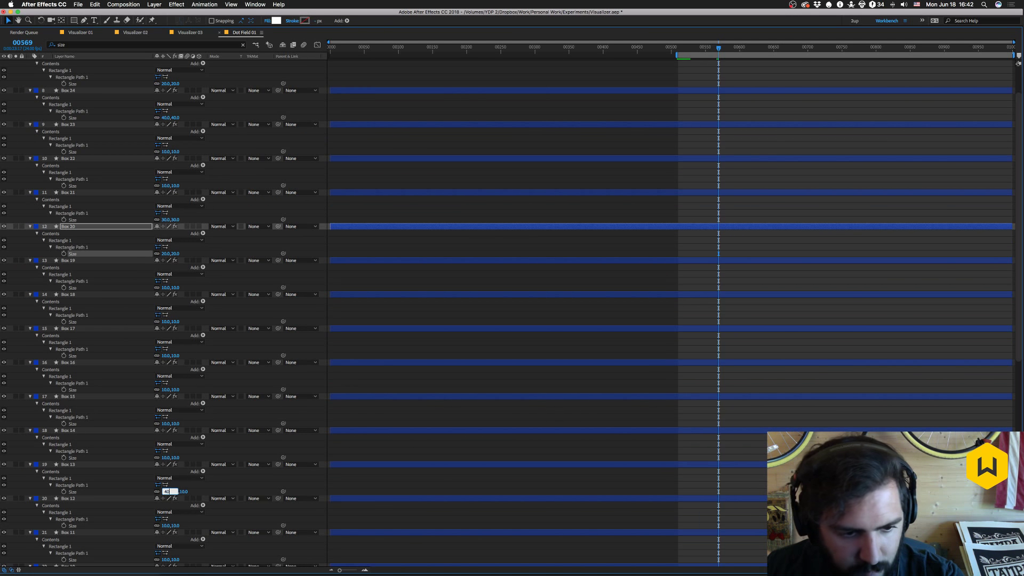
key("Return")
key("grave")
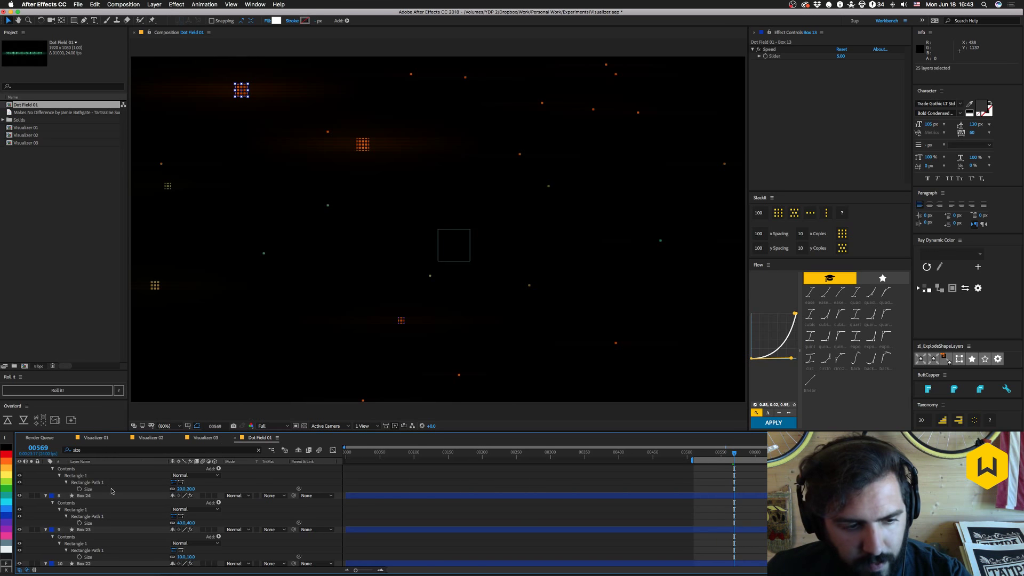
Reduce Box 24's rectangle size to 30 × 30 and deselect it to check how it fits the grid.
left_click(181, 523)
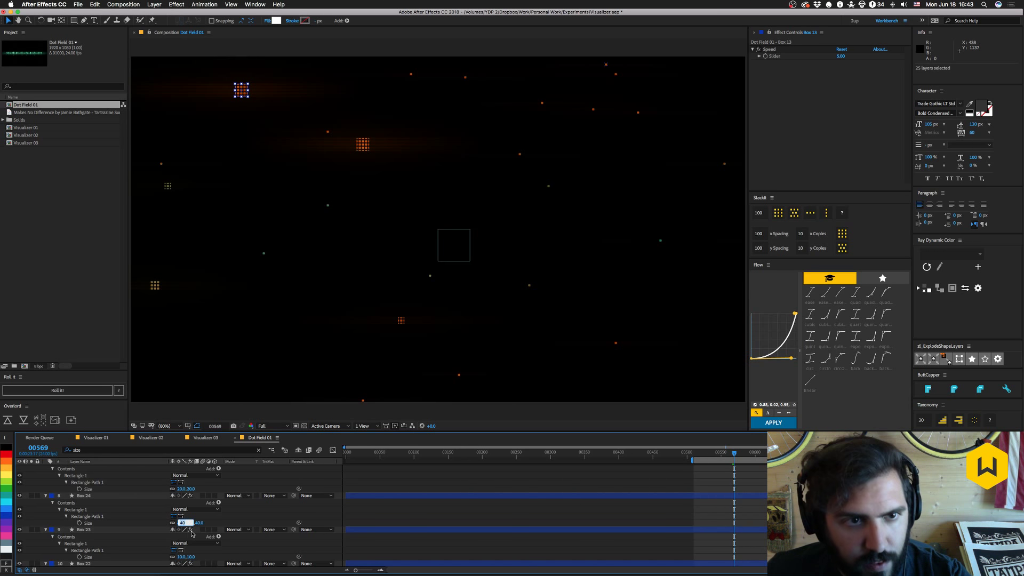
type("30")
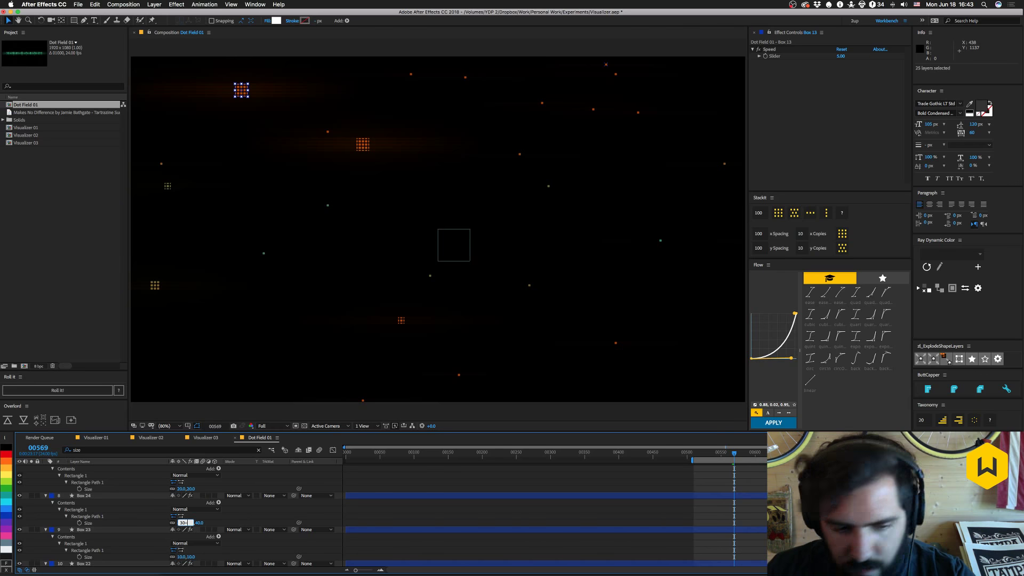
key("Tab")
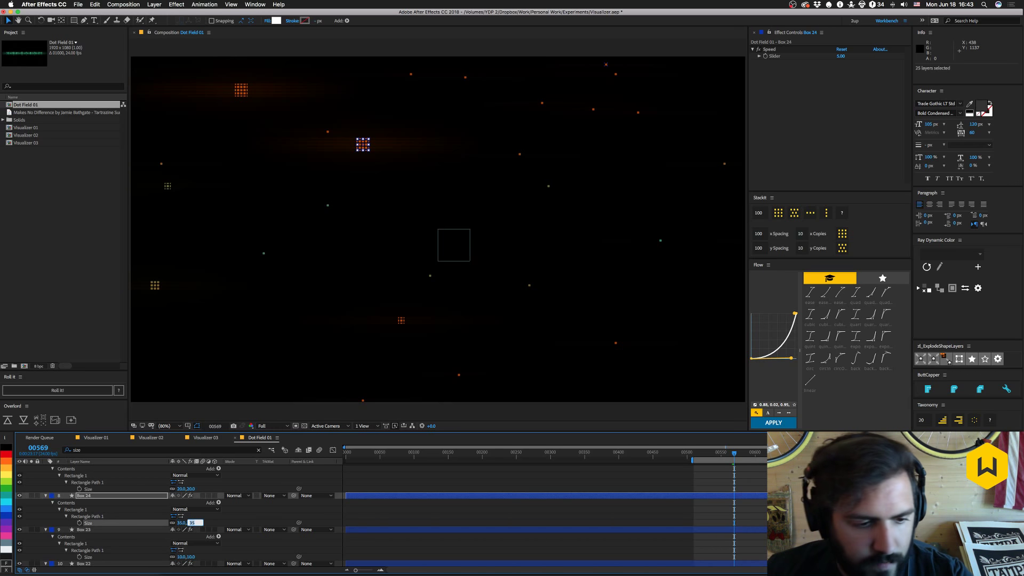
key("Return")
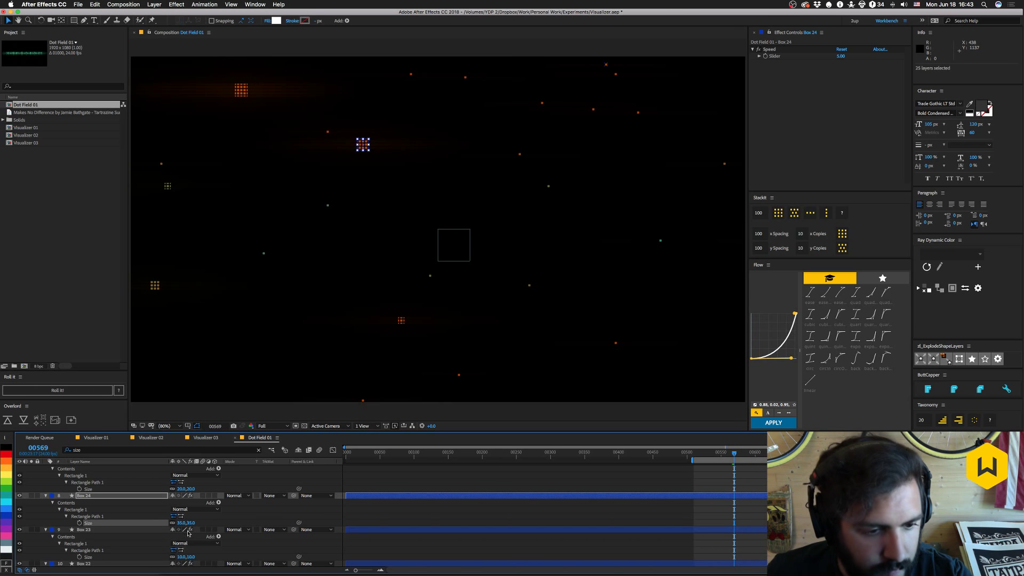
key("F2")
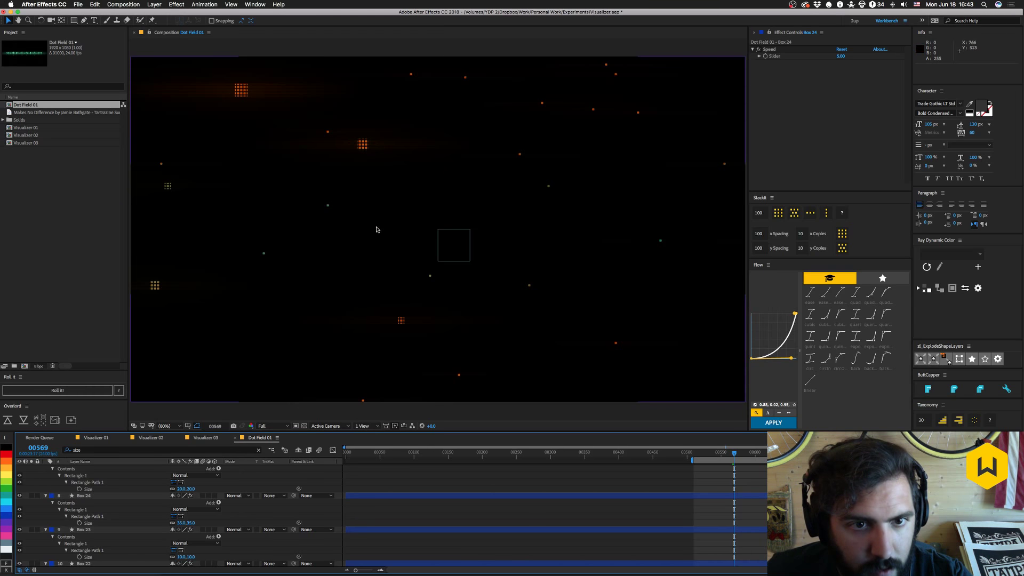
left_click(181, 522)
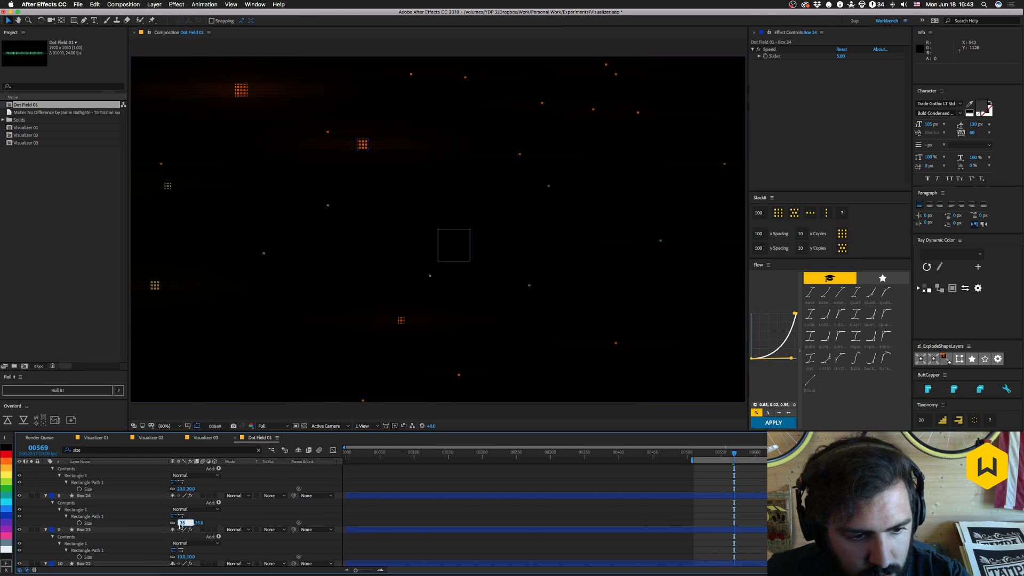
type("30")
key("Return")
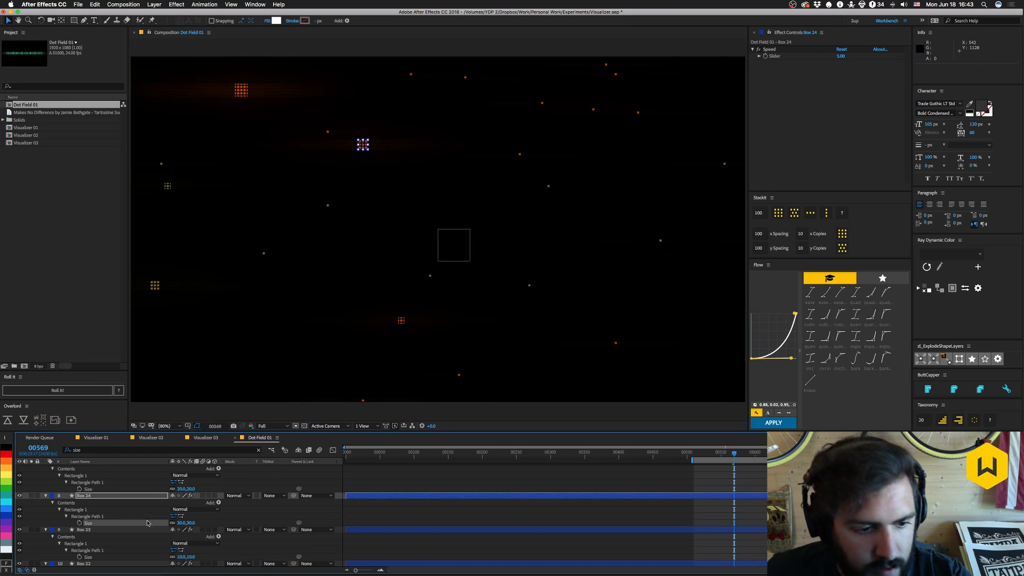
key("F2")
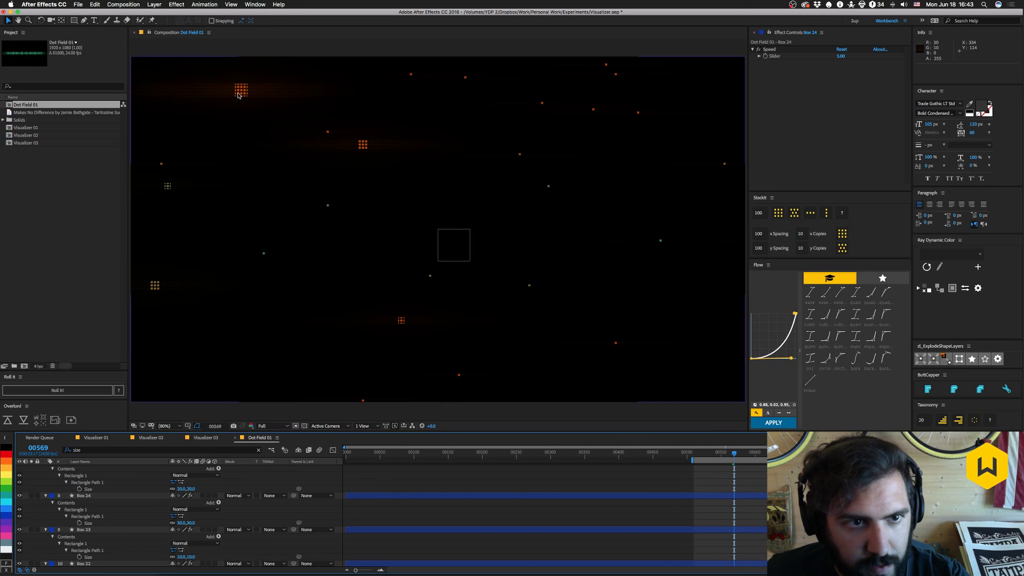
Set Box 25's rectangle size to 10 × 10 and deselect it to check the dot in the composition.
scroll(205, 534, "down", 2)
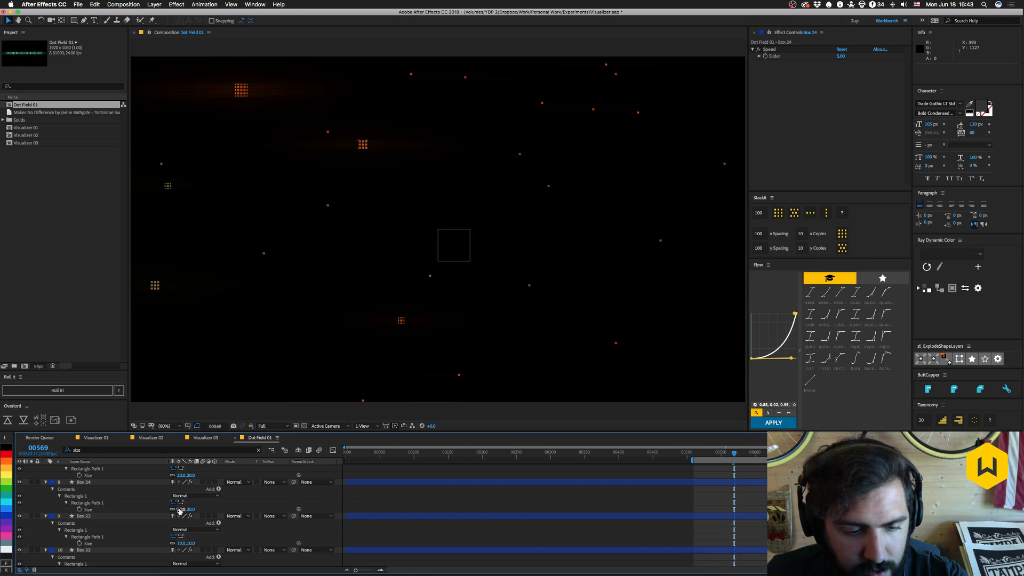
scroll(180, 512, "up", 3)
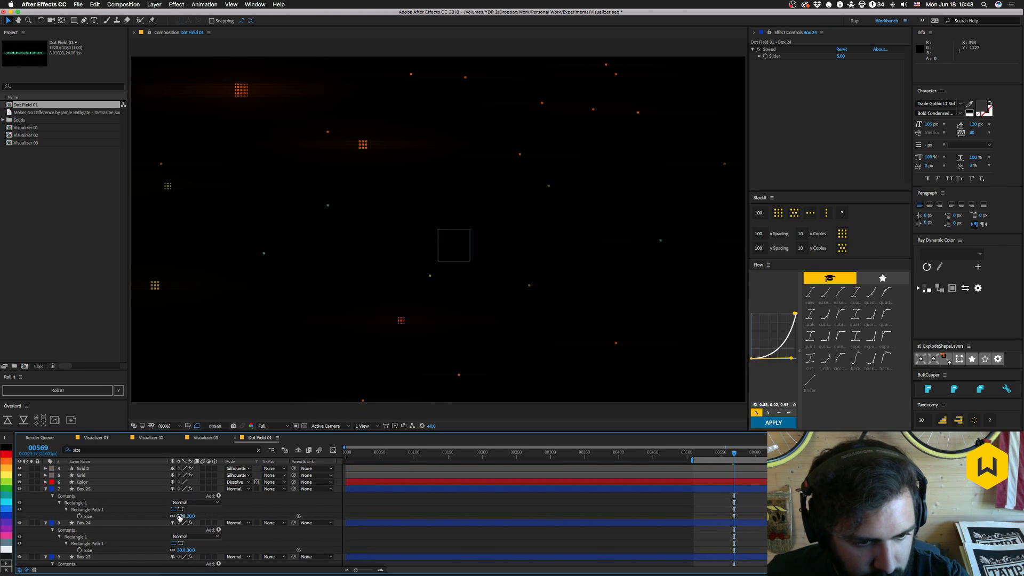
left_click(180, 516)
type("10")
key("Return")
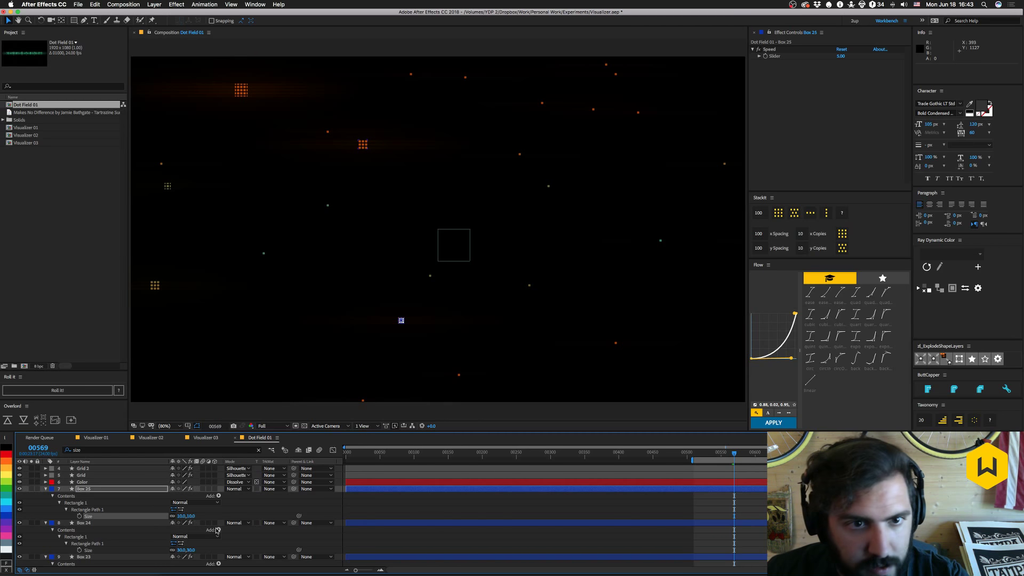
left_click(75, 503)
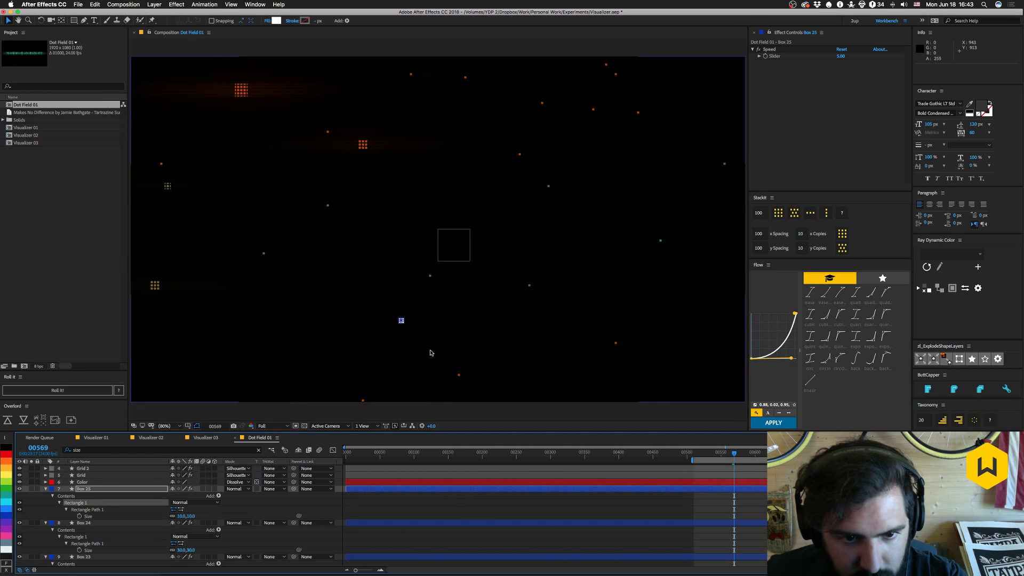
left_click(407, 344)
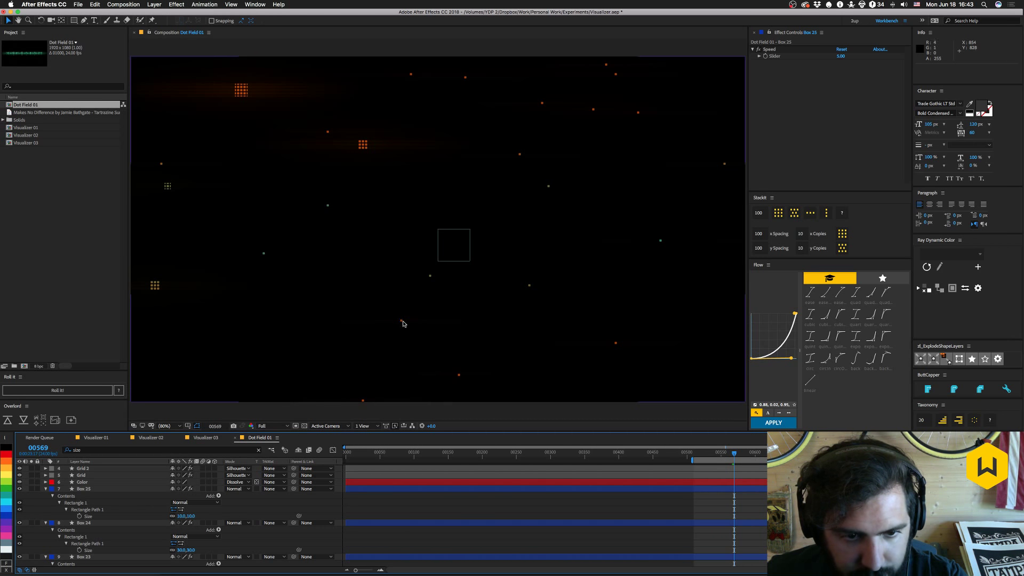
Try a rectangle width of 20 with a height of 10 on Box 25, and undo the change.
left_click(98, 489)
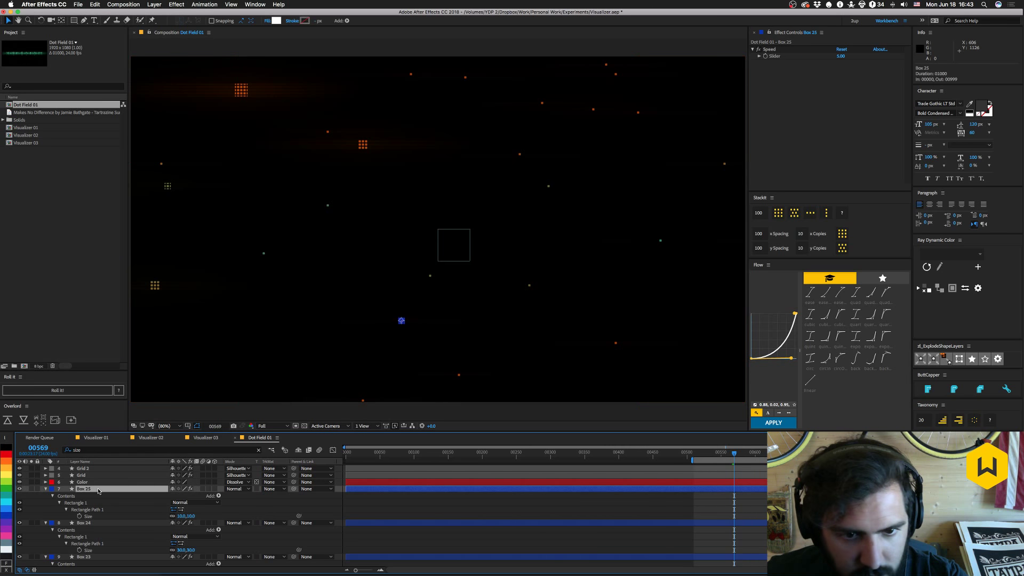
left_click(44, 510)
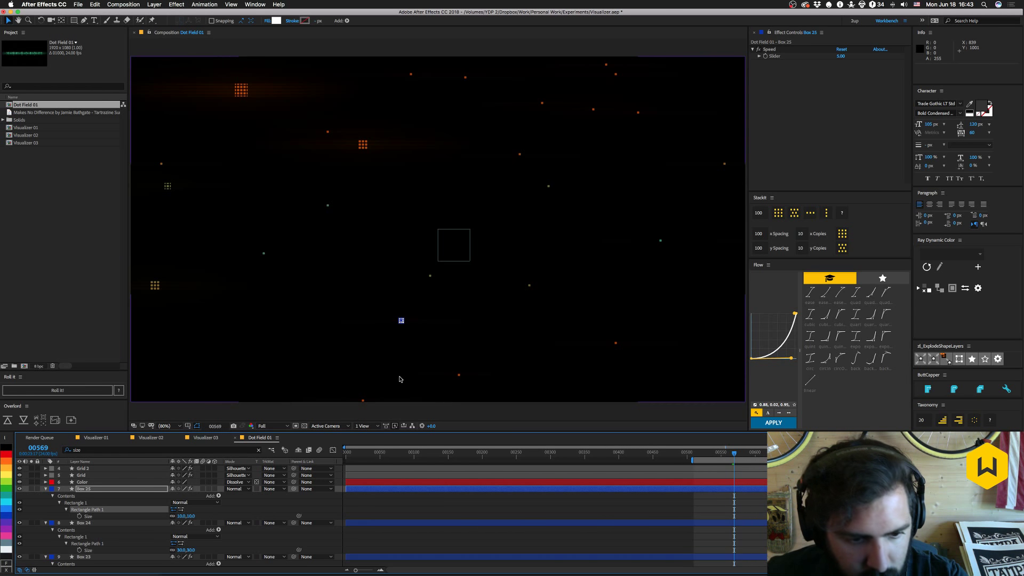
left_click(181, 516)
type("20")
key("Return")
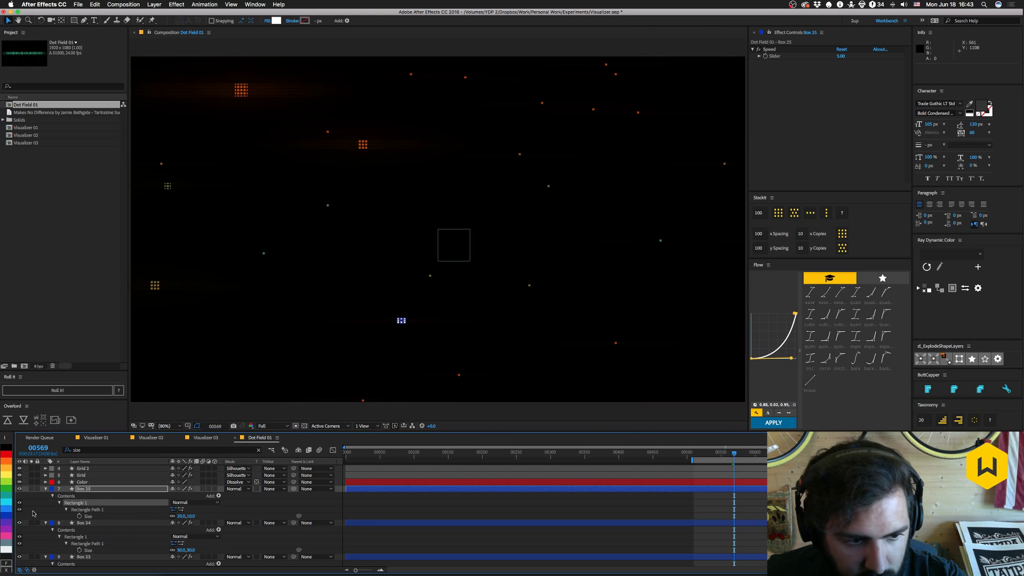
left_click(346, 340)
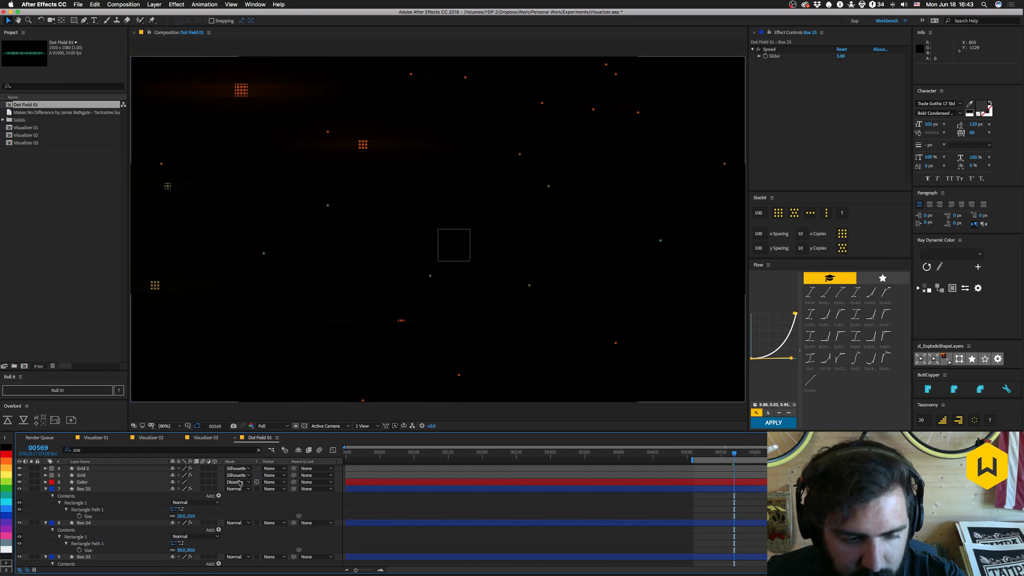
left_click(224, 508)
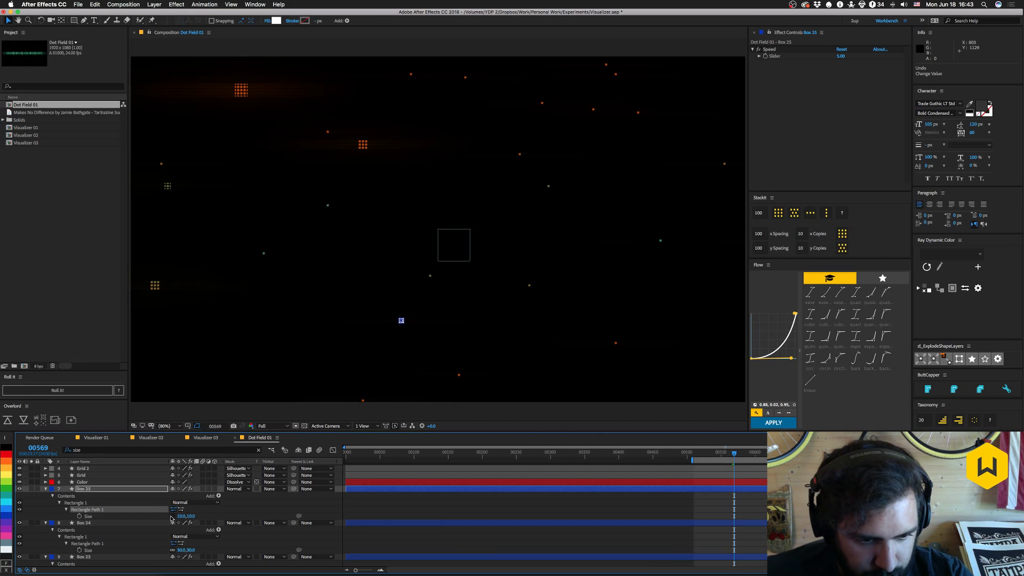
Maximize the timeline again and set Box 20's rectangle size to 10 × 10.
left_click(88, 492)
scroll(102, 512, "down", 15)
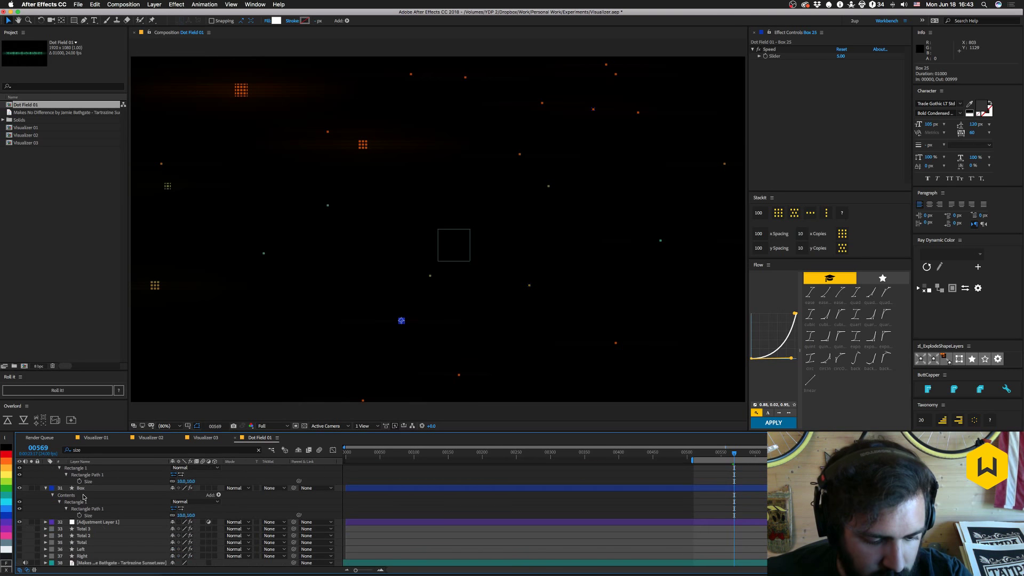
key("grave")
scroll(230, 212, "up", 6)
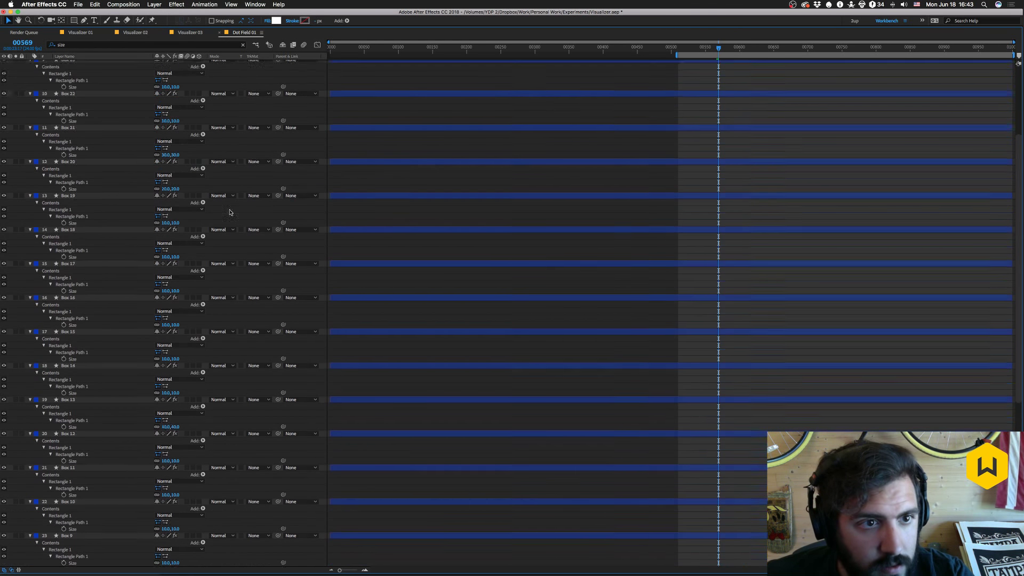
scroll(230, 212, "up", 5)
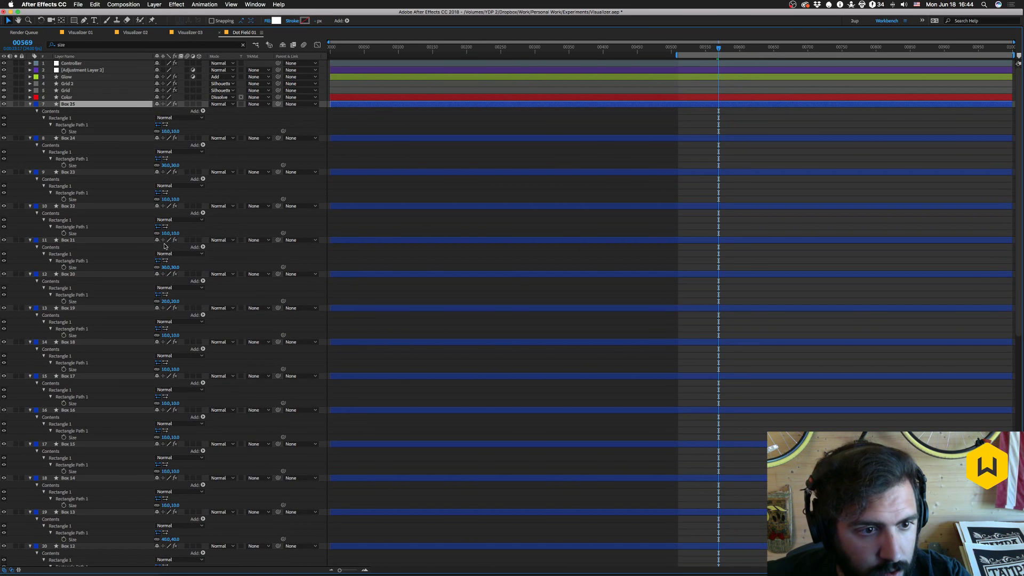
left_click(166, 301)
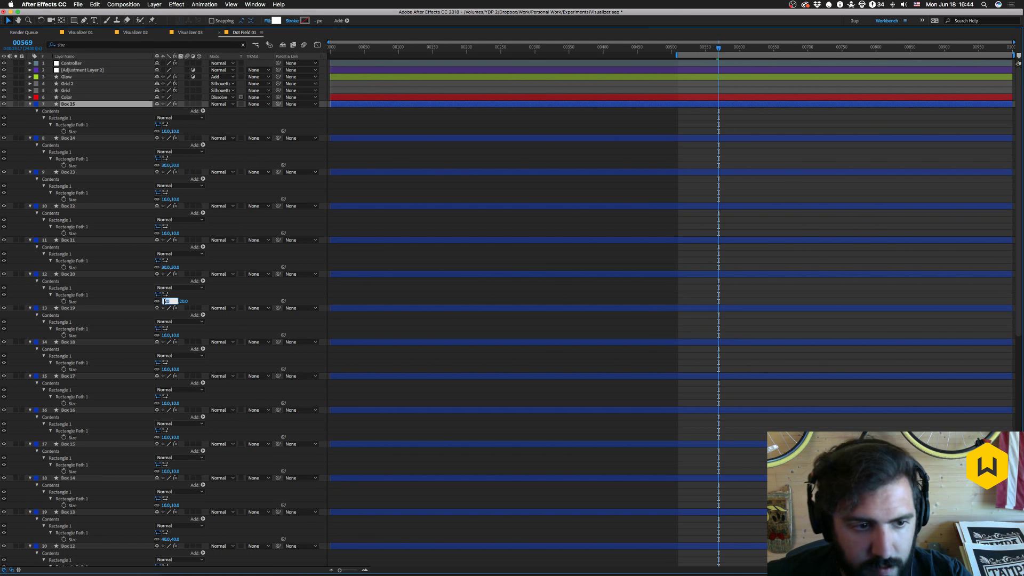
type("10")
key("Return")
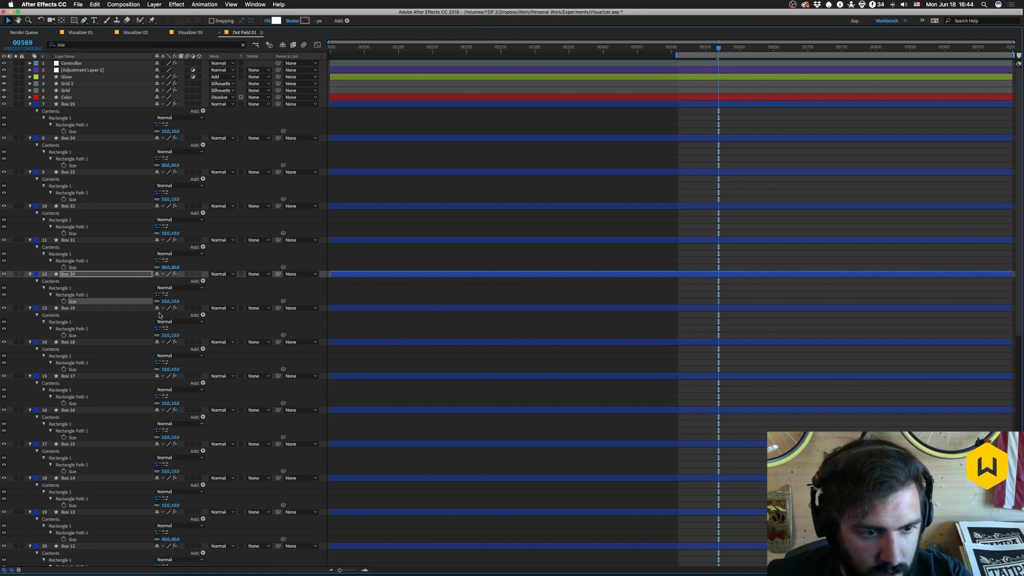
Set Box 13's rectangle size to 30 × 30.
left_click(166, 539)
type("30")
key("Tab")
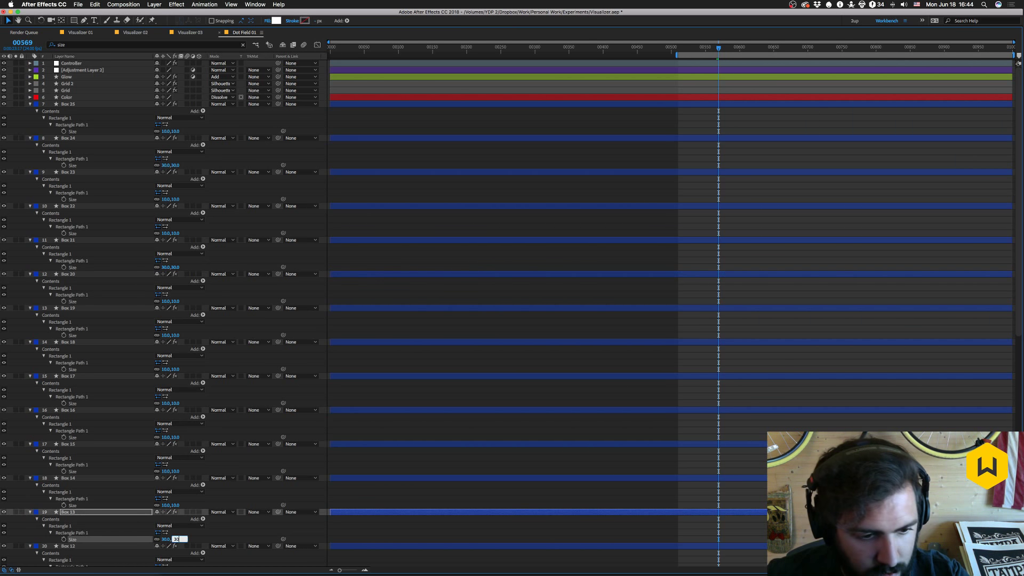
key("Return")
scroll(170, 530, "down", 5)
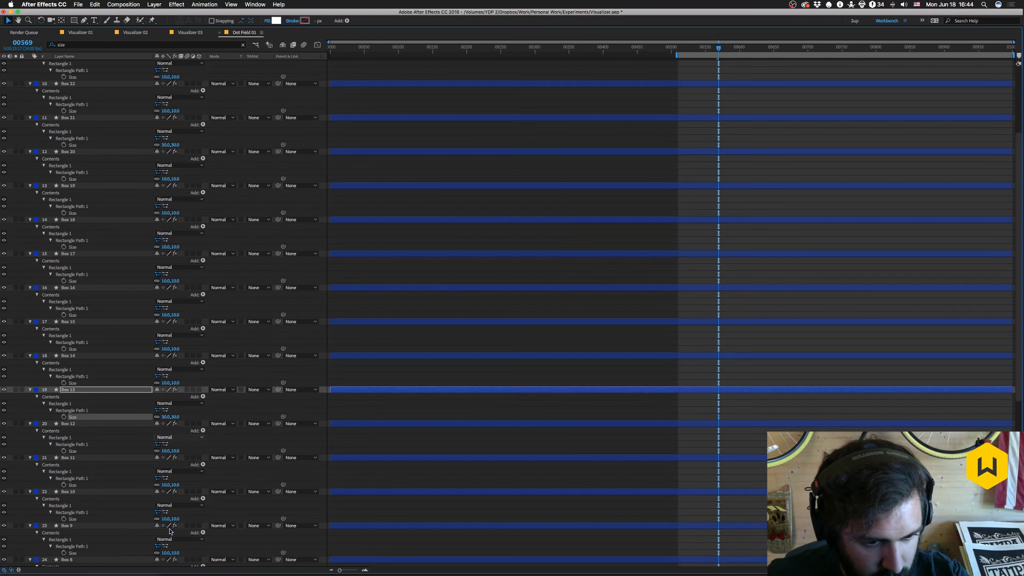
Restore the full panel layout and preview the jumping boxes in Dot Field 01.
key("grave")
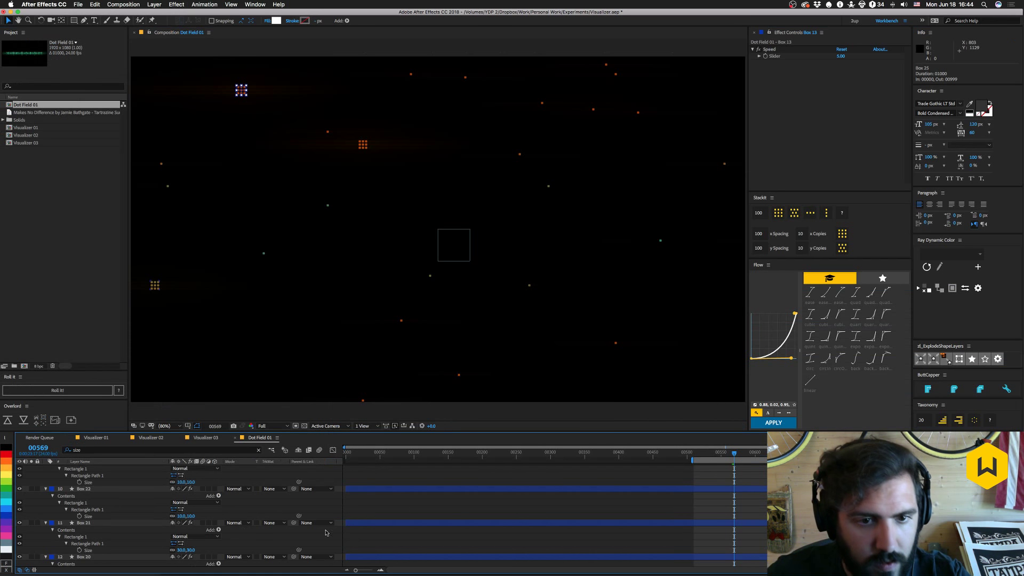
key("space")
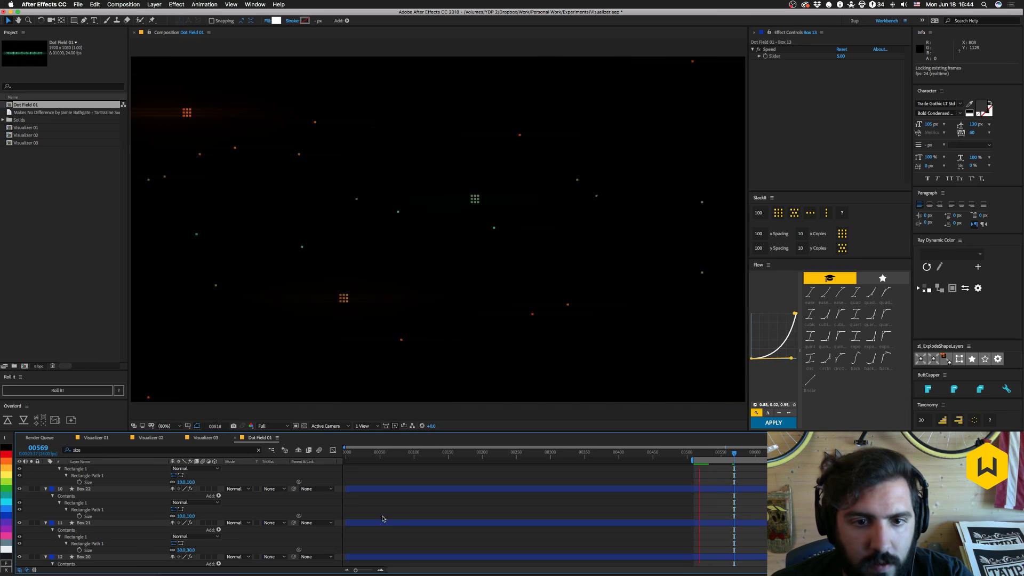
key("space")
Select all layers from Box 25 through Box, clear the size filter and collapse their properties.
scroll(94, 495, "up", 10)
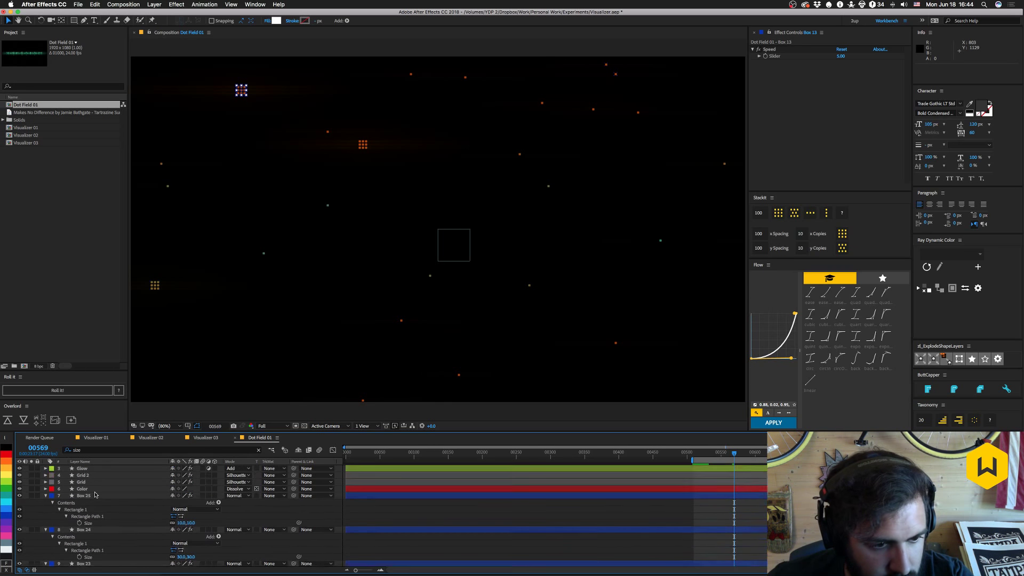
left_click(86, 509)
scroll(101, 527, "down", 9)
scroll(102, 528, "down", 10)
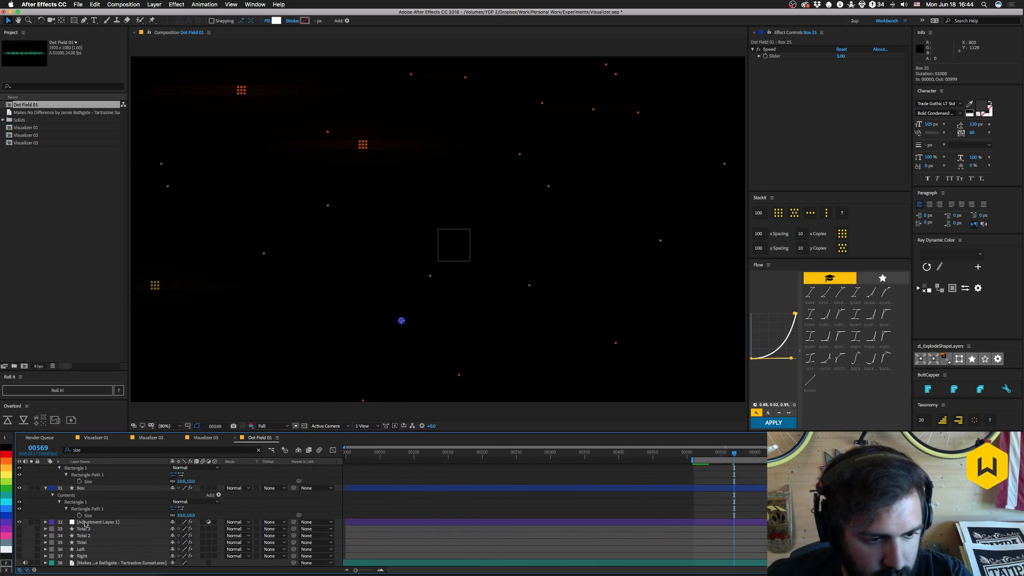
left_click(84, 488, "shift")
key("u")
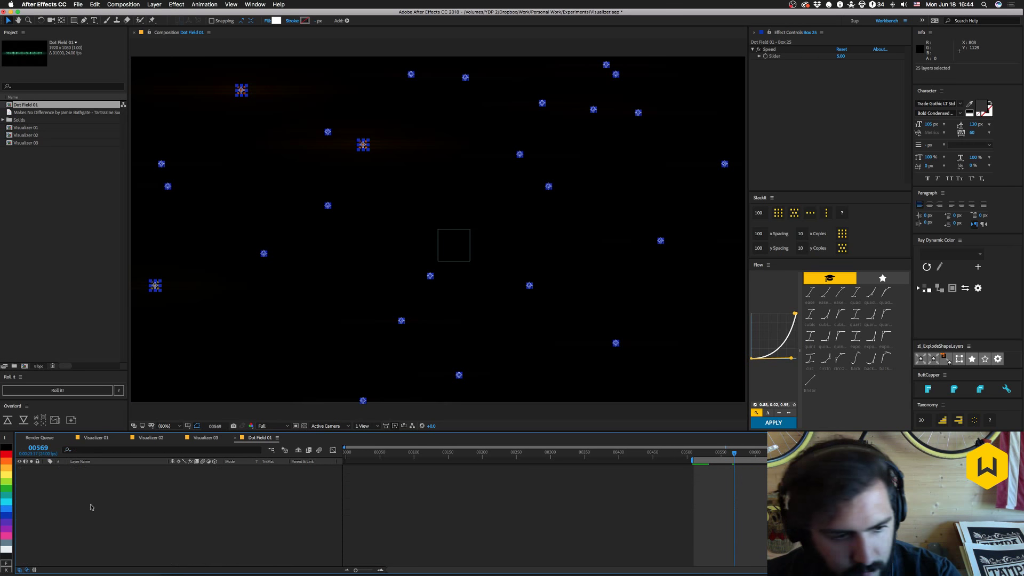
scroll(80, 528, "down", 5)
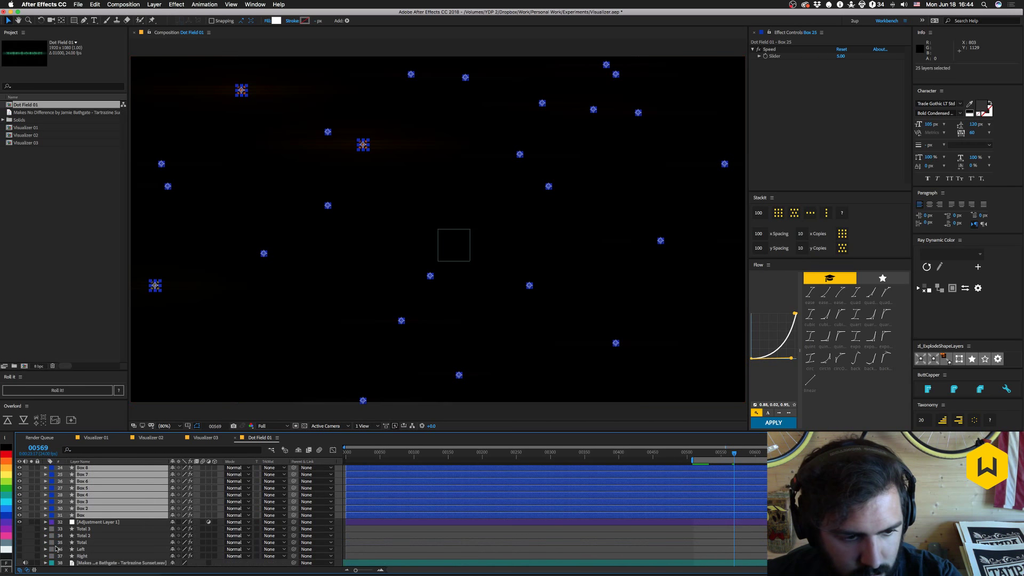
Make the spectrum layers Total 3 through Right visible and preview them together with the boxes.
left_click(79, 530)
left_click(80, 555, "shift")
left_click(20, 528)
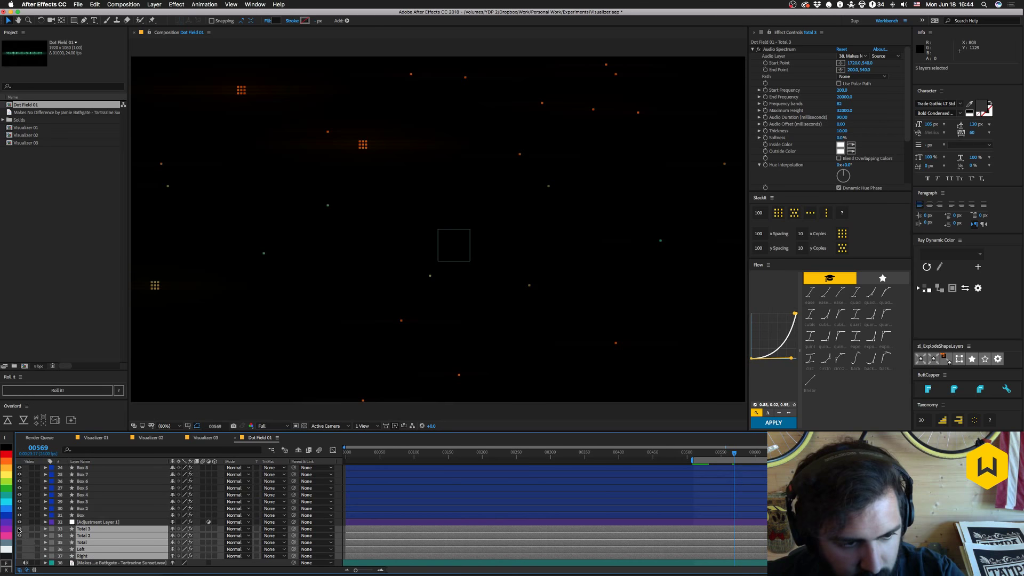
key("space")
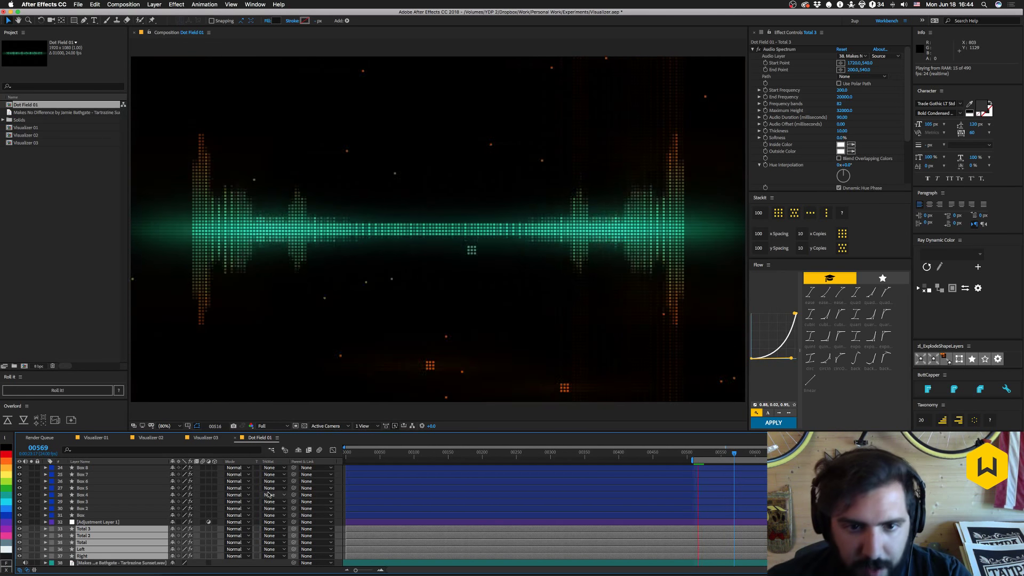
key("space")
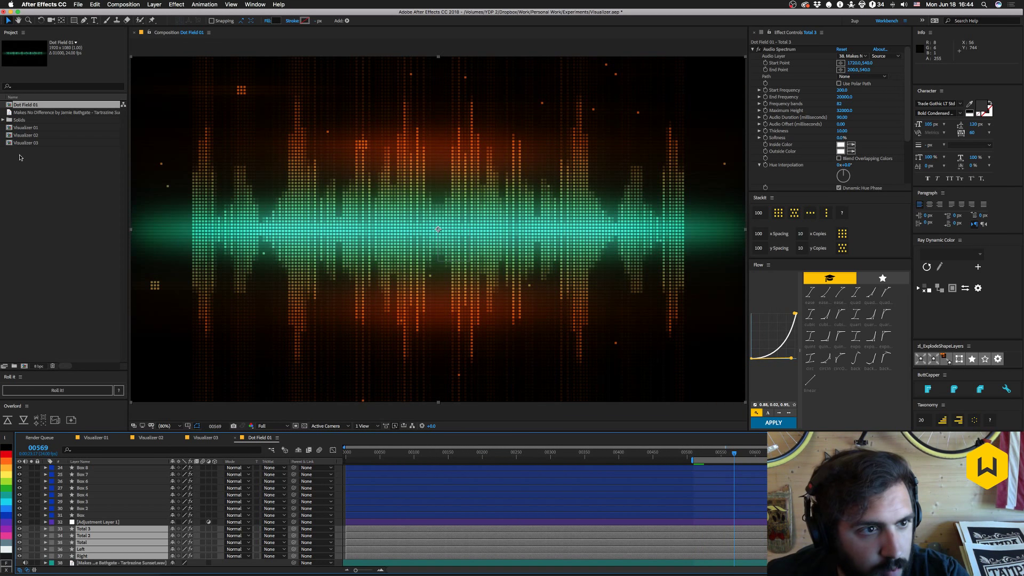
Duplicate the Dot Field 01 composition and open the copy, Dot Field 02.
left_click(25, 106)
key("super+d")
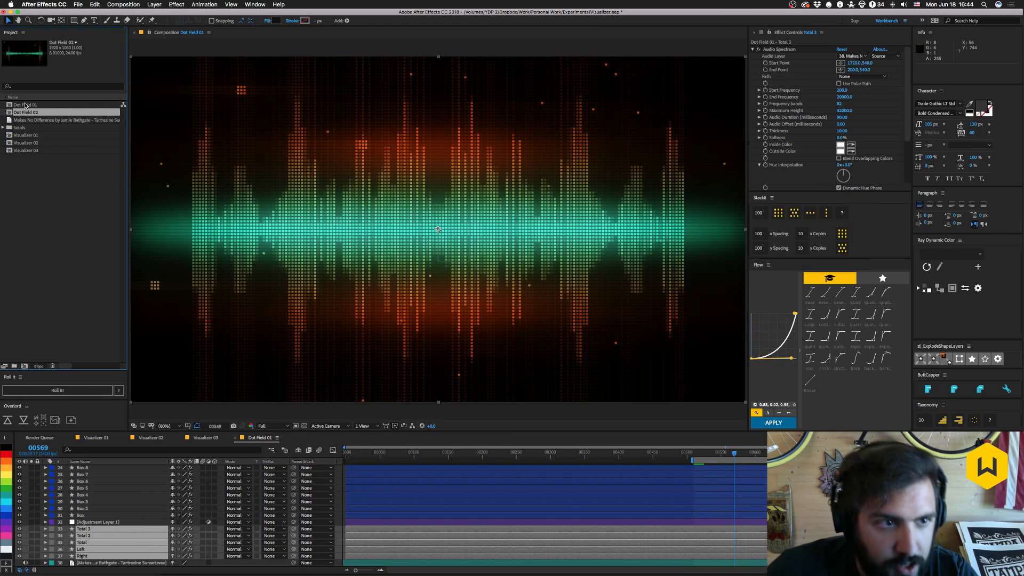
double_click(11, 113)
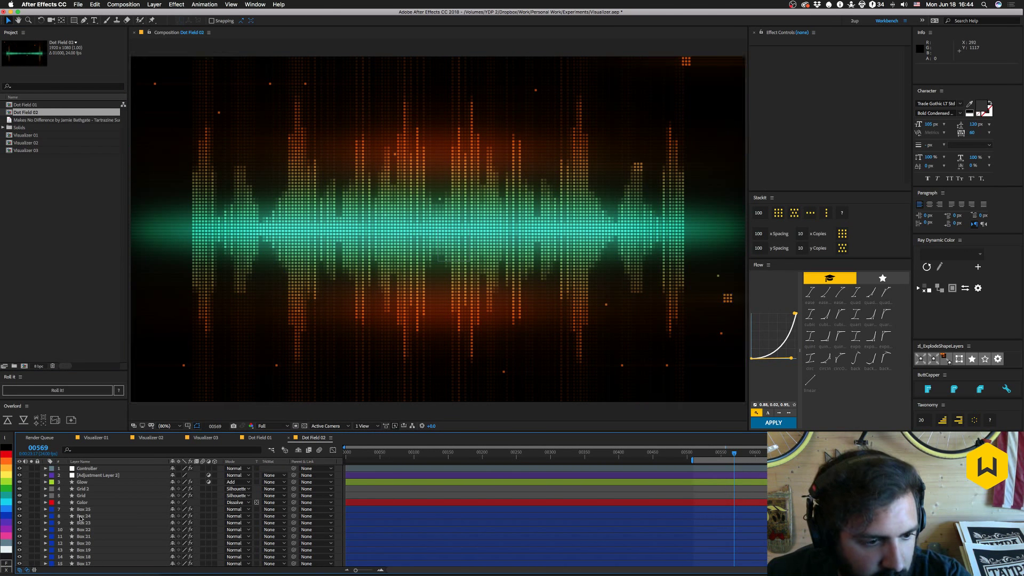
Delete the layers from Total 3 down through the audio track in Dot Field 02.
scroll(88, 544, "down", 6)
left_click(84, 556)
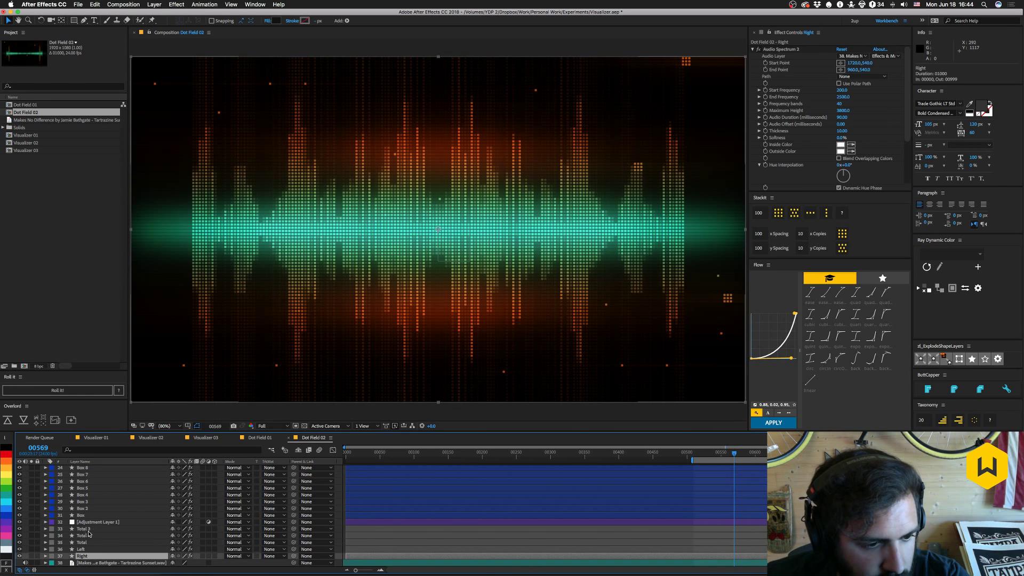
left_click(84, 528)
left_click(83, 565, "shift")
key("Delete")
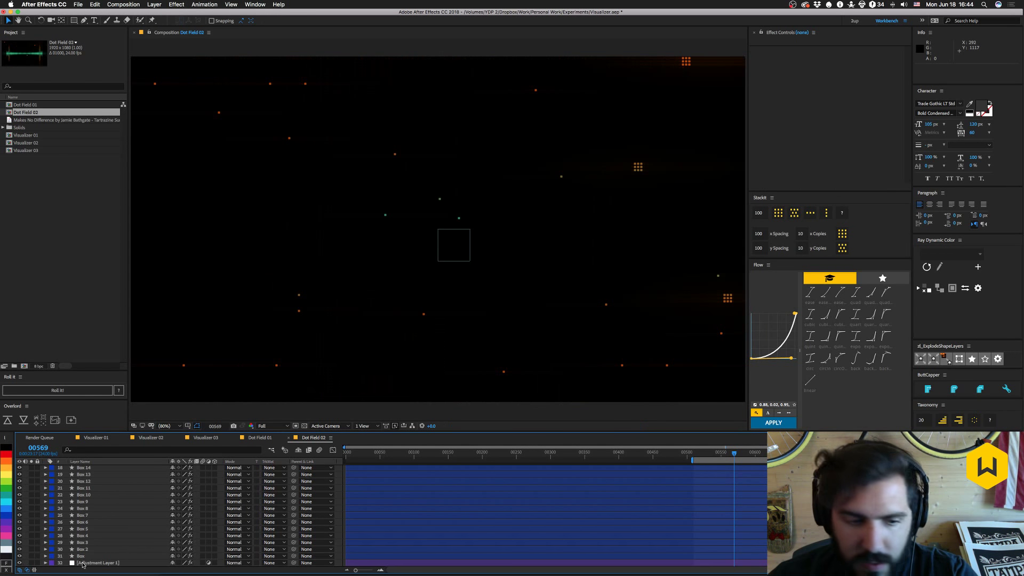
Create a new 1920 × 1080 composition named Fractal Noise with a duration of 1000 frames.
left_click(123, 5)
left_click(133, 22)
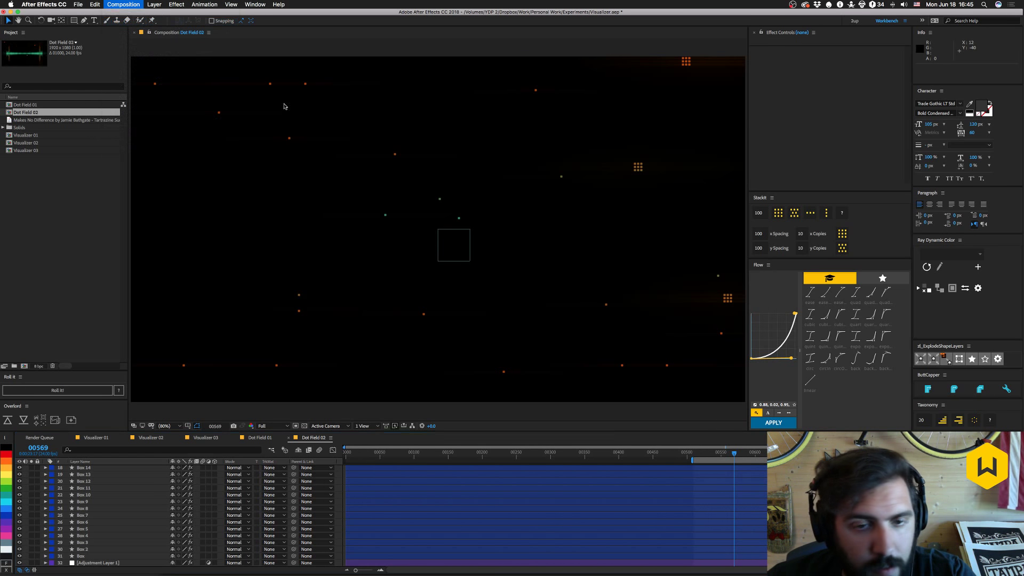
type("Fractal Noise")
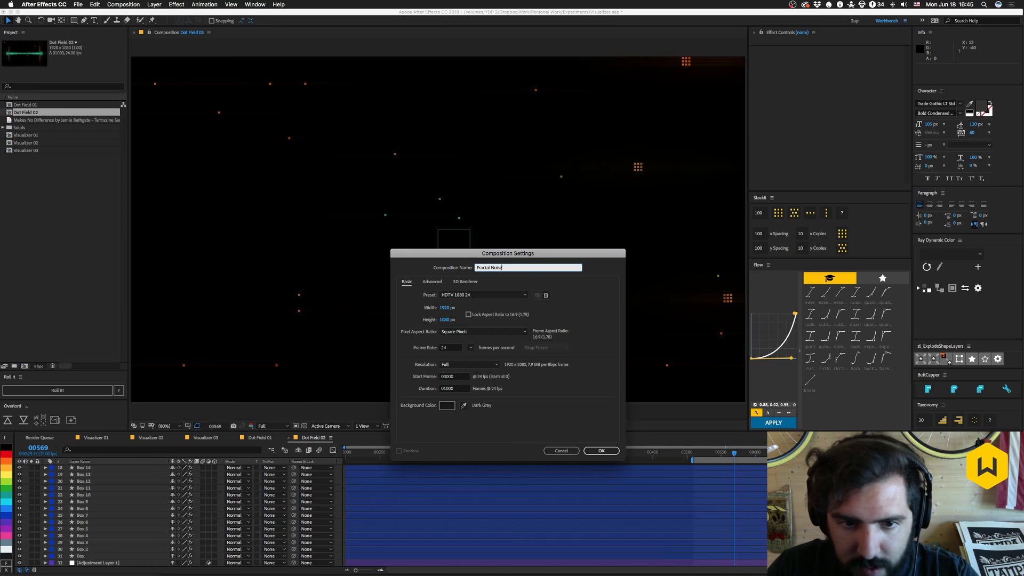
key("Return")
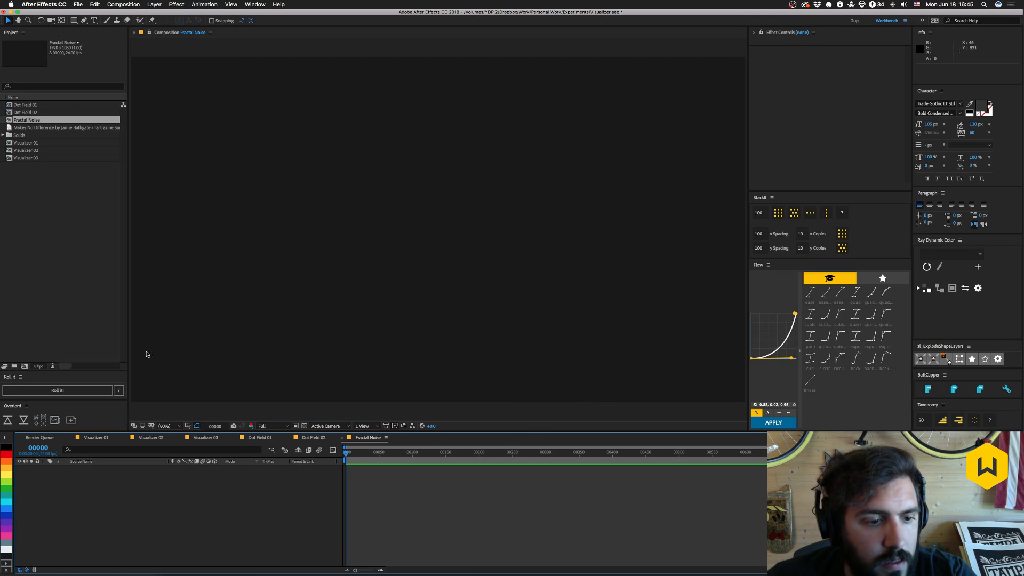
Add a full-frame rectangle shape layer and change its fill from linear gradient to solid white.
double_click(73, 21)
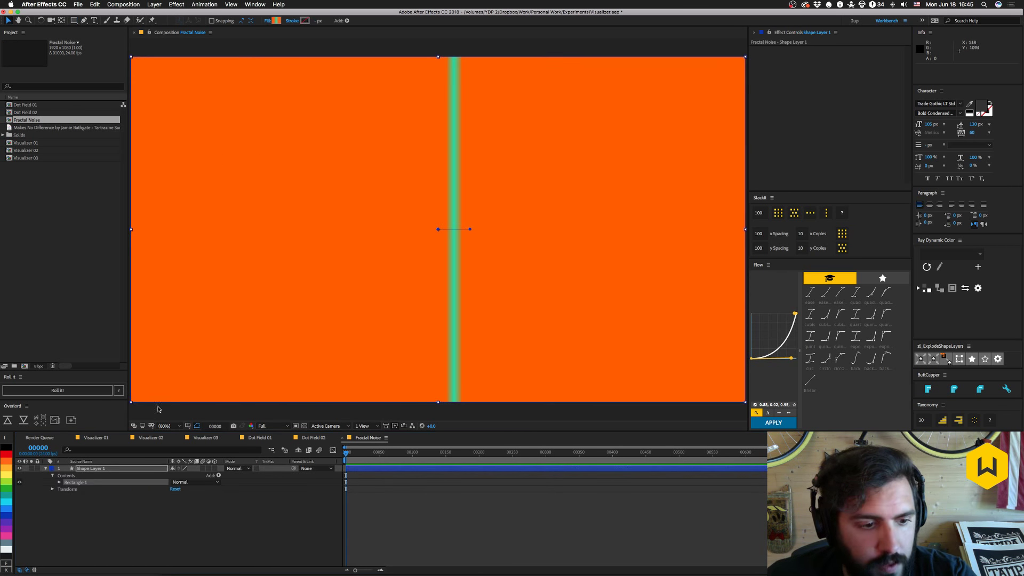
left_click(268, 20)
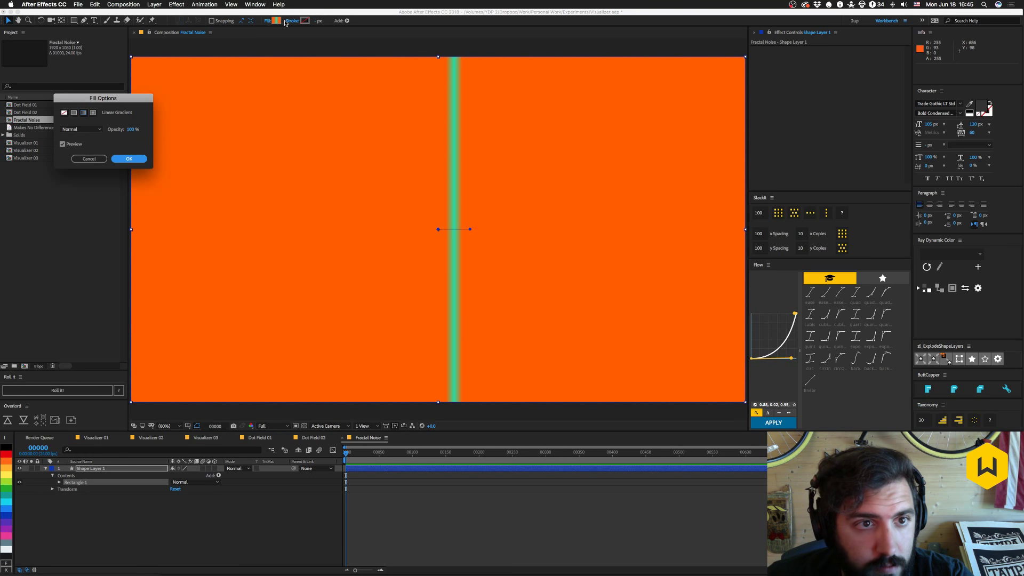
left_click(73, 117)
left_click(130, 159)
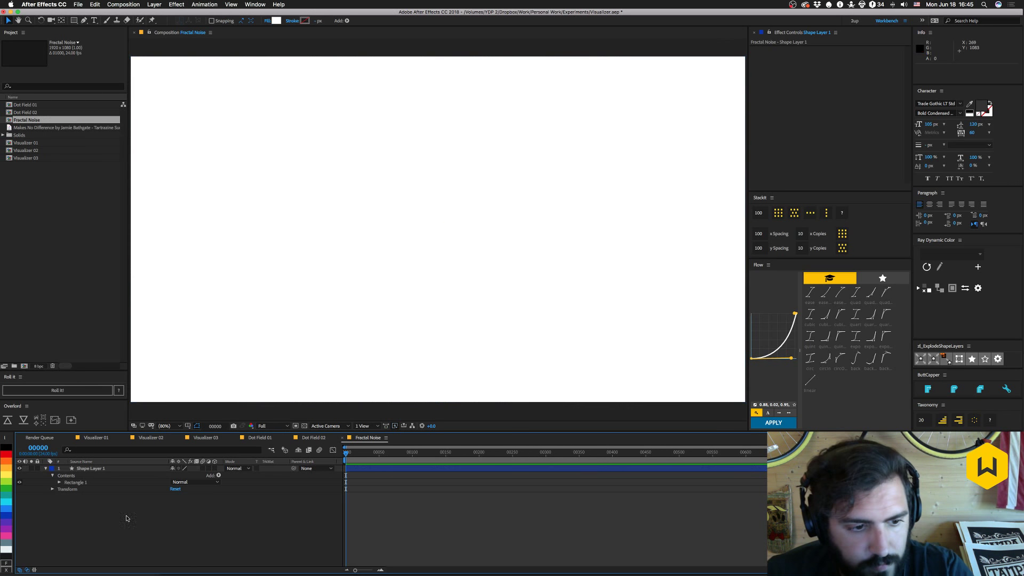
Apply the Fractal Noise effect to the shape layer and rename the layer Fractal Noise.
key("ctrl+space")
type("frac")
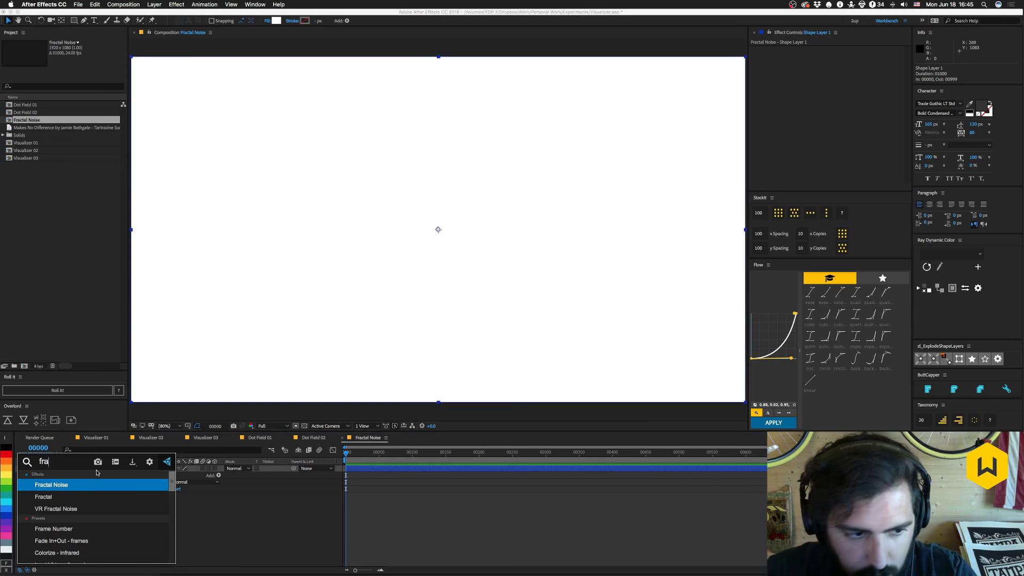
key("Return")
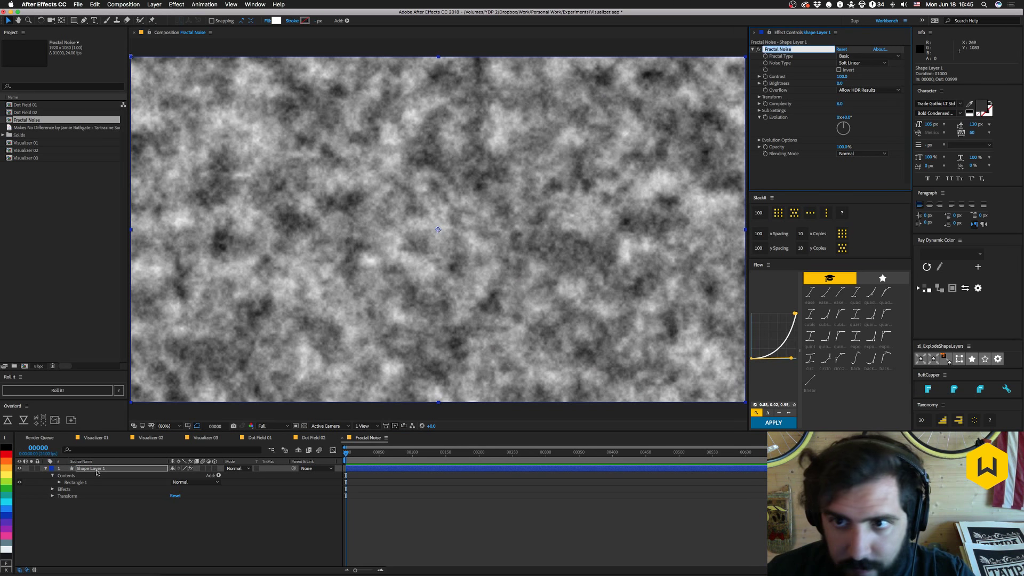
left_click(97, 473)
key("Return")
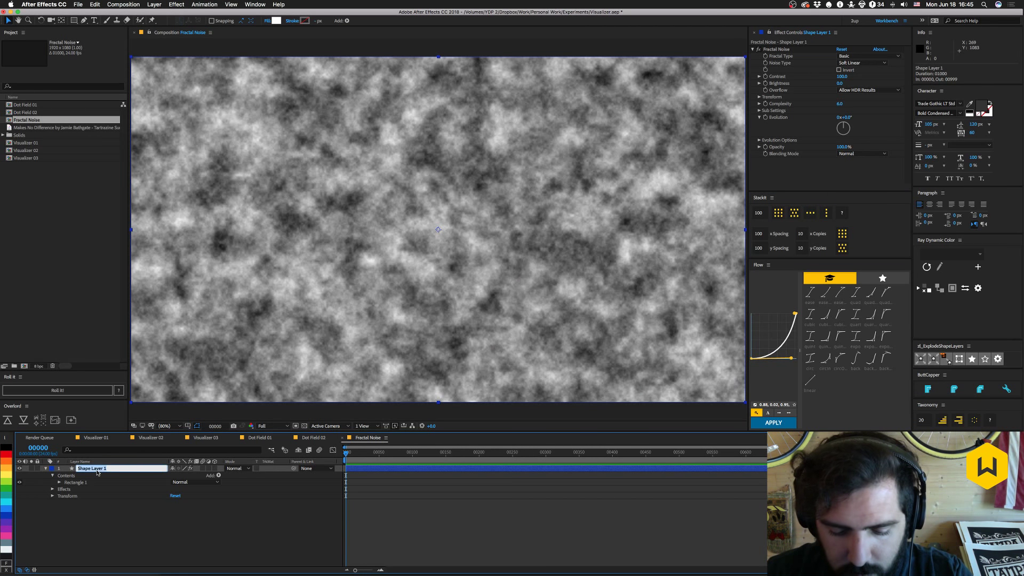
type("Fractal Nois")
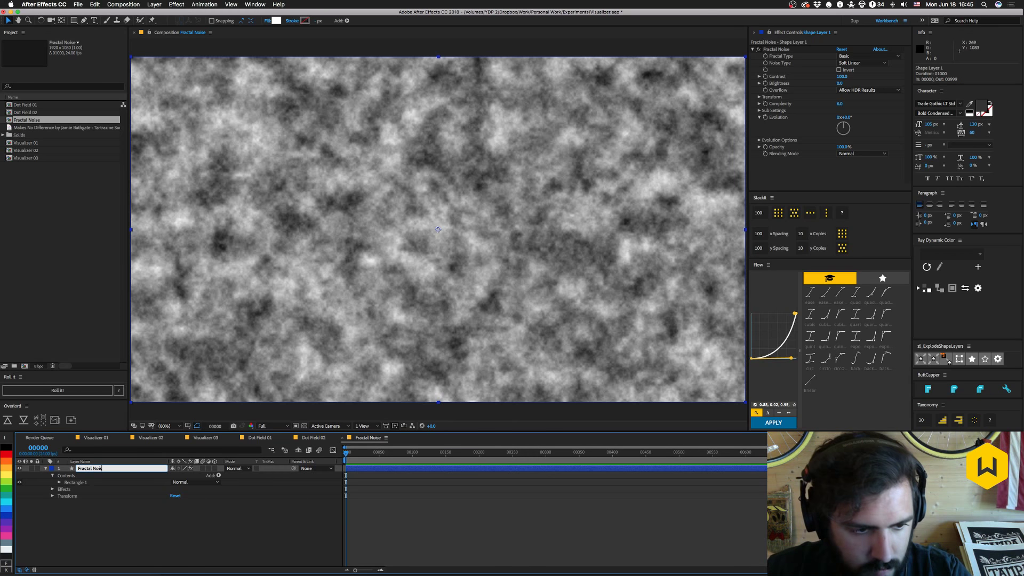
type("e")
key("Return")
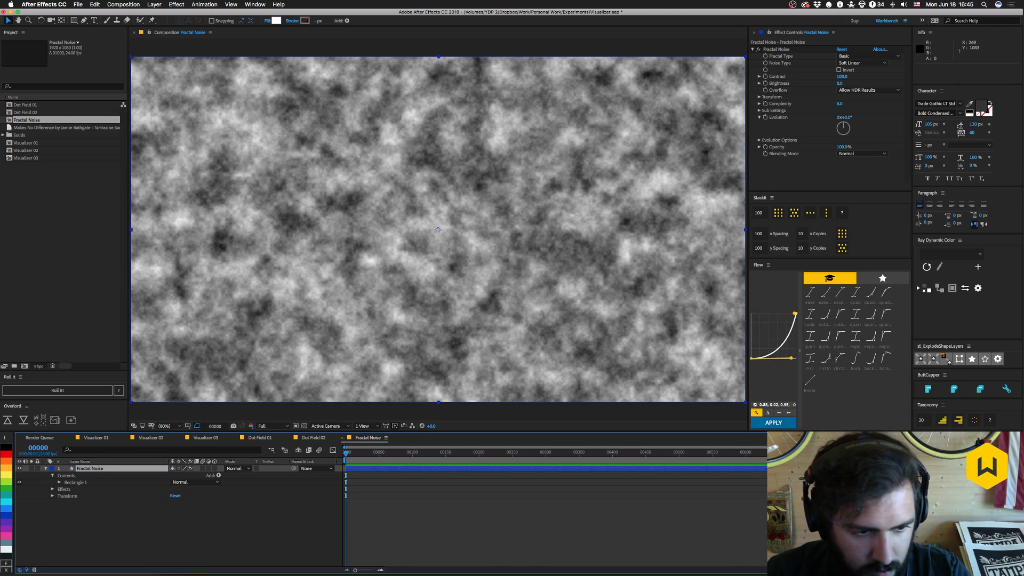
Adjust the Fractal Noise effect to a scale of 75, contrast of about 160 and brightness of about -22.
left_click(848, 78)
type("200")
key("Return")
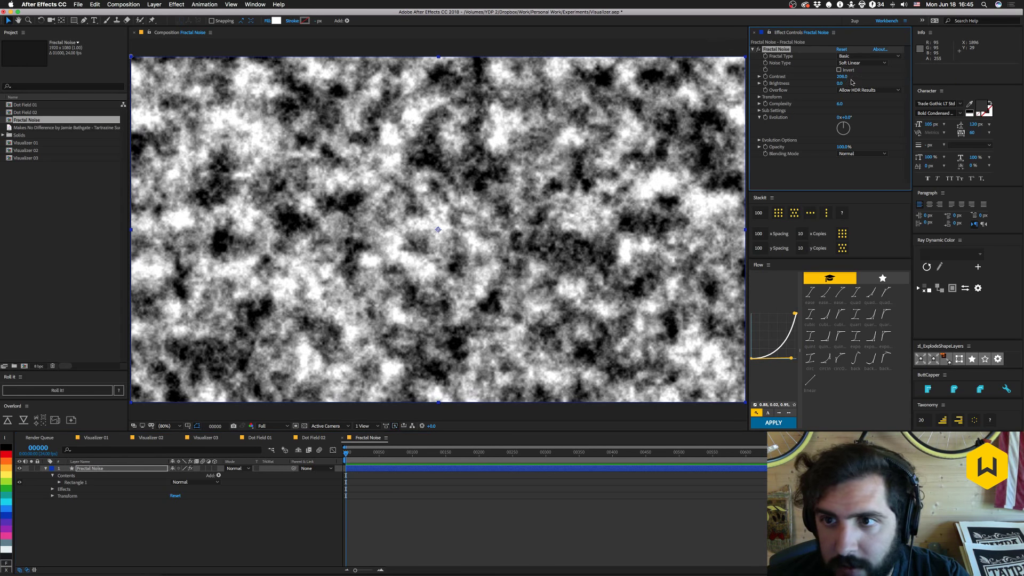
left_click_drag(848, 78, 895, 78)
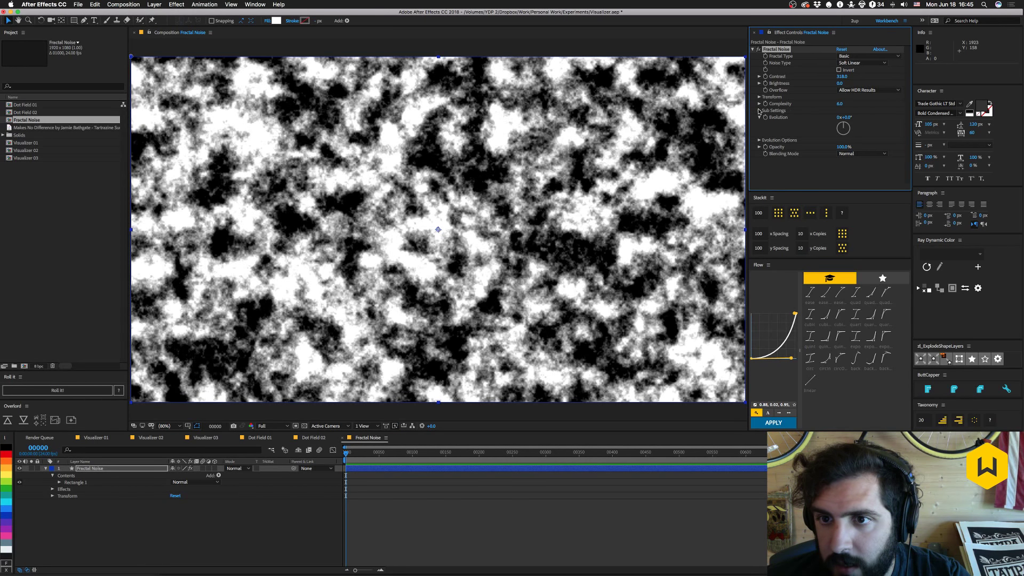
left_click(759, 97)
mouse_move(848, 118)
left_mouse_down()
mouse_move(817, 122)
mouse_move(841, 120)
left_mouse_up()
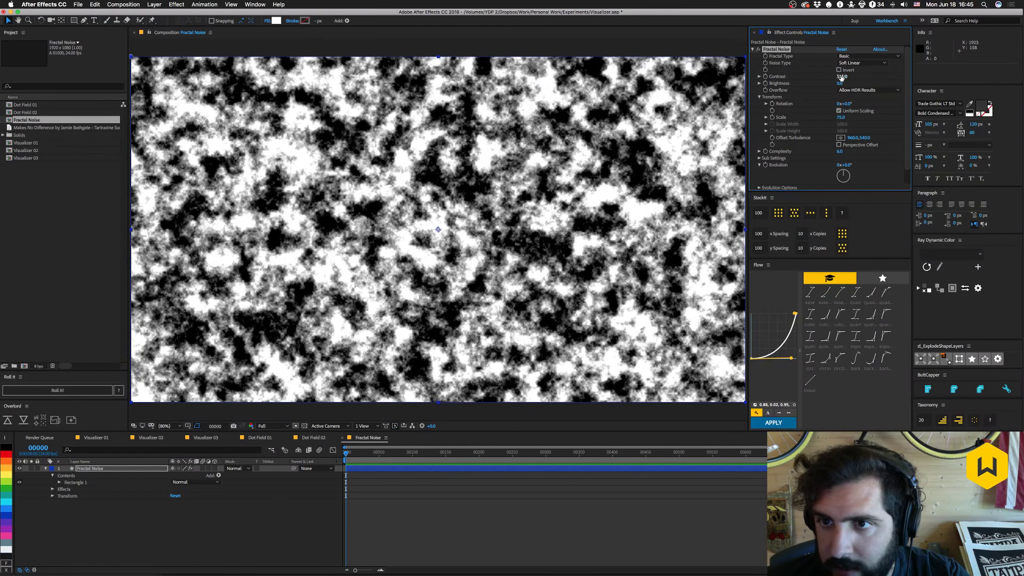
left_click_drag(841, 77, 827, 84)
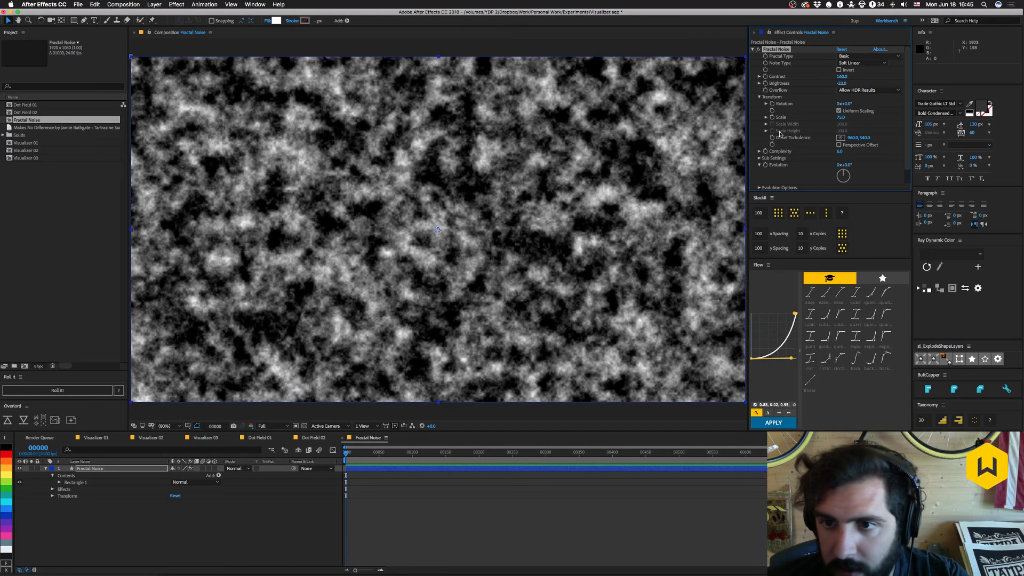
Place the Fractal Noise composition in Dot Field 02 beneath Adjustment Layer 1.
left_click(313, 438)
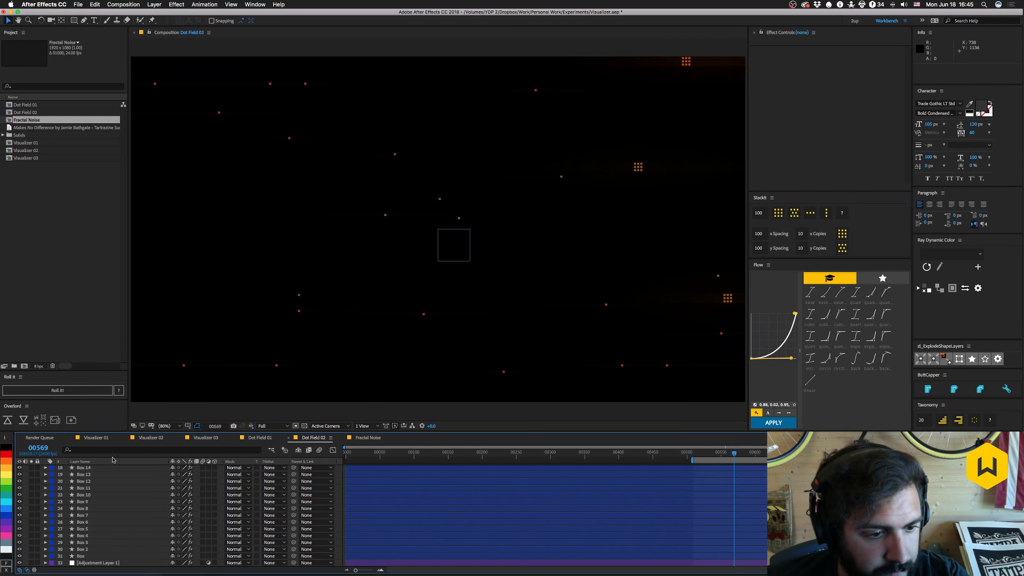
left_click_drag(41, 120, 95, 566)
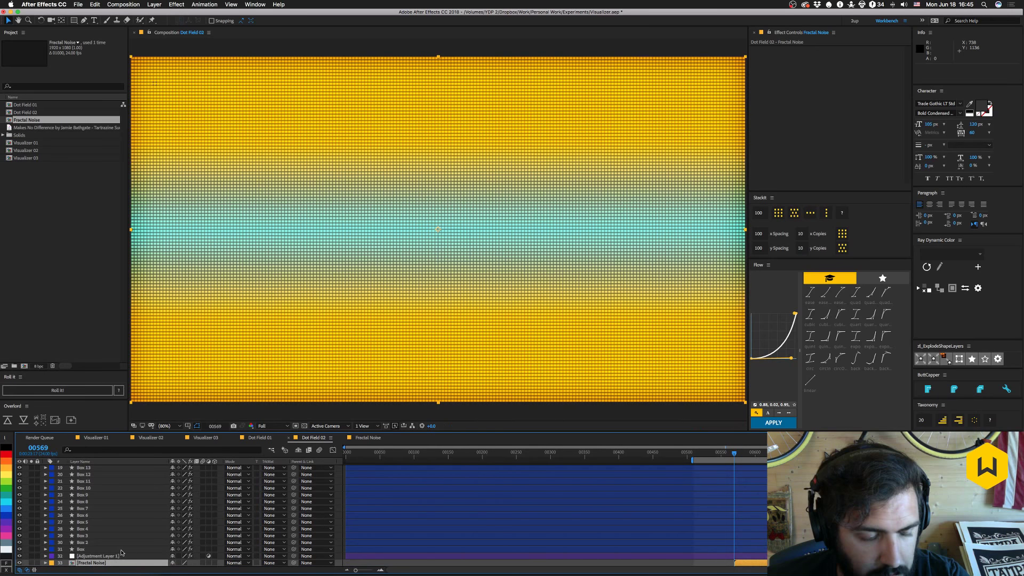
left_click(368, 438)
left_click(323, 438)
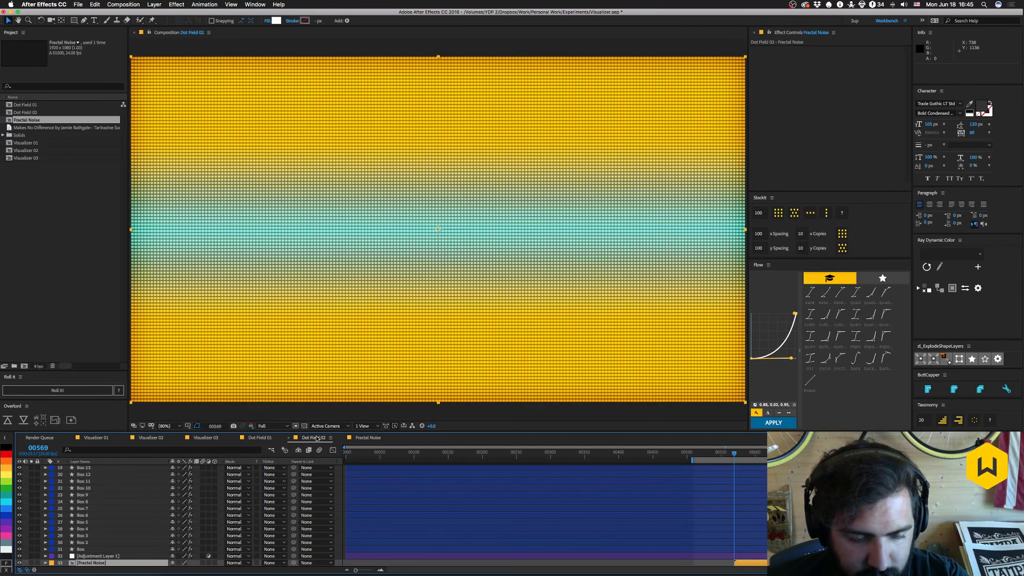
Delete the Transform effect from Adjustment Layer 1 and select the Fractal Noise layer.
left_click(91, 556)
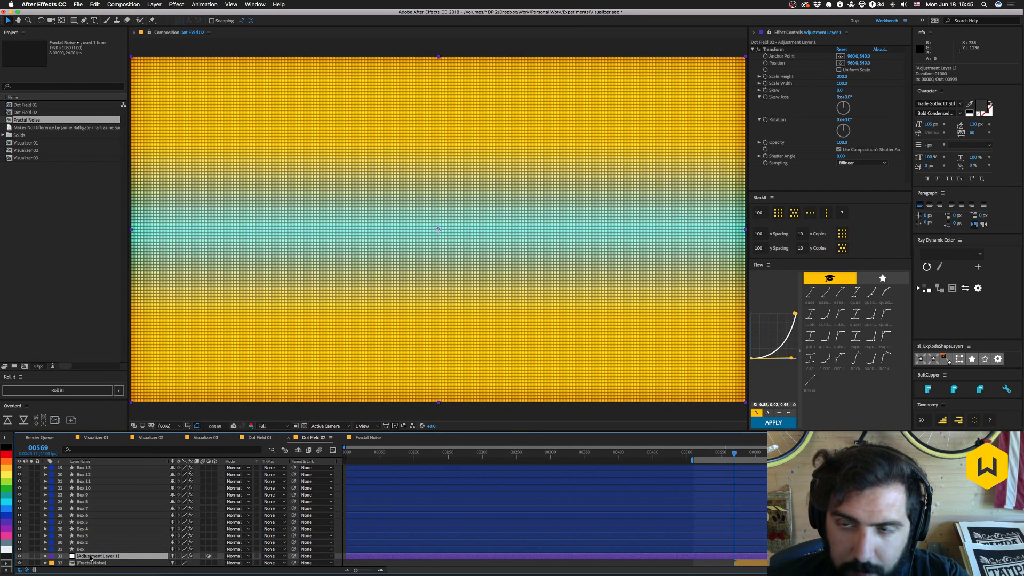
left_click(772, 49)
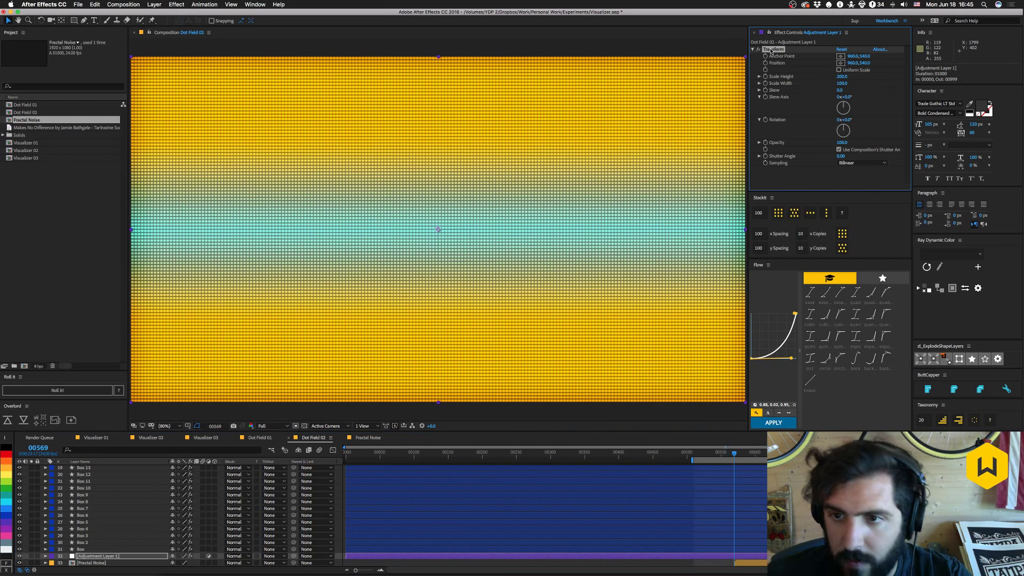
key("Delete")
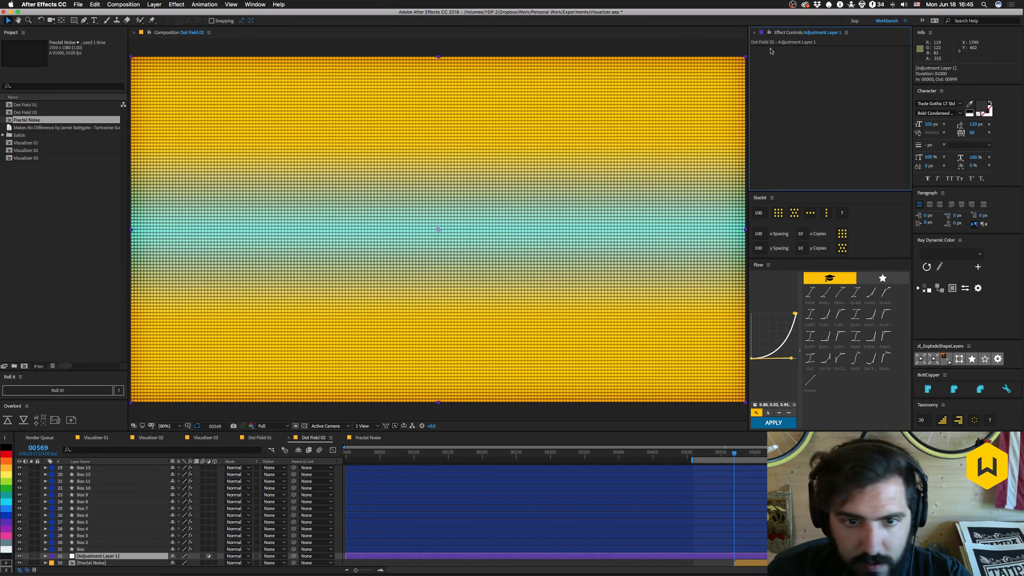
left_click(81, 562)
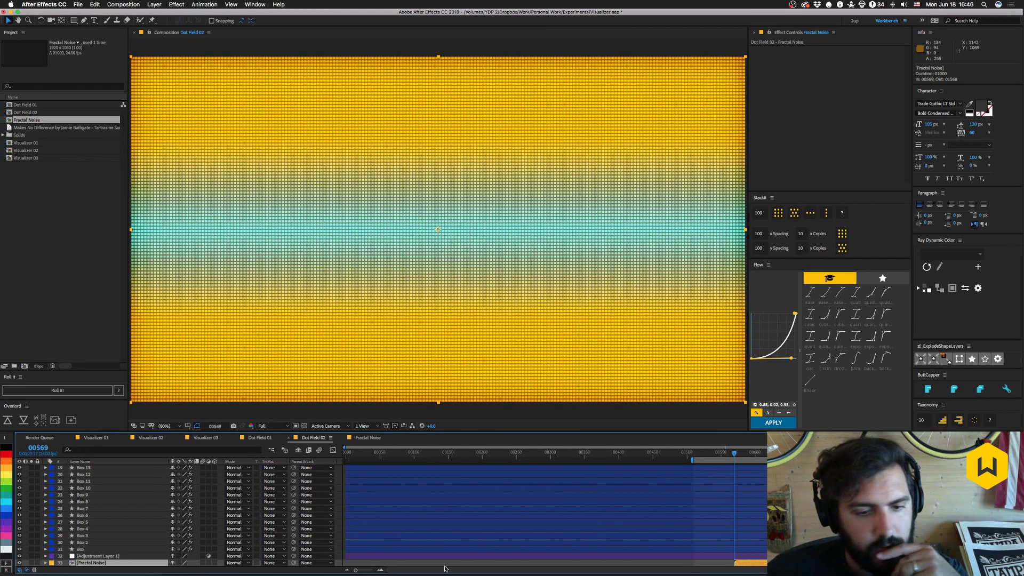
Align the Fractal Noise layer's in point with the start of the composition and check the layer on its own.
key("alt+Home")
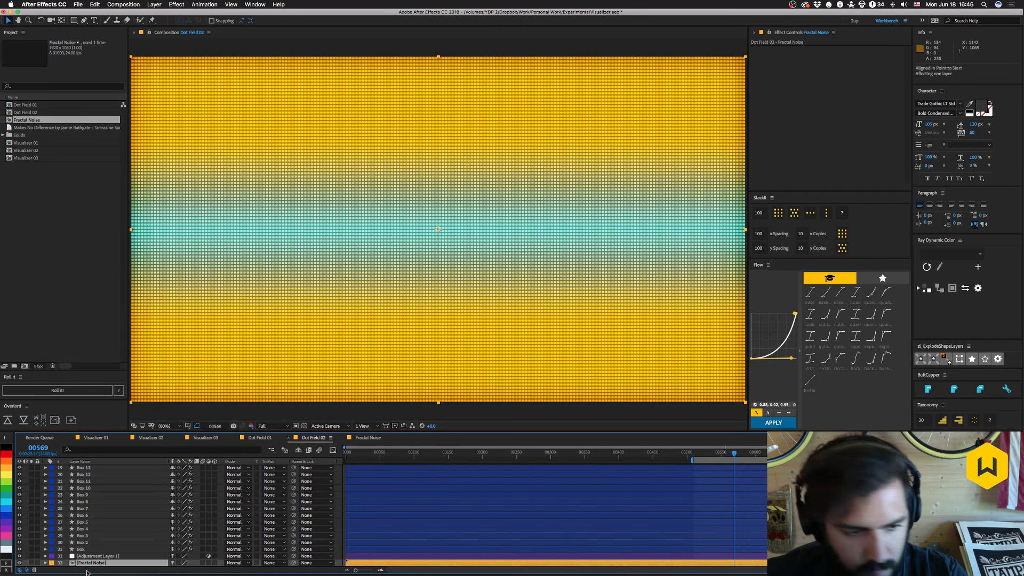
left_click(32, 562)
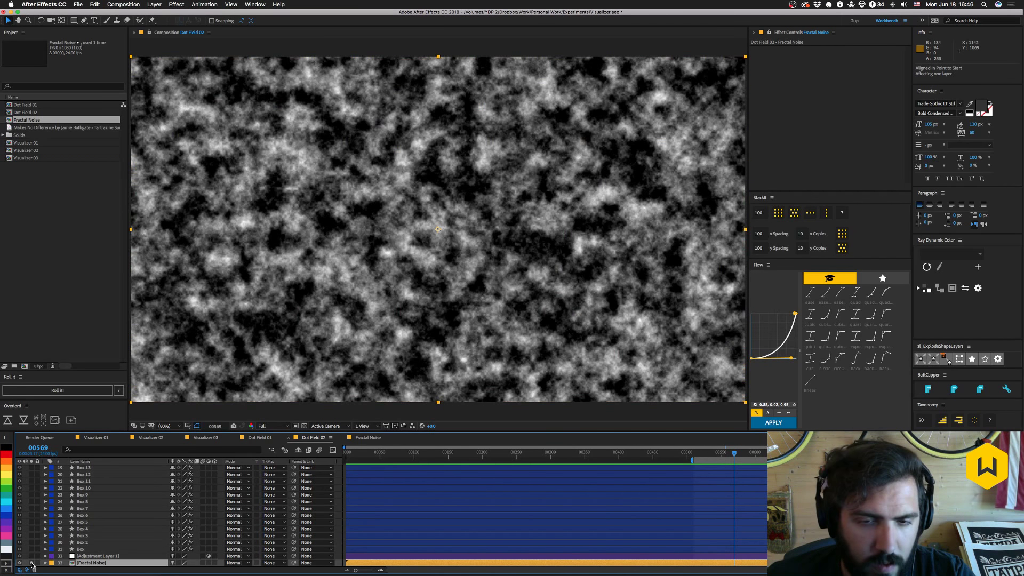
left_click(32, 562)
Examine the Box, Controller, Color and adjustment layers for whatever covers the fractal noise, and view the Fractal Noise layer alone.
left_click(81, 549)
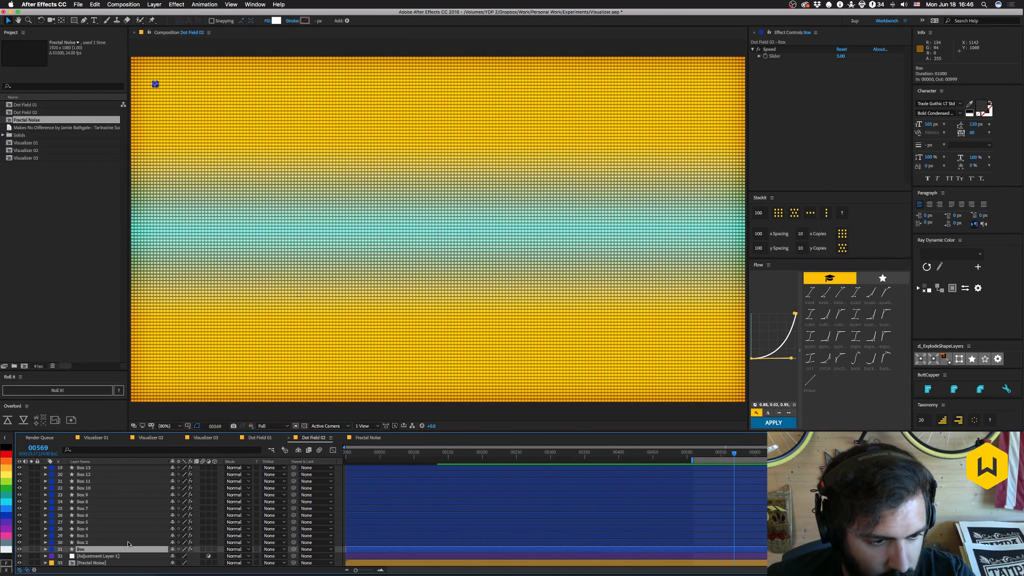
scroll(128, 544, "up", 6)
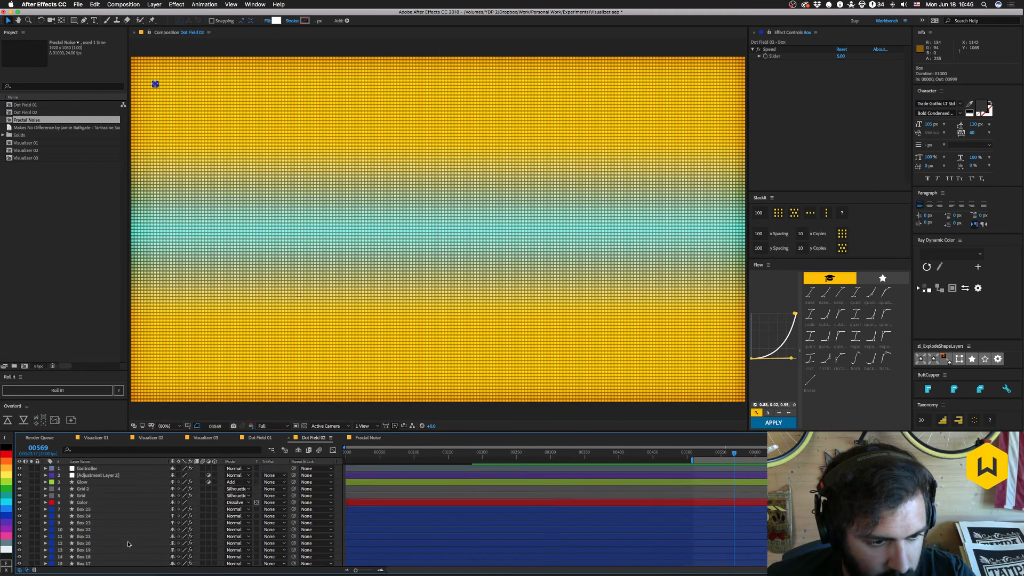
left_click(88, 468)
left_click(89, 475)
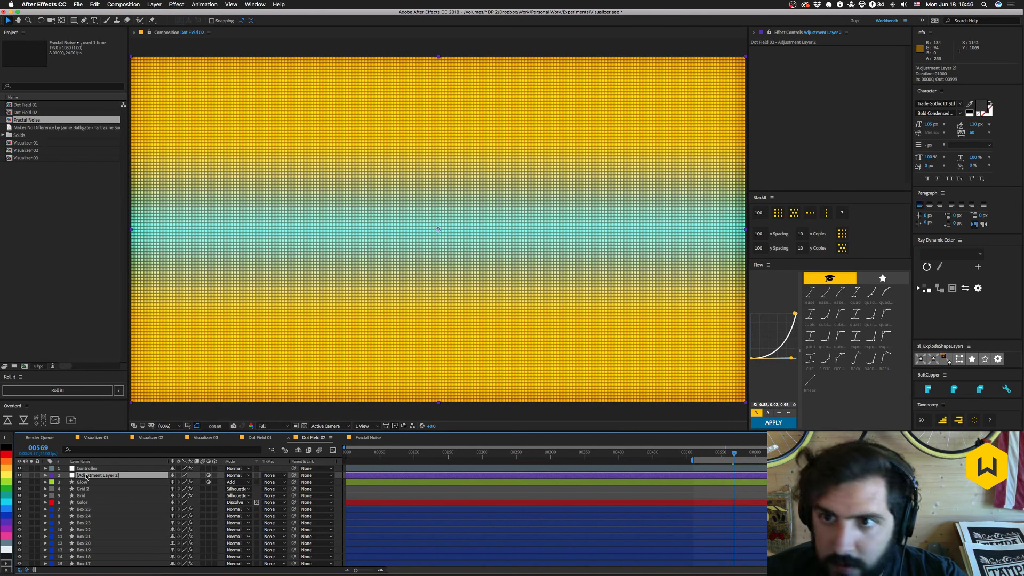
left_click(81, 502)
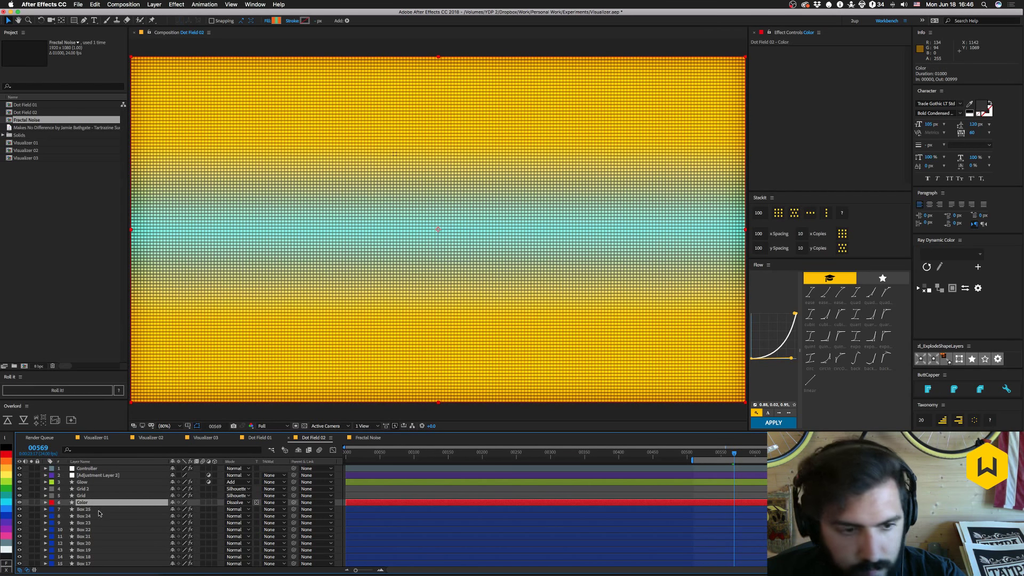
scroll(98, 513, "down", 6)
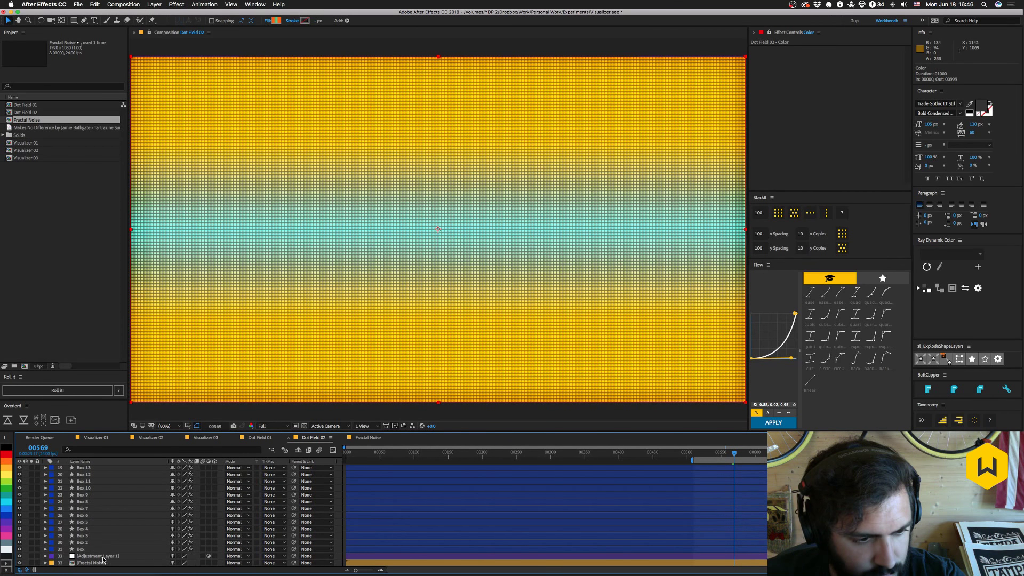
left_click(103, 557)
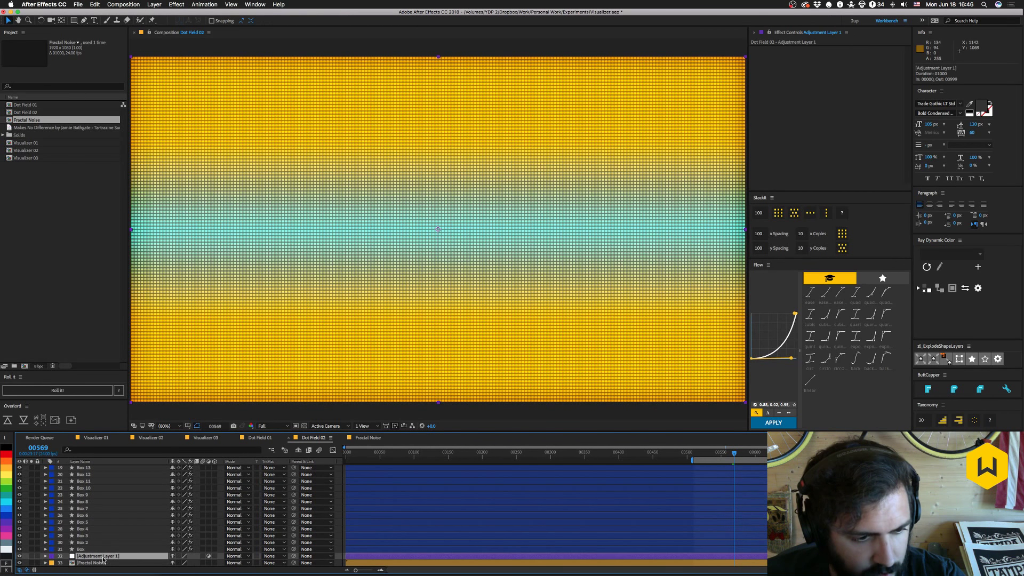
left_click(30, 562)
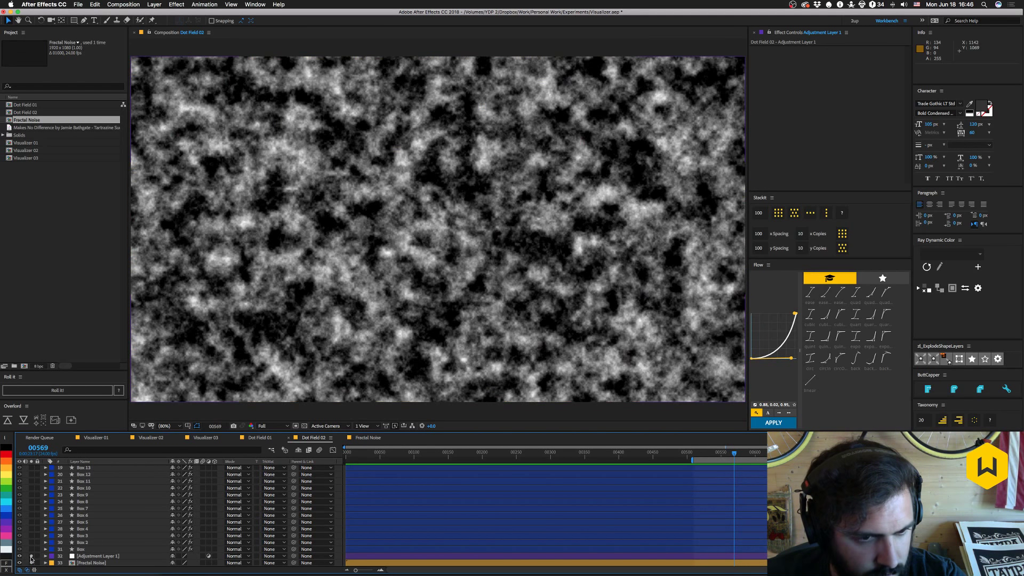
left_click(31, 562)
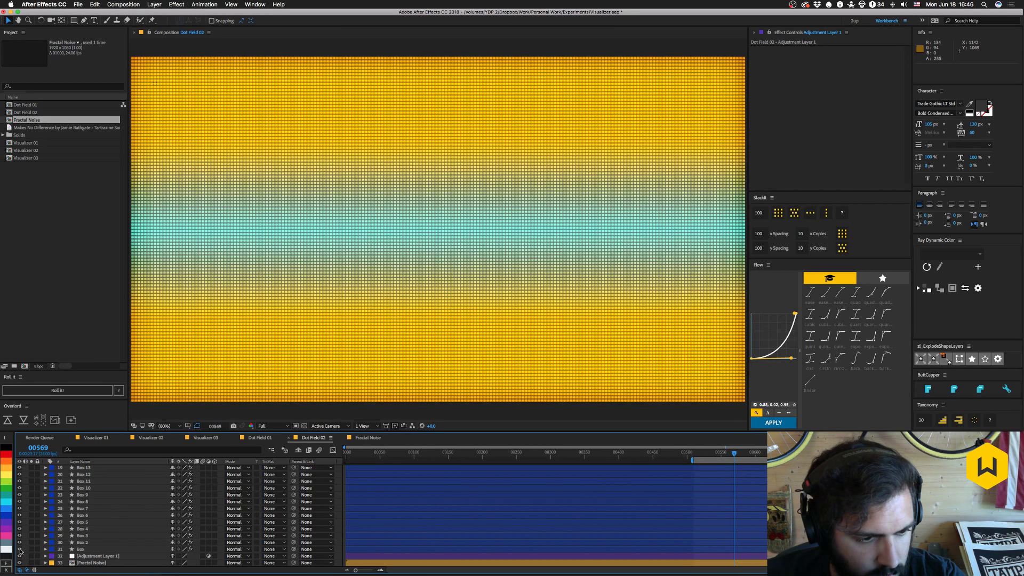
Turn off the visibility of all Box layers, mark them shy and hide the shy layers from the layer list.
left_click(81, 549)
scroll(106, 533, "up", 5)
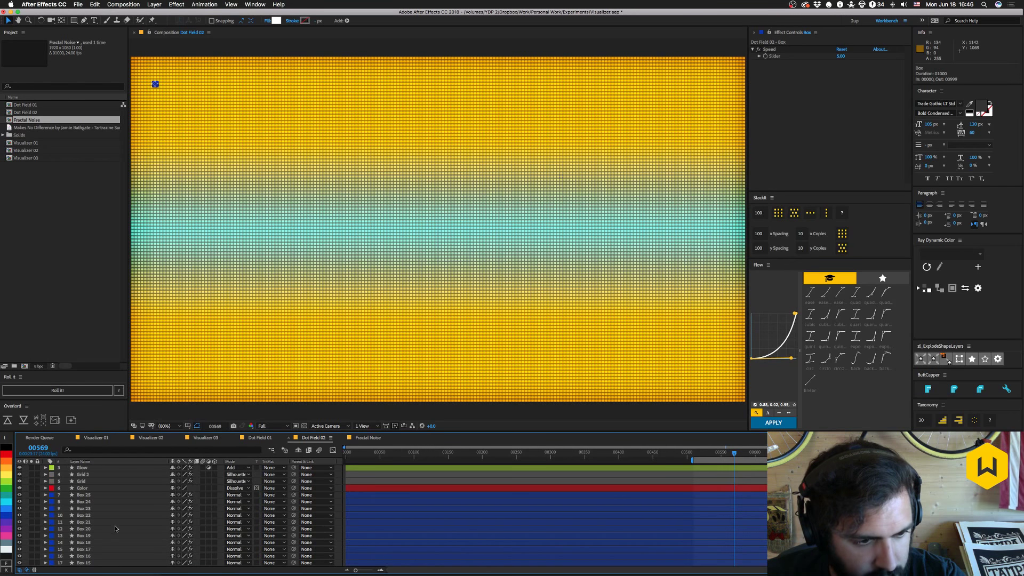
left_click(80, 495, "shift")
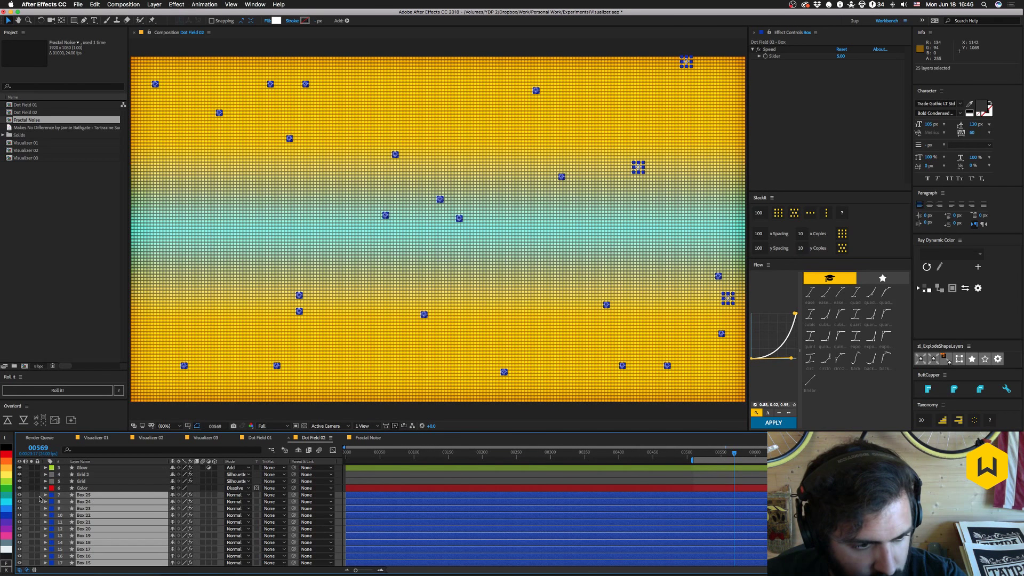
left_click(173, 495)
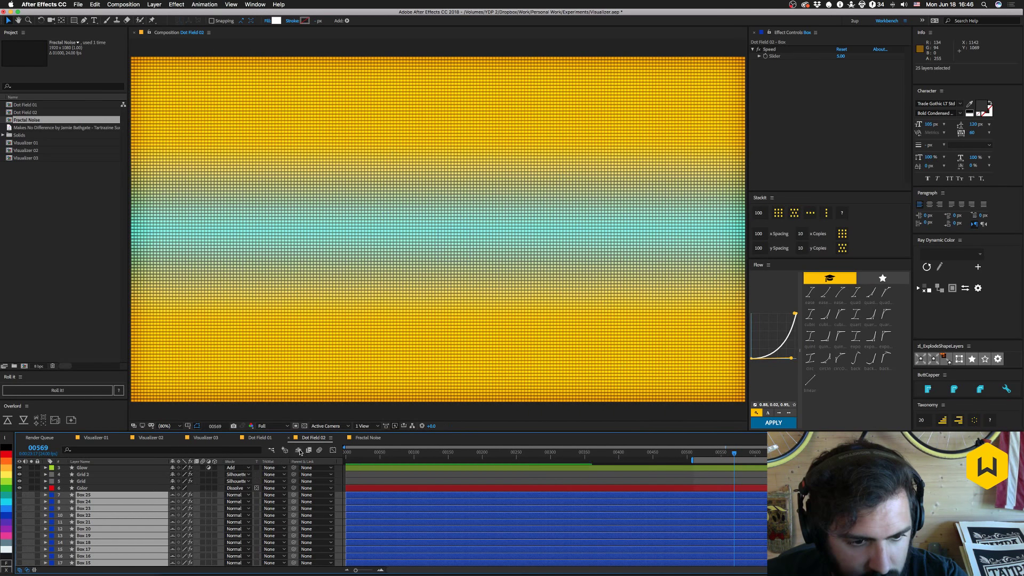
left_click(298, 450)
Inspect the Color, Grid, Grid 2 and Glow layers and their effects.
left_click(85, 502)
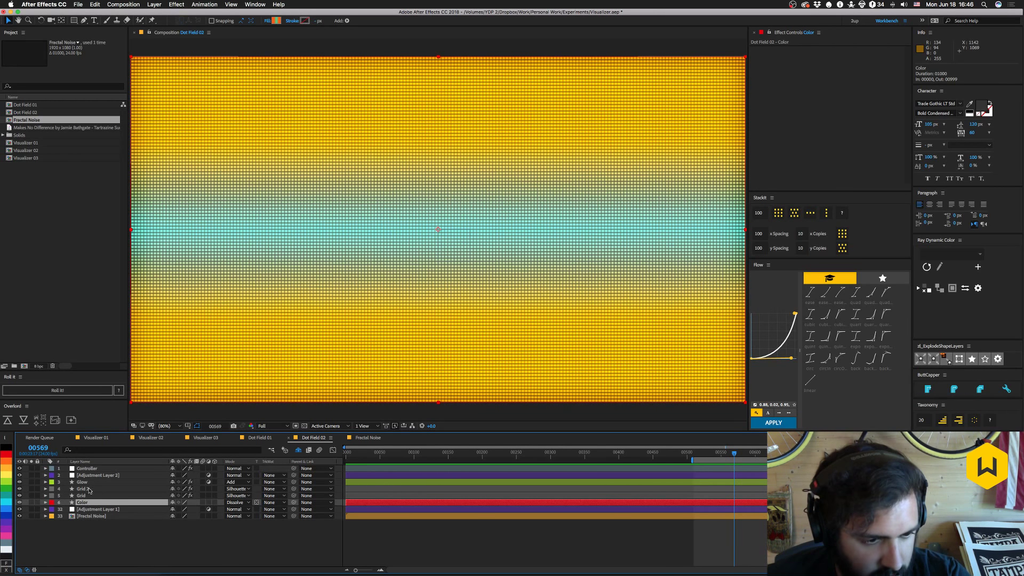
left_click(82, 496)
left_click(90, 489)
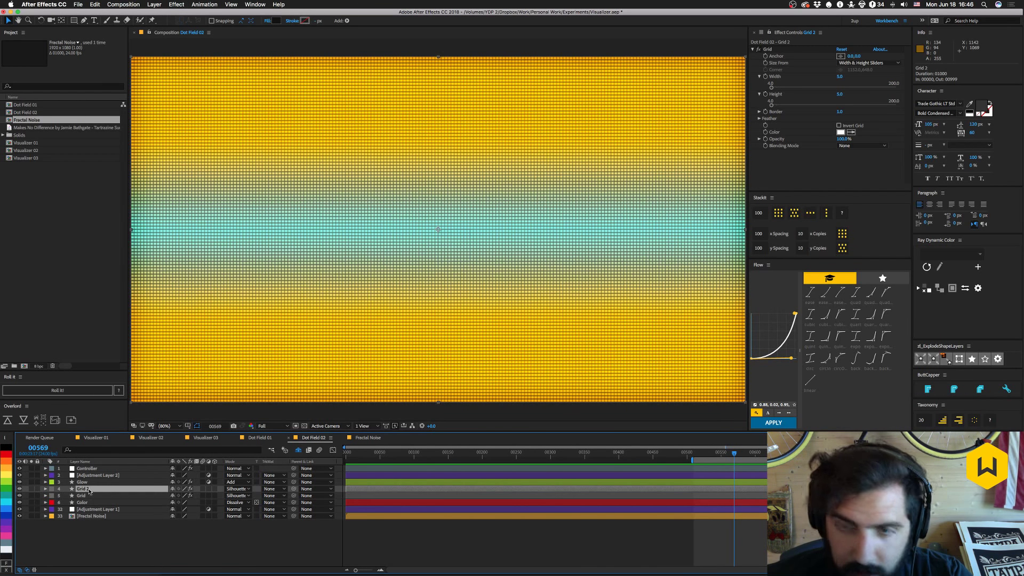
left_click(90, 483)
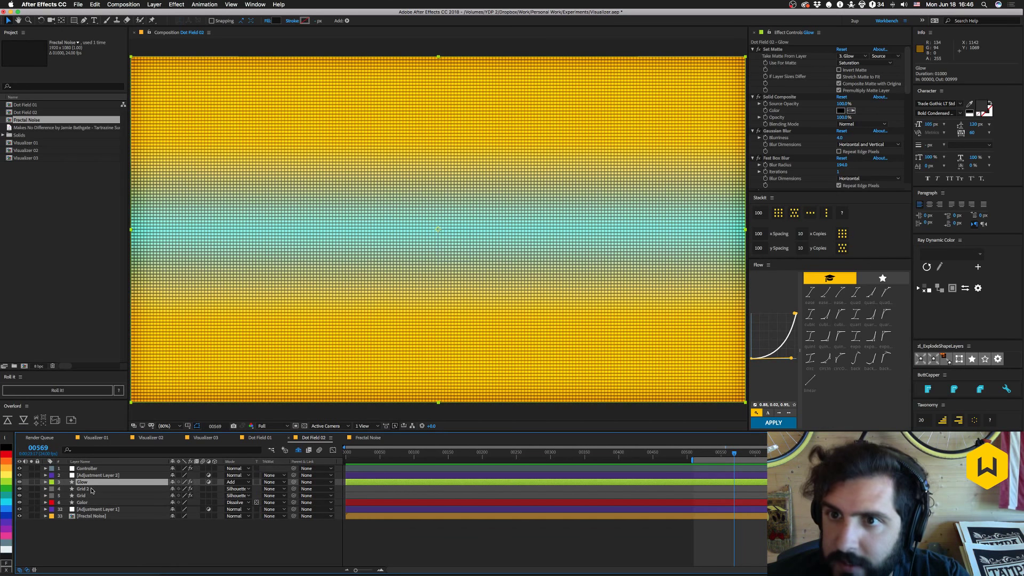
Try Luminance in the Glow layer's Set Matte effect, restore Saturation, and compare the result with Solid Composite off and on.
left_click(854, 65)
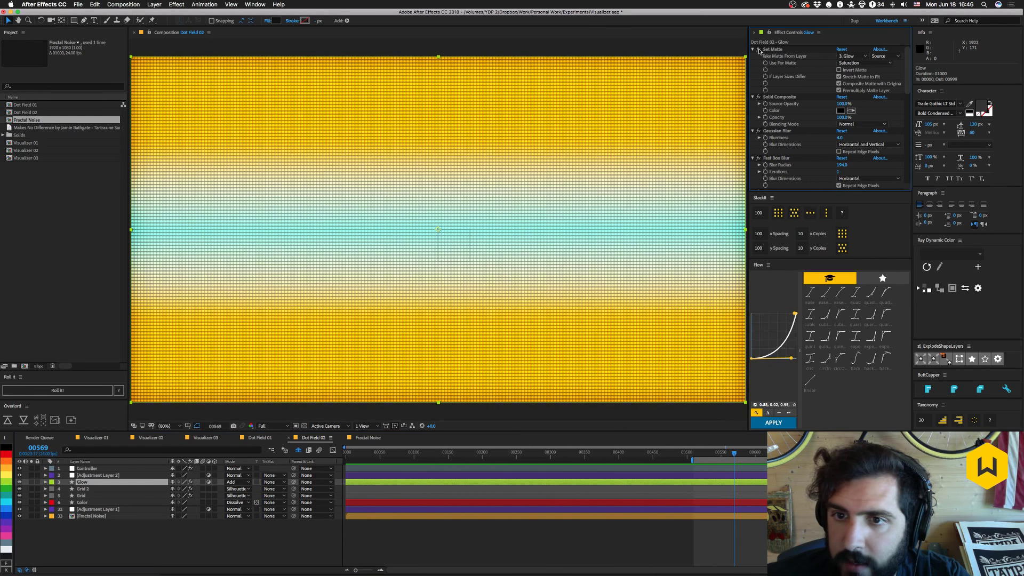
left_click(850, 64)
left_click(860, 102)
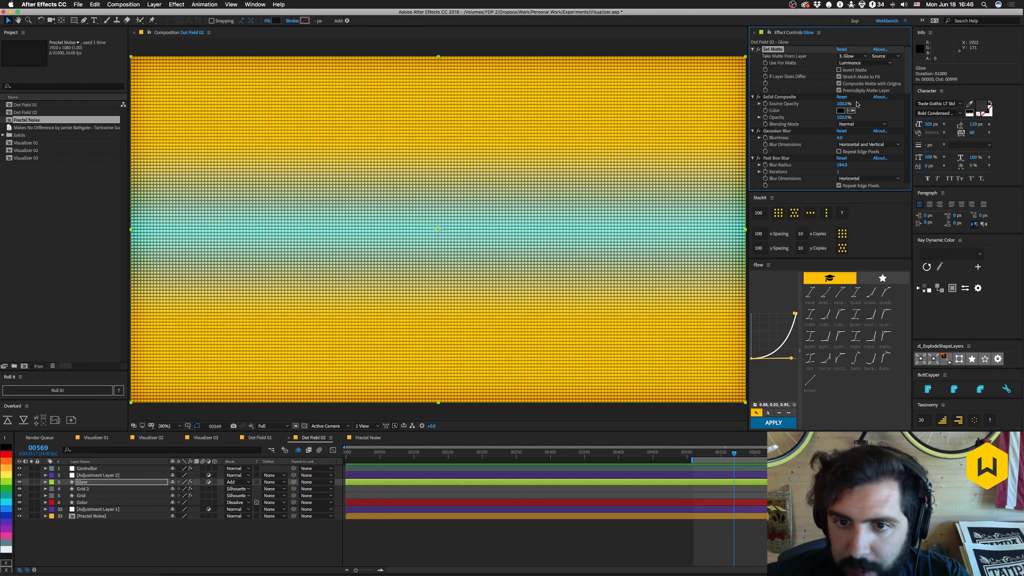
left_click(873, 63)
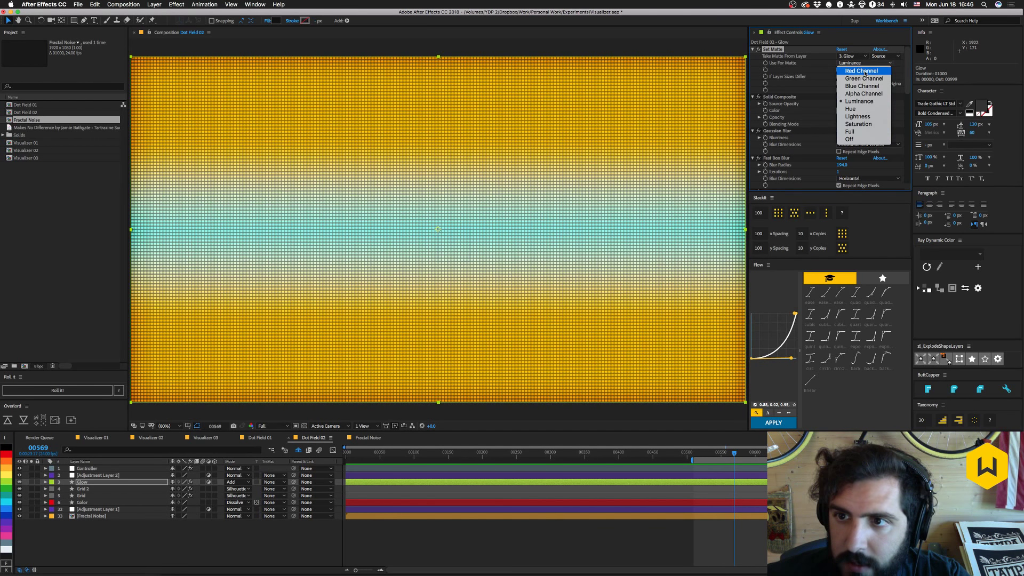
left_click(857, 124)
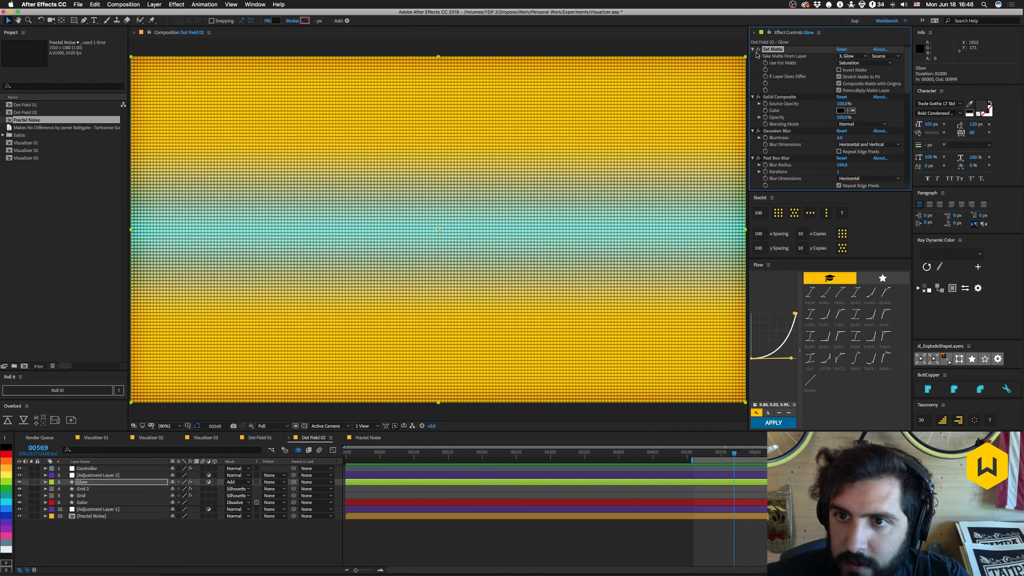
left_click(753, 49)
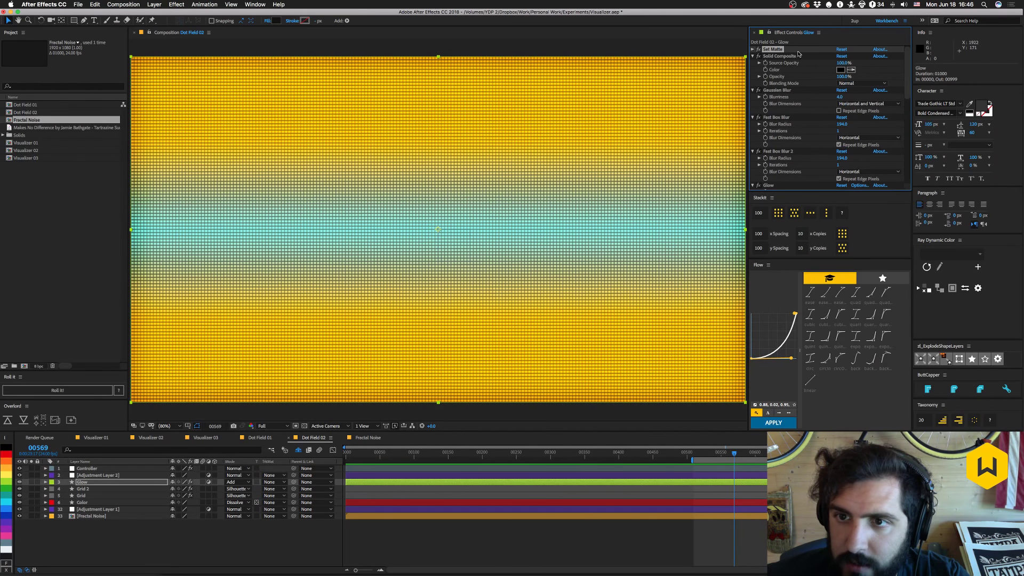
left_click(759, 56)
left_click(759, 56)
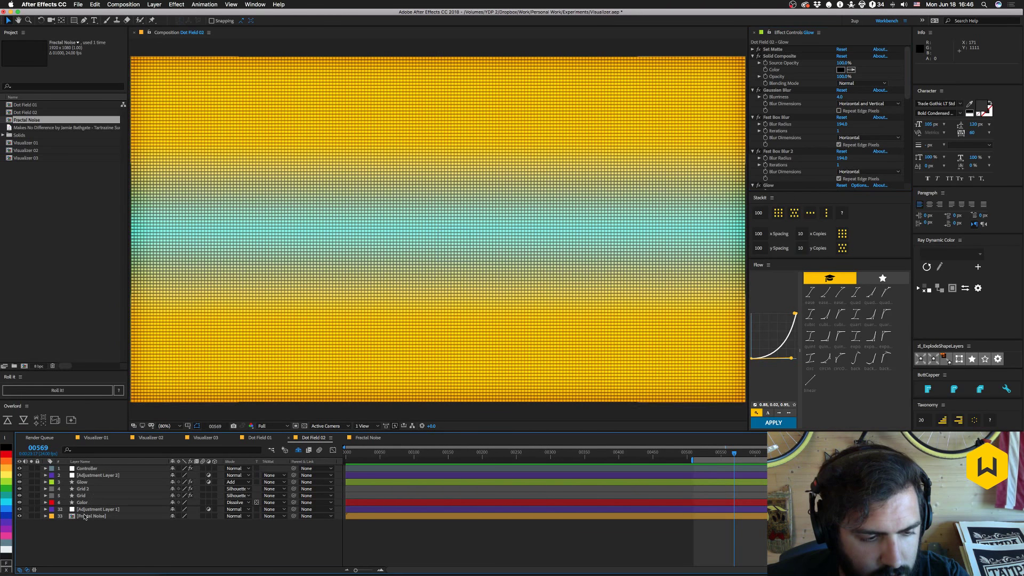
Check the composition without the Color layer, and set that layer's blending mode to Multiply.
left_click(83, 503)
left_click(19, 502)
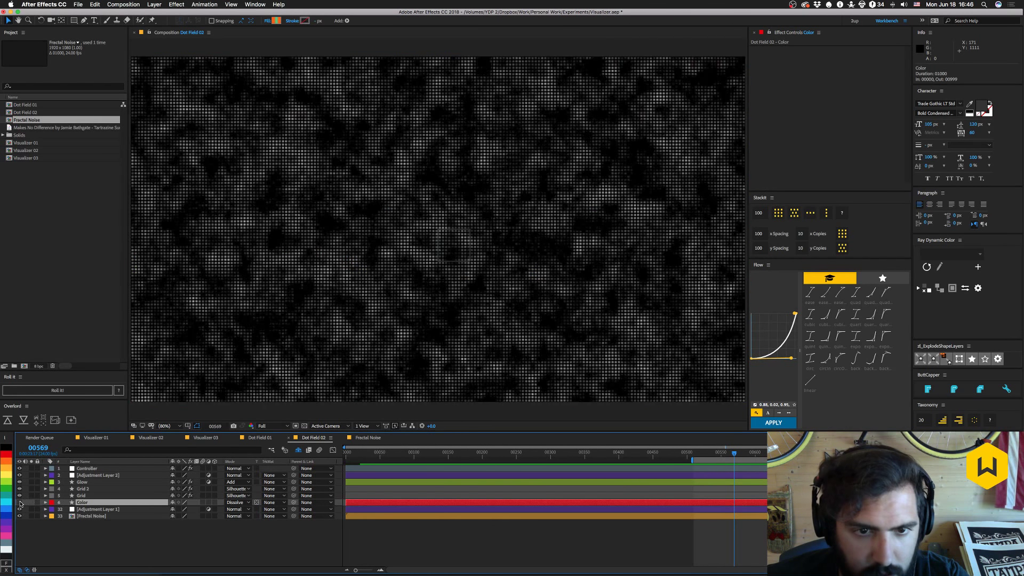
left_click(20, 503)
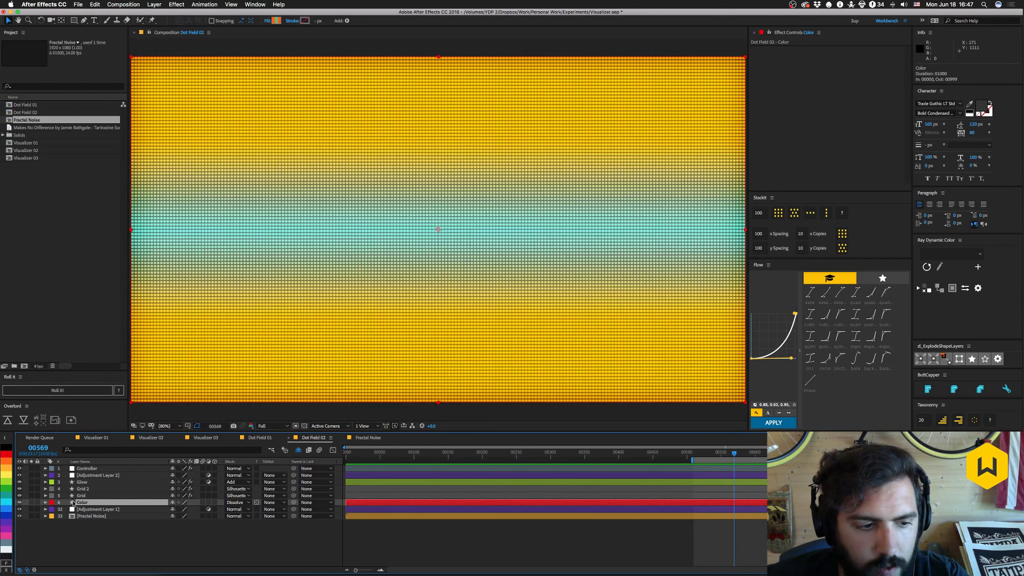
left_click(239, 505)
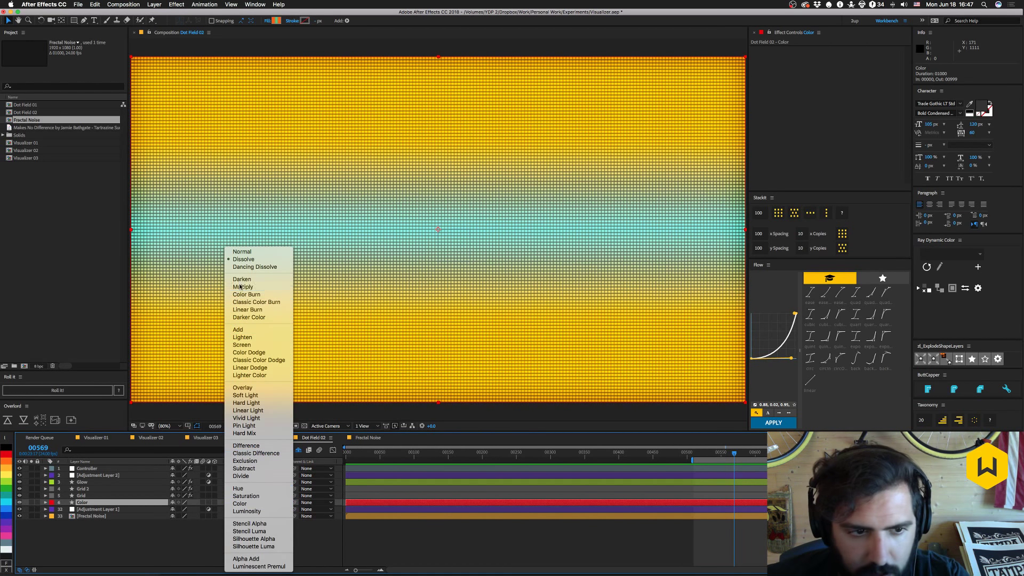
left_click(246, 287)
left_click(201, 544)
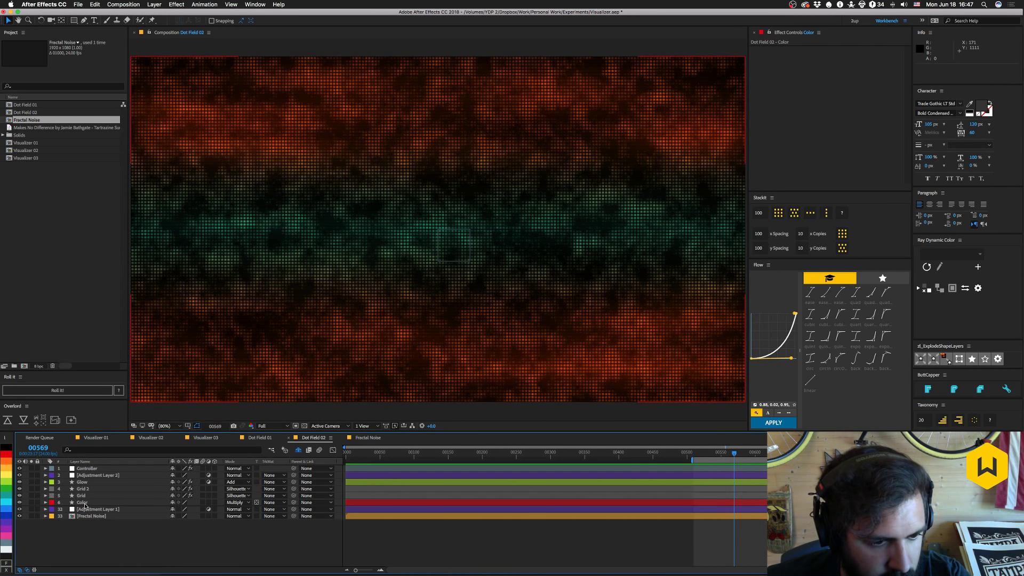
Bring back the shy layers, make all Box layers visible again and preview the animation.
left_click(298, 449)
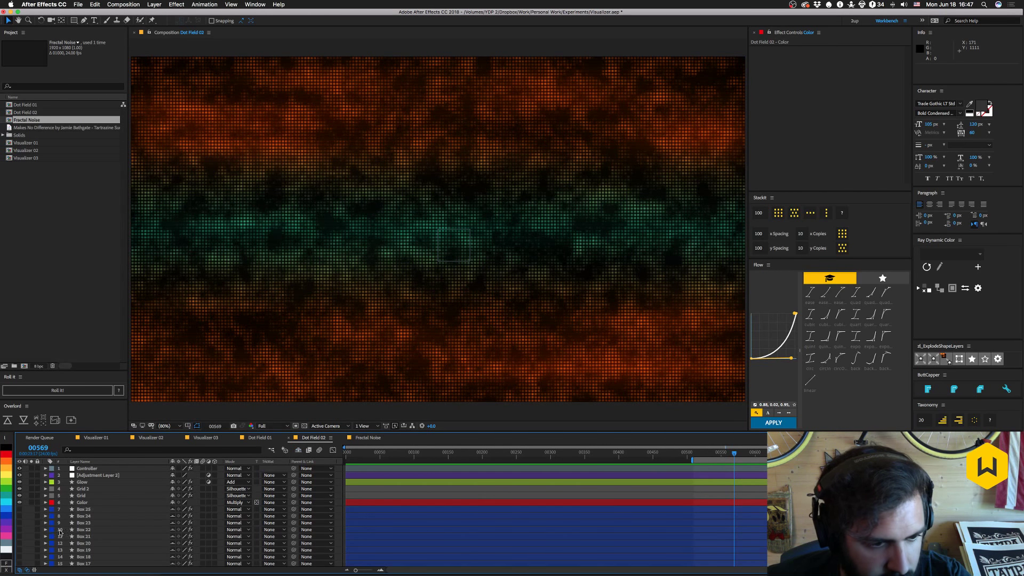
left_click(82, 510)
scroll(88, 533, "down", 6)
left_click(84, 549, "shift")
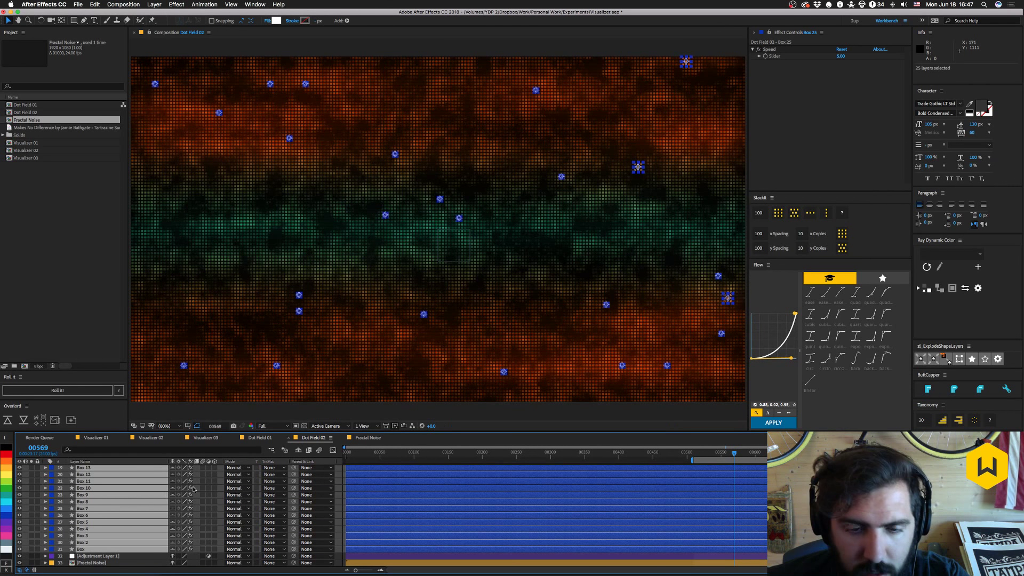
key("space")
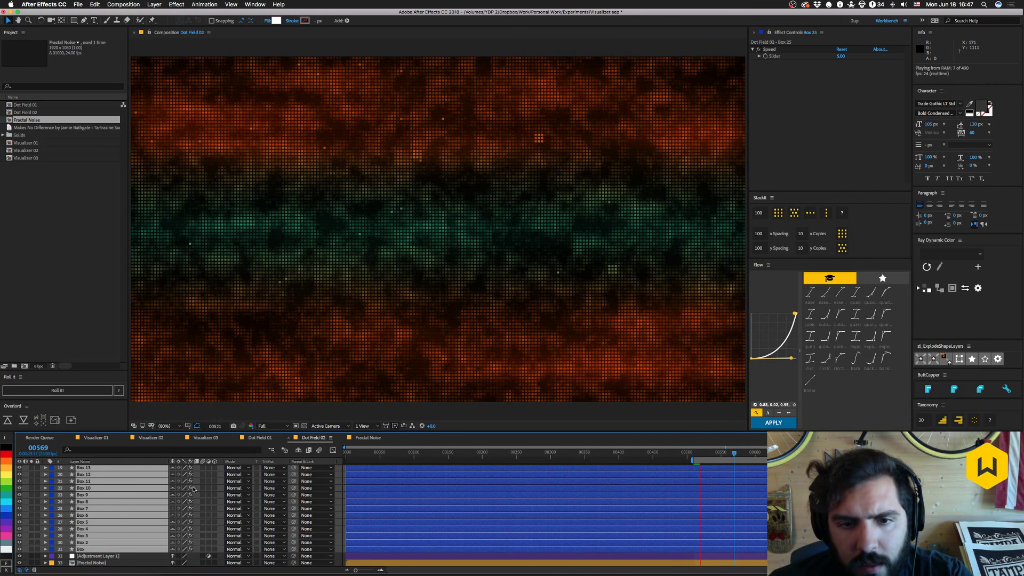
key("space")
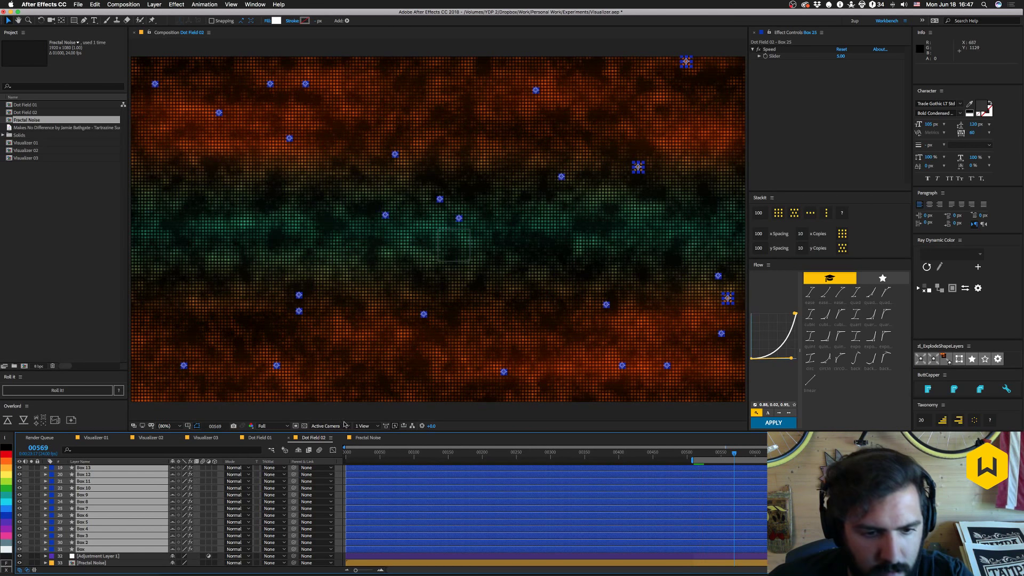
In the Fractal Noise composition, enable Cycle Evolution on the noise effect and set an Evolution keyframe at frame 0.
left_click(368, 437)
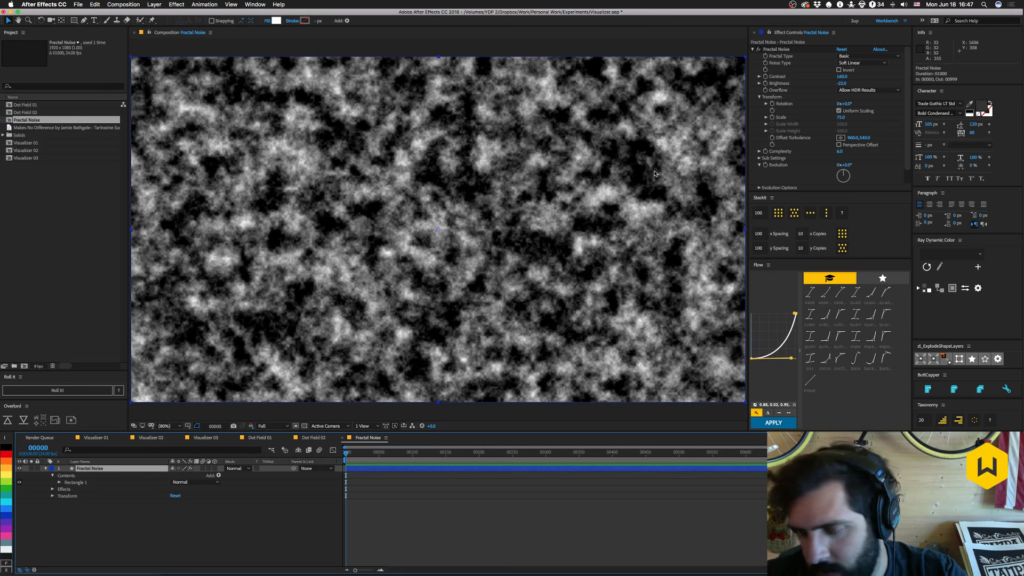
scroll(851, 127, "down", 1)
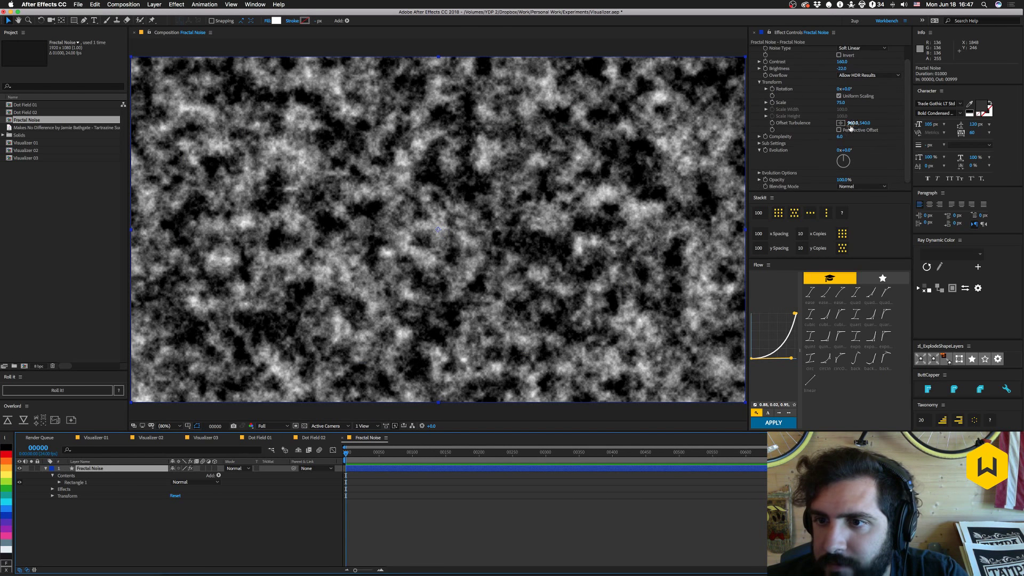
left_click(759, 173)
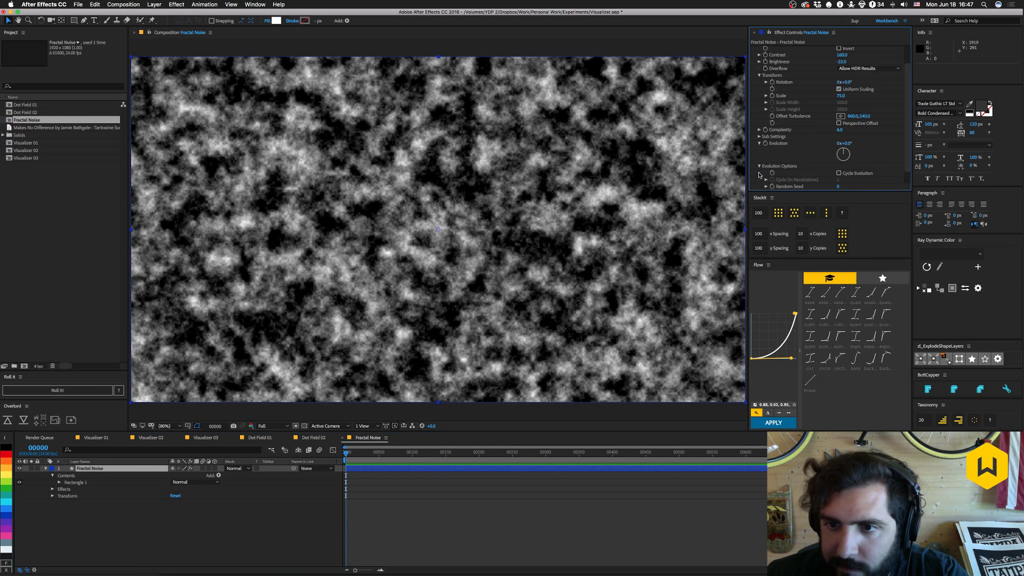
left_click(838, 173)
left_click(766, 140)
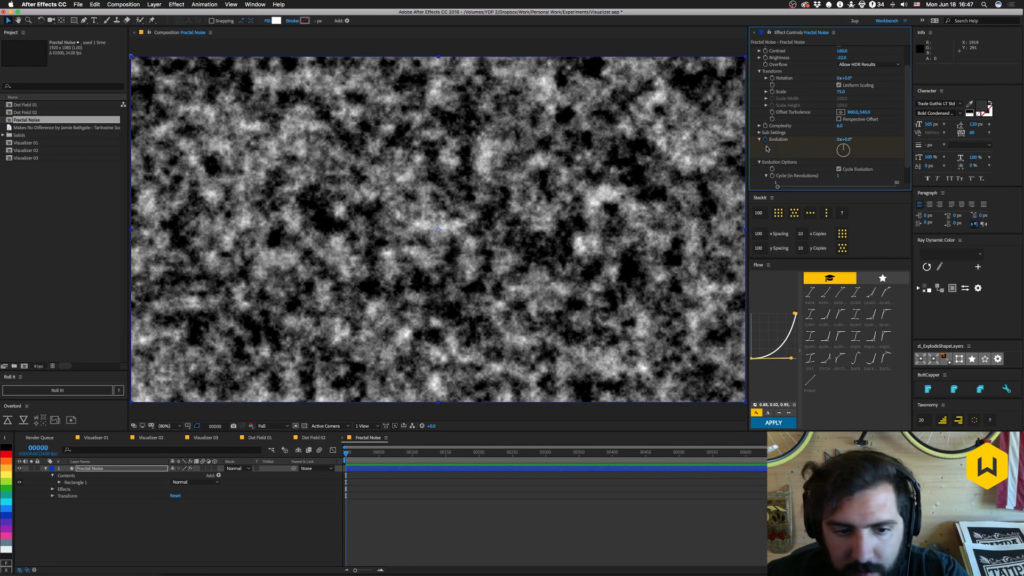
key("space")
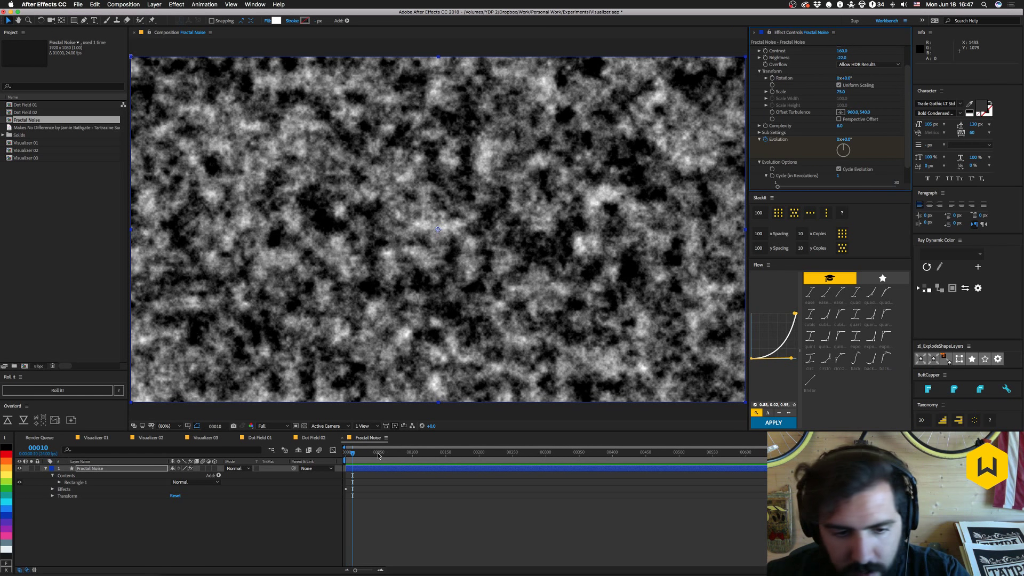
At frame 90, set the noise effect's Evolution to 1x+0.0° and preview the animation from the start.
key("shift+Page_Down")
key("shift+Page_Down")
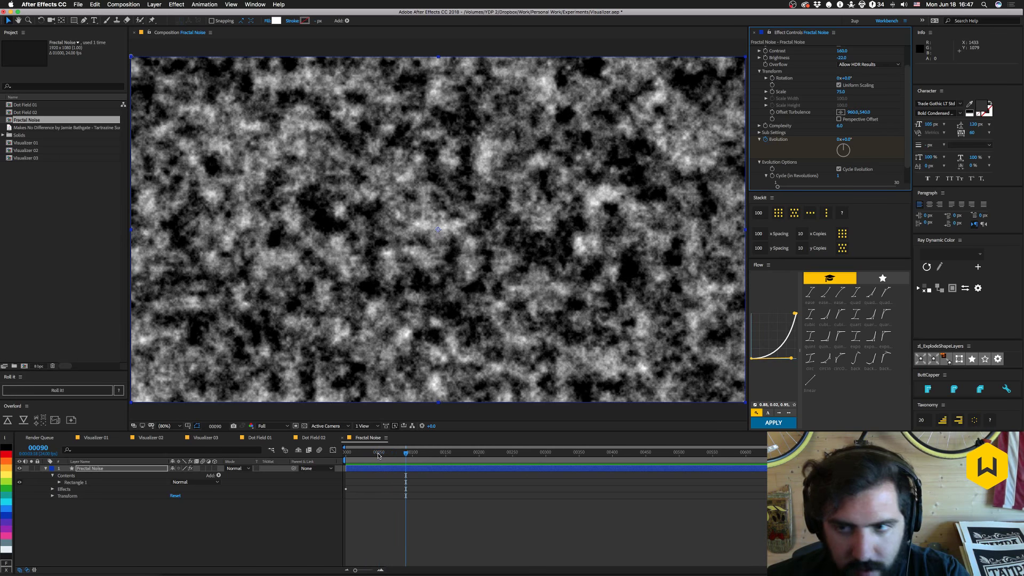
left_click(838, 140)
type("1")
key("Return")
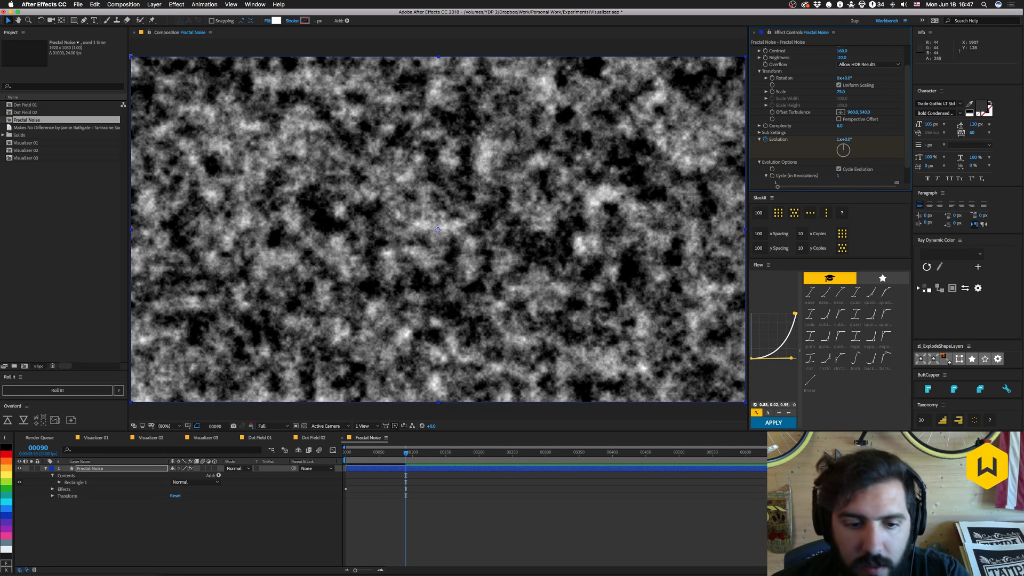
left_click(149, 555)
key("Home")
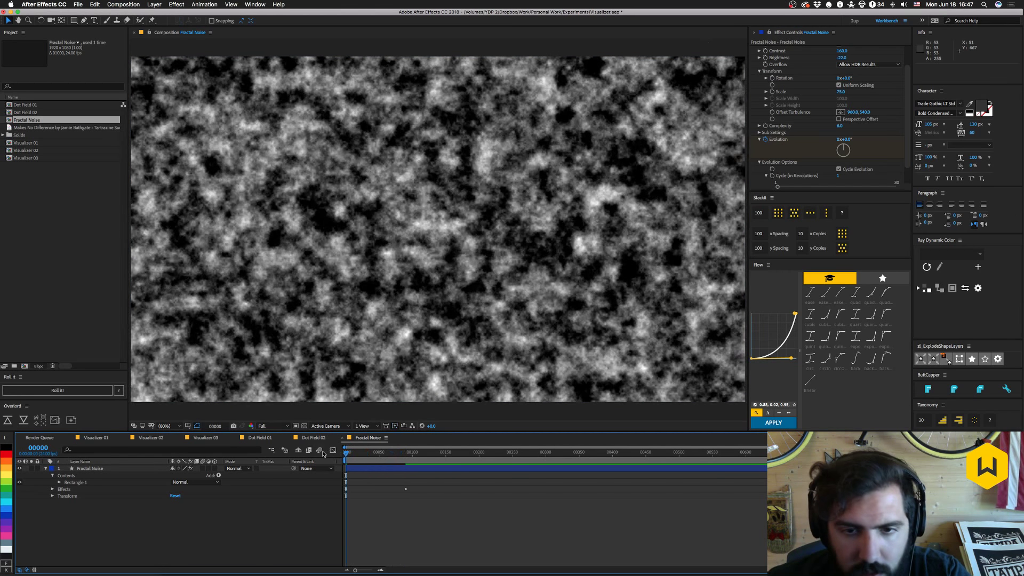
key("space")
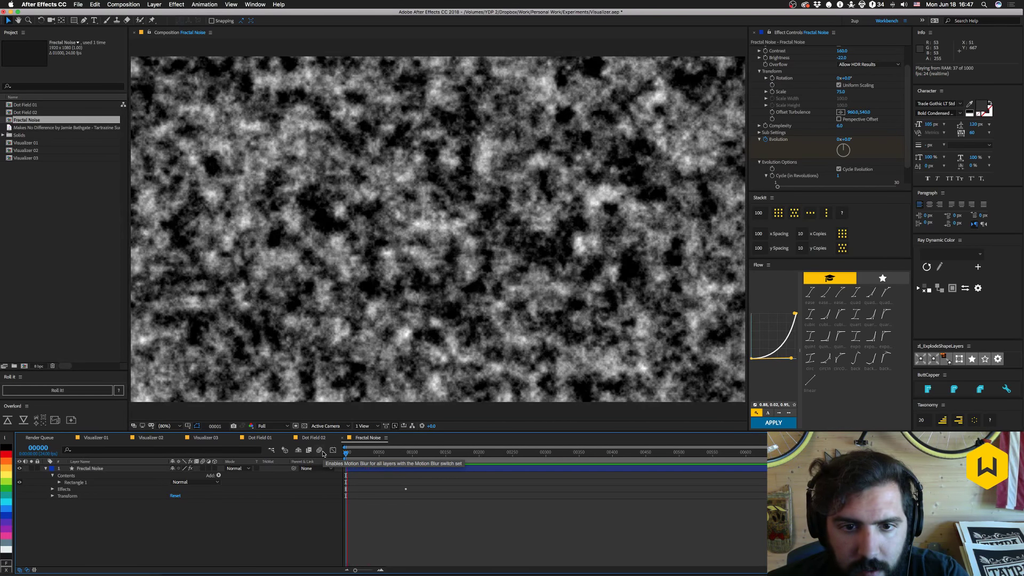
key("space")
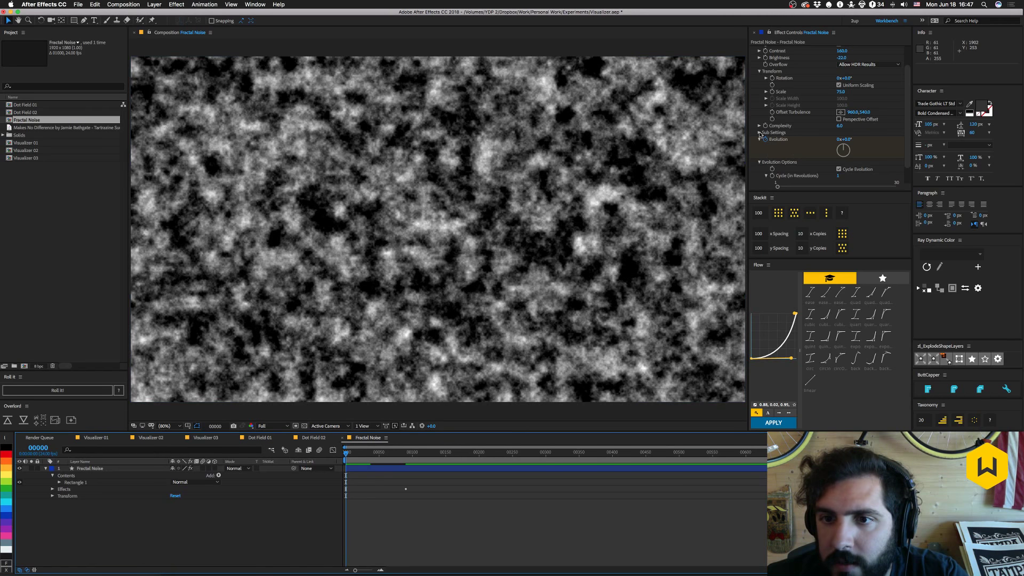
Keyframe Offset Turbulence at frame 0, then at frame 90 turn off Cycle Evolution and set the offset to about 960, -544.
left_click(406, 468)
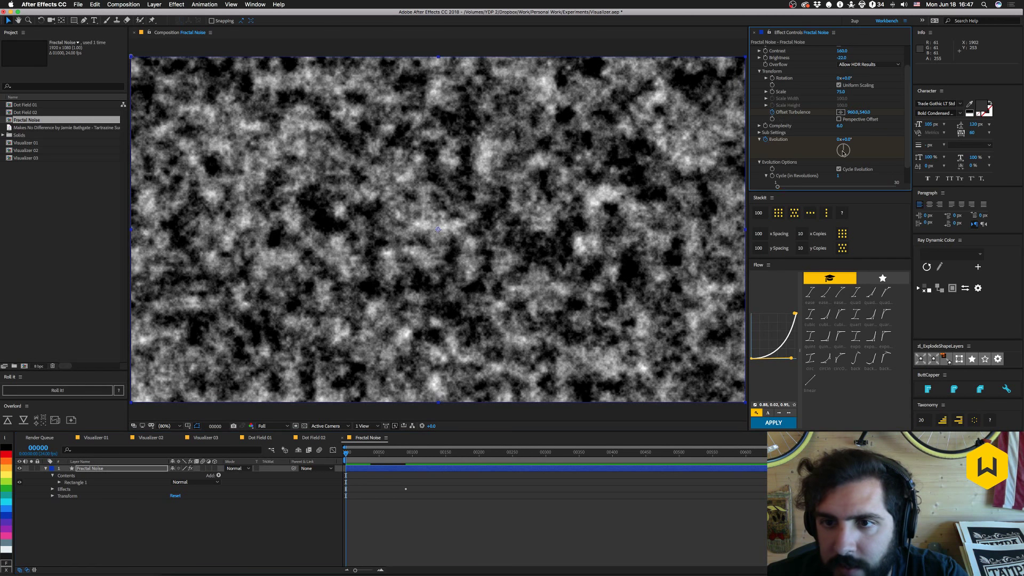
left_click_drag(401, 454, 407, 454)
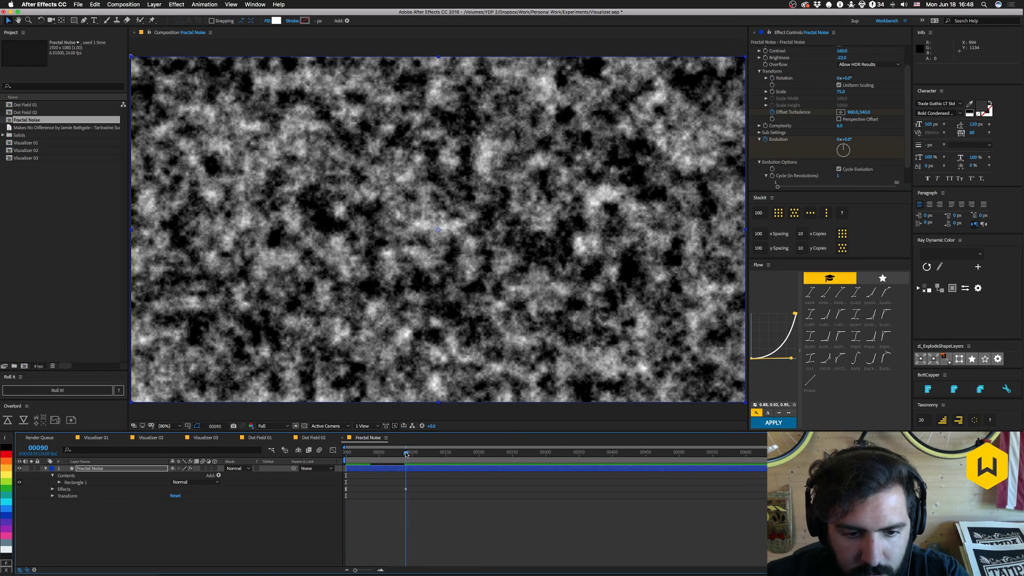
left_click(839, 169)
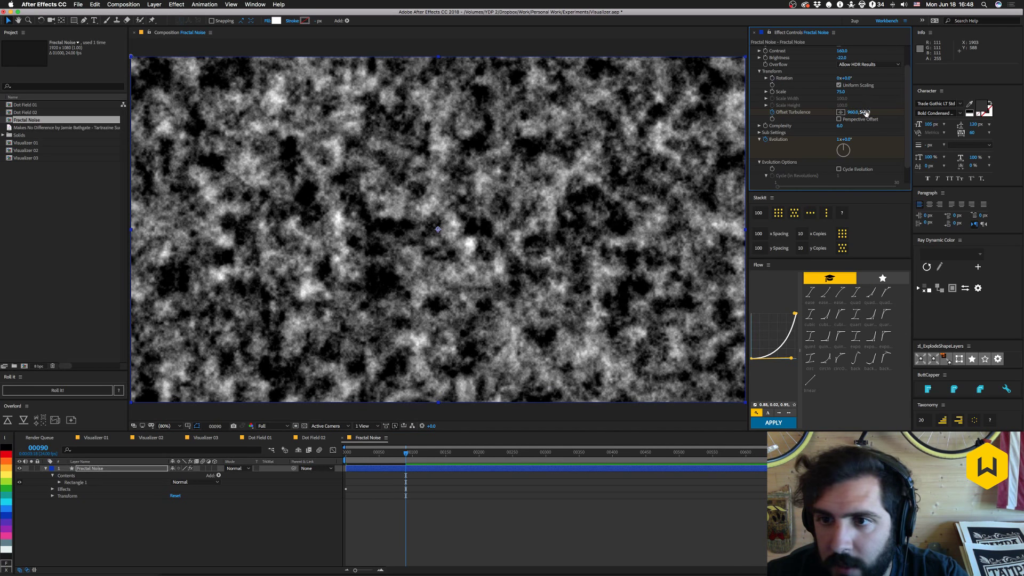
left_click_drag(865, 113, 494, 231)
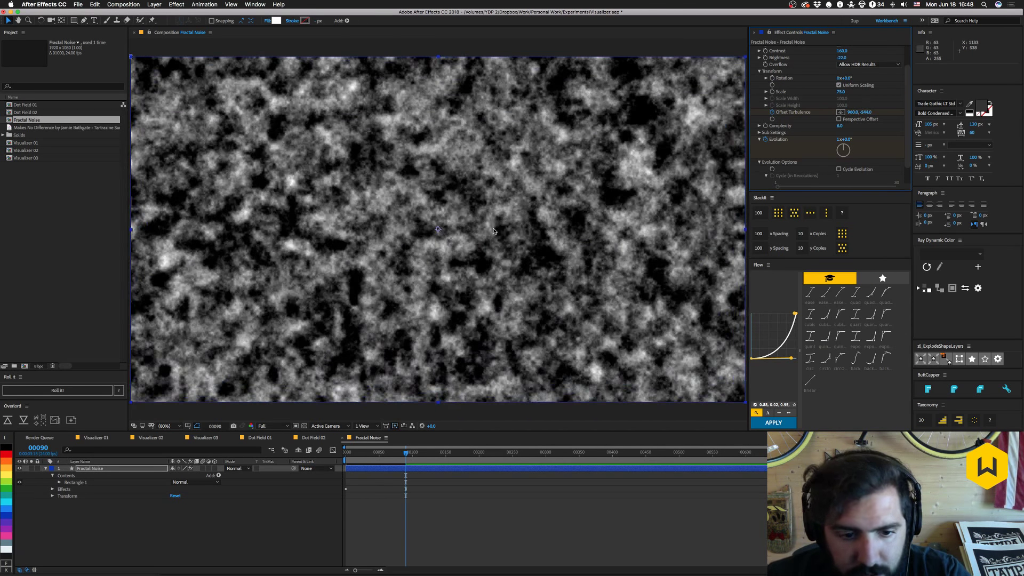
Preview the moving noise, end its work area at frame 90, and preview the Dot Field 02 composition from the start.
key("space")
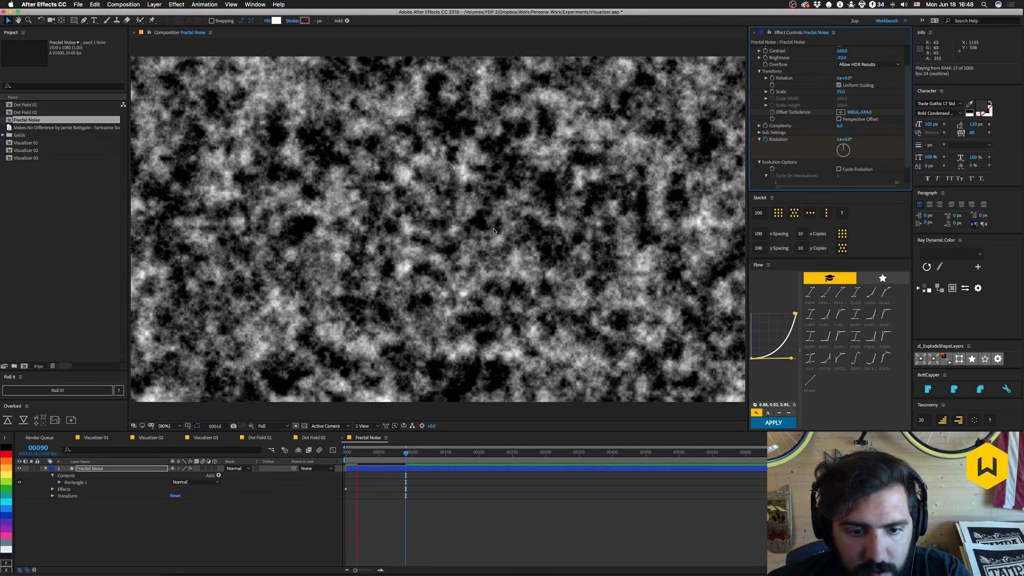
left_click(389, 469)
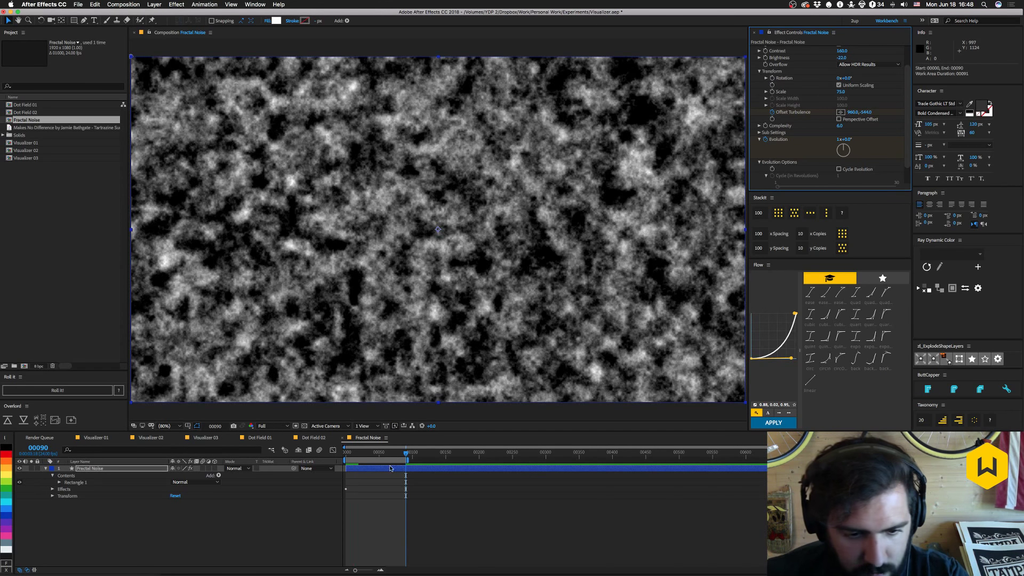
left_click(313, 437)
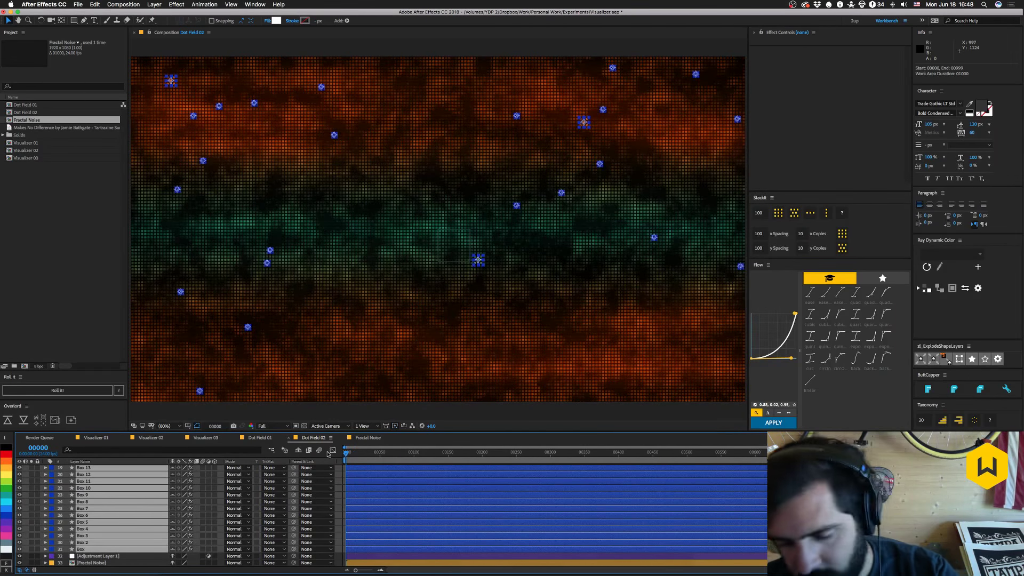
left_click_drag(359, 453, 328, 453)
key("space")
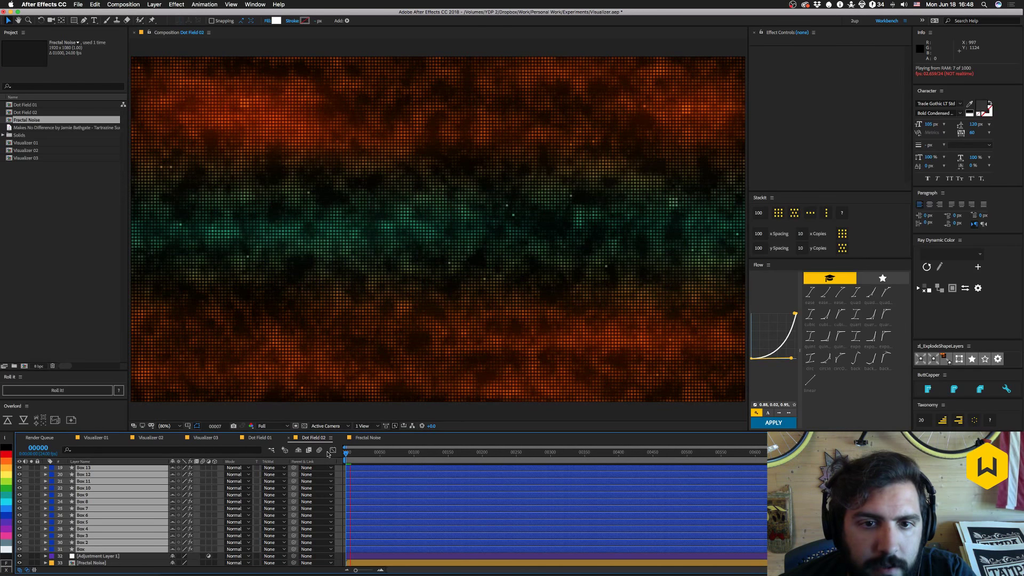
key("space")
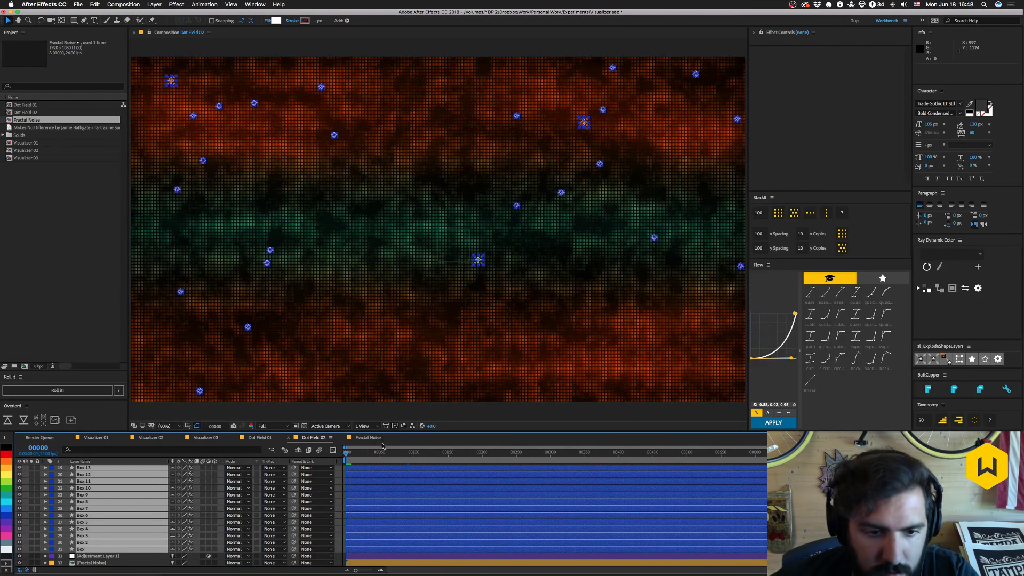
In the Fractal Noise composition, set Contrast to 417 and Brightness to -74, and check the result in Dot Field 02.
left_click(368, 438)
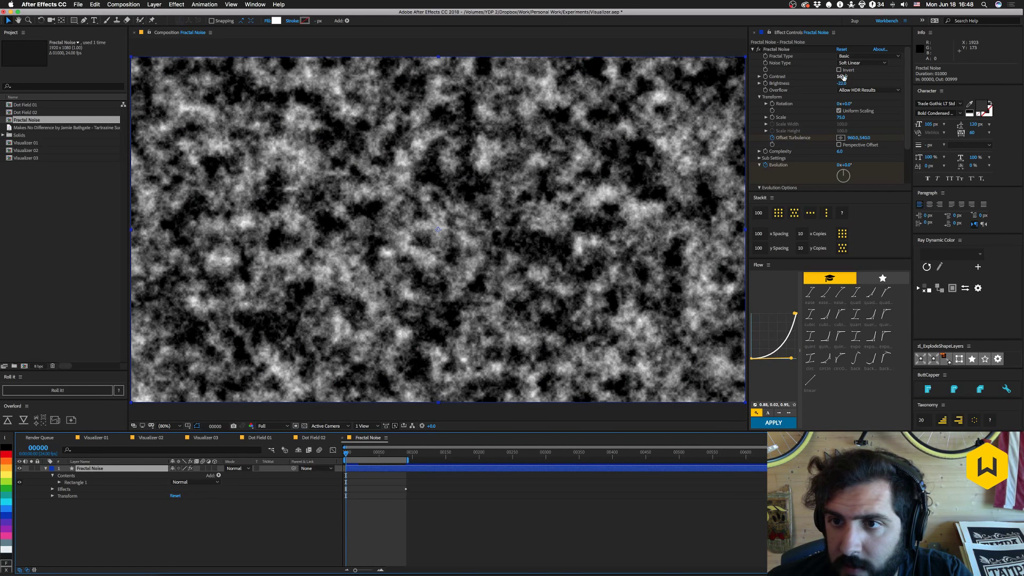
mouse_move(842, 76)
left_mouse_down()
mouse_move(965, 76)
mouse_move(824, 84)
mouse_move(844, 76)
left_mouse_up()
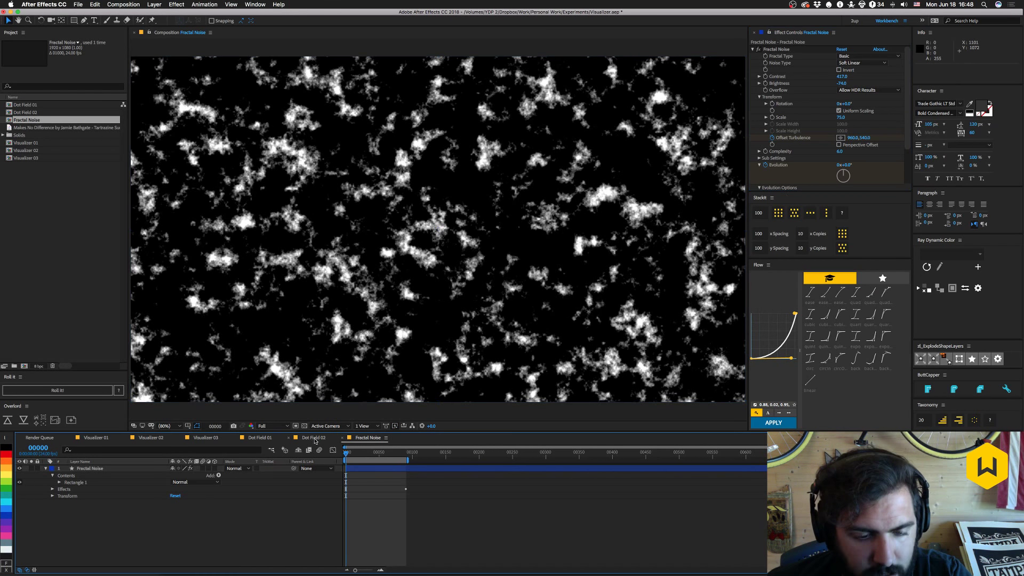
left_click(323, 437)
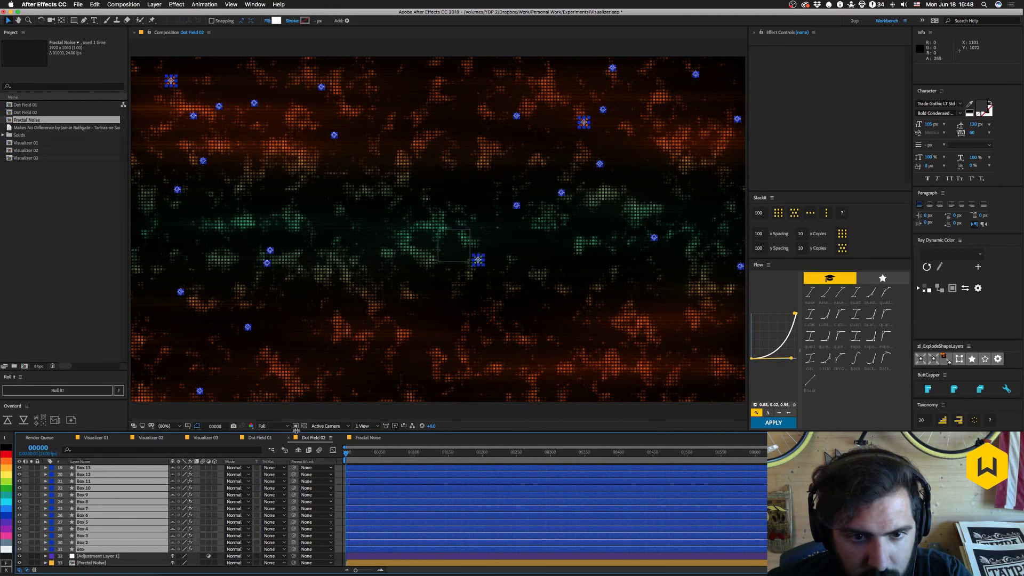
Apply a Mosaic effect to the Fractal Noise layer with 192 horizontal blocks, 108 vertical blocks and Sharp Colors enabled.
left_click(91, 562)
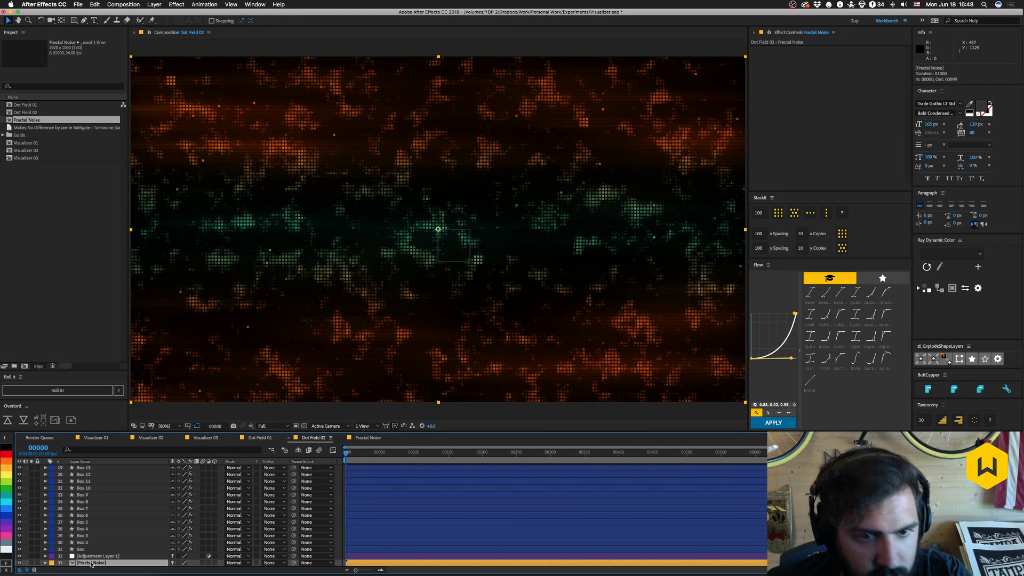
key("ctrl+space")
type("mos")
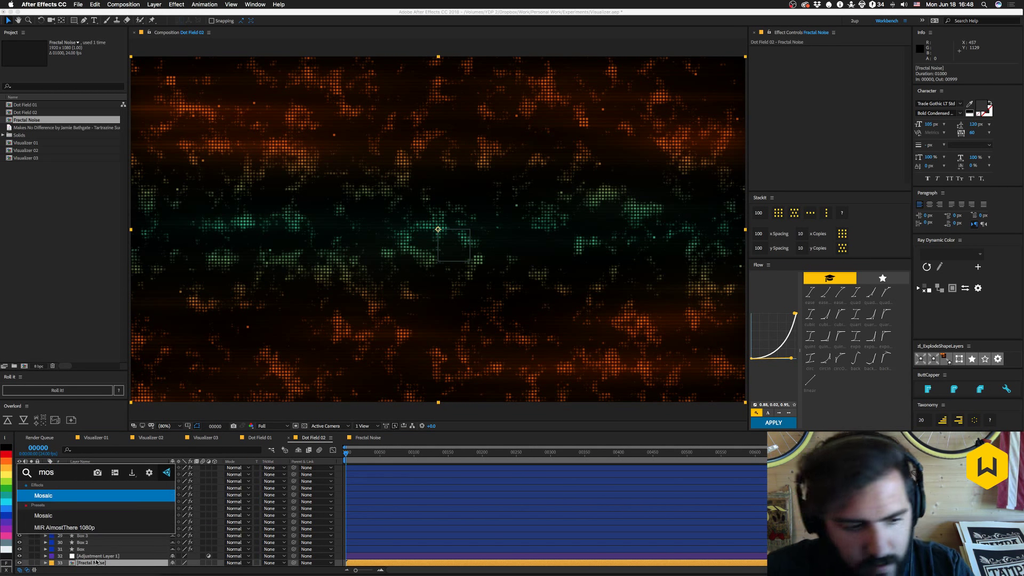
key("Return")
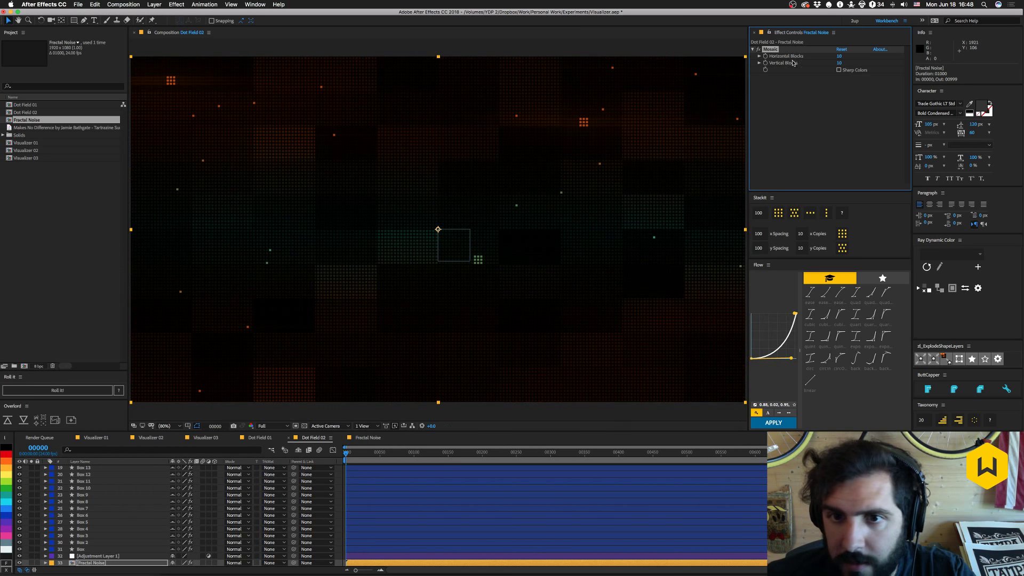
left_click(839, 56)
type("192")
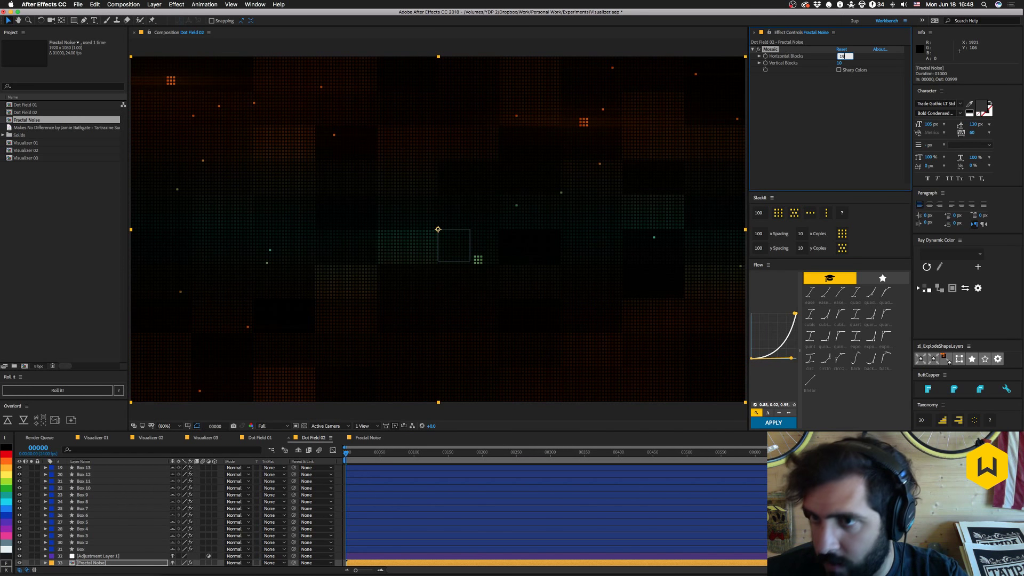
key("Tab")
key("Tab")
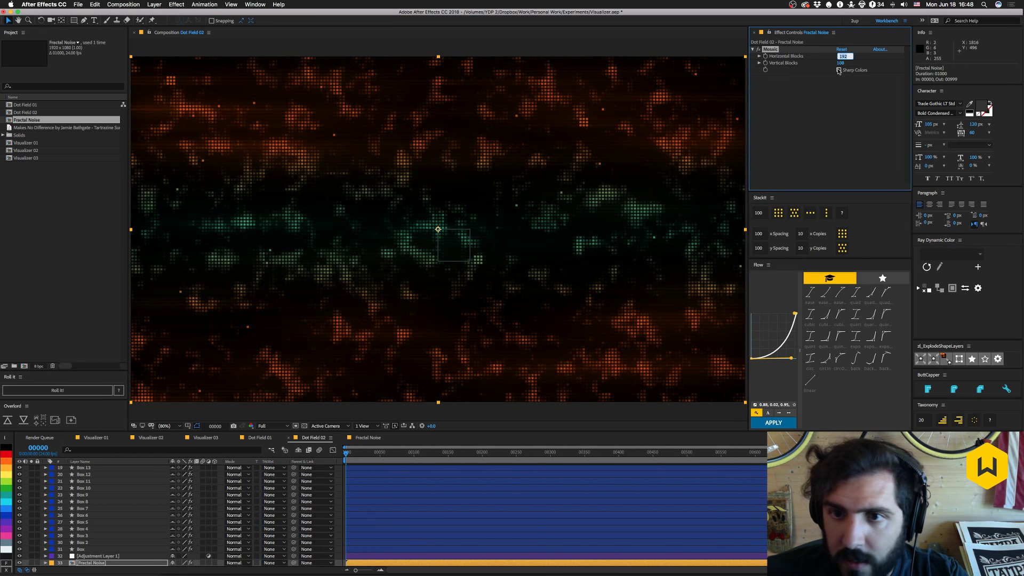
left_click(839, 70)
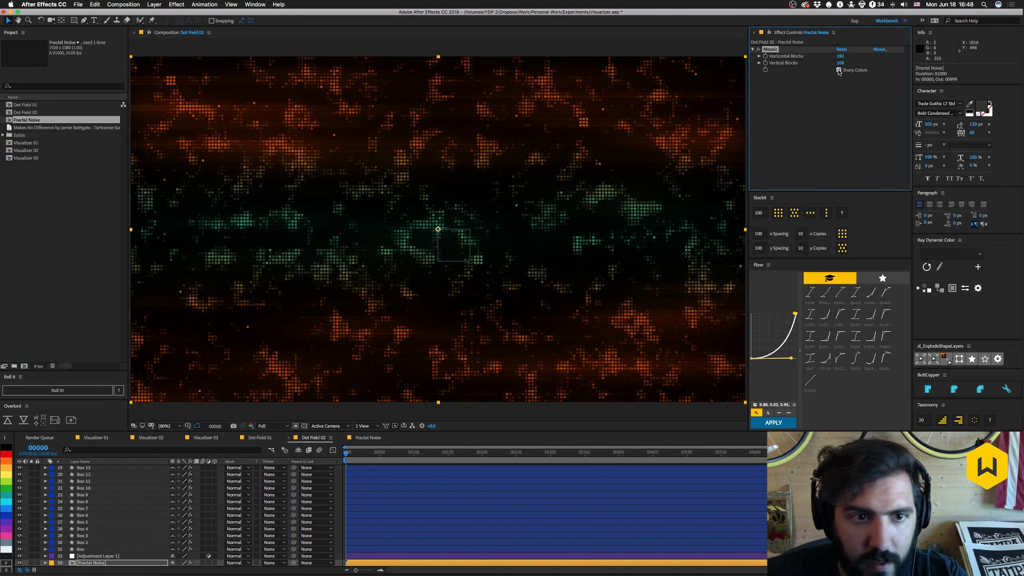
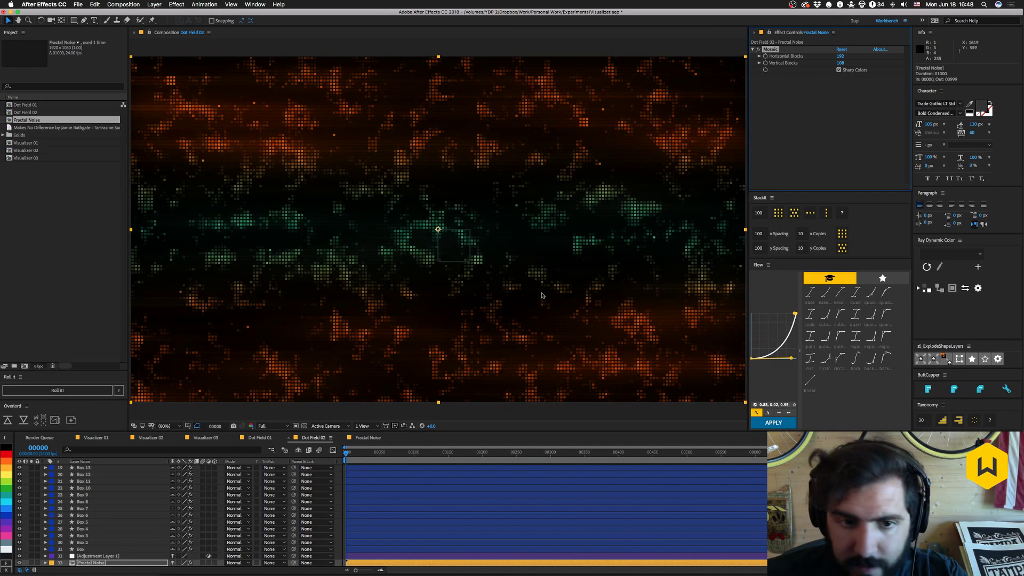
Try the Dynamic Twist, Smeary and Subscale fractal types on the noise effect in the Fractal Noise composition.
left_click(367, 438)
key("ctrl+a")
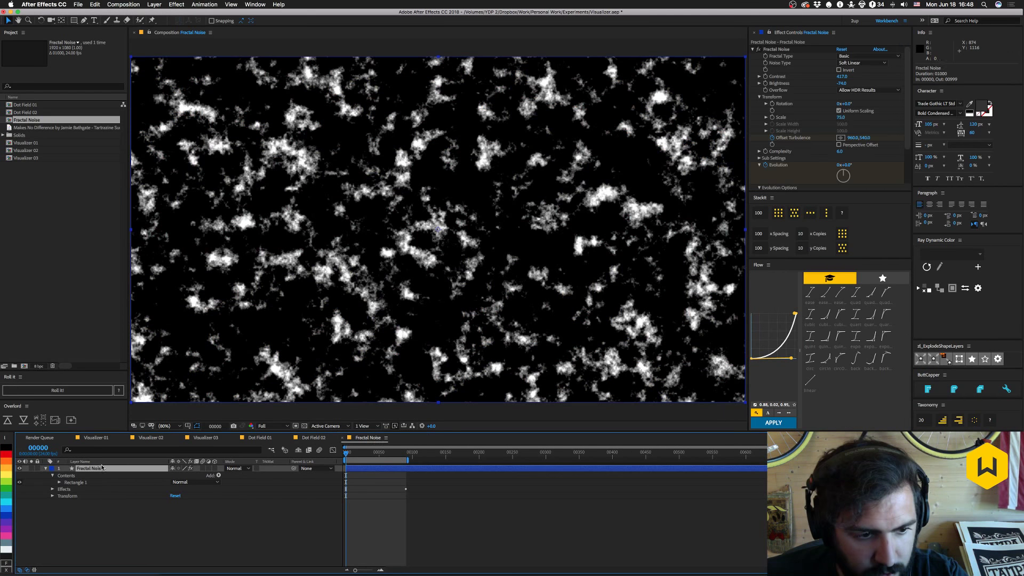
left_click(867, 56)
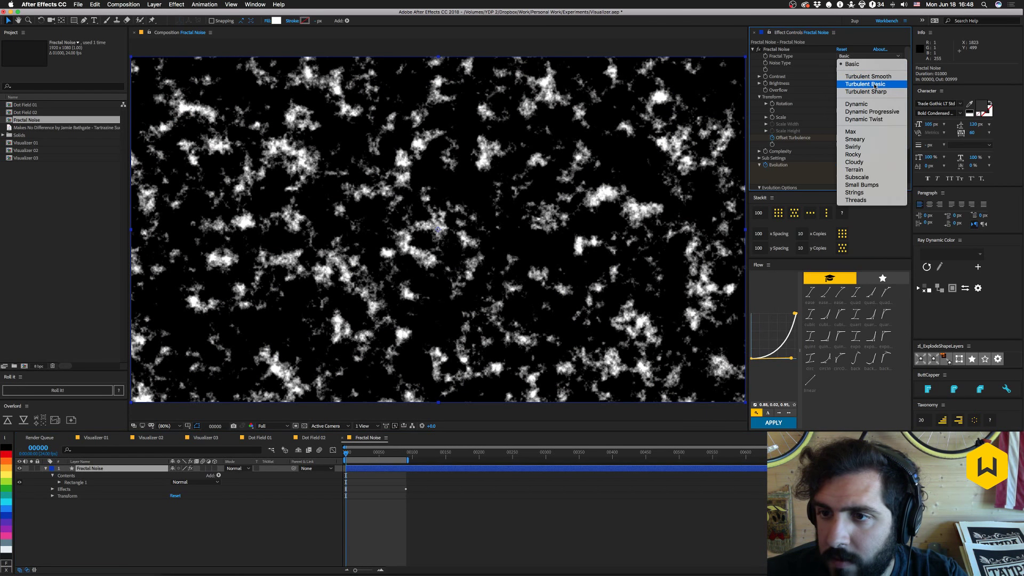
left_click(871, 119)
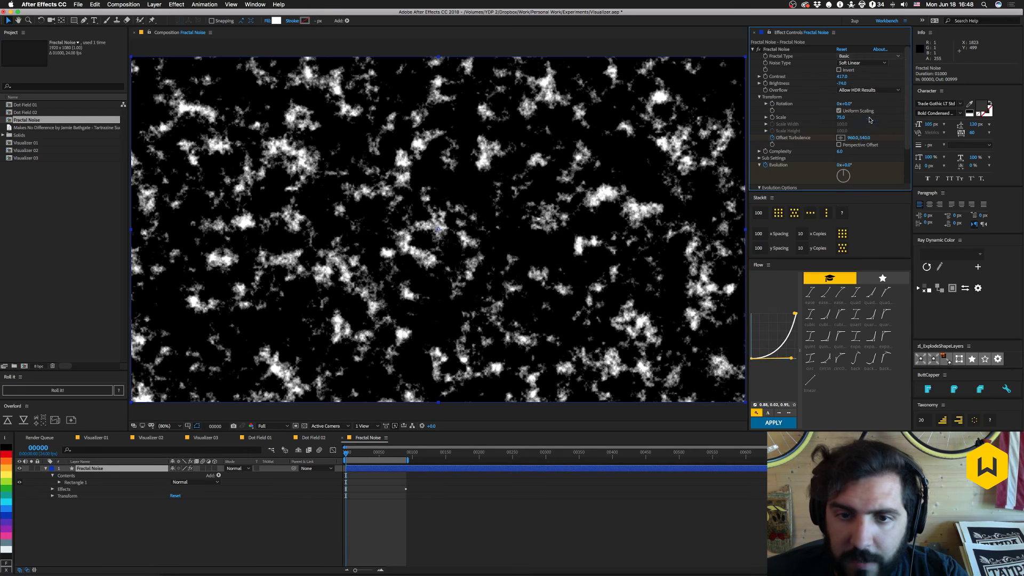
left_click(859, 57)
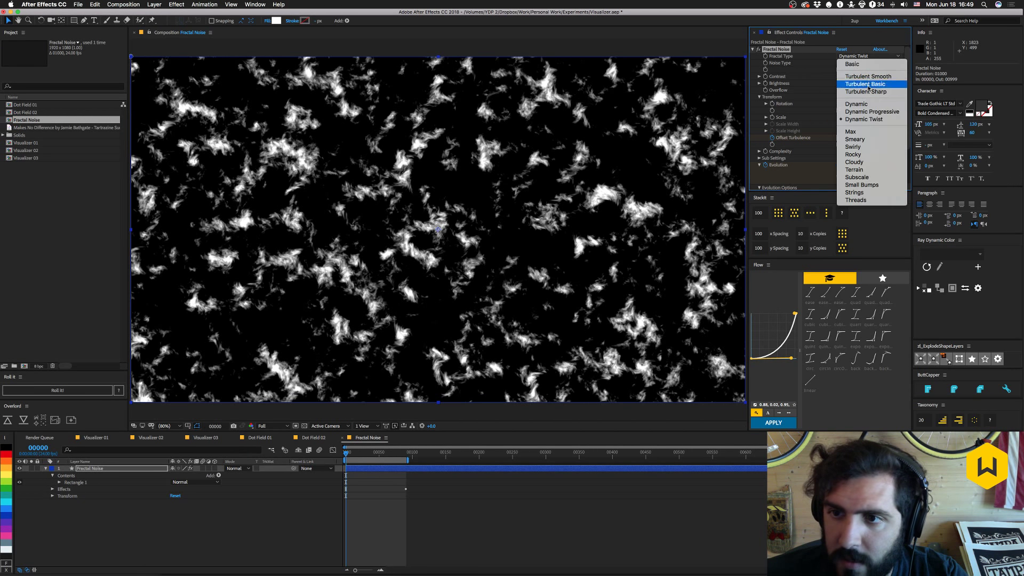
left_click(863, 139)
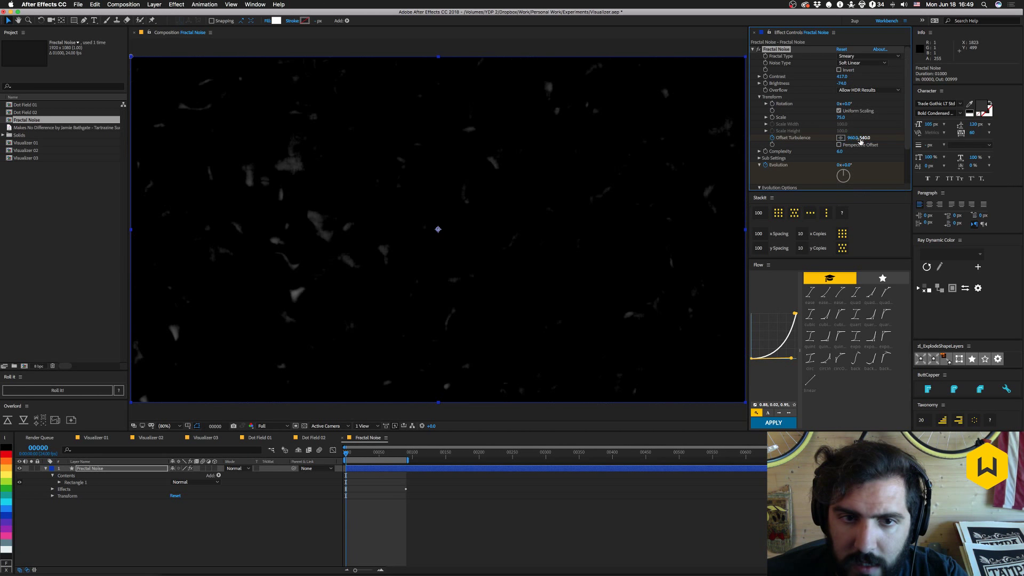
left_click(856, 56)
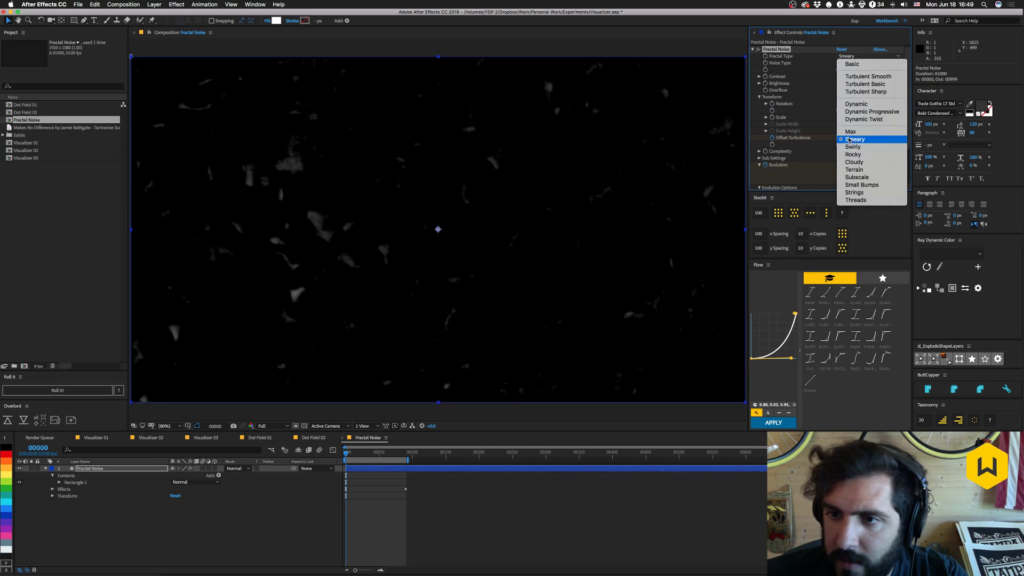
left_click(858, 177)
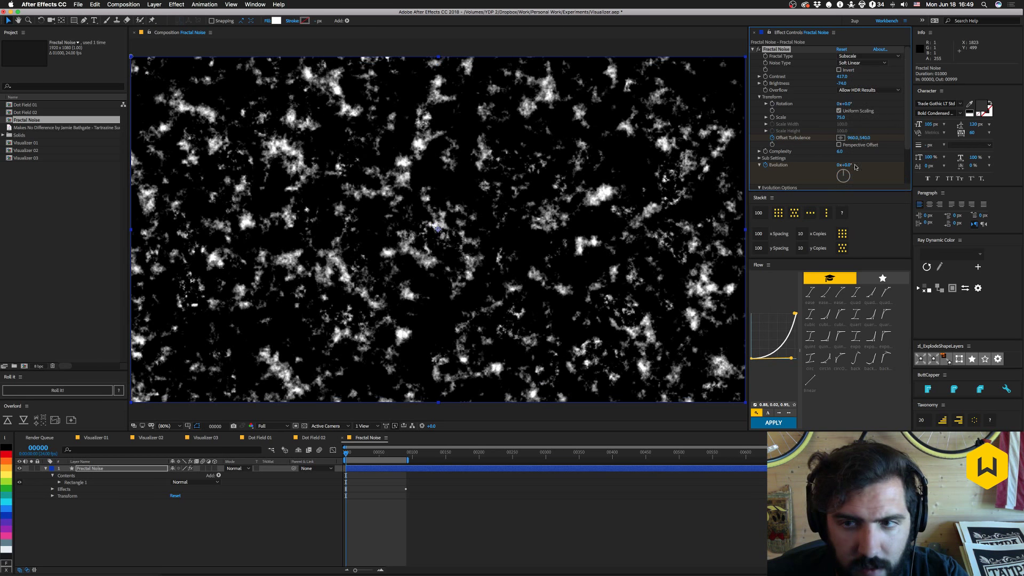
Set the Fractal Type to Dynamic and the noise Scale to 18, and check the result in Dot Field 02.
left_click(861, 56)
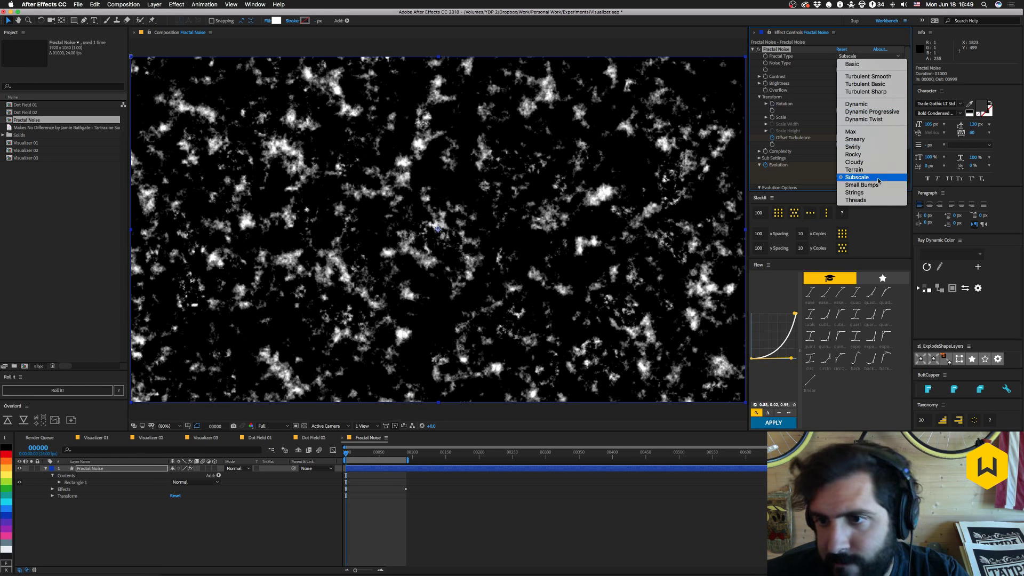
left_click(868, 105)
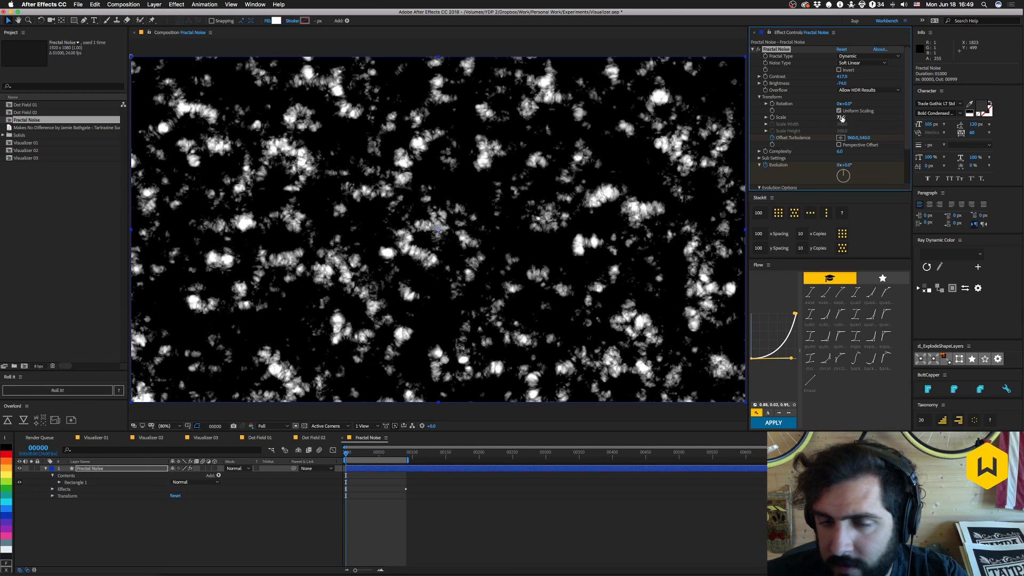
mouse_move(841, 118)
left_mouse_down()
mouse_move(849, 121)
mouse_move(825, 126)
left_mouse_up()
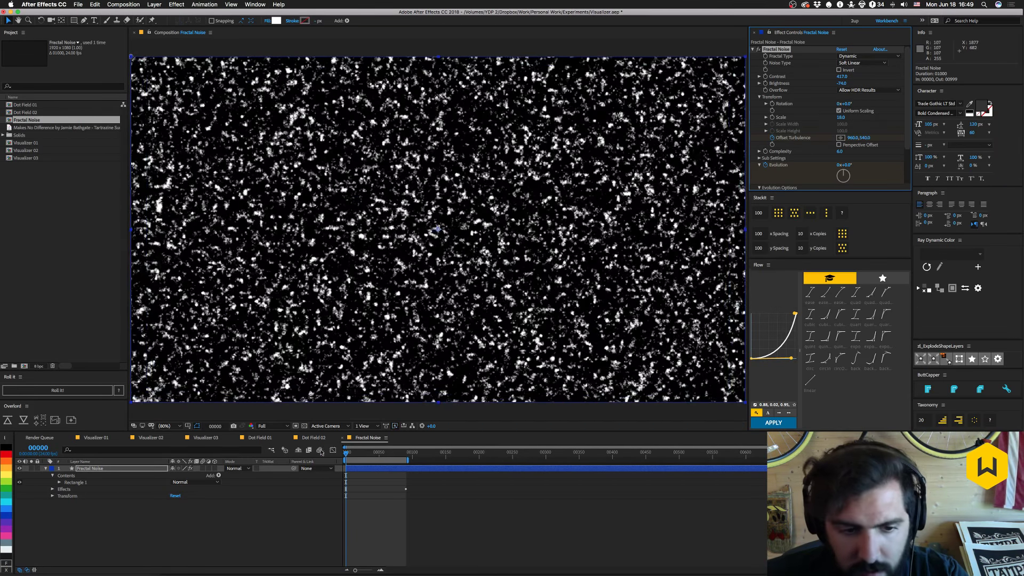
left_click(317, 439)
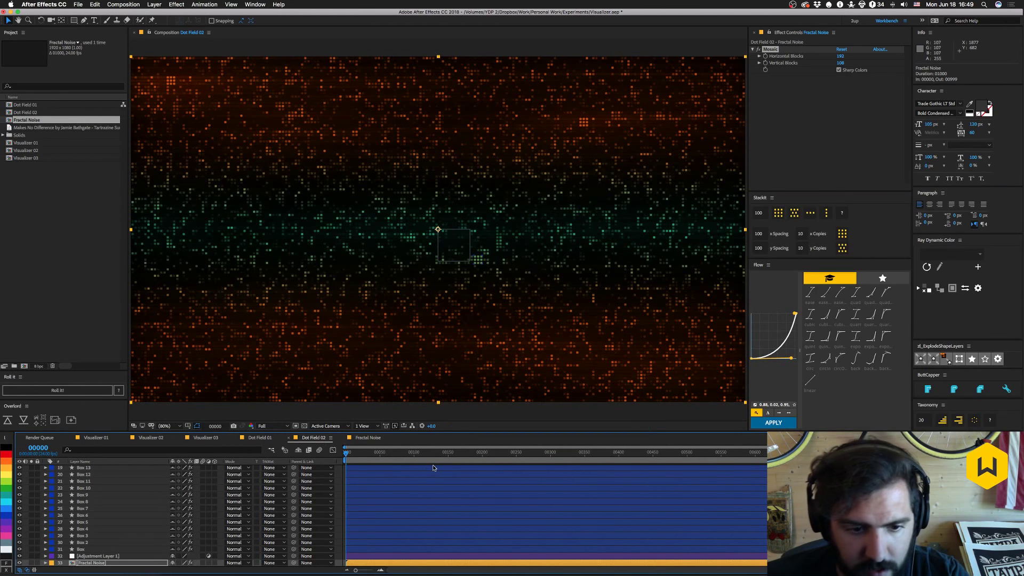
Spread the Color layer's orange gradient stops to 0% and 100% around the central green, and preview Dot Field 02.
key("space")
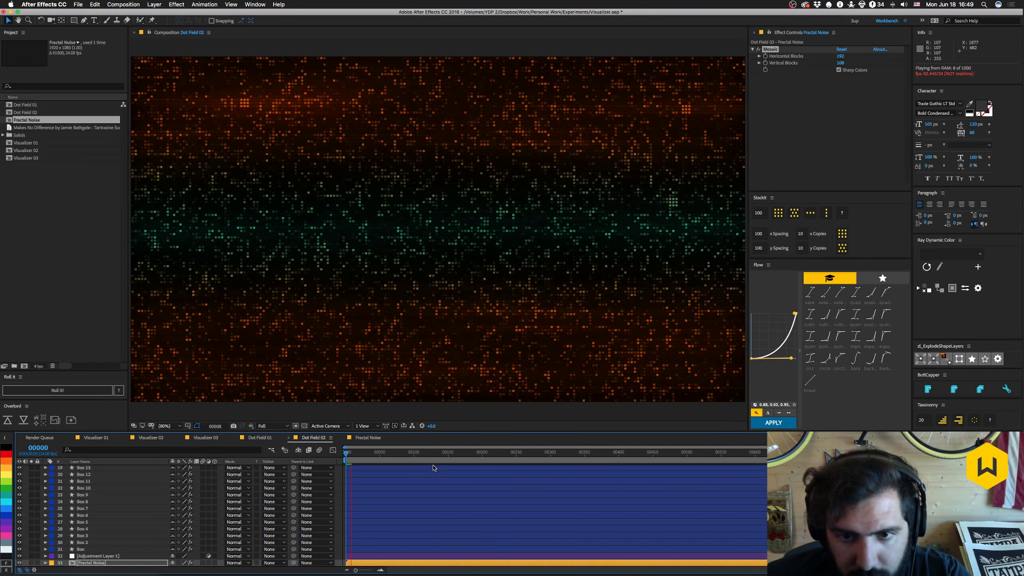
key("space")
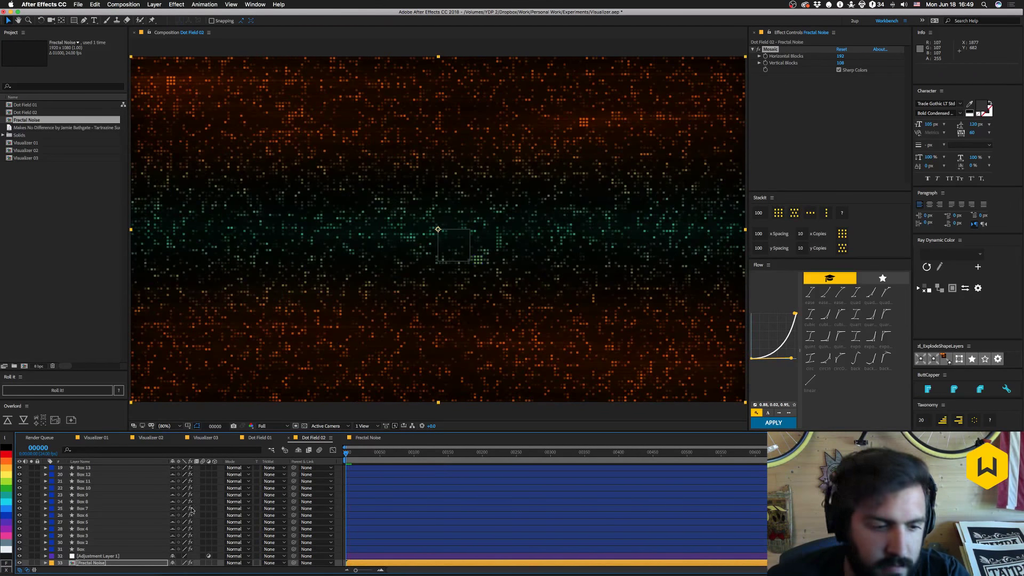
scroll(99, 483, "up", 6)
left_click(87, 489)
left_click(90, 483)
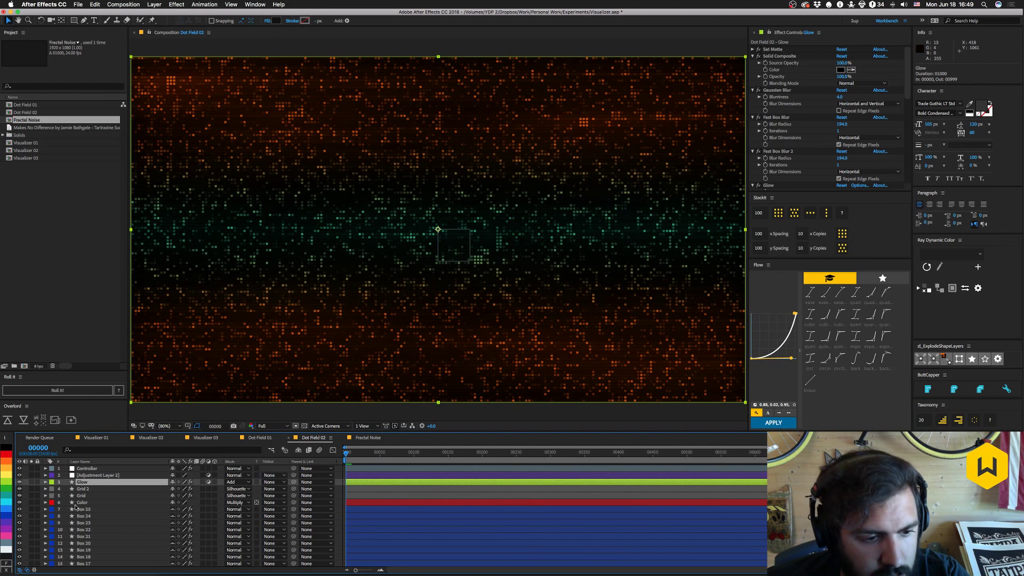
left_click(81, 502)
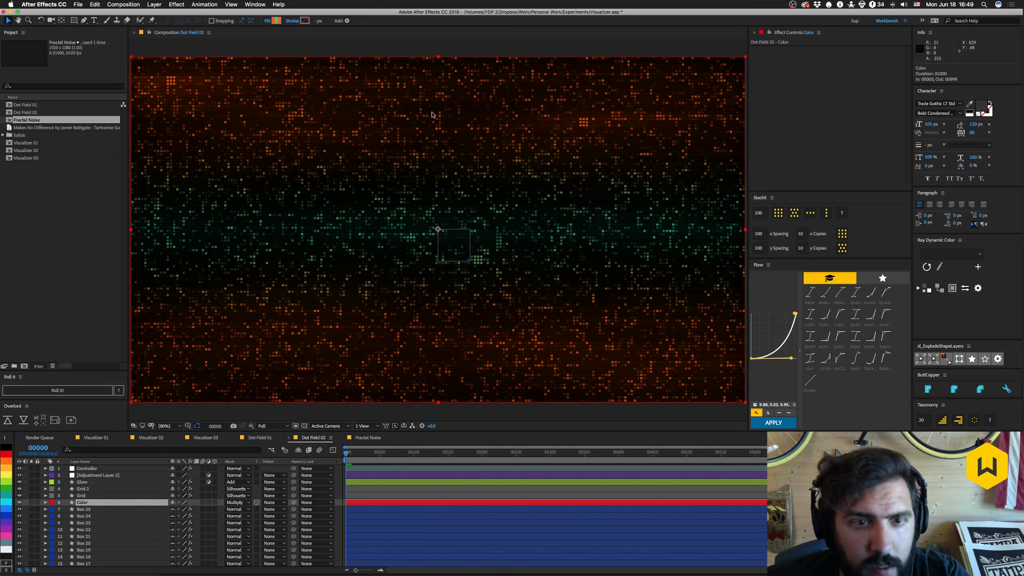
left_click(275, 20)
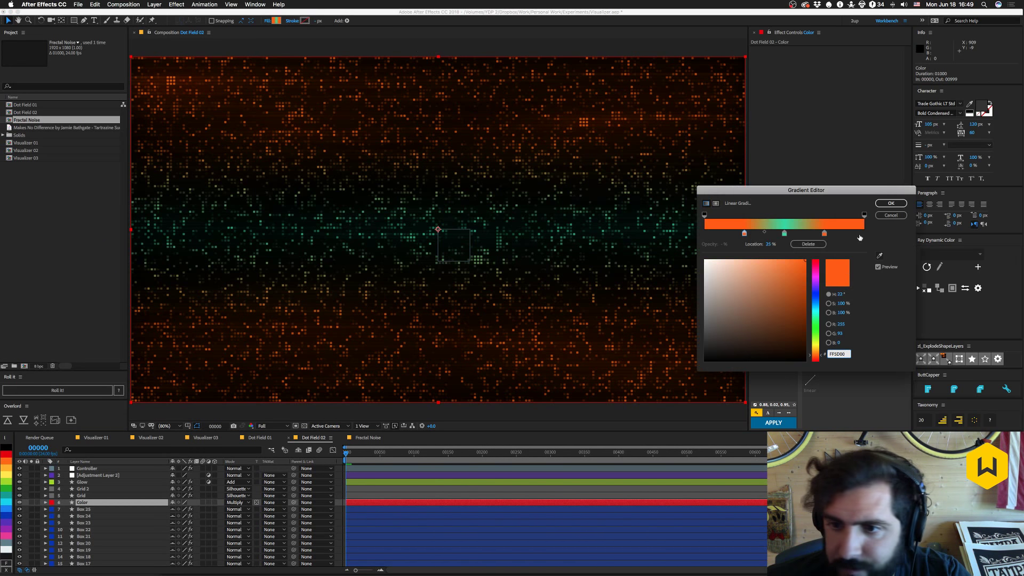
left_click_drag(824, 233, 830, 259)
left_click_drag(744, 233, 725, 235)
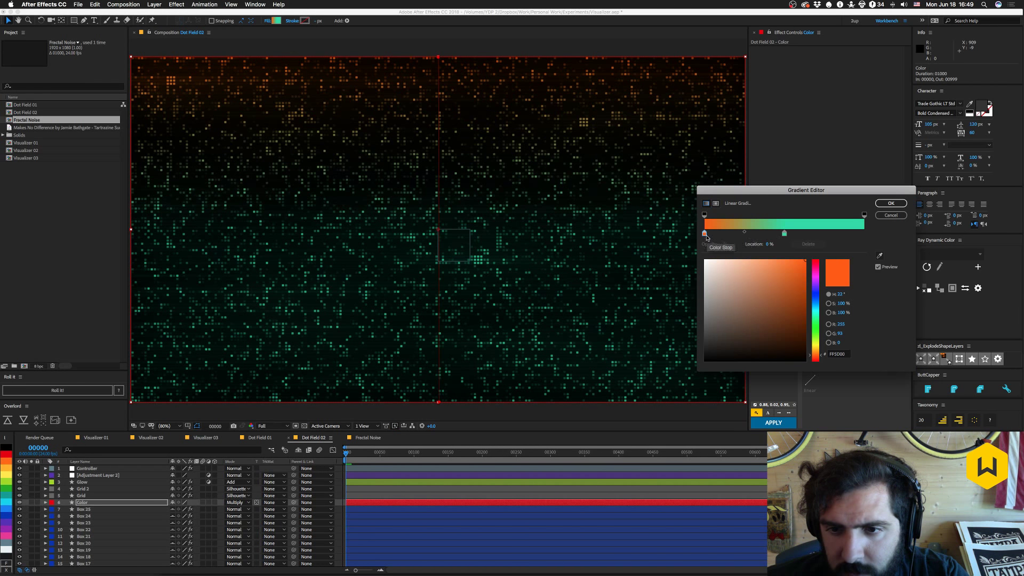
left_click_drag(705, 235, 864, 234)
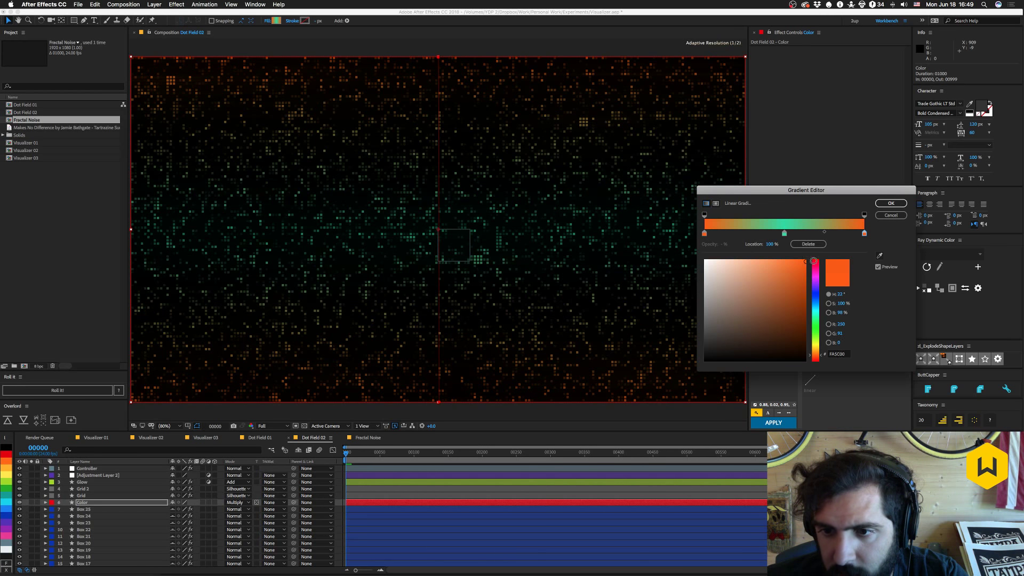
left_click(891, 203)
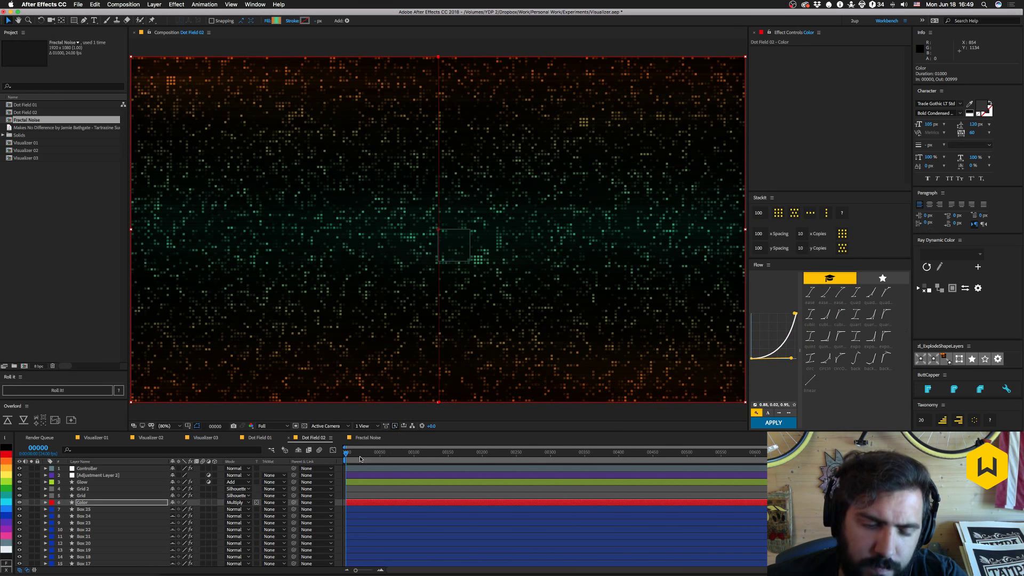
key("space")
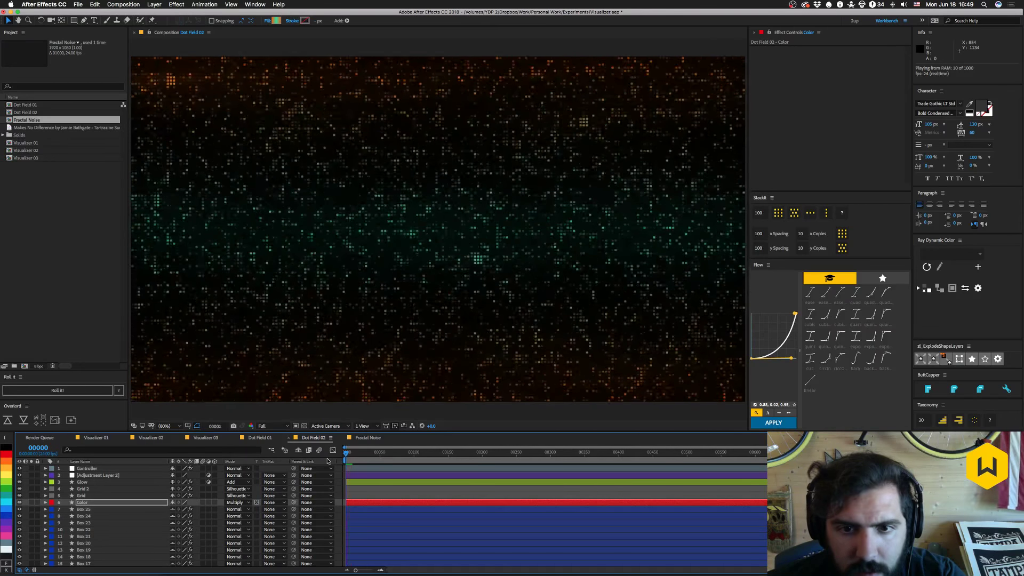
key("space")
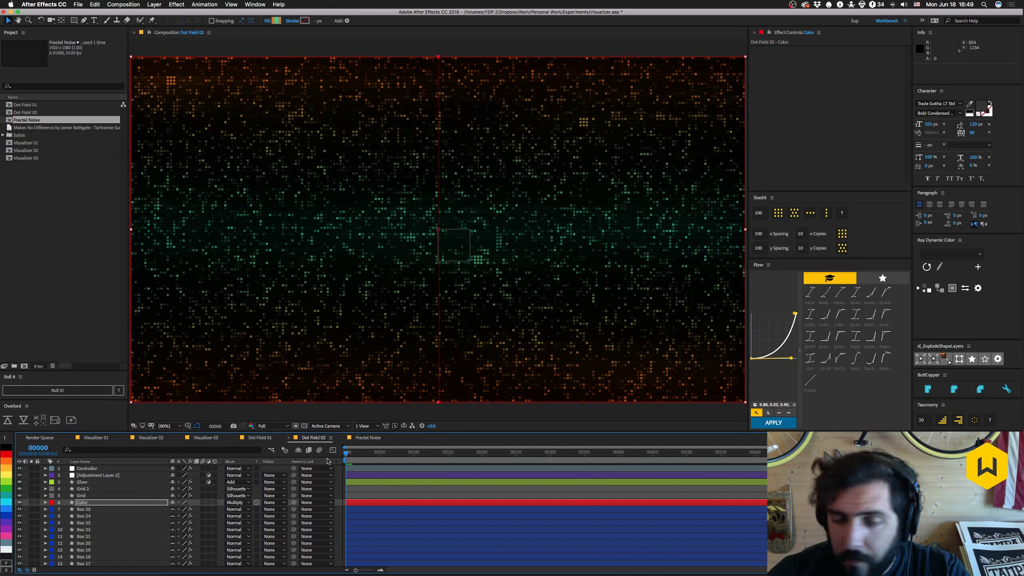
In the Fractal Noise composition, set the noise Brightness to -141 and Scale to 174, and preview the result in Dot Field 02.
left_click(368, 437)
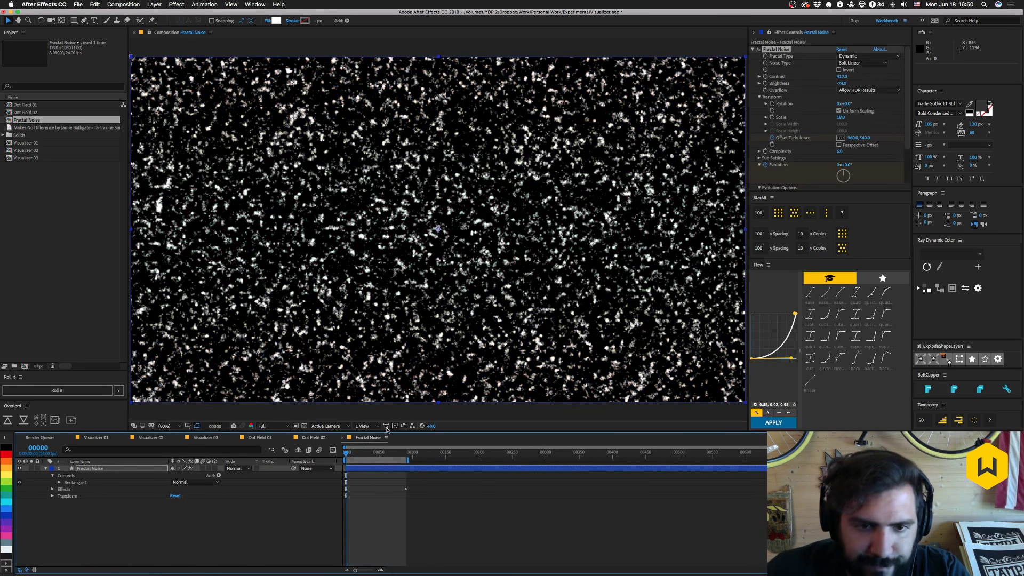
key("comma")
key("comma")
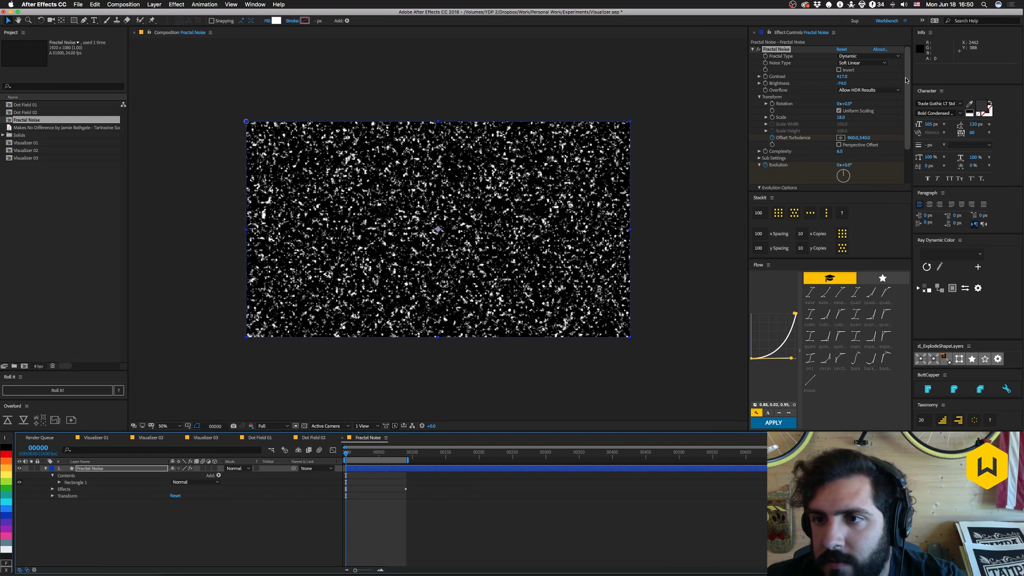
mouse_move(907, 79)
left_mouse_down()
mouse_move(903, 124)
mouse_move(906, 72)
left_mouse_up()
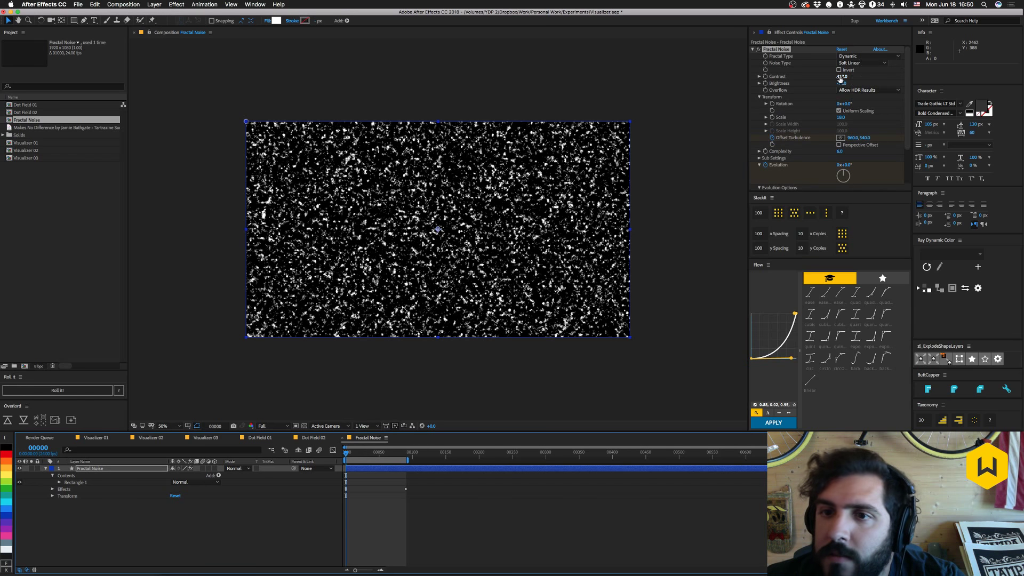
left_click_drag(840, 84, 815, 84)
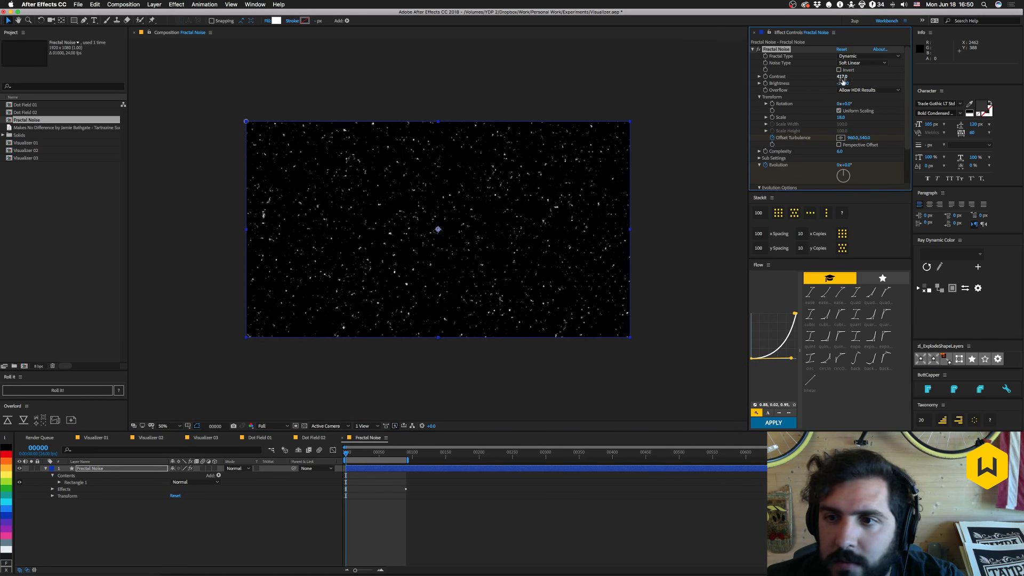
left_click_drag(841, 118, 916, 118)
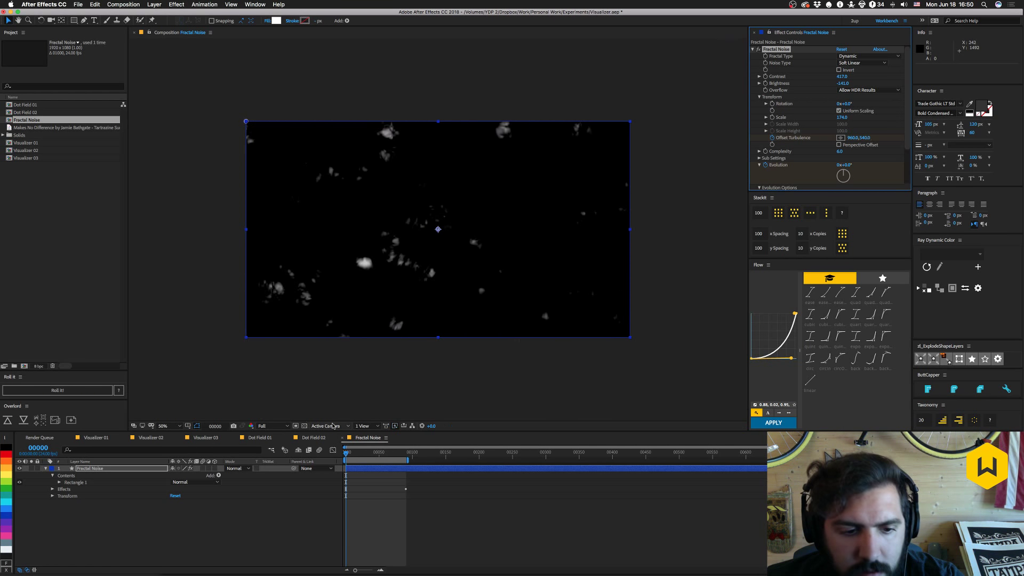
left_click(313, 438)
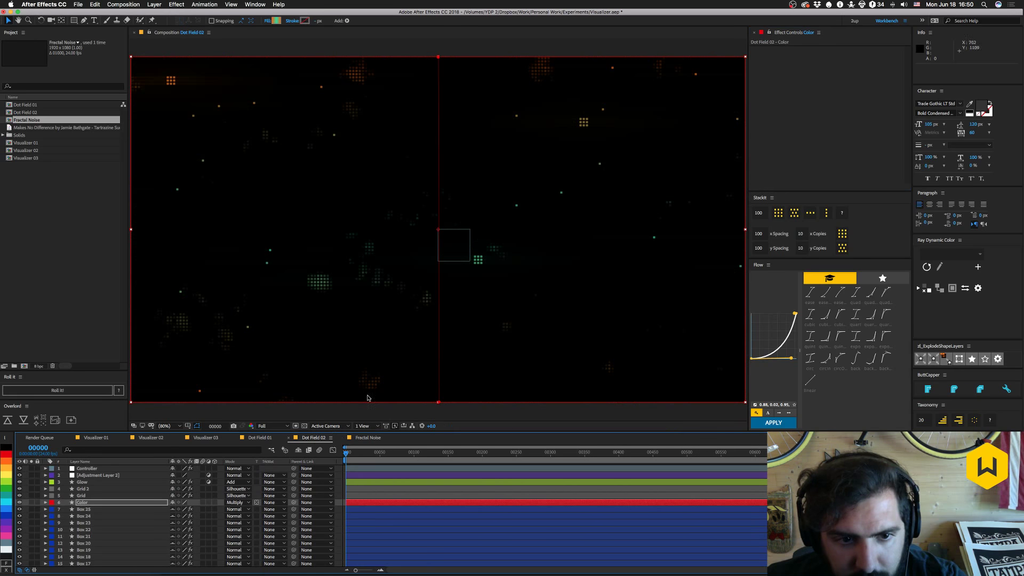
key("space")
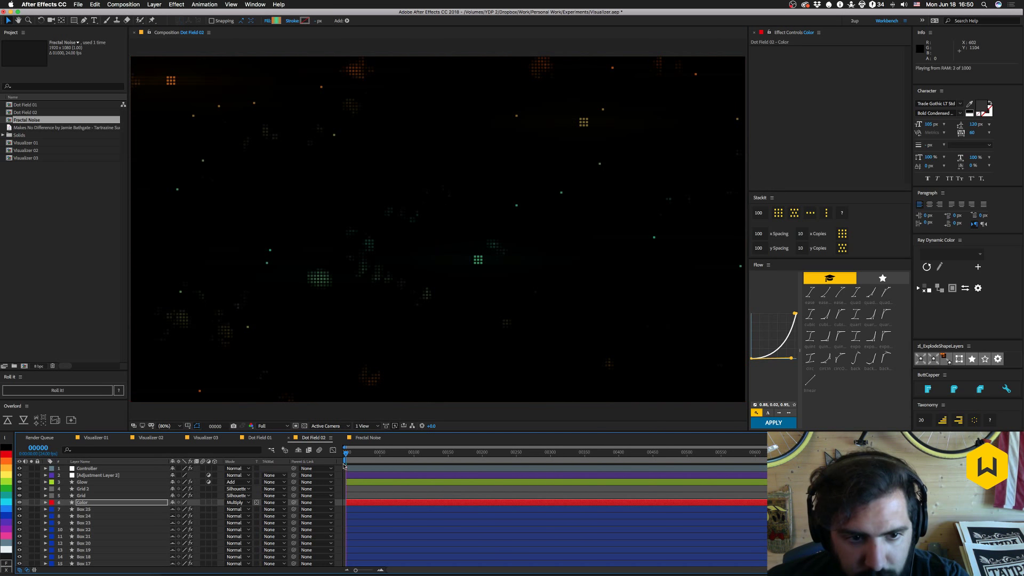
key("space")
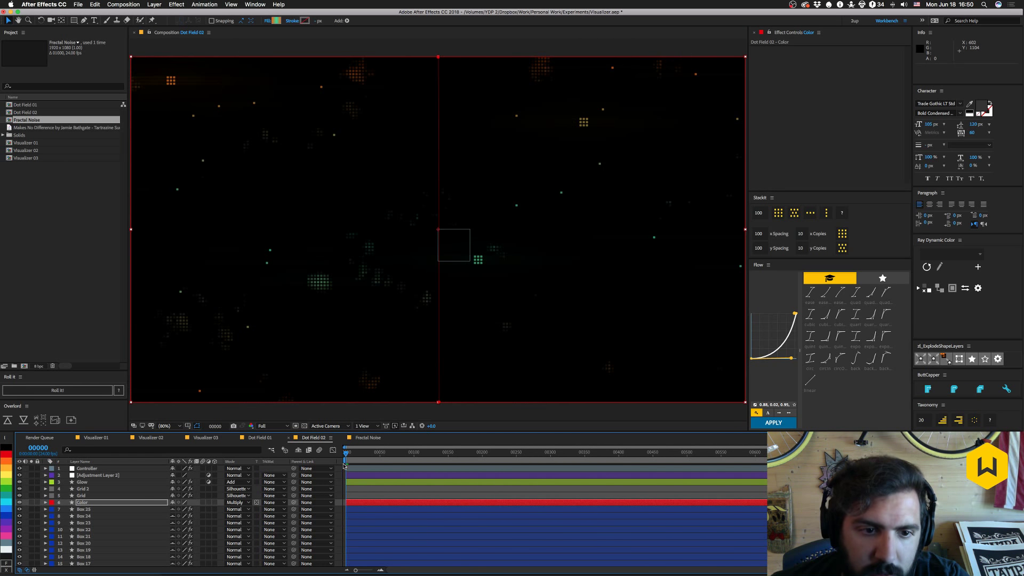
Open a second composition viewer from Fractal Noise and display Dot Field 02 beside it.
left_click(368, 437)
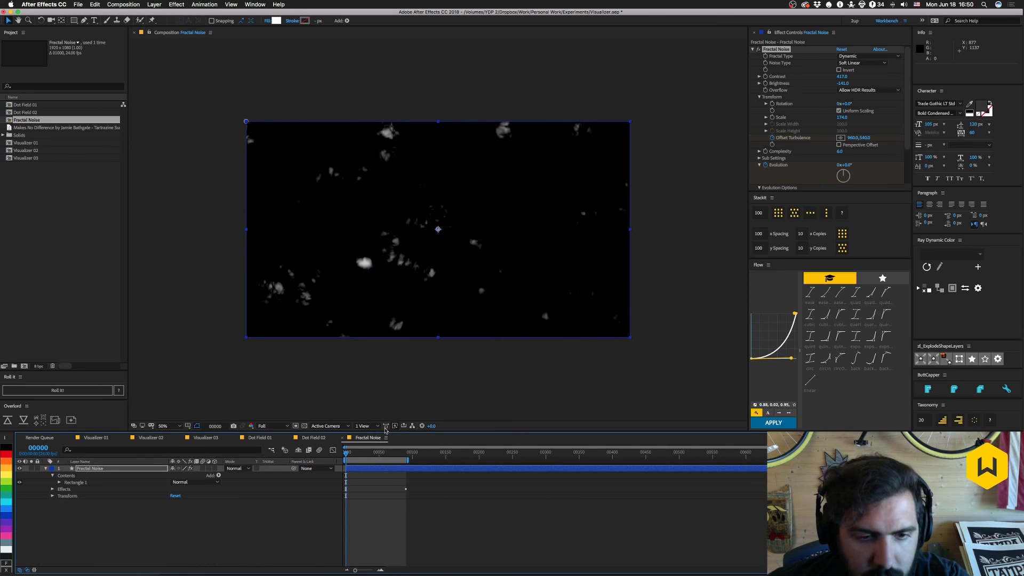
left_click(260, 5)
mouse_move(264, 14)
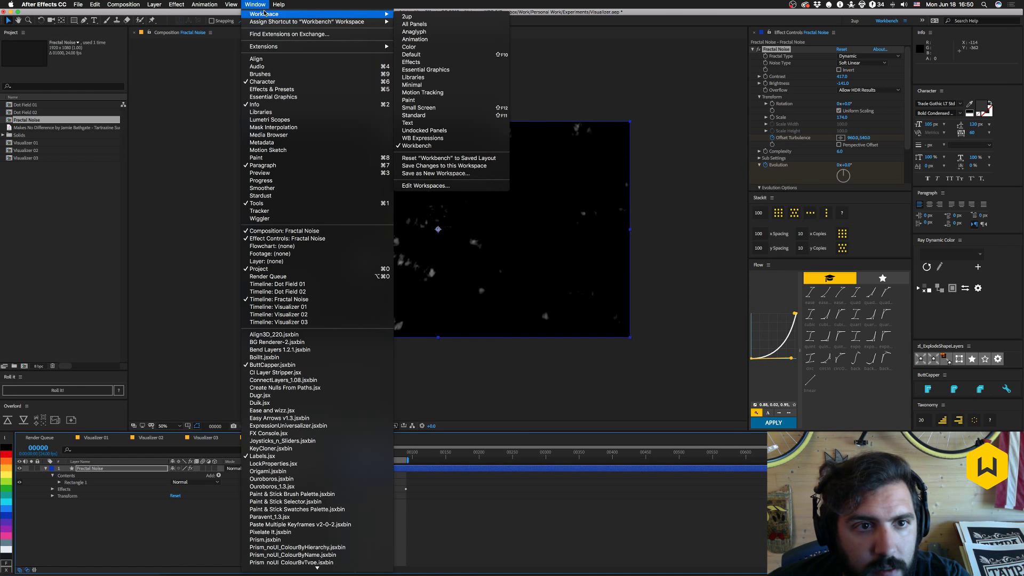
left_click(368, 3)
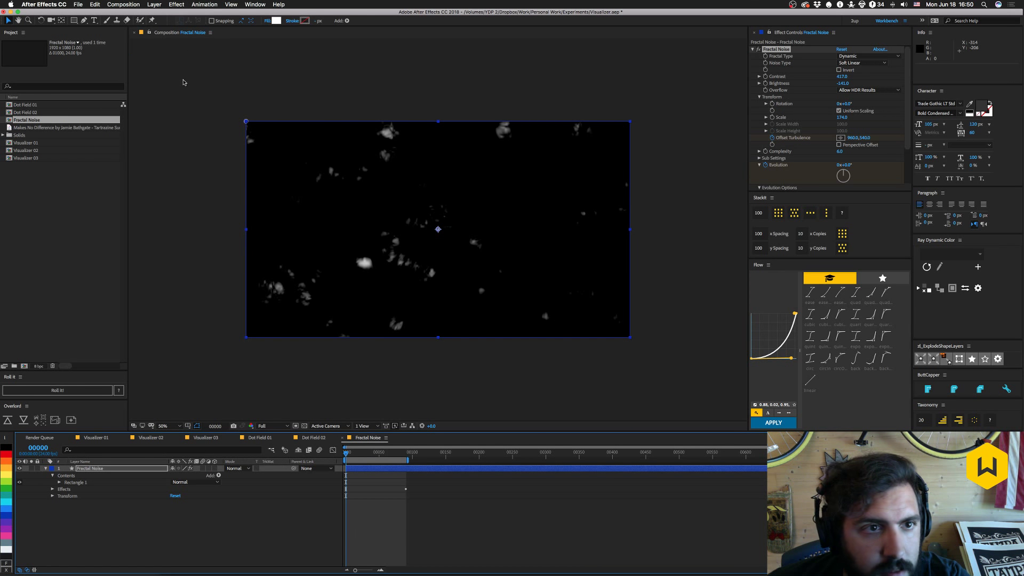
left_click(231, 5)
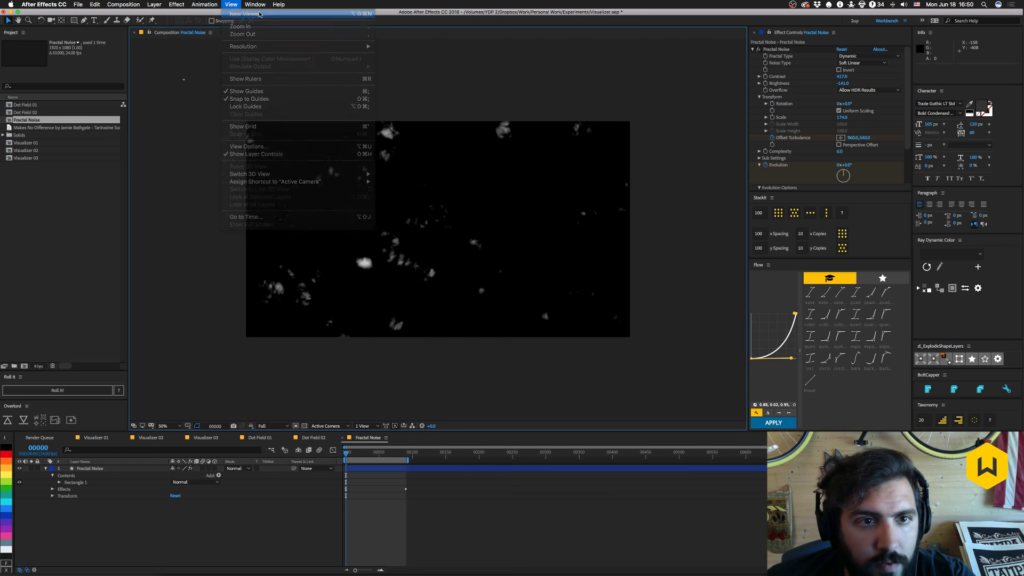
left_click(259, 13)
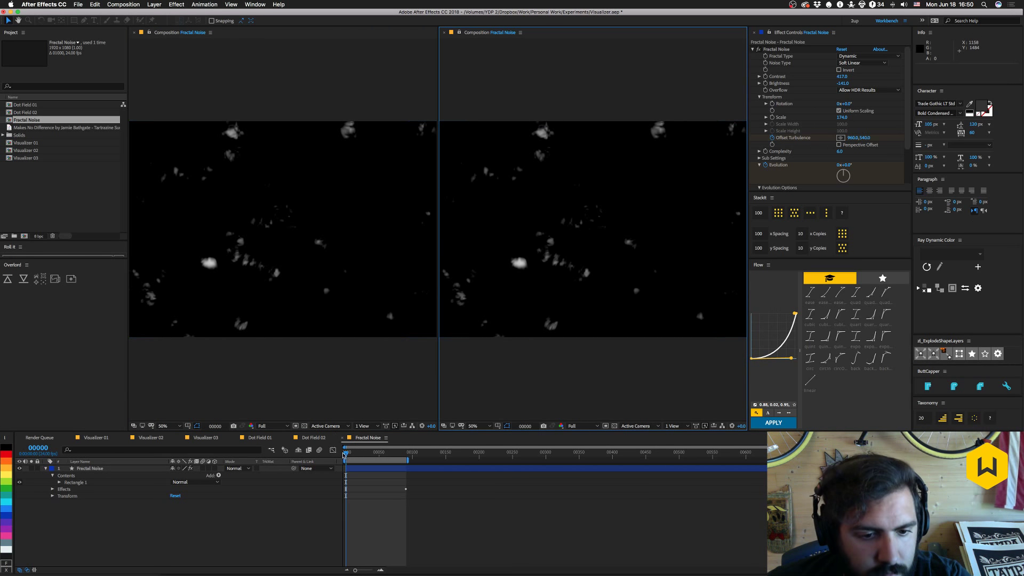
left_click(313, 437)
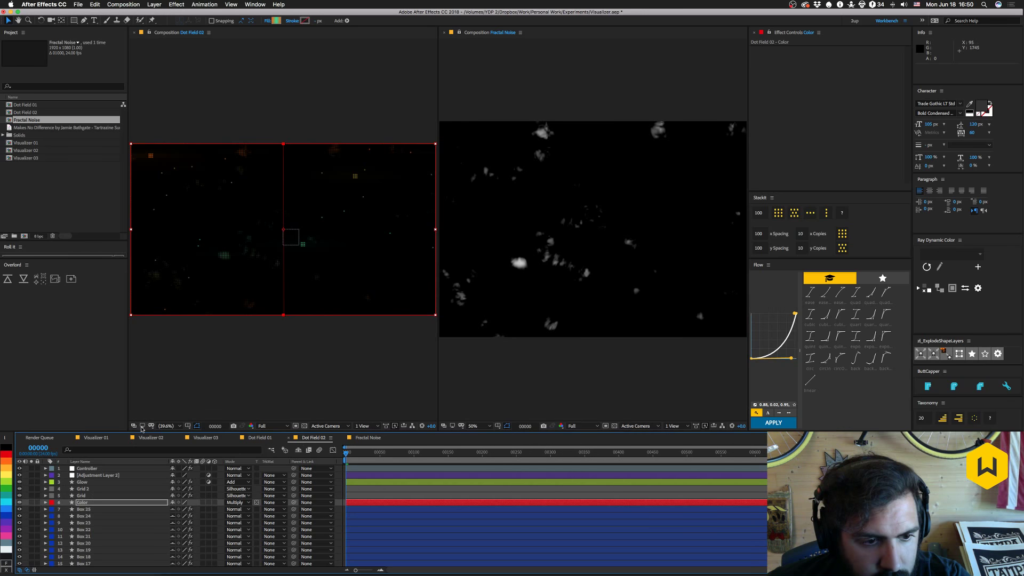
Lock the first viewer to Dot Field 02, show Fractal Noise in the second viewer and select the Fractal Noise layer.
left_click(148, 34)
left_click(476, 46)
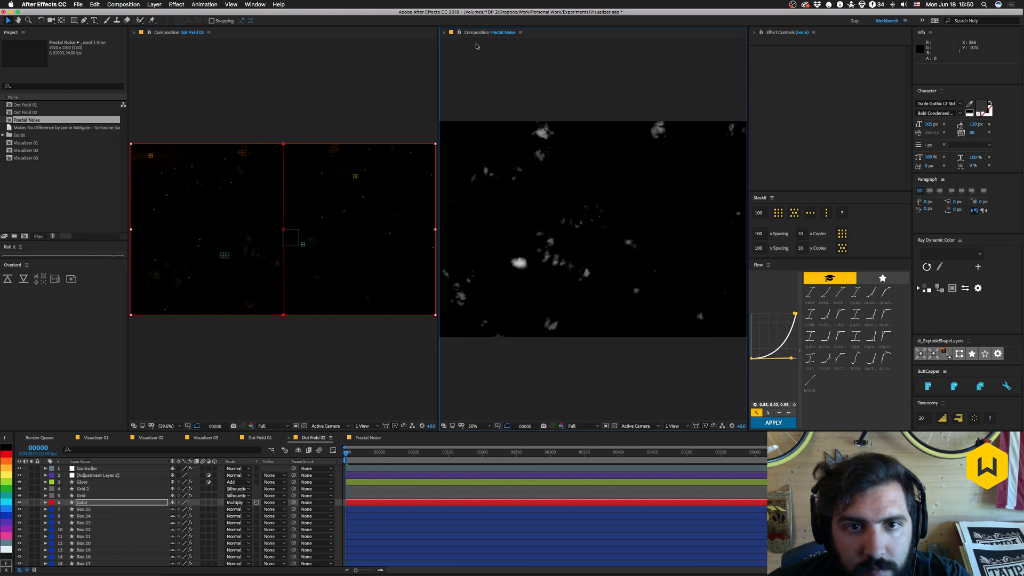
left_click(458, 33)
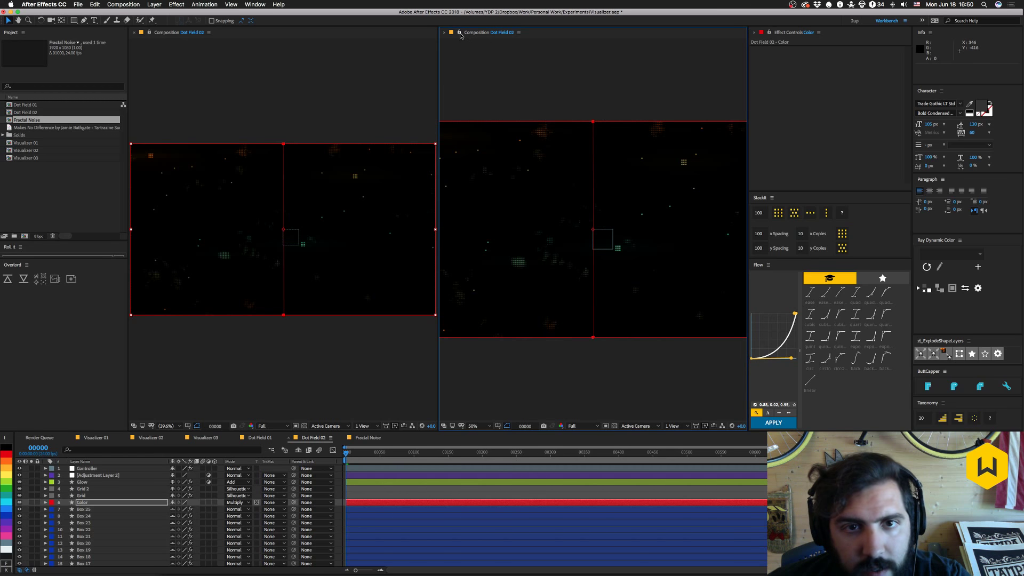
left_click(364, 438)
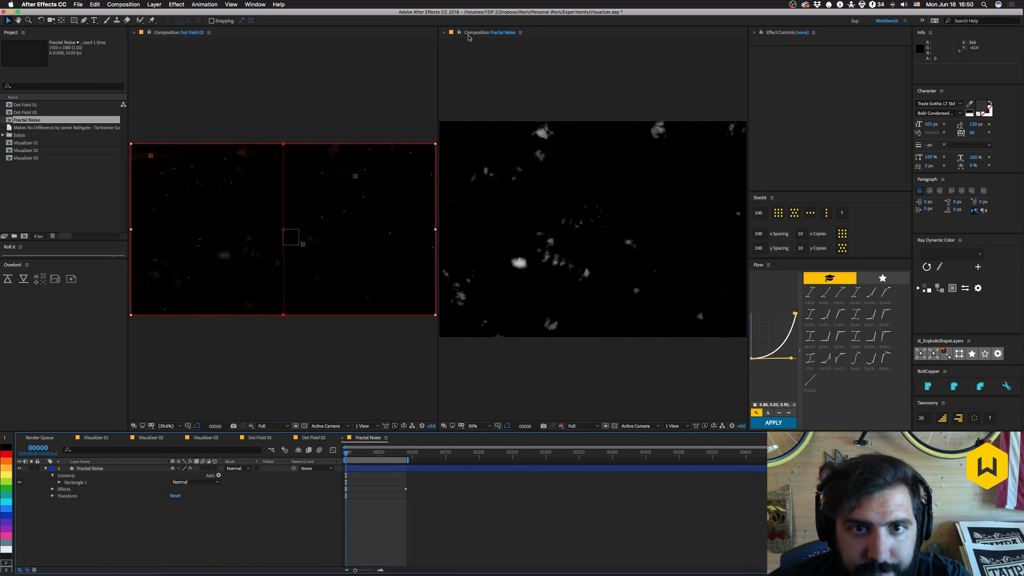
left_click(493, 202)
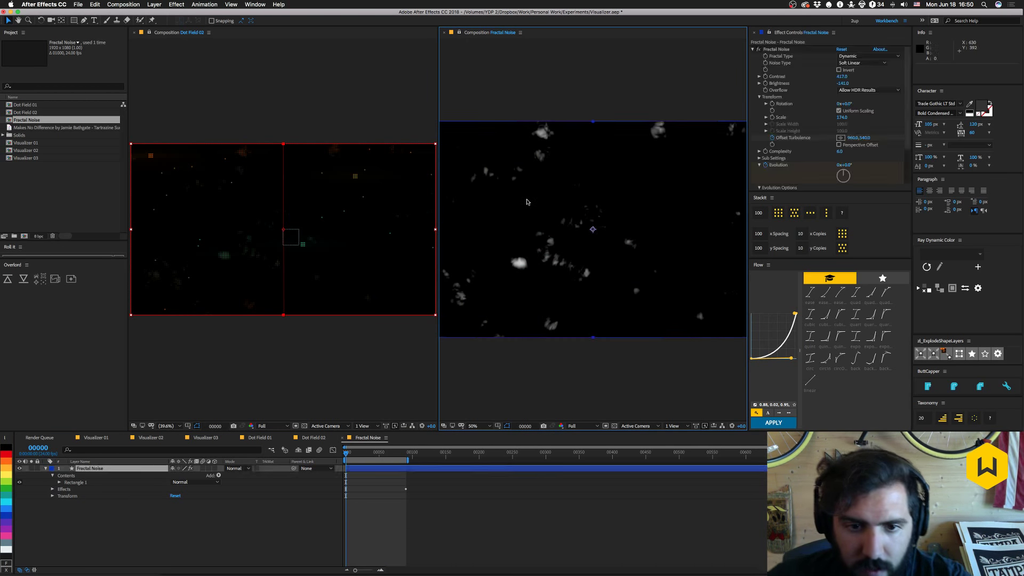
left_click(140, 468)
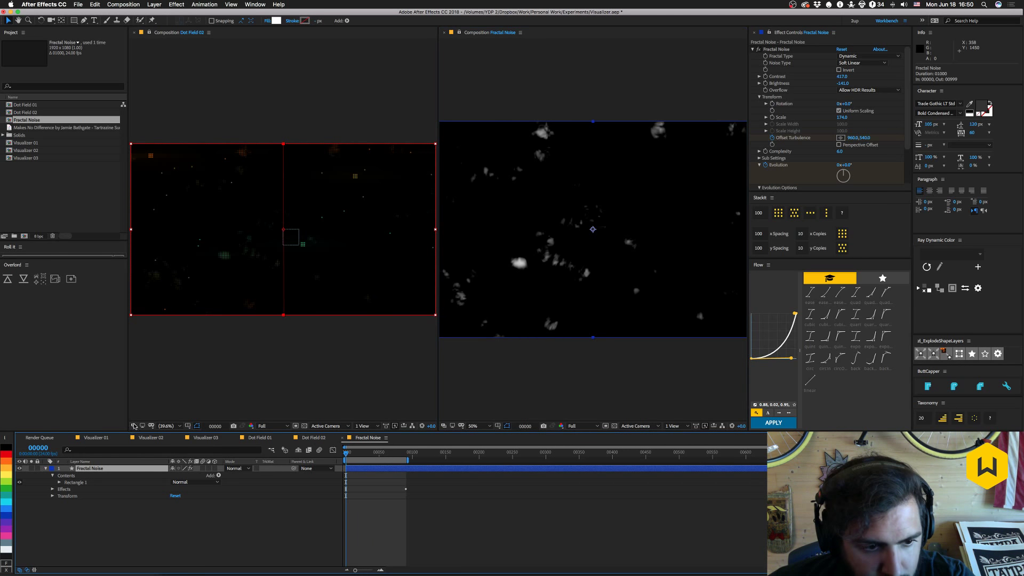
Make the Dot Field 02 viewer the one that is always previewed, and fit the Fractal Noise composition to its viewer.
left_click(134, 426)
left_click(239, 465)
key("comma")
key("comma")
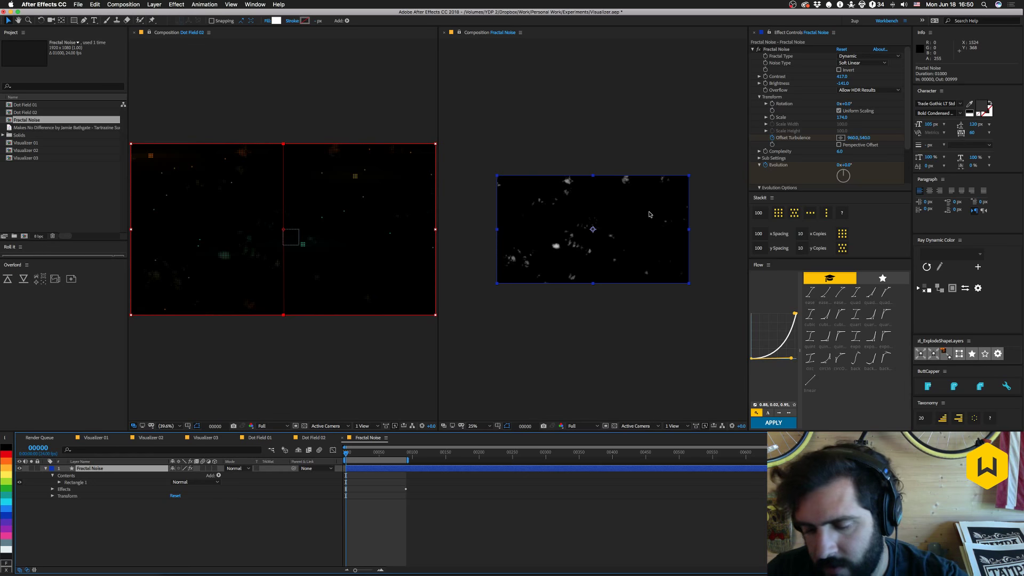
key("shift+slash")
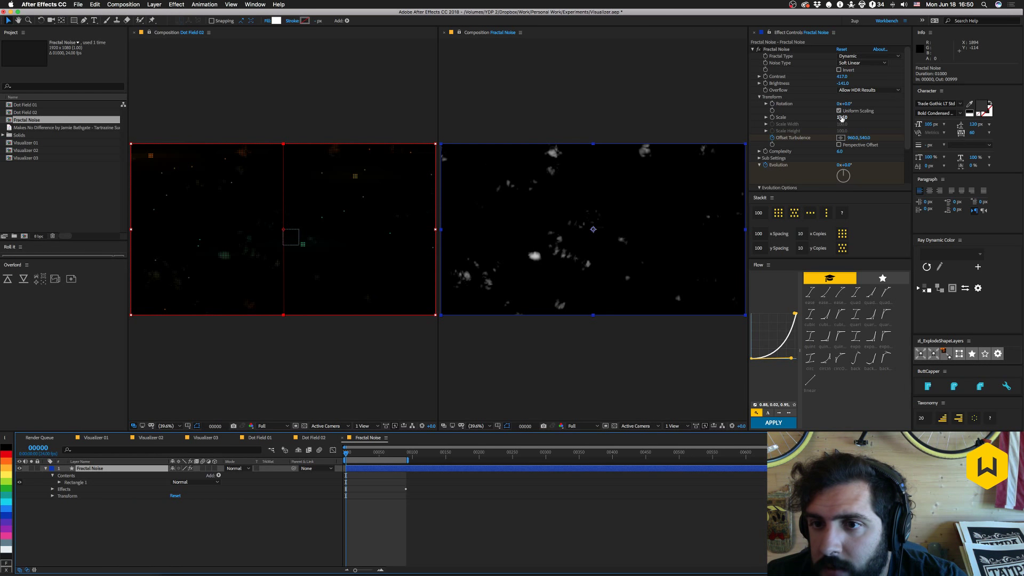
Set the Fractal Noise effect's Scale to 363 and its Fractal Type to Max.
left_click_drag(841, 118, 828, 153)
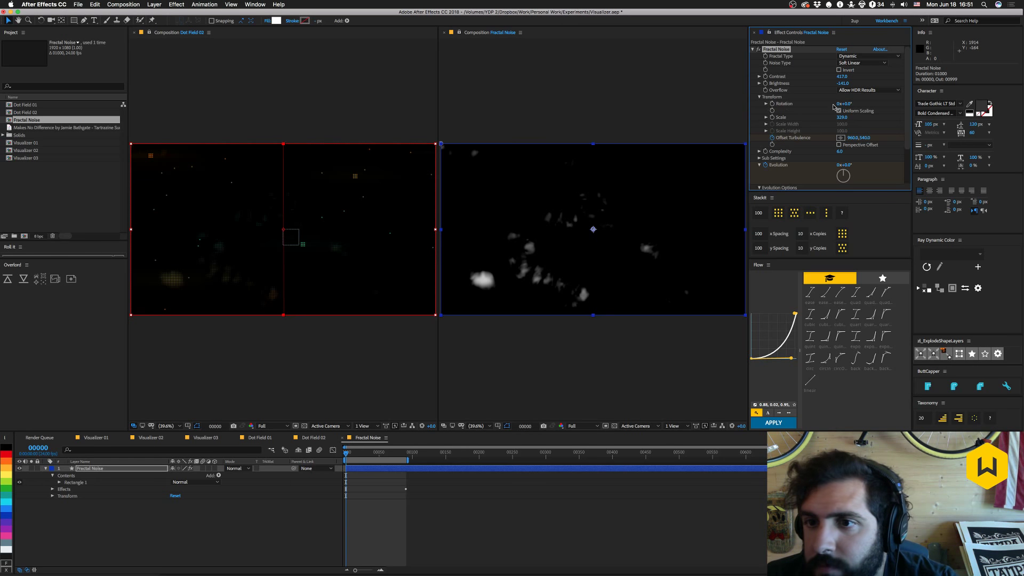
left_click_drag(845, 120, 875, 125)
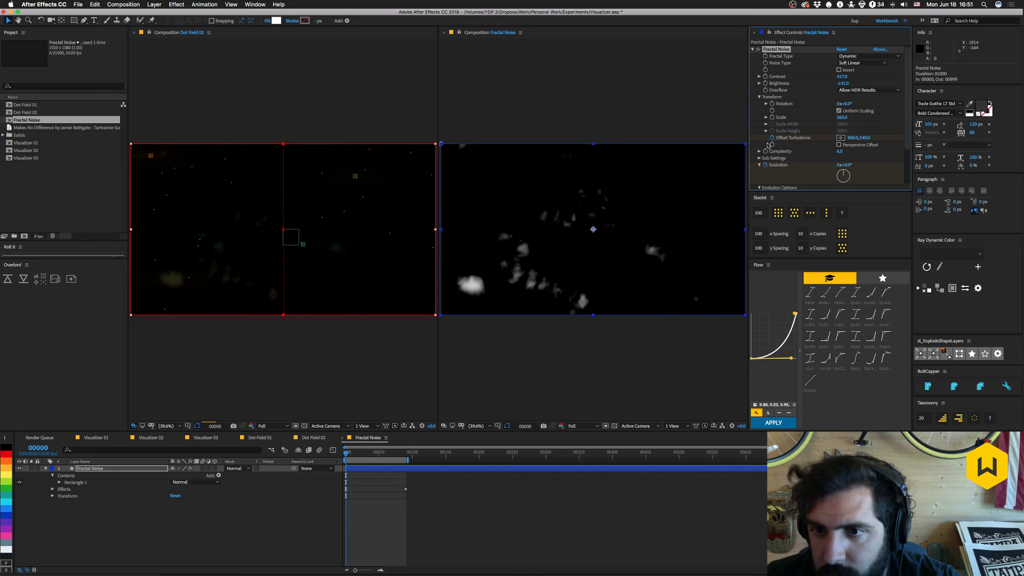
left_click(855, 56)
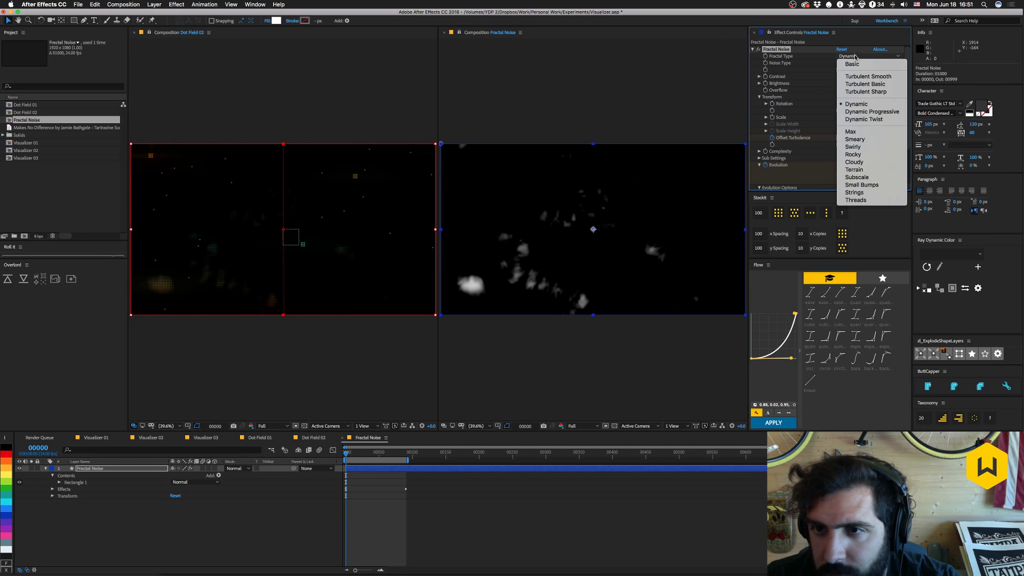
left_click(862, 133)
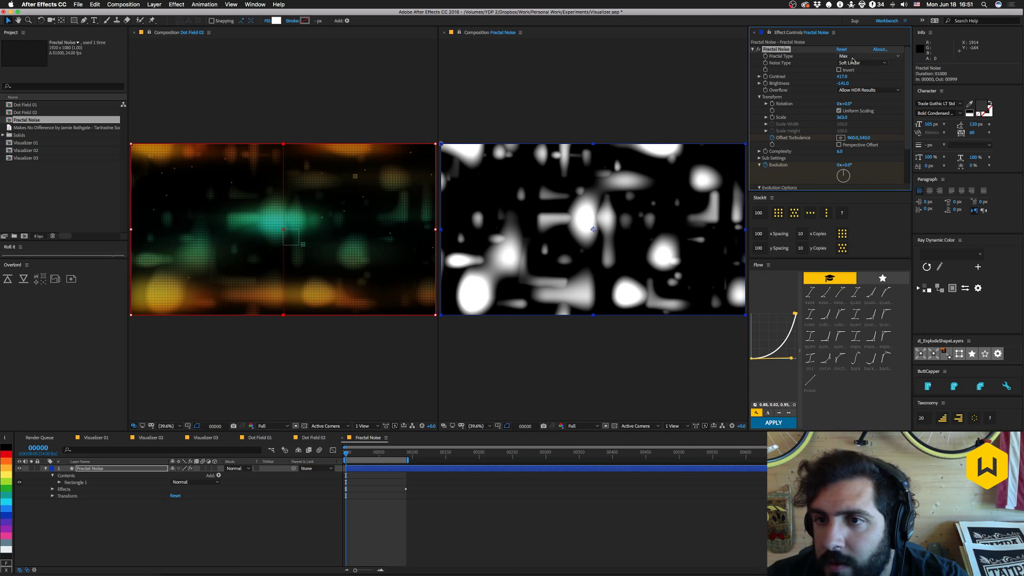
Try the Smeary, Swirly and Cloudy fractal types on the Fractal Noise effect.
left_click(868, 56)
left_click(855, 138)
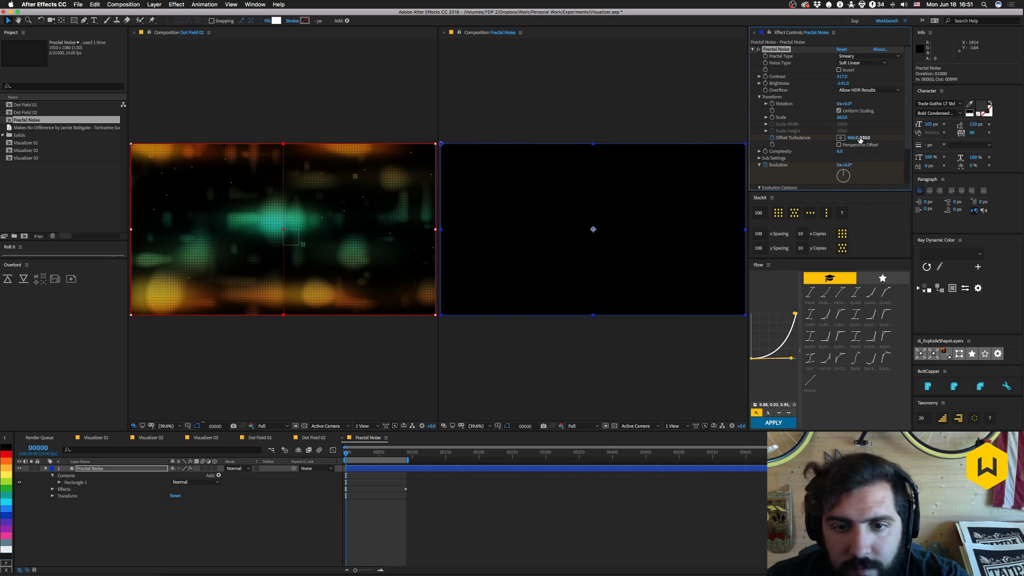
left_click(851, 57)
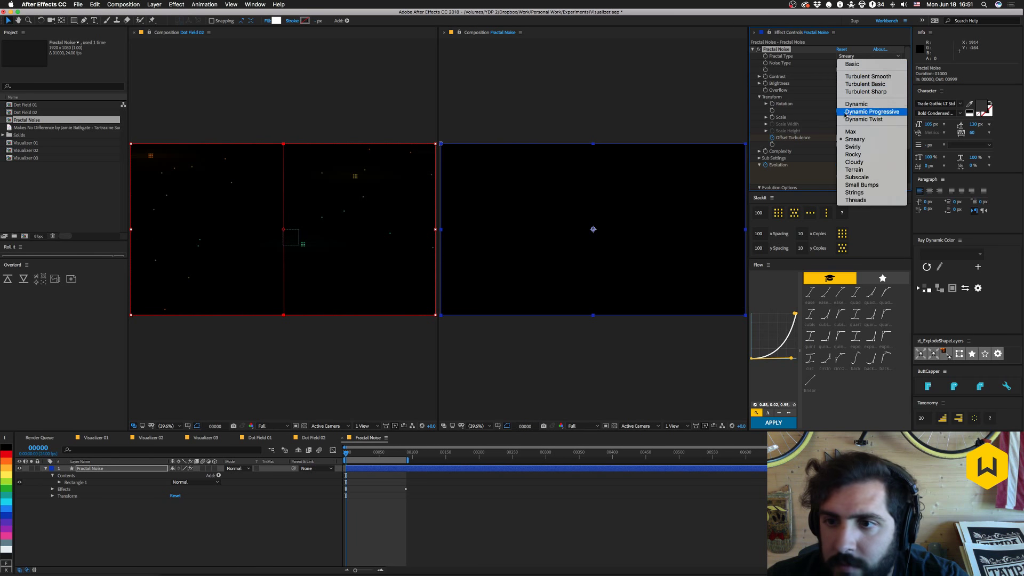
left_click(863, 134)
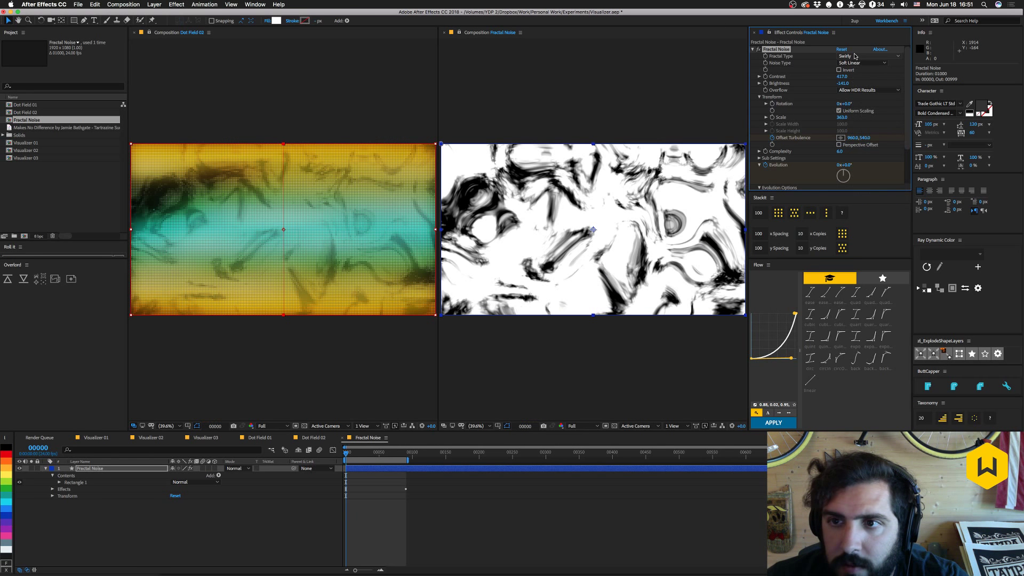
left_click(855, 56)
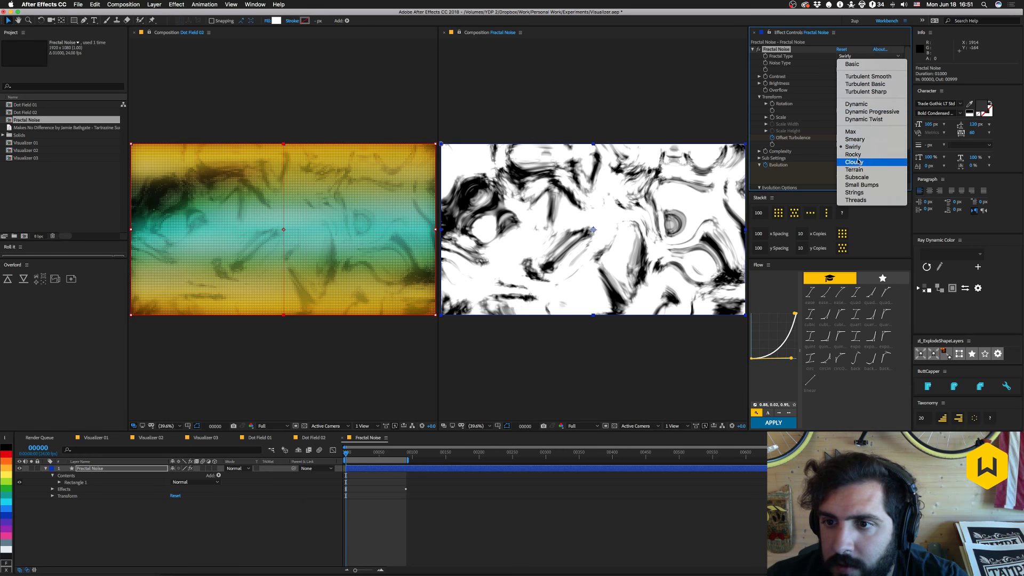
left_click(856, 162)
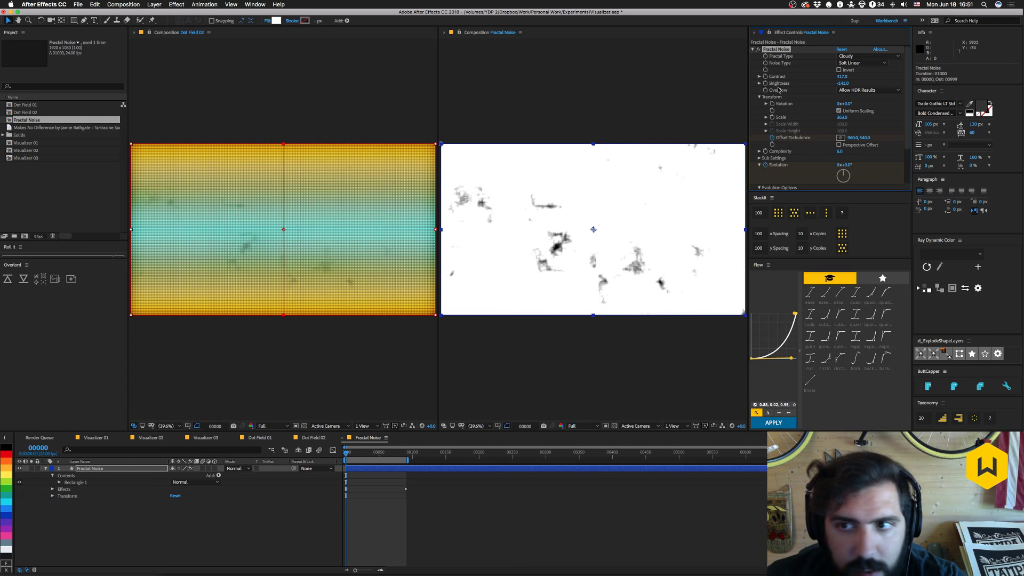
Set the Fractal Noise effect's Fractal Type to Terrain and deselect the layer.
left_click(854, 56)
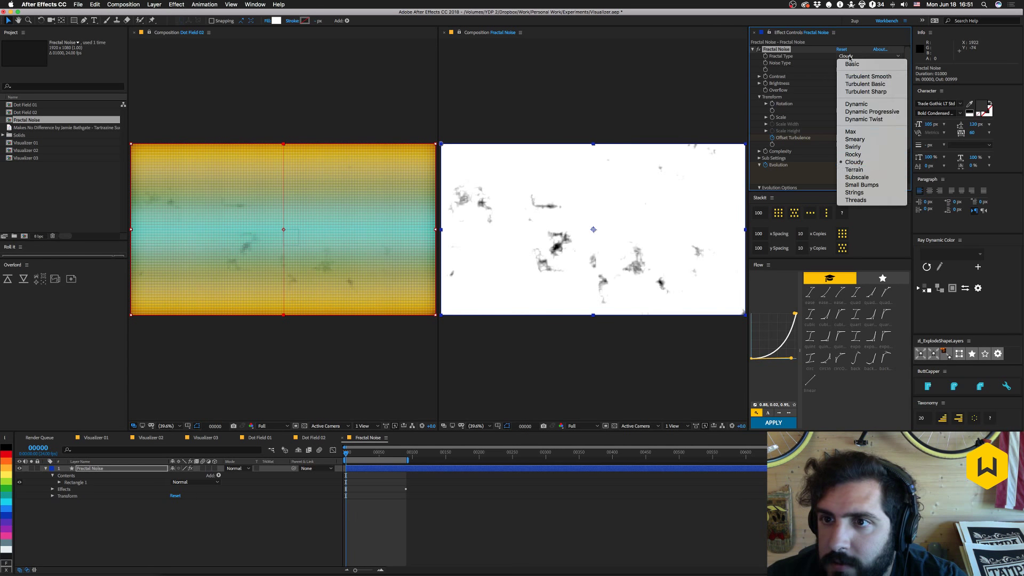
left_click(853, 172)
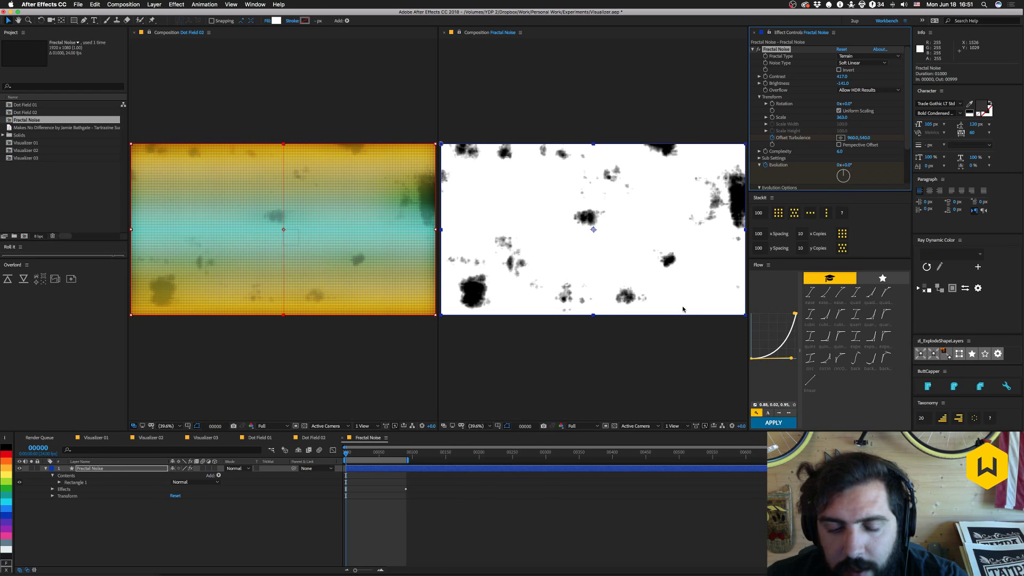
left_click(272, 545)
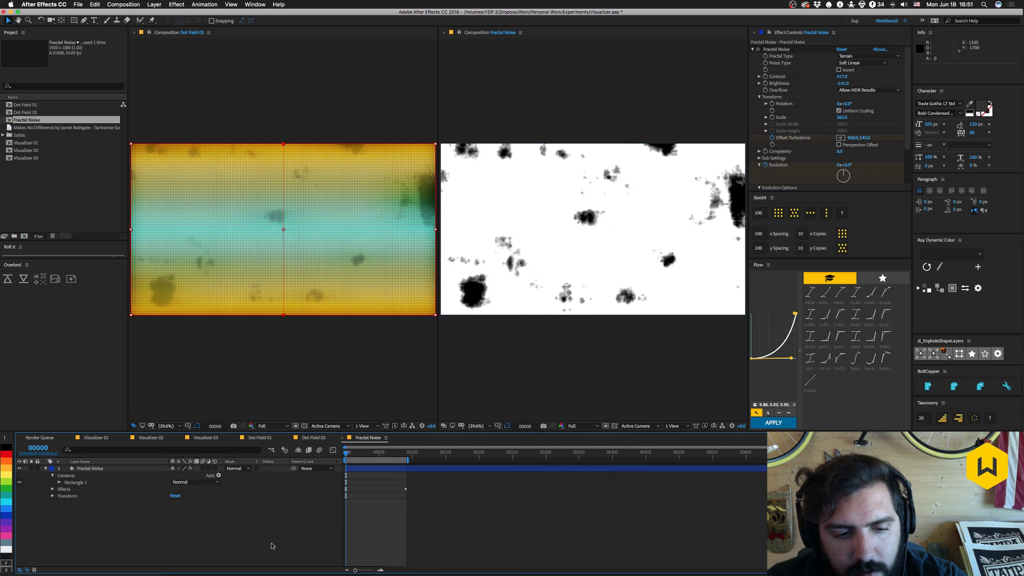
Open the footage import dialog and browse the Freebies and Textures folders, including Slit-scan, for a texture file.
double_click(44, 190)
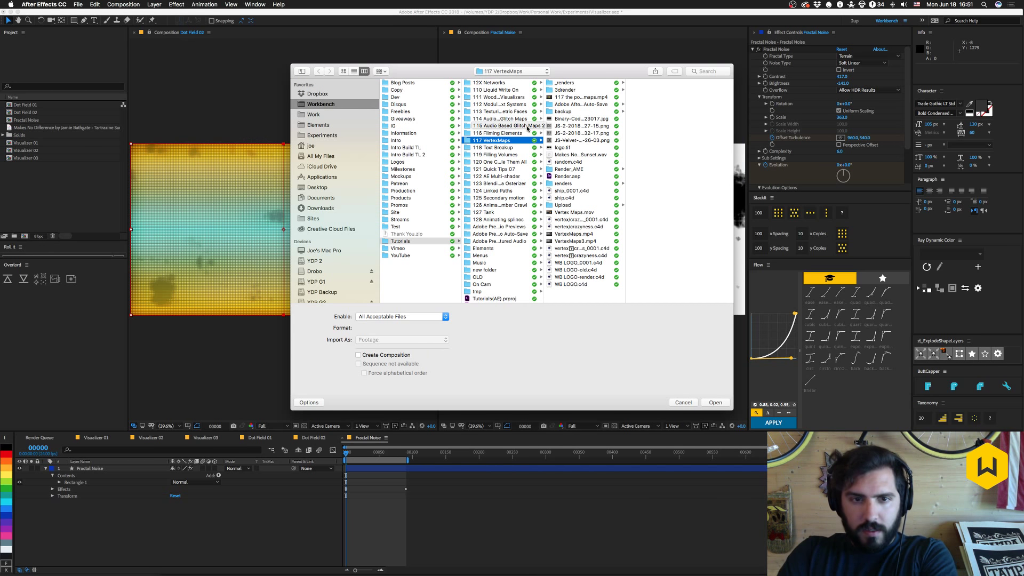
left_click(416, 112)
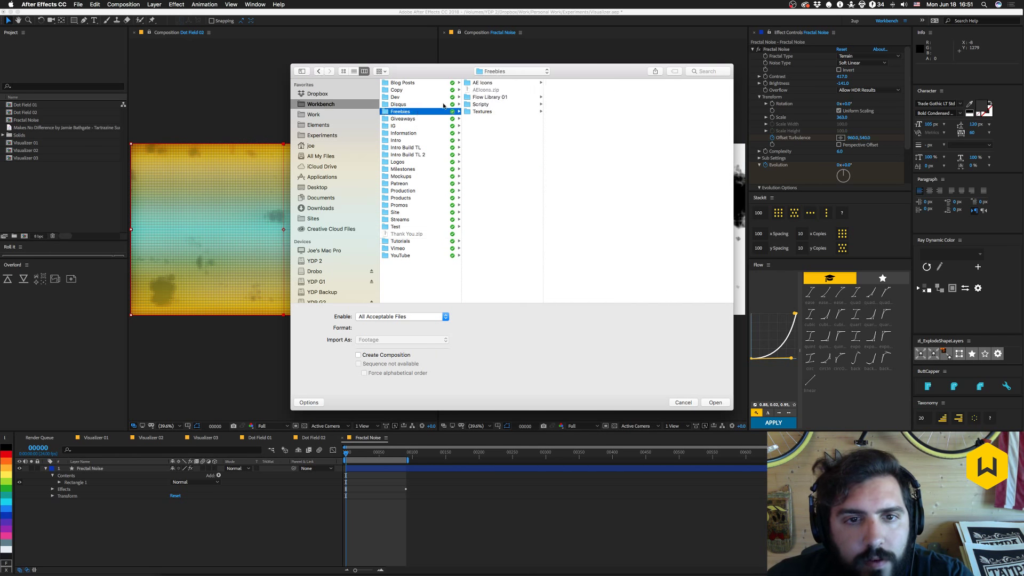
left_click(404, 120)
left_click(409, 113)
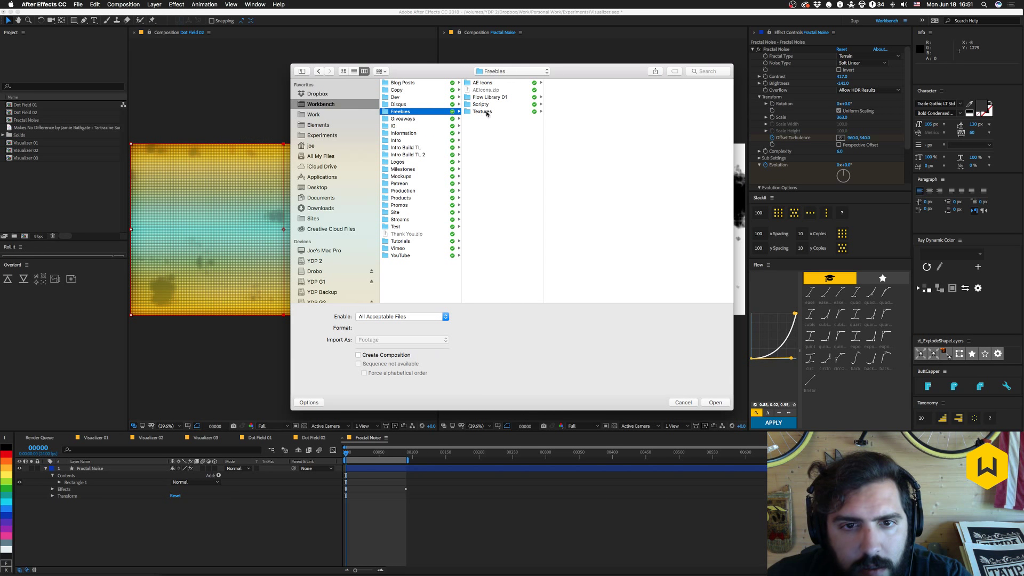
left_click(487, 112)
left_click(558, 82)
left_click(668, 83)
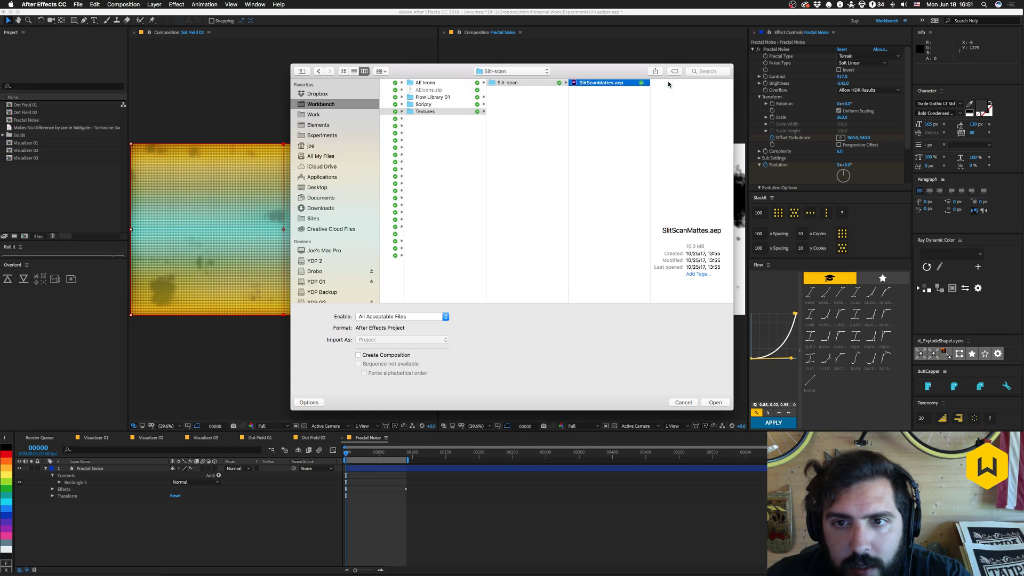
left_click(451, 112)
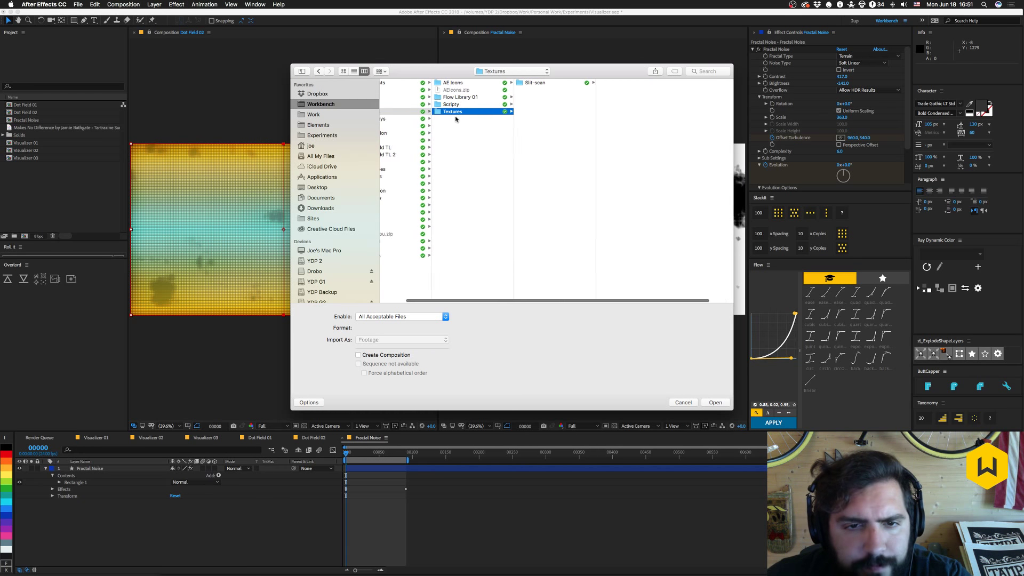
Search the whole computer for "griddy" and preview Griddy 2B.png without importing it.
left_click(716, 71)
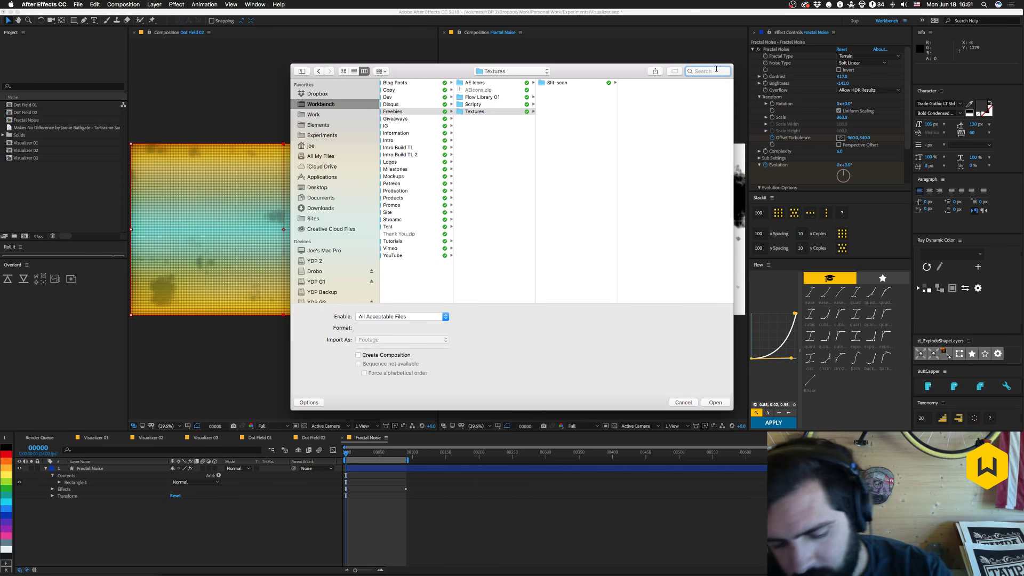
type("griddy")
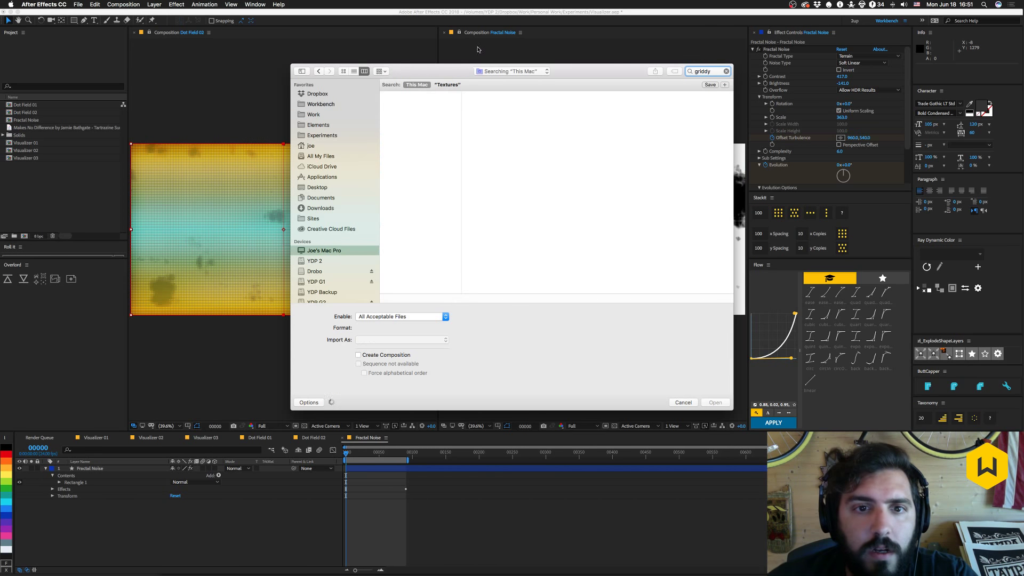
left_click(405, 123)
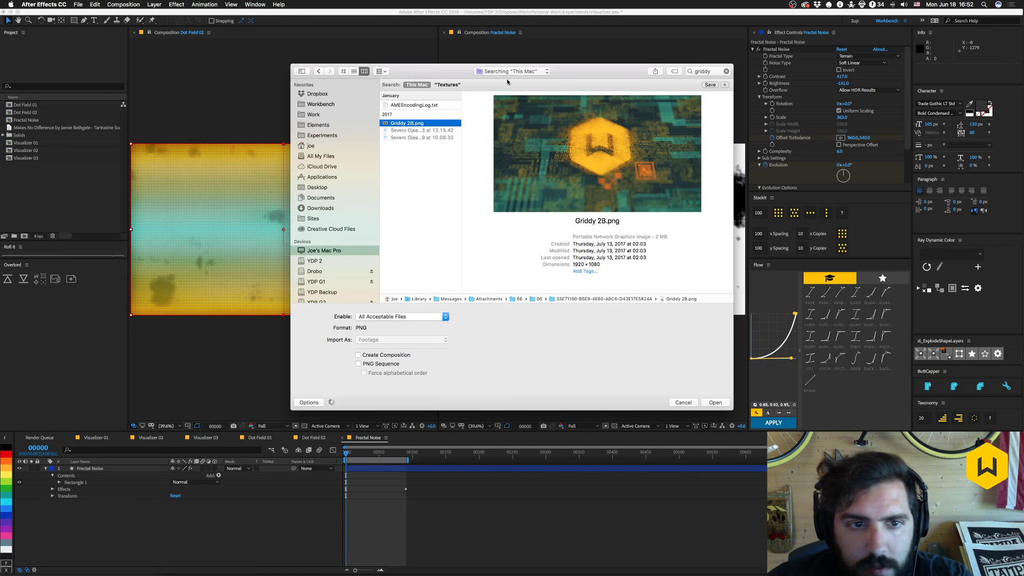
left_click_drag(411, 78, 1023, 78)
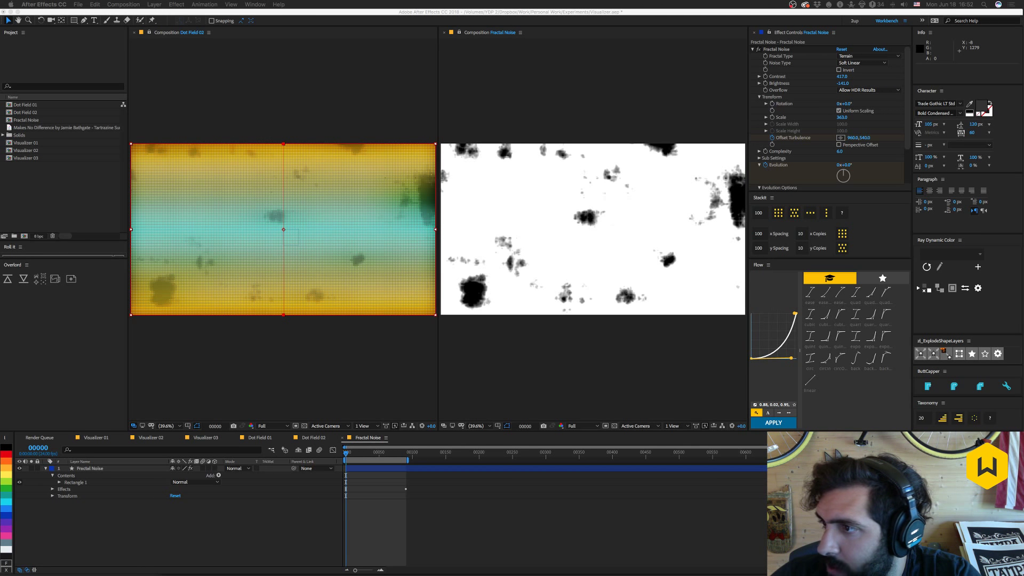
Import Triangles 02A.mov and place it at the top of the Fractal Noise composition, hiding the Fractal Noise layer.
left_click_drag(258, 209, 99, 185)
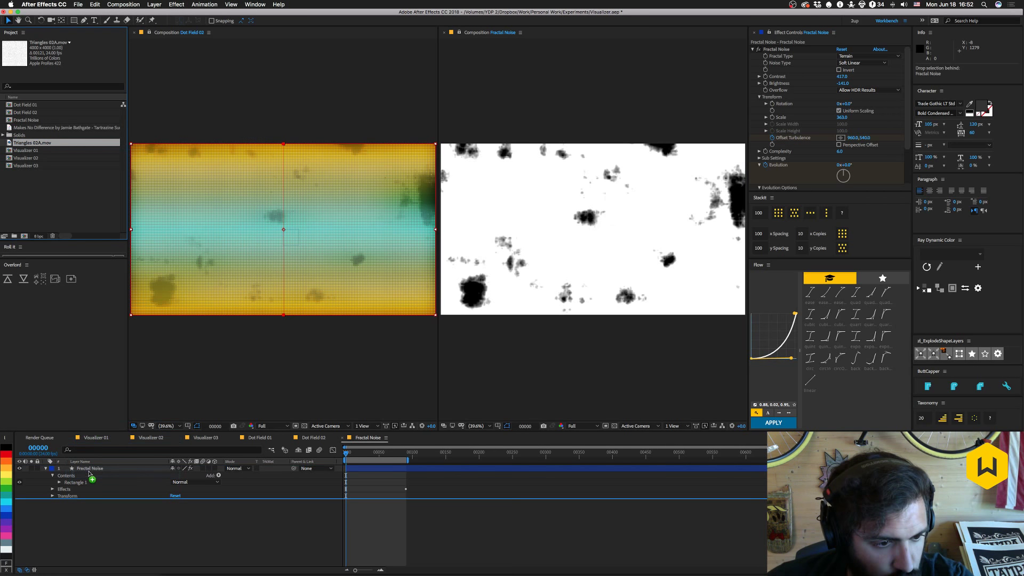
left_click(40, 470)
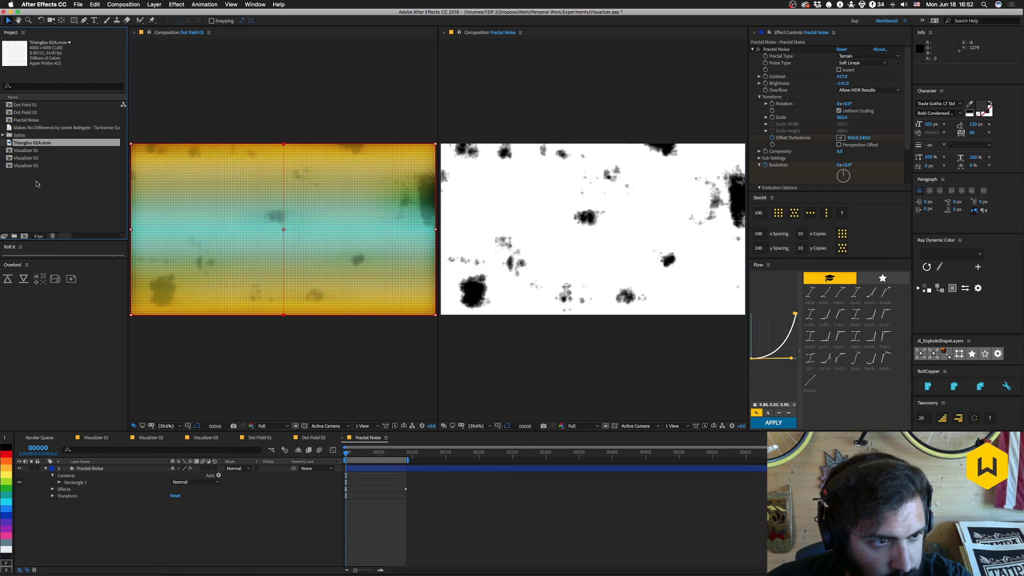
left_click_drag(31, 147, 21, 476)
left_click(20, 475)
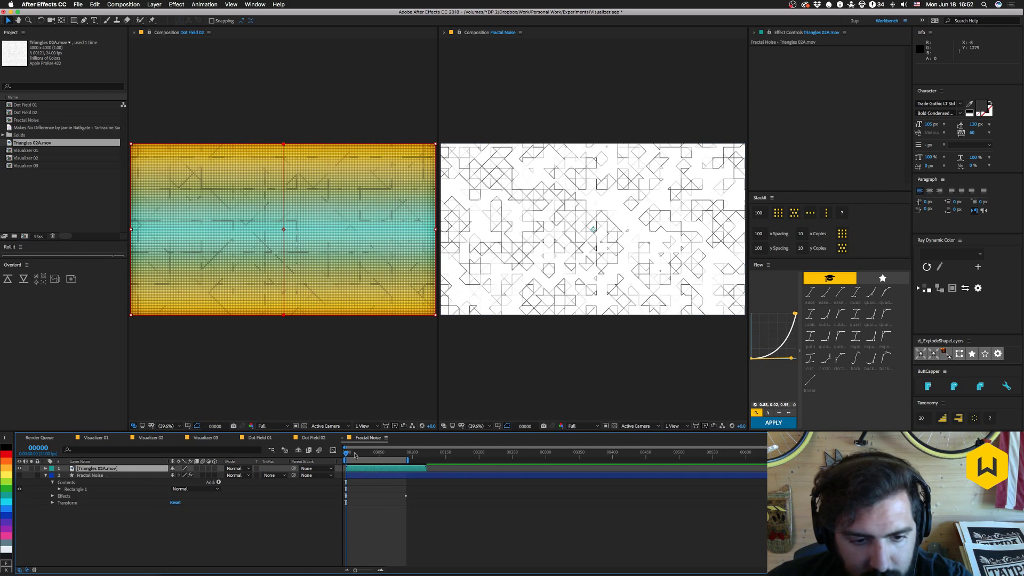
Reveal the Scale property of the Triangles 02A.mov layer.
key("s")
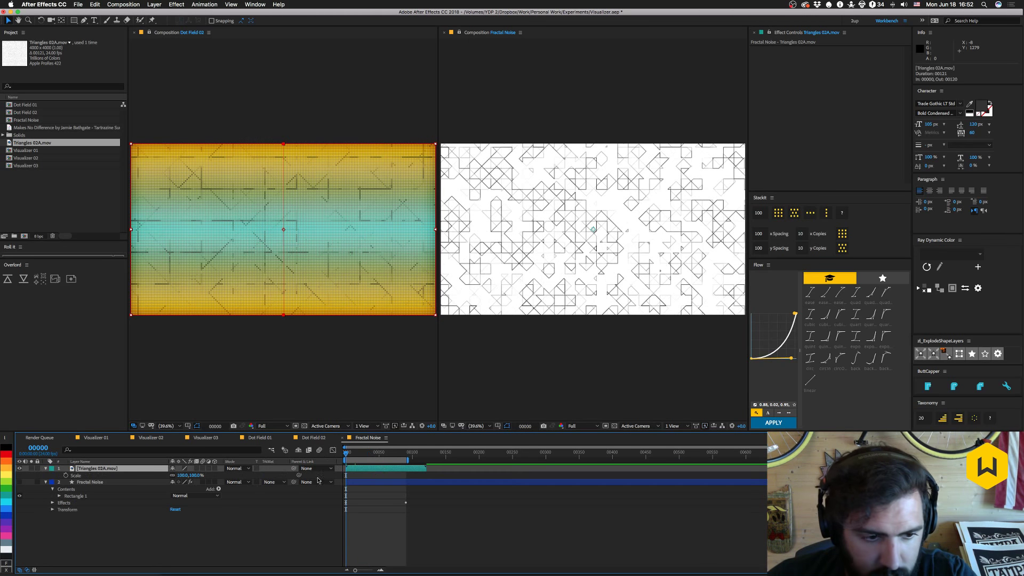
Set the scale of the Triangles 02A.mov layer to 50% in Fractal Noise.
left_click(182, 475)
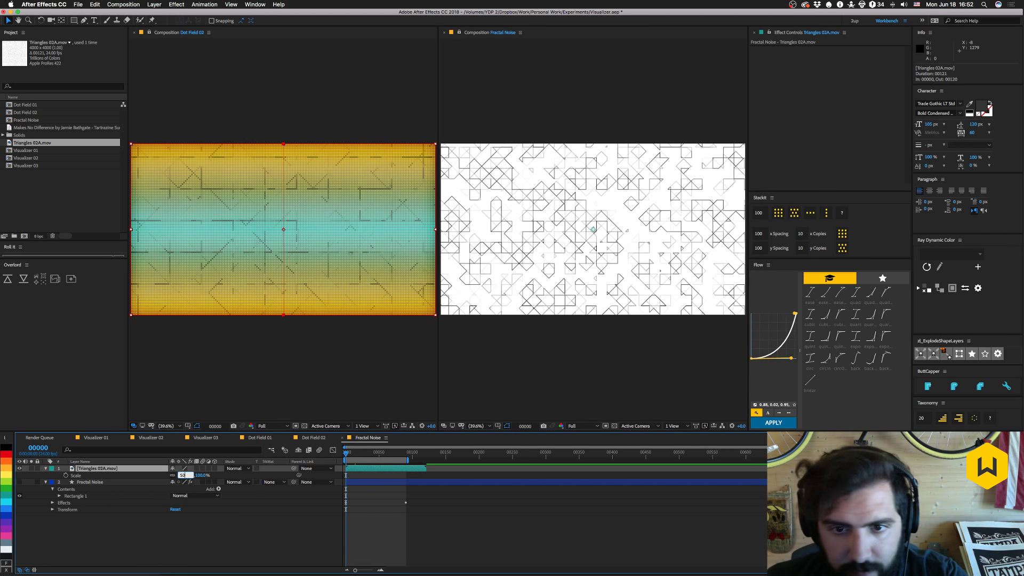
type("50")
key("Return")
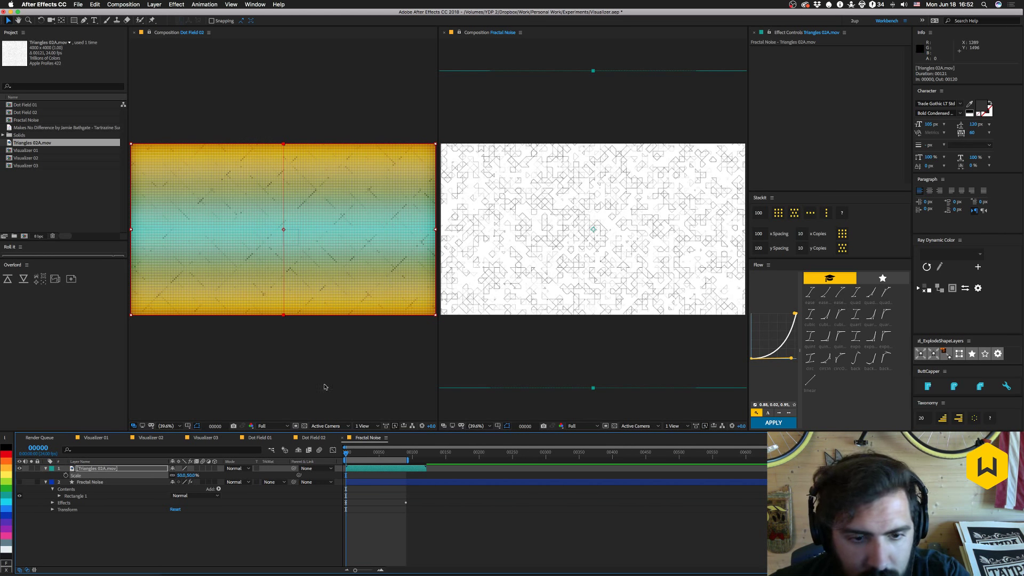
Apply the Invert effect to the Triangles 02A.mov layer and check the result at frame 32.
left_click(133, 472)
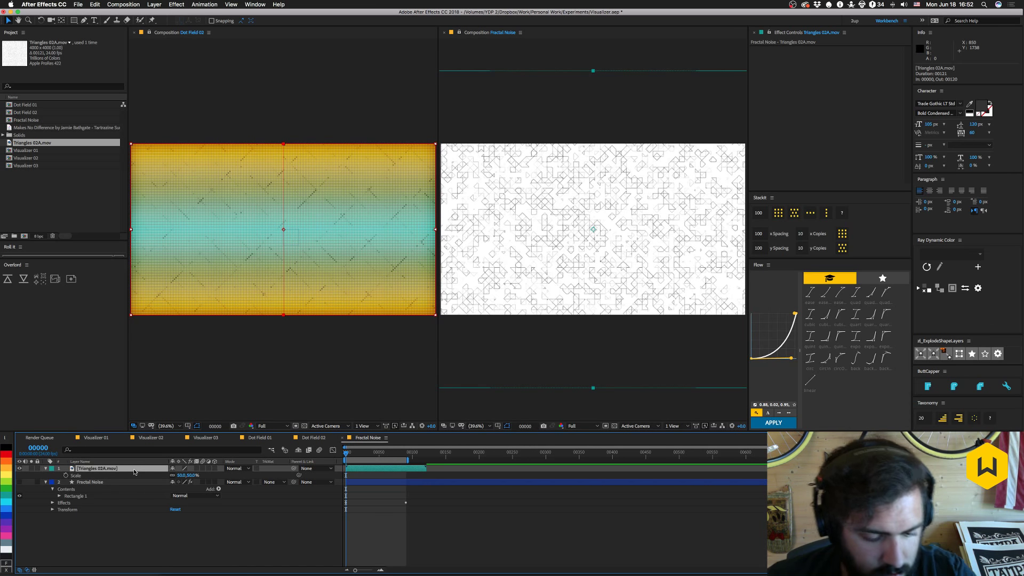
key("ctrl+space")
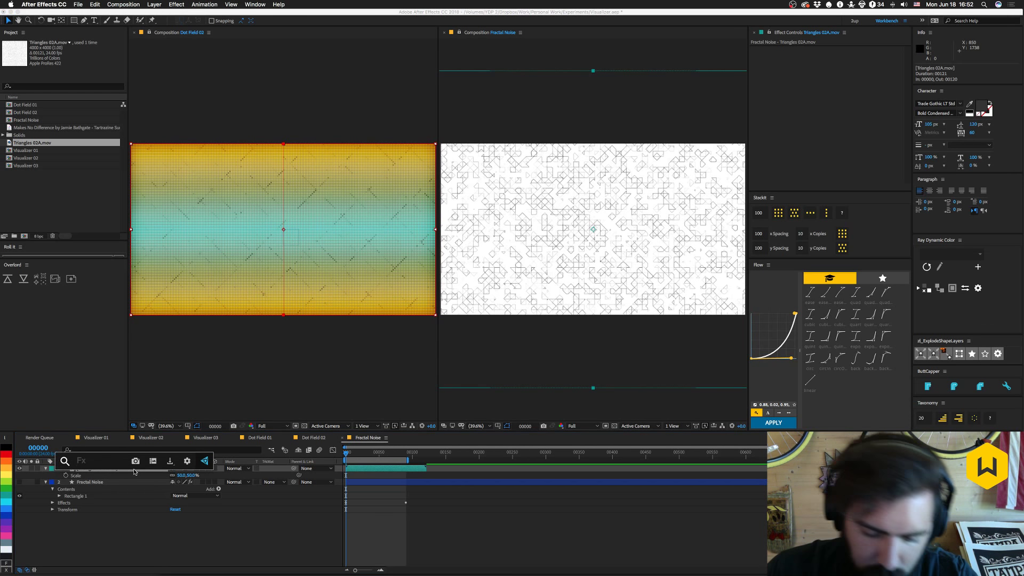
type("invert")
key("Return")
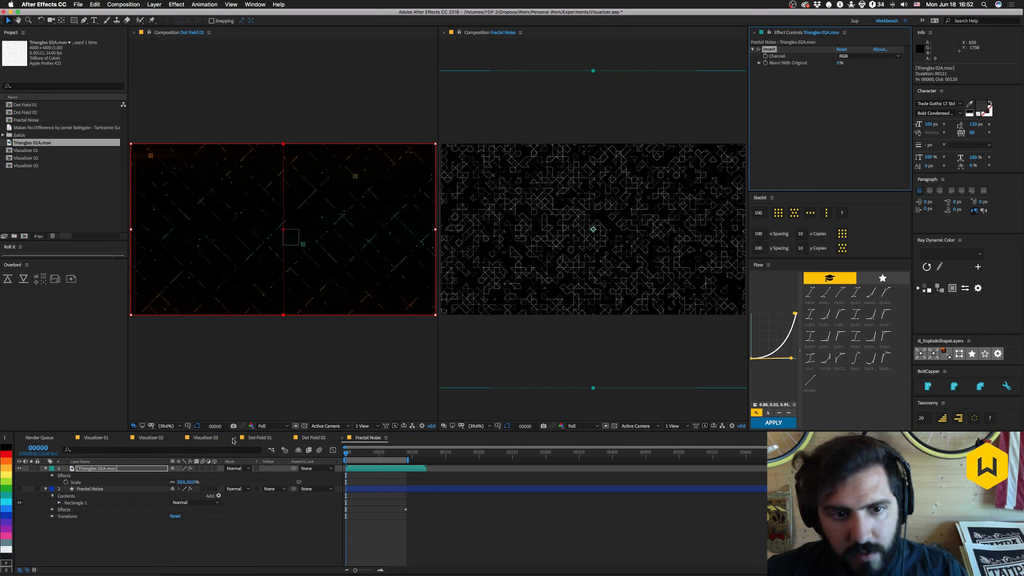
left_click_drag(354, 454, 365, 485)
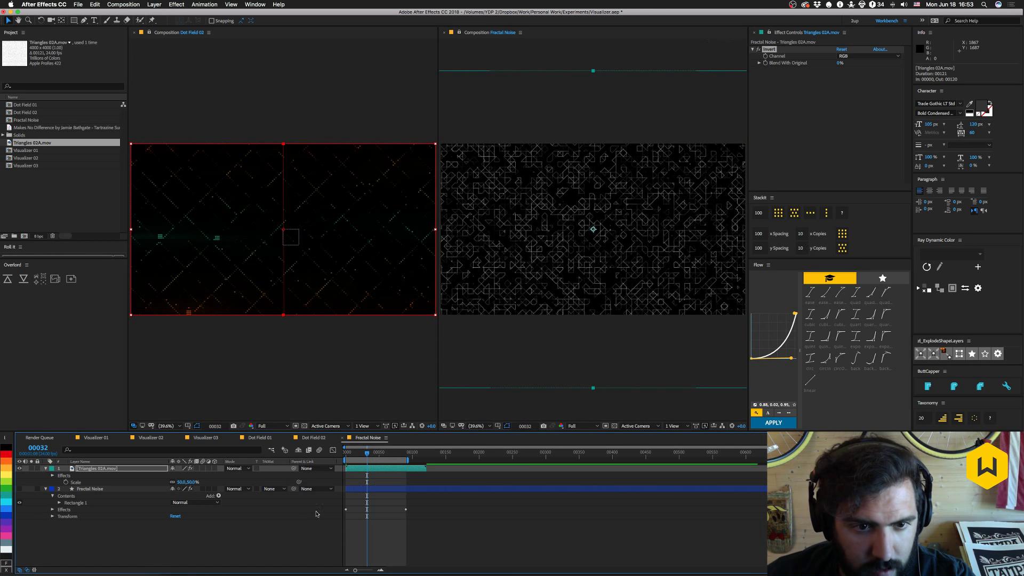
Reveal the Triangles 02A.mov layer's position and copy the full position expression from Box 25 in the Dot Field 02 composition.
left_click(95, 489)
left_click(96, 469)
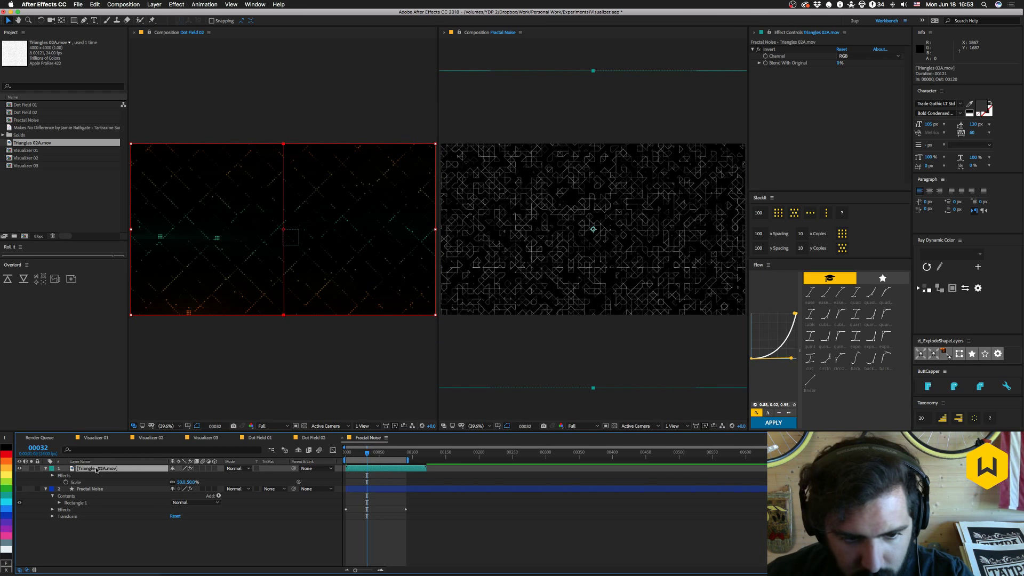
key("p")
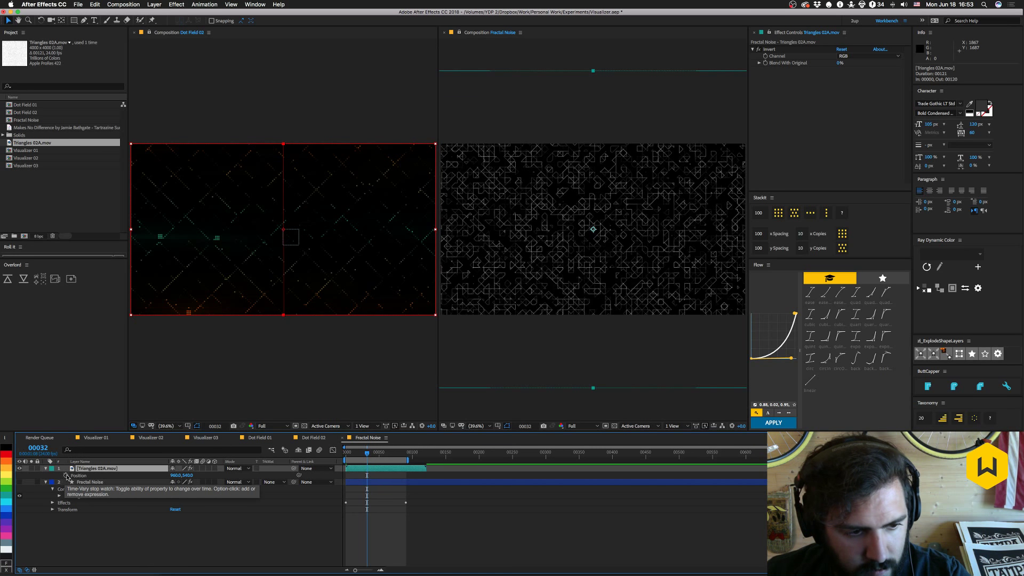
left_click(312, 437)
left_click(83, 509)
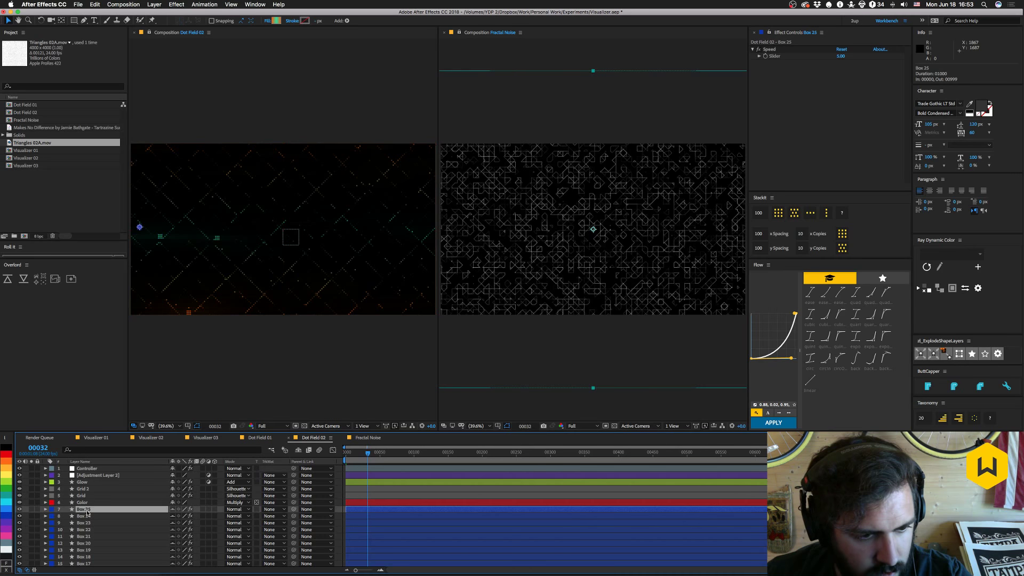
key("p")
left_click(65, 516, "alt")
type("s = thisComp.layer(\"Controller\").effect(\"Speed\")(\"Slider\");")
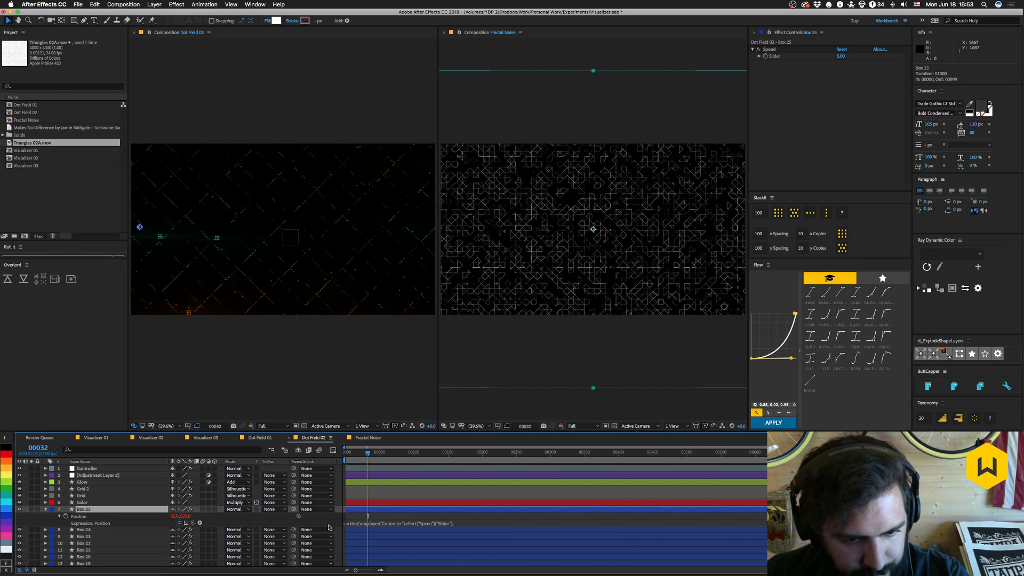
left_click(374, 523)
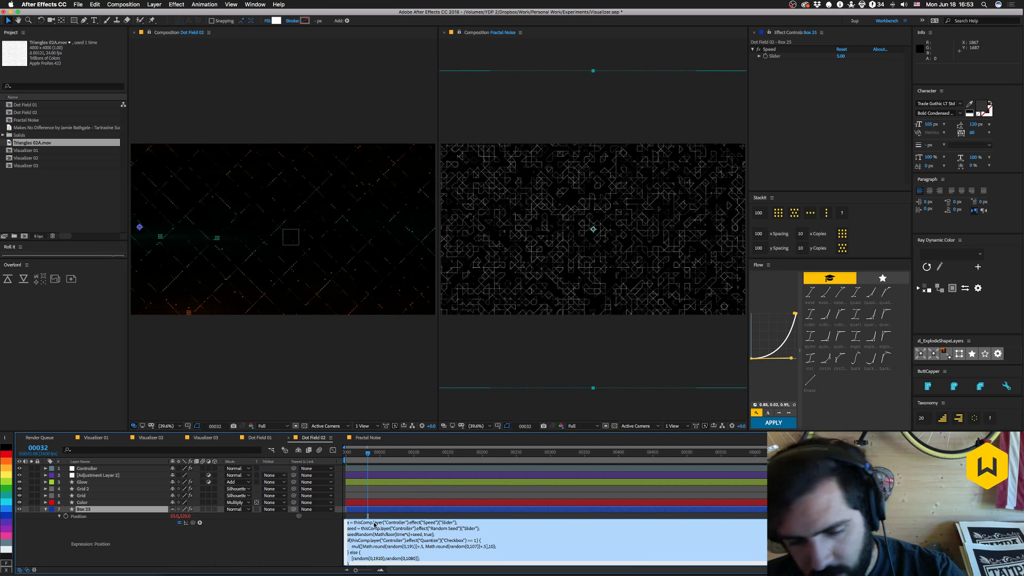
left_click(307, 528)
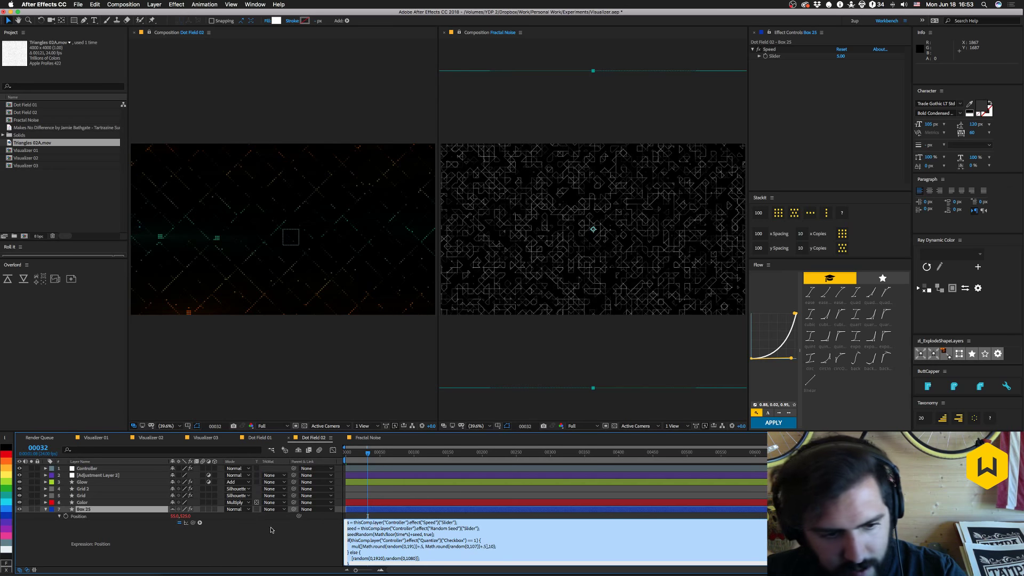
Add the copied random-position expression to the position of the Triangles 02A.mov layer in Fractal Noise.
left_click(367, 438)
left_click(66, 476, "alt")
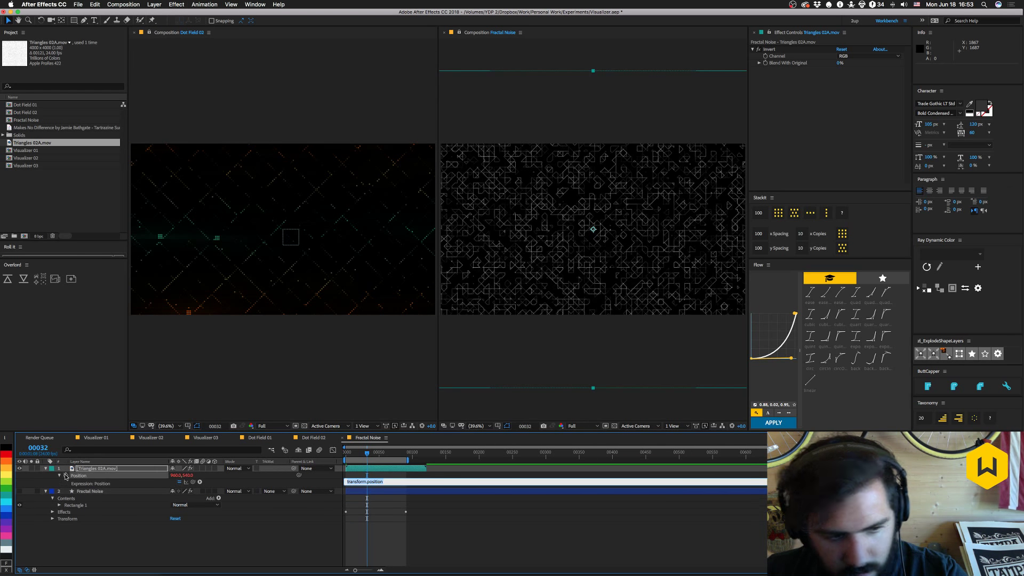
type("thisComp.layer(\"Controller\").effect(\"Speed\")(\"Slider\");")
key("KP_Enter")
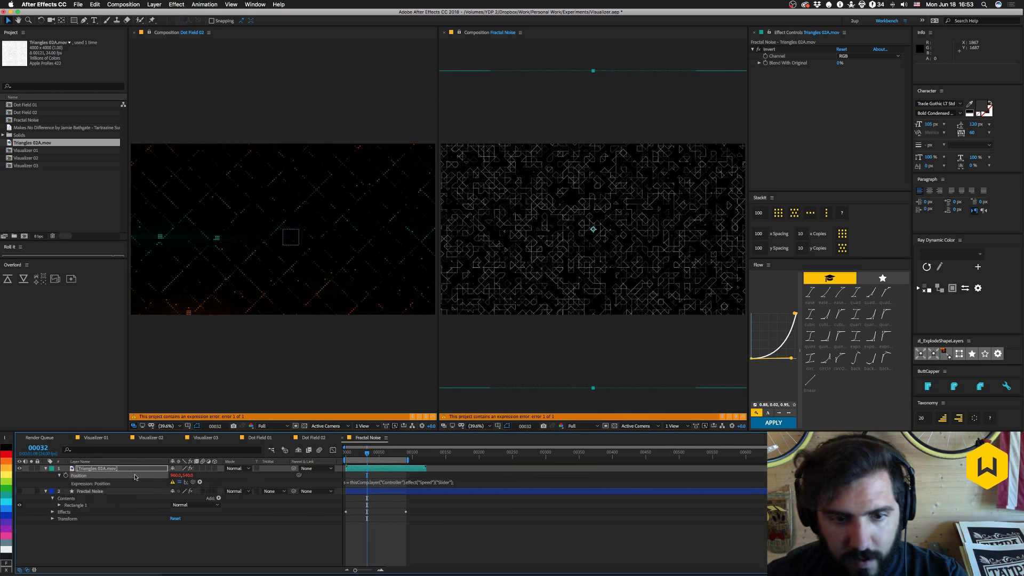
Copy the Controller layer from Dot Field 02 into the Fractal Noise composition.
left_click(312, 439)
left_click(107, 469)
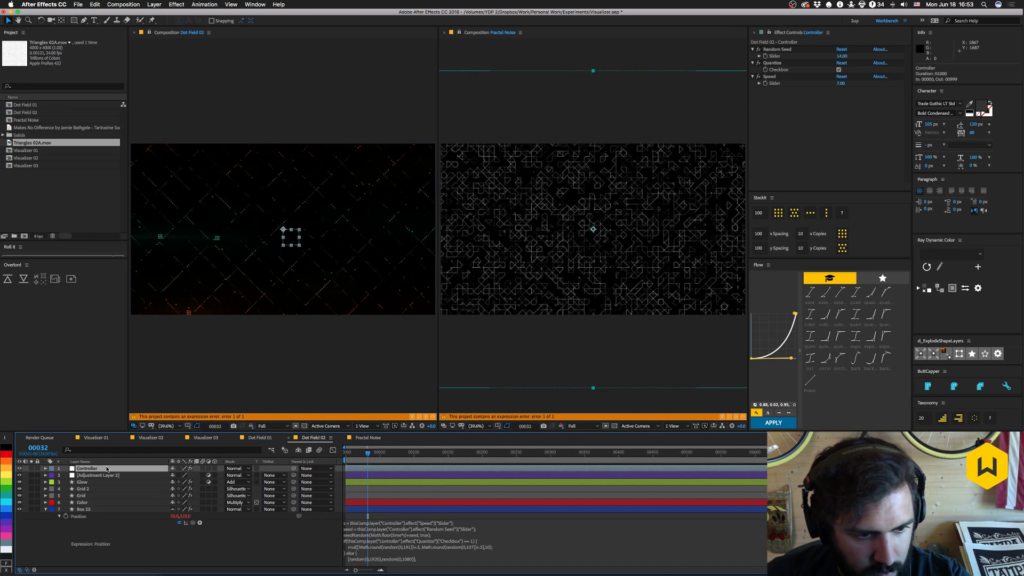
key("ctrl+c")
left_click(362, 439)
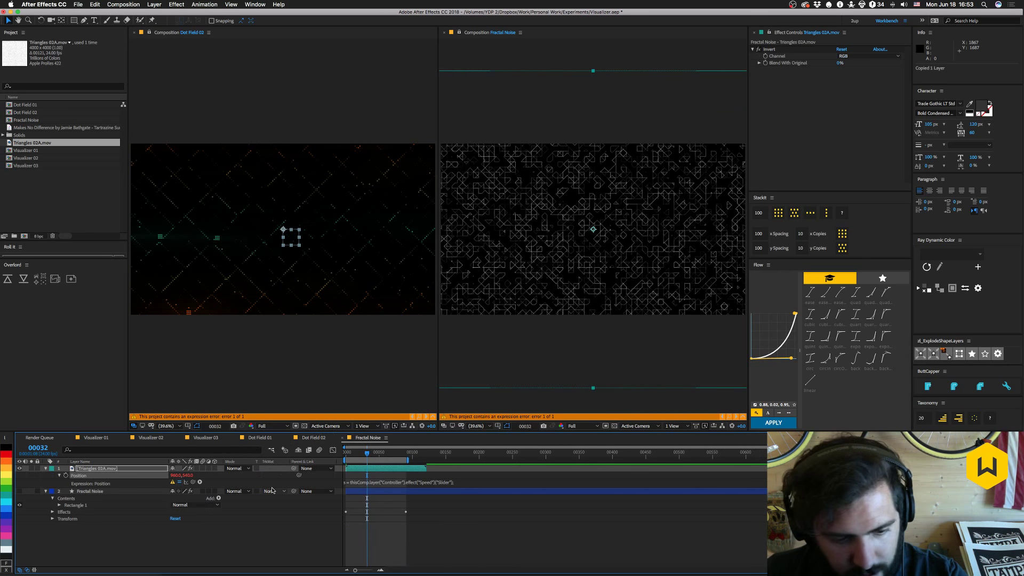
key("ctrl+v")
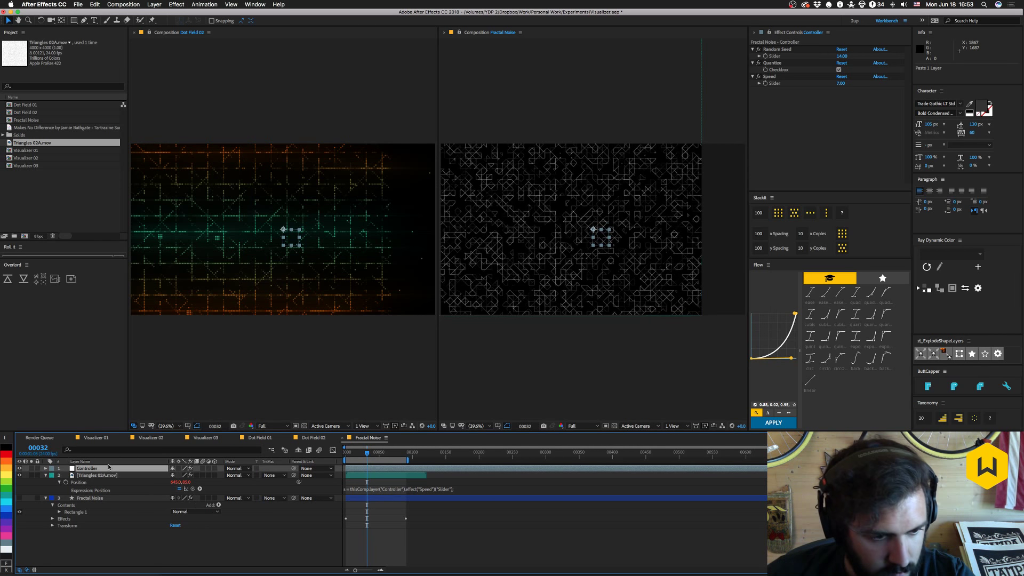
Set the scale of the Triangles 02A.mov layer to 68%.
left_click(155, 475)
key("s")
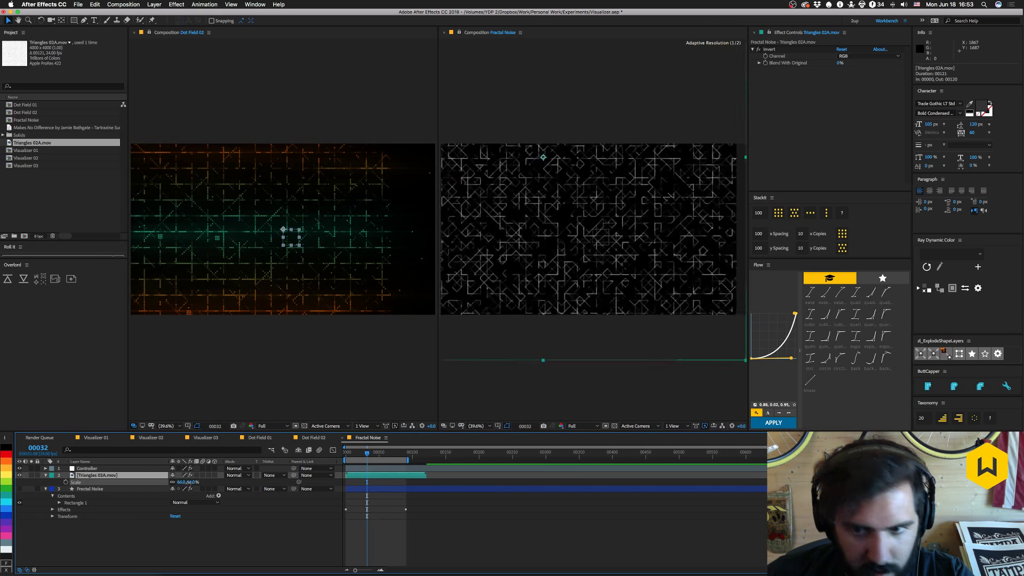
left_click_drag(184, 482, 256, 463)
Preview the Dot Field 02 composition from frame 0 with the randomly positioned triangle pattern.
left_click_drag(374, 454, 345, 454)
left_click(313, 438)
key("space")
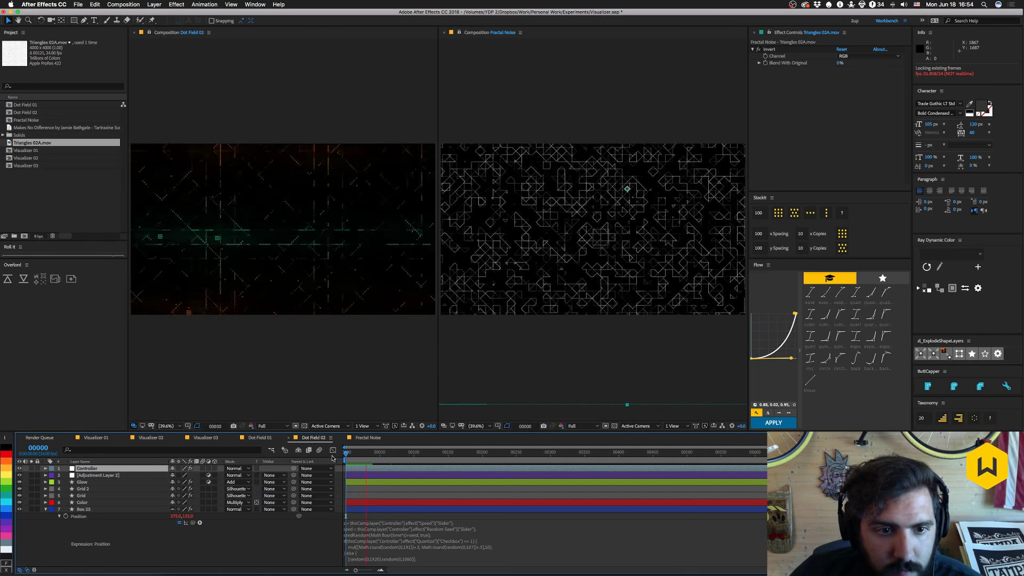
key("space")
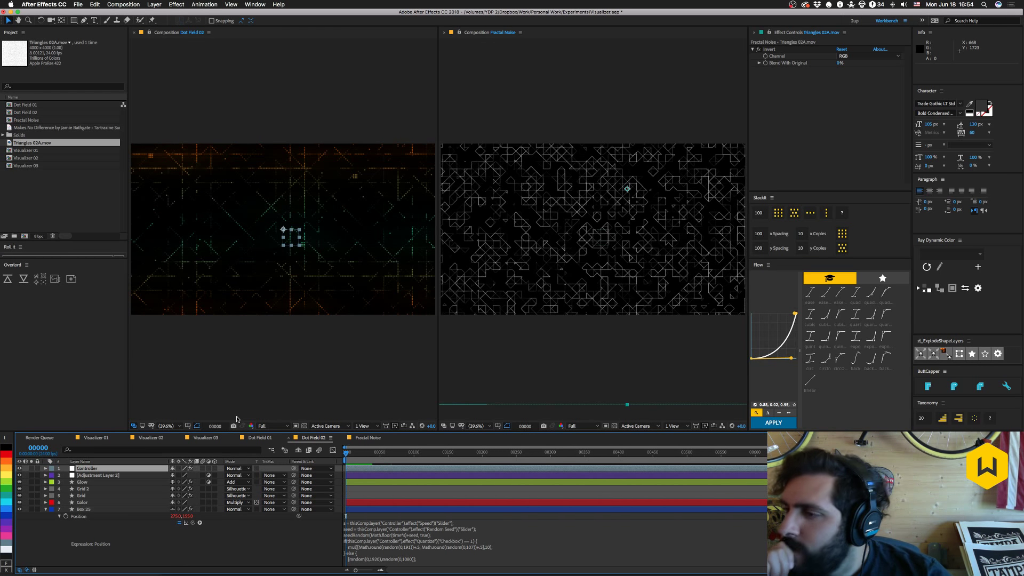
Import 01 - Breakout.mov from Finder and place it as the top layer of the Fractal Noise composition.
left_click(91, 469)
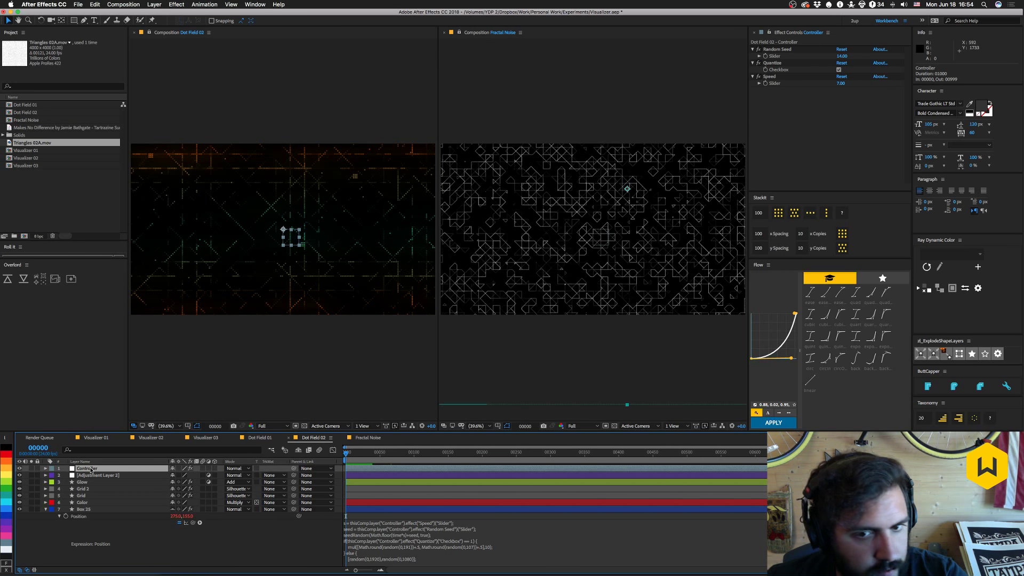
key("super+Tab")
key("super+Tab")
key("super+Tab")
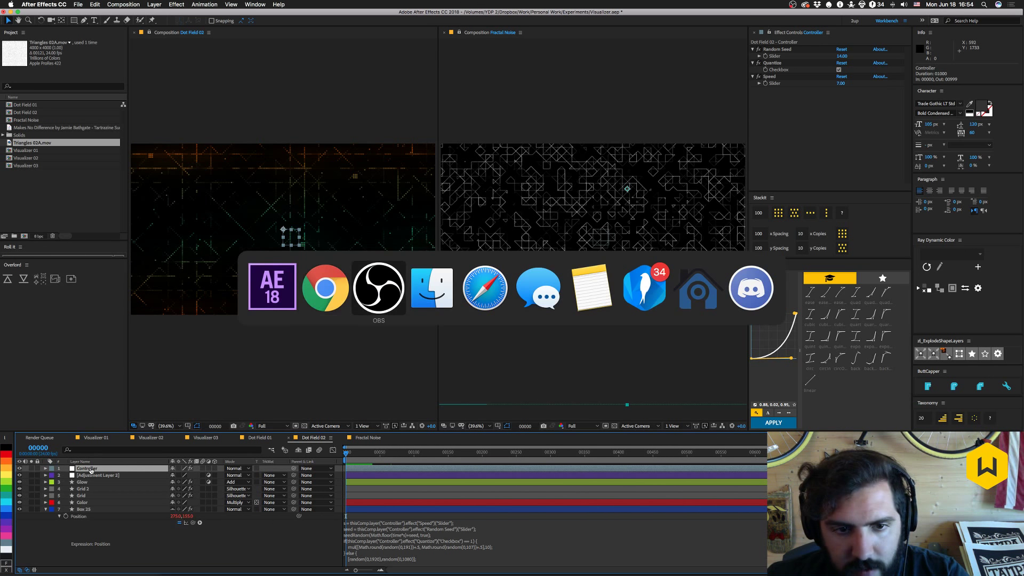
key("super+n")
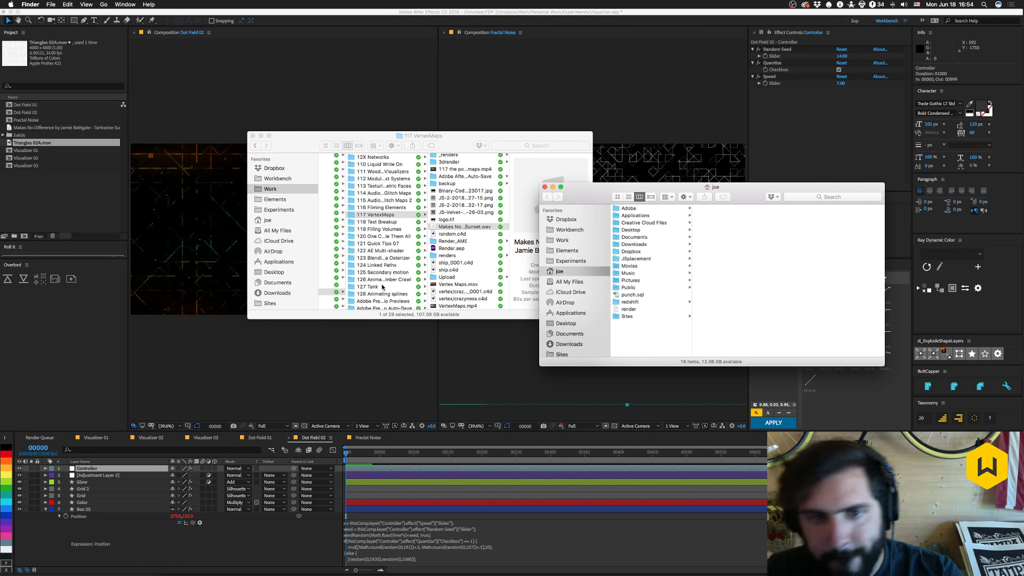
key("super+w")
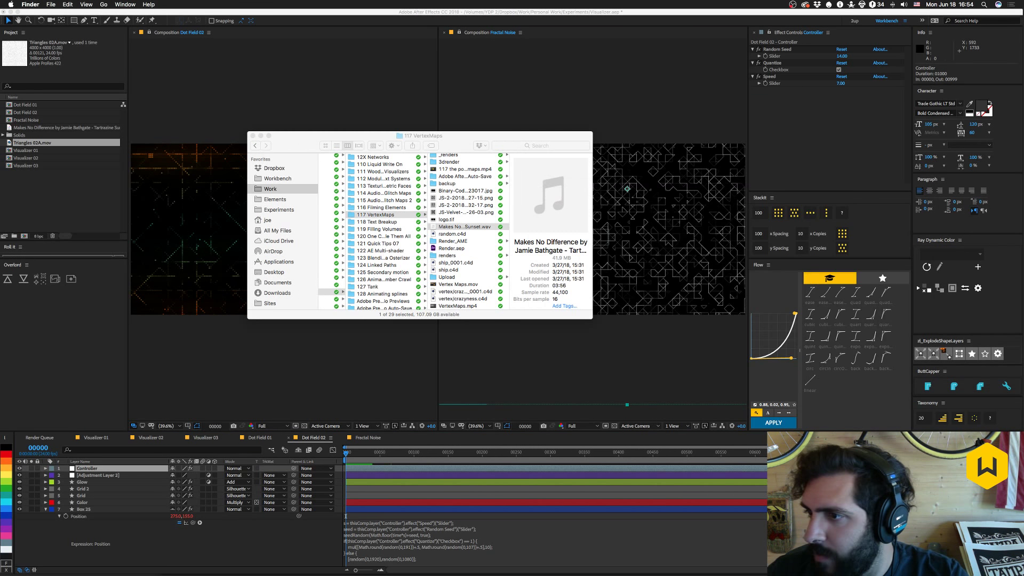
key("super+m")
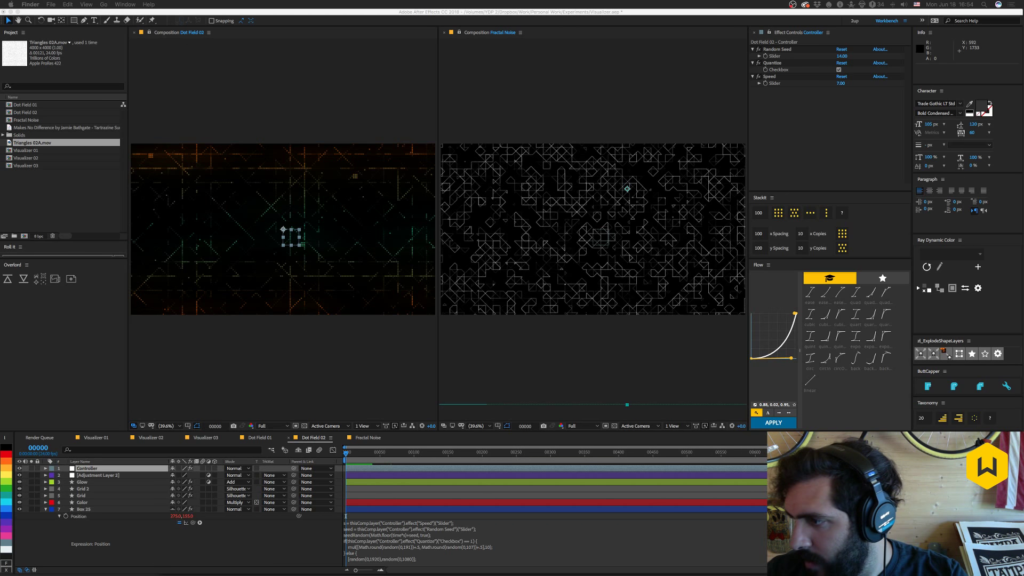
left_click_drag(1023, 243, 80, 192)
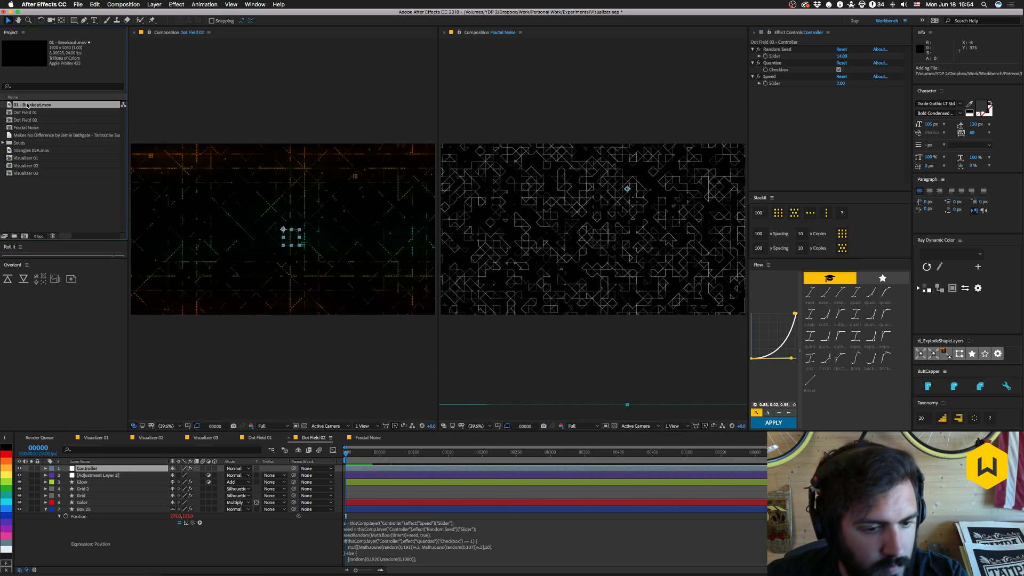
left_click_drag(27, 105, 86, 469)
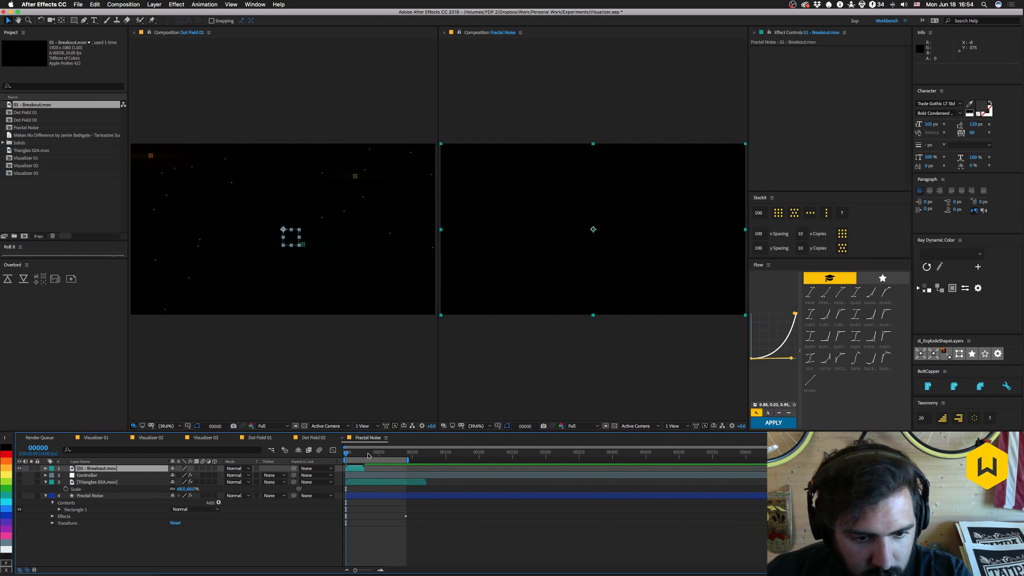
Preview the Breakout footage through the dot grid in the Dot Field 02 composition.
key("space")
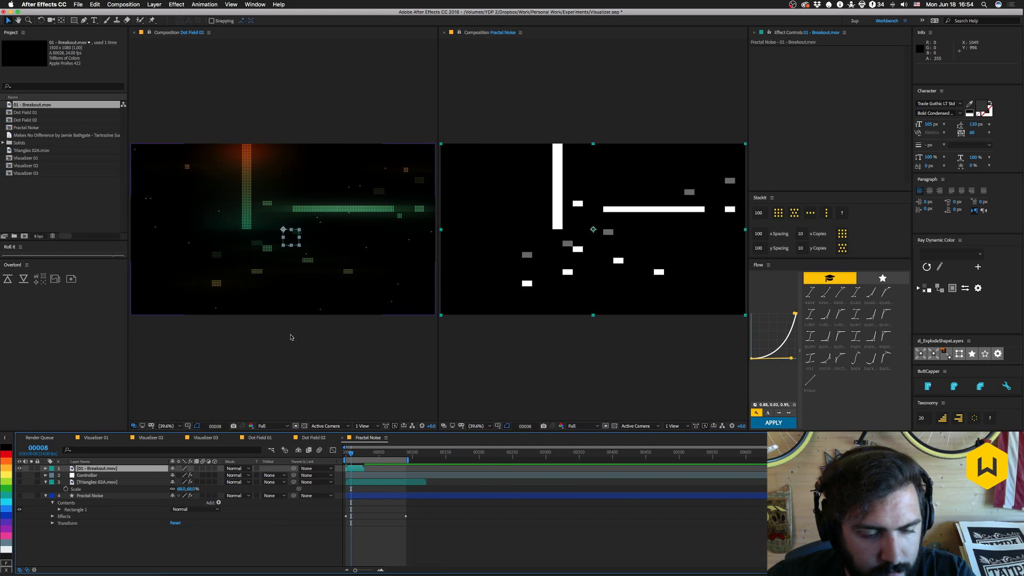
key("shift+comma")
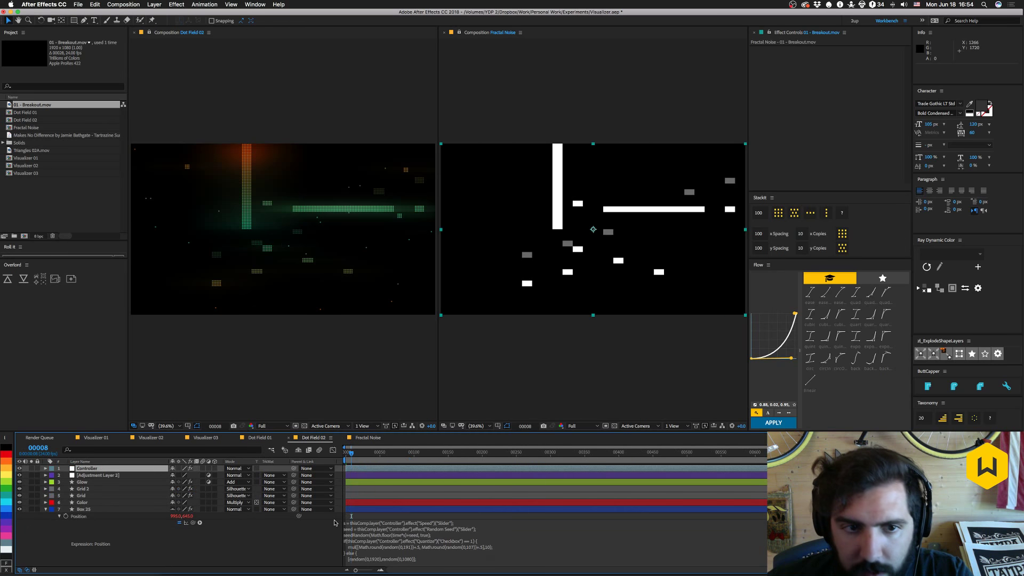
key("space")
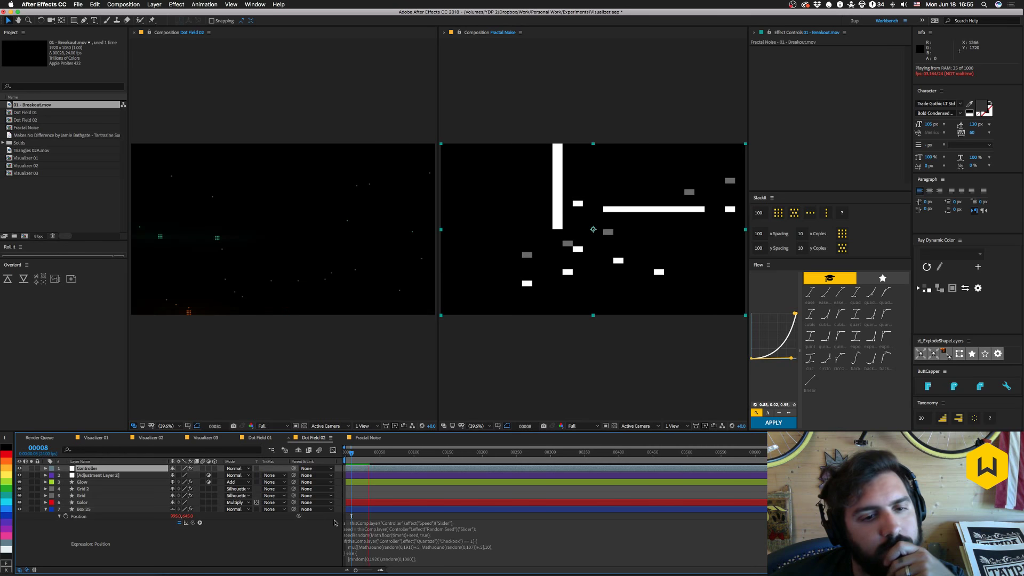
key("space")
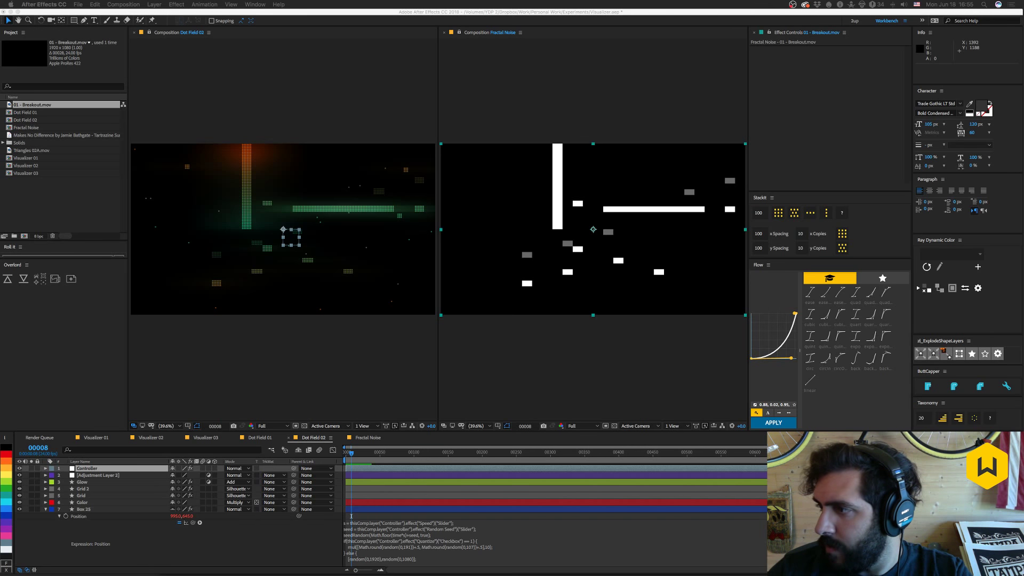
Import 04 - Brick Breaker.mov, add it as the top layer of Fractal Noise starting at frame 0, and preview Dot Field 02.
left_click_drag(470, 390, 28, 187)
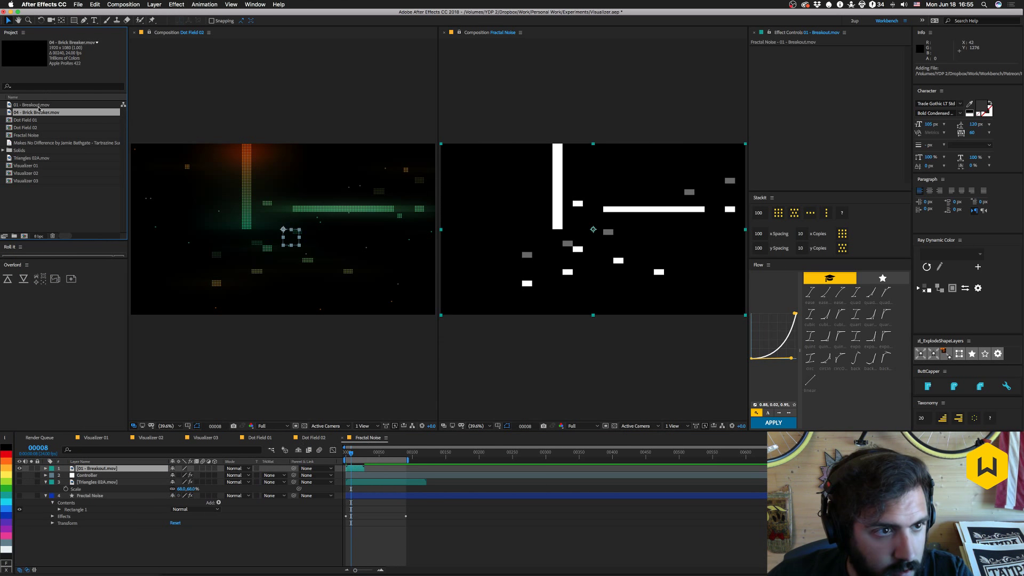
left_click_drag(38, 109, 13, 480)
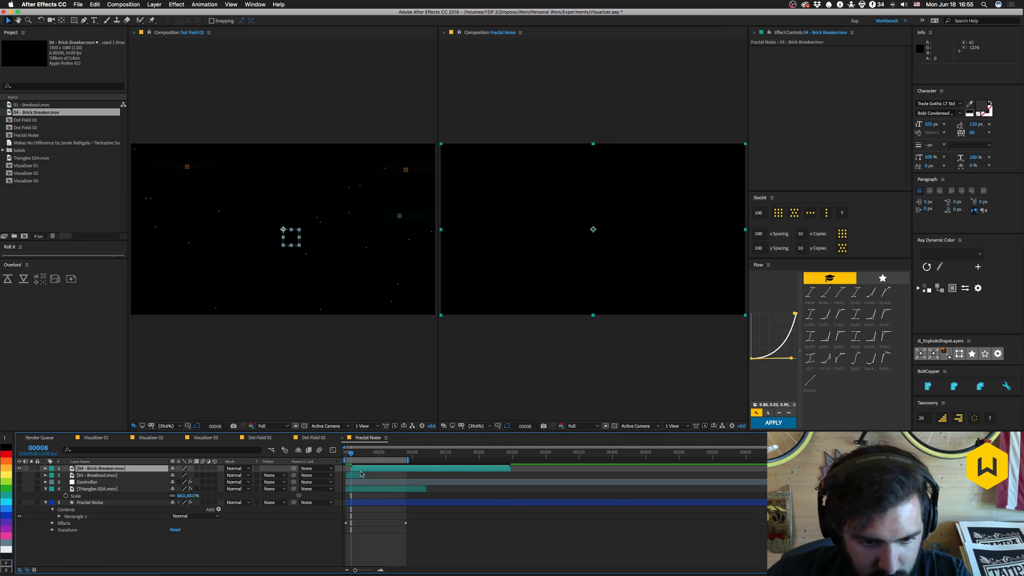
key("shift+comma")
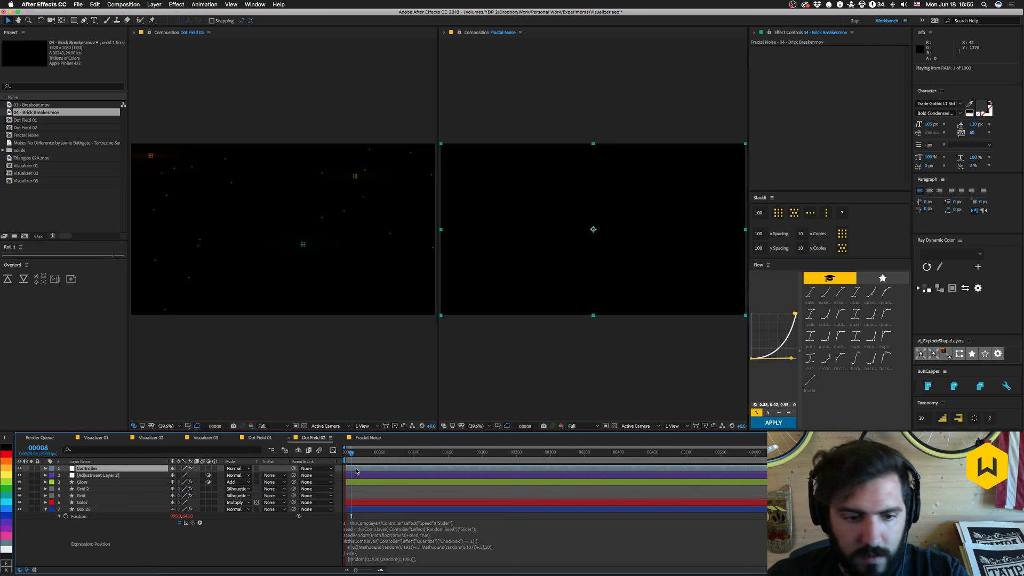
left_click(366, 437)
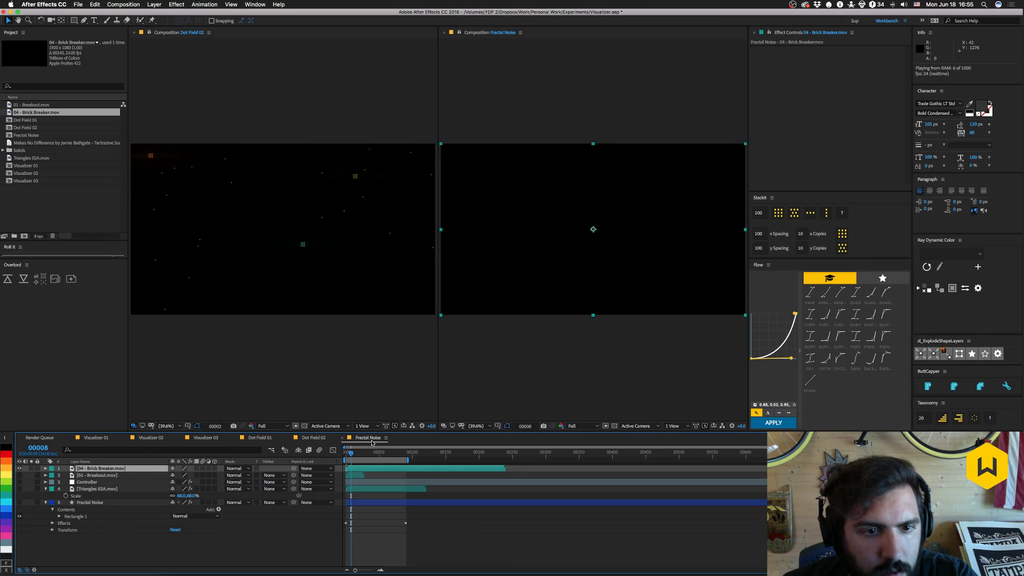
Preview the Brick Breaker footage in Dot Field 02 and go to frame 27 of the Fractal Noise composition.
key("shift+comma")
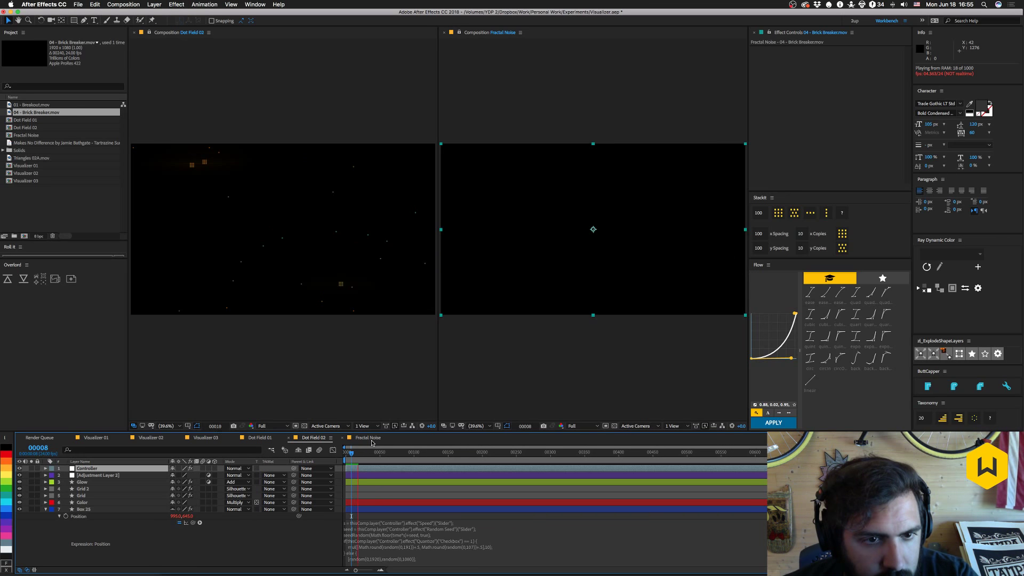
key("space")
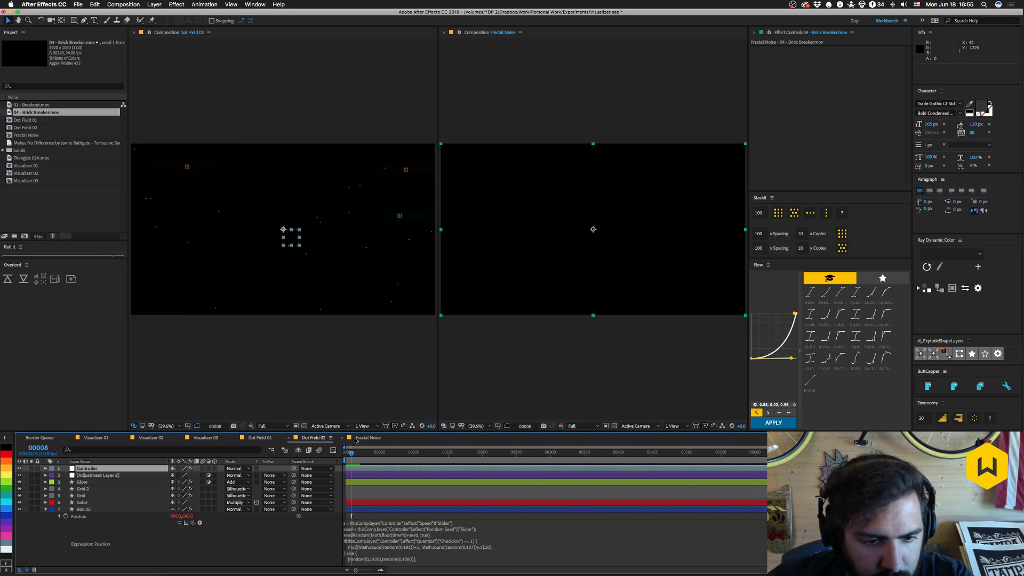
left_click(356, 439)
left_click_drag(354, 457, 364, 456)
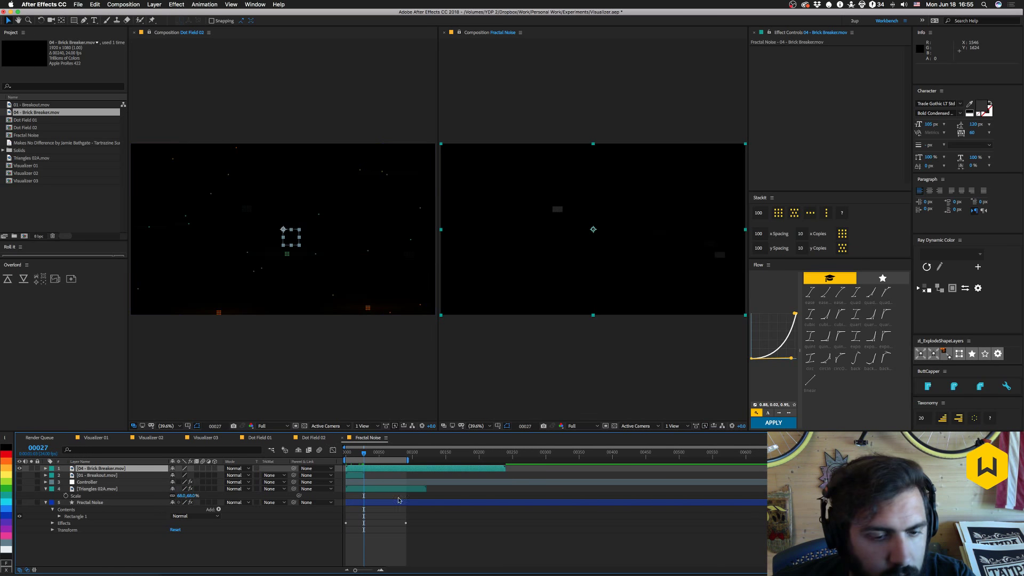
Try a Levels effect on the Brick Breaker layer, using the Alpha channel with Input White at about 83.
key("ctrl+space")
type("lev")
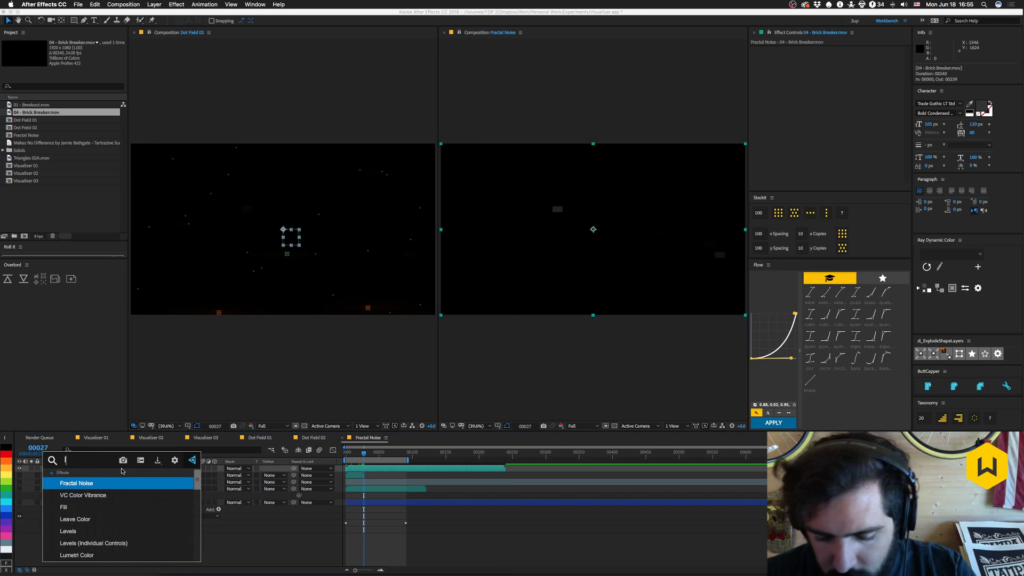
key("Return")
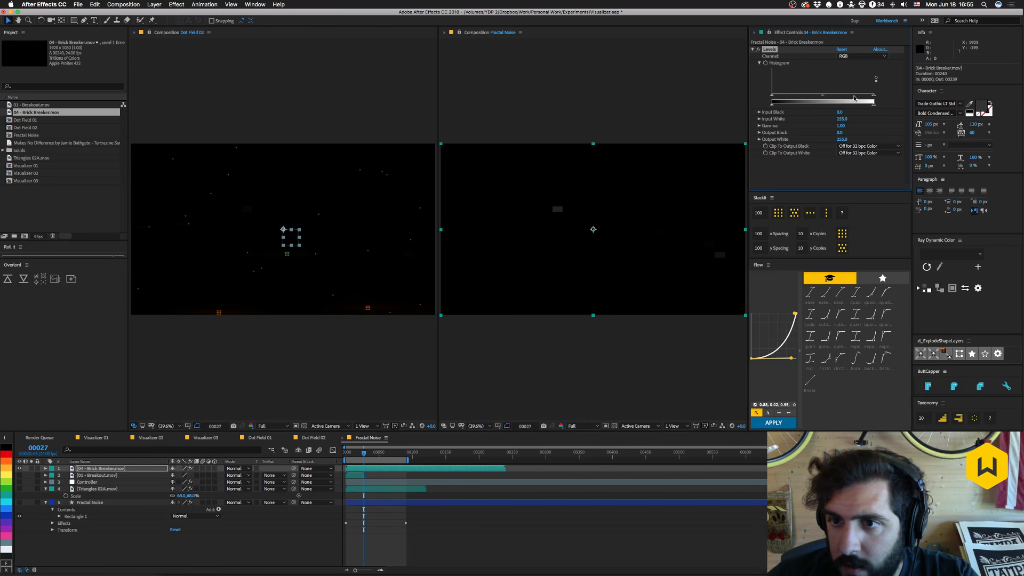
left_click(853, 56)
left_click(853, 95)
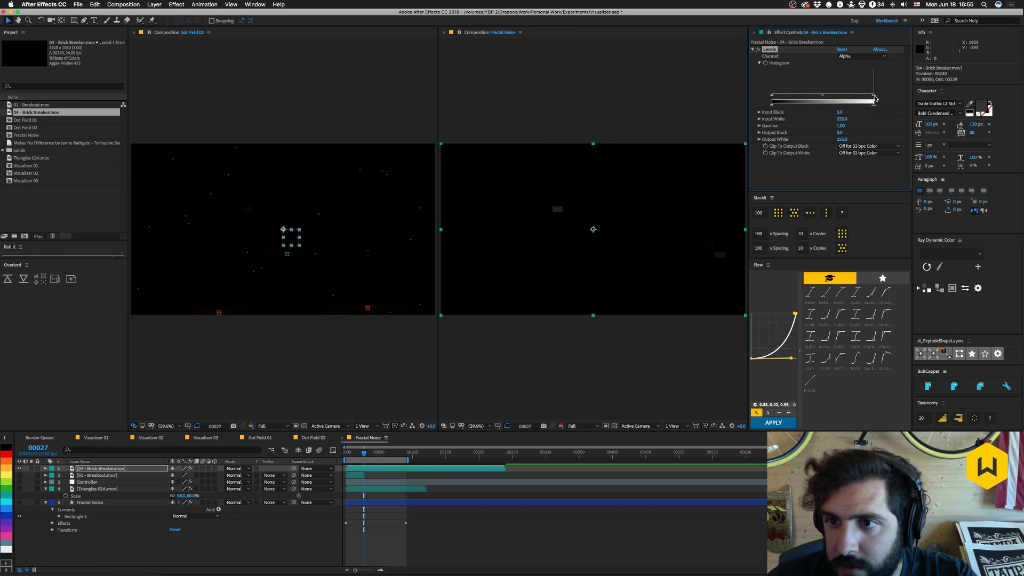
left_click_drag(874, 97, 804, 98)
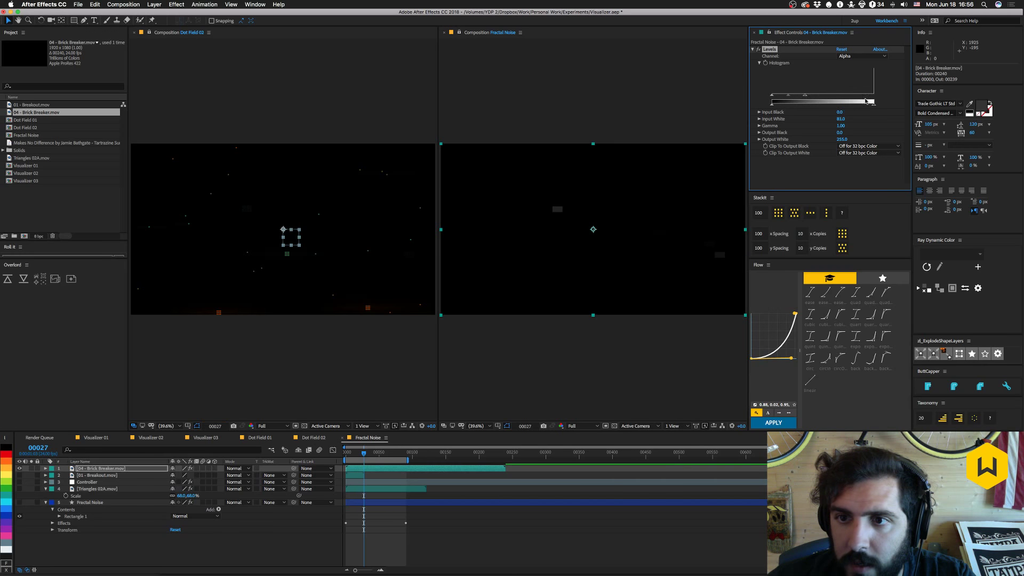
Try Levels with Input Black at about 221 and Output Black at about 121 instead, and remove the effect.
key("super+z")
left_click_drag(772, 95, 860, 94)
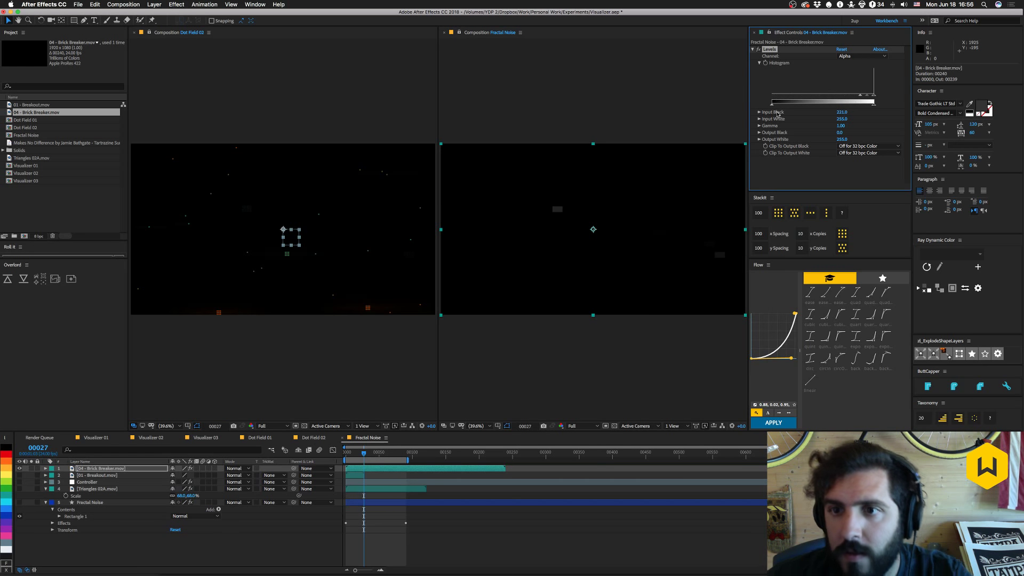
left_click_drag(772, 104, 820, 106)
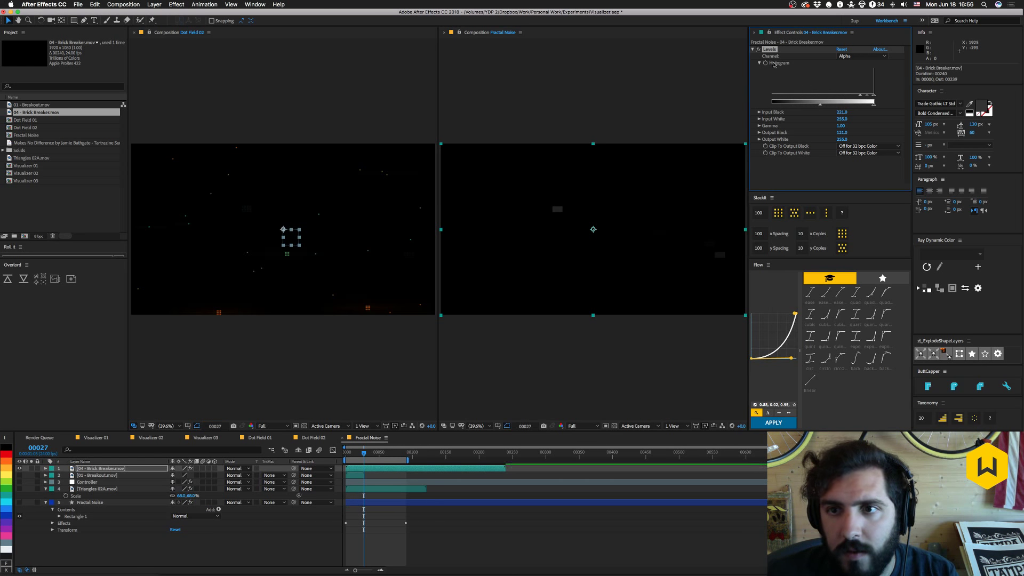
key("Delete")
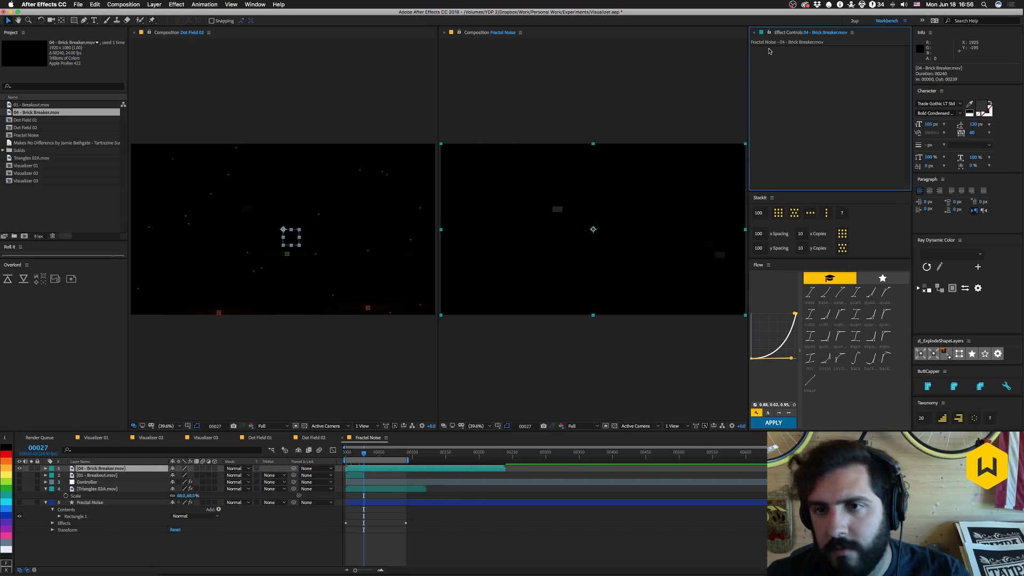
Duplicate the Brick Breaker layer twice and set the topmost copy's blending mode to Add.
left_click(100, 470)
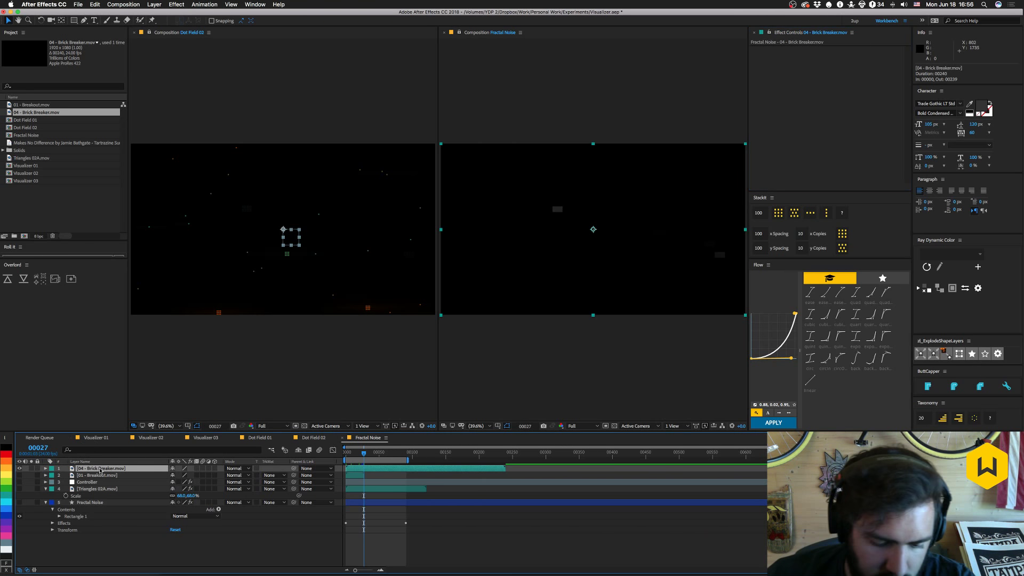
key("super+d")
key("super+d")
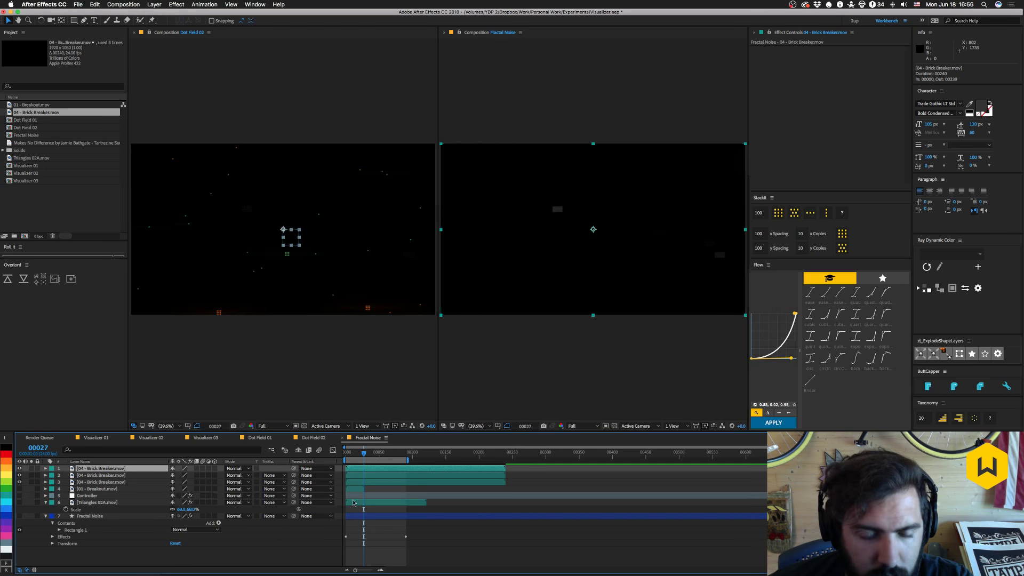
left_click(241, 468)
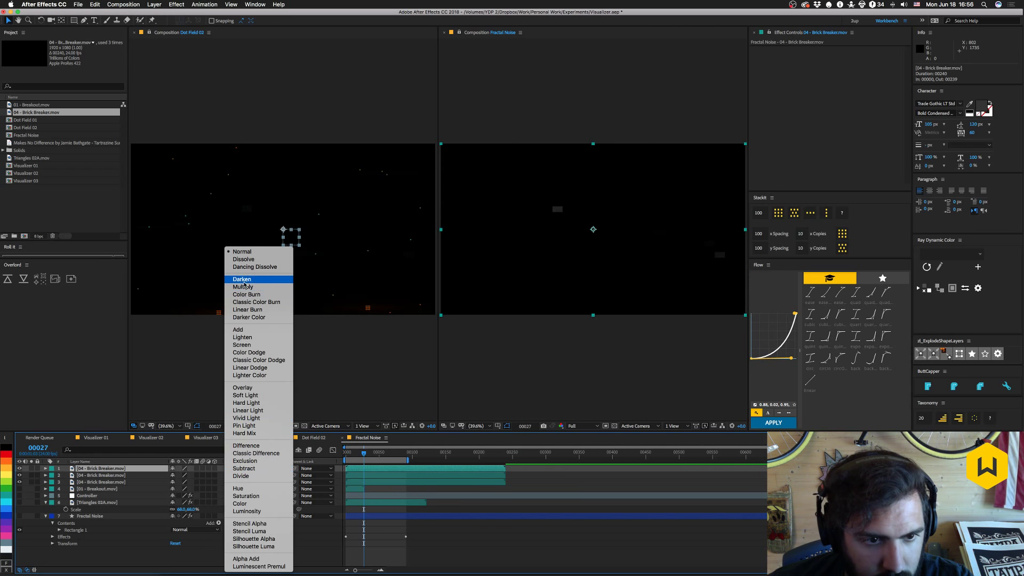
left_click(239, 330)
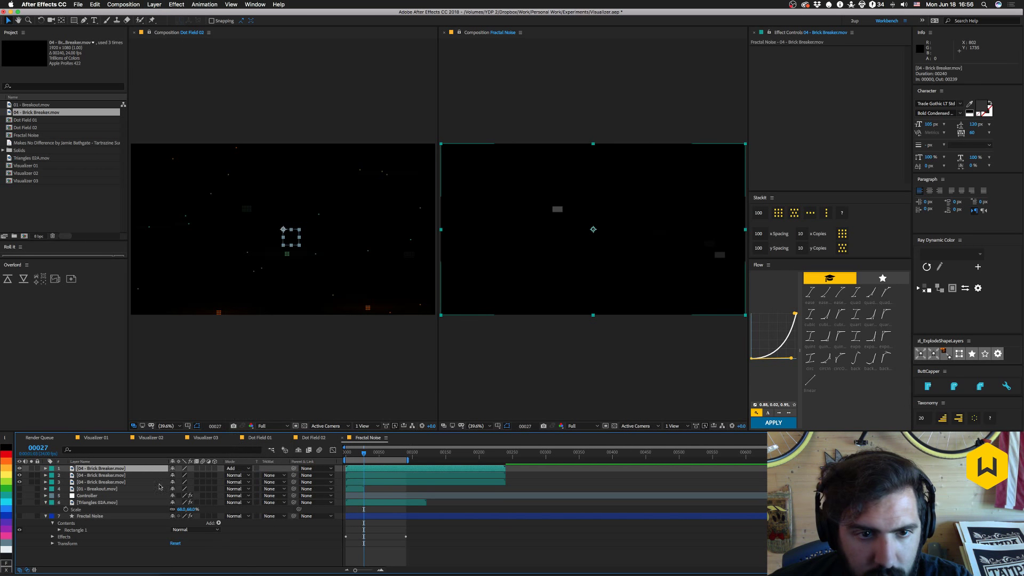
Delete the middle Brick Breaker copy and try the Add blending mode on the remaining Normal one.
left_click(105, 476)
key("Delete")
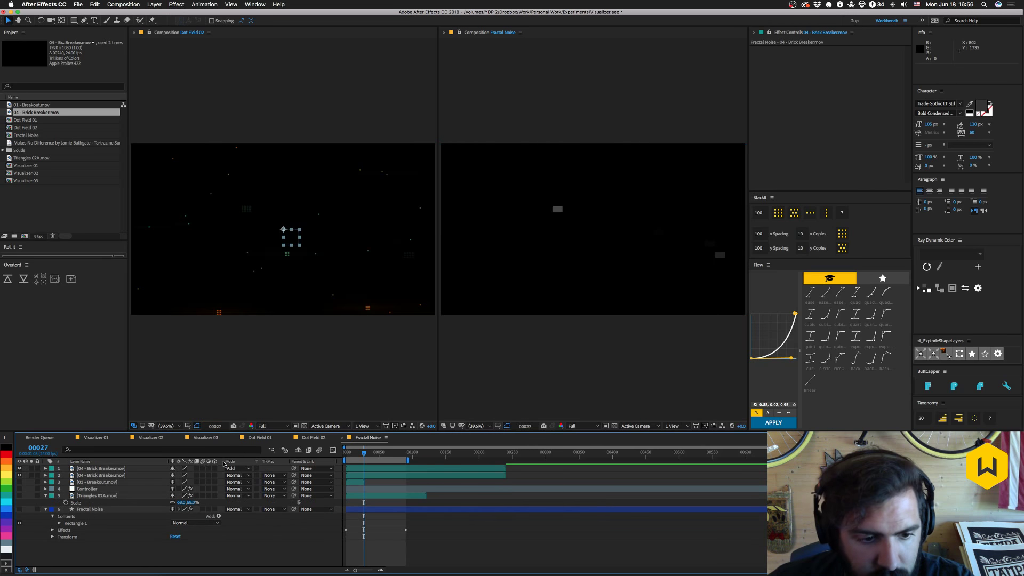
left_click(240, 476)
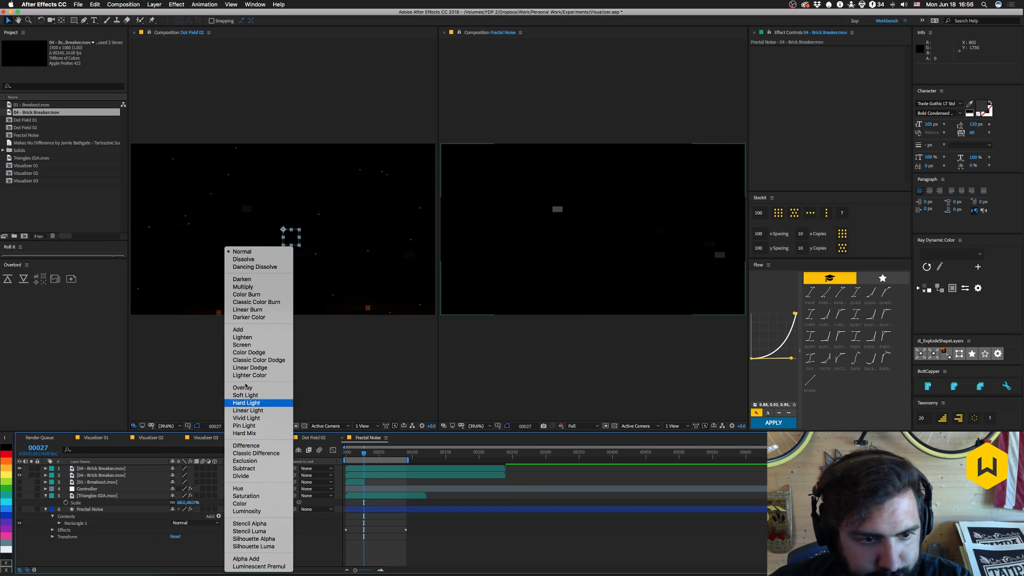
left_click(231, 330)
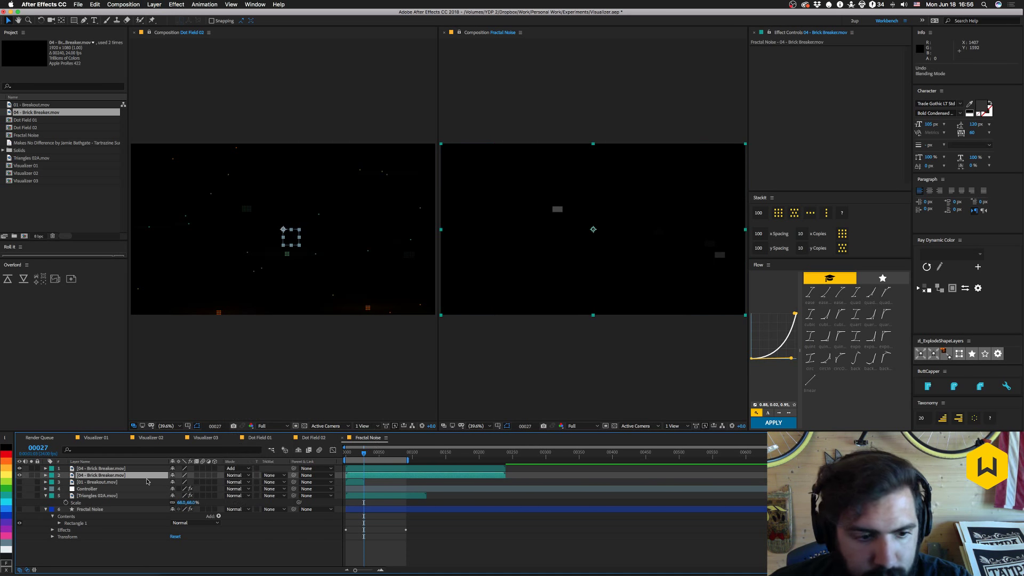
Duplicate the Add-blended Brick Breaker layer twice and preview the brighter footage in Dot Field 02.
left_click(124, 470)
key("ctrl+d")
key("ctrl+d")
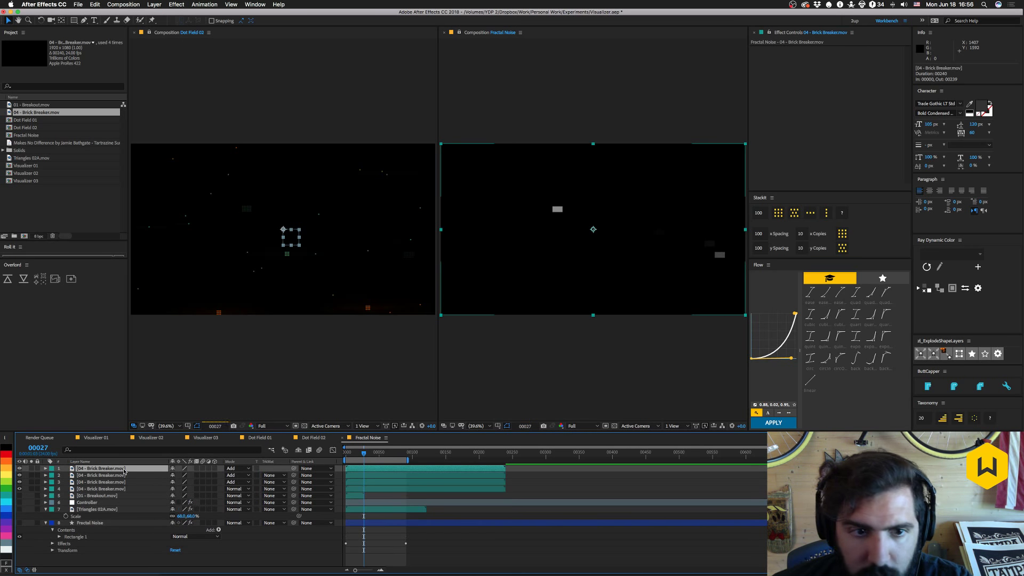
key("shift+comma")
key("space")
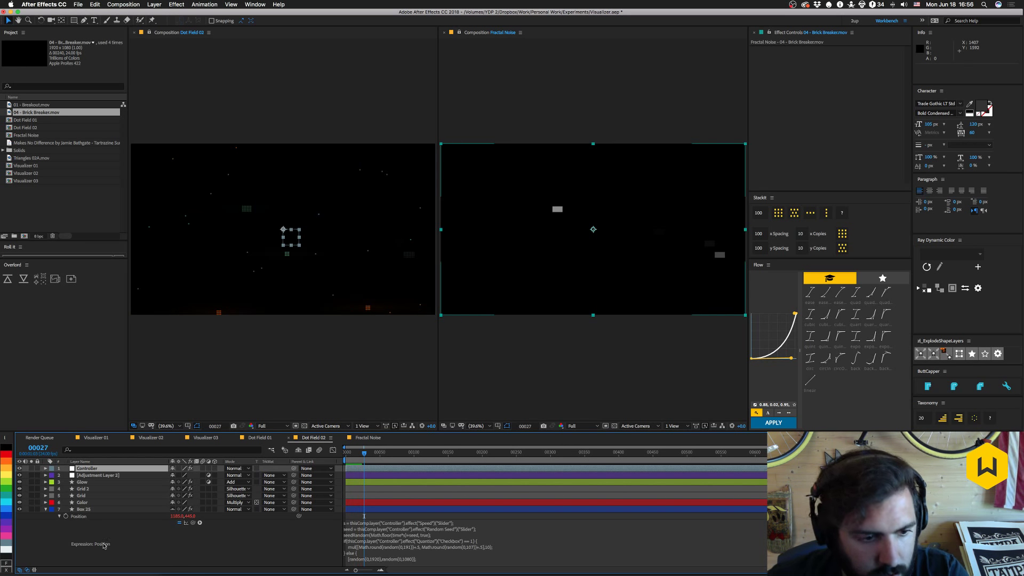
Delete all four Brick Breaker layers from the Fractal Noise composition.
left_click(359, 441)
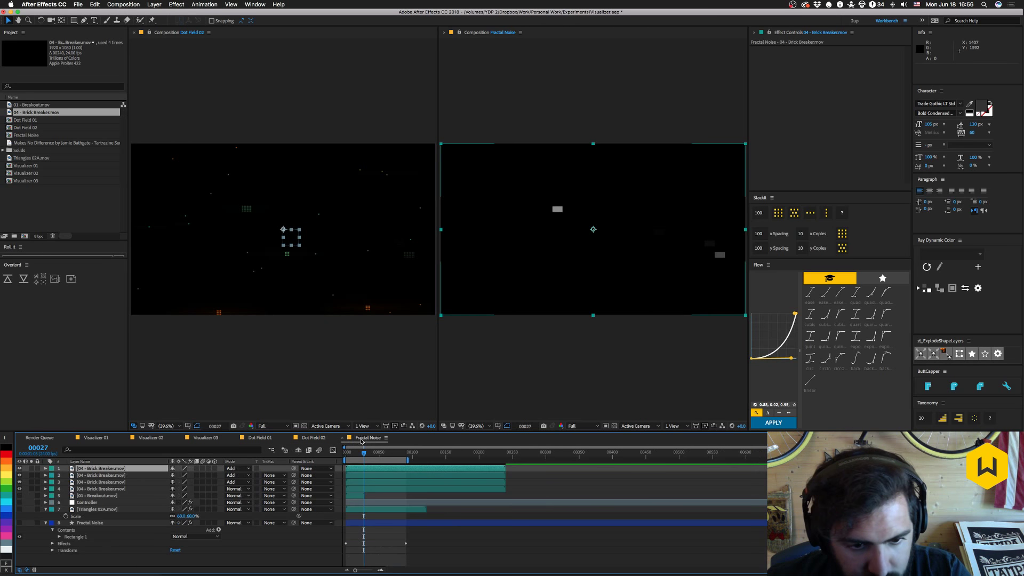
left_click(96, 489, "shift")
key("Delete")
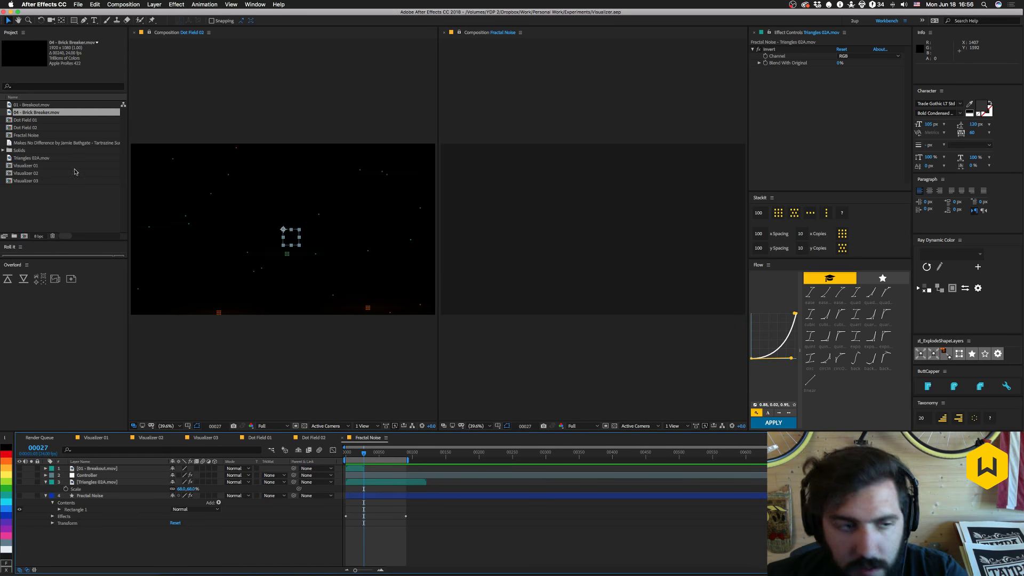
Start a footage import and browse to the Elements folder of the Glitch Pack product.
double_click(74, 203)
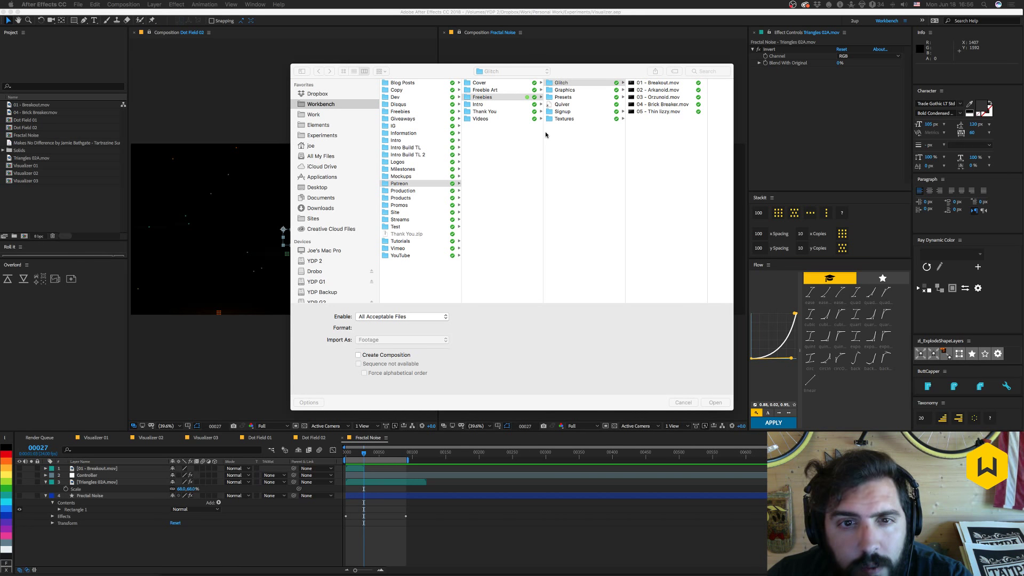
left_click(411, 199)
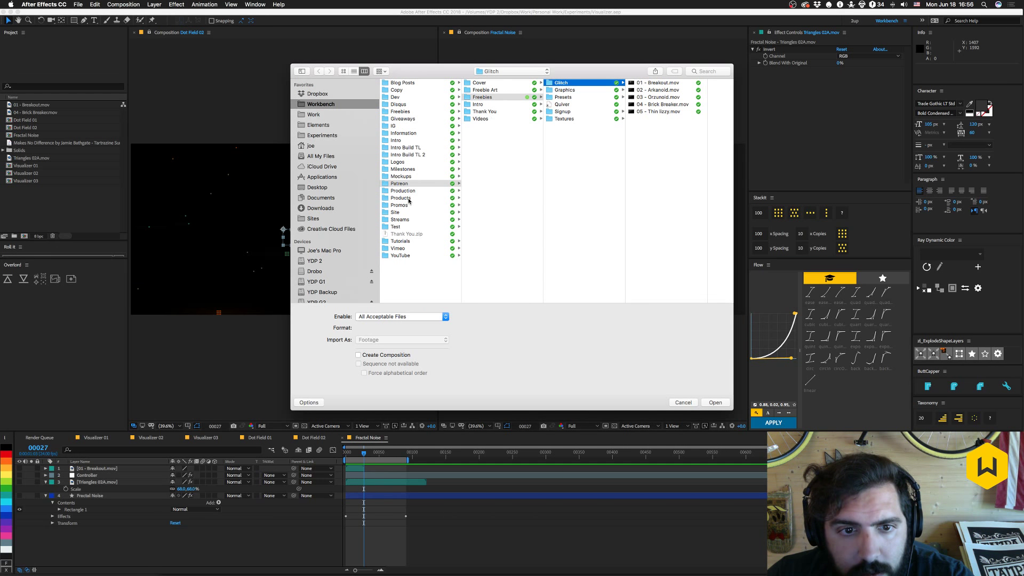
left_click(409, 199)
left_click(487, 89)
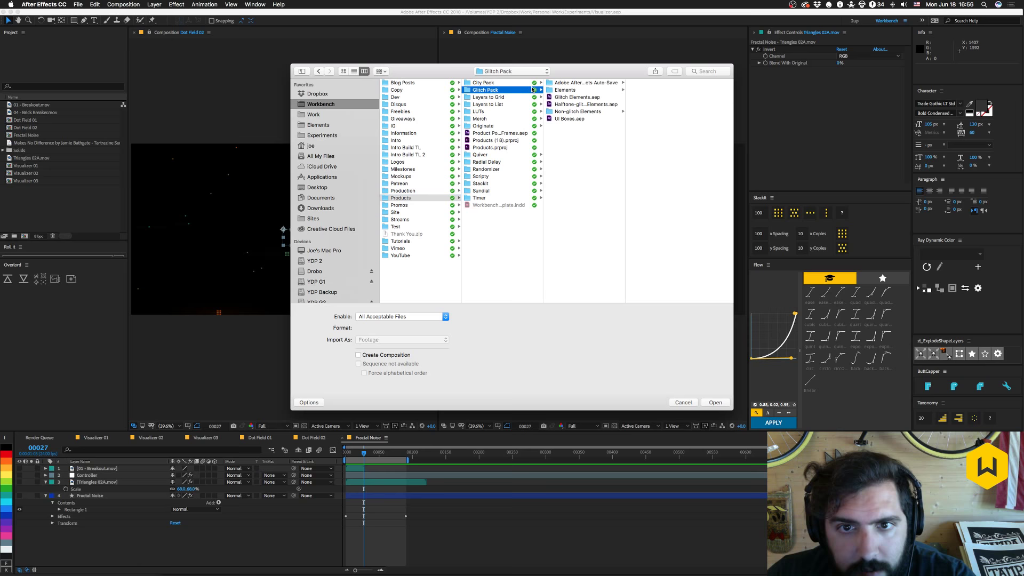
left_click(606, 89)
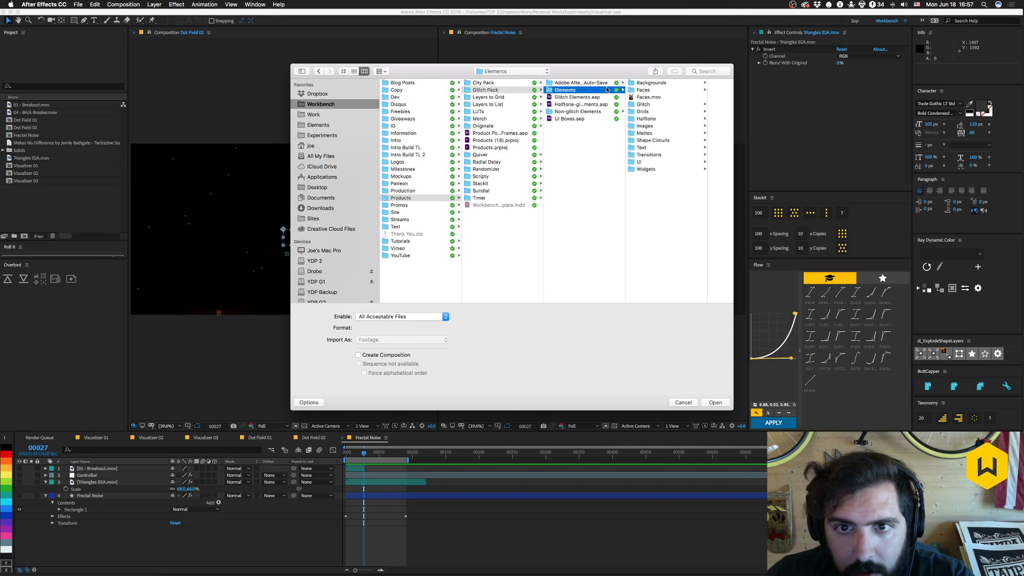
Preview the Digital Grain 01 to 03 clips in the Backgrounds folder.
left_click(664, 84)
left_click(661, 84)
left_click(596, 96)
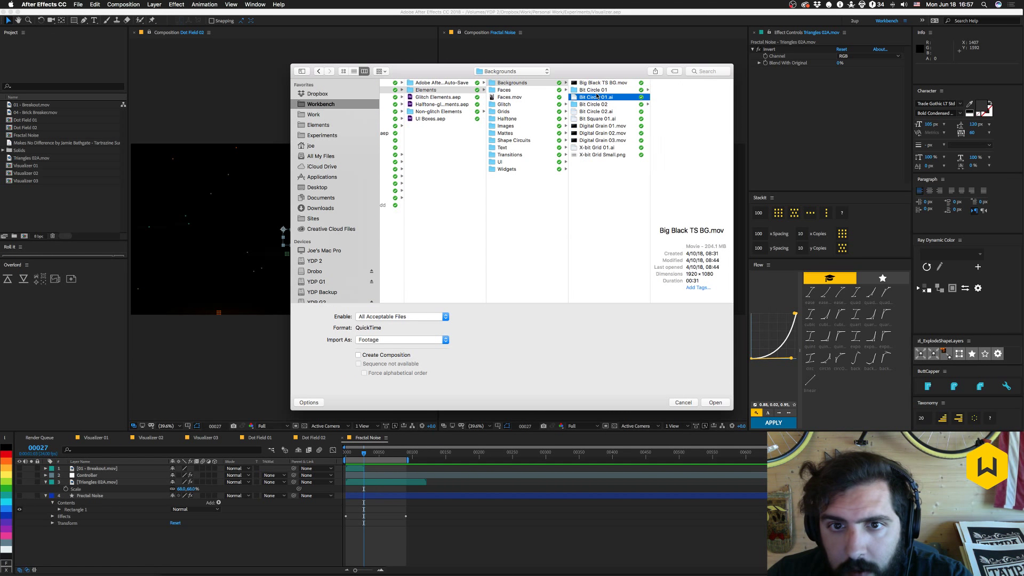
left_click(600, 127)
key("space")
key("Down")
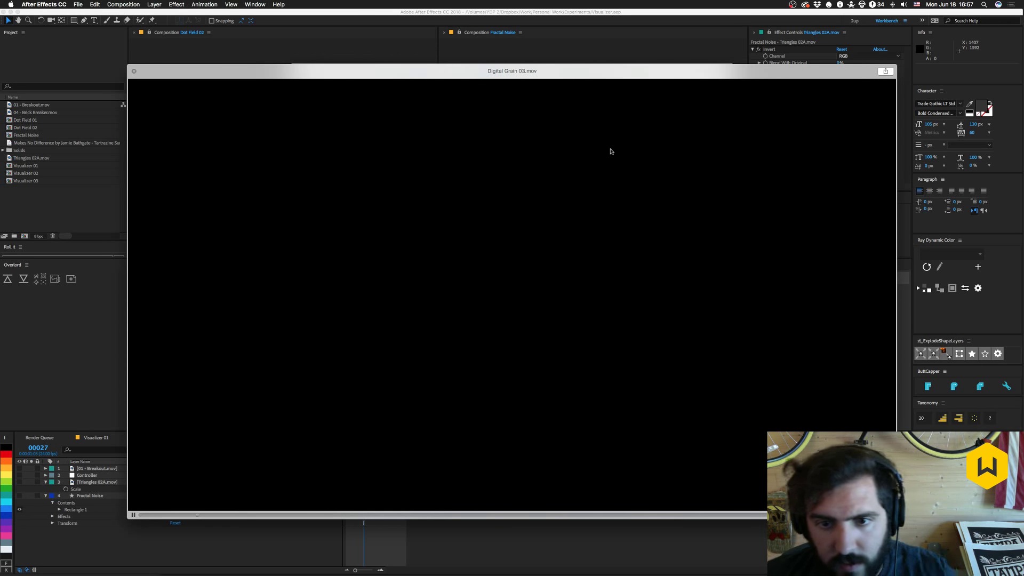
key("Down")
key("space")
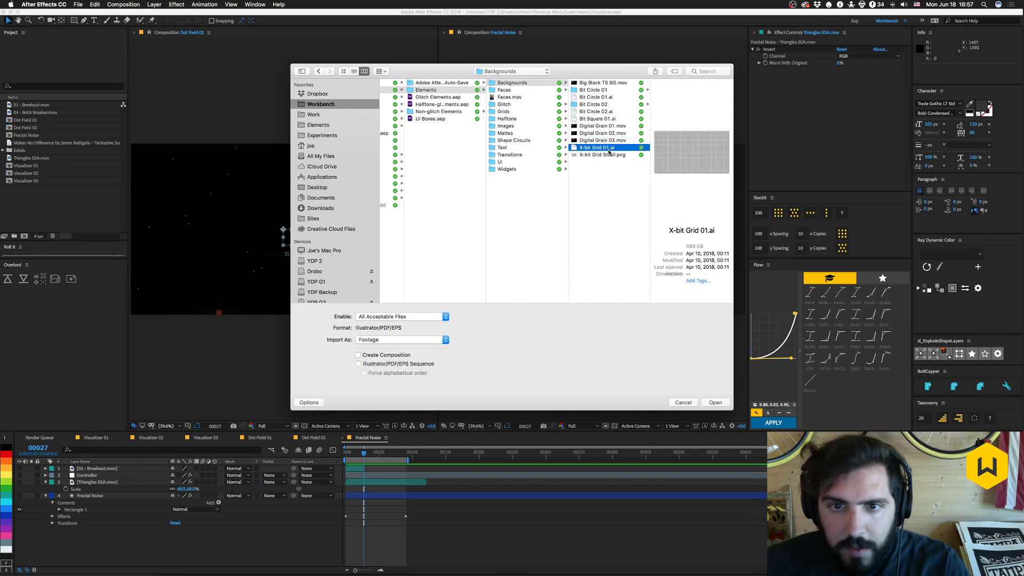
Preview Transition 09C.mov in the Transitions folder and import it as footage.
left_click(511, 154)
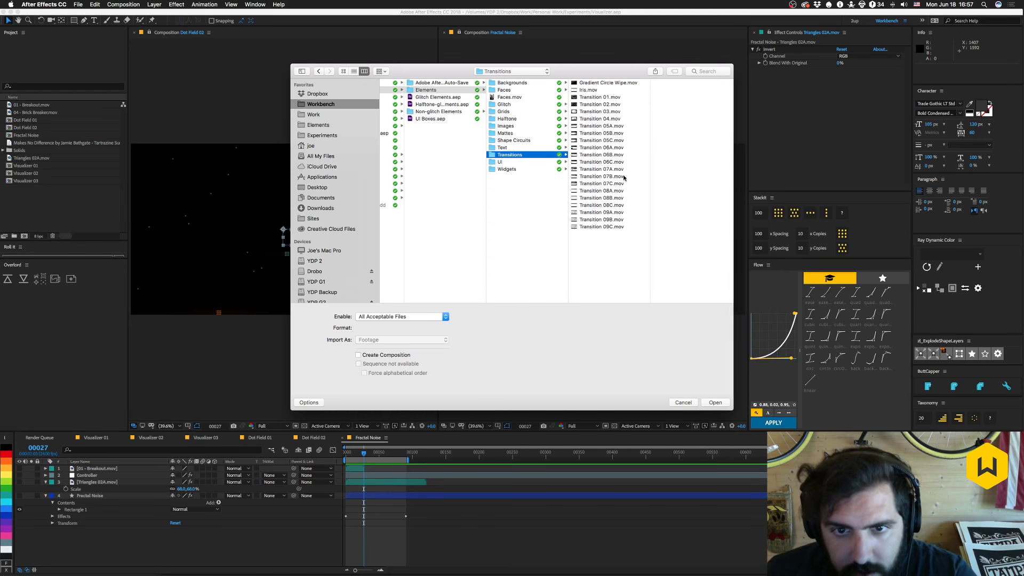
left_click(600, 227)
key("space")
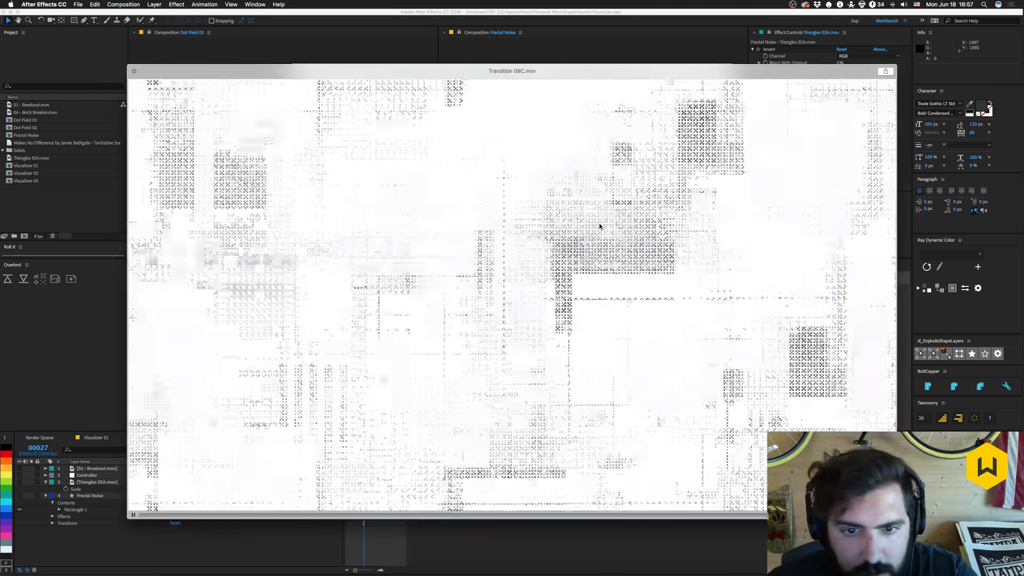
key("space")
mouse_move(598, 232)
left_mouse_down()
mouse_move(93, 201)
mouse_move(592, 229)
left_mouse_up()
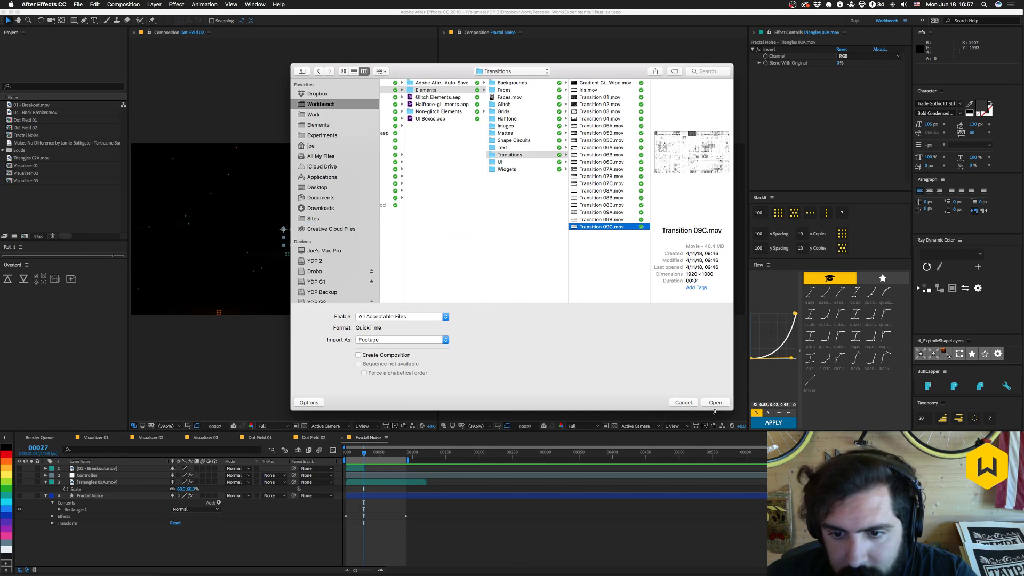
key("Return")
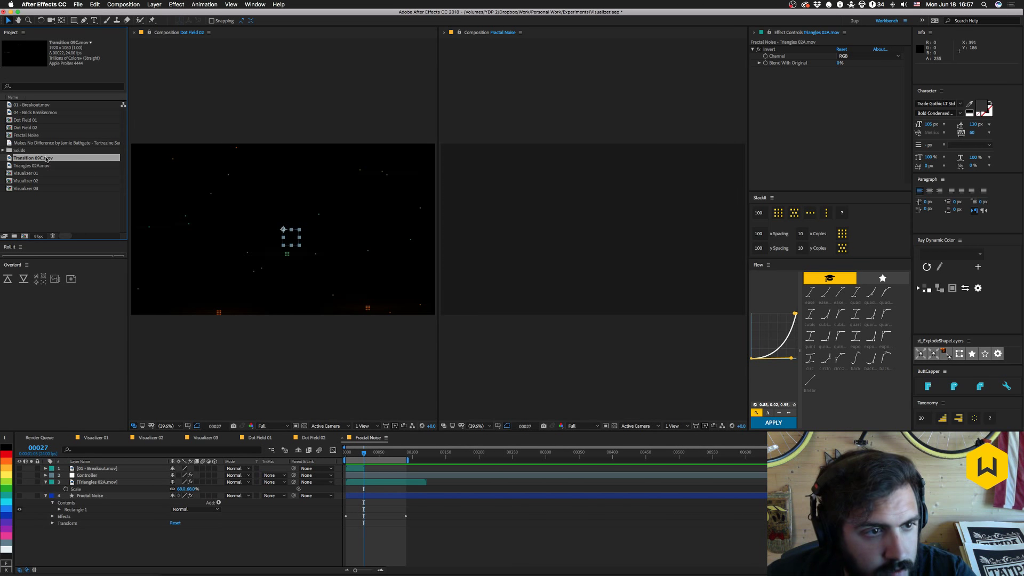
Add Transition 09C.mov as the top layer of Fractal Noise and shift it to start at frame 0.
left_click_drag(47, 159, 73, 469)
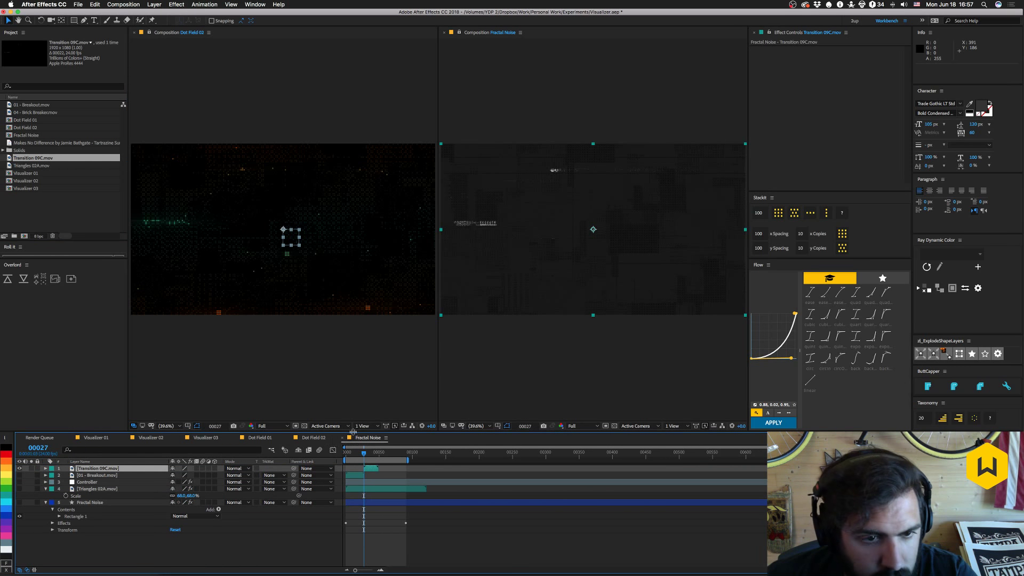
left_click(369, 454)
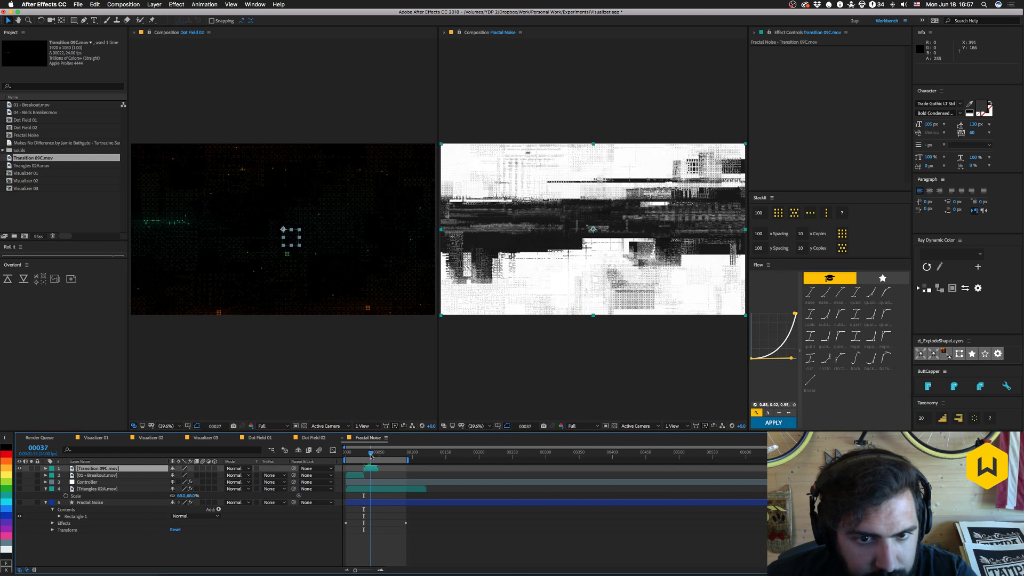
left_click(370, 453)
left_click_drag(371, 468, 348, 469)
left_click(347, 452)
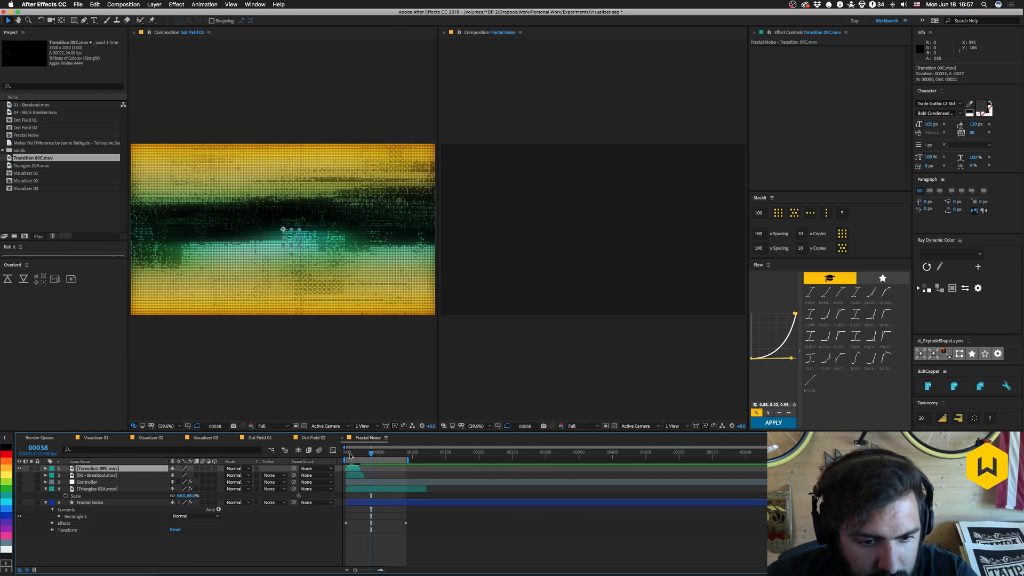
Play back Dot Field 02 from the first frame to check how the glitch transition drives the dots.
key("shift+comma")
key("space")
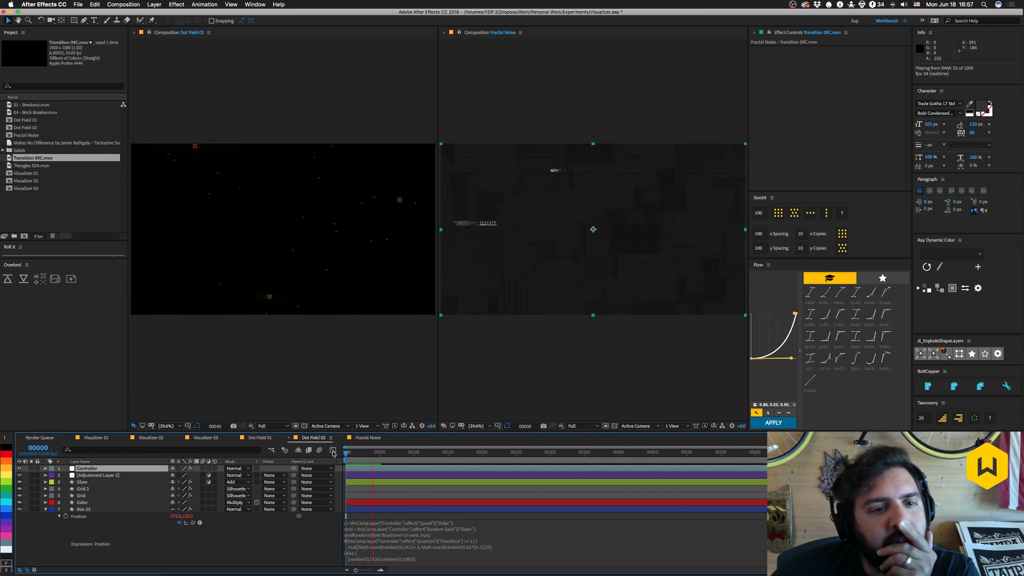
key("space")
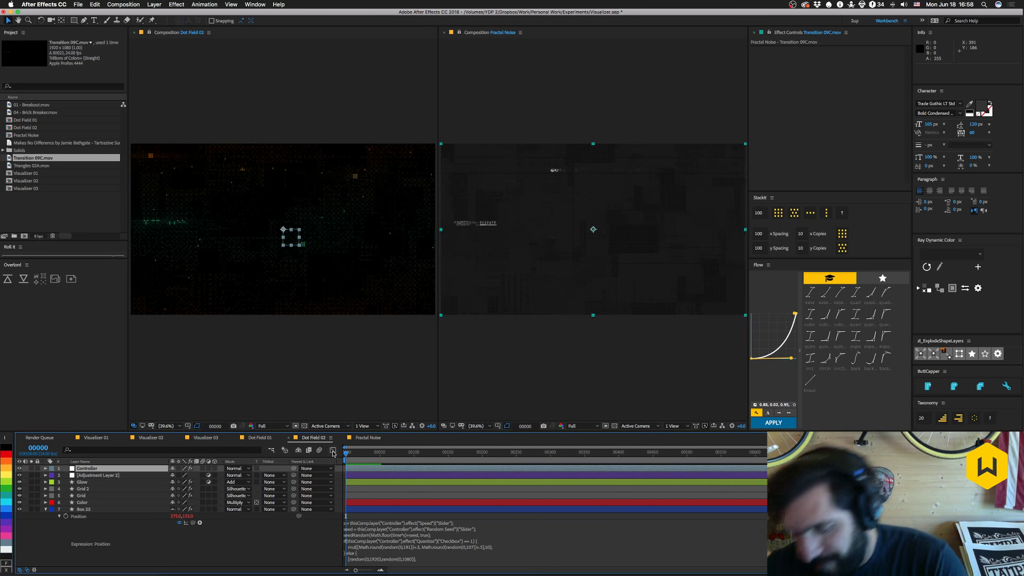
key("super+Tab")
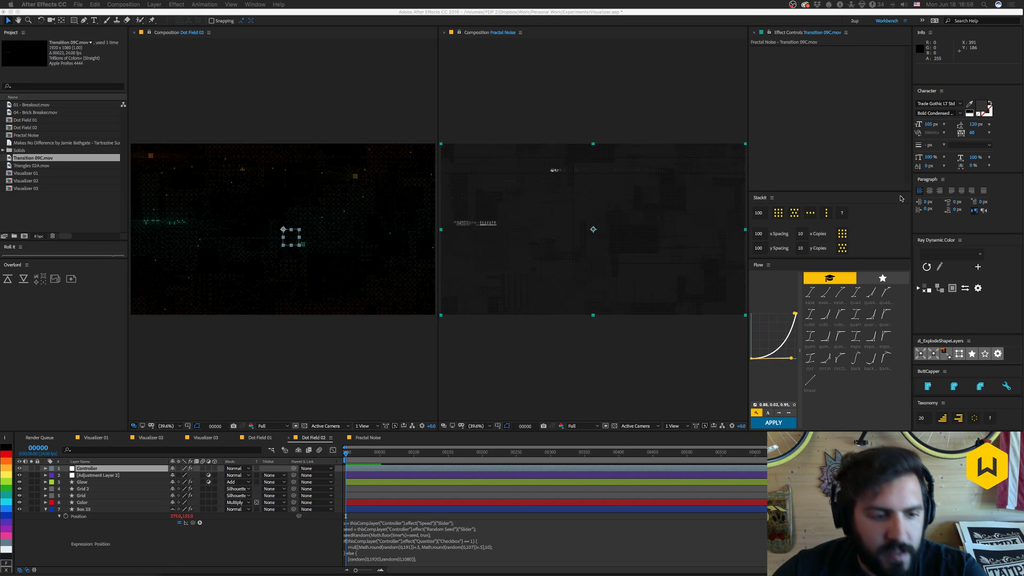
Apply the CC Kaleida effect to the Transition 09C.mov layer in Fractal Noise and preview it in Dot Field 02.
left_click(368, 437)
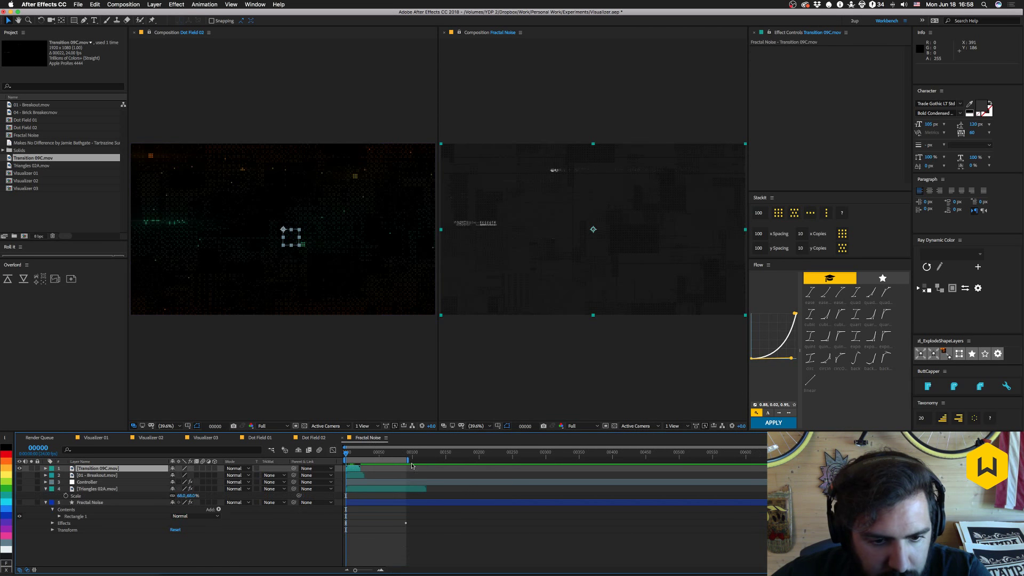
left_click_drag(343, 455, 352, 455)
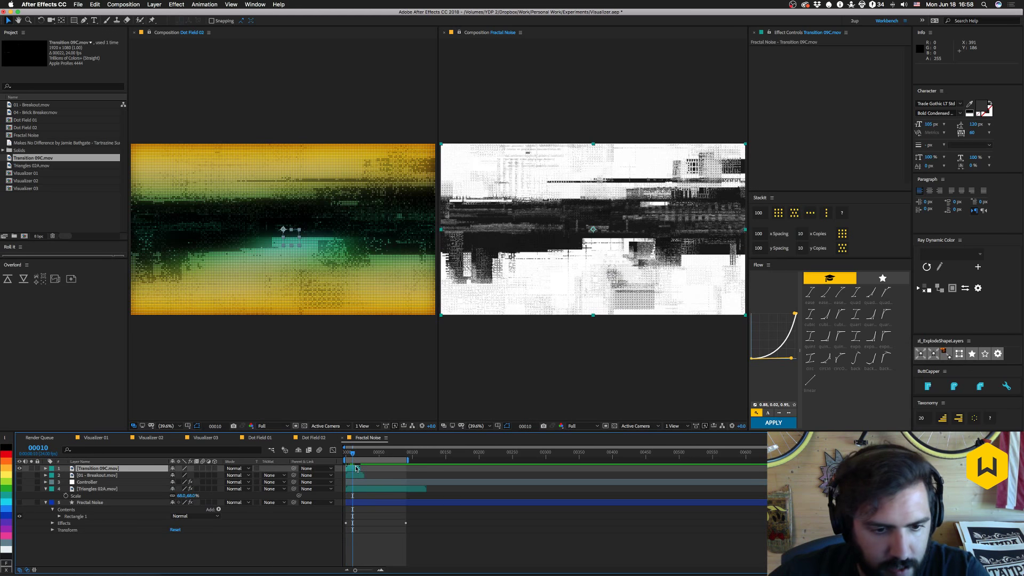
key("ctrl+space")
type("cc")
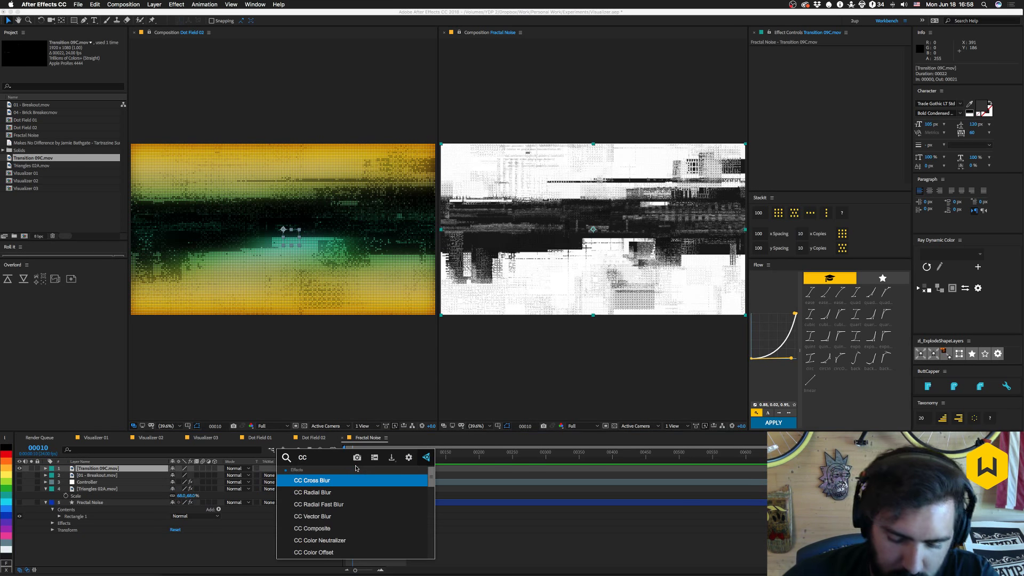
type(" ka")
key("Return")
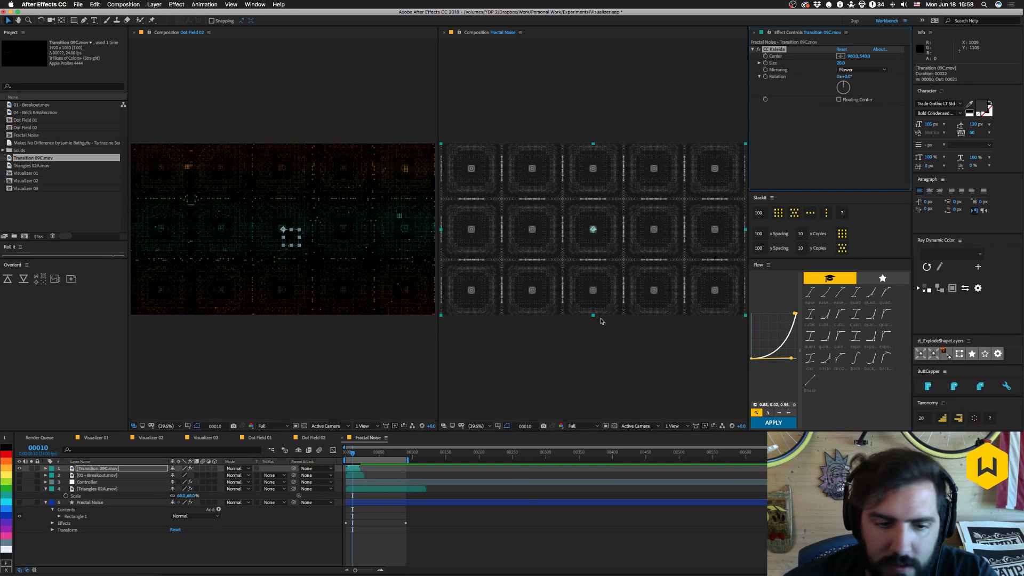
key("space")
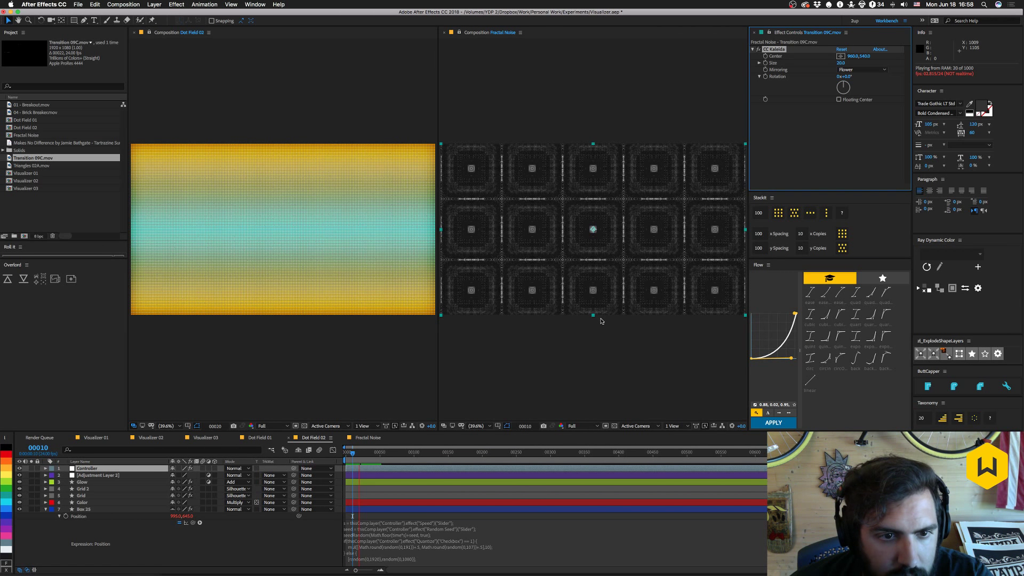
key("space")
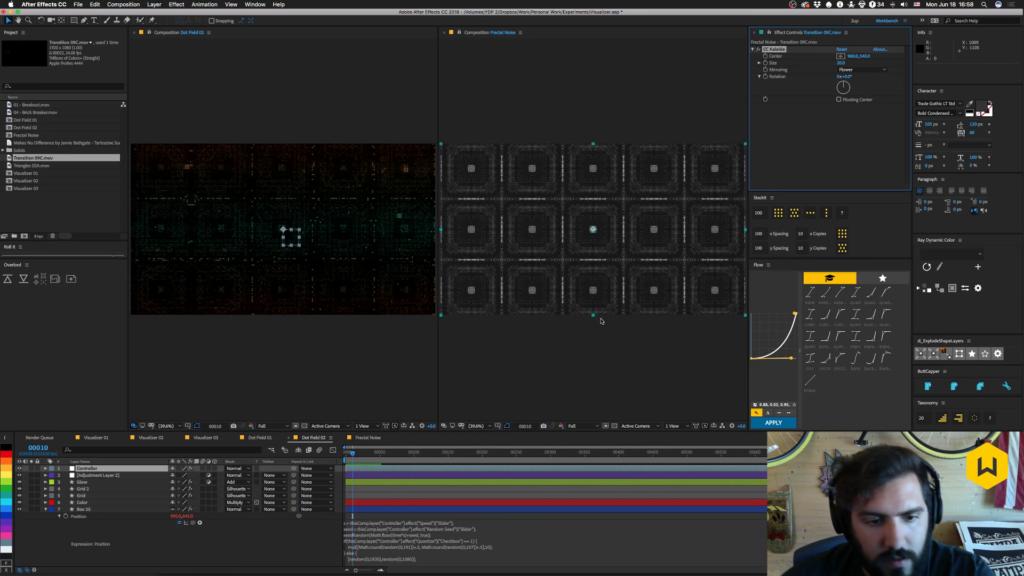
Import Transition 05C.mov from Finder and place it as the top layer of Fractal Noise.
key("super+Tab")
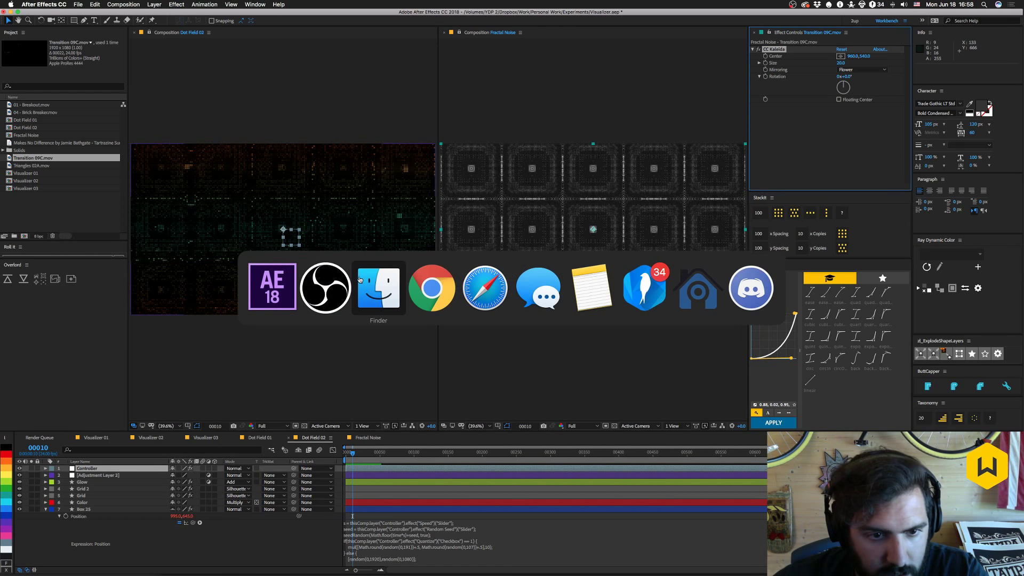
left_click(368, 282)
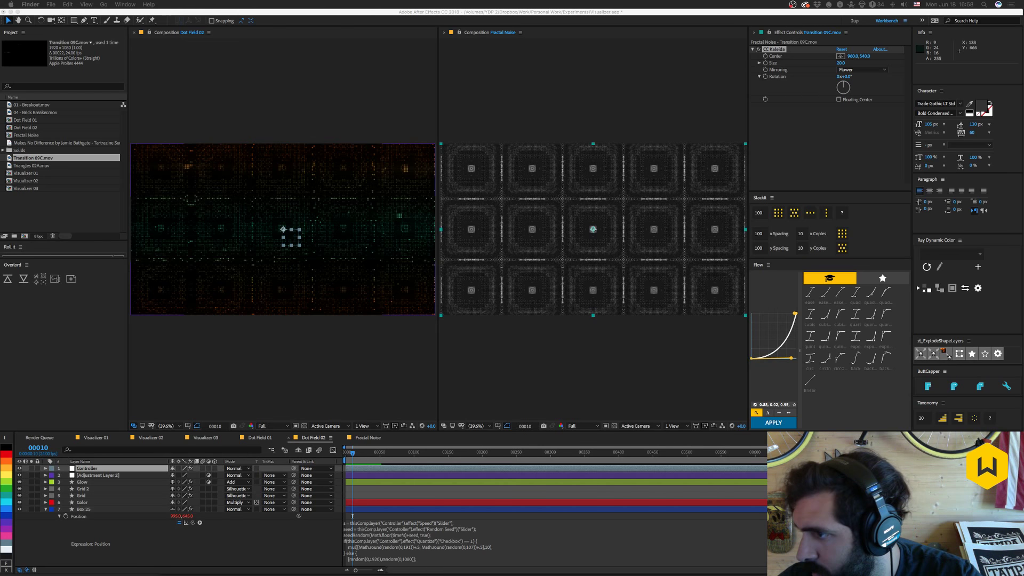
left_click_drag(784, 456, 75, 202)
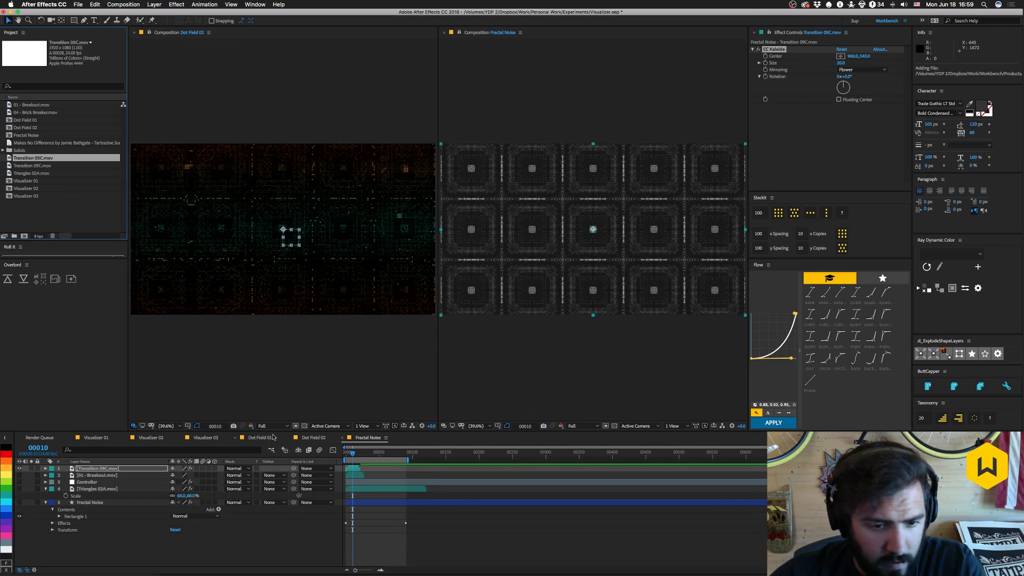
left_click_drag(48, 158, 92, 480)
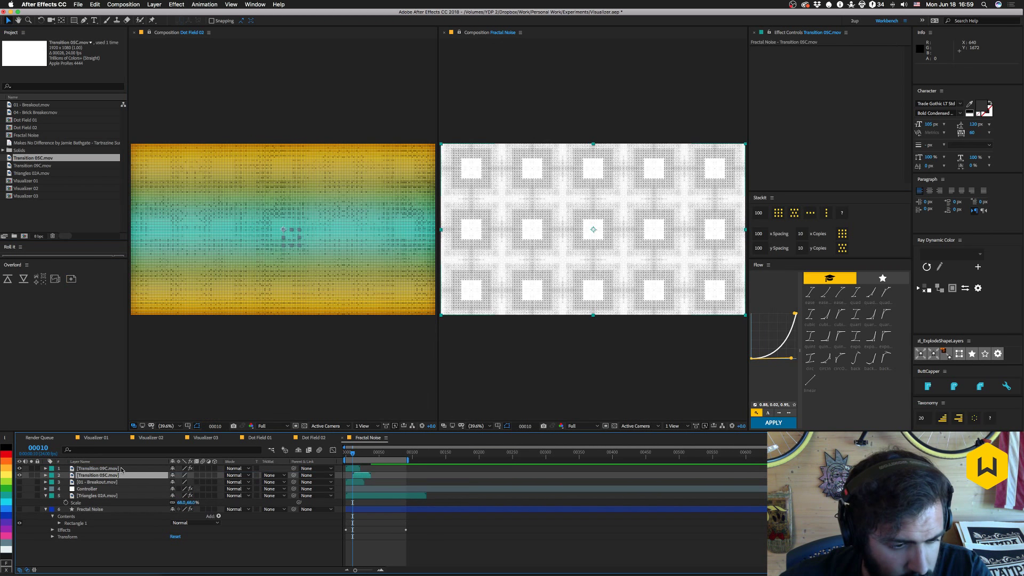
key("super+bracketright")
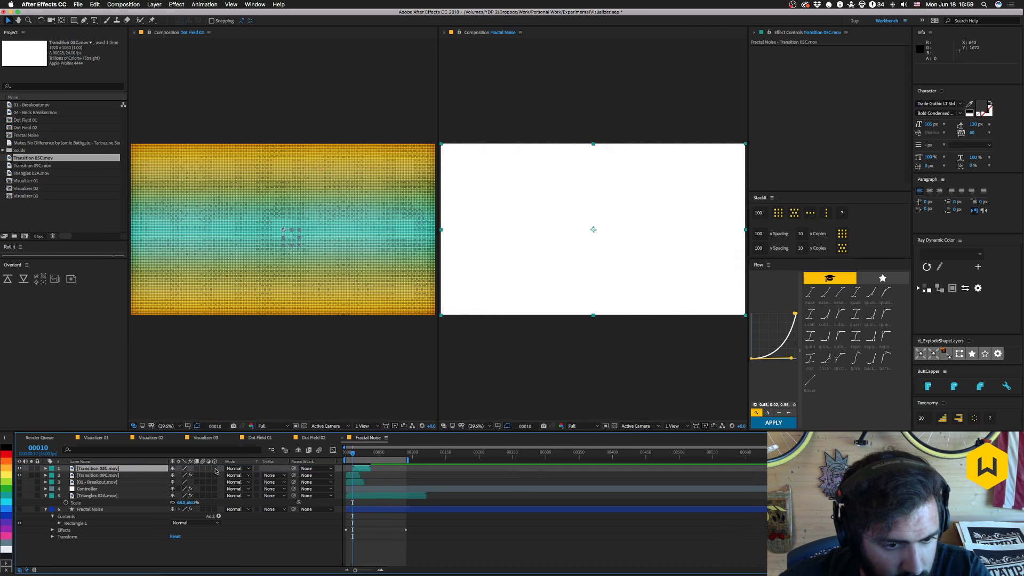
Make Transition 05C.mov the Luma Matte of the Transition 09C.mov layer and shift the matte to start at frame 0.
left_click(274, 475)
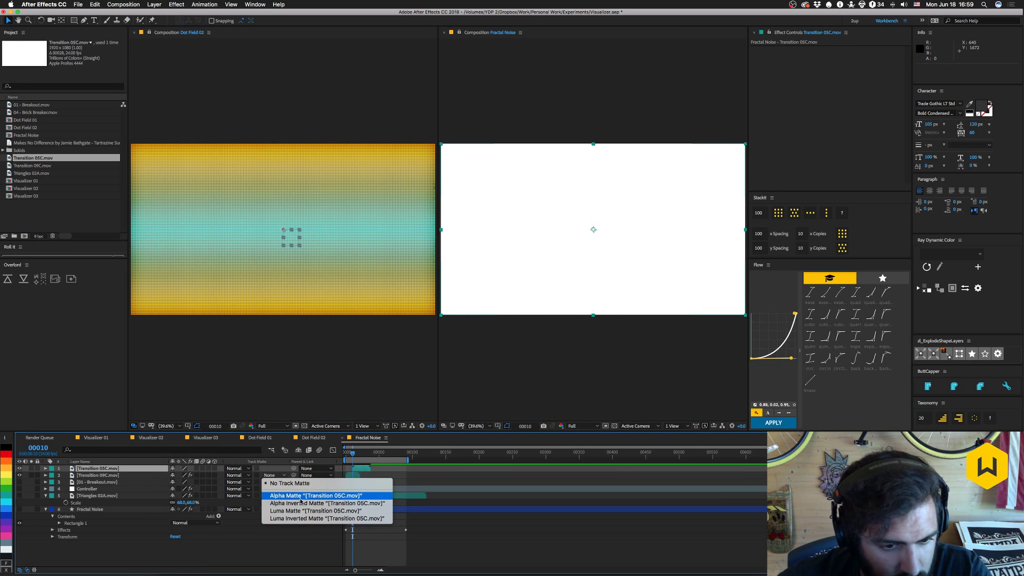
left_click(297, 511)
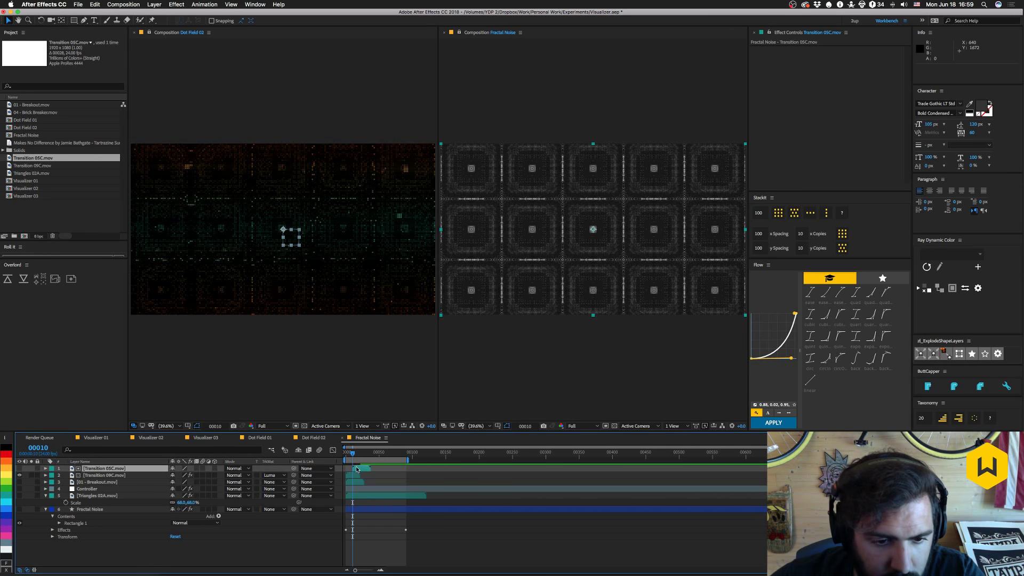
mouse_move(356, 470)
left_mouse_down()
mouse_move(353, 452)
mouse_move(364, 456)
left_mouse_up()
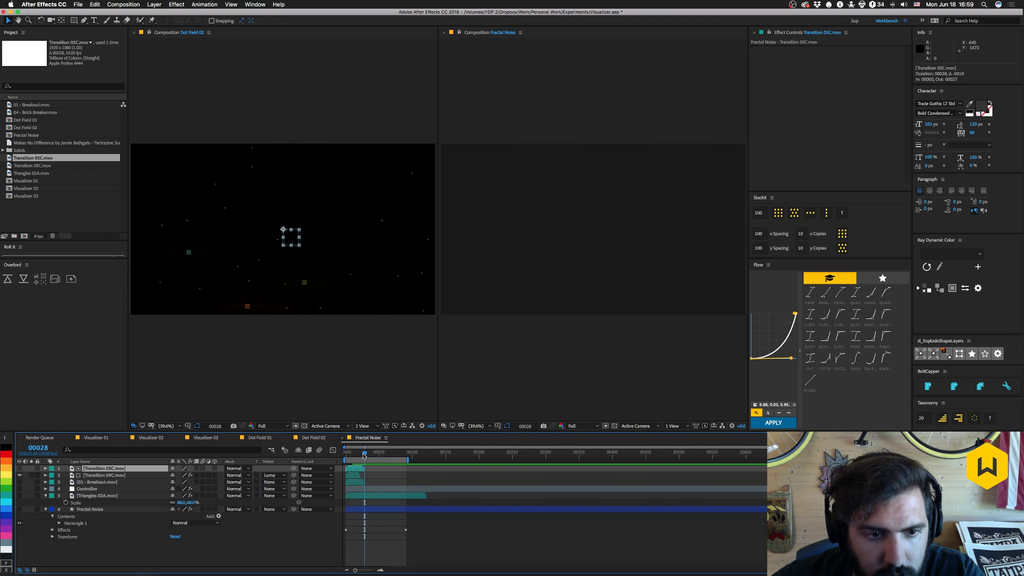
Play back Dot Field 02 from the first frame to check the matted transition.
left_click(313, 437)
key("space")
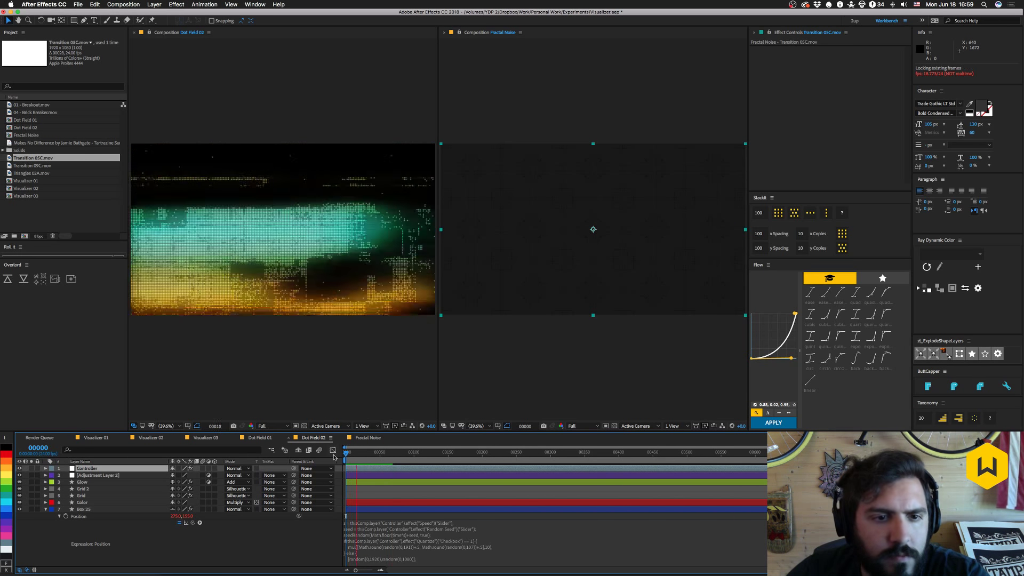
key("space")
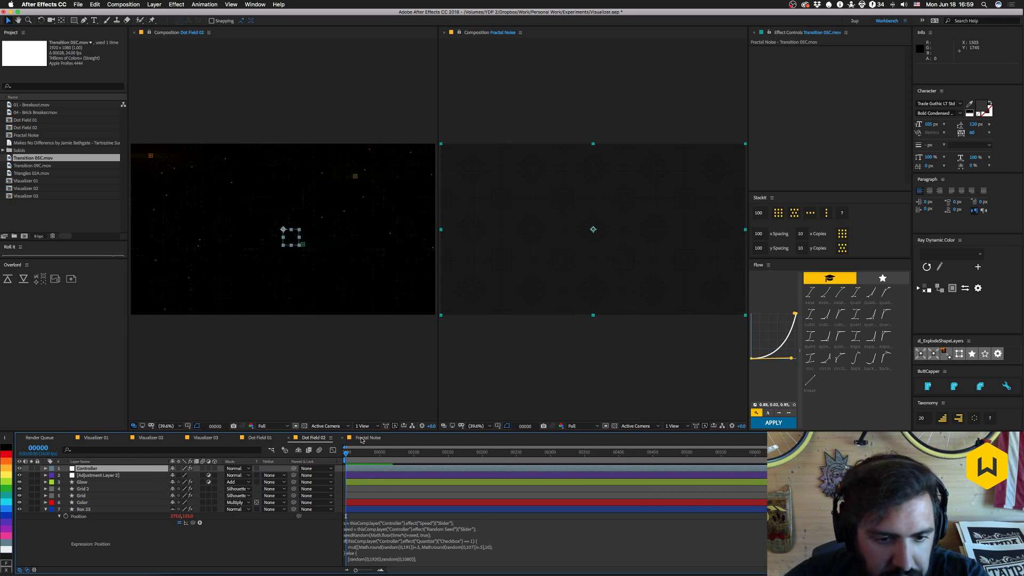
Try ending the Fractal Noise work area at frame 27 and undo the change.
left_click(362, 437)
left_click(363, 454)
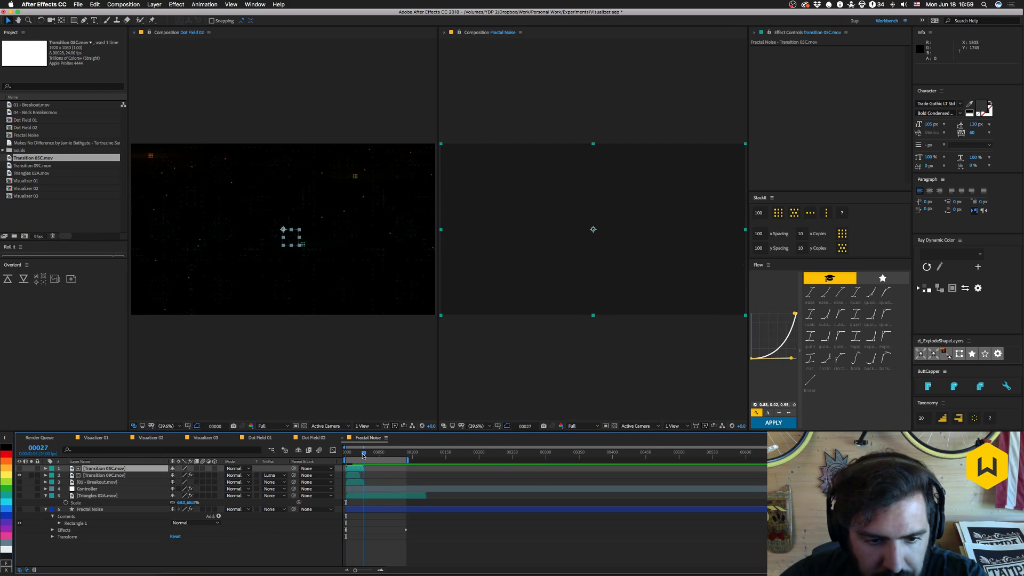
key("n")
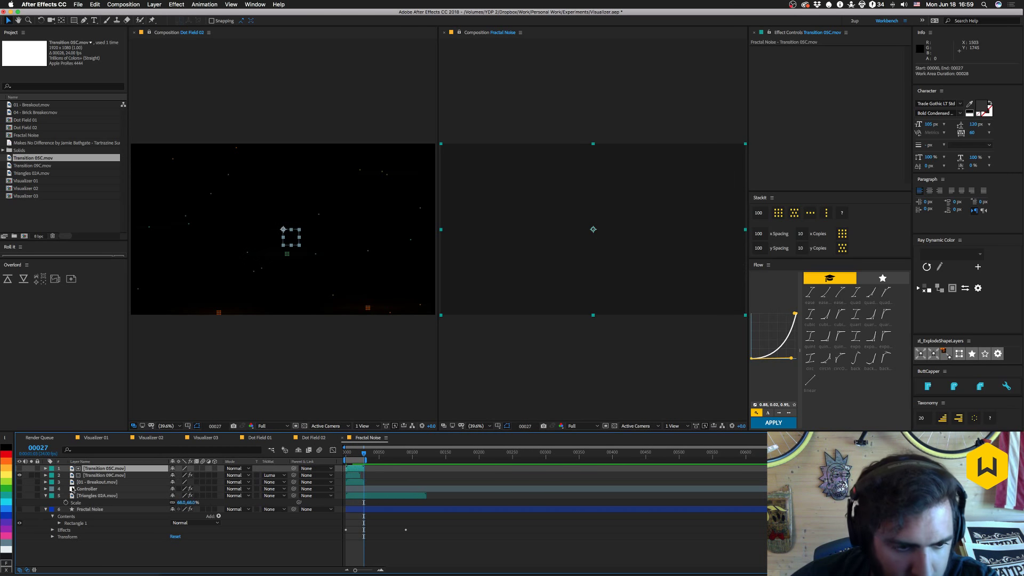
key("super+z")
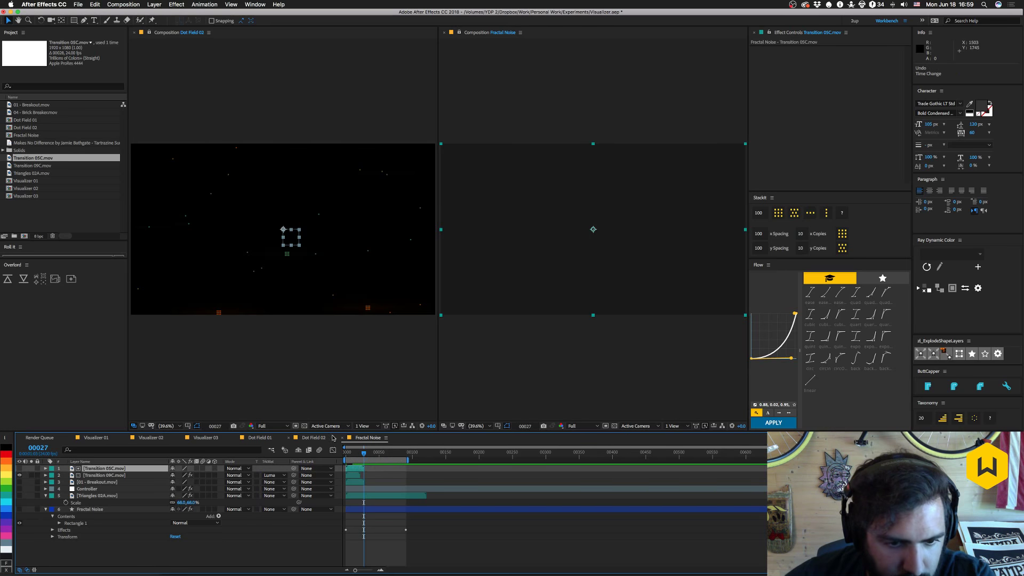
Trim all the box layers in Dot Field 02, from Box 25 down to Box, to end at frame 21 and preview the result.
left_click(333, 437)
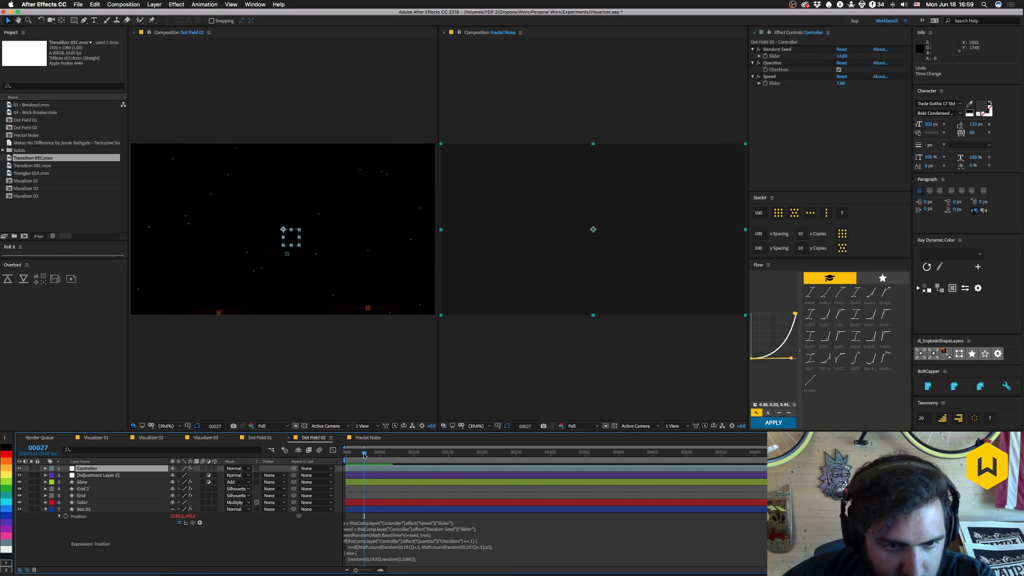
left_click_drag(365, 455, 361, 456)
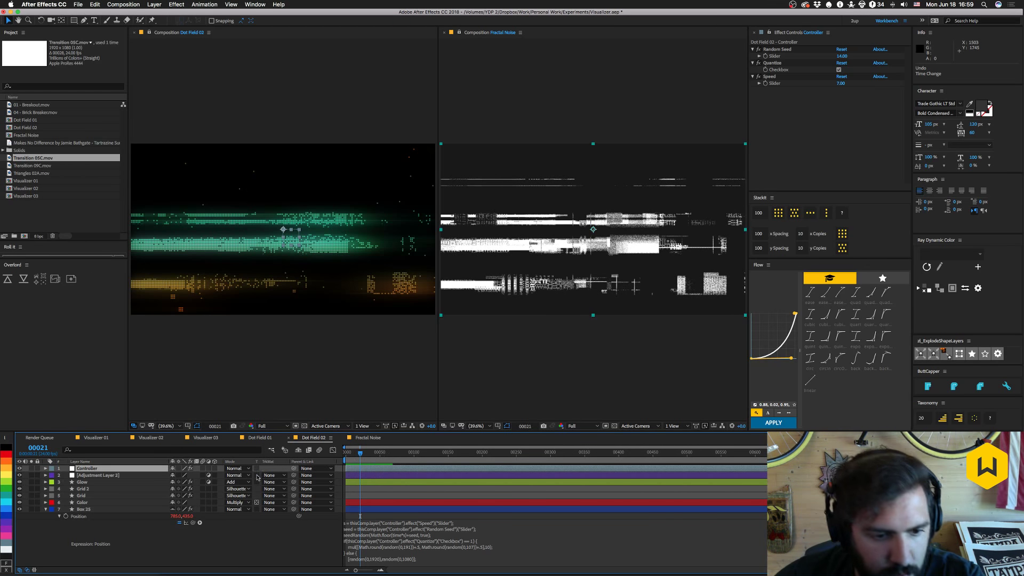
key("Page_Up")
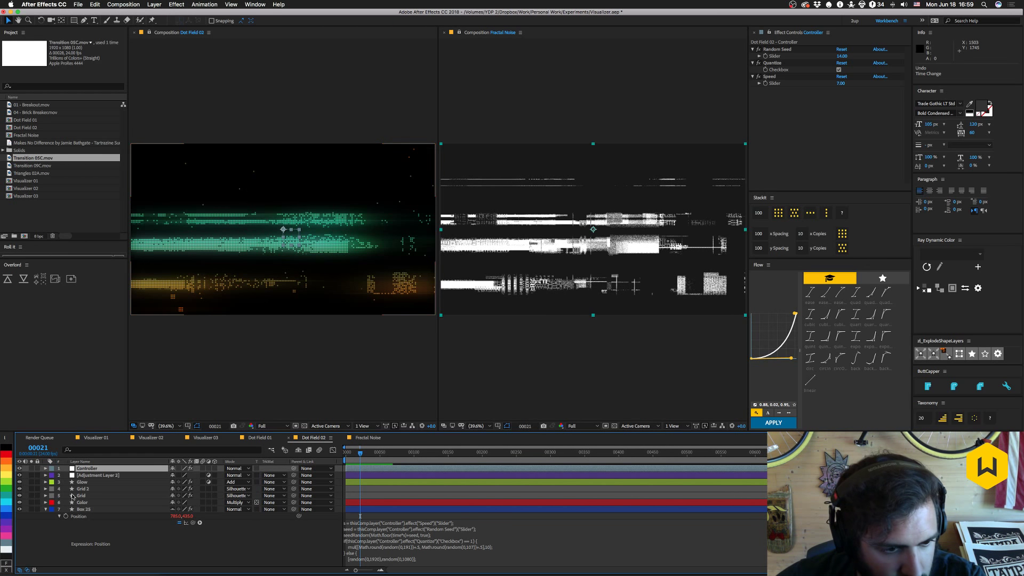
left_click(45, 510)
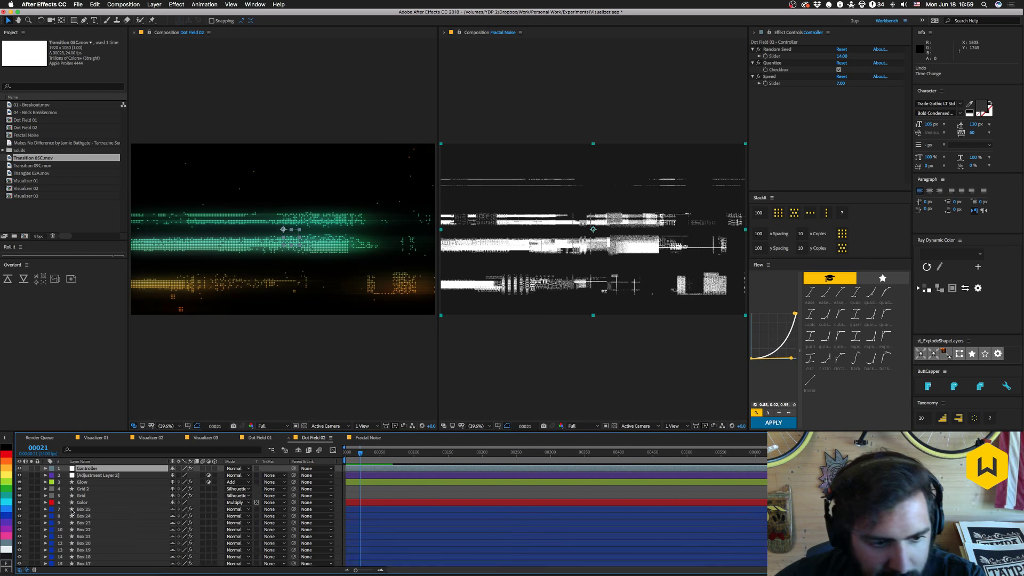
left_click(82, 509)
scroll(95, 535, "down", 5)
left_click(86, 548, "shift")
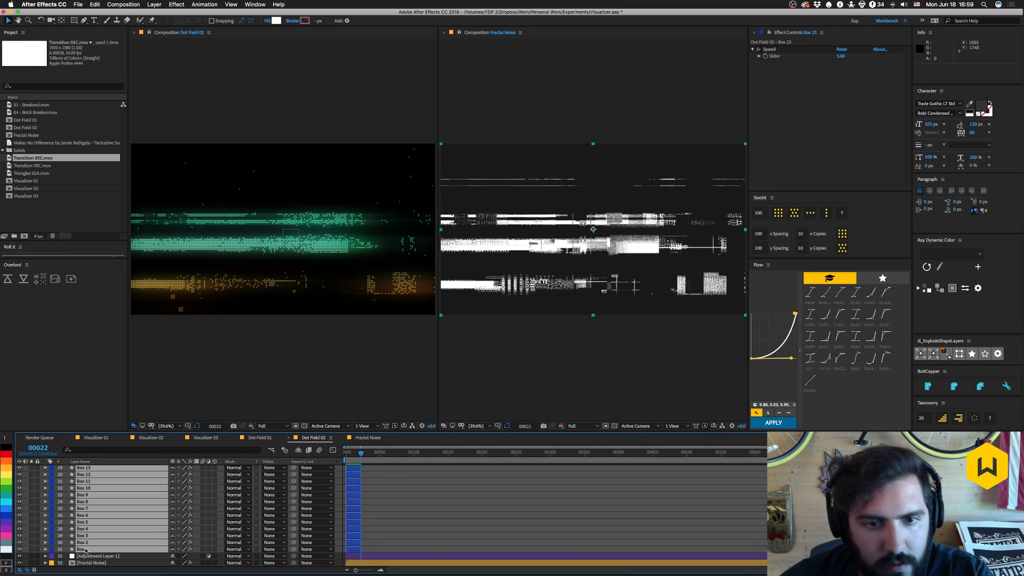
key("Page_Down")
key("space")
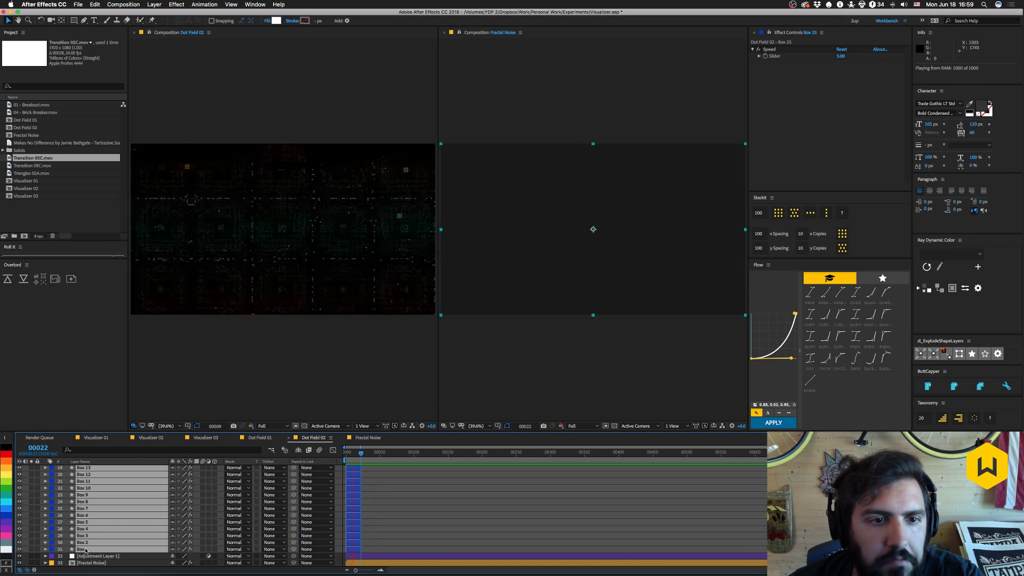
key("space")
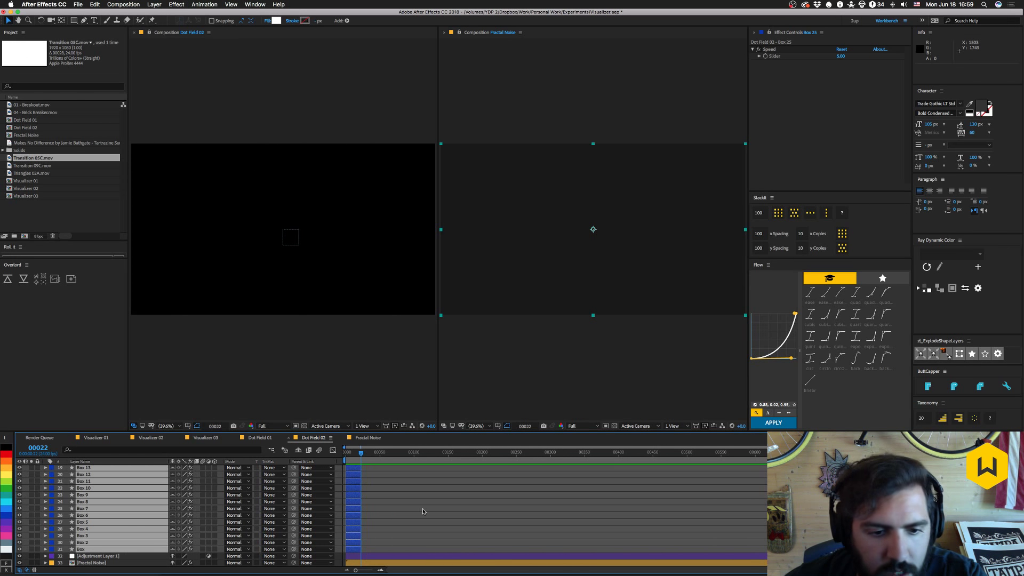
Nudge the Transition 05C.mov matte layer in Fractal Noise one frame later.
key("Home")
left_click(368, 437)
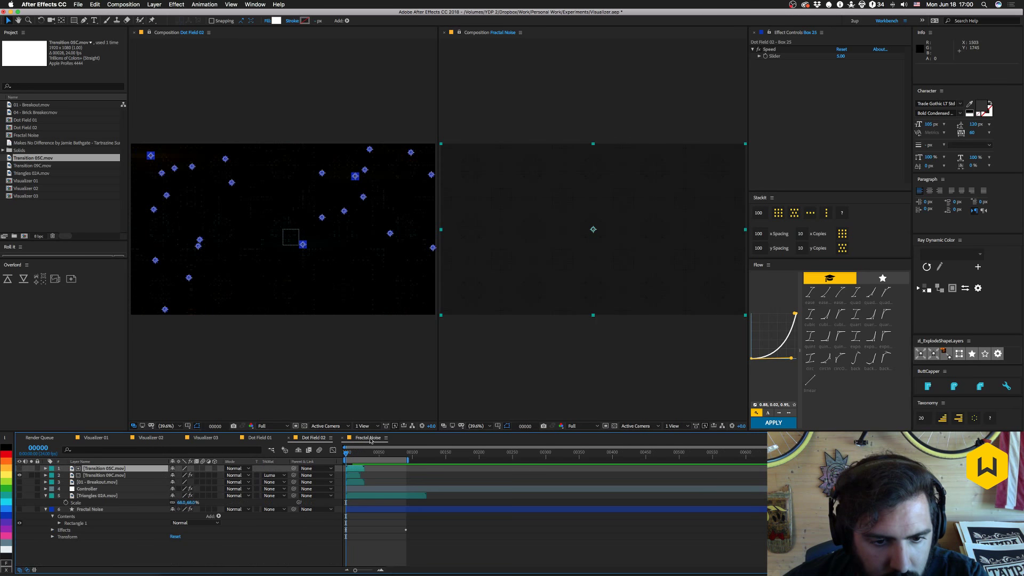
key("alt+Page_Down")
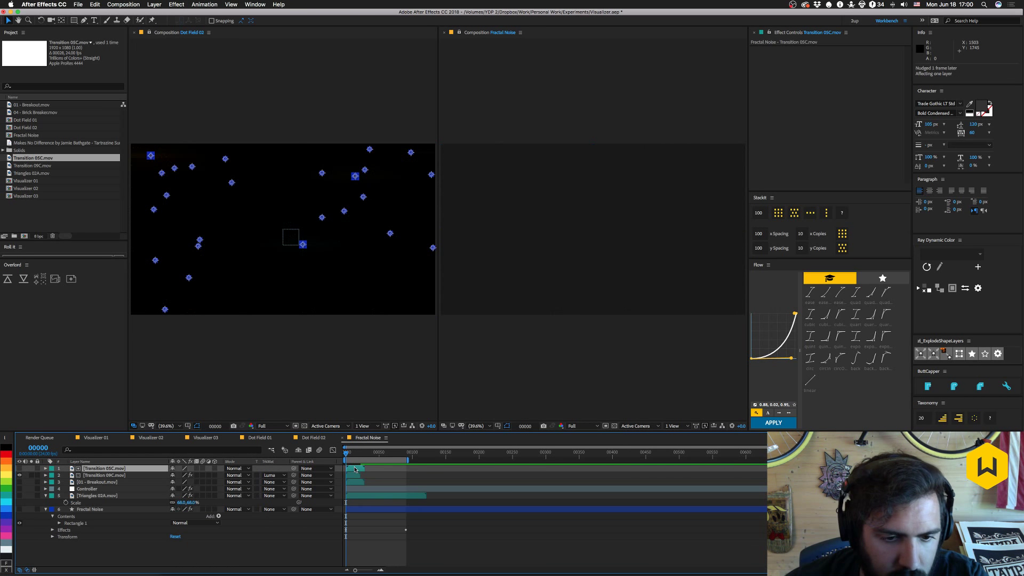
Step frame by frame through Fractal Noise to frame 16 to examine how the kaleidoscope pattern and matte line up.
key("Page_Down")
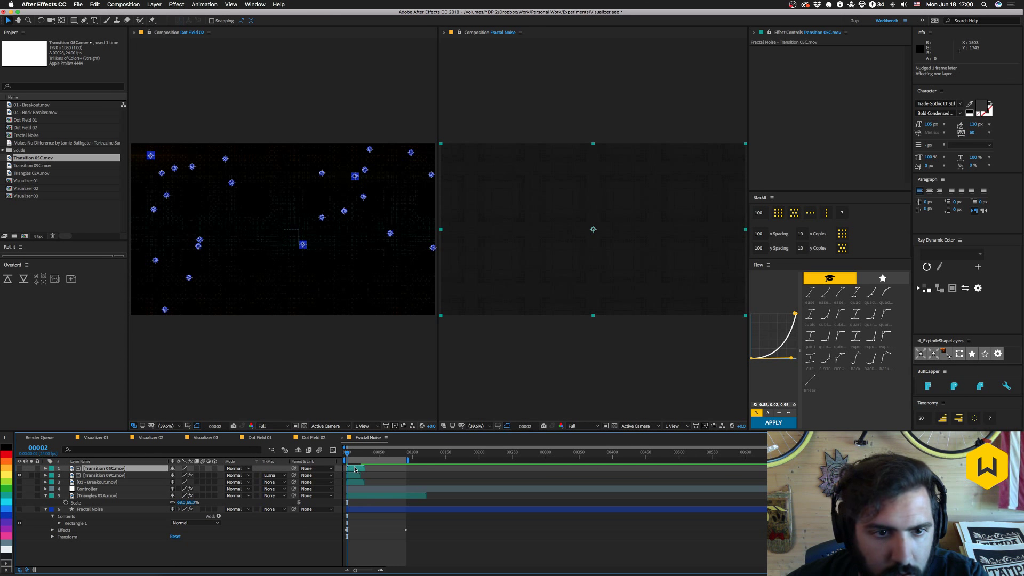
key("Page_Down")
key("Page_Down")
key("Page_Down")
key("Page_Down")
key("Page_Down")
key("Page_Down")
key("Page_Down")
key("Page_Down")
key("Page_Down")
key("Page_Down")
key("Page_Down")
key("Page_Down")
key("Page_Down")
key("Page_Down")
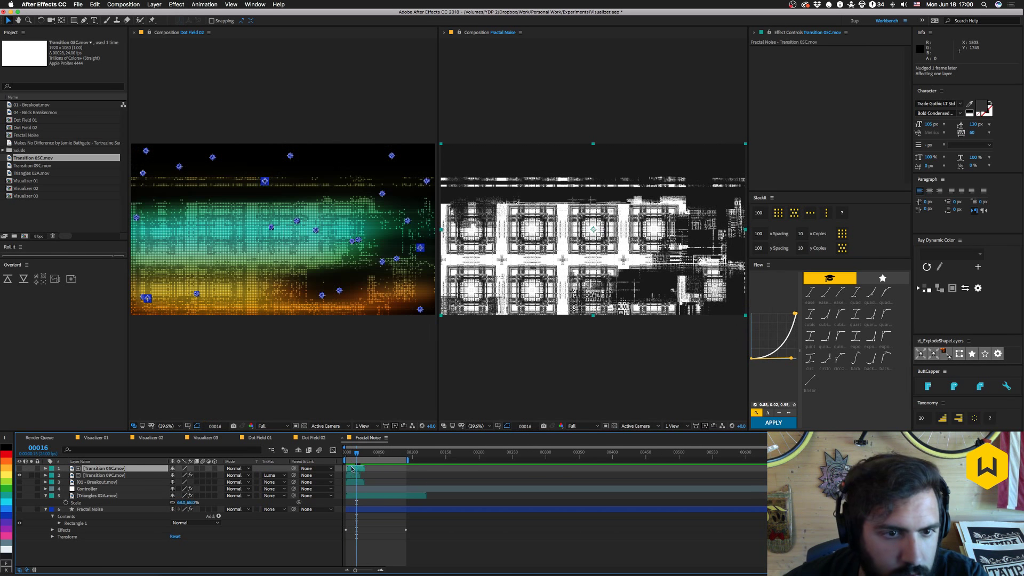
Duplicate all the box layers in Dot Field 02, from Box 25 down to Box, and preview the denser animation.
left_click(319, 440)
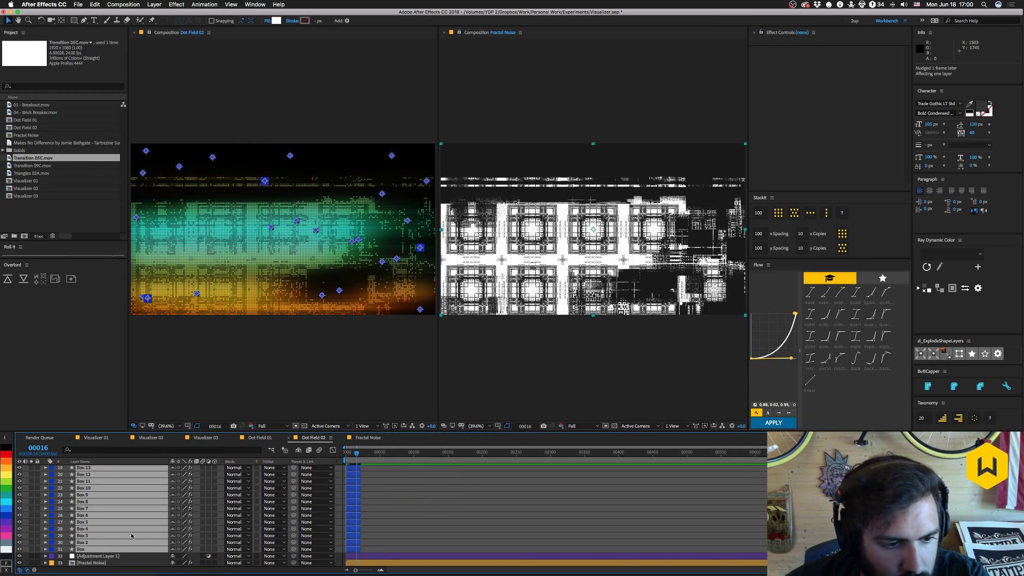
scroll(105, 543, "up", 8)
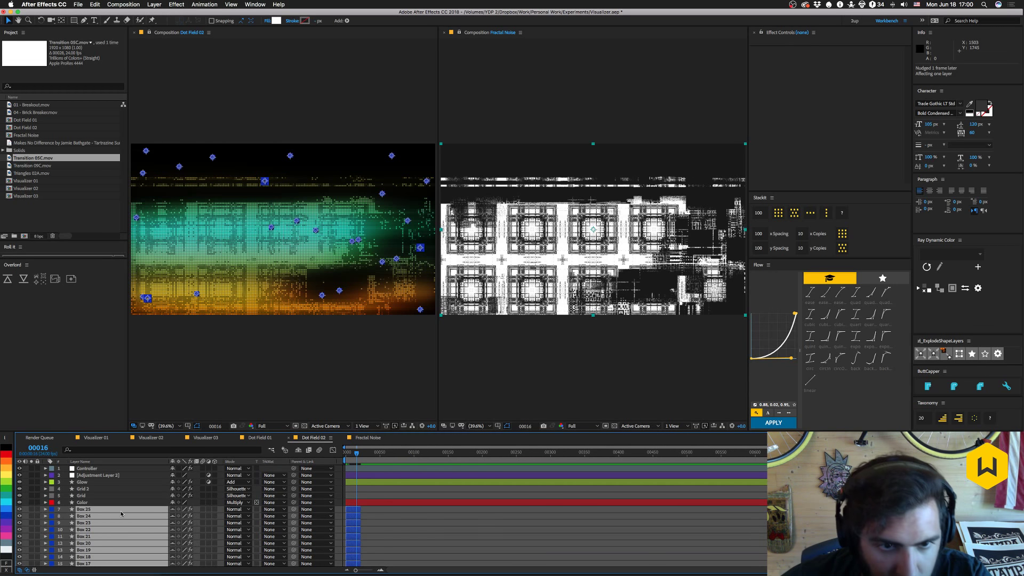
key("super+d")
key("space")
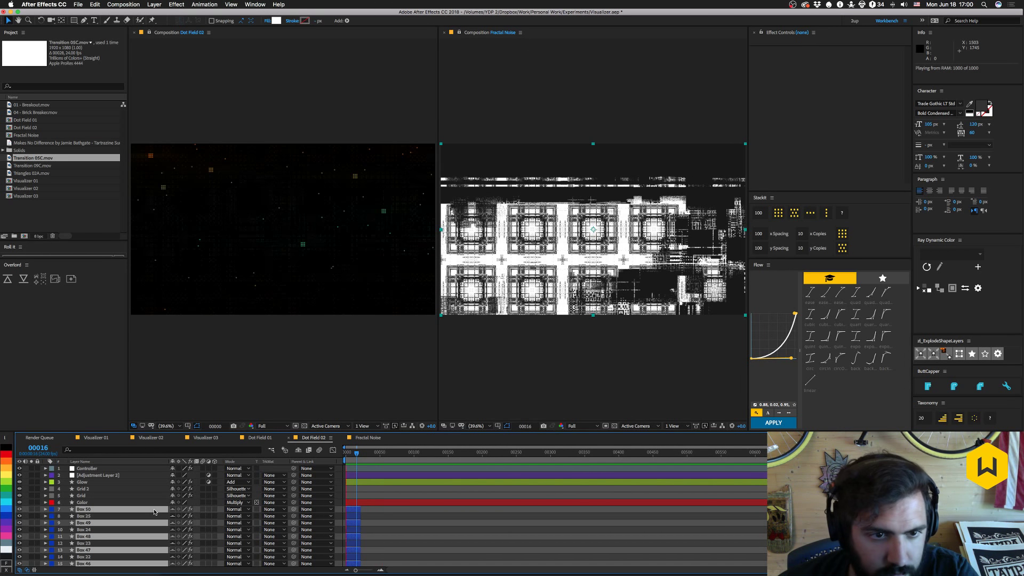
key("space")
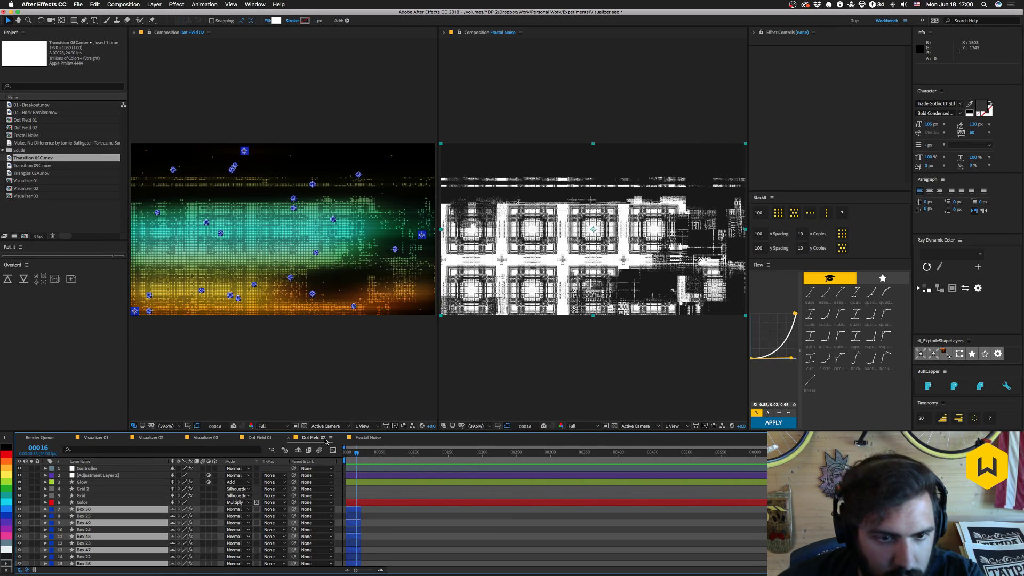
Close the separate Fractal Noise viewer and reset the Workbench workspace to its saved layout.
left_click(443, 33)
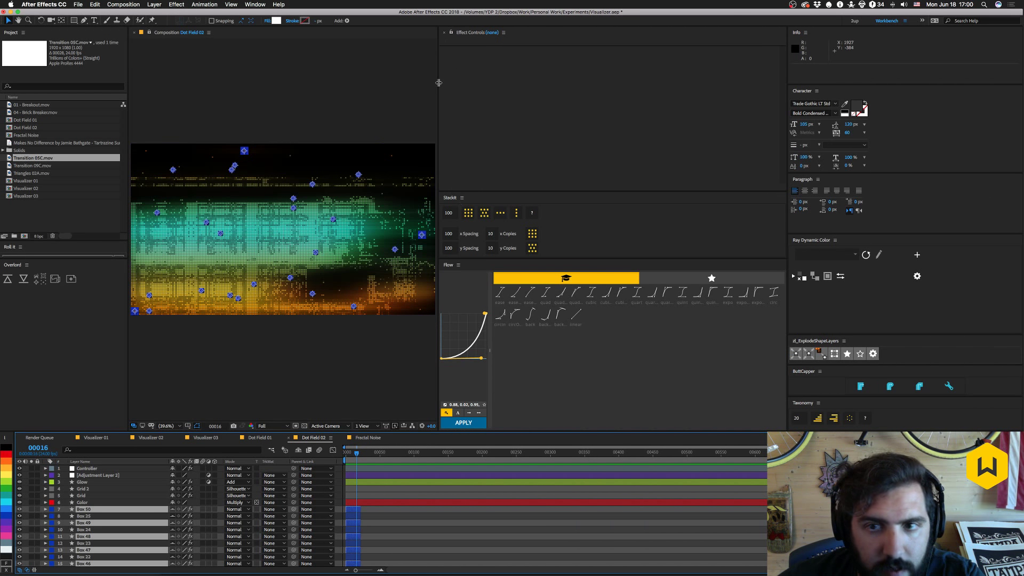
left_click_drag(439, 83, 650, 111)
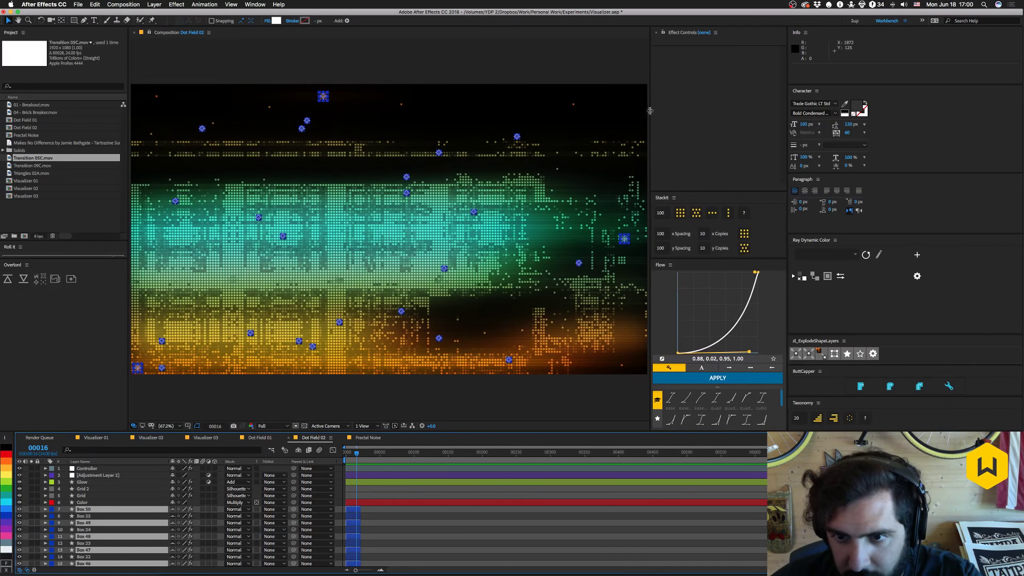
left_click(255, 5)
mouse_move(331, 13)
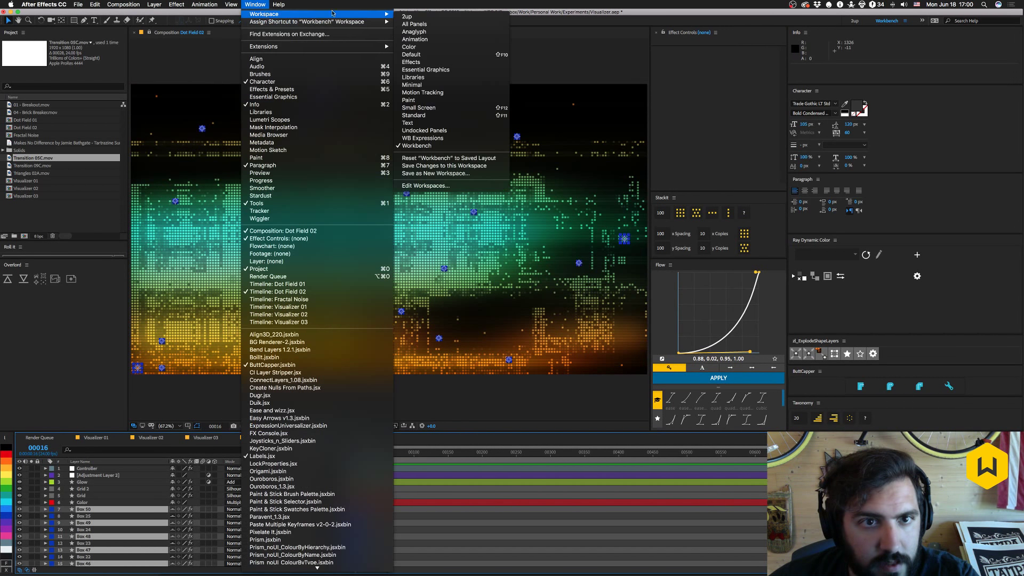
left_click(452, 158)
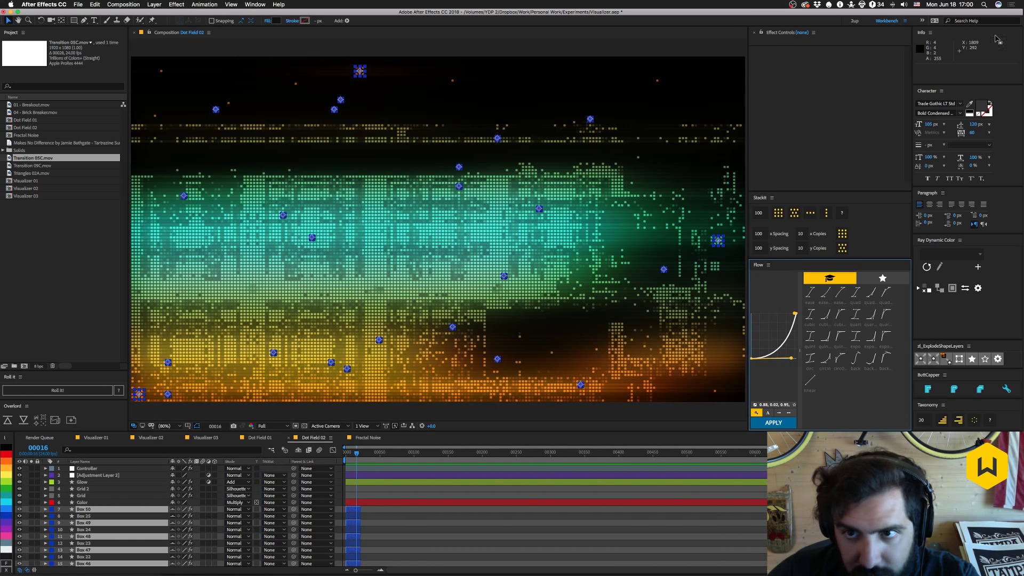
left_click(927, 390)
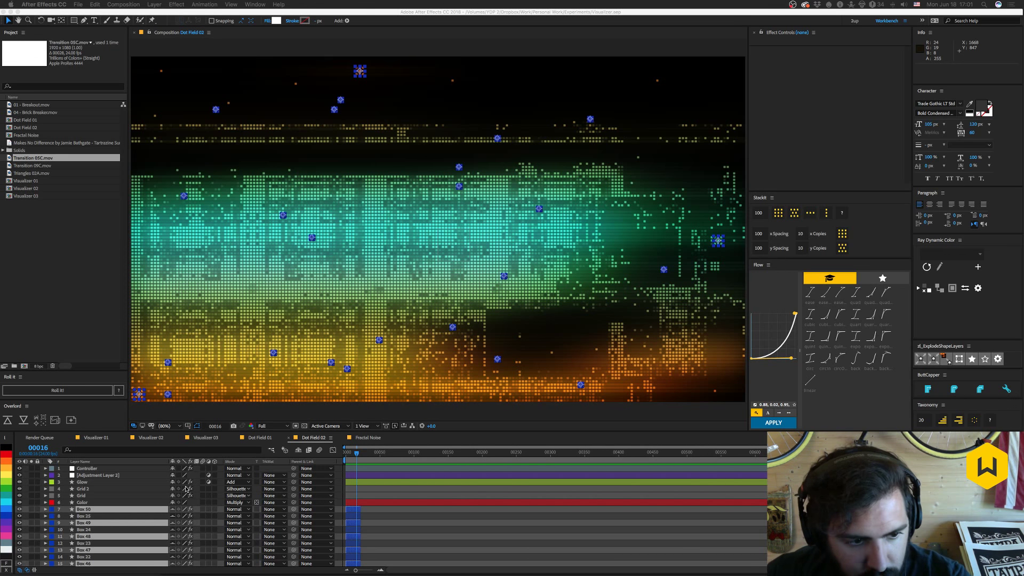
Recolor the end stop of the Color layer's fill gradient to red-orange FA2D00 and copy its hex value.
left_click(81, 510)
left_click(82, 502)
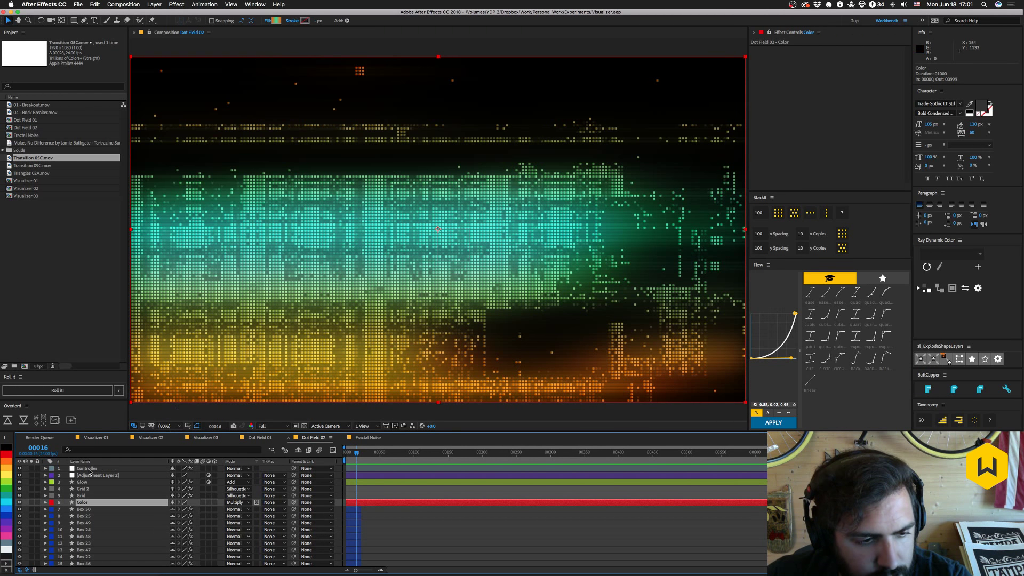
left_click(276, 21)
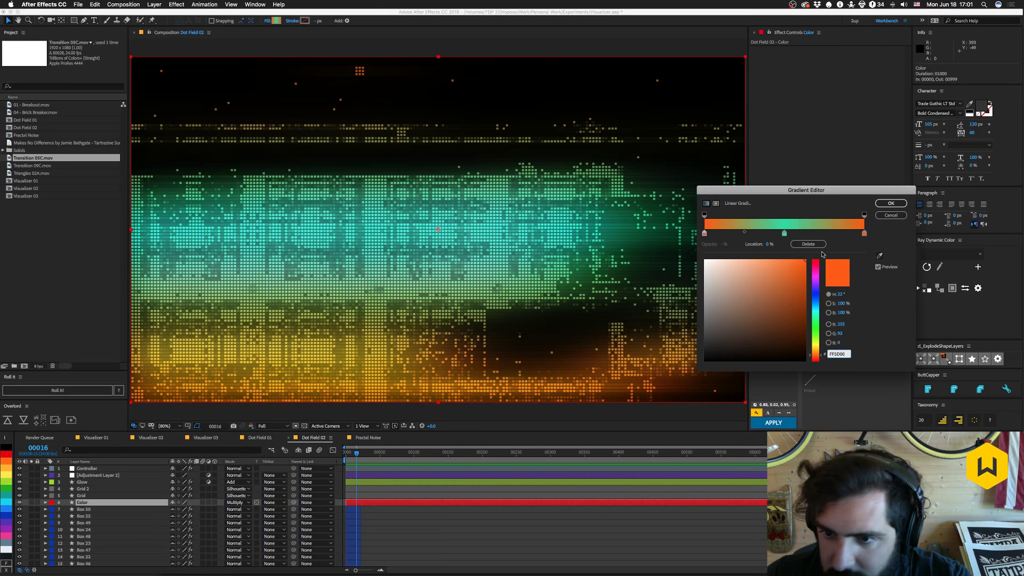
left_click(865, 234)
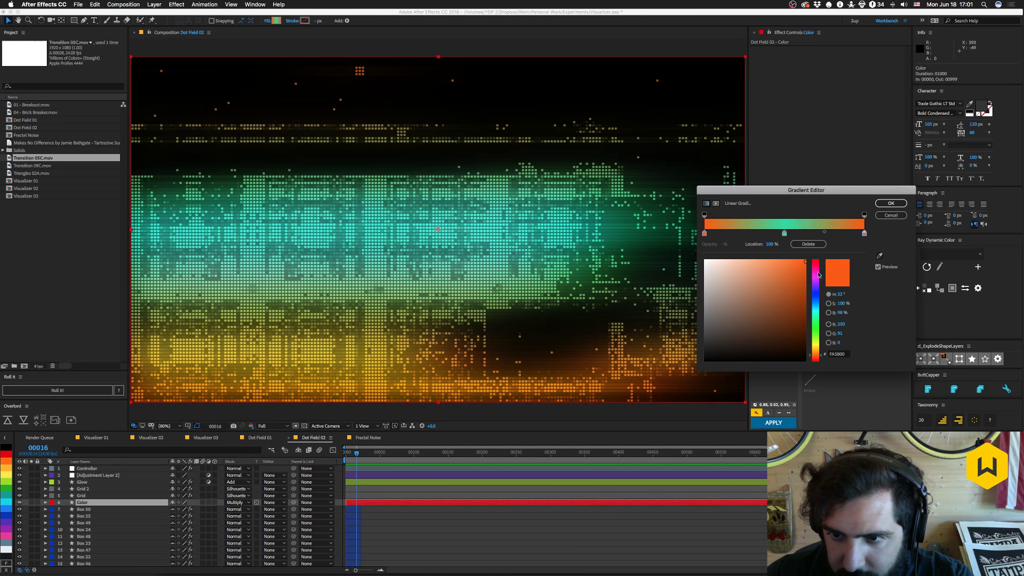
left_click_drag(820, 358, 820, 359)
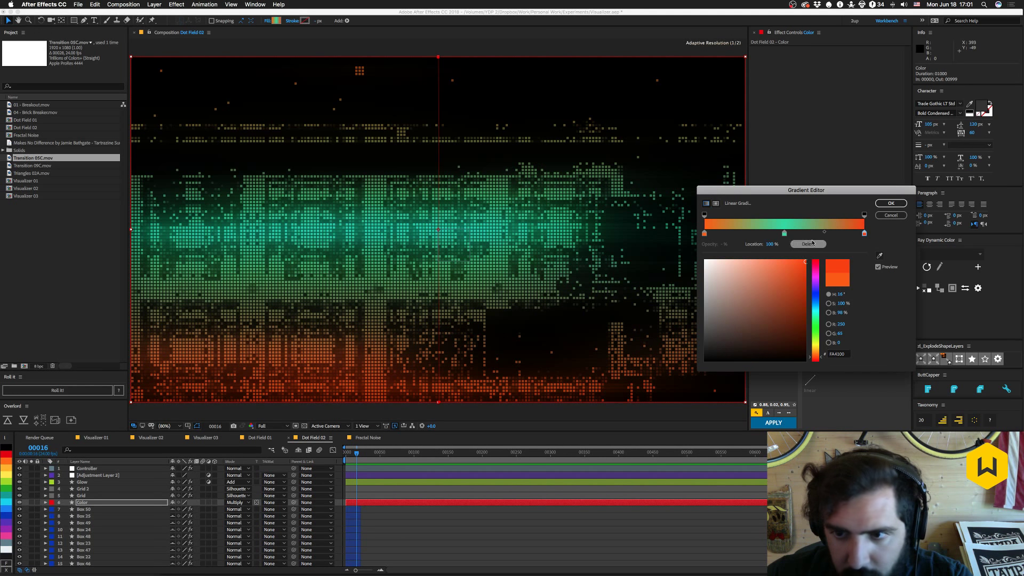
left_click(844, 354)
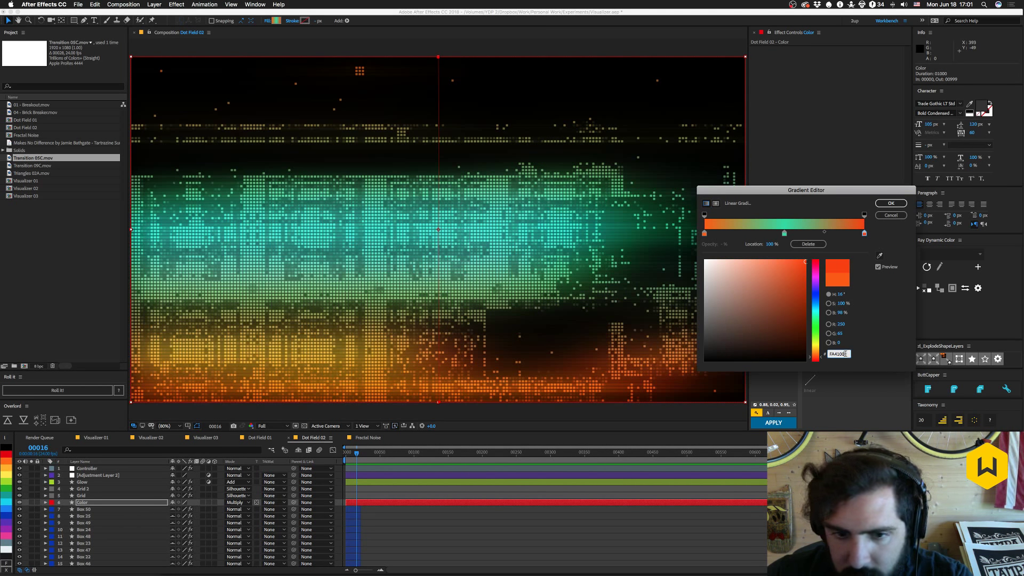
left_click_drag(820, 359, 822, 360)
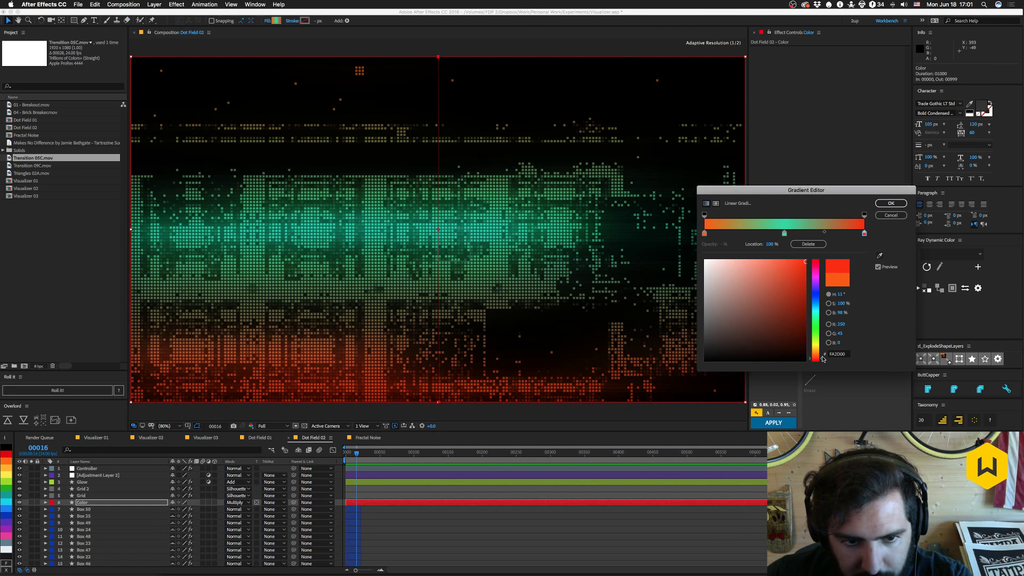
left_click(846, 354)
key("super+c")
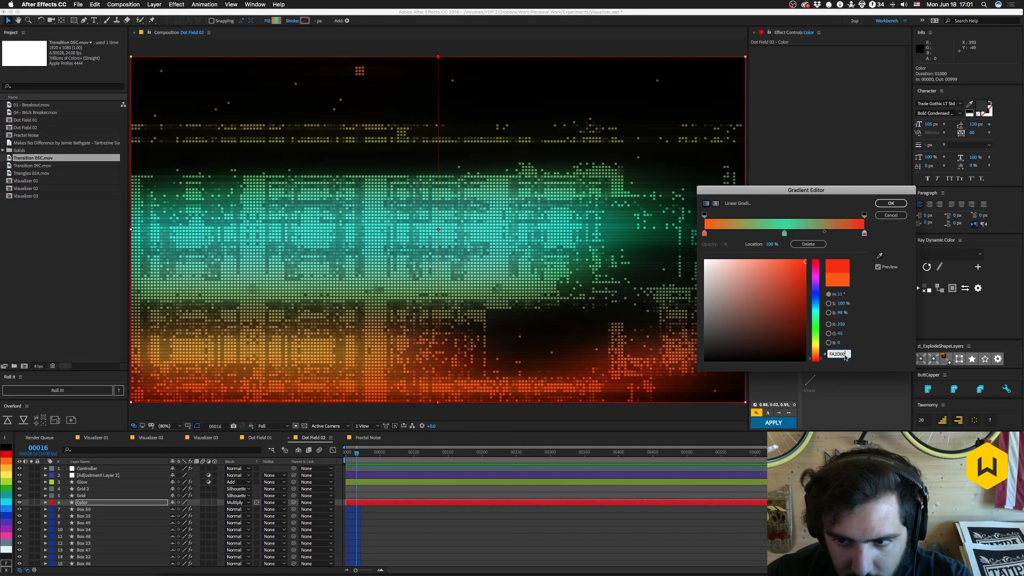
Paste FA2D00 into the start stop of the Color layer's gradient and accept the gradient.
left_click(704, 233)
left_click(837, 354)
key("super+v")
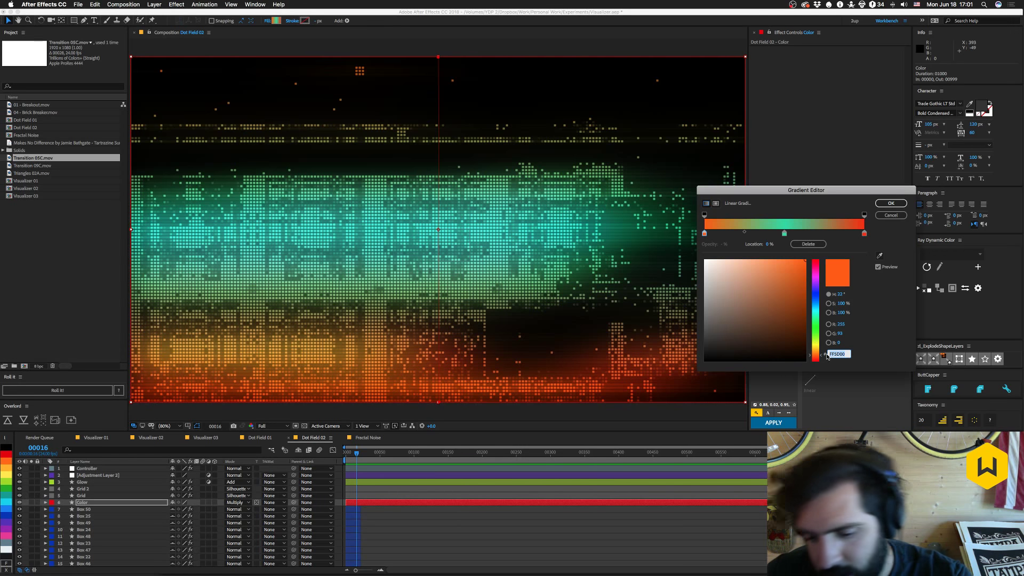
left_click(891, 204)
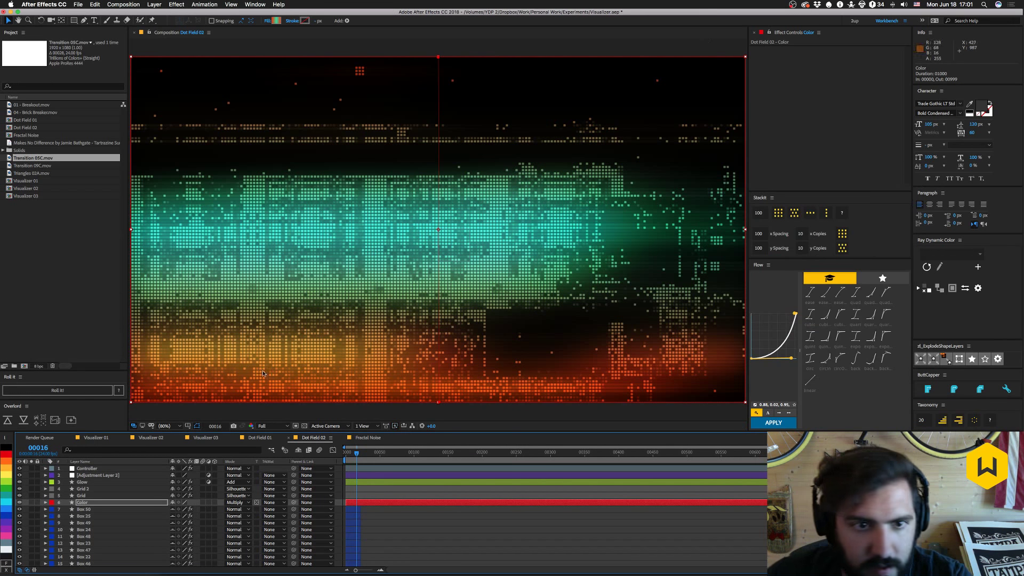
Check the Fractal Noise composition, then preview Dot Field 02 from frame 0 with the new colors.
left_click(368, 438)
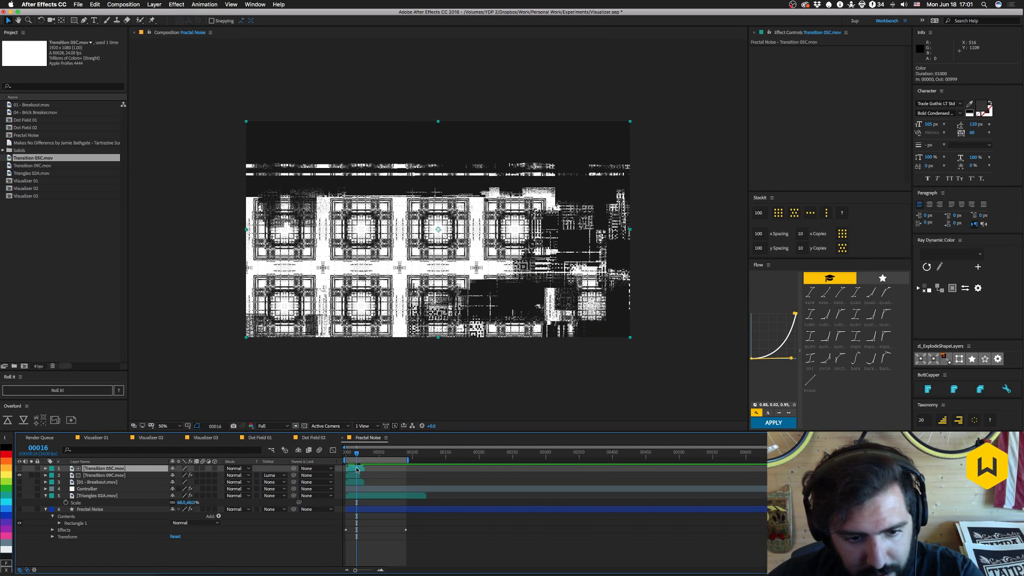
left_click(314, 437)
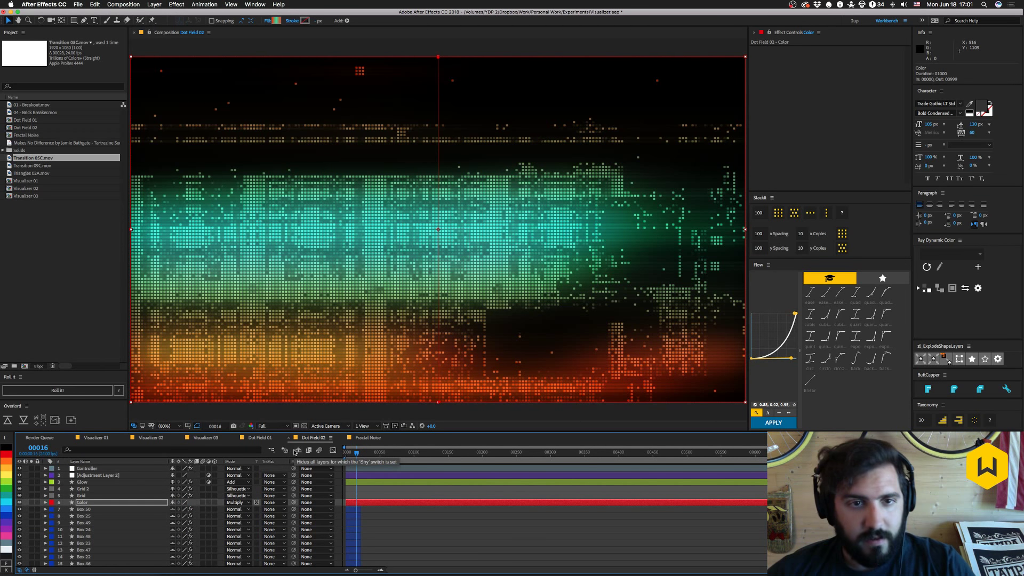
left_click_drag(354, 455, 346, 453)
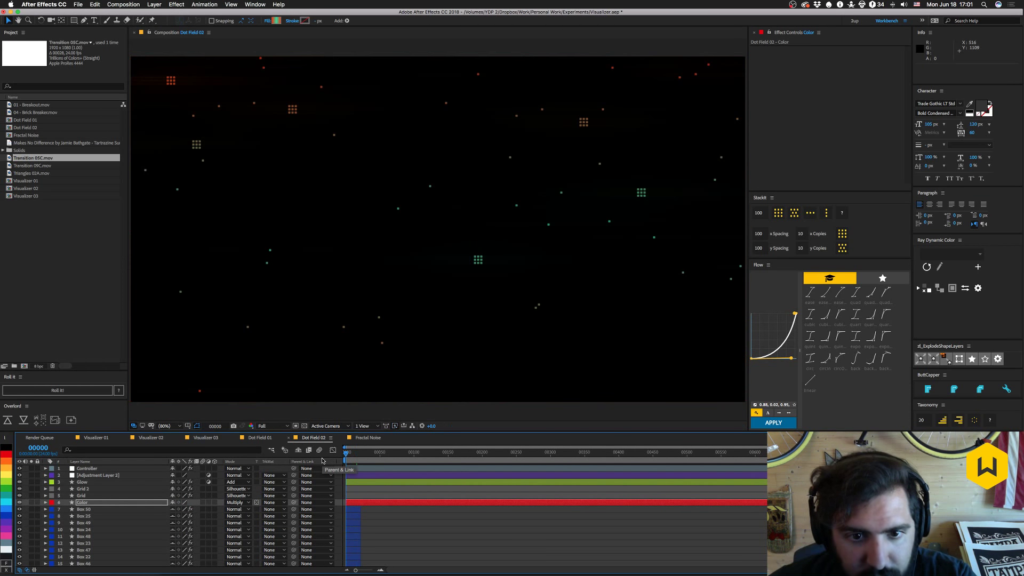
key("space")
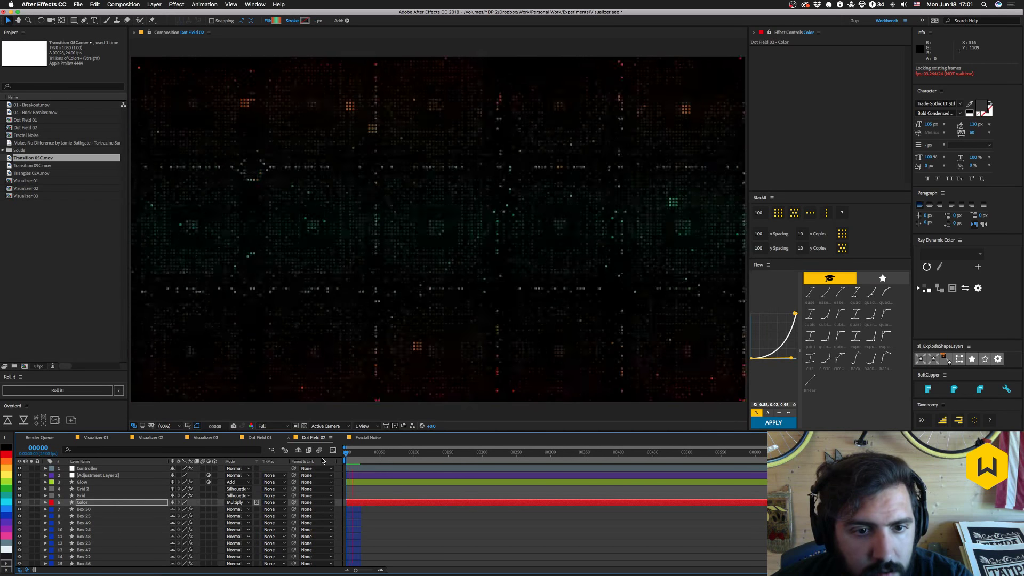
key("space")
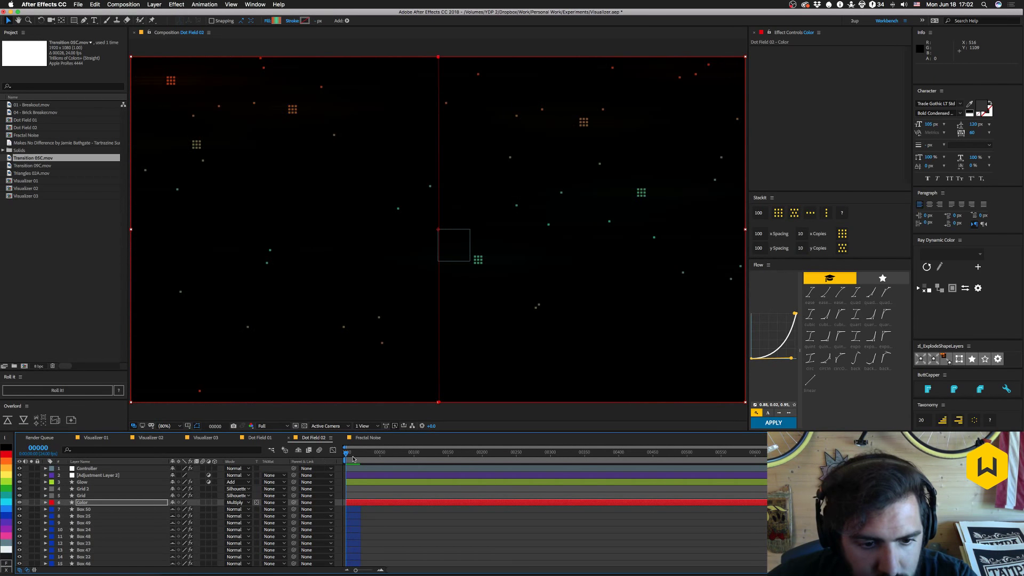
At frame 19, set the Glow layer's Gaussian Blur blurriness to 3 and compare it with the previous value.
left_click_drag(352, 459, 359, 457)
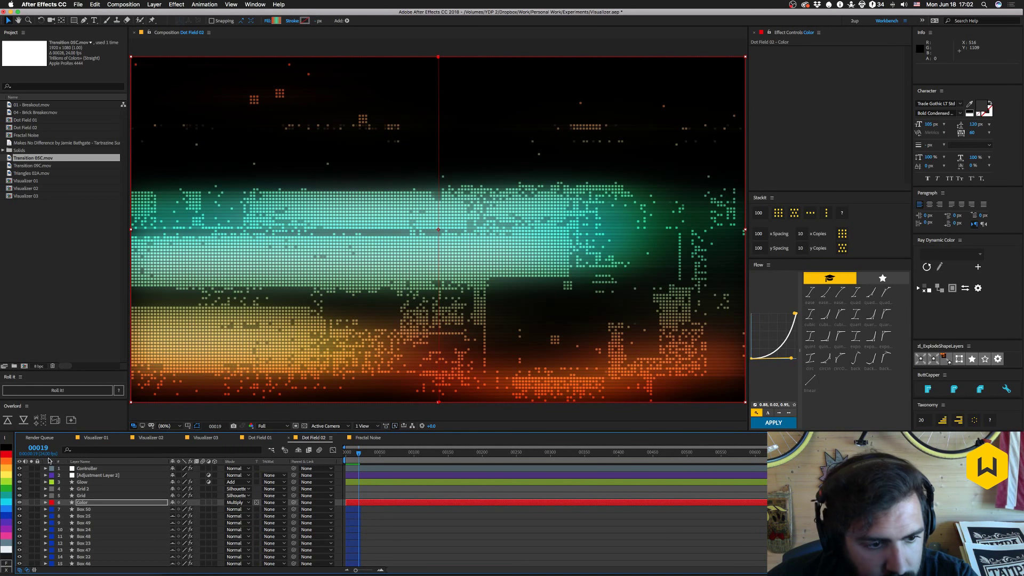
left_click(85, 482)
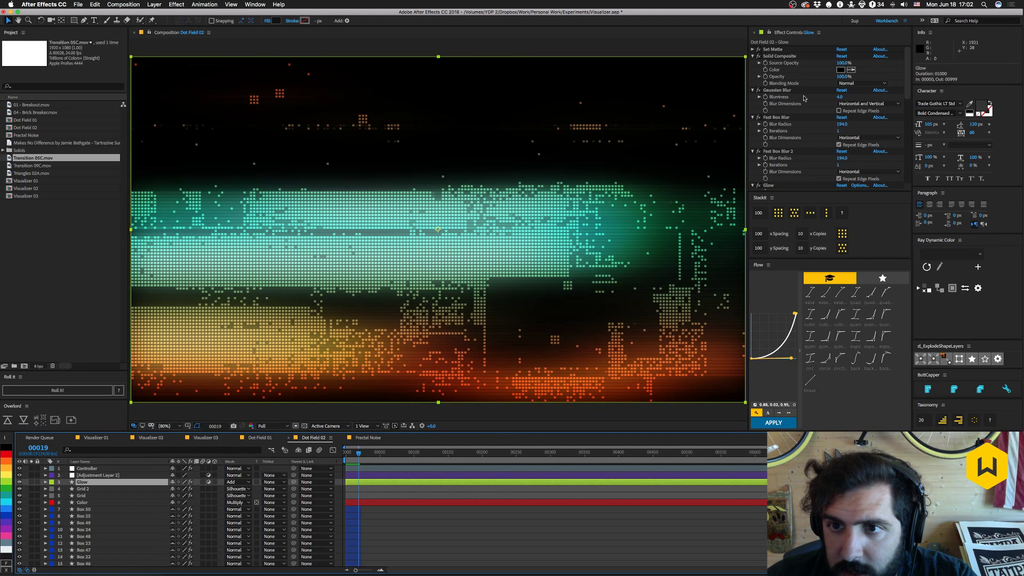
left_click(840, 97)
type("3")
key("Return")
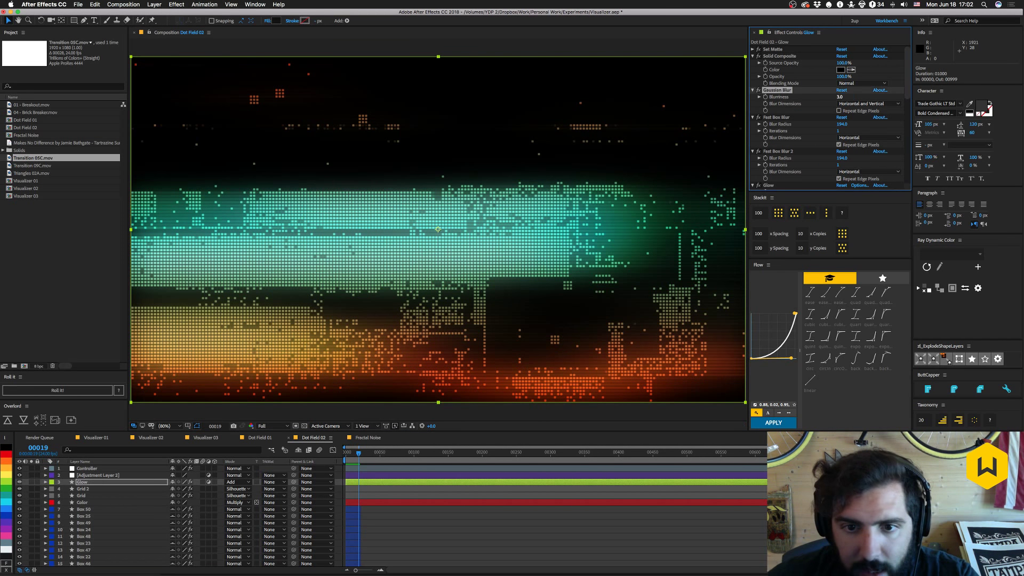
key("super+z")
key("super+shift+z")
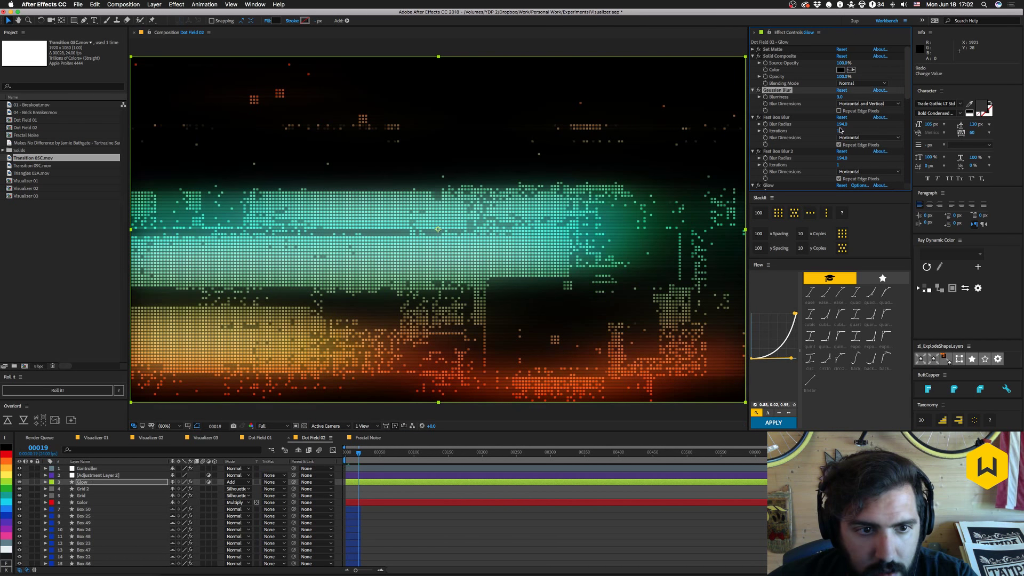
Try a Gaussian Blur blurriness of 2 on the Glow layer and undo the change.
left_click(841, 98)
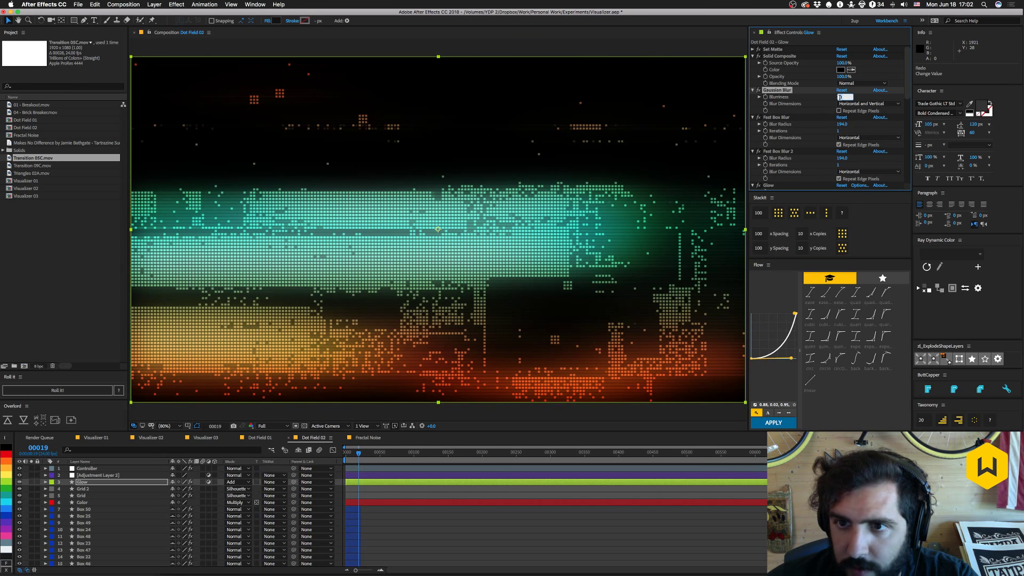
type("2")
key("Return")
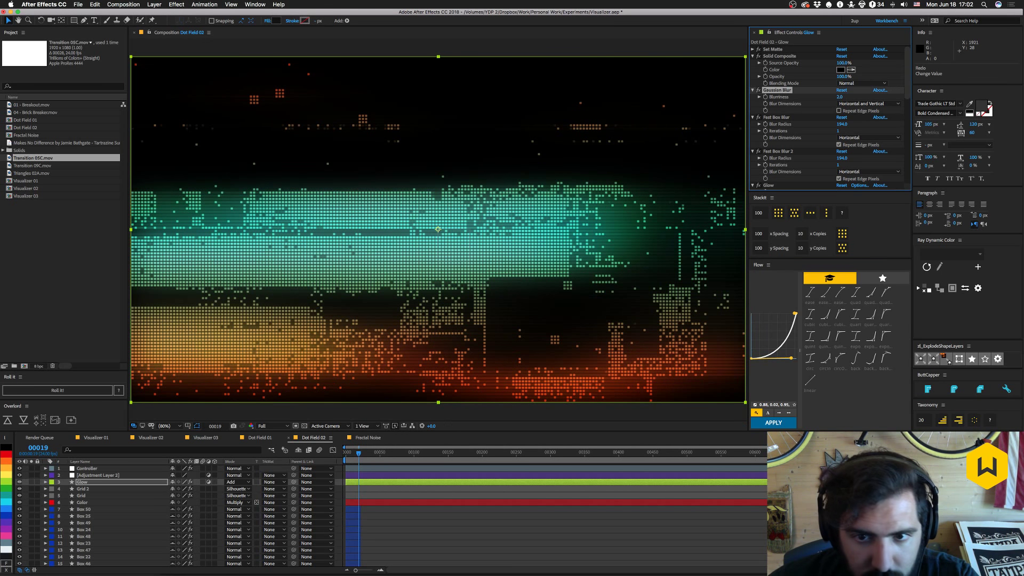
key("super+z")
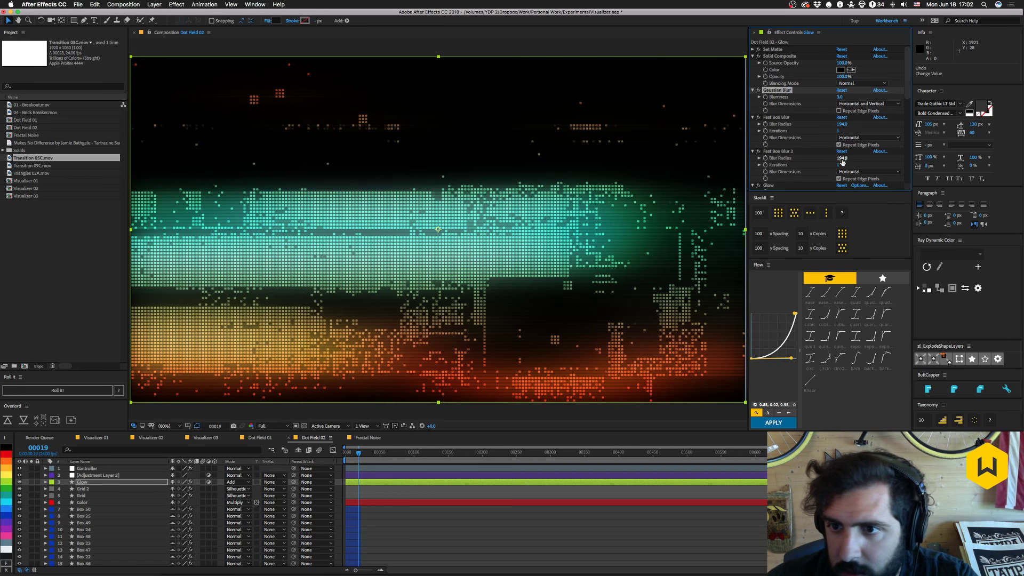
Reduce the radius of the Glow effect on the Glow layer, trying 30 and settling on 0.
left_click_drag(904, 83, 908, 110)
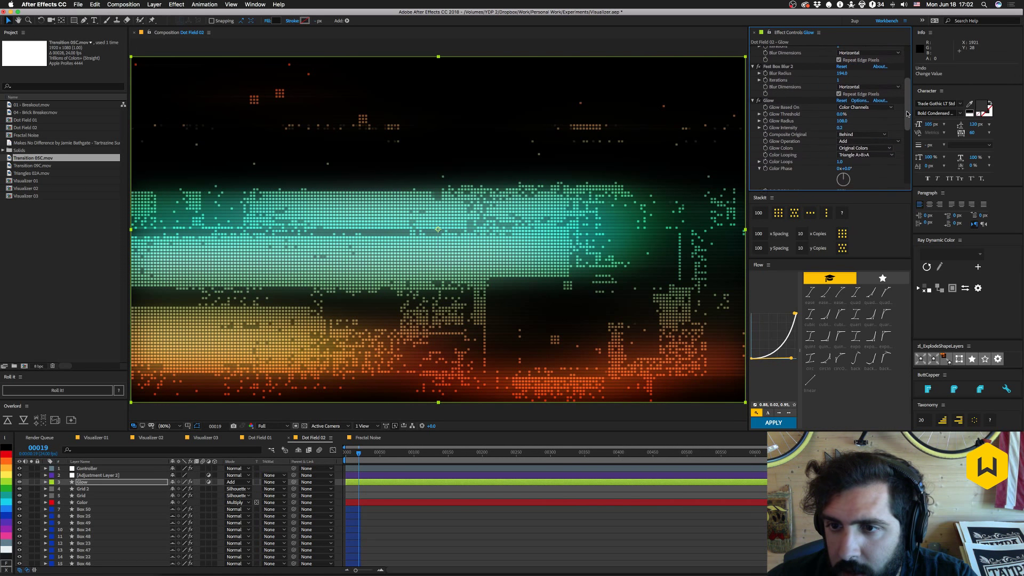
left_click_drag(842, 121, 821, 123)
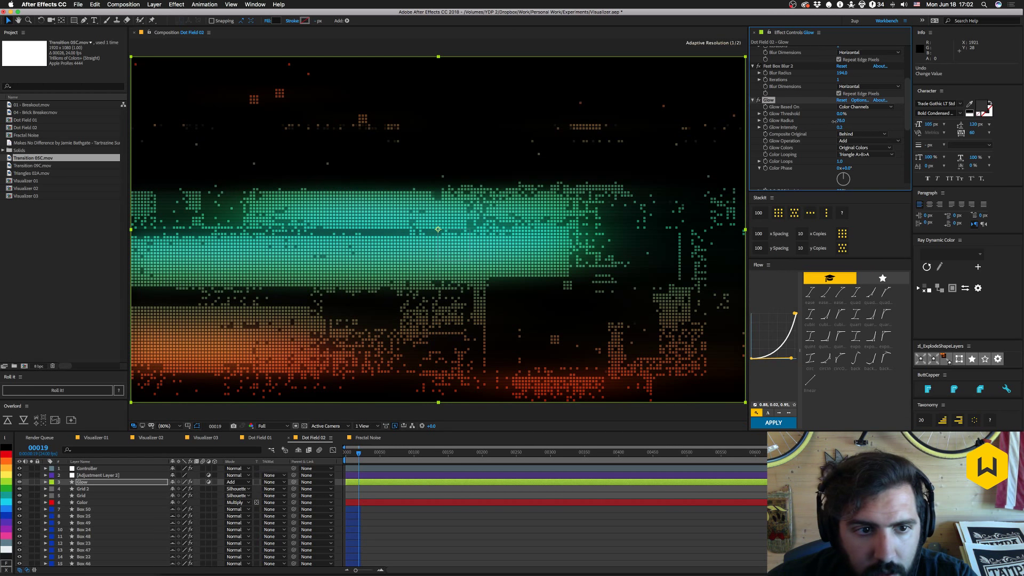
left_click_drag(862, 121, 828, 123)
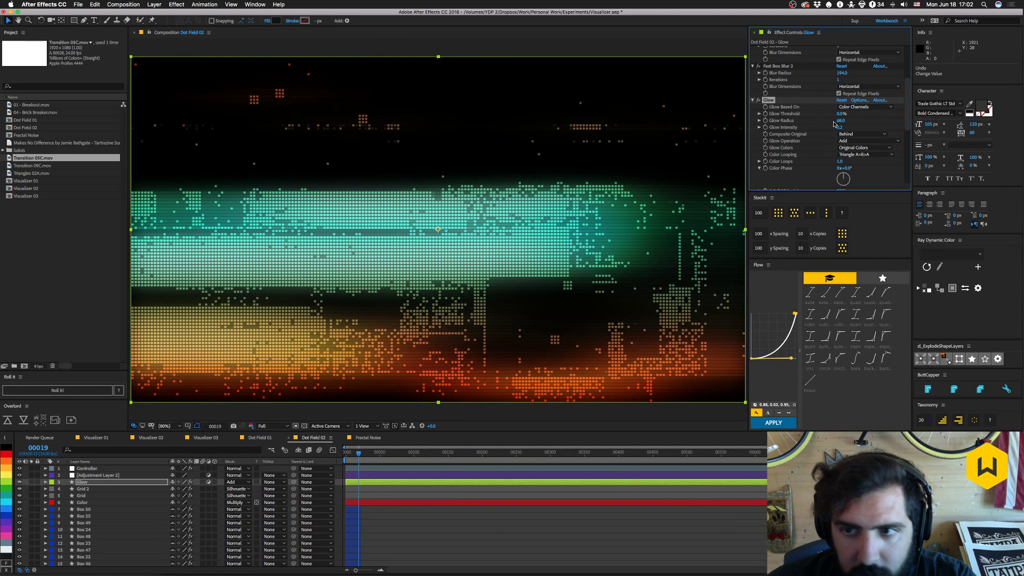
key("Return")
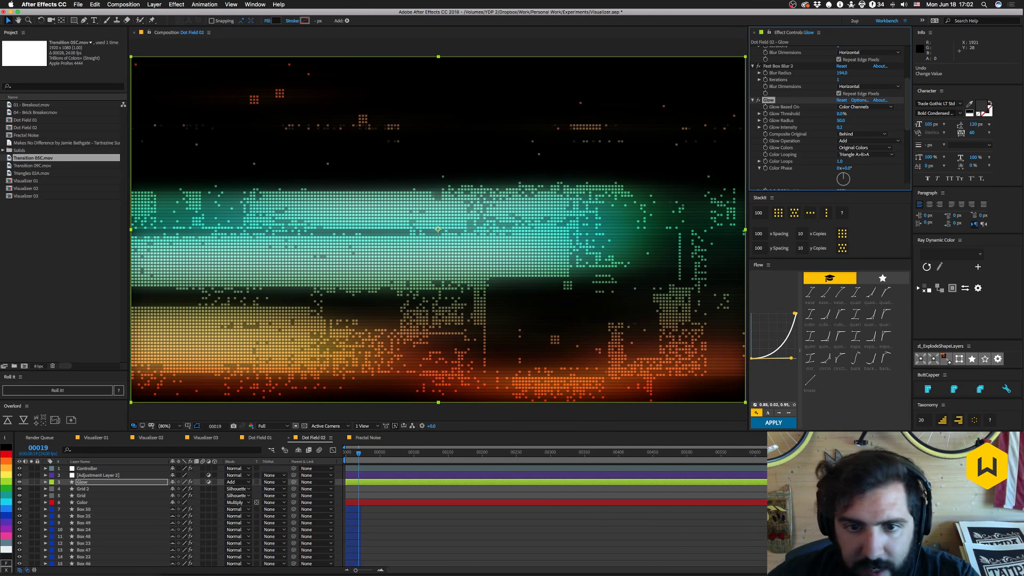
left_click(842, 121)
type("0")
key("Return")
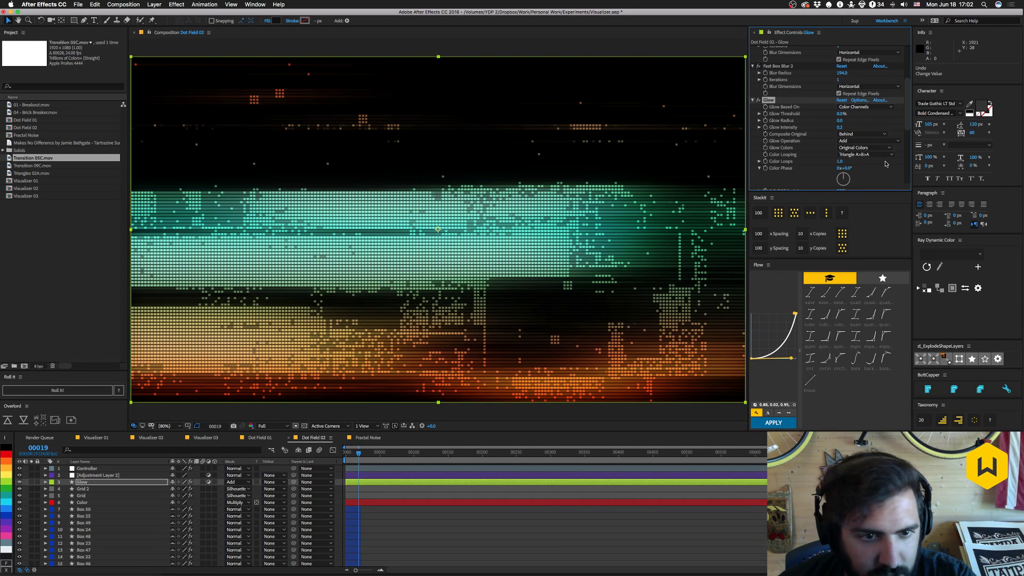
On the Glow layer, try a Glow radius of 180, settle on 295, and enter an intensity of 0.2.
left_click(839, 121)
type("180")
key("Return")
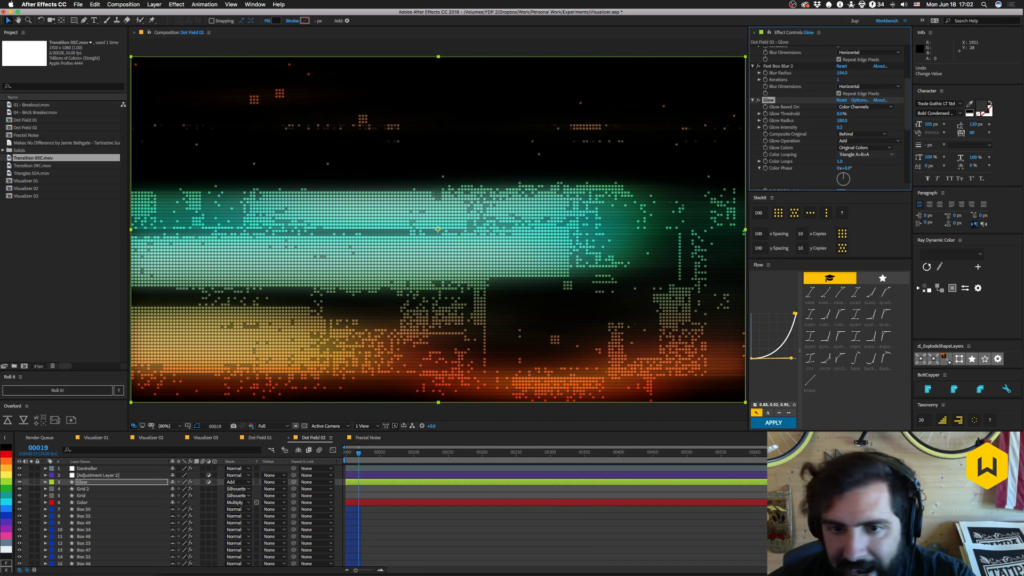
left_click_drag(842, 120, 889, 122)
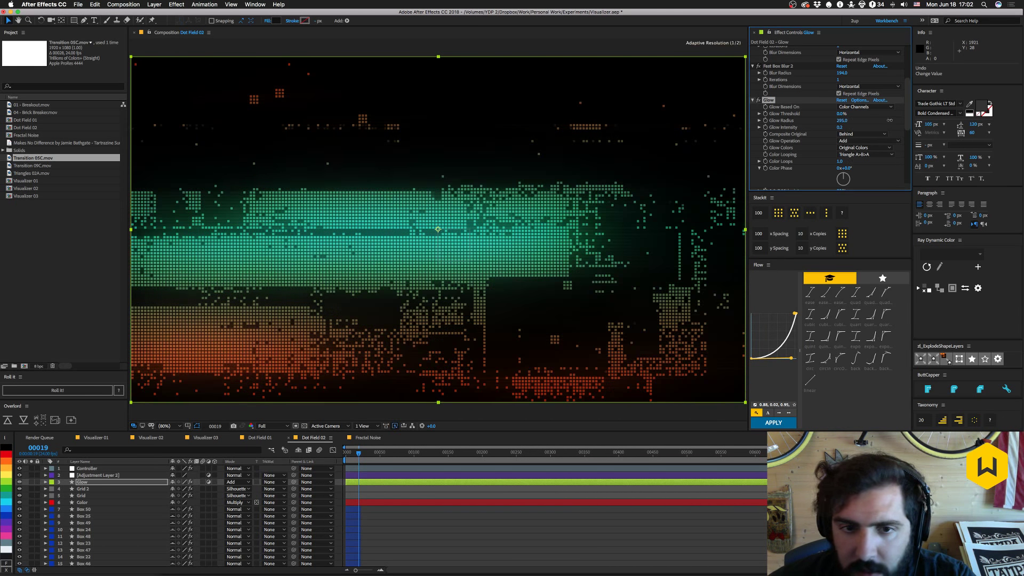
left_click(841, 128)
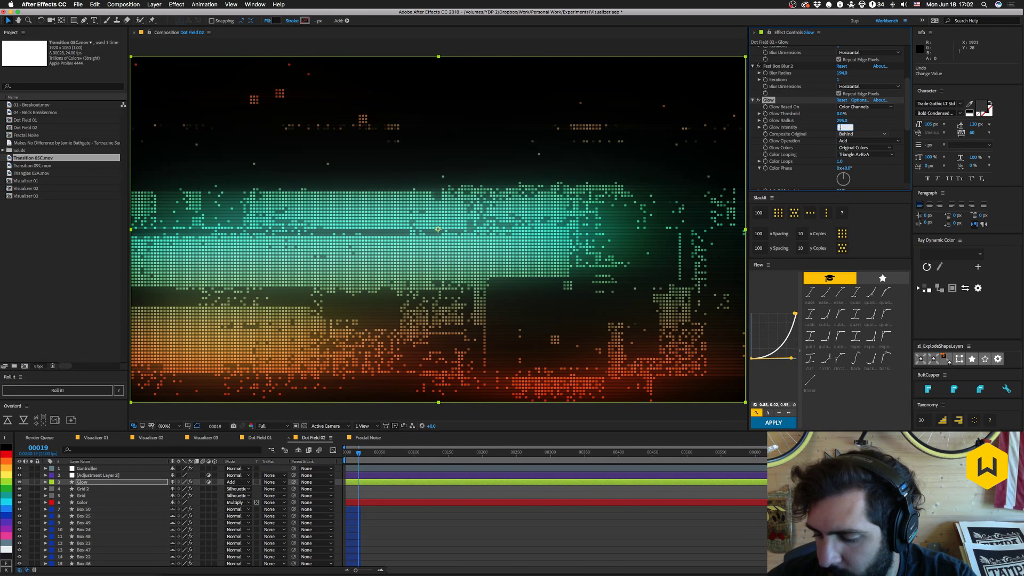
type("0.2")
key("Return")
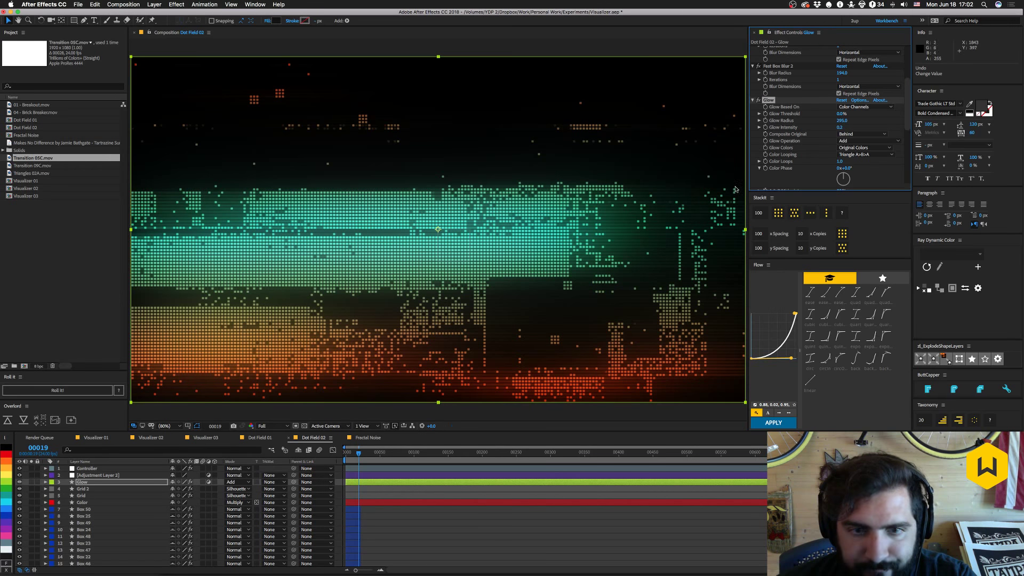
Raise the radius of the Glow 2 effect to 191 and set its intensity to about 0.2.
scroll(909, 107, "up", 3)
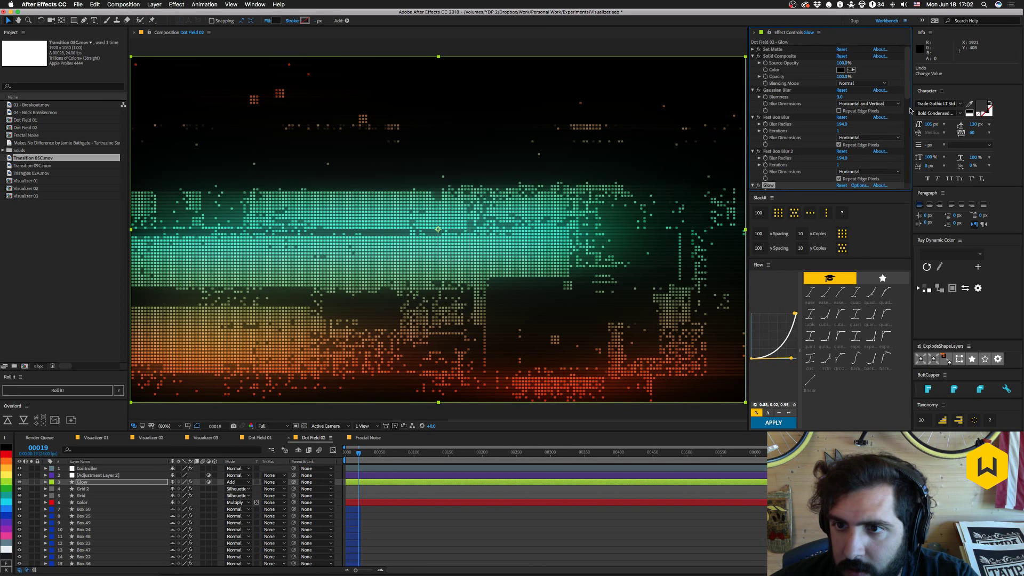
scroll(910, 115, "down", 3)
scroll(909, 114, "down", 5)
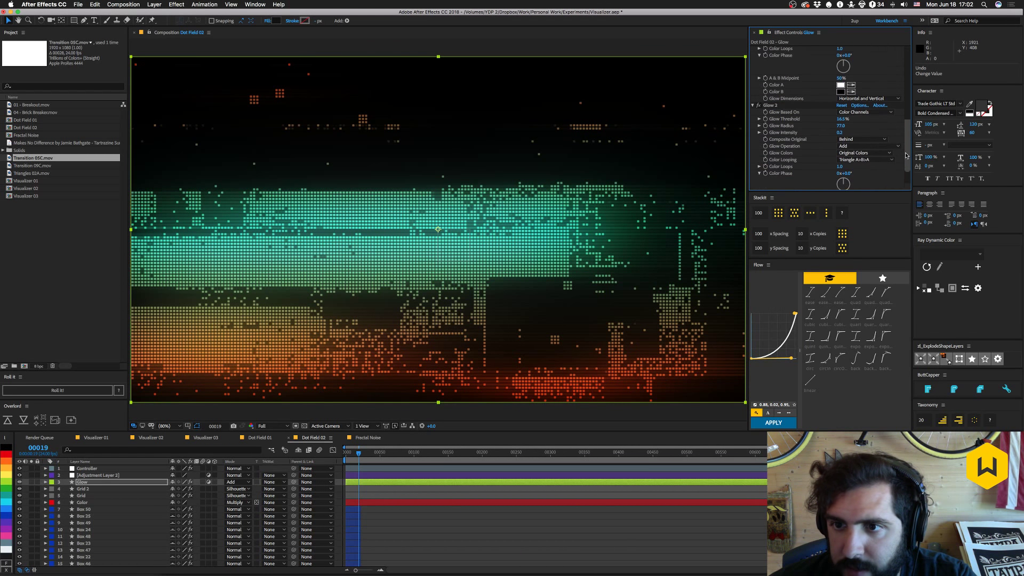
left_click_drag(840, 118, 884, 115)
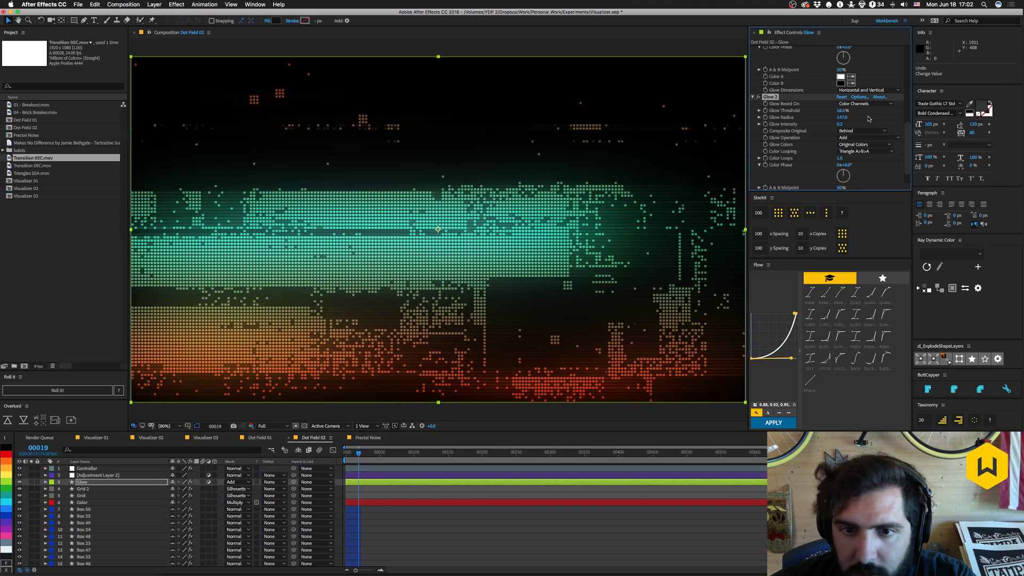
left_click_drag(842, 118, 859, 118)
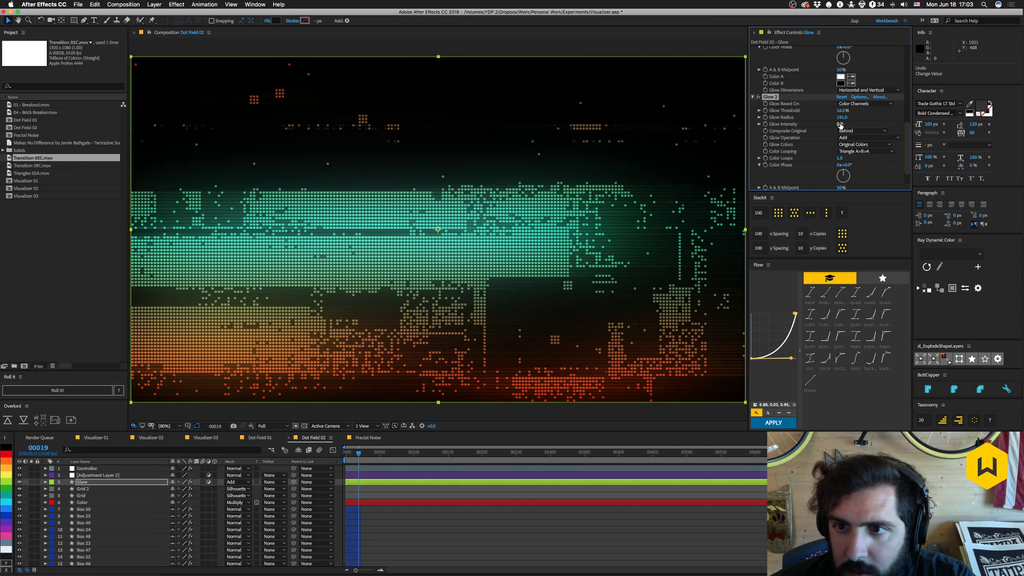
left_click(841, 124)
type("0.2")
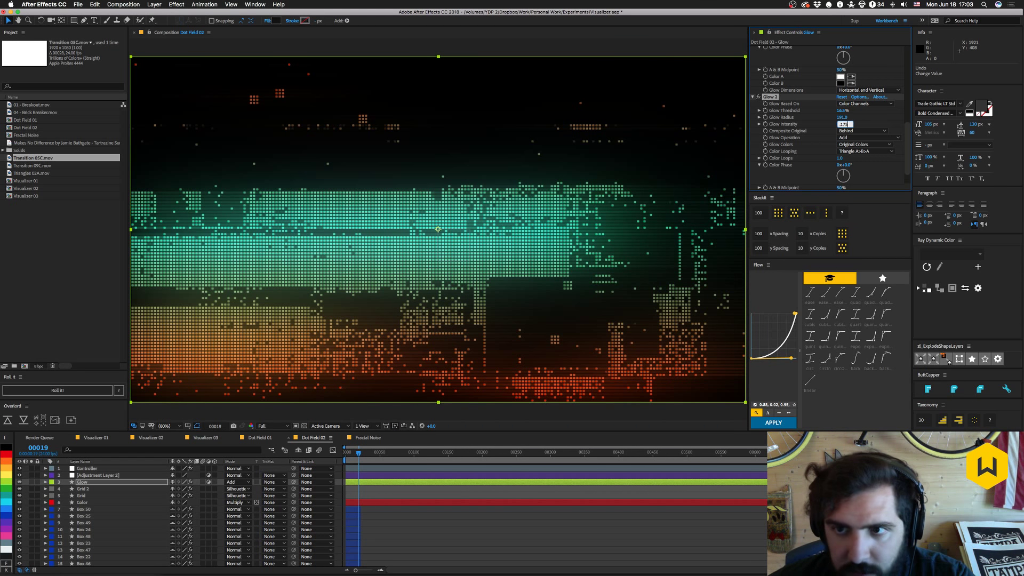
key("Return")
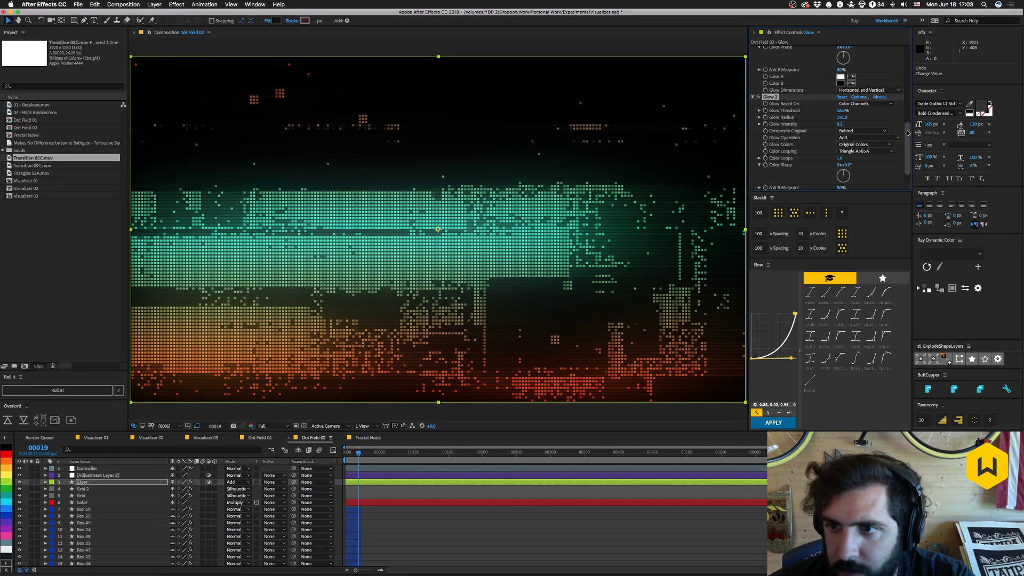
Duplicate Glow 2 as a third glow effect and raise the copy's threshold to 52.9%.
scroll(908, 145, "down", 1)
scroll(908, 145, "up", 2)
scroll(908, 146, "down", 2)
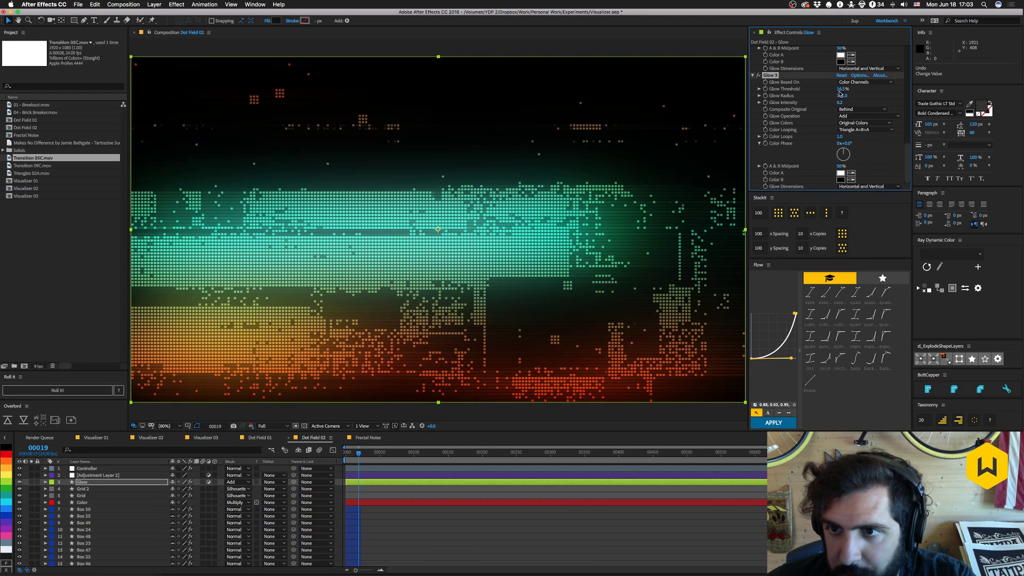
left_click_drag(846, 88, 861, 91)
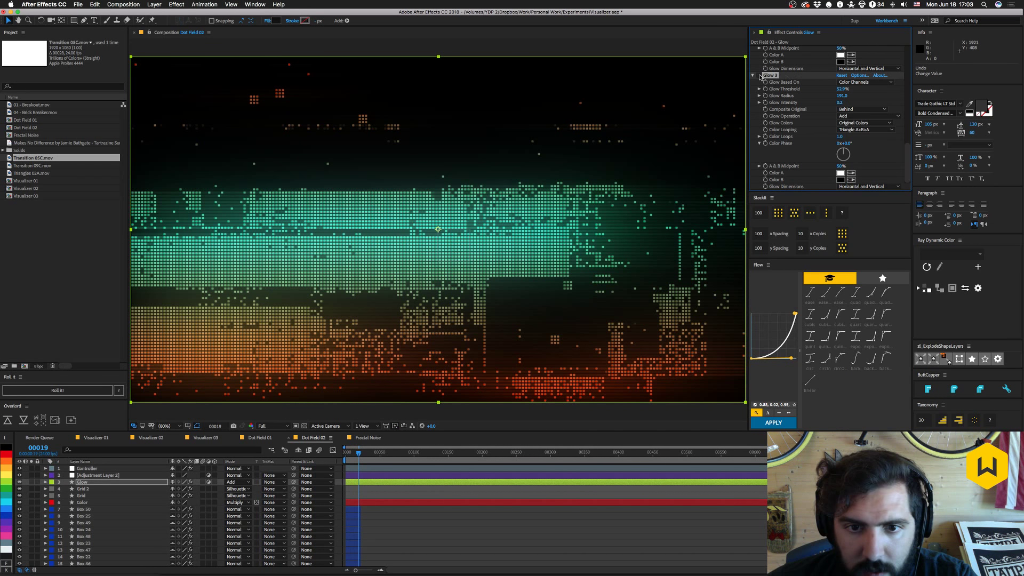
Try a radius of 10 and an intensity of 1 on the Glow 3 effect.
left_click(842, 96)
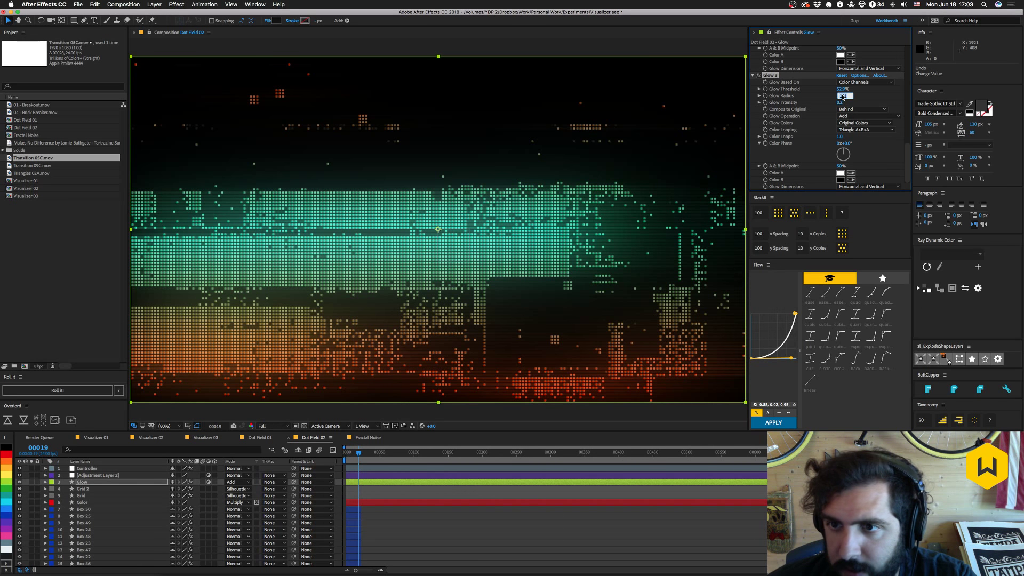
type("10")
key("Return")
left_click(840, 103)
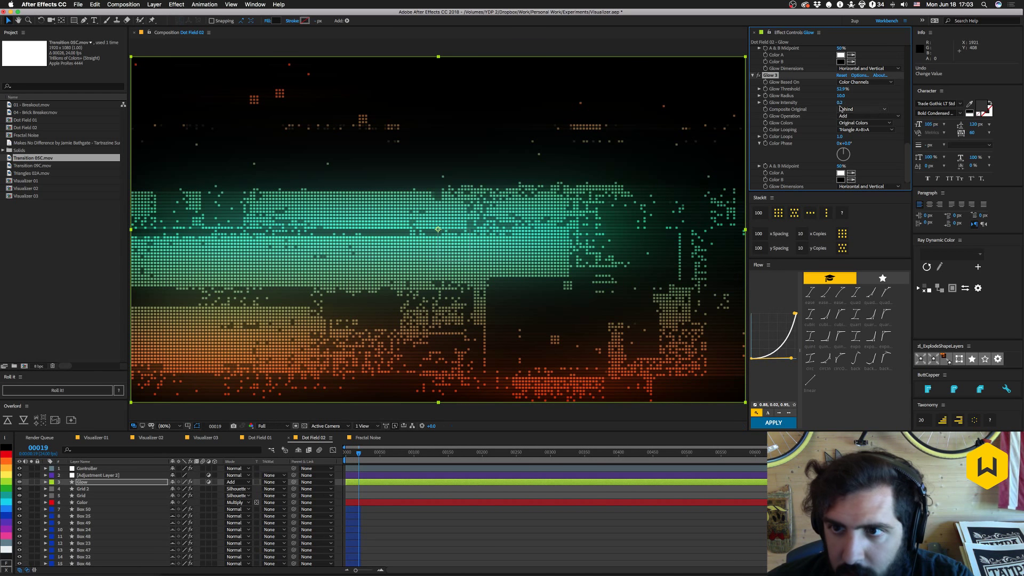
type("1")
key("Return")
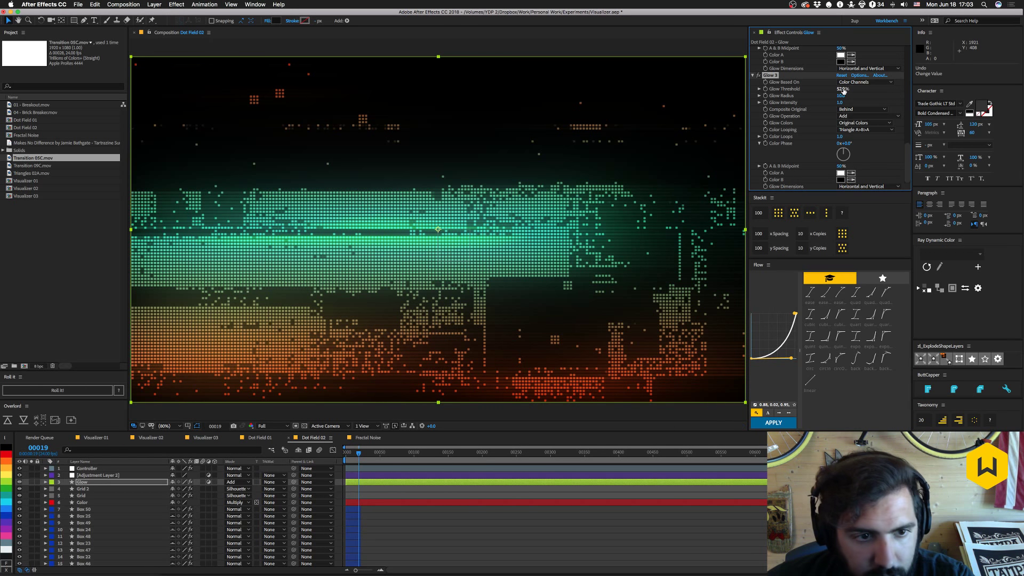
Lower the threshold of Glow 3 to 36.1% and raise its radius to 91.
left_click_drag(835, 89, 827, 92)
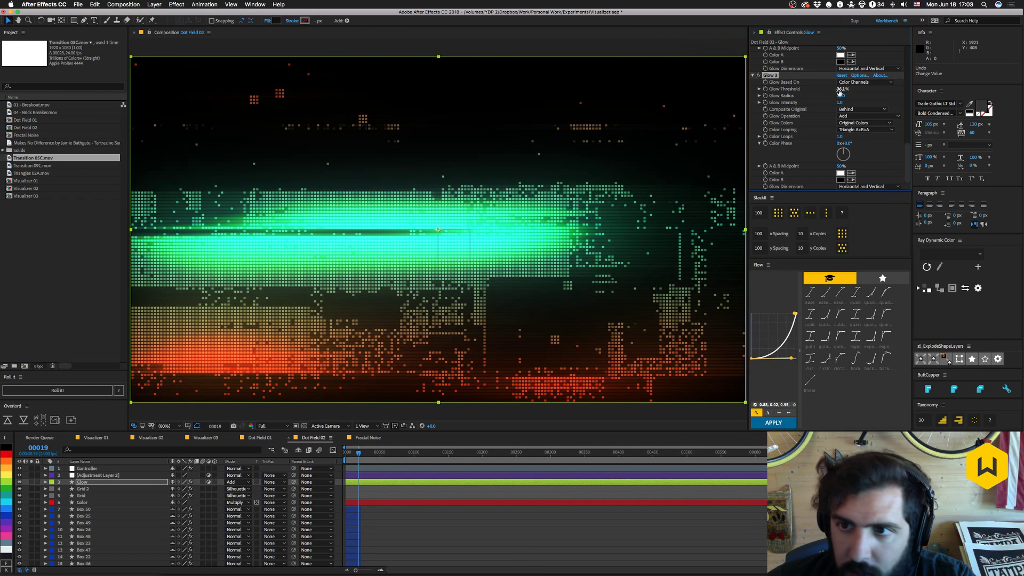
type("50")
key("Return")
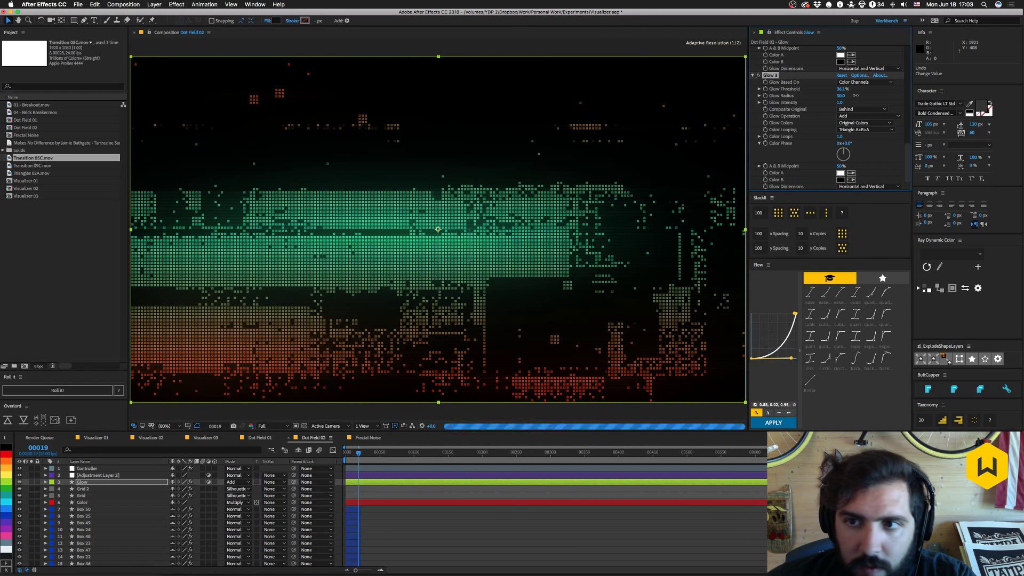
left_click_drag(841, 96, 859, 95)
Reduce the intensity of Glow 3, trying 0.2 and settling on 0.1.
left_click(840, 103)
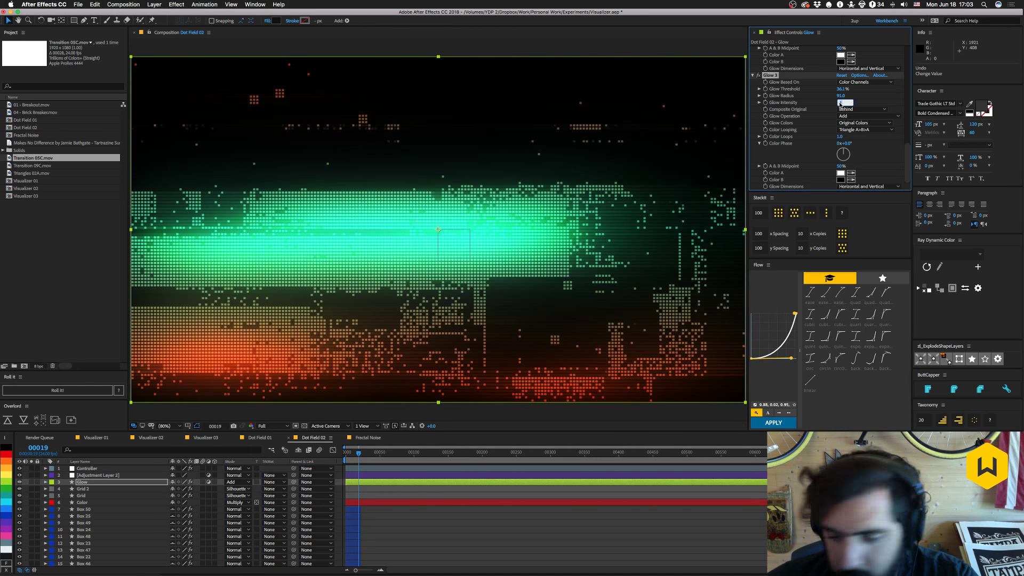
type("0.2")
key("Return")
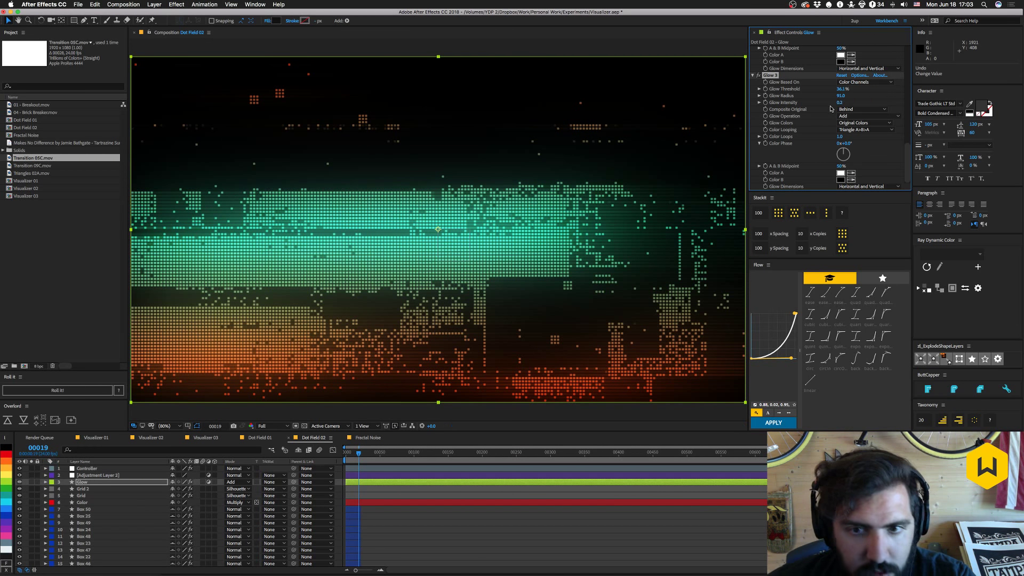
left_click(840, 102)
type("0.1")
key("Return")
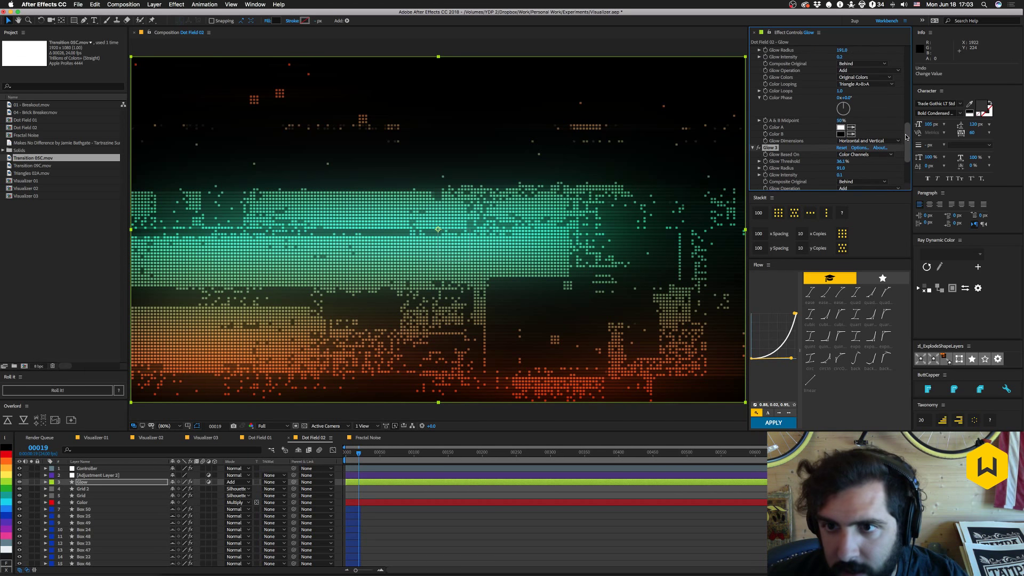
Set the threshold of Glow 2 to 23% and preview the Dot Field 02 animation.
left_click_drag(906, 160, 905, 109)
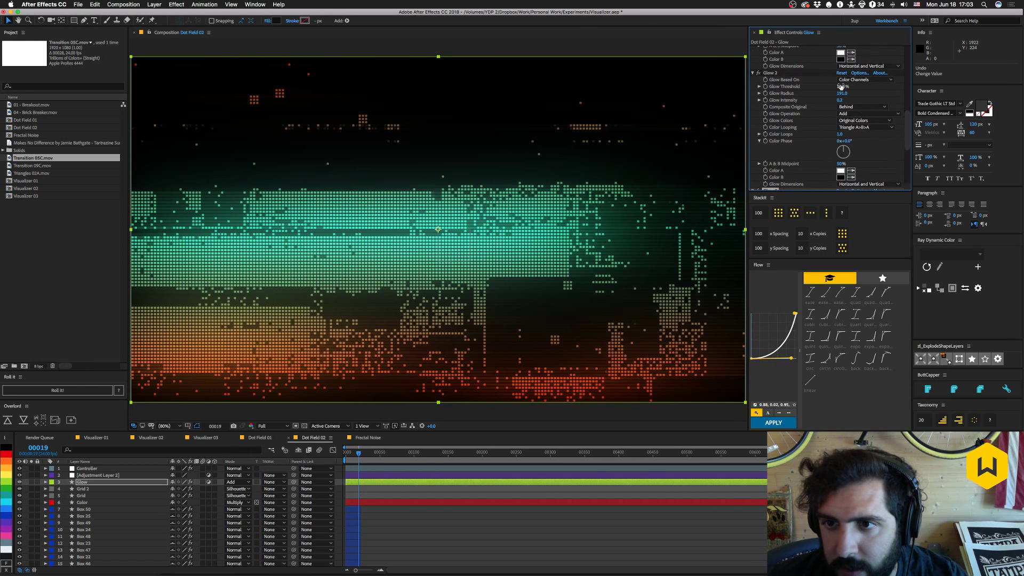
left_click_drag(842, 86, 848, 85)
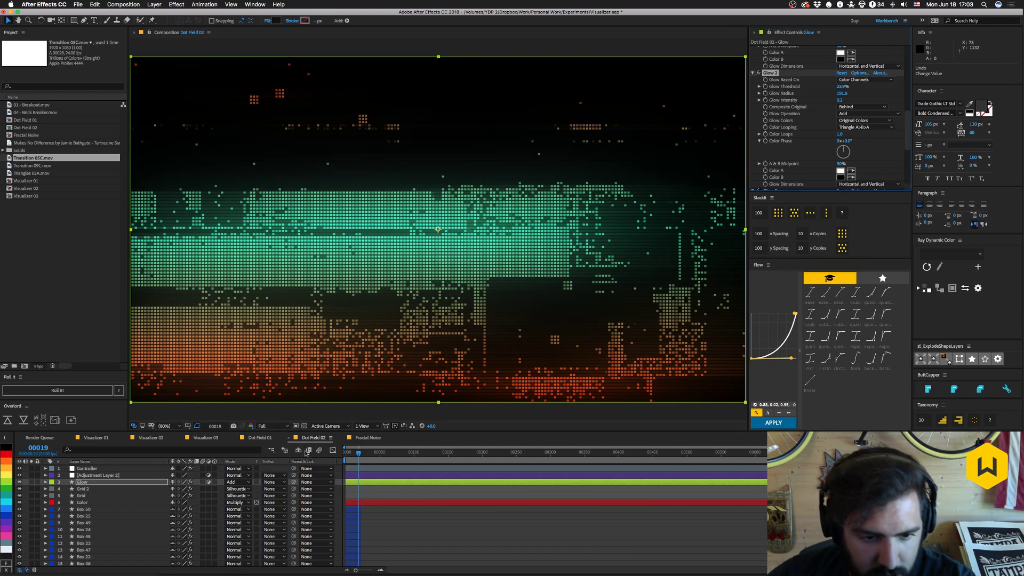
key("space")
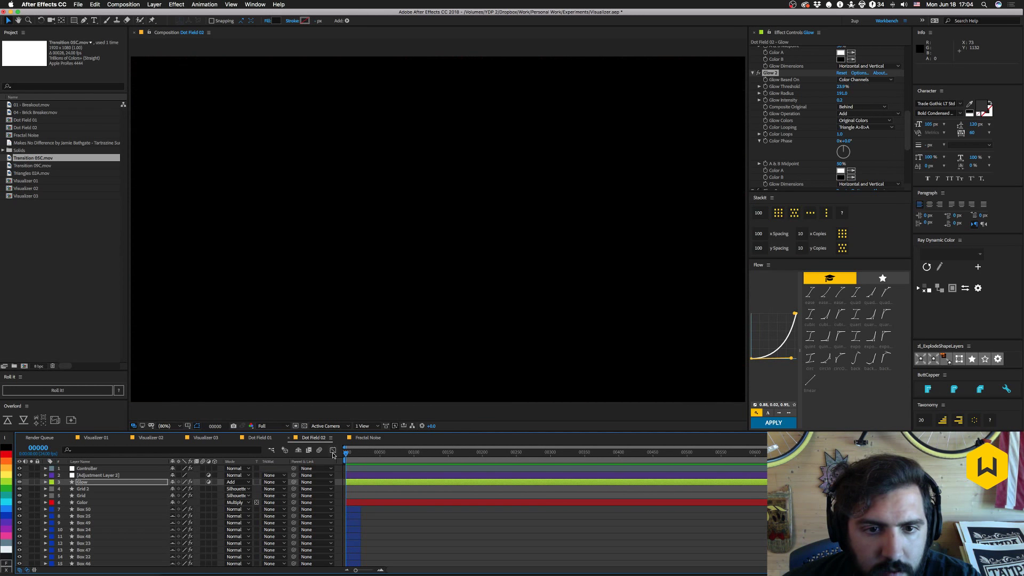
key("space")
At frame 11, set the Glow layer's Gaussian Blur blurriness to 4.
left_click_drag(351, 454, 353, 454)
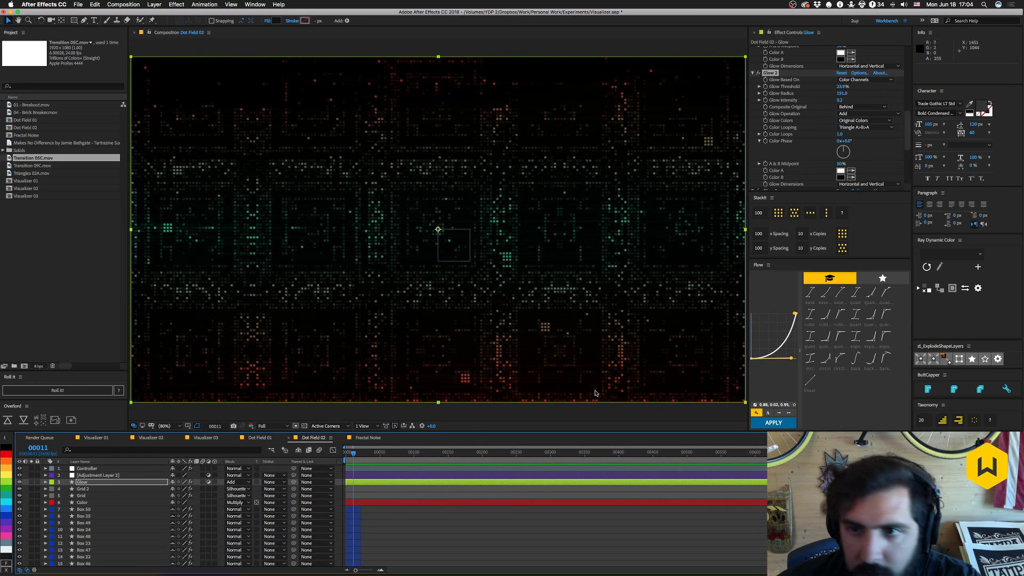
left_click_drag(910, 100, 911, 54)
left_click(840, 97)
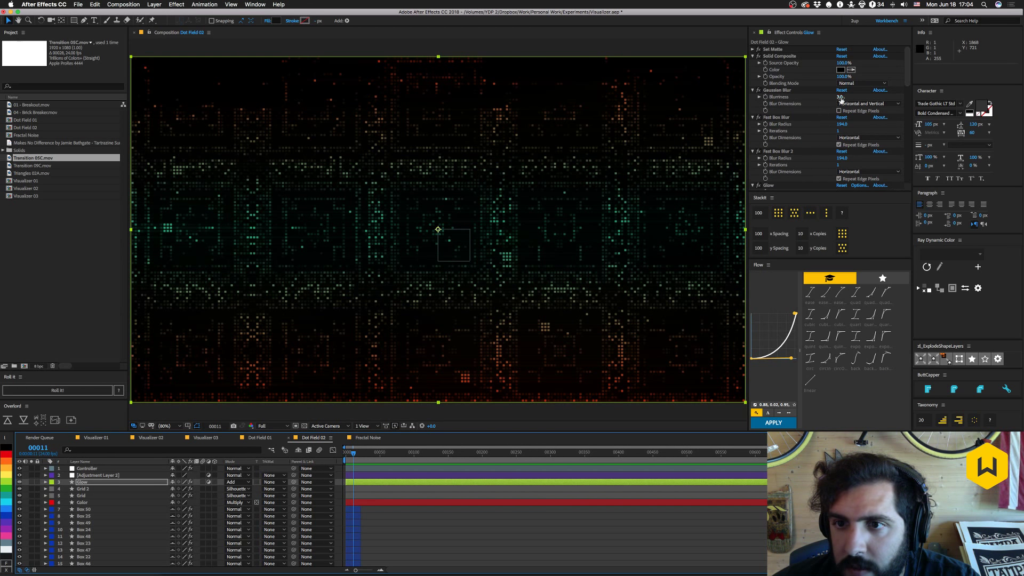
type("4")
key("Return")
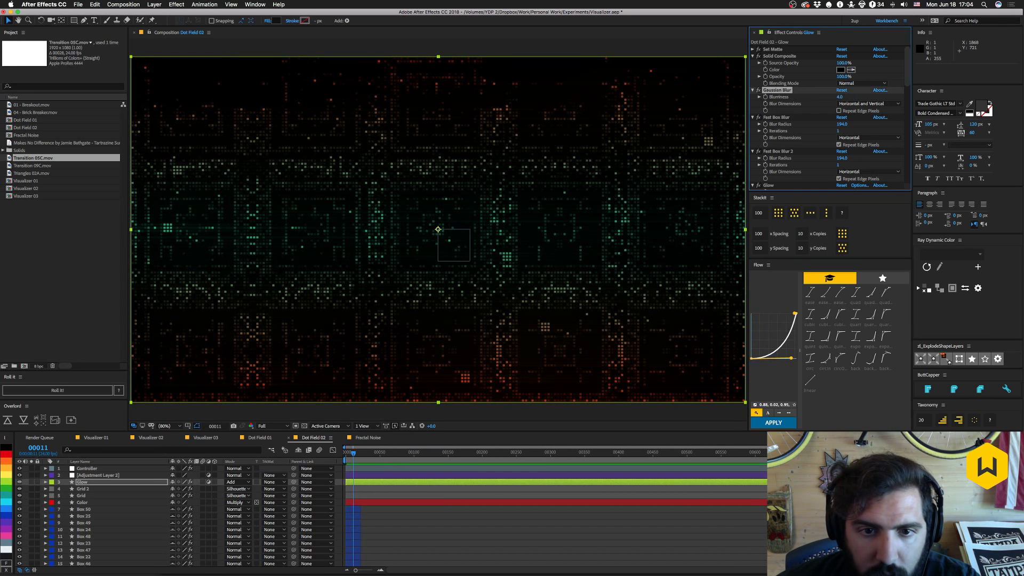
Reduce the radius of the first Glow effect to 18 and preview the animation.
left_click_drag(907, 74, 906, 112)
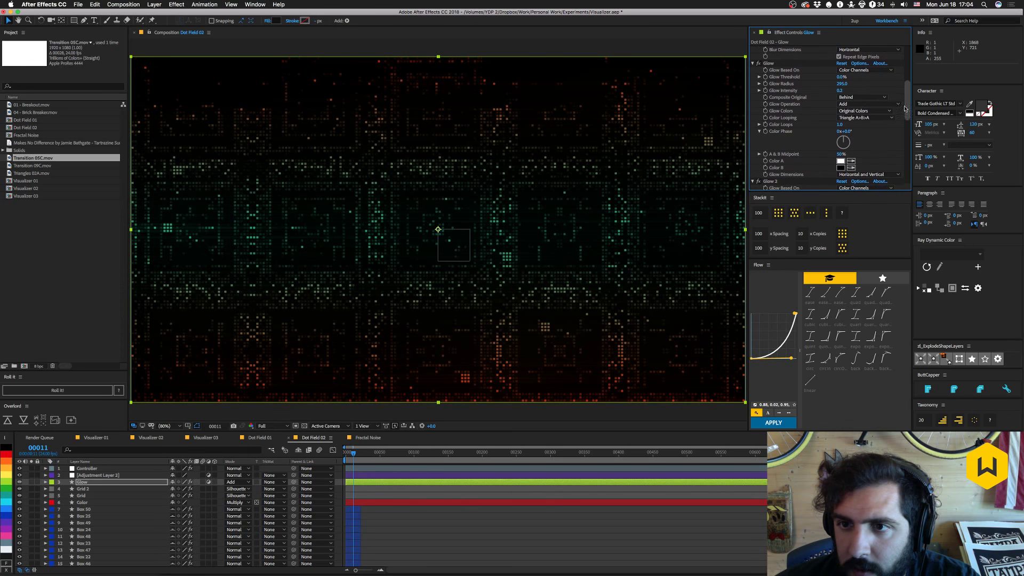
left_click_drag(841, 84, 731, 88)
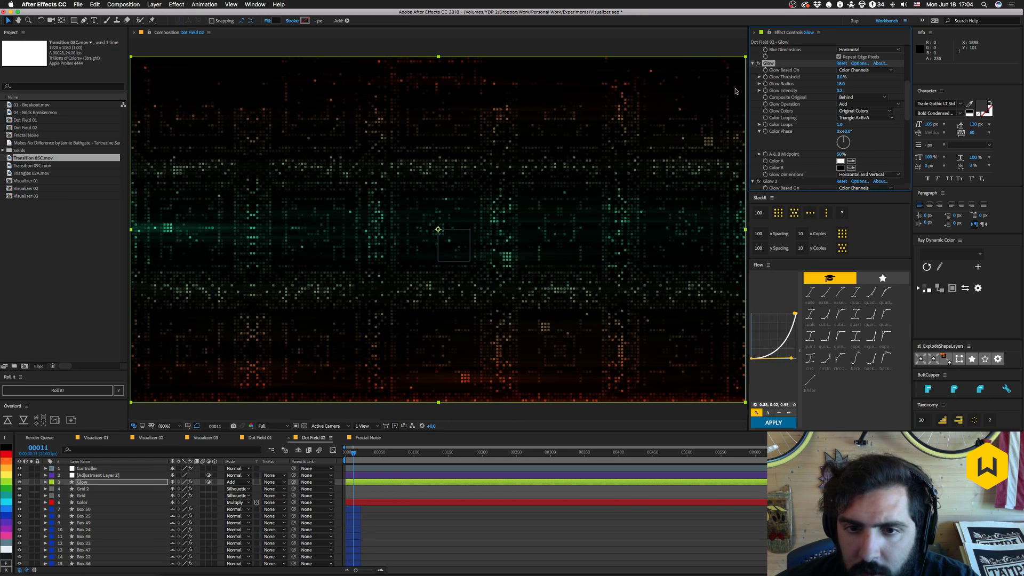
key("space")
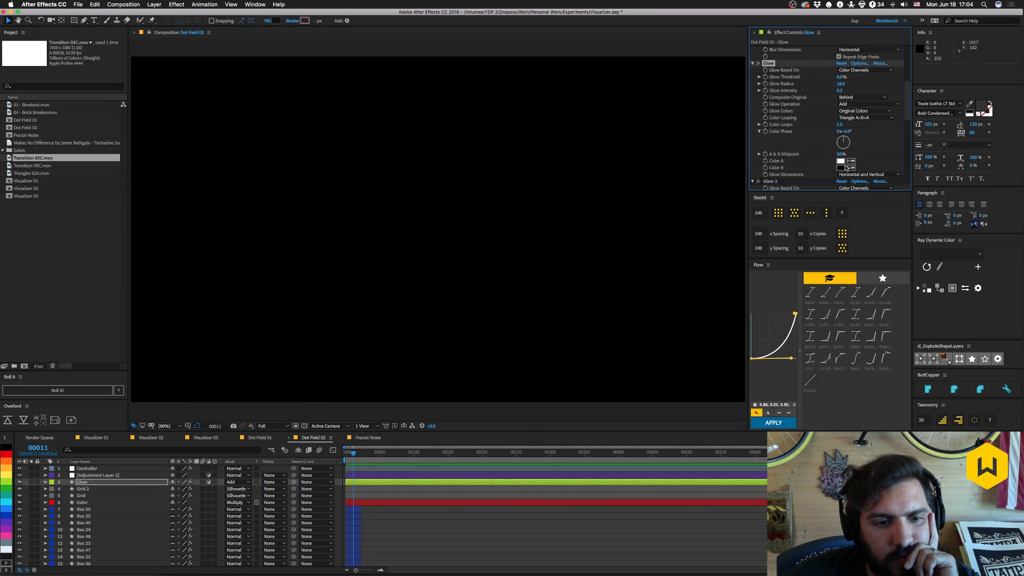
key("space")
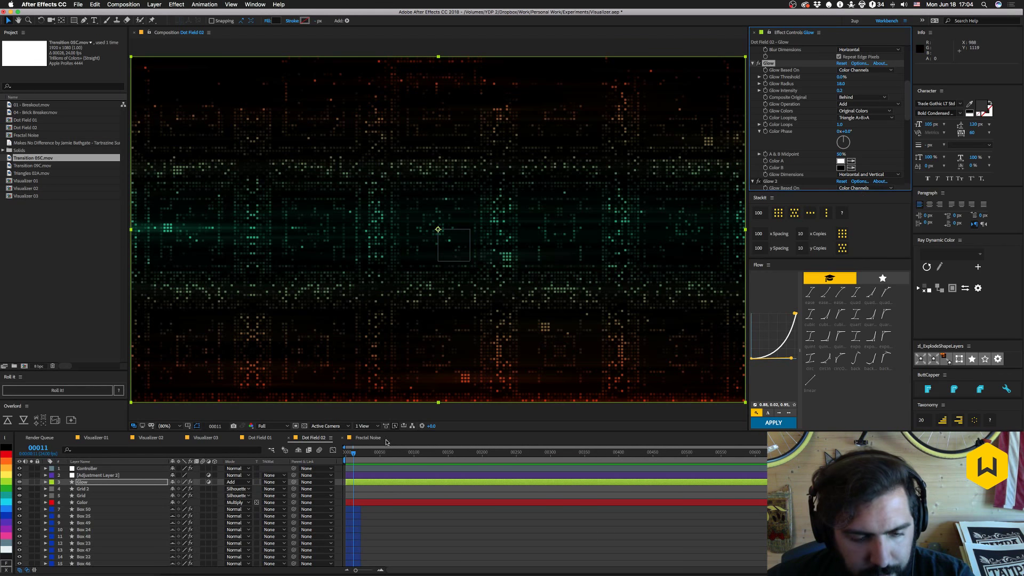
At frame 14, try other blending modes on the Glow layer, including Screen, and return it to Add.
left_click_drag(353, 454, 356, 455)
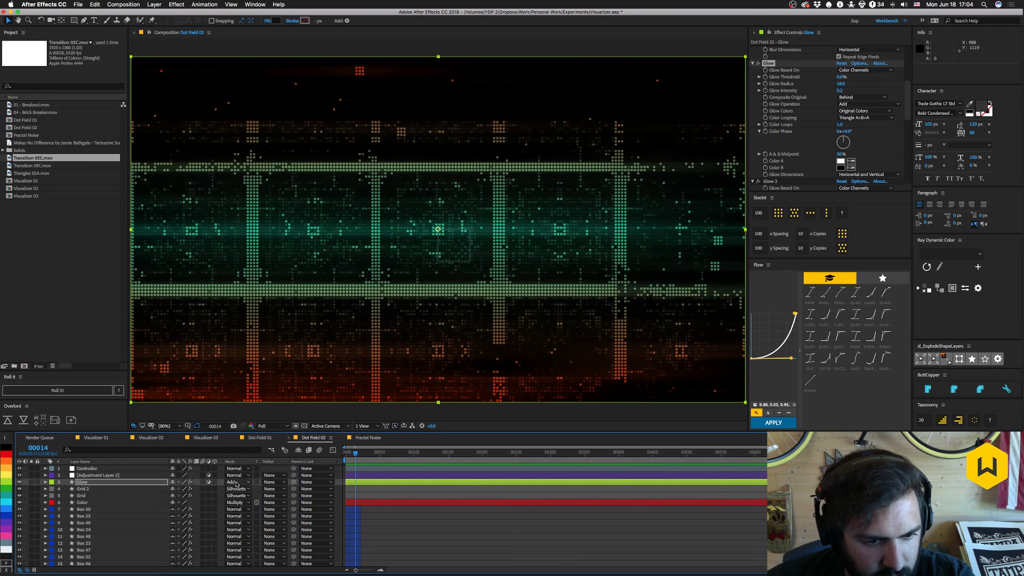
left_click(266, 487)
key("Escape")
key("shift+=")
key("shift+=")
key("shift+=")
key("shift+=")
key("shift+=")
key("shift+=")
key("shift+=")
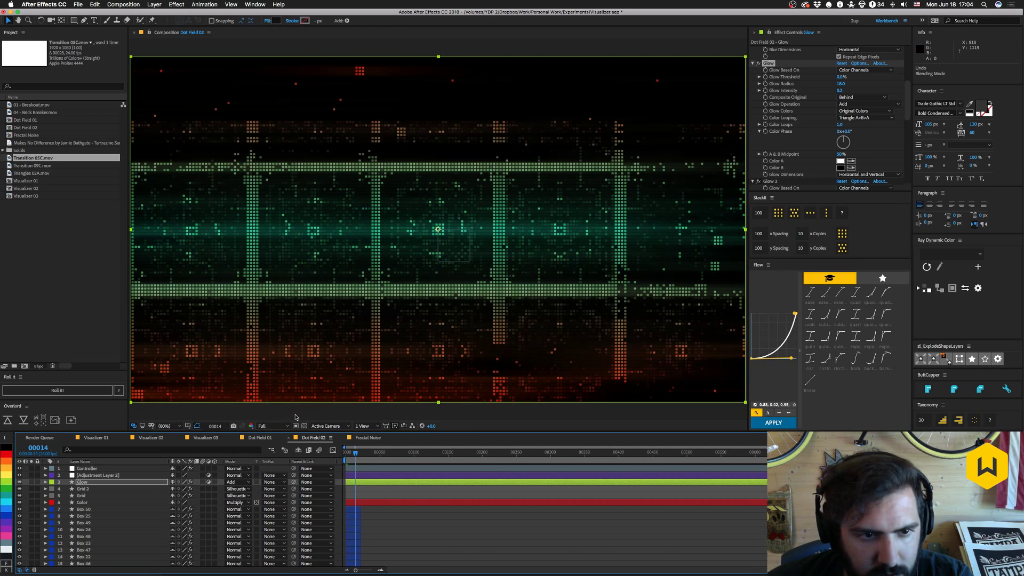
left_click(234, 482)
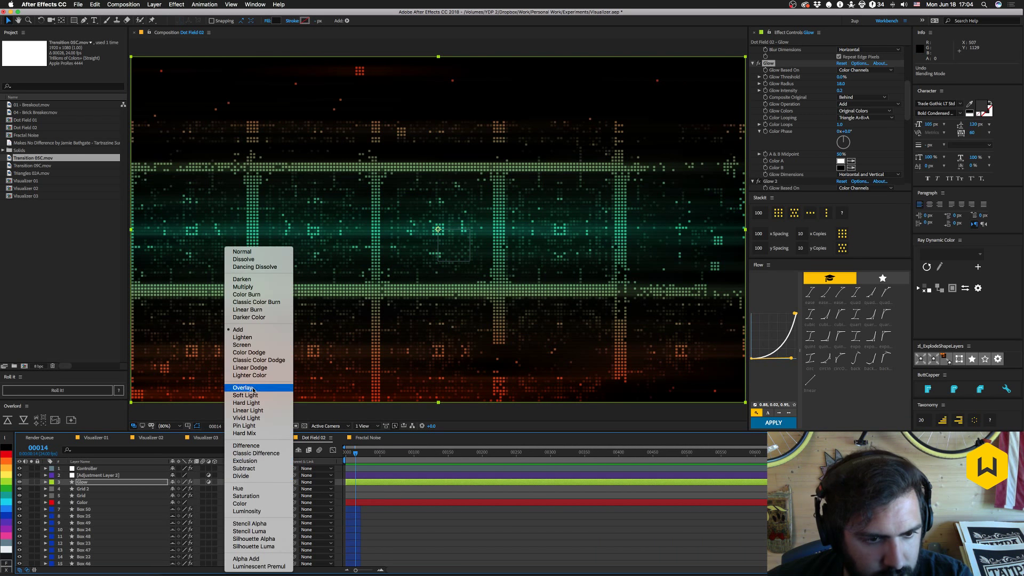
left_click(245, 344)
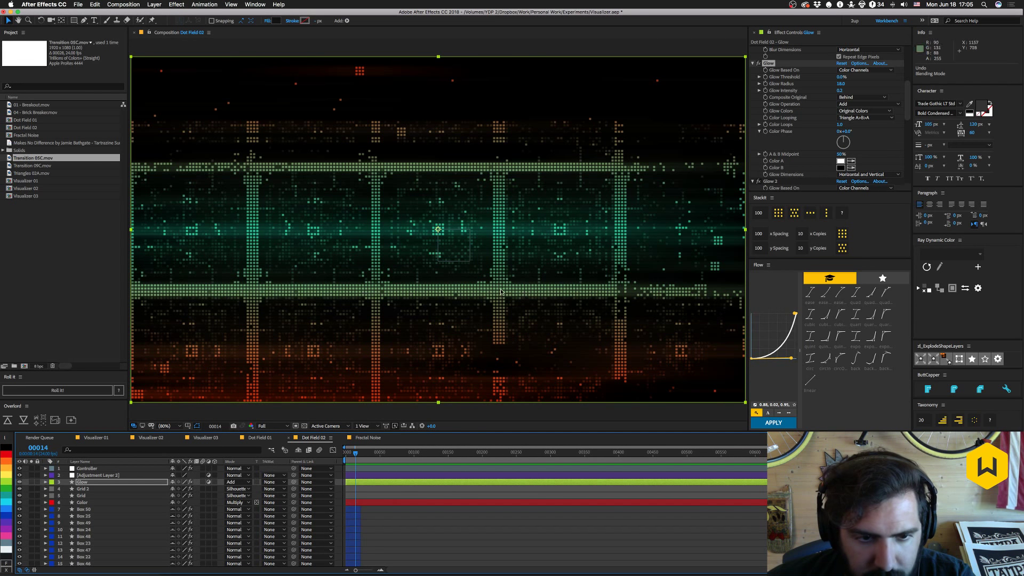
Add a green color stop (65E500) at 24.4% to the Color layer's linear gradient fill.
left_click(81, 502)
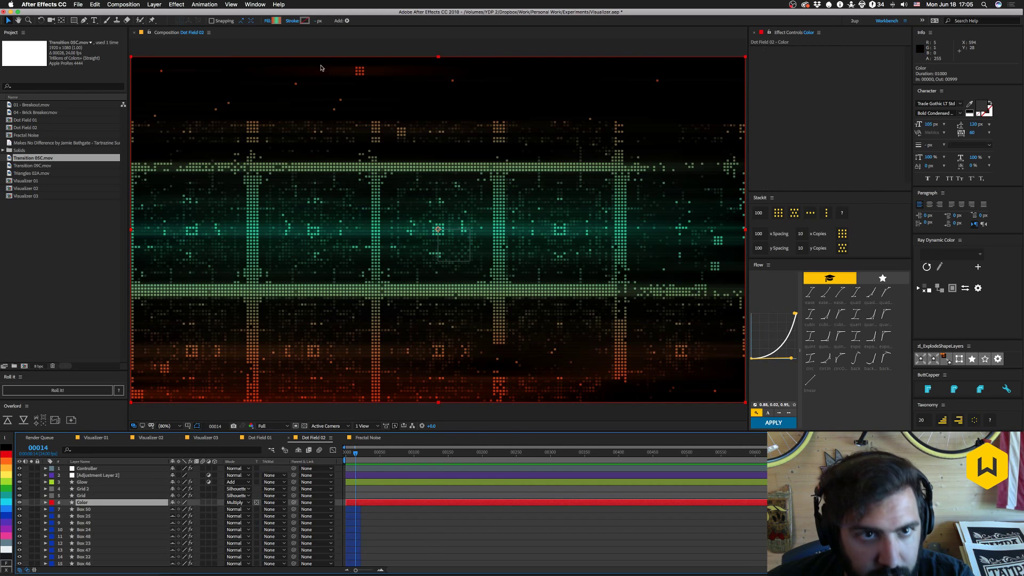
left_click(275, 20)
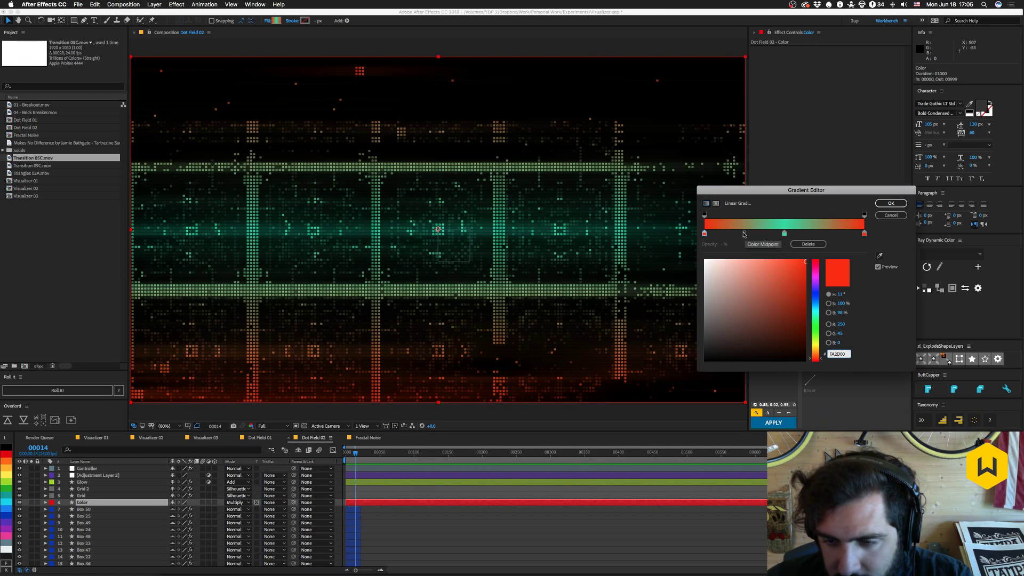
left_click(745, 234)
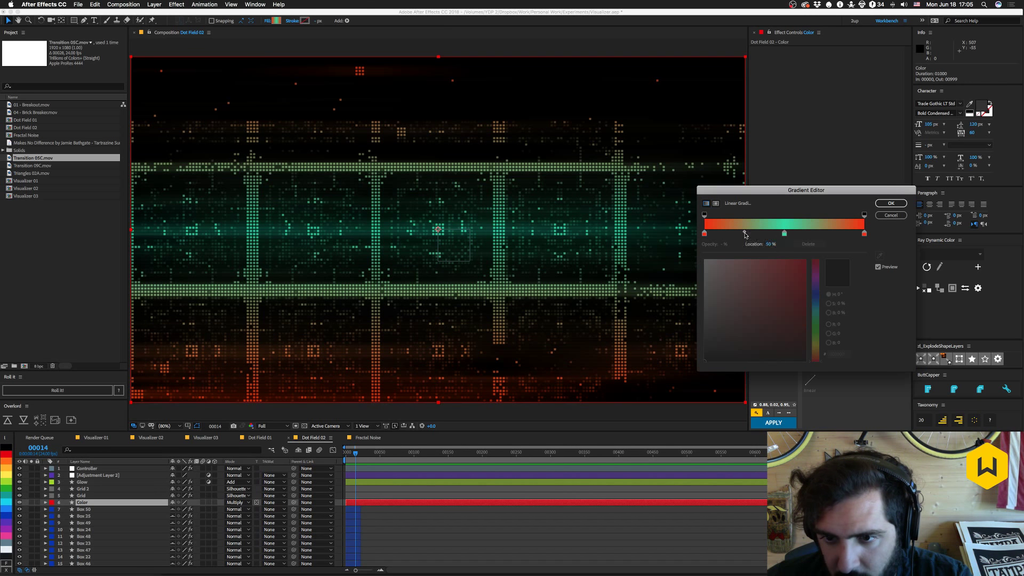
left_click_drag(752, 237, 744, 236)
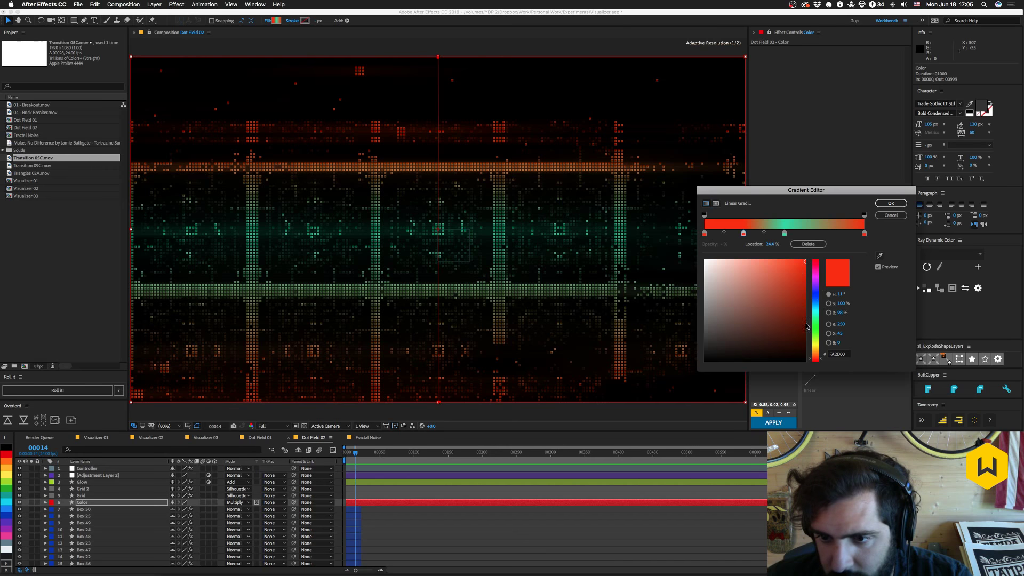
left_click(815, 329)
left_click_drag(815, 334, 815, 339)
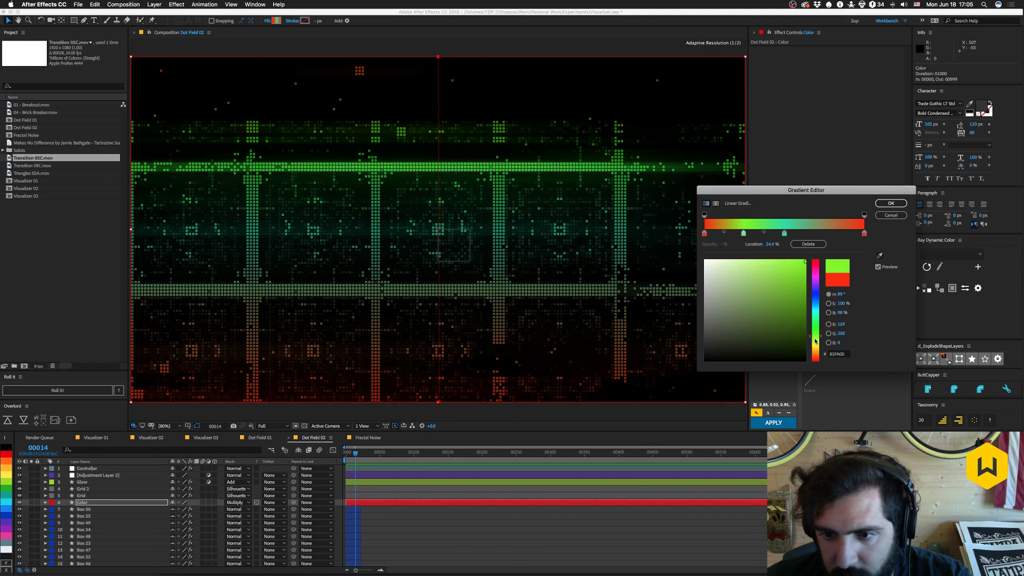
left_click(803, 263)
left_click_drag(797, 267, 803, 270)
left_click(829, 293)
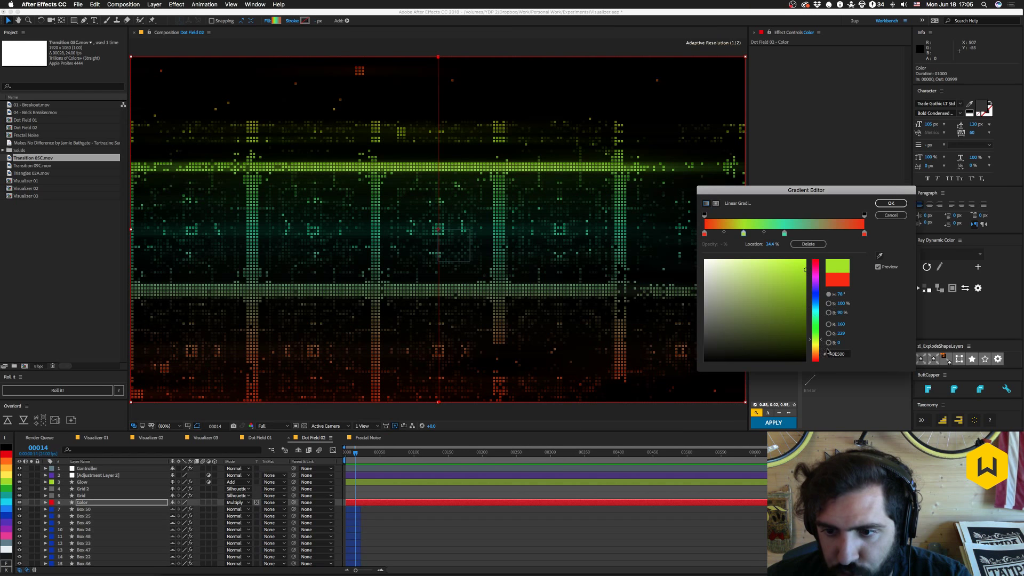
left_click_drag(821, 340, 821, 336)
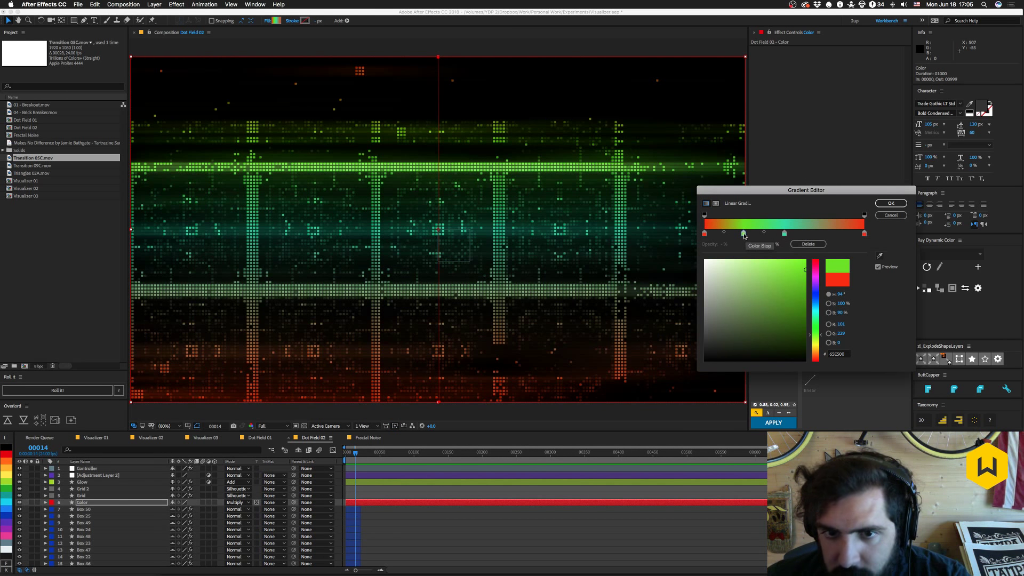
Add a yellow-green stop (9DE217) at 72.7%, apply the gradient and preview the Dot Field 02 animation.
left_click(821, 235)
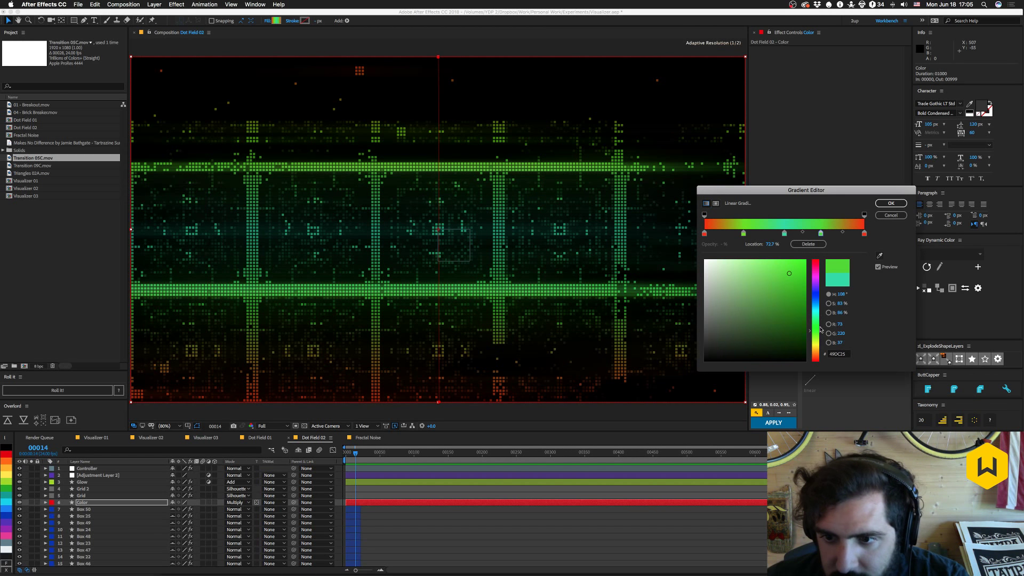
left_click(796, 270)
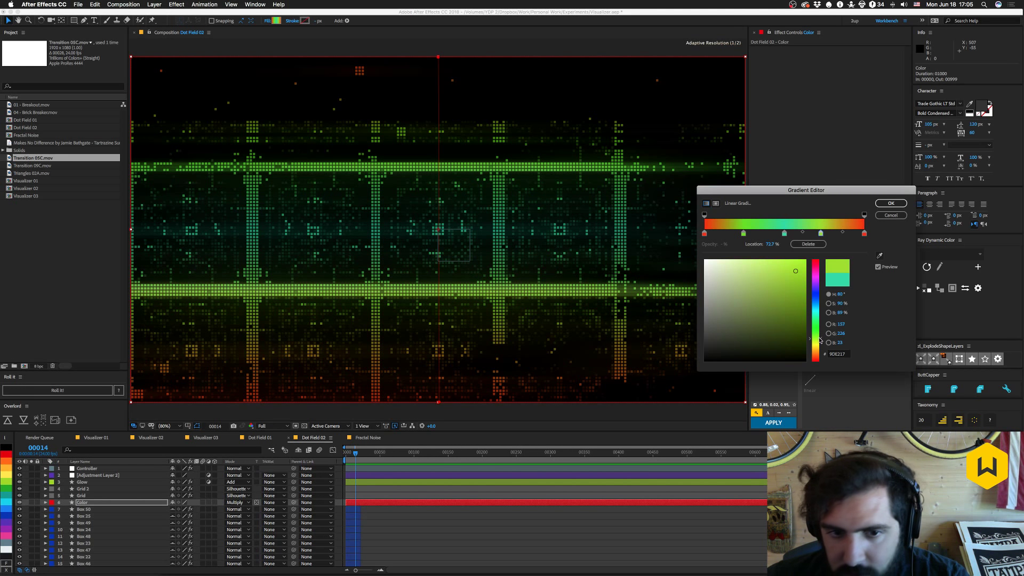
left_click(889, 203)
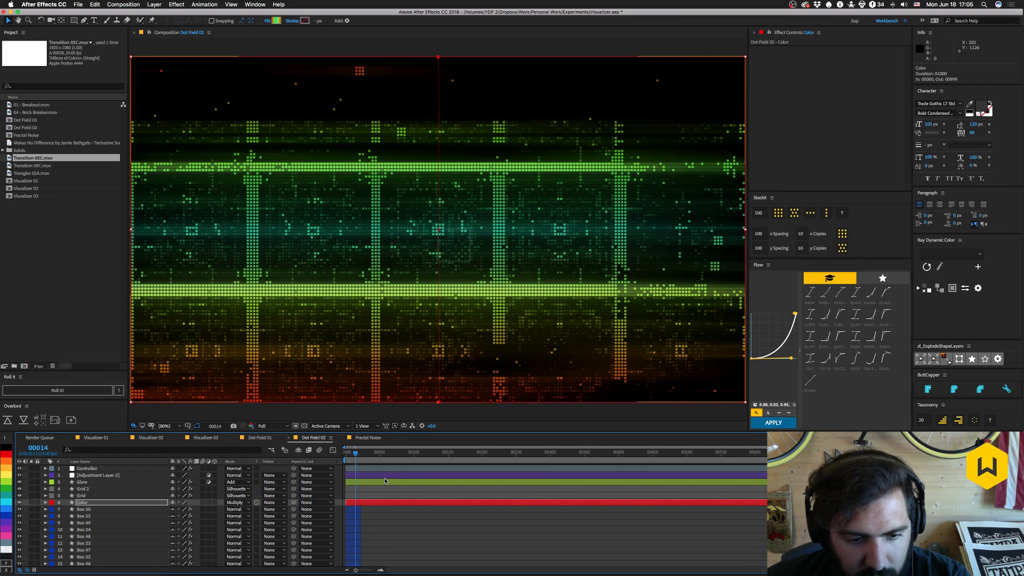
key("space")
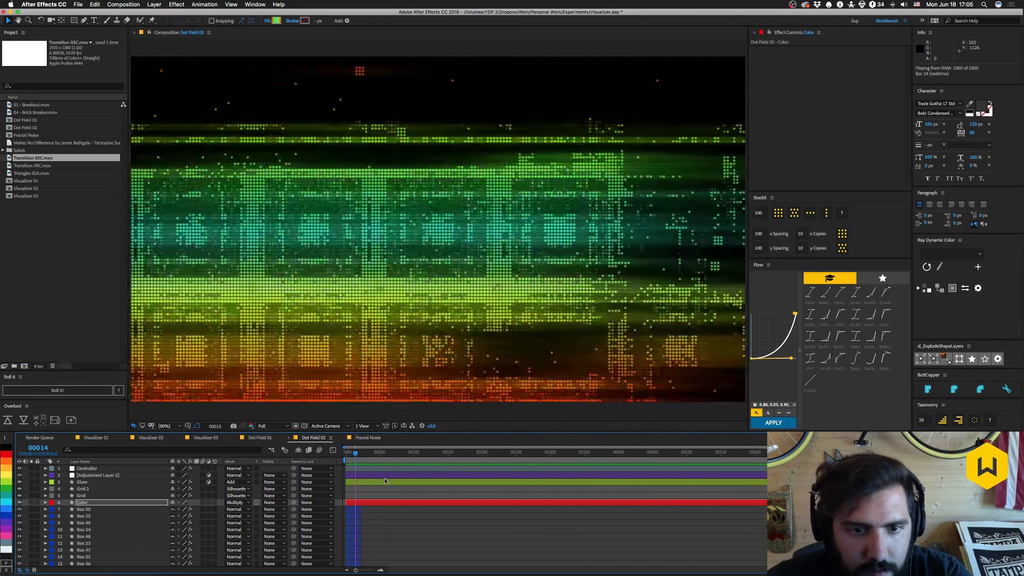
key("space")
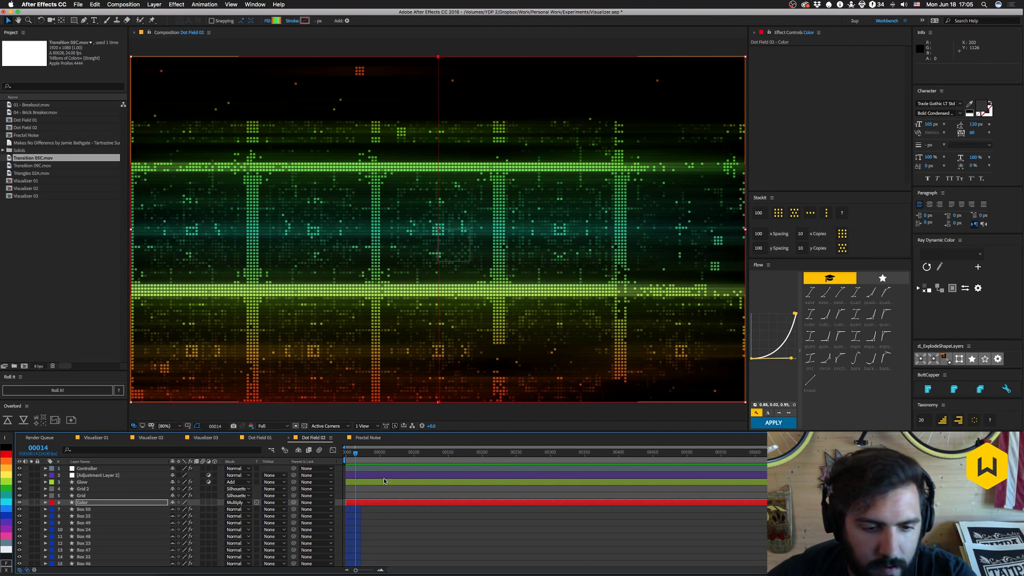
Extend the end of the Dot Field 02 work area to frame 36 and preview the animation.
left_click(361, 454)
key("space")
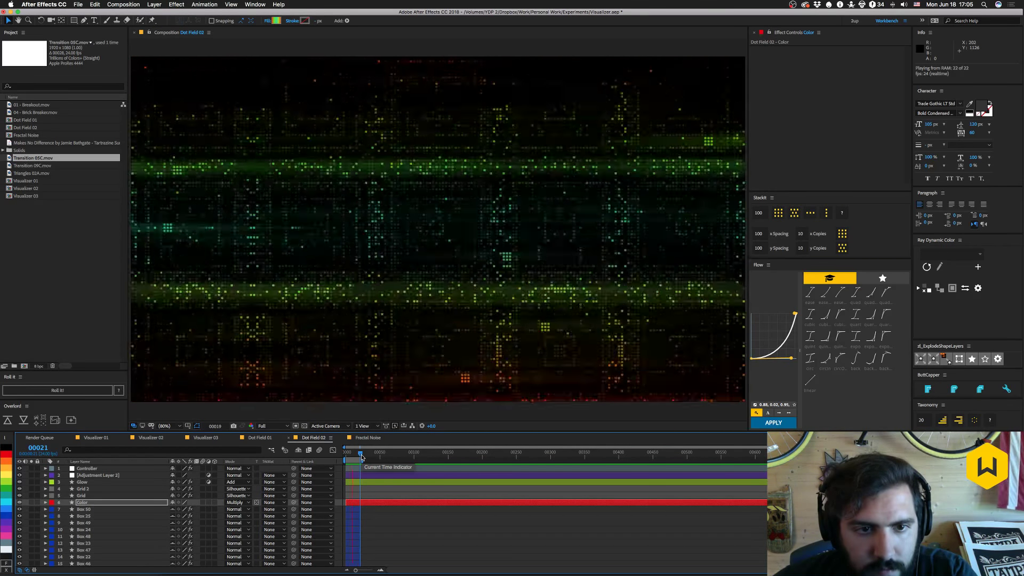
key("space")
left_click_drag(362, 457, 370, 455)
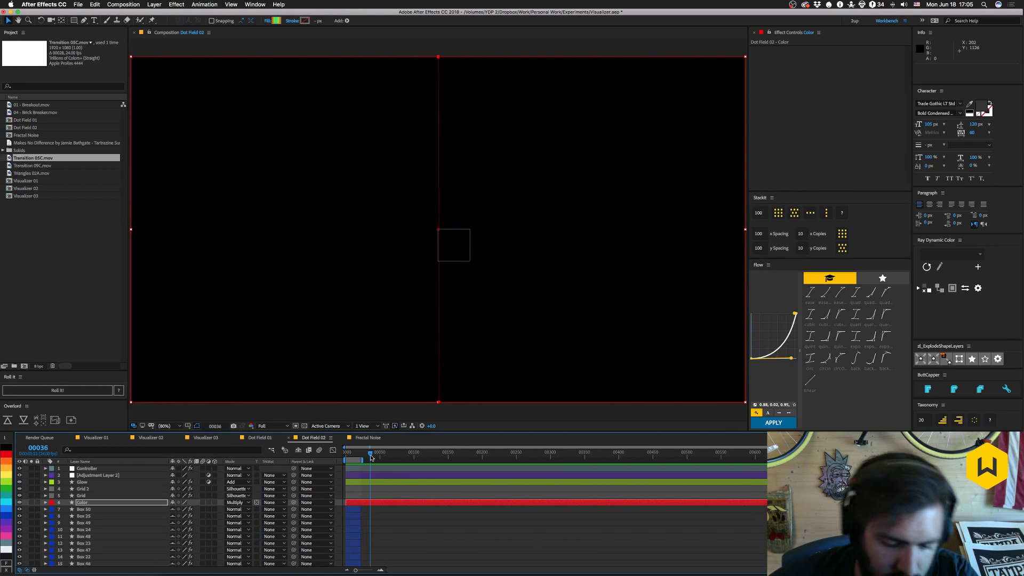
key("space")
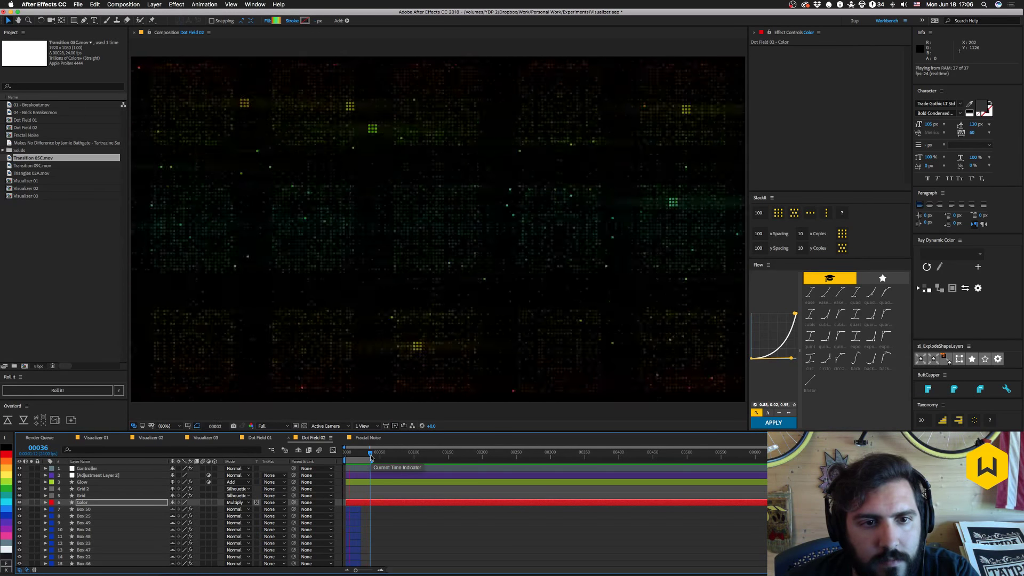
key("space")
key("n")
key("space")
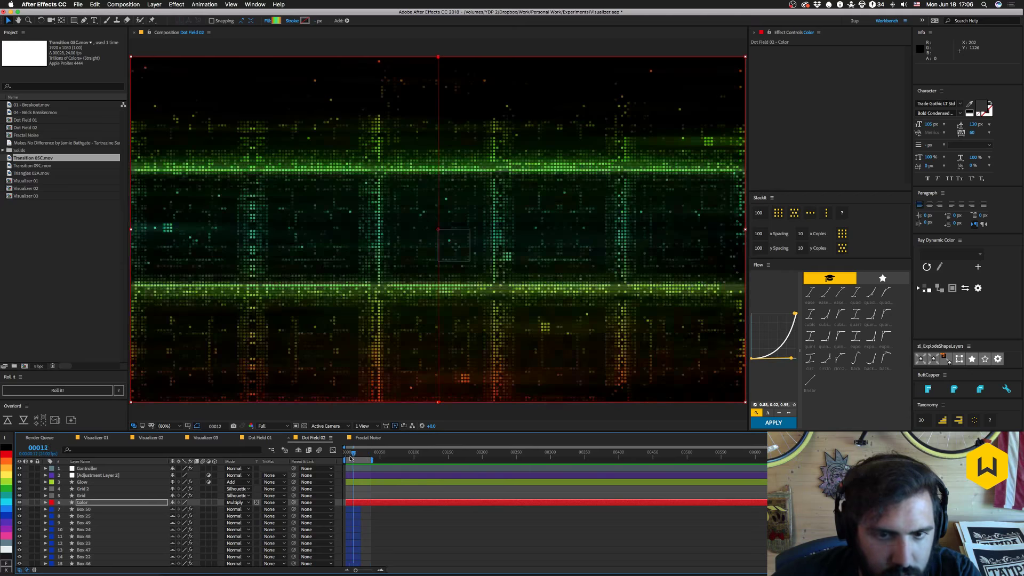
Save the project and replay the Dot Field 02 animation over its work area.
key("super+s")
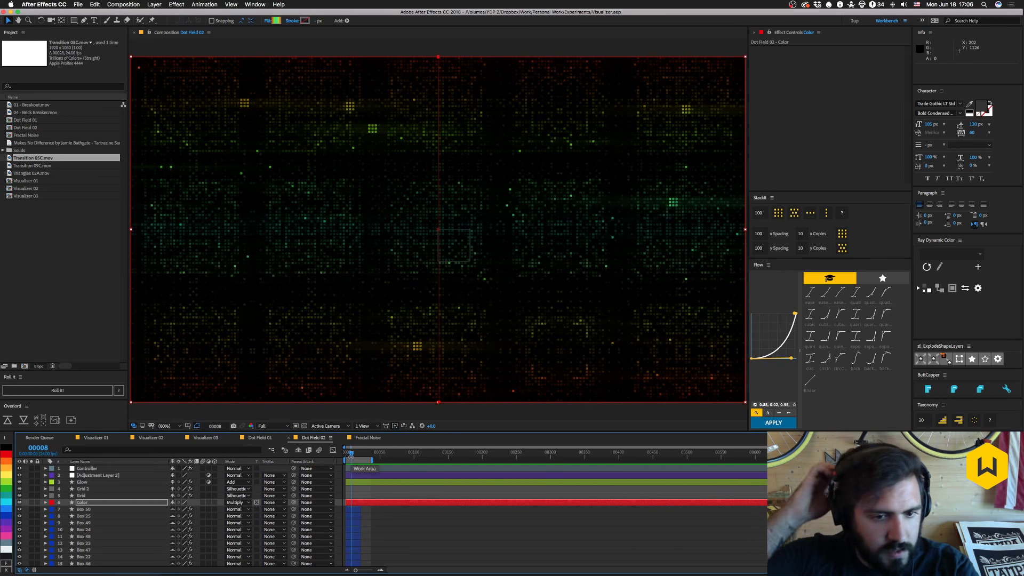
left_click(68, 229)
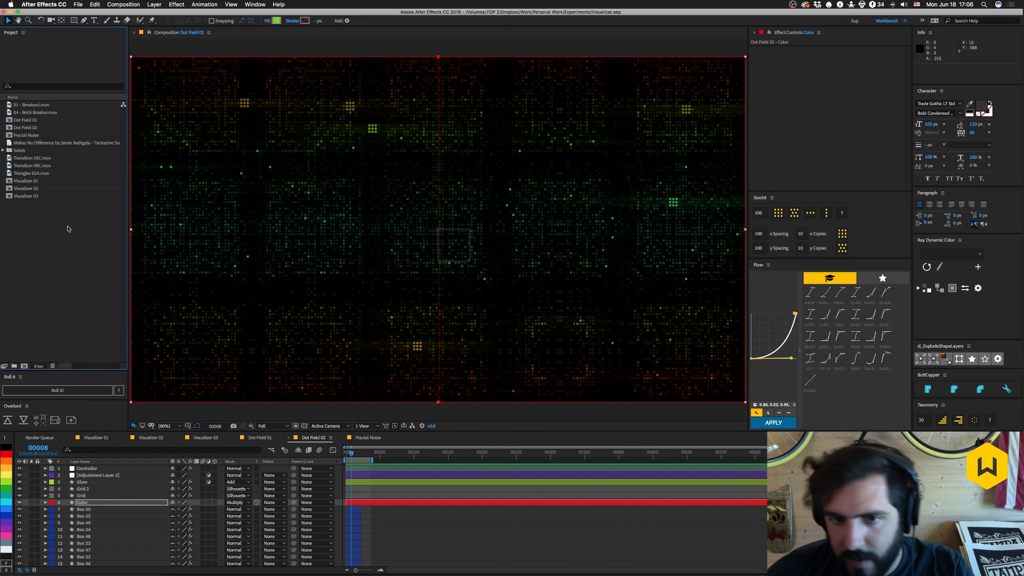
key("space")
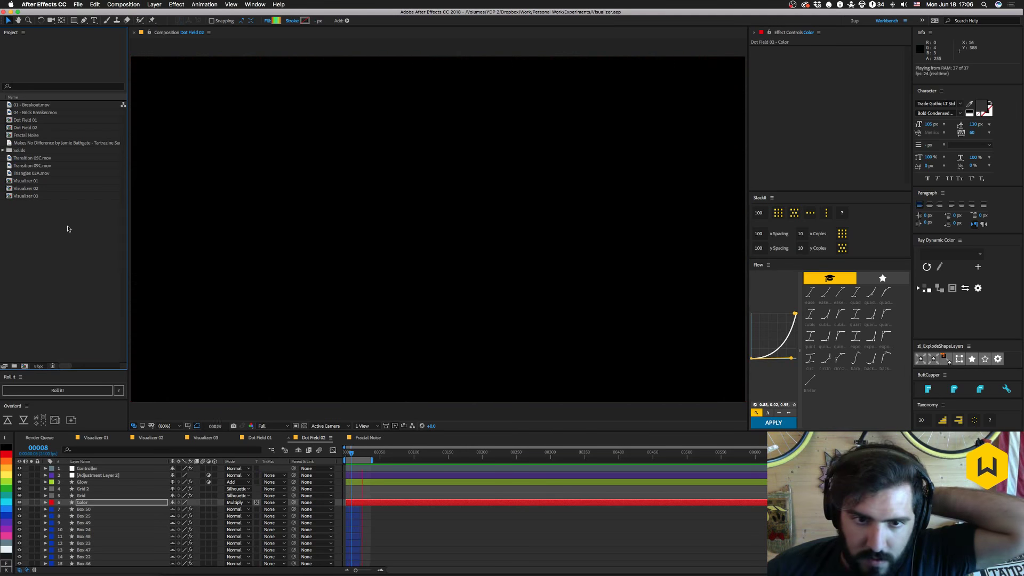
In the Fractal Noise composition, try Wheel, Flip Flop, Flipper and Dia Cross as CC Kaleida mirroring on Transition 09C.mov.
left_click(368, 438)
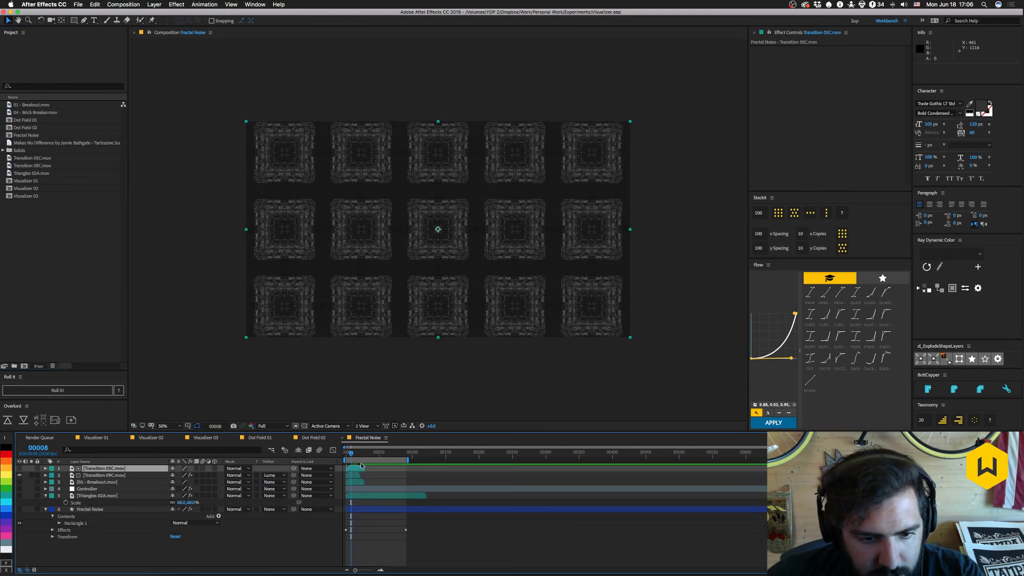
left_click(117, 475)
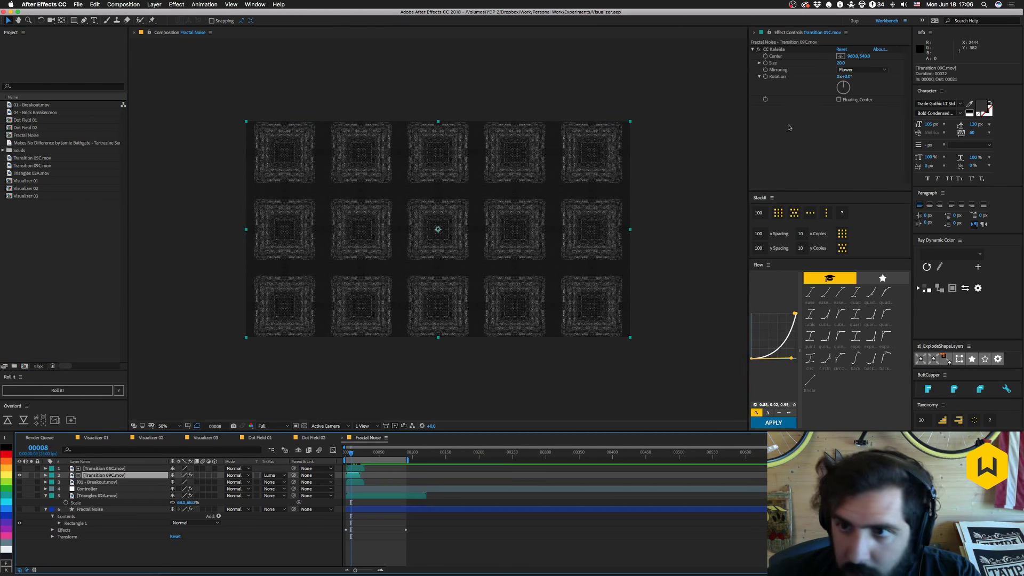
left_click(851, 66)
left_click(852, 86)
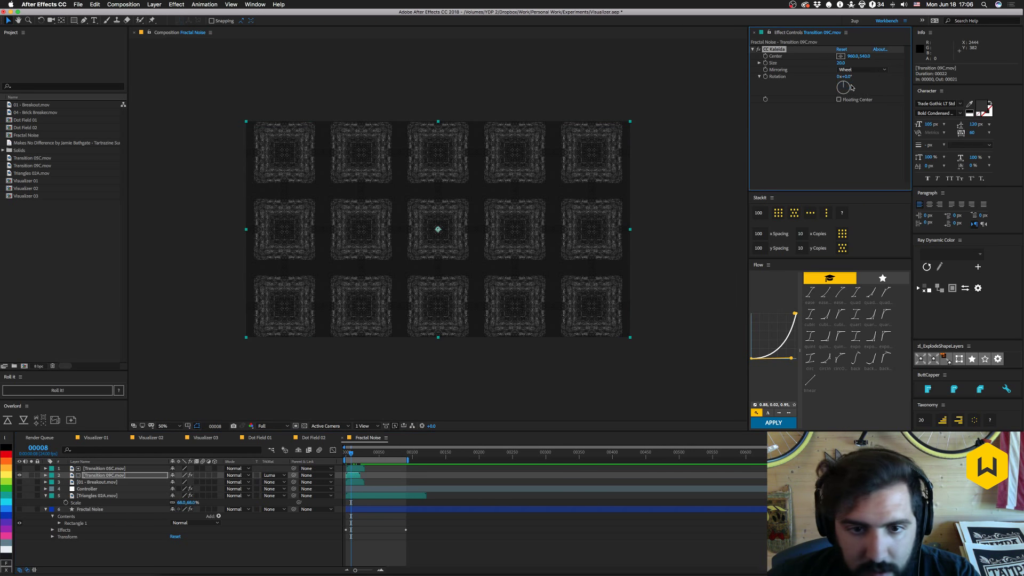
left_click(850, 69)
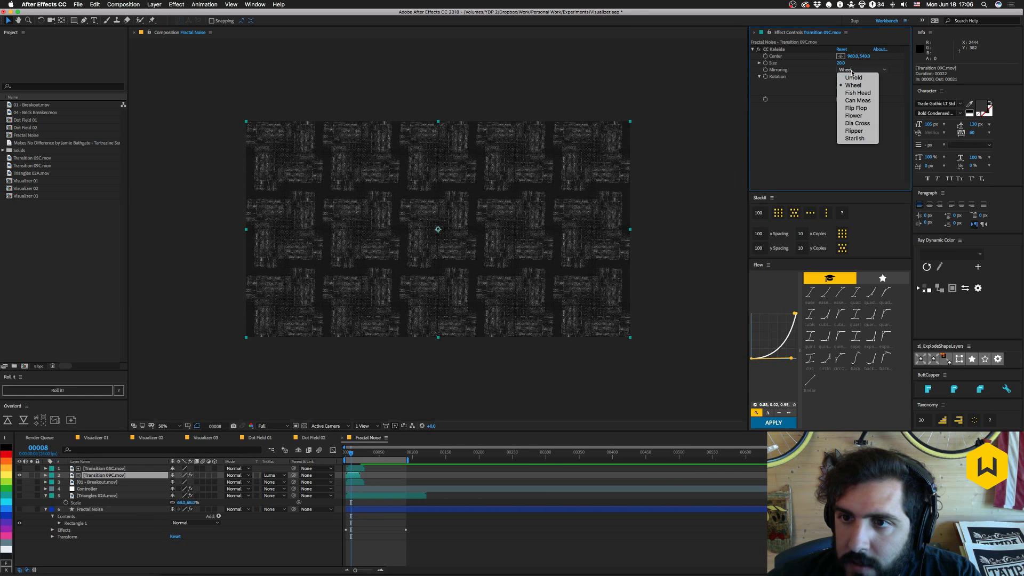
left_click(855, 109)
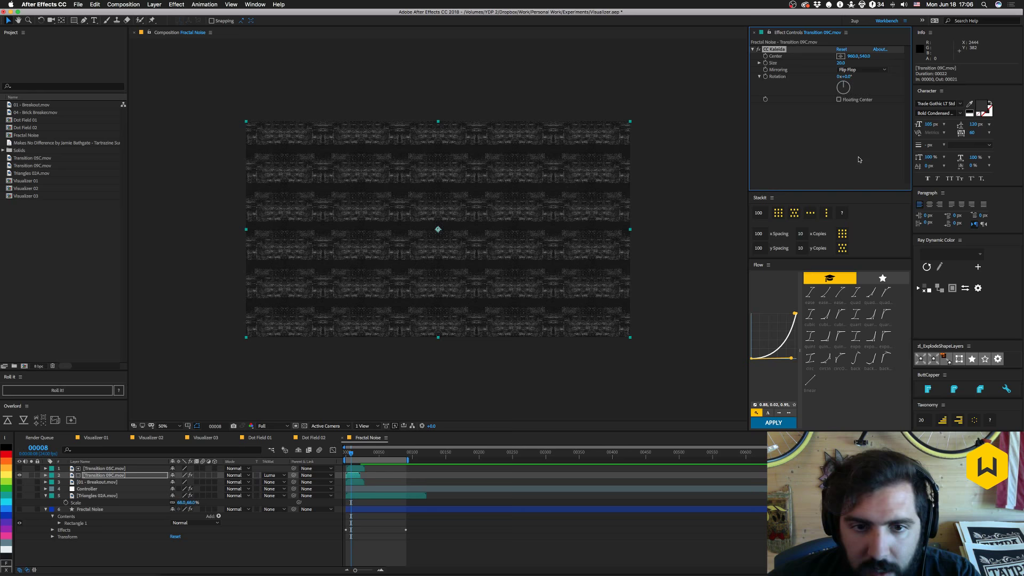
left_click(849, 70)
left_click(853, 105)
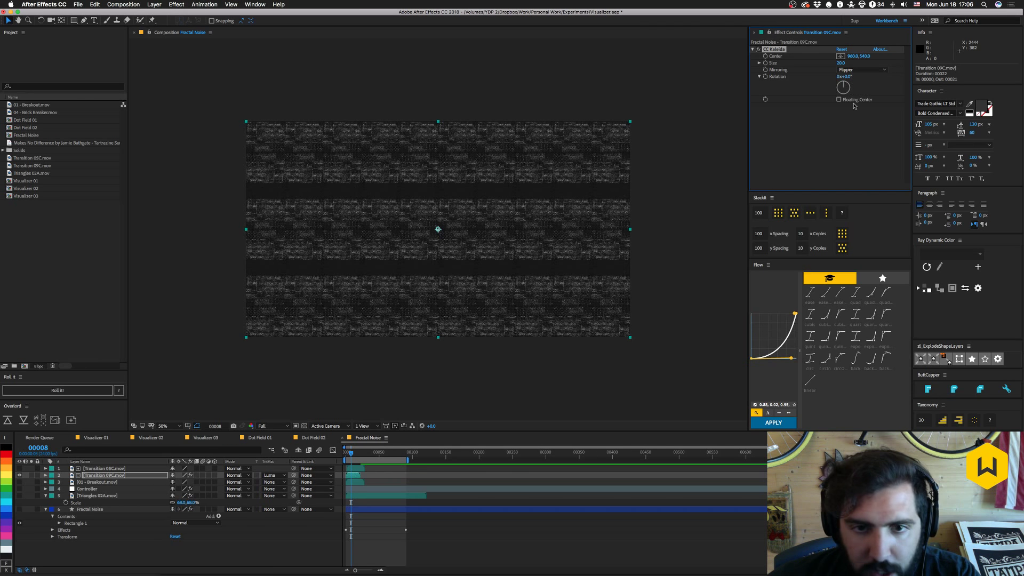
left_click(849, 70)
left_click(867, 122)
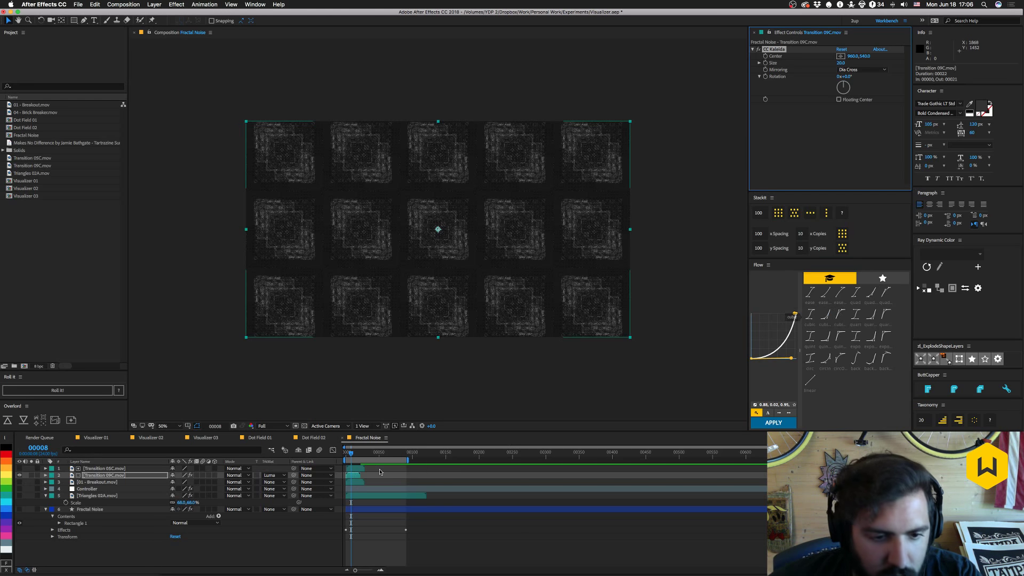
Preview the Dia Cross mirroring in the Dot Field 02 composition and inspect frame 13.
left_click(313, 437)
key("space")
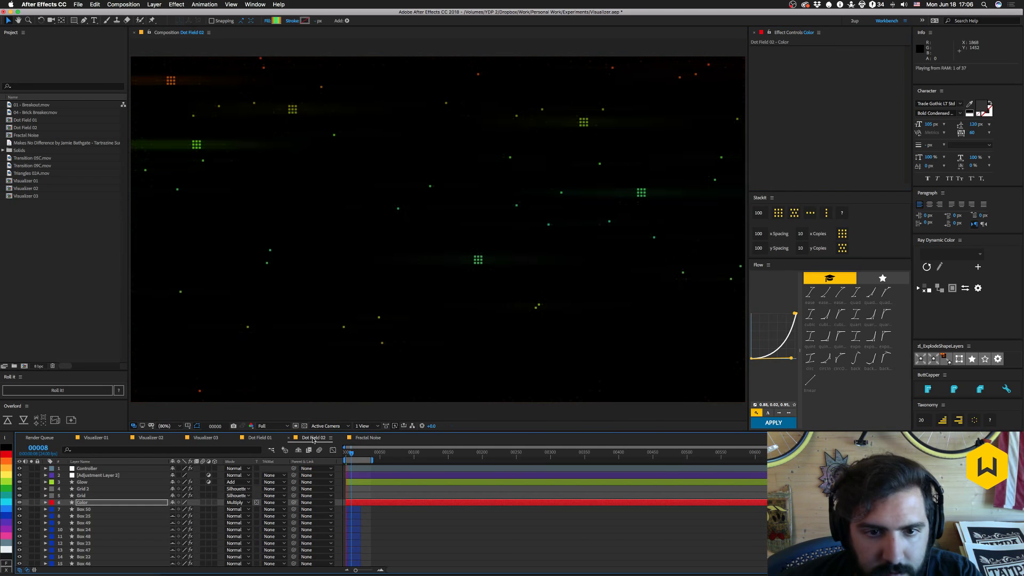
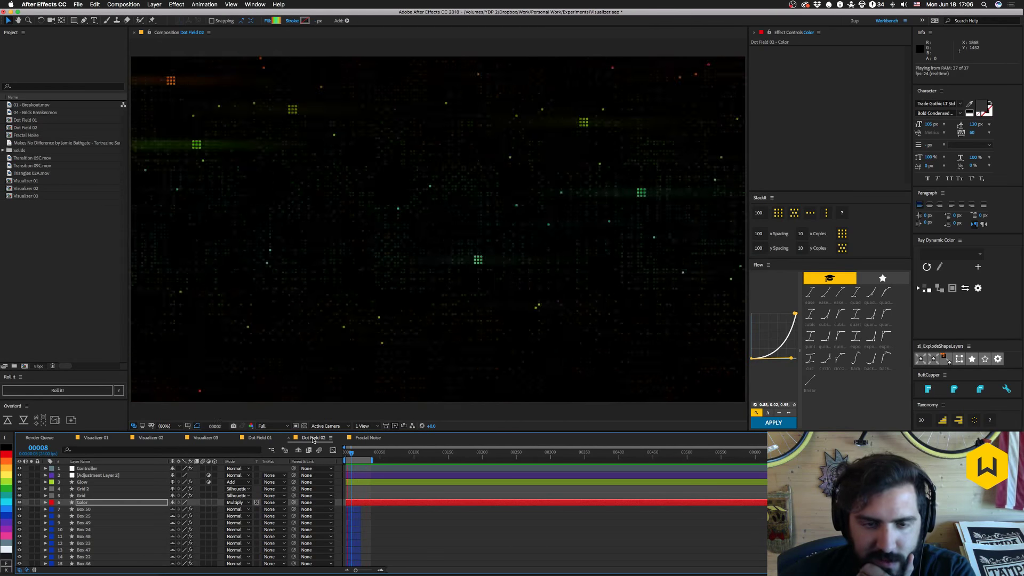
key("space")
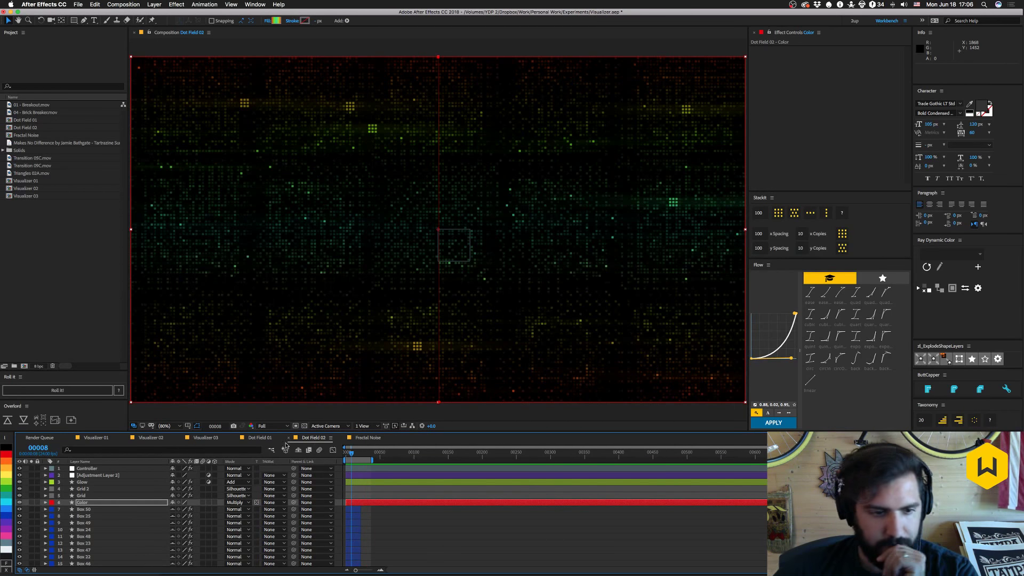
left_click_drag(353, 453, 356, 453)
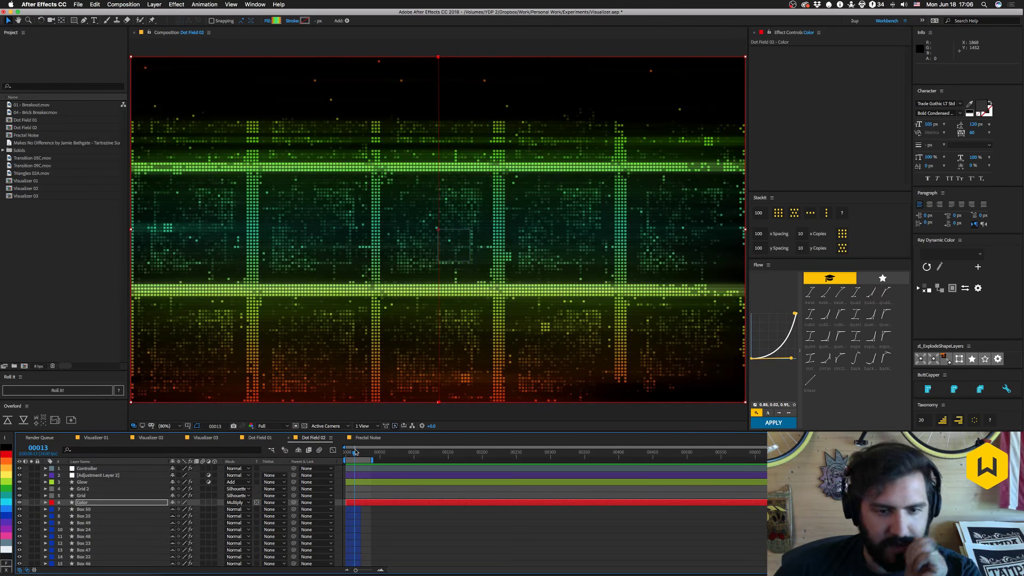
In Fractal Noise, take a snapshot at frame 13, set the CC Kaleida mirroring to Flower and compare it against the snapshot.
left_click(368, 438)
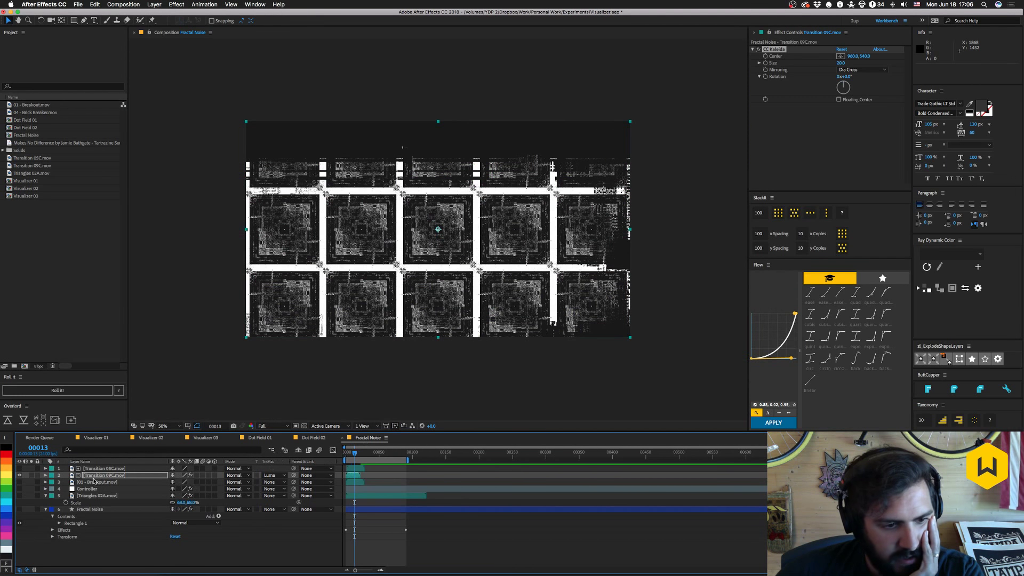
left_click(234, 427)
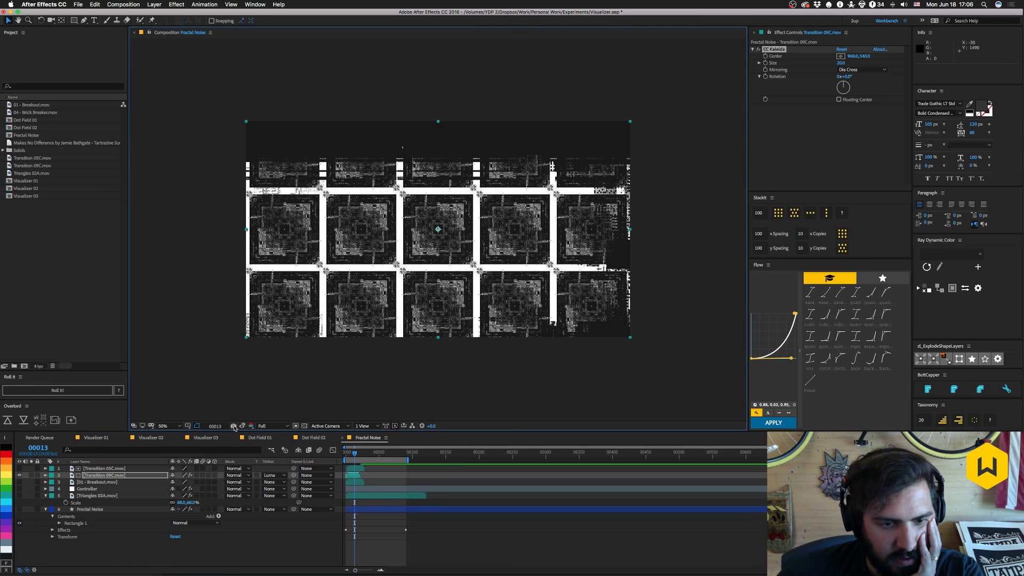
left_click(861, 70)
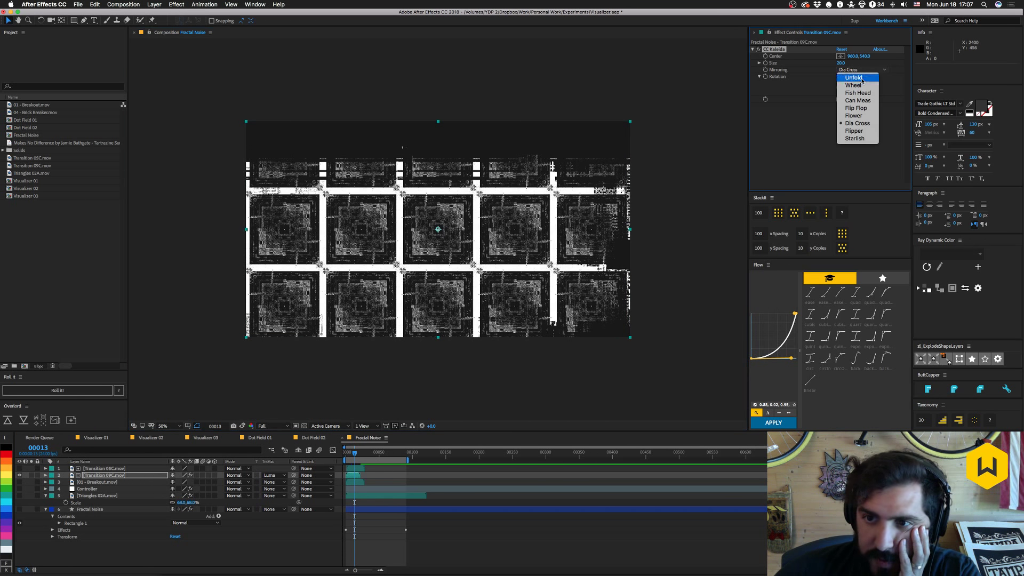
left_click(855, 115)
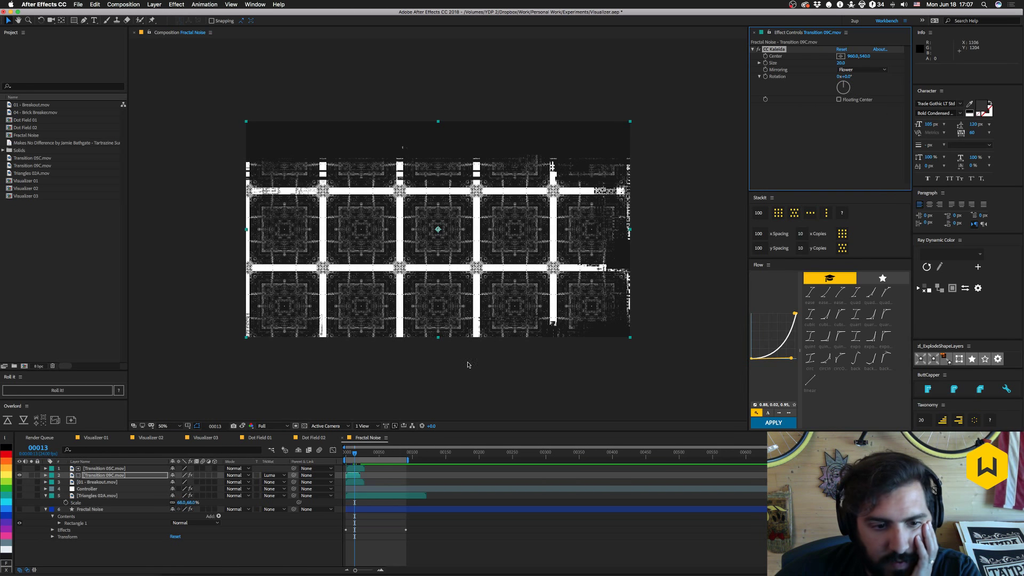
left_click(242, 426)
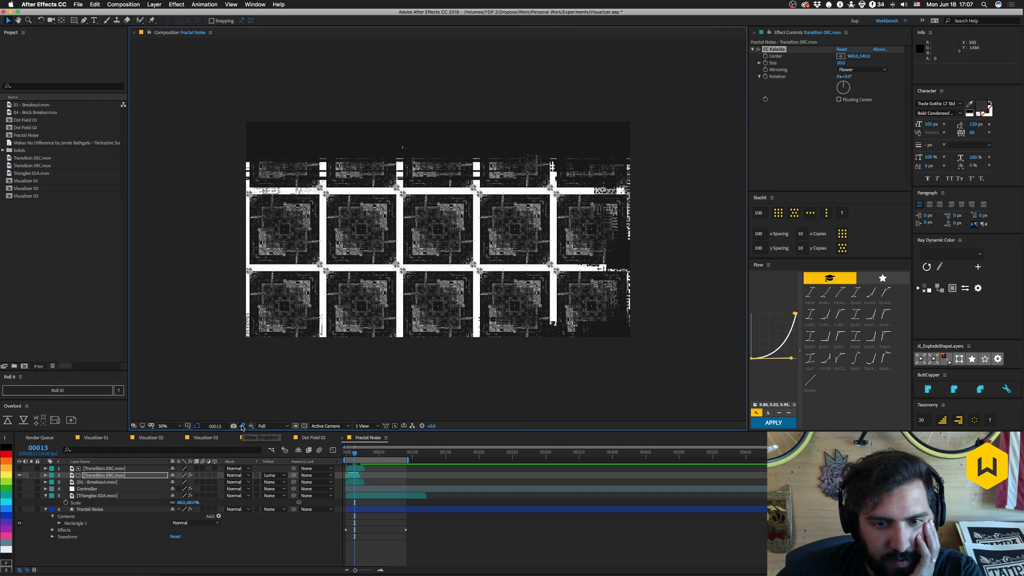
Recheck the Flower mirroring at frame 13 of the Fractal Noise composition against the stored snapshot.
left_click(242, 426)
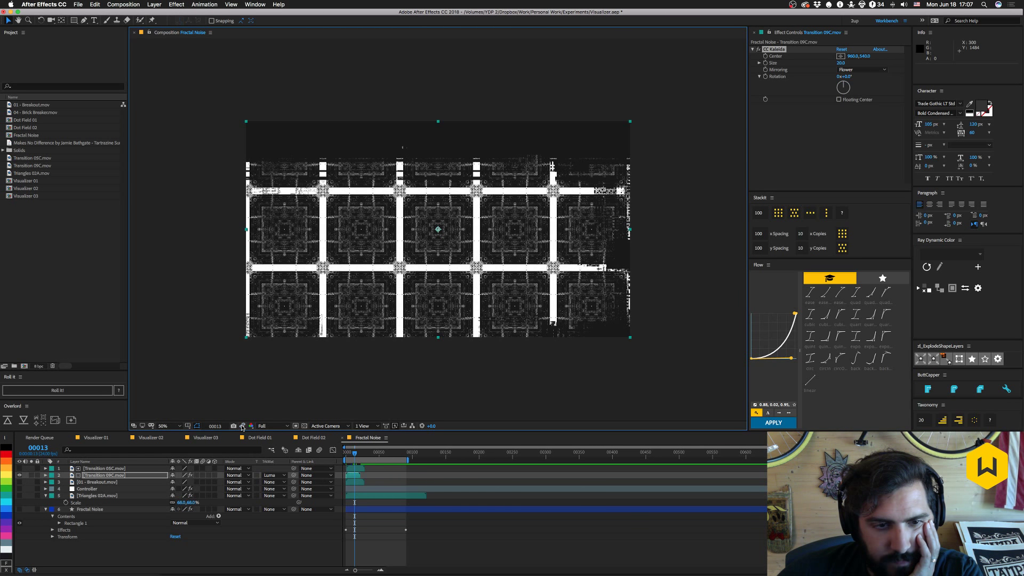
left_click(242, 427)
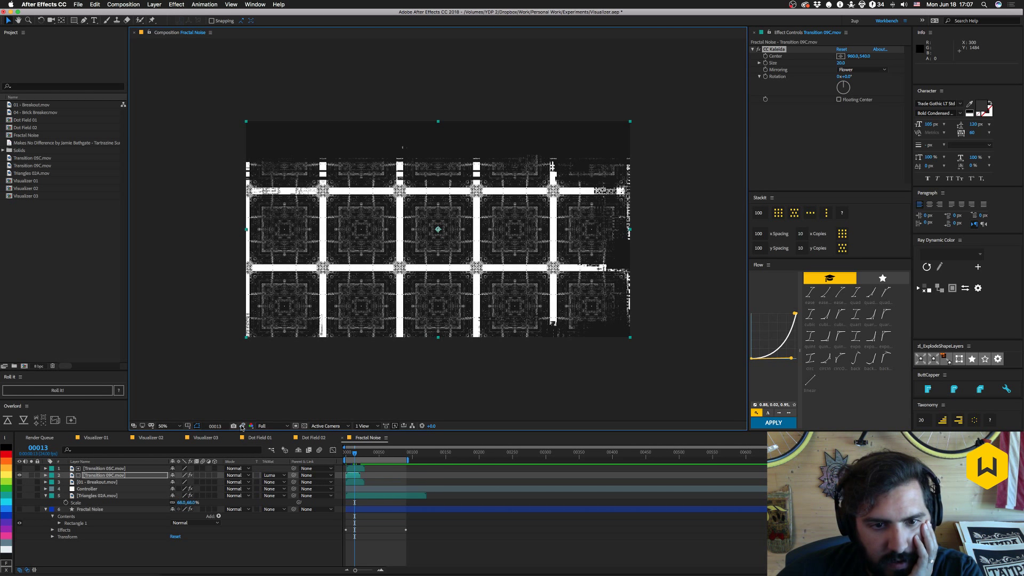
left_click(242, 427)
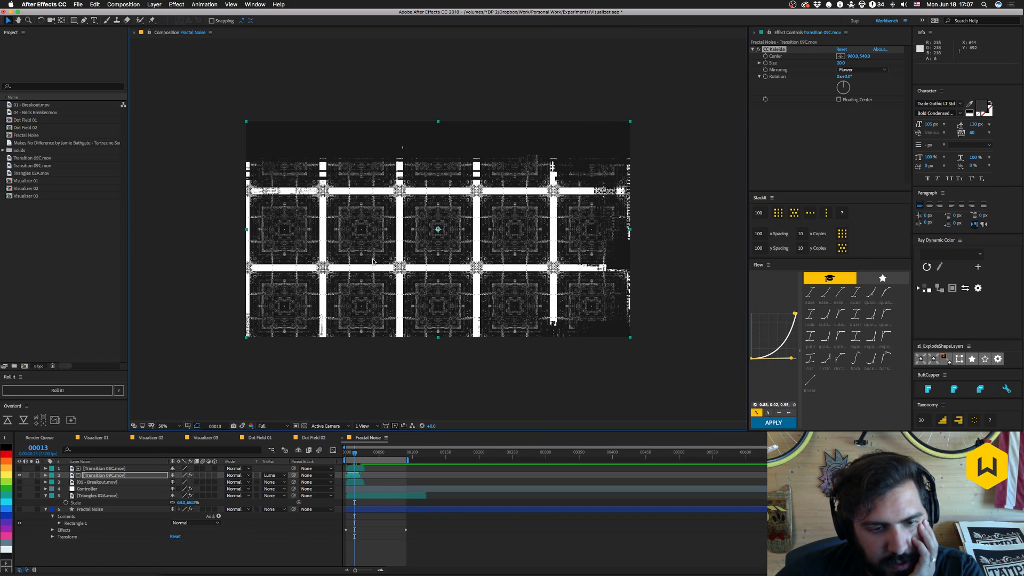
In Dot Field 02, alternately undo and redo the CC Kaleida mirroring change to compare both looks, leaving Flower applied.
left_click(313, 438)
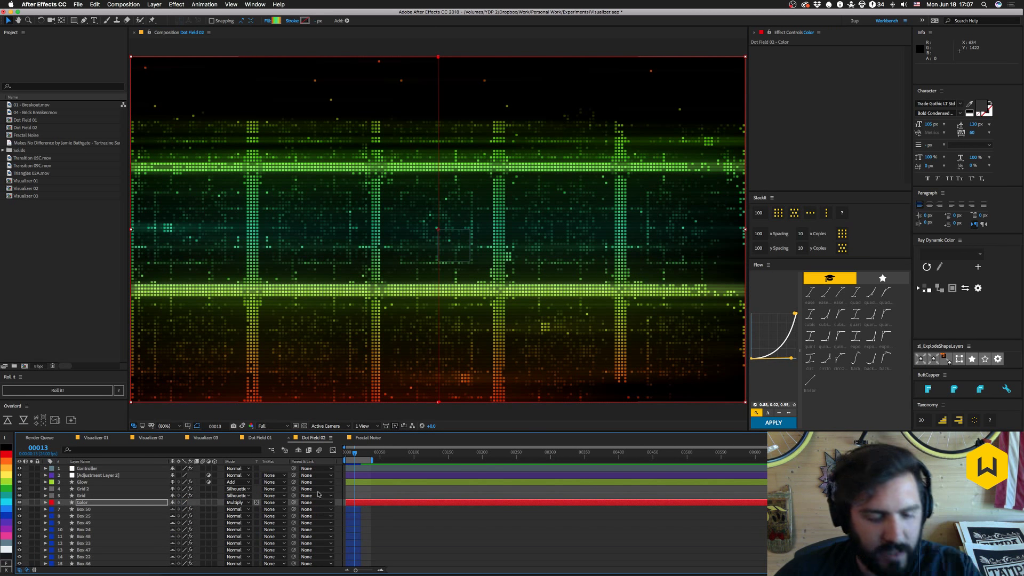
key("super+z")
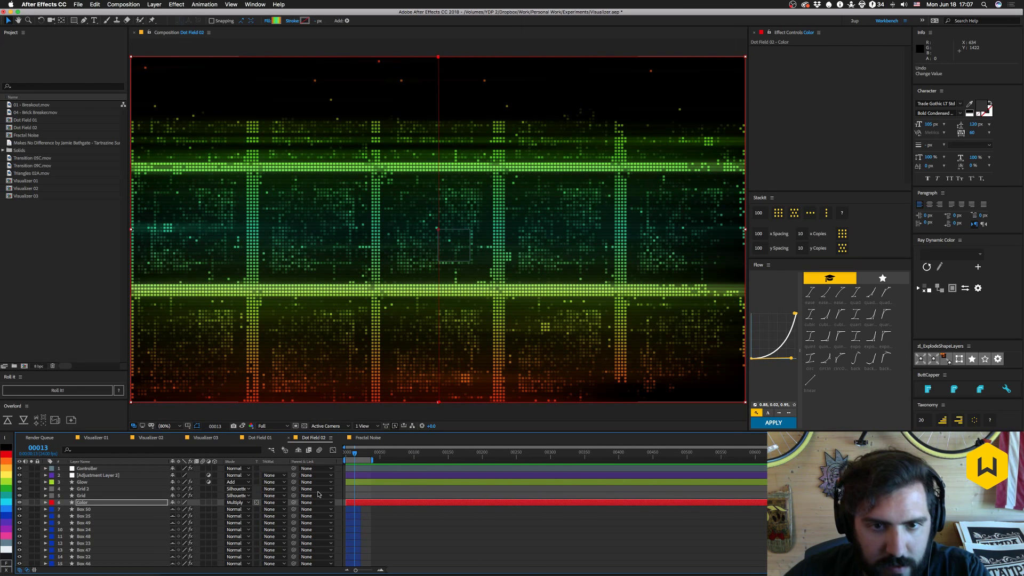
key("super+shift+z")
key("super+z")
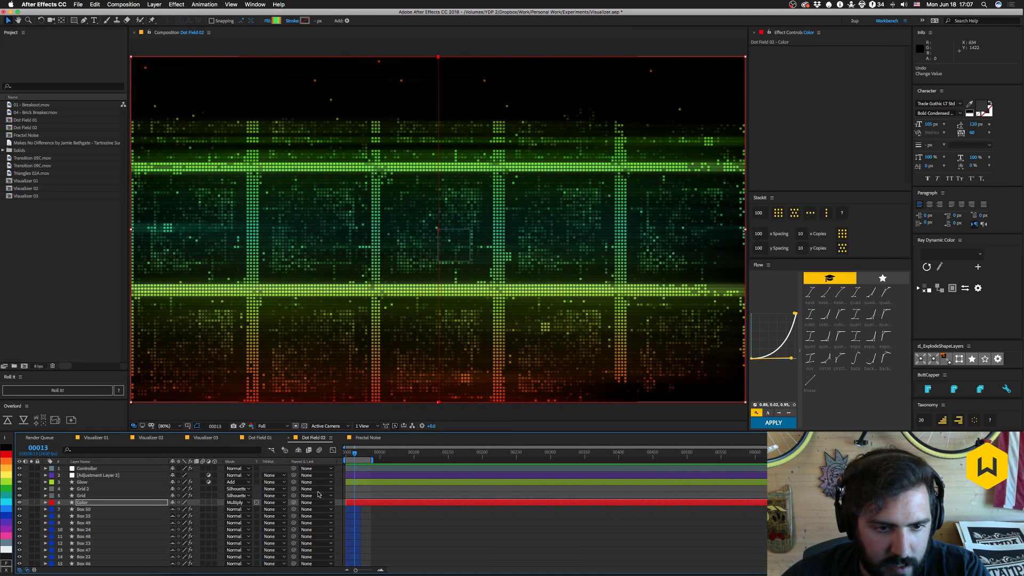
key("super+shift+z")
key("super+z")
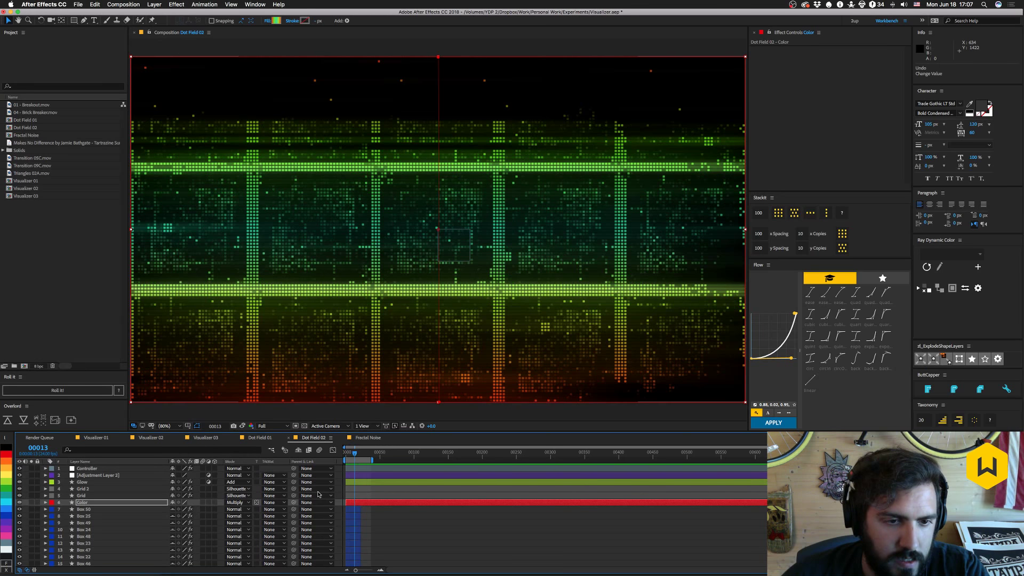
key("super+shift+z")
Preview the Dot Field 02 animation with the Flower mirroring and save the project.
key("space")
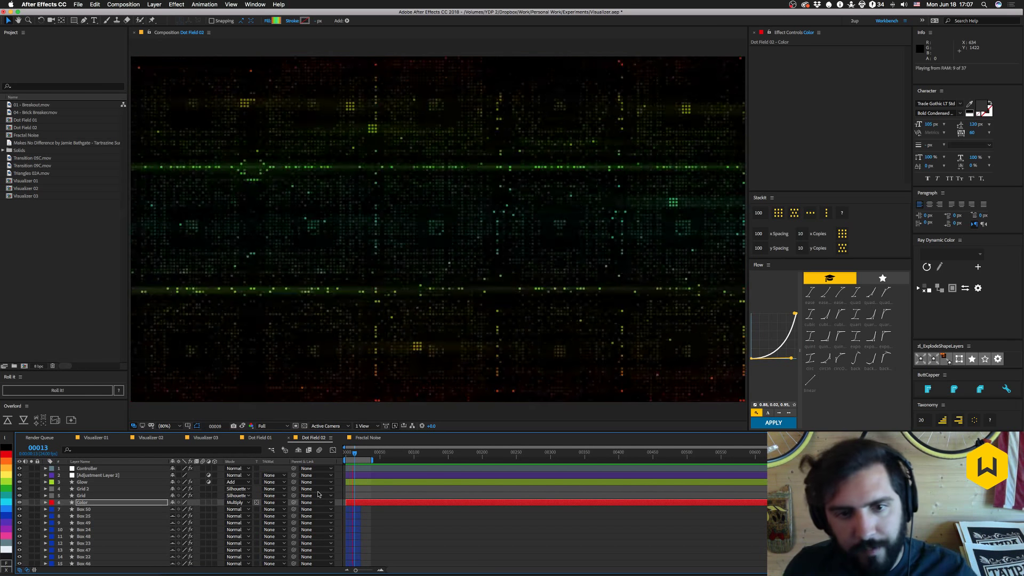
key("space")
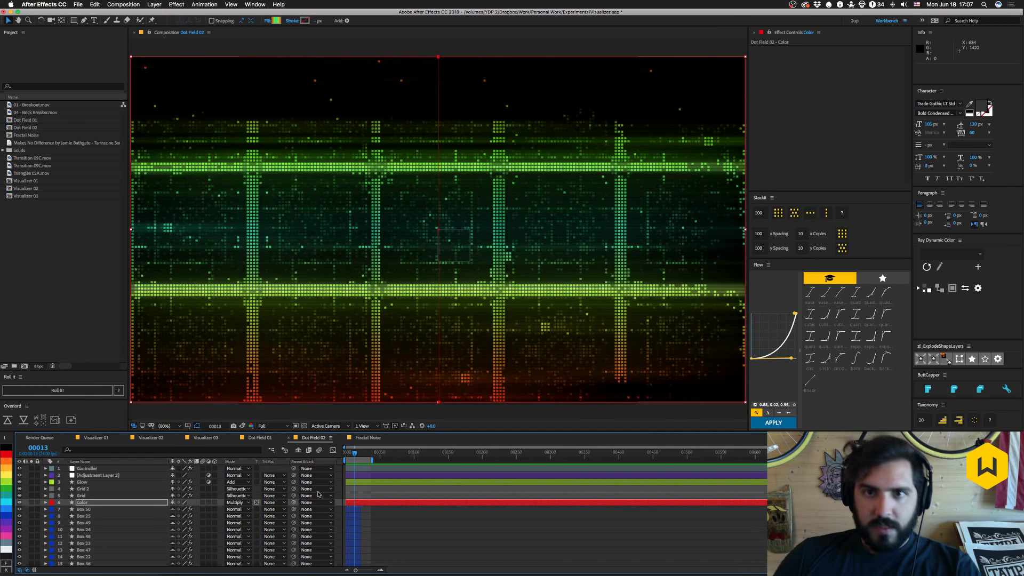
key("super+s")
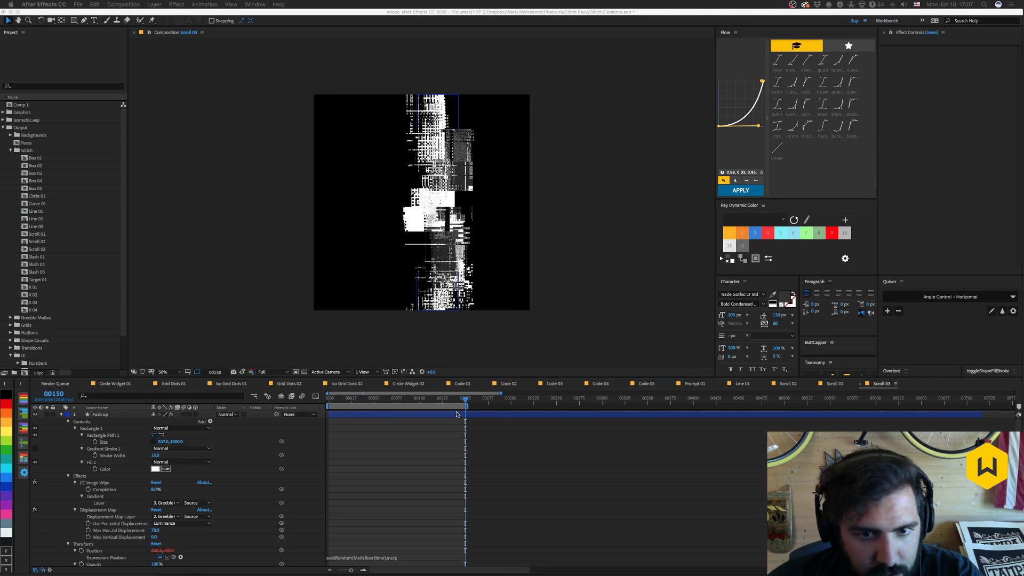
In the Glitch Elements project, scrub through the Scroll 03 composition and preview its animation from the start.
left_click(349, 401)
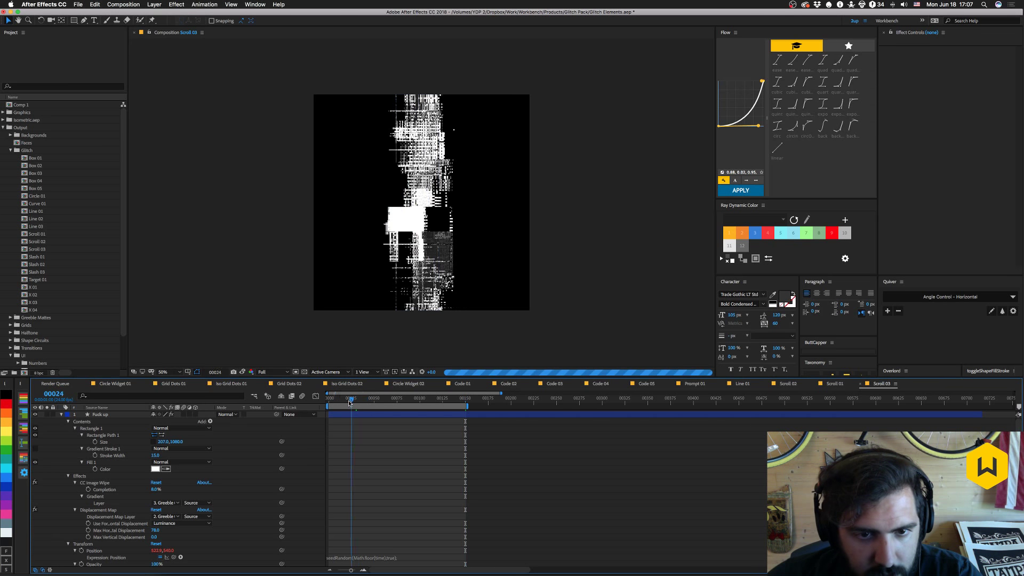
left_click_drag(350, 400, 316, 403)
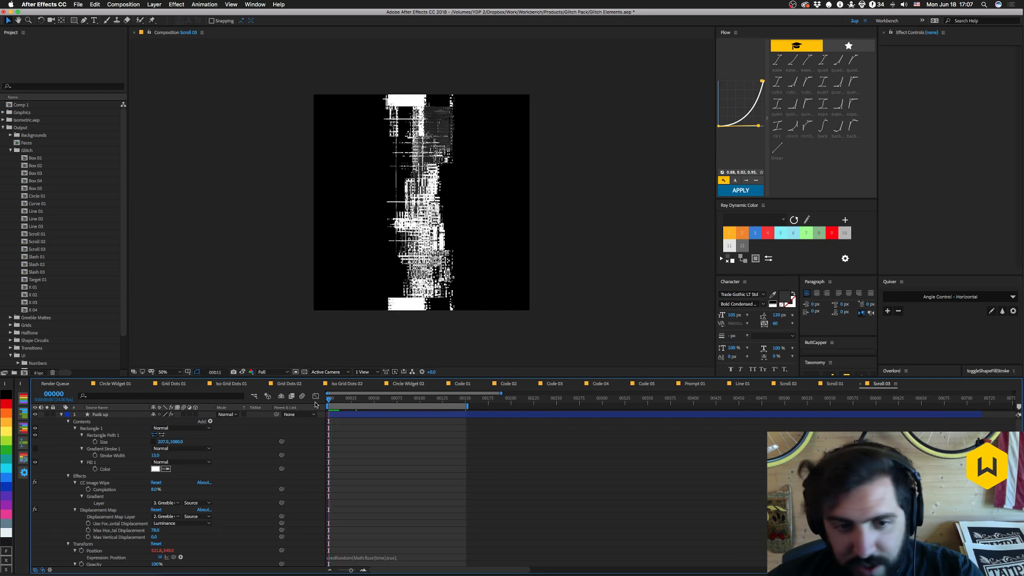
key("space")
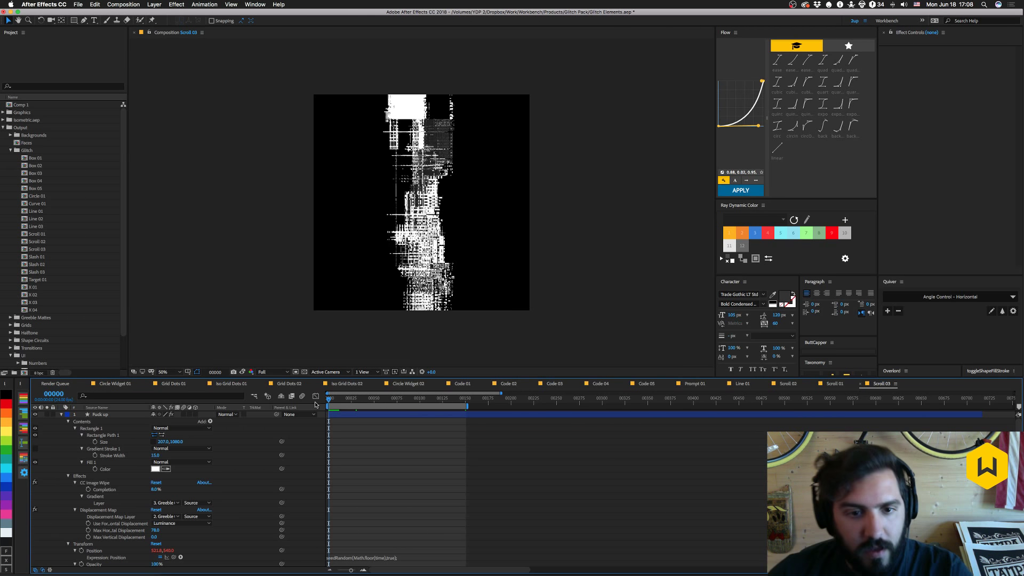
left_click_drag(344, 399, 406, 401)
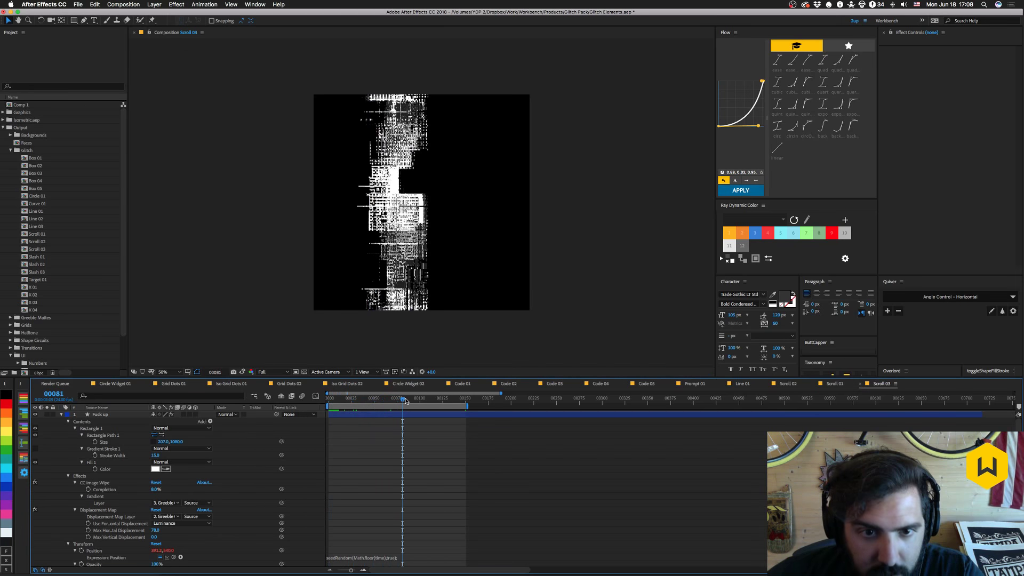
key("space")
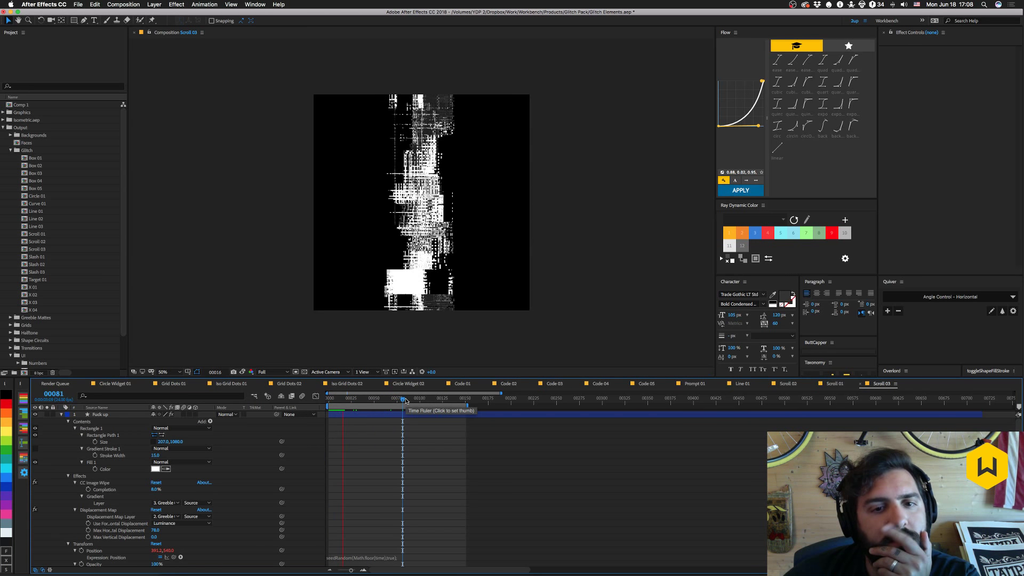
key("space")
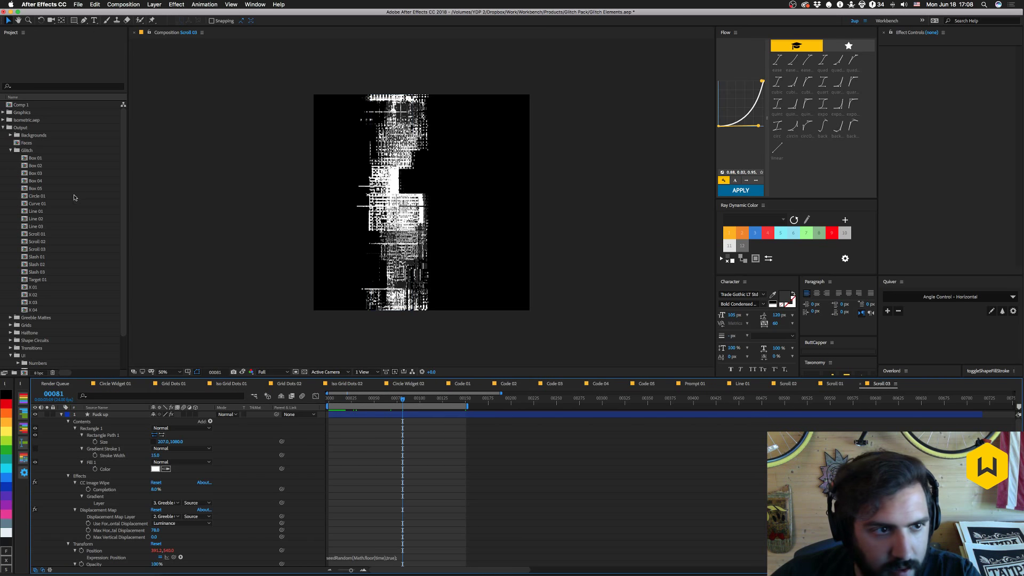
Collapse the Glitch folder, expand the Transitions folder and open the Transition 09C composition.
left_click(10, 151)
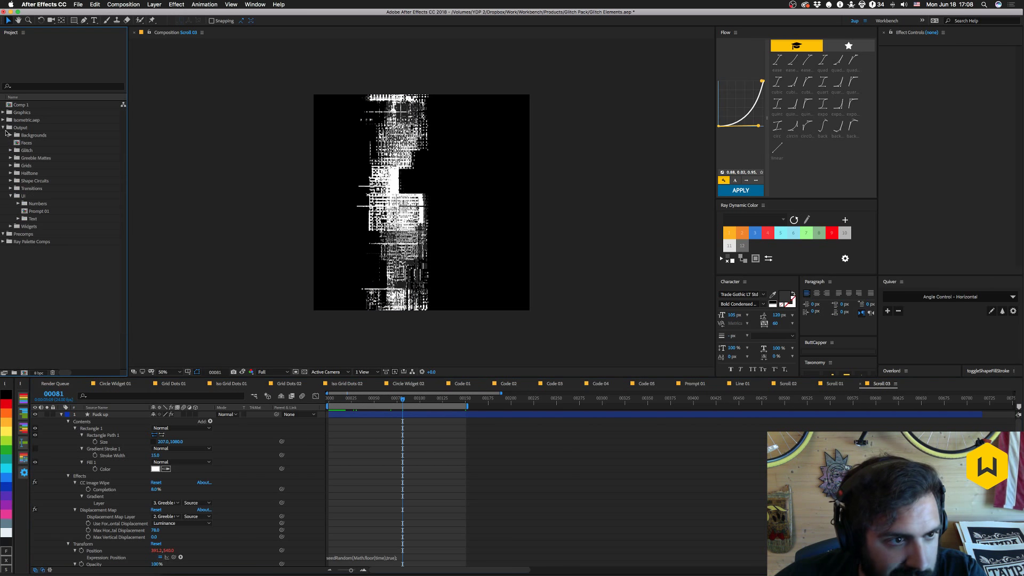
left_click(10, 188)
left_click(30, 348)
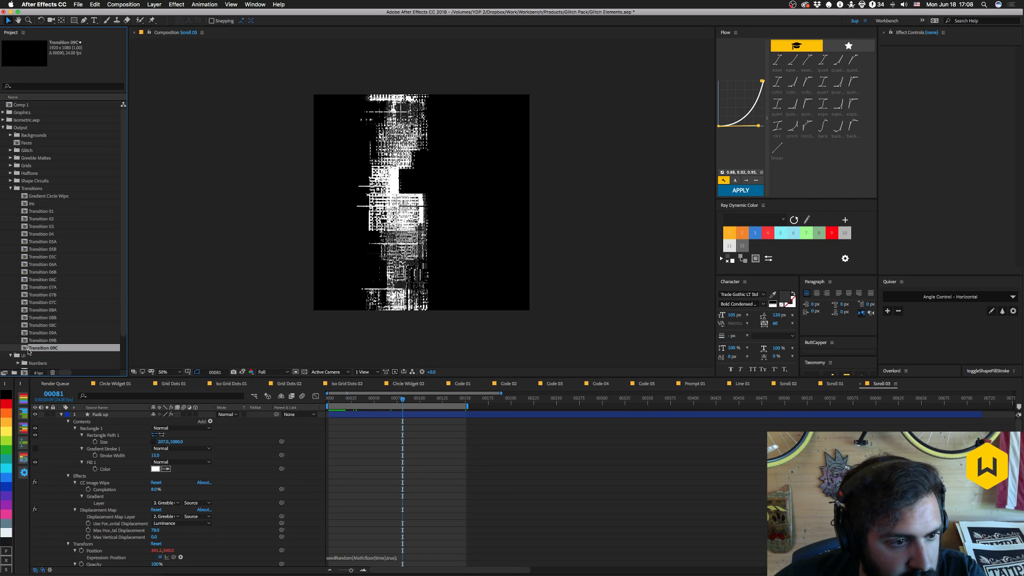
double_click(26, 349)
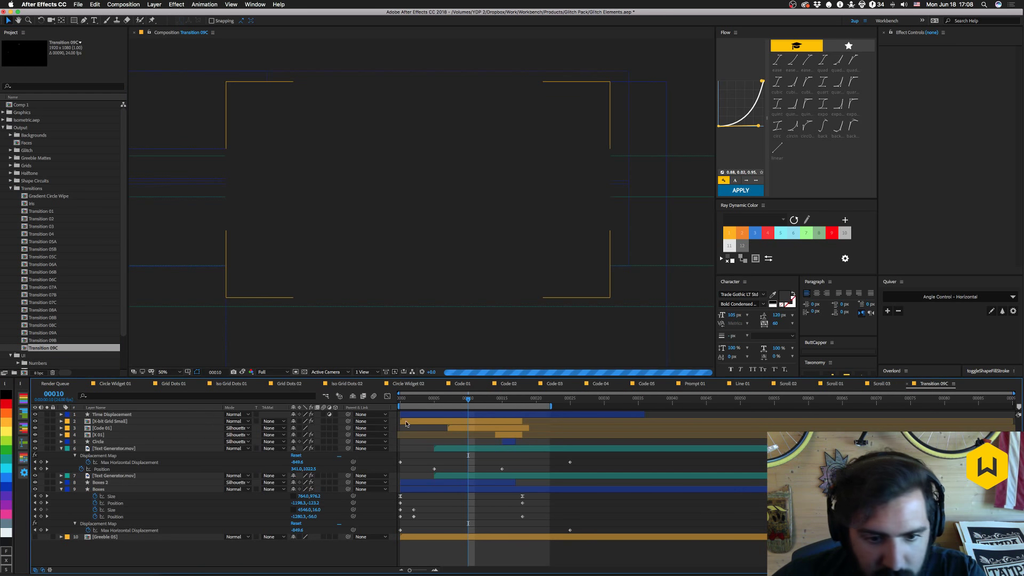
At frame 2 of Transition 09C, examine the effects on the small grid, Greeble 05 and Boxes layers.
left_click(124, 421)
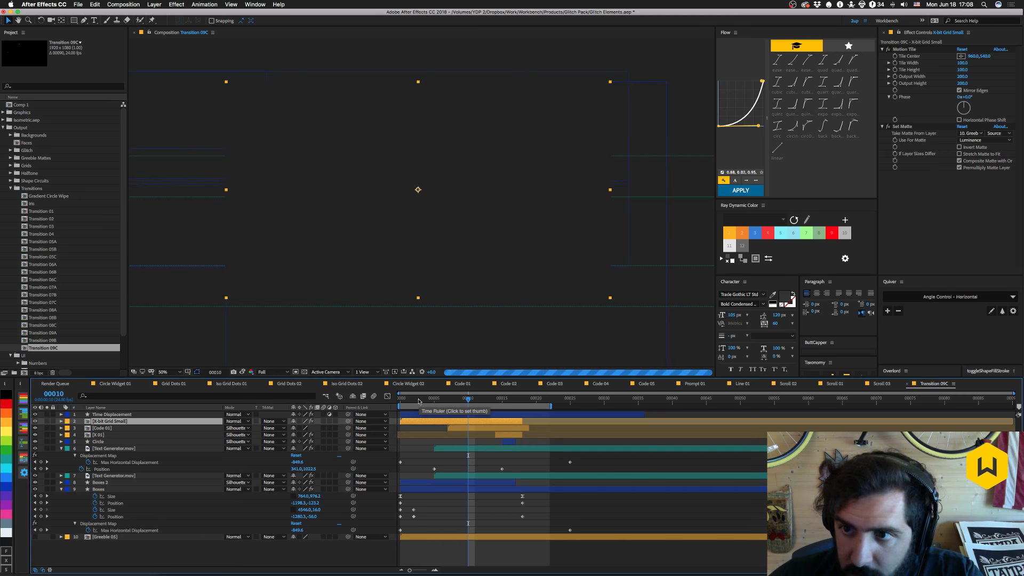
left_click(413, 400)
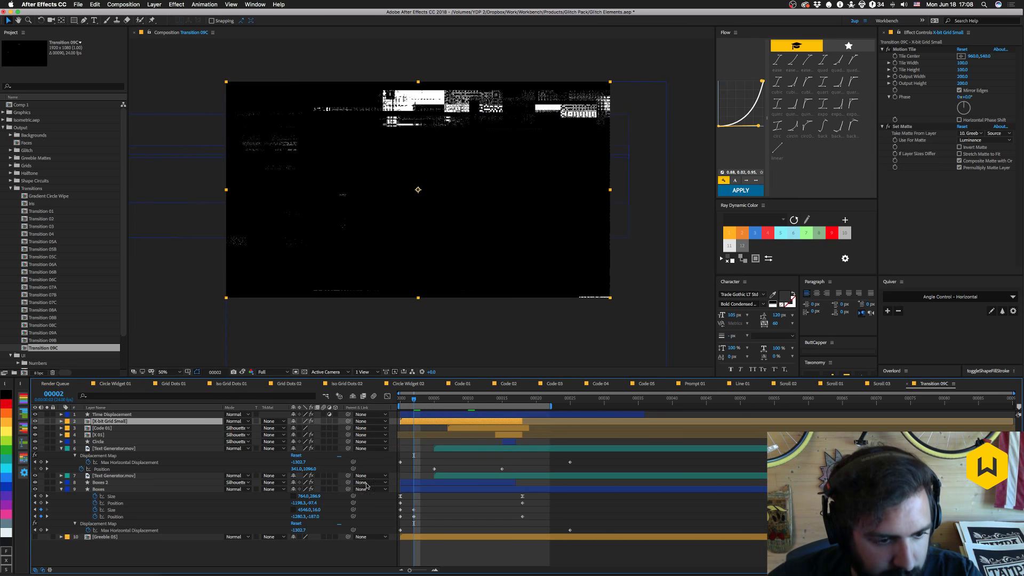
left_click(113, 538)
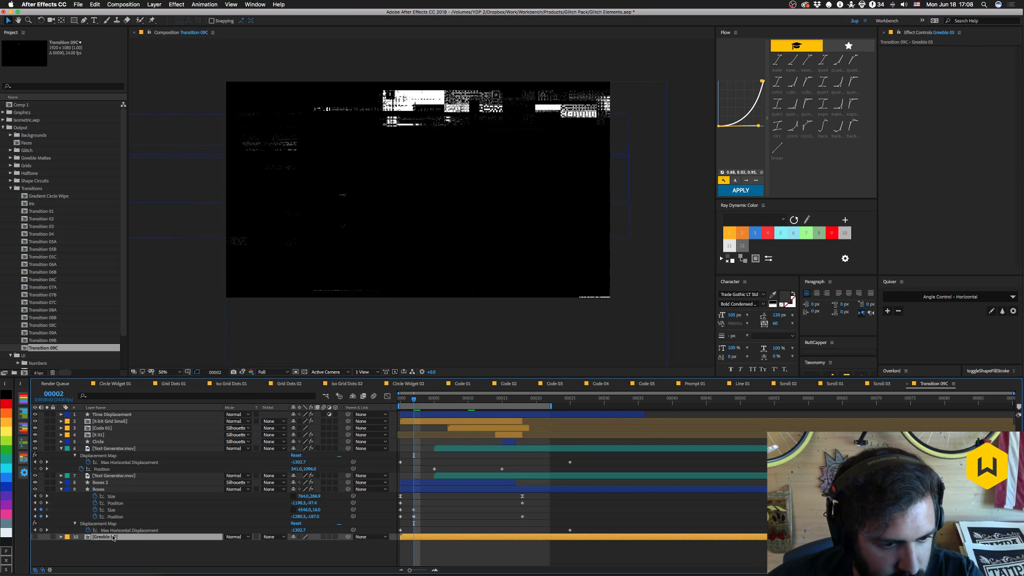
left_click(124, 490)
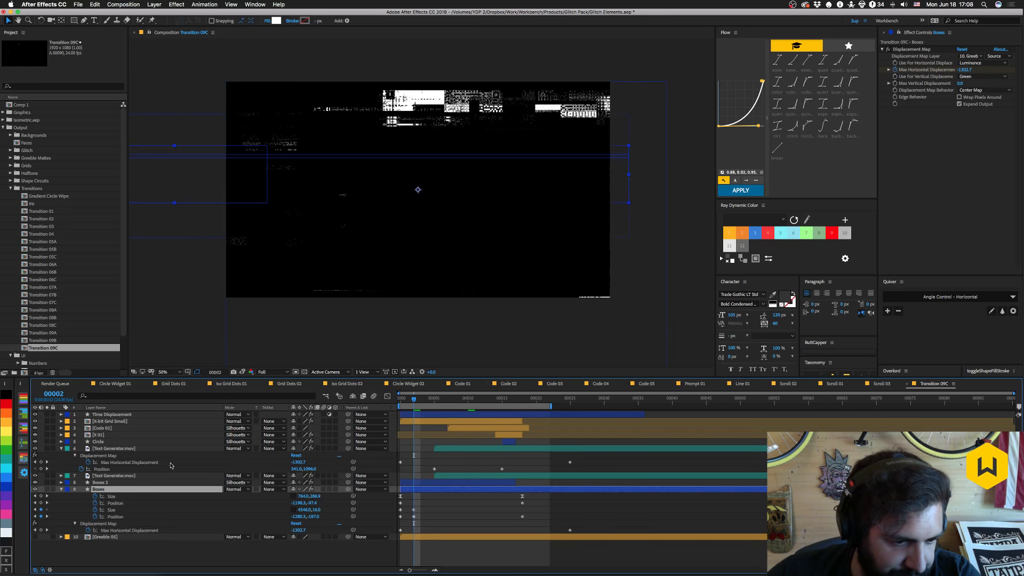
Open the Greeble 05 composition, scrub its first frames and examine the Offset effect on the Shift layer.
double_click(93, 537)
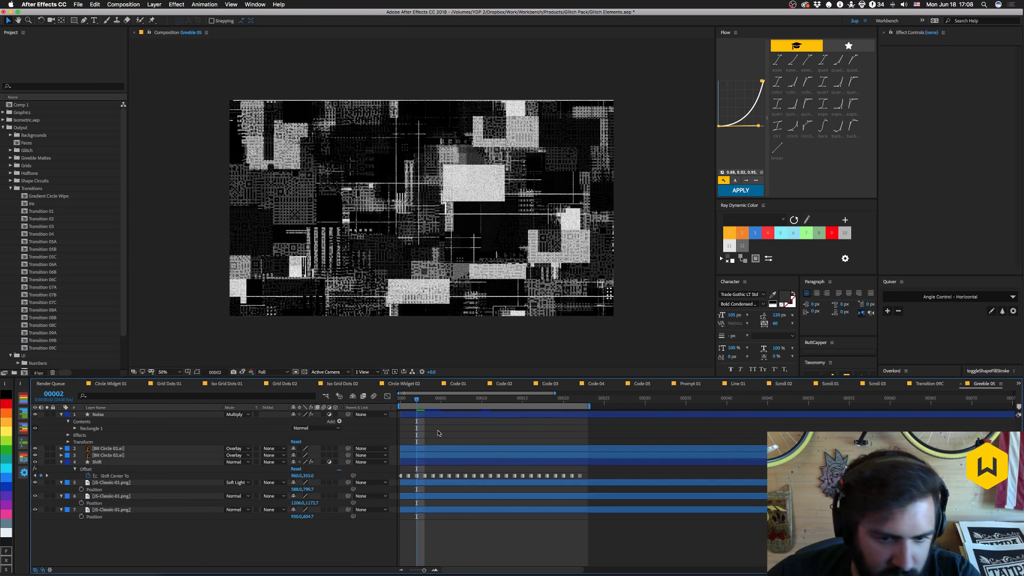
mouse_move(410, 400)
left_mouse_down()
mouse_move(401, 400)
mouse_move(498, 400)
mouse_move(417, 404)
left_mouse_up()
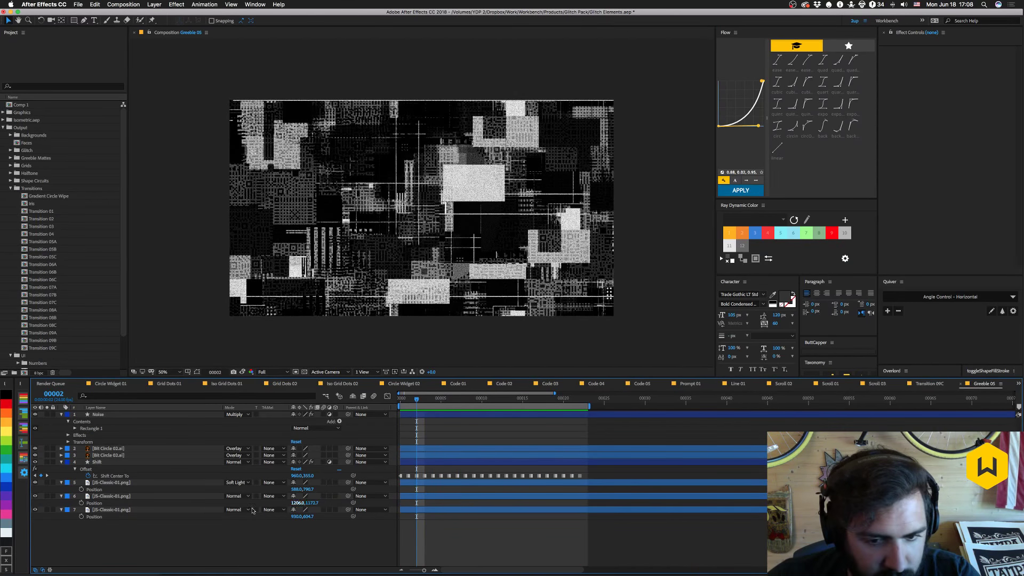
left_click(103, 463)
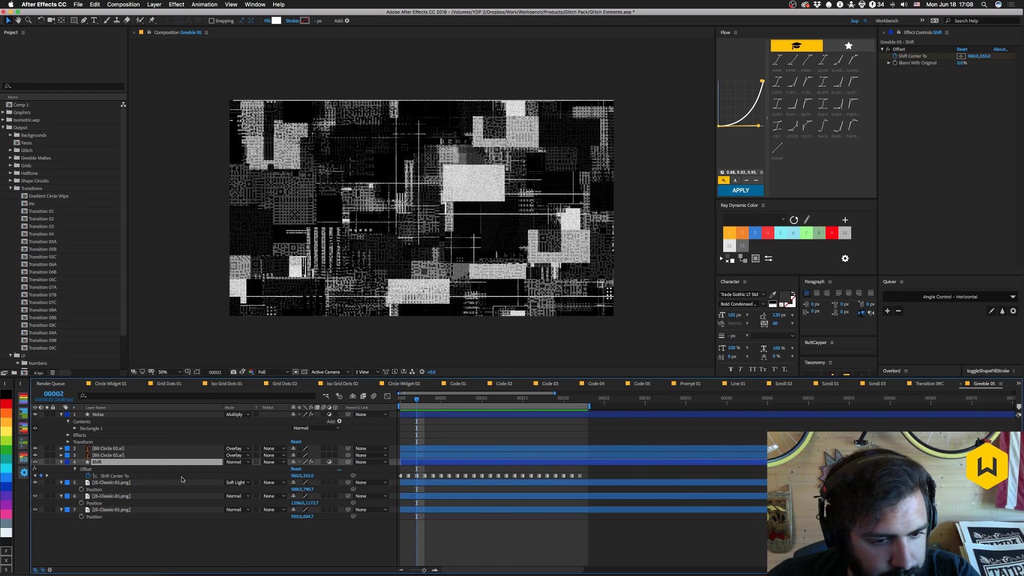
Collapse the Position property on each of the three JS-Classic-01.png layers in Greeble 05.
left_click(112, 482)
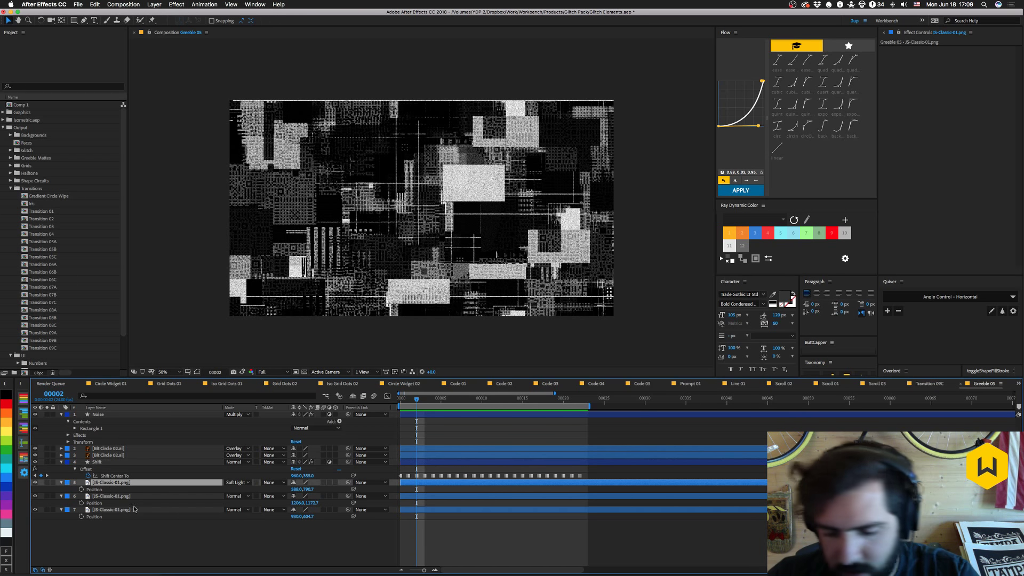
key("p")
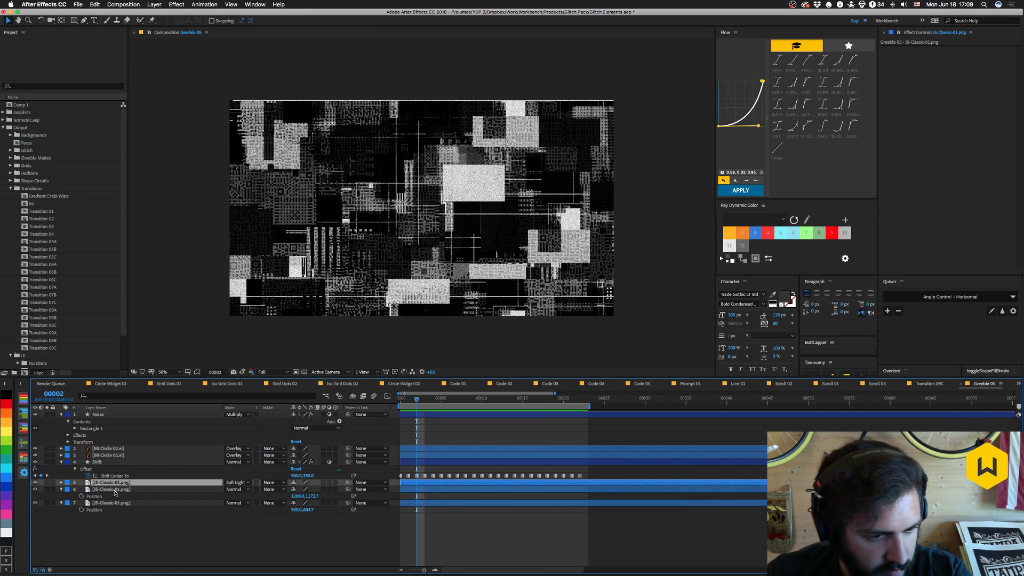
left_click(114, 490)
key("p")
left_click(126, 496)
key("p")
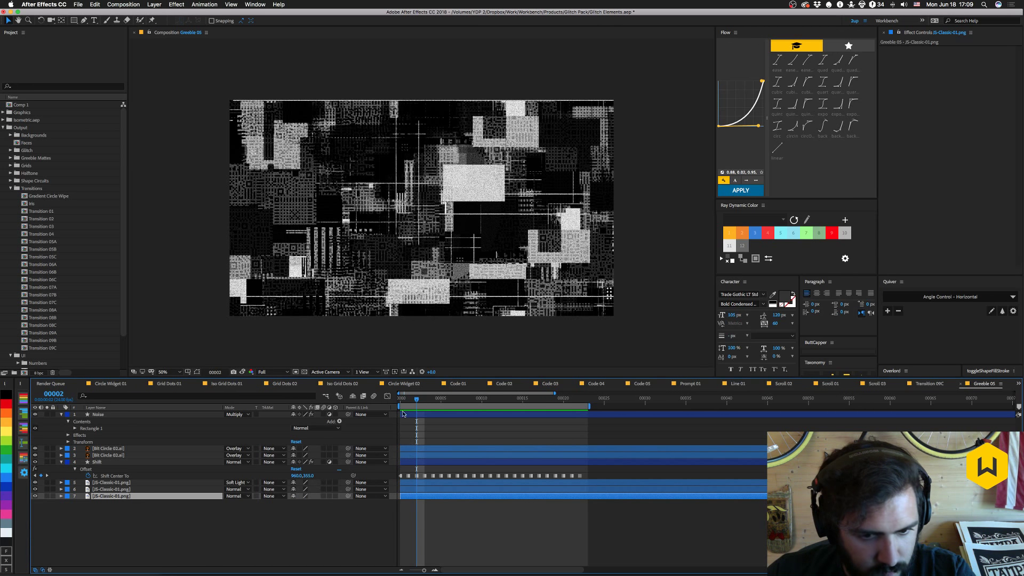
Examine the Noise layer's effect, and hide and reshow the upper Bit Circle layer to see its contribution.
left_click(101, 415)
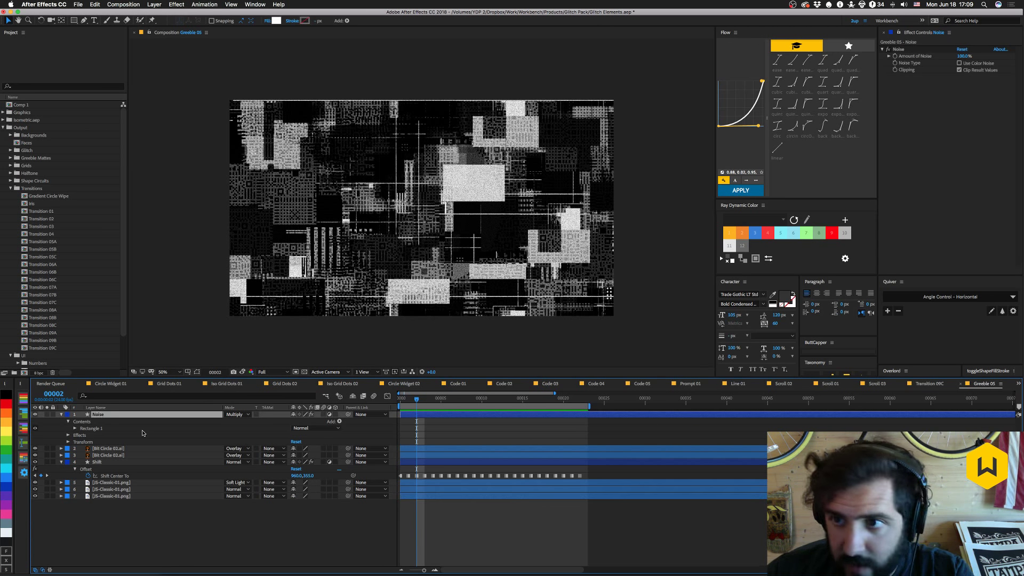
left_click(102, 449)
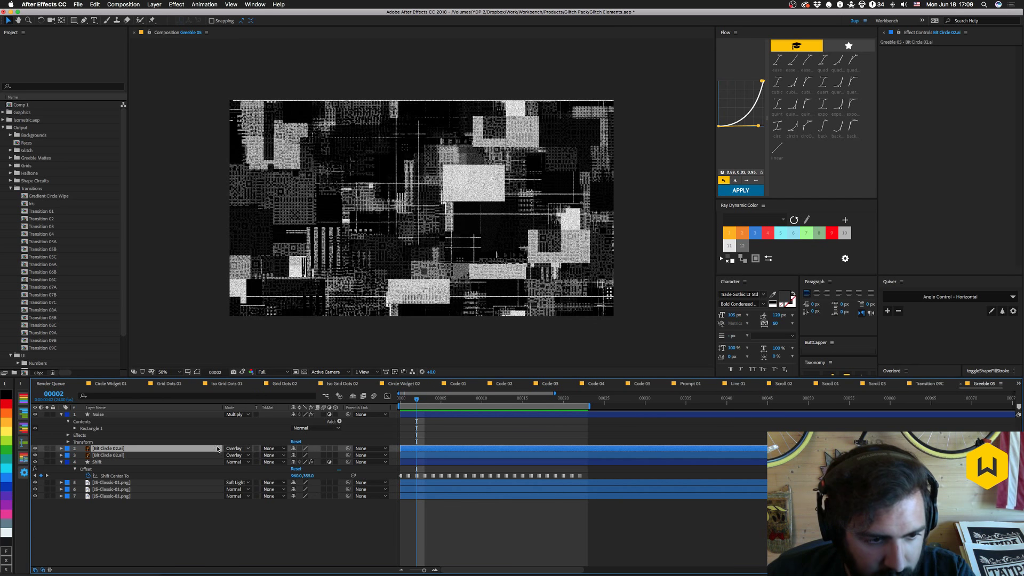
left_click(35, 448)
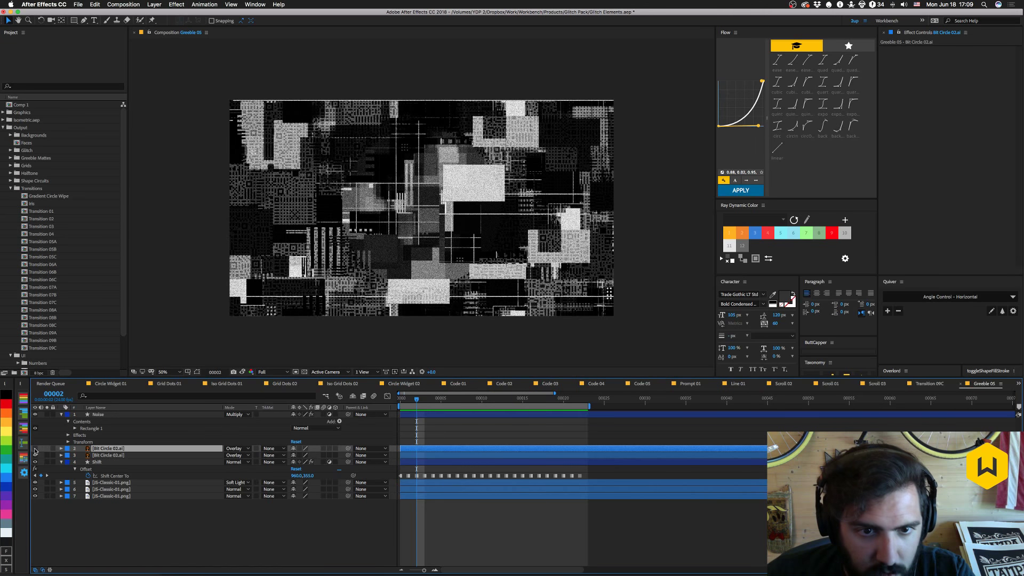
left_click(35, 448)
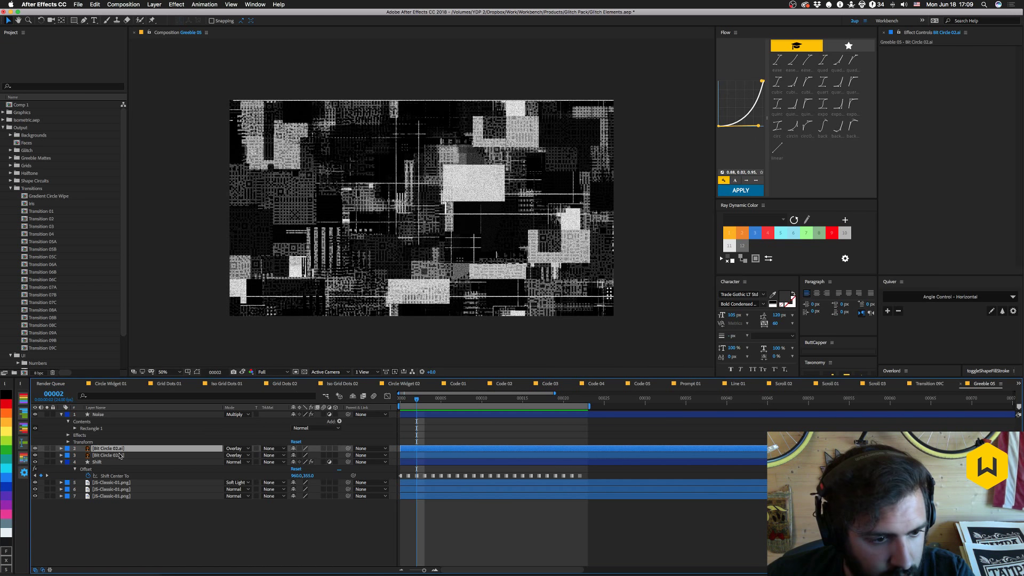
Solo both Bit Circle layers in Greeble 05 and display them over the transparency grid.
left_click(116, 457)
left_click(47, 454)
left_click(47, 448)
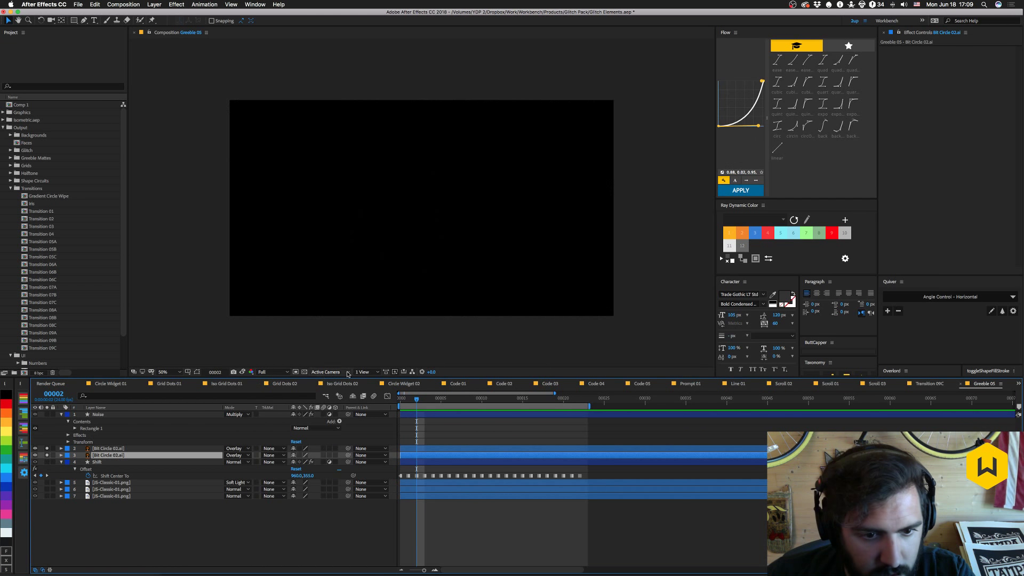
left_click(304, 372)
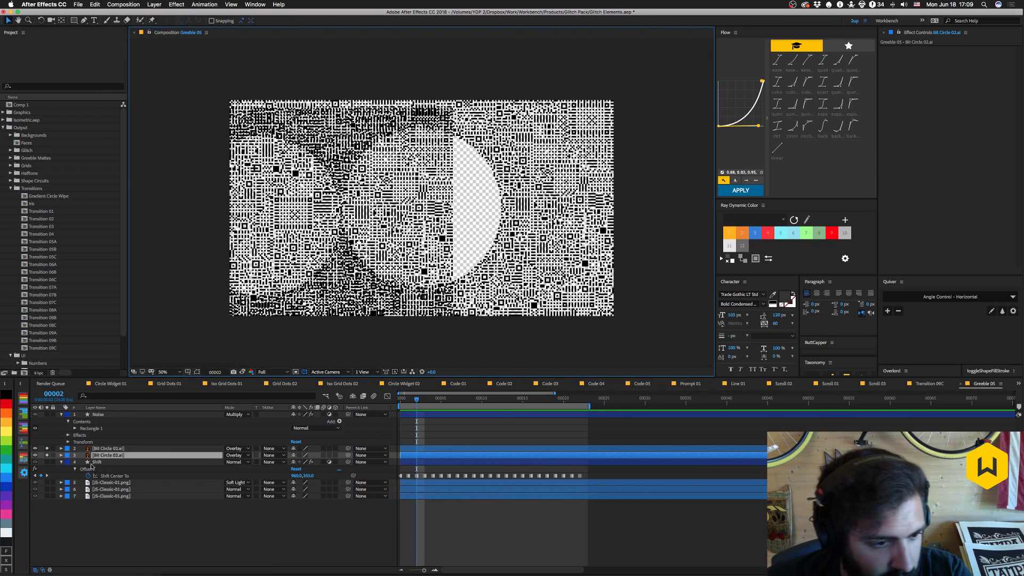
Turn off soloing on both Bit Circle layers in Greeble 05, then briefly solo the Shift layer to check it.
left_click(48, 455)
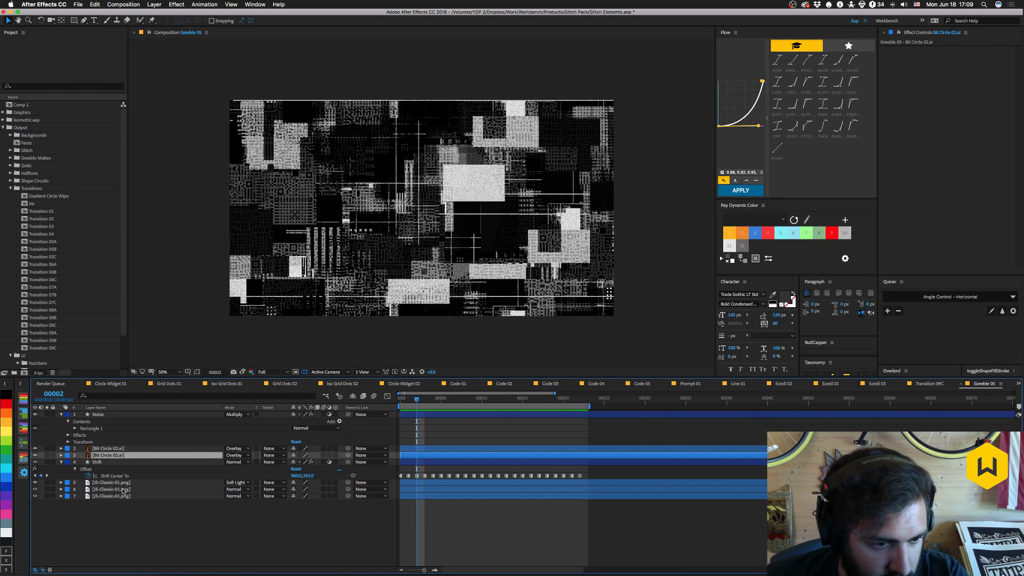
left_click(160, 515)
left_click(119, 462)
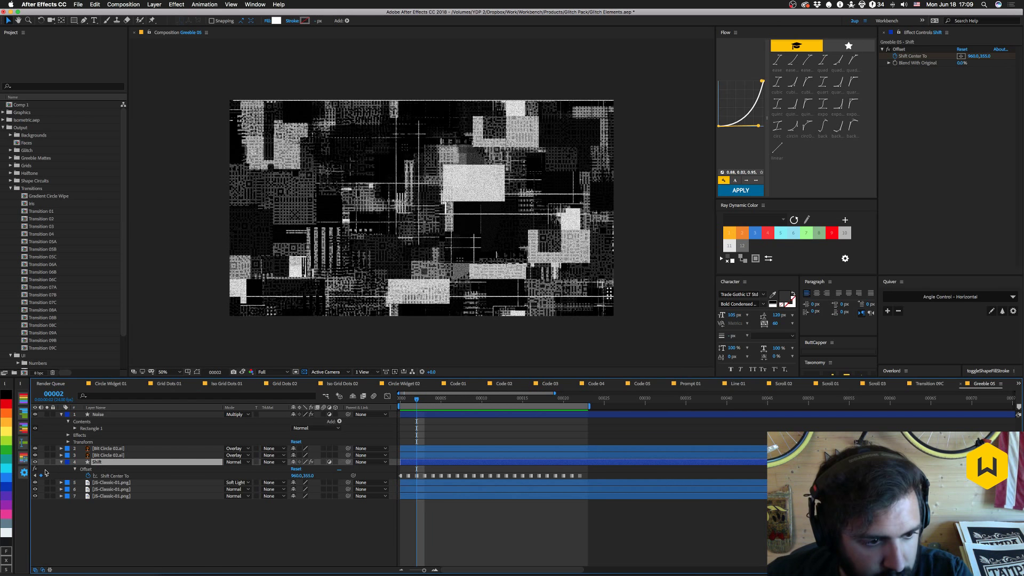
left_click(47, 462)
left_click(47, 462)
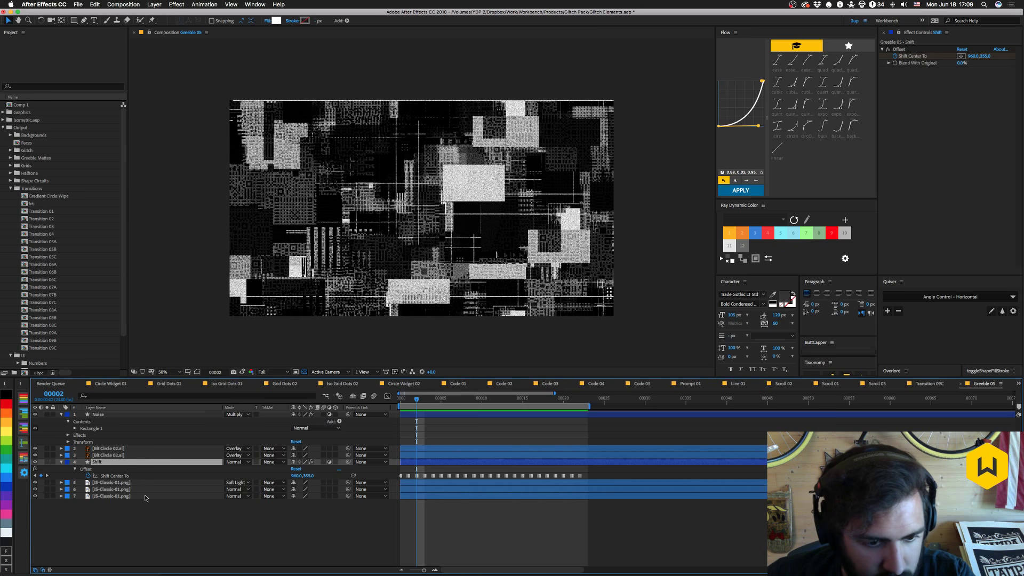
Toggle the Shift layer's visibility off and on, and reveal its keyframed Offset Shift Center To property.
key("e")
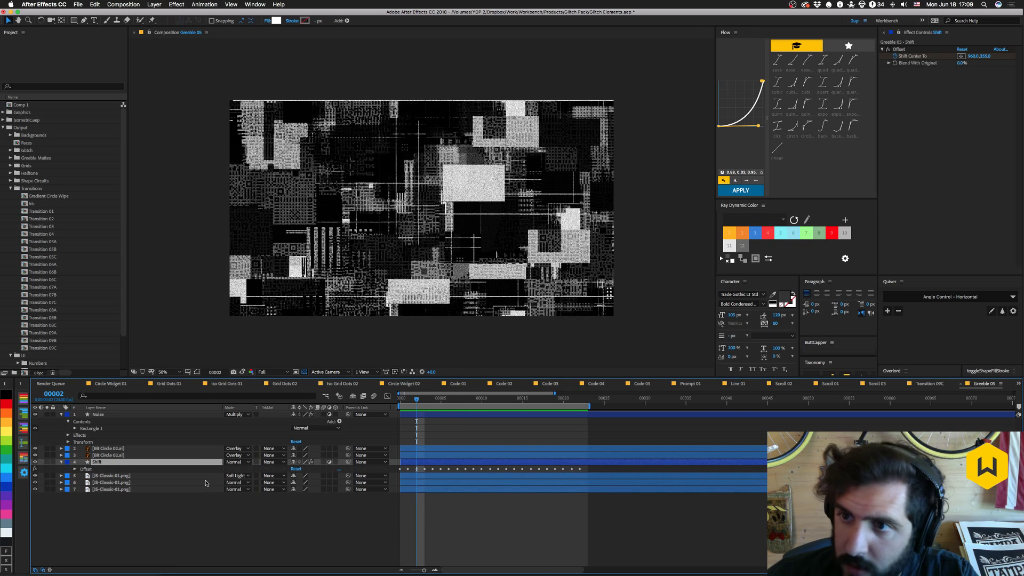
key("e")
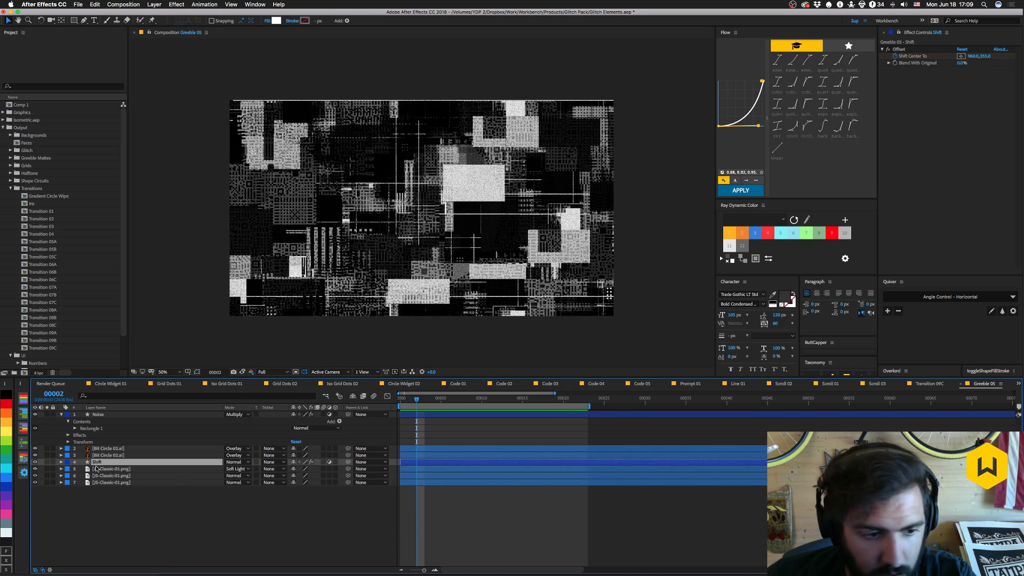
left_click(35, 462)
left_click(35, 462)
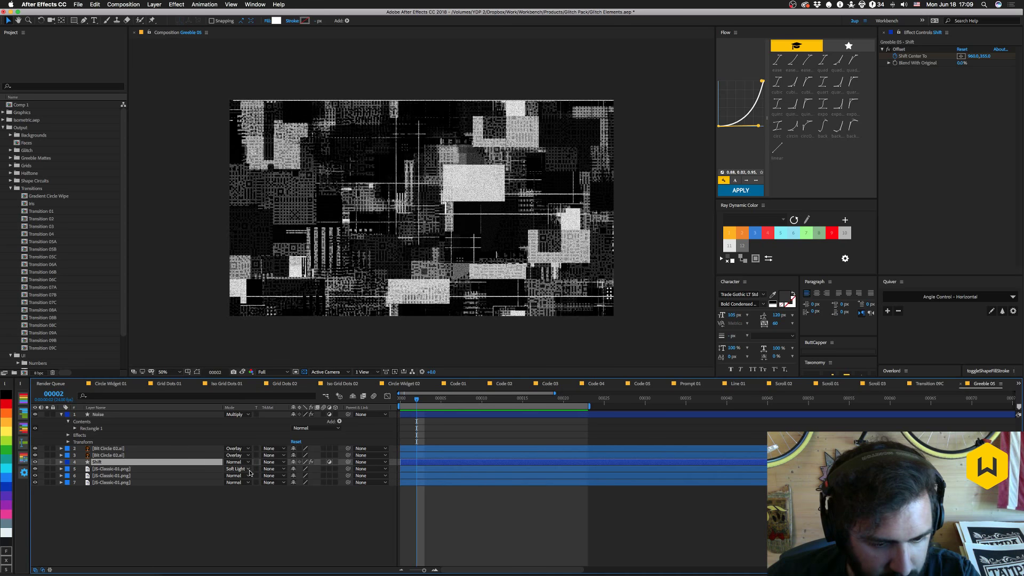
key("u")
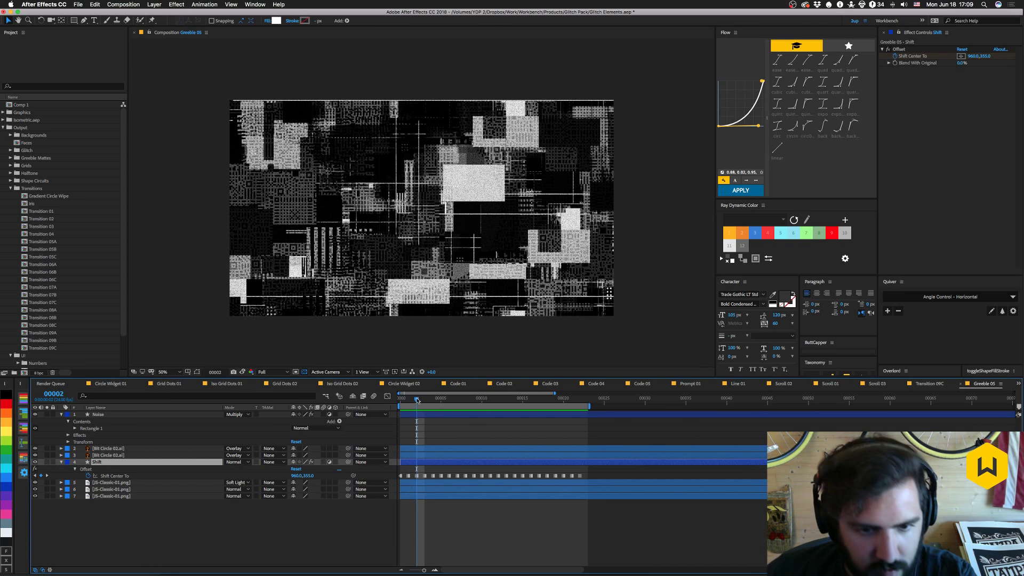
Scrub and preview Greeble 05 to examine how the Offset keyframes shift the pattern, ending at frame 2 with the Noise layer selected.
left_click_drag(416, 400, 505, 408)
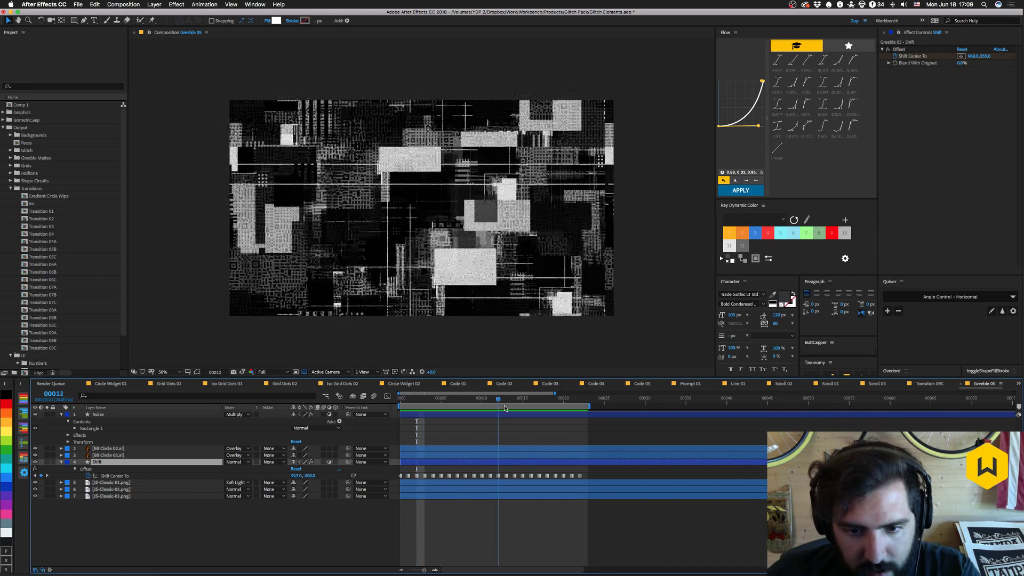
key("space")
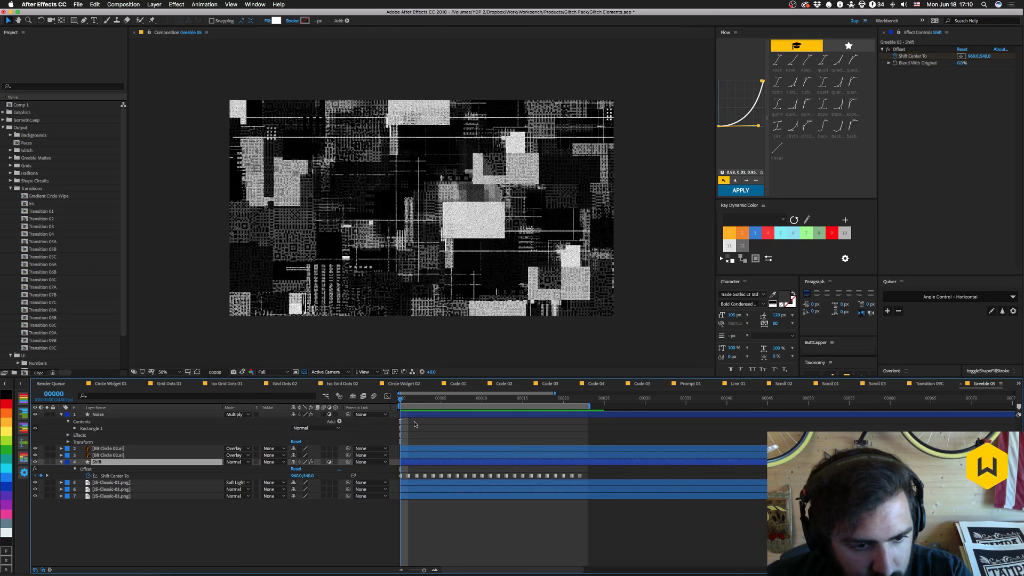
left_click_drag(411, 402, 468, 402)
key("space")
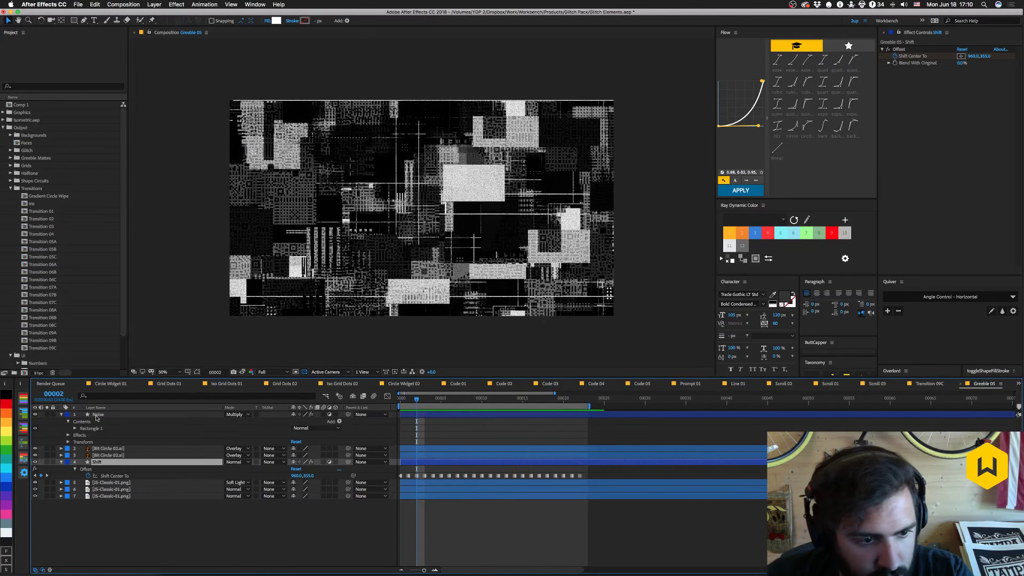
left_click(460, 191)
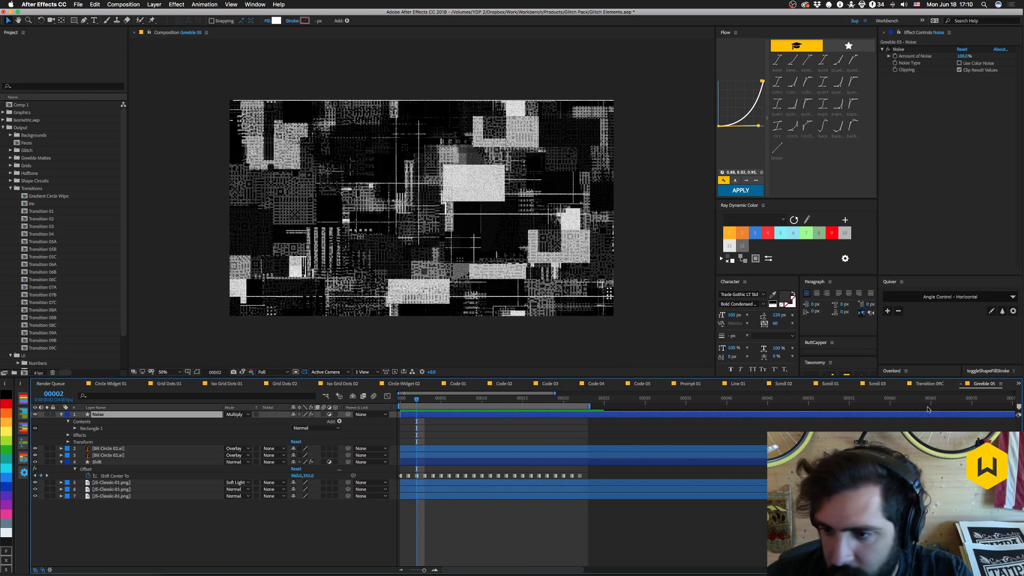
Switch to the Transition 09C composition and examine each layer's effects from Boxes up through Text Generator, Circle and X 01 to Time Displacement.
left_click(928, 384)
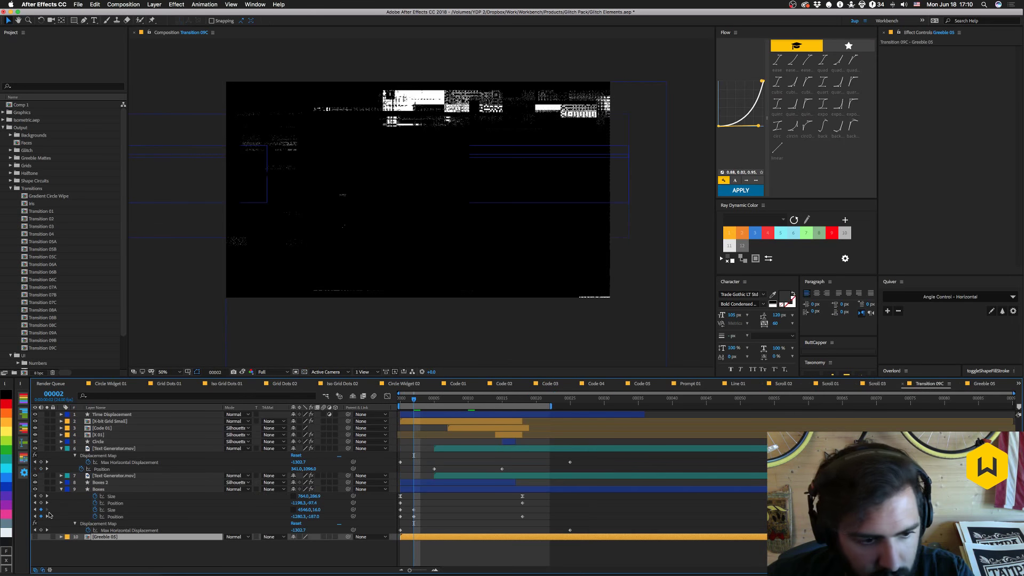
left_click(98, 489)
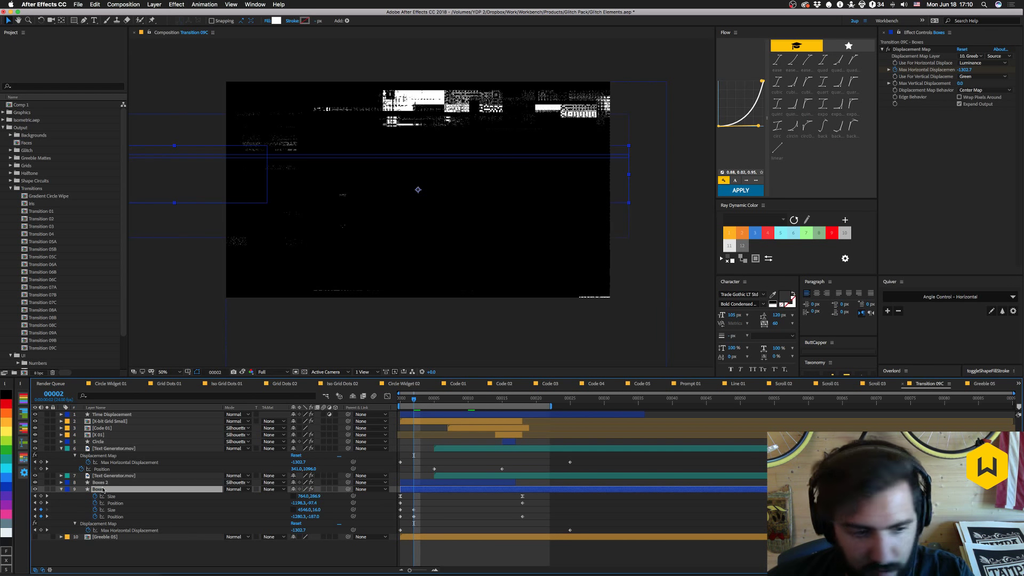
key("ctrl+Up")
key("ctrl+Up")
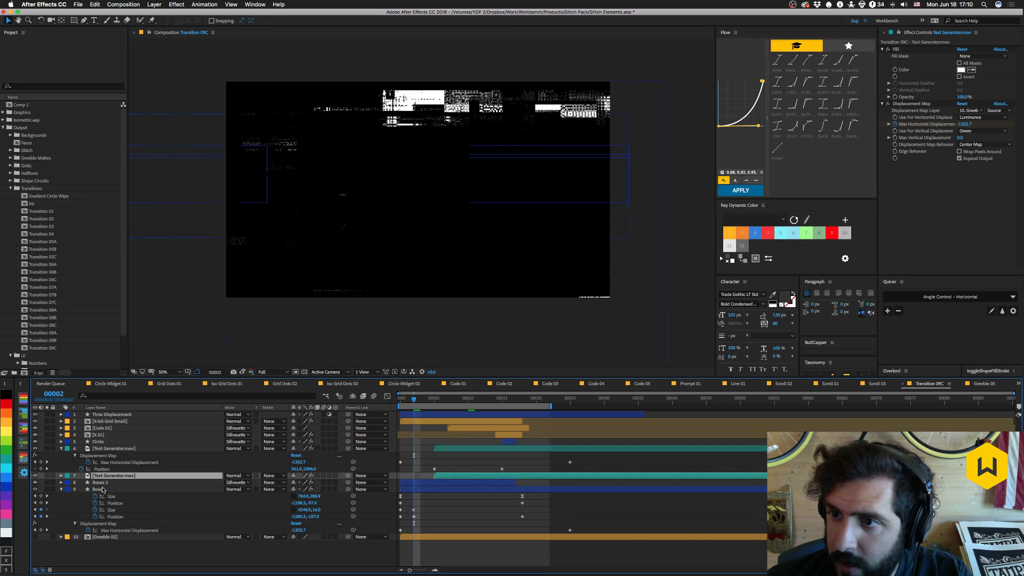
key("ctrl+Up")
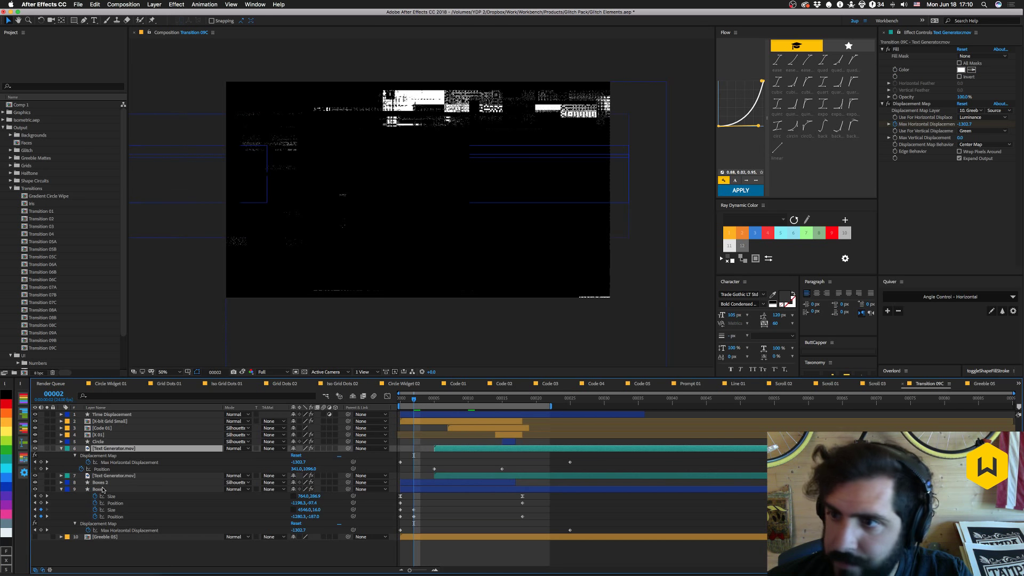
key("ctrl+Up")
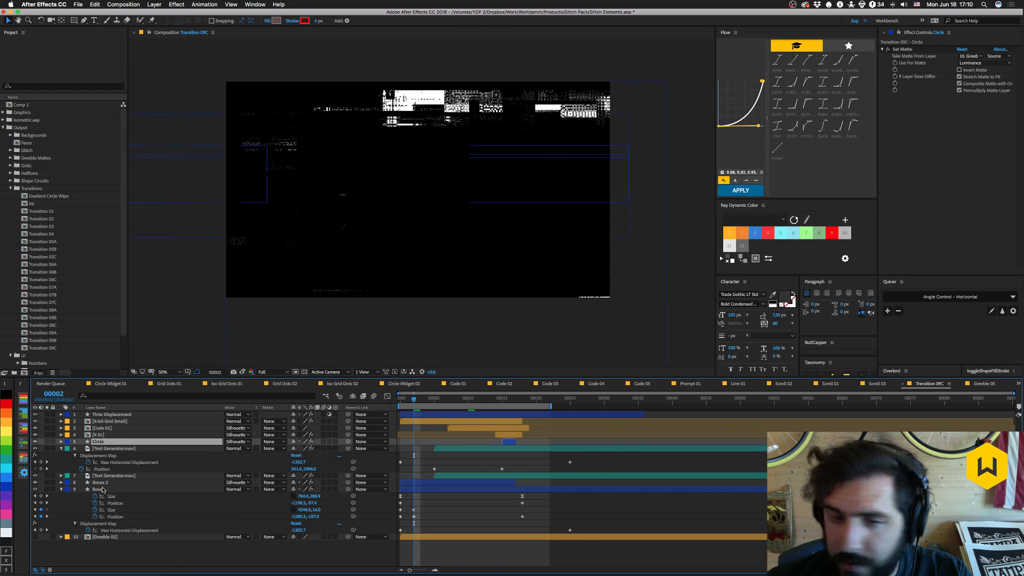
key("ctrl+Up")
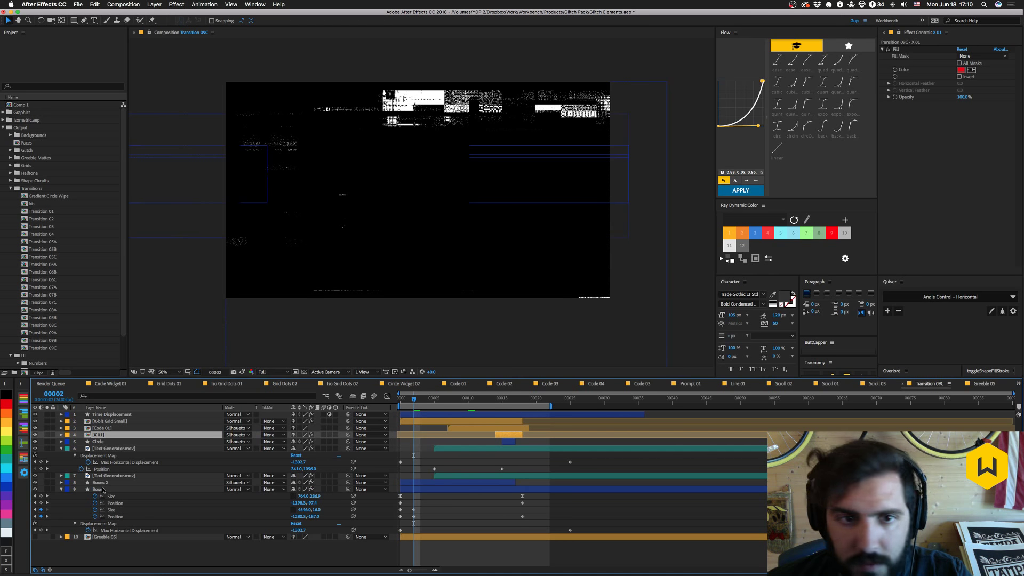
key("ctrl+Up")
key("ctrl+Up")
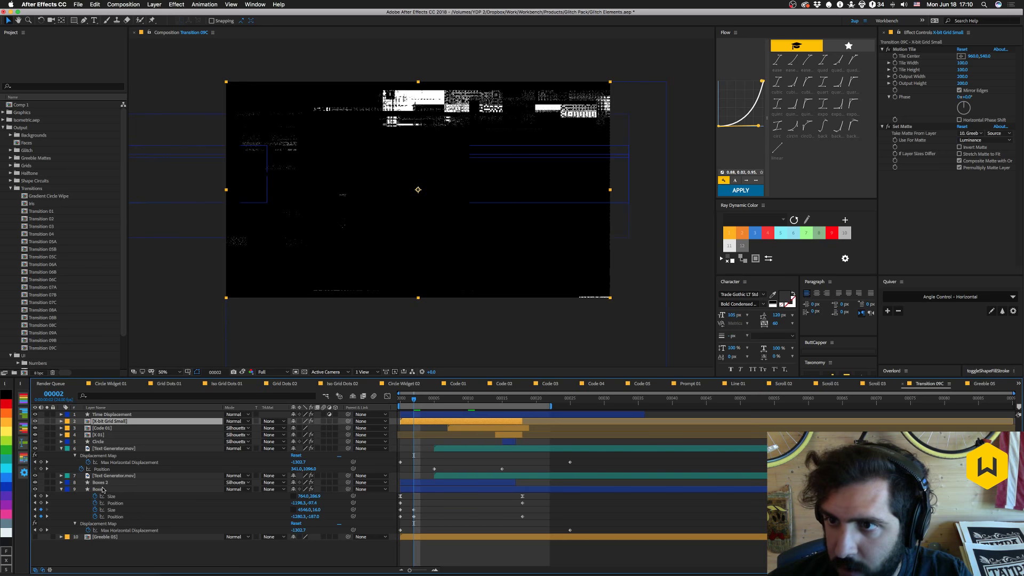
key("ctrl+Up")
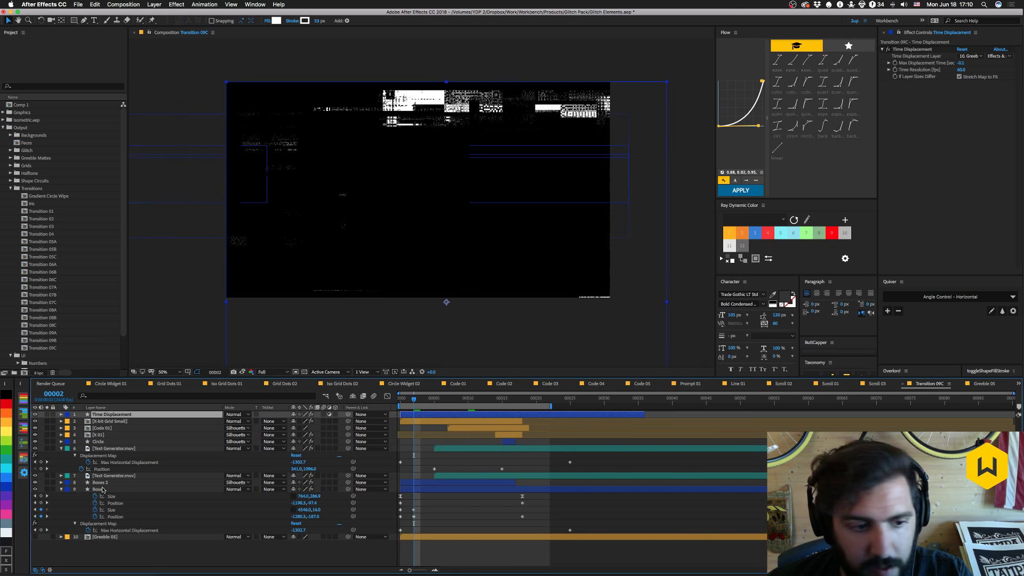
key("ctrl+Down")
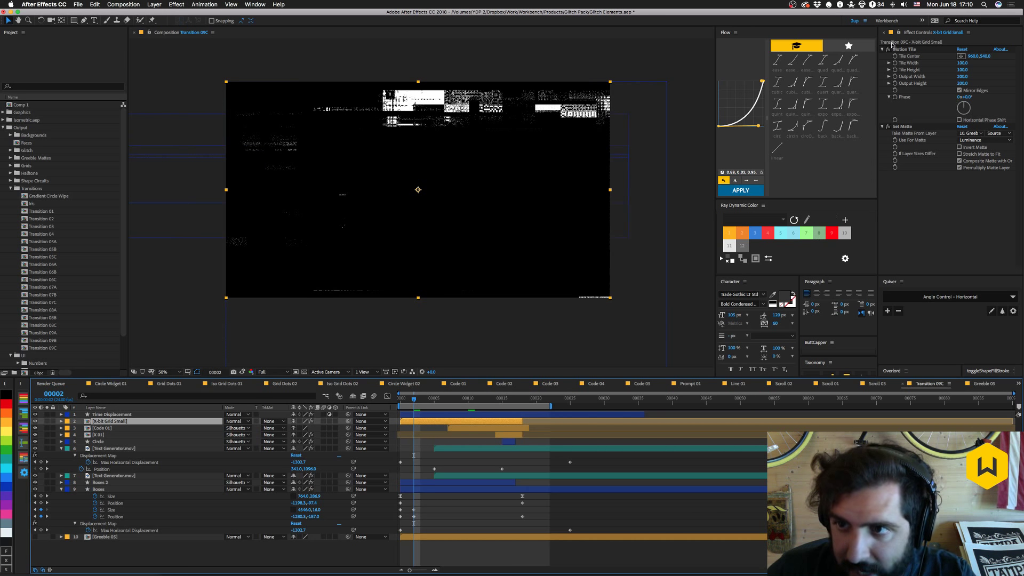
Open the X-bit Grid Small source composition from Transition 09C and examine its grid pattern up close.
left_click(108, 430)
left_click(103, 422)
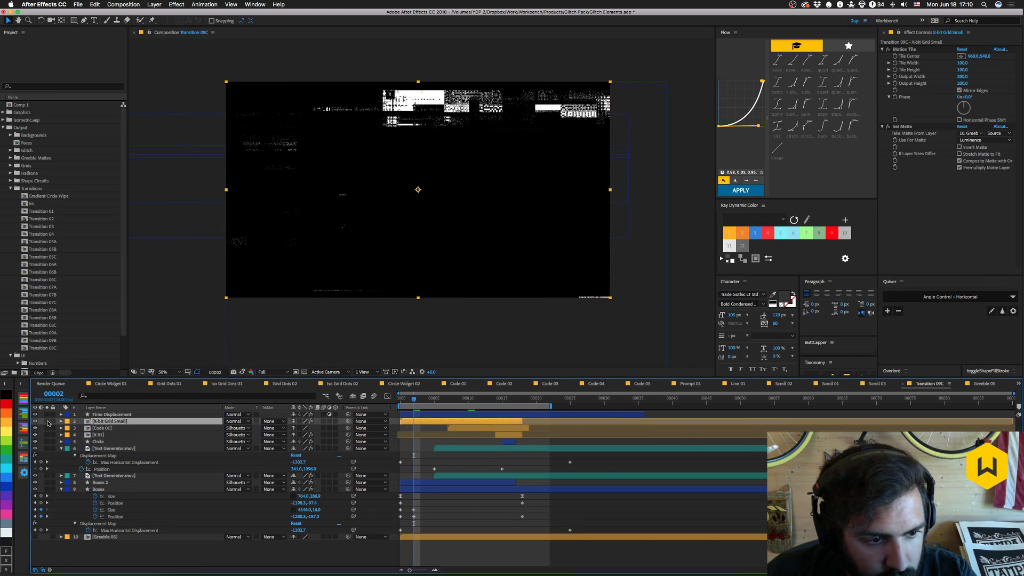
double_click(88, 422)
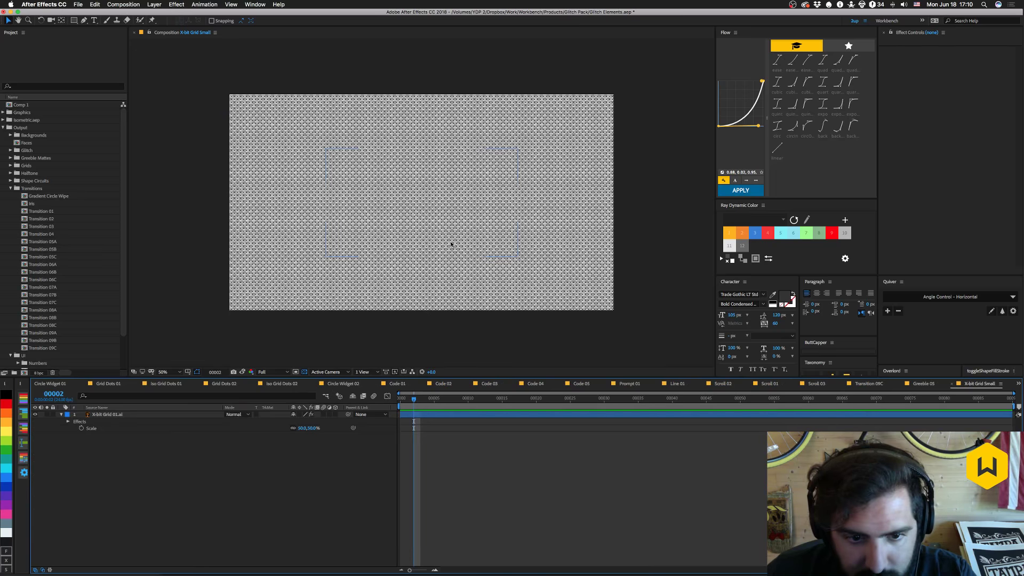
scroll(463, 244, "up", 3)
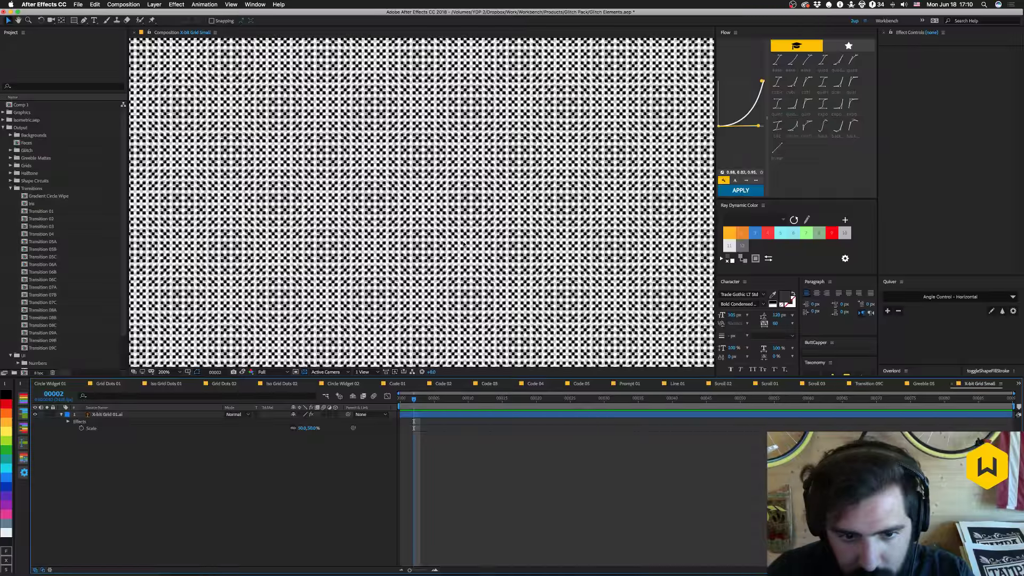
scroll(464, 244, "down", 2)
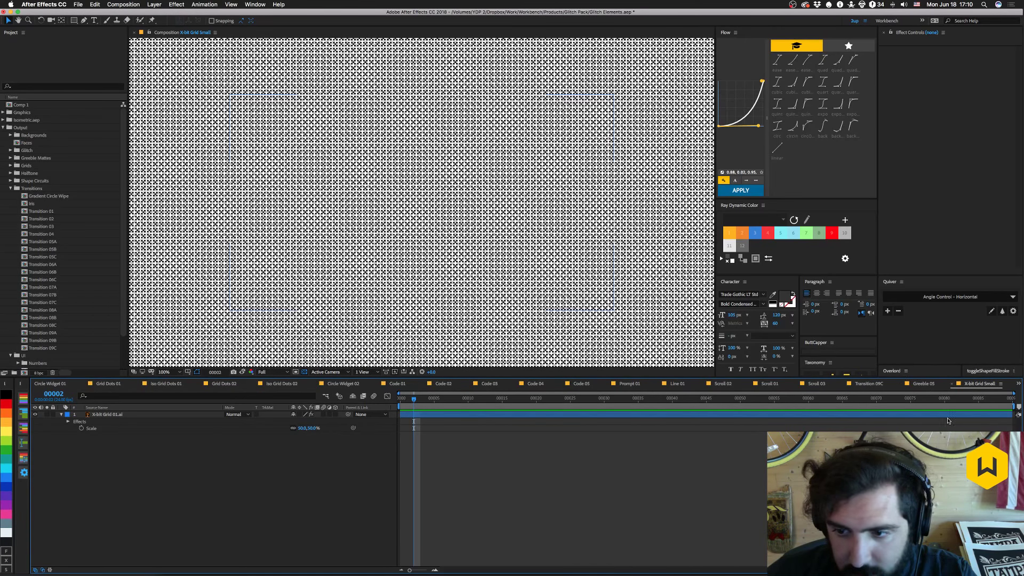
Return to Transition 09C by way of Greeble 05, open its Code 01 source composition and preview the scrolling code.
left_click(929, 385)
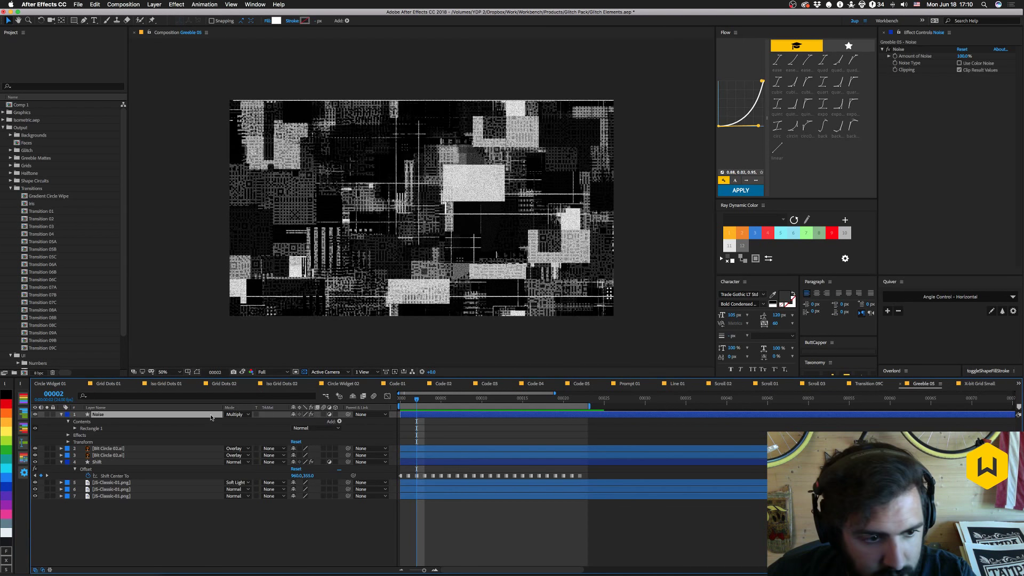
left_click(877, 388)
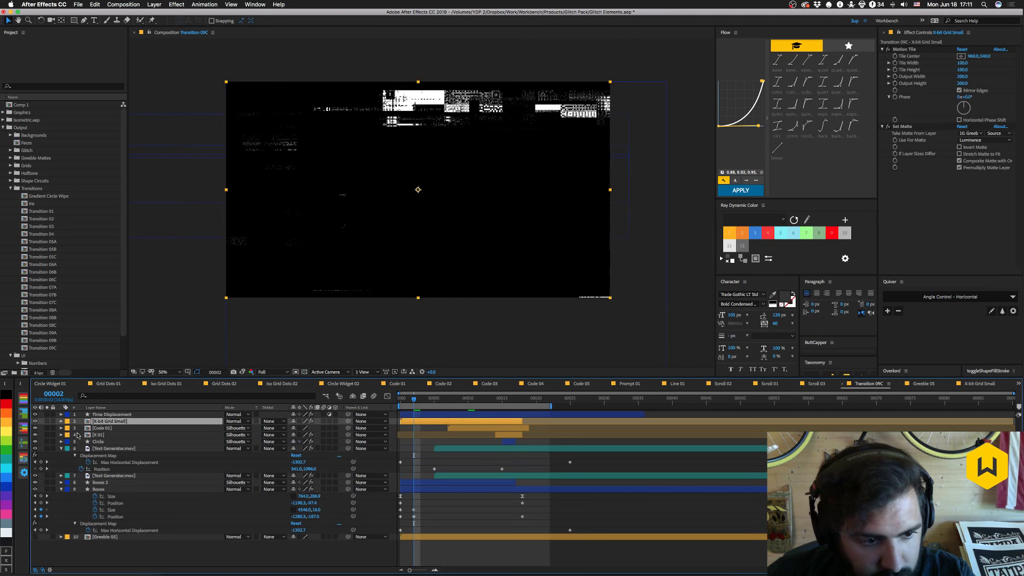
left_click(117, 429)
double_click(88, 429)
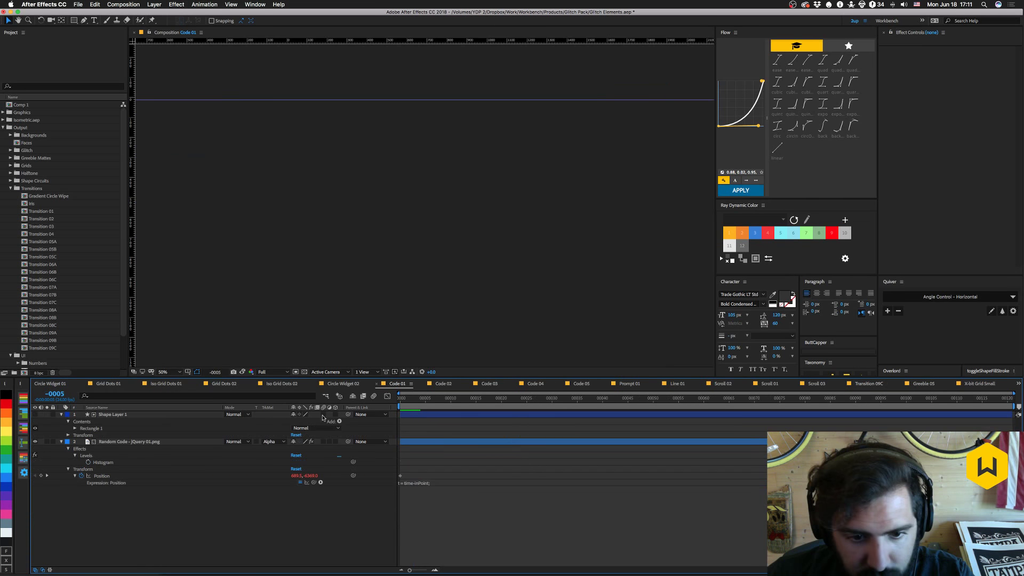
left_click(415, 401)
key("space")
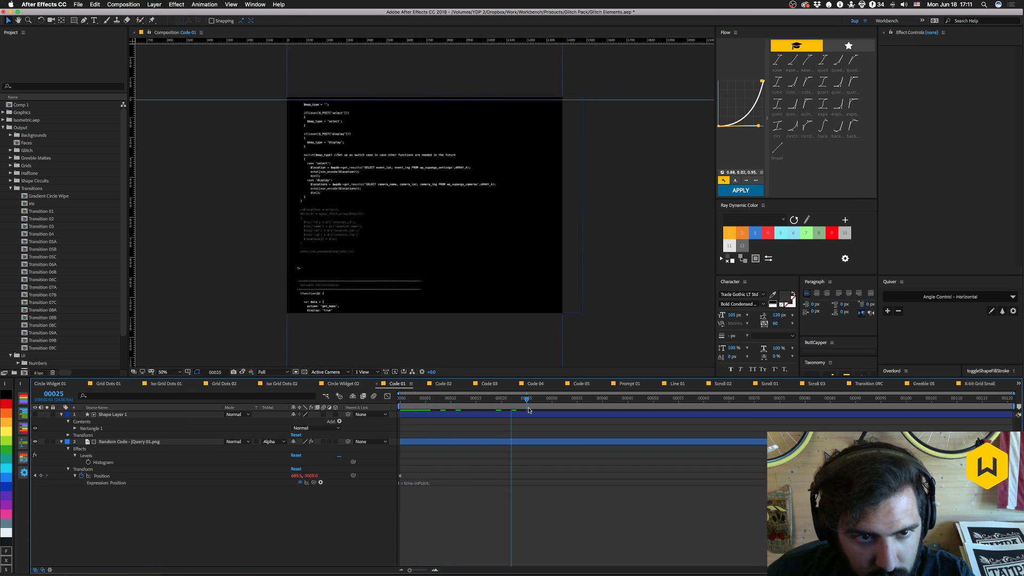
key("space")
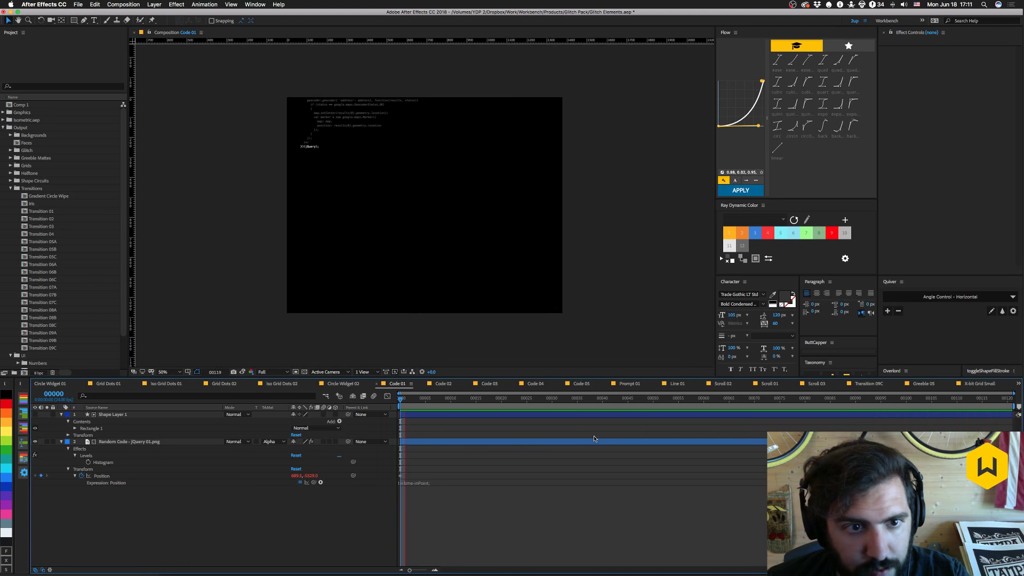
key("space")
Close the X-bit Grid Small composition, go back to Transition 09C and scrub to frame 14.
left_click(963, 383)
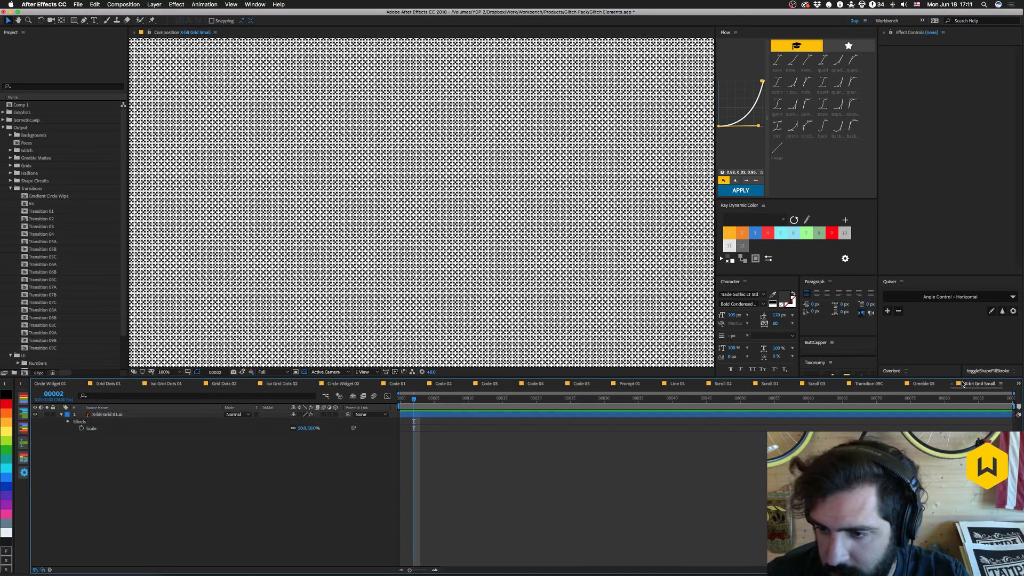
left_click(952, 385)
left_click(945, 386)
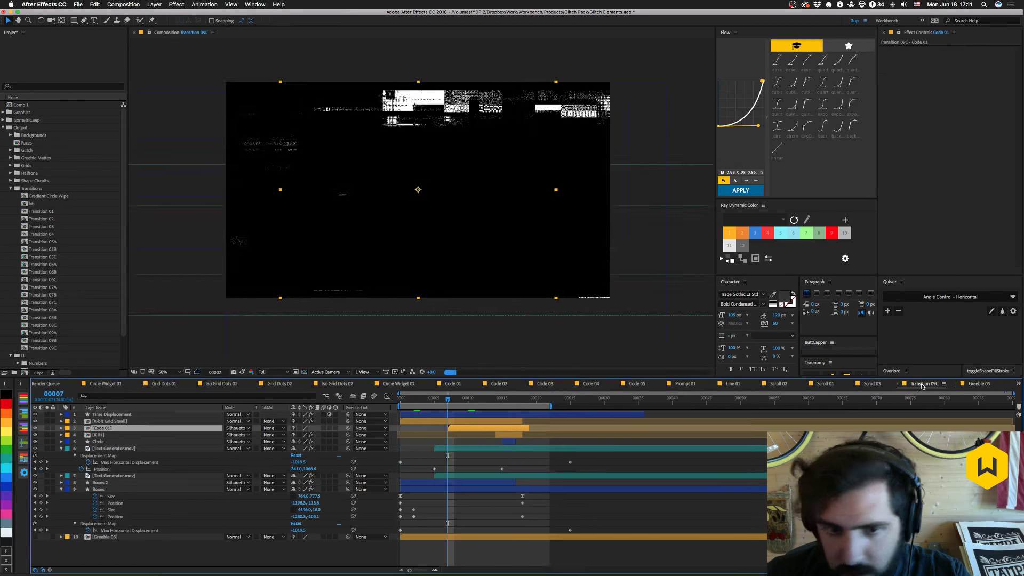
left_click(441, 400)
left_click_drag(441, 401, 496, 403)
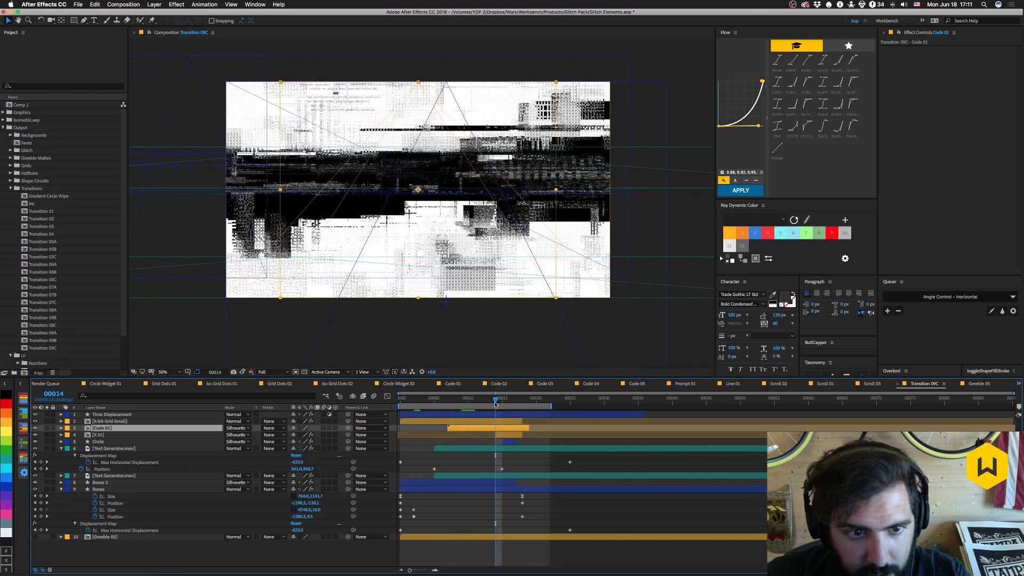
Select the lower Text Generator.mov layer in Transition 09C and toggle its visibility to see its contribution.
left_click(109, 476)
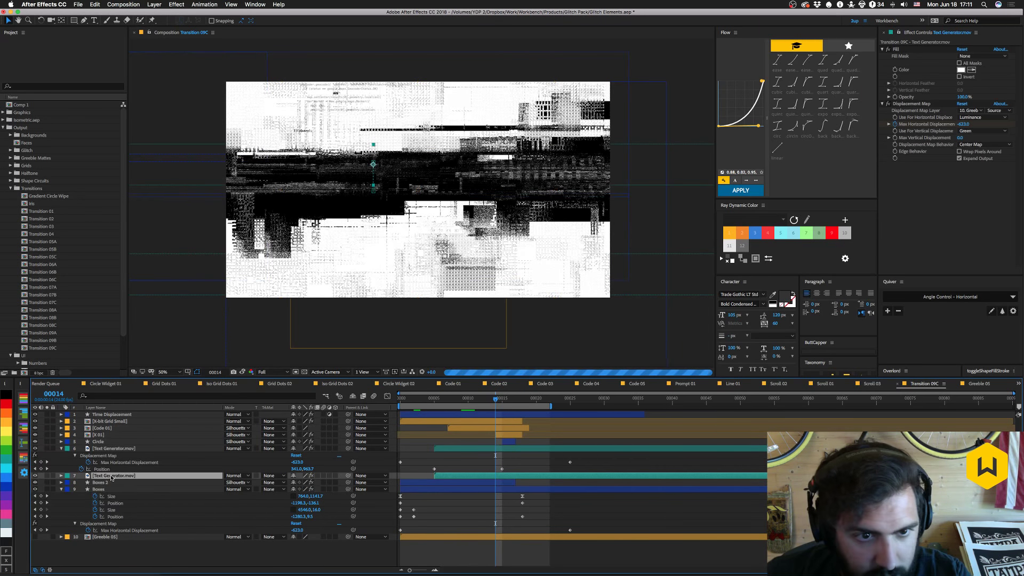
left_click(36, 476)
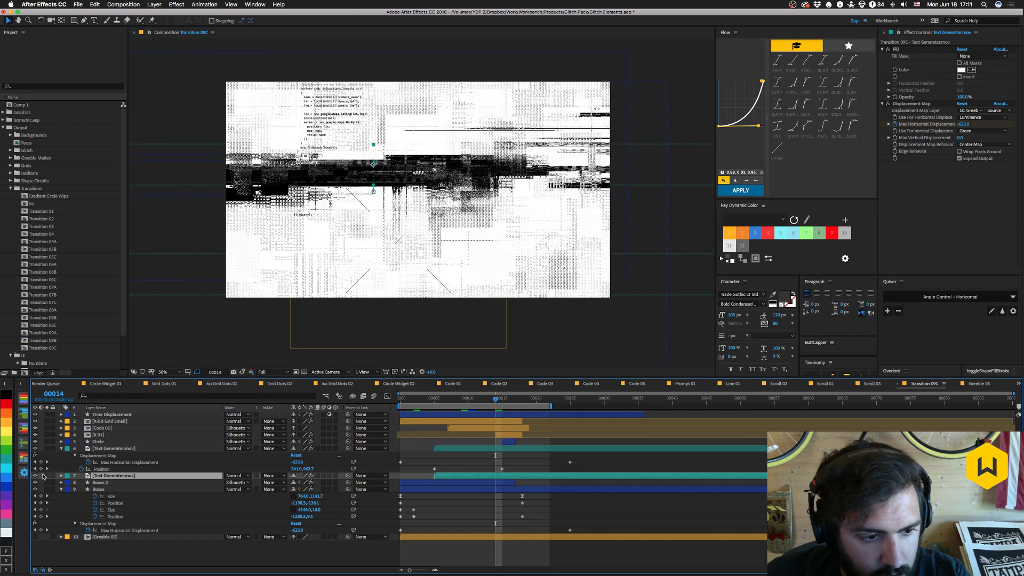
left_click(35, 476)
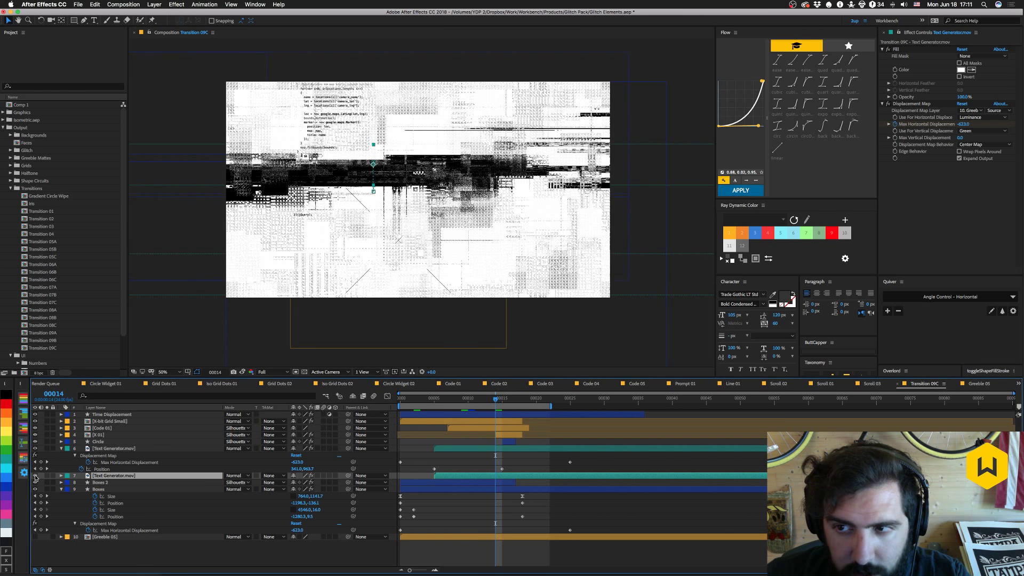
Open the lower Text Generator.mov layer in its own viewer, scrub through the footage and return to Transition 09C.
left_click(47, 475)
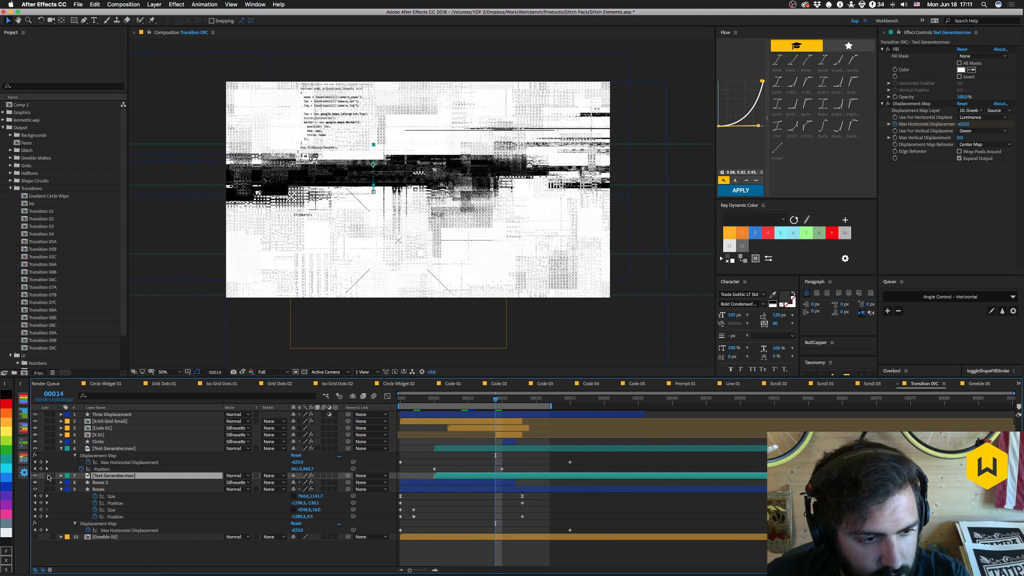
left_click(47, 475)
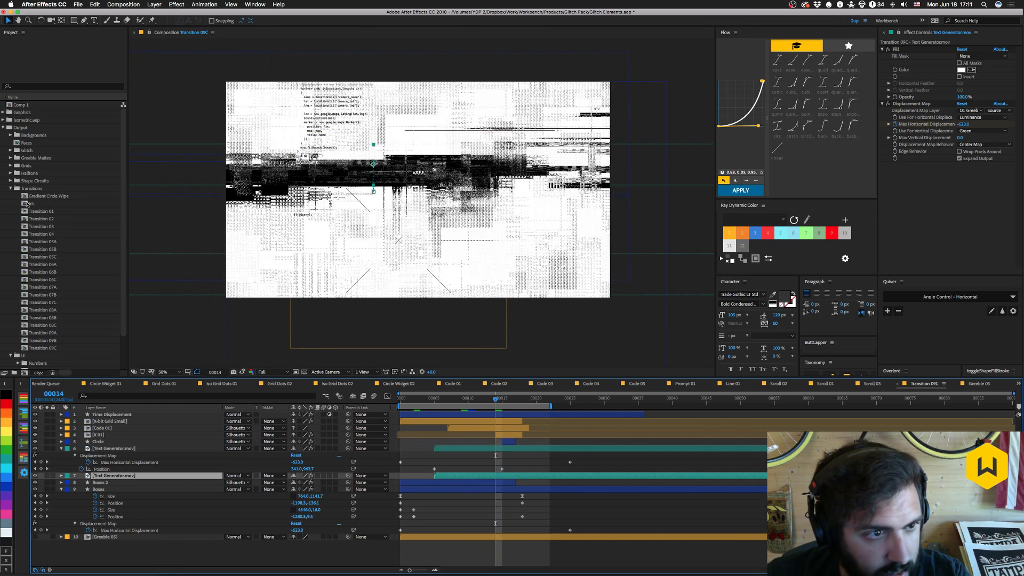
right_click(105, 476)
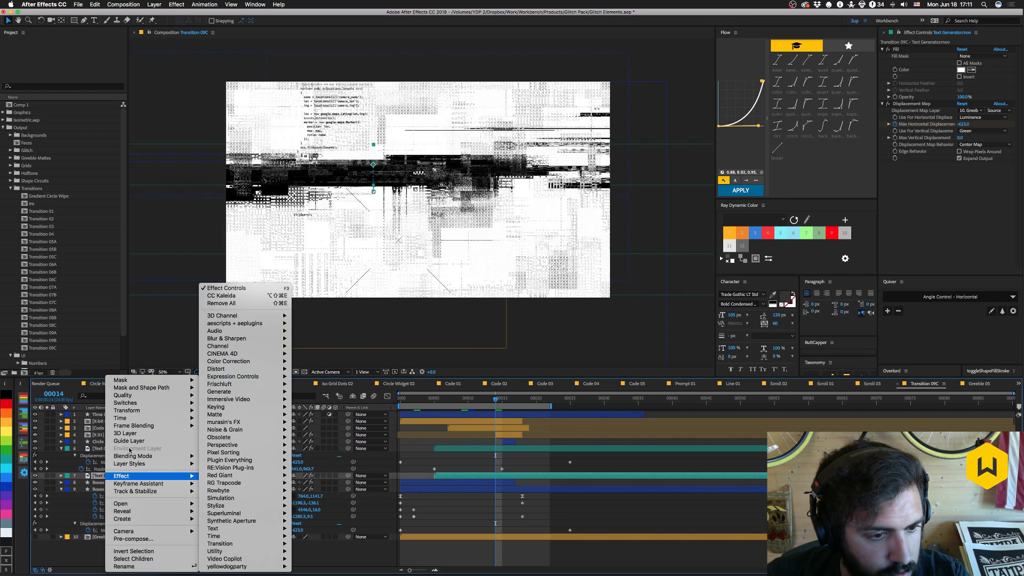
left_click(94, 554)
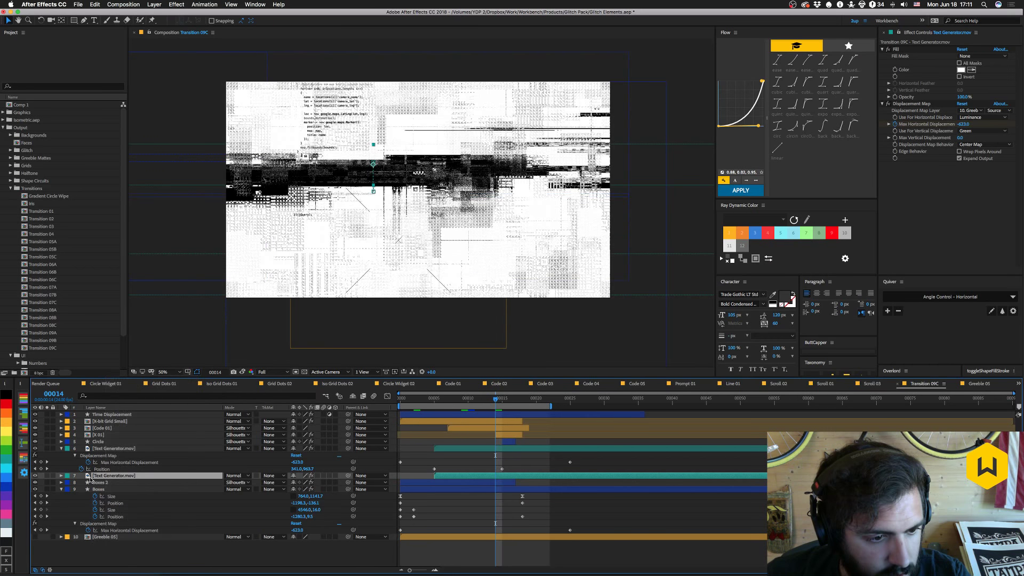
double_click(88, 476)
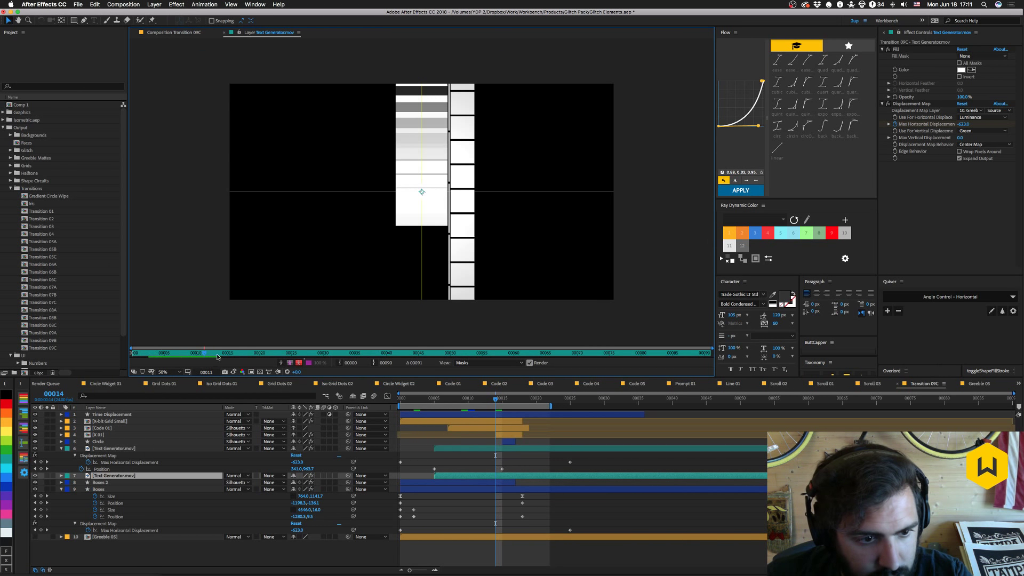
left_click_drag(204, 355, 693, 357)
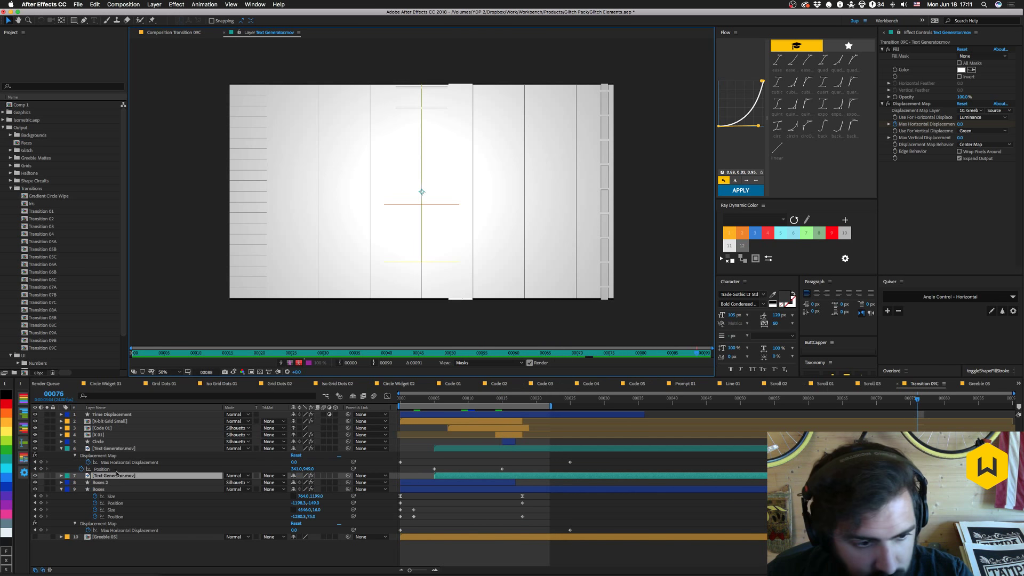
left_click(224, 33)
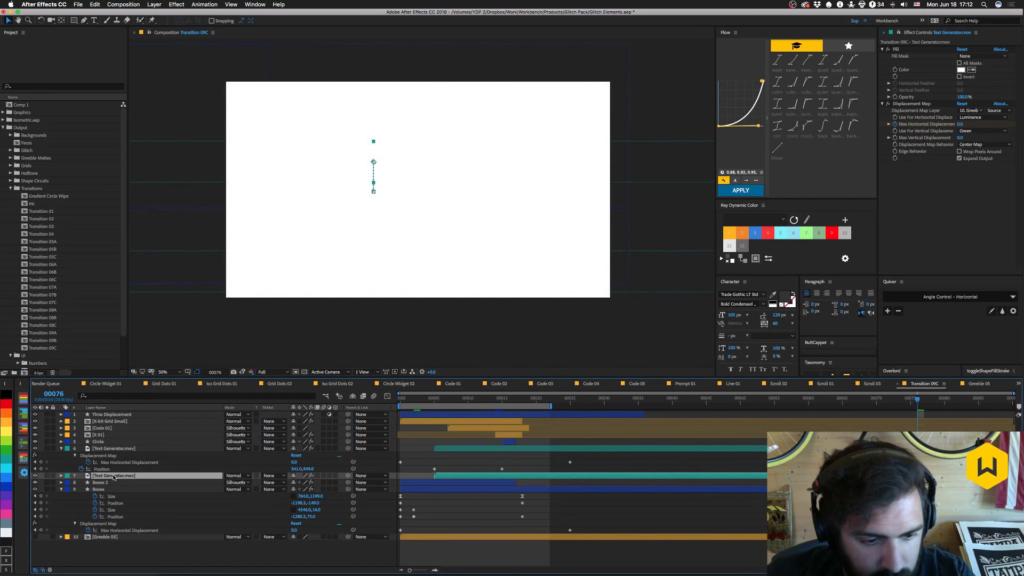
Reveal the lower Text Generator.mov layer's modified properties, scrub to frame 10 and collapse both Text Generator.mov layers.
key("u")
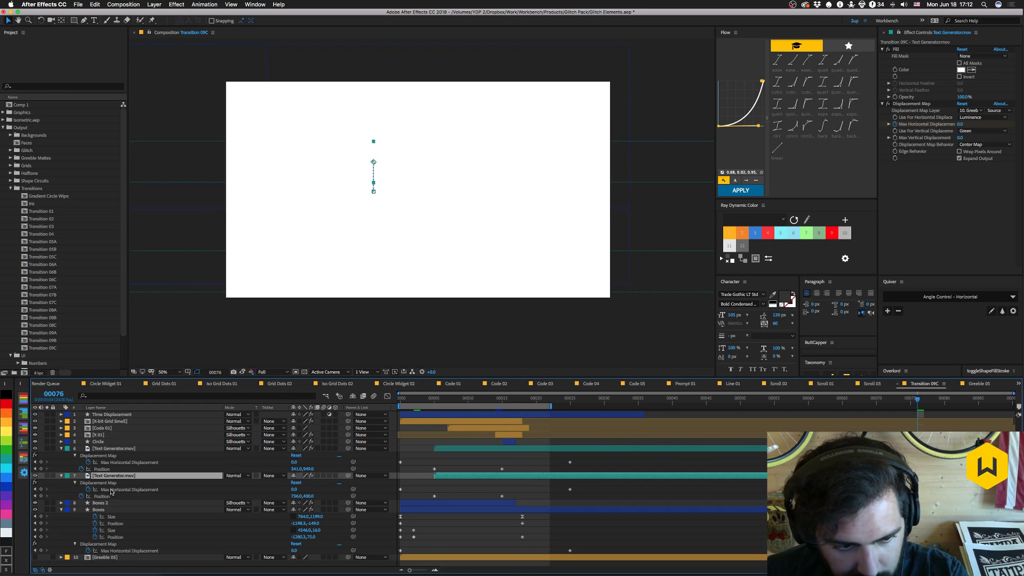
key("u")
key("u")
key("u")
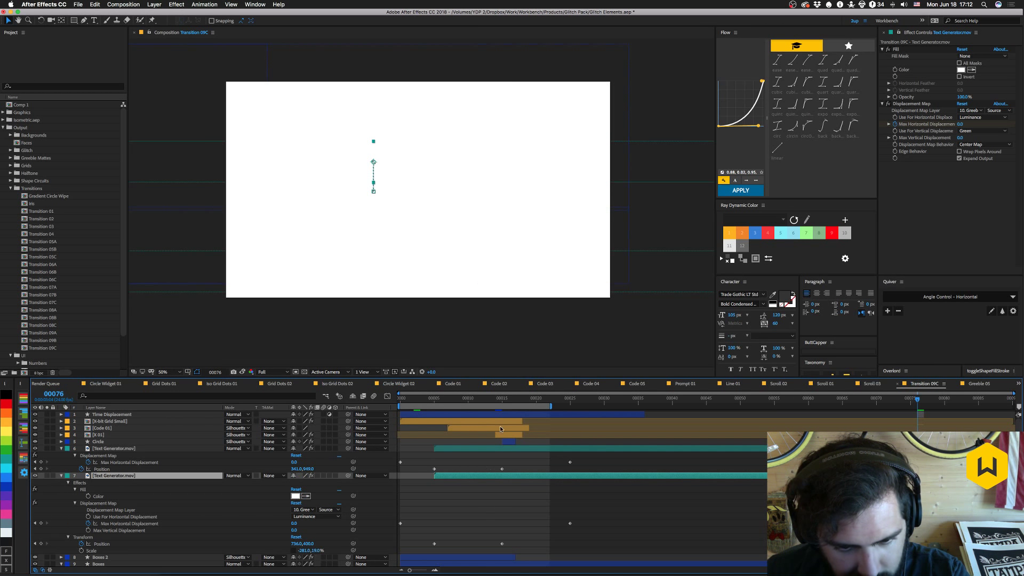
left_click(440, 400)
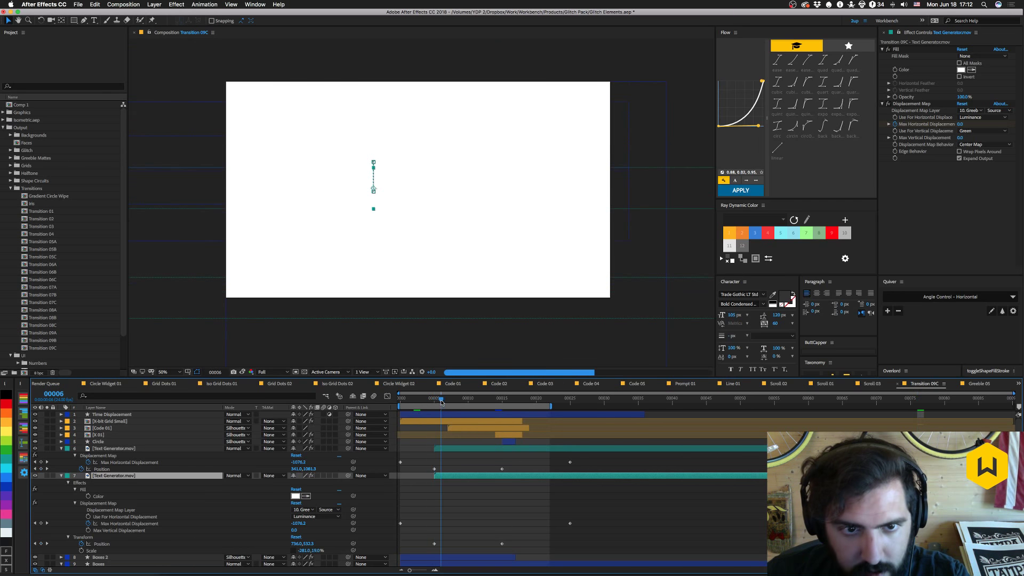
left_click_drag(441, 401, 468, 400)
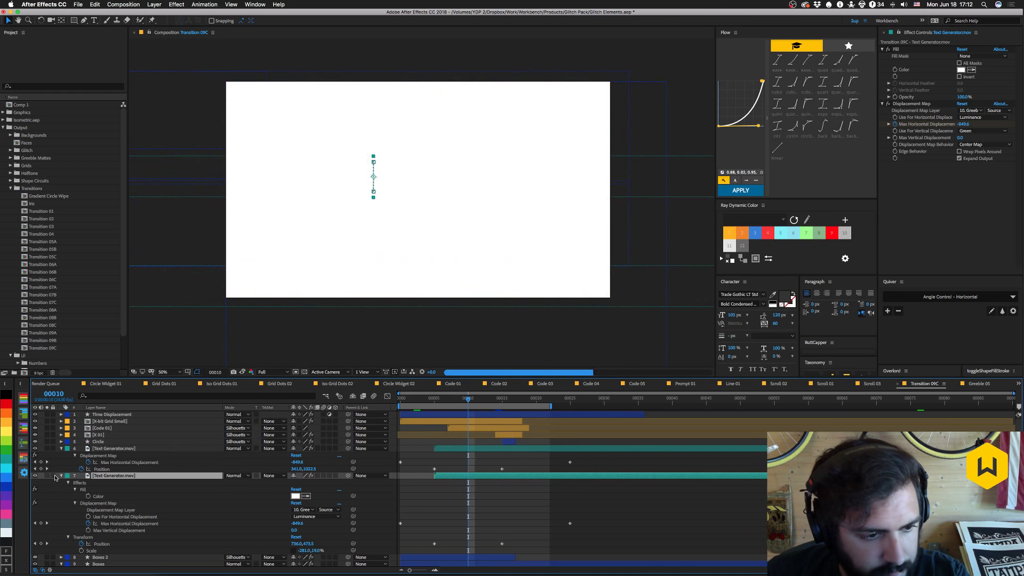
left_click(61, 476)
left_click(61, 449)
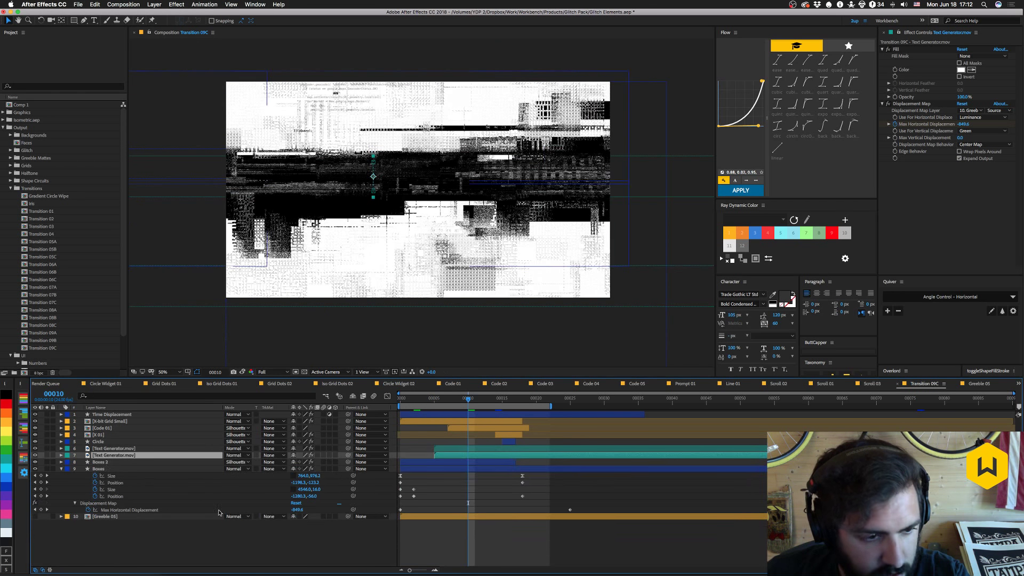
Solo both Text Generator.mov layers and scrub through their displaced animation.
left_click(124, 449)
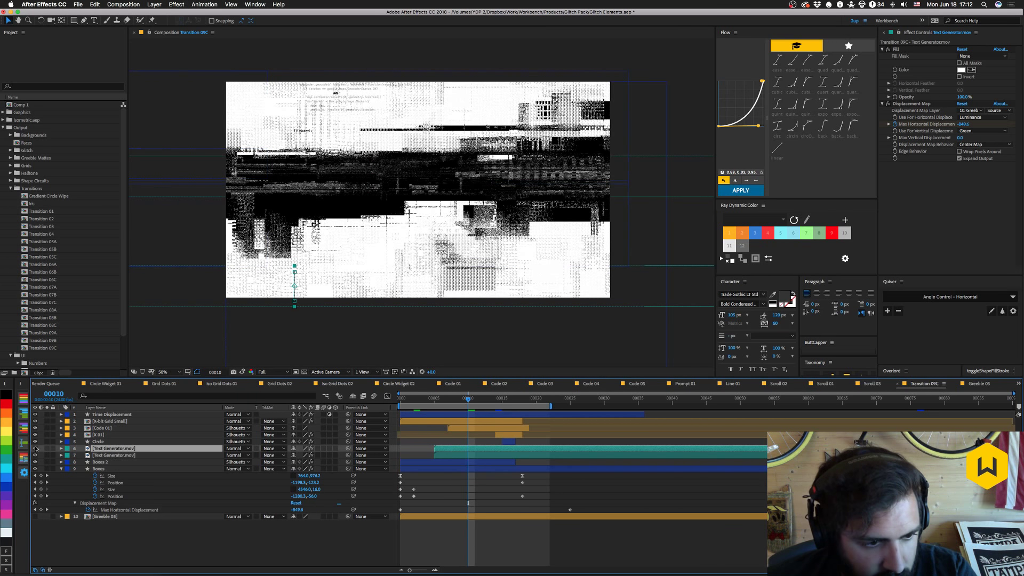
left_click(48, 449)
left_click(46, 455)
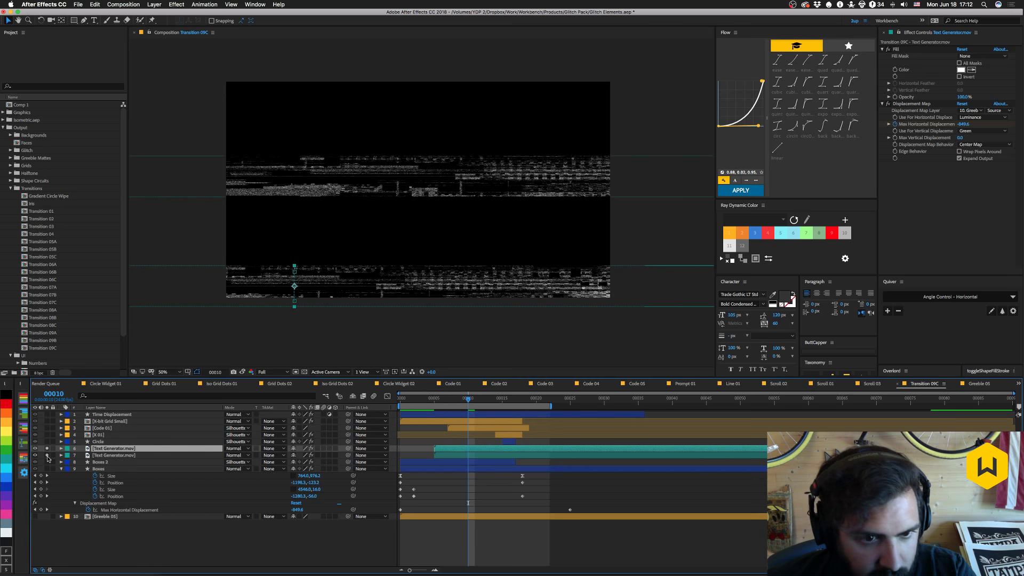
left_click(436, 400)
left_click_drag(436, 401, 508, 410)
key("space")
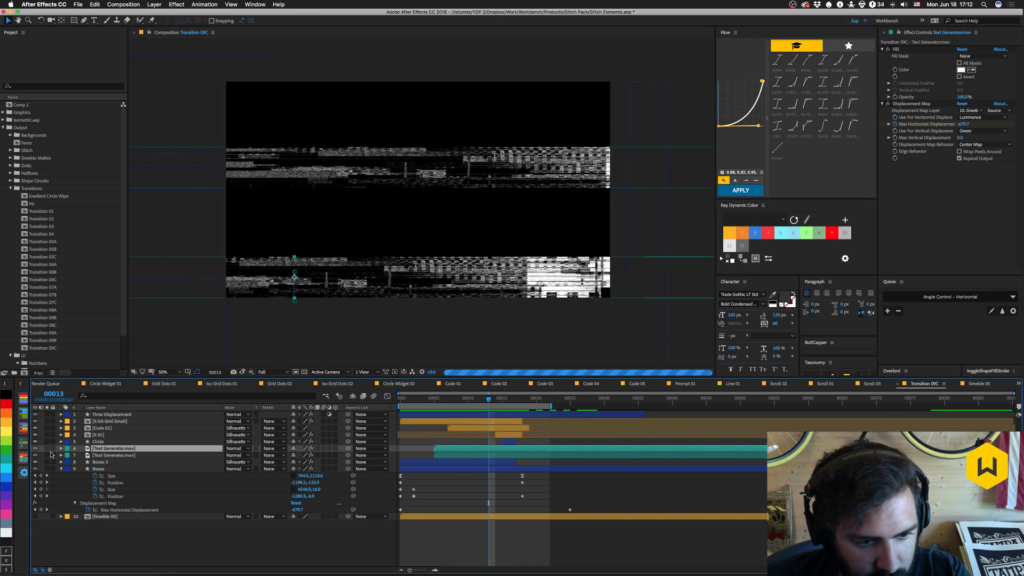
Isolate the Boxes 2 layer and scrub to frame 9 to check its contribution.
left_click(258, 462)
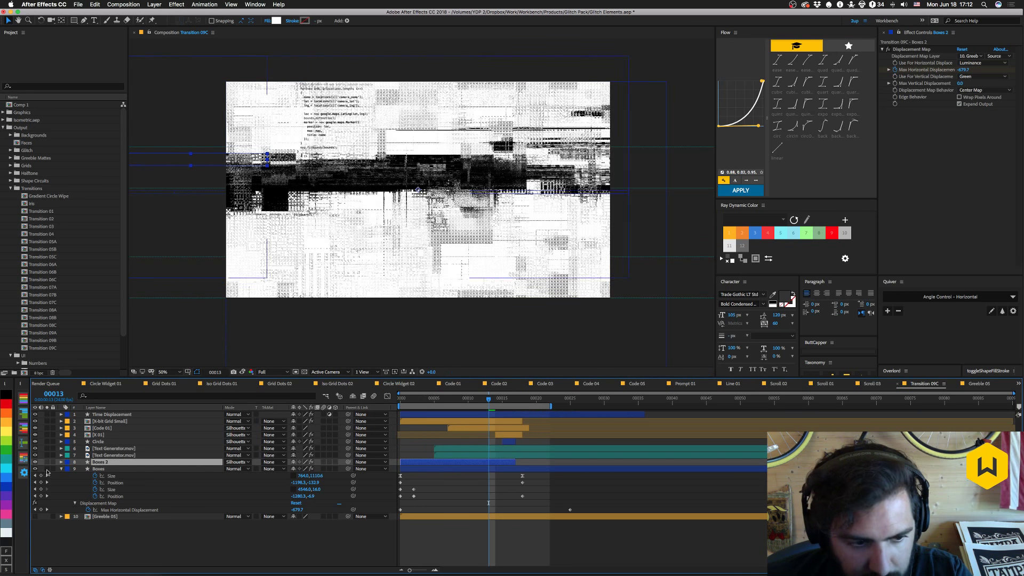
left_click(47, 462)
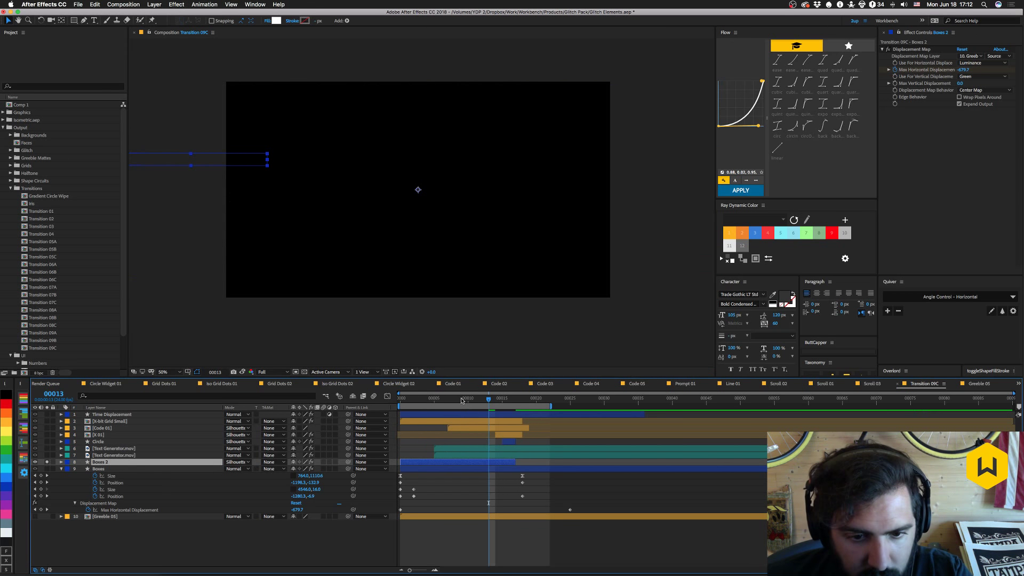
mouse_move(461, 400)
left_mouse_down()
mouse_move(414, 409)
mouse_move(536, 410)
mouse_move(462, 411)
left_mouse_up()
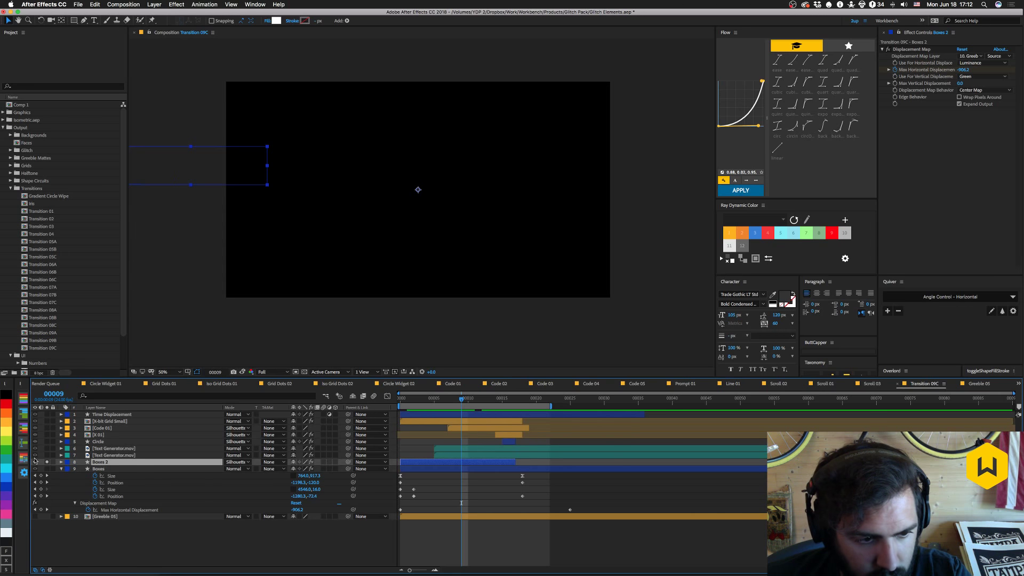
Solo the Boxes layer, go to frame 3 and turn off its Displacement Map to inspect the undisplaced shapes.
left_click(107, 469)
left_click(48, 469)
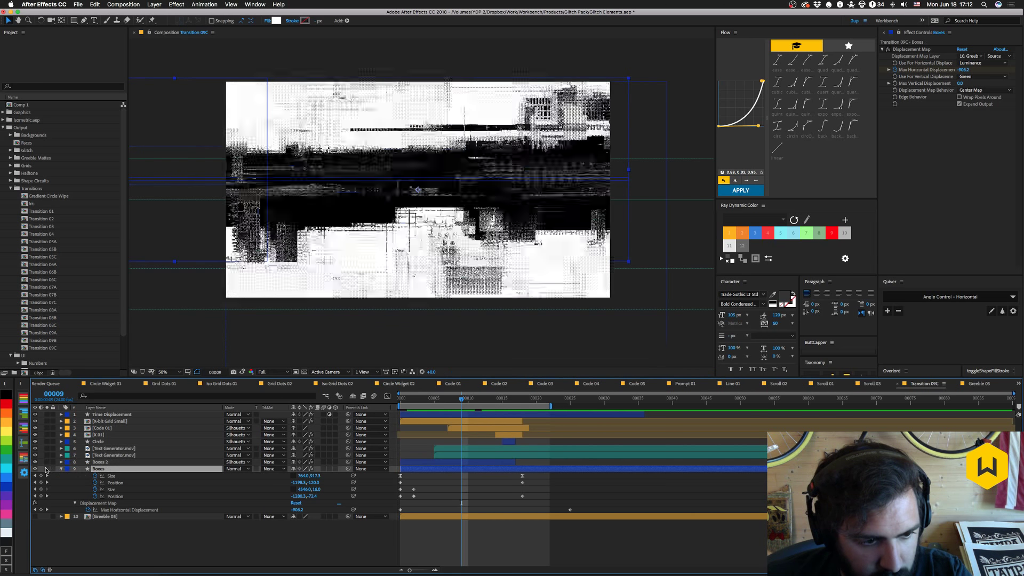
left_click_drag(463, 408, 420, 409)
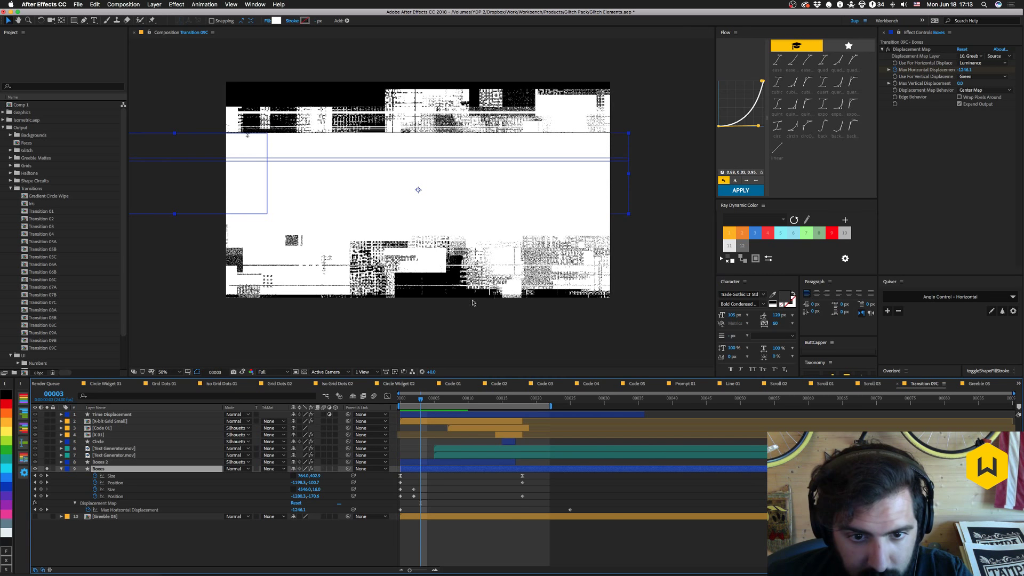
left_click(889, 49)
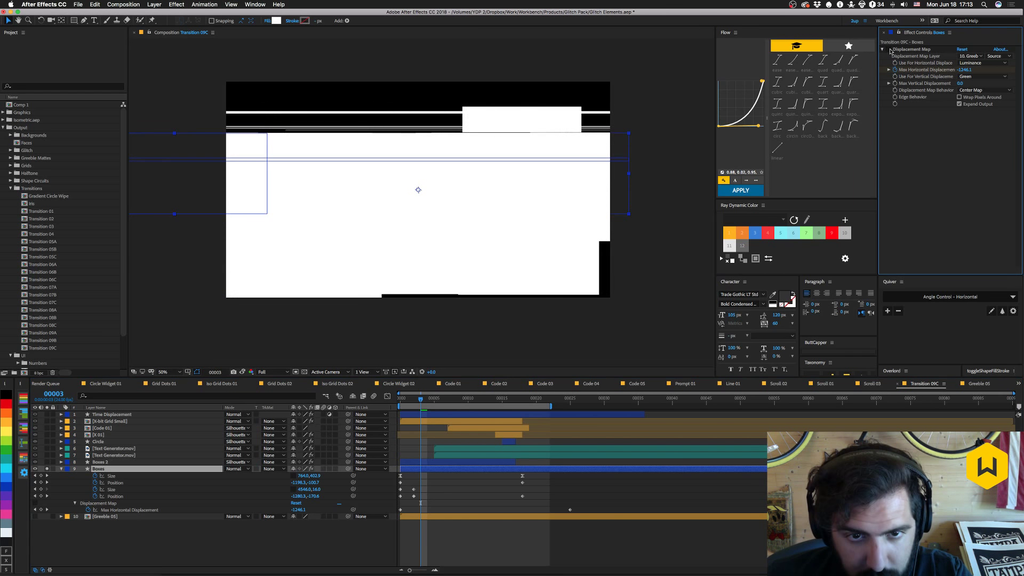
mouse_move(420, 403)
left_mouse_down()
mouse_move(409, 406)
mouse_move(419, 405)
left_mouse_up()
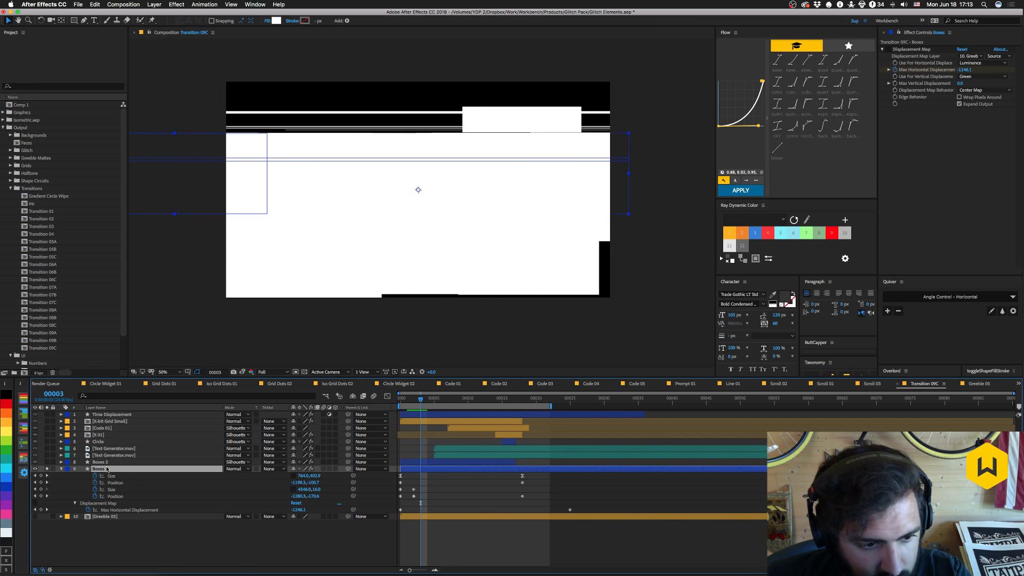
Reveal all modified properties of the Boxes layer, examine its Repeater and Wiggle Transform settings, and preview the shapes to frame 9.
key("u")
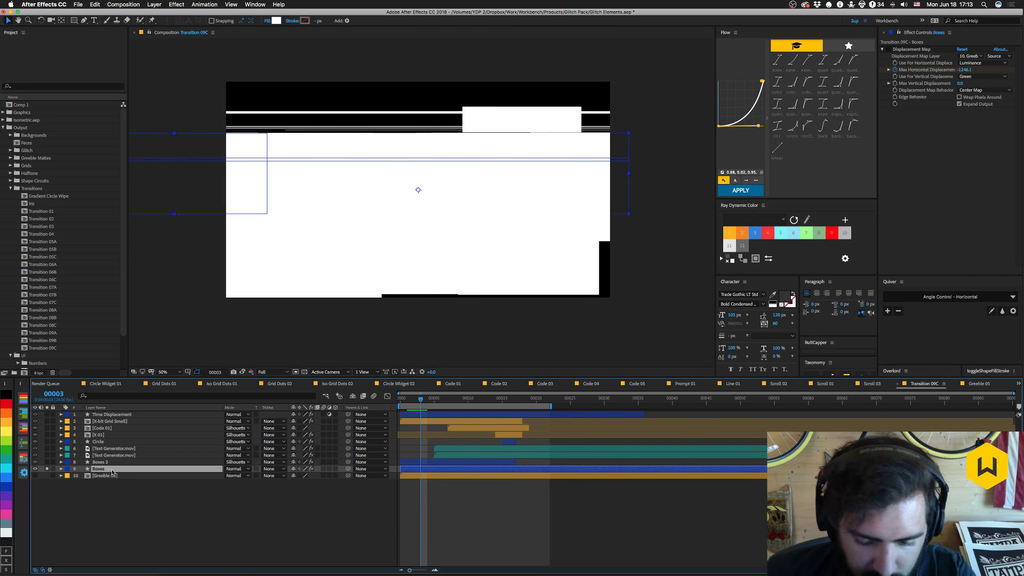
key("u")
key("u")
scroll(168, 524, "down", 3)
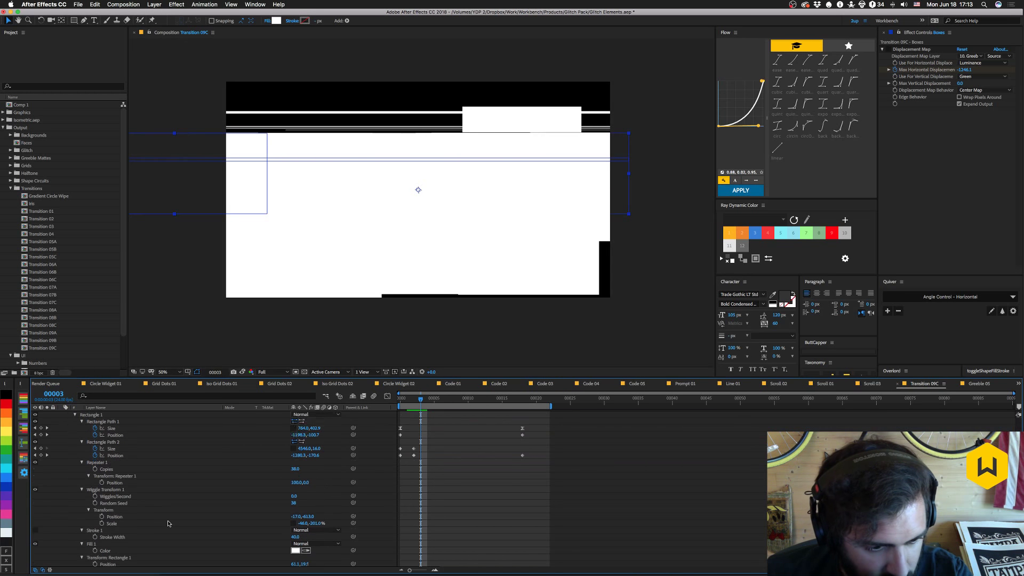
scroll(168, 524, "down", 2)
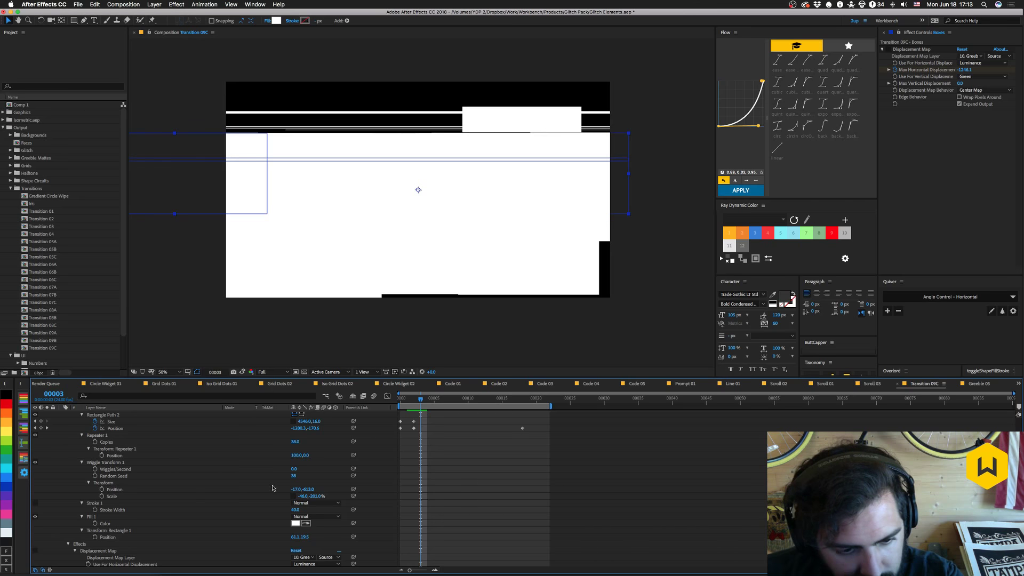
scroll(186, 504, "down", 2)
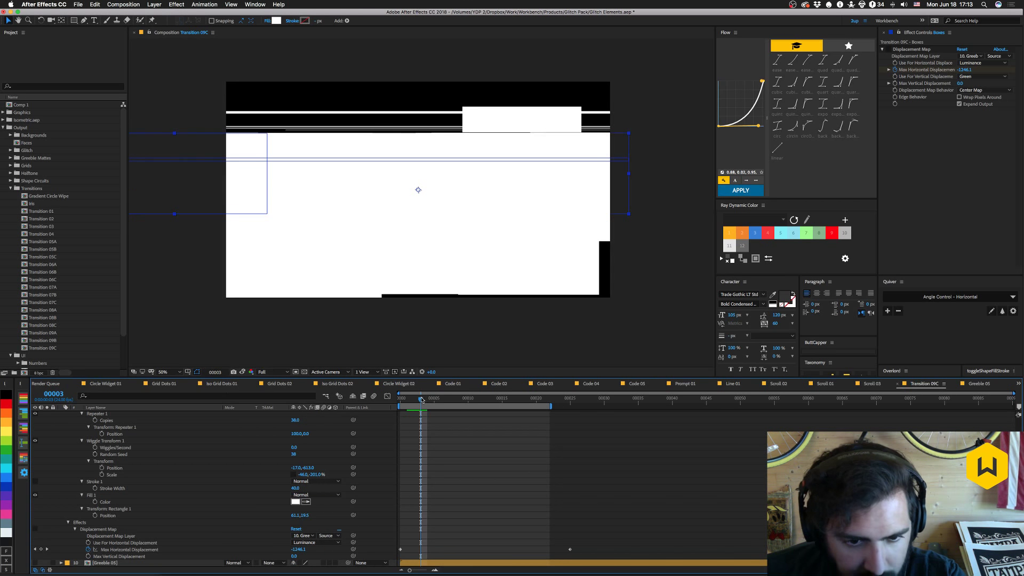
left_click_drag(421, 399, 421, 403)
key("space")
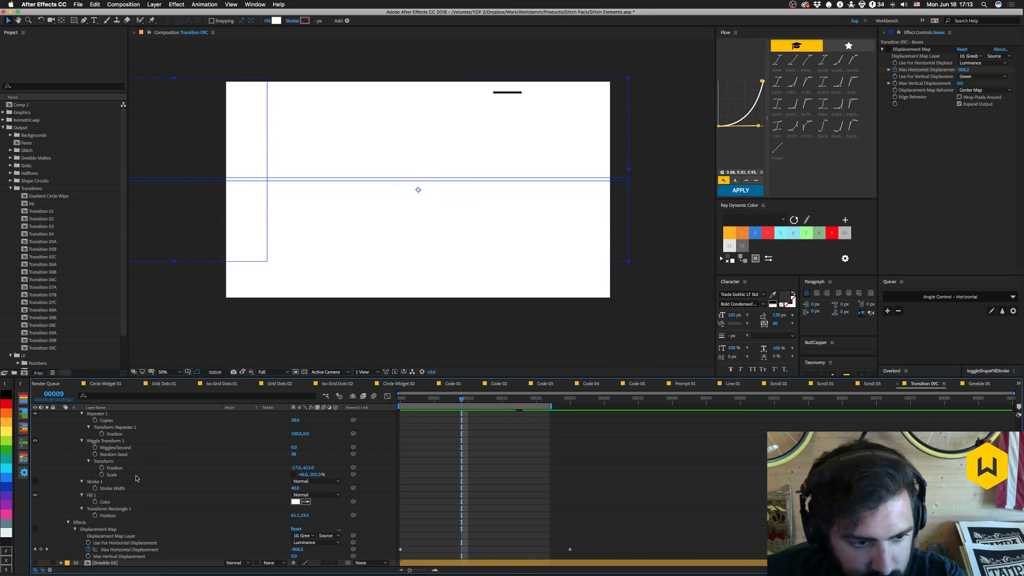
Collapse and unsolo the Boxes layer, then preview the full Transition 09C from frame 0.
key("u")
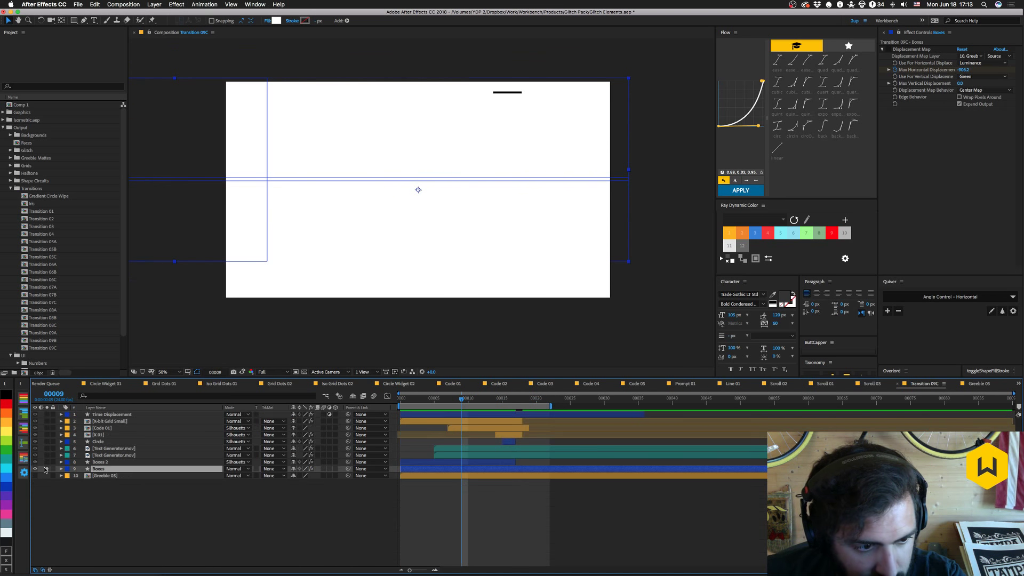
left_click(45, 469)
left_click_drag(461, 399, 395, 402)
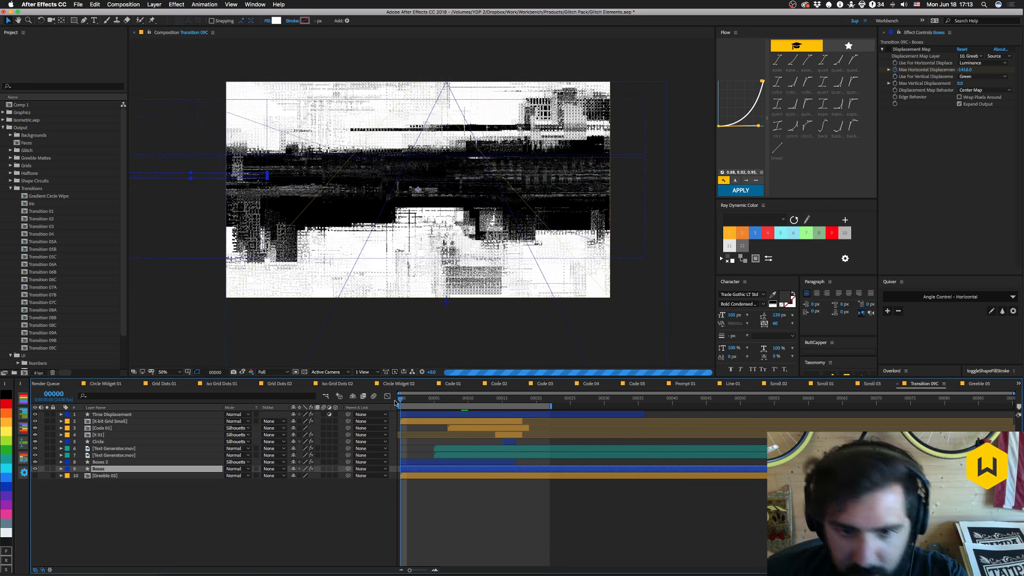
key("space")
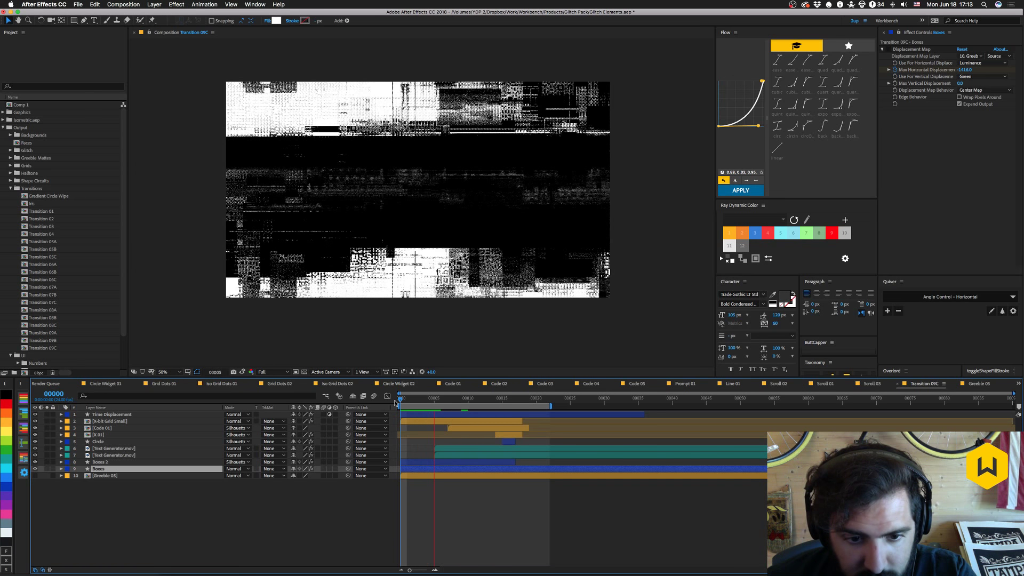
key("space")
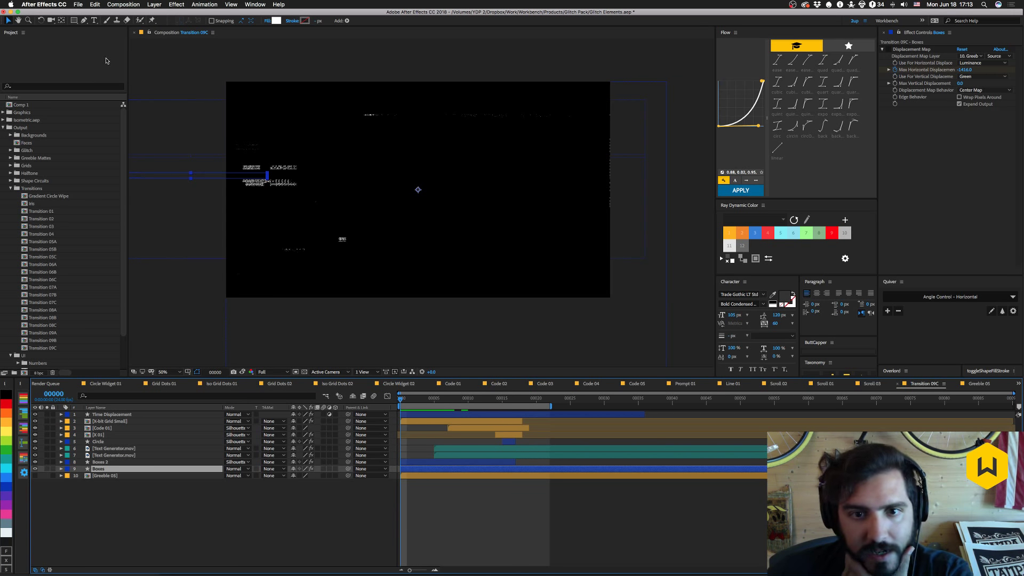
Open the recent project Visualizer.aep without saving changes to Glitch Elements.aep, and clear the project item selection.
left_click(79, 5)
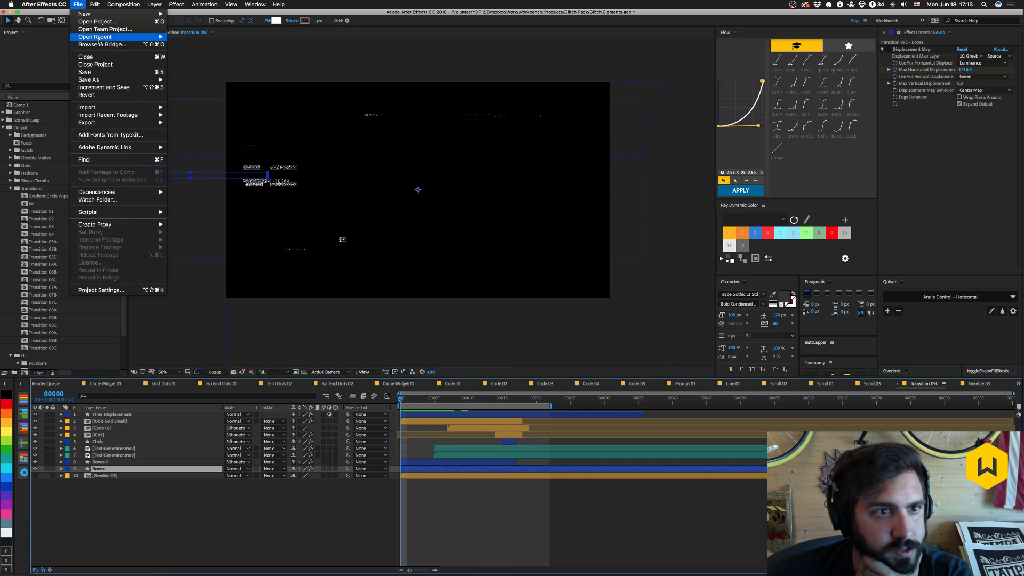
mouse_move(107, 36)
left_click(344, 44)
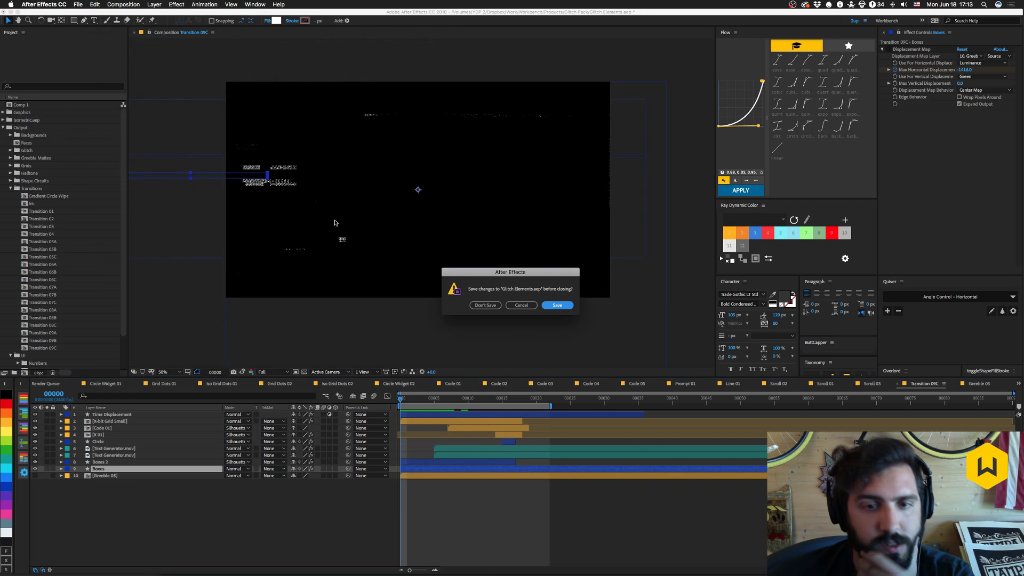
left_click(486, 305)
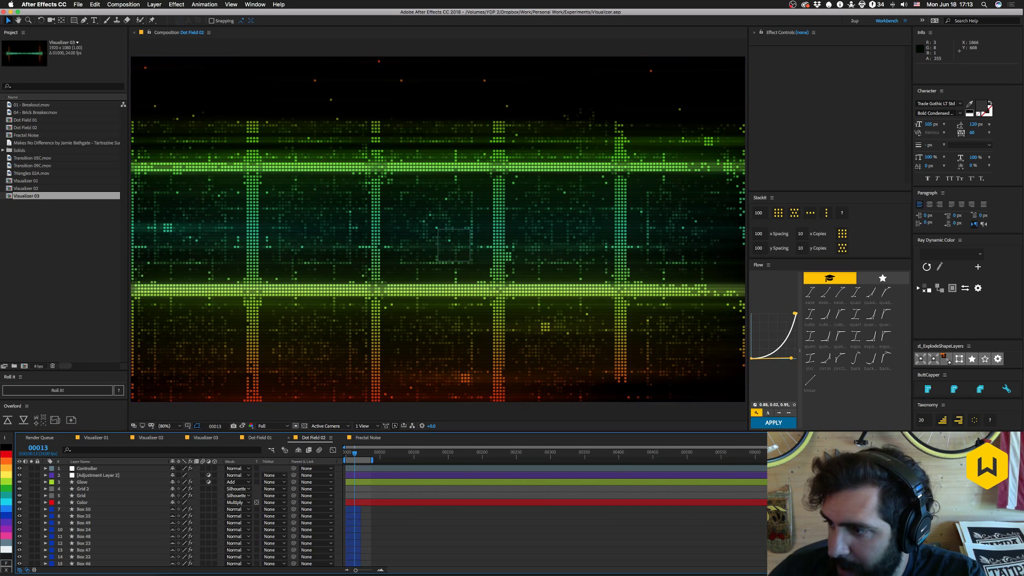
left_click(50, 240)
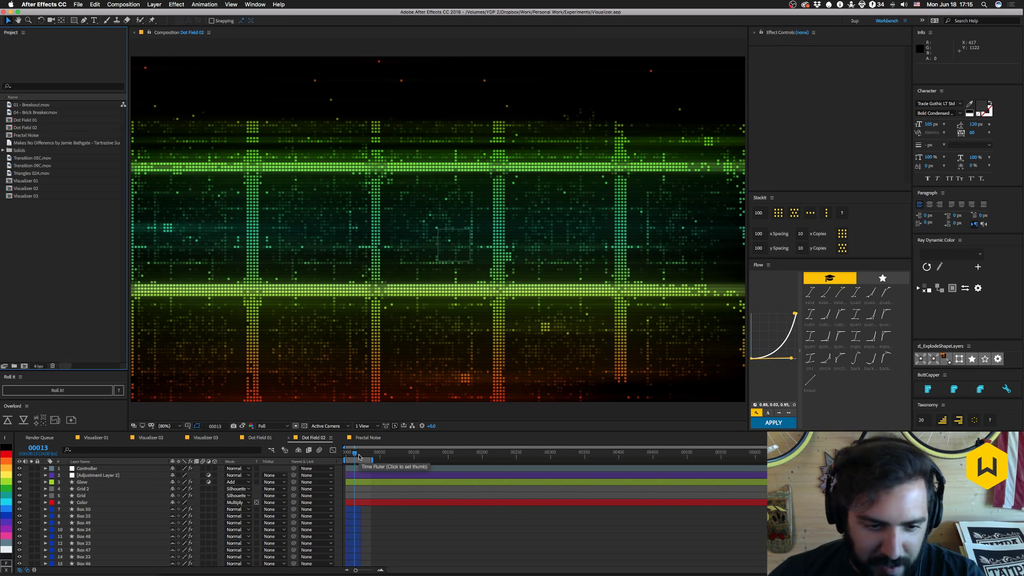
Scrub the Dot Field 02 animation back to frame 5 to examine its grid of dots.
left_click_drag(359, 456, 353, 457)
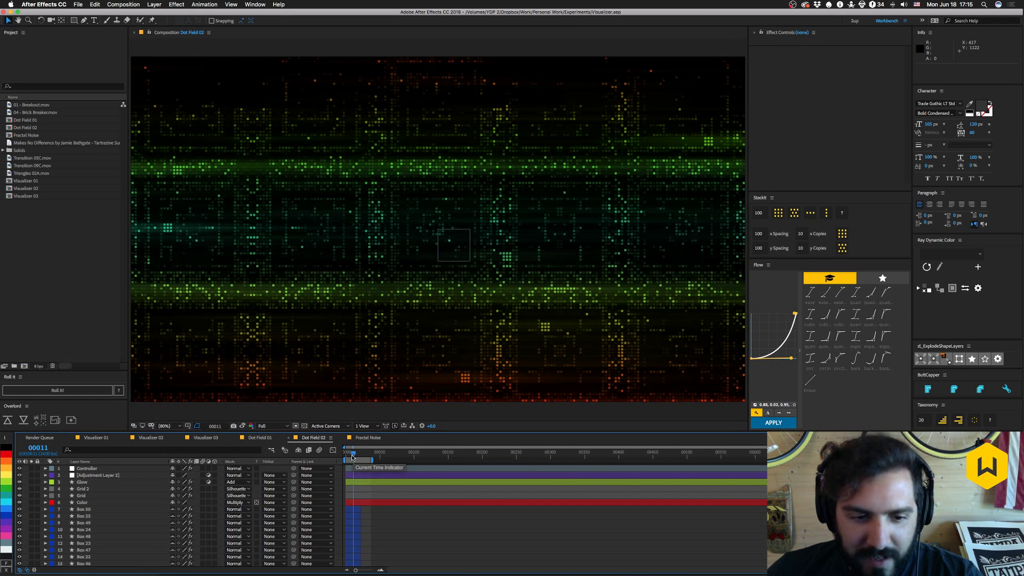
left_click_drag(352, 457, 347, 457)
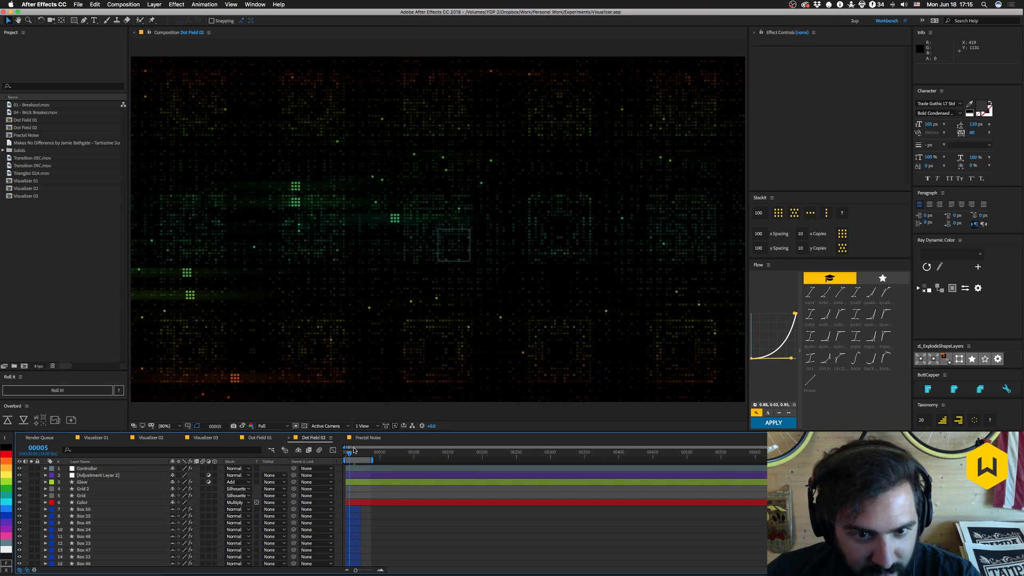
Create a new composition named Transition at 1920 x 1080, 24 fps and 1000 frames.
left_click(119, 6)
left_click(138, 21)
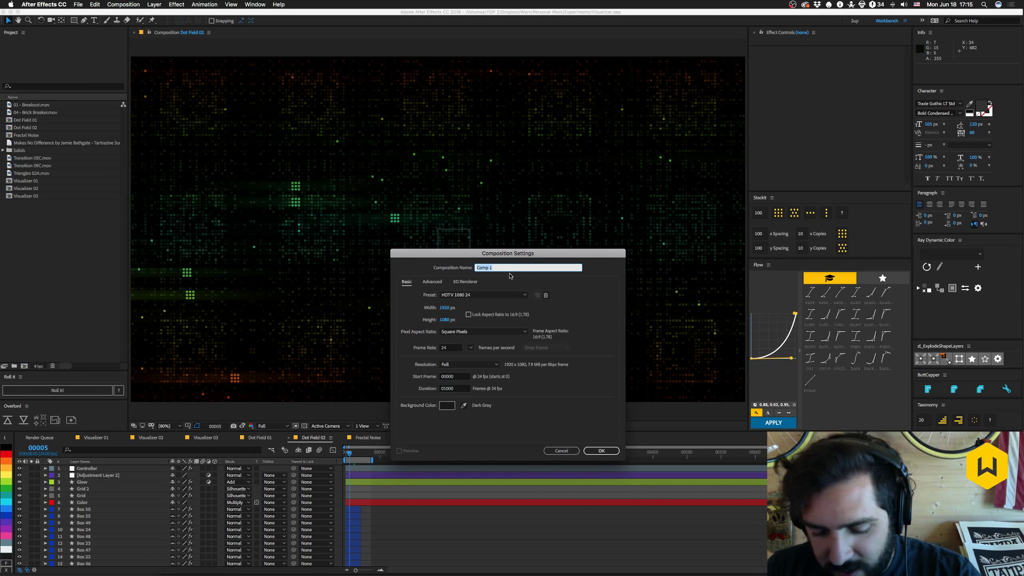
type("Transition")
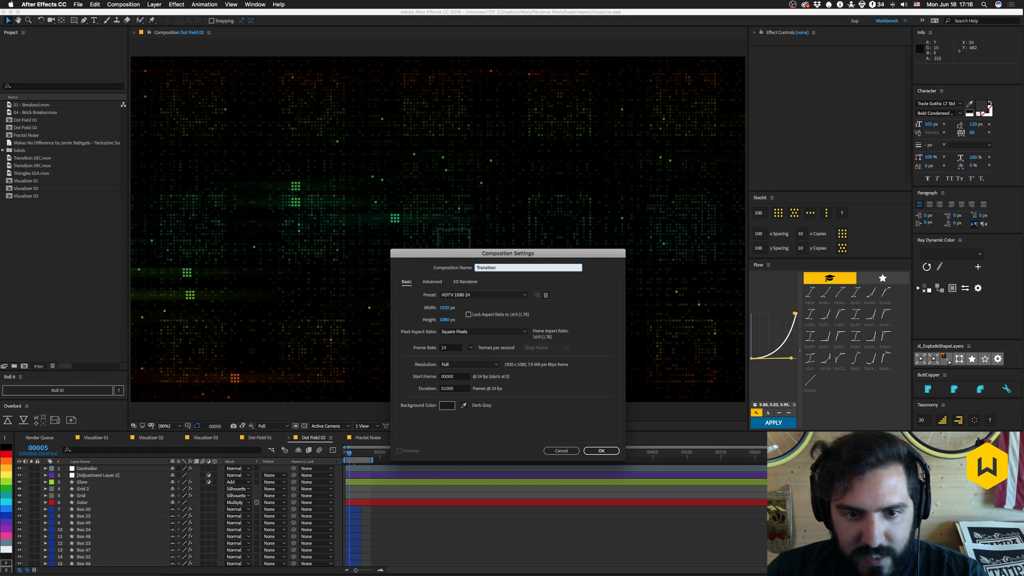
key("Return")
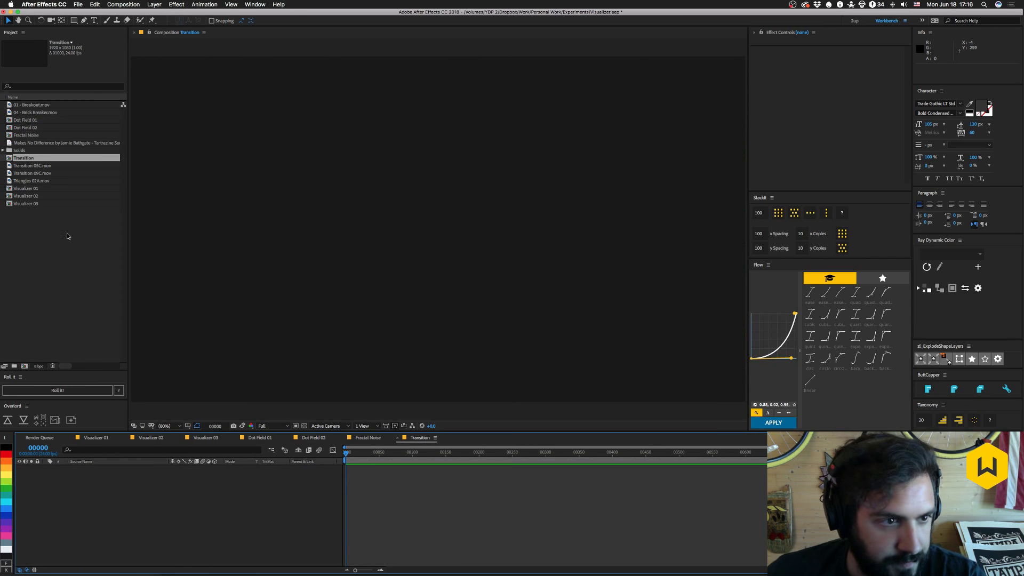
Add X-bit Grid Small.png to the Transition composition and delete its layer, keeping the footage in the project.
double_click(64, 257)
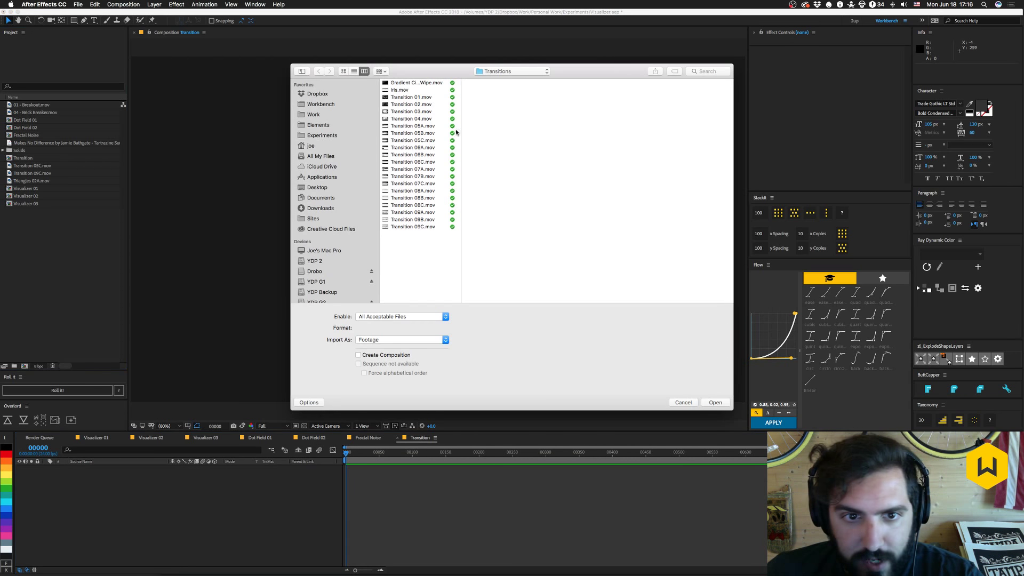
key("Escape")
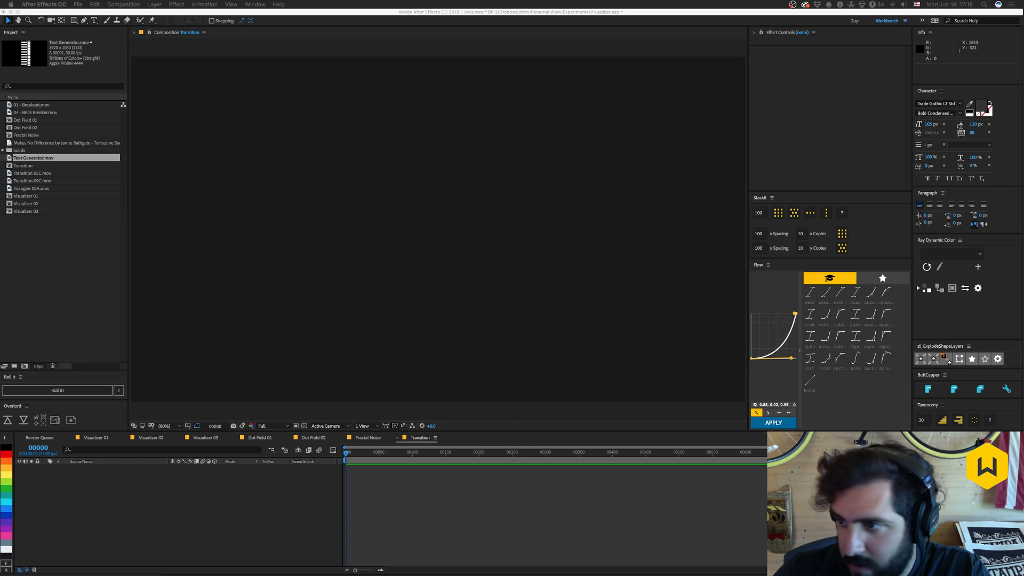
left_click_drag(2, 193, 154, 472)
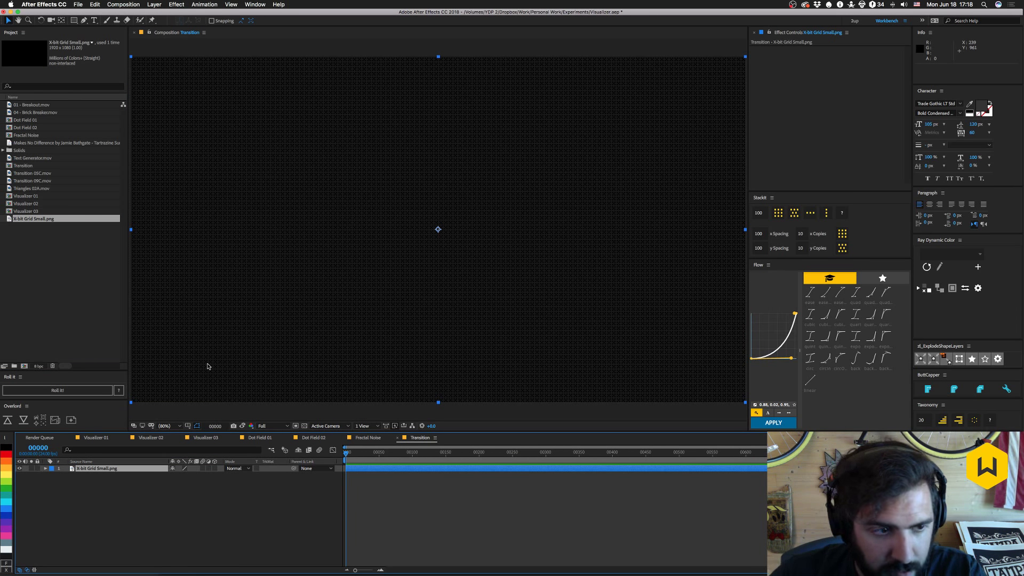
key("Delete")
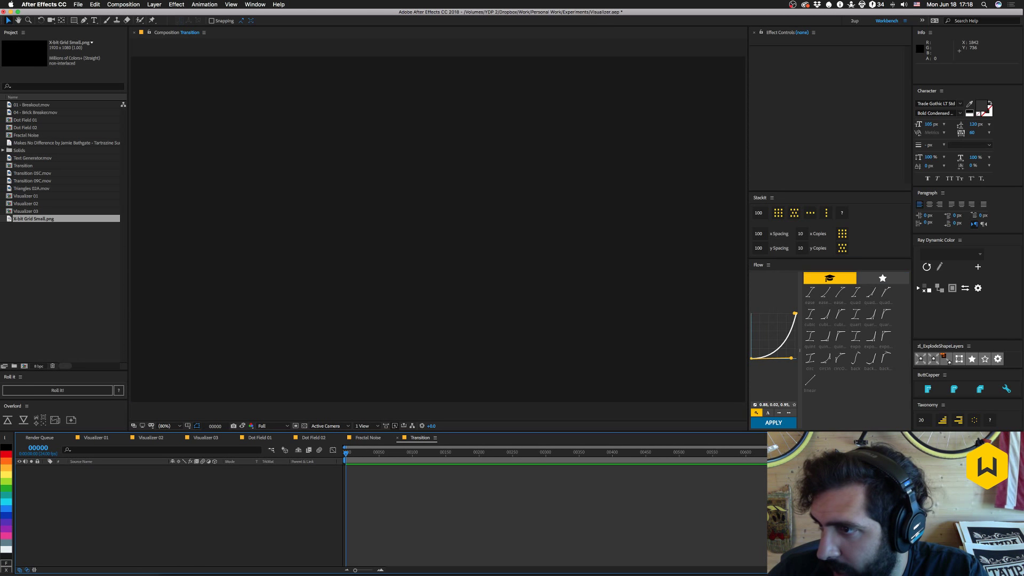
key("super+n")
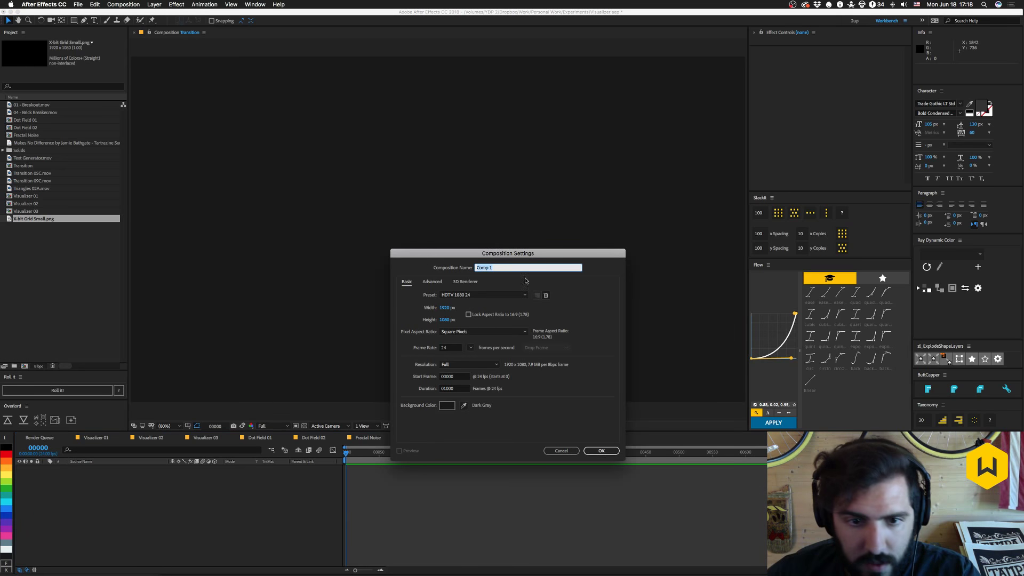
left_click(562, 450)
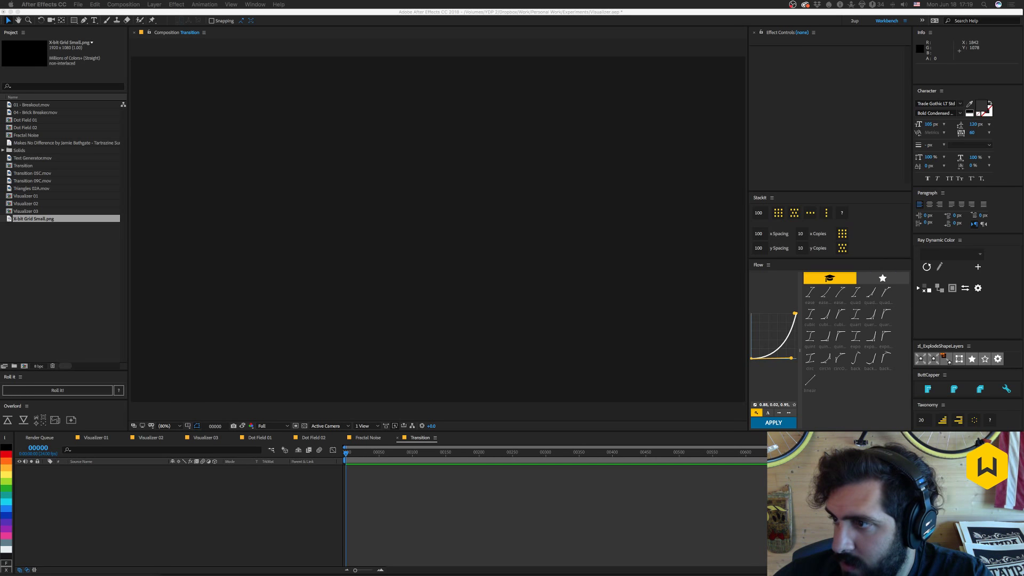
Import JS-Classic-04.png, preview the other JS-Classic mattes, and import JS-Classic-01.png into the project as well.
left_click_drag(3, 240, 32, 241)
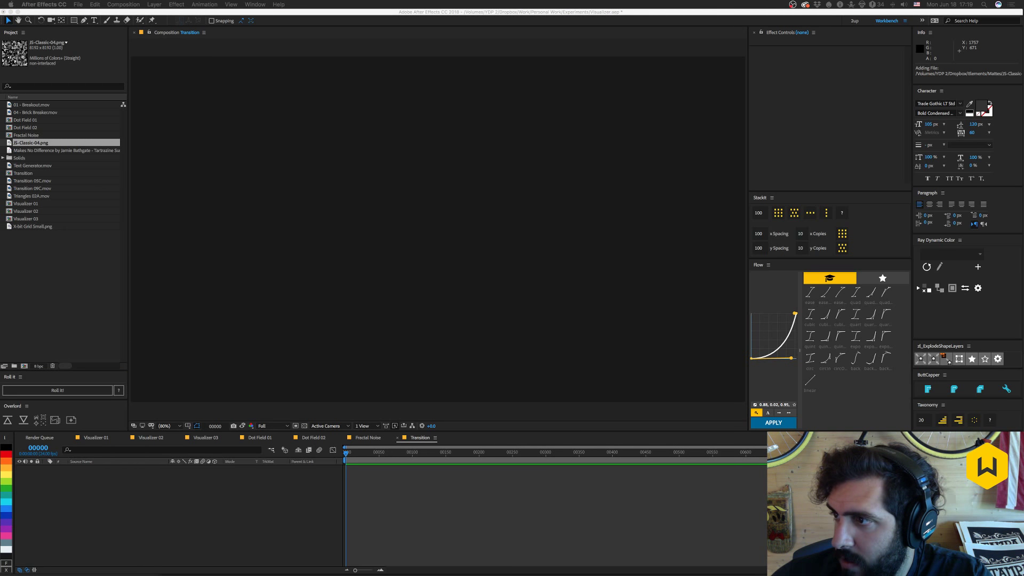
left_click_drag(1023, 47, 529, 39)
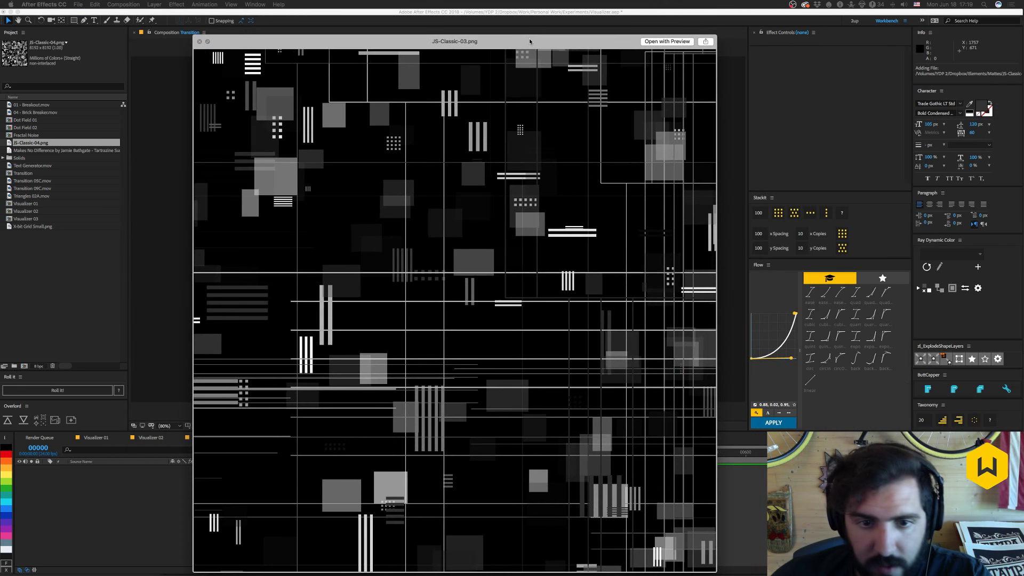
key("Up")
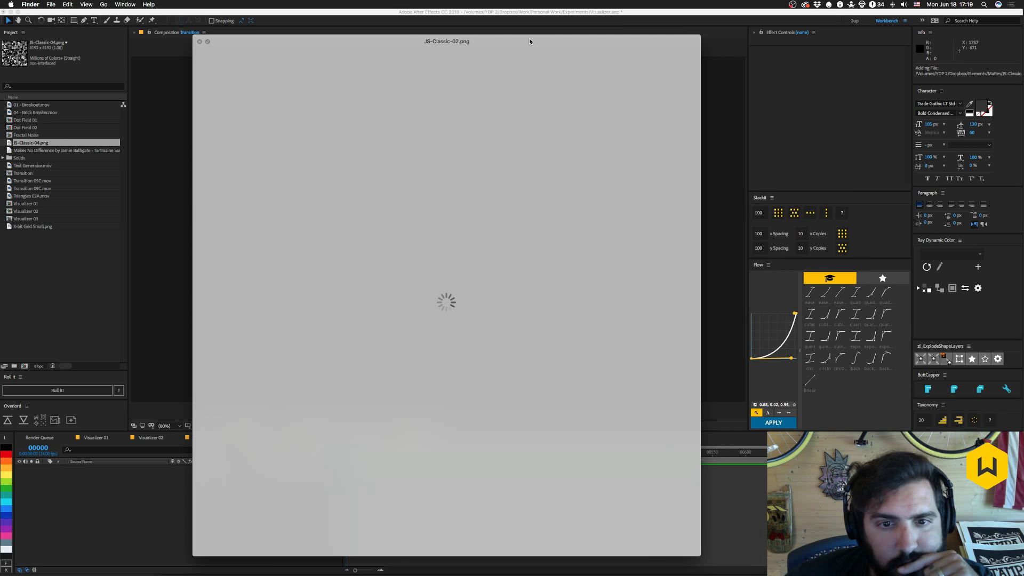
key("Up")
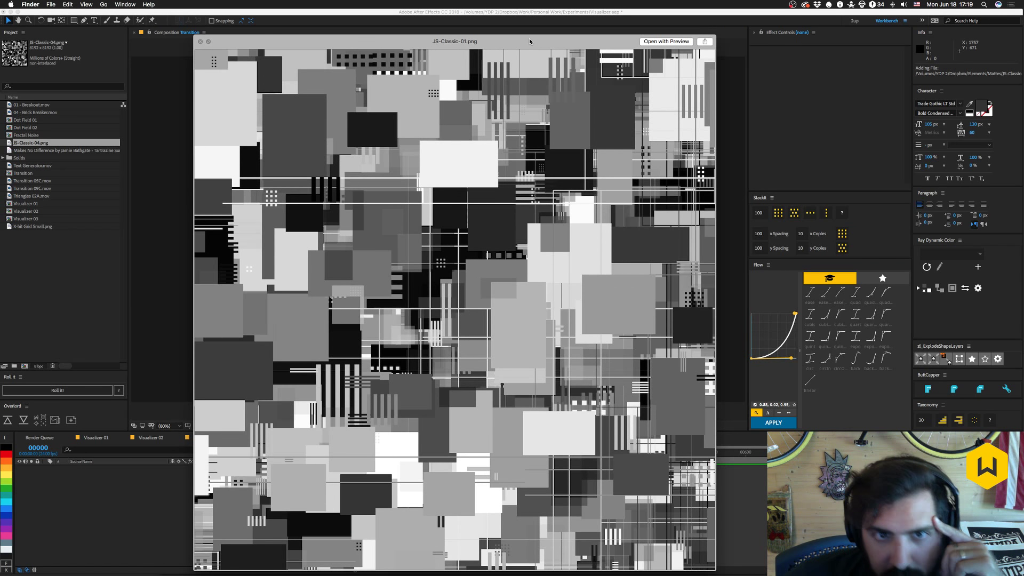
key("space")
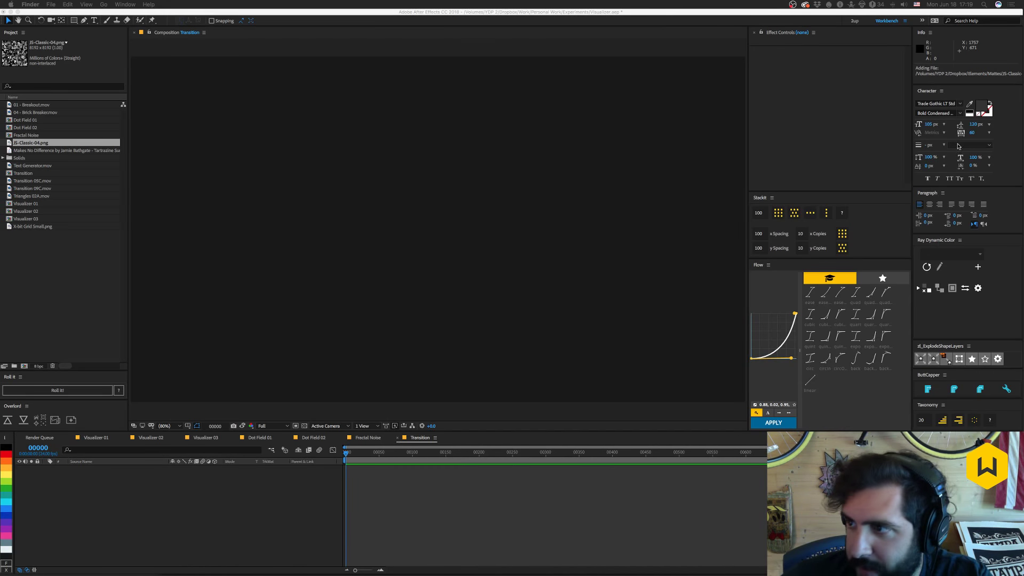
left_click_drag(1023, 202, 74, 261)
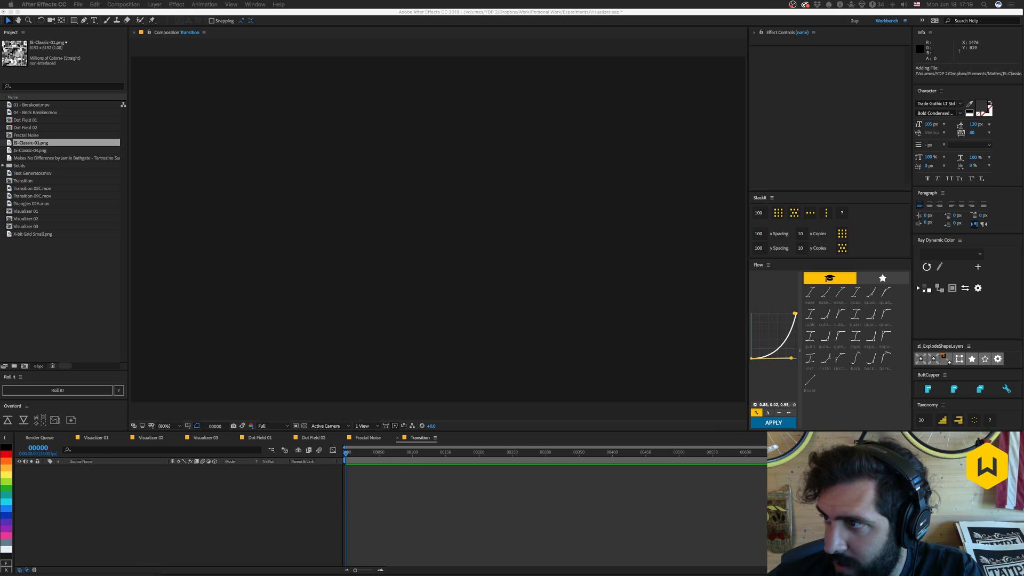
left_click(85, 298)
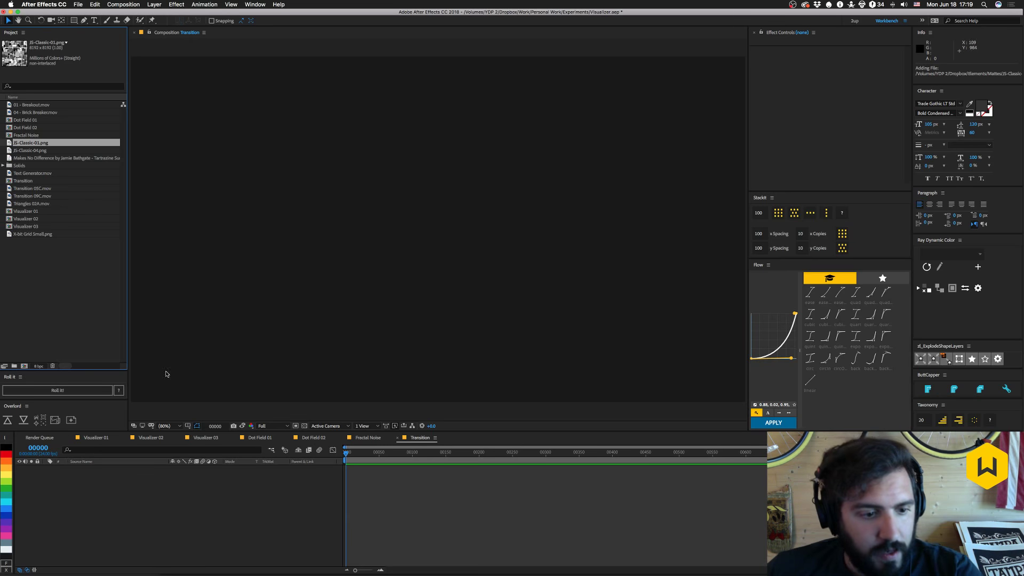
Draw a rectangle about 972 by 465 px in the left half of the Transition composition and give it a solid white fill.
left_click(73, 20)
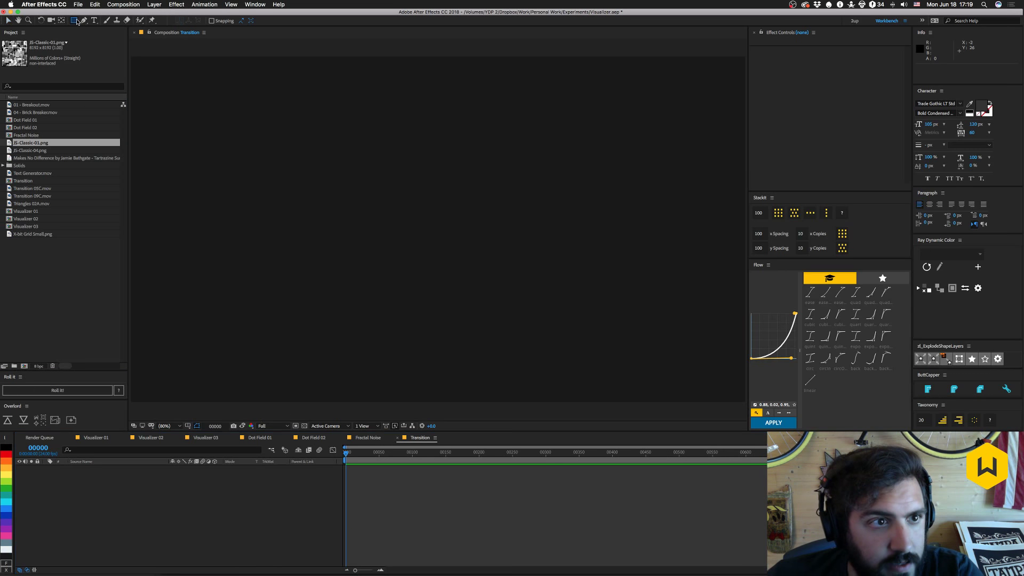
key("comma")
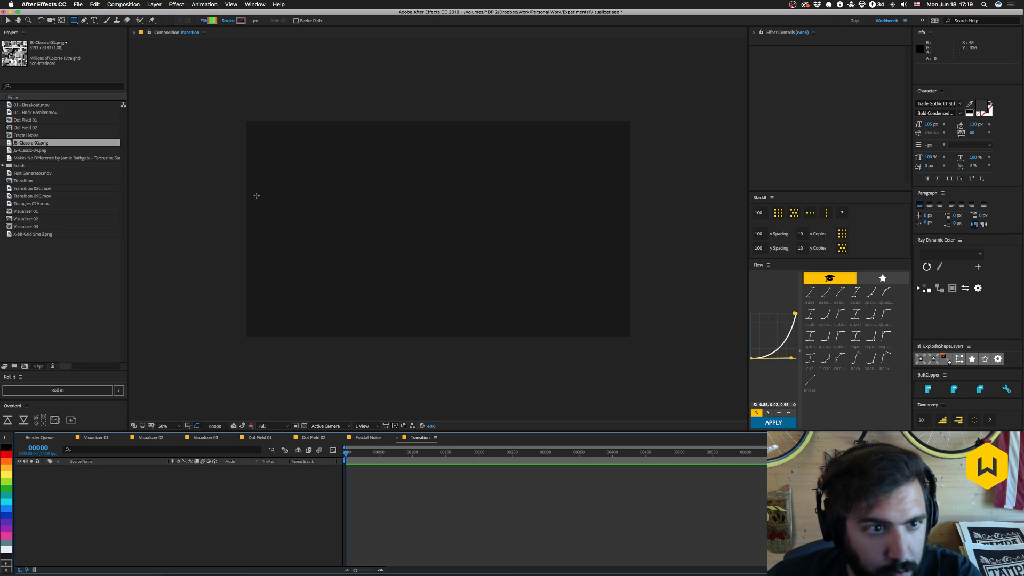
mouse_move(248, 195)
left_mouse_down()
mouse_move(451, 257)
mouse_move(443, 288)
left_mouse_up()
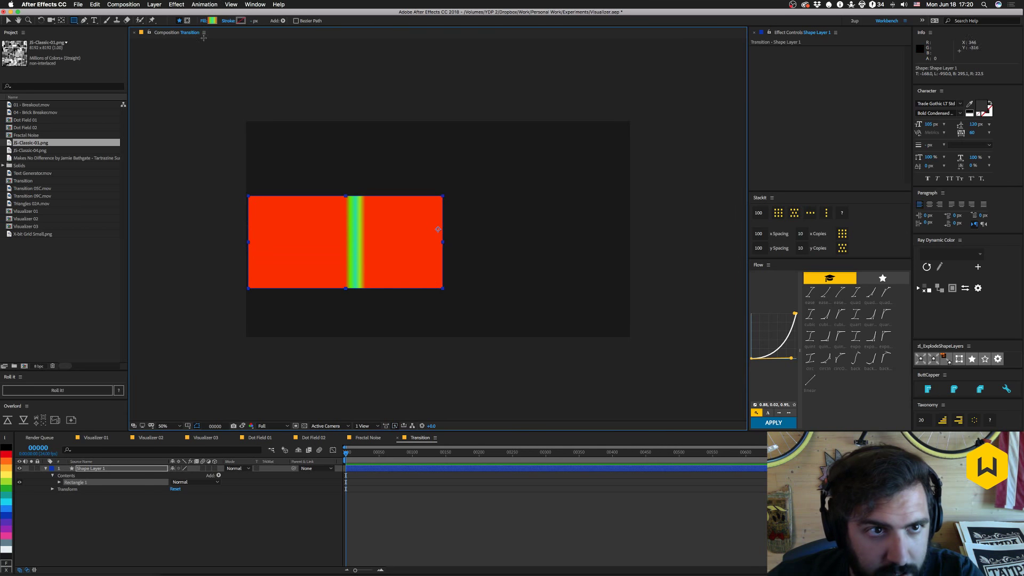
left_click(205, 21)
left_click(74, 112)
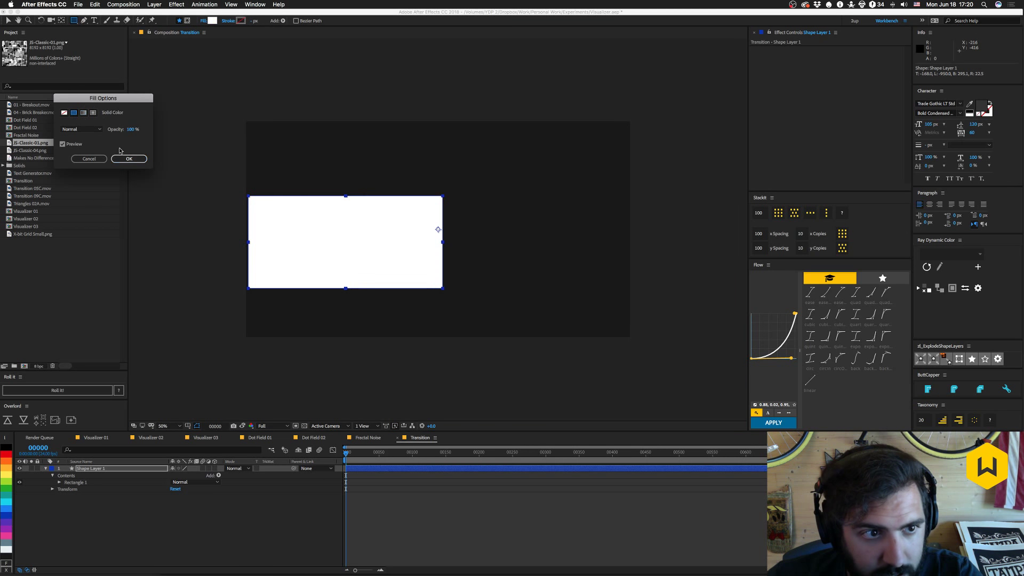
left_click(128, 159)
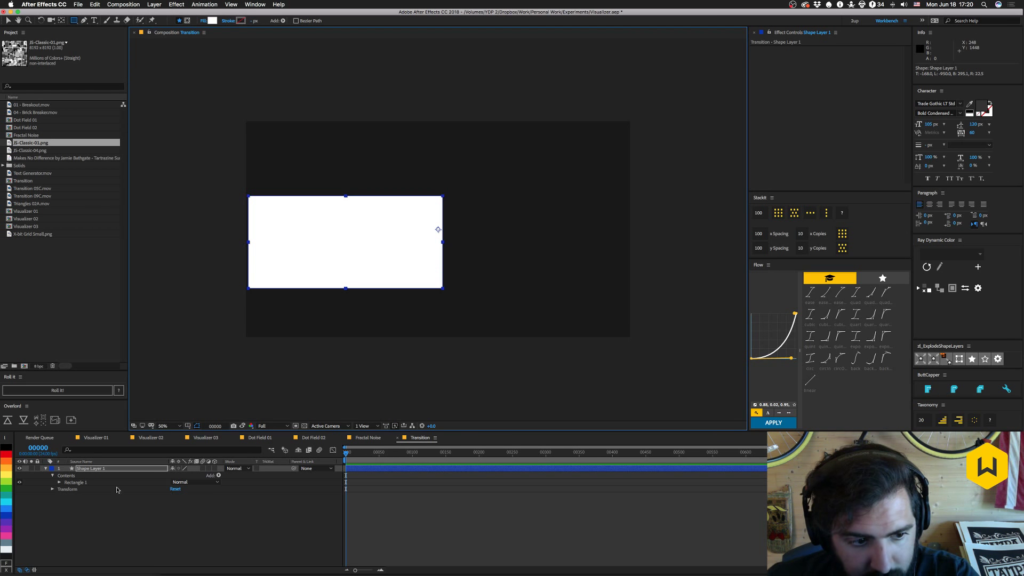
Unlink the rectangle path's size proportions, set its height to 0, and add a Size keyframe at frame 0.
left_click(59, 482)
left_click(66, 489)
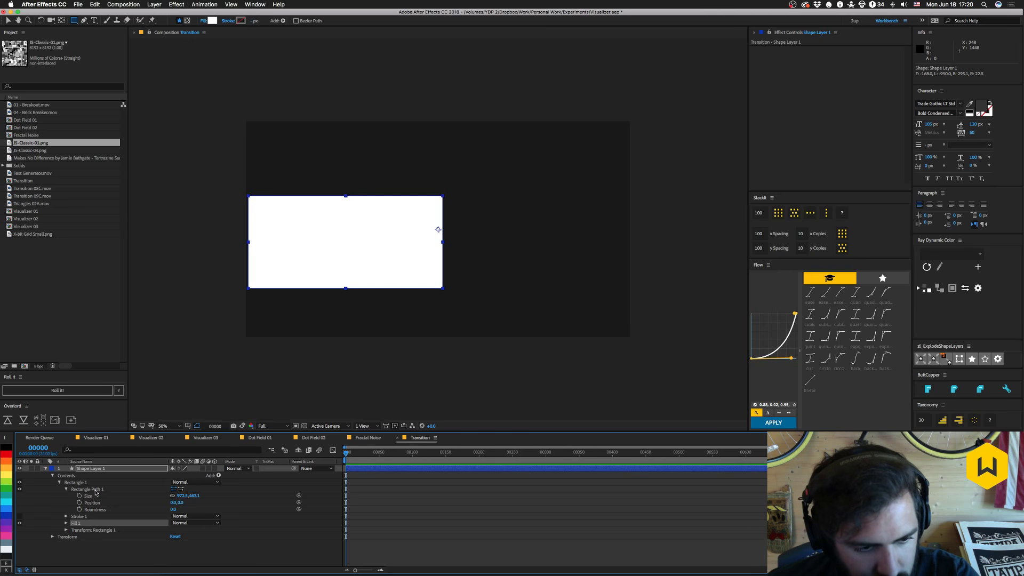
left_click(96, 490)
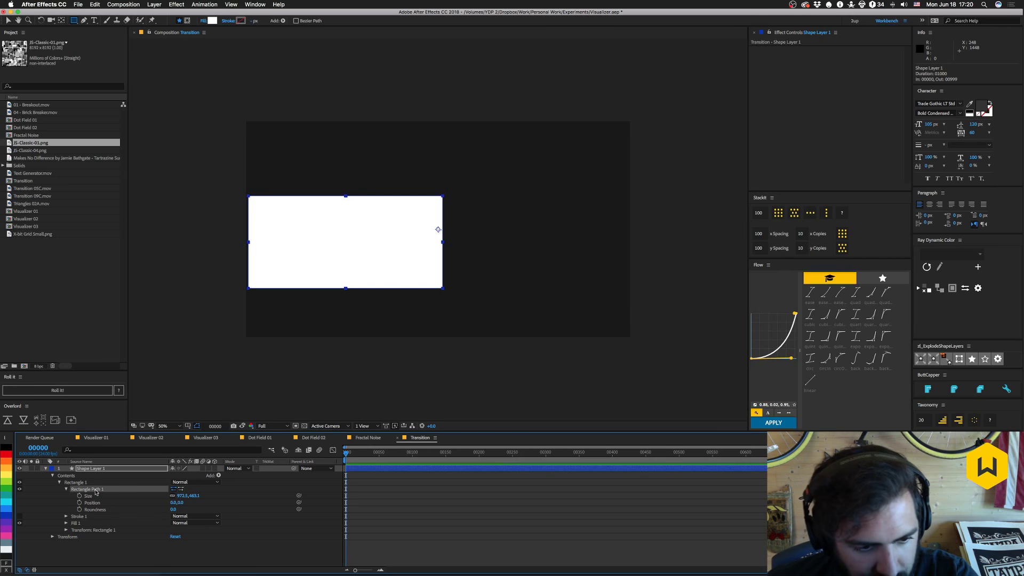
left_click(173, 496)
left_click(193, 495)
type("0")
key("Return")
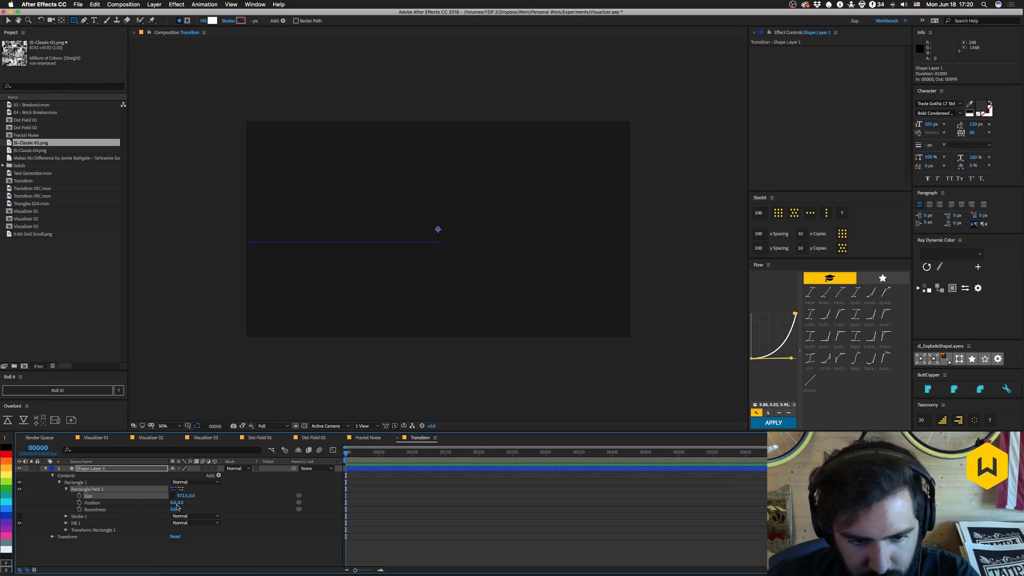
left_click(79, 496)
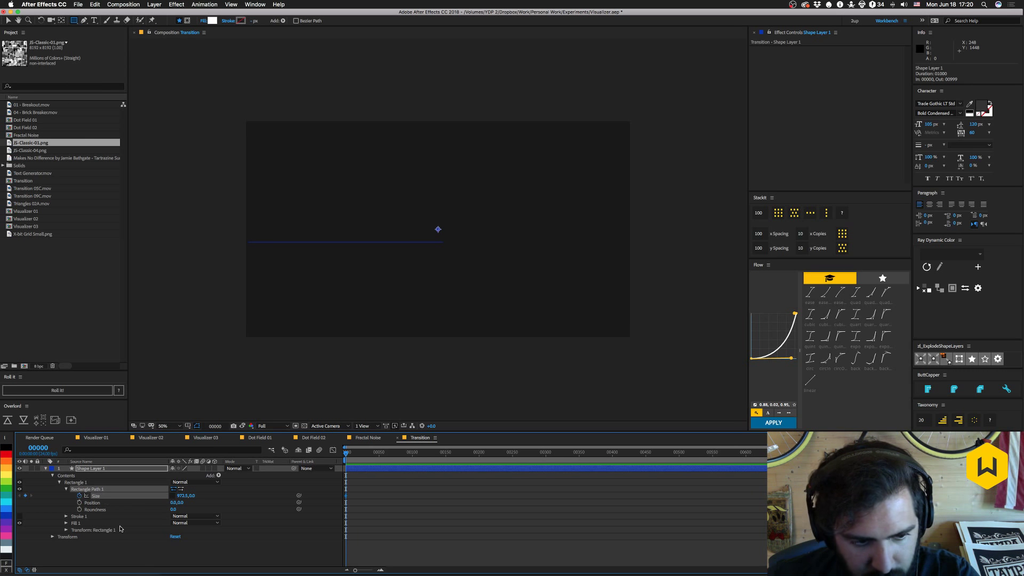
Keyframe the rectangle's height at 844 on frame 20 and deselect the layer.
key("shift+Page_Down")
key("shift+Page_Down")
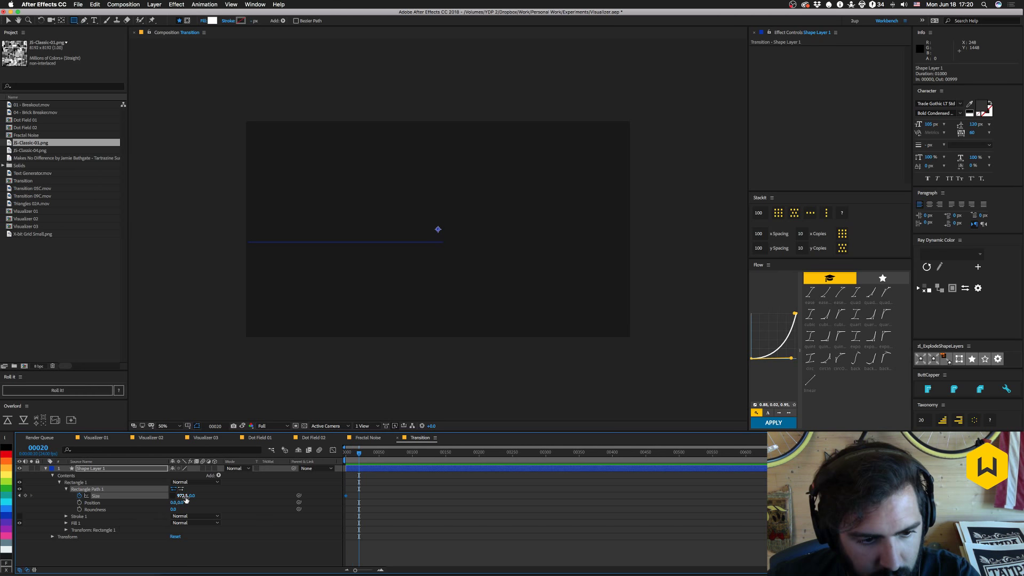
left_click_drag(185, 497, 645, 456)
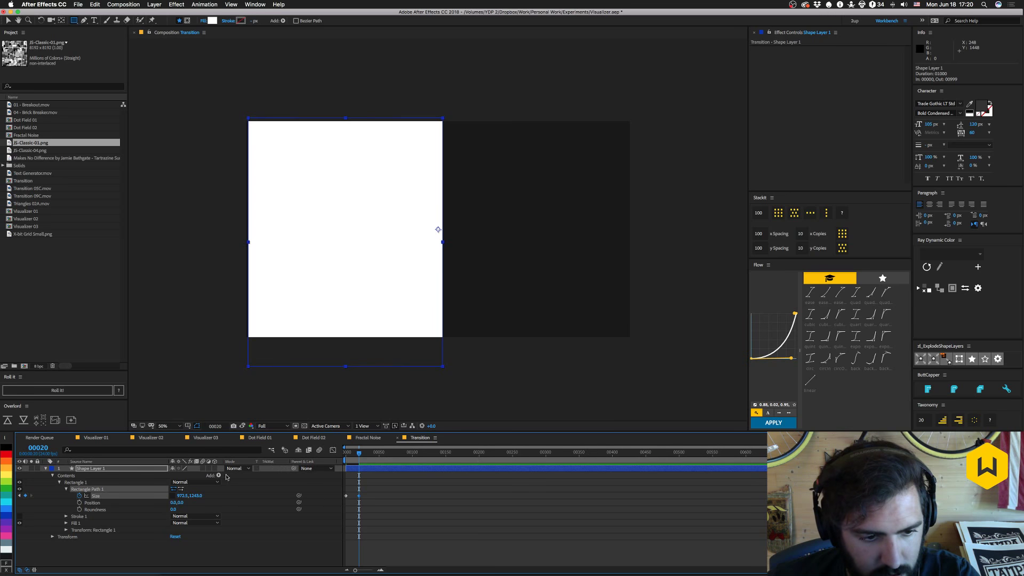
left_click_drag(195, 496, 34, 494)
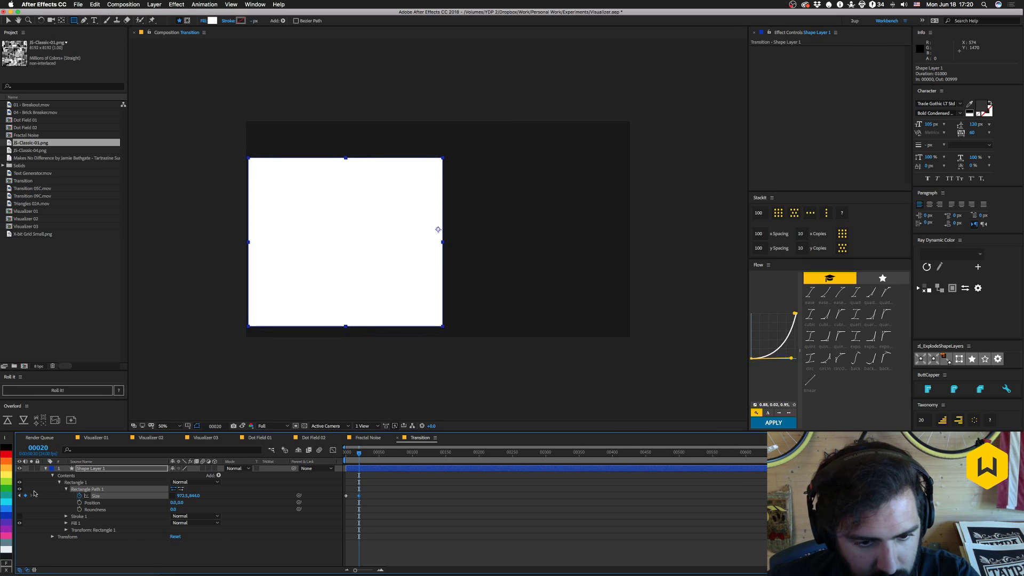
left_click(108, 555)
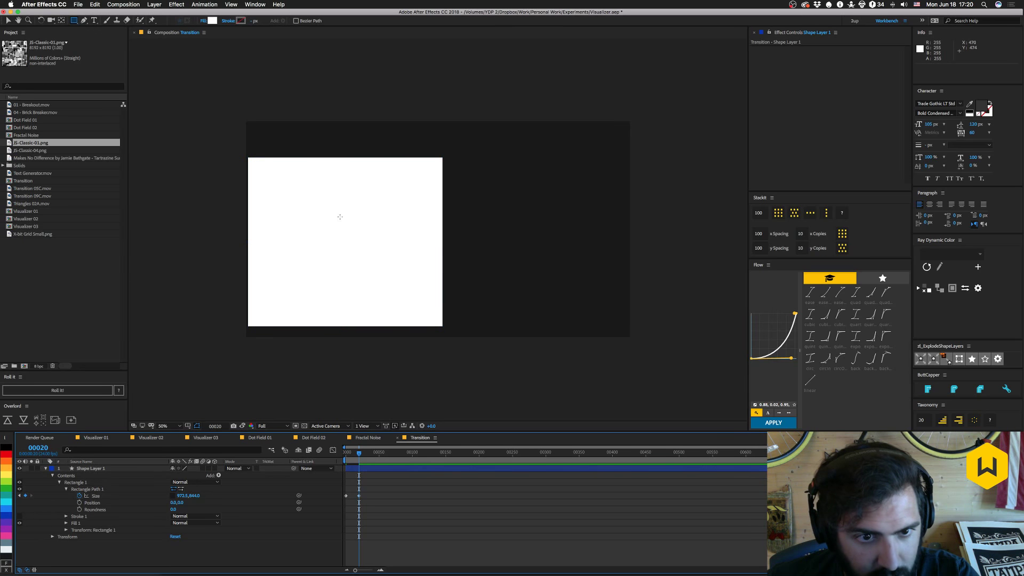
Draw a thin horizontal rectangle about 1064 by 18 px inside Shape Layer 1, extending to the composition's right edge, and reveal its path properties.
mouse_move(340, 216)
left_mouse_down()
mouse_move(628, 220)
mouse_move(625, 295)
left_mouse_up()
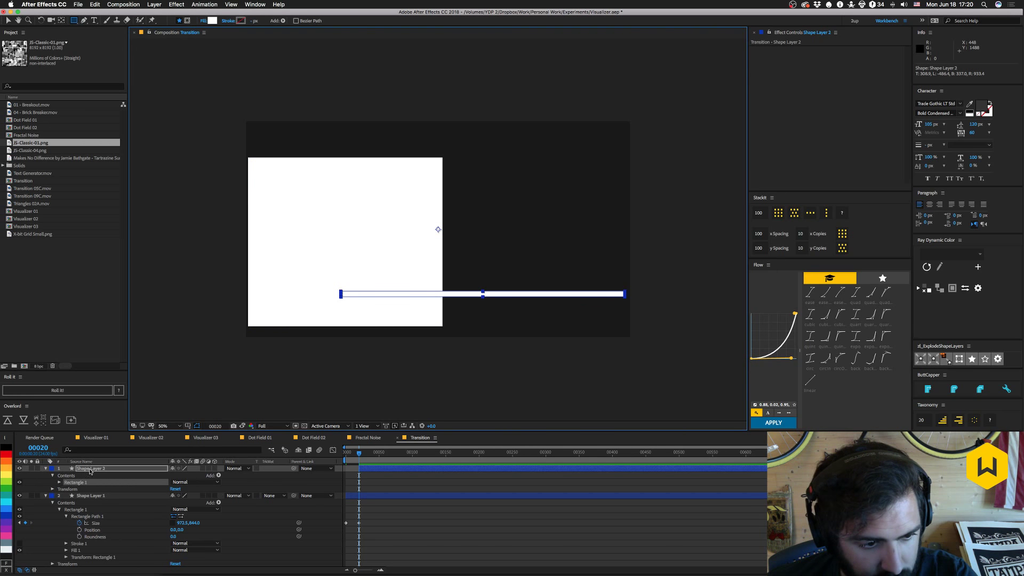
key("Delete")
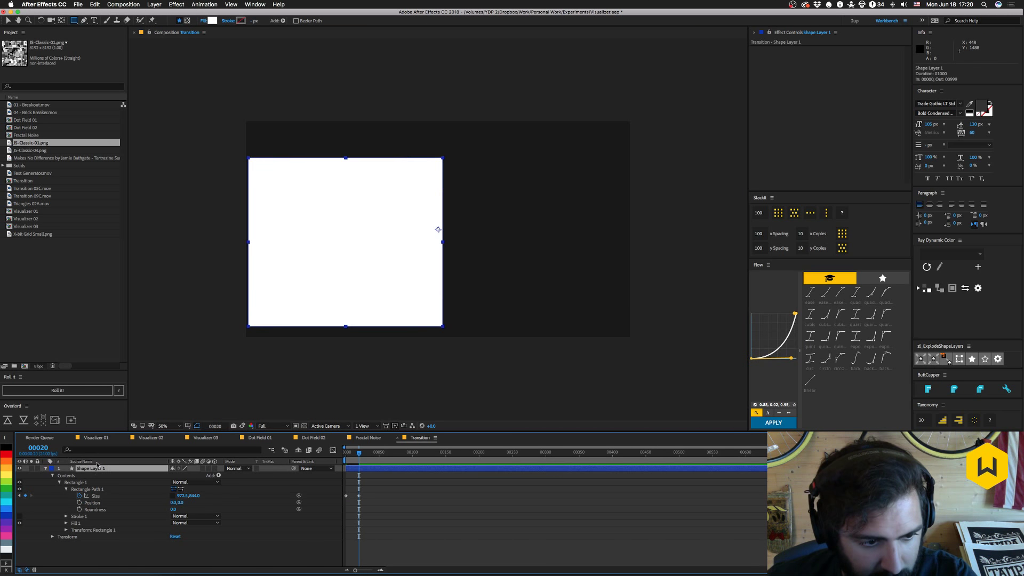
left_click_drag(415, 267, 627, 272)
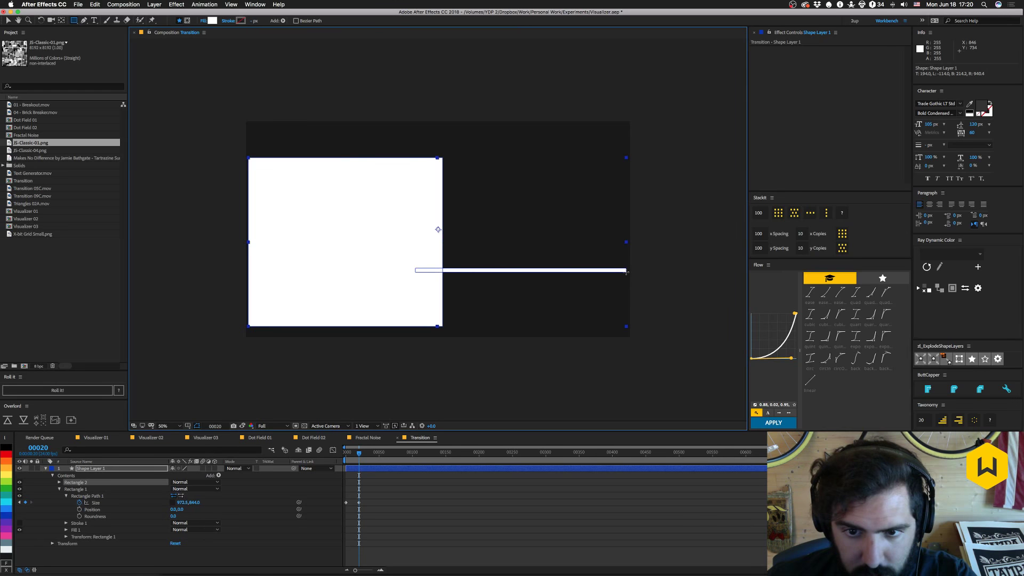
left_click(59, 483)
left_click(66, 489)
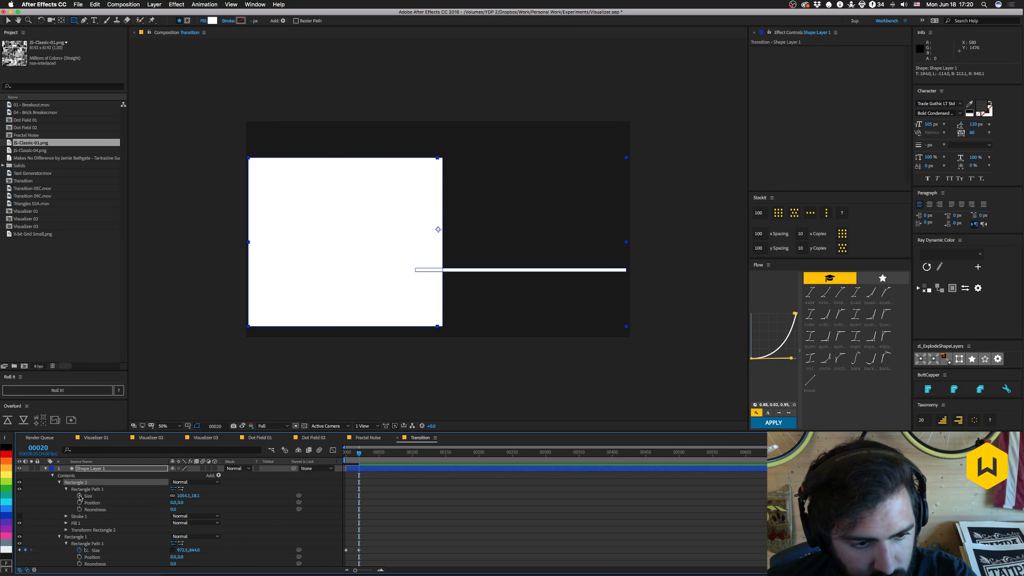
Add Size keyframes to Rectangle 2 at frames 0 and 20, with a height of about 488 px at frame 20.
left_click(95, 495)
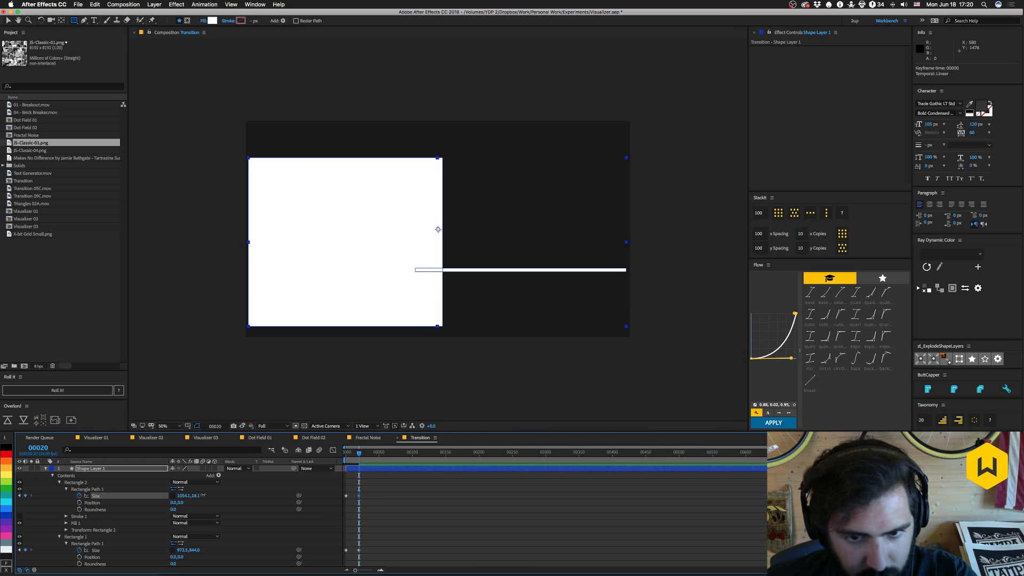
left_click_drag(197, 496, 312, 472)
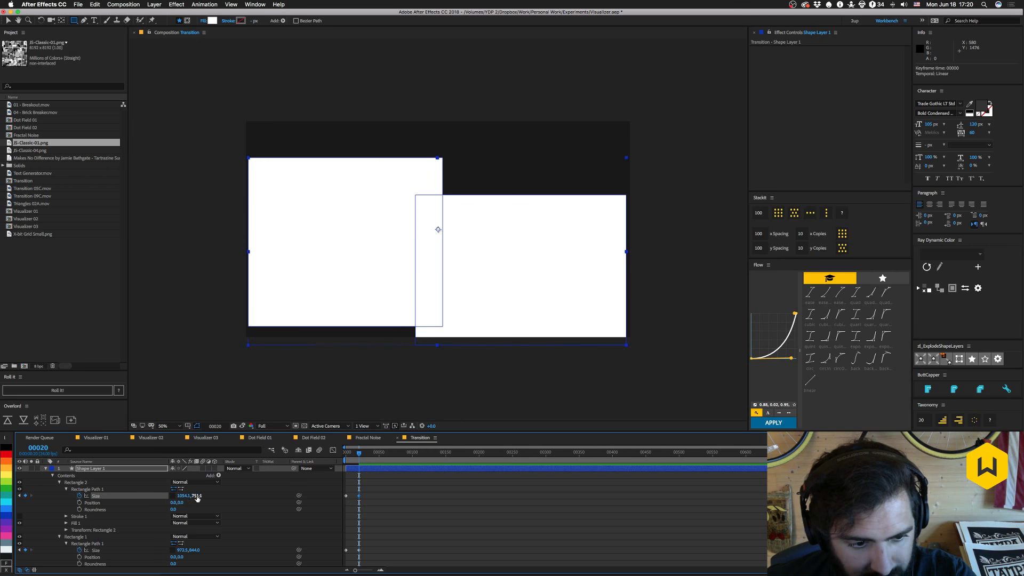
left_click_drag(195, 495, 90, 496)
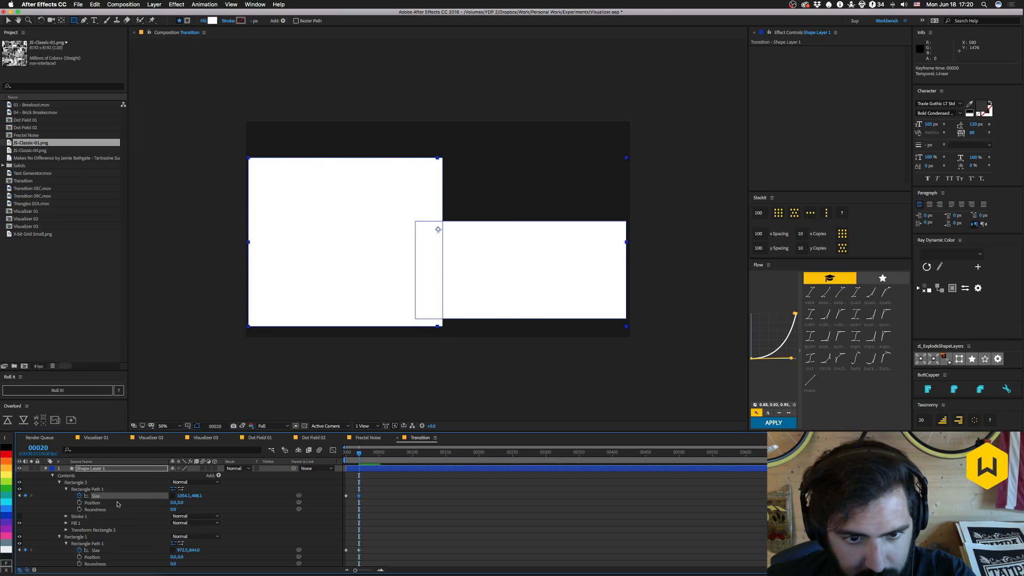
Ease the Size keyframes of both rectangles with an S-shaped Flow curve beginning 0.87, 0.04, 0.44, and preview the animation.
left_click(383, 491)
left_click_drag(383, 491, 337, 558)
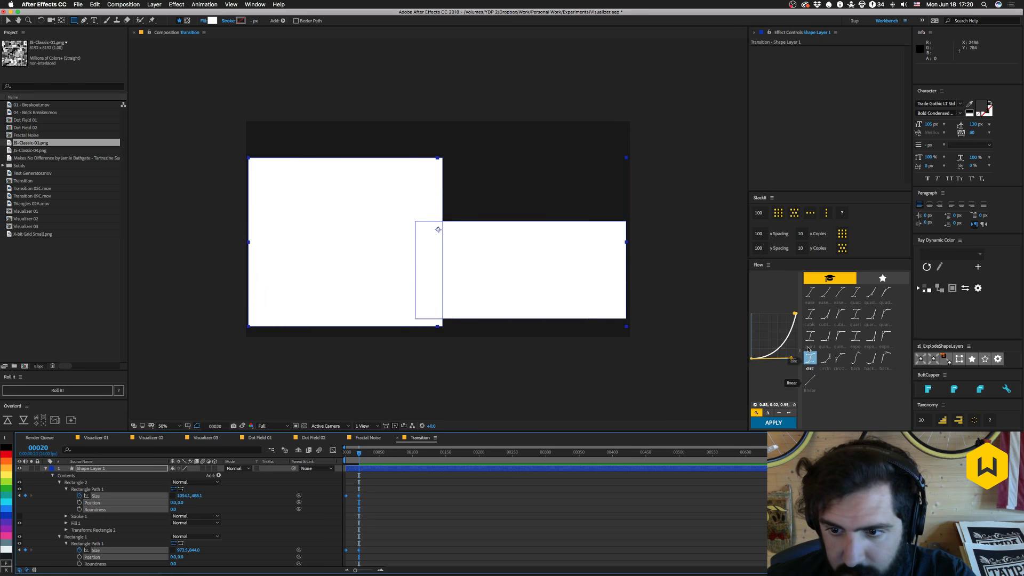
left_click_drag(795, 314, 771, 315)
left_click_drag(791, 357, 792, 359)
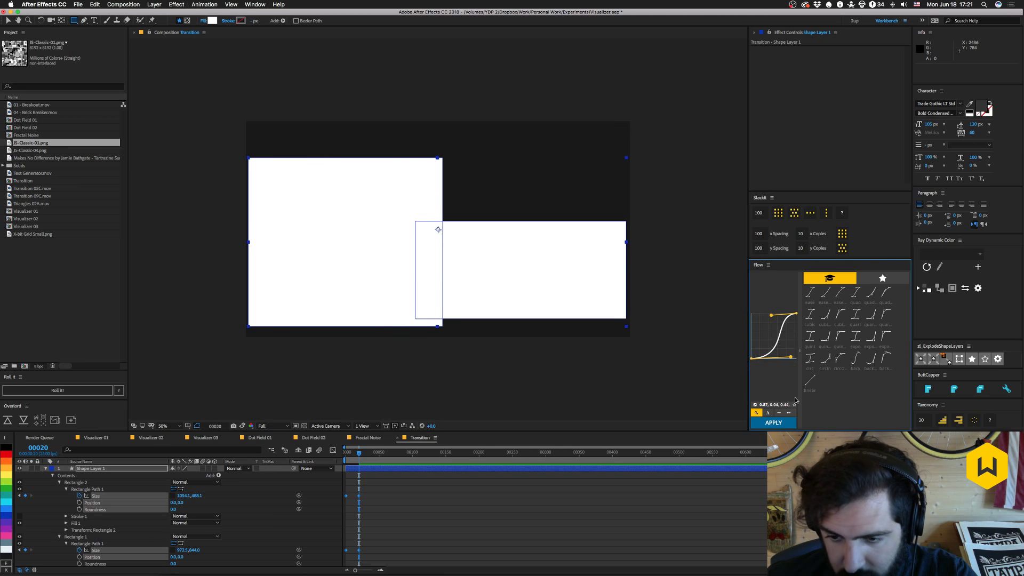
left_click(772, 423)
key("space")
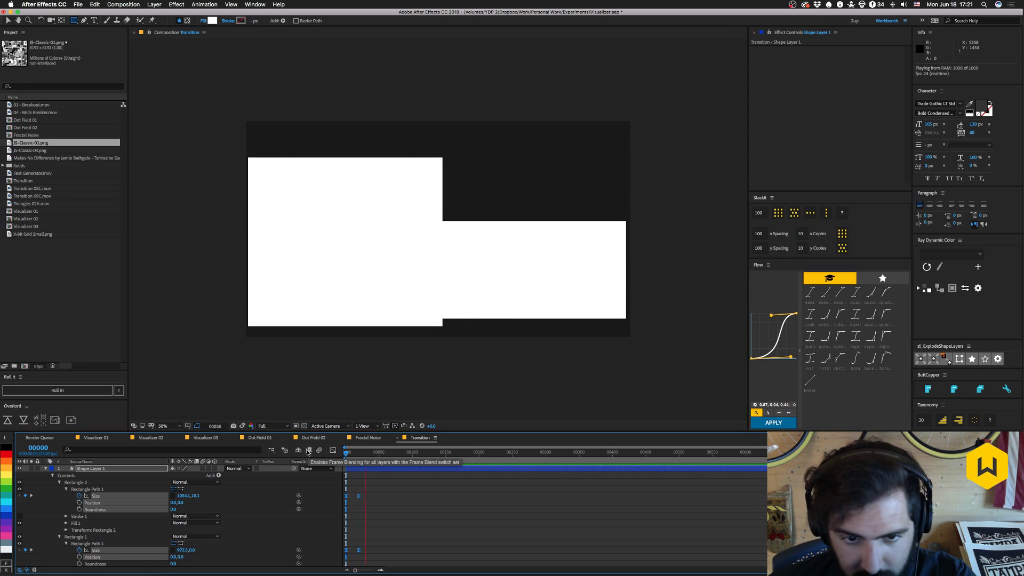
key("space")
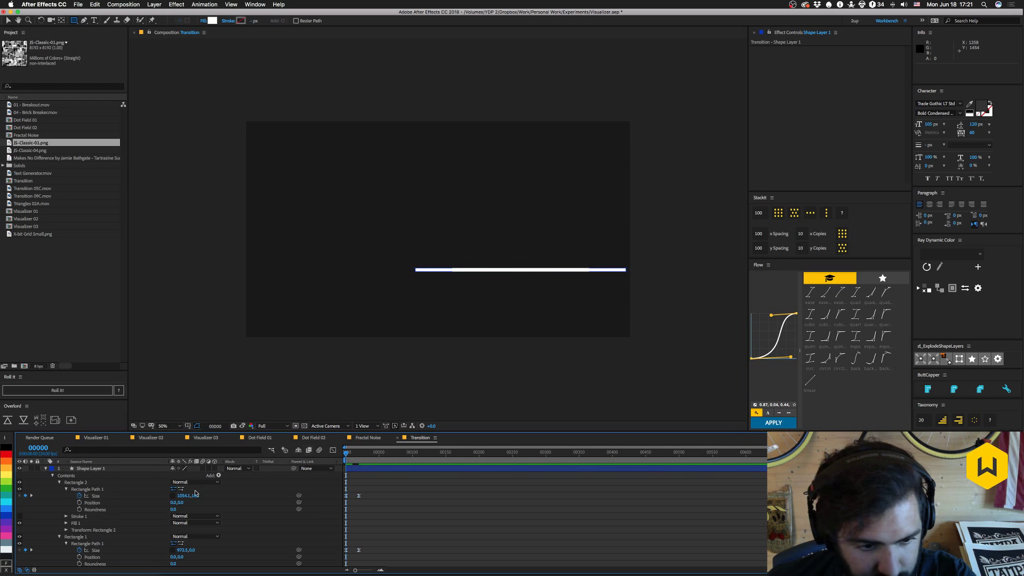
Set Rectangle 2's height to 0 at frame 0 and play back the animation.
left_click(196, 495)
type("0")
key("Return")
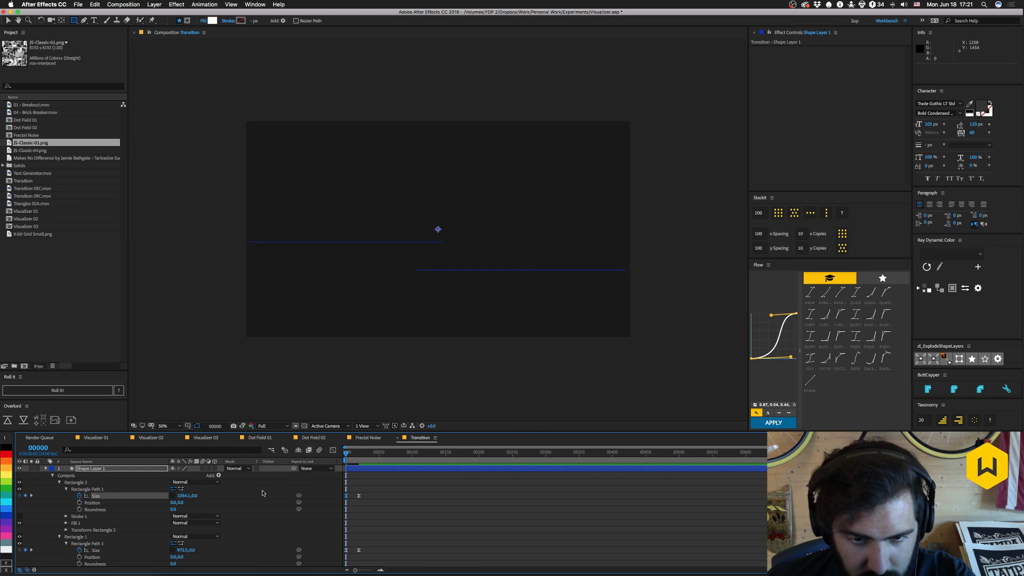
key("space")
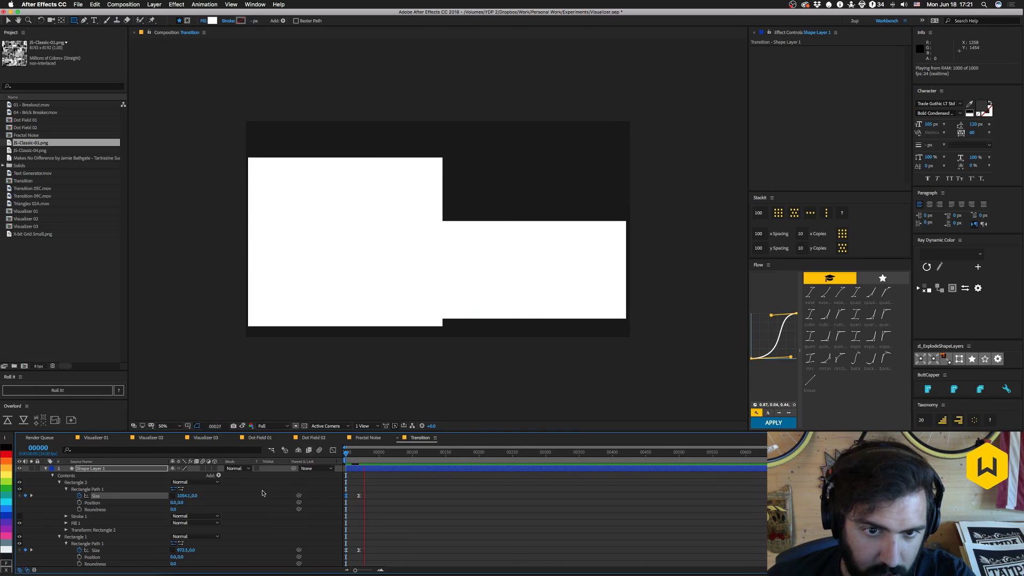
key("space")
Start Rectangle 2's Size animation slightly after frame 0, end it at frame 28, extend Rectangle 1's end keyframe, and preview the timing.
left_click(358, 496)
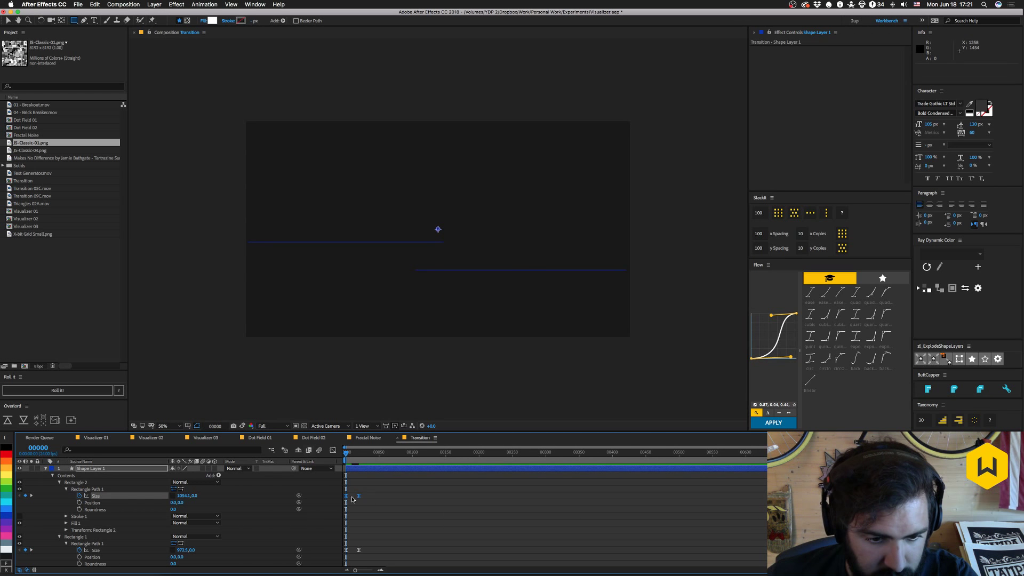
left_click(367, 493)
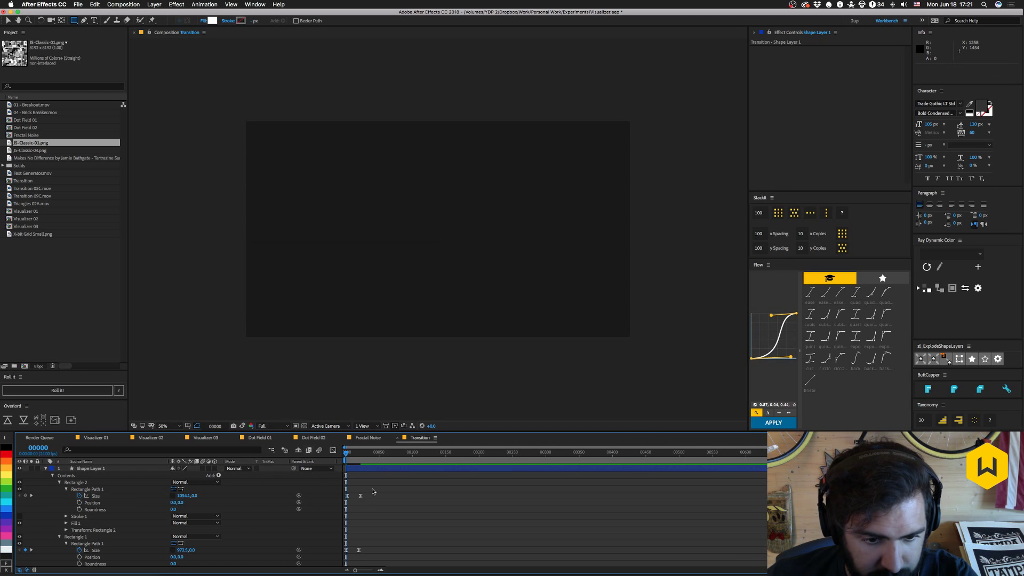
mouse_move(372, 491)
left_mouse_down()
mouse_move(352, 559)
mouse_move(364, 496)
left_mouse_up()
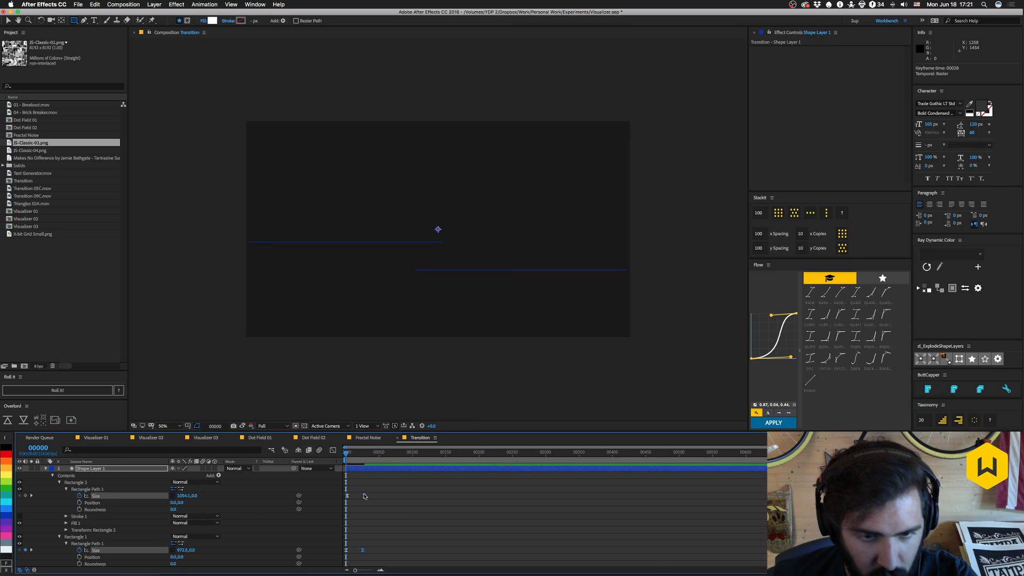
key("space")
key("space")
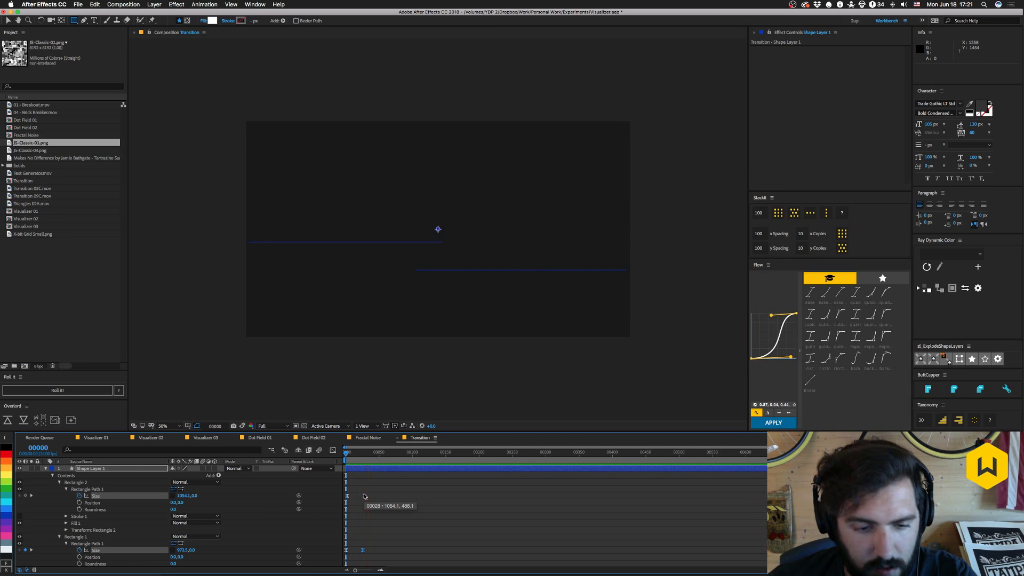
Collapse Shape Layer 1 and rename it Boxes.
left_click(46, 469)
left_click(99, 497)
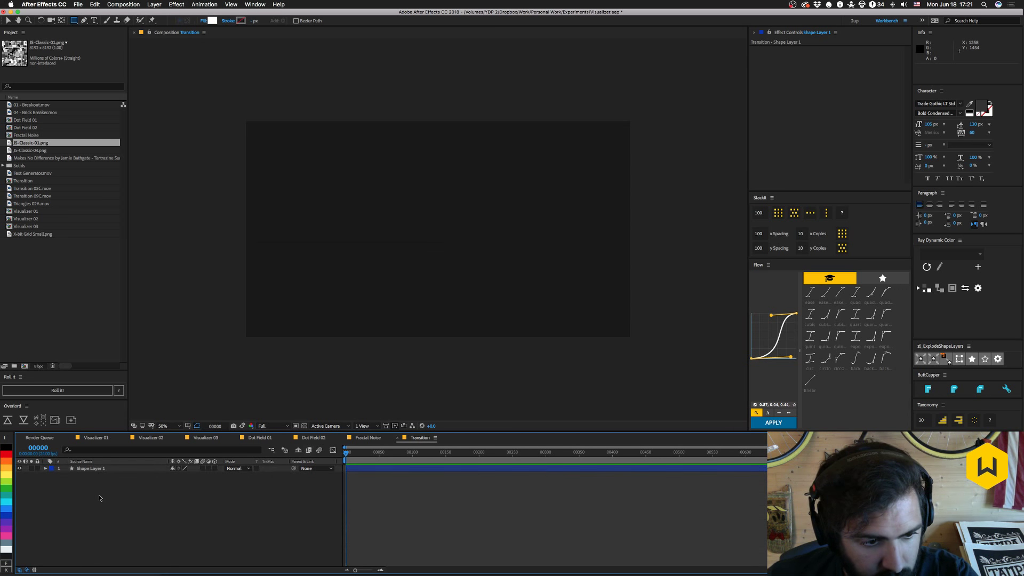
left_click(91, 470)
key("Return")
type("B")
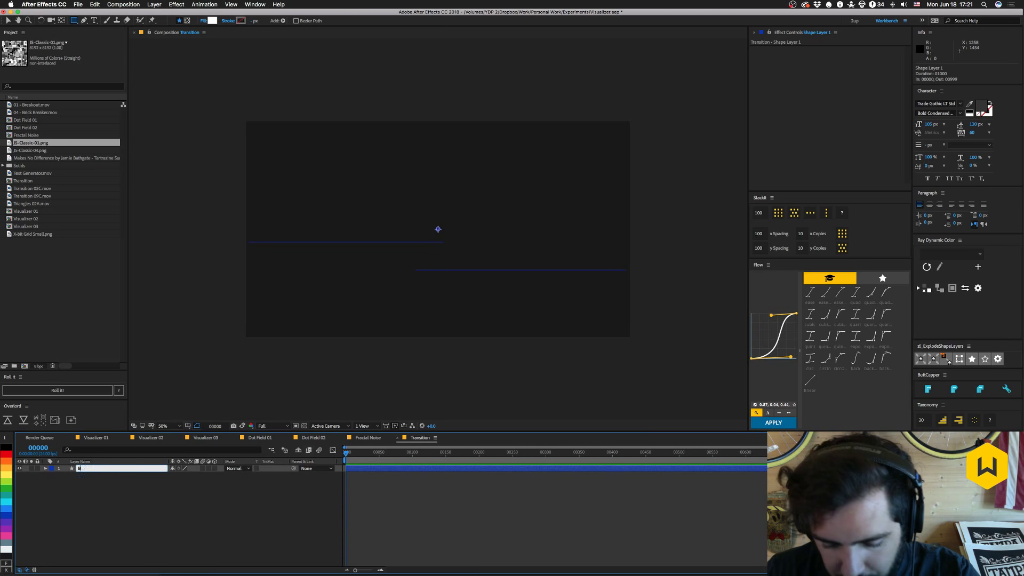
type("oxes")
key("Return")
Collapse both rectangle groups in the Boxes layer and add a Repeater to its contents.
left_click(46, 469)
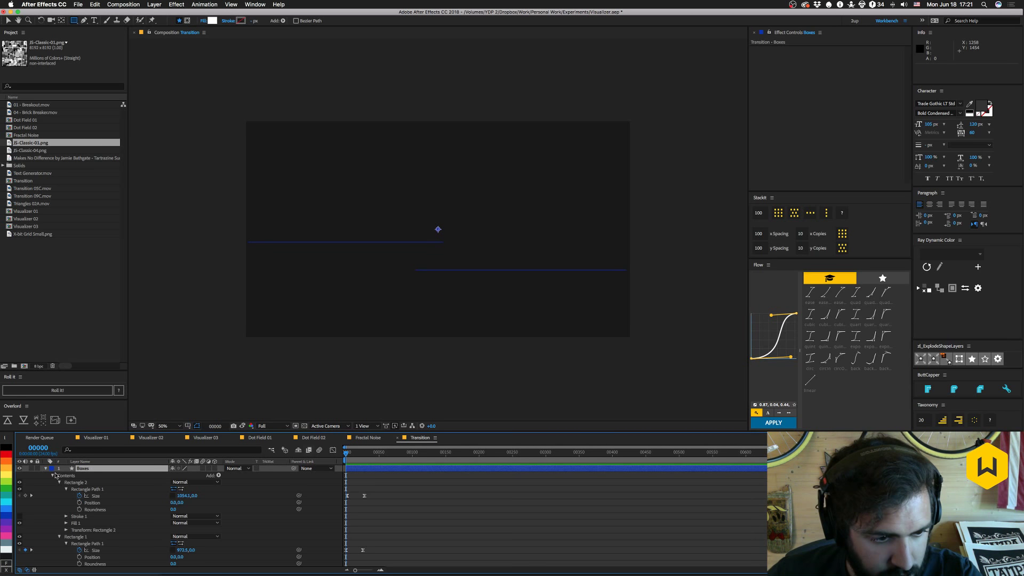
left_click(59, 482)
left_click(59, 489)
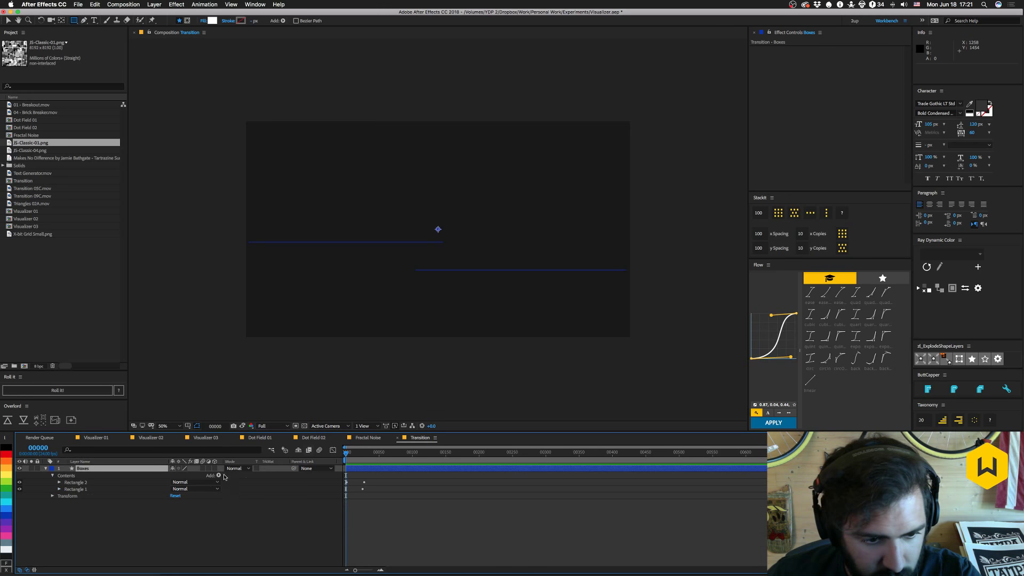
left_click(218, 475)
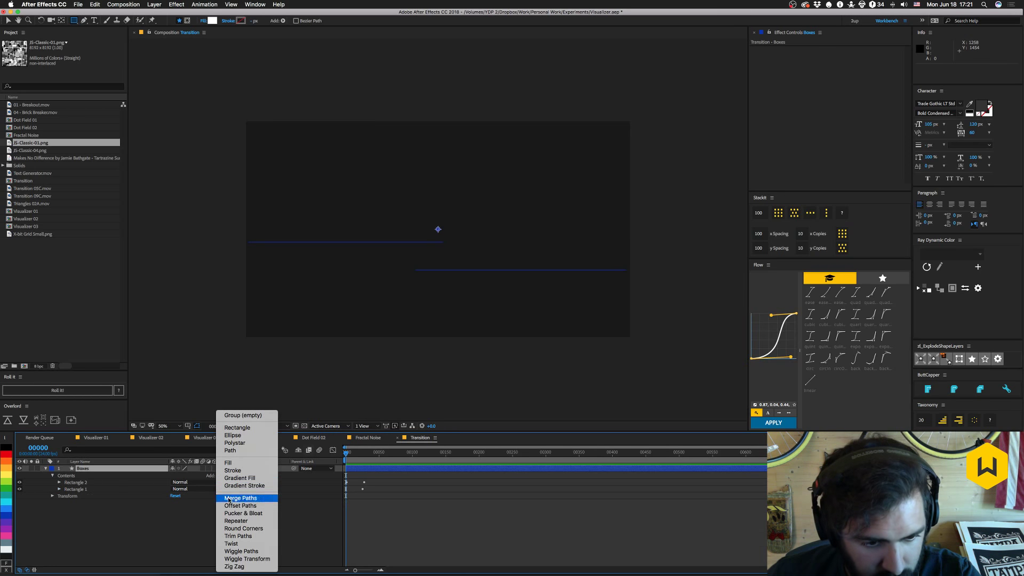
left_click(248, 521)
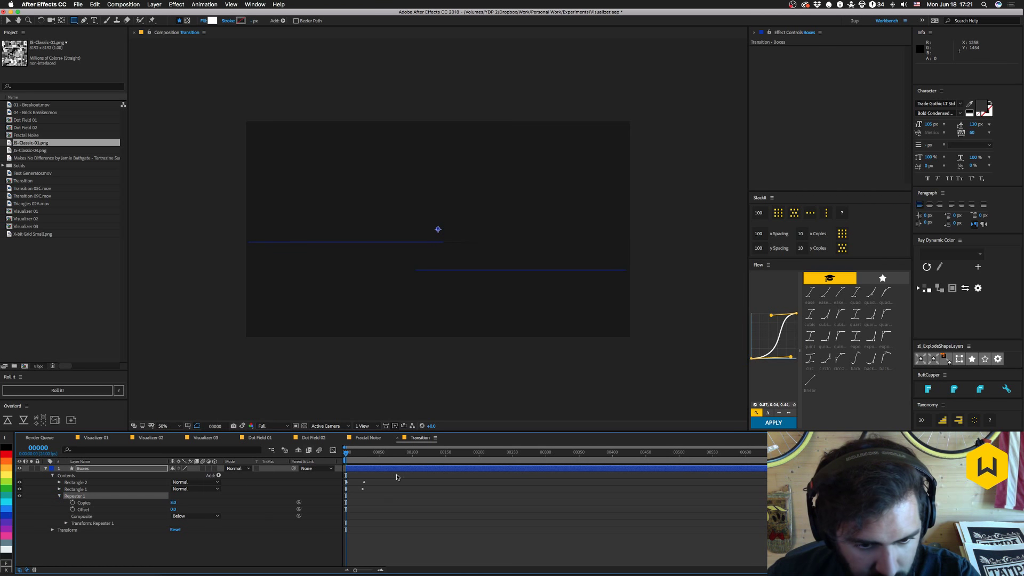
Set the Repeater's transform position to 0, 79 so the copies stack vertically, checking the result around frame 10.
left_click_drag(348, 453, 352, 452)
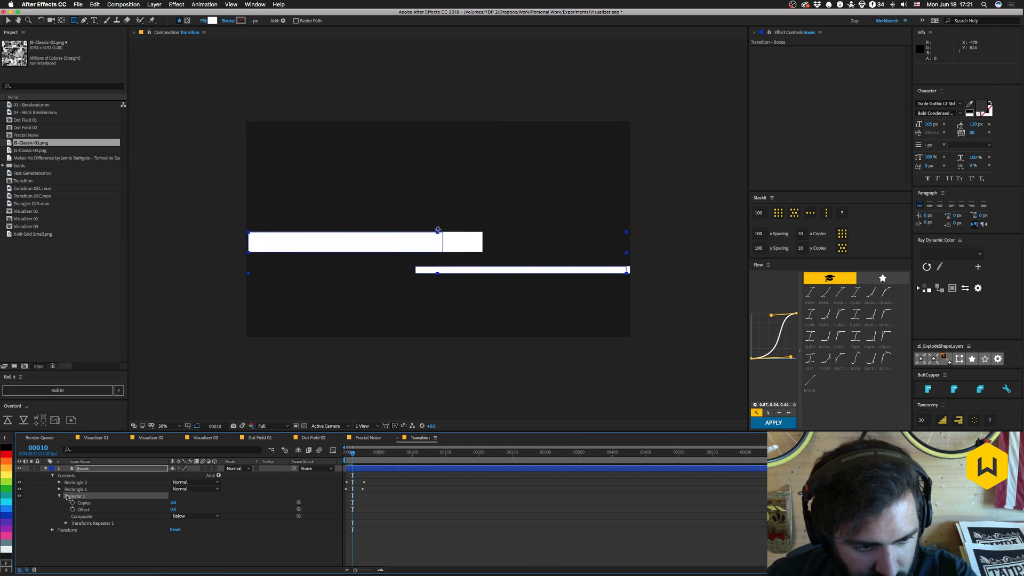
left_click(66, 523)
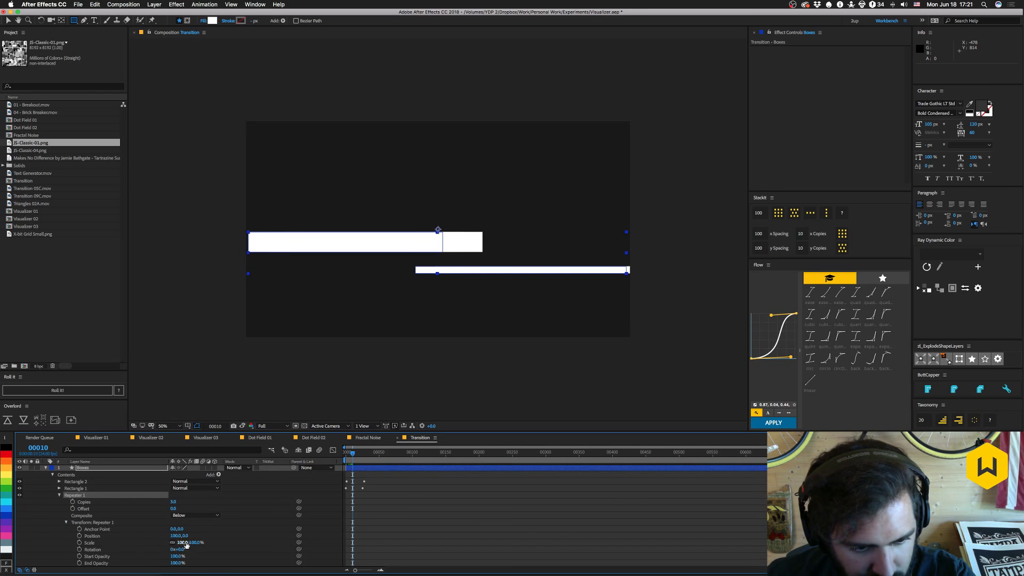
left_click_drag(187, 537, 226, 525)
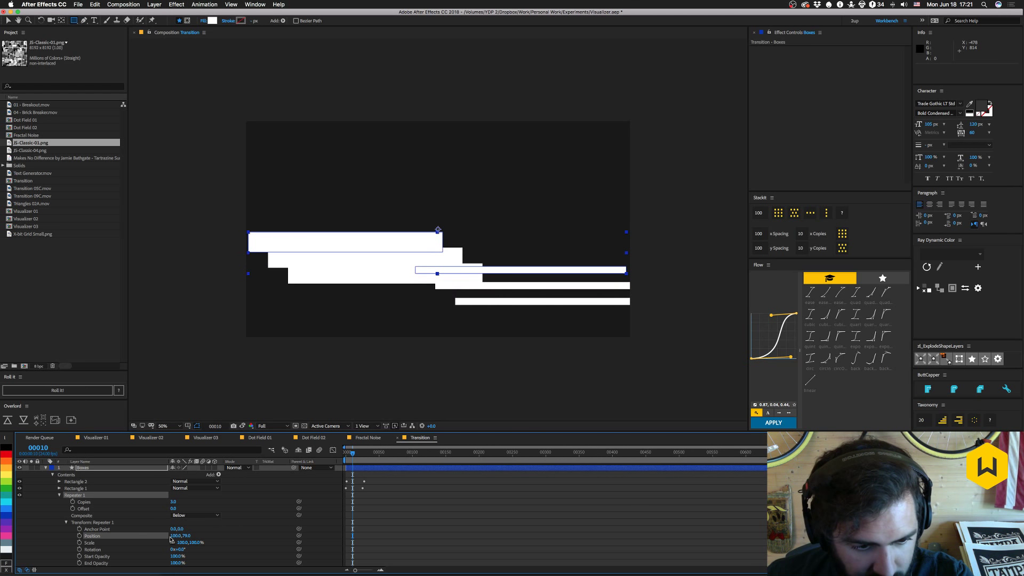
left_click(175, 536)
type("00")
key("Return")
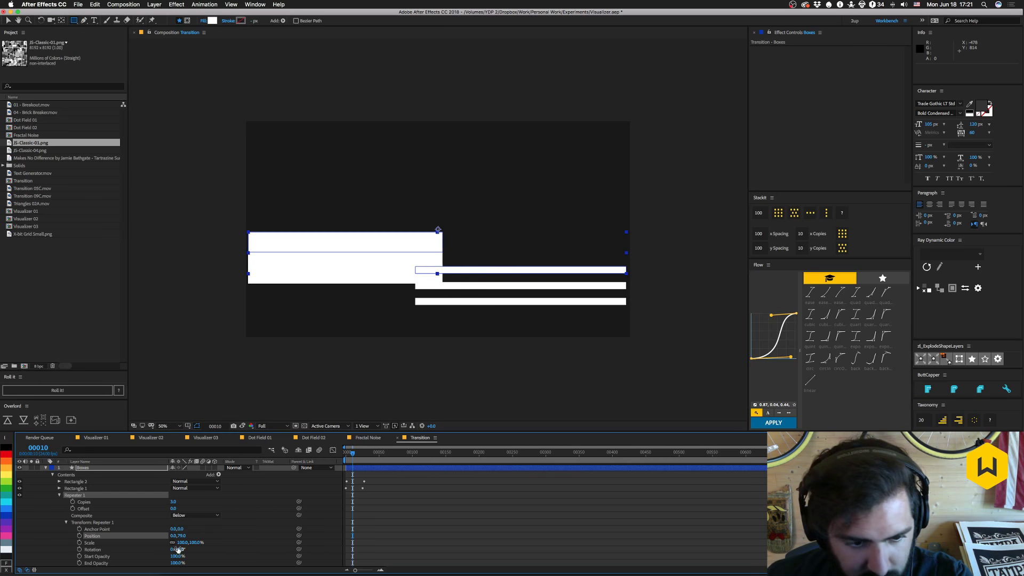
mouse_move(352, 454)
left_mouse_down()
mouse_move(364, 458)
mouse_move(349, 462)
left_mouse_up()
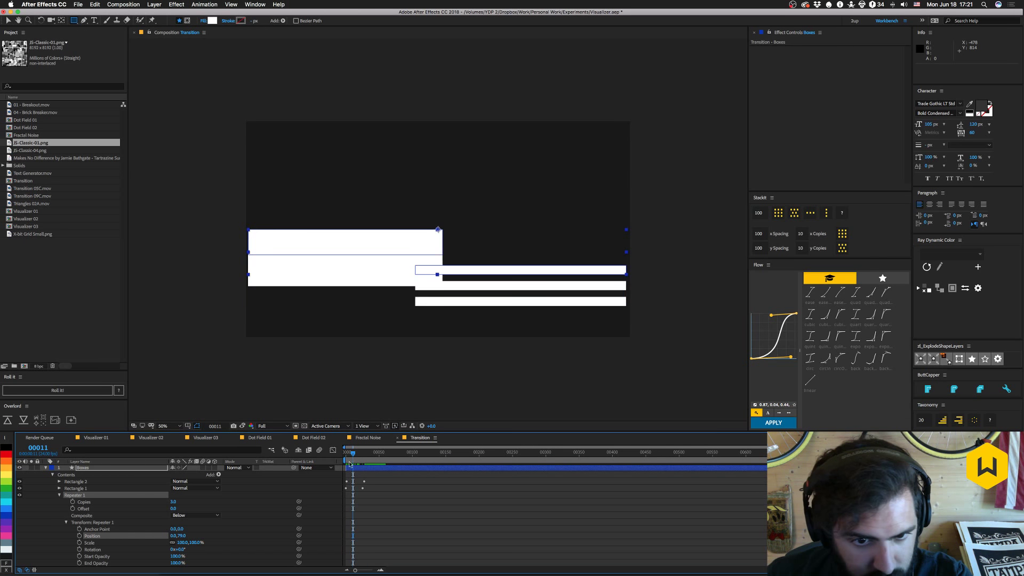
left_click(59, 495)
Try adding a Wiggle Paths operator to the Boxes layer's contents, and undo the addition.
left_click(219, 475)
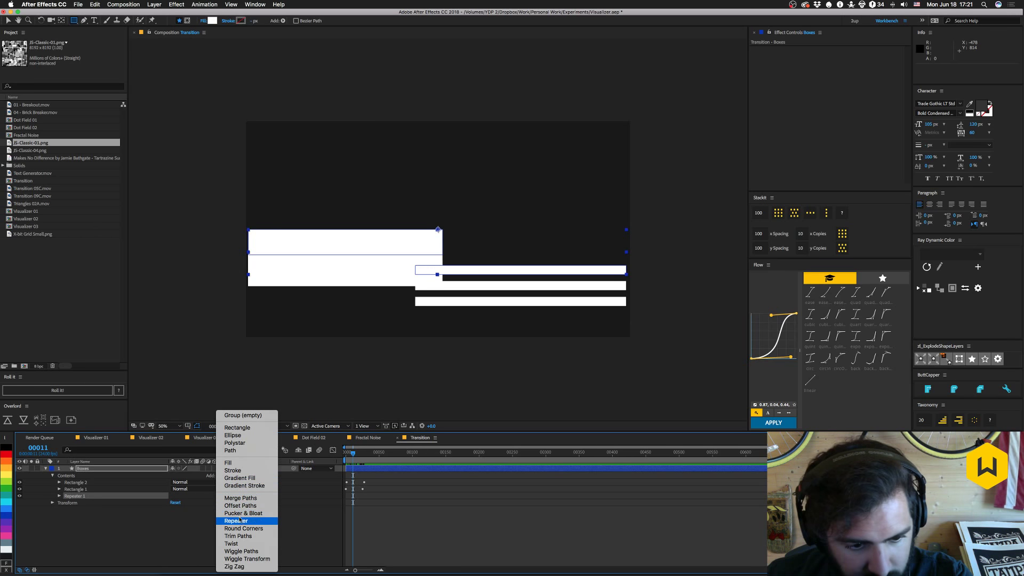
left_click(241, 551)
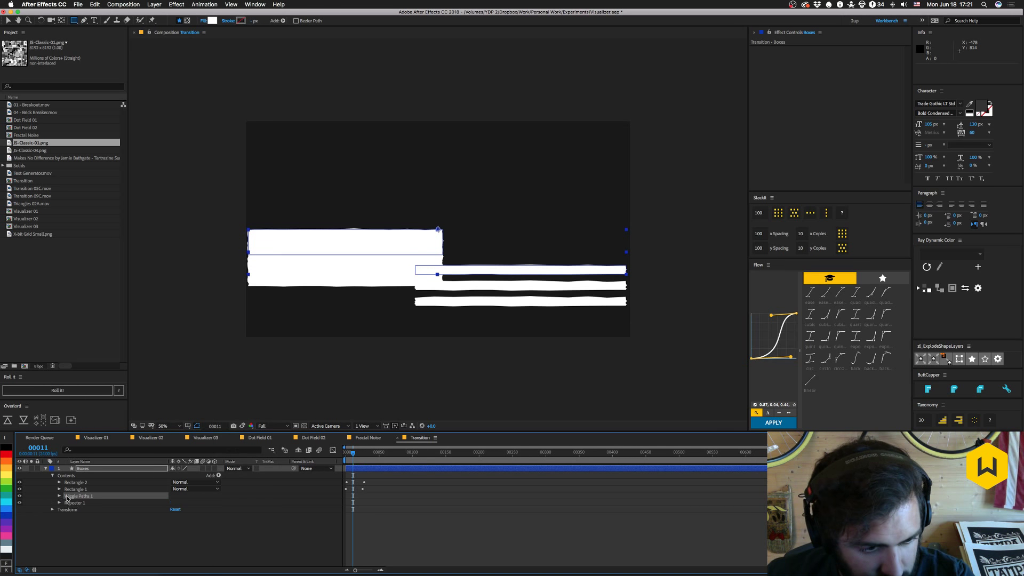
key("super+z")
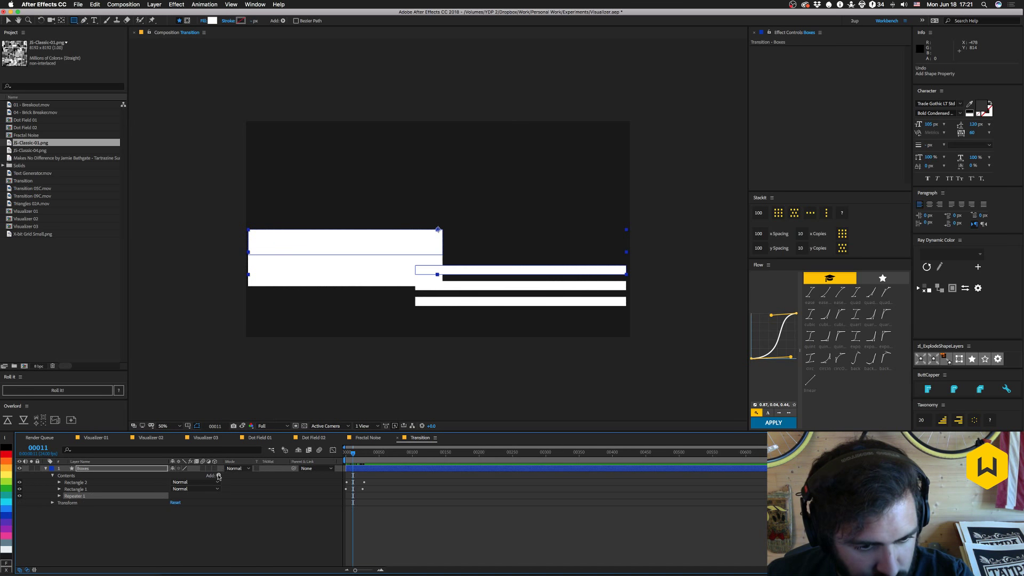
Add a Wiggle Transform to the Boxes layer's contents and place it below the Repeater.
left_click(219, 475)
left_click(241, 558)
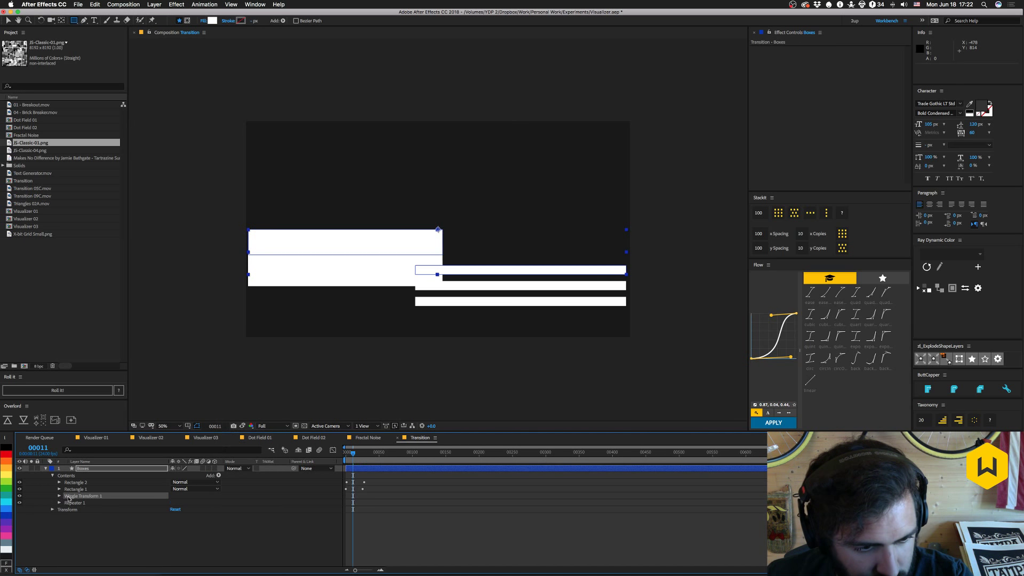
left_click_drag(68, 499, 65, 507)
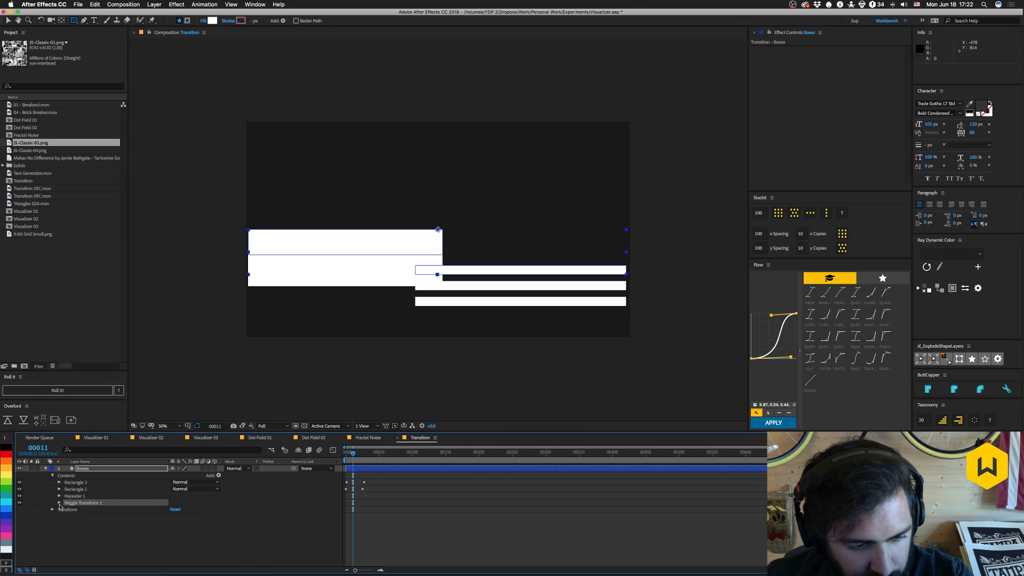
Set the Wiggle Transform's Wiggles/Second to 0.2.
left_click(60, 503)
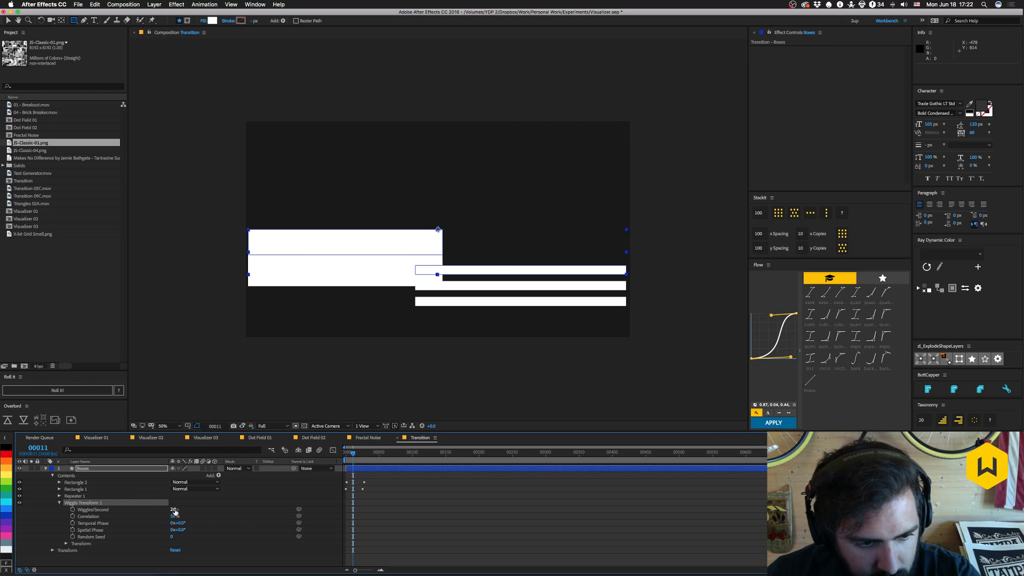
left_click_drag(174, 511, 180, 508)
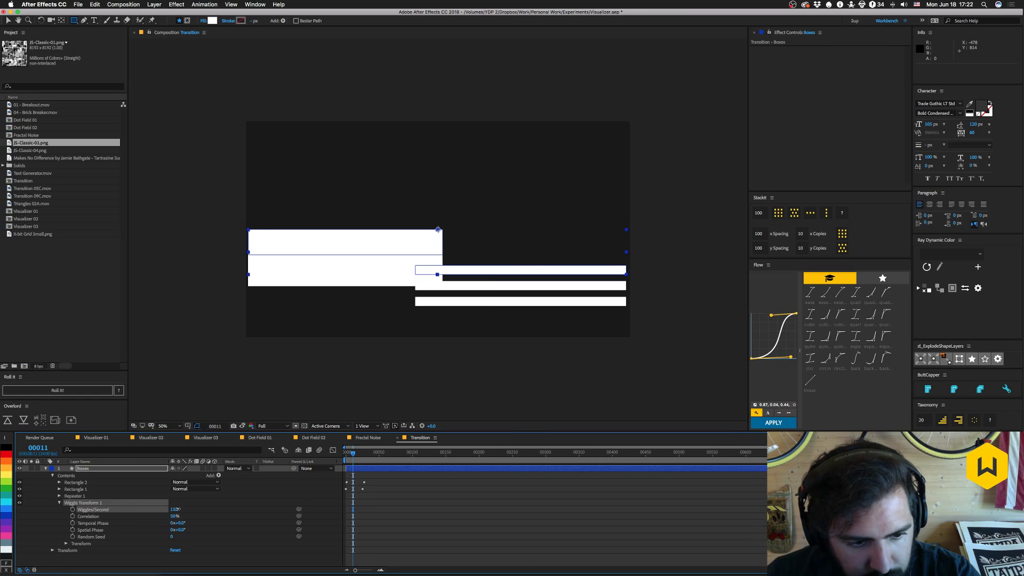
left_click(176, 509)
type(".")
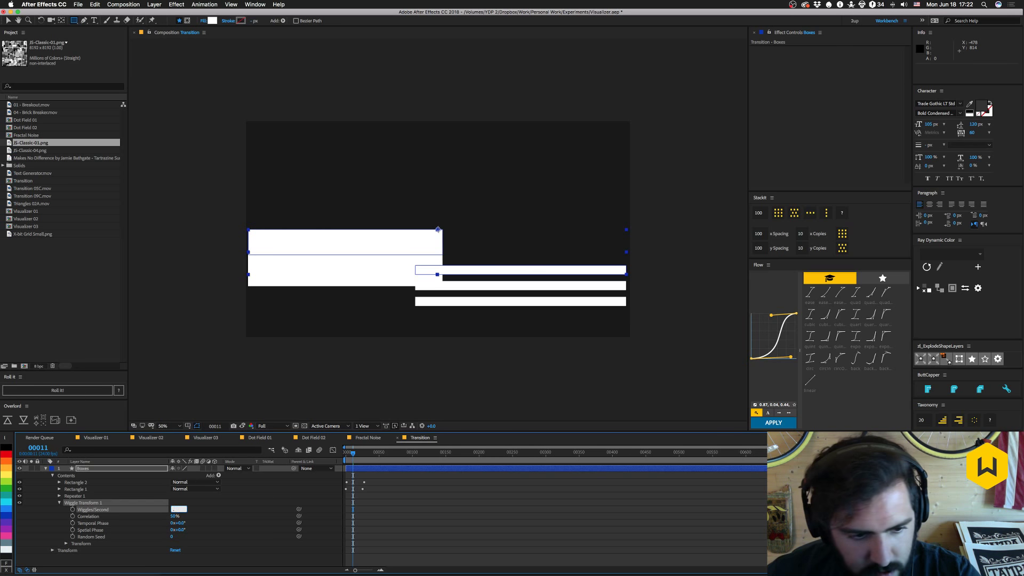
type("2")
key("Return")
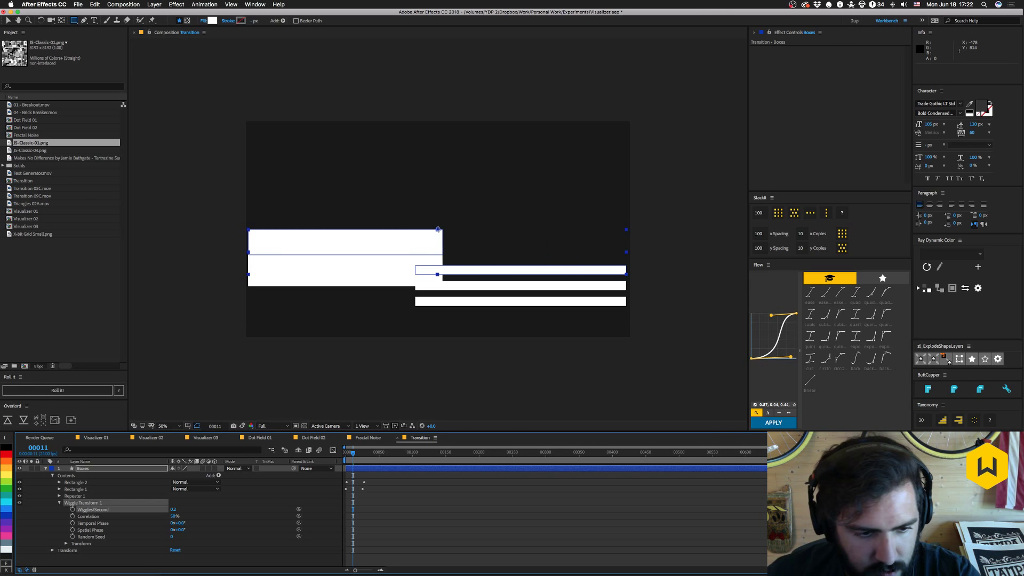
Raise the Wiggle Transform's position to about 391, 757 to scatter the boxes, and reveal the Repeater's properties.
left_click(69, 544)
left_click_drag(173, 549, 459, 529)
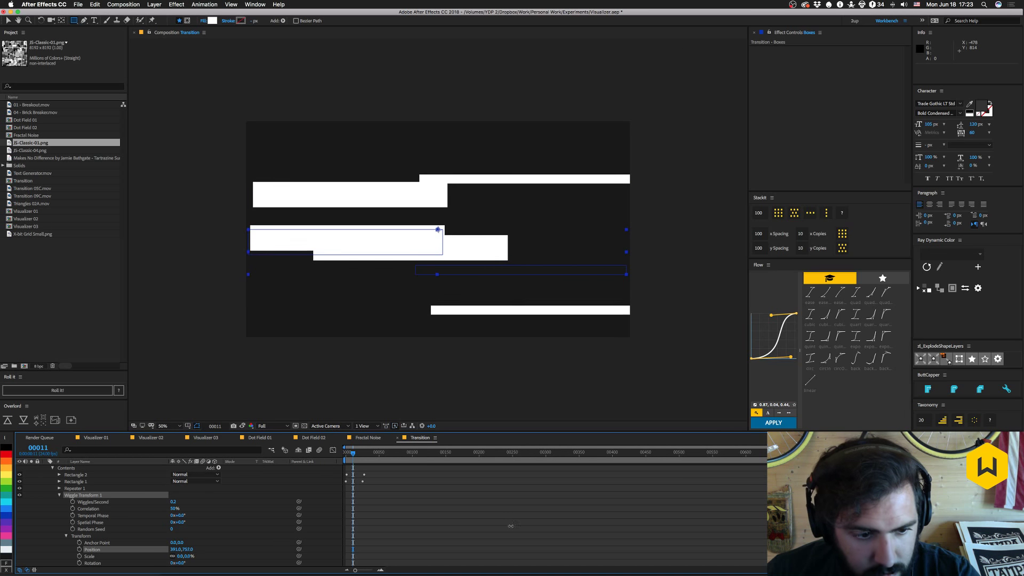
left_click(60, 488)
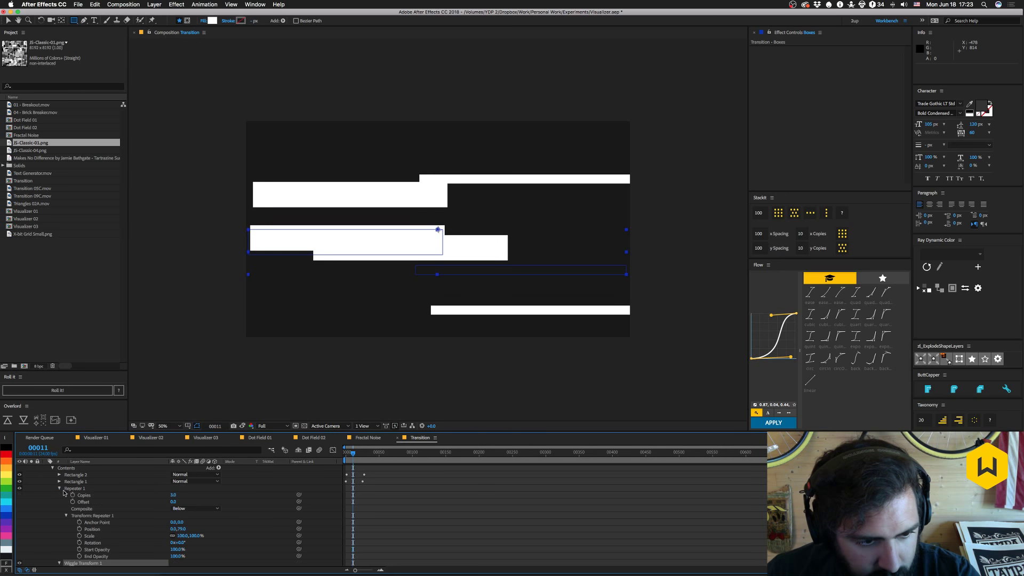
Set the Repeater's copies to 6 and preview the box animation from the first frame.
left_click(173, 495)
key("Up")
key("Up")
key("Up")
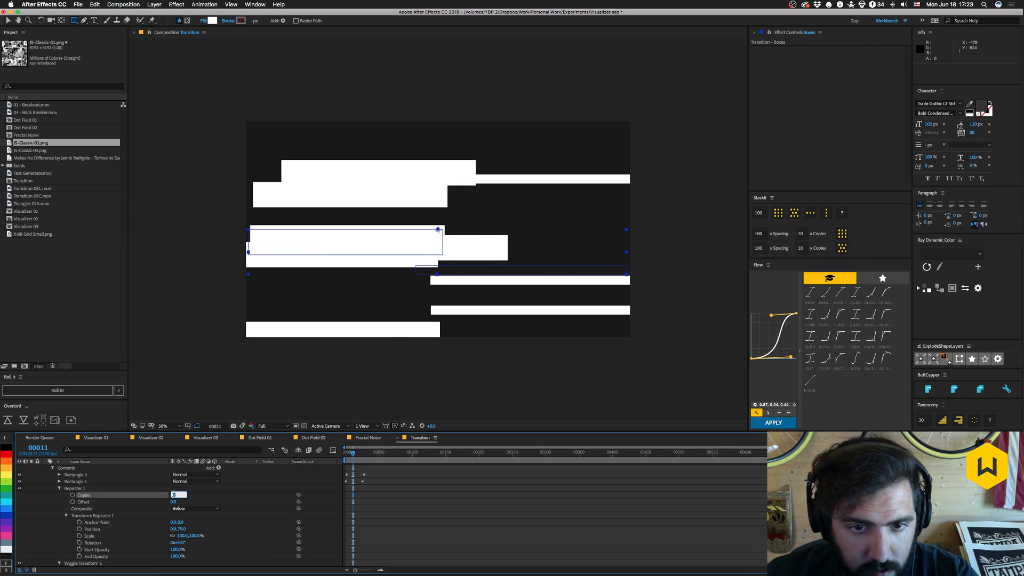
key("Return")
left_click(343, 458)
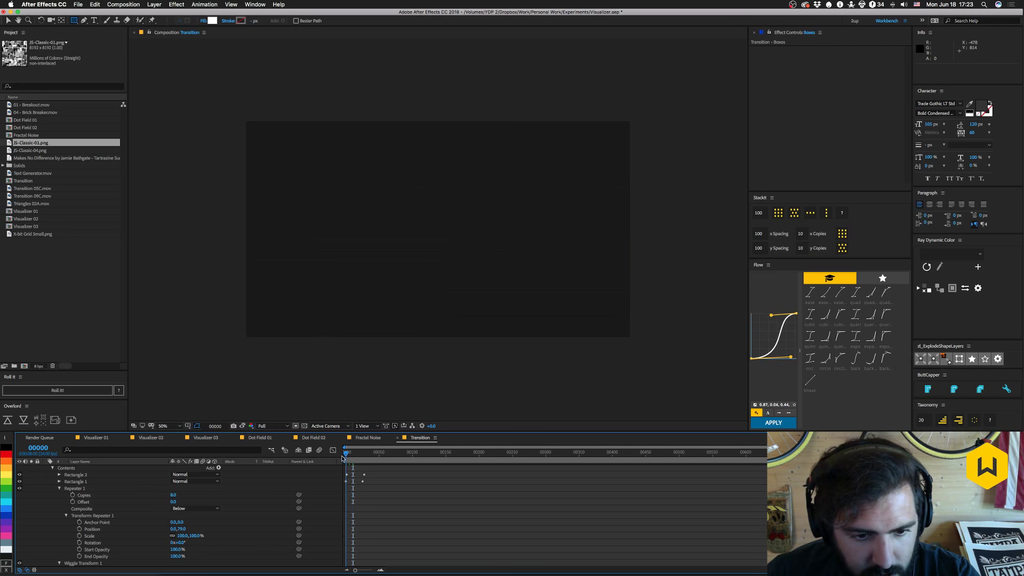
key("space")
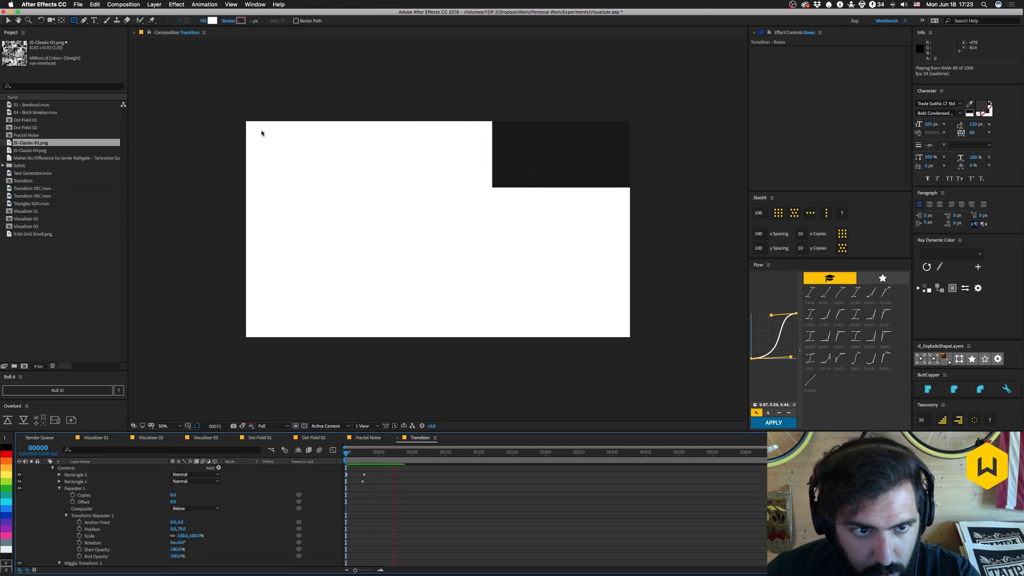
left_click(43, 507)
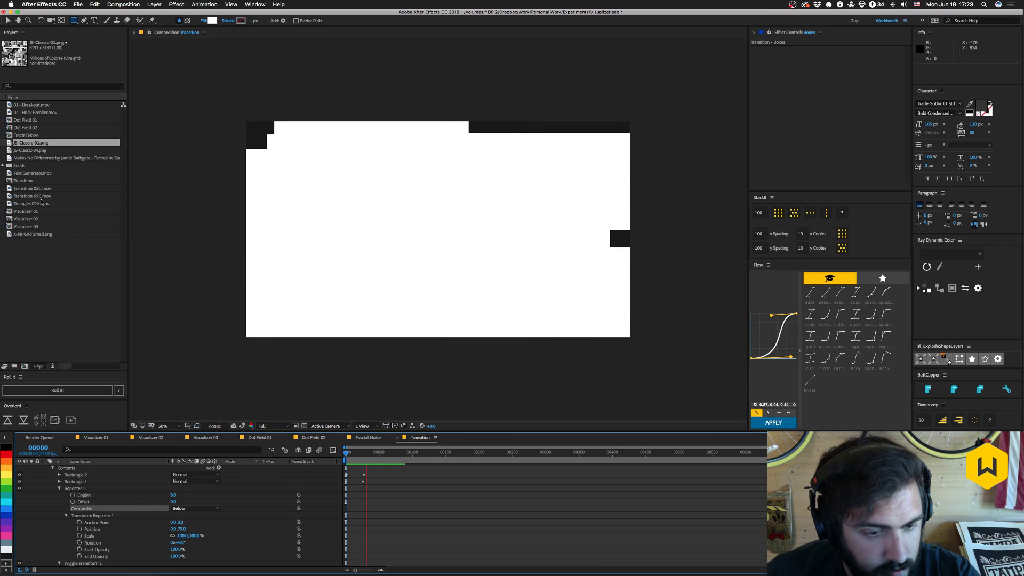
key("space")
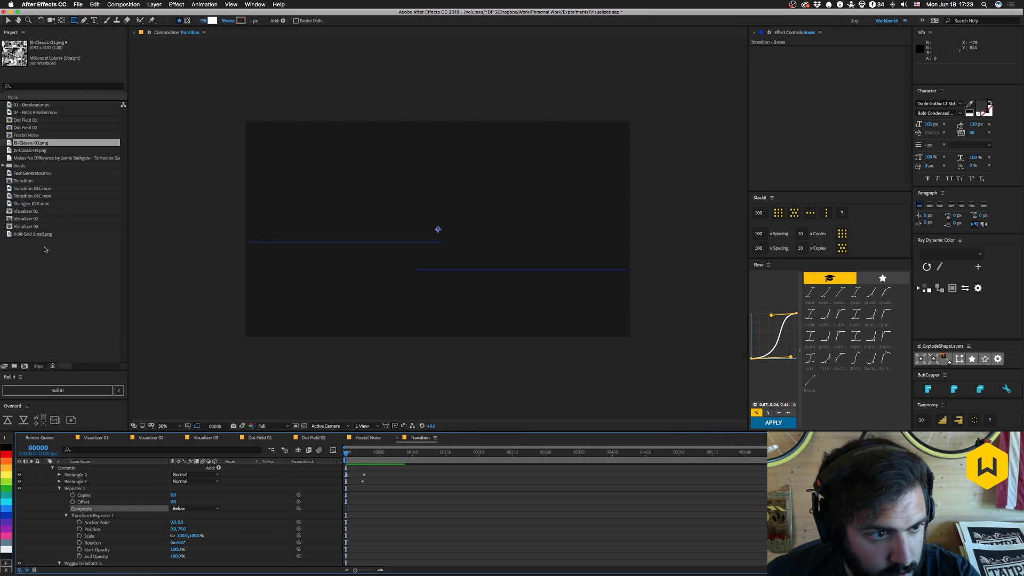
Add Text Generator.mov above the Boxes layer in the Transition composition and squash its scale to 100, 16%.
left_click_drag(31, 173, 75, 468)
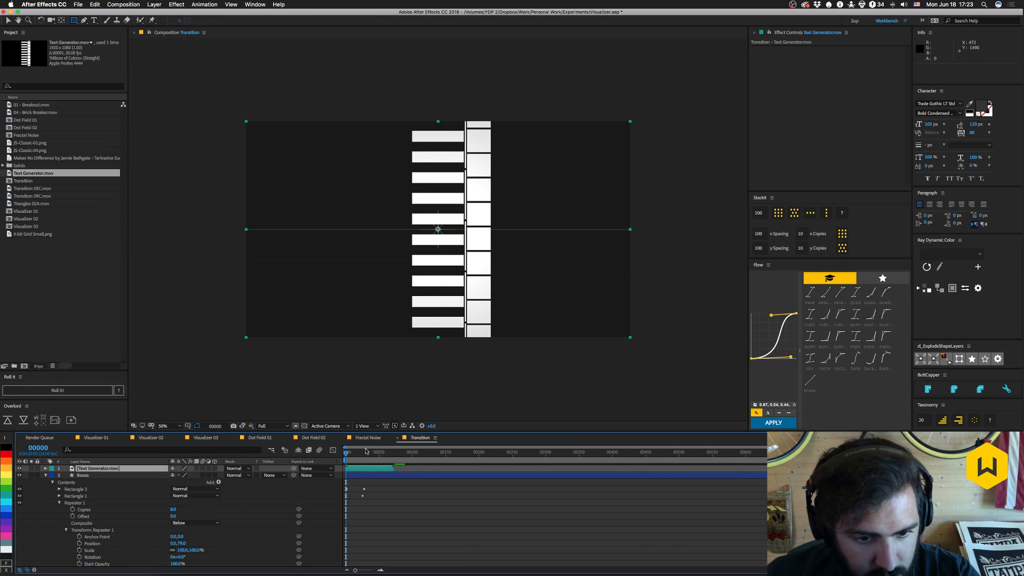
left_click(356, 454)
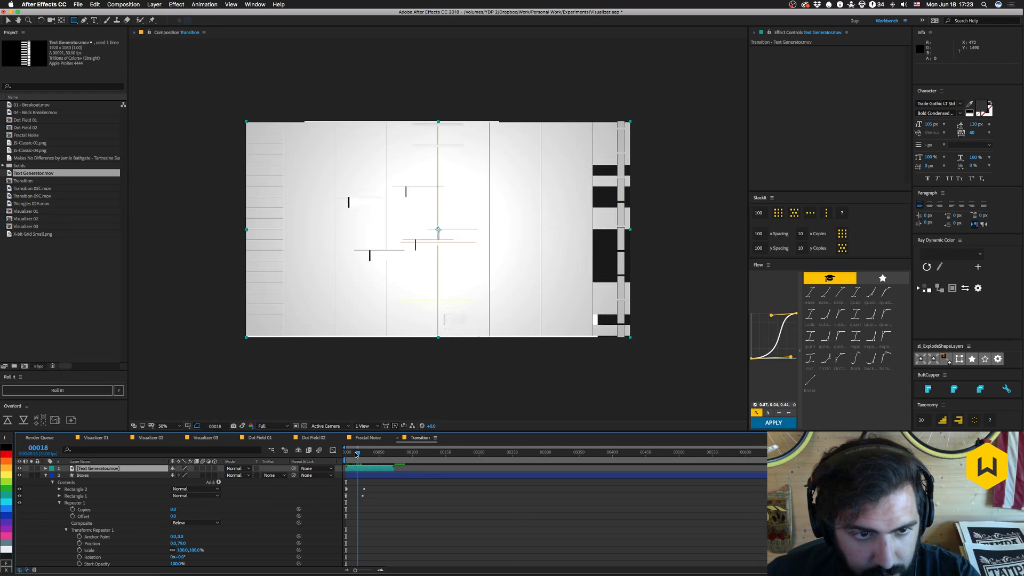
left_click_drag(356, 454, 355, 453)
key("s")
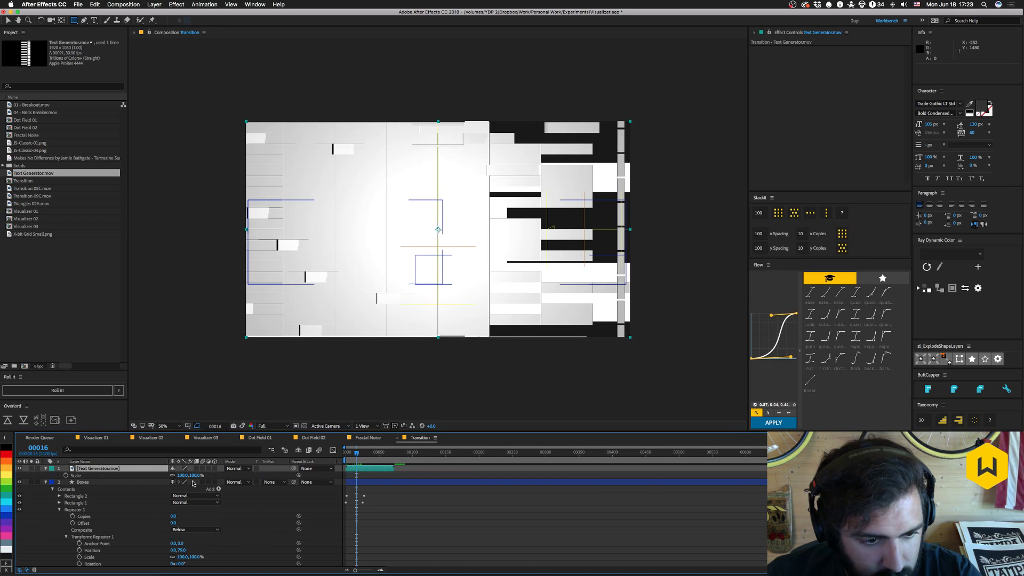
left_click_drag(195, 475, 164, 481)
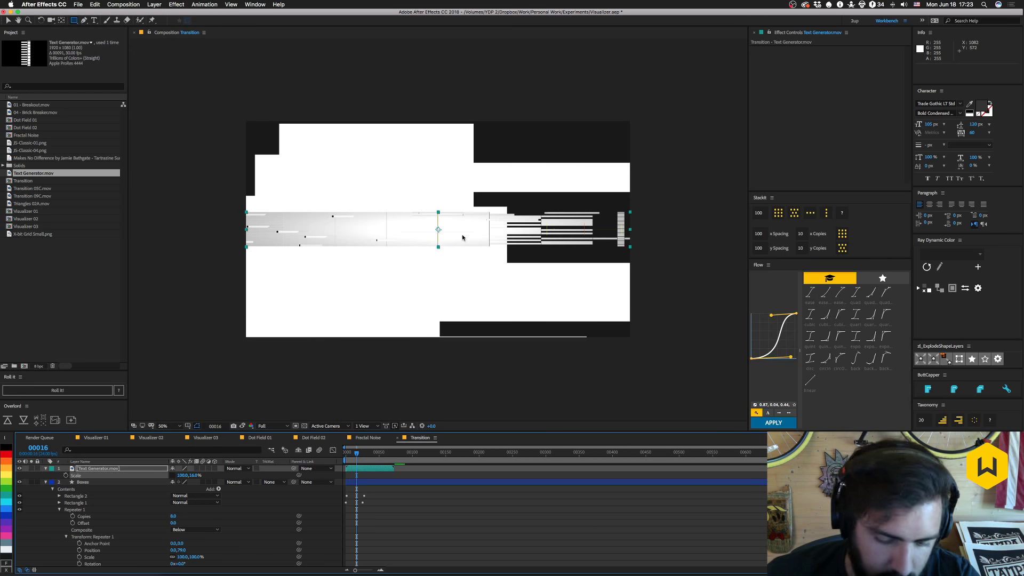
Move the squashed Text Generator strip to the frame's upper edge and shift its layer to start at about frame 15.
key("v")
left_click_drag(456, 235, 462, 143)
left_click(362, 475)
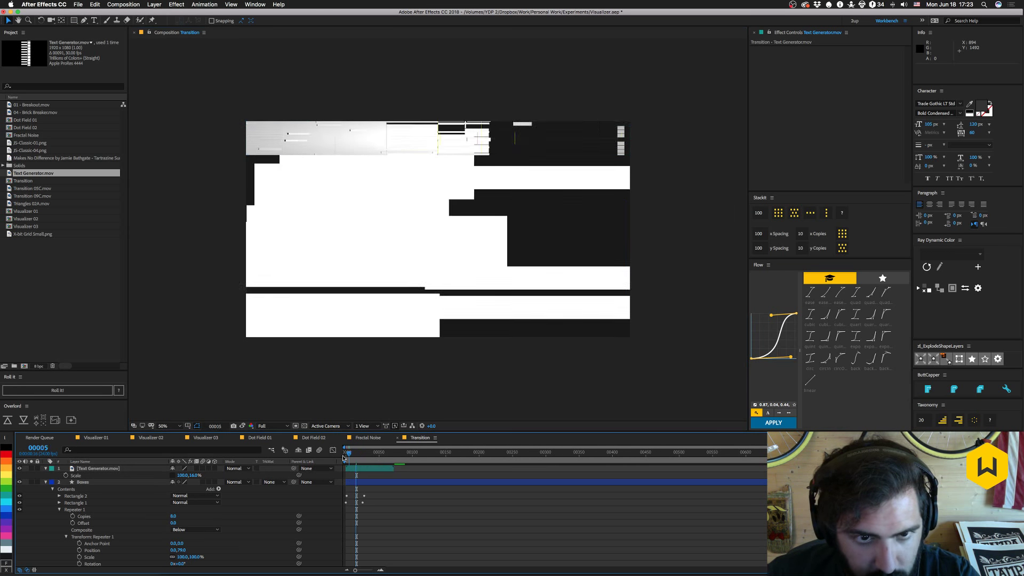
mouse_move(359, 453)
left_mouse_down()
mouse_move(348, 453)
mouse_move(381, 446)
mouse_move(354, 453)
mouse_move(368, 470)
mouse_move(414, 471)
mouse_move(355, 454)
mouse_move(375, 468)
mouse_move(363, 468)
mouse_move(372, 452)
left_mouse_up()
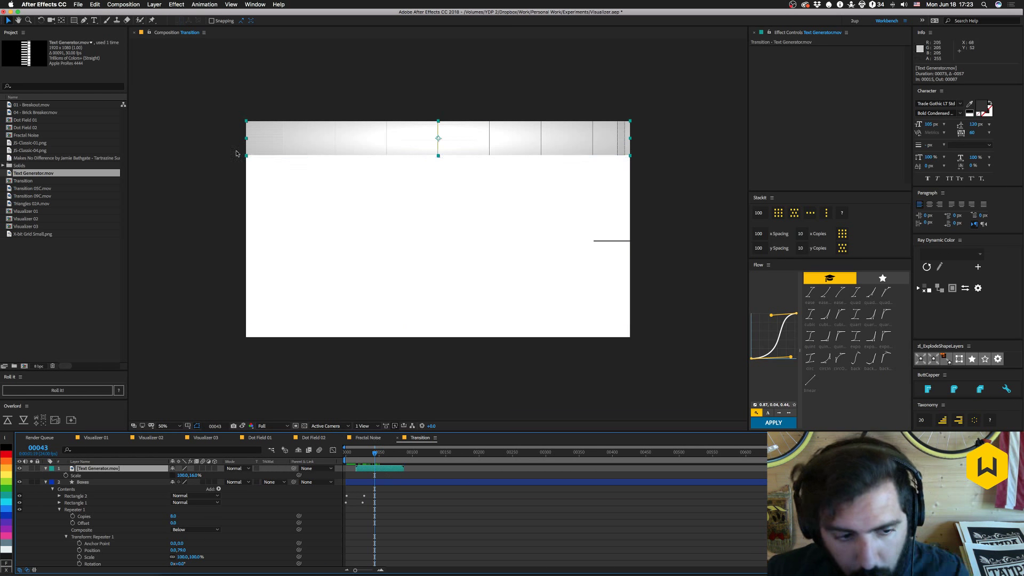
left_click(46, 482)
left_click(45, 468)
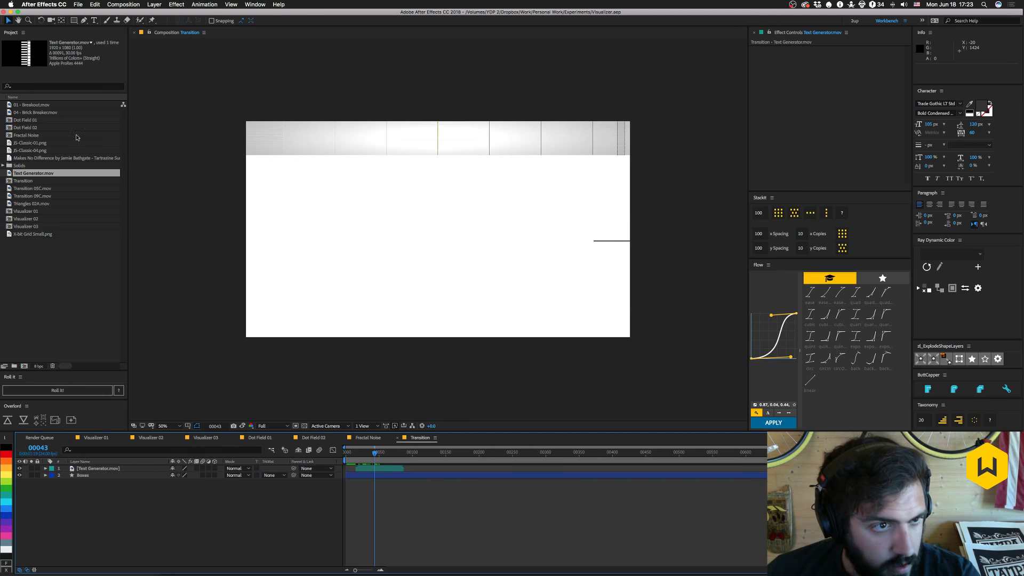
Create a new composition named Matte.
left_click(131, 5)
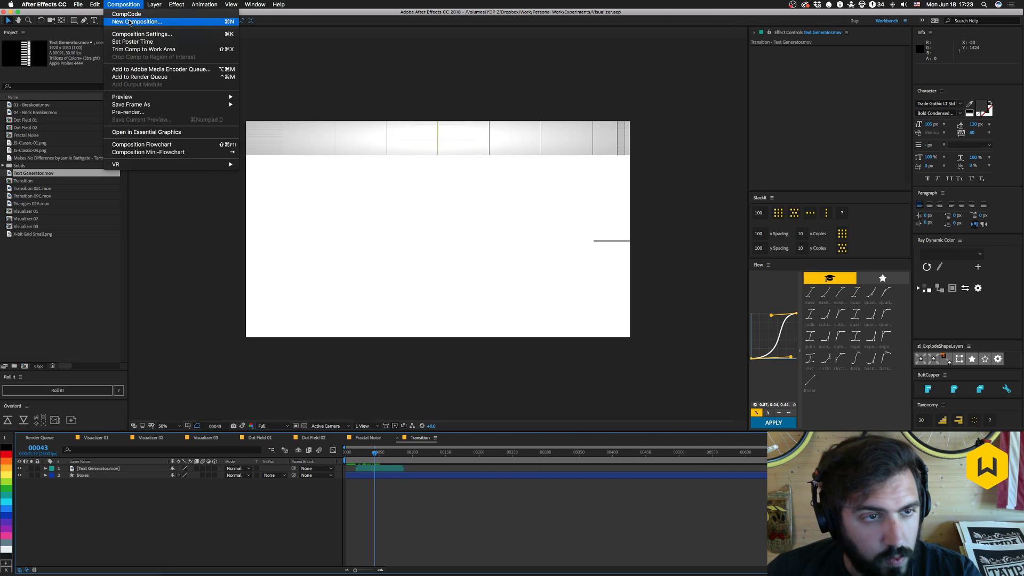
left_click(135, 23)
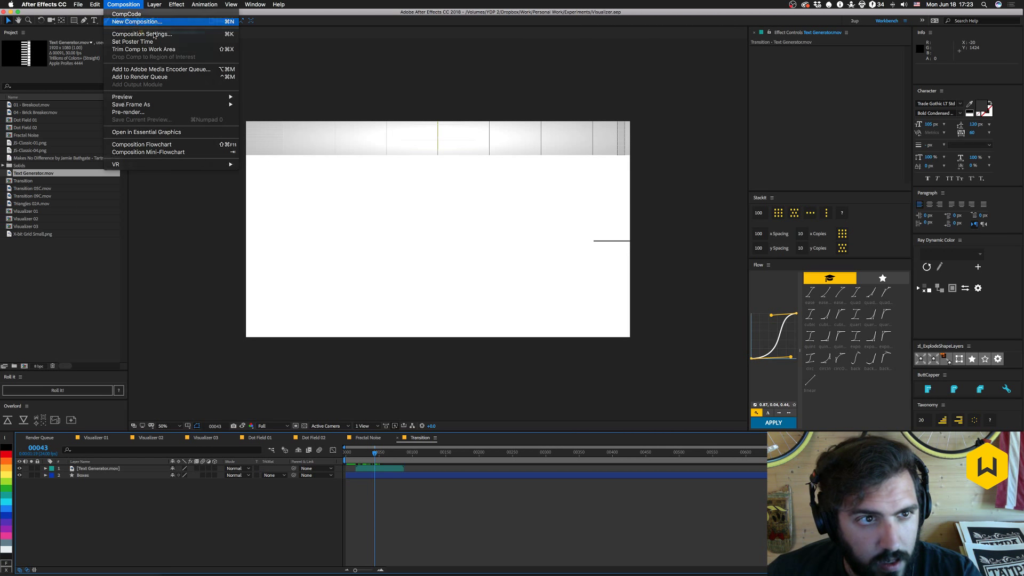
type("Matte")
key("Return")
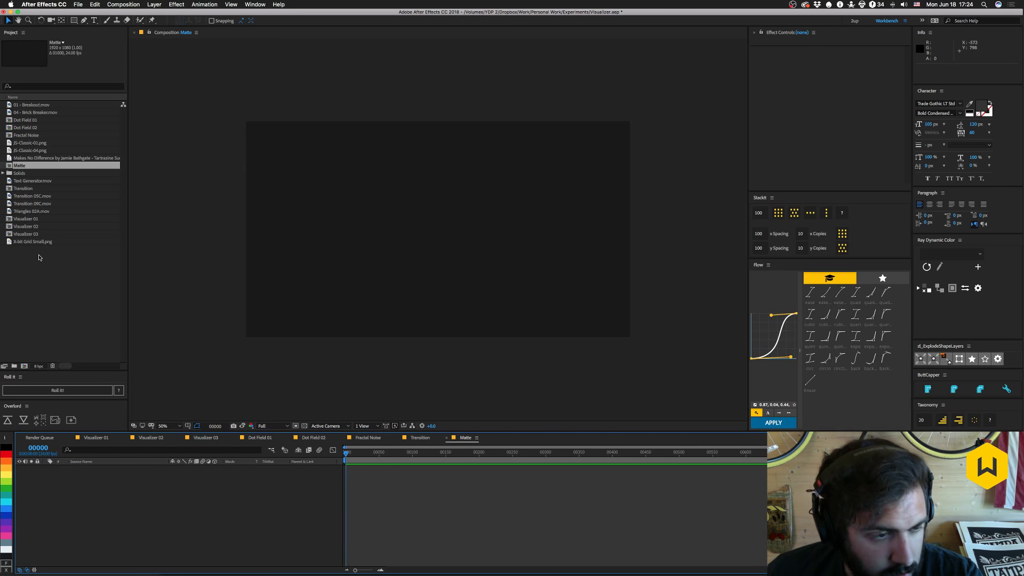
Add X-bit Grid Small.png to the Matte composition and apply a Fill effect to it.
left_click_drag(32, 242, 87, 472)
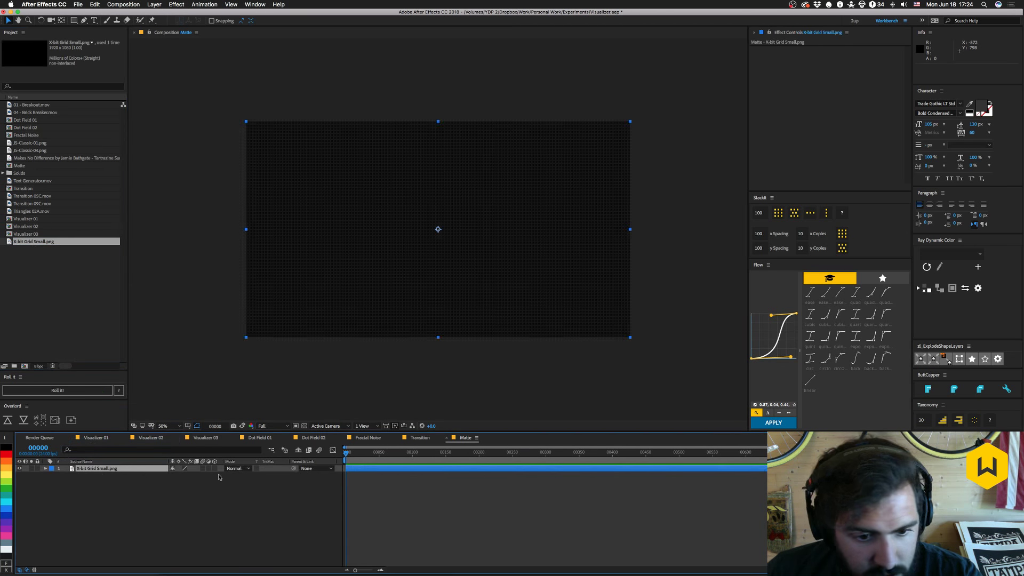
left_click(124, 471)
key("ctrl+space")
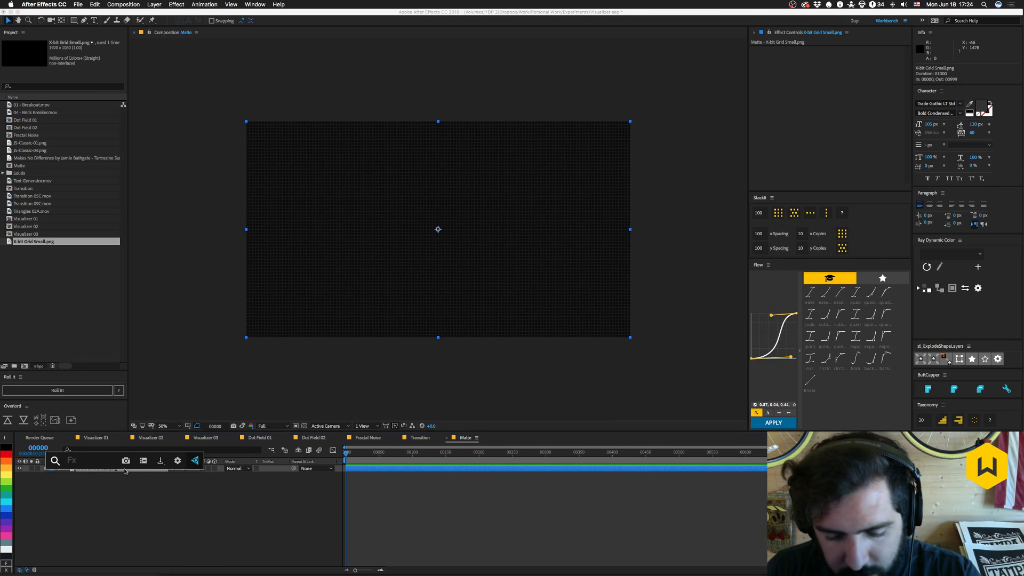
type("fill")
key("Return")
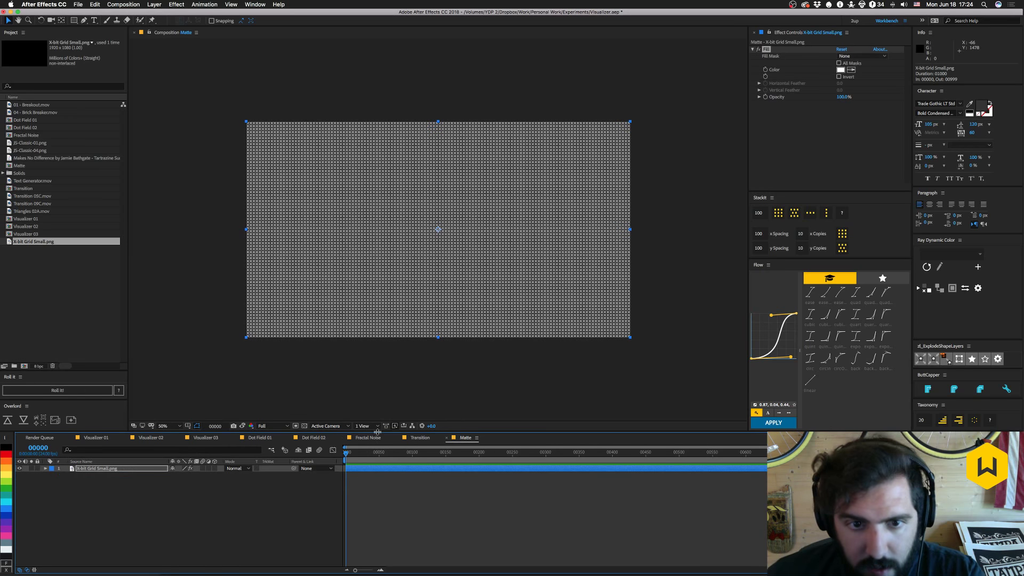
left_click(201, 504)
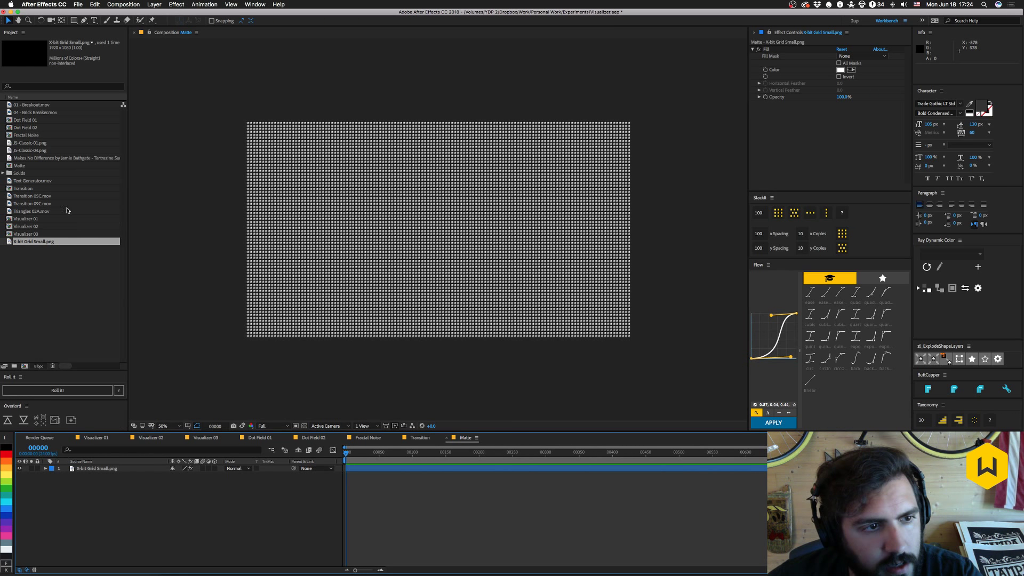
Place JS-Classic-01.png beneath the grid layer and remove the Fill effect from the grid.
left_click_drag(30, 143, 72, 471)
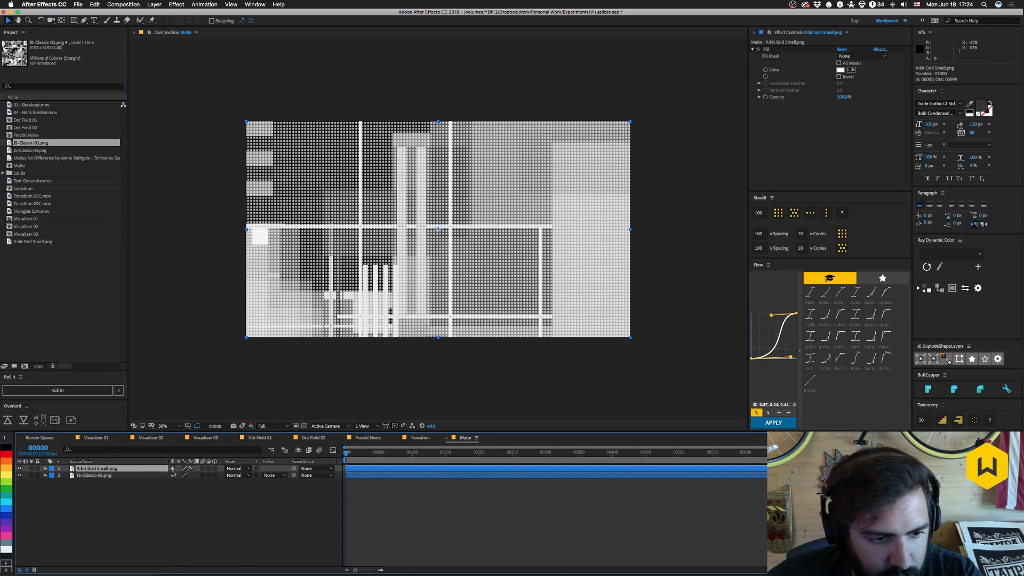
left_click(764, 49)
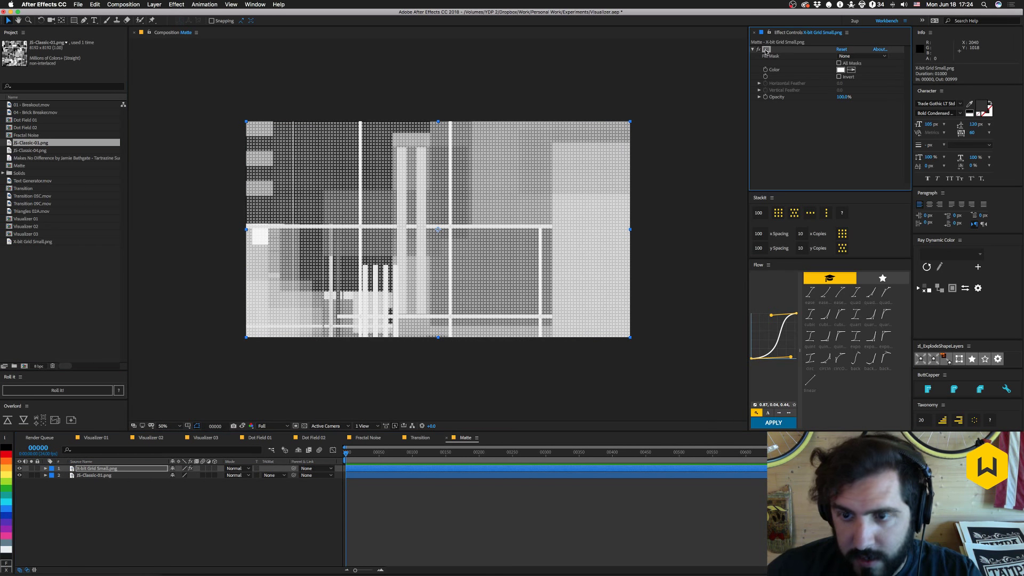
key("Delete")
Scale JS-Classic-01.png down to about 82% and move it to about 3332, 3322 so its upper-left area fills the frame.
left_click(96, 476)
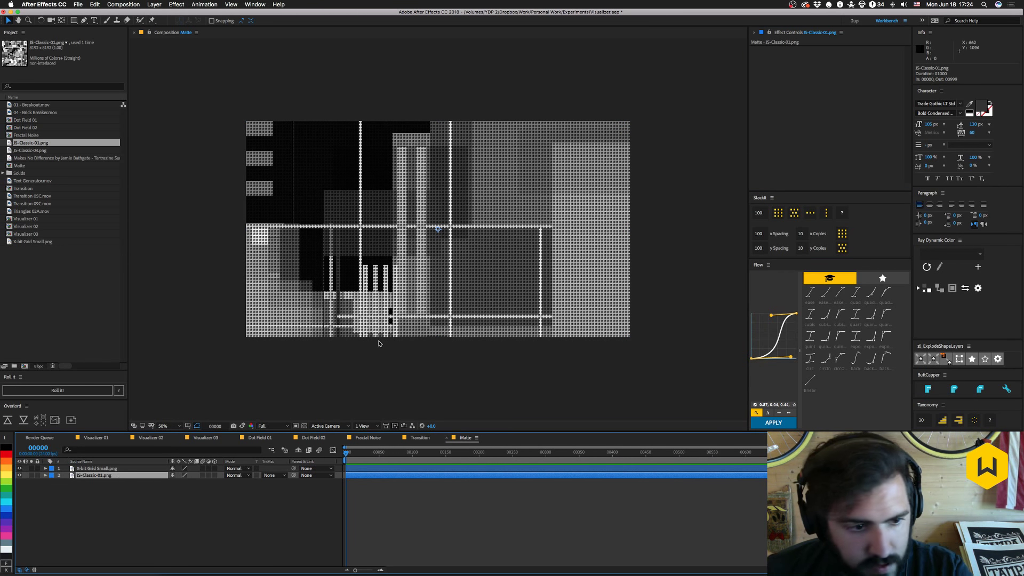
key("s")
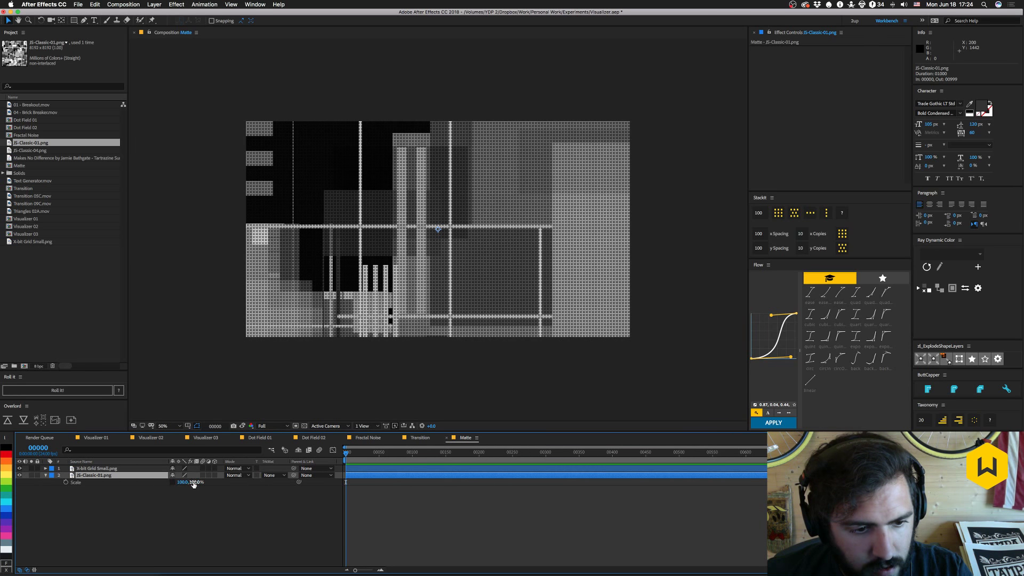
left_click_drag(182, 484, 167, 484)
key("super+z")
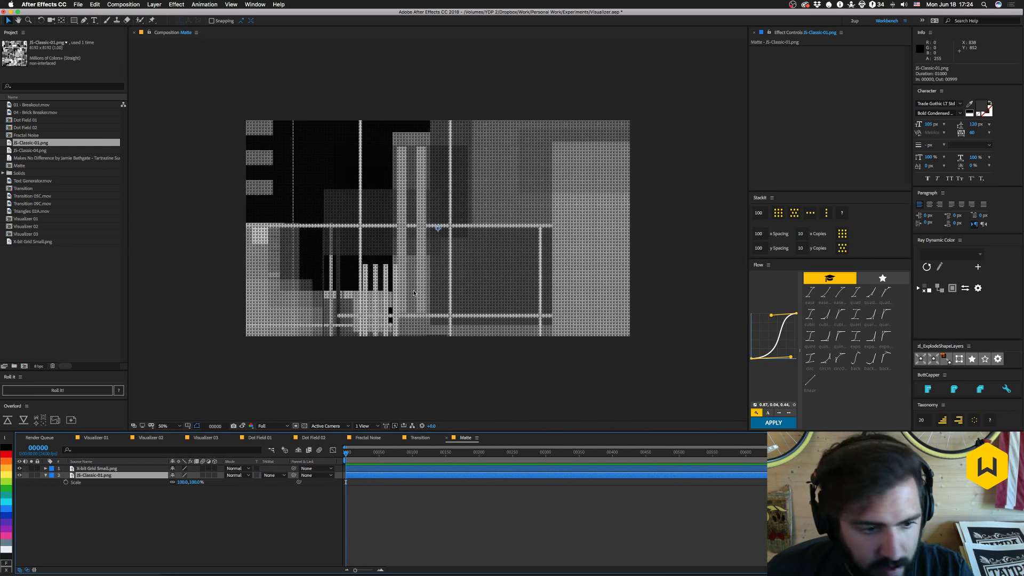
left_click_drag(414, 292, 354, 126)
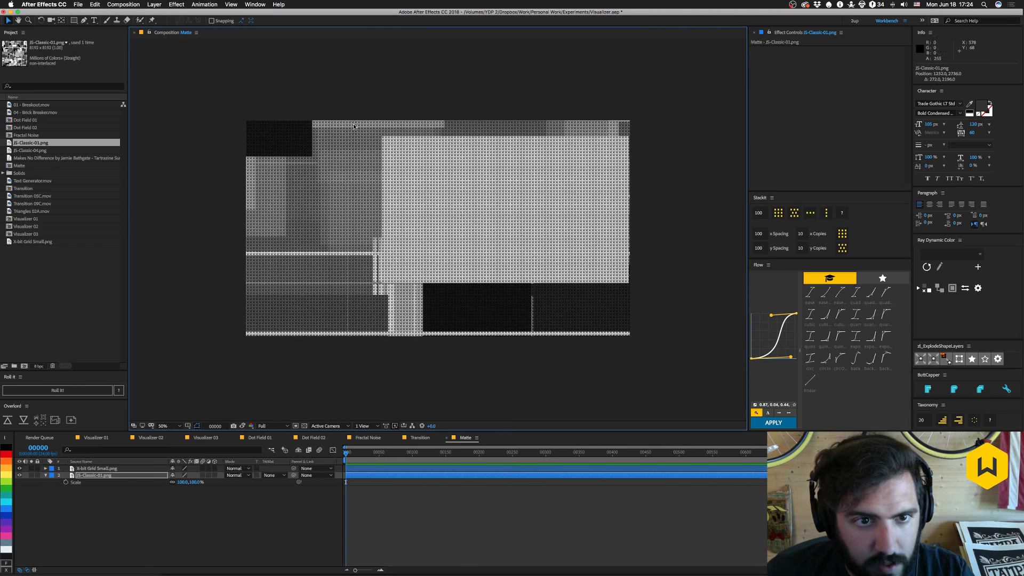
left_click_drag(247, 55, 816, 320)
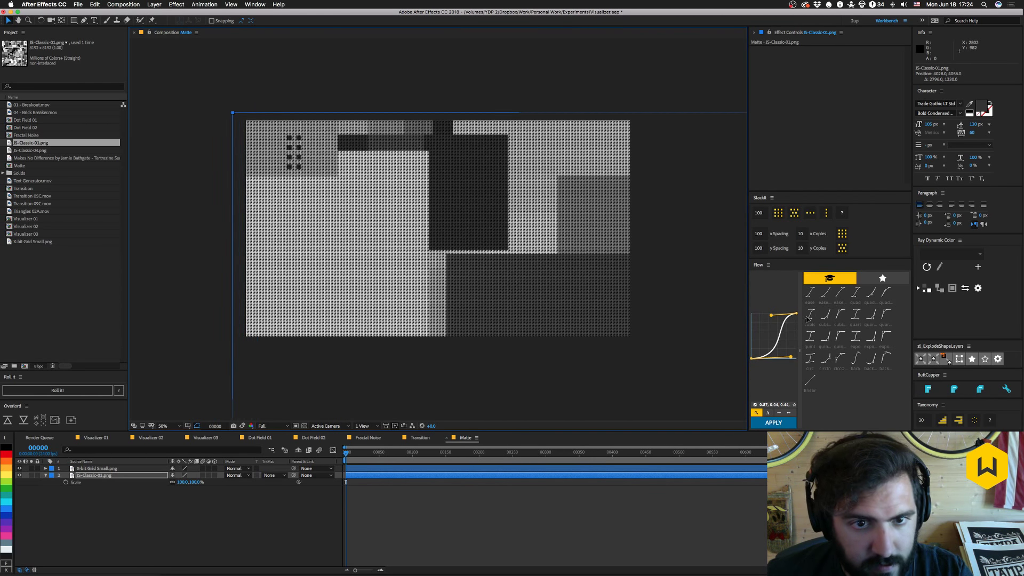
left_click_drag(183, 488, 178, 484)
left_click_drag(503, 314, 364, 167)
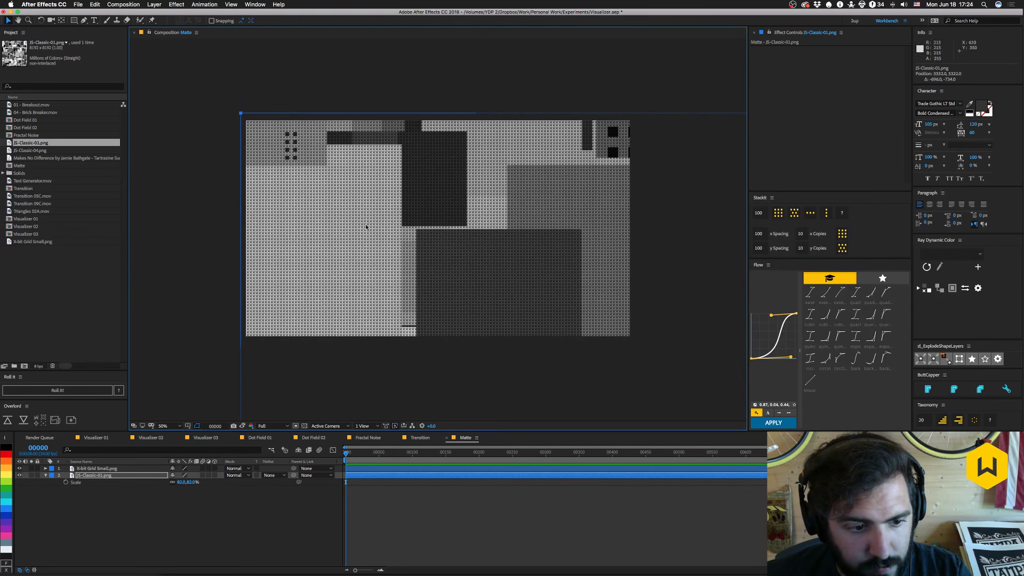
Start Position keyframes on JS-Classic-01.png at frame 0 and shift it to about 3034, 2986 at frame 5.
key("p")
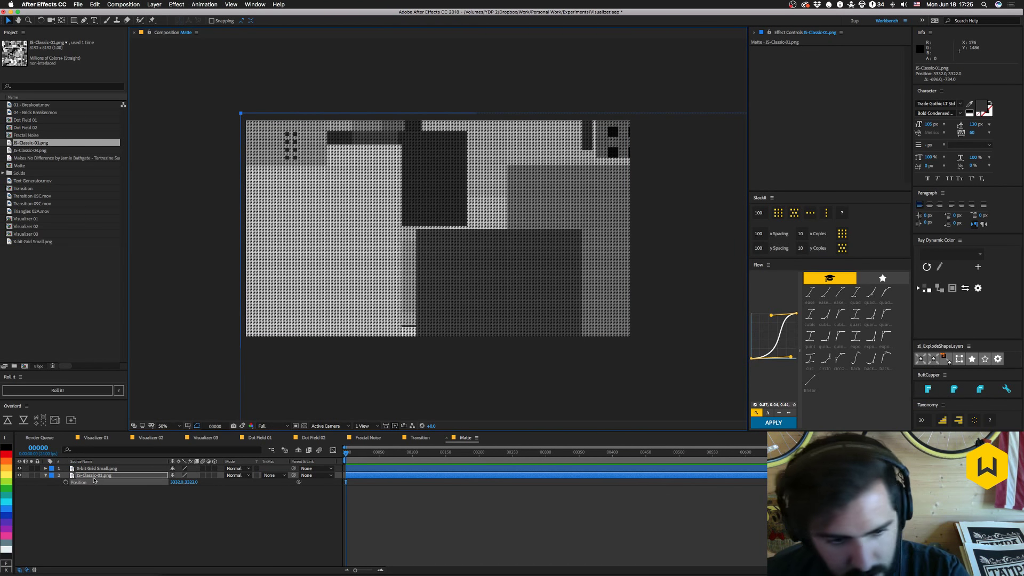
left_click(66, 482)
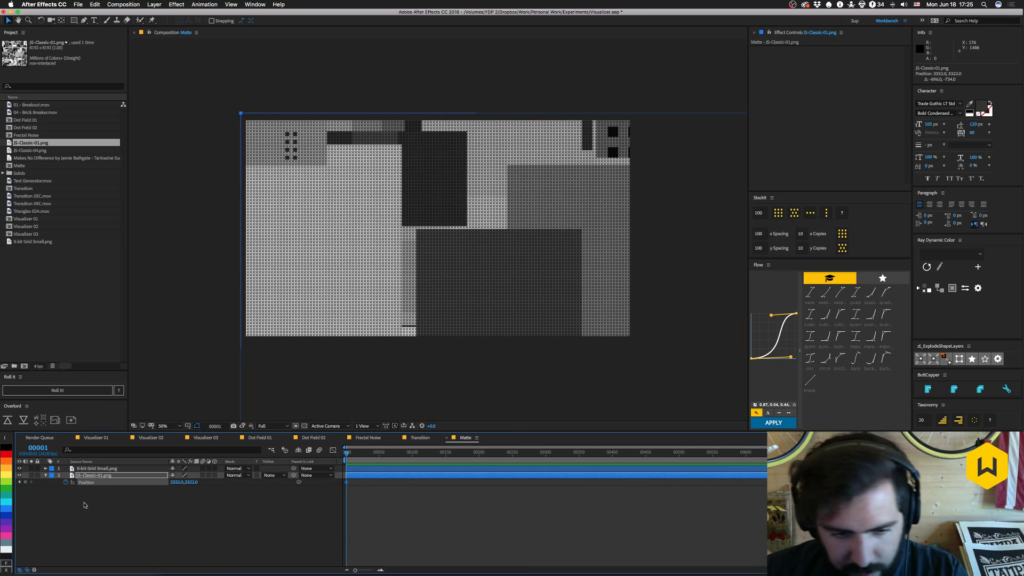
key("Page_Down")
key("Page_Down")
key("Page_Down")
key("Page_Down")
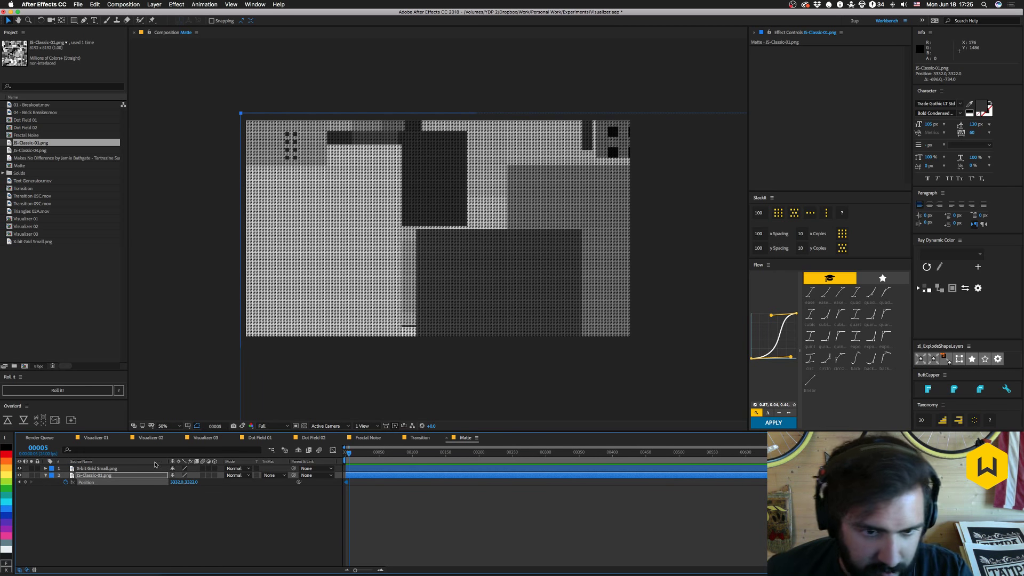
left_click_drag(699, 244, 643, 179)
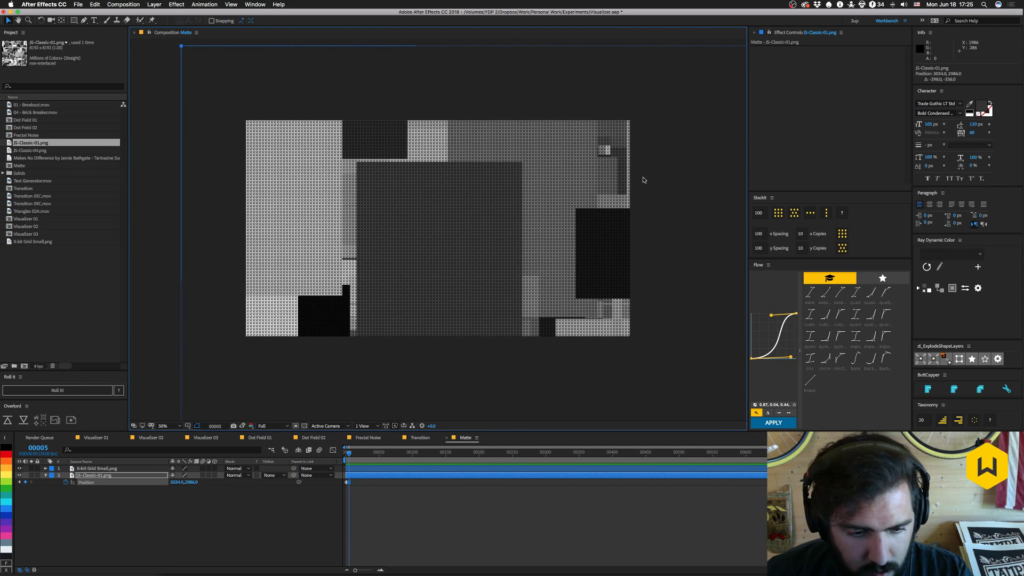
Add Position keyframes at frames 15, 25 and 35 that move the artwork upward, ending at about 3154, 1672.
key("shift+Page_Down")
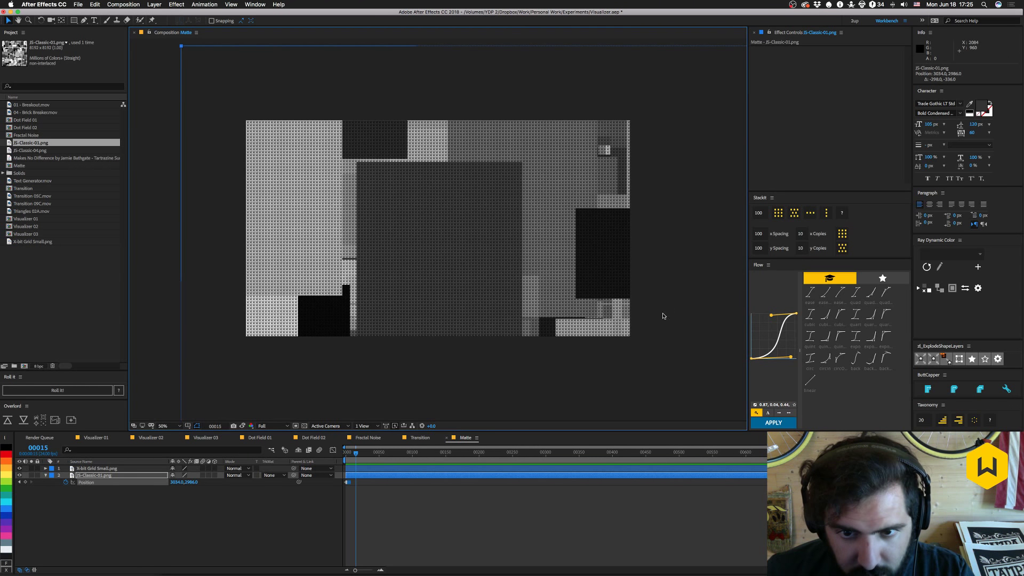
left_click_drag(663, 316, 649, 154)
key("shift+Page_Down")
key("shift+Page_Down")
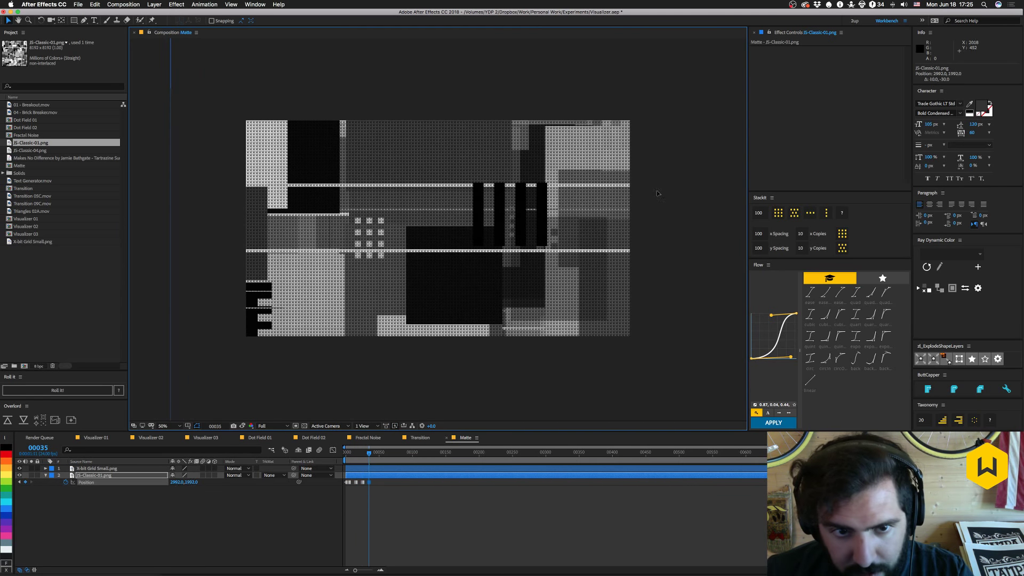
left_click_drag(647, 206, 681, 151)
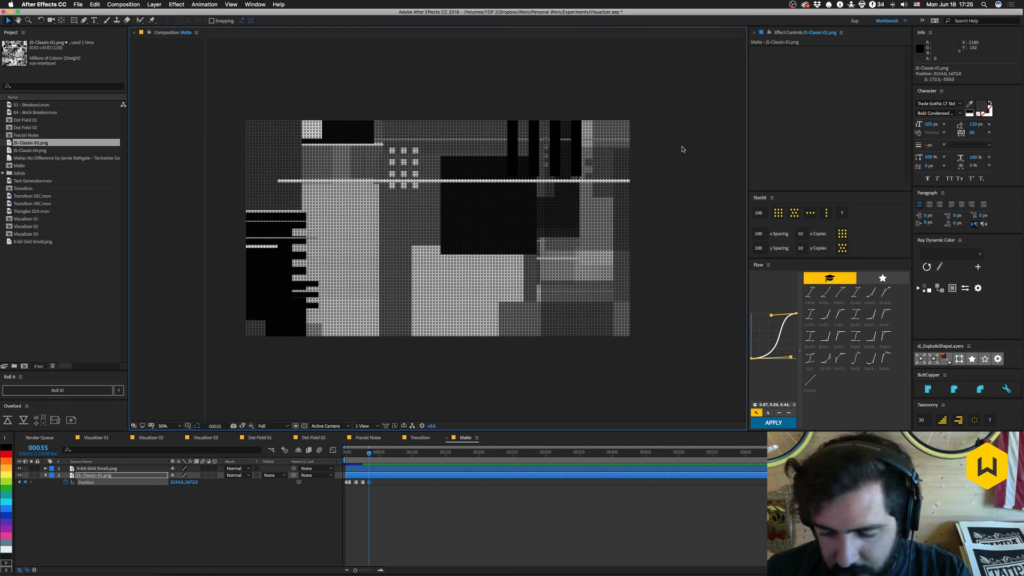
Continue the upward Position animation with keyframes at frames 45, 55 and 65, ending at about 2984, 560.
key("shift+Page_Down")
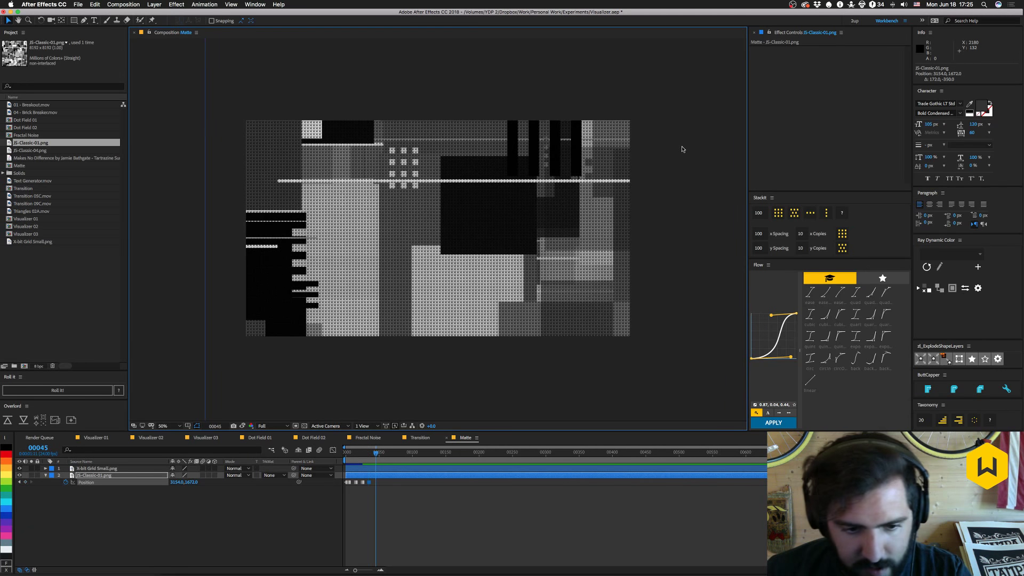
left_click_drag(692, 238, 655, 176)
key("shift+Page_Down")
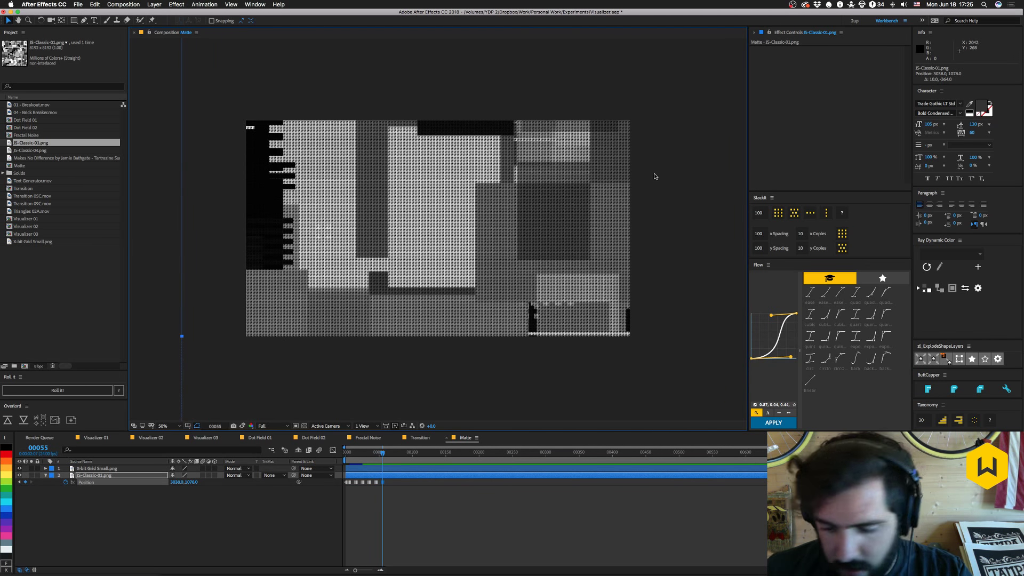
key("shift+Page_Down")
left_click_drag(676, 313, 665, 210)
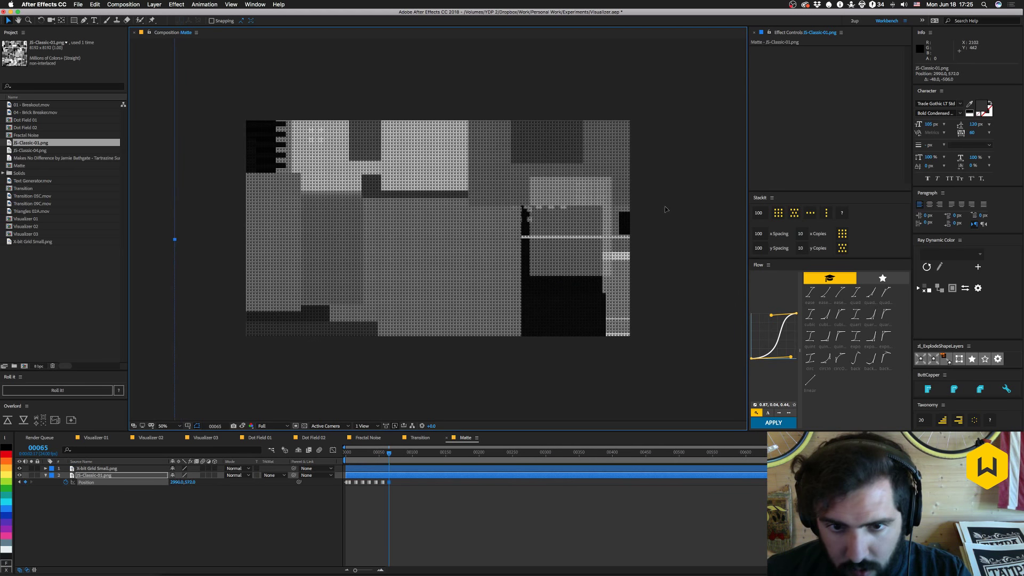
Keyframe the artwork's Position at about 2982, 112 on frame 74 and about 3076, -288 roughly ten frames further on.
key("shift+Page_Down")
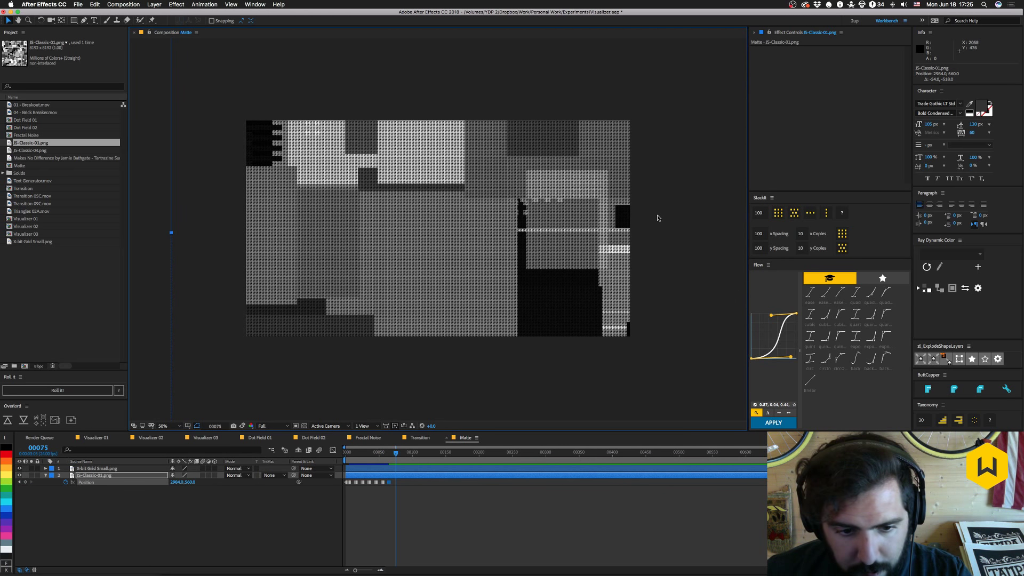
key("Page_Up")
key("Page_Up")
key("Page_Up")
left_click_drag(658, 219, 651, 166)
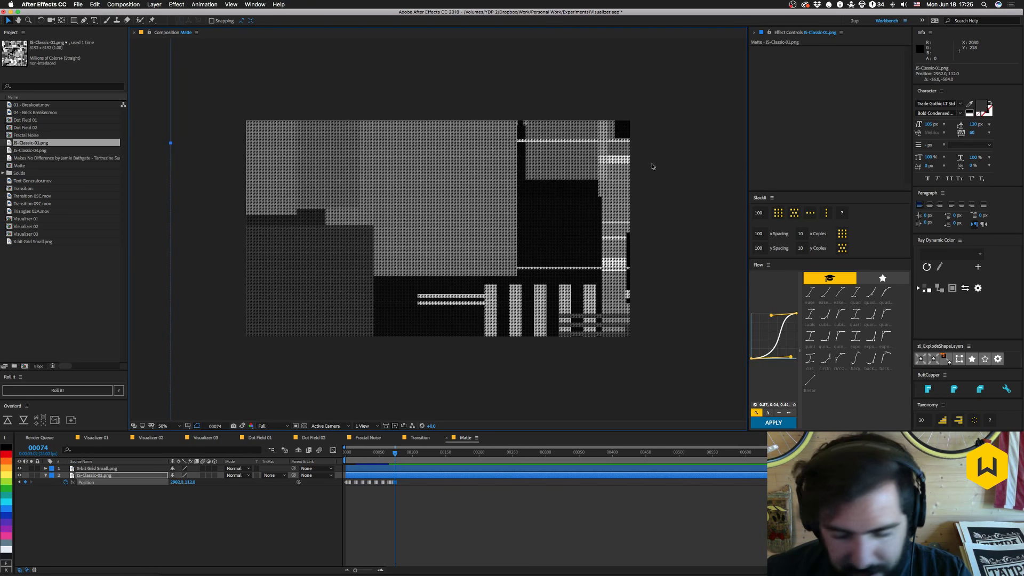
key("shift+Page_Down")
left_click_drag(626, 267, 665, 197)
Keyframe the artwork's Position at about 2982, -724 on frame 87.
key("Page_Down")
key("Page_Down")
key("Page_Down")
key("Page_Down")
key("Page_Down")
key("Page_Down")
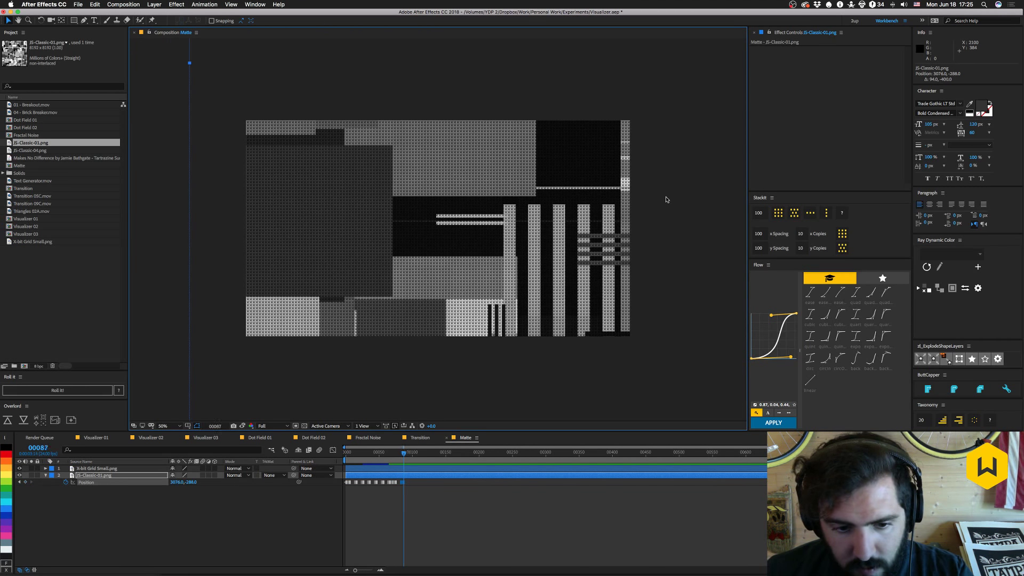
left_click_drag(666, 271, 642, 167)
Move the artwork further up with Position keyframes at frames 94 and 97, ending at about 2986, -1258.
key("Page_Down")
key("Page_Down")
key("Page_Down")
key("Page_Down")
key("Page_Down")
key("Page_Down")
key("Page_Down")
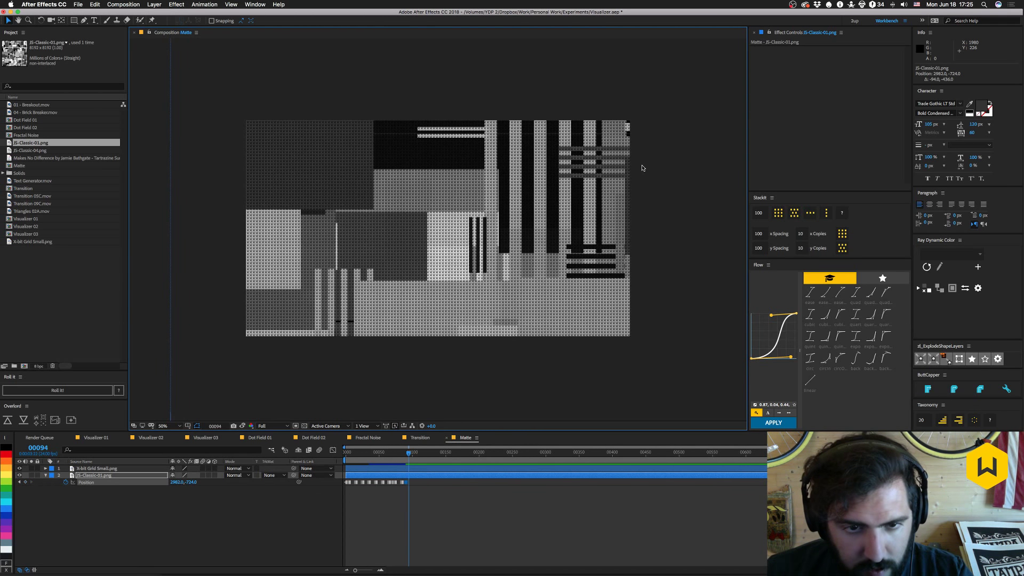
left_click_drag(646, 237, 649, 188)
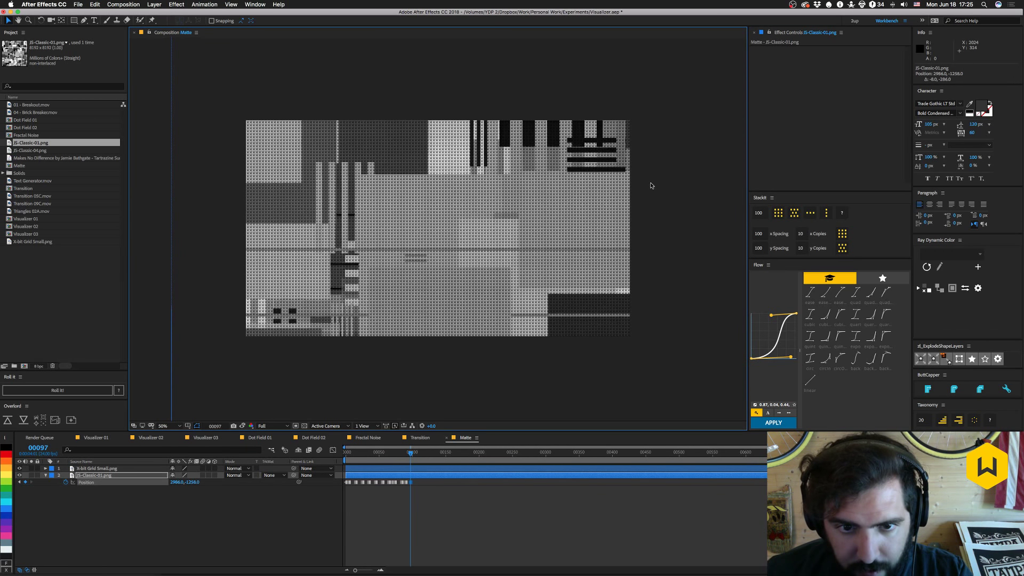
Add Position keyframes at frames 107, 117 and 127, ending at about 2870, -2276, and deselect the layer.
key("shift+Page_Down")
left_click_drag(674, 278, 671, 191)
key("shift+Page_Down")
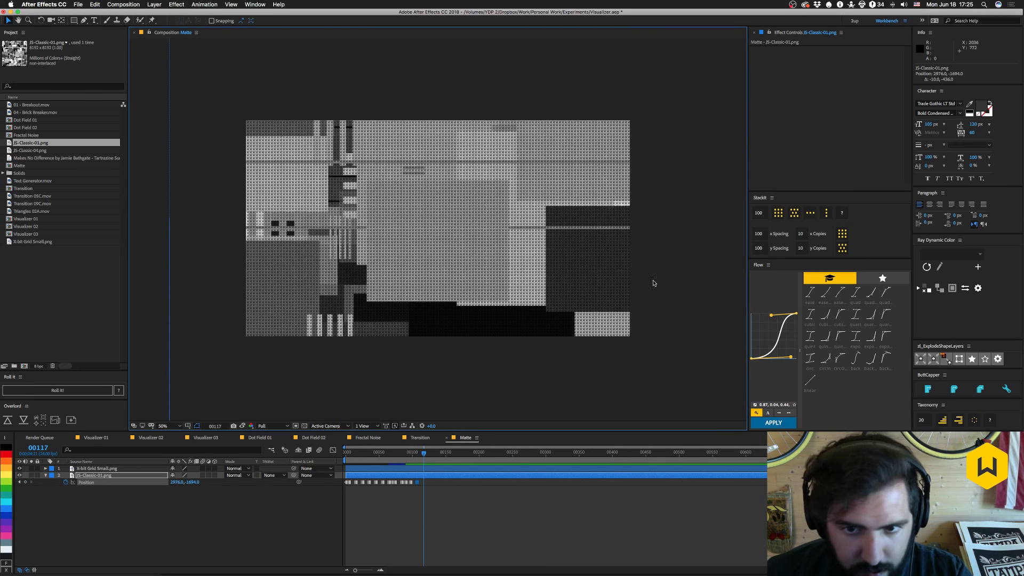
left_click_drag(655, 283, 660, 237)
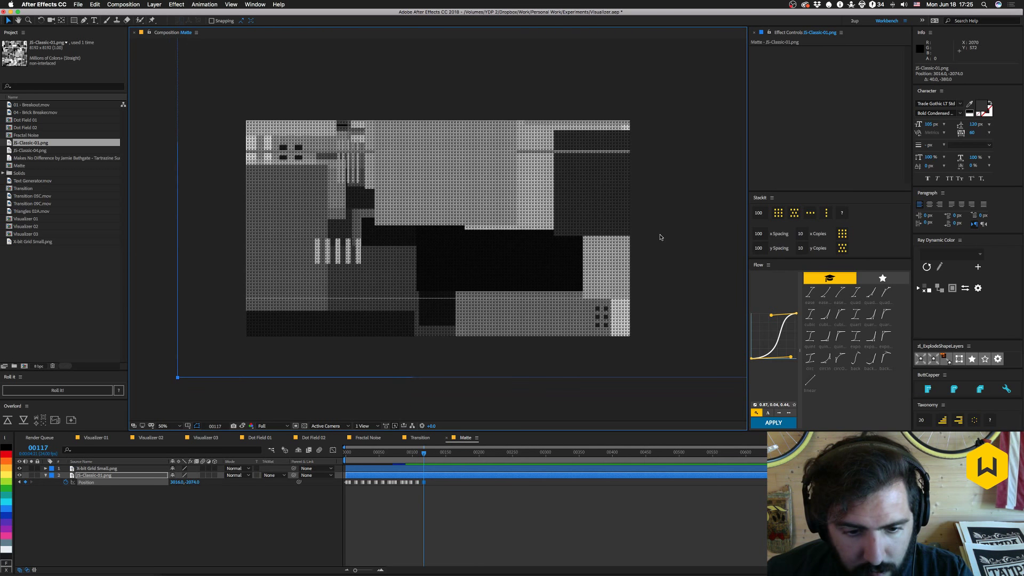
key("shift+Page_Down")
left_click_drag(669, 337, 640, 298)
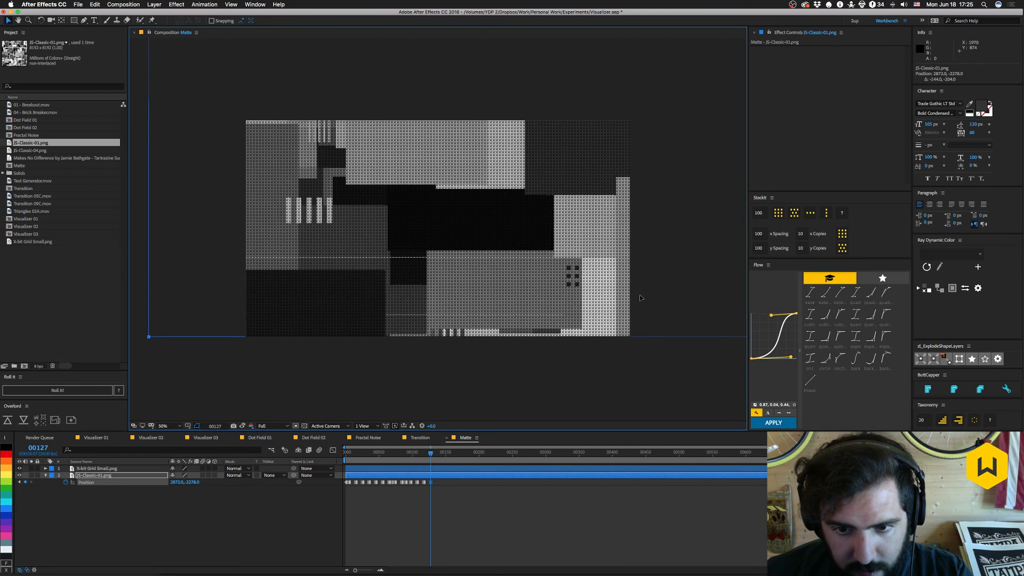
left_click(248, 525)
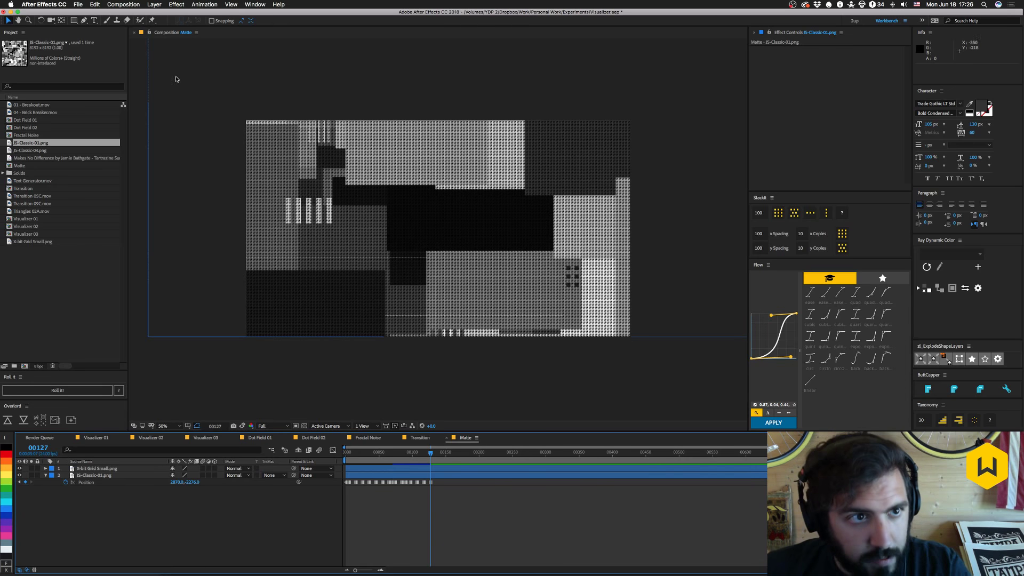
Add an adjustment layer above the other layers, starting at the beginning of the composition, and apply the Noise effect to it.
left_click(154, 5)
mouse_move(158, 14)
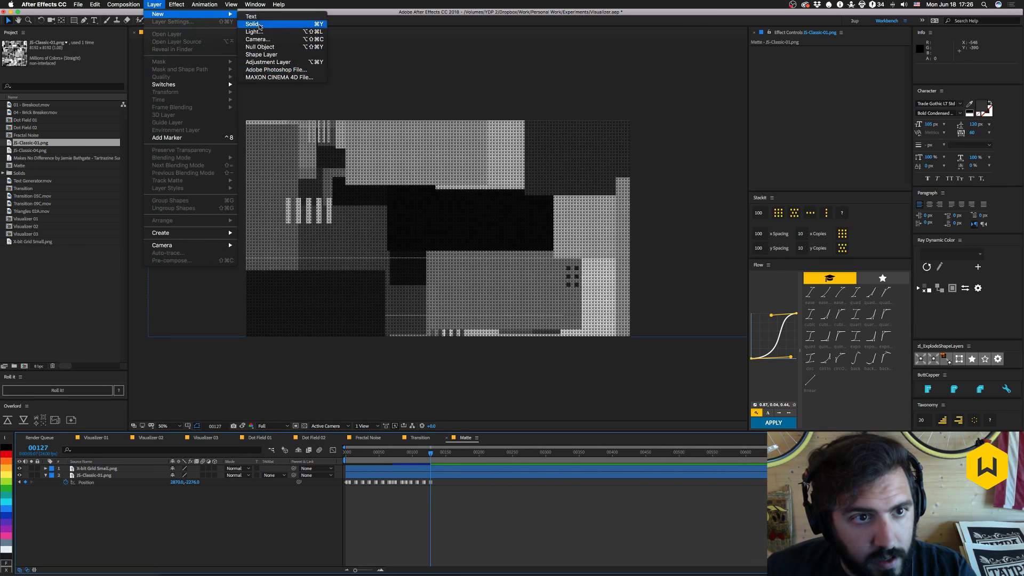
left_click(262, 62)
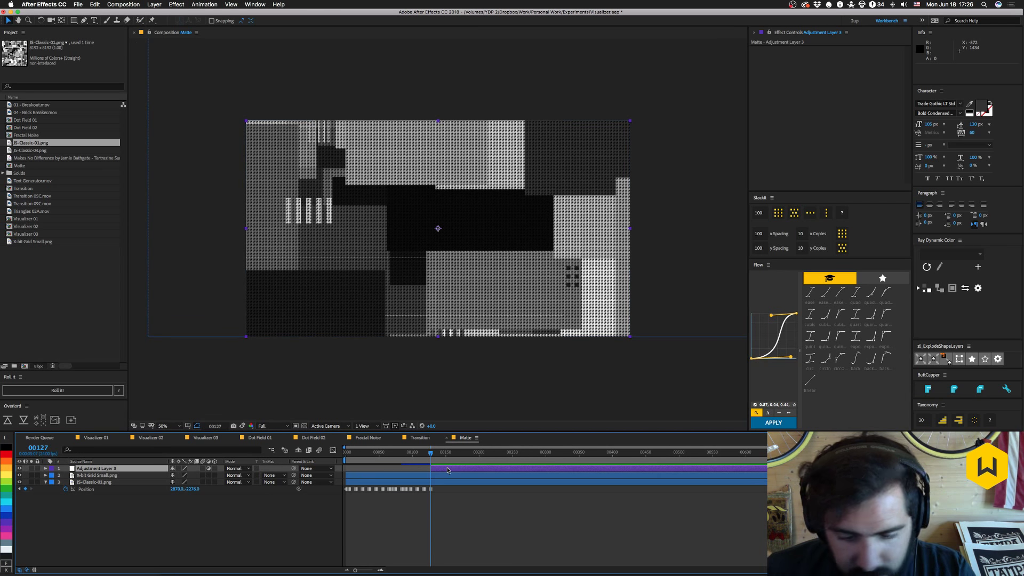
key("ctrl+space")
type("noi")
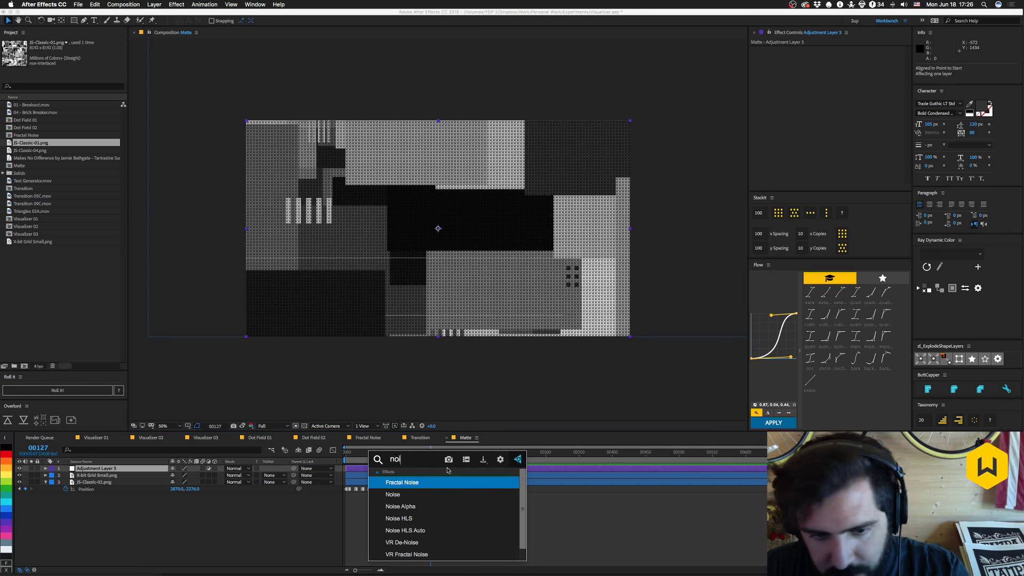
key("Down")
key("Return")
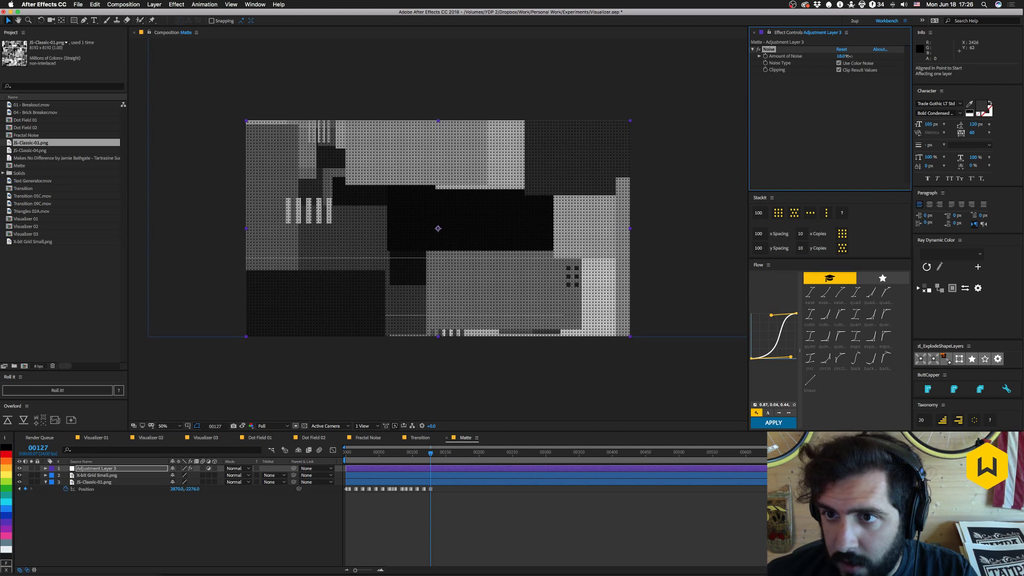
Set the adjustment layer's Noise amount to 17%, with color noise turned off and result clipping on.
left_click_drag(849, 56, 859, 56)
left_click(839, 70)
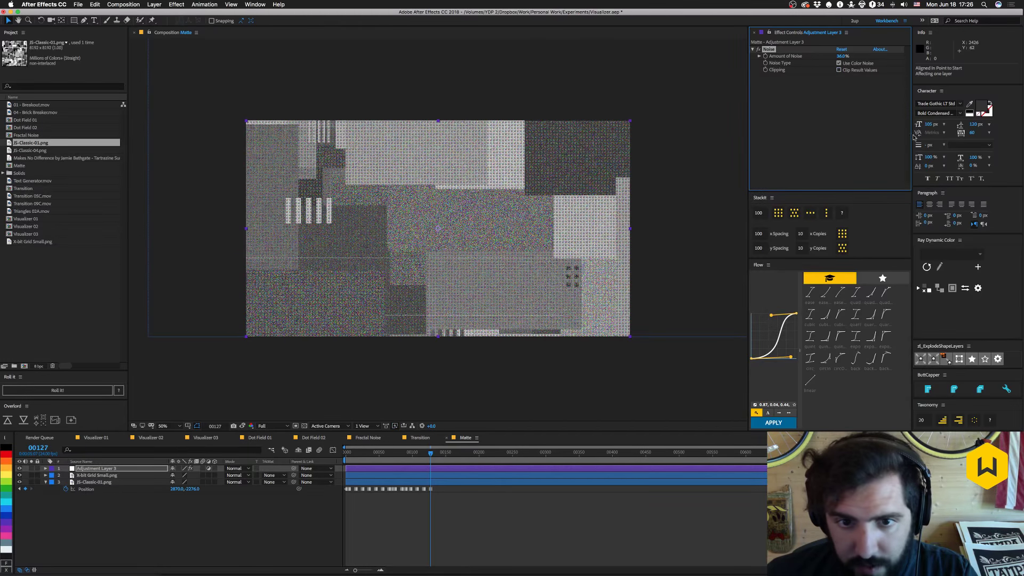
left_click(839, 63)
left_click(839, 70)
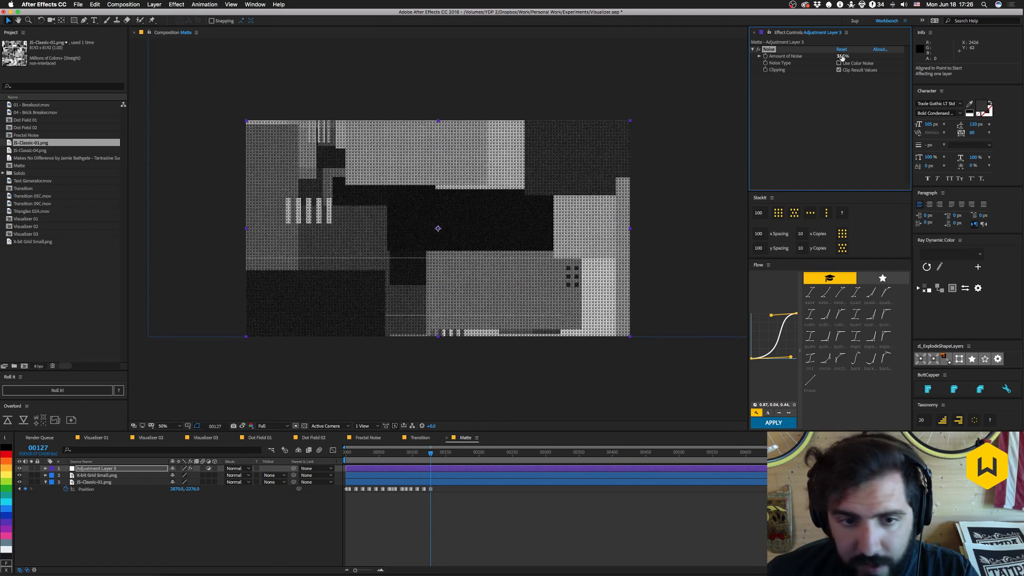
left_click_drag(841, 56, 831, 57)
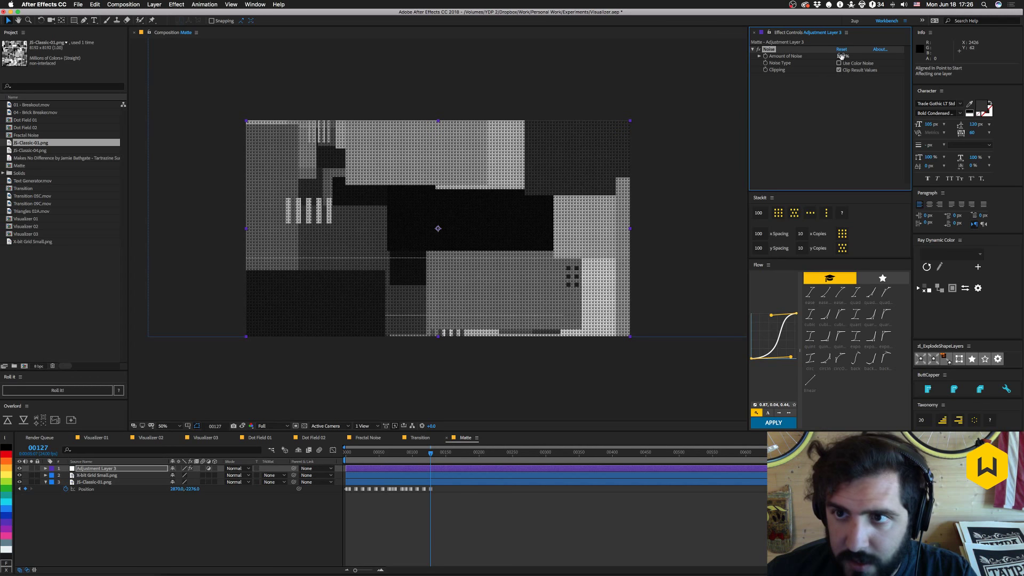
left_click_drag(840, 56, 844, 56)
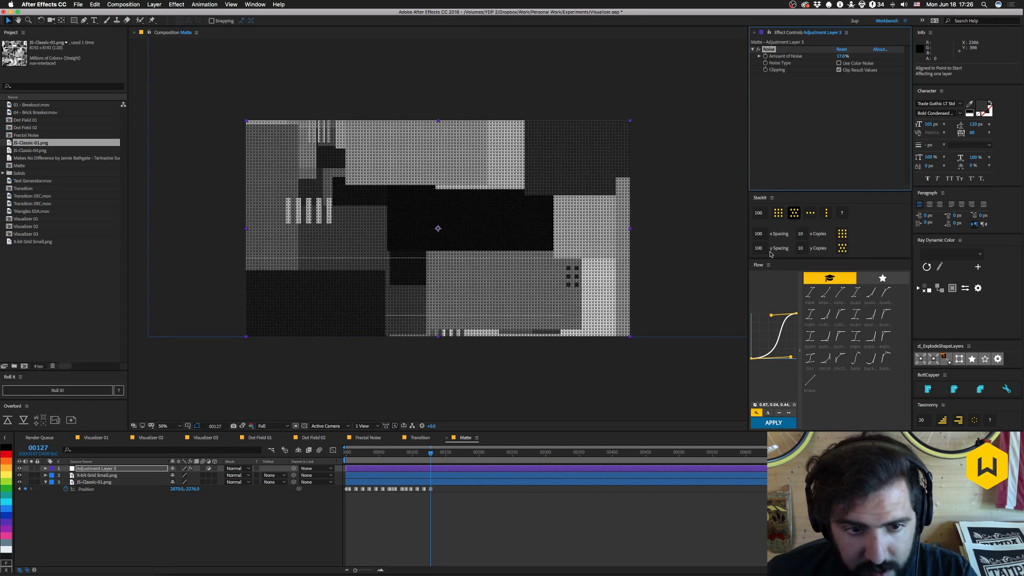
Compress all of the JS-Classic-01.png Position keyframes so the last one lands at about frame 75, and preview from the beginning.
key("space")
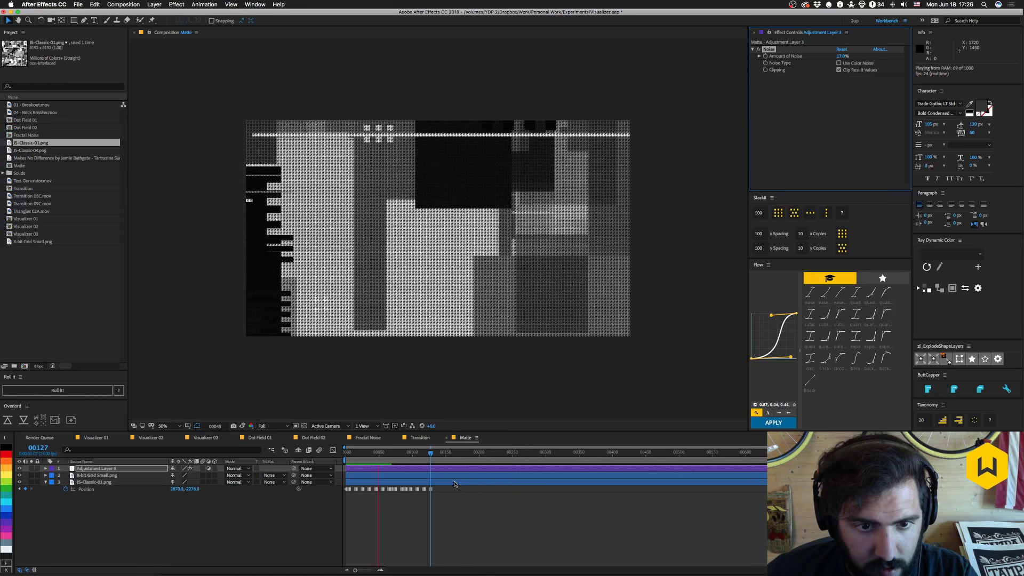
key("space")
left_click_drag(435, 492, 310, 501)
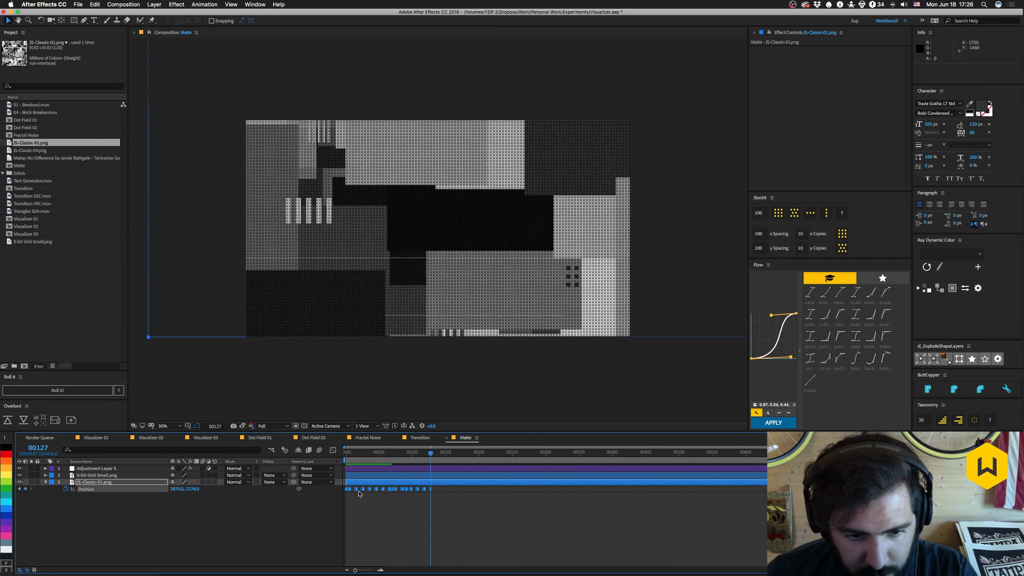
left_click_drag(431, 491, 396, 489)
key("Home")
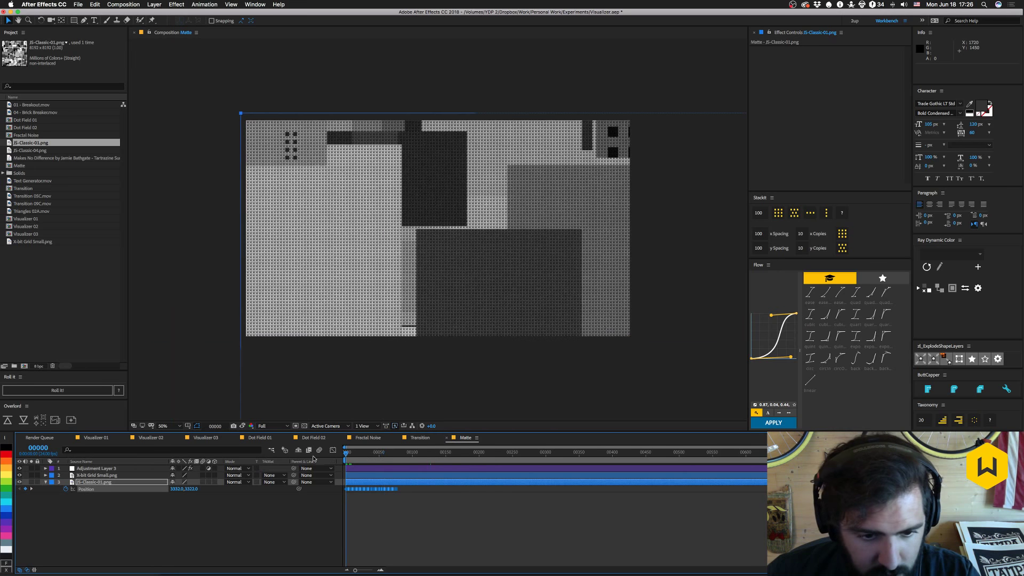
key("space")
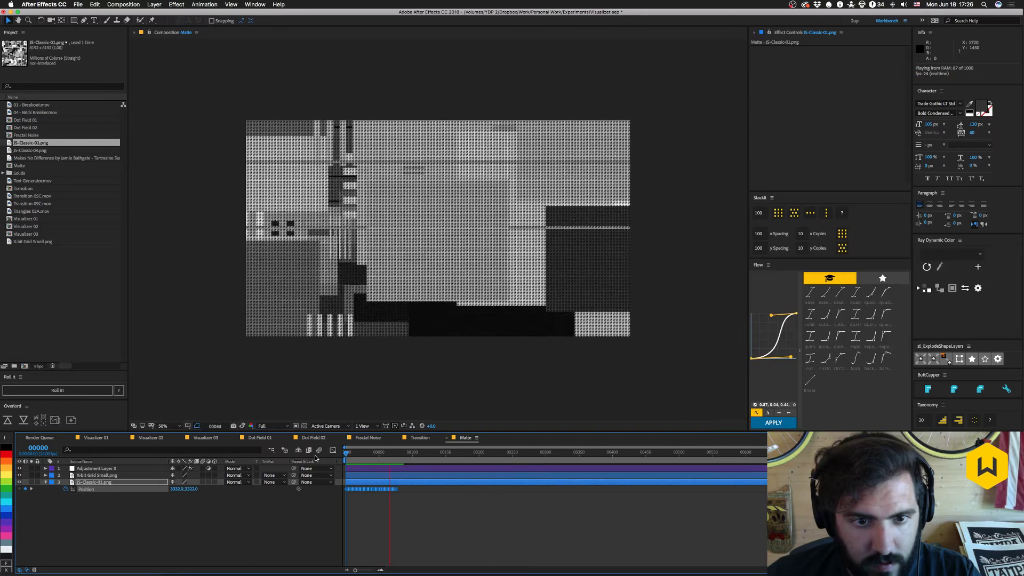
Compress the Position keyframes further so the last one lands at about frame 49, and preview the faster animation.
key("space")
key("equal")
key("equal")
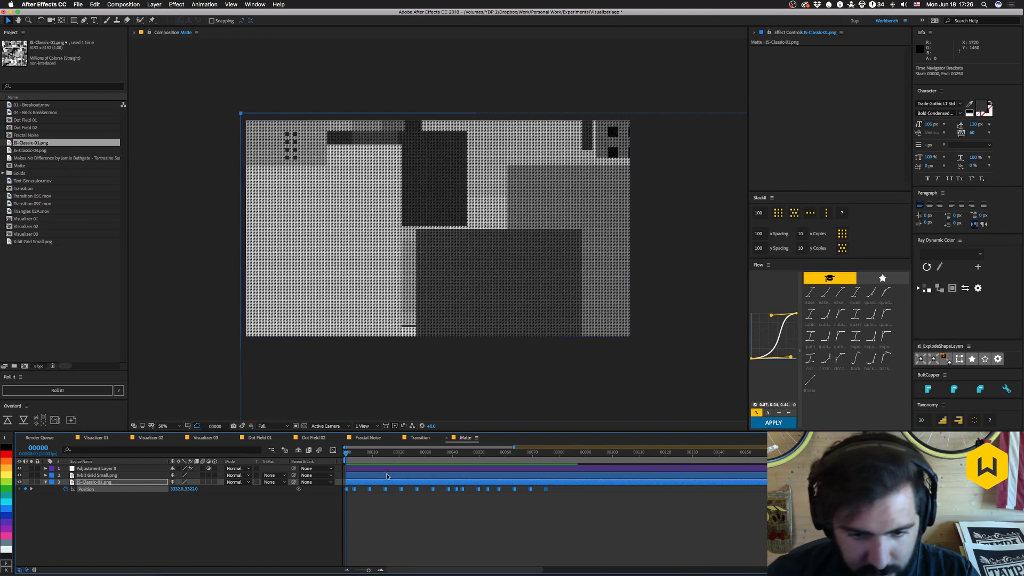
left_click_drag(545, 489, 476, 489)
key("space")
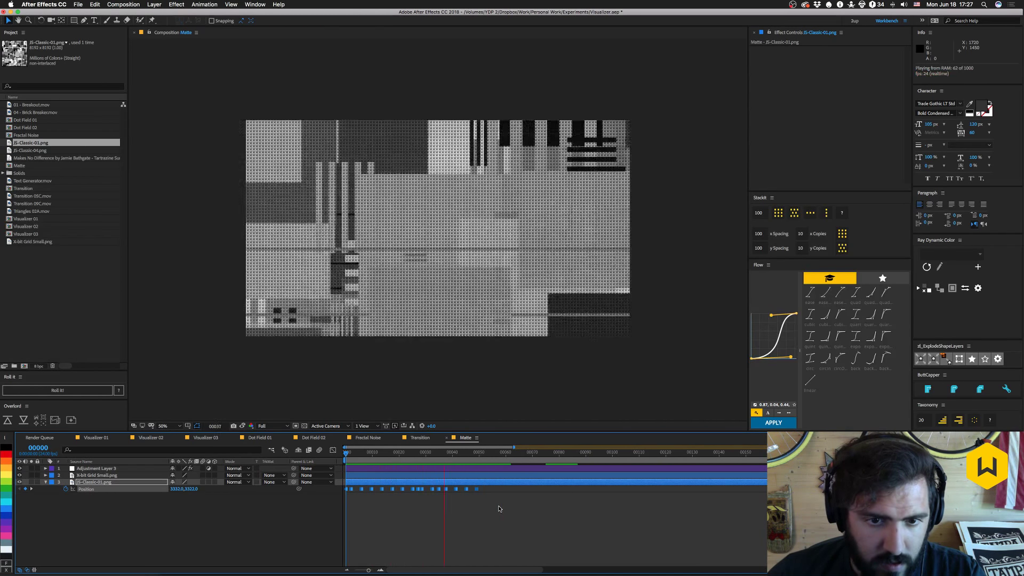
key("space")
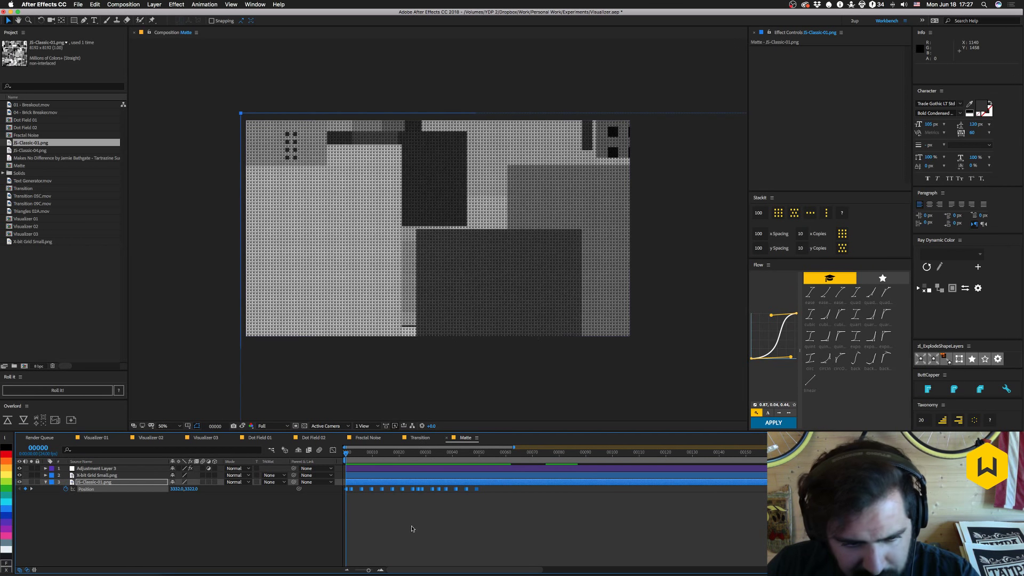
Place JS-Classic-04.png in the timeline directly above JS-Classic-01.png, starting at frame 37.
left_click_drag(435, 455, 469, 455)
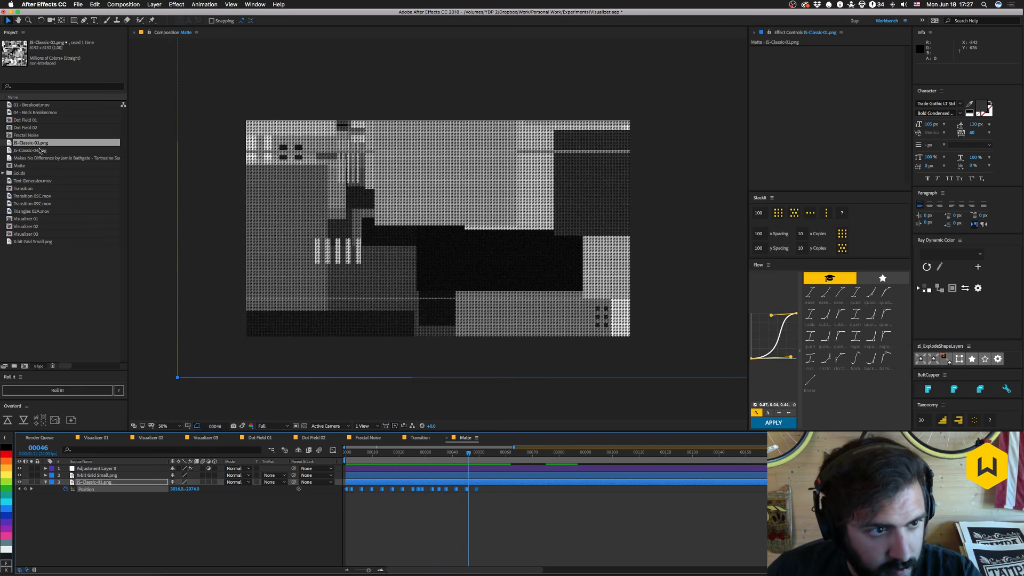
left_click_drag(38, 151, 125, 480)
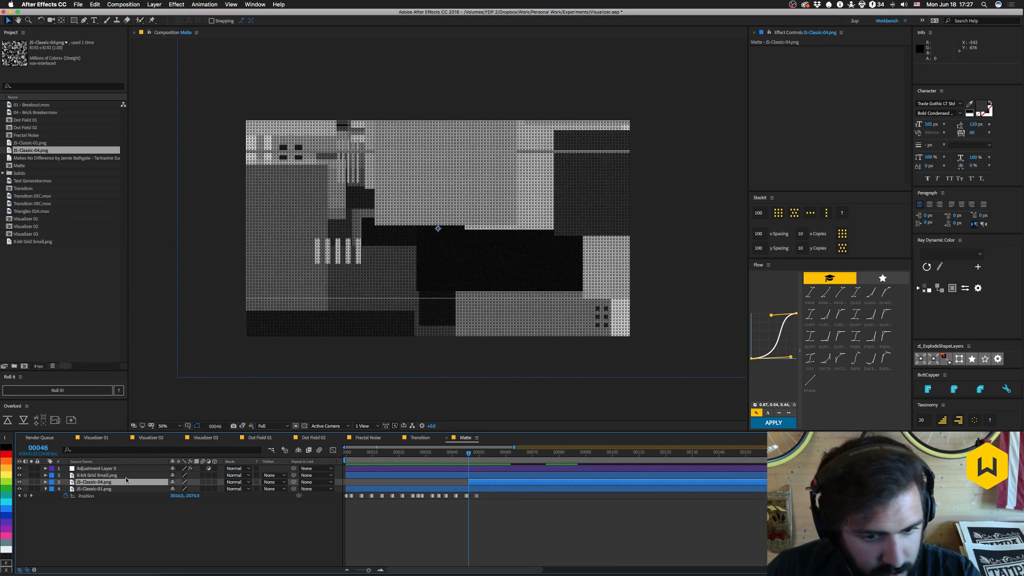
left_click_drag(474, 483, 463, 484)
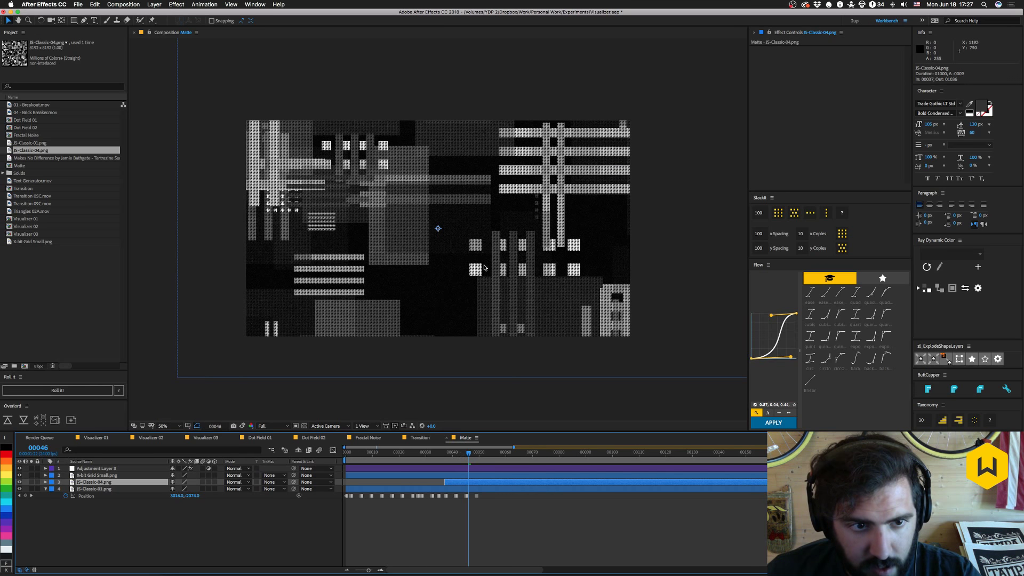
Set the JS-Classic-04.png layer's blending mode to Overlay and toggle its visibility to compare the look.
left_click(242, 482)
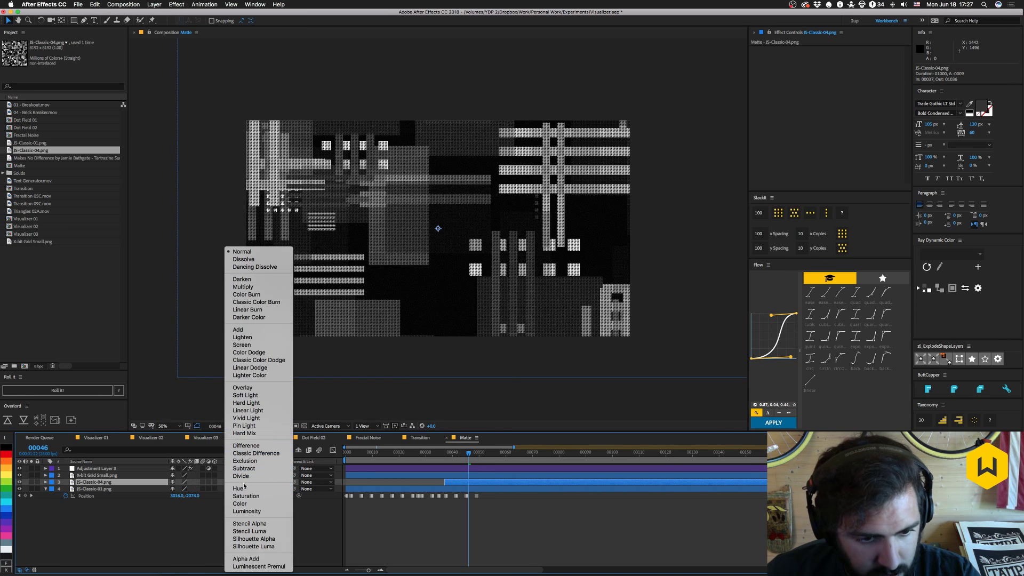
left_click(243, 395)
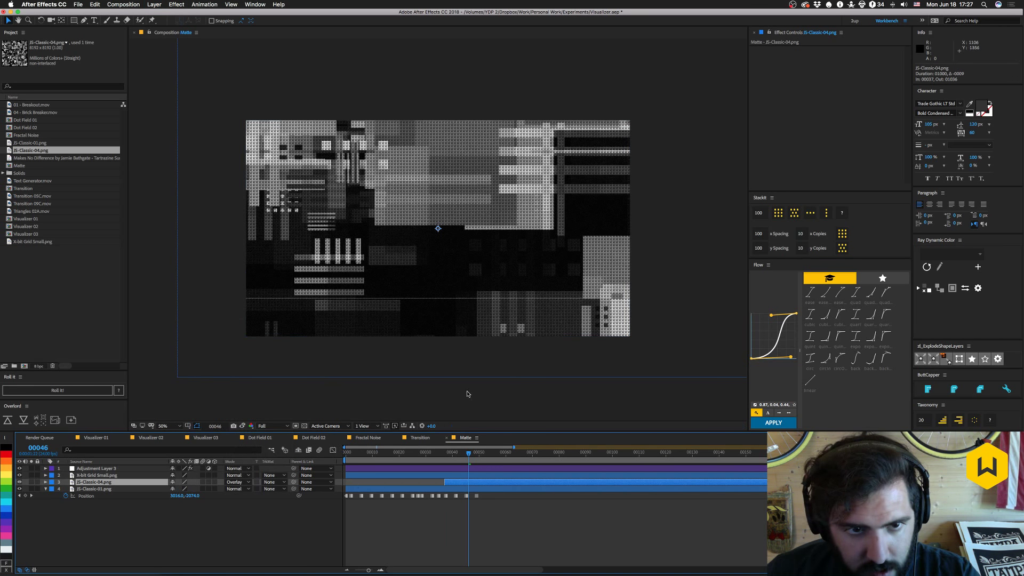
left_click(31, 482)
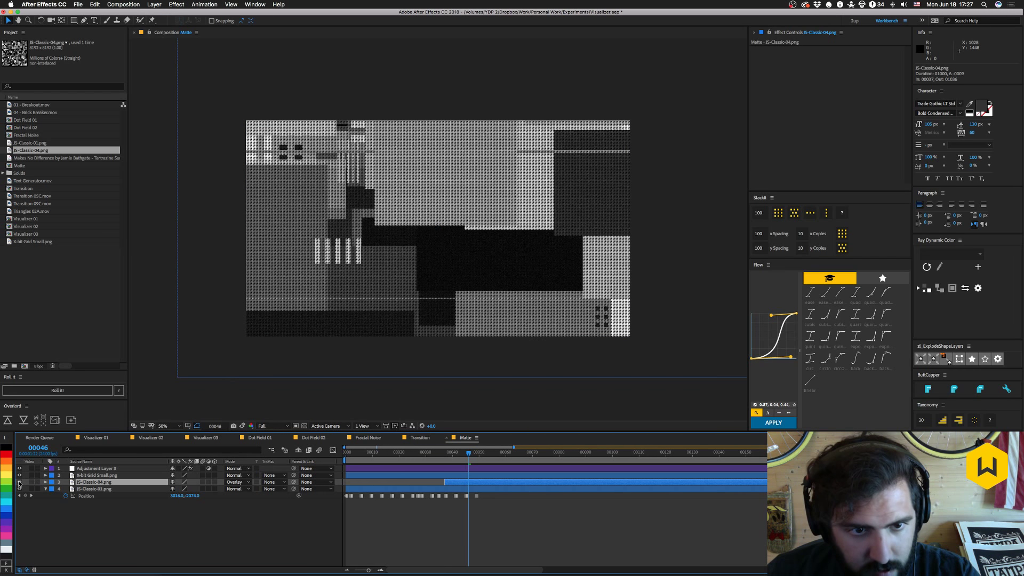
left_click(31, 482)
left_click(31, 482)
left_click(31, 482)
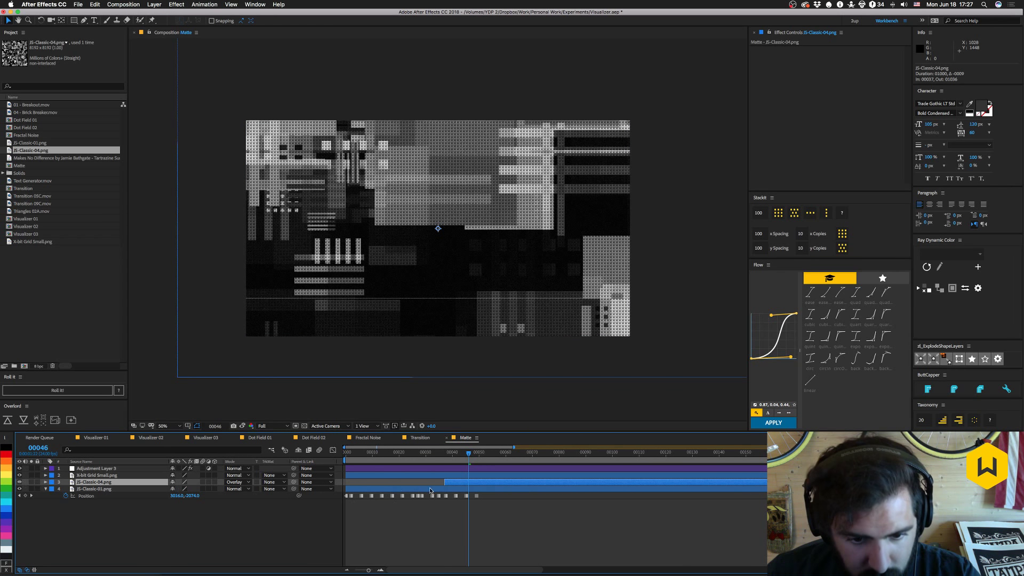
Shift the JS-Classic-04.png layer to start at frame 0, scale it to 24%, and preview the composition.
left_click_drag(451, 486, 351, 487)
key("s")
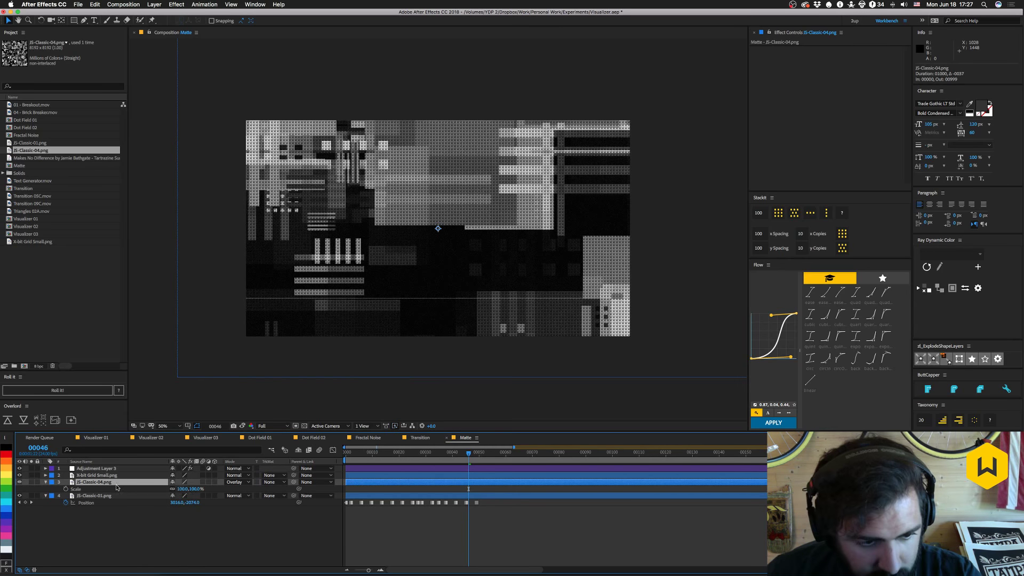
left_click_drag(184, 489, 158, 491)
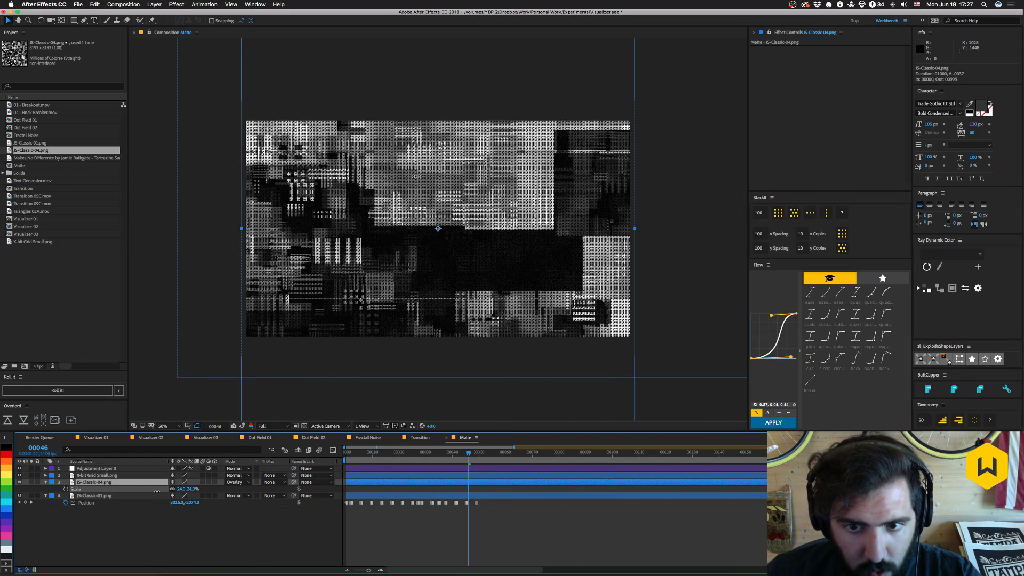
left_click(217, 531)
key("space")
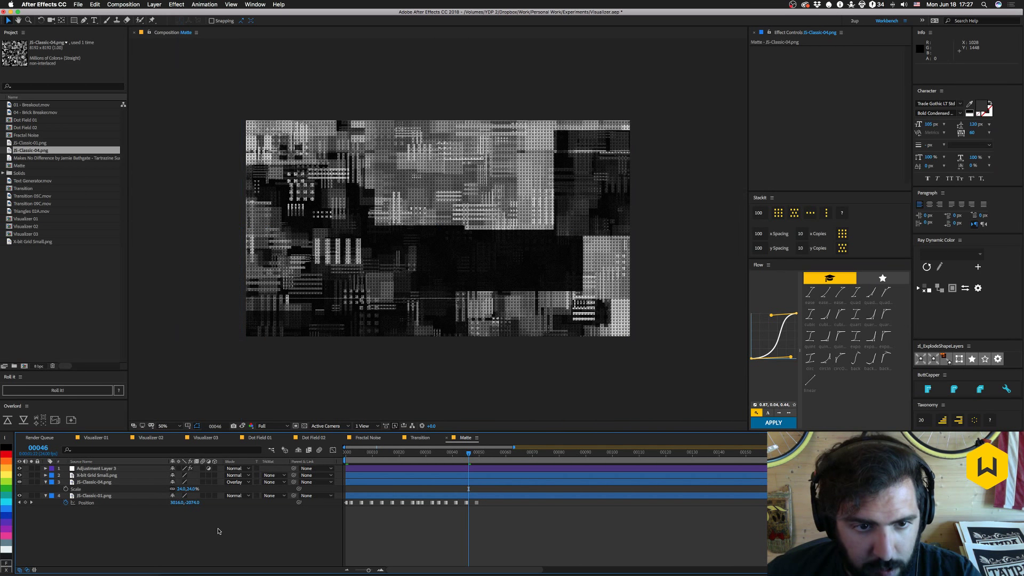
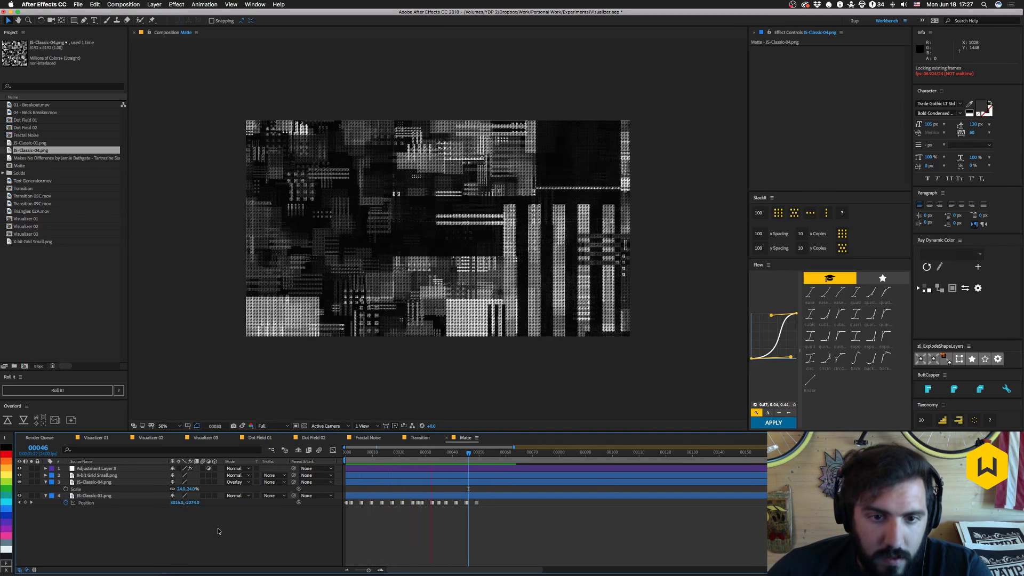
key("space")
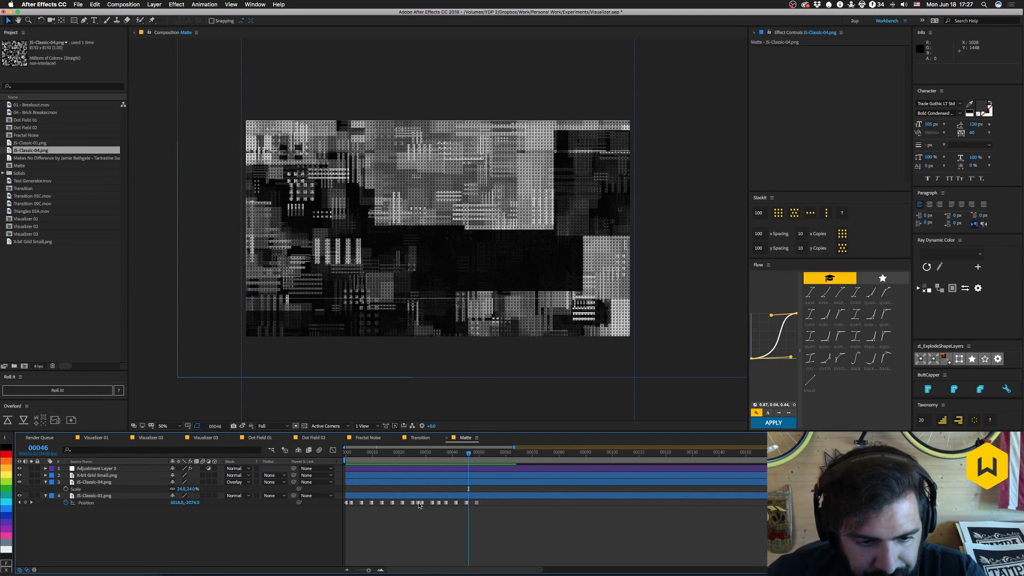
Switch to the Transition composition and create a project folder named Glitch Elements.
left_click(419, 437)
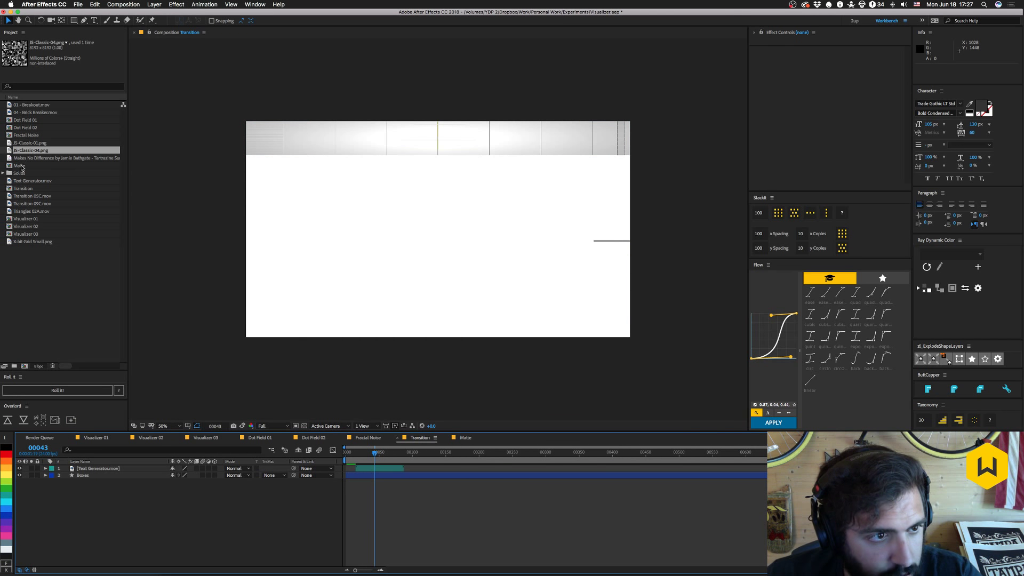
left_click(39, 285)
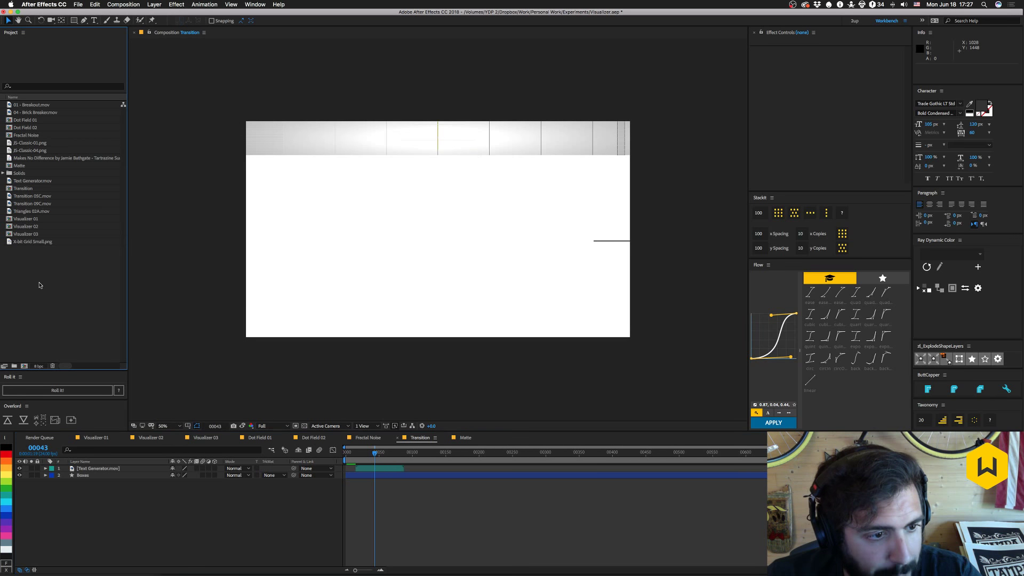
left_click(14, 366)
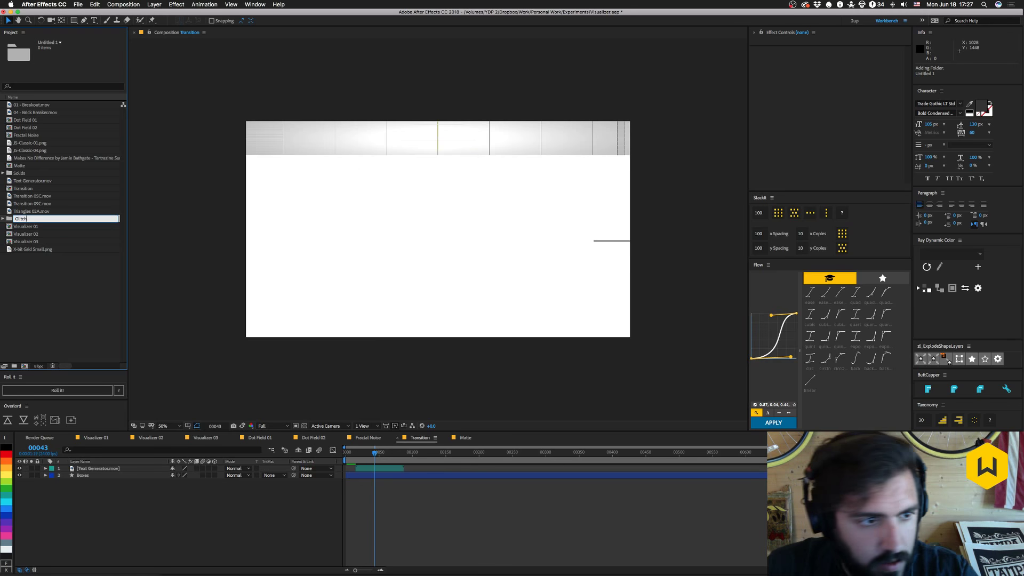
type("Glitch Elements")
key("Return")
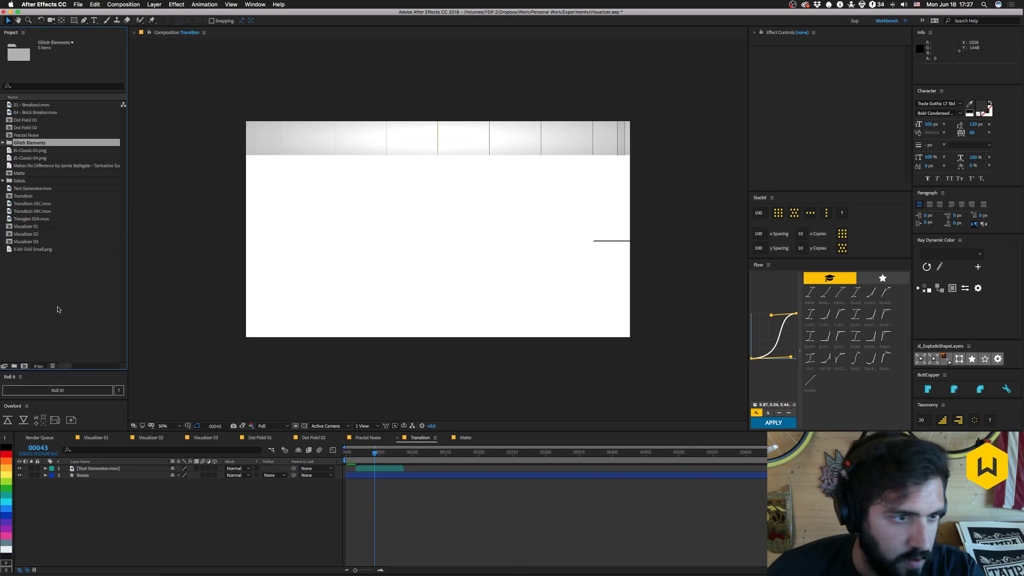
Move all the .mov clips, both JS-Classic images and X-bit Grid Small.png into the Glitch Elements folder, collapse it, and save the project.
left_click(23, 251)
left_click(24, 188, "super")
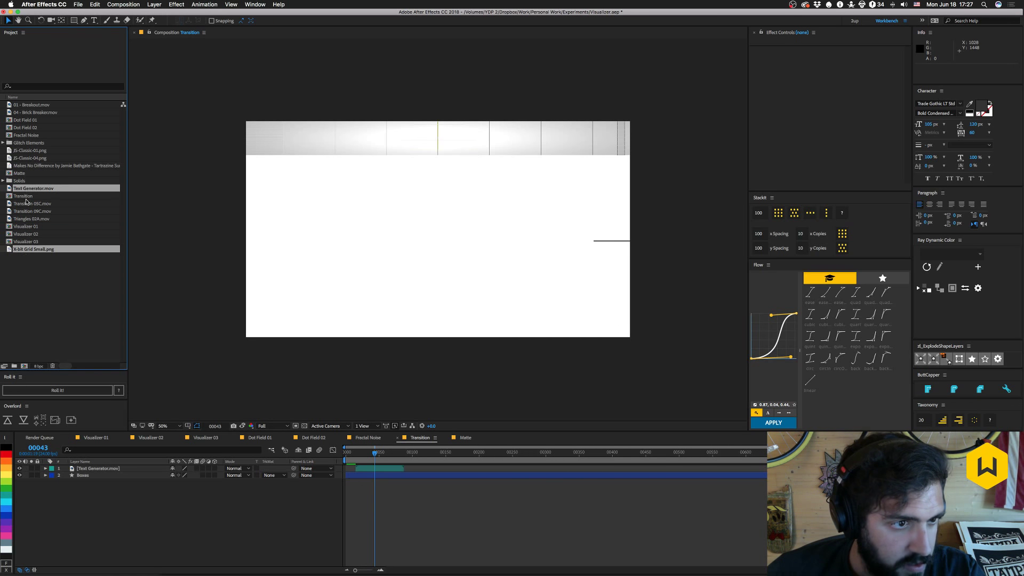
left_click(24, 203, "super")
left_click(24, 212, "super")
left_click(26, 219, "super")
left_click(31, 157, "super")
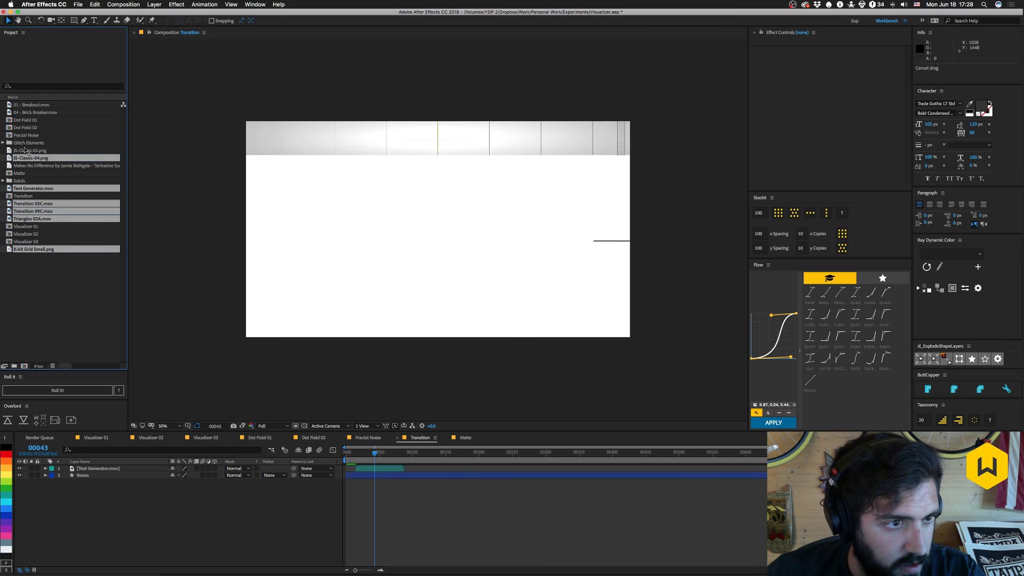
left_click(31, 151, "super")
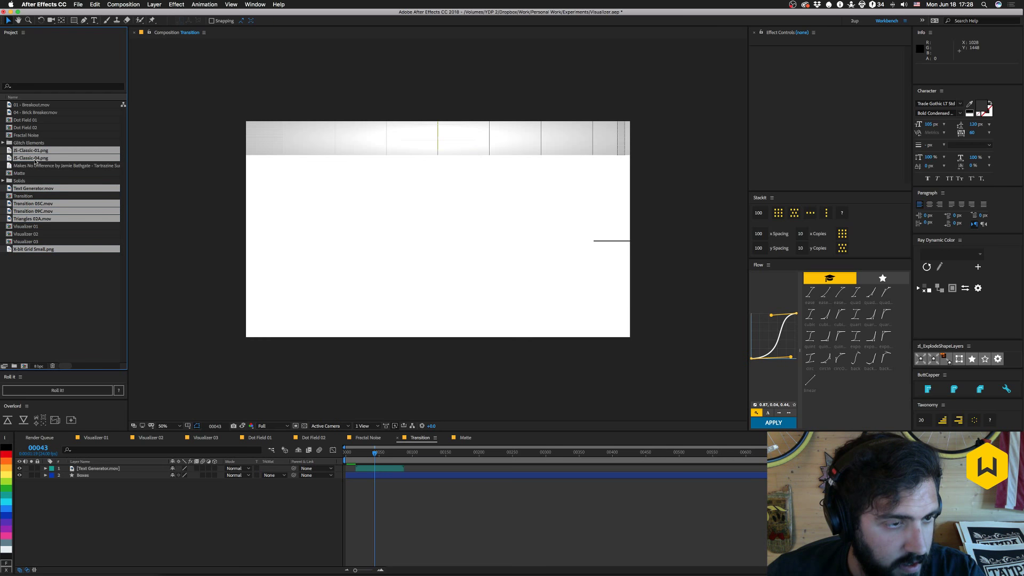
left_click(22, 112, "super")
left_click(24, 106, "super")
left_click_drag(12, 113, 16, 143)
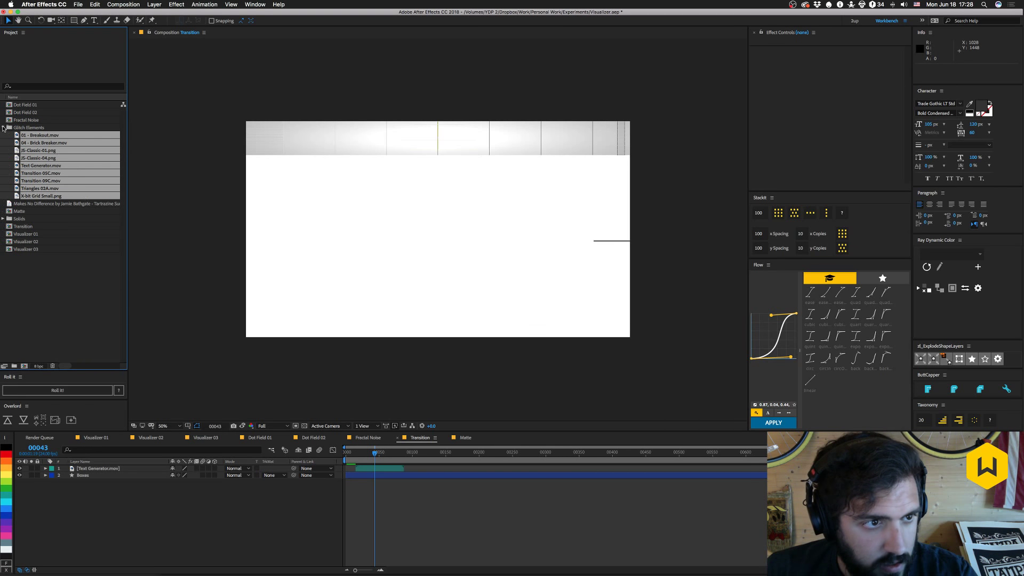
left_click(4, 128)
key("super+s")
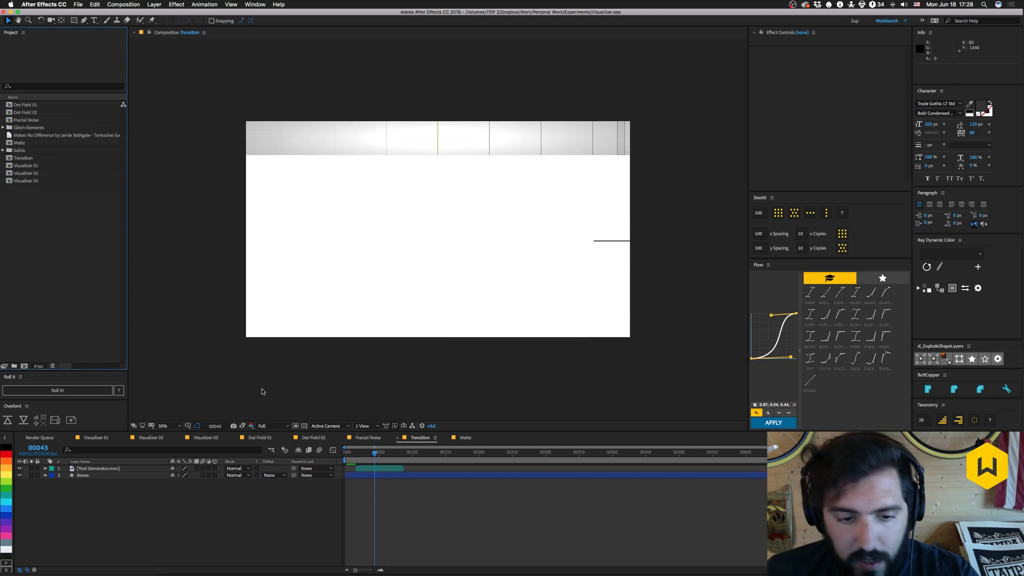
Preview the Transition composition and add a full-frame white rectangle shape layer at frame 44 above the Text Generator layer.
left_click_drag(359, 452, 330, 454)
key("space")
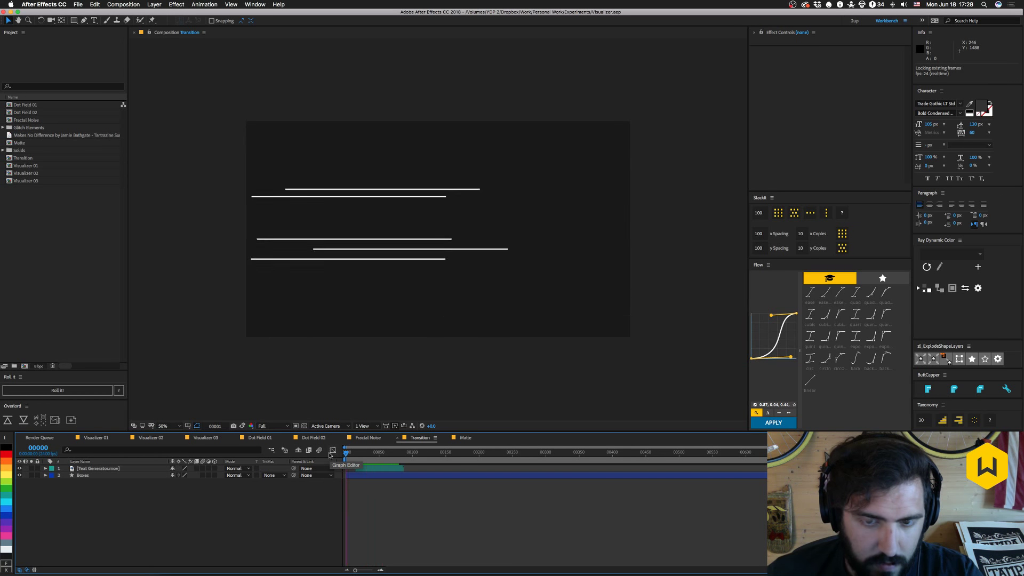
left_click(361, 452)
left_click_drag(363, 453, 374, 453)
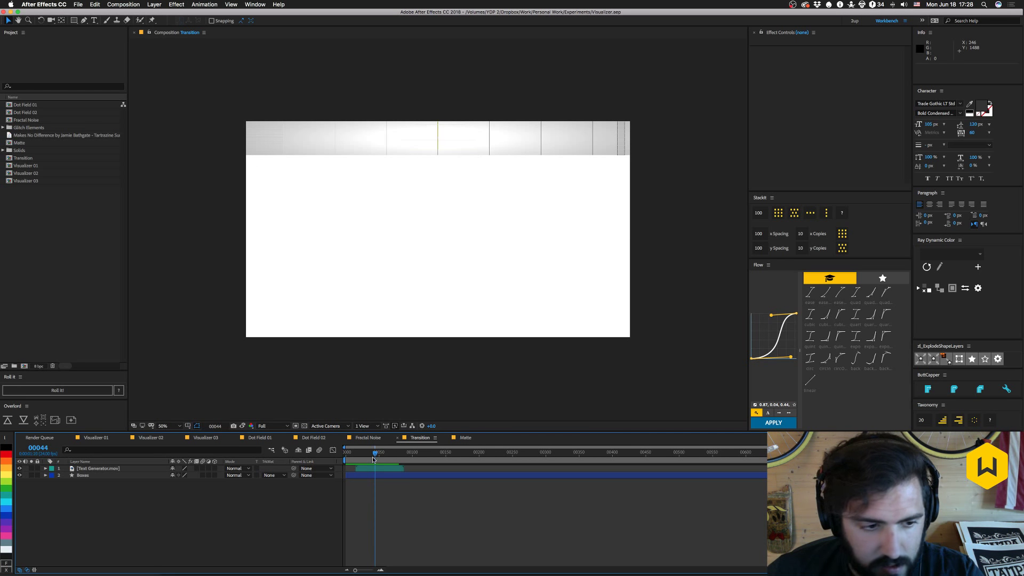
double_click(73, 20)
left_click(109, 468)
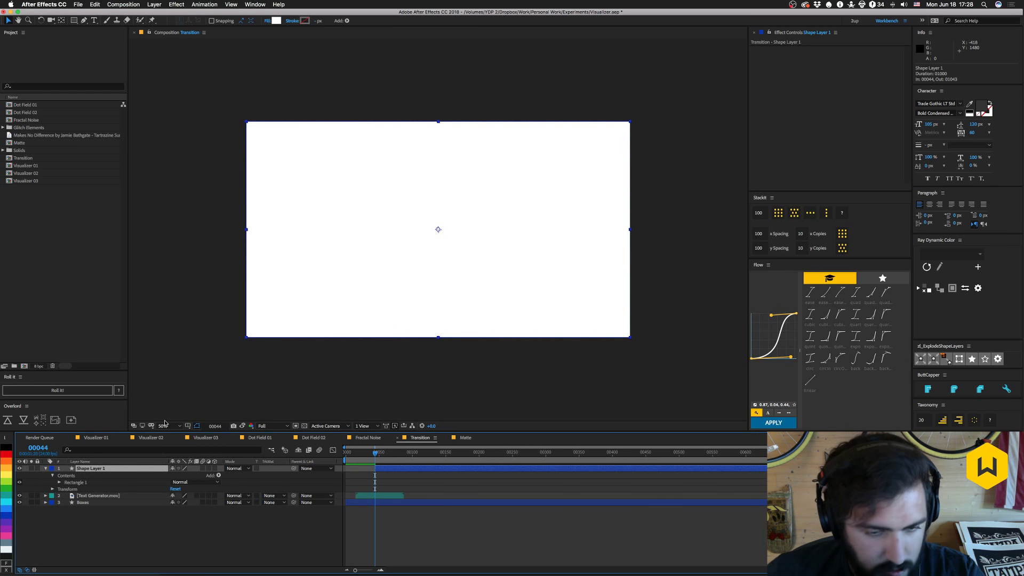
Rename the new full-frame shape layer White and preview the Transition composition from the start.
key("Return")
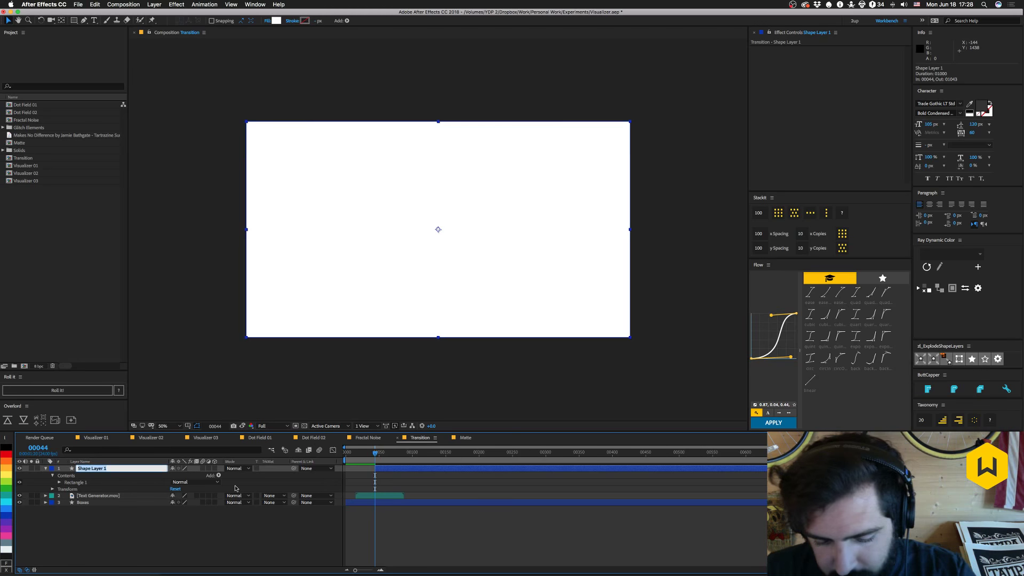
key("Return")
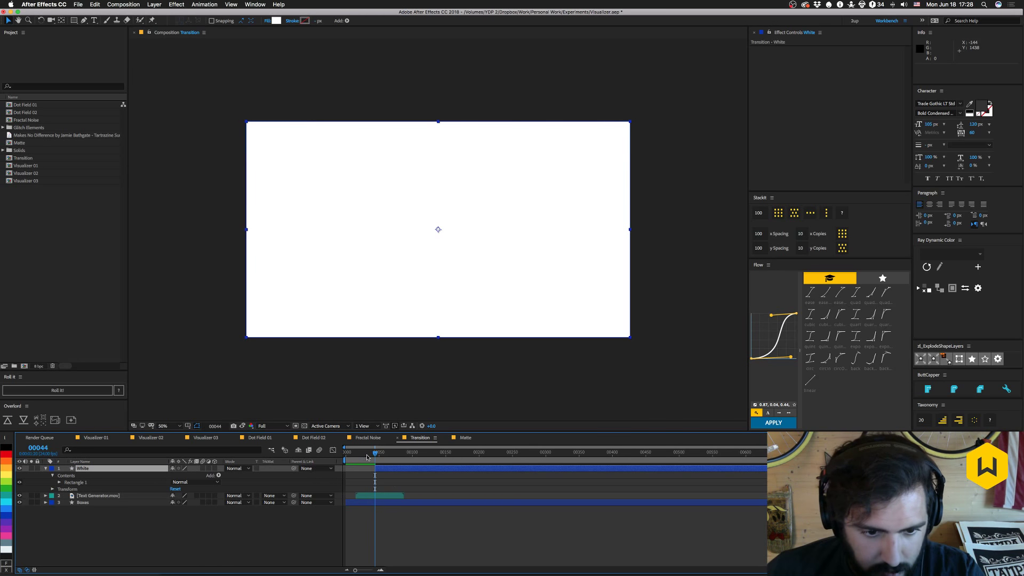
key("space")
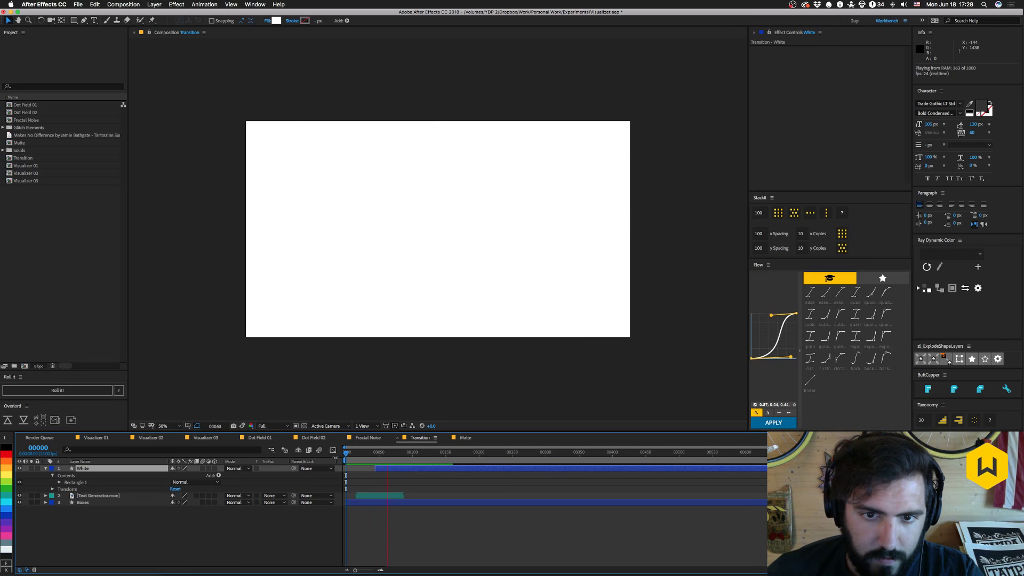
key("space")
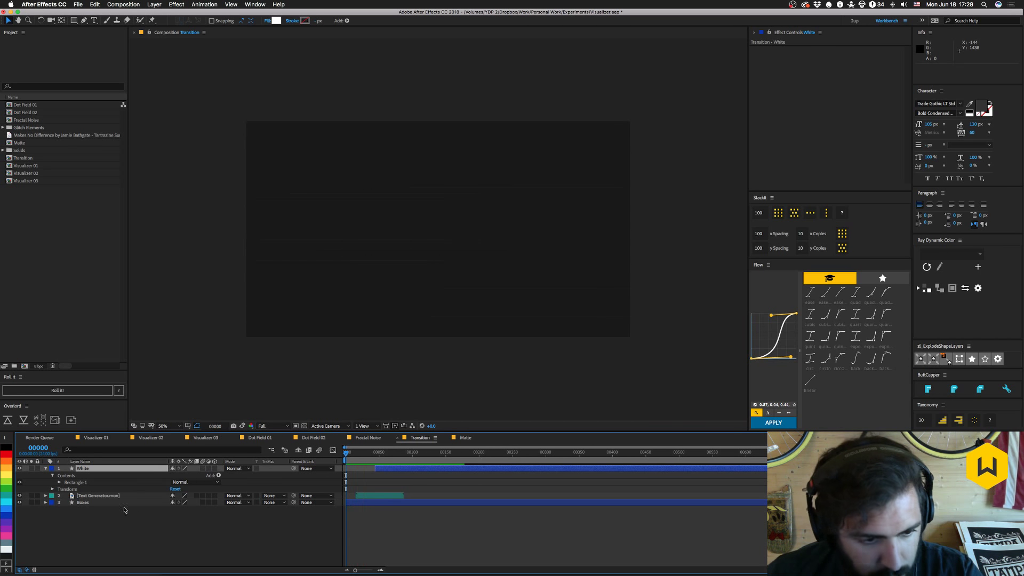
Duplicate the Text Generator.mov layer and shift the copy so it starts at frame 0.
left_click(123, 496)
key("ctrl+d")
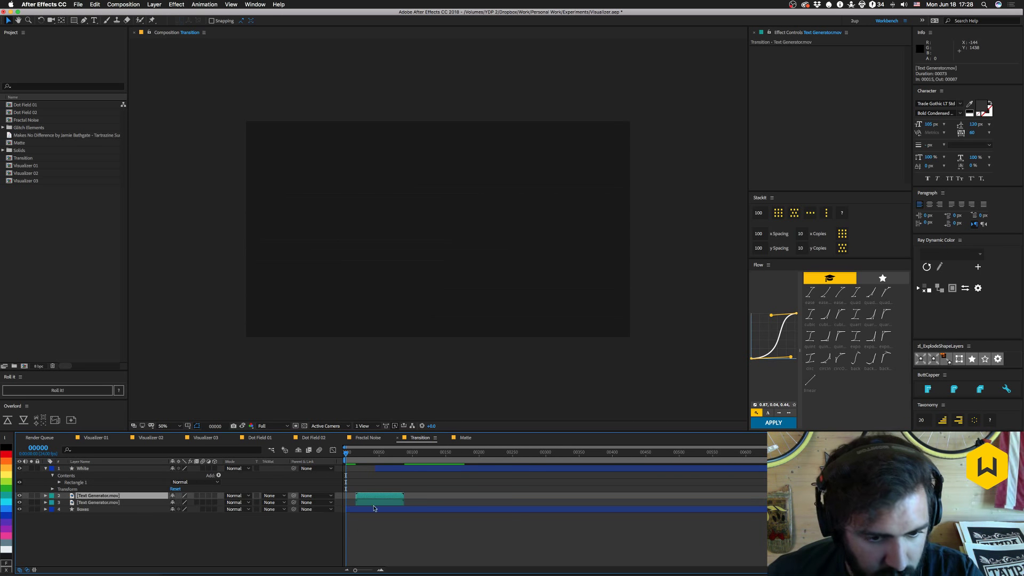
left_click_drag(388, 499, 396, 500)
mouse_move(373, 454)
left_mouse_down()
mouse_move(403, 454)
mouse_move(371, 454)
left_mouse_up()
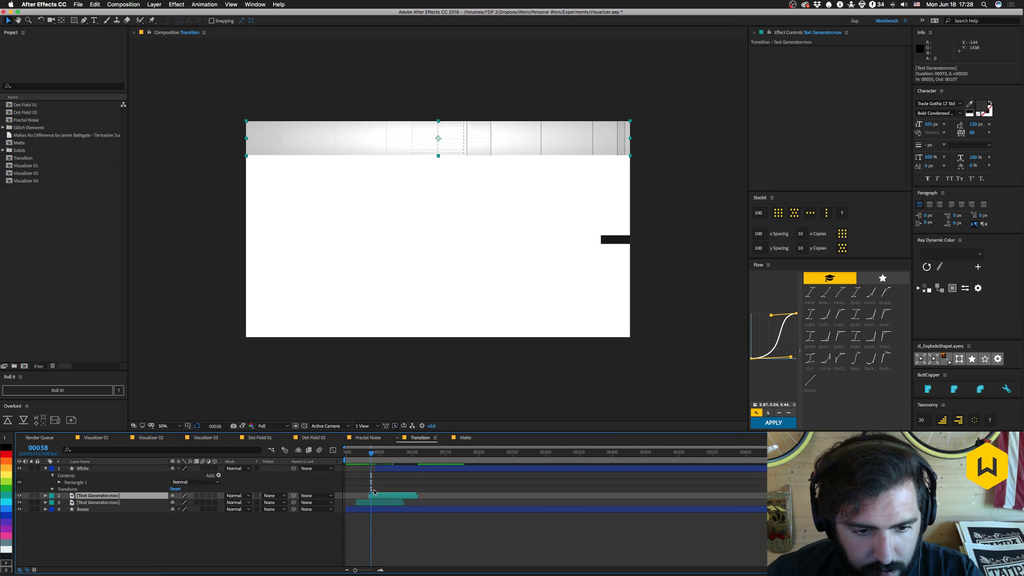
left_click_drag(373, 498, 349, 498)
left_click_drag(354, 453, 357, 453)
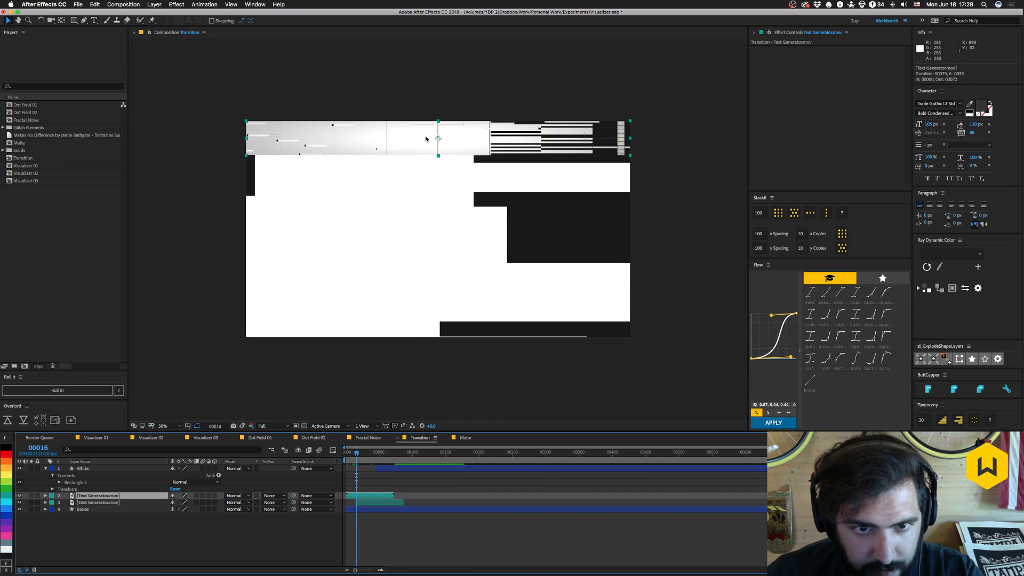
Move the duplicate text strip down near the frame's lower edge, stretch it to 243% horizontally while making it thinner, and preview the result.
left_click_drag(426, 139, 425, 299)
key("s")
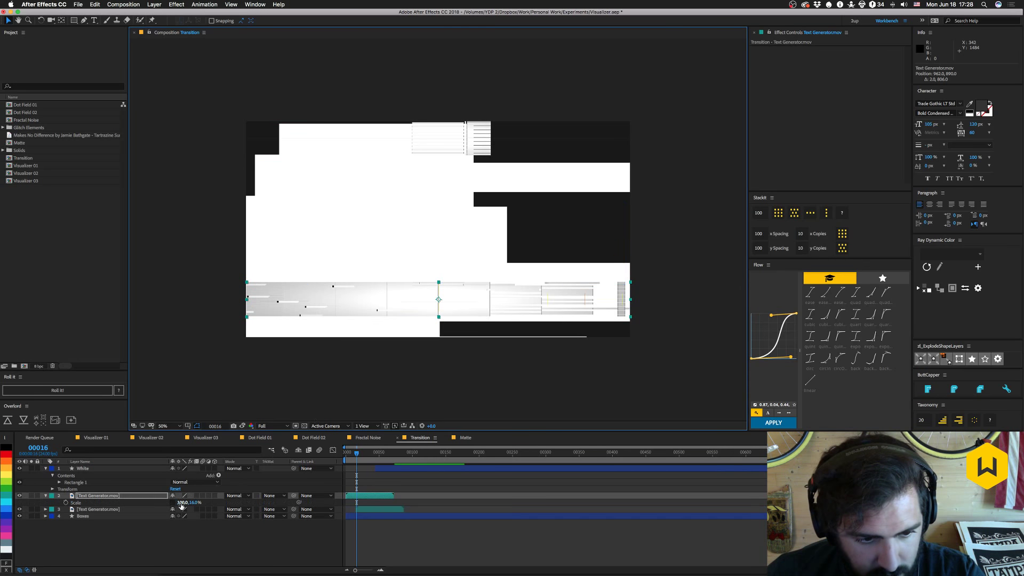
left_click_drag(183, 505, 191, 504)
left_click(296, 545)
left_click_drag(356, 457, 386, 460)
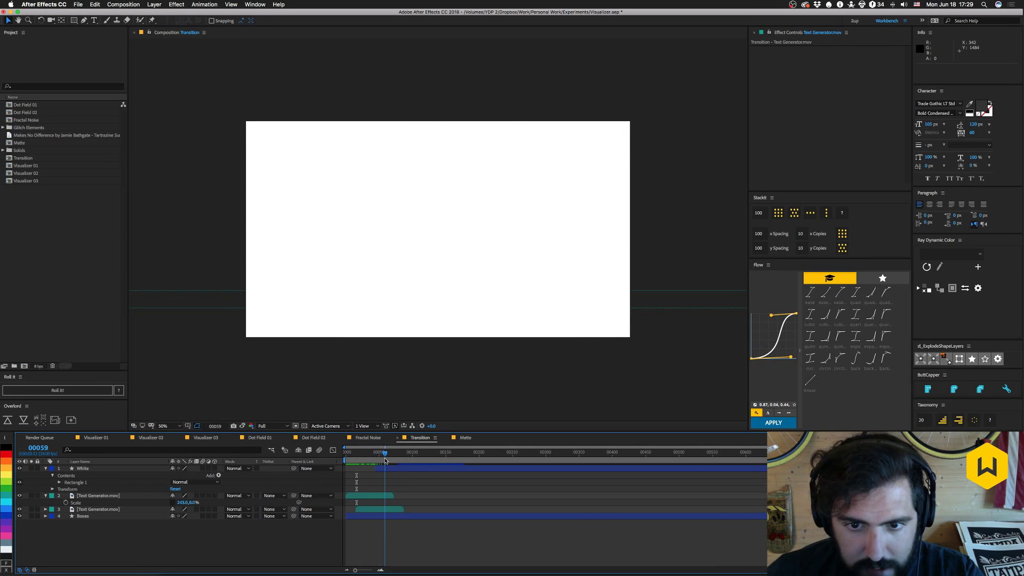
key("space")
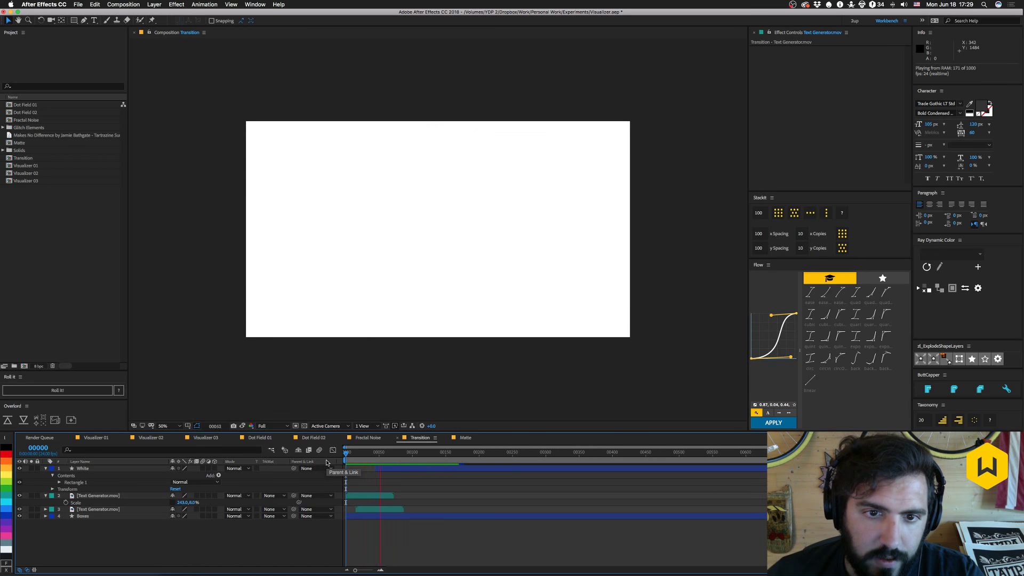
key("space")
Trim the end of the duplicated Text Generator.mov layer to about frame 33 and preview the composition.
left_click_drag(347, 454, 375, 456)
left_click(372, 510)
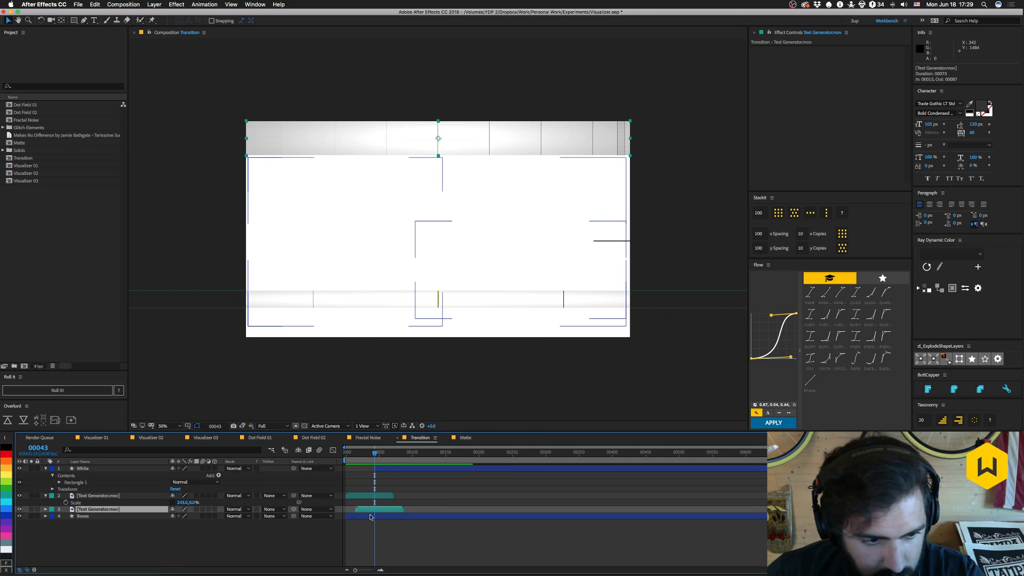
key("Page_Up")
key("Page_Up")
key("Page_Up")
key("Page_Up")
key("Page_Up")
key("Page_Up")
key("Page_Up")
key("Page_Up")
key("Page_Up")
key("Page_Up")
key("Page_Up")
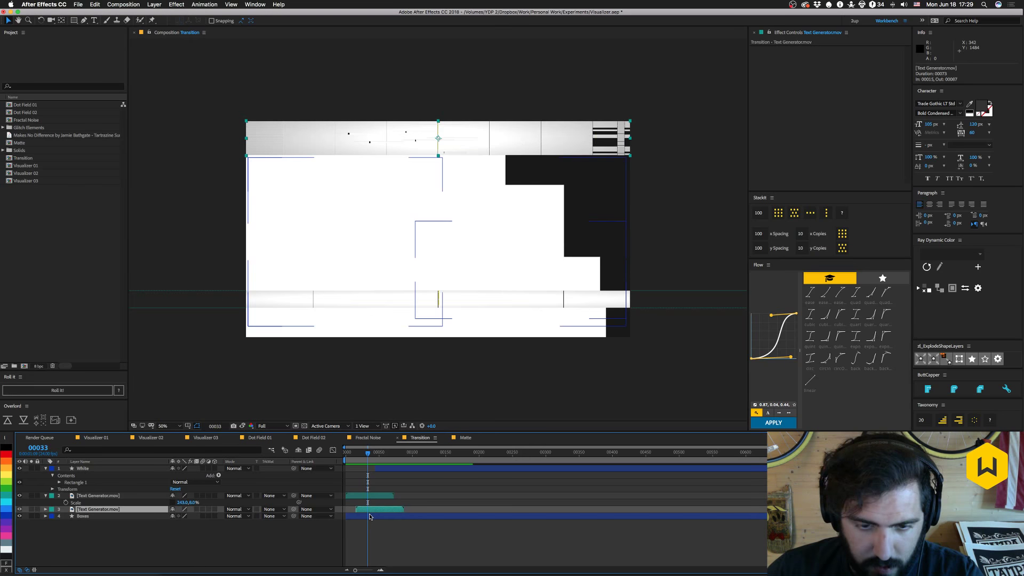
left_click(362, 496)
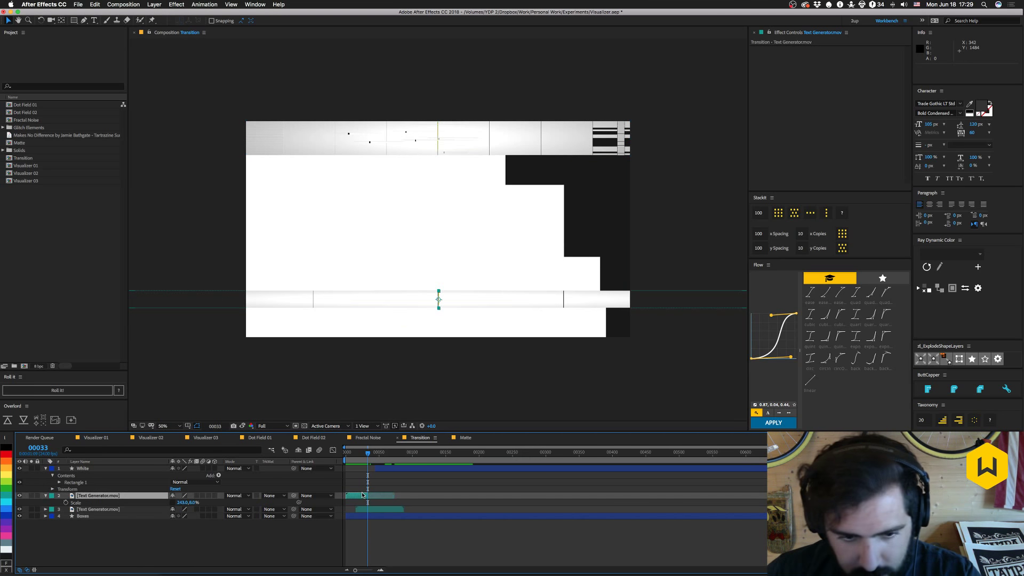
key("Page_Down")
key("space")
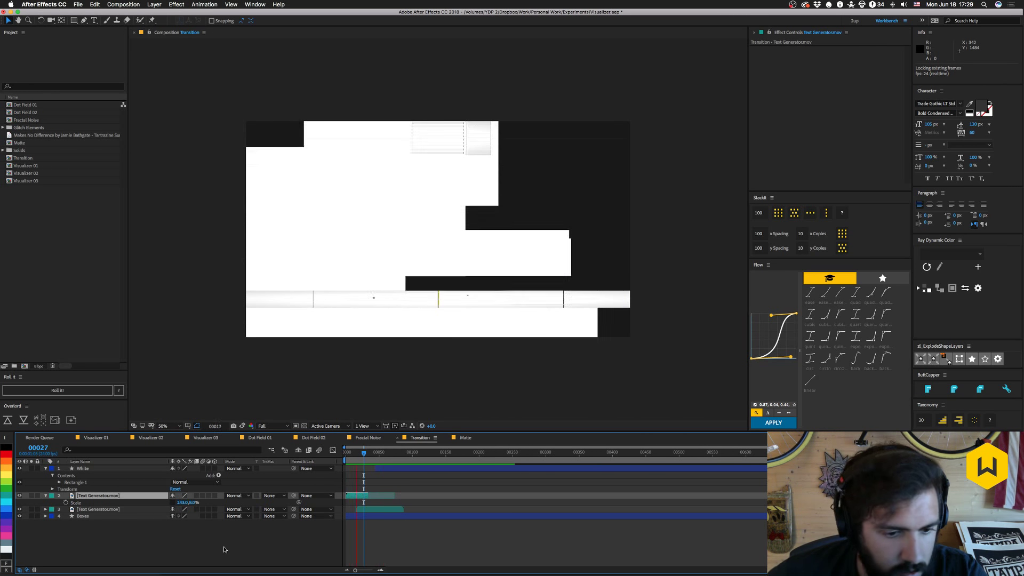
key("space")
left_click(182, 527)
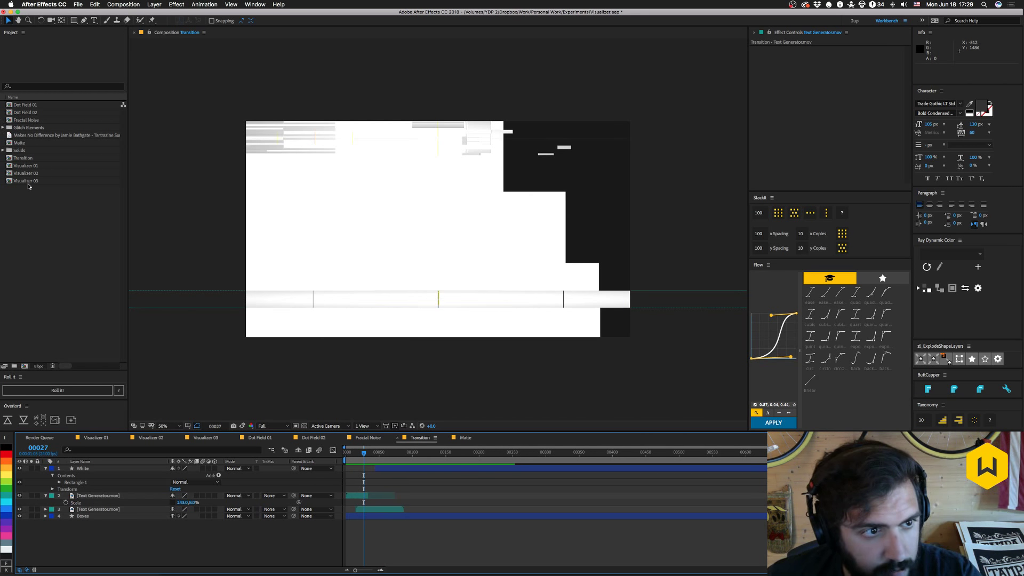
Add X-bit Grid Small.png from the Glitch Elements folder directly below the White layer, starting at frame 0.
left_click(4, 129)
left_click_drag(40, 195, 356, 496)
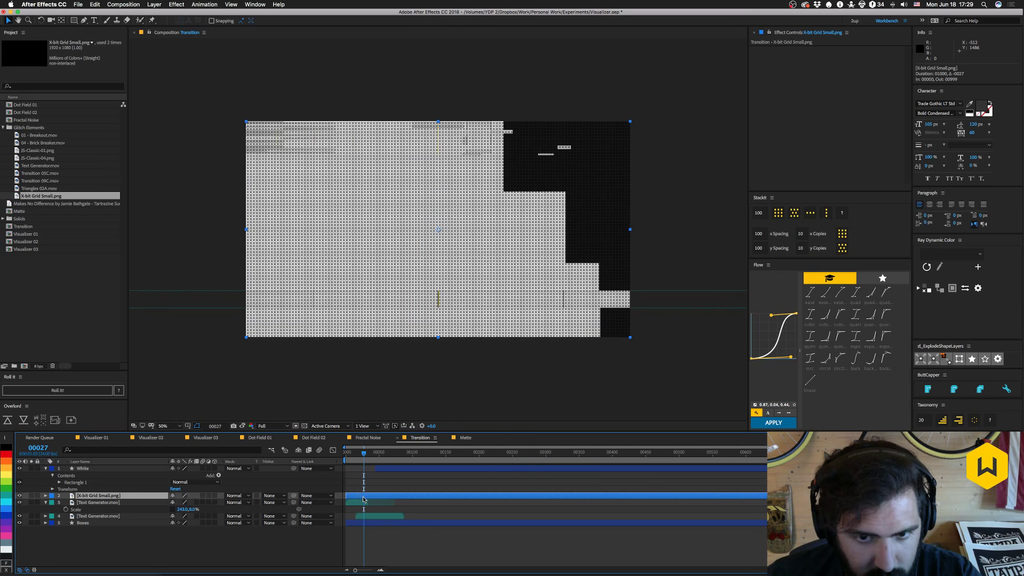
left_click_drag(361, 454, 362, 453)
left_click(84, 497)
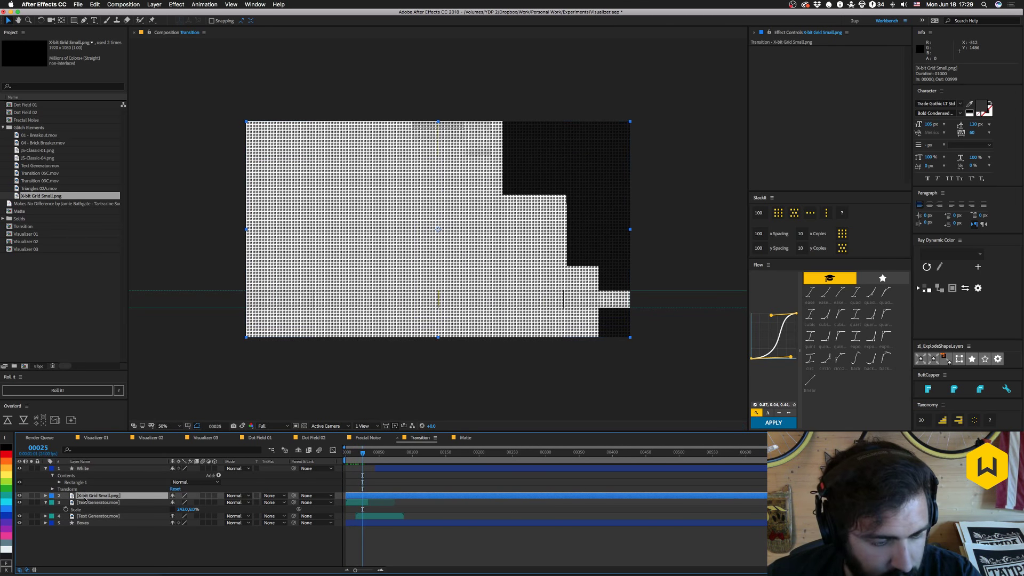
left_click(120, 552)
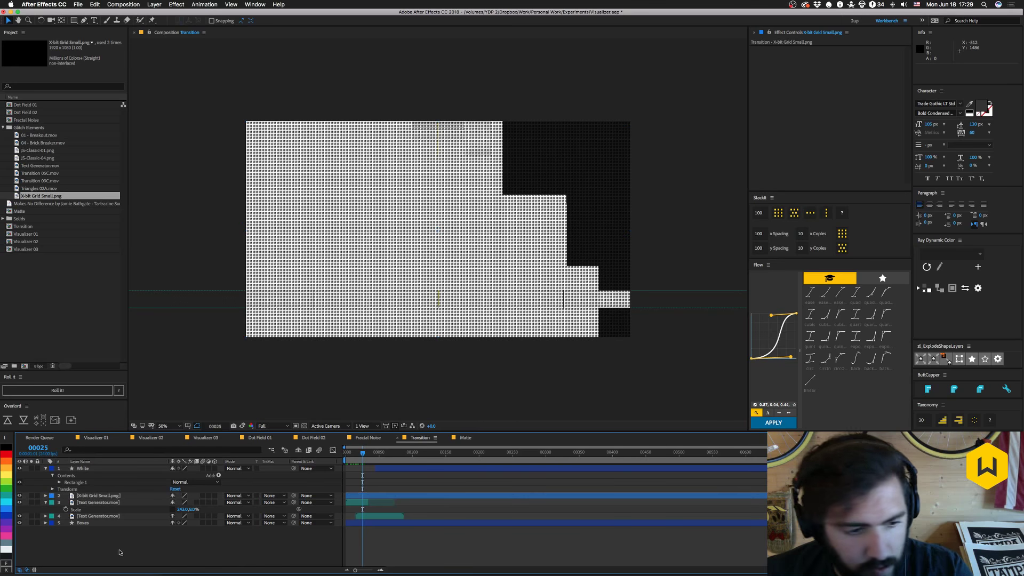
Add the Matte composition as the lowest layer starting at frame 0, save the project, and preview the composition.
left_click(12, 212)
left_click_drag(10, 212, 75, 533)
left_click_drag(370, 531, 353, 532)
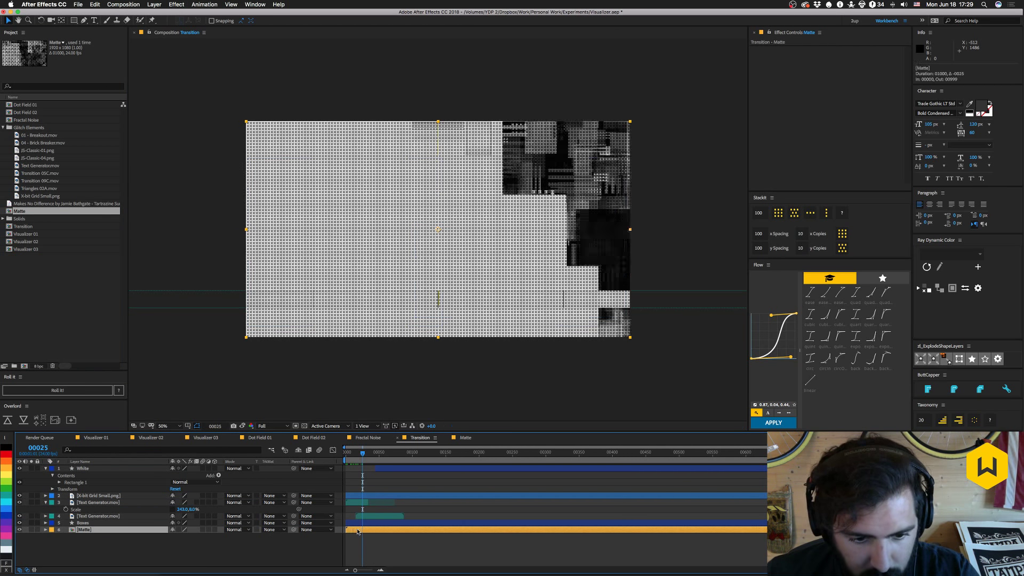
key("super+s")
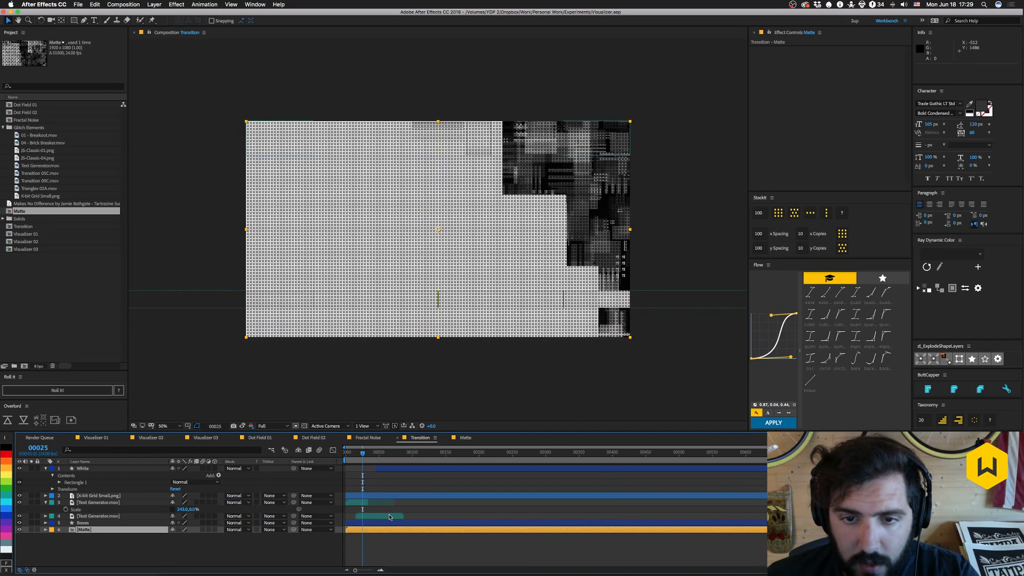
left_click_drag(363, 463, 337, 457)
key("space")
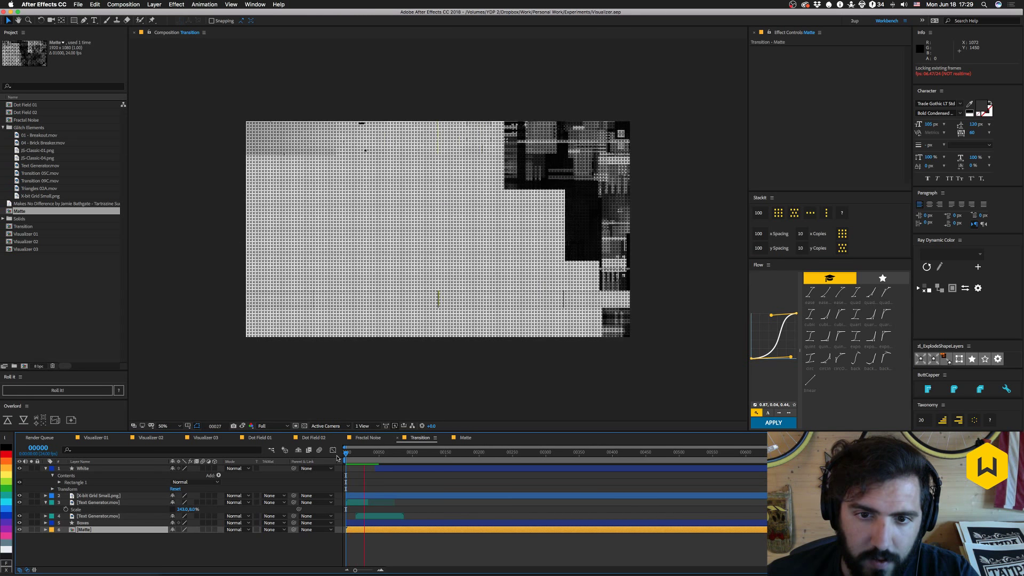
key("space")
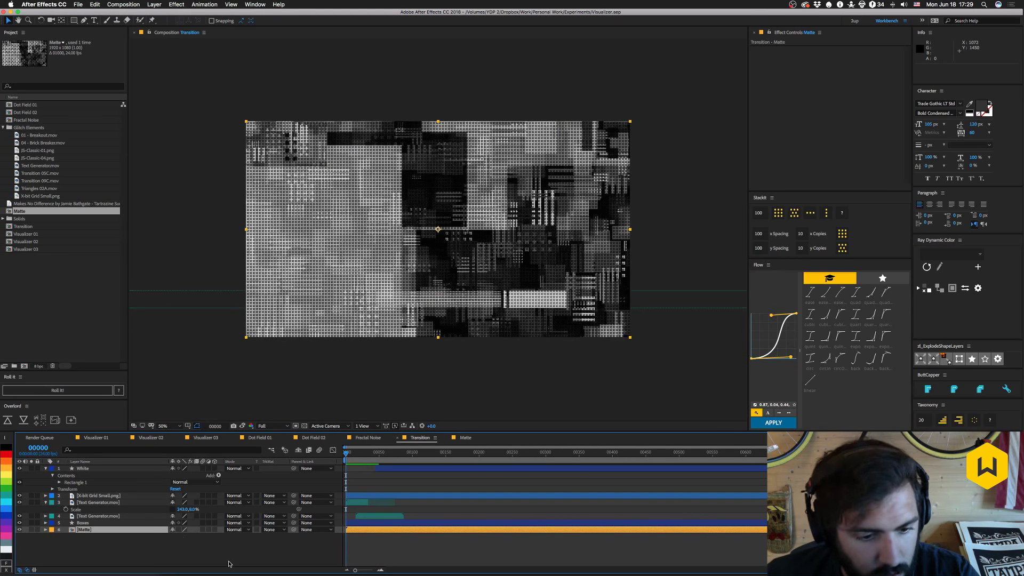
Turn off the visibility of the Matte layer in the Transition composition.
left_click(131, 546)
left_click(97, 531)
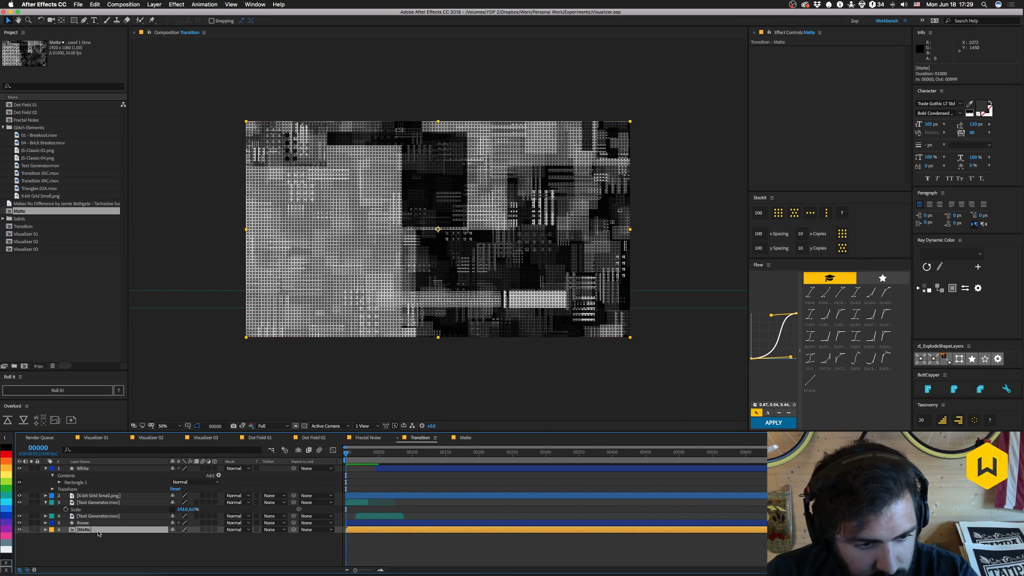
left_click(20, 530)
left_click(126, 543)
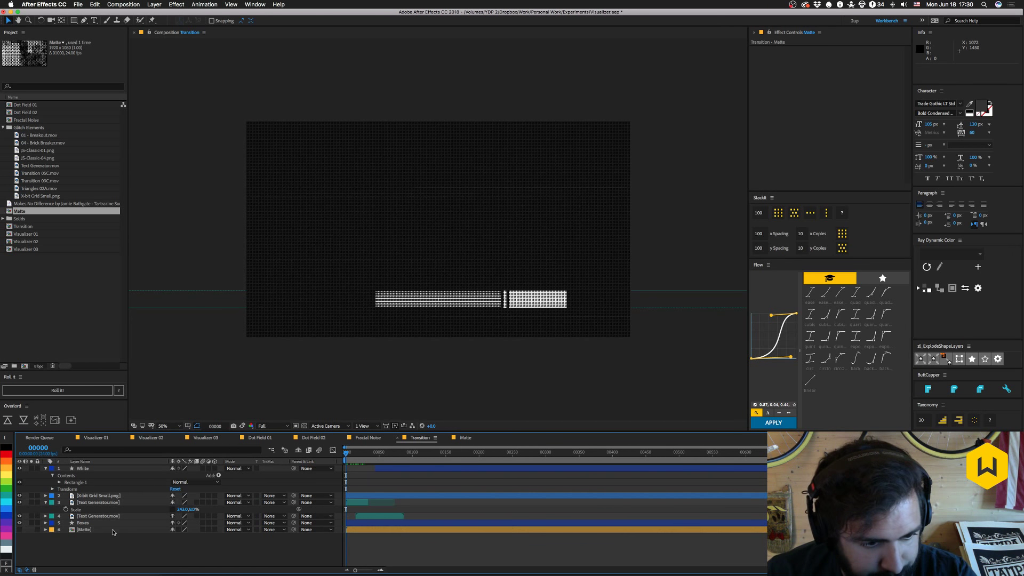
left_click(113, 532)
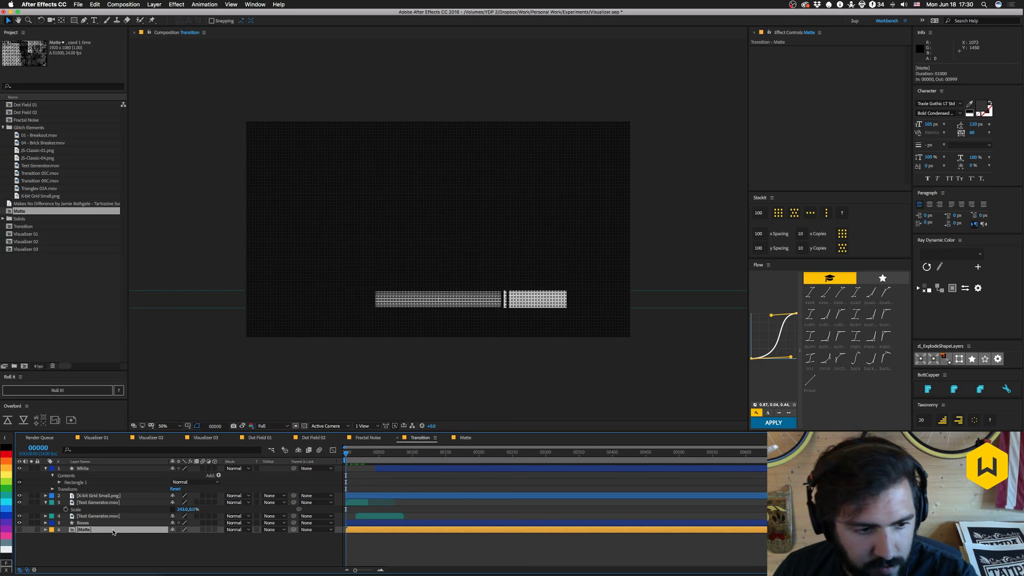
Apply Displacement Map to the Boxes layer, using Matte as the map layer and a max horizontal displacement of 56.
left_click(97, 523)
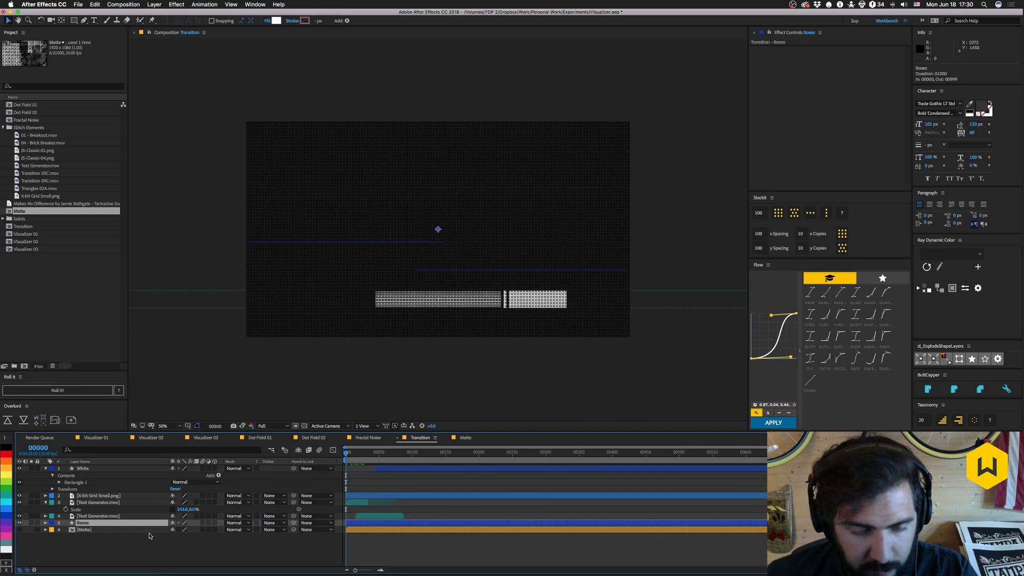
key("ctrl+space")
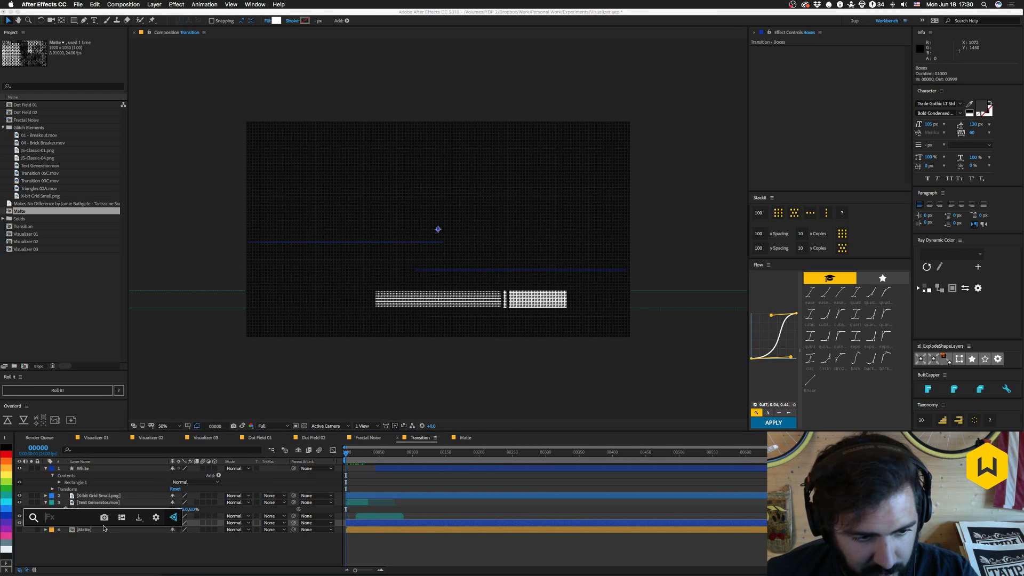
type("dis")
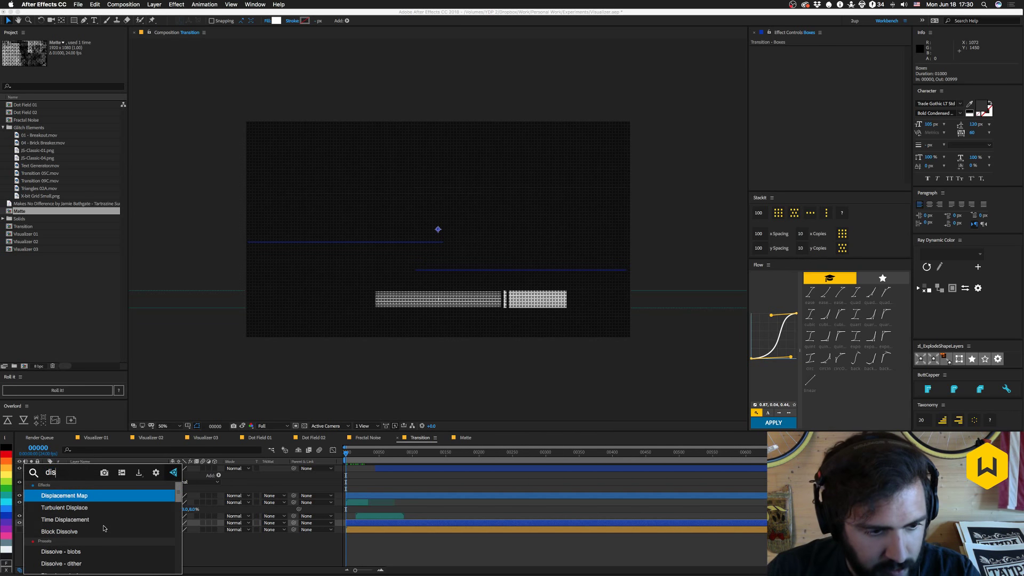
key("Return")
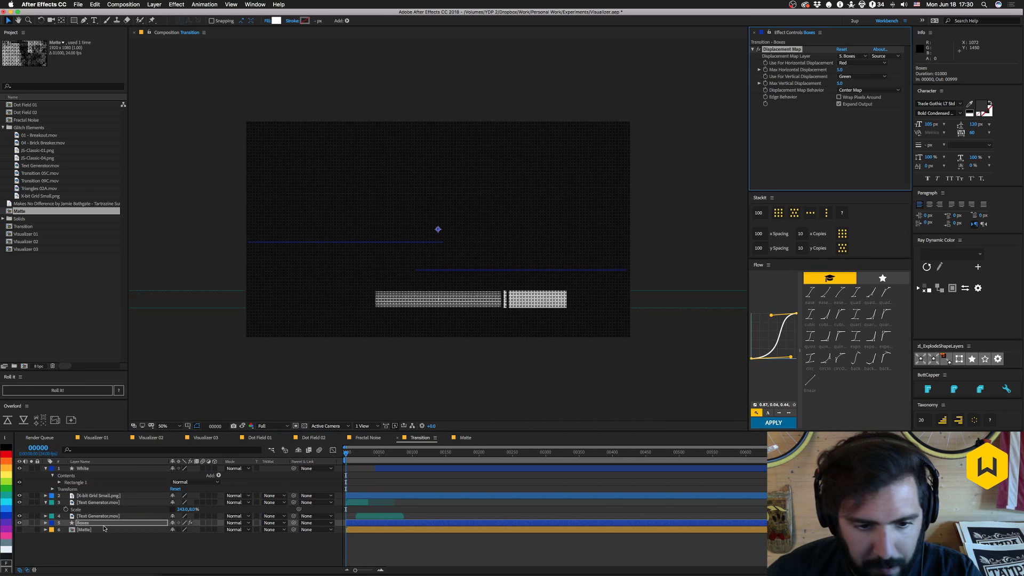
left_click(856, 57)
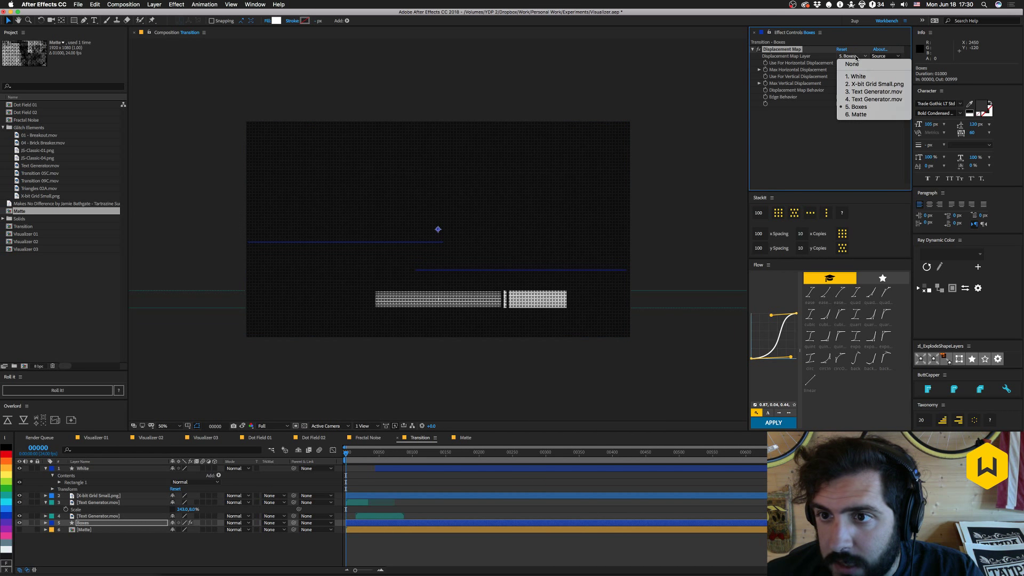
left_click(864, 114)
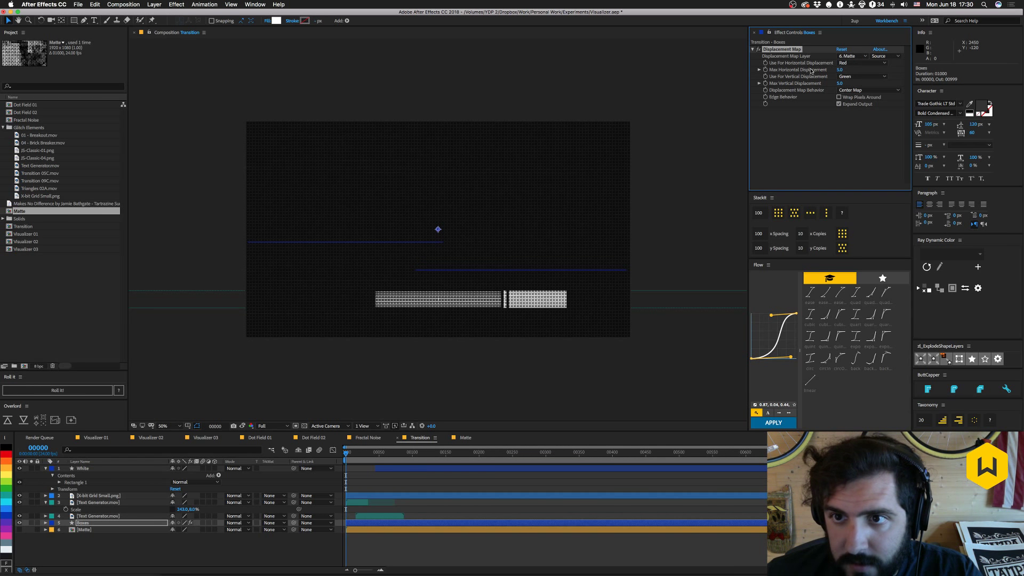
left_click_drag(844, 70, 856, 70)
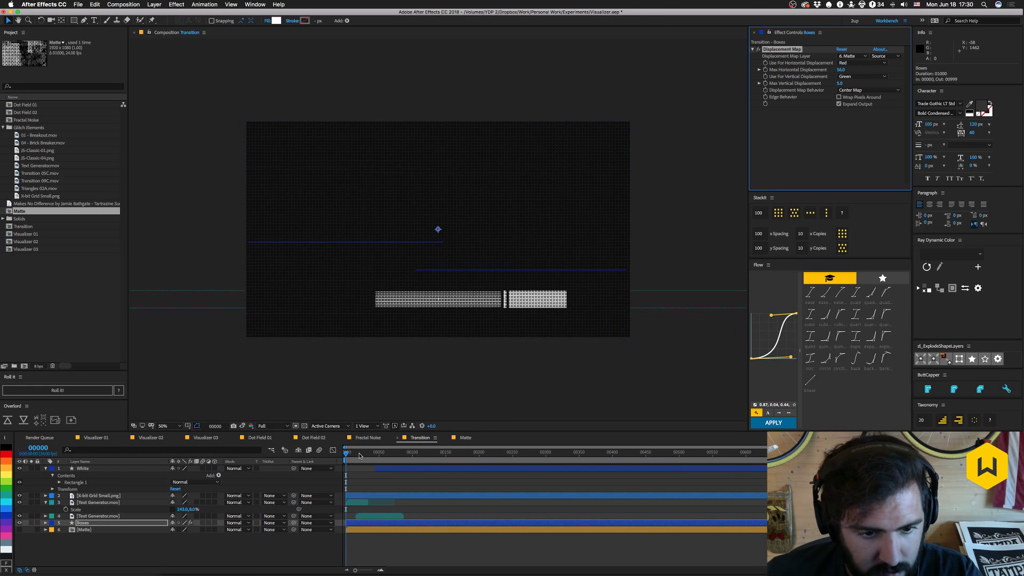
Set the Boxes layer's Displacement Map to a max horizontal displacement of 126 and a max vertical displacement of 0.
left_click(74, 523)
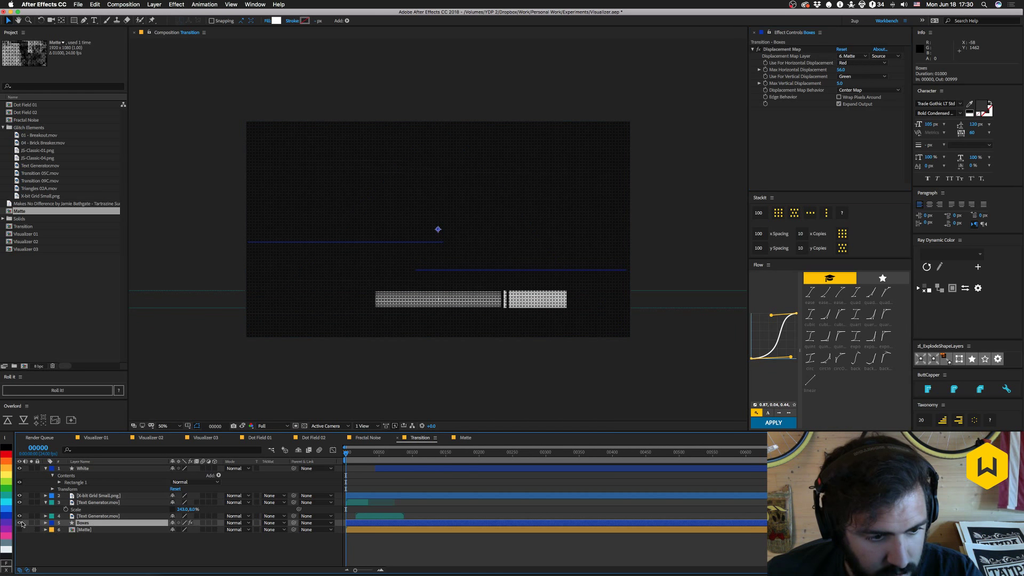
left_click_drag(347, 453, 354, 453)
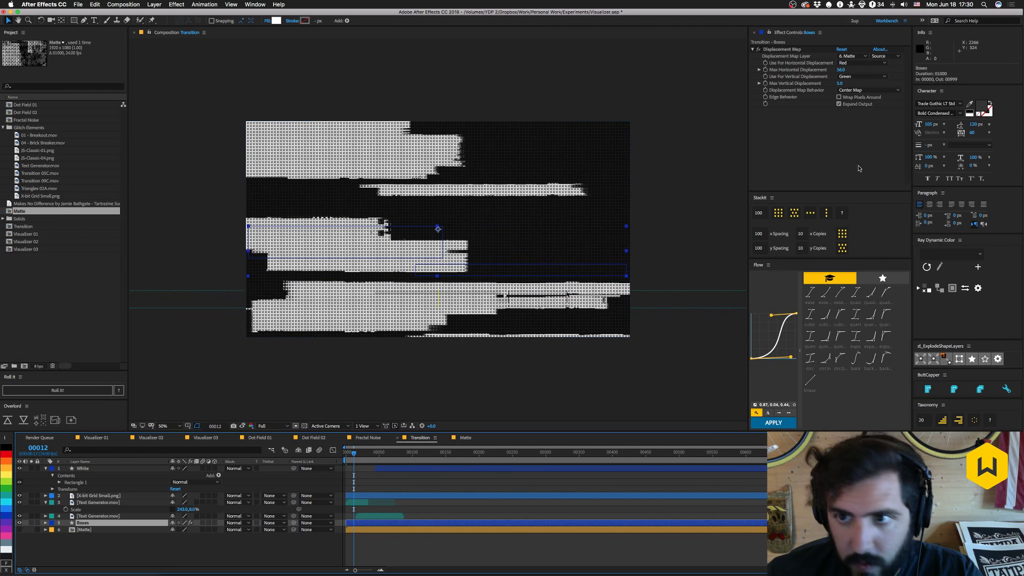
mouse_move(842, 70)
left_mouse_down()
mouse_move(832, 71)
mouse_move(879, 70)
mouse_move(829, 84)
mouse_move(841, 85)
left_mouse_up()
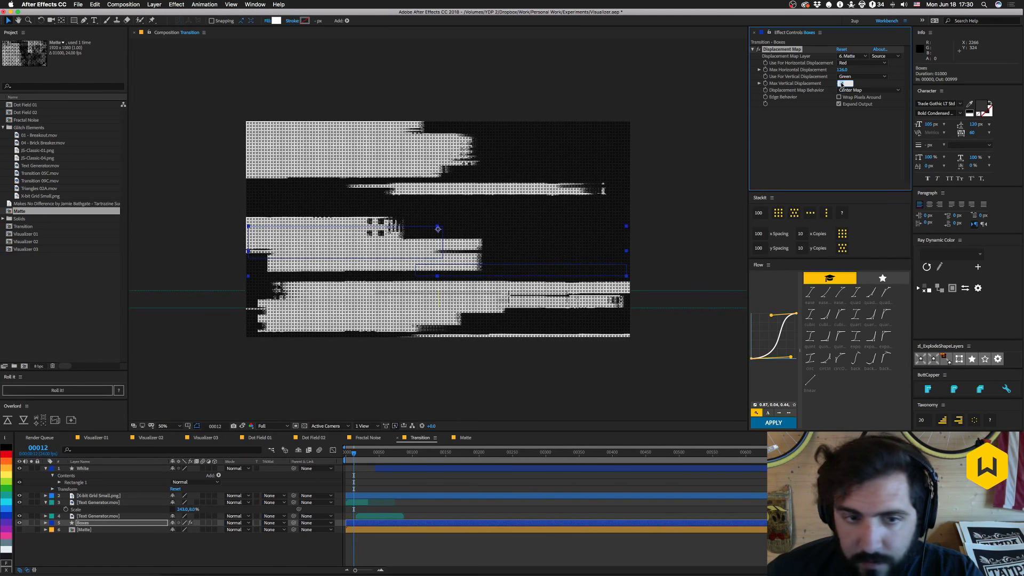
type("0")
key("Return")
left_click(325, 547)
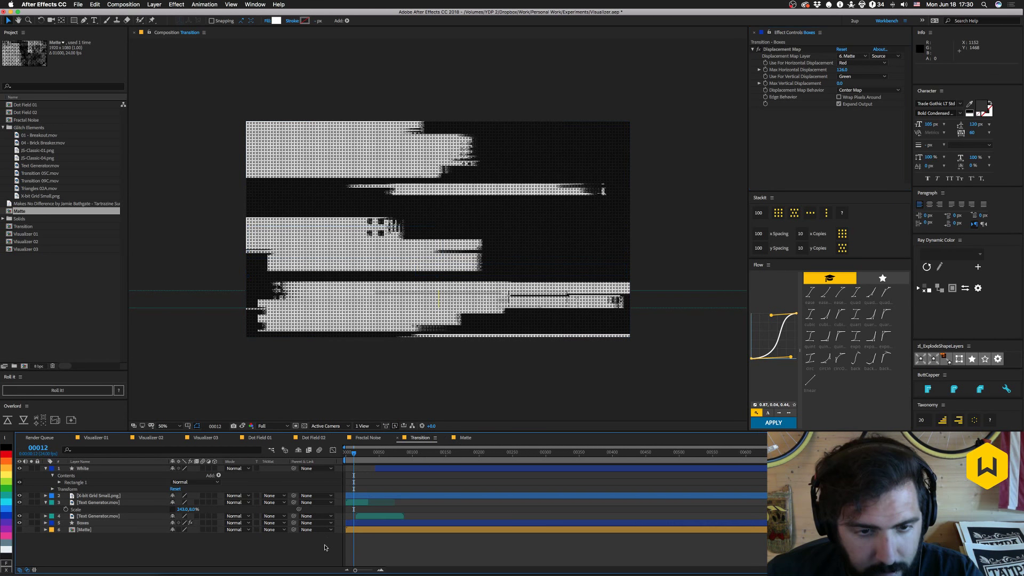
Preview the Transition composition's animation and check the displaced boxes, replaying it from frame 0.
key("space")
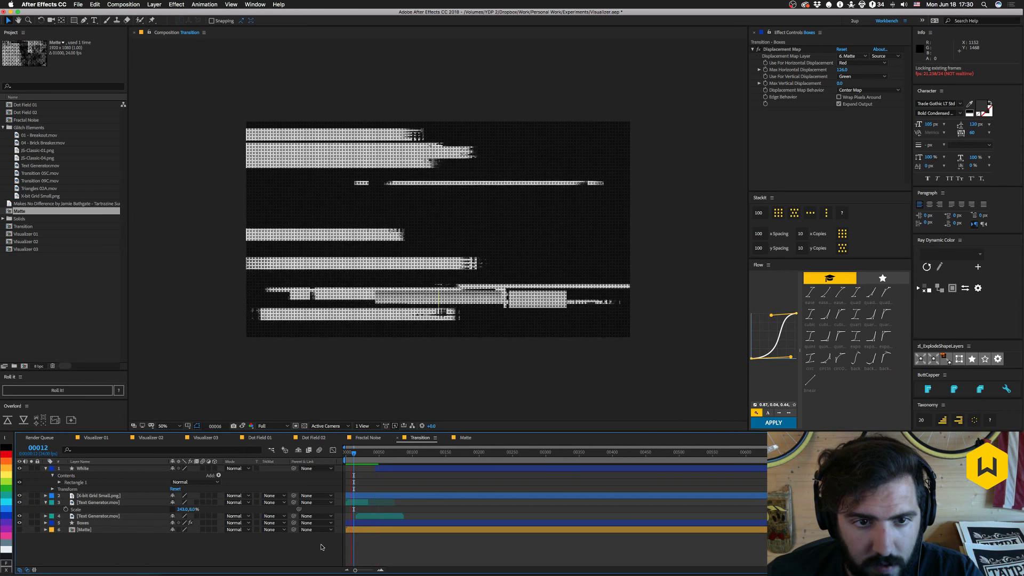
key("space")
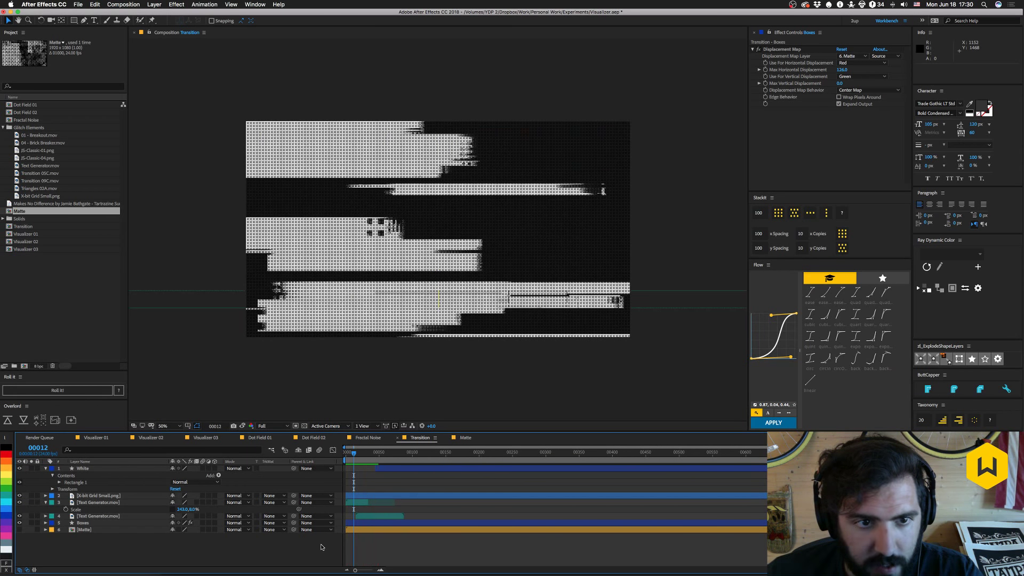
mouse_move(354, 454)
left_mouse_down()
mouse_move(382, 454)
mouse_move(364, 455)
left_mouse_up()
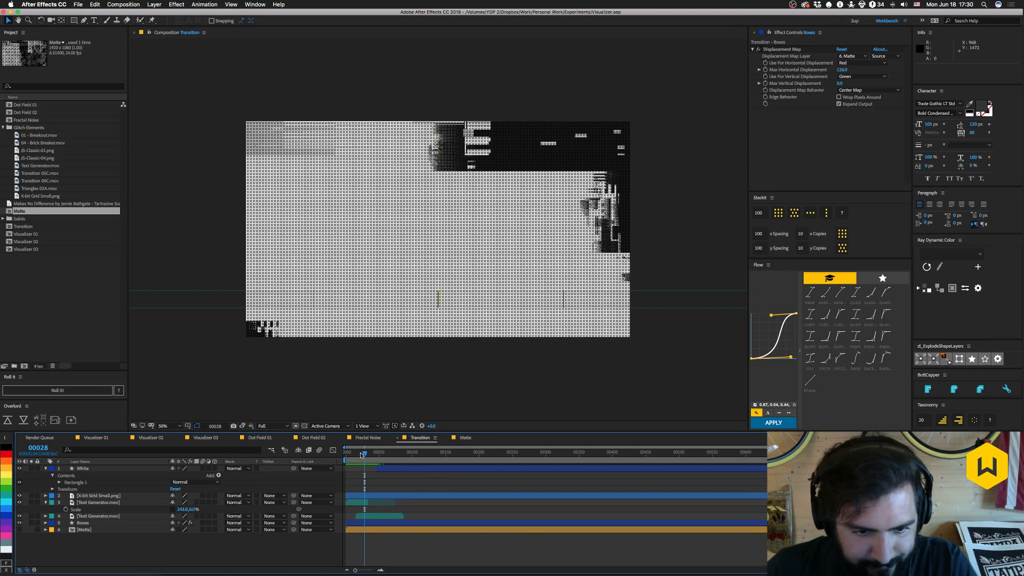
left_click(344, 455)
key("space")
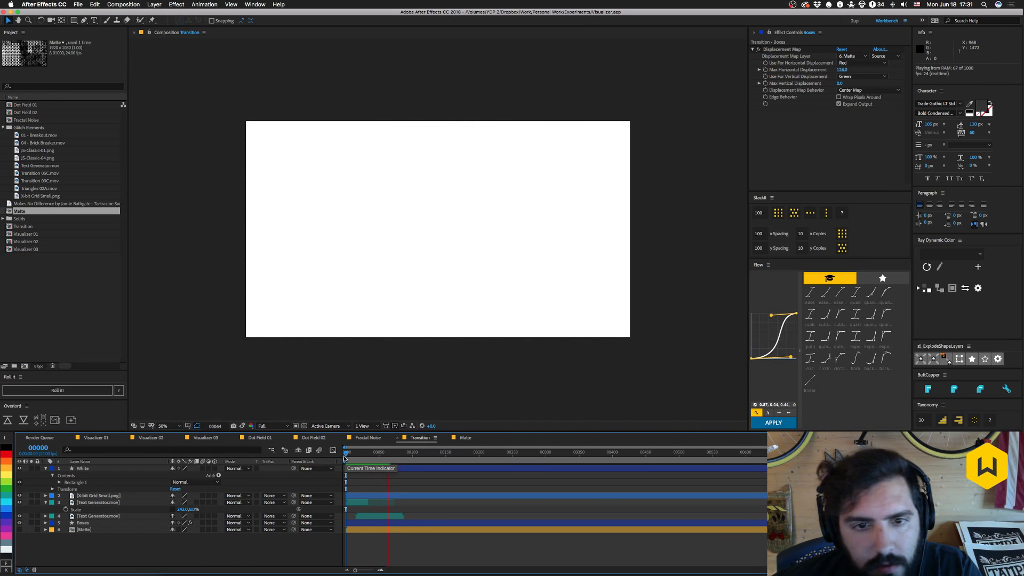
key("space")
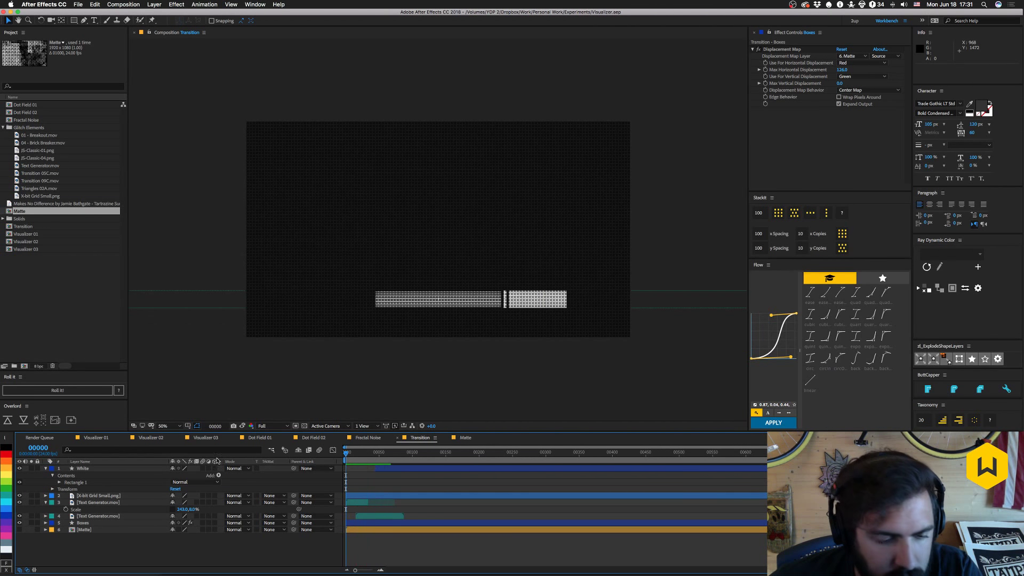
Copy the Displacement Map effect from the Boxes layer to the lower Text Generator.mov layer, keeping Matte as the map layer.
left_click(92, 503)
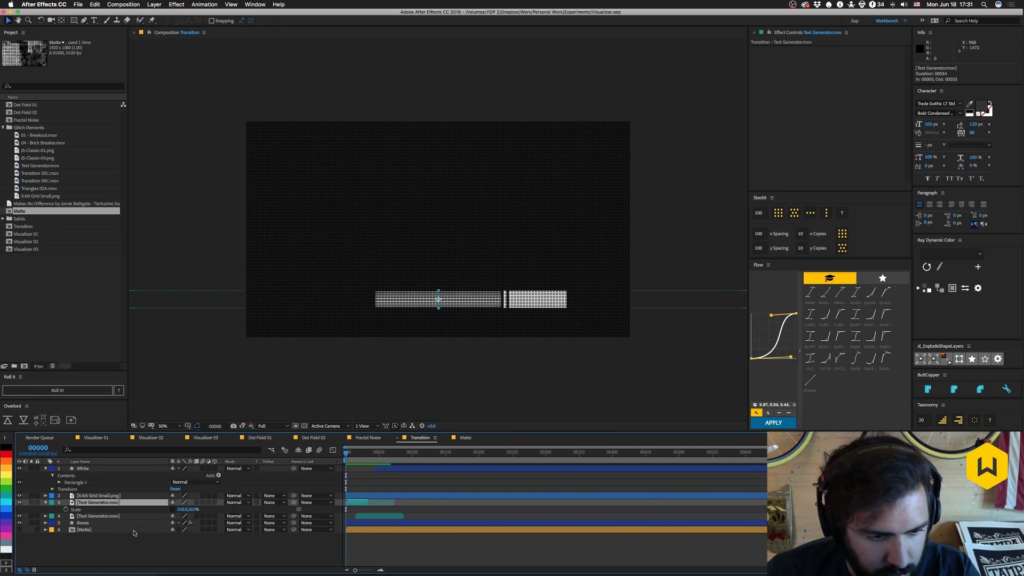
left_click(88, 524)
left_click(778, 50)
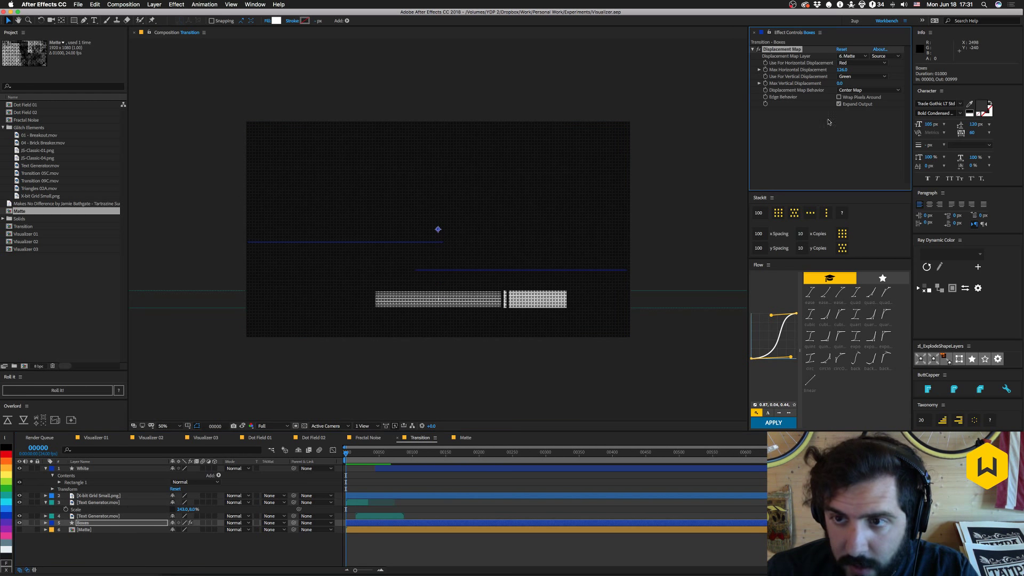
left_click(98, 516)
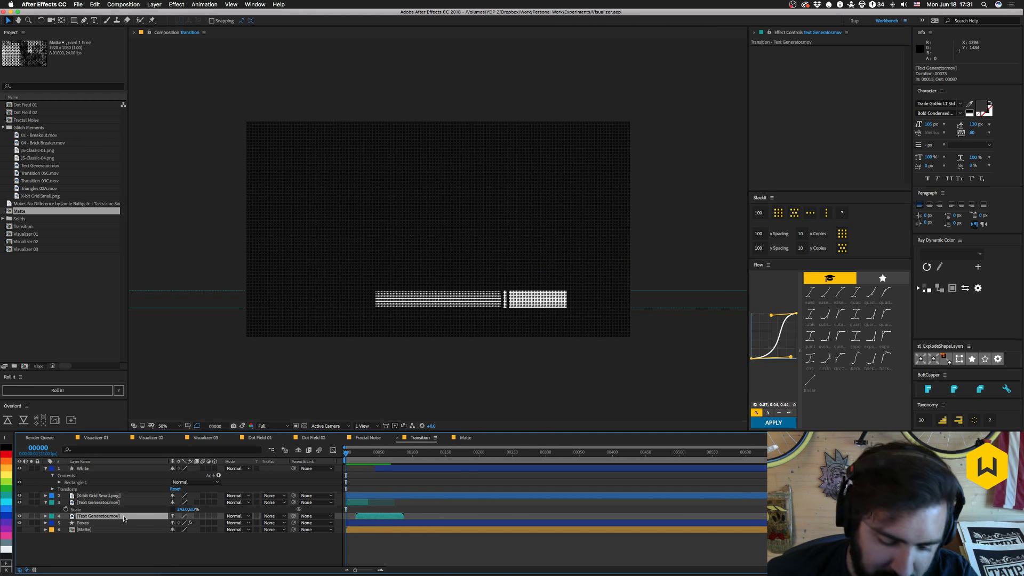
key("super+v")
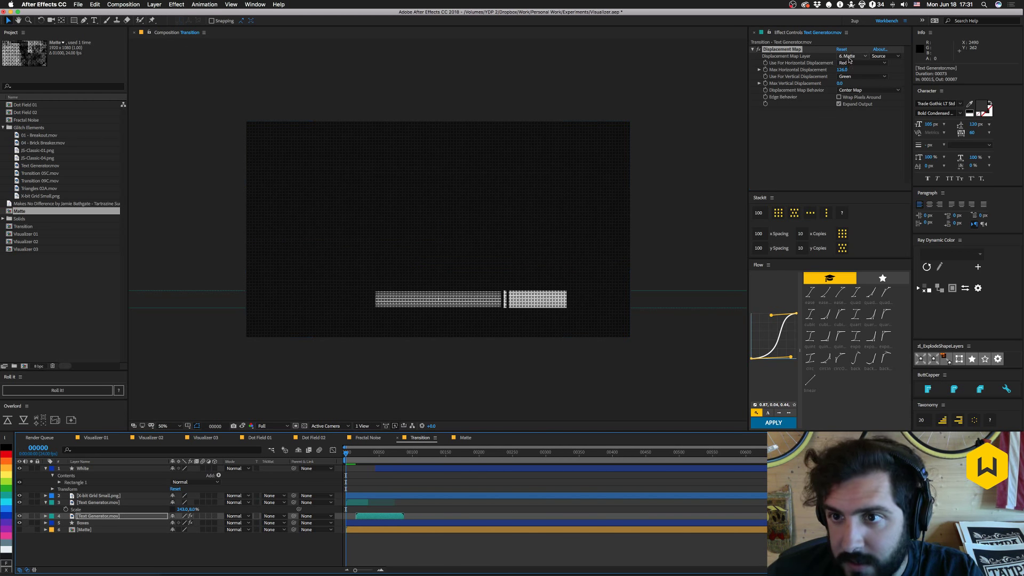
left_click(851, 56)
left_click(811, 135)
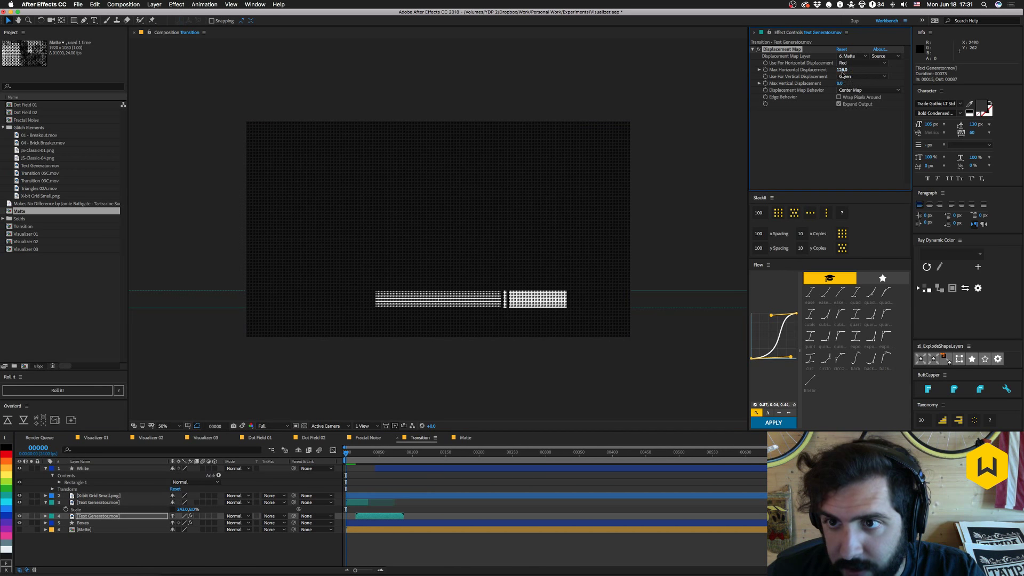
Solo the lower Text Generator.mov layer to examine its displacement over time, and turn solo off again.
left_click_drag(362, 454, 364, 454)
left_click(31, 515)
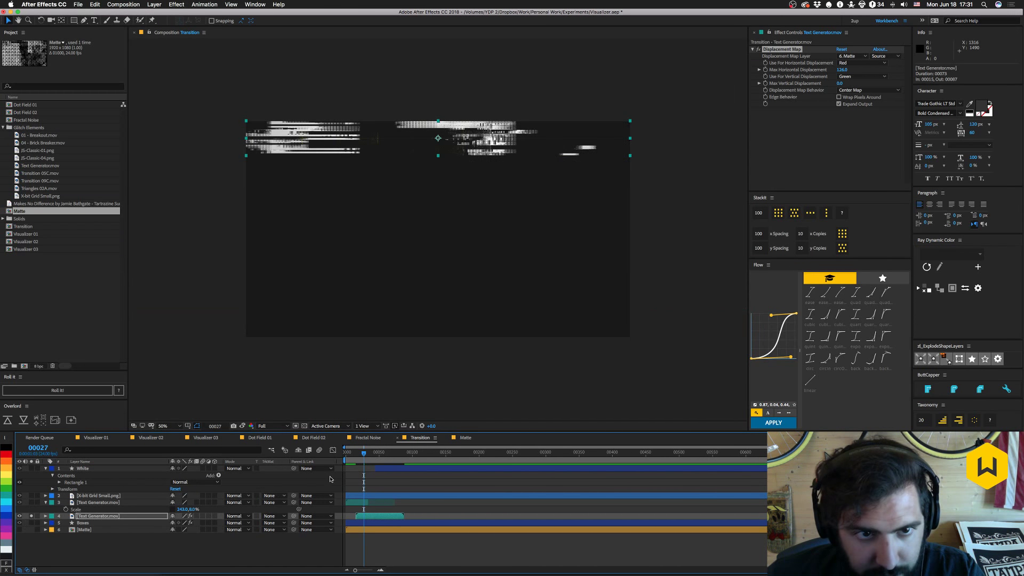
mouse_move(353, 453)
left_mouse_down()
mouse_move(393, 455)
mouse_move(370, 457)
left_mouse_up()
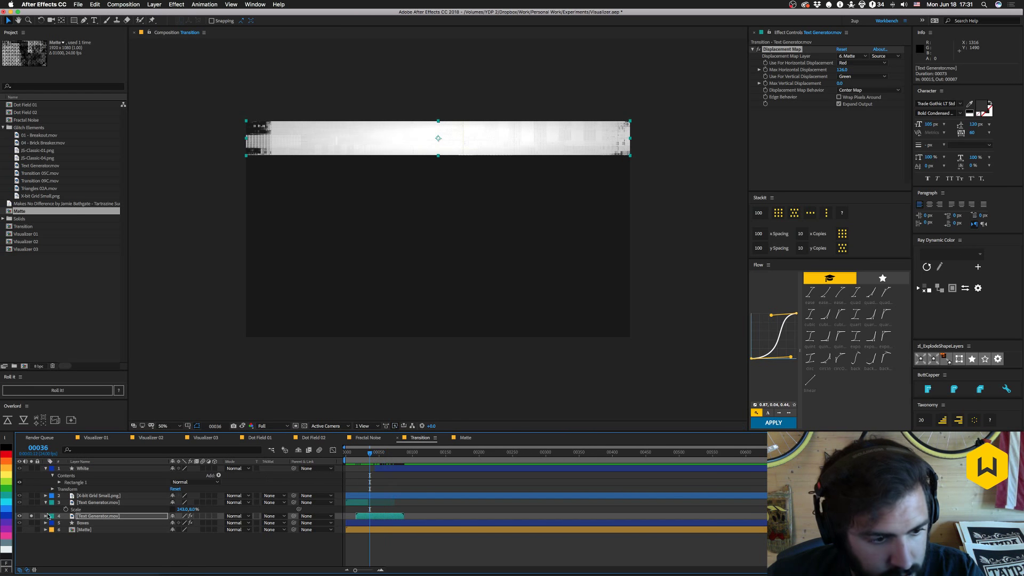
left_click(31, 516)
Paste the copied Displacement Map effect onto the upper Text Generator.mov layer and check the displaced frames.
left_click(91, 504)
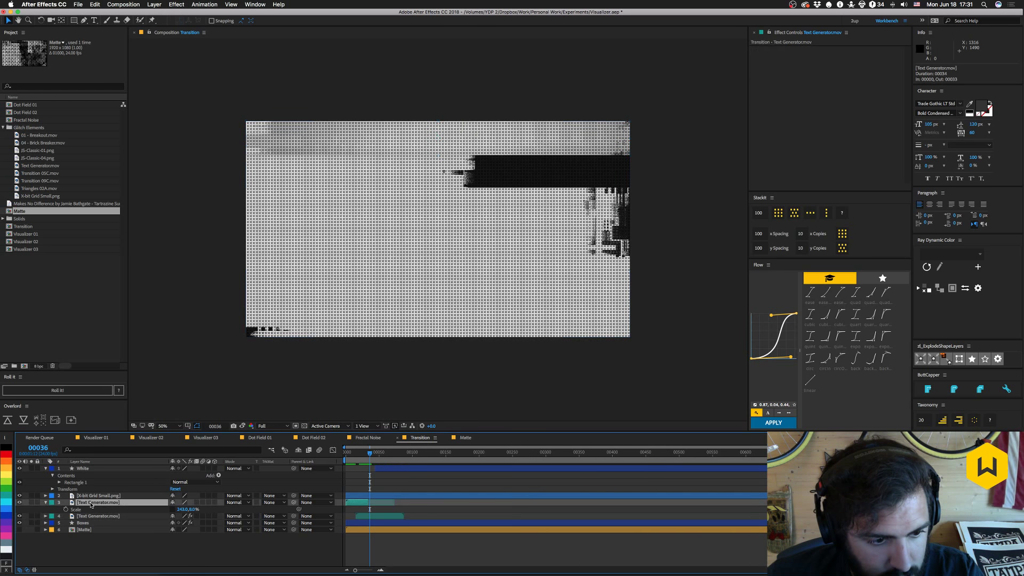
key("super+v")
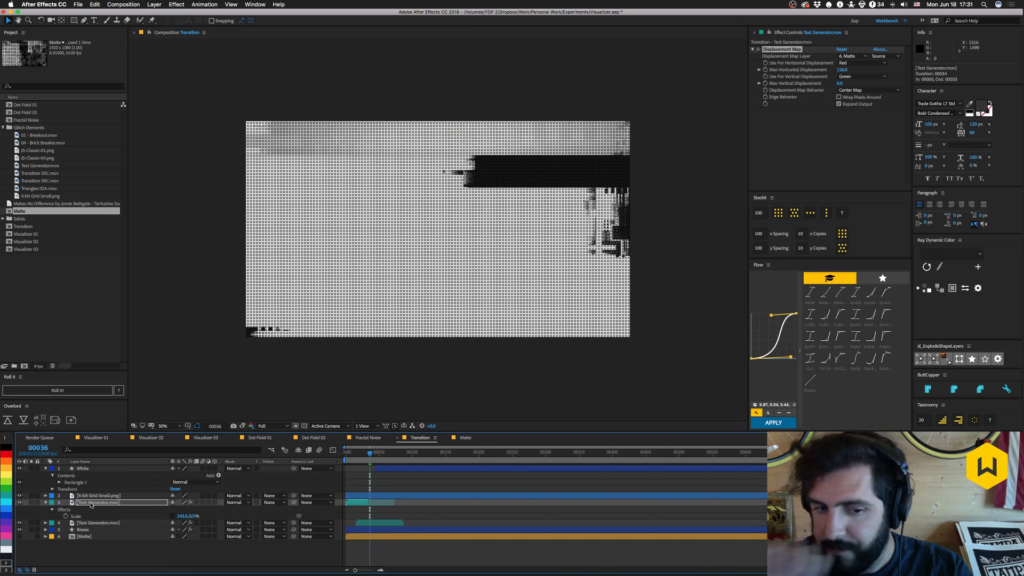
left_click(355, 460)
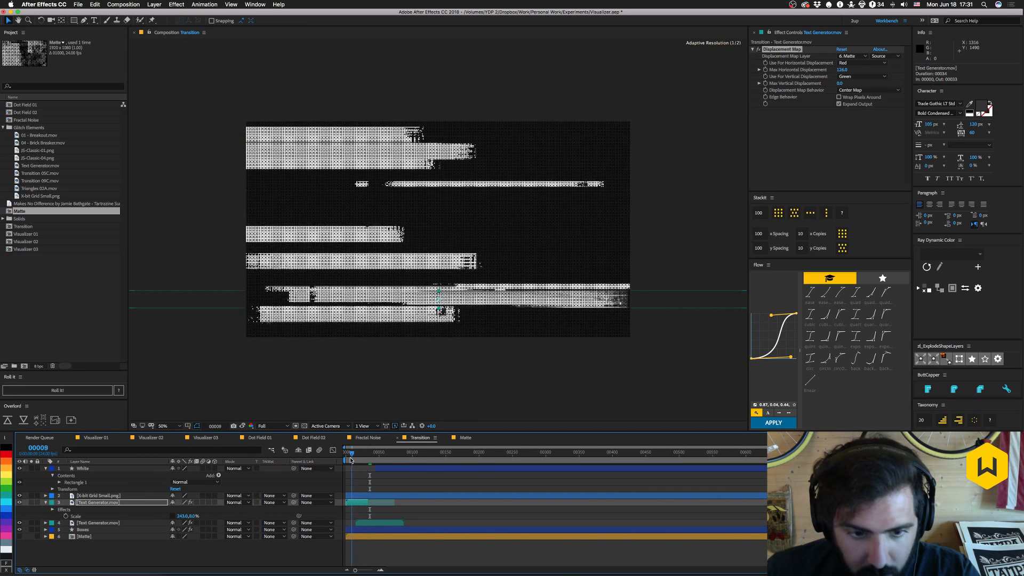
mouse_move(355, 460)
left_mouse_down()
mouse_move(345, 460)
mouse_move(388, 458)
mouse_move(375, 459)
left_mouse_up()
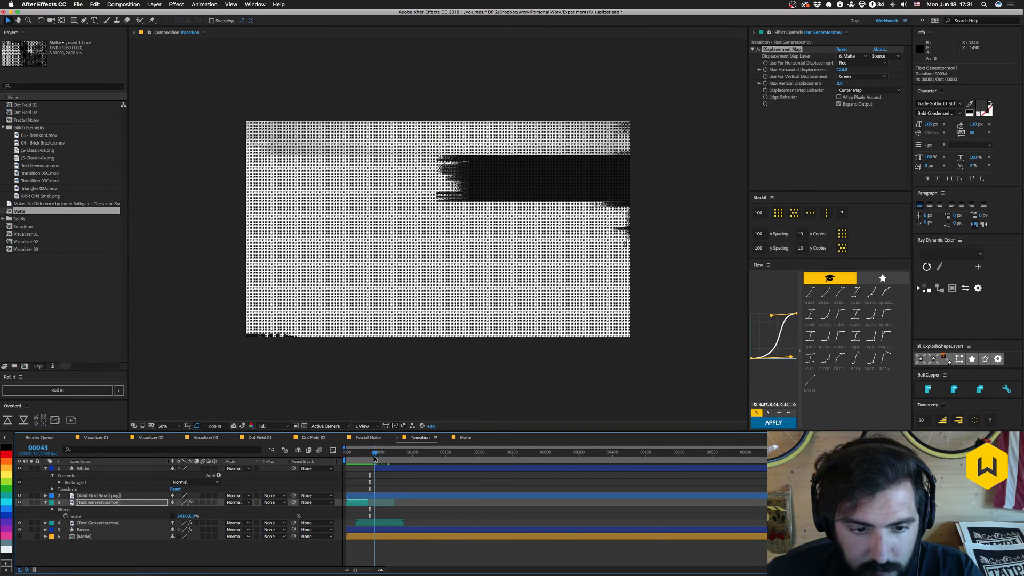
Move the X-bit Grid Small.png layer above the White layer and check the frames around the white fill's start.
left_click(384, 470)
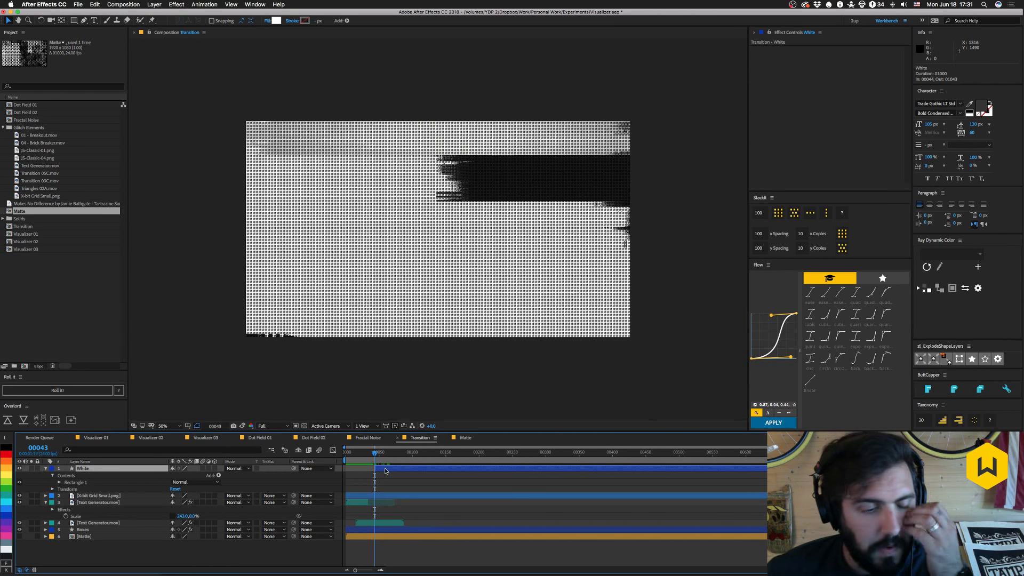
left_click(101, 497)
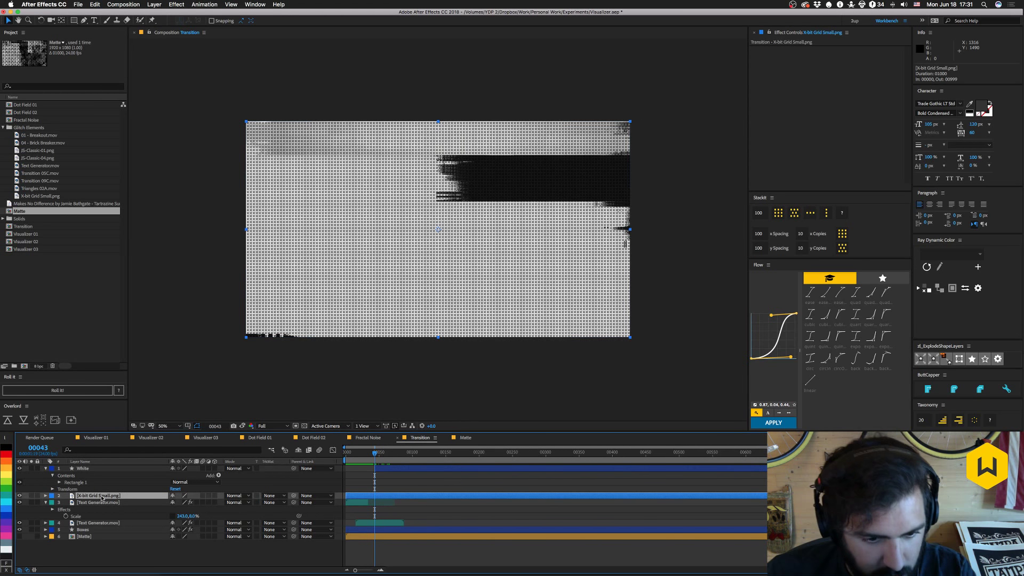
left_click_drag(101, 497, 101, 467)
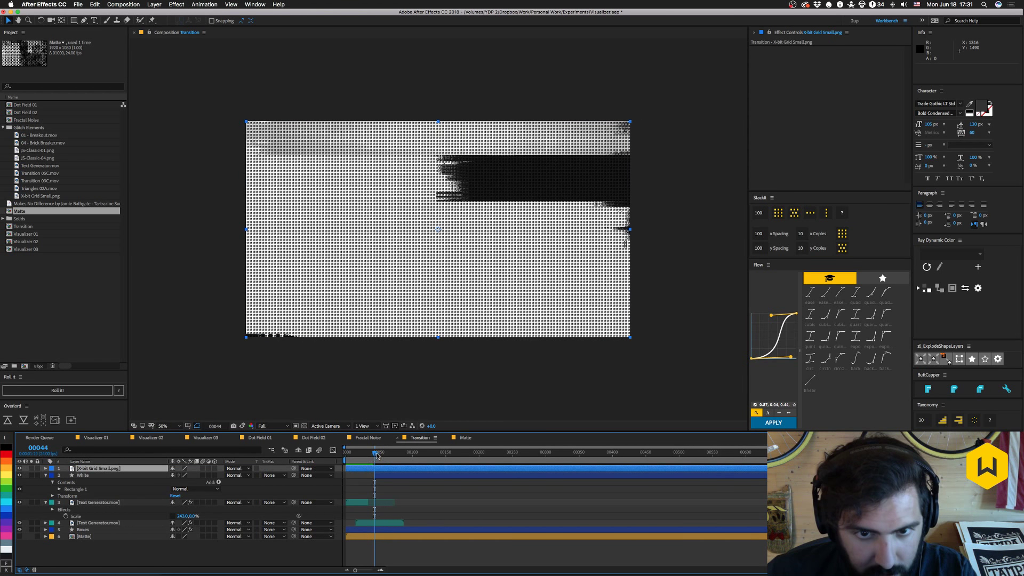
left_click_drag(377, 454, 381, 455)
left_click(382, 471)
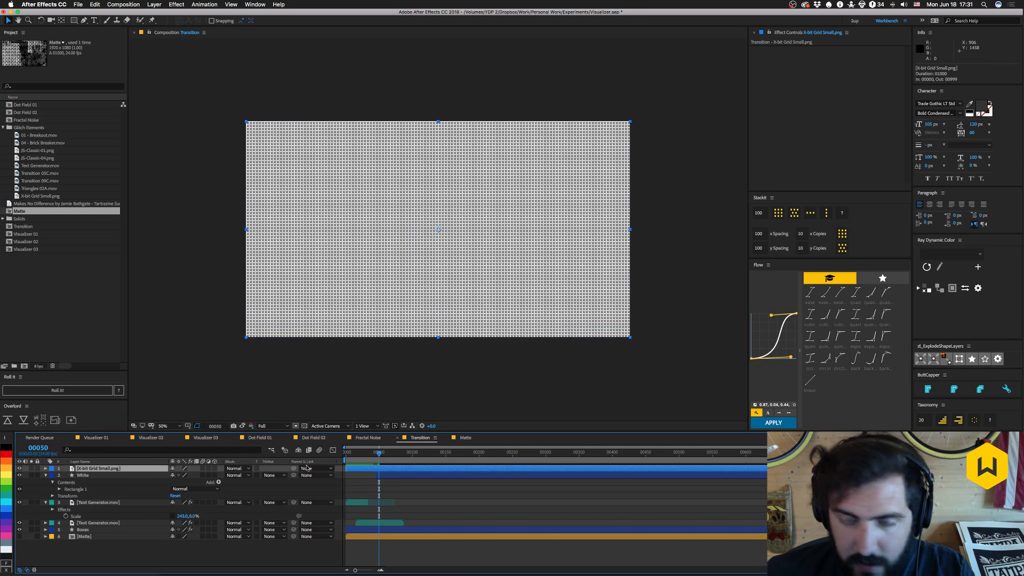
Apply Displacement Map to the X-bit Grid Small.png layer, with Matte as the map layer and a max vertical displacement of 0.
key("ctrl+space")
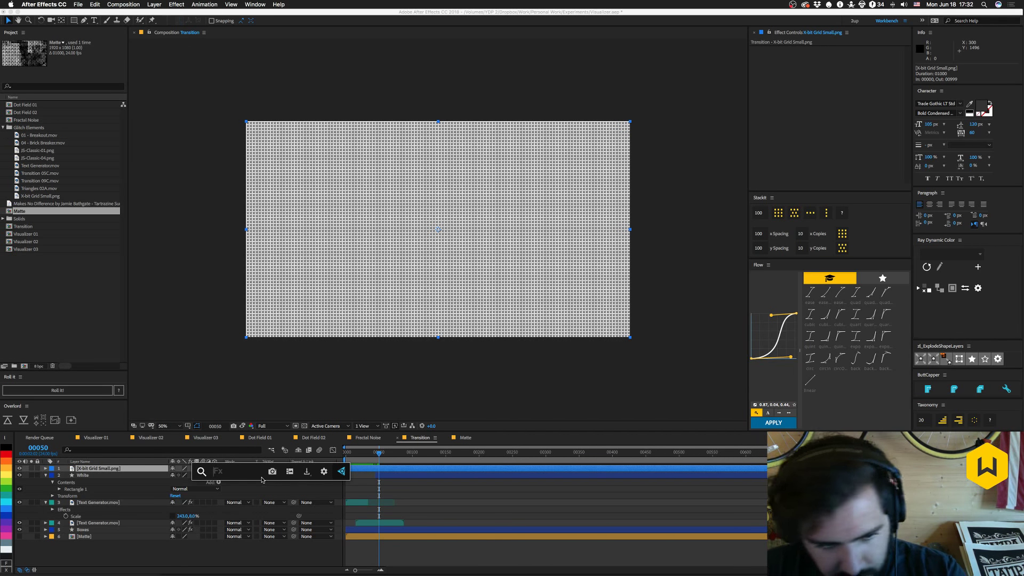
type("dis")
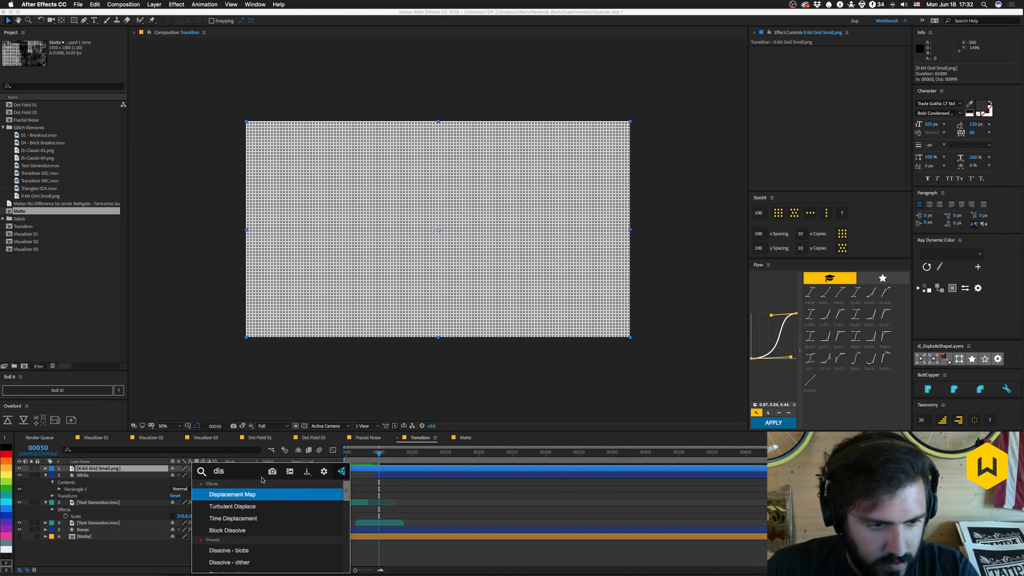
key("Return")
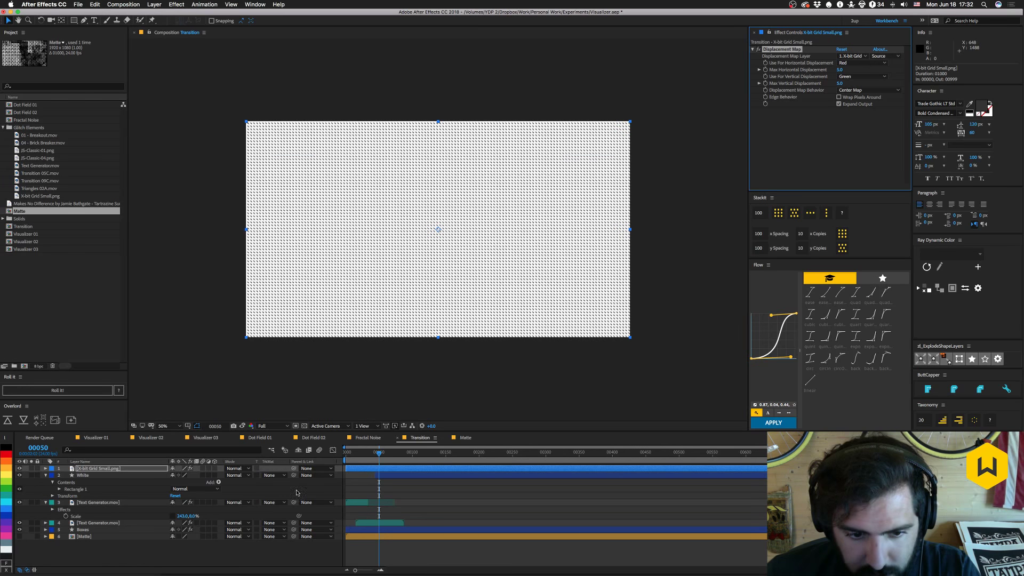
left_click_drag(379, 455, 356, 458)
key("space")
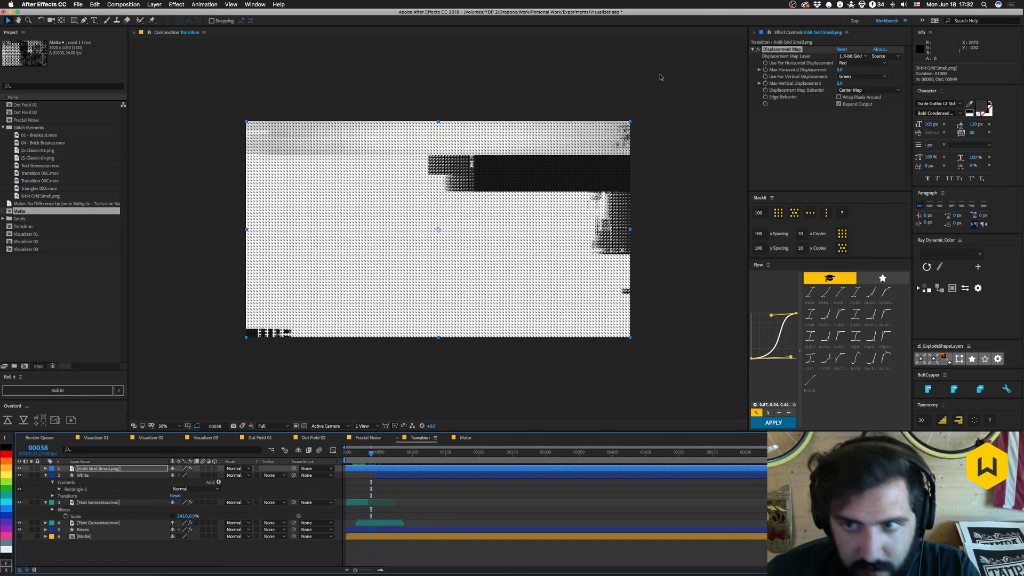
left_click(851, 56)
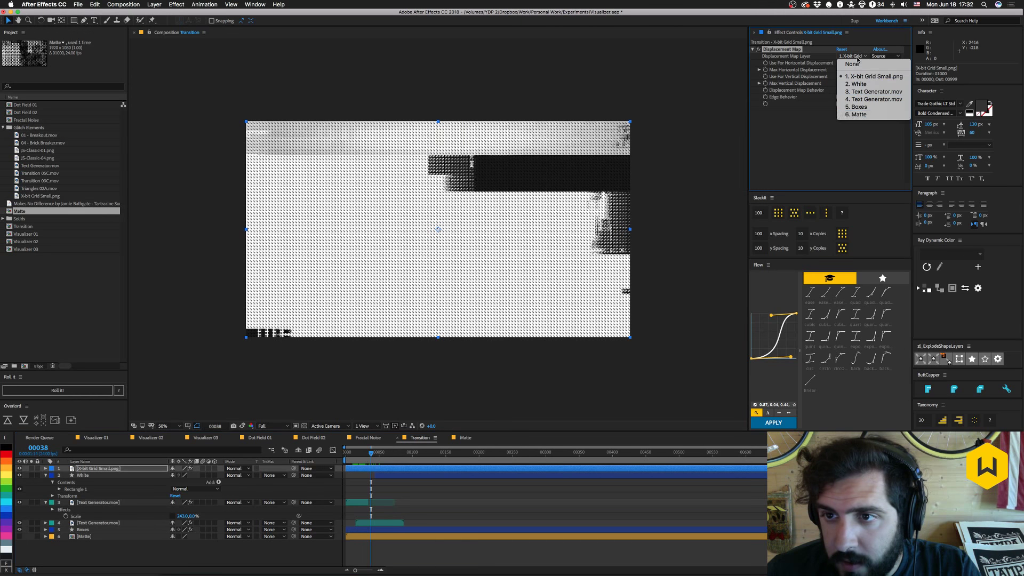
left_click(853, 115)
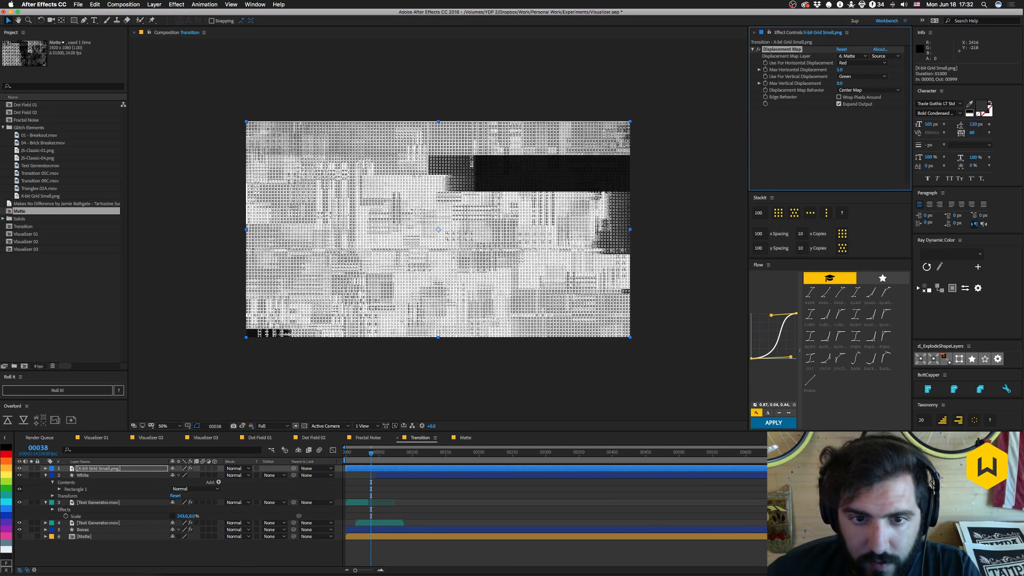
left_click(313, 558)
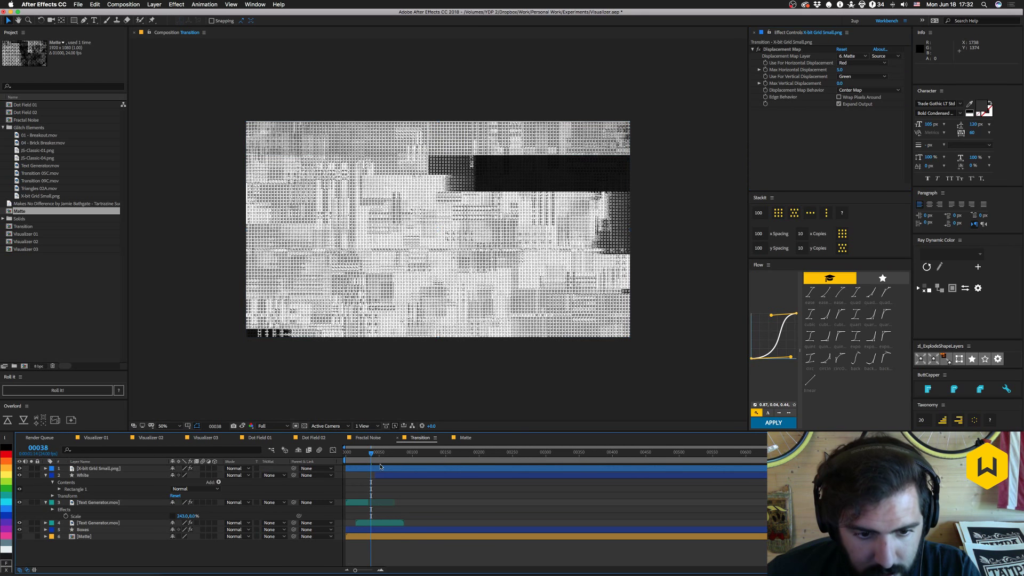
Preview the Transition composition from frame 0 with the displaced pixel grid.
left_click_drag(372, 456, 342, 459)
key("space")
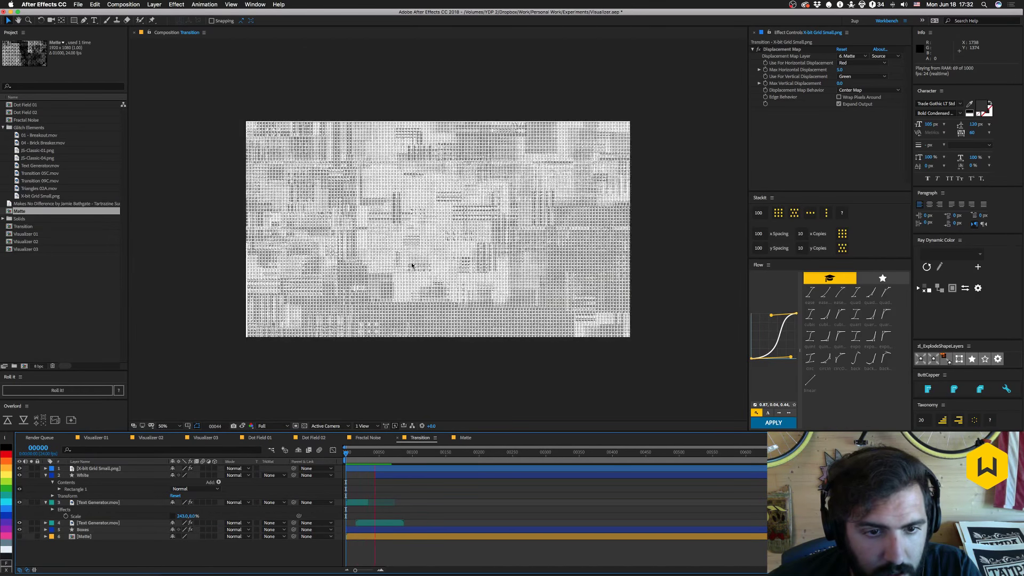
key("space")
Show the Boxes layer's keyframes, shift its two ending Size keyframes earlier to frame 21, and preview the timing.
left_click(362, 527)
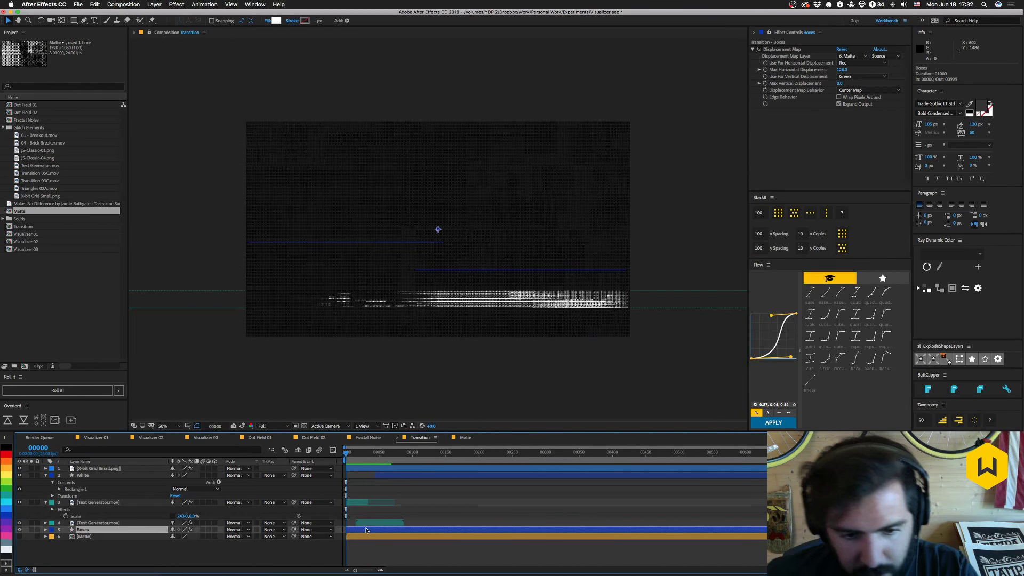
key("u")
left_click_drag(376, 535, 361, 547)
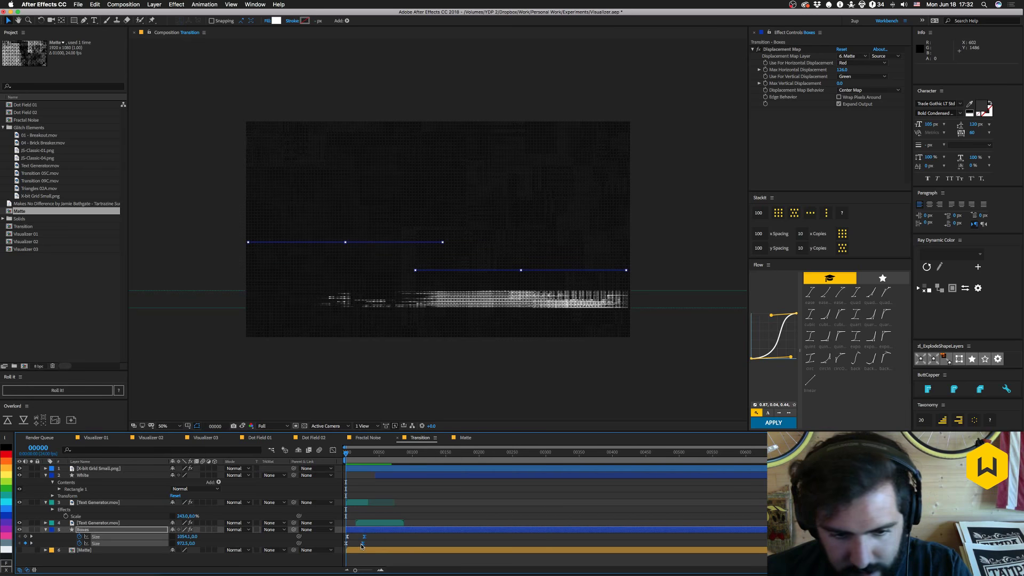
key("alt+Left")
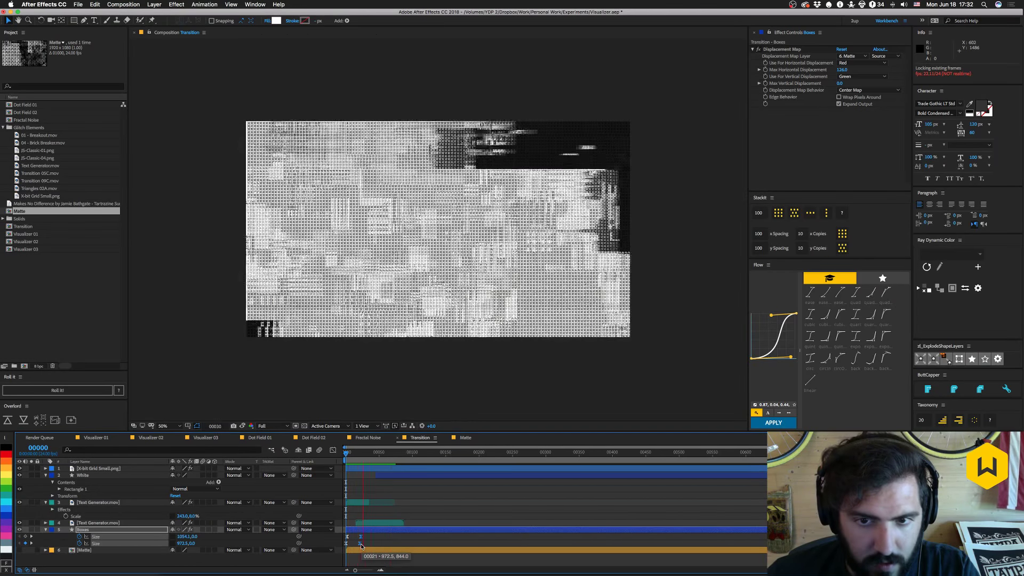
Preview the transition with the pixel grid hidden, then undo the layer hiding, the Boxes keyframe shift and the grid's last displacement change.
key("space")
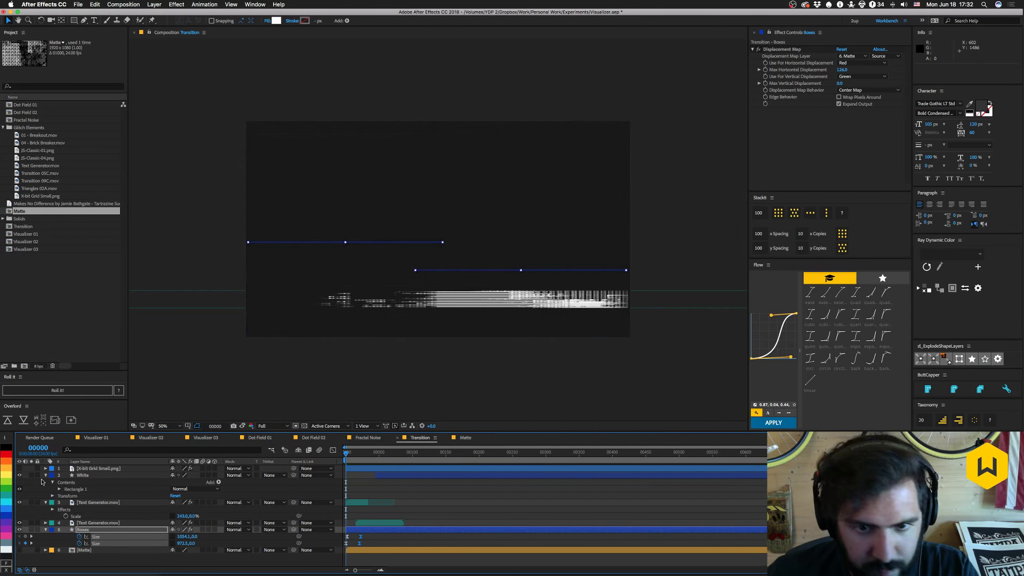
key("space")
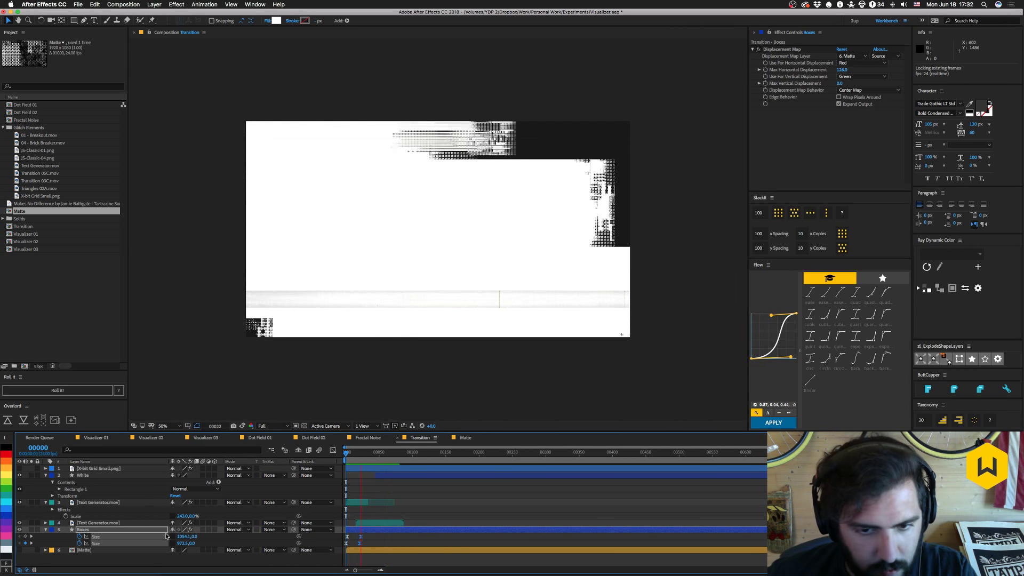
key("space")
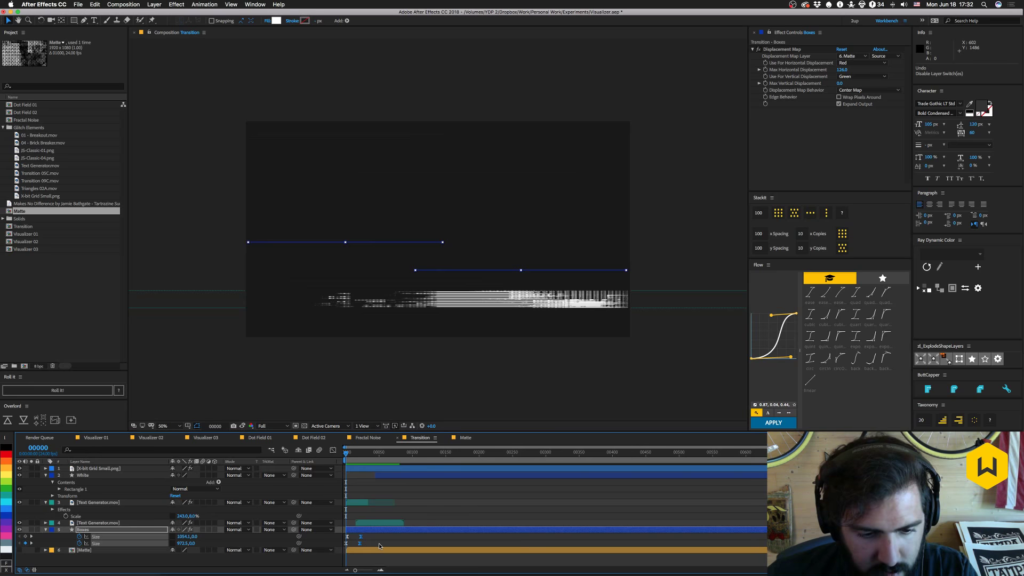
key("super+z")
left_click(354, 471)
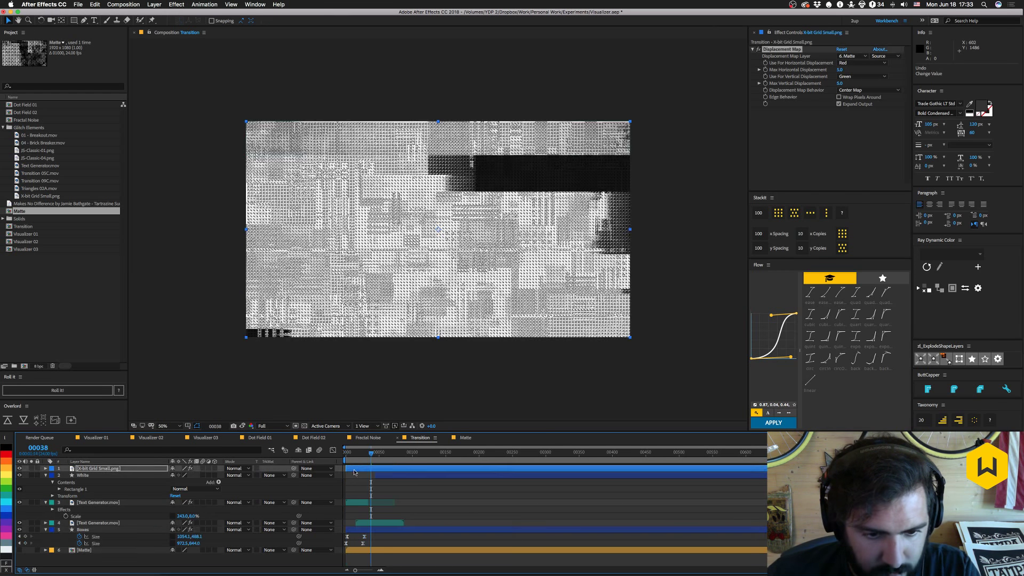
Set the Boxes layer's Max Horizontal Displacement to -78 at frame 19 and preview the result.
mouse_move(354, 454)
left_mouse_down()
mouse_move(377, 455)
mouse_move(359, 457)
left_mouse_up()
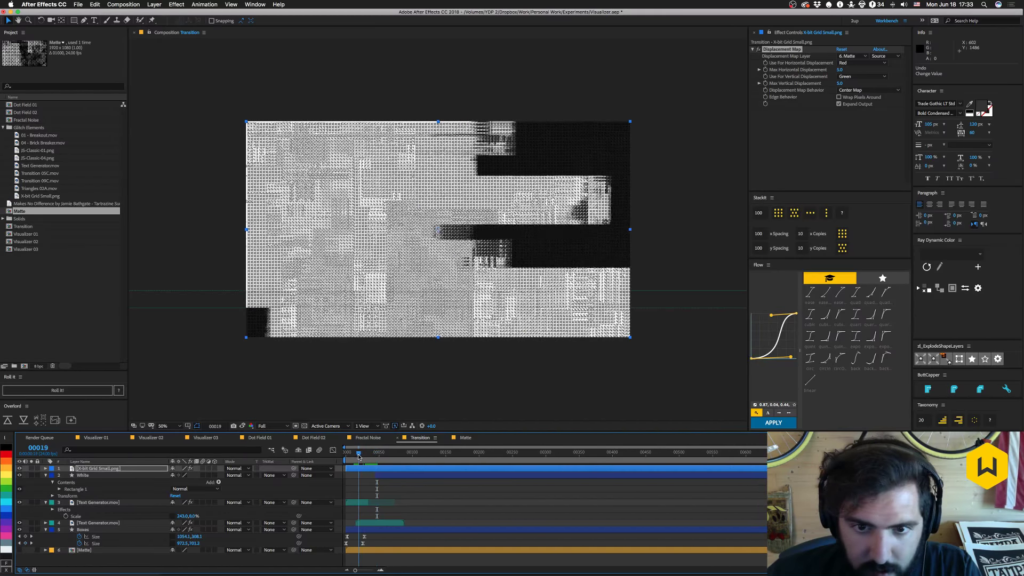
left_click(94, 523)
left_click(94, 530)
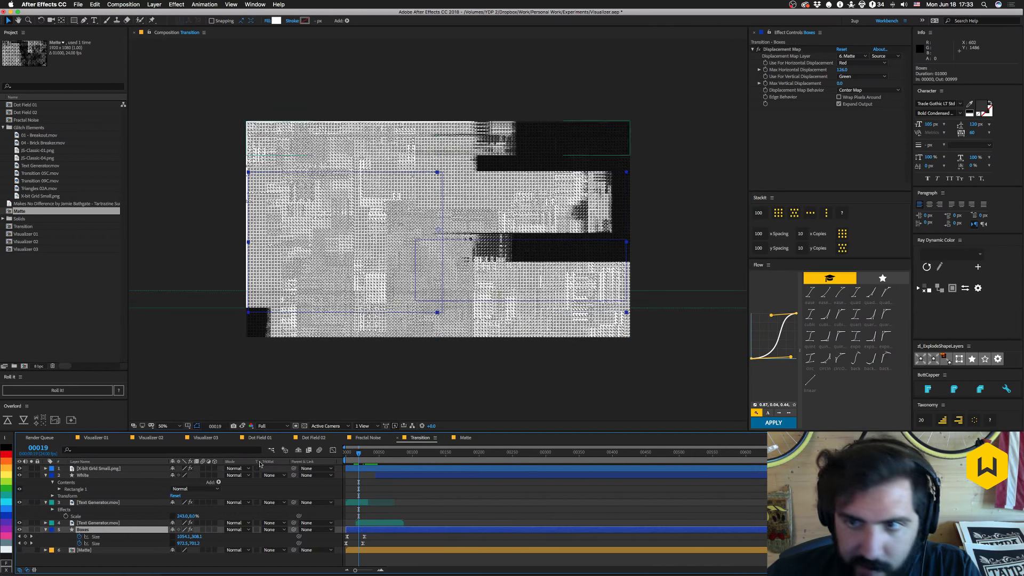
left_click_drag(814, 70, 825, 70)
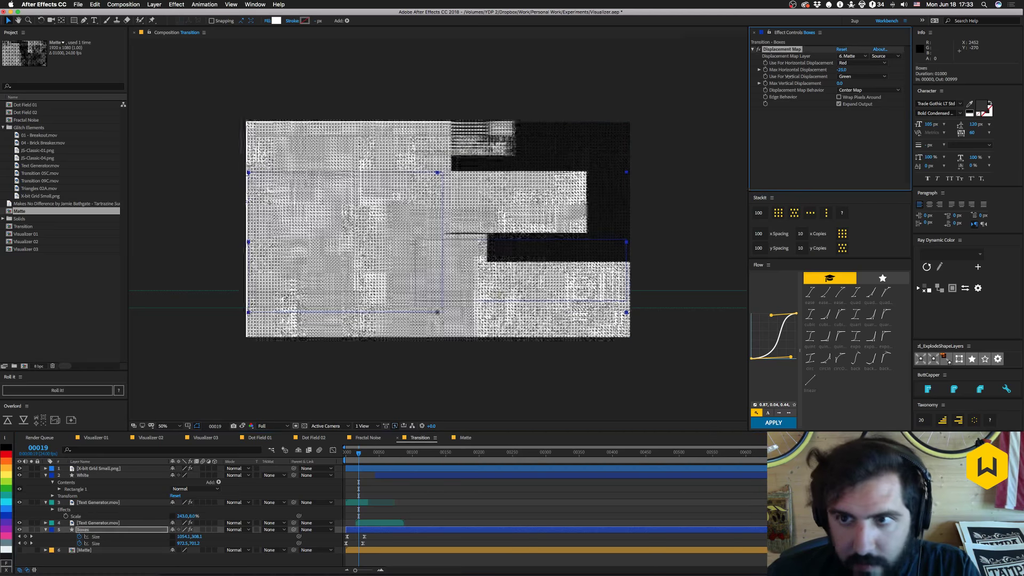
left_click_drag(774, 76, 766, 77)
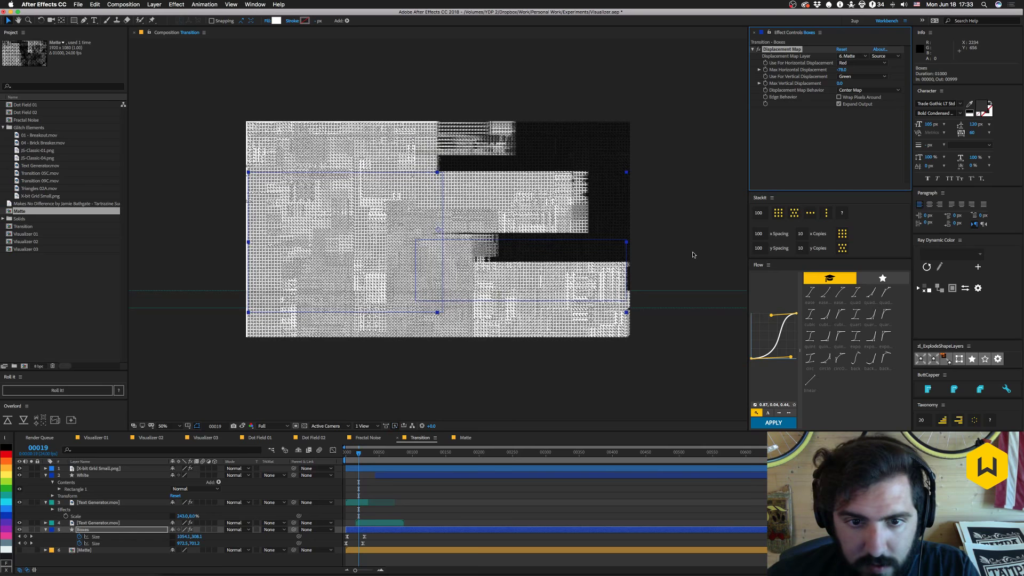
key("space")
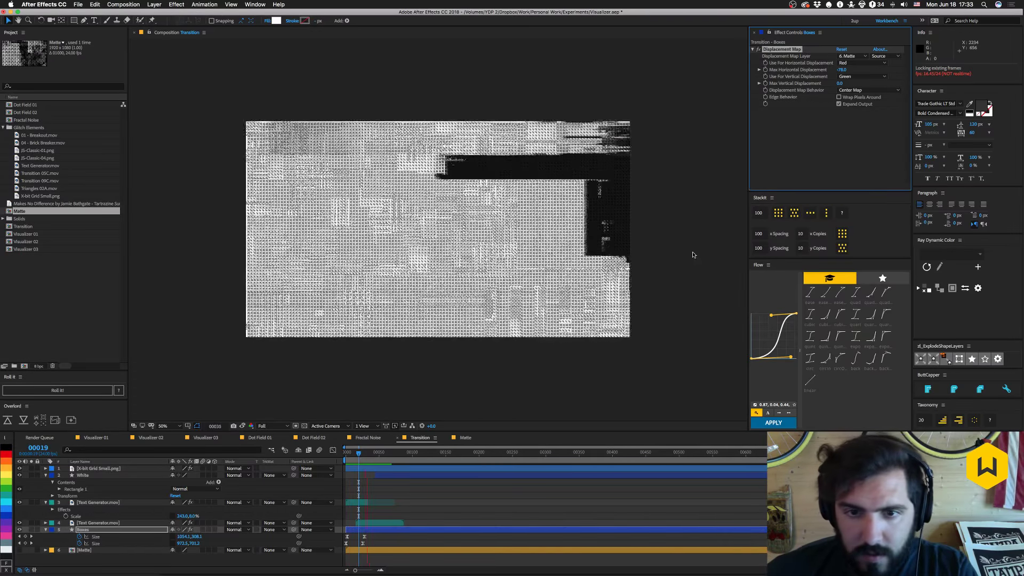
key("space")
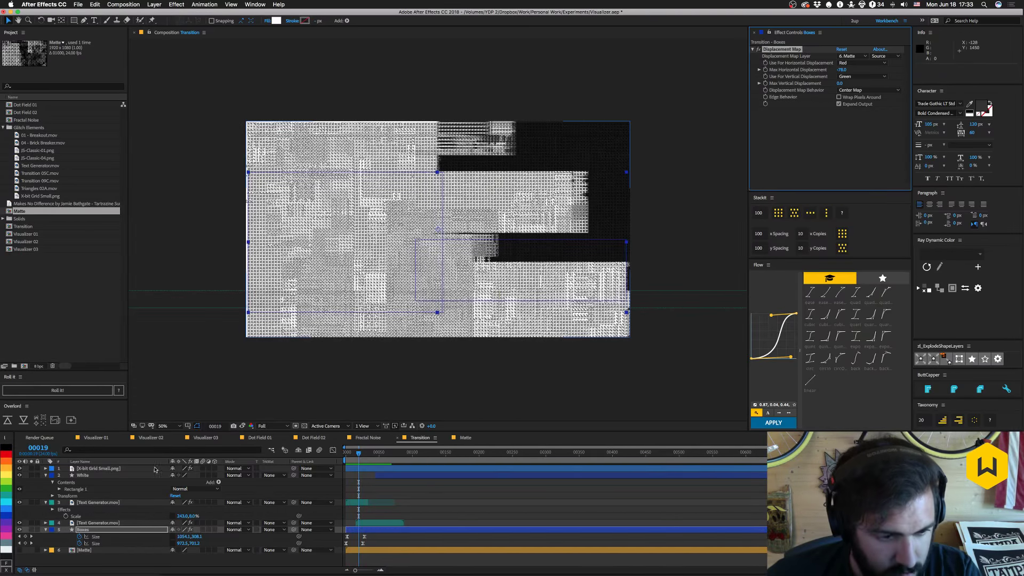
Save the project and apply Set Matte to the X-bit Grid Small.png layer, taking an inverted matte from the Matte layer.
left_click(116, 469)
key("super+s")
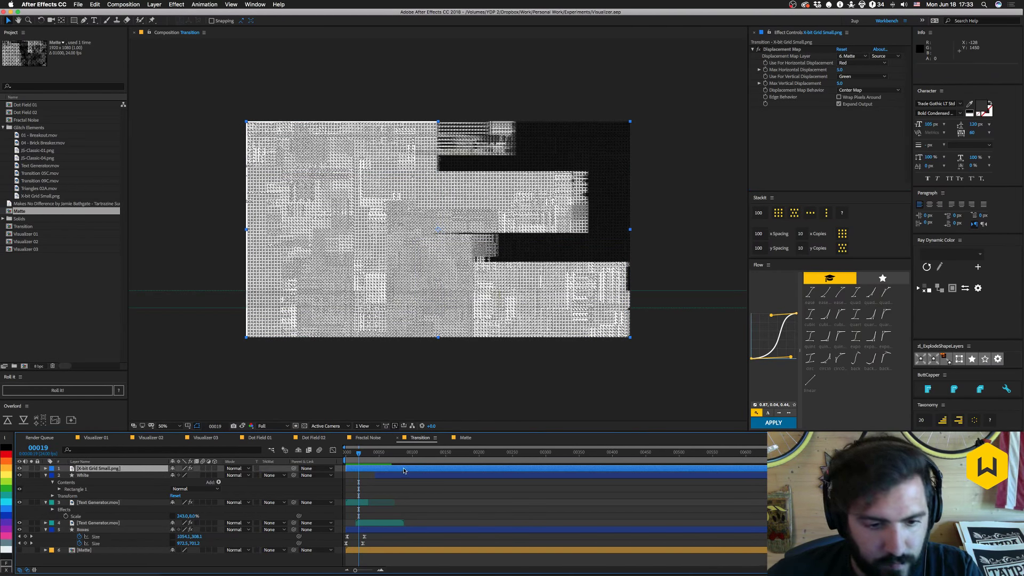
left_click_drag(361, 456, 367, 476)
key("ctrl+space")
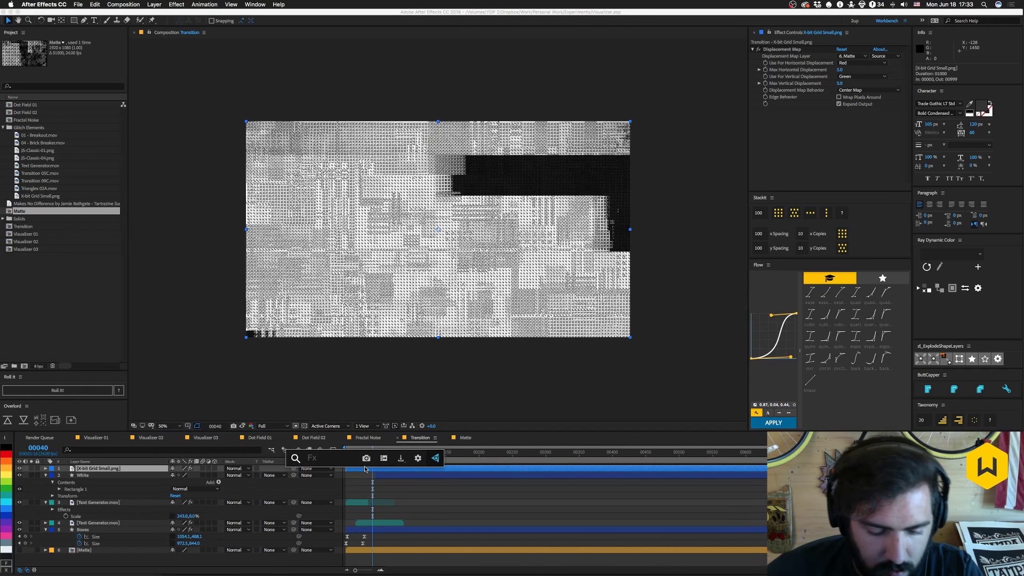
type("set")
key("Return")
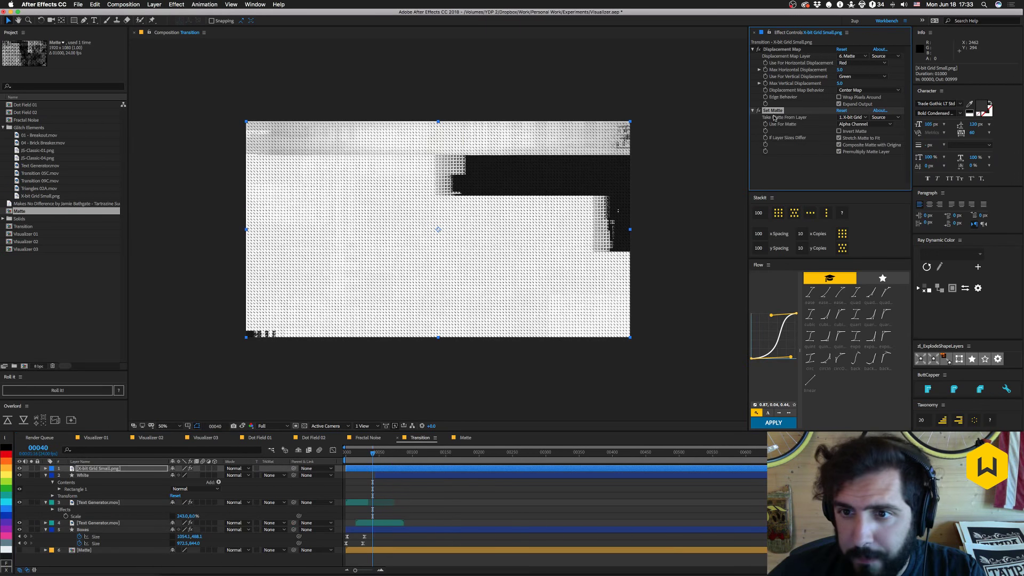
left_click(850, 119)
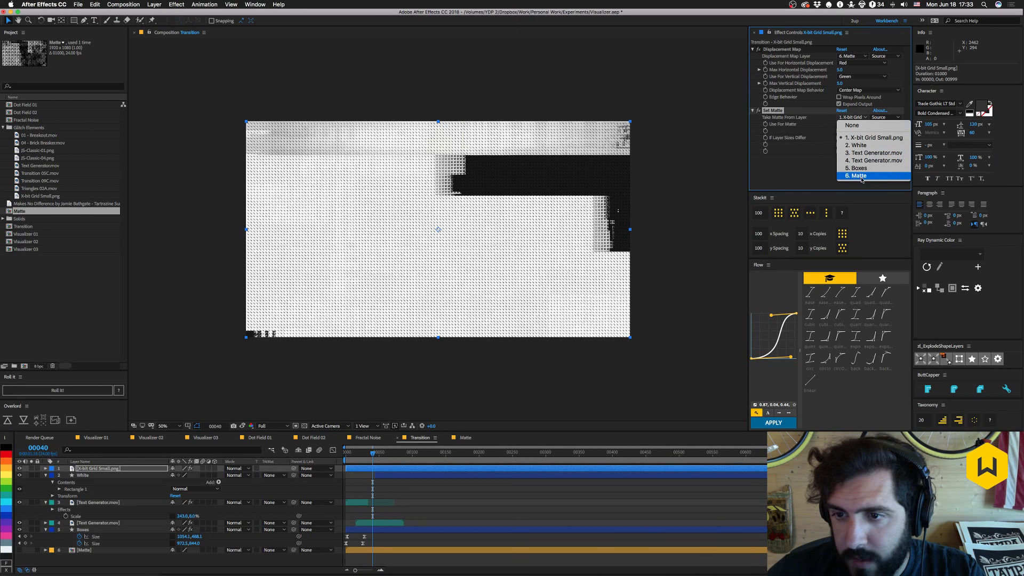
left_click(860, 176)
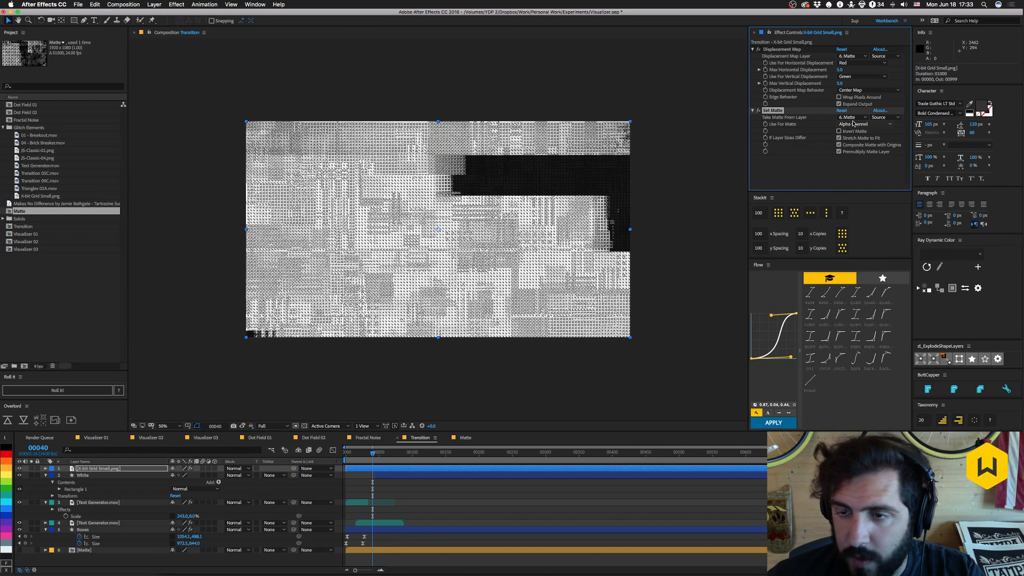
left_click(839, 131)
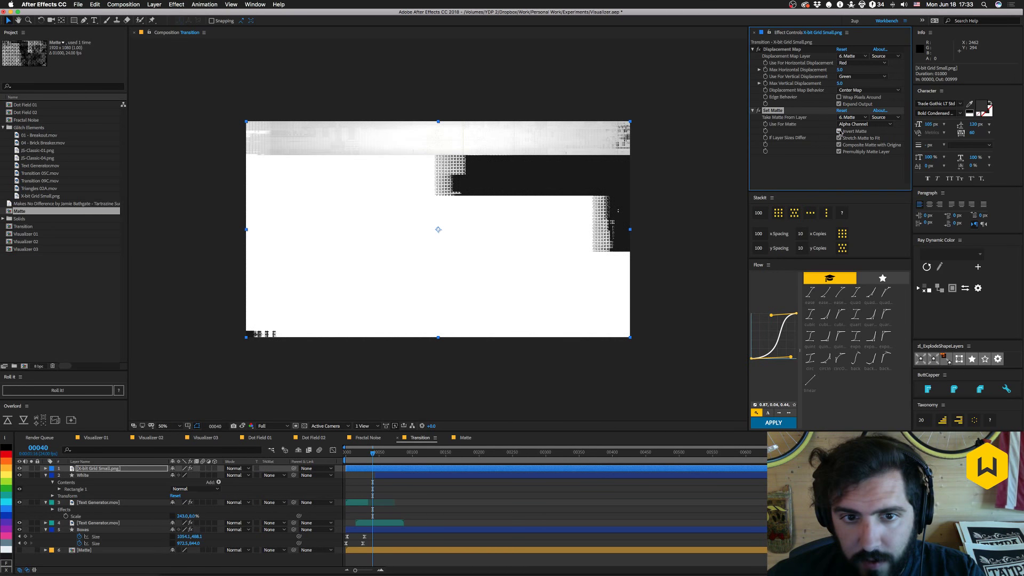
left_click(358, 454)
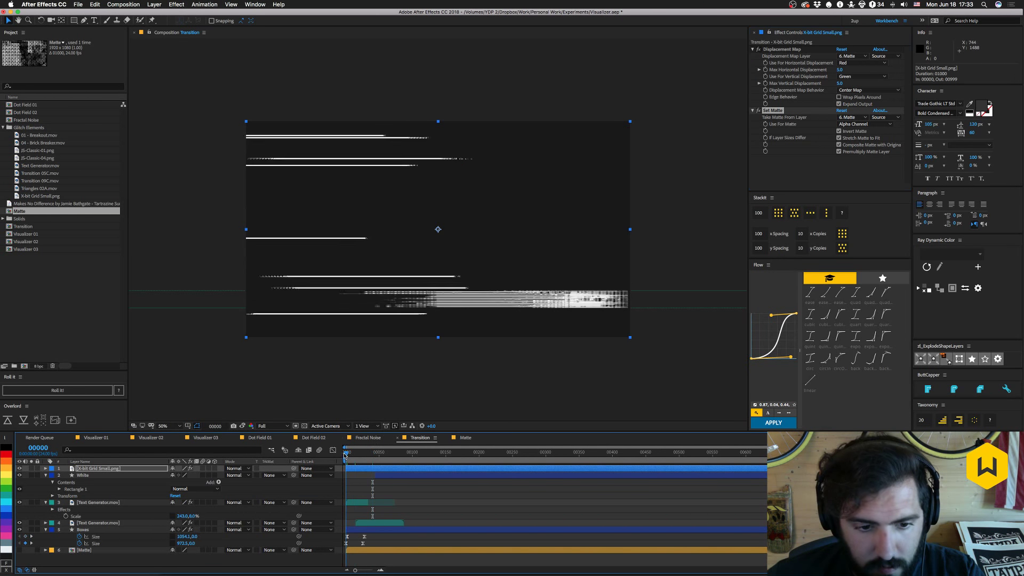
mouse_move(358, 454)
left_mouse_down()
mouse_move(377, 453)
mouse_move(370, 457)
left_mouse_up()
Duplicate the X-bit Grid Small.png layer and place the copy directly below the White layer.
left_click(99, 469)
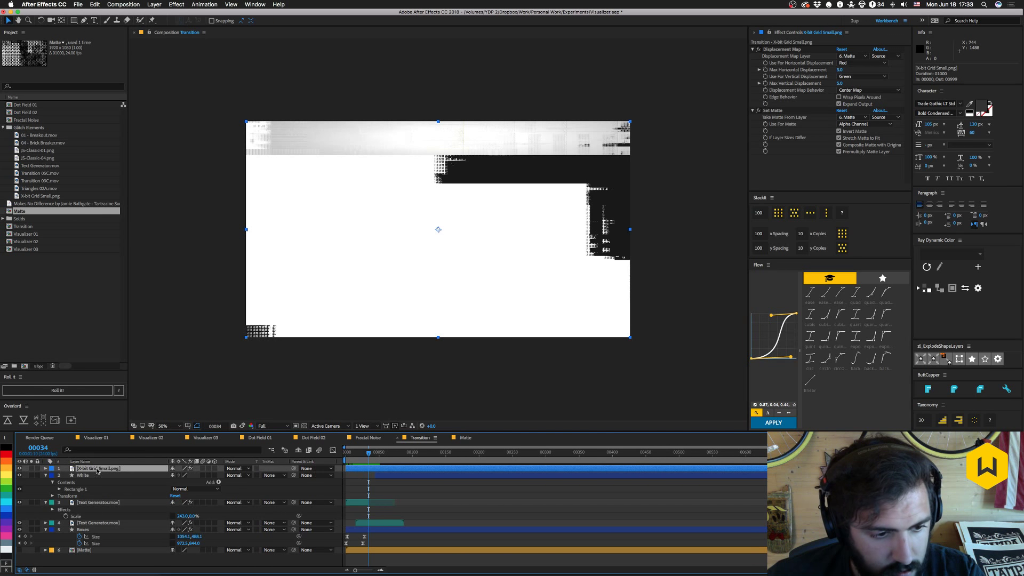
key("ctrl+d")
left_click_drag(90, 470, 84, 507)
Delete the Set Matte and Displacement Map effects from the lower grid copy and preview the composition from frame 0.
left_click(766, 110)
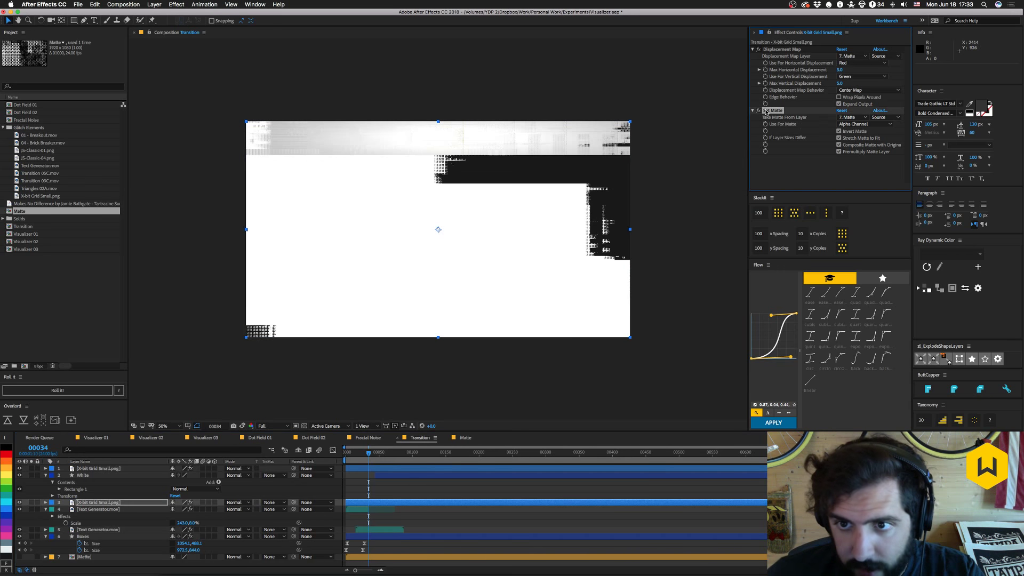
key("Delete")
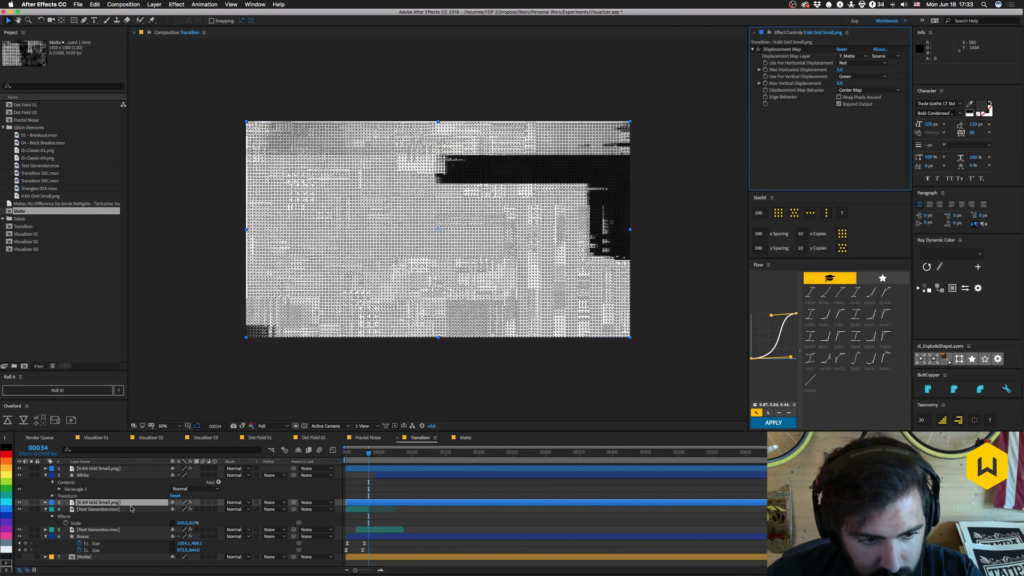
left_click(759, 49)
key("Delete")
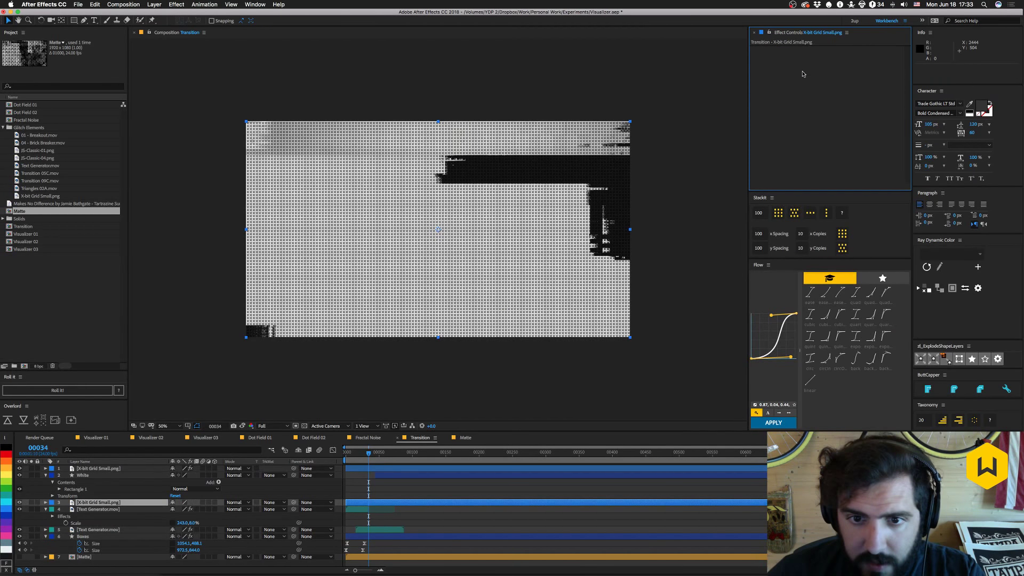
left_click_drag(368, 454, 345, 454)
key("space")
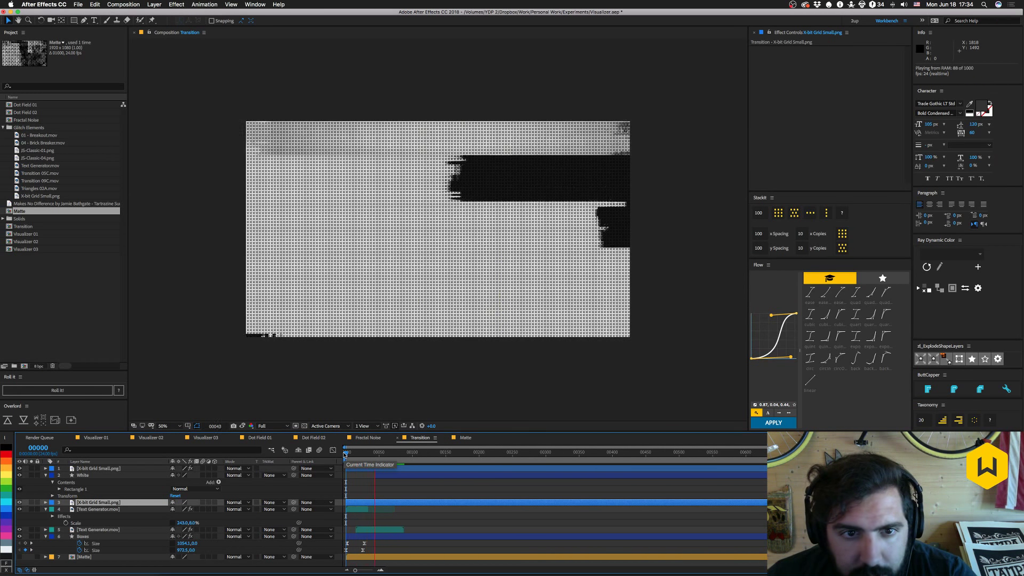
key("space")
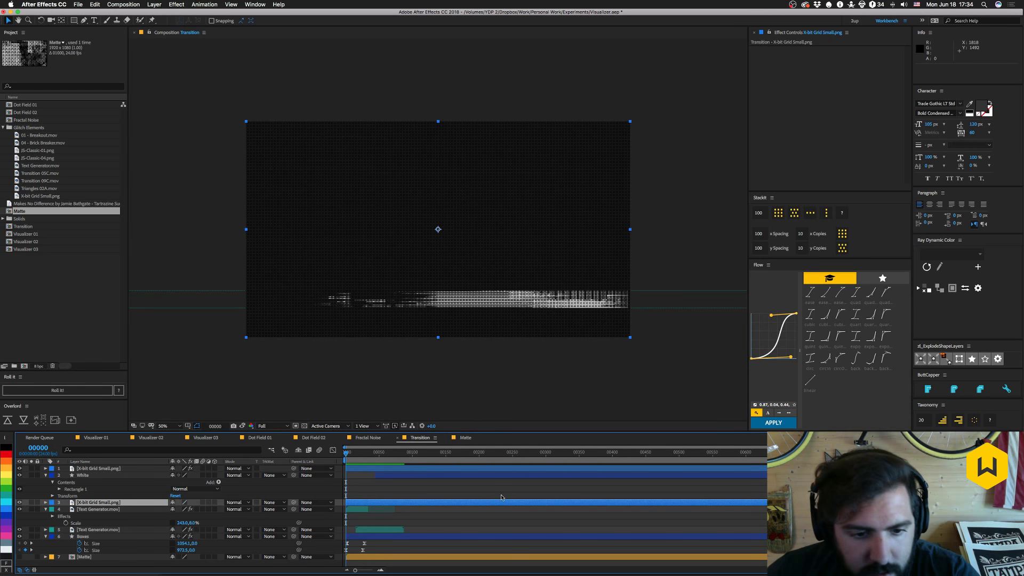
Apply Levels to the lower Text Generator.mov layer, raise its Output Black to 143, and check the frames around frame 20.
left_click(365, 529)
left_click_drag(349, 453, 363, 459)
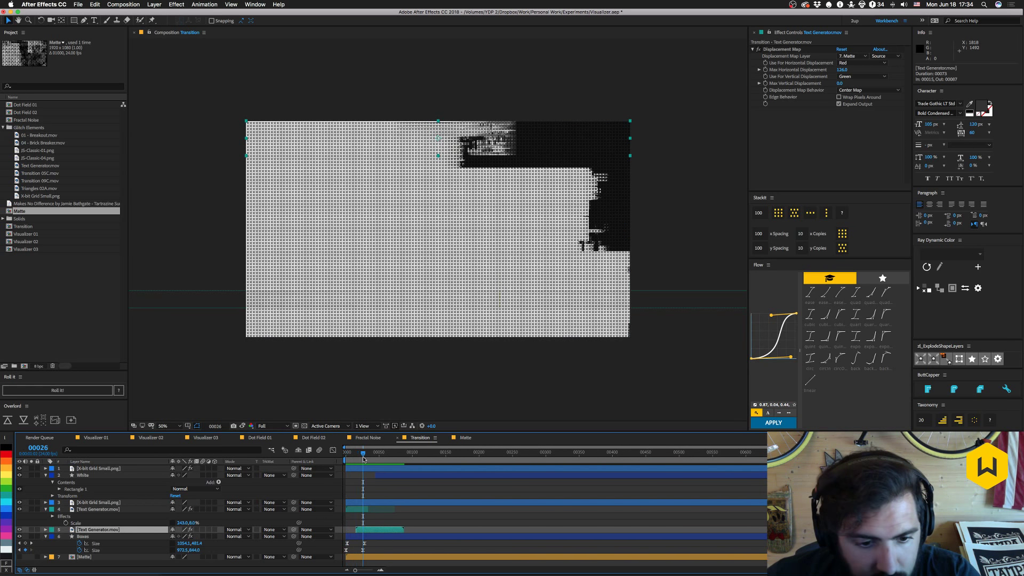
key("ctrl+space")
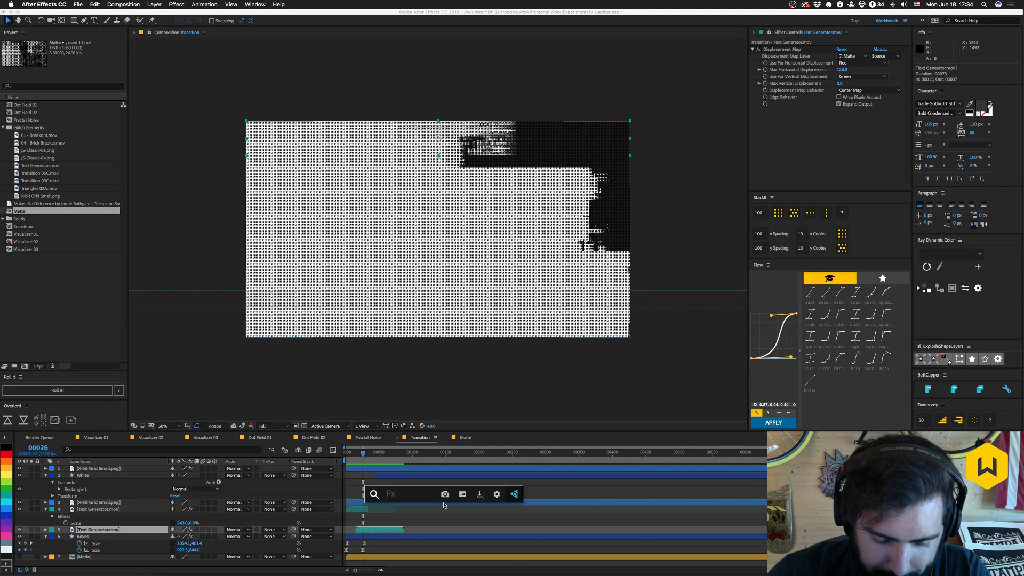
type("lev")
key("Return")
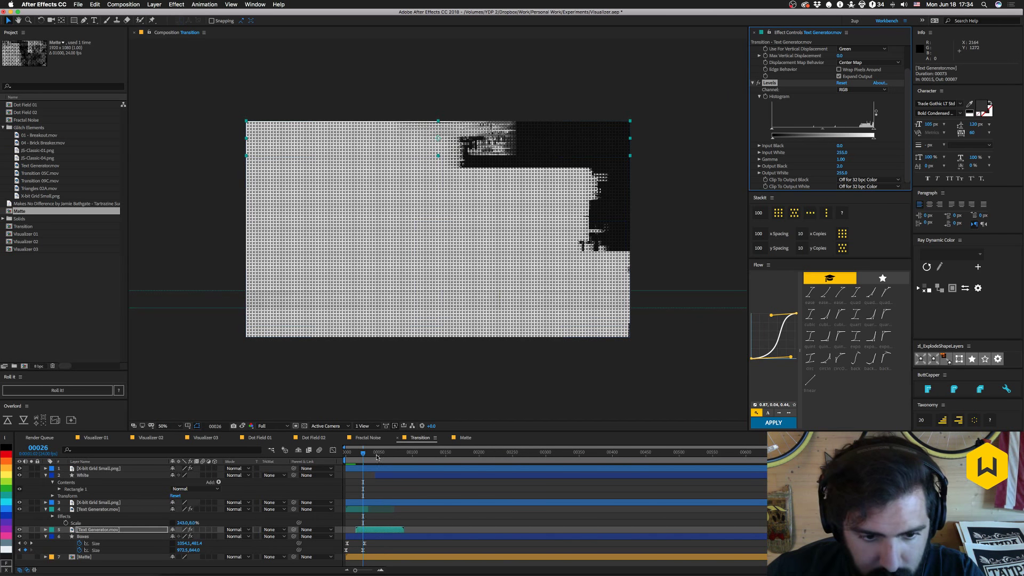
left_click(378, 454)
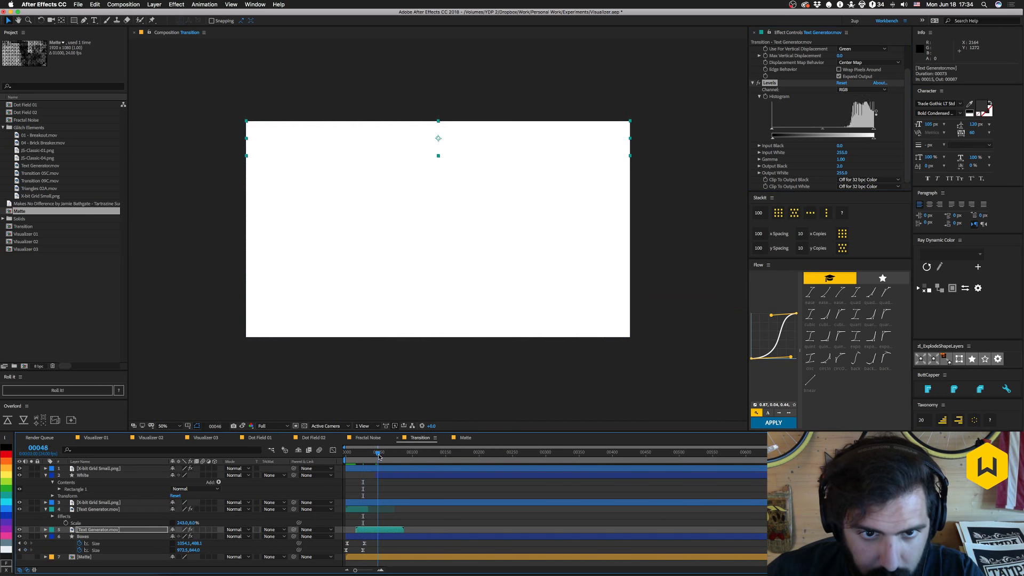
left_click_drag(378, 455, 374, 454)
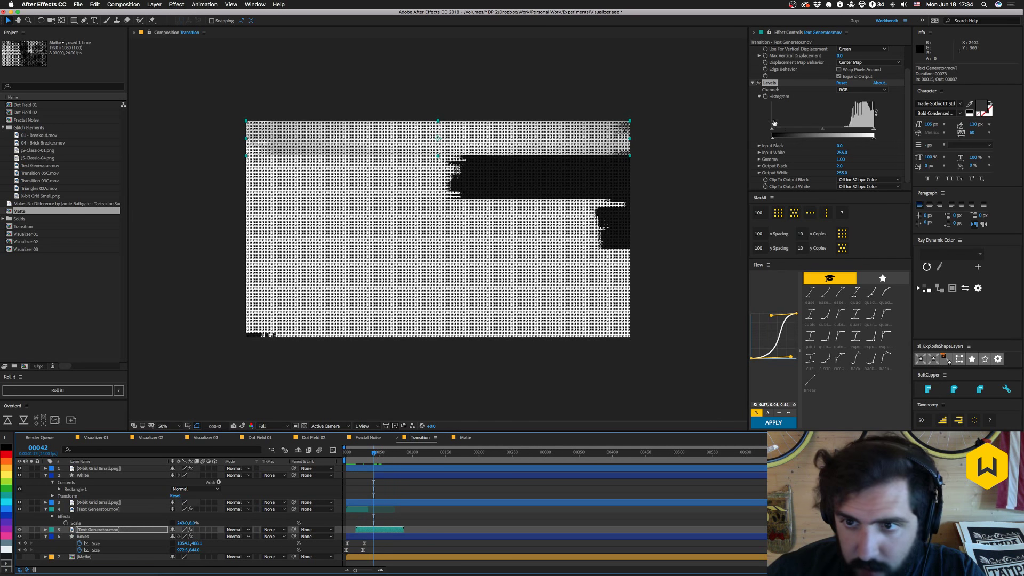
left_click_drag(773, 140, 779, 140)
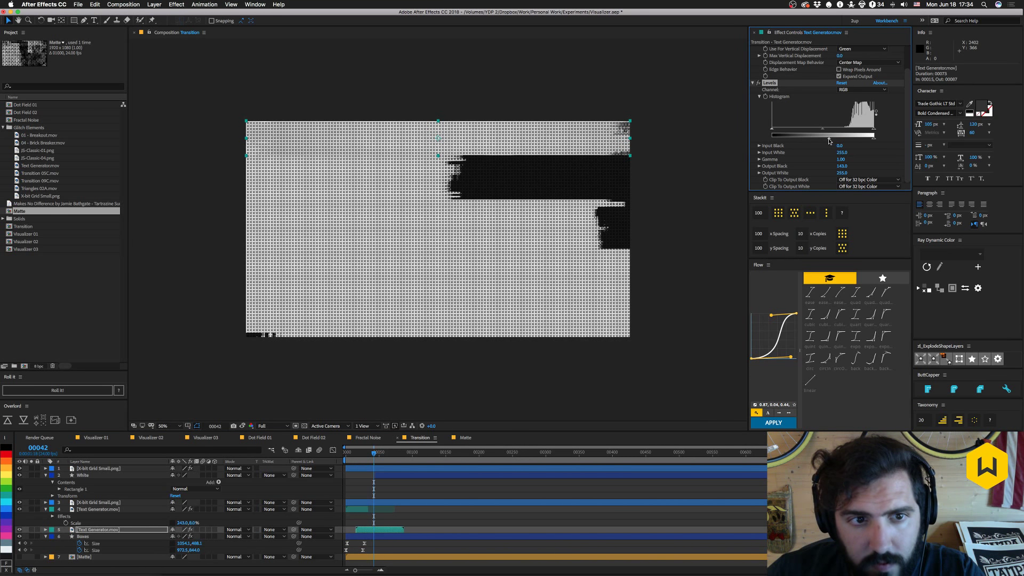
left_click(403, 493)
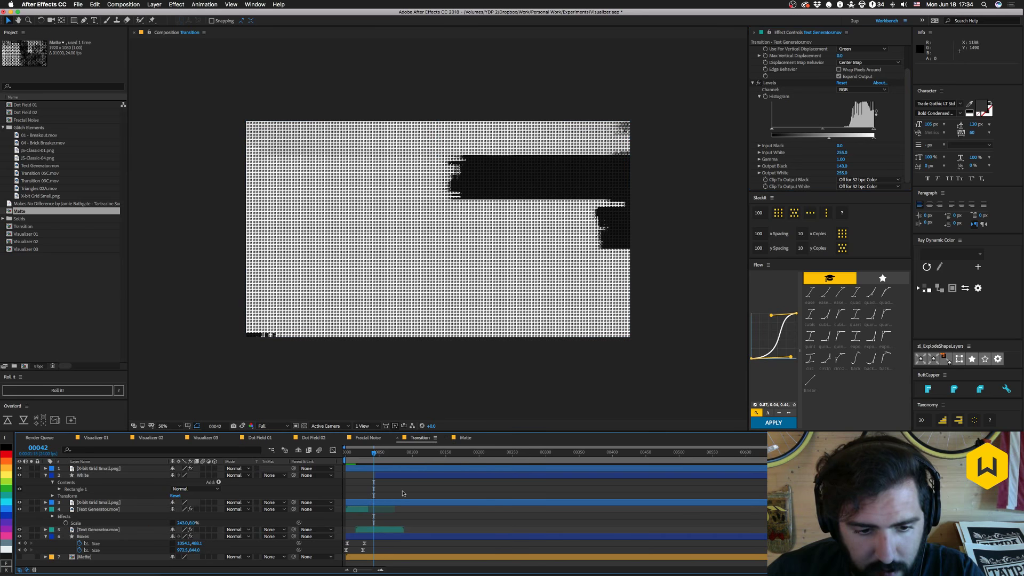
mouse_move(368, 454)
left_mouse_down()
mouse_move(343, 457)
mouse_move(359, 455)
left_mouse_up()
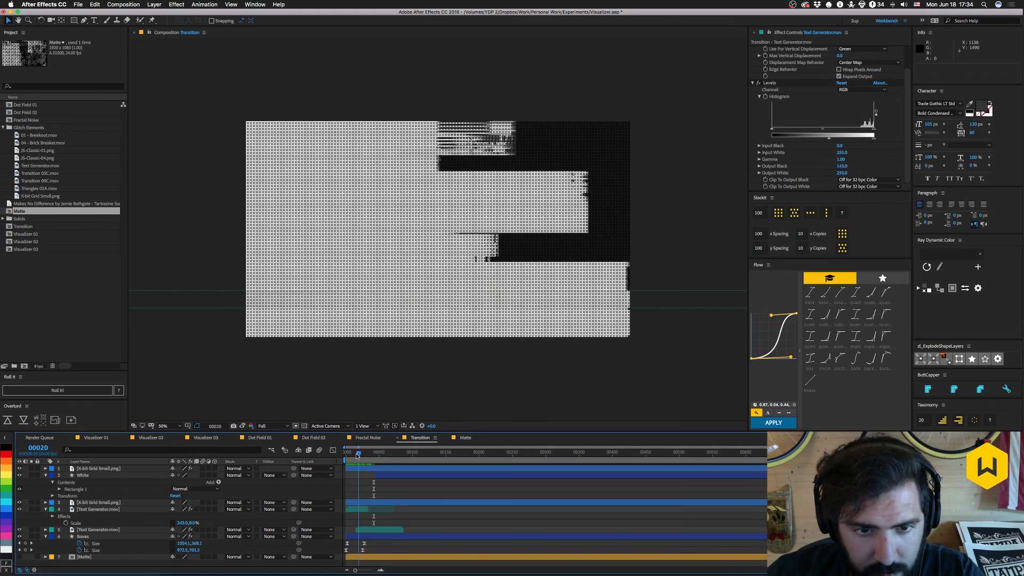
Try the Set Matte effect on the X-bit Grid Small.png copy below White and remove it.
left_click(94, 503)
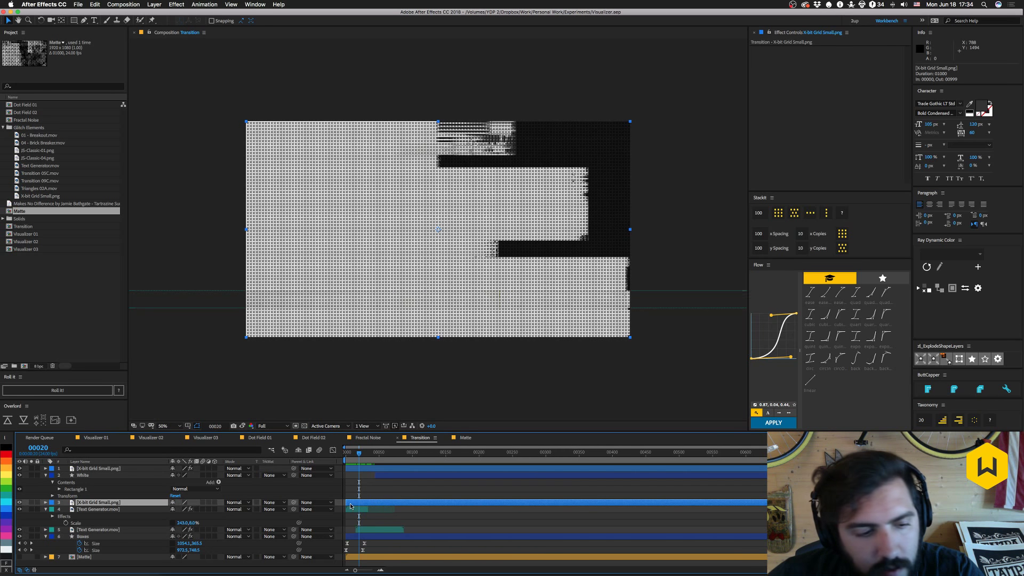
key("ctrl+space")
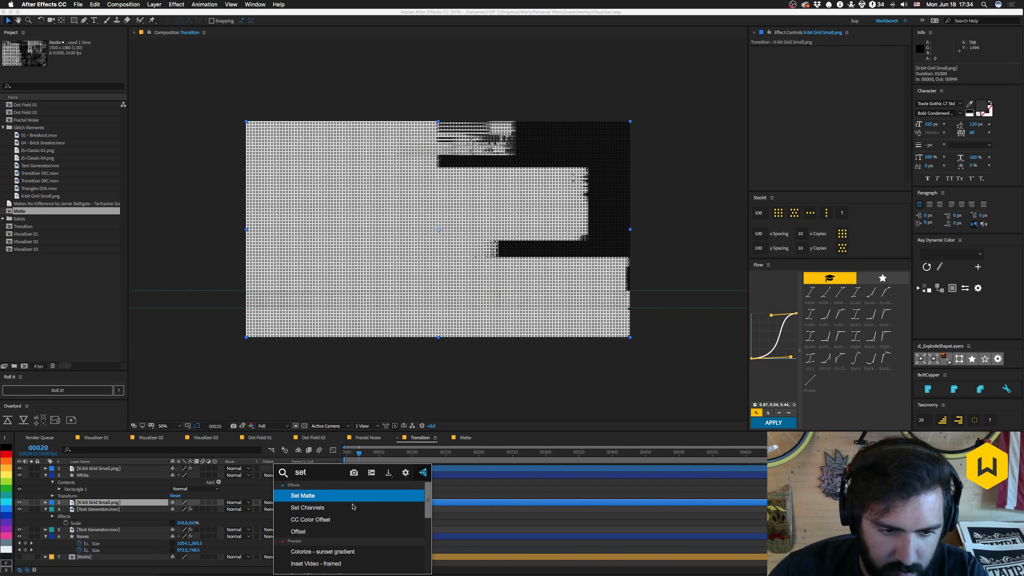
key("Escape")
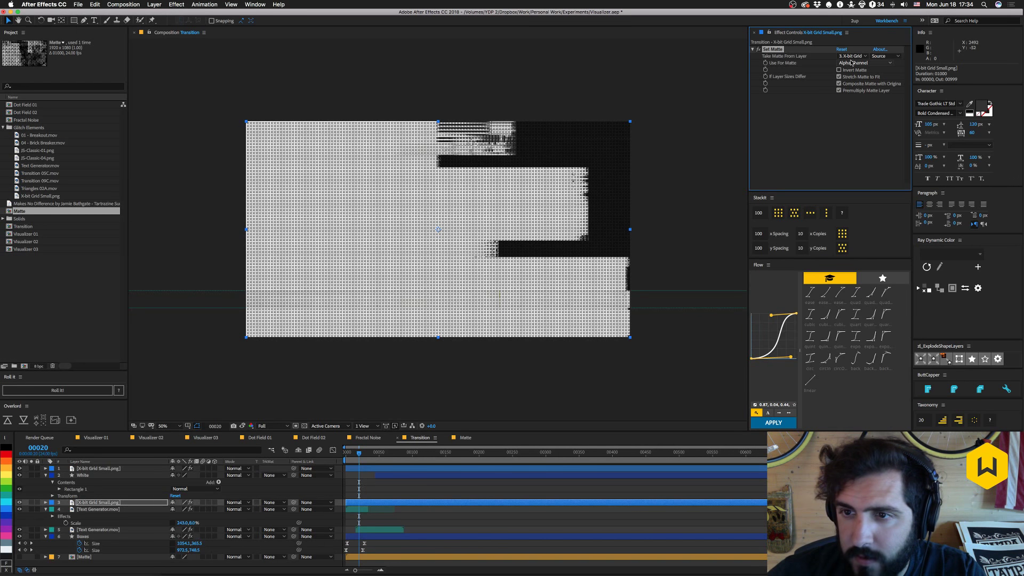
key("Delete")
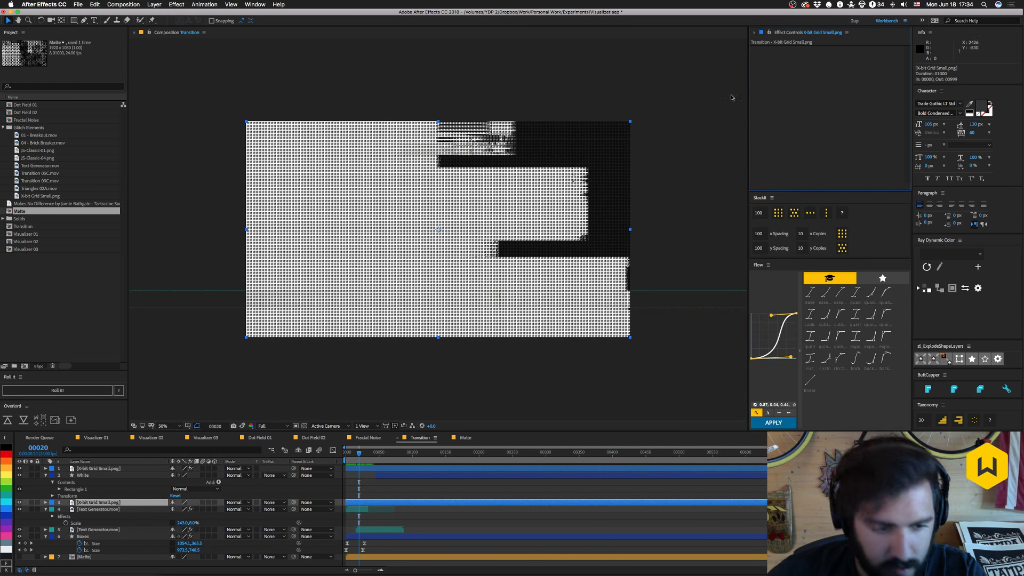
Duplicate the Boxes layer and place the copy directly above the lower X-bit Grid Small.png layer.
left_click(88, 536)
key("ctrl+d")
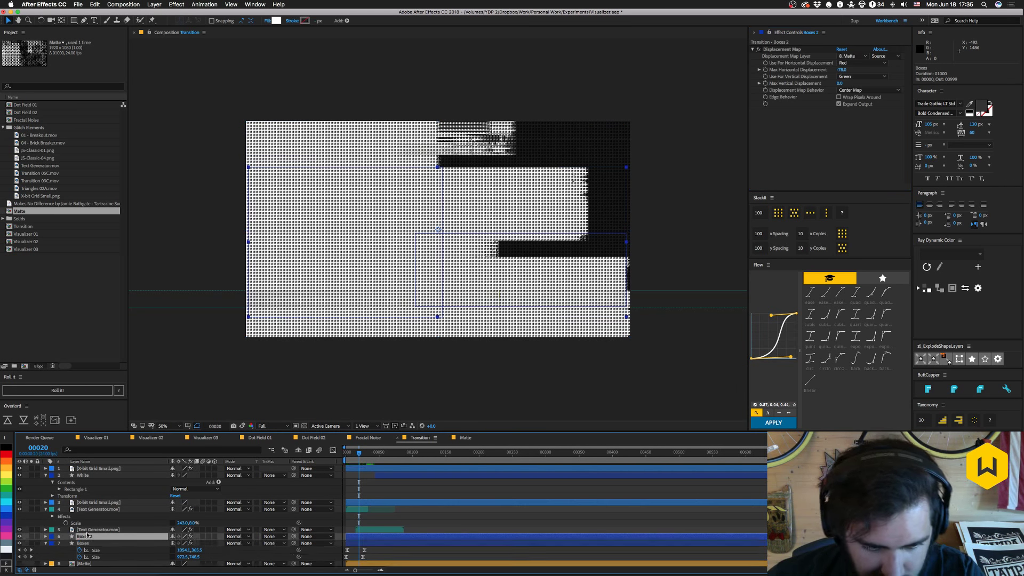
left_click_drag(83, 536, 87, 501)
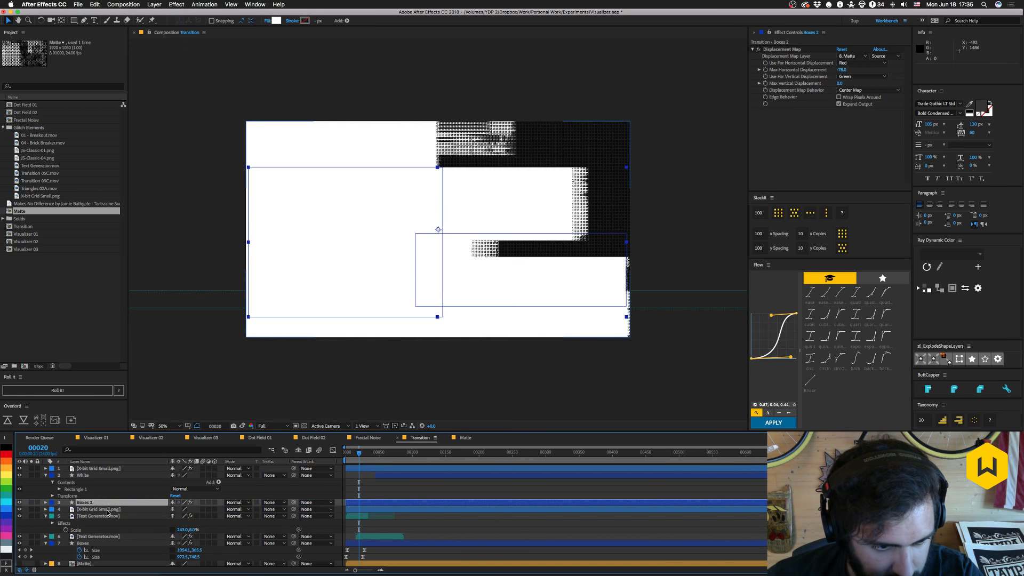
Set the lower X-bit Grid Small.png layer's track matte to Alpha Inverted Matte "Boxes 2" after trying the plain Alpha Matte.
left_click(110, 510)
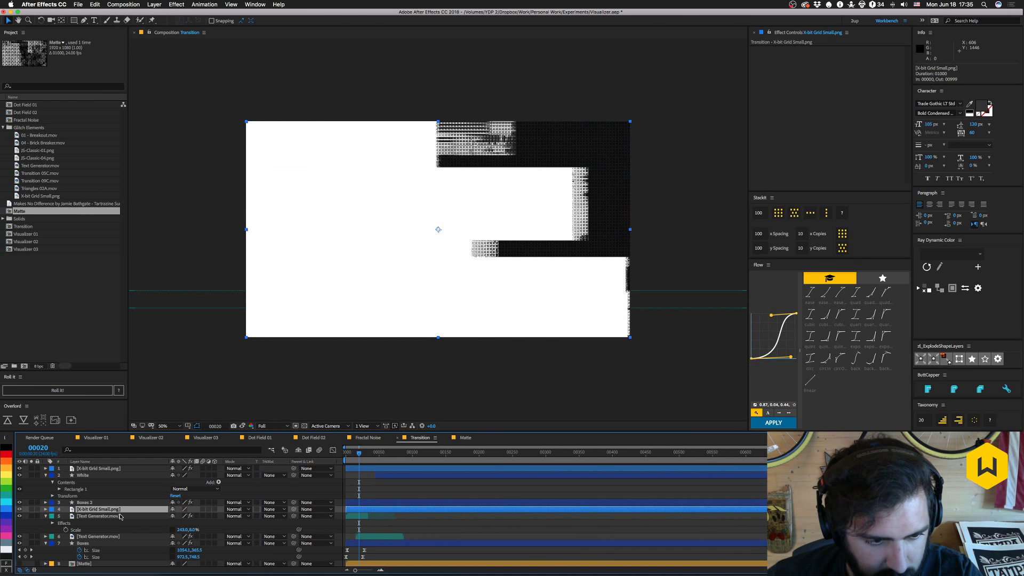
left_click(85, 503, "shift")
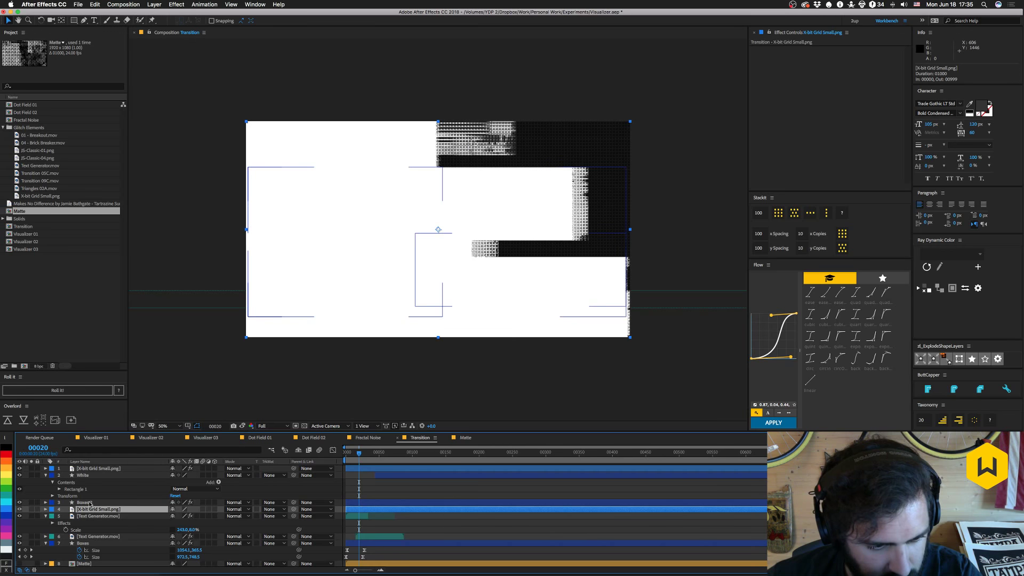
left_click(275, 512)
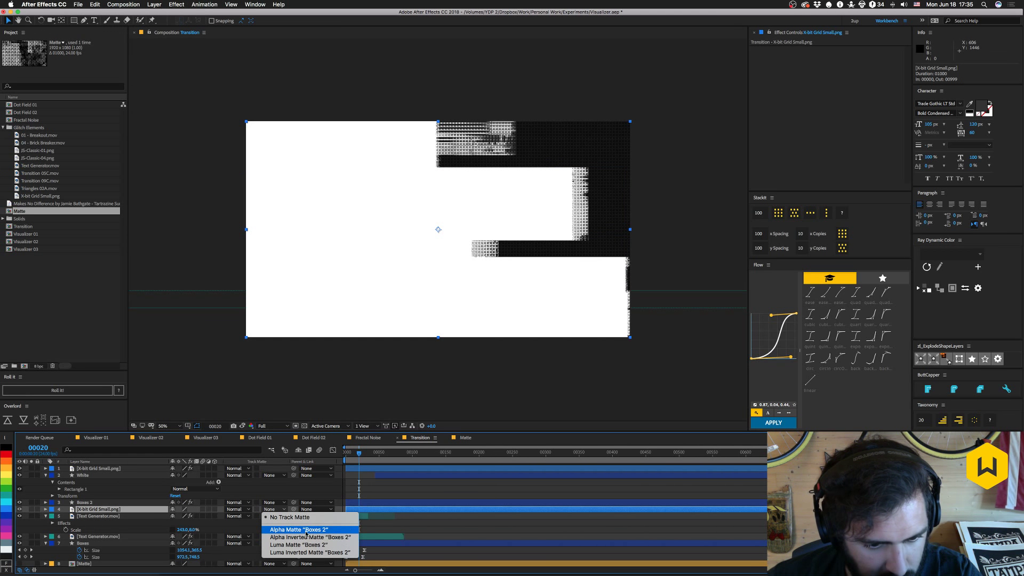
left_click(294, 529)
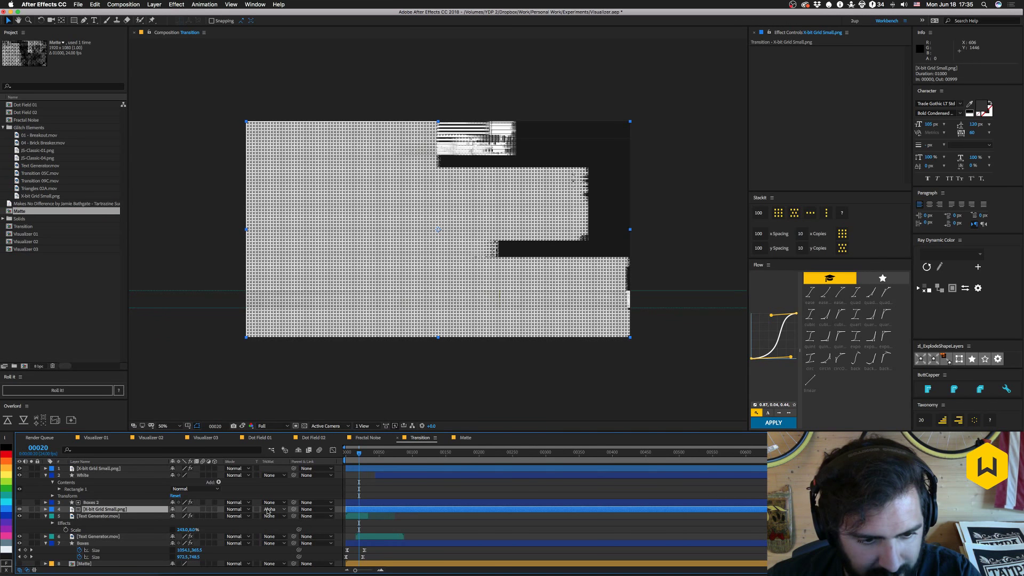
left_click(268, 511)
left_click(288, 538)
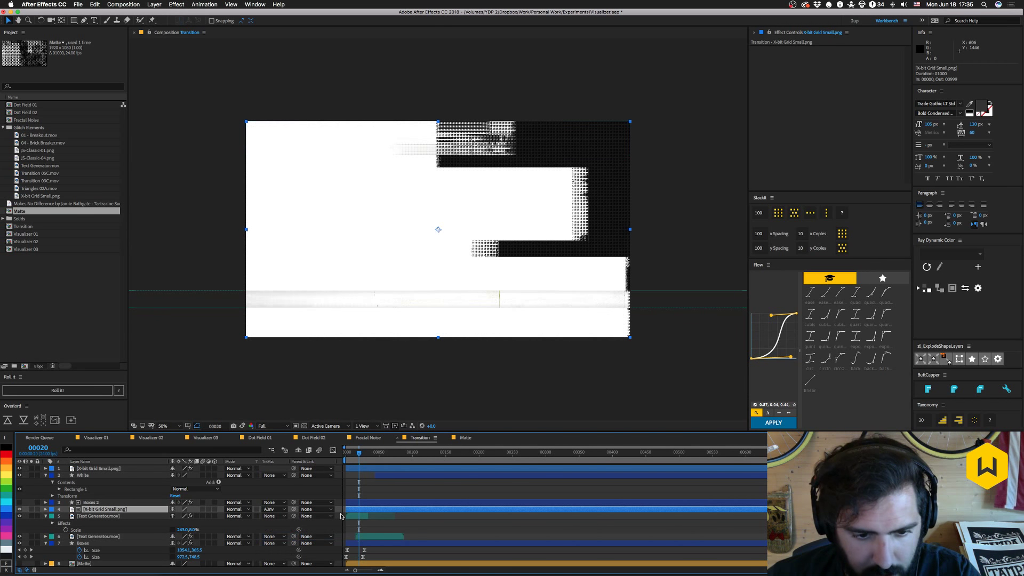
Set the Random Seed of Wiggle Transform 1 in Boxes 2 to 2 and preview the composition from frame 0.
left_click(362, 504)
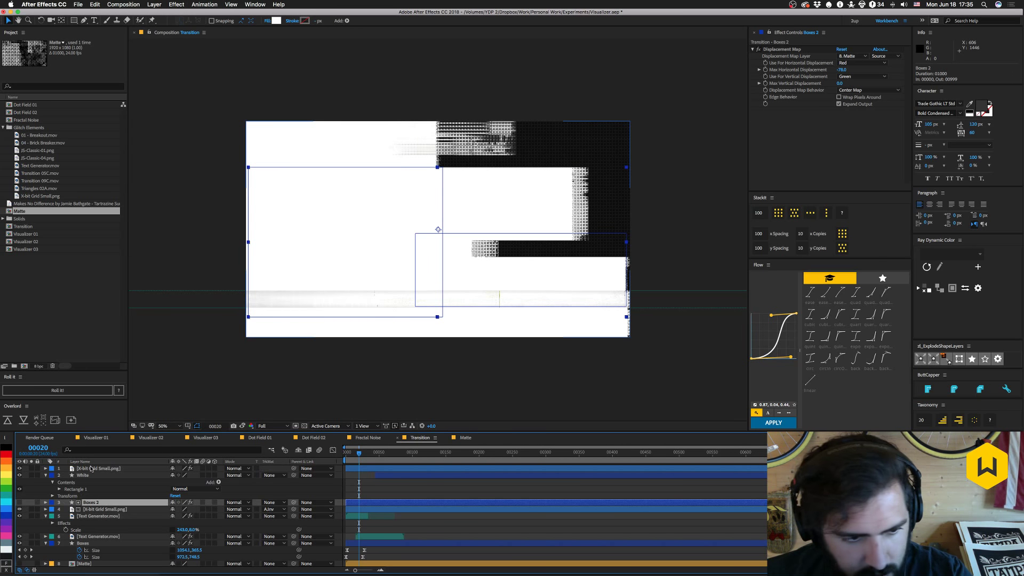
left_click(45, 503)
left_click(52, 509)
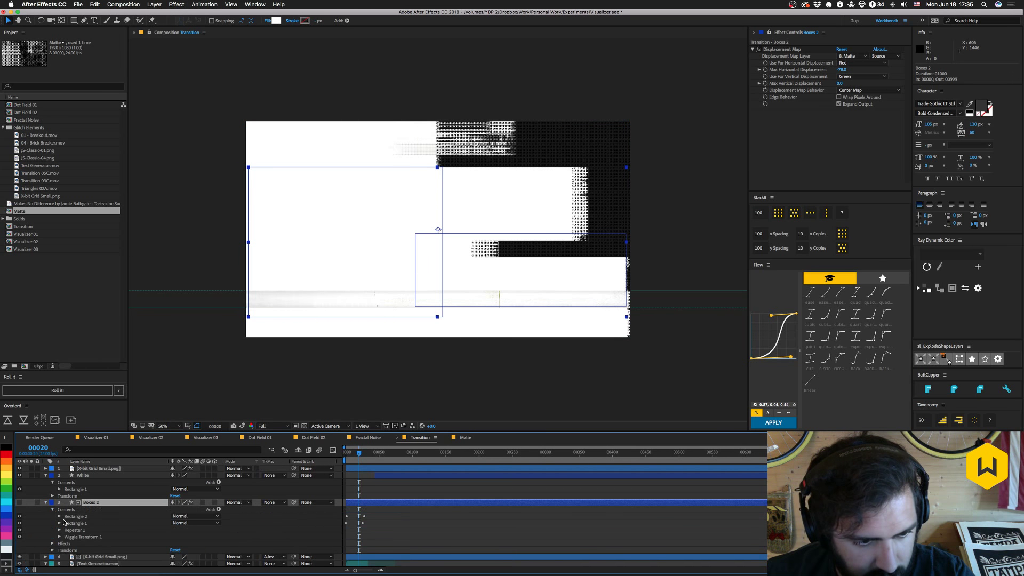
left_click(59, 530)
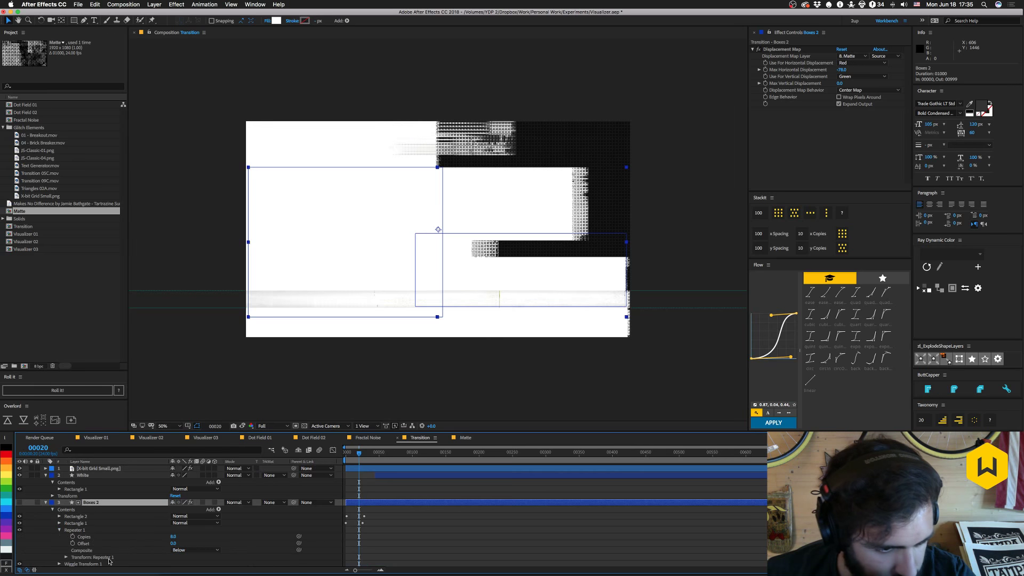
scroll(110, 554, "down", 3)
left_click(66, 510)
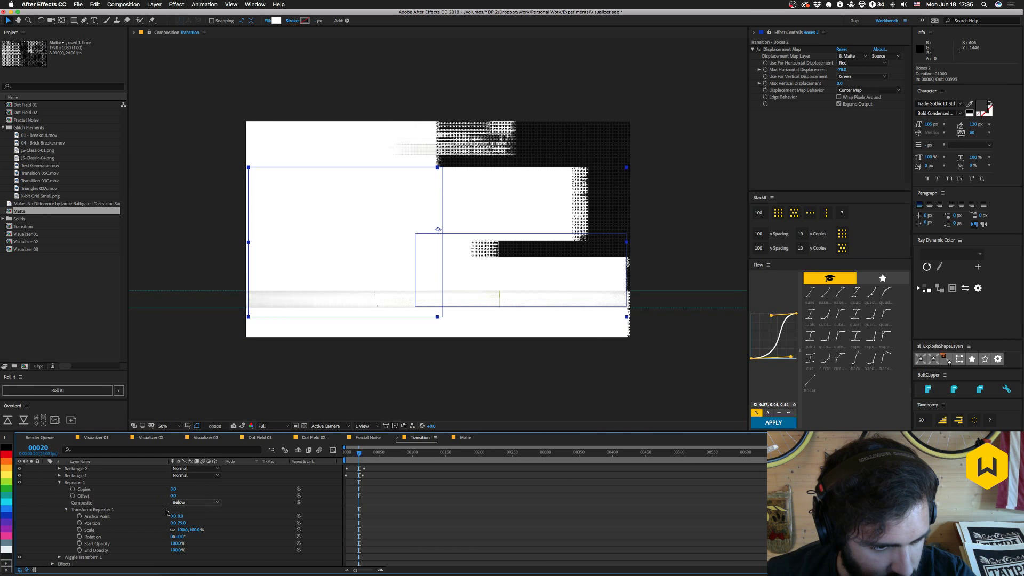
left_click(59, 556)
scroll(106, 539, "down", 3)
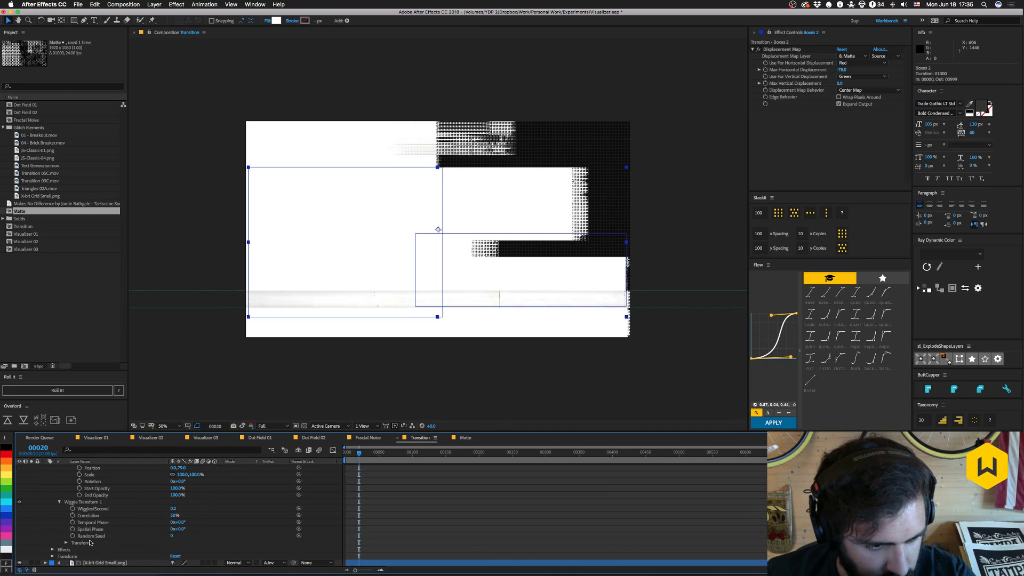
type("2")
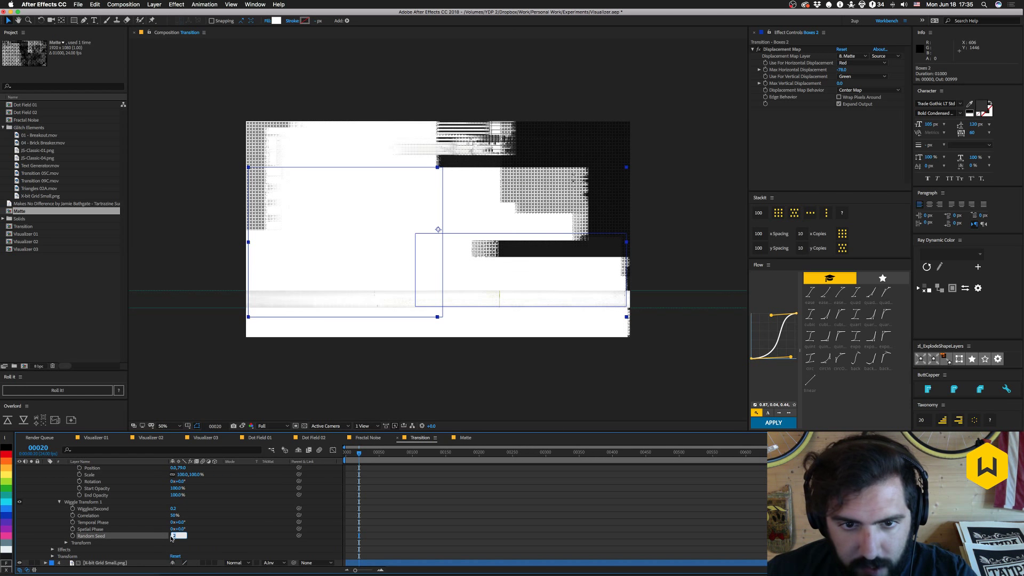
key("Return")
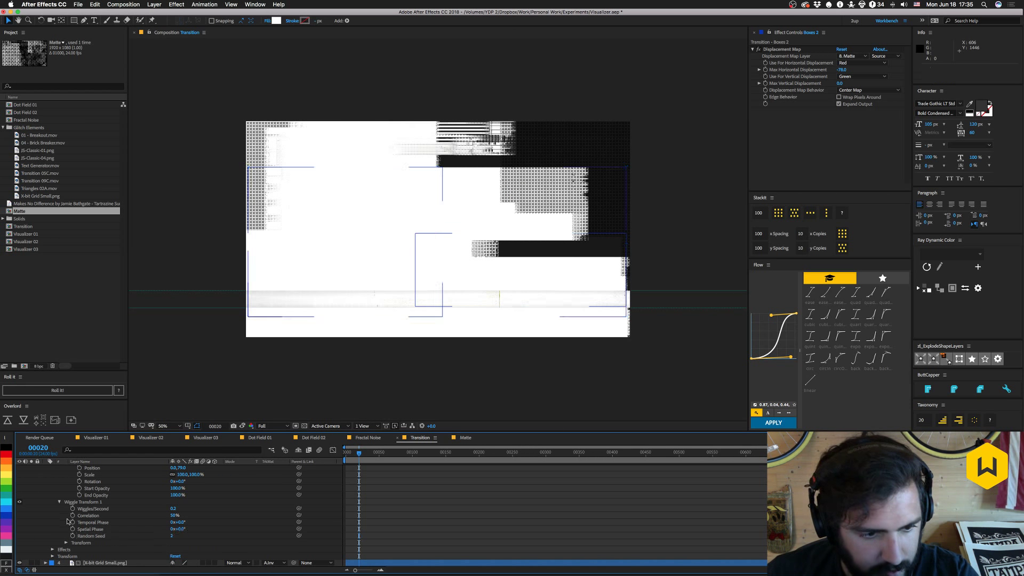
left_click(349, 453)
left_click_drag(349, 453, 395, 455)
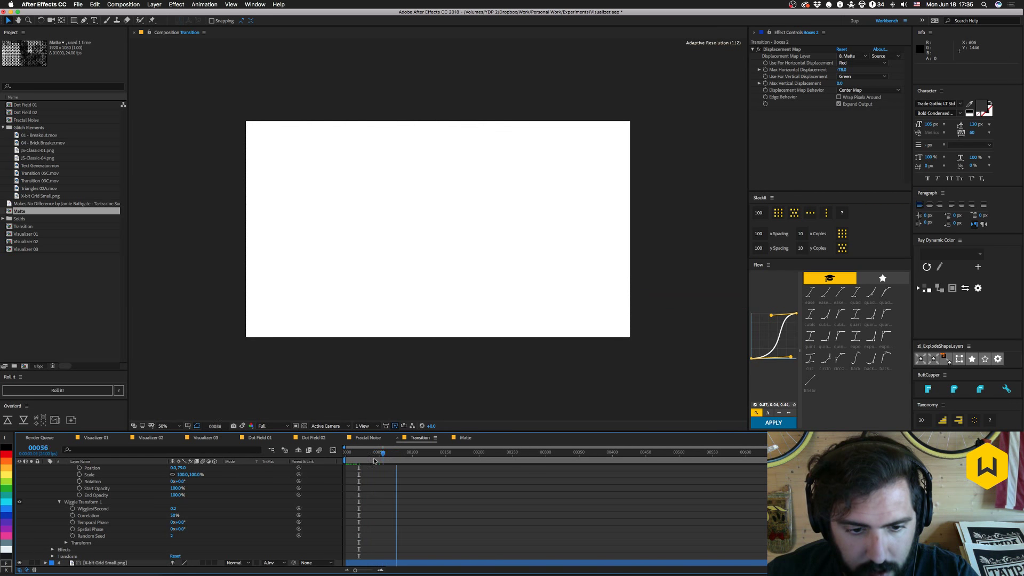
key("space")
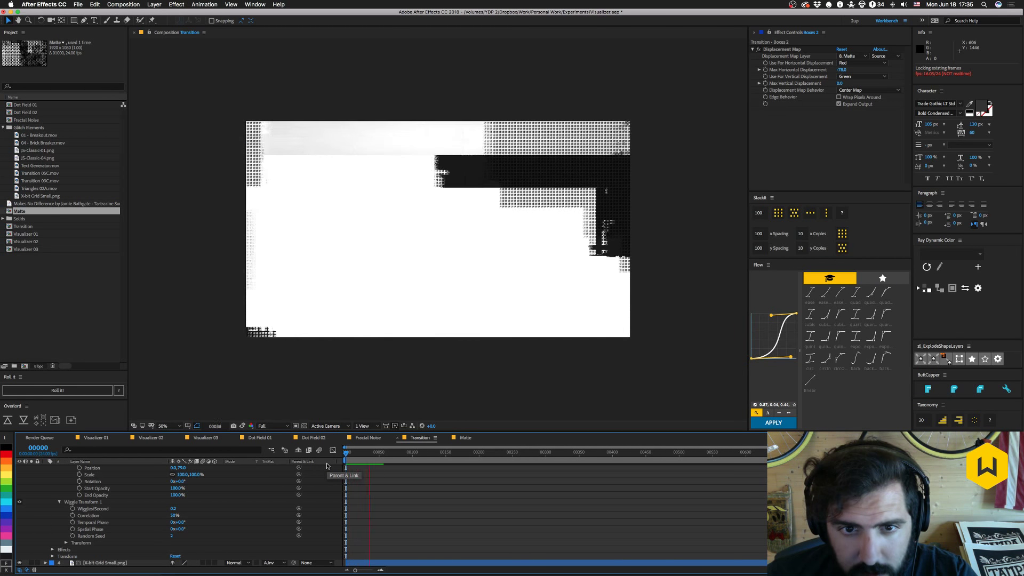
key("space")
Move the White layer later in time to start at frame 131 and check the frames around frame 35.
scroll(403, 487, "up", 5)
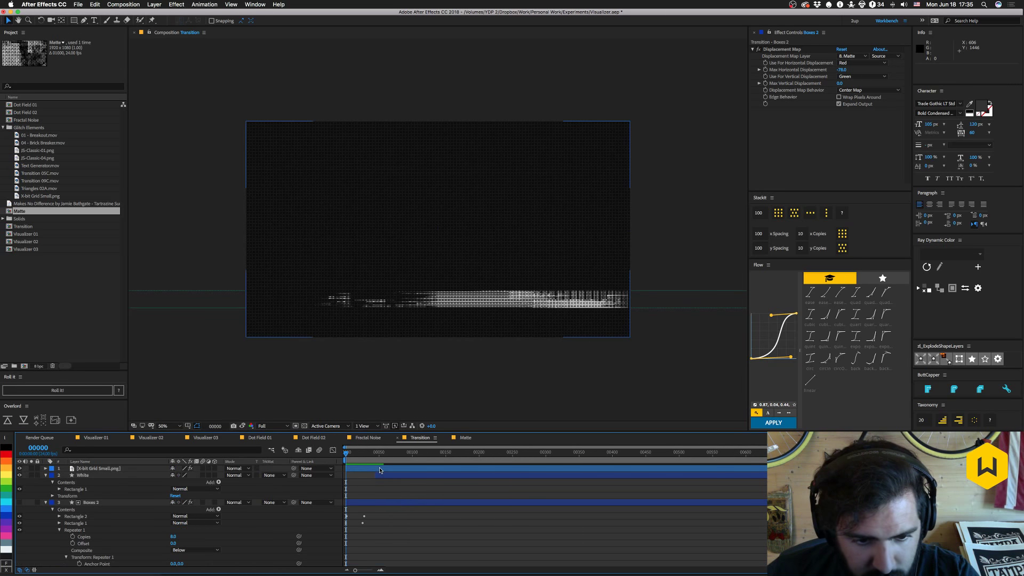
left_click(381, 475)
left_click(375, 453)
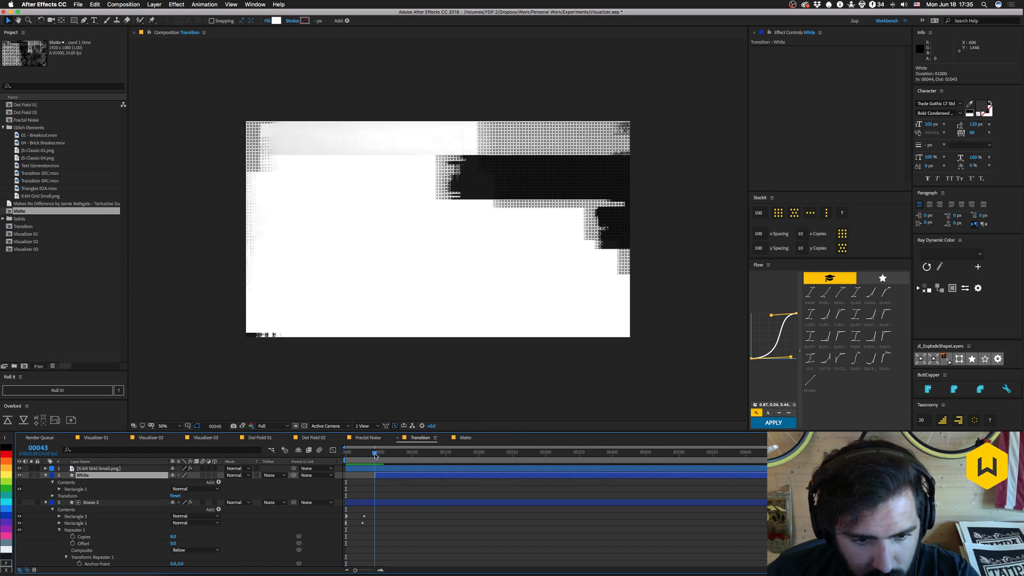
left_click_drag(375, 453, 450, 476)
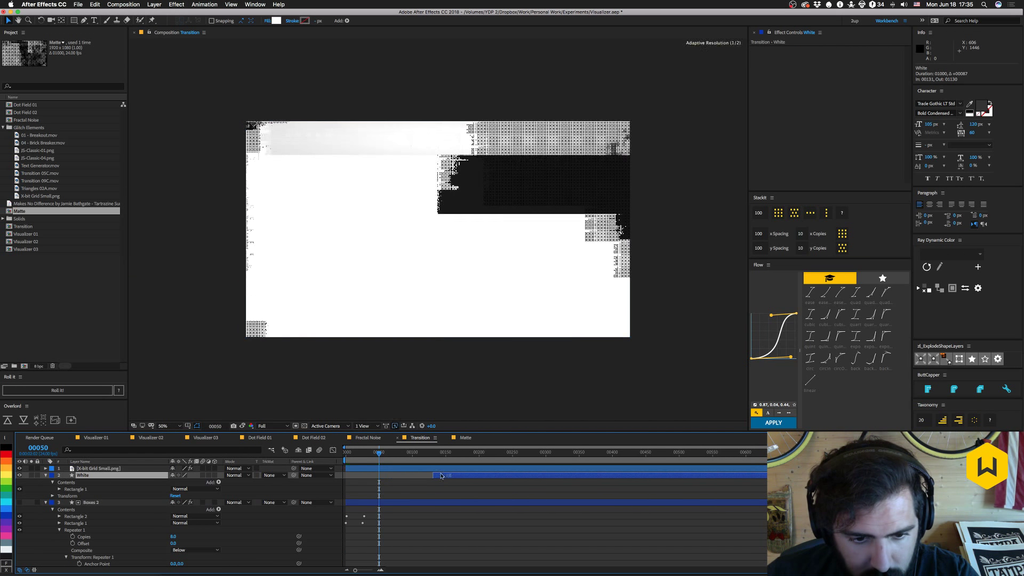
left_click(387, 454)
left_click_drag(387, 454, 368, 454)
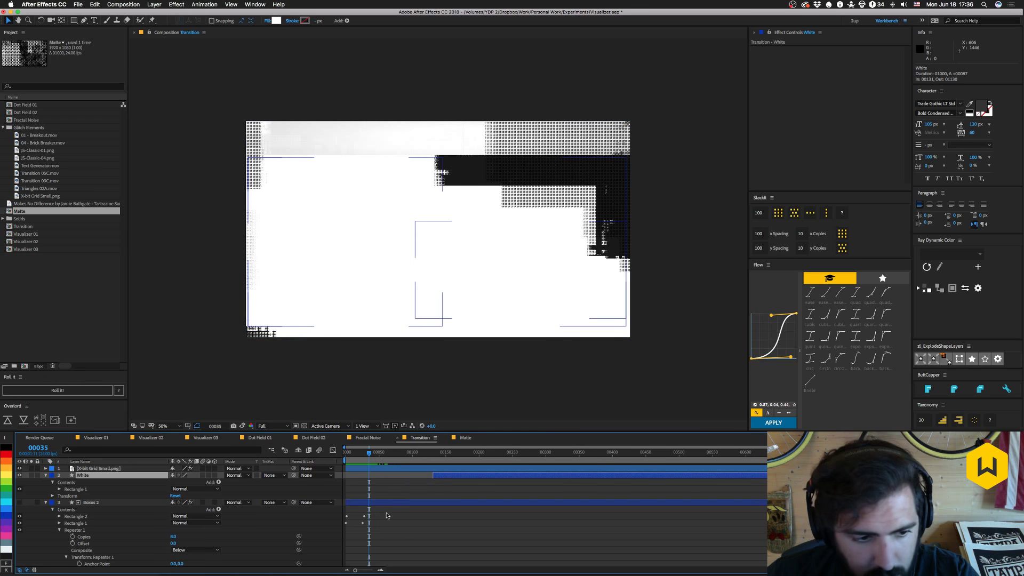
Duplicate the Boxes 2 layer, make the copy visible and shift it to start at frame 31.
left_click(352, 504)
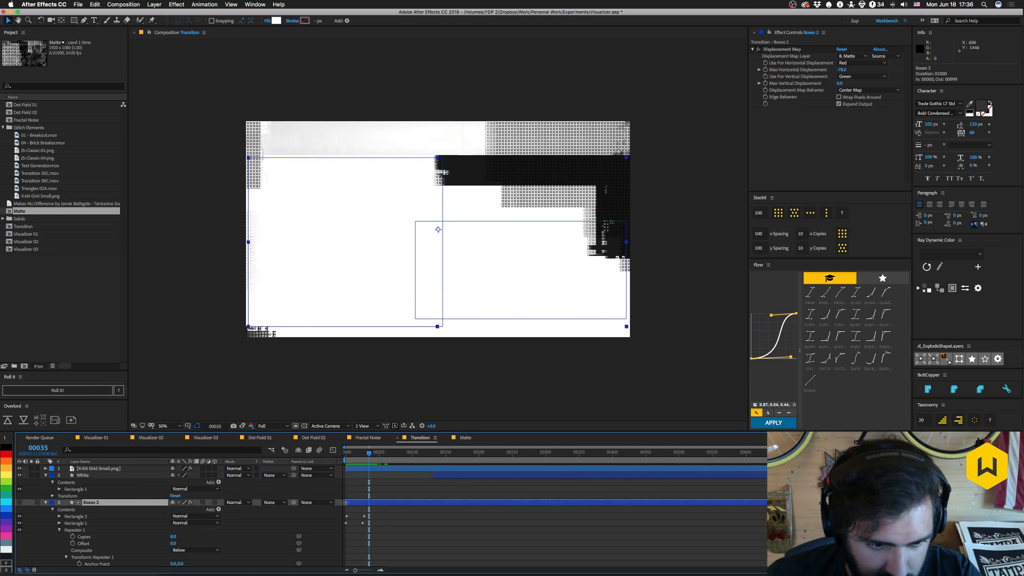
key("super+d")
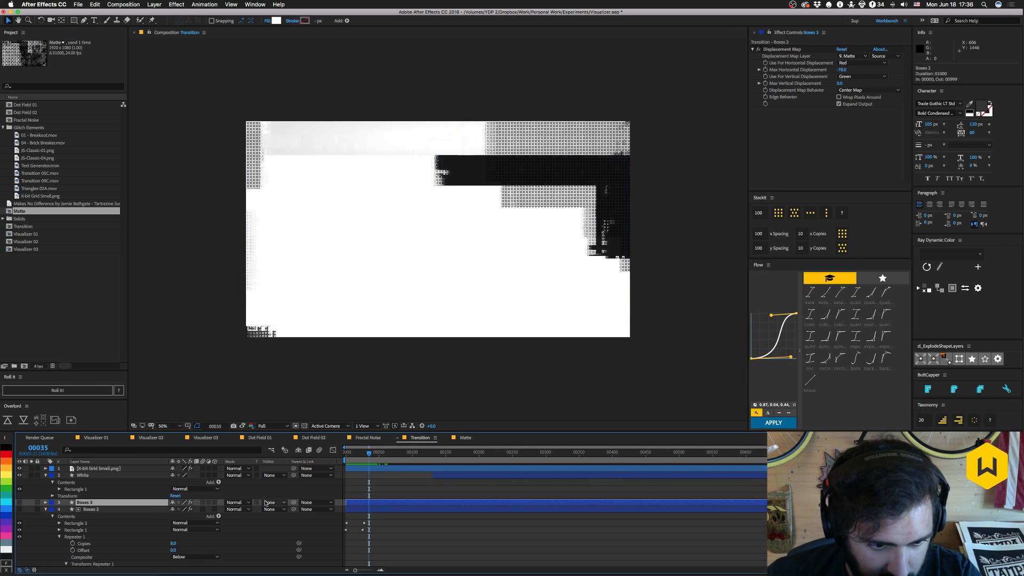
left_click(20, 503)
left_click_drag(374, 505, 395, 504)
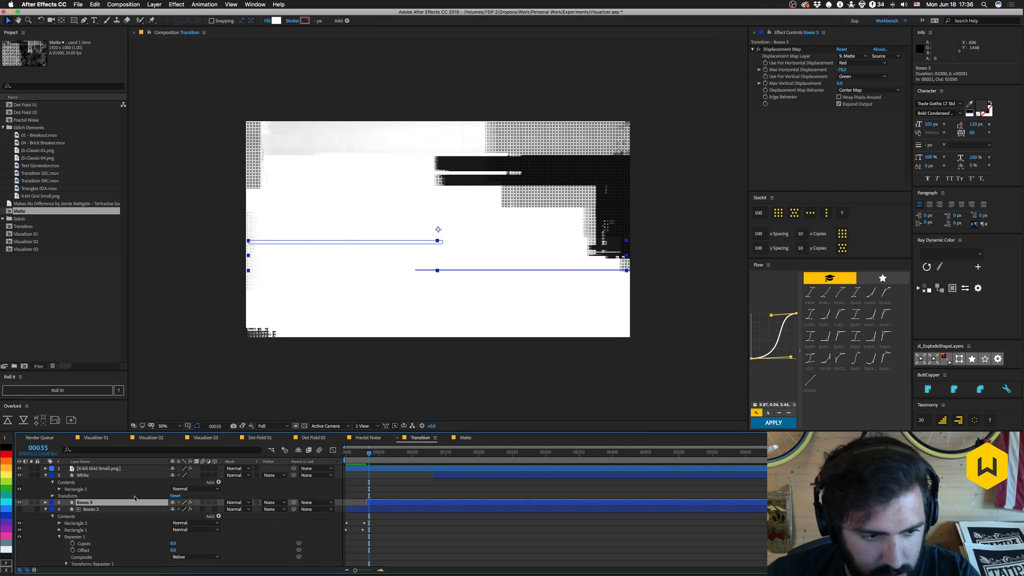
Flip the Boxes 3 layer horizontally by setting its X scale to -100%.
key("s")
left_click(181, 509)
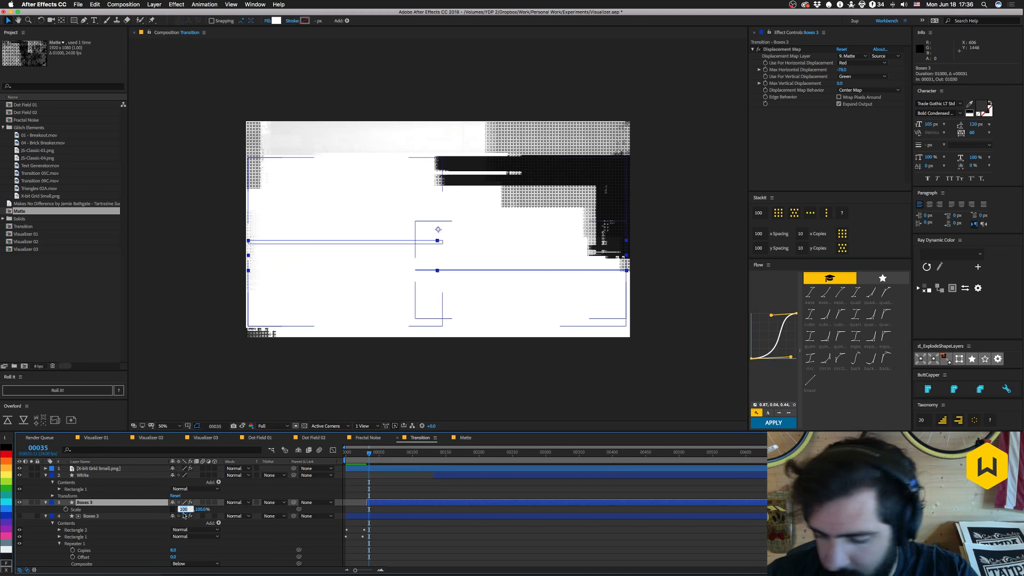
type("-100")
key("Return")
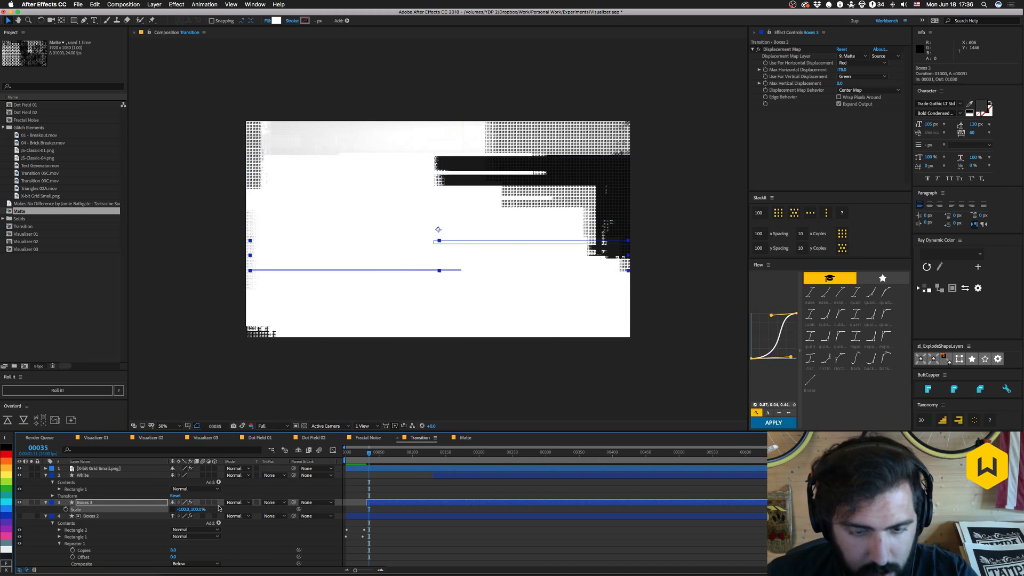
Check the frames up to frame 101 and move the Boxes 3 layer earlier to start at frame 15.
left_click_drag(361, 453, 413, 453)
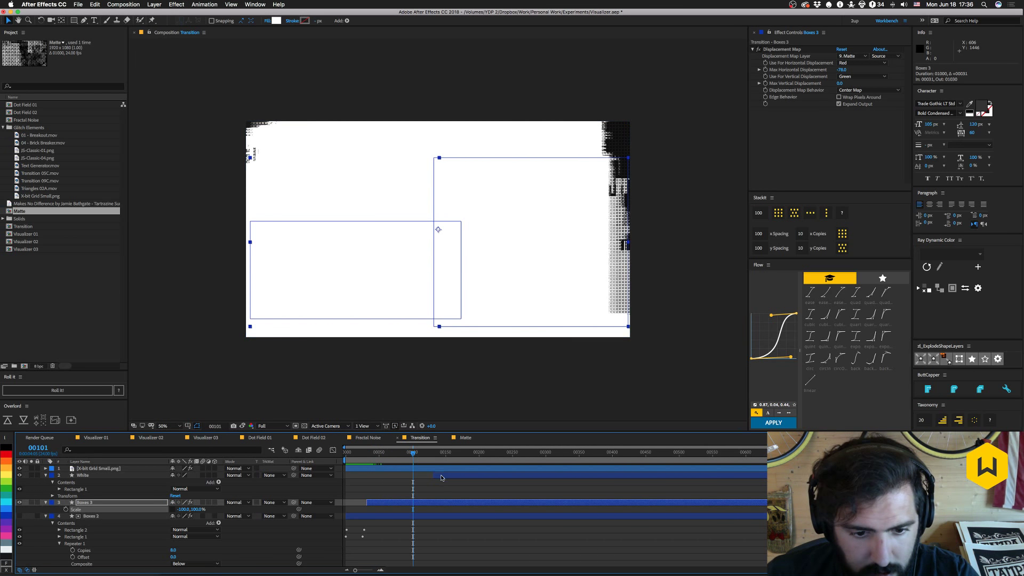
left_click_drag(421, 506, 413, 504)
left_click(347, 454)
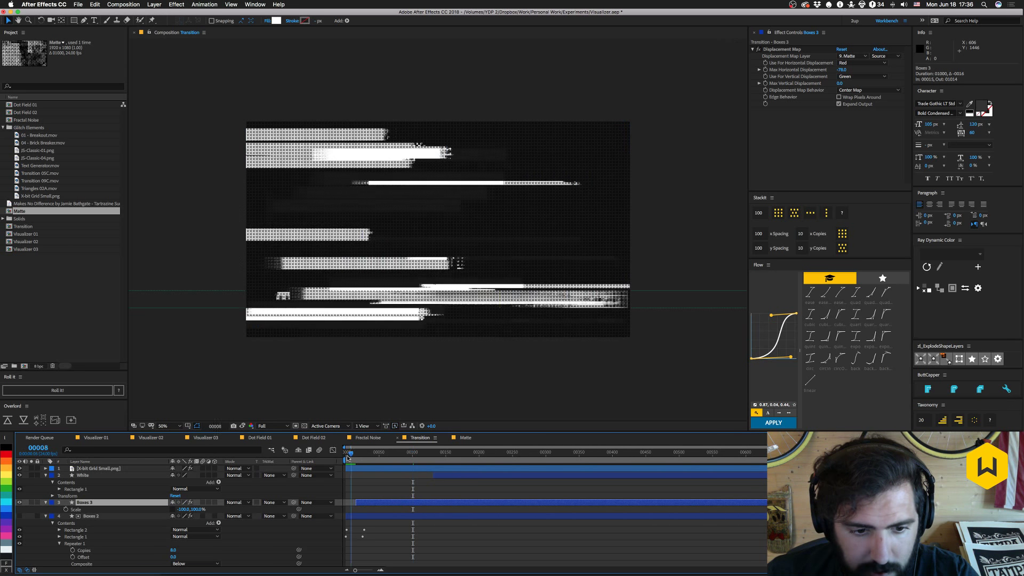
Move the White layer earlier to start at about frame 100 and preview the composition.
left_click_drag(346, 456, 419, 478)
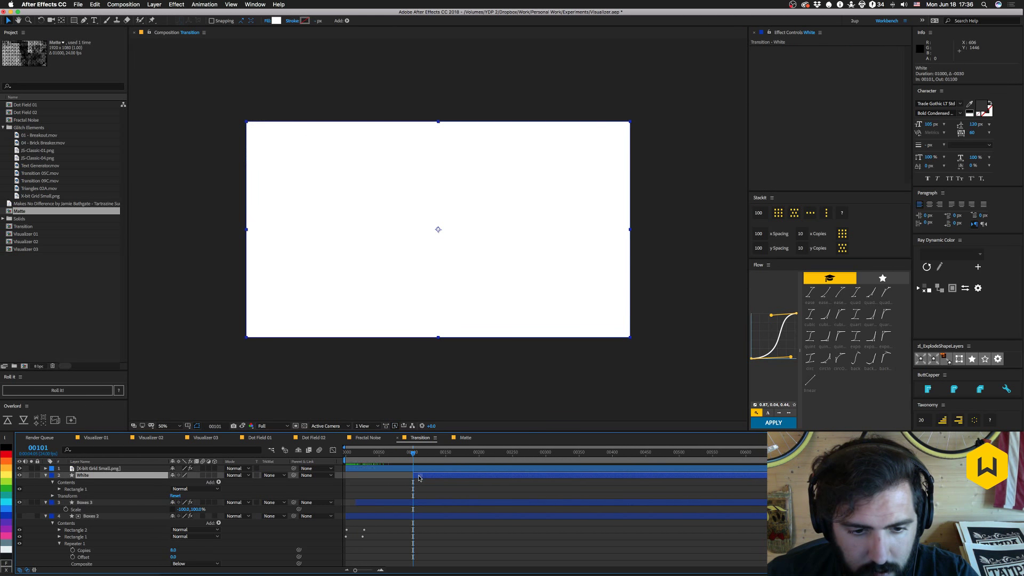
key("space")
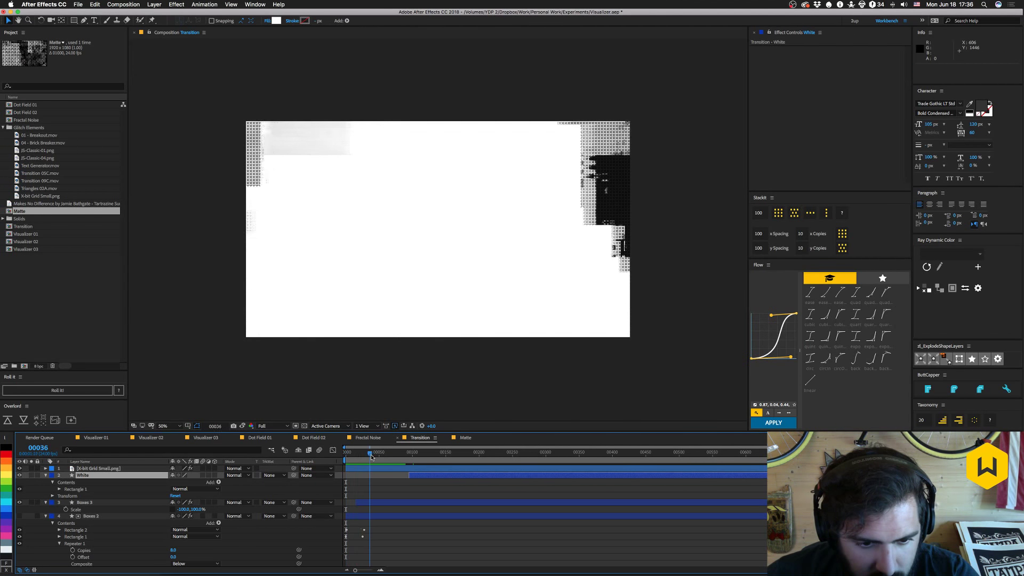
key("space")
Delete the Boxes 3 layer from the Transition composition.
left_click(388, 505)
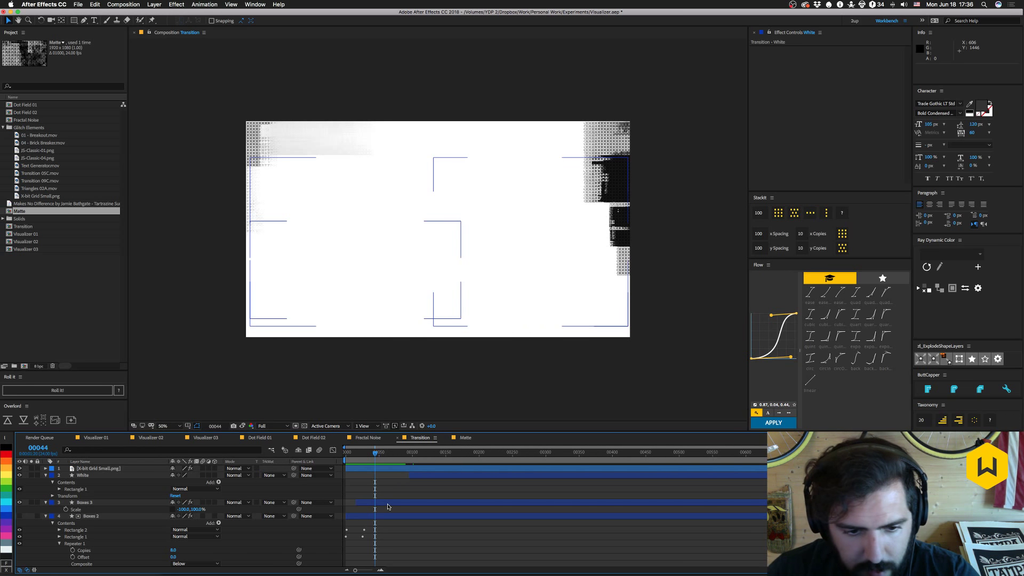
left_click(363, 506)
key("Delete")
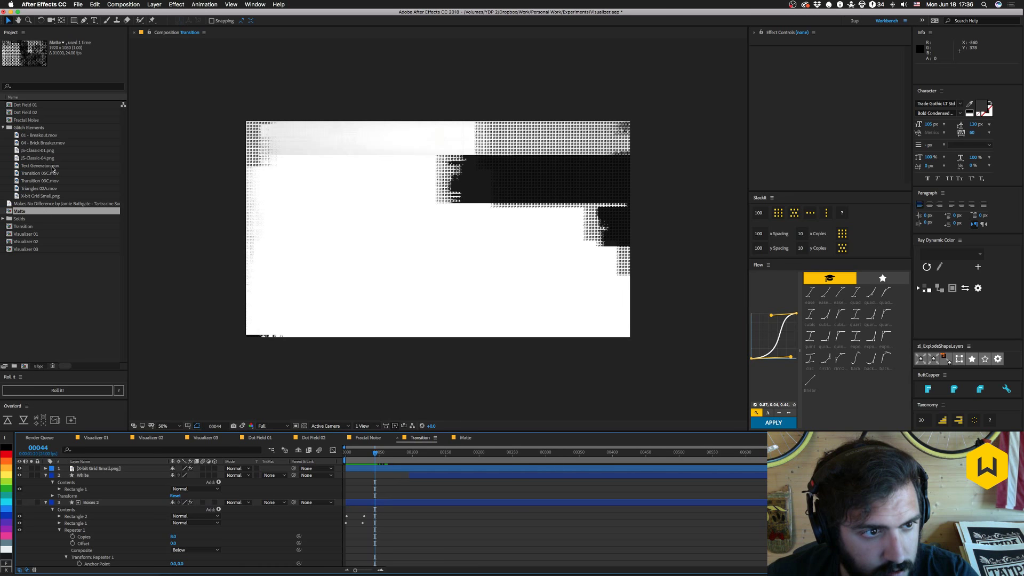
Add Text Generator.mov directly above Boxes 2 starting at frame 44 and shift it right to about X position 1686.
left_click_drag(53, 169, 376, 504)
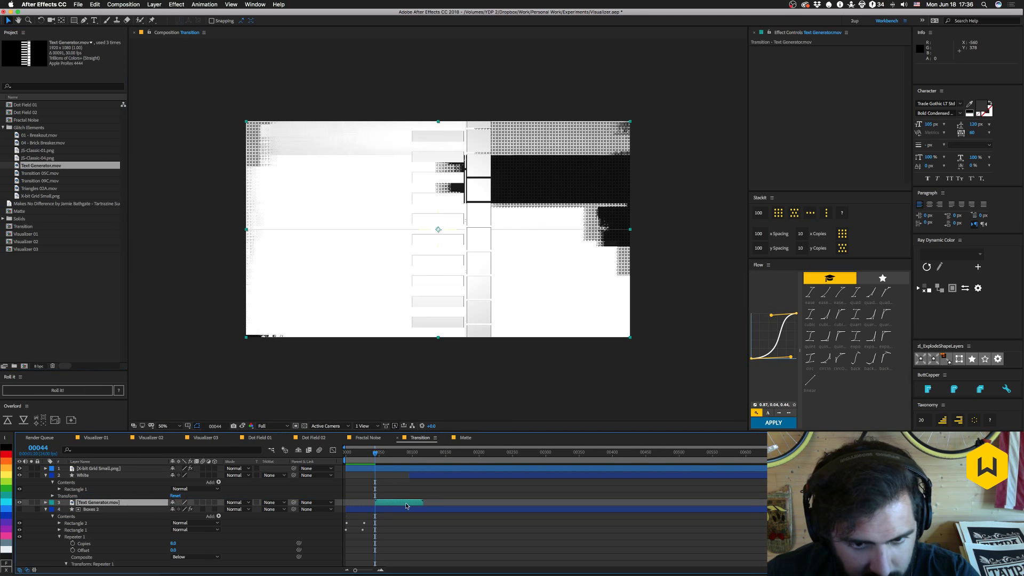
left_click_drag(439, 207, 620, 222)
Draw a rectangular mask around the right-hand text blocks of the new Text Generator.mov layer and check frame 58.
left_click(74, 21)
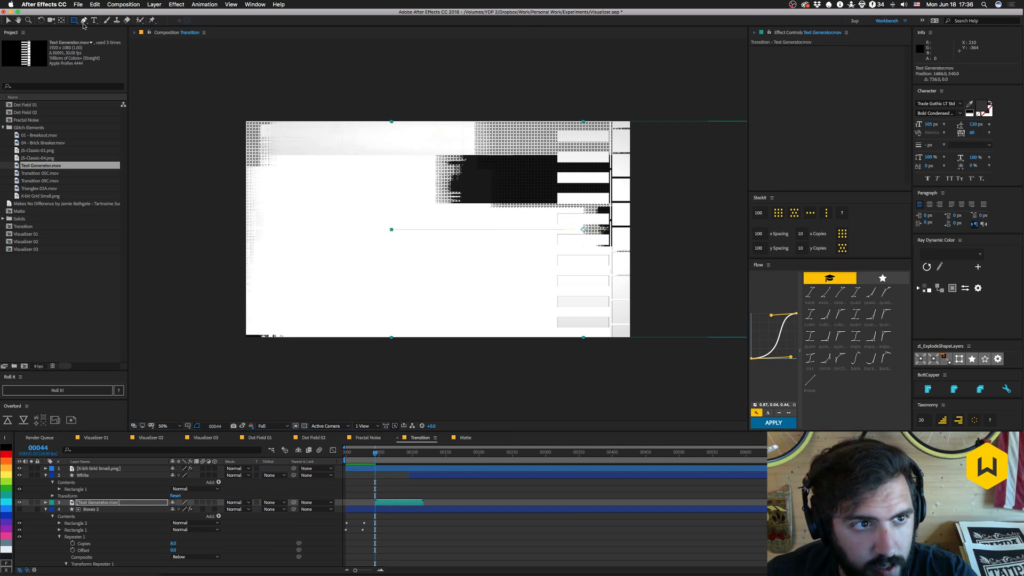
left_click_drag(540, 106, 657, 377)
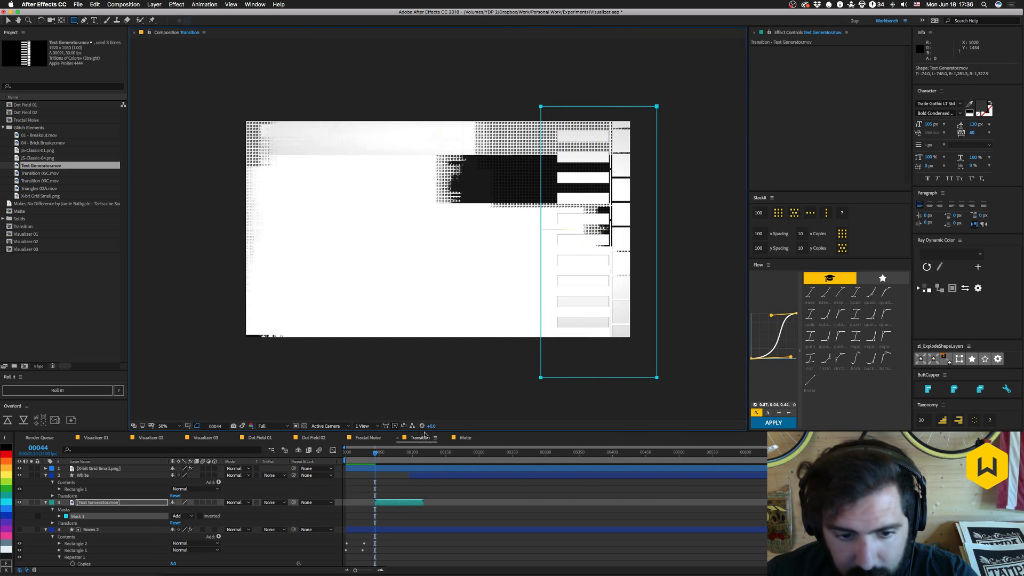
left_click_drag(376, 456, 384, 454)
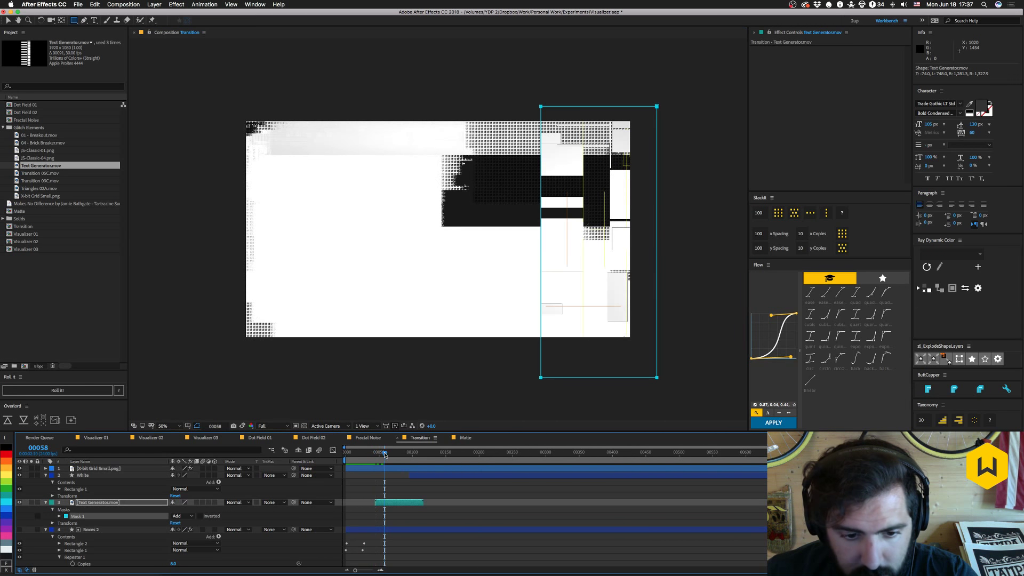
Move the new Text Generator.mov layer to start at frame 59 and keyframe its vertical scale at 0% there.
left_click_drag(395, 507, 405, 503)
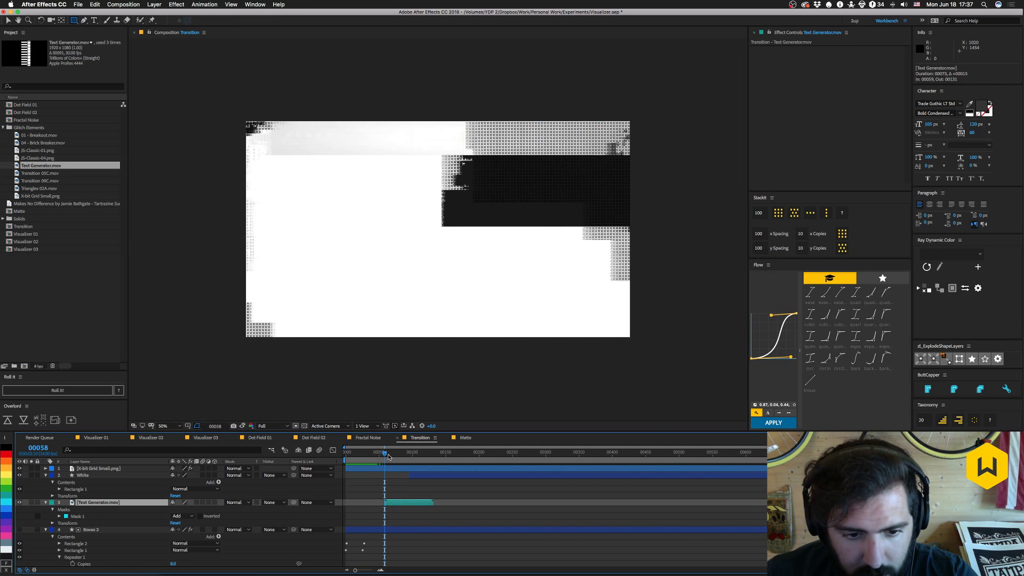
left_click_drag(384, 455, 385, 455)
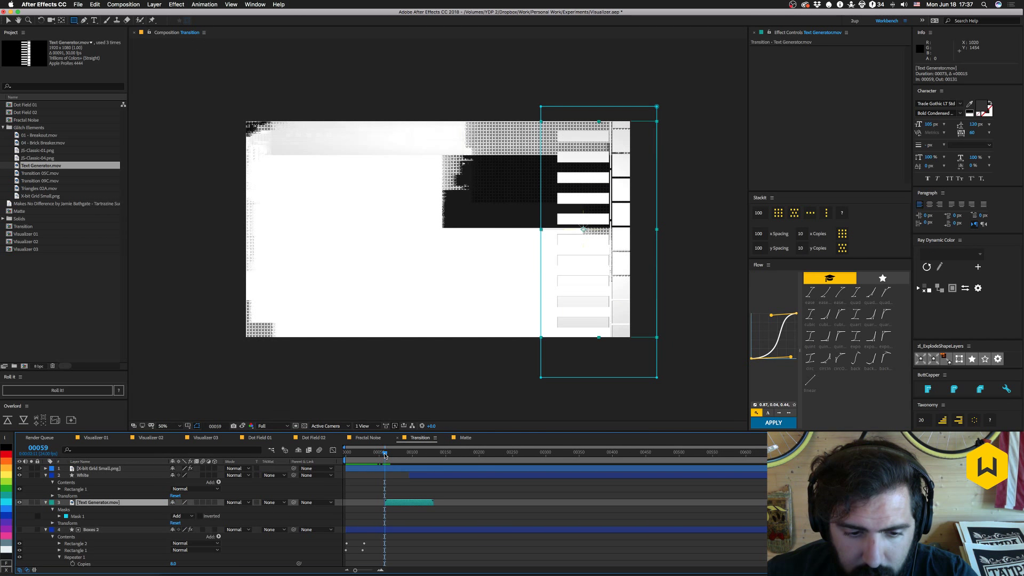
key("s")
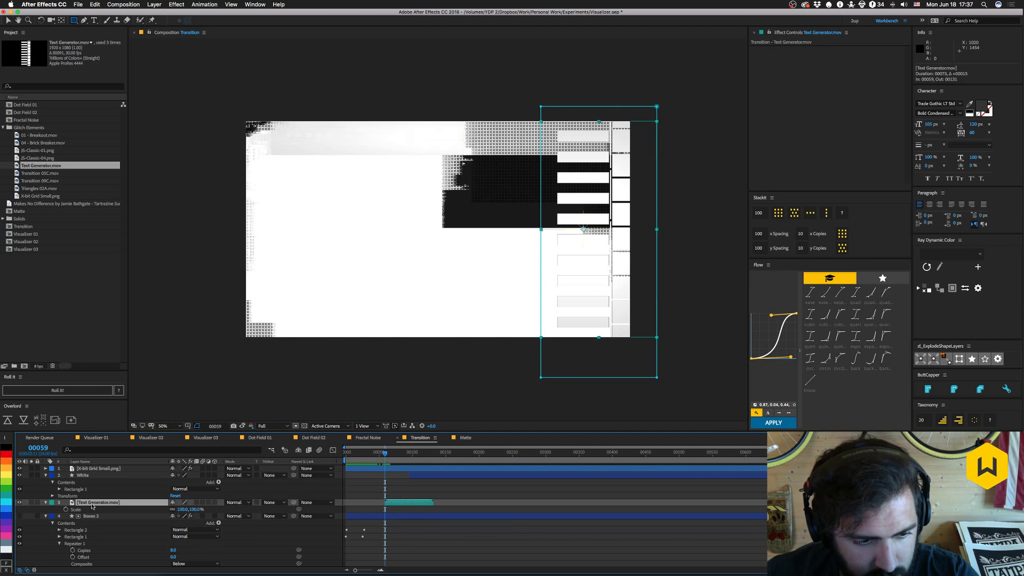
left_click(65, 509)
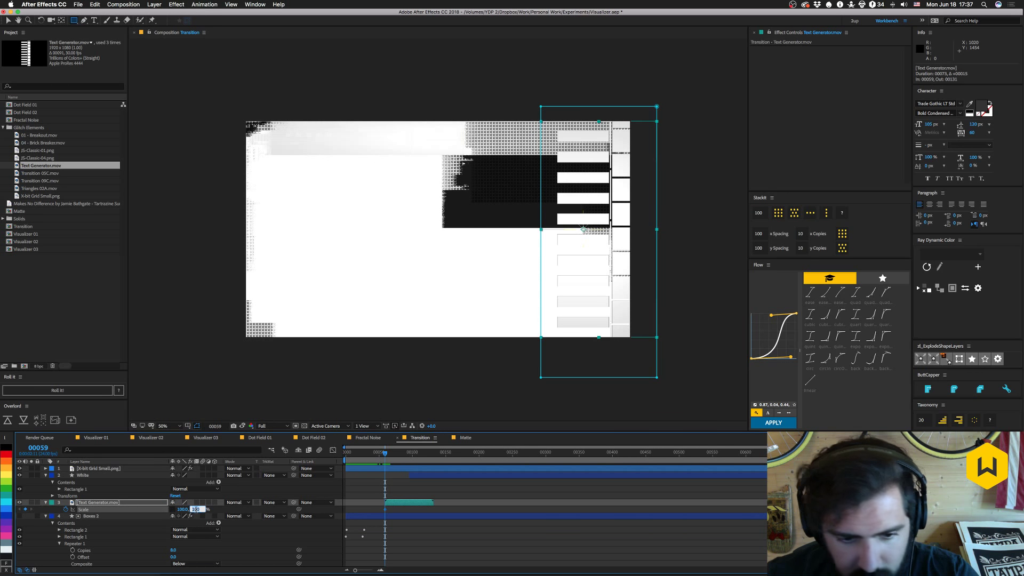
type("0")
key("Return")
Keyframe the Text Generator.mov layer's vertical scale at 100% on frame 79 and apply the current Flow easing curve to the scale keyframes.
key("shift+Page_Down")
key("shift+Page_Down")
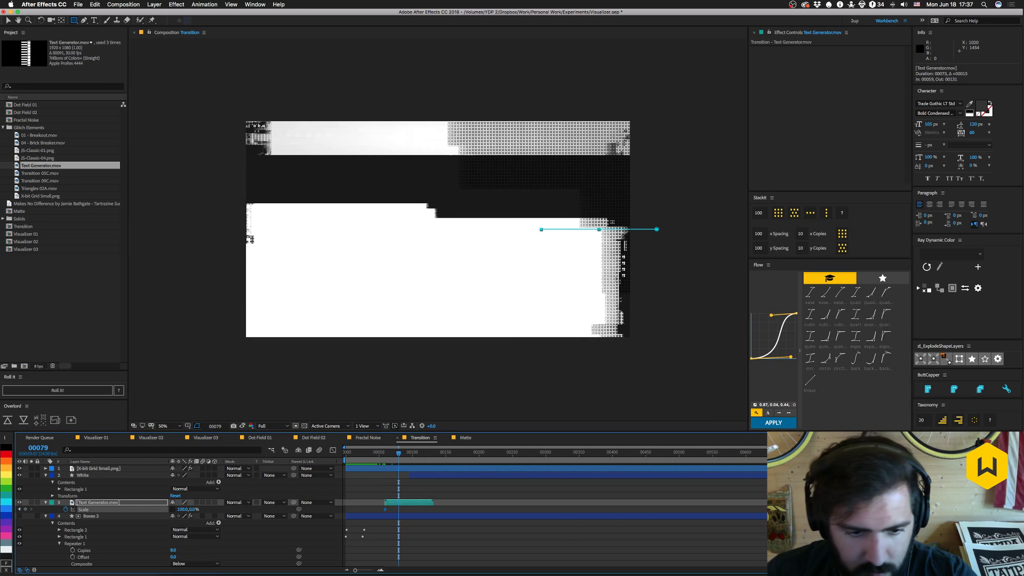
type("100")
key("Return")
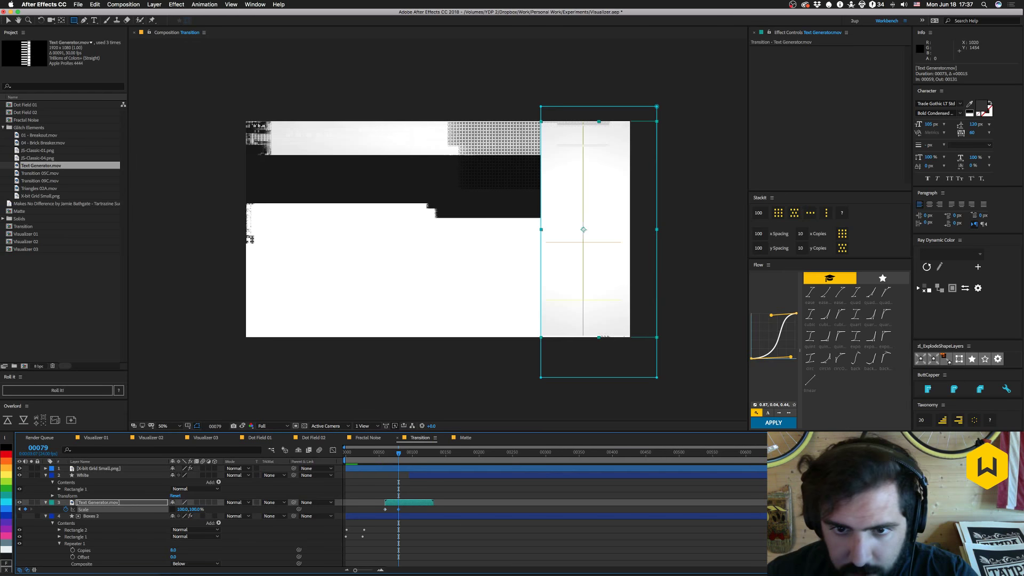
left_click(774, 423)
Shift the new Text Generator.mov layer to start at frame 19 and White to start at about frame 34, and preview.
left_click_drag(399, 456, 374, 457)
left_click_drag(390, 498, 365, 456)
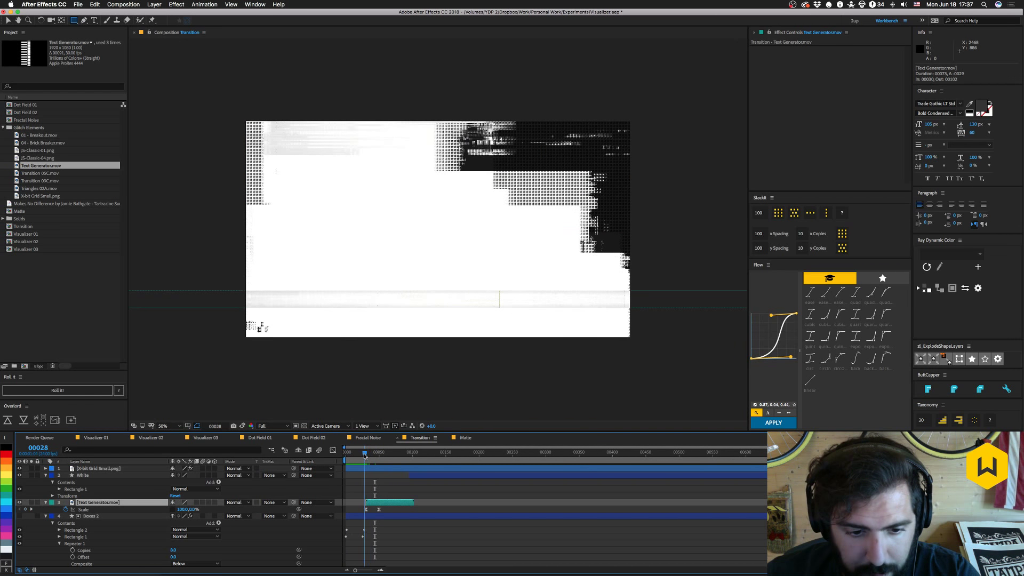
left_click_drag(381, 502, 376, 477)
left_click(409, 476)
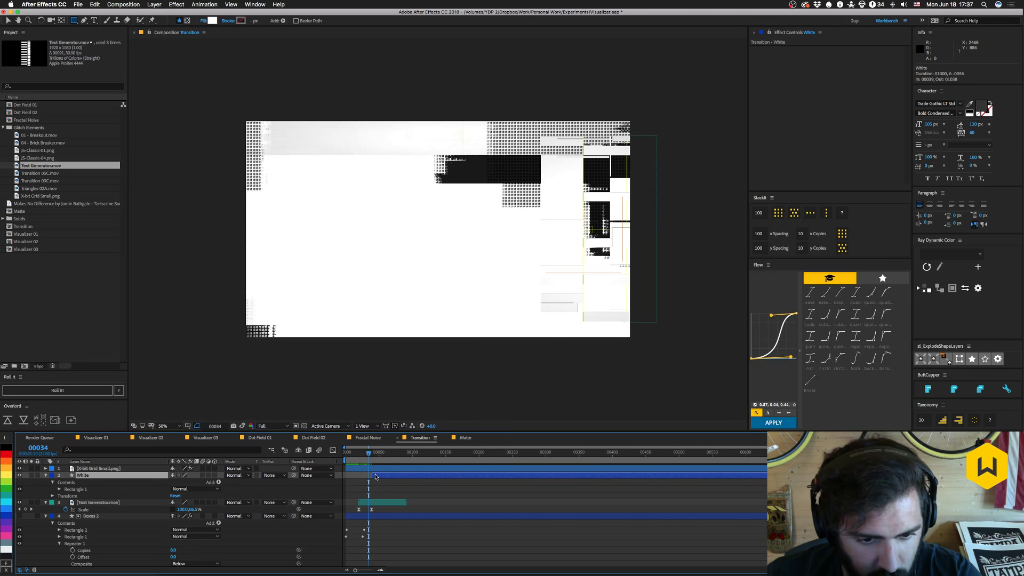
key("space")
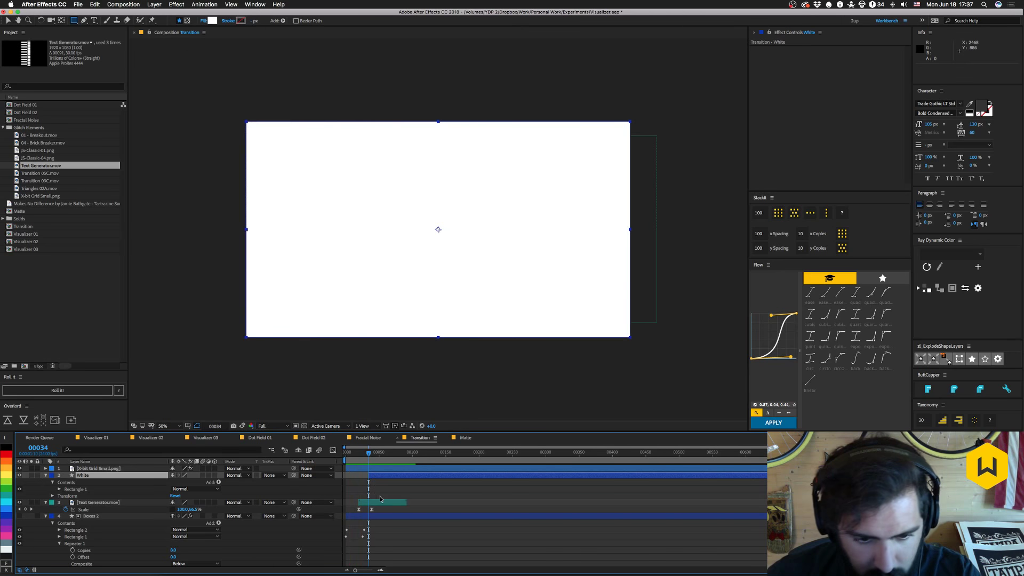
Copy the Displacement Map effect from the lower Text Generator.mov layer above Boxes onto the new Text Generator.mov layer and preview from frame 0.
left_click(382, 502)
scroll(96, 527, "down", 10)
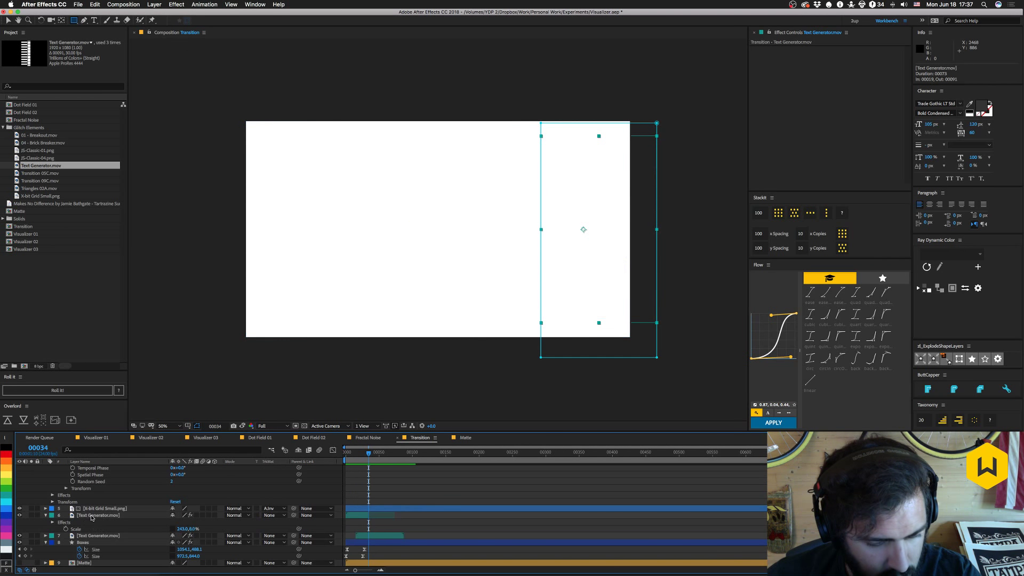
left_click(92, 516)
key("F3")
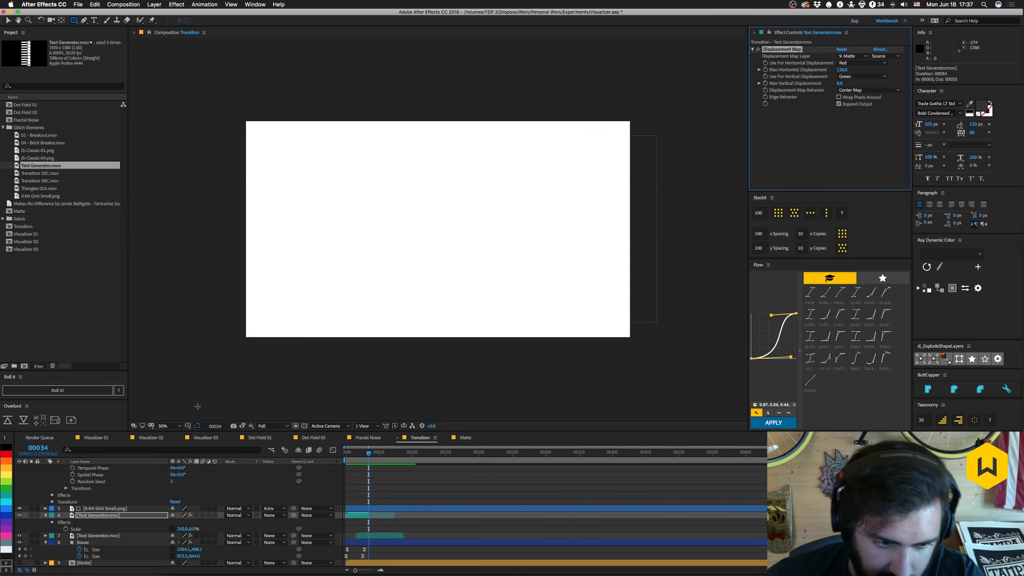
scroll(116, 502, "up", 10)
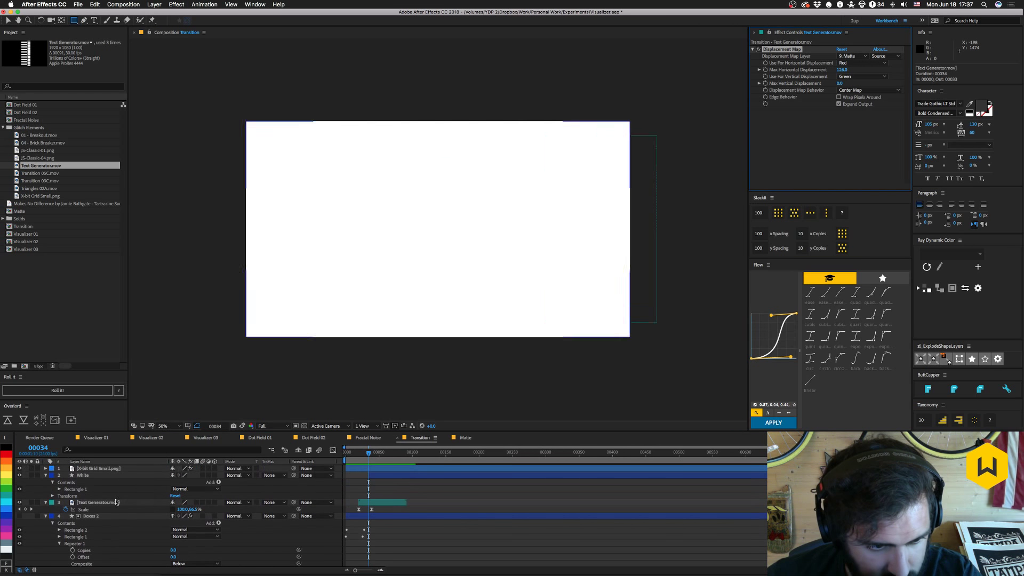
left_click(112, 504)
key("ctrl+v")
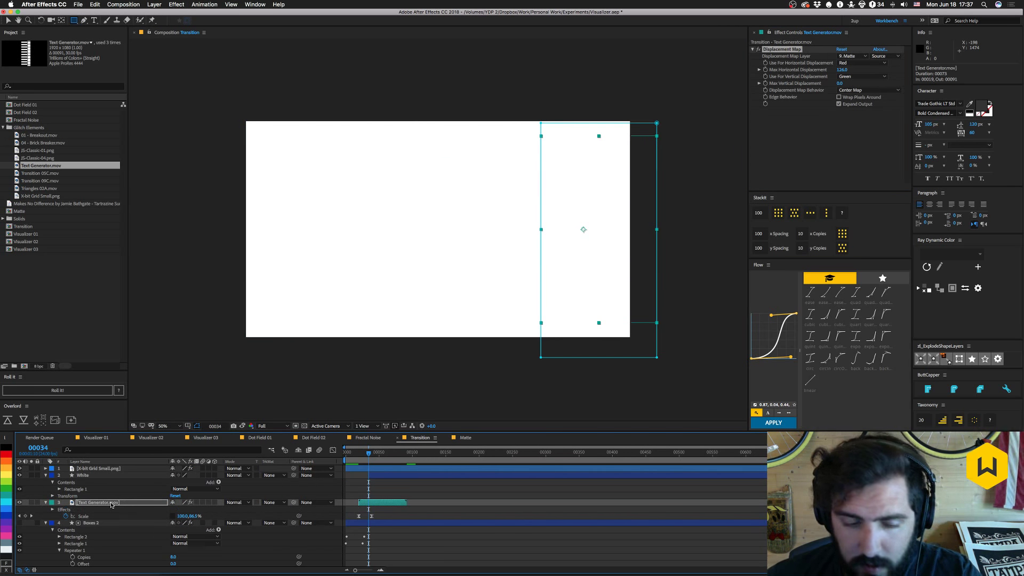
left_click_drag(372, 457, 346, 457)
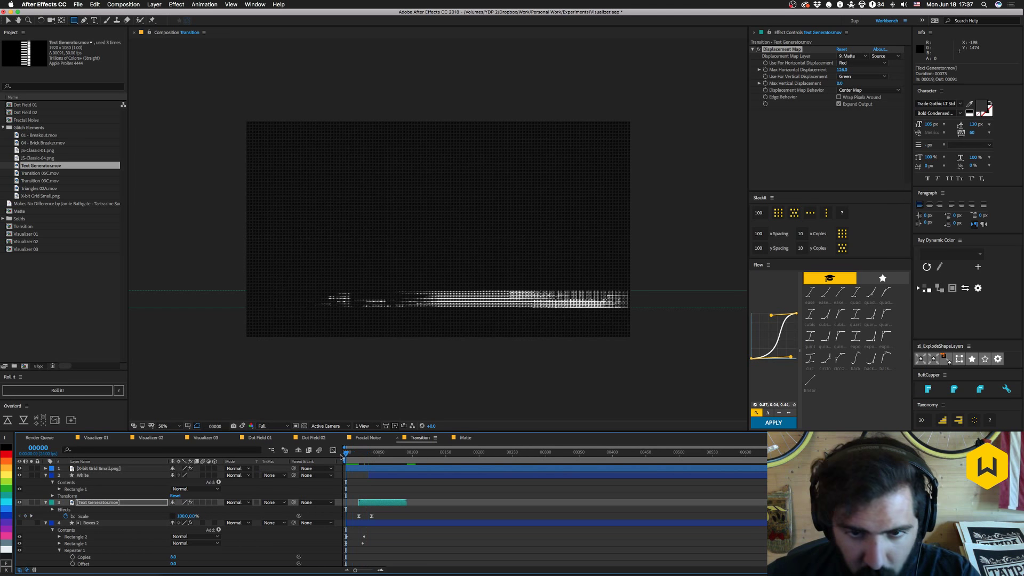
key("space")
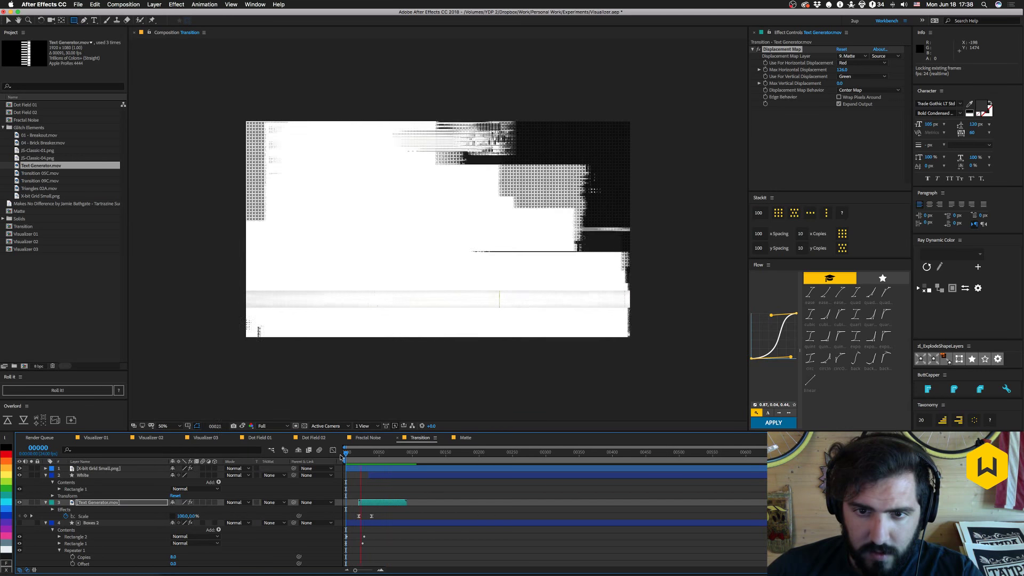
key("space")
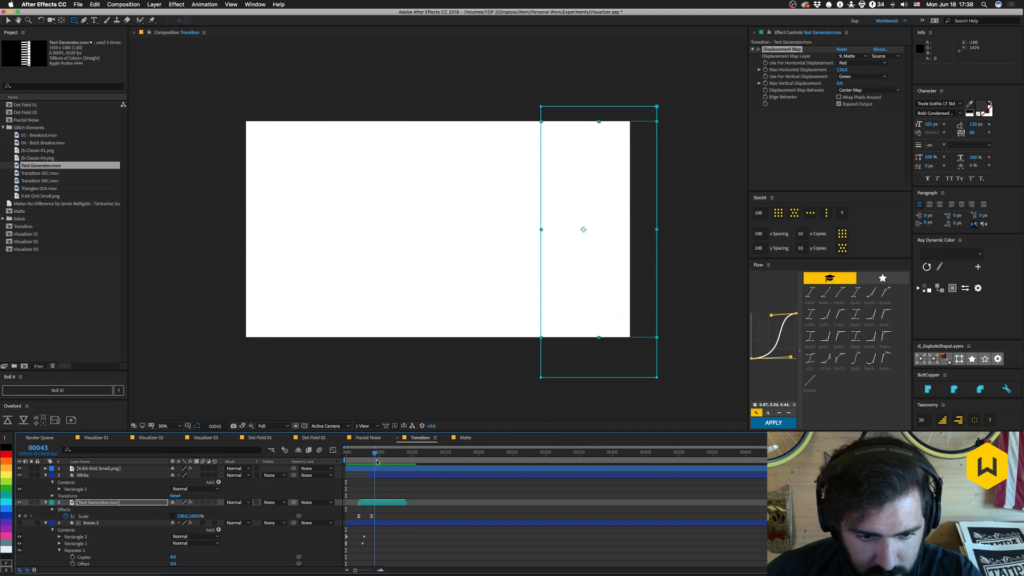
Set the new layer's Displacement Map to a maximum horizontal displacement of 0 and a maximum vertical displacement of 50.
type("0")
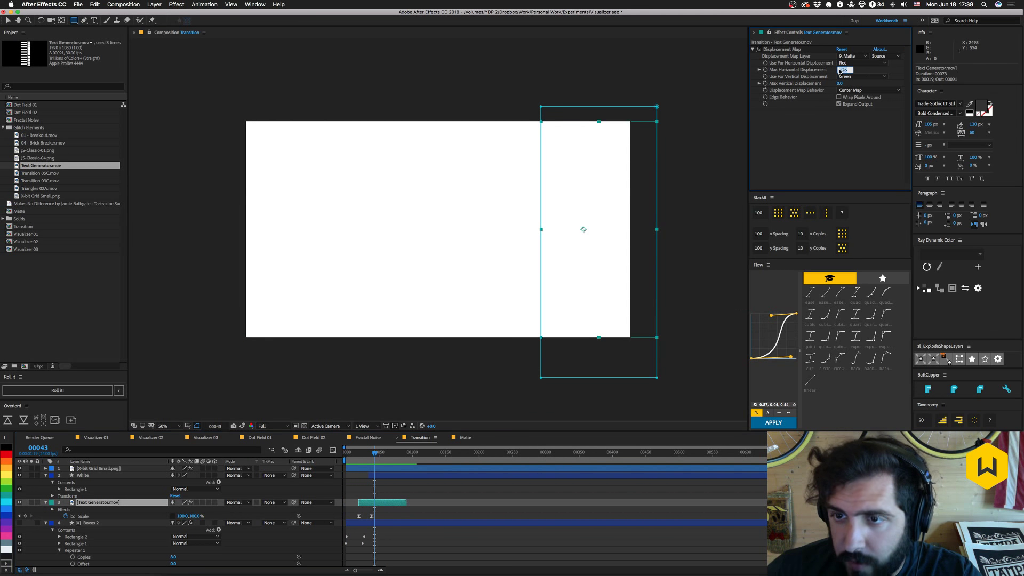
key("Tab")
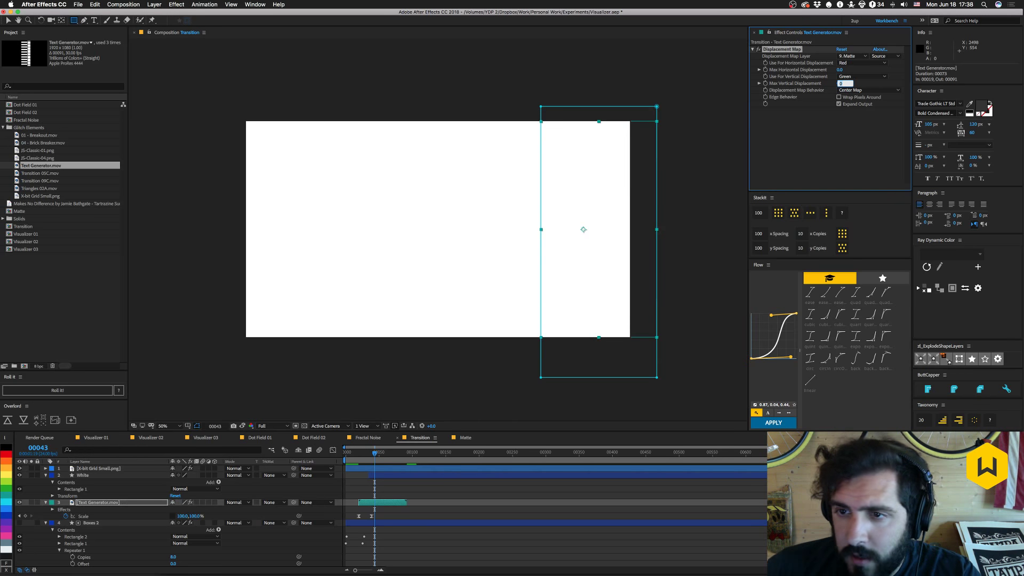
type("50")
key("Return")
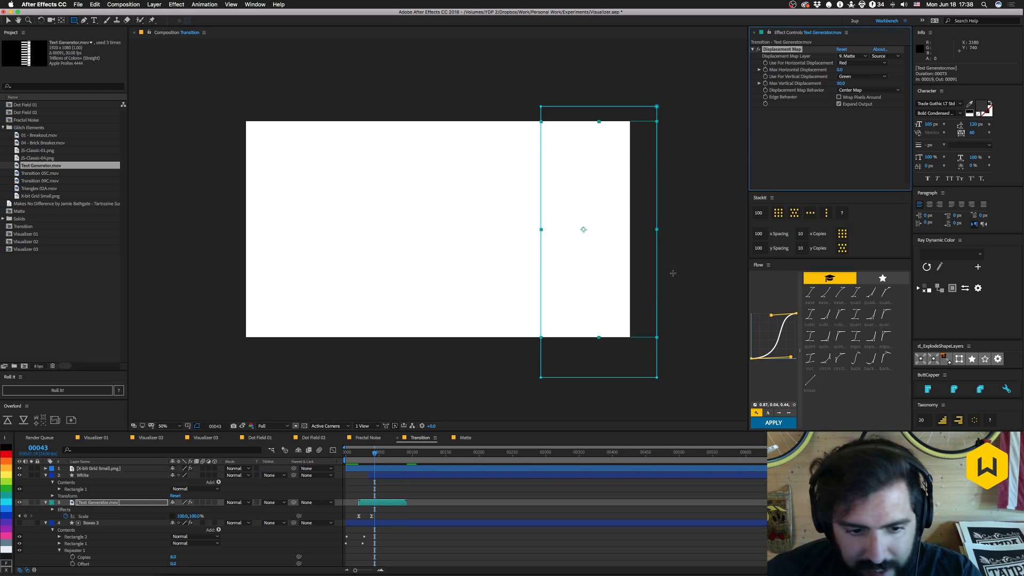
Set the Displacement Map's maximum horizontal displacement to 50 and maximum vertical displacement to 4, and preview the result.
left_click_drag(367, 457, 368, 456)
left_click(841, 70)
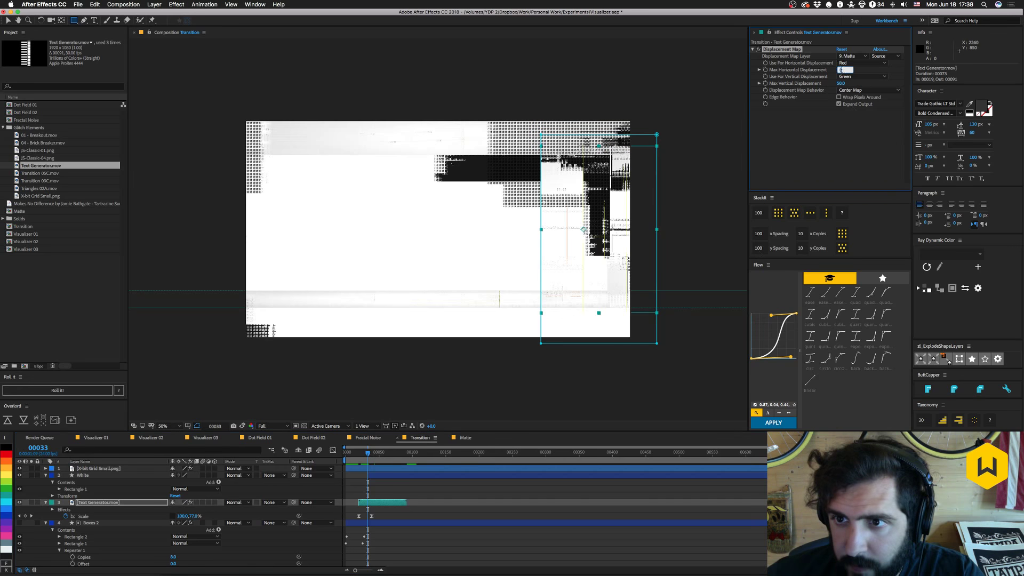
type("50")
key("Return")
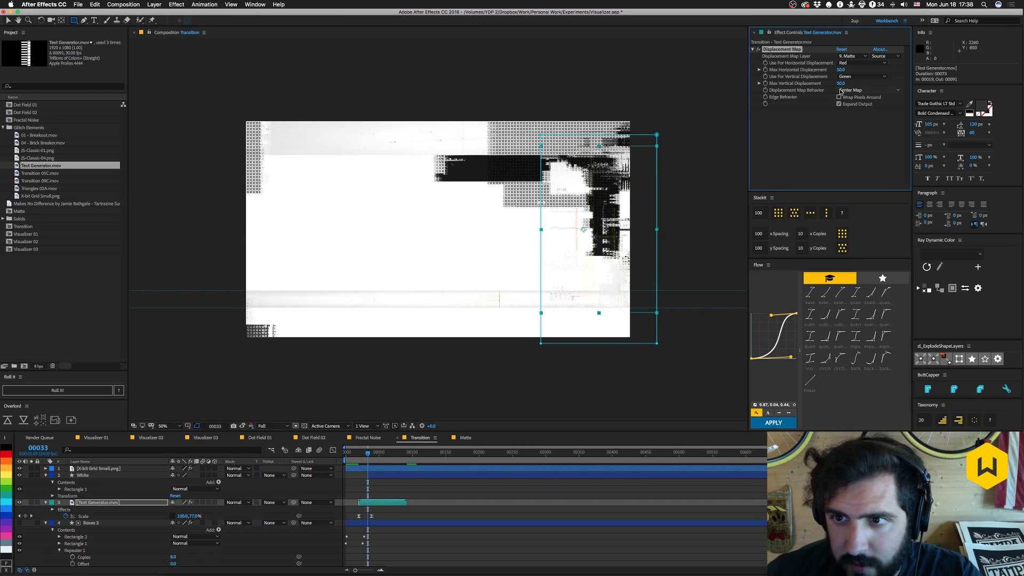
left_click_drag(841, 84, 822, 88)
key("space")
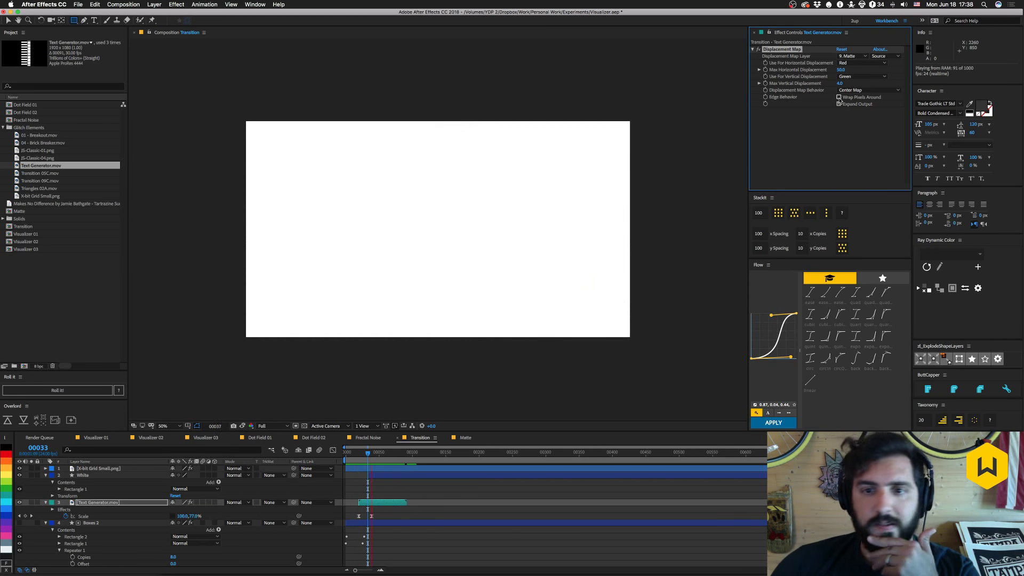
left_click(838, 103)
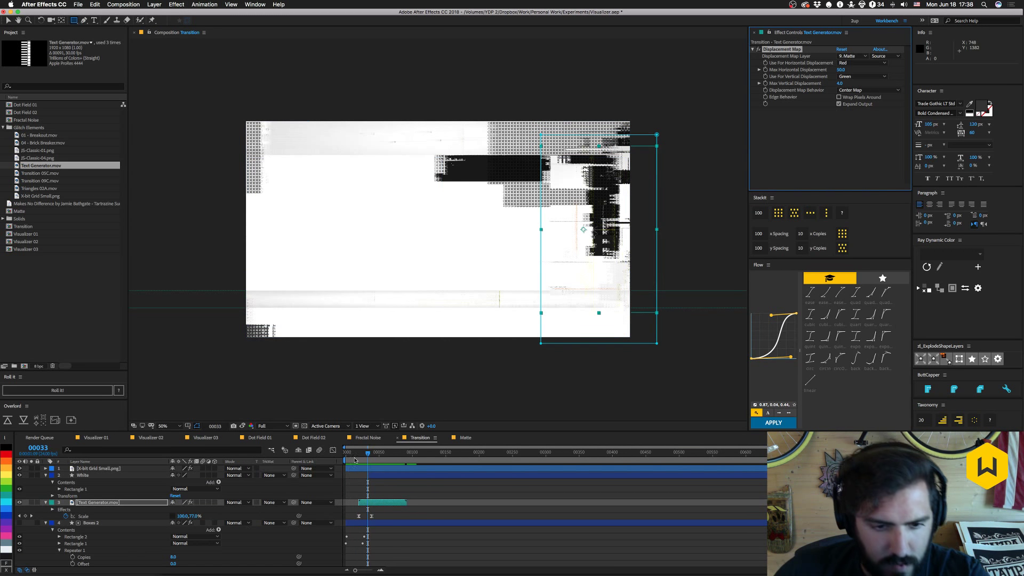
Remove the scale animation from the new Text Generator.mov layer while it is at 100% on frame 39.
left_click_drag(367, 452, 372, 453)
left_click(122, 503)
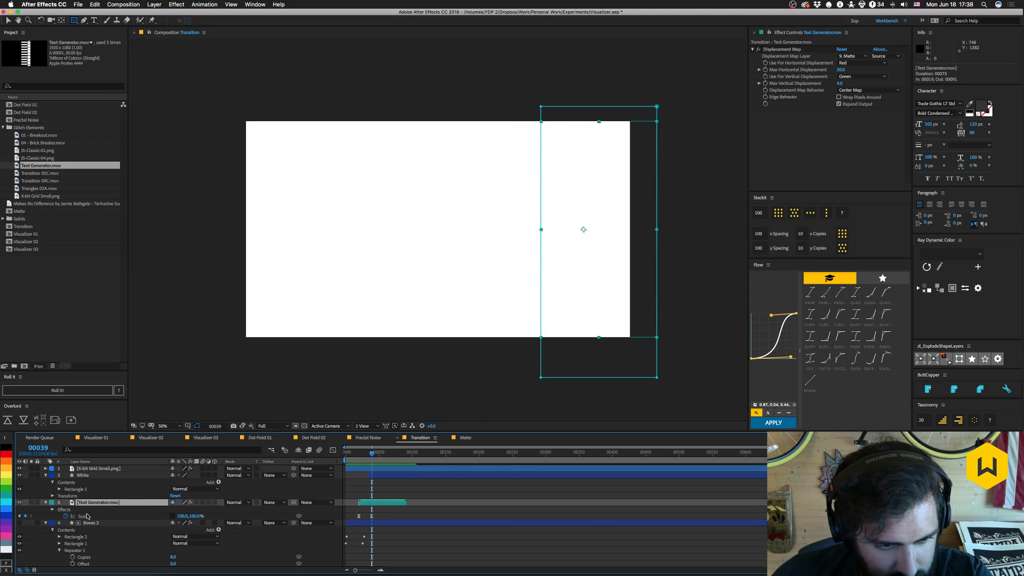
left_click(64, 517)
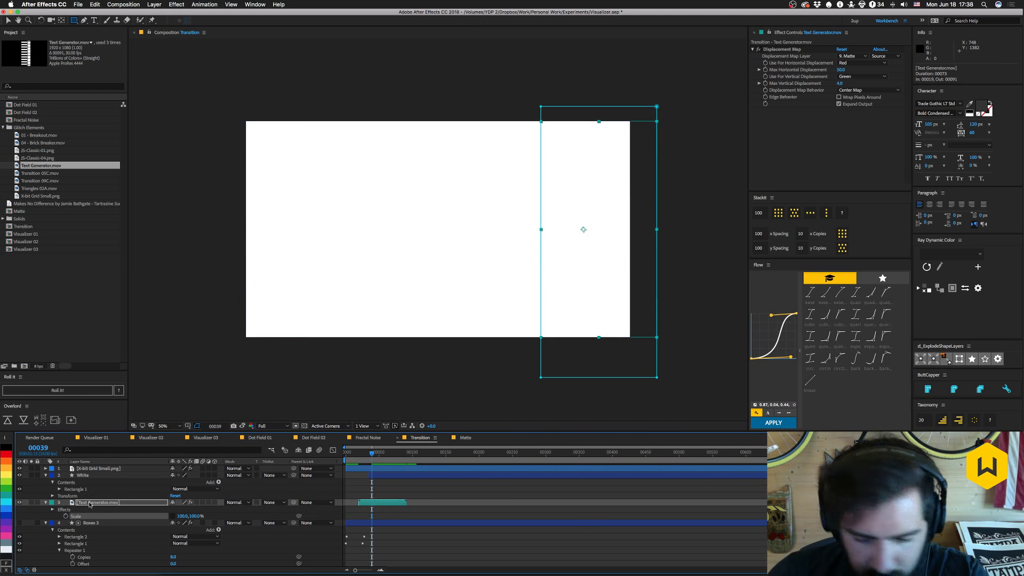
Keyframe the layer's current position at frame 39 and an off-canvas X position of about 2095 at frame 19, and scrub through the slide-in.
key("alt+shift+p")
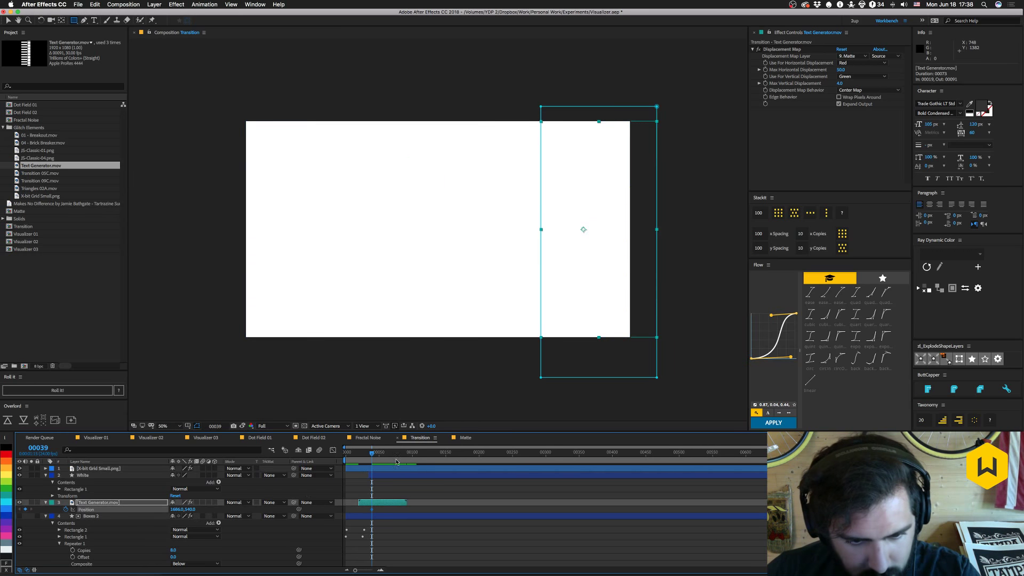
left_click(358, 453)
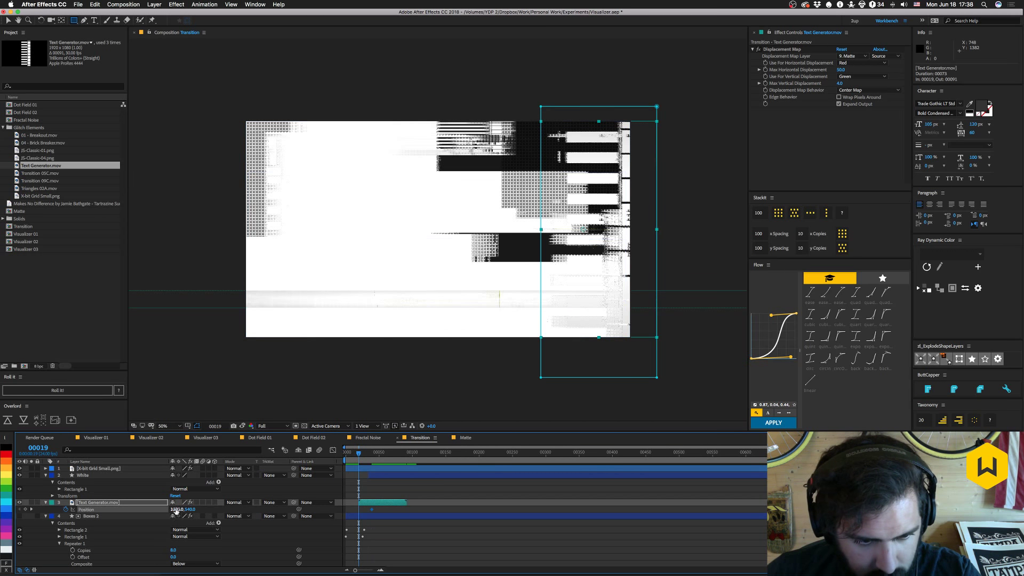
left_click_drag(175, 509, 262, 525)
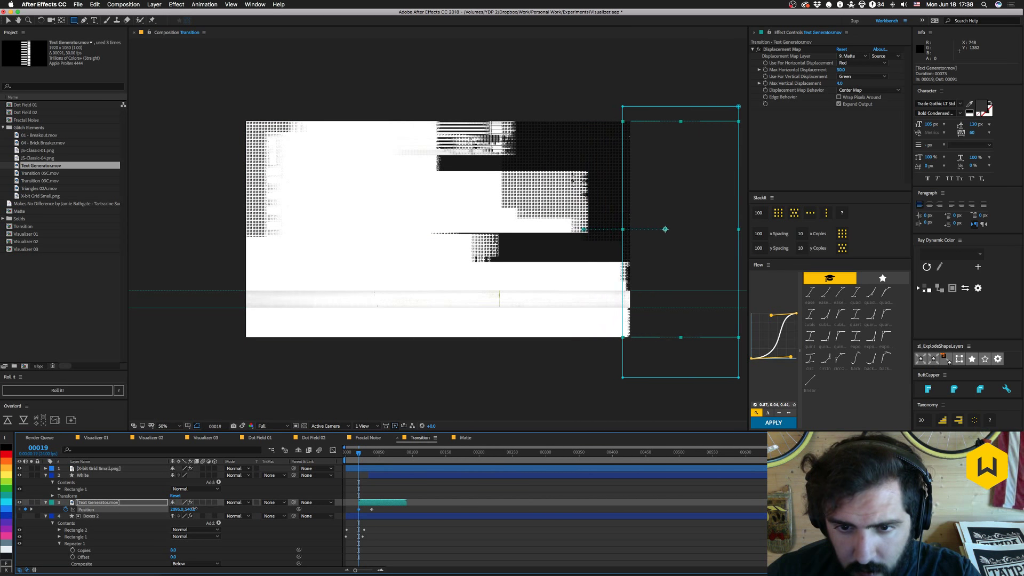
key("F2")
left_click(344, 453)
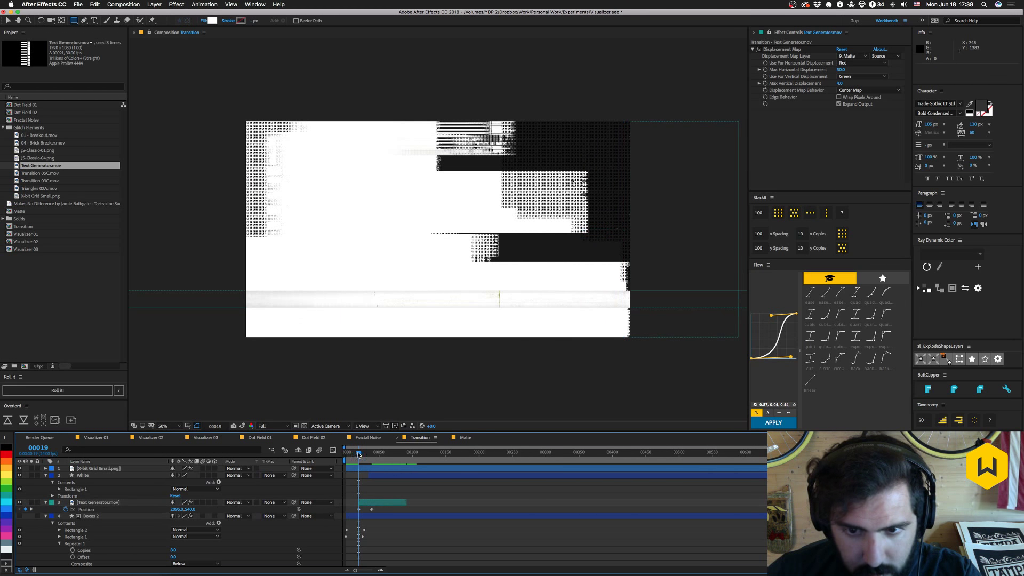
left_click_drag(343, 453, 372, 459)
Apply the current Flow easing curve to the Text Generator.mov layer's position keyframes and preview the slide-in.
left_click(388, 503)
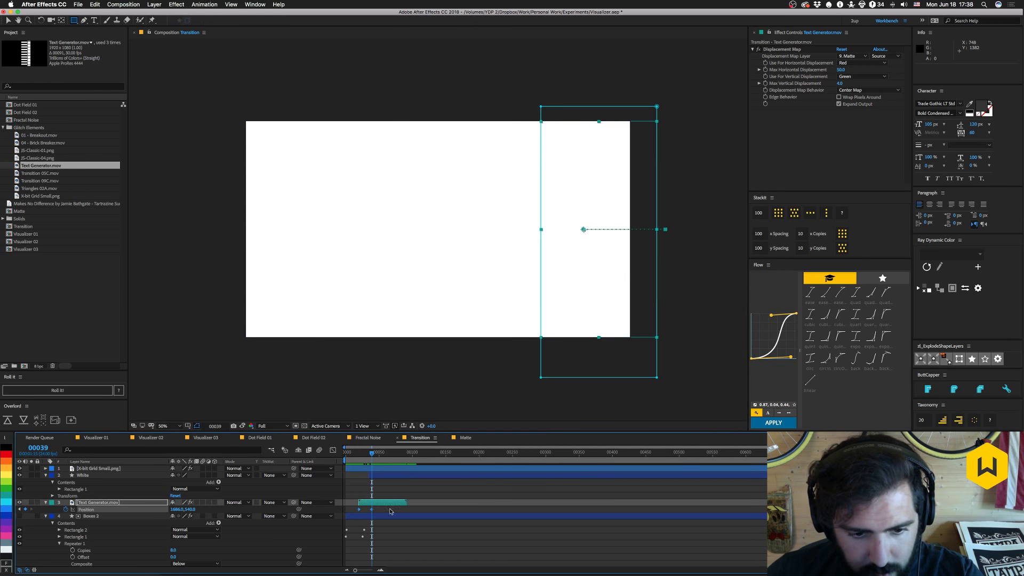
left_click(771, 424)
key("space")
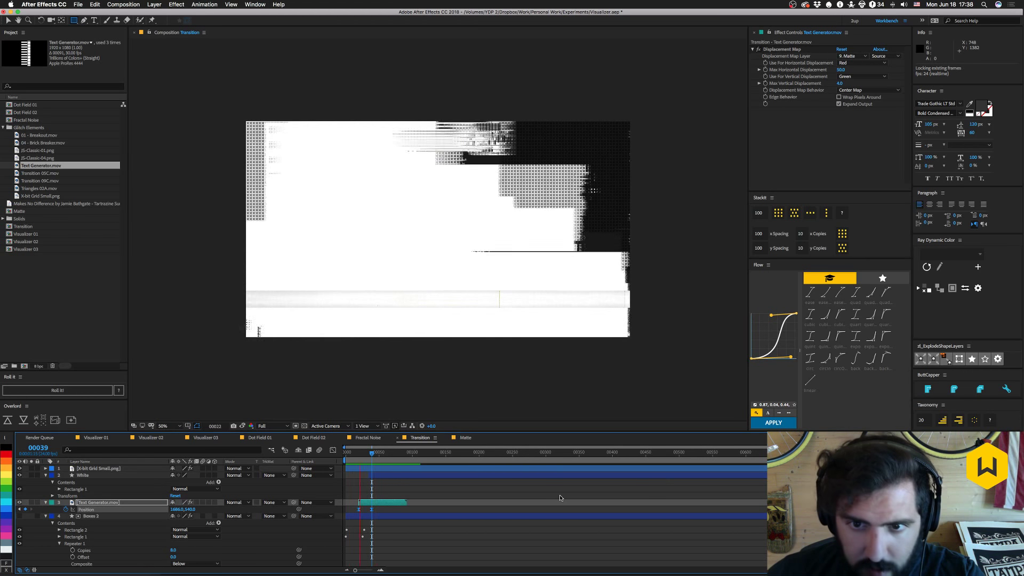
key("space")
Move the Text Generator.mov layer's second position keyframe earlier to frame 31.
left_click(360, 456)
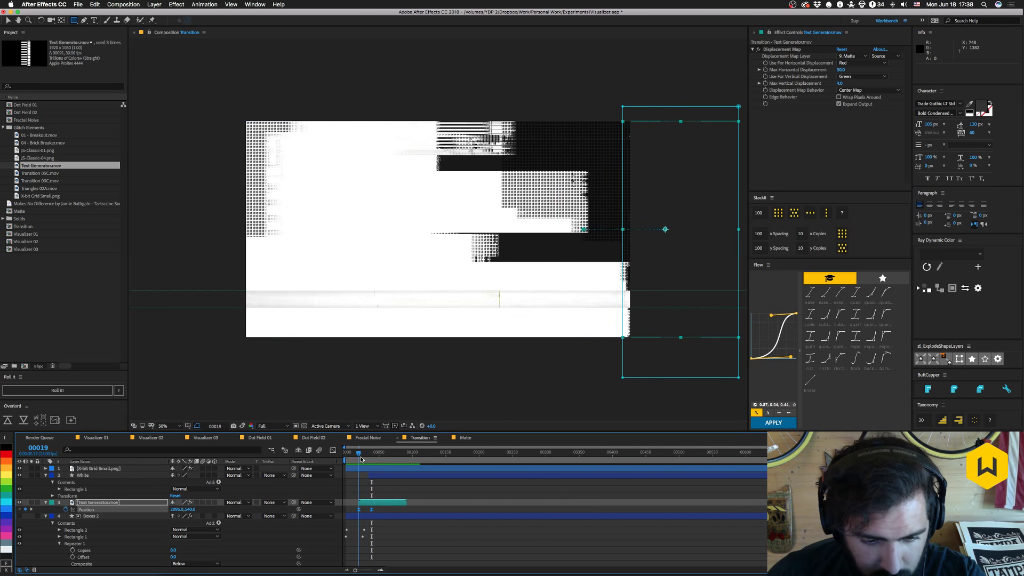
key("Page_Down")
key("Page_Down")
key("Page_Down")
key("Page_Down")
key("Page_Down")
key("Page_Down")
key("Page_Down")
key("Page_Down")
key("Page_Down")
key("Page_Down")
key("Page_Down")
key("Page_Down")
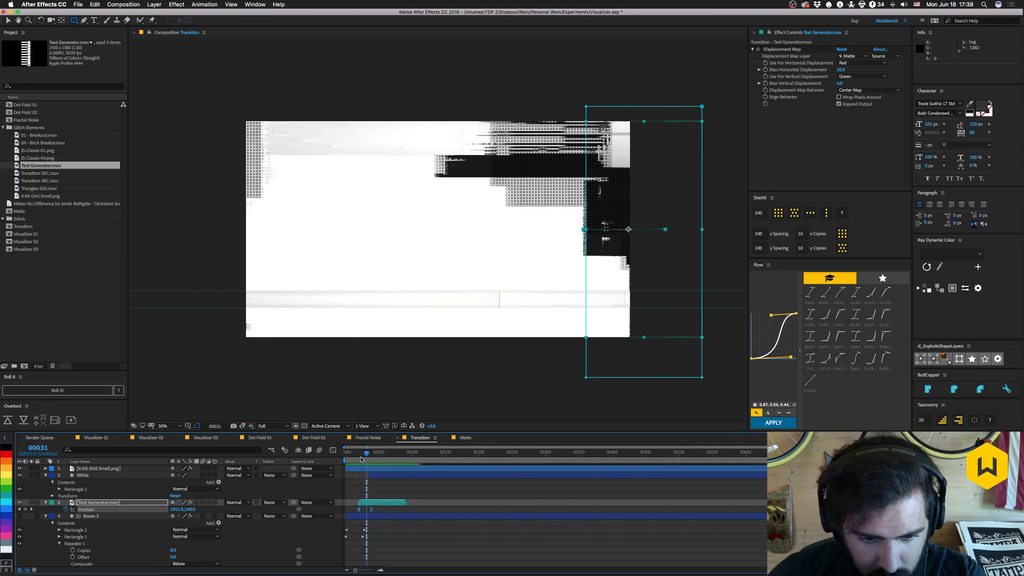
left_click(380, 511)
left_click_drag(371, 510, 367, 511)
Reshape the Flow curve into an ease-in of about 0.76, 0.04, 0.84, apply it to the Text Generator.mov position keyframes and preview.
left_click(358, 510)
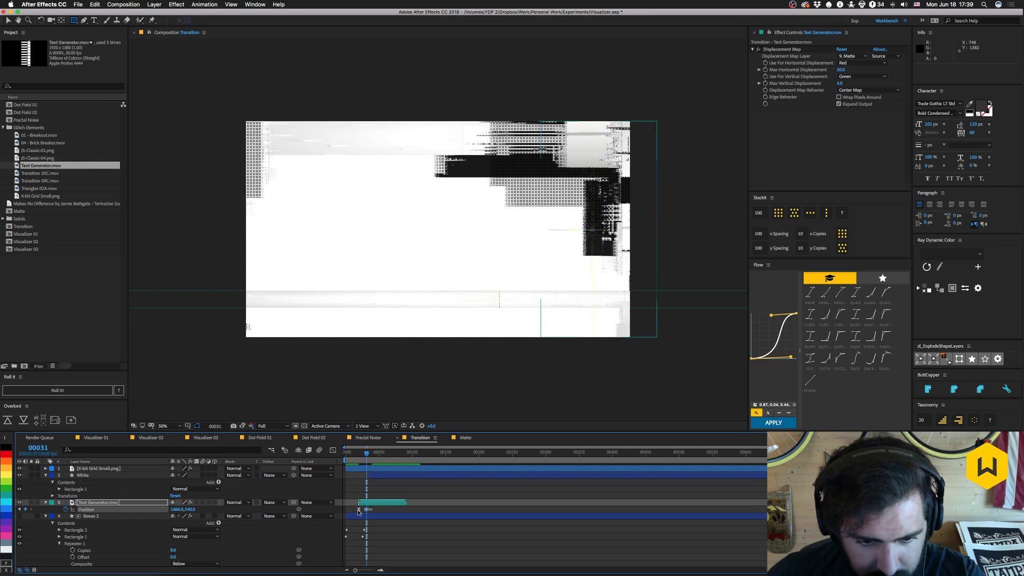
left_click_drag(791, 358, 786, 358)
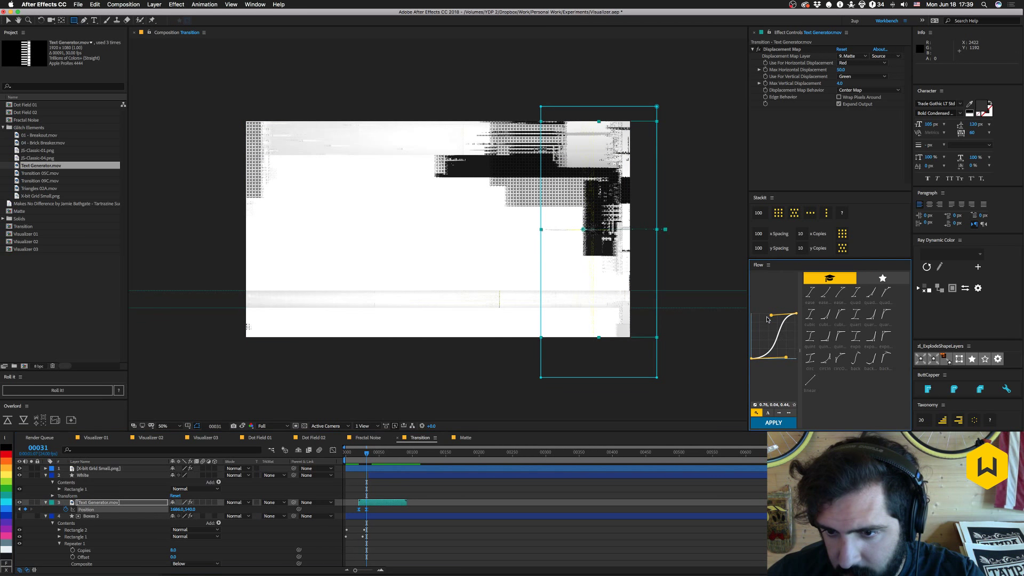
left_click_drag(771, 315, 790, 315)
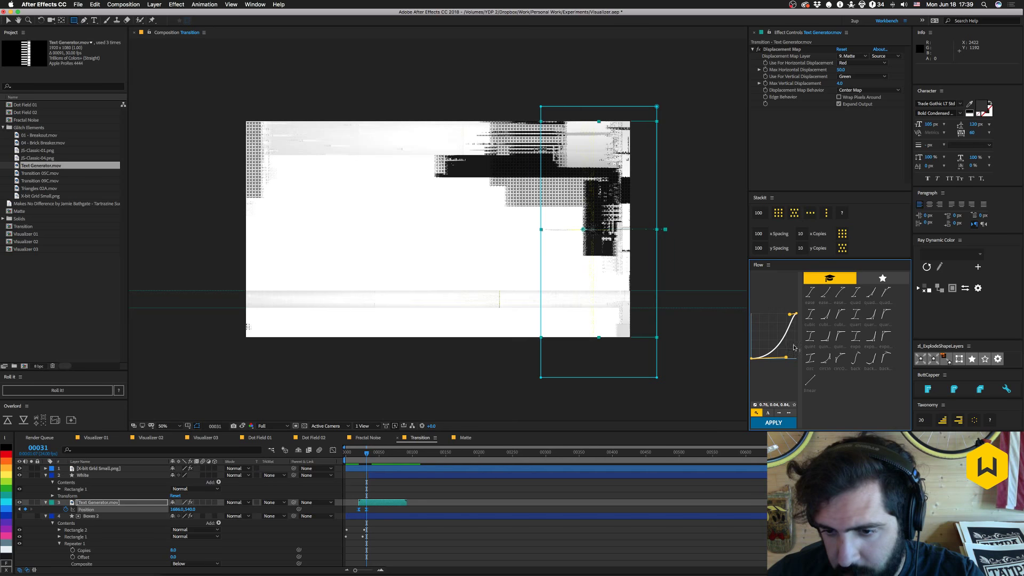
left_click(780, 423)
key("space")
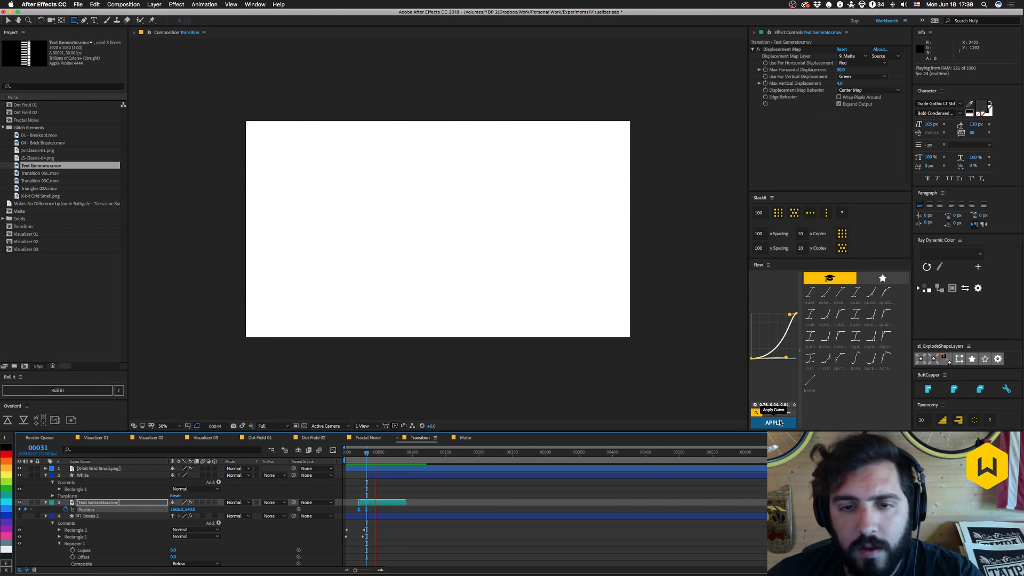
key("space")
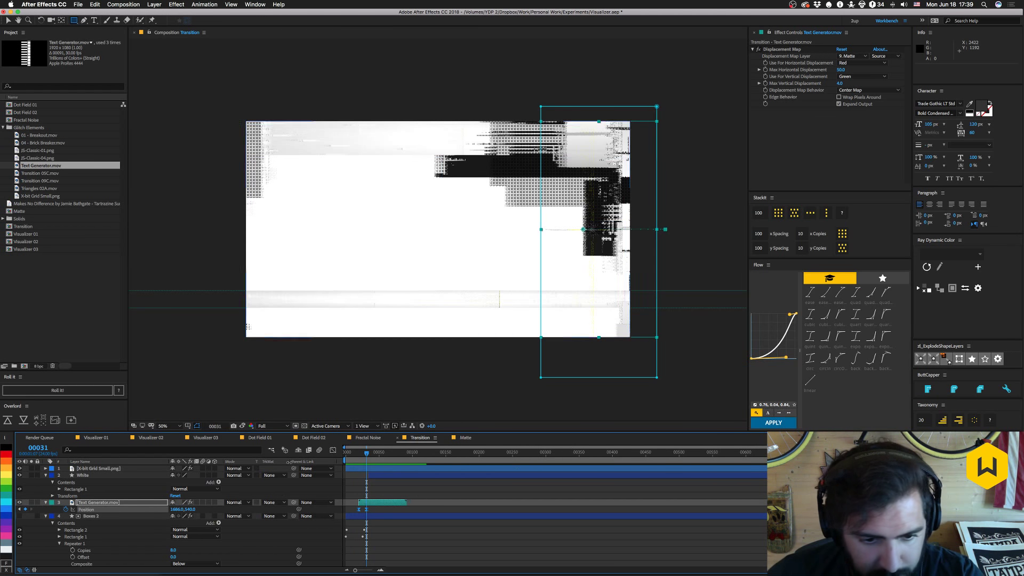
Preview the Transition composition from frame 0 and save the project.
left_click_drag(357, 454, 340, 456)
key("space")
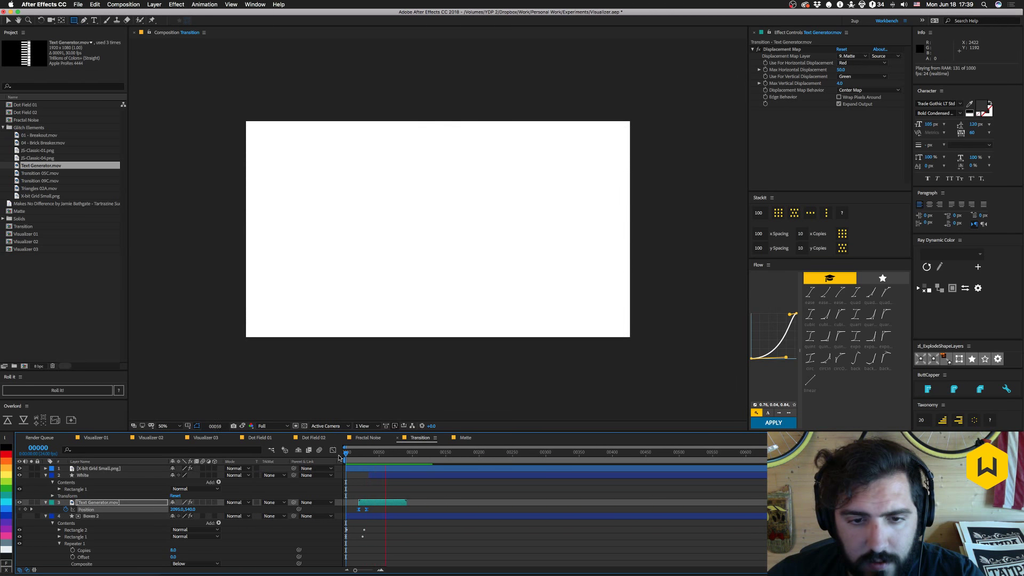
key("space")
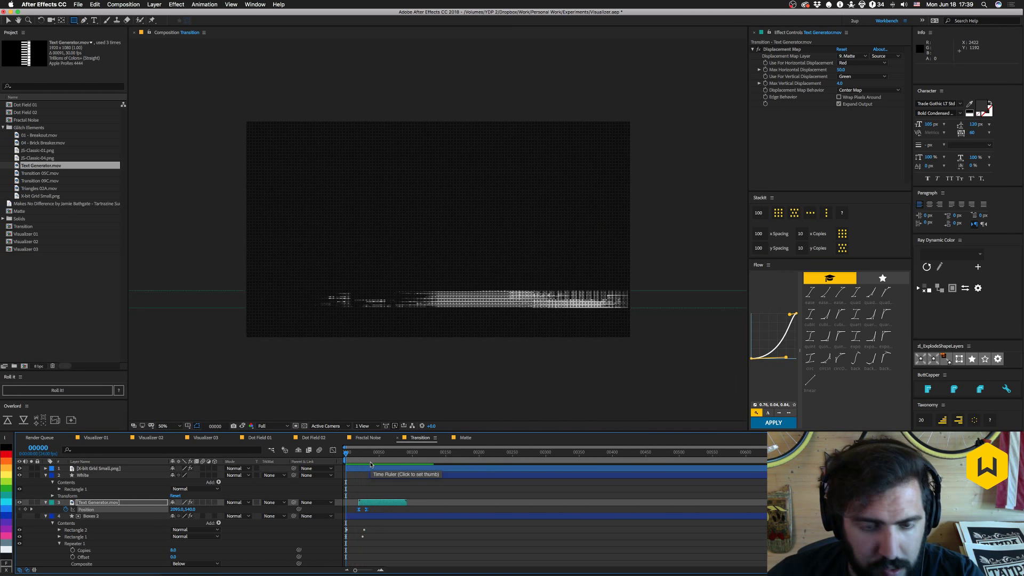
key("super+s")
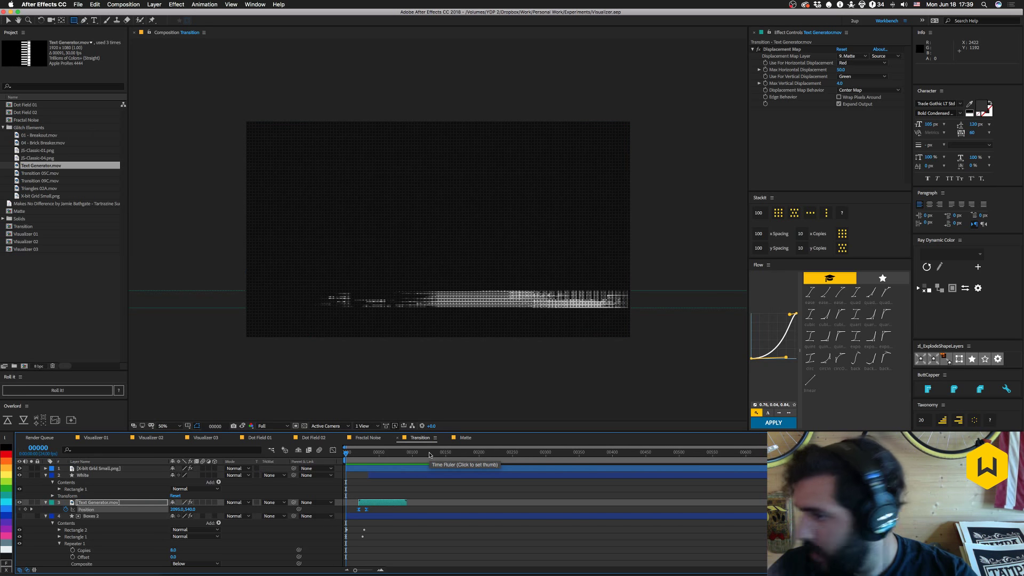
Duplicate the Dot Field 02 composition, open the copy and select its lowest layer, Fractal Noise.
left_click(317, 438)
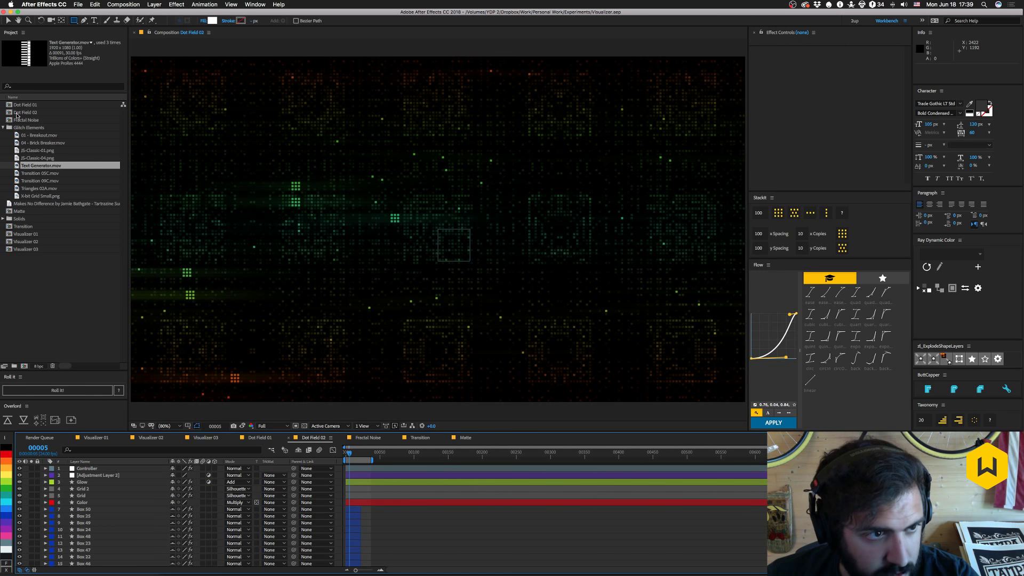
left_click(17, 113)
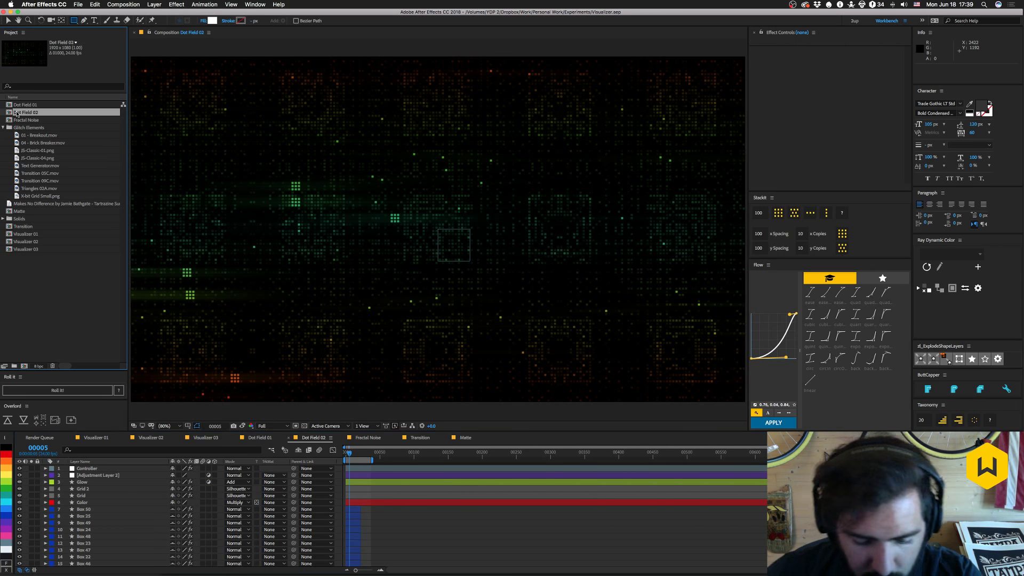
key("super+d")
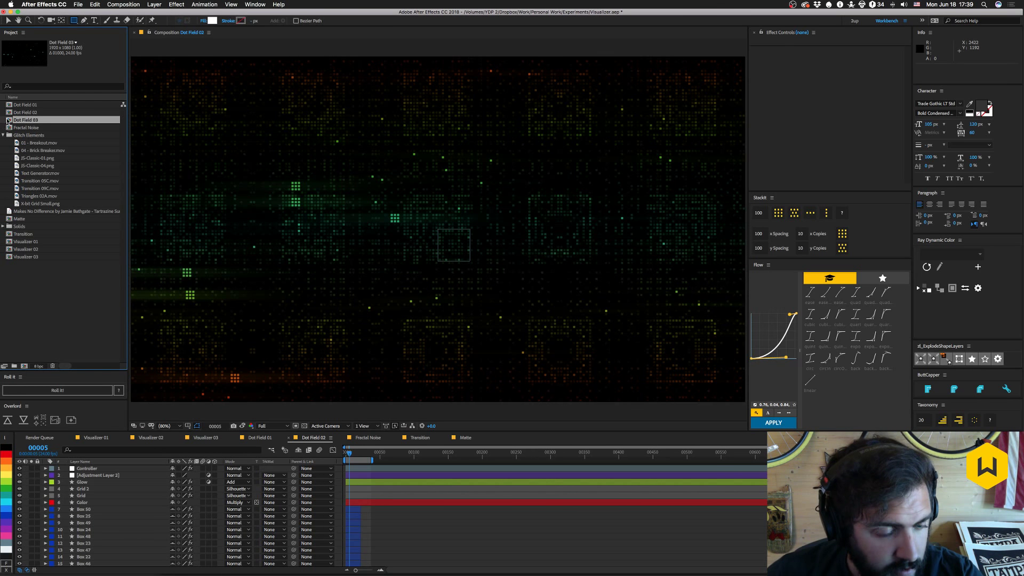
double_click(8, 121)
scroll(91, 555, "down", 10)
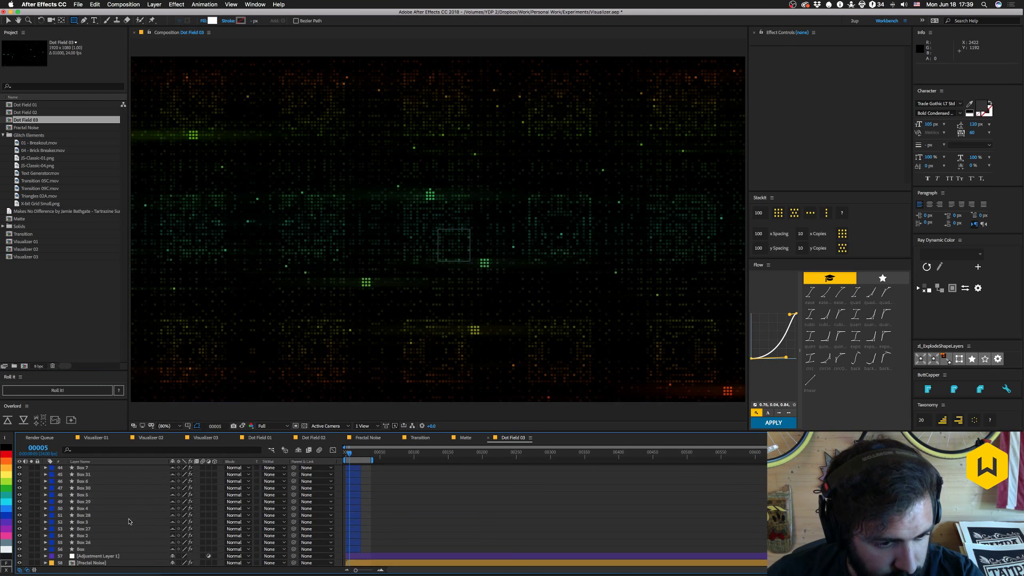
left_click(90, 563)
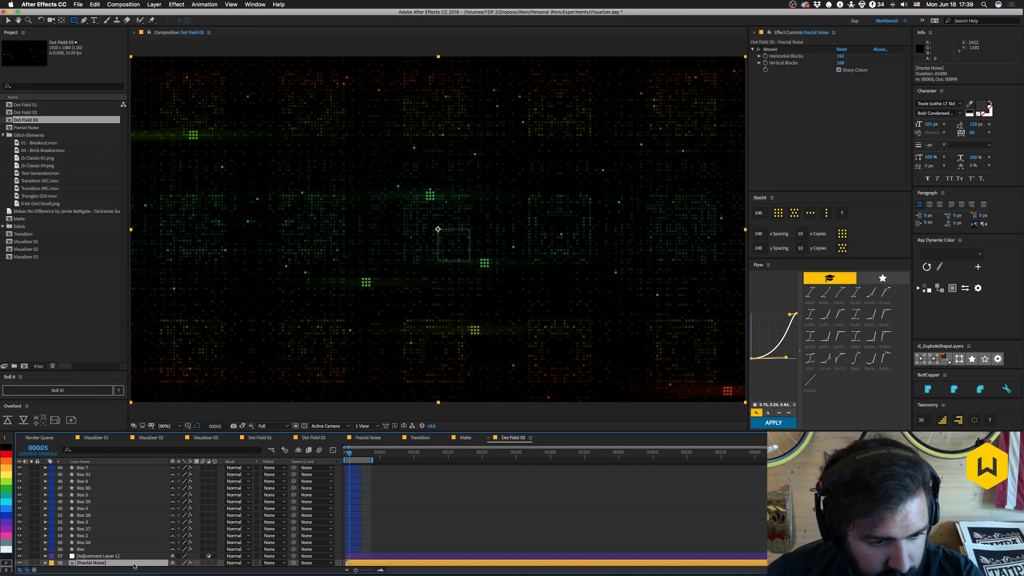
Rename the Fractal Noise composition in the project as BG Matte.
left_click(22, 128)
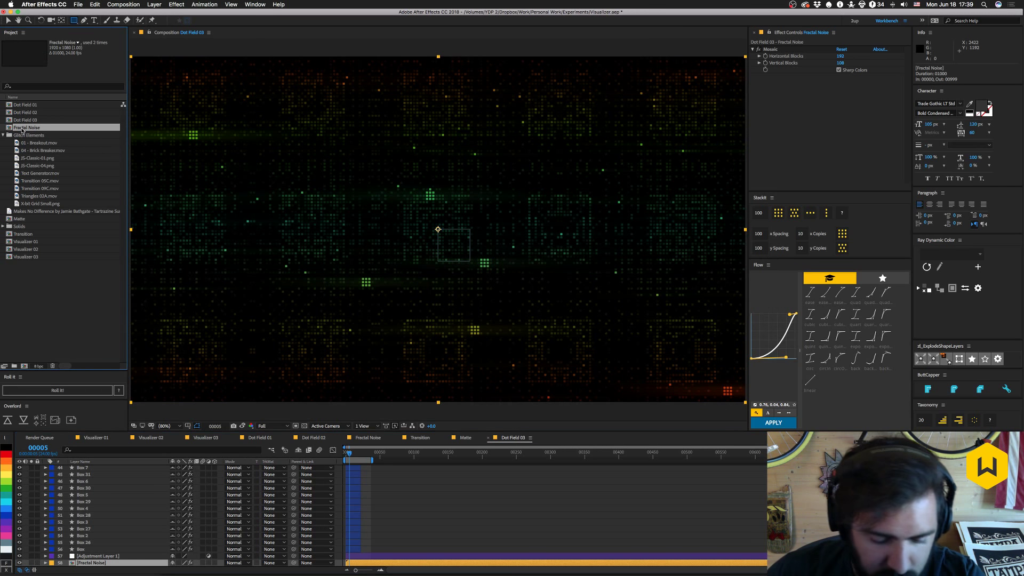
key("Return")
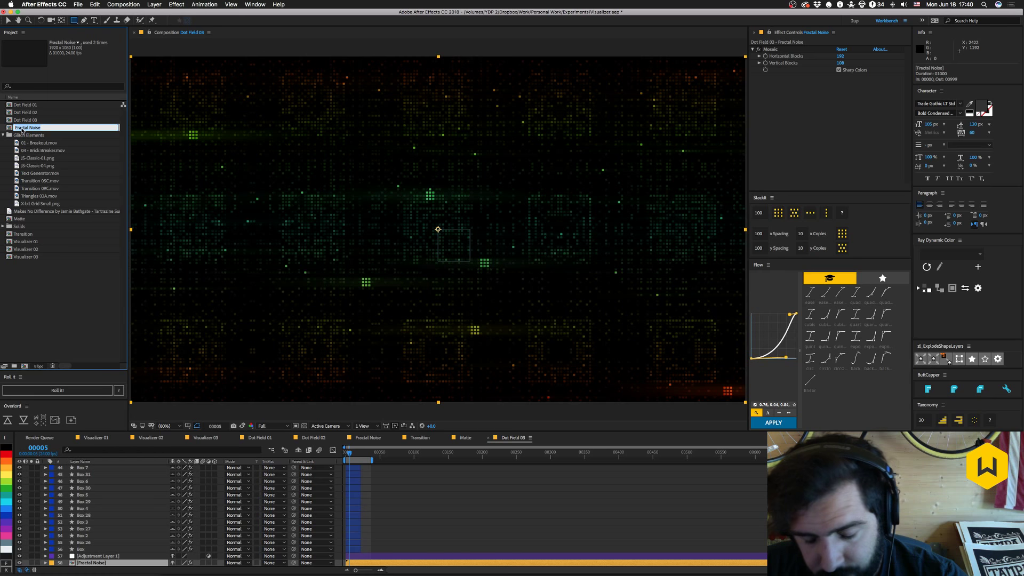
type("Matte")
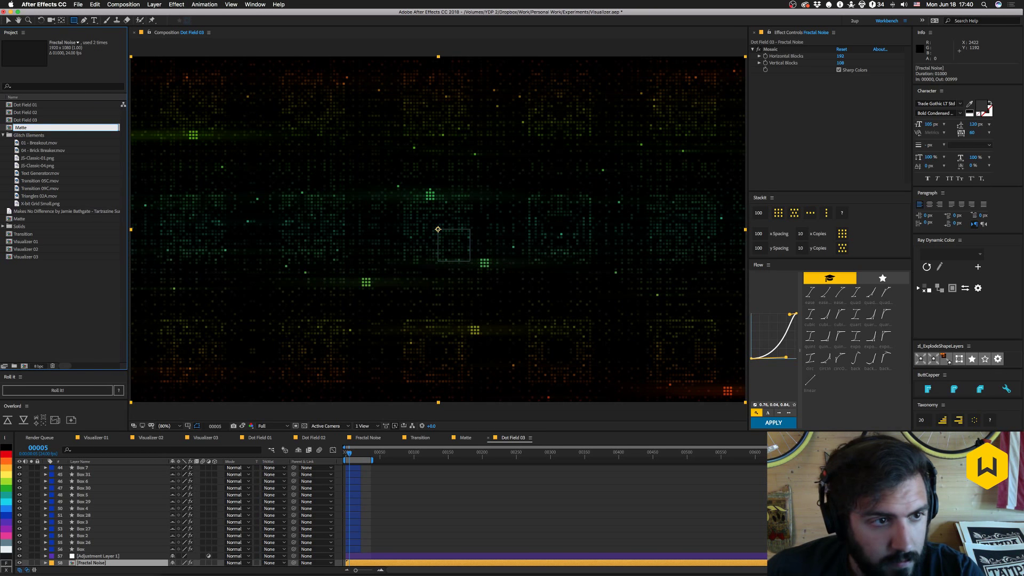
type("BG")
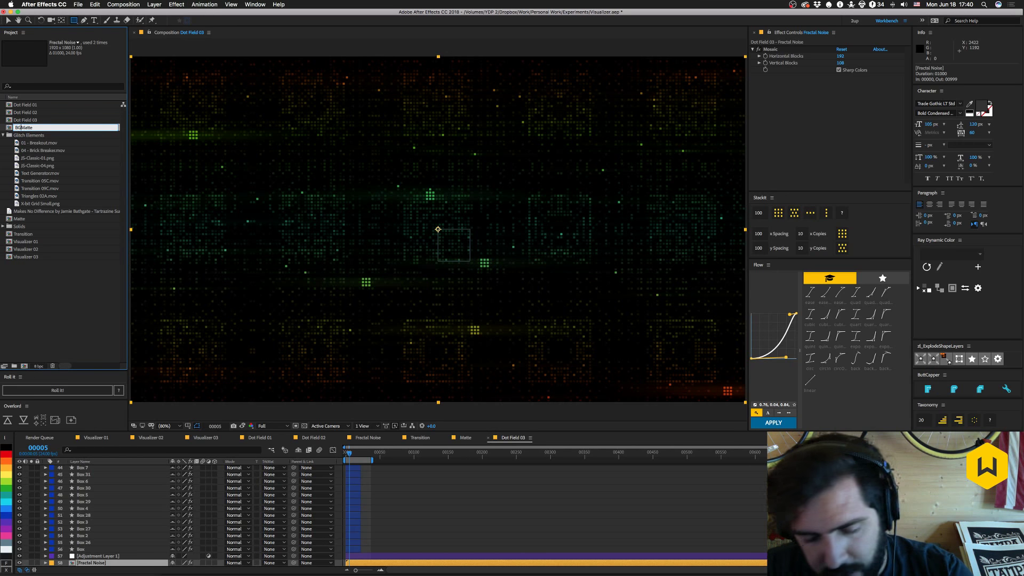
key("Return")
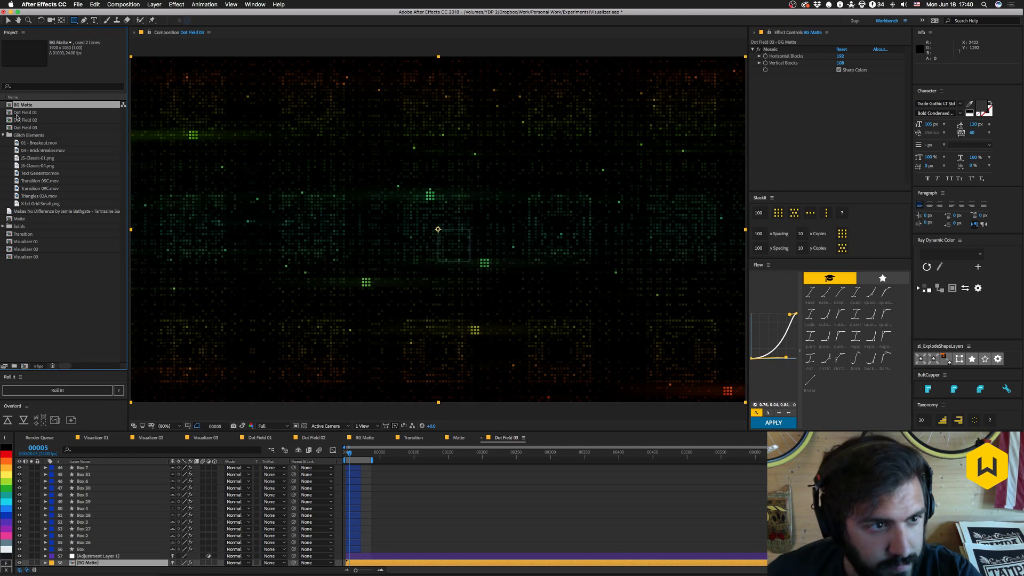
Duplicate the BG Matte composition, naming the original BG Matte 01 and the copy BG Matte 02.
key("super+d")
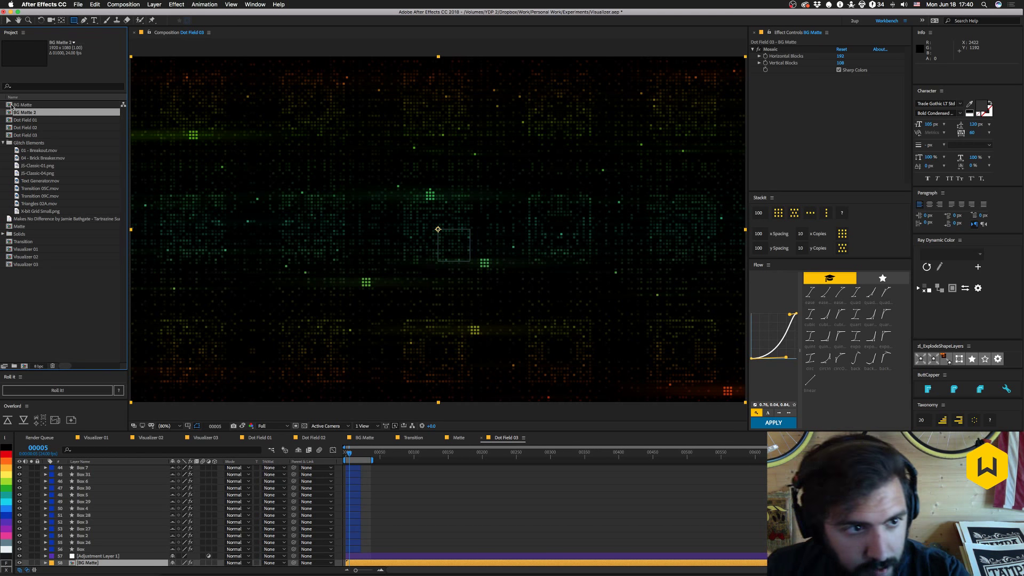
left_click(23, 105)
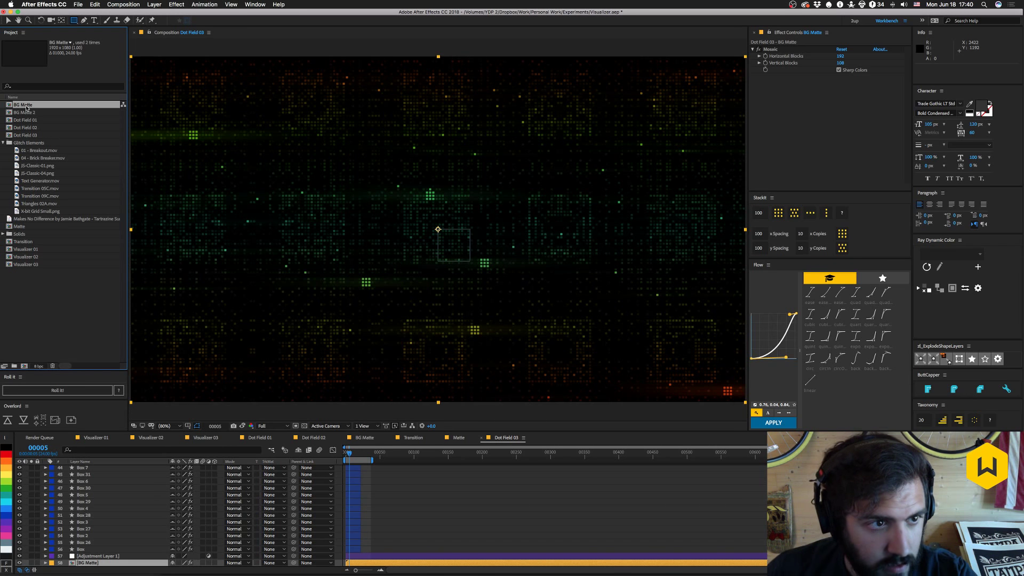
key("Return")
type("01")
key("Return")
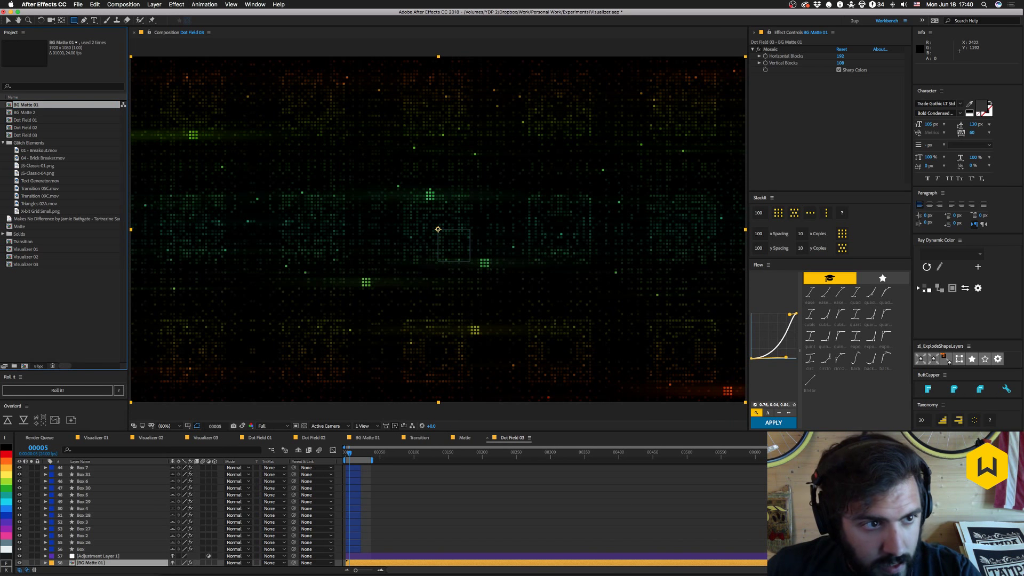
left_click(24, 113)
key("Return")
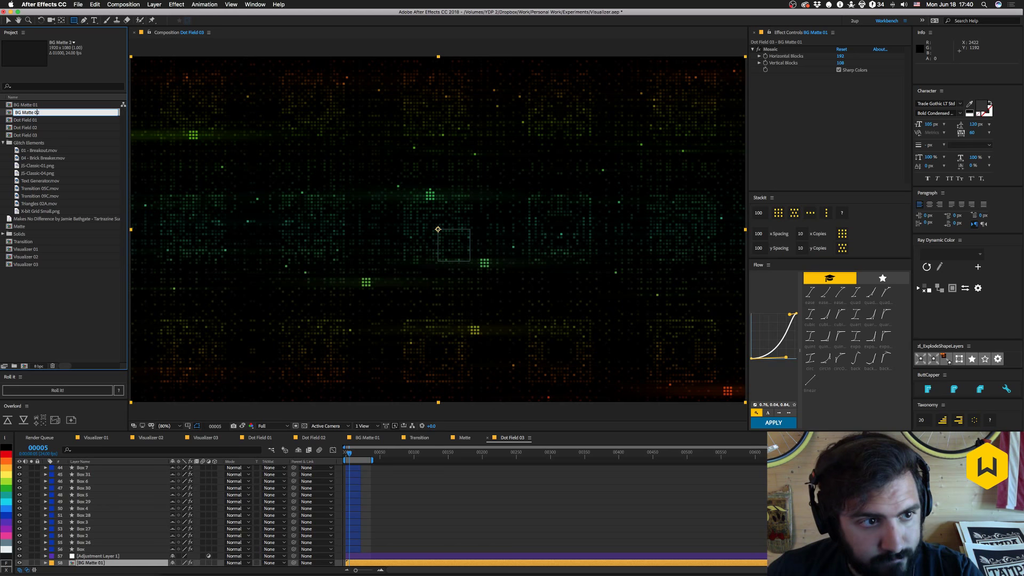
key("Return")
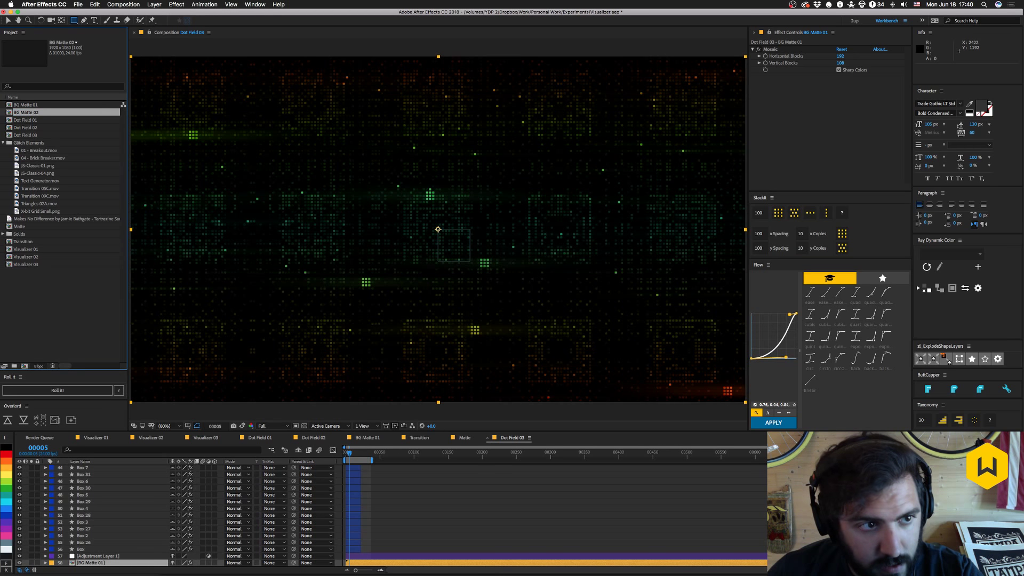
Open BG Matte 02 and delete its 01 - Breakout.mov, Controller, Triangles 02A.mov and Fractal Noise layers.
double_click(8, 112)
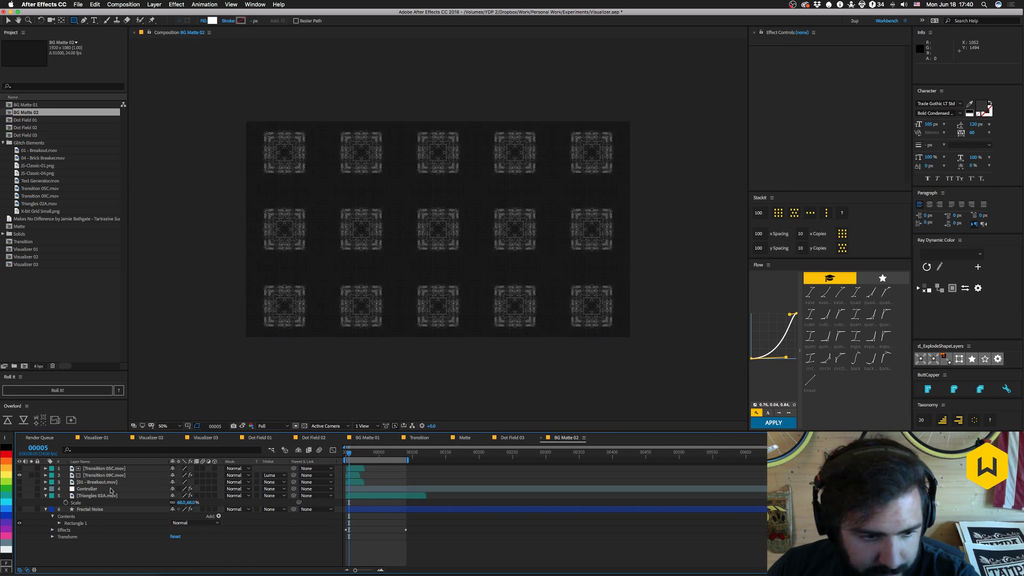
left_click(98, 469)
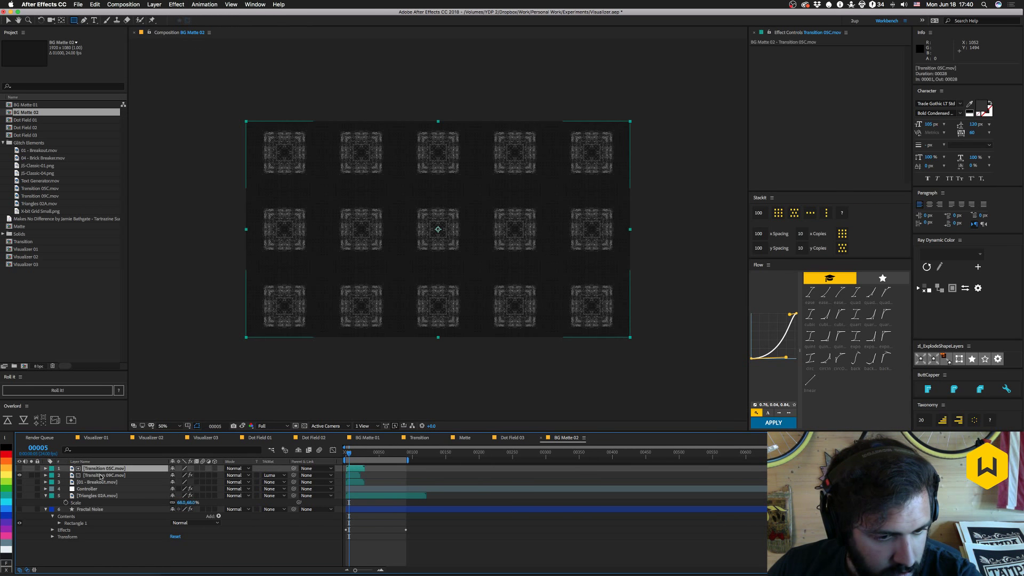
left_click(96, 482)
left_click(92, 510, "shift")
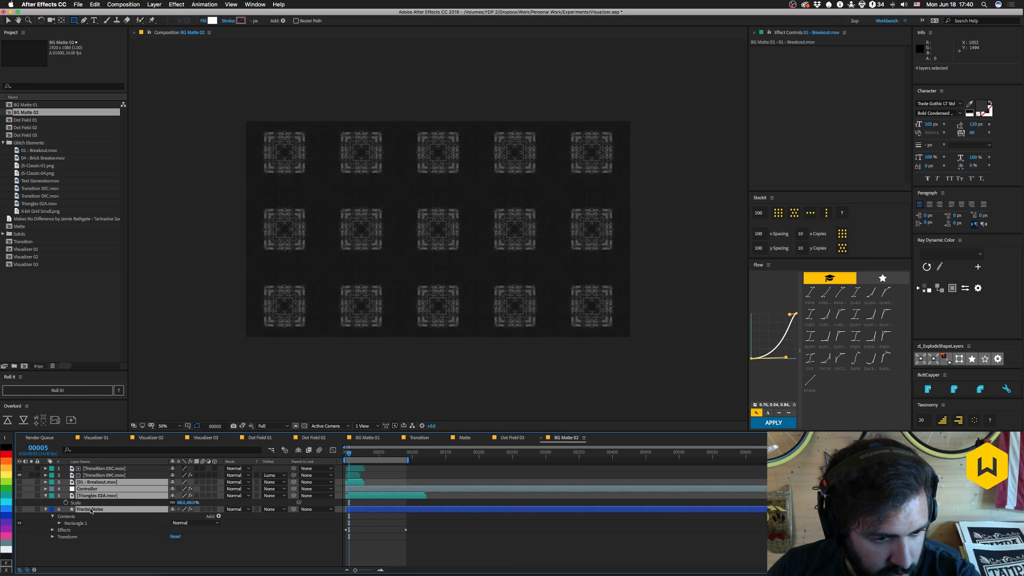
key("Delete")
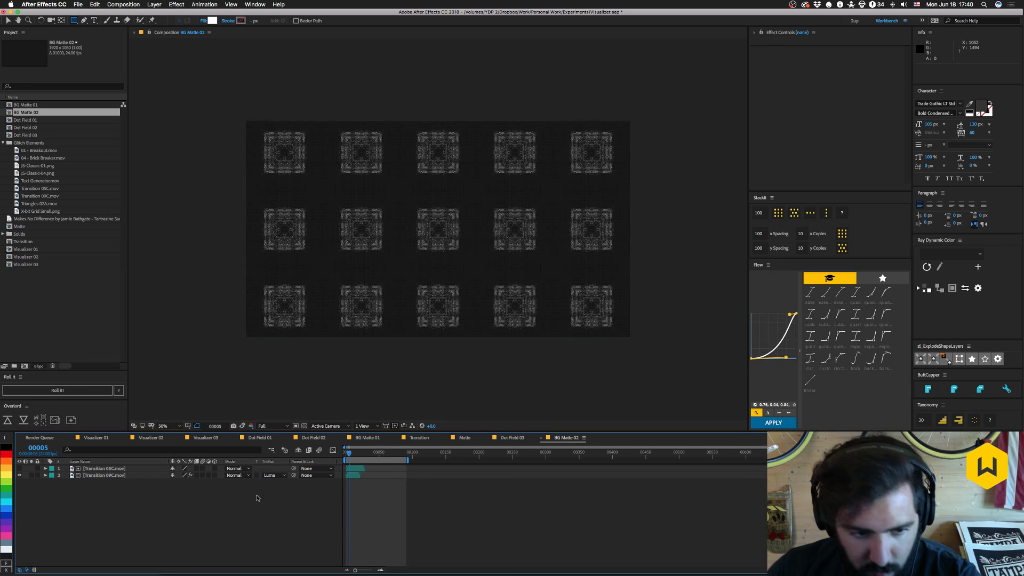
Replace the source of both Transition 05C.mov and Transition 09C.mov layers in BG Matte 02 with the Matte composition.
left_click(96, 475)
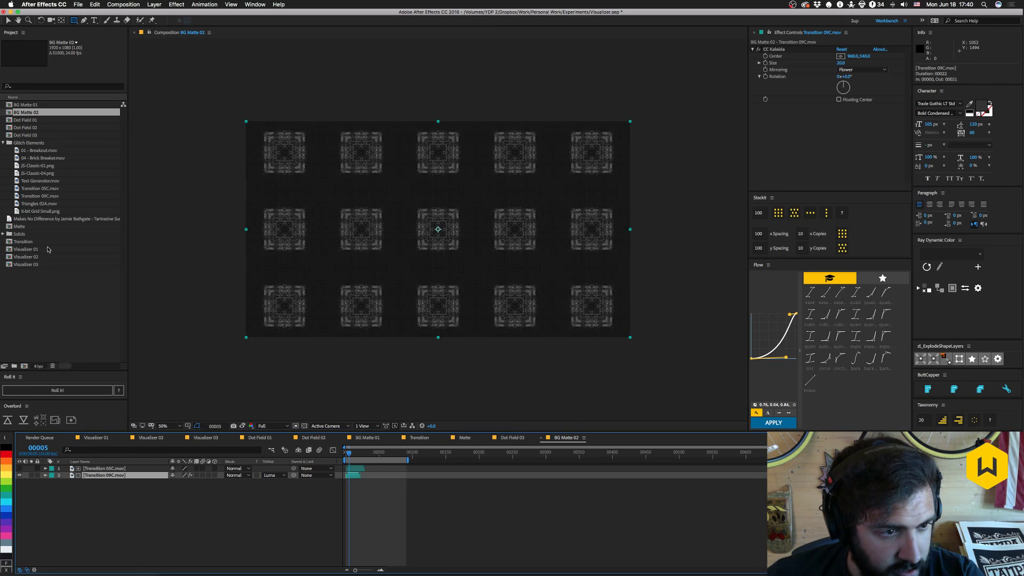
left_click(465, 437)
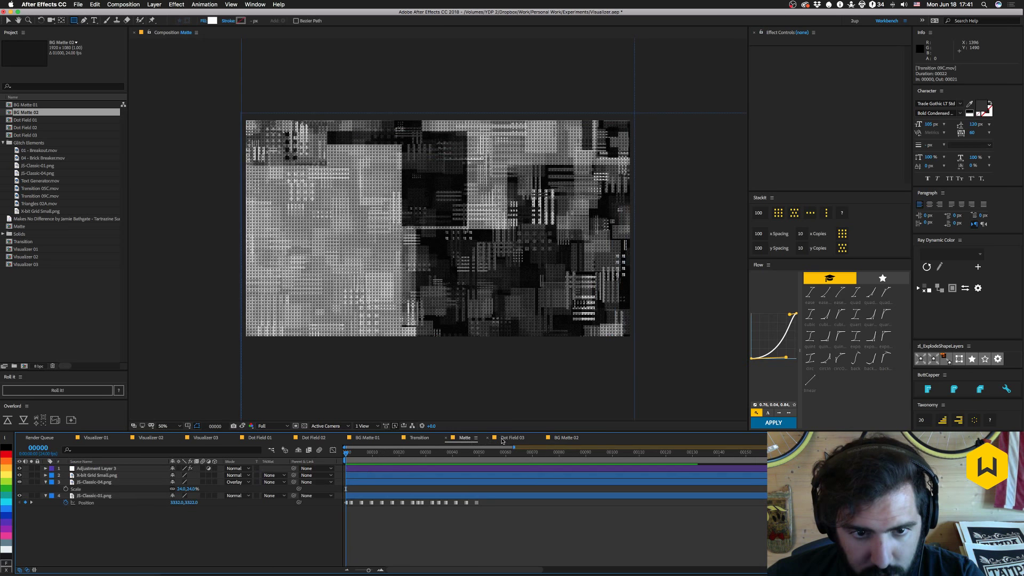
left_click(565, 438)
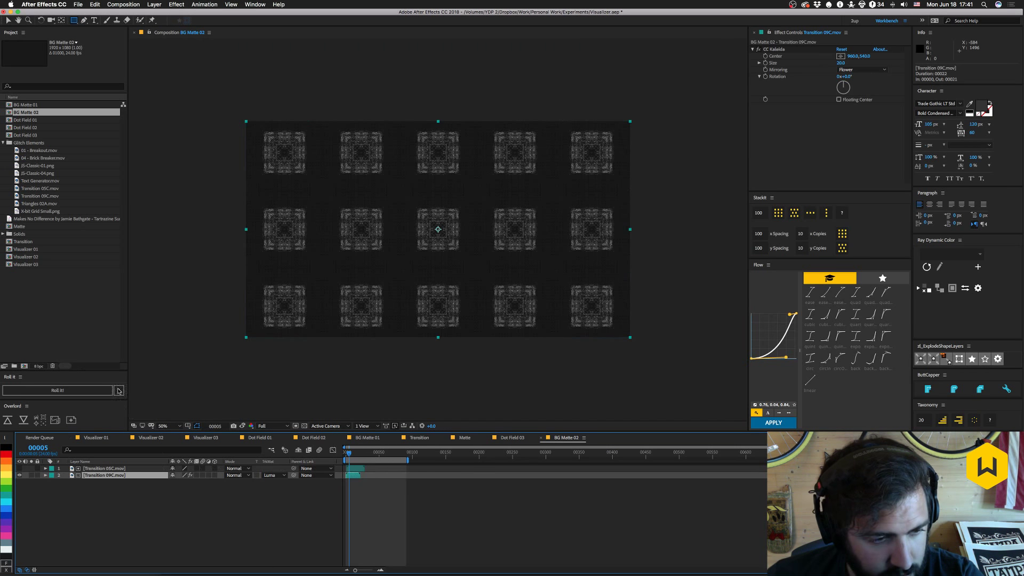
left_click_drag(29, 228, 109, 470)
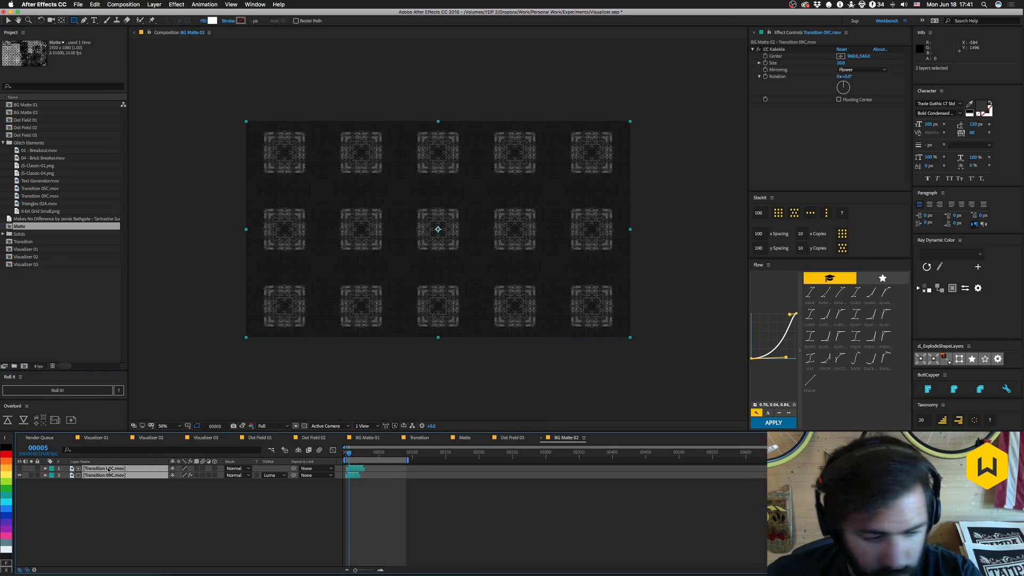
left_click(299, 495)
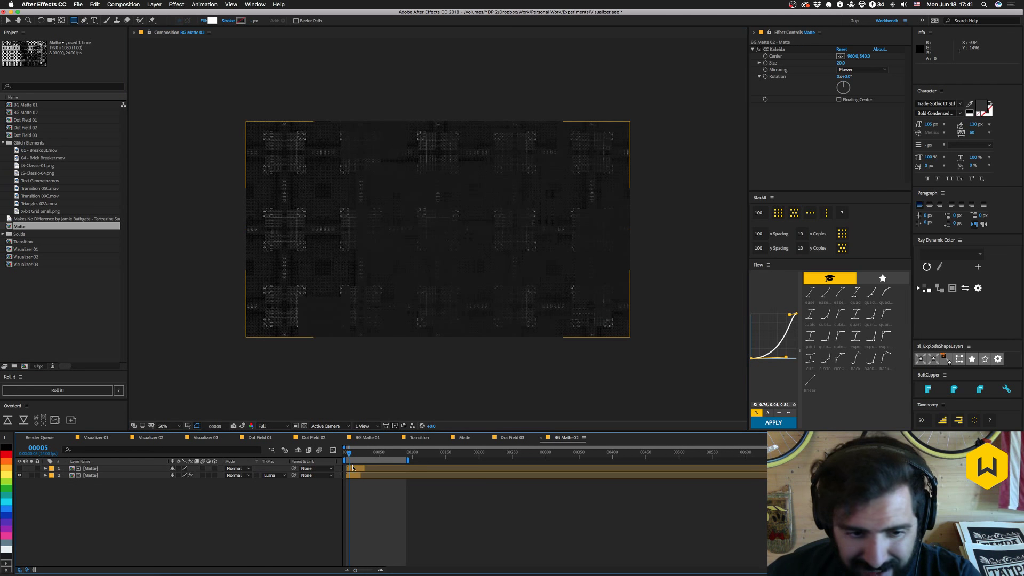
Scrub through BG Matte 02 and preview the kaleidoscope pattern from frame 0.
left_click_drag(350, 454, 363, 455)
key("space")
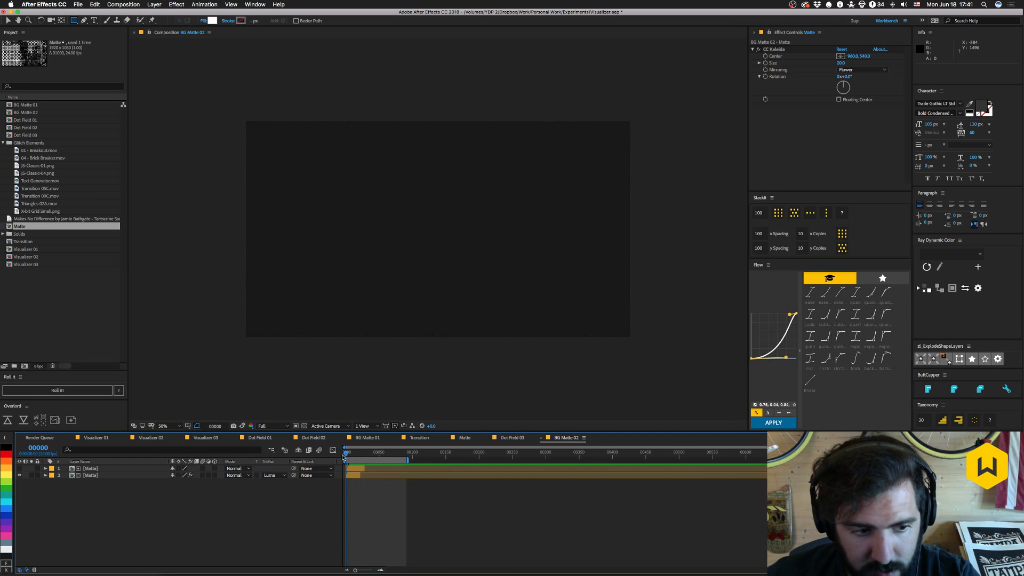
key("space")
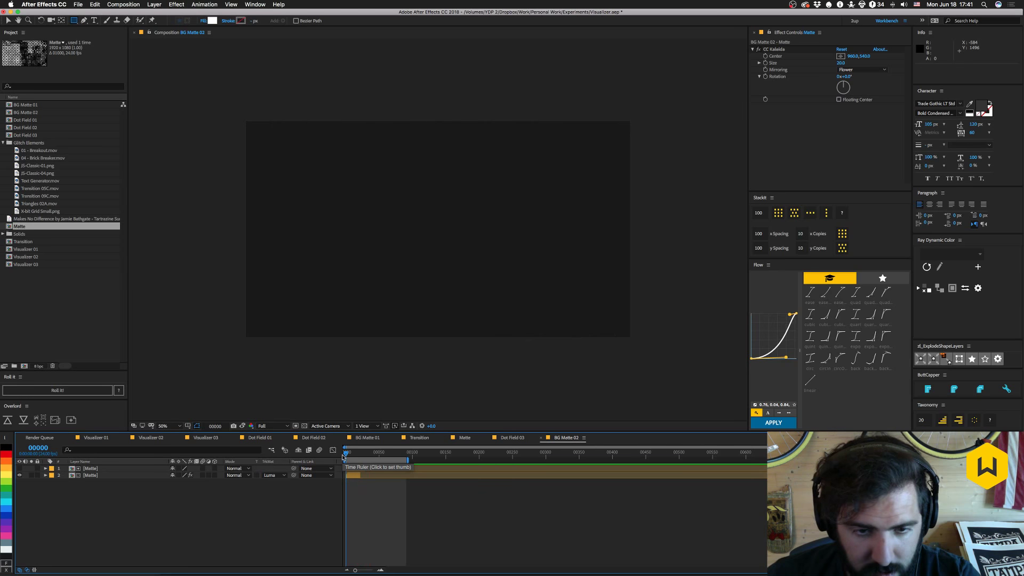
key("space")
key("space")
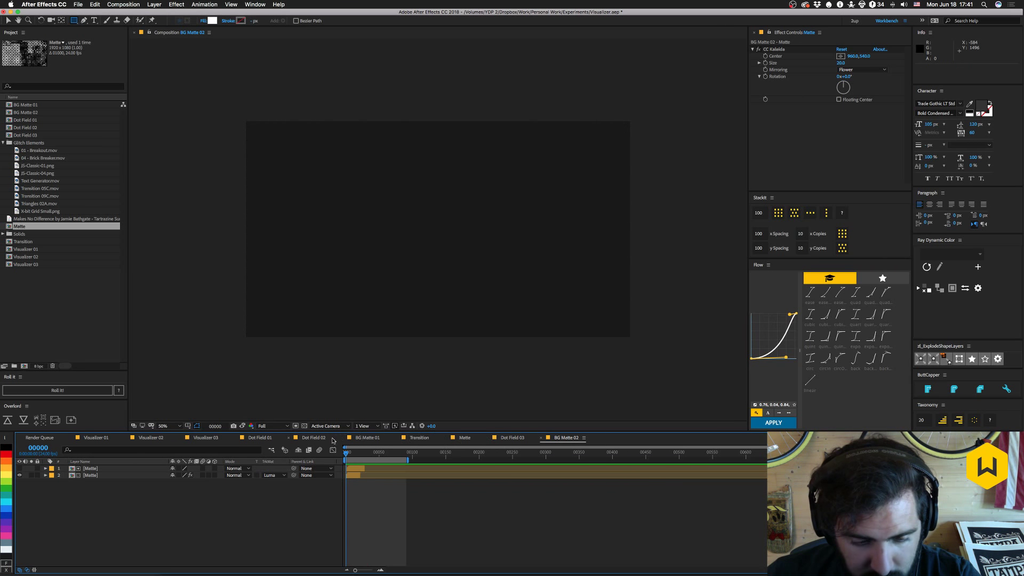
Preview Dot Field 03 and replace the source of its BG Matte 01 layer with BG Matte 02.
left_click(513, 437)
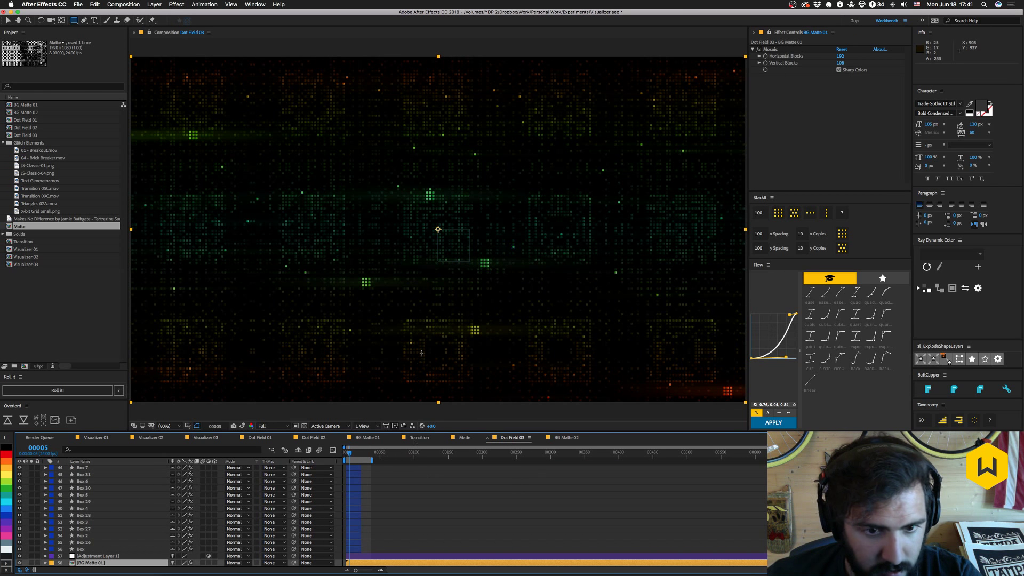
key("space")
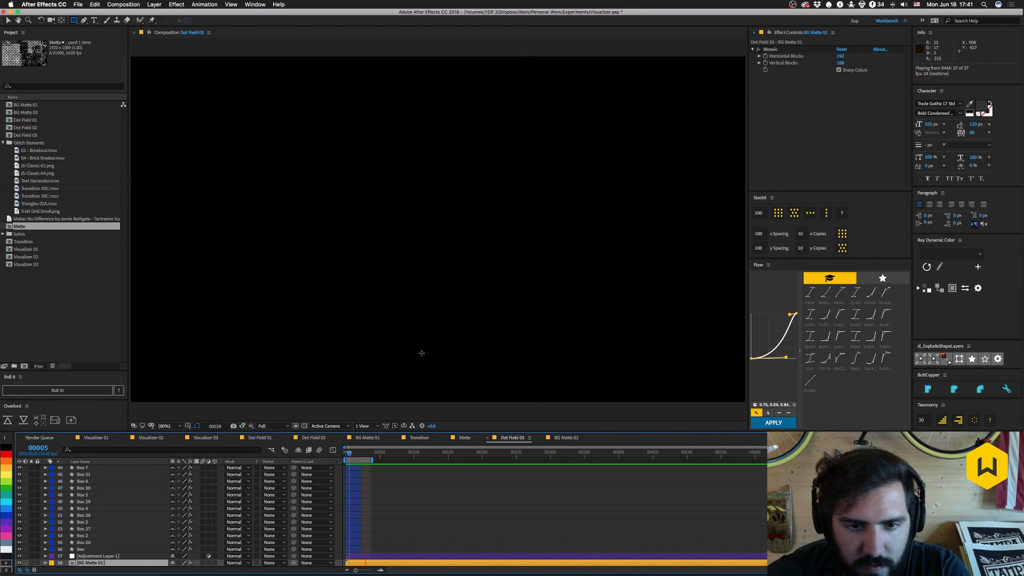
key("space")
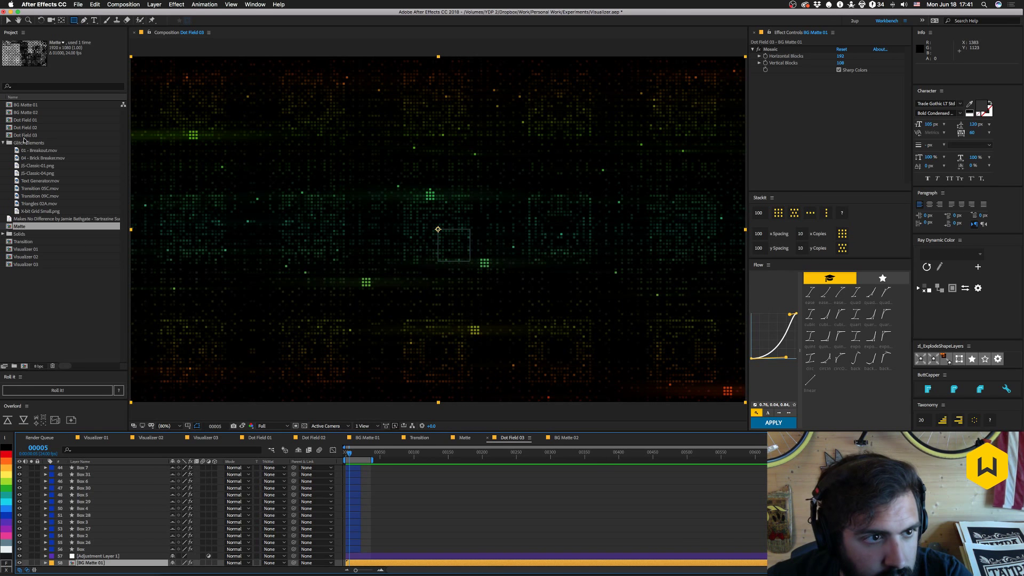
left_click(25, 113)
key("super+alt+slash")
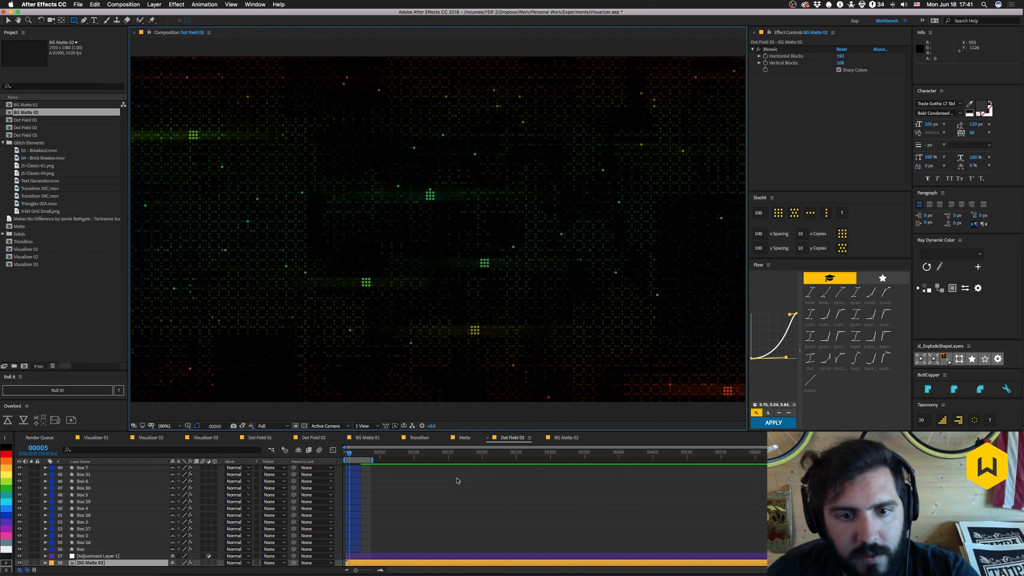
Preview Dot Field 03 with the BG Matte 02 background.
key("space")
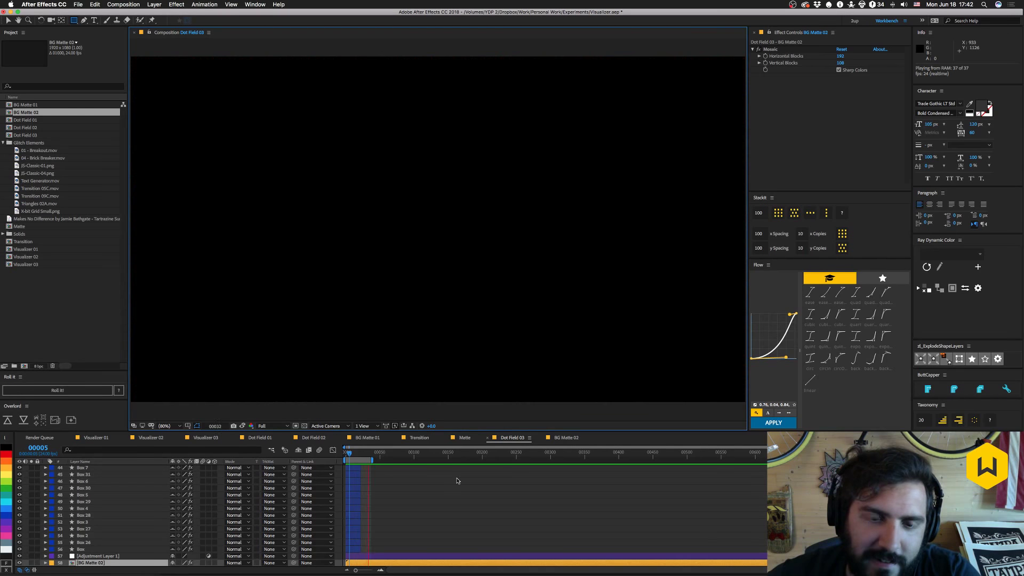
key("space")
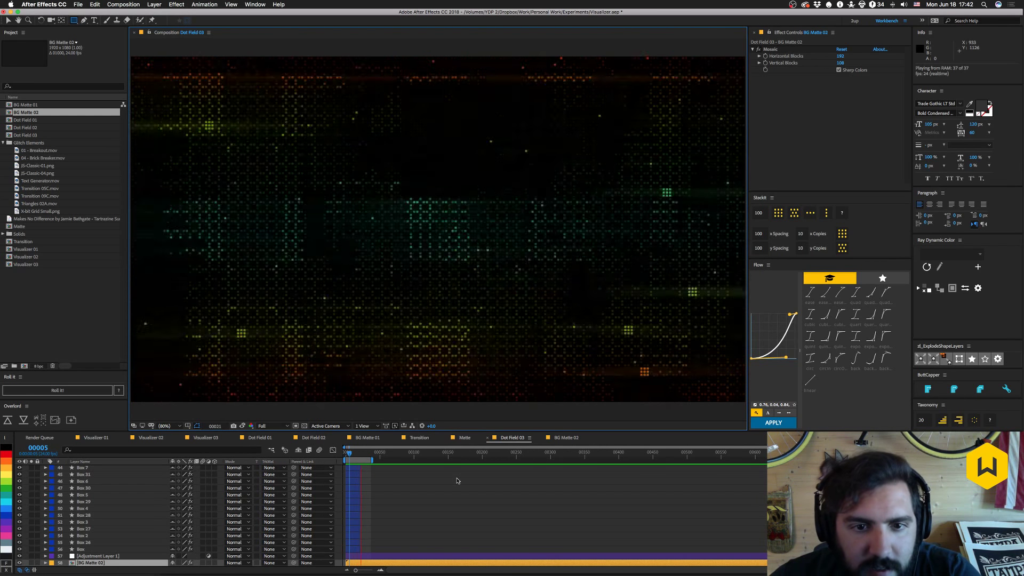
key("space")
Enable time remapping on the upper Matte layer in BG Matte 02.
left_click(564, 437)
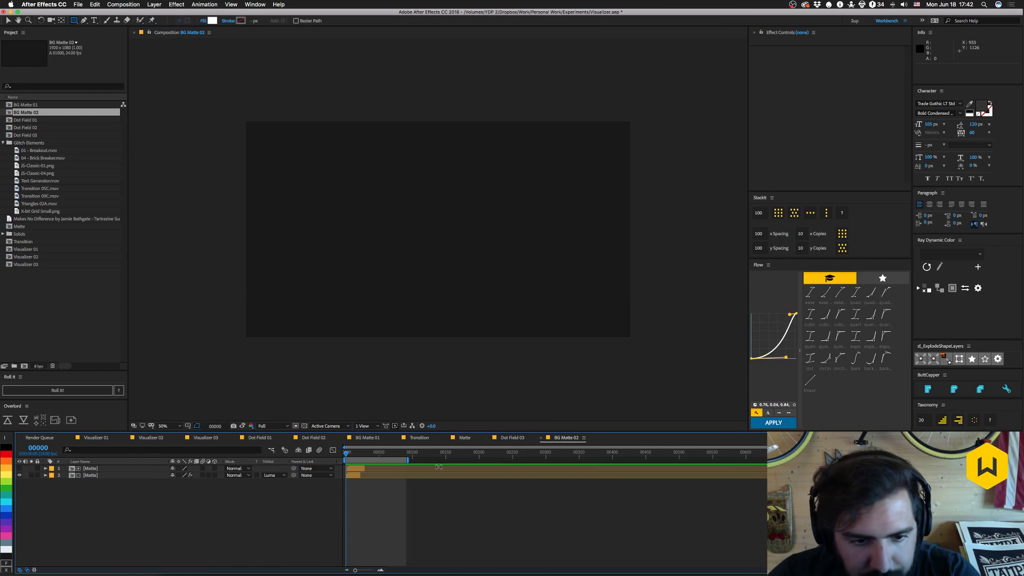
mouse_move(347, 454)
left_mouse_down()
mouse_move(403, 470)
mouse_move(367, 454)
left_mouse_up()
key("equal")
key("equal")
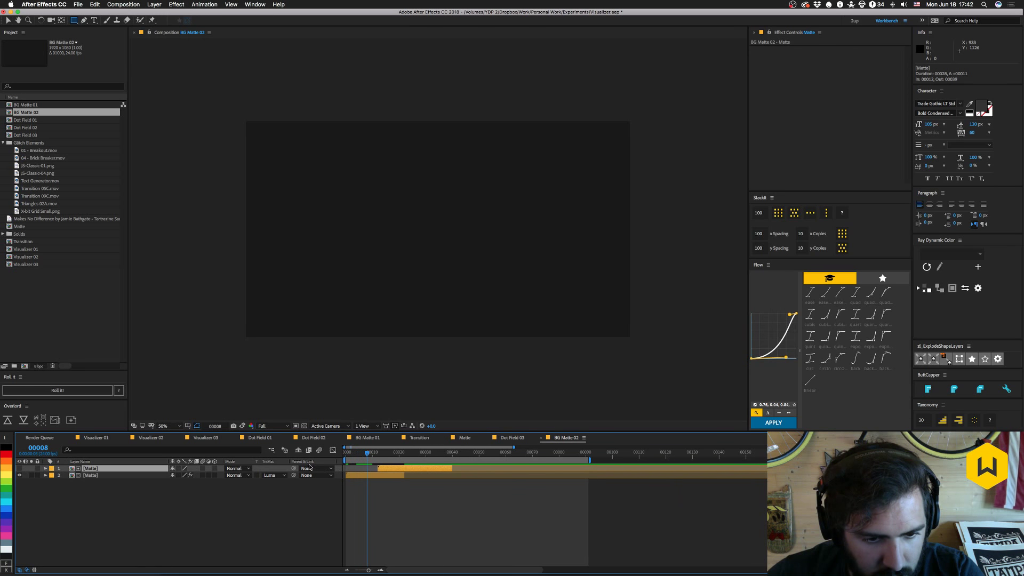
left_click(271, 476)
left_click(238, 504)
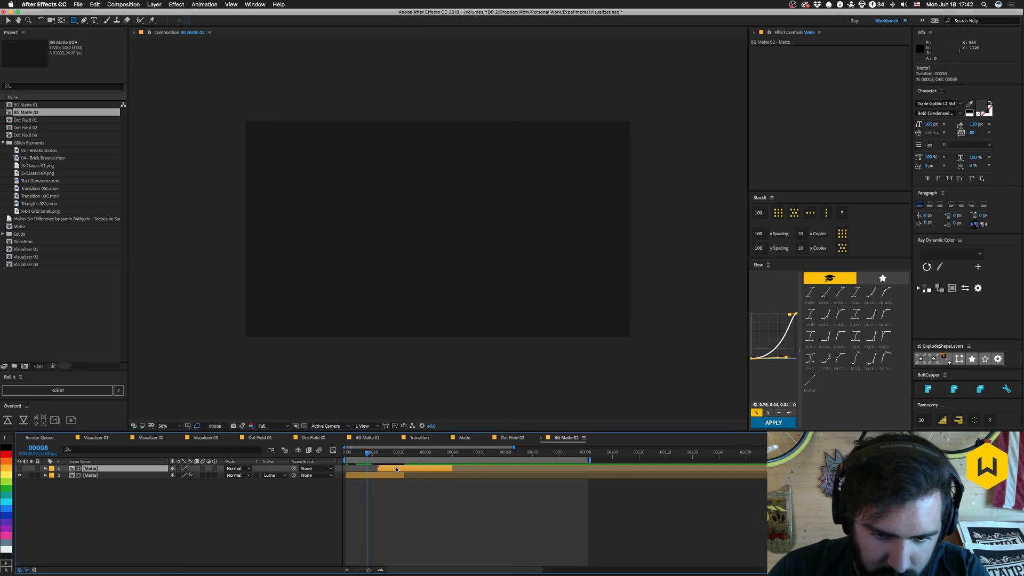
key("super+alt+t")
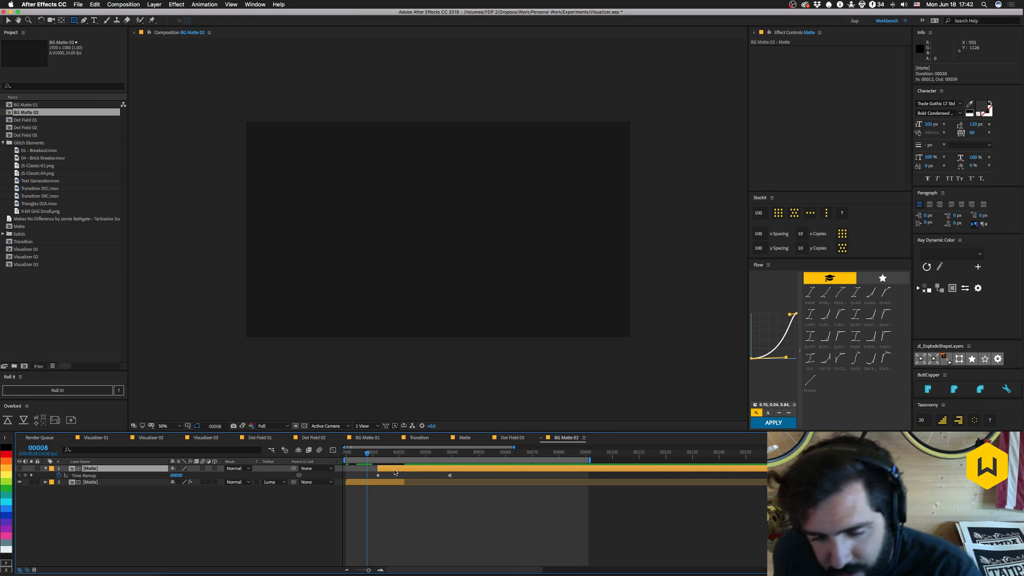
left_click(394, 472)
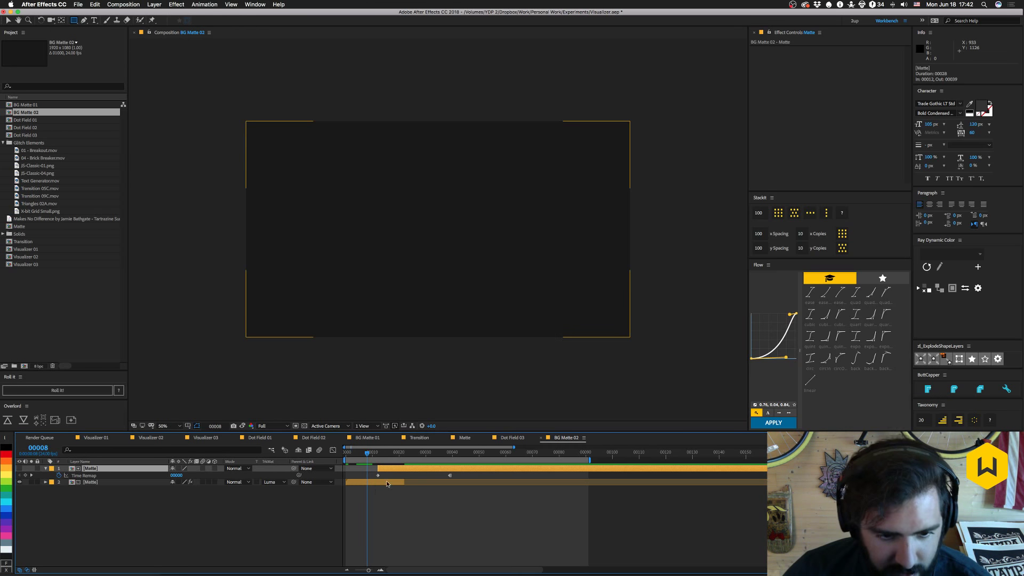
right_click(158, 472)
mouse_move(188, 421)
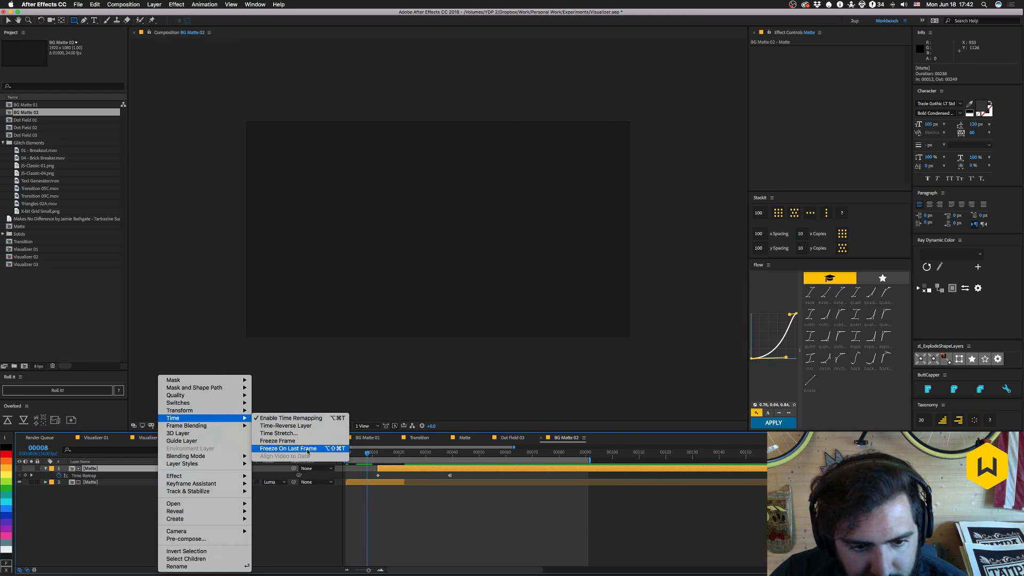
left_click(277, 441)
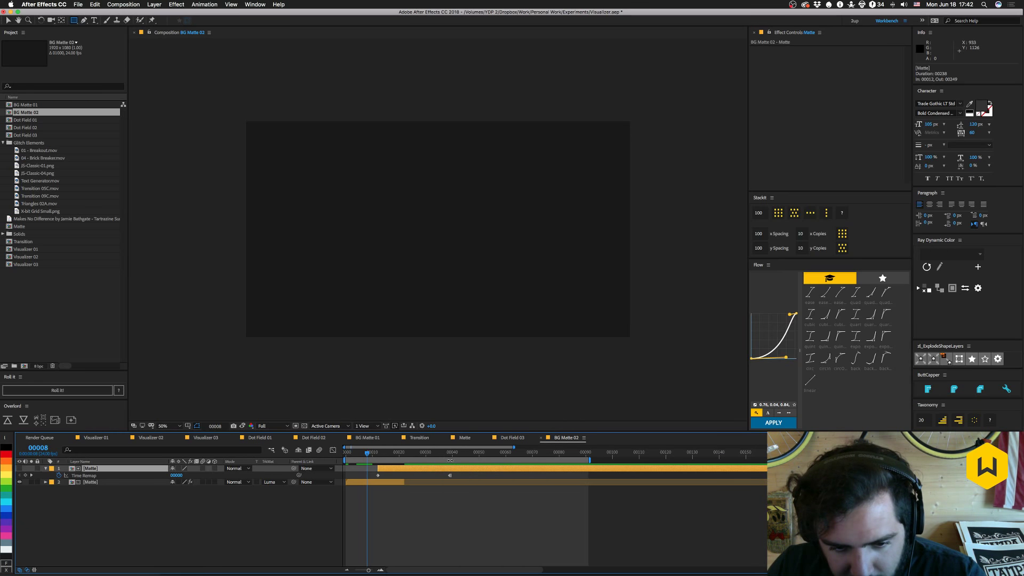
Extend the upper Matte layer's start back to frame 0 and the lower Matte layer's end to frame 45.
mouse_move(454, 457)
left_mouse_down()
mouse_move(507, 458)
mouse_move(462, 458)
left_mouse_up()
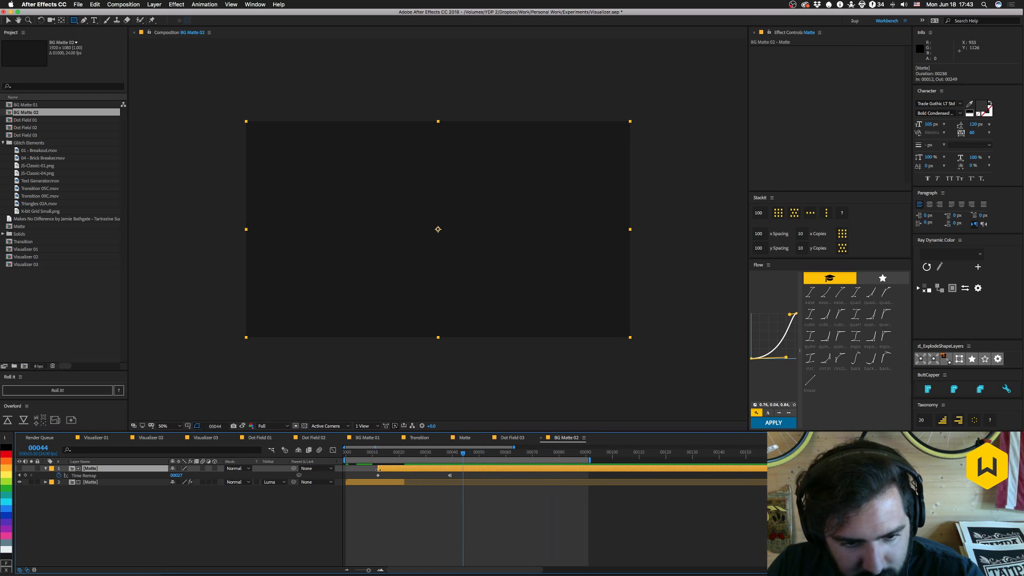
mouse_move(375, 468)
left_mouse_down()
mouse_move(347, 469)
mouse_move(350, 457)
mouse_move(380, 456)
left_mouse_up()
left_click(427, 484)
left_click_drag(427, 484, 468, 484)
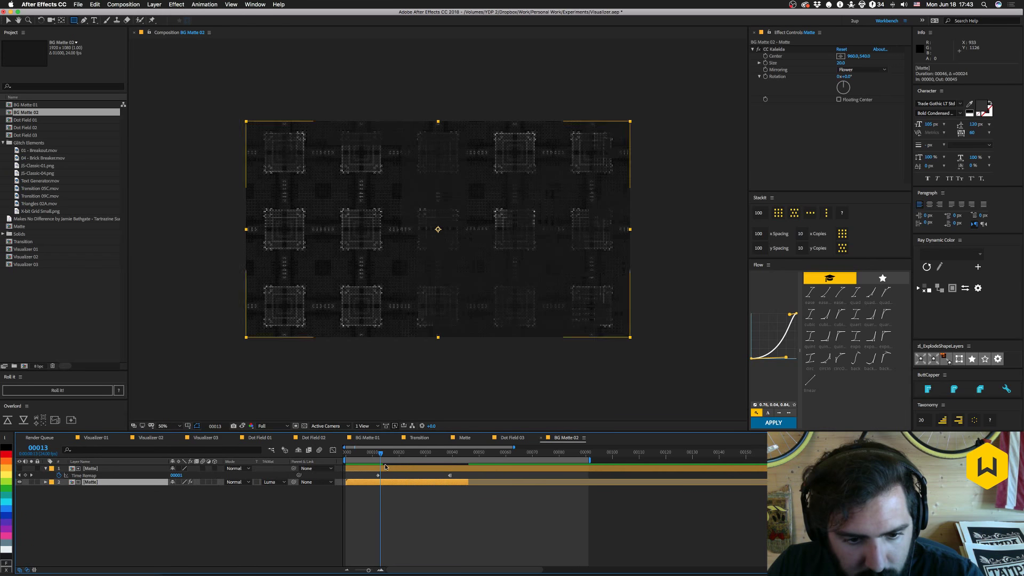
Scrub through BG Matte 02 to examine the pattern around the upper Matte layer's time remap keyframes.
left_click_drag(380, 457, 458, 462)
left_click(378, 461)
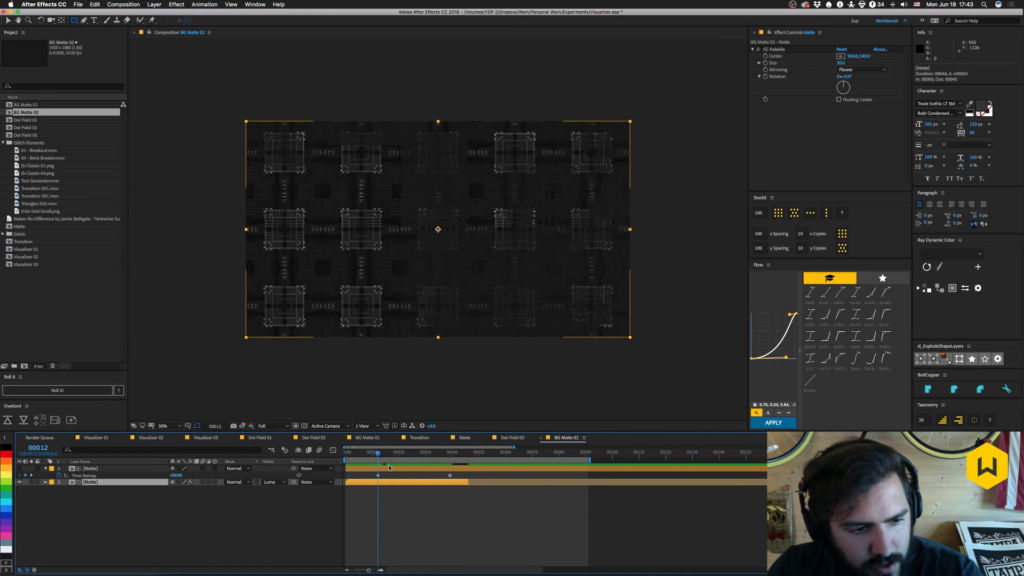
left_click(383, 469)
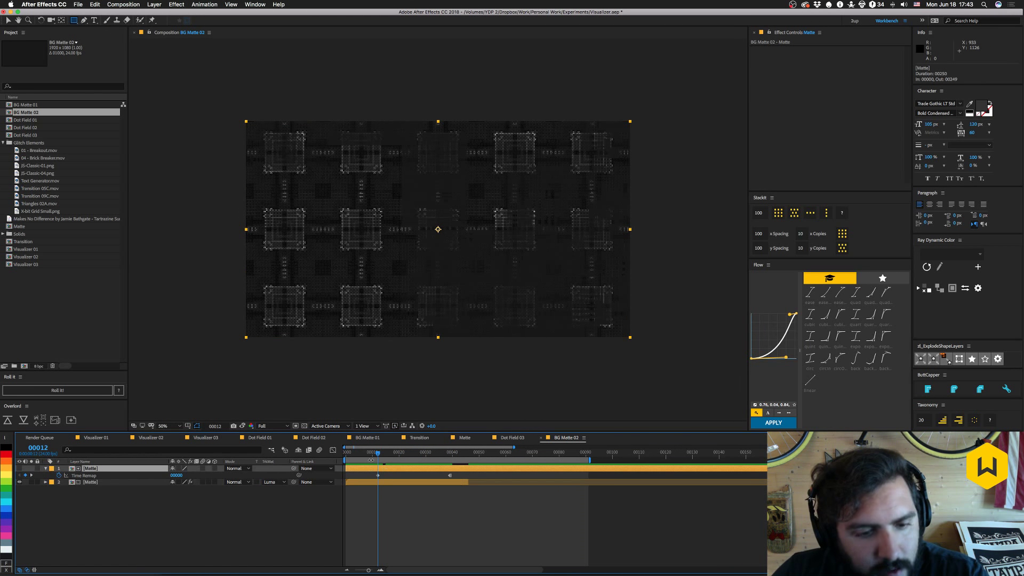
left_click(381, 453)
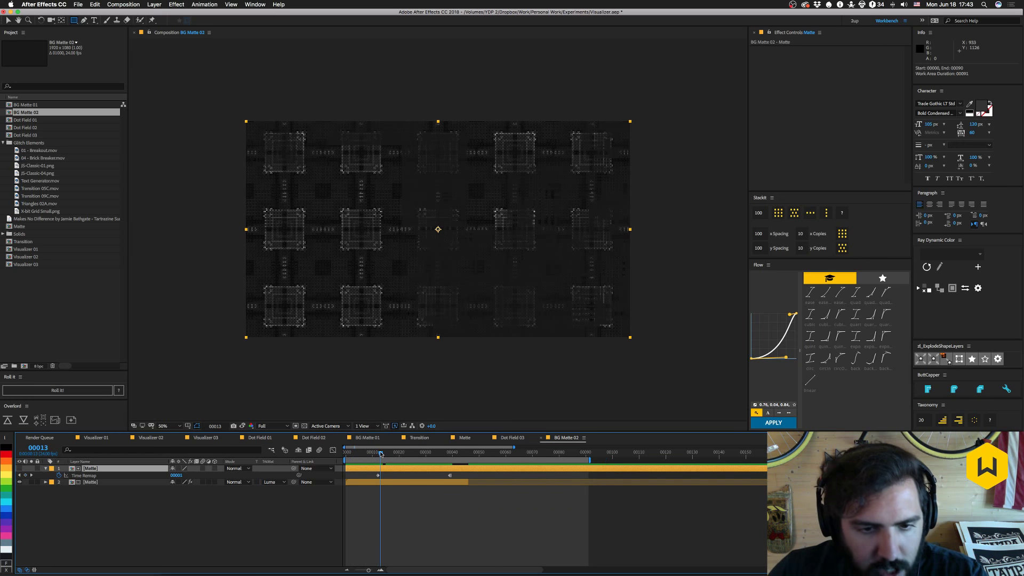
left_click_drag(381, 454, 425, 458)
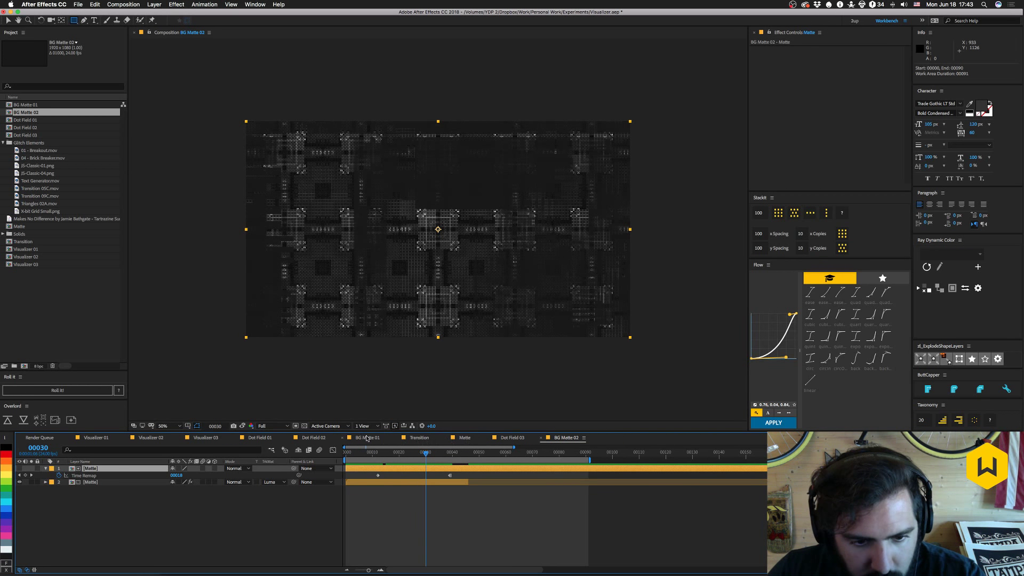
Open the Transition 05C.mov layer from BG Matte 01 and scrub through its whole footage.
left_click(367, 438)
left_click(90, 469)
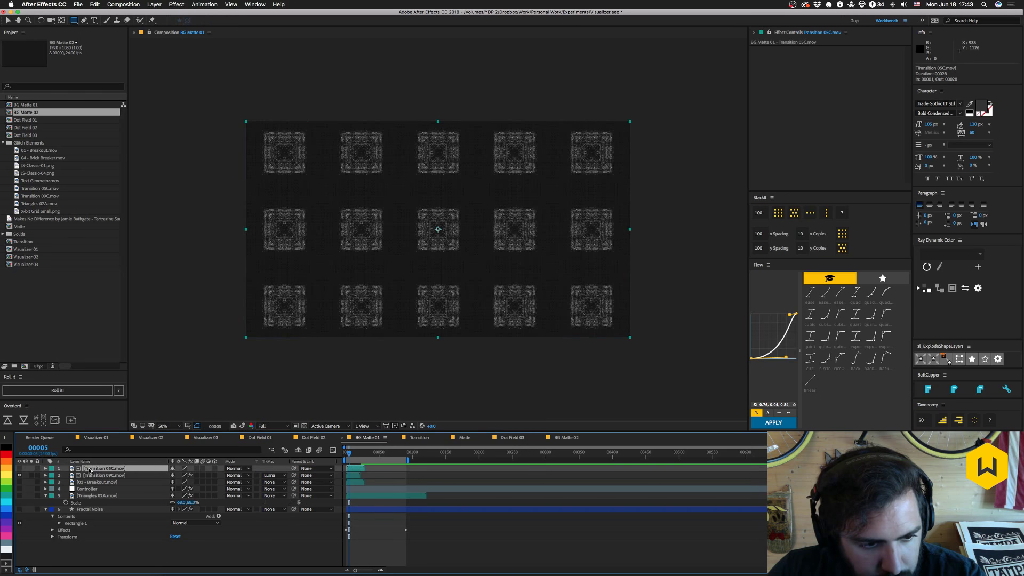
double_click(91, 469)
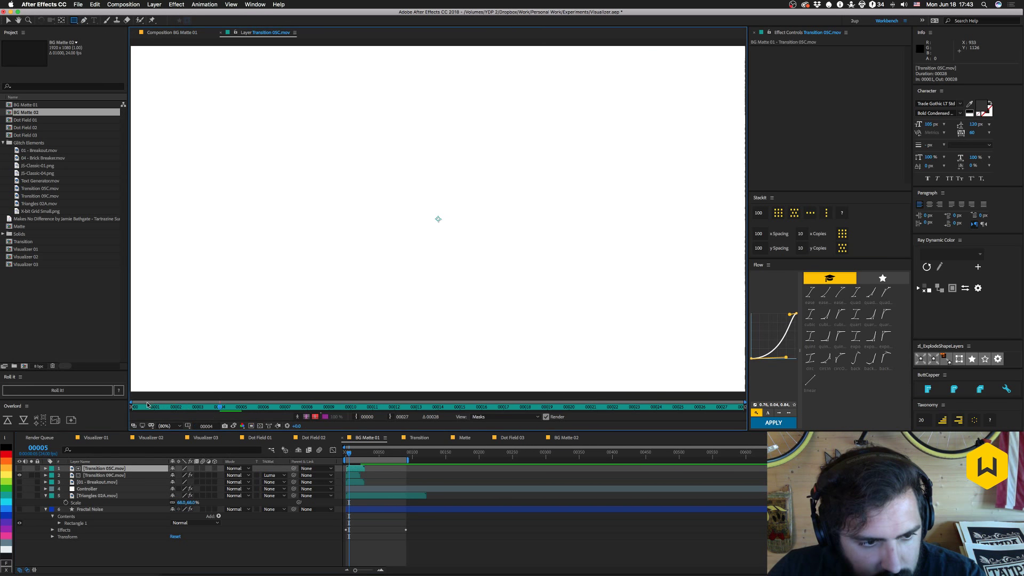
left_click_drag(136, 407, 756, 418)
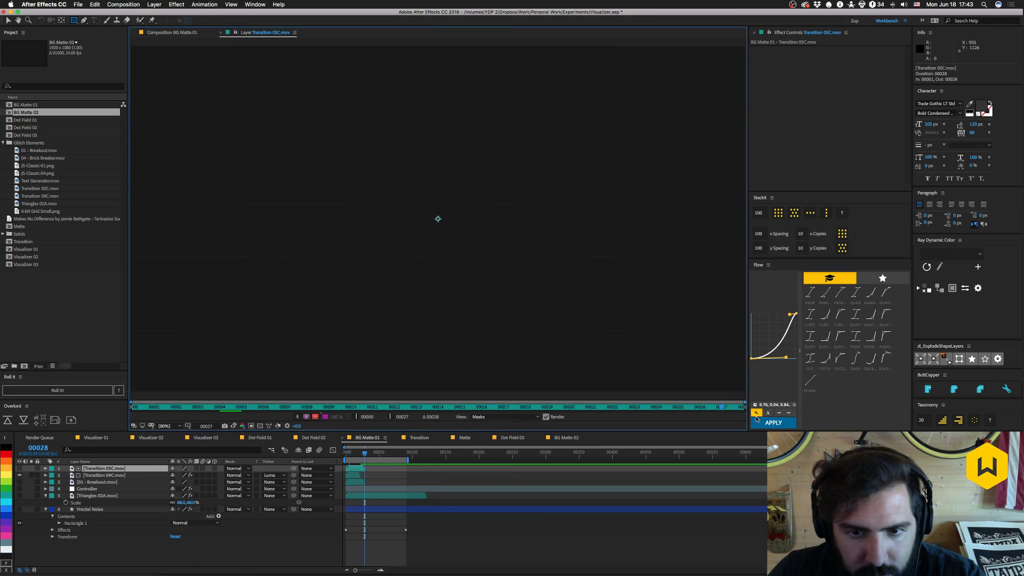
left_click(221, 33)
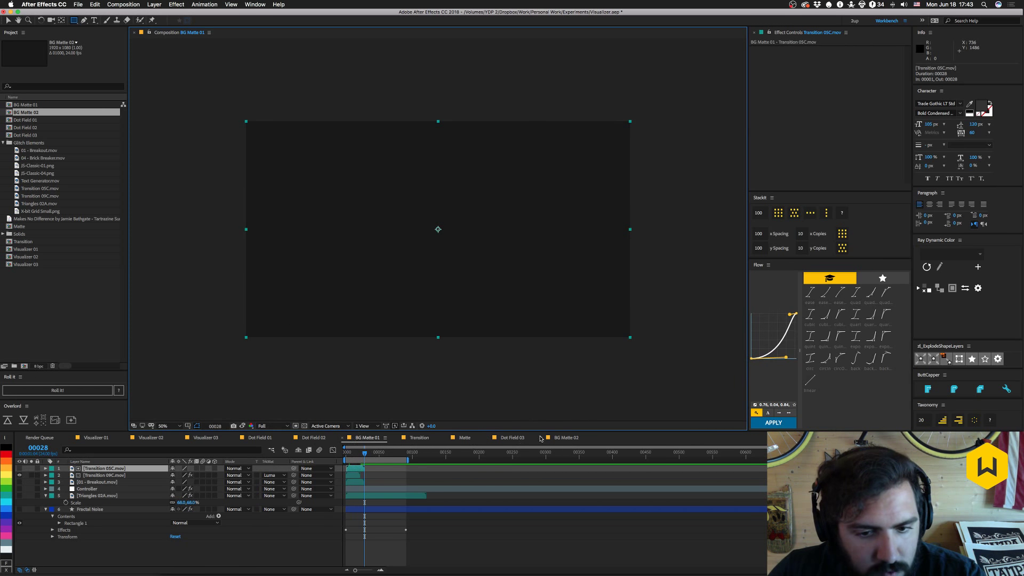
Time-reverse the Time Remap keyframes of the upper Matte layer in BG Matte 02.
left_click(565, 438)
left_click_drag(362, 455, 376, 476)
right_click(376, 476)
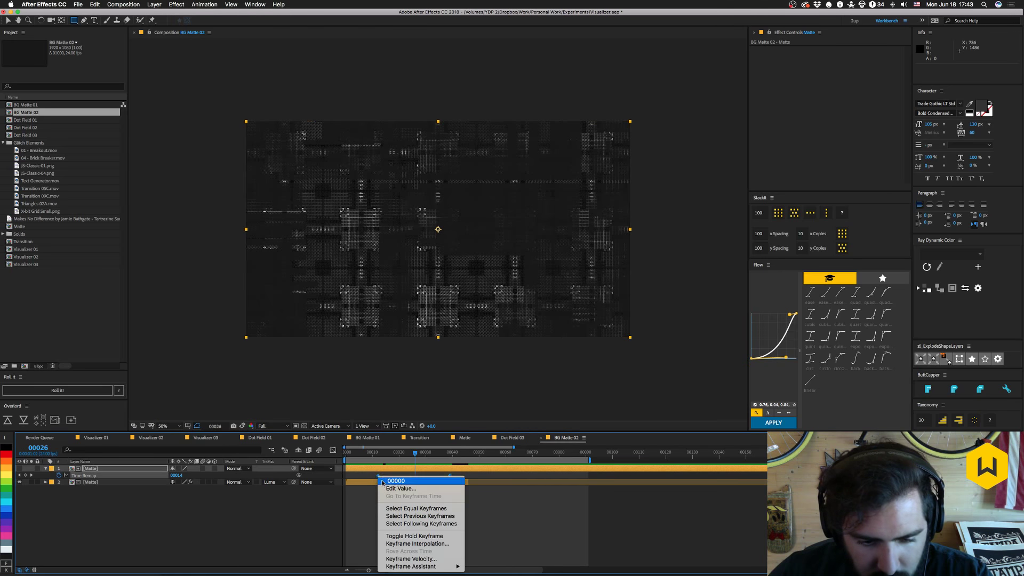
mouse_move(421, 566)
left_click(506, 567)
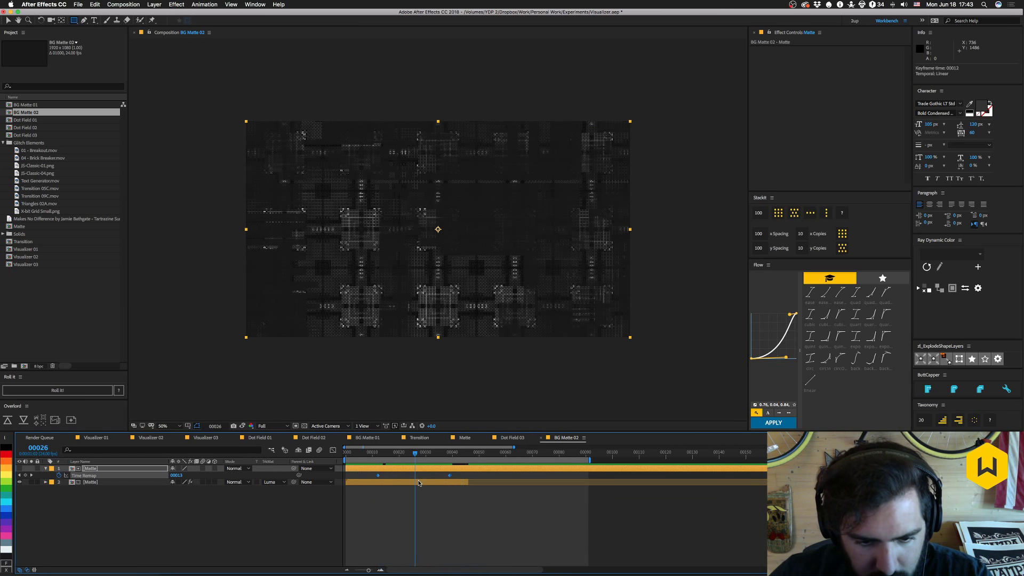
Set the BG Matte 02 work area to end at frame 50 and trim both Matte layers to that frame.
left_click_drag(377, 456, 585, 489)
left_click_drag(459, 457, 479, 471)
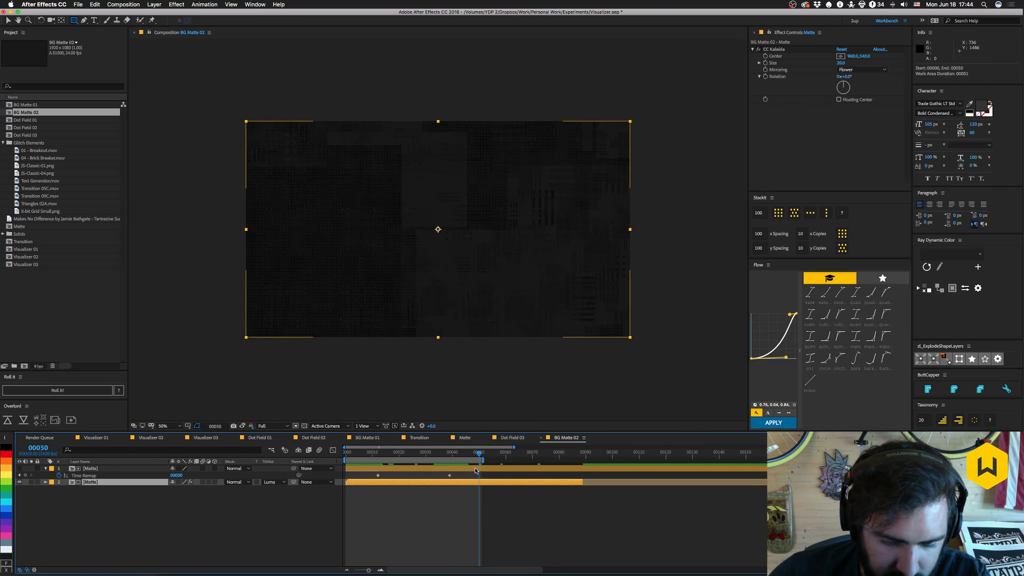
left_click(484, 471, "shift")
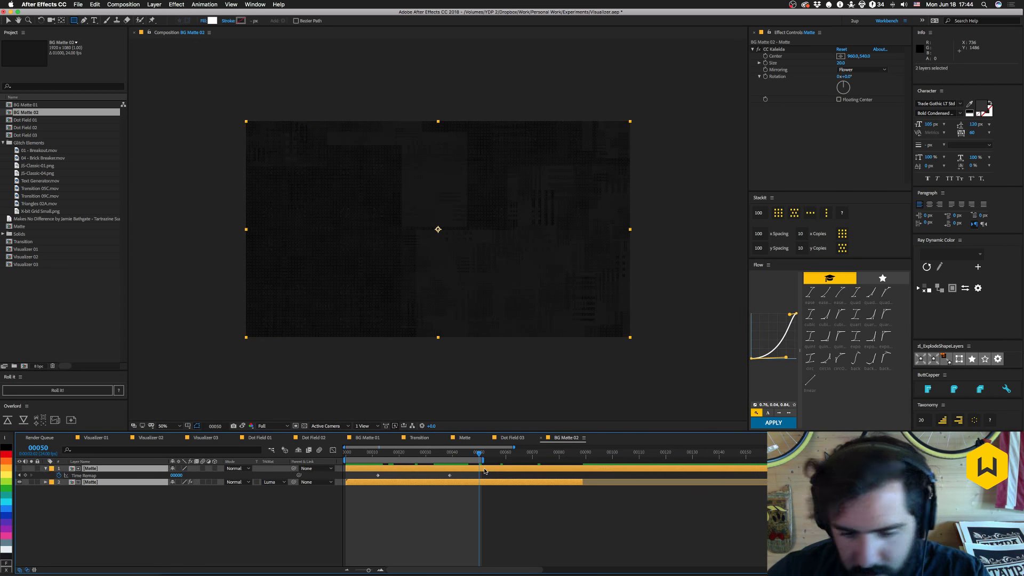
key("alt+bracketright")
Turn on the upper Matte layer's visibility and scrub through BG Matte 02 to check its reversed animation.
key("Page_Up")
key("Page_Up")
key("Page_Up")
key("Page_Up")
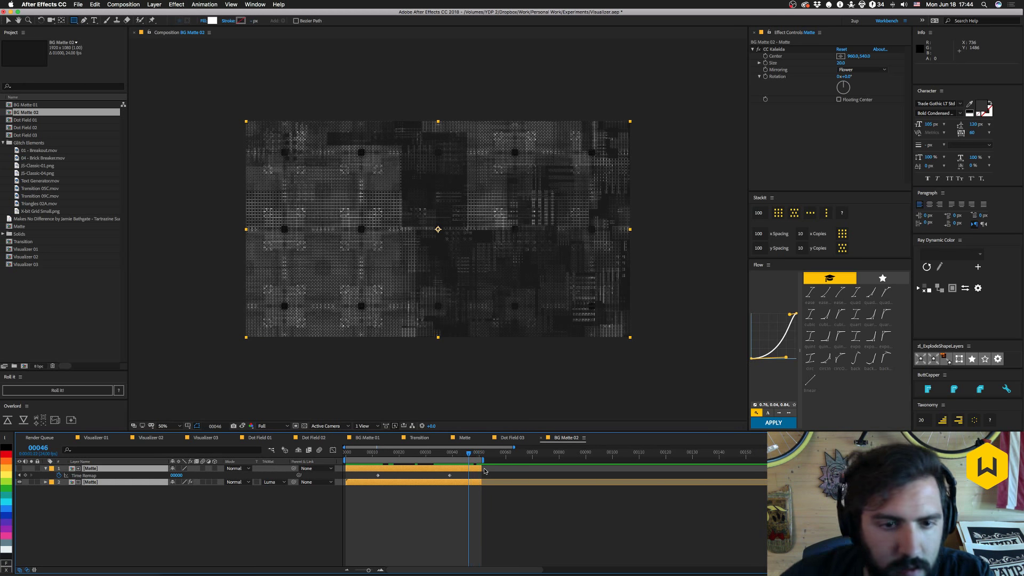
left_click(368, 457)
left_click_drag(368, 458, 396, 457)
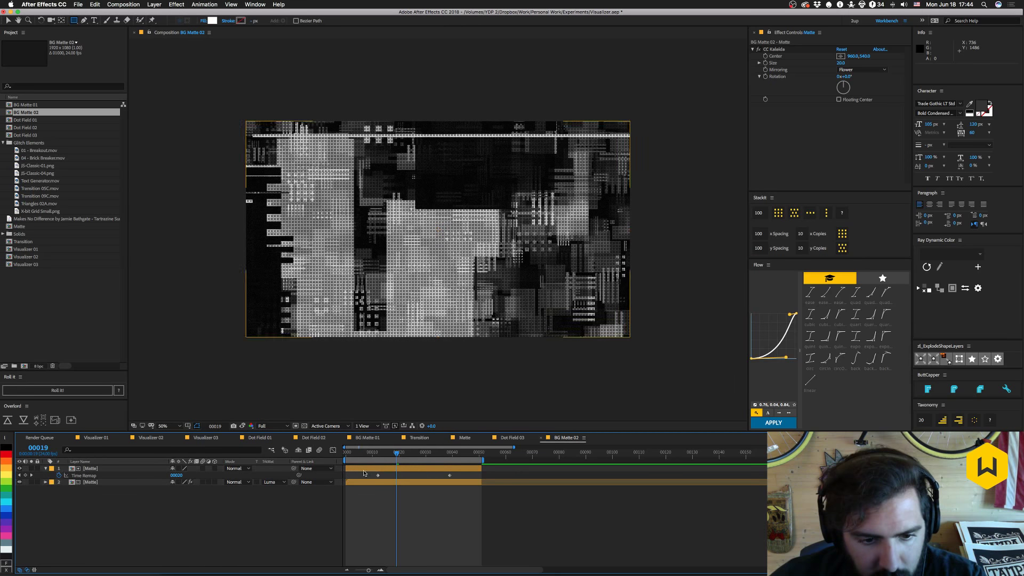
left_click_drag(367, 454, 328, 453)
left_click(357, 472)
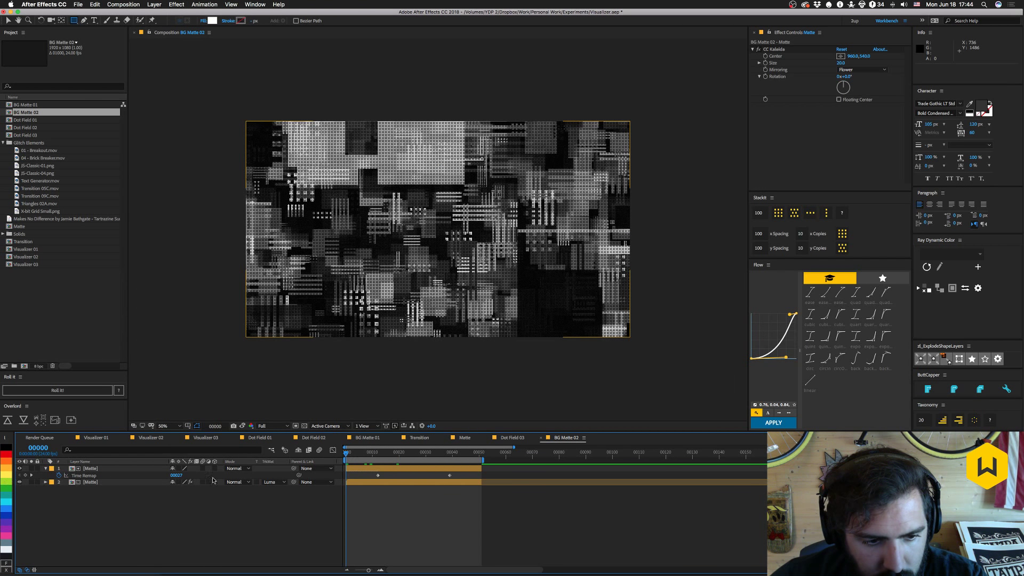
Scrub through the Matte composition up to frame 51 and compare its motion with BG Matte 02.
double_click(449, 469)
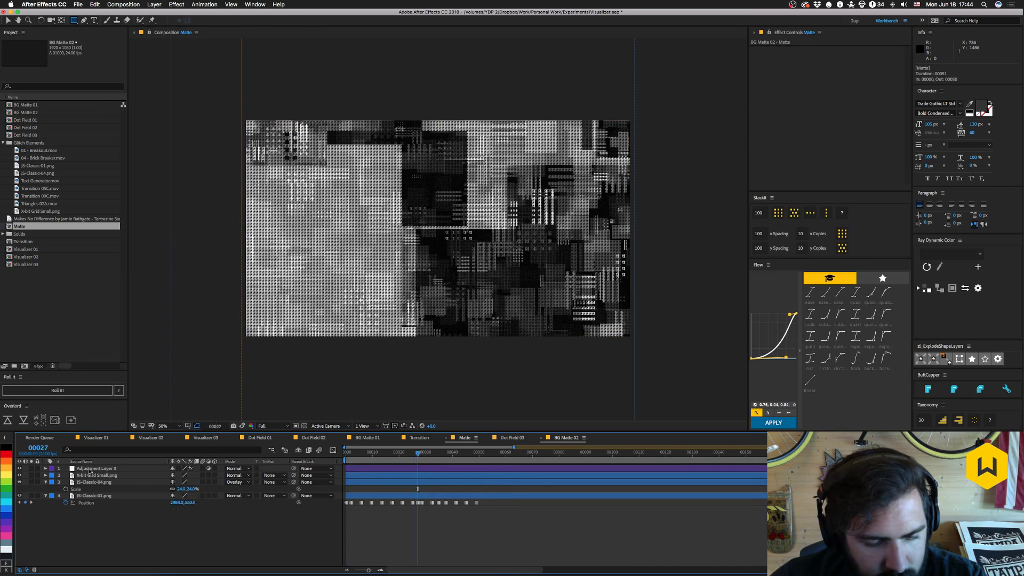
left_click(482, 454)
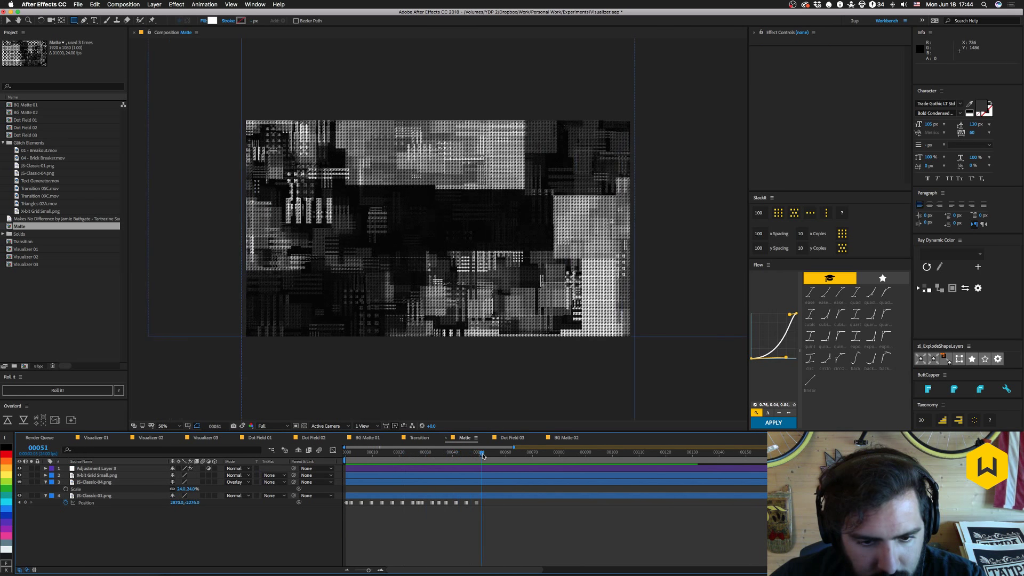
left_click_drag(482, 453, 328, 467)
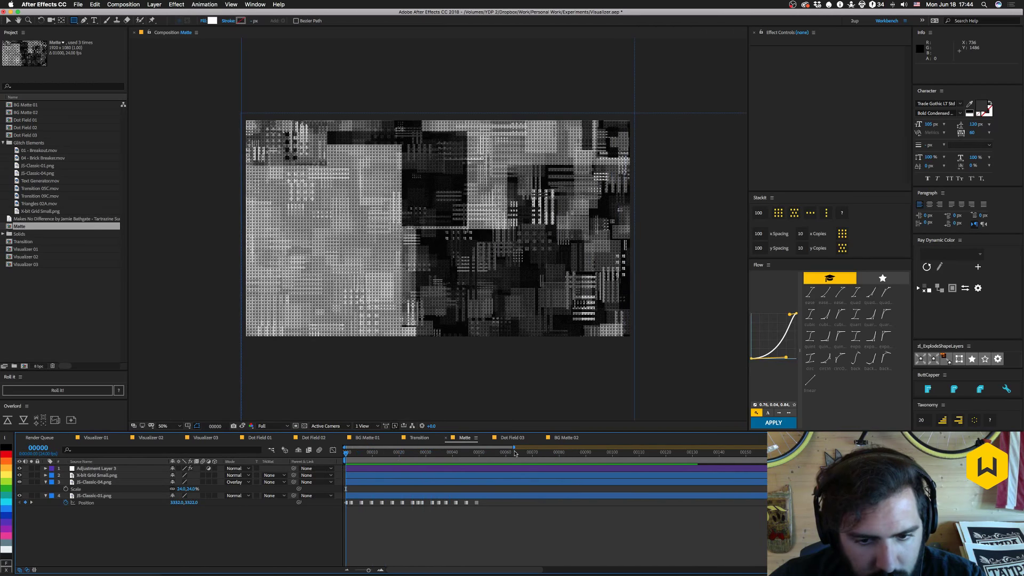
left_click(566, 438)
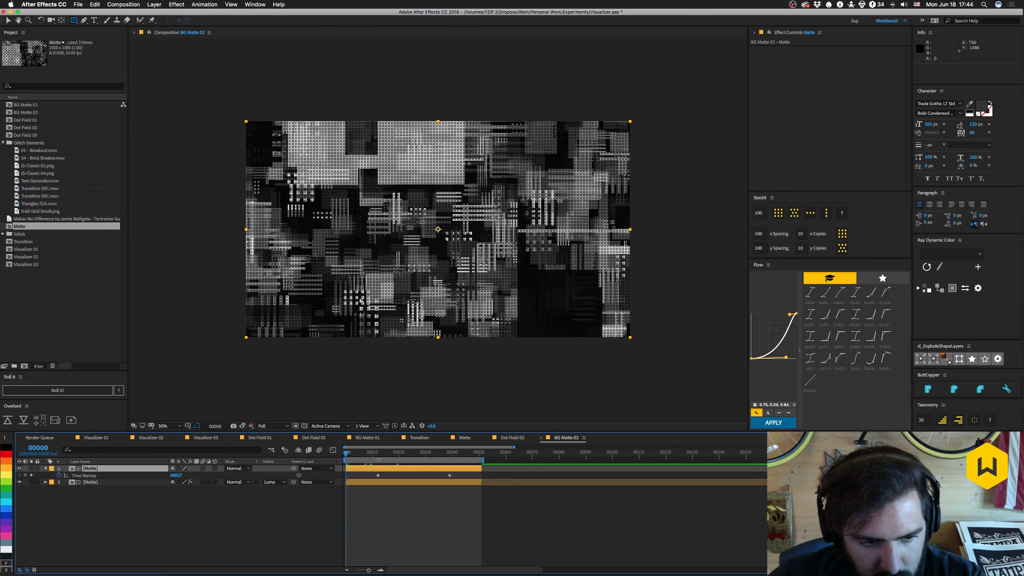
left_click_drag(347, 452, 391, 456)
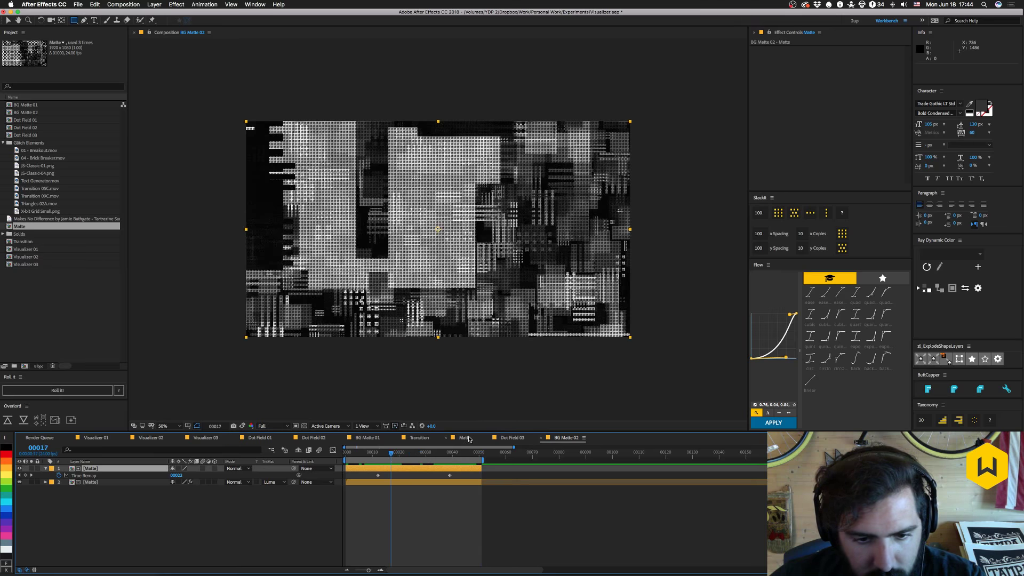
Scrub through the Matte and Transition compositions and compare their motion with BG Matte 02 and Dot Field 03.
left_click(465, 438)
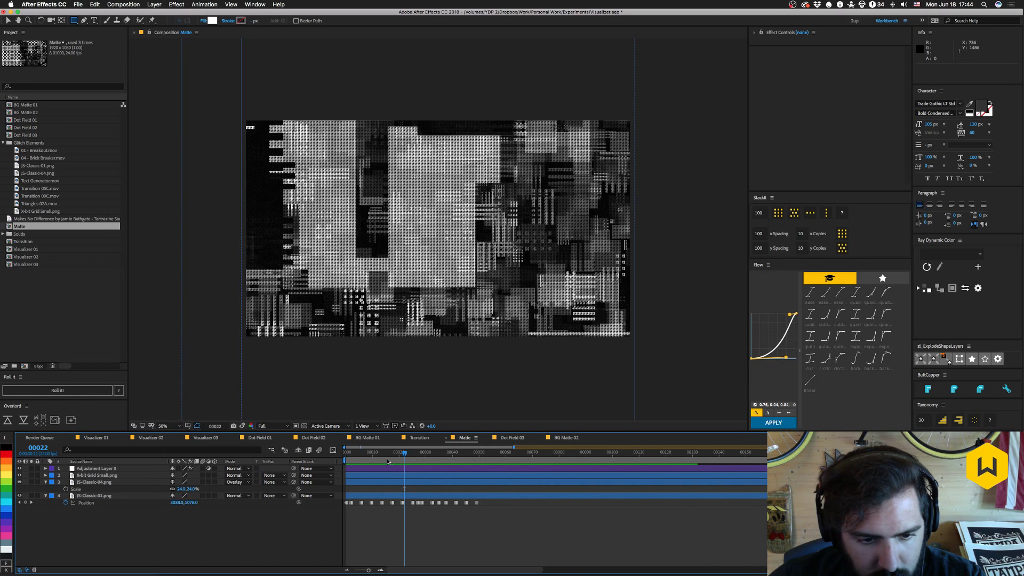
left_click(370, 457)
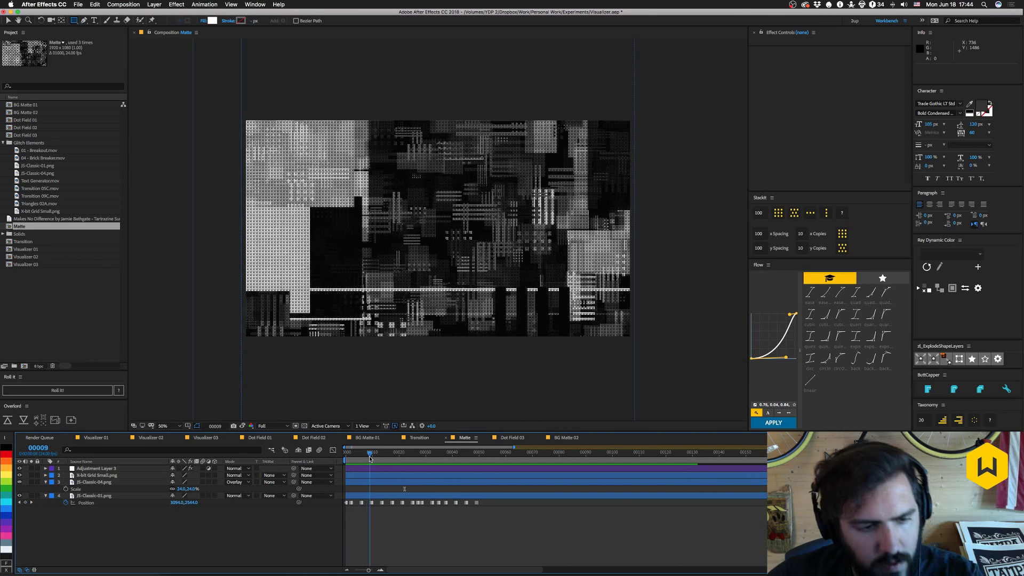
left_click_drag(370, 457, 397, 457)
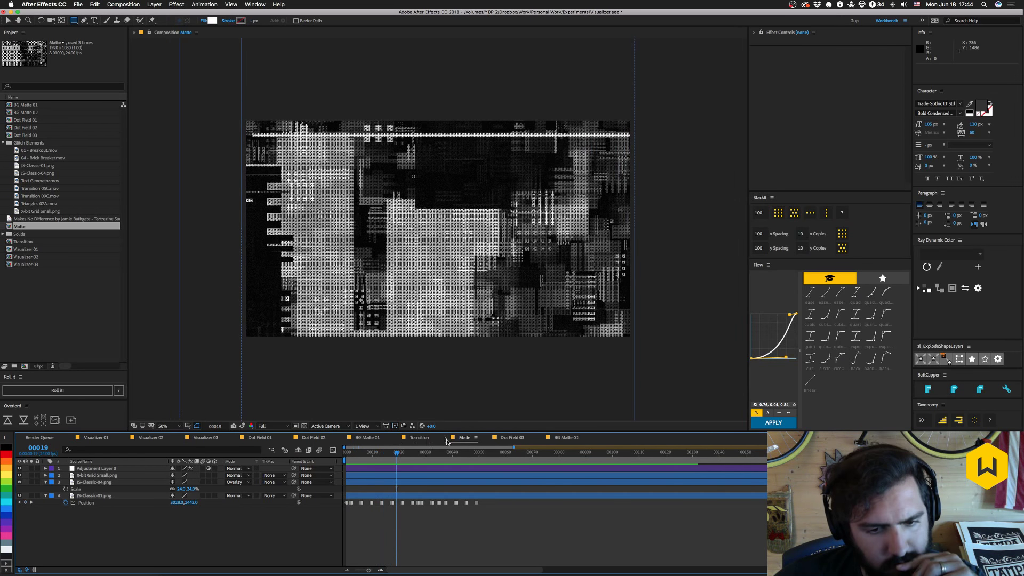
left_click(413, 437)
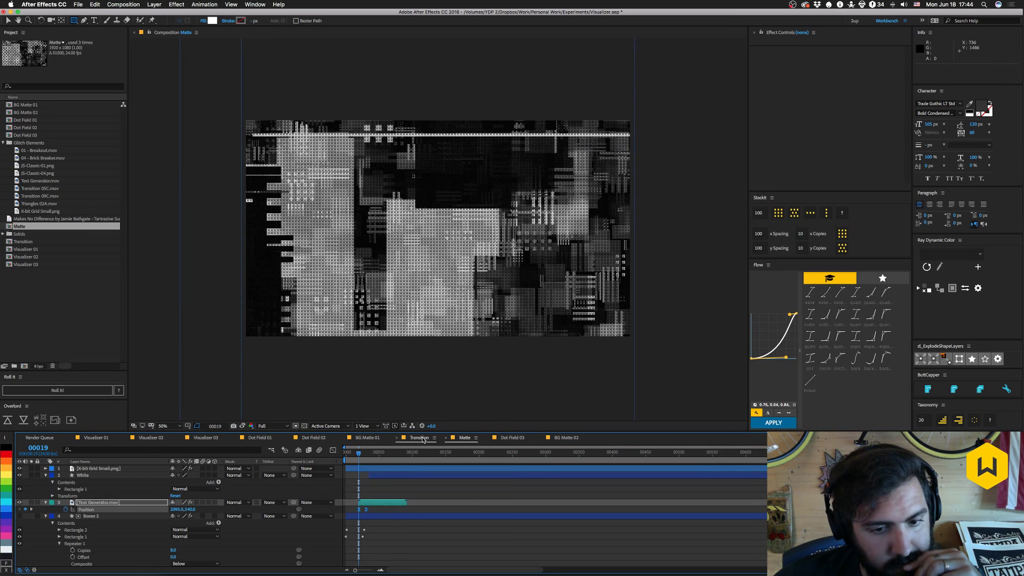
left_click_drag(393, 457, 363, 457)
key("space")
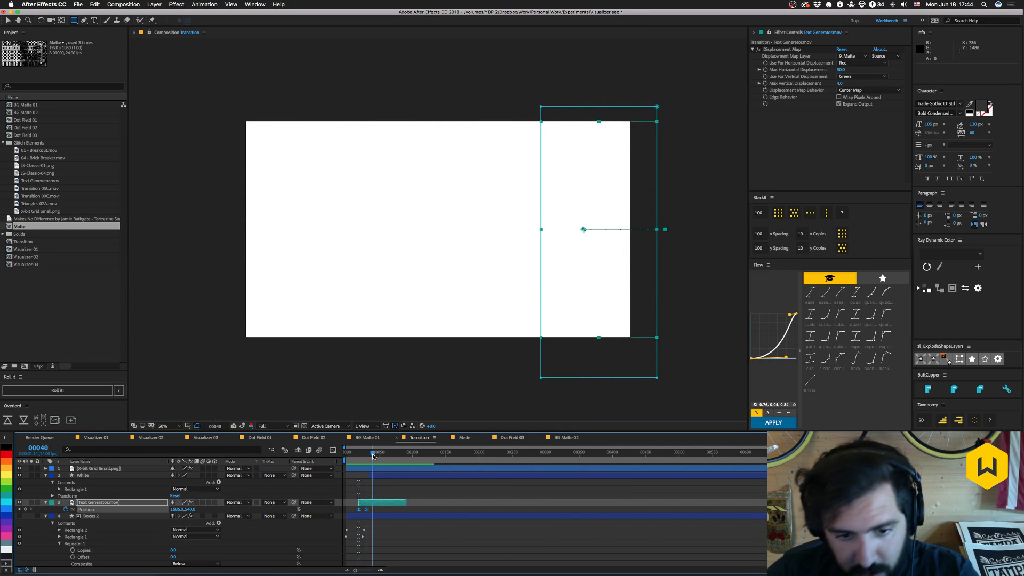
left_click(564, 438)
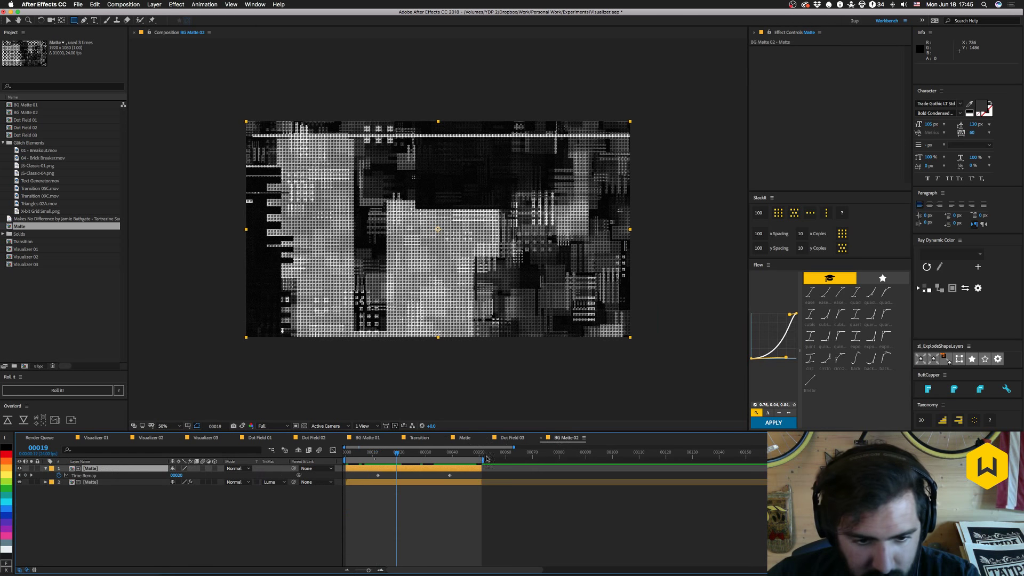
left_click(464, 438)
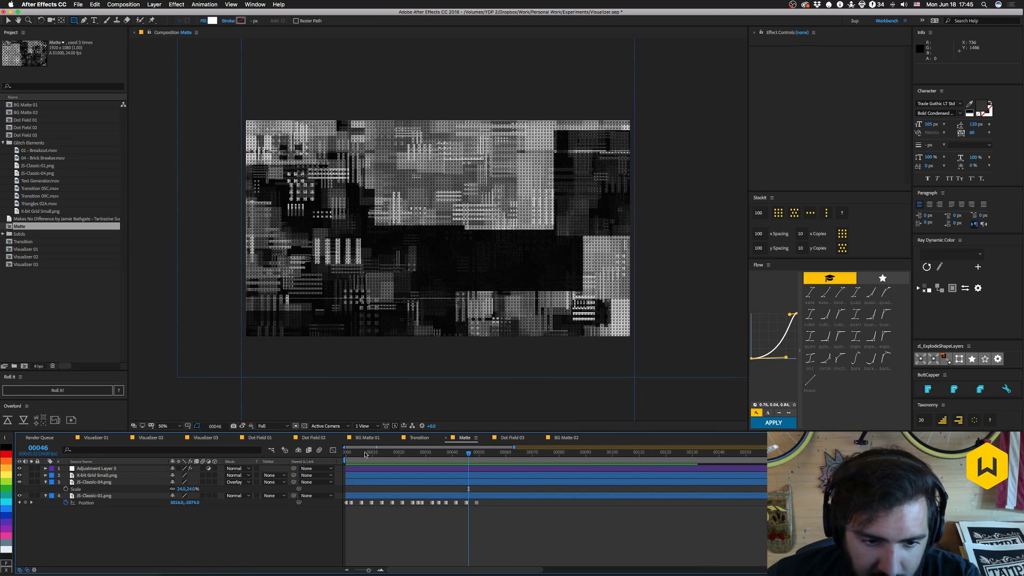
left_click_drag(366, 456, 289, 462)
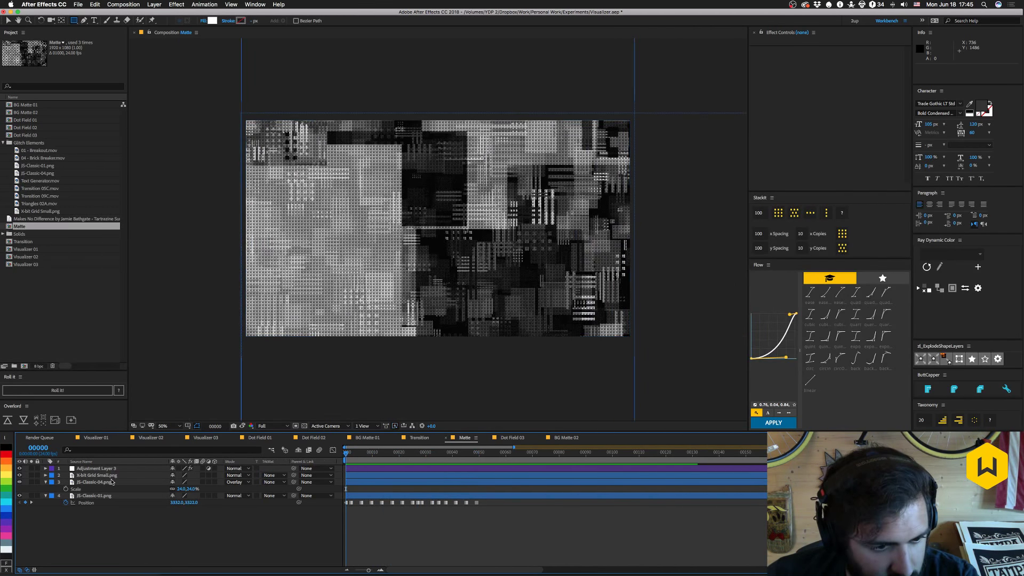
left_click(419, 438)
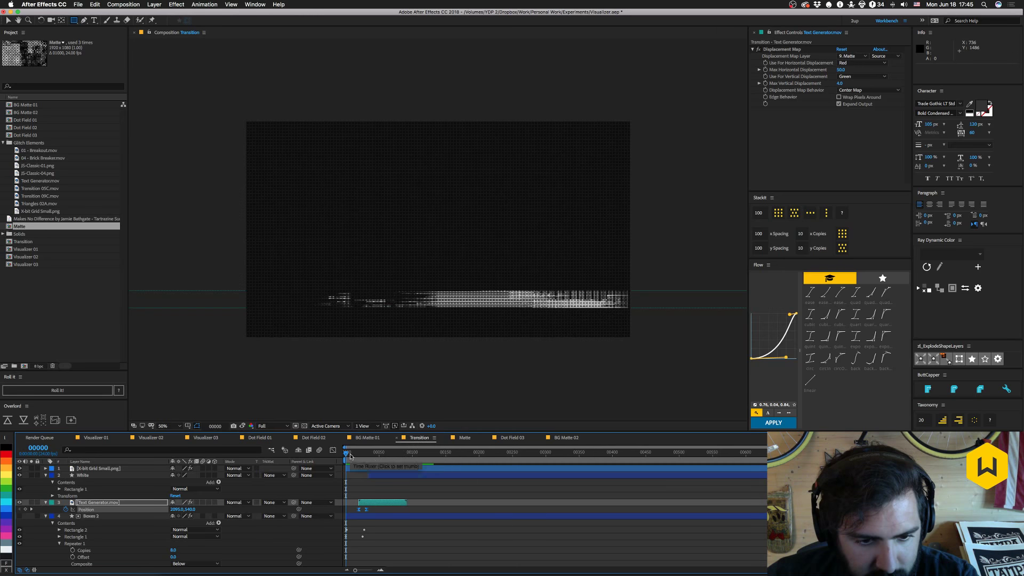
mouse_move(352, 453)
left_mouse_down()
mouse_move(372, 456)
mouse_move(357, 455)
left_mouse_up()
left_click(464, 438)
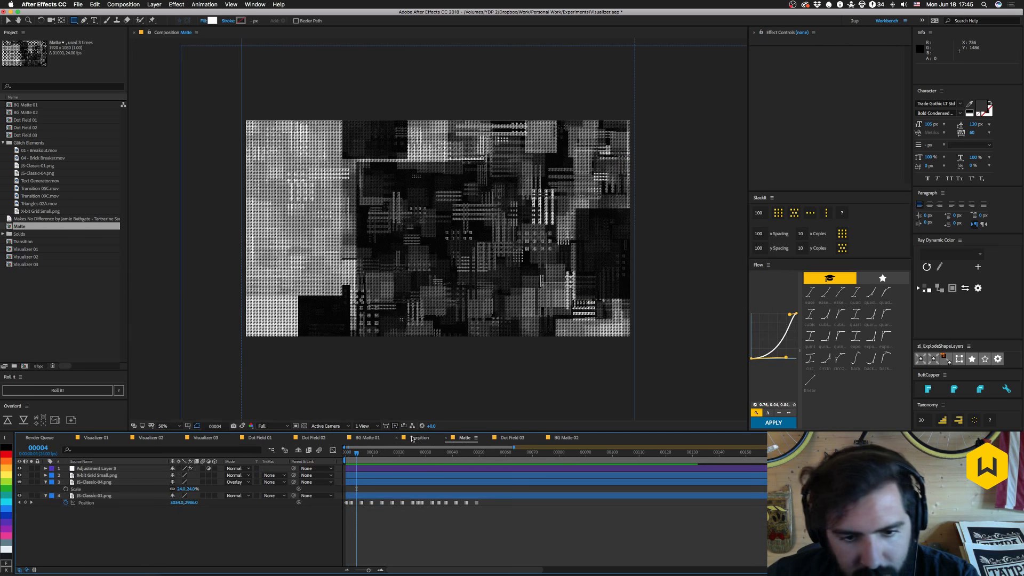
left_click(567, 437)
left_click(512, 438)
left_click(567, 438)
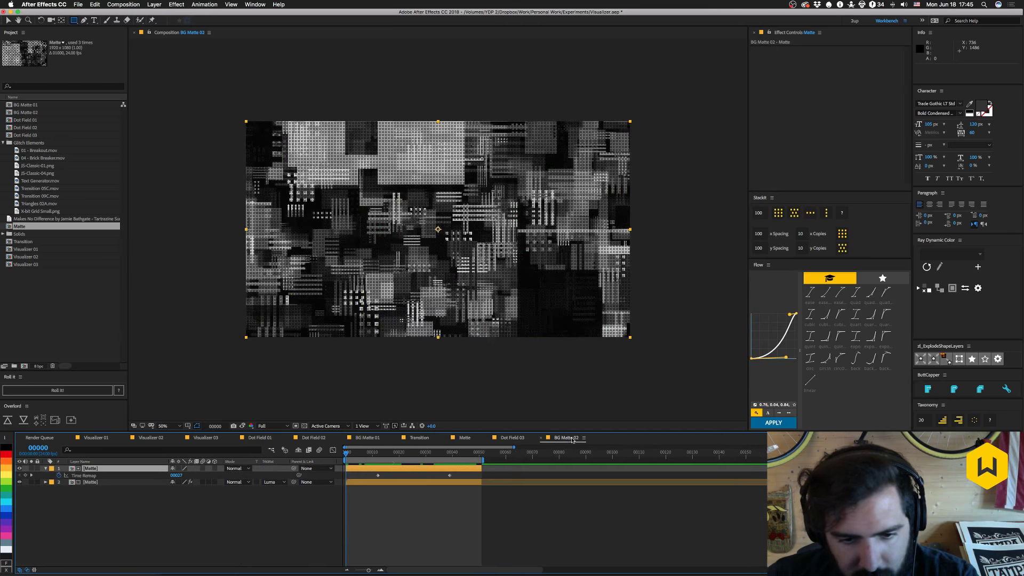
Inspect the two Matte layers in BG Matte 02 and their effects against the source Matte composition.
left_click(99, 483, "shift")
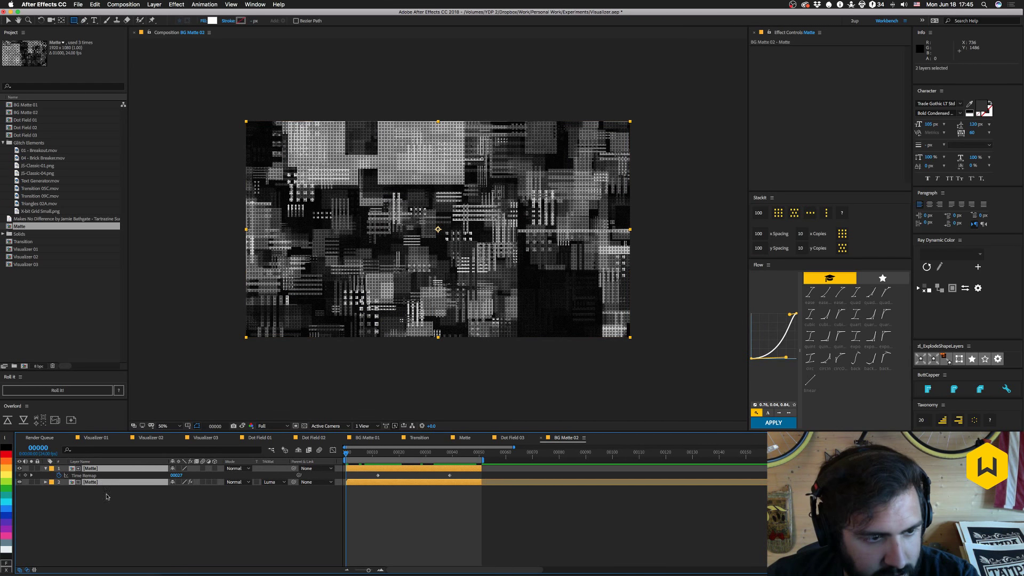
left_click(107, 496)
left_click(95, 469)
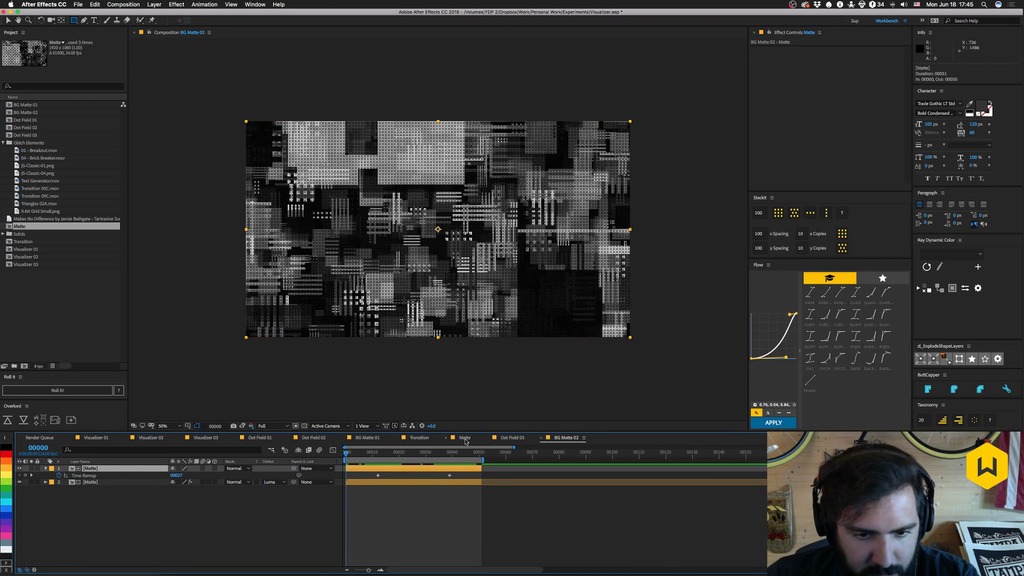
left_click(122, 484)
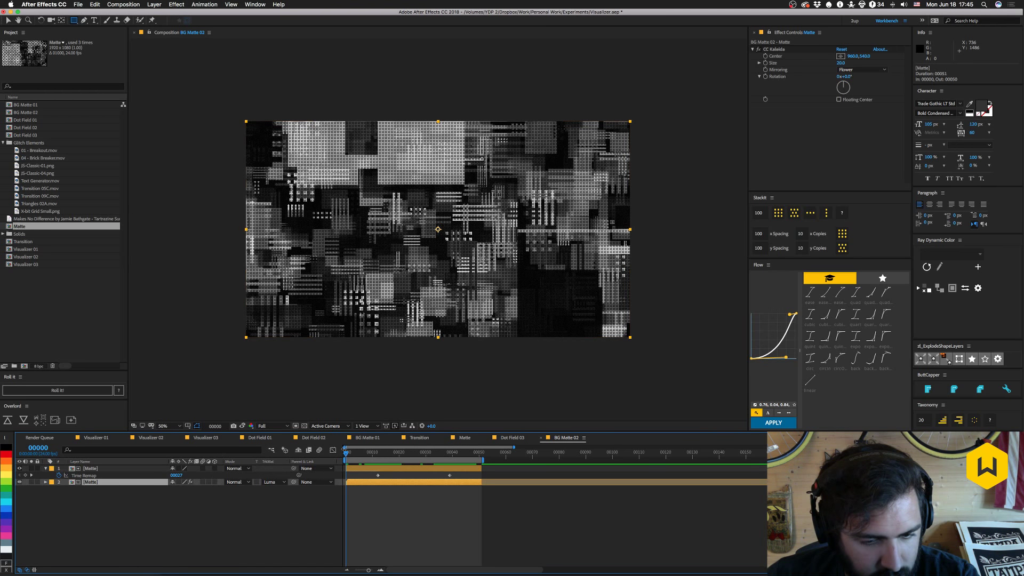
left_click(465, 438)
left_click(566, 438)
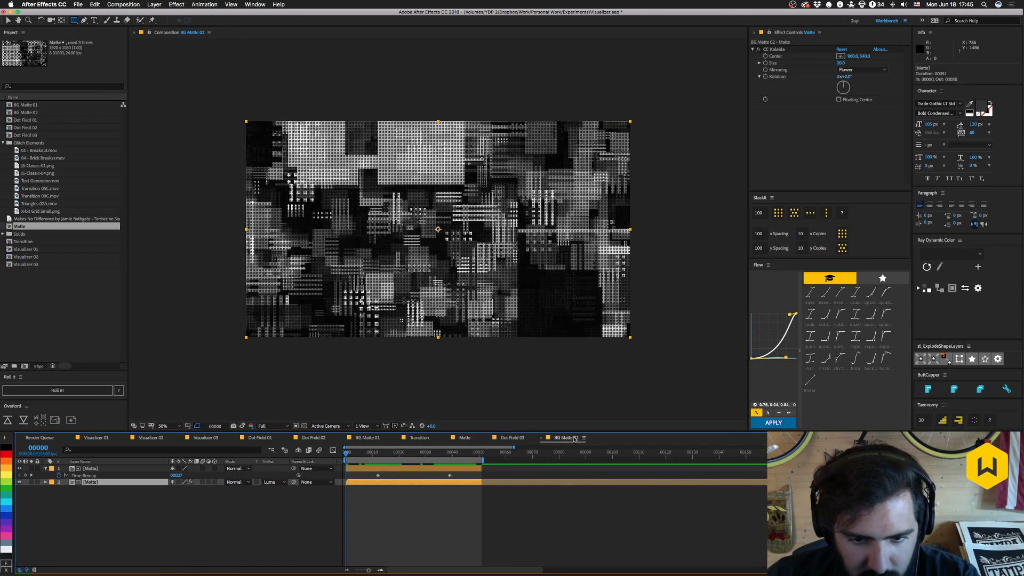
Replace the upper Matte layer in BG Matte 02 with the Transition composition, turn off its time remapping, and scrub its timing.
left_click(99, 470)
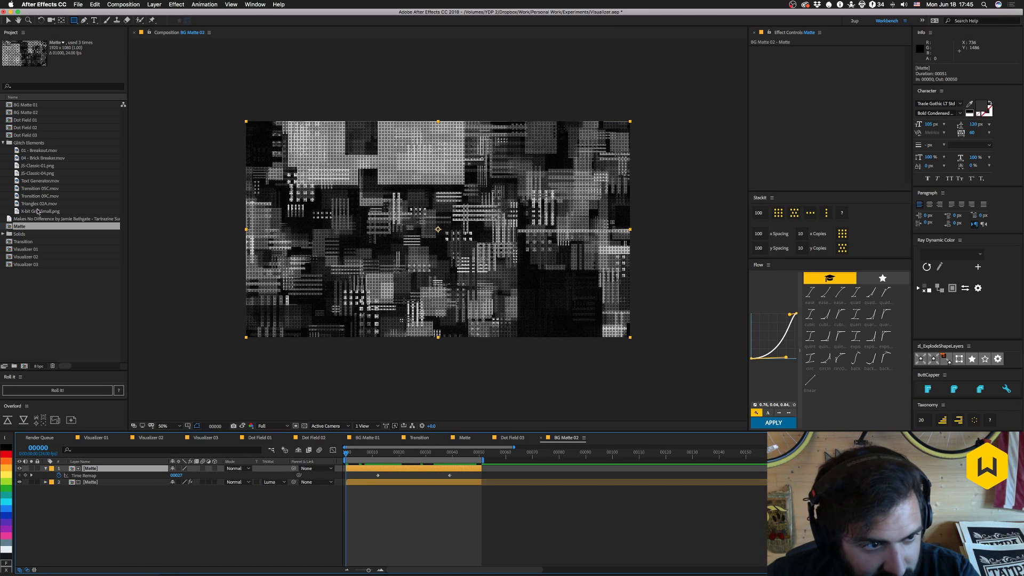
left_click(34, 242)
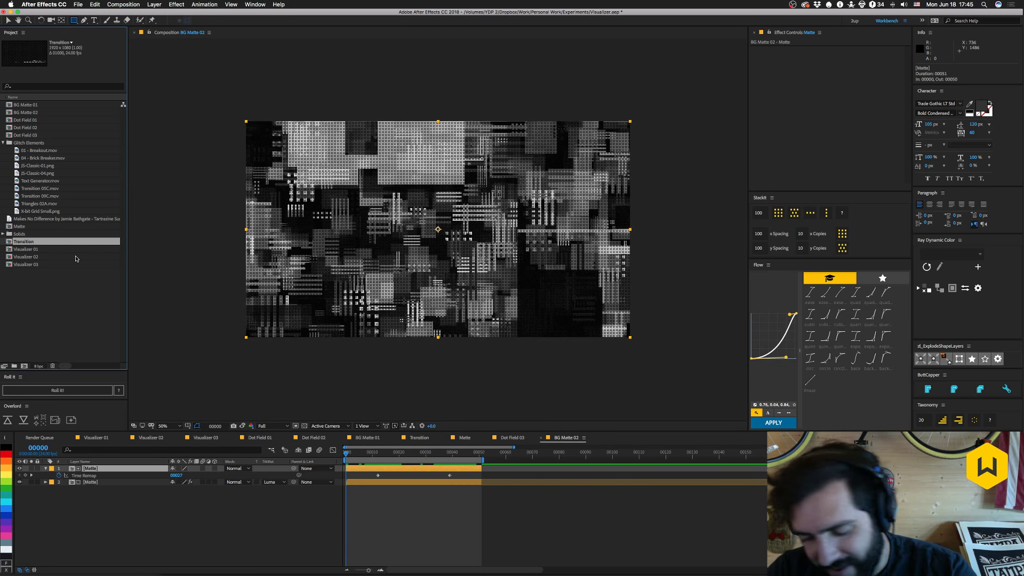
key("super+alt+slash")
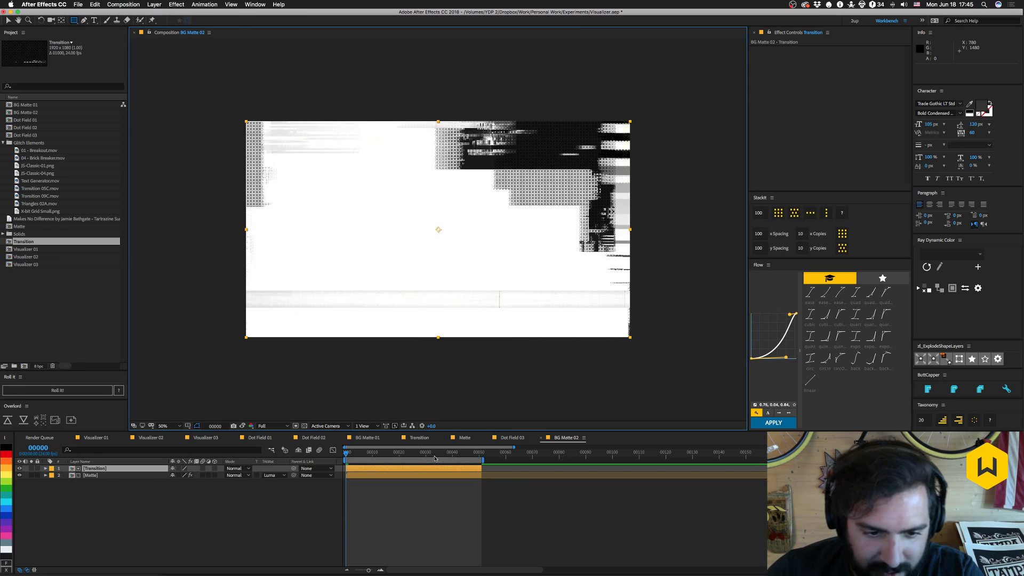
key("super+alt+t")
key("alt+bracketleft")
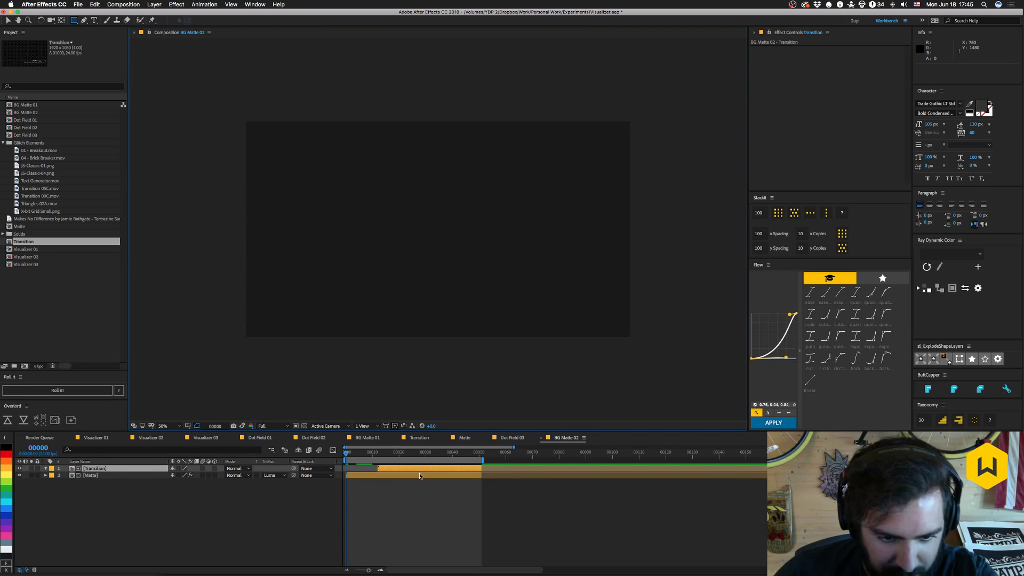
left_click_drag(365, 454, 474, 460)
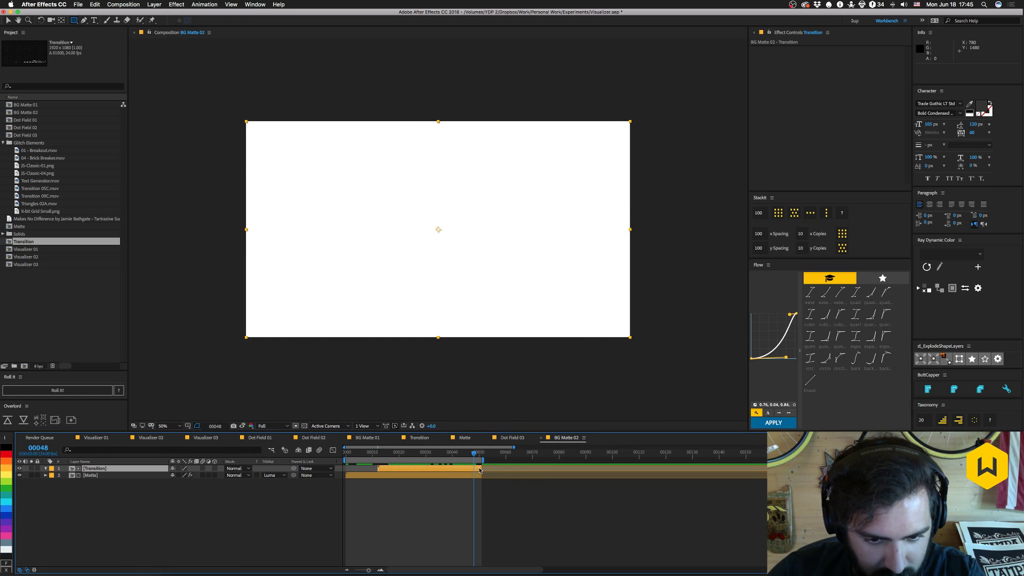
End the Transition composition's work area at frame 38 and trim the composition to that work area.
left_click(431, 439)
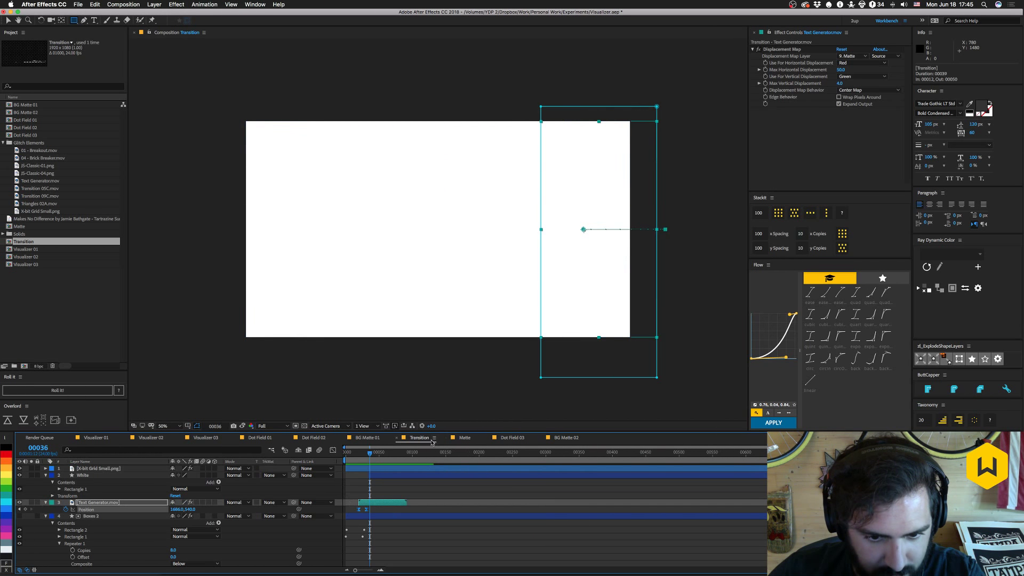
scroll(384, 480, "down", 5)
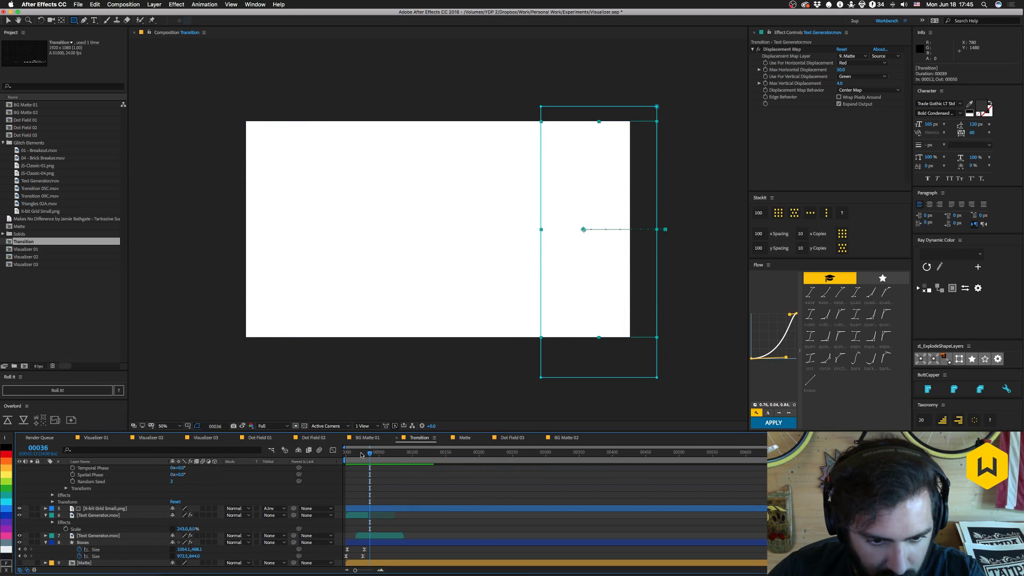
mouse_move(369, 453)
left_mouse_down()
mouse_move(338, 453)
mouse_move(371, 453)
left_mouse_up()
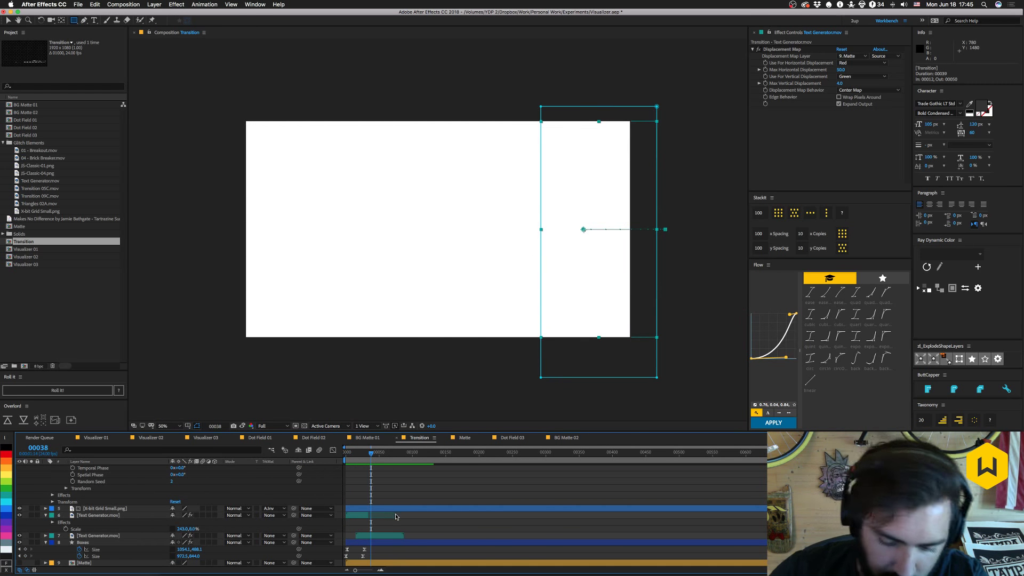
key("n")
right_click(354, 459)
left_click(389, 483)
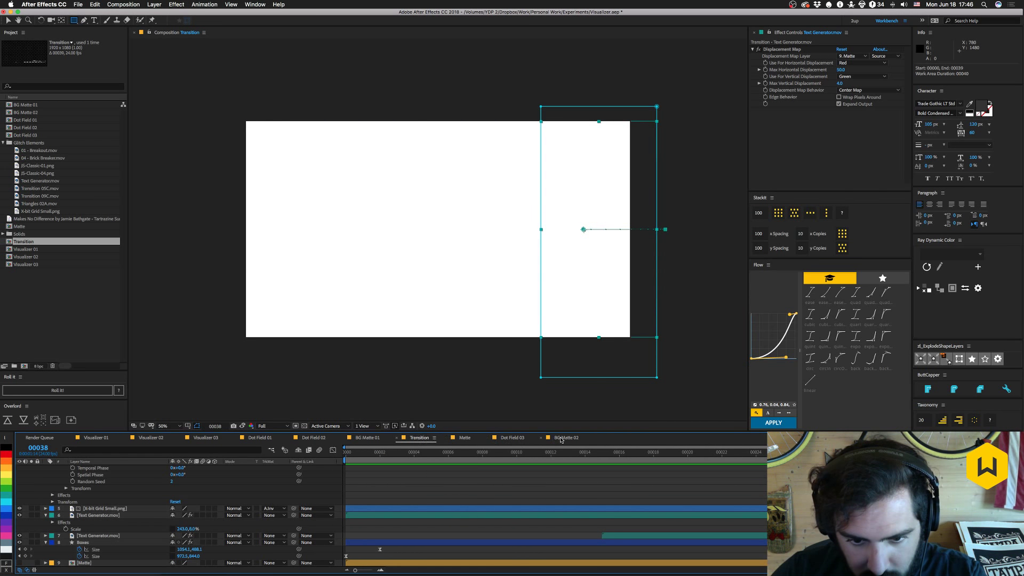
Enable time remapping on the Transition layer in BG Matte 02 and time-reverse its two keyframes.
left_click(466, 437)
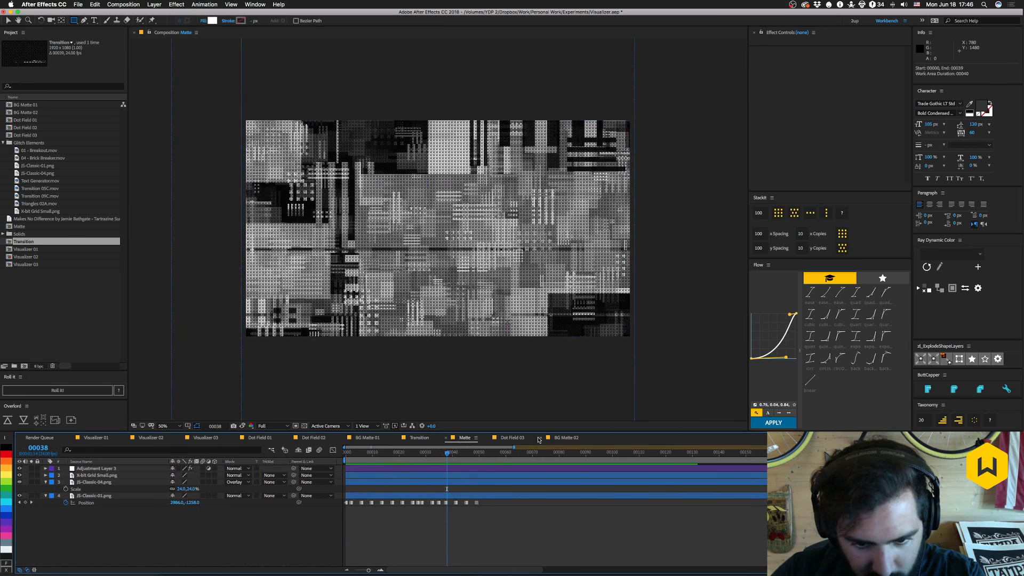
left_click(557, 437)
left_click(404, 469)
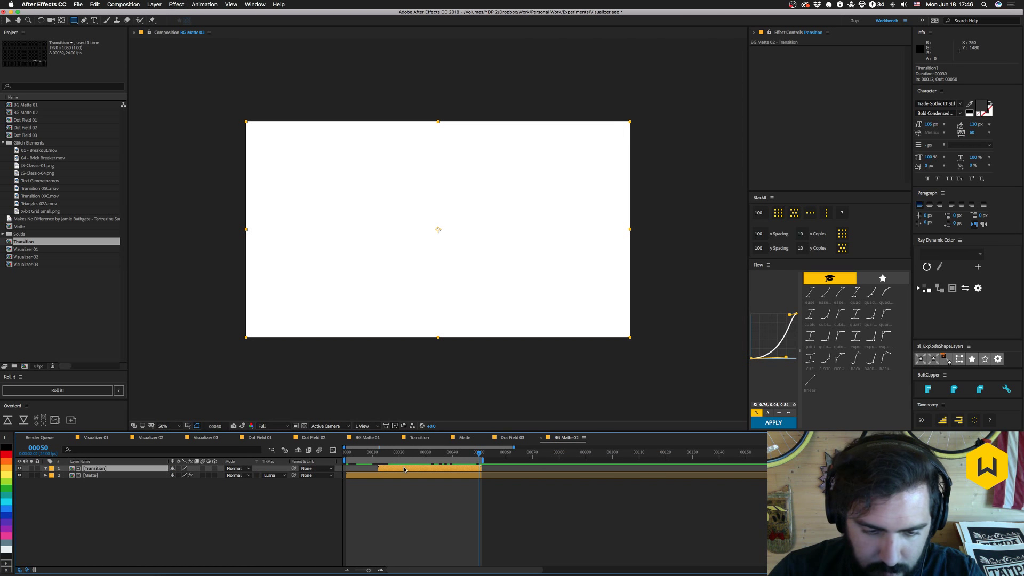
key("super+alt+t")
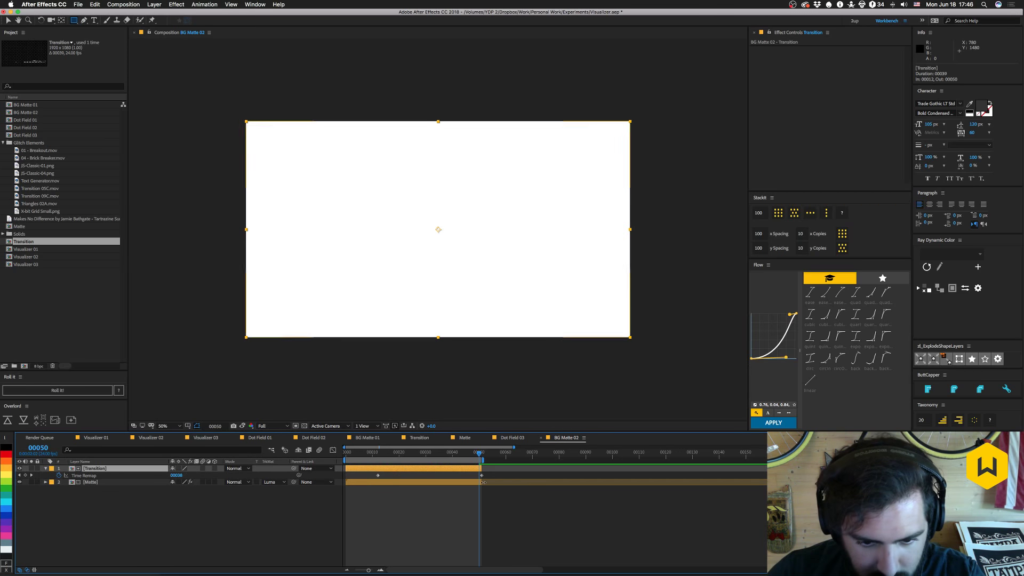
left_click_drag(432, 475, 374, 477)
right_click(379, 475)
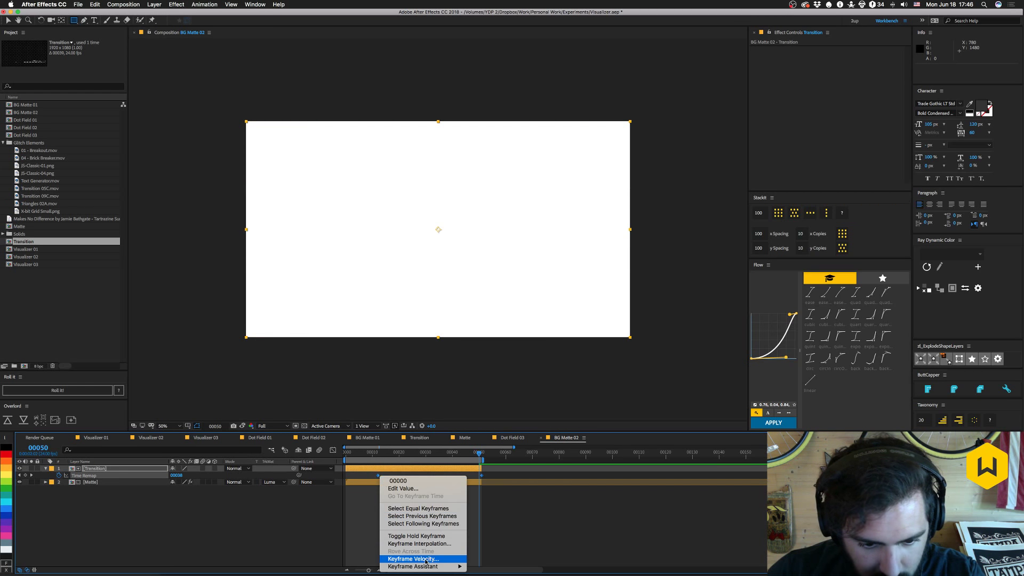
mouse_move(426, 566)
left_click(494, 566)
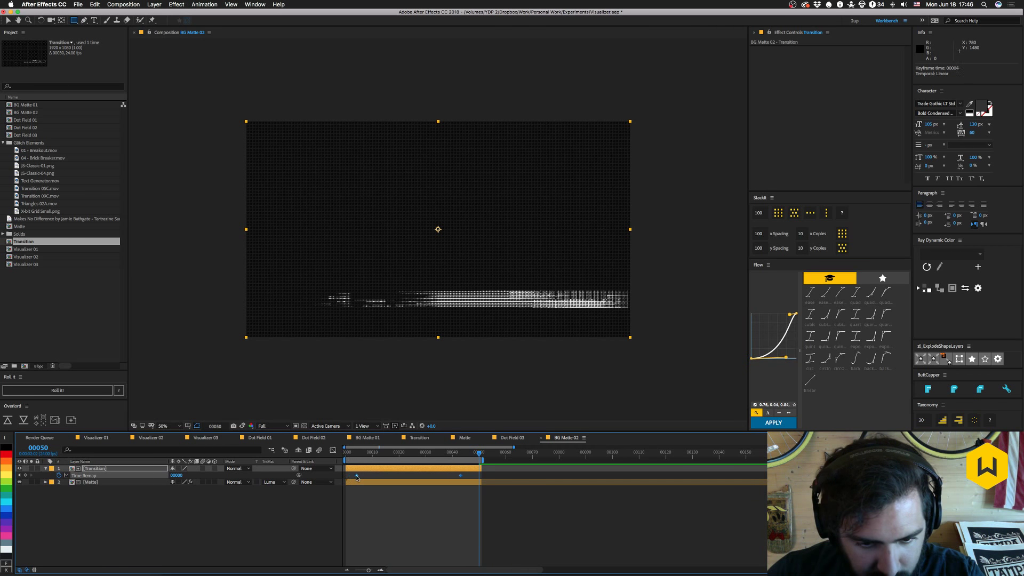
Shift the Transition layer's Time Remap keyframes to begin at about frame 5 and turn off the layer's visibility.
left_click_drag(356, 454, 454, 462)
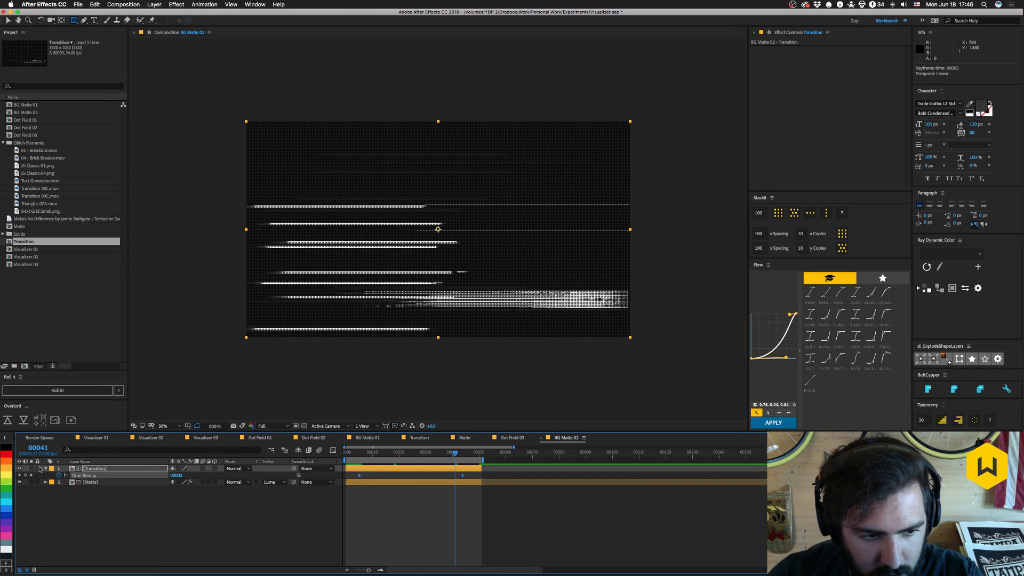
left_click(19, 468)
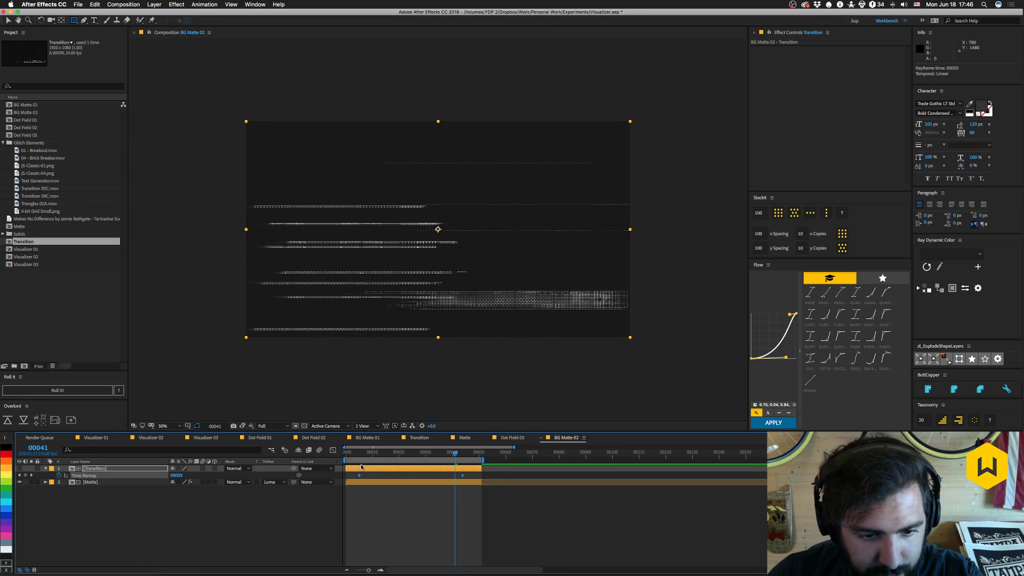
left_click_drag(357, 453, 472, 461)
Preview the Dot Field 03 composition from frame 0 to check the updated background matte.
key("Home")
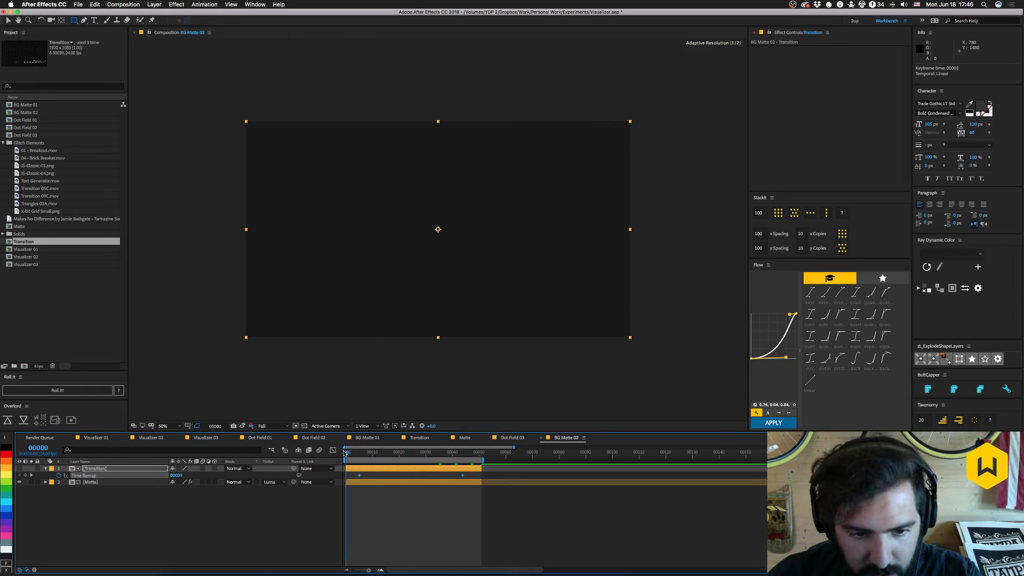
left_click(519, 438)
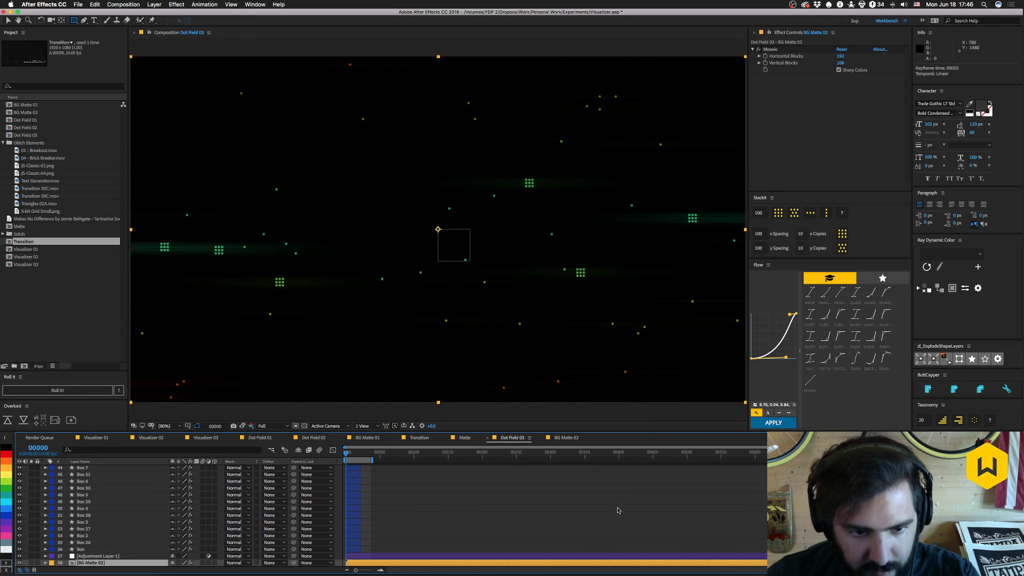
key("space")
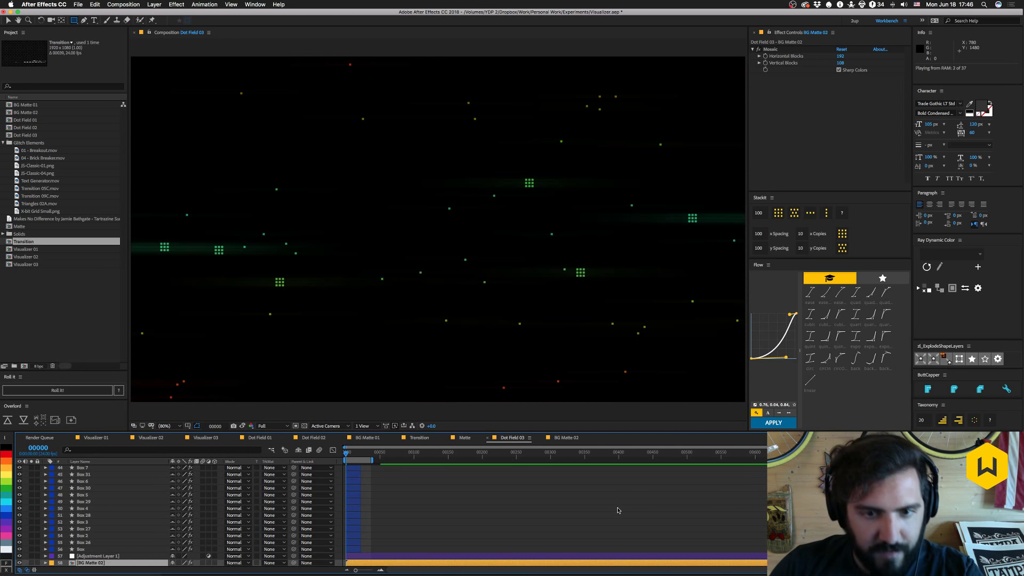
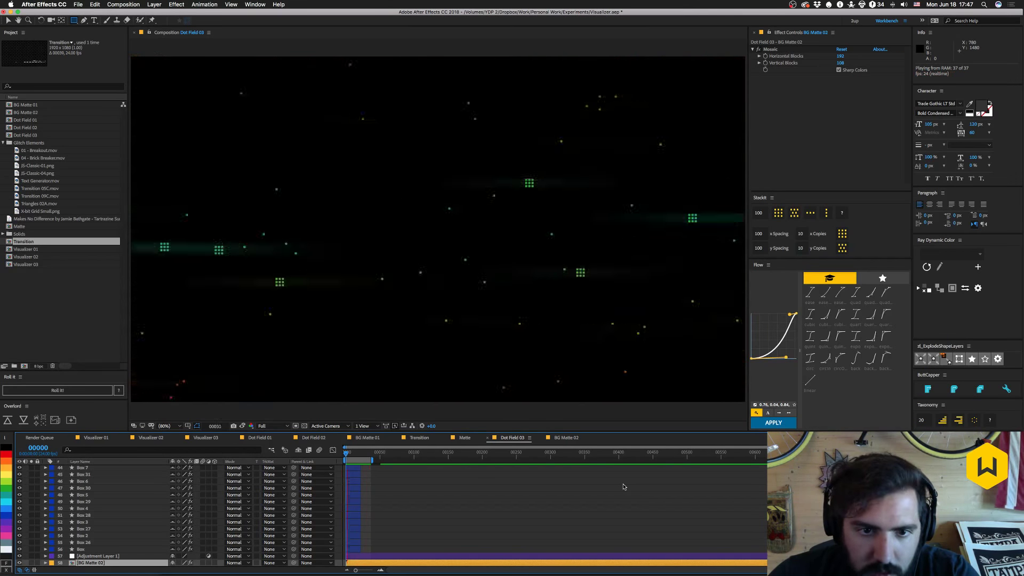
Duplicate the Dot Field 03 composition as Dot Field 04 and open the copy at its lowest layers.
key("space")
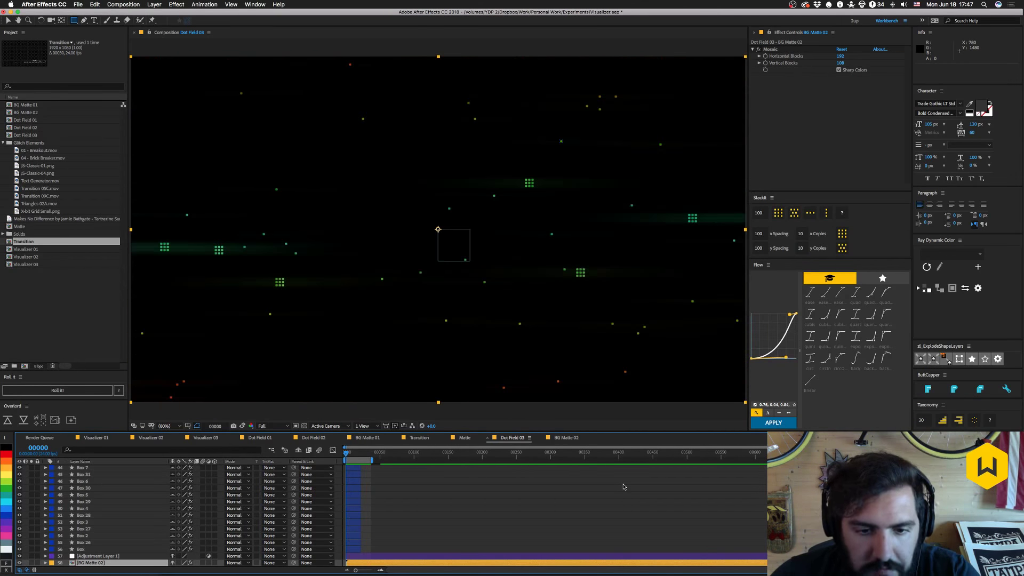
left_click(2, 303)
left_click(32, 136)
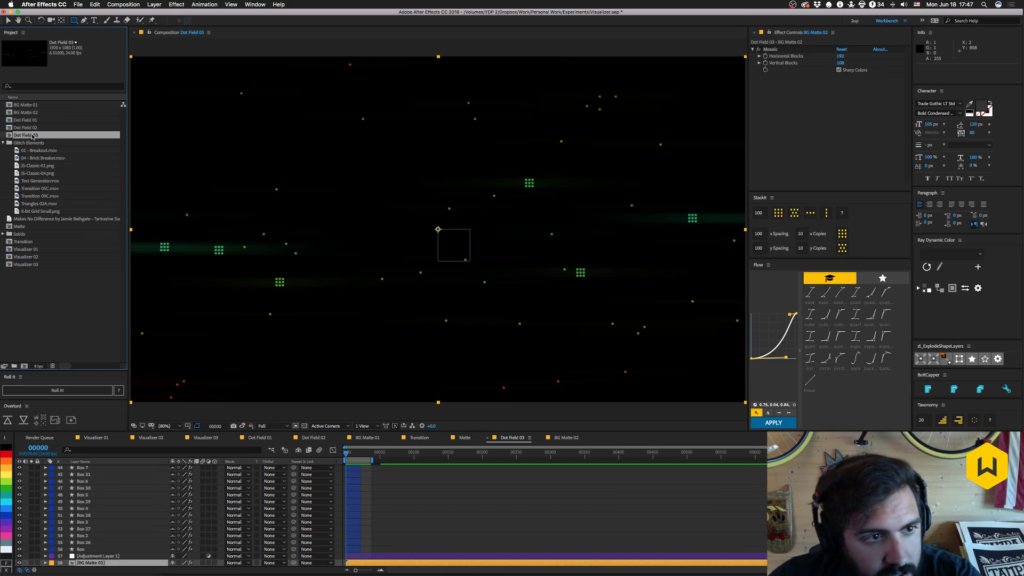
key("super+d")
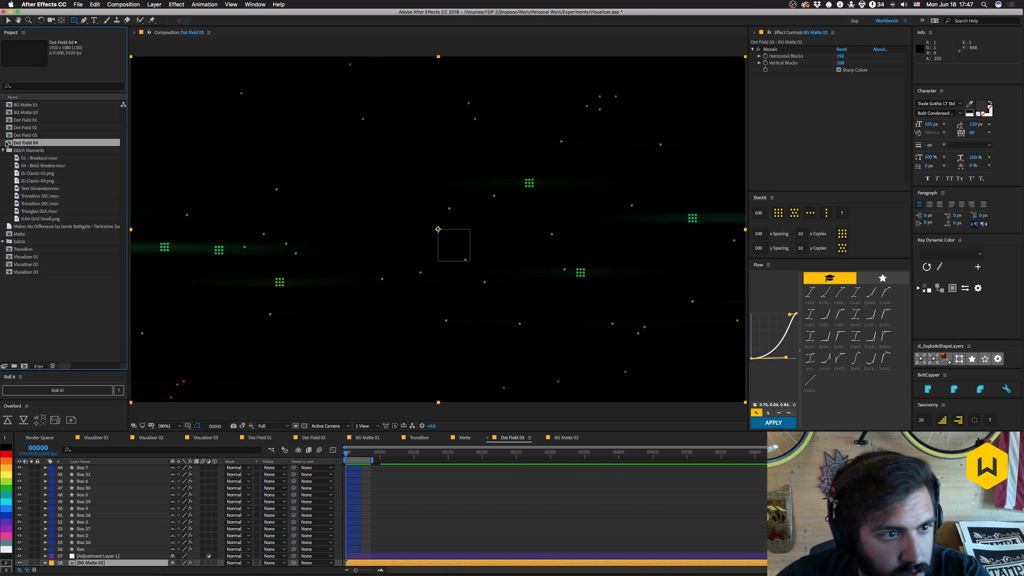
double_click(7, 143)
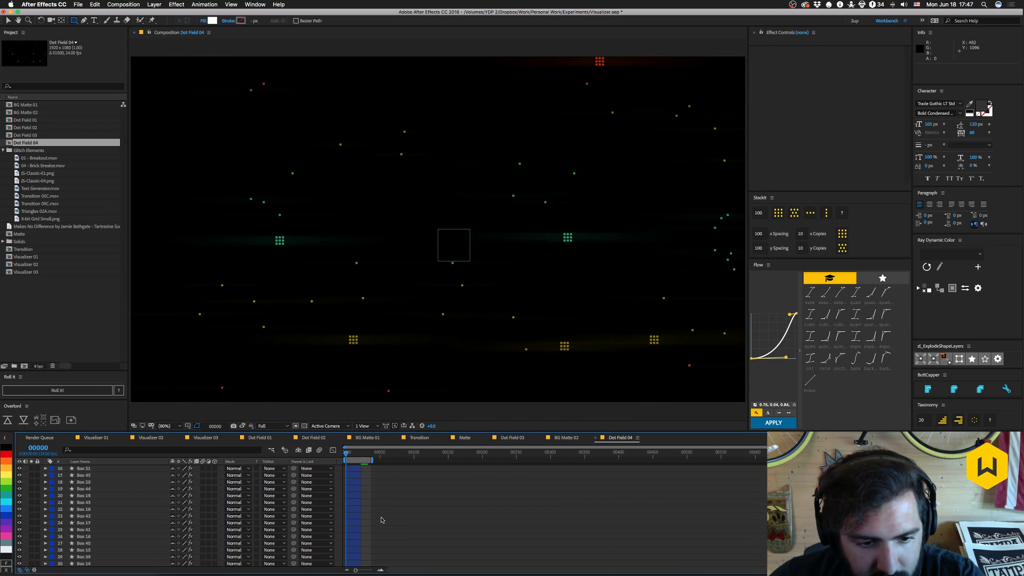
scroll(227, 537, "down", 10)
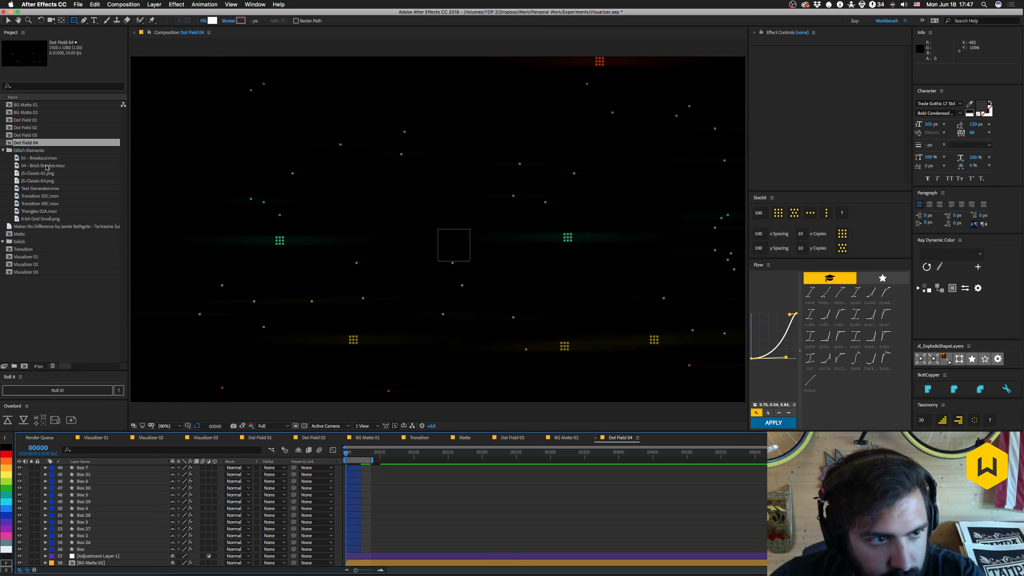
Duplicate the BG Matte 02 composition as BG Matte 03 and open the copy.
left_click(24, 112)
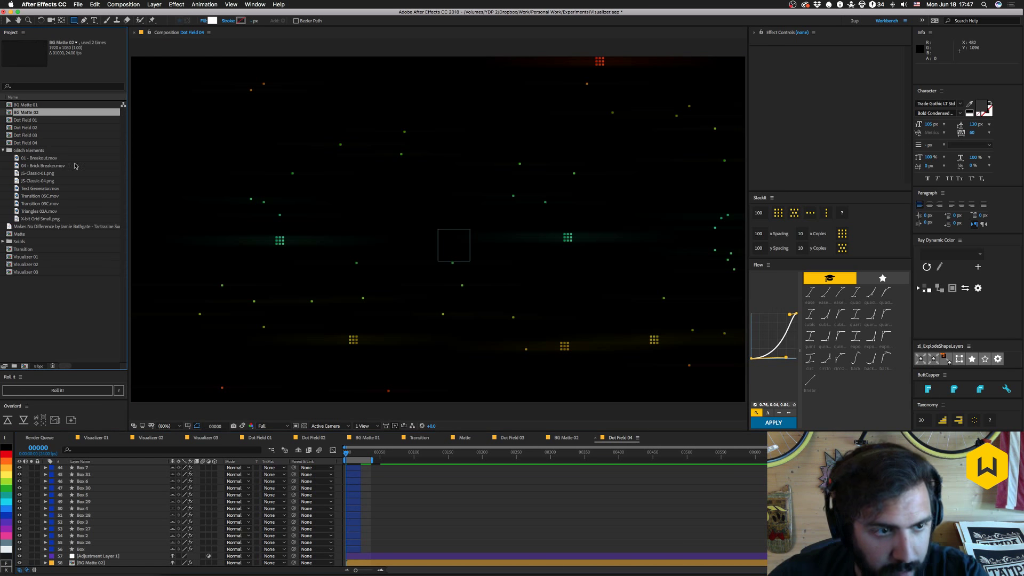
key("super+d")
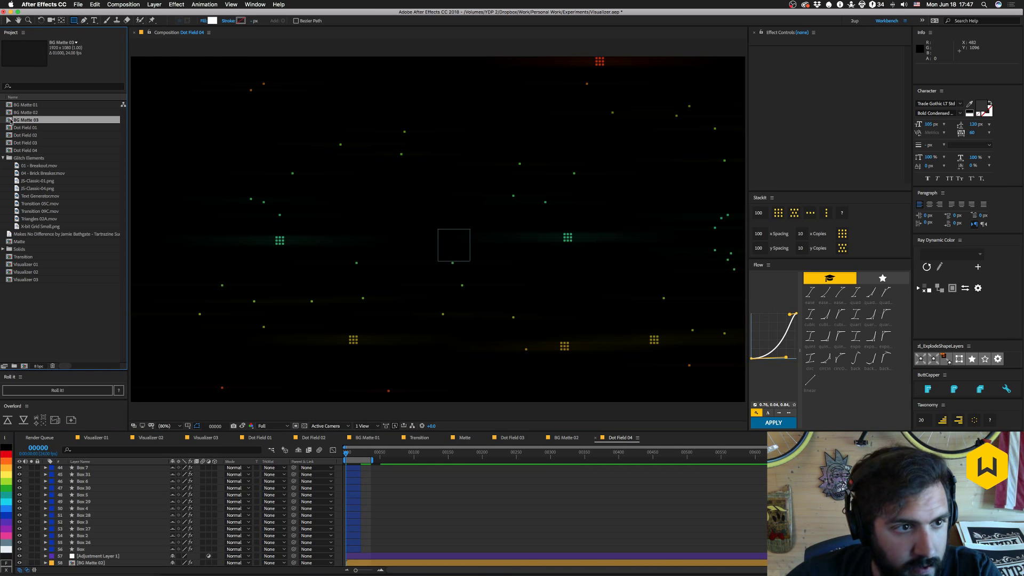
double_click(26, 120)
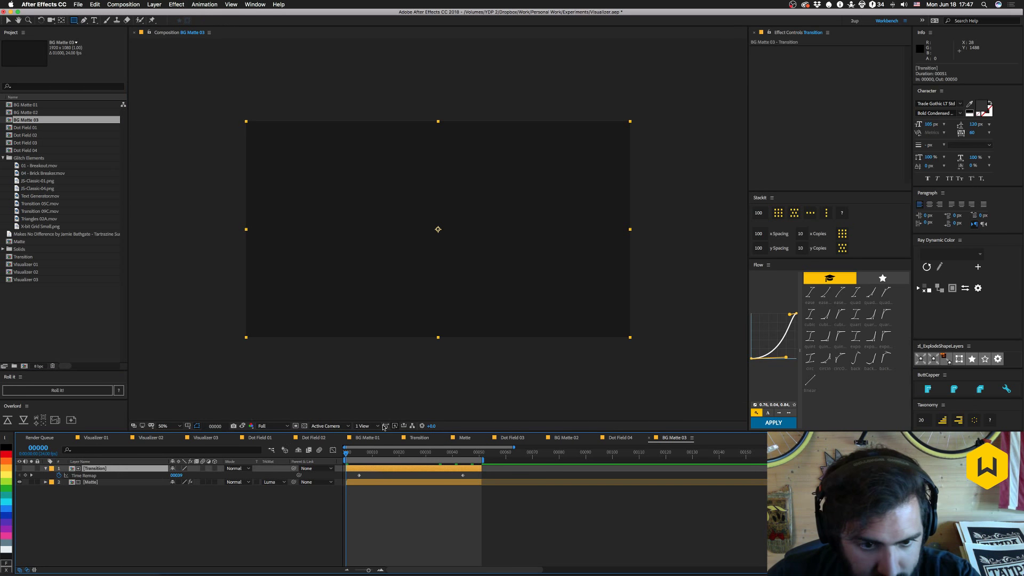
Replace the Matte layer's source in BG Matte 03 with the Transition composition.
mouse_move(359, 454)
left_mouse_down()
mouse_move(387, 453)
mouse_move(376, 454)
left_mouse_up()
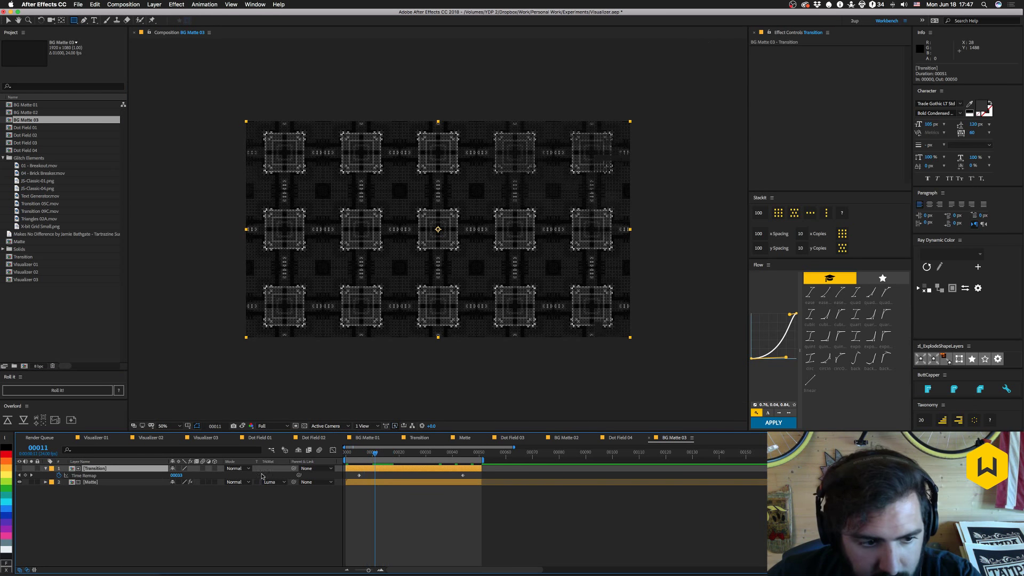
left_click(90, 482)
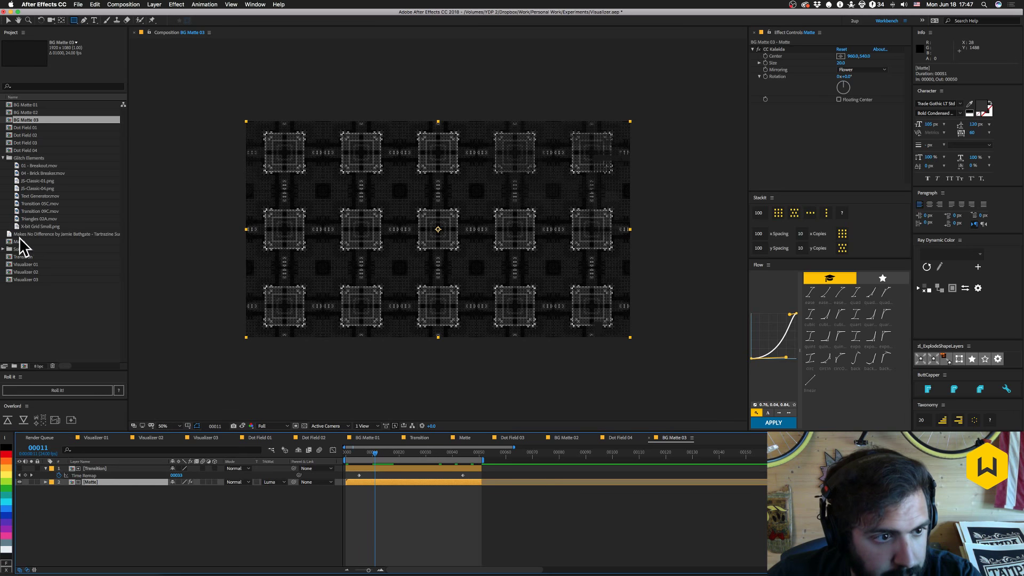
left_click(23, 256)
key("super+alt+slash")
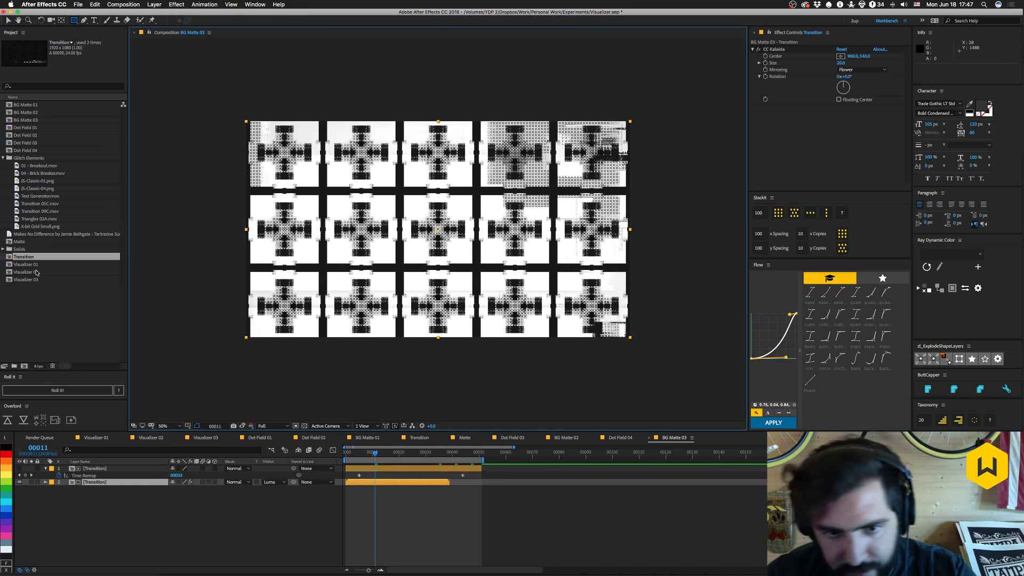
Move the two Time Remap keyframes of BG Matte 03's upper Transition layer to frames 20 and 33.
mouse_move(346, 454)
left_mouse_down()
mouse_move(463, 458)
mouse_move(364, 455)
left_mouse_up()
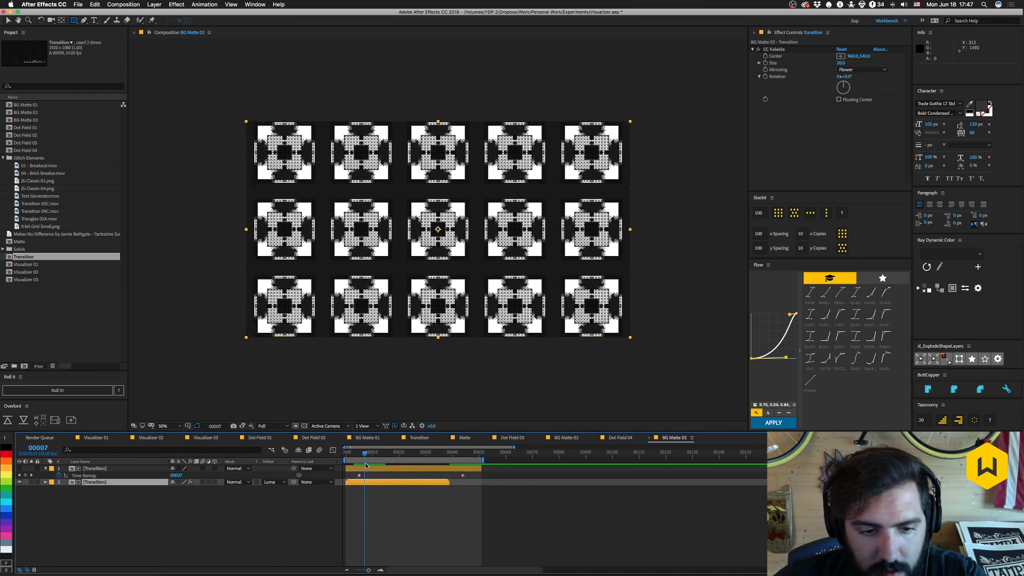
left_click(400, 476)
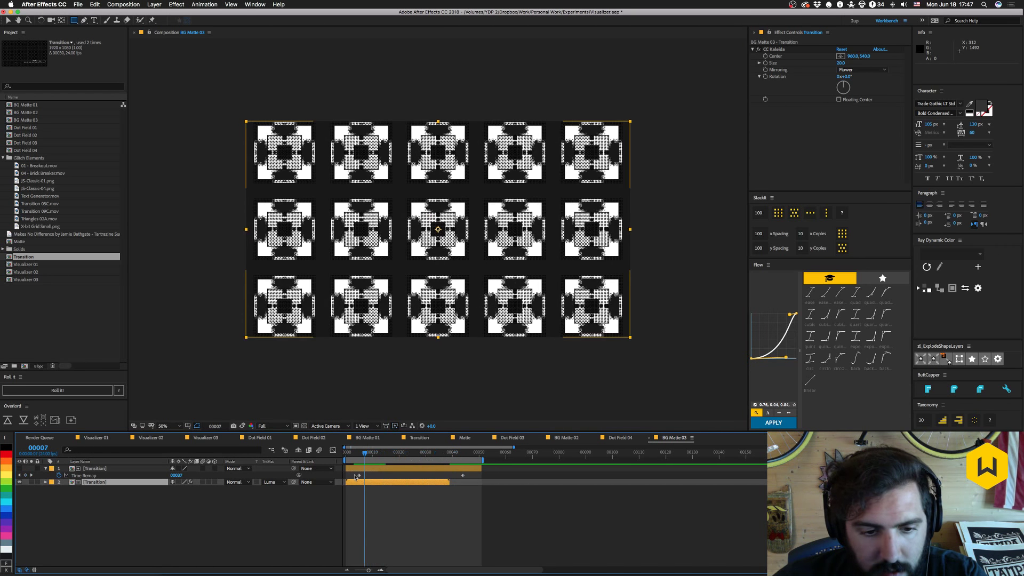
left_click(463, 476)
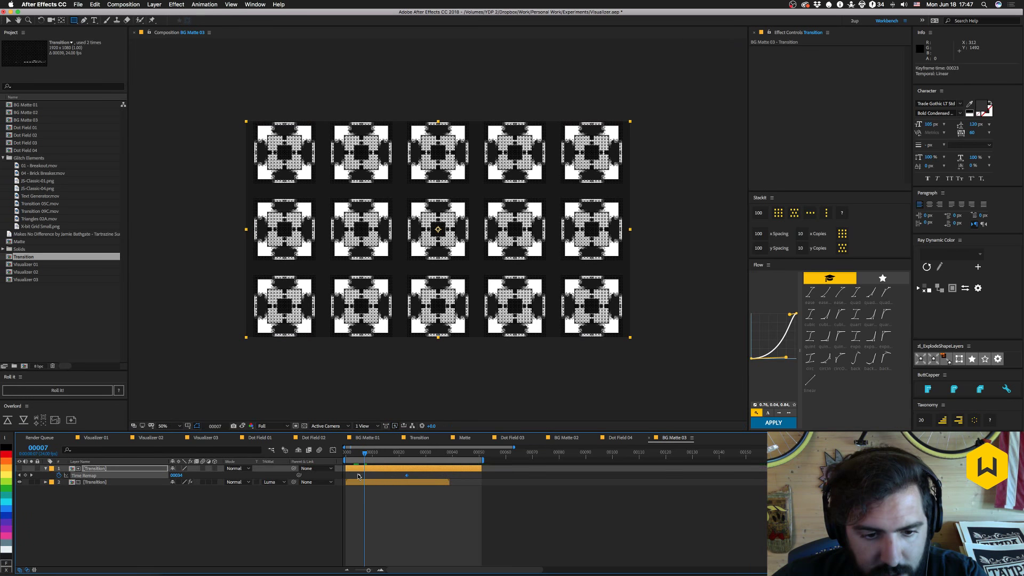
left_click_drag(359, 475, 434, 475)
left_click(407, 476, "shift")
left_click(394, 455)
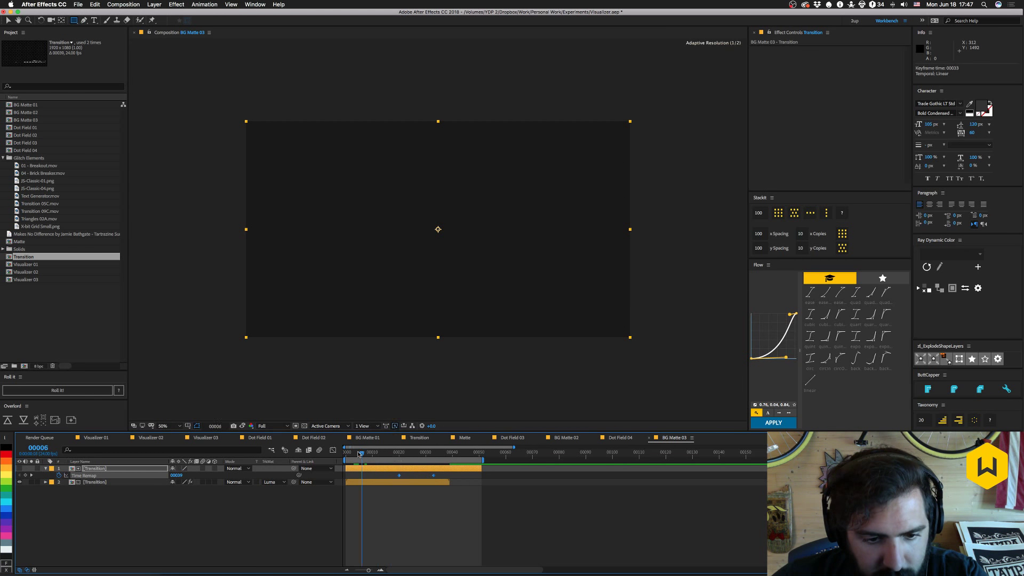
In BG Matte 02, replace the Transition layer's first Time Remap keyframe with one at frame 6 and preview the matte from the start.
left_click(567, 438)
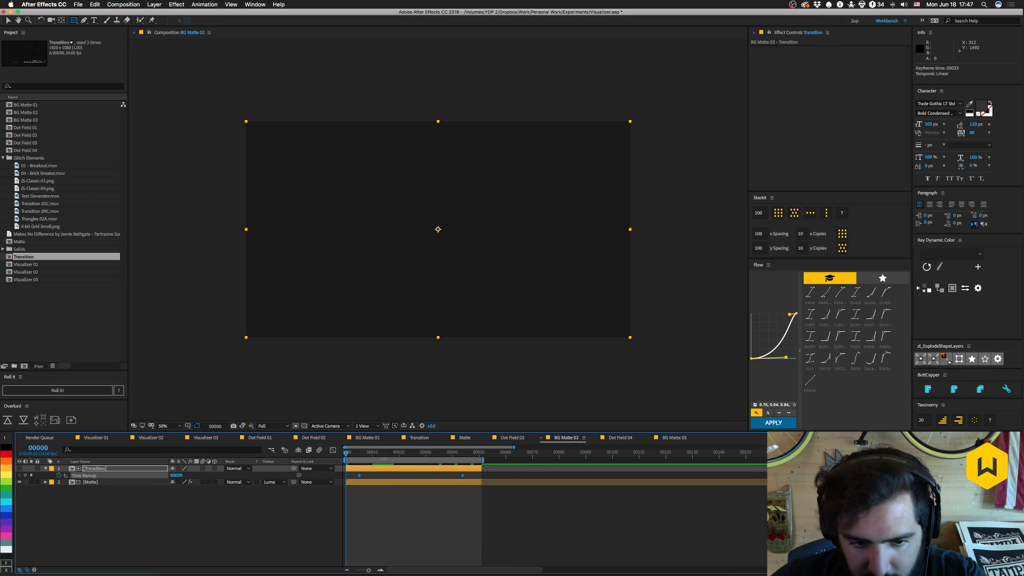
left_click(359, 454)
left_click(342, 474)
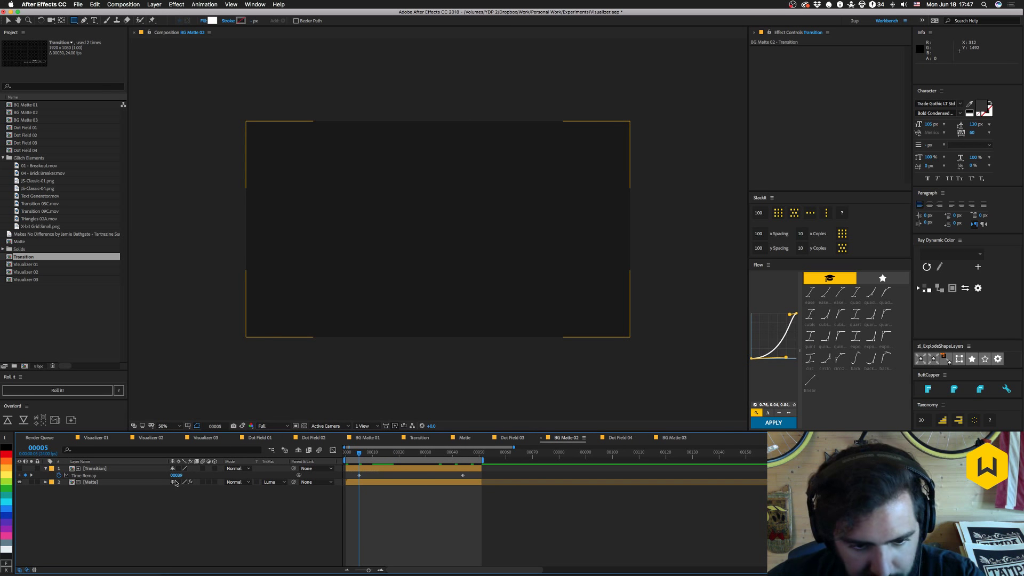
key("Page_Down")
left_click(91, 471)
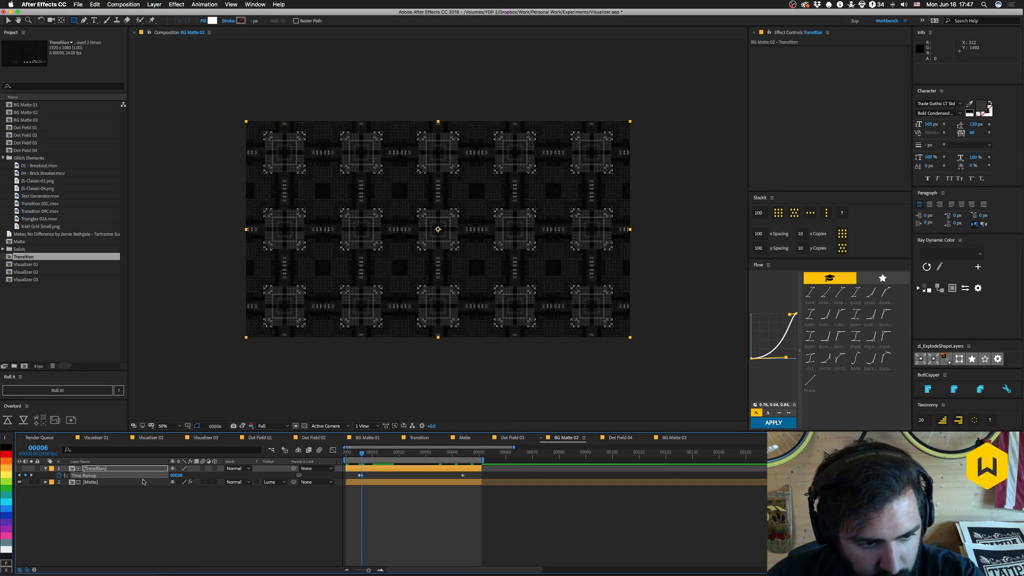
left_click(359, 475)
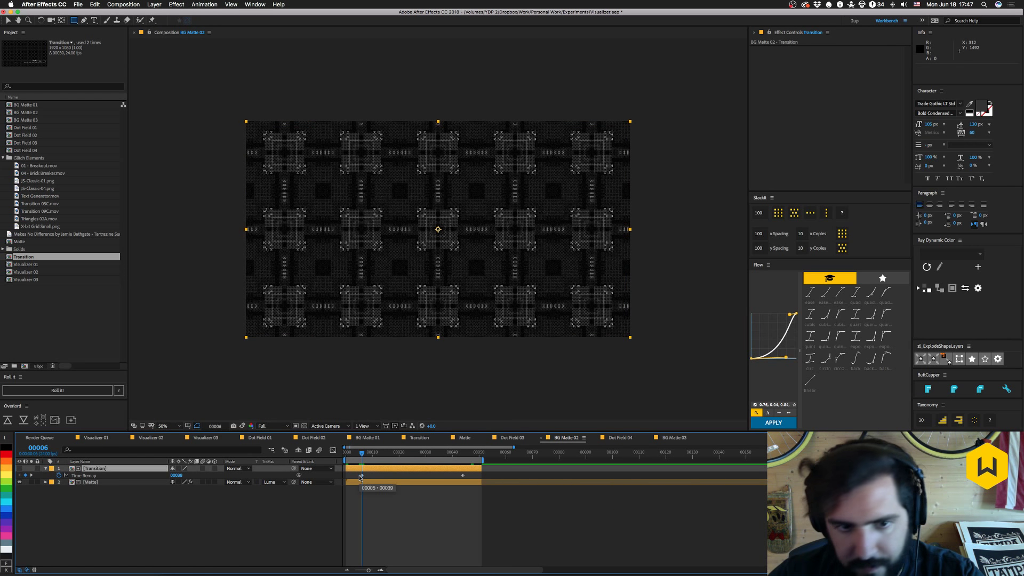
left_click_drag(361, 455, 334, 457)
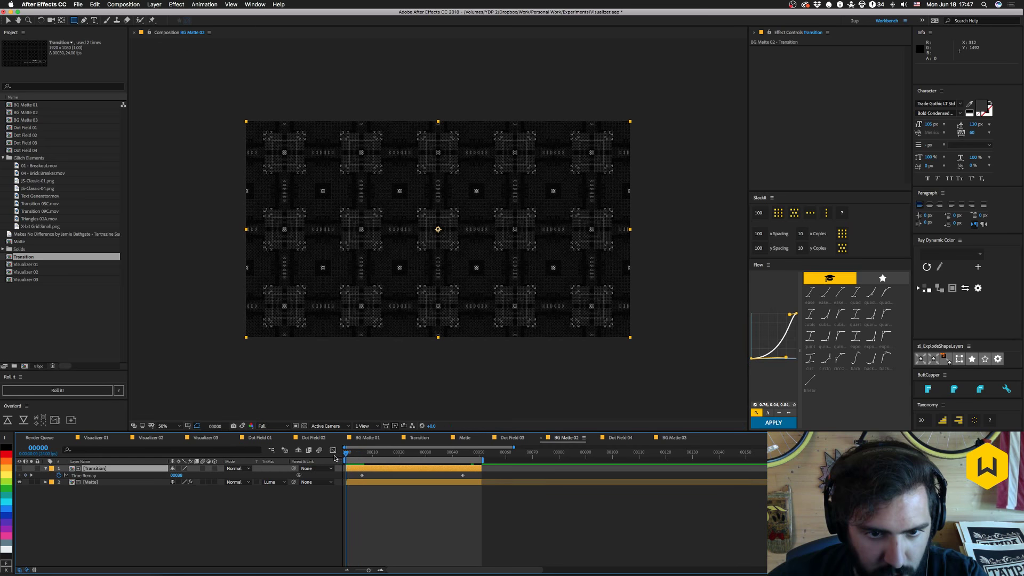
key("space")
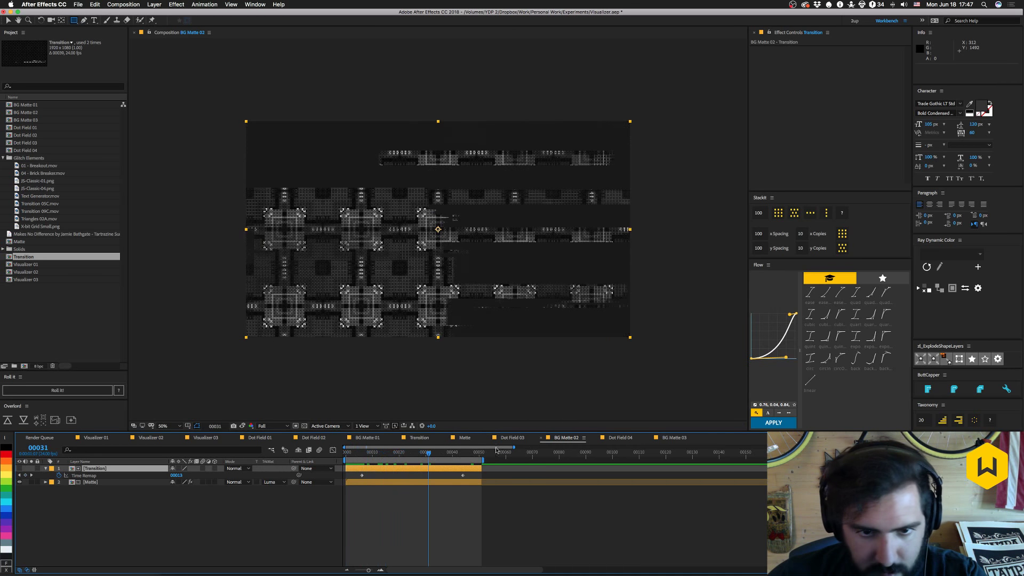
In BG Matte 03, set the upper Transition layer's Time Remap keyframe at frame 20 to a value of 38.
left_click(674, 437)
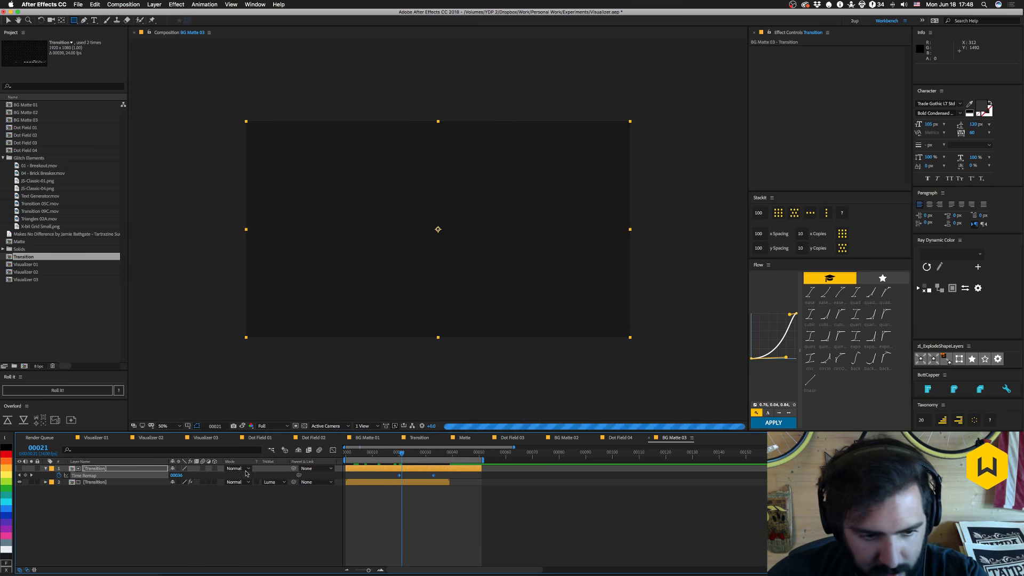
key("Page_Down")
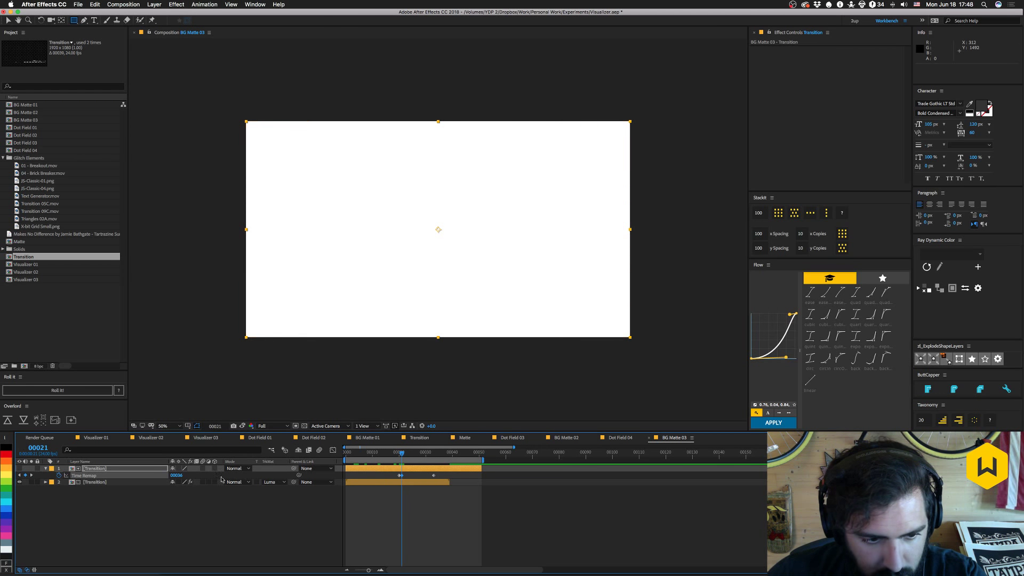
key("cmd+z")
left_click(399, 456)
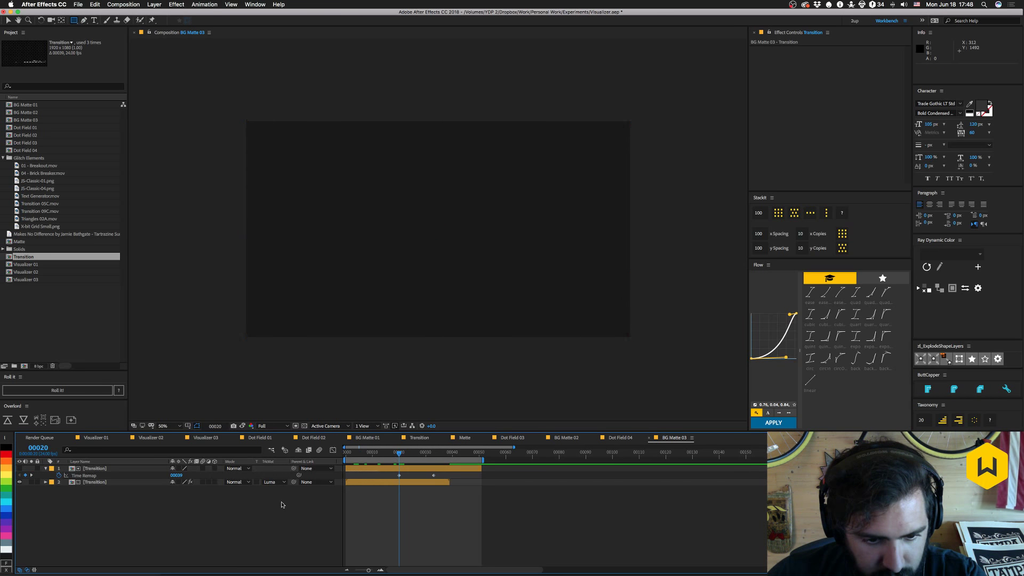
left_click(176, 475)
type("38")
key("Return")
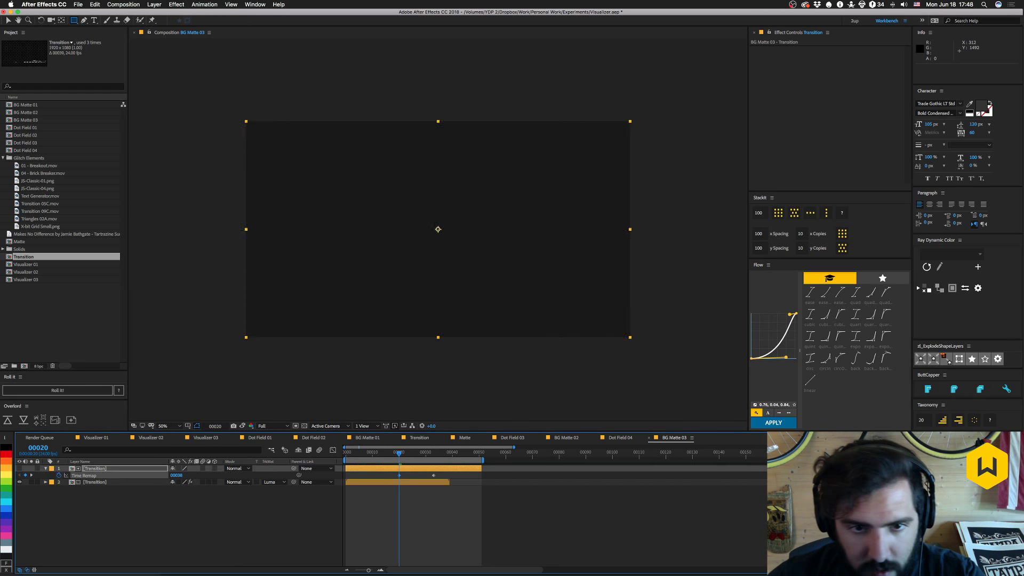
Shift the upper Transition layer's Time Remap keyframes to frames 0 and 12 and preview the composition from the start.
key("space")
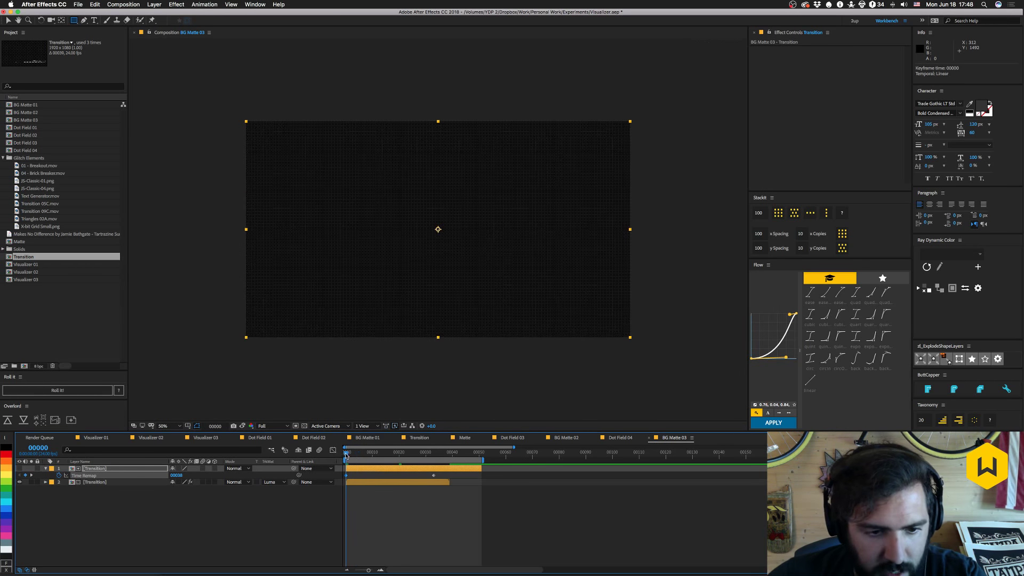
left_click_drag(347, 454, 378, 476)
key("Home")
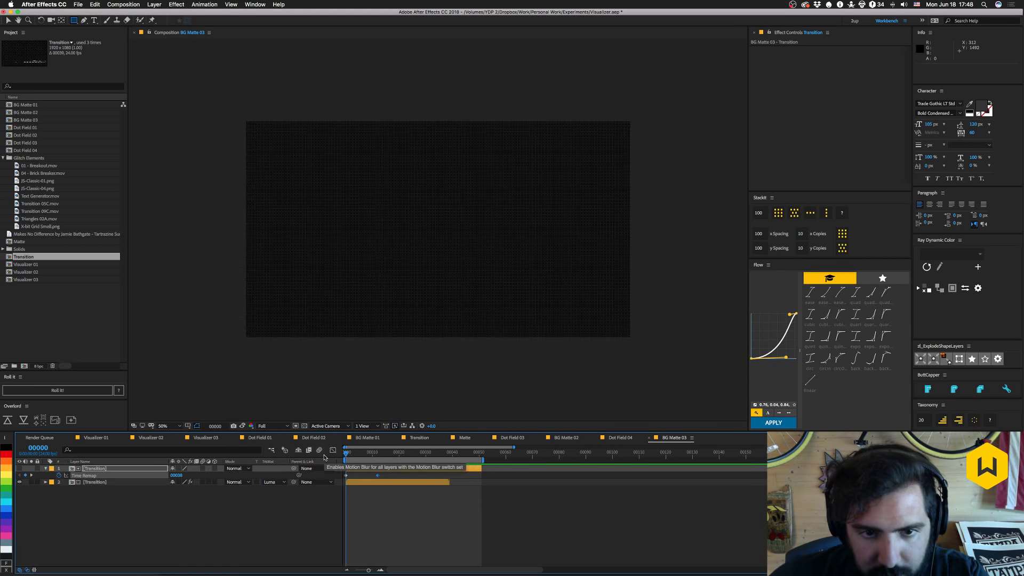
key("space")
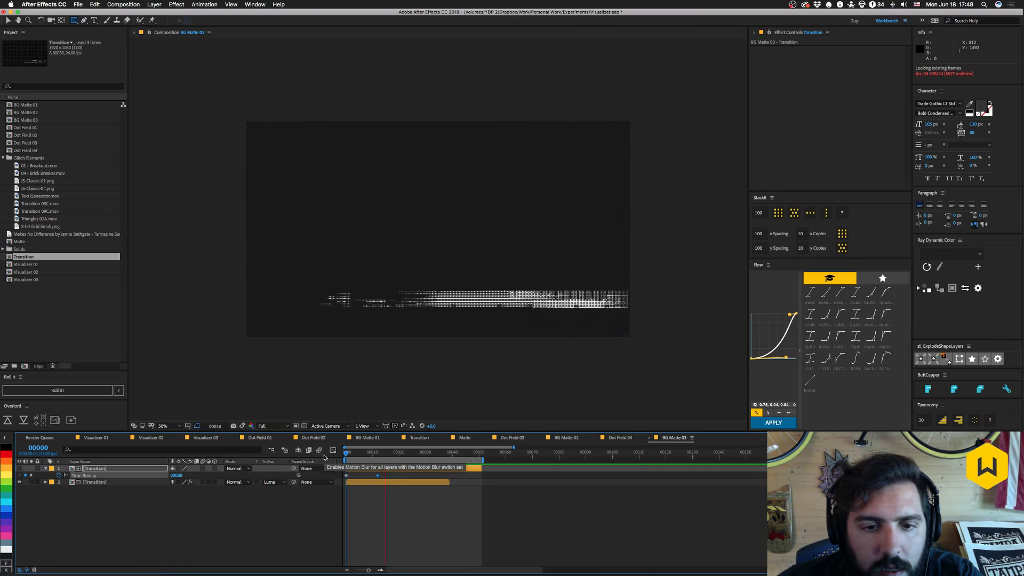
key("space")
Trim the end of the upper Transition layer to frame 12 and check the frames up to 15.
left_click_drag(348, 453, 380, 455)
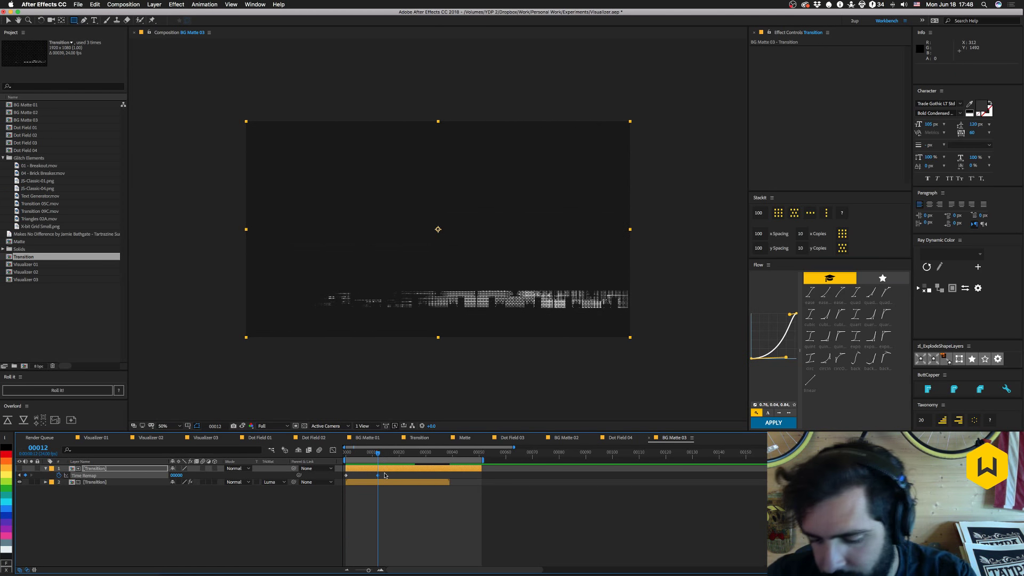
left_click(388, 471)
key("alt+bracketright")
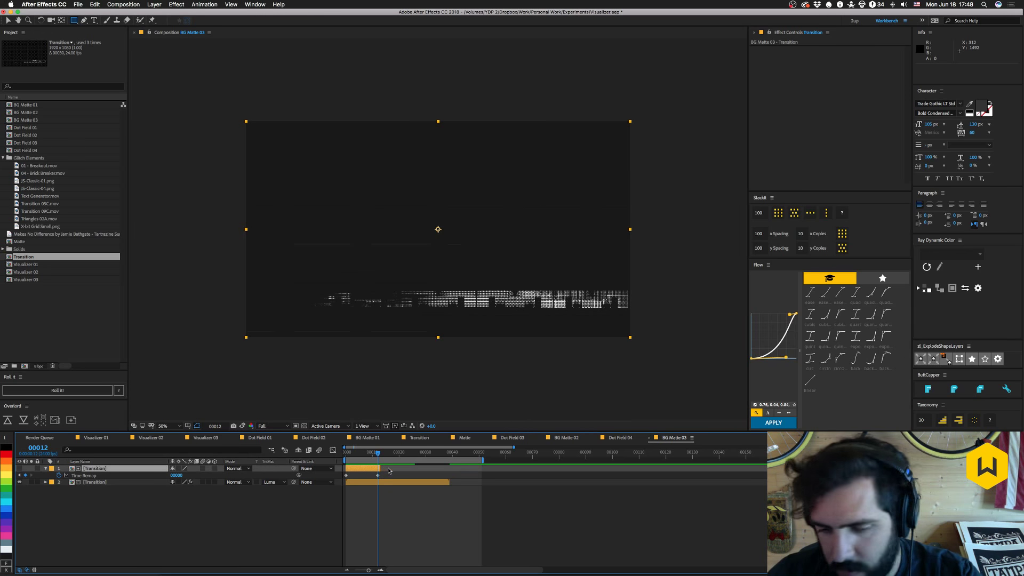
key("Page_Down")
key("Page_Down")
key("Page_Down")
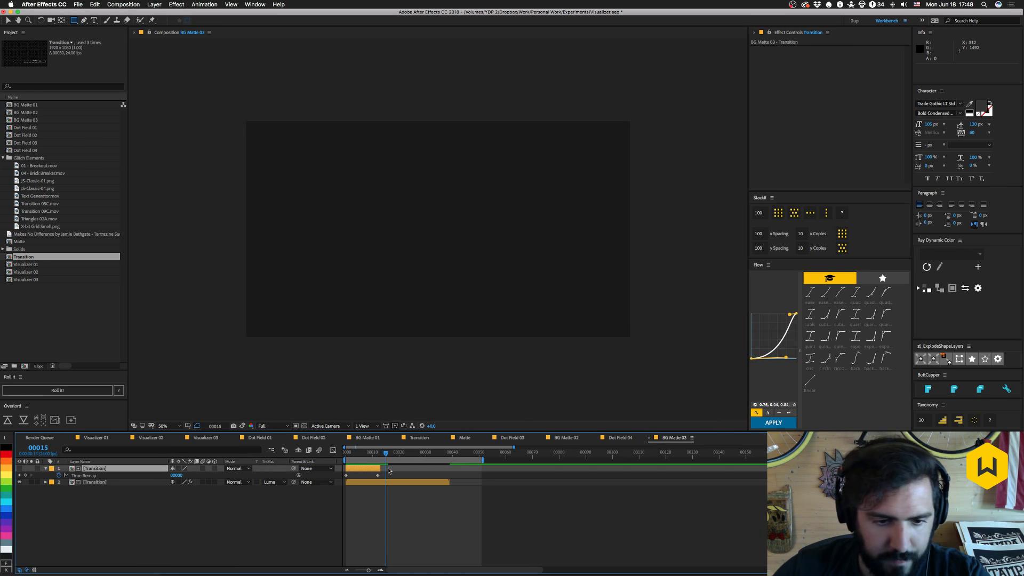
Replace the BG Matte 02 layer in Dot Field 04 with BG Matte 03 and preview the composition.
left_click(630, 438)
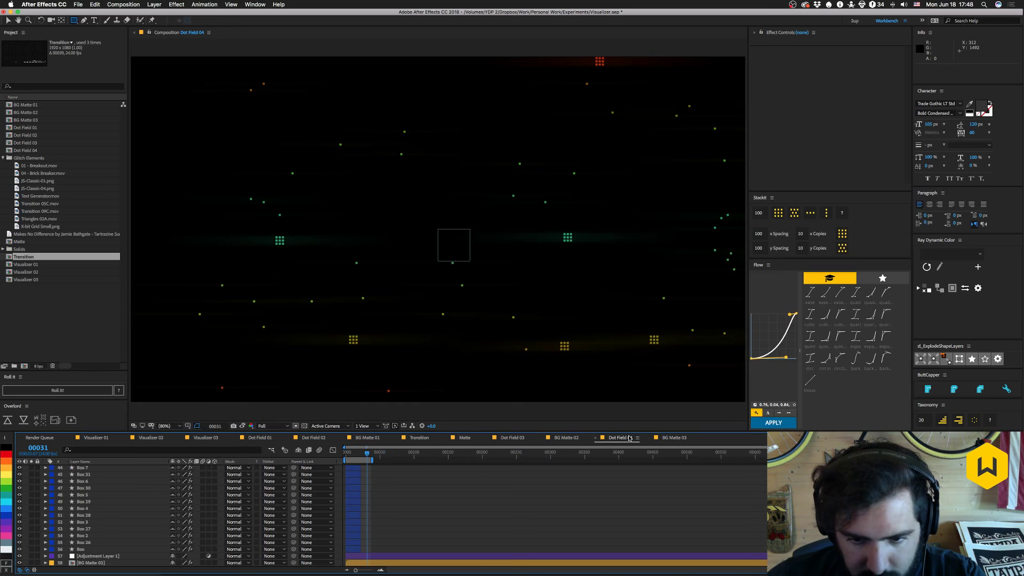
left_click(98, 563)
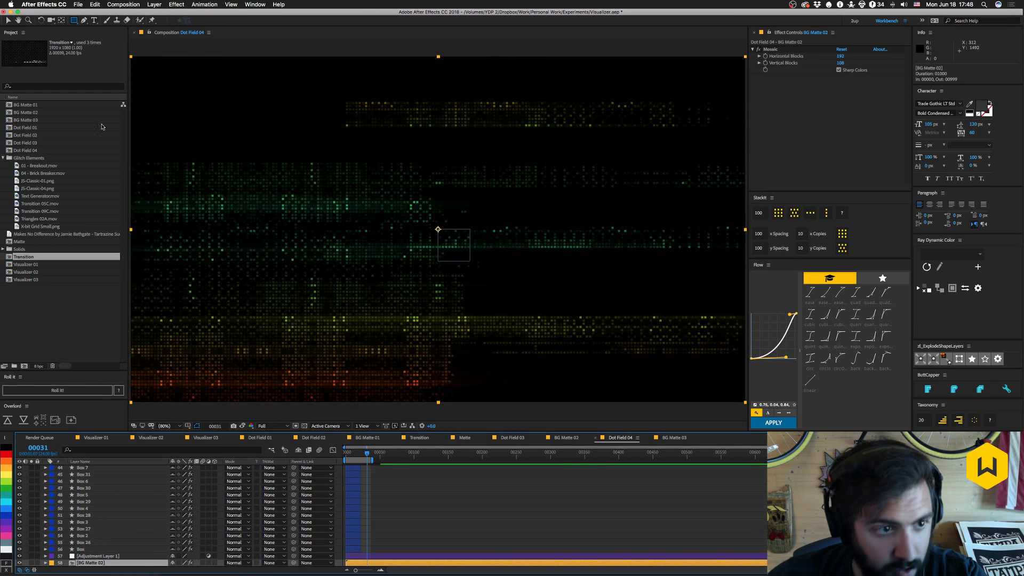
left_click(16, 121)
key("super+alt+slash")
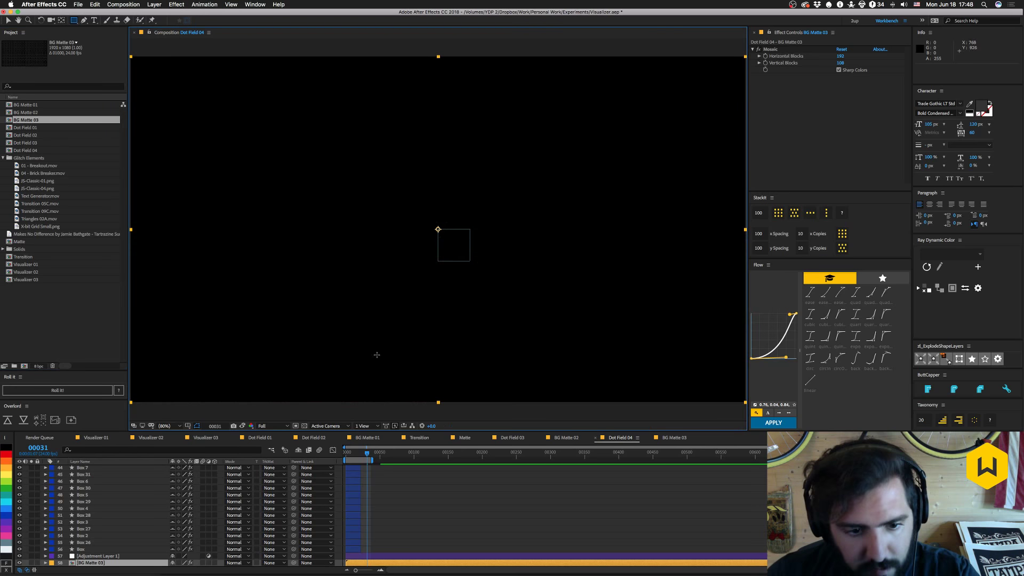
key("space")
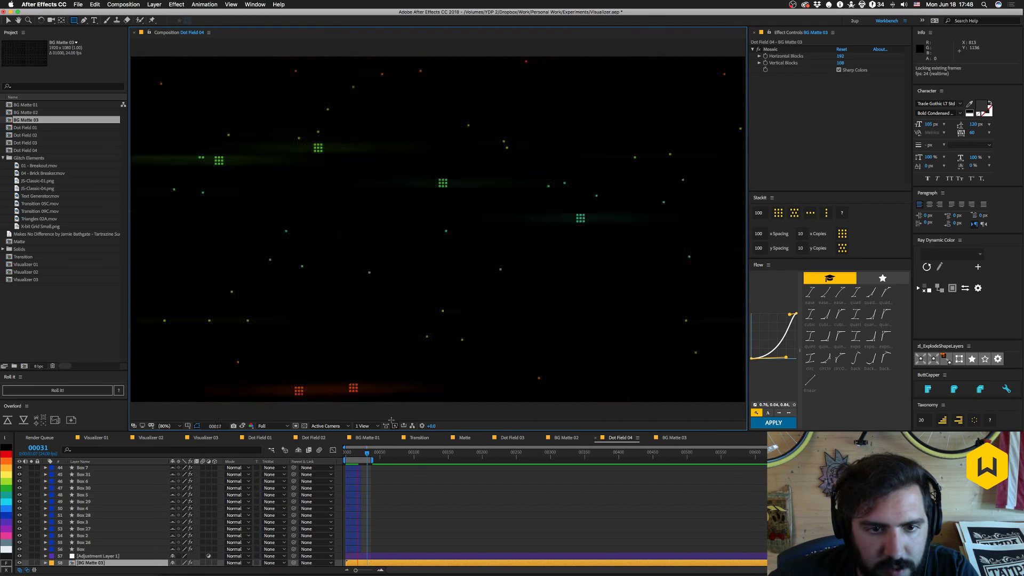
Play back the Dot Field 04 composition to review the BG Matte 03 animation.
key("space")
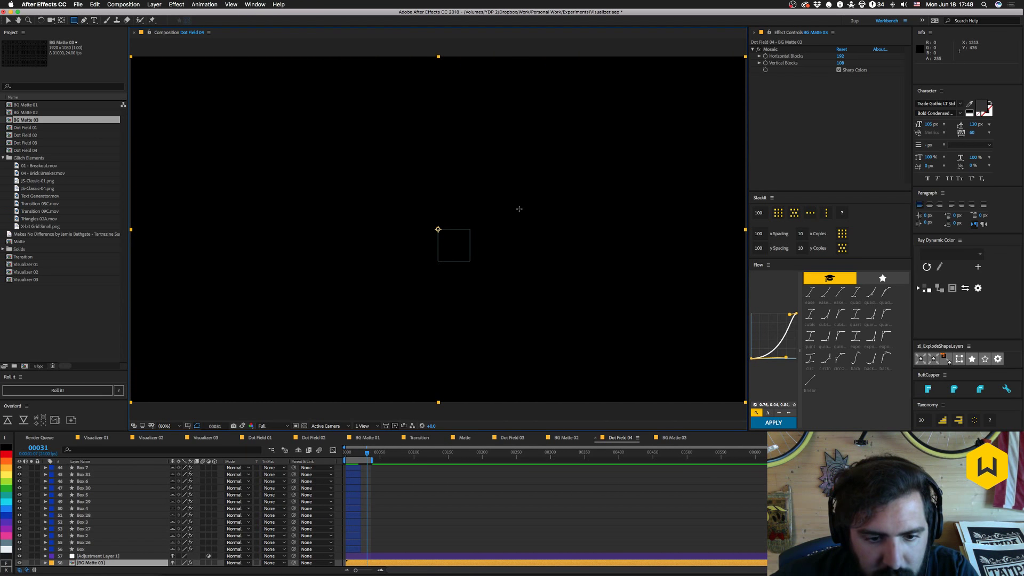
key("space")
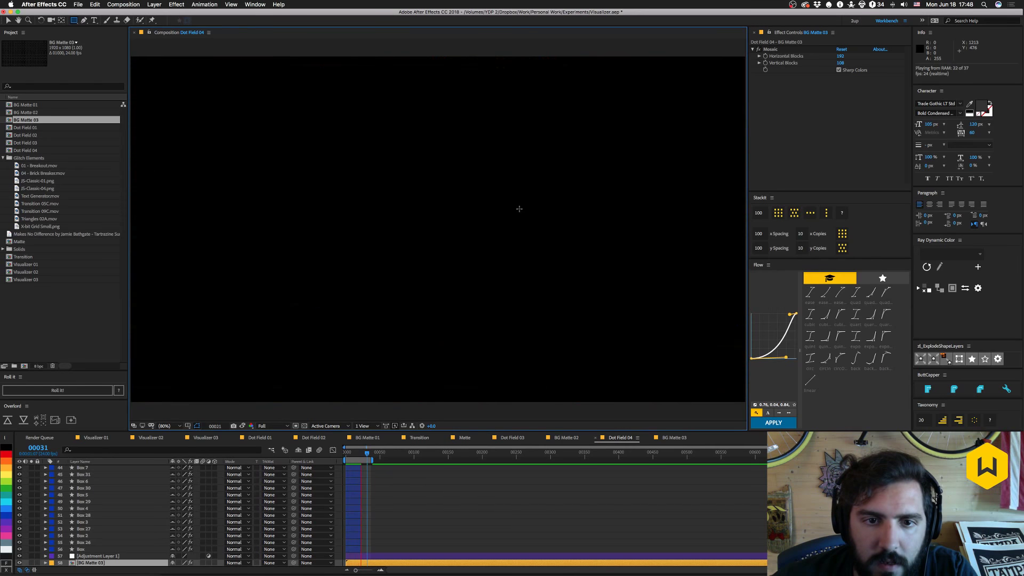
key("space")
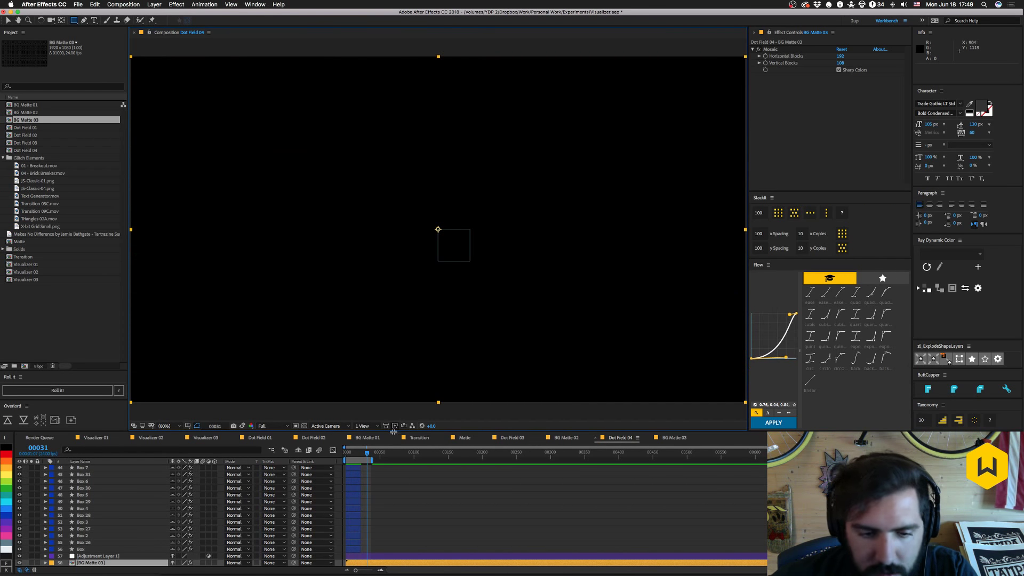
Trim the ends of all the Box layers in Dot Field 04 to frame 11 and preview the composition.
left_click(352, 453)
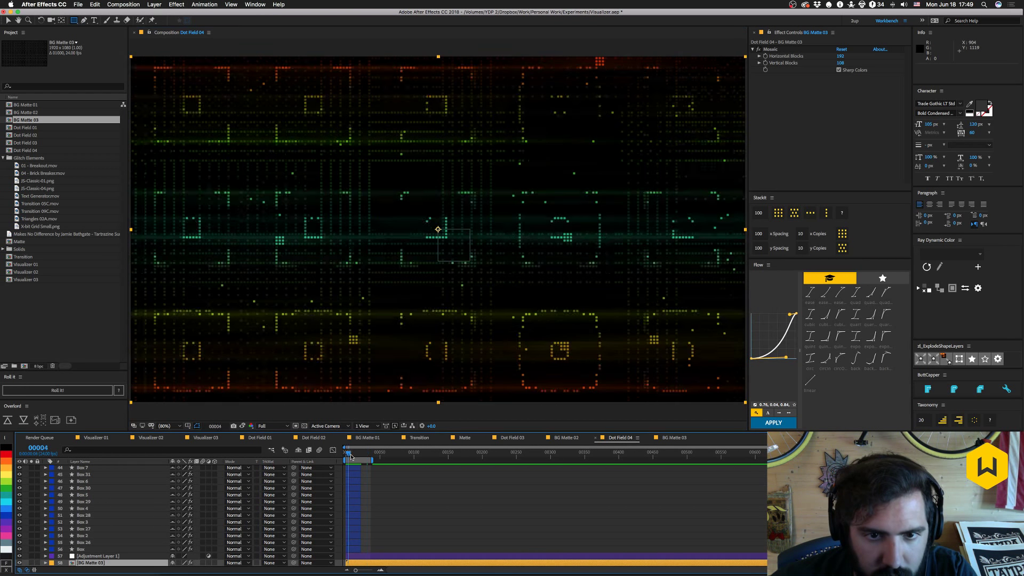
left_click(81, 549)
scroll(108, 523, "up", 10)
left_click(89, 512, "shift")
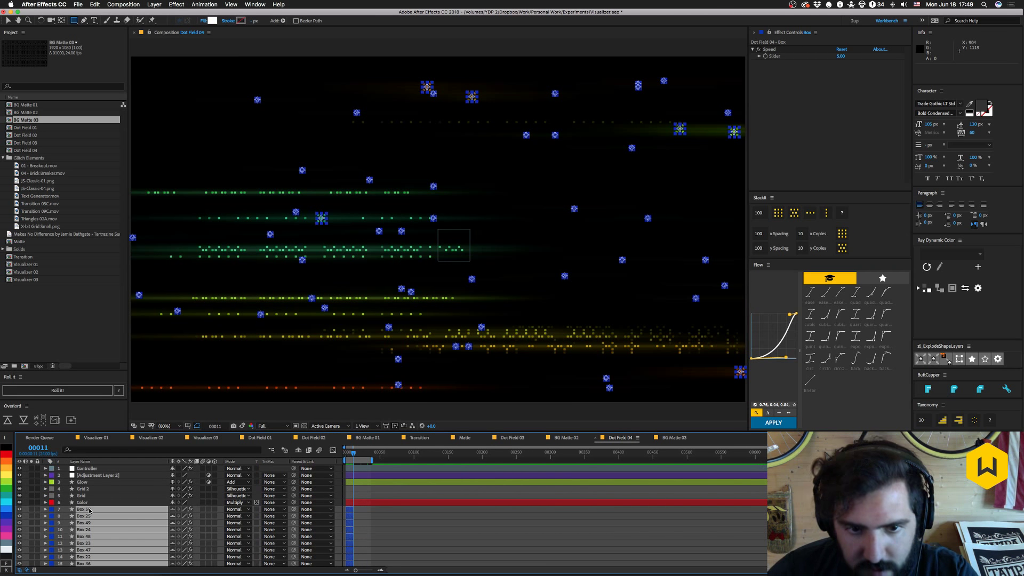
key("Page_Down")
key("space")
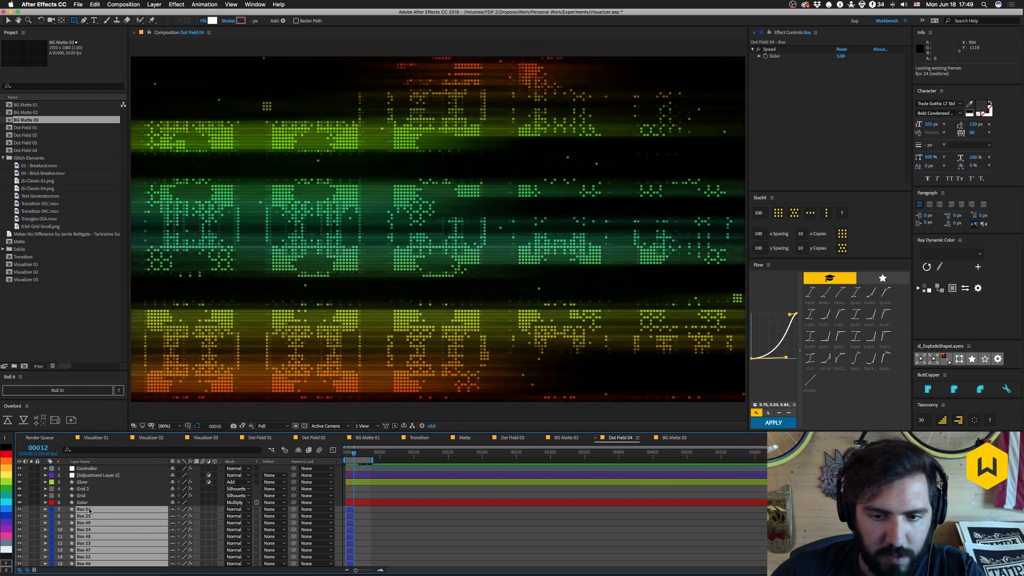
key("space")
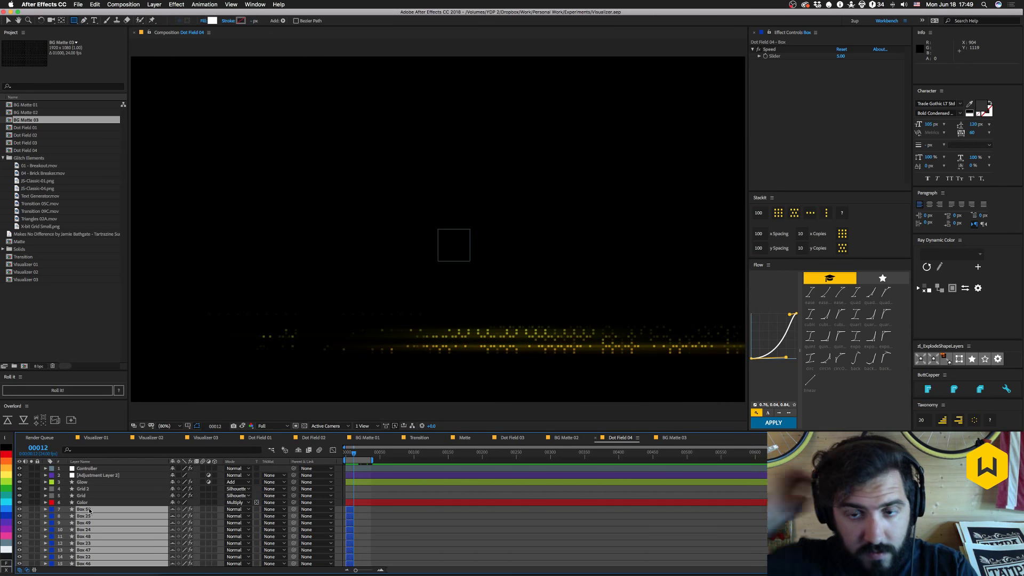
Check the BG Matte 03 and BG Matte 02 compositions, and preview Dot Field 03 from frame 0 for comparison.
left_click(672, 438)
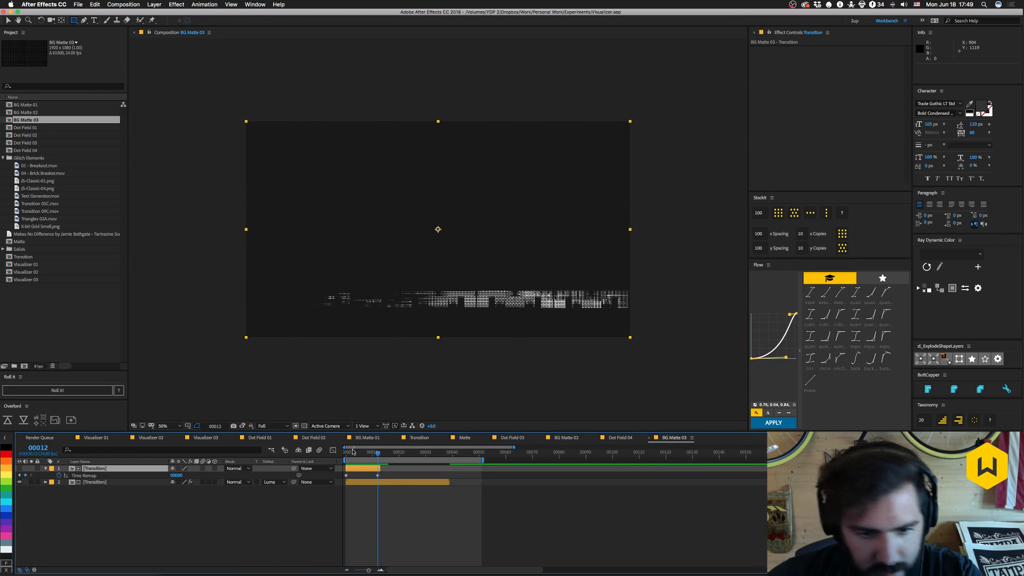
left_click(569, 438)
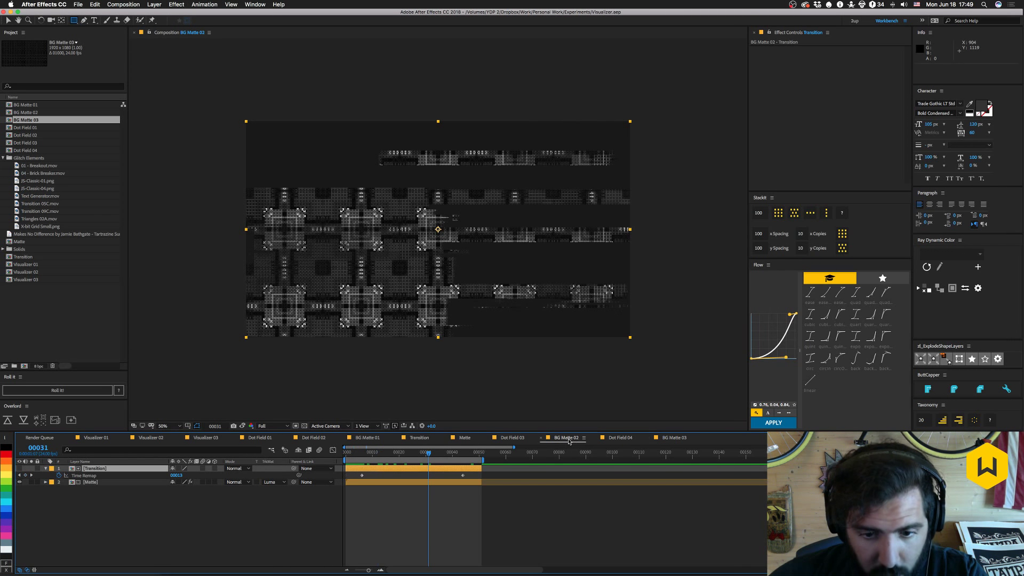
key("Tab")
left_click(533, 441)
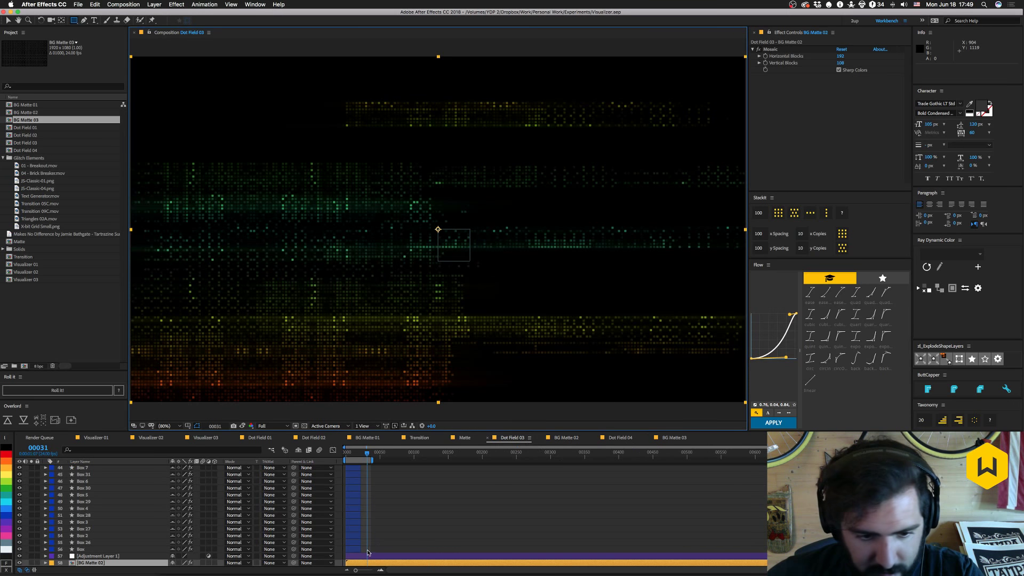
left_click_drag(352, 454, 330, 456)
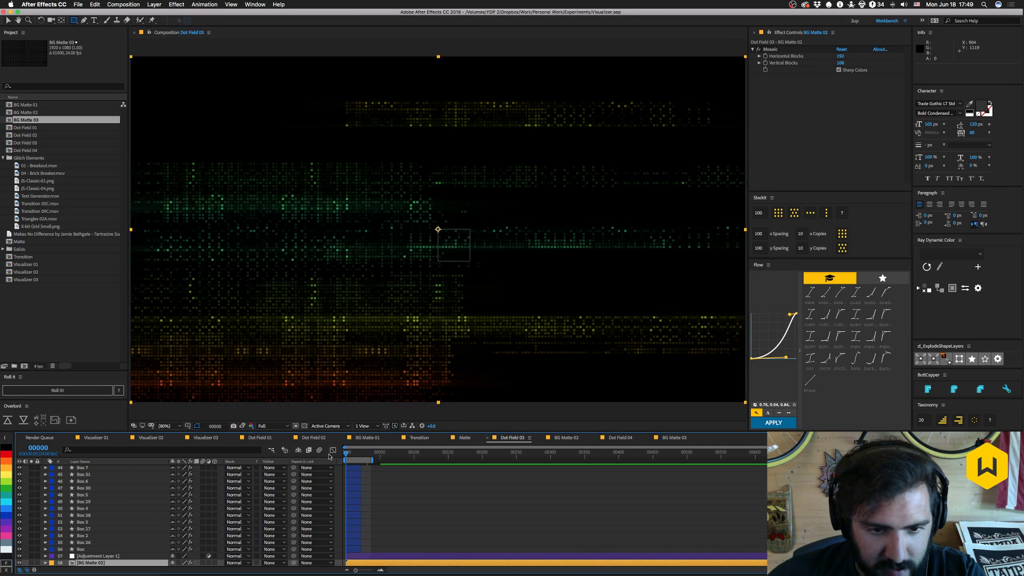
key("space")
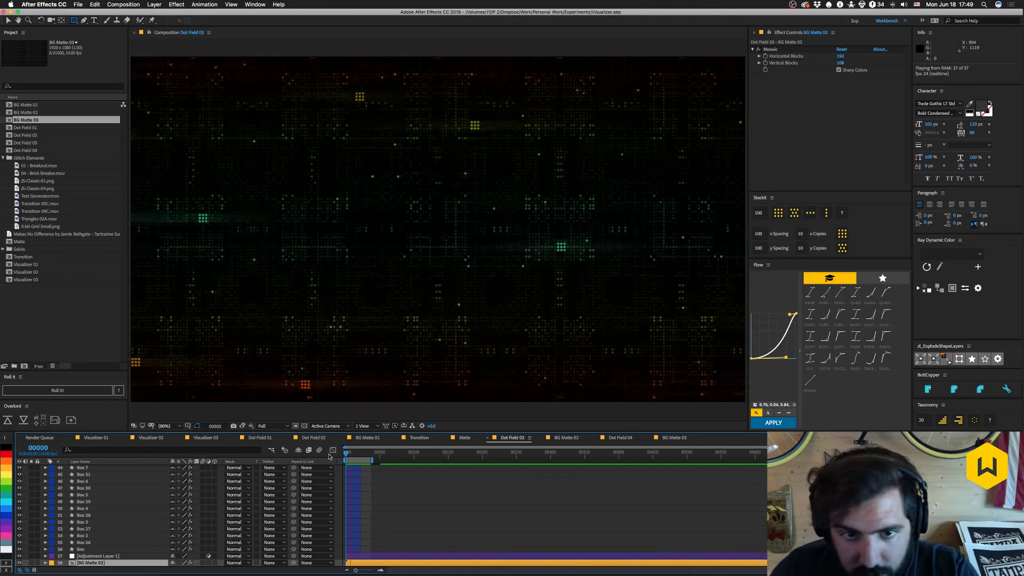
key("space")
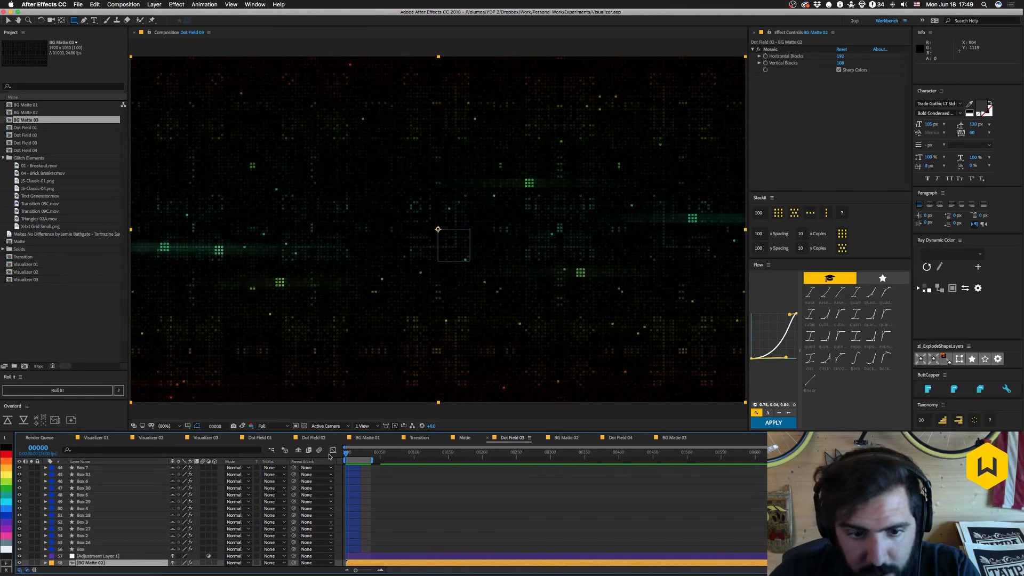
Inspect BG Matte 03 at frame 0 and play Dot Field 04 from the start.
left_click(675, 437)
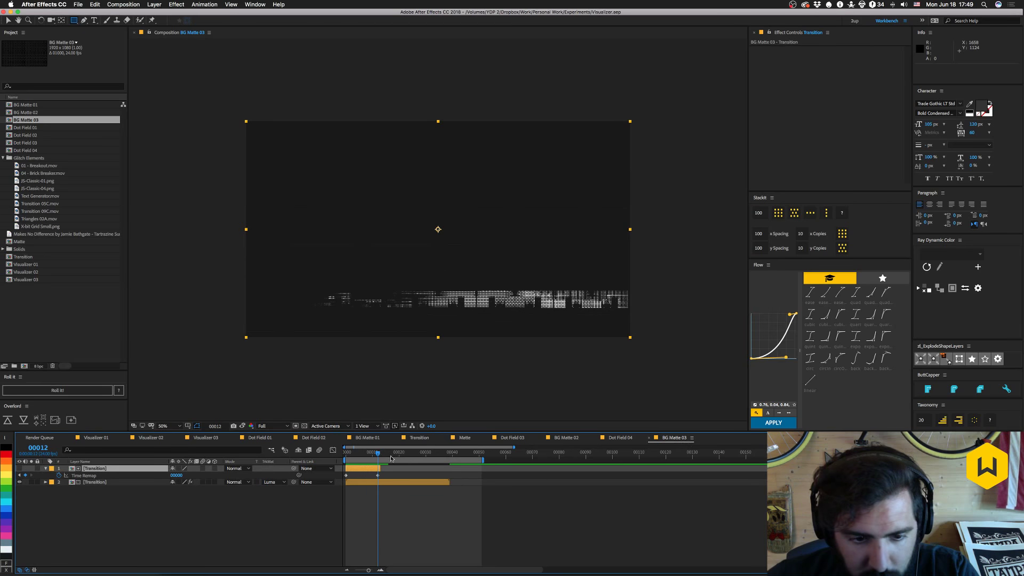
left_click_drag(372, 454, 337, 453)
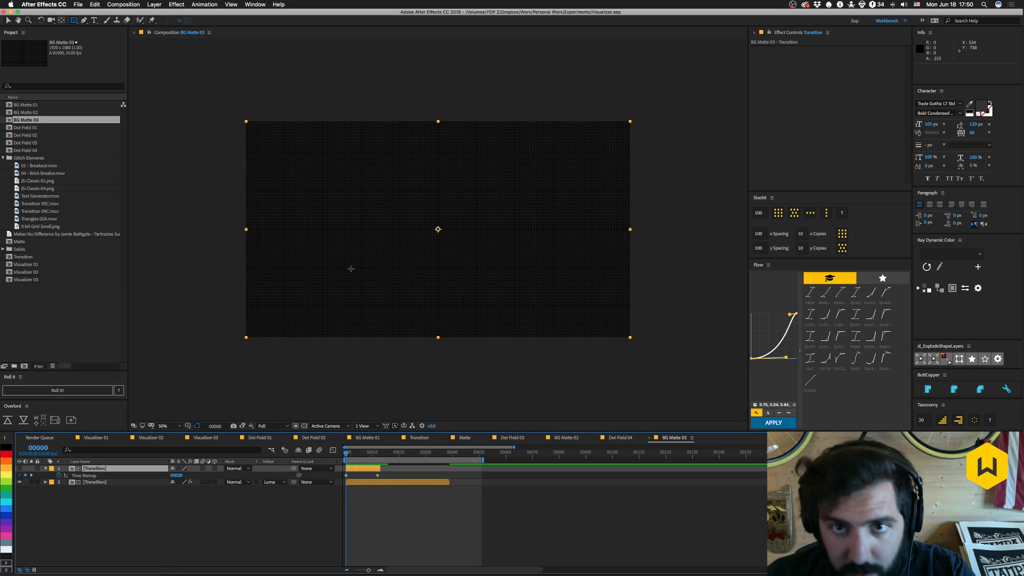
left_click(605, 438)
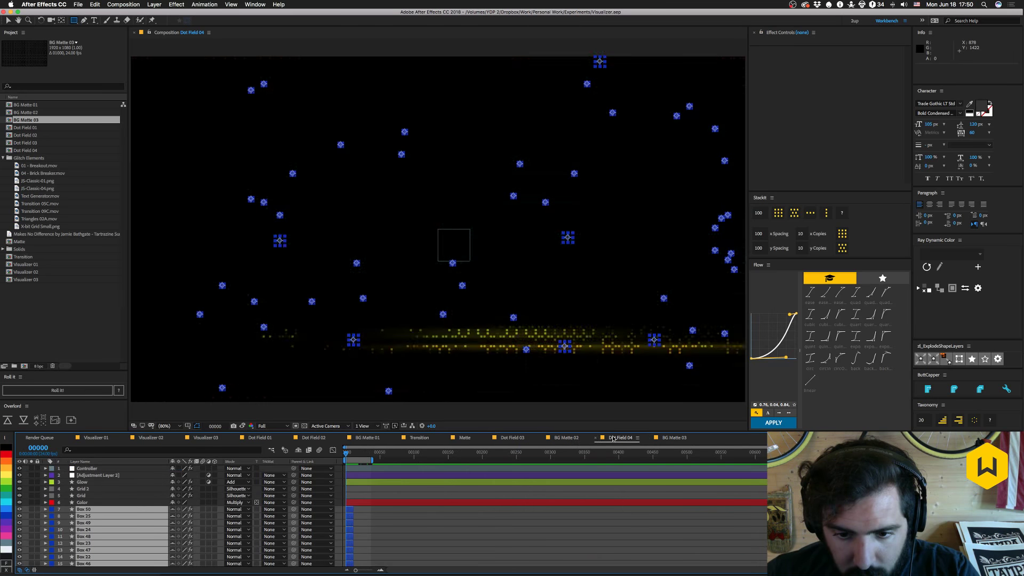
key("space")
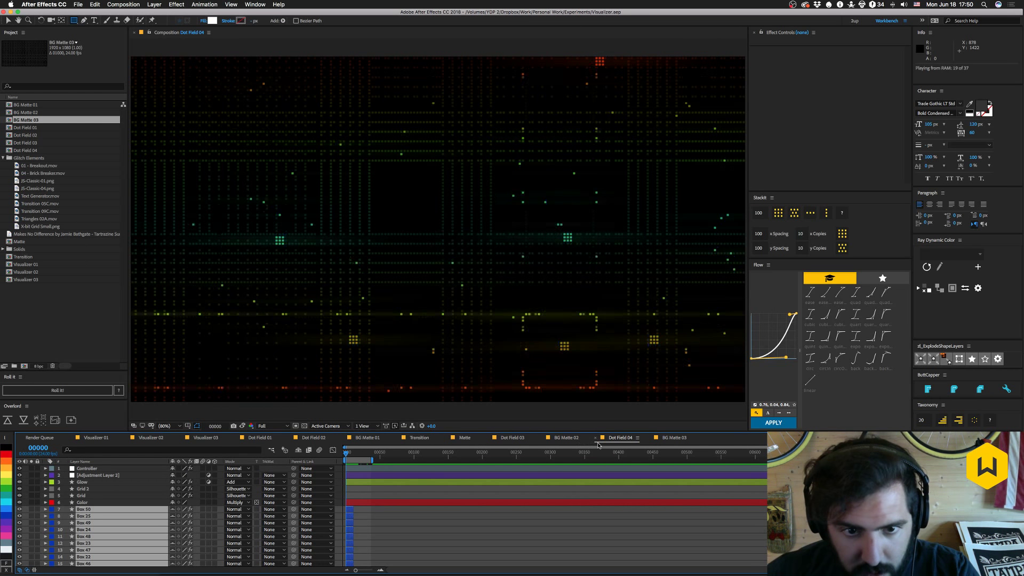